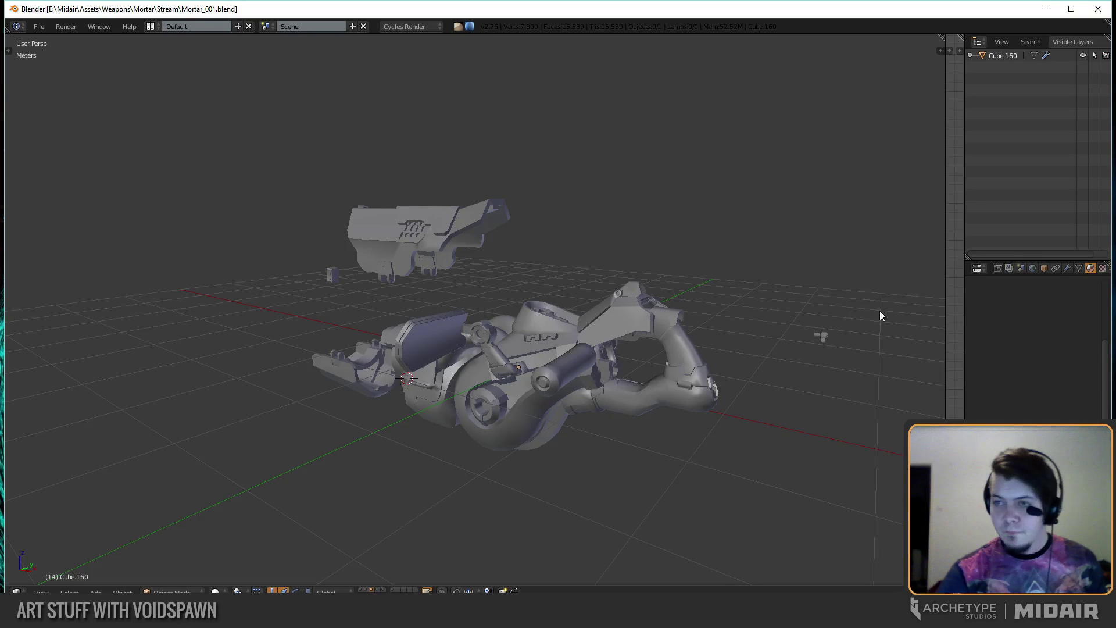
Display the high-poly mortar model on layer 1 and save the file.
middle_click_drag(881, 315, 656, 316)
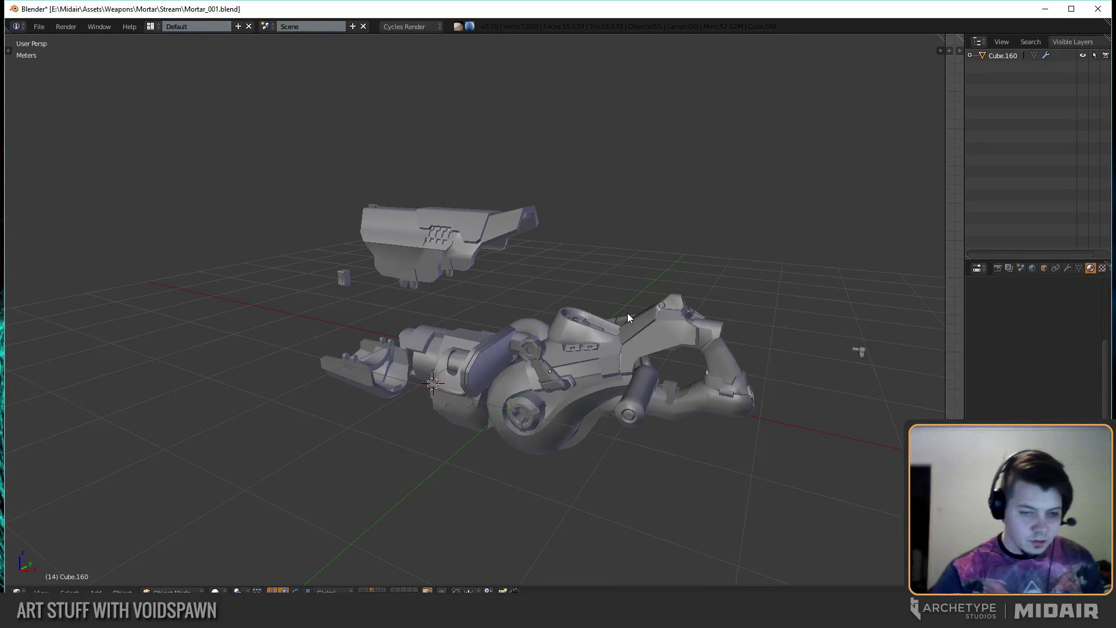
key("1")
scroll(642, 297, "up", 1)
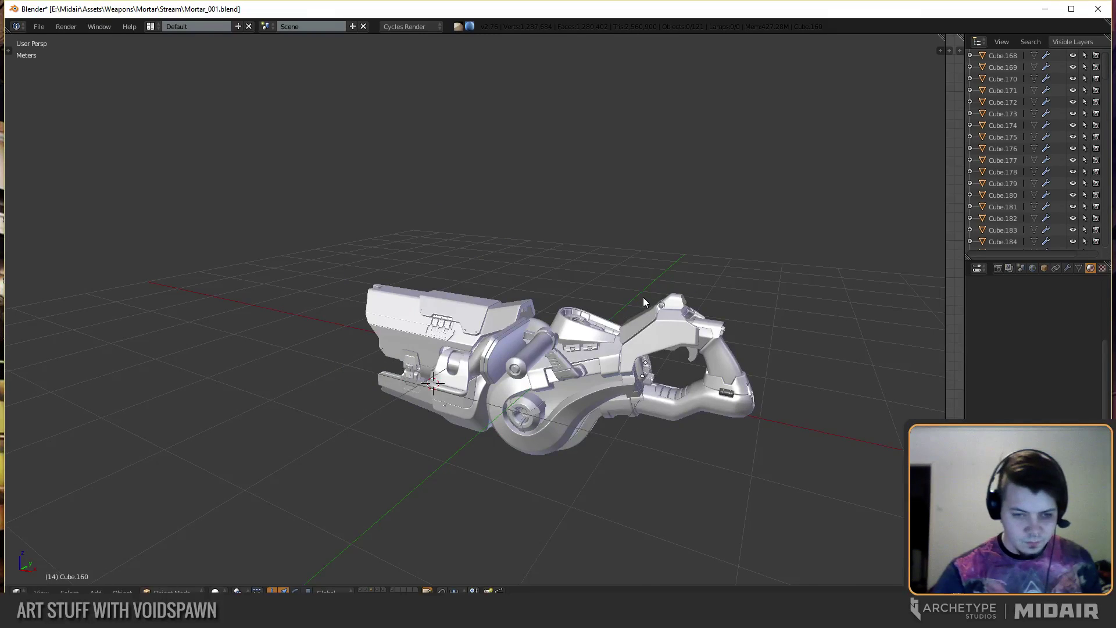
mouse_move(643, 298)
middle_mouse_down()
mouse_move(661, 272)
mouse_move(675, 278)
mouse_move(623, 297)
mouse_move(630, 271)
mouse_move(671, 305)
mouse_move(651, 288)
middle_mouse_up()
key("ctrl+s")
scroll(676, 279, "up", 2)
scroll(644, 290, "up", 2)
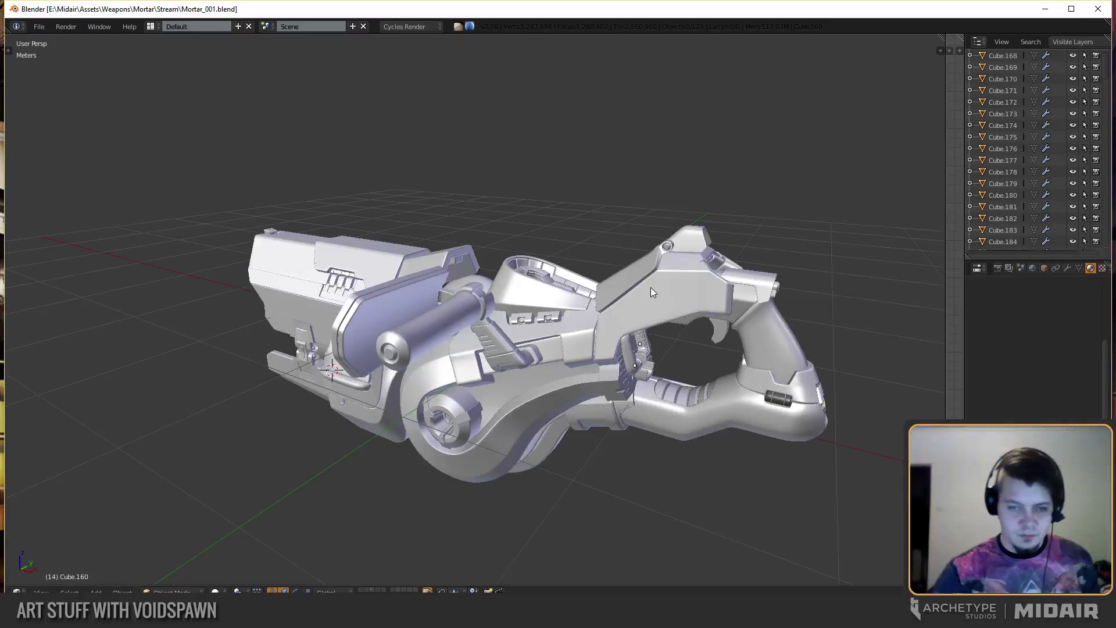
Examine the high-poly mortar's barrel, side handle, wheel and grip from several angles and close up.
mouse_move(400, 259)
middle_mouse_down()
mouse_move(515, 246)
mouse_move(550, 278)
mouse_move(506, 259)
mouse_move(493, 271)
mouse_move(492, 232)
mouse_move(534, 253)
mouse_move(527, 268)
mouse_move(497, 258)
mouse_move(509, 259)
mouse_move(504, 290)
mouse_move(513, 287)
mouse_move(484, 283)
mouse_move(493, 271)
mouse_move(538, 292)
mouse_move(573, 259)
mouse_move(493, 256)
mouse_move(553, 247)
mouse_move(530, 256)
mouse_move(613, 257)
mouse_move(536, 272)
mouse_move(494, 259)
mouse_move(534, 284)
mouse_move(489, 278)
mouse_move(576, 266)
mouse_move(438, 274)
mouse_move(481, 257)
mouse_move(470, 277)
mouse_move(584, 278)
middle_mouse_up()
scroll(525, 273, "up", 3)
scroll(524, 274, "down", 4)
scroll(574, 266, "up", 3)
scroll(461, 274, "down", 3)
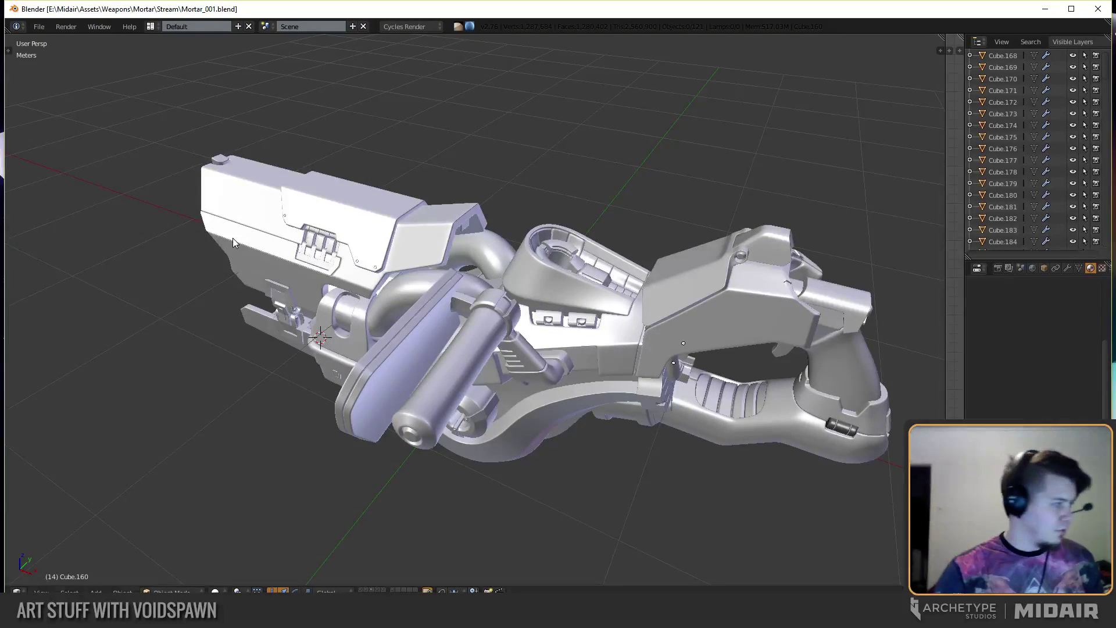
mouse_move(233, 238)
middle_mouse_down()
mouse_move(265, 231)
mouse_move(209, 238)
mouse_move(254, 237)
middle_mouse_up()
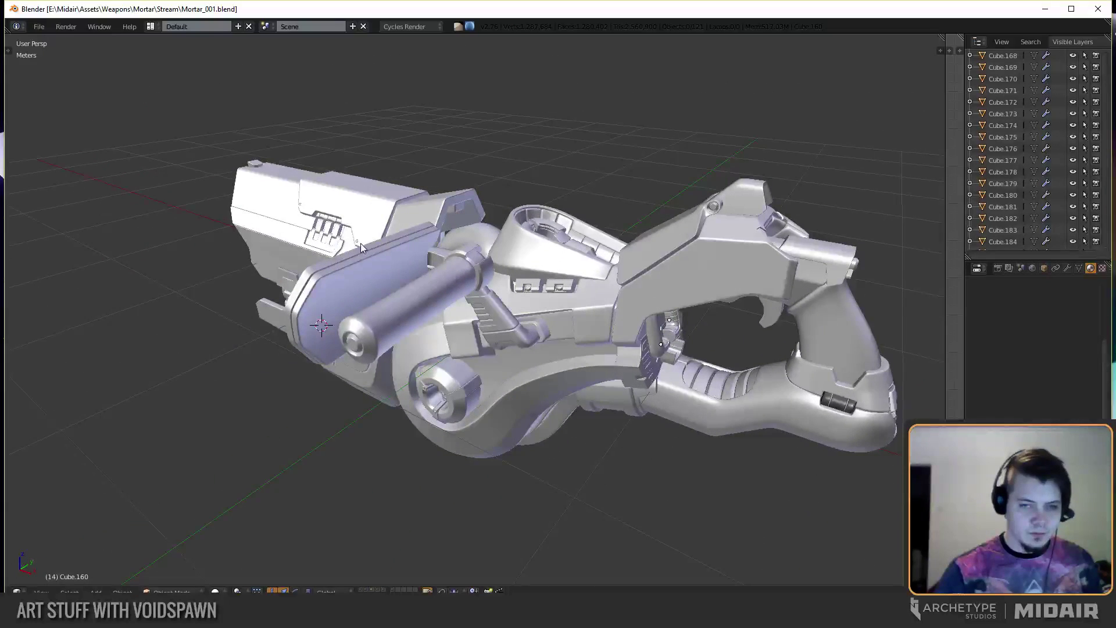
middle_click_drag(360, 243, 333, 249)
scroll(333, 248, "up", 3)
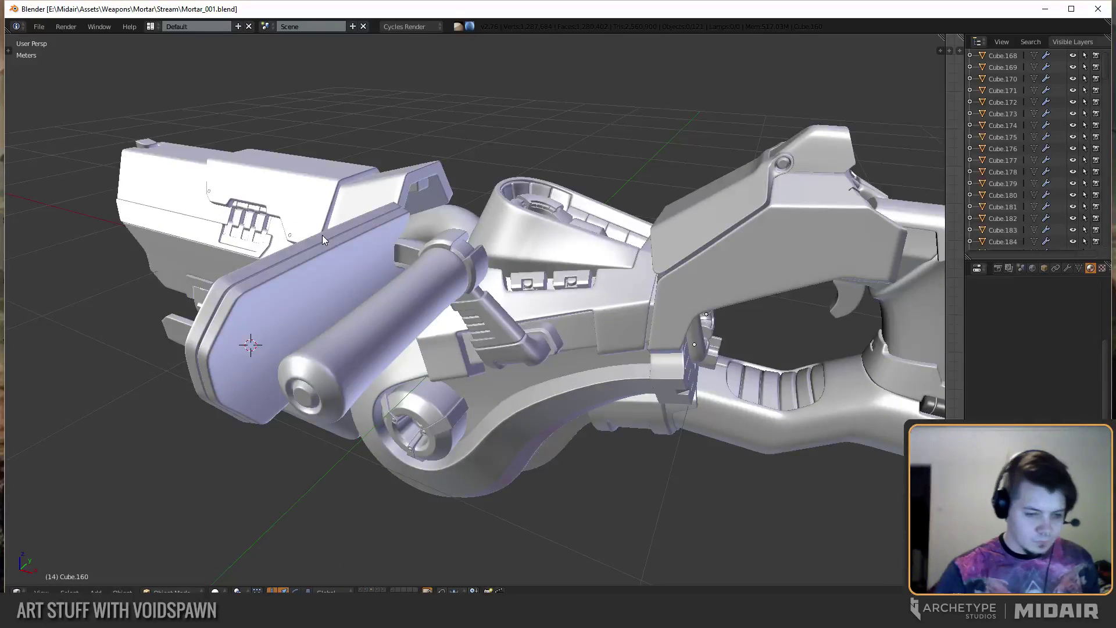
left_click(348, 474)
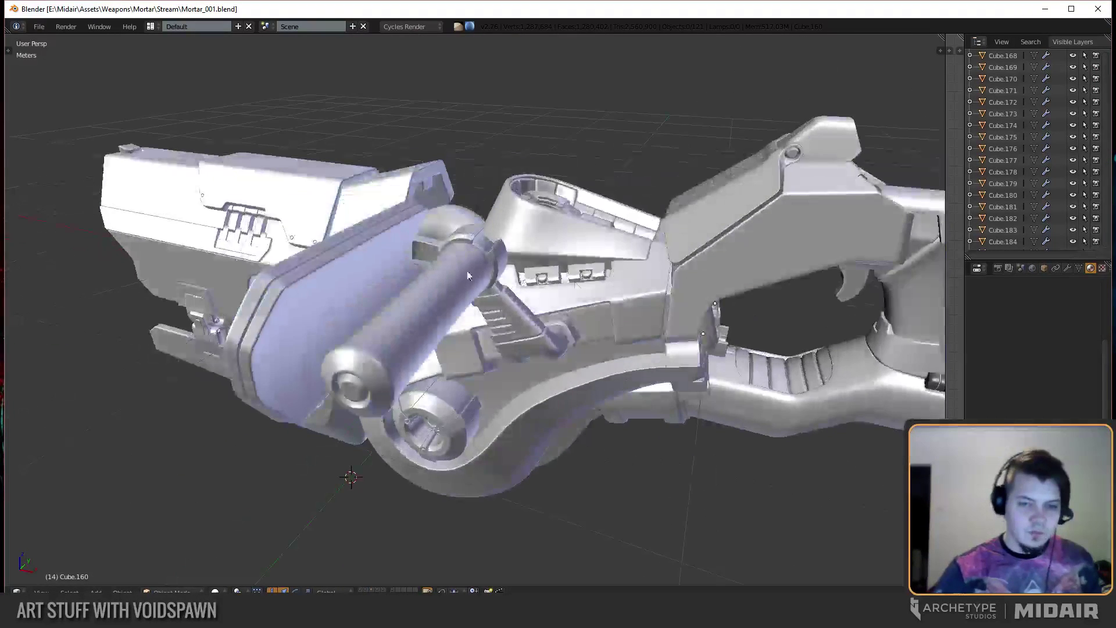
middle_click_drag(468, 276, 386, 258)
Go through the scene layers and examine the exploded, colour-coded mortar on layer 2.
key("4")
key("5")
key("4")
scroll(382, 267, "down", 2)
key("a")
key("3")
key("2")
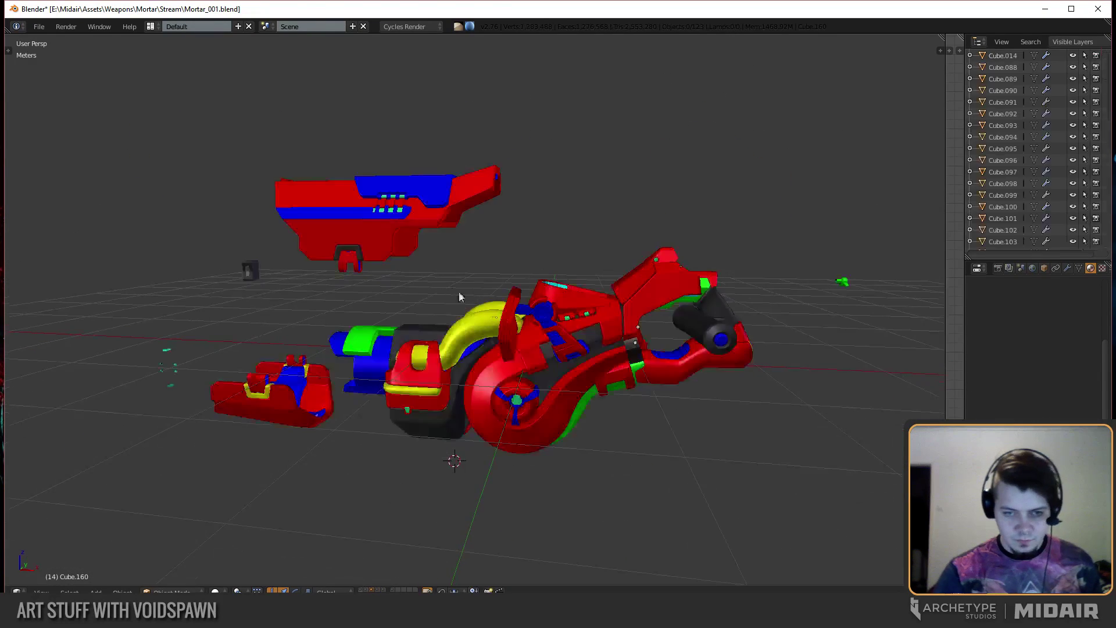
mouse_move(651, 349)
middle_mouse_down()
mouse_move(663, 340)
mouse_move(655, 348)
middle_mouse_up()
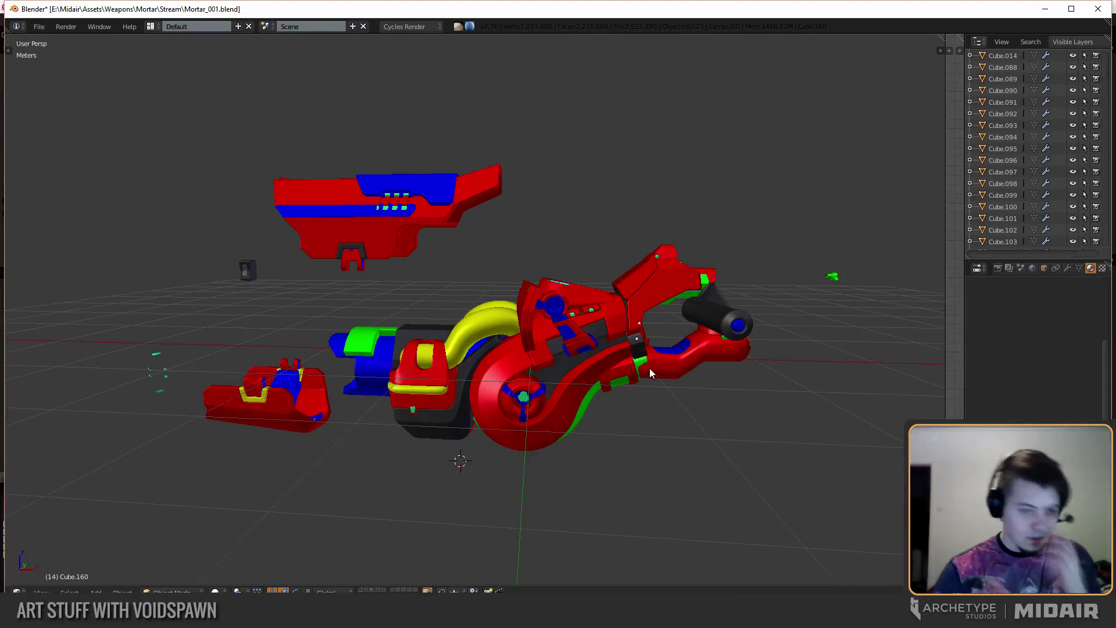
left_click(647, 392)
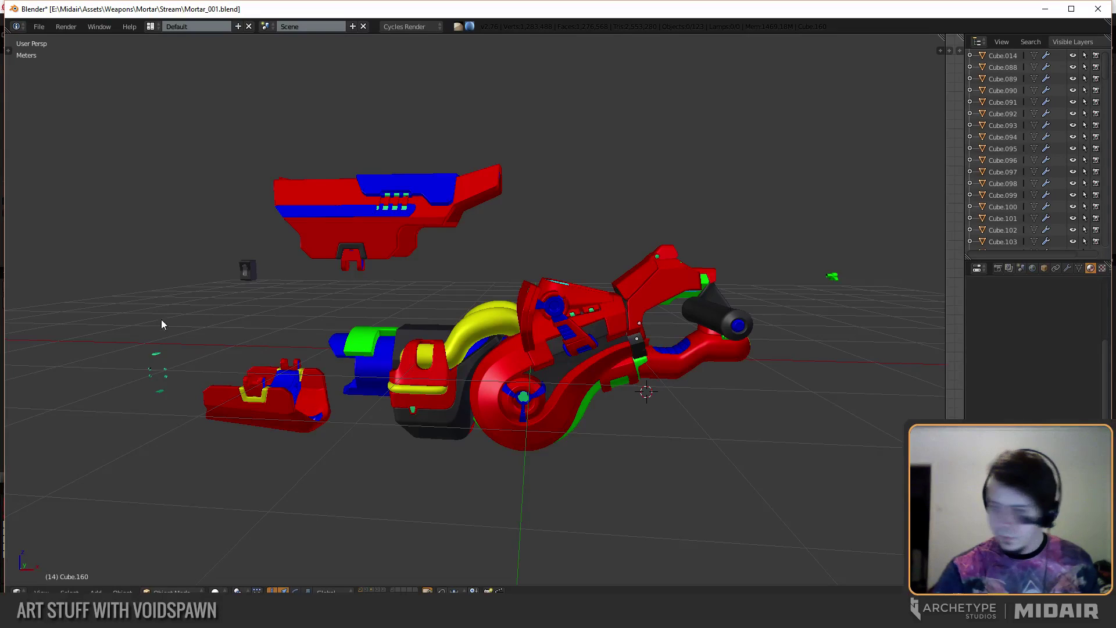
Compare the colour-coded mortar on layer 2 with the assembled, material-shaded version on layer 3.
middle_click_drag(163, 319, 342, 309)
key("3")
key("2")
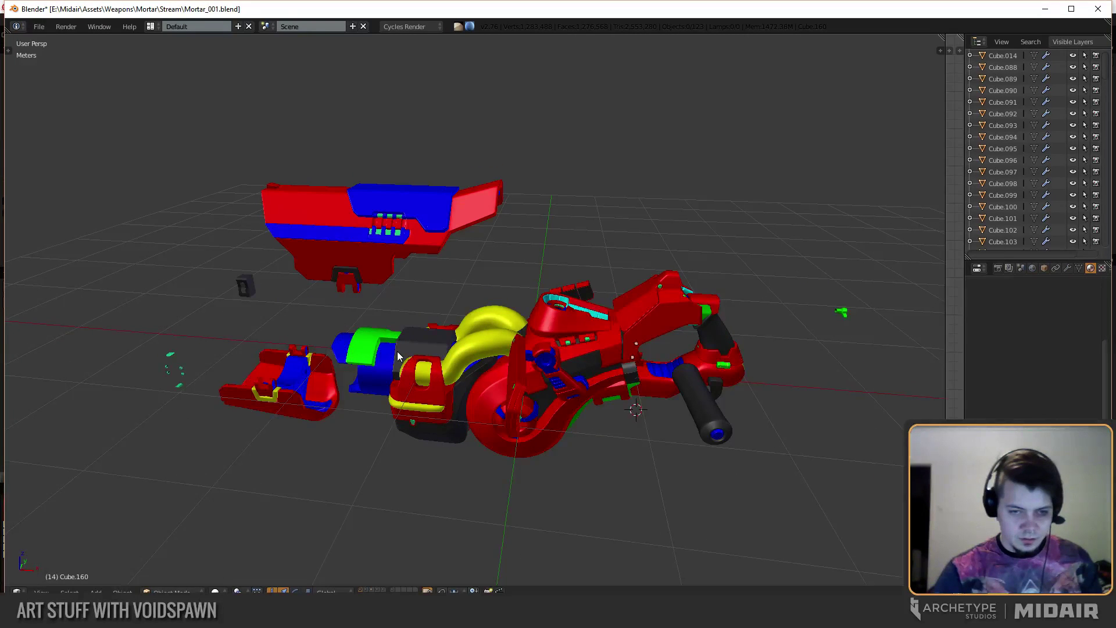
key("3")
middle_click_drag(399, 357, 379, 315, "shift")
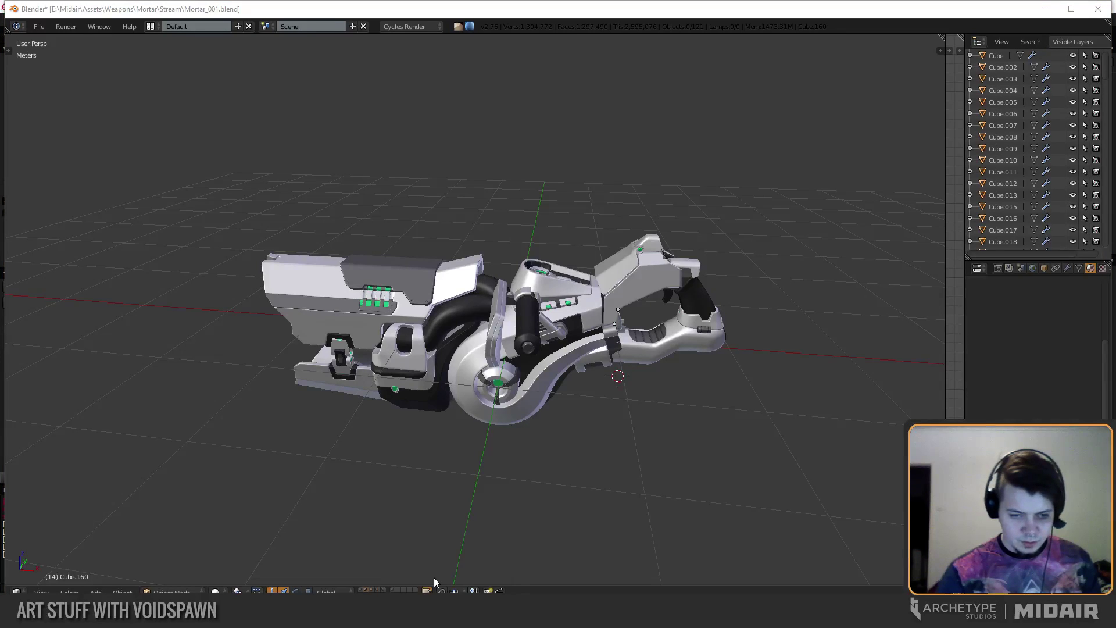
Switch to Substance Painter and start a new project with Mortar.fbx as its mesh.
right_click(441, 617)
left_click(441, 617)
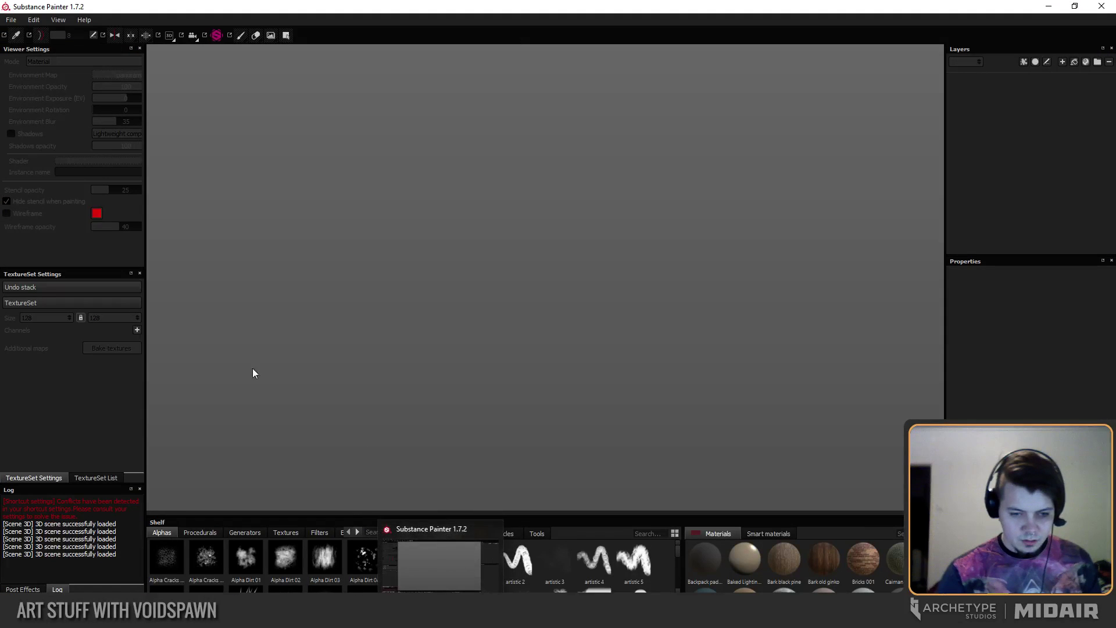
left_click(12, 20)
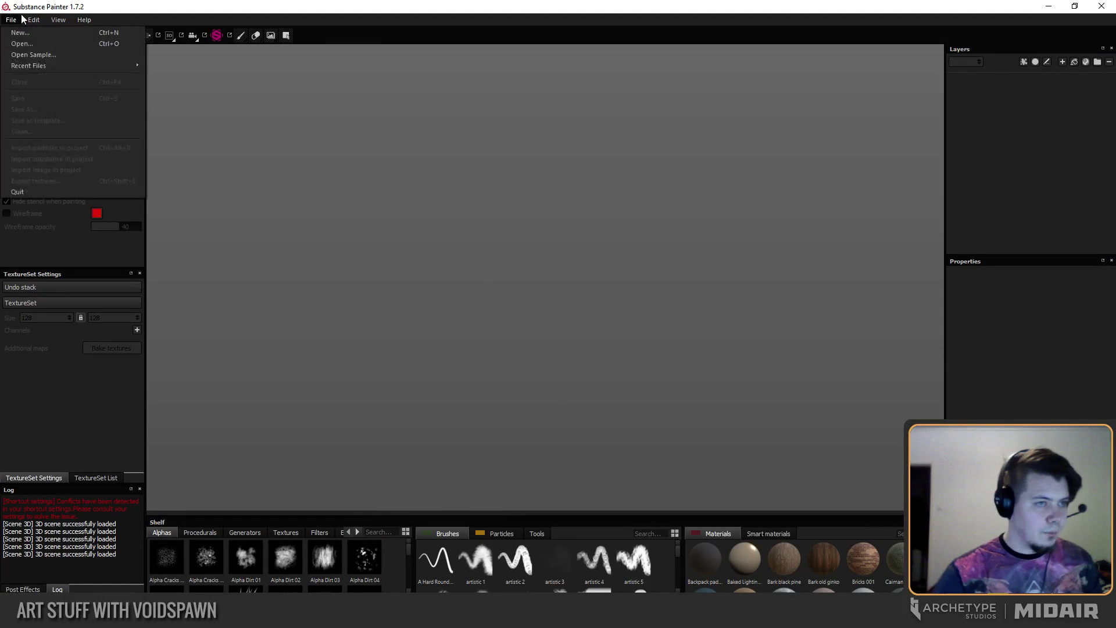
left_click(20, 34)
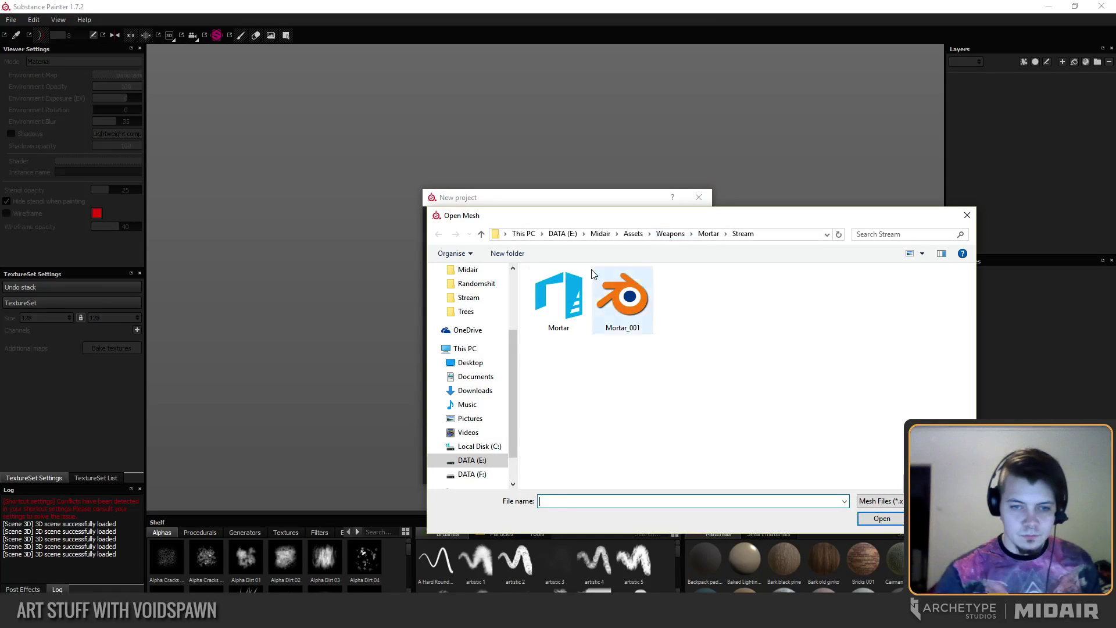
double_click(579, 284)
Import the Mortar_LOW_None AmbientOcclusion, Curvature, ID and MeshNormal images and create the project.
left_click(613, 291)
left_click(558, 297)
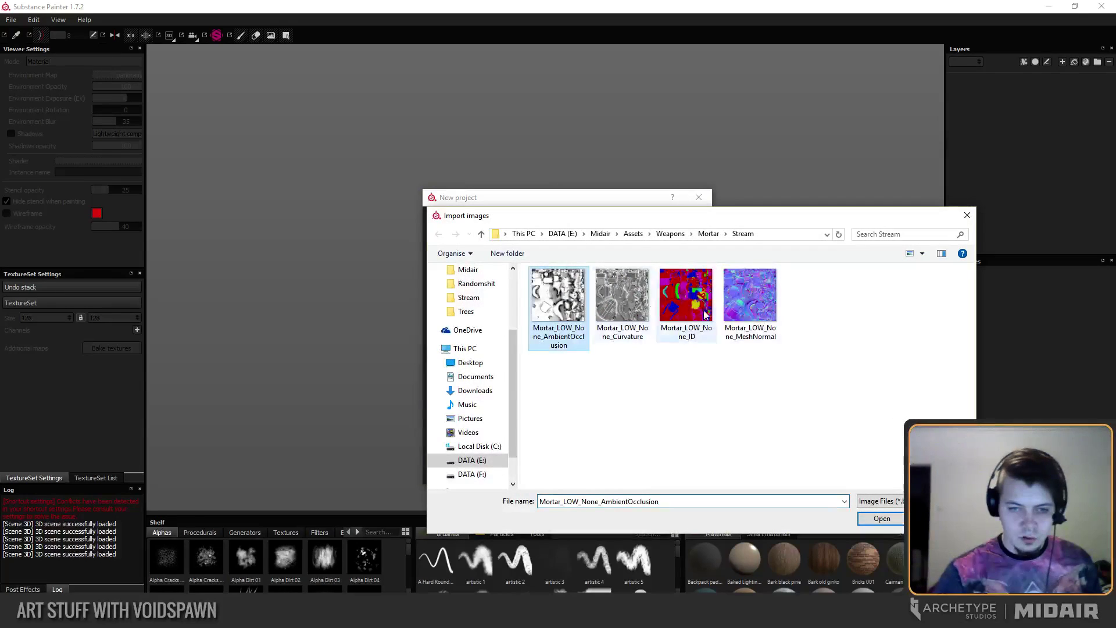
left_click(735, 319, "shift")
left_click(896, 517)
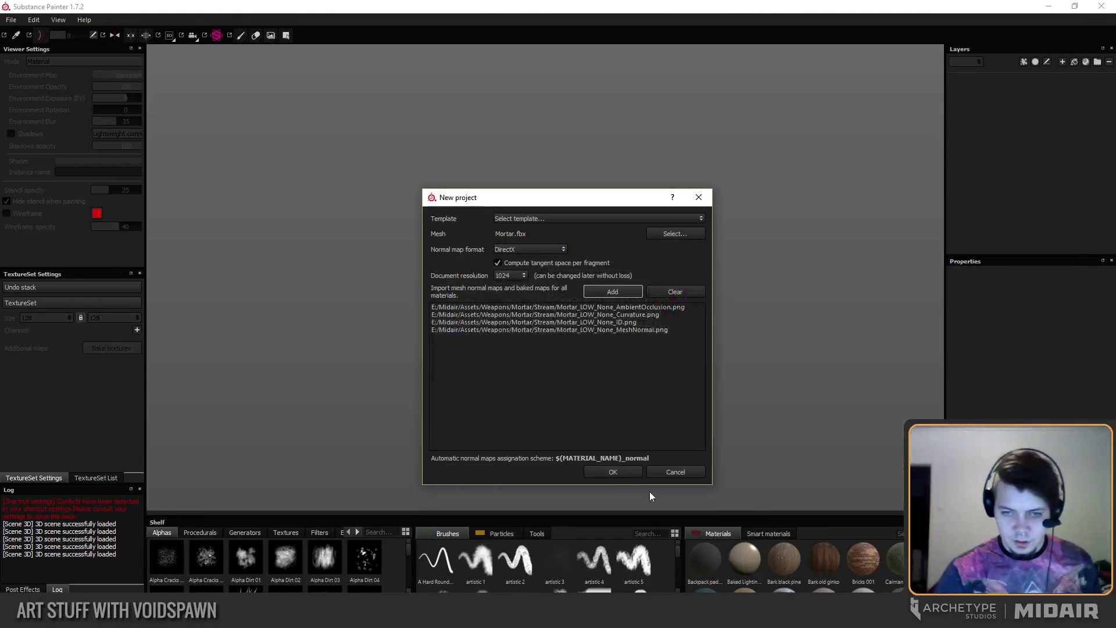
left_click(613, 473)
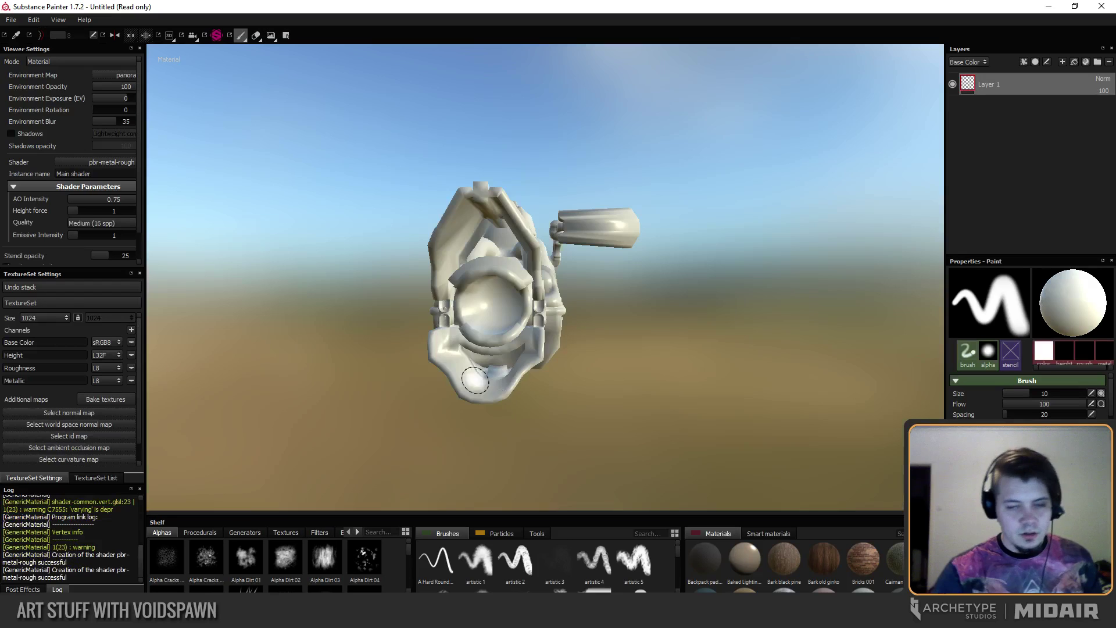
Hide the background behind the mortar by setting the environment opacity to 0.
mouse_move(442, 326)
left_mouse_down("alt")
mouse_move(374, 361)
mouse_move(480, 256)
mouse_move(428, 194)
mouse_move(417, 227)
mouse_move(407, 216)
left_mouse_up("alt")
left_click_drag(113, 89, 75, 94)
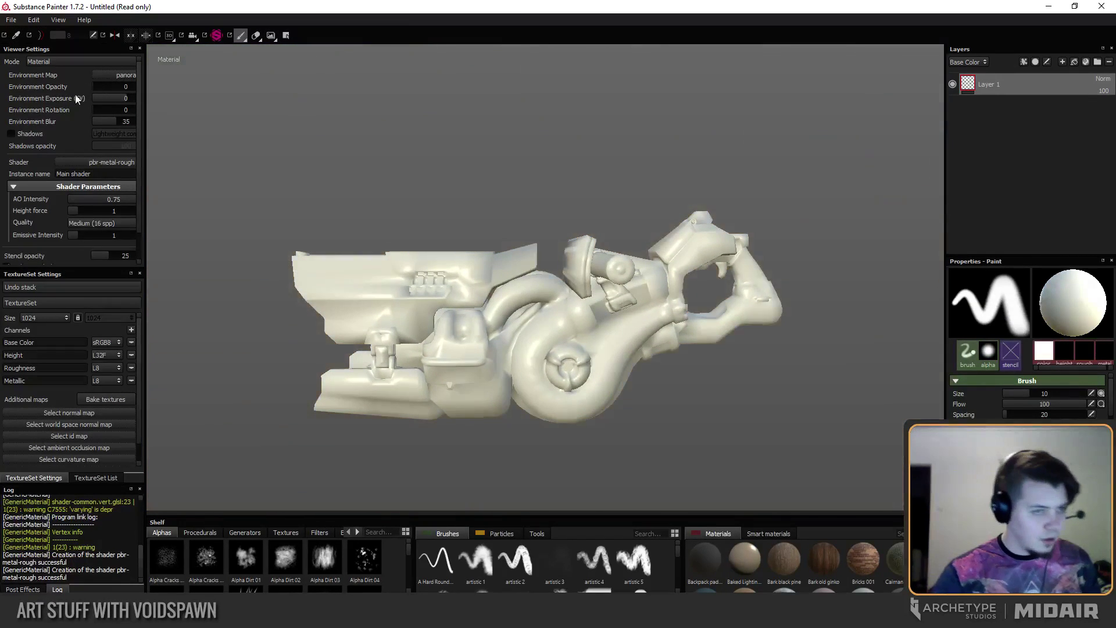
mouse_move(265, 227)
left_mouse_down("alt")
mouse_move(265, 260)
mouse_move(272, 234)
left_mouse_up("alt")
Show the textures in an enlarged shelf and assign Mortar_LOW_None_MeshNormal as the texture set's normal map.
left_click(286, 533)
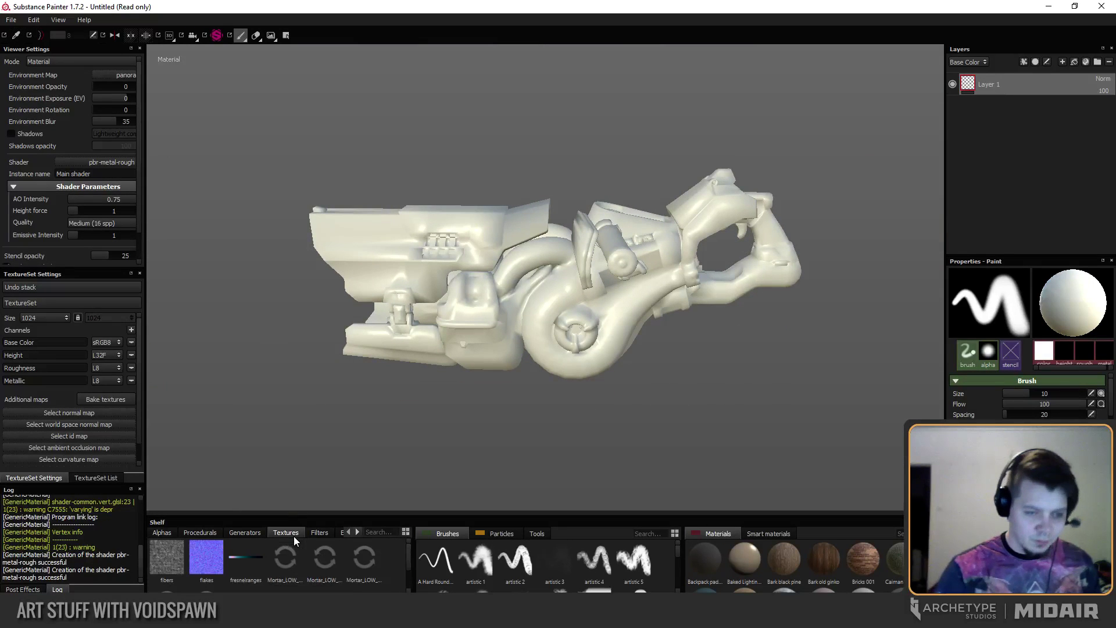
left_click_drag(361, 516, 366, 467)
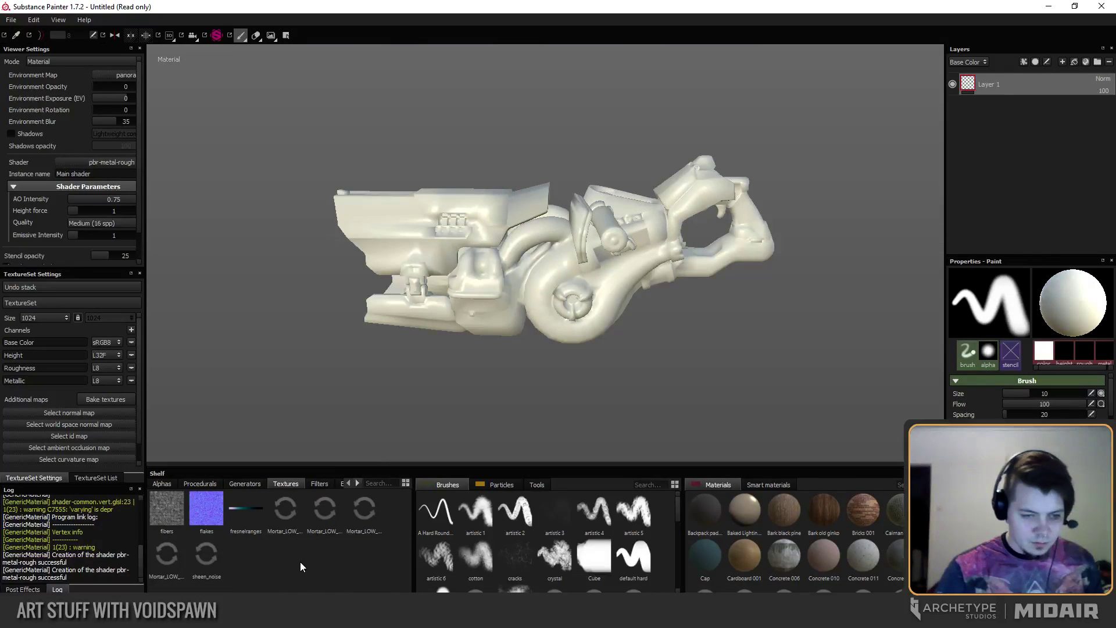
mouse_move(174, 559)
left_mouse_down()
mouse_move(104, 366)
mouse_move(91, 414)
left_mouse_up()
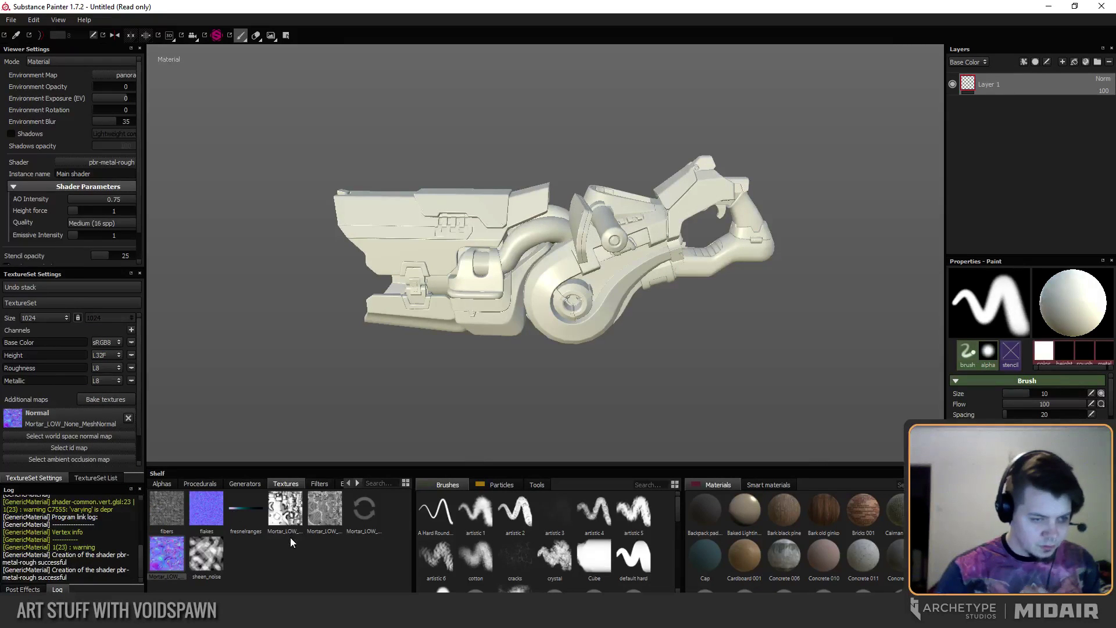
mouse_move(291, 541)
left_mouse_down()
mouse_move(294, 530)
mouse_move(125, 465)
mouse_move(297, 528)
left_mouse_up()
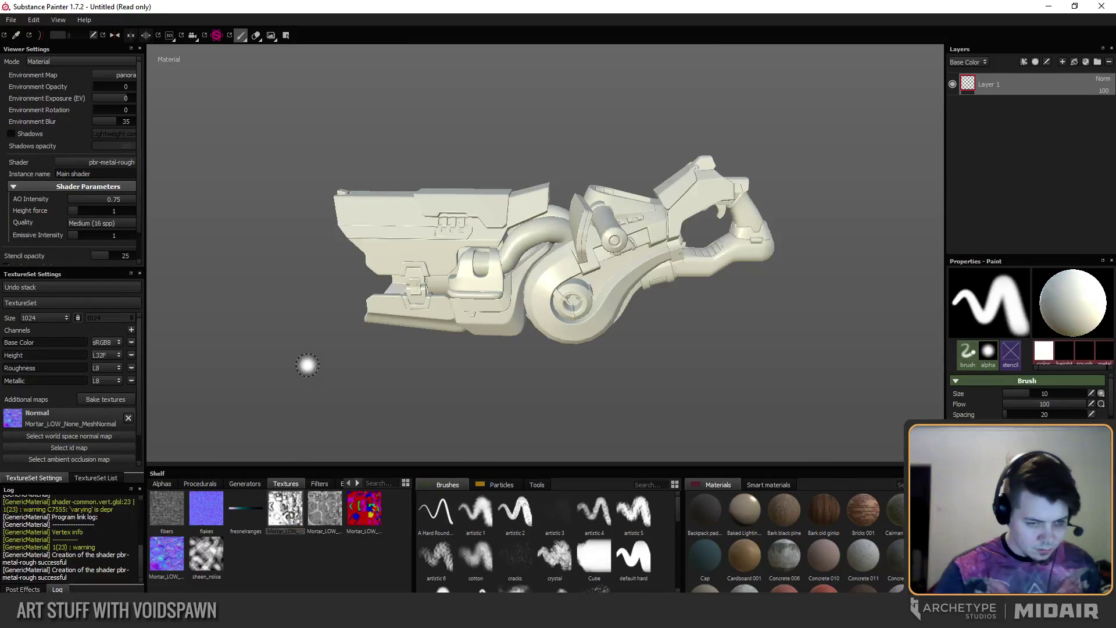
left_click_drag(307, 365, 387, 357, "alt")
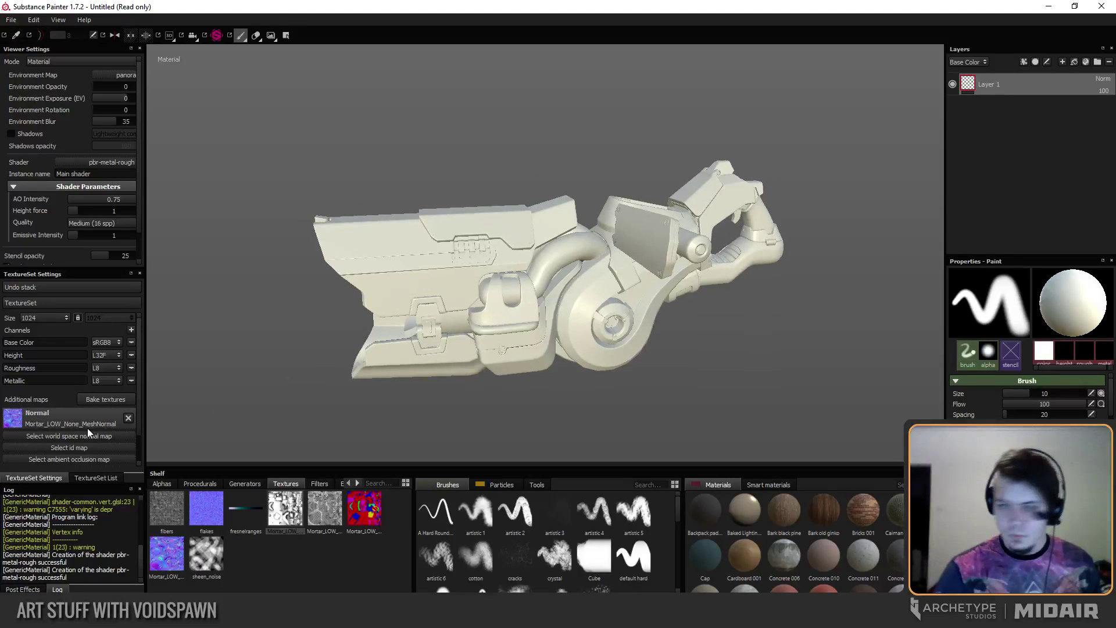
Remove the normal map to compare the bare low-poly mesh, and assign Mortar_LOW_None_MeshNormal again.
left_click(128, 418)
mouse_move(424, 289)
left_mouse_down("alt")
mouse_move(415, 240)
mouse_move(466, 260)
mouse_move(355, 245)
mouse_move(369, 236)
mouse_move(419, 246)
mouse_move(429, 275)
mouse_move(419, 267)
mouse_move(442, 269)
mouse_move(349, 252)
mouse_move(311, 261)
mouse_move(506, 282)
mouse_move(324, 257)
mouse_move(481, 291)
mouse_move(399, 321)
mouse_move(369, 257)
mouse_move(441, 301)
mouse_move(474, 306)
mouse_move(451, 326)
mouse_move(464, 326)
left_mouse_up("alt")
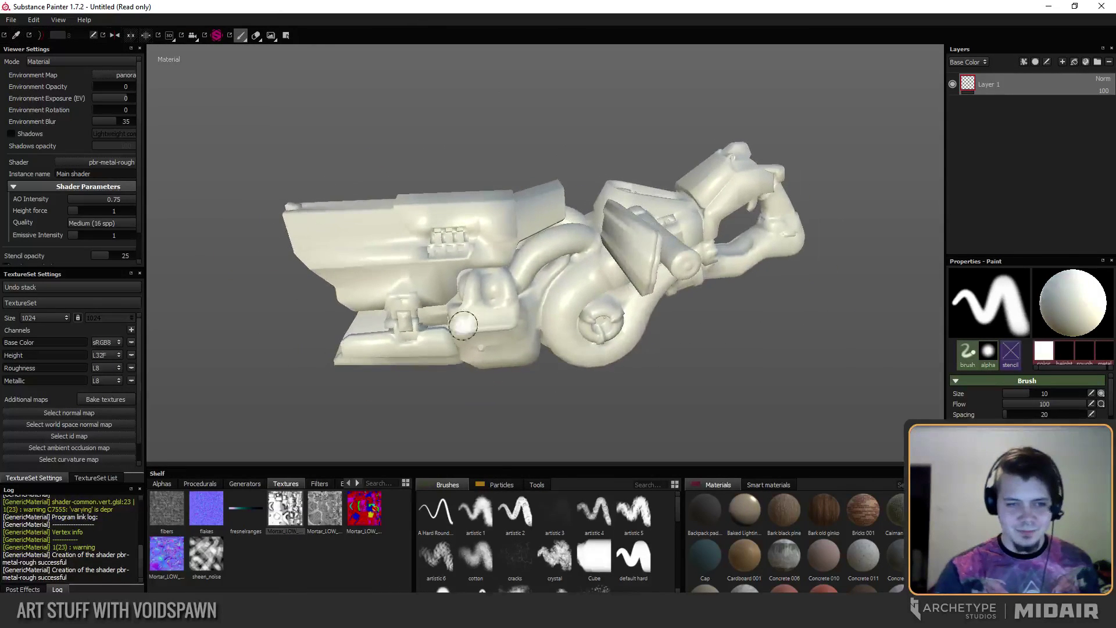
left_click_drag(166, 556, 99, 414)
mouse_move(442, 299)
left_mouse_down("alt")
mouse_move(543, 304)
mouse_move(484, 317)
mouse_move(424, 306)
mouse_move(372, 383)
left_mouse_up("alt")
Assign Mortar_LOW_None_AmbientOcclusion as the ambient occlusion map, removing and reassigning it once to compare the shading.
left_click_drag(296, 517, 104, 461)
left_click_drag(317, 371, 308, 322, "alt")
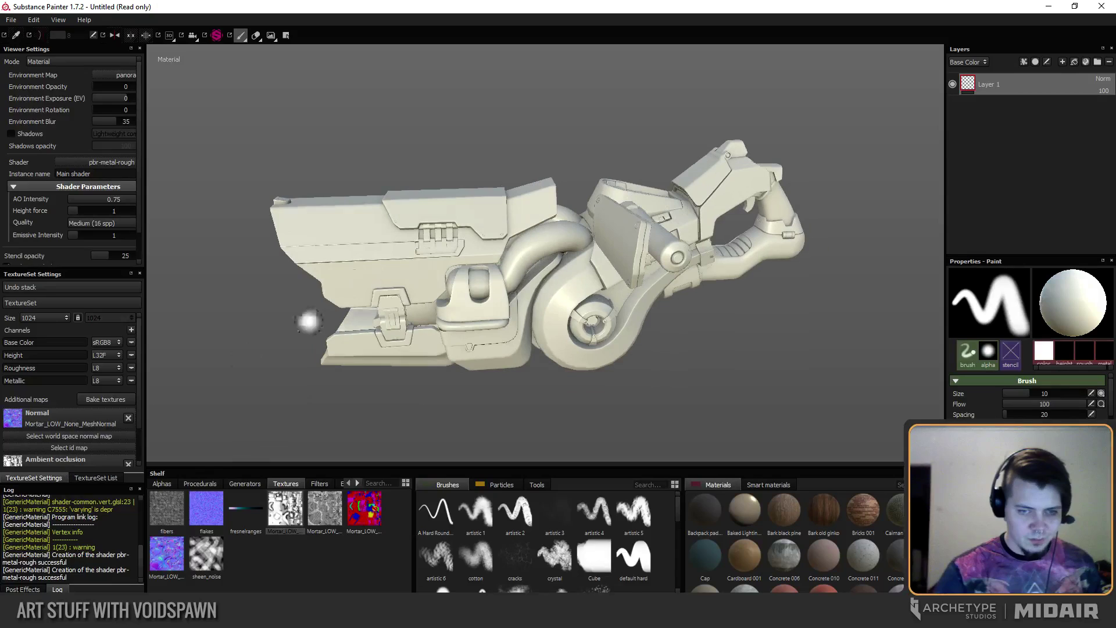
left_click(128, 463)
left_click_drag(271, 522, 119, 474)
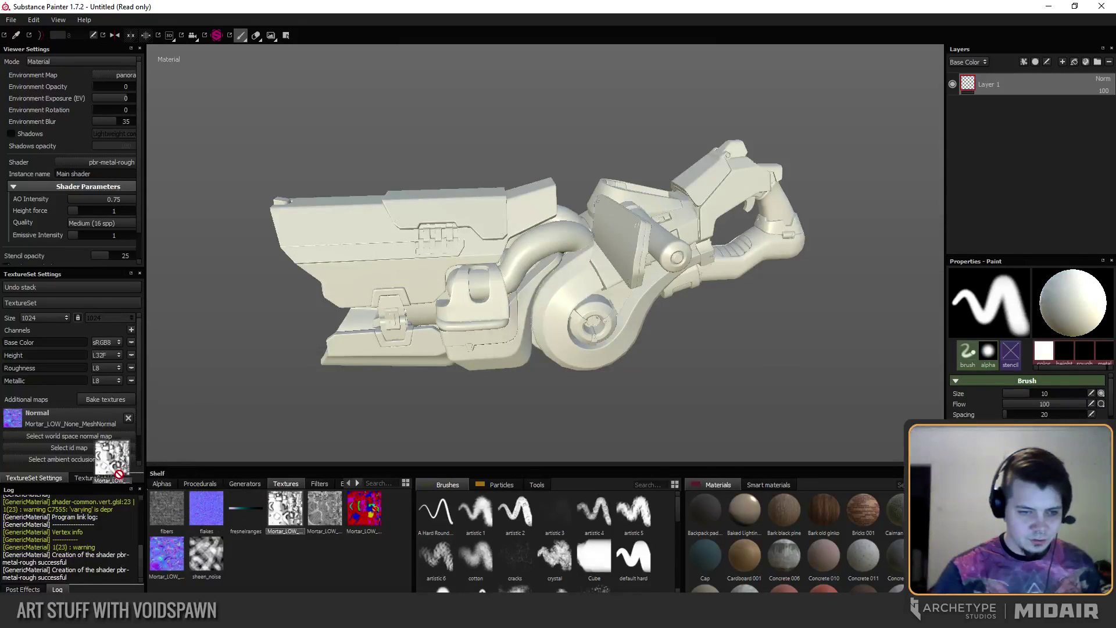
left_click_drag(330, 401, 332, 373, "alt")
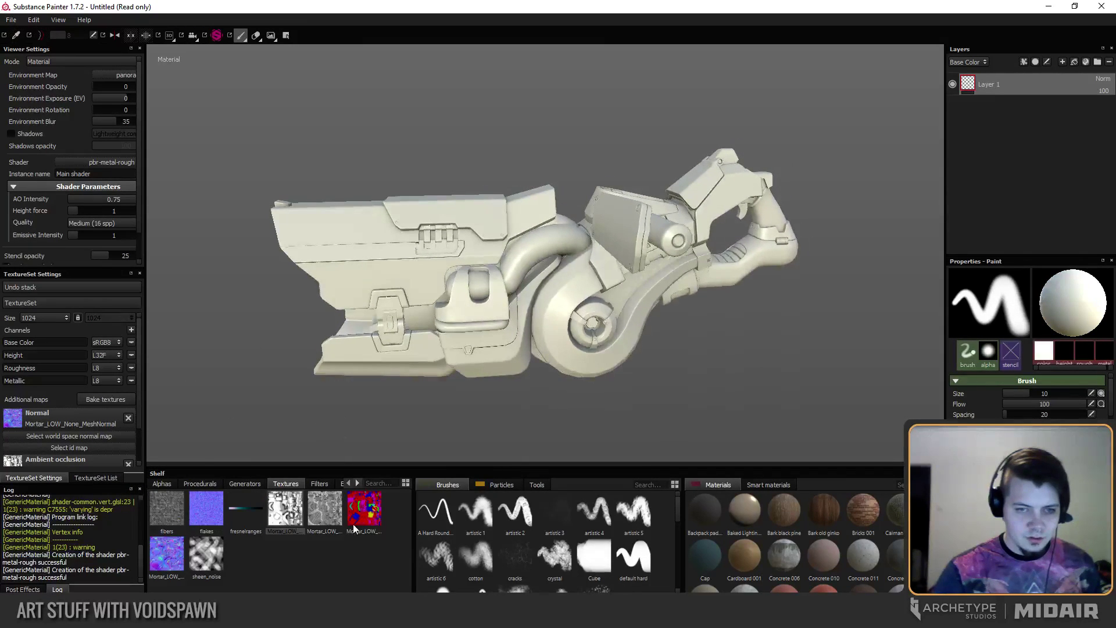
Assign Mortar_LOW_None_ID as the ID map and Mortar_LOW_None_Curvature as the curvature map.
scroll(141, 404, "down", 2)
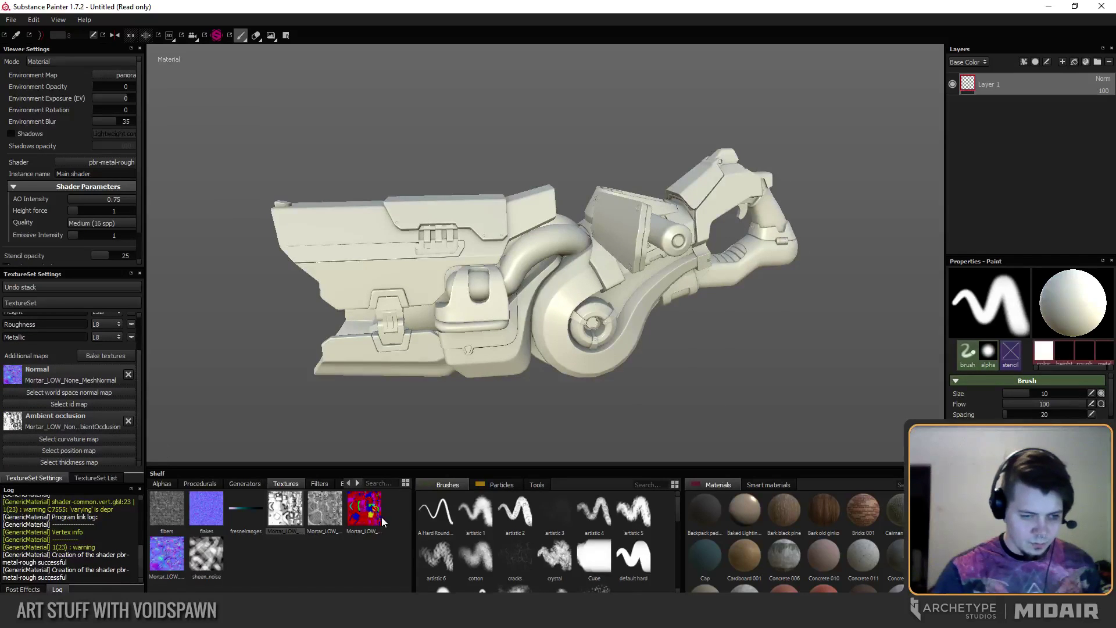
left_click_drag(364, 508, 100, 406)
left_click_drag(332, 349, 341, 332, "alt")
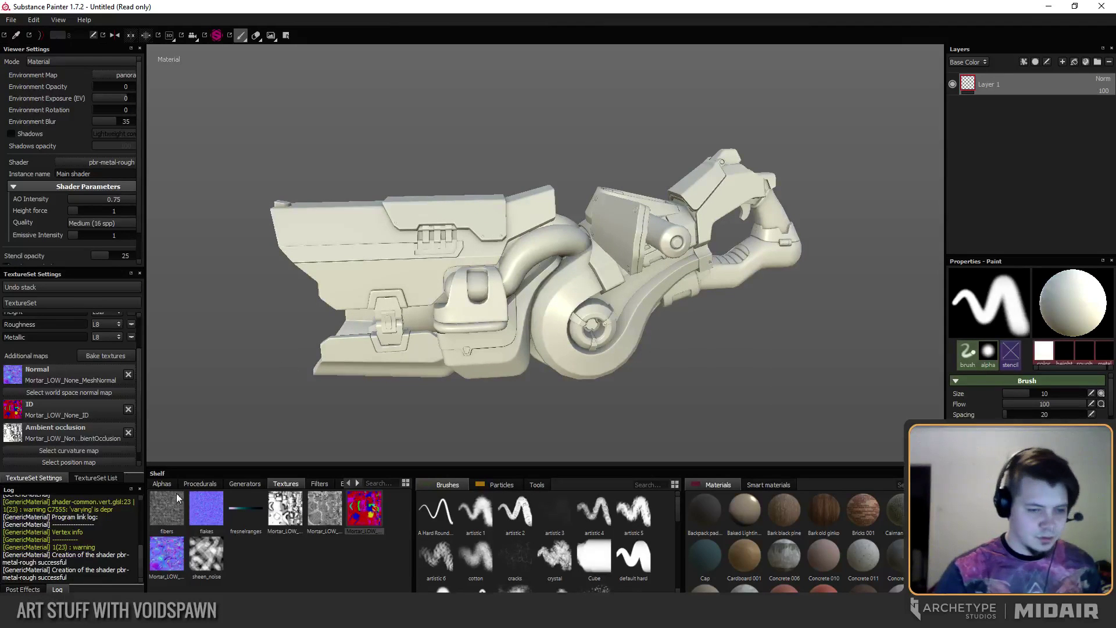
scroll(87, 433, "down", 1)
left_click_drag(314, 515, 96, 435)
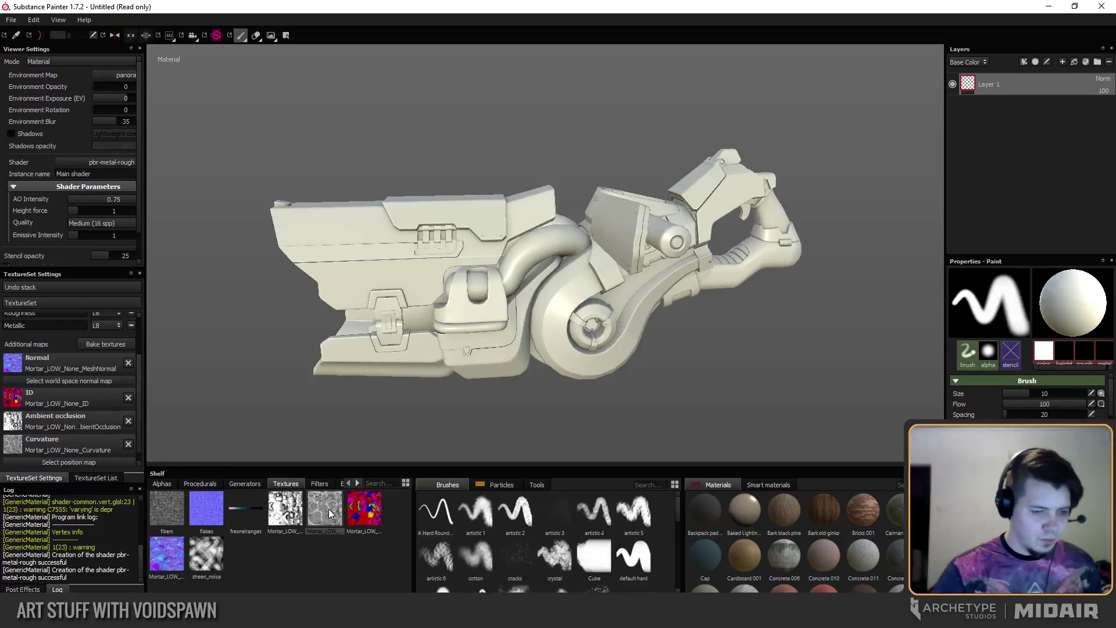
Add a fill layer with Mortar_LOW_None_Curvature as its base color and a UV scale of 1.
mouse_move(330, 513)
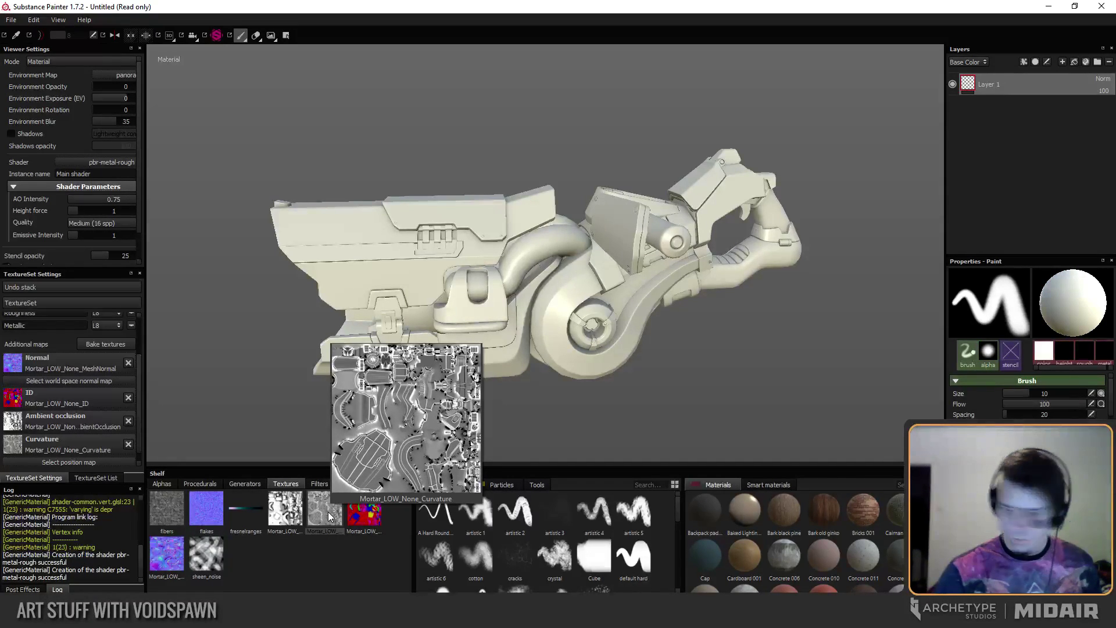
left_click(1075, 62)
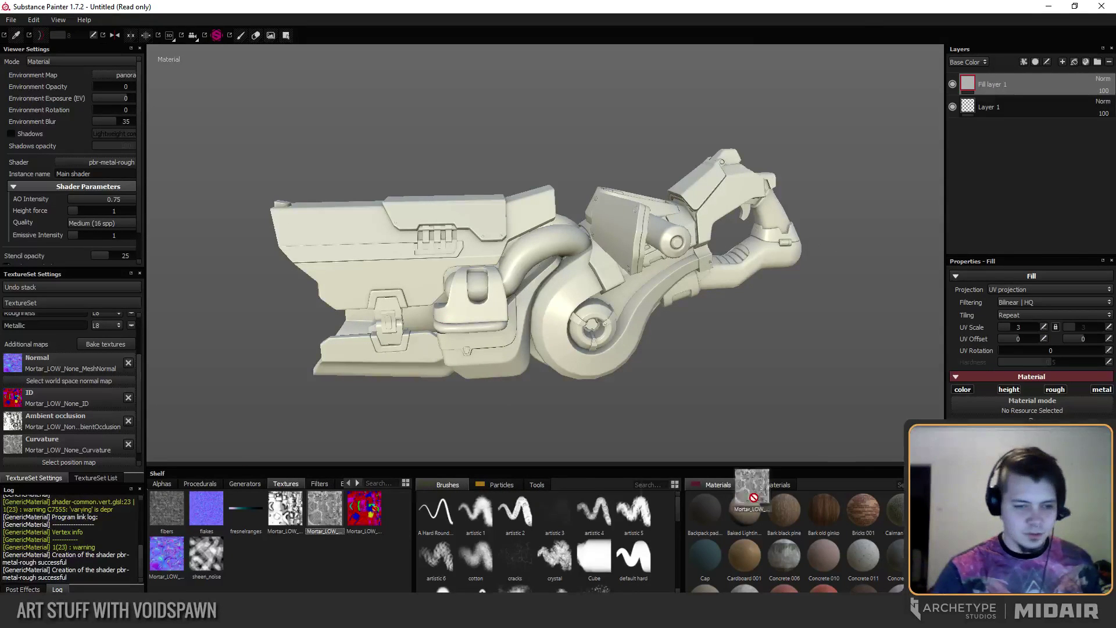
left_click_drag(754, 497, 706, 333)
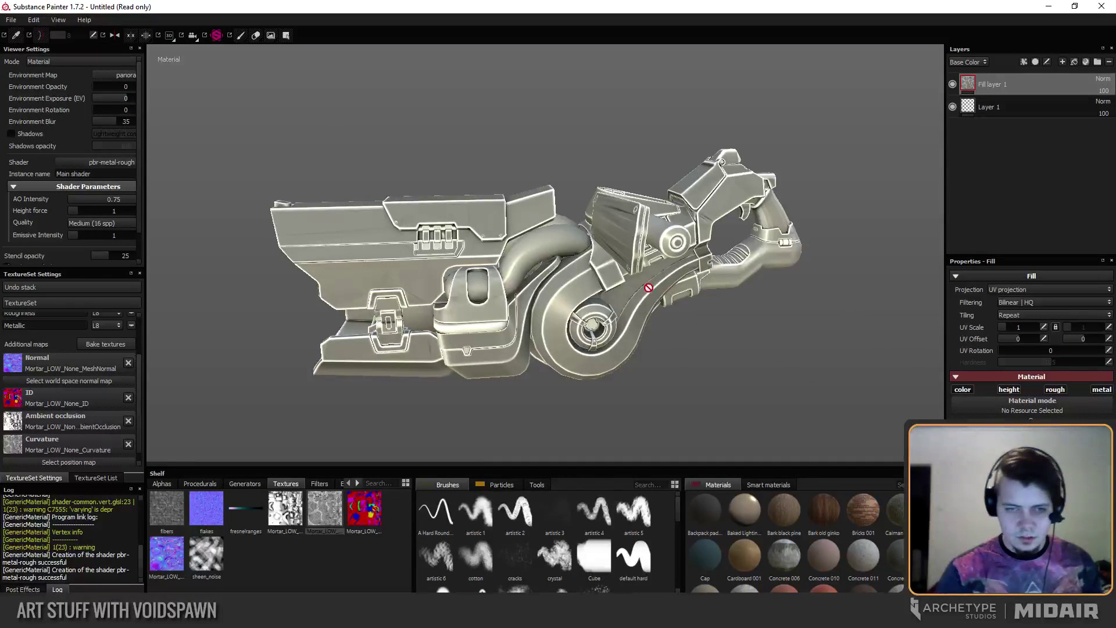
Inspect the curvature map's edge highlights on the mortar from several sides.
left_click_drag(649, 287, 581, 237, "alt")
left_click_drag(637, 264, 525, 272, "alt")
left_click_drag(637, 231, 573, 293, "alt")
left_click_drag(517, 324, 454, 304, "alt")
right_click_drag(454, 304, 670, 311, "alt")
left_click_drag(670, 311, 493, 240, "alt")
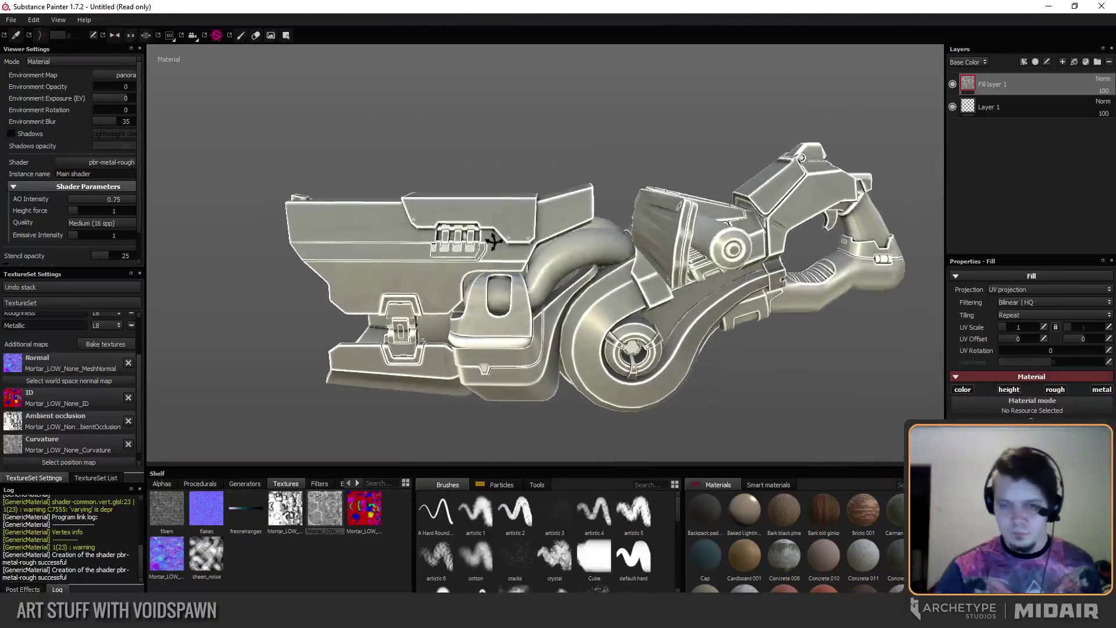
Delete the fill layer that shows the curvature map on the mortar.
left_click(1109, 62)
mouse_move(639, 261)
left_mouse_down("alt")
mouse_move(591, 258)
mouse_move(605, 253)
left_mouse_up("alt")
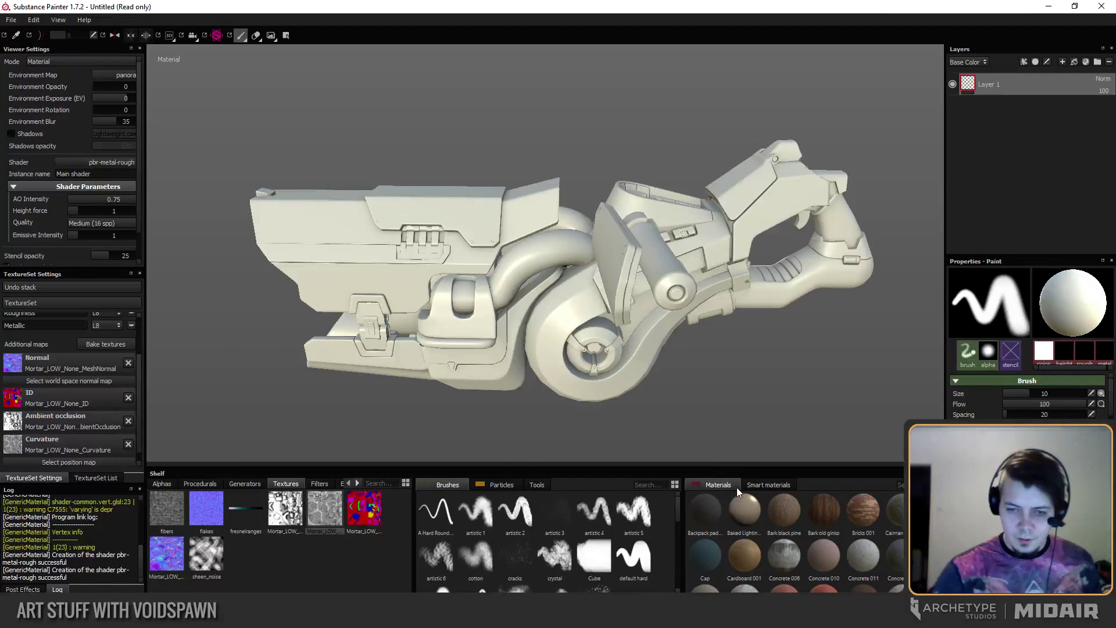
Show the smart materials in the shelf and widen their area over the brushes.
left_click(760, 484)
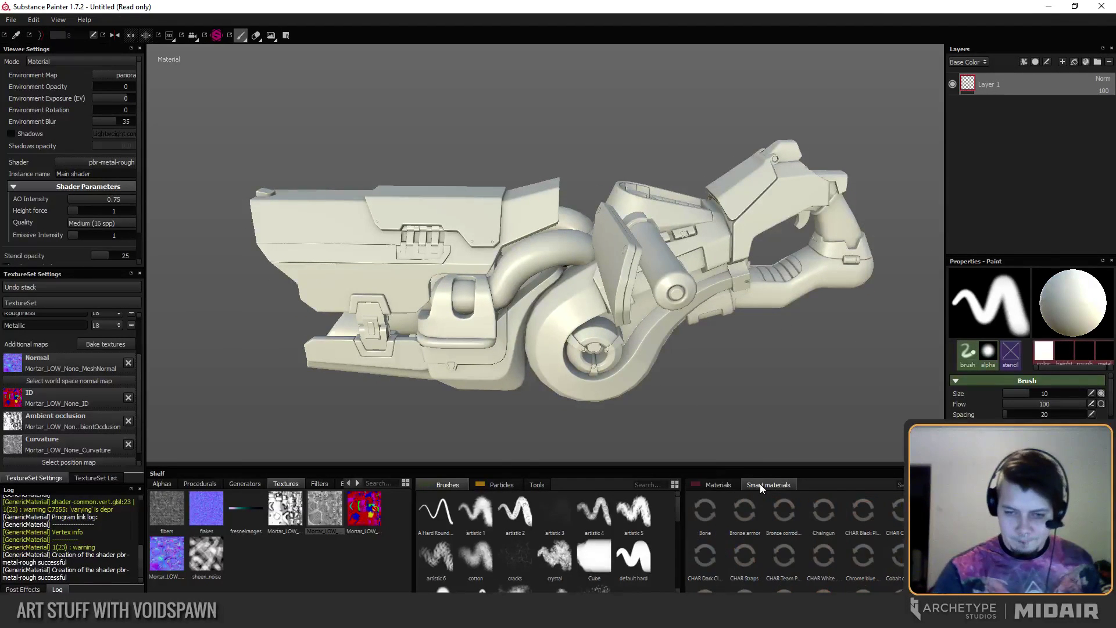
left_click(536, 486)
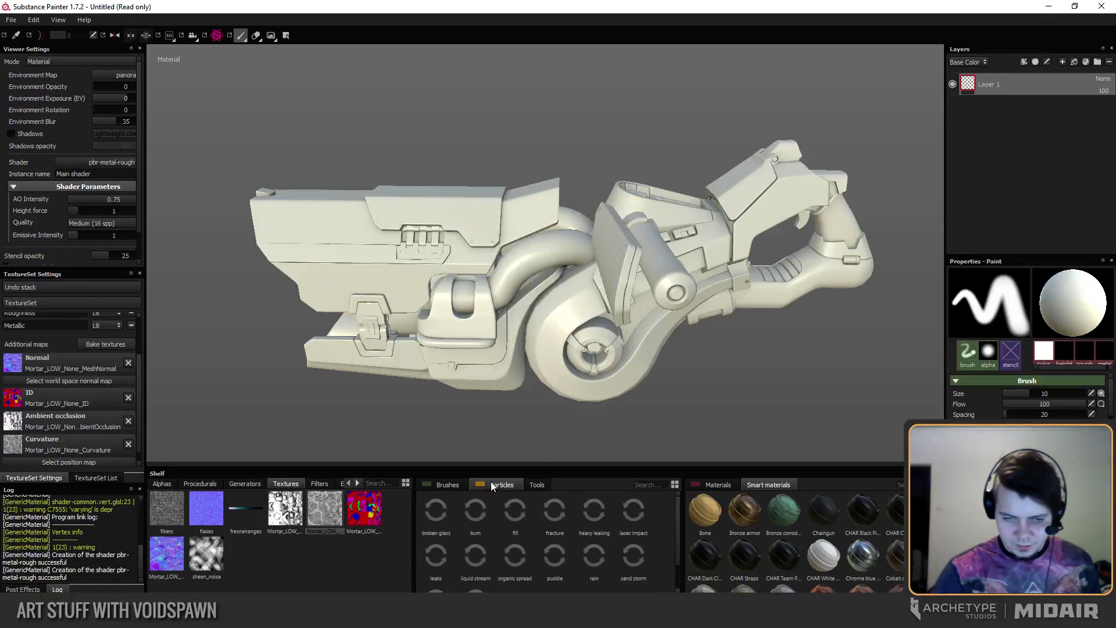
left_click(446, 485)
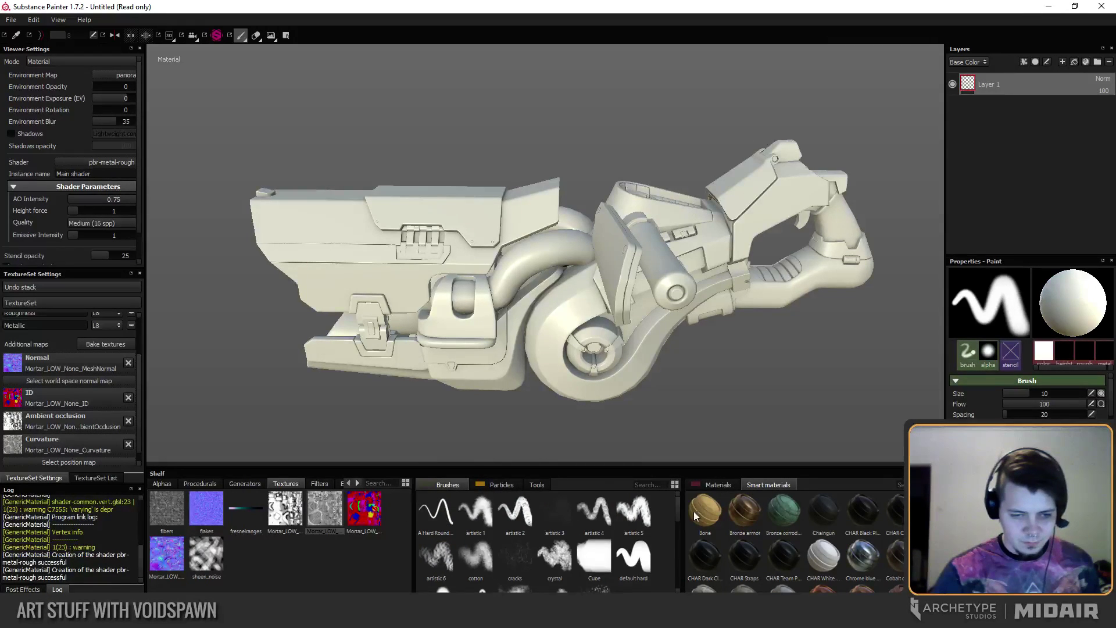
left_click_drag(681, 523, 448, 523)
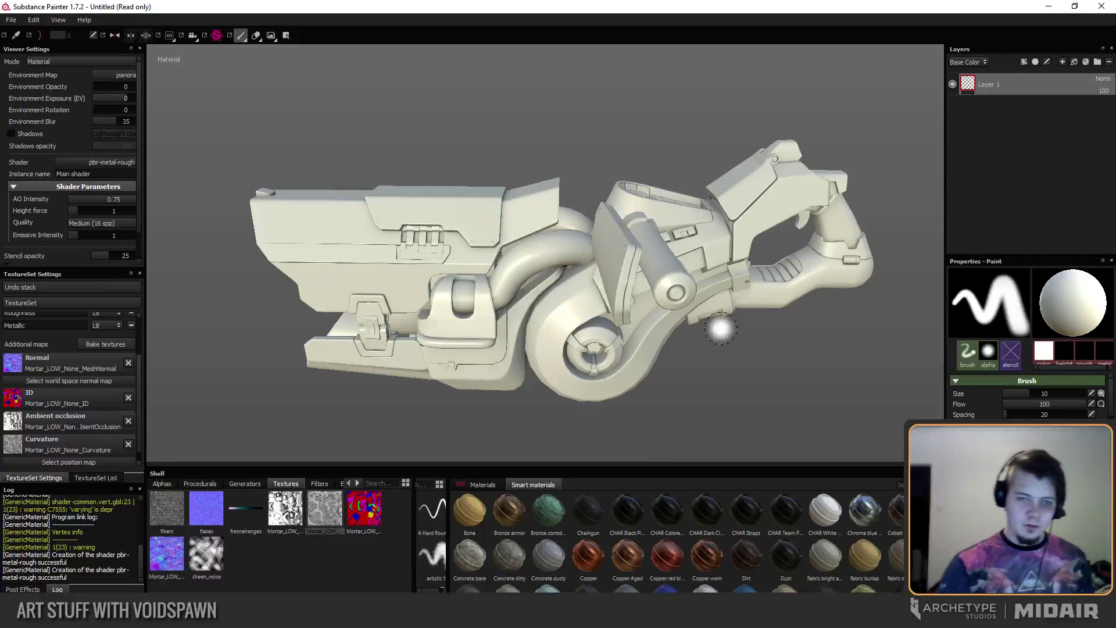
Select the Emissive texture set and add an Emissive channel to it.
mouse_move(727, 308)
left_mouse_down("alt")
mouse_move(730, 291)
mouse_move(671, 268)
mouse_move(612, 307)
mouse_move(605, 291)
mouse_move(634, 311)
mouse_move(577, 318)
left_mouse_up("alt")
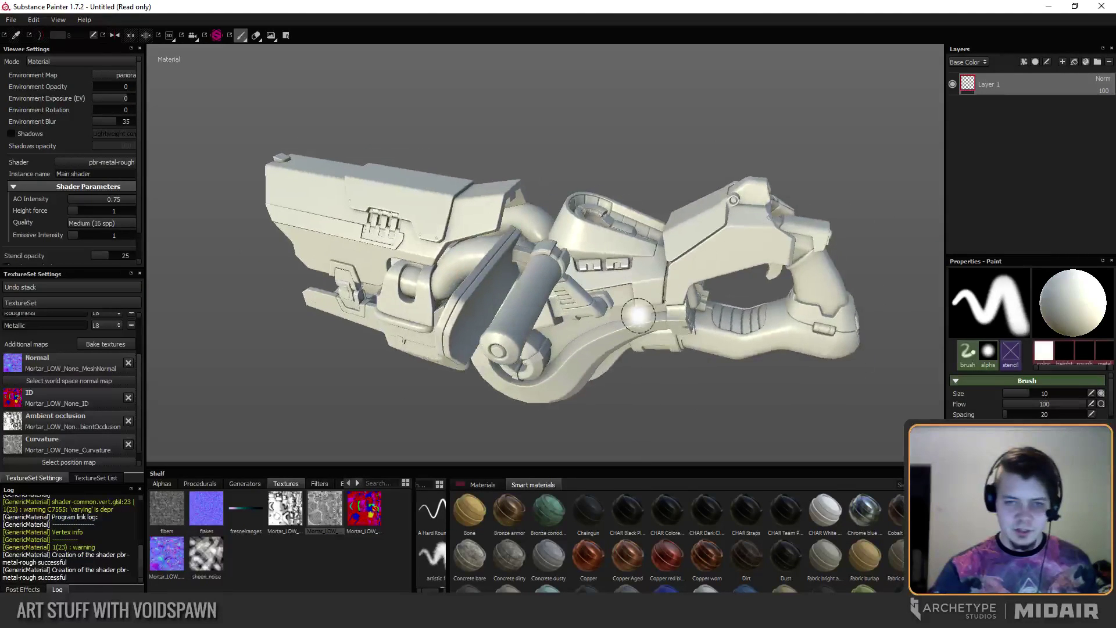
left_click(82, 478)
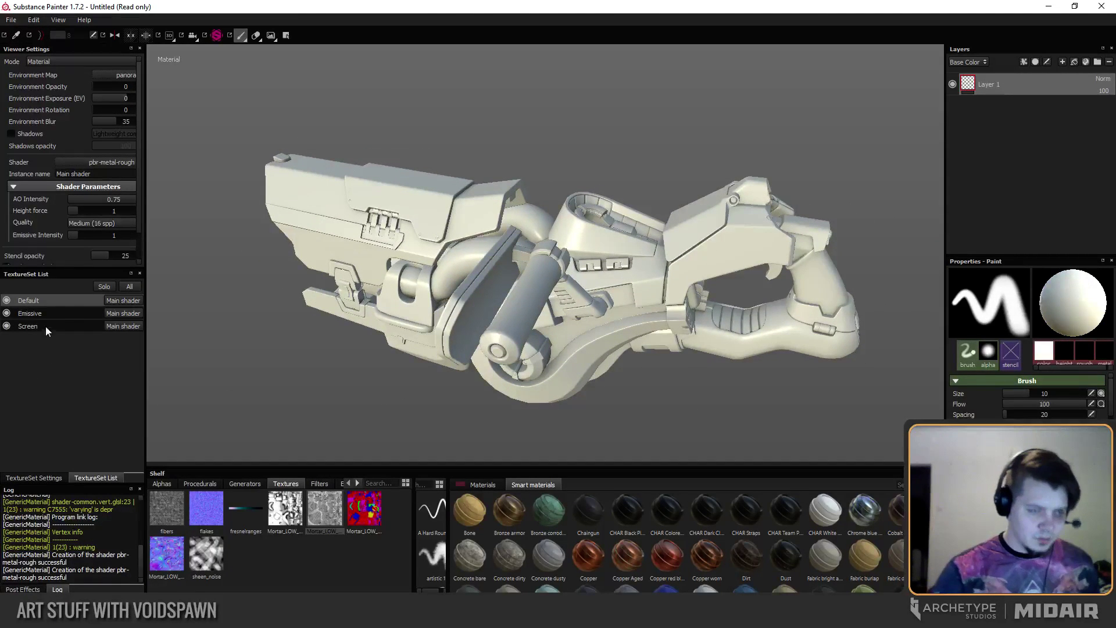
left_click(55, 312)
left_click_drag(553, 262, 428, 277, "alt")
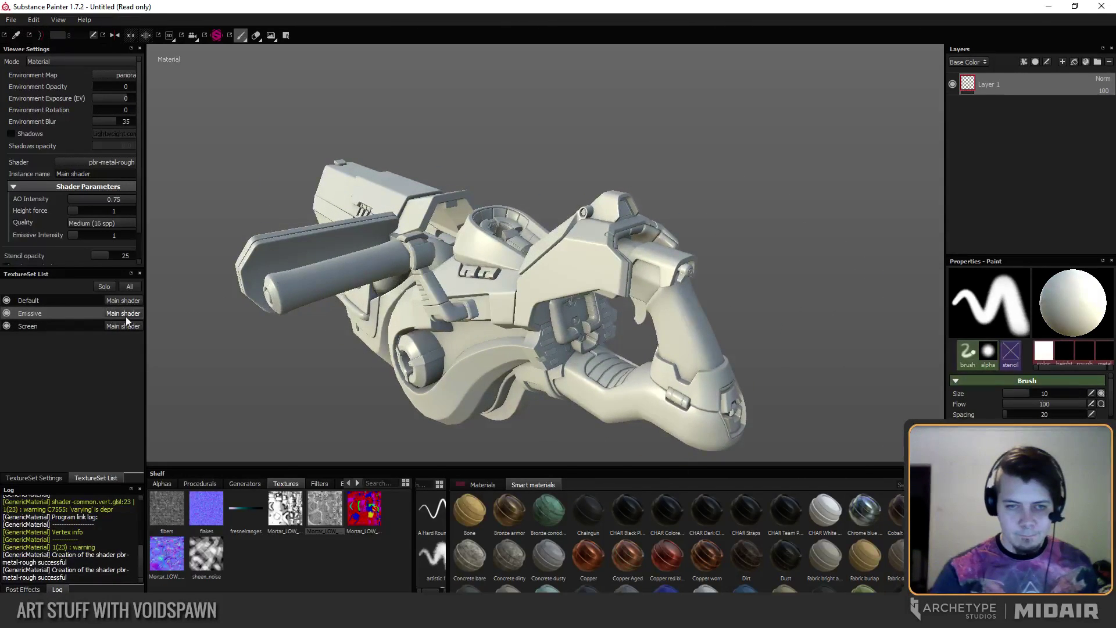
left_click(7, 327)
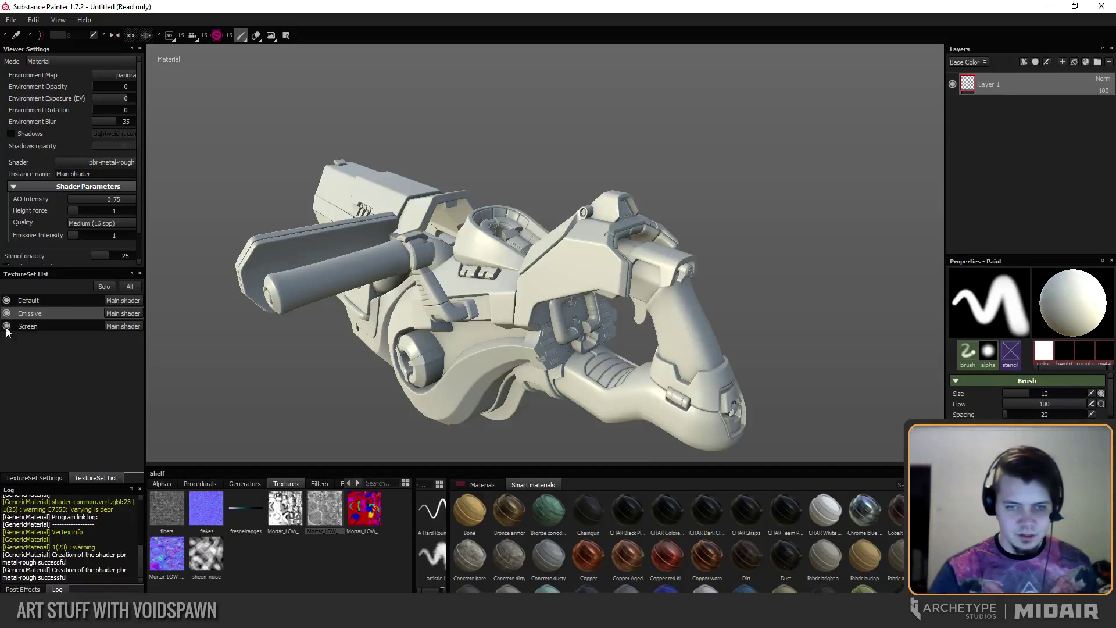
mouse_move(541, 314)
left_mouse_down("alt")
mouse_move(519, 319)
mouse_move(545, 333)
mouse_move(523, 340)
mouse_move(543, 327)
mouse_move(559, 343)
mouse_move(568, 324)
mouse_move(557, 314)
left_mouse_up("alt")
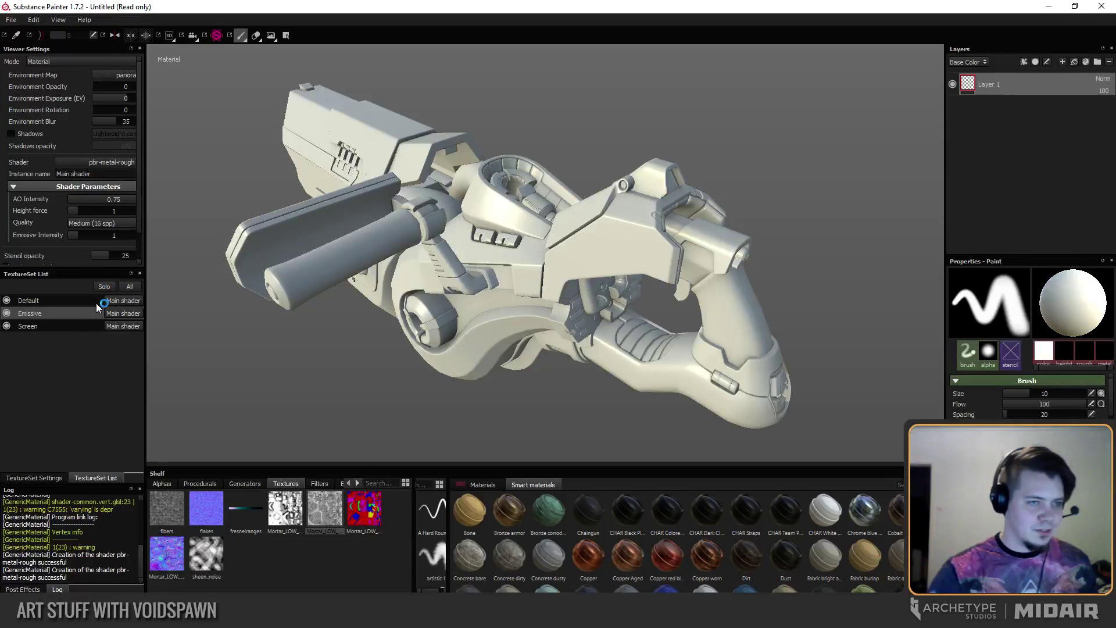
left_click(44, 477)
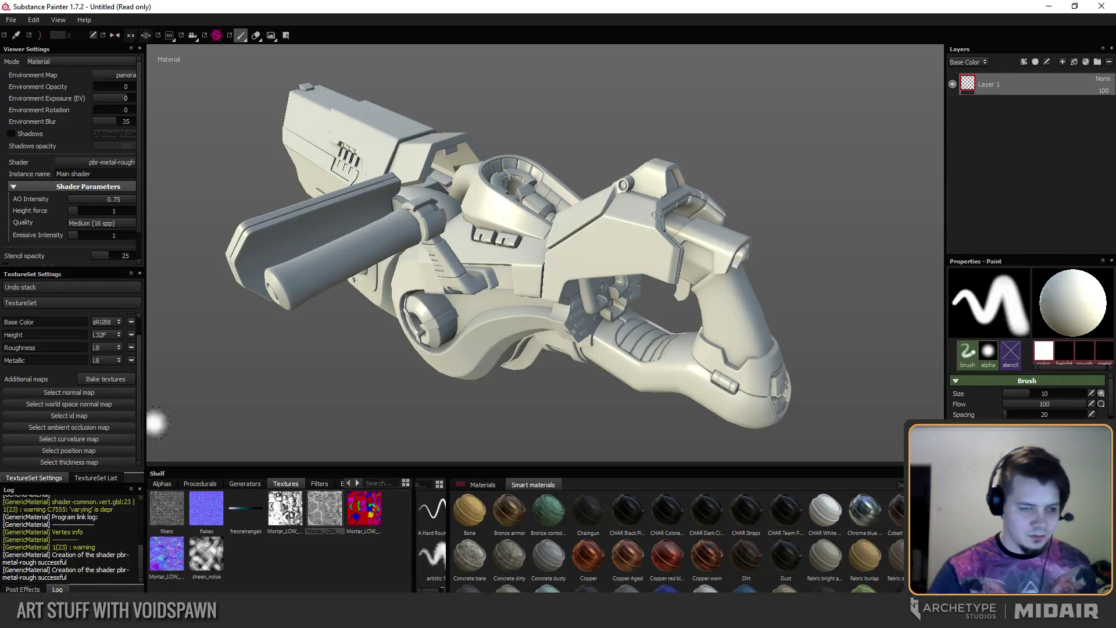
left_click_drag(138, 341, 139, 326)
left_click(131, 326)
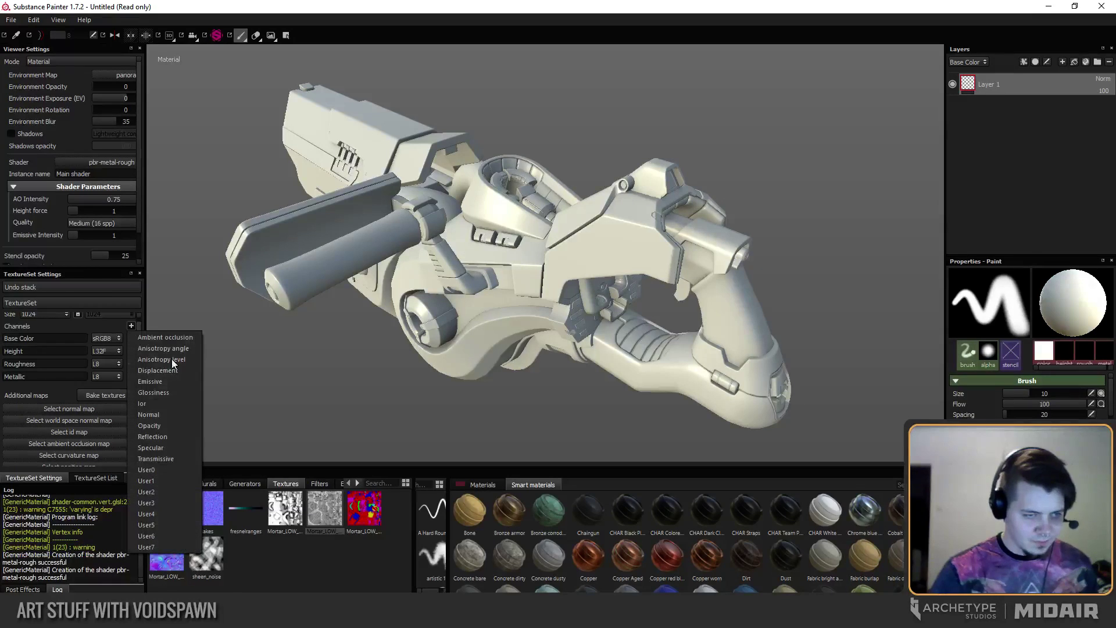
left_click(161, 382)
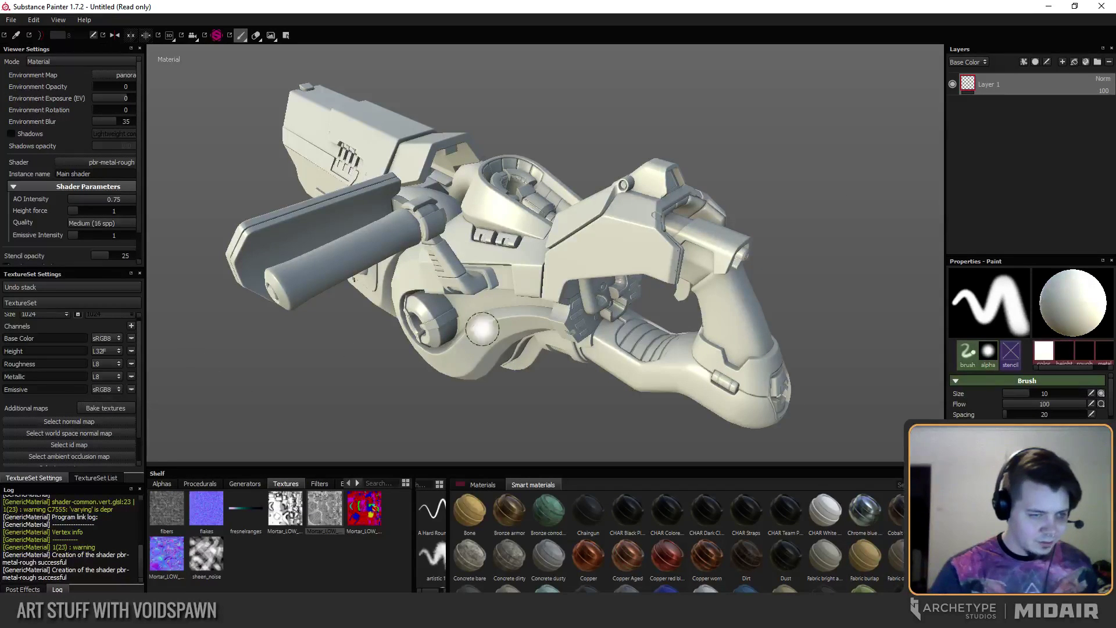
Add a fill layer to the Emissive texture set with only its emissive channel enabled, turning off color, height, roughness and metallic.
left_click(1074, 63)
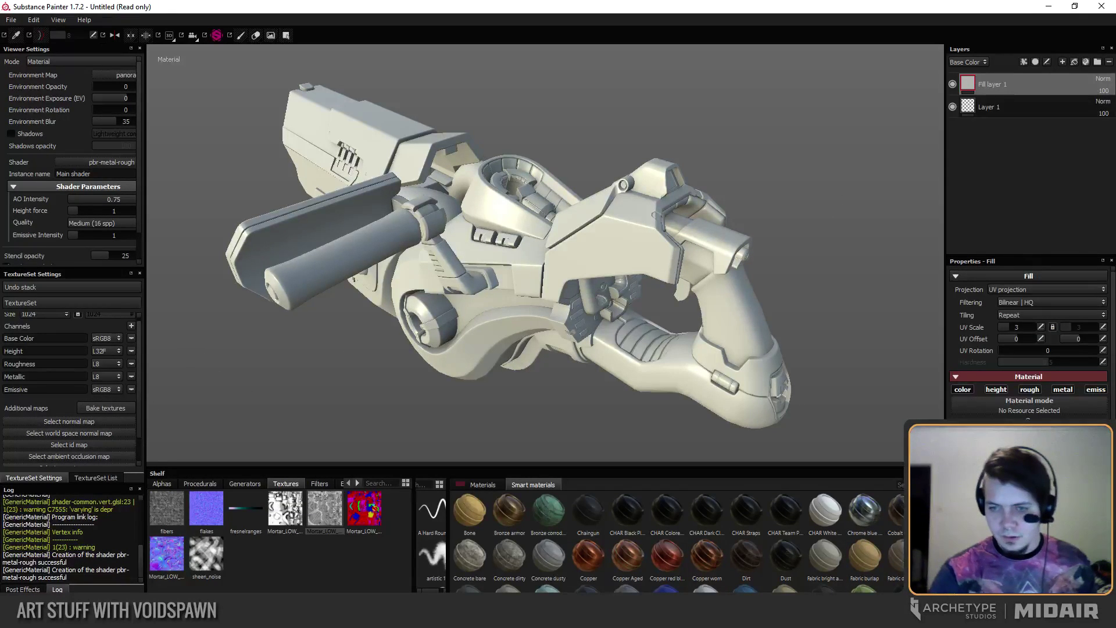
left_click(1063, 390)
left_click(1031, 390)
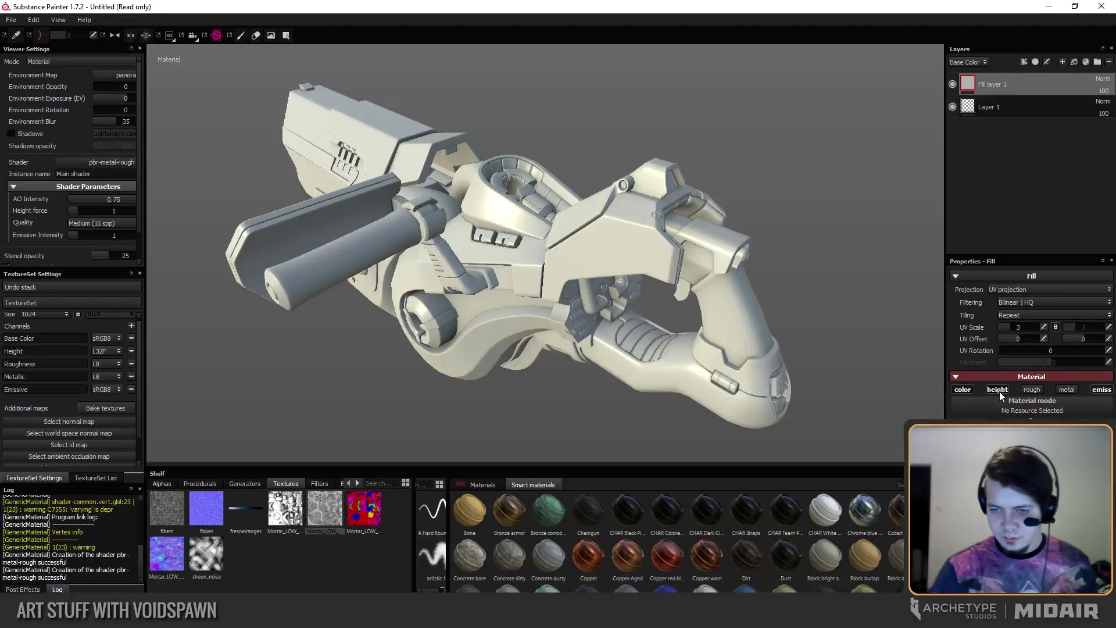
left_click(996, 389)
left_click(963, 390)
Set the fill layer's emissive color to a bright cyan so the mortar's light parts glow.
left_click(1032, 440)
left_click_drag(922, 439, 878, 405)
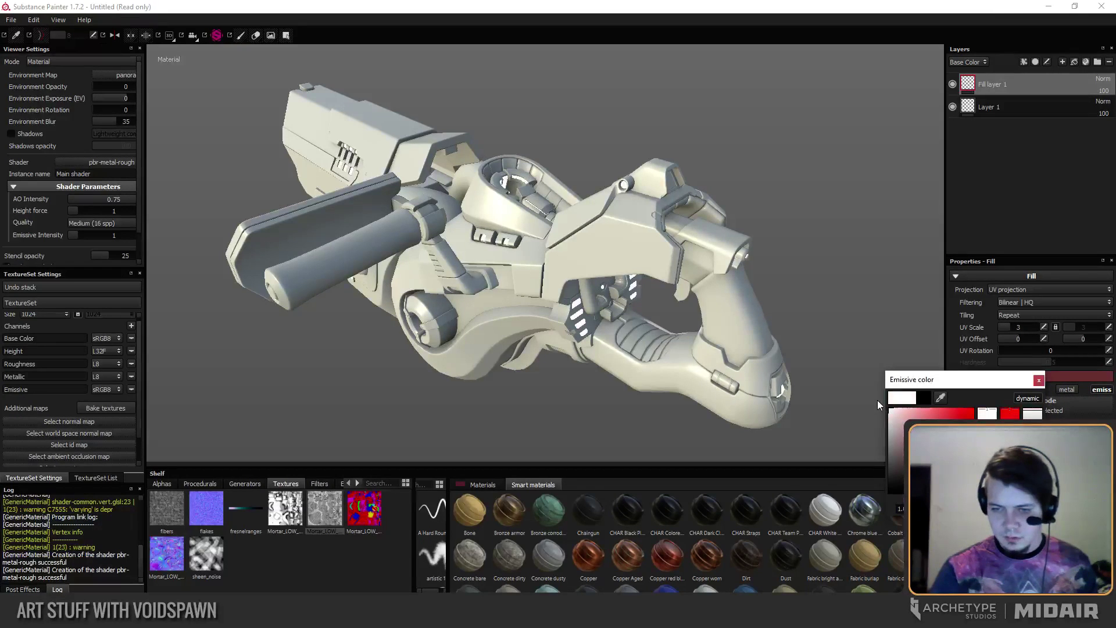
left_click_drag(987, 451, 987, 453)
left_click(934, 424)
left_click_drag(940, 418, 962, 418)
left_click(1039, 381)
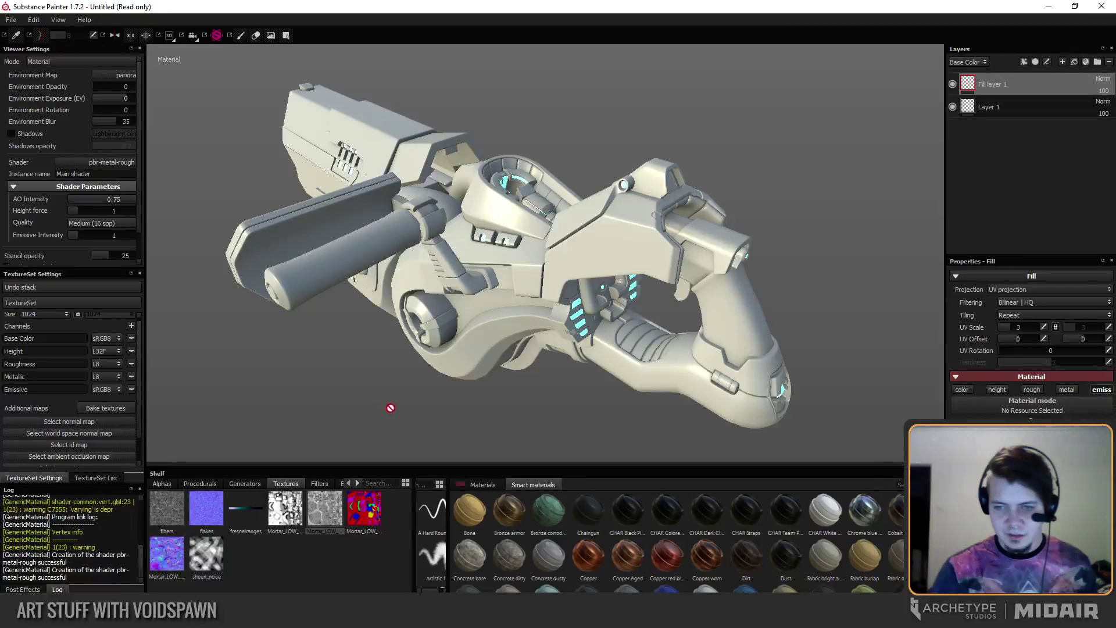
left_click_drag(463, 306, 540, 347, "alt")
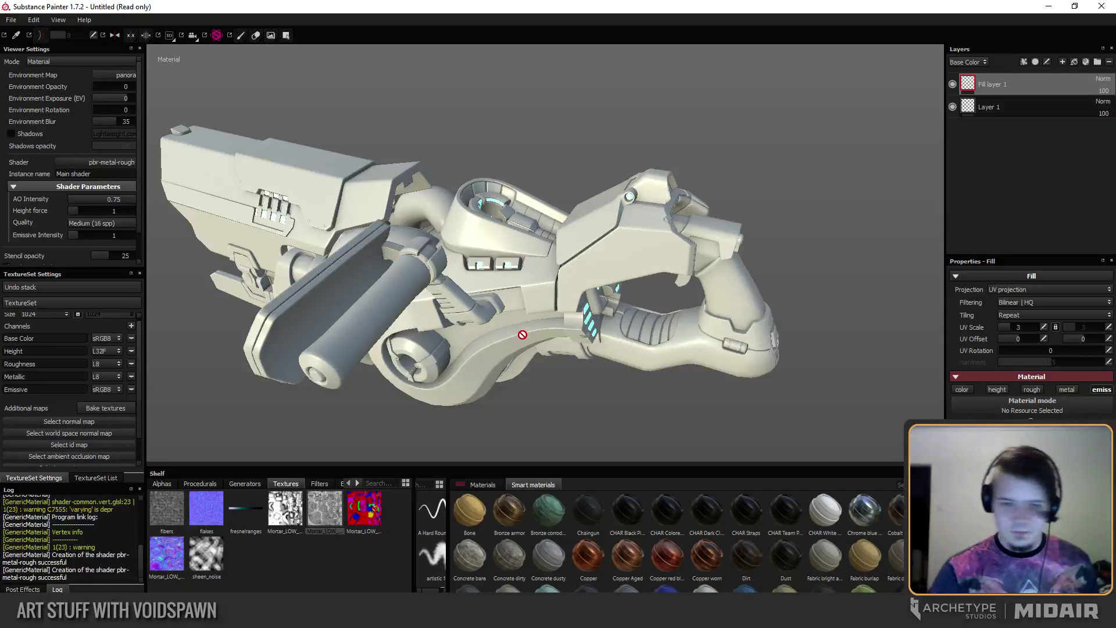
Switch to the Default texture set and show its settings in a slightly wider area.
left_click(1051, 114)
left_click(96, 478)
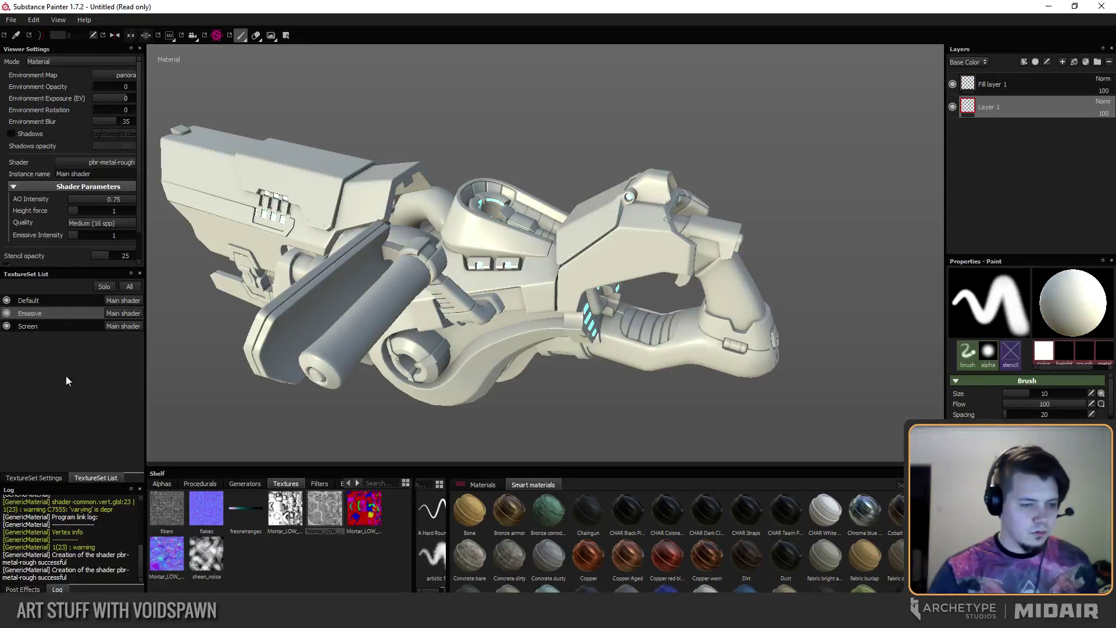
left_click(56, 302)
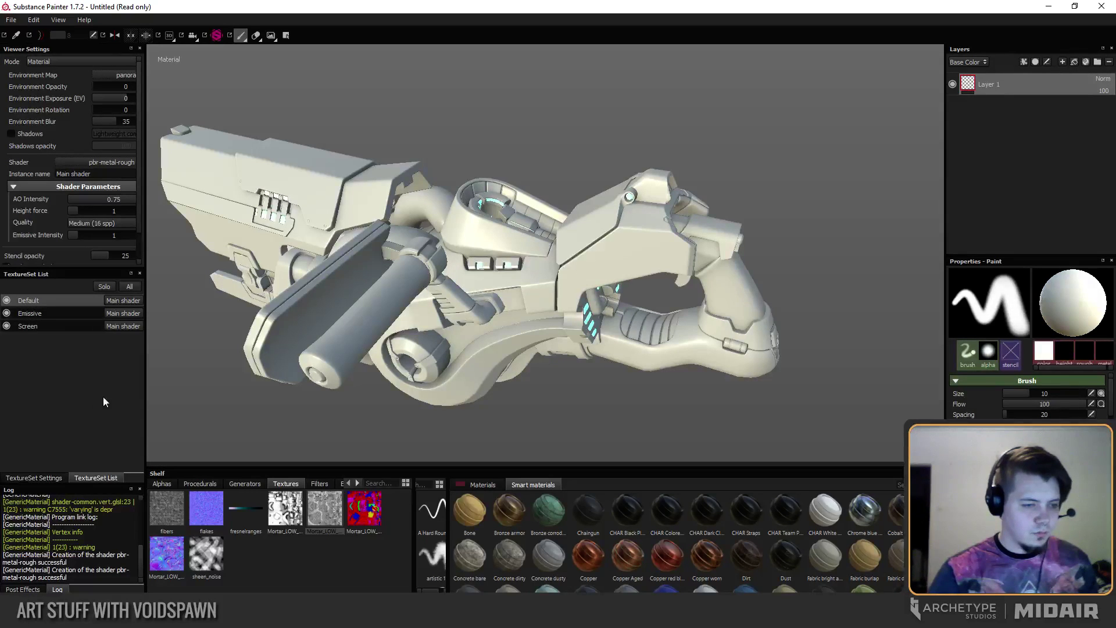
left_click(30, 476)
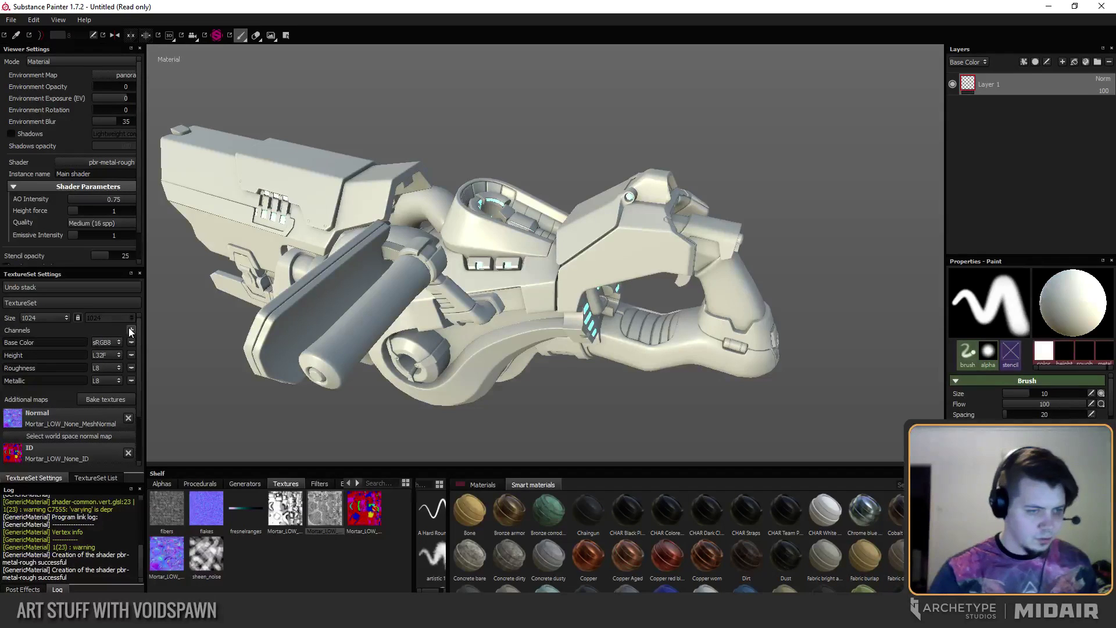
left_click_drag(145, 327, 162, 326)
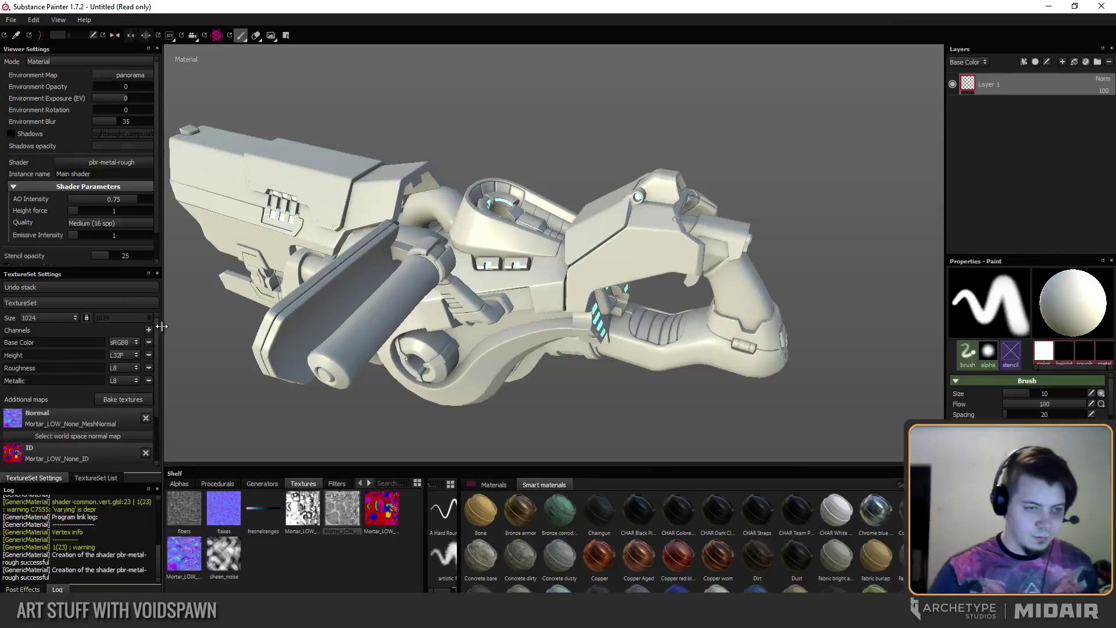
left_click_drag(291, 314, 428, 372, "alt")
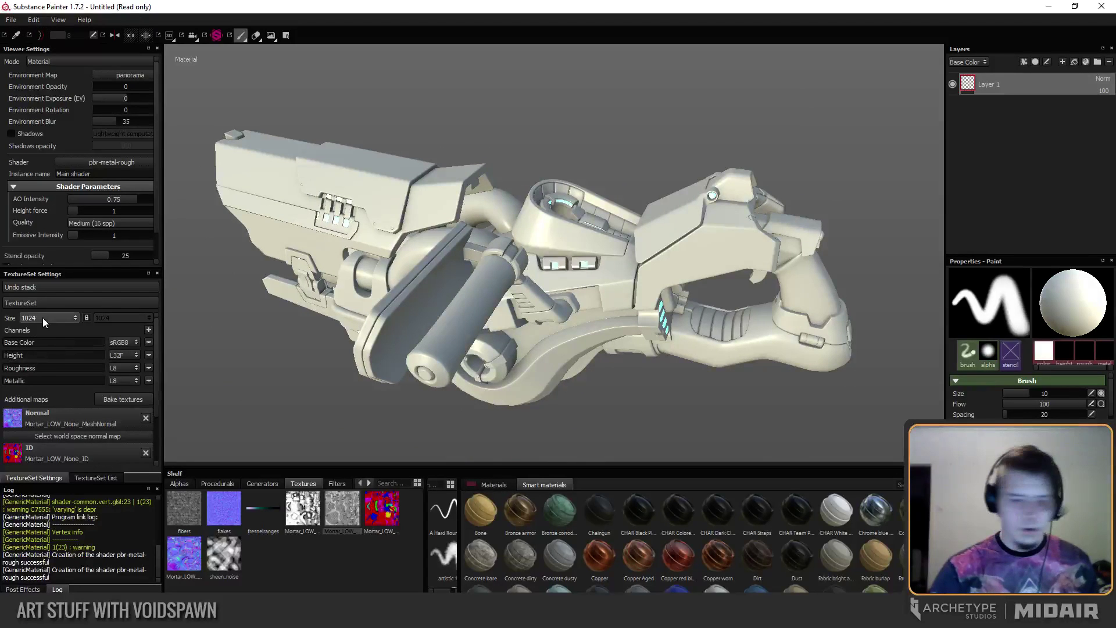
mouse_move(326, 323)
left_mouse_down("alt")
mouse_move(324, 296)
mouse_move(407, 302)
mouse_move(401, 317)
mouse_move(387, 303)
left_mouse_up("alt")
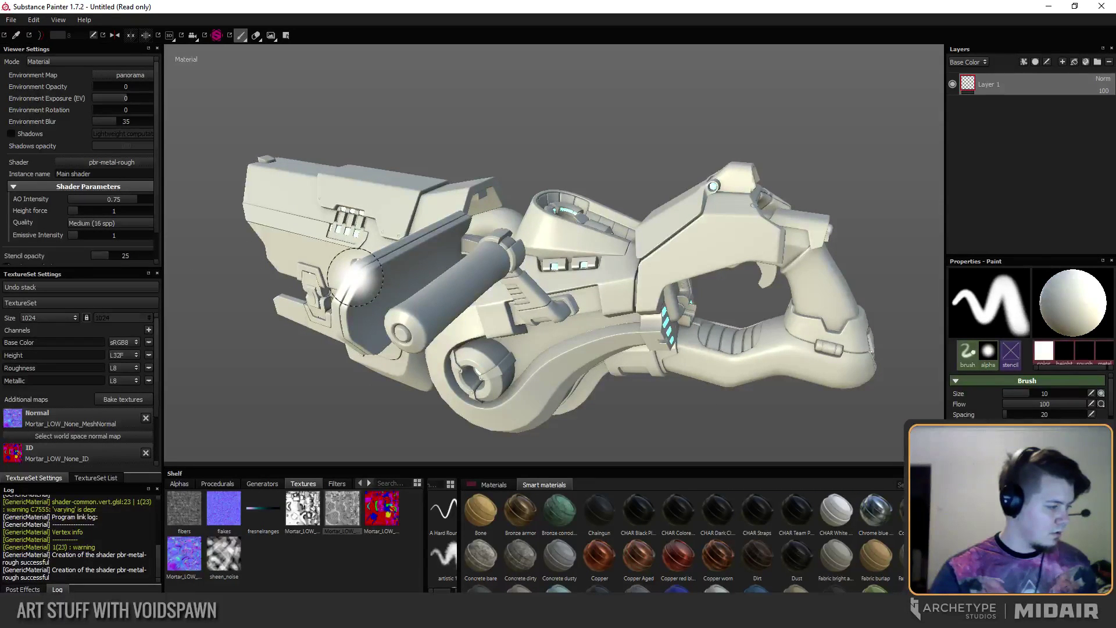
left_click_drag(355, 277, 361, 280, "alt")
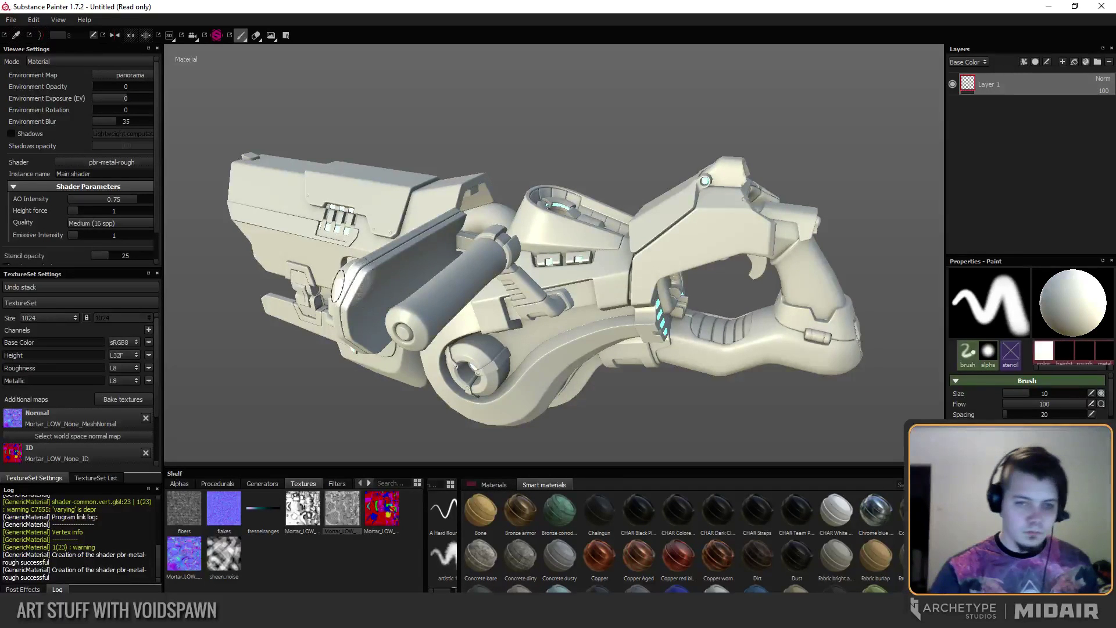
left_click_drag(352, 285, 359, 302, "alt")
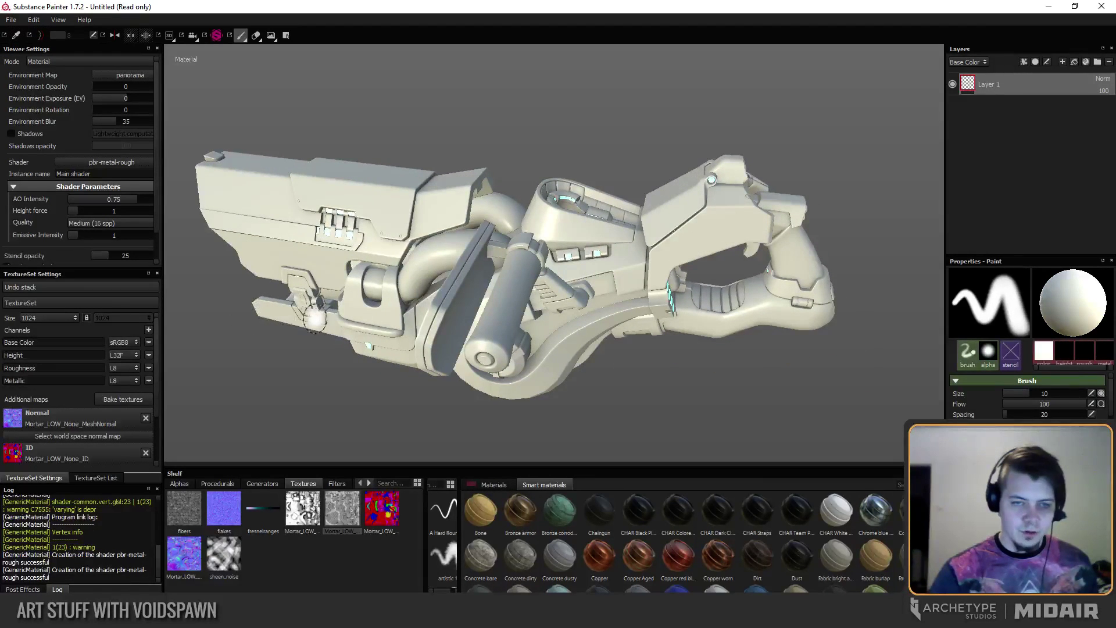
left_click_drag(435, 224, 429, 230, "alt")
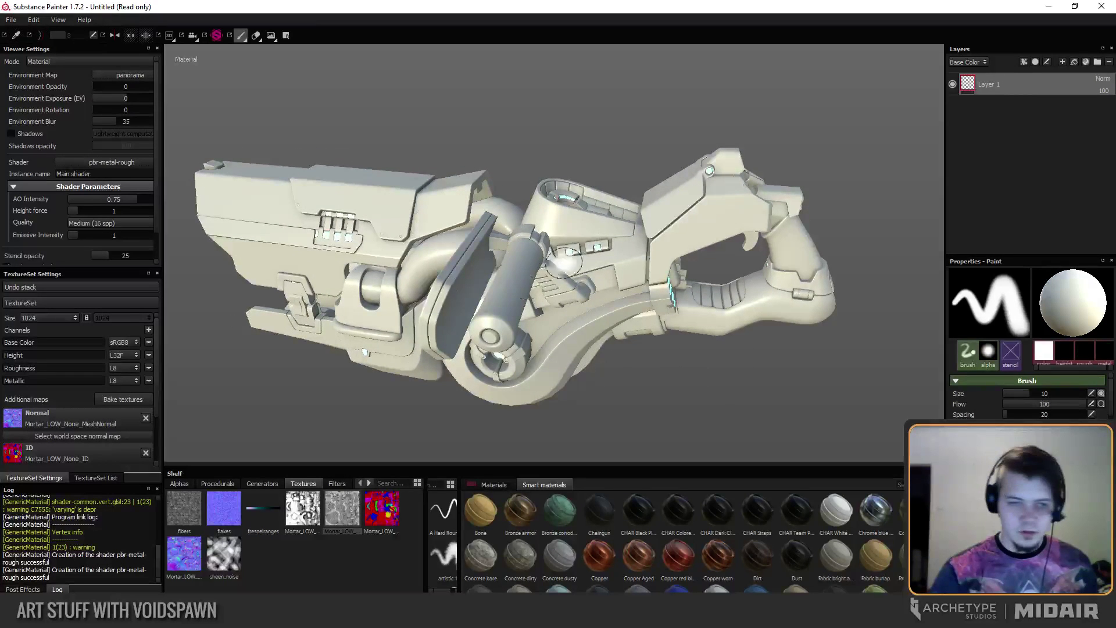
middle_click_drag(400, 323, 427, 334, "alt")
left_click_drag(373, 342, 361, 348, "alt")
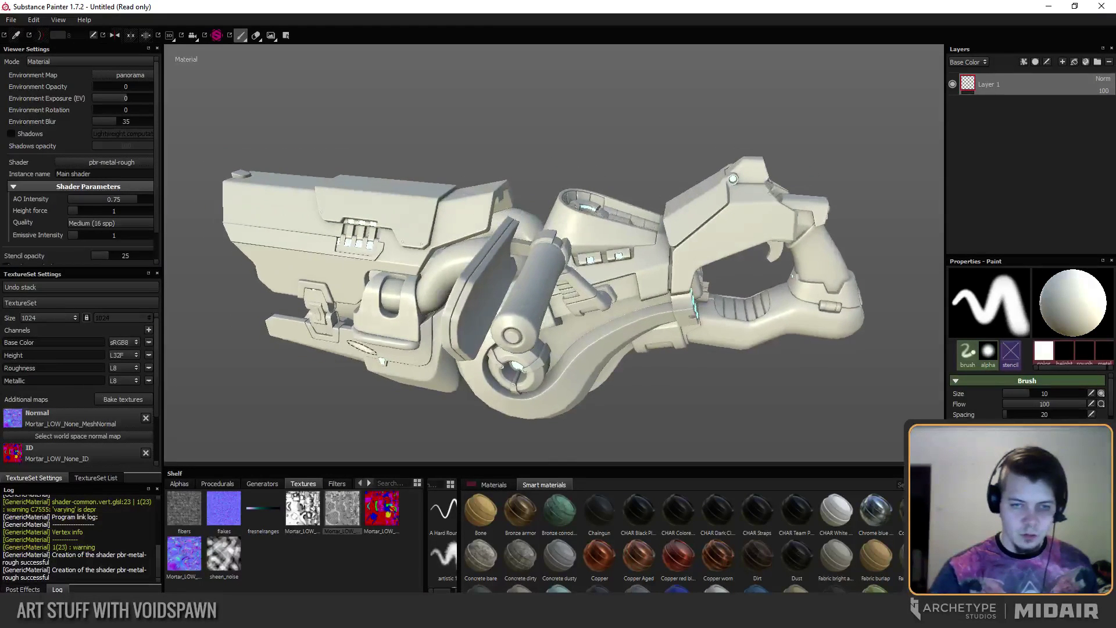
Add an Ambient occlusion channel to the Default texture set.
left_click(148, 330)
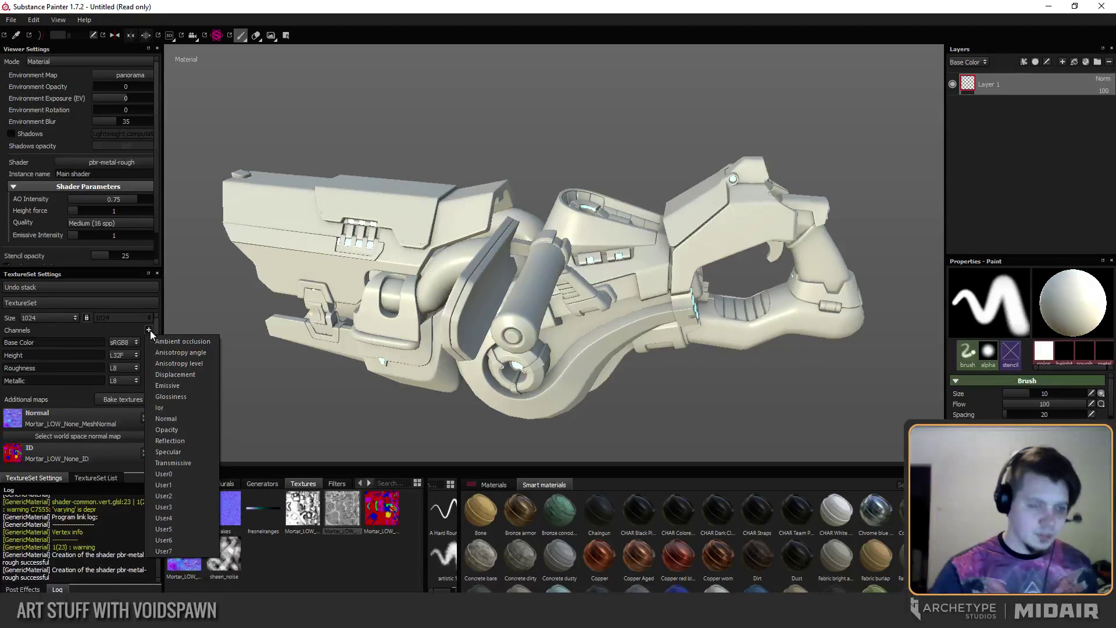
key("Escape")
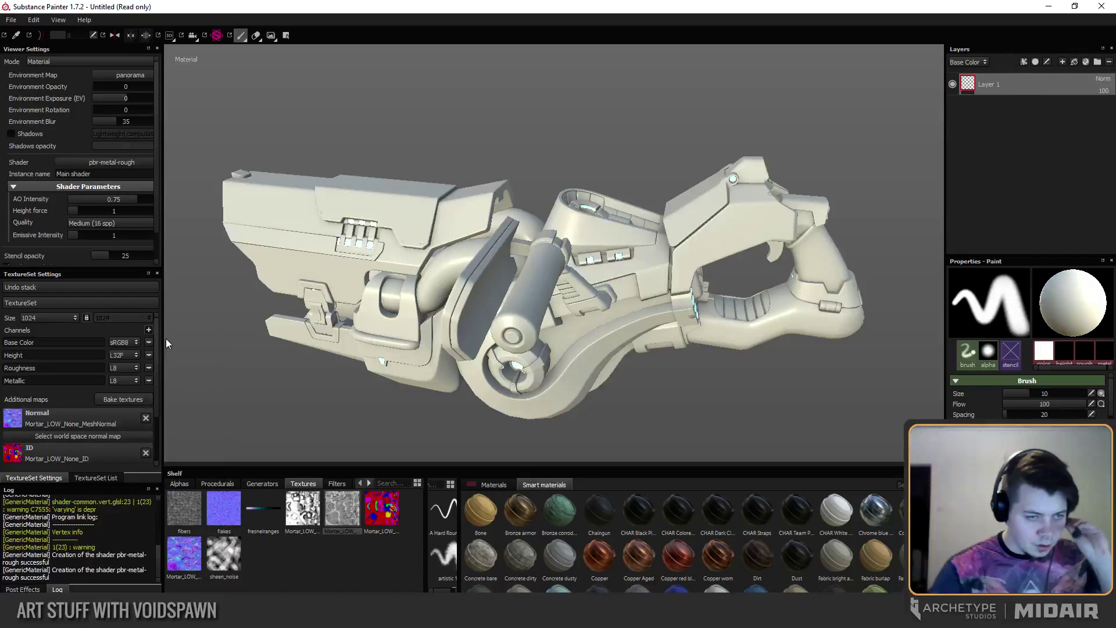
left_click(149, 331)
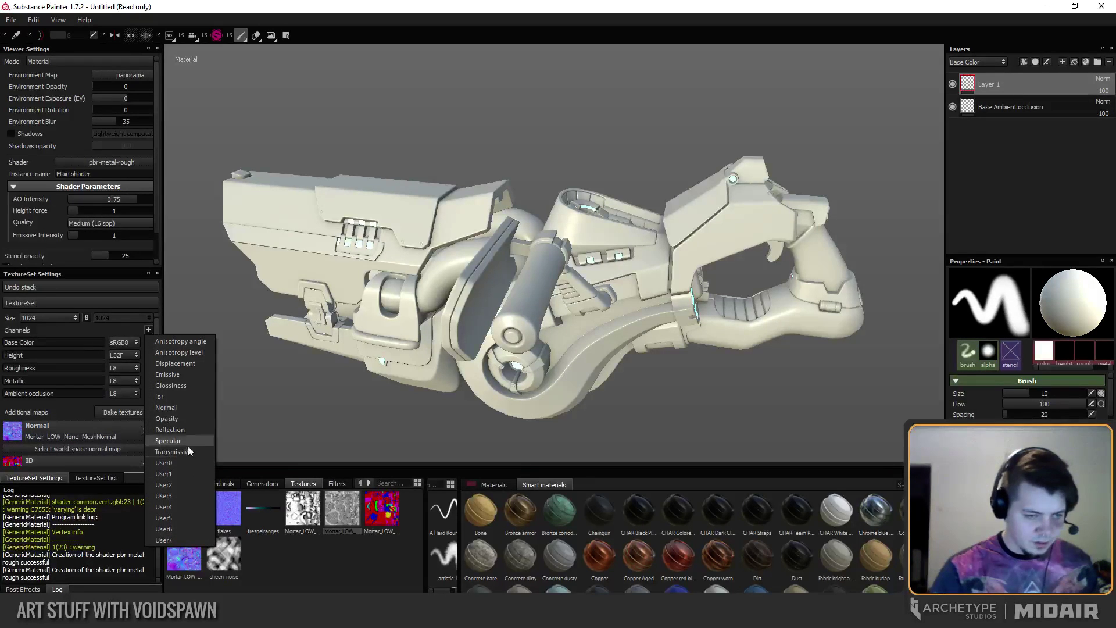
left_click(121, 326)
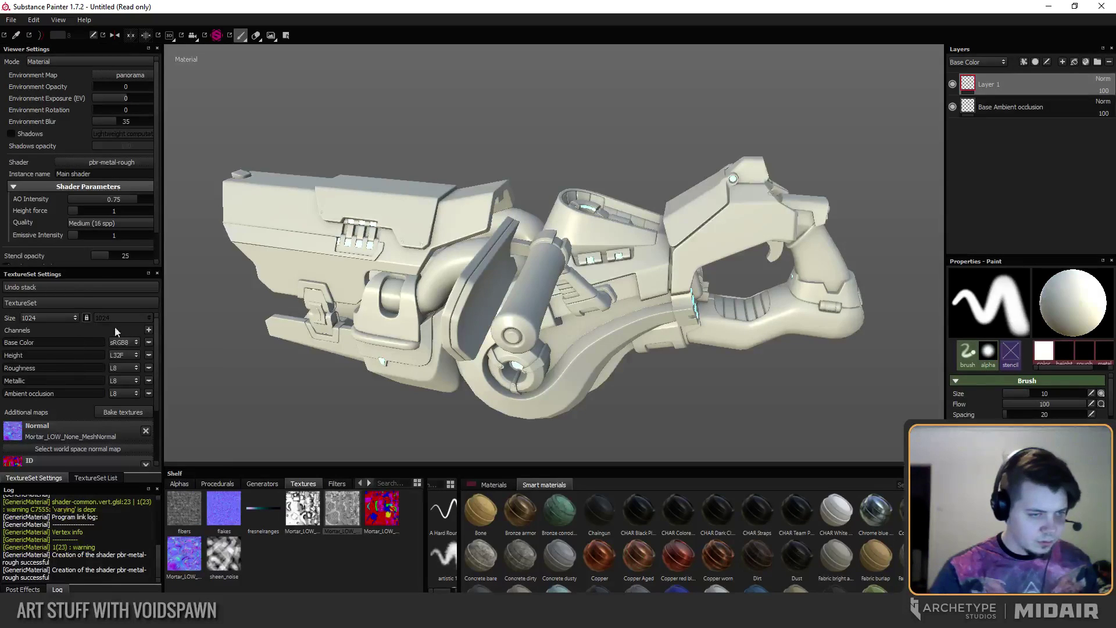
left_click(149, 330)
left_click(152, 329)
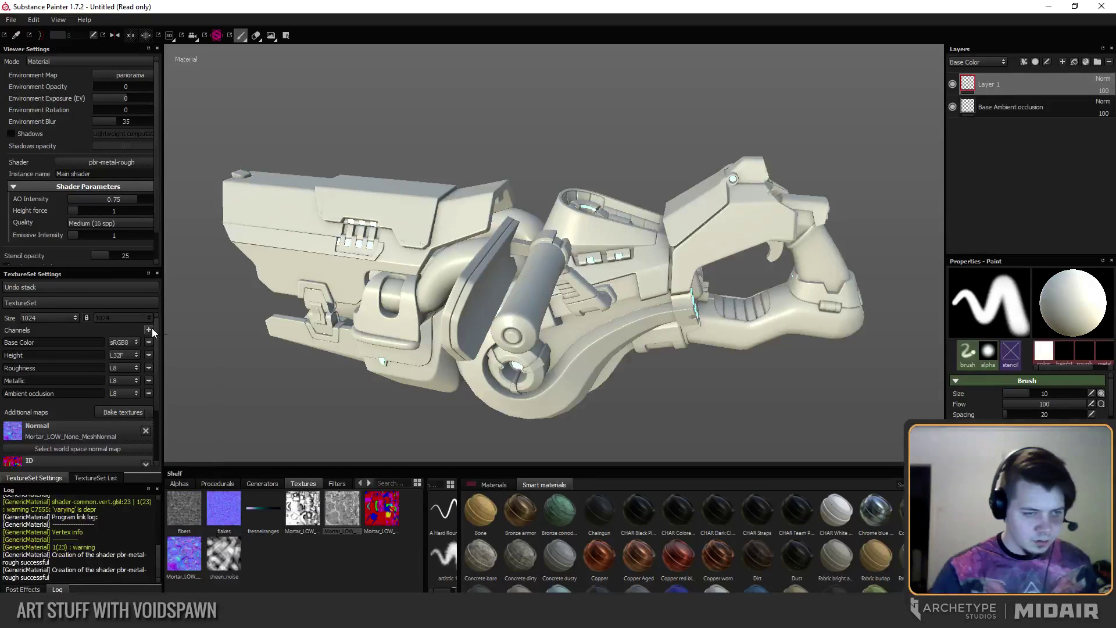
Delete the empty Layer 1 from the Default texture set.
mouse_move(527, 262)
left_mouse_down("alt")
mouse_move(618, 219)
mouse_move(616, 229)
left_mouse_up("alt")
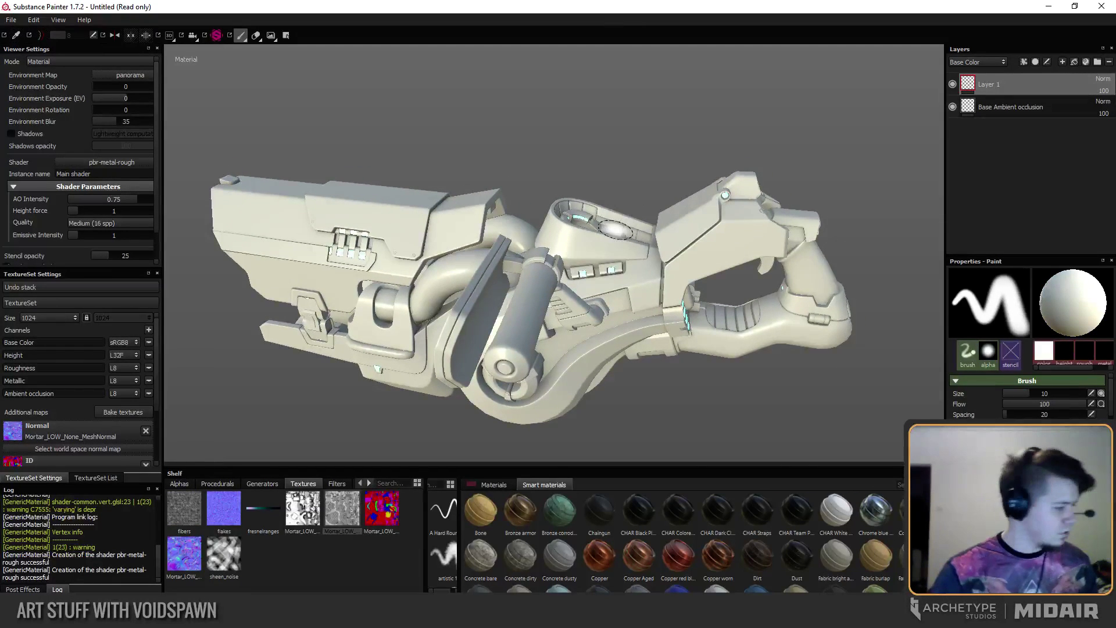
left_click(1108, 62)
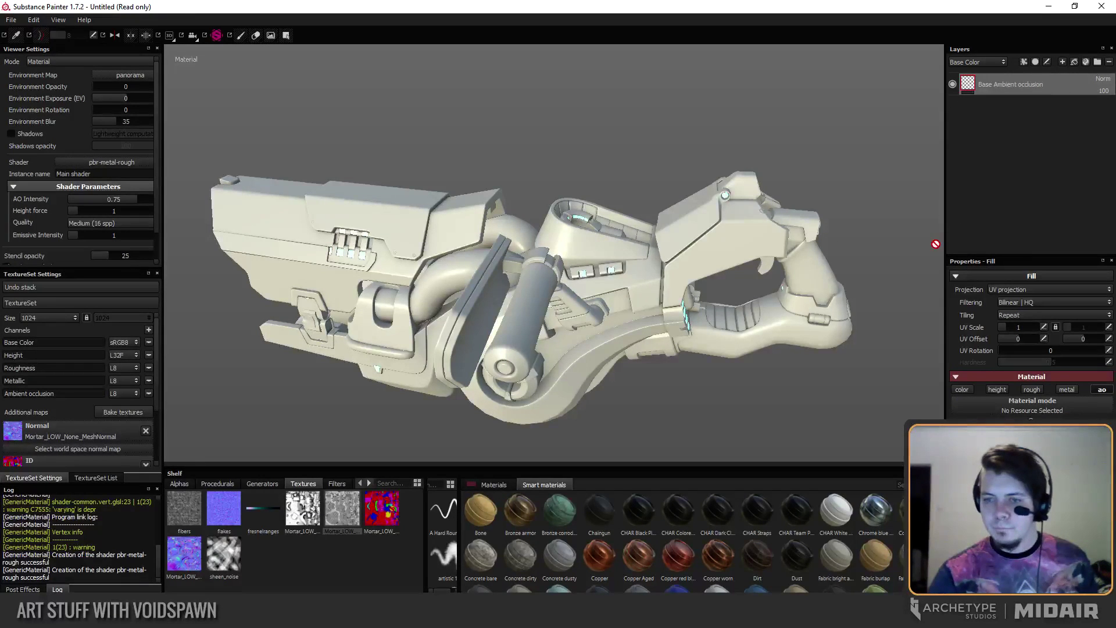
Add a fill layer above Base Ambient occlusion in the Default texture set and name it Metal.
left_click_drag(711, 227, 773, 225, "alt")
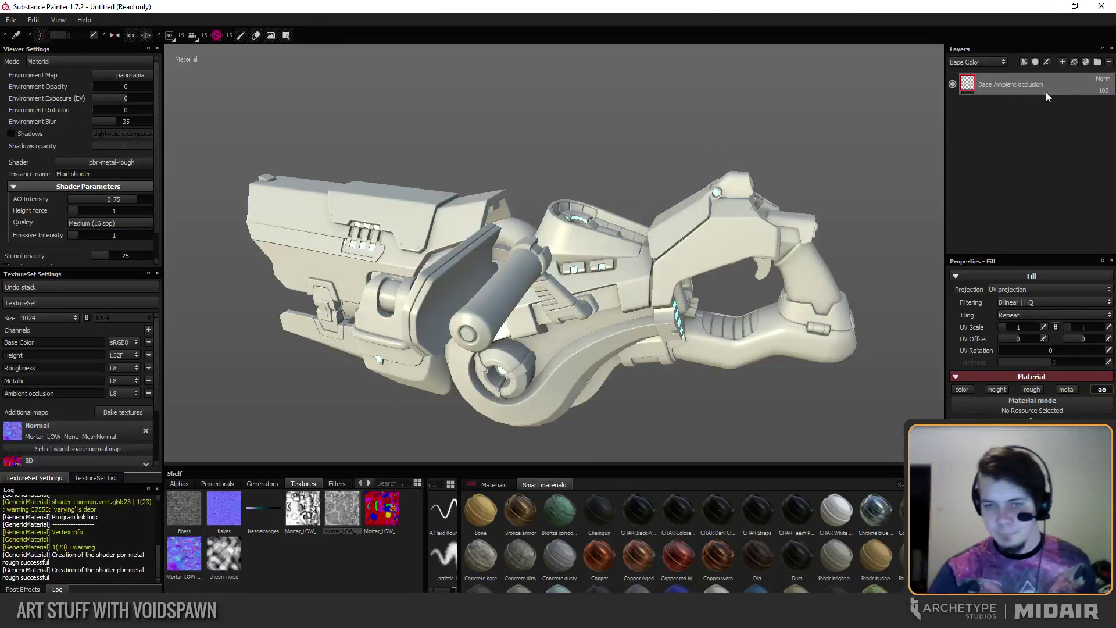
left_click(1075, 62)
double_click(1008, 84)
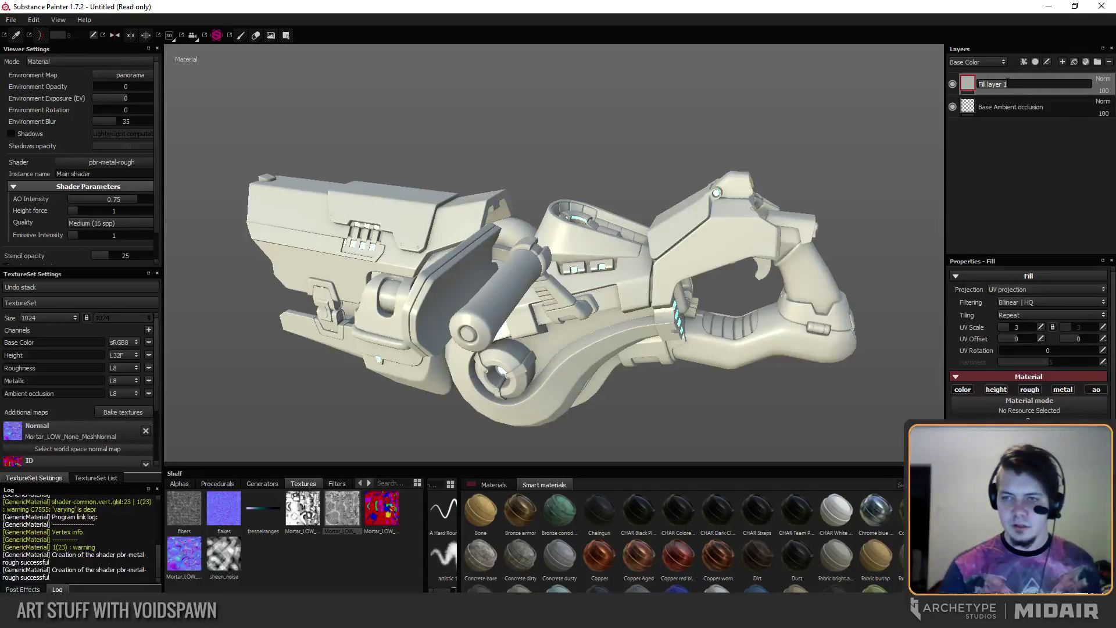
key("Return")
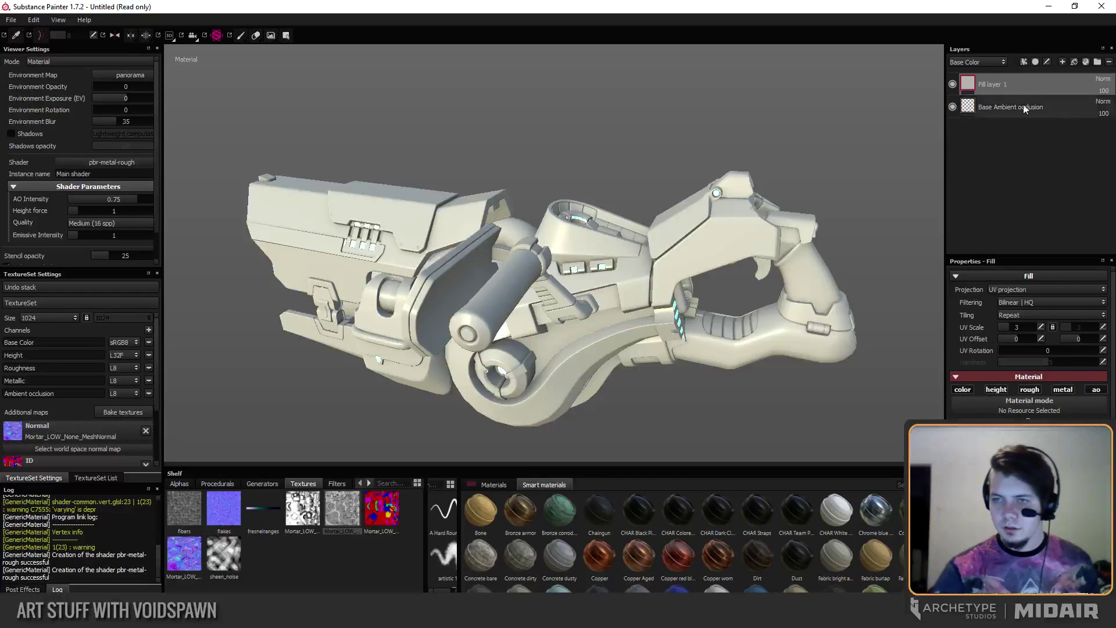
double_click(1003, 85)
type("m")
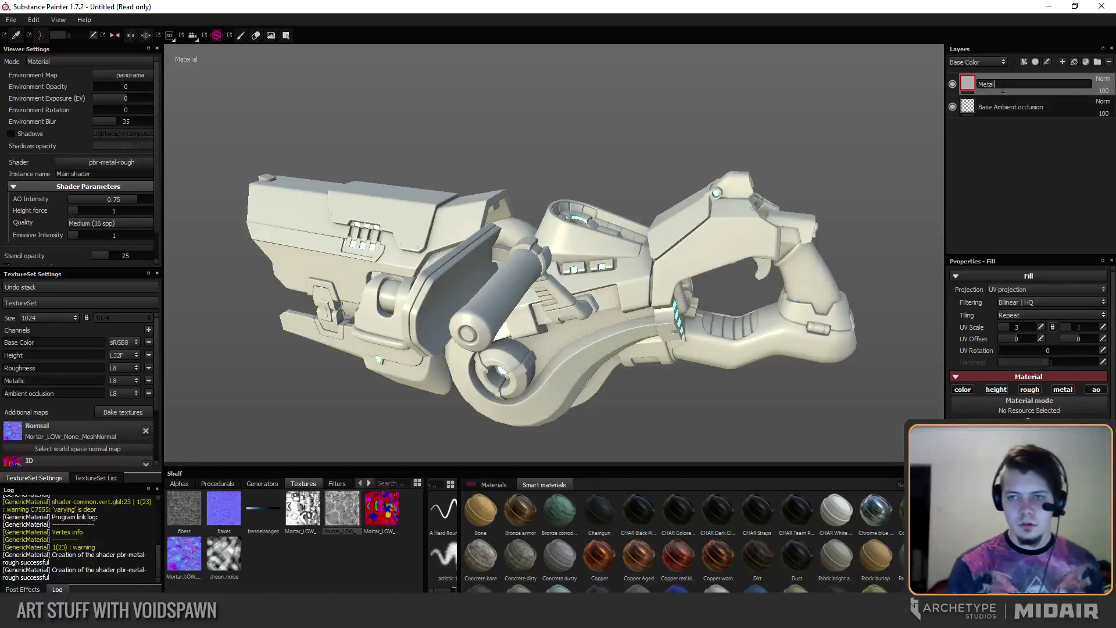
type("etal")
key("Return")
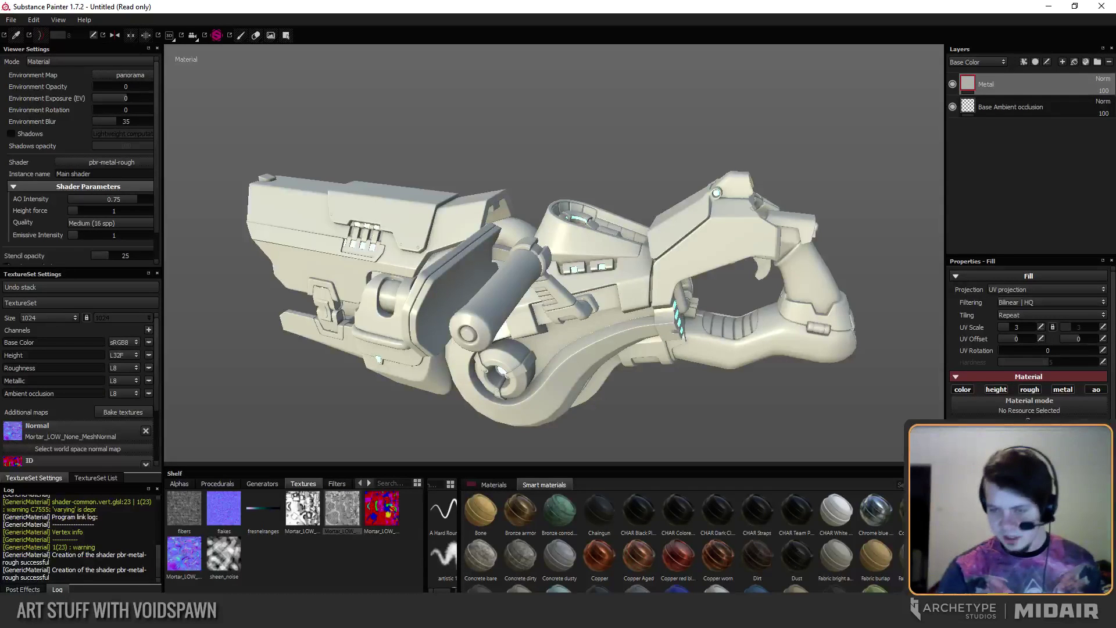
Raise the Metal fill layer's metallic value so the mortar's surface looks like polished metal.
scroll(1030, 337, "down", 1)
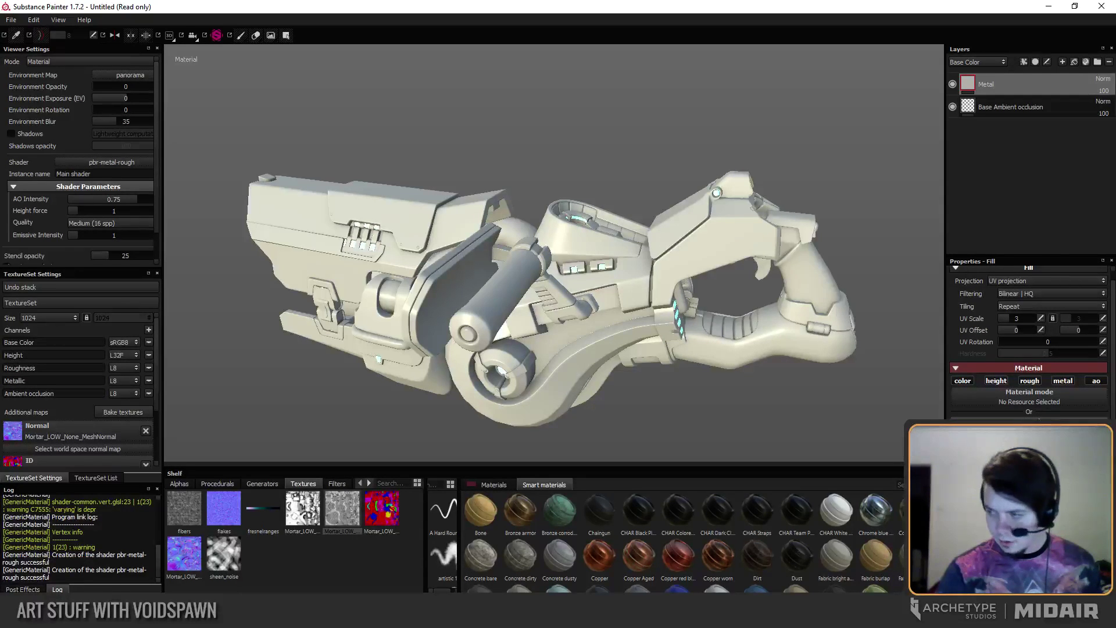
left_click_drag(1050, 257, 1050, 248)
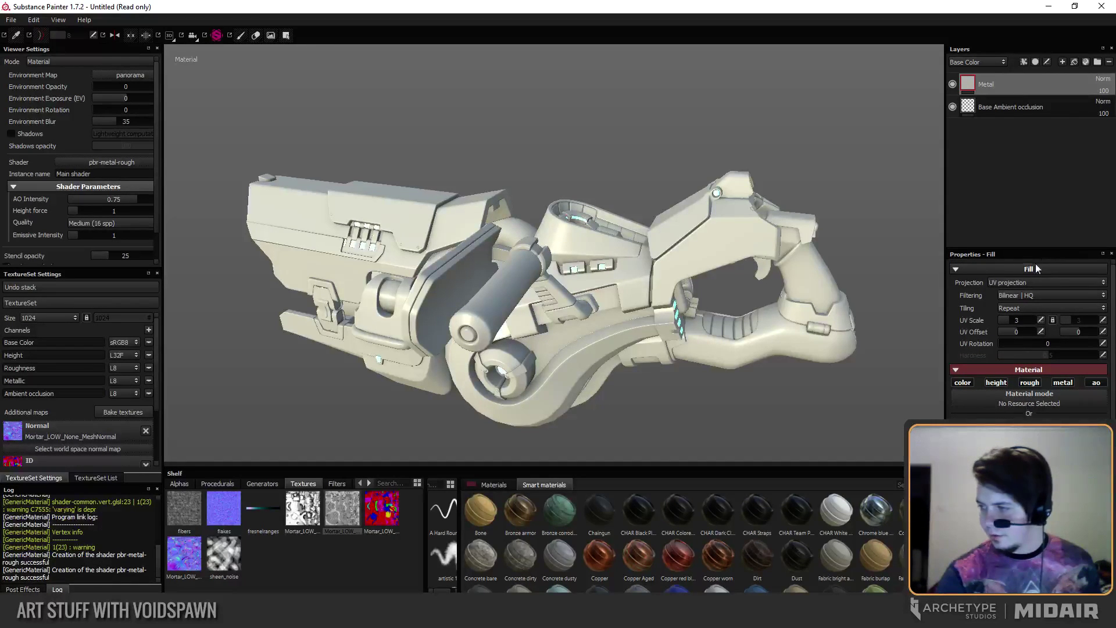
scroll(1029, 424, "down", 1)
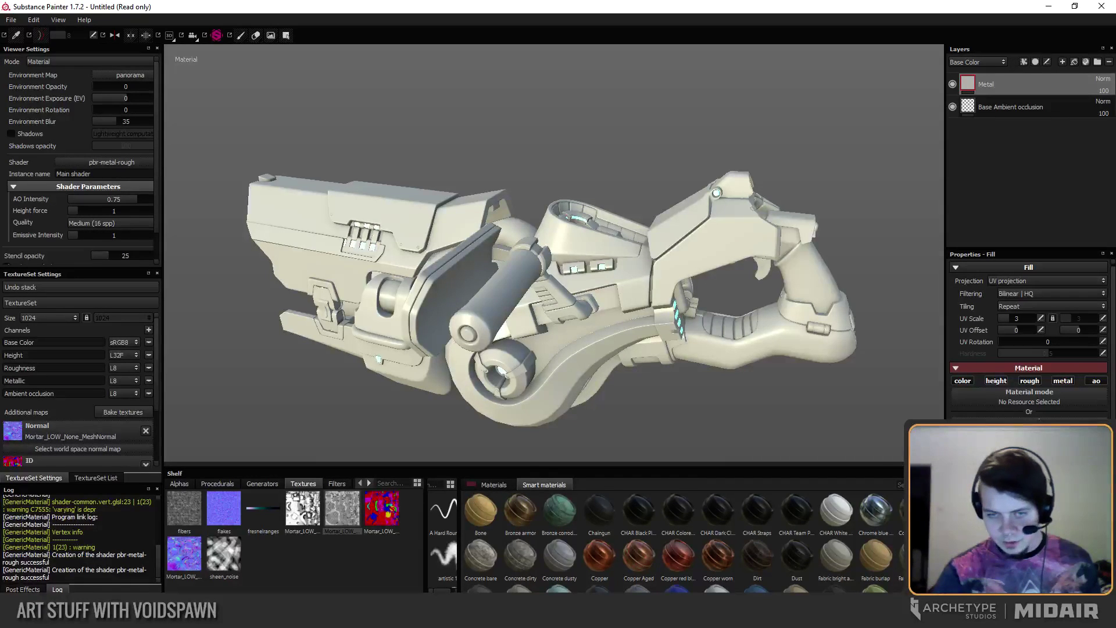
mouse_move(595, 343)
left_mouse_down("alt")
mouse_move(573, 405)
mouse_move(577, 347)
left_mouse_up("alt")
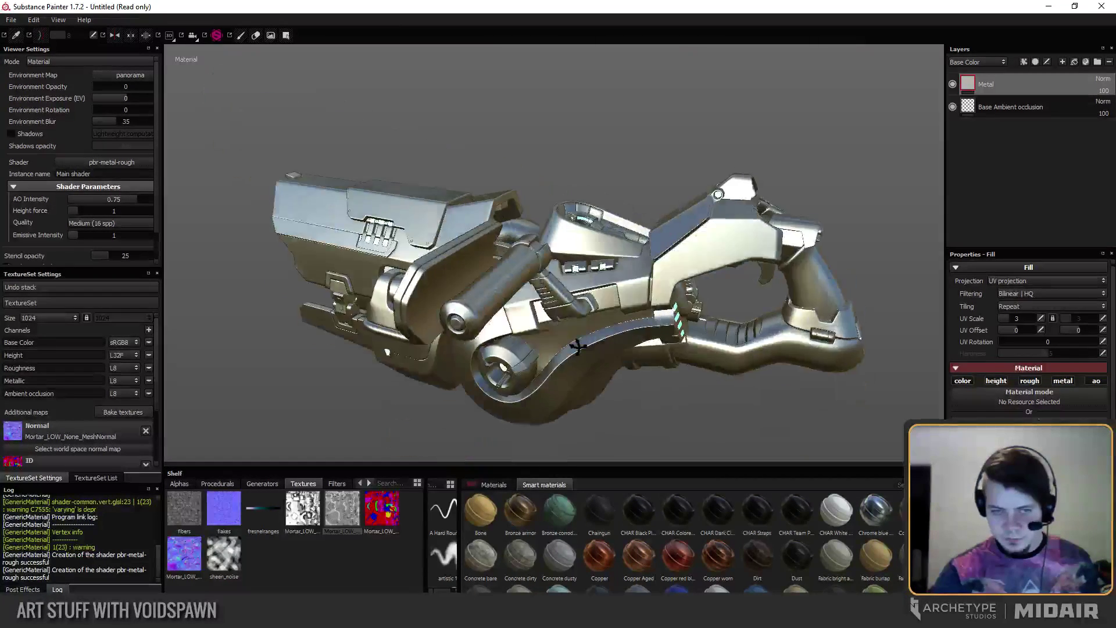
middle_click_drag(578, 347, 566, 325, "alt")
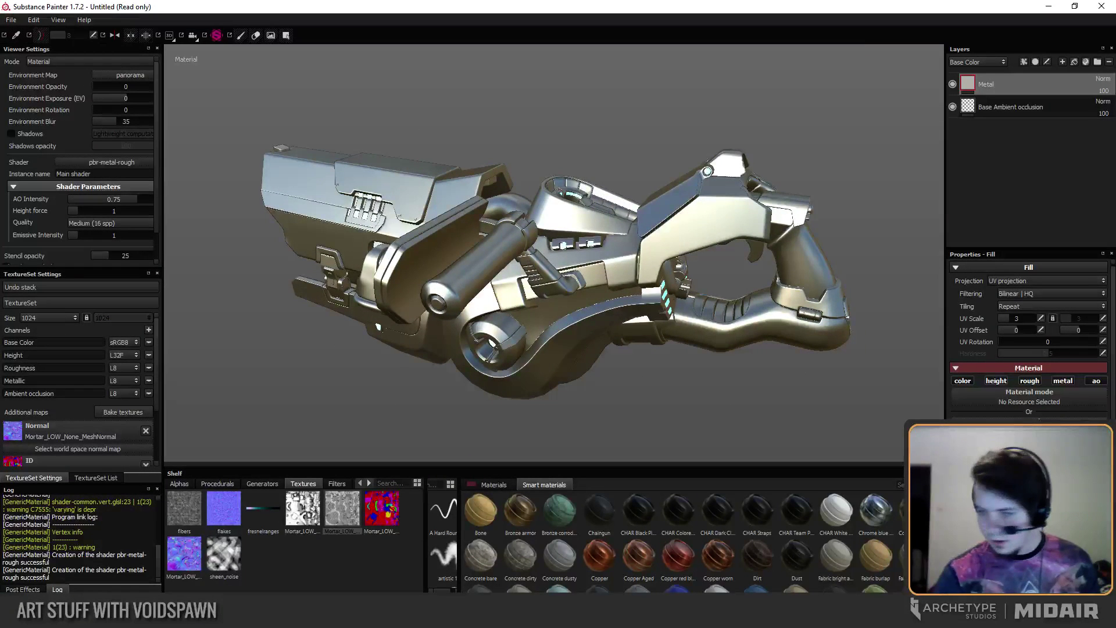
left_click_drag(681, 433, 788, 428, "alt")
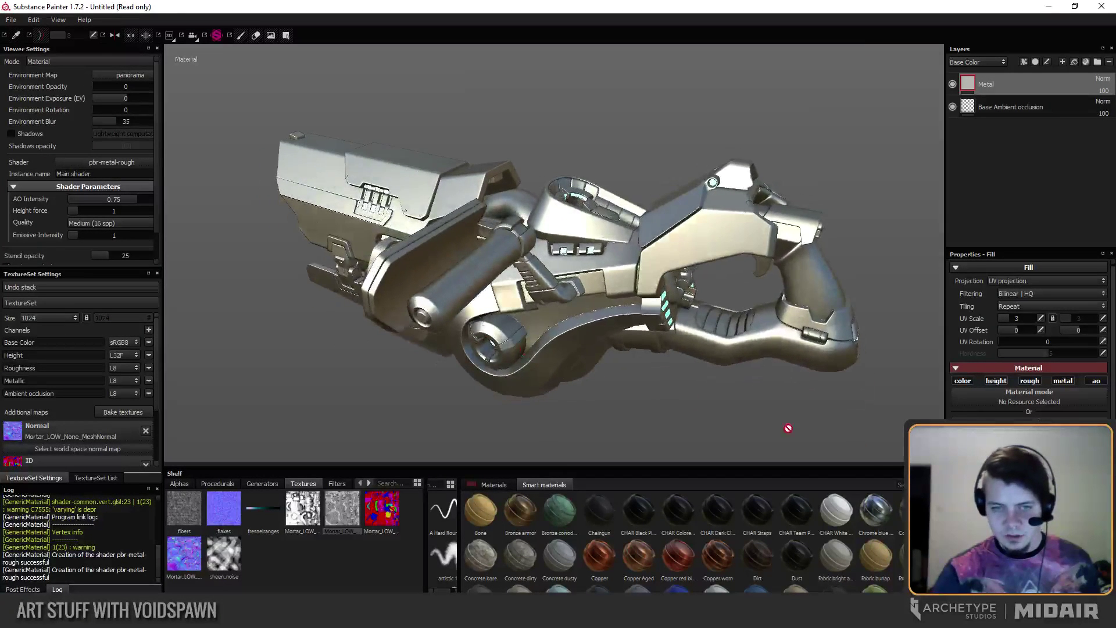
Add a mask with color selection to the Metal layer, based on the mortar's ID map.
right_click(1017, 92)
left_click(1012, 131)
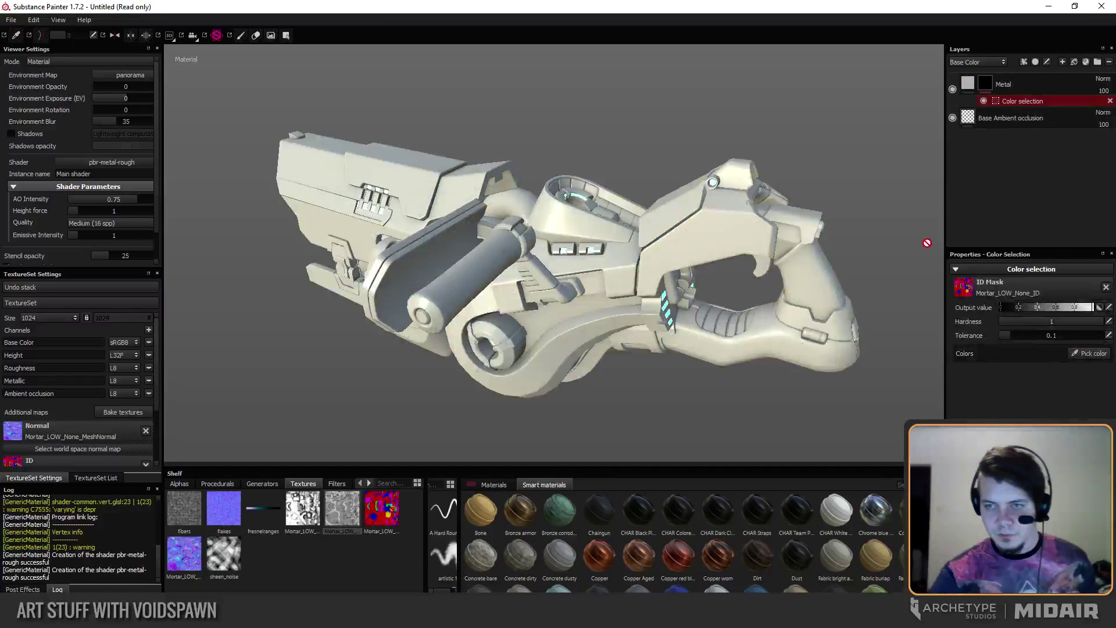
left_click(1085, 355)
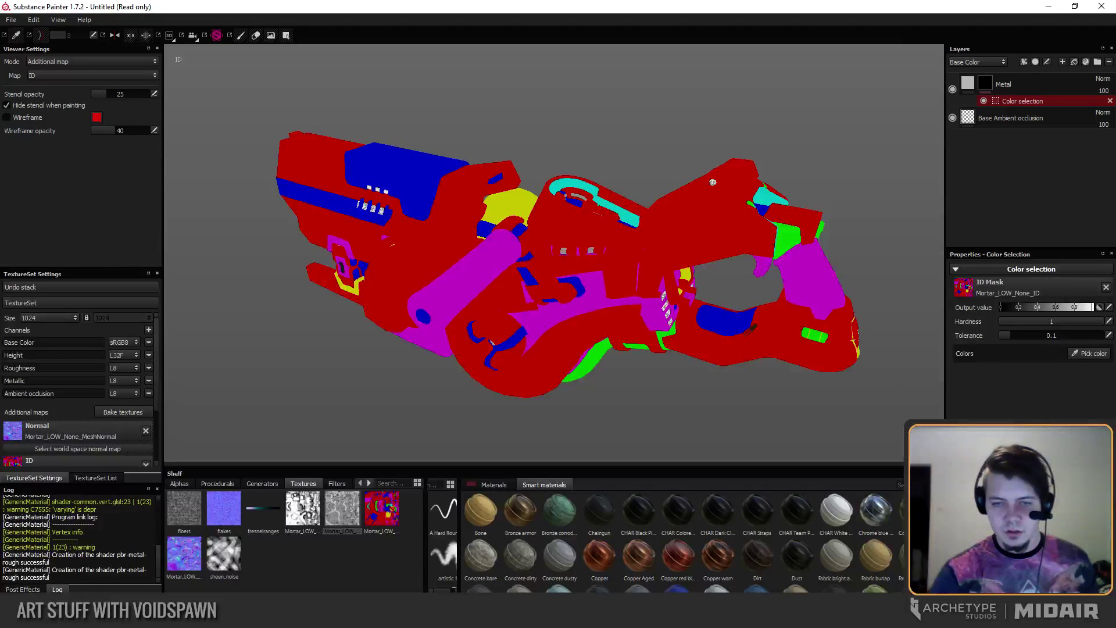
left_click(635, 375)
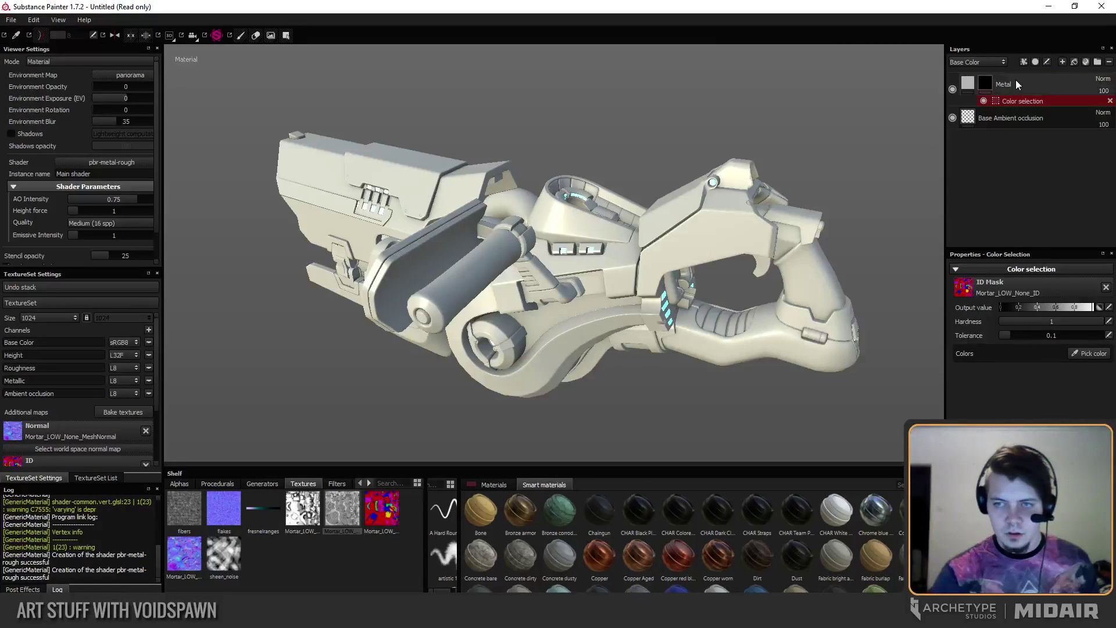
left_click(975, 87)
left_click(1041, 103)
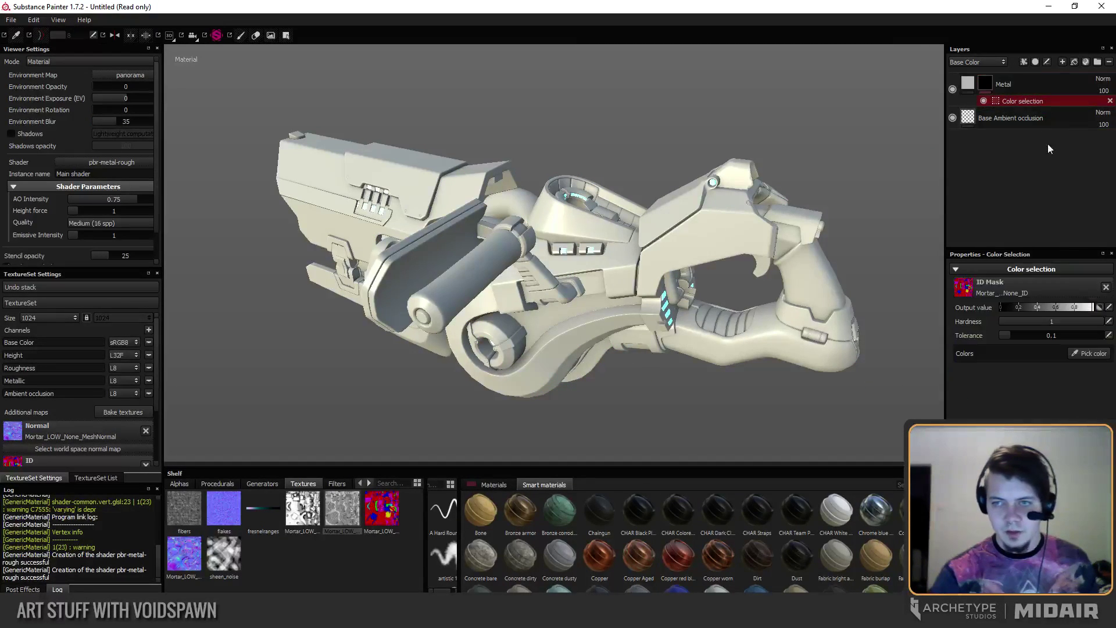
left_click_drag(677, 248, 712, 251, "alt")
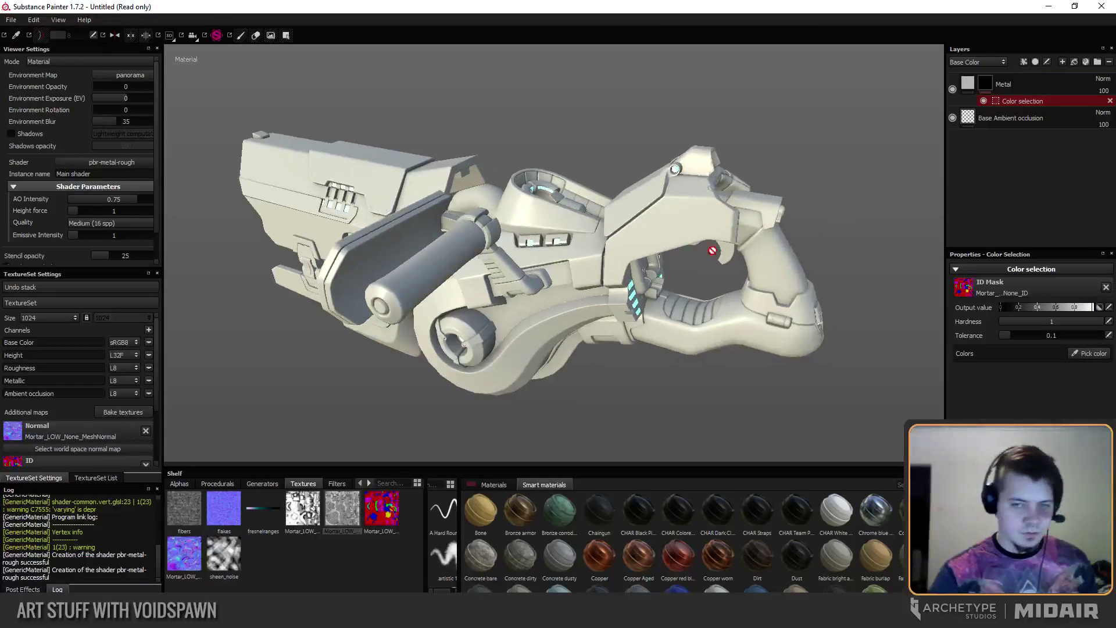
Pick the blue ID color for the Metal layer's mask so only the blue-coded parts are metal.
left_click(1079, 352)
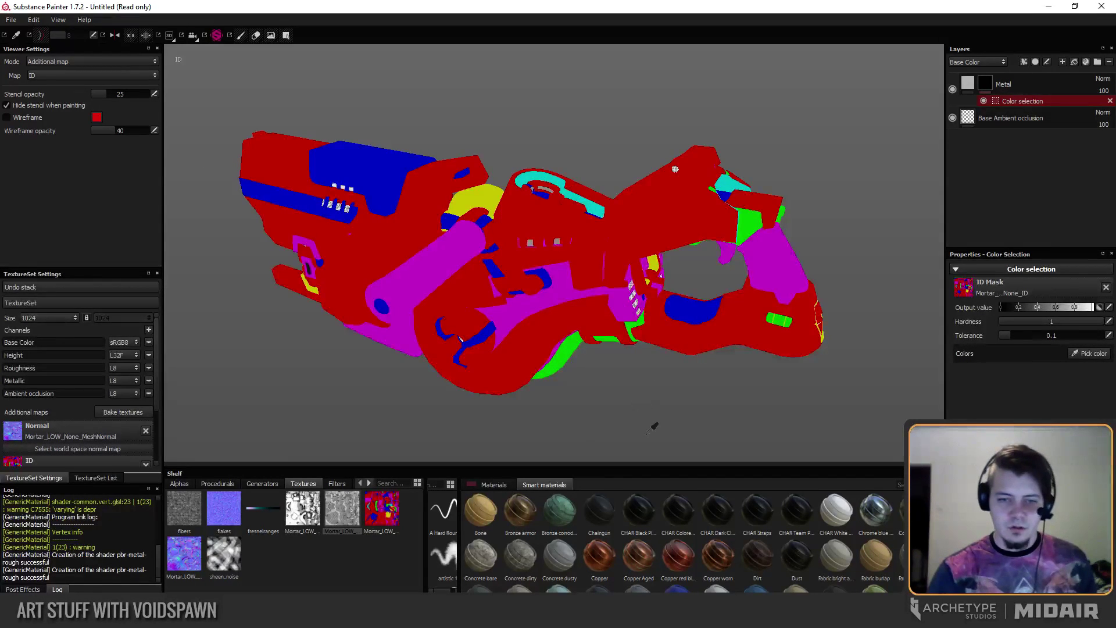
left_click(679, 303)
left_click_drag(554, 358, 691, 347, "alt")
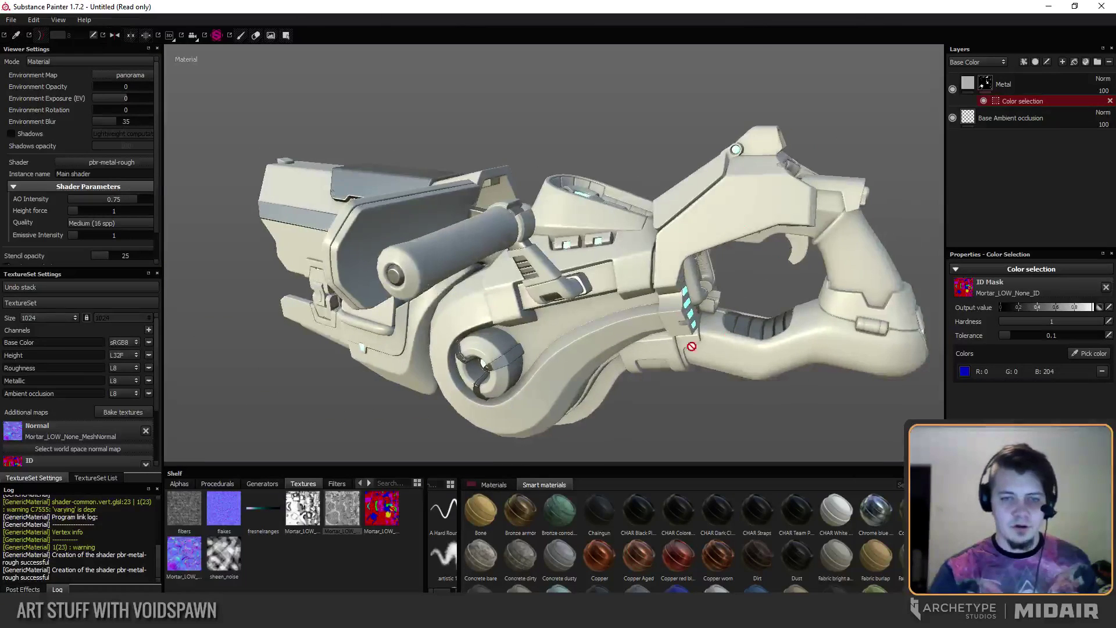
Switch to Blender to examine the material layout on the mortar model and return to Substance Painter.
left_click(308, 616)
mouse_move(326, 515)
middle_mouse_down()
mouse_move(456, 383)
mouse_move(369, 235)
middle_mouse_up()
scroll(456, 398, "up", 4)
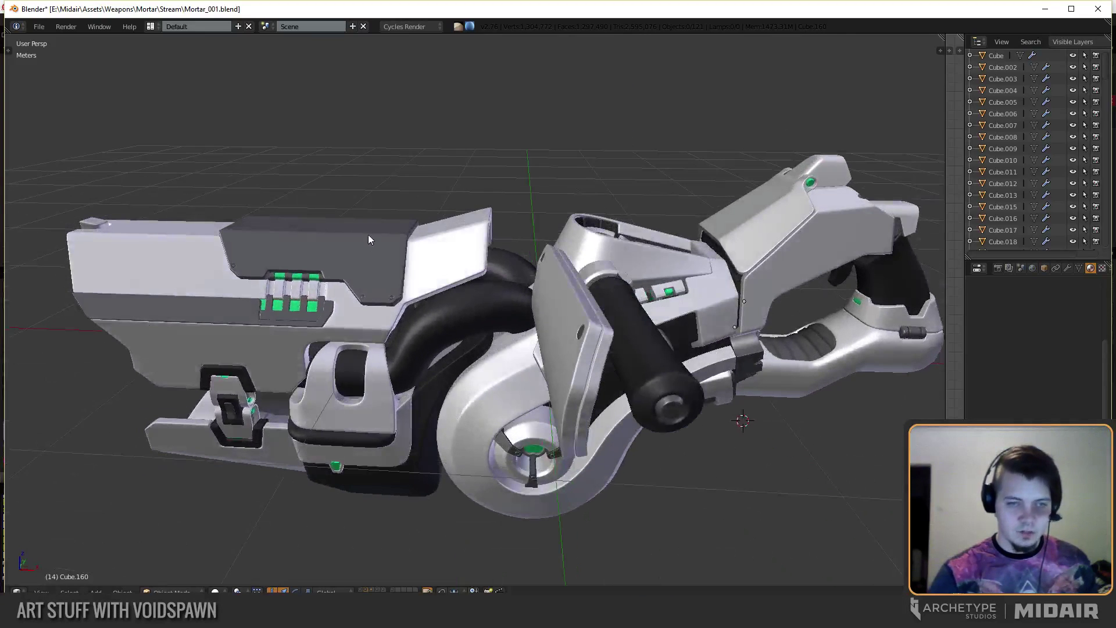
right_click(376, 270)
key("alt+Tab")
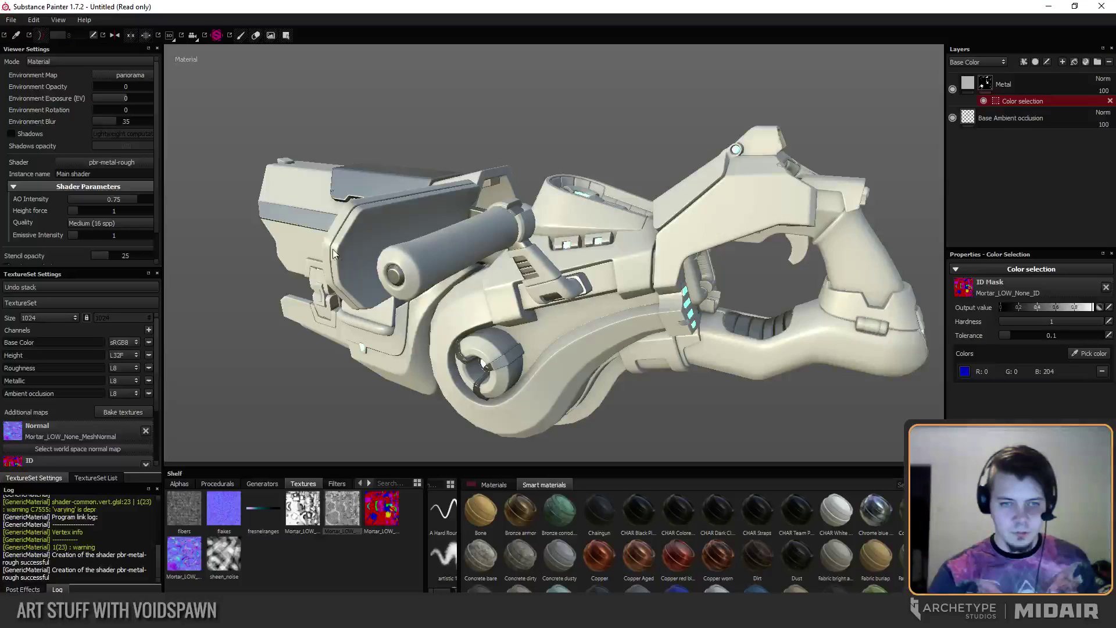
Add the green ID color to the Metal layer's color selection mask.
scroll(493, 291, "up", 3)
mouse_move(493, 291)
left_mouse_down("alt")
mouse_move(611, 356)
mouse_move(571, 346)
mouse_move(596, 362)
mouse_move(543, 332)
mouse_move(576, 331)
mouse_move(464, 309)
mouse_move(523, 341)
mouse_move(802, 326)
left_mouse_up("alt")
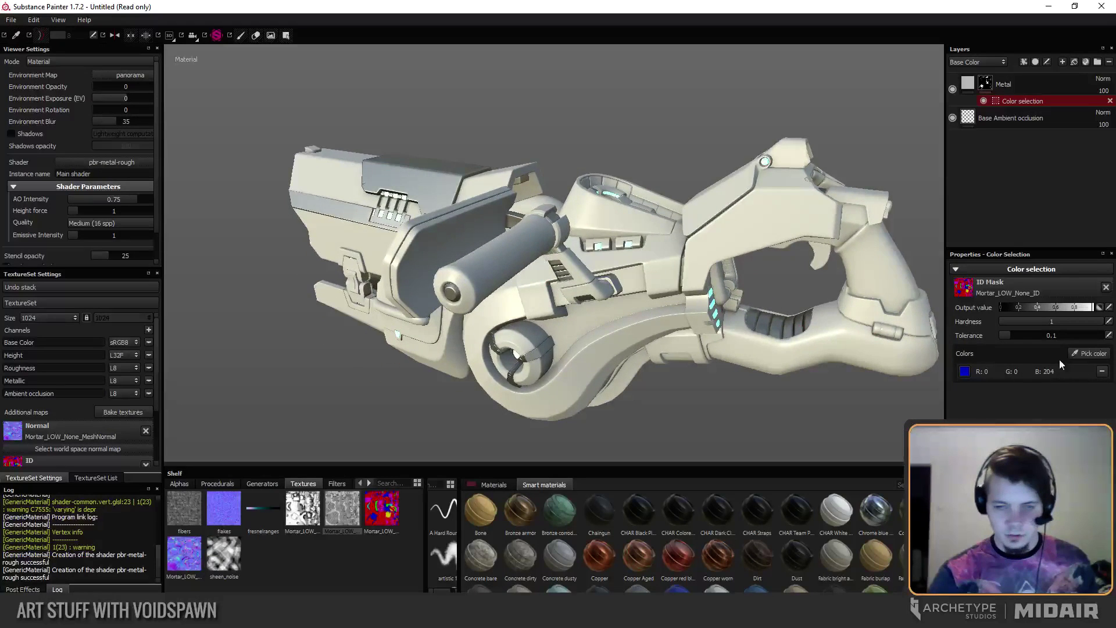
left_click(1092, 354)
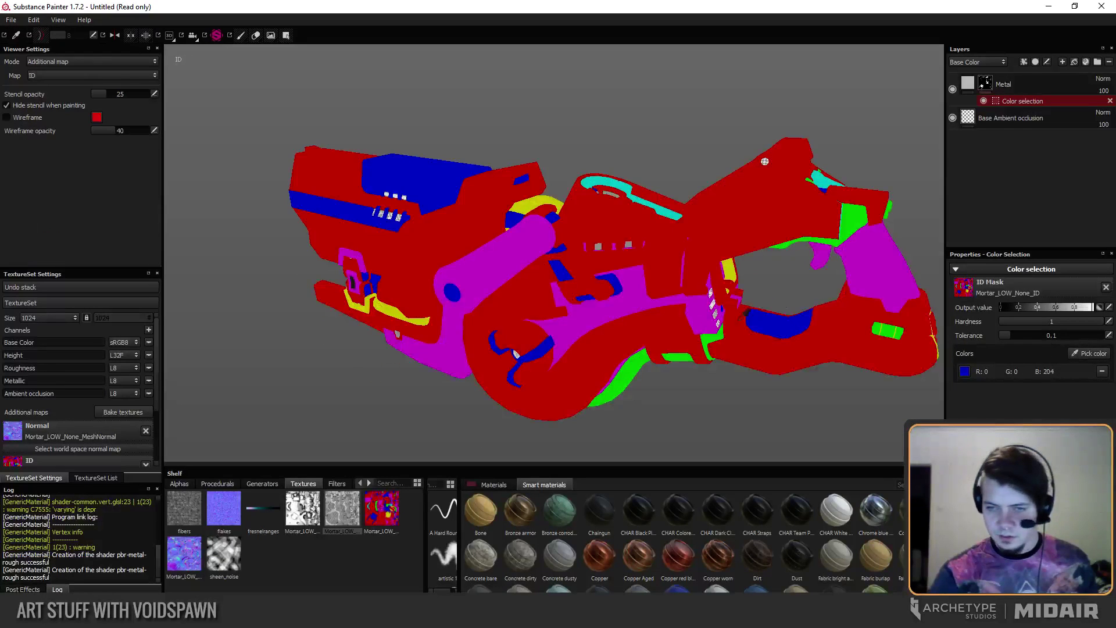
left_click(886, 328)
left_click_drag(843, 326, 815, 232, "alt")
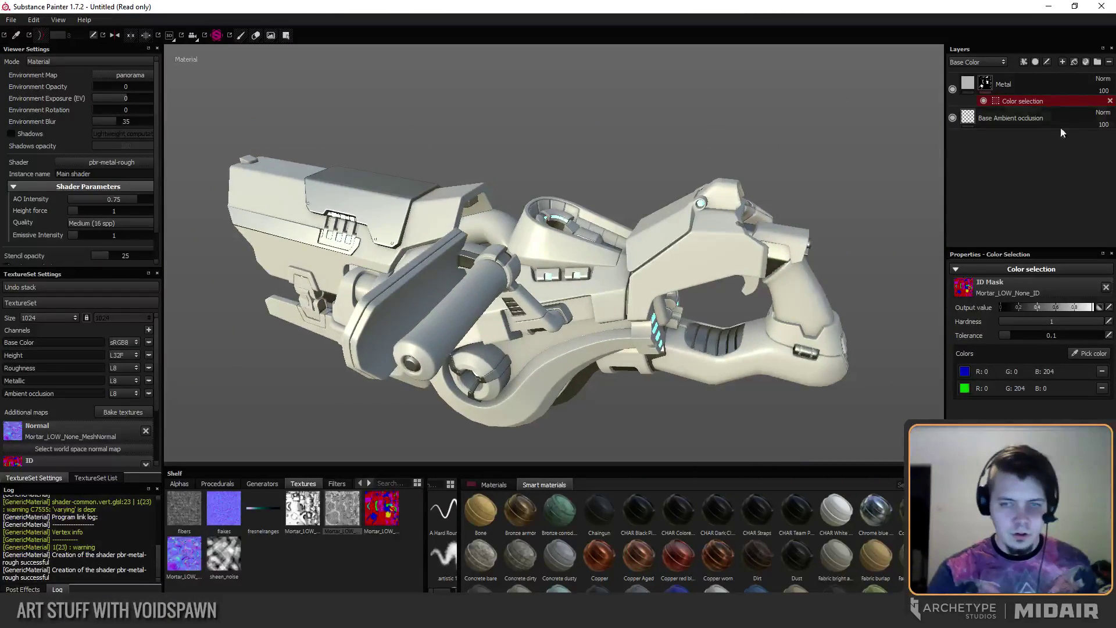
Select the Metal layer's fill content and turn off its height channel.
left_click(1052, 94)
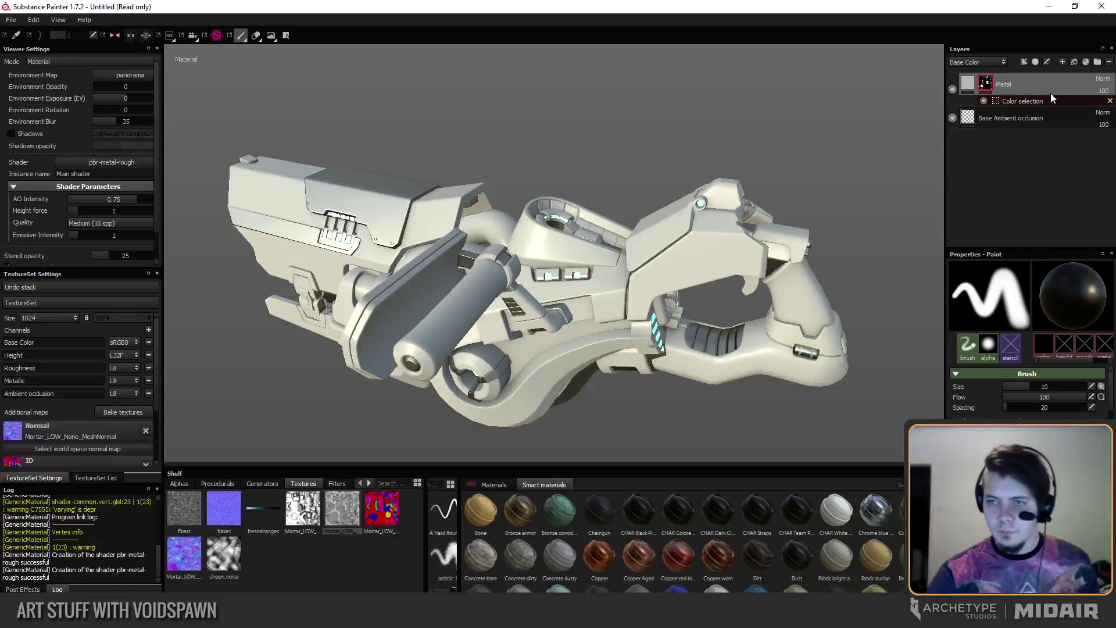
left_click(1013, 100)
left_click(974, 83)
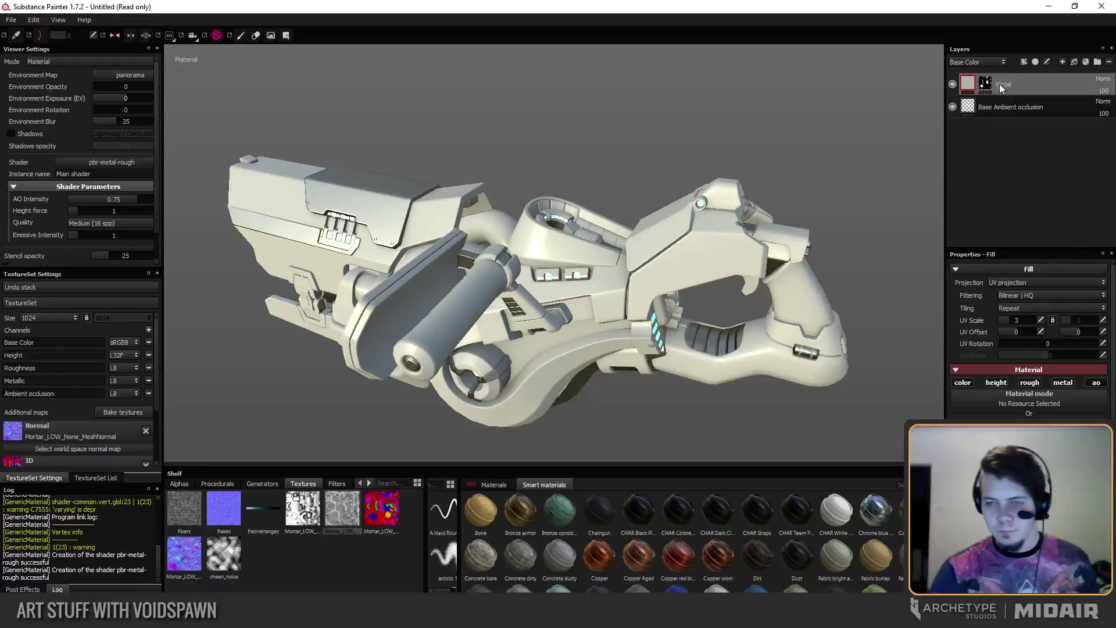
left_click_drag(716, 135, 688, 147, "alt")
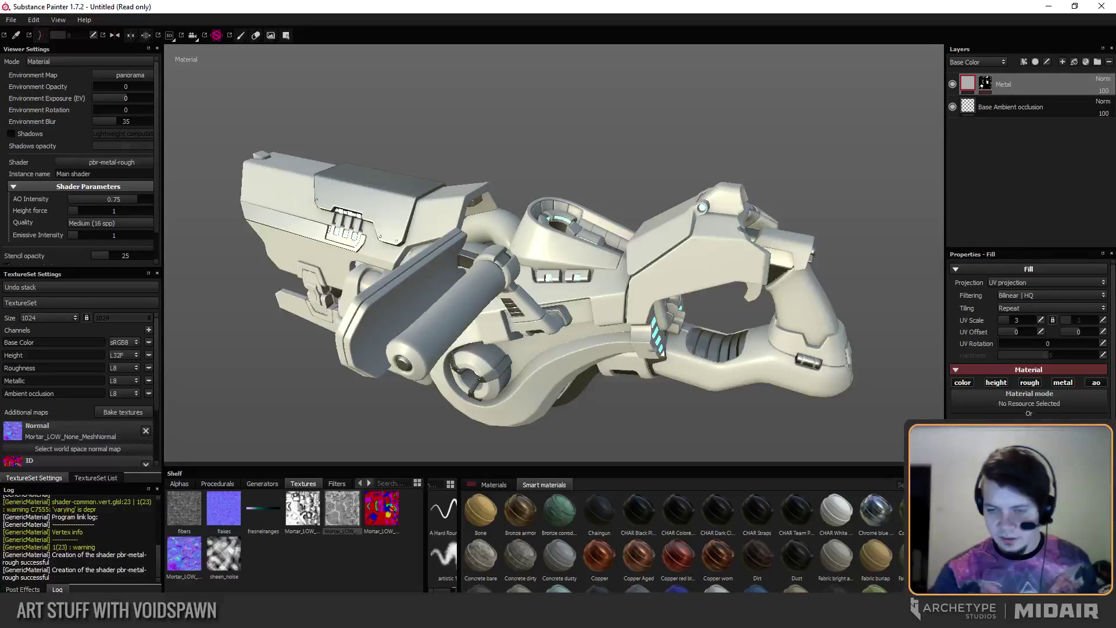
left_click(999, 384)
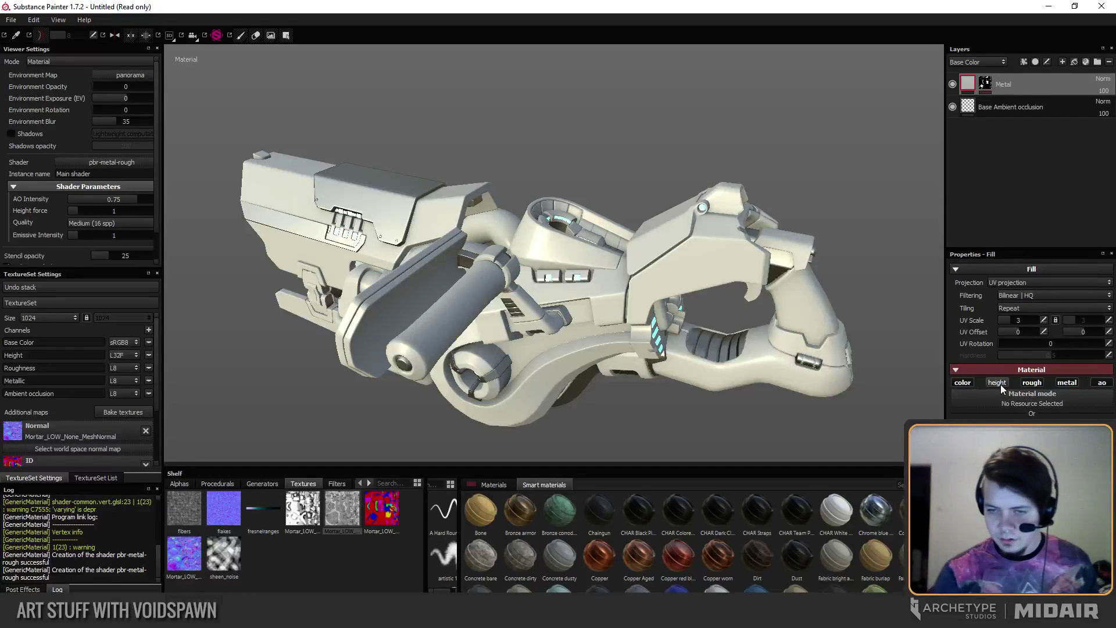
Add a fill layer named Black plastic and place it between Metal and Base Ambient occlusion.
left_click(1074, 62)
double_click(1013, 82)
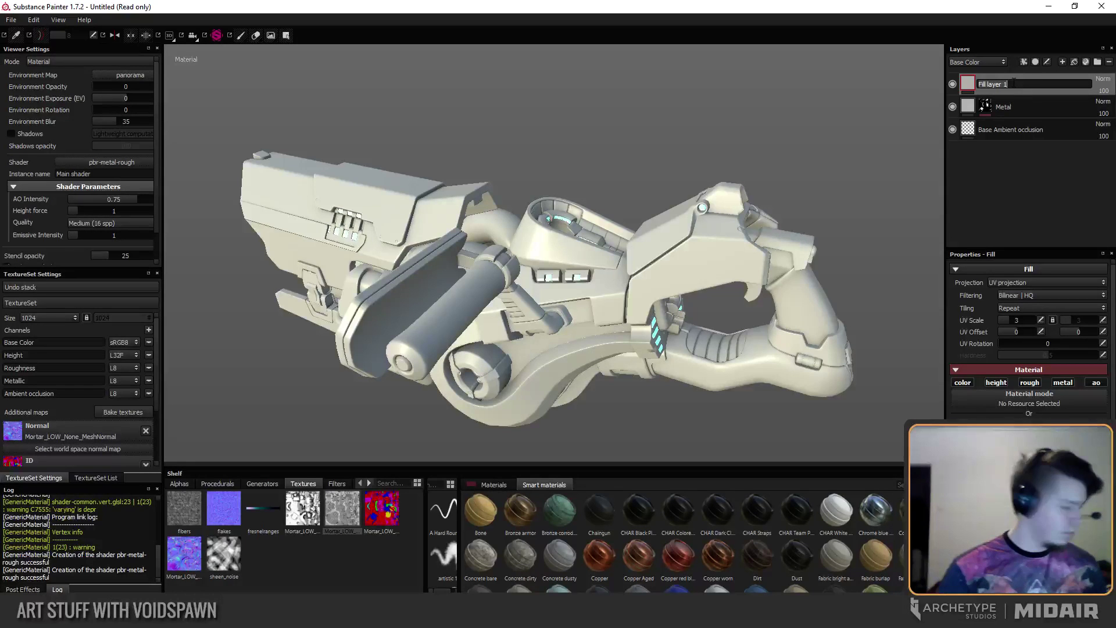
type("Black plastic")
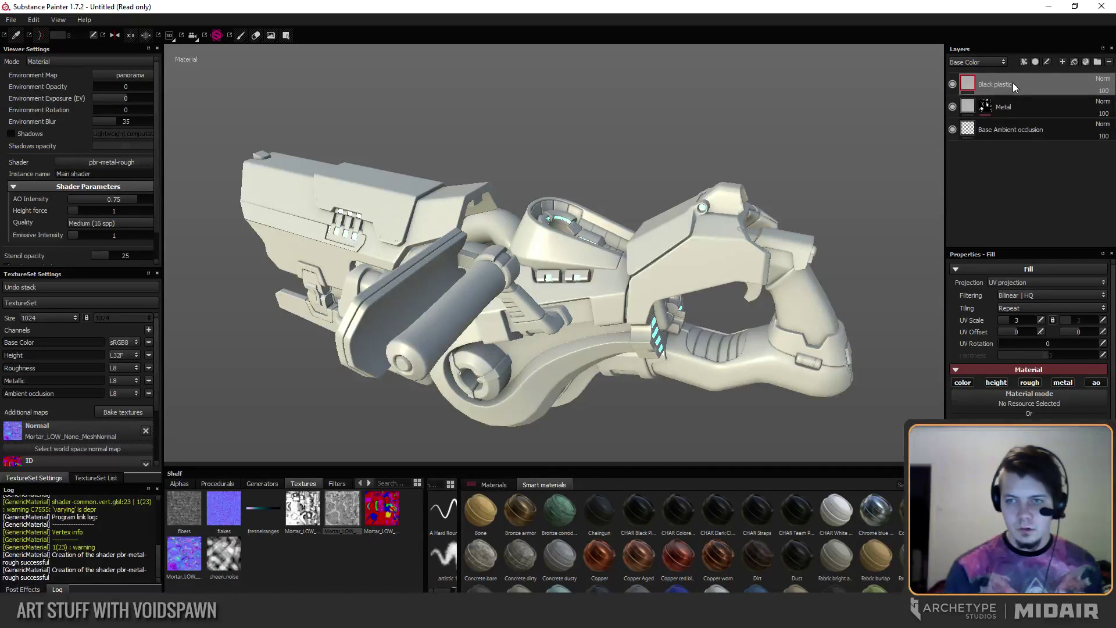
left_click_drag(1013, 82, 1006, 119)
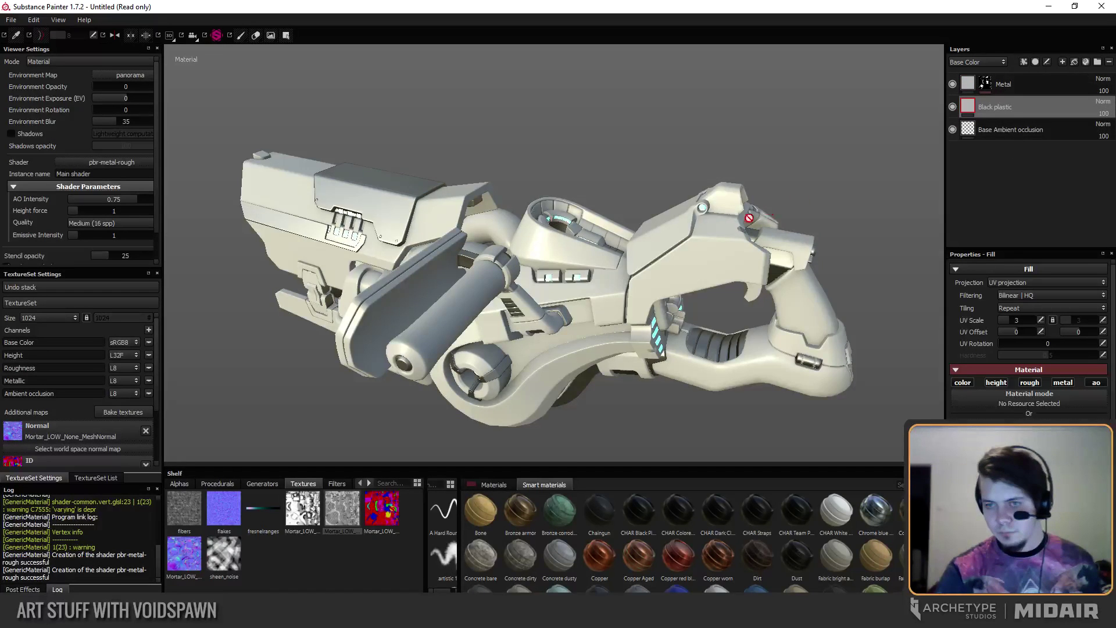
left_click_drag(747, 217, 750, 169, "alt")
Set the Black plastic fill layer's base color to a near-black tone.
right_click(1011, 107)
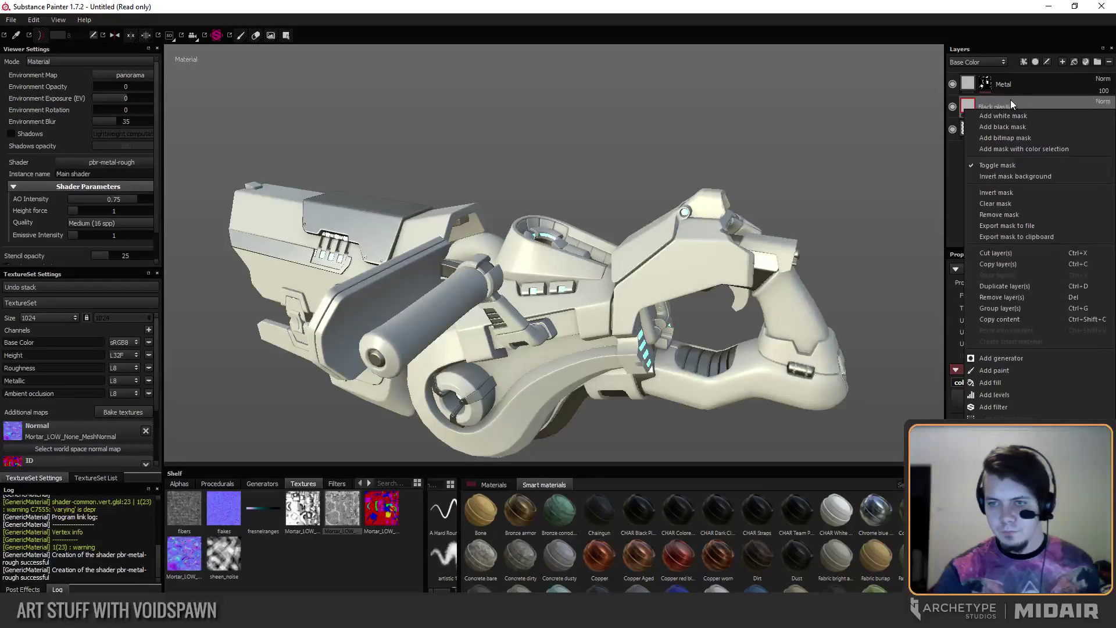
left_click(1011, 100)
left_click_drag(872, 416, 838, 410, "alt")
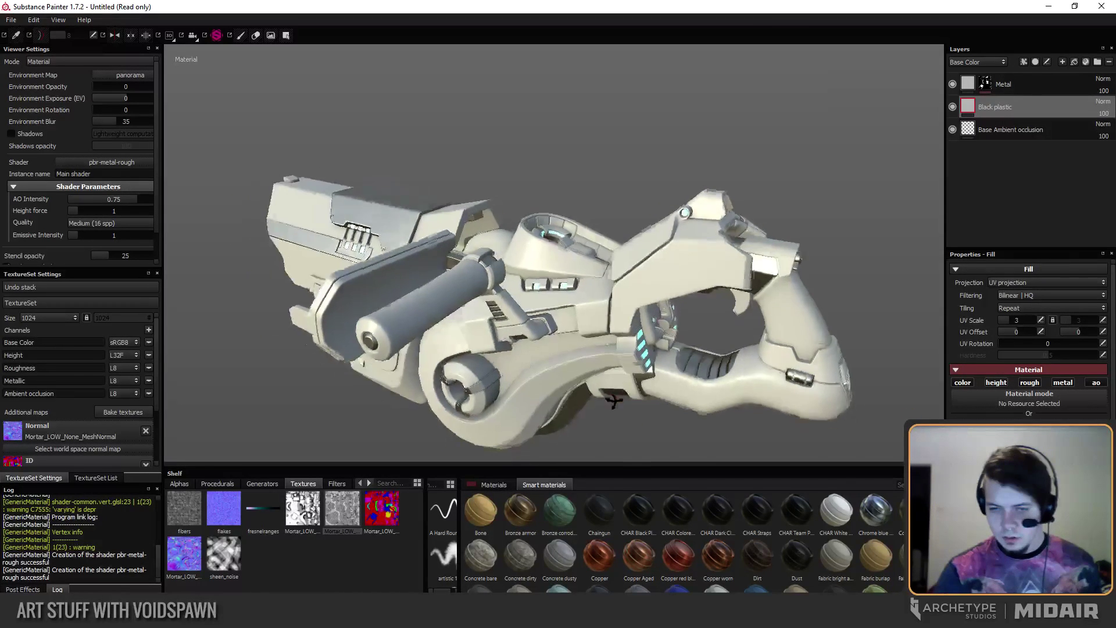
middle_click_drag(838, 410, 862, 376, "alt")
left_click(975, 441)
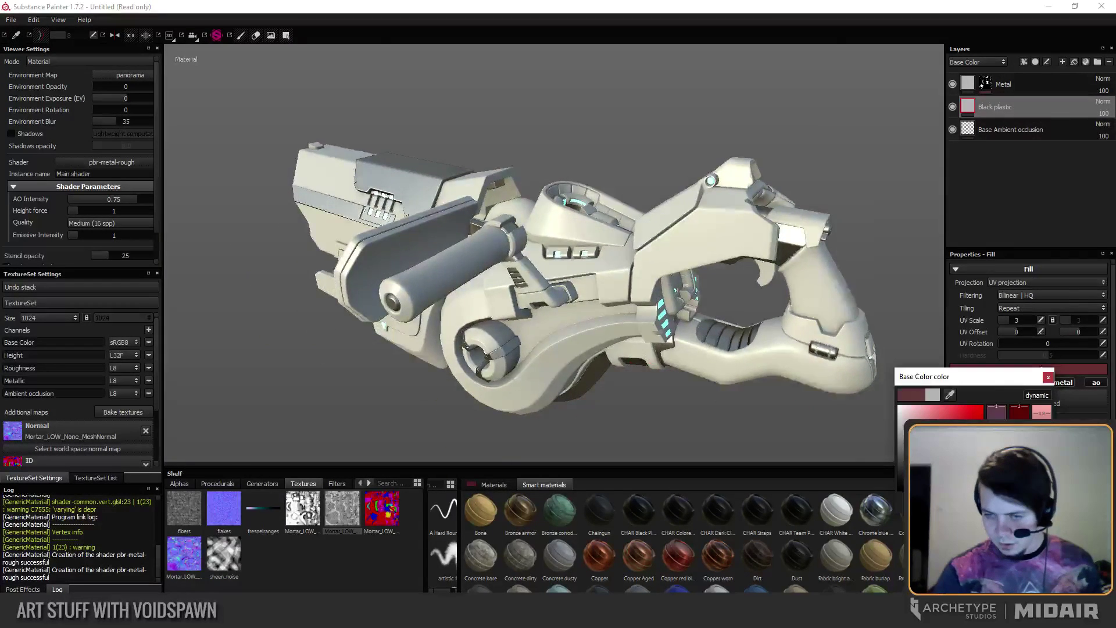
left_click_drag(908, 459, 884, 473)
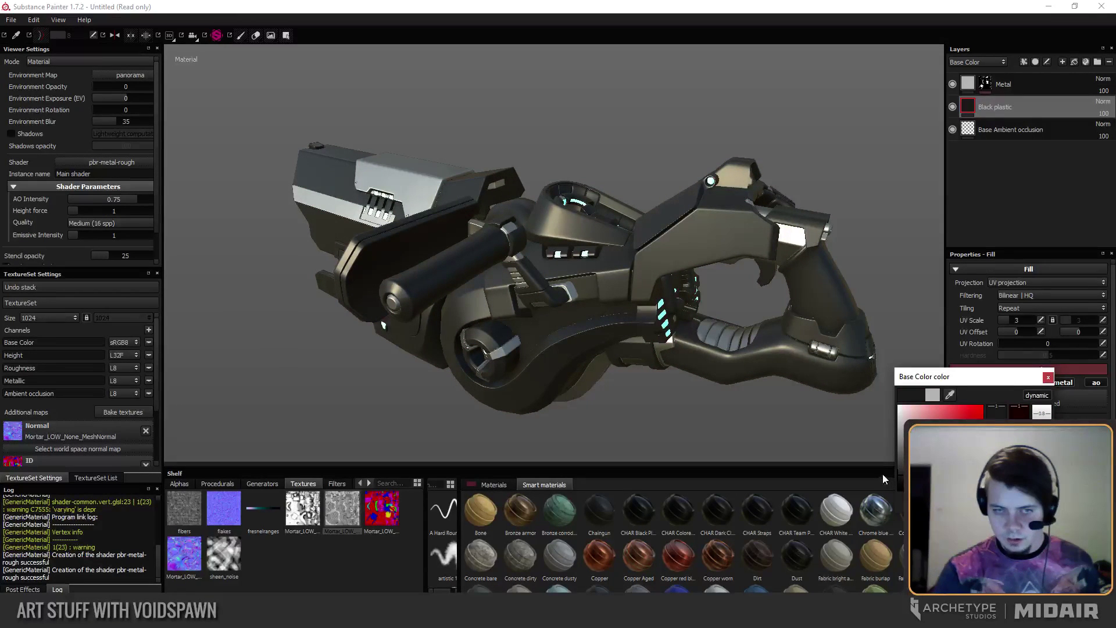
left_click_drag(903, 481, 896, 485)
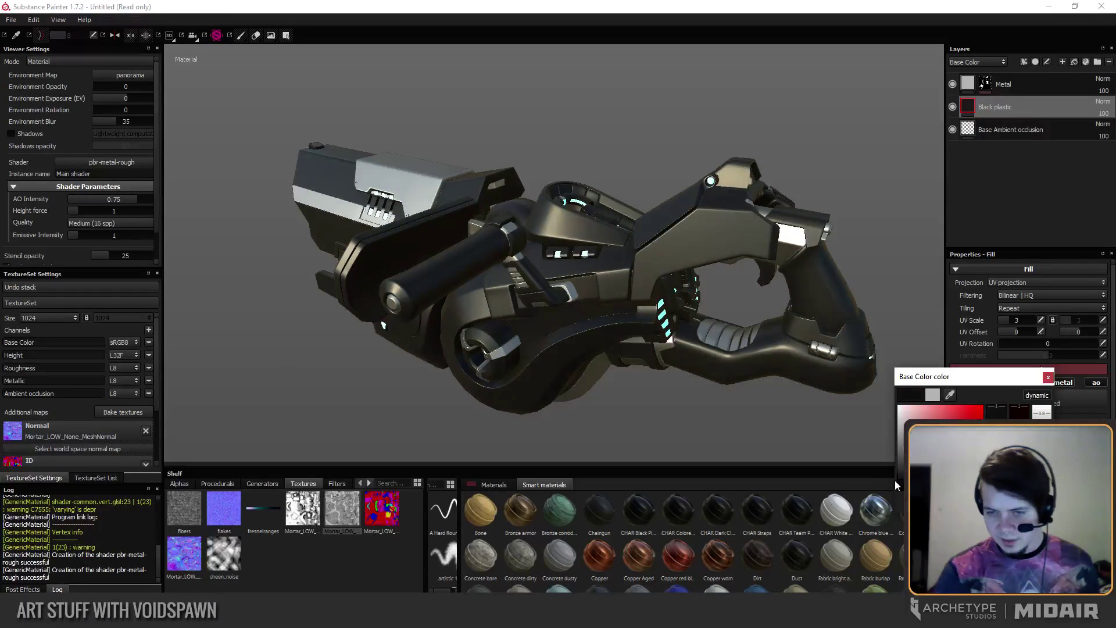
Inspect the weapon from several angles to check how the Metal and Black plastic layers look on its parts.
left_click(1048, 377)
left_click_drag(512, 326, 652, 316, "alt")
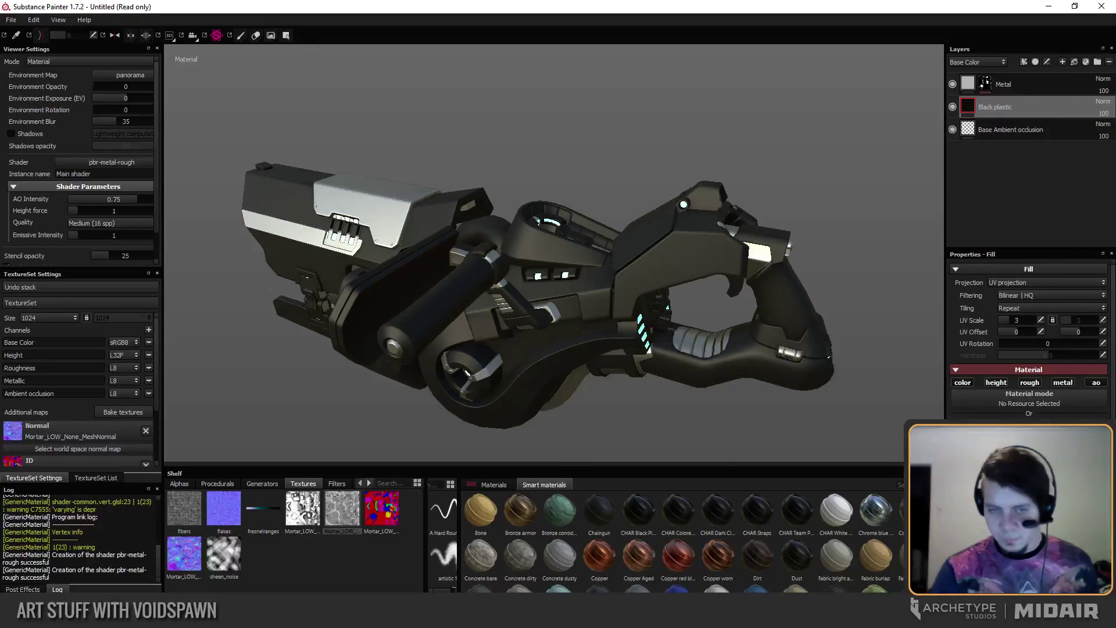
left_click_drag(756, 424, 662, 343, "alt")
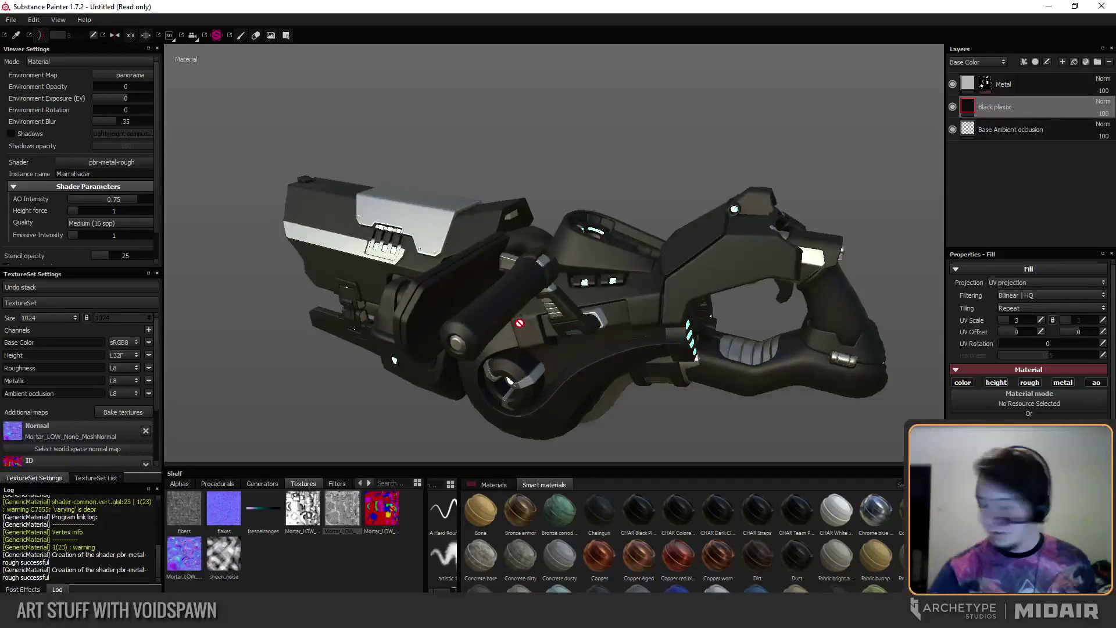
left_click_drag(520, 324, 561, 336, "alt")
middle_click_drag(536, 339, 552, 335, "alt")
left_click_drag(552, 335, 507, 312, "alt")
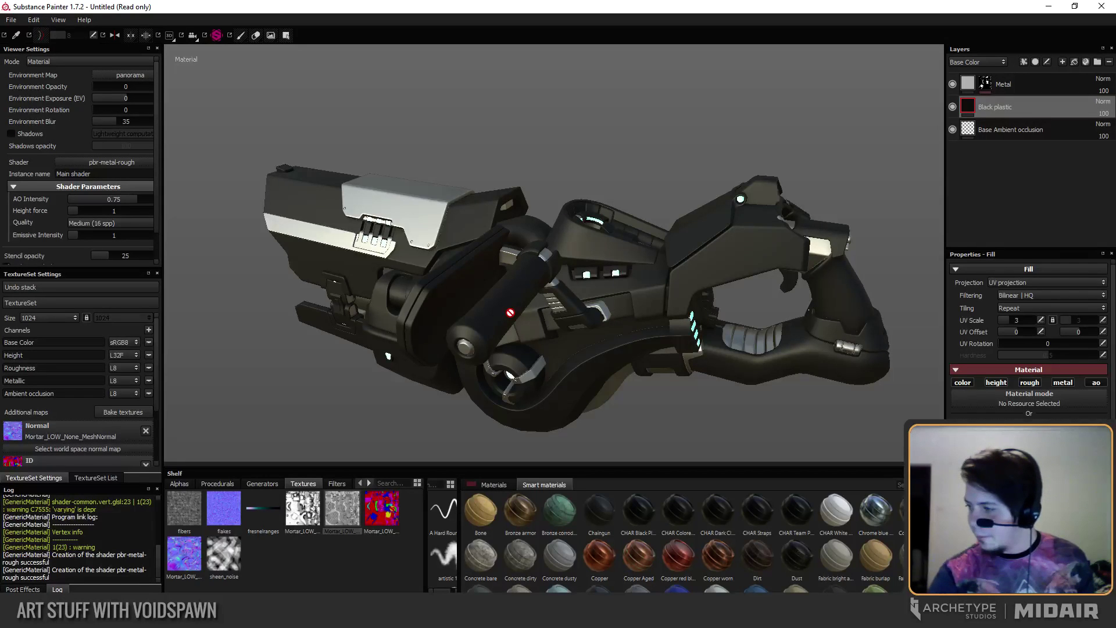
left_click_drag(510, 314, 937, 249, "alt")
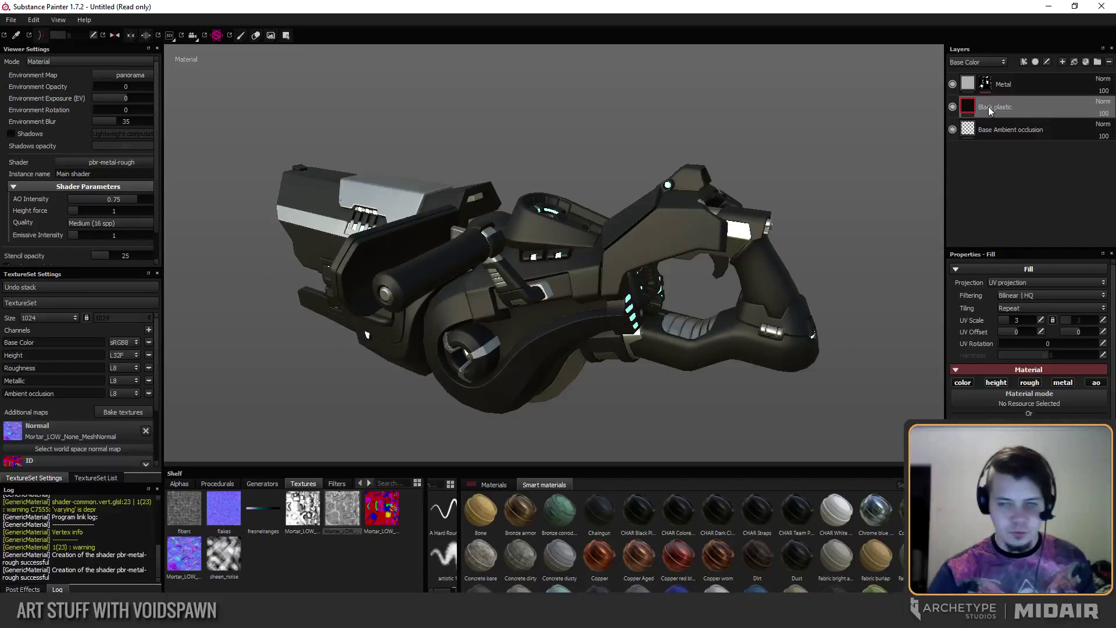
left_click(1016, 88)
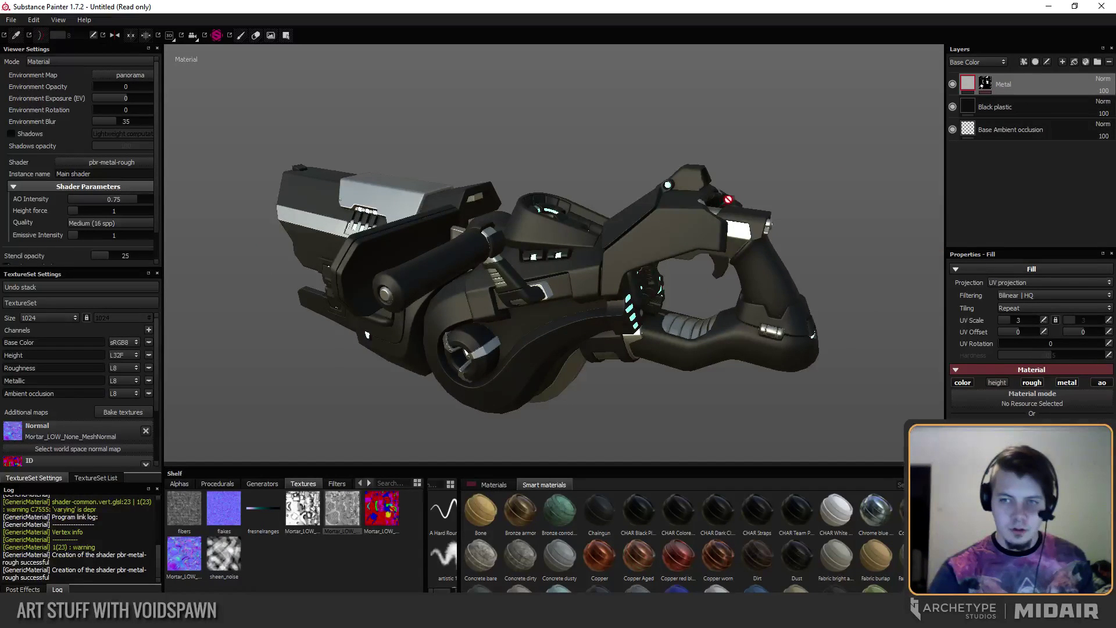
mouse_move(790, 171)
left_mouse_down("alt")
mouse_move(756, 169)
mouse_move(810, 196)
mouse_move(565, 148)
mouse_move(561, 197)
left_mouse_up("alt")
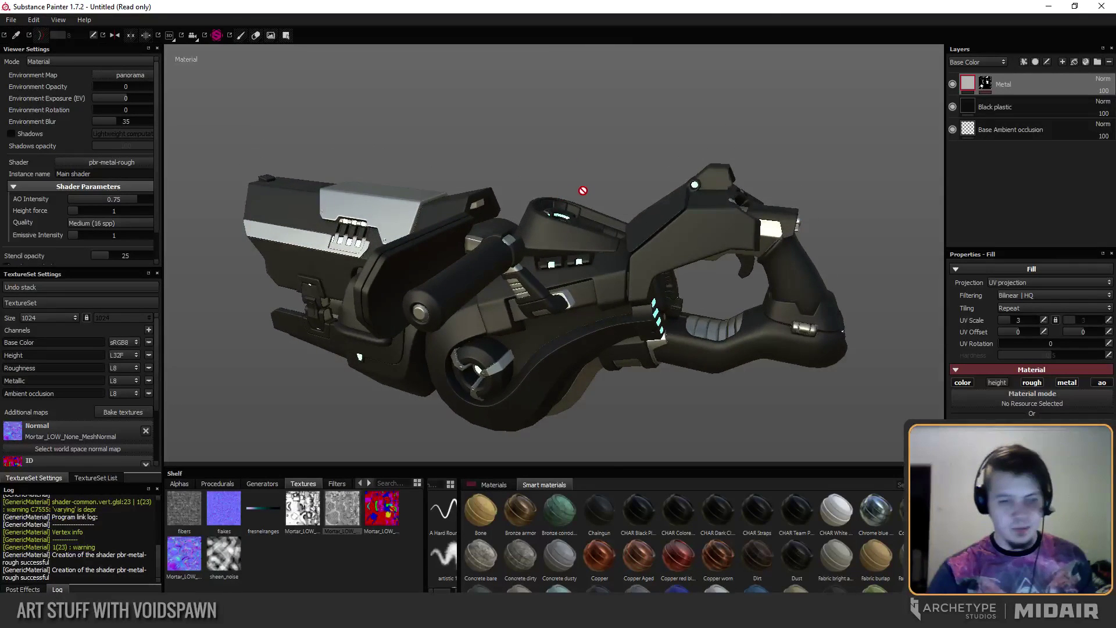
left_click_drag(669, 211, 605, 166, "alt")
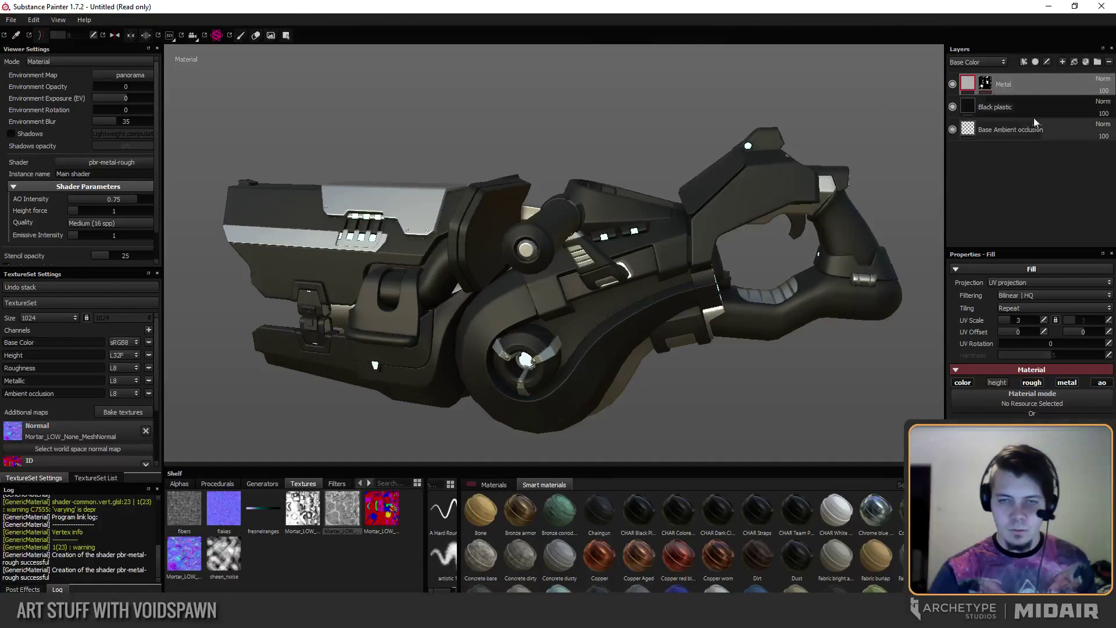
left_click(1020, 106)
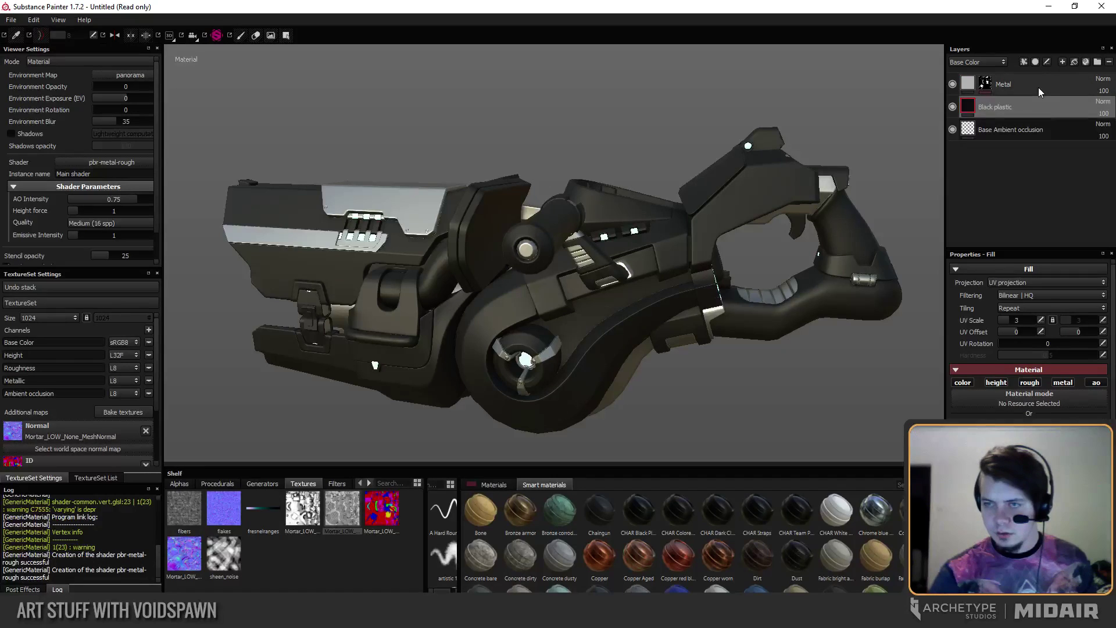
Add a fill layer named Paint above the Metal layer.
left_click(1039, 86)
left_click(1085, 61)
double_click(1031, 86)
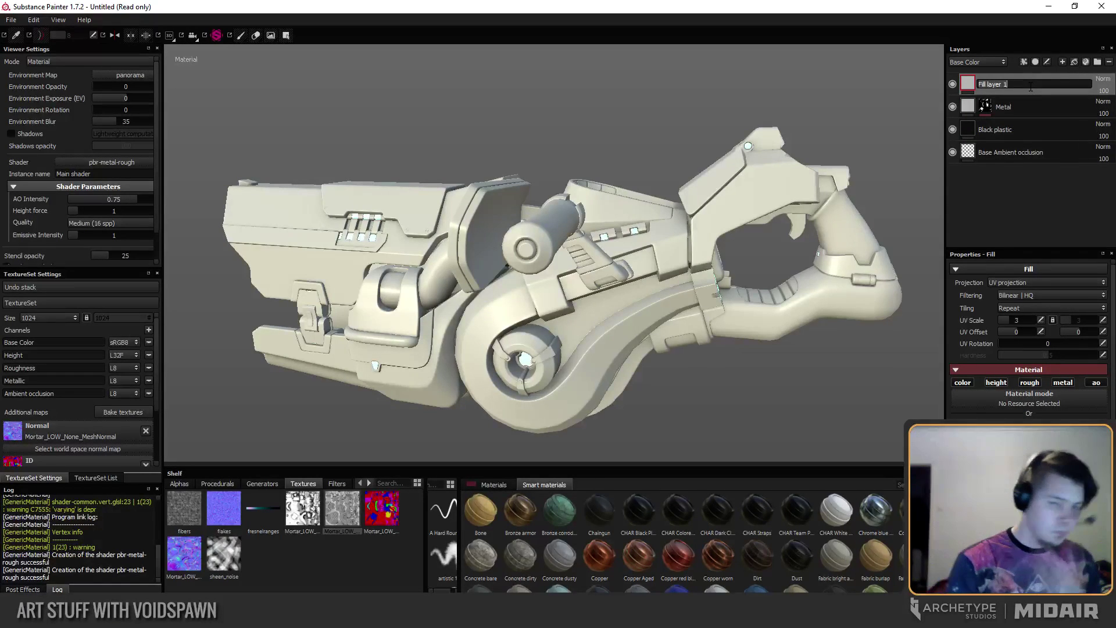
type("Paint")
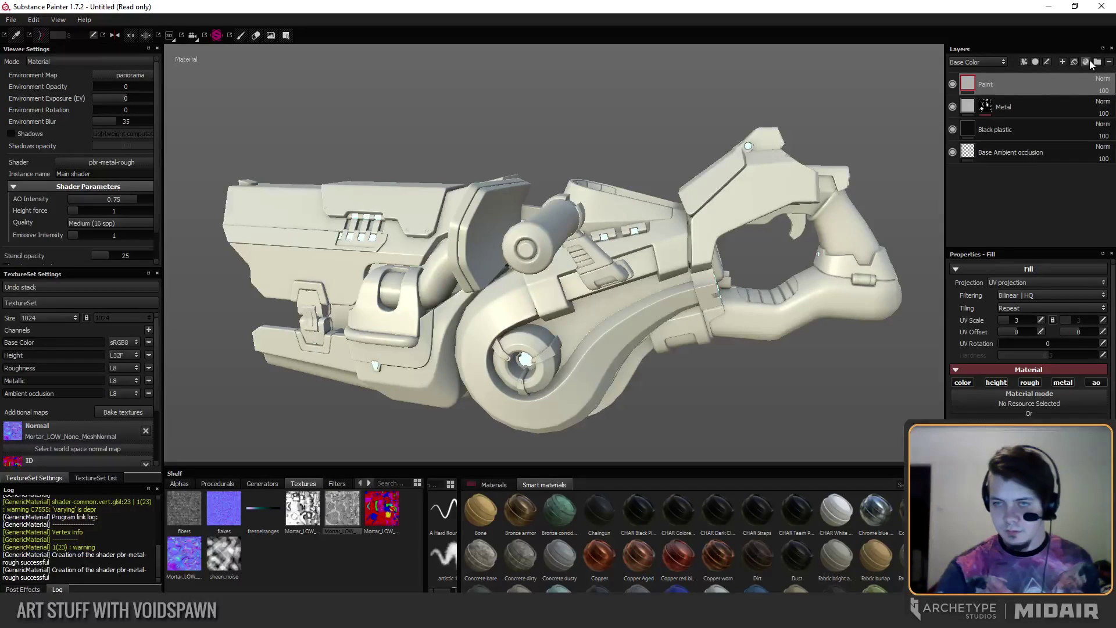
Create a folder named Paint at the head of the layer stack and move the Paint fill layer into it.
left_click(1098, 62)
double_click(1010, 86)
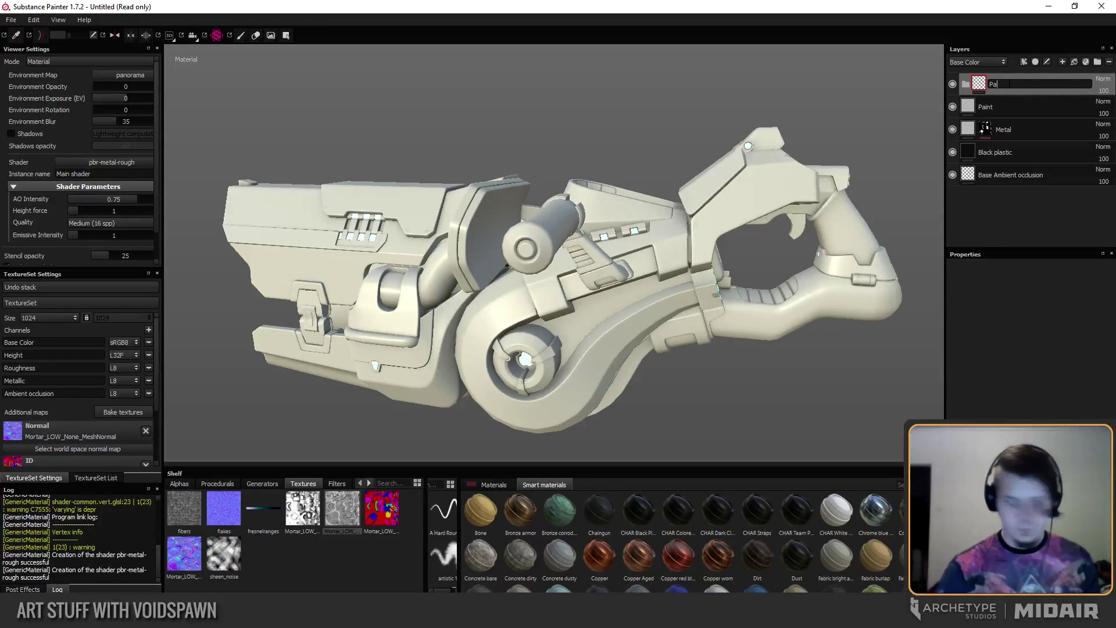
mouse_move(999, 109)
left_mouse_down()
mouse_move(1021, 89)
mouse_move(1012, 87)
left_mouse_up()
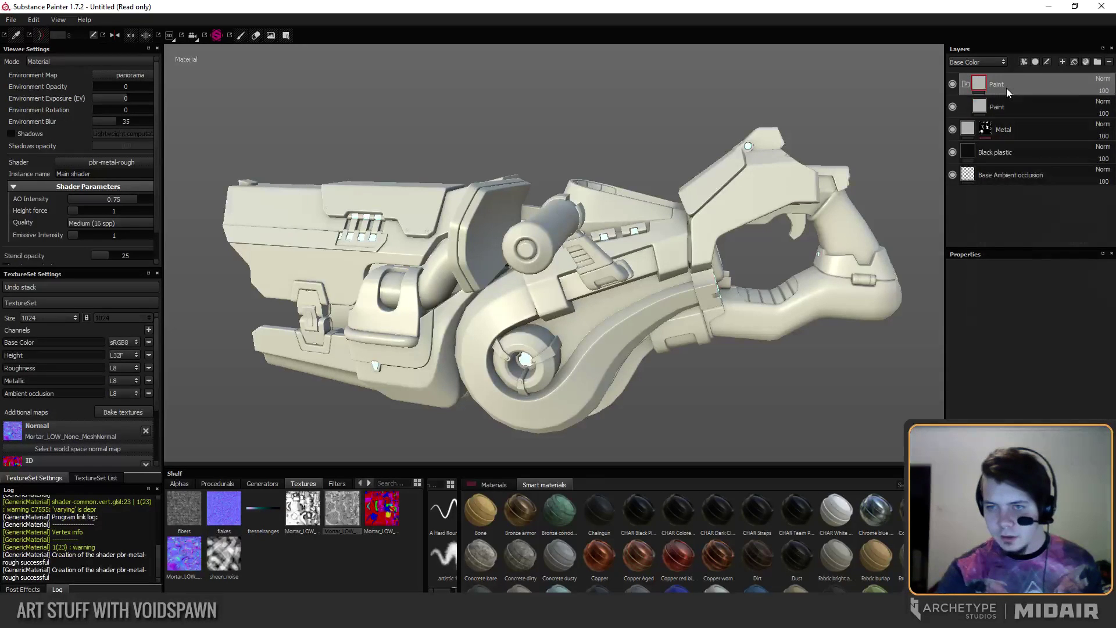
Give the Paint folder a color selection mask and pick the red ID color (204, 0, 0) of the main body panels.
right_click(1007, 88)
left_click(1024, 125)
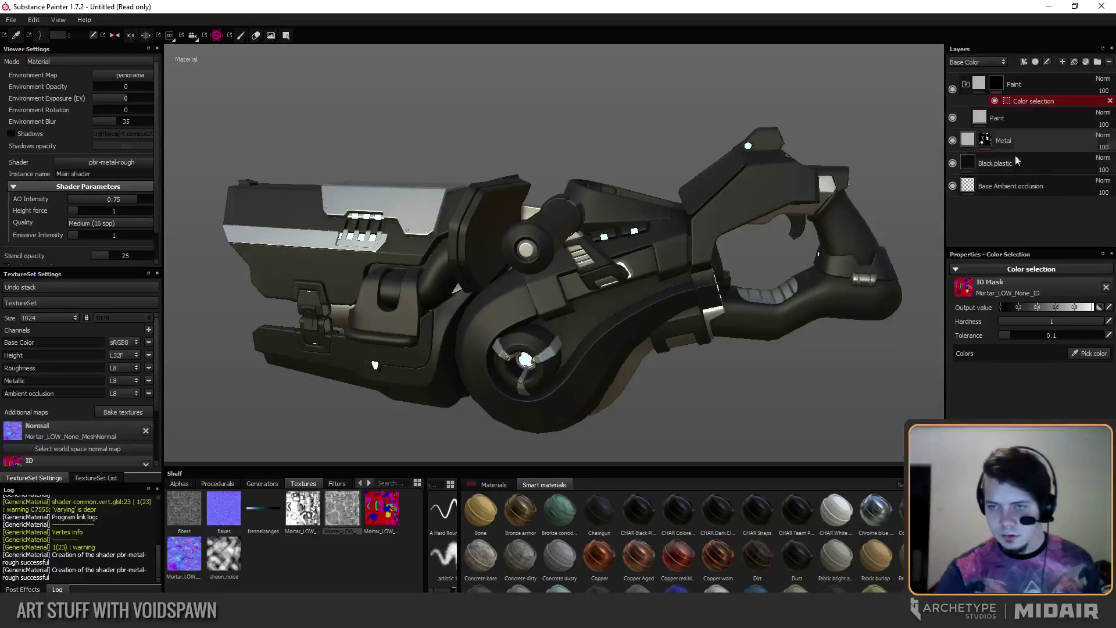
left_click(1090, 355)
left_click(739, 208)
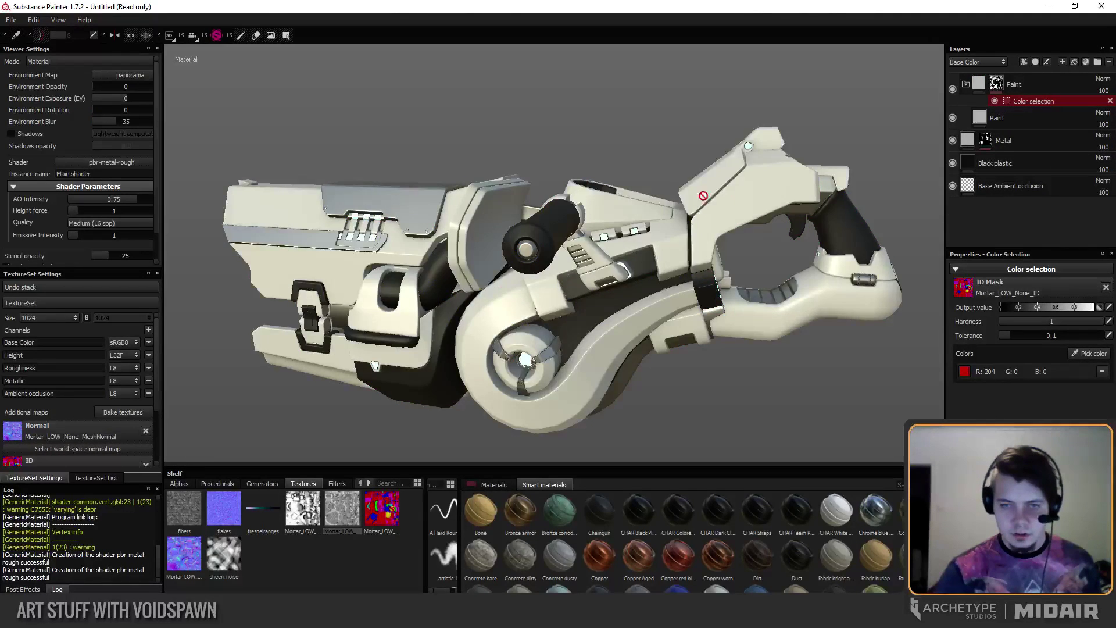
left_click_drag(602, 142, 634, 213, "alt")
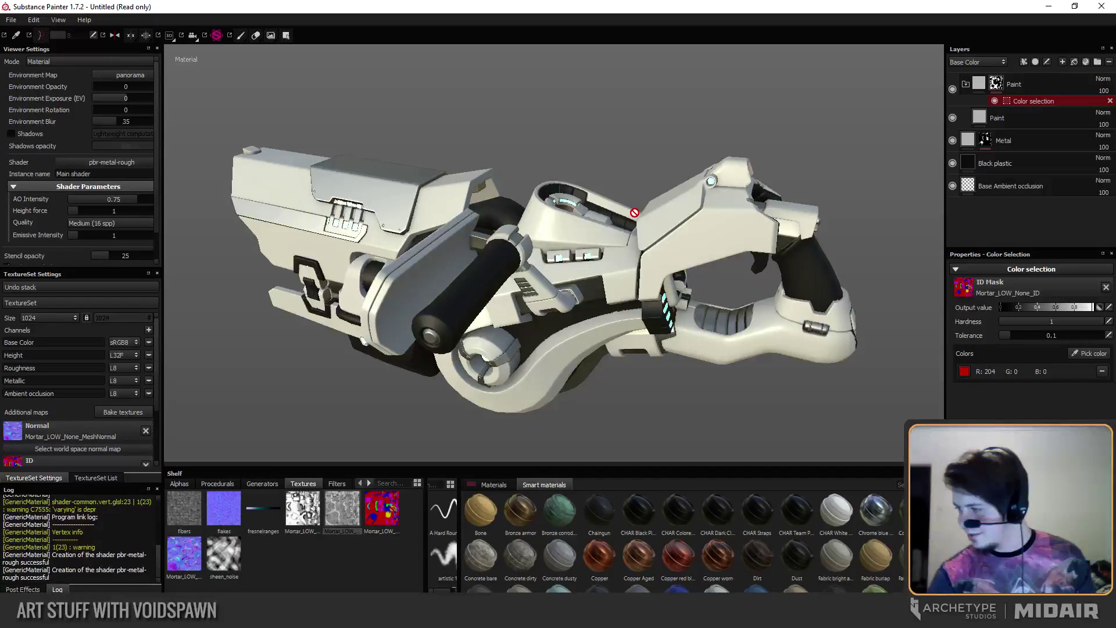
left_click_drag(463, 181, 487, 181, "alt")
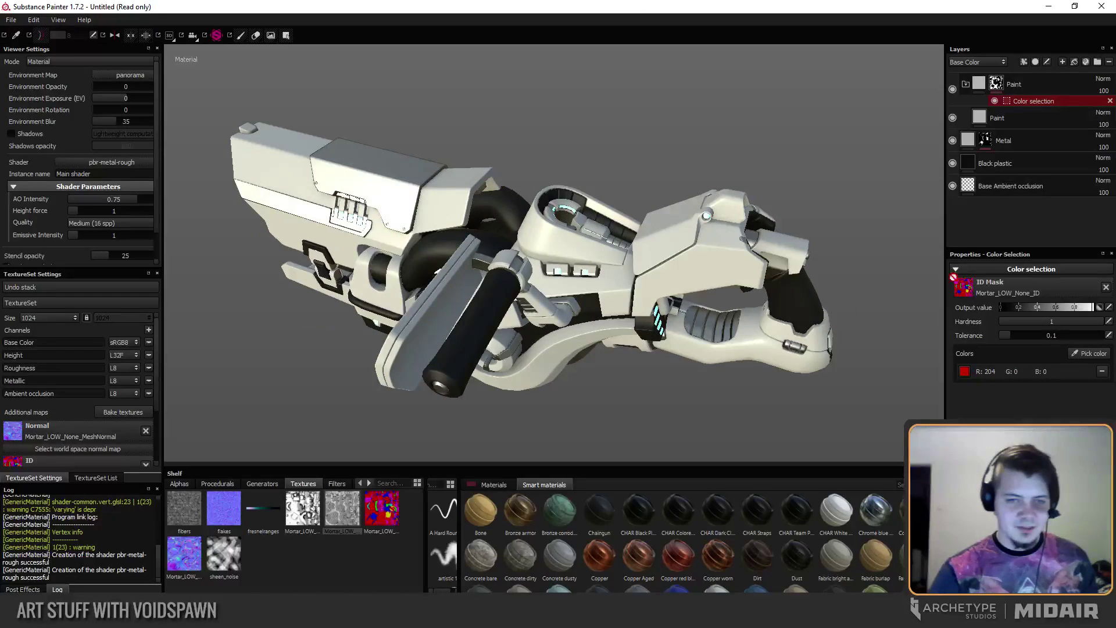
Select the Paint fill layer inside the folder and turn off its height channel.
left_click(981, 86)
left_click(982, 107)
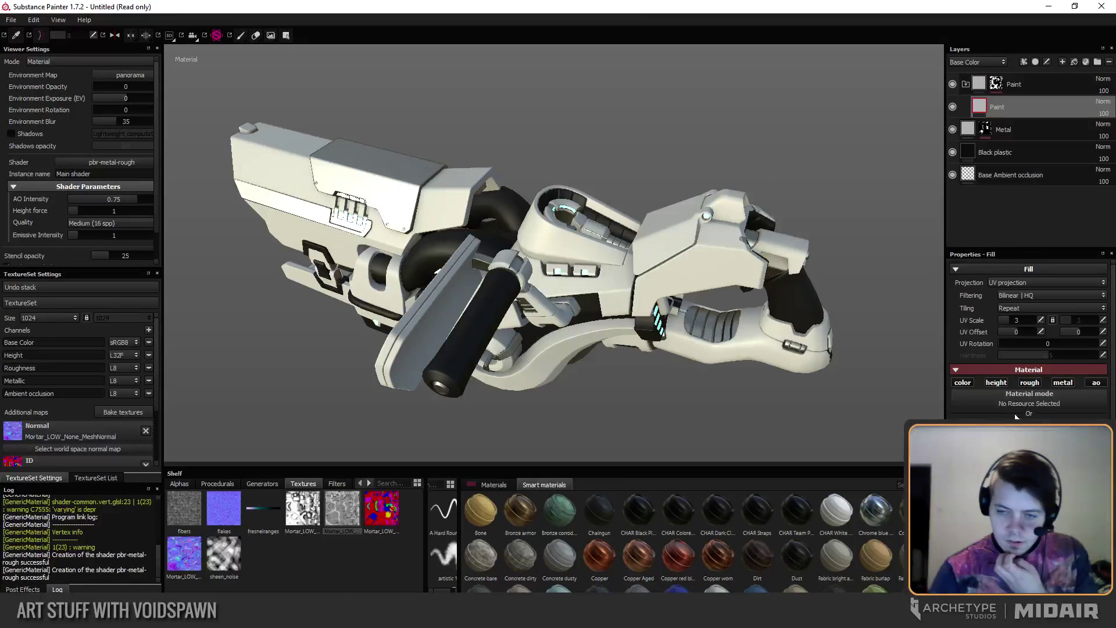
left_click(997, 382)
left_click_drag(645, 371, 663, 347, "alt")
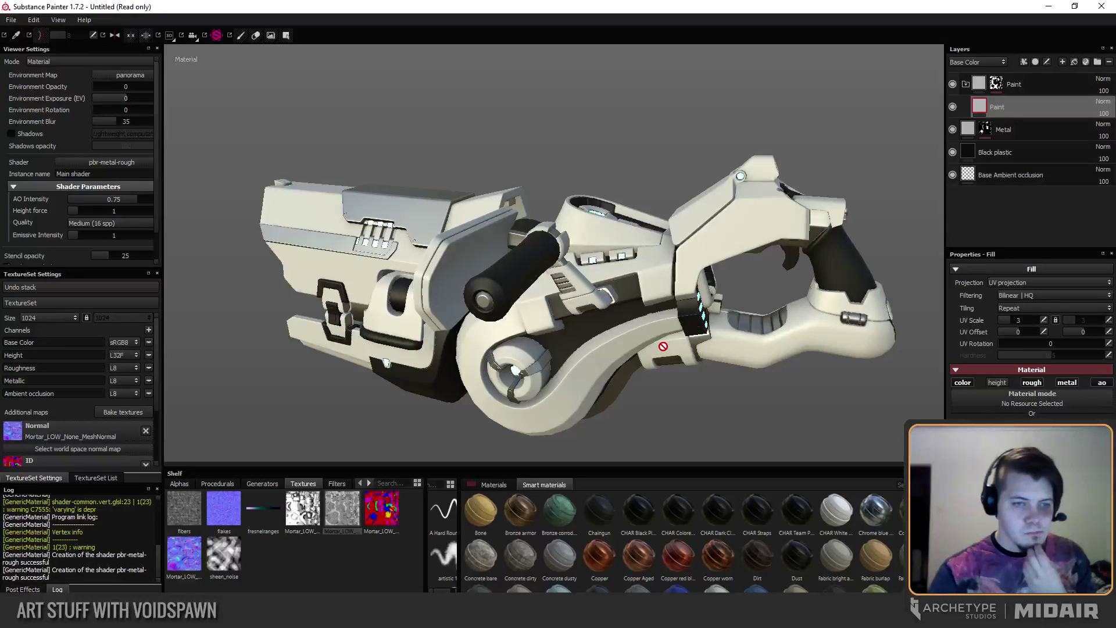
left_click_drag(595, 326, 578, 326, "alt")
mouse_move(578, 327)
right_mouse_down("alt")
mouse_move(511, 324)
mouse_move(448, 299)
right_mouse_up("alt")
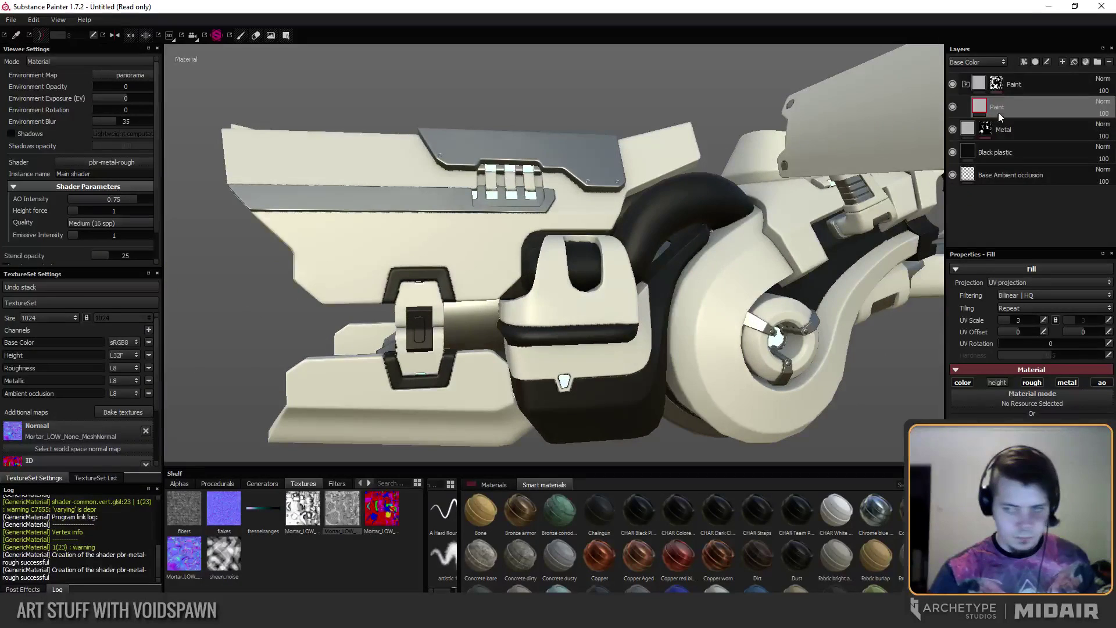
left_click(996, 84)
left_click(1080, 102)
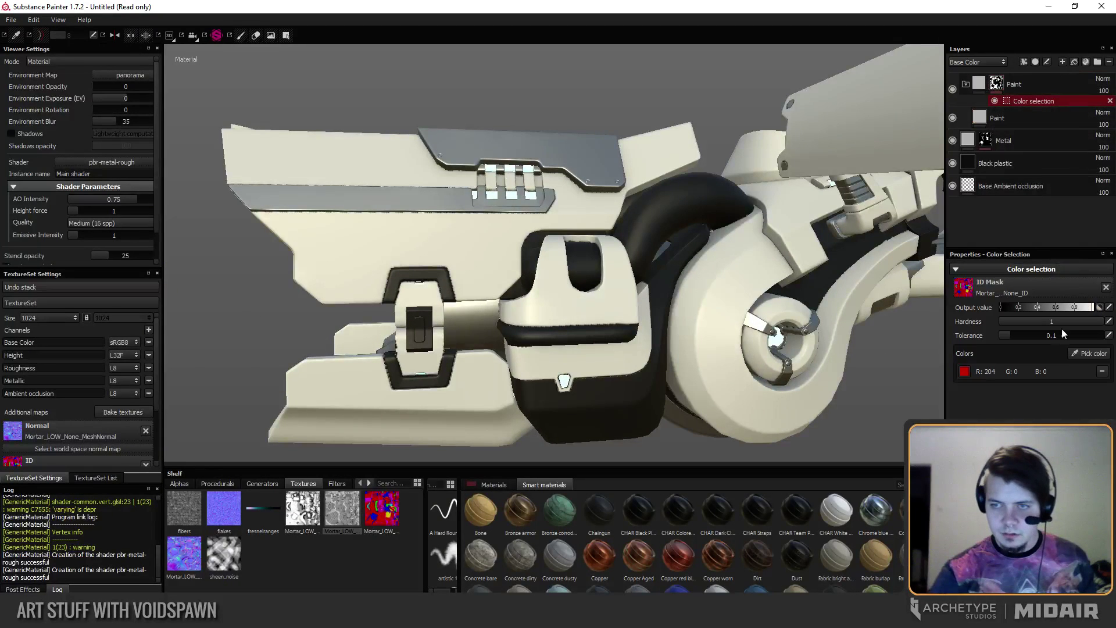
left_click(1089, 354)
middle_click_drag(364, 311, 438, 277, "alt")
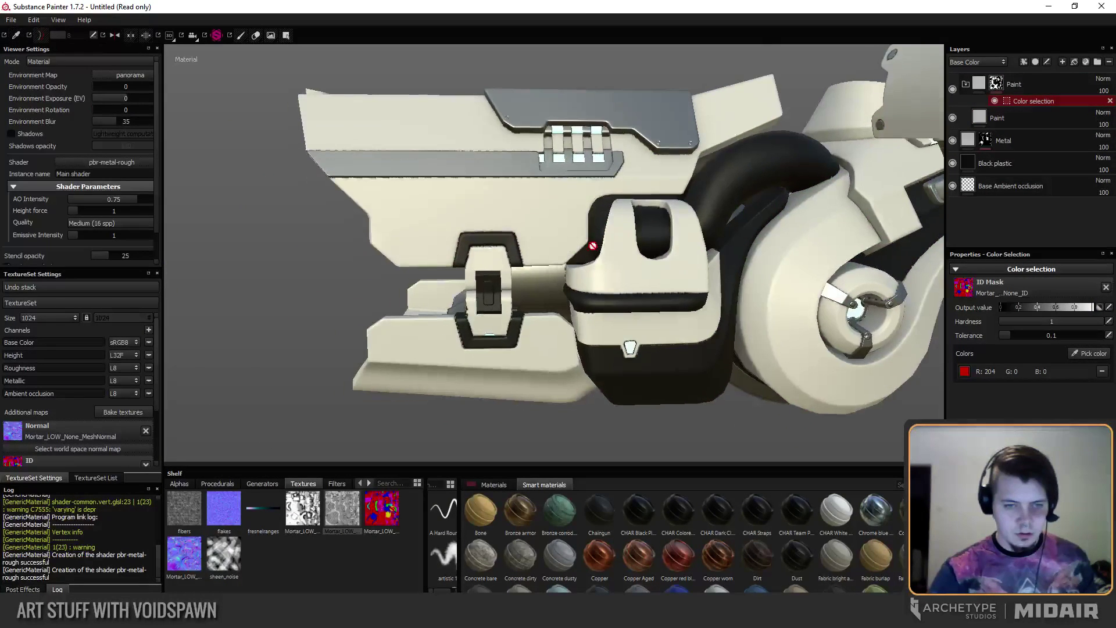
Add the dark grey ID color (40, 40, 40) of the small latch inset below the barrel to the Metal layer's color selection mask.
left_click(1019, 143)
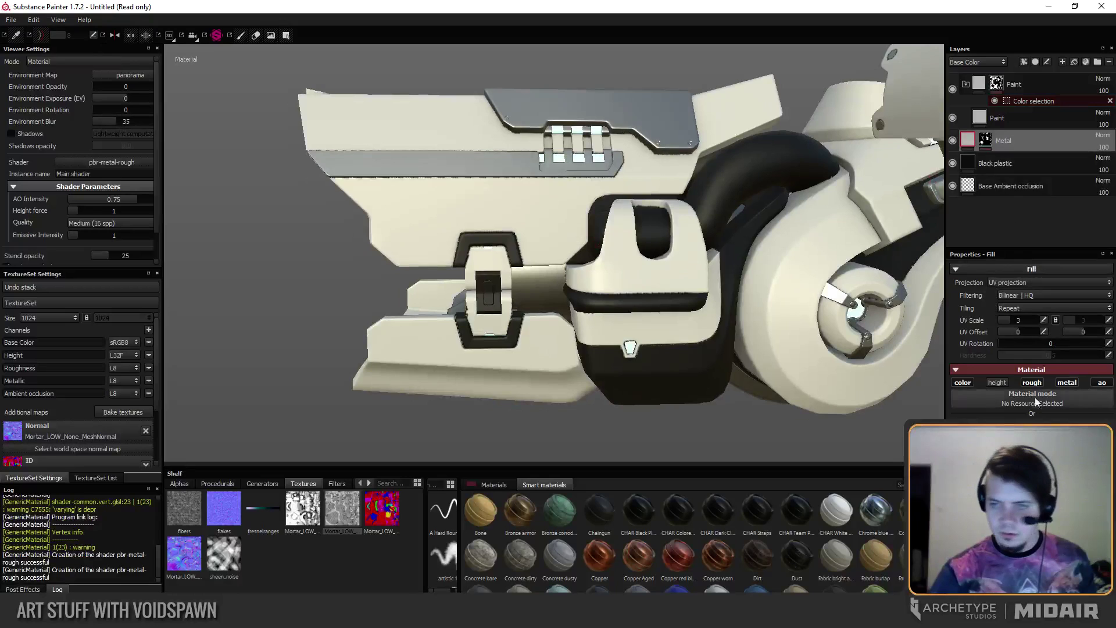
left_click(992, 153)
left_click(1023, 158)
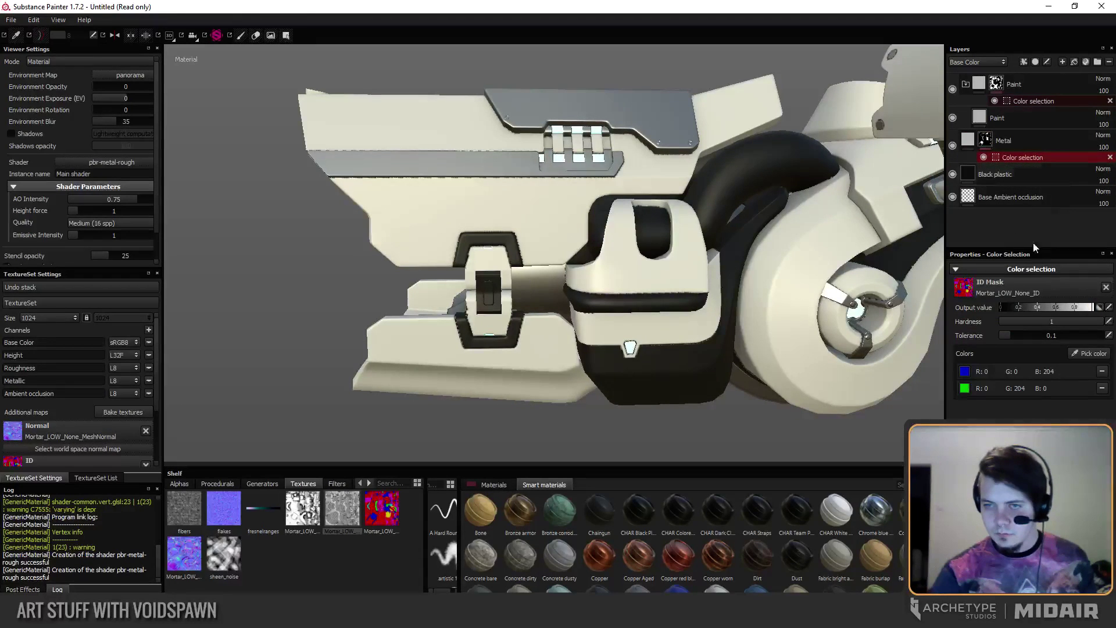
left_click(1093, 354)
left_click(489, 291)
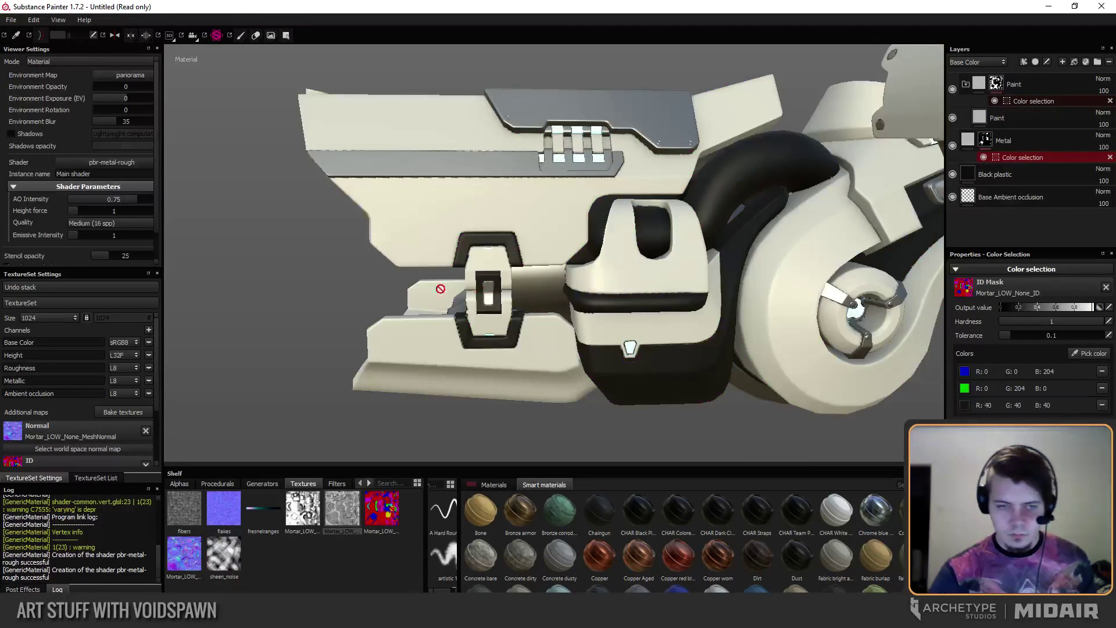
mouse_move(571, 278)
left_mouse_down("alt")
mouse_move(542, 264)
mouse_move(574, 256)
mouse_move(563, 261)
mouse_move(584, 290)
left_mouse_up("alt")
scroll(559, 264, "up", 3)
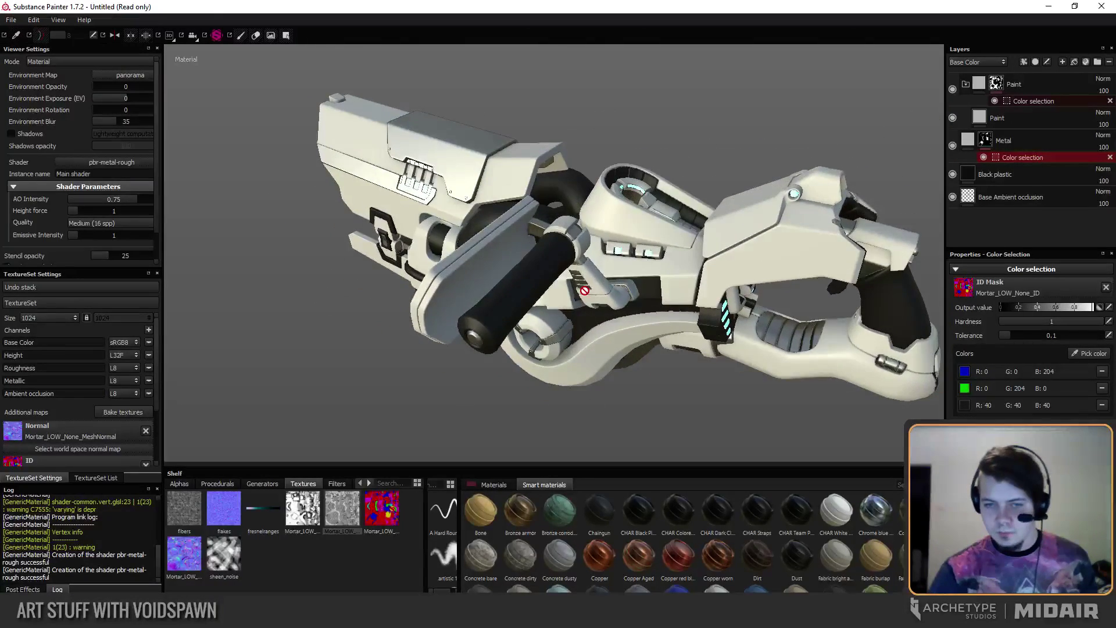
Add a fill layer named Rubber above the Paint folder.
left_click(1046, 81)
mouse_move(686, 267)
left_mouse_down("alt")
mouse_move(669, 251)
mouse_move(613, 243)
left_mouse_up("alt")
key("ctrl+z")
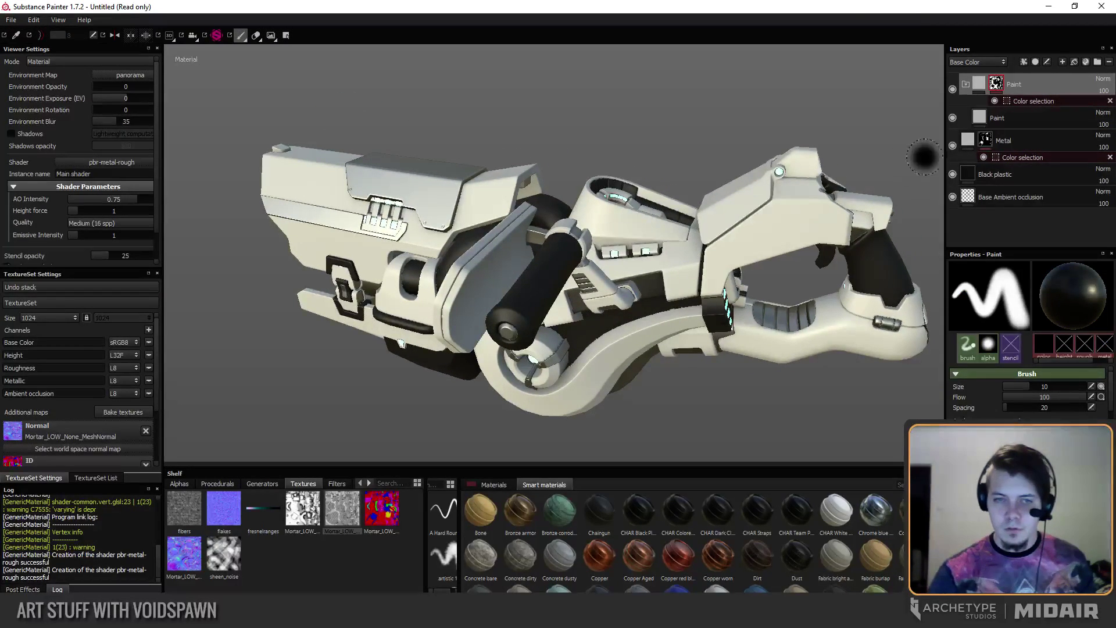
left_click(1076, 62)
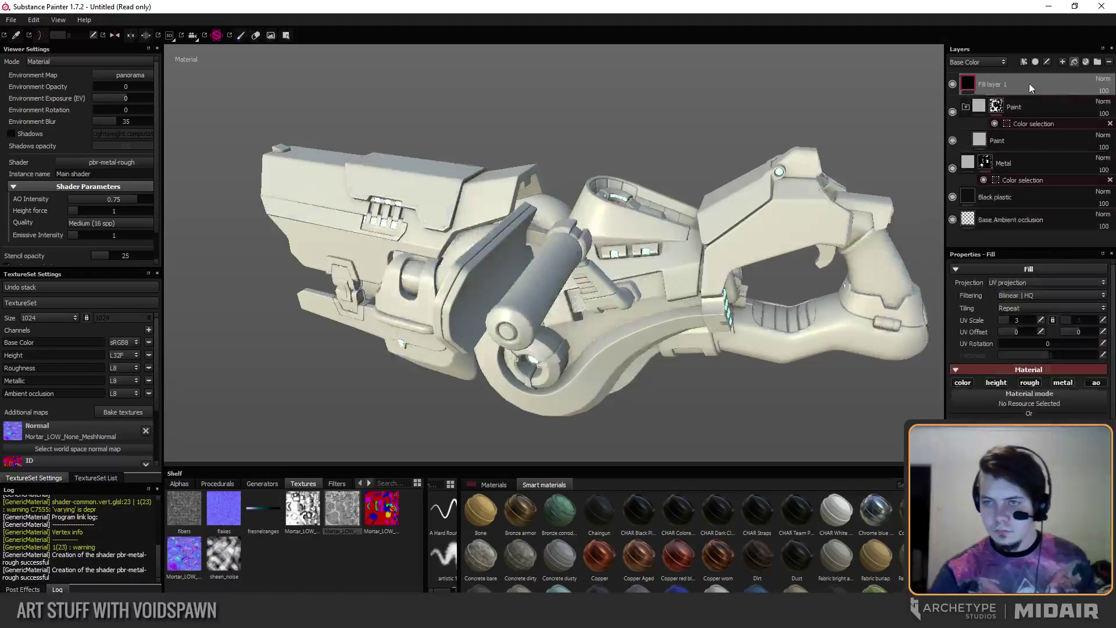
double_click(1001, 85)
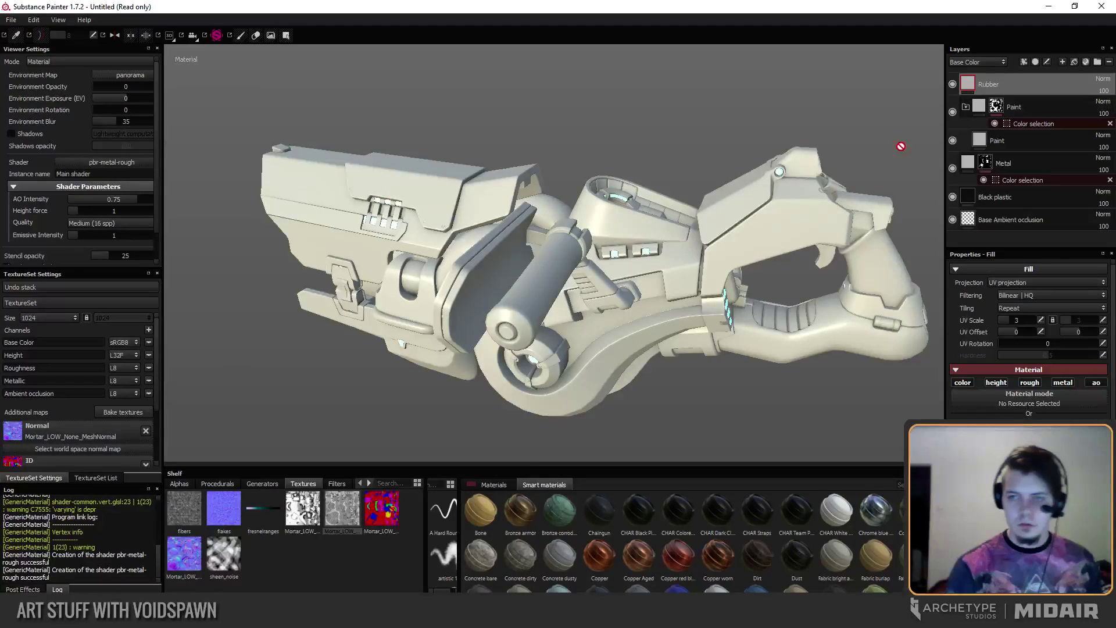
double_click(1025, 85)
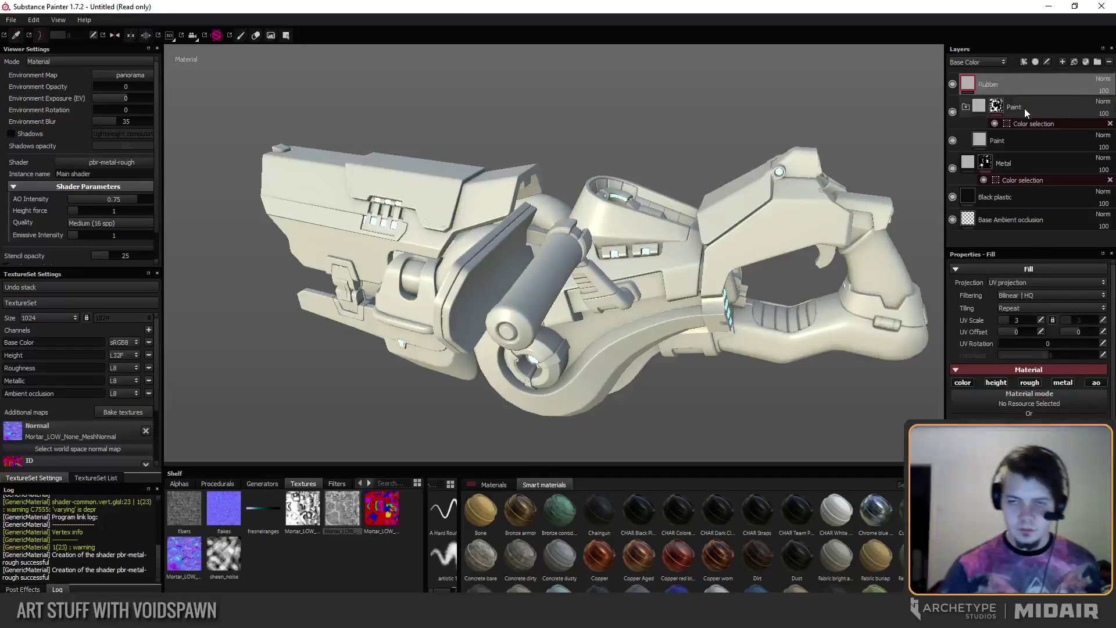
Give the Rubber layer a color selection mask and pick the yellow ID color (204, 204, 0) of the curved hose.
left_click(1025, 108)
left_click(1023, 84)
left_click(1073, 64)
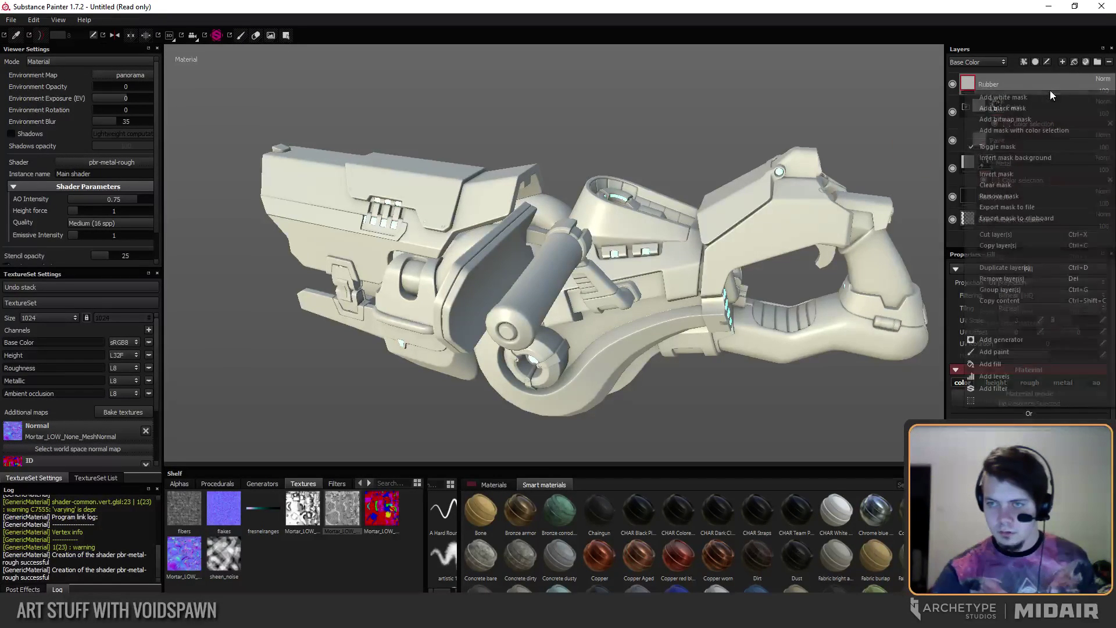
left_click(1024, 129)
left_click(1090, 354)
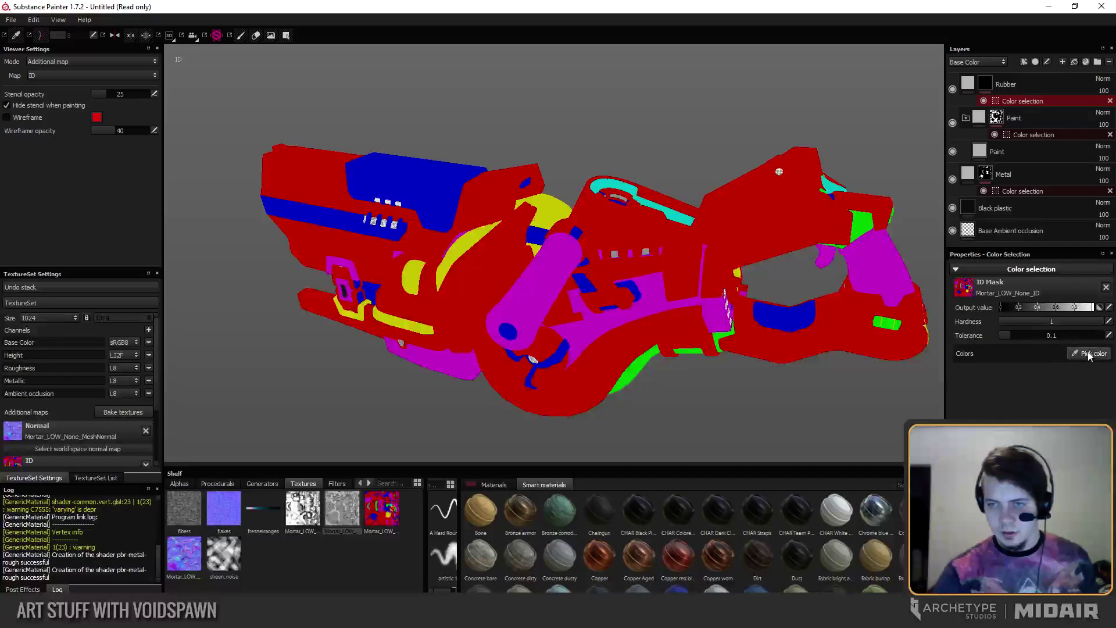
left_click(557, 200)
left_click_drag(471, 210, 616, 205, "alt")
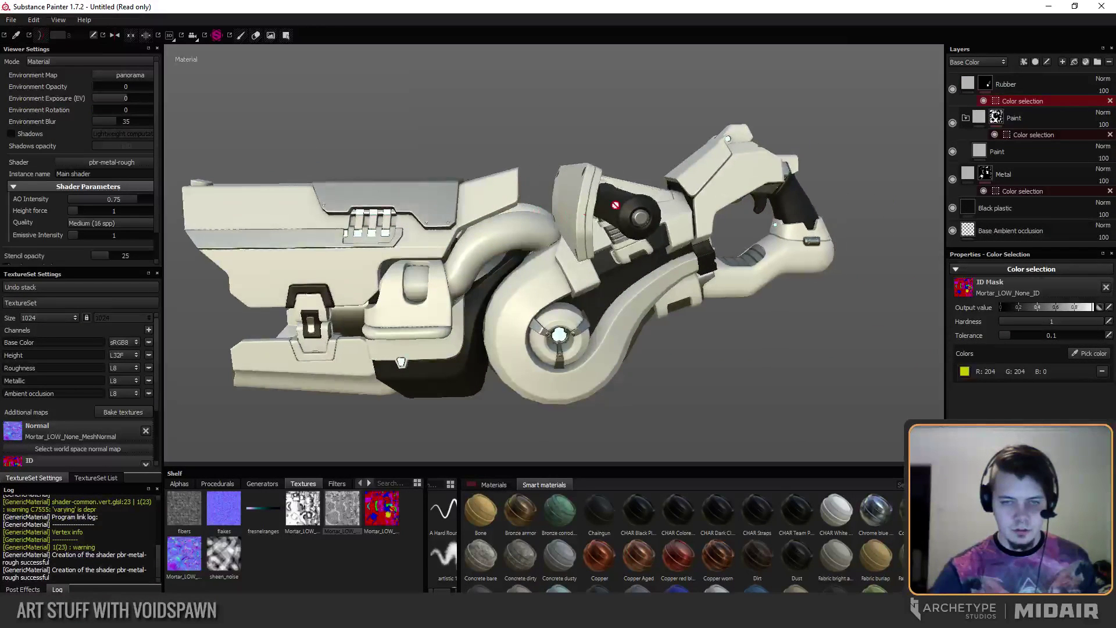
left_click(1096, 354)
left_click(812, 349)
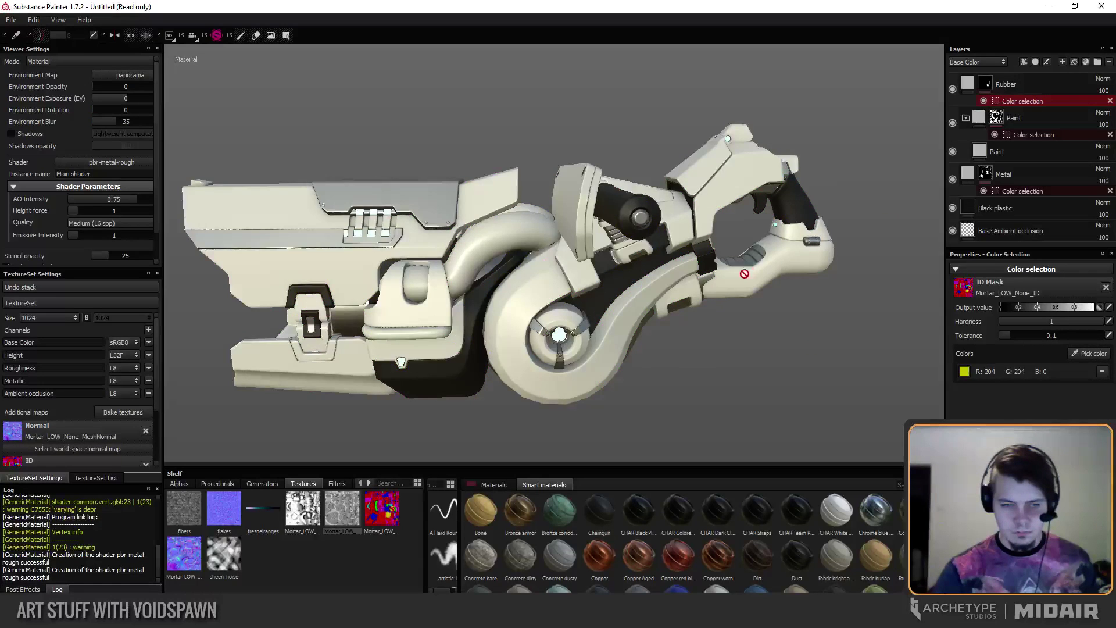
left_click_drag(745, 273, 803, 273, "alt")
left_click(1095, 354)
left_click(737, 346)
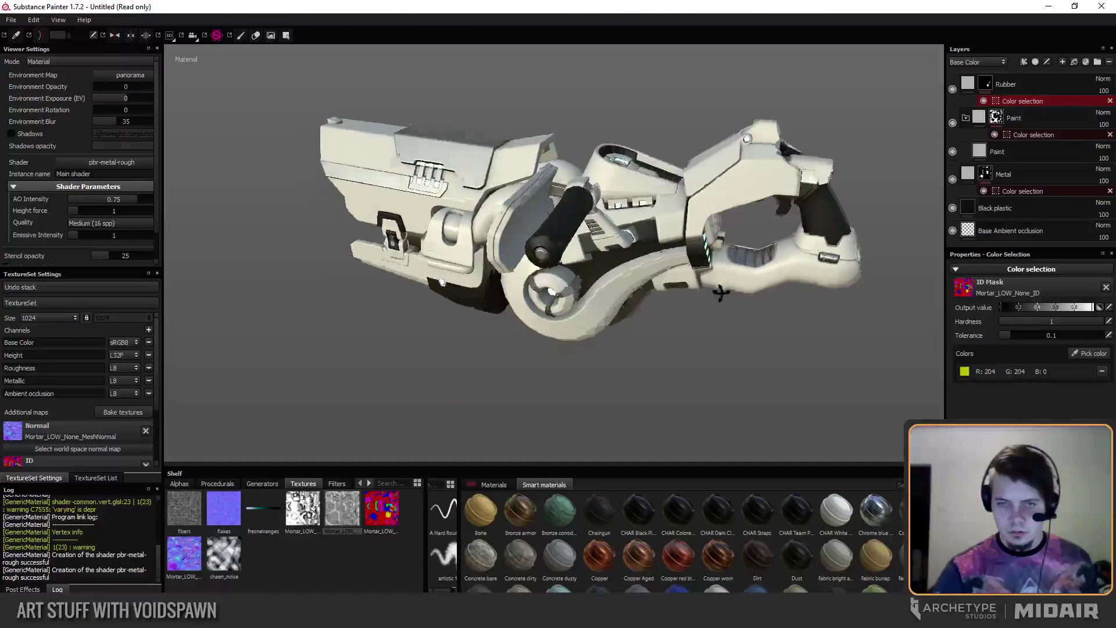
Add the cyan ID color (0, 204, 204) of the upper housing's rim to the Rubber layer's color selection mask.
left_click(1013, 85)
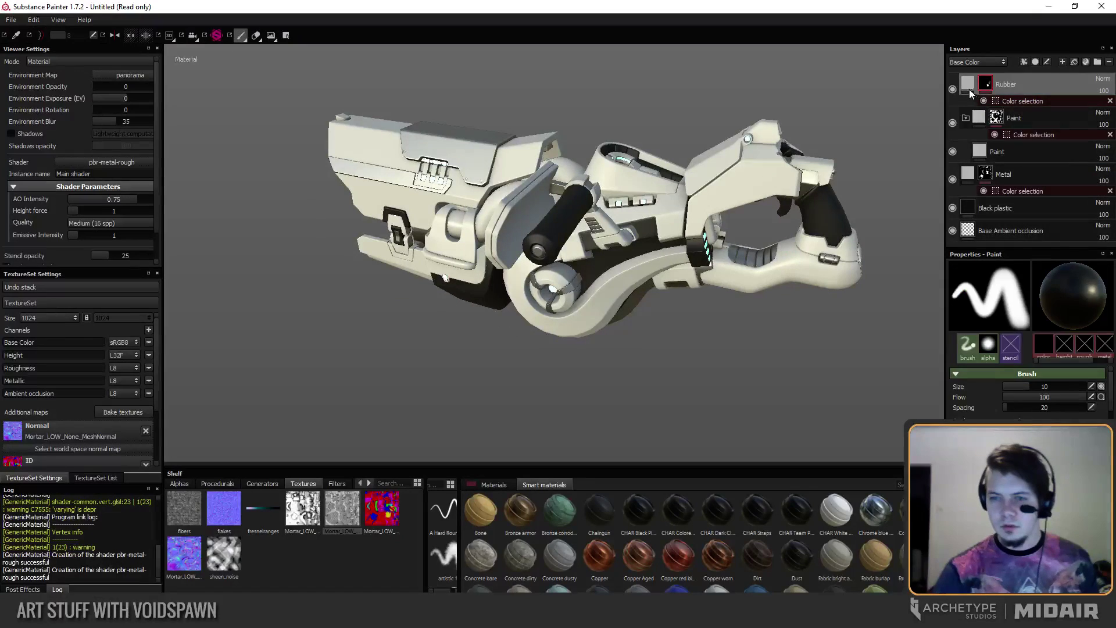
left_click(1004, 101)
left_click(1091, 353)
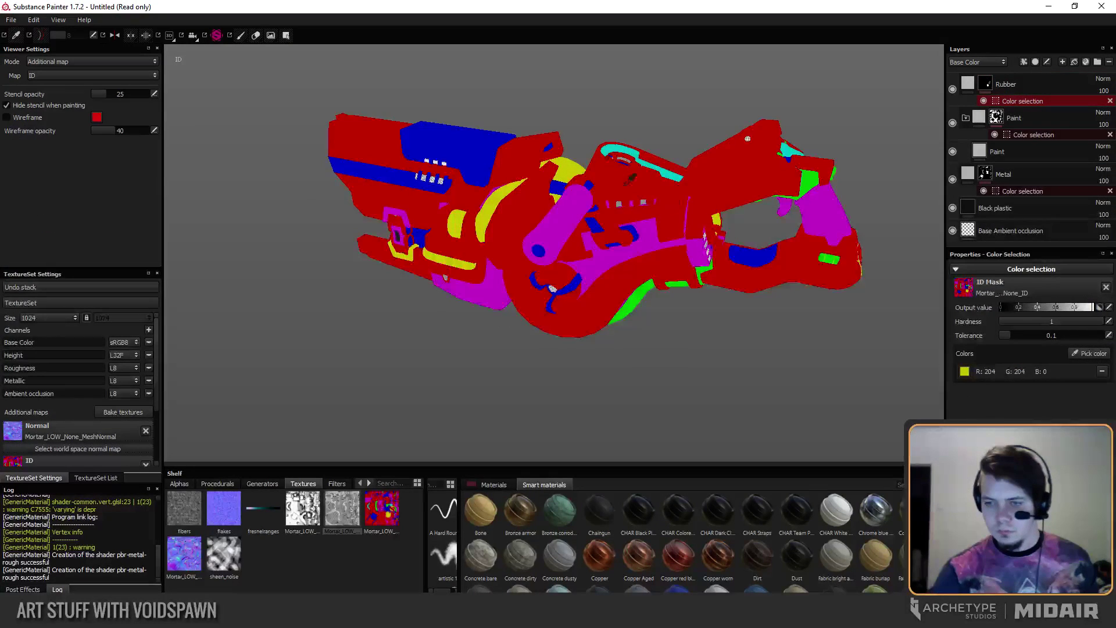
left_click(621, 141)
mouse_move(695, 112)
left_mouse_down("alt")
mouse_move(847, 182)
mouse_move(738, 153)
mouse_move(650, 235)
mouse_move(706, 232)
mouse_move(666, 225)
mouse_move(677, 216)
mouse_move(699, 226)
left_mouse_up("alt")
Set the Rubber layer's base color to a very dark grey.
left_click(968, 85)
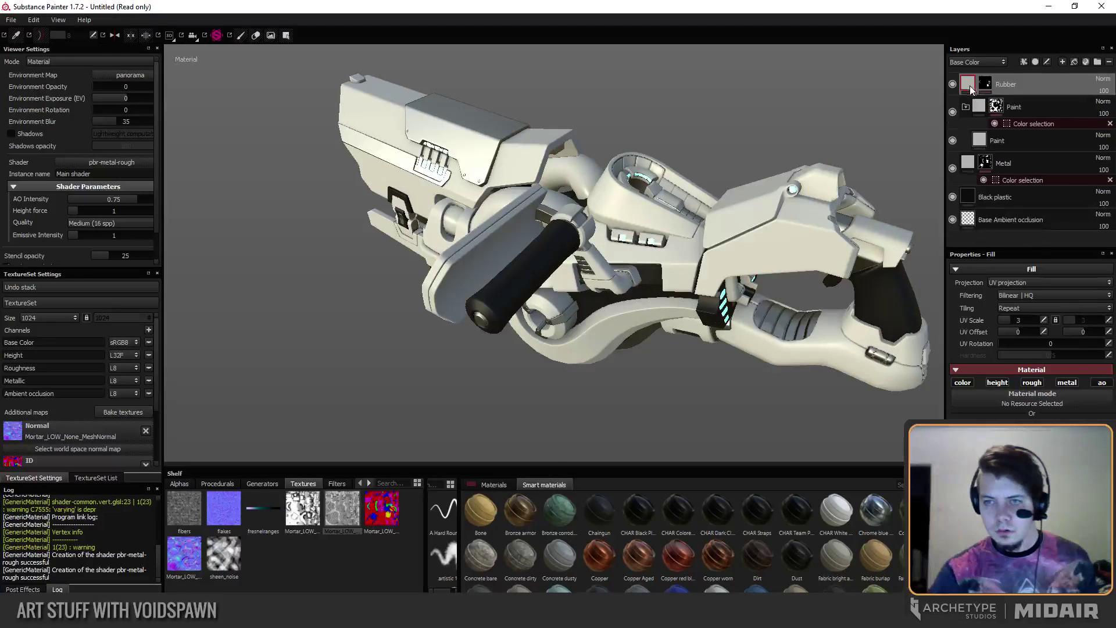
left_click(995, 452)
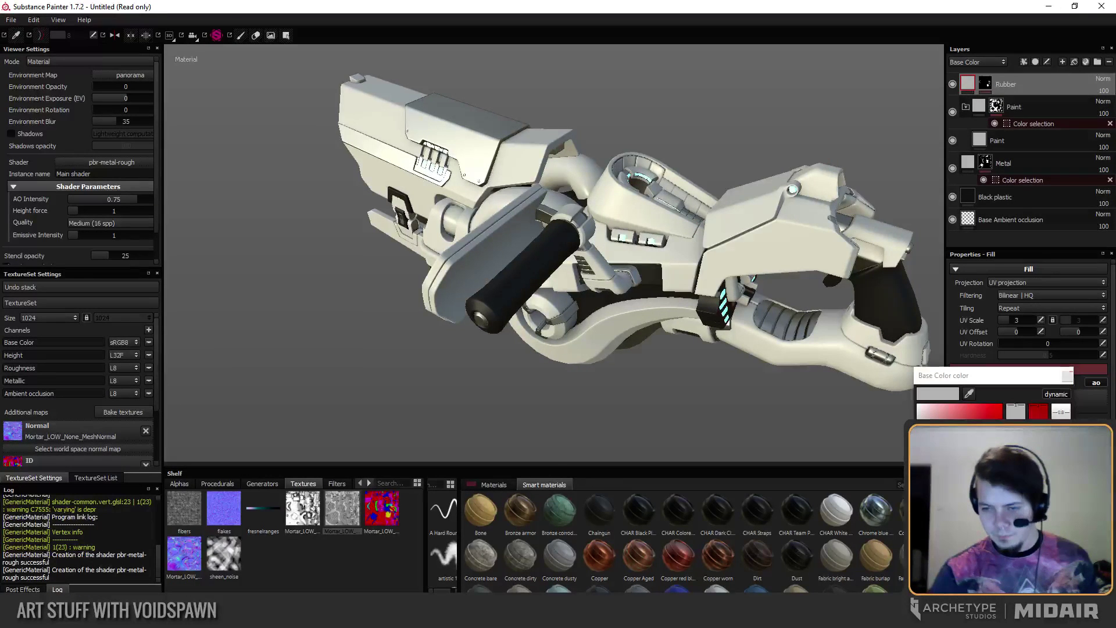
left_click_drag(957, 447, 928, 477)
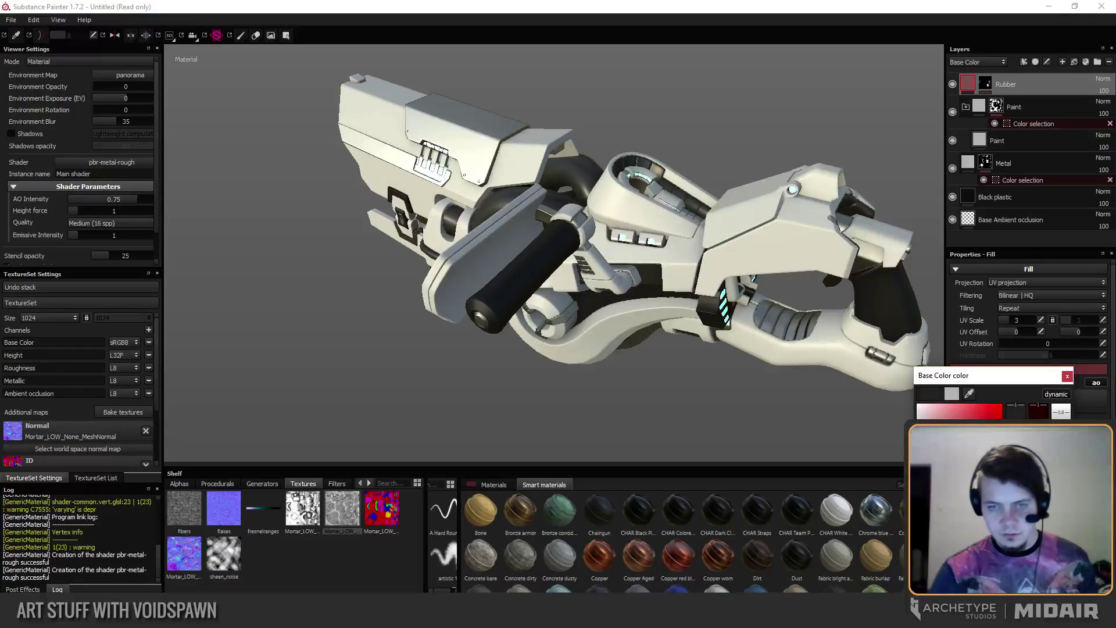
left_click(1069, 376)
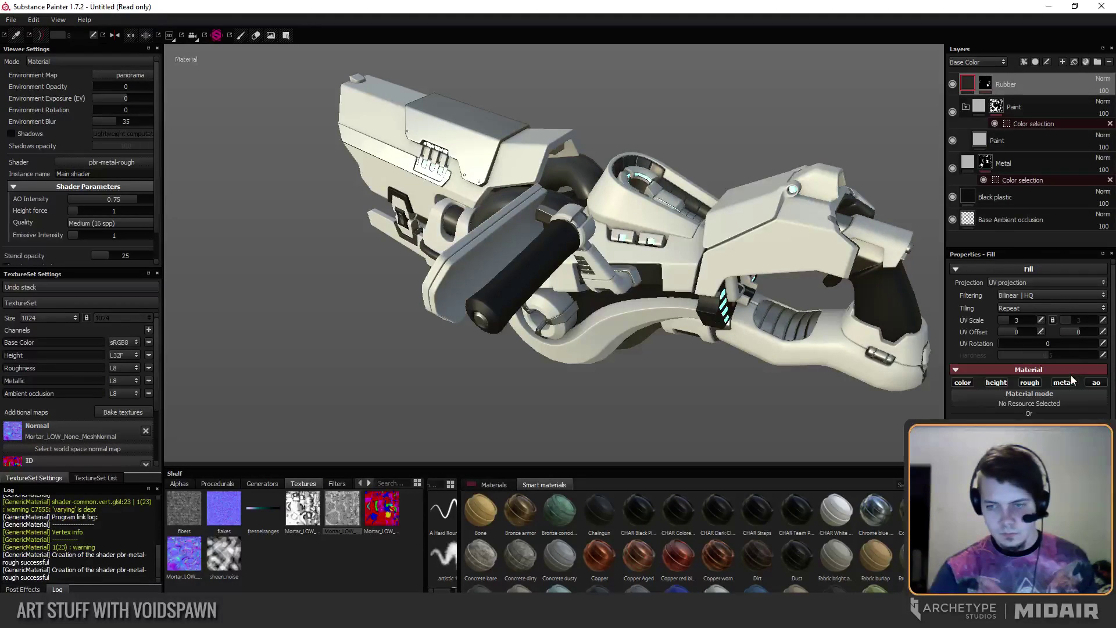
left_click_drag(708, 292, 614, 291, "alt")
right_click_drag(613, 291, 610, 227, "alt")
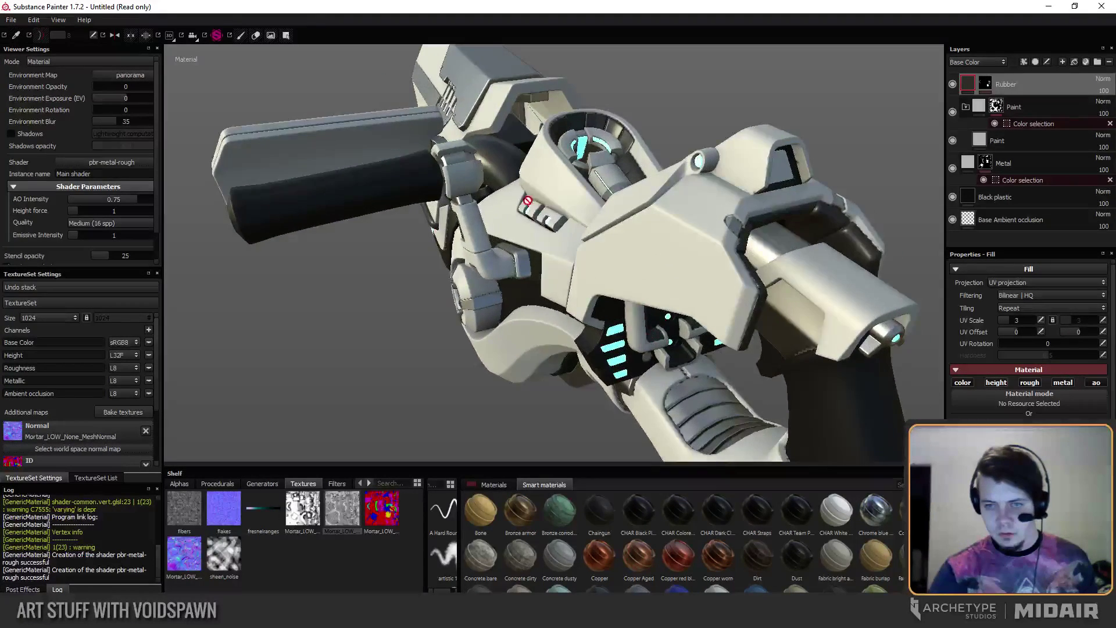
left_click_drag(610, 227, 650, 216, "alt")
middle_click_drag(650, 216, 734, 311, "alt")
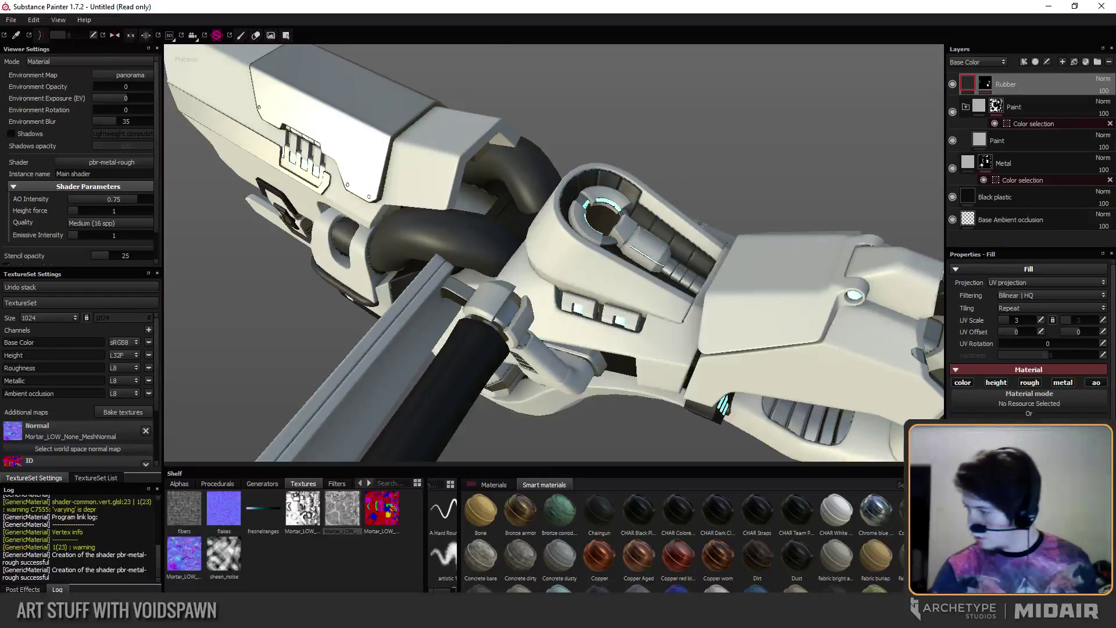
mouse_move(295, 266)
left_mouse_down("alt")
mouse_move(538, 269)
mouse_move(524, 256)
mouse_move(561, 256)
mouse_move(550, 285)
mouse_move(534, 251)
mouse_move(543, 236)
mouse_move(568, 261)
left_mouse_up("alt")
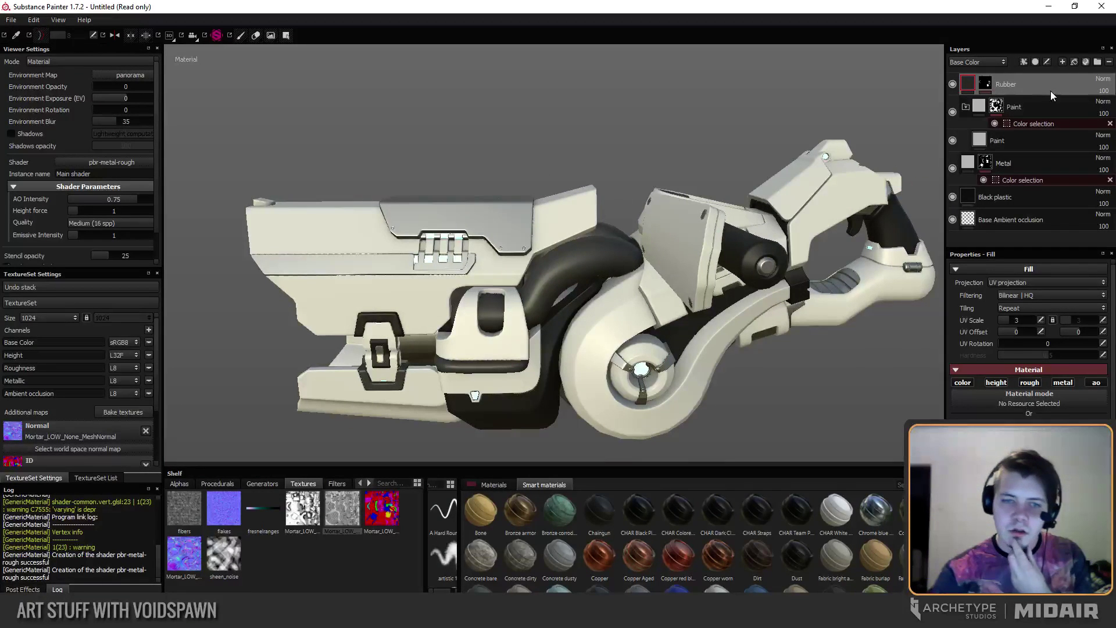
double_click(1026, 90)
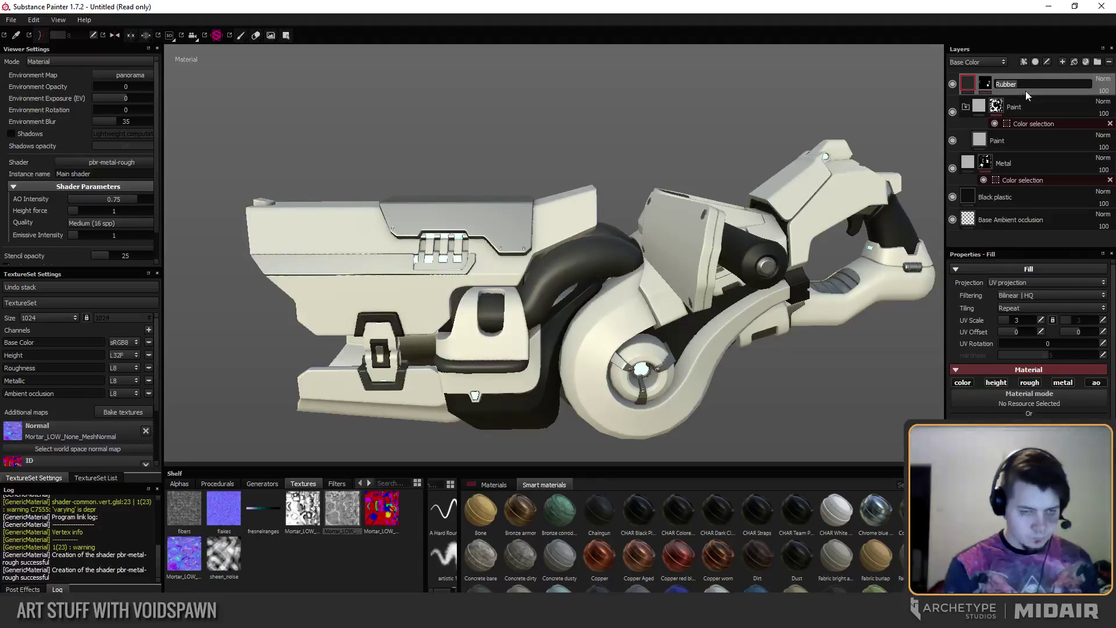
key("Return")
left_click_drag(603, 122, 634, 115, "alt")
left_click(986, 86)
left_click(1024, 101)
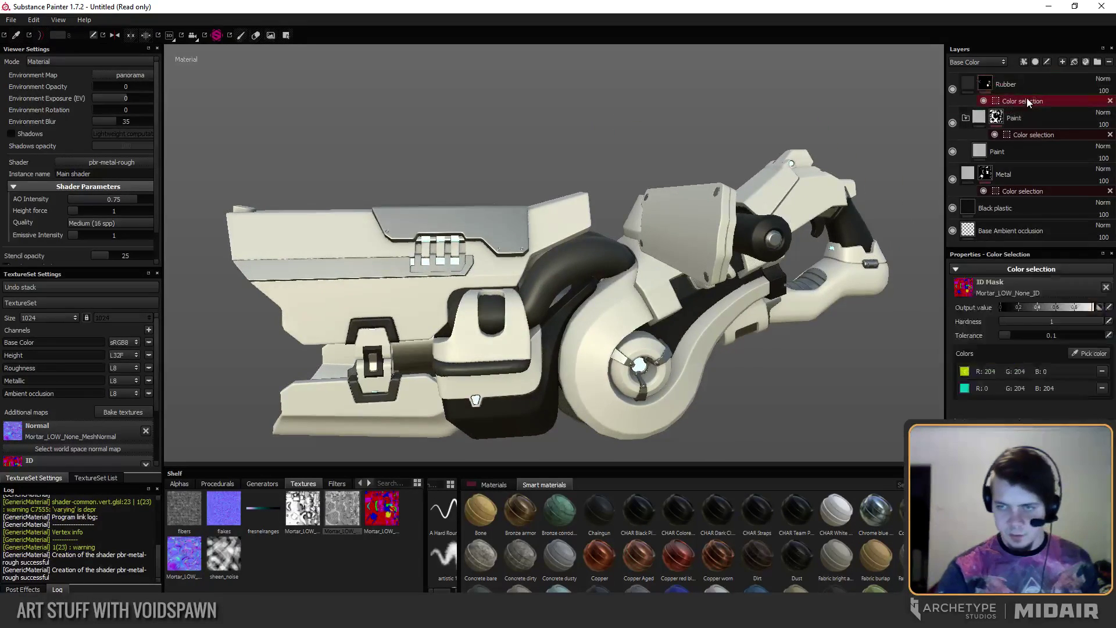
left_click(1089, 354)
key("Escape")
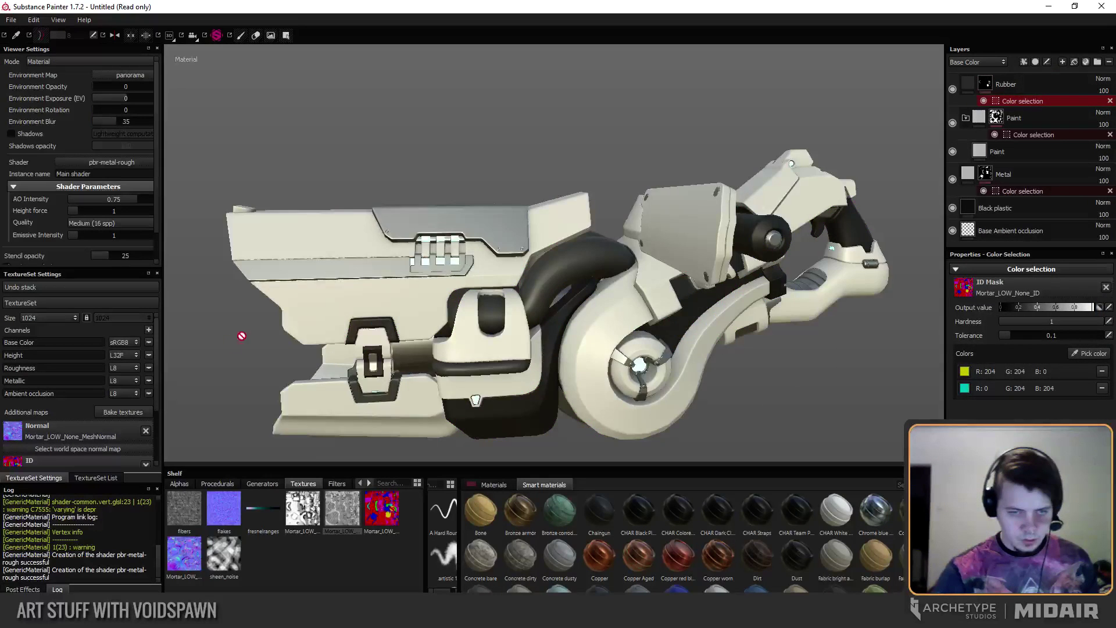
Rename the Rubber layer as Padding.
left_click_drag(243, 337, 472, 251, "alt")
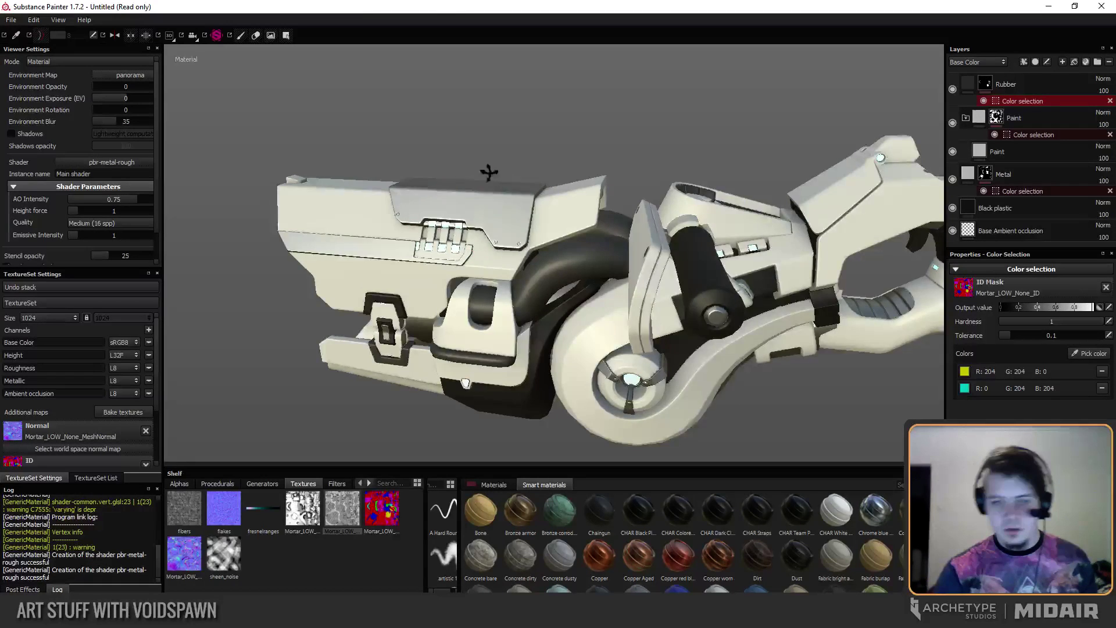
middle_click_drag(489, 172, 553, 214, "alt")
right_click_drag(553, 214, 518, 220, "alt")
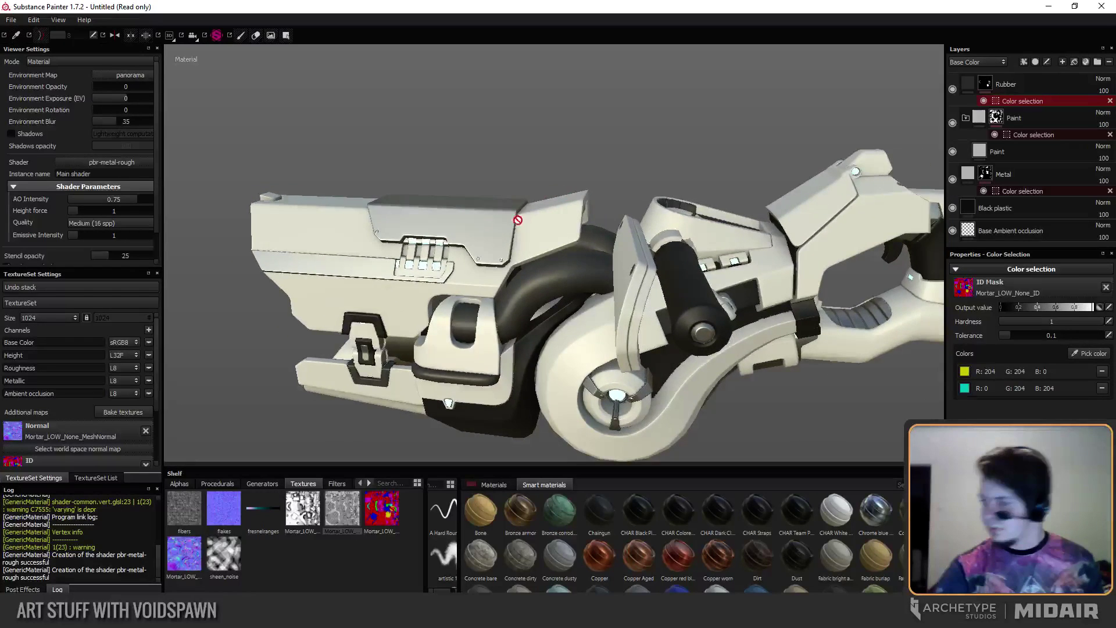
mouse_move(518, 220)
middle_mouse_down("alt")
mouse_move(536, 237)
mouse_move(525, 229)
mouse_move(543, 224)
mouse_move(517, 228)
middle_mouse_up("alt")
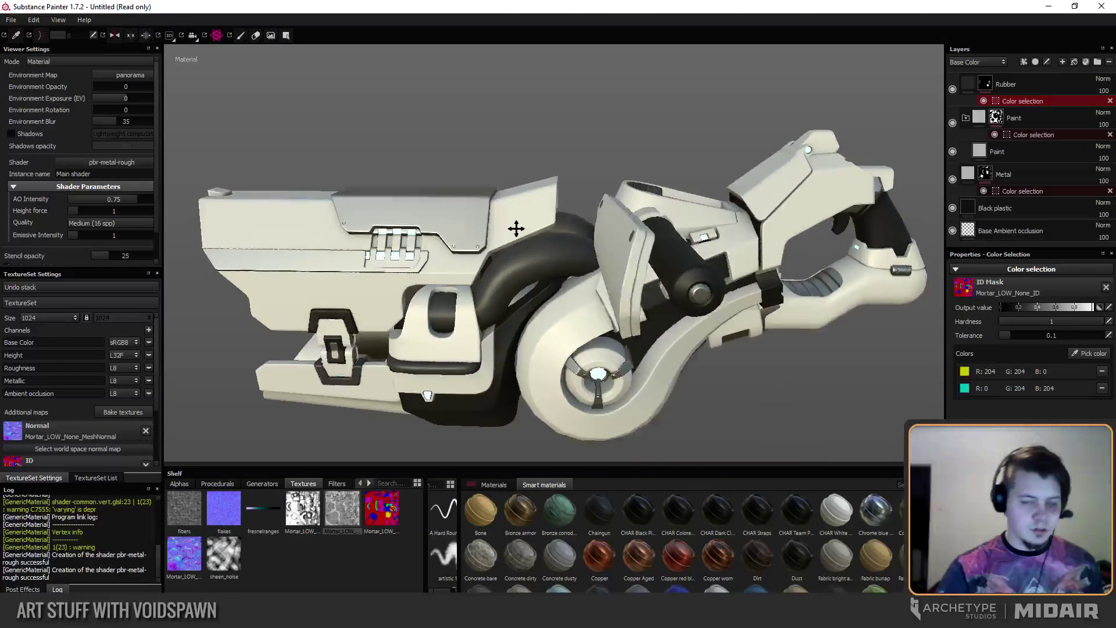
left_click_drag(517, 229, 530, 254, "alt")
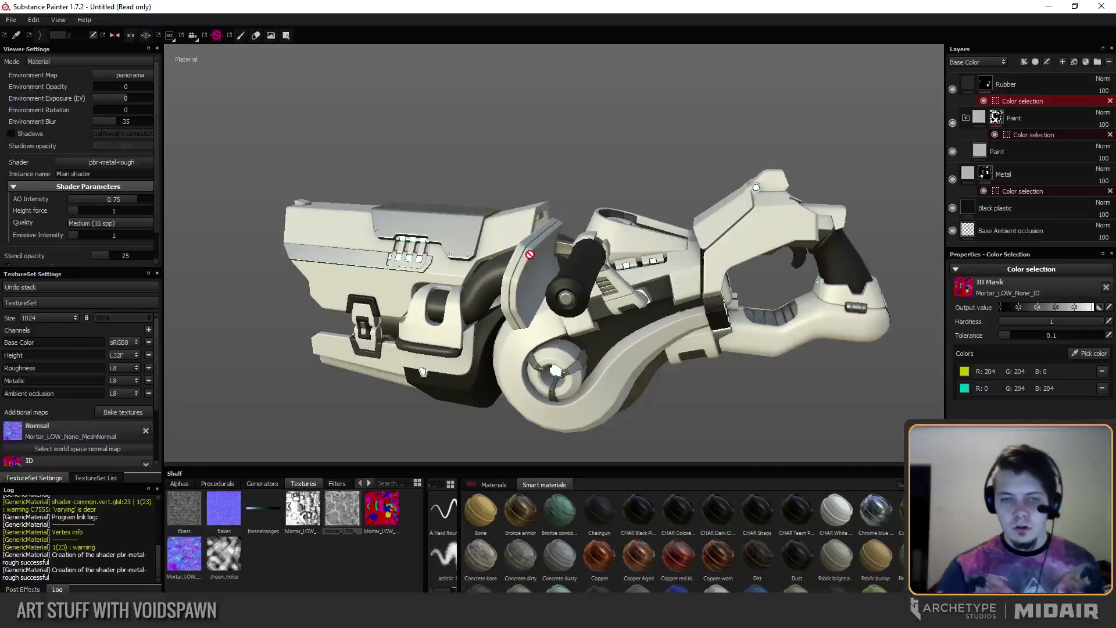
left_click(1002, 86)
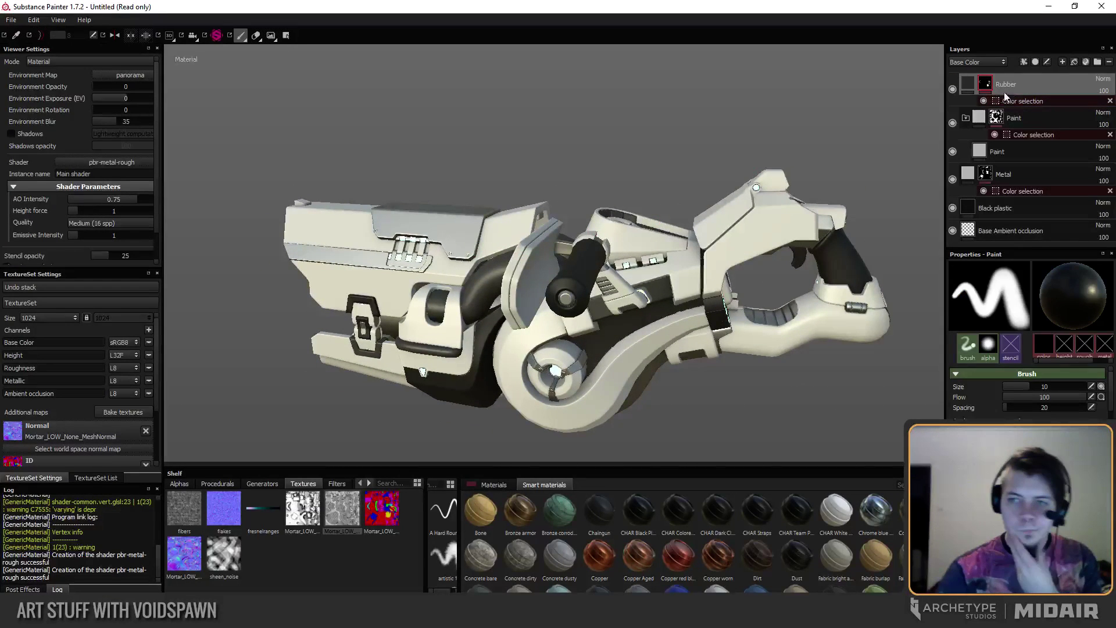
double_click(1014, 84)
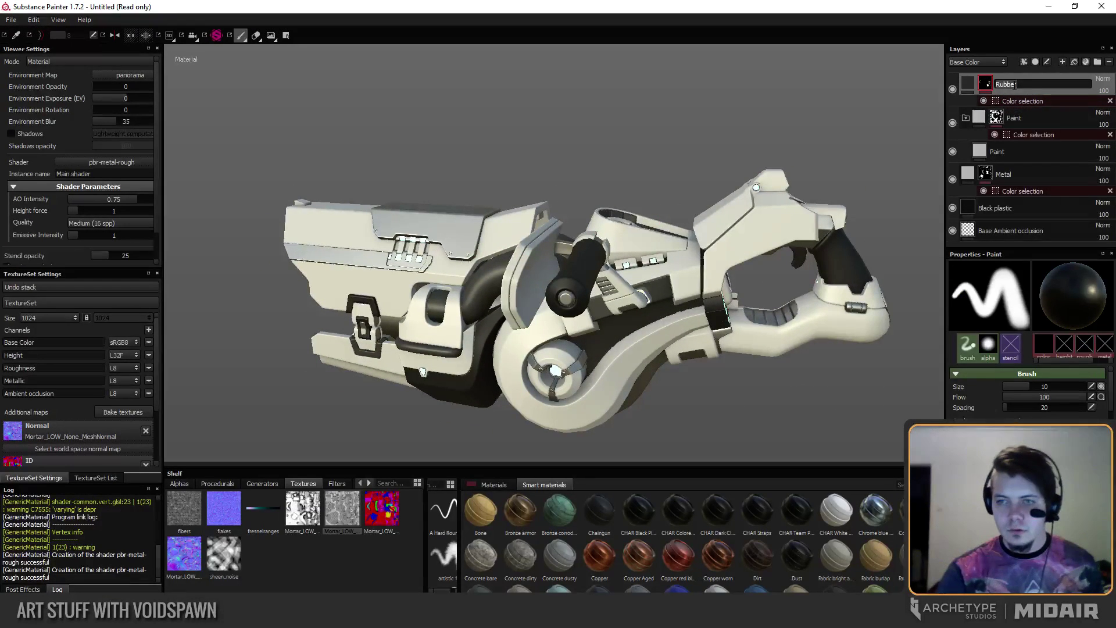
type("Padding")
key("Return")
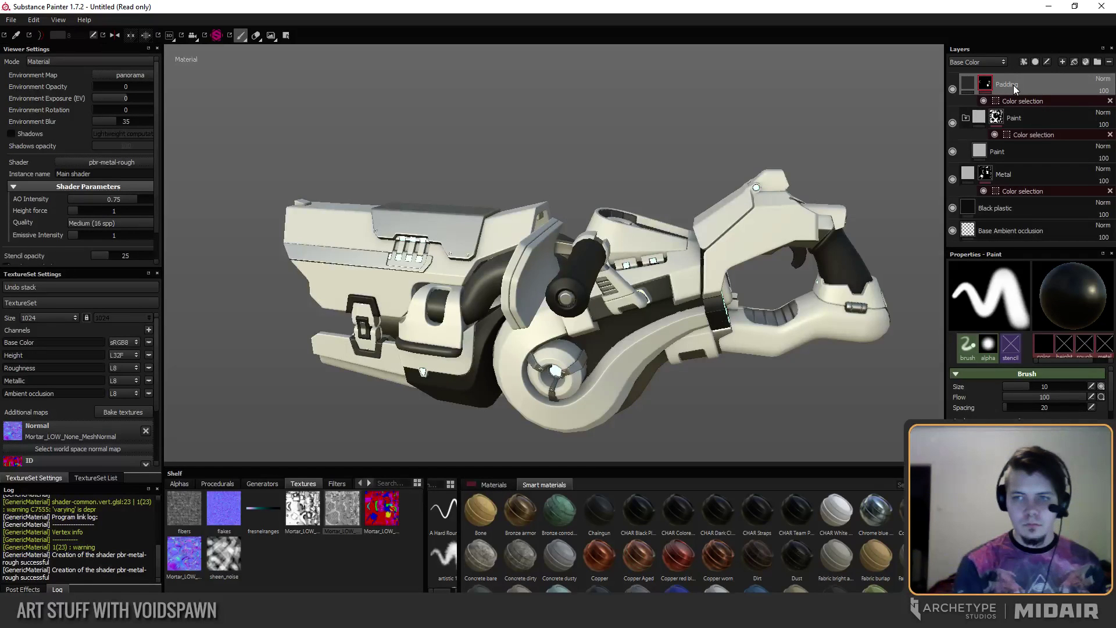
left_click(967, 86)
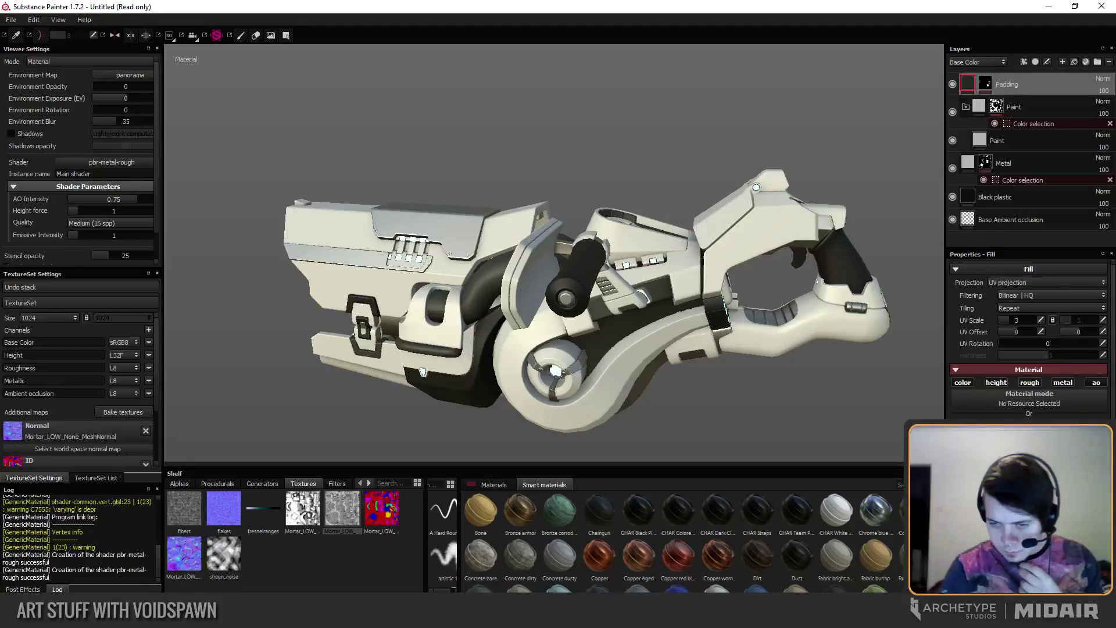
left_click(1029, 446)
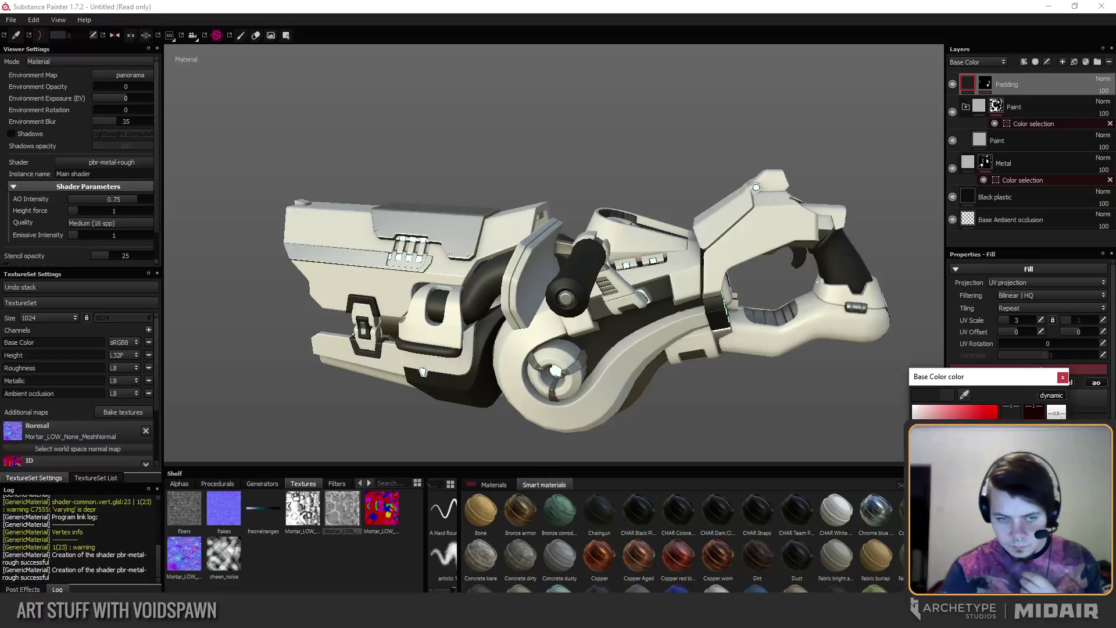
left_click(1063, 378)
Add a fill layer named Tube above the Padding layer.
left_click_drag(587, 314, 523, 320, "alt")
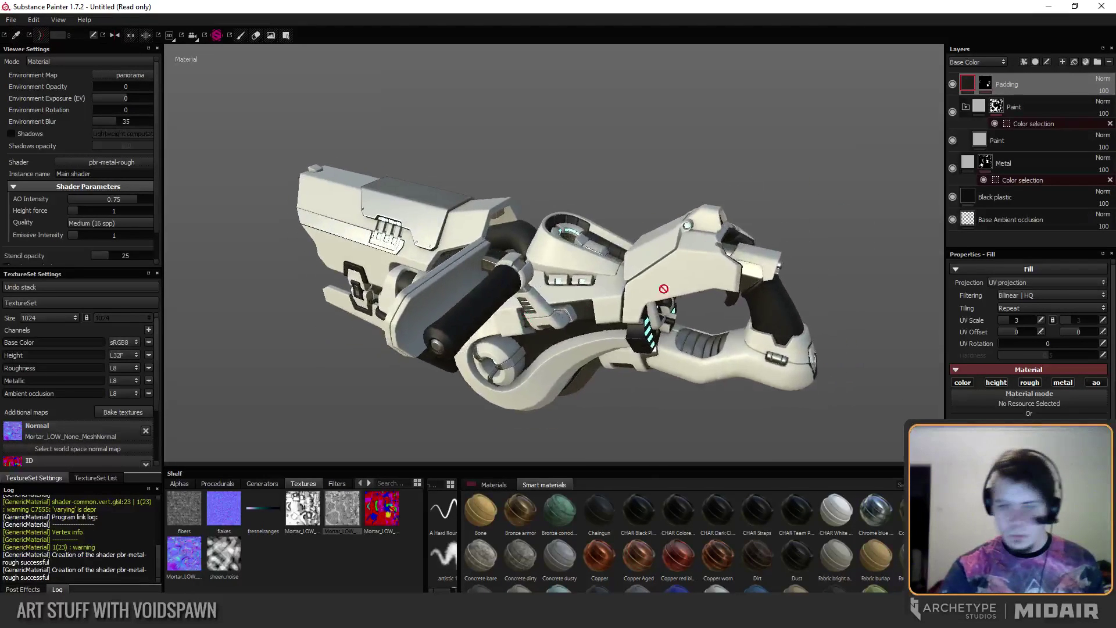
left_click(1076, 61)
double_click(1021, 82)
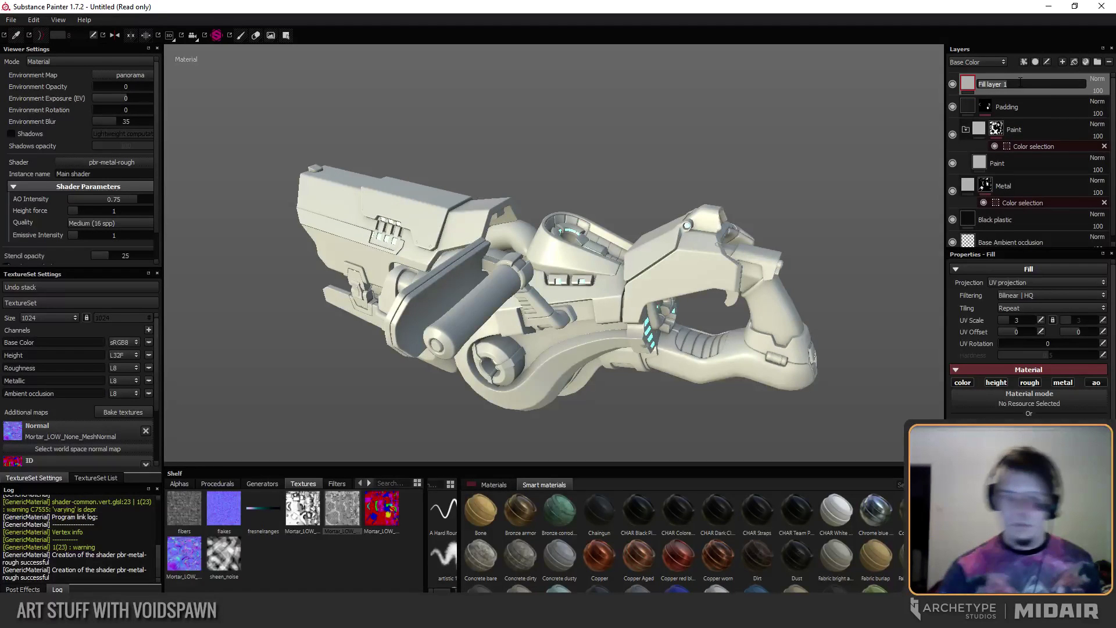
type("Tube")
key("Return")
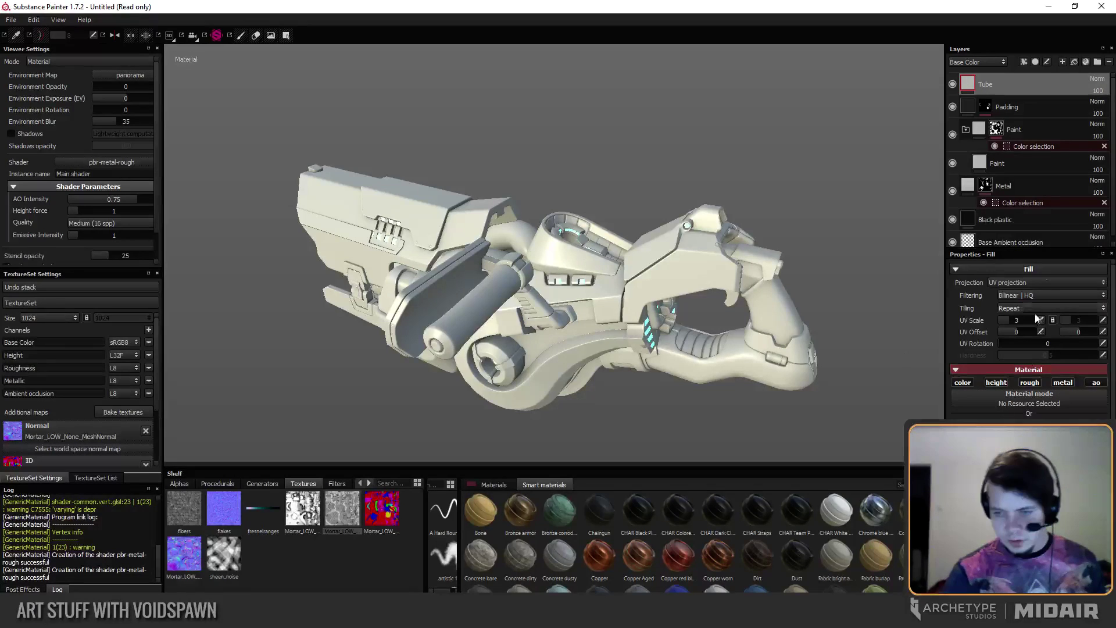
Give the Tube layer a color selection mask and pick the yellow ID color (204, 204, 0) of the curved hose.
right_click(982, 86)
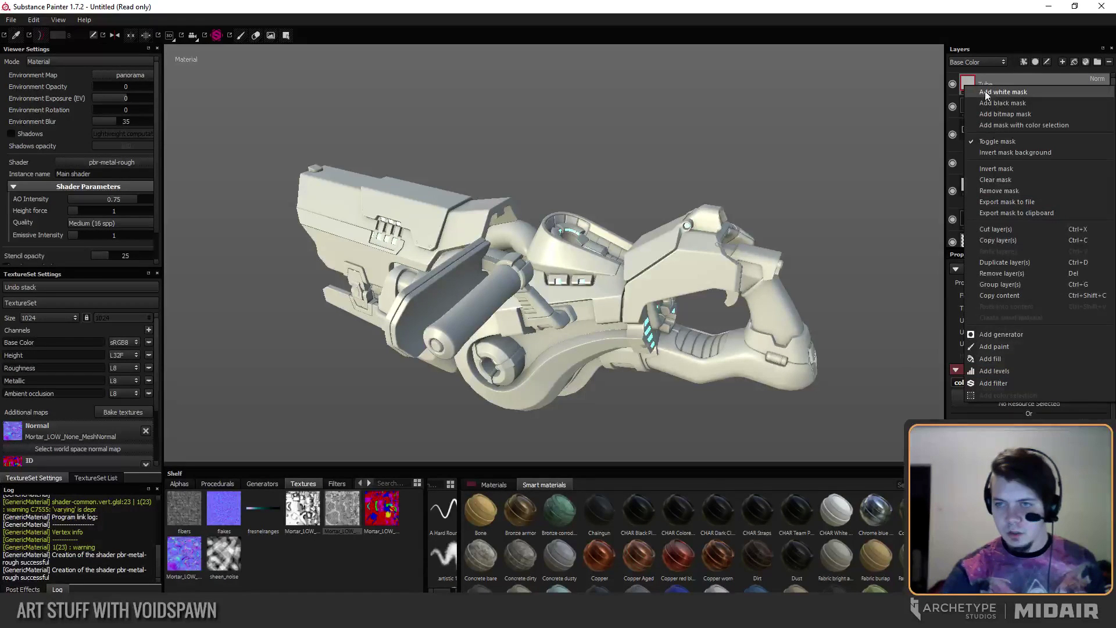
left_click(1010, 125)
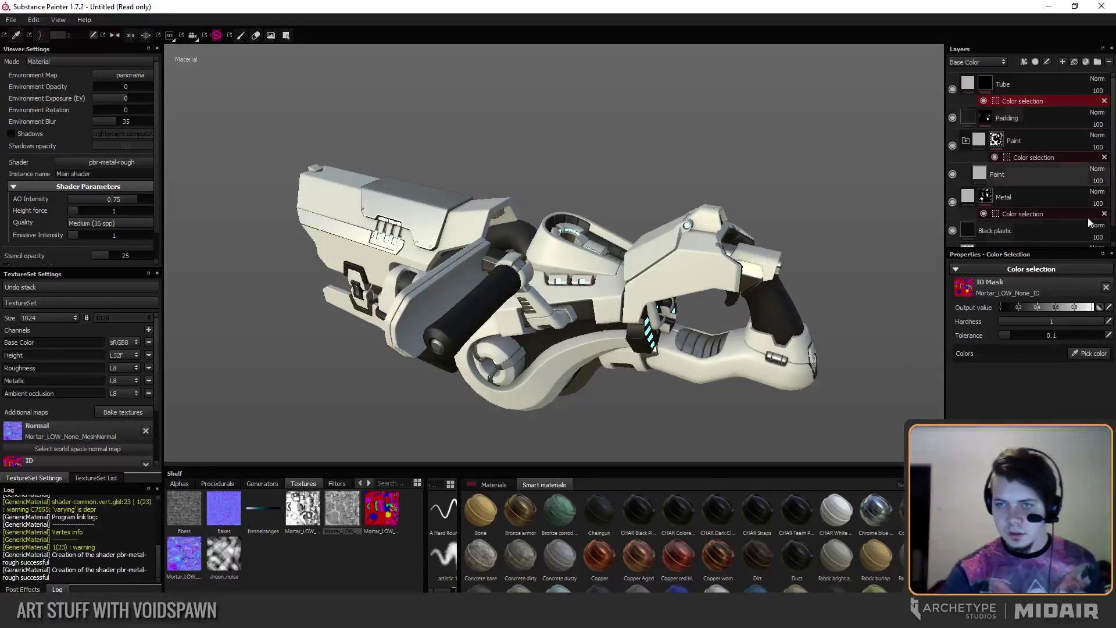
left_click(1093, 354)
left_click(453, 286)
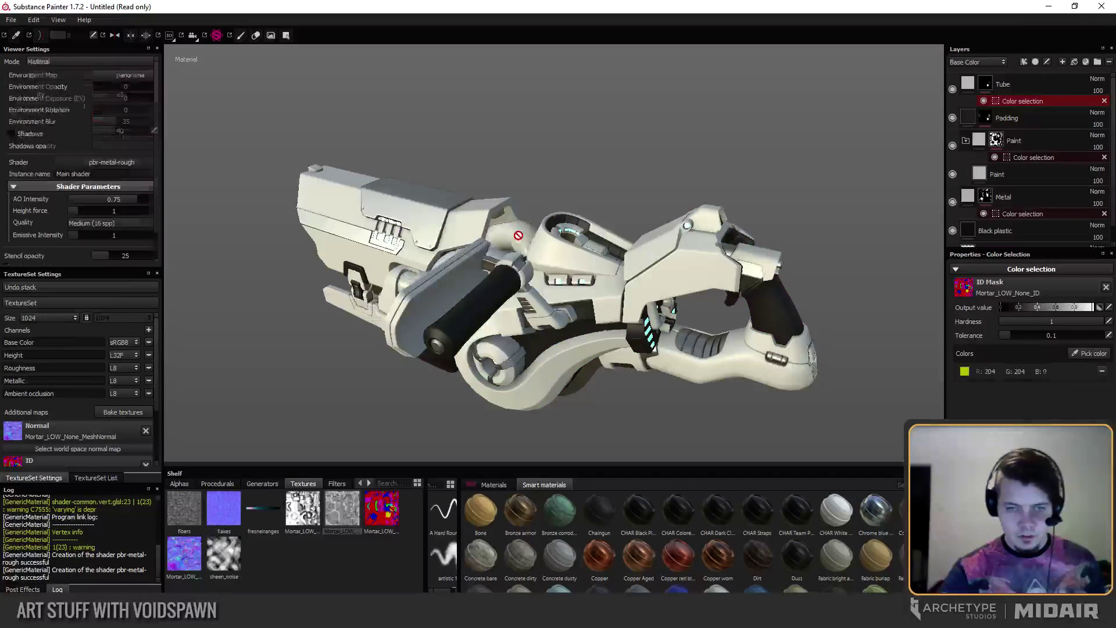
Set the Tube layer's base color to bright red.
left_click_drag(454, 286, 372, 290, "alt")
left_click(968, 83)
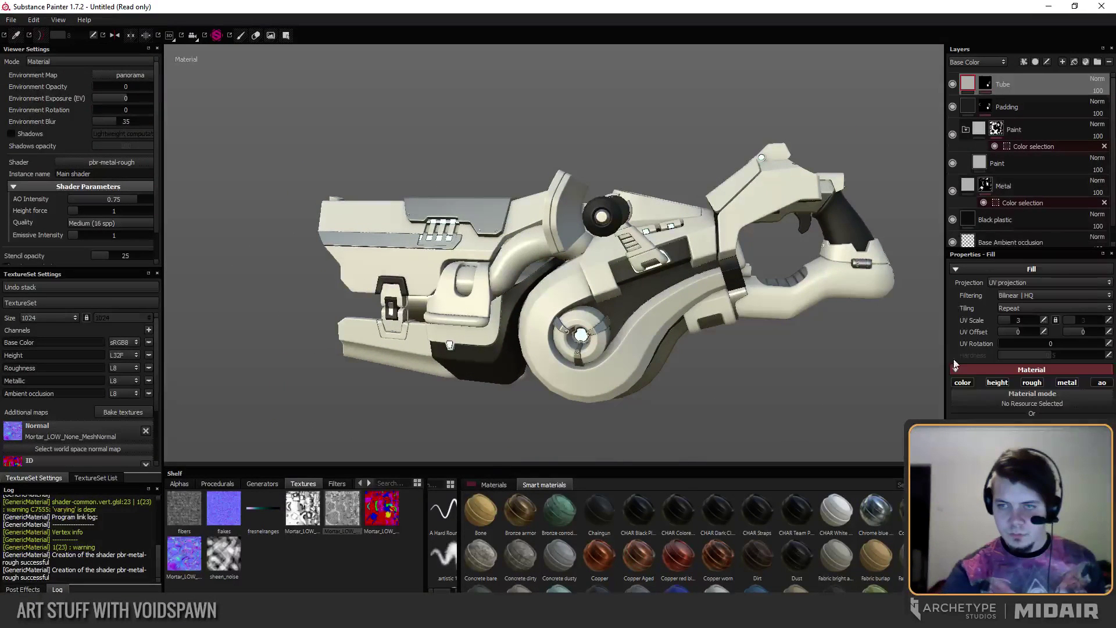
left_click(963, 382)
left_click(1050, 381)
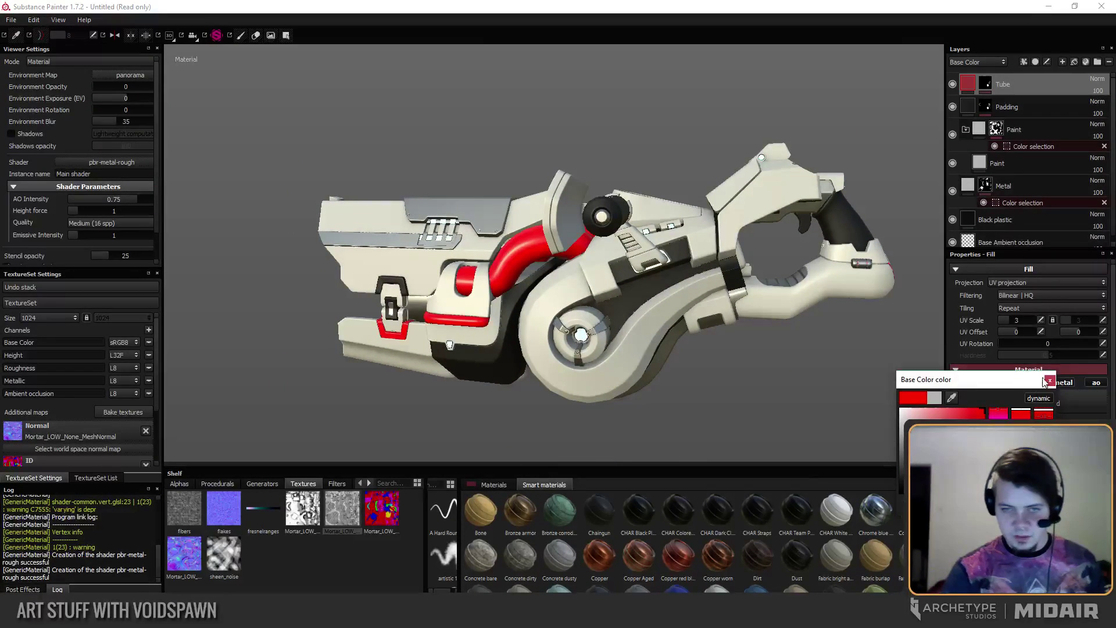
Add a paint effect above the color selection in the Tube layer's mask.
left_click_drag(698, 362, 619, 340, "alt")
left_click(986, 85)
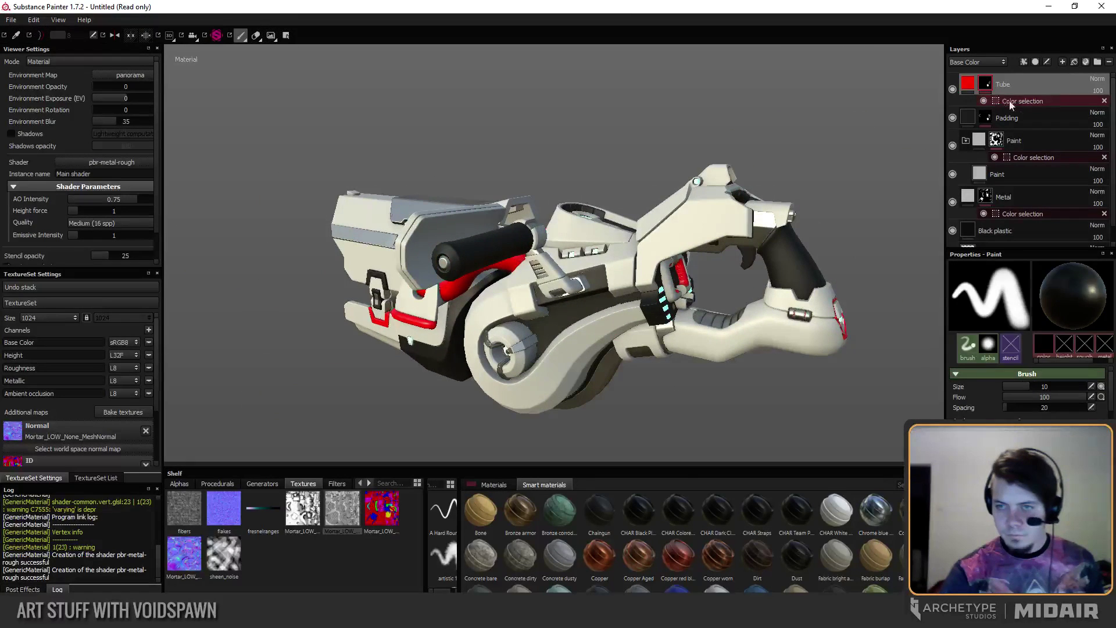
left_click(1016, 103)
right_click(1018, 103)
left_click(1030, 119)
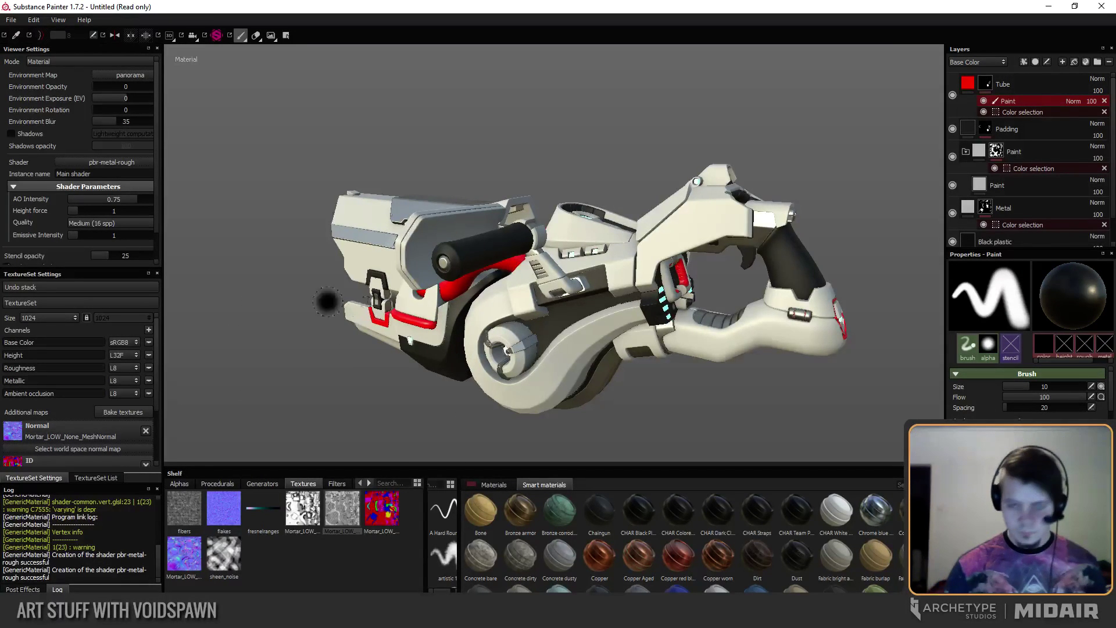
Remove the red part in front of the trigger from the Tube layer's mask using black Polygon Fill.
left_click_drag(324, 304, 400, 364, "alt")
scroll(401, 364, "up", 5)
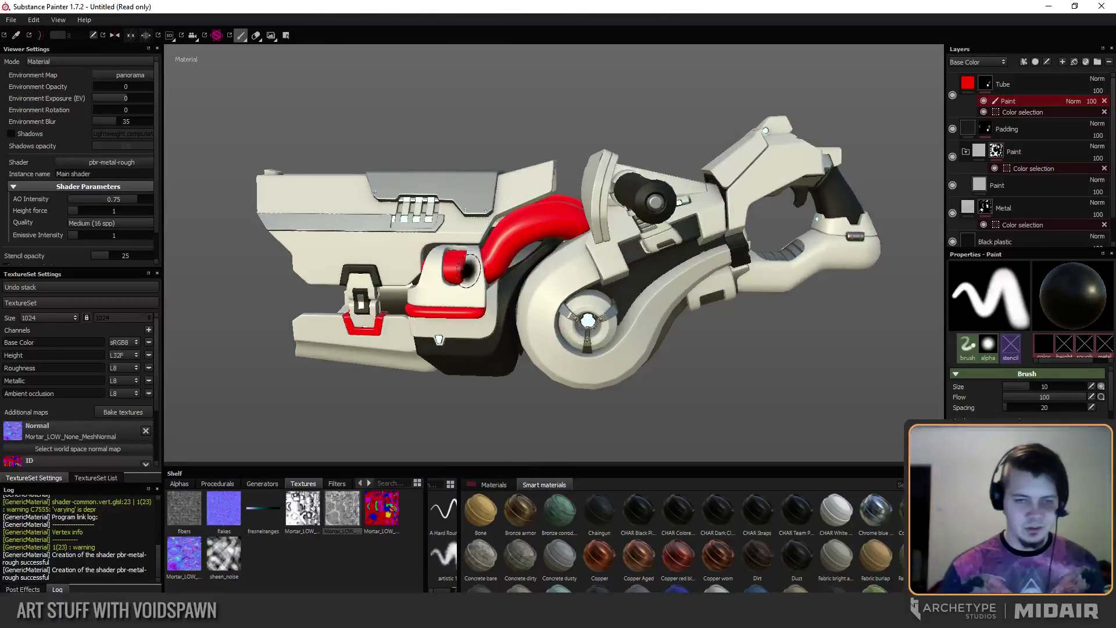
mouse_move(431, 326)
left_mouse_down("alt")
mouse_move(456, 319)
mouse_move(517, 384)
mouse_move(457, 329)
mouse_move(601, 331)
mouse_move(524, 314)
left_mouse_up("alt")
middle_click_drag(524, 314, 564, 229, "alt")
mouse_move(564, 229)
right_mouse_down("alt")
mouse_move(563, 388)
mouse_move(451, 391)
right_mouse_up("alt")
left_click_drag(451, 391, 913, 172, "alt")
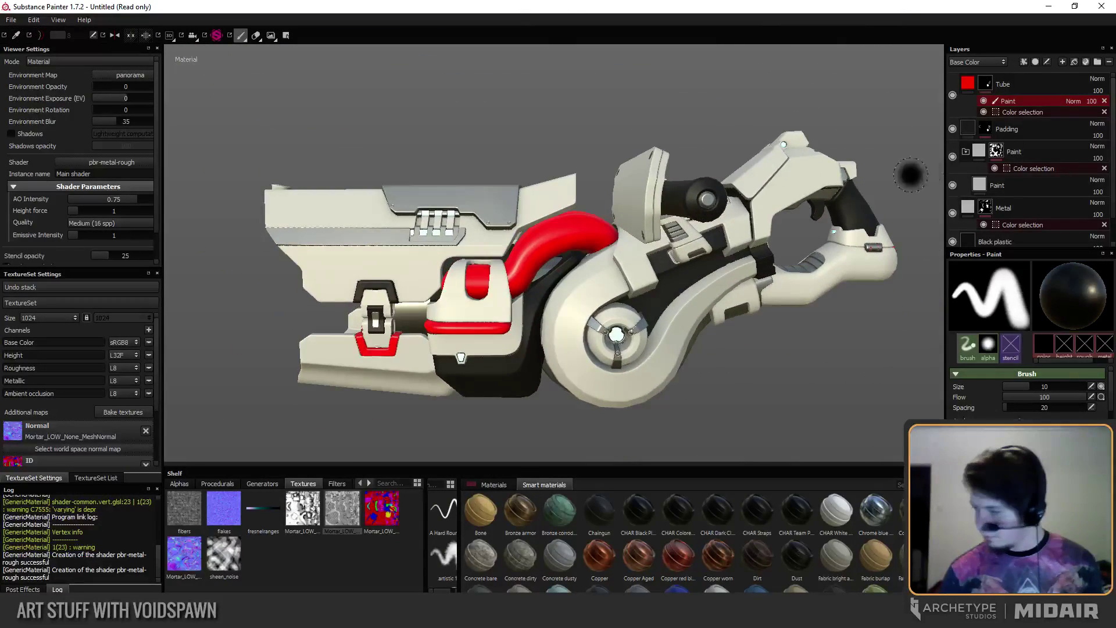
key("4")
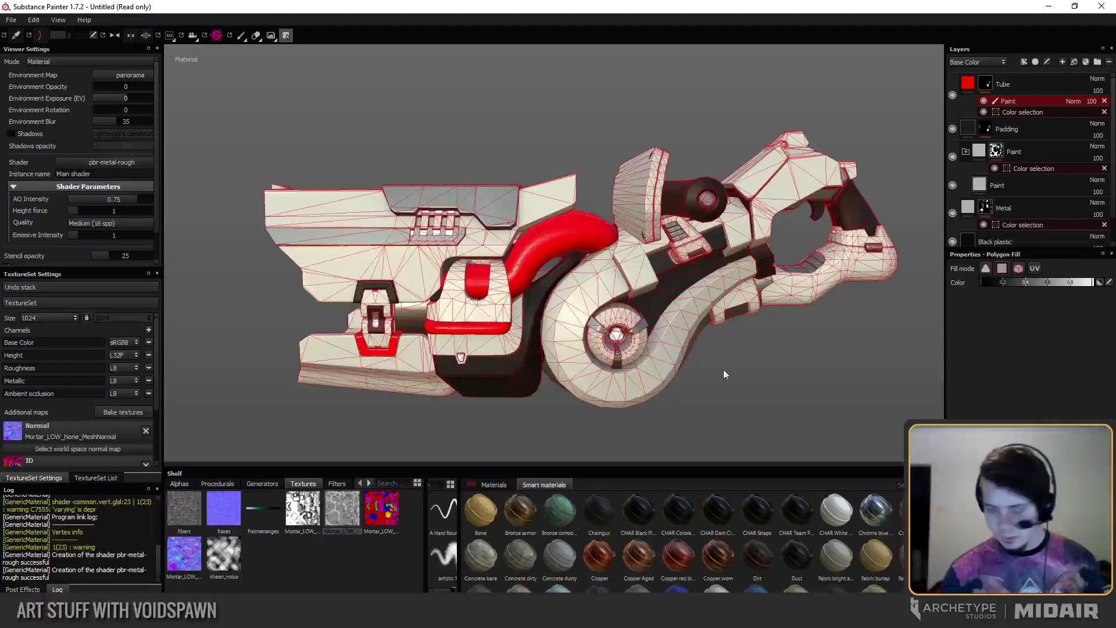
left_click_drag(431, 451, 588, 260, "alt")
left_click(563, 224)
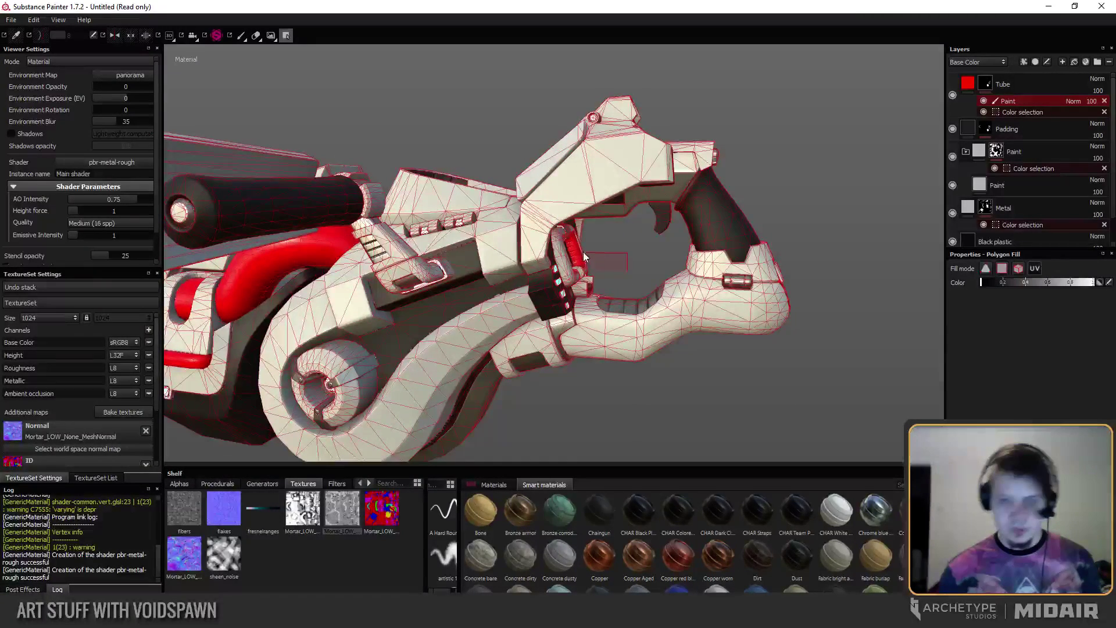
left_click_drag(586, 268, 517, 287, "alt")
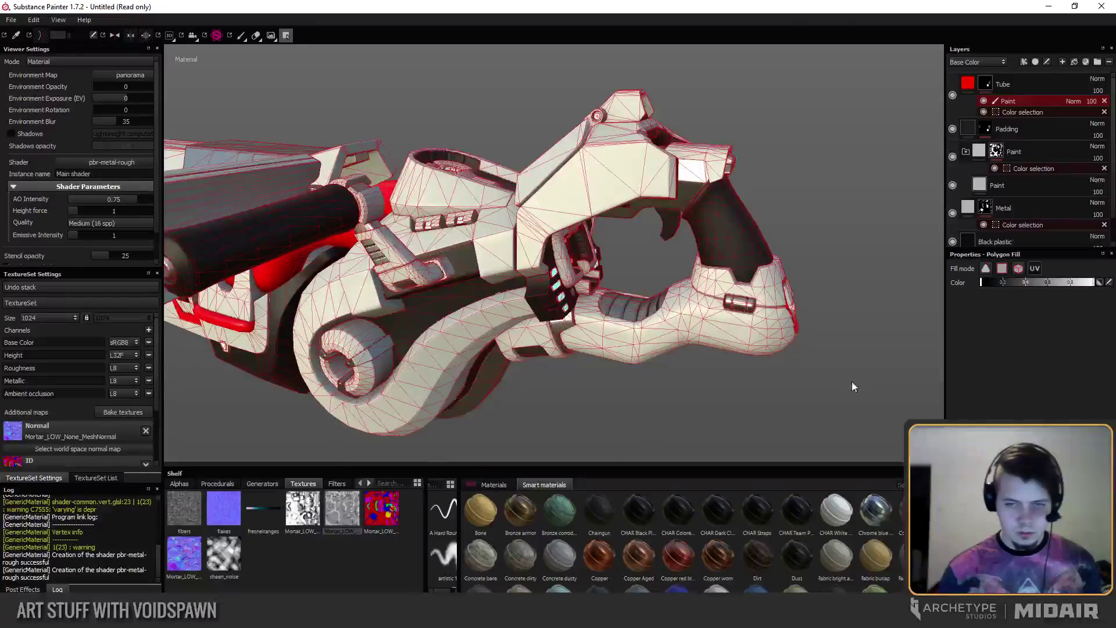
Fill the lower red clasp piece at the weapon's barrel end with black in the Tube layer's mask.
left_click_drag(776, 312, 374, 339, "alt")
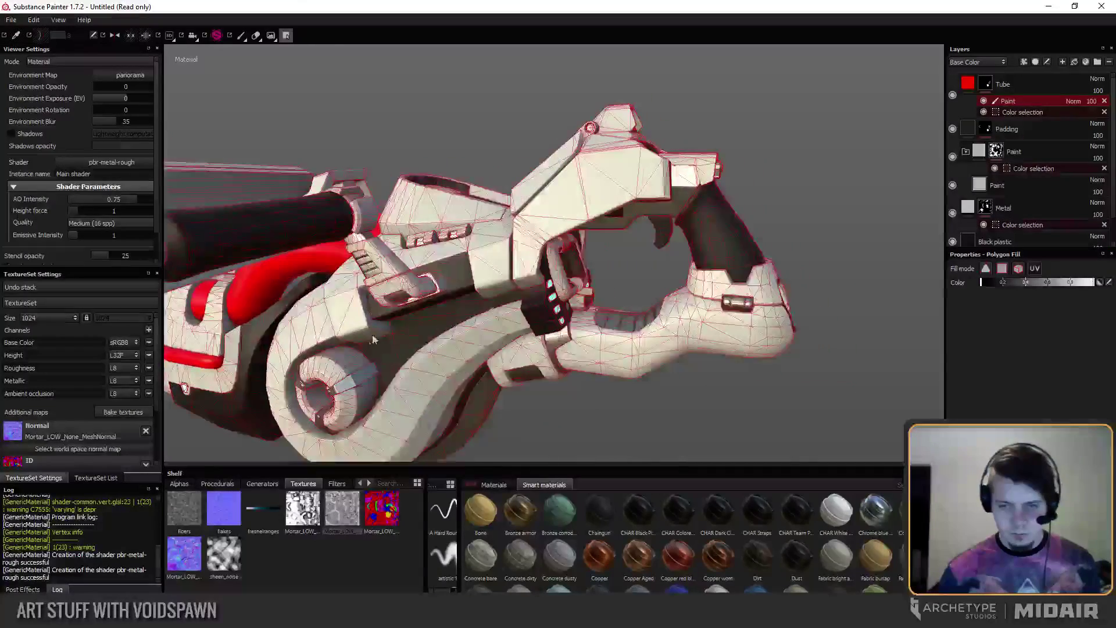
middle_click_drag(374, 339, 660, 281, "alt")
right_click_drag(661, 282, 361, 368, "alt")
middle_click_drag(361, 368, 680, 258, "alt")
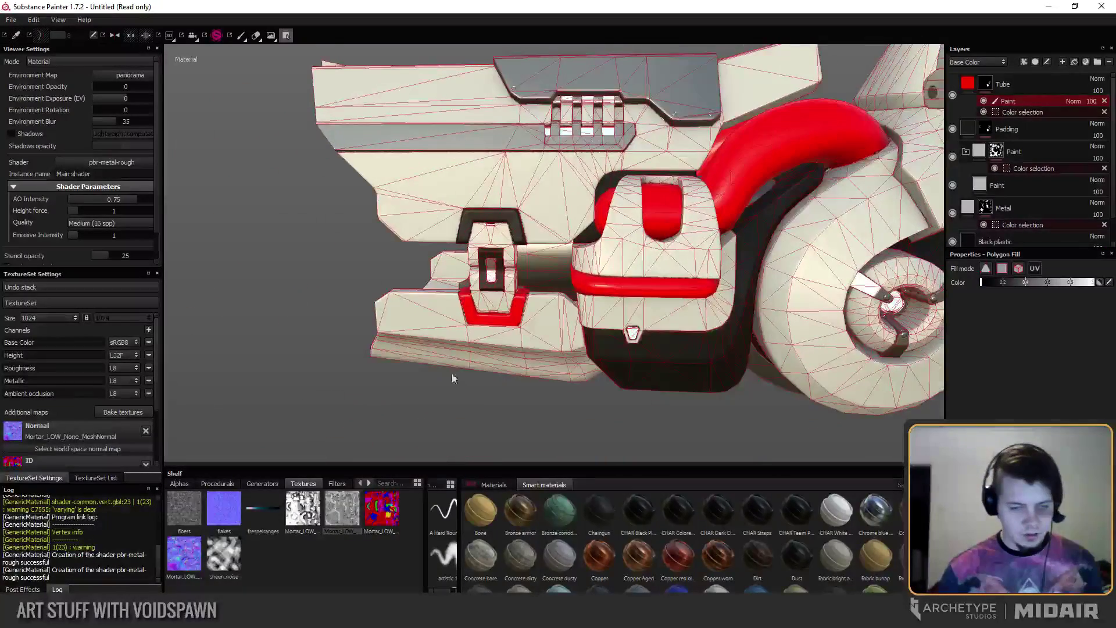
left_click_drag(442, 282, 623, 339, "alt")
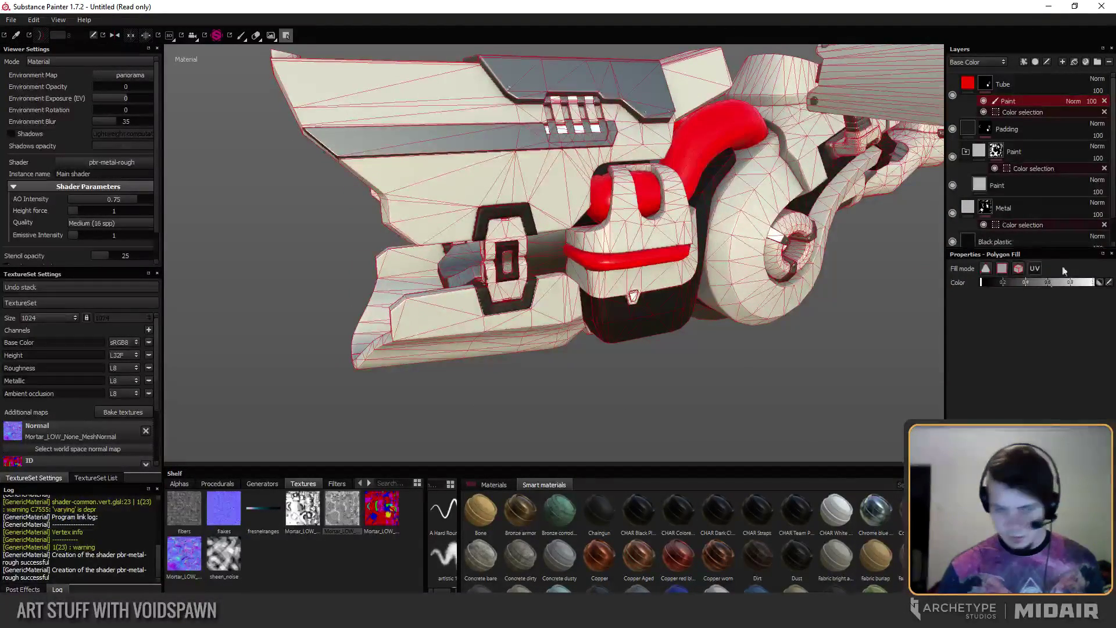
Rotate the environment lighting to 73.8.
left_click(463, 311, "shift")
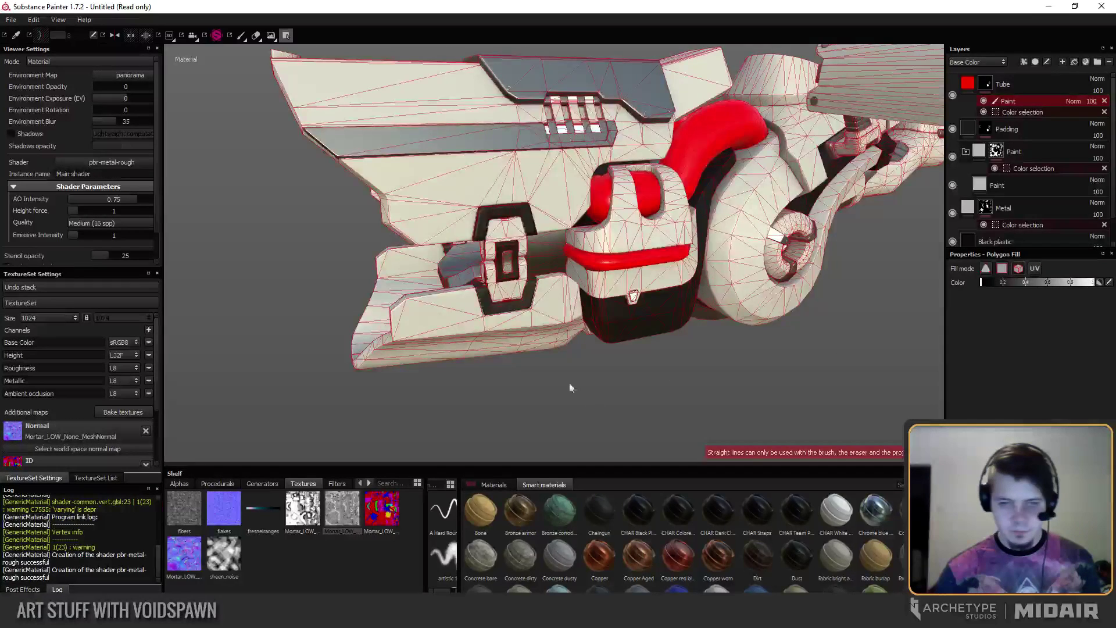
right_click_drag(570, 388, 542, 356, "shift")
left_click(496, 350, "shift")
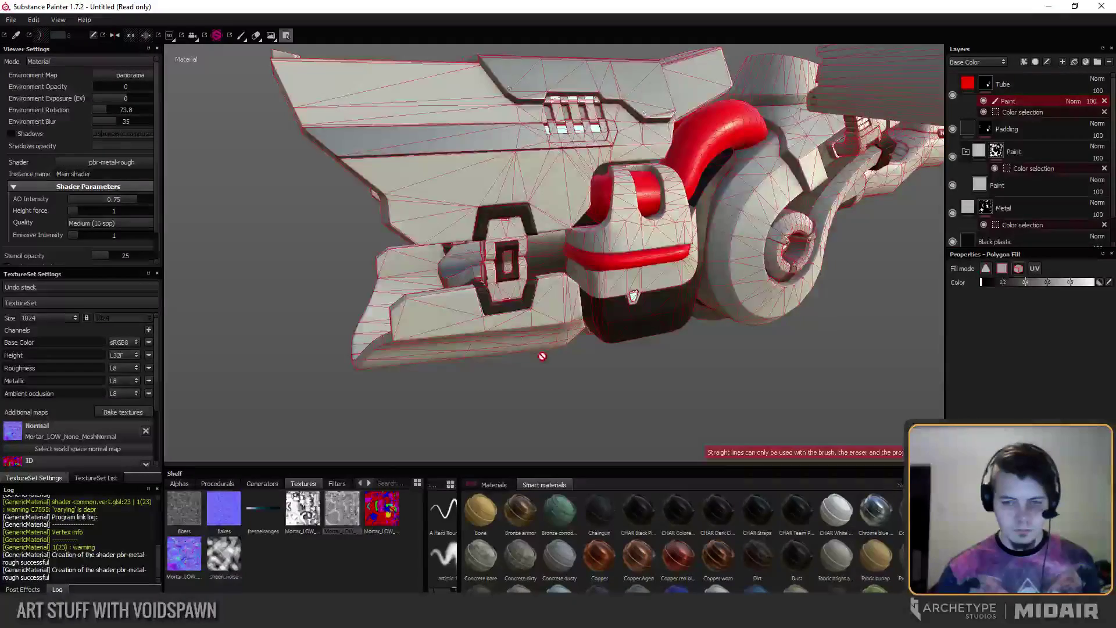
Brush black over the red horizontal strip below the hose housing to remove it from the Tube layer's mask.
left_click_drag(531, 389, 443, 388, "alt")
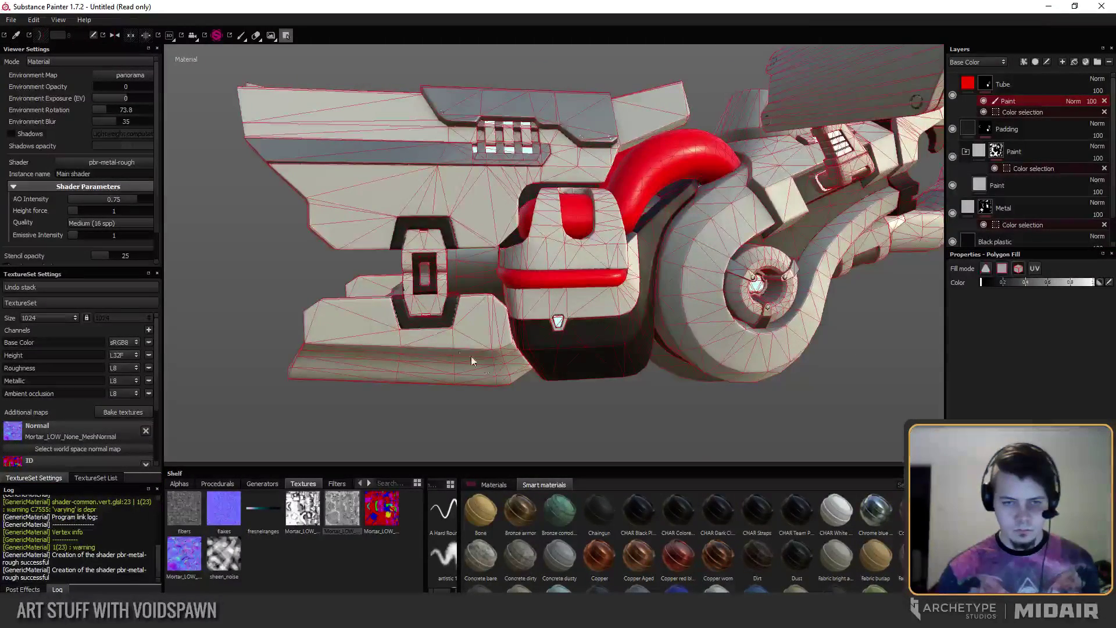
middle_click_drag(475, 345, 459, 316, "alt")
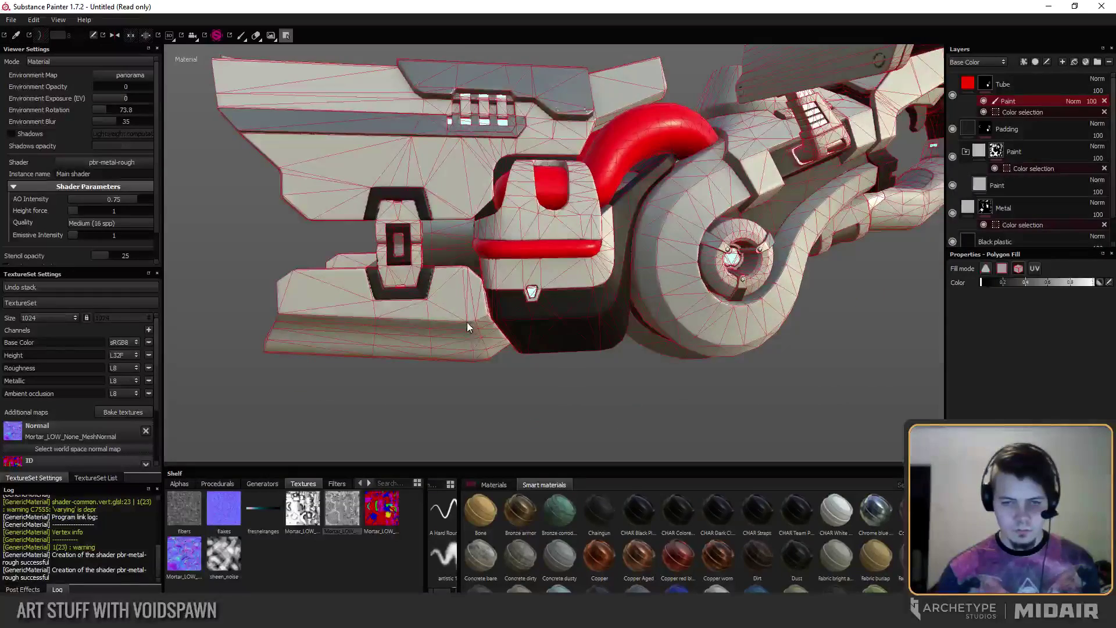
left_click_drag(498, 337, 511, 319, "alt")
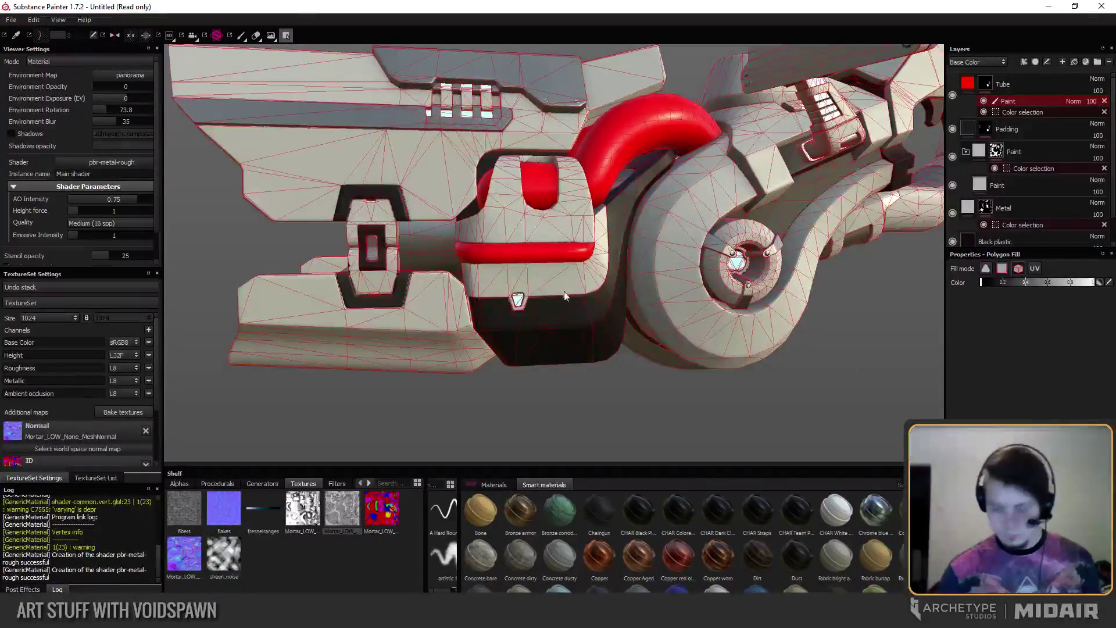
key("1")
left_click_drag(494, 251, 553, 252)
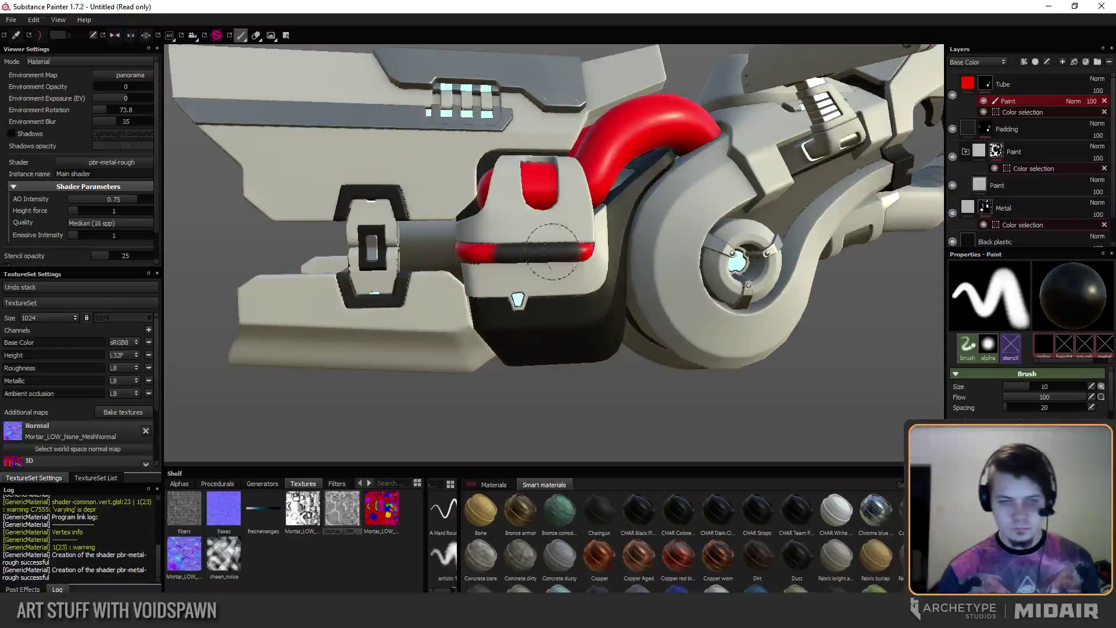
middle_click_drag(553, 251, 574, 331, "alt")
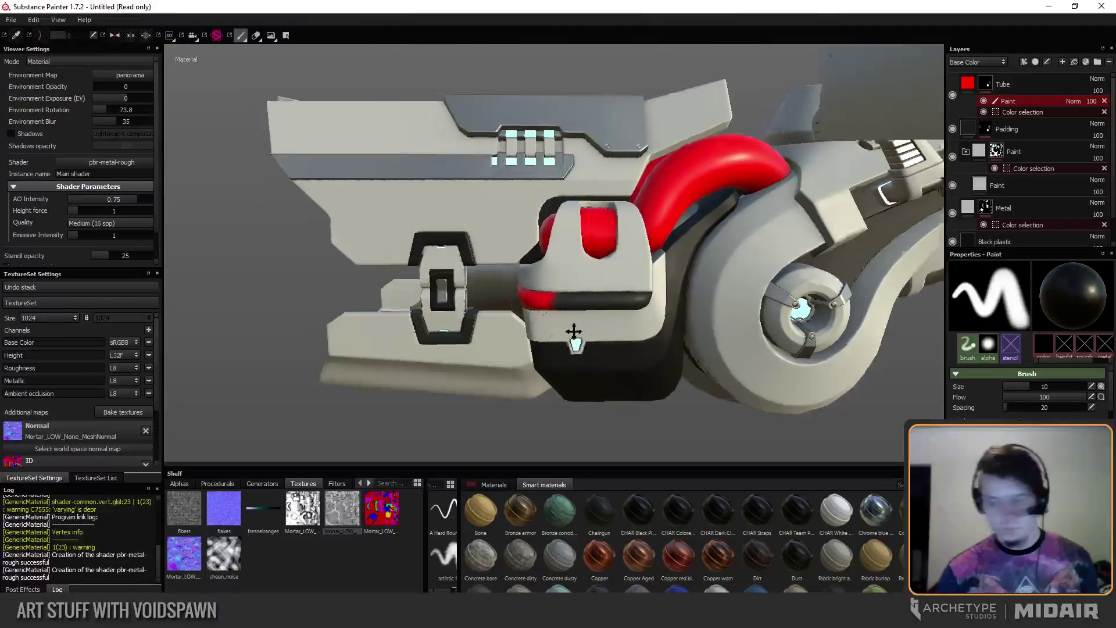
mouse_move(574, 331)
left_mouse_down("alt")
mouse_move(509, 317)
mouse_move(576, 304)
mouse_move(473, 332)
mouse_move(543, 339)
mouse_move(536, 366)
mouse_move(493, 319)
mouse_move(407, 320)
mouse_move(465, 314)
left_mouse_up("alt")
Set the Tube layer's base color to dark grey.
left_click(969, 85)
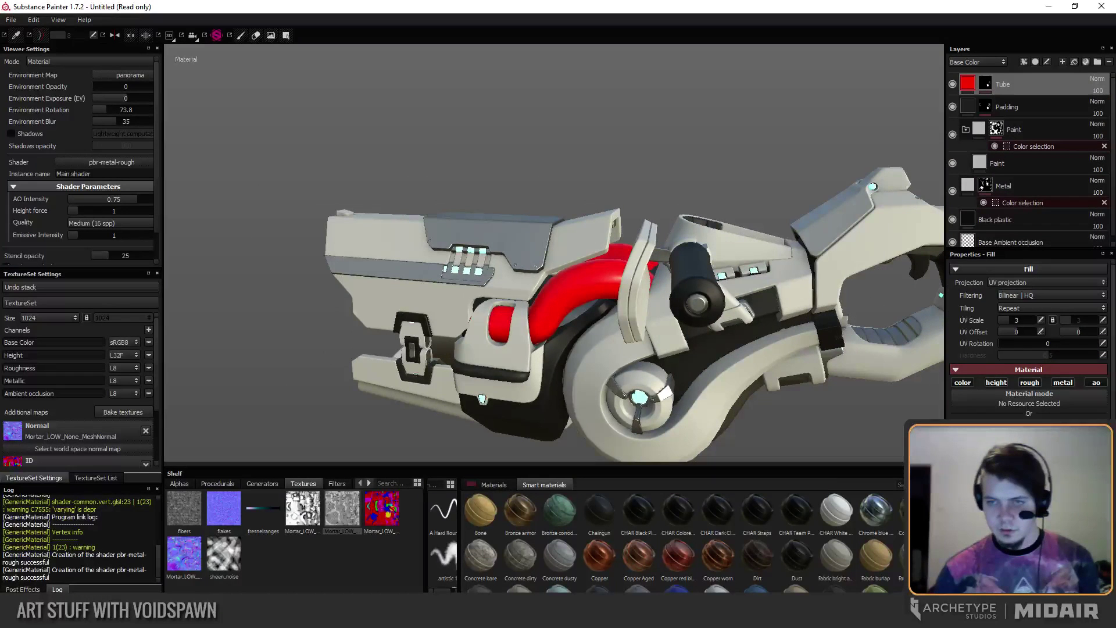
left_click(979, 436)
left_click_drag(936, 444, 892, 466)
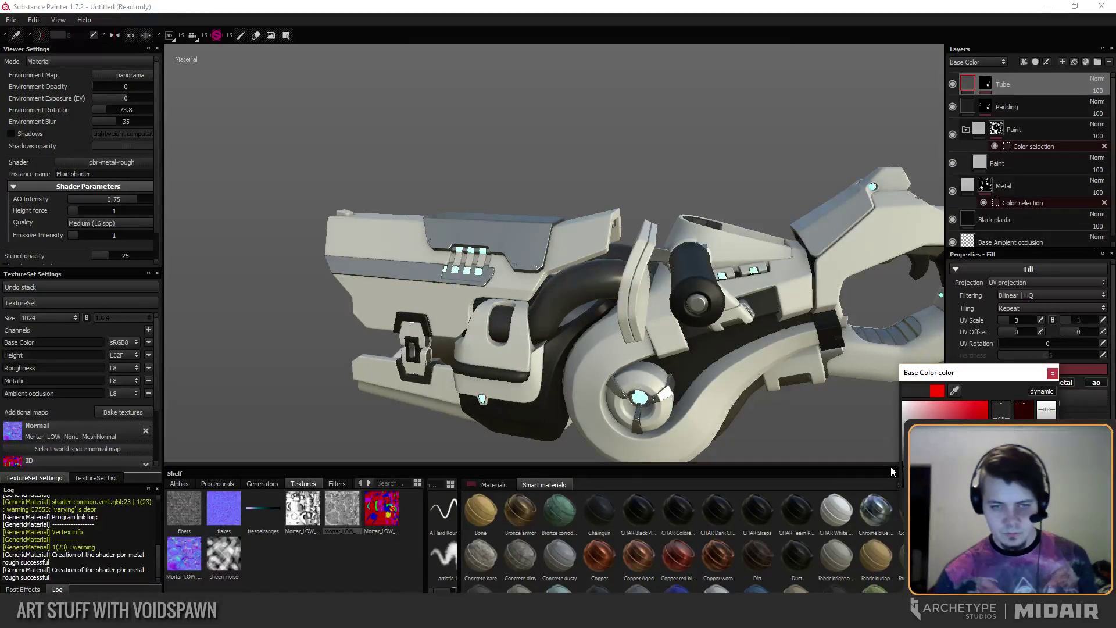
left_click(1053, 373)
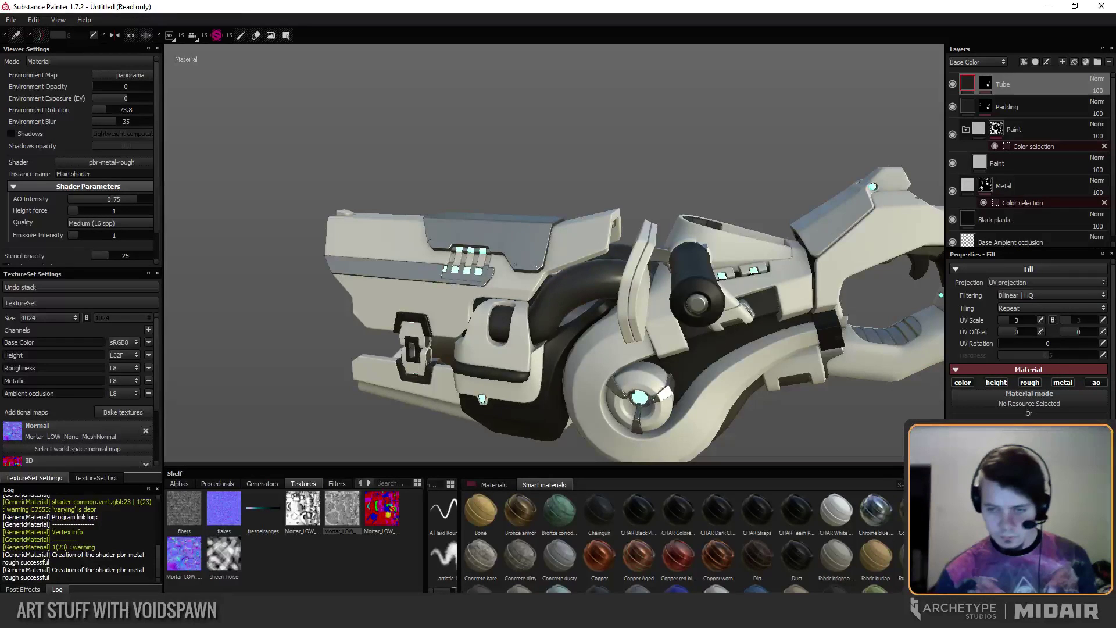
left_click(980, 436)
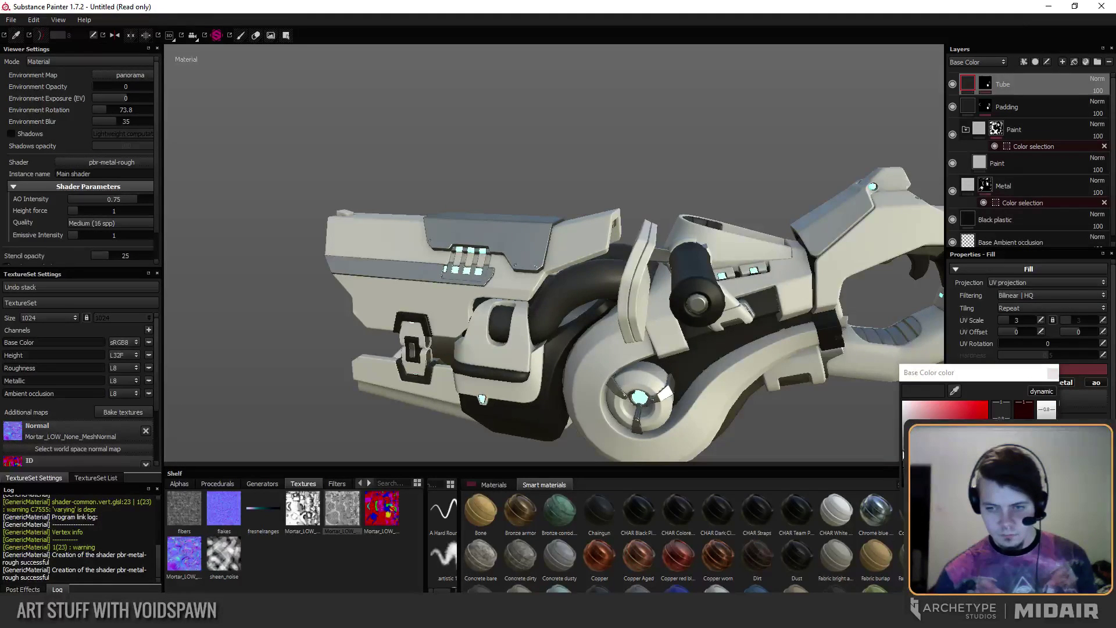
left_click_drag(903, 454, 894, 461)
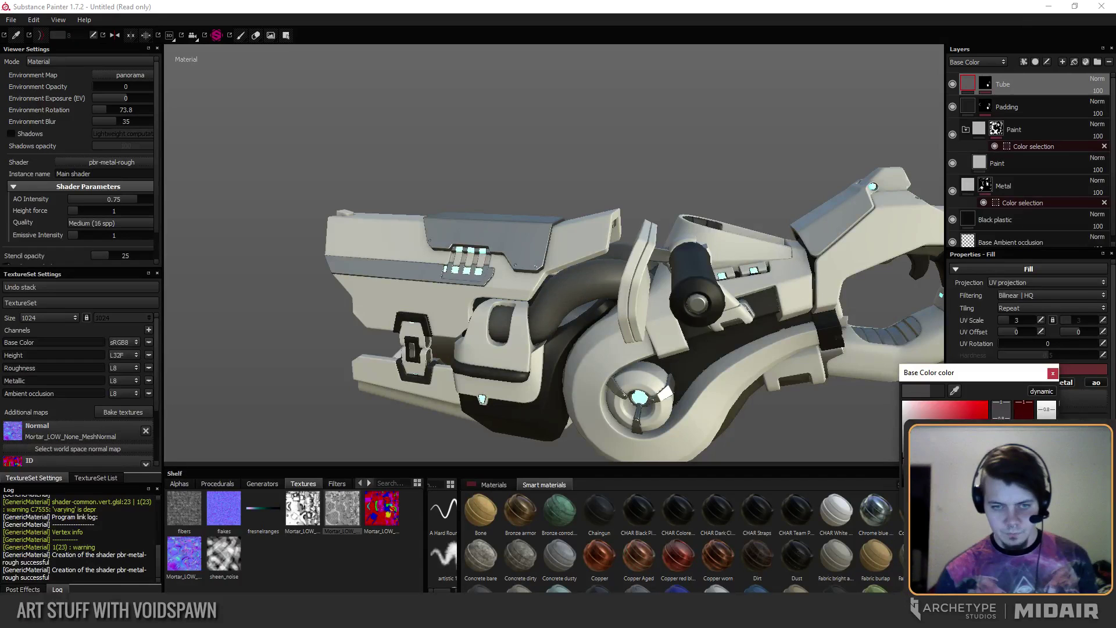
left_click(1052, 374)
Create a new folder above the Tube layer and move the Tube layer into it.
left_click_drag(512, 360, 466, 329, "alt")
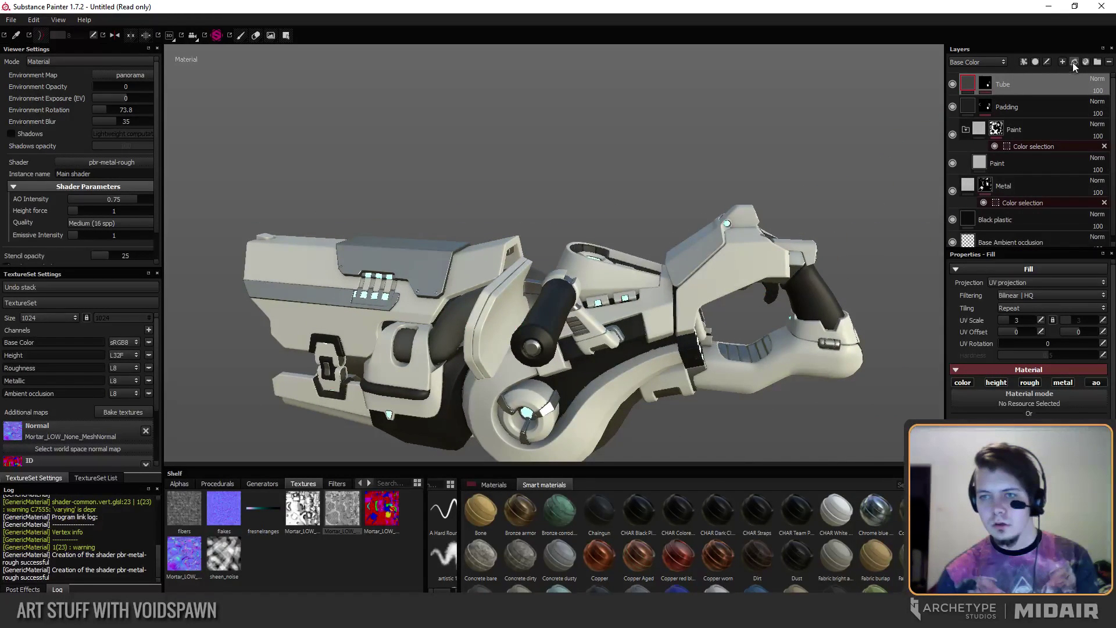
left_click(1098, 62)
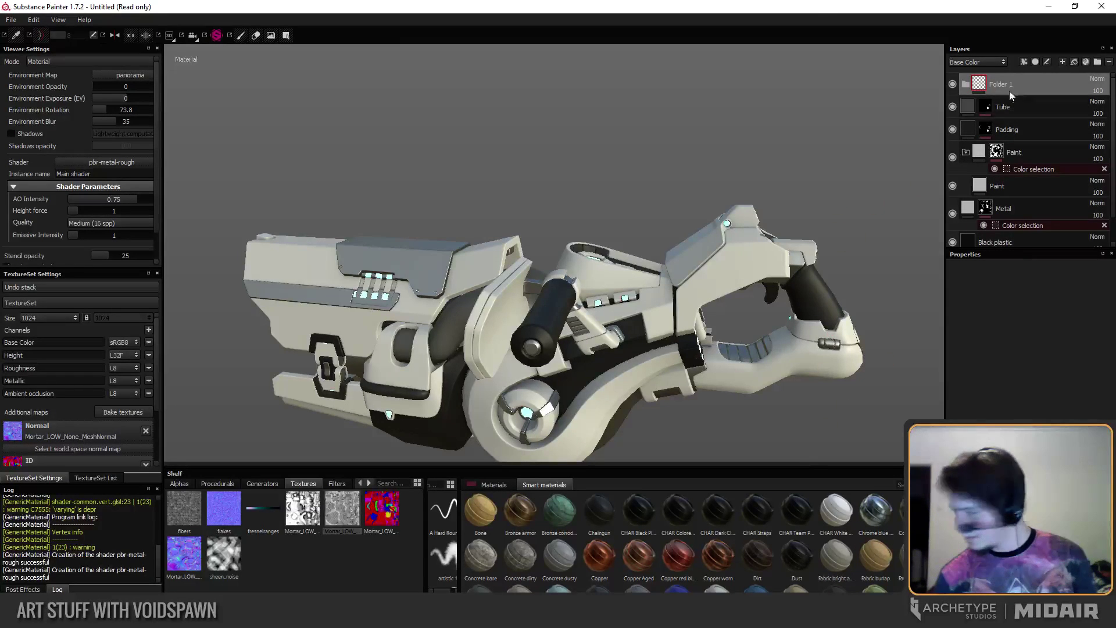
left_click_drag(1003, 107, 1007, 92)
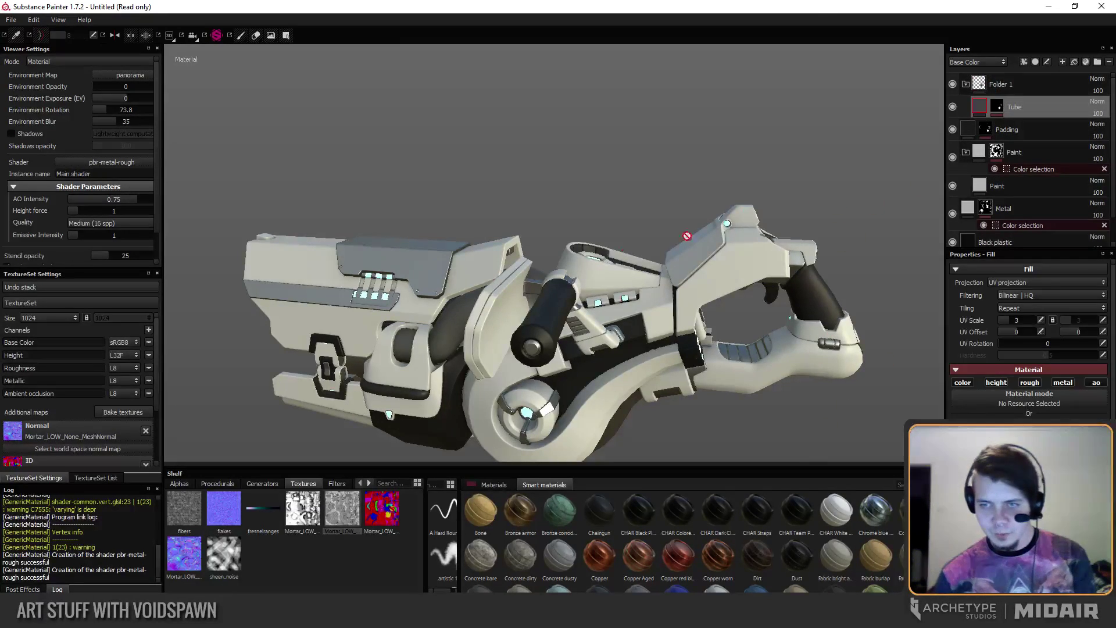
Examine the weapon's hose, housing and body from several angles to check the materials.
left_click_drag(411, 338, 424, 349, "alt")
middle_click_drag(545, 341, 615, 321, "alt")
right_click_drag(615, 322, 535, 357, "alt")
left_click_drag(536, 357, 585, 366, "alt")
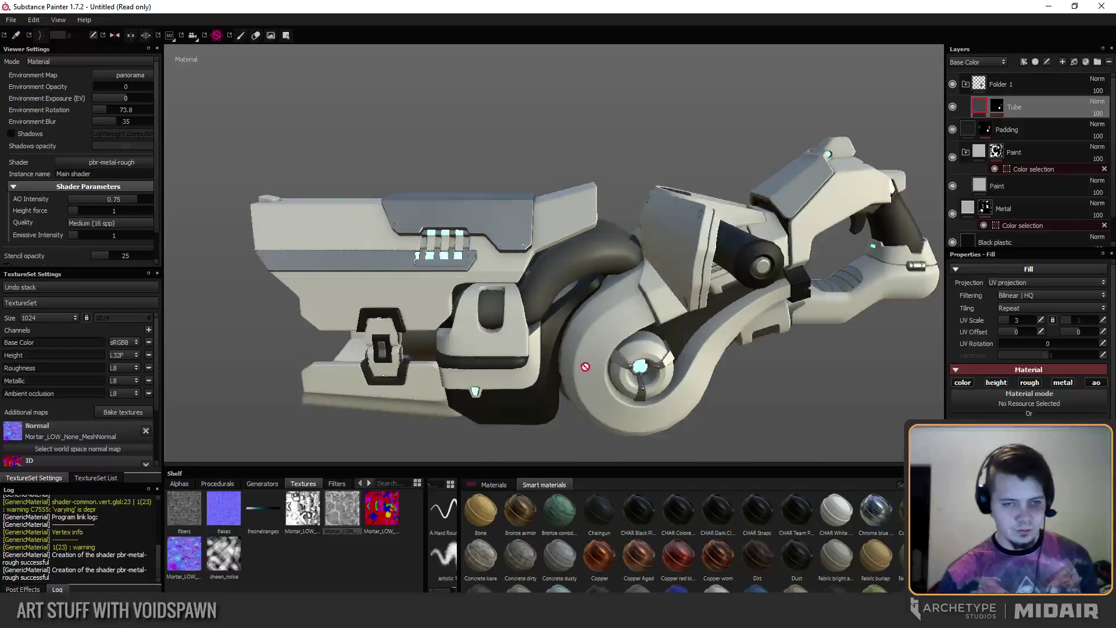
middle_click_drag(585, 366, 632, 310, "alt")
left_click_drag(647, 317, 510, 307, "alt")
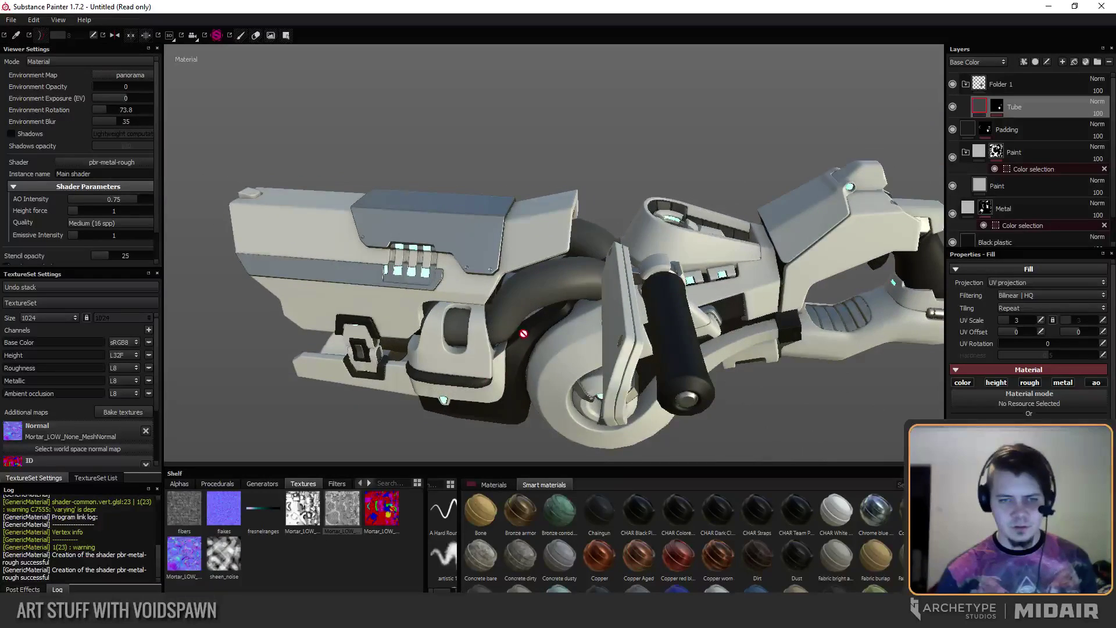
left_click_drag(529, 360, 493, 315, "alt")
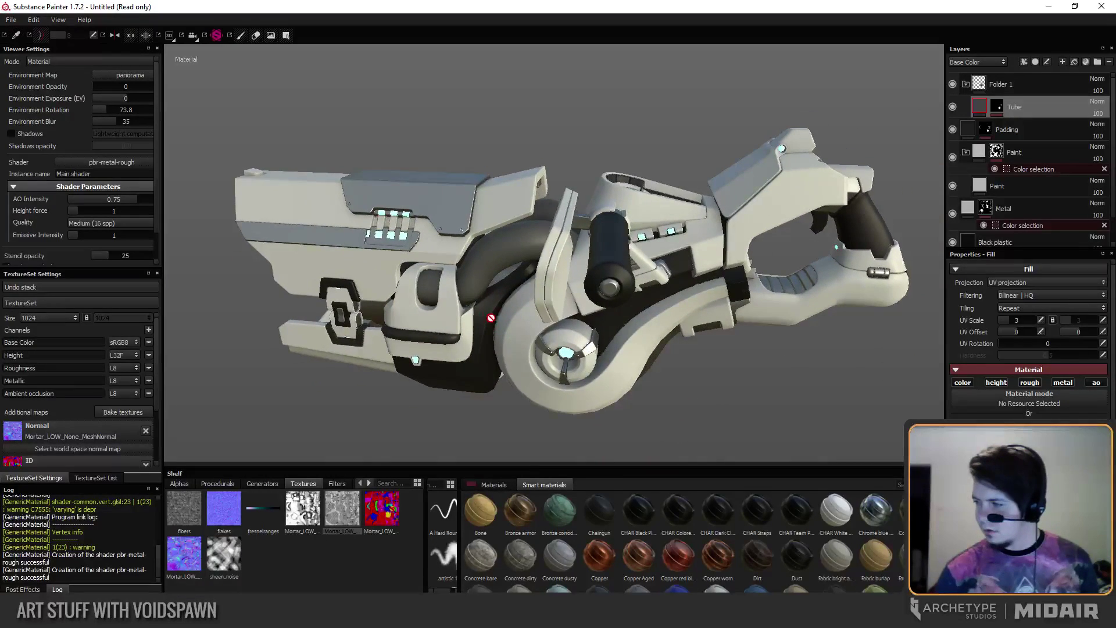
middle_click_drag(481, 306, 479, 314, "alt")
scroll(482, 307, "up", 1)
left_click_drag(483, 307, 541, 302, "alt")
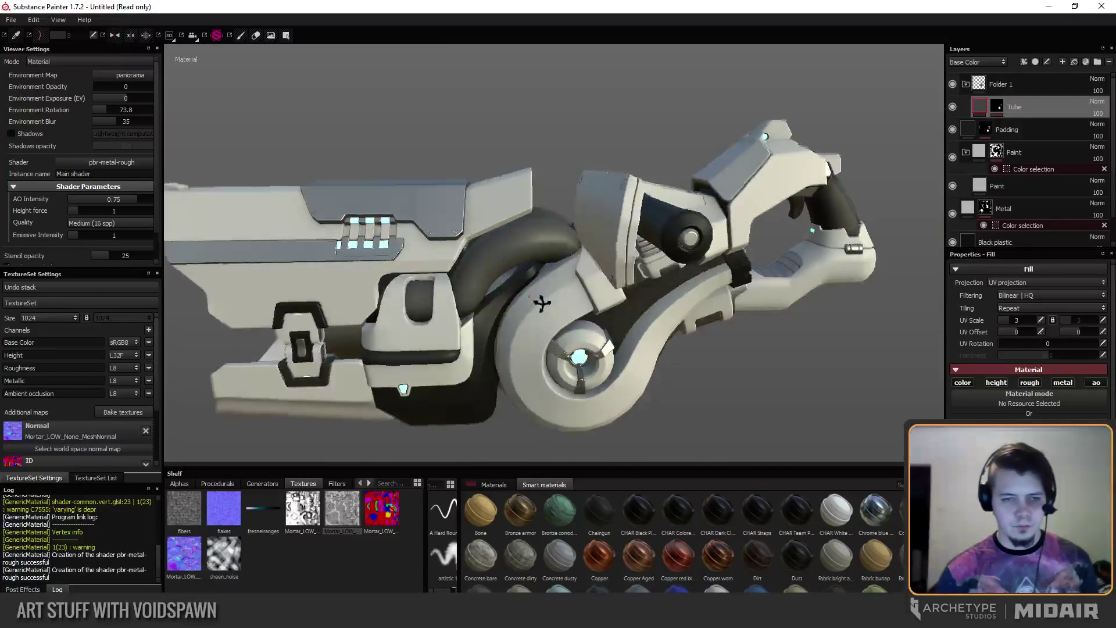
middle_click_drag(541, 302, 640, 248, "alt")
left_click_drag(640, 248, 698, 279, "alt")
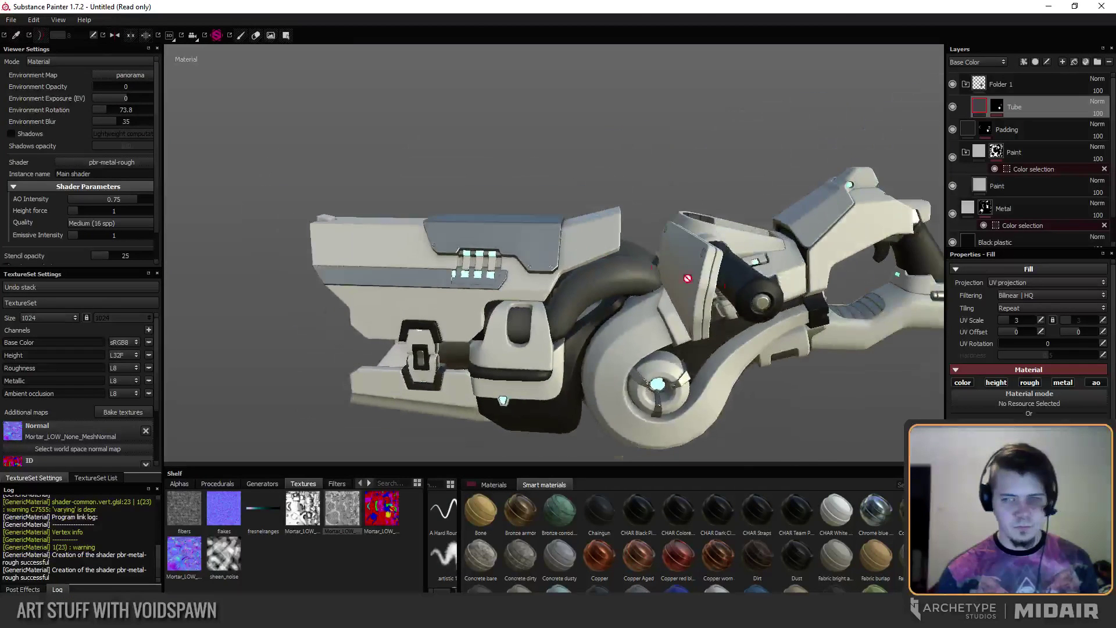
Add a fill layer above the Paint layer inside the Paint folder and limit it to the color channel.
right_click(980, 113)
left_click(982, 106)
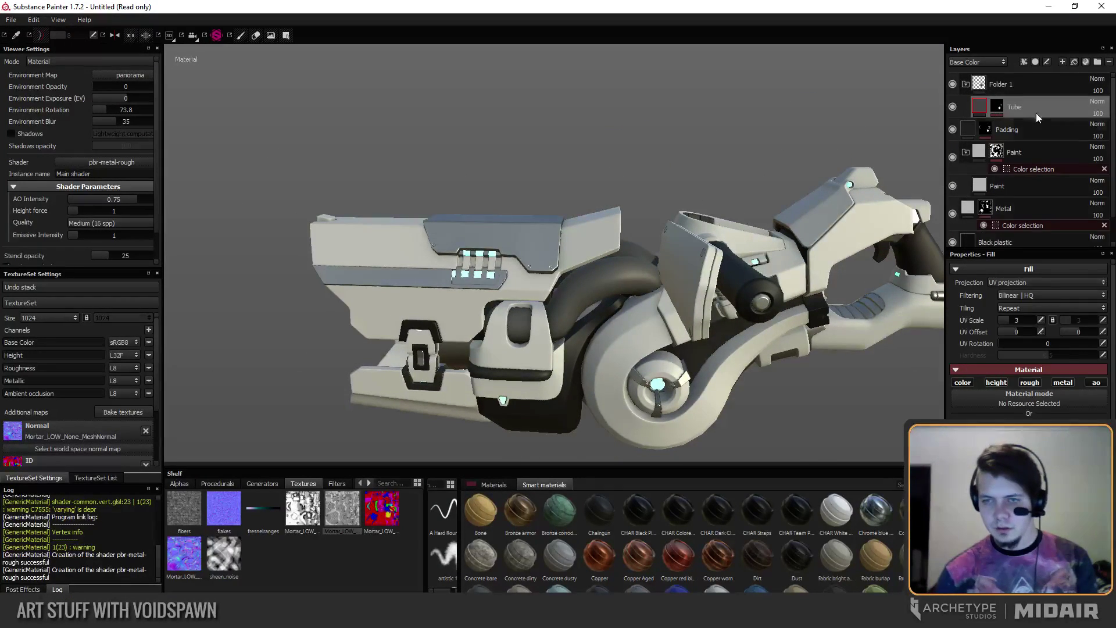
left_click(1005, 186)
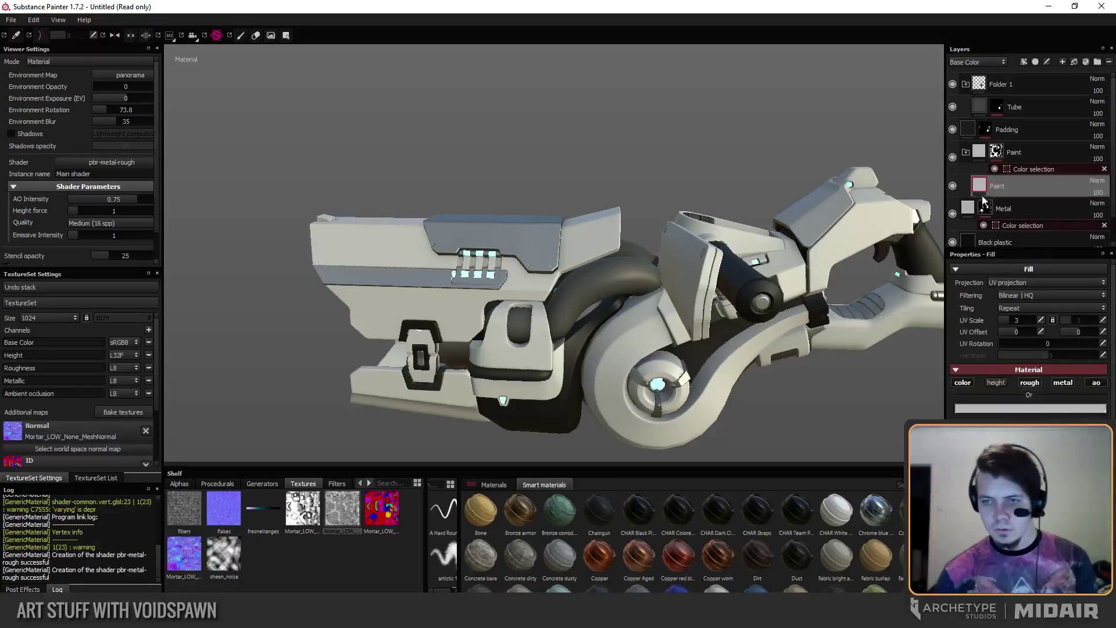
left_click(1074, 62)
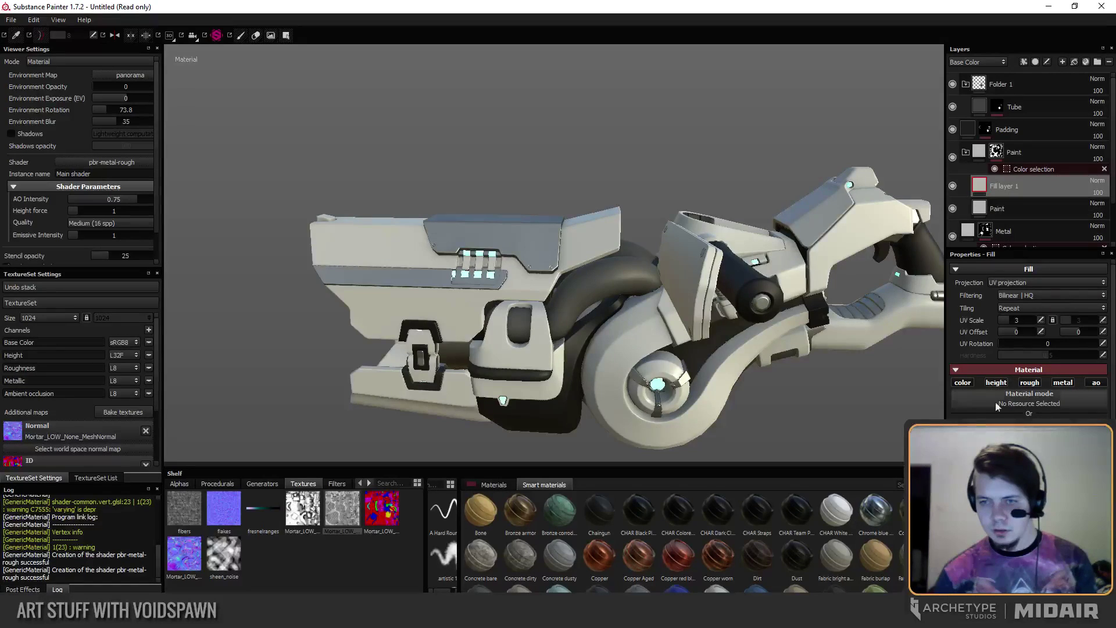
left_click(997, 382)
left_click(1030, 382)
left_click(1102, 382)
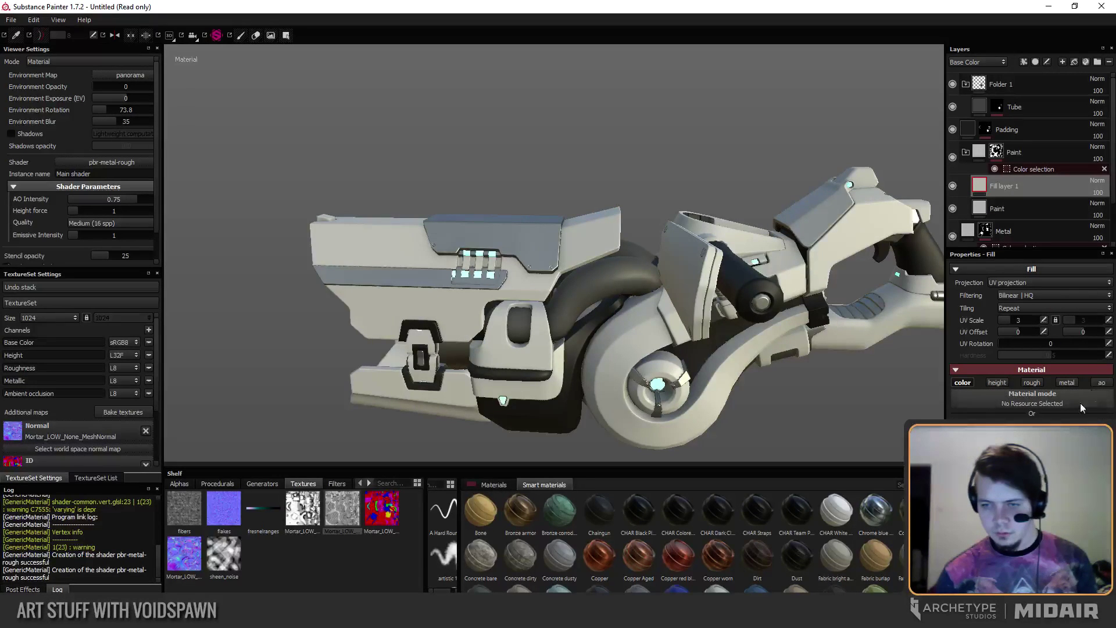
Set the new fill layer's base color to deep red and its blending mode to Overlay.
left_click(1023, 433)
left_click(1016, 412)
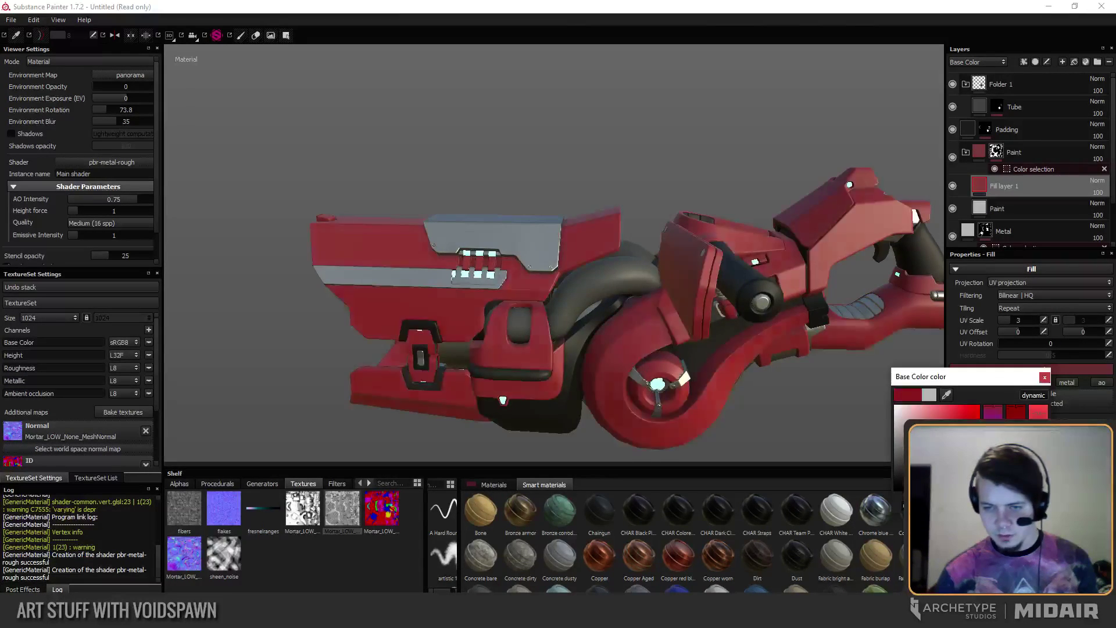
left_click(1099, 181)
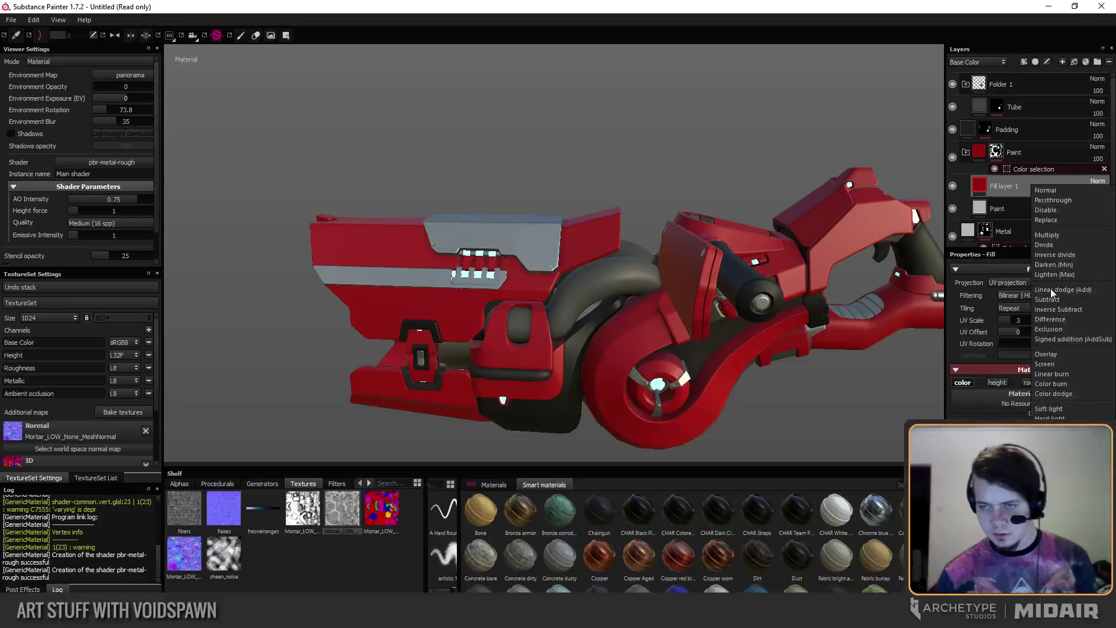
left_click(1041, 355)
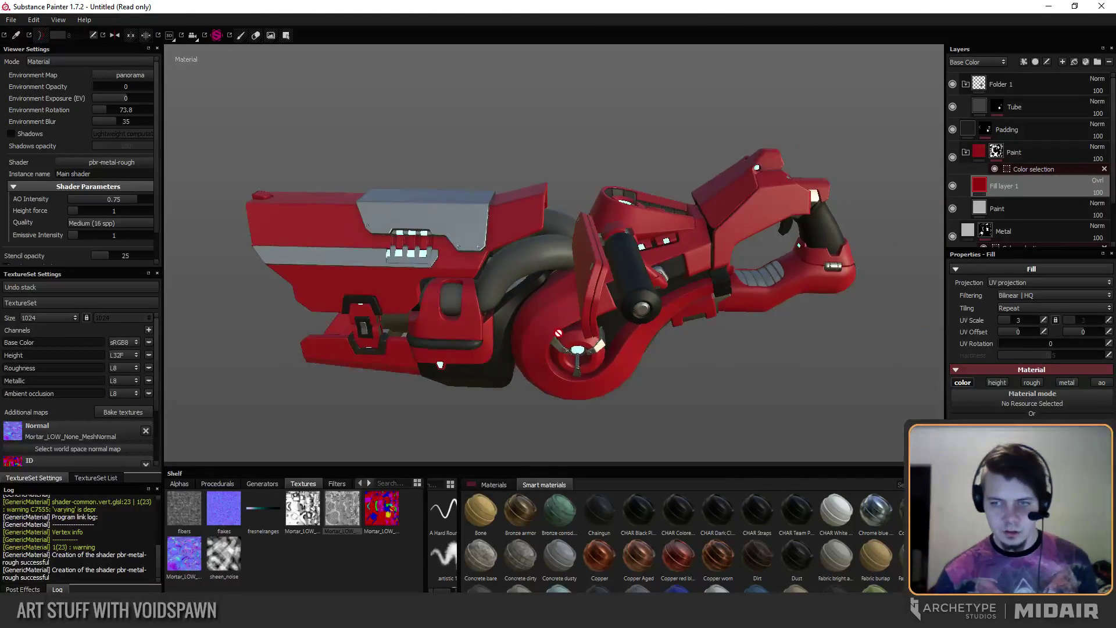
Try a green base color on the overlay fill layer inside the Paint folder.
left_click_drag(559, 333, 642, 316, "alt")
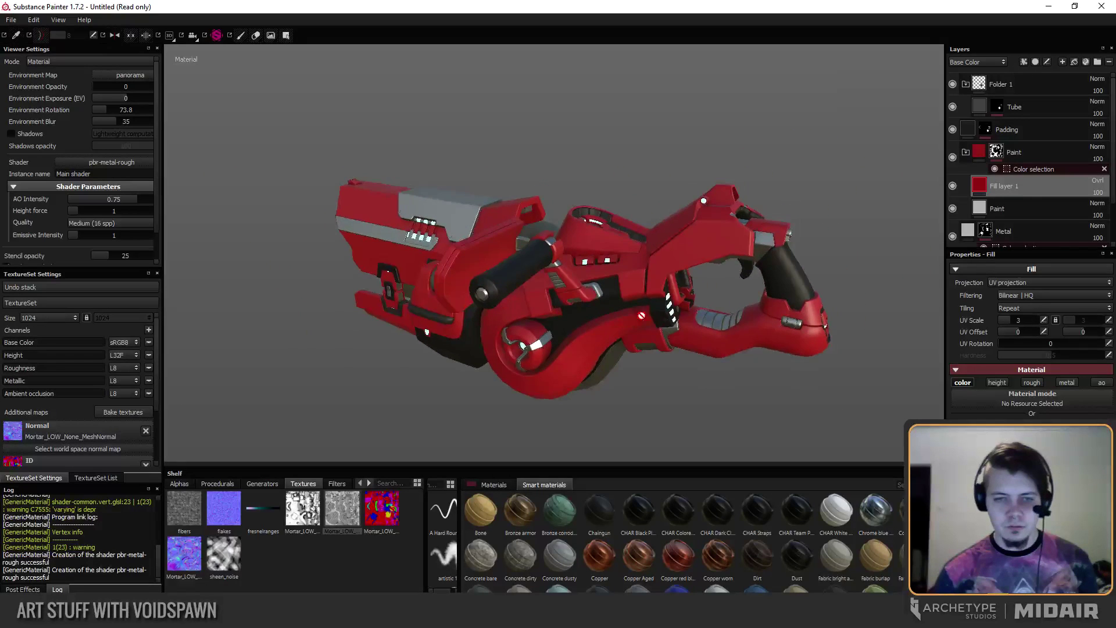
scroll(642, 316, "up", 2)
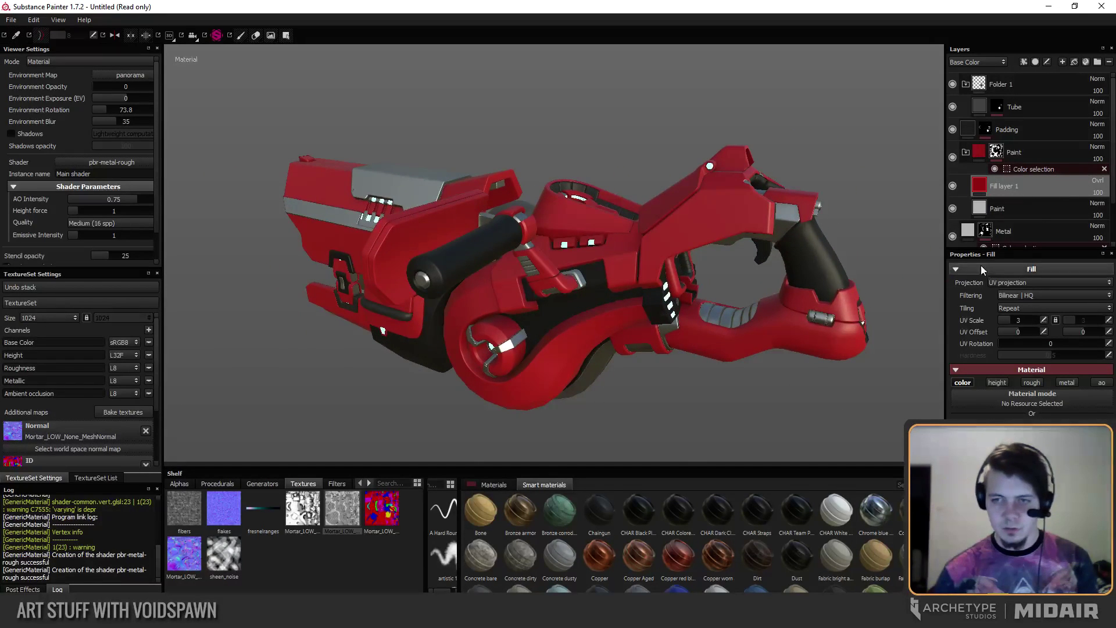
left_click(1012, 208)
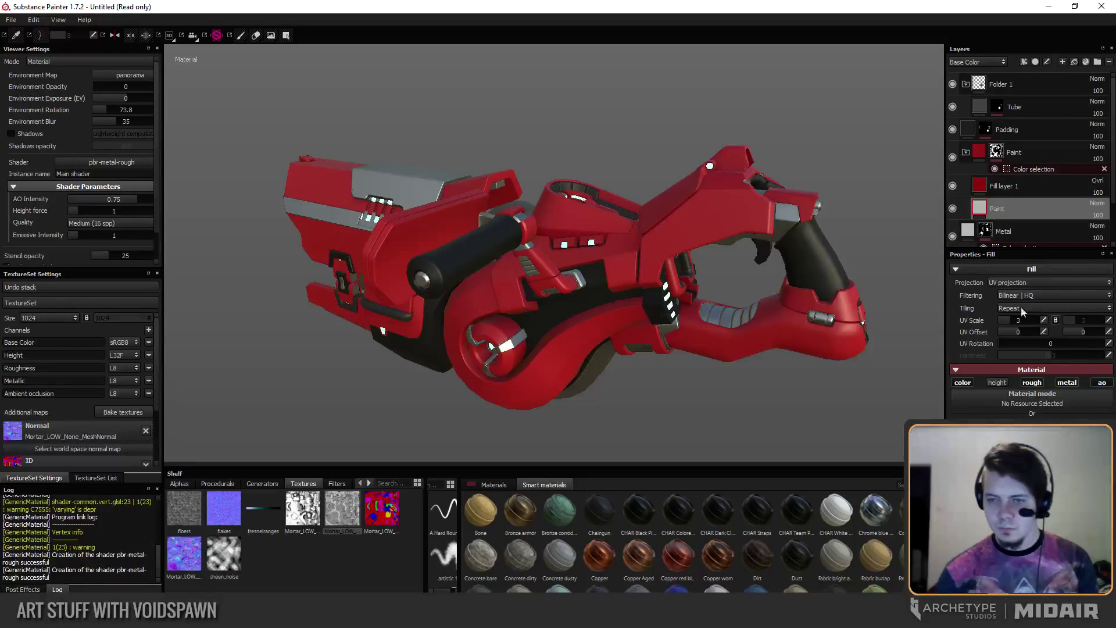
left_click(1062, 188)
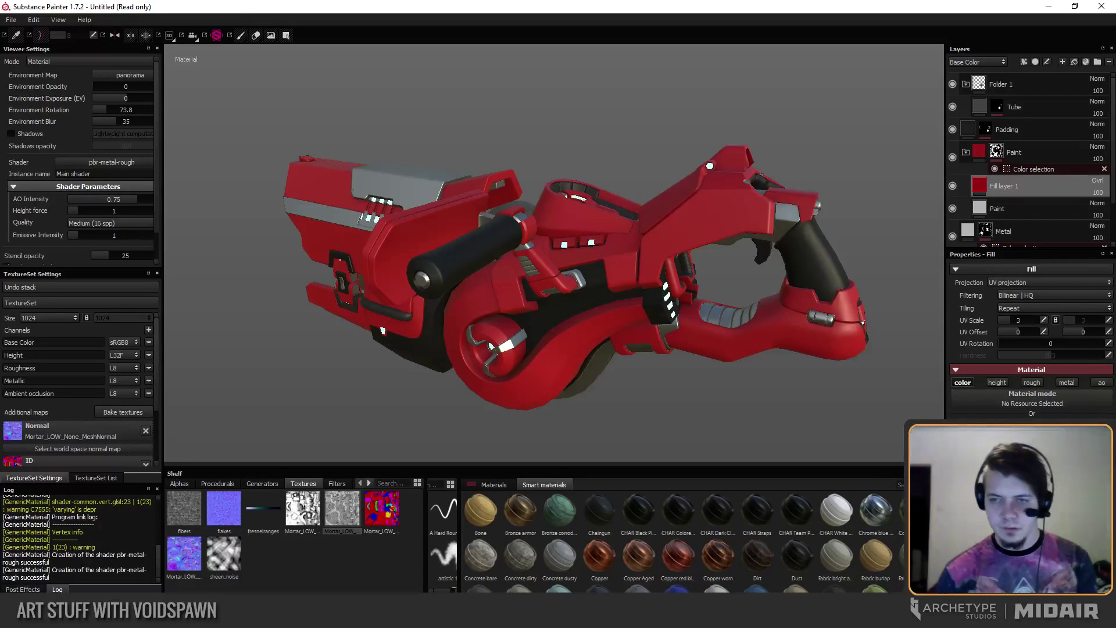
left_click(1032, 444)
left_click_drag(974, 441, 974, 467)
left_click_drag(974, 407, 967, 421)
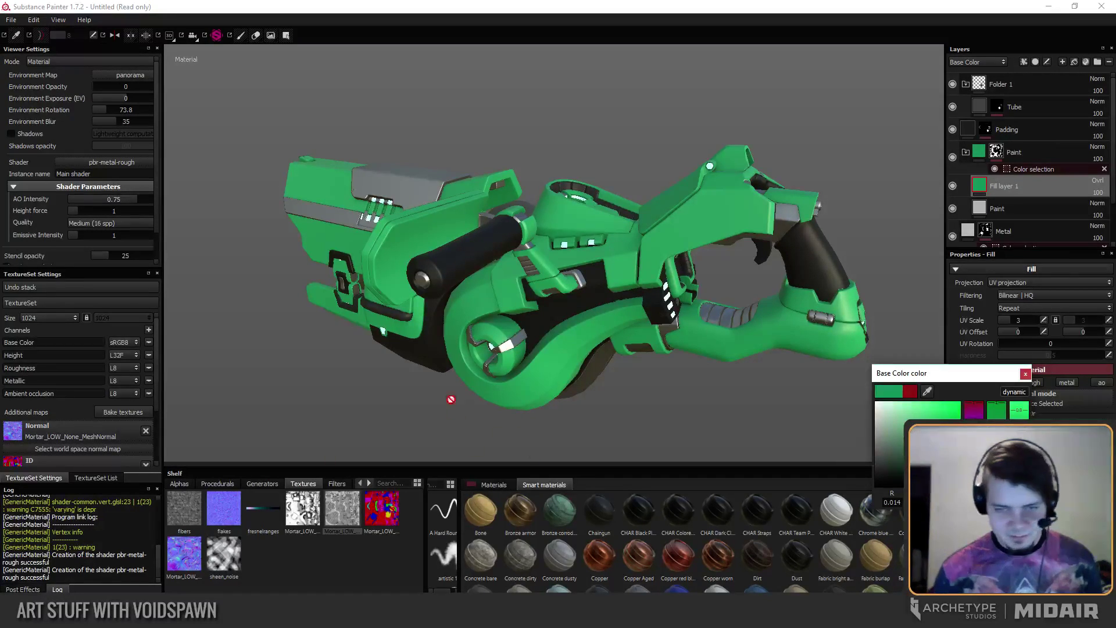
key("alt+space")
left_click_drag(621, 408, 628, 428, "alt")
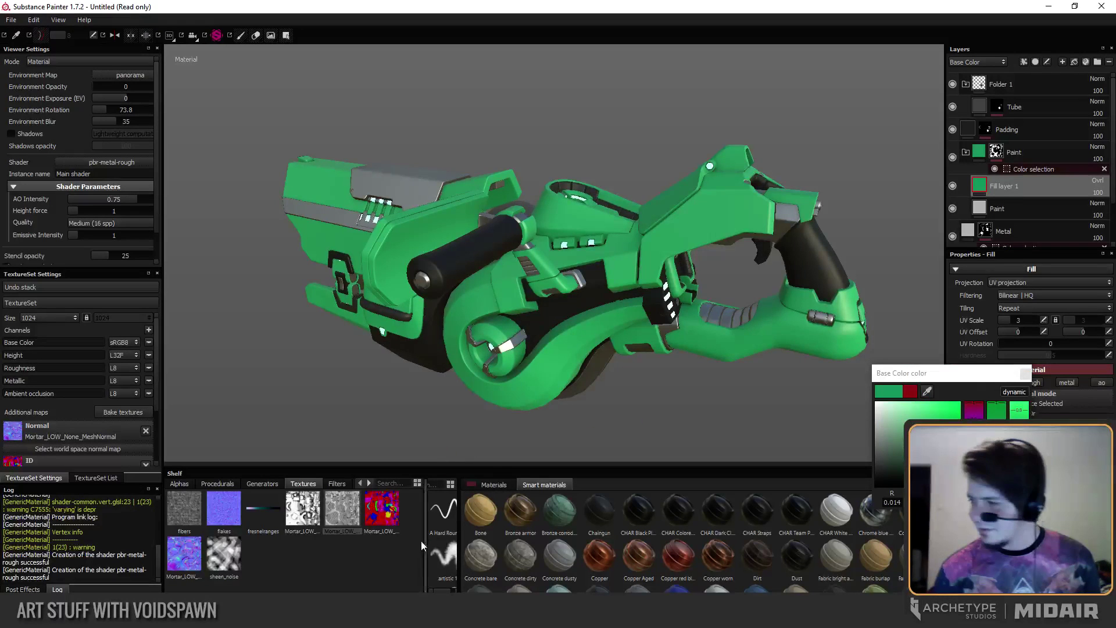
left_click_drag(384, 439, 639, 457, "alt")
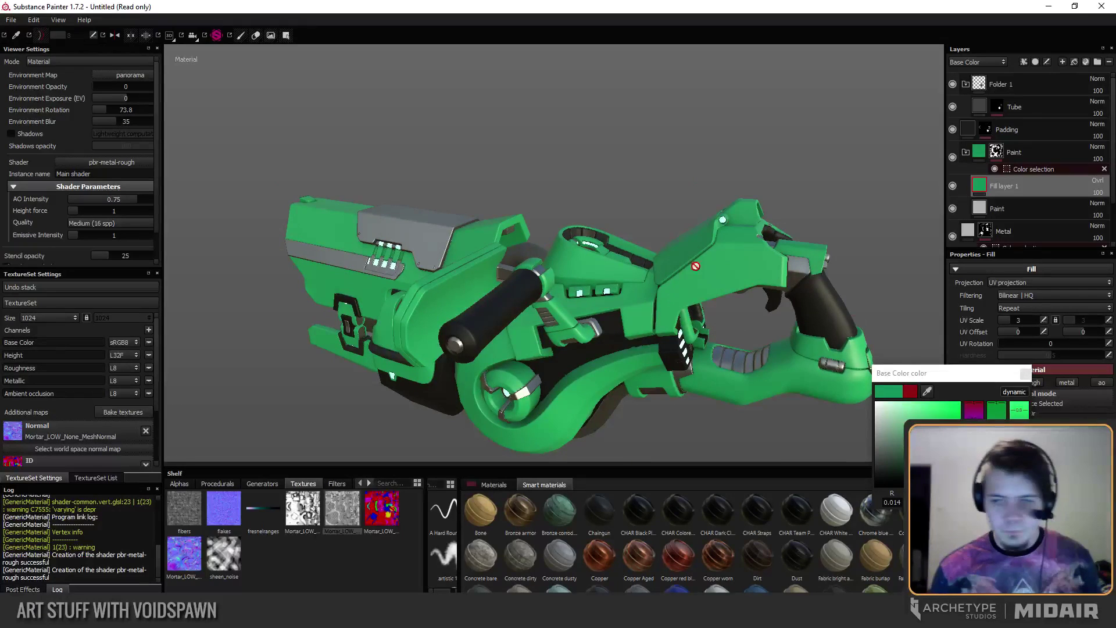
Set the Paint folder's overlay fill layer to a deep blue base color and compare the weapon with and without it.
left_click_drag(974, 448, 974, 424)
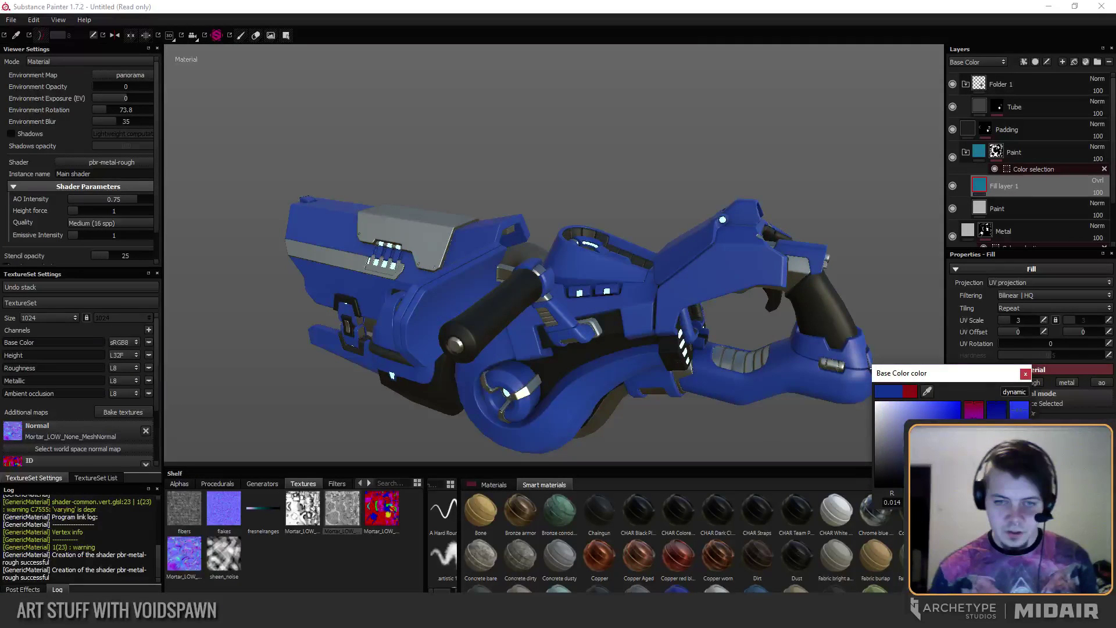
left_click(1027, 374)
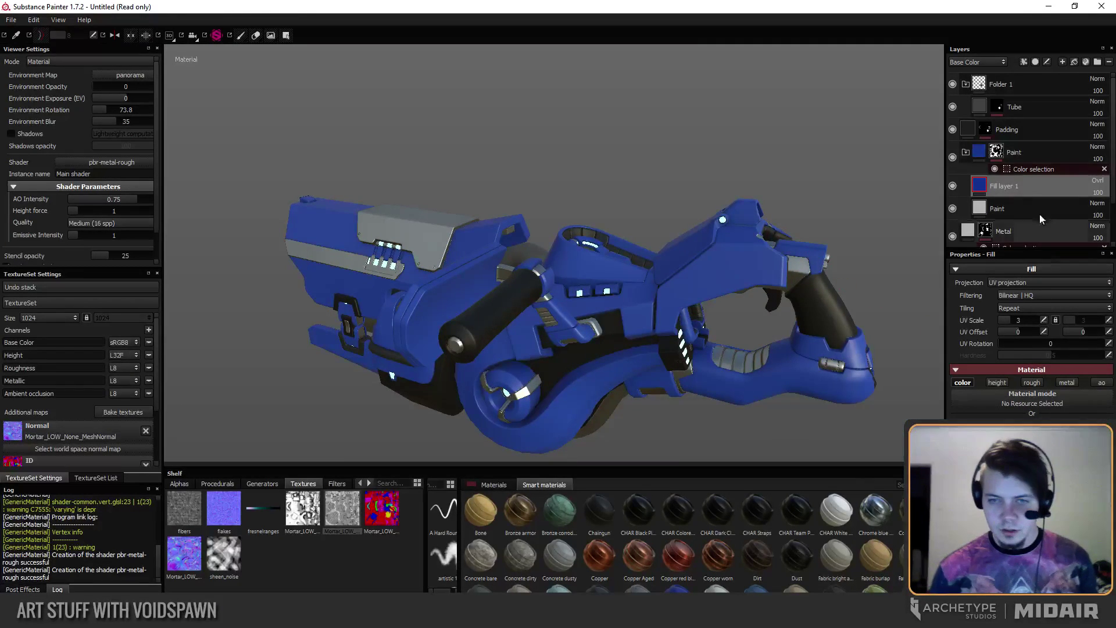
left_click(952, 186)
left_click(952, 186)
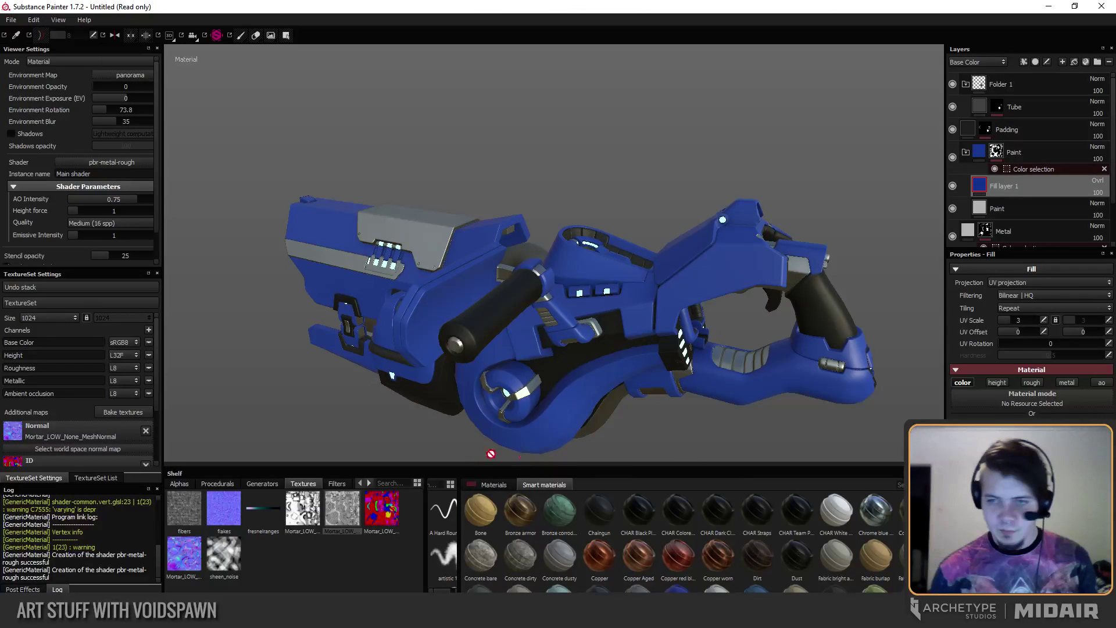
left_click_drag(488, 454, 619, 361, "alt")
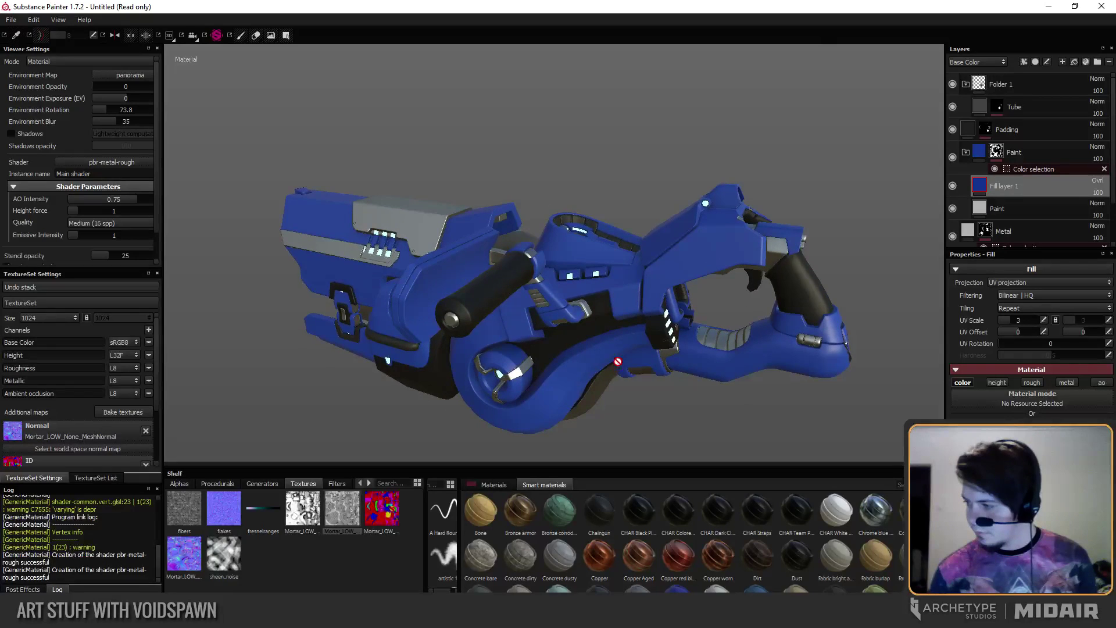
Add a fill layer above the Tube layer inside its folder and limit it to the color channel.
left_click(980, 107)
left_click(1075, 62)
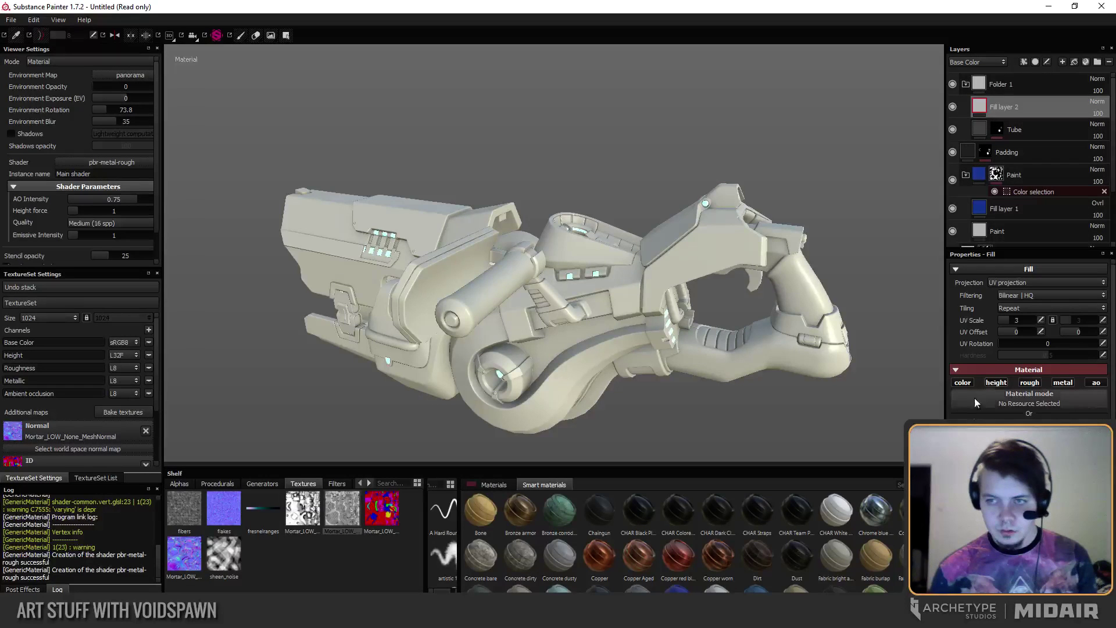
left_click(1067, 383)
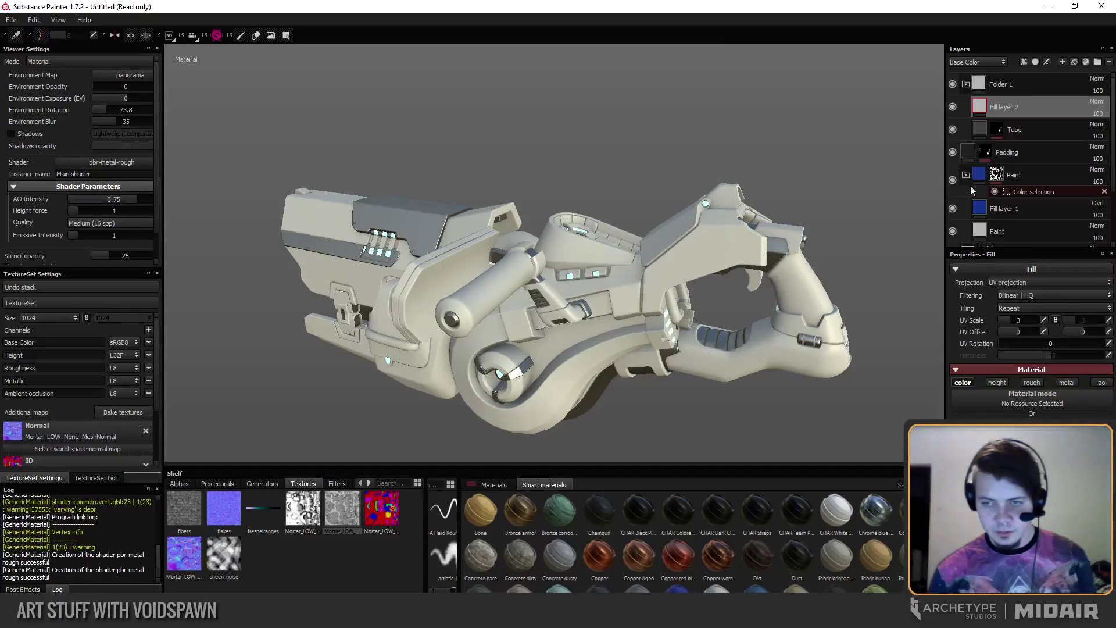
Rename the folder containing the Tube layer as Tube.
left_click(1014, 130)
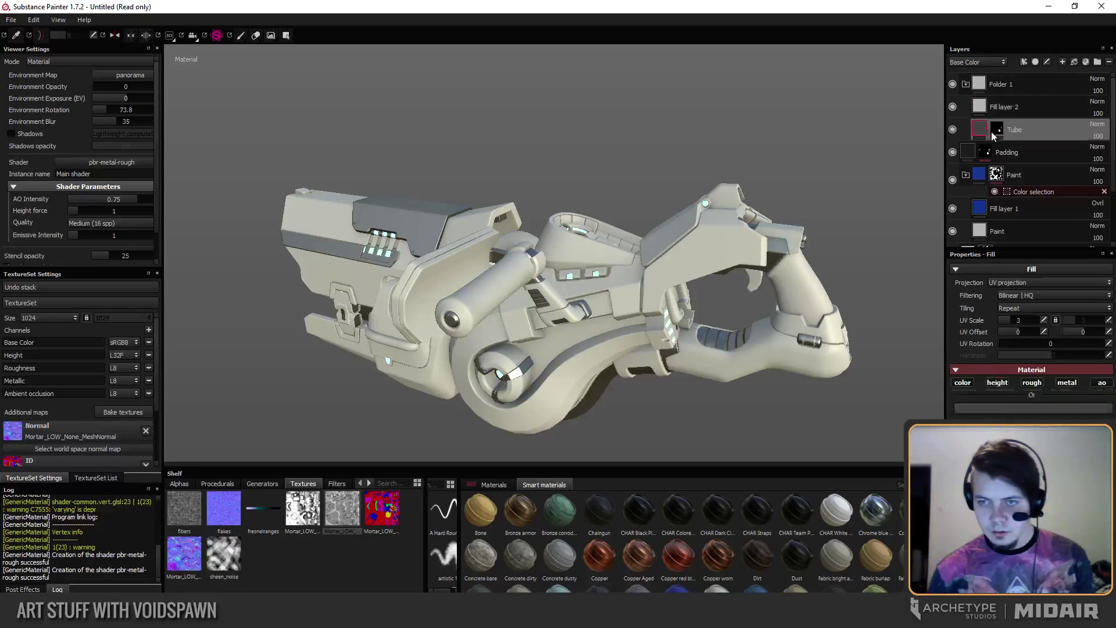
double_click(1000, 85)
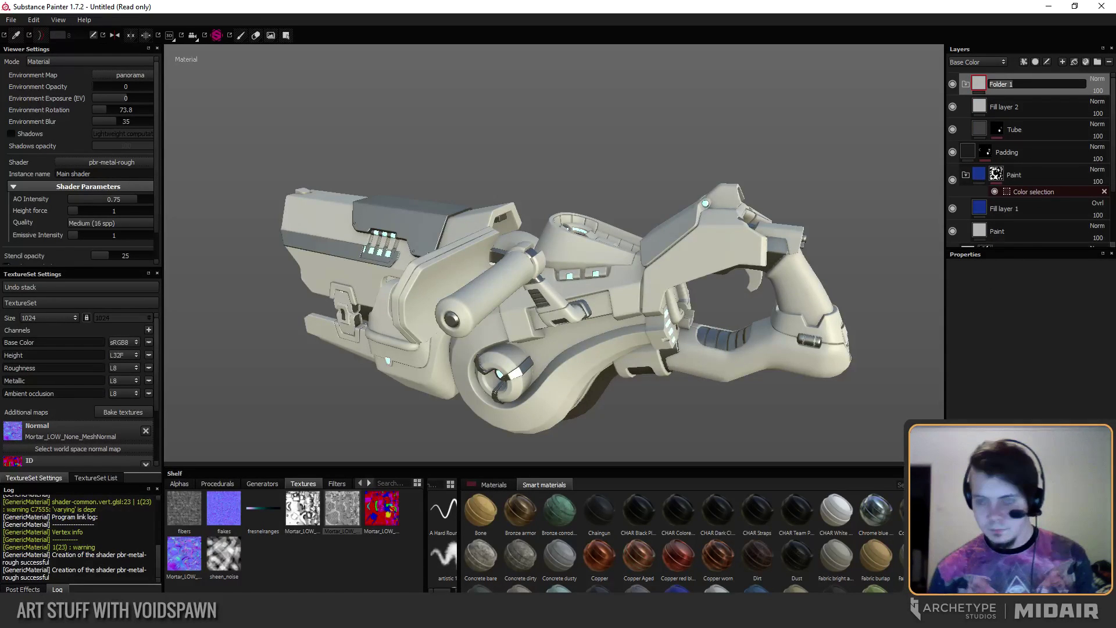
type("Tube")
key("Return")
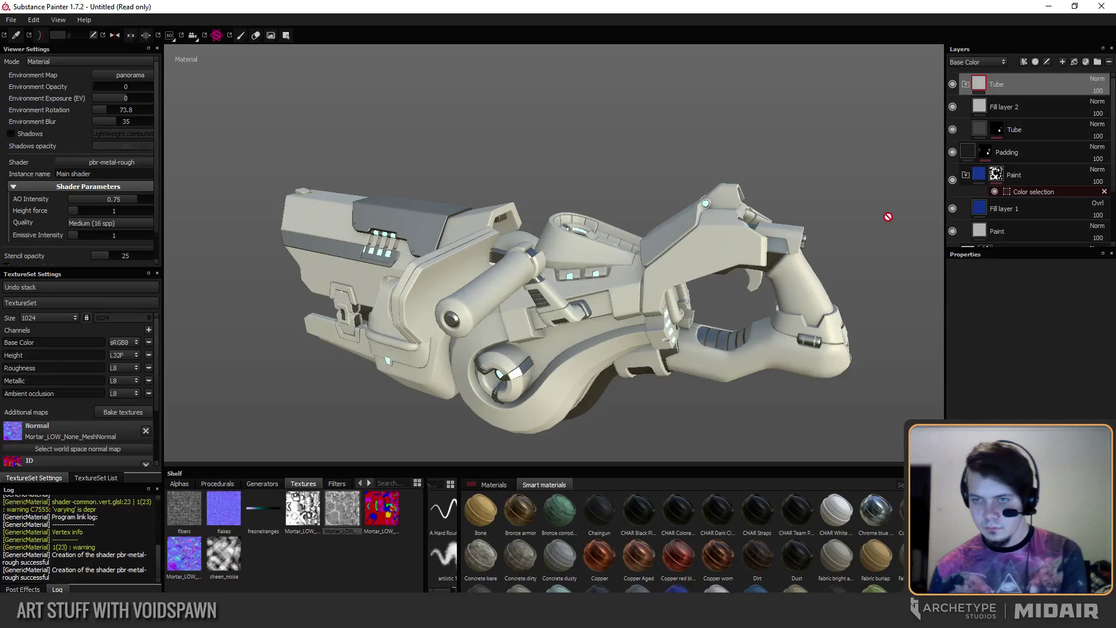
left_click(997, 107)
left_click(953, 85)
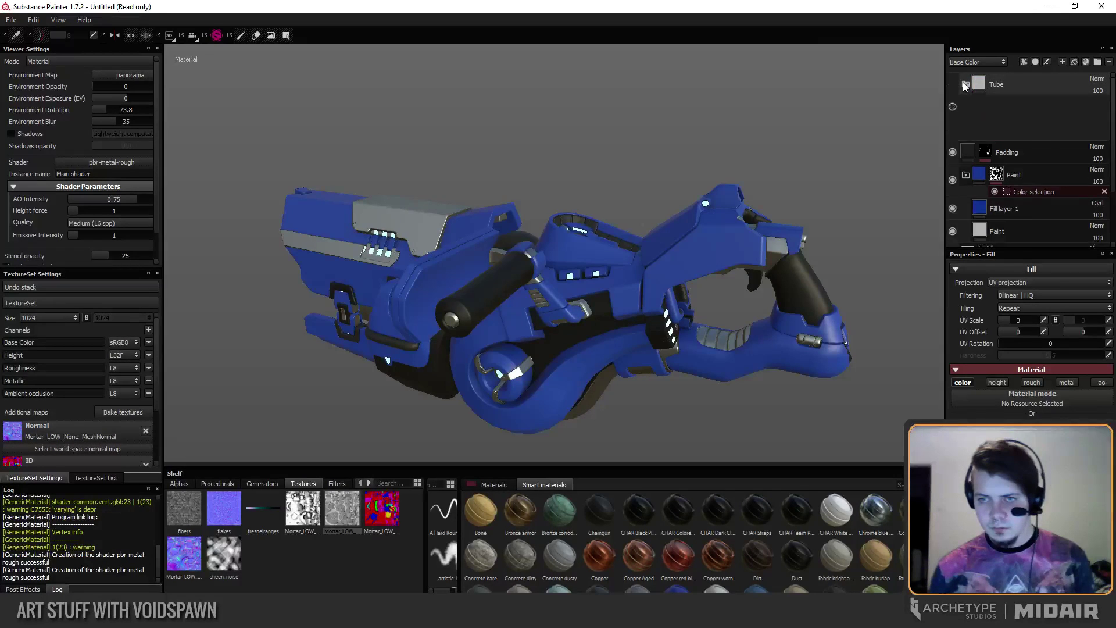
left_click(966, 85)
left_click(953, 84)
left_click(966, 86)
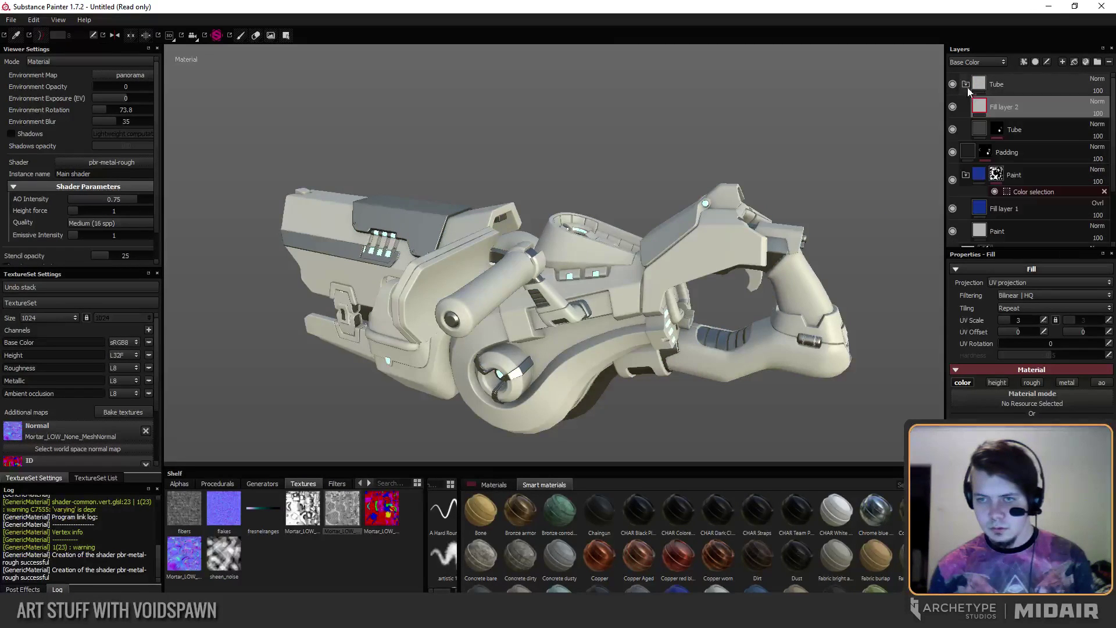
Set the Tube layer's base color to light gray.
left_click(1006, 128)
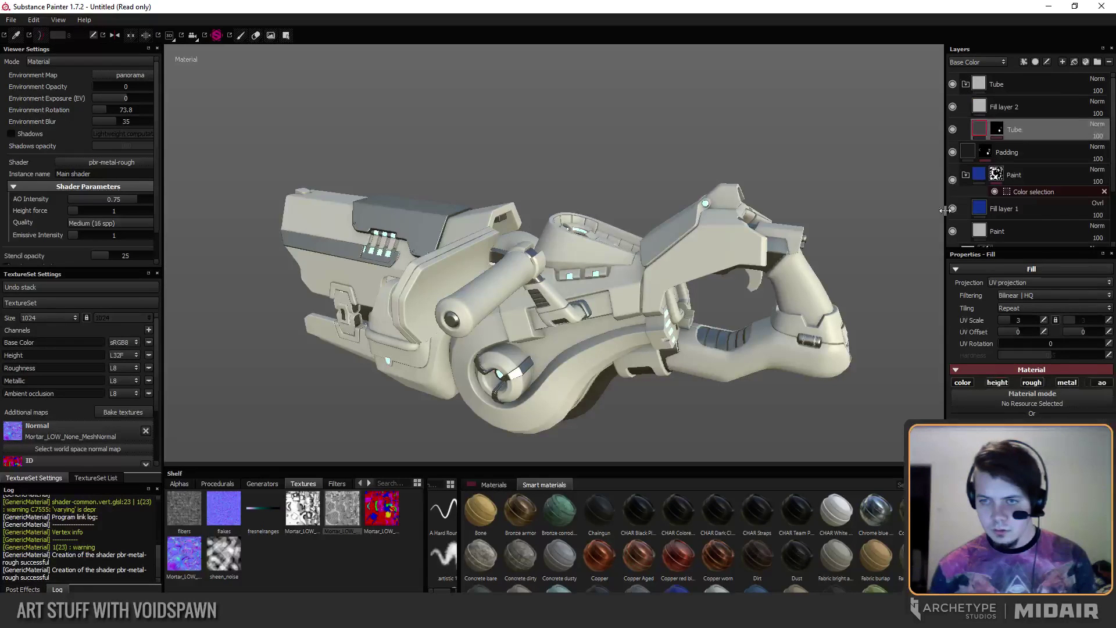
left_click(988, 407)
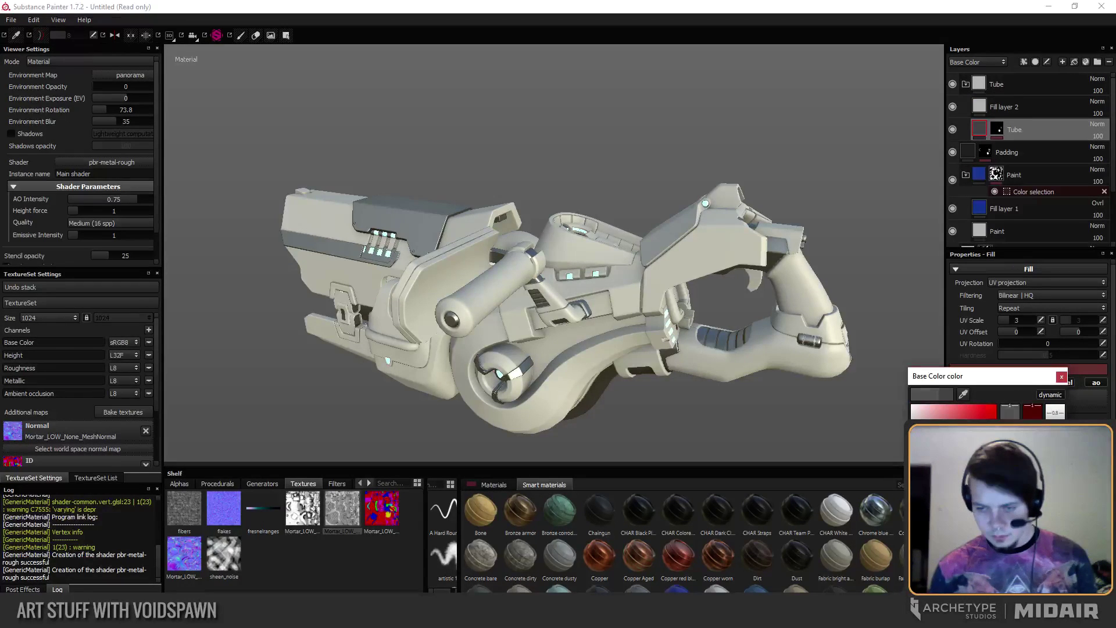
left_click(1062, 377)
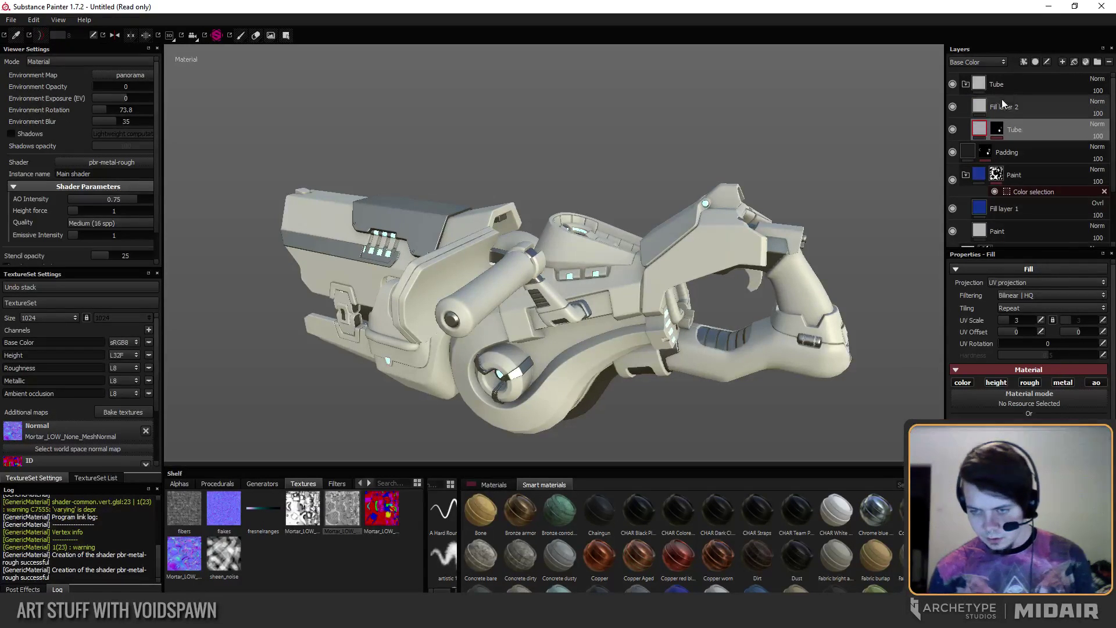
Set the base color of the color-only fill layer in the Tube folder to dark red.
left_click(1015, 107)
left_click(982, 434)
left_click(957, 455)
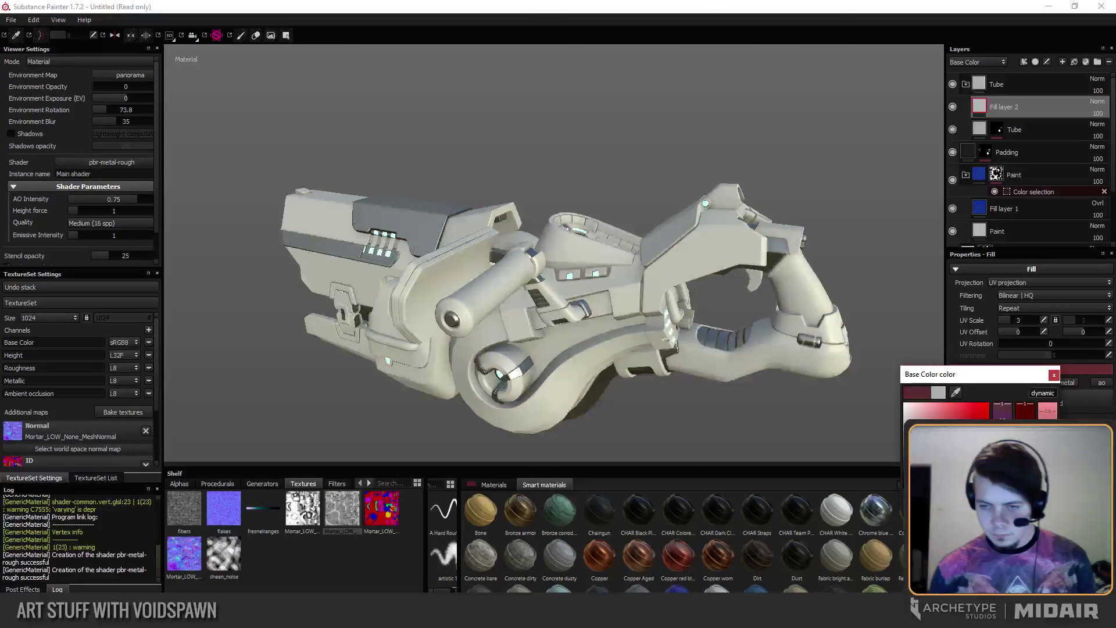
left_click(1052, 373)
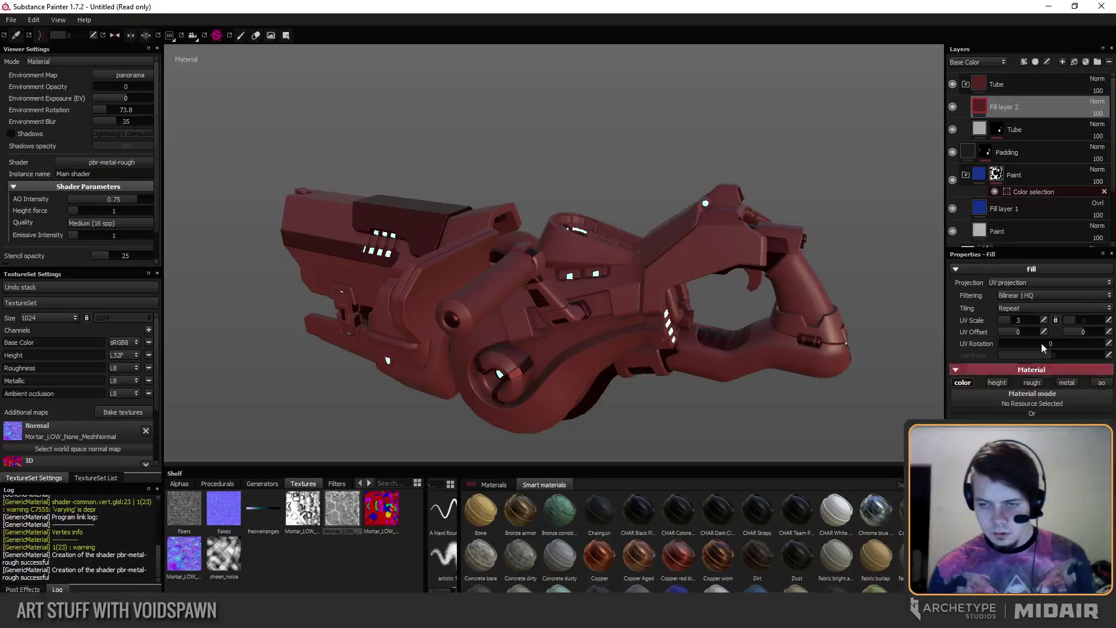
Copy the Tube layer's mask onto the Tube folder and remove the mask from the layer itself.
left_click(998, 136)
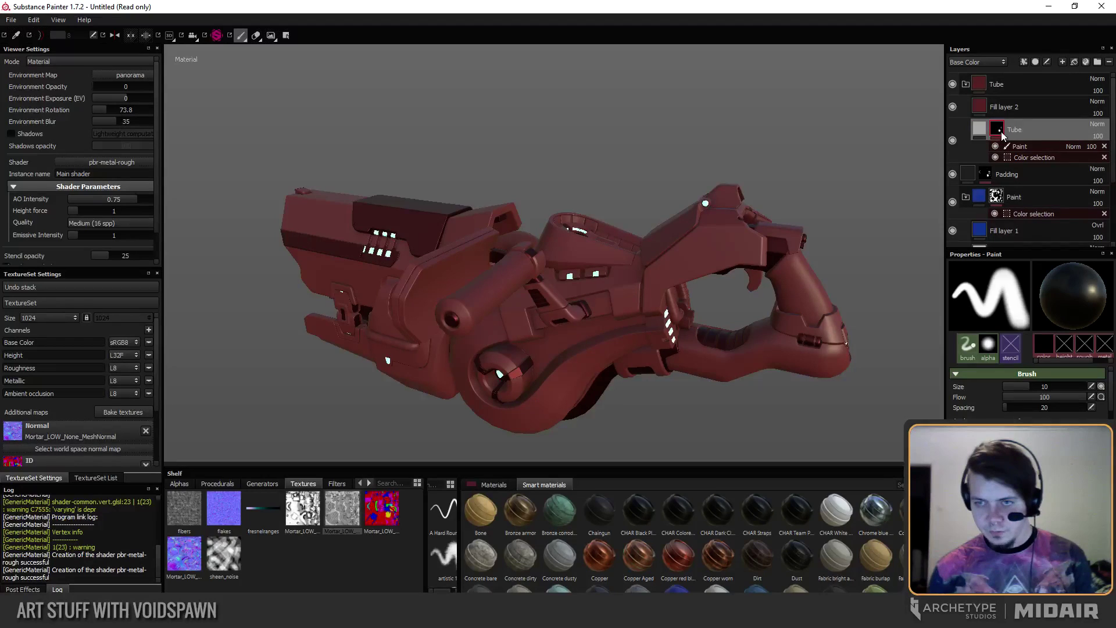
left_click(996, 86)
right_click(996, 86)
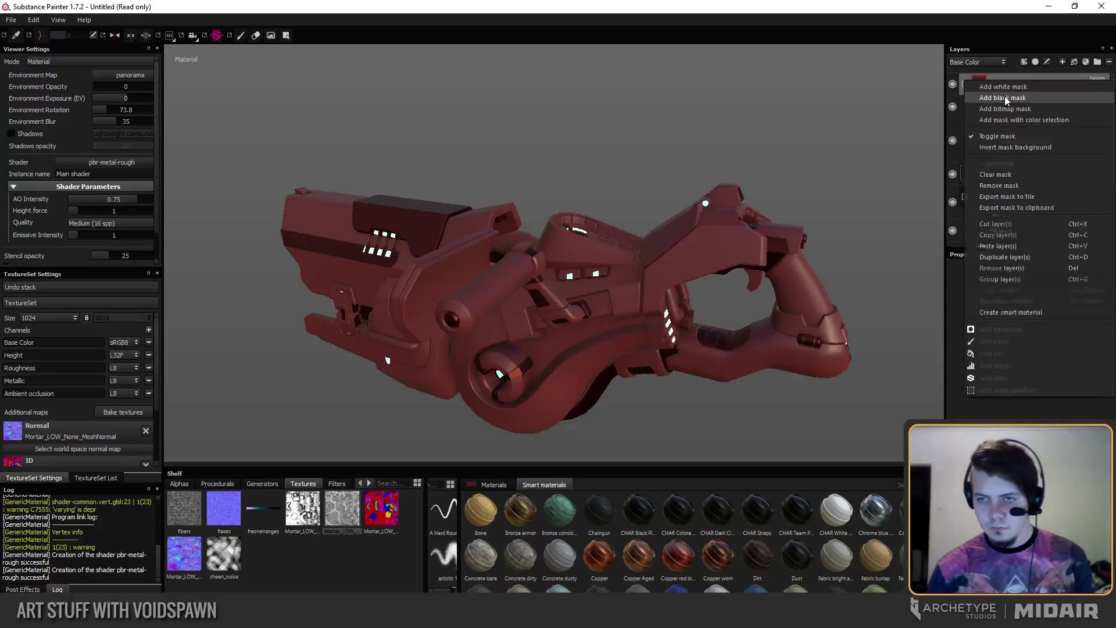
left_click(1009, 88)
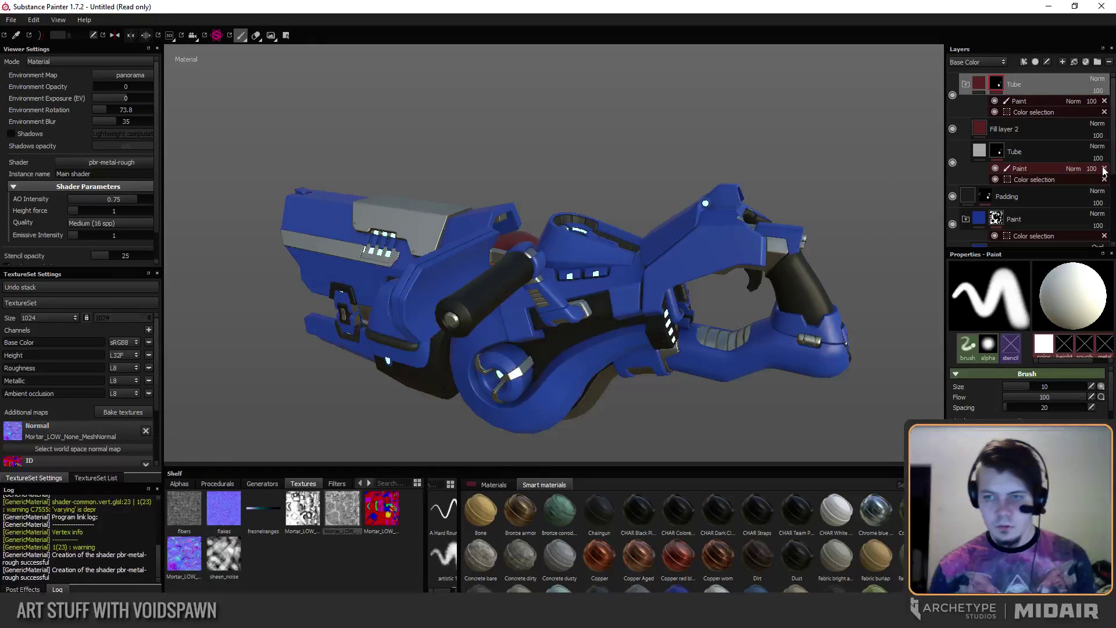
right_click(998, 153)
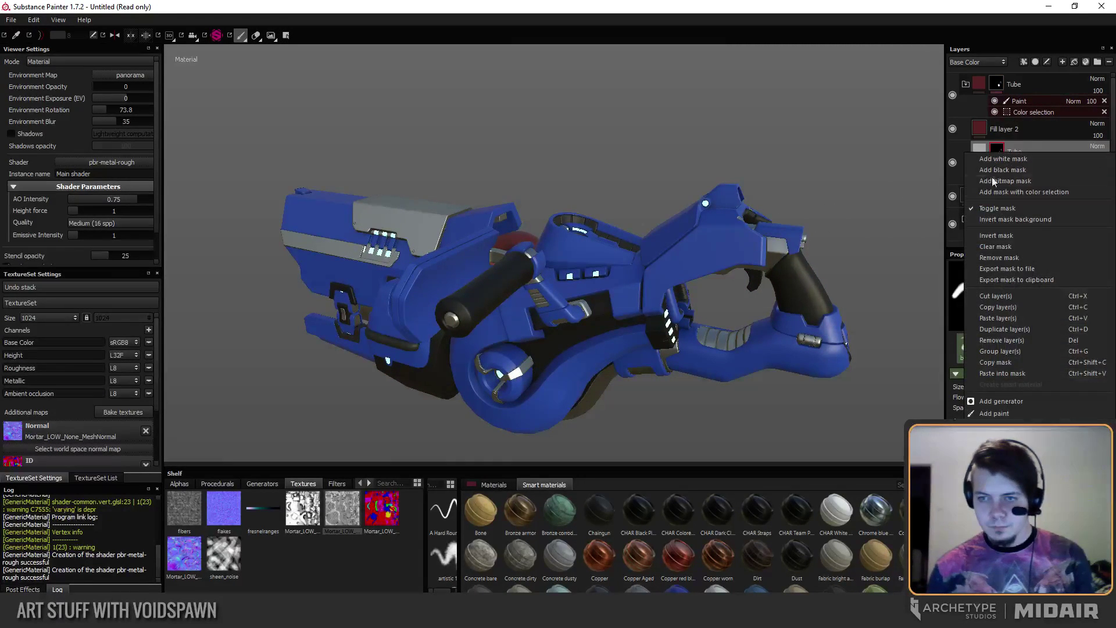
left_click(999, 258)
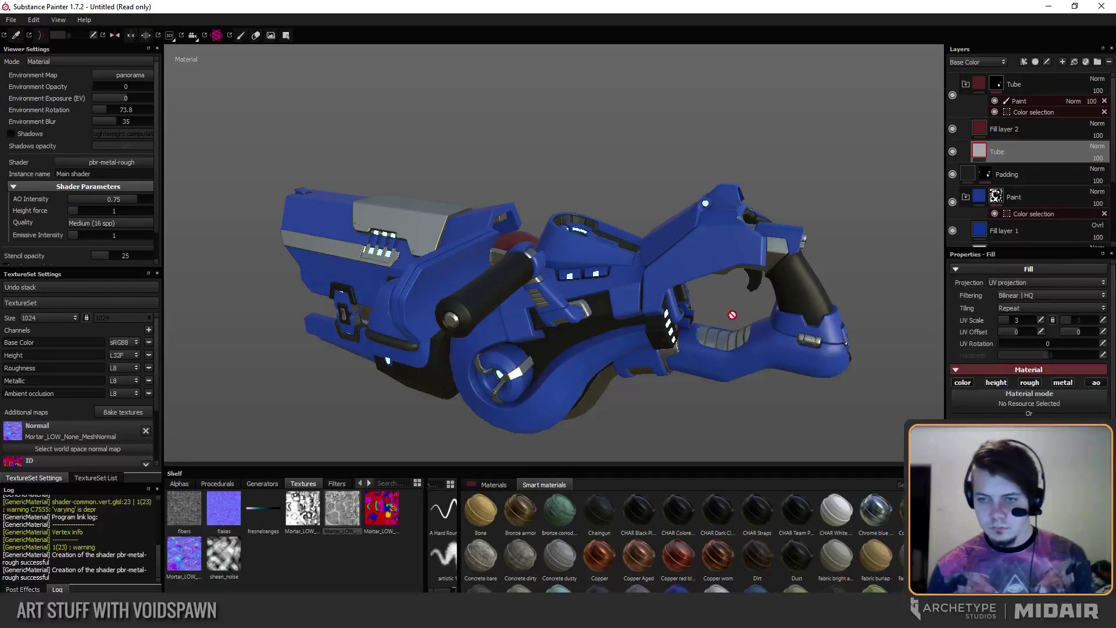
Change the base color of the Tube folder's color-only fill layer to a dark, muted green.
left_click_drag(395, 289, 483, 275, "alt")
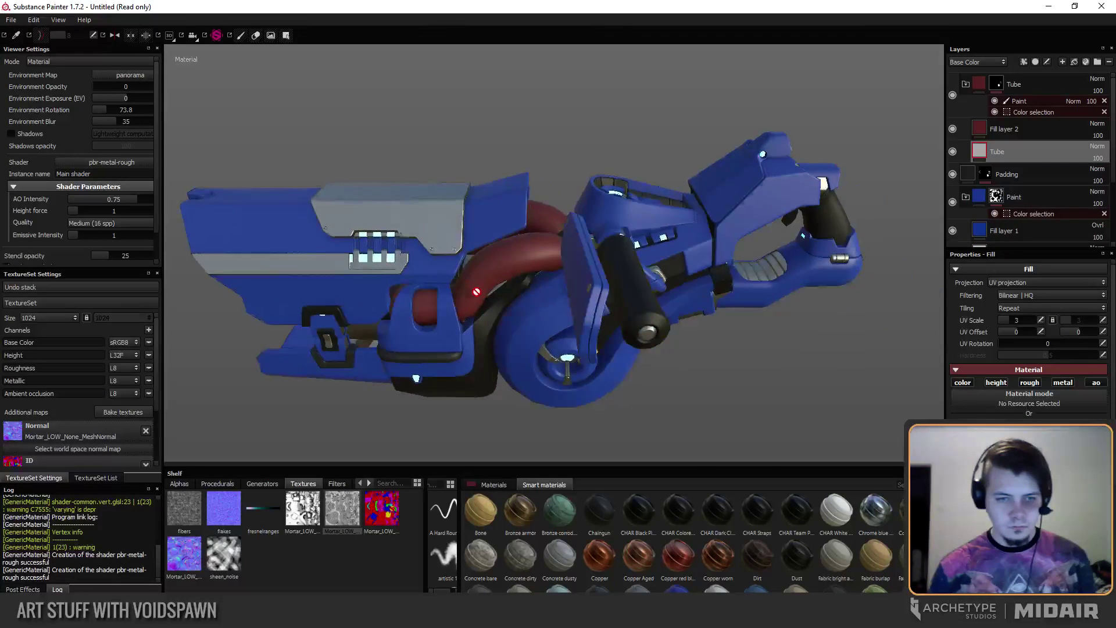
middle_click_drag(482, 275, 596, 265, "alt")
left_click(1006, 129)
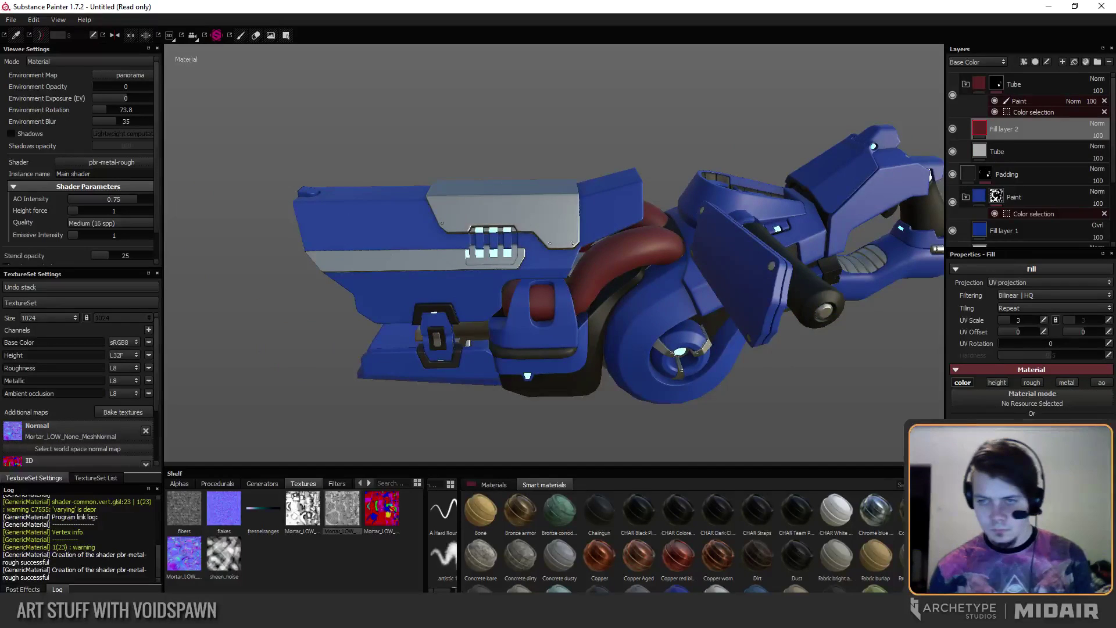
left_click(1033, 443)
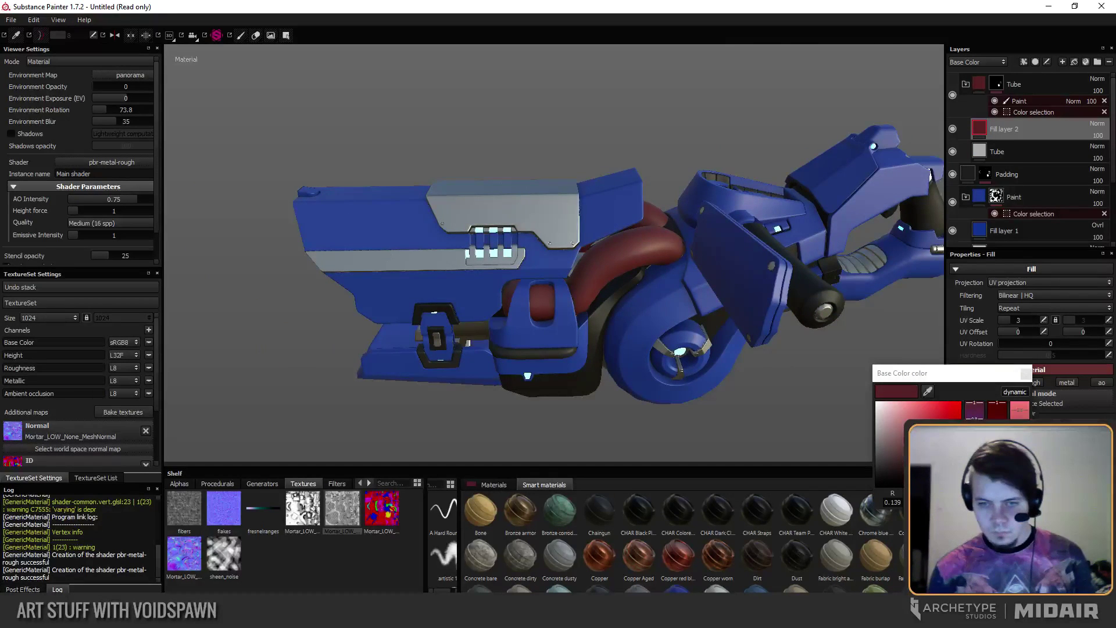
left_click(974, 456)
left_click_drag(933, 456, 938, 456)
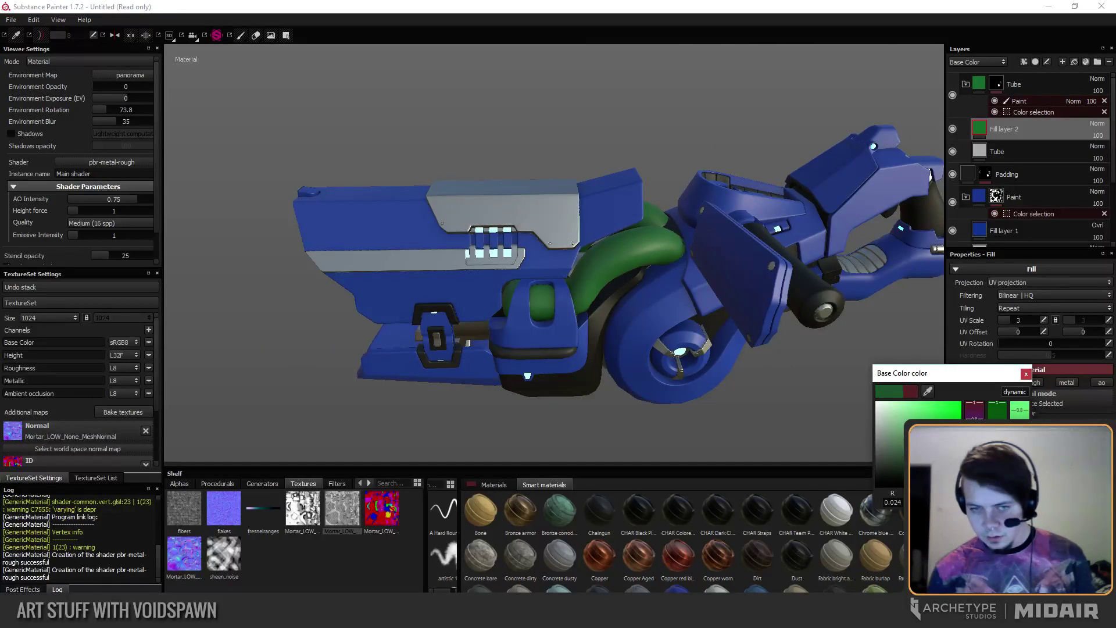
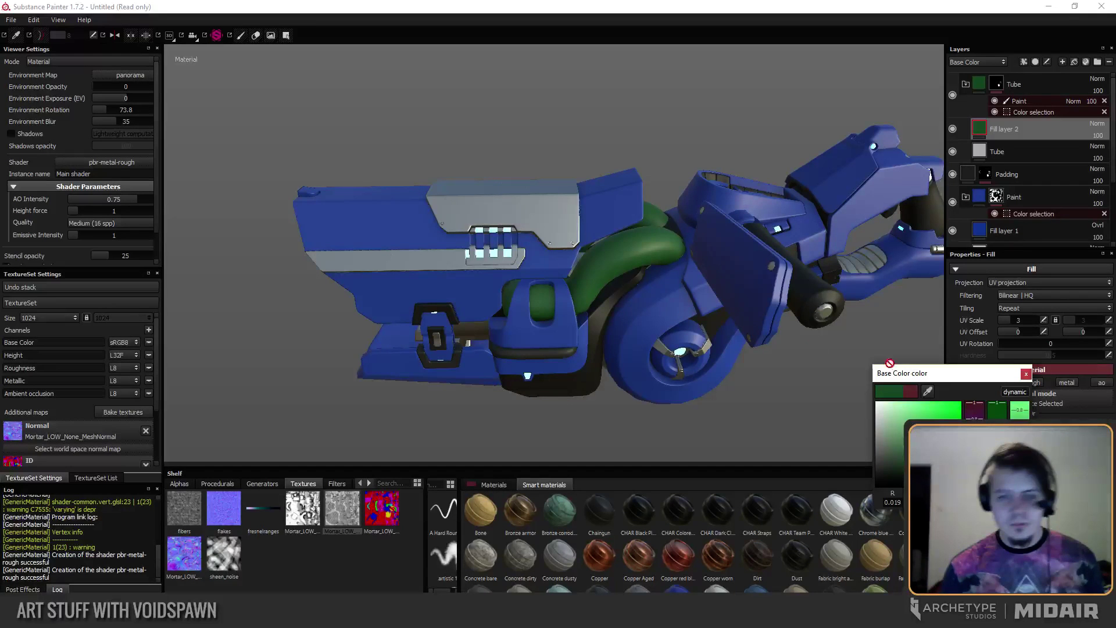
left_click(1026, 374)
left_click_drag(469, 300, 638, 221, "alt")
left_click(963, 382)
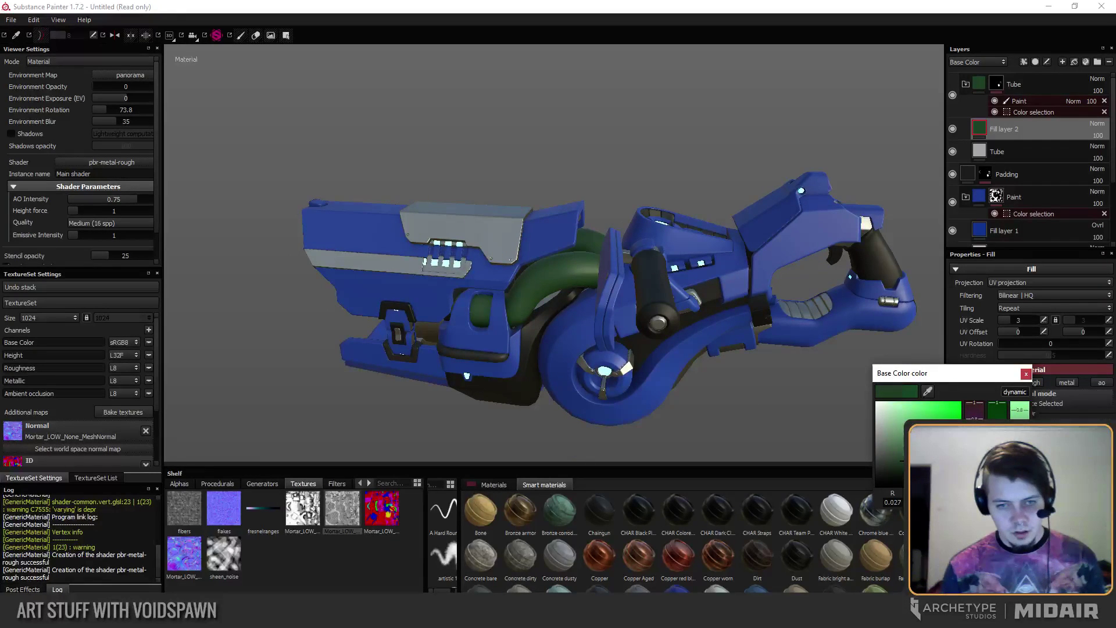
left_click_drag(901, 460, 903, 466)
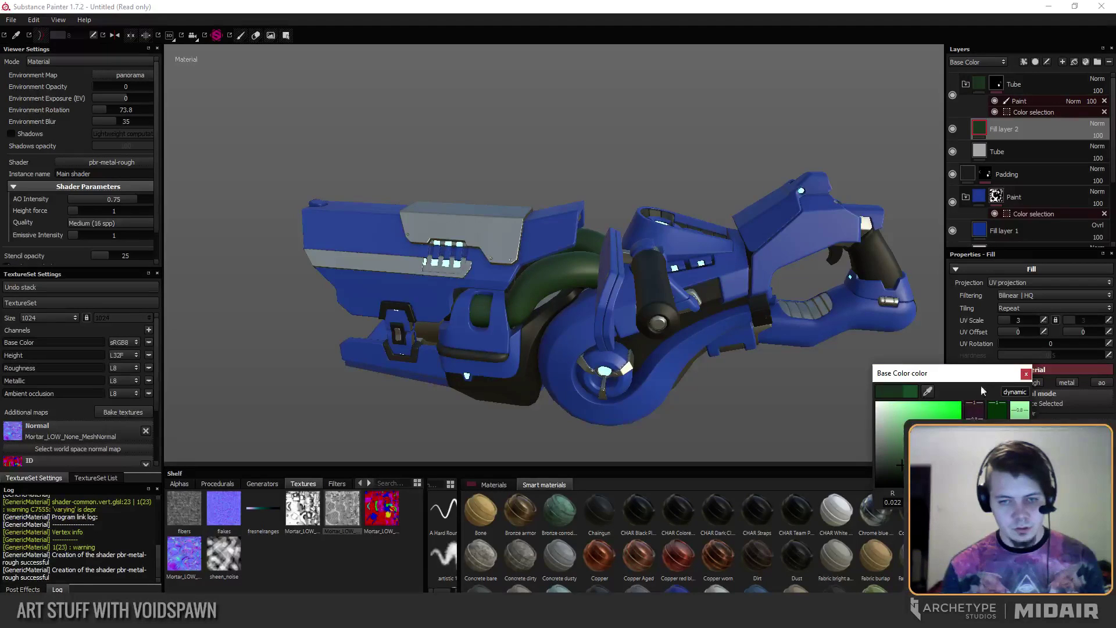
Set the emissive color of the Emissive texture set's fill layer to bright green.
left_click(1026, 374)
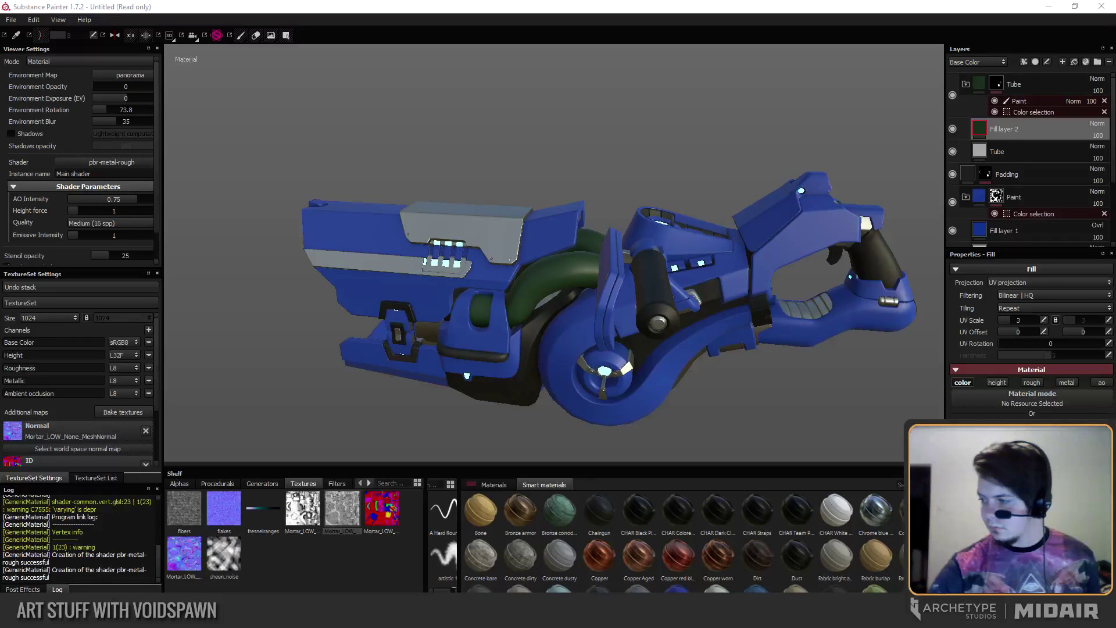
left_click(650, 287)
mouse_move(474, 381)
left_mouse_down("alt")
mouse_move(527, 387)
mouse_move(526, 357)
mouse_move(529, 397)
mouse_move(439, 353)
mouse_move(414, 376)
mouse_move(448, 391)
mouse_move(443, 400)
mouse_move(452, 360)
mouse_move(464, 356)
left_mouse_up("alt")
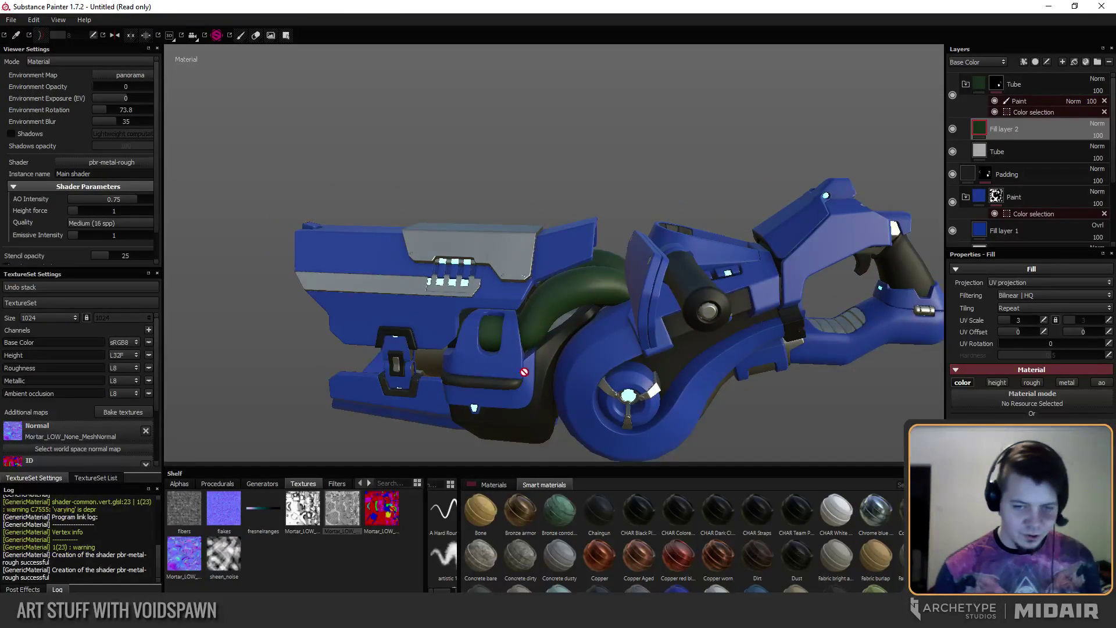
left_click_drag(524, 371, 383, 357, "alt")
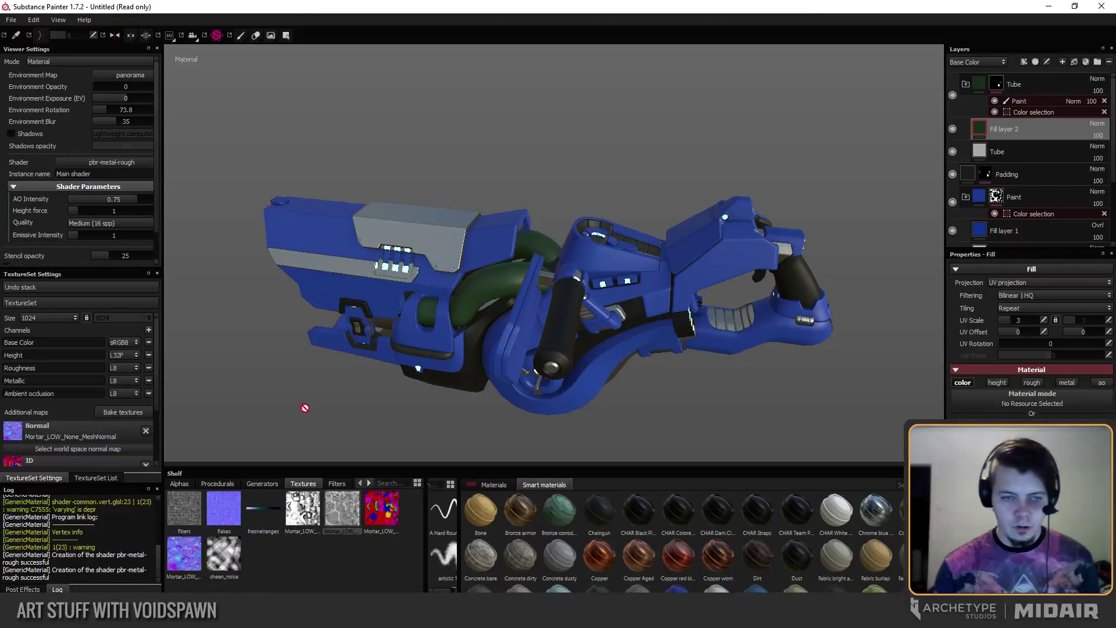
left_click(90, 476)
left_click(36, 314)
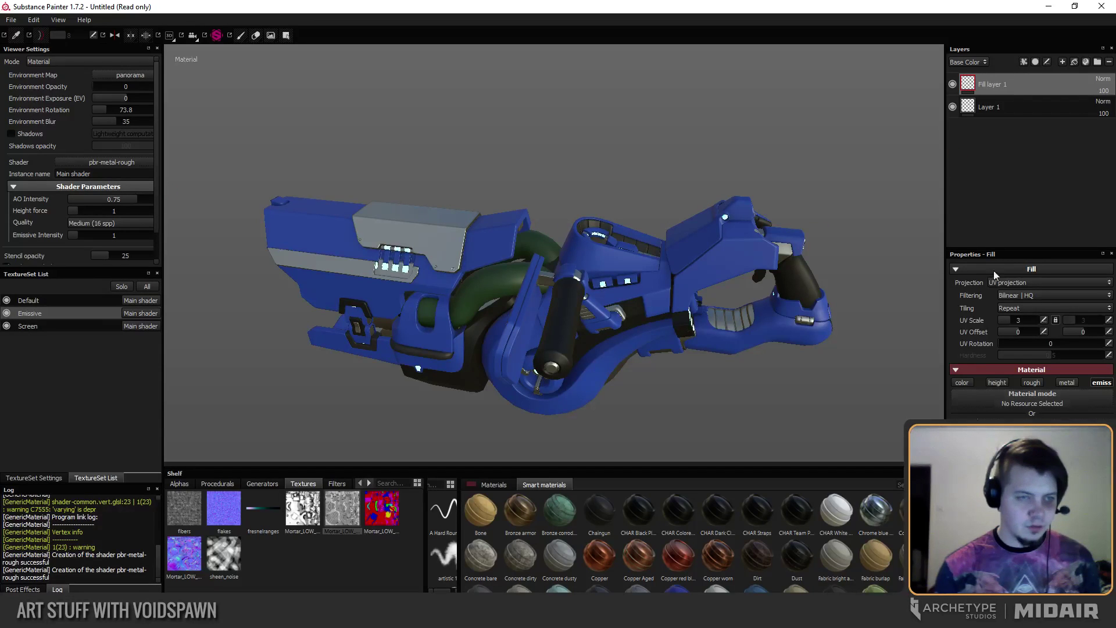
left_click(1034, 437)
left_click(981, 457)
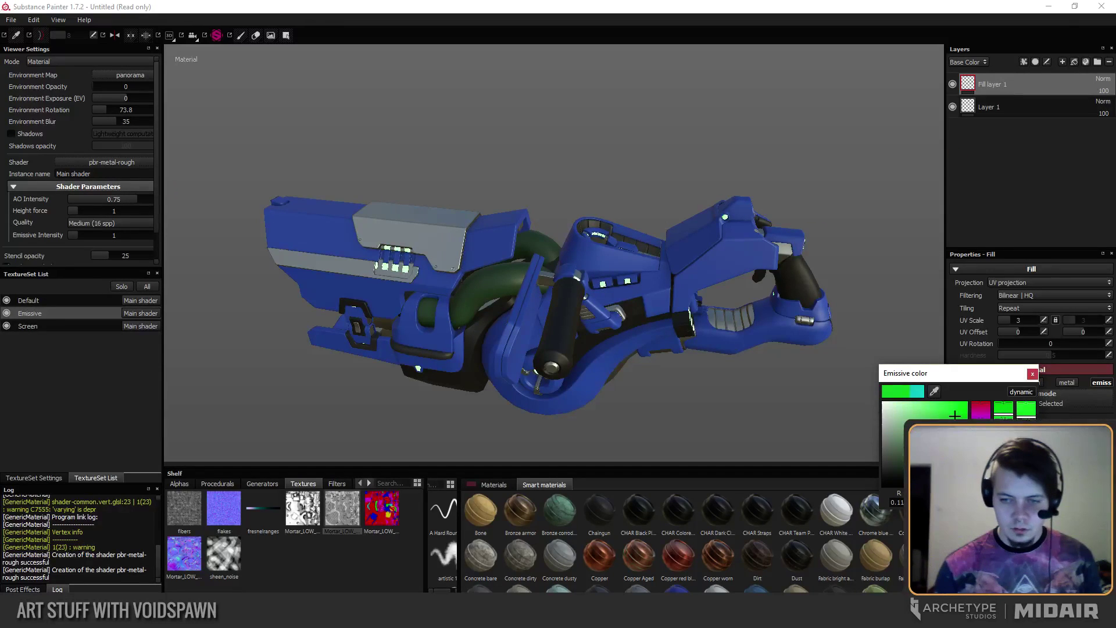
left_click_drag(955, 415, 957, 420)
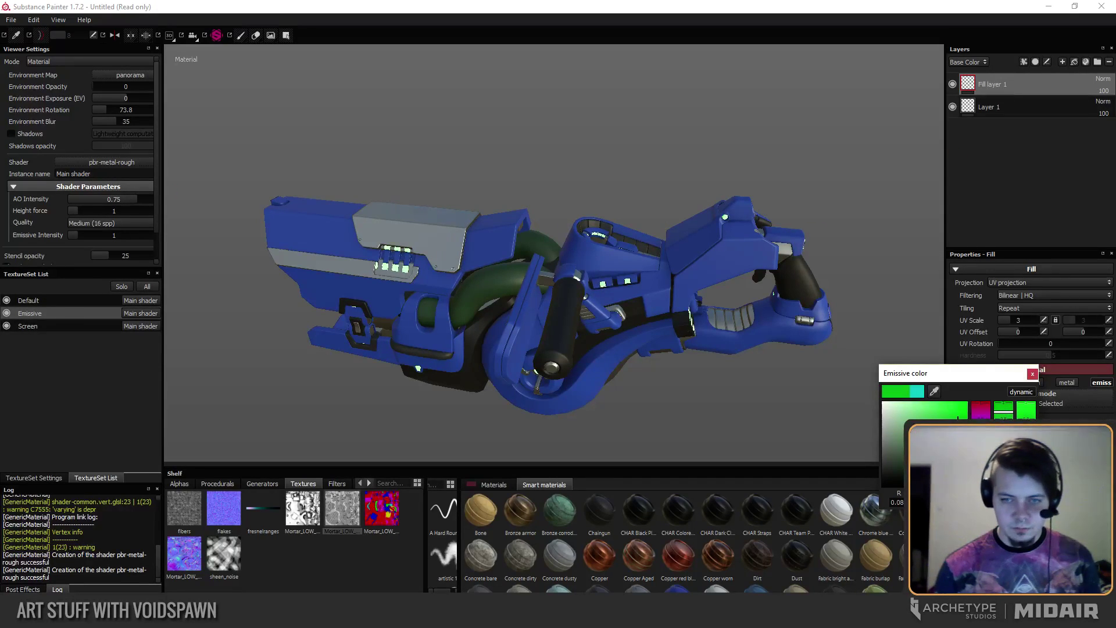
left_click(1034, 374)
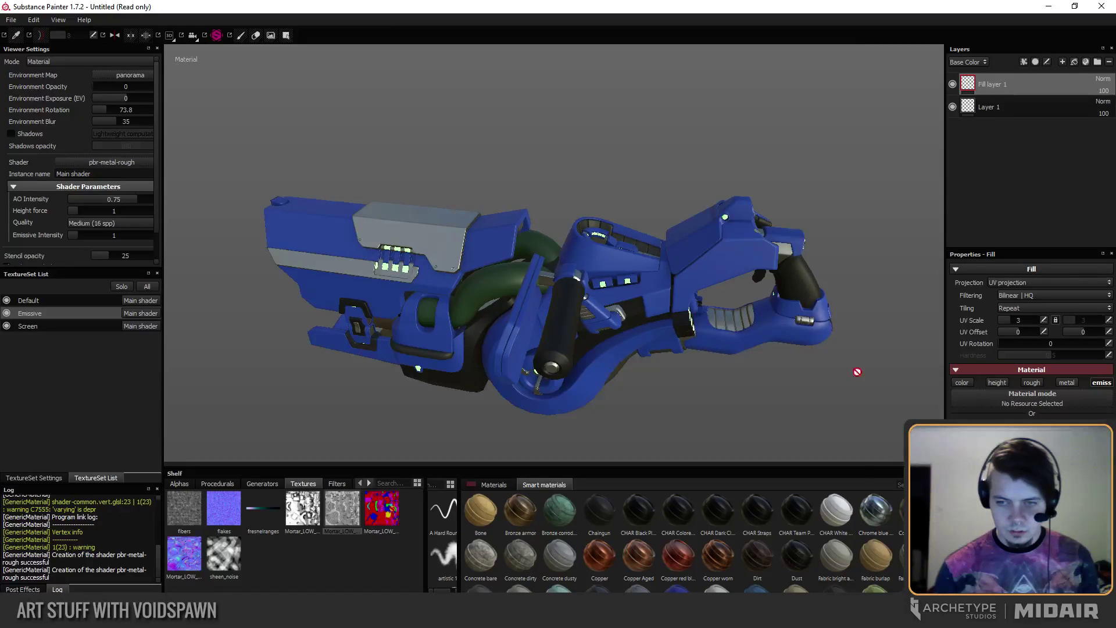
Check the recolored lights on the weapon and return to the Default texture set and its settings.
left_click_drag(857, 372, 588, 372, "alt")
right_click_drag(573, 354, 559, 405, "alt")
left_click_drag(561, 349, 514, 313, "alt")
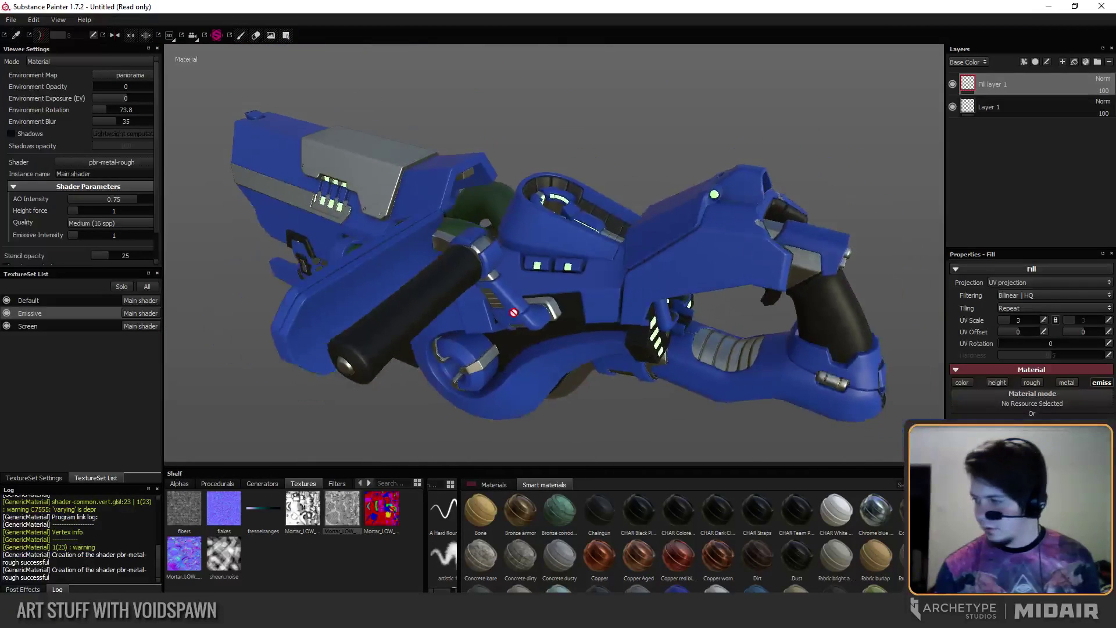
left_click(28, 301)
left_click(35, 477)
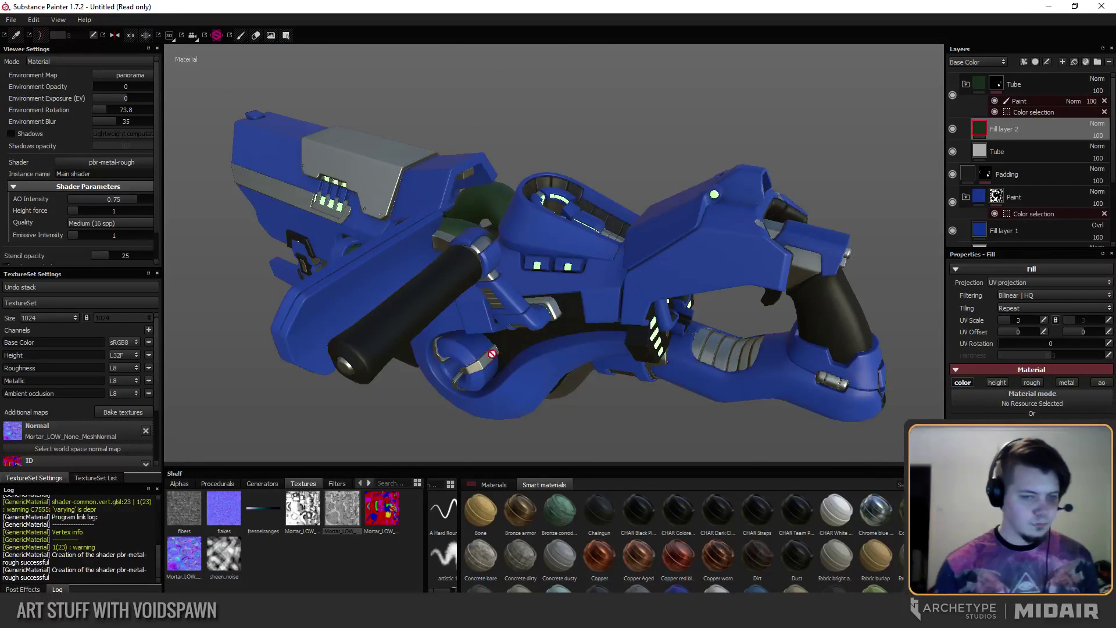
Slightly brighten the dark green base color of the color-only fill layer in the Tube folder.
left_click_drag(492, 354, 567, 361, "alt")
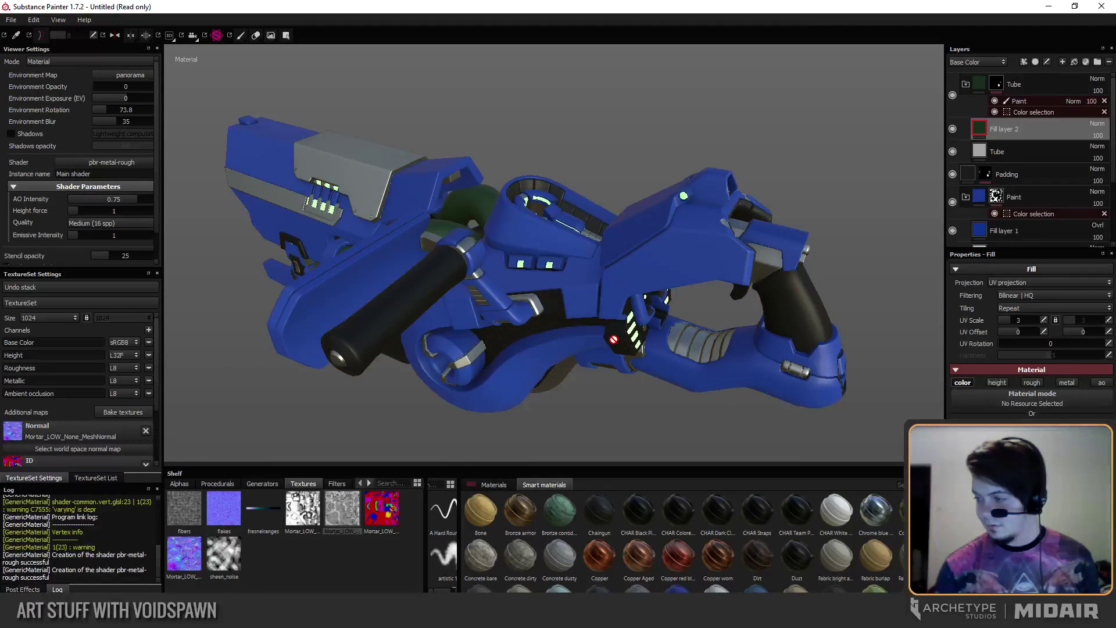
left_click_drag(428, 300, 459, 383, "alt")
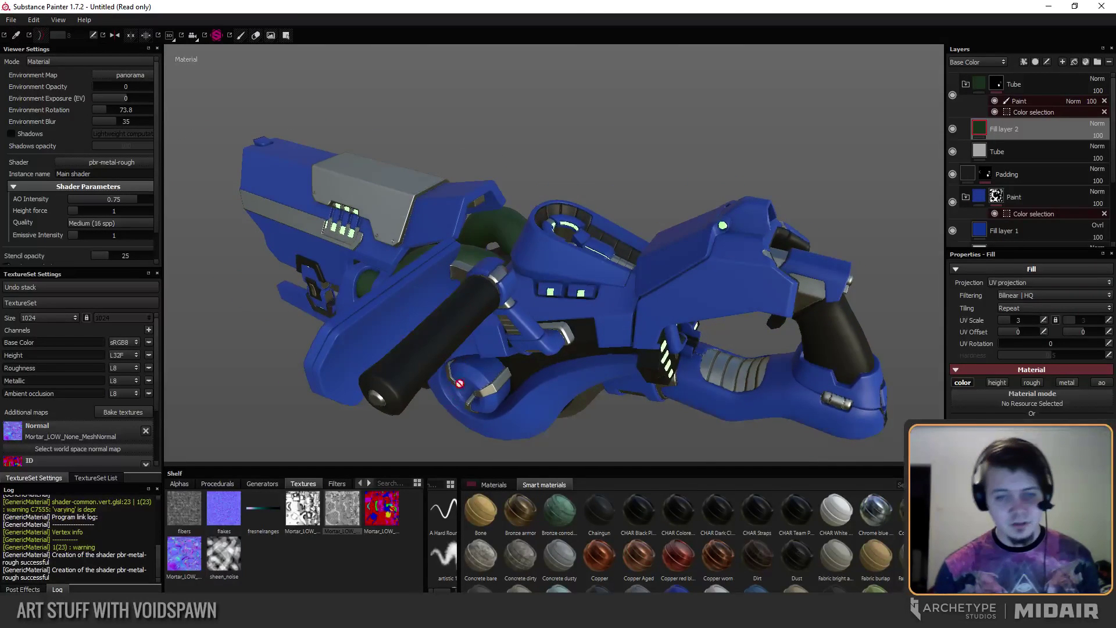
mouse_move(425, 311)
left_mouse_down("alt")
mouse_move(436, 325)
mouse_move(432, 298)
left_mouse_up("alt")
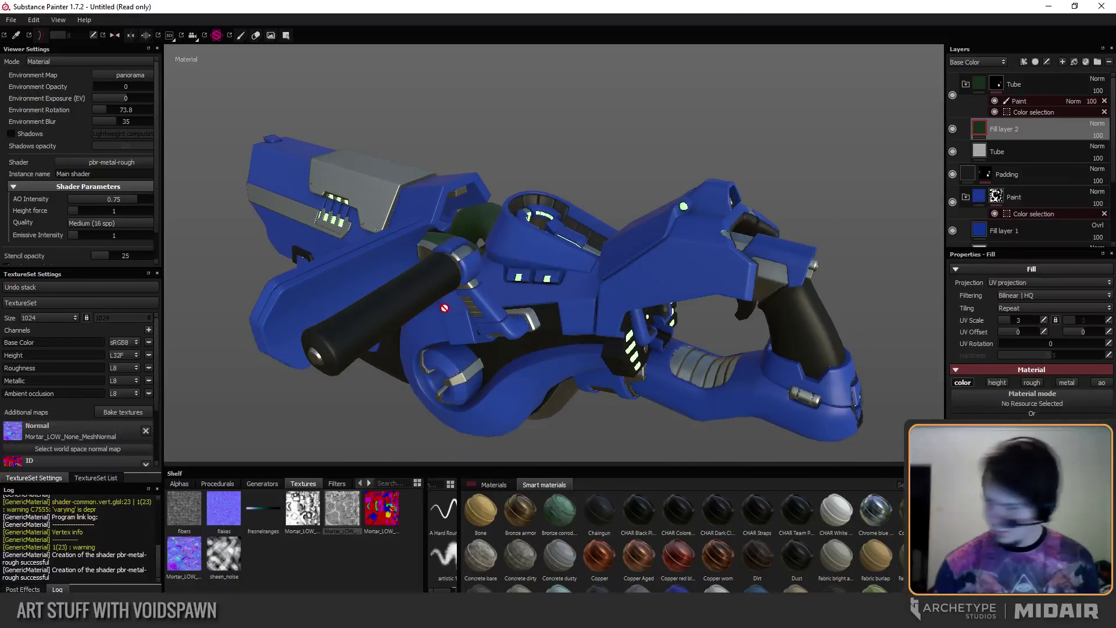
left_click_drag(449, 338, 515, 276, "alt")
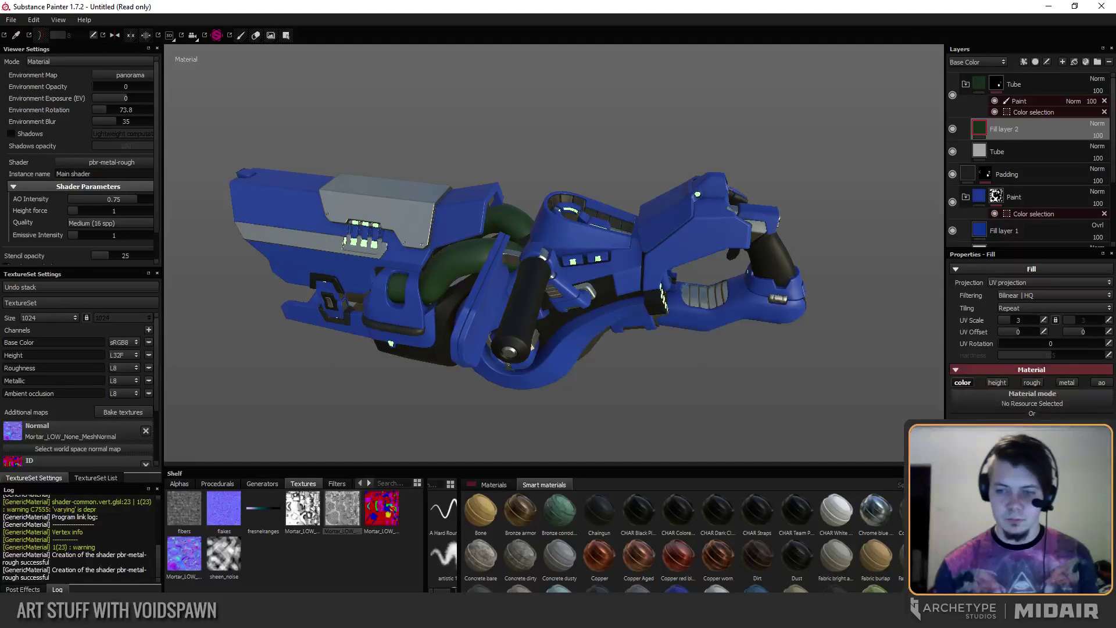
left_click(977, 433)
left_click_drag(943, 473, 946, 468)
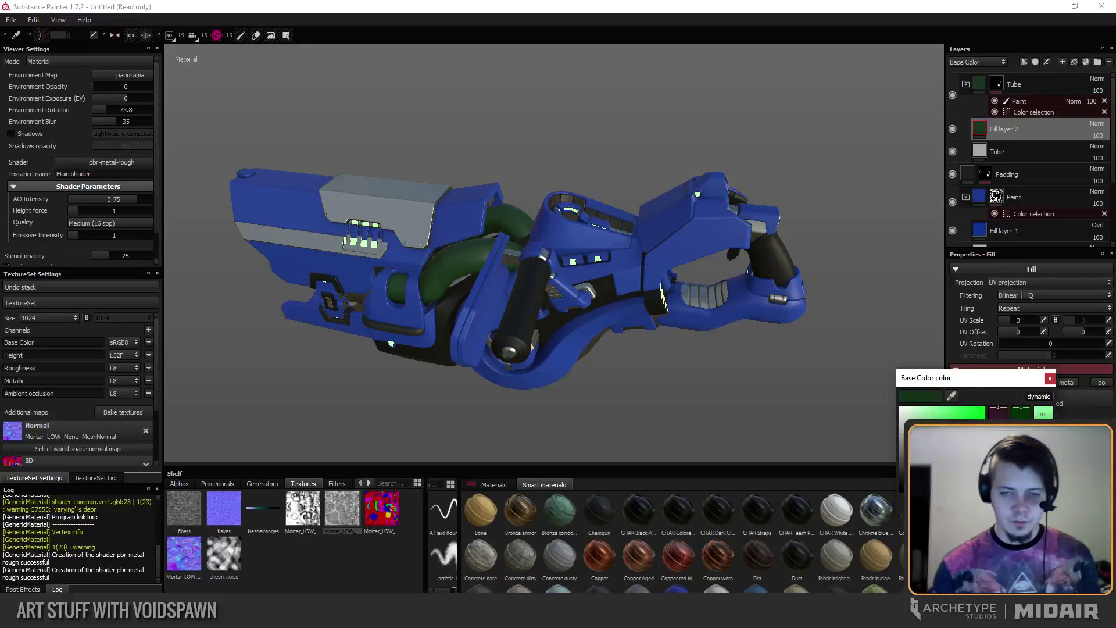
left_click(1050, 379)
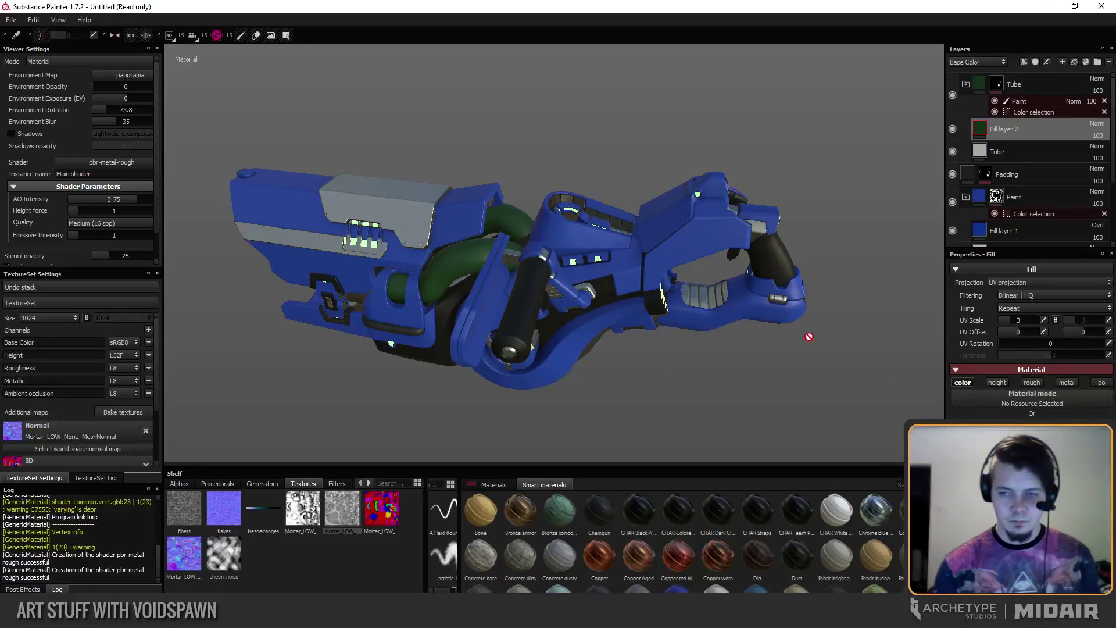
Select the Paint folder's color-only fill layer and examine the whole weapon from several angles.
left_click(995, 231)
mouse_move(649, 364)
left_mouse_down("alt")
mouse_move(644, 353)
mouse_move(656, 354)
mouse_move(641, 362)
left_mouse_up("alt")
middle_click_drag(641, 362, 638, 368, "alt")
left_click_drag(638, 368, 588, 403, "alt")
scroll(540, 329, "up", 2)
left_click_drag(539, 330, 587, 333, "alt")
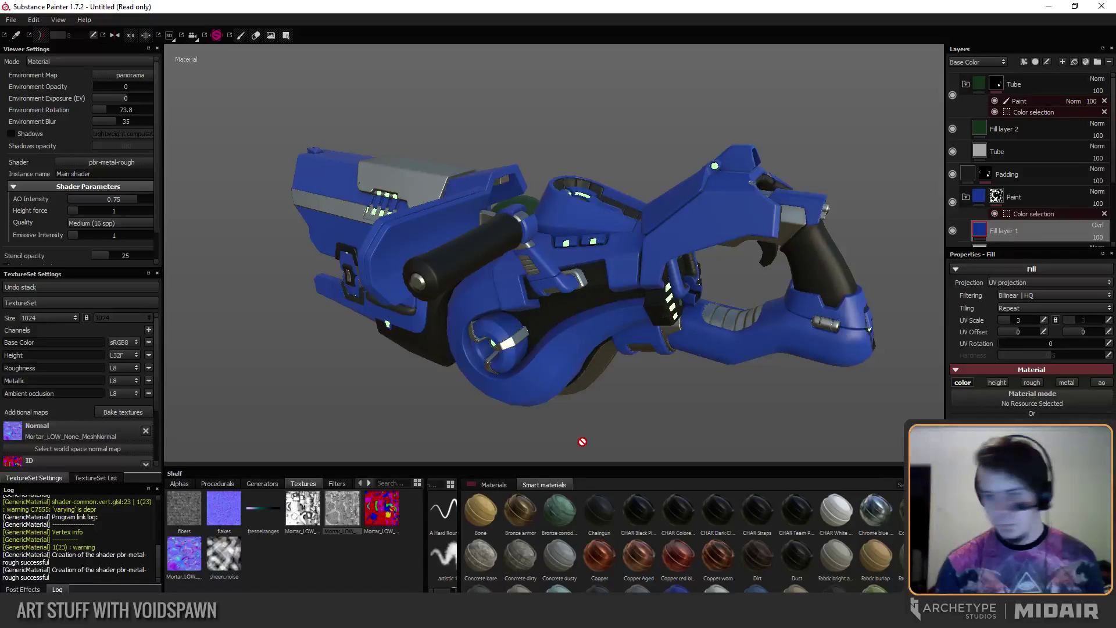
left_click_drag(254, 372, 432, 423, "alt")
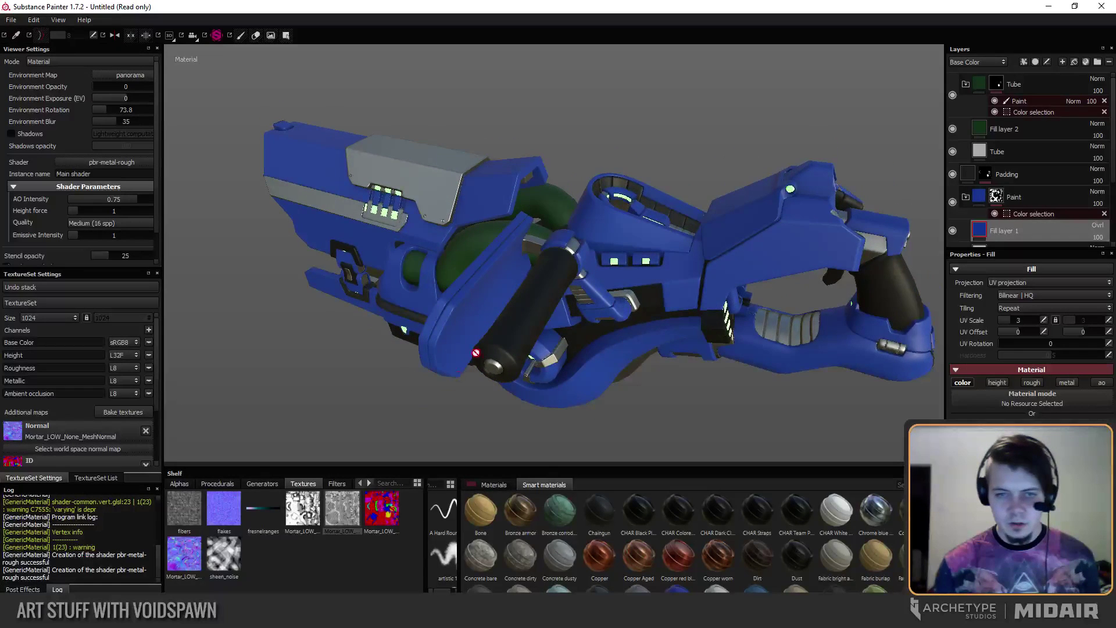
left_click_drag(475, 352, 512, 324, "alt")
Examine the barrel's metal plates and light slots up close, along with the wheel and handle areas.
scroll(445, 256, "up", 3)
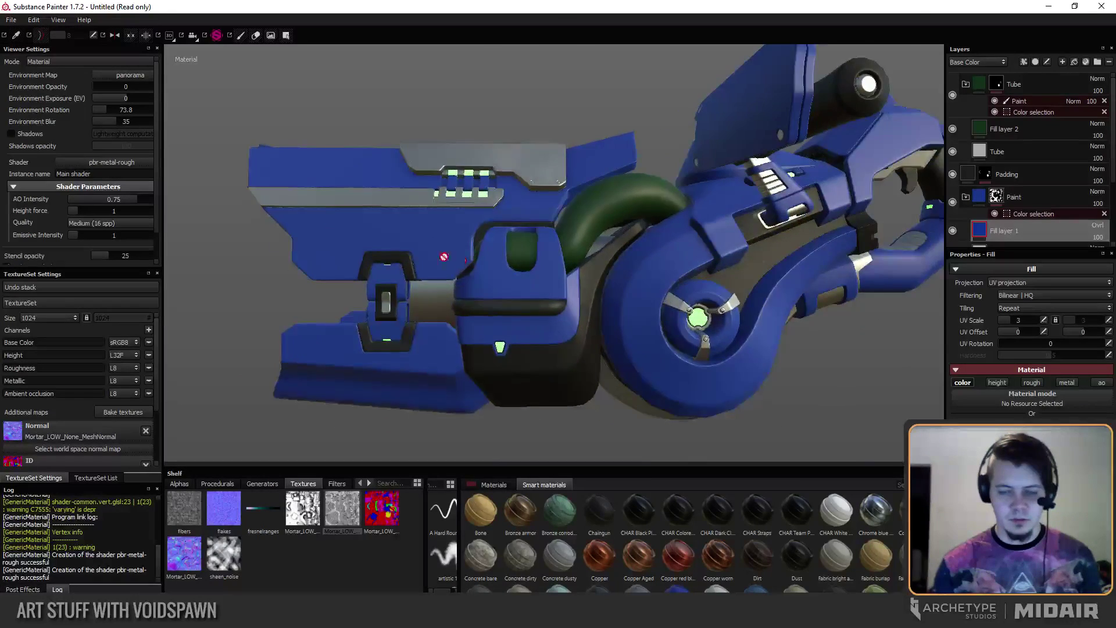
scroll(444, 256, "up", 5)
left_click_drag(473, 274, 529, 284, "alt")
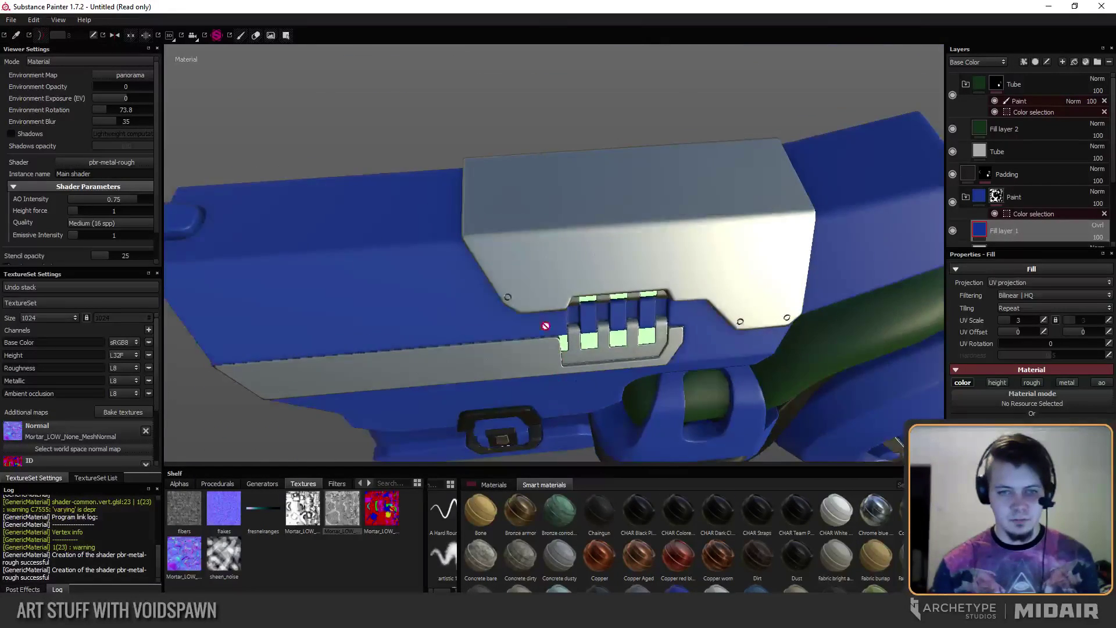
scroll(496, 233, "up", 3)
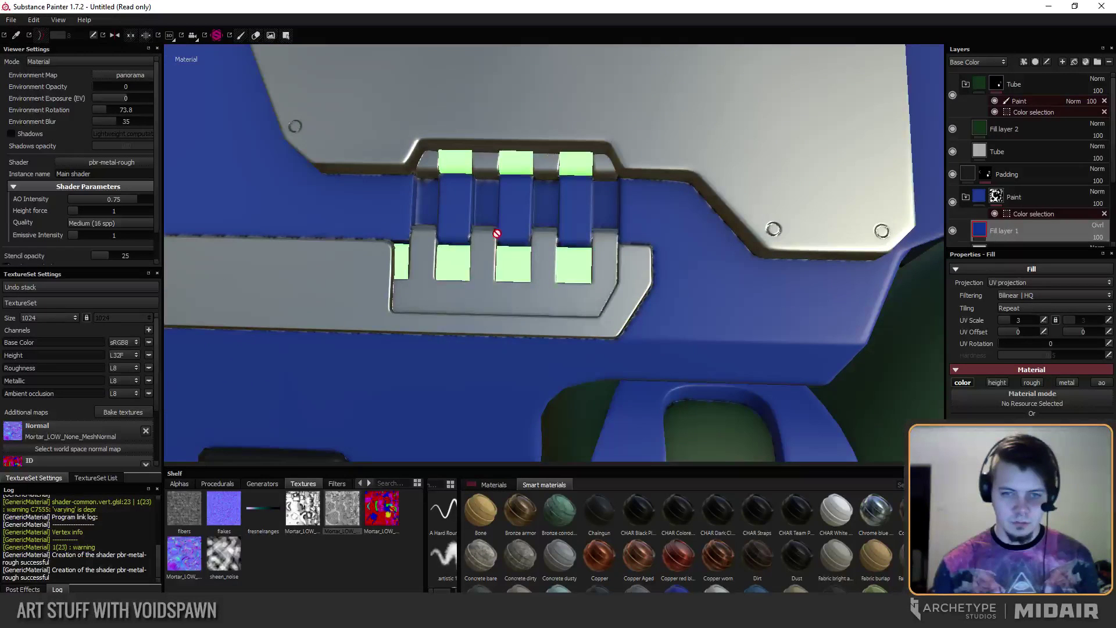
scroll(496, 233, "down", 1)
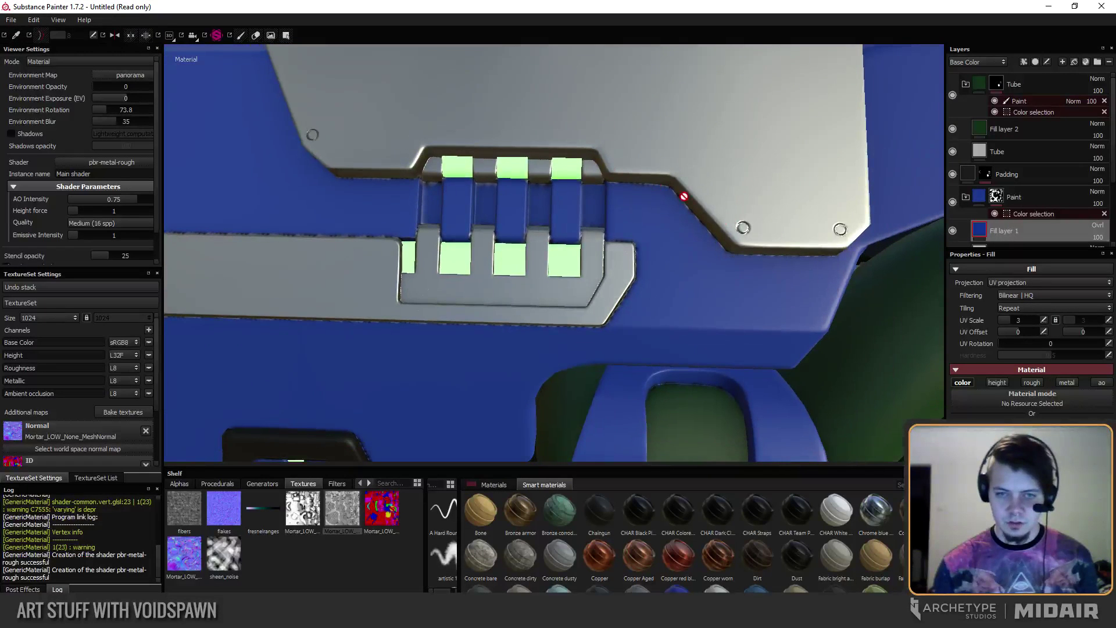
scroll(706, 319, "down", 5)
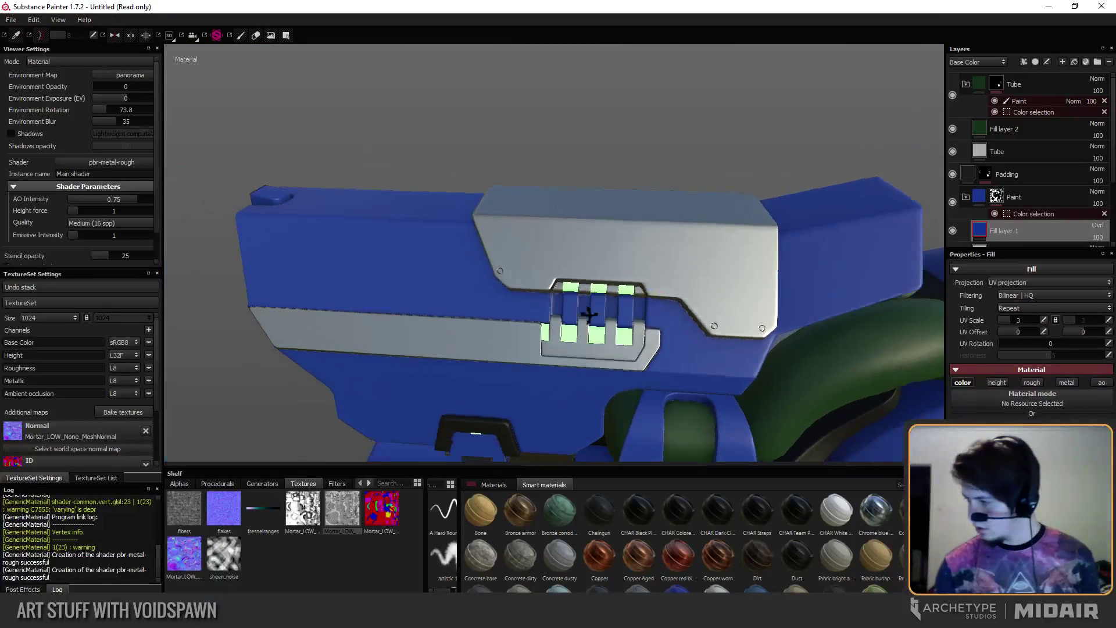
left_click_drag(589, 315, 626, 256, "alt")
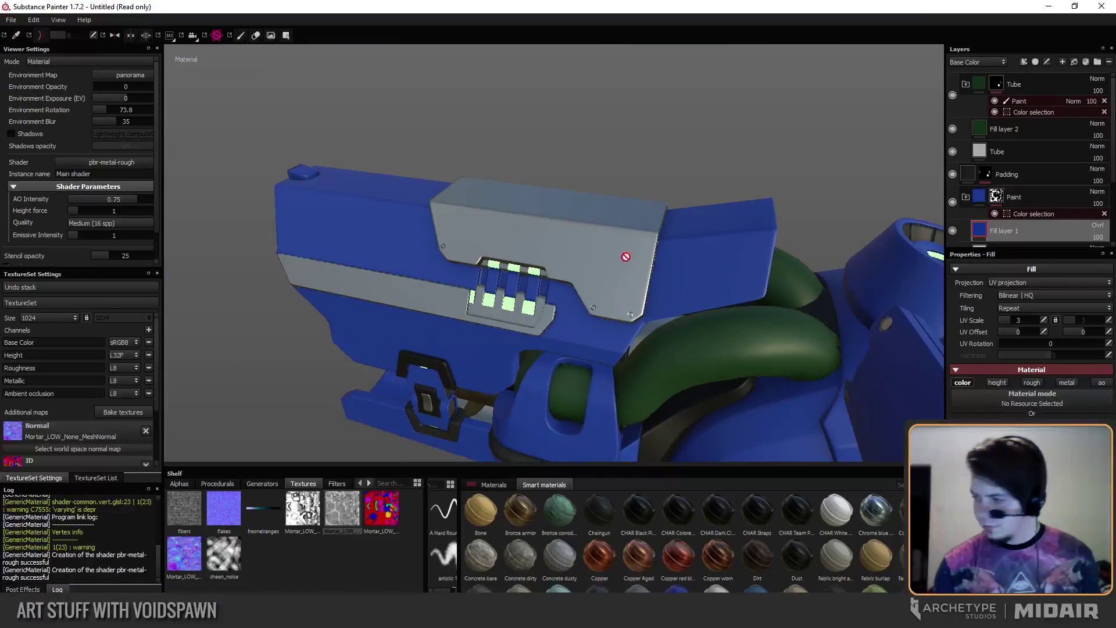
left_click_drag(698, 336, 565, 242, "alt")
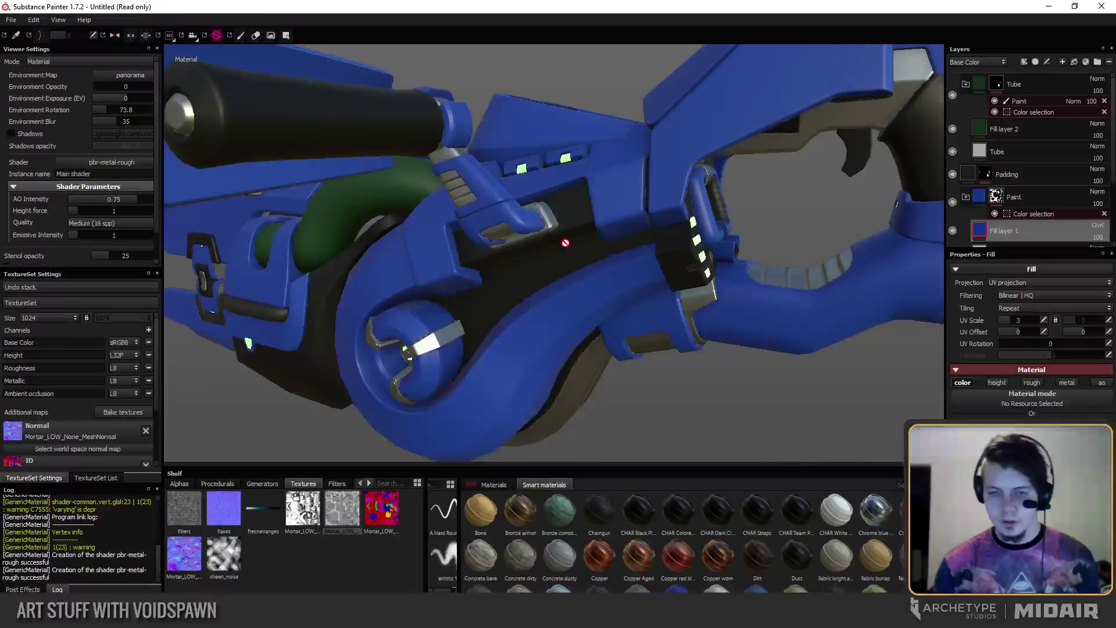
left_click_drag(485, 258, 589, 226, "alt")
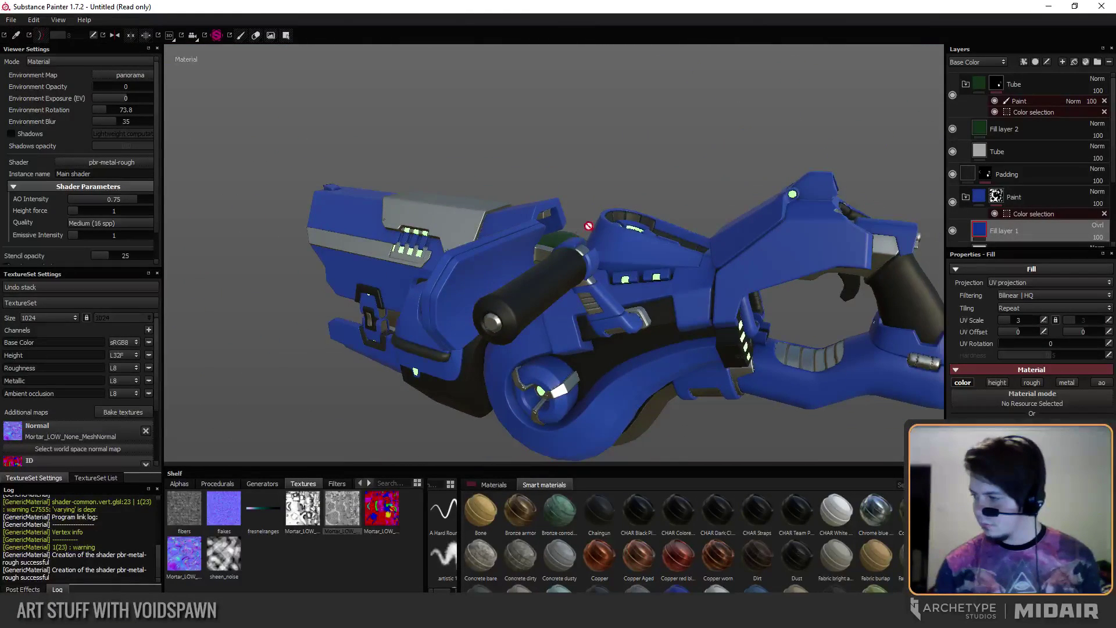
left_click_drag(599, 306, 562, 329, "alt")
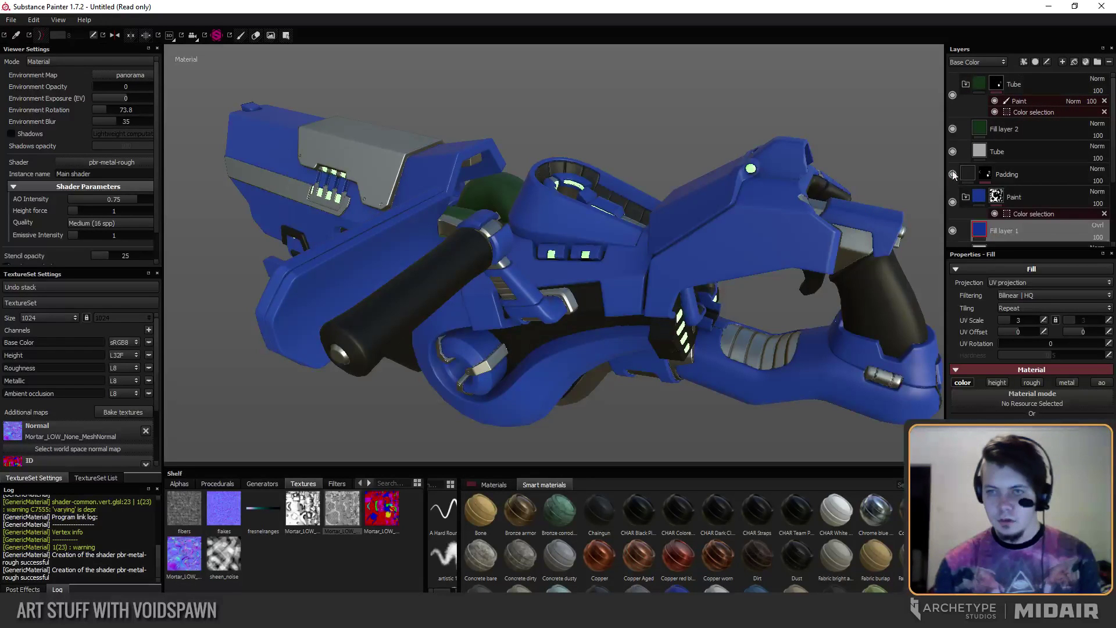
Collapse the Tube and Paint folders and create a new folder named "Base layers" above the Tube folder.
left_click(966, 83)
left_click(966, 151)
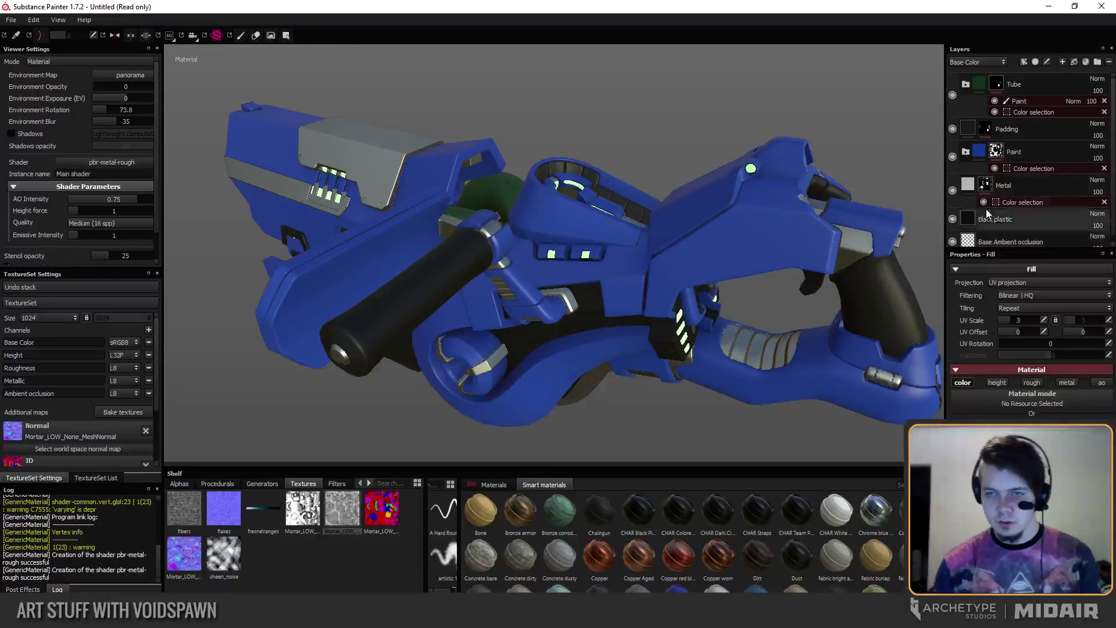
left_click(1018, 84)
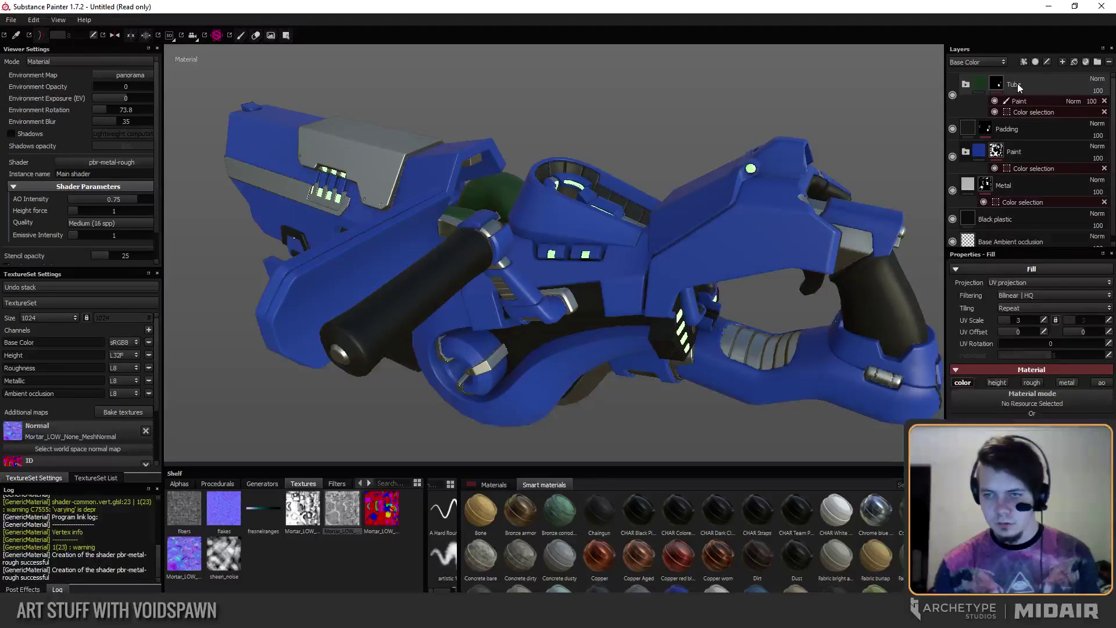
left_click(1097, 62)
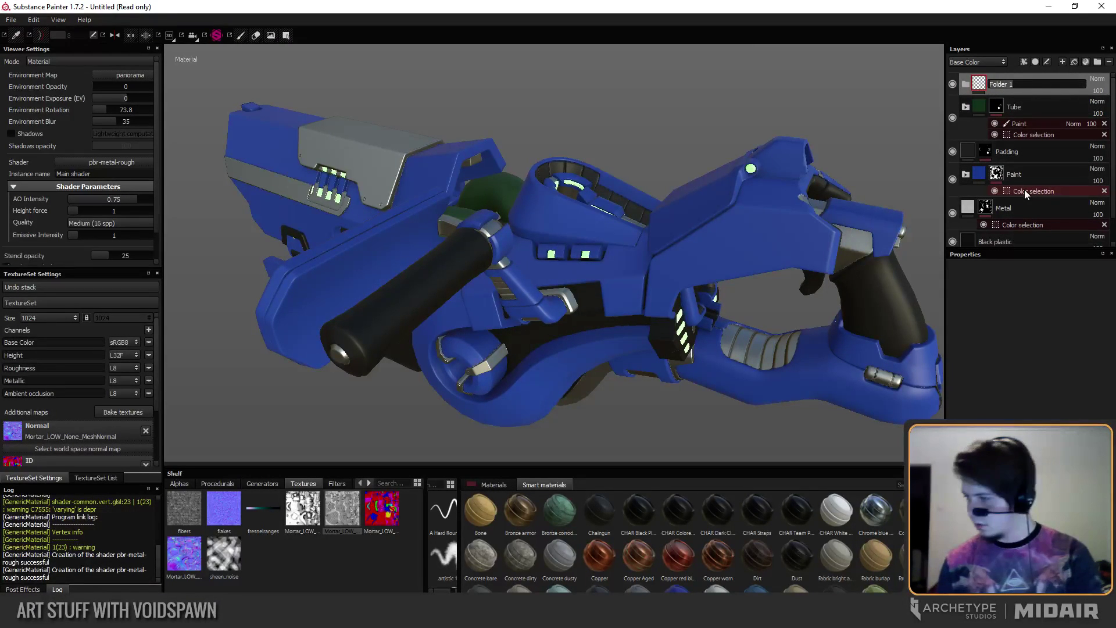
type("Base ")
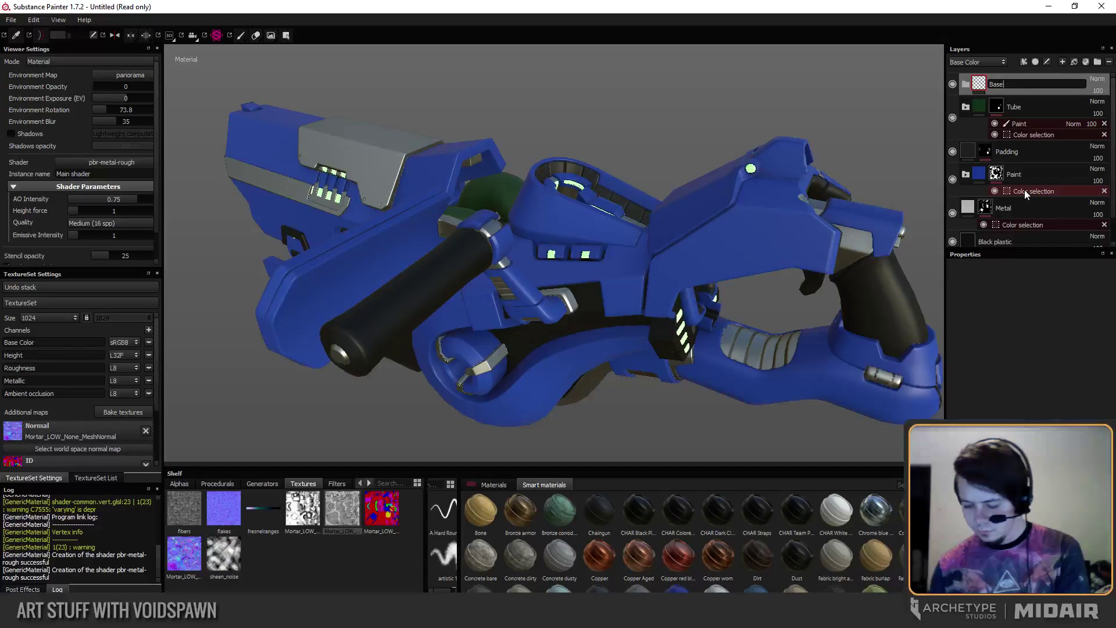
type("layers")
key("Return")
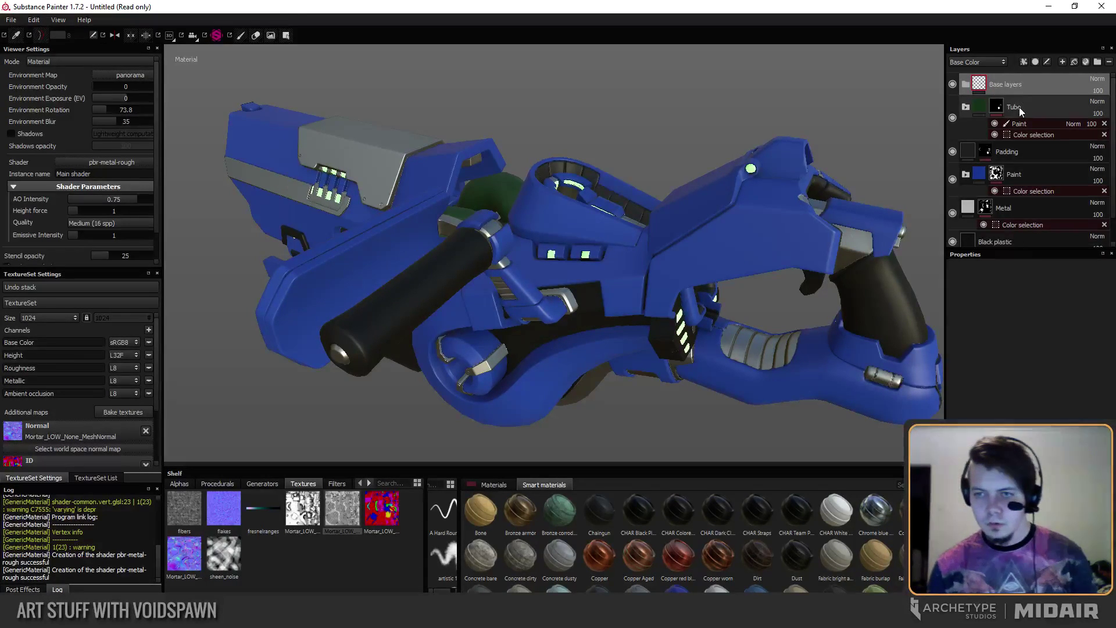
Move the Tube, Padding, Paint, Metal and Black plastic entries into the Base layers folder, keeping their order.
left_click_drag(1020, 107, 1020, 89)
left_click(1016, 153)
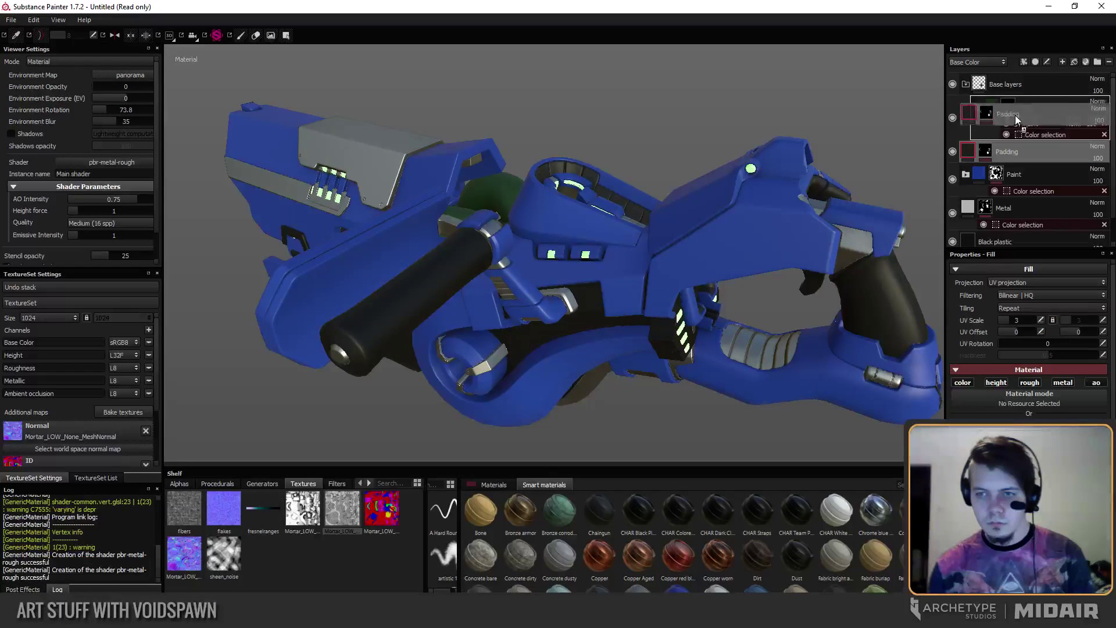
left_click_drag(1018, 168, 1014, 88)
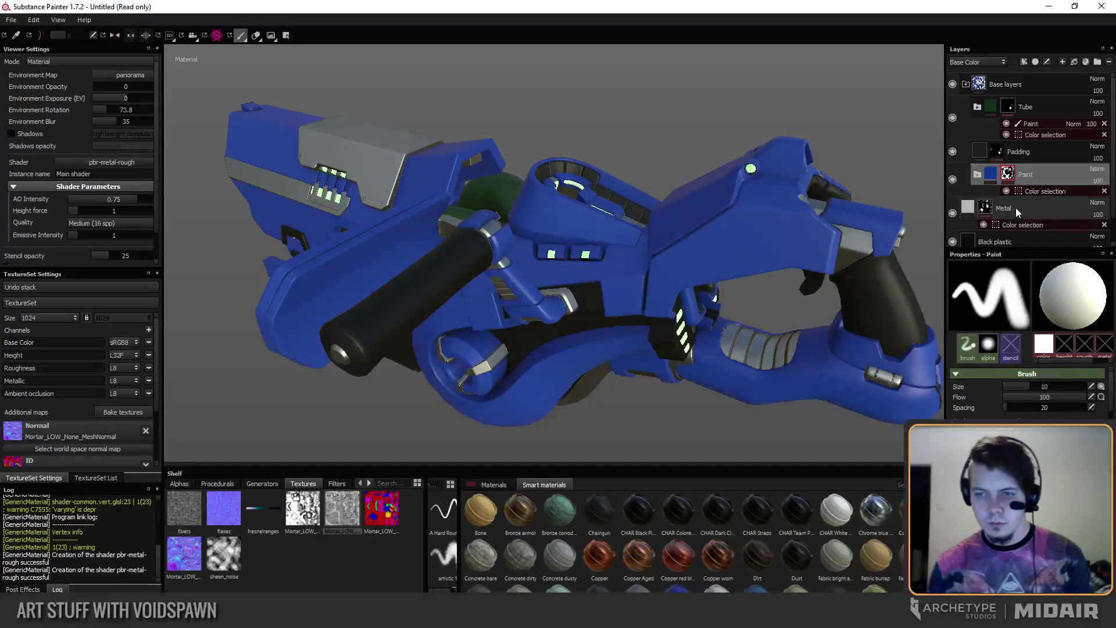
left_click_drag(1017, 208, 1023, 86)
left_click(1002, 240)
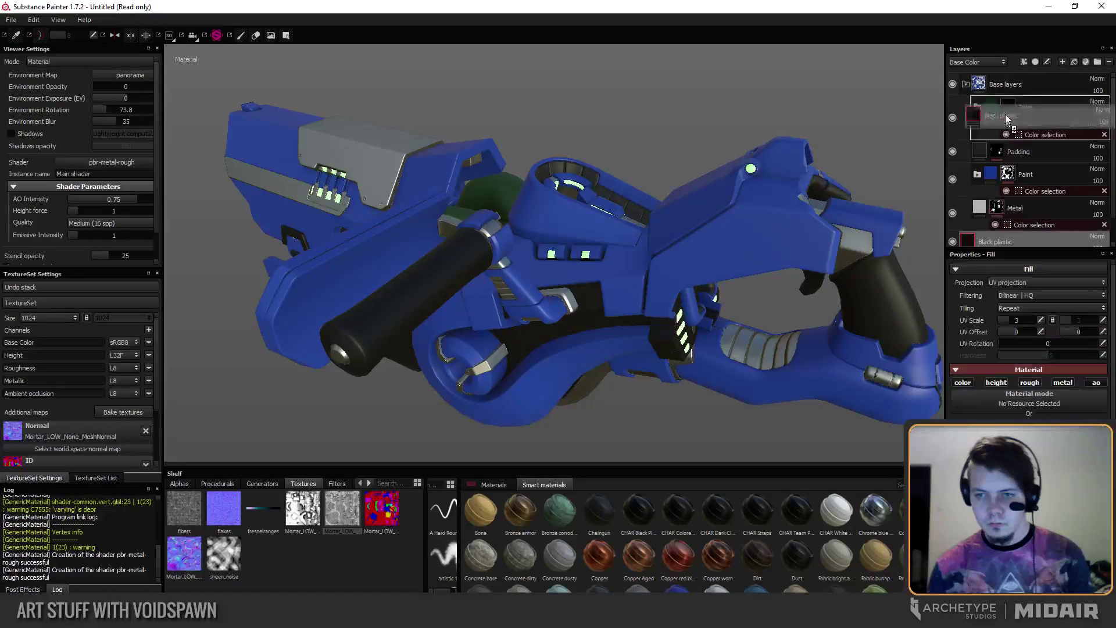
scroll(1023, 221, "down", 2)
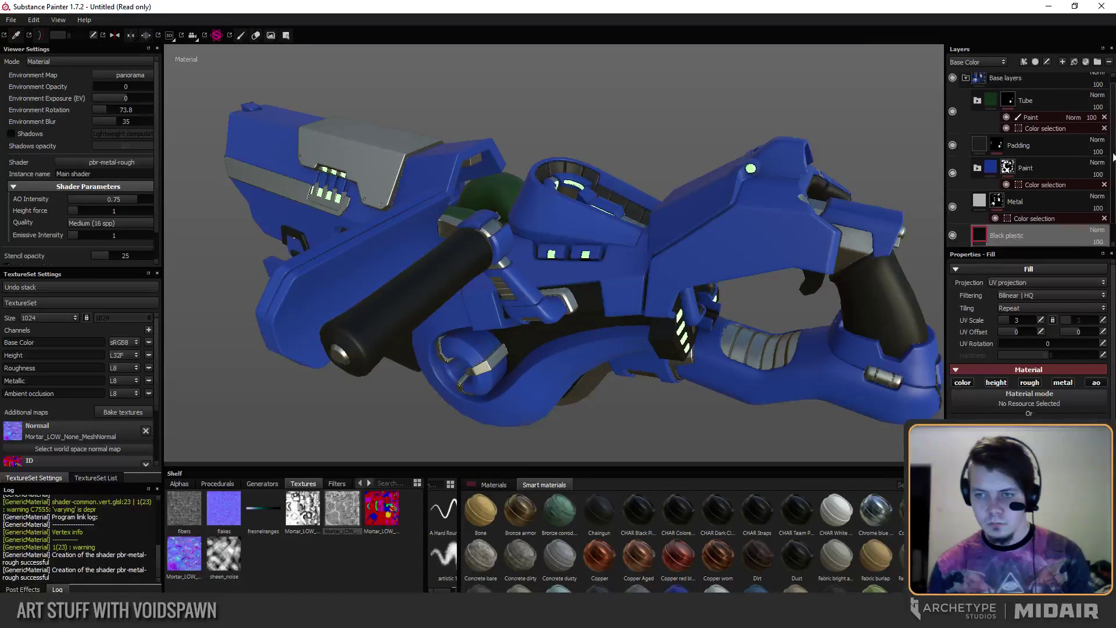
Move Base Ambient occlusion into the Base layers folder and add a new folder named "Paintmasks" at the bottom of that folder.
mouse_move(1020, 237)
left_mouse_down()
mouse_move(1031, 152)
mouse_move(1013, 238)
left_mouse_up()
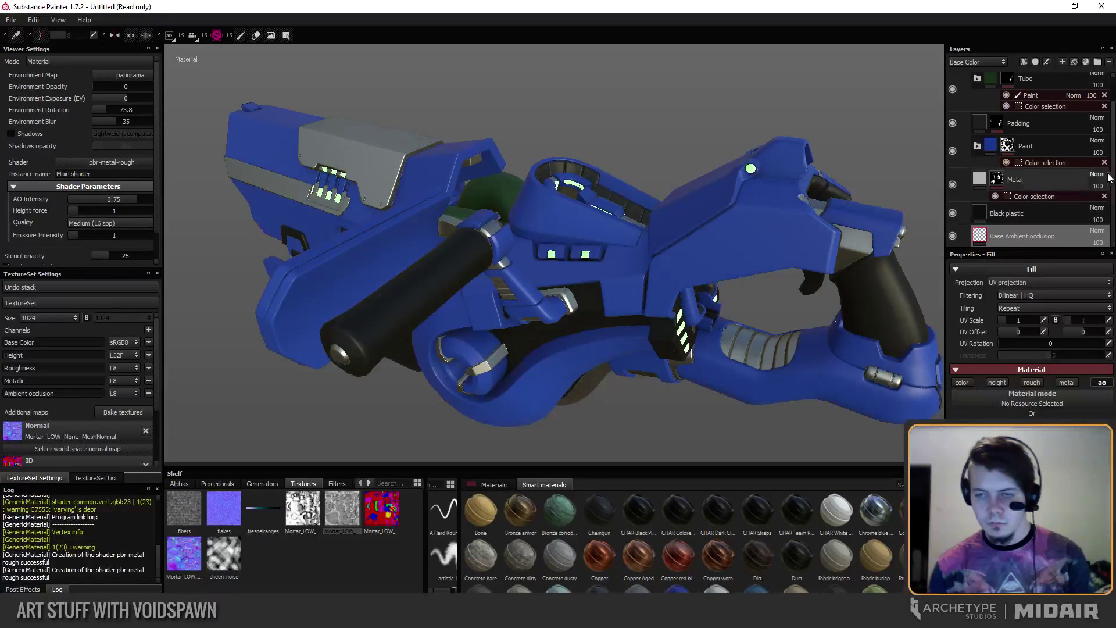
scroll(1024, 151, "up", 1)
left_click(1032, 85)
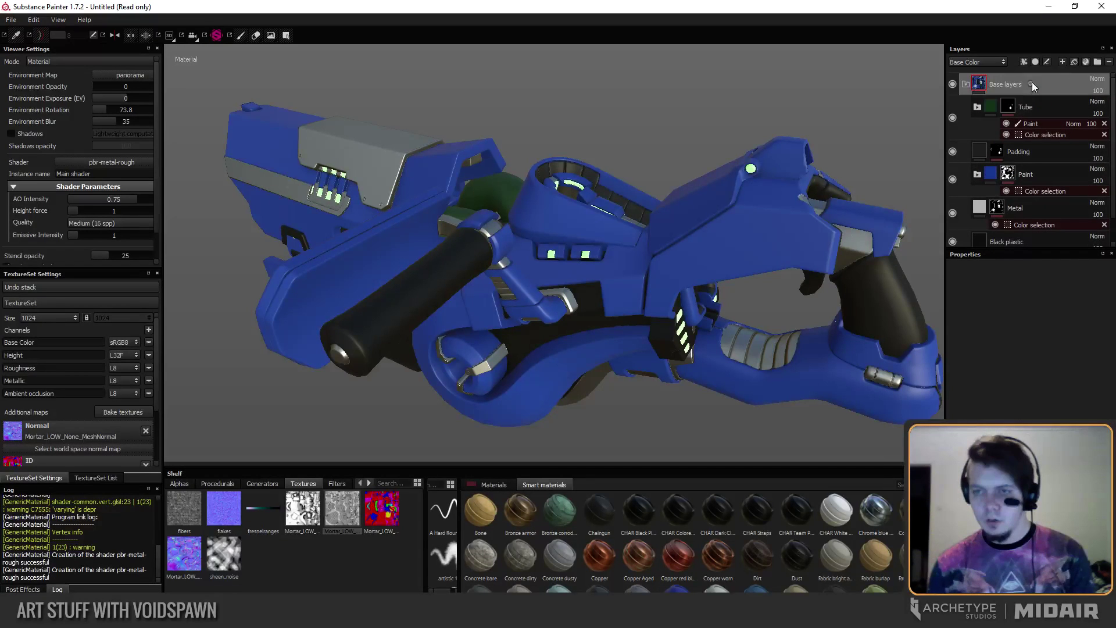
left_click(1098, 61)
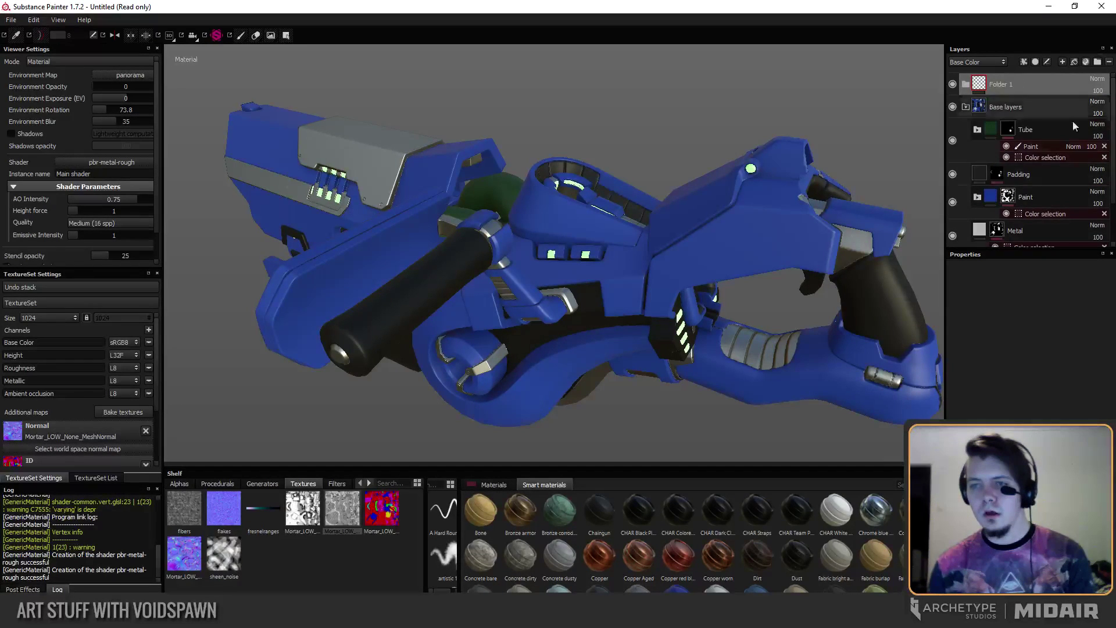
left_click_drag(1013, 76, 1018, 104)
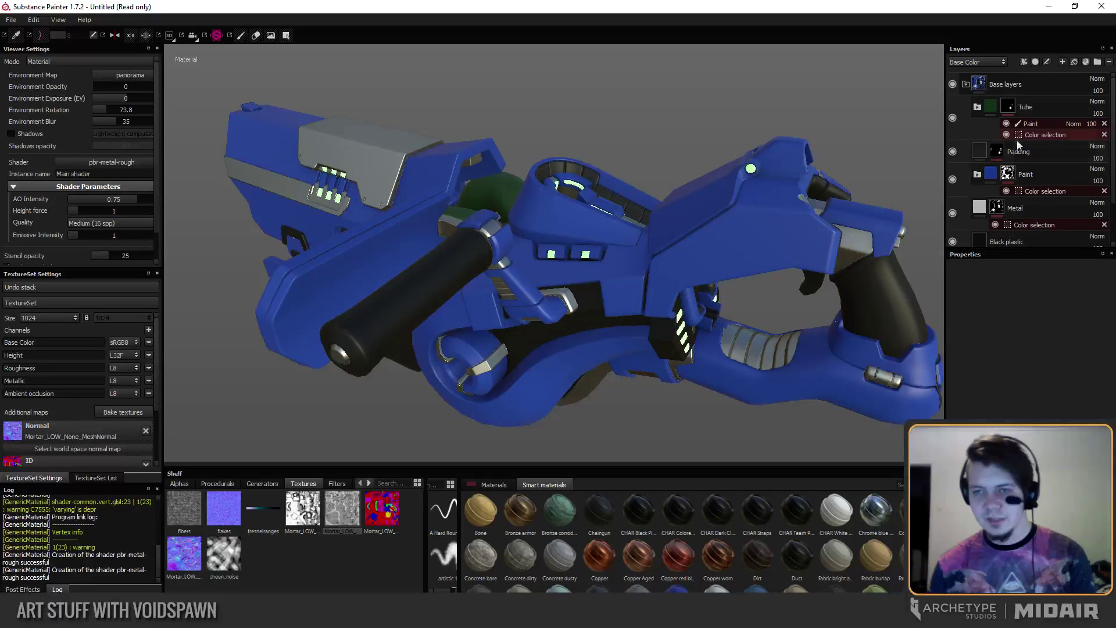
scroll(1099, 201, "down", 3)
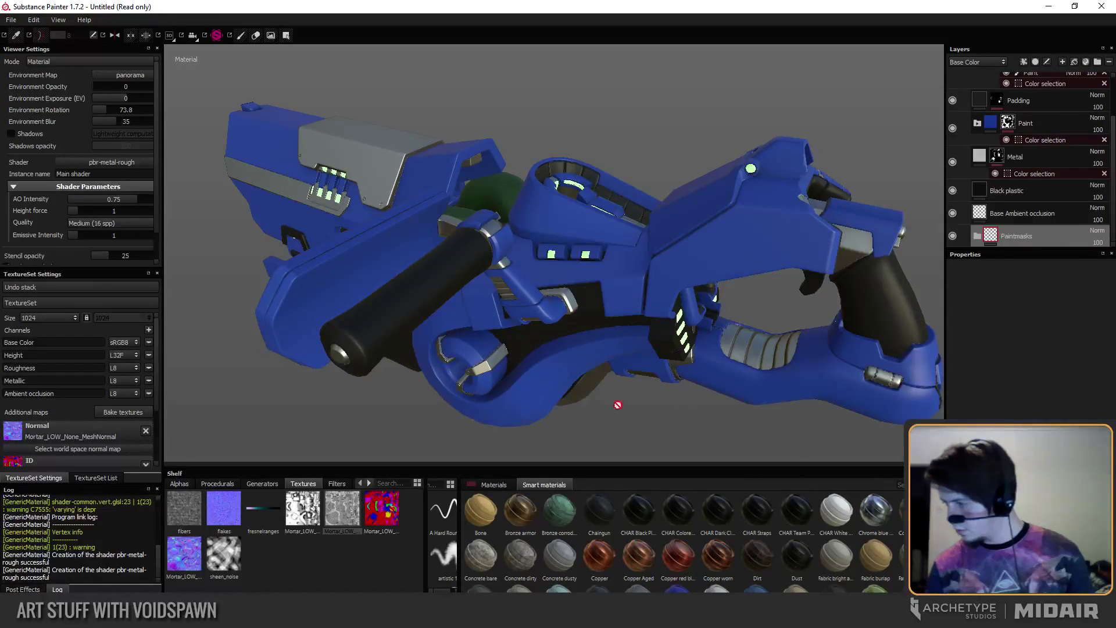
Switch to the mortar model in Blender and examine its plates, tubes, wheel and handle from both ends as reference.
left_click_drag(566, 303, 495, 314, "alt")
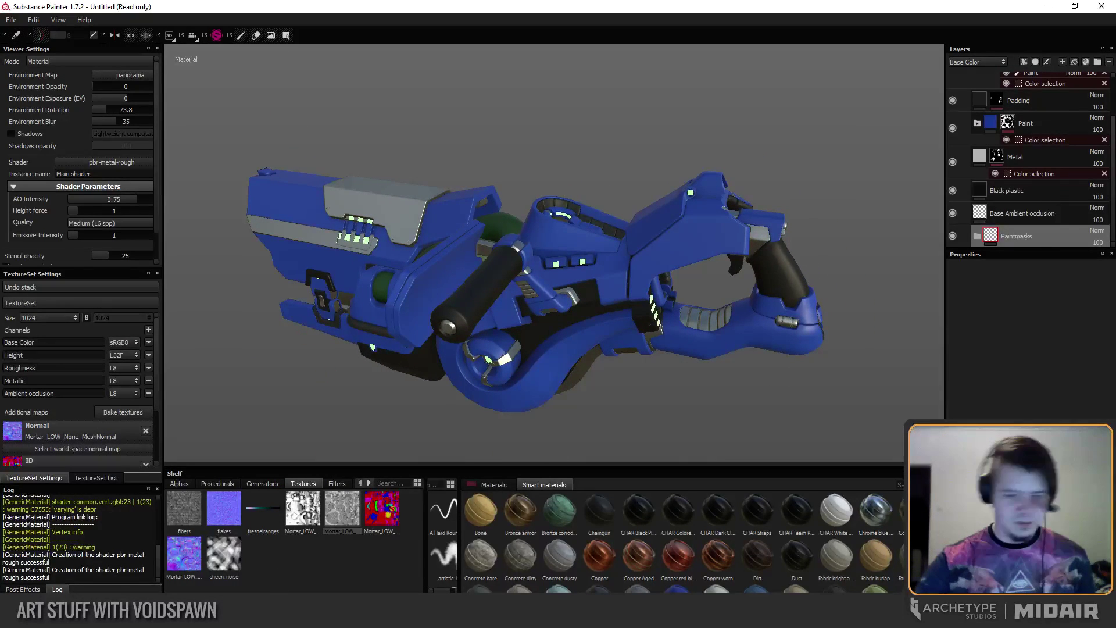
left_click(241, 626)
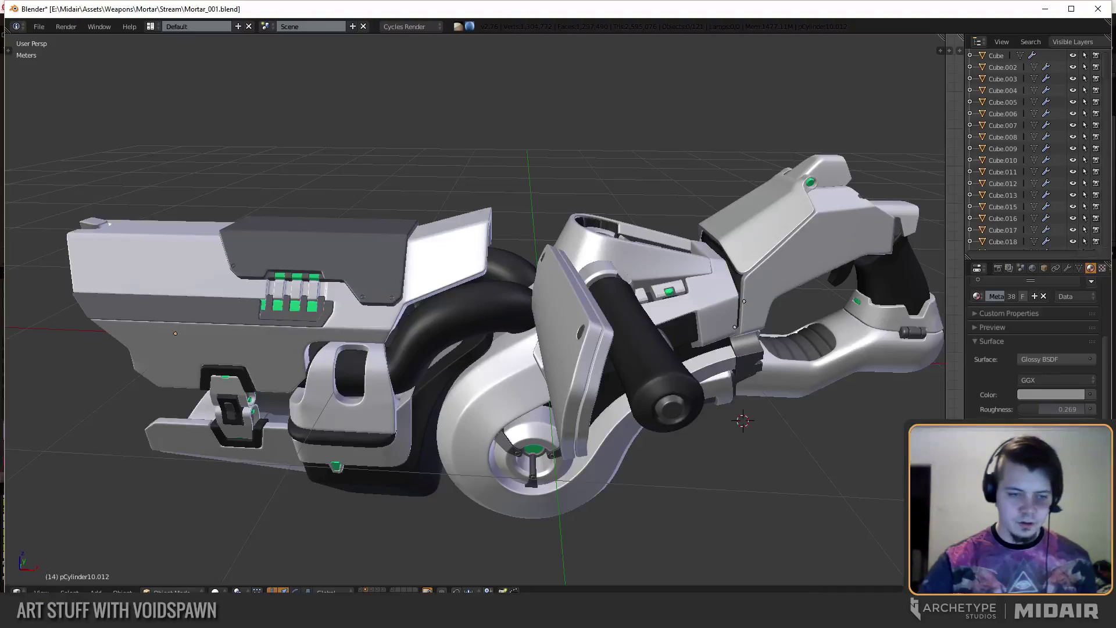
scroll(497, 399, "down", 4)
left_click_drag(441, 382, 468, 385, "alt")
scroll(469, 385, "up", 3)
middle_click_drag(469, 385, 482, 385)
scroll(483, 385, "up", 2)
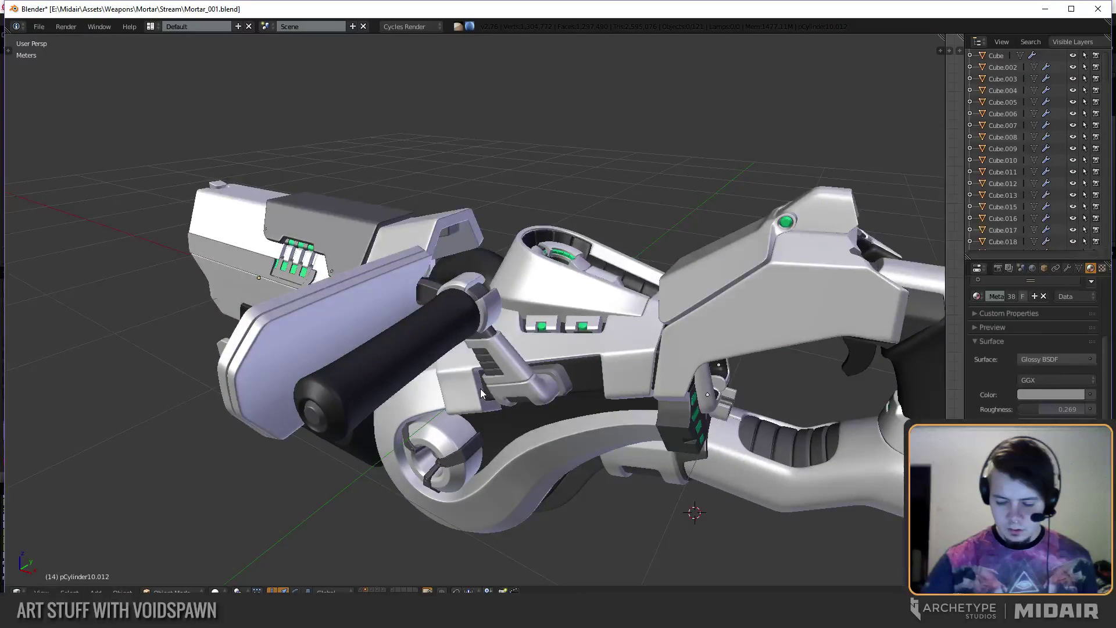
Switch back to Substance Painter and examine the textured weapon's paint, metal and tube areas from several angles.
key("alt+Tab")
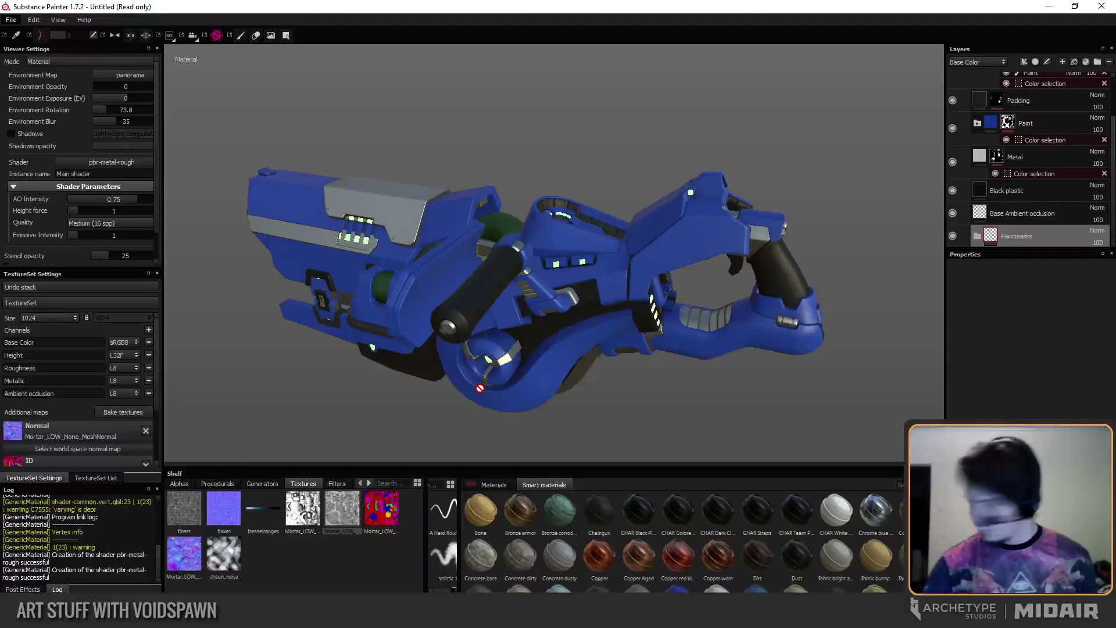
left_click_drag(450, 365, 427, 319, "alt")
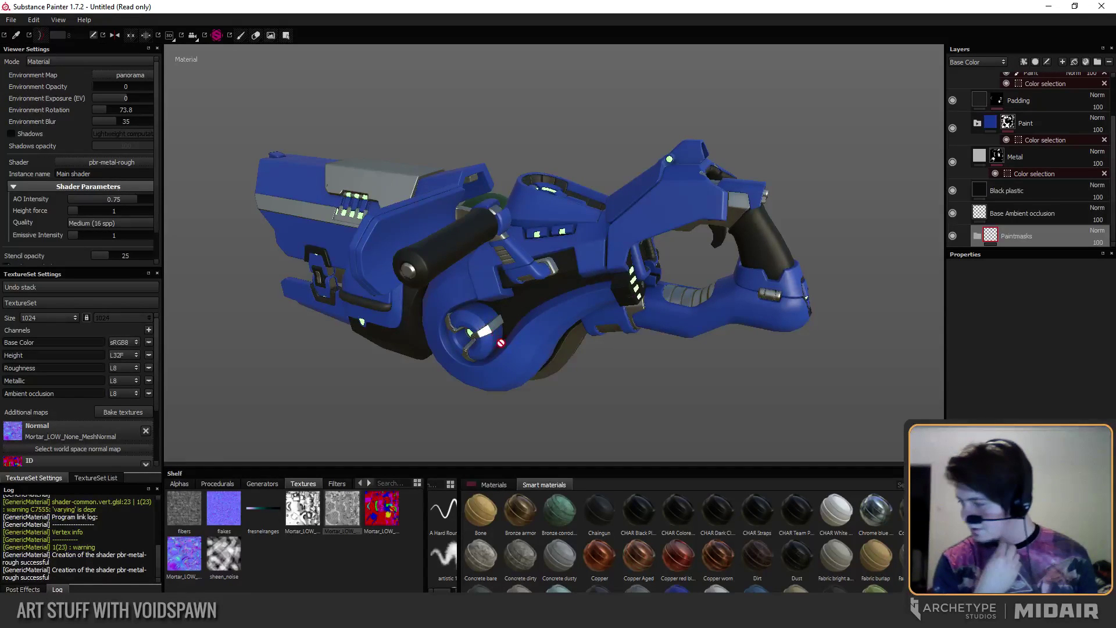
left_click_drag(489, 376, 491, 405, "alt")
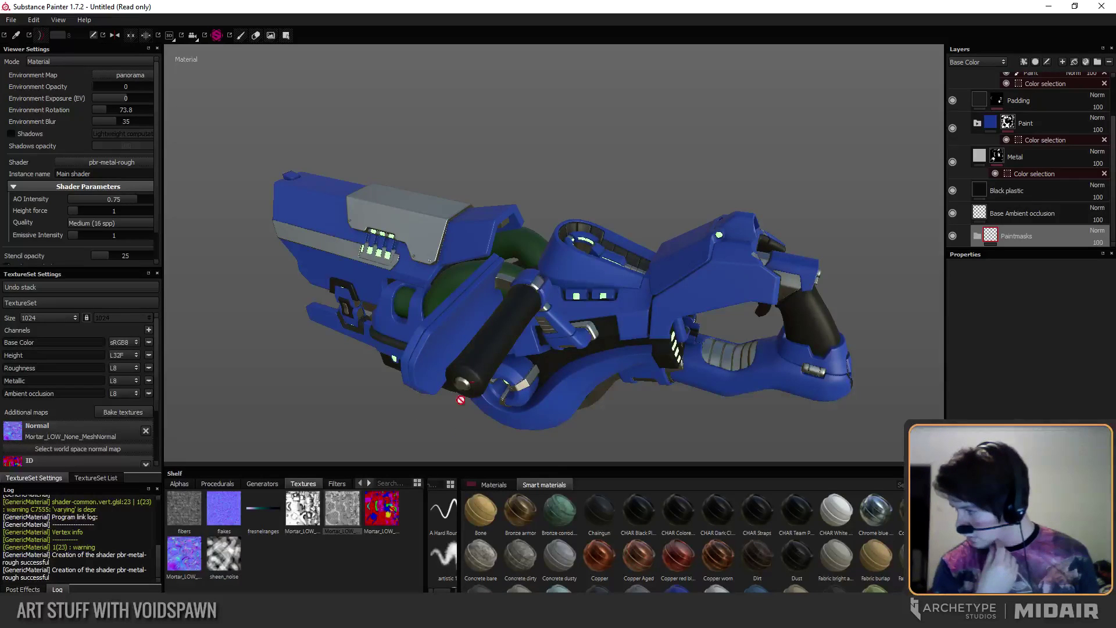
left_click_drag(398, 333, 411, 294, "alt")
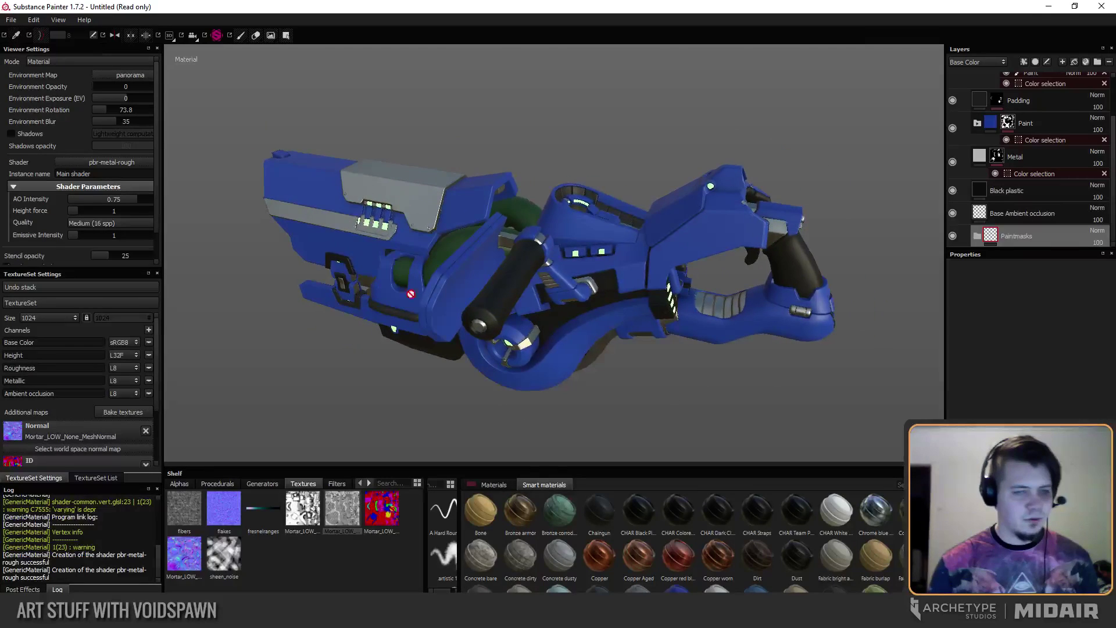
left_click_drag(457, 266, 430, 339, "alt")
left_click_drag(504, 337, 469, 320, "alt")
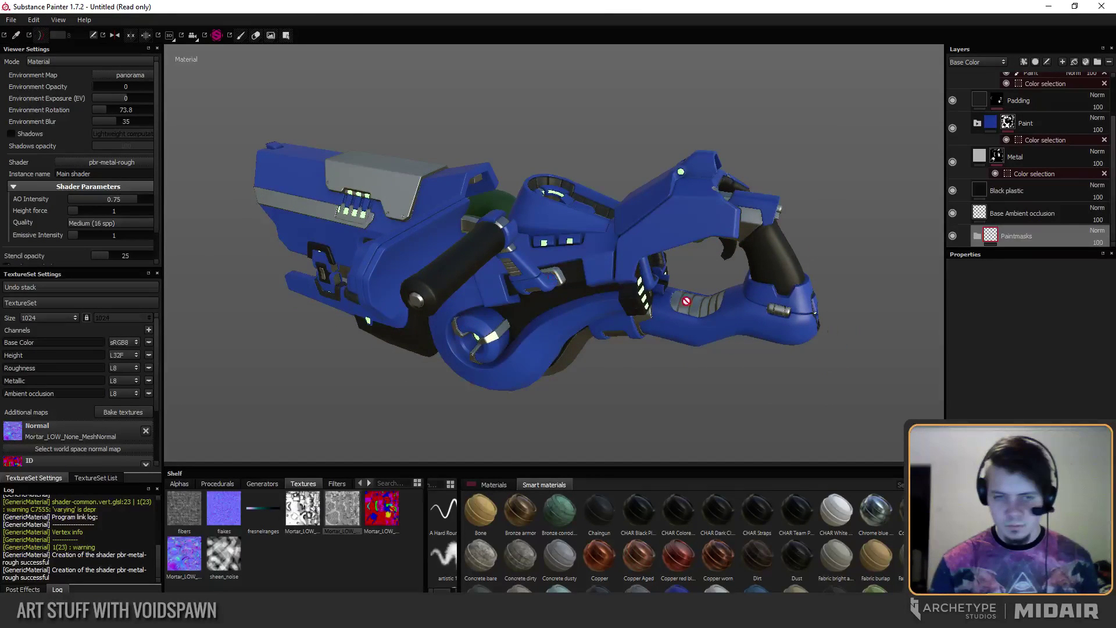
Inspect the Paint folder's color selection and mask with Polygon Fill, examining the mesh parts around the weapon before returning to the brush.
left_click(1045, 140)
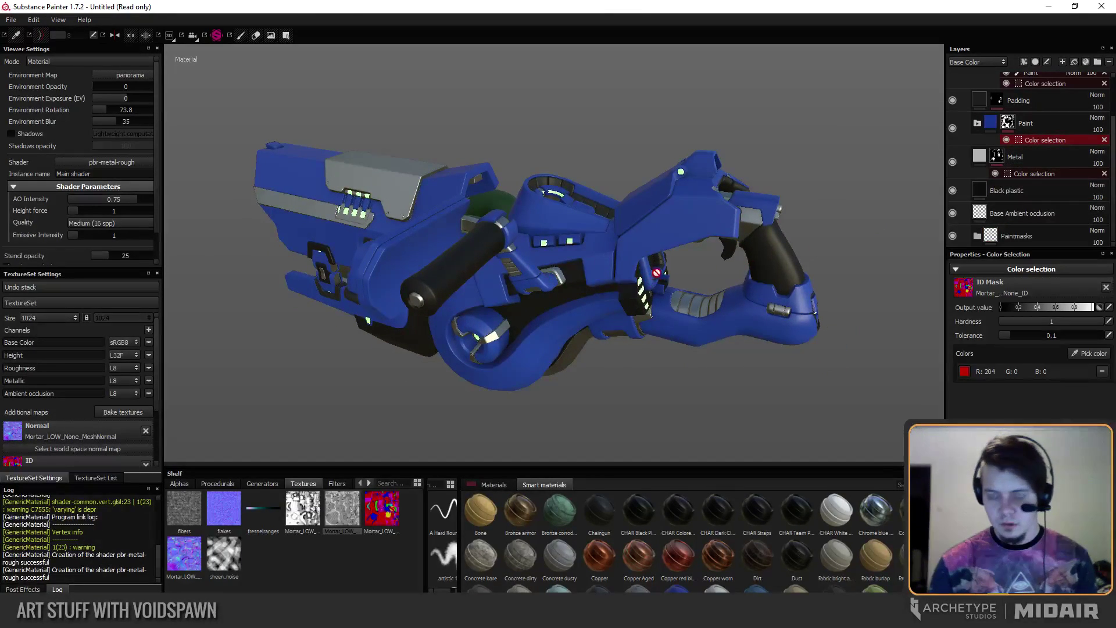
left_click_drag(609, 312, 628, 329, "alt")
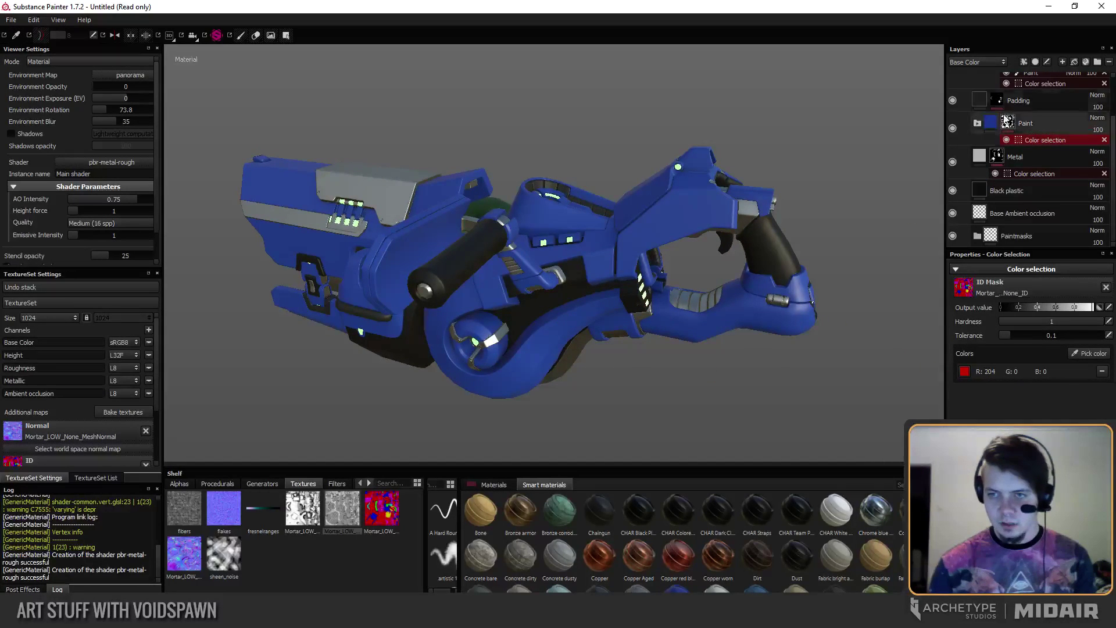
left_click(1008, 122)
key("4")
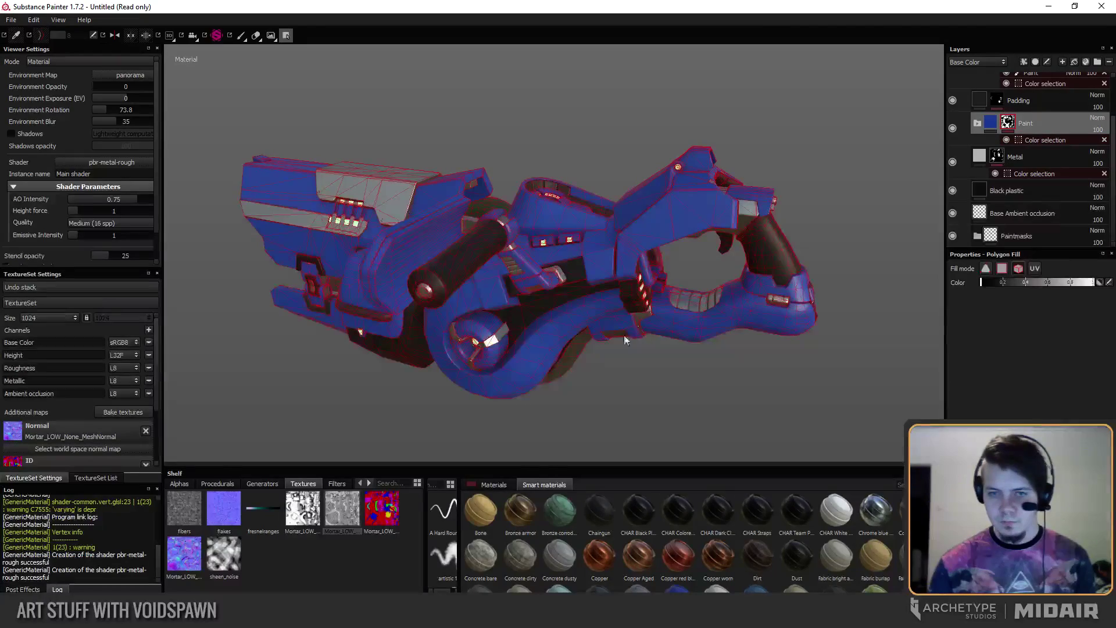
left_click_drag(595, 345, 506, 295, "alt")
middle_click_drag(507, 295, 666, 307, "alt")
left_click_drag(291, 262, 366, 250, "alt")
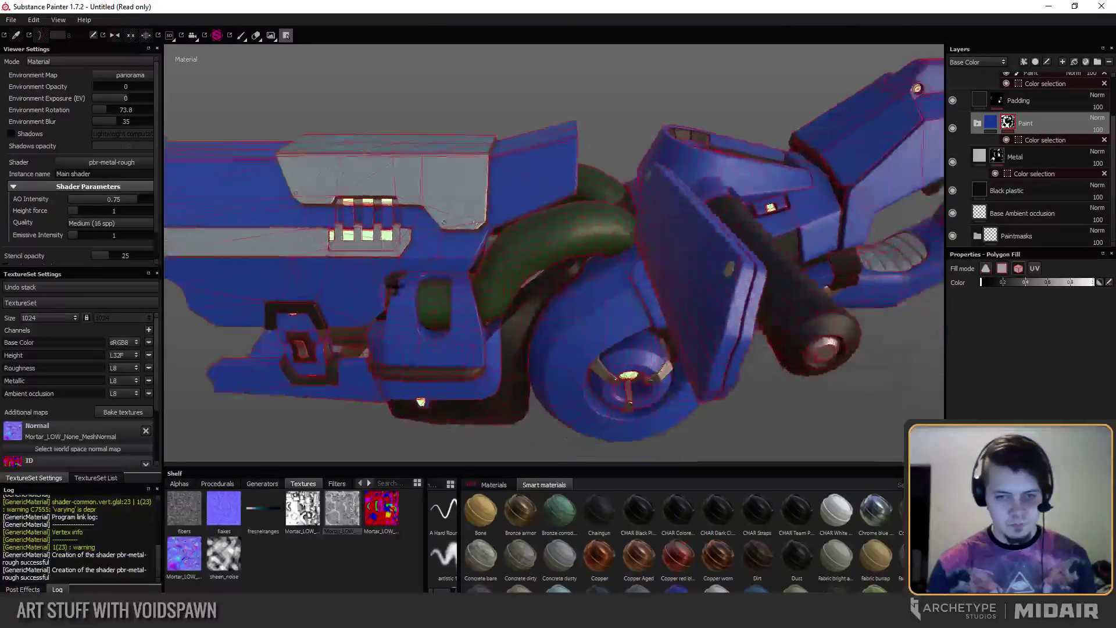
middle_click_drag(366, 250, 593, 240, "alt")
left_click_drag(590, 236, 519, 316, "alt")
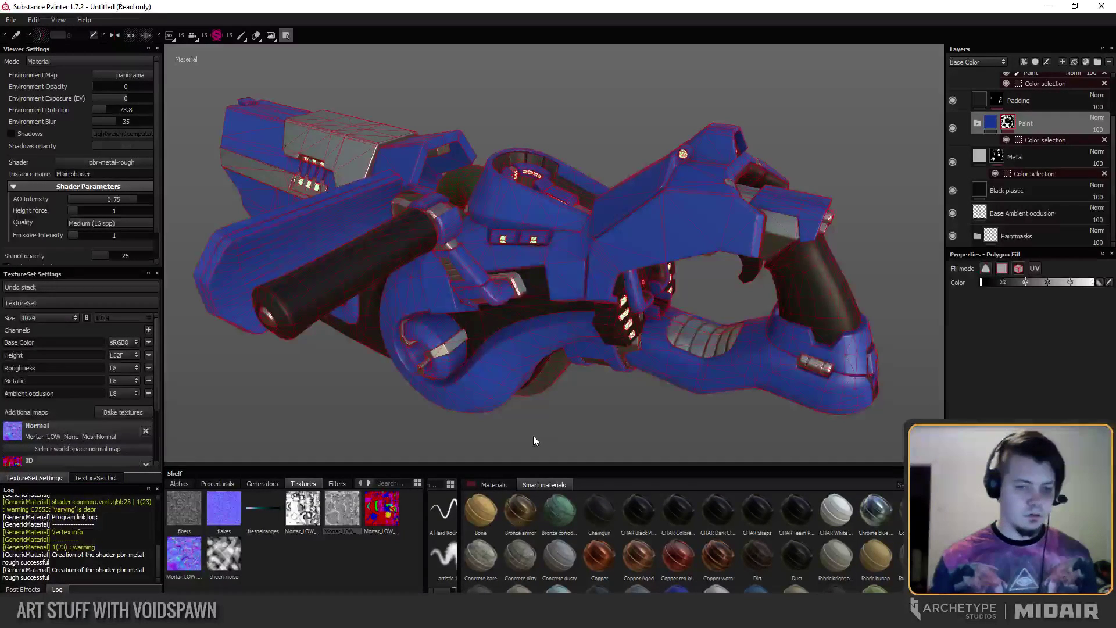
left_click_drag(463, 322, 432, 320, "alt")
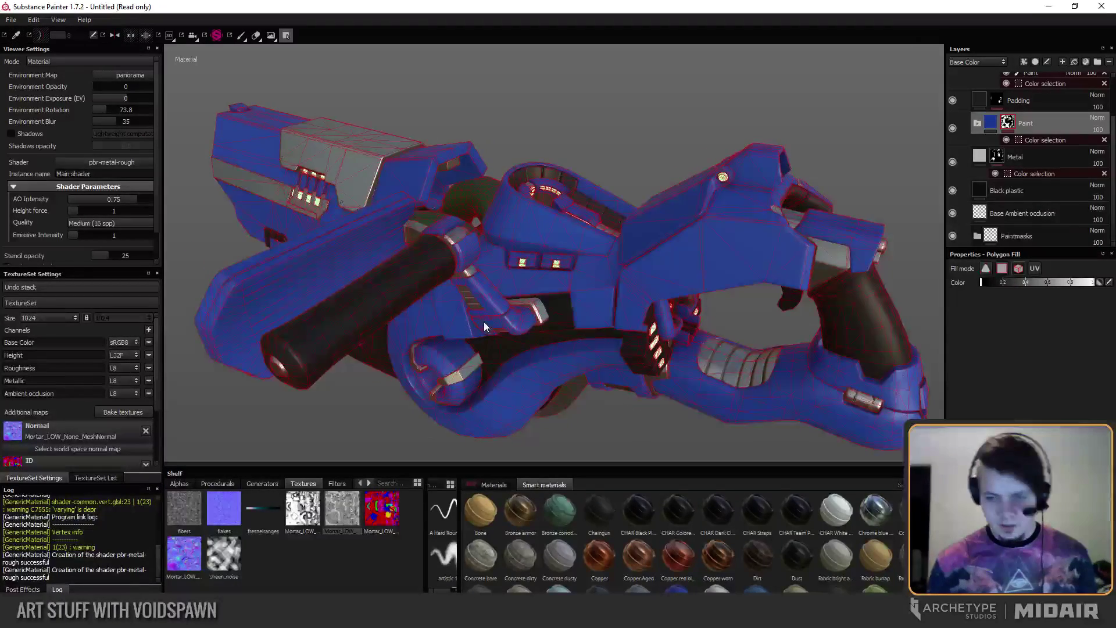
middle_click_drag(484, 322, 459, 309, "alt")
left_click_drag(459, 309, 495, 388, "alt")
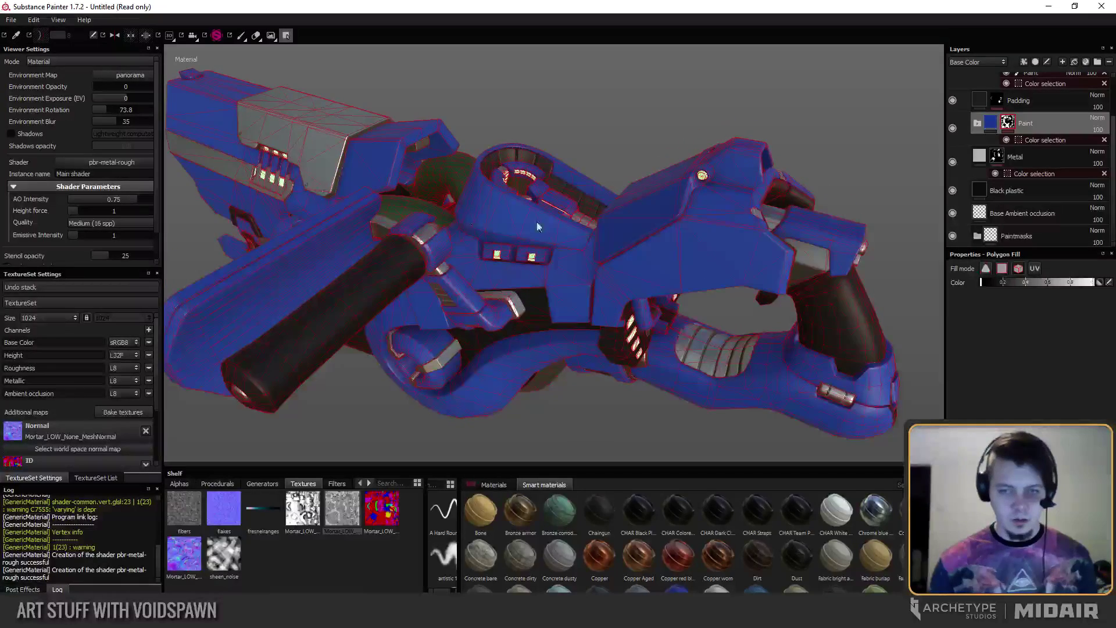
left_click_drag(407, 354, 491, 352, "alt")
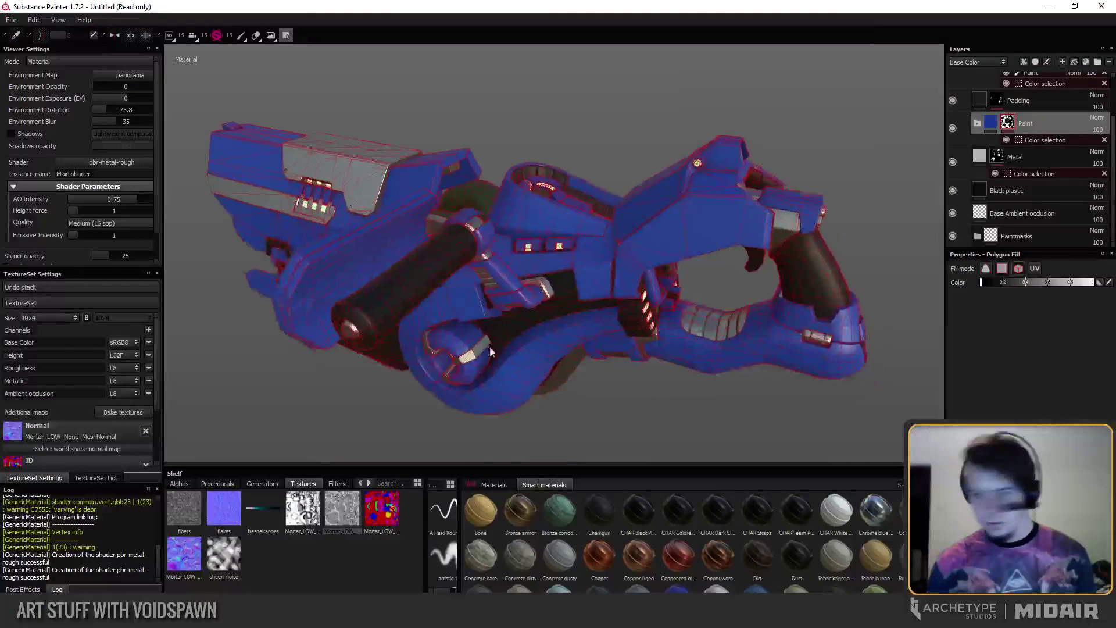
key("1")
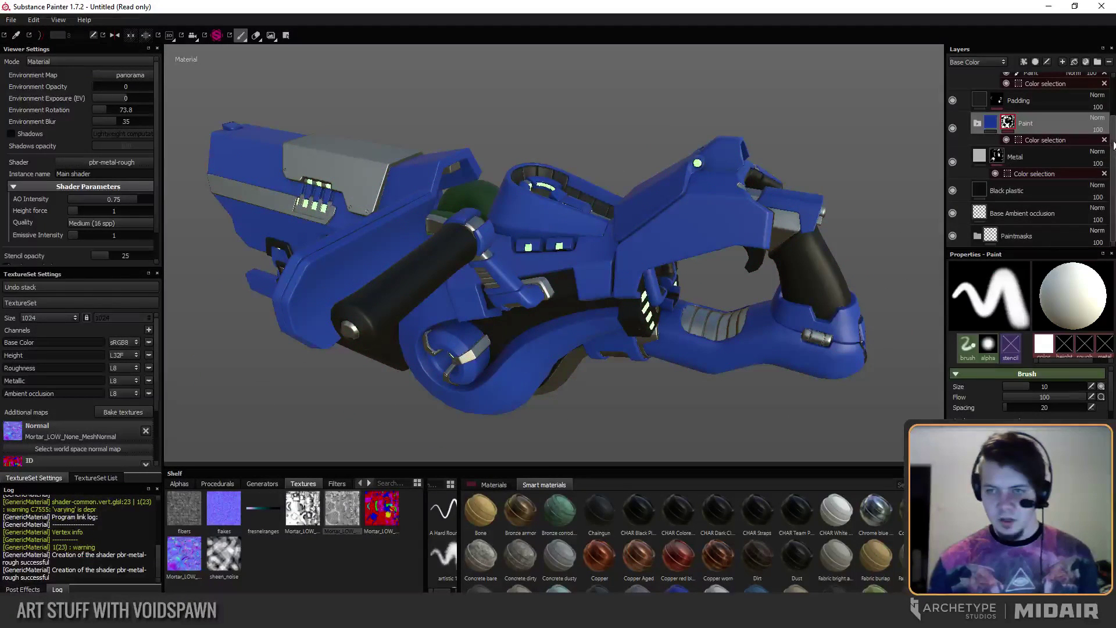
Move the Paintmasks folder to the top of Base layers and place the Tube and Paint folders inside it.
scroll(1114, 84, "up", 2)
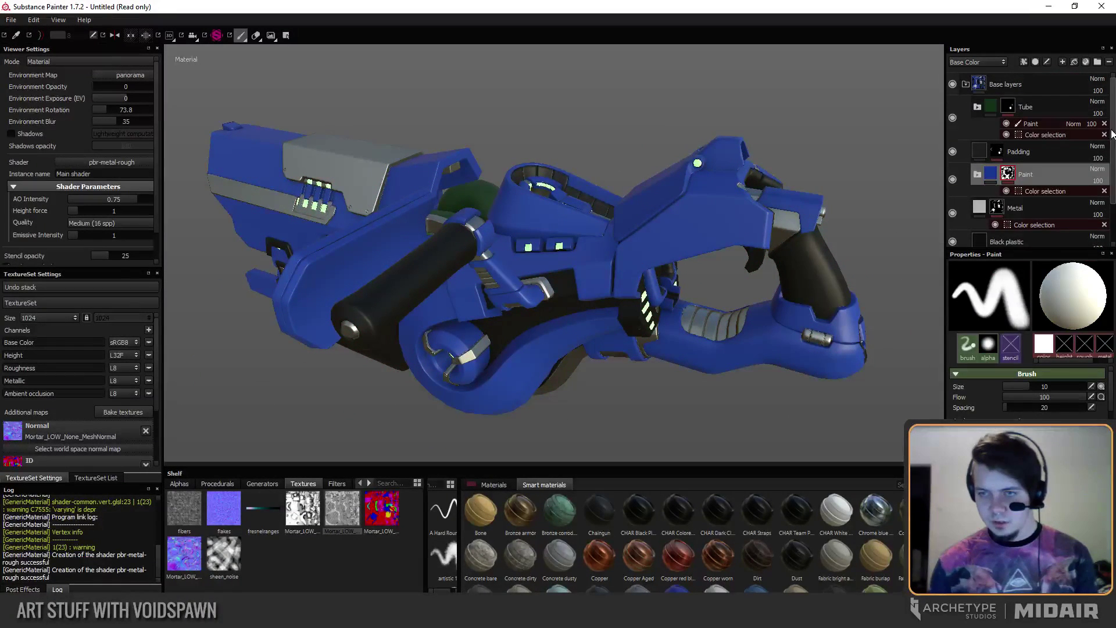
scroll(1112, 133, "down", 2)
left_click(1024, 236)
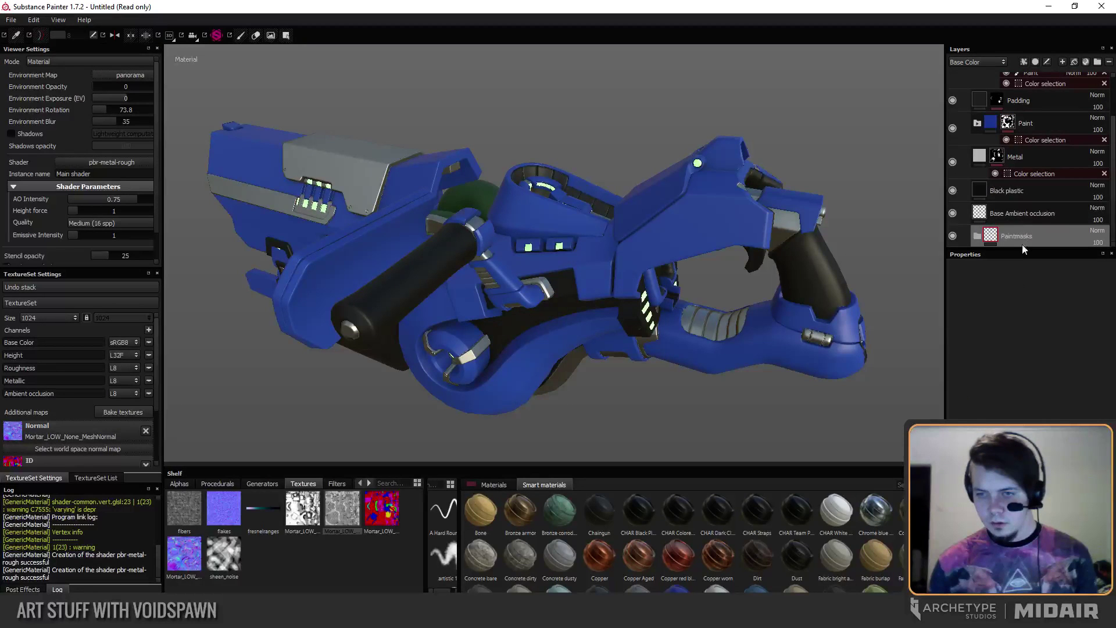
left_click_drag(1020, 236, 1028, 96)
scroll(1028, 136, "up", 2)
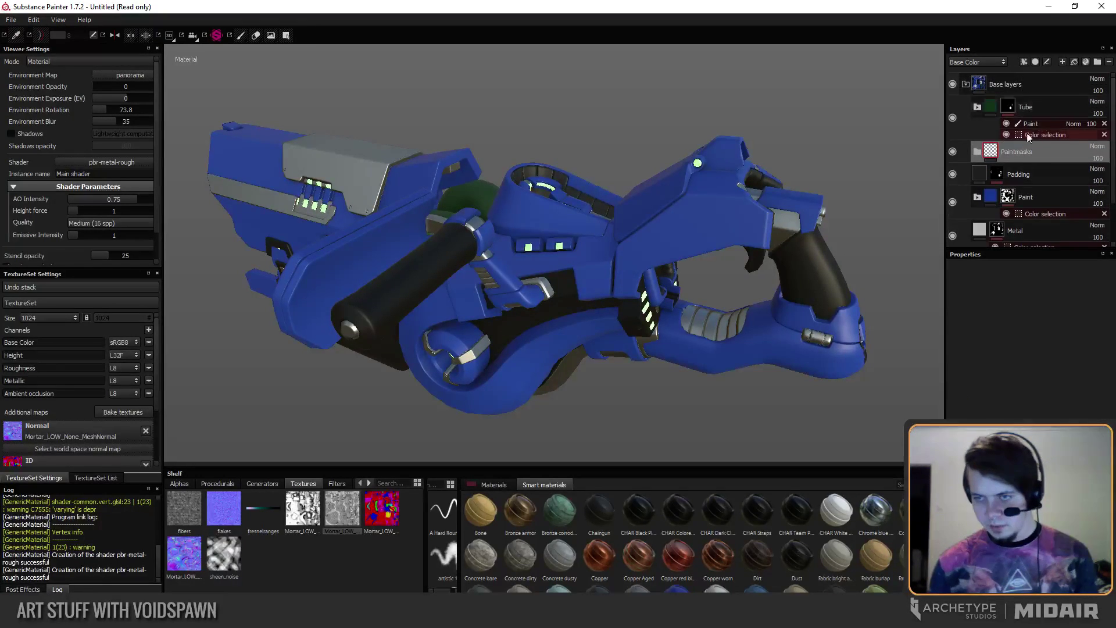
left_click_drag(1021, 153, 1020, 105)
left_click_drag(1027, 201, 1024, 110)
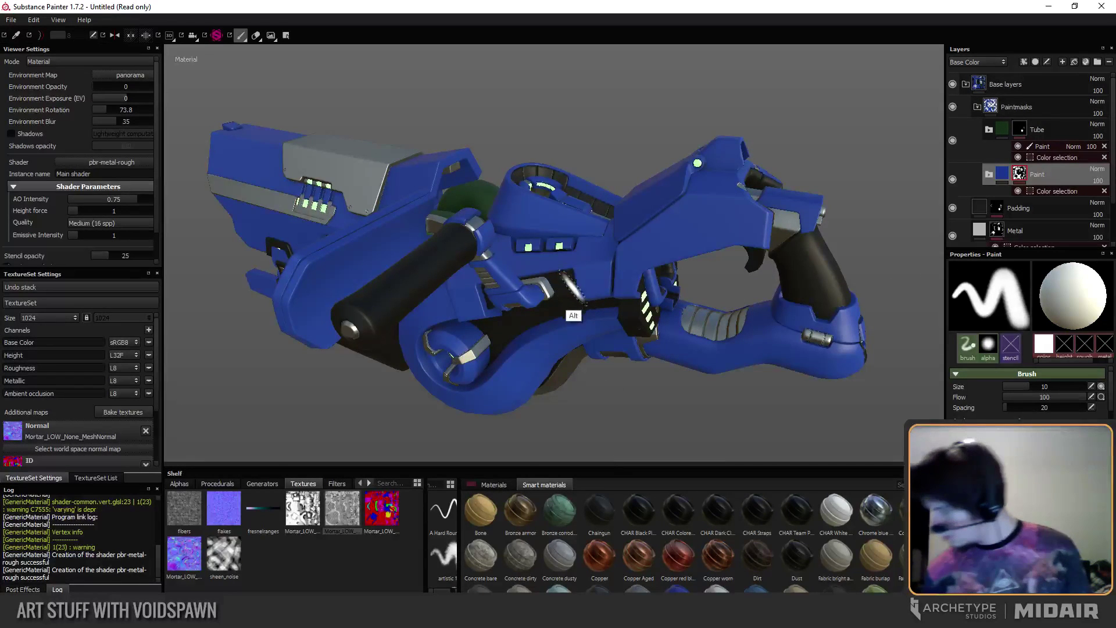
Expand the Tube and Paint folders inside Paintmasks and enlarge the layer stack area in height and width.
left_click_drag(529, 283, 526, 325, "alt")
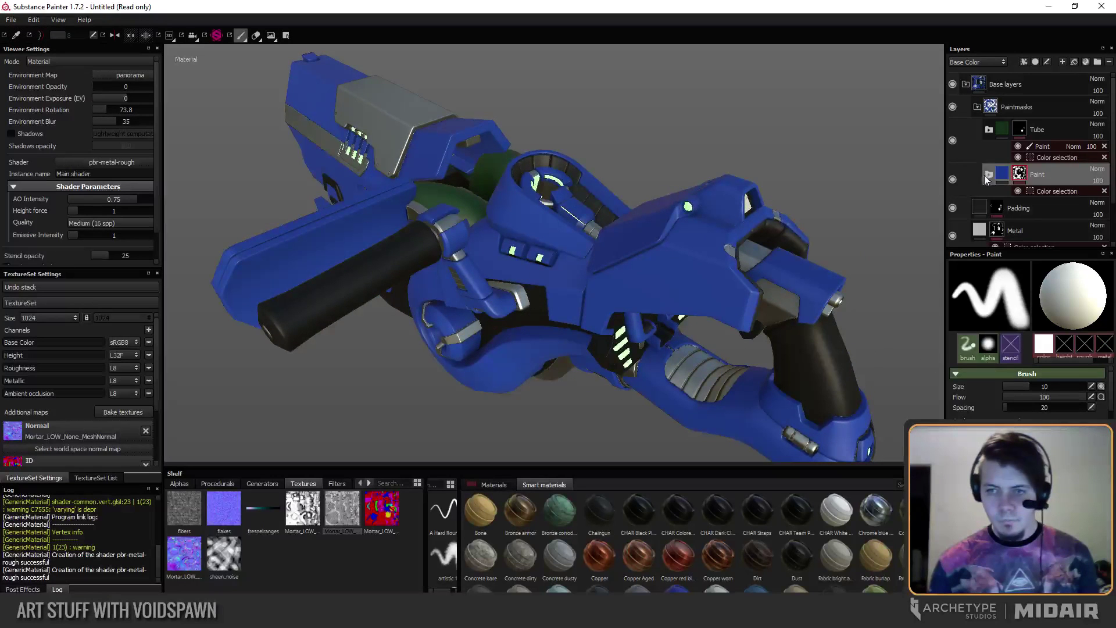
left_click(989, 129)
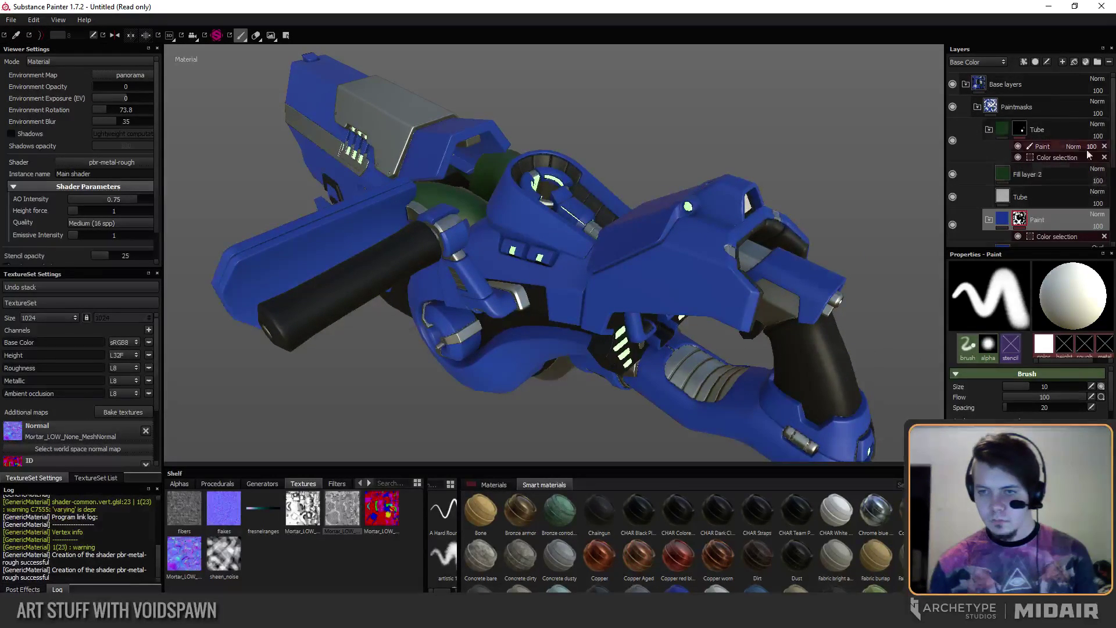
scroll(1114, 145, "down", 2)
left_click_drag(996, 249, 996, 291)
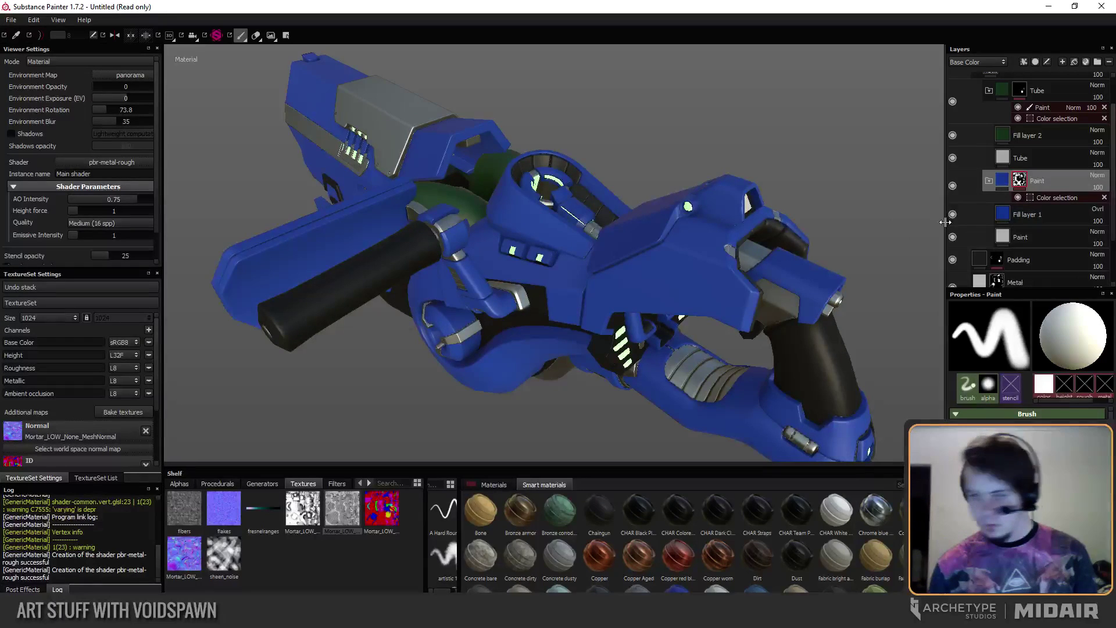
left_click_drag(945, 223, 933, 223)
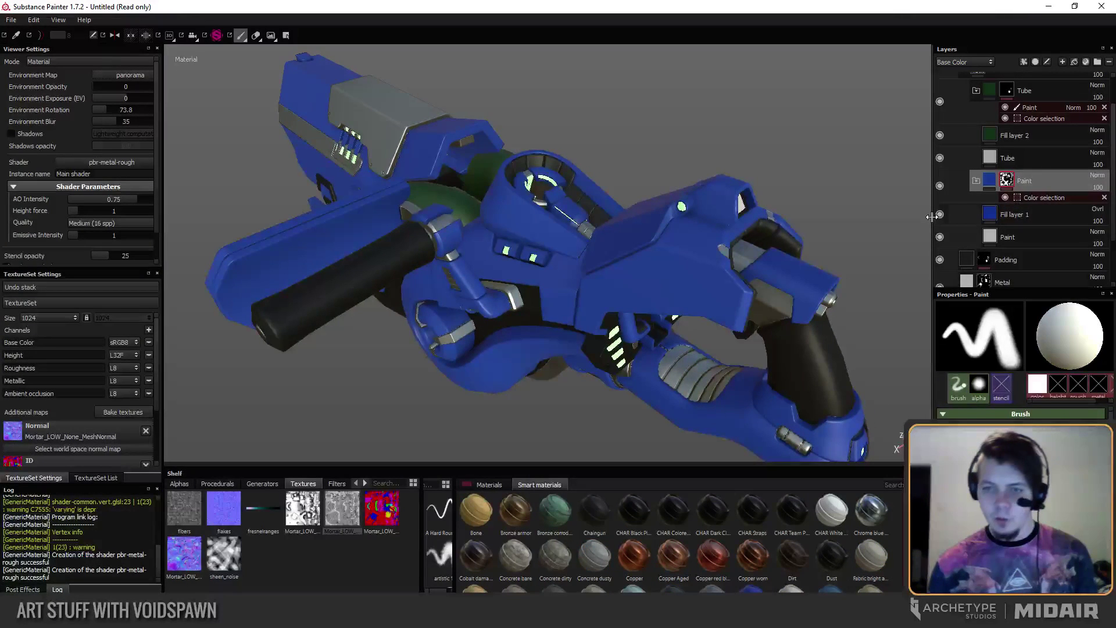
left_click_drag(394, 344, 407, 242, "alt")
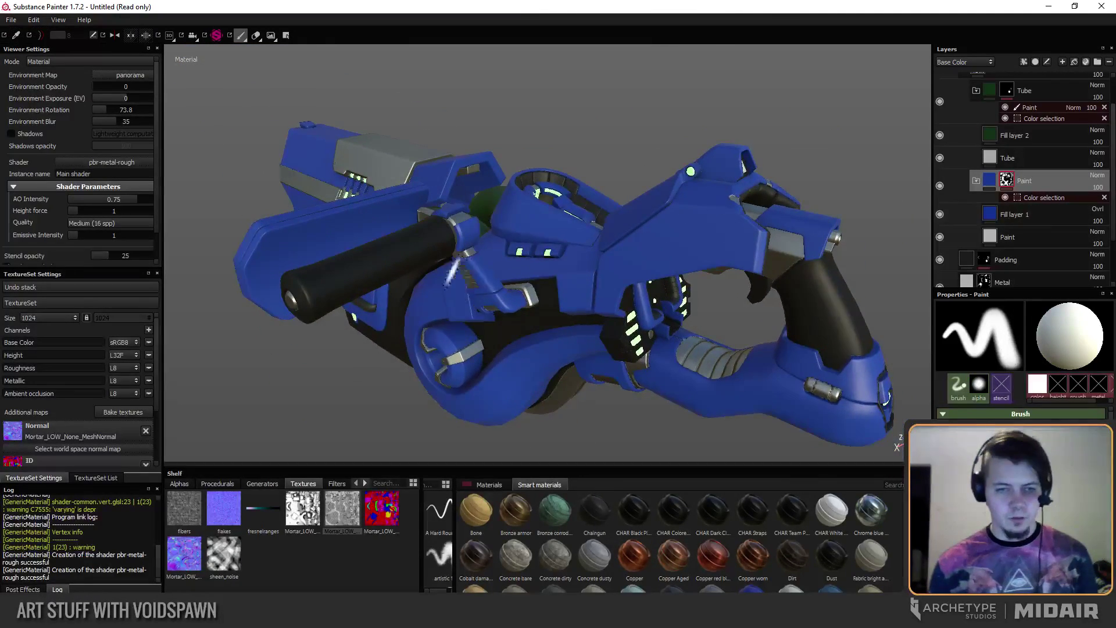
left_click_drag(389, 397, 456, 332, "alt")
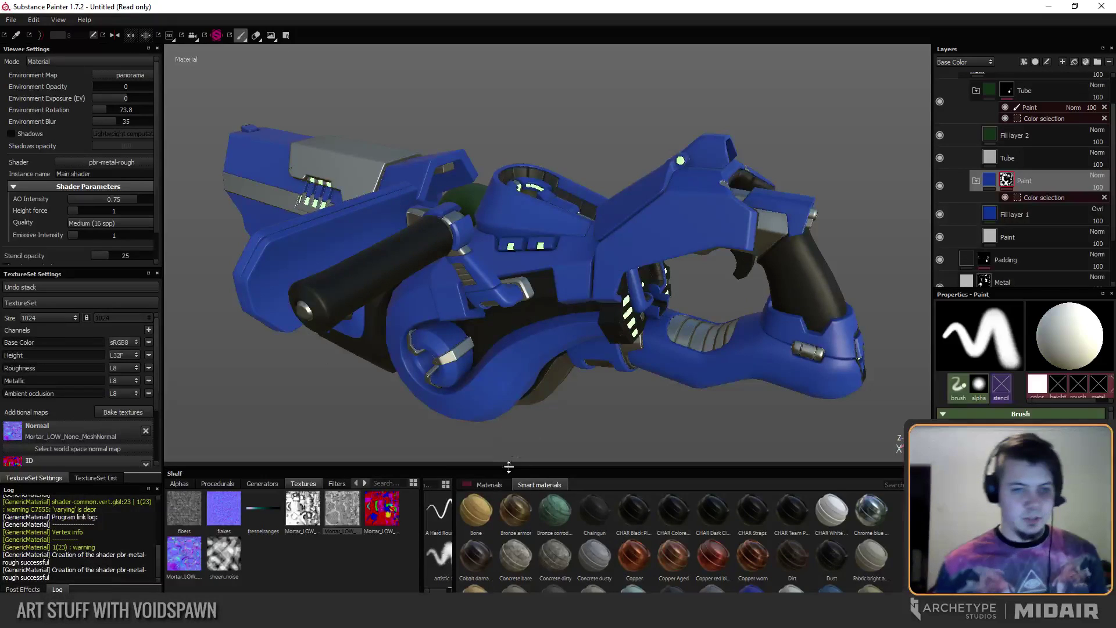
left_click_drag(570, 407, 573, 374, "alt")
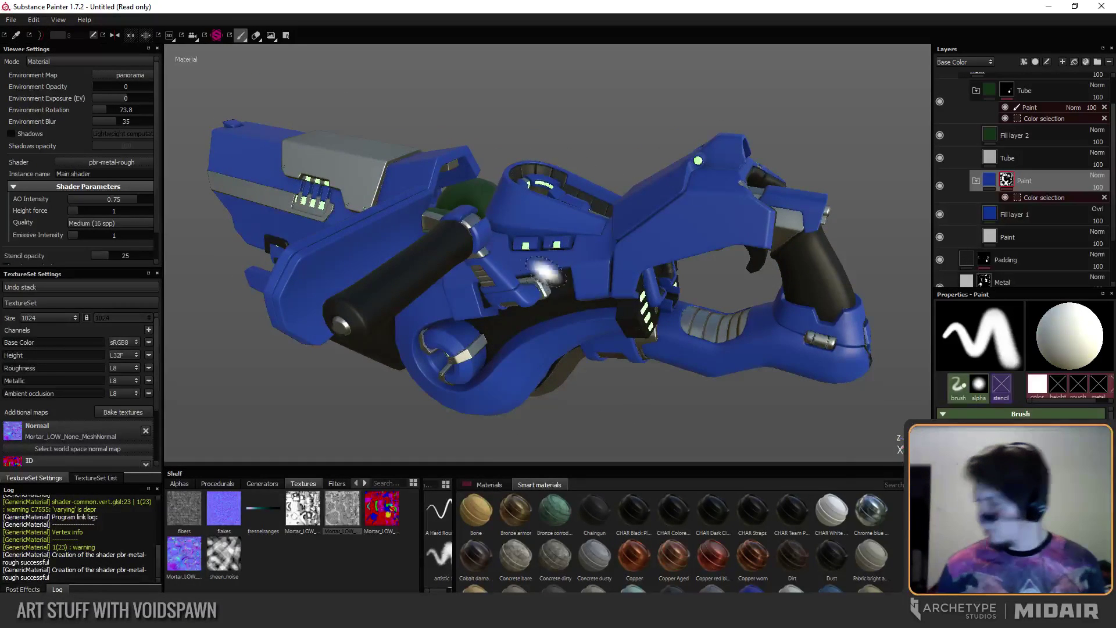
mouse_move(529, 325)
left_mouse_down("alt")
mouse_move(528, 305)
mouse_move(511, 308)
mouse_move(523, 275)
mouse_move(558, 296)
left_mouse_up("alt")
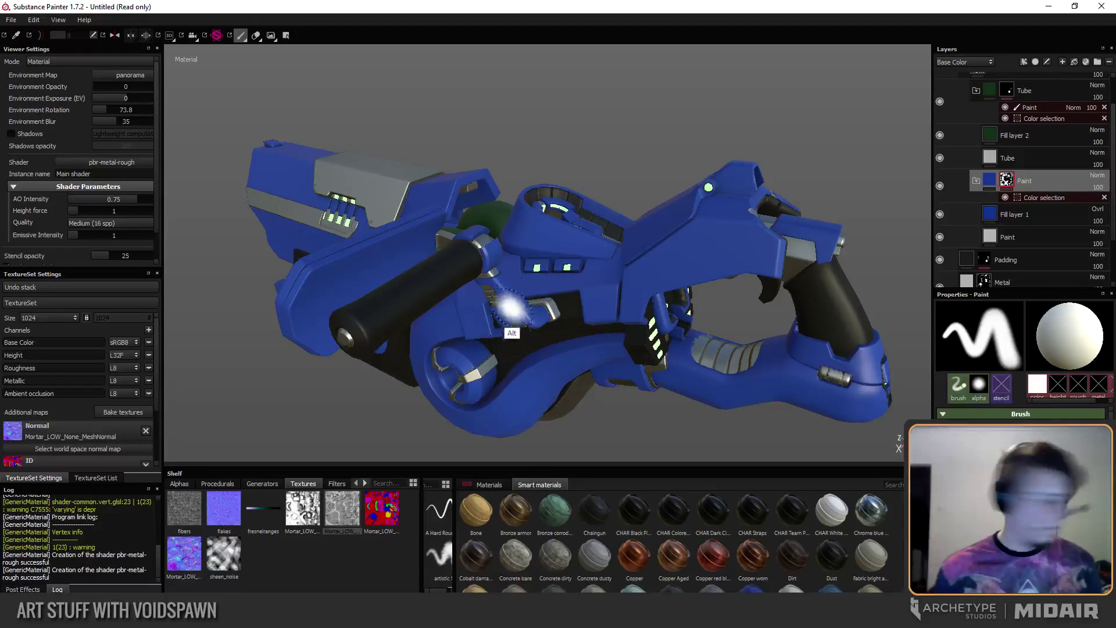
mouse_move(516, 312)
left_mouse_down("alt")
mouse_move(553, 344)
mouse_move(543, 322)
mouse_move(665, 272)
mouse_move(384, 288)
left_mouse_up("alt")
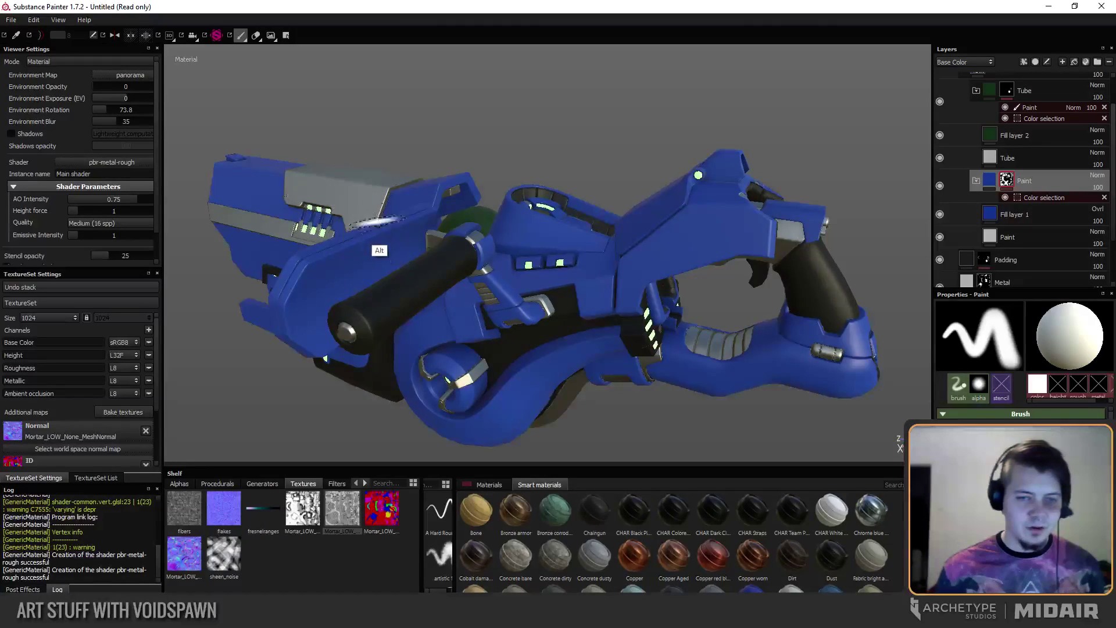
mouse_move(372, 225)
left_mouse_down("alt")
mouse_move(356, 379)
mouse_move(354, 305)
mouse_move(326, 291)
mouse_move(428, 282)
mouse_move(416, 328)
mouse_move(433, 282)
mouse_move(421, 297)
left_mouse_up("alt")
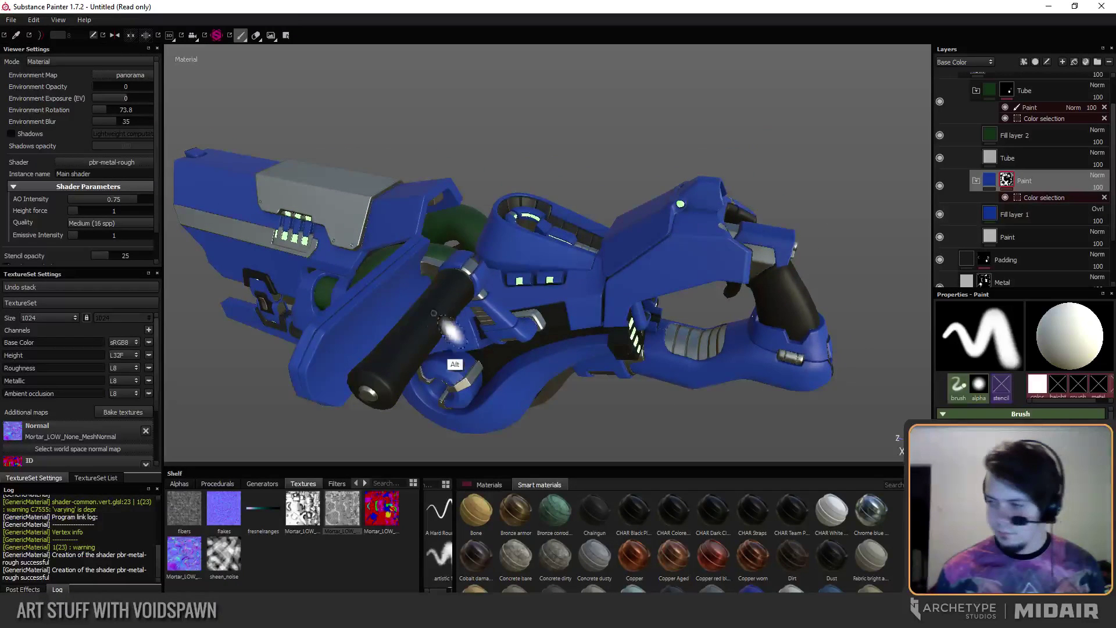
mouse_move(454, 334)
left_mouse_down("alt")
mouse_move(480, 310)
mouse_move(474, 290)
mouse_move(494, 306)
mouse_move(506, 297)
mouse_move(396, 259)
mouse_move(407, 276)
mouse_move(527, 259)
mouse_move(449, 320)
mouse_move(465, 326)
mouse_move(477, 372)
mouse_move(603, 324)
mouse_move(517, 338)
mouse_move(394, 307)
mouse_move(319, 307)
mouse_move(309, 341)
mouse_move(317, 349)
left_mouse_up("alt")
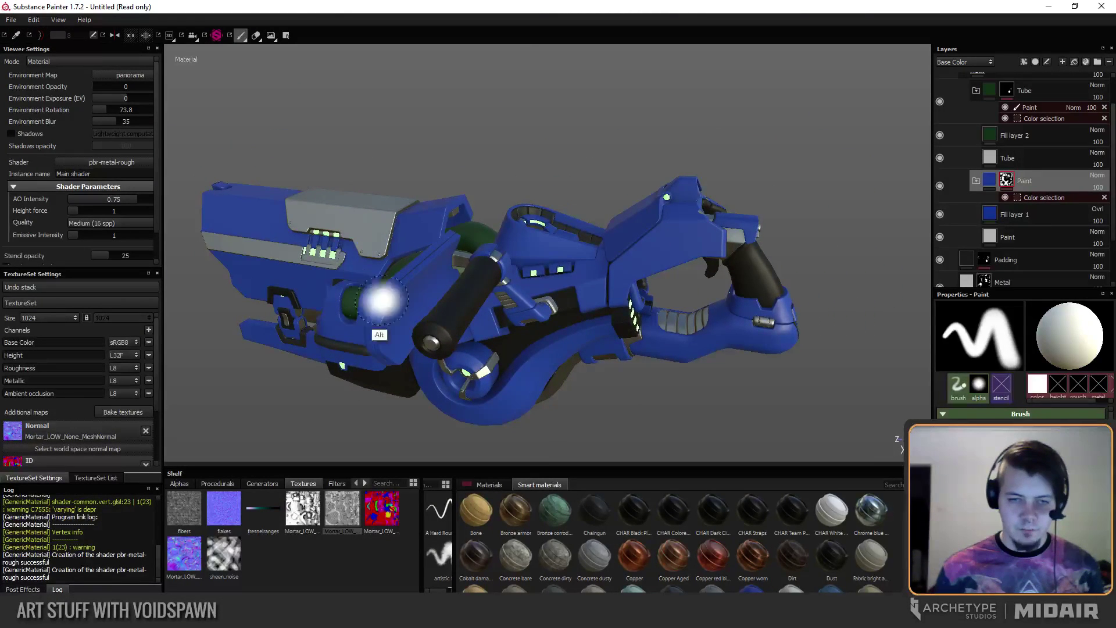
mouse_move(306, 349)
left_mouse_down("alt")
mouse_move(313, 327)
mouse_move(343, 343)
mouse_move(349, 329)
mouse_move(334, 316)
mouse_move(301, 321)
mouse_move(322, 277)
mouse_move(319, 290)
mouse_move(442, 338)
mouse_move(430, 290)
mouse_move(458, 284)
left_mouse_up("alt")
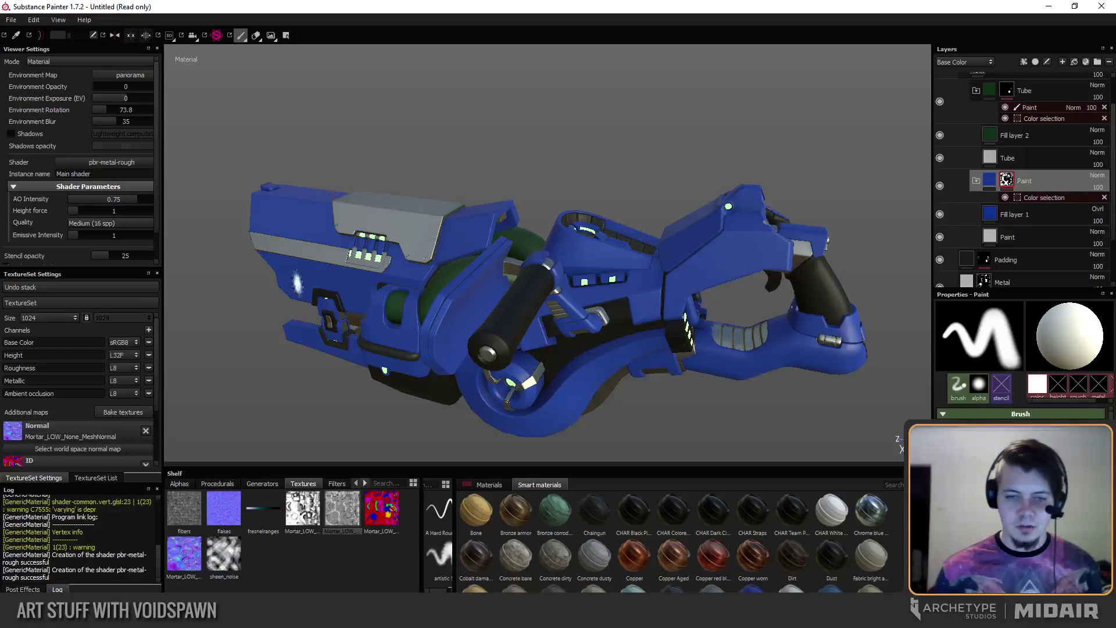
mouse_move(502, 341)
left_mouse_down("alt")
mouse_move(491, 319)
mouse_move(514, 316)
mouse_move(528, 347)
mouse_move(513, 369)
mouse_move(523, 423)
left_mouse_up("alt")
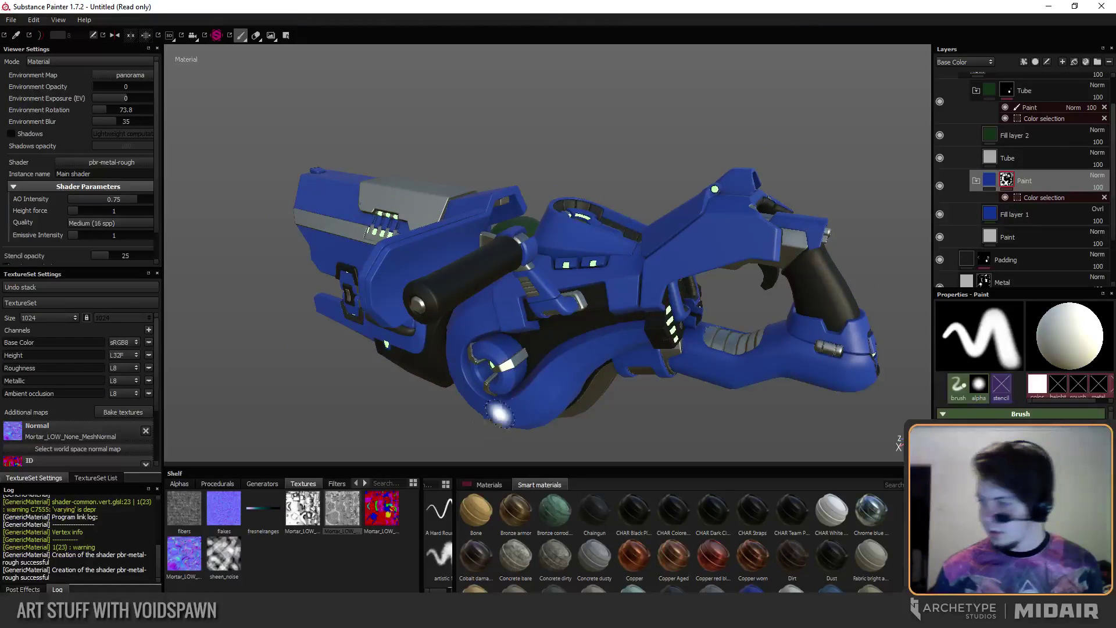
mouse_move(493, 375)
left_mouse_down("alt")
mouse_move(468, 391)
mouse_move(464, 291)
mouse_move(479, 295)
mouse_move(482, 344)
left_mouse_up("alt")
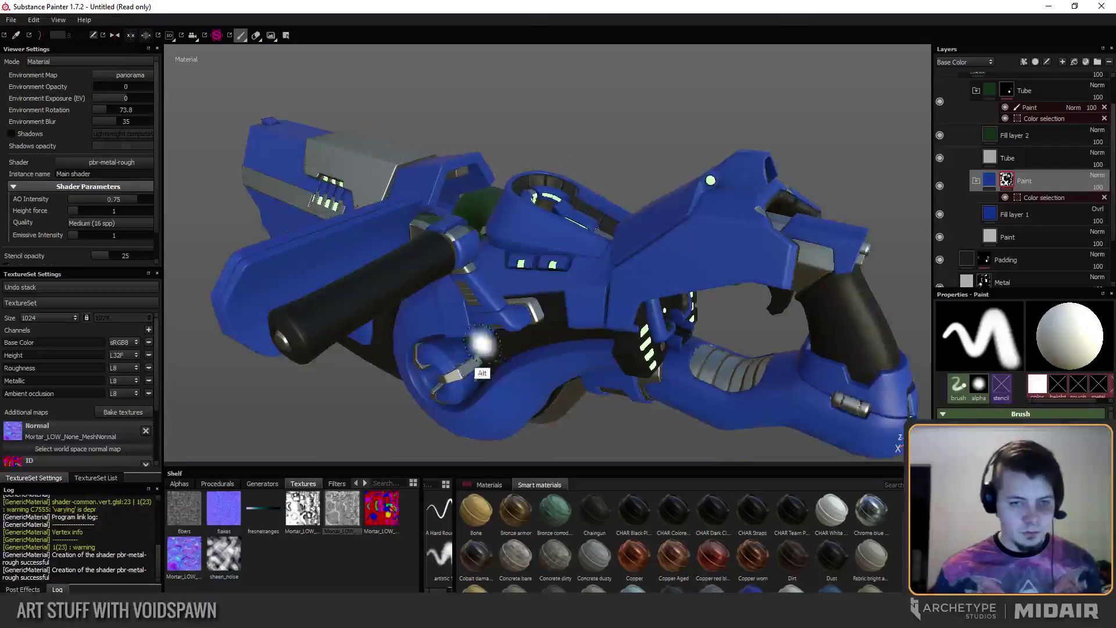
mouse_move(593, 336)
left_mouse_down("alt")
mouse_move(479, 357)
mouse_move(698, 324)
left_mouse_up("alt")
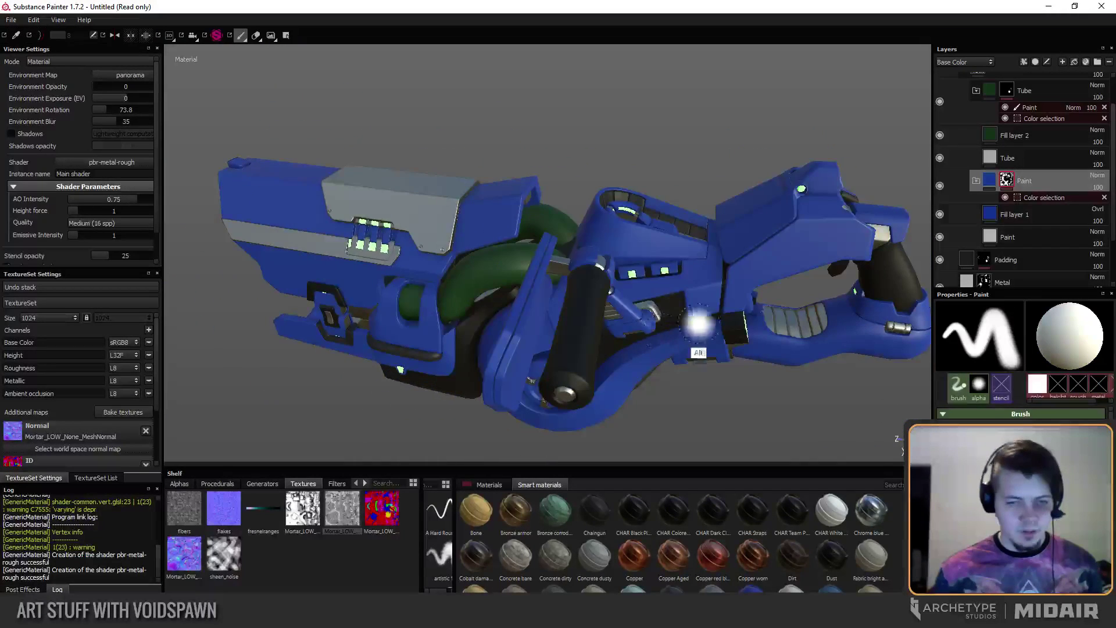
mouse_move(499, 263)
left_mouse_down("alt")
mouse_move(531, 343)
mouse_move(837, 267)
mouse_move(544, 295)
mouse_move(508, 233)
mouse_move(488, 302)
mouse_move(521, 338)
mouse_move(610, 303)
mouse_move(883, 264)
left_mouse_up("alt")
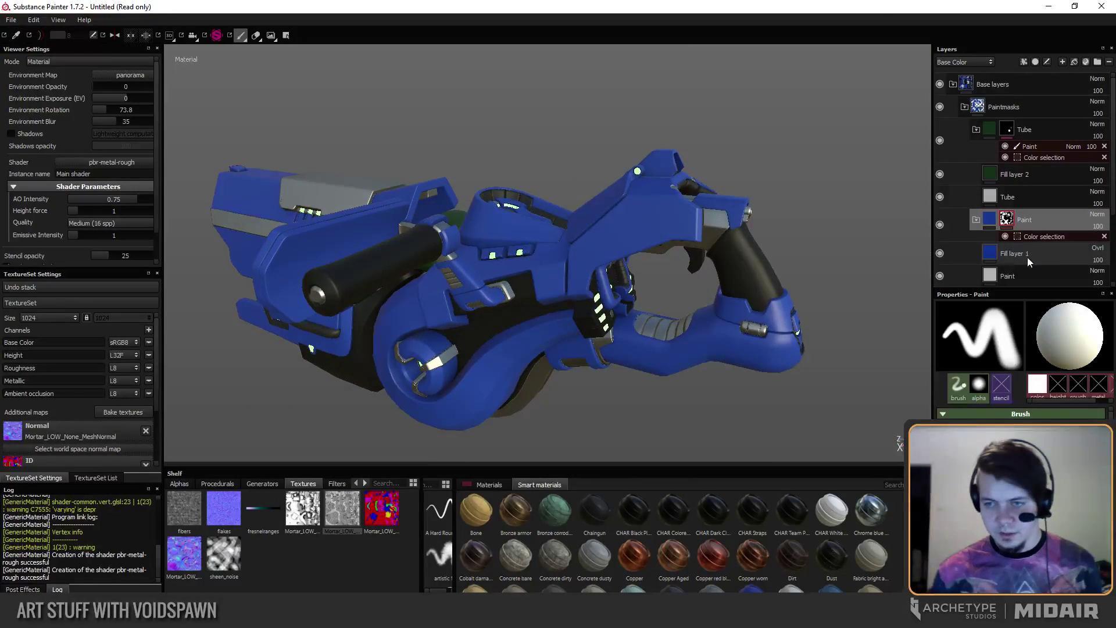
Add the custom channels User0, User1 and User2 to the texture set.
left_click(149, 330)
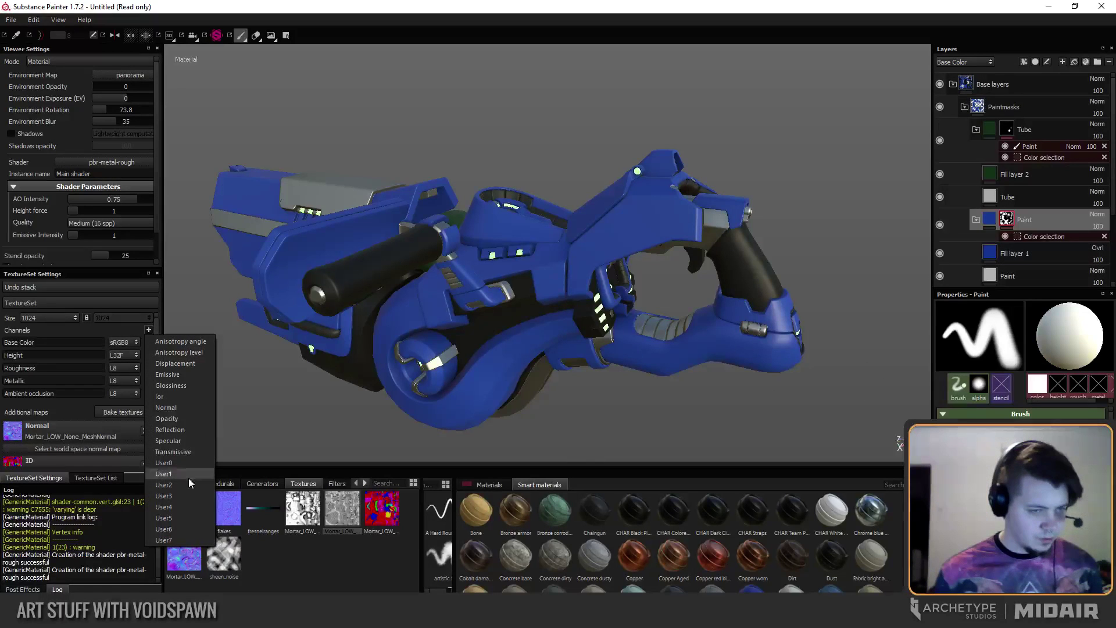
left_click(169, 462)
left_click(149, 329)
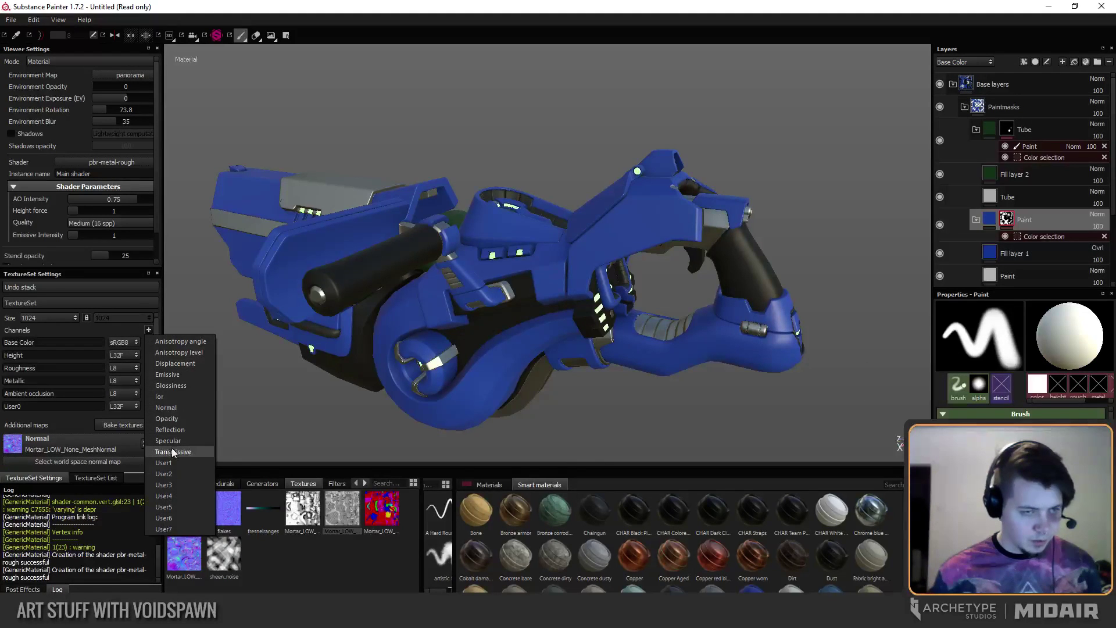
left_click(168, 462)
left_click(148, 330)
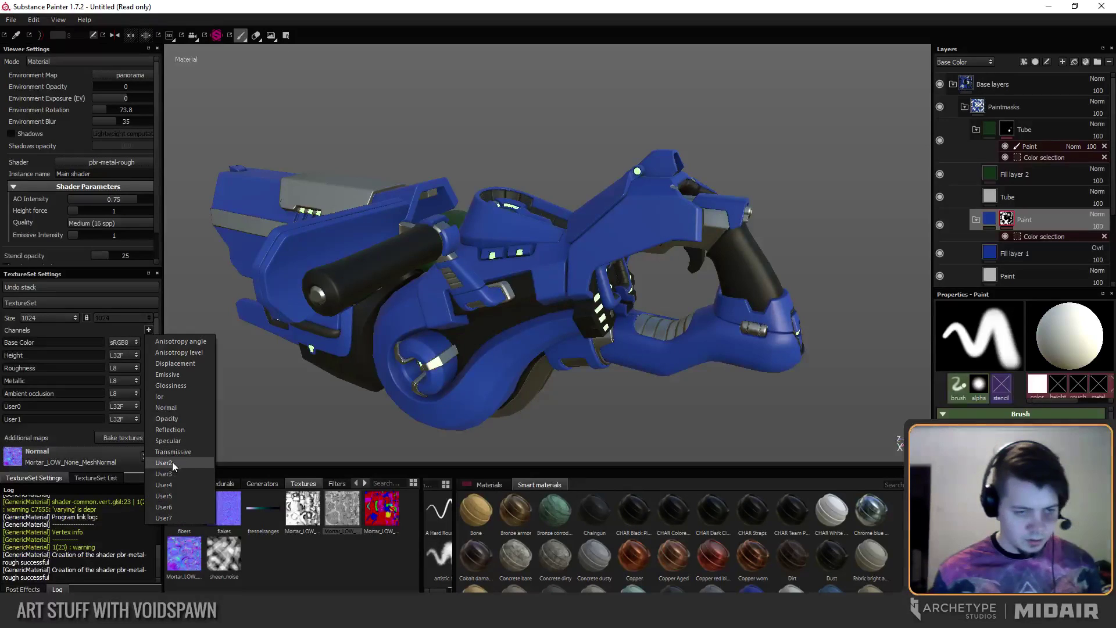
left_click(172, 462)
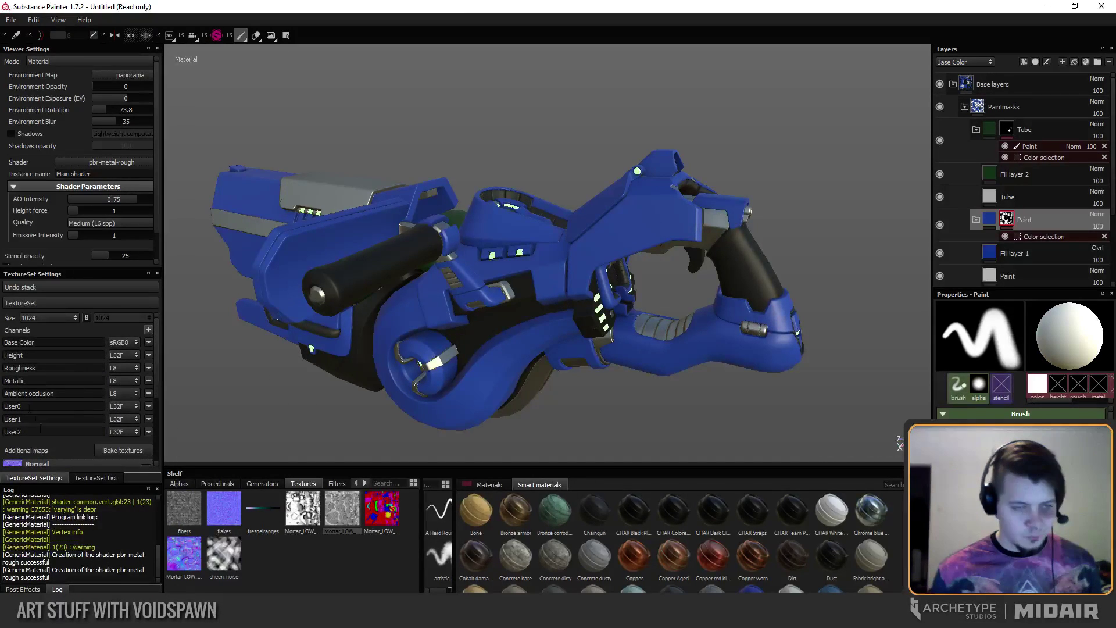
left_click_drag(347, 342, 384, 290, "alt")
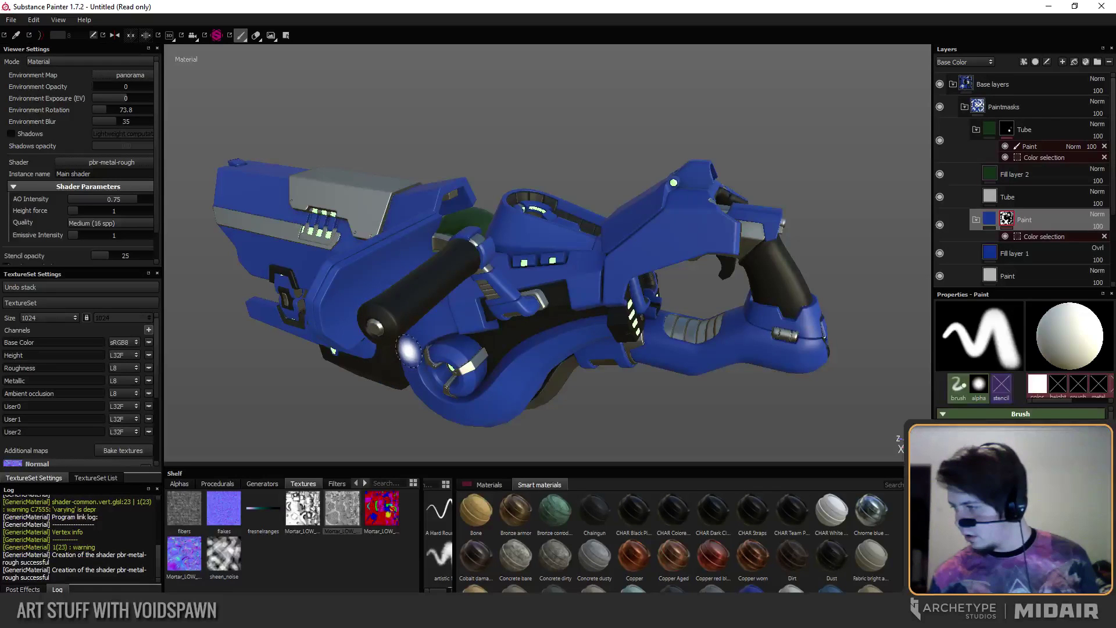
mouse_move(386, 304)
left_mouse_down("alt")
mouse_move(367, 339)
mouse_move(347, 326)
mouse_move(352, 351)
mouse_move(369, 327)
mouse_move(404, 320)
mouse_move(443, 337)
mouse_move(504, 304)
mouse_move(407, 320)
mouse_move(308, 366)
mouse_move(267, 332)
left_mouse_up("alt")
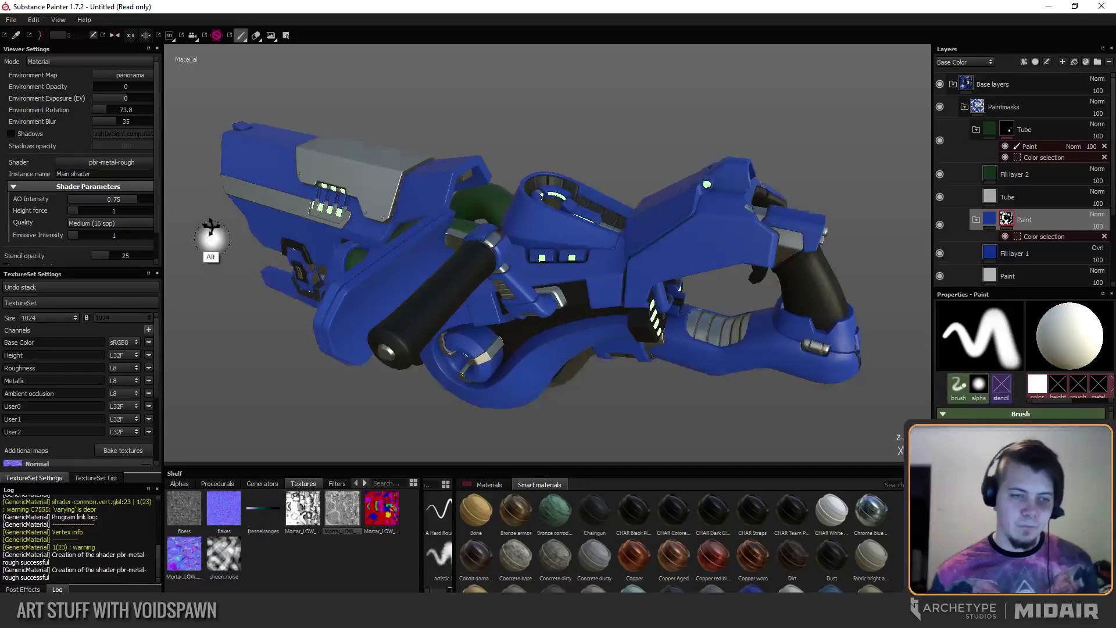
left_click_drag(211, 228, 242, 196, "alt")
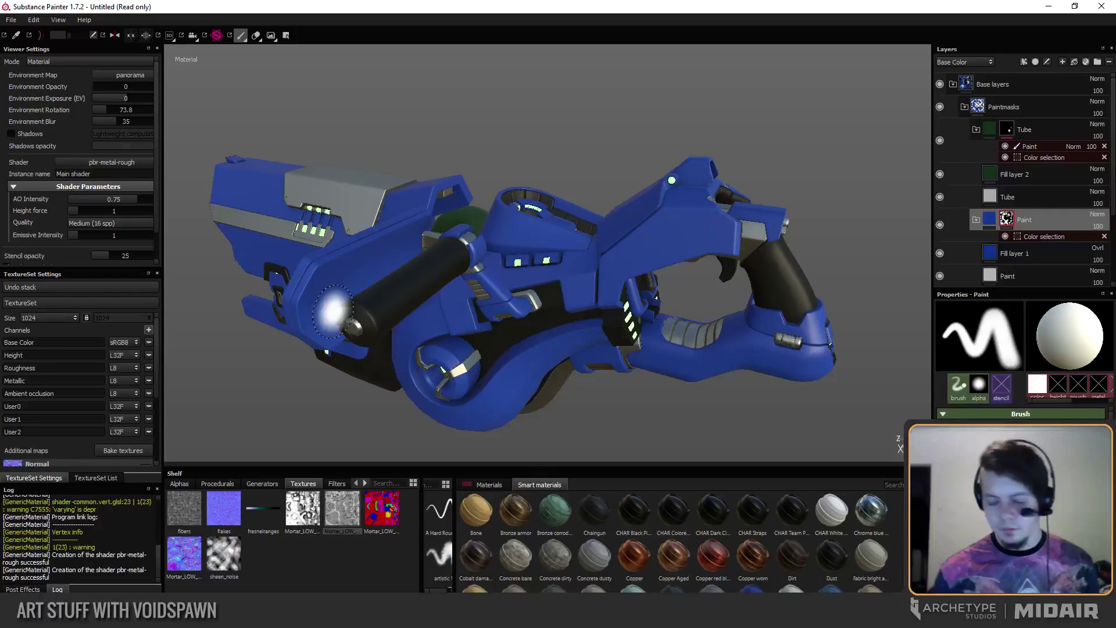
mouse_move(332, 316)
left_mouse_down("alt")
mouse_move(320, 259)
mouse_move(300, 268)
mouse_move(323, 249)
mouse_move(314, 285)
mouse_move(361, 250)
left_mouse_up("alt")
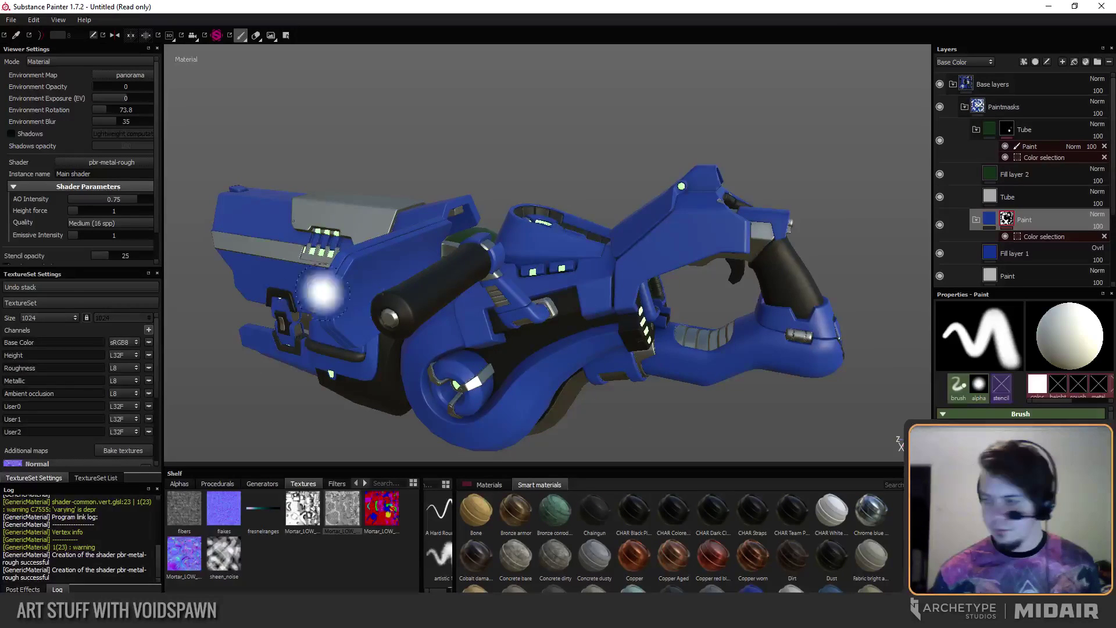
mouse_move(324, 289)
left_mouse_down("alt")
mouse_move(343, 274)
mouse_move(341, 376)
mouse_move(302, 373)
mouse_move(339, 280)
mouse_move(349, 294)
mouse_move(339, 314)
mouse_move(353, 291)
left_mouse_up("alt")
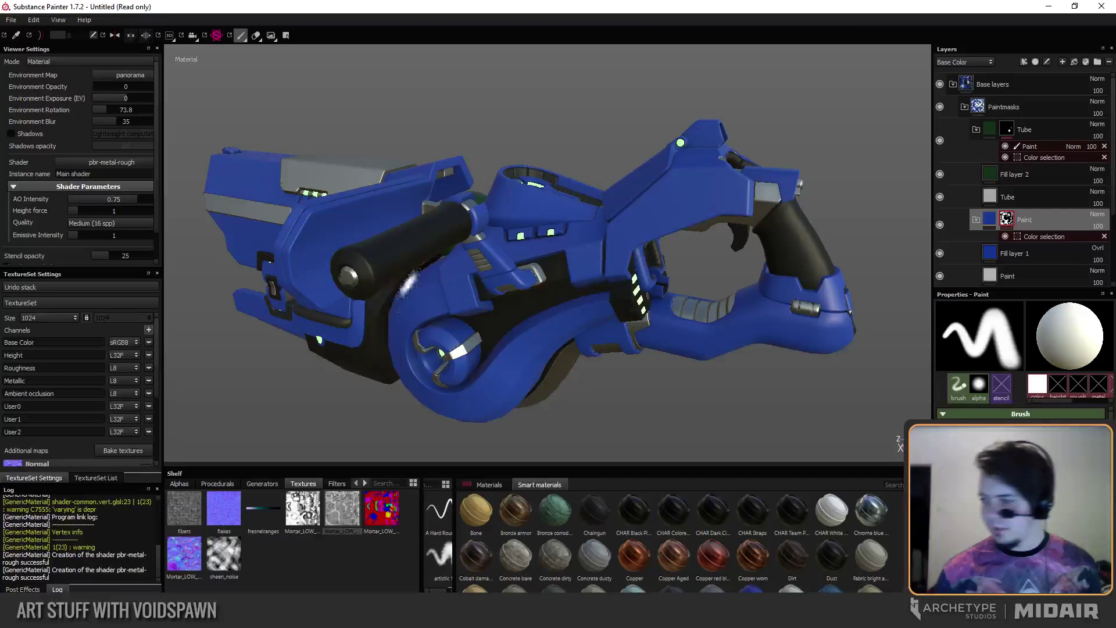
mouse_move(374, 274)
left_mouse_down("alt")
mouse_move(419, 340)
mouse_move(407, 343)
mouse_move(361, 273)
mouse_move(410, 307)
mouse_move(414, 291)
left_mouse_up("alt")
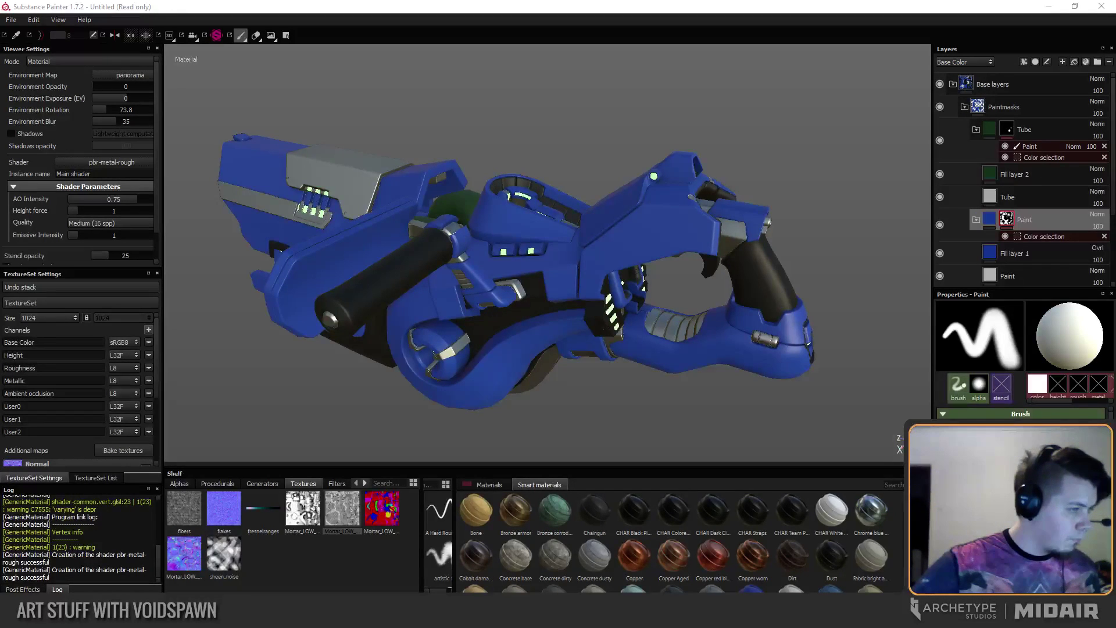
Examine the gun concept sketches and the annotated ring display reference in Windows Photo Viewer, including a close-up of the upper sketch, and close both images.
left_click_drag(0, 99, 0, 64)
left_click_drag(132, 55, 788, 30)
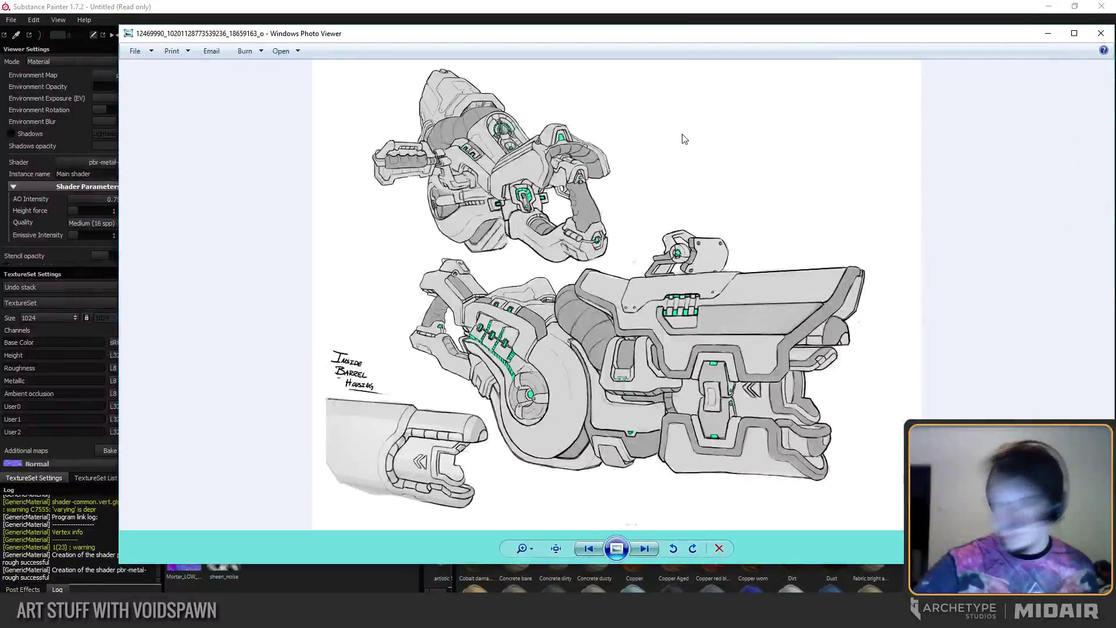
double_click(682, 29)
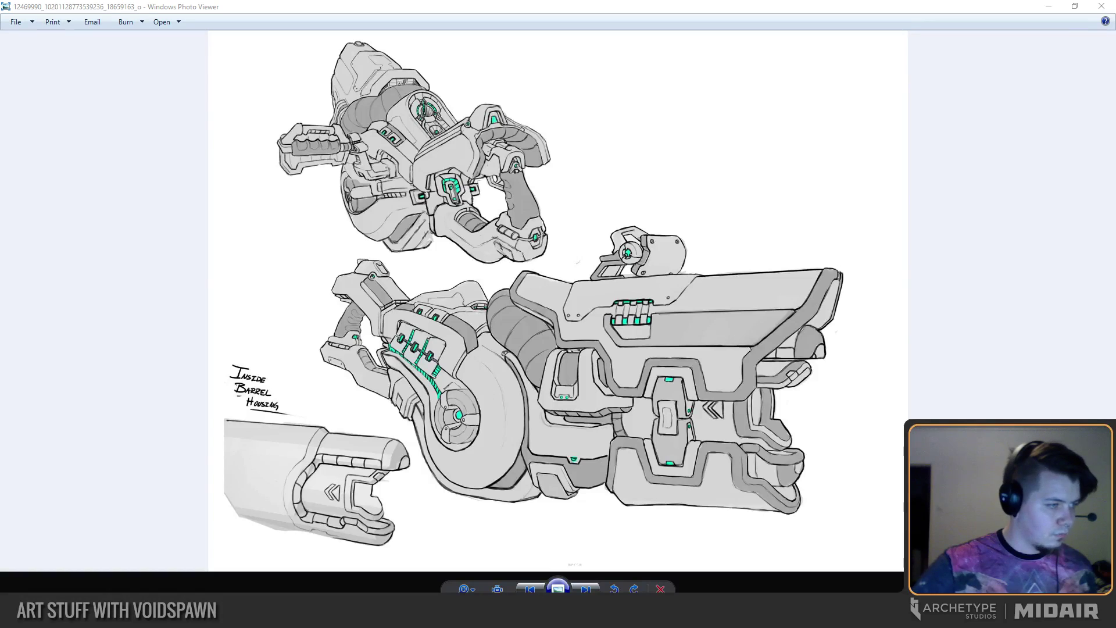
left_click_drag(0, 124, 360, 65)
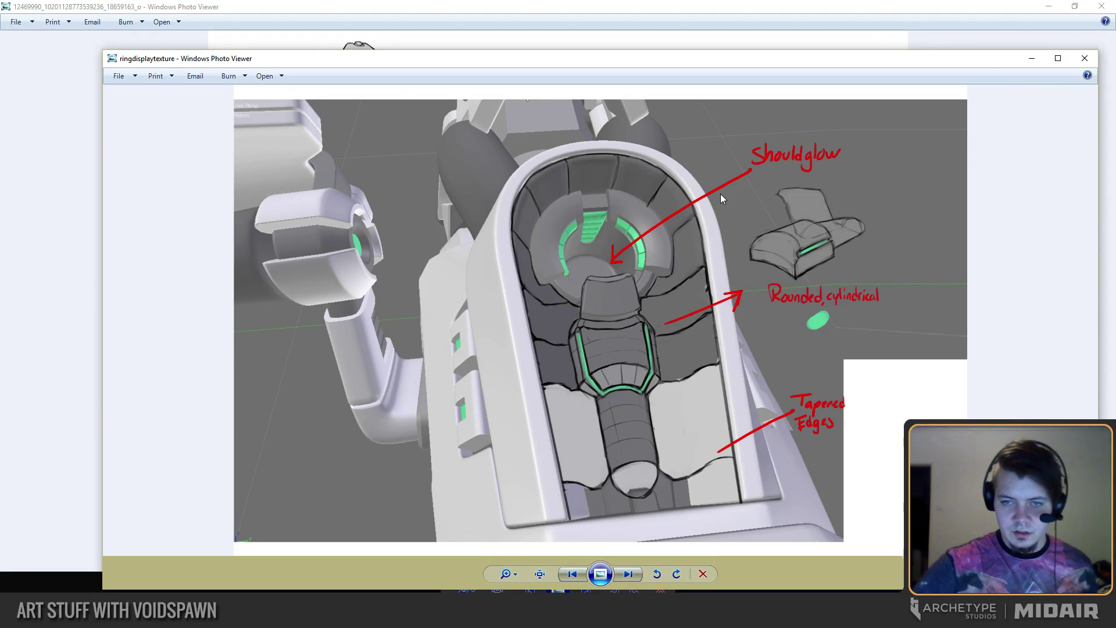
left_click(1085, 58)
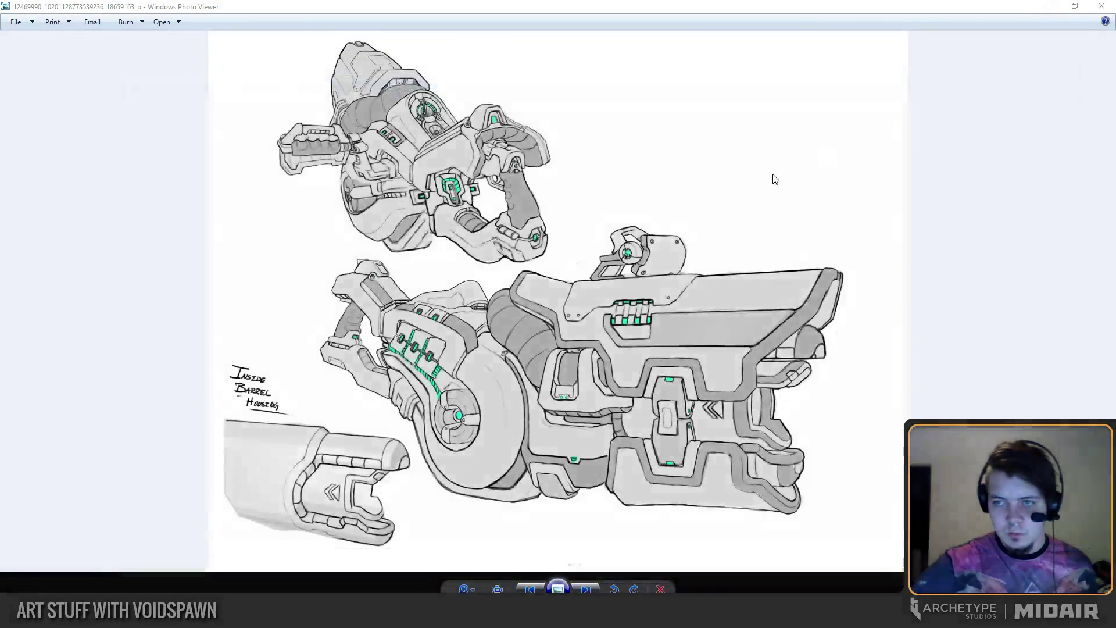
scroll(430, 202, "up", 4)
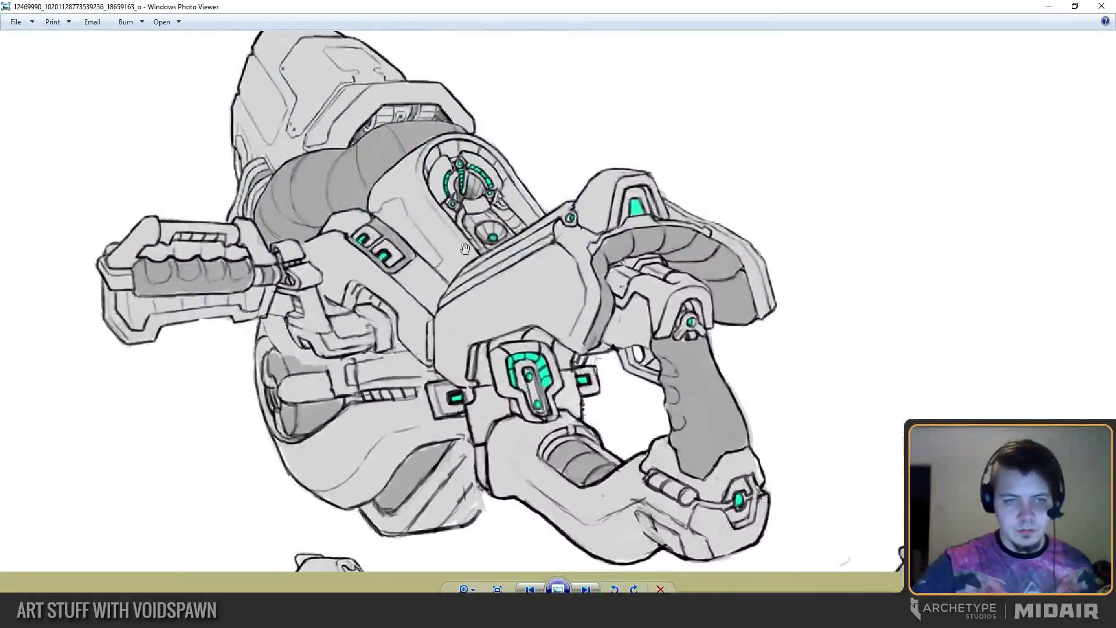
scroll(465, 249, "down", 4)
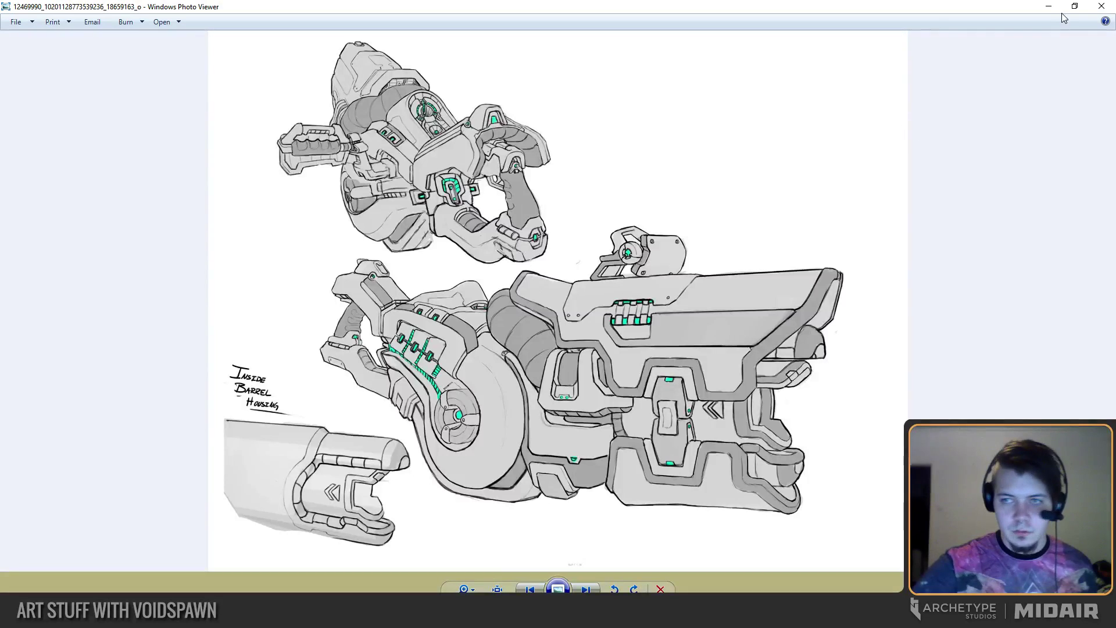
left_click(1102, 7)
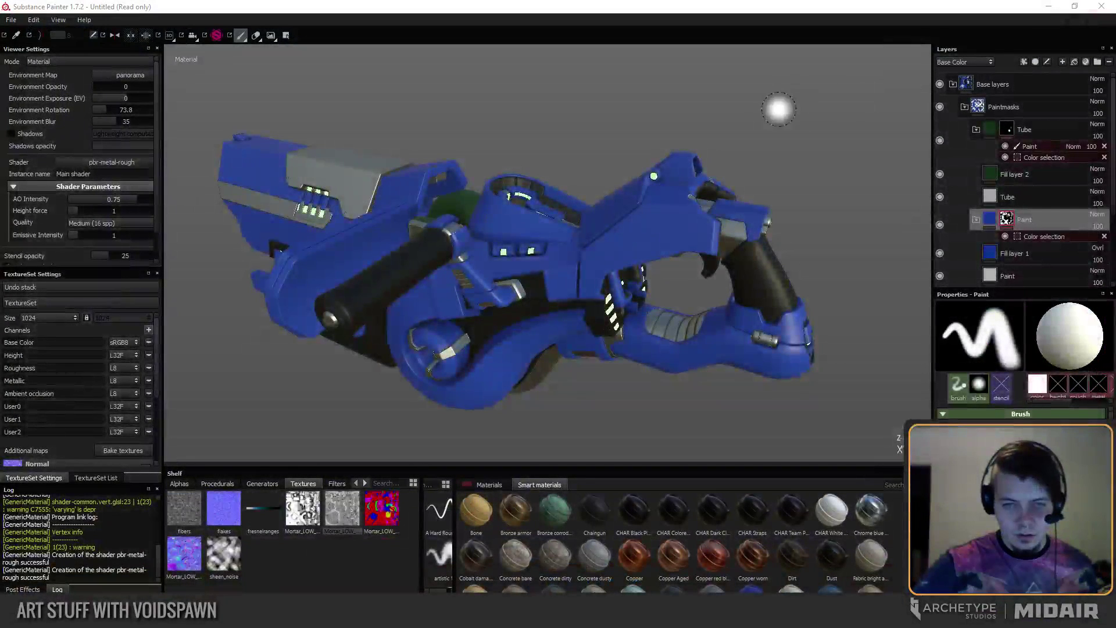
left_click_drag(324, 399, 478, 343, "alt")
mouse_move(555, 325)
left_mouse_down("alt")
mouse_move(568, 321)
mouse_move(443, 353)
left_mouse_up("alt")
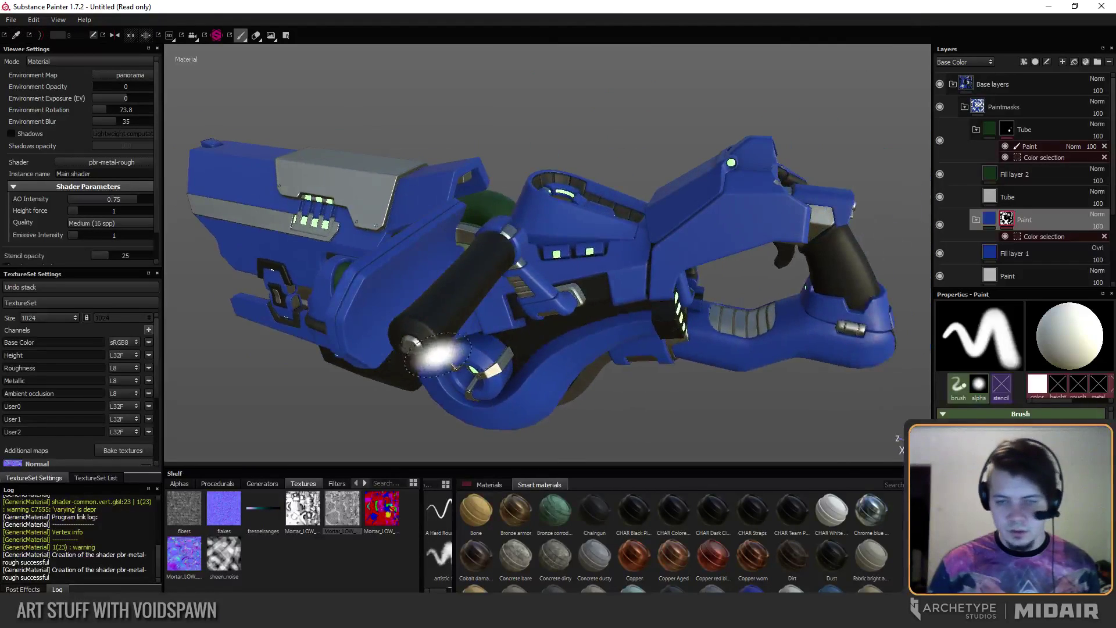
middle_click_drag(372, 315, 430, 359, "alt")
left_click_drag(429, 356, 373, 378, "alt")
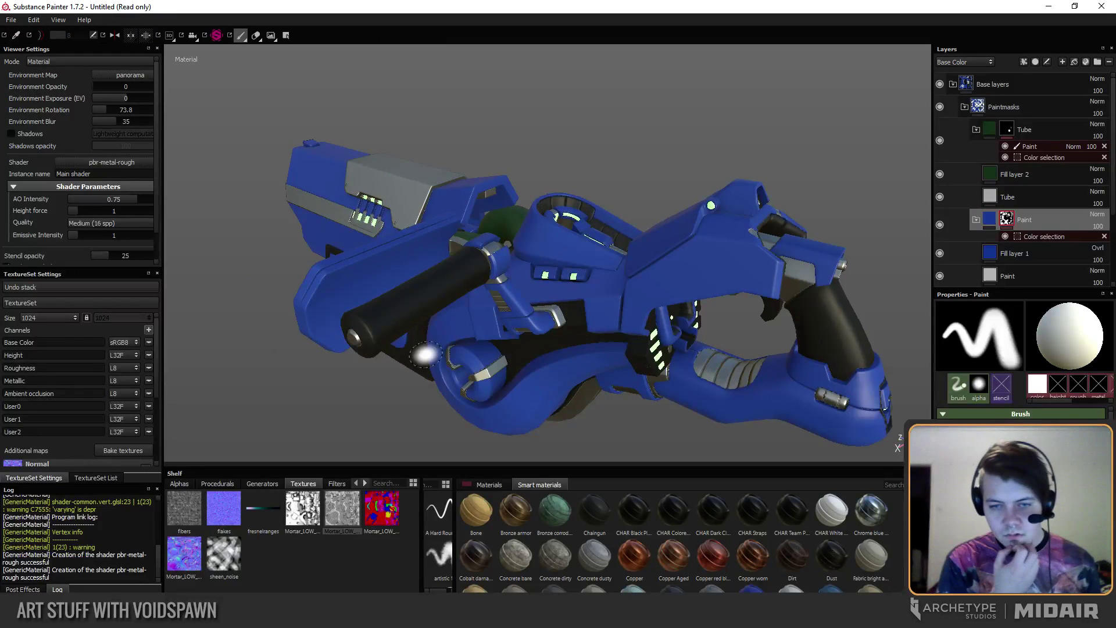
left_click_drag(419, 323, 434, 365, "alt")
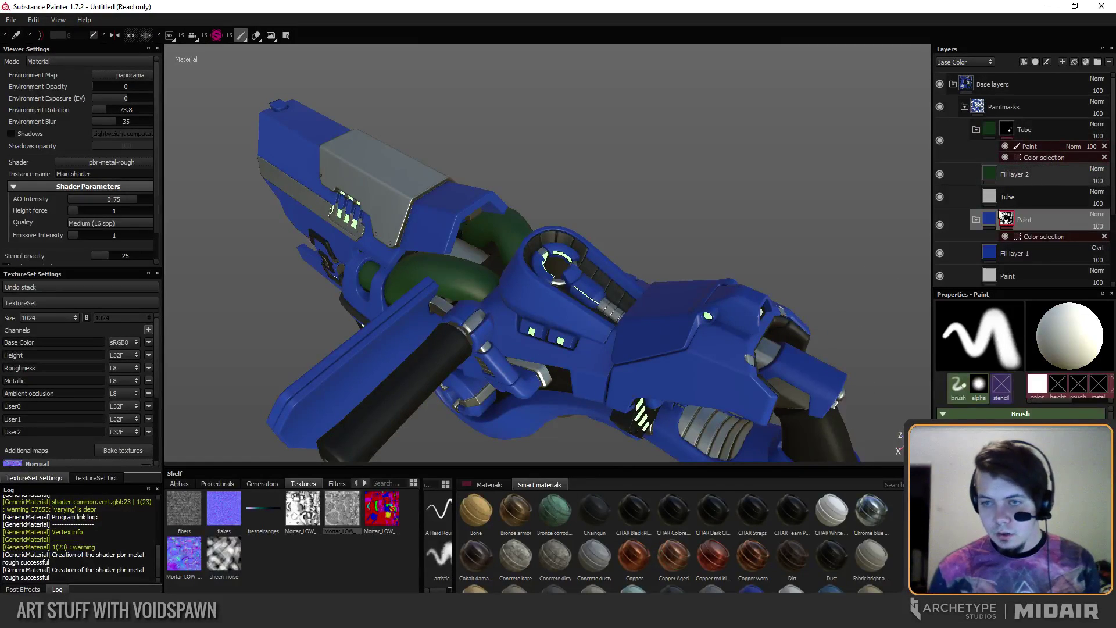
Check the Tube fill layer's material channels and enable the user0, user1 and user2 channels on the Paint fill layer below Fill layer 1.
left_click(1010, 193)
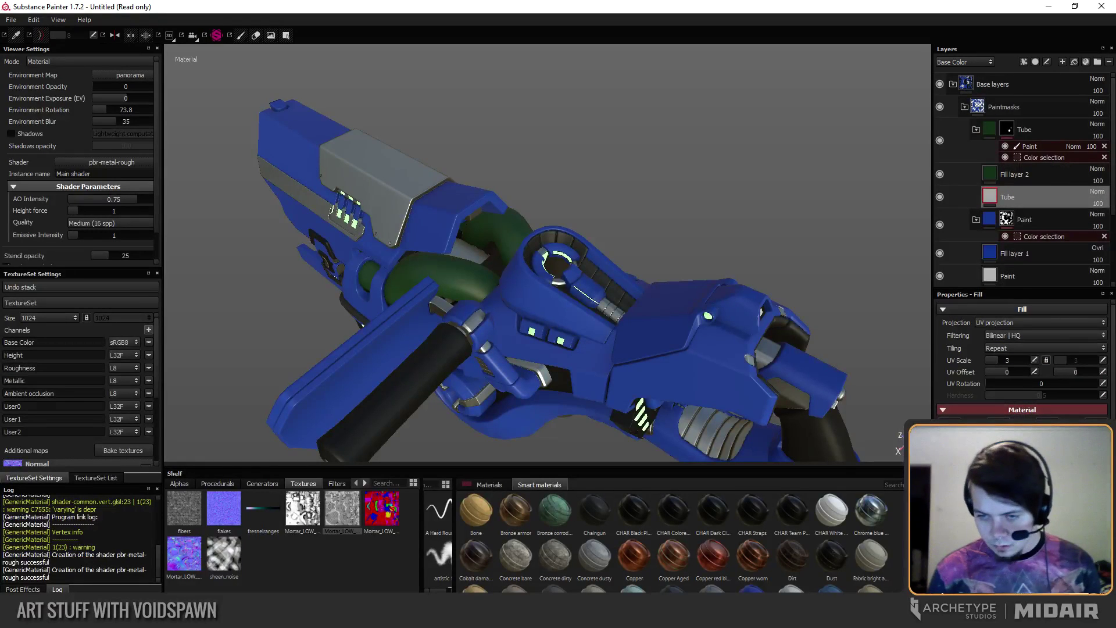
scroll(1024, 358, "down", 5)
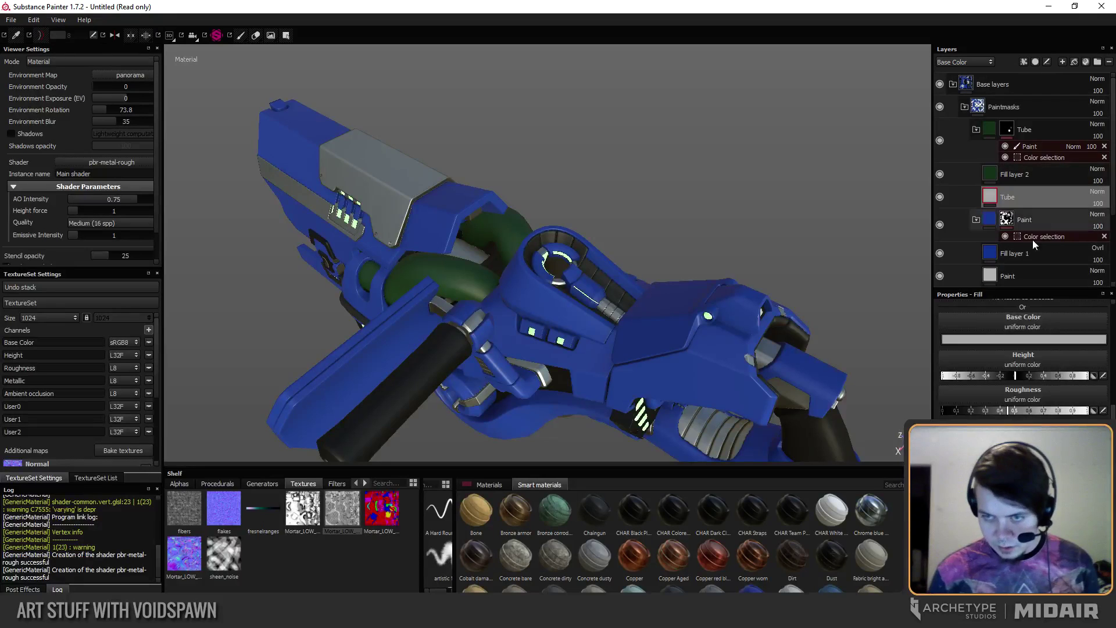
scroll(996, 371, "up", 3)
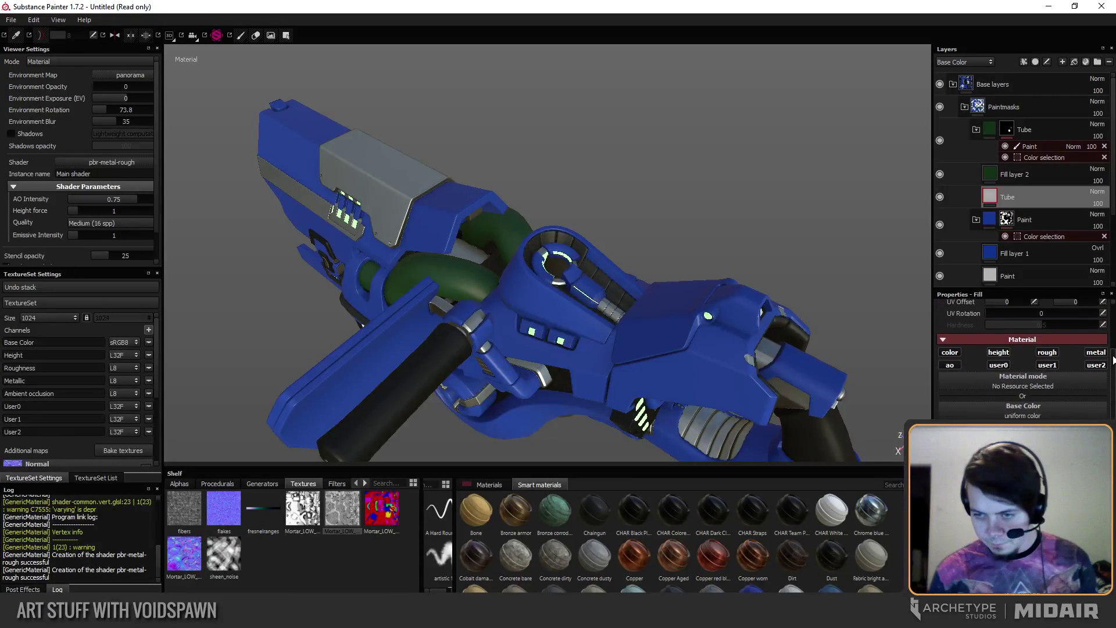
scroll(1096, 375, "down", 3)
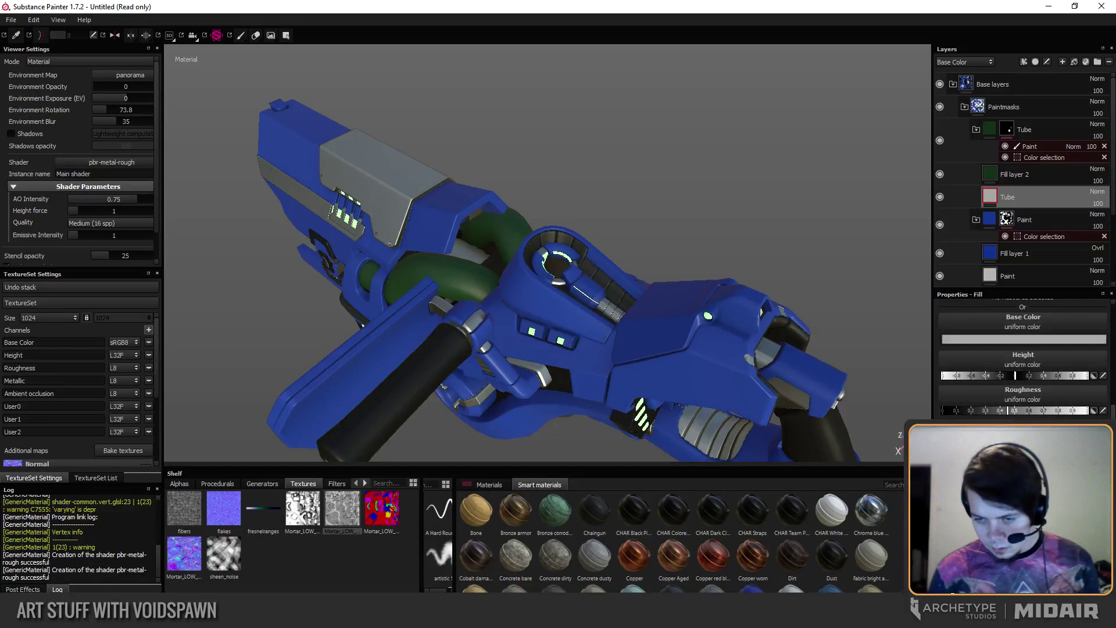
left_click(1017, 283)
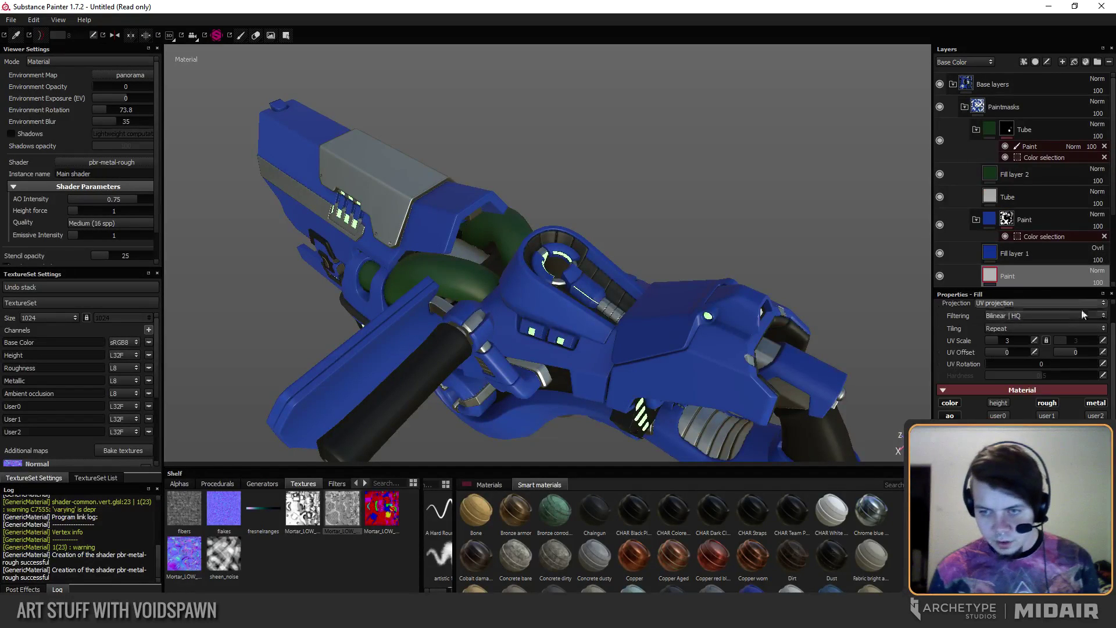
left_click(1041, 416)
left_click(1096, 416)
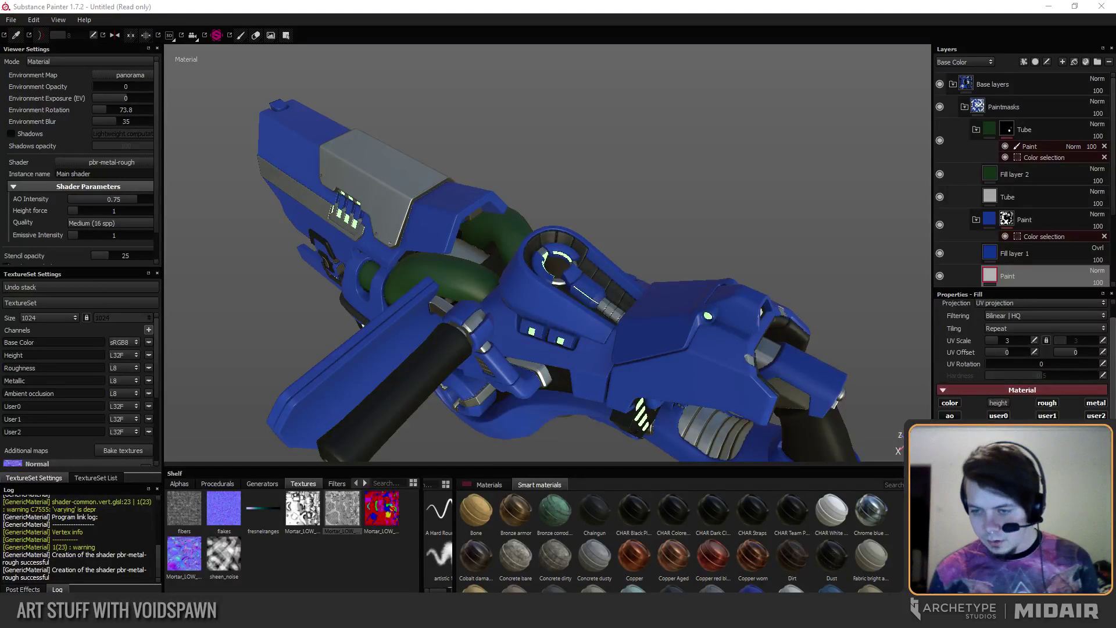
scroll(1023, 354, "down", 3)
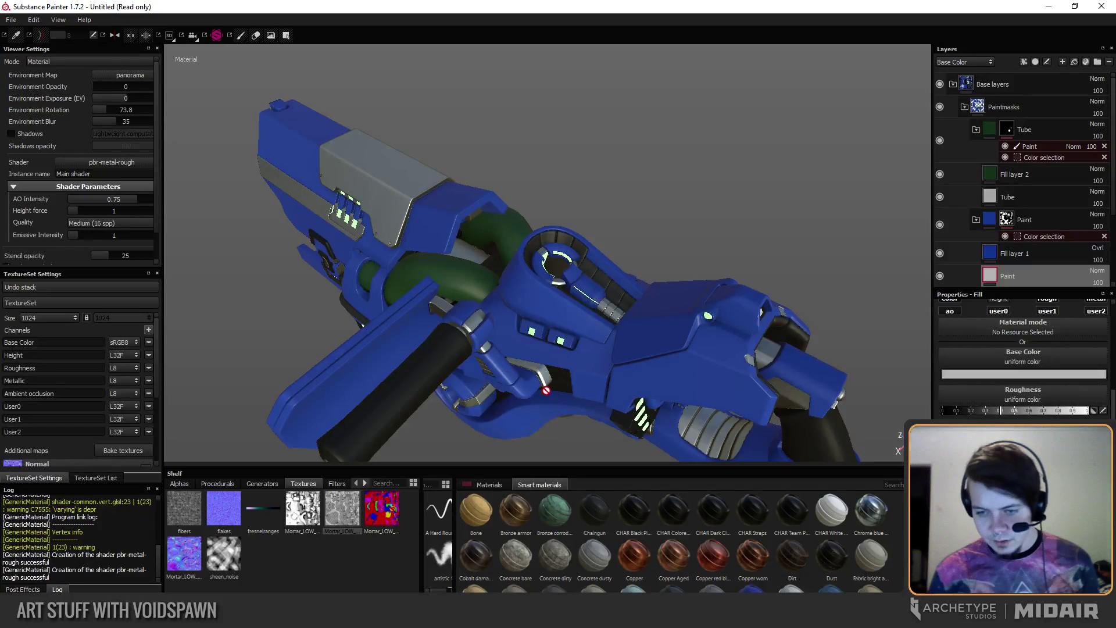
left_click_drag(546, 391, 509, 321, "alt")
middle_click_drag(436, 334, 442, 294, "alt")
mouse_move(443, 294)
left_mouse_down("alt")
mouse_move(427, 294)
mouse_move(465, 285)
left_mouse_up("alt")
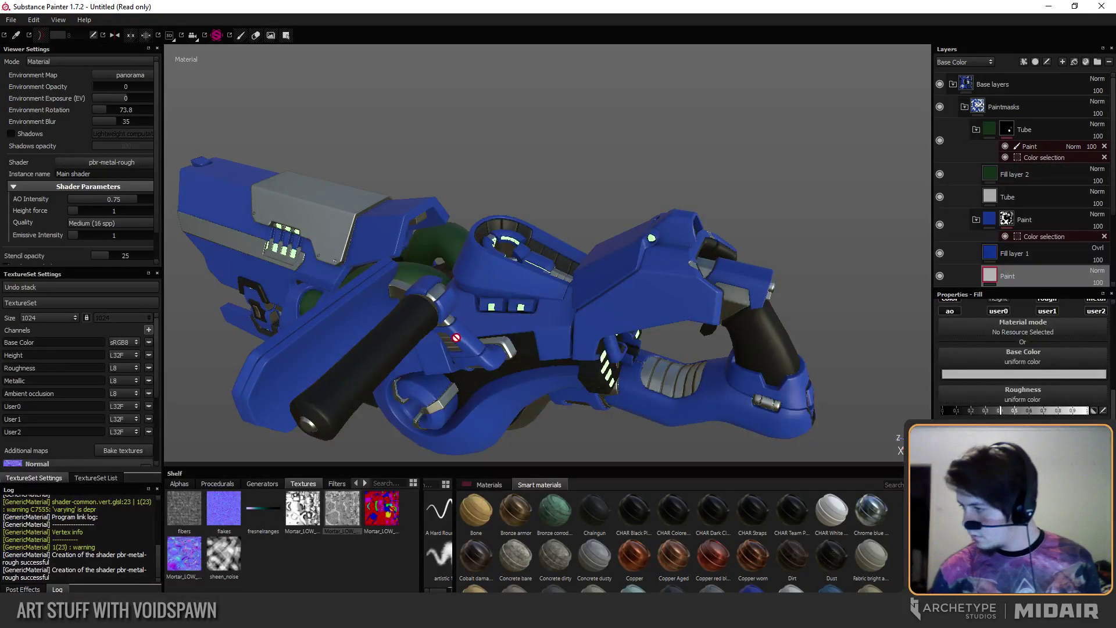
left_click_drag(496, 330, 491, 395, "alt")
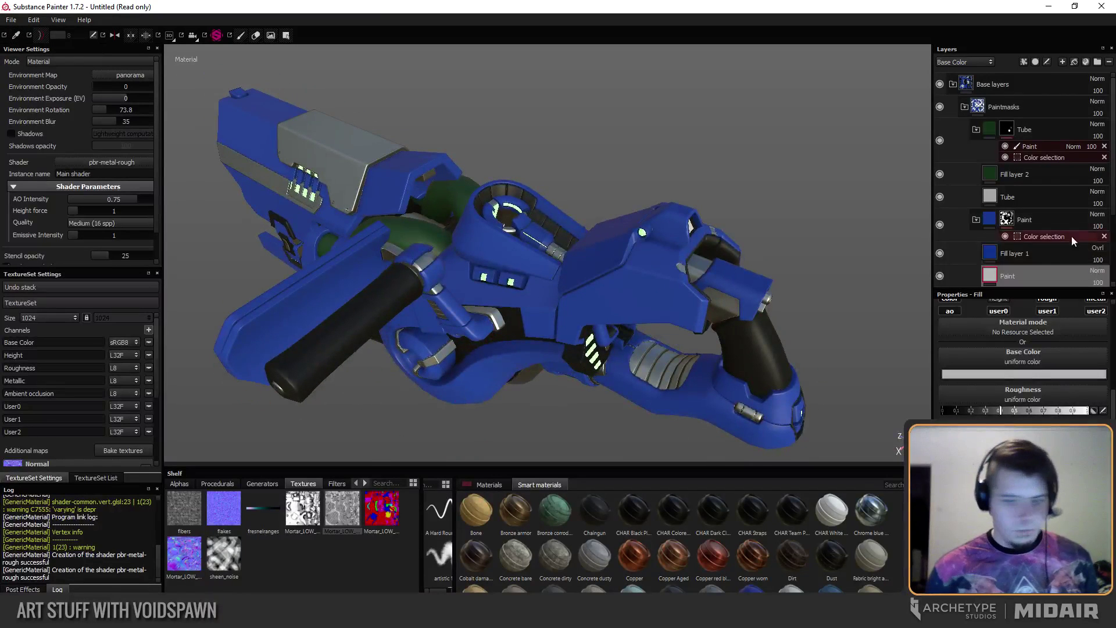
left_click_drag(1114, 415, 1114, 340)
left_click_drag(578, 311, 580, 300, "alt")
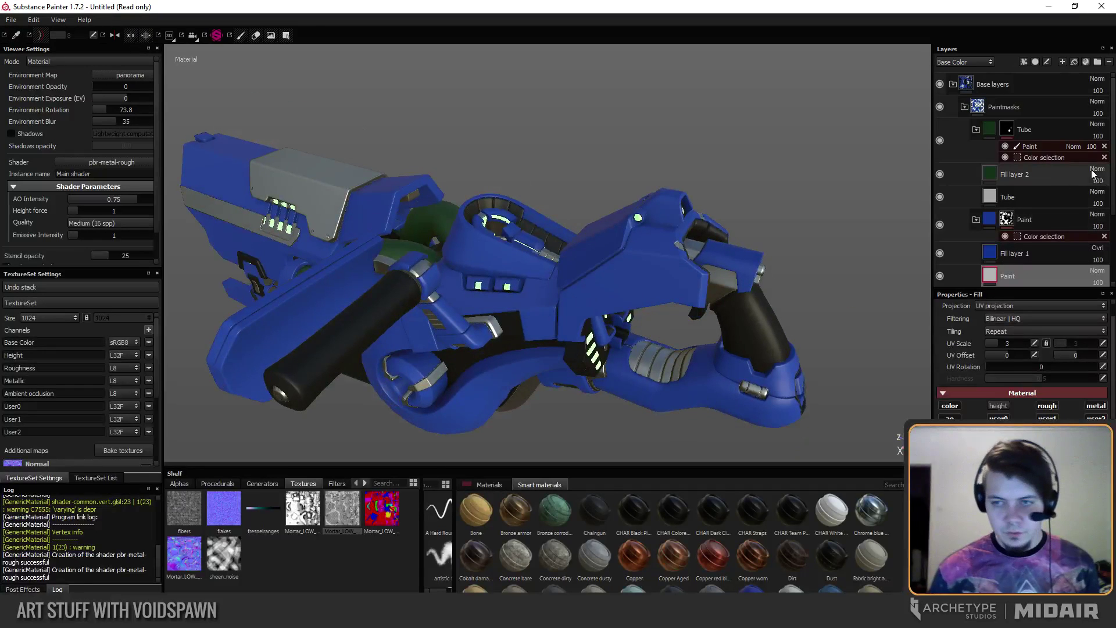
Collapse the Paintmasks folder and its parent Base layers folder in the layer stack.
left_click(989, 108)
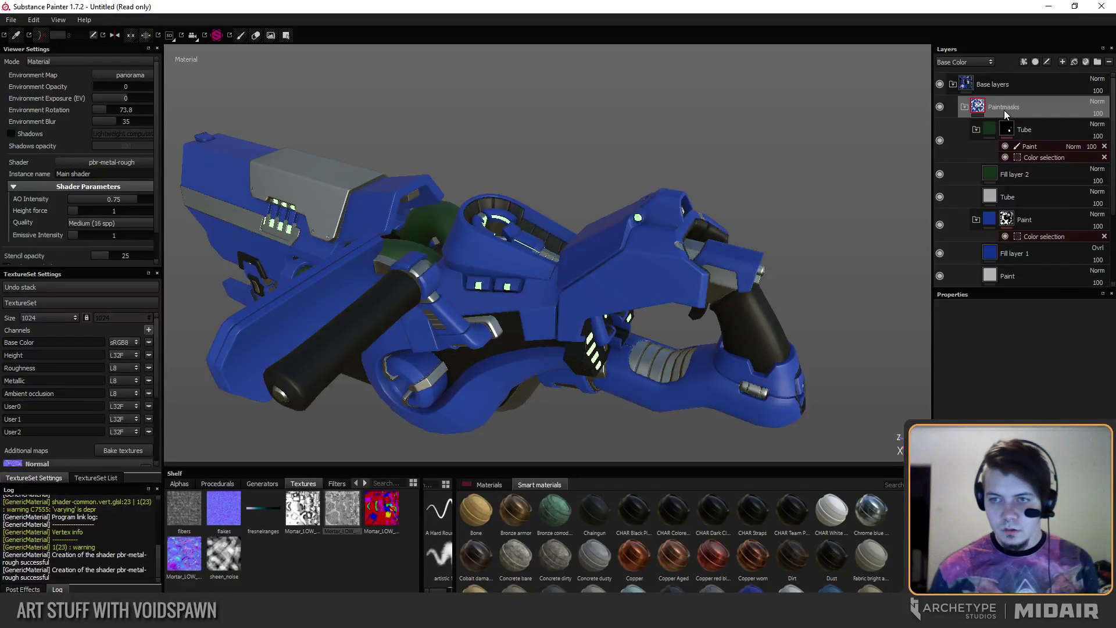
left_click(956, 86)
left_click(953, 86)
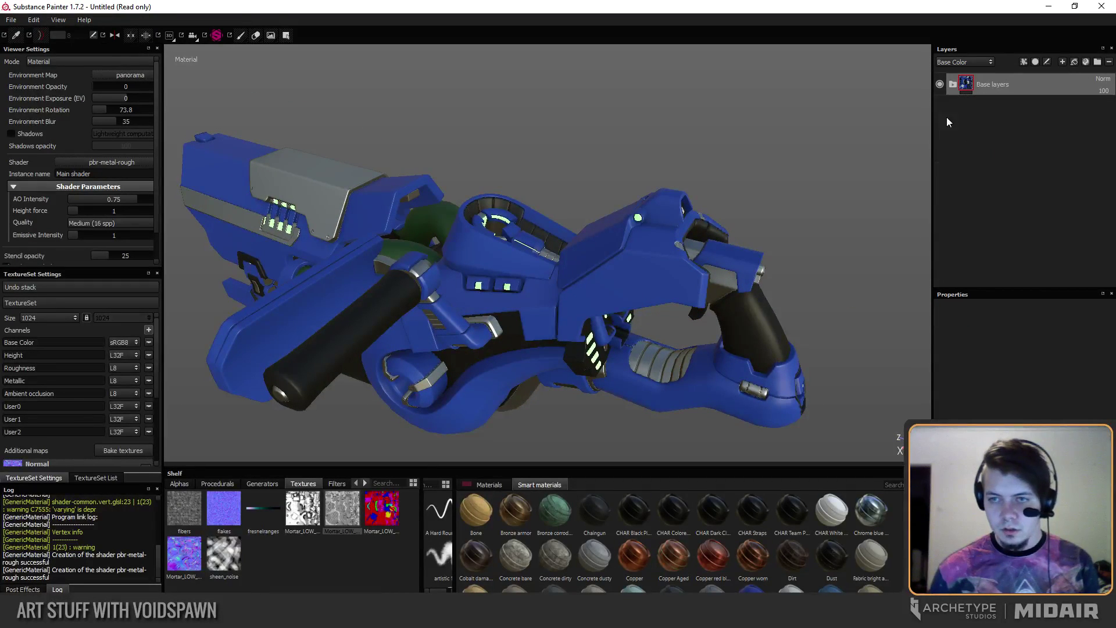
left_click(952, 86)
left_click(953, 86)
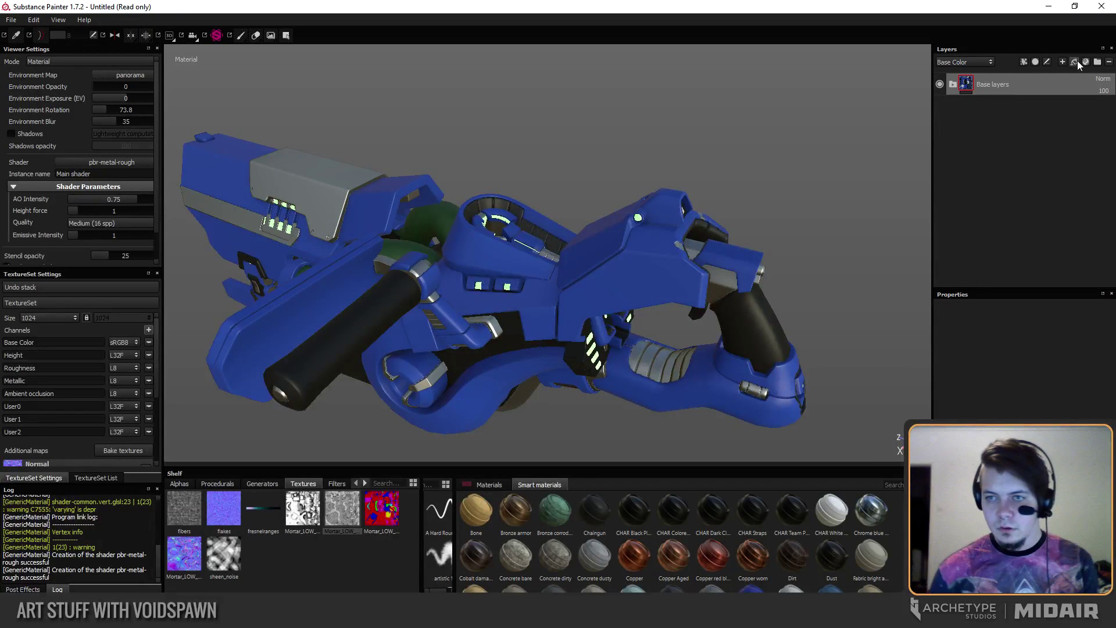
left_click(954, 85)
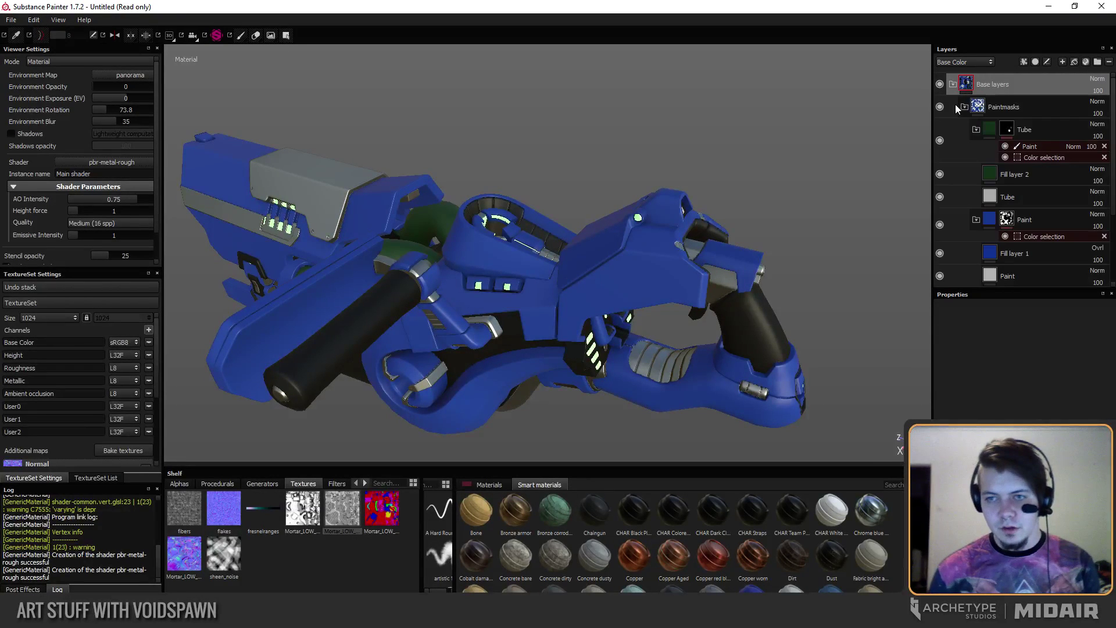
left_click(958, 106)
left_click(964, 107)
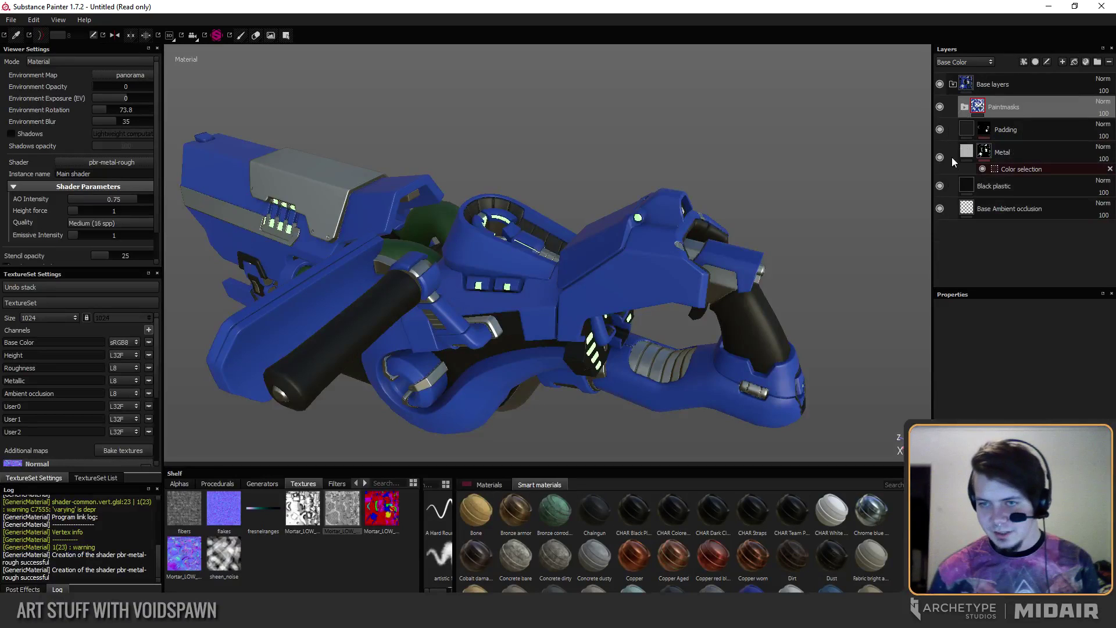
left_click(953, 87)
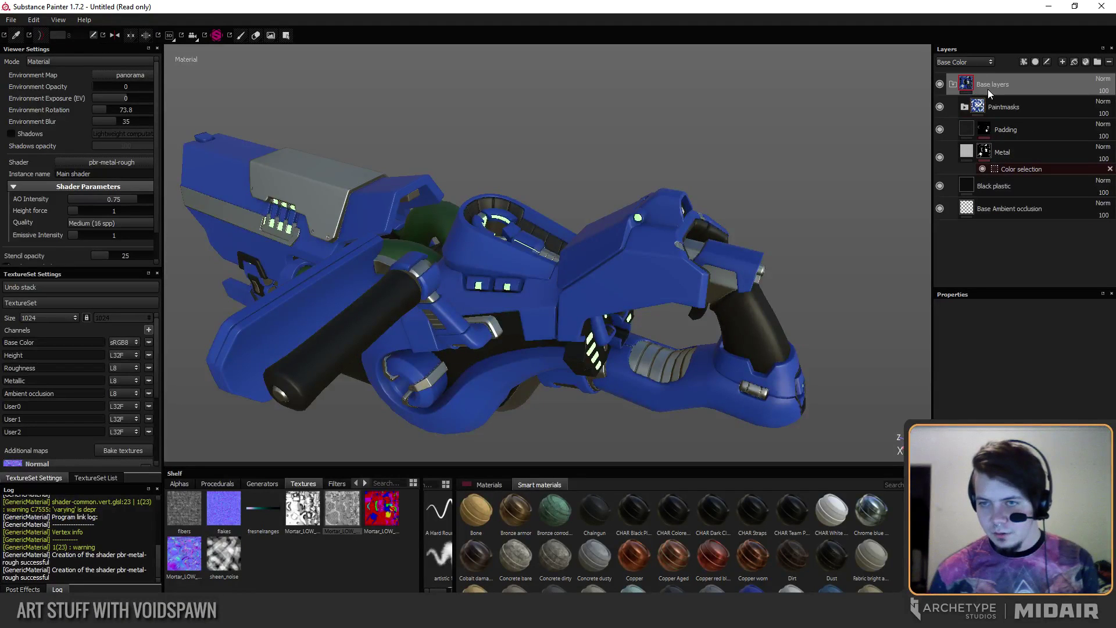
left_click(954, 86)
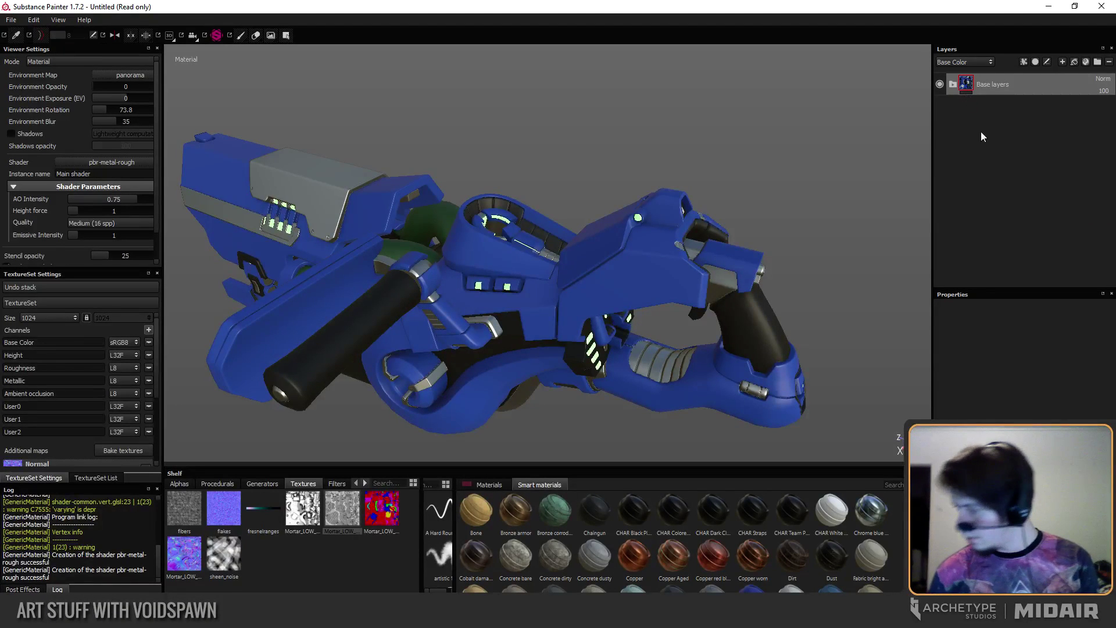
Create a layer folder above Base layers and name it Variation.
left_click(1091, 64)
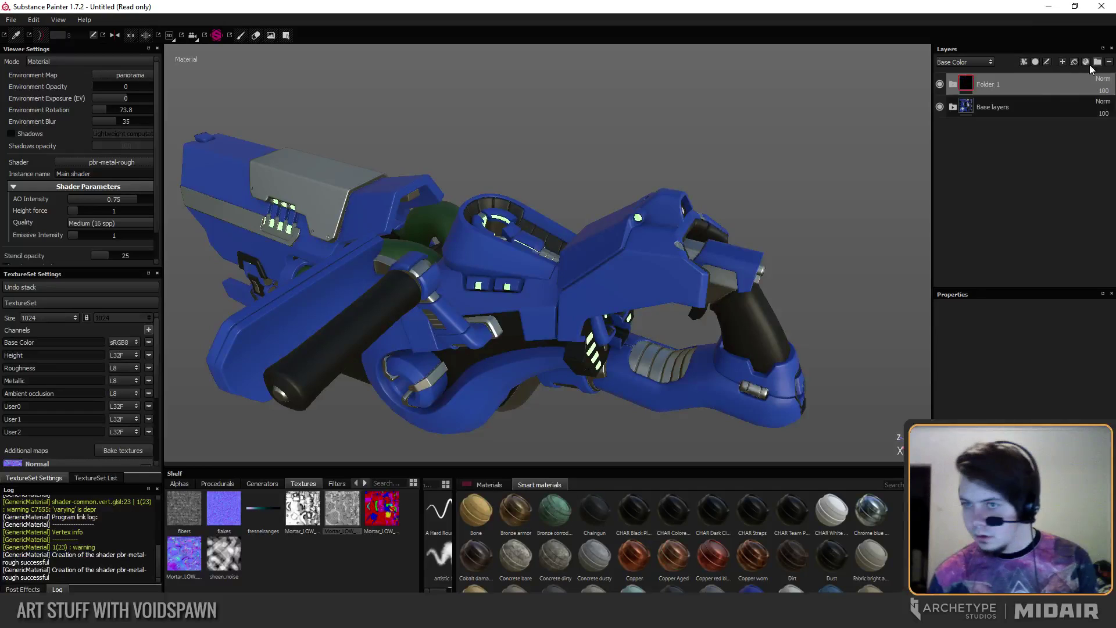
double_click(987, 83)
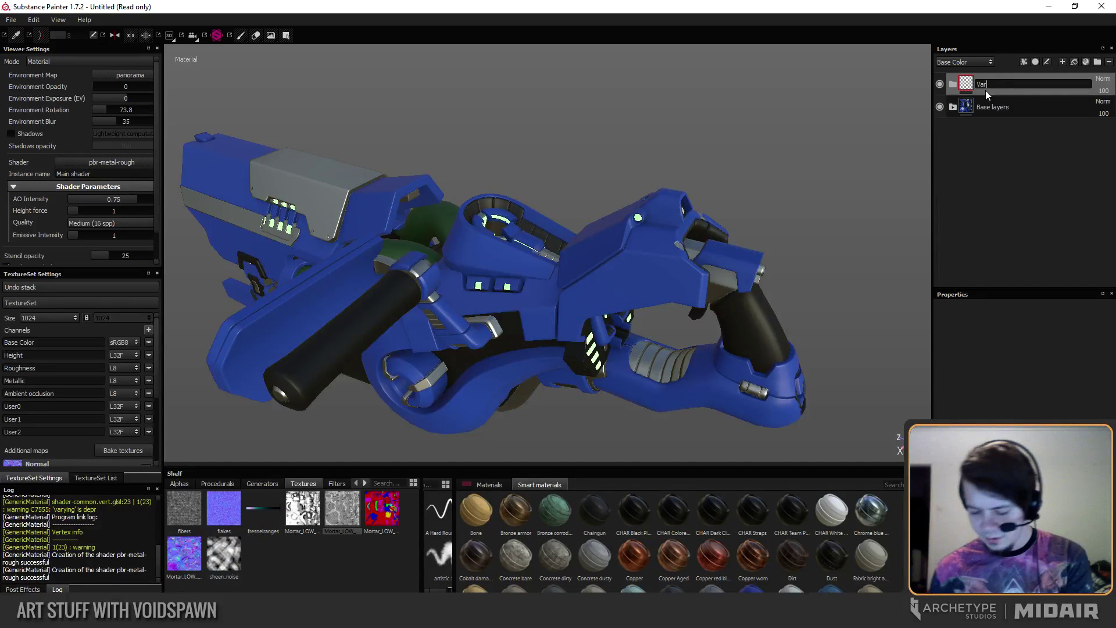
type("ionh")
key("Return")
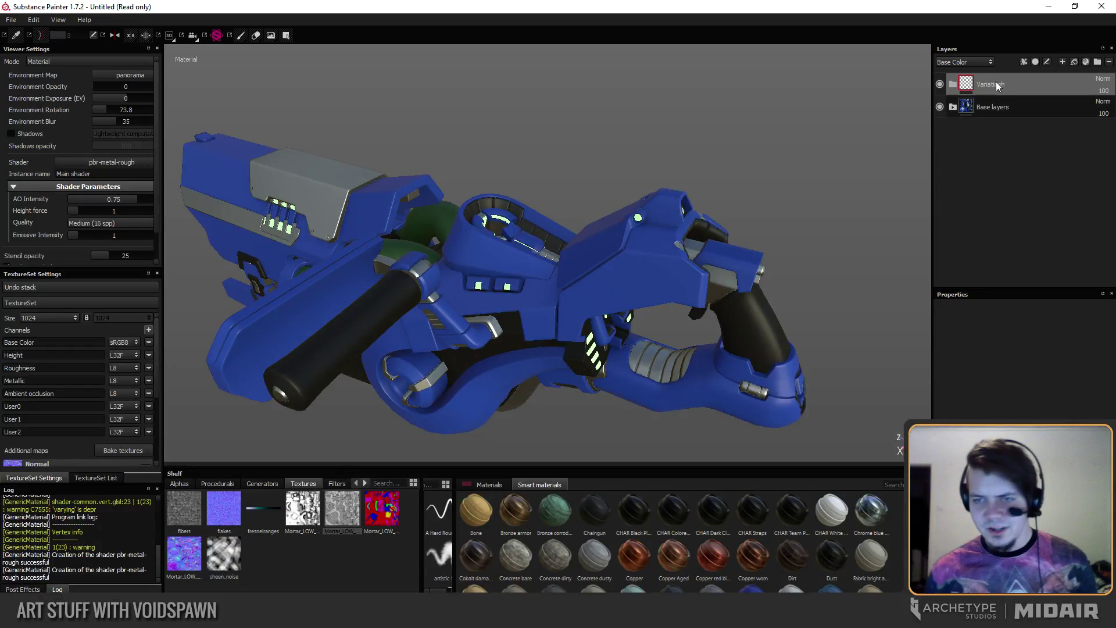
double_click(998, 85)
key("BackSpace")
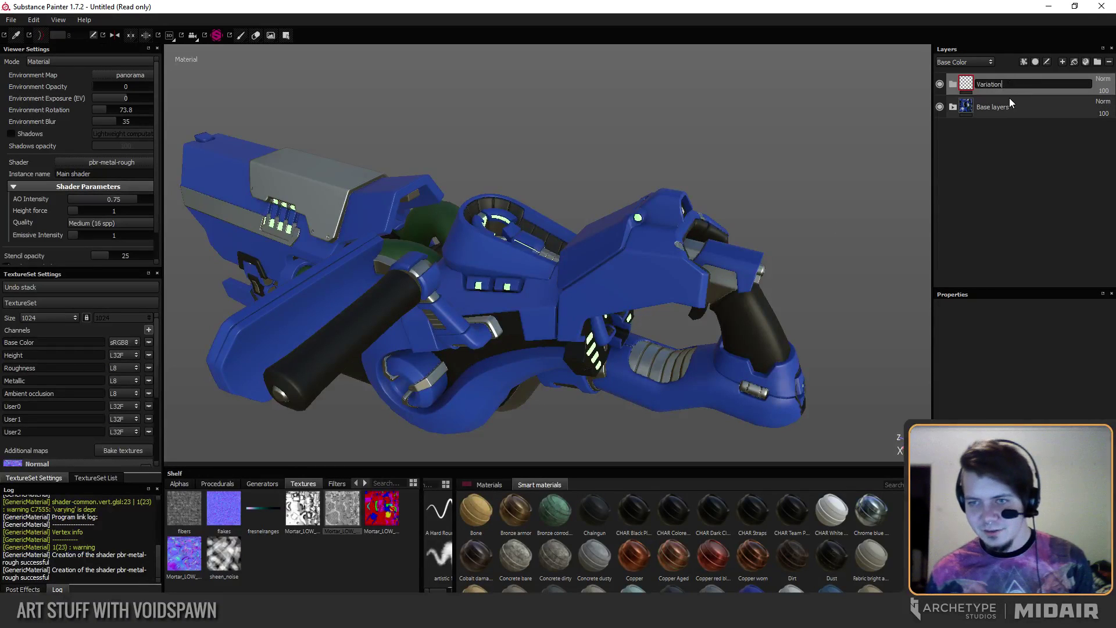
key("Return")
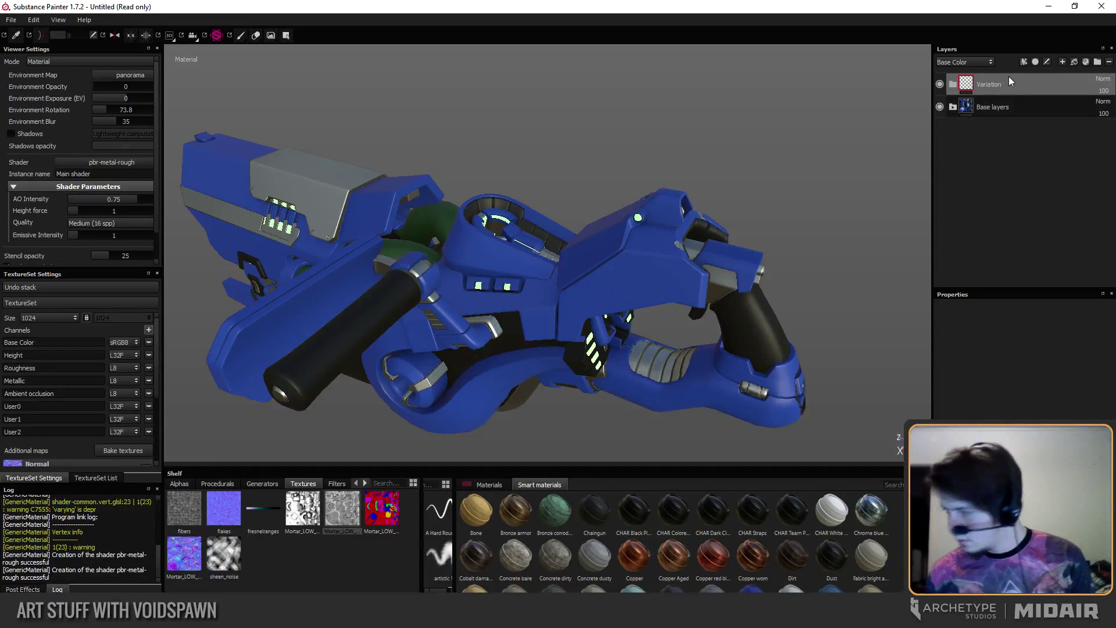
Add a fill layer and place it inside the Variation folder.
left_click(1075, 62)
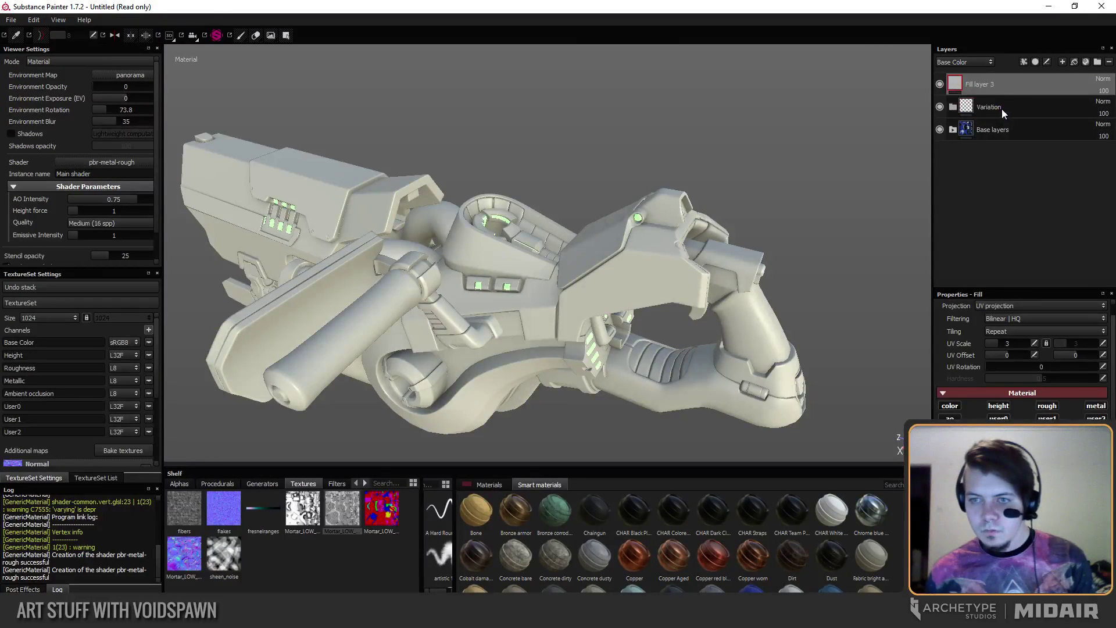
left_click_drag(1002, 110, 1002, 109)
left_click(952, 84)
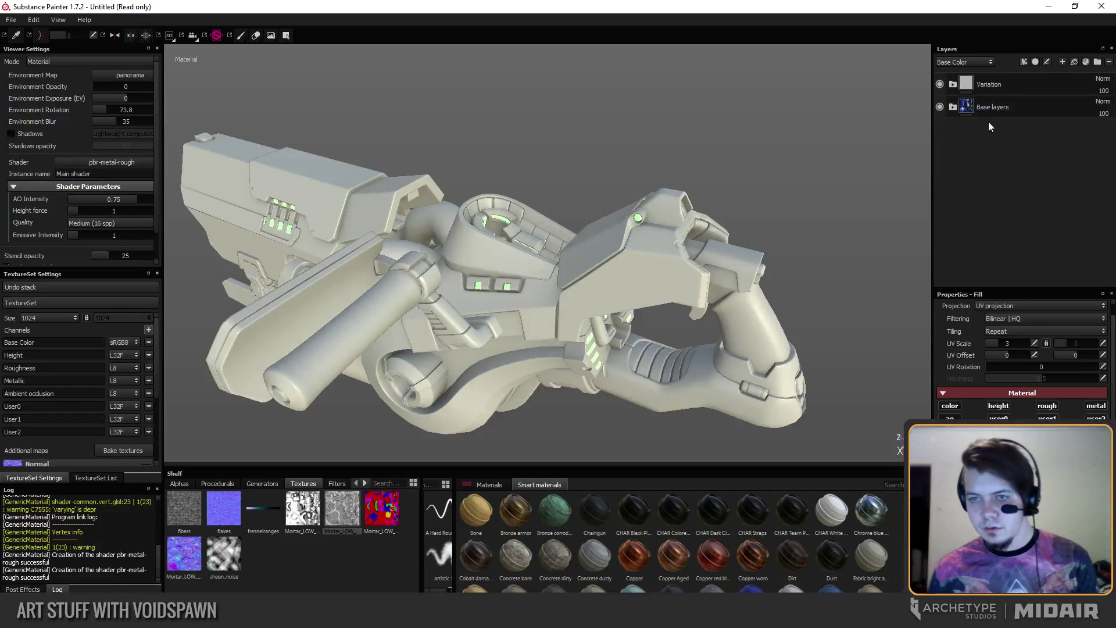
left_click(953, 85)
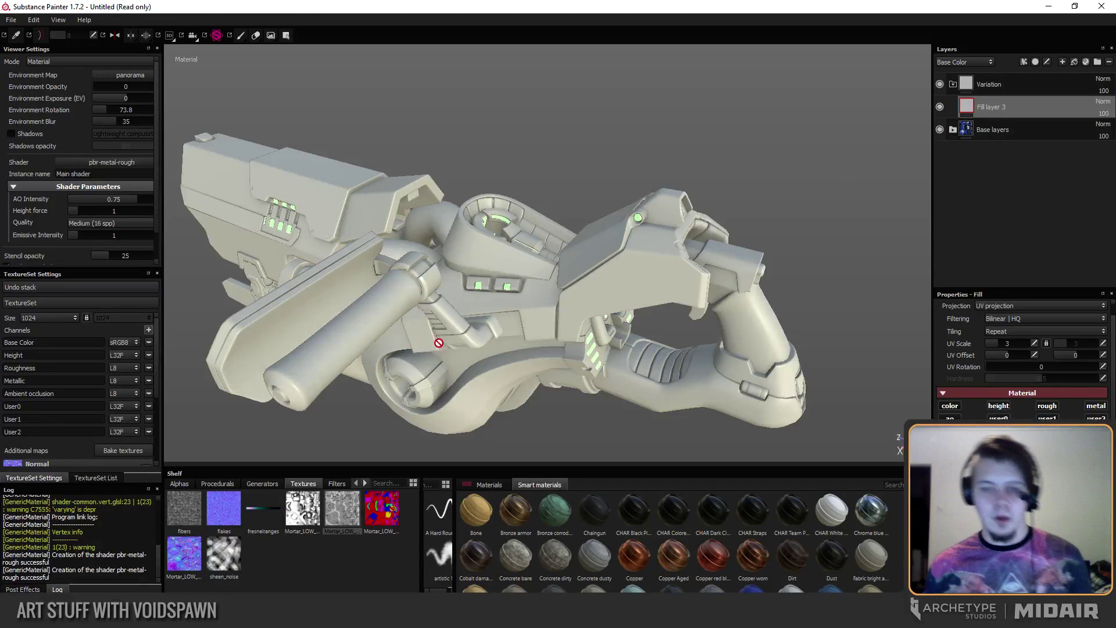
Turn off the new fill layer's color channel and apply a grunge texture to its roughness.
left_click_drag(439, 343, 456, 300, "alt")
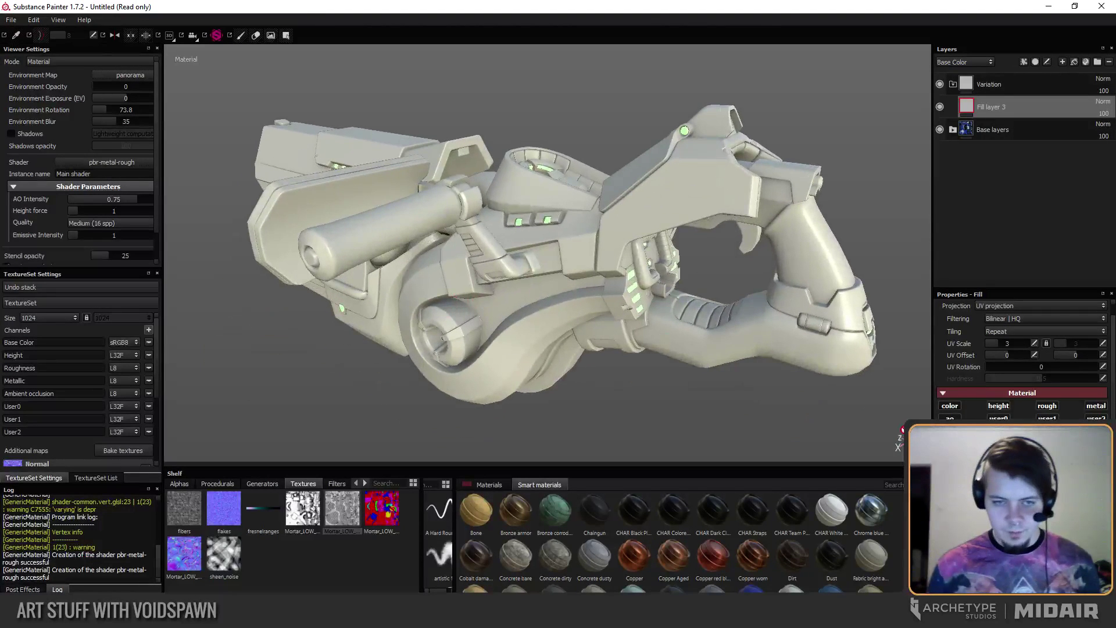
left_click(948, 407)
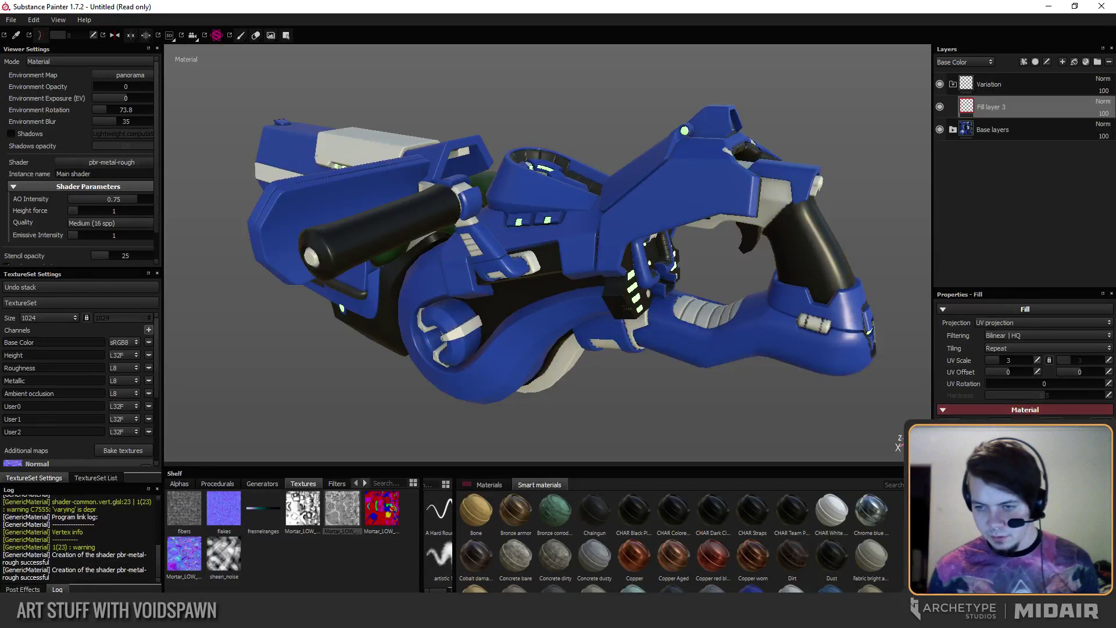
left_click_drag(687, 328, 791, 402, "alt")
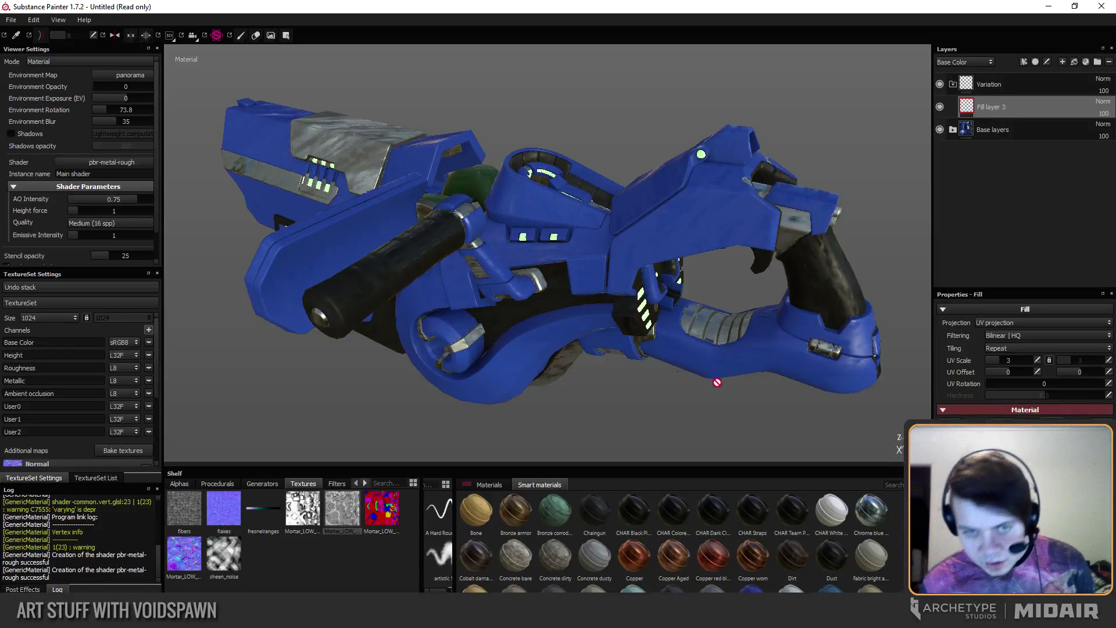
mouse_move(717, 383)
left_mouse_down("alt")
mouse_move(664, 385)
mouse_move(696, 386)
left_mouse_up("alt")
Display only the Roughness channel on the gun and set the fill layer's UV scale to 1.238.
key("c")
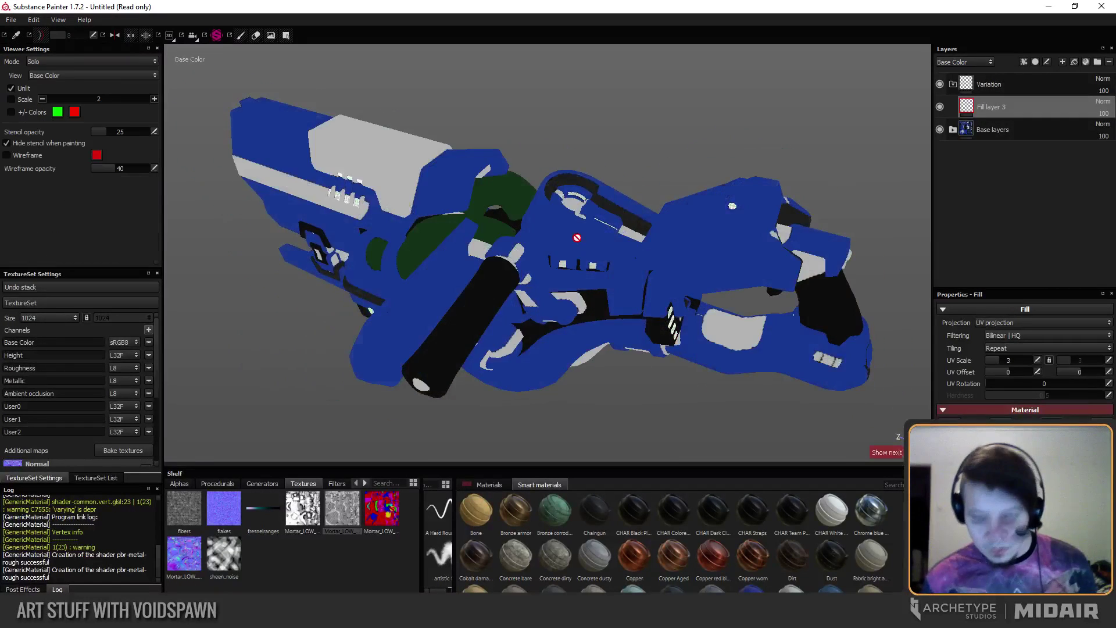
key("c")
key("c")
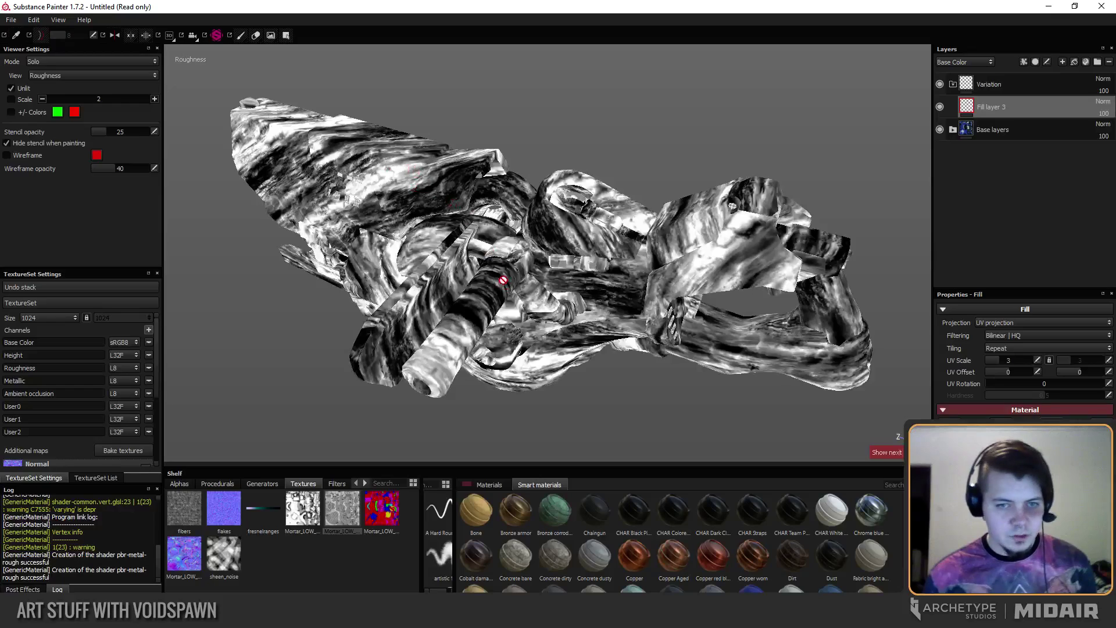
left_click_drag(461, 237, 512, 280, "alt")
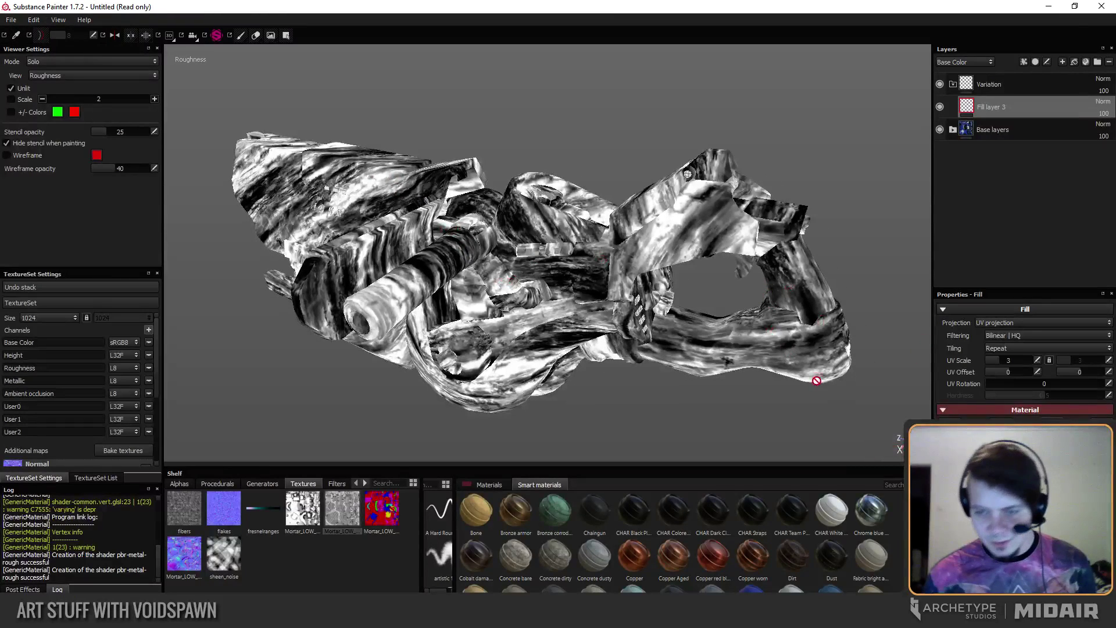
left_click_drag(999, 361, 1000, 361)
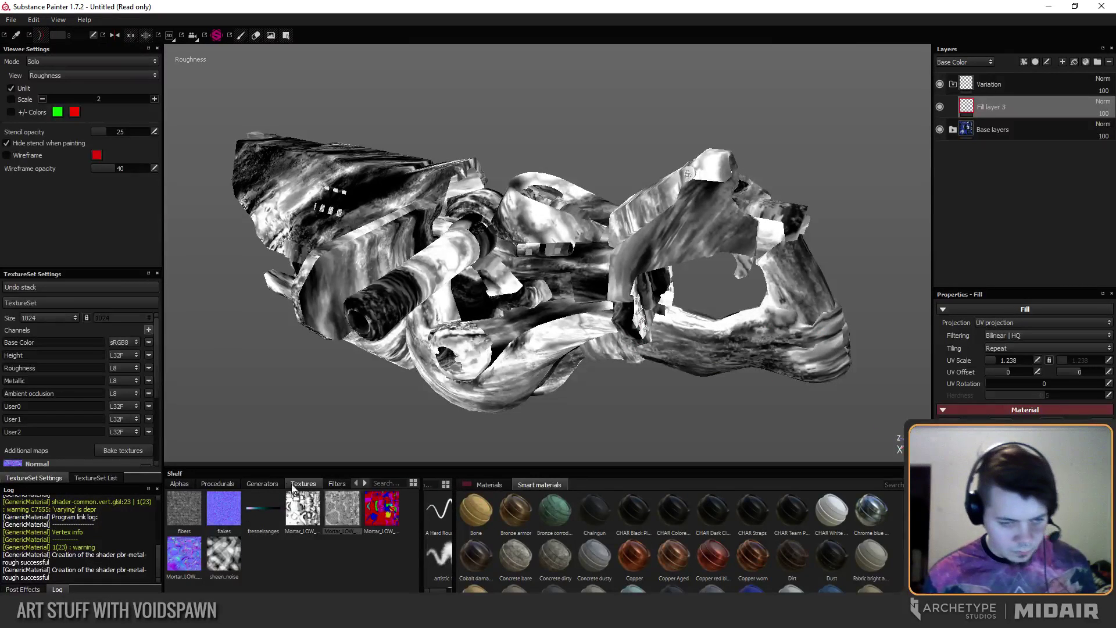
Enlarge the shelf and browse the procedural textures as far as the Grunge maps.
left_click(223, 483)
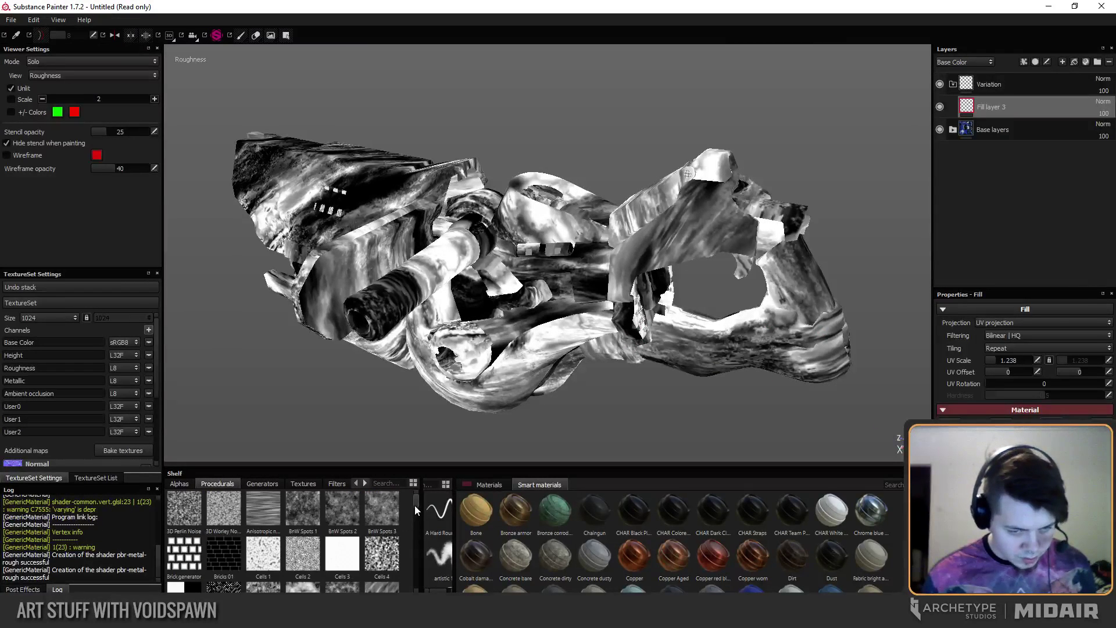
left_click_drag(412, 464, 413, 438)
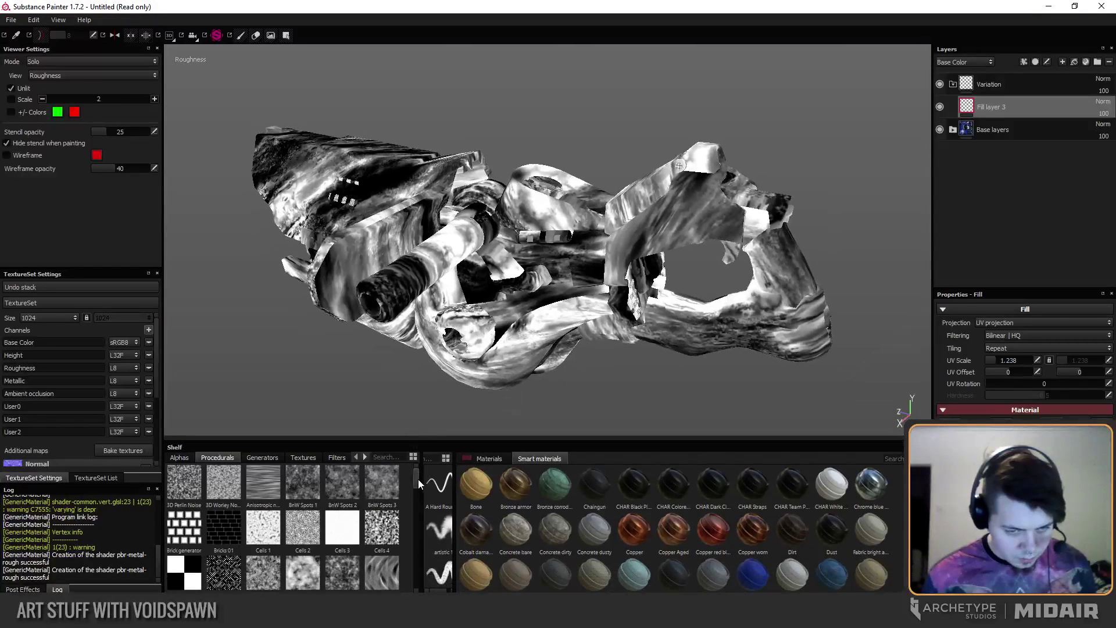
left_click_drag(418, 479, 418, 496)
scroll(418, 495, "down", 3)
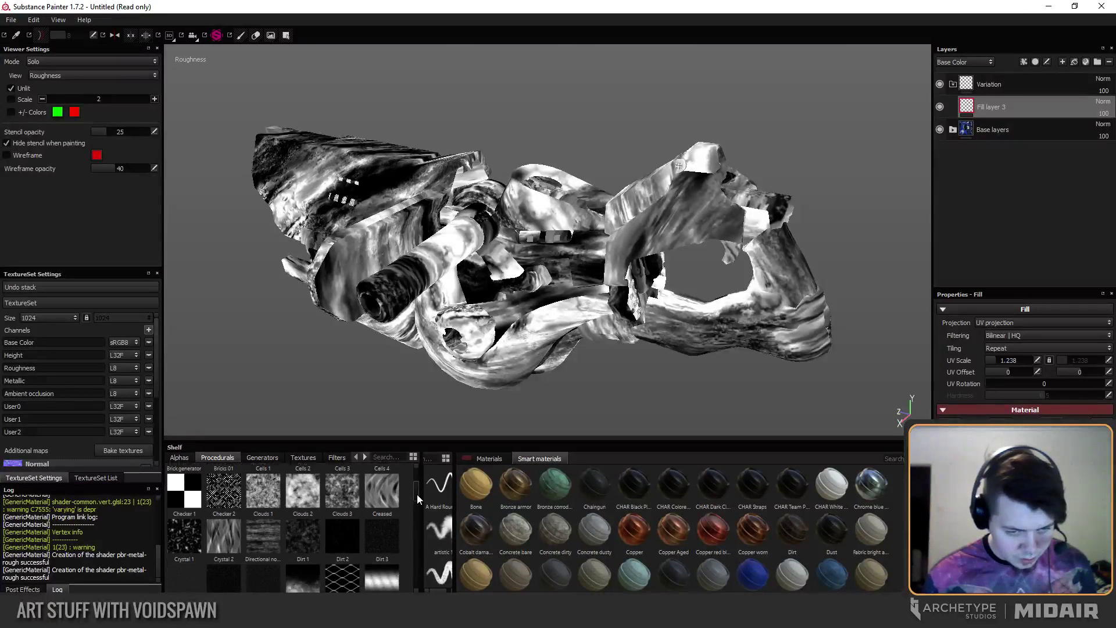
scroll(414, 526, "down", 1)
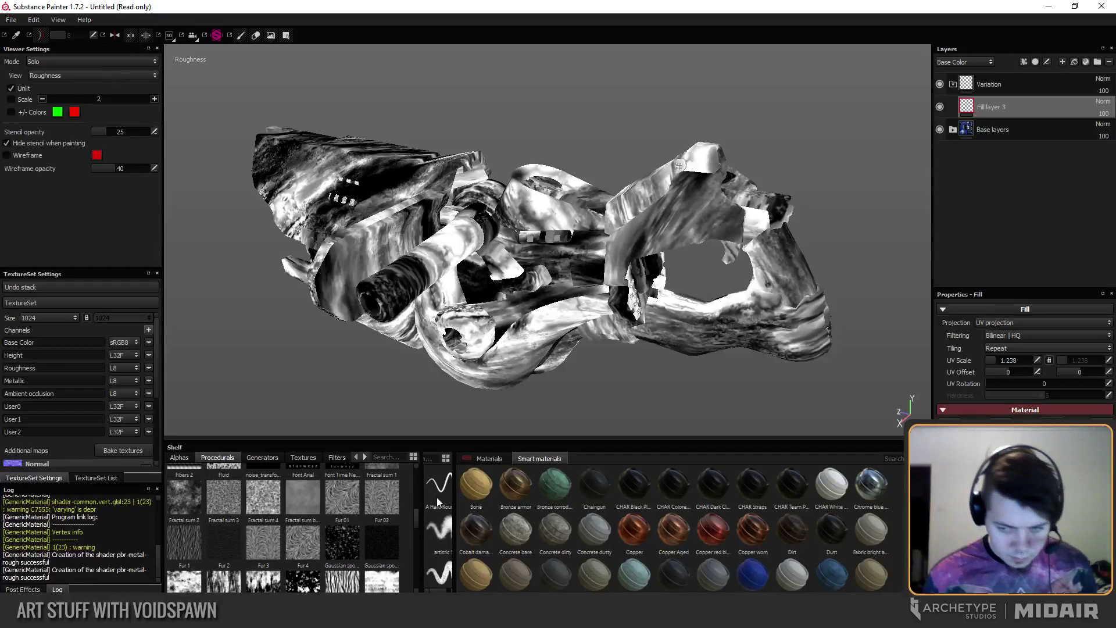
left_click_drag(371, 399, 429, 391, "alt")
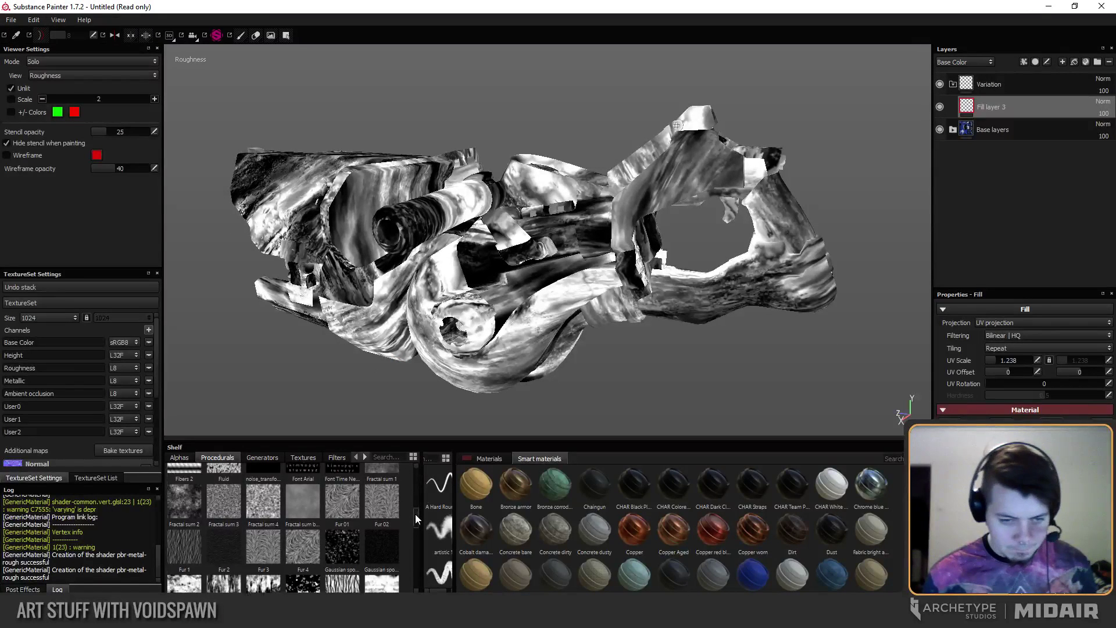
scroll(415, 514, "up", 1)
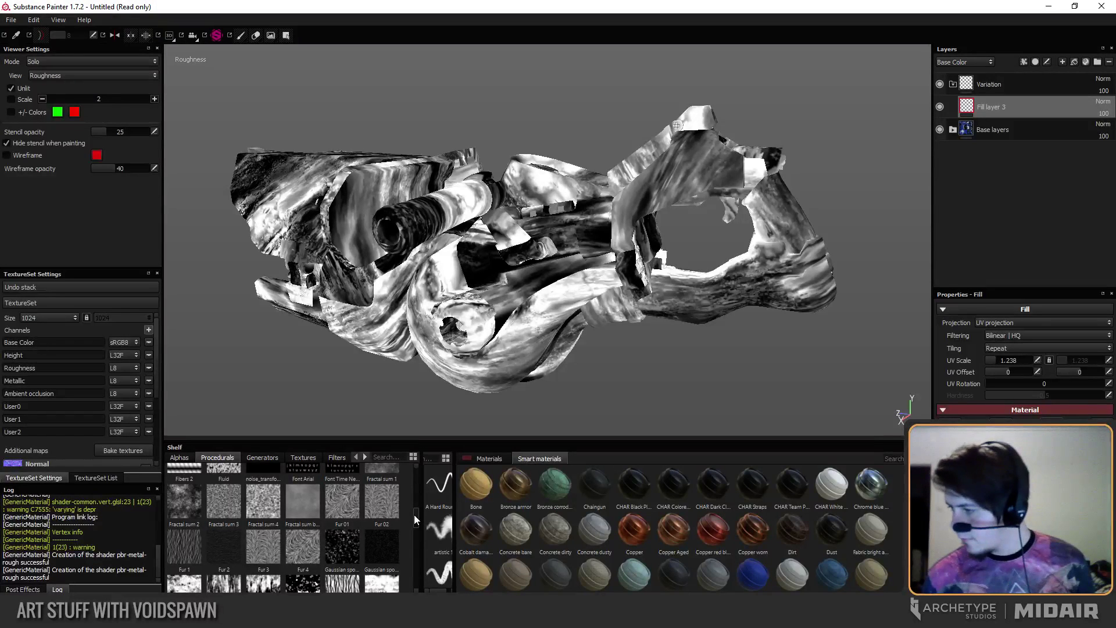
left_click_drag(414, 514, 416, 529)
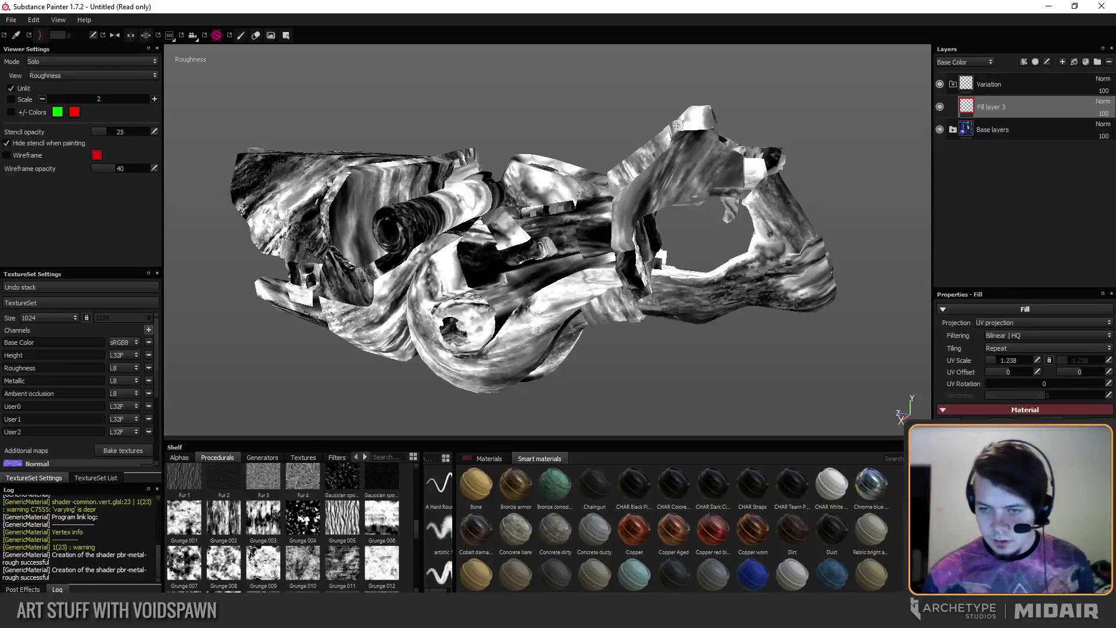
Undo the fill layer's channel, roughness texture and UV scale changes, and pick the Grunge 003 texture.
key("ctrl+z")
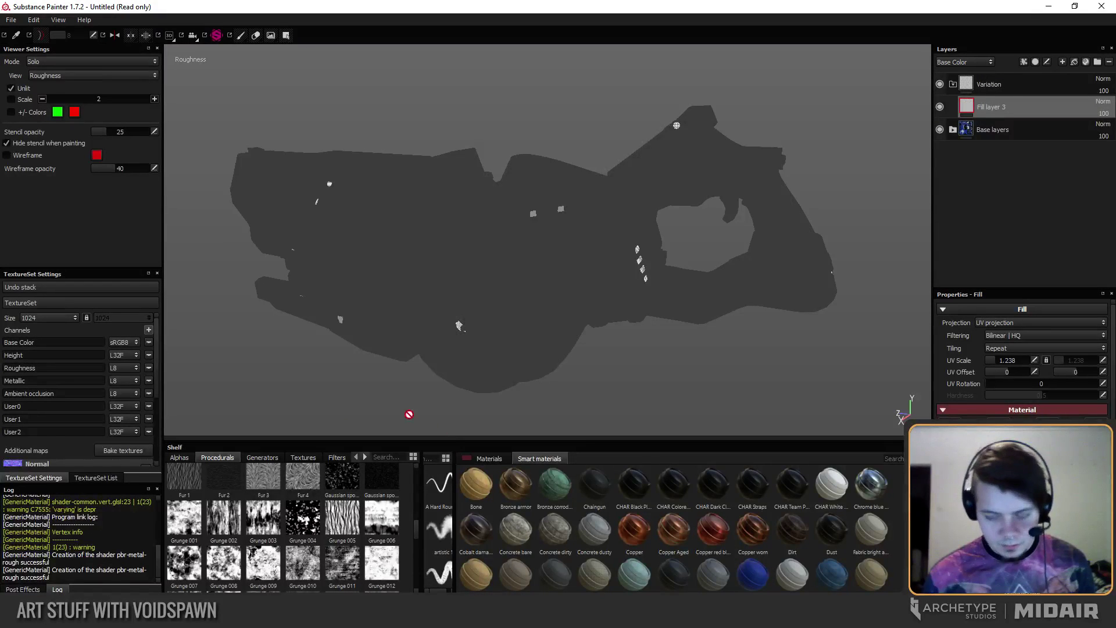
left_click(255, 528)
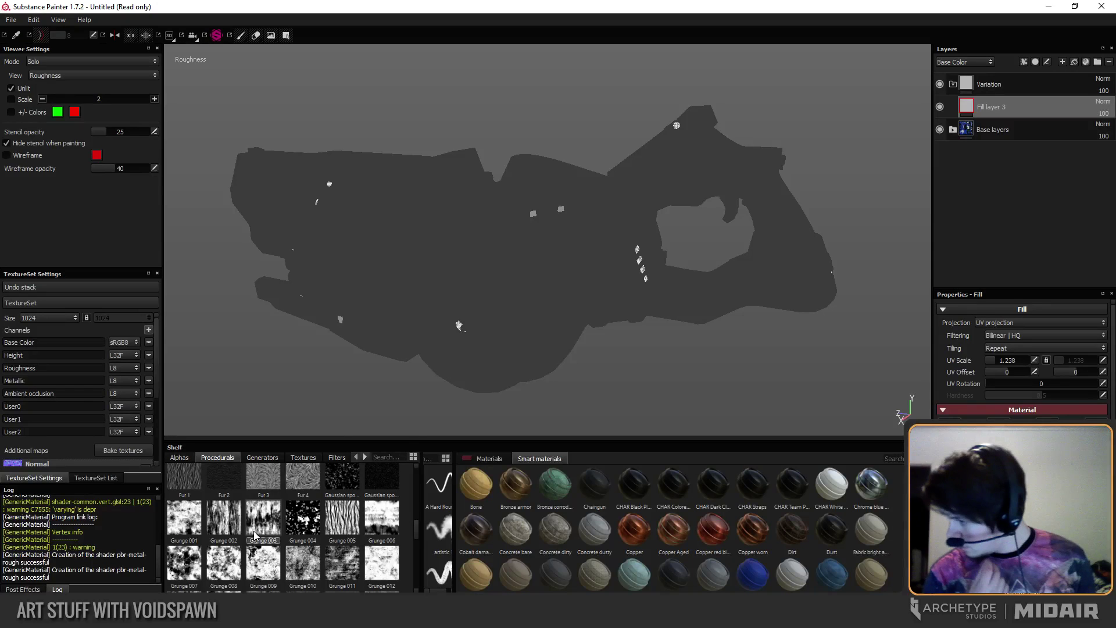
mouse_move(254, 534)
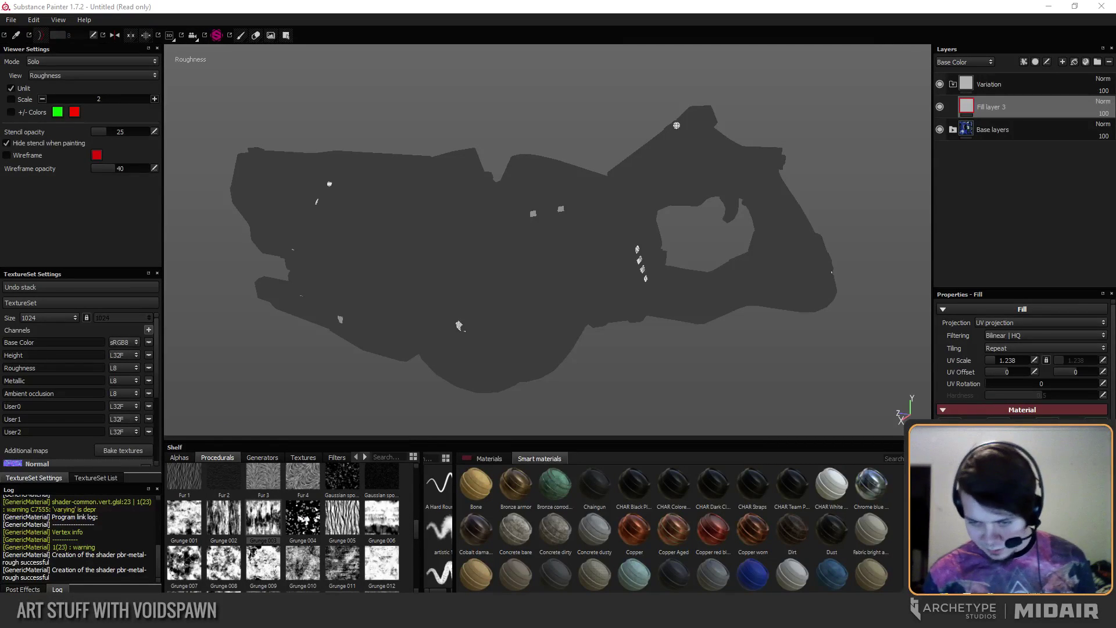
Try to exit Steam, dismiss its shutdown dialogs and cancel closing the unsaved project.
right_click(965, 614)
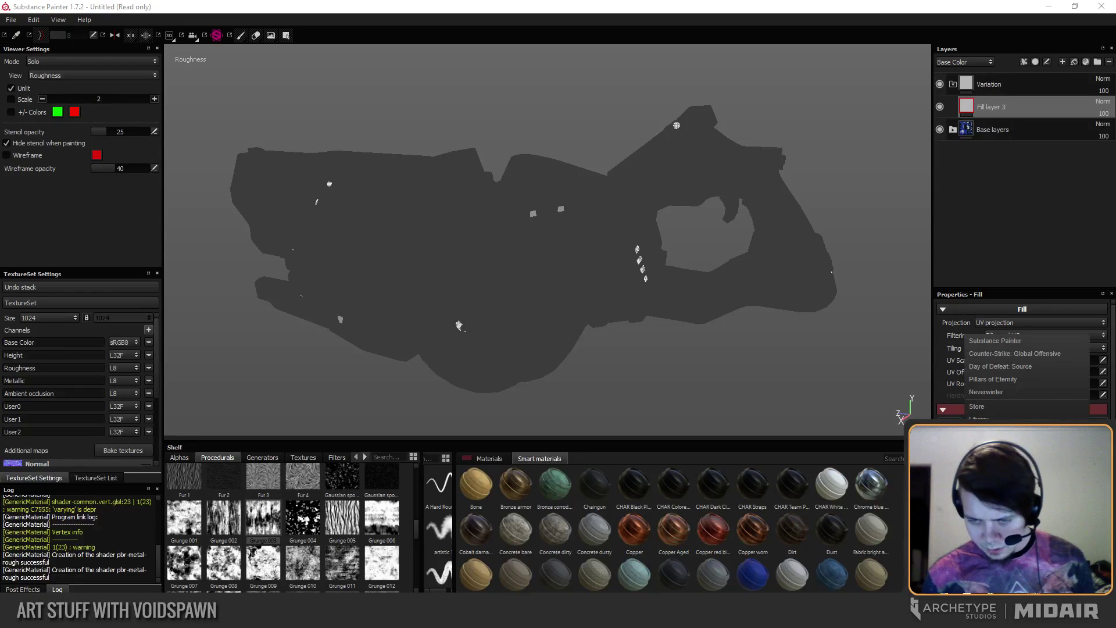
left_click(988, 520)
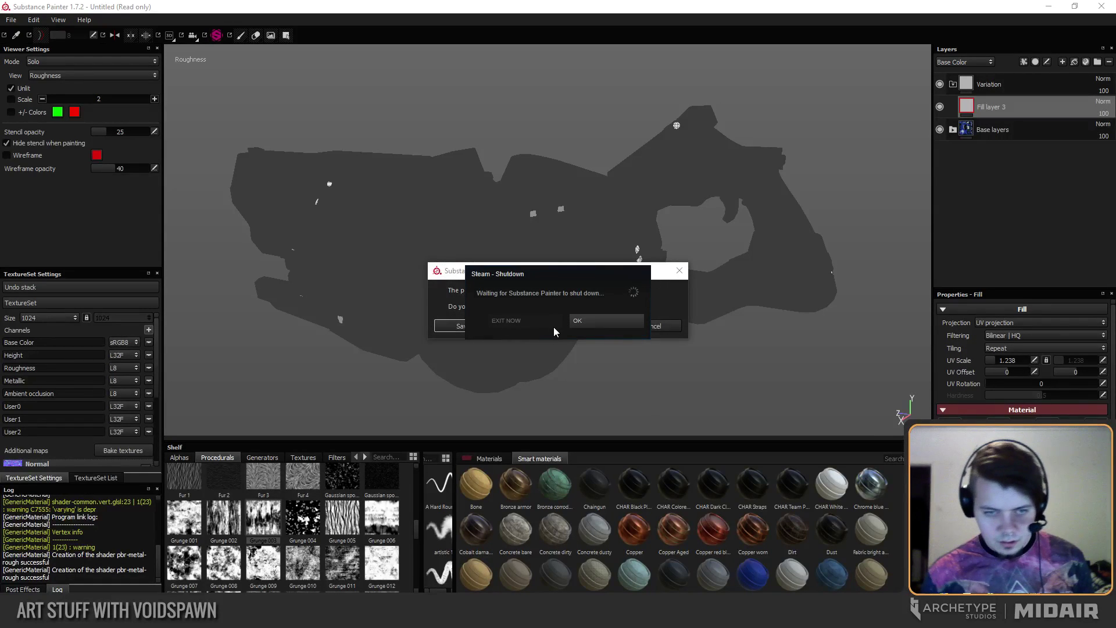
left_click_drag(539, 277, 473, 279)
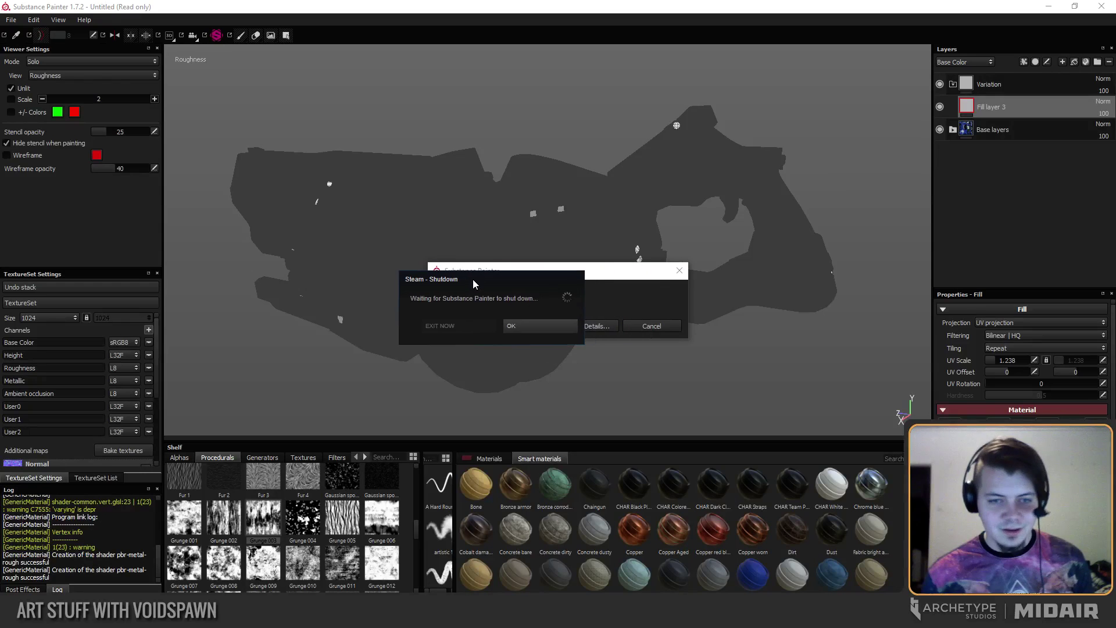
left_click_drag(507, 312, 308, 295)
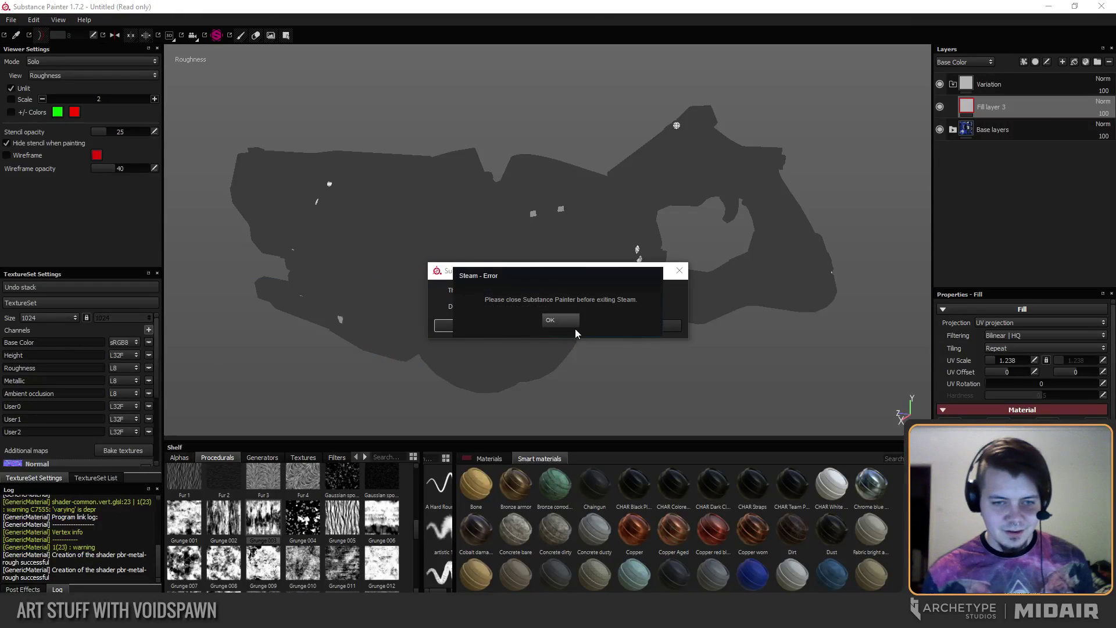
left_click(555, 320)
left_click(652, 325)
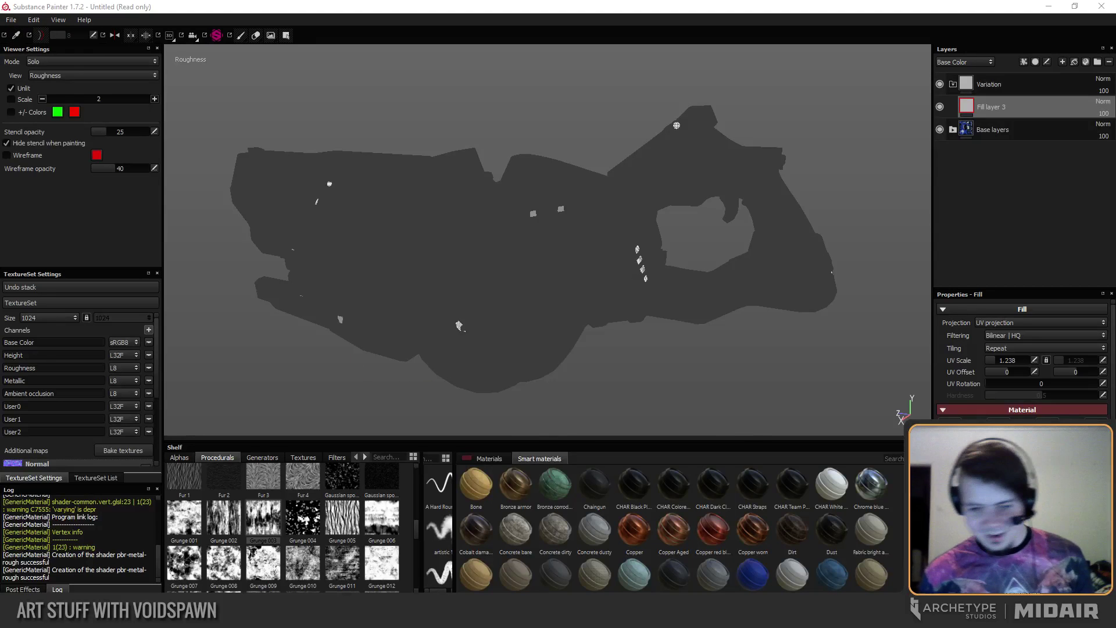
left_click(745, 288)
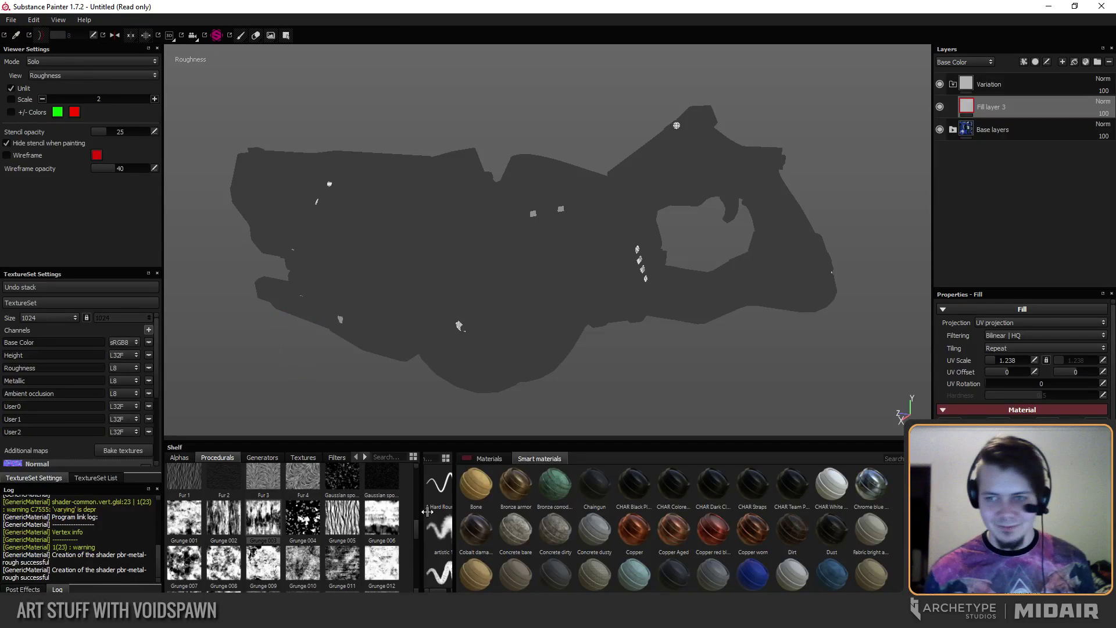
key("alt+Tab")
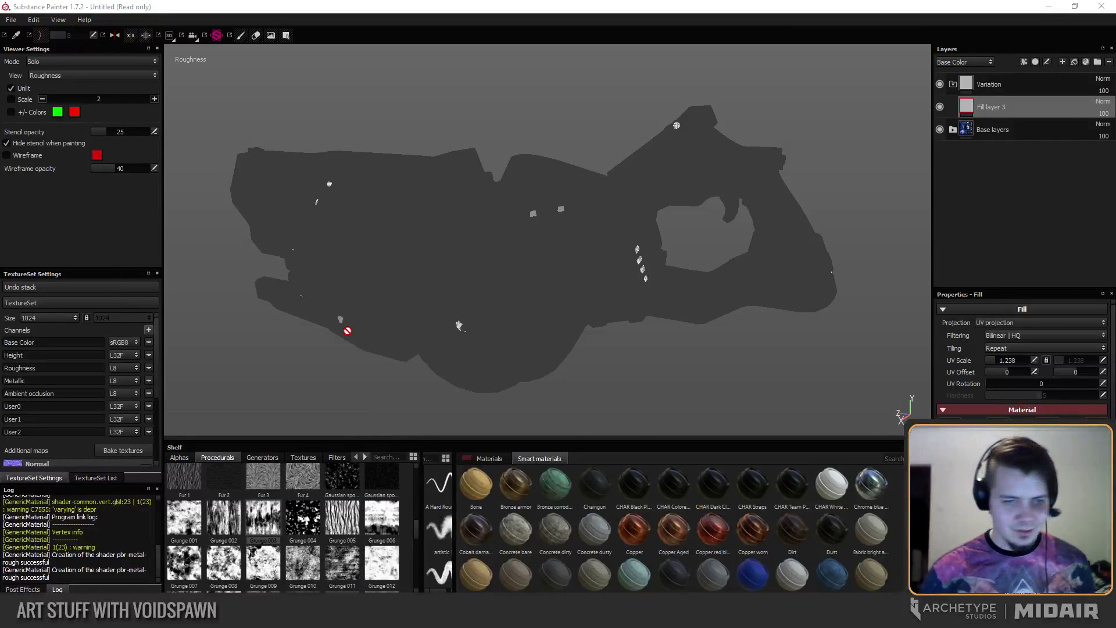
key("Escape")
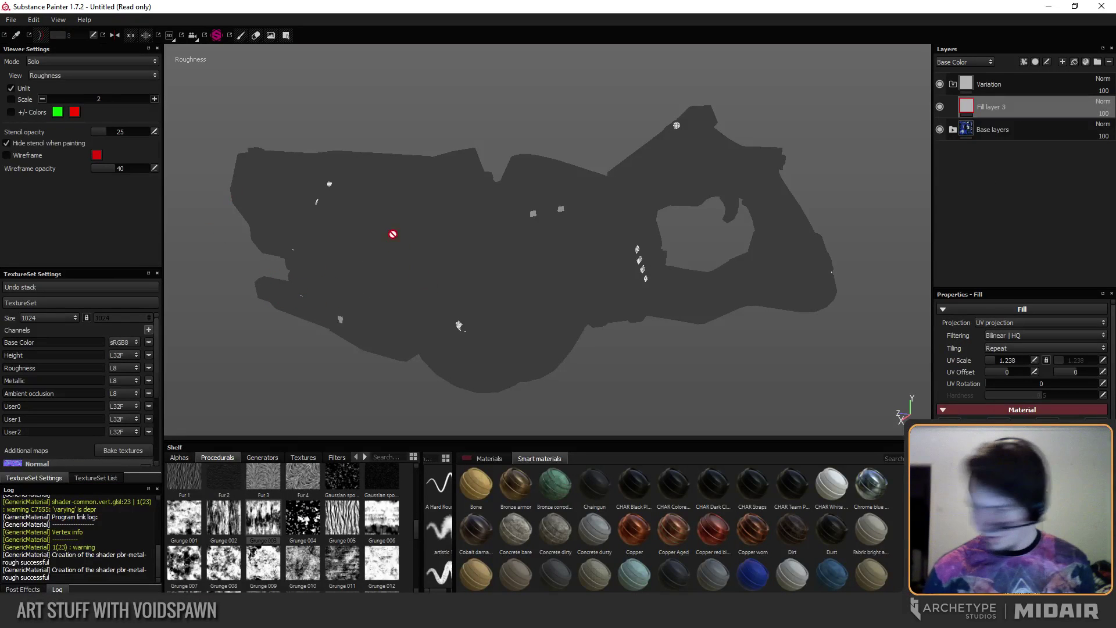
left_click(996, 128)
left_click(990, 107)
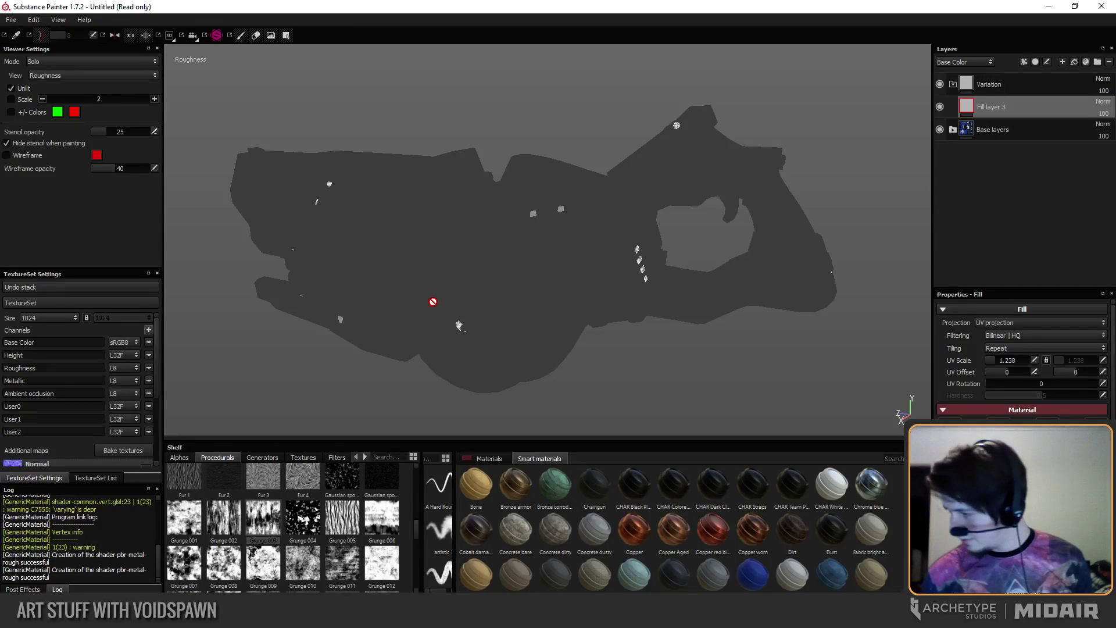
Save the project as Mortar_001 in the Midair/Assets/Weapons/Mortar/Stream folder.
key("ctrl+s")
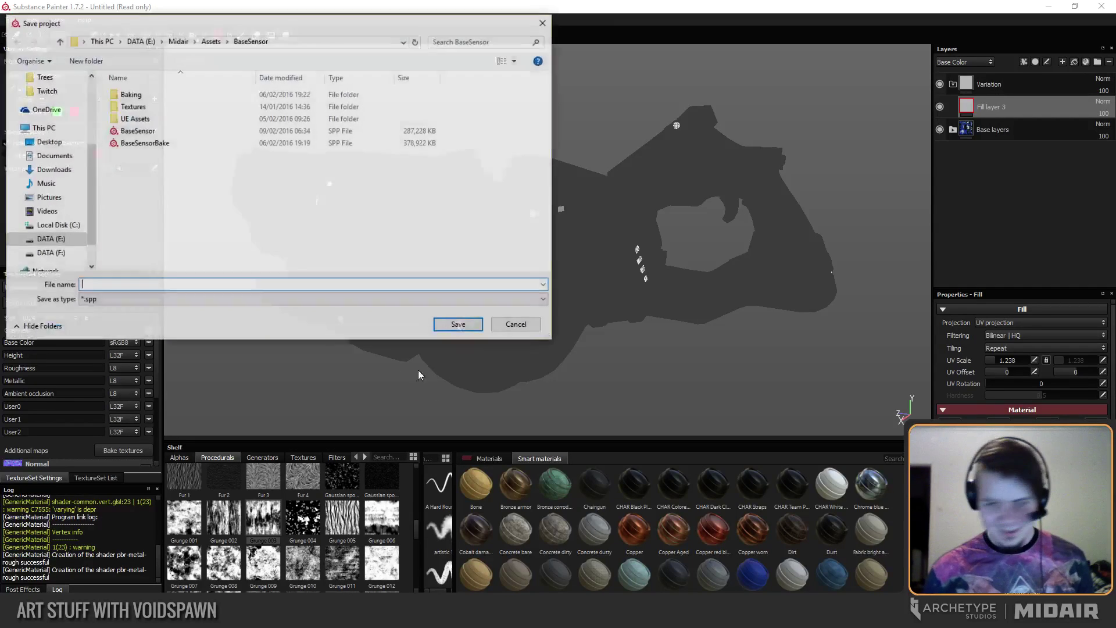
left_click(210, 40)
scroll(550, 145, "down", 3)
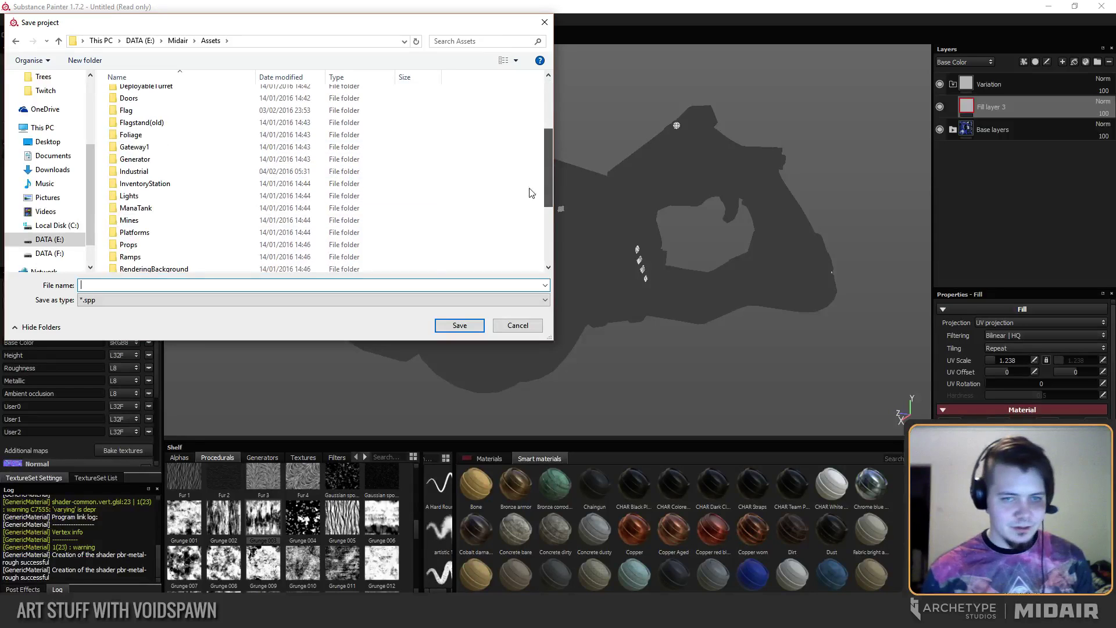
scroll(436, 180, "down", 3)
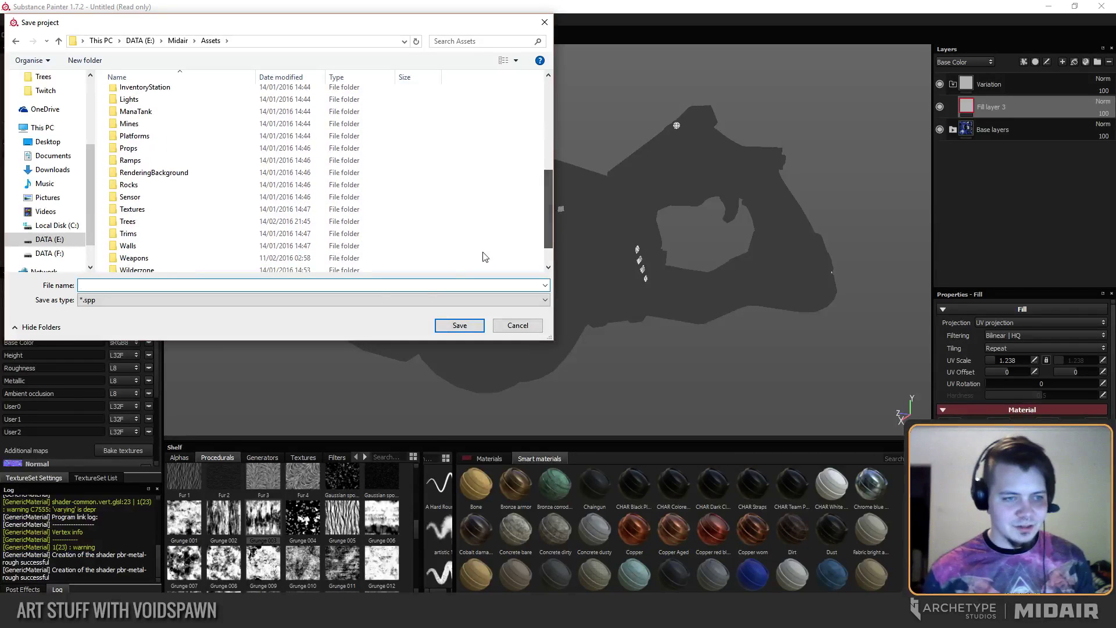
left_click(128, 259)
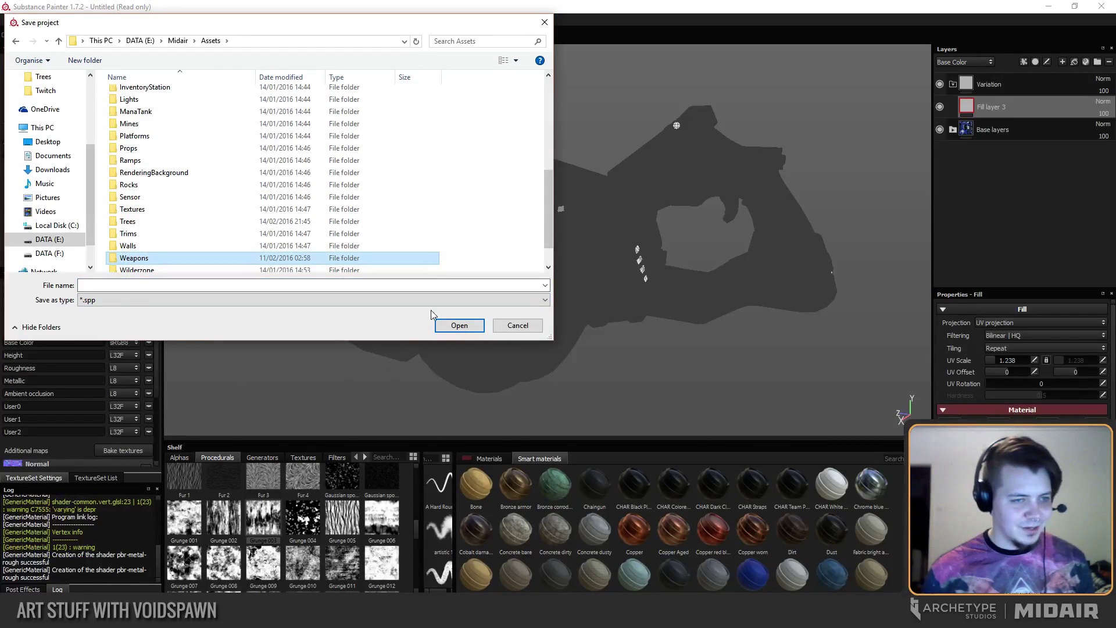
left_click(450, 325)
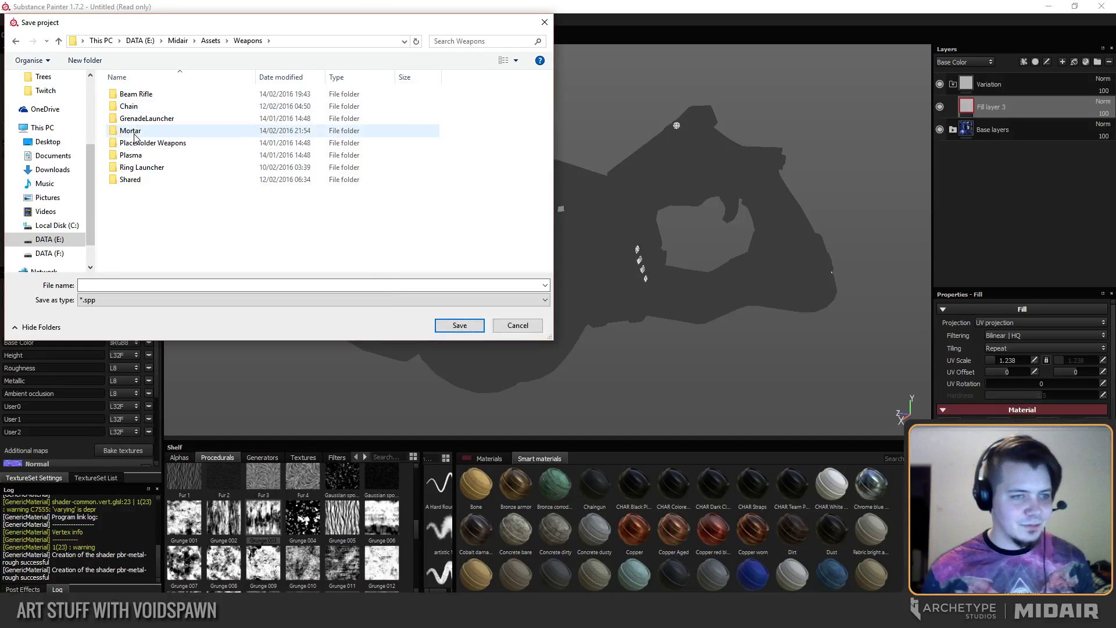
double_click(134, 138)
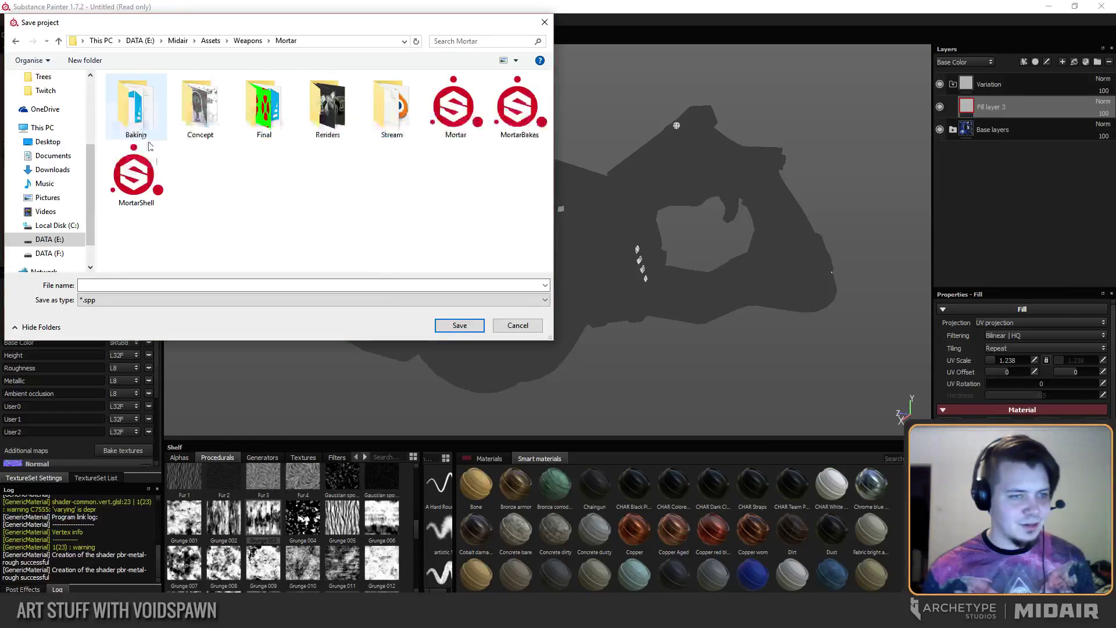
double_click(391, 108)
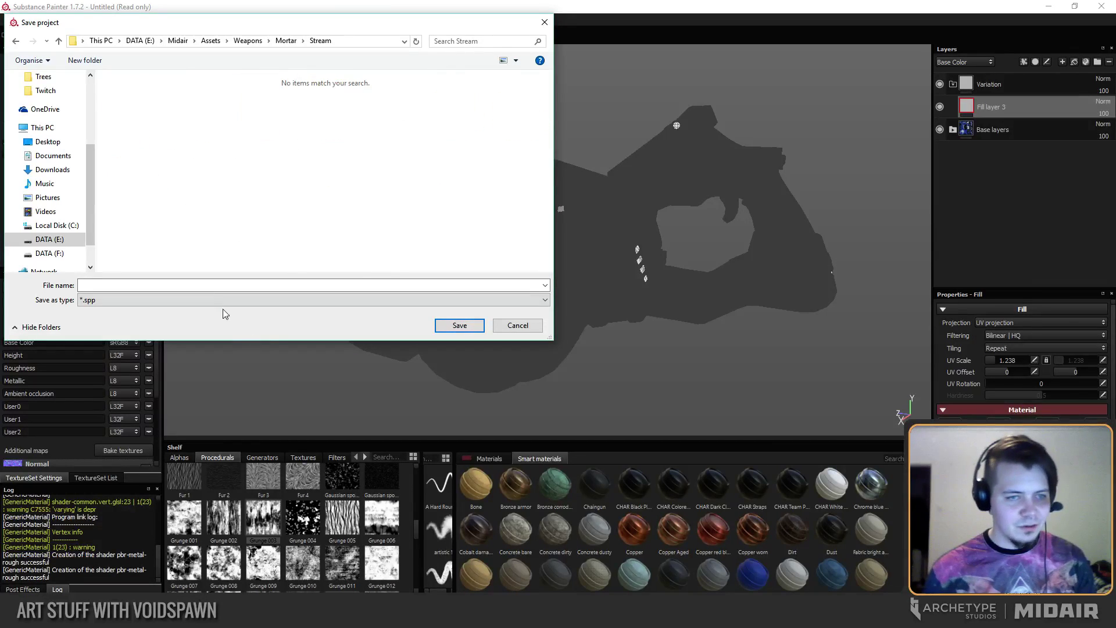
left_click(215, 285)
type("Mor")
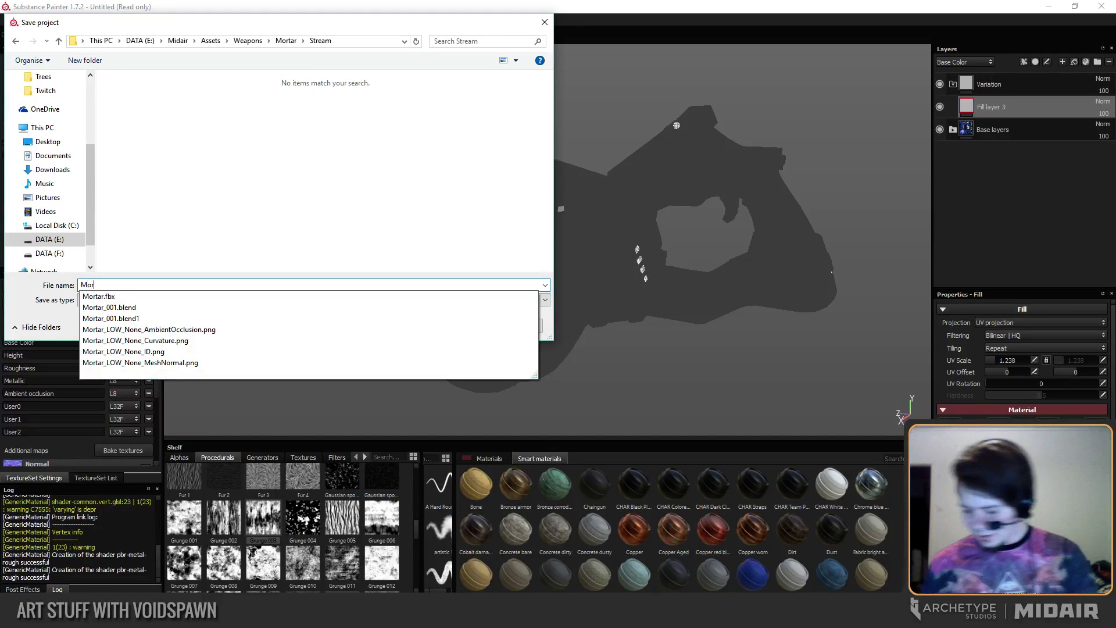
type("tar_001")
key("Return")
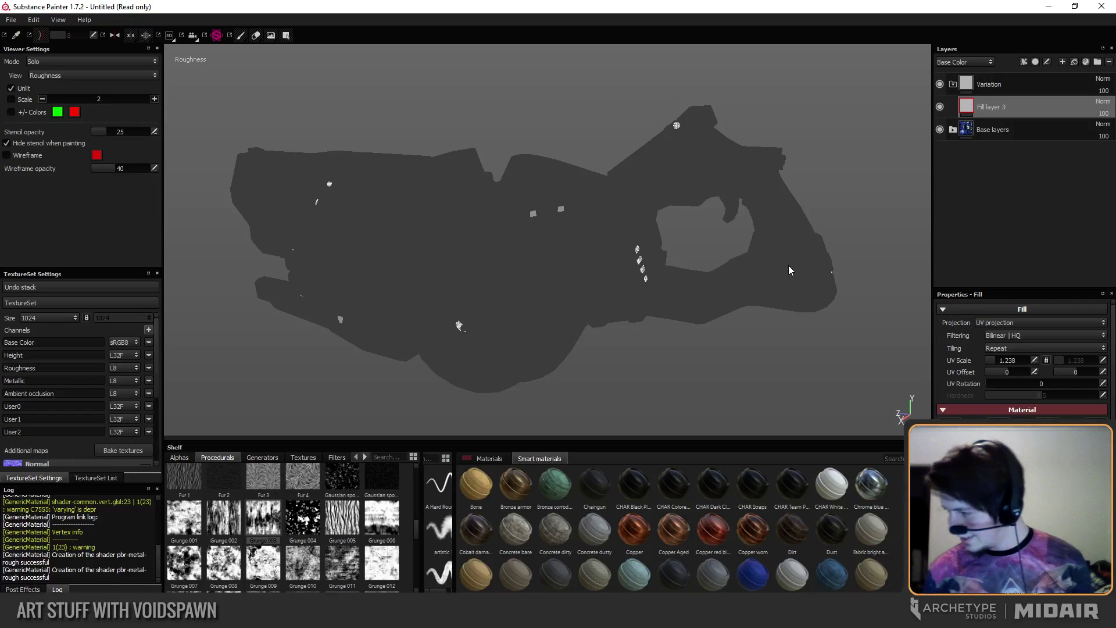
Close the program, describe the crash as ":D" in the bug report, try to submit it and cancel the report.
left_click(1102, 6)
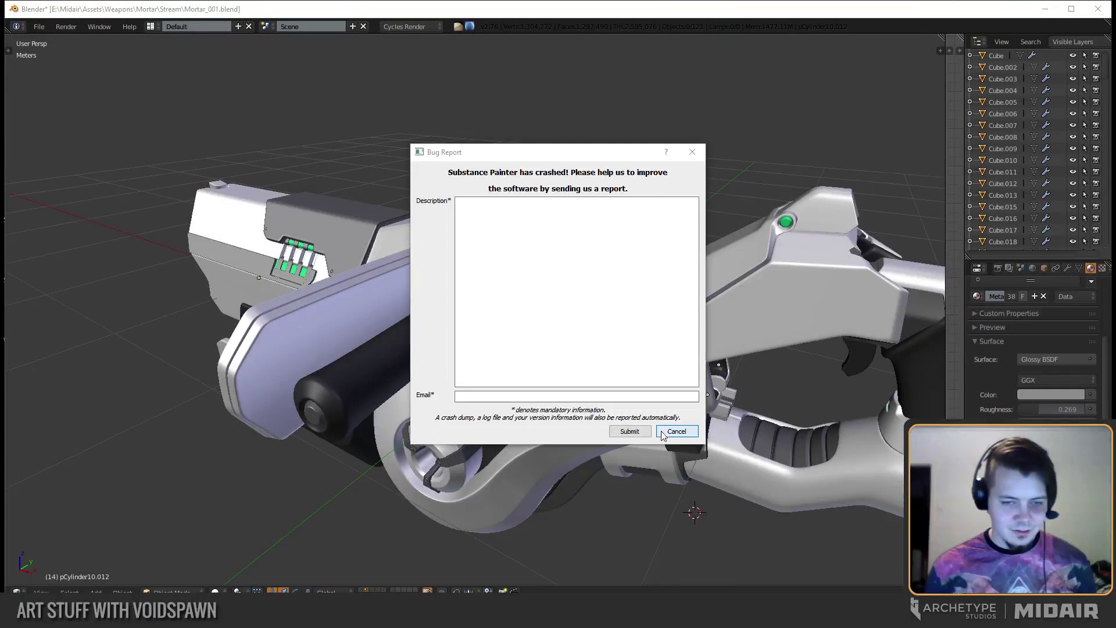
left_click(528, 345)
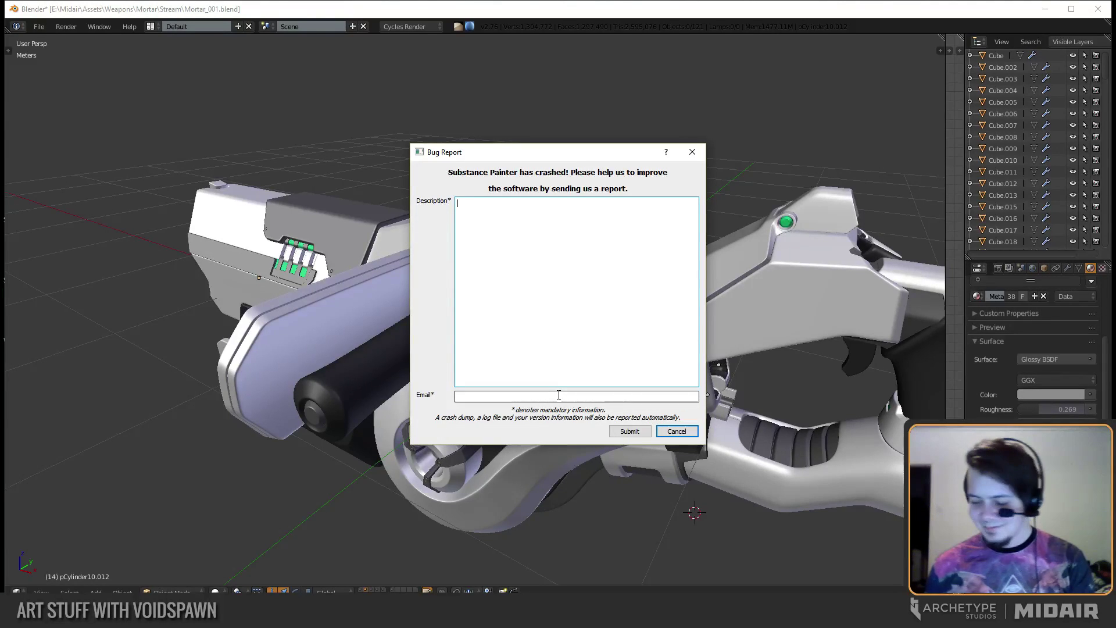
left_click(629, 431)
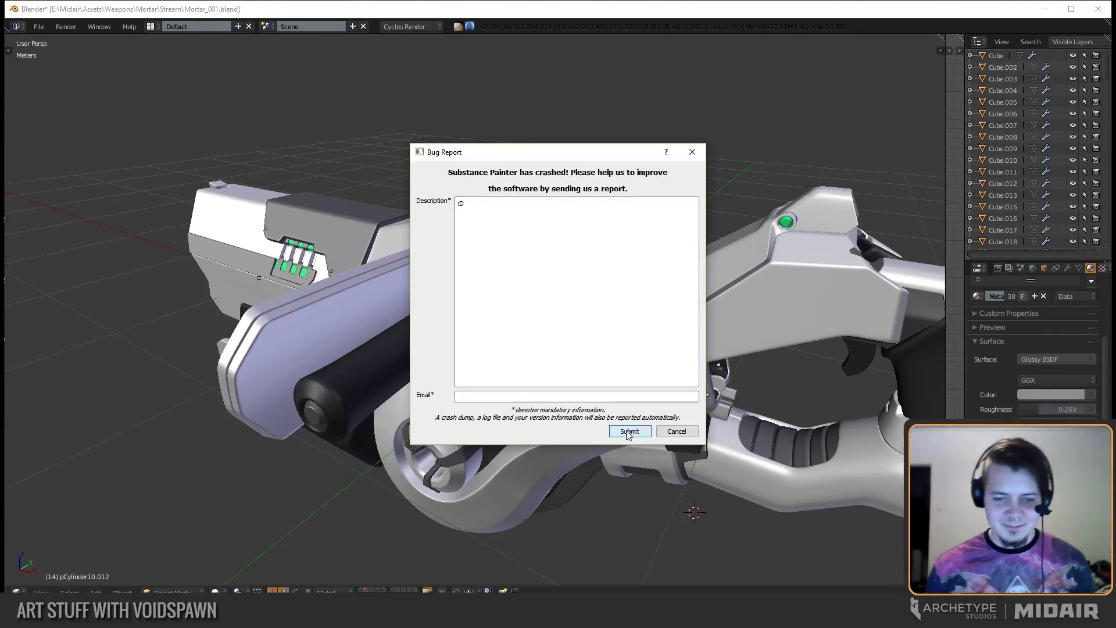
left_click(674, 433)
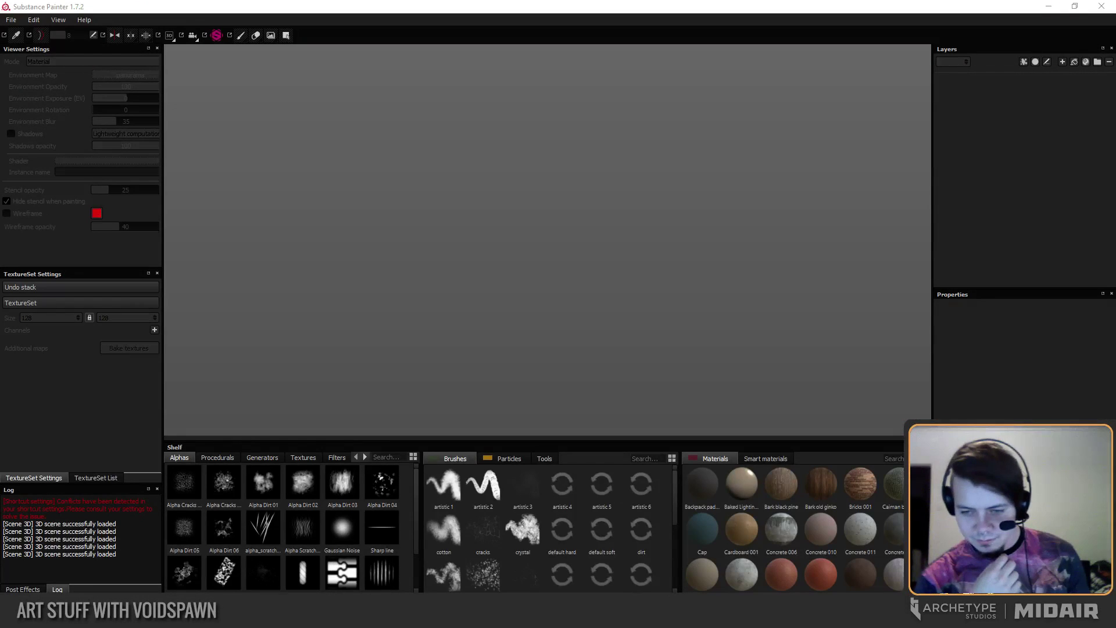
right_click(965, 594)
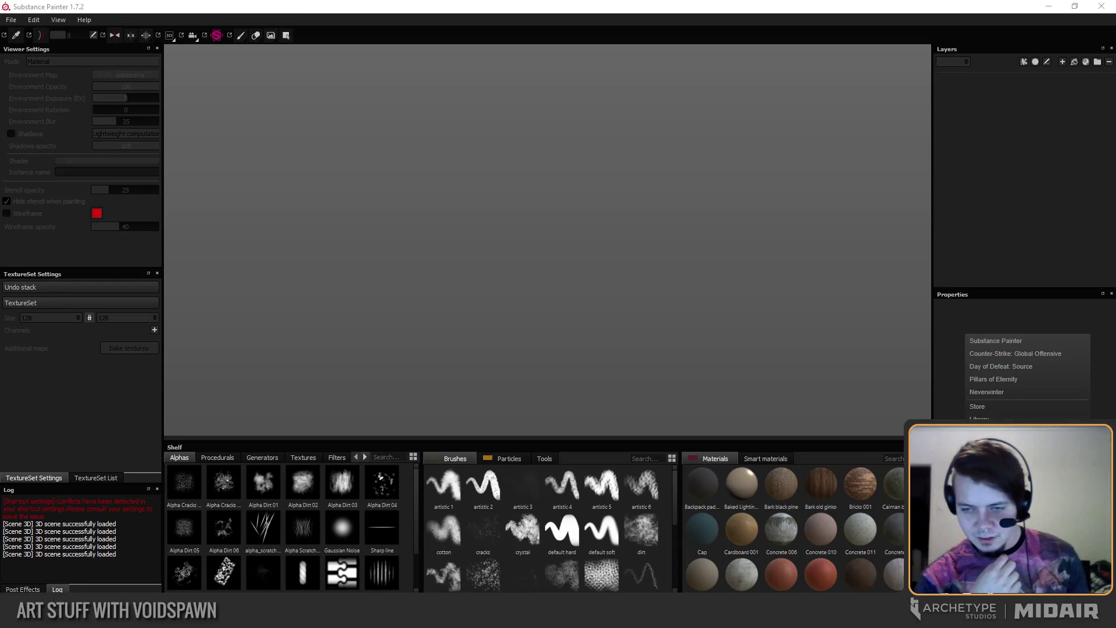
left_click(982, 458)
left_click_drag(785, 248, 1114, 266)
left_click_drag(873, 1, 916, 81)
left_click(1106, 88)
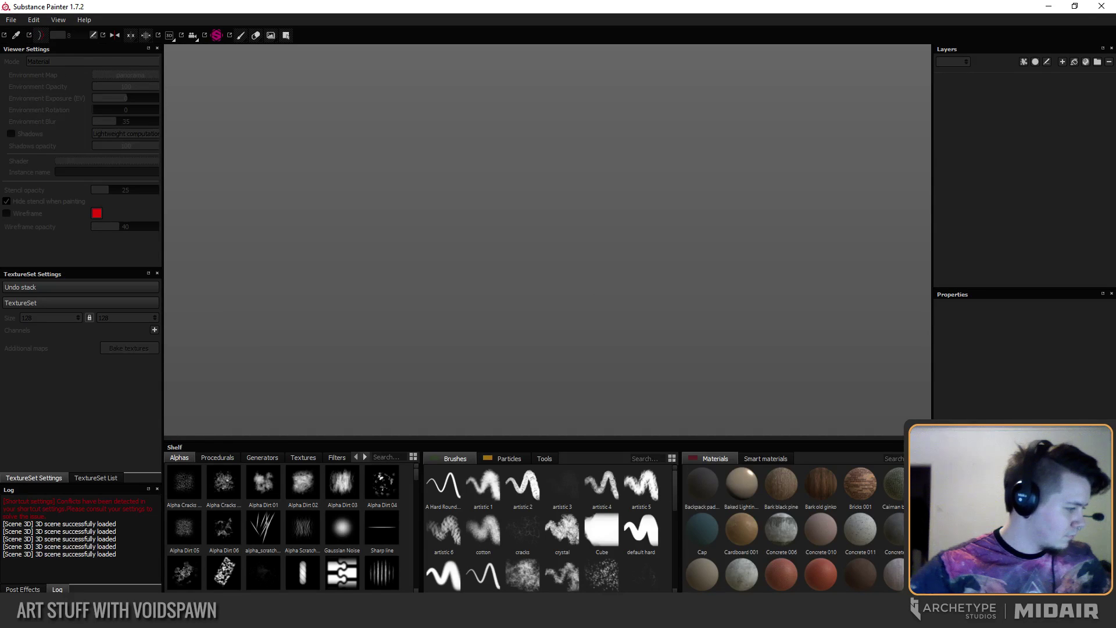
left_click(11, 20)
left_click(21, 35)
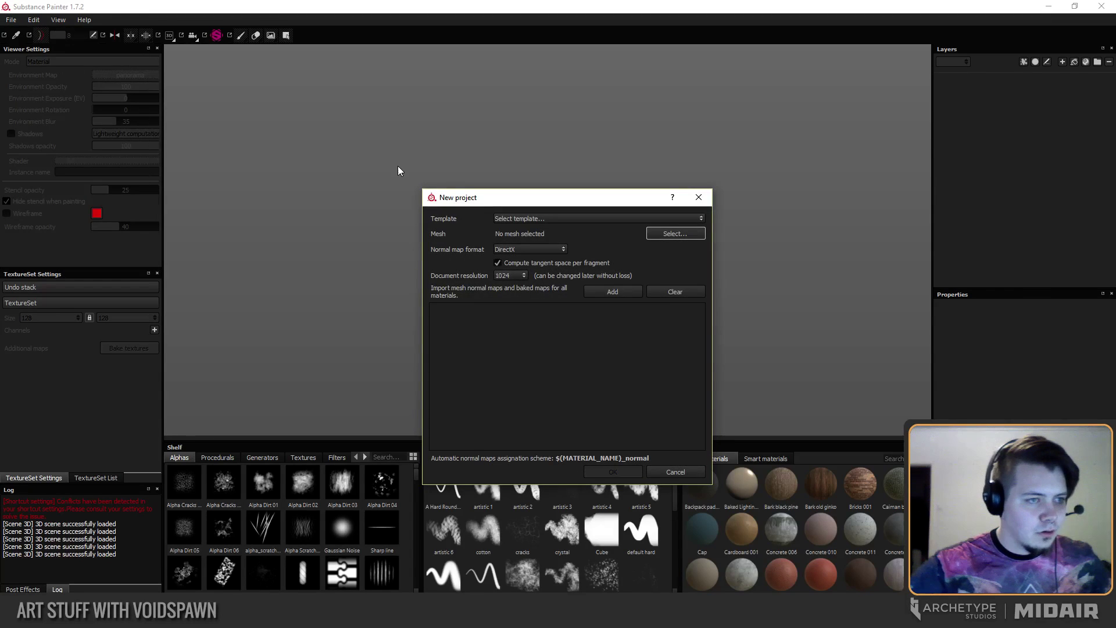
left_click_drag(520, 198, 500, 179)
left_click(698, 179)
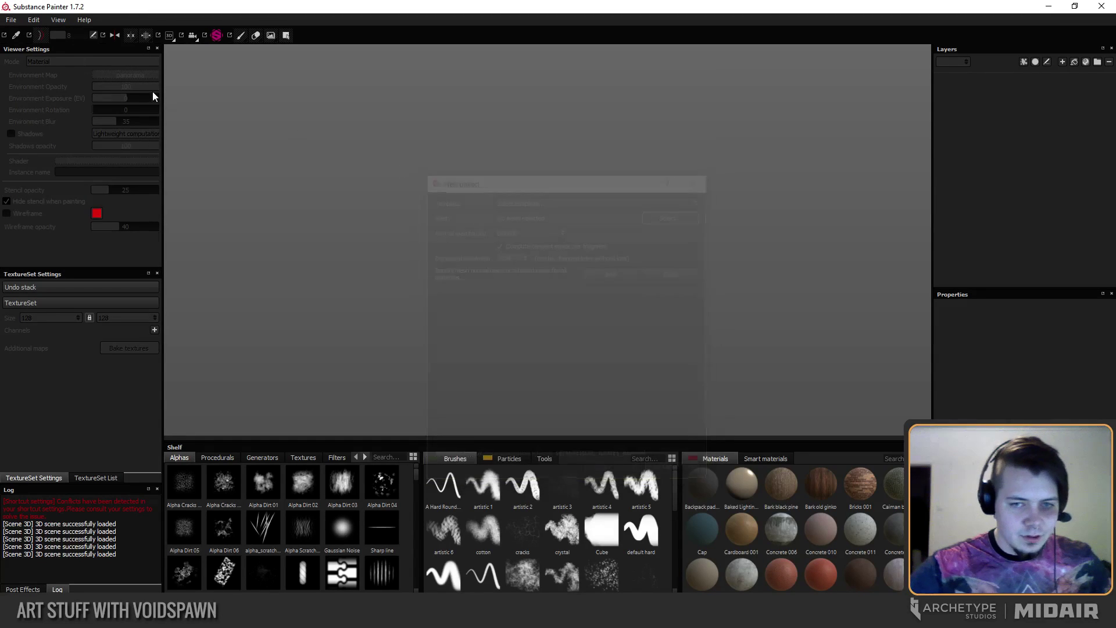
Reopen the recent project Mortar_001.spp from the Mortar/Stream folder.
left_click(13, 21)
mouse_move(40, 64)
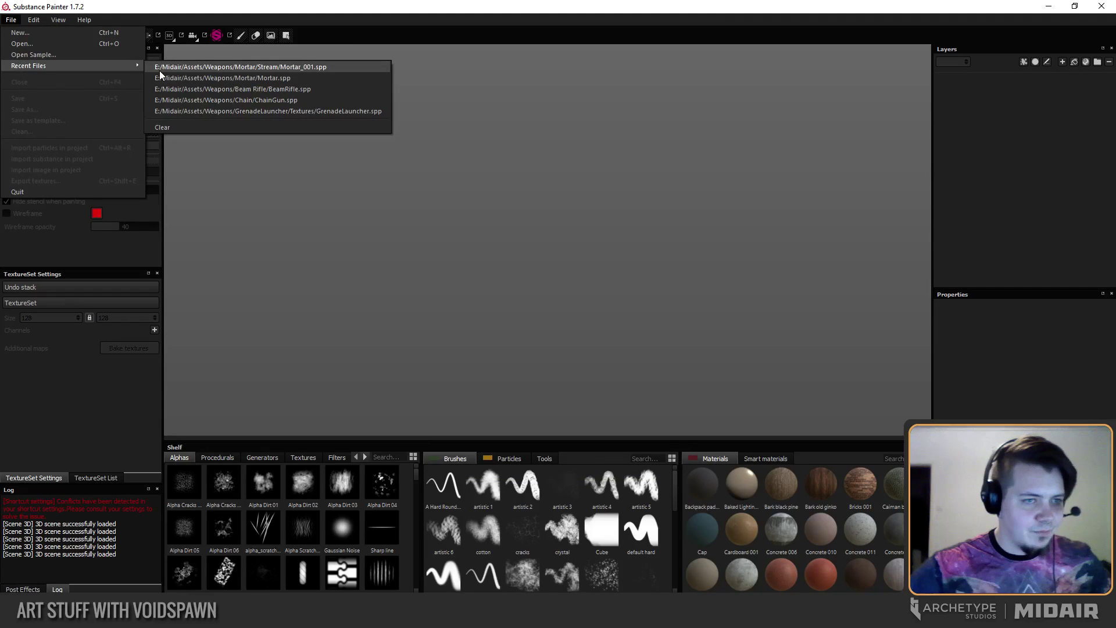
left_click(195, 67)
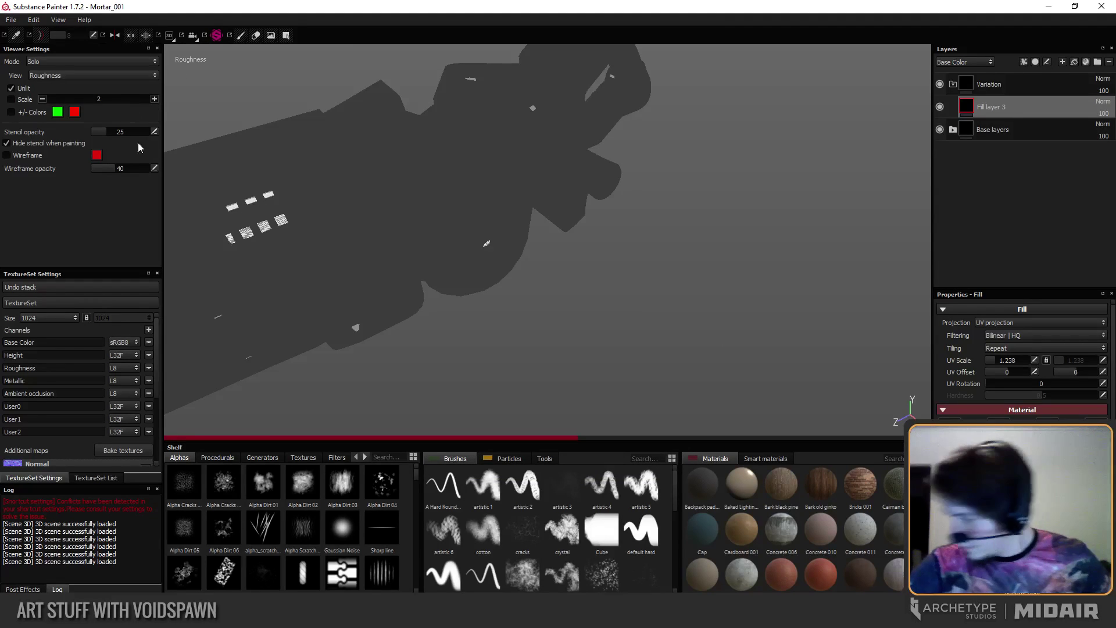
left_click_drag(534, 225, 458, 221, "alt")
middle_click_drag(459, 222, 513, 259, "alt")
Switch to Blender to look at the gun model from the side, and return to Substance Painter.
key("alt+Tab")
left_click(568, 274)
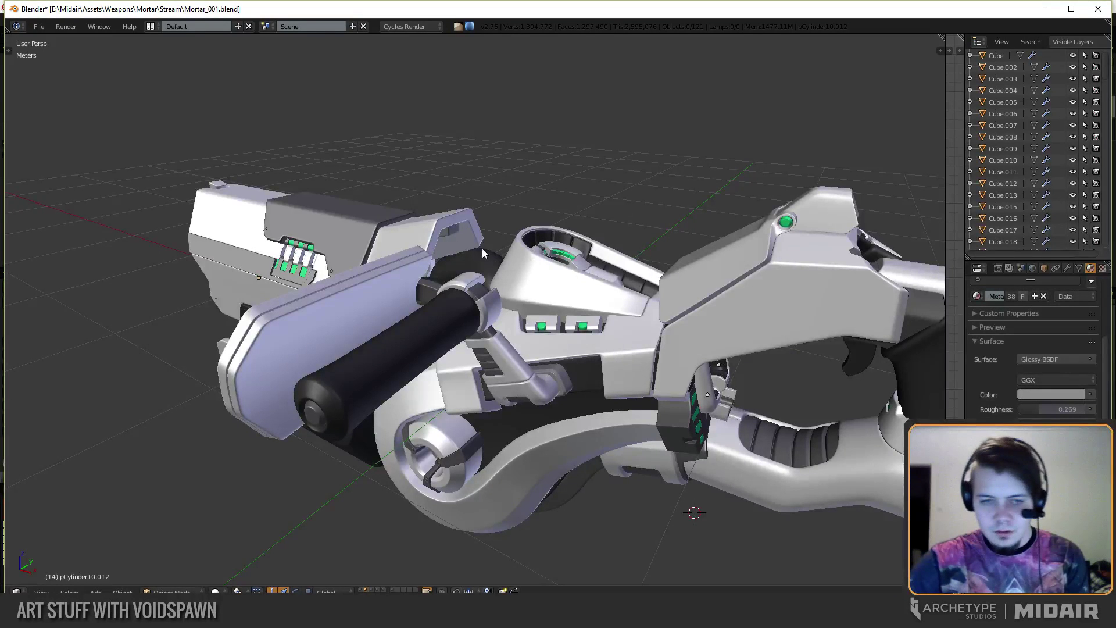
middle_click_drag(482, 249, 535, 256)
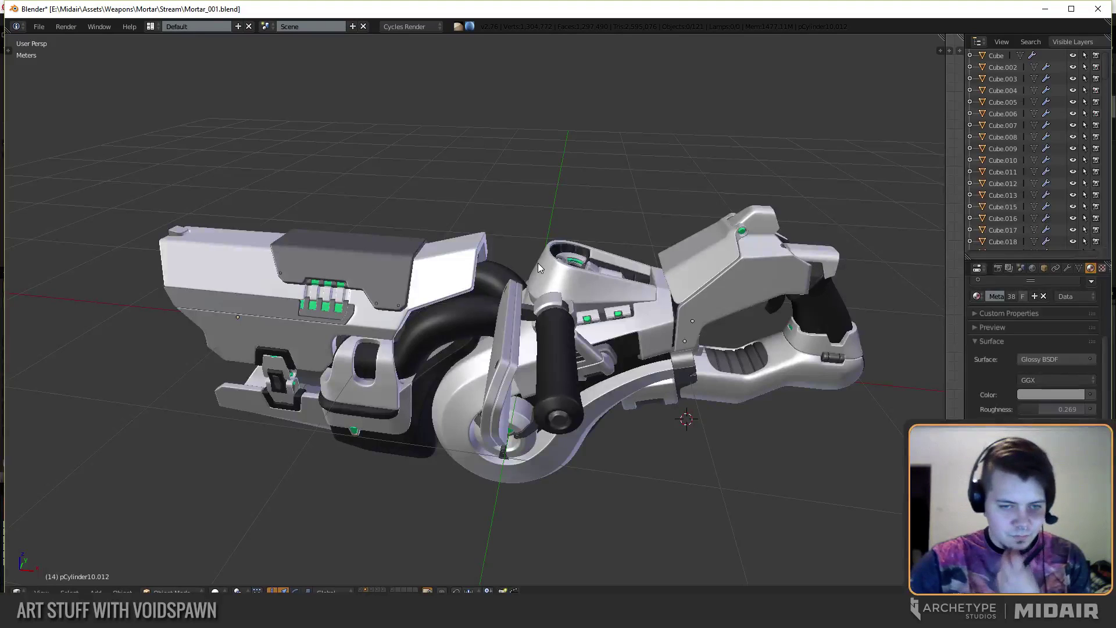
key("alt+Tab")
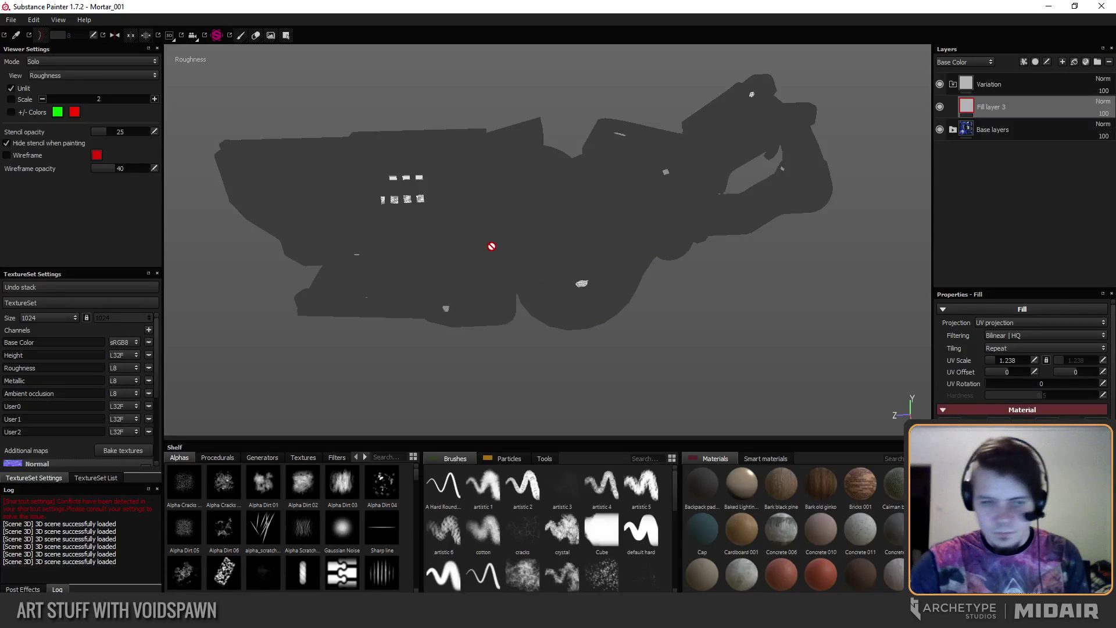
Display the gun's full material and browse the procedural textures as far as the Grunge maps.
key("m")
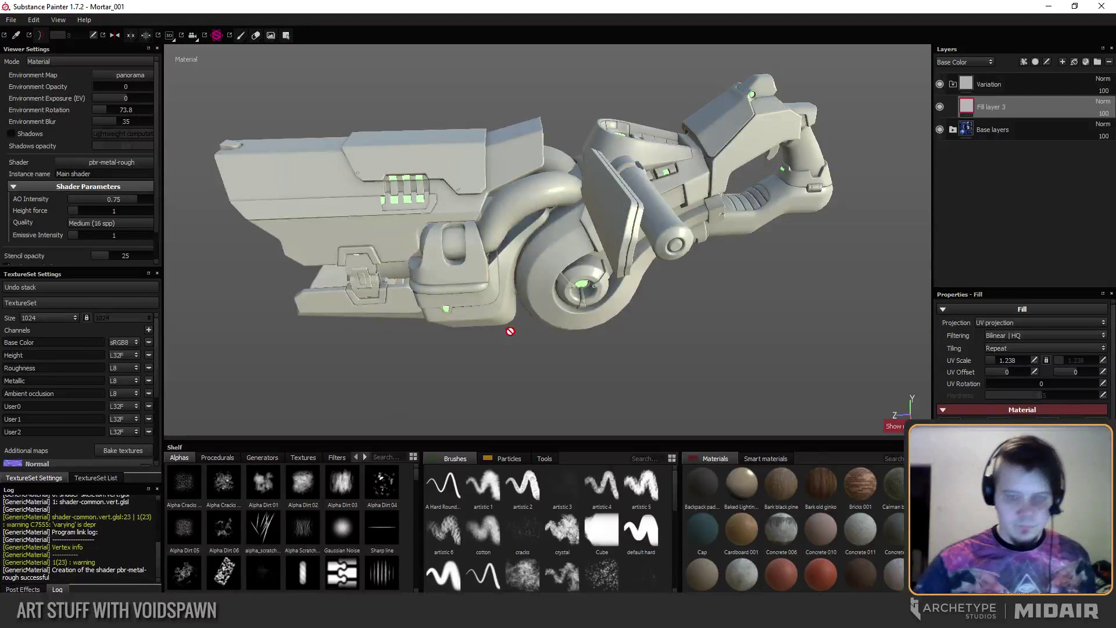
left_click_drag(510, 331, 506, 304, "alt")
left_click(234, 458)
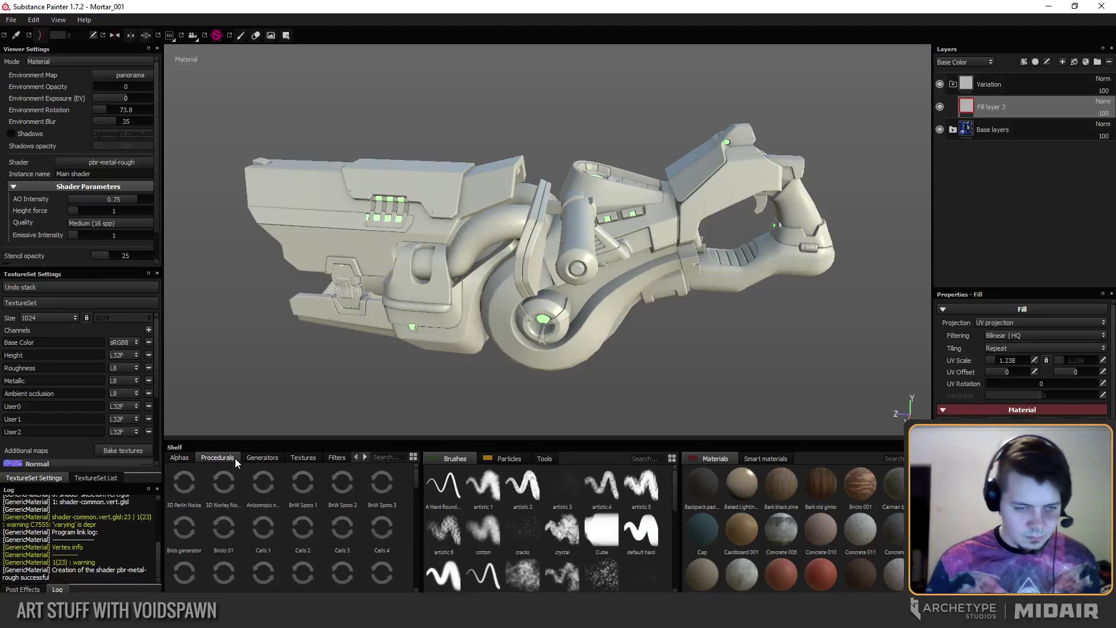
scroll(417, 489, "down", 1)
scroll(417, 489, "down", 6)
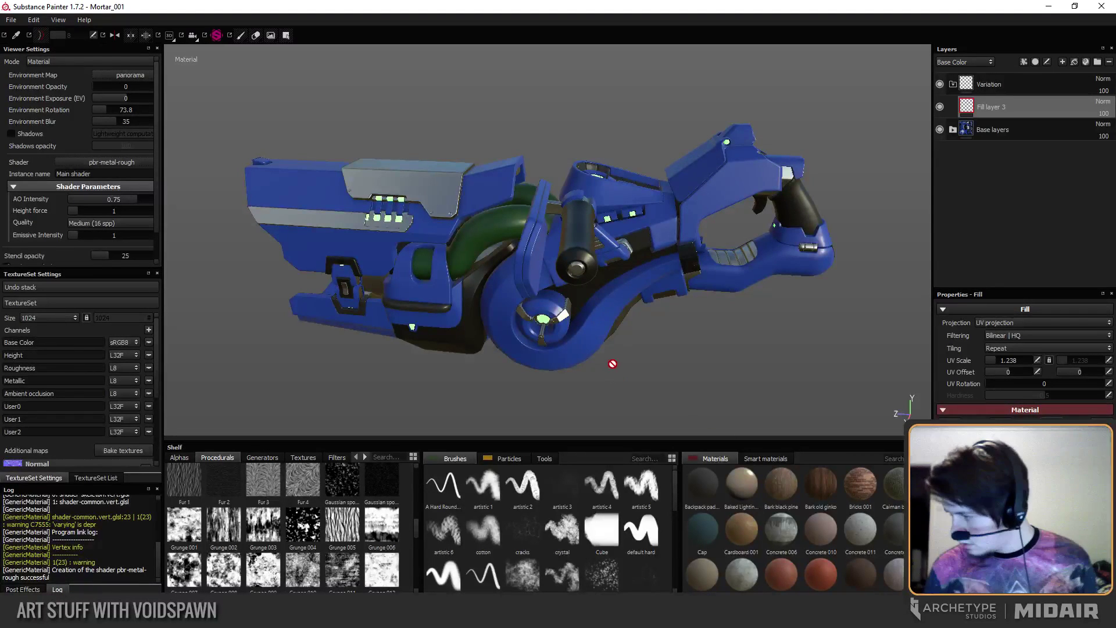
Look through the Grunge procedurals and apply one to the roughness of Fill layer 3.
left_click_drag(596, 336, 513, 307, "alt")
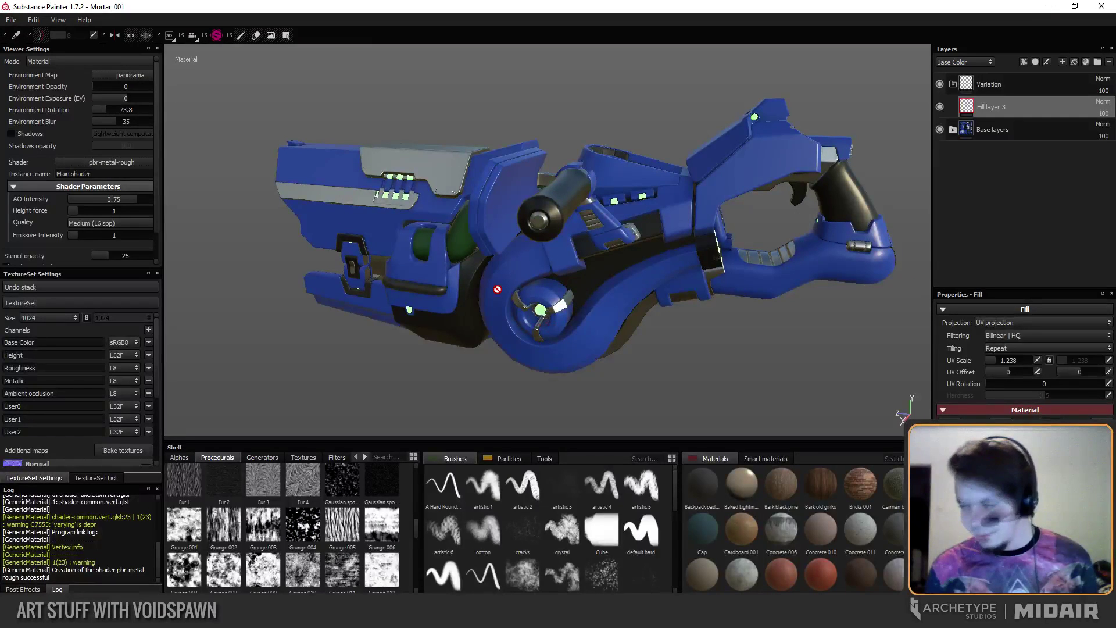
right_click_drag(357, 403, 542, 408, "alt")
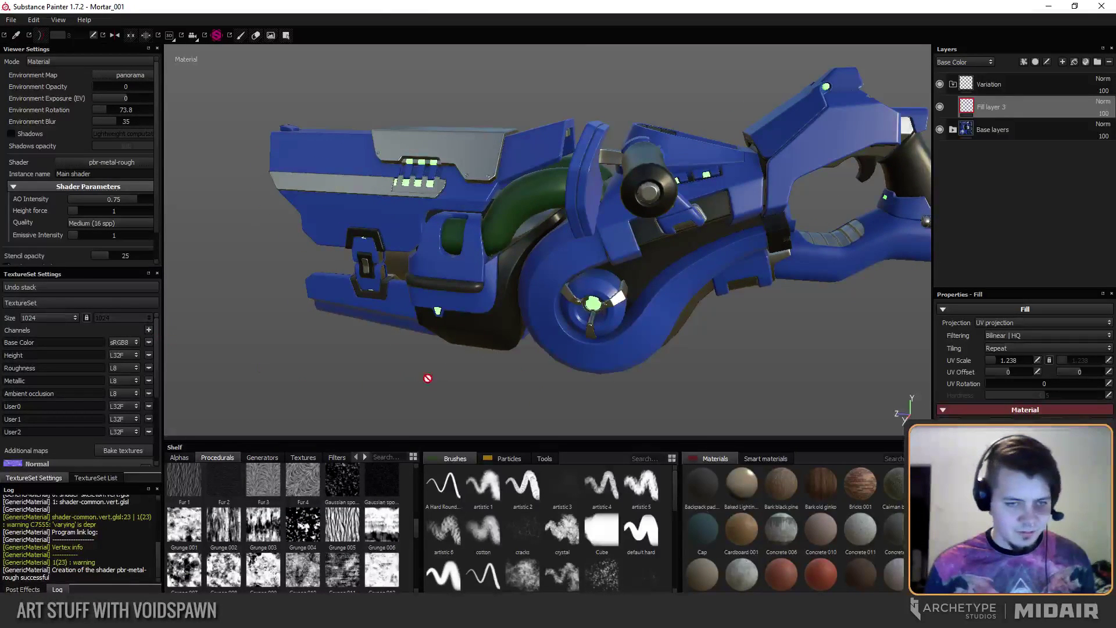
left_click_drag(427, 378, 392, 353, "alt")
right_click_drag(391, 353, 412, 342, "alt")
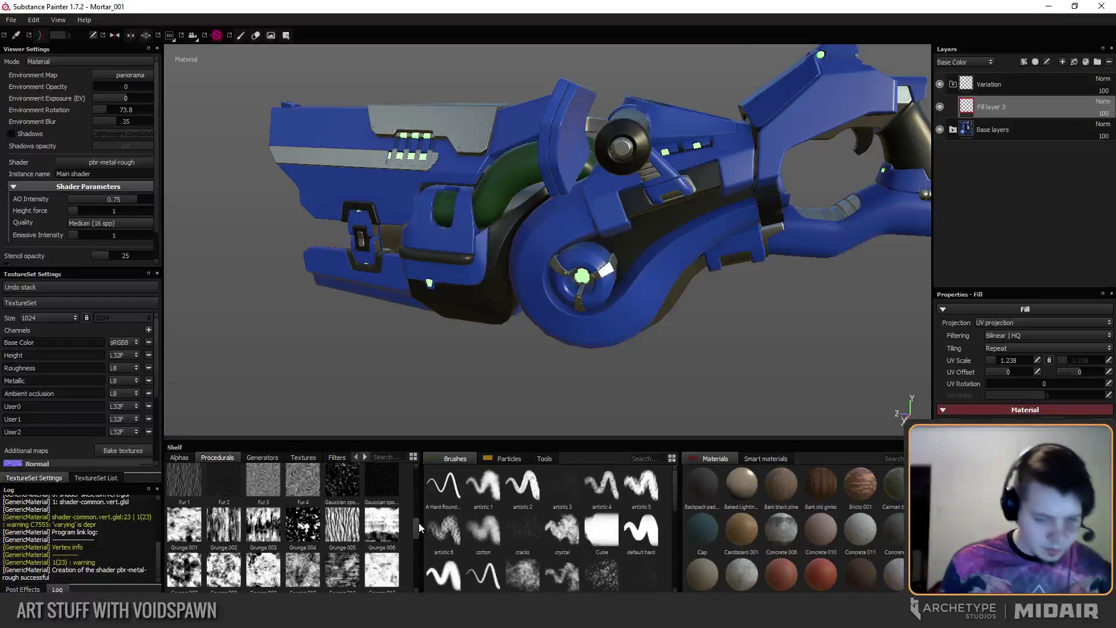
left_click_drag(420, 527, 419, 537)
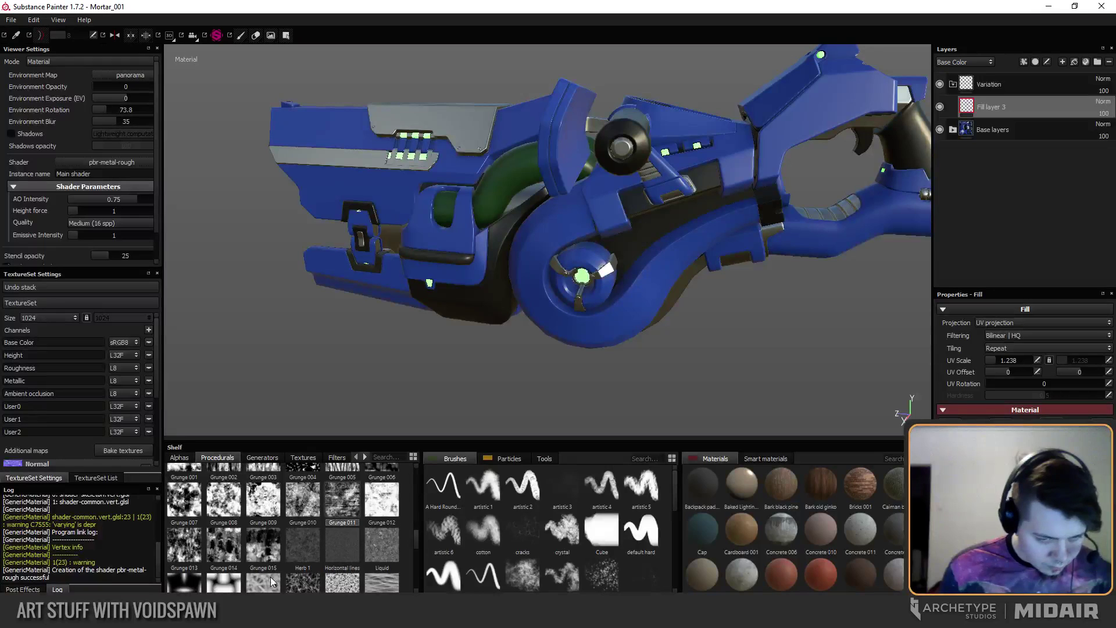
left_click_drag(416, 538, 417, 533)
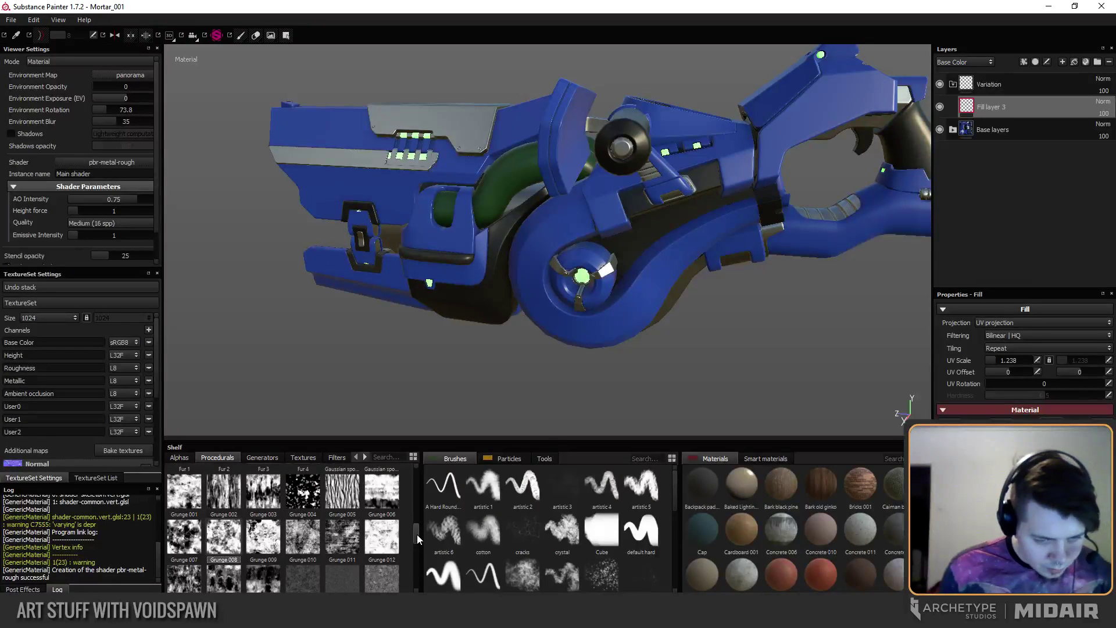
scroll(417, 538, "down", 1)
left_click_drag(416, 538, 414, 532)
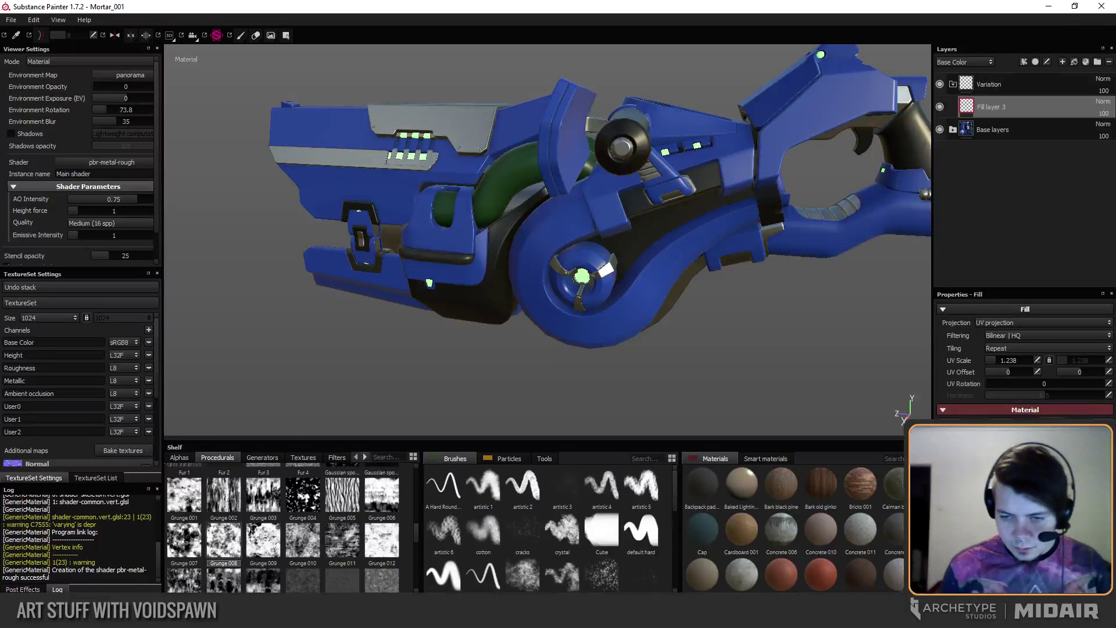
Inspect the grunge variation across the gun in the Roughness channel alone and in the full material view.
left_click_drag(446, 278, 432, 331, "alt")
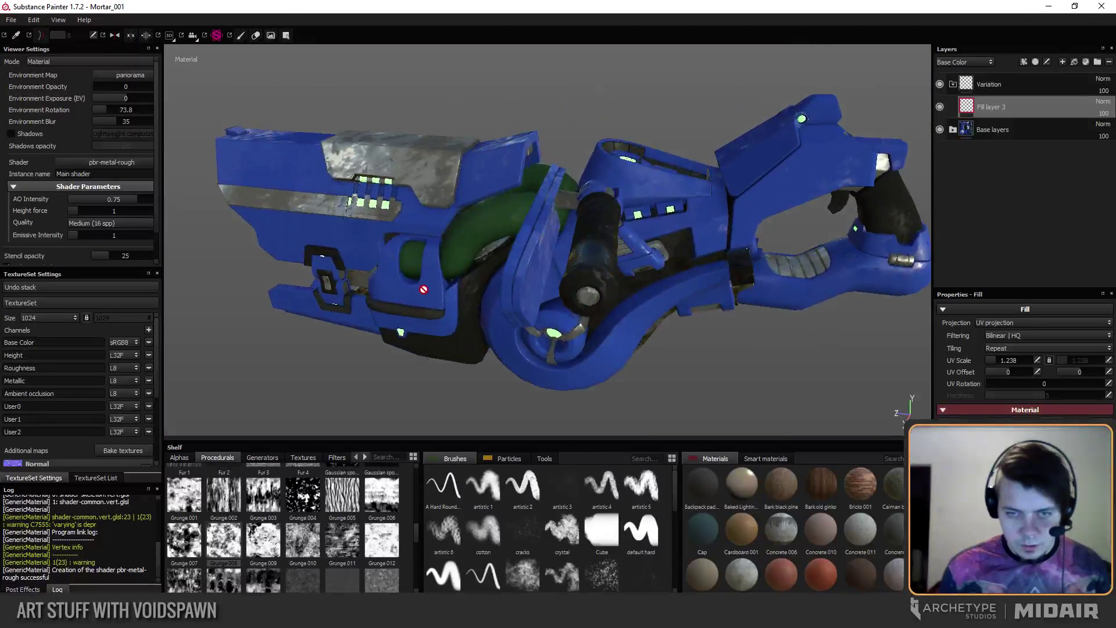
key("c")
left_click_drag(406, 265, 505, 348, "alt")
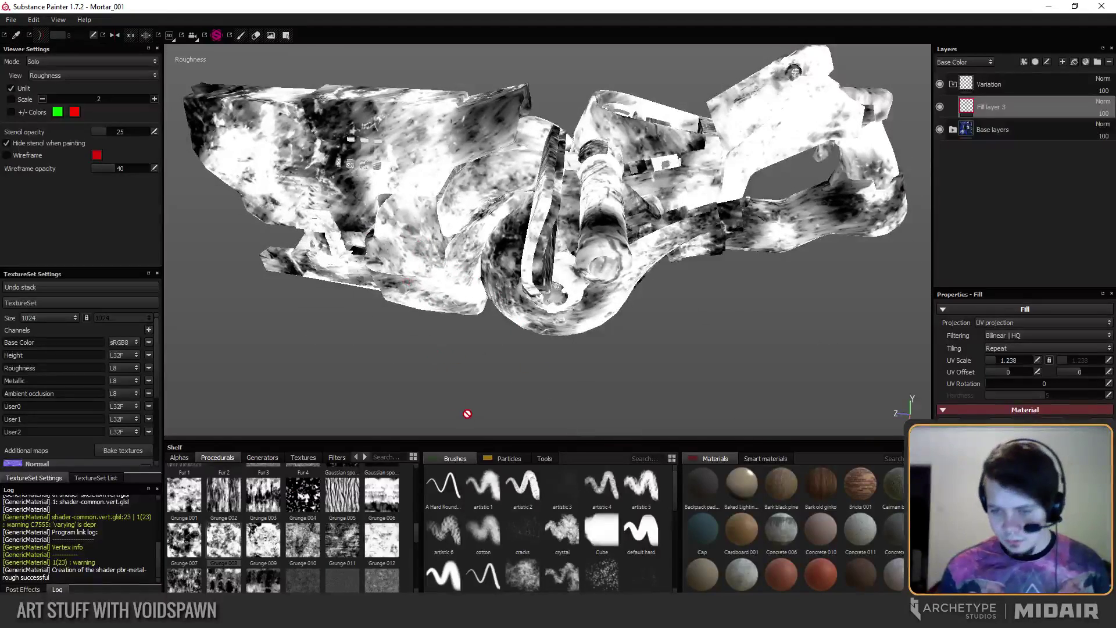
left_click_drag(484, 343, 792, 431, "alt")
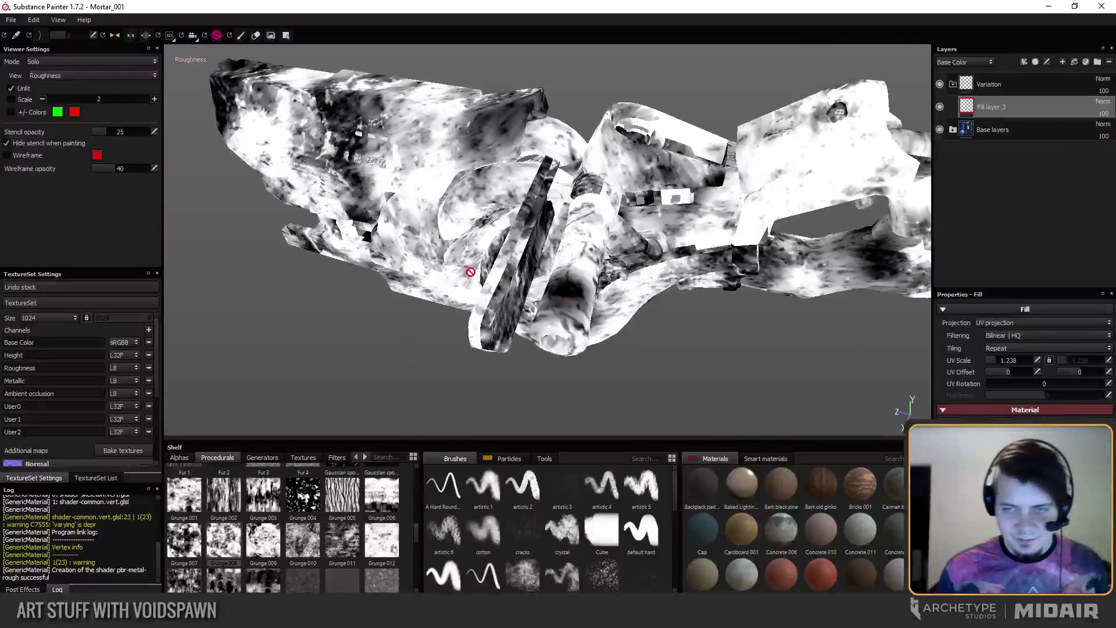
key("m")
left_click_drag(471, 272, 407, 279, "alt")
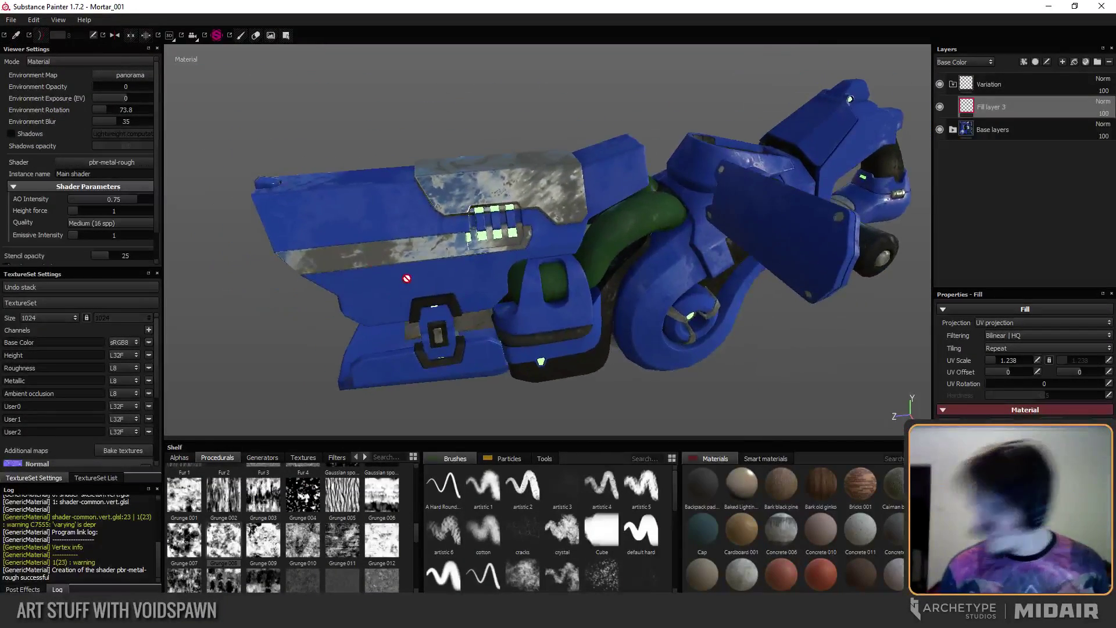
Rotate the environment lighting to 133.2 and check the grunge on the gun's metal and painted surfaces.
left_click(365, 277)
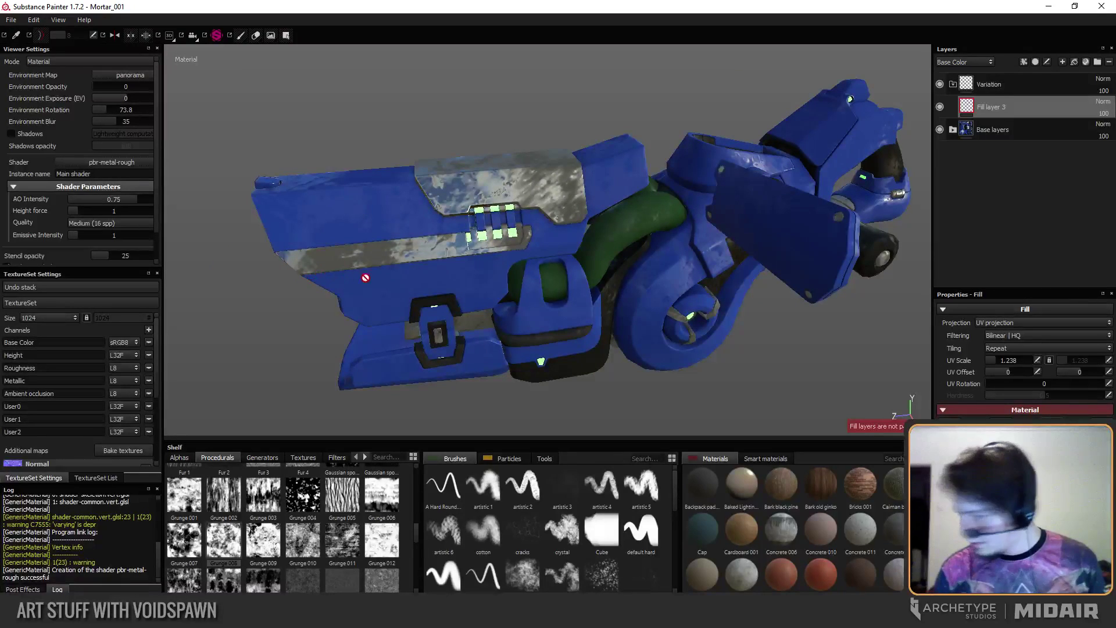
right_click_drag(366, 278, 447, 335, "shift")
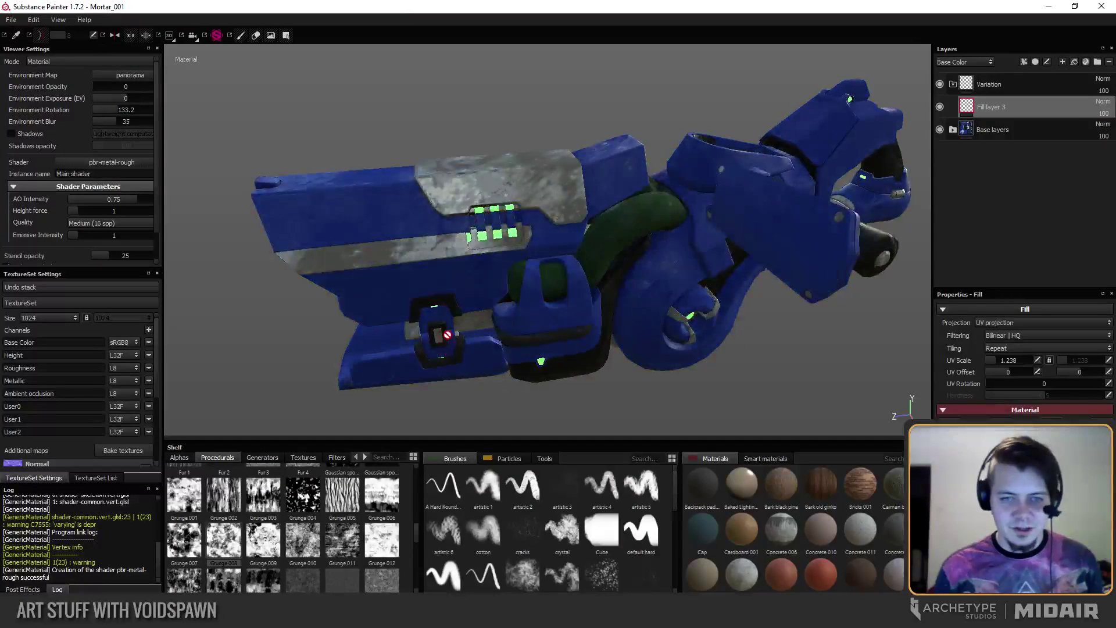
mouse_move(447, 335)
left_mouse_down("alt")
mouse_move(421, 351)
mouse_move(351, 324)
mouse_move(446, 351)
left_mouse_up("alt")
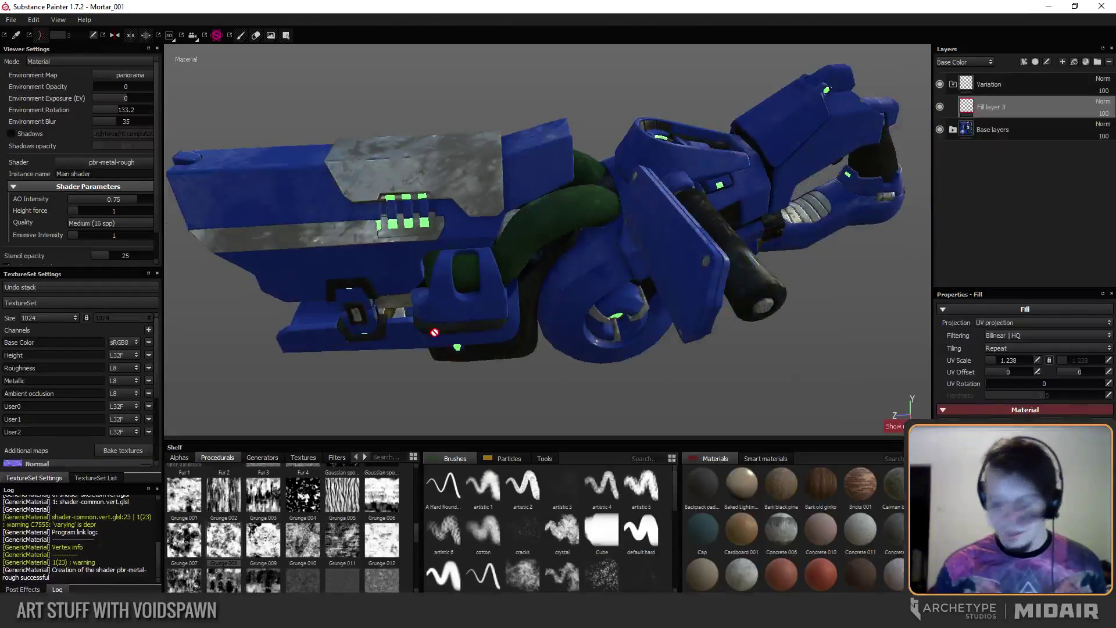
Display the Roughness channel alone and set the UV scale of Fill layer 3 to 2.01.
key("c")
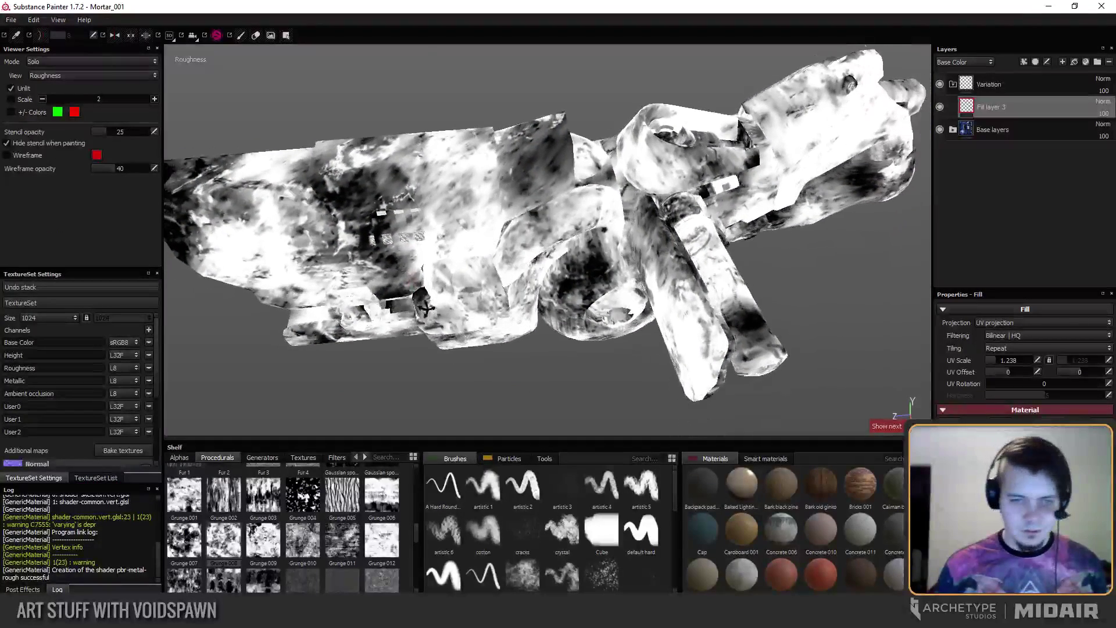
left_click_drag(426, 308, 433, 306, "alt")
left_click(1003, 361)
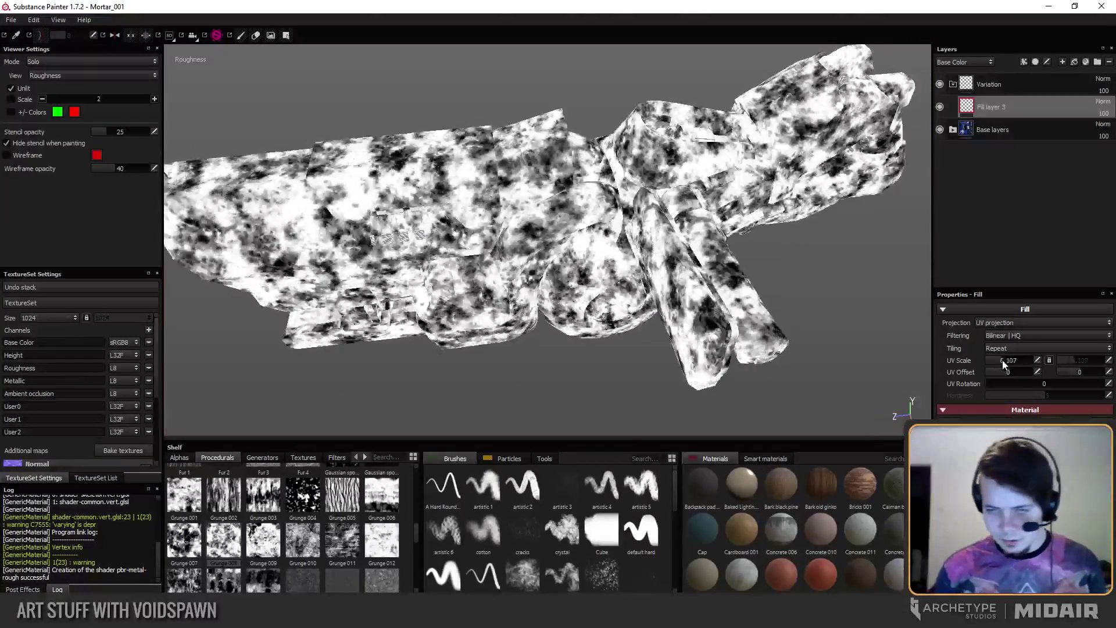
left_click_drag(1003, 360, 998, 360)
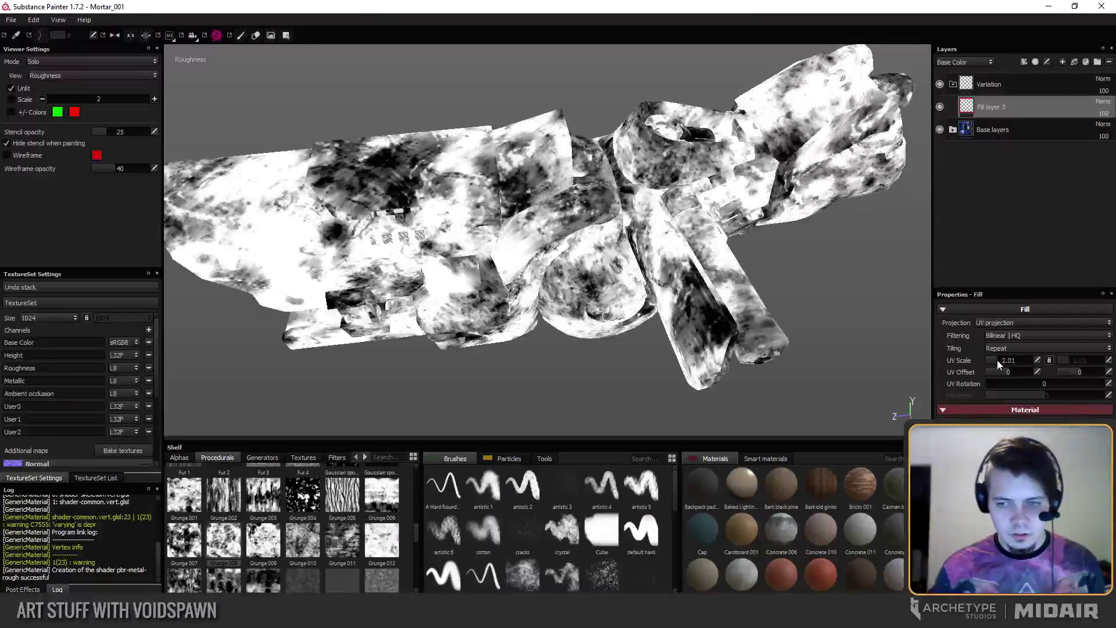
left_click_drag(552, 325, 529, 331, "alt")
Try a UV rotation of about 58.5 on Fill layer 3, and return the rotation to 0.
left_click_drag(995, 386, 1005, 384)
left_click_drag(585, 290, 626, 343, "alt")
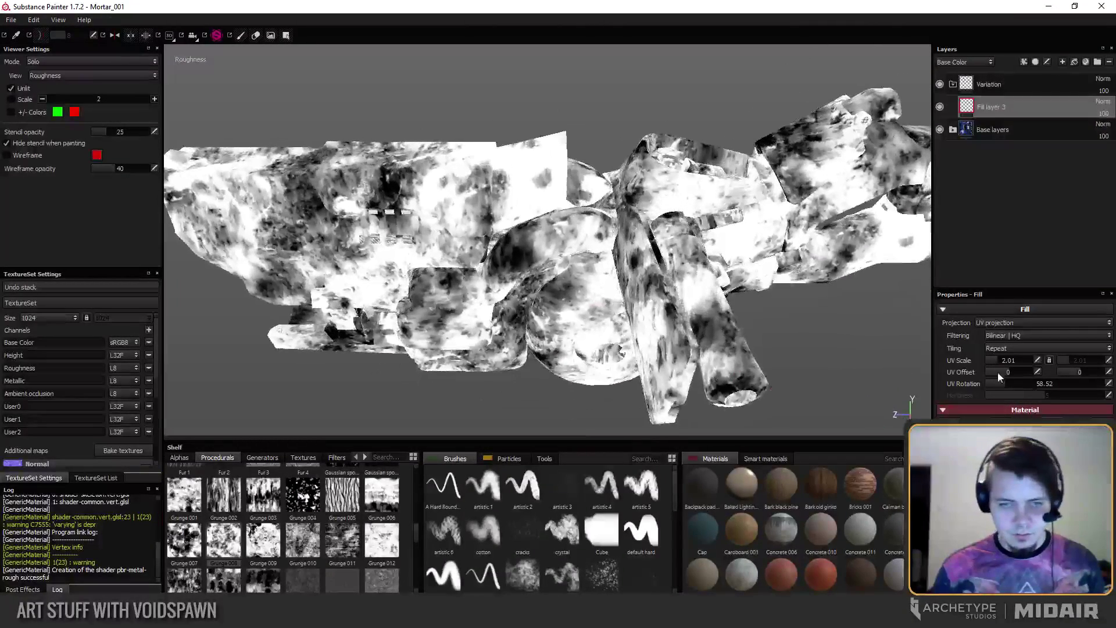
left_click_drag(997, 379, 983, 388)
mouse_move(501, 336)
left_mouse_down("alt")
mouse_move(578, 327)
mouse_move(444, 264)
mouse_move(373, 255)
mouse_move(500, 317)
left_mouse_up("alt")
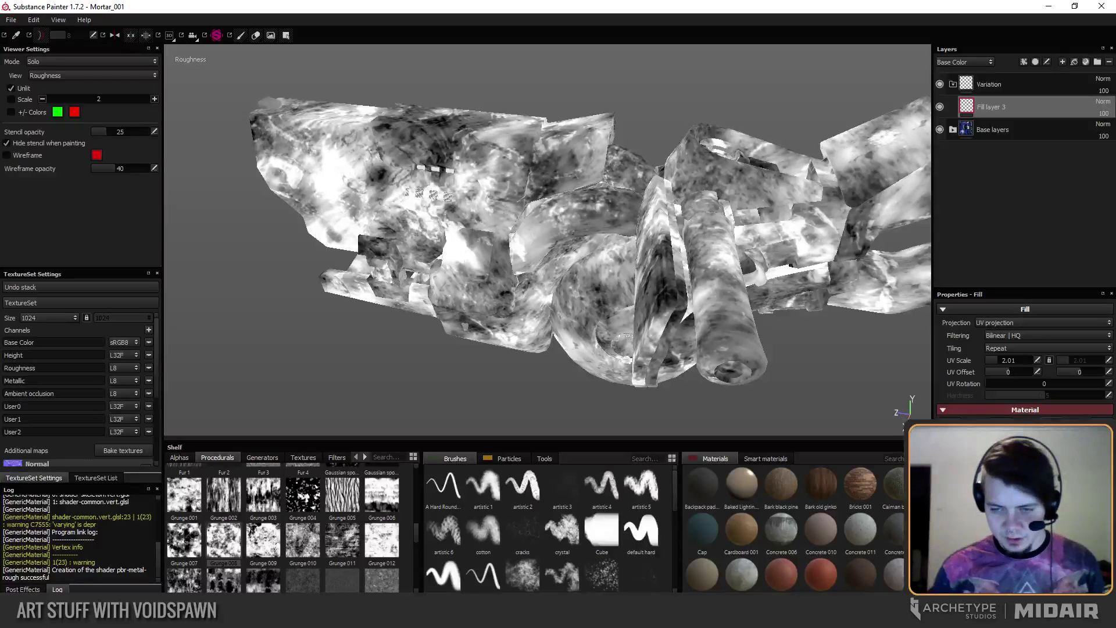
left_click_drag(603, 404, 621, 392, "alt")
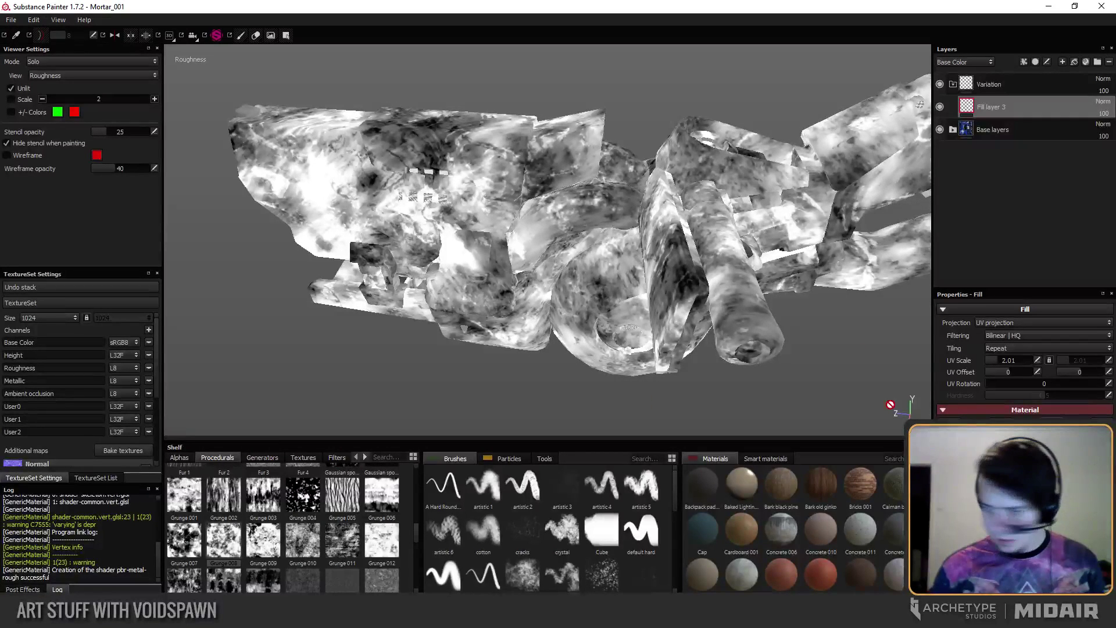
Set the blend mode of Fill layer 3 to Overlay for the Base Color channel.
left_click(1102, 101)
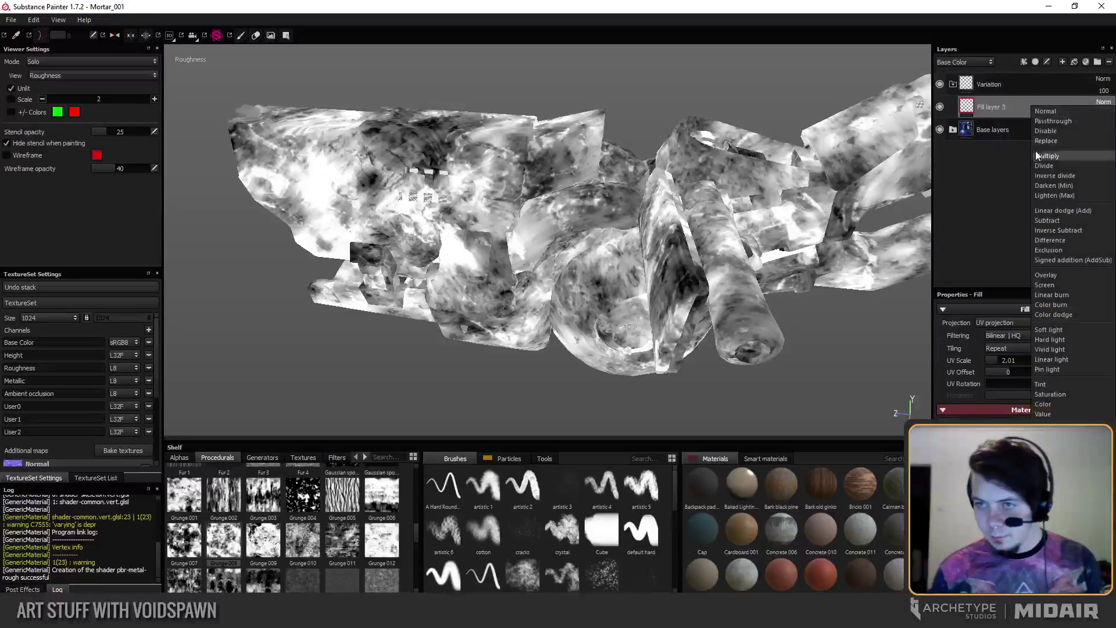
left_click(1050, 276)
left_click(1104, 114)
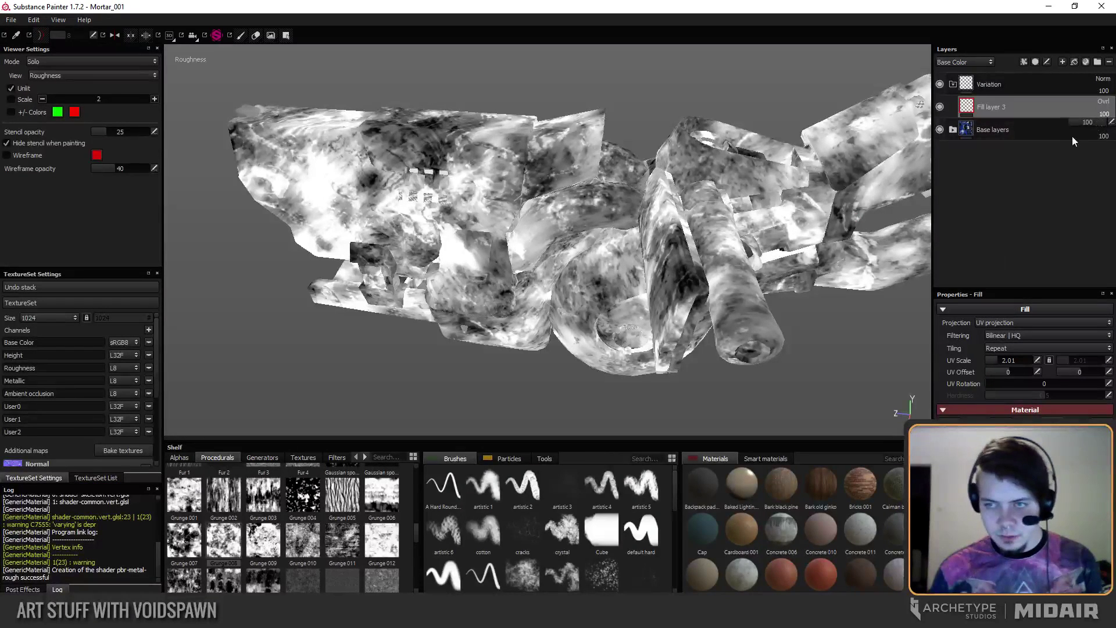
left_click(1105, 103)
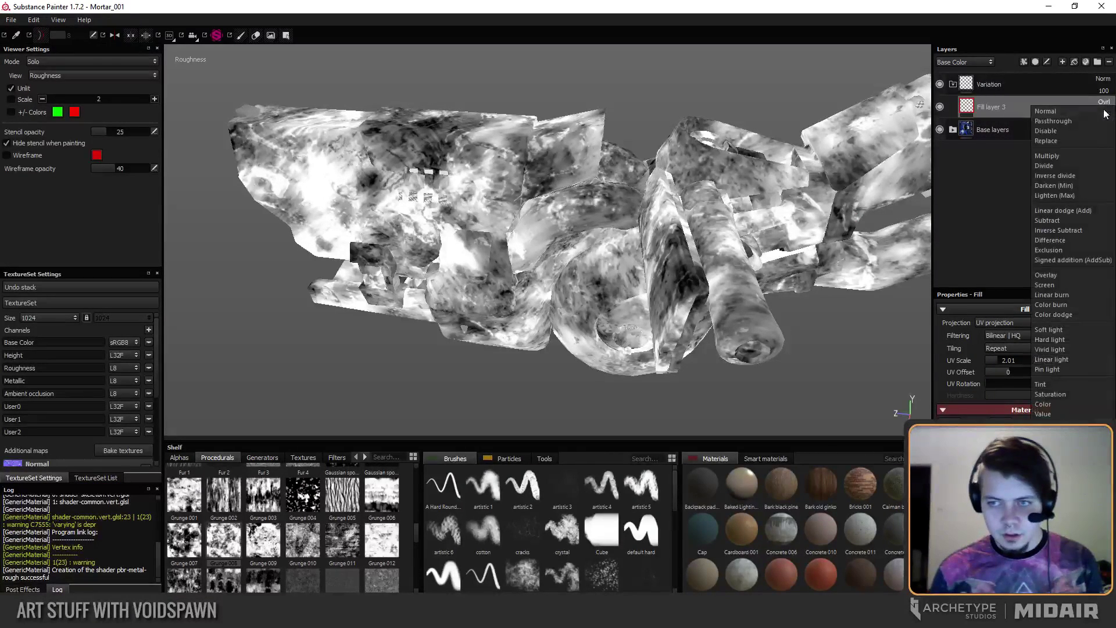
Switch the layer stack to the Roughness channel and set Fill layer 3 to Overlay at 12 opacity.
left_click(963, 62)
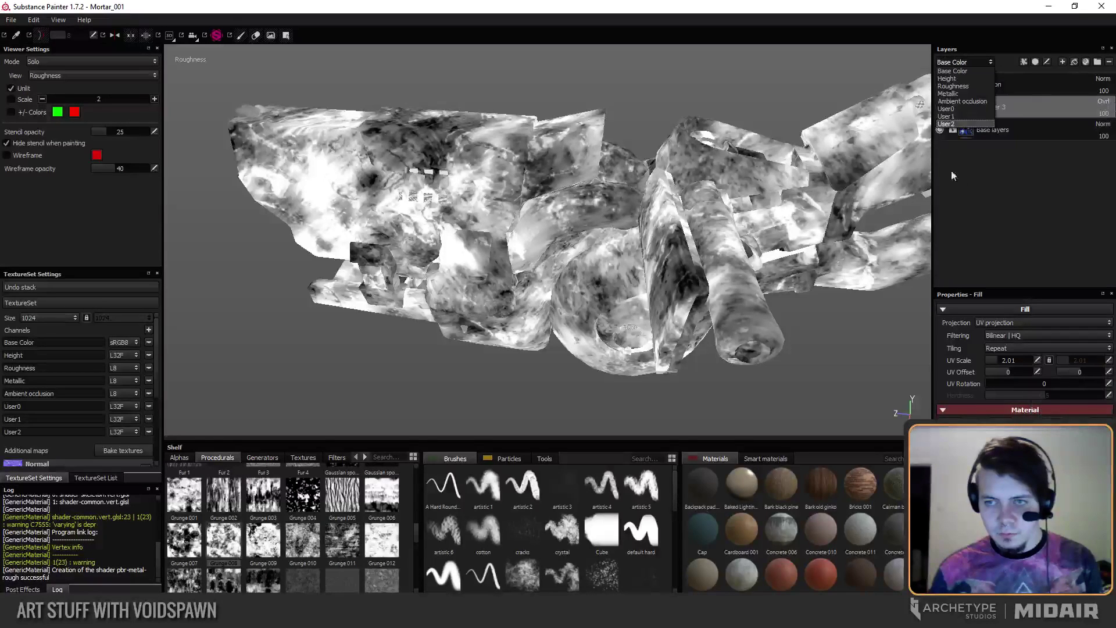
left_click(957, 94)
left_click(1103, 103)
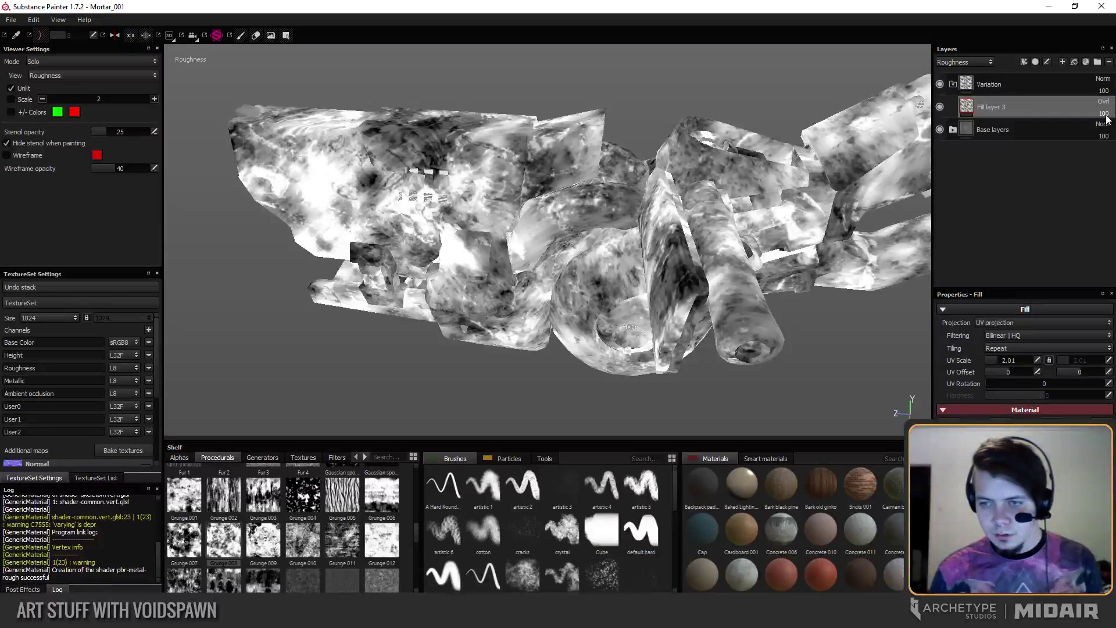
left_click_drag(1066, 124, 1073, 124)
Display the full material and rotate the environment lighting to 28.8 while examining the top metal plate.
key("m")
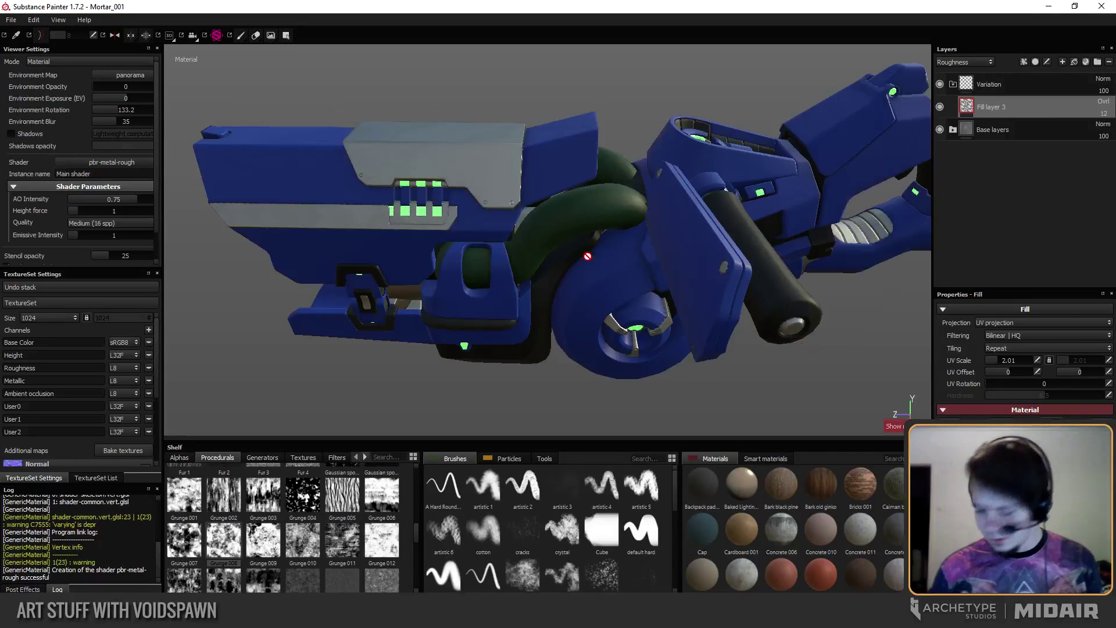
left_click_drag(461, 276, 583, 338, "alt")
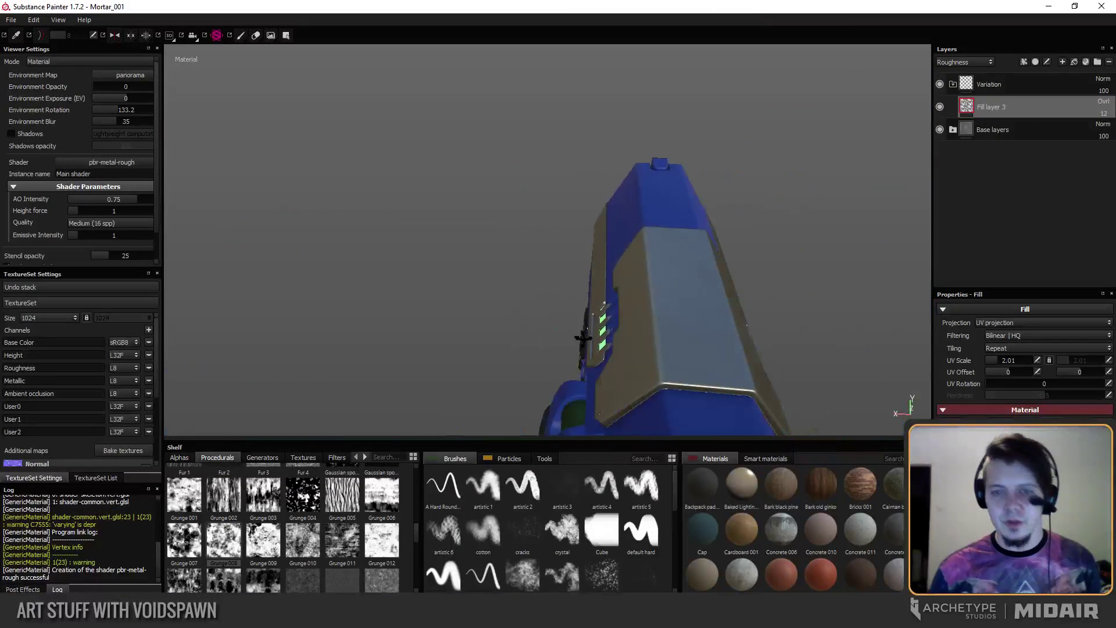
left_click_drag(557, 263, 526, 274, "alt")
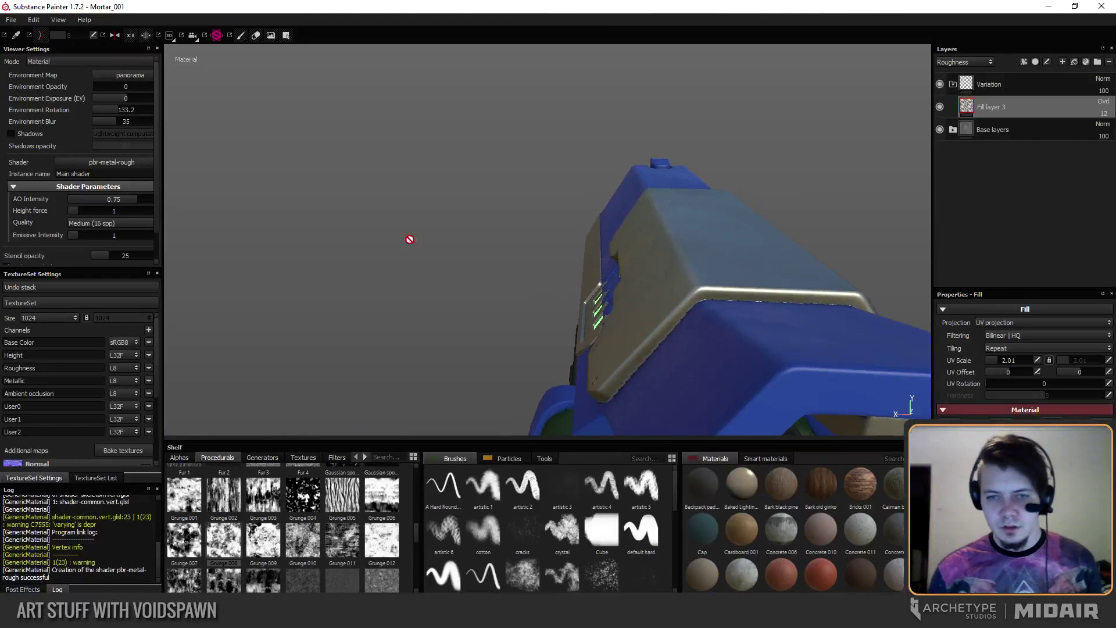
right_click_drag(409, 240, 493, 286, "shift")
left_click_drag(494, 287, 700, 292, "alt")
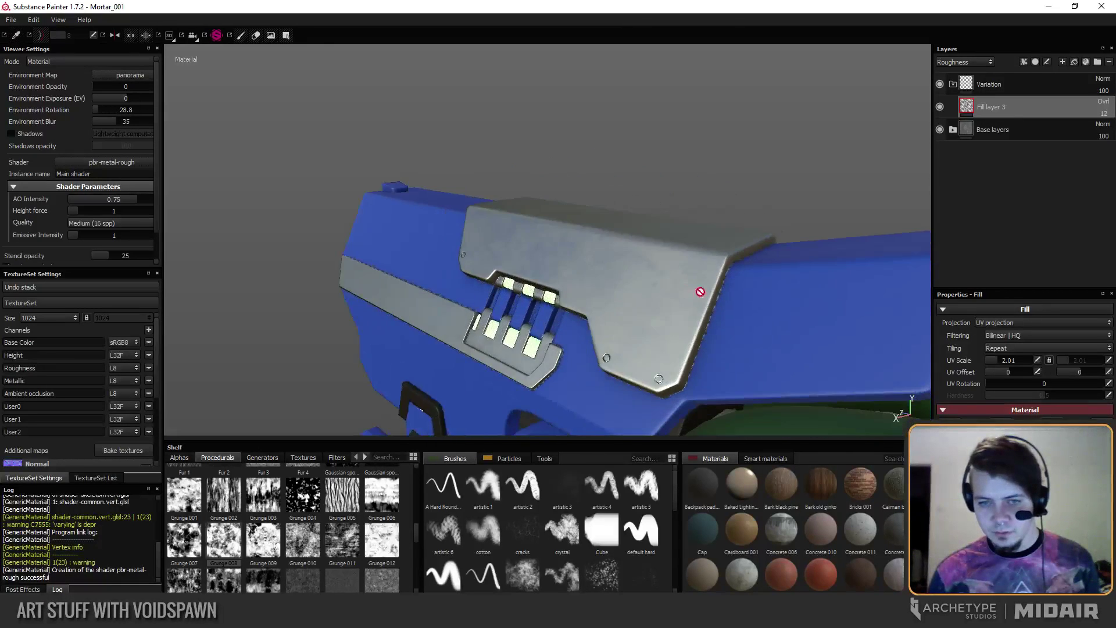
Examine the roughness variation in the full material along the gun's side, from the barrel to the grip.
right_click_drag(700, 292, 533, 212, "alt")
left_click_drag(534, 212, 566, 267, "alt")
middle_click_drag(565, 267, 513, 232, "alt")
left_click_drag(513, 232, 573, 241, "alt")
middle_click_drag(574, 241, 548, 245, "alt")
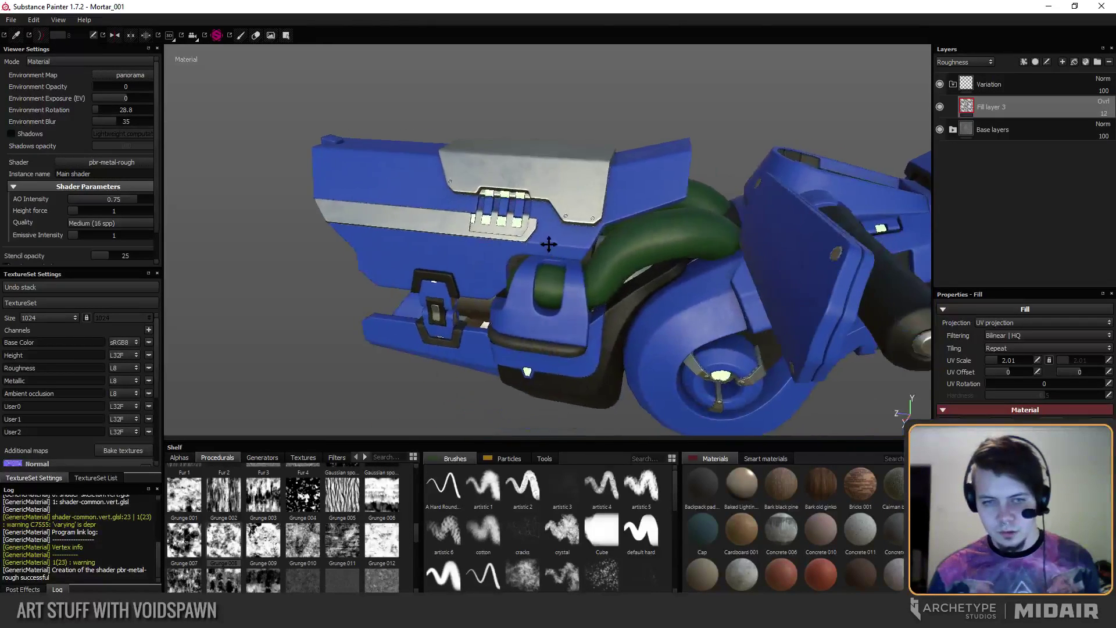
left_click_drag(549, 244, 616, 252, "alt")
middle_click_drag(615, 252, 533, 246, "alt")
left_click_drag(534, 247, 587, 252, "alt")
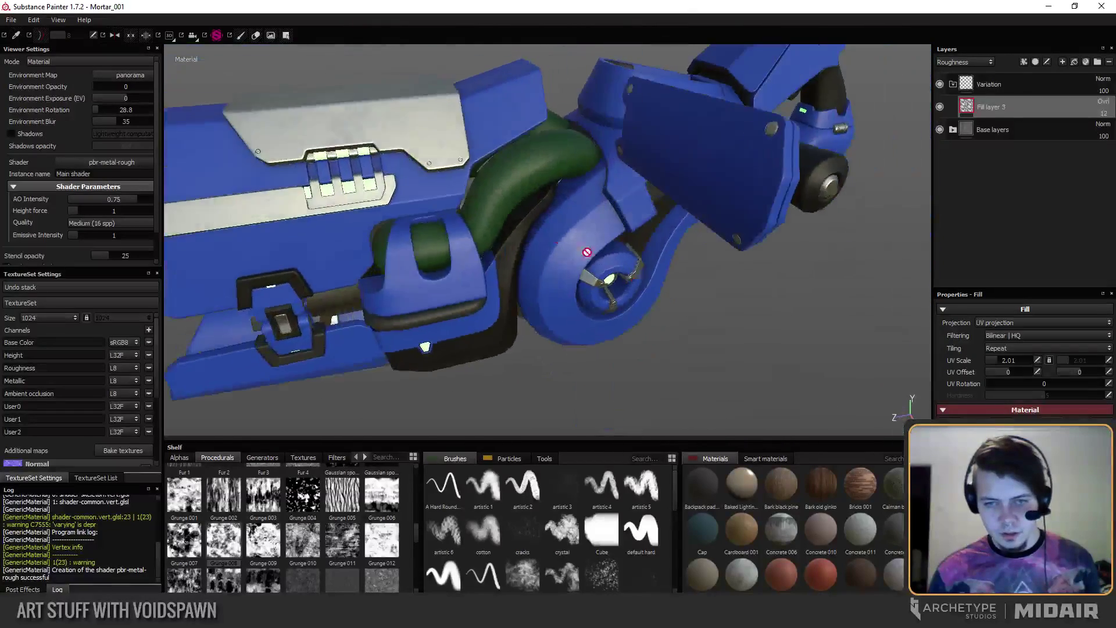
right_click_drag(587, 253, 588, 279, "alt")
mouse_move(588, 279)
left_mouse_down("alt")
mouse_move(593, 319)
mouse_move(571, 287)
left_mouse_up("alt")
right_click_drag(571, 287, 622, 304, "alt")
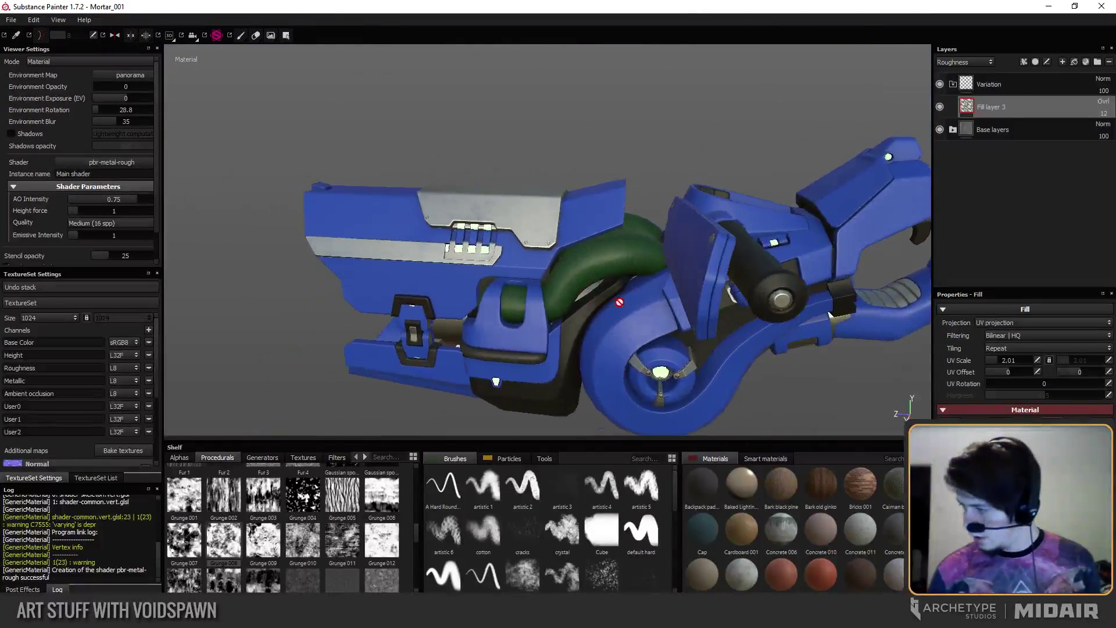
left_click_drag(623, 304, 646, 308, "alt")
right_click_drag(646, 308, 690, 310, "alt")
middle_click_drag(691, 309, 610, 350, "alt")
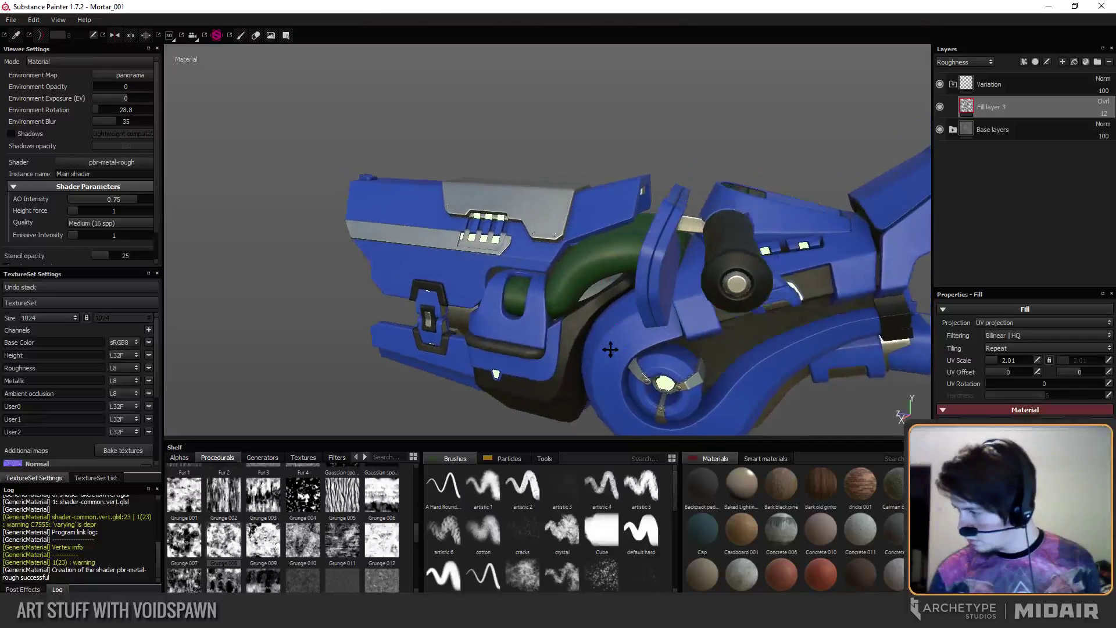
right_click_drag(610, 349, 598, 287, "alt")
right_click_drag(585, 237, 590, 244, "alt")
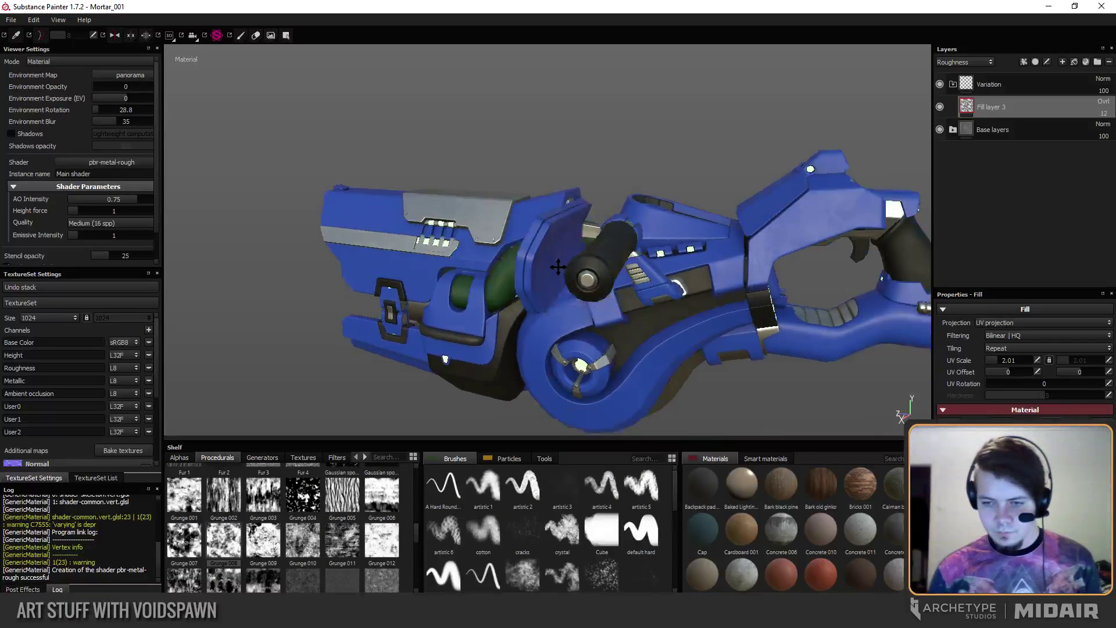
left_click_drag(590, 244, 663, 203, "alt")
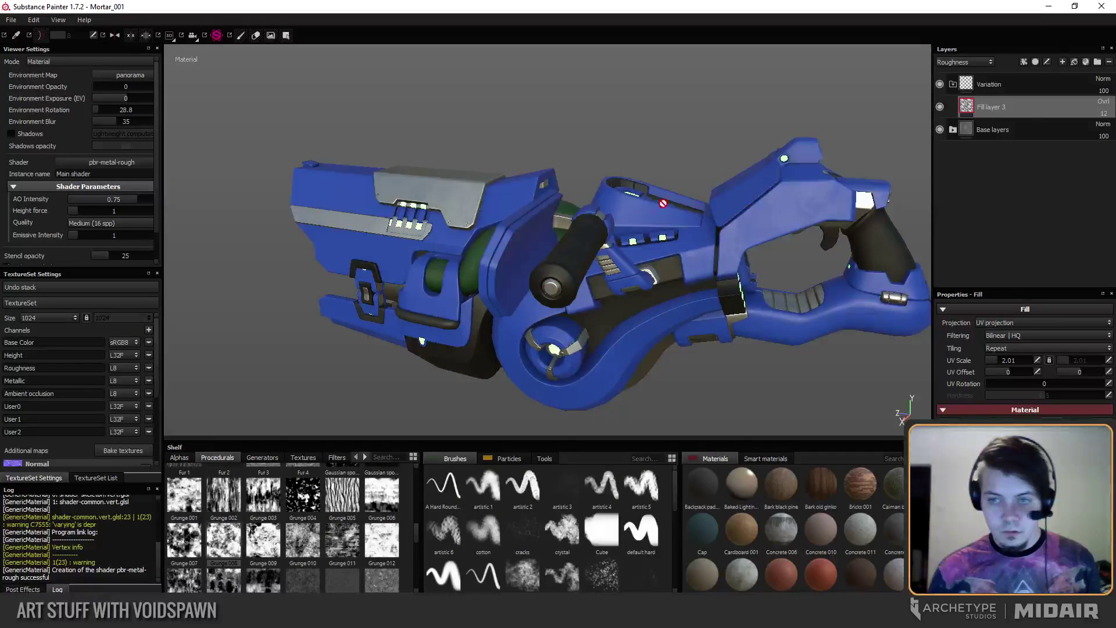
Display the Roughness channel alone and examine the blended grunge across the whole gun.
key("c")
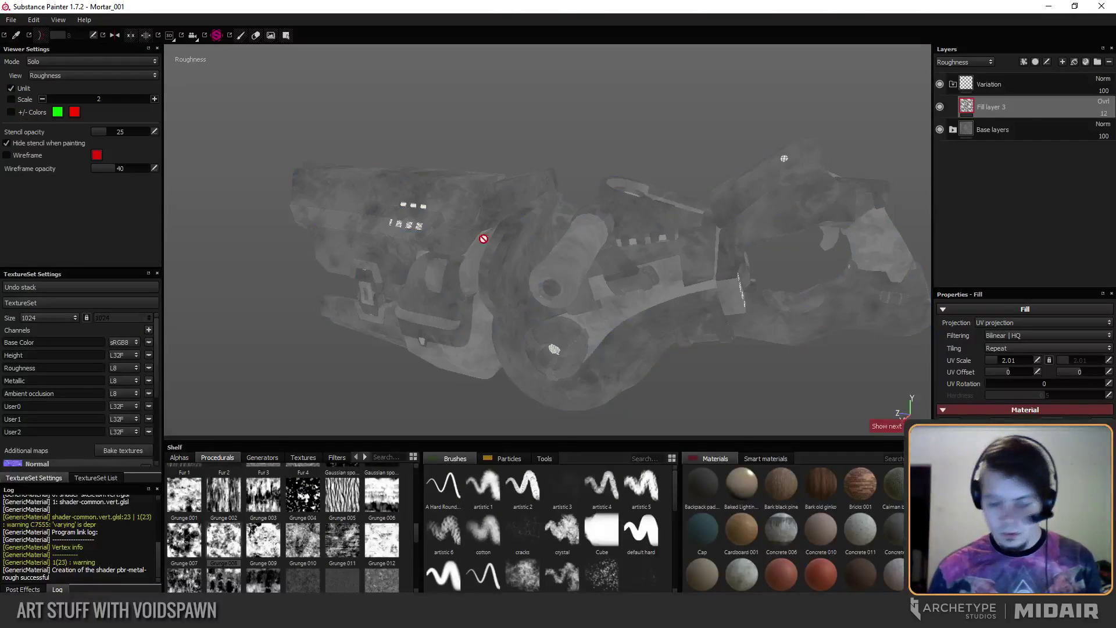
left_click_drag(439, 275, 419, 261, "alt")
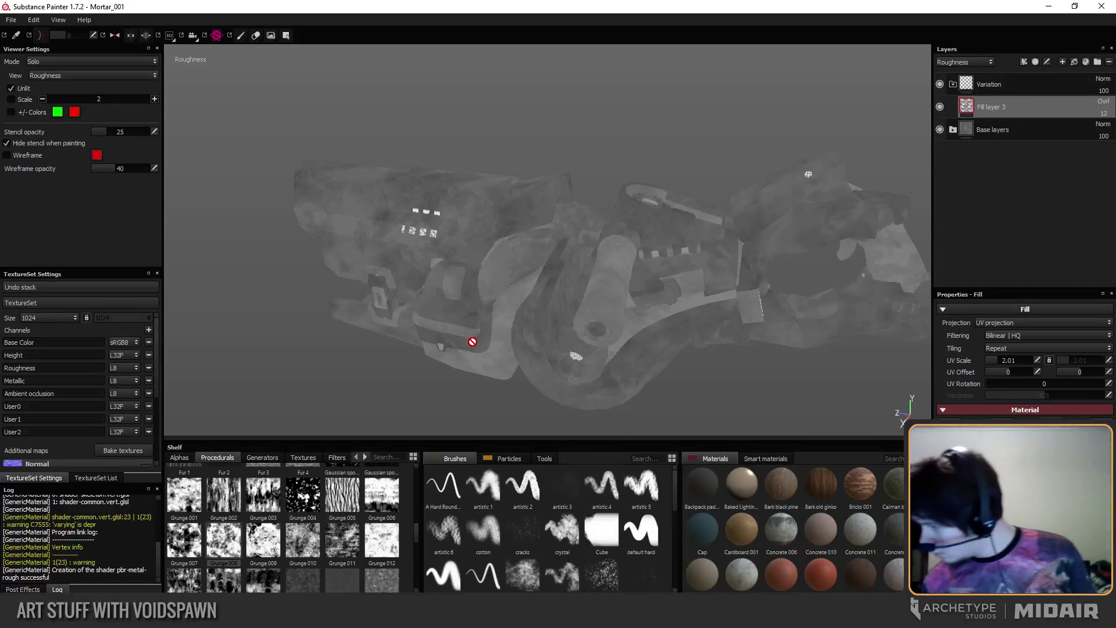
left_click_drag(455, 294, 368, 355, "alt")
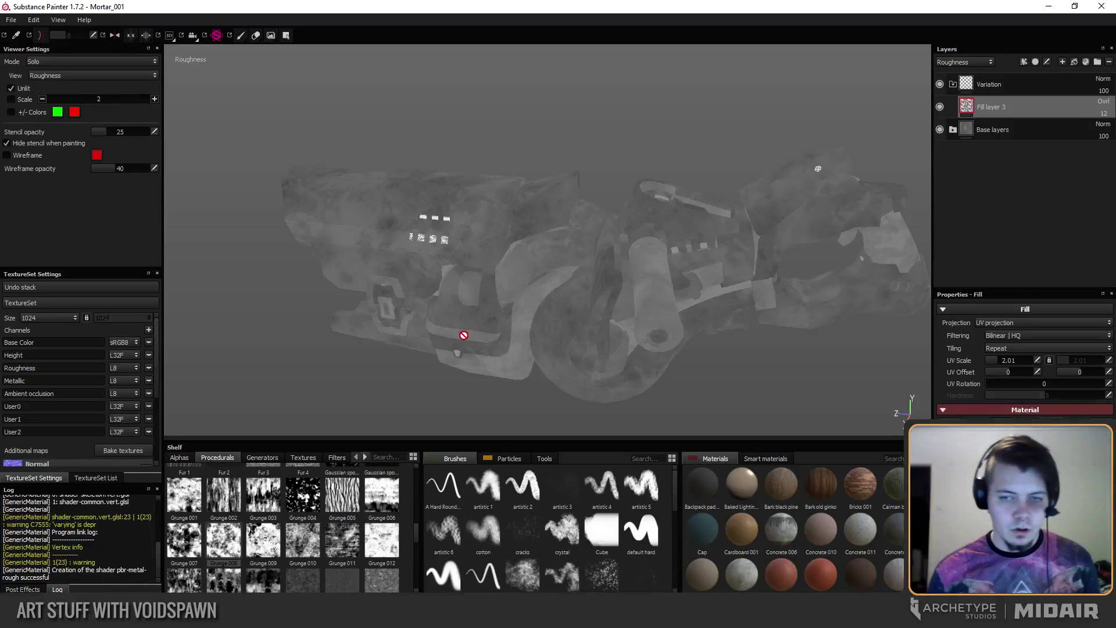
mouse_move(532, 325)
left_mouse_down("alt")
mouse_move(389, 289)
mouse_move(444, 361)
mouse_move(341, 249)
mouse_move(407, 286)
mouse_move(591, 267)
mouse_move(499, 289)
mouse_move(550, 371)
mouse_move(525, 329)
mouse_move(548, 329)
mouse_move(526, 307)
mouse_move(513, 313)
mouse_move(472, 161)
left_mouse_up("alt")
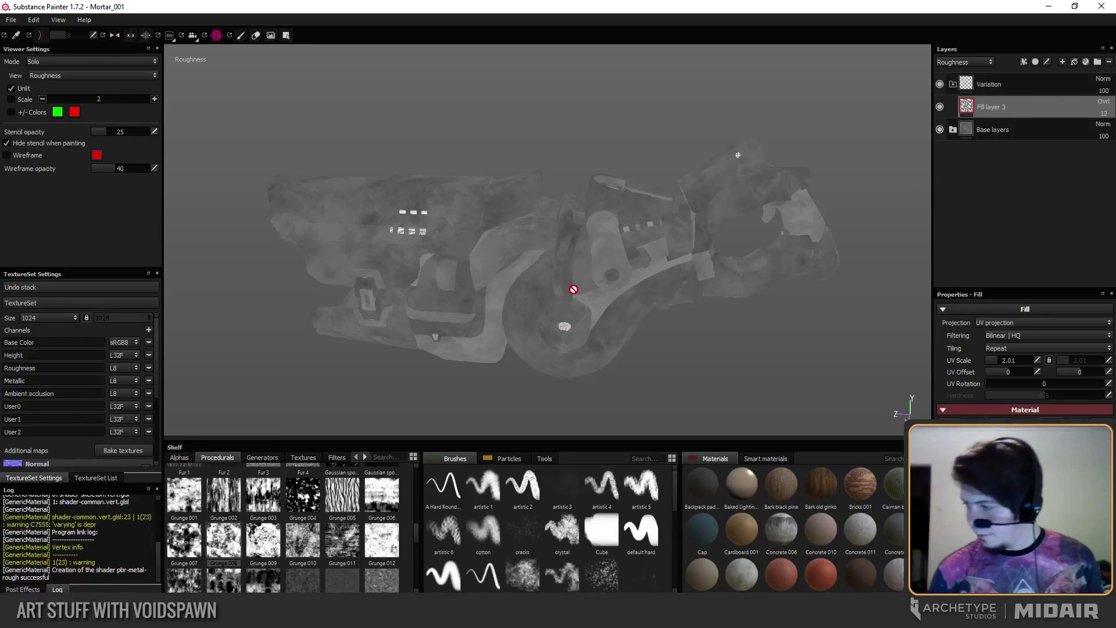
Add a hidden fill layer above Fill layer 3, and set the roughness opacity of Fill layer 3 to 68.
left_click_drag(573, 289, 686, 262, "alt")
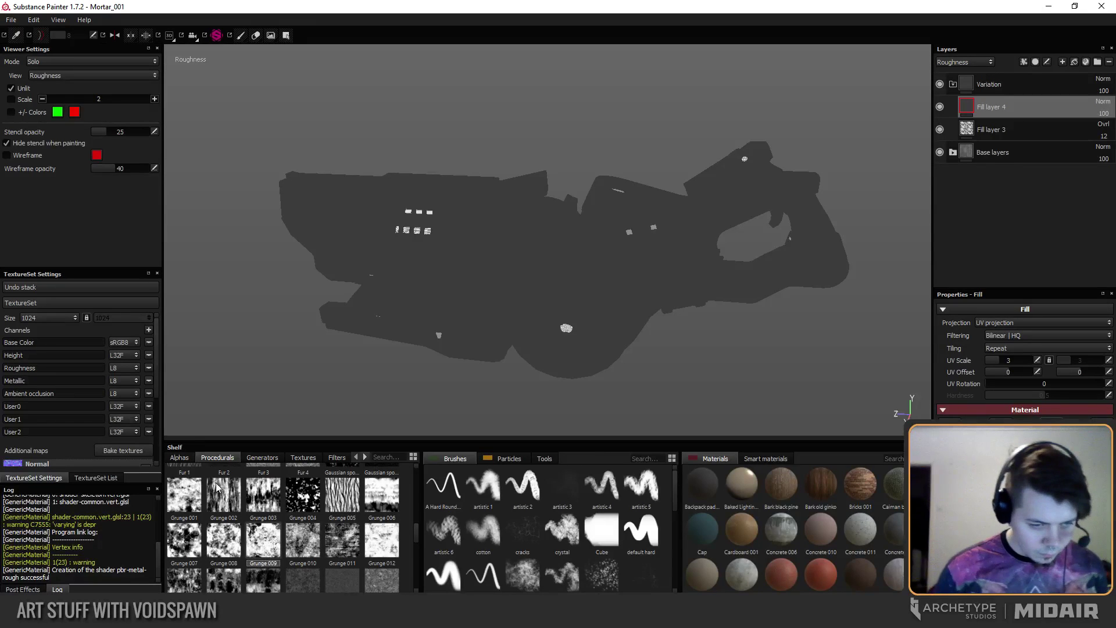
left_click(178, 548)
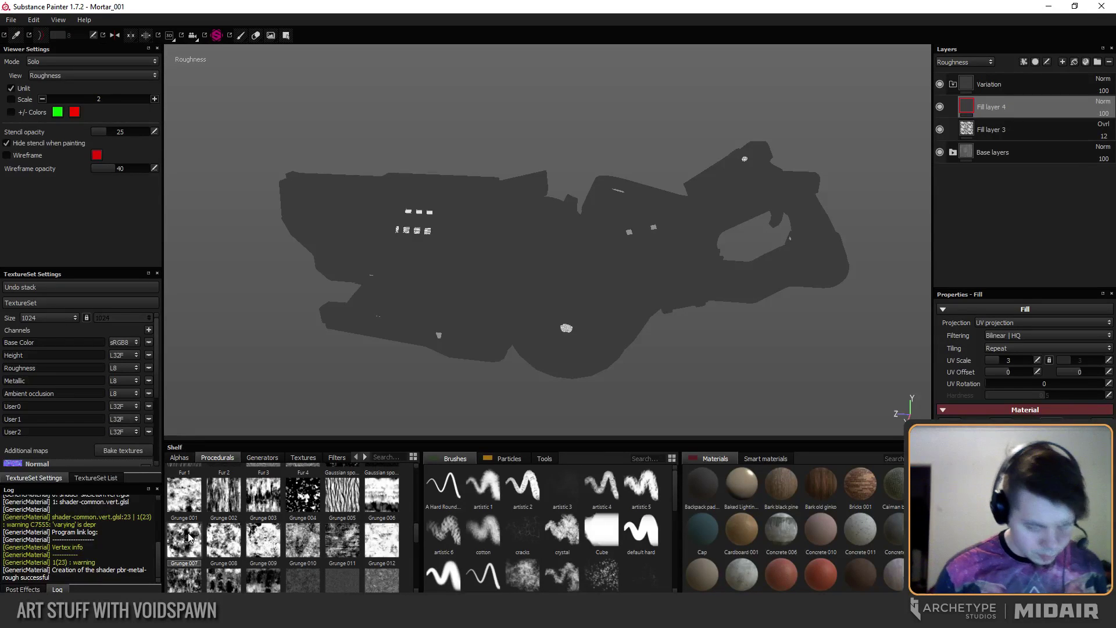
left_click(940, 107)
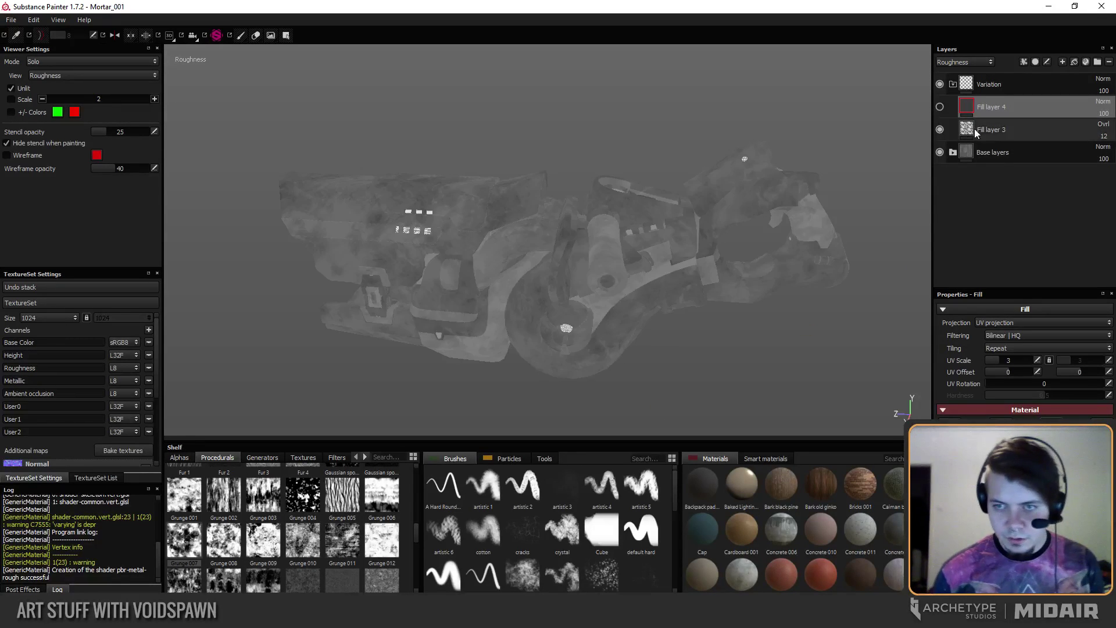
left_click(988, 130)
left_click(1104, 136)
left_click(1096, 146)
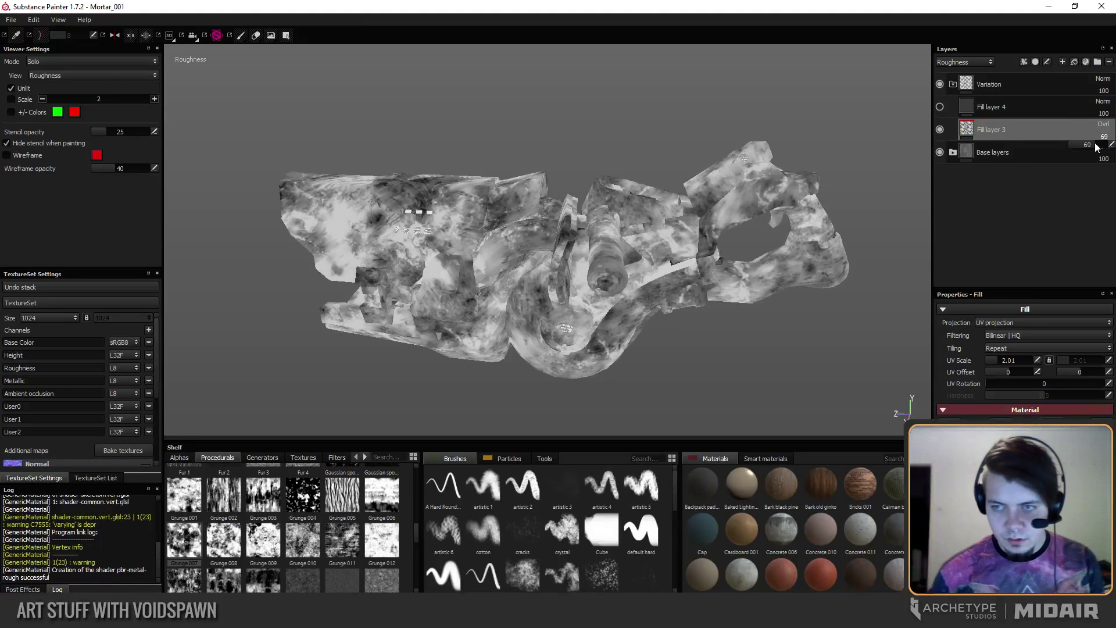
left_click_drag(1095, 145, 1097, 144)
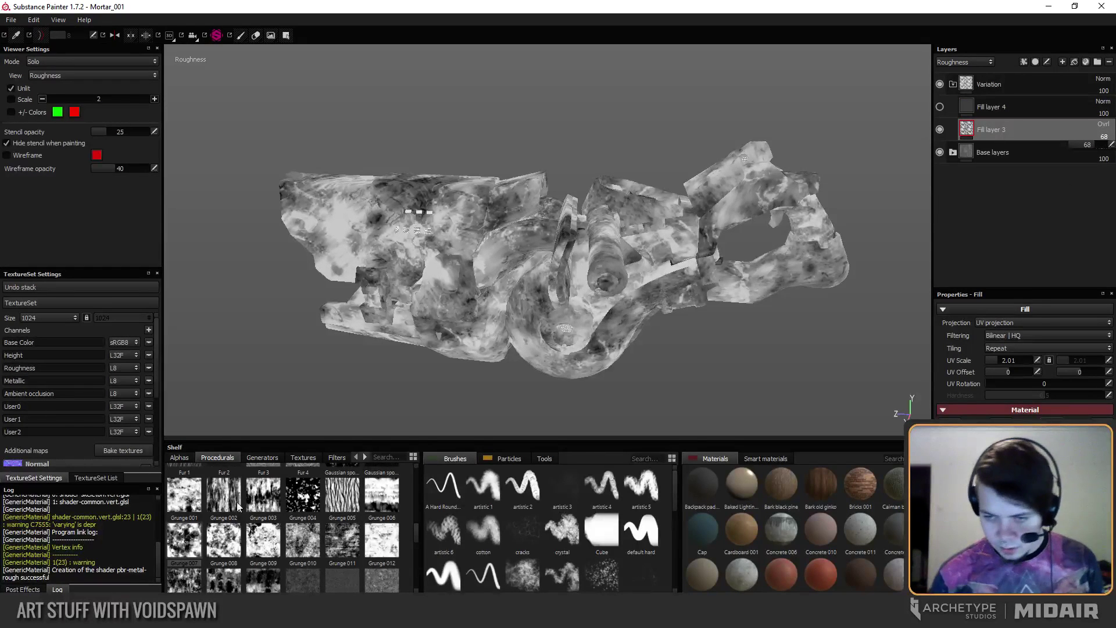
Make Fill layer 4 visible again and apply the Grunge 007 procedural to its roughness.
left_click(940, 106)
left_click(983, 109)
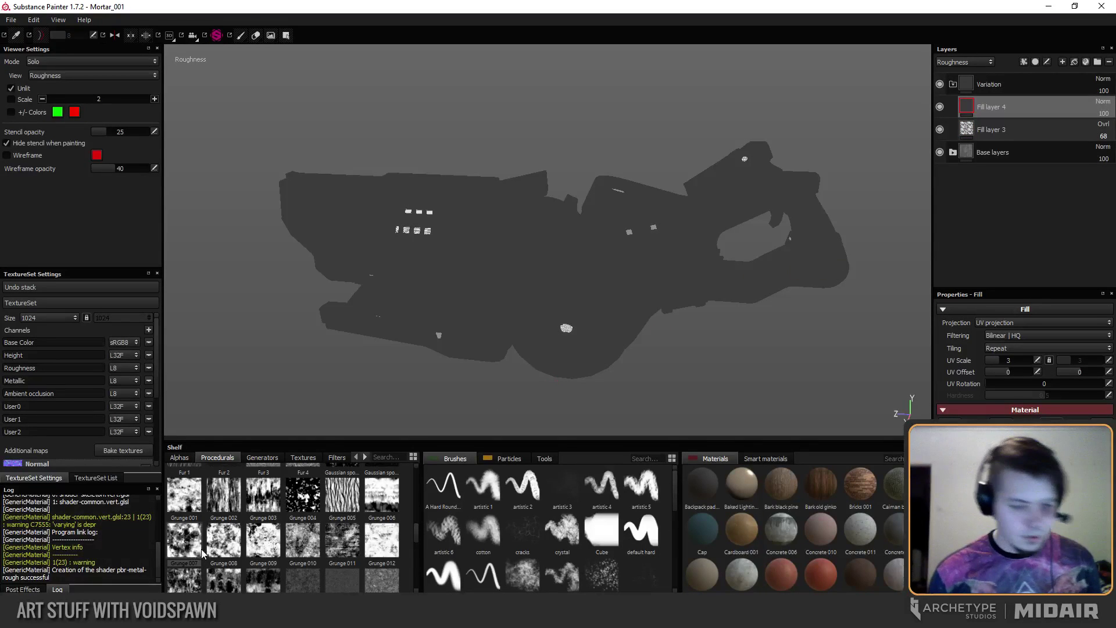
left_click_drag(184, 540, 1015, 457)
left_click_drag(581, 354, 534, 337, "alt")
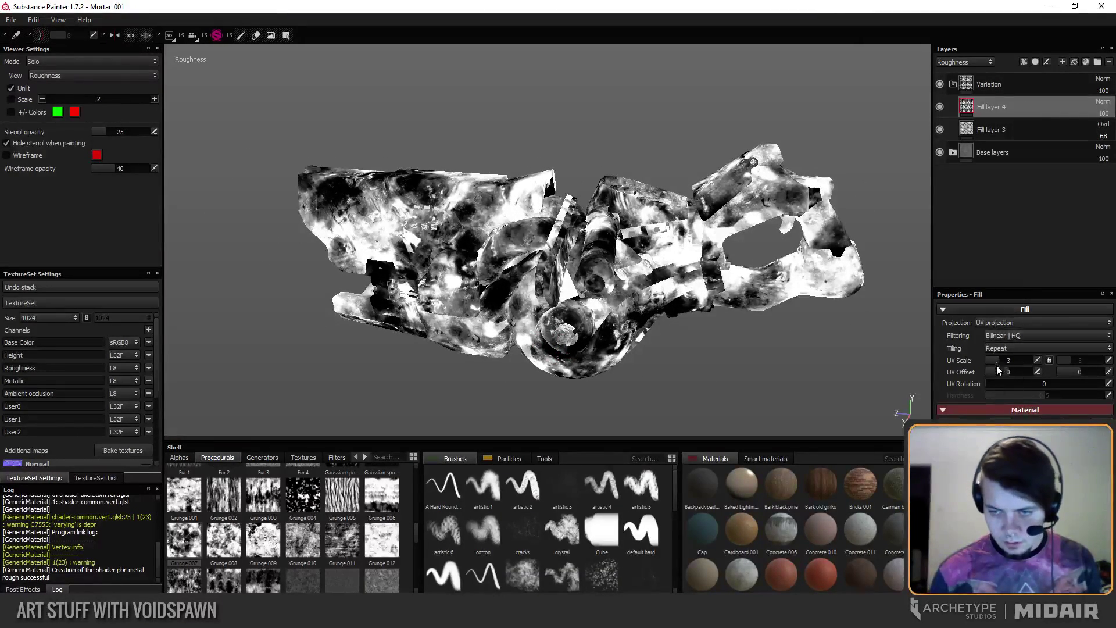
Set the UV scale of Fill layer 4 to 3.466 and check the grunge size across the gun.
left_click_drag(1001, 360, 1000, 357)
left_click_drag(776, 298, 771, 395, "alt")
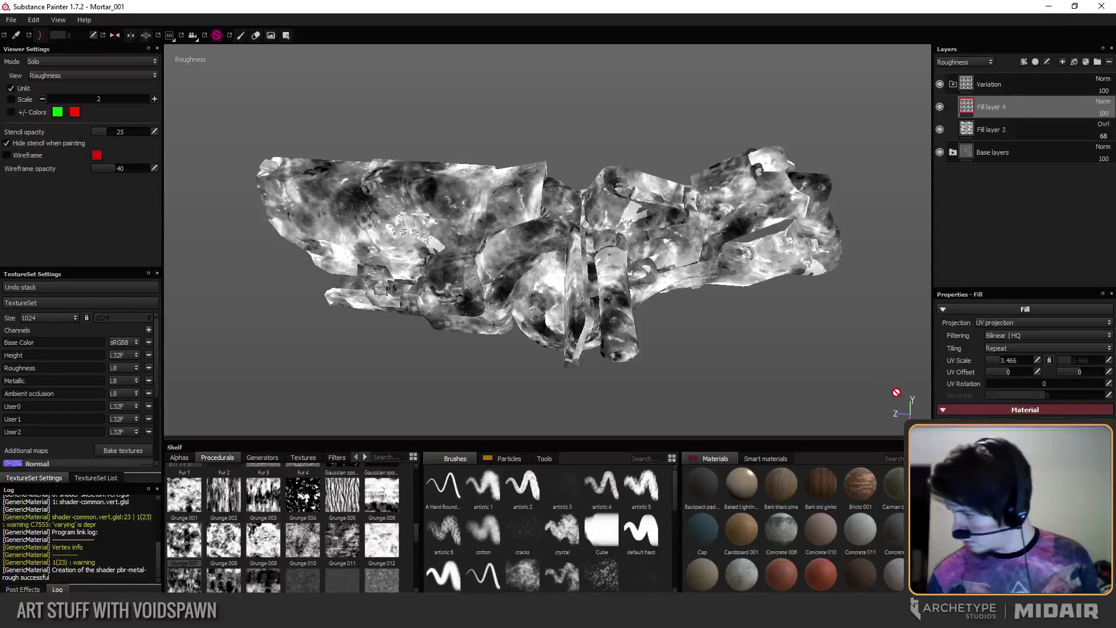
left_click_drag(589, 287, 602, 358, "alt")
left_click_drag(586, 302, 562, 302, "alt")
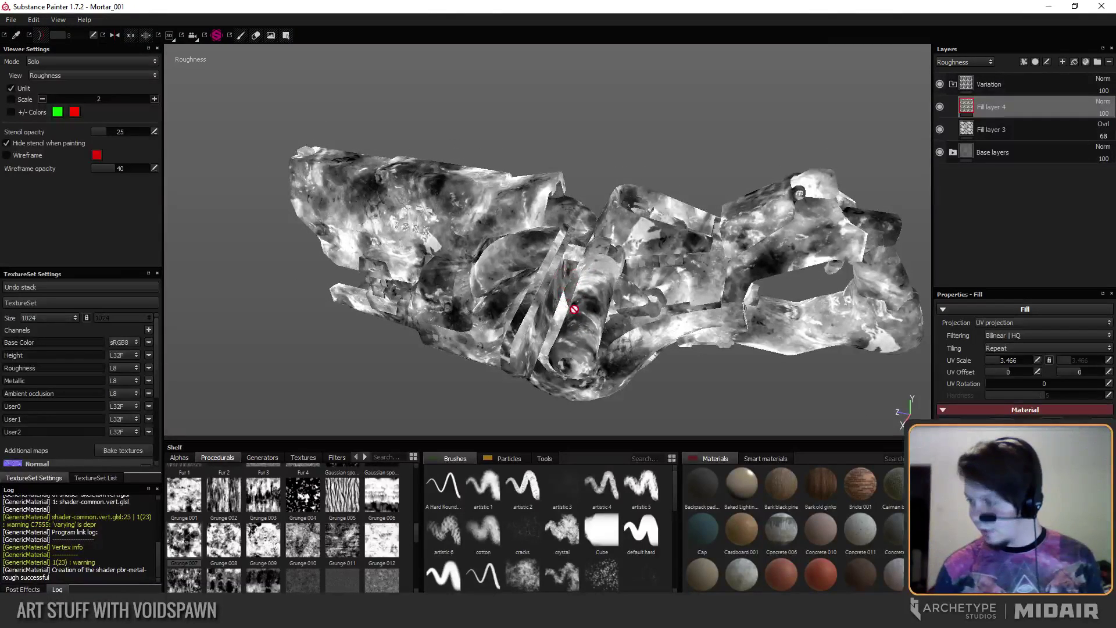
left_click_drag(488, 374, 543, 344, "alt")
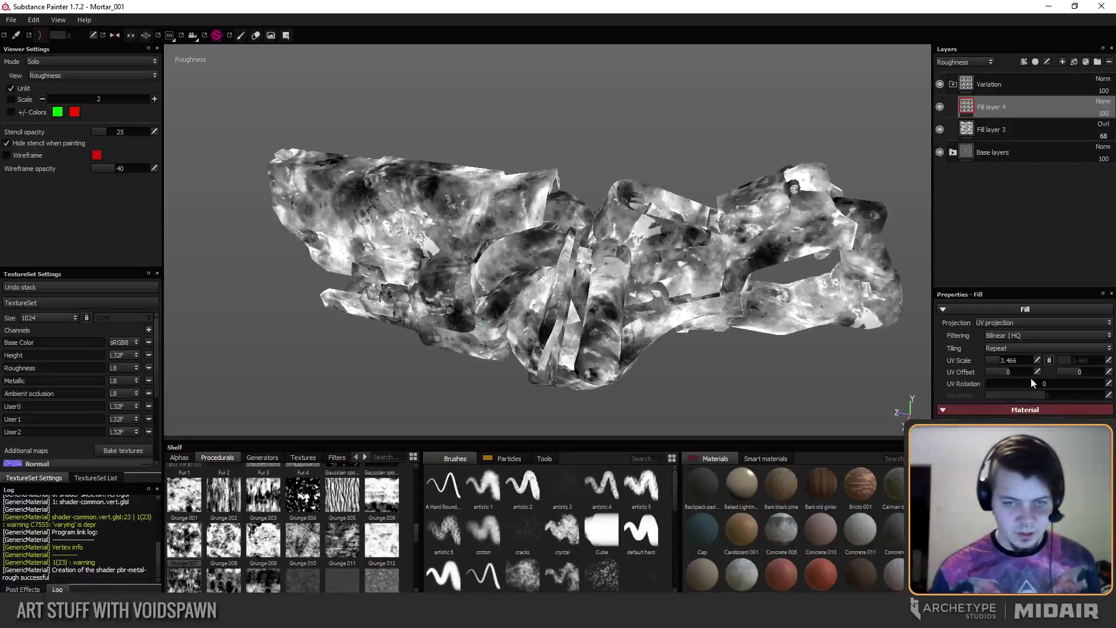
Hide Fill layer 4 and set the roughness opacity of Fill layer 3 to 14.
left_click(1103, 114)
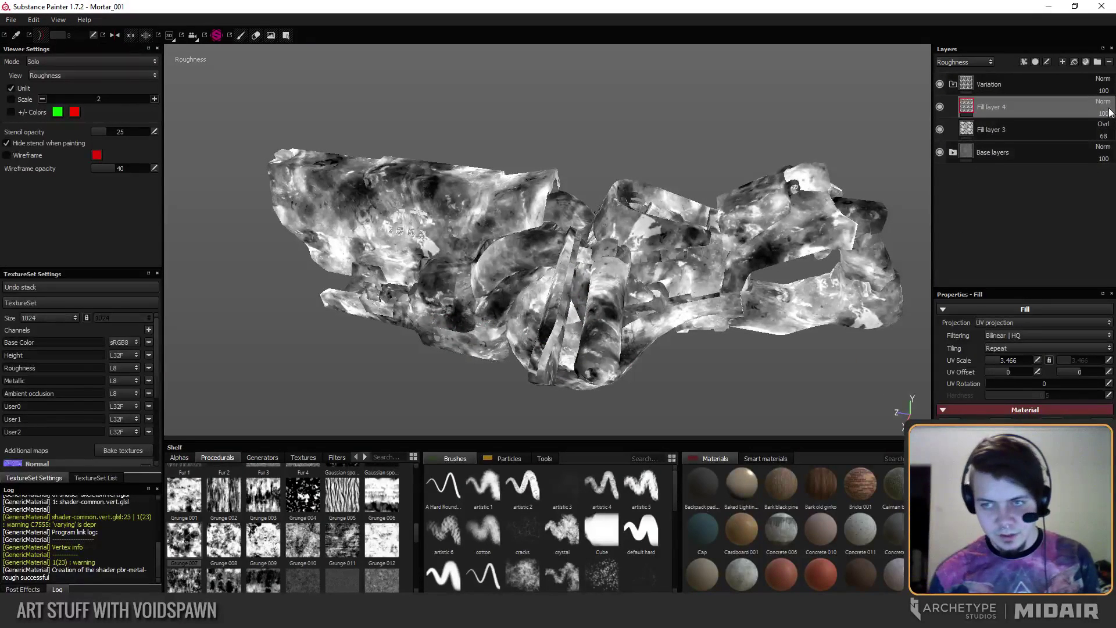
left_click(939, 107)
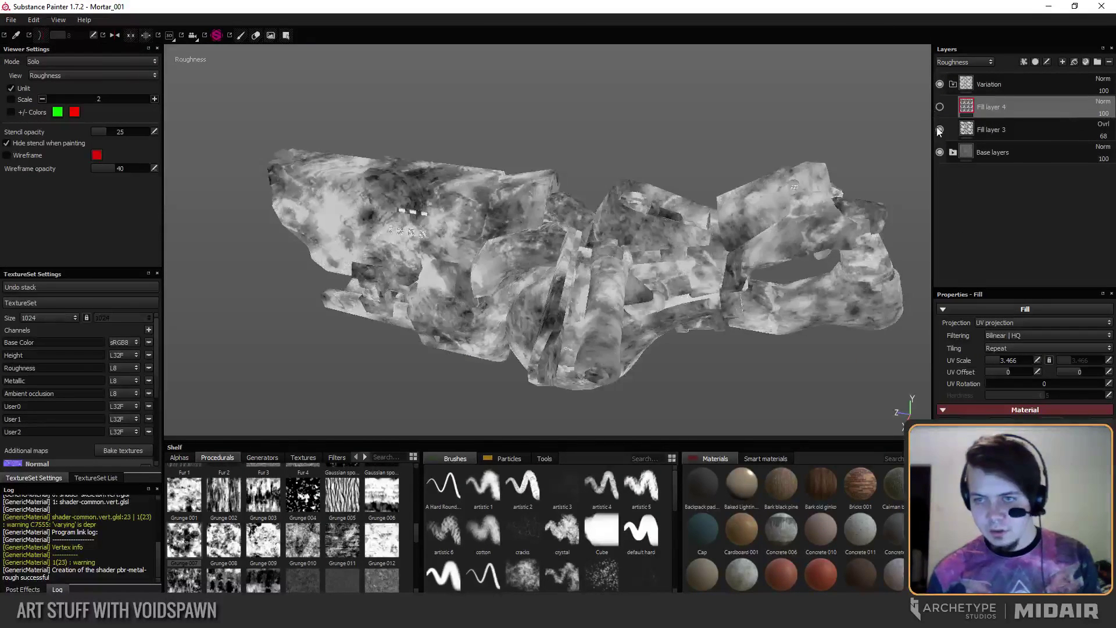
left_click(1041, 129)
left_click(1076, 147)
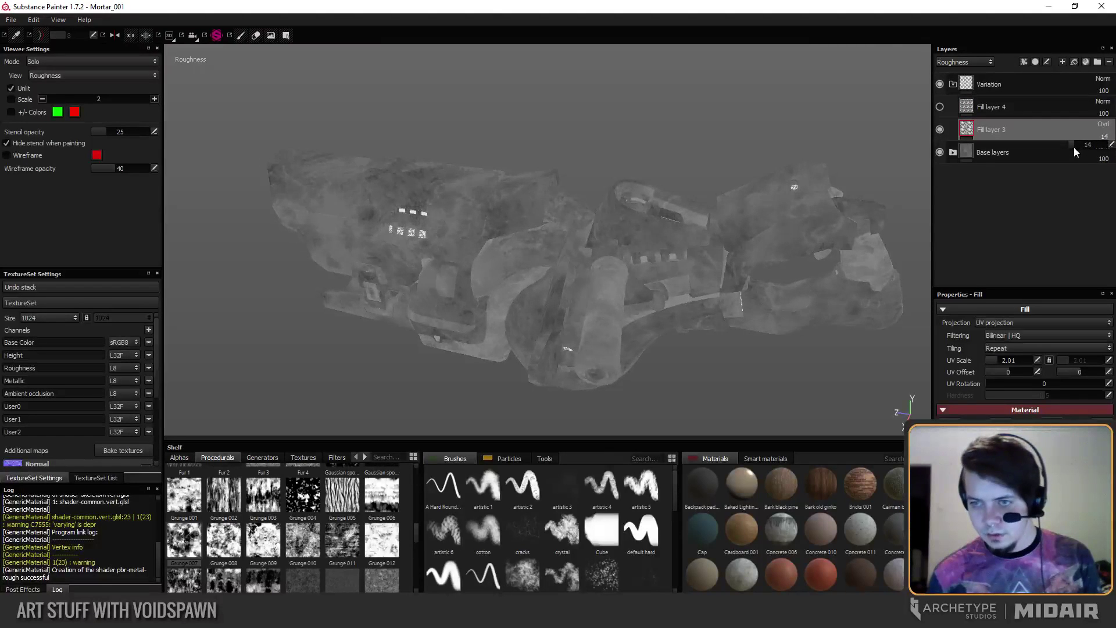
left_click(1017, 188)
Display the full material and examine the subtle roughness variation on the barrel, hoses and body of the gun.
mouse_move(549, 242)
left_mouse_down("alt")
mouse_move(622, 250)
mouse_move(607, 255)
mouse_move(593, 300)
mouse_move(580, 305)
mouse_move(588, 311)
left_mouse_up("alt")
key("m")
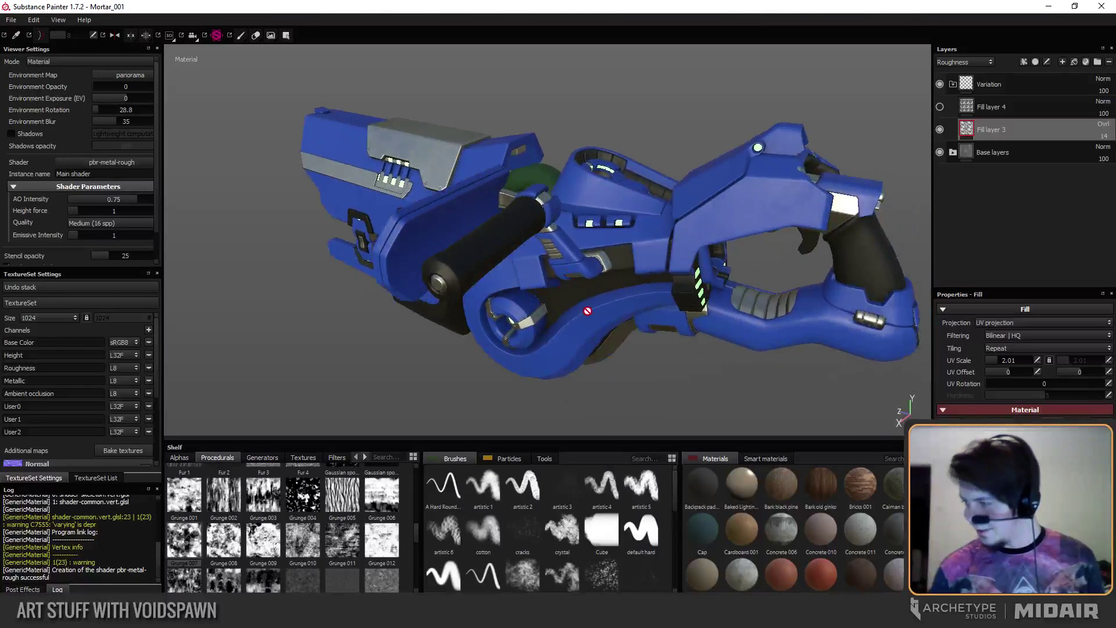
left_click_drag(532, 273, 579, 293, "alt")
scroll(518, 247, "up", 2)
scroll(523, 255, "down", 2)
scroll(589, 289, "up", 2)
right_click_drag(589, 289, 602, 284, "alt")
left_click_drag(603, 284, 637, 291, "alt")
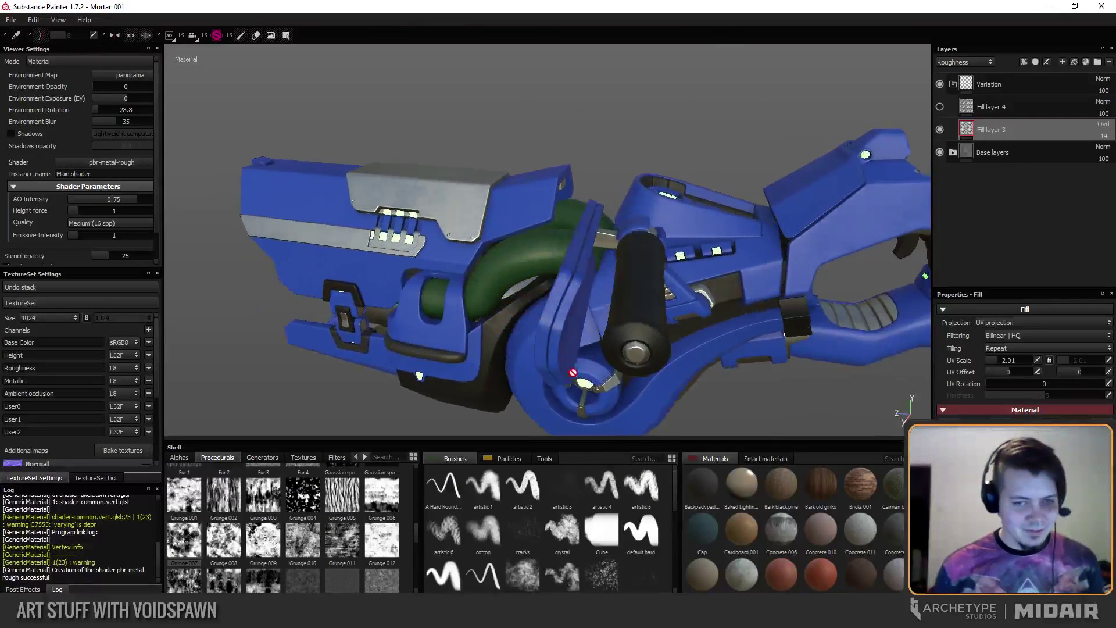
right_click_drag(637, 291, 587, 305, "alt")
left_click_drag(588, 305, 471, 249, "alt")
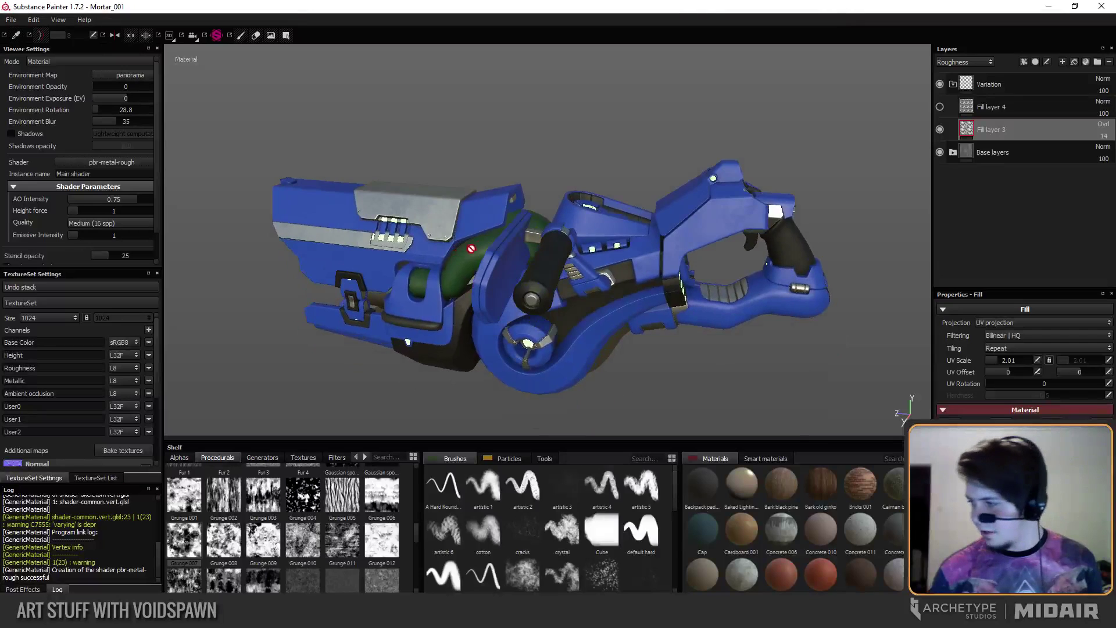
Make Fill layer 4 visible again and set its roughness opacity to 11 while displaying the Roughness channel alone.
left_click(940, 107)
left_click_drag(989, 107, 869, 174)
key("c")
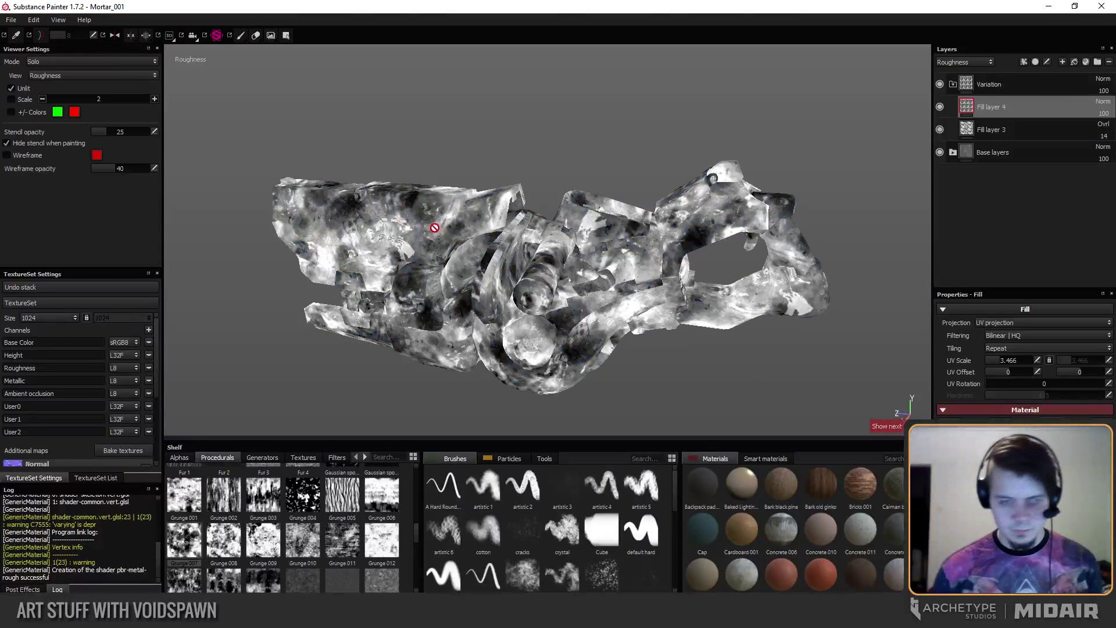
left_click_drag(456, 252, 790, 173, "alt")
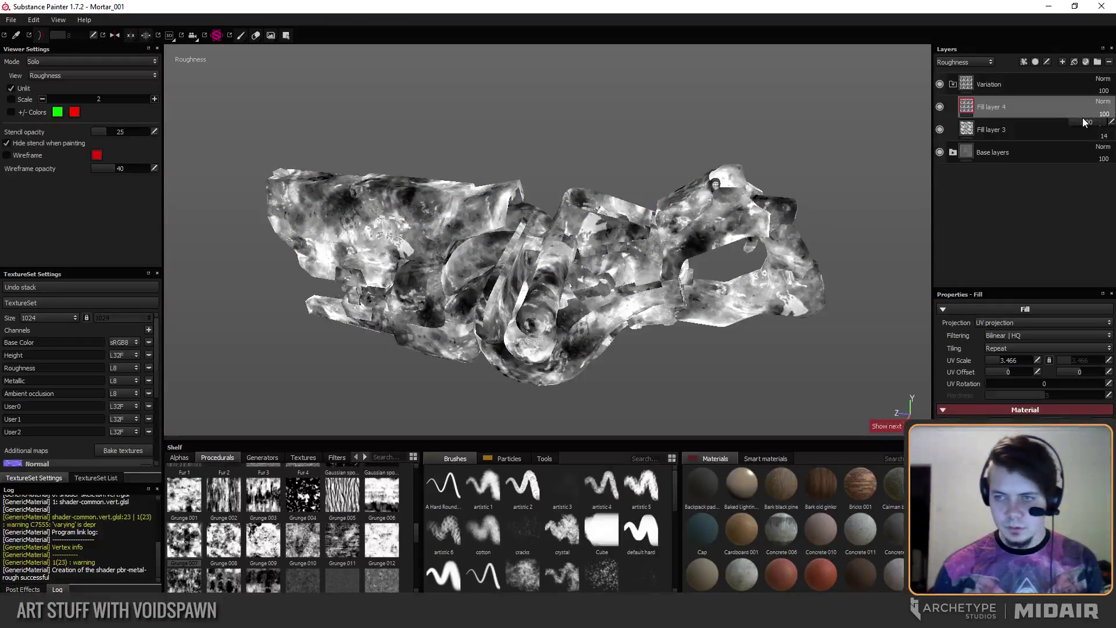
left_click_drag(1082, 118, 1065, 139)
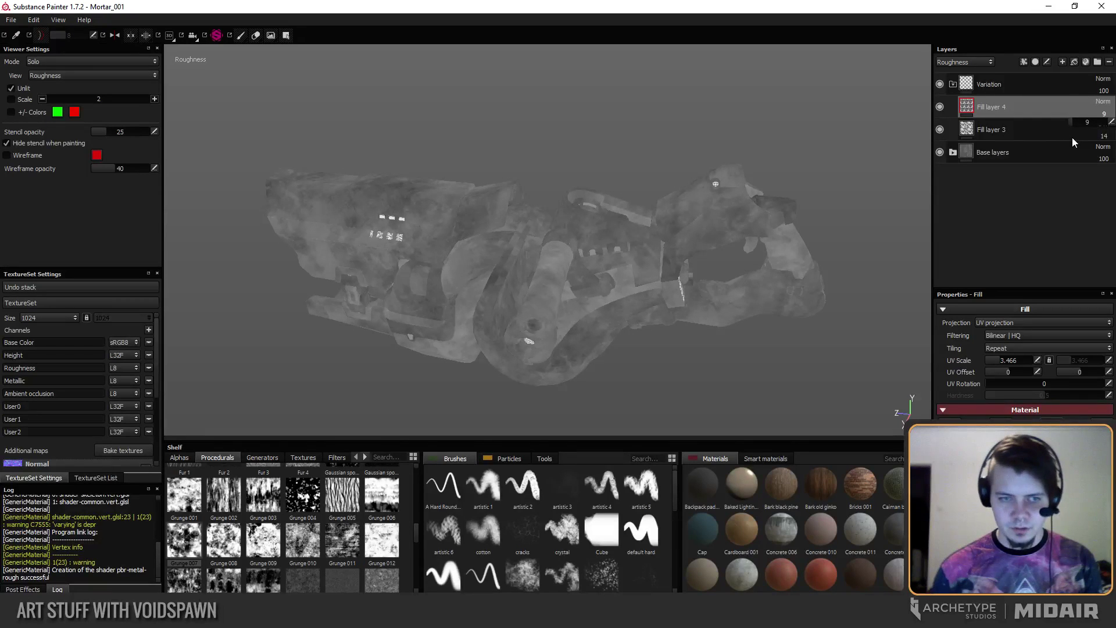
left_click_drag(1073, 137, 1075, 137)
left_click_drag(483, 209, 535, 210, "alt")
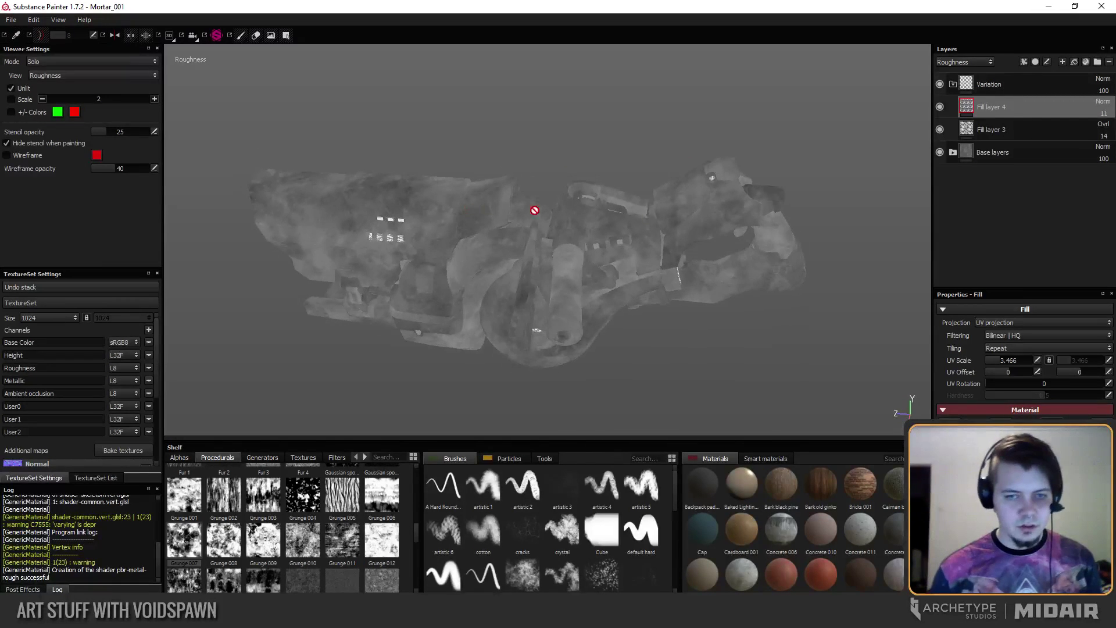
Compare the Roughness channel with Fill layer 4 hidden and shown.
left_click(941, 108)
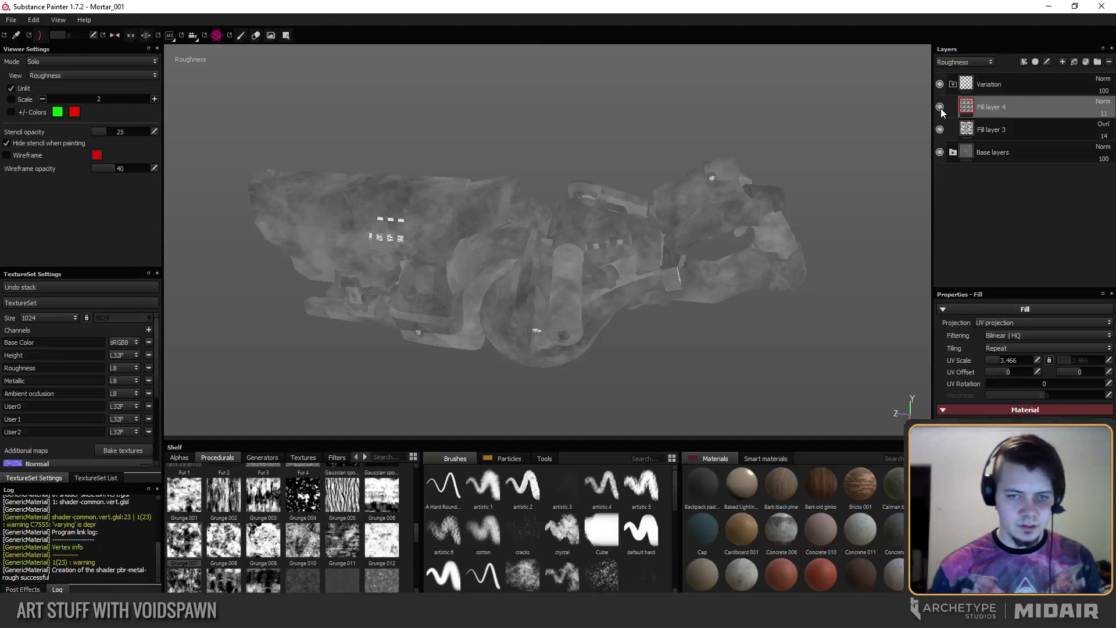
left_click(940, 108)
left_click(941, 108)
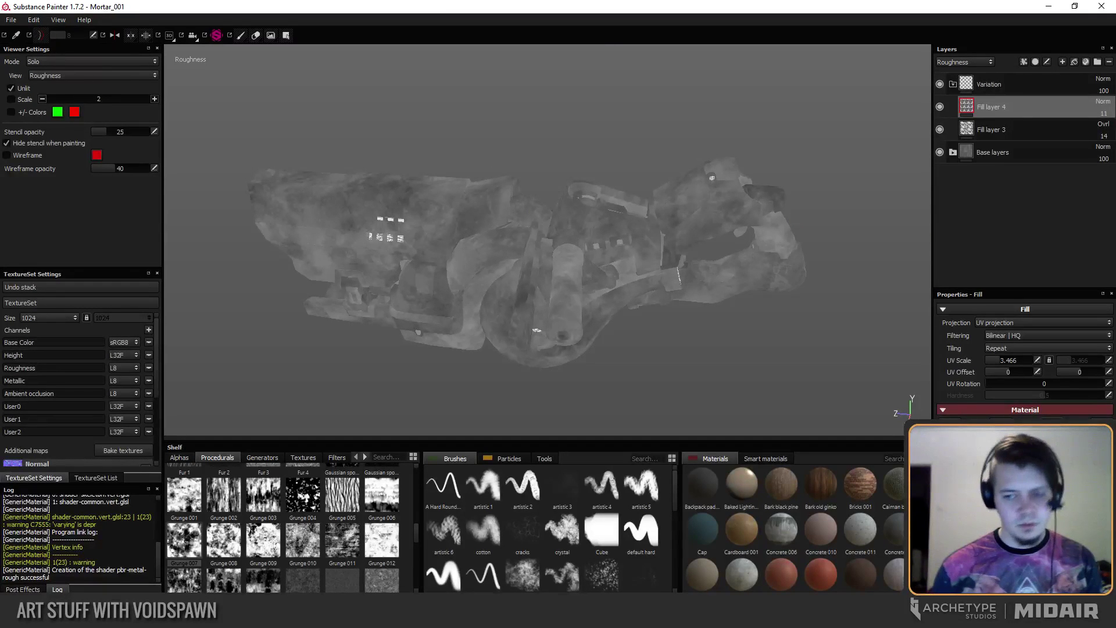
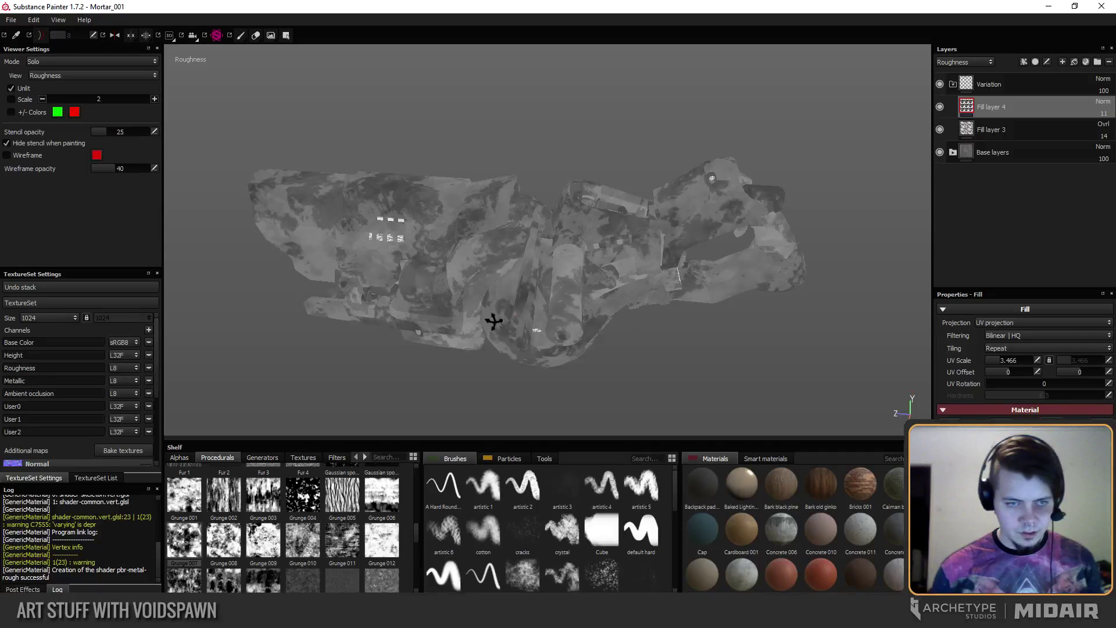
Inspect the patchier grunge on the barrel up close and set the roughness opacity of Fill layer 4 to 42.
left_click_drag(493, 321, 498, 341, "alt")
middle_click_drag(499, 340, 722, 302, "alt")
right_click_drag(722, 302, 499, 302, "alt")
left_click_drag(498, 301, 556, 317, "alt")
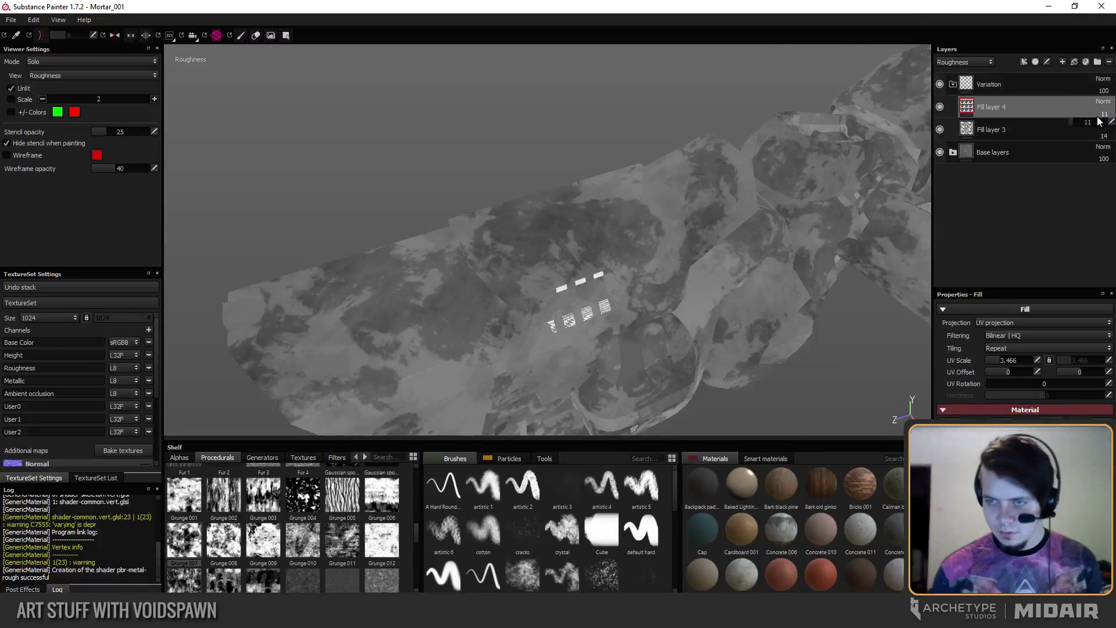
mouse_move(1100, 121)
left_mouse_down()
mouse_move(1109, 121)
mouse_move(1085, 129)
left_mouse_up()
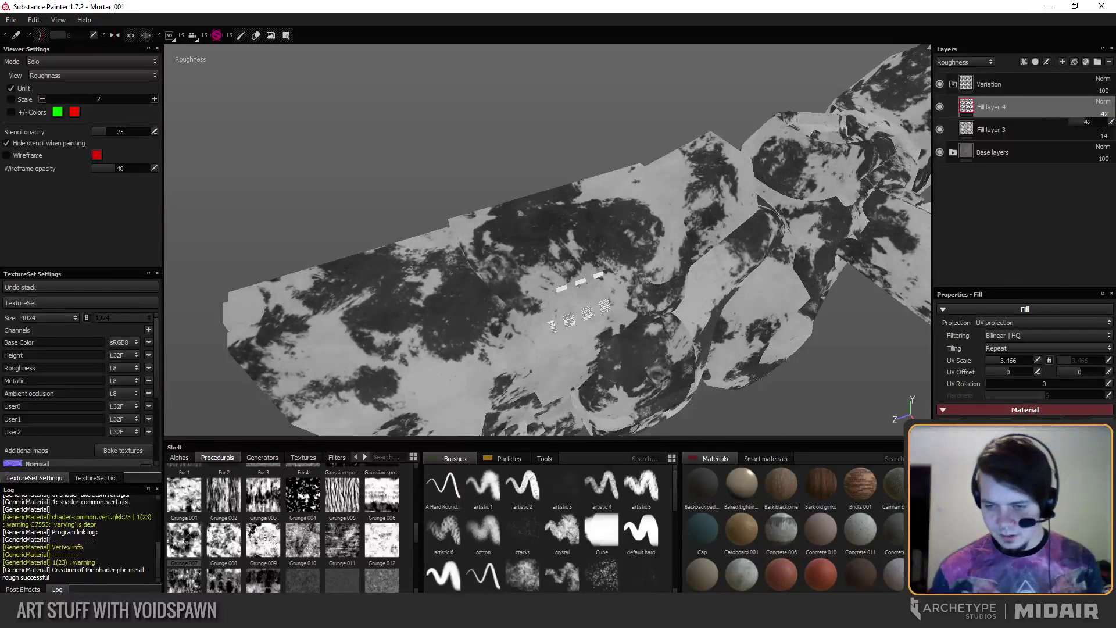
Check the stronger grunge in the full material and set the roughness opacity of Fill layer 4 to 9.
left_click_drag(678, 311, 498, 216, "alt")
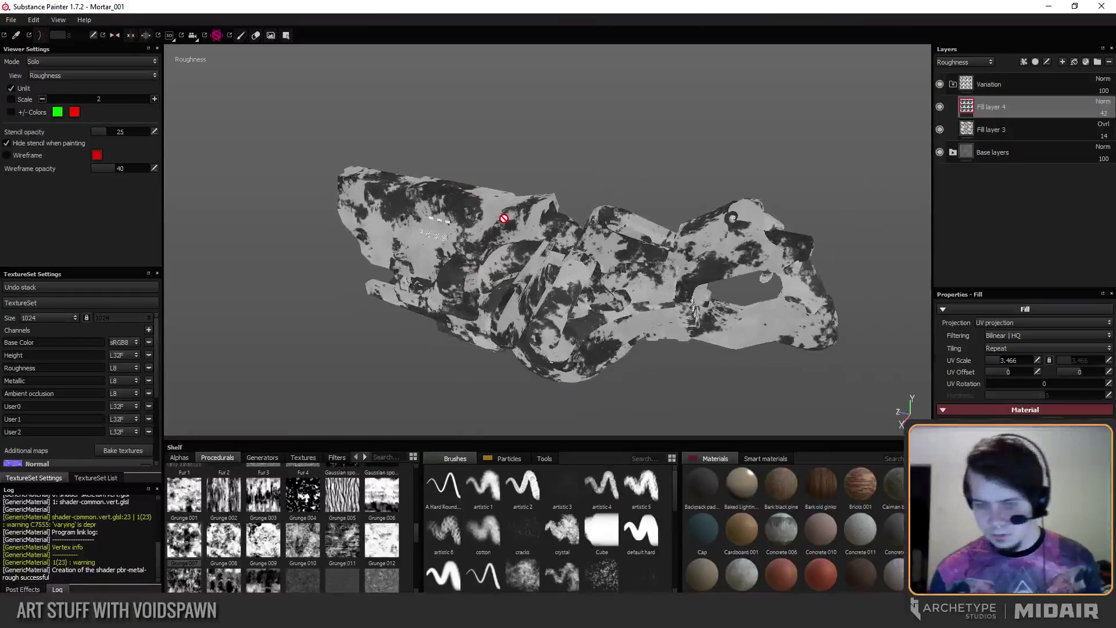
key("m")
left_click_drag(504, 261, 524, 268, "alt")
right_click_drag(523, 269, 628, 306, "alt")
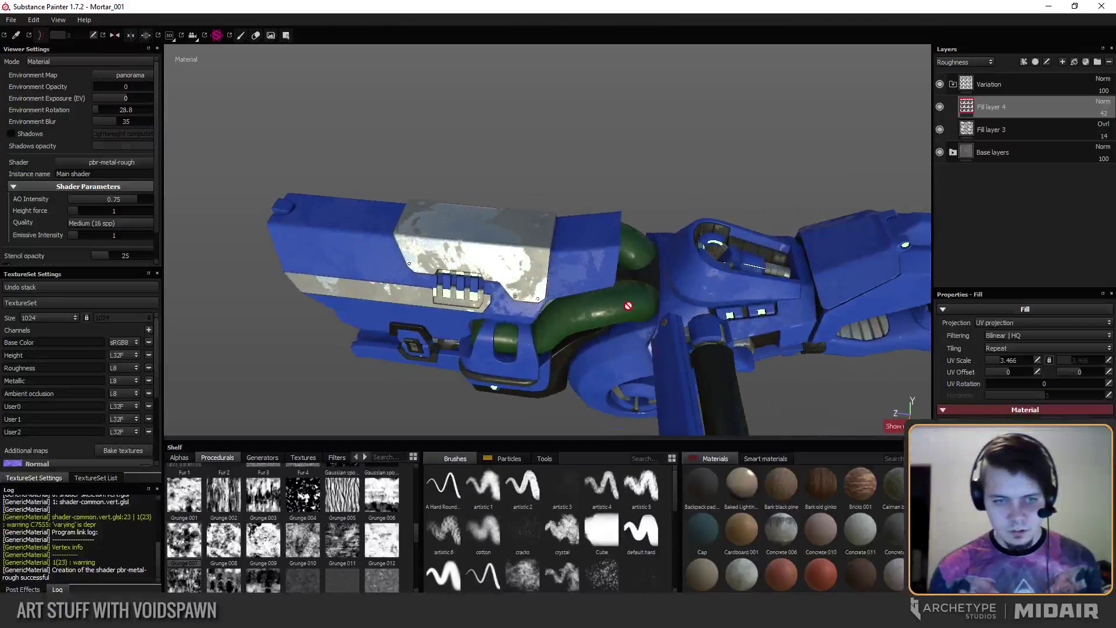
left_click_drag(561, 320, 727, 256, "alt")
left_click(1104, 114)
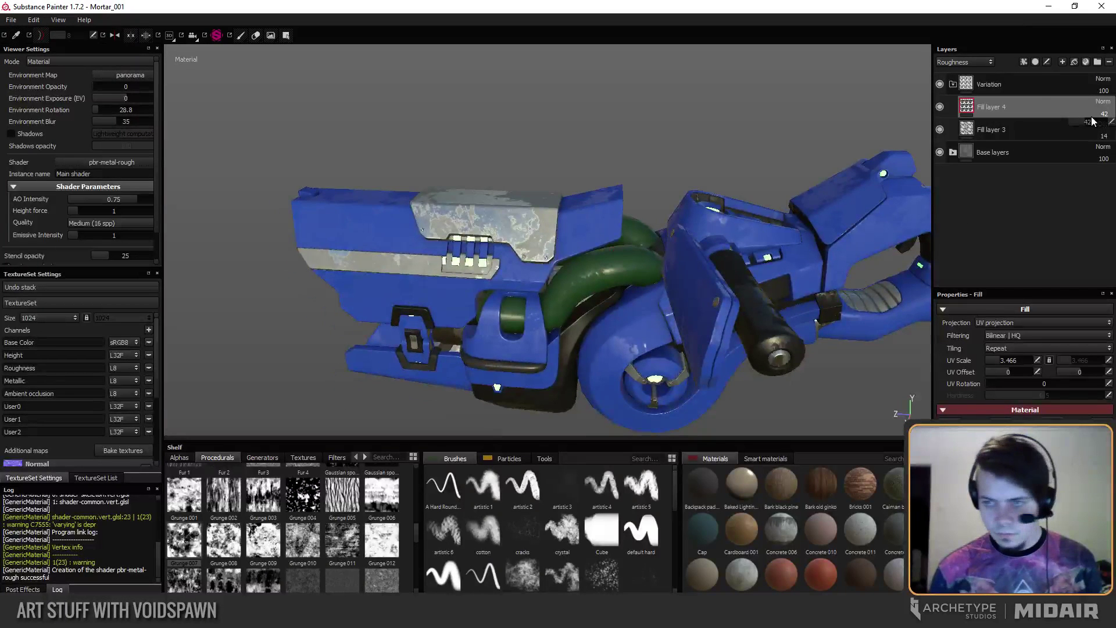
left_click_drag(1088, 122, 1072, 126)
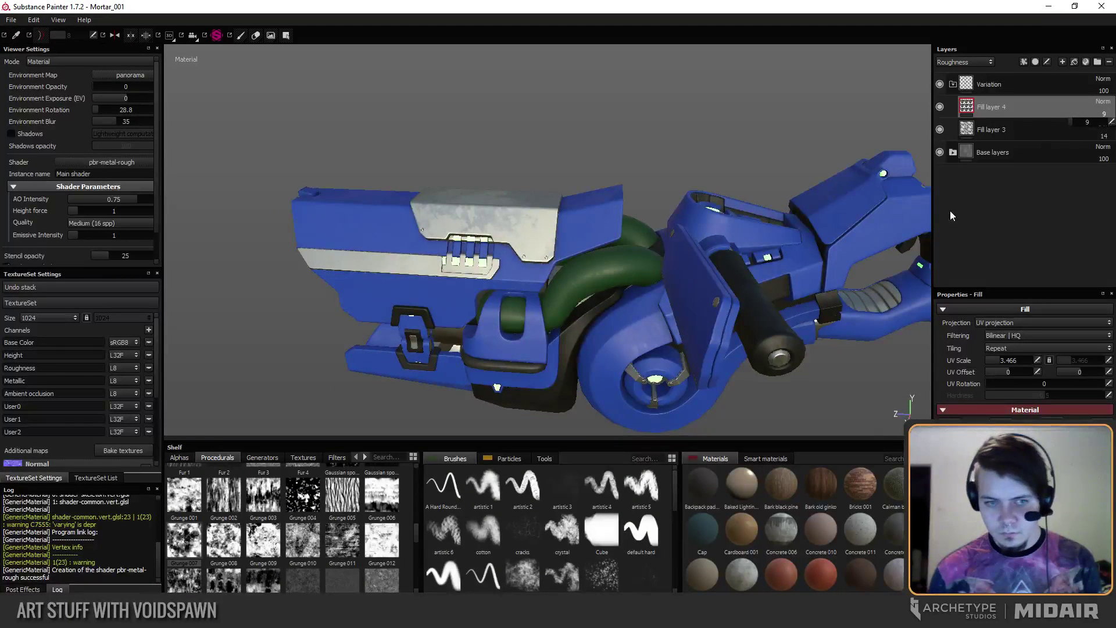
Add a Levels effect affecting the Roughness channel to Fill layer 4, and set the layer's roughness opacity to 78.
key("c")
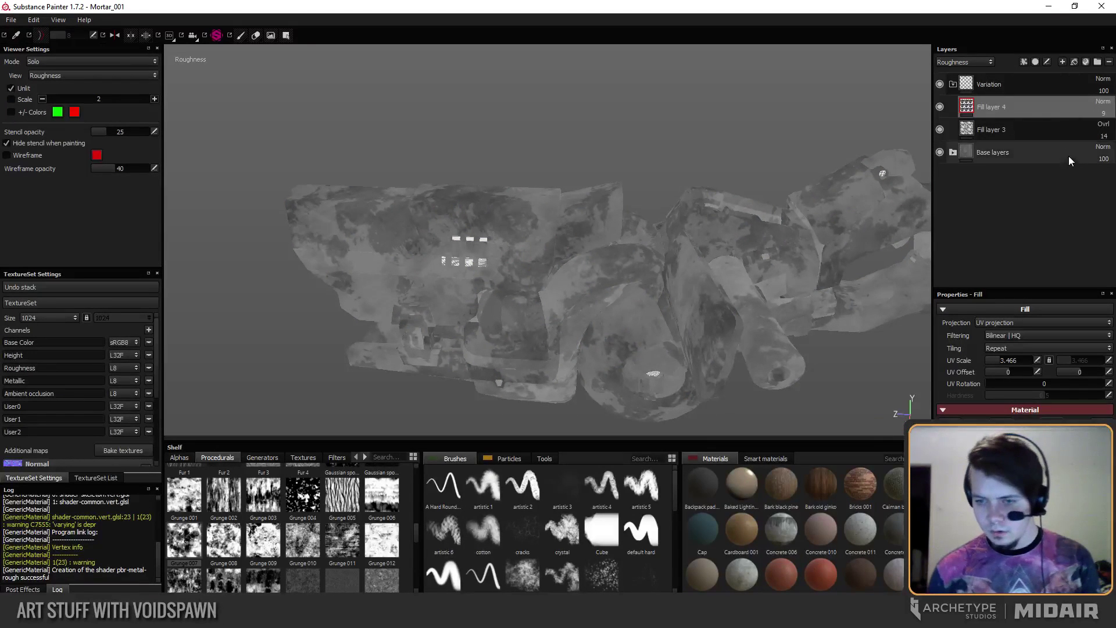
right_click(1021, 105)
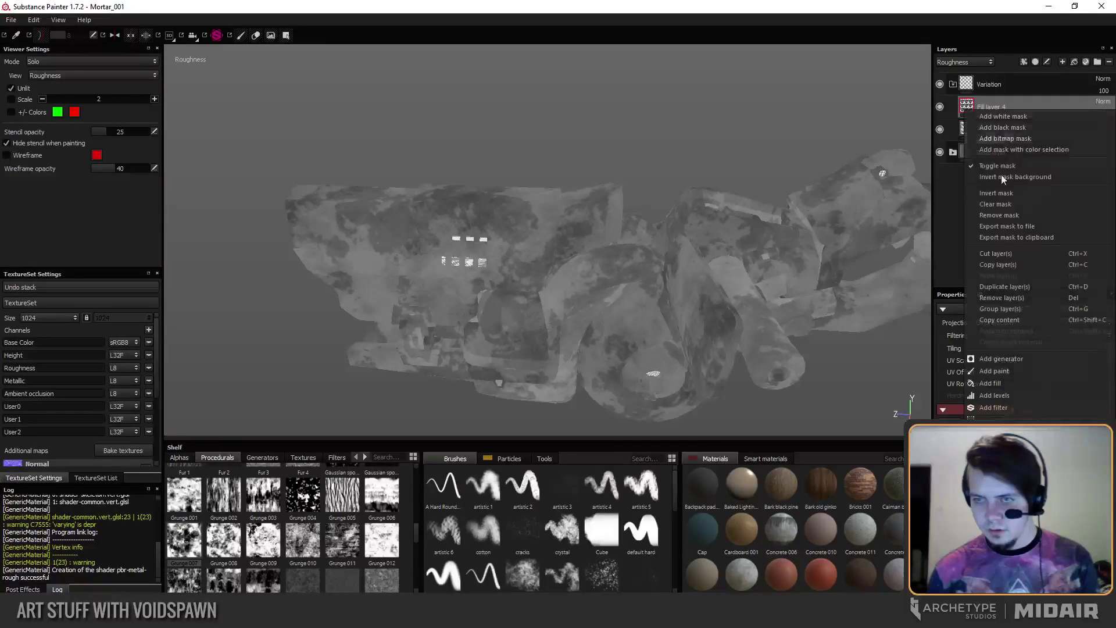
left_click(991, 396)
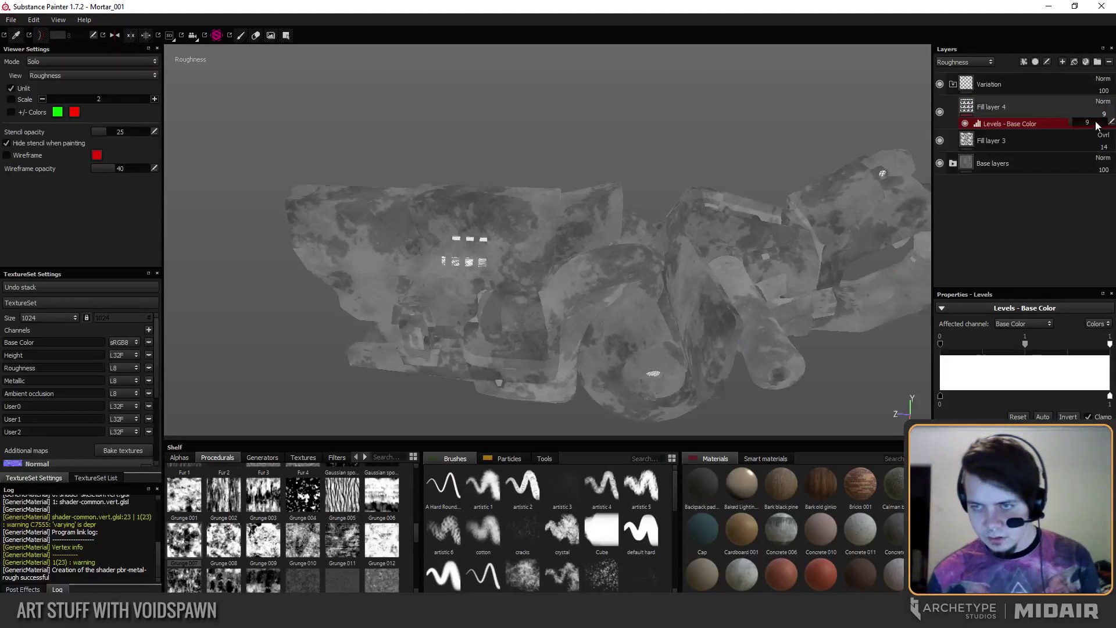
left_click_drag(683, 316, 703, 298, "alt")
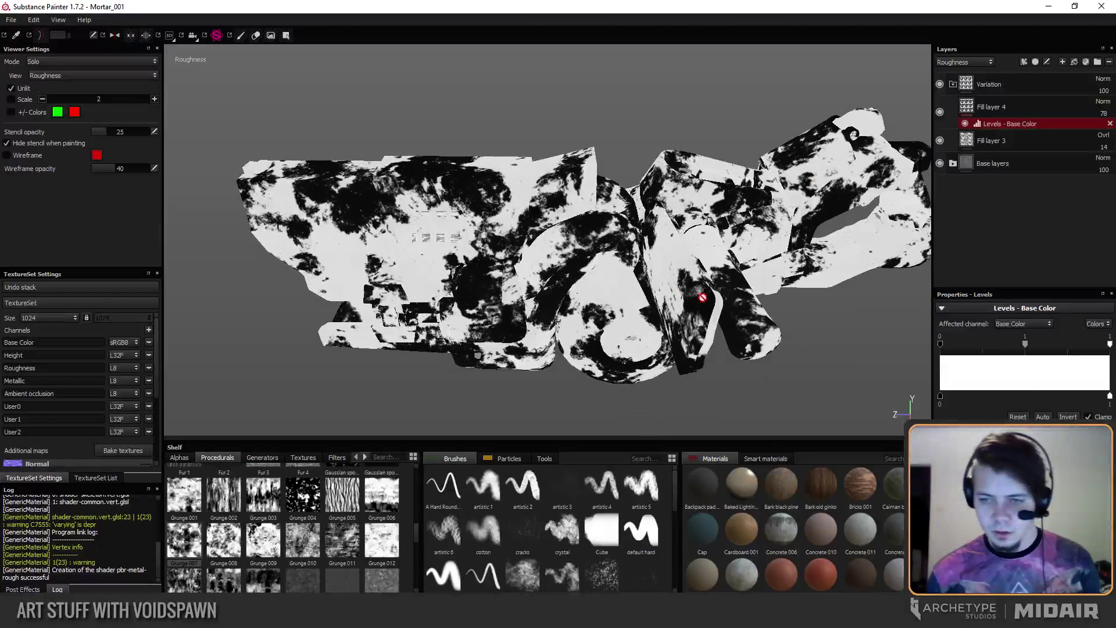
left_click_drag(1026, 342, 1023, 345)
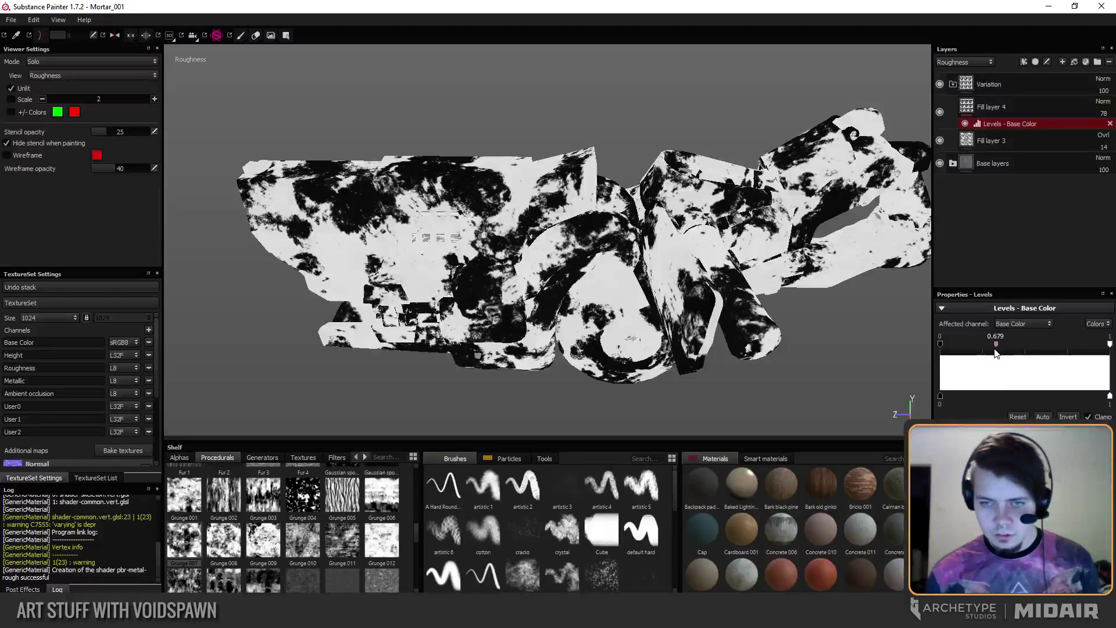
left_click(1003, 348)
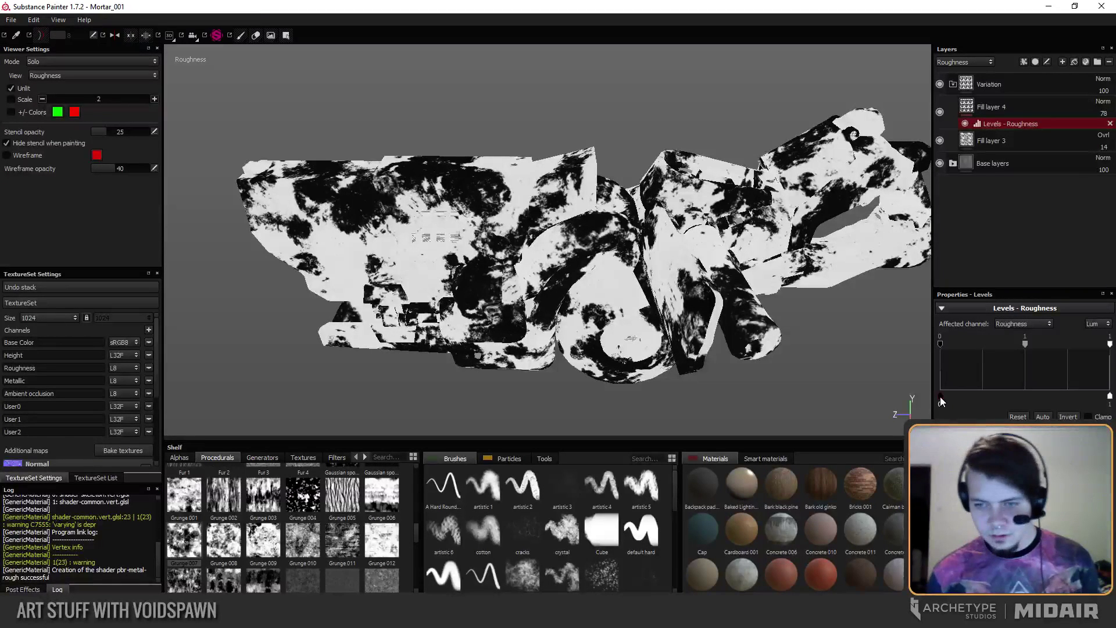
Narrow the Levels output range to 0.305–0.808 for roughness, and set the roughness opacity of Fill layer 3 to 7.
left_click_drag(940, 397, 996, 400)
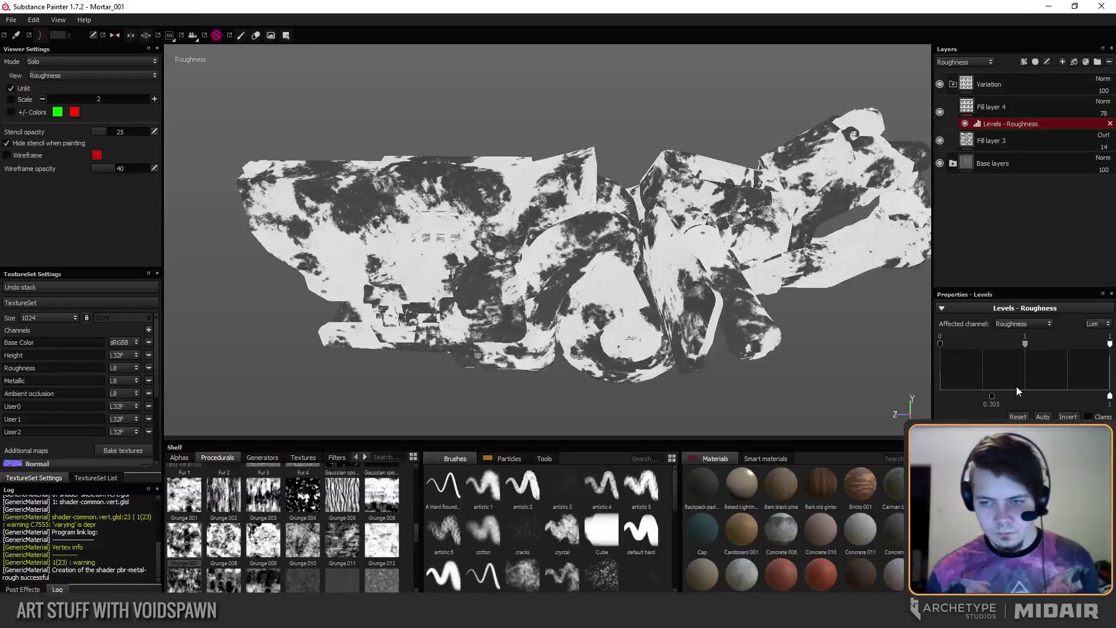
left_click_drag(1110, 397, 1079, 401)
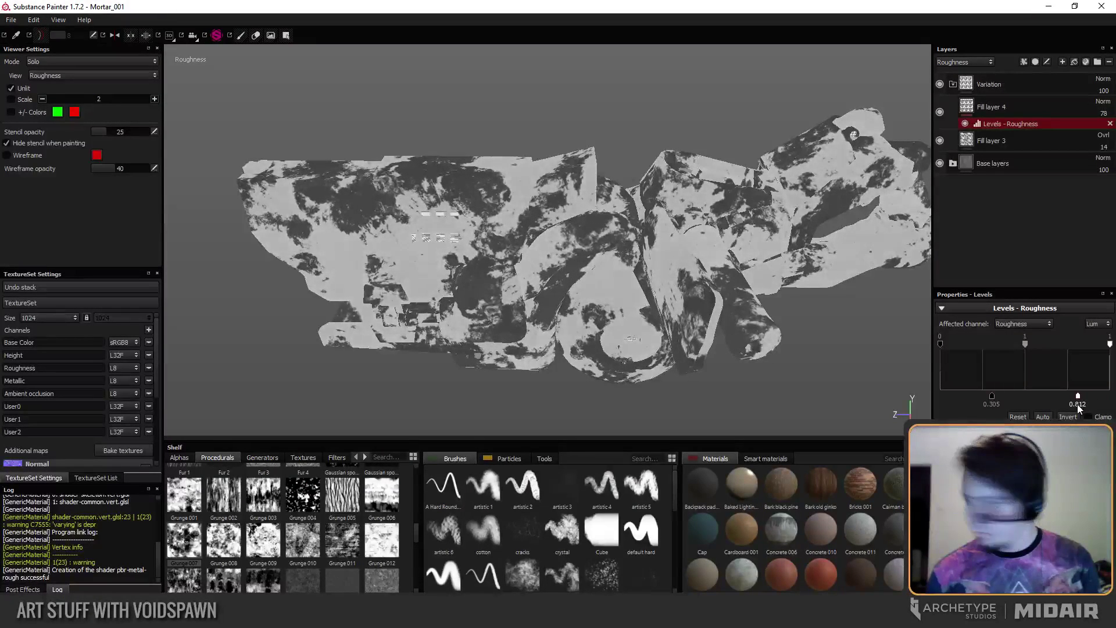
left_click_drag(877, 310, 508, 229, "alt")
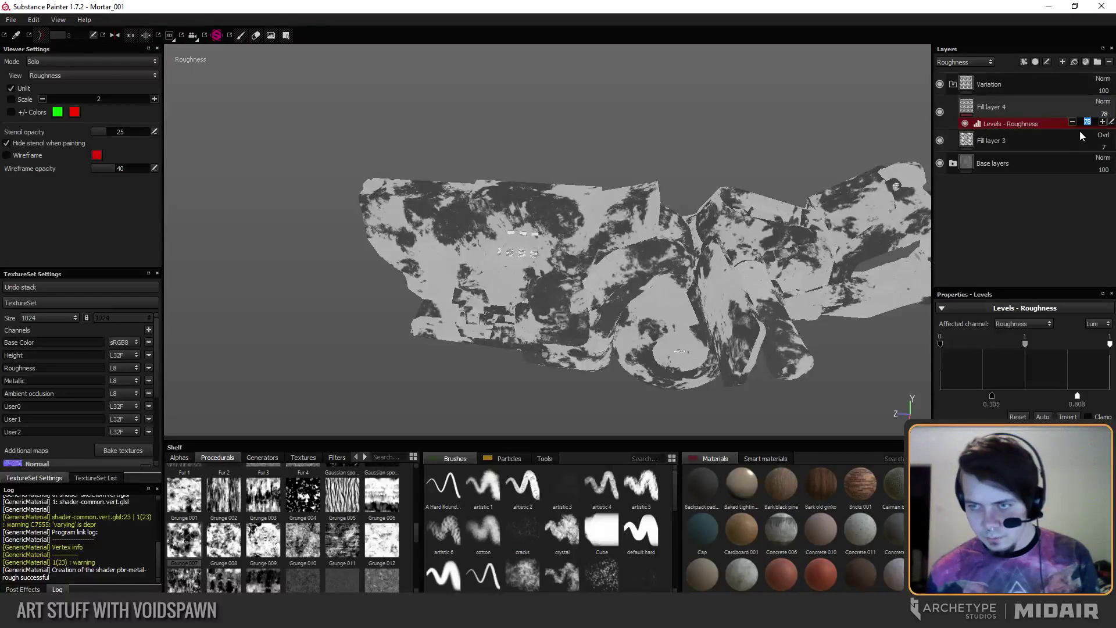
Try roughness opacities of 14, 3 and 34 on Fill layer 4, and set it to 6.
type("14")
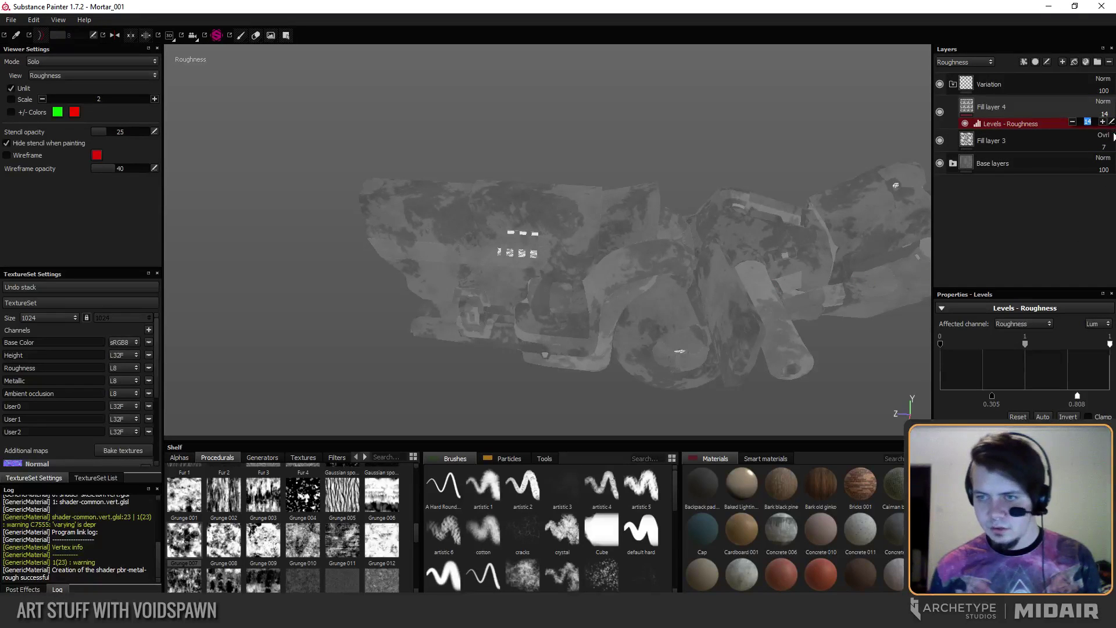
type("3")
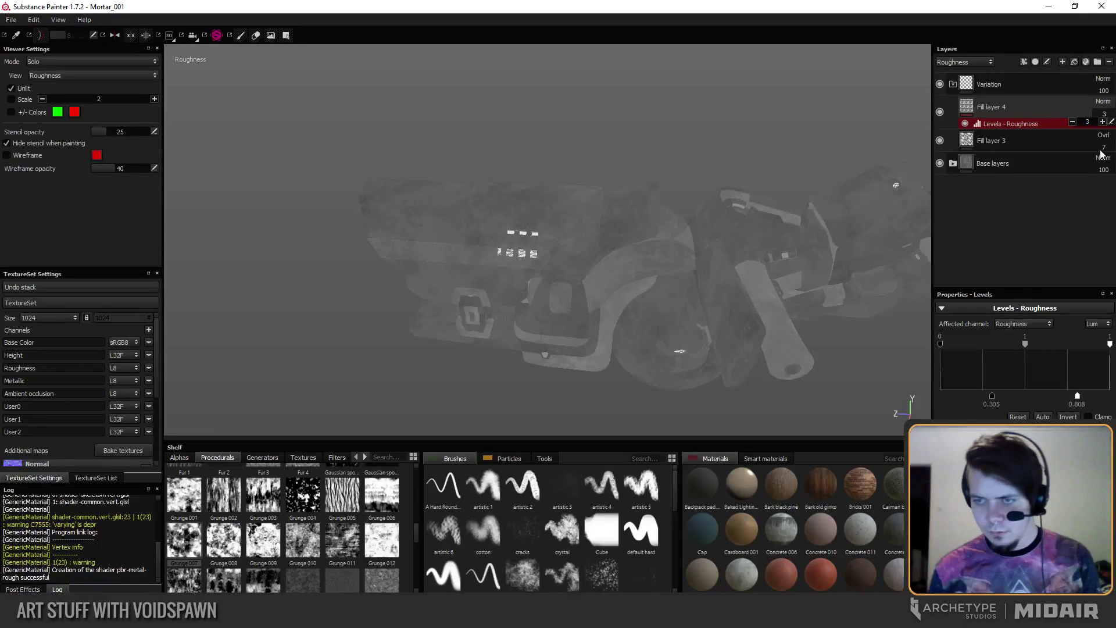
type("43")
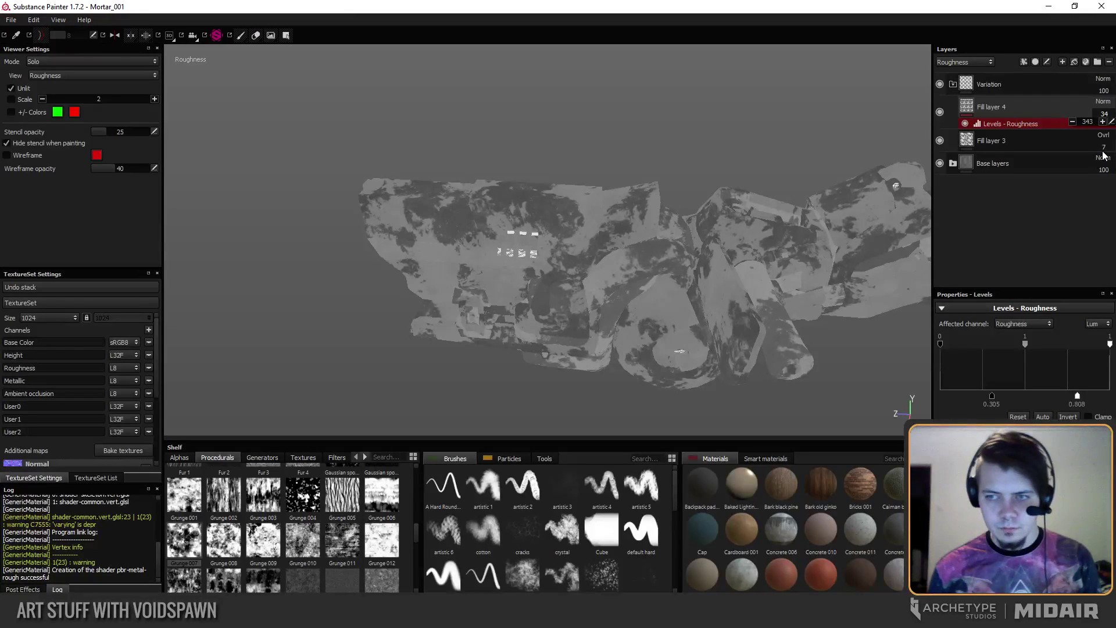
key("BackSpace")
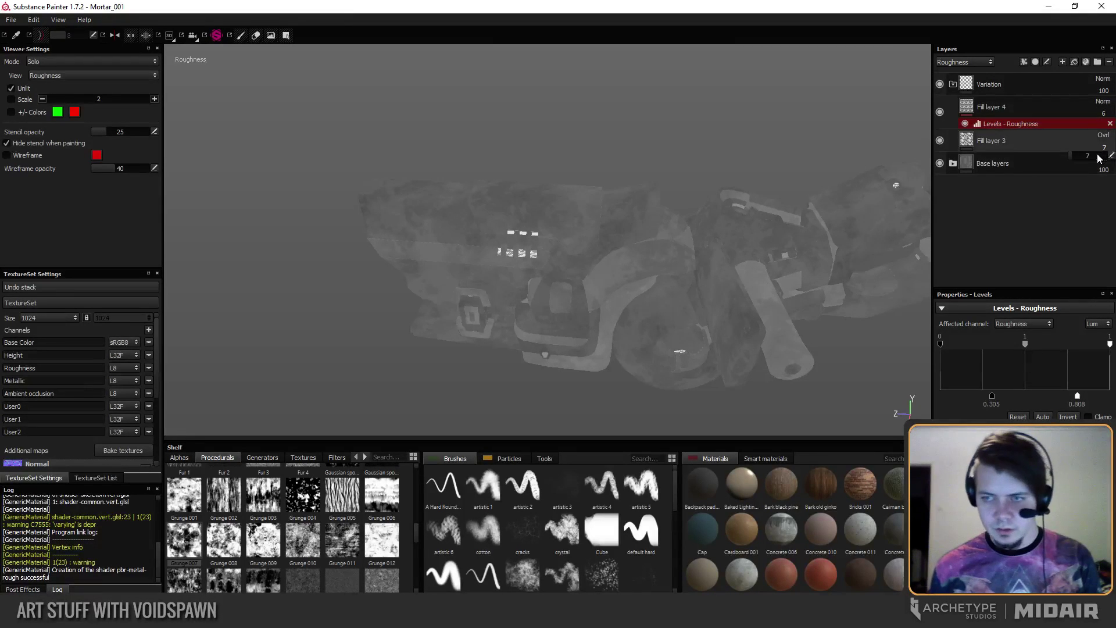
Set the roughness opacity of Fill layer 3 and Fill layer 4 to 10, and check the full material under rotated environment lighting.
type("10")
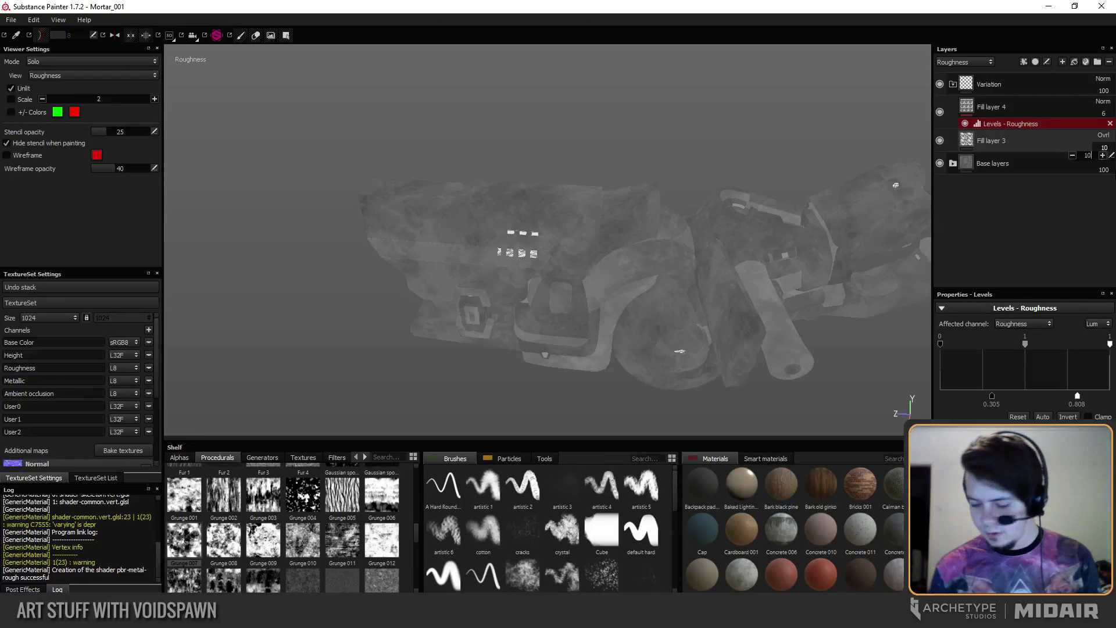
left_click_drag(705, 234, 514, 245, "alt")
key("m")
right_click_drag(514, 245, 608, 263, "shift")
left_click_drag(608, 262, 617, 286, "alt")
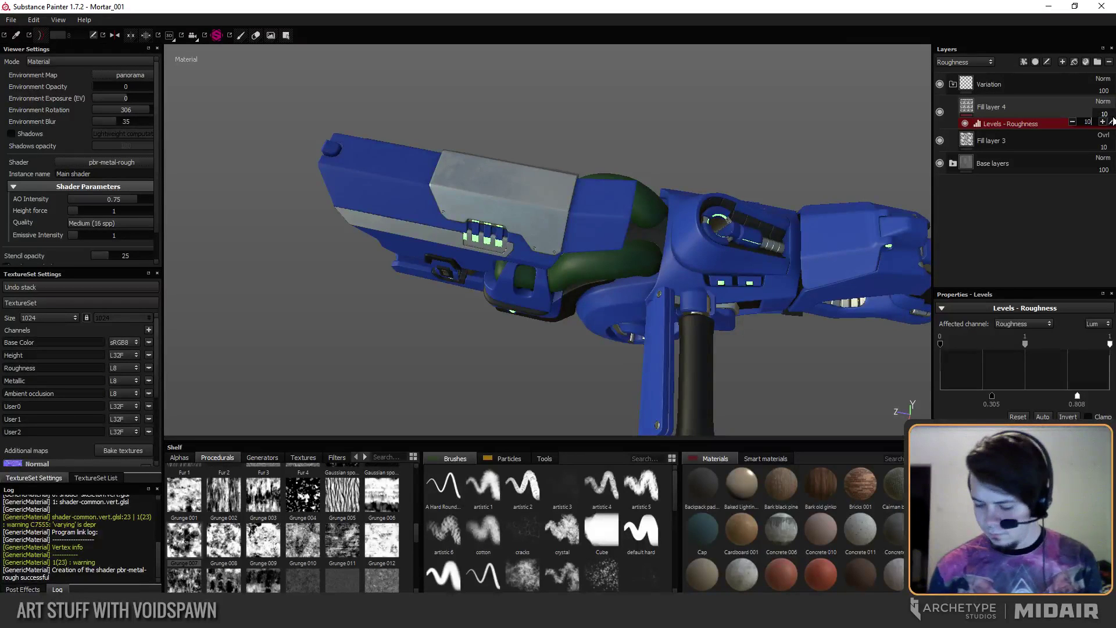
left_click_drag(882, 186, 456, 329, "alt")
right_click_drag(455, 329, 535, 272, "shift")
left_click_drag(535, 272, 519, 329, "alt")
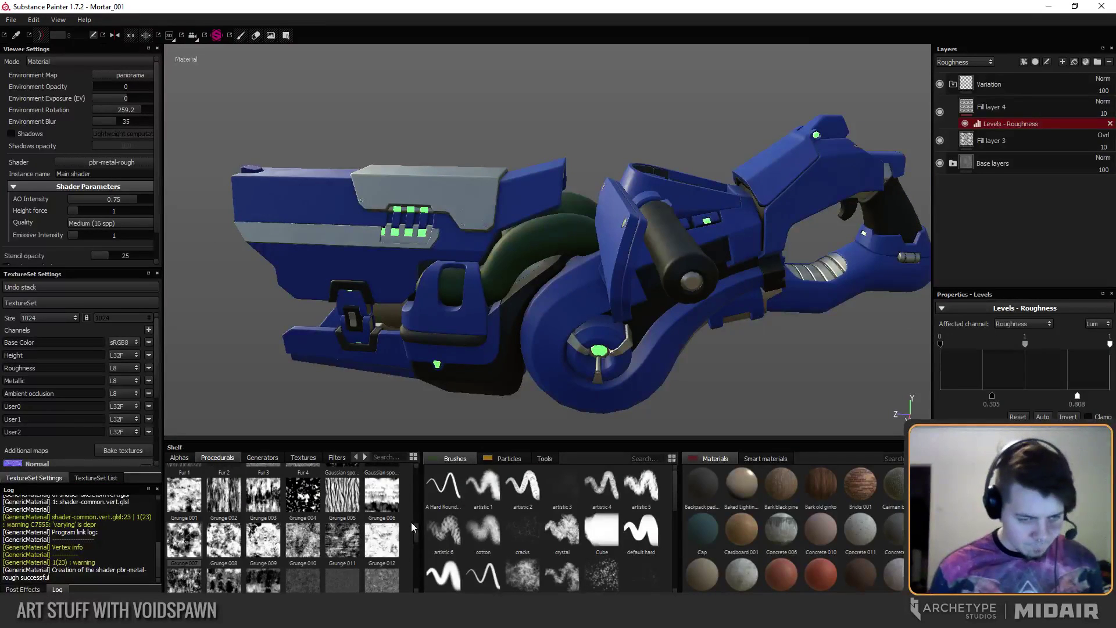
Add a roughness-only fill layer above Fill layer 4 and use Grunge 012 as its roughness.
scroll(418, 532, "down", 1)
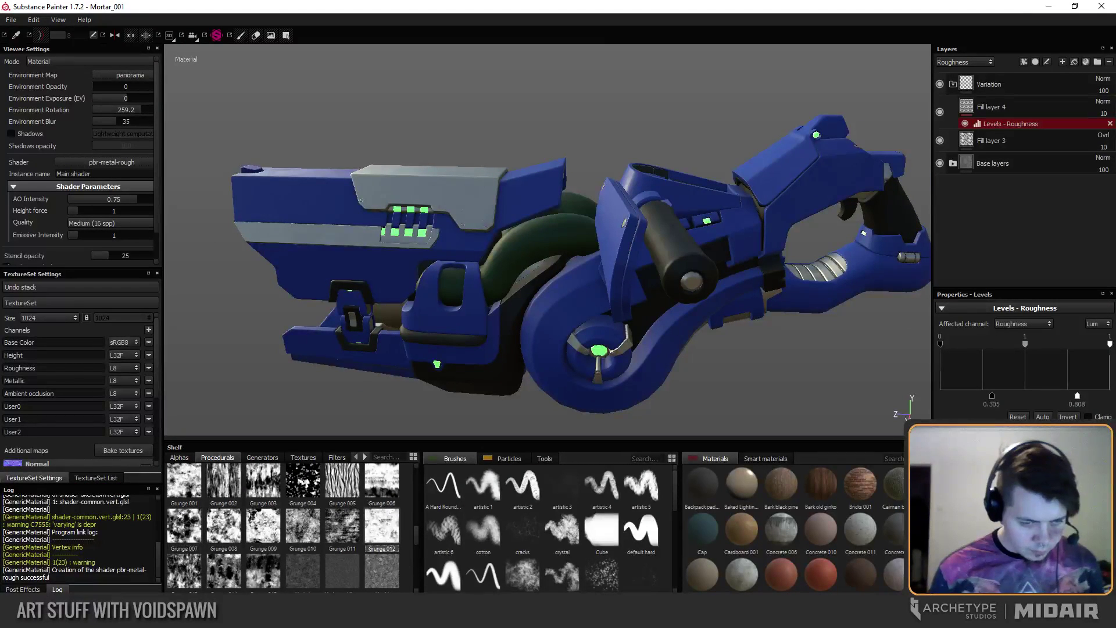
left_click(1016, 100)
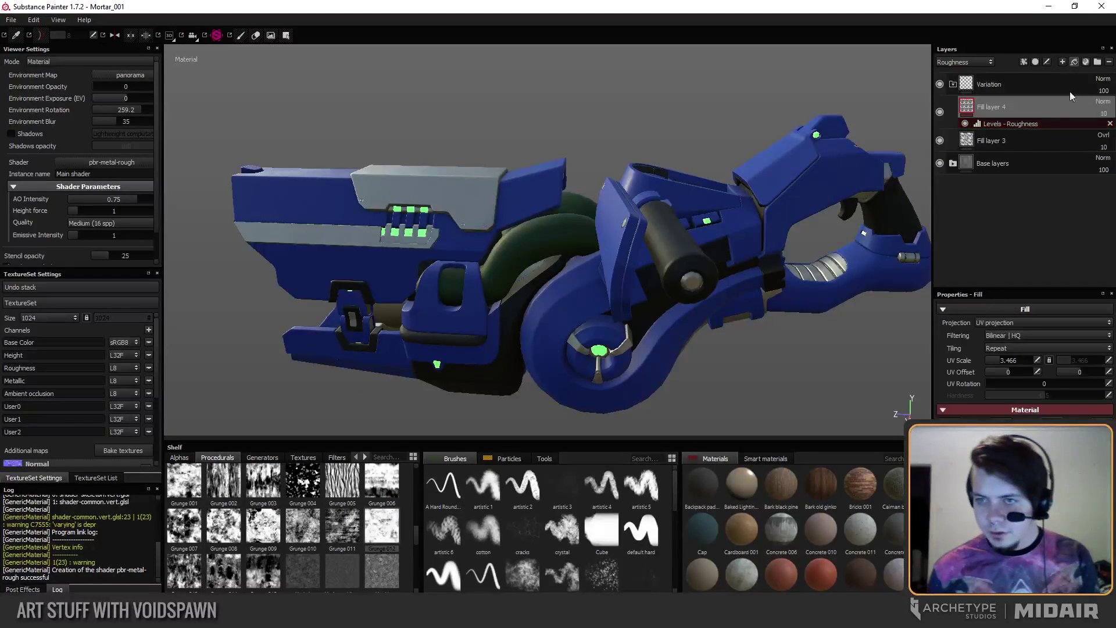
left_click(1075, 61)
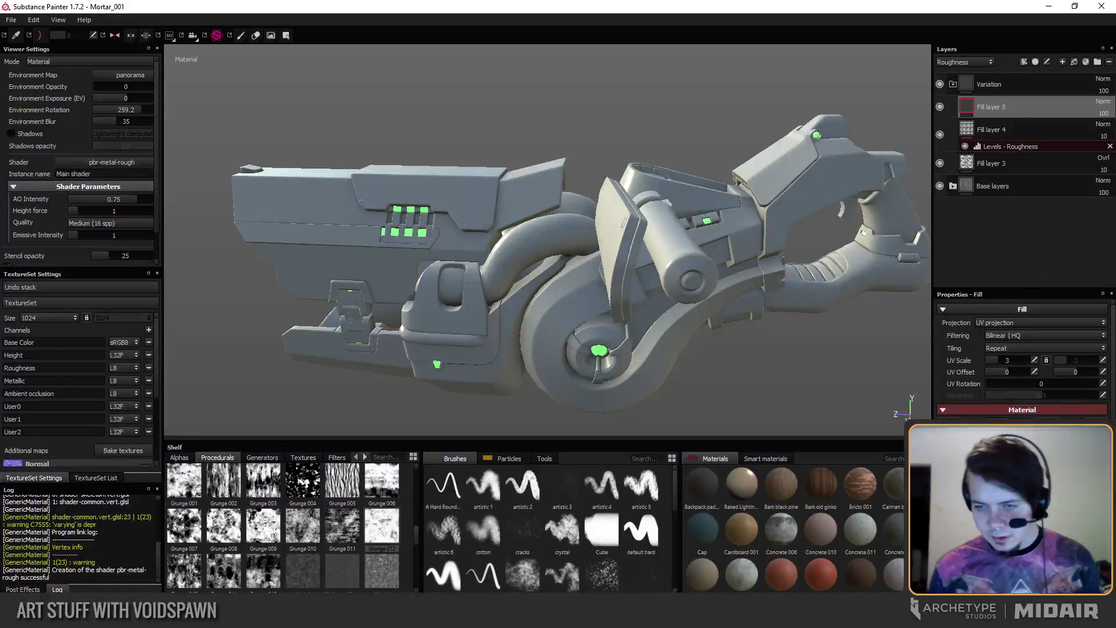
left_click(1009, 423, "alt")
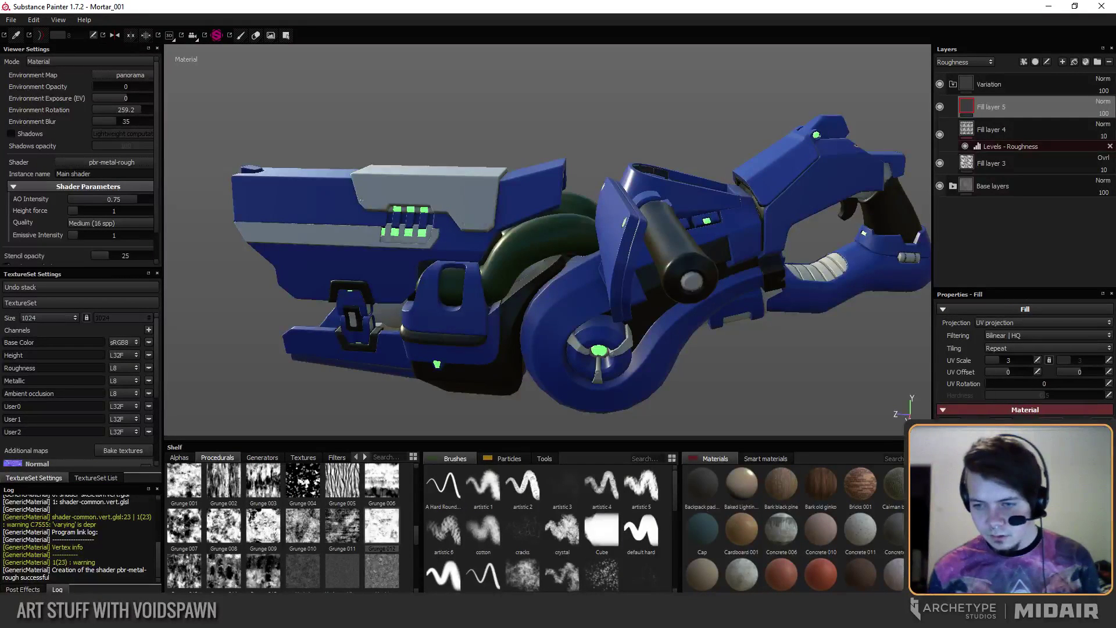
mouse_move(393, 536)
left_mouse_down()
mouse_move(1000, 500)
mouse_move(1012, 512)
left_mouse_up()
key("c")
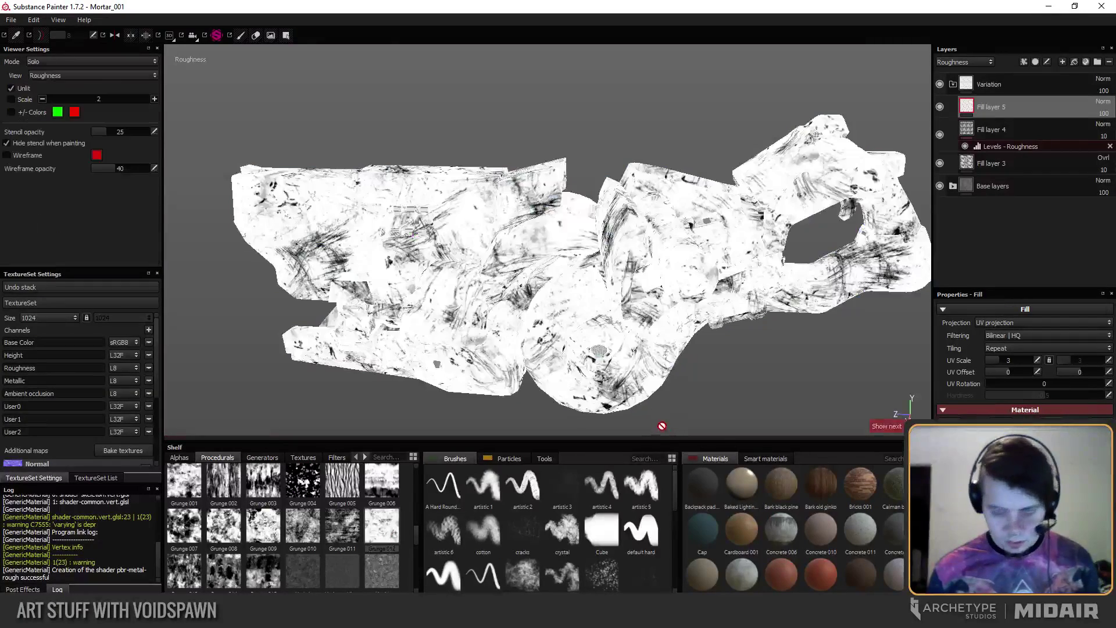
Invert the scratch grunge of Fill layer 5, try a UV scale of 2, and set it to 4.
mouse_move(531, 364)
left_mouse_down("alt")
mouse_move(543, 374)
mouse_move(516, 379)
left_mouse_up("alt")
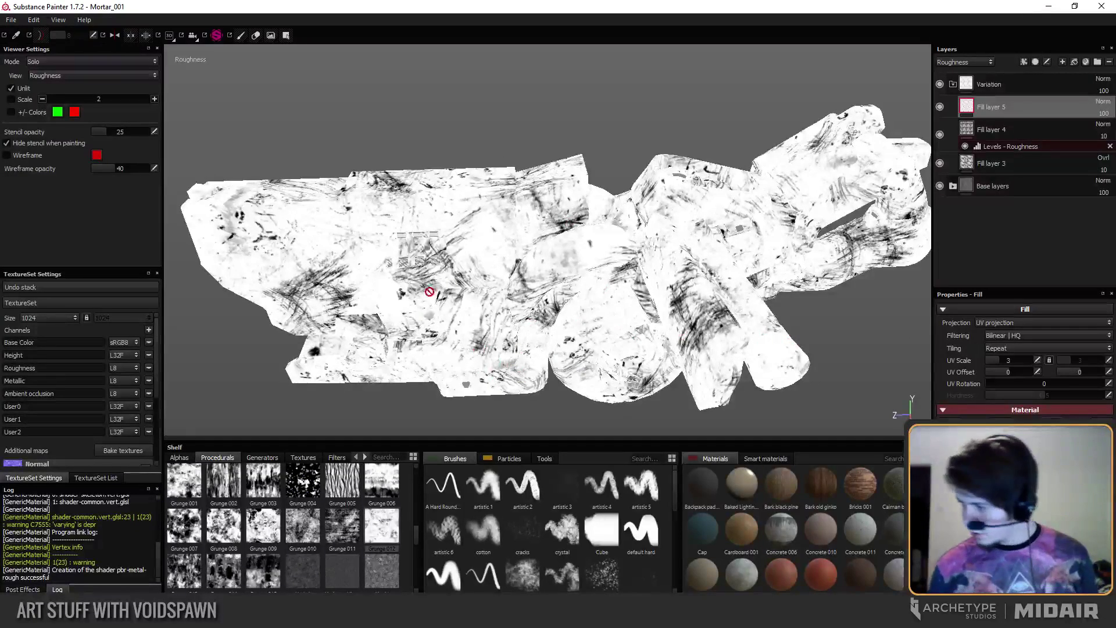
left_click_drag(430, 291, 484, 312, "alt")
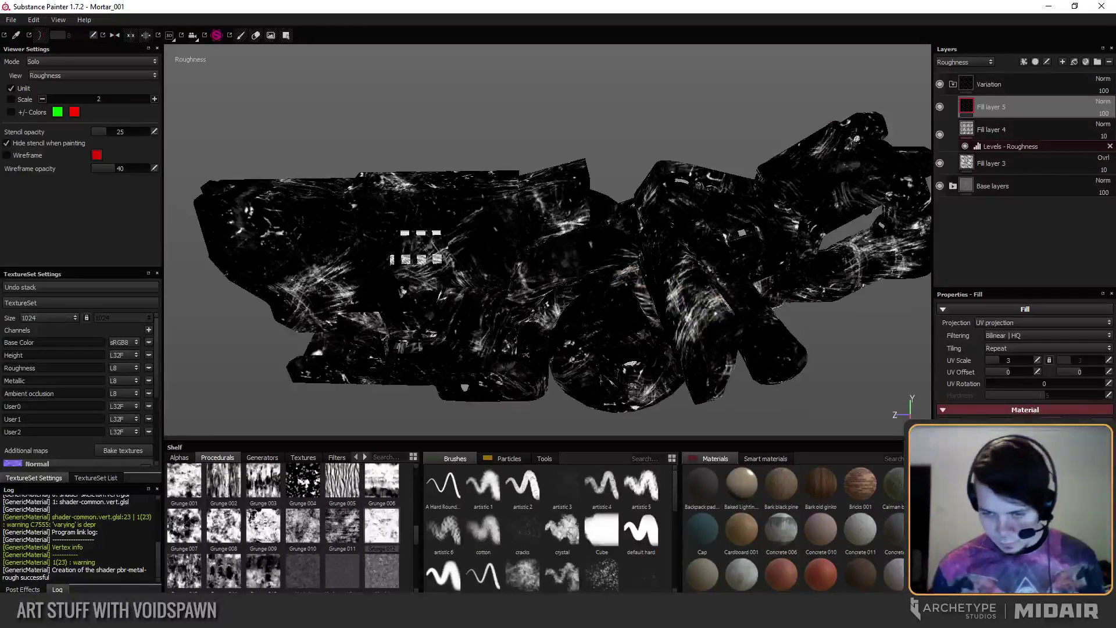
left_click_drag(605, 392, 824, 428, "alt")
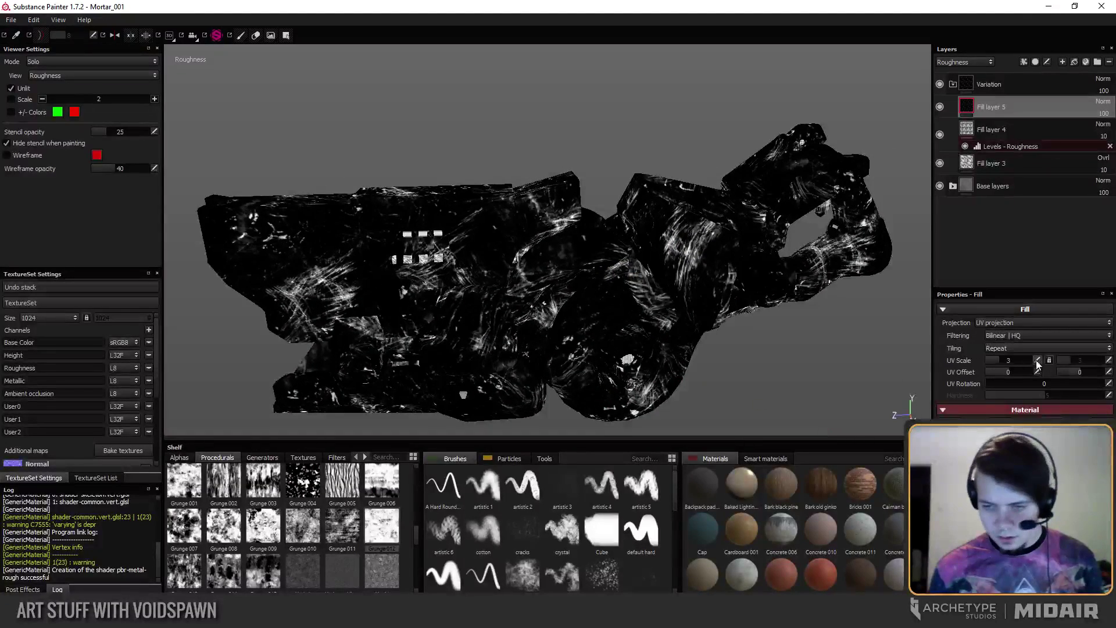
type("2")
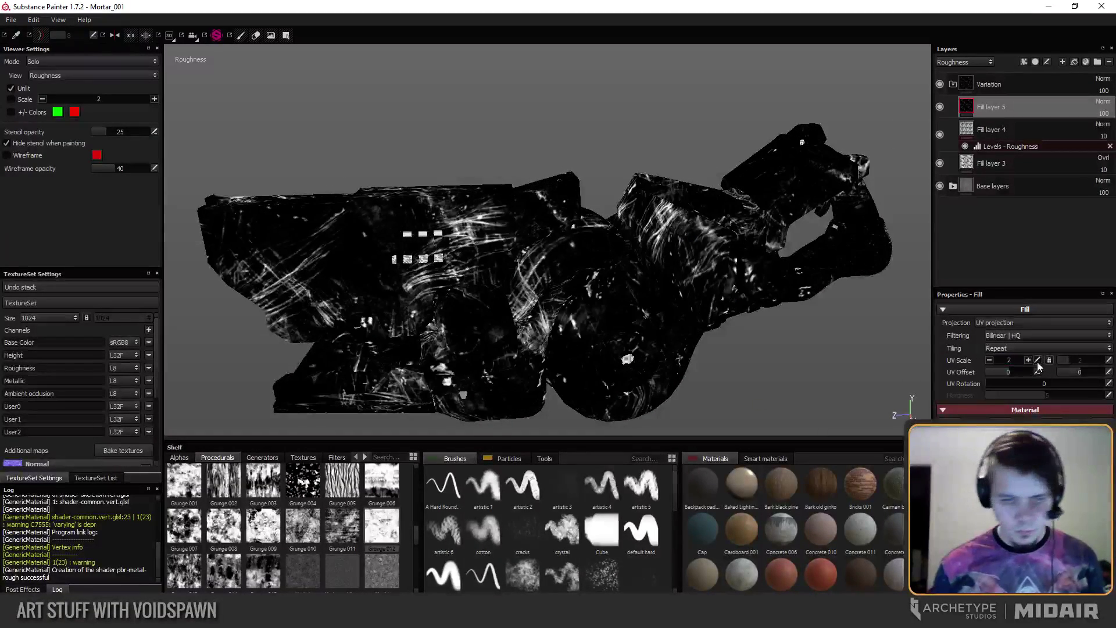
key("BackSpace")
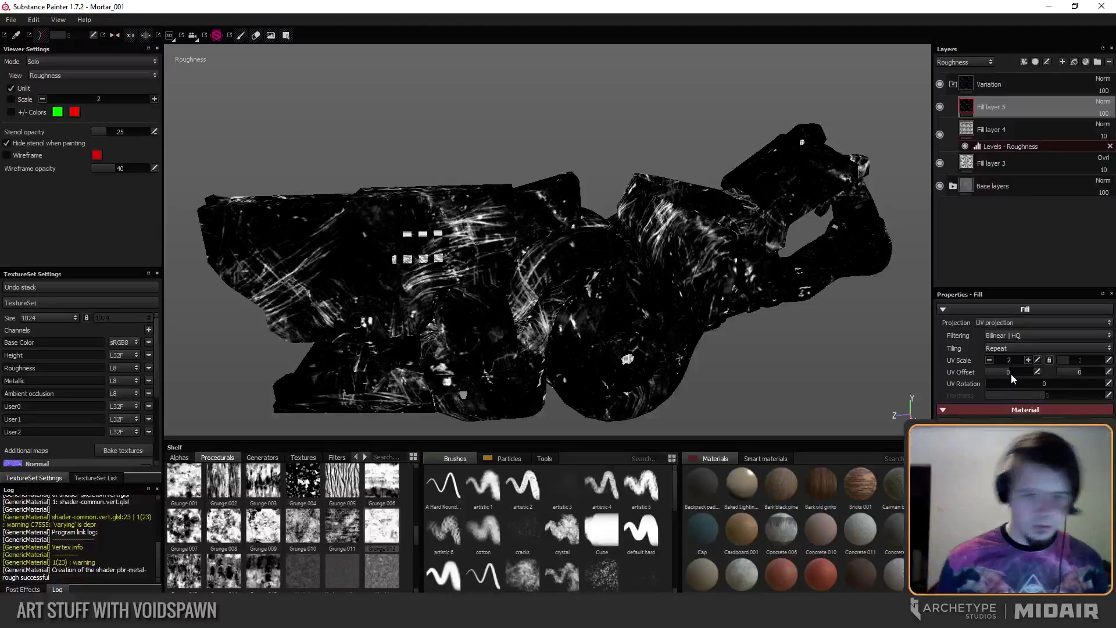
type("4")
key("Return")
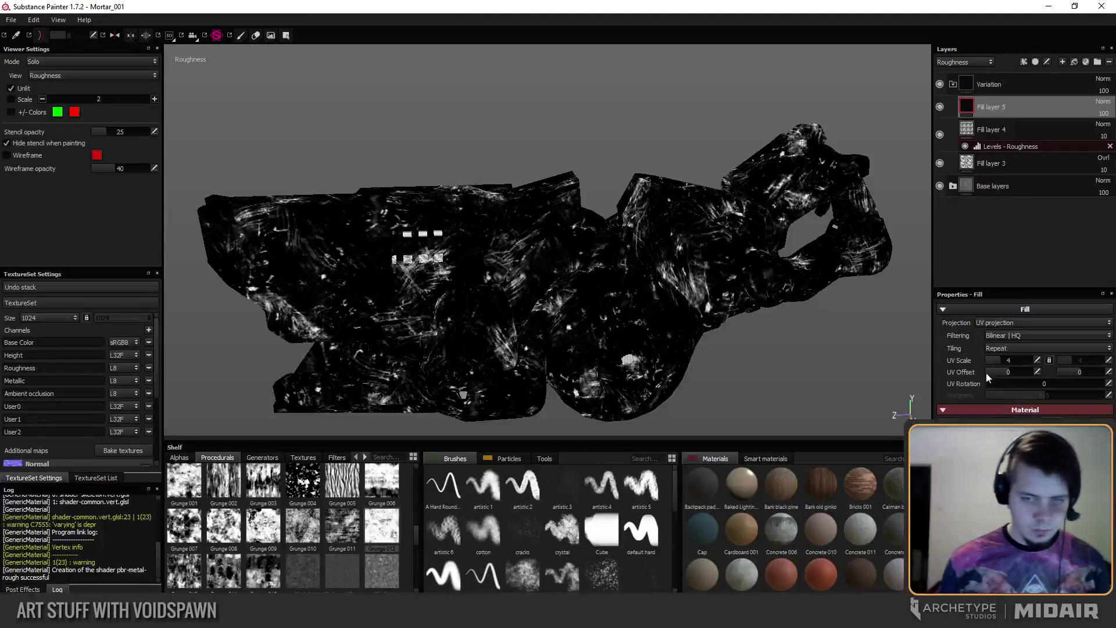
Try a roughness opacity of 9 on Fill layer 5 in the full material, and undo the change.
left_click_drag(621, 314, 866, 363, "alt")
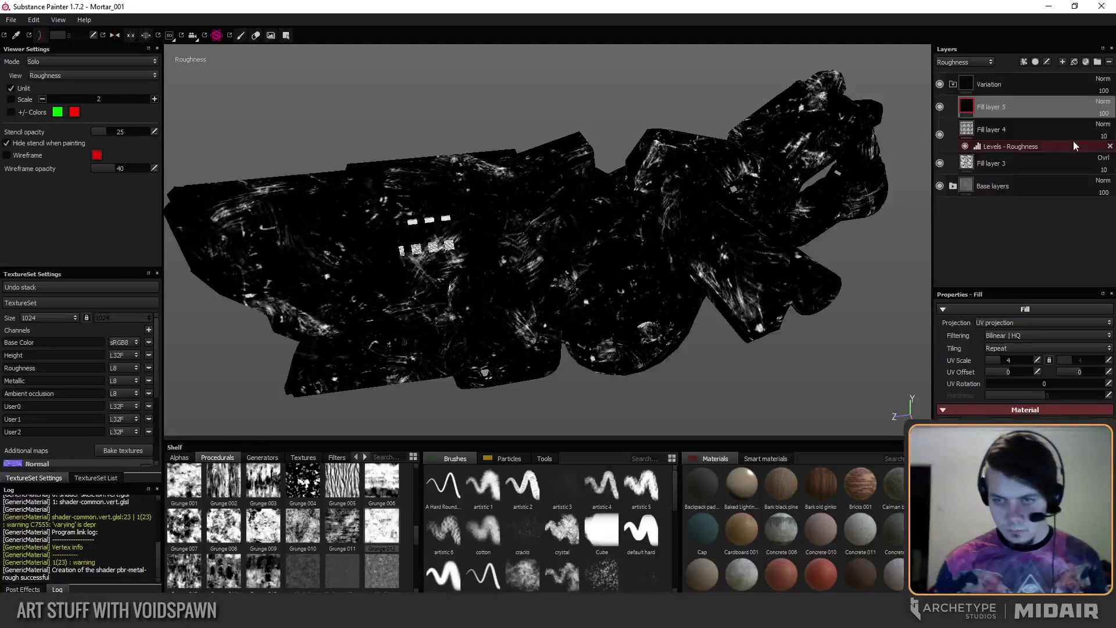
key("m")
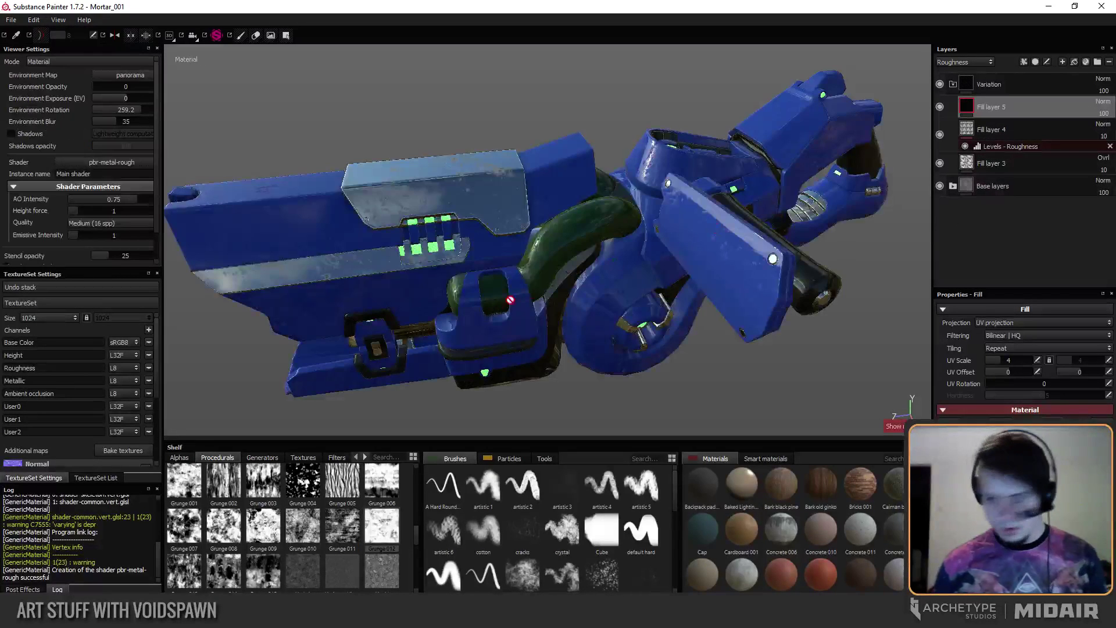
left_click_drag(1107, 117, 1074, 122)
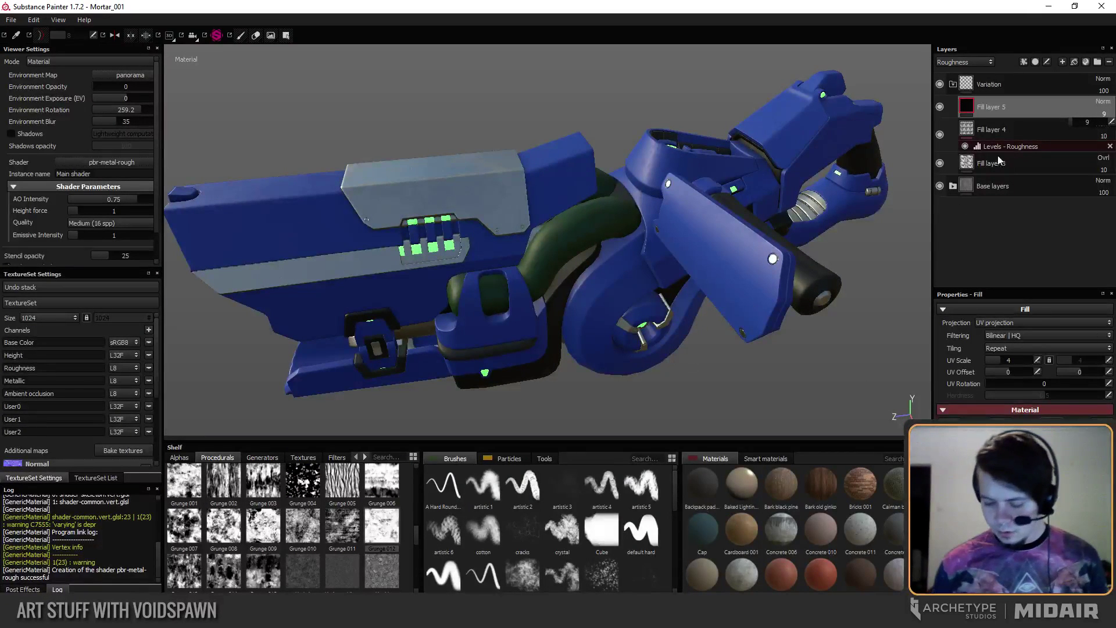
key("ctrl+z")
key("c")
key("c")
key("c")
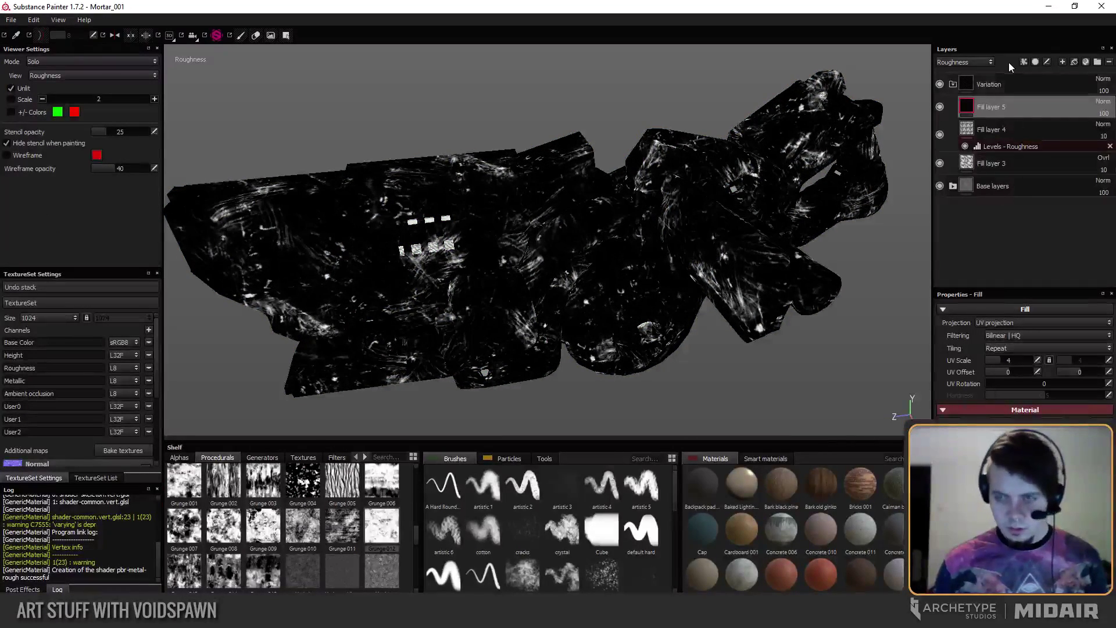
Add a Levels effect affecting the Roughness channel to Fill layer 5, and raise its lower output limit to 0.195.
right_click(997, 107)
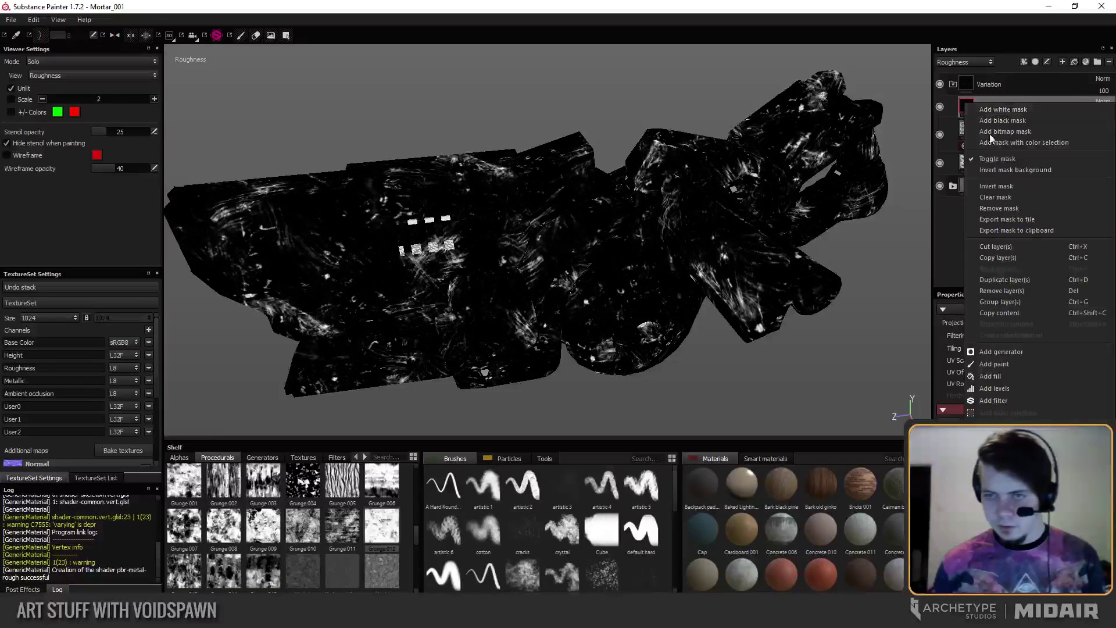
left_click(982, 385)
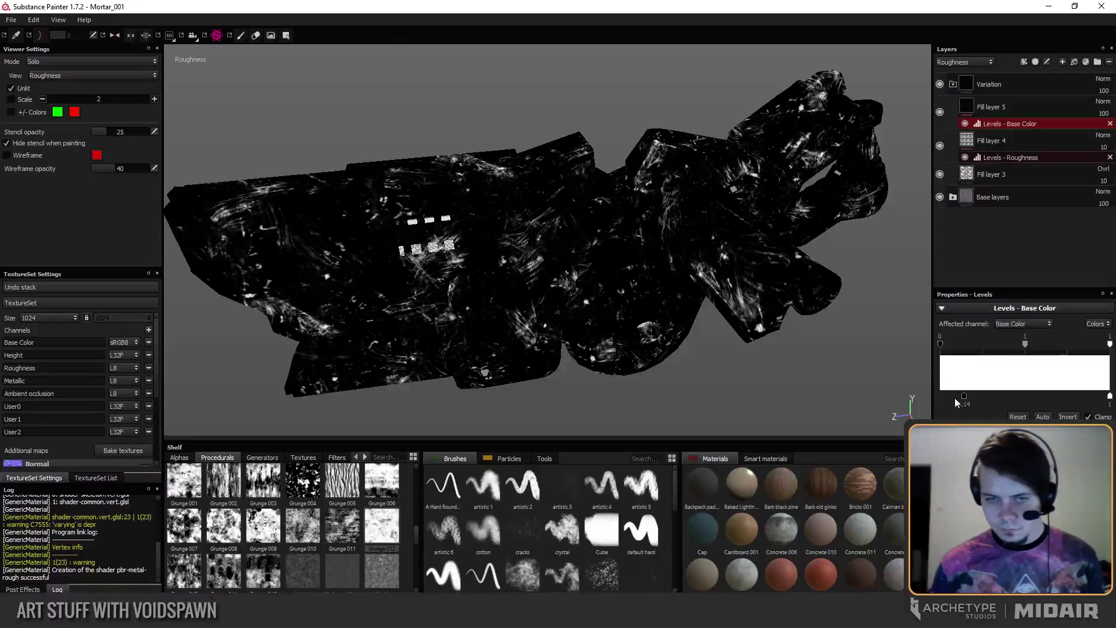
left_click(1008, 325)
left_click(996, 361)
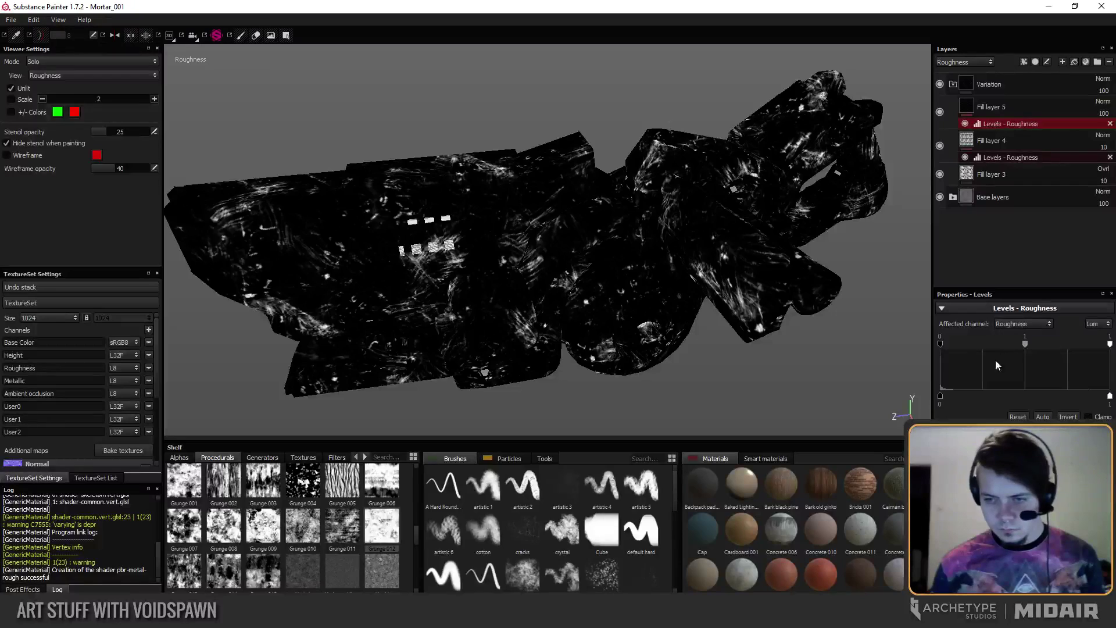
left_click_drag(943, 400, 967, 400)
left_click_drag(642, 316, 603, 309, "alt")
middle_click_drag(603, 309, 622, 326, "alt")
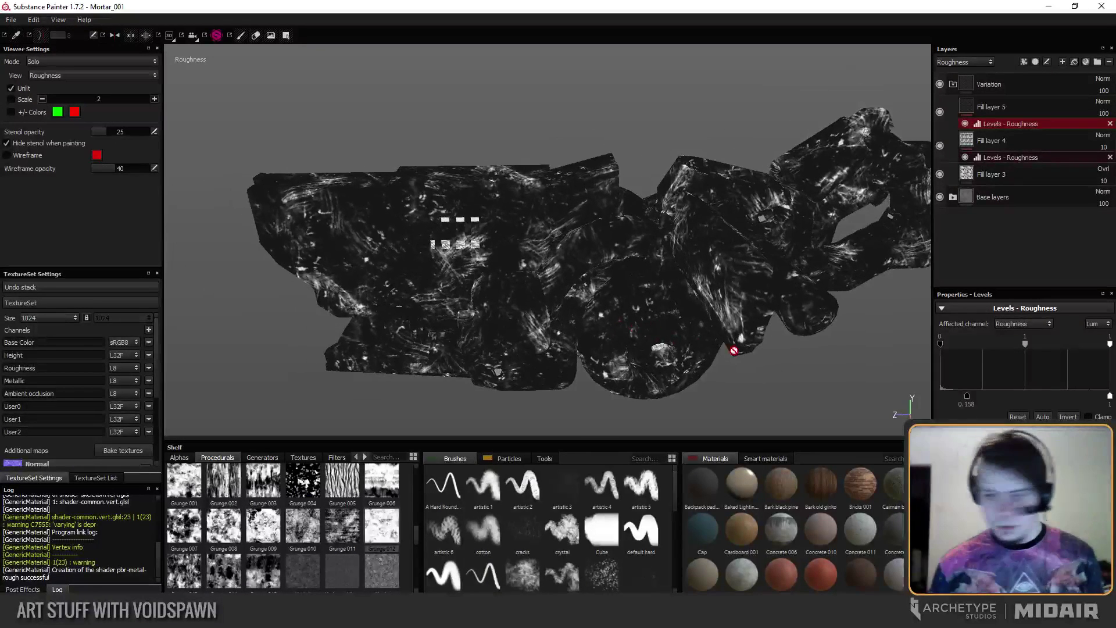
left_click_drag(968, 401, 972, 397)
Try a roughness opacity of 14 on Fill layer 5, compare with the layer hidden, and set the opacity to 10.
key("m")
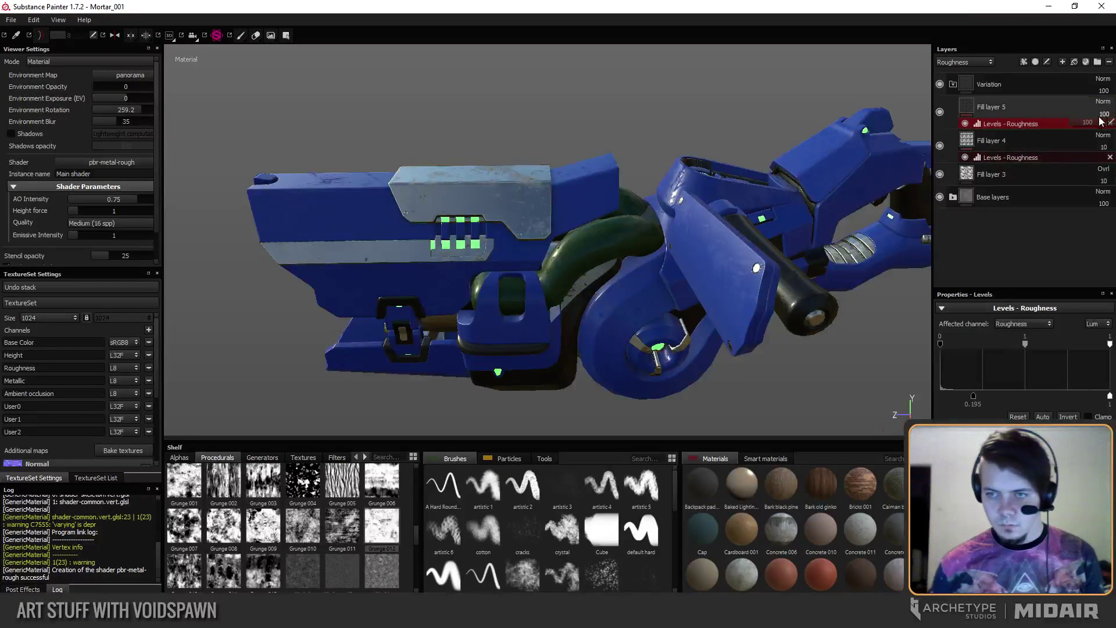
left_click_drag(1083, 123, 1074, 125)
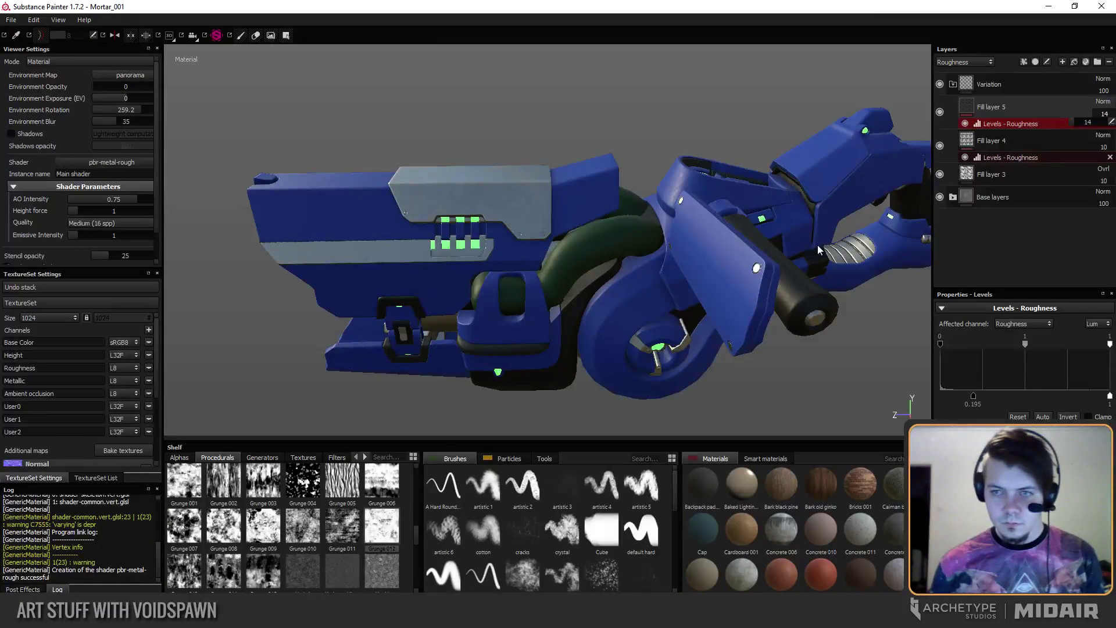
key("c")
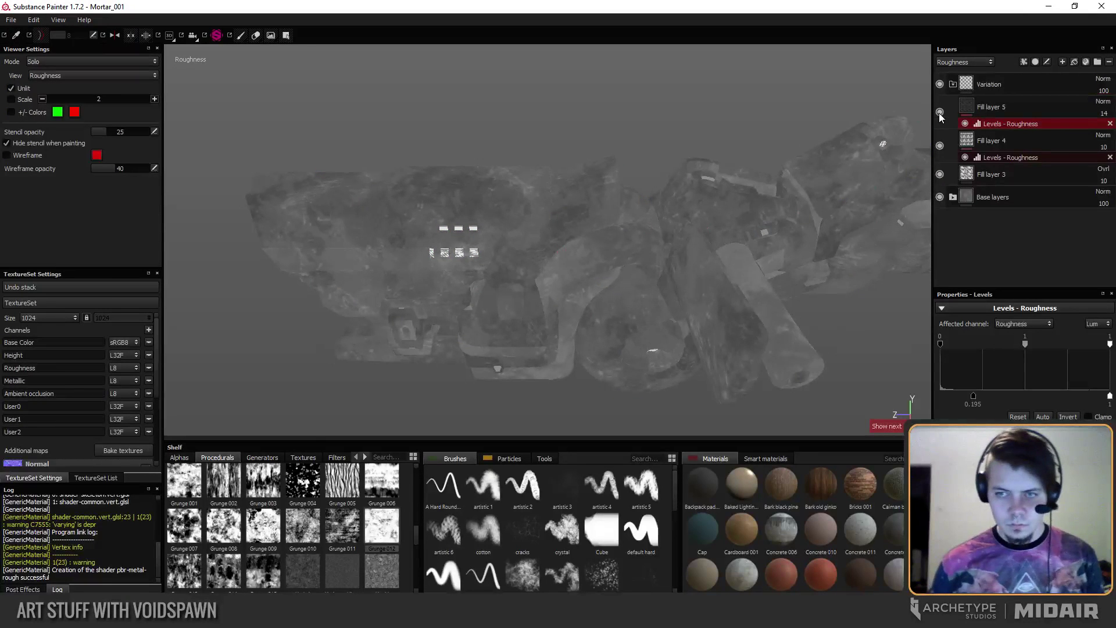
left_click(940, 113)
left_click(940, 113)
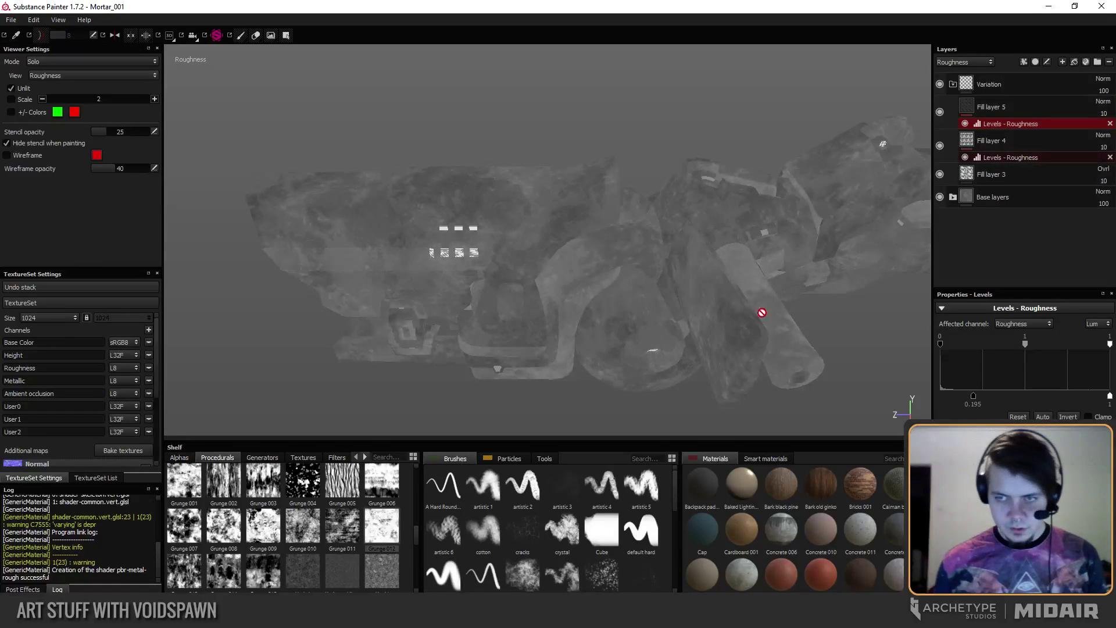
Examine the combined roughness variation on the gun in the full material, up close and from several sides.
left_click_drag(761, 312, 903, 250, "alt")
key("m")
left_click_drag(493, 259, 455, 244, "alt")
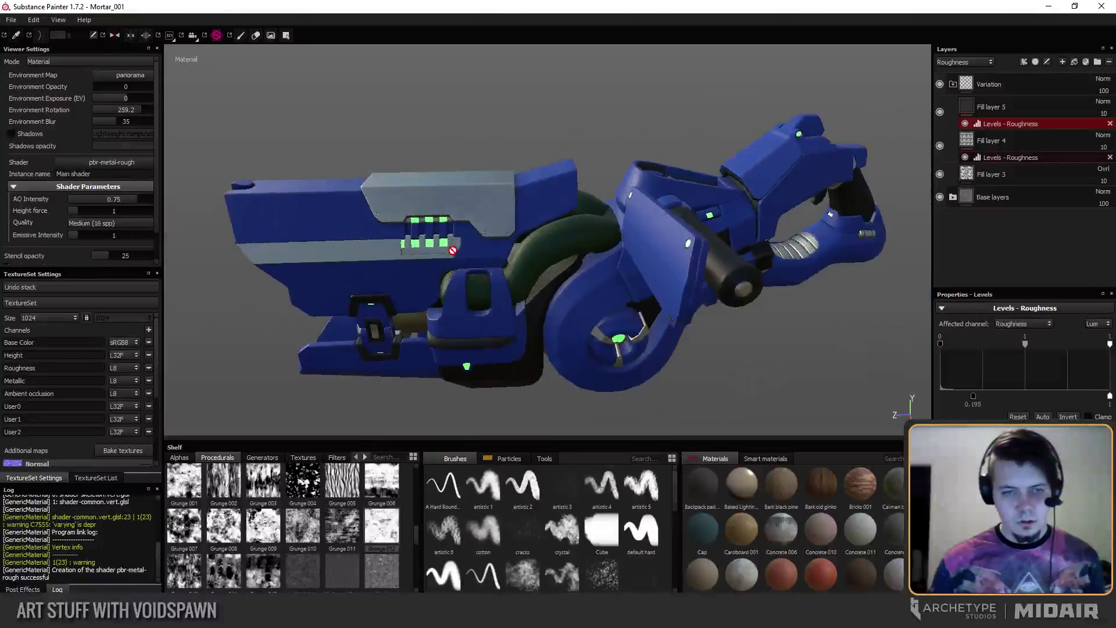
middle_click_drag(456, 244, 622, 267, "alt")
right_click_drag(622, 267, 466, 307, "alt")
left_click_drag(466, 306, 419, 267, "alt")
middle_click_drag(418, 267, 250, 230, "alt")
right_click_drag(250, 230, 337, 157, "alt")
left_click_drag(541, 241, 519, 283, "alt")
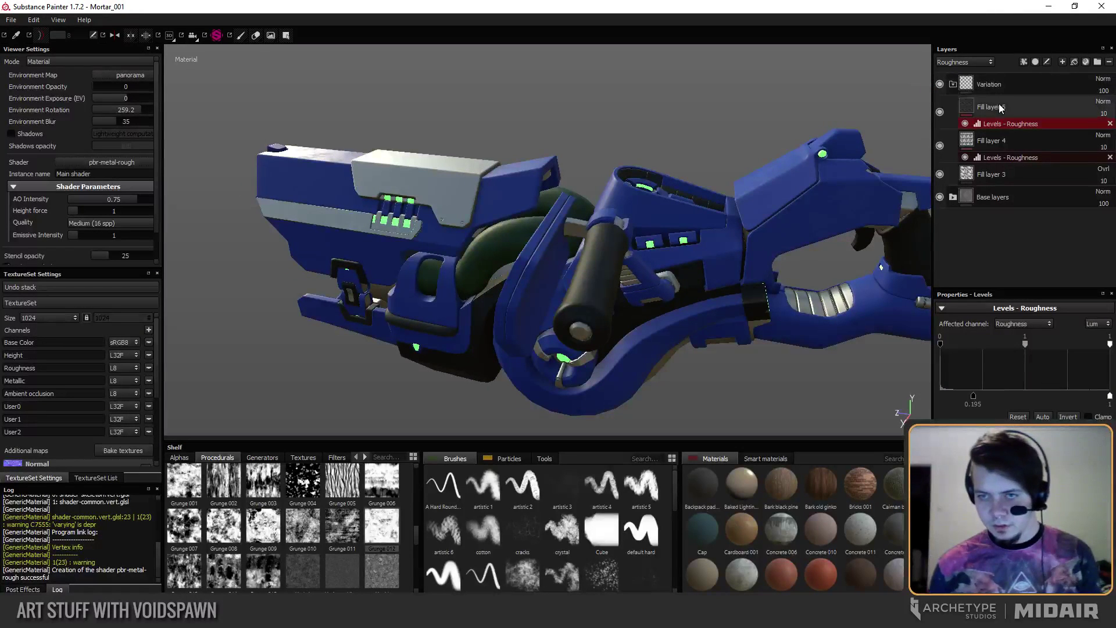
Add a fill layer above the Variation folder with its Roughness channel off.
left_click(996, 85)
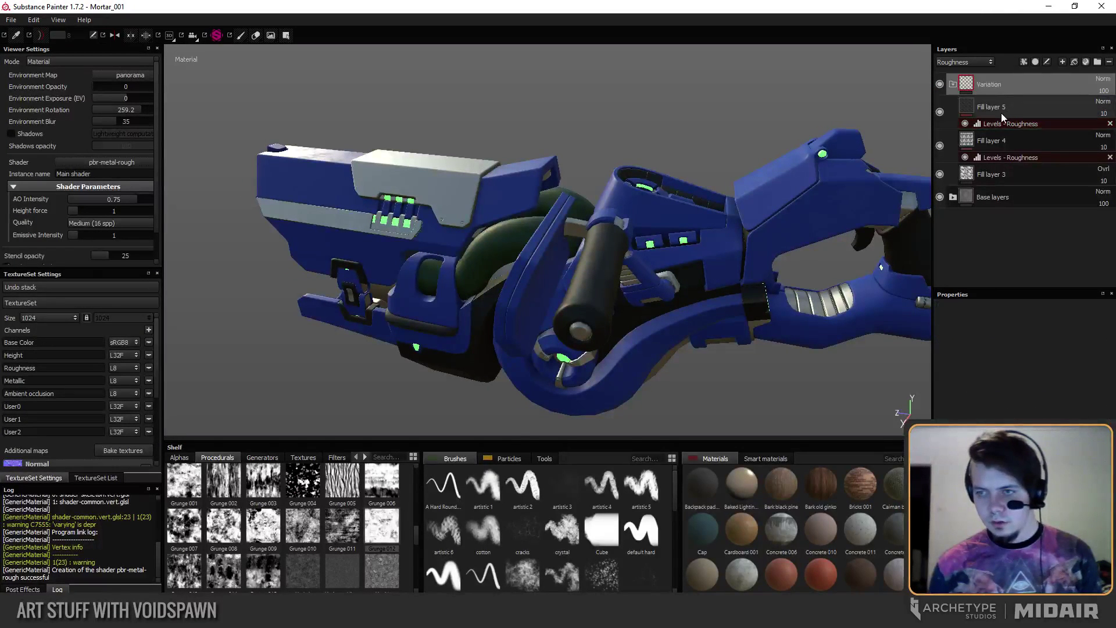
left_click(1000, 114)
left_click(1002, 86)
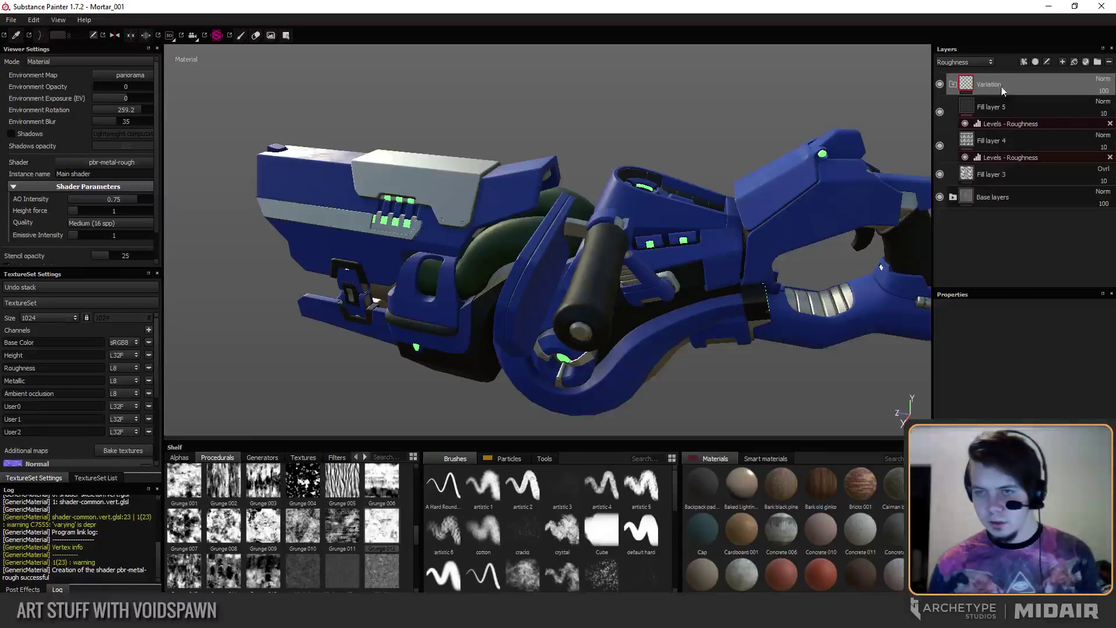
left_click(1074, 61)
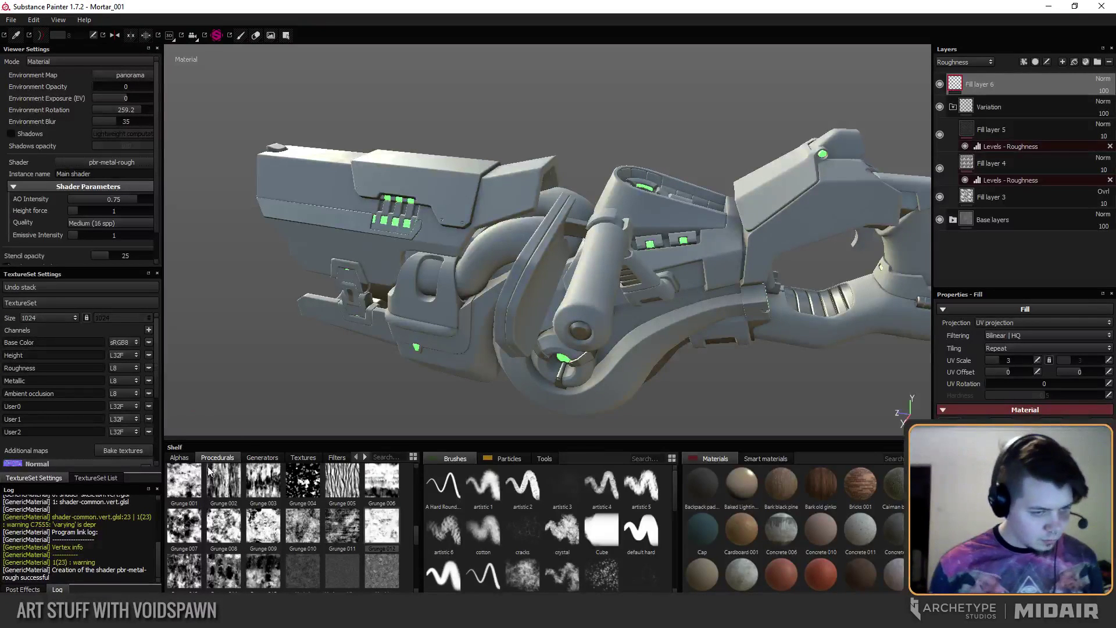
Use the first black-and-white baked Mortar_LOW map as the base color of Fill layer 6, with a UV scale of 1.
left_click(180, 458)
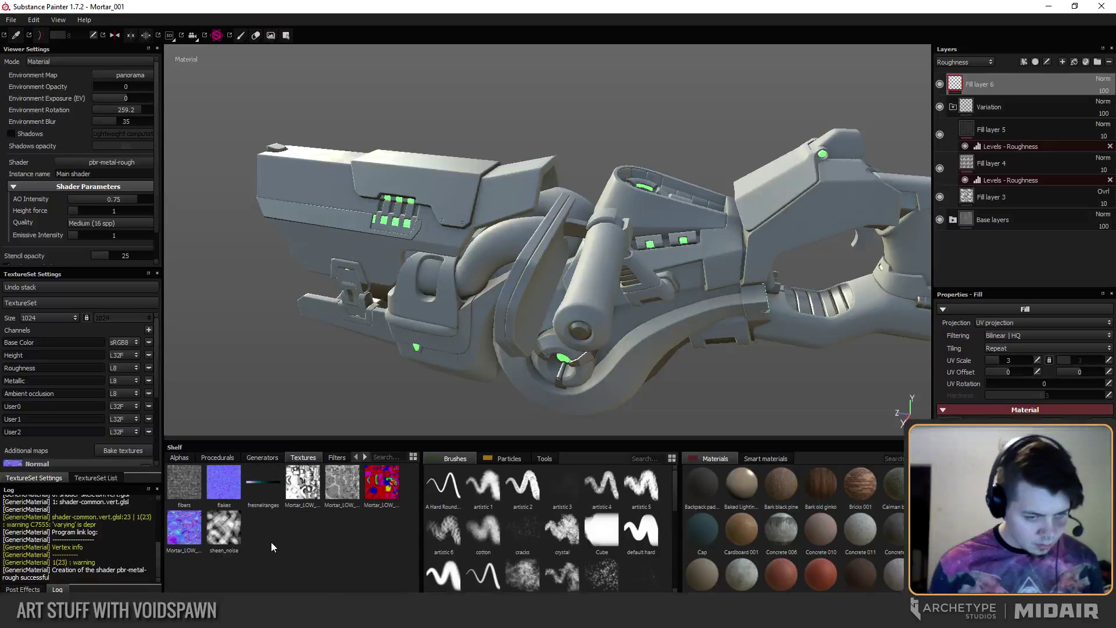
left_click_drag(300, 485, 757, 352)
left_click(1038, 361)
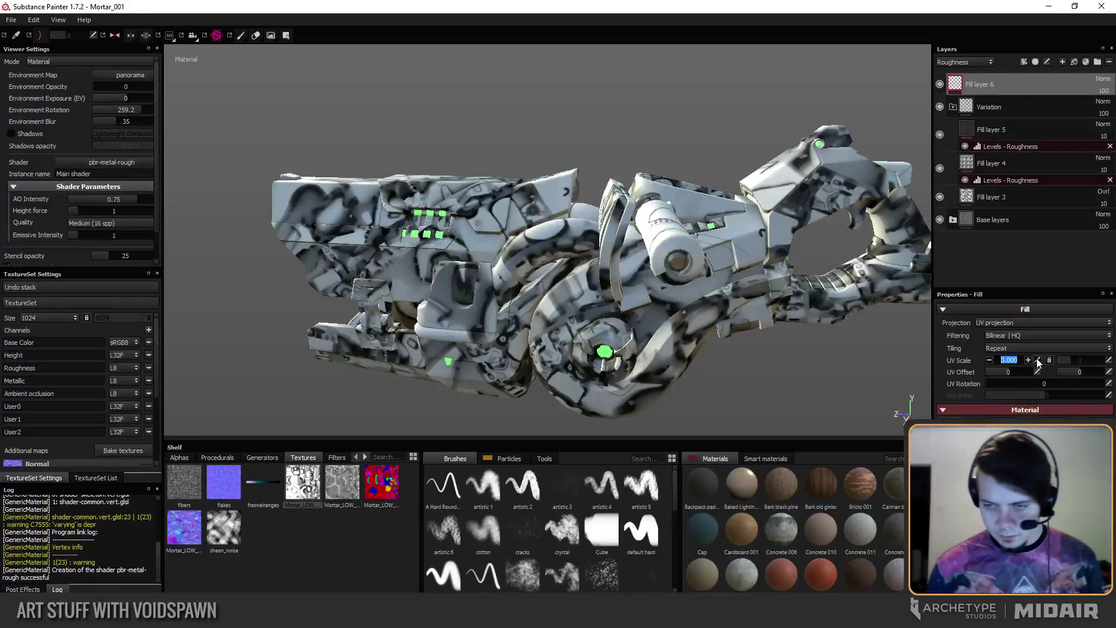
type("1")
key("Return")
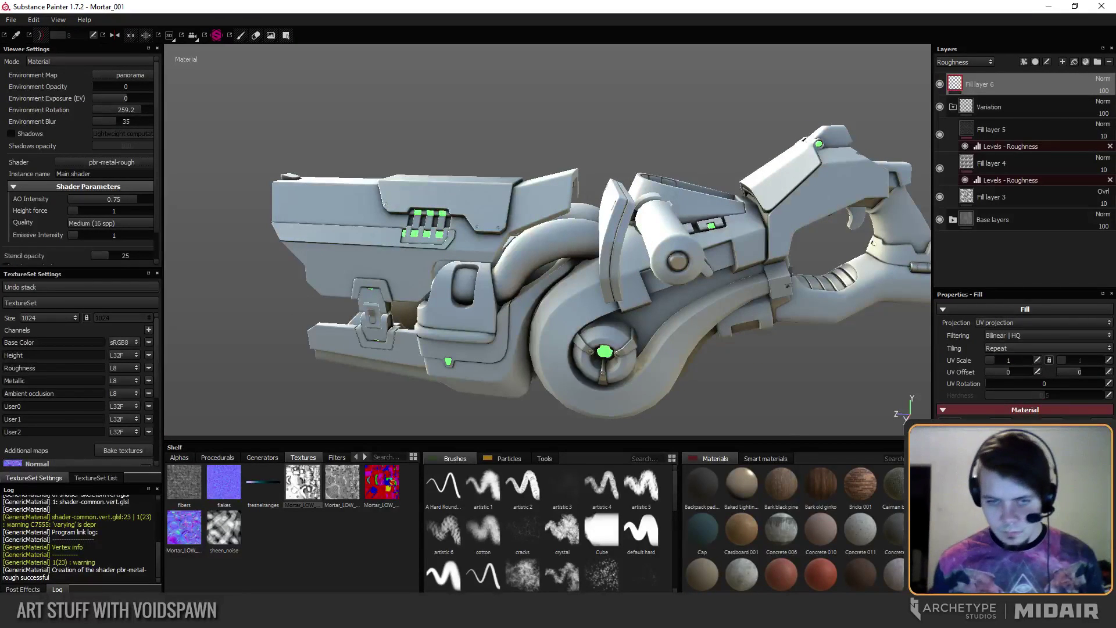
left_click_drag(657, 395, 723, 372, "alt")
key("c")
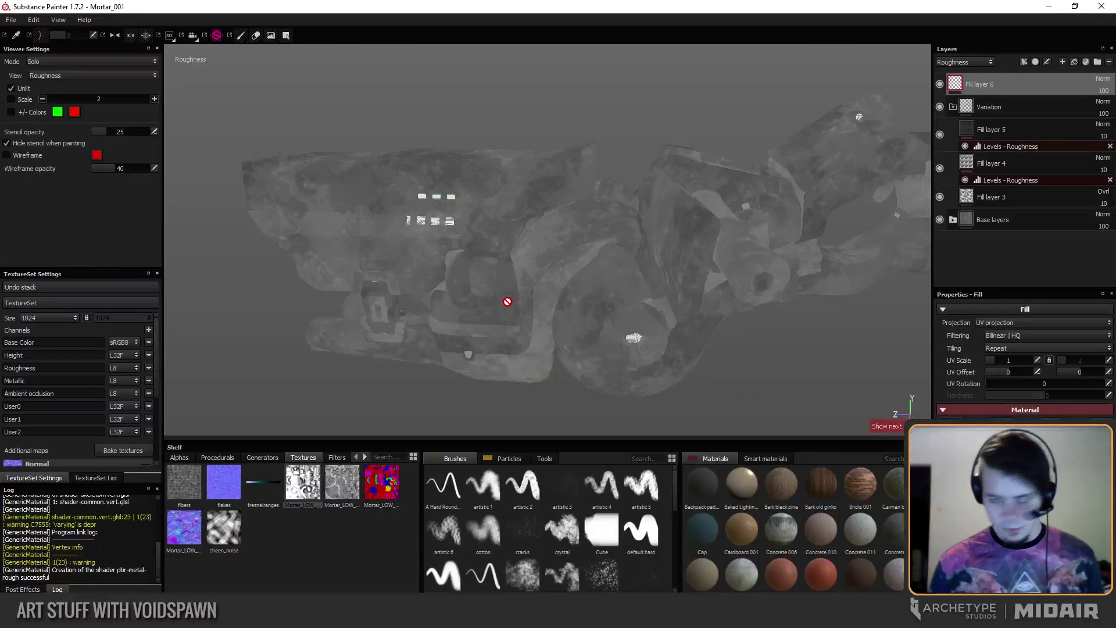
Set the base color blending of Fill layer 6 to Multiply, checking the gun in the full material view.
key("c")
key("c")
key("c")
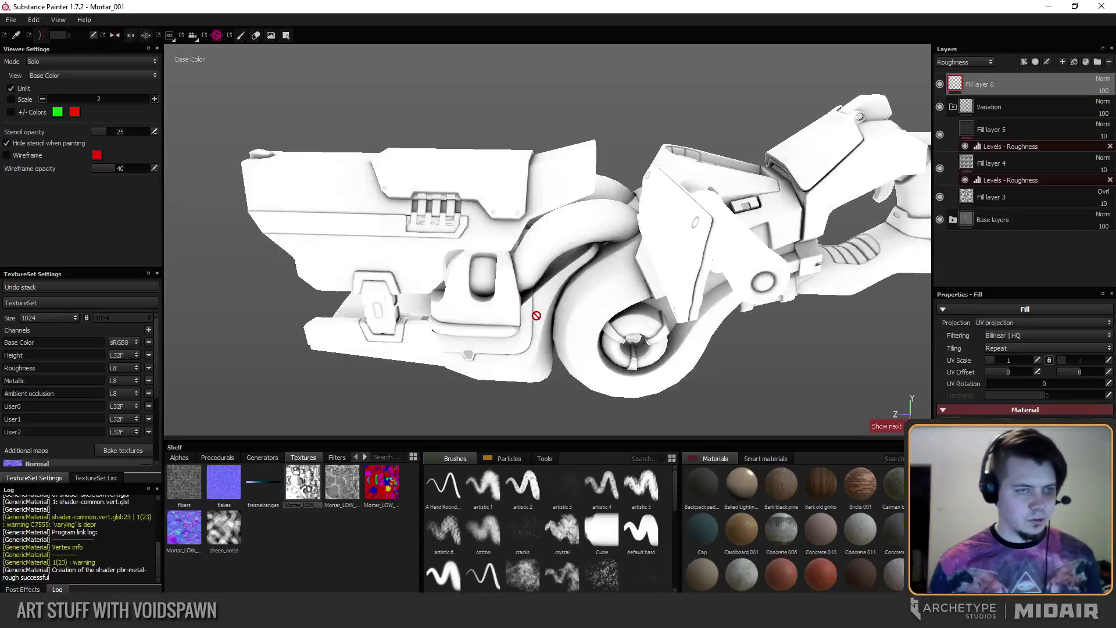
left_click_drag(523, 312, 491, 271, "alt")
key("m")
left_click_drag(500, 334, 722, 271, "alt")
left_click(960, 61)
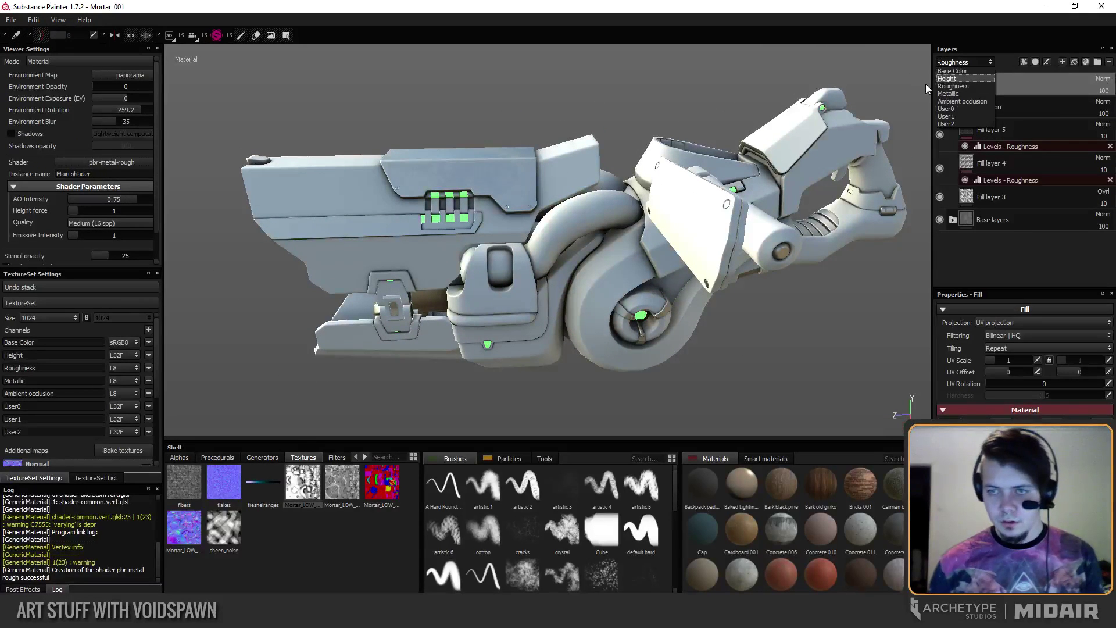
left_click(949, 73)
left_click(1102, 79)
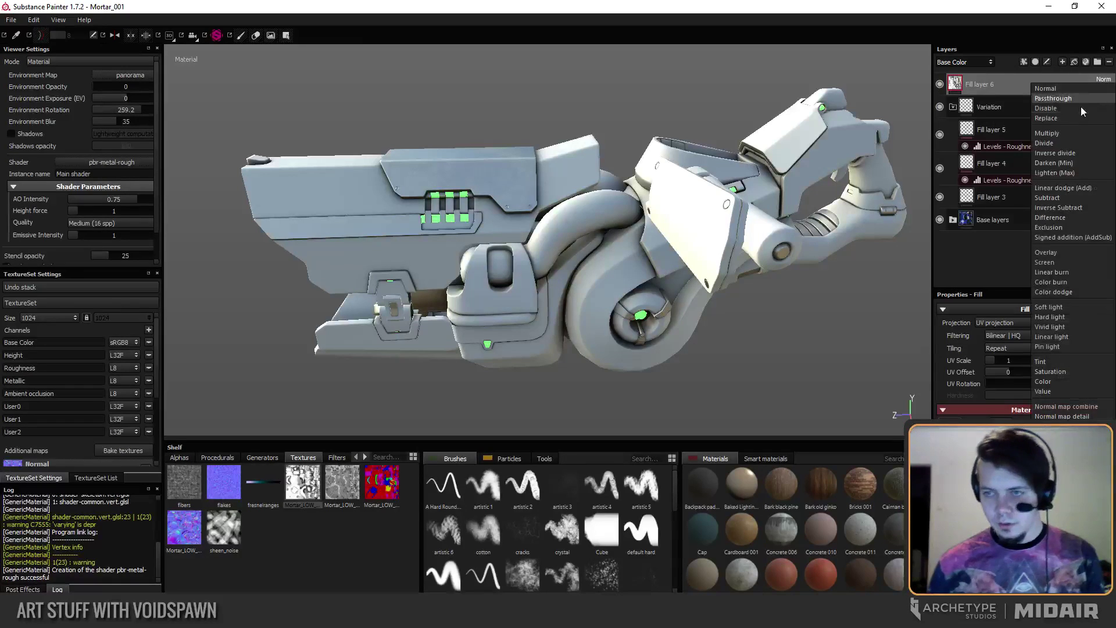
left_click(1044, 133)
left_click_drag(523, 291, 484, 312, "alt")
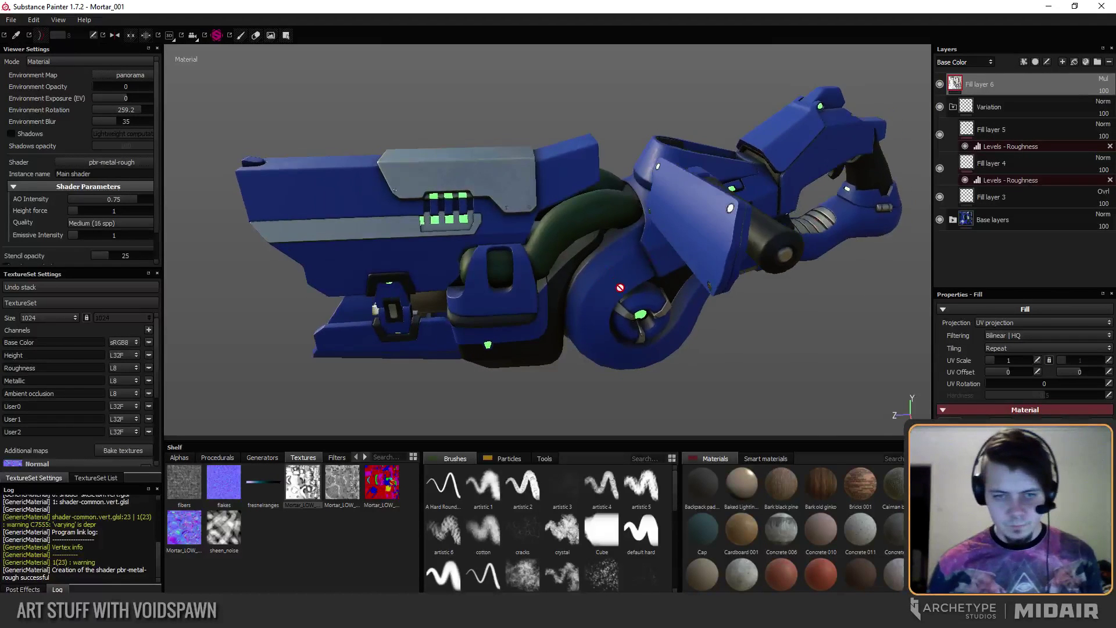
Compare the gun's base color with Fill layer 6 hidden and shown, and examine the shading from several sides.
key("b")
right_click_drag(484, 312, 598, 366, "alt")
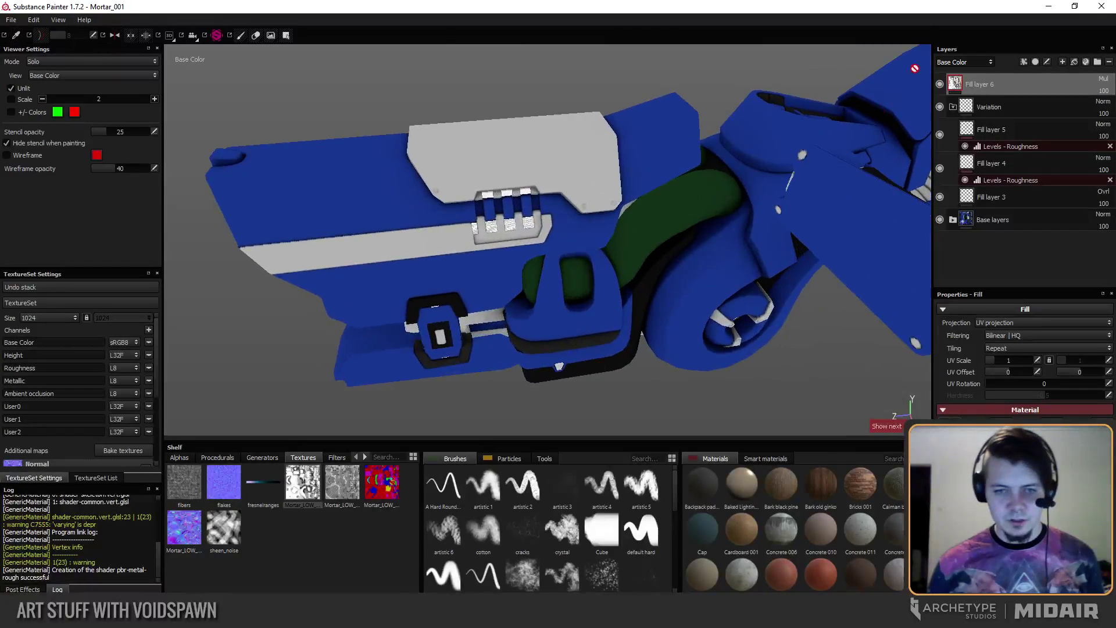
left_click_drag(872, 145, 844, 166, "alt")
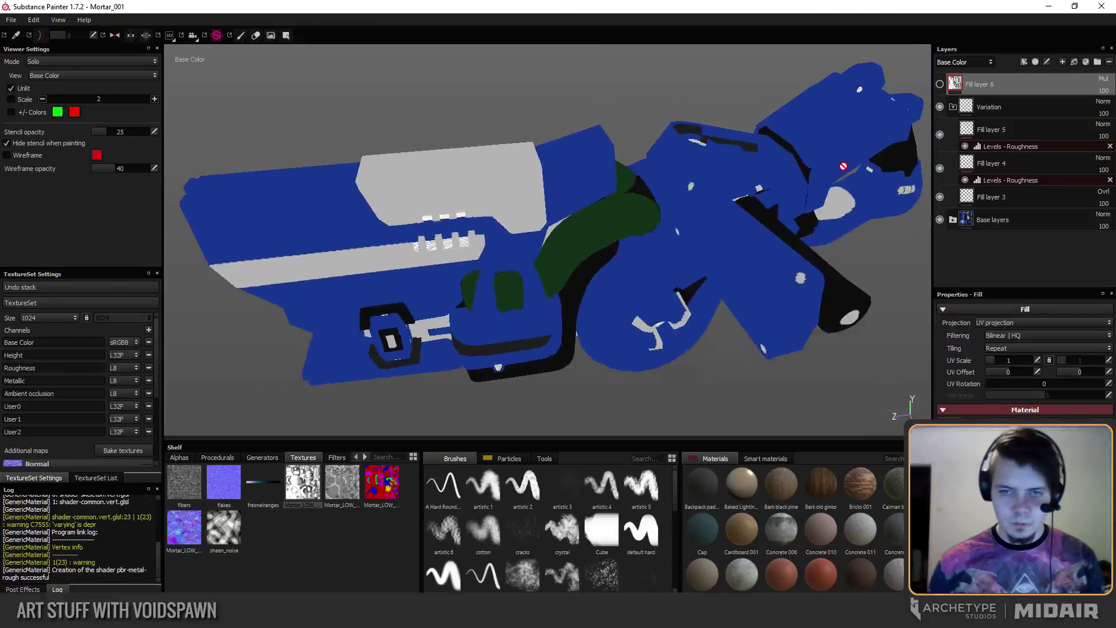
left_click(940, 84)
left_click(941, 85)
left_click(940, 86)
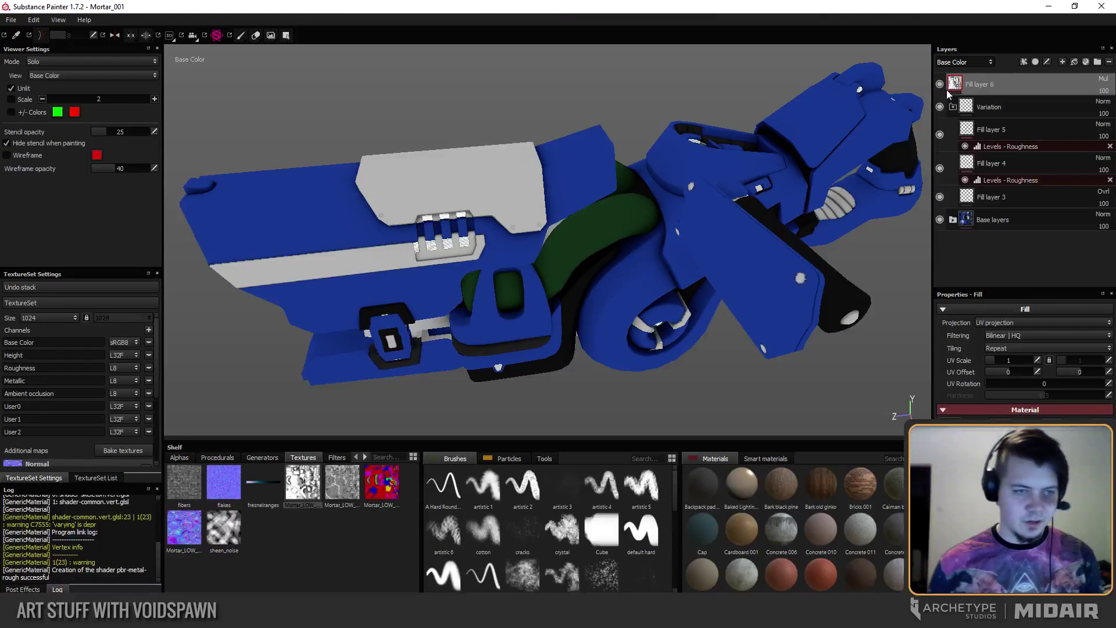
left_click(940, 86)
left_click(940, 88)
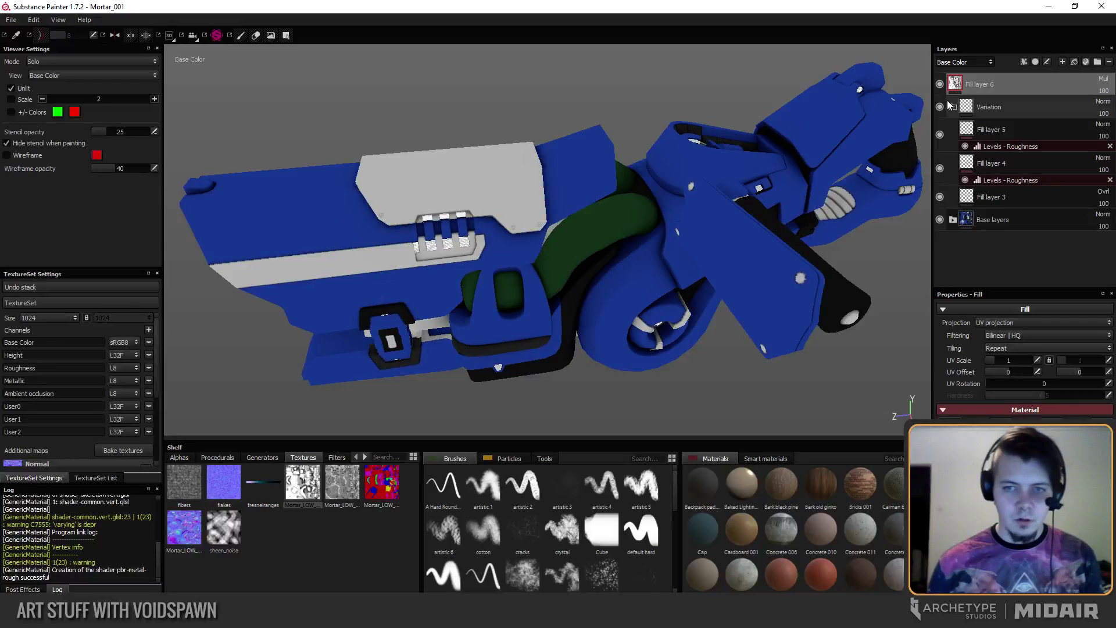
left_click_drag(892, 215, 832, 221, "alt")
left_click_drag(576, 269, 408, 311, "alt")
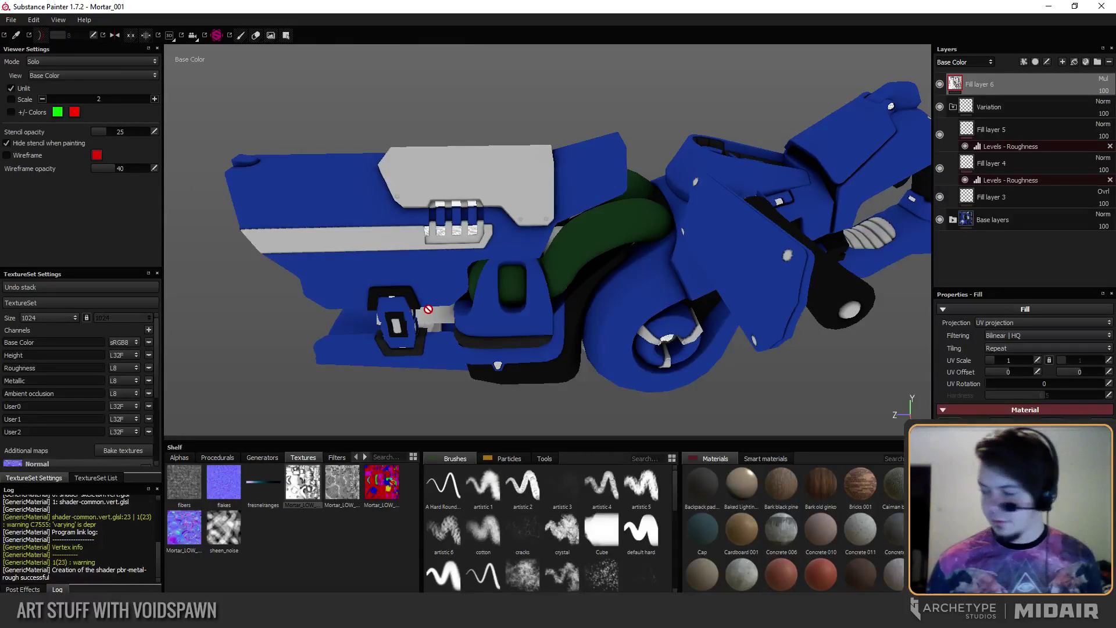
right_click_drag(429, 309, 426, 371, "alt")
left_click_drag(402, 267, 415, 222, "alt")
left_click_drag(364, 252, 351, 268, "alt")
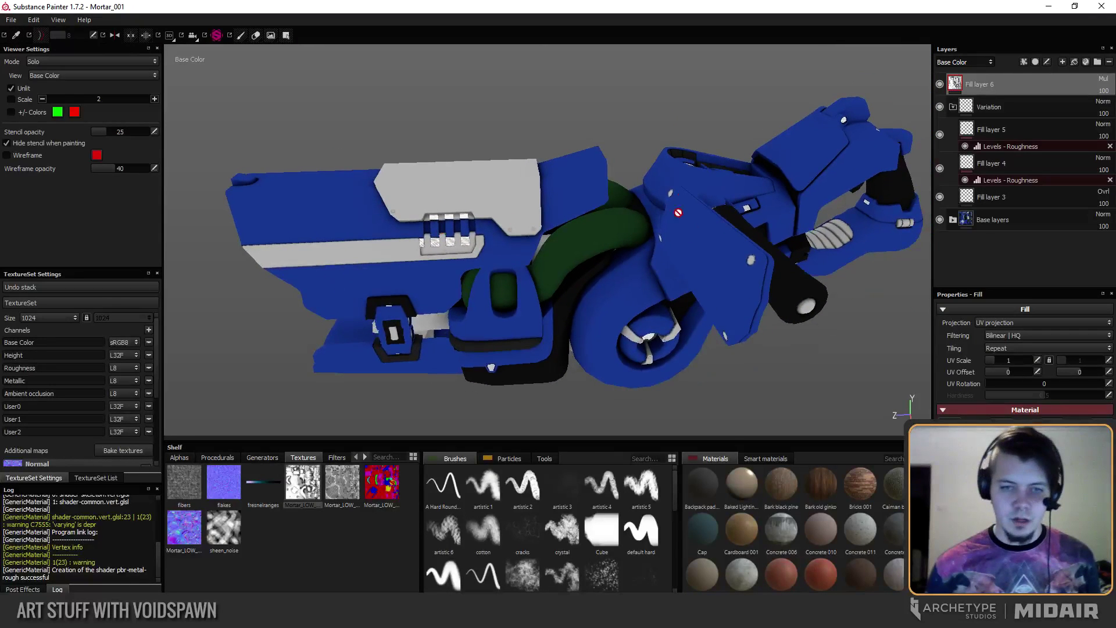
left_click_drag(729, 194, 558, 265, "alt")
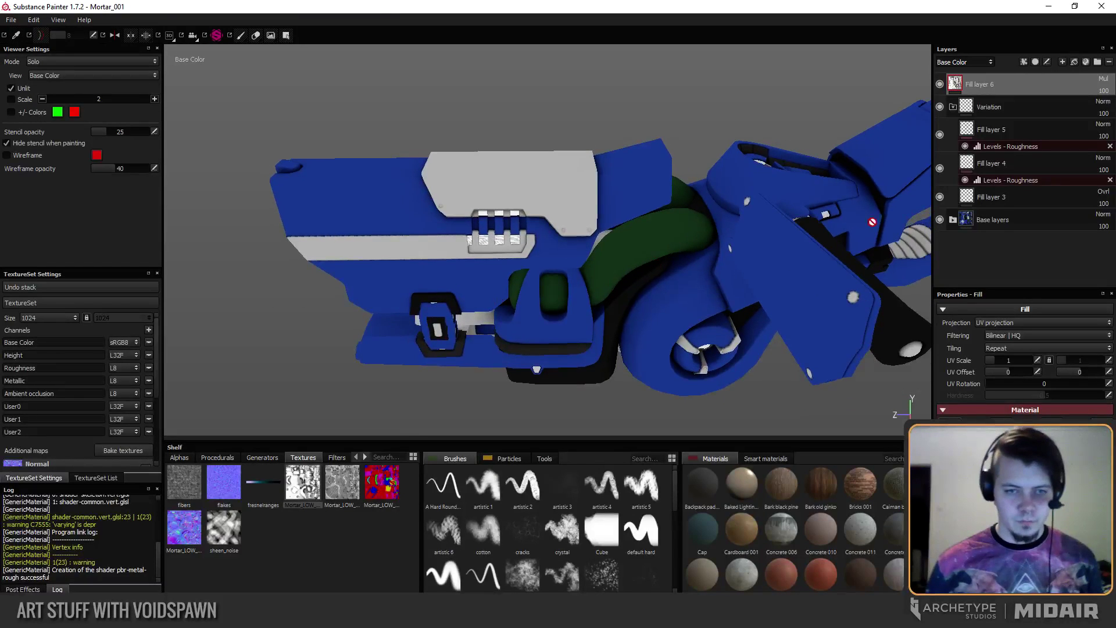
Try a base color opacity of 78 on Fill layer 6.
left_click(1103, 91)
left_click_drag(1103, 99, 1099, 103)
mouse_move(581, 219)
left_mouse_down("alt")
mouse_move(610, 182)
mouse_move(605, 204)
mouse_move(587, 205)
left_mouse_up("alt")
Add a Levels effect to Fill layer 6 affecting the Base Color, and switch its histogram to Red.
right_click(966, 83)
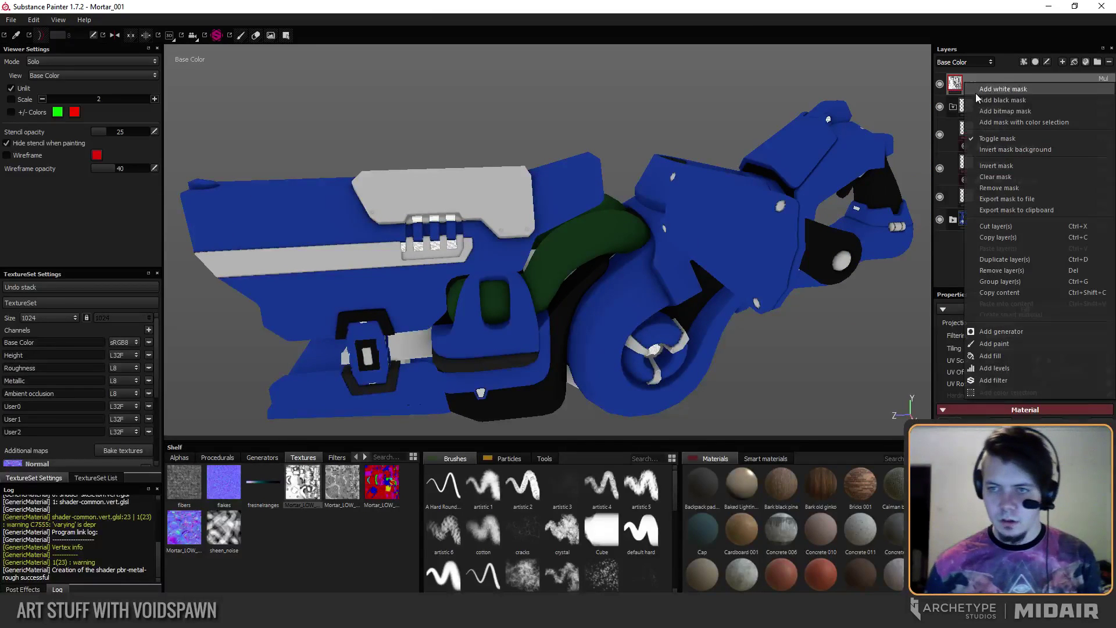
left_click(990, 368)
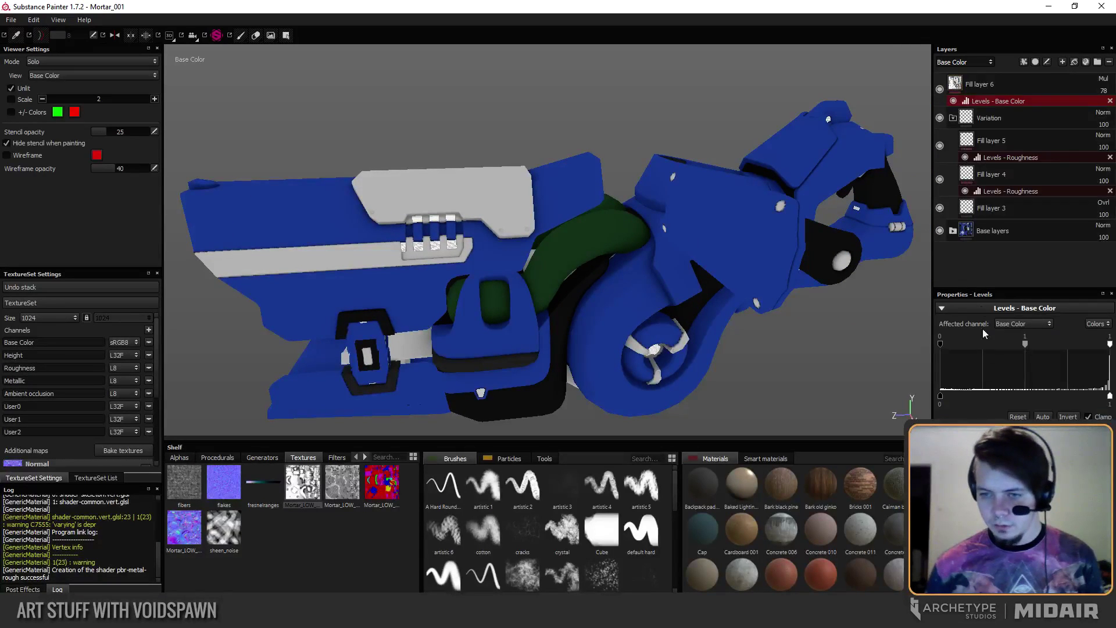
left_click(1022, 323)
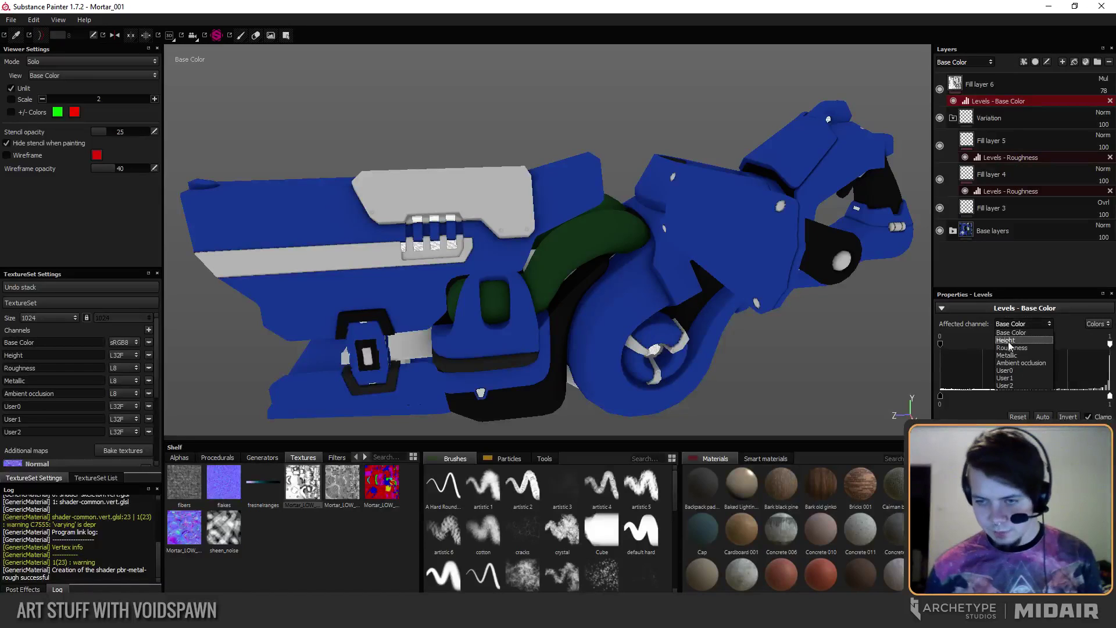
left_click(1017, 333)
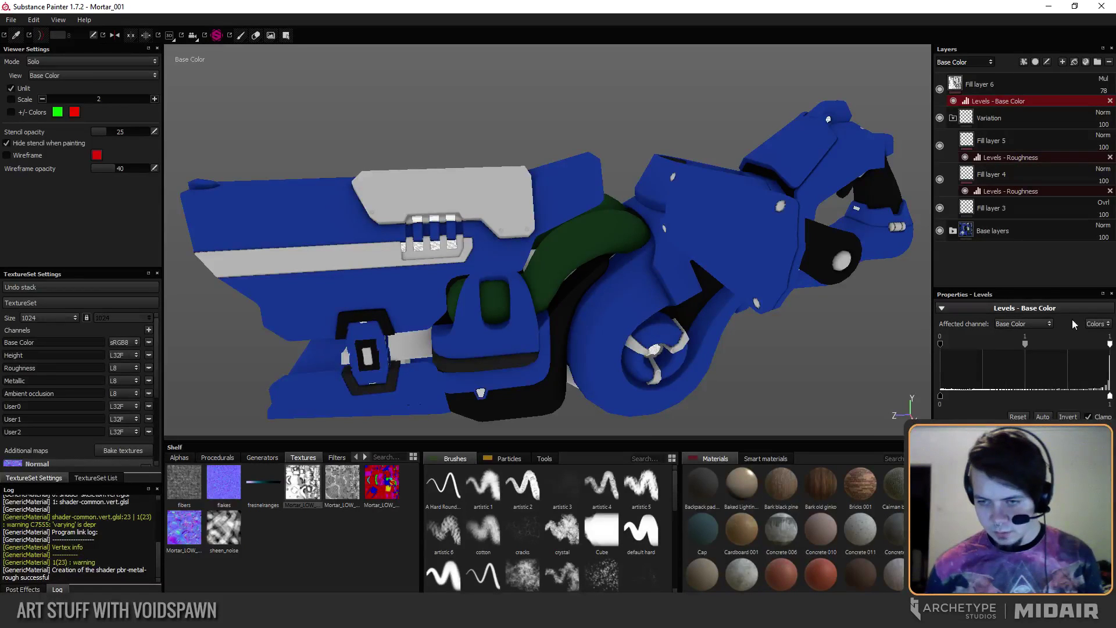
left_click(1096, 325)
left_click(1093, 348)
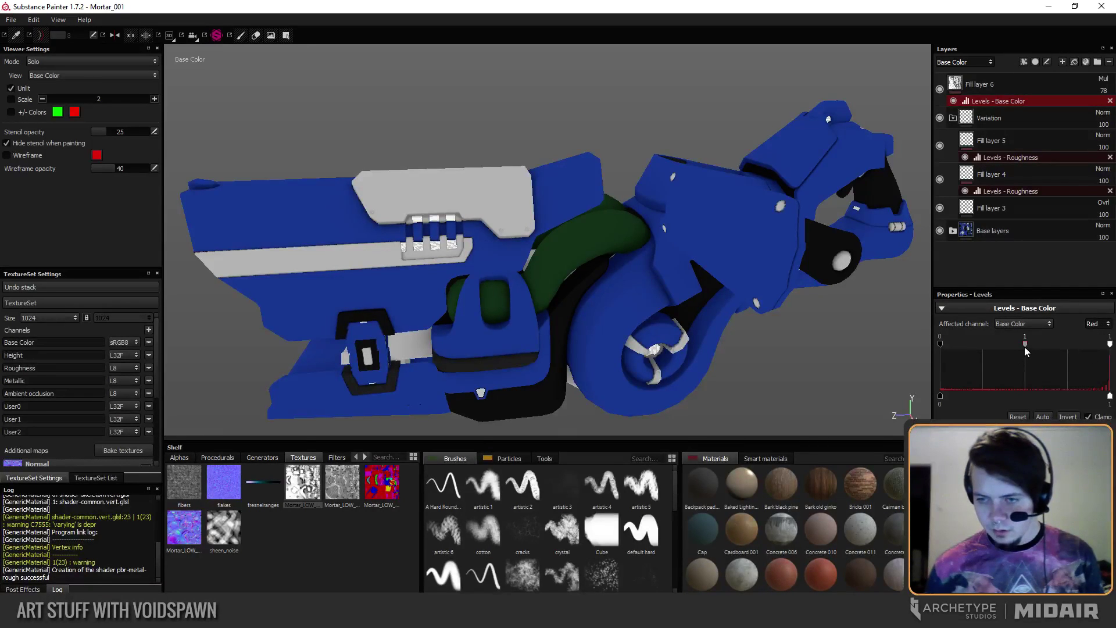
Set Fill layer 6's opacity to 100 and its Levels red midtone to 0.75, after trying 3.158.
left_click_drag(1029, 345, 1037, 344)
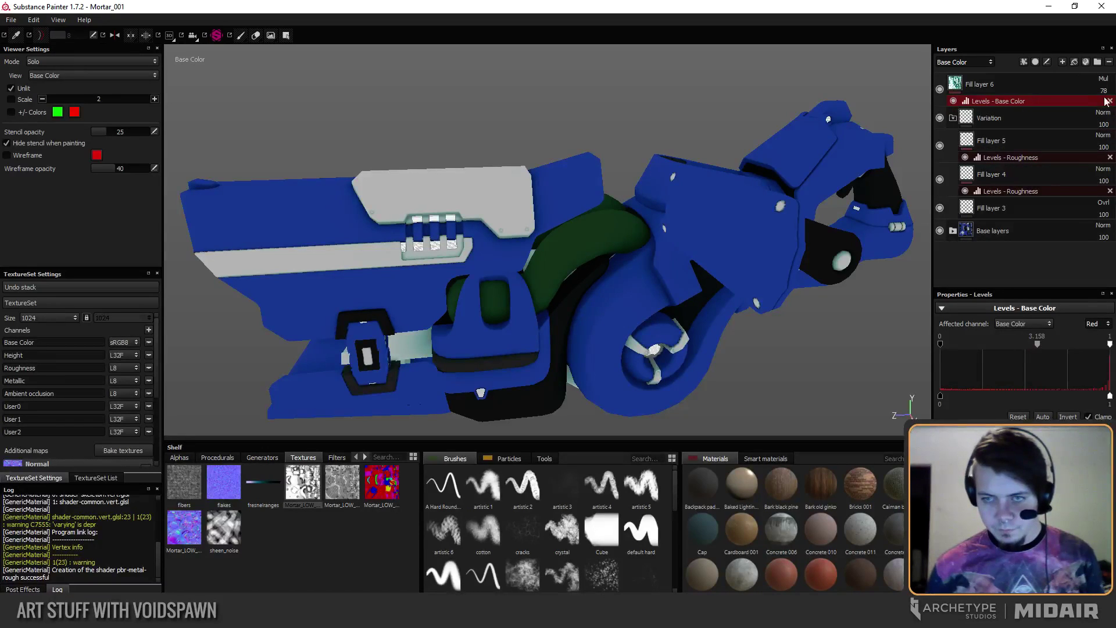
left_click_drag(1099, 110, 1115, 130)
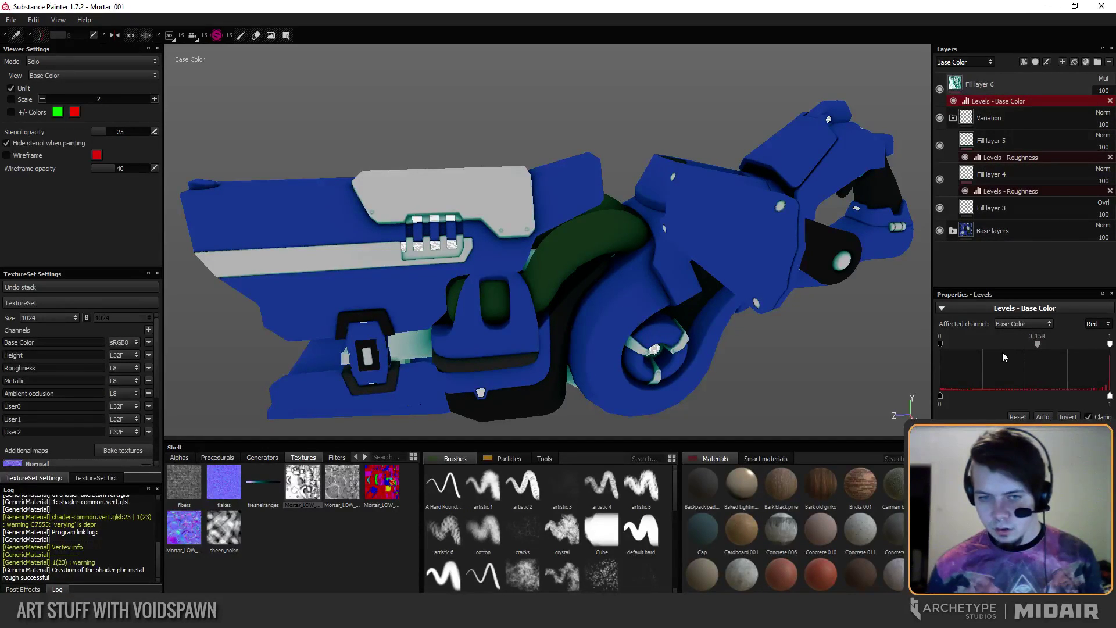
left_click_drag(1037, 344, 1007, 348)
scroll(590, 249, "up", 10)
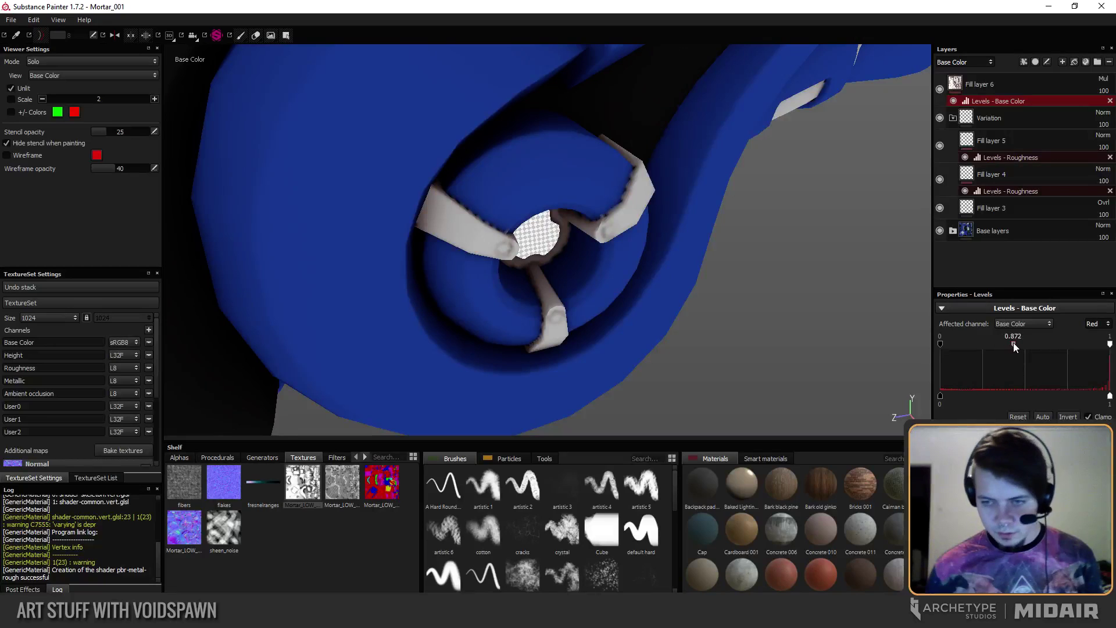
Switch the Levels histogram of Fill layer 6 to Green and set its midtone to 0.961.
left_click(1010, 325)
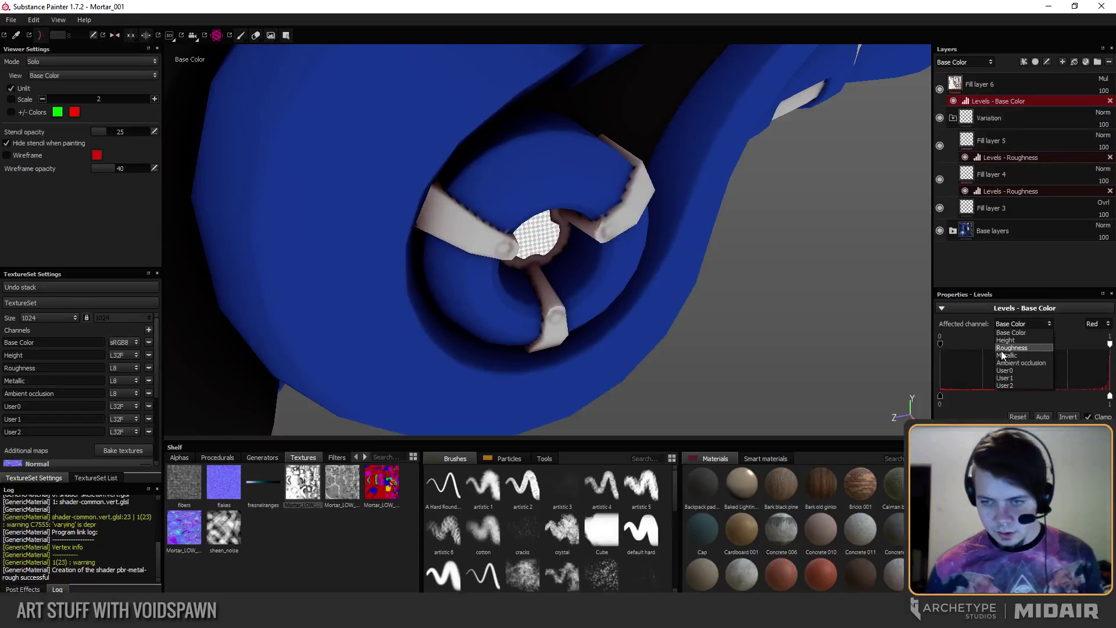
left_click(1093, 324)
left_click(1092, 348)
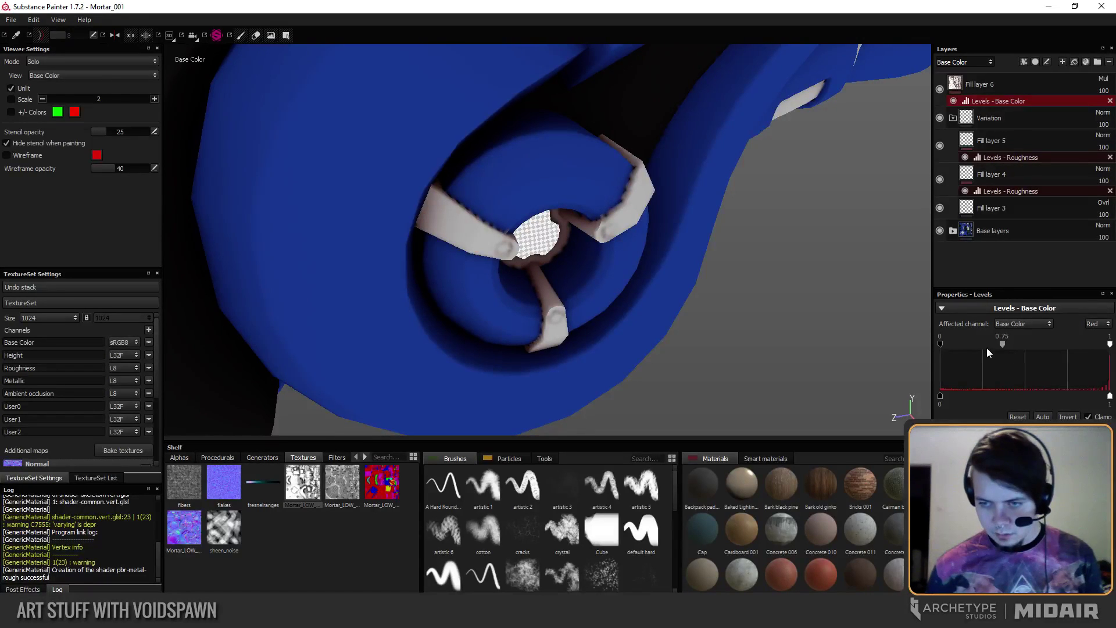
left_click(1098, 328)
left_click(1091, 349)
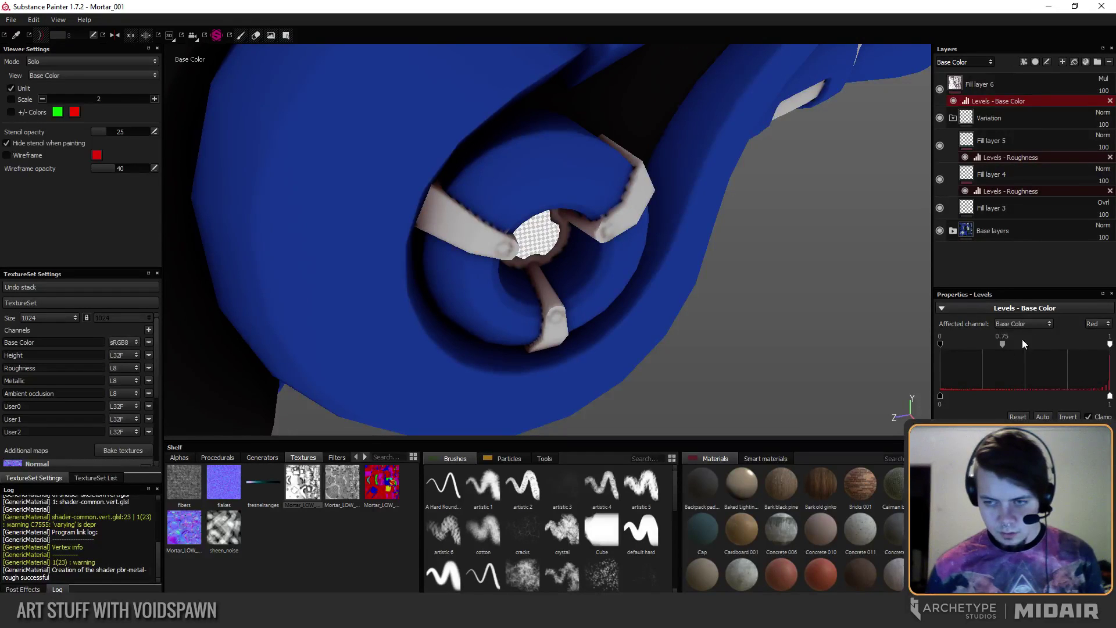
left_click(1095, 324)
left_click(1093, 355)
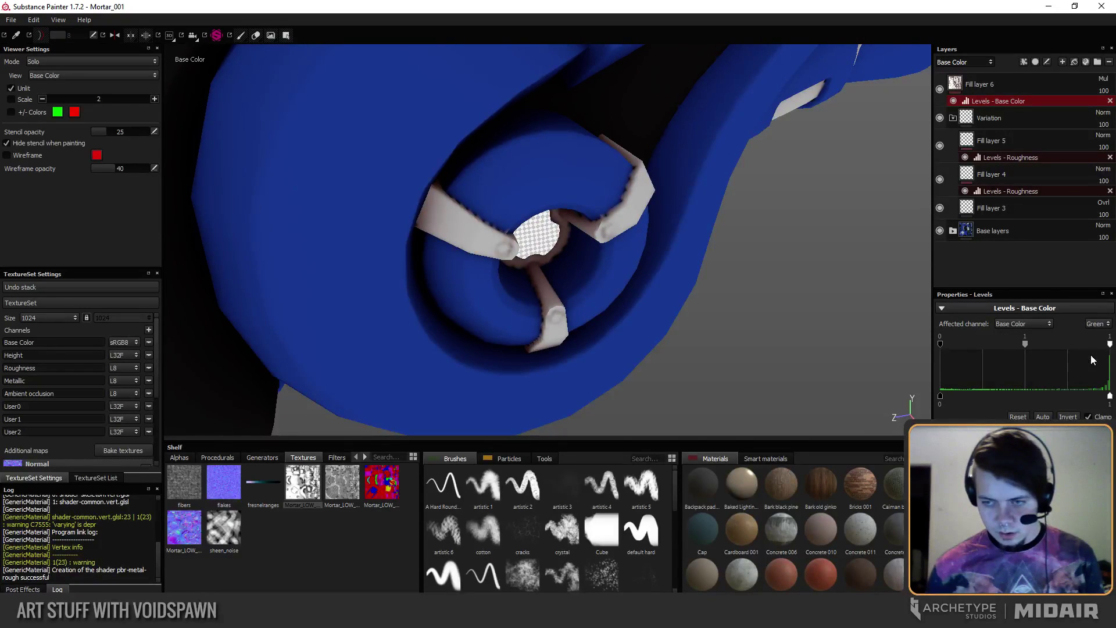
left_click_drag(1026, 343, 1021, 347)
Examine the tinted shading in base color and full material, and compare the base color with Fill layer 6 hidden and shown.
left_click_drag(628, 262, 696, 291, "alt")
right_click_drag(696, 292, 581, 259, "alt")
middle_click_drag(582, 260, 718, 287, "alt")
right_click_drag(718, 287, 534, 234, "alt")
left_click_drag(535, 235, 795, 296, "alt")
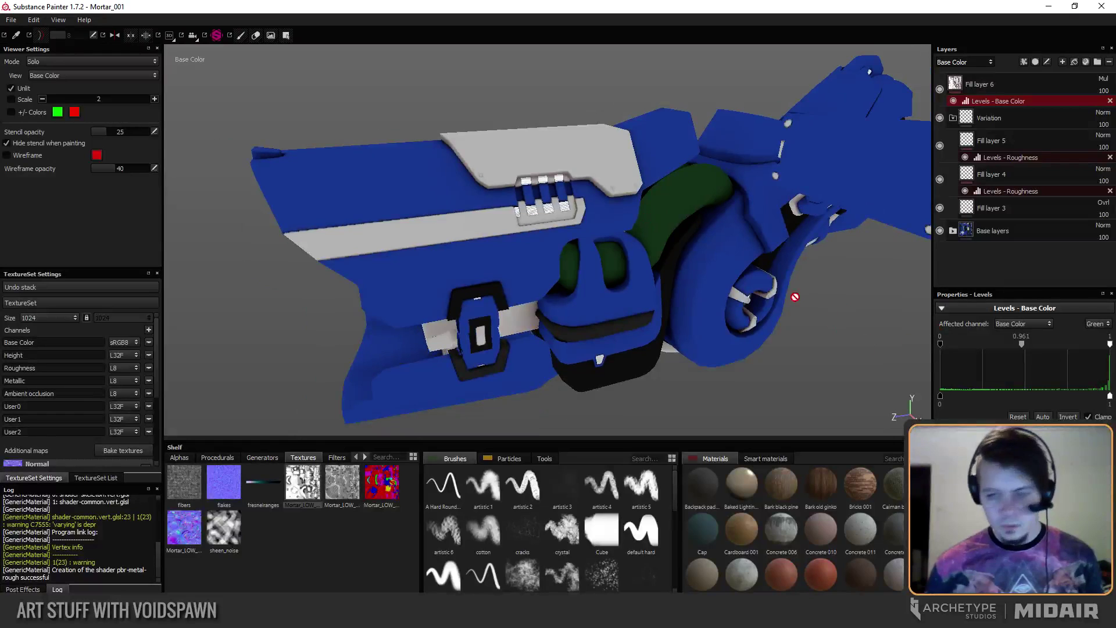
key("m")
left_click_drag(628, 234, 523, 259, "alt")
key("c")
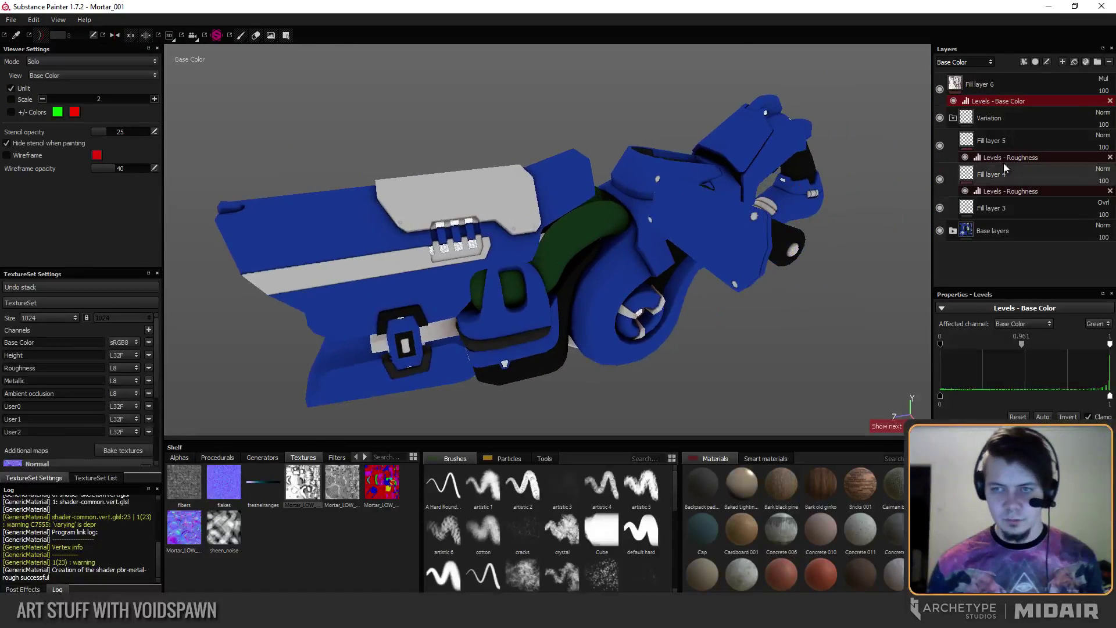
left_click(941, 91)
left_click(940, 90)
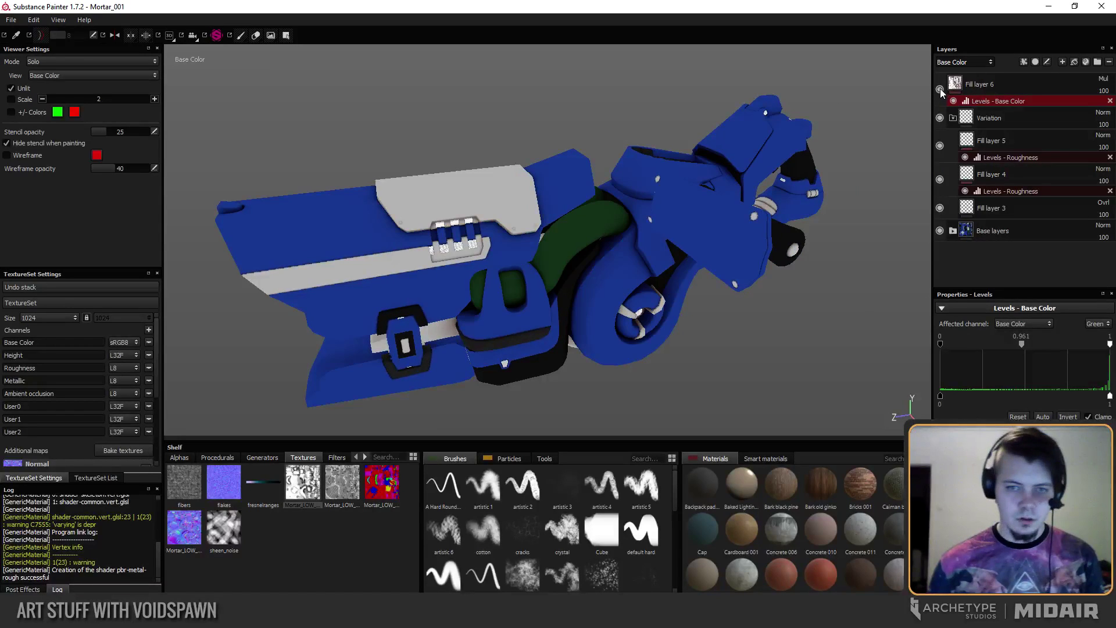
left_click(941, 89)
left_click(941, 91)
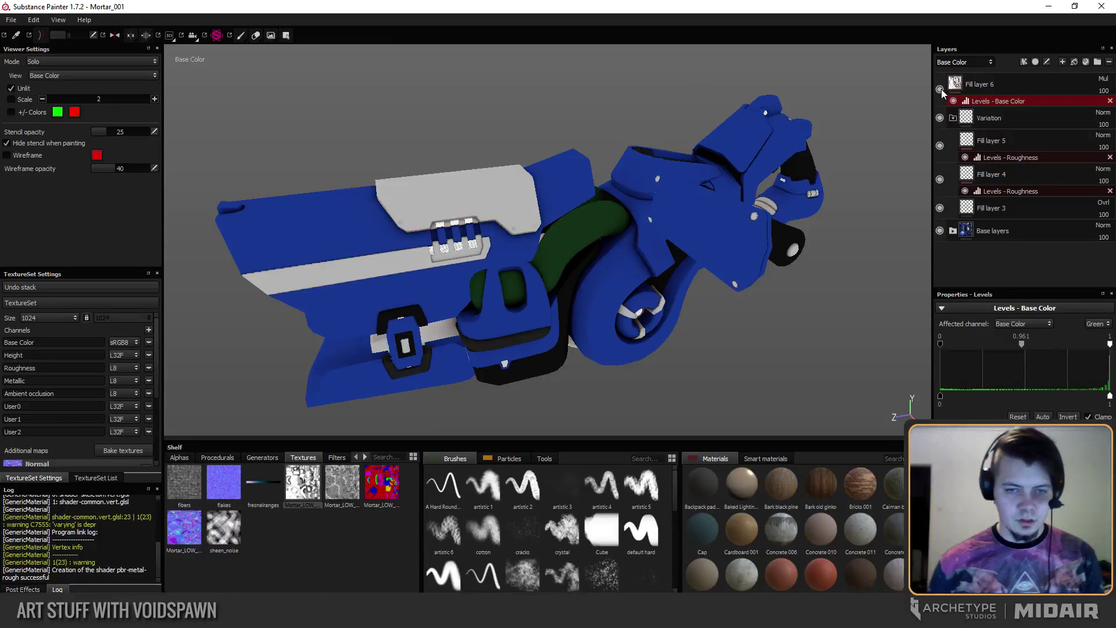
left_click(941, 90)
left_click(940, 90)
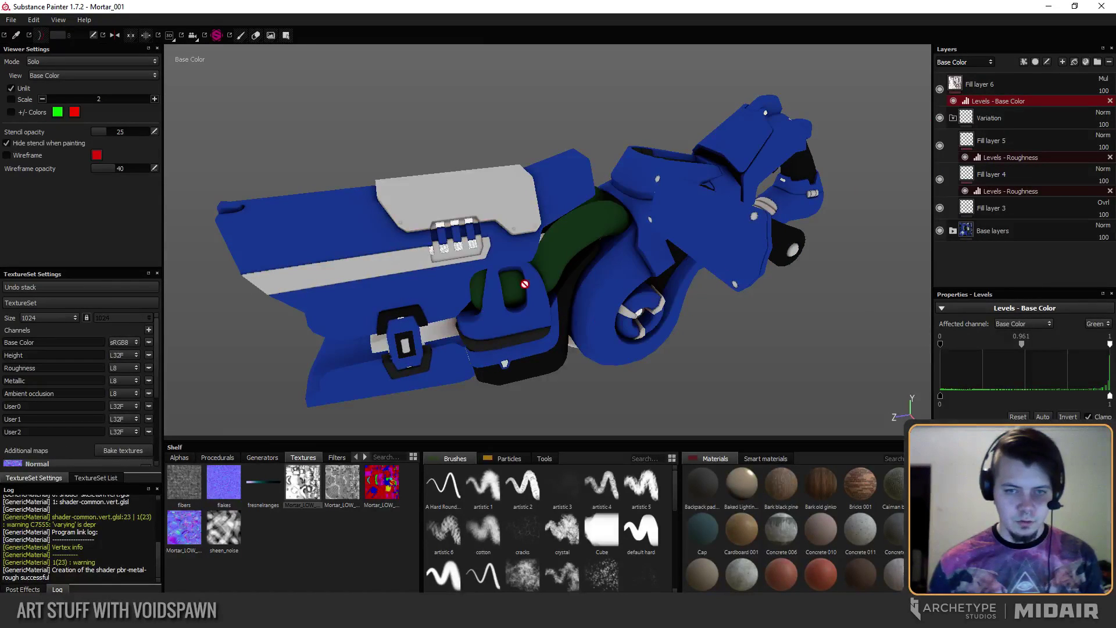
left_click_drag(537, 301, 564, 257, "alt")
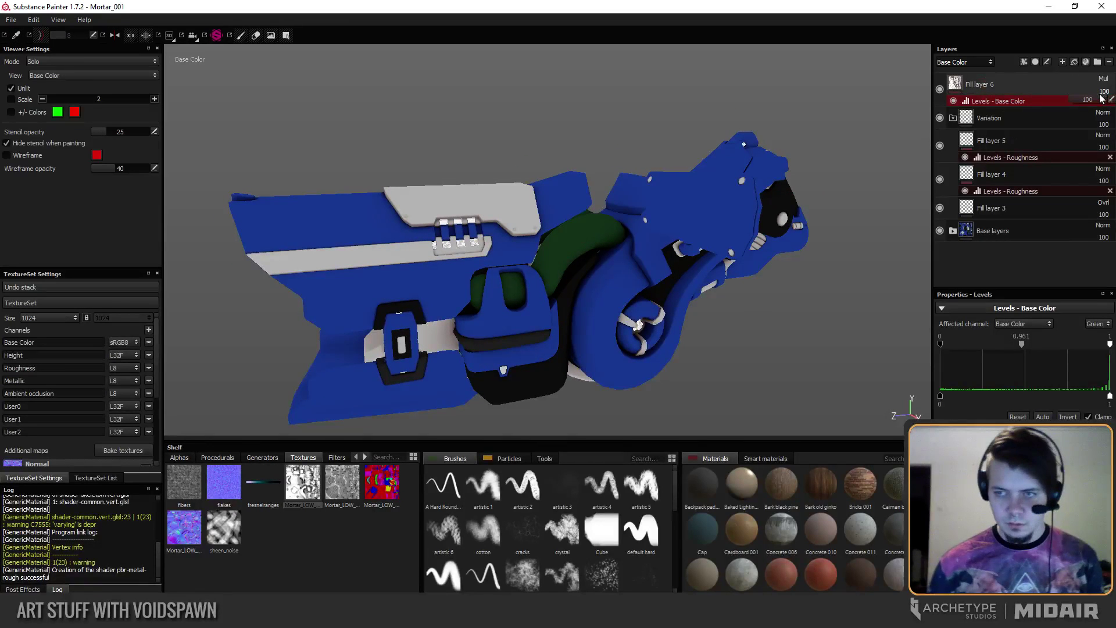
Set the base color opacity of Fill layer 6 to 60 and compare the gun with the layer hidden and shown.
left_click_drag(1101, 99, 1094, 101)
left_click_drag(515, 241, 654, 221, "alt")
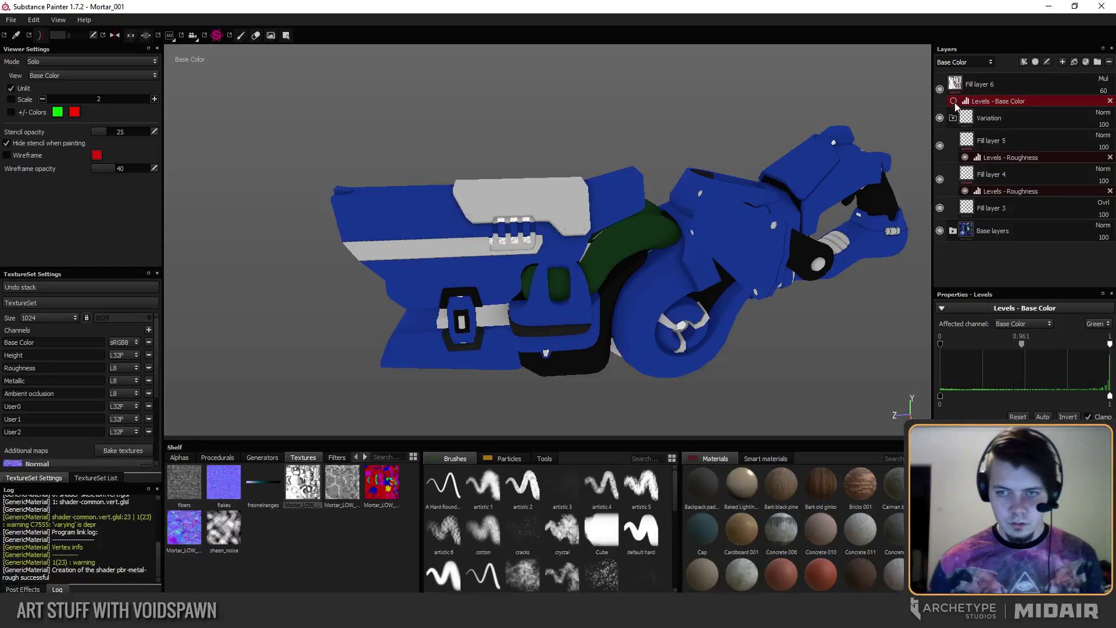
left_click(939, 89)
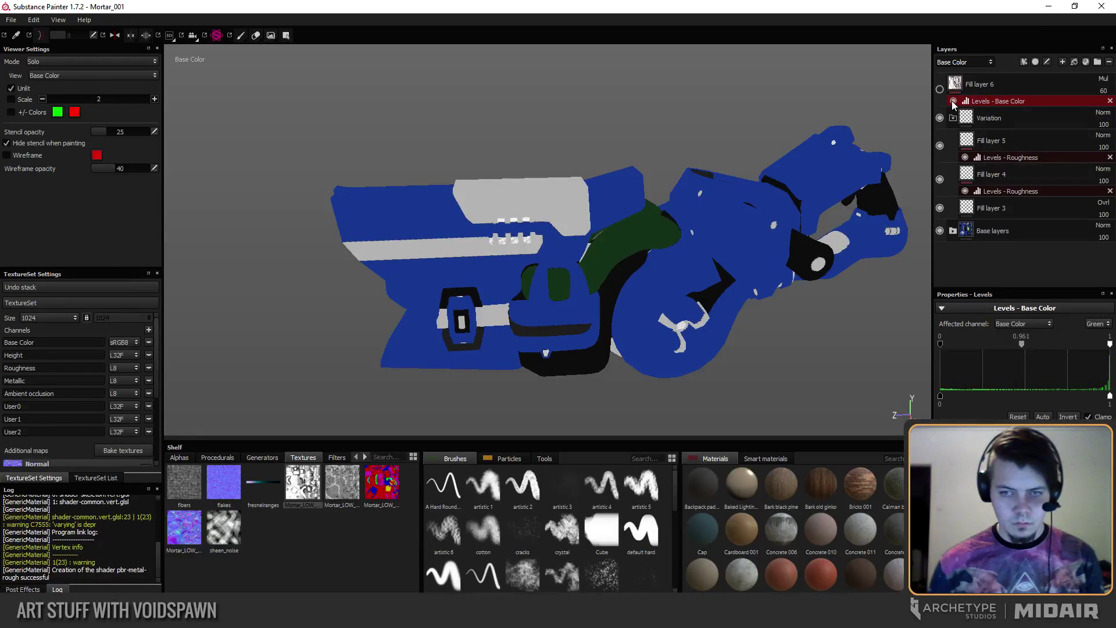
left_click(940, 90)
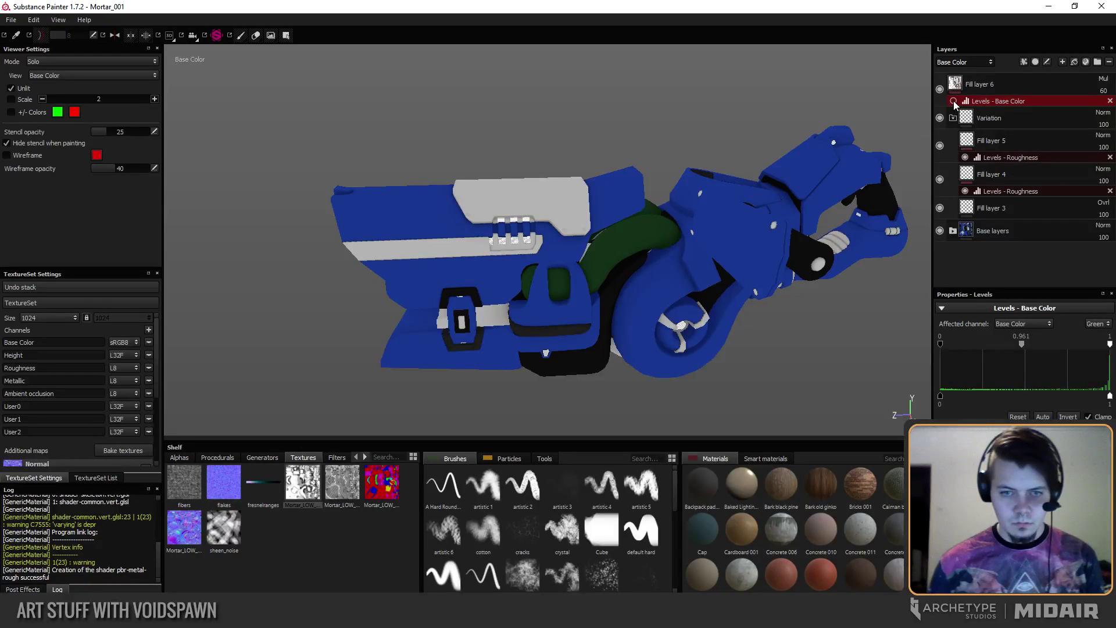
left_click(941, 90)
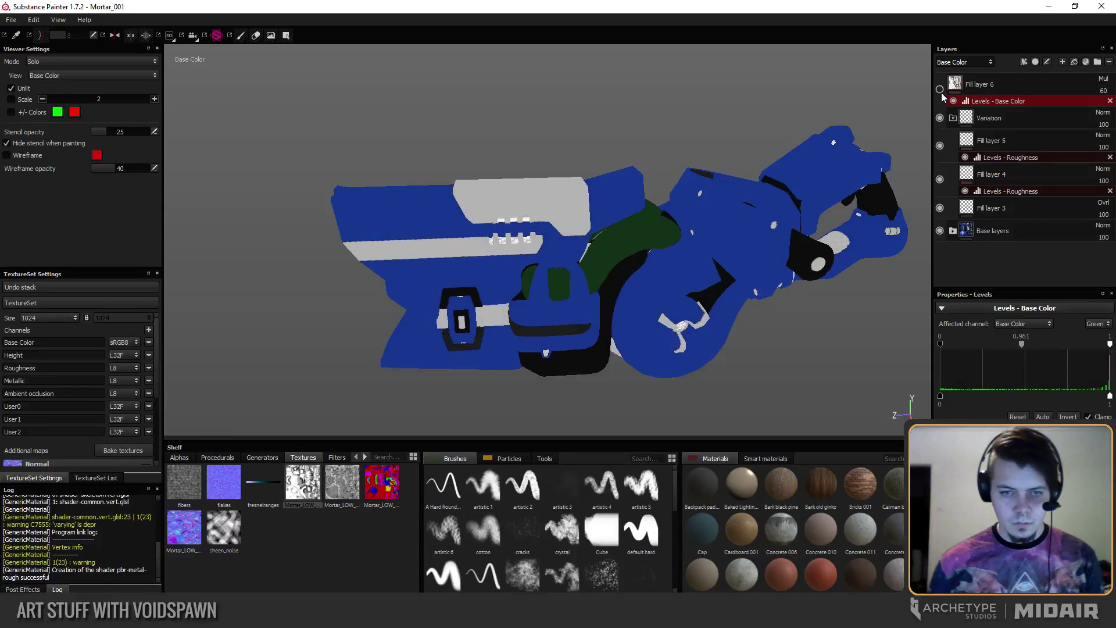
left_click(940, 90)
mouse_move(698, 322)
left_mouse_down("alt")
mouse_move(575, 381)
mouse_move(601, 370)
left_mouse_up("alt")
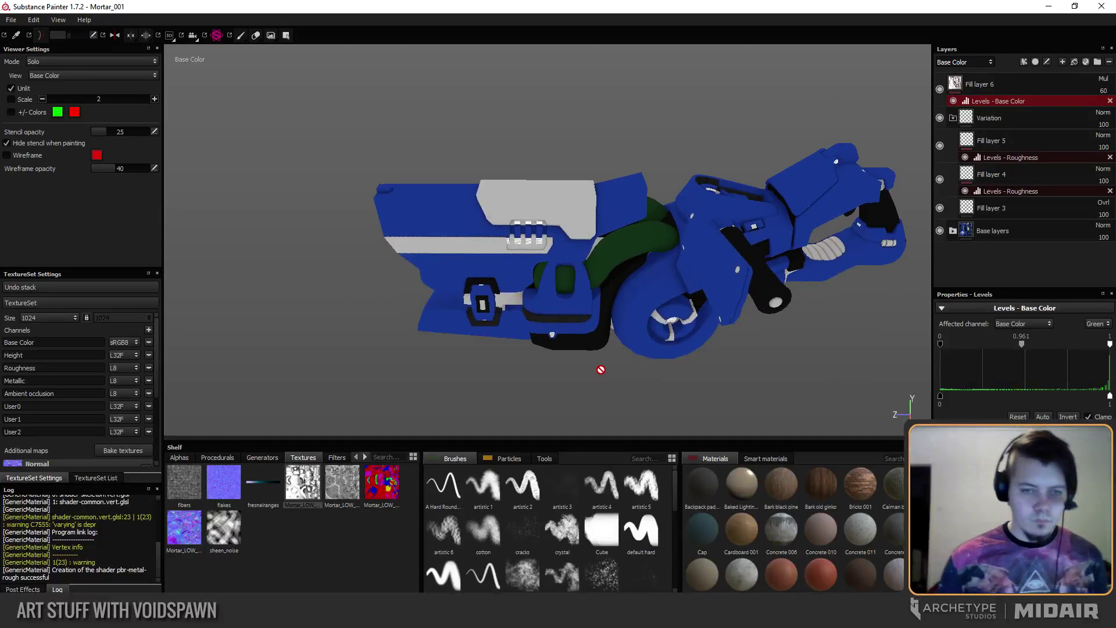
left_click_drag(557, 297, 574, 394, "alt")
key("m")
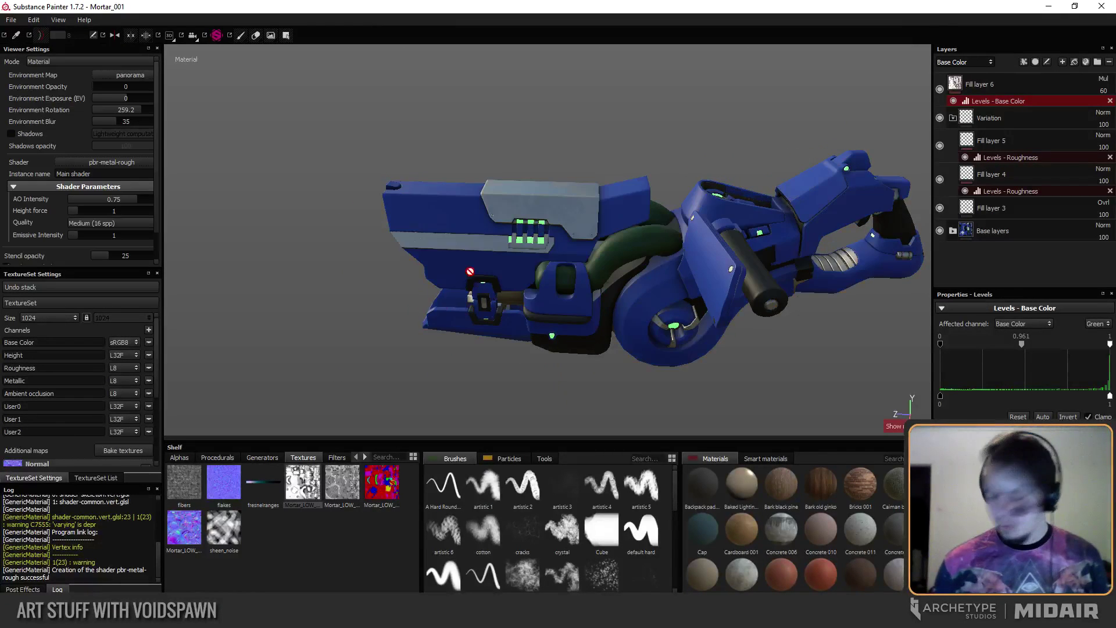
Examine the shaded blue gun in full material from several angles and under a rotated environment light.
mouse_move(546, 347)
left_mouse_down("alt")
mouse_move(439, 331)
mouse_move(383, 342)
mouse_move(396, 326)
mouse_move(339, 278)
left_mouse_up("alt")
left_click_drag(380, 336, 454, 291, "alt")
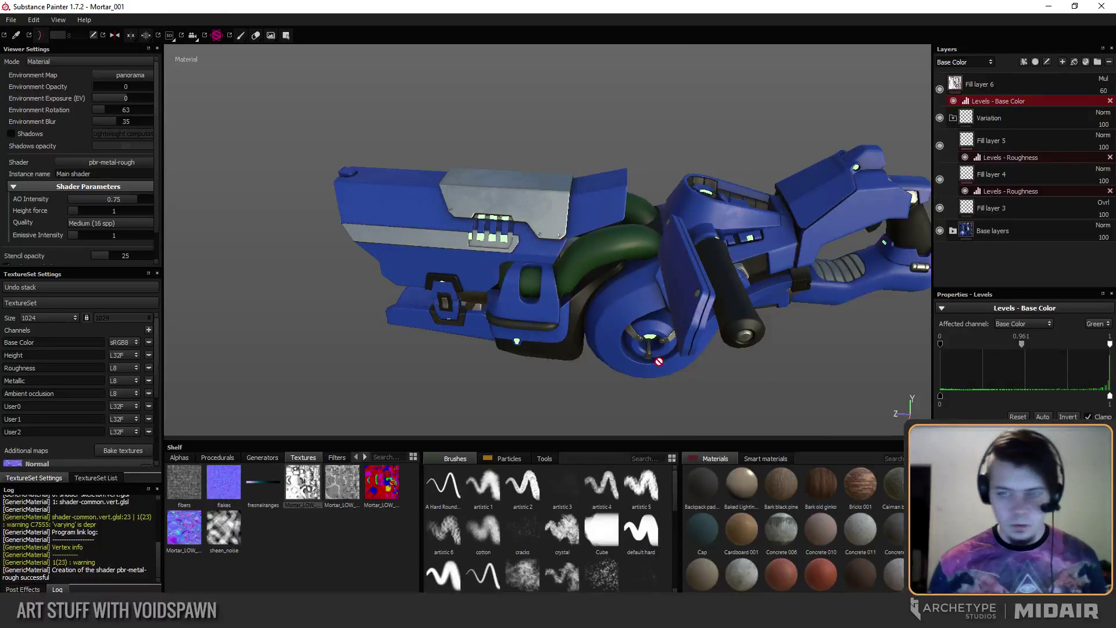
left_click_drag(477, 357, 512, 370, "alt")
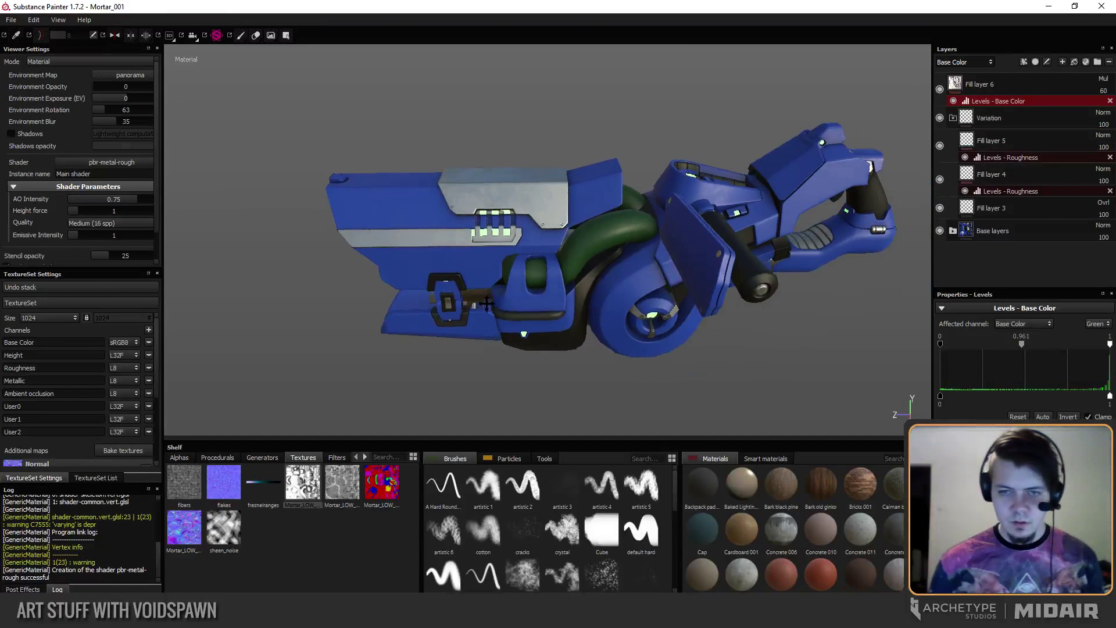
middle_click_drag(512, 370, 545, 427, "alt")
left_click_drag(545, 426, 417, 240, "alt")
left_click_drag(401, 201, 508, 308, "alt")
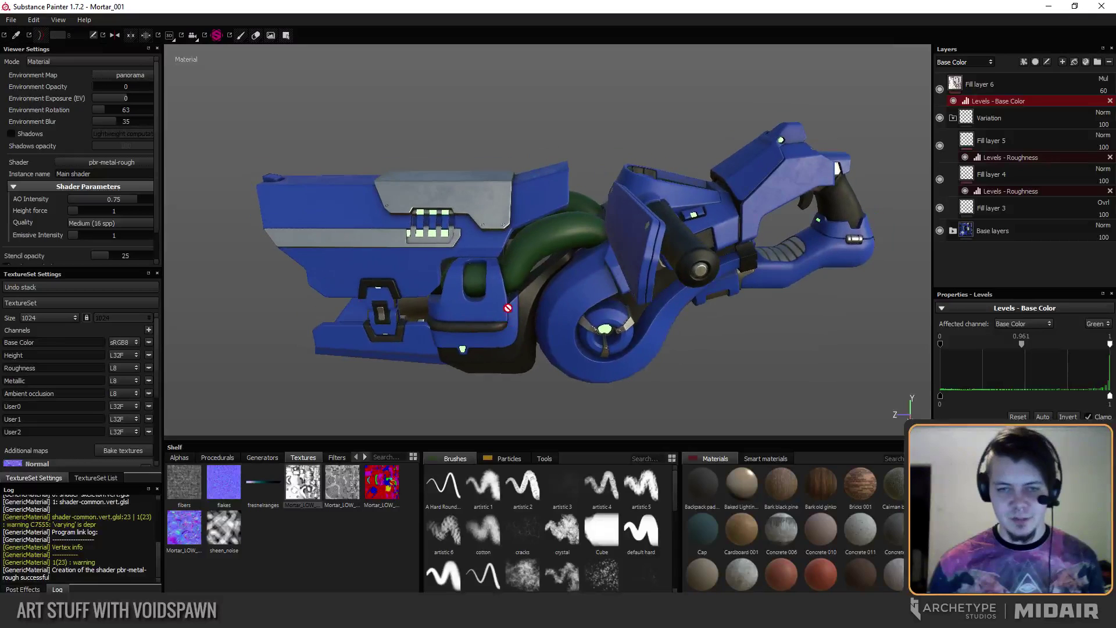
left_click_drag(417, 332, 440, 320, "alt")
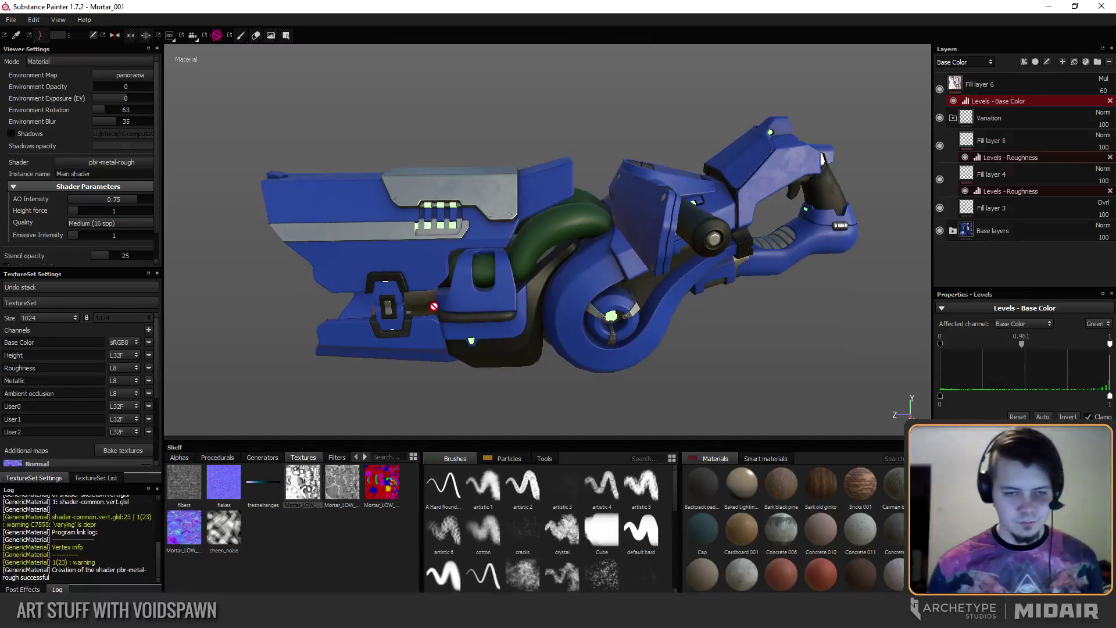
left_click_drag(394, 275, 407, 228, "alt")
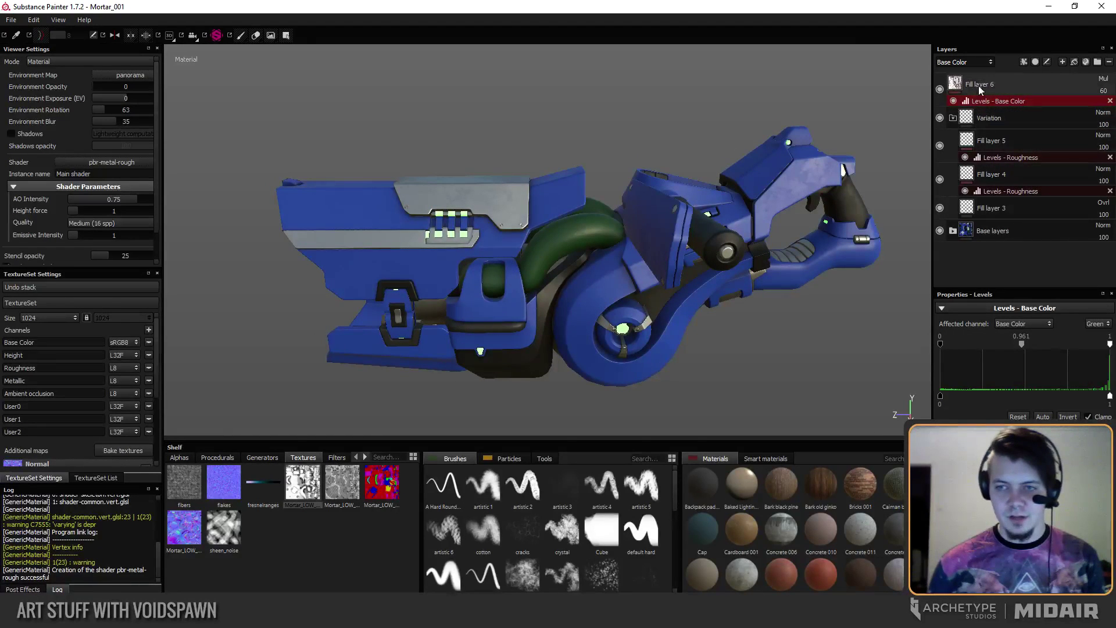
Select the Variation folder, show the smart materials library, and inspect the gun's side from slightly different angles.
left_click(984, 123)
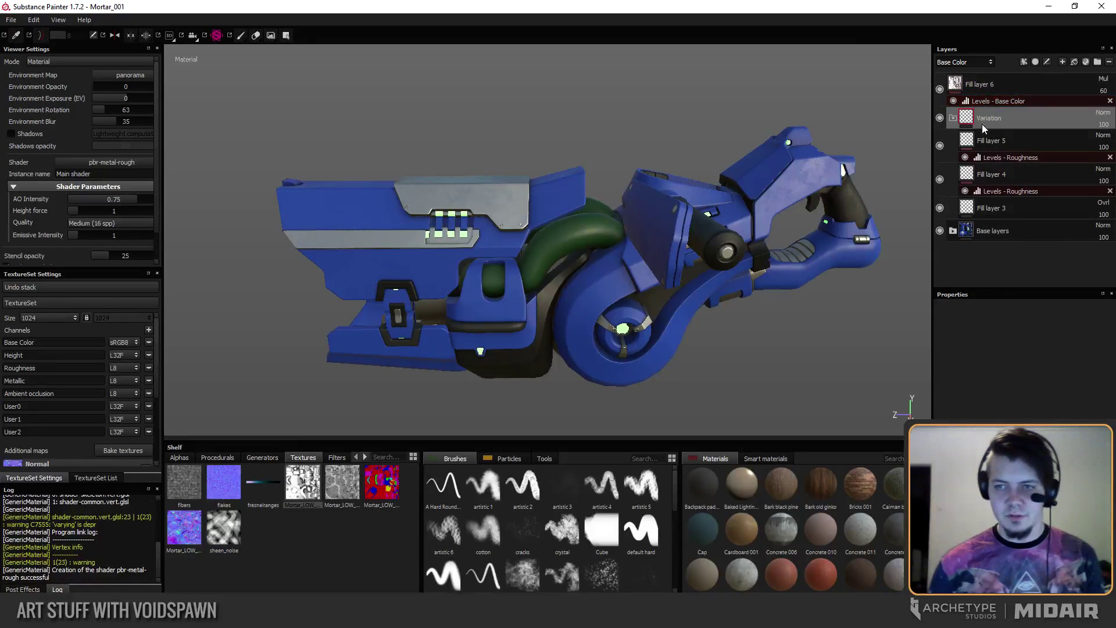
left_click(766, 458)
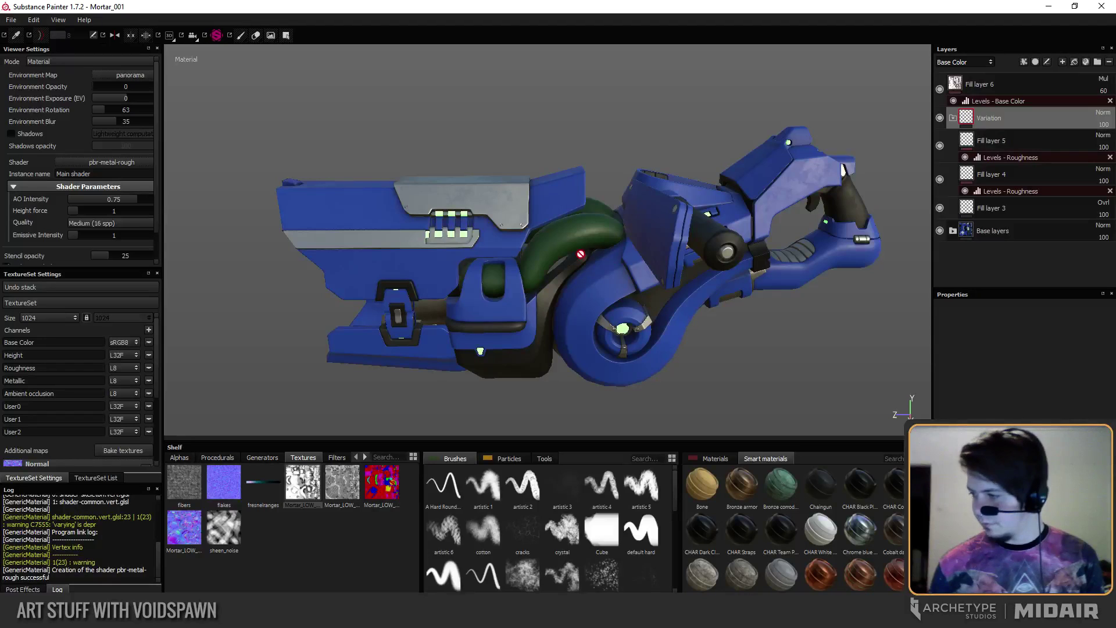
left_click_drag(581, 253, 557, 278, "alt")
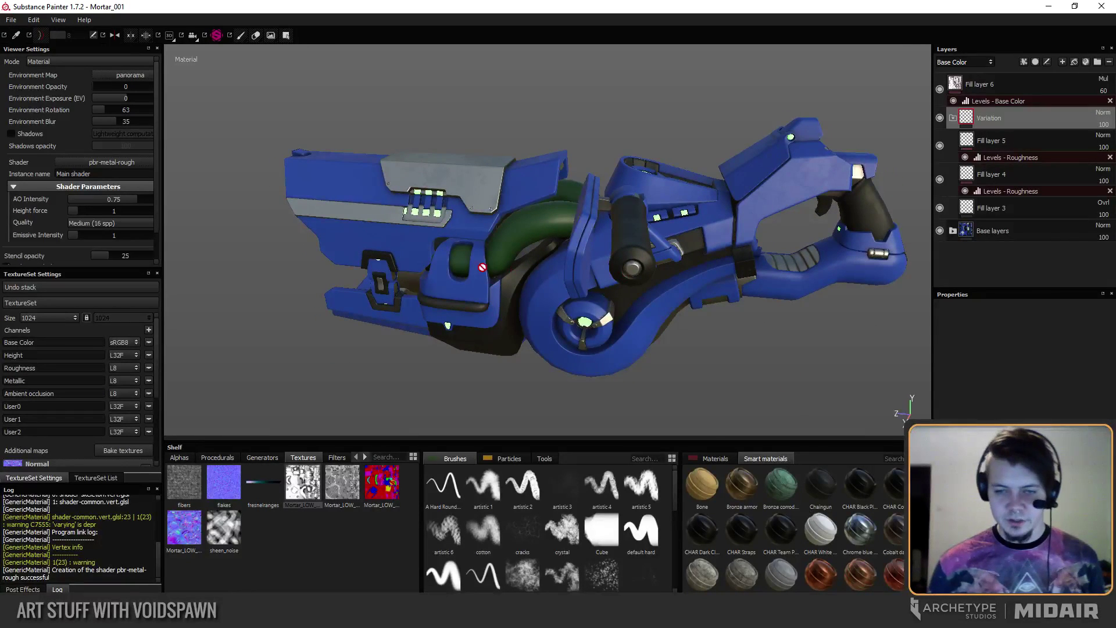
left_click_drag(571, 294, 576, 267, "alt")
mouse_move(505, 329)
left_mouse_down("alt")
mouse_move(587, 259)
mouse_move(585, 224)
mouse_move(568, 284)
mouse_move(546, 292)
mouse_move(522, 329)
left_mouse_up("alt")
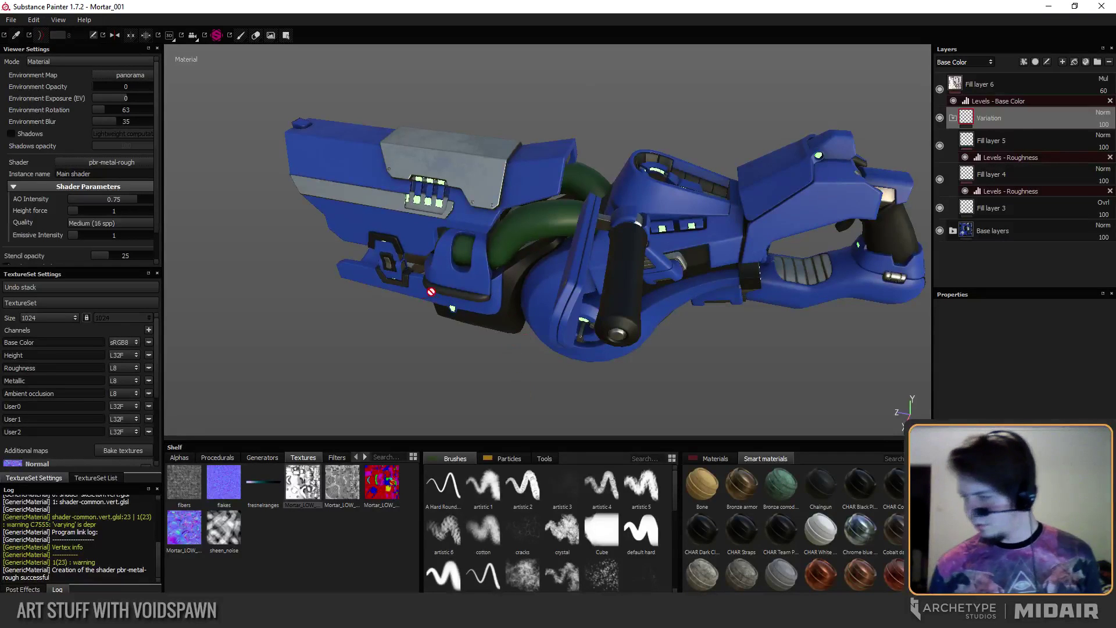
left_click_drag(431, 291, 424, 289, "alt")
Expand Base layers and Paintmasks, open the base color of Fill layer 1 in the Paint folder, and try a lighter blue.
left_click(953, 231)
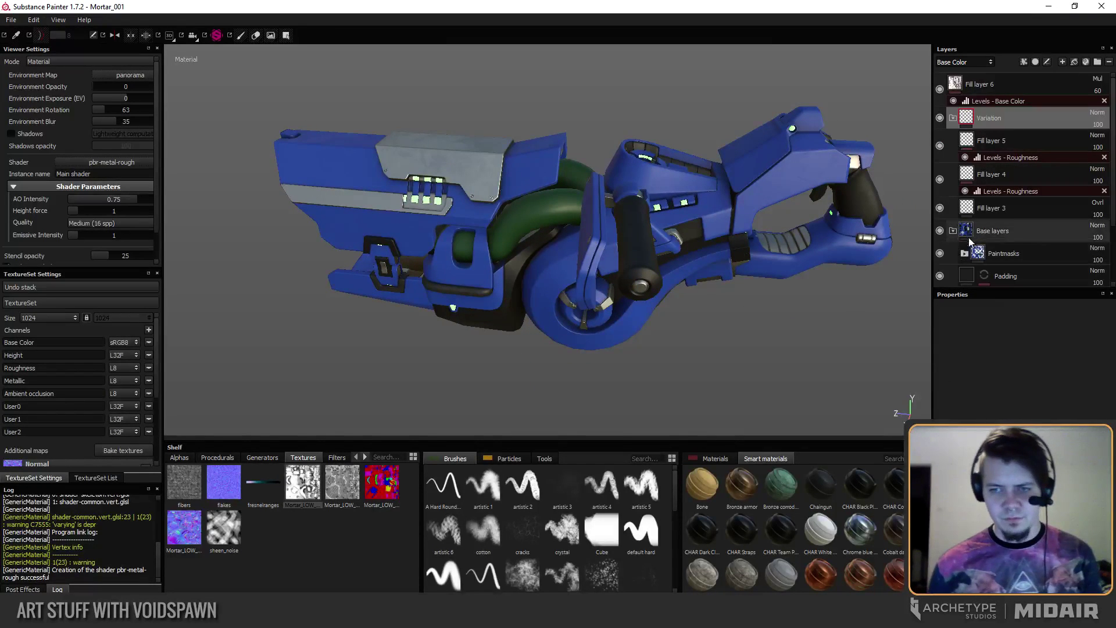
left_click(965, 253)
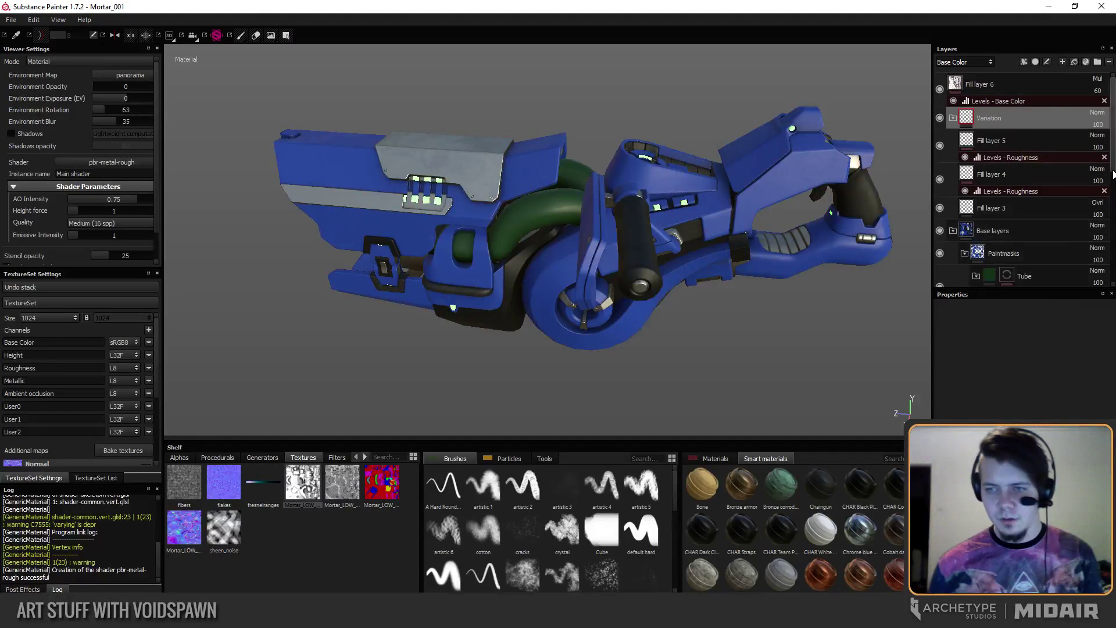
left_click_drag(1113, 171, 1112, 233)
left_click(1011, 266)
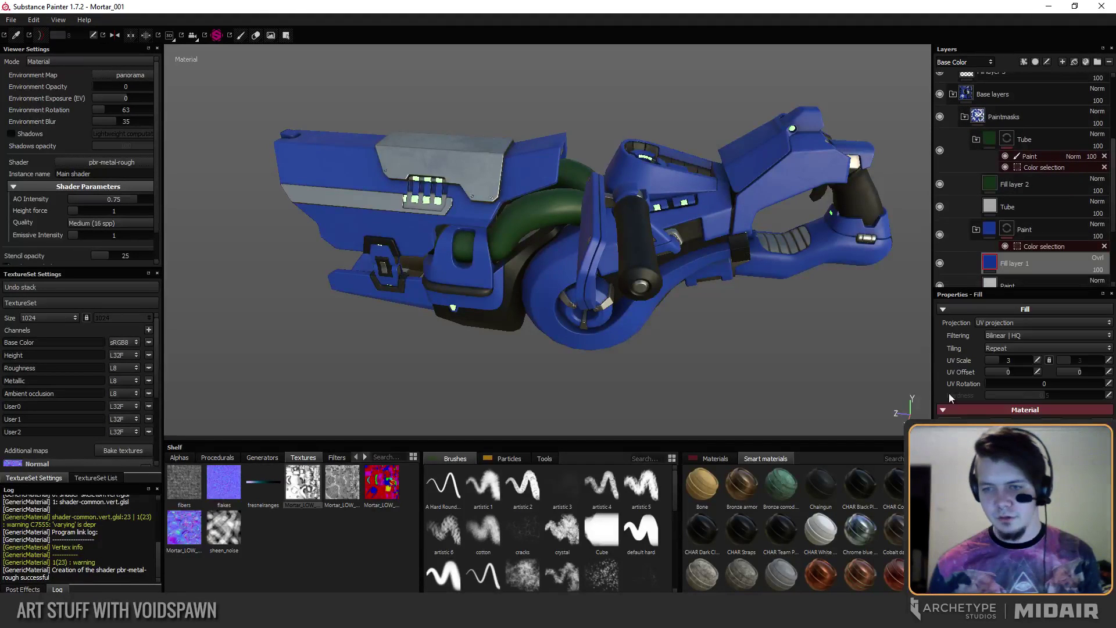
left_click(1025, 495)
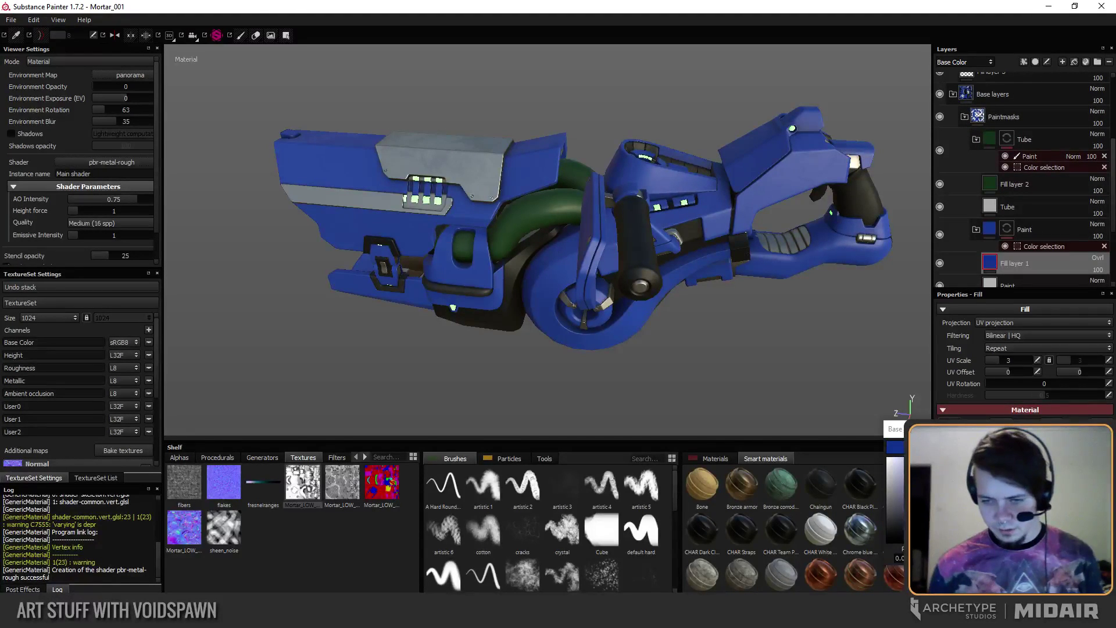
left_click(989, 501)
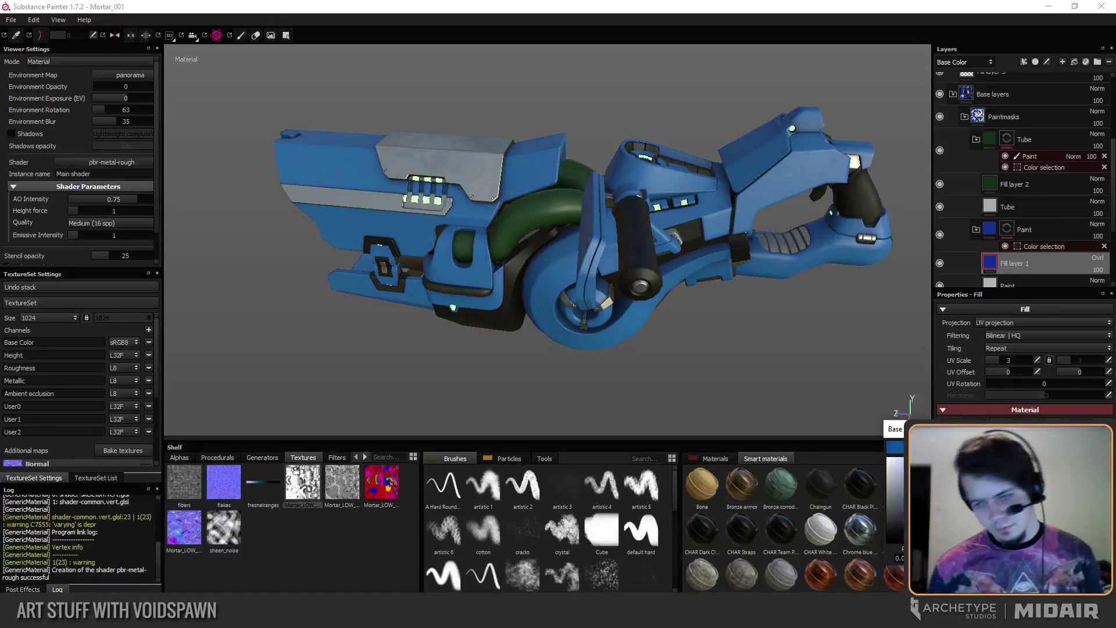
mouse_move(989, 511)
left_mouse_down()
mouse_move(989, 529)
mouse_move(989, 510)
left_mouse_up()
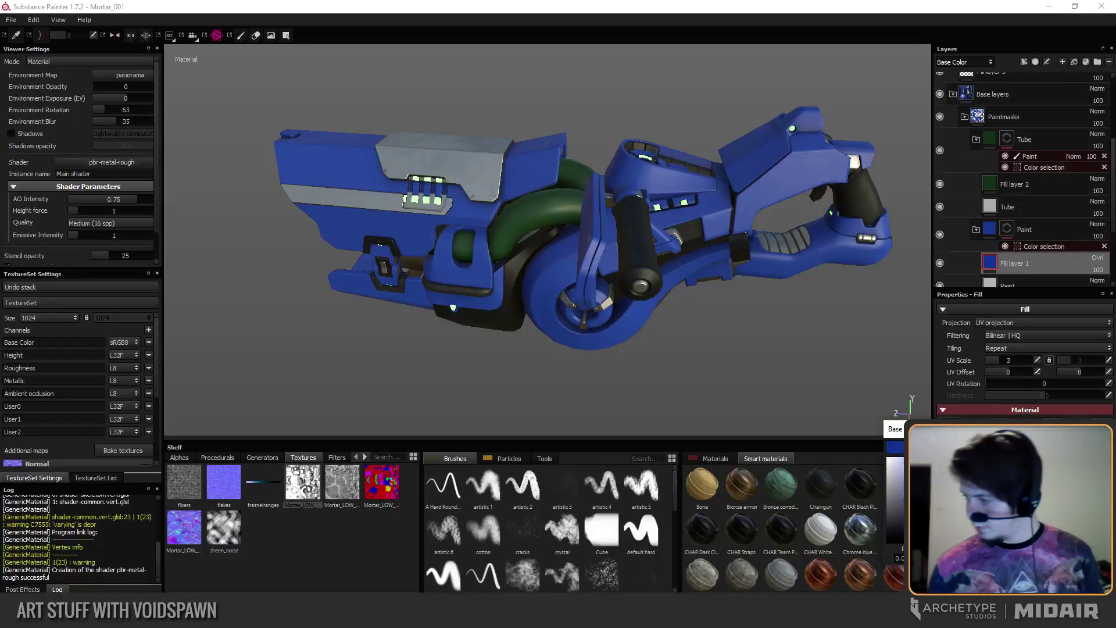
Change the base color of Fill layer 1 to a dark olive brown, trying black and olive green shades on the way.
mouse_move(986, 513)
left_mouse_down()
mouse_move(986, 460)
mouse_move(968, 539)
left_mouse_up()
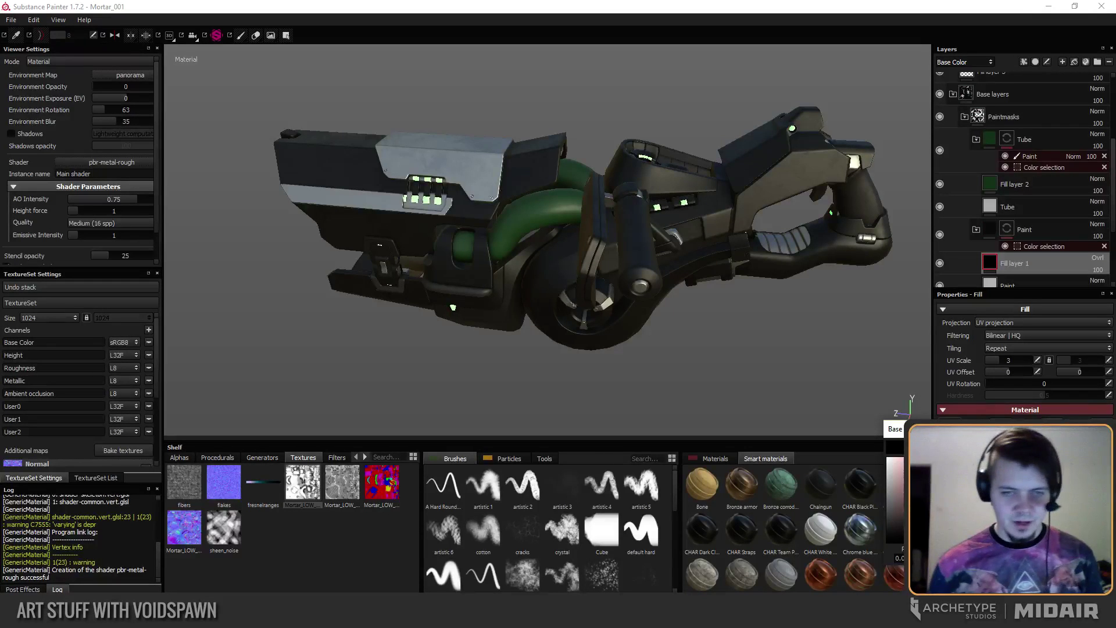
mouse_move(892, 538)
left_mouse_down()
mouse_move(891, 491)
mouse_move(863, 491)
mouse_move(930, 500)
left_mouse_up()
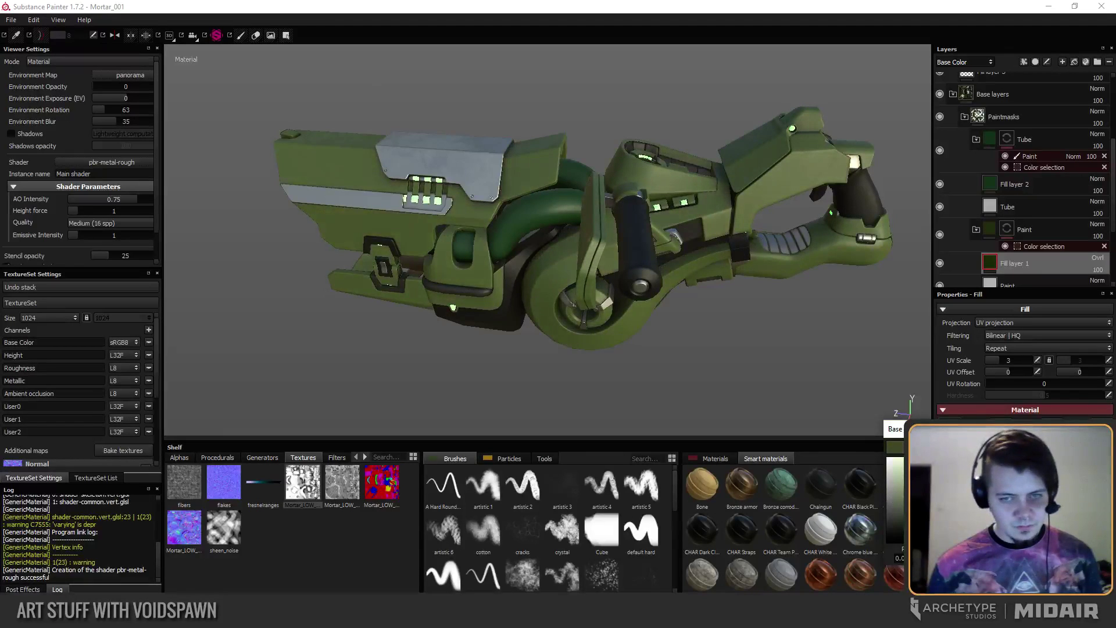
mouse_move(1000, 523)
left_mouse_down()
mouse_move(1001, 534)
mouse_move(1000, 506)
left_mouse_up()
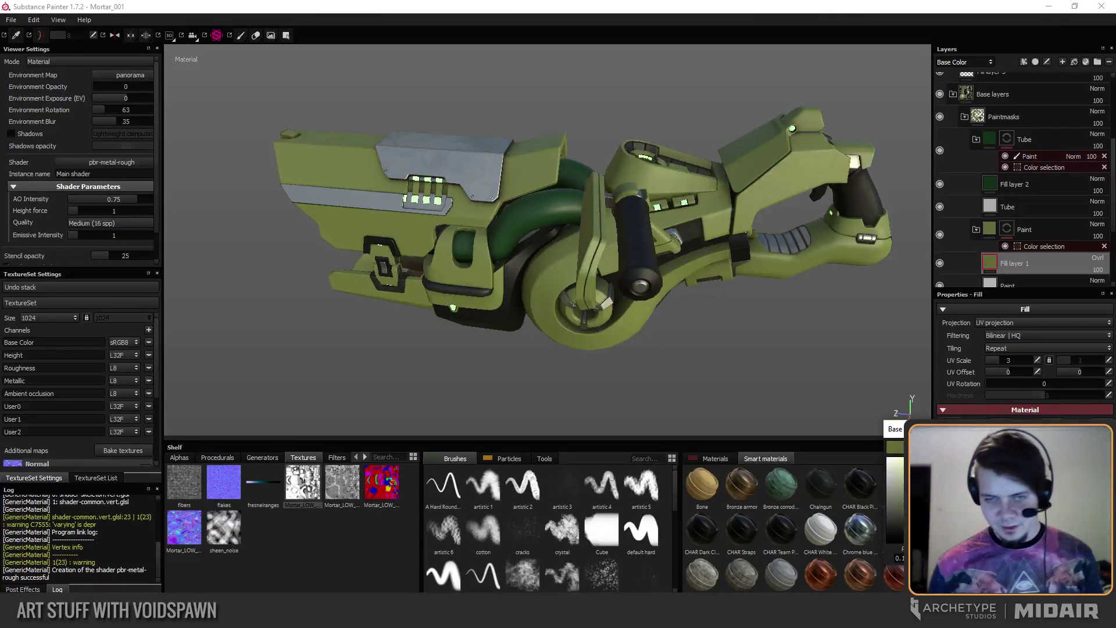
left_click_drag(1000, 506, 1001, 517)
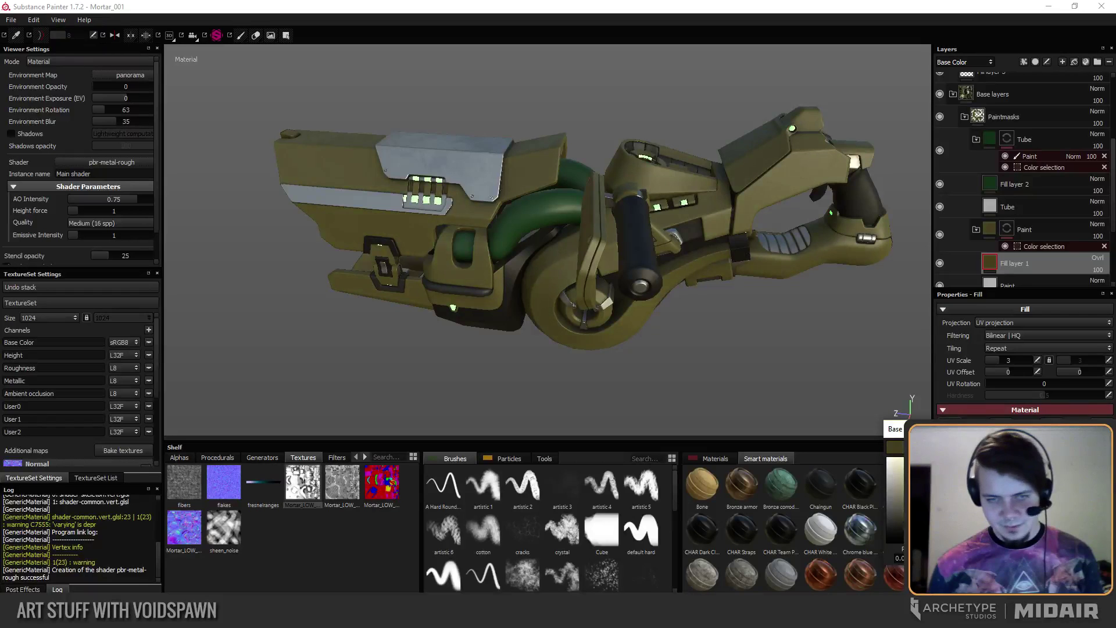
Examine the olive-brown gun from several angles and reopen the base color of Fill layer 1 for checking.
left_click_drag(607, 349, 558, 317, "alt")
left_click_drag(453, 393, 560, 409, "alt")
left_click_drag(453, 324, 614, 361, "alt")
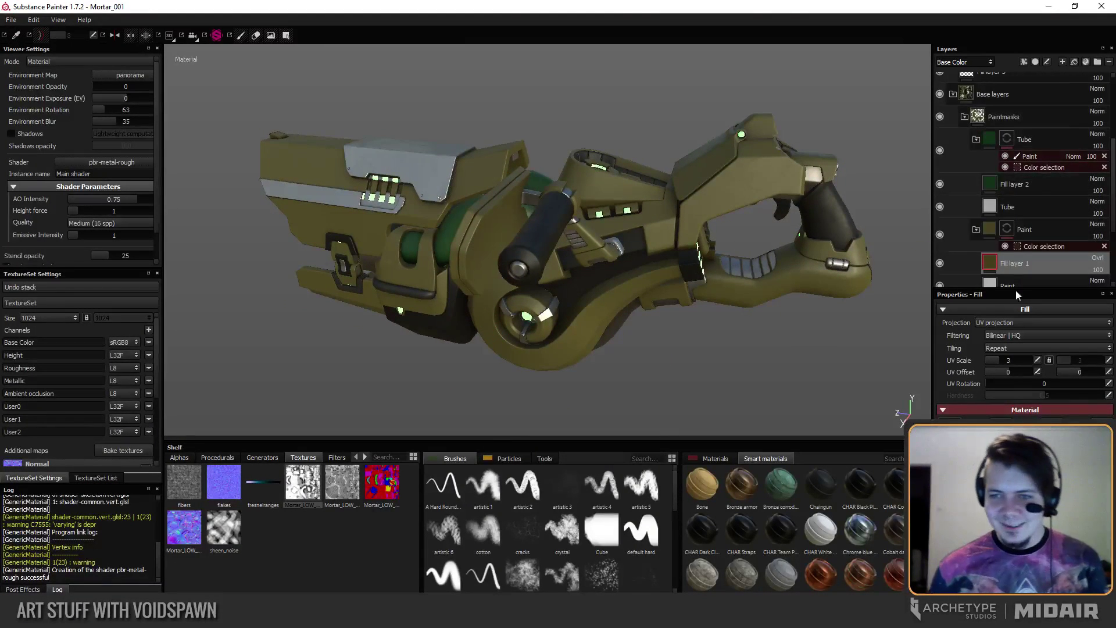
left_click(1024, 499)
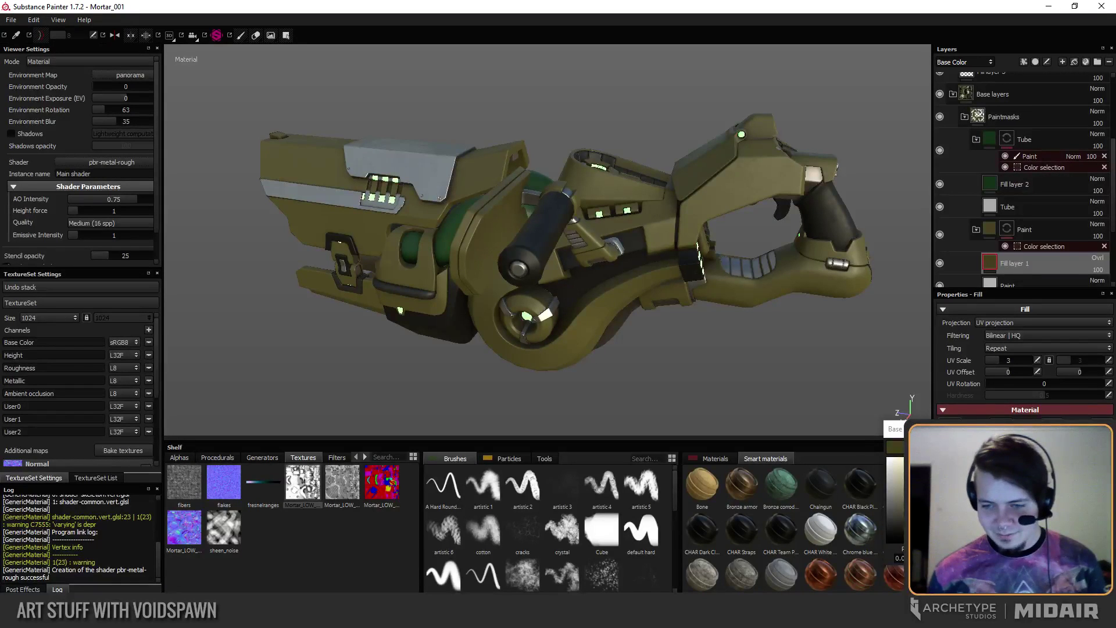
left_click_drag(696, 344, 766, 300, "alt")
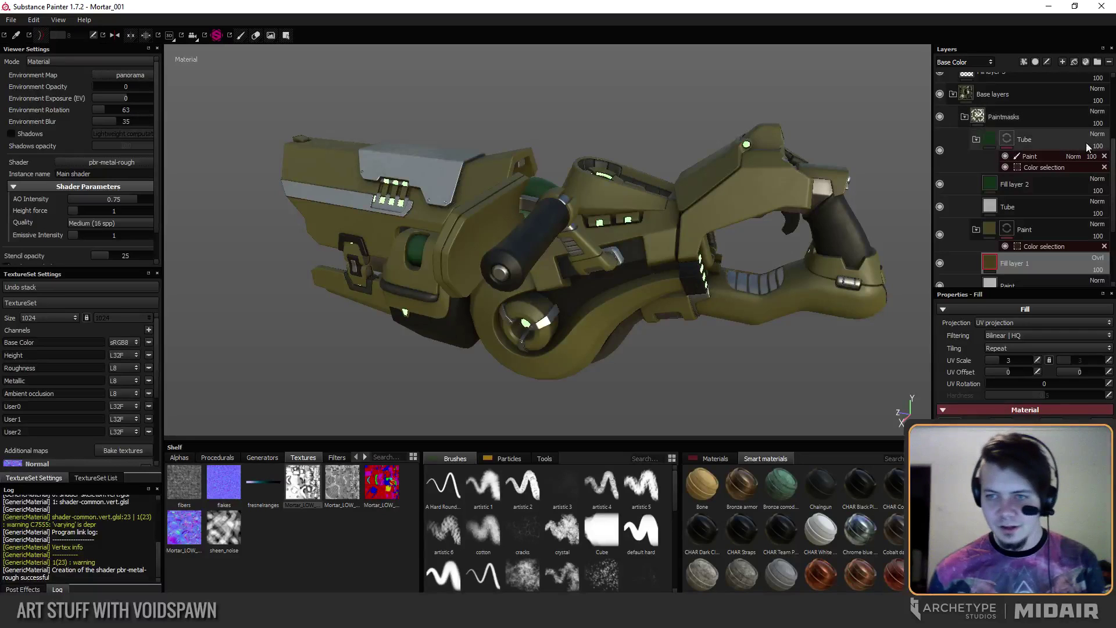
left_click(1110, 157)
left_click(1105, 156)
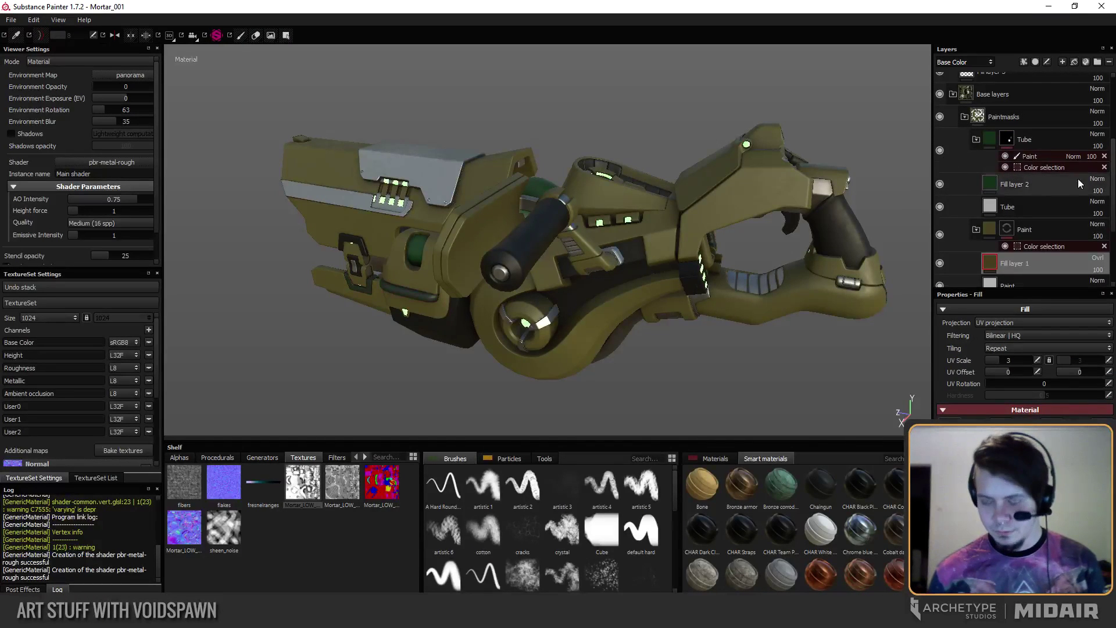
key("ctrl+z")
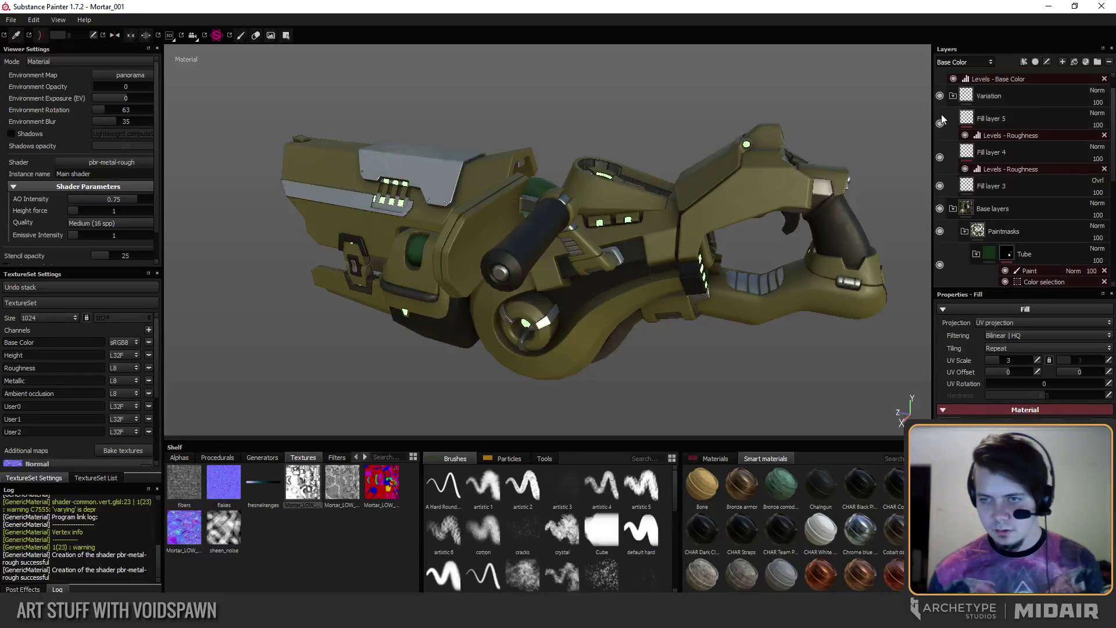
Collapse the Variation folder and create a folder named Effects above Fill layer 6.
scroll(1113, 99, "up", 1)
left_click(953, 117)
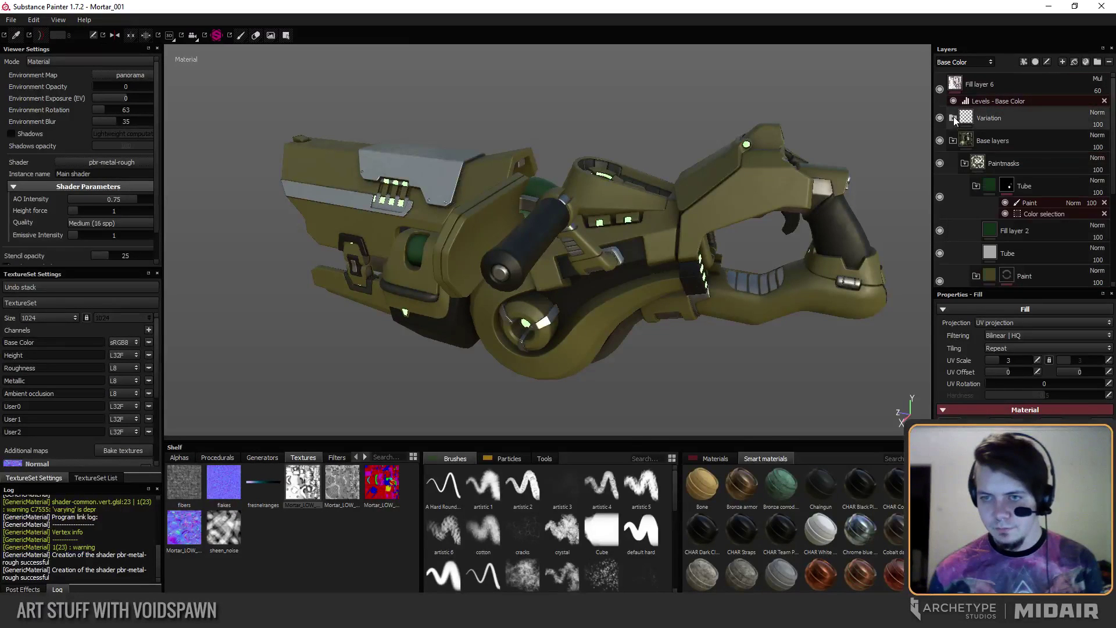
left_click(1006, 84)
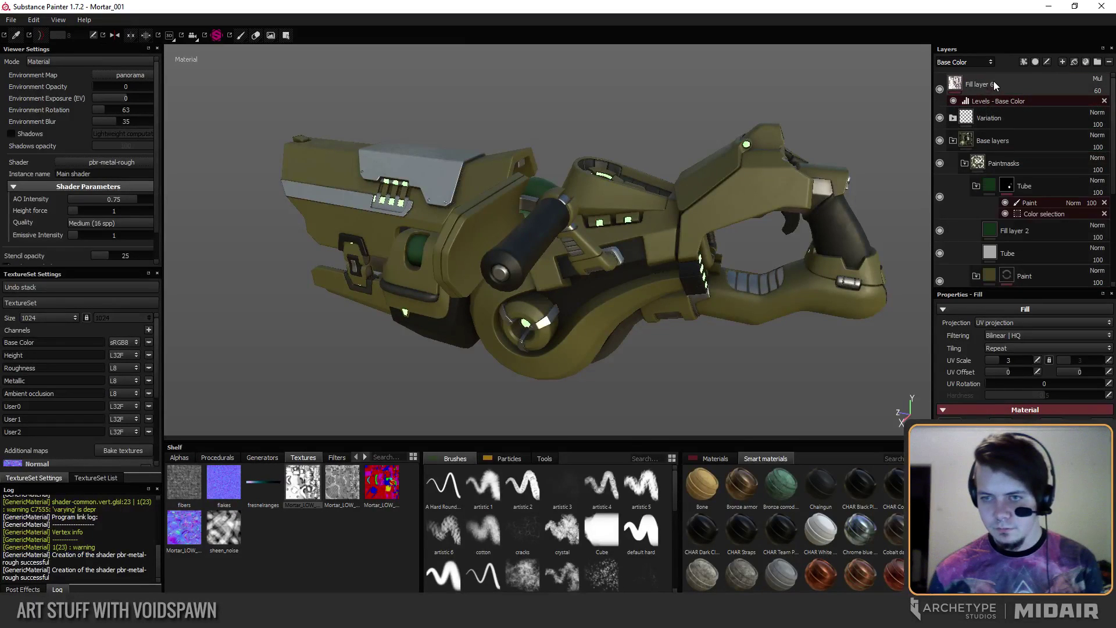
left_click(1096, 62)
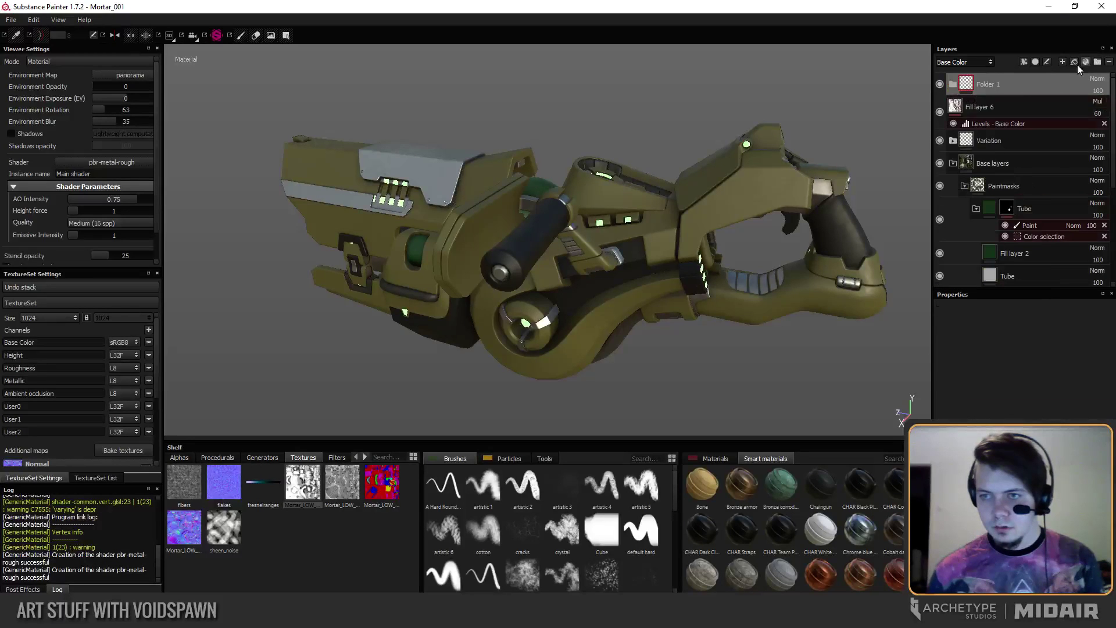
double_click(1002, 85)
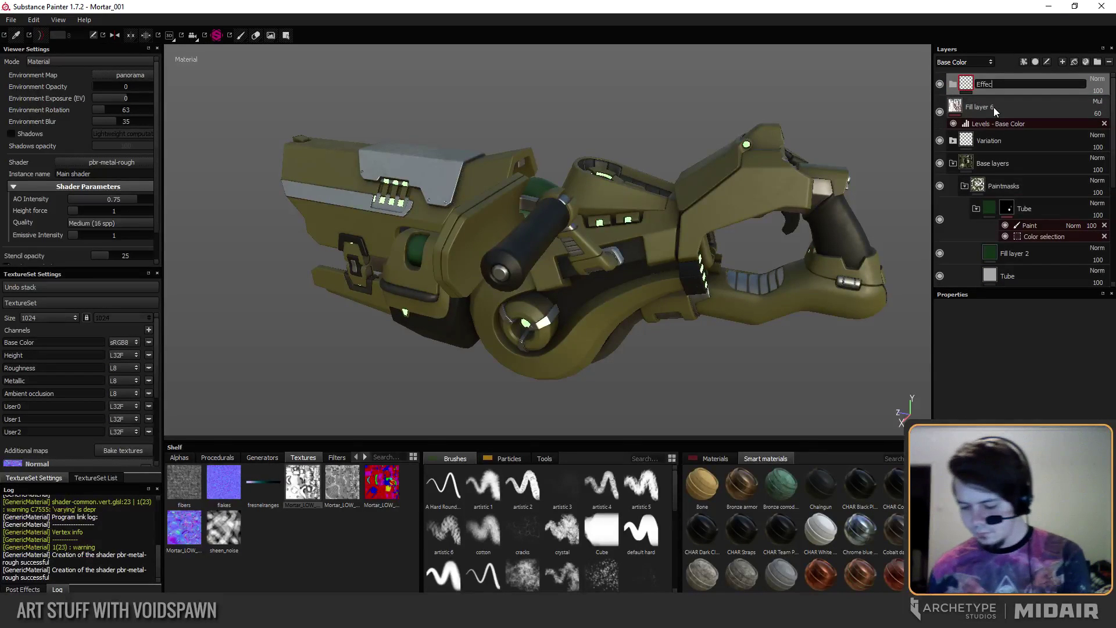
type("Effectr")
key("BackSpace")
type("s")
key("Return")
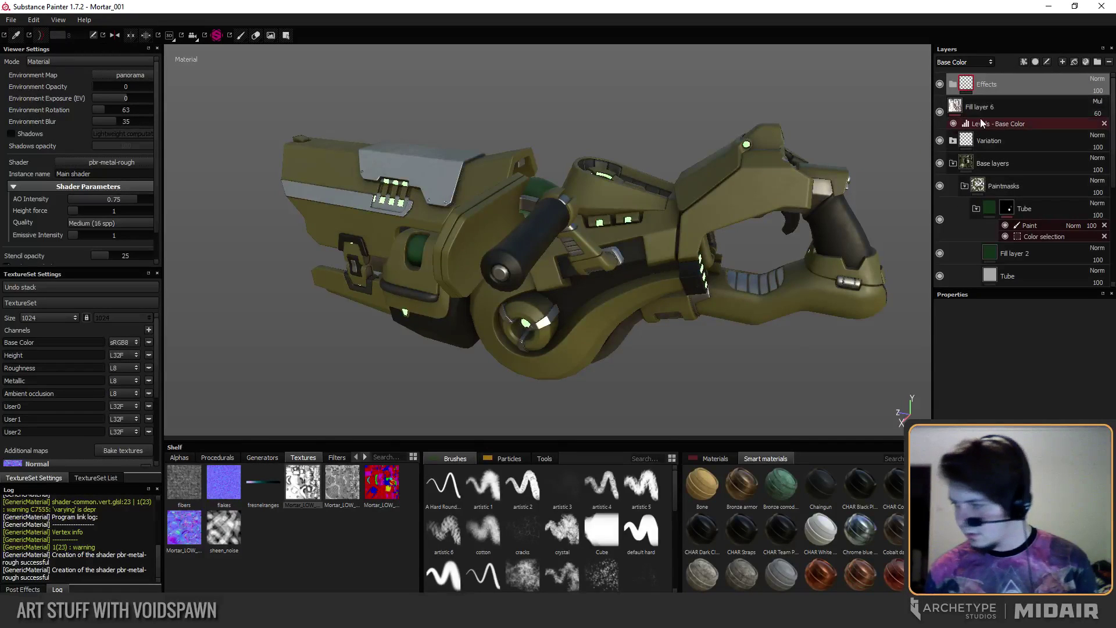
Try placing Fill layer 6 inside the Effects folder.
left_click_drag(980, 104, 991, 89)
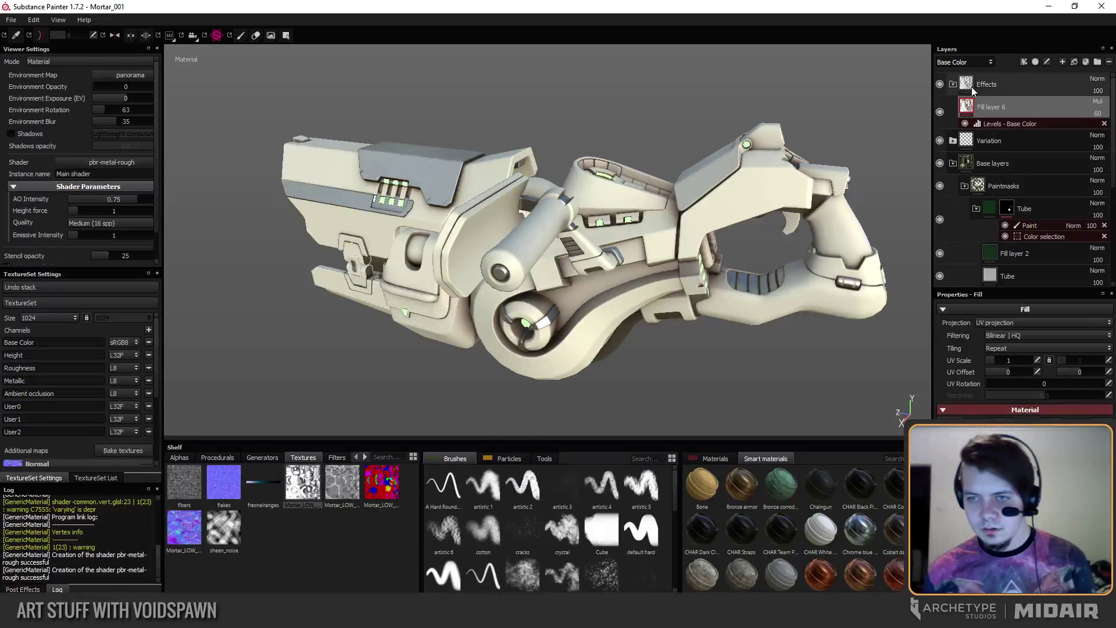
left_click(976, 92)
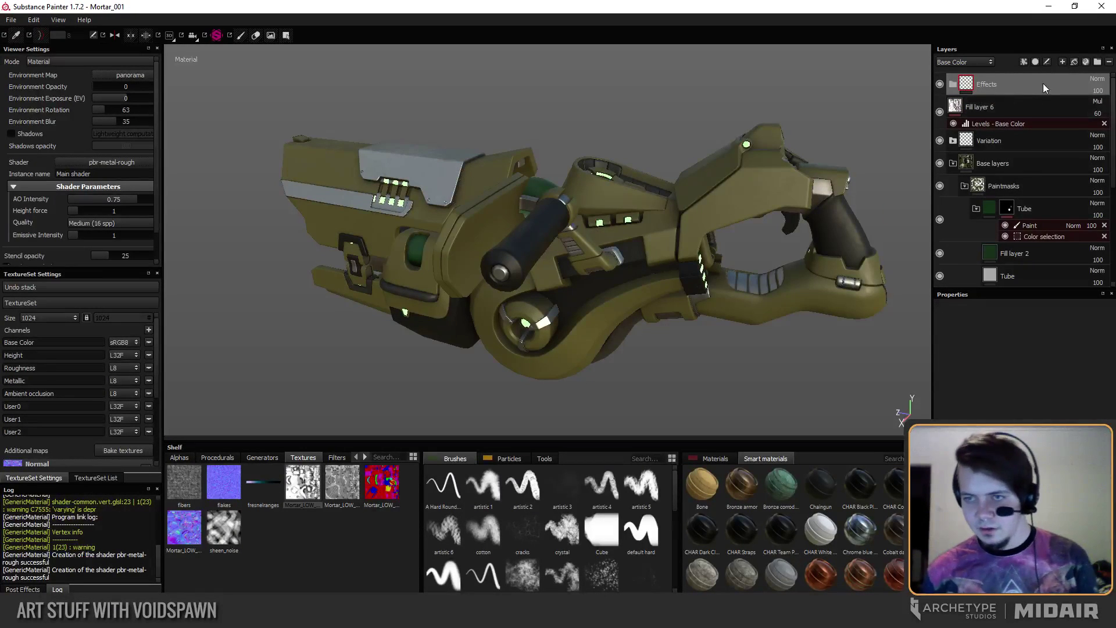
Add a new fill layer inside the Effects folder, give it a black mask, and select its fill content.
left_click(1076, 62)
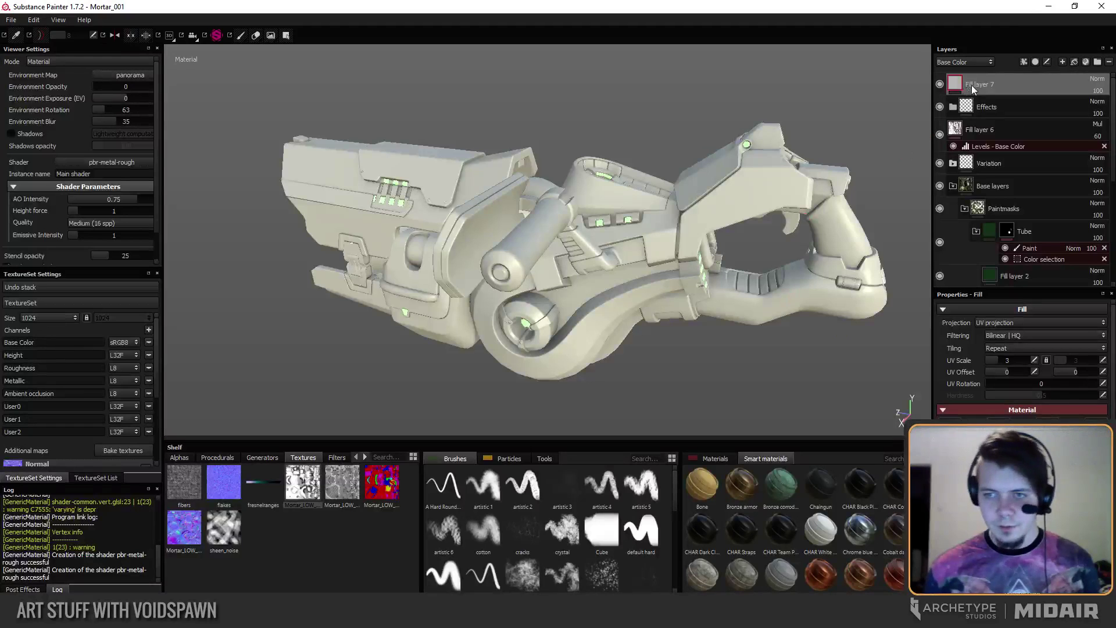
left_click_drag(980, 84, 981, 106)
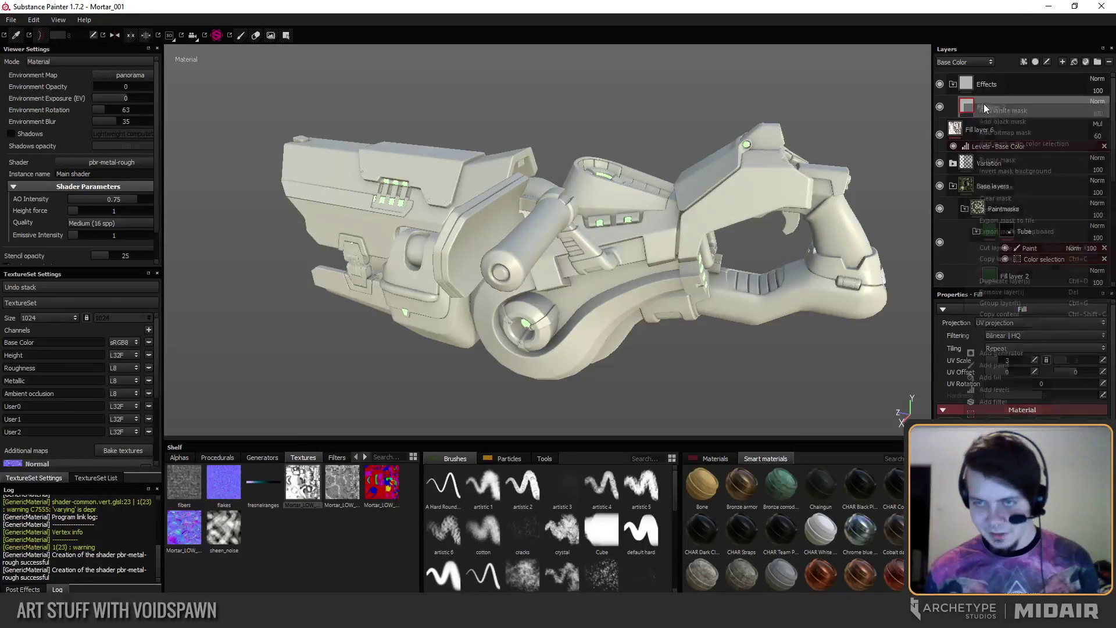
right_click(966, 106)
left_click(989, 121)
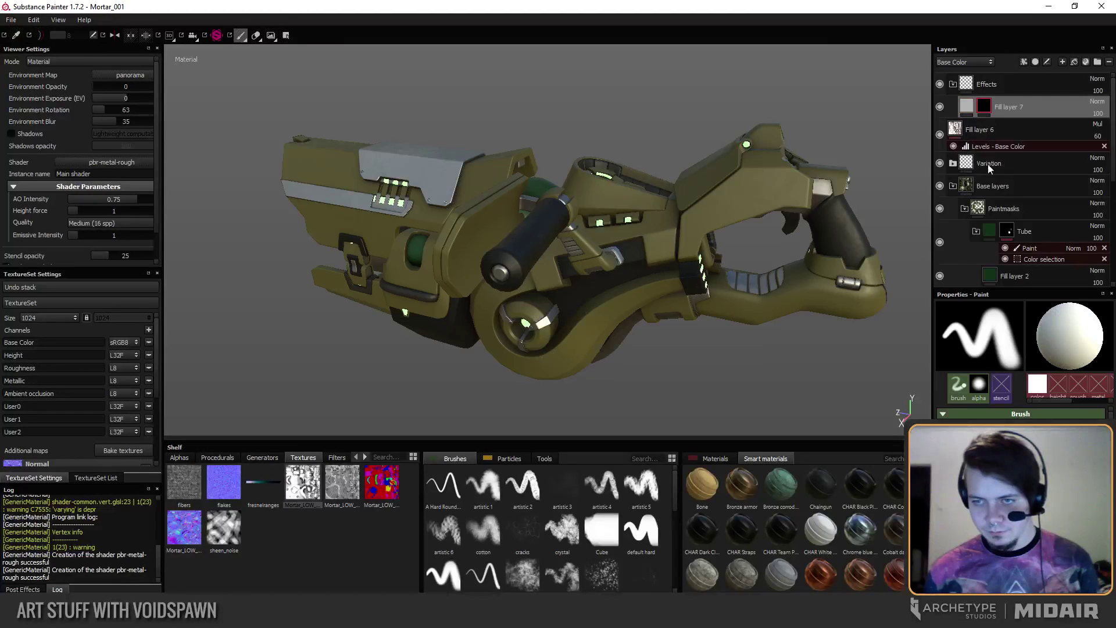
left_click(966, 106)
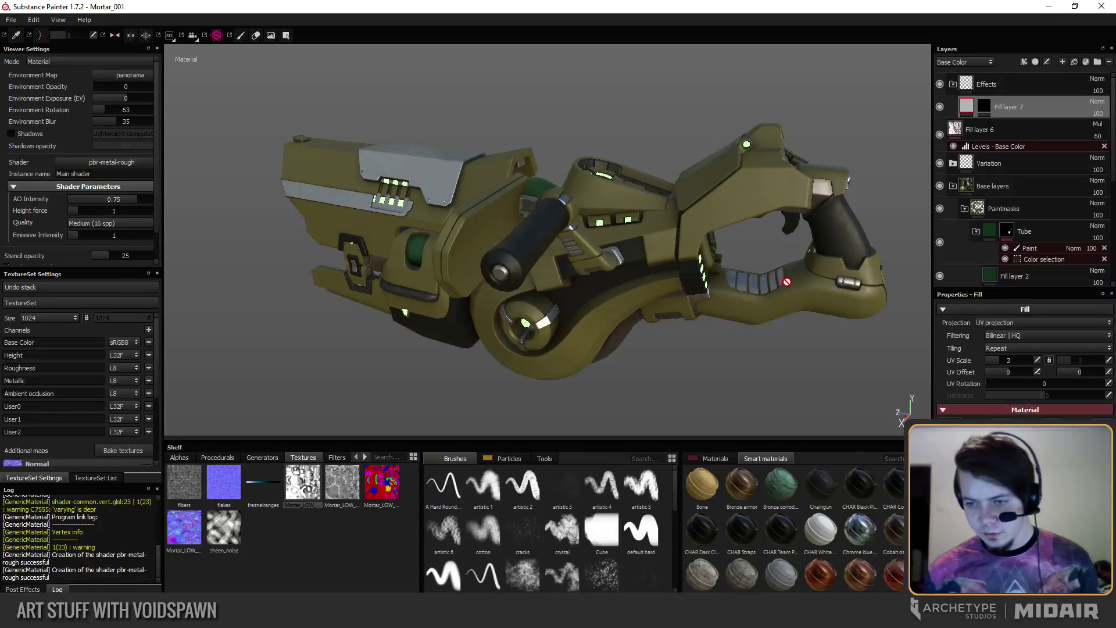
Examine the gun's panels, barrel, side shield and handle from several angles to judge the current shading.
left_click_drag(786, 282, 677, 285, "alt")
right_click_drag(677, 285, 713, 288, "alt")
left_click_drag(712, 288, 638, 254, "alt")
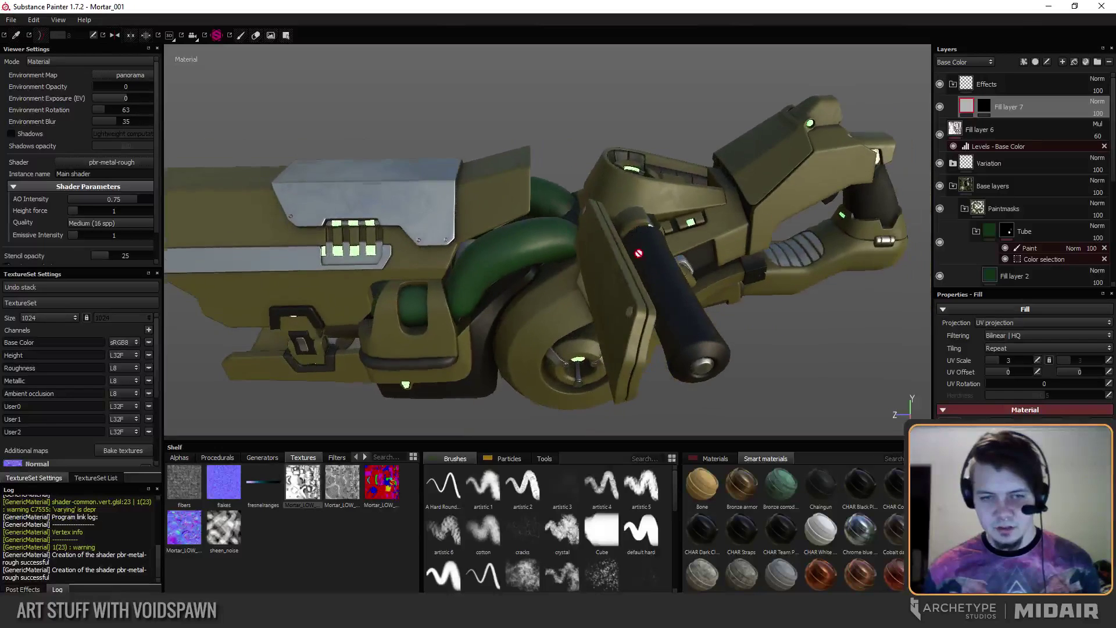
right_click_drag(638, 254, 632, 279, "alt")
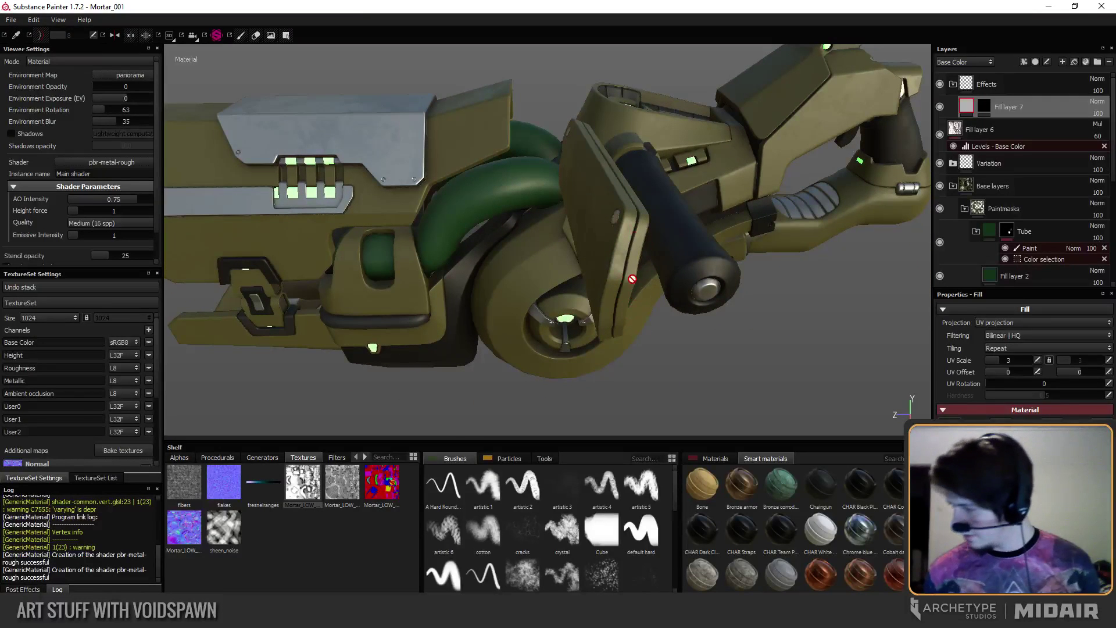
left_click_drag(632, 279, 643, 234, "alt")
middle_click_drag(643, 235, 653, 286, "alt")
left_click_drag(708, 361, 639, 214, "alt")
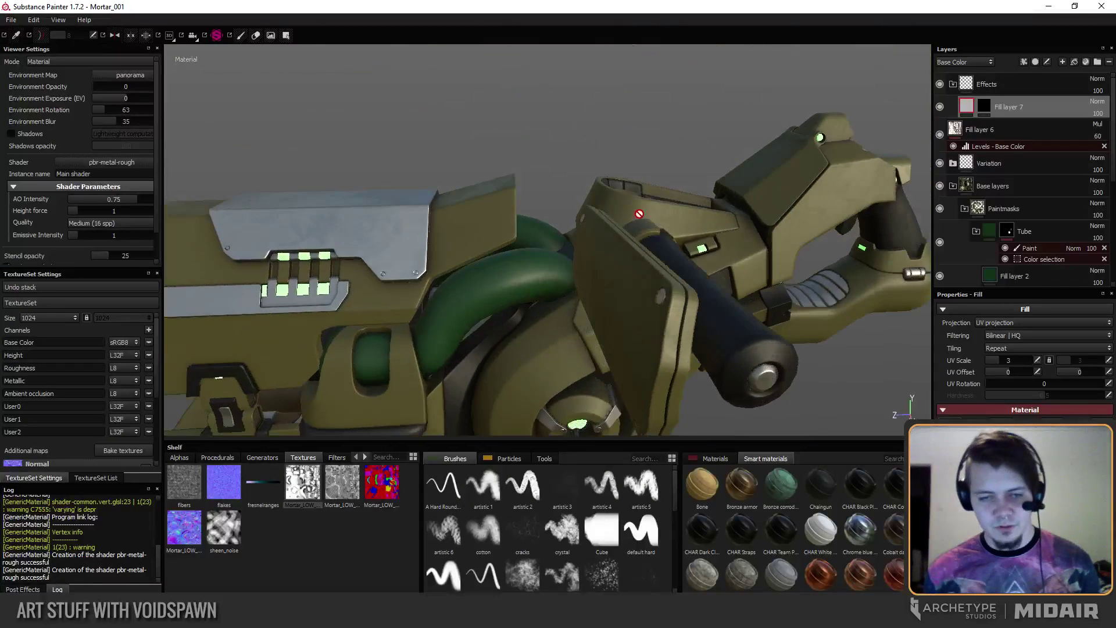
right_click_drag(639, 214, 578, 90, "alt")
left_click_drag(578, 89, 581, 210, "alt")
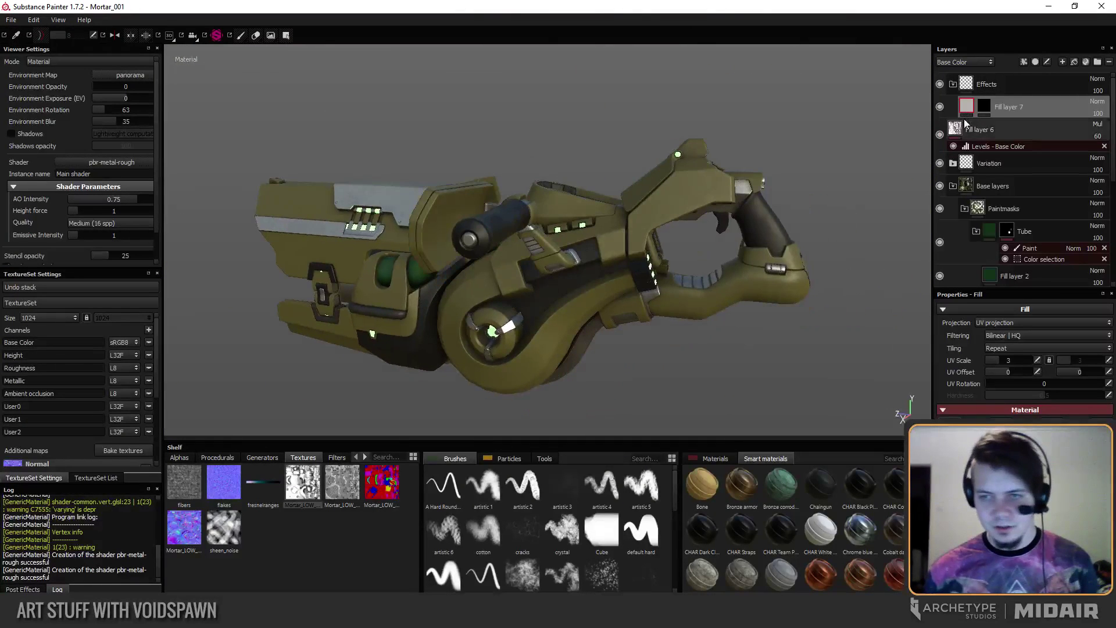
left_click_drag(727, 287, 766, 320, "alt")
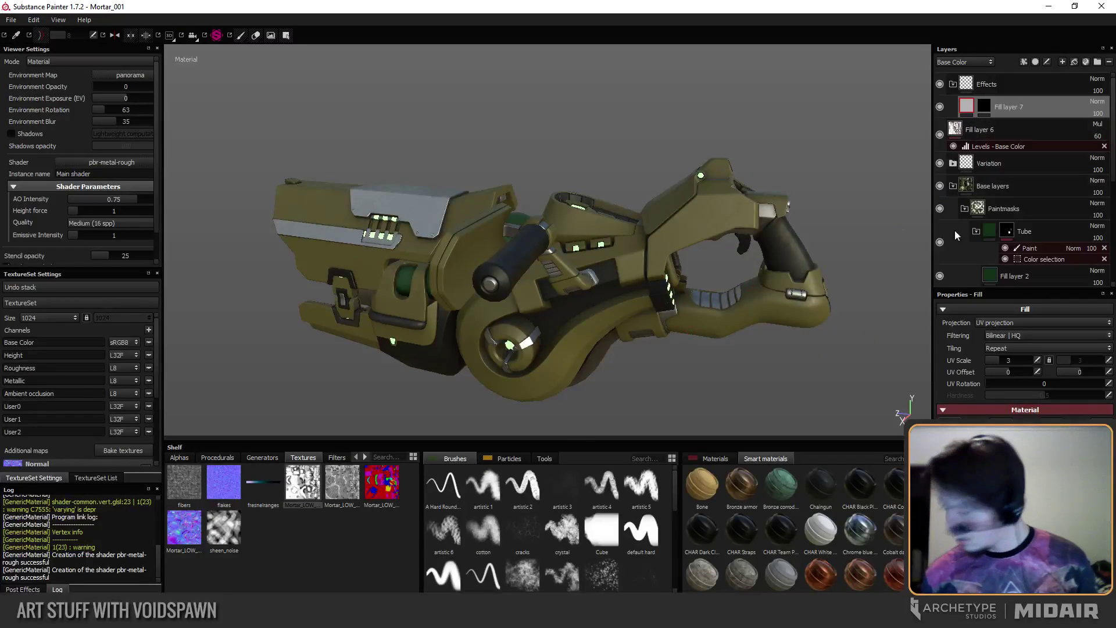
Add an MG Edge Select generator to the black mask of Fill layer 7.
left_click(989, 104)
right_click(993, 101)
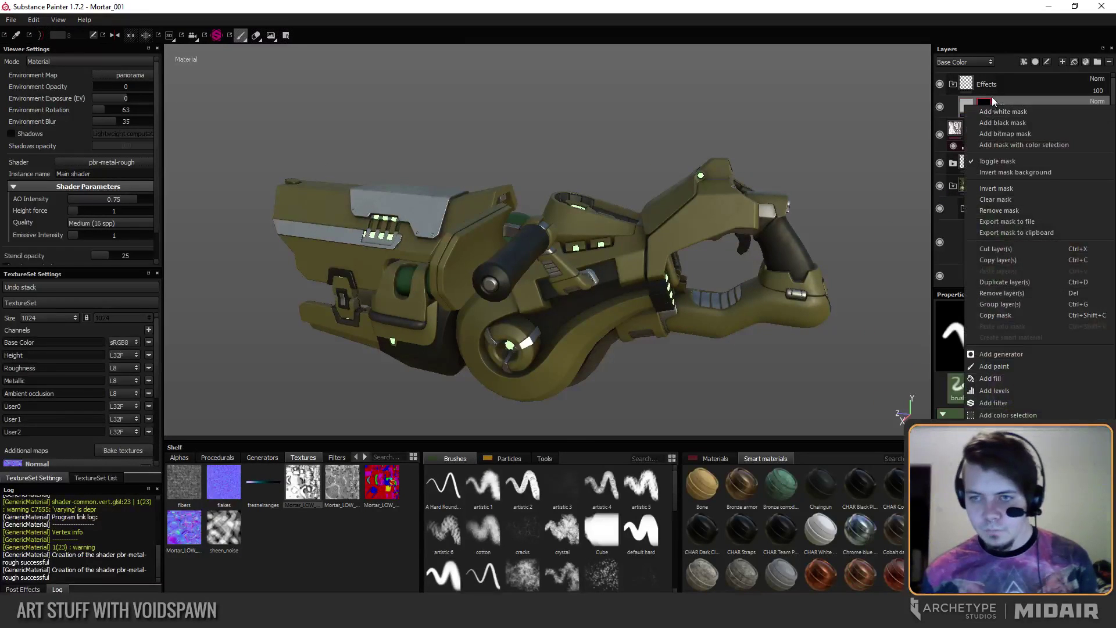
left_click(995, 354)
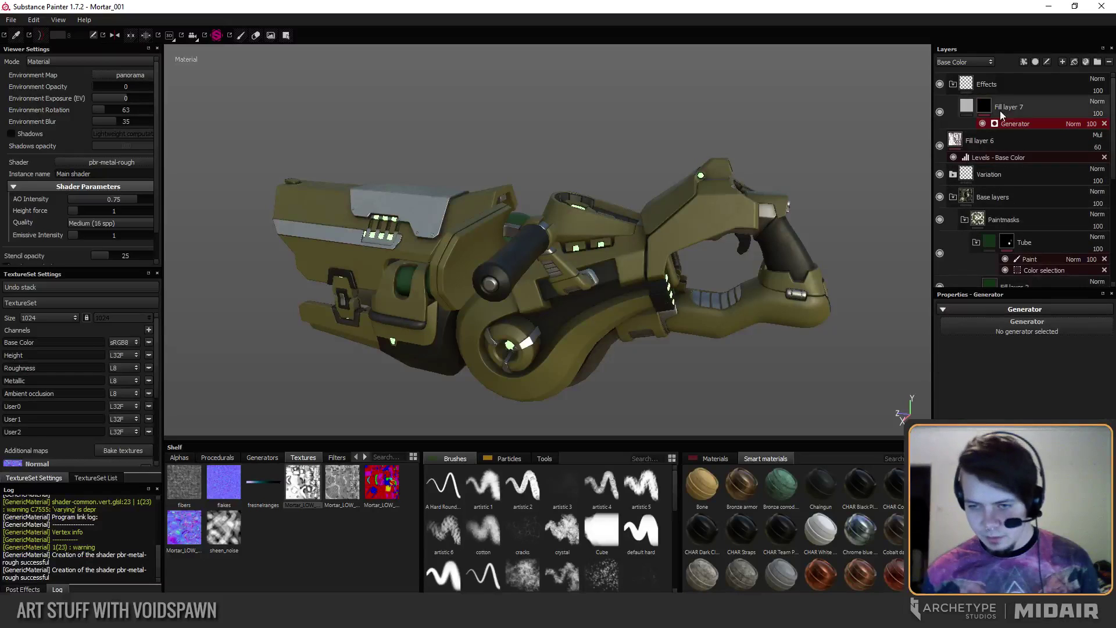
left_click(1012, 332)
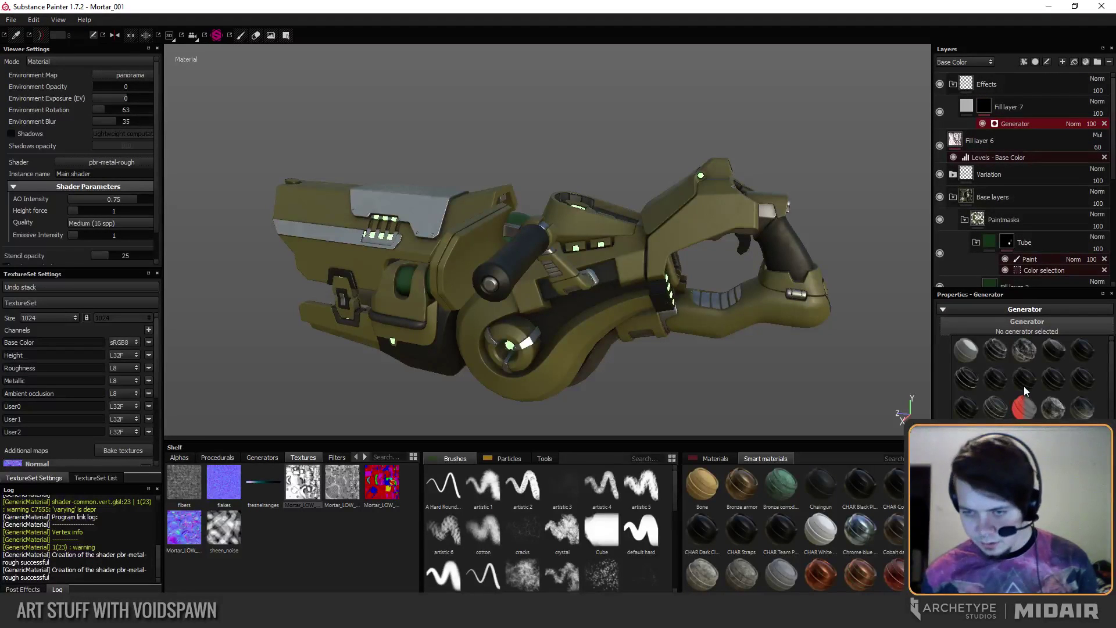
left_click(1052, 381)
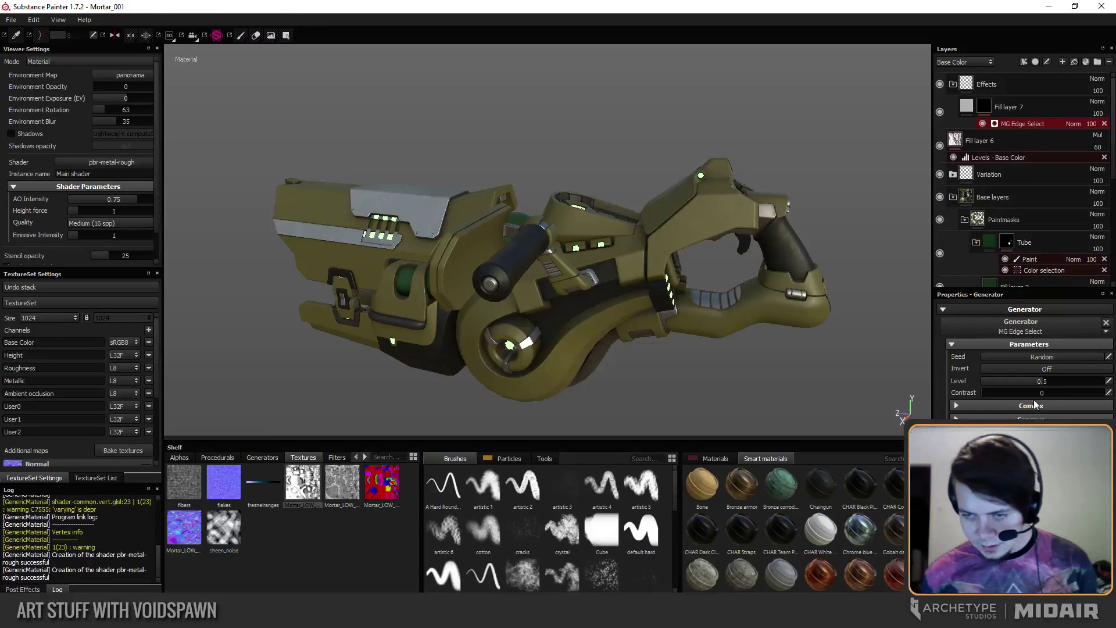
Examine the generated edge highlights on the gun's front, side, top and grip.
left_click_drag(546, 328, 614, 319, "alt")
scroll(545, 303, "up", 2)
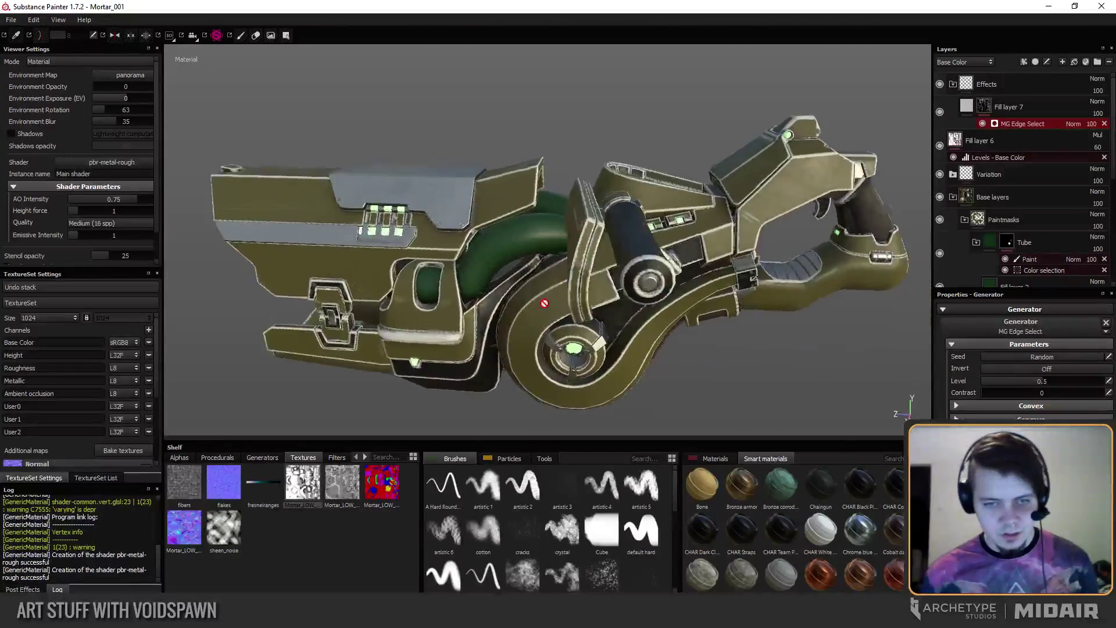
middle_click_drag(545, 304, 721, 264, "alt")
left_click_drag(629, 251, 425, 221, "alt")
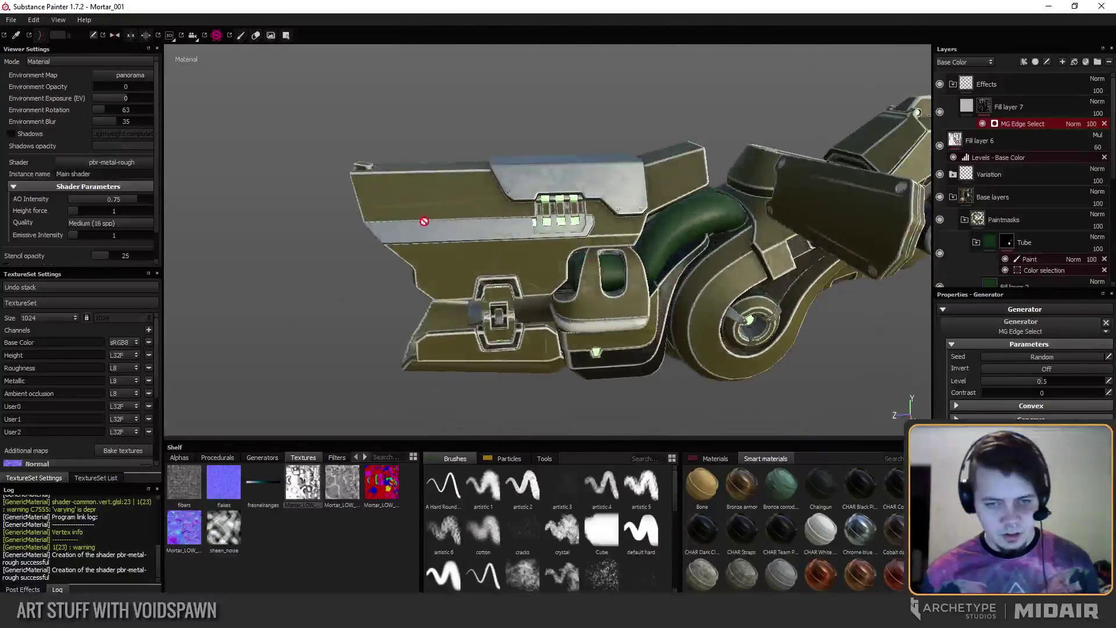
left_click_drag(492, 227, 532, 229, "alt")
middle_click_drag(532, 229, 401, 225, "alt")
left_click_drag(504, 241, 473, 271, "alt")
right_click_drag(474, 271, 698, 308, "alt")
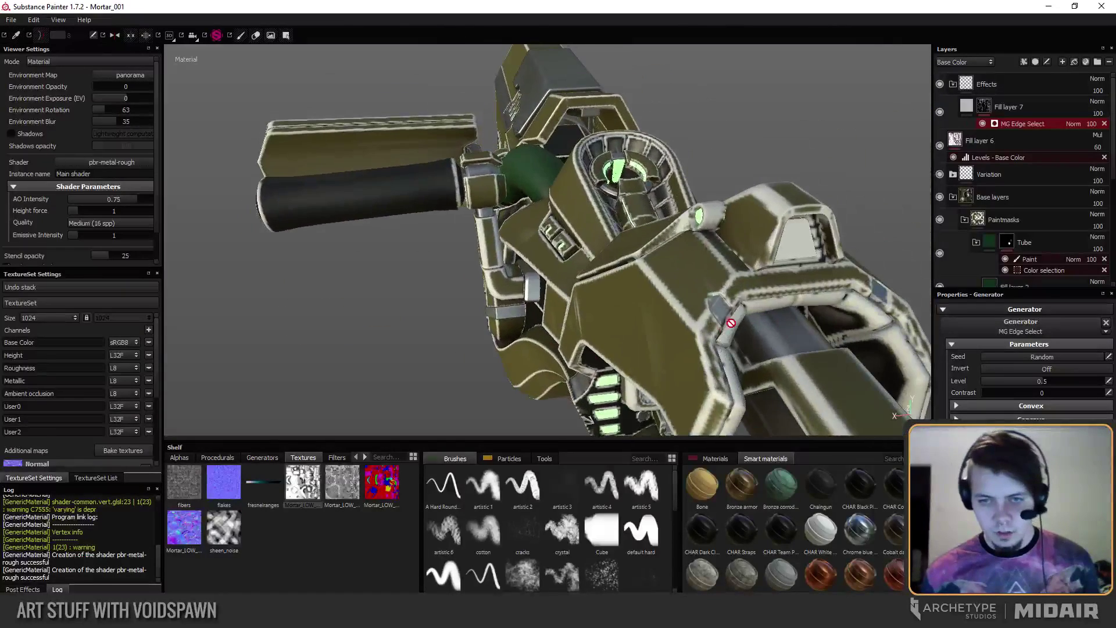
left_click_drag(698, 309, 563, 259, "alt")
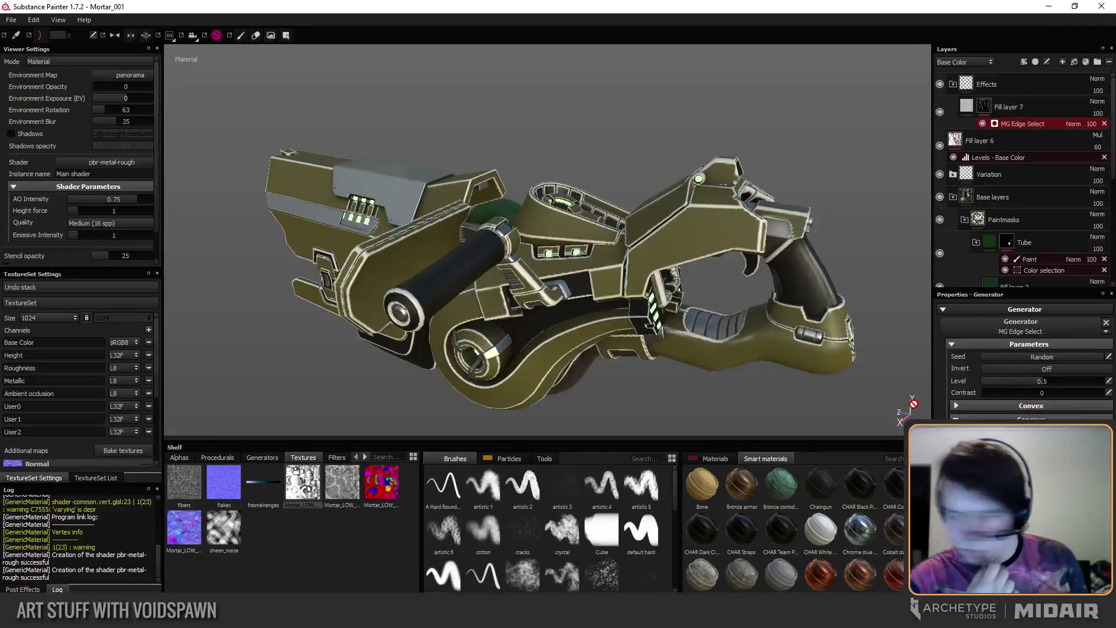
left_click_drag(723, 242, 850, 185, "alt")
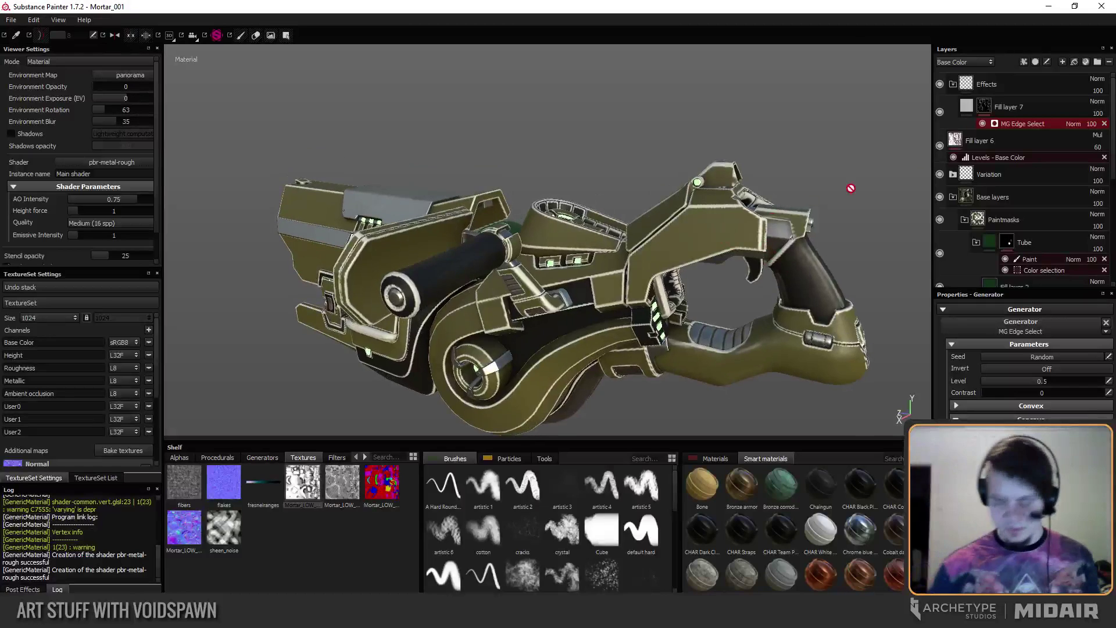
Set Fill layer 7's base color blending to Screen and lower the layer's opacity to 17.
left_click(1096, 102)
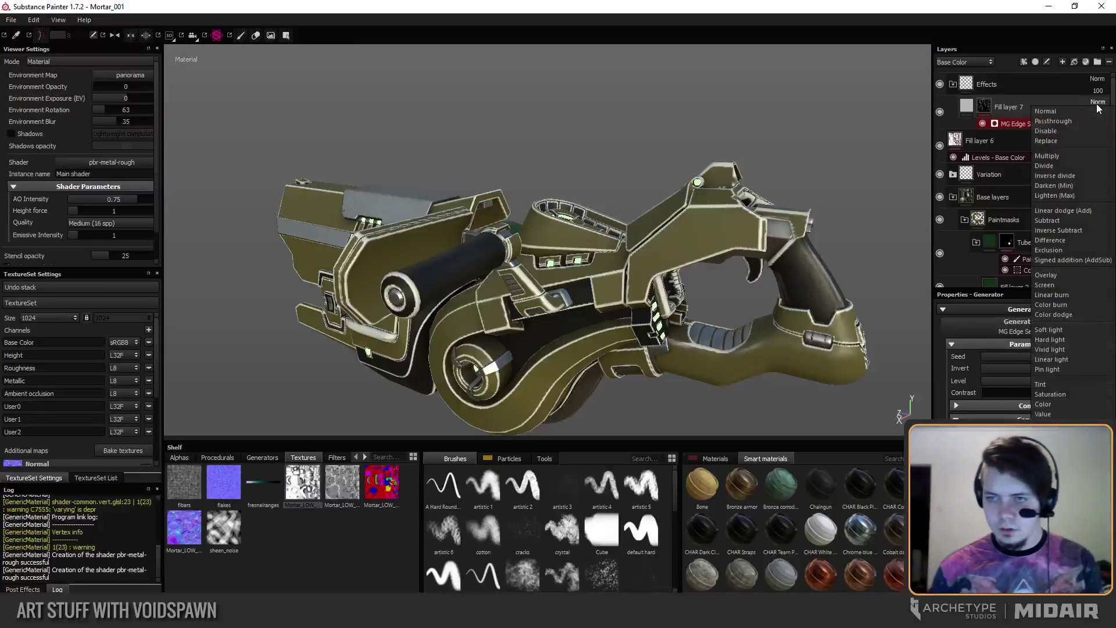
left_click(1045, 285)
left_click_drag(710, 282, 720, 314, "alt")
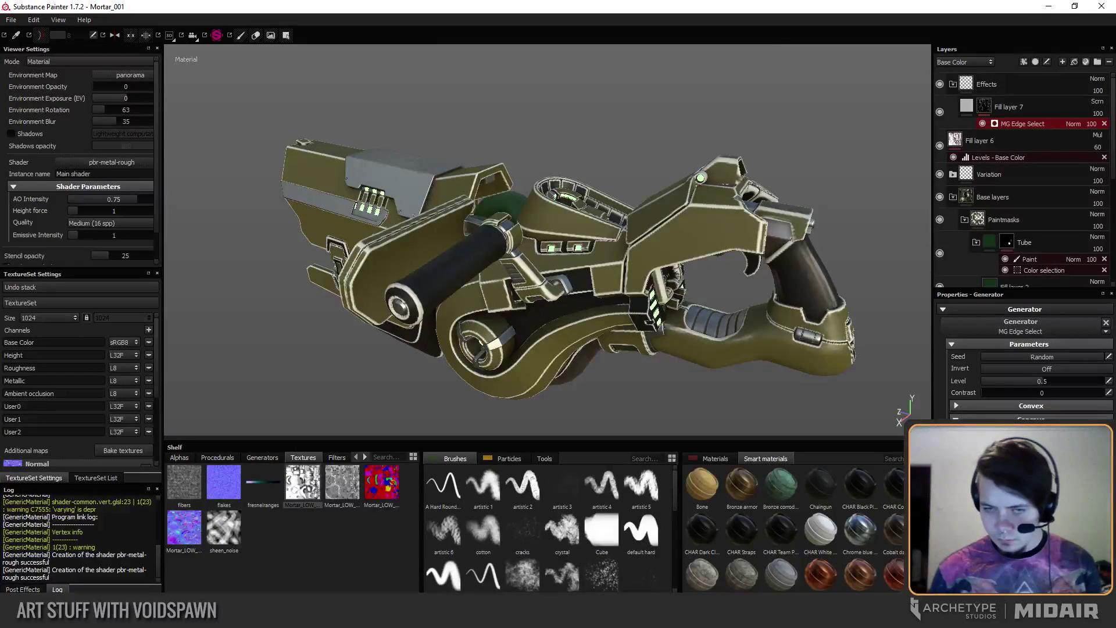
left_click(1031, 405)
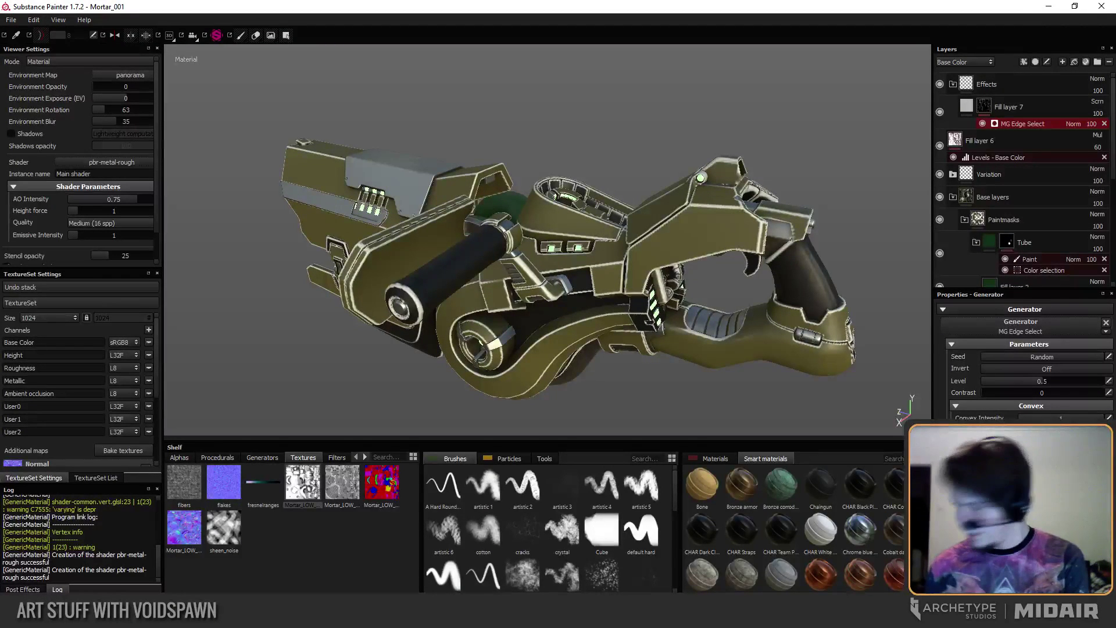
left_click_drag(569, 366, 545, 366, "alt")
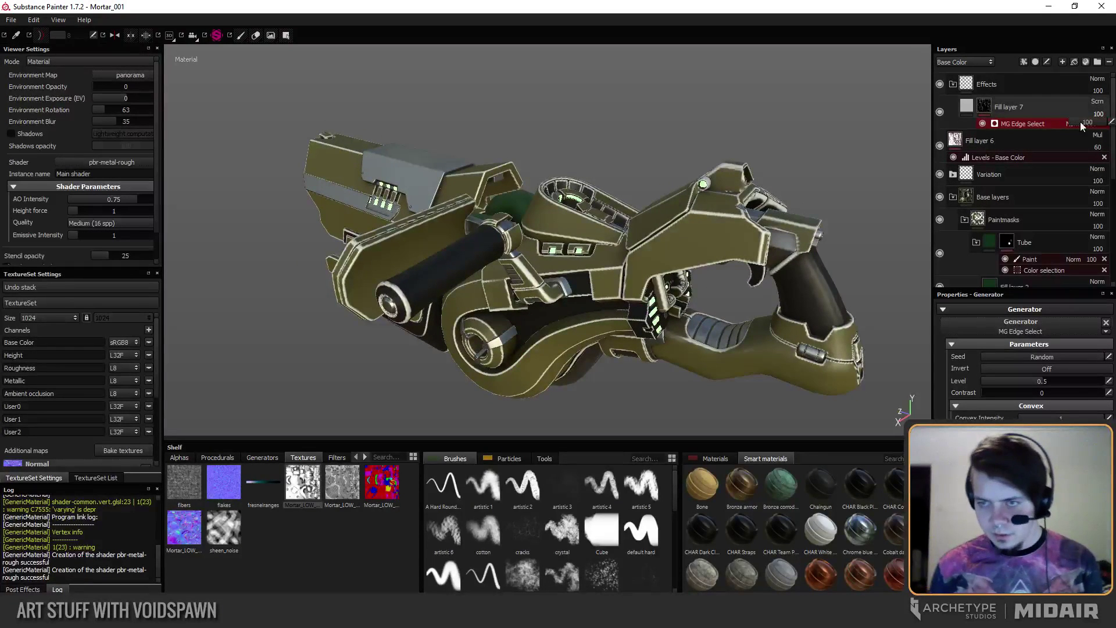
left_click_drag(1080, 124, 1075, 126)
left_click_drag(605, 284, 563, 235, "alt")
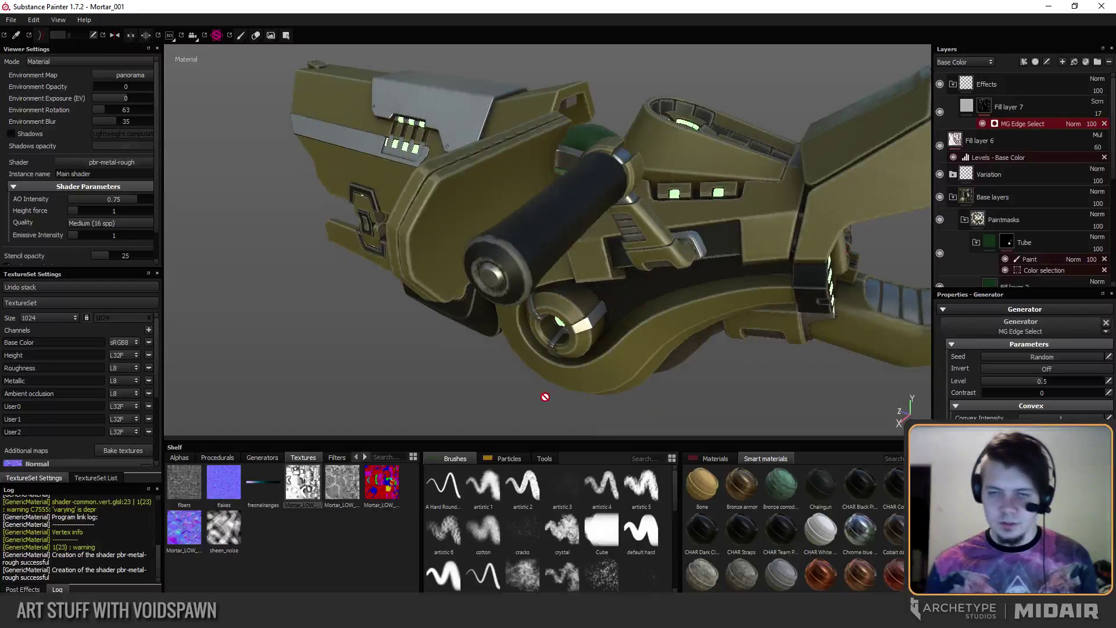
left_click_drag(545, 397, 580, 329, "alt")
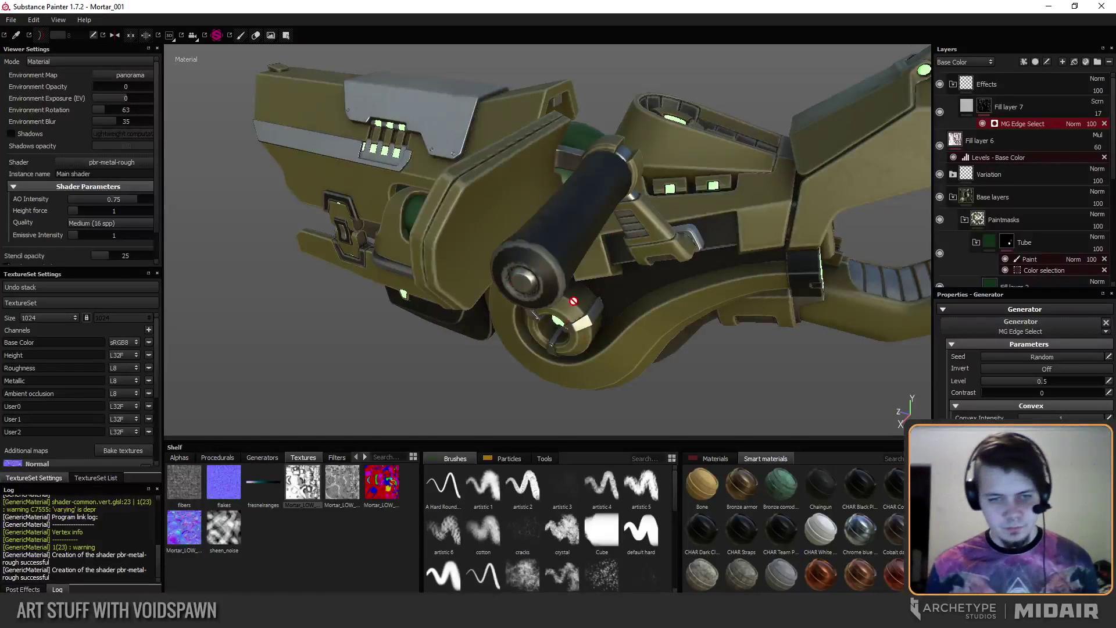
left_click_drag(512, 282, 490, 248, "alt")
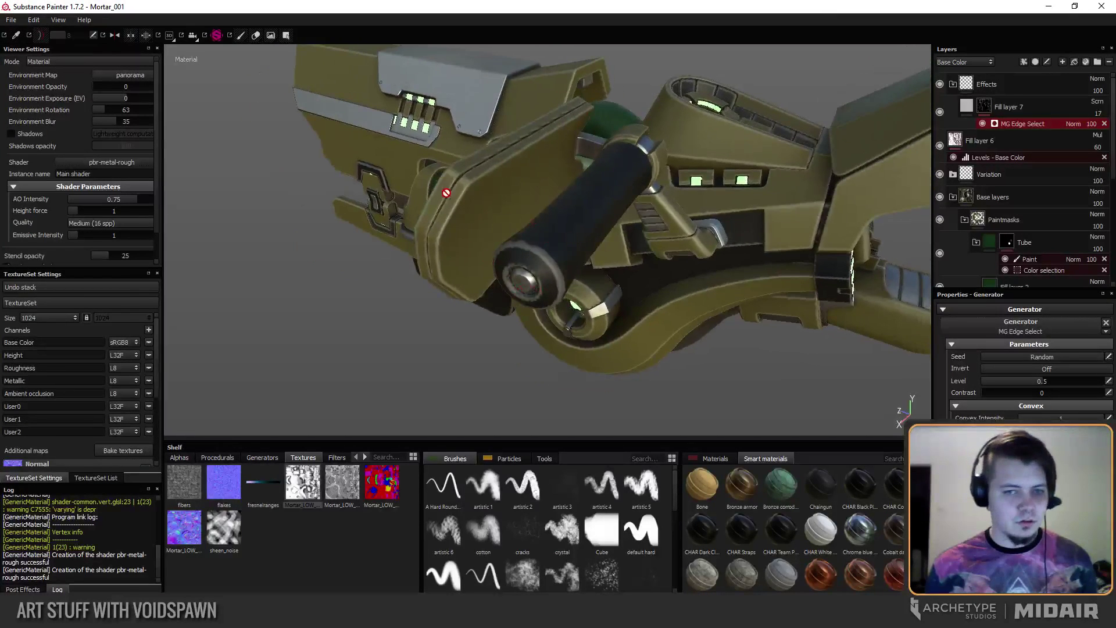
left_click_drag(446, 192, 431, 217, "alt")
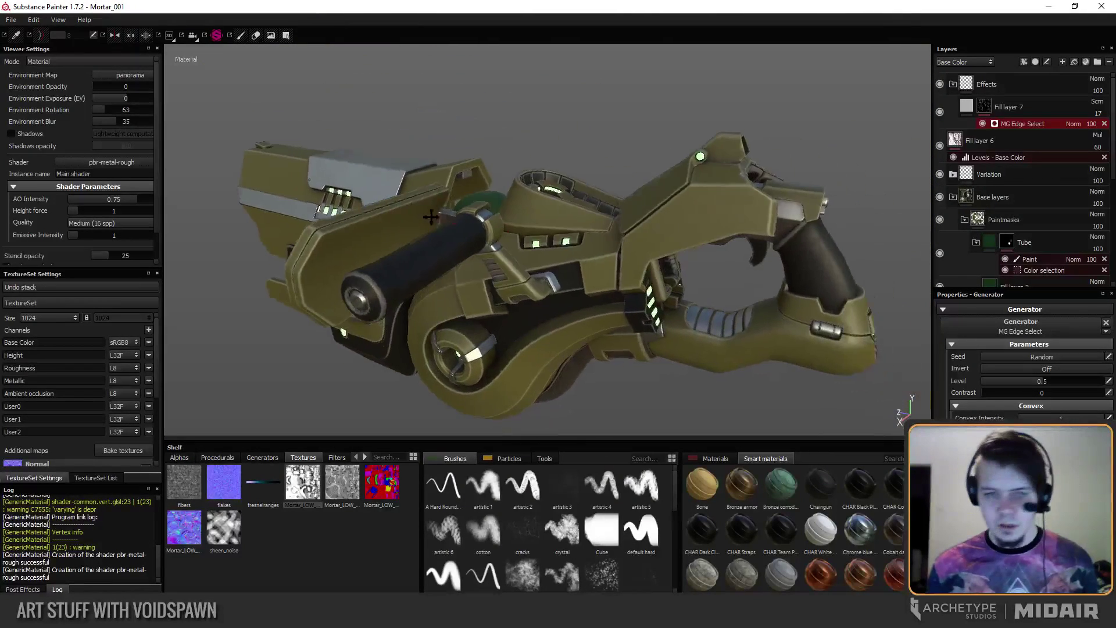
Rename Fill layer 7 as "Edge highlights dark".
left_click(1007, 106)
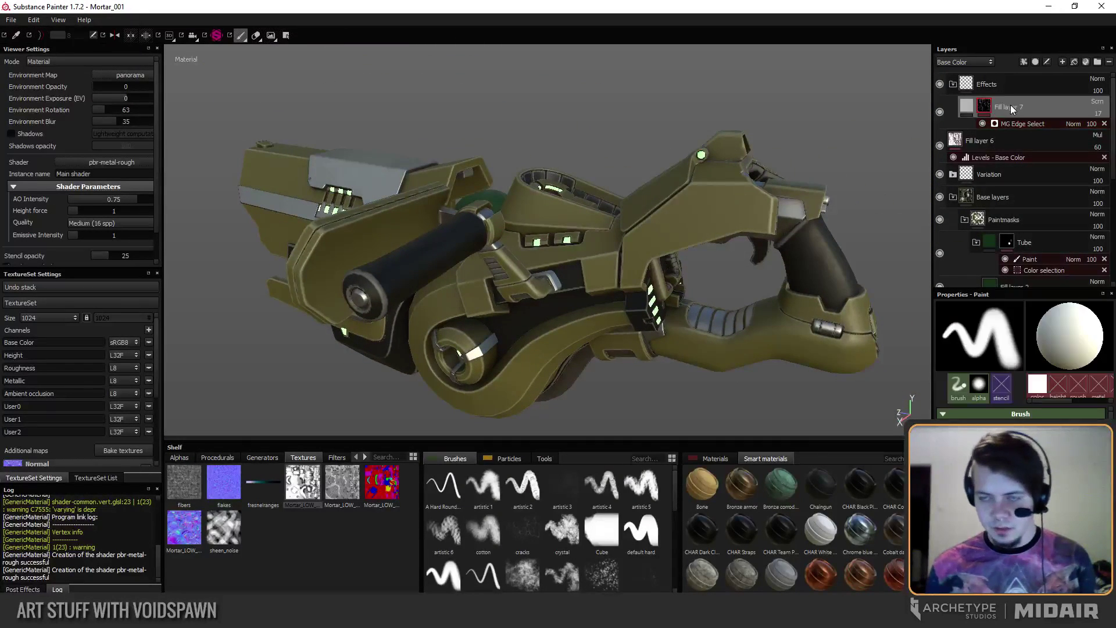
double_click(1010, 107)
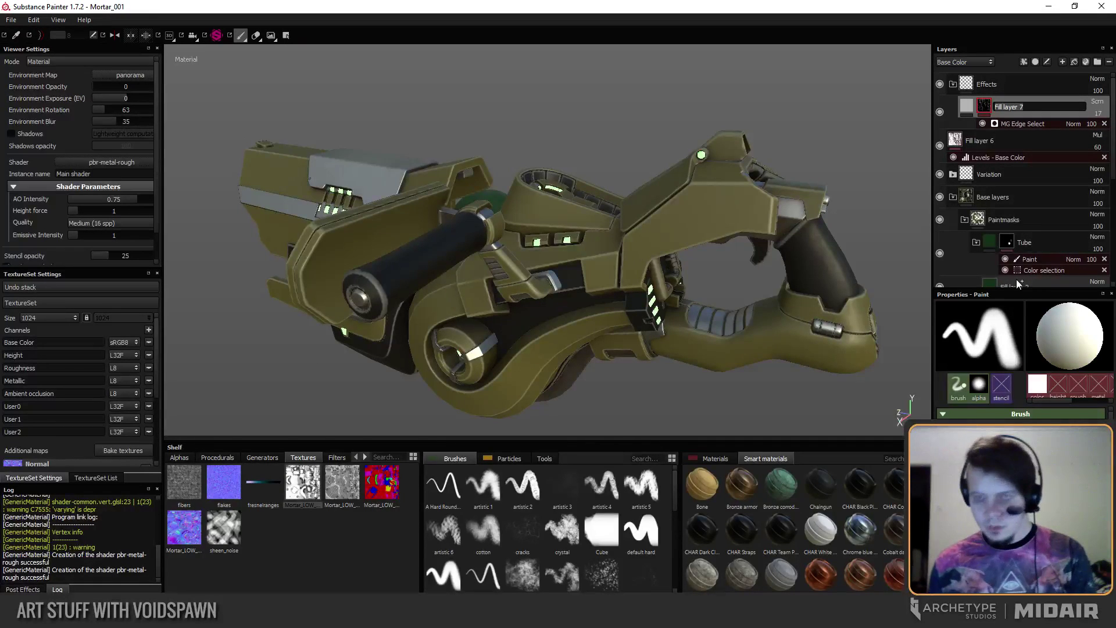
type("Edge")
type("hig")
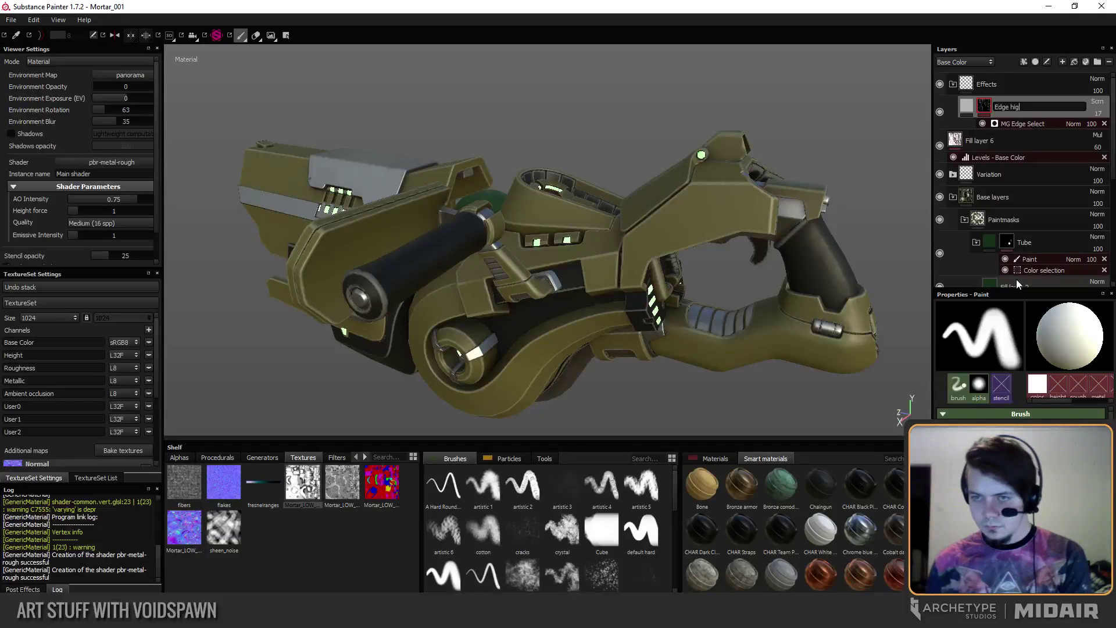
type("hlights dark")
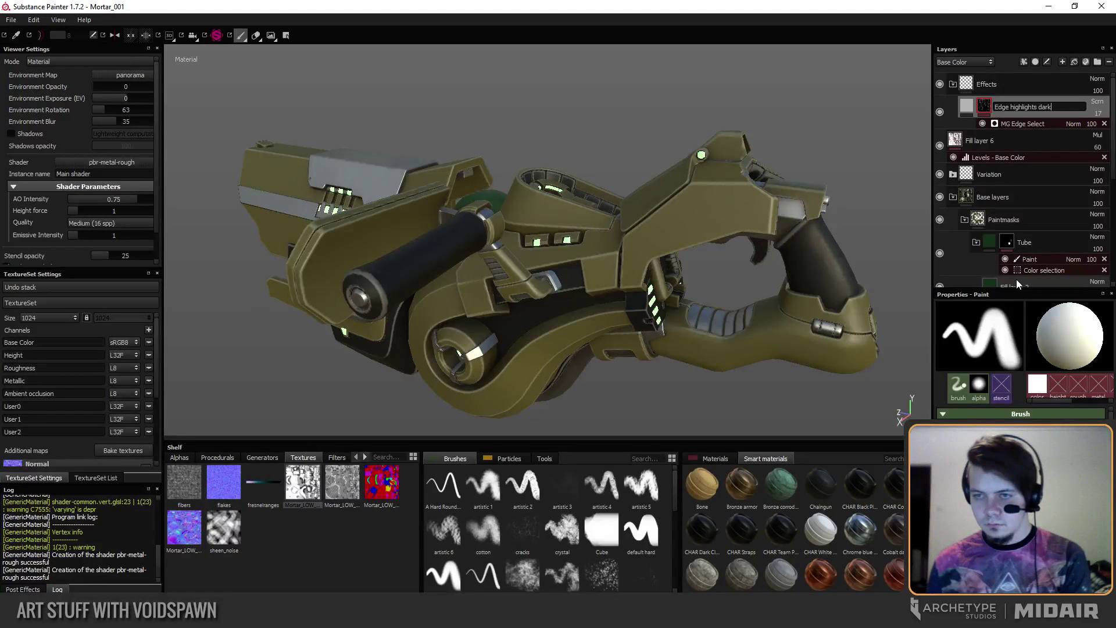
key("Return")
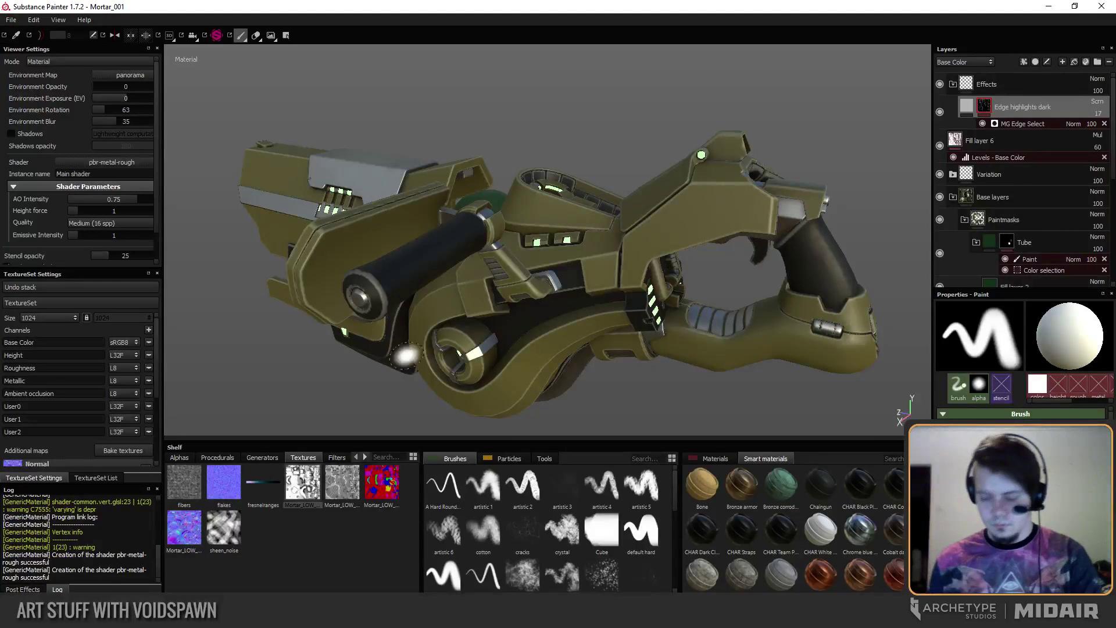
Create a folder named "Edge highlights dark" inside Effects and move the edge highlight layer into it.
mouse_move(459, 339)
left_mouse_down("alt")
mouse_move(473, 332)
mouse_move(438, 274)
left_mouse_up("alt")
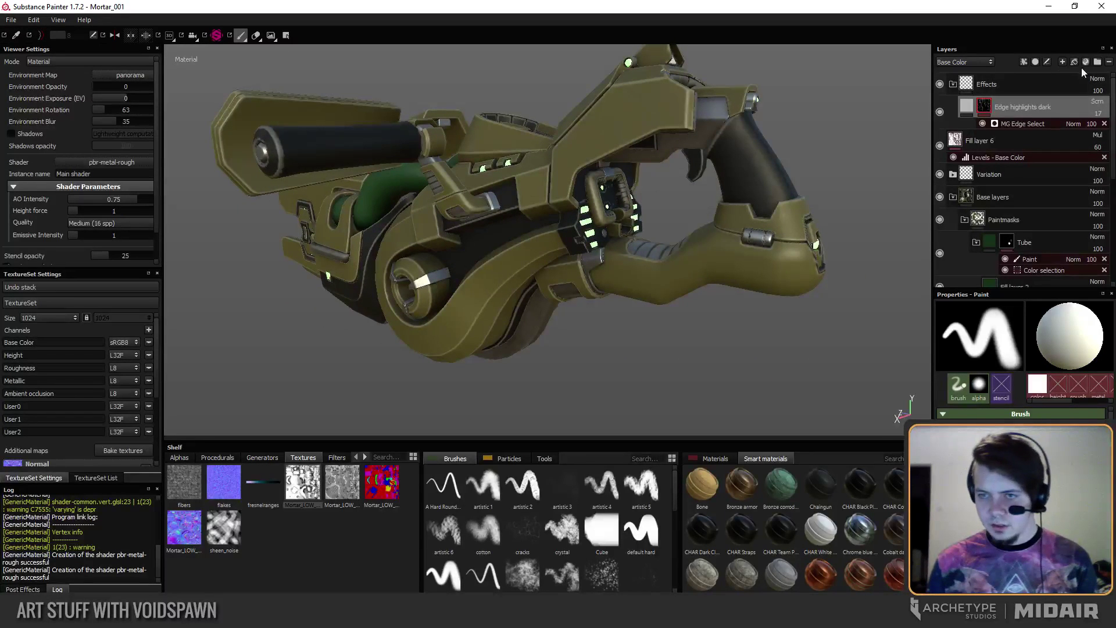
left_click(1098, 62)
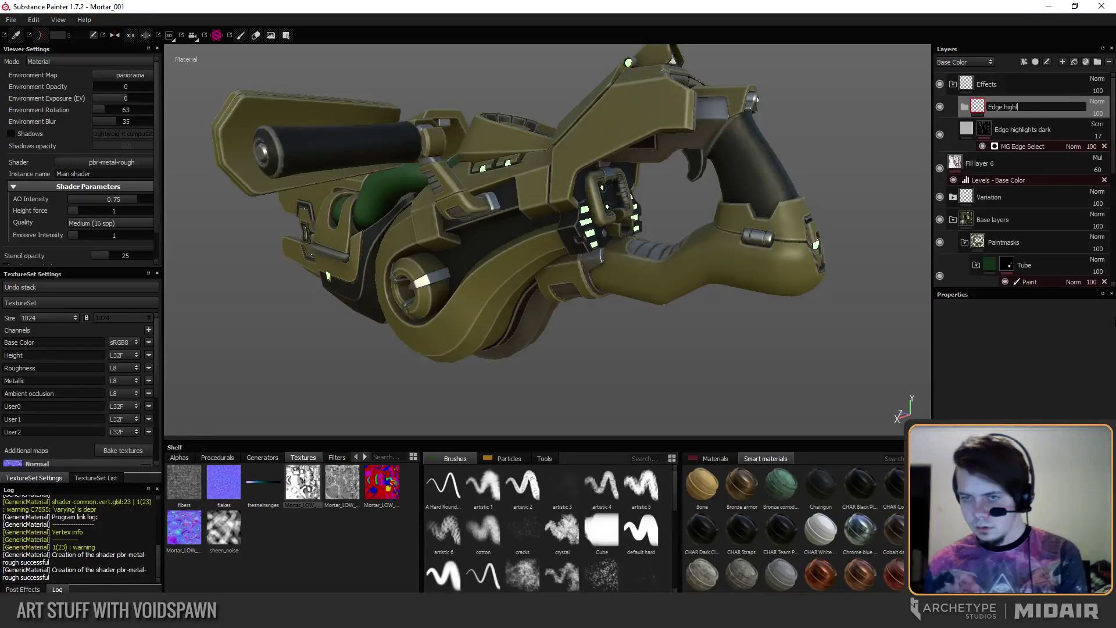
key("Return")
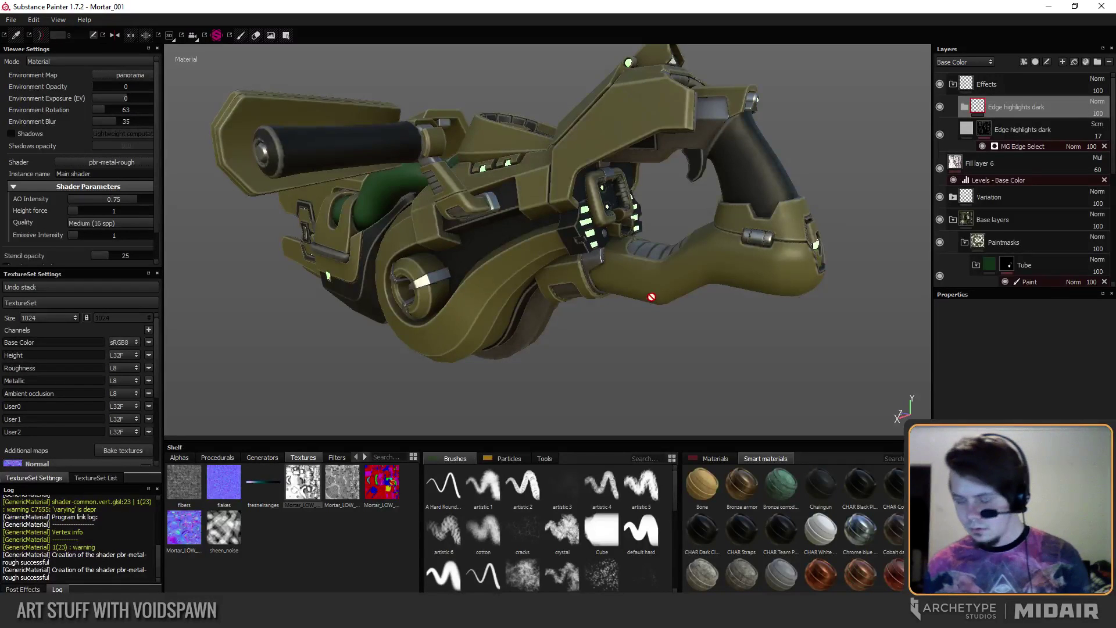
left_click_drag(994, 131, 1010, 113)
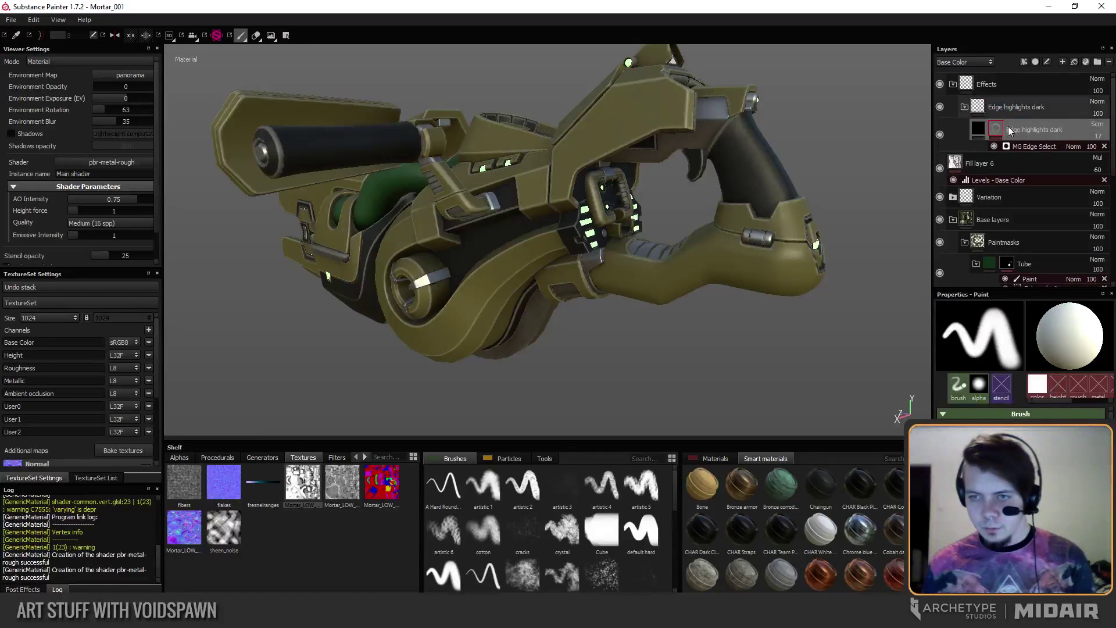
Add a color selection mask to the Edge highlights dark folder and pick the black grip's magenta ID color (204, 0, 204).
left_click(1012, 107)
right_click(1010, 101)
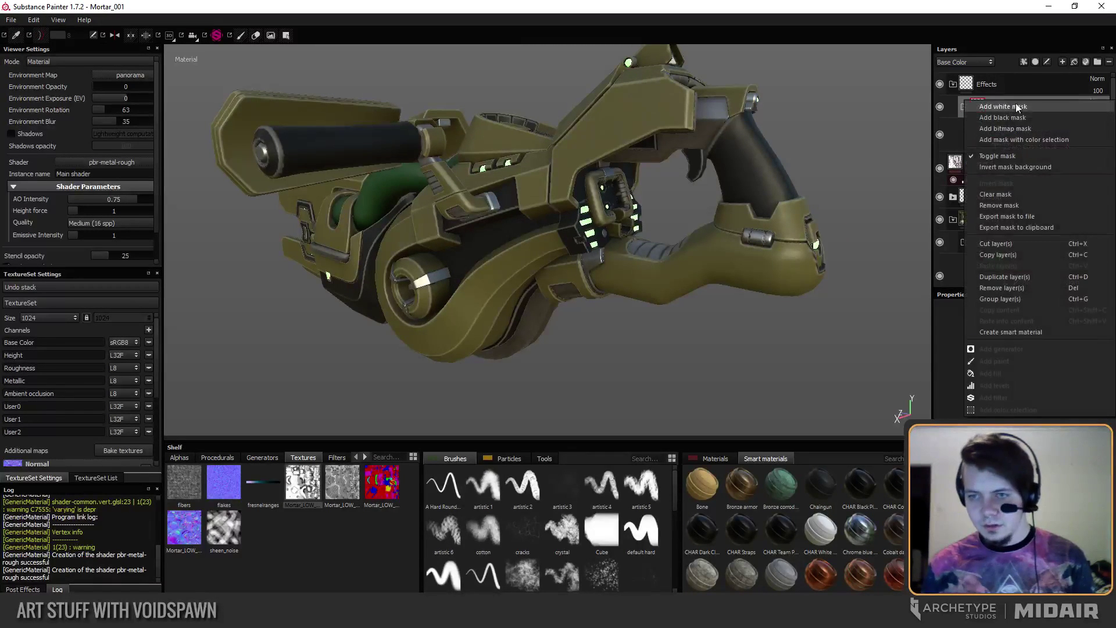
left_click(991, 142)
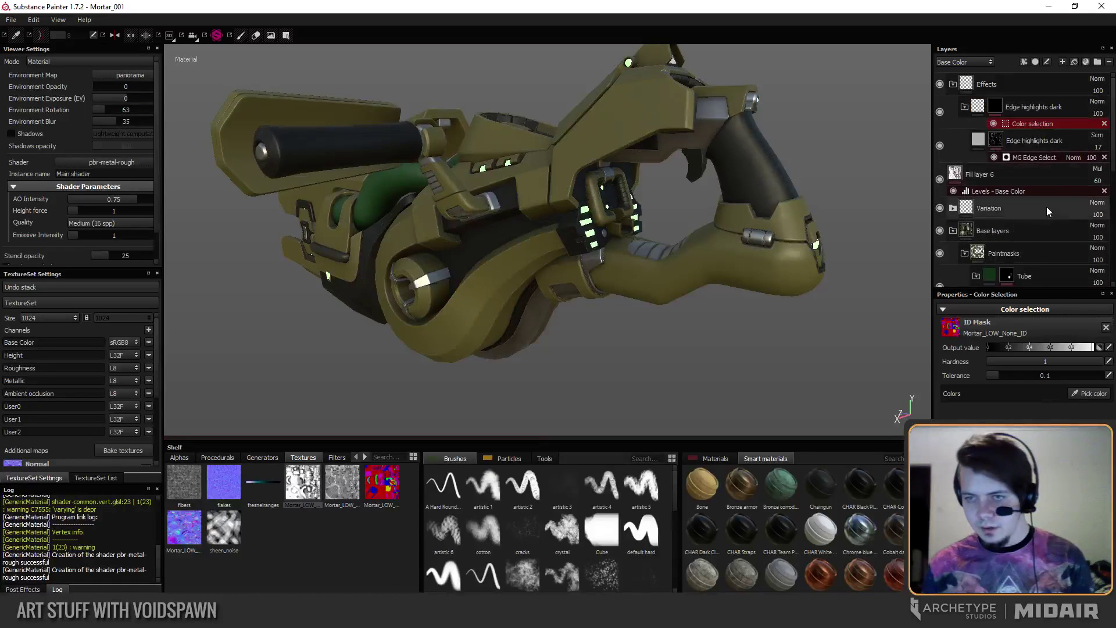
left_click(1080, 393)
left_click(772, 152)
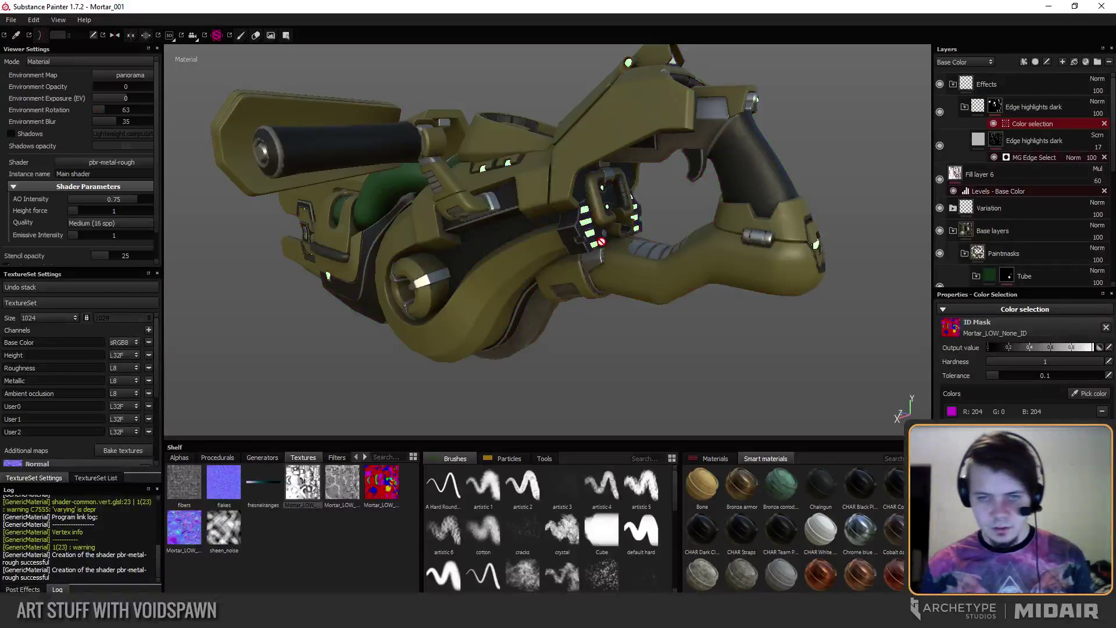
left_click_drag(772, 152, 592, 321, "alt")
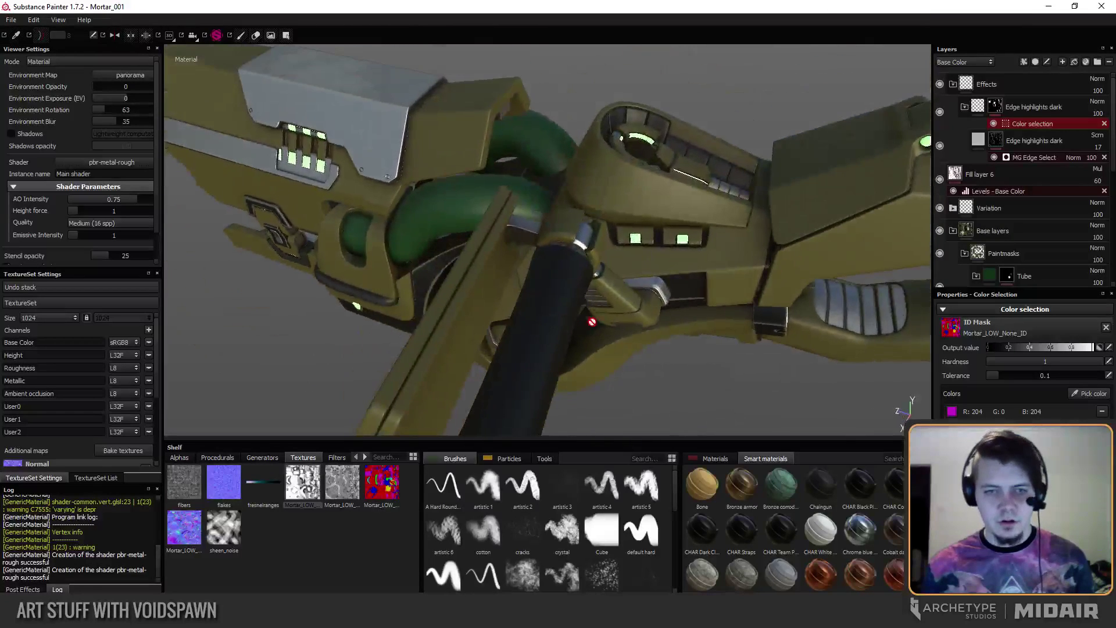
Pick further ID colors for the Edge highlights dark folder's color selection, including the cyan vent strip.
left_click(1091, 393)
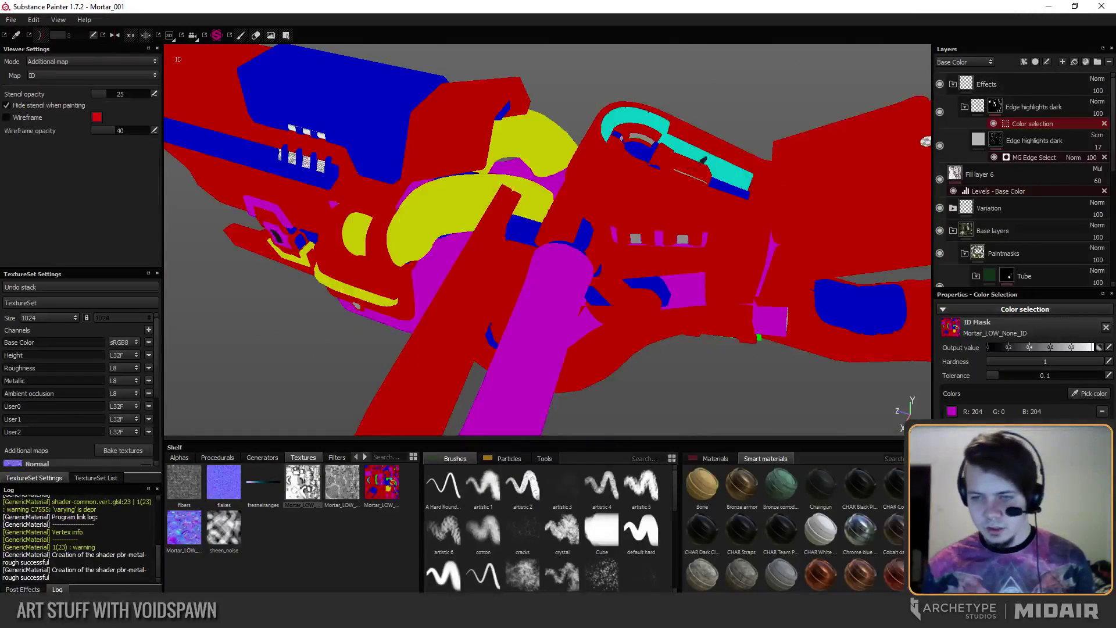
left_click(711, 176)
left_click_drag(710, 176, 848, 213, "alt")
left_click(1091, 394)
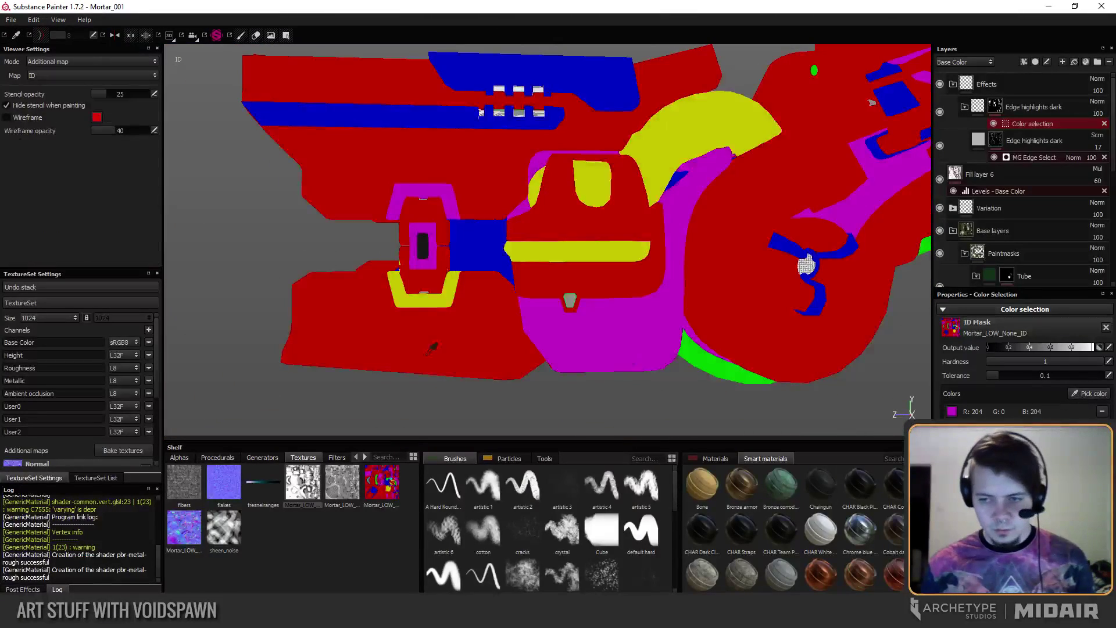
left_click(527, 269)
left_click_drag(527, 268, 552, 311, "alt")
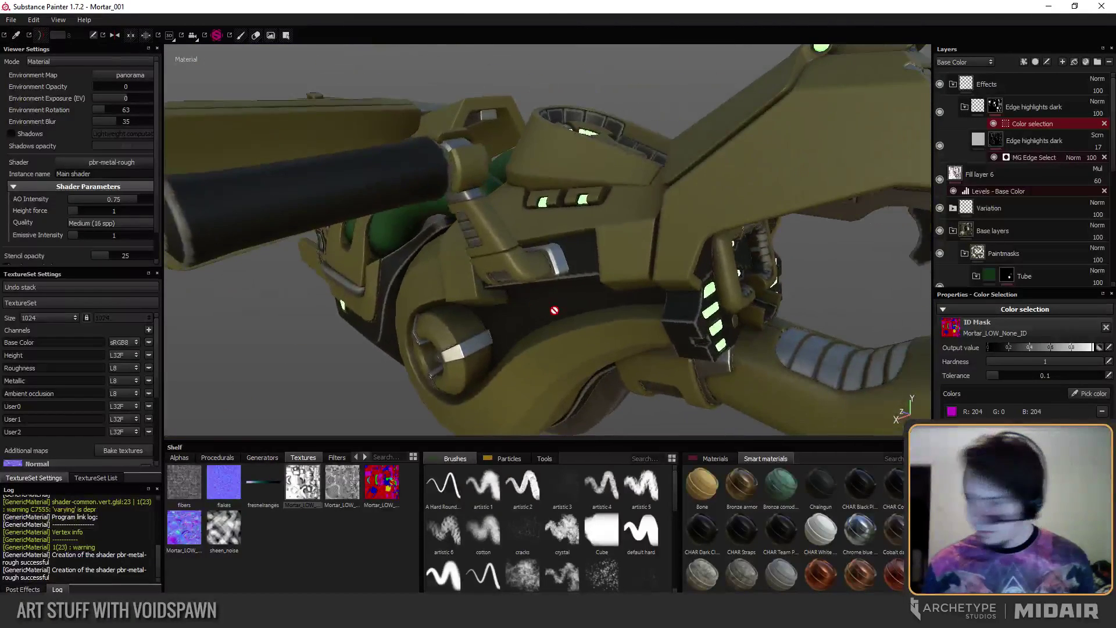
left_click_drag(503, 274, 516, 250, "alt")
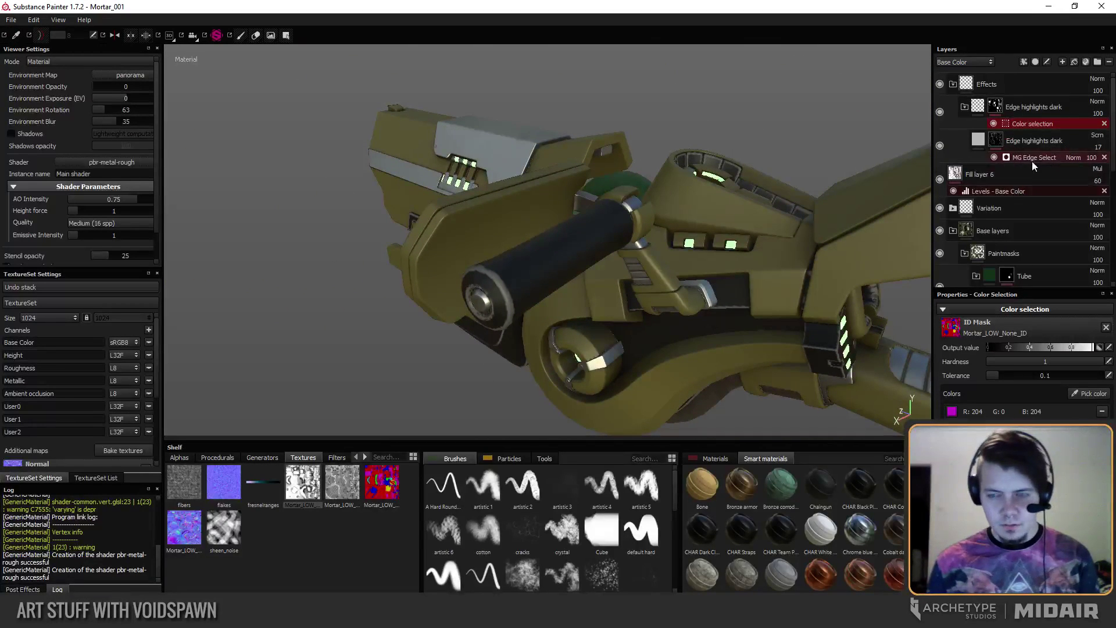
Try an opacity of 5 on the Edge highlights dark layer inside the folder, and raise it to 45.
left_click(998, 140)
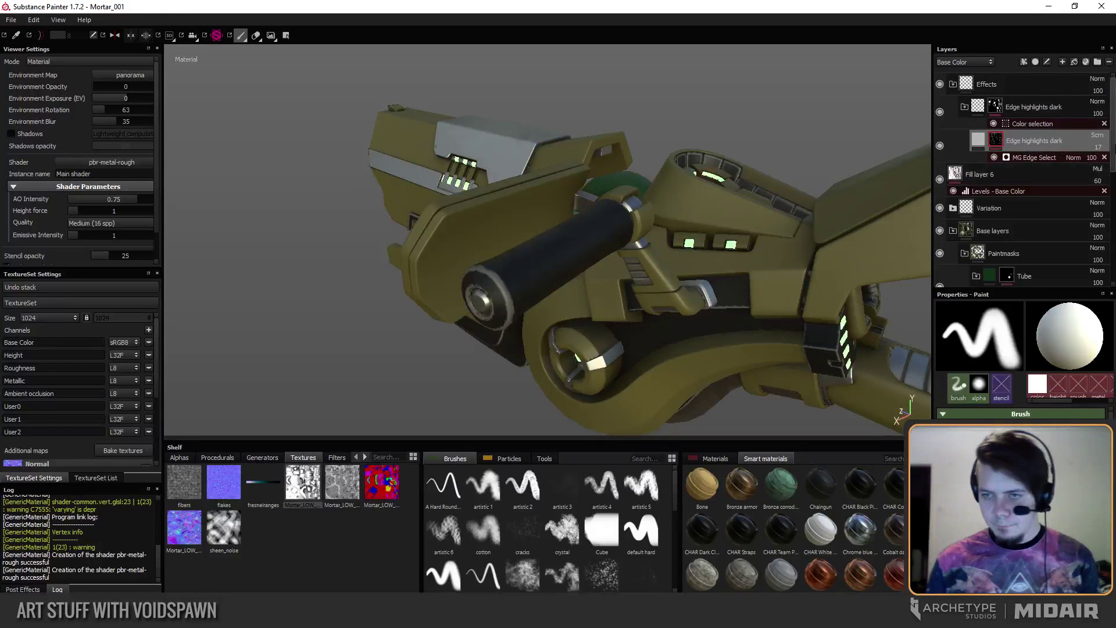
left_click(1099, 147)
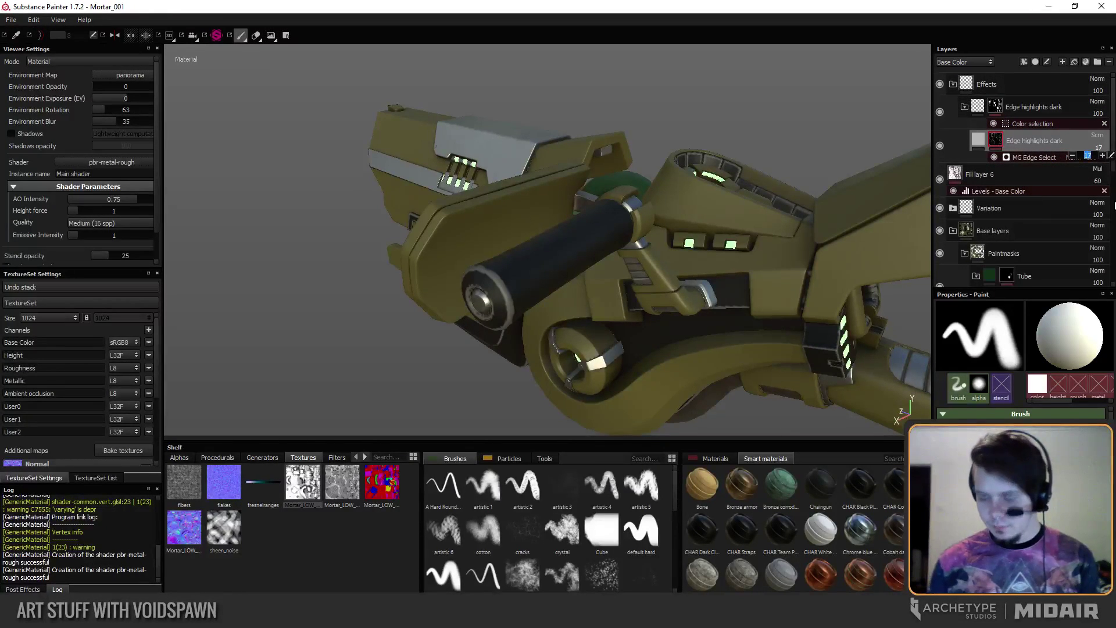
type("5")
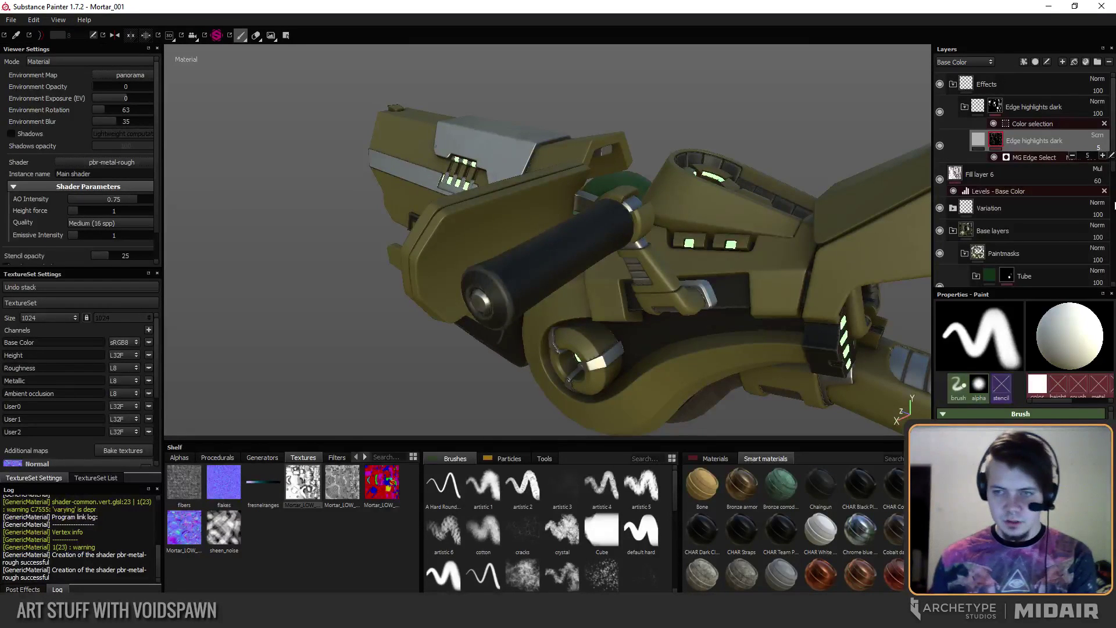
key("Return")
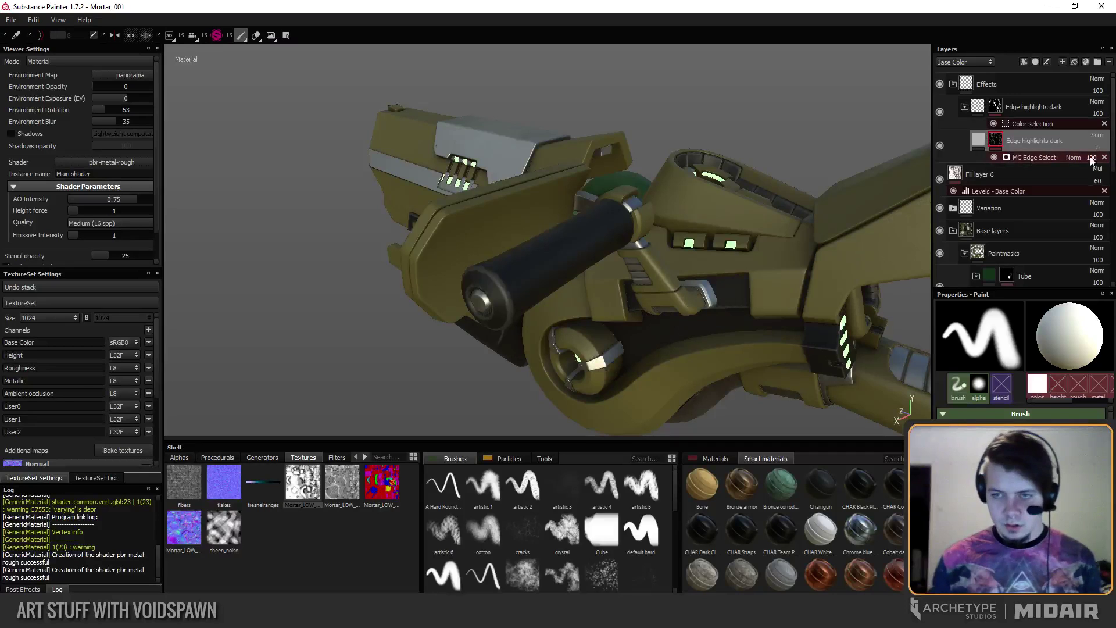
left_click(1098, 148)
left_click(1087, 158)
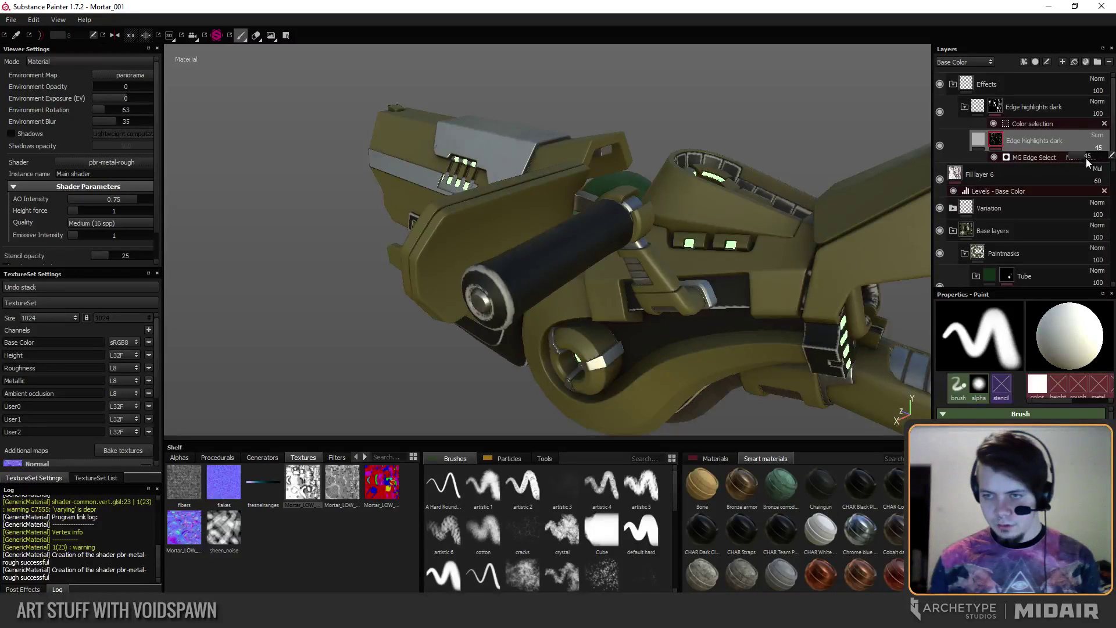
Lower the base color opacity of the Edge highlights dark fill layer to 14 and of its parent folder to 49.
left_click(976, 140)
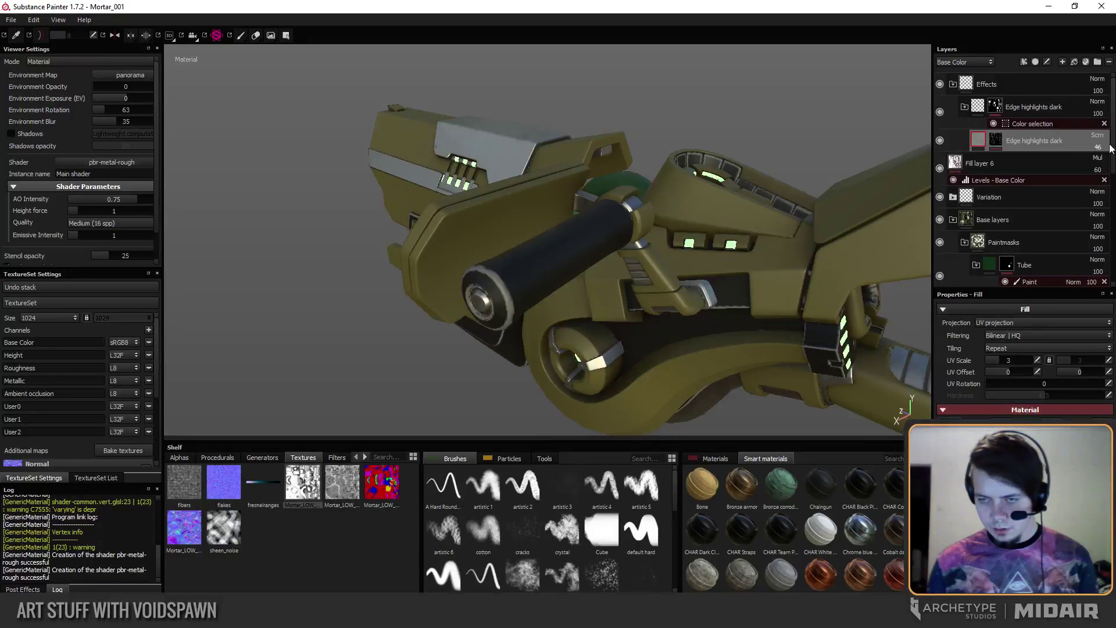
left_click_drag(1096, 129, 1080, 131)
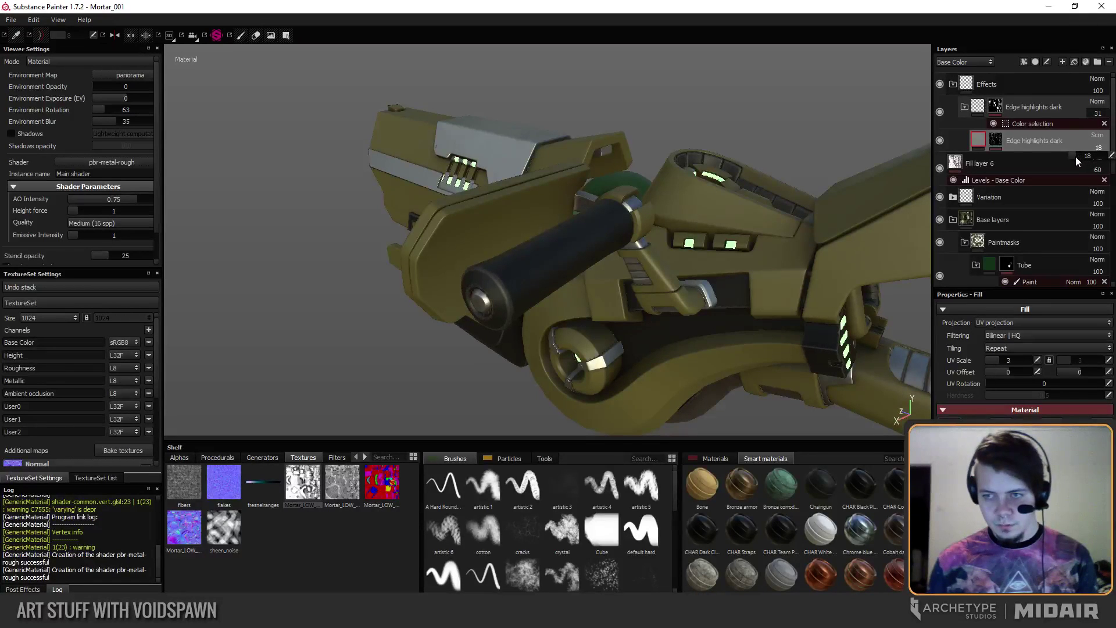
left_click_drag(1074, 157, 1090, 126)
left_click(1099, 114)
Raise the texture set size to 2048.
left_click_drag(574, 246, 531, 222, "alt")
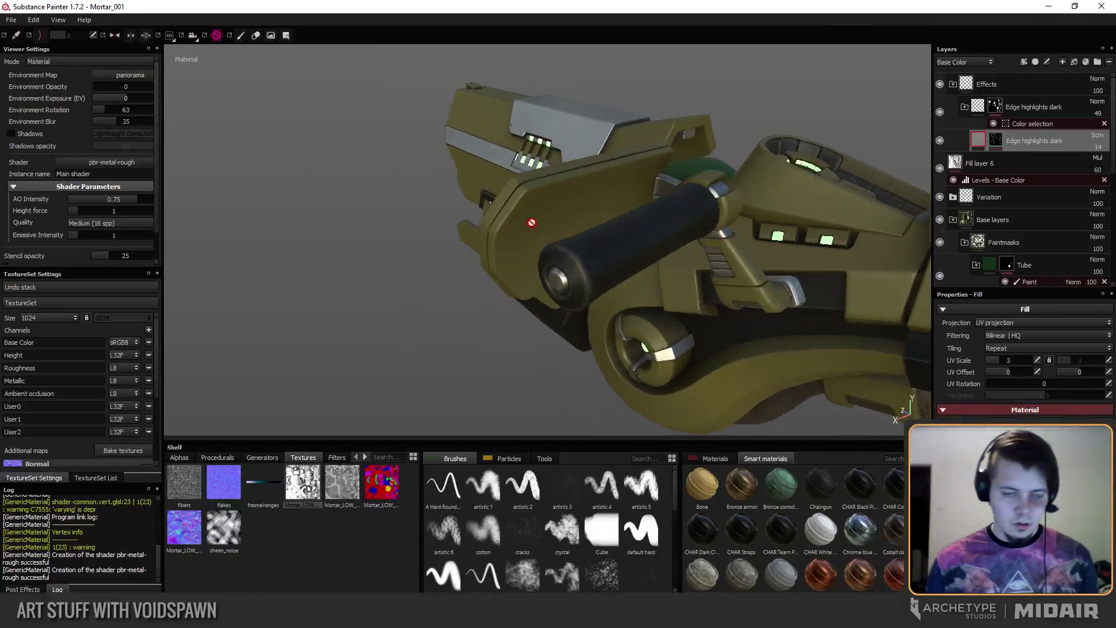
right_click_drag(531, 222, 544, 260, "alt")
left_click_drag(544, 260, 592, 312, "alt")
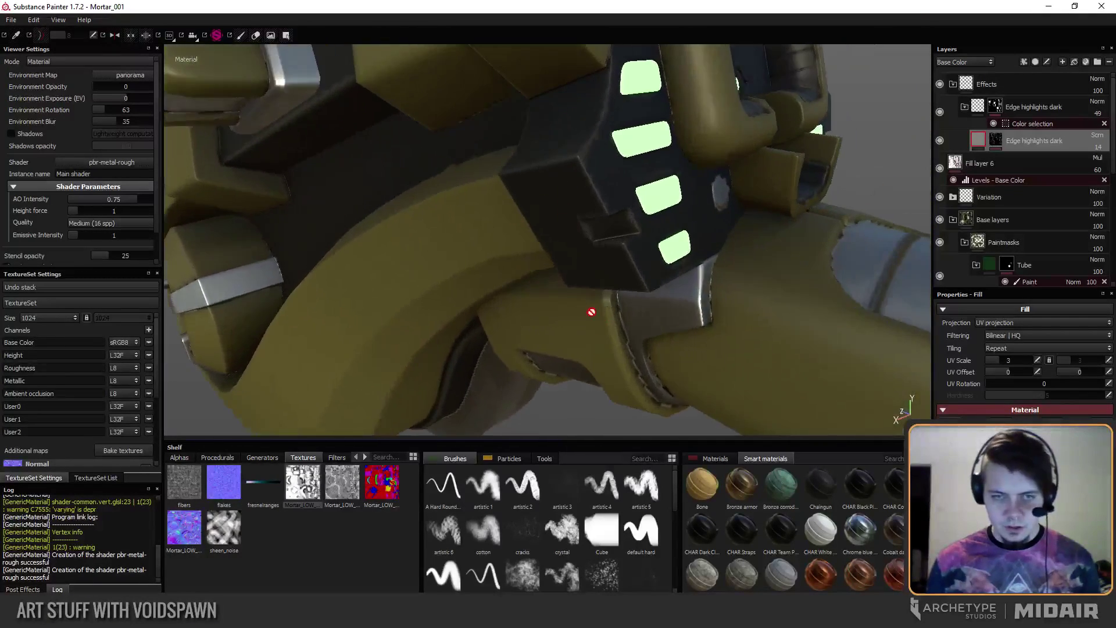
left_click(42, 317)
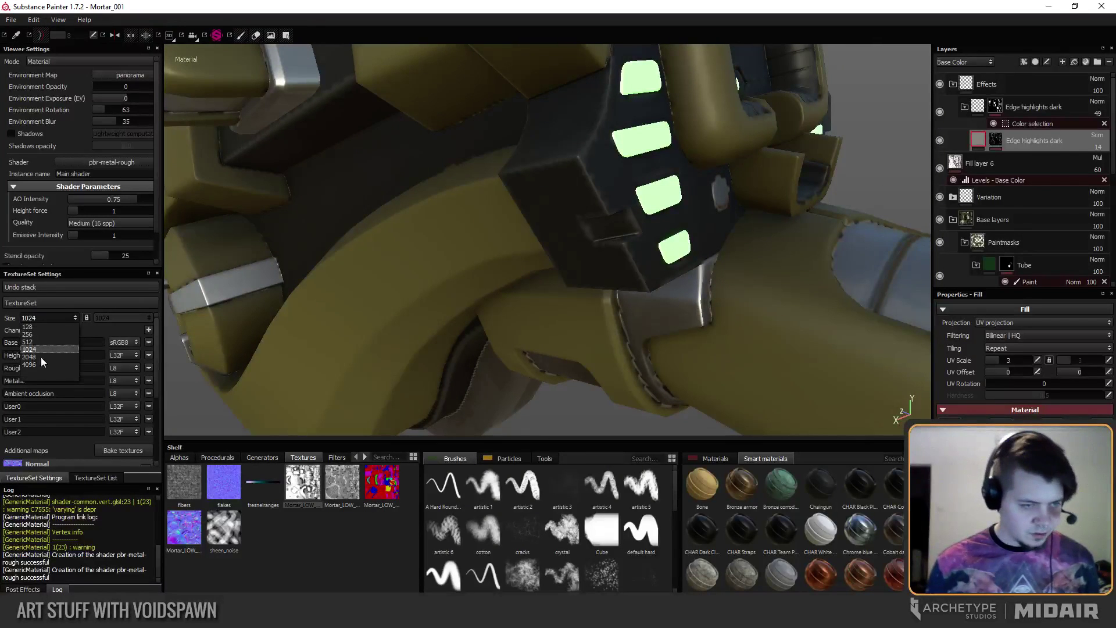
left_click(36, 363)
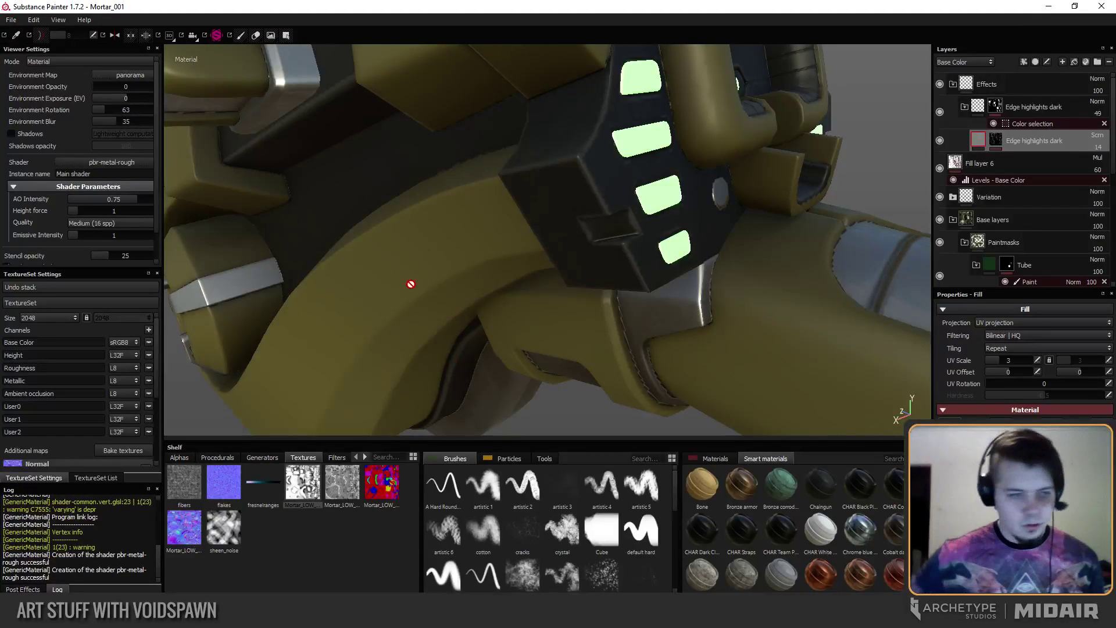
Isolate the roughness channel in the viewport and set the Edge highlights dark fill layer's roughness opacity to 57.
left_click_drag(411, 284, 608, 314, "alt")
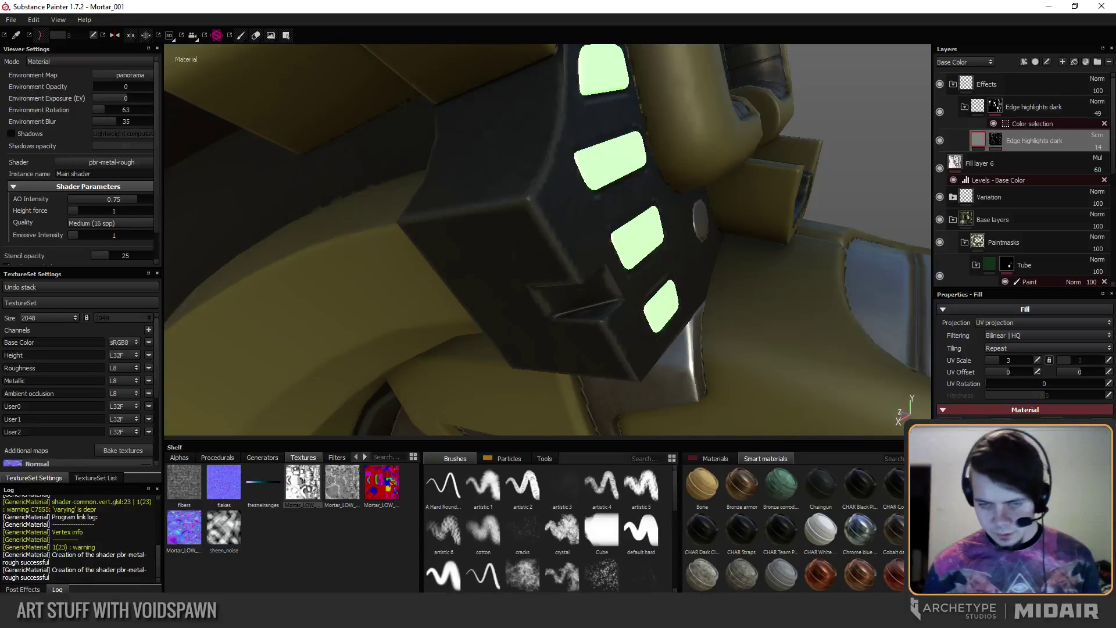
key("c")
key("c")
key("c")
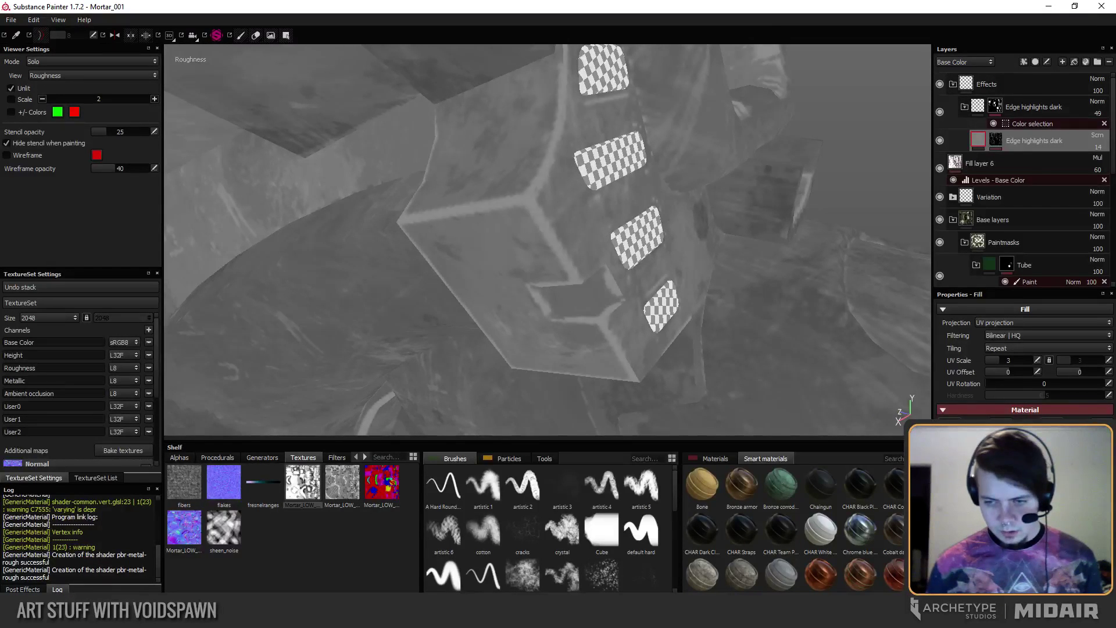
left_click(961, 62)
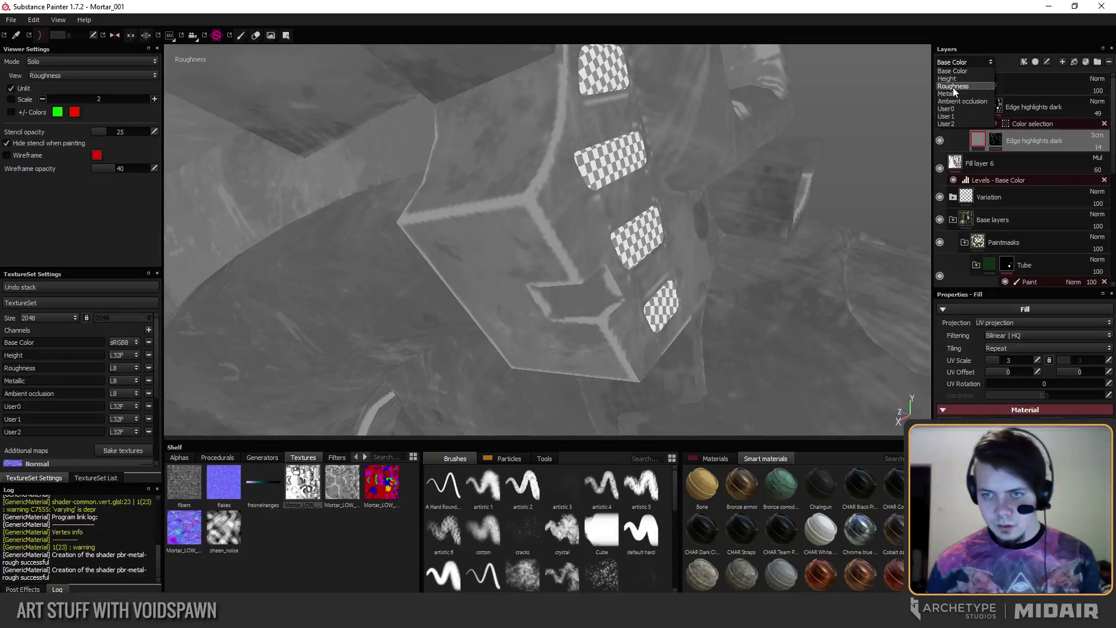
left_click(953, 87)
left_click_drag(1095, 156, 1093, 159)
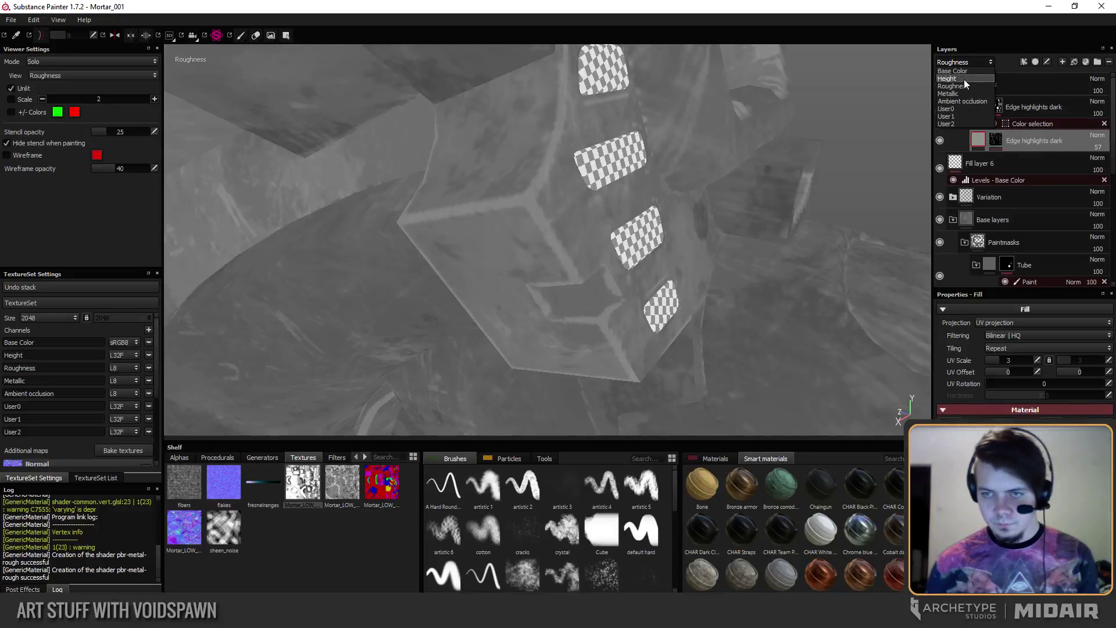
left_click(956, 72)
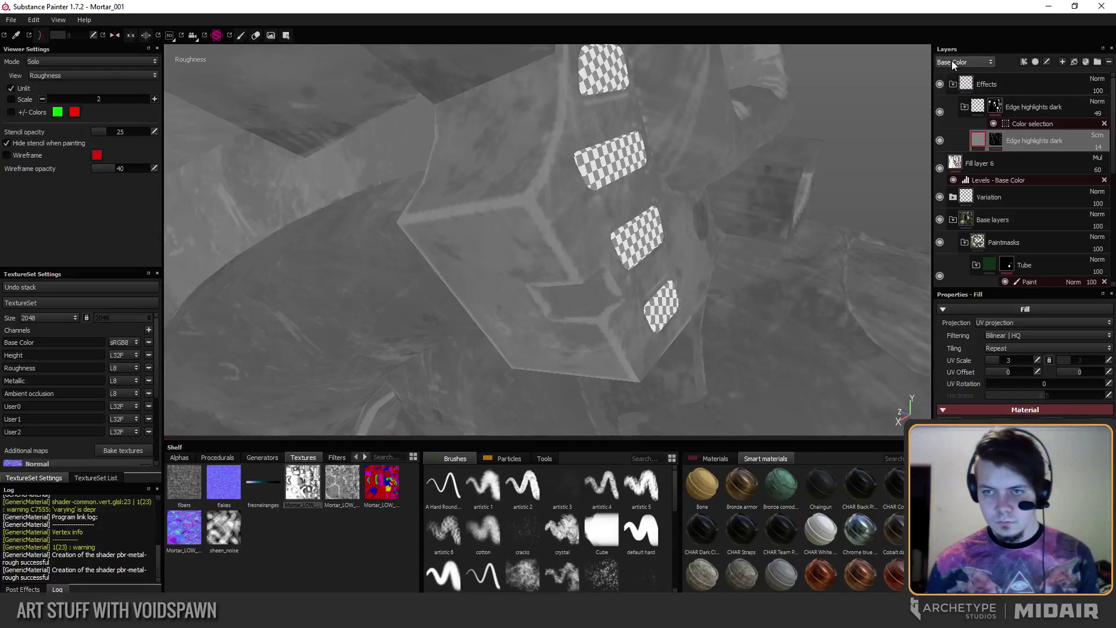
left_click(952, 63)
left_click(953, 71)
Return to the full material view and examine the edge highlights on the dark block with the glowing slots.
left_click_drag(600, 267, 577, 262, "alt")
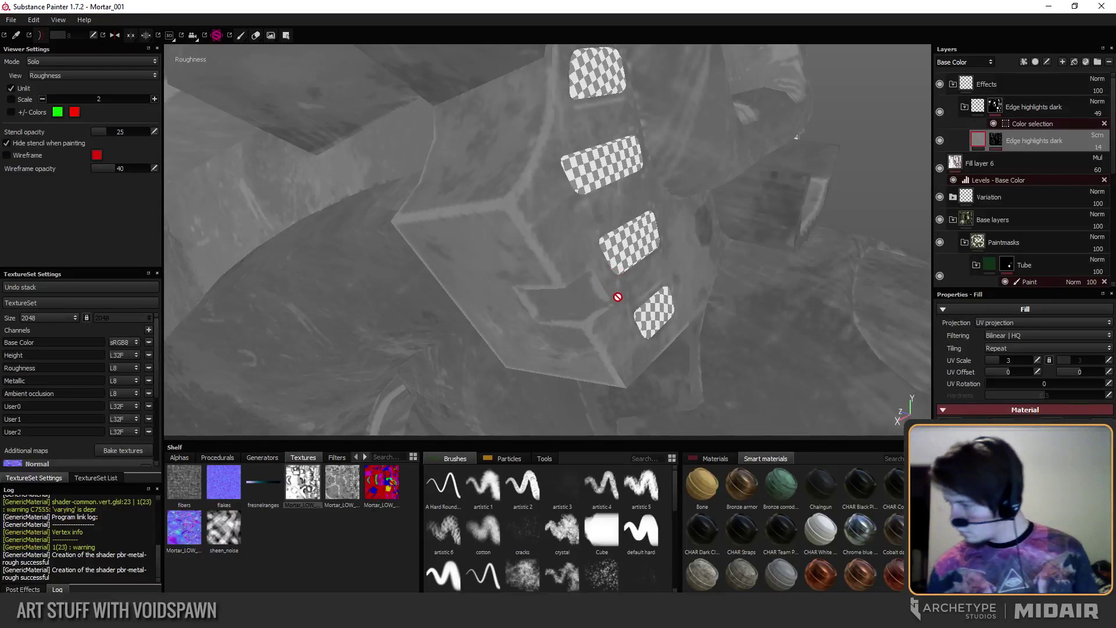
mouse_move(607, 251)
left_mouse_down("alt")
mouse_move(566, 302)
mouse_move(608, 242)
left_mouse_up("alt")
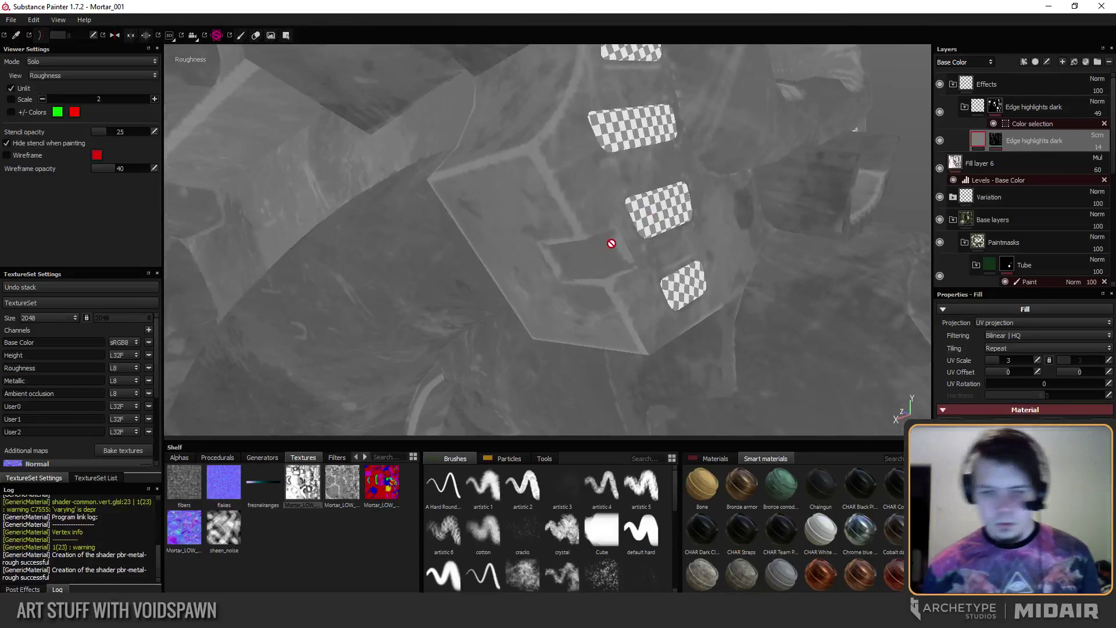
key("m")
left_click_drag(498, 346, 738, 255, "alt")
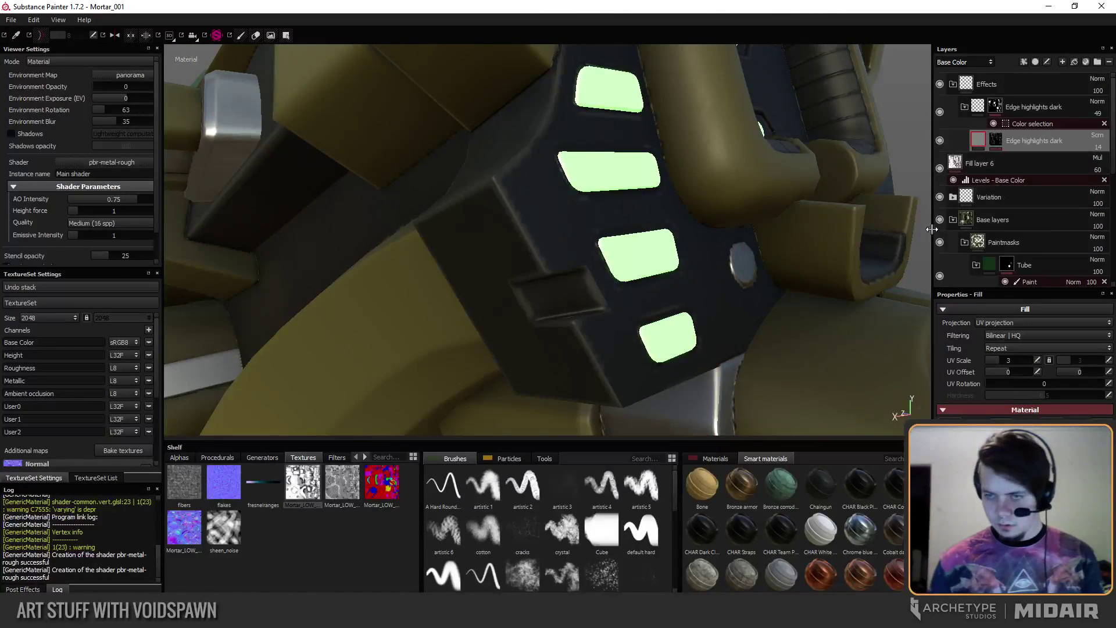
left_click_drag(605, 267, 705, 324, "alt")
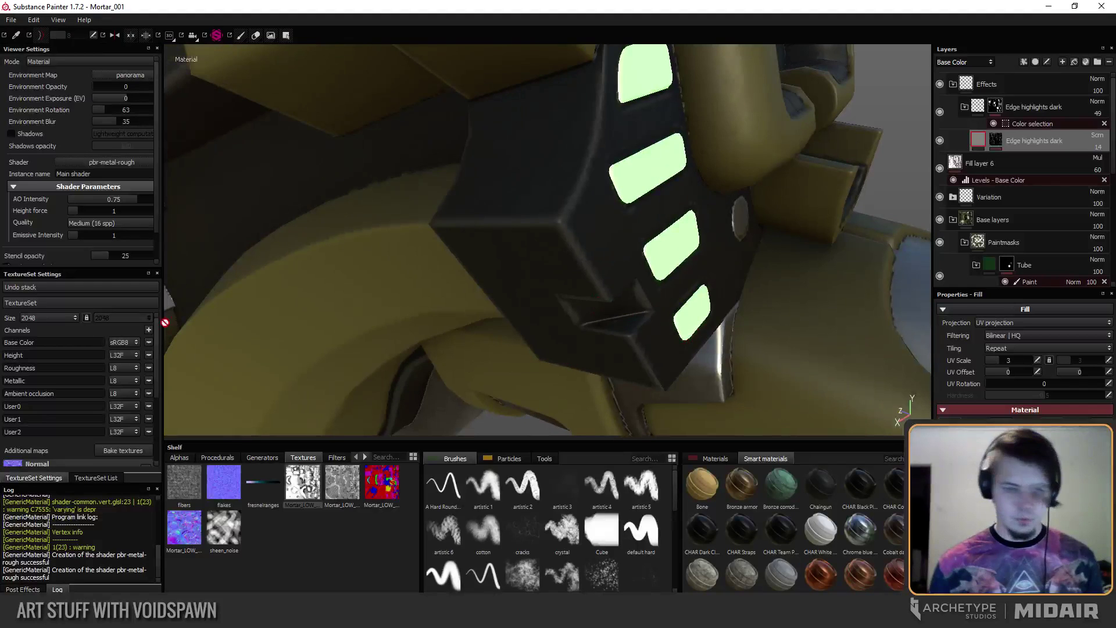
left_click_drag(167, 321, 643, 324, "alt")
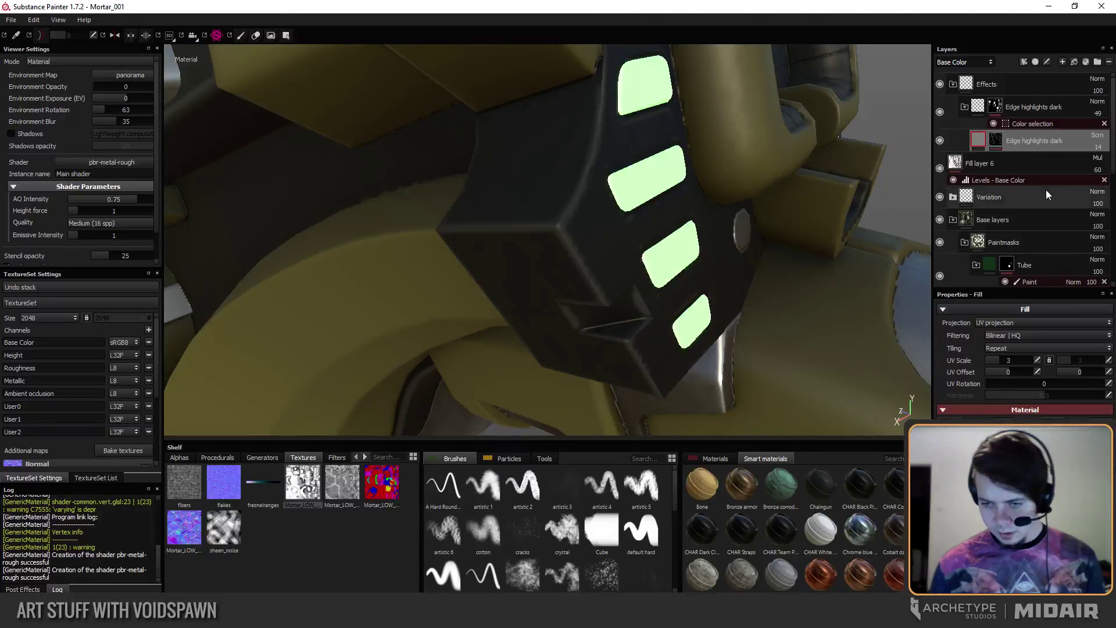
Adjust the Convex parameters of the MG Edge Select generator in the Edge highlights dark mask and check the result on the weapon.
left_click(997, 150)
left_click(1028, 159)
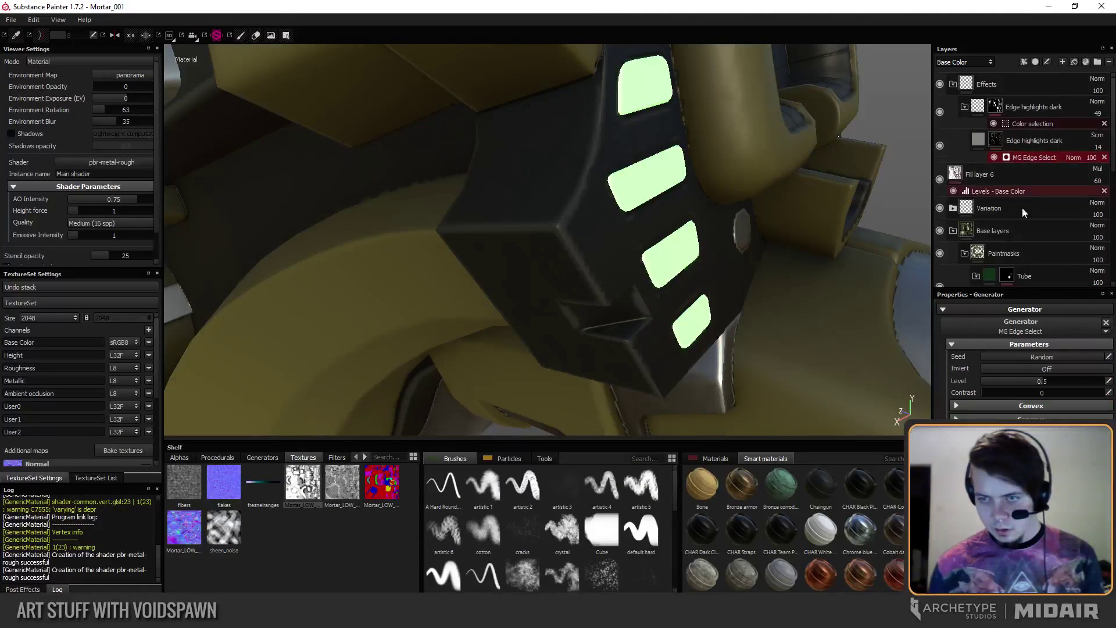
left_click(993, 407)
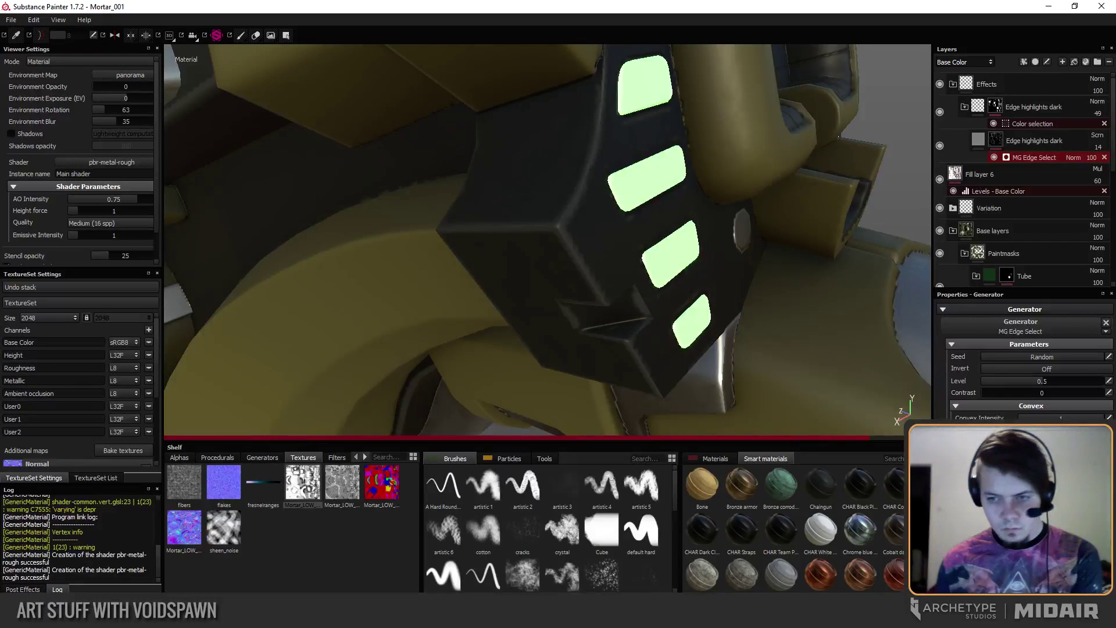
left_click_drag(563, 275, 553, 281, "alt")
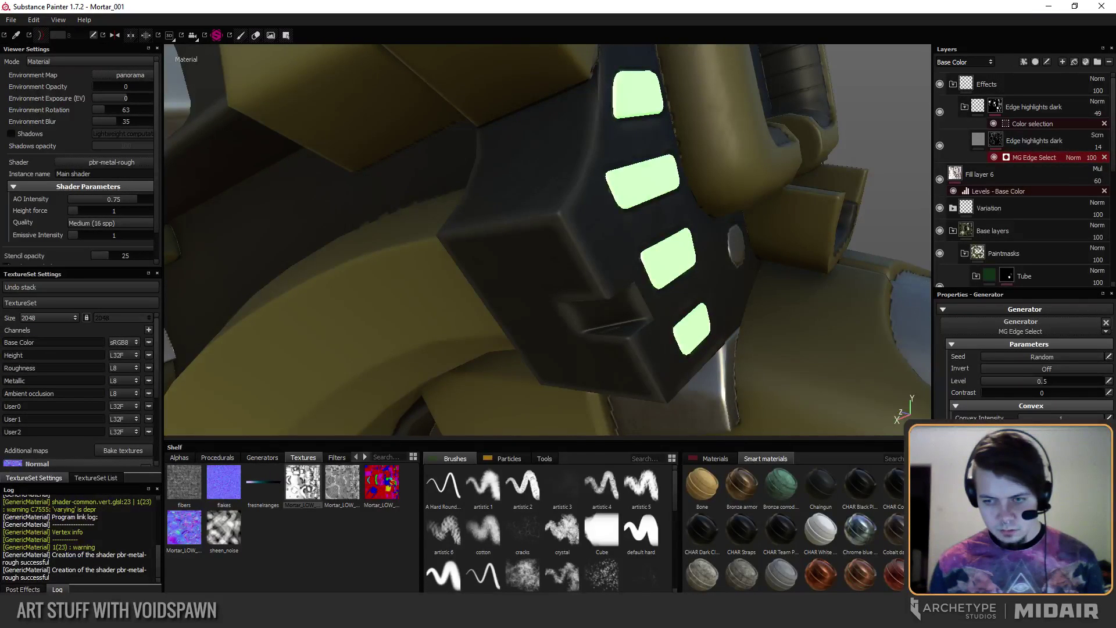
left_click_drag(647, 305, 400, 133, "alt")
mouse_move(508, 240)
left_mouse_down("alt")
mouse_move(551, 229)
mouse_move(484, 175)
mouse_move(529, 219)
mouse_move(501, 219)
mouse_move(507, 244)
mouse_move(537, 249)
mouse_move(506, 249)
left_mouse_up("alt")
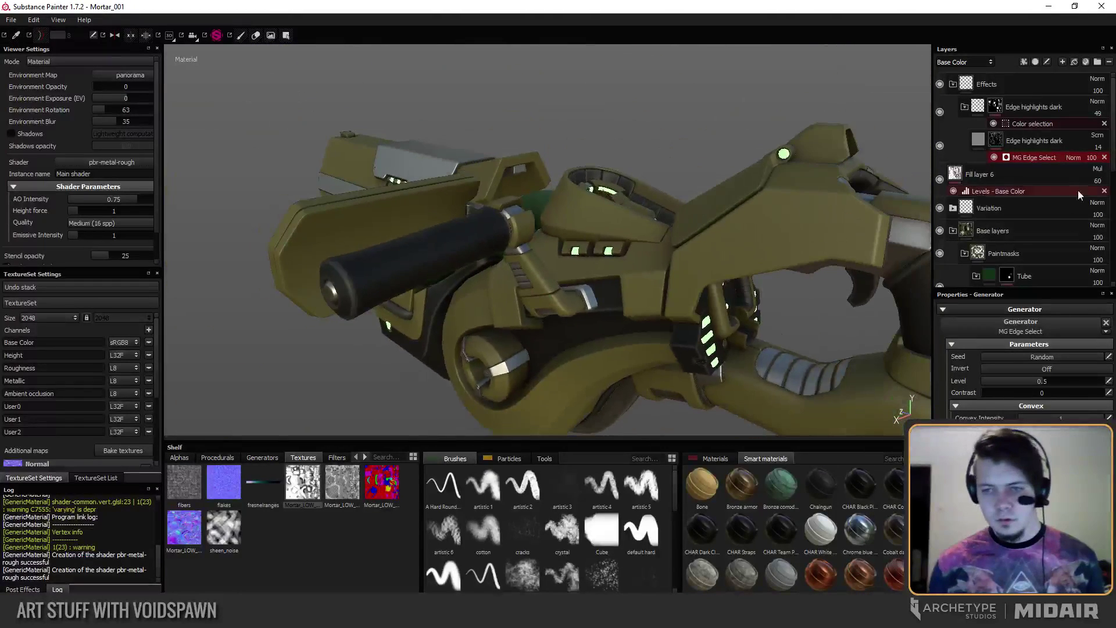
Change the base color of Fill layer 1 in the Paint folder to green and check it across the weapon body.
scroll(1081, 204, "down", 3)
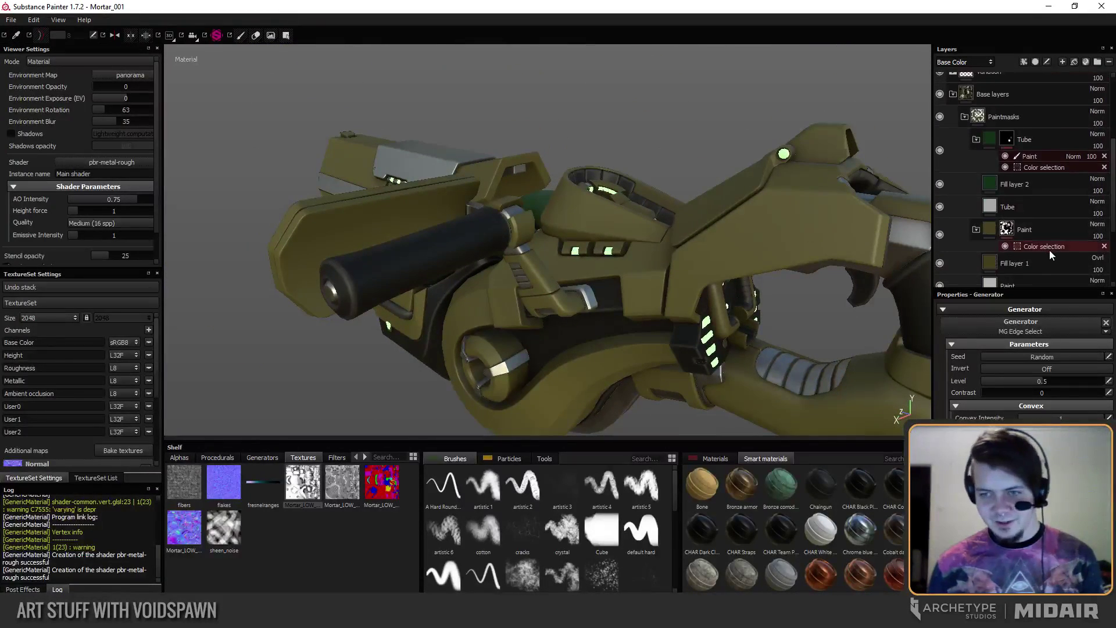
left_click(1048, 248)
left_click(1009, 267)
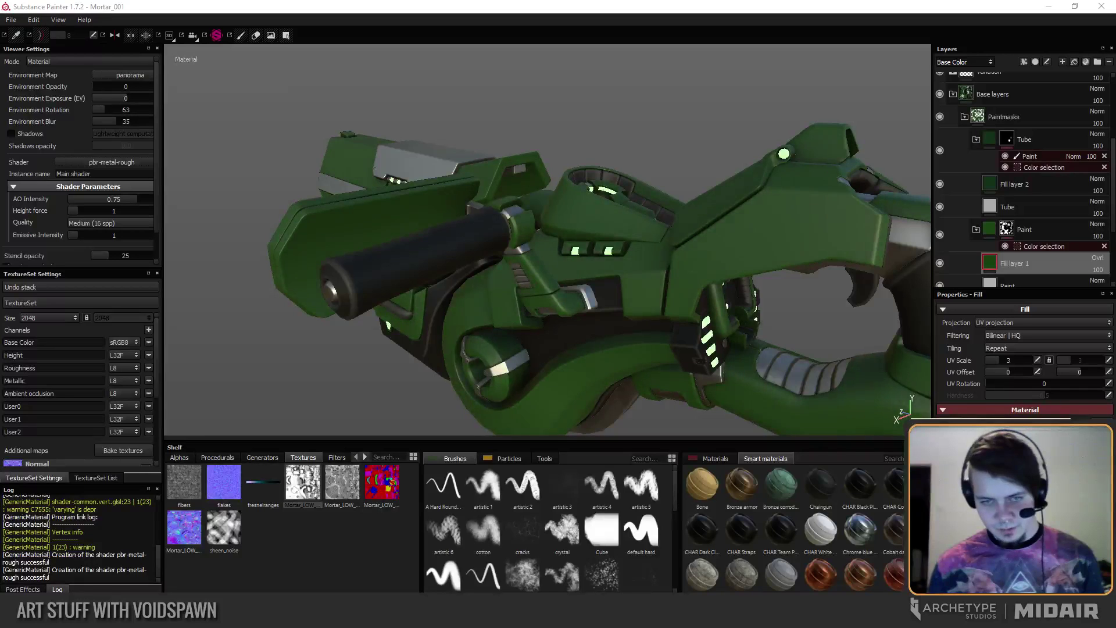
left_click_drag(651, 351, 814, 361, "alt")
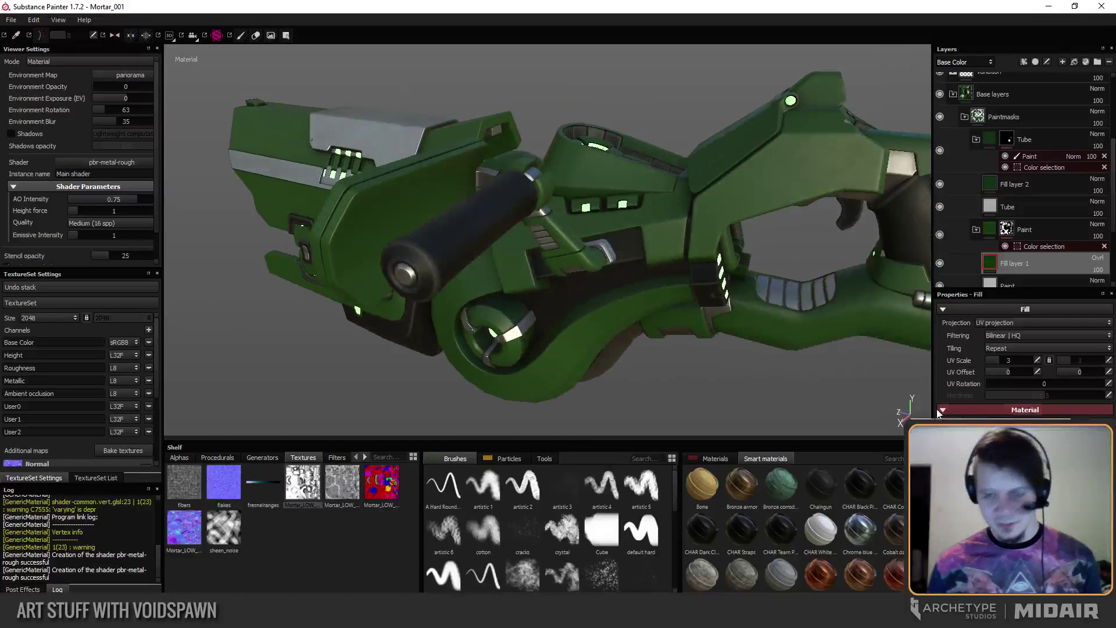
left_click_drag(671, 327, 512, 324, "alt")
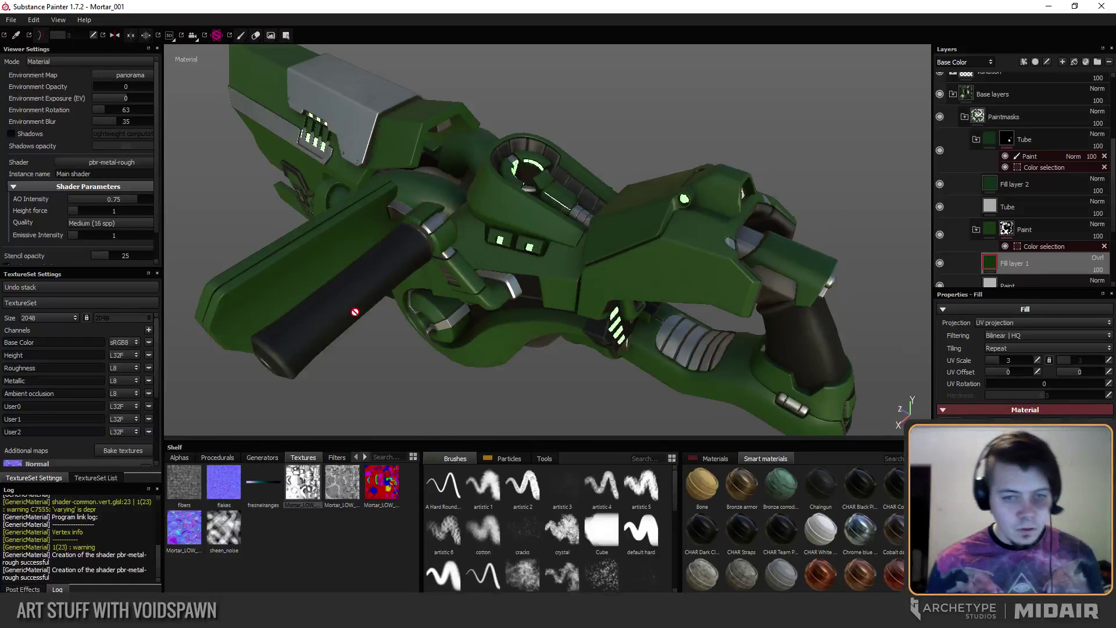
left_click_drag(355, 312, 442, 291, "alt")
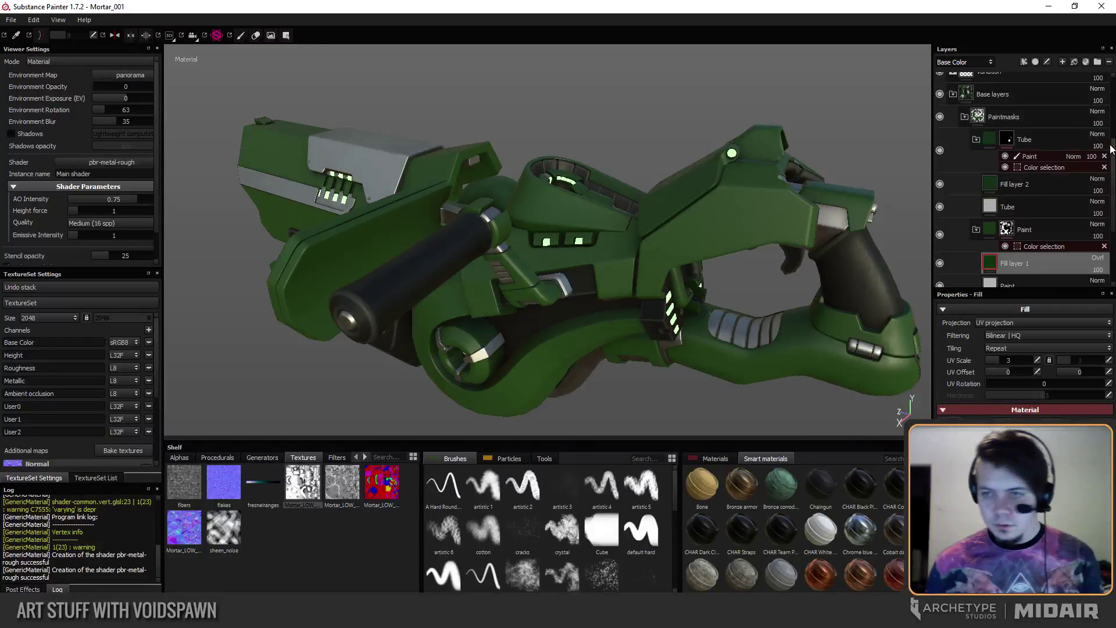
key("1")
scroll(1023, 175, "up", 5)
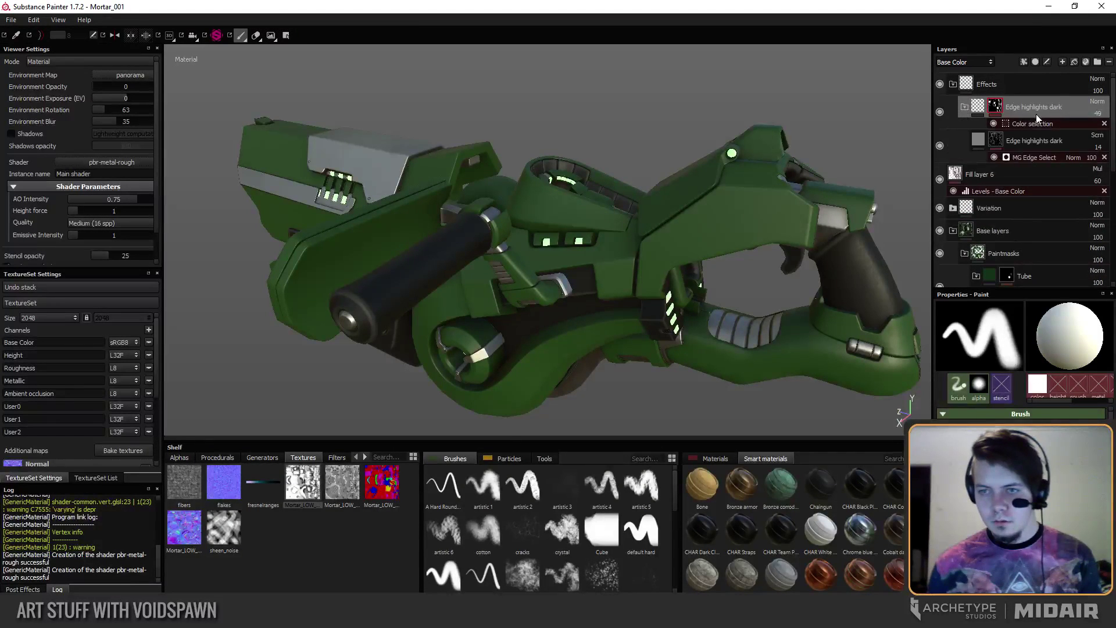
left_click(1098, 61)
double_click(1012, 109)
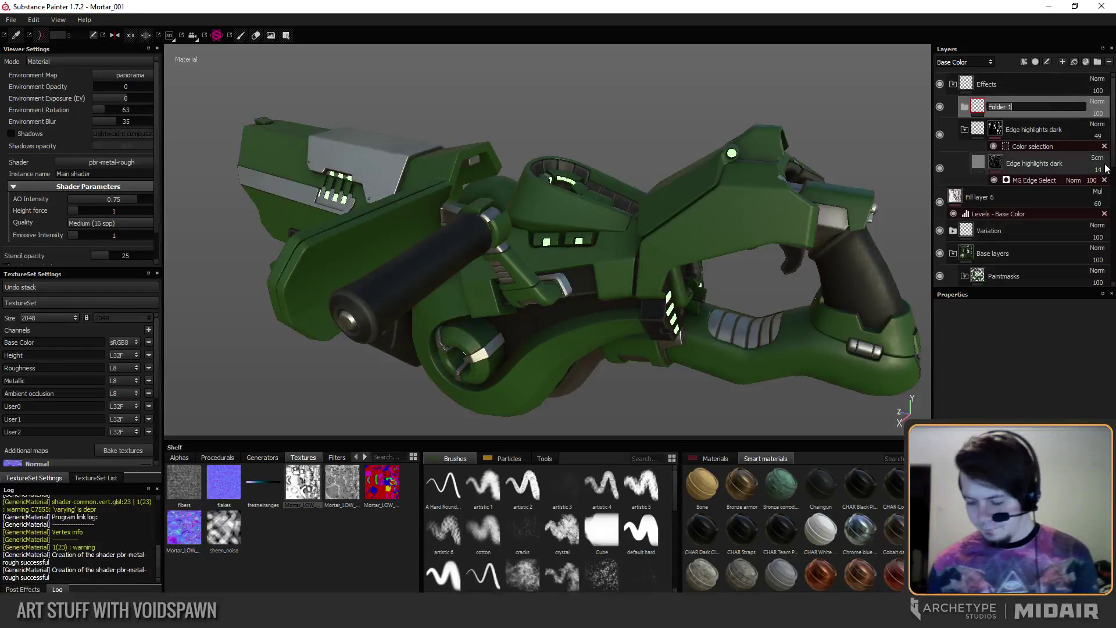
left_click(1023, 129)
left_click(1018, 106)
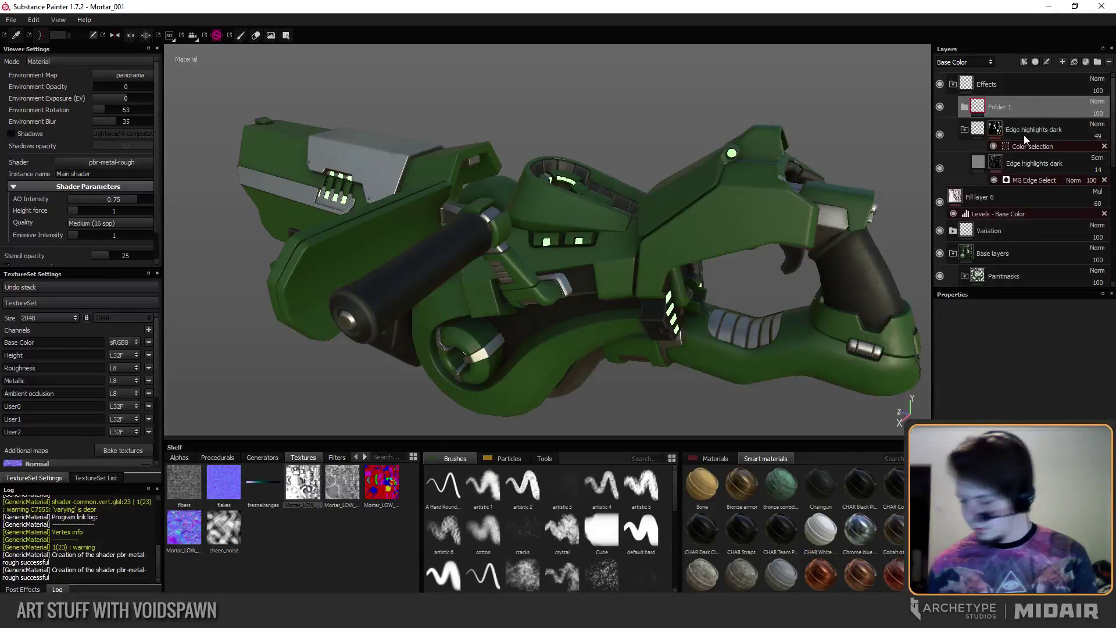
key("Delete")
Duplicate the Edge highlights dark folder and rename the copy Edge highlights bright.
left_click(1027, 120)
left_click(1028, 108)
key("ctrl+d")
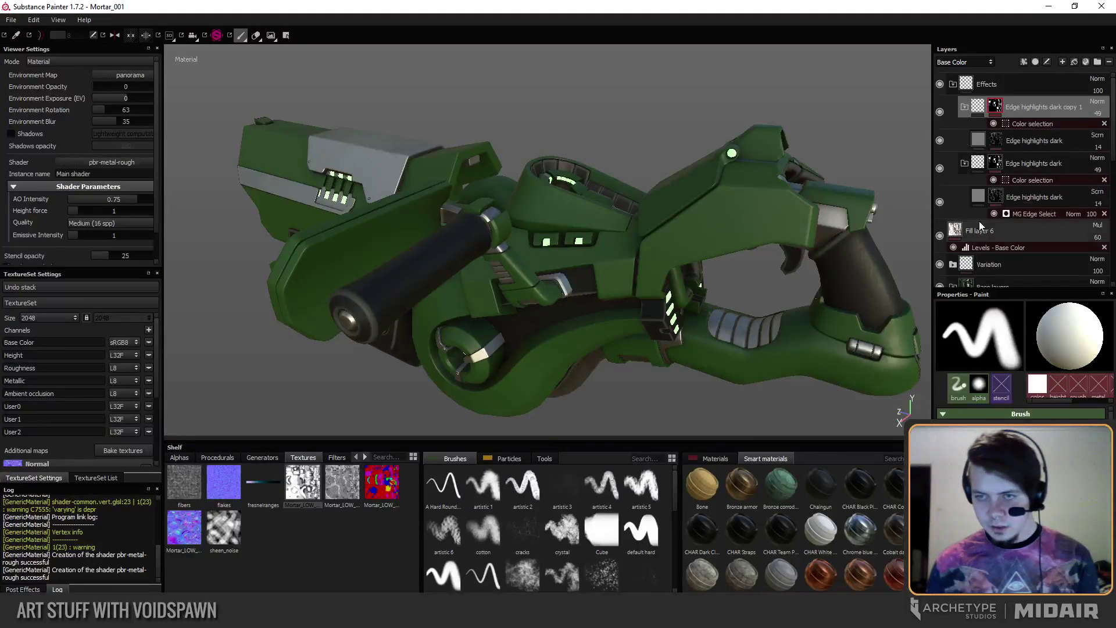
left_click(1084, 108)
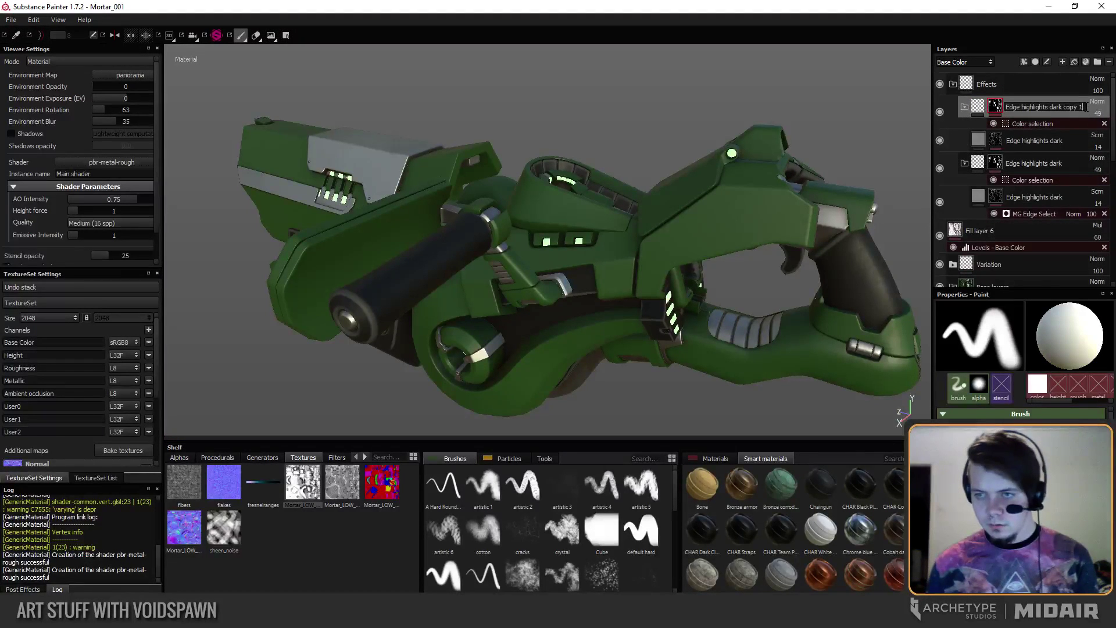
key("BackSpace")
key("BackSpace")
key("BackSpace")
key("BackSpace")
key("BackSpace")
key("BackSpace")
key("BackSpace")
key("BackSpace")
key("BackSpace")
key("BackSpace")
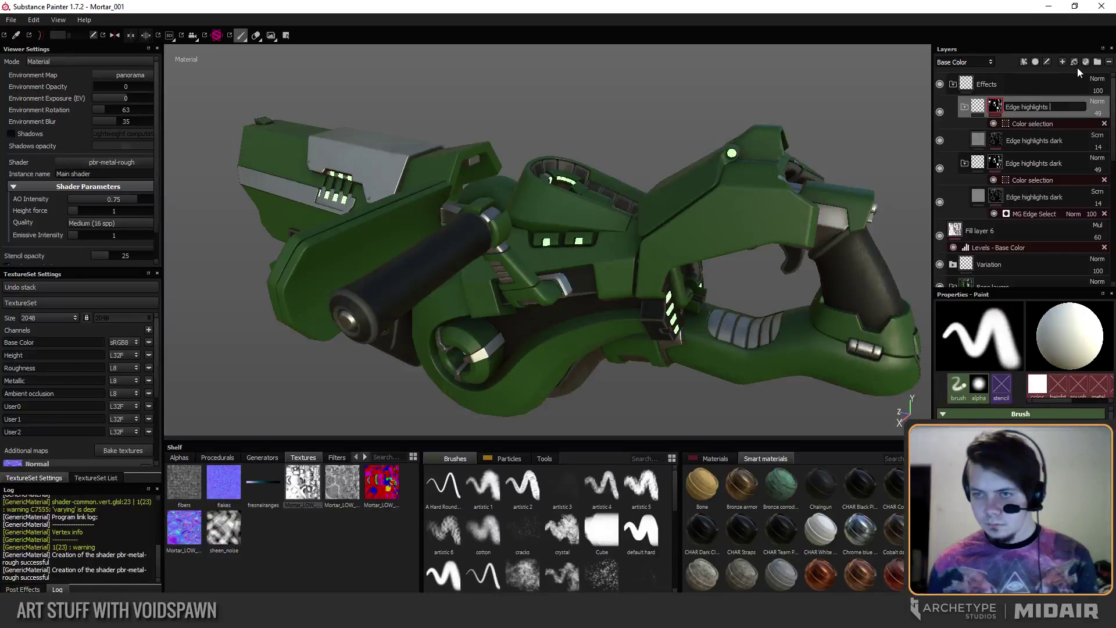
type("bright")
key("Return")
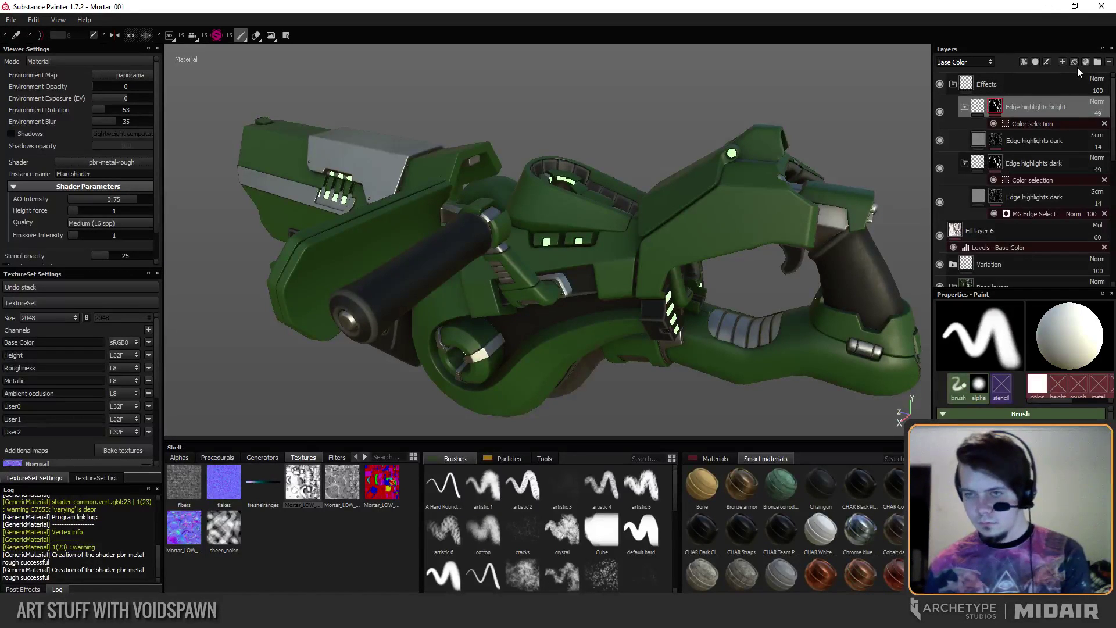
Replace the purple ID color in the Edge highlights bright mask's color selection with the painted body's red, R 204 G 0 B 0.
left_click(1027, 124)
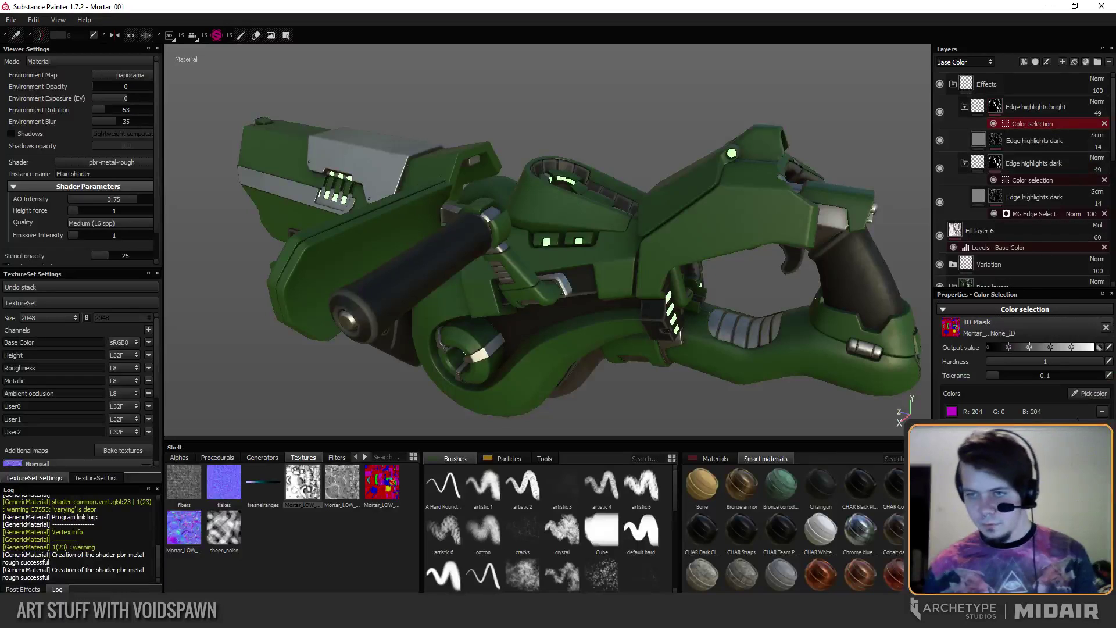
left_click(1102, 411)
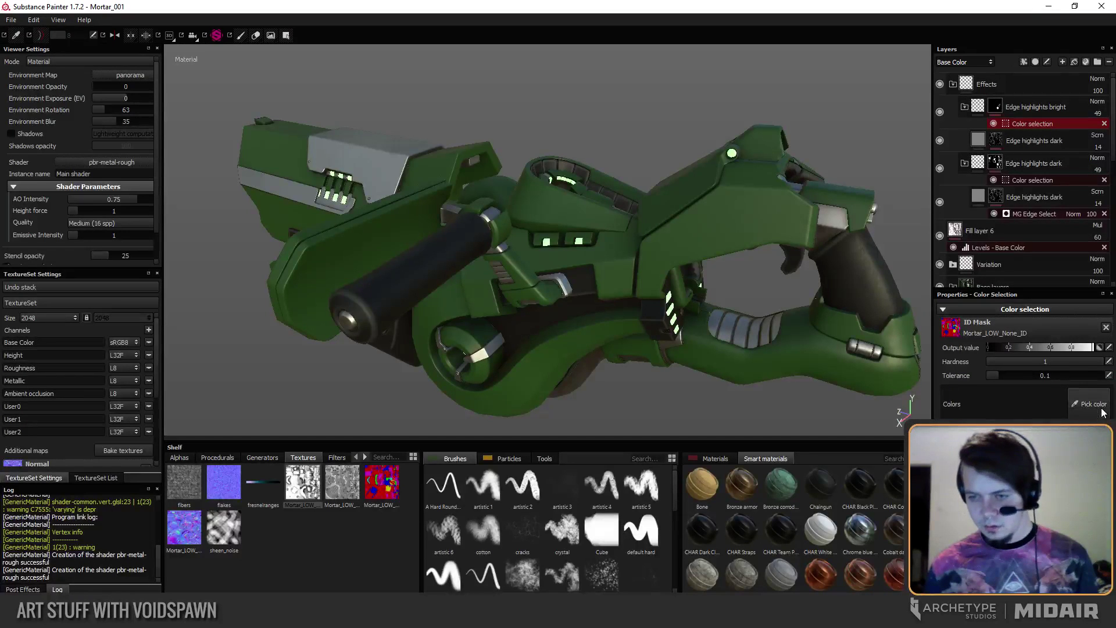
left_click(1101, 396)
left_click(855, 363)
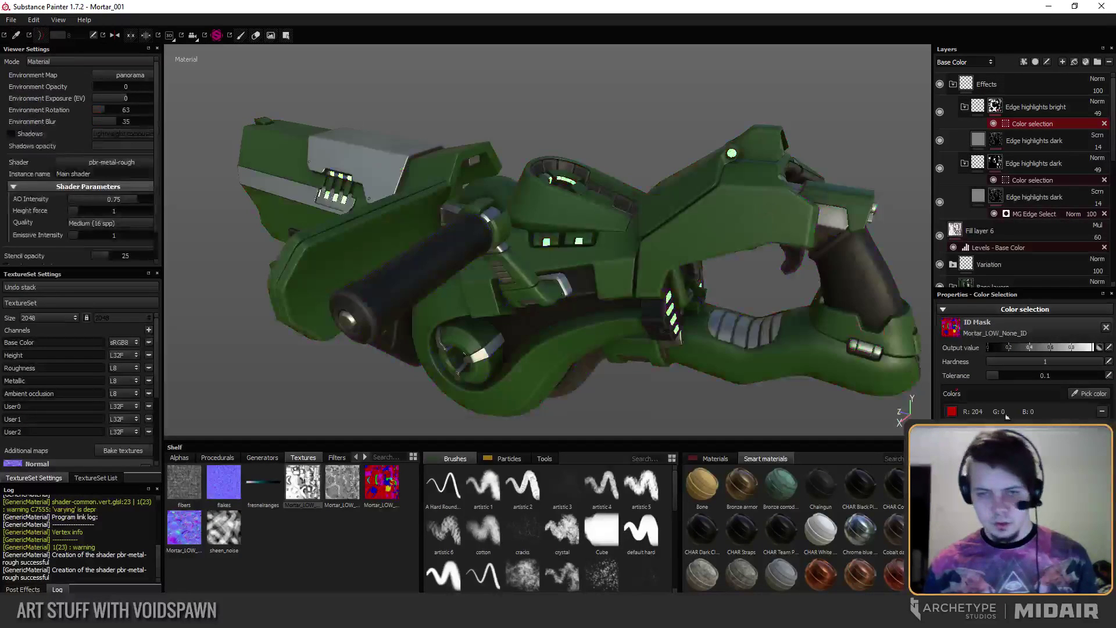
Pick two more part colors from the weapon, including the blue metal, into the Edge highlights bright mask's color selection.
left_click(1103, 398)
left_click(829, 244)
left_click(1101, 397)
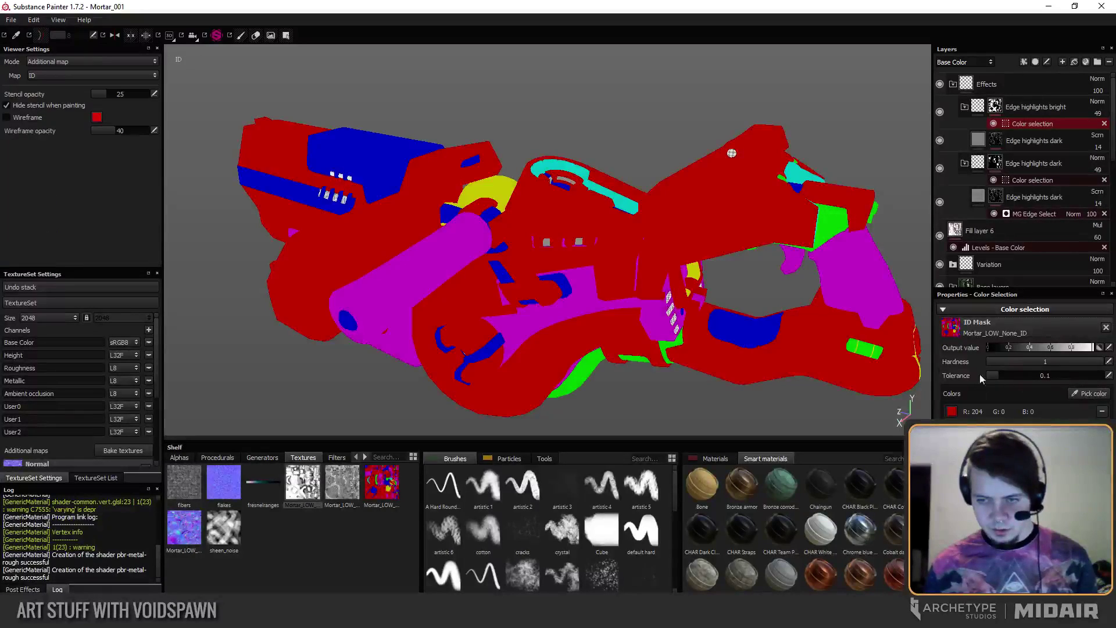
left_click(719, 325)
Examine the bright edge highlights around the grip, the upper body and the lower barrel assembly of the weapon.
left_click_drag(581, 294, 605, 282, "alt")
middle_click_drag(606, 282, 509, 247, "alt")
right_click_drag(509, 247, 600, 291, "alt")
left_click_drag(600, 291, 541, 273, "alt")
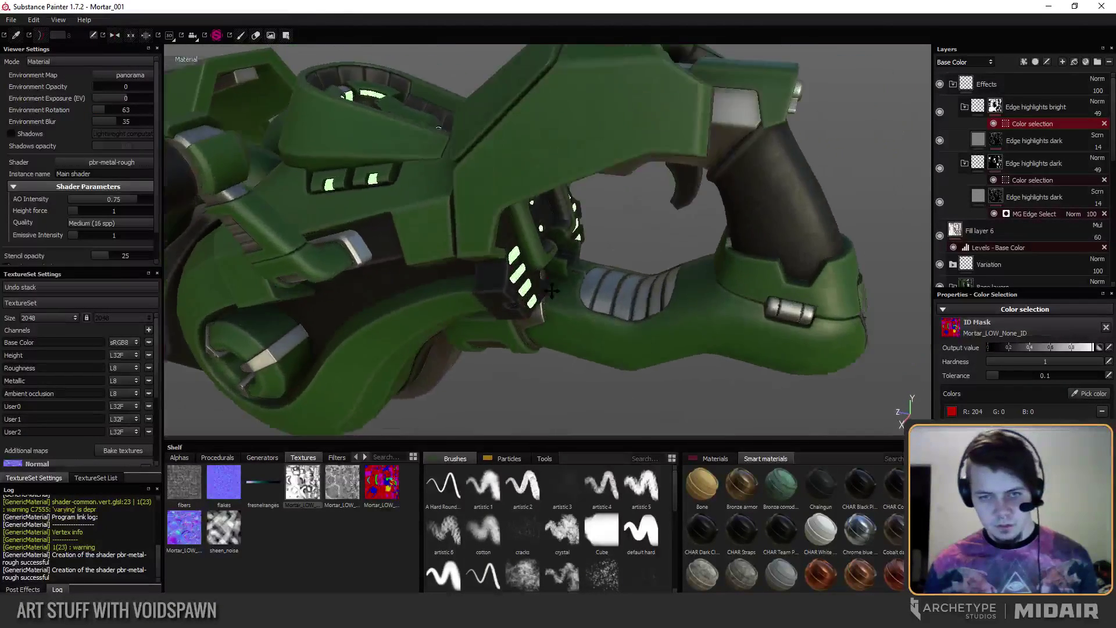
right_click_drag(540, 273, 583, 254, "alt")
left_click_drag(583, 254, 618, 237, "alt")
scroll(553, 194, "down", 3)
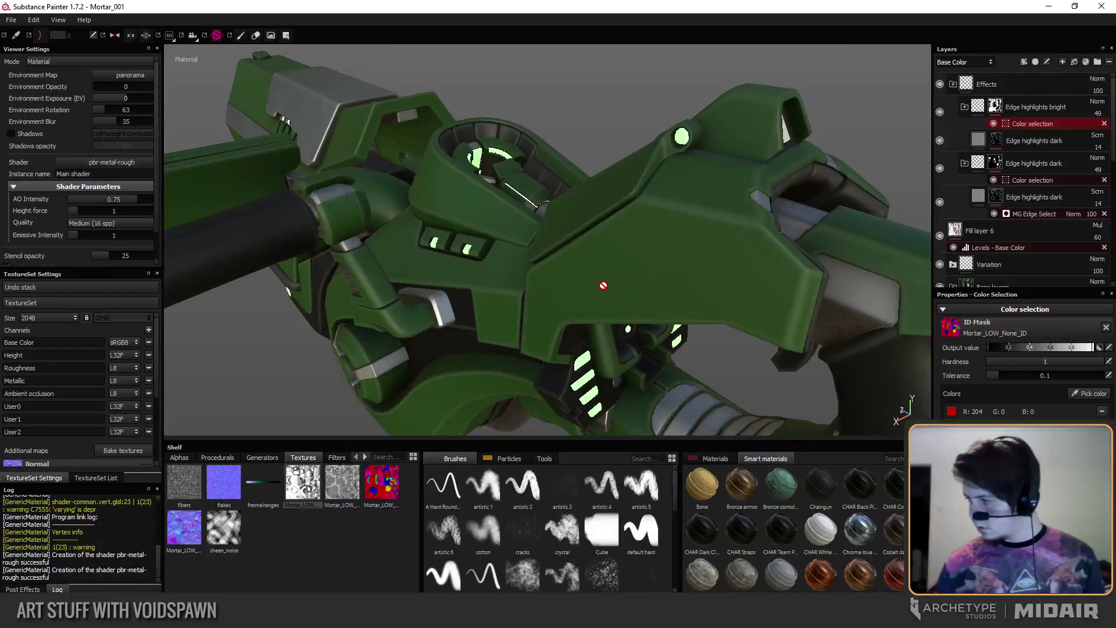
left_click_drag(465, 357, 442, 209, "alt")
right_click_drag(442, 208, 585, 282, "alt")
left_click_drag(585, 282, 508, 209, "alt")
middle_click_drag(509, 209, 503, 194, "alt")
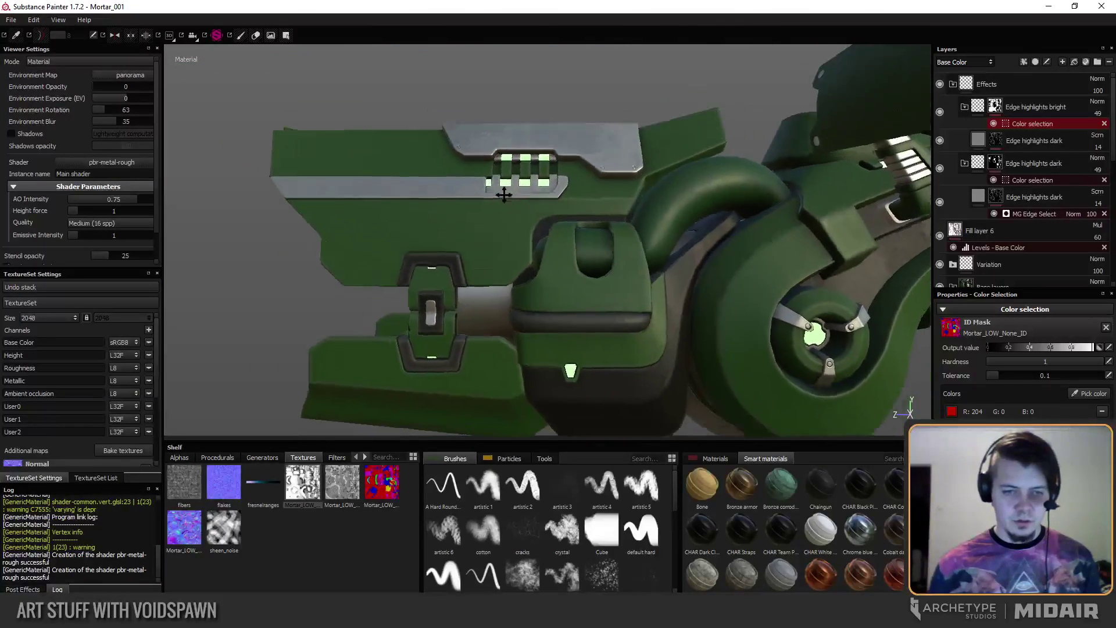
right_click_drag(504, 195, 556, 331, "alt")
middle_click_drag(556, 332, 629, 270, "alt")
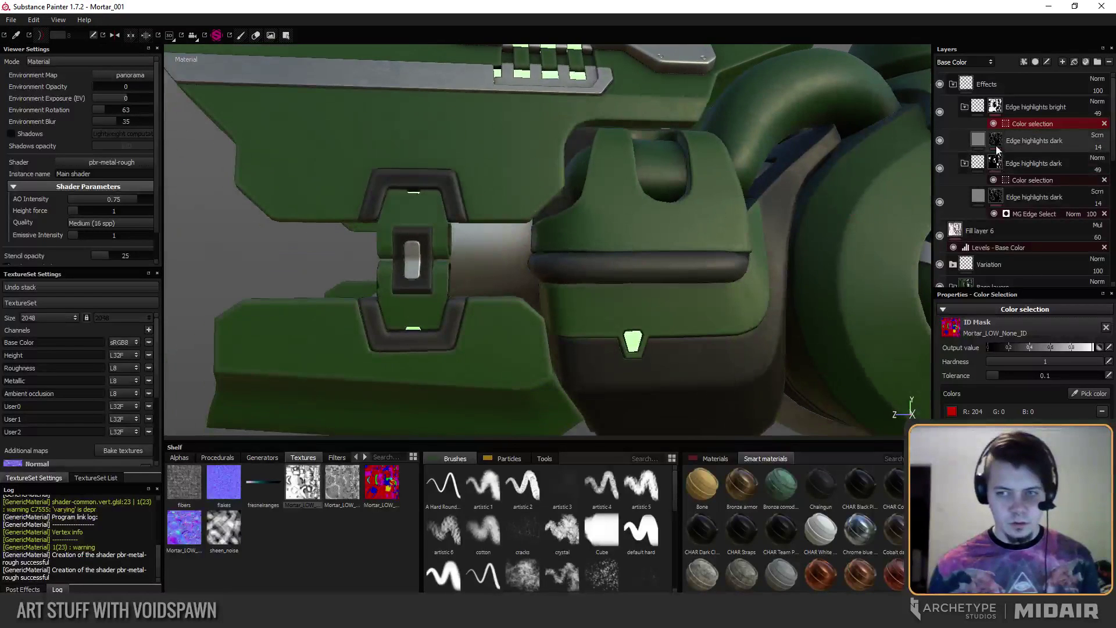
left_click(1027, 111)
right_click(1035, 114)
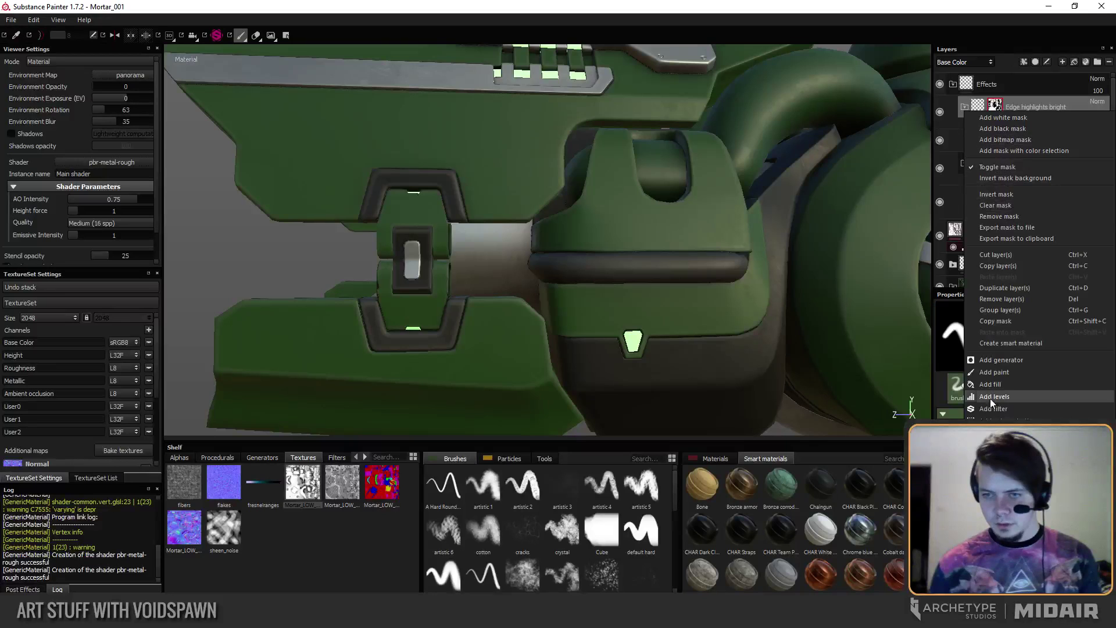
left_click(995, 372)
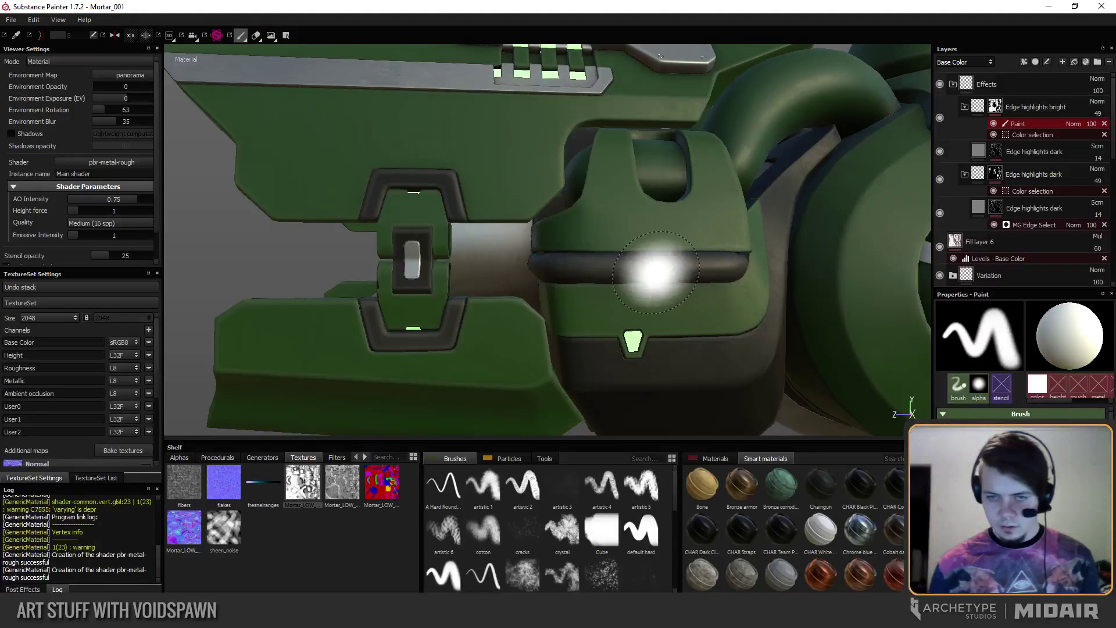
key("x")
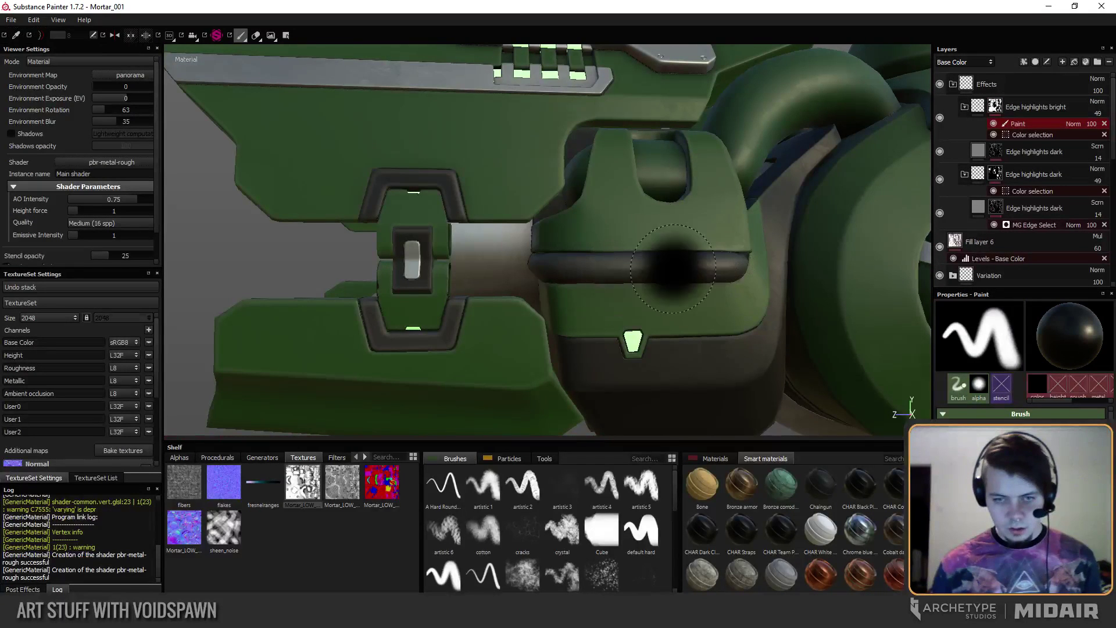
left_click_drag(640, 273, 551, 259, "alt")
left_click(602, 277)
key("ctrl+z")
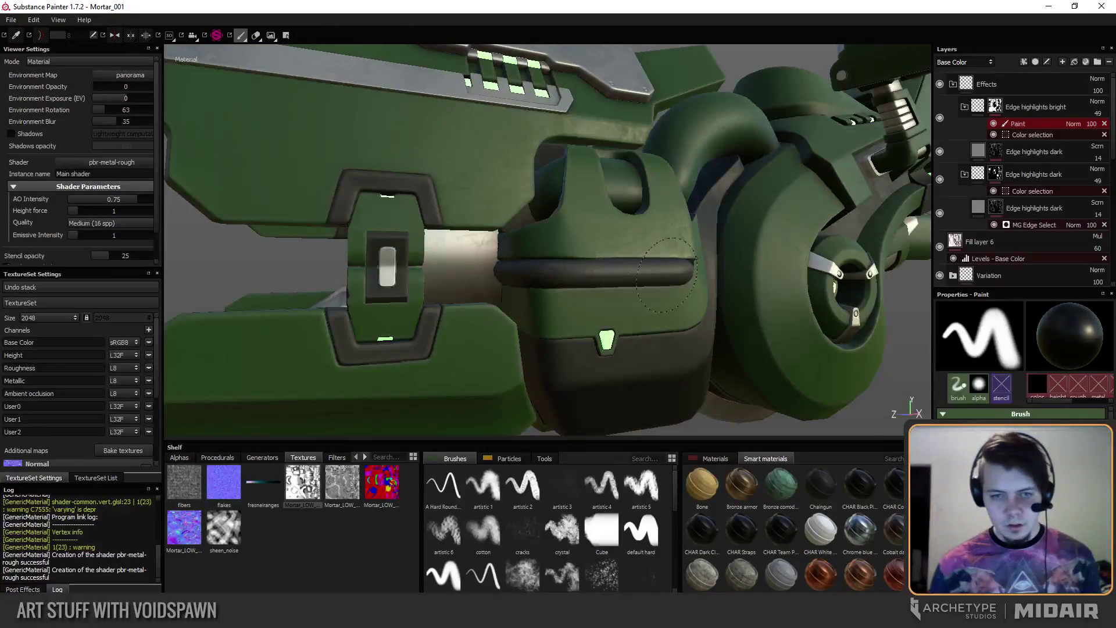
left_click(1105, 124)
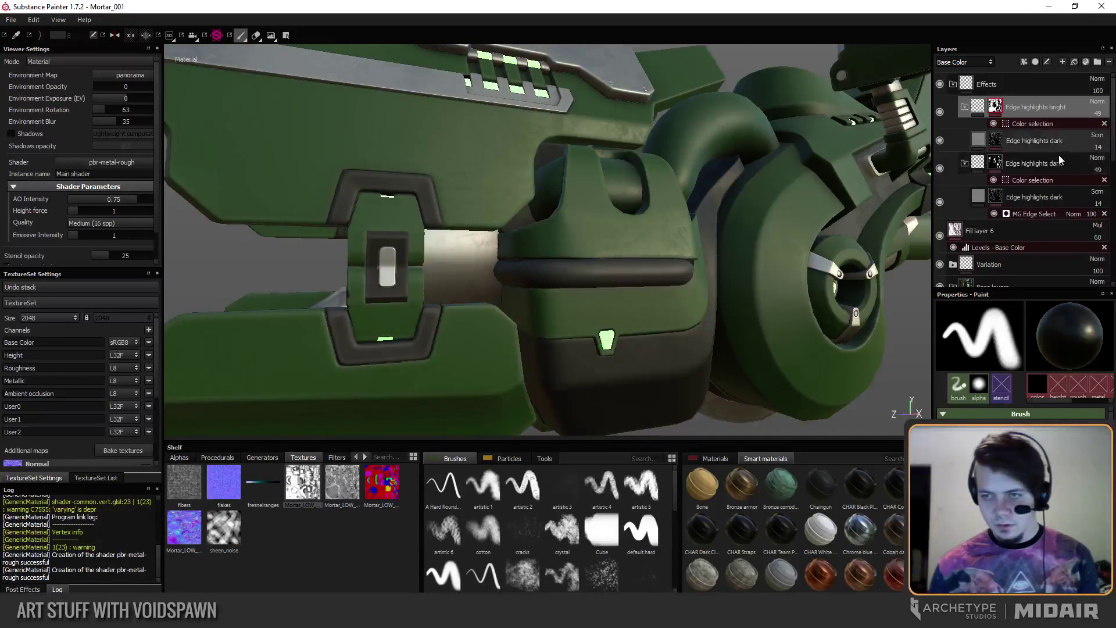
Add a paint effect to the mask of the Edge highlights dark folder.
left_click(1014, 166)
right_click(1014, 165)
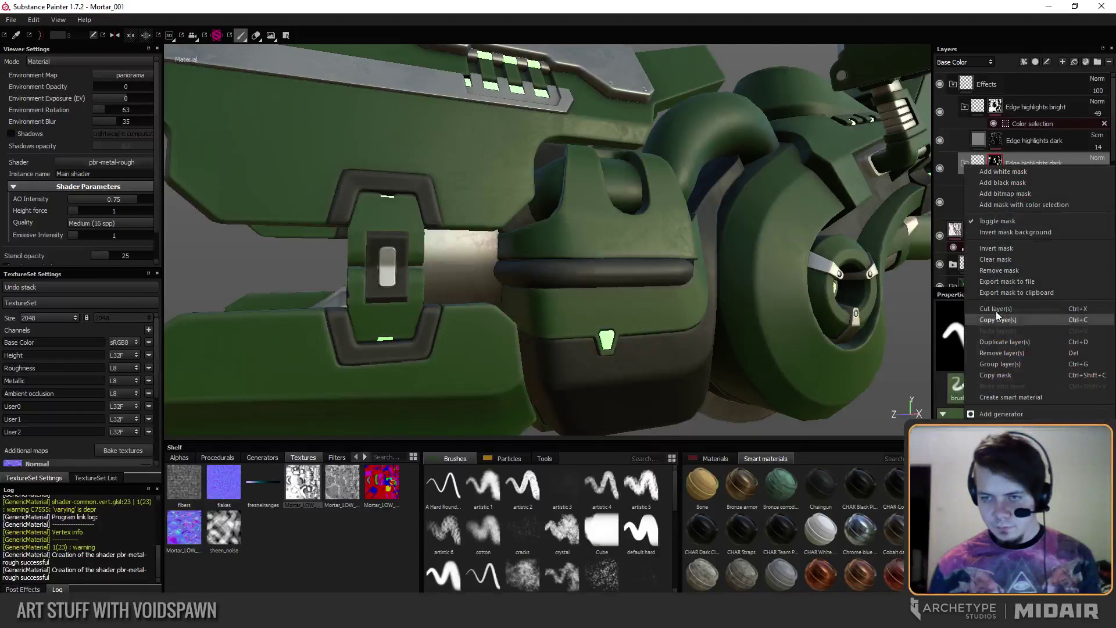
left_click(998, 425)
Examine the dark and green parts' edge highlights on the barrel, the ring housing, the side vents and the black cylinder.
mouse_move(552, 287)
left_mouse_down()
mouse_move(571, 272)
mouse_move(479, 288)
left_mouse_up()
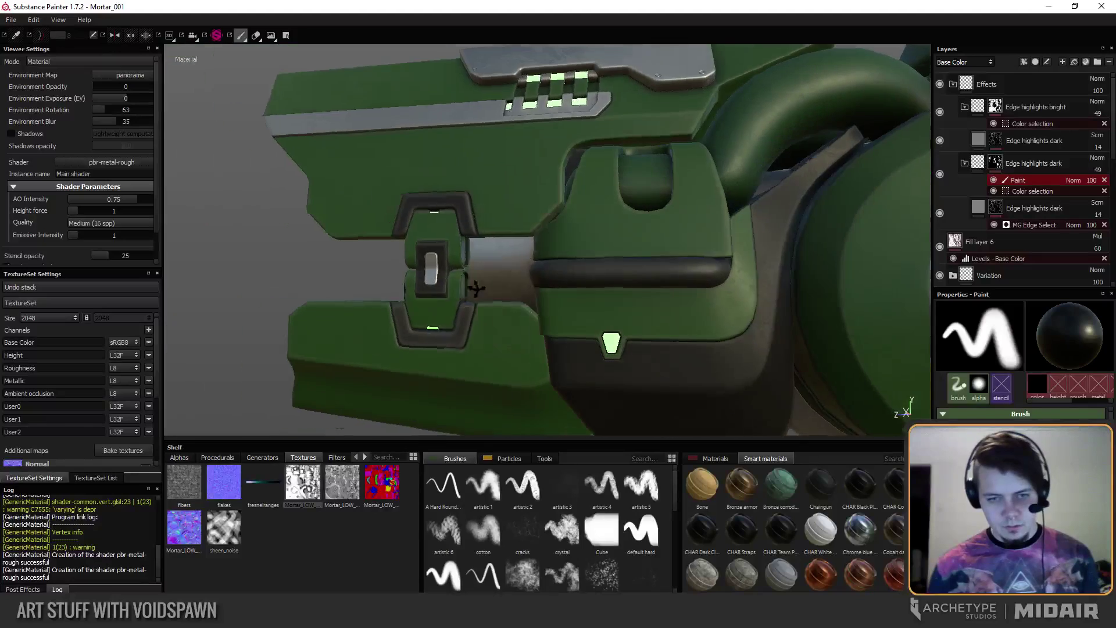
left_click_drag(587, 295, 706, 319, "alt")
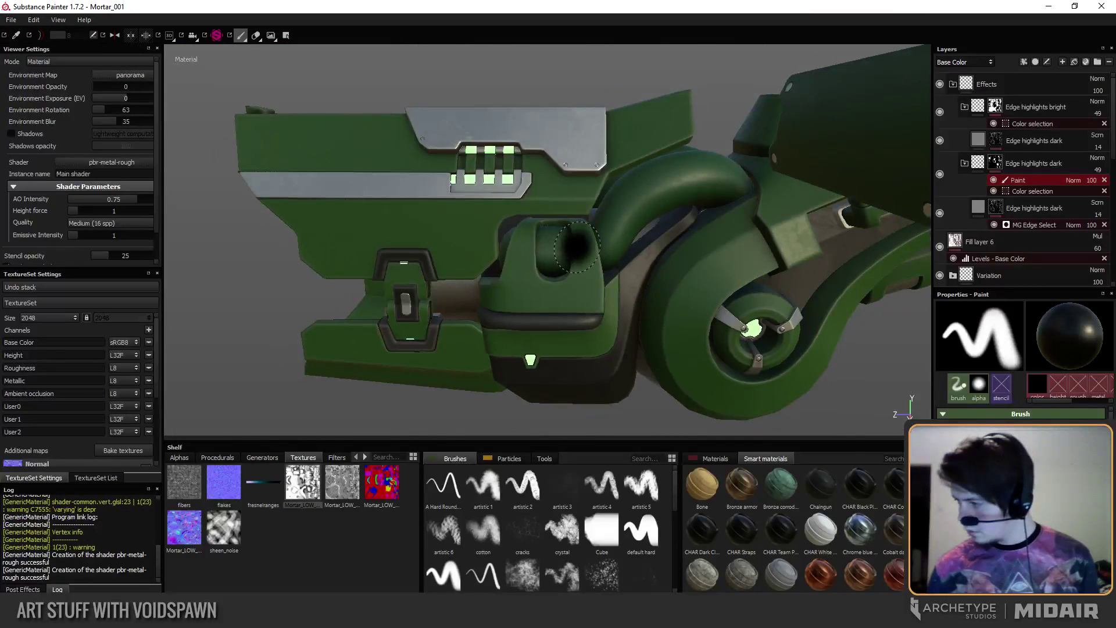
left_click_drag(612, 305, 646, 307, "alt")
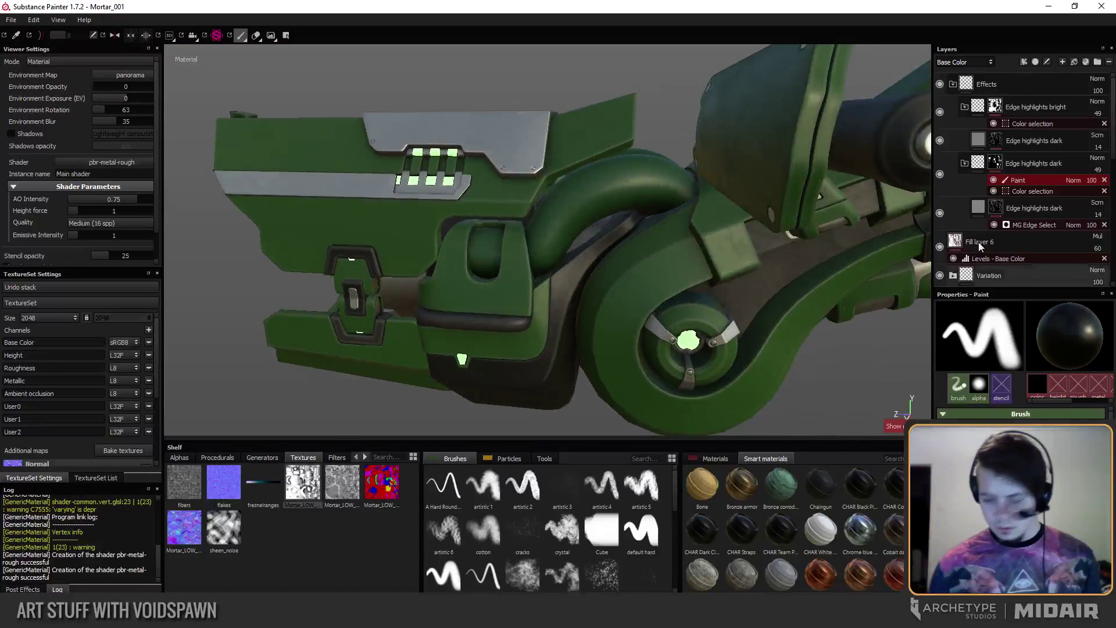
right_click_drag(727, 208, 576, 297, "alt")
left_click_drag(576, 297, 628, 267, "alt")
right_click_drag(628, 267, 675, 314, "alt")
left_click_drag(675, 314, 617, 273, "alt")
right_click_drag(616, 274, 663, 308, "alt")
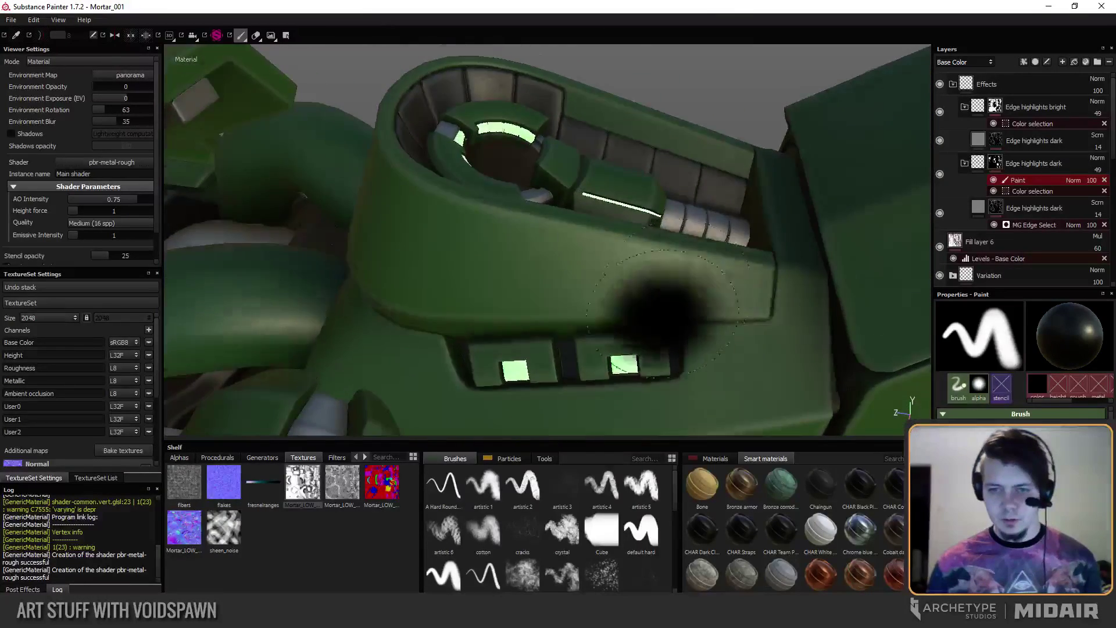
mouse_move(663, 308)
left_mouse_down("alt")
mouse_move(538, 207)
mouse_move(576, 192)
mouse_move(541, 179)
left_mouse_up("alt")
left_click(536, 194)
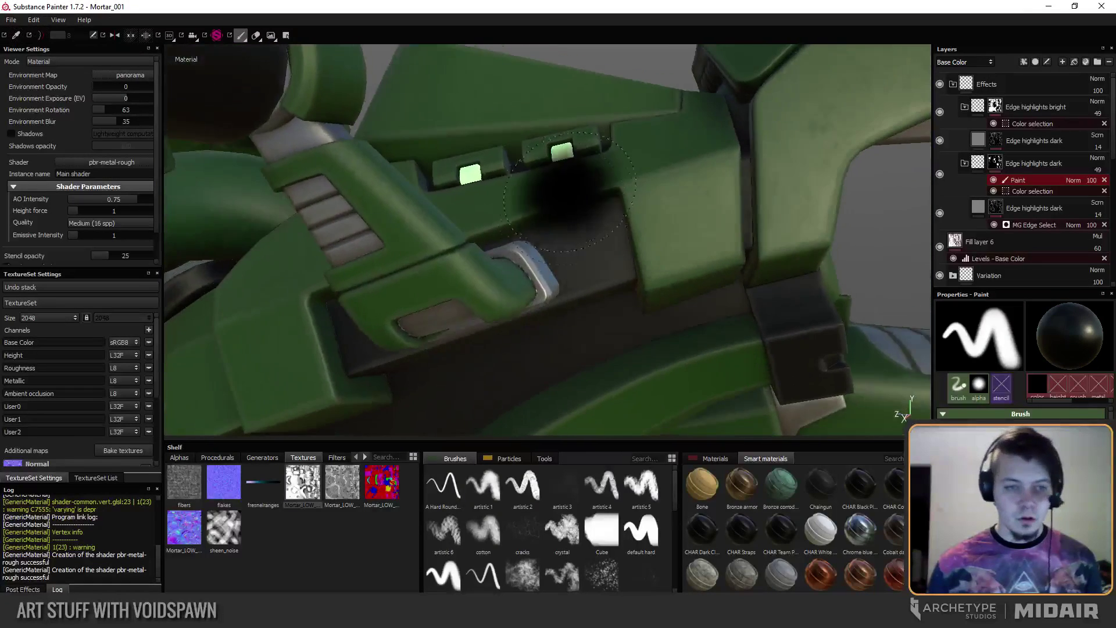
mouse_move(536, 194)
right_mouse_down("alt")
mouse_move(587, 256)
mouse_move(552, 297)
right_mouse_up("alt")
left_click_drag(440, 276, 505, 393, "alt")
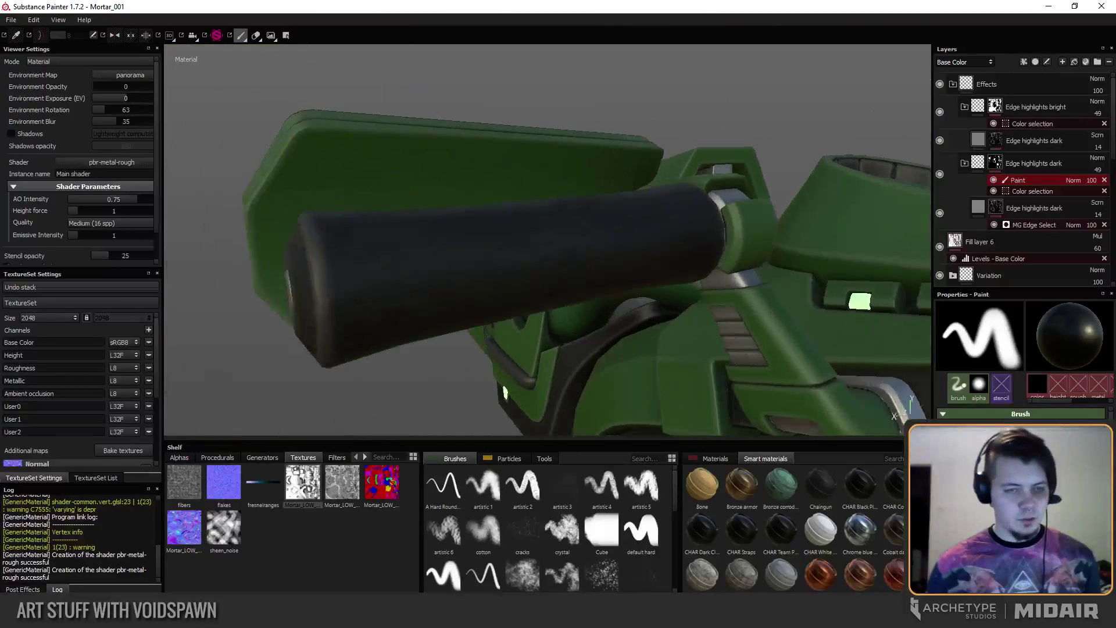
left_click_drag(388, 175, 559, 229, "alt")
Cycle through the single channels to Base Color and inspect the weapon's flat colors around the barrel and body.
key("c")
key("c")
key("c")
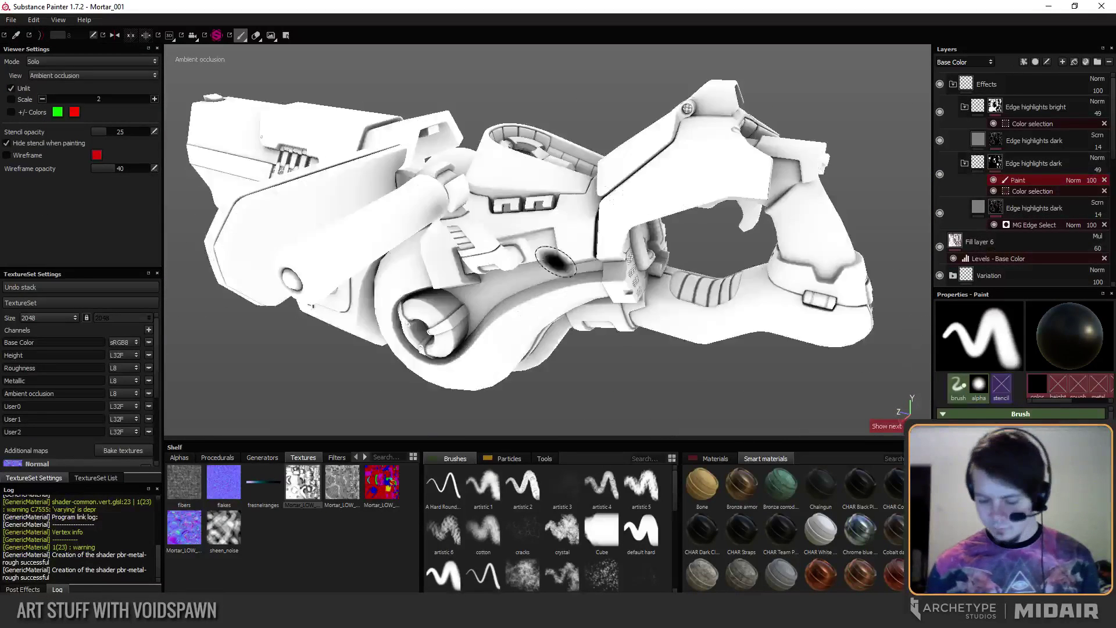
key("c")
key("c")
key("c")
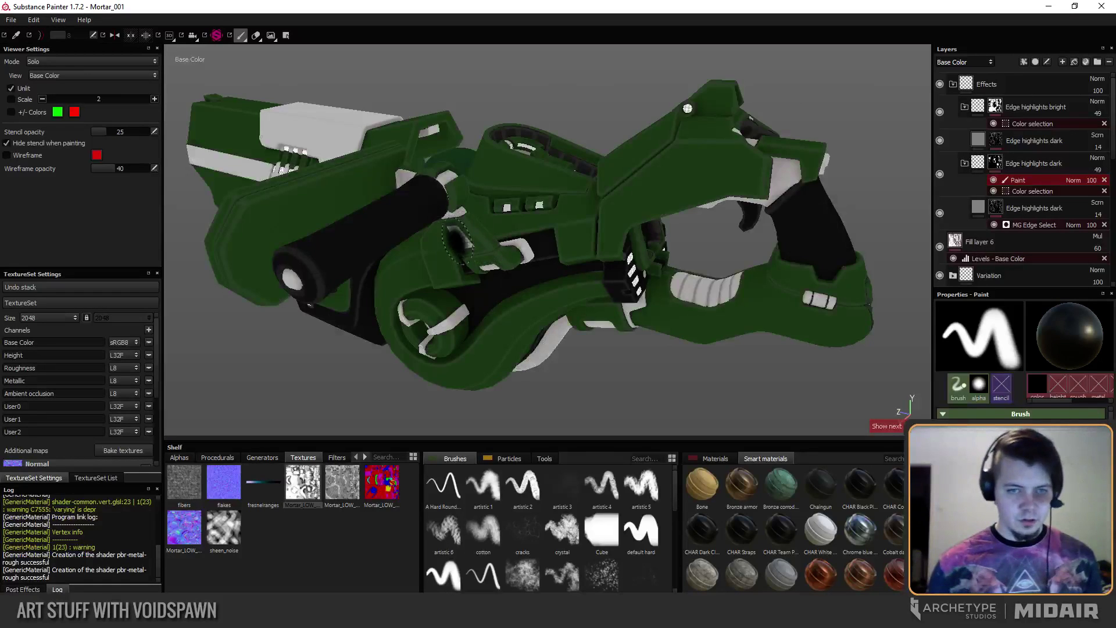
left_click_drag(558, 229, 500, 242, "alt")
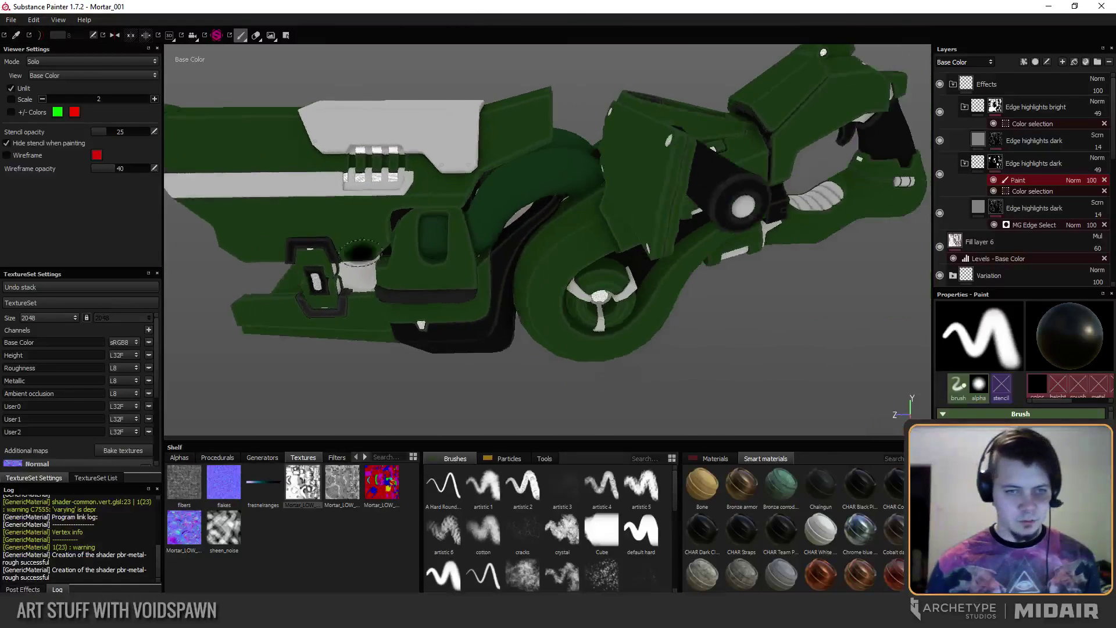
left_click_drag(362, 252, 551, 307, "alt")
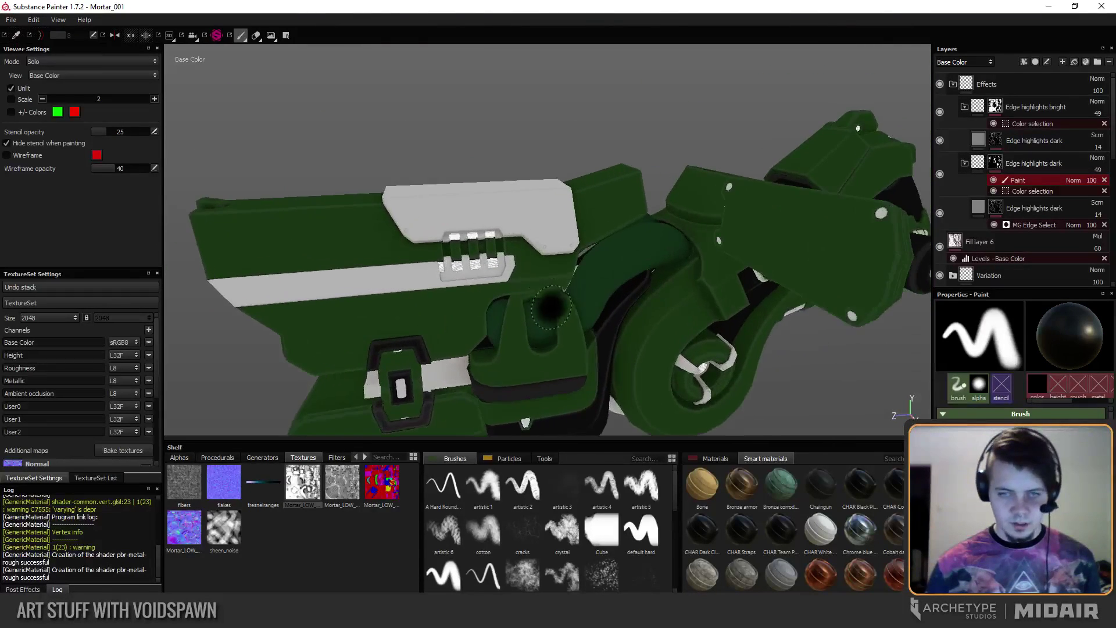
middle_click_drag(551, 307, 518, 241, "alt")
Fine-tune the grey base color of the Metal fill layer and check the weapon in the Material view.
left_click_drag(1114, 123, 1114, 196)
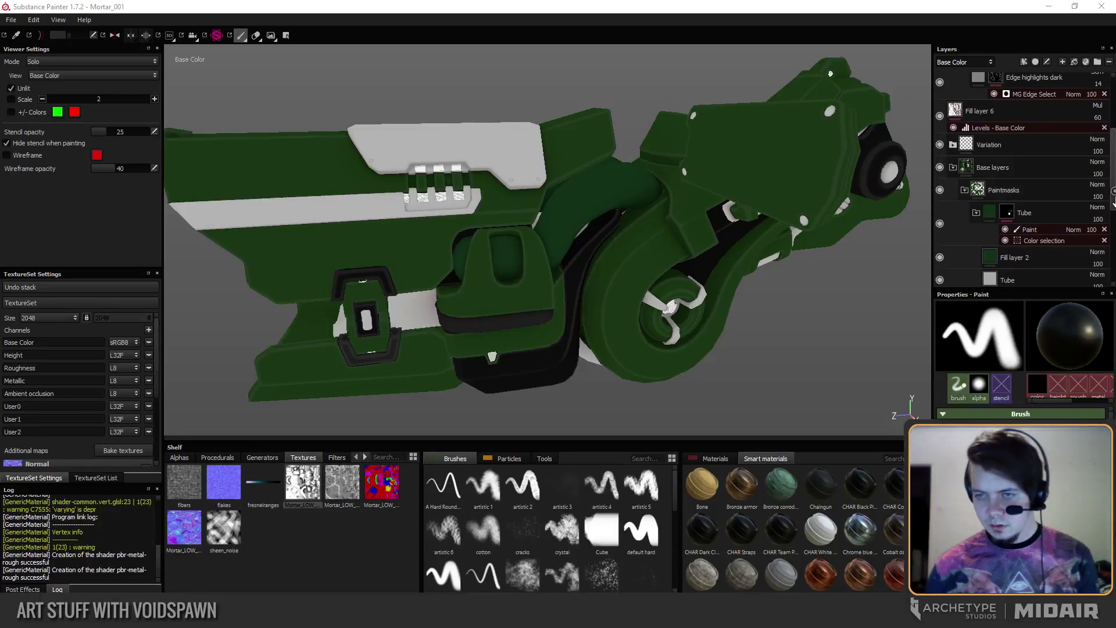
scroll(1041, 221, "down", 3)
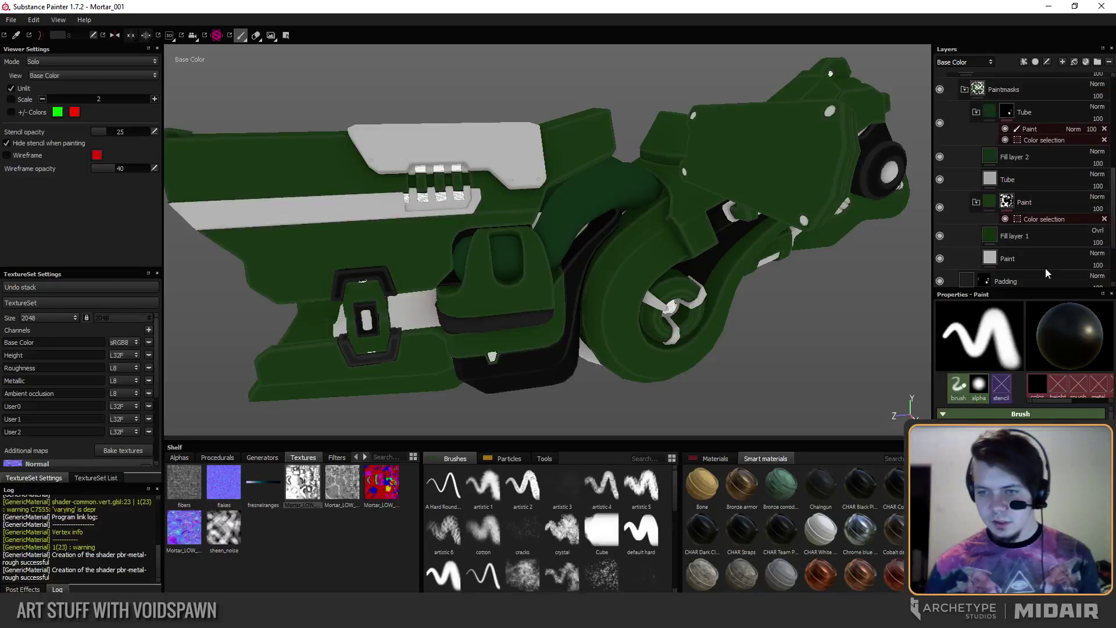
scroll(1114, 227, "down", 3)
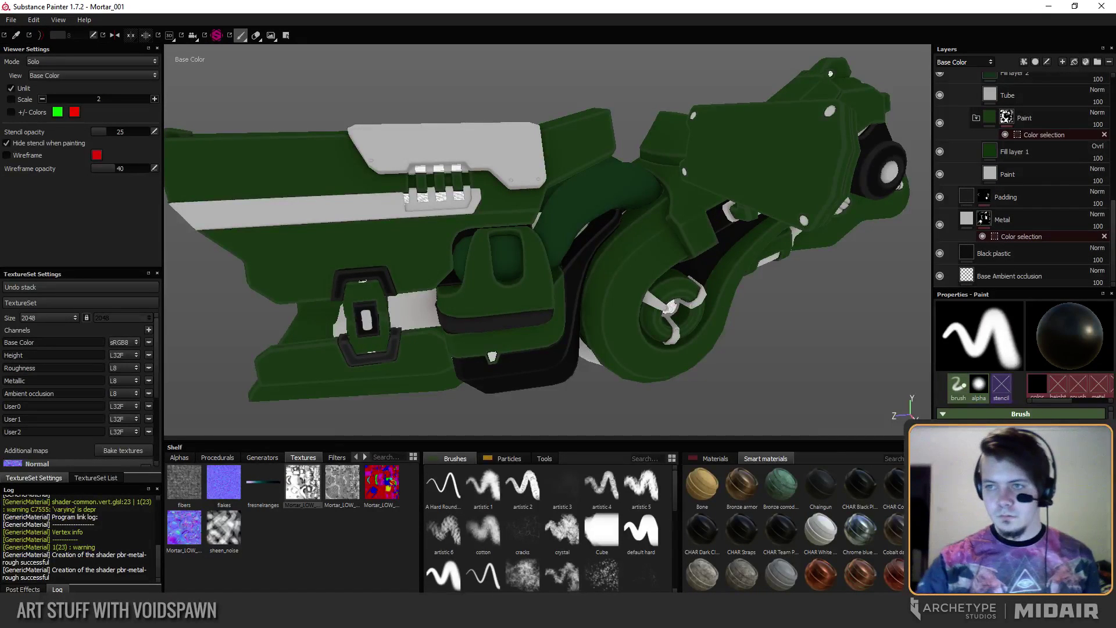
left_click(967, 220)
left_click(1022, 488)
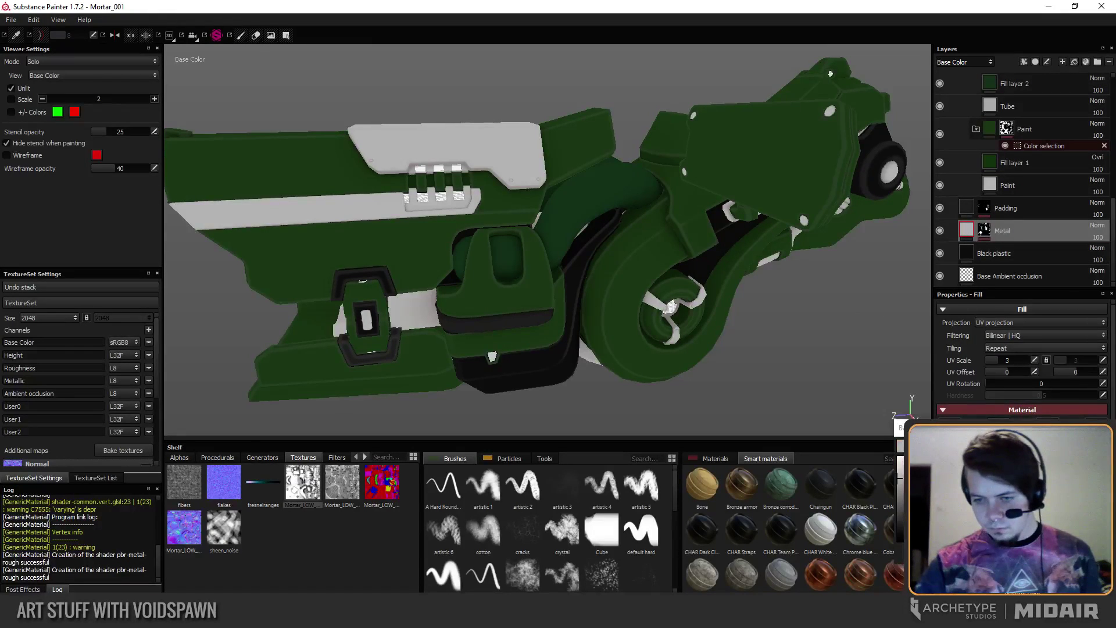
left_click_drag(900, 484, 900, 485)
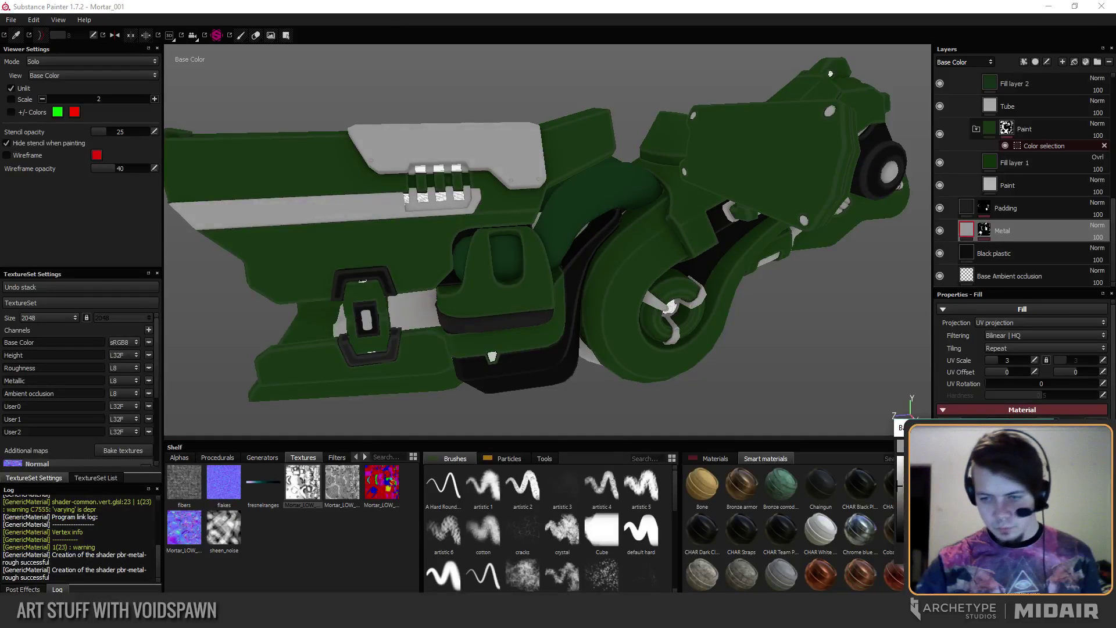
left_click(1045, 427)
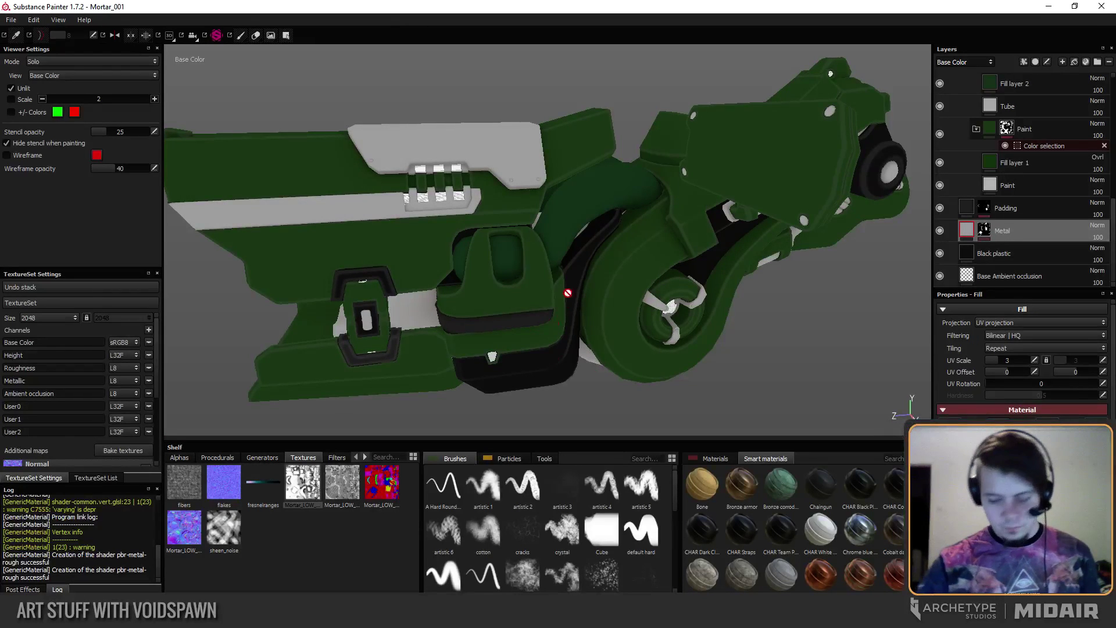
key("m")
left_click_drag(514, 301, 507, 241, "alt")
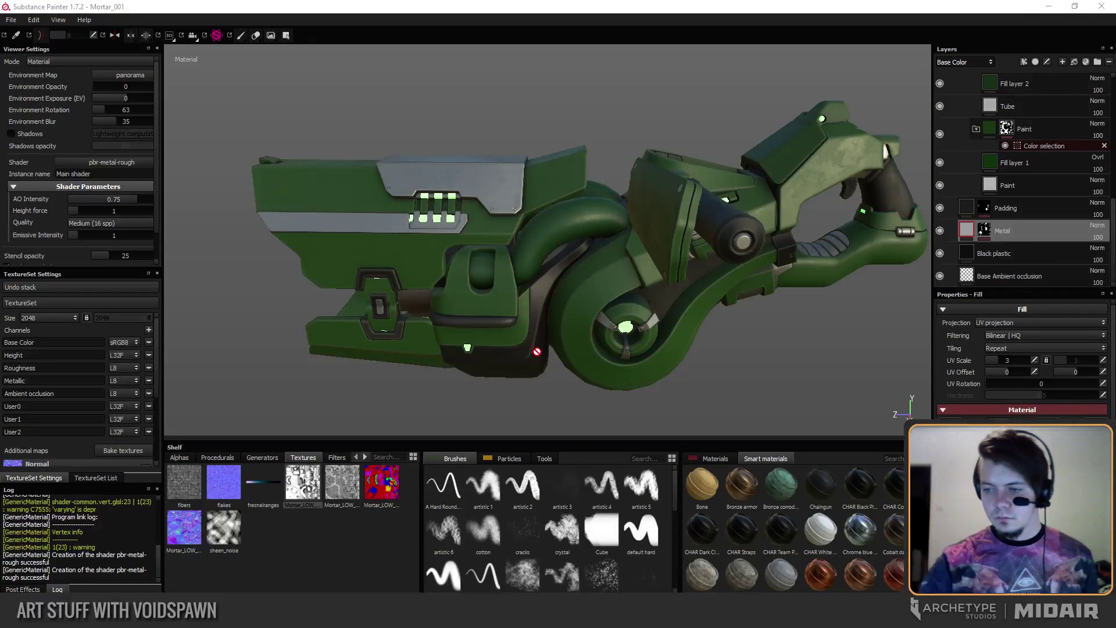
left_click_drag(639, 289, 541, 318, "alt")
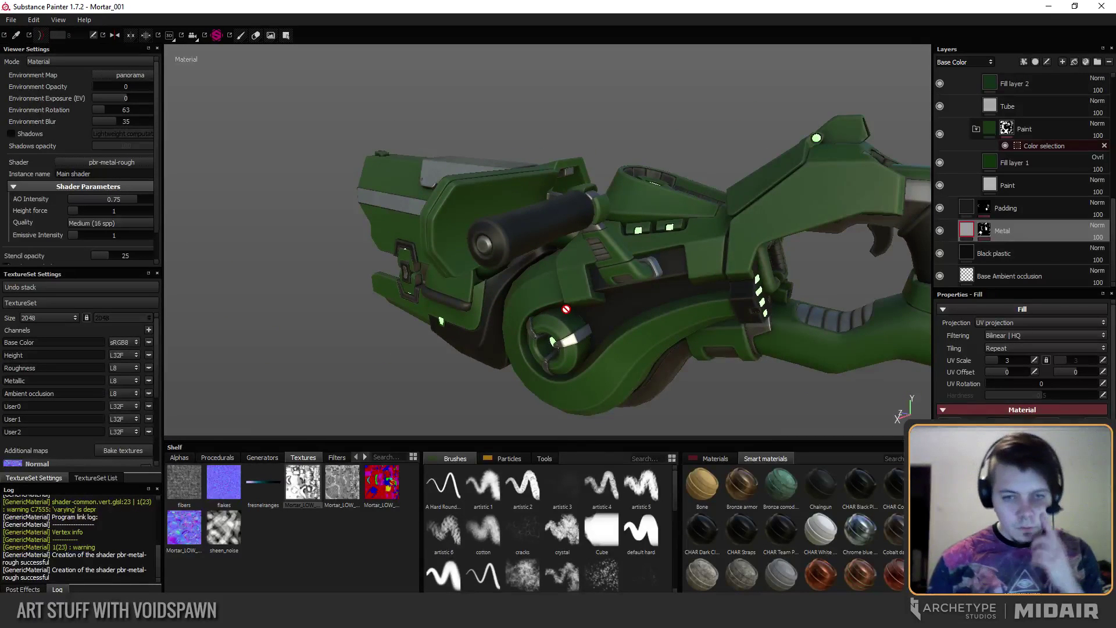
left_click_drag(438, 317, 416, 326, "alt")
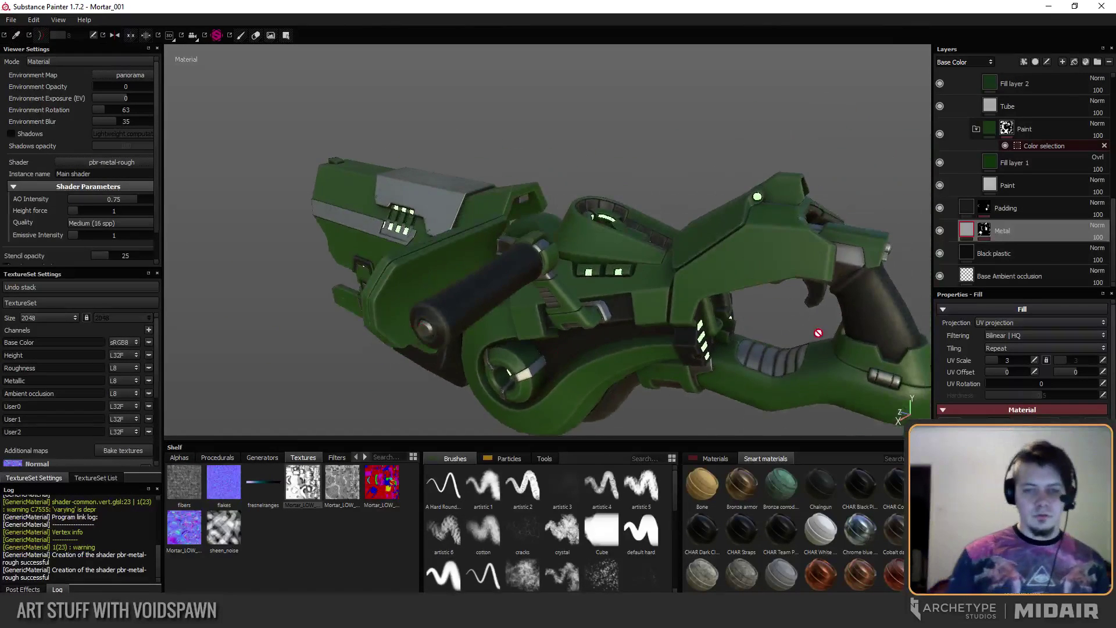
Change the base color of Fill layer 1 in the Paint folder to blue and check it on the weapon.
left_click(1007, 163)
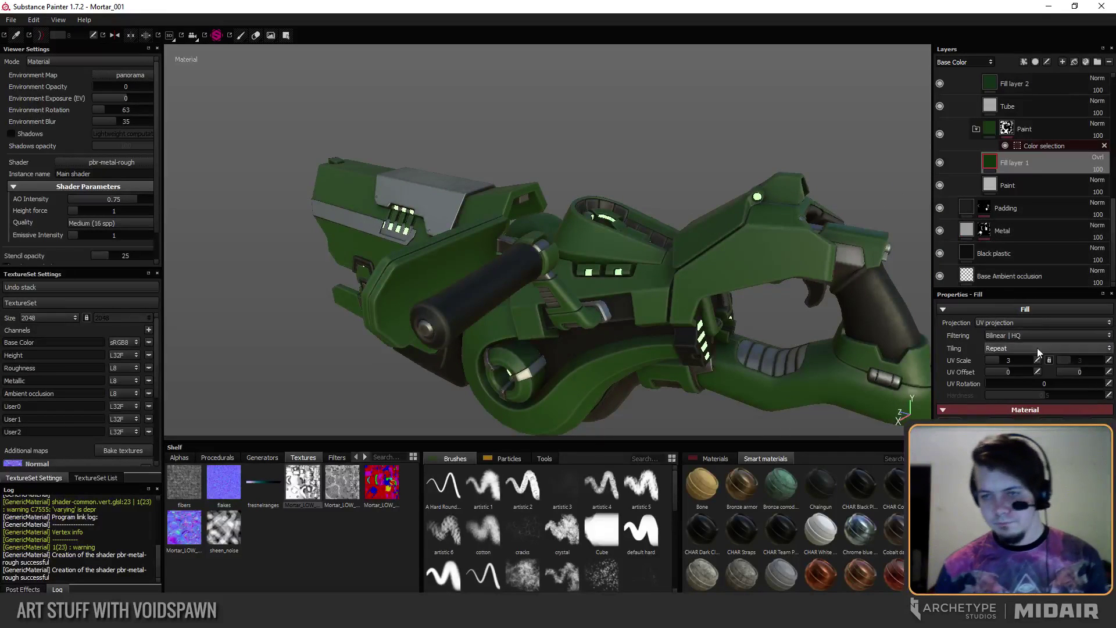
left_click(1025, 494)
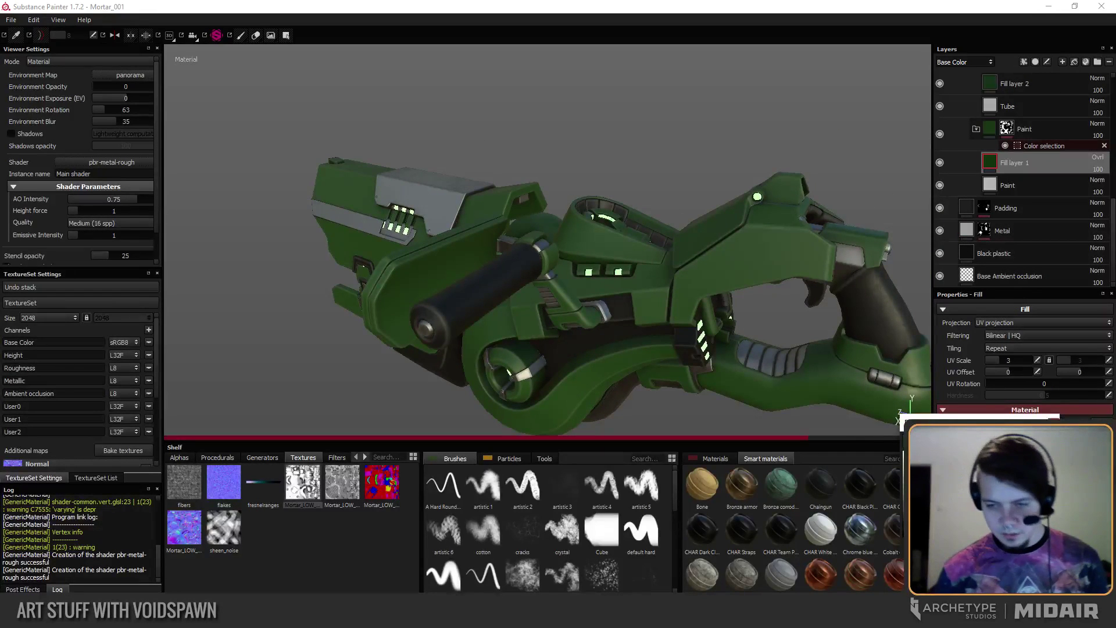
left_click(983, 494)
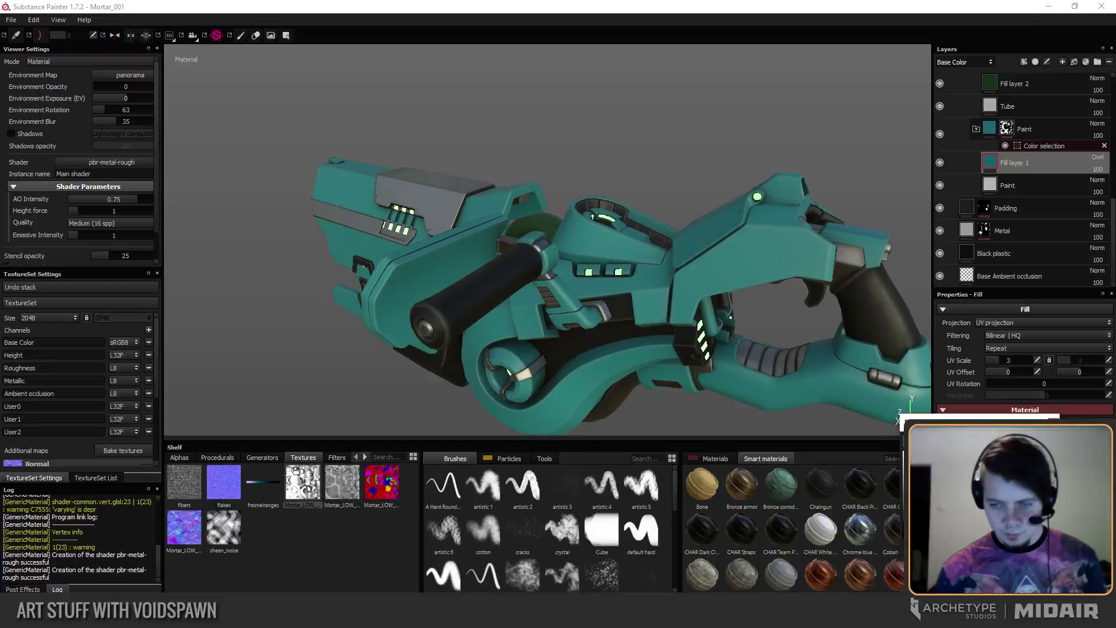
left_click_drag(1036, 494, 1035, 507)
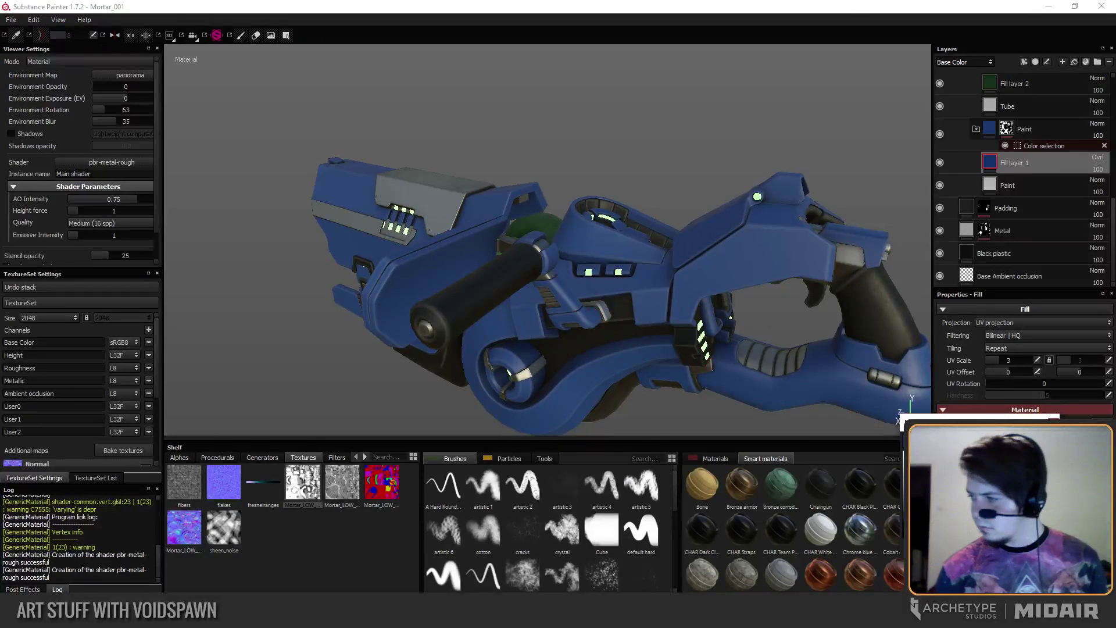
left_click(1054, 422)
left_click_drag(279, 319, 441, 371, "alt")
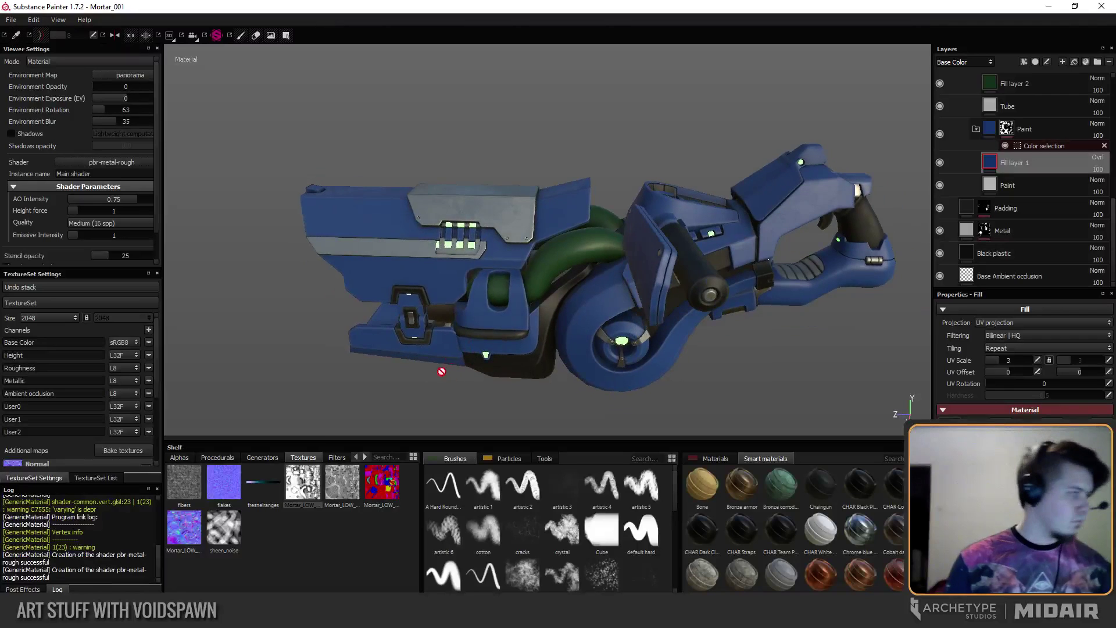
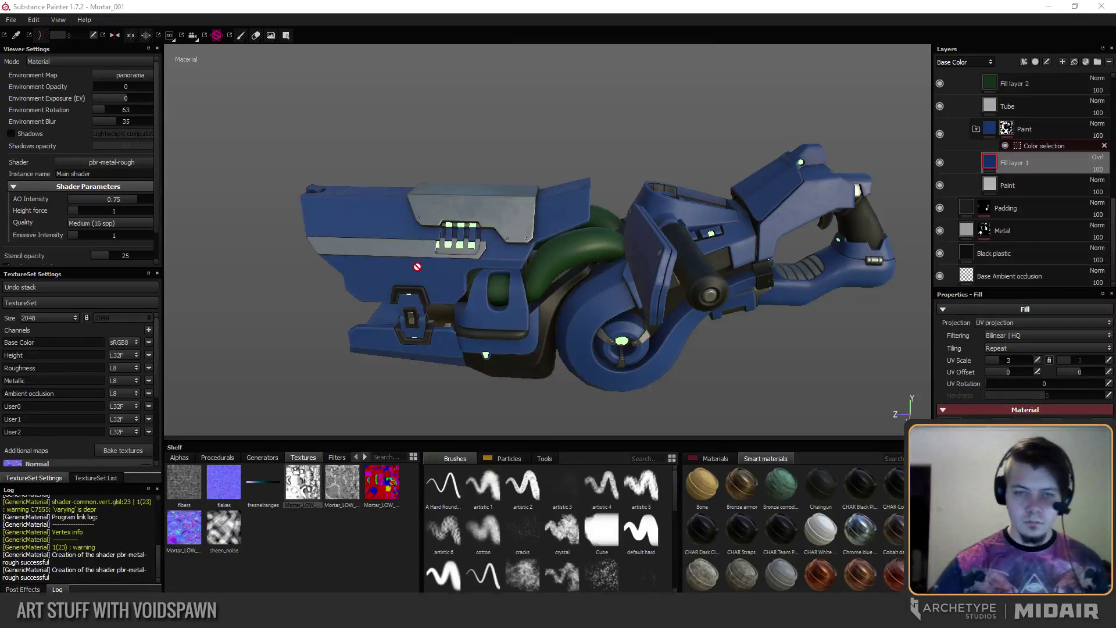
Examine the blue paint and its edge highlights on the weapon's side, top vent, rear body and barrel bracket.
left_click_drag(343, 259, 471, 236, "alt")
scroll(434, 262, "up", 3)
scroll(407, 189, "down", 4)
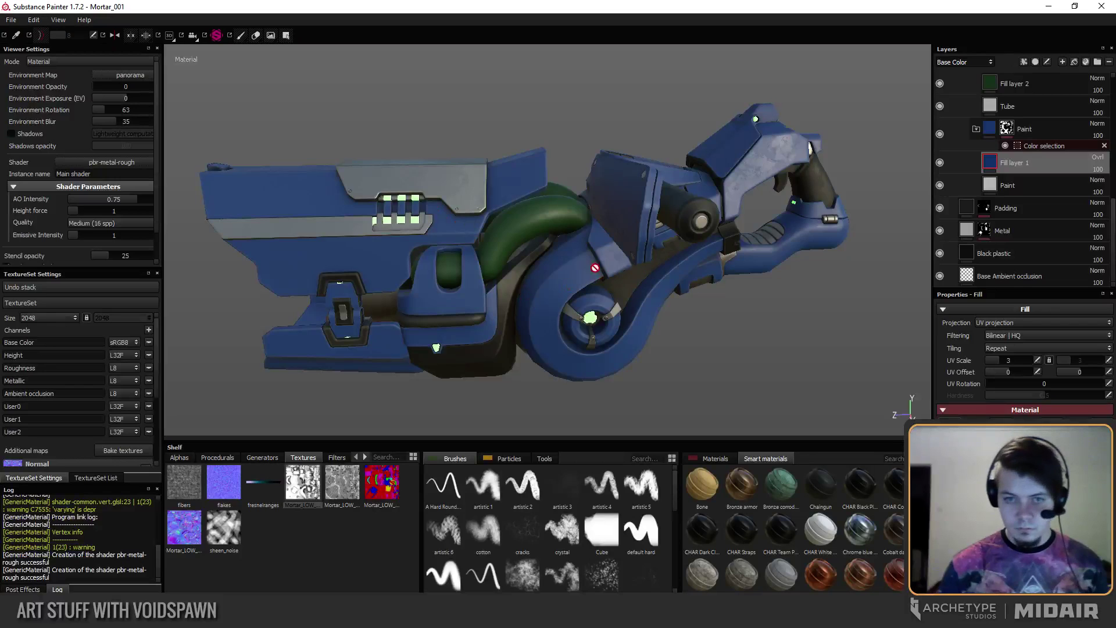
left_click_drag(595, 268, 538, 245, "alt")
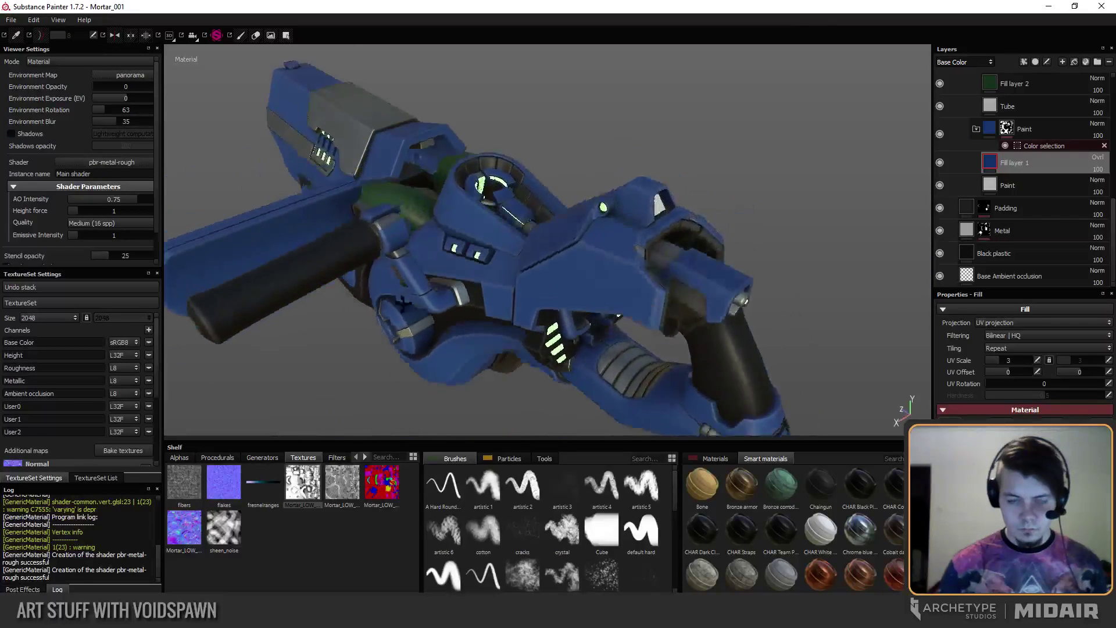
left_click_drag(403, 303, 528, 244, "alt")
middle_click_drag(528, 244, 420, 305, "alt")
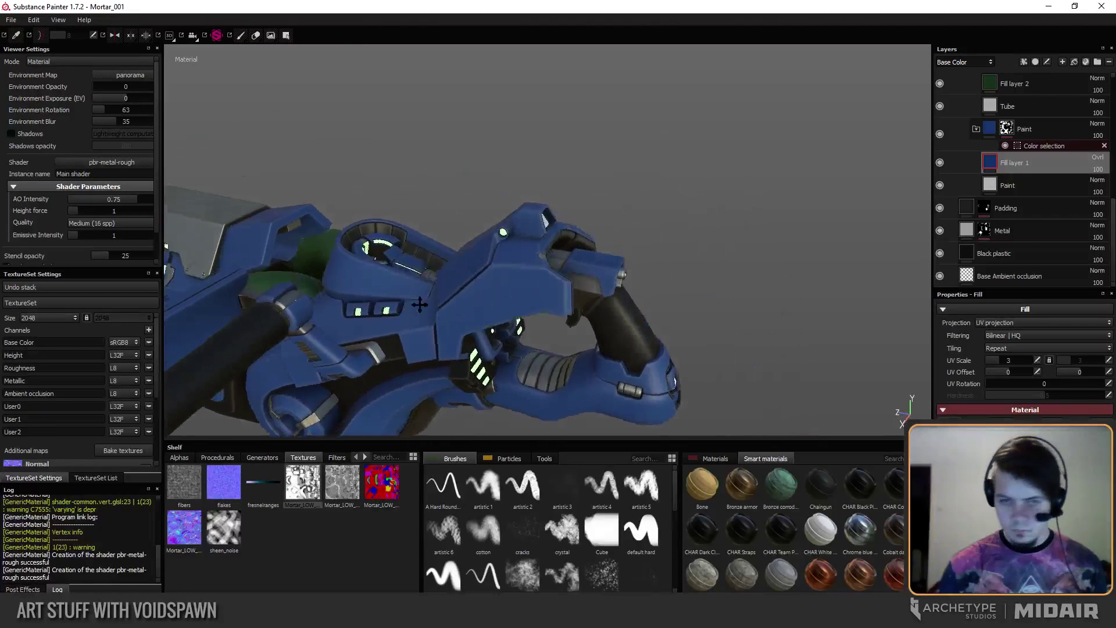
right_click_drag(419, 305, 635, 250, "alt")
left_click_drag(636, 250, 449, 214, "alt")
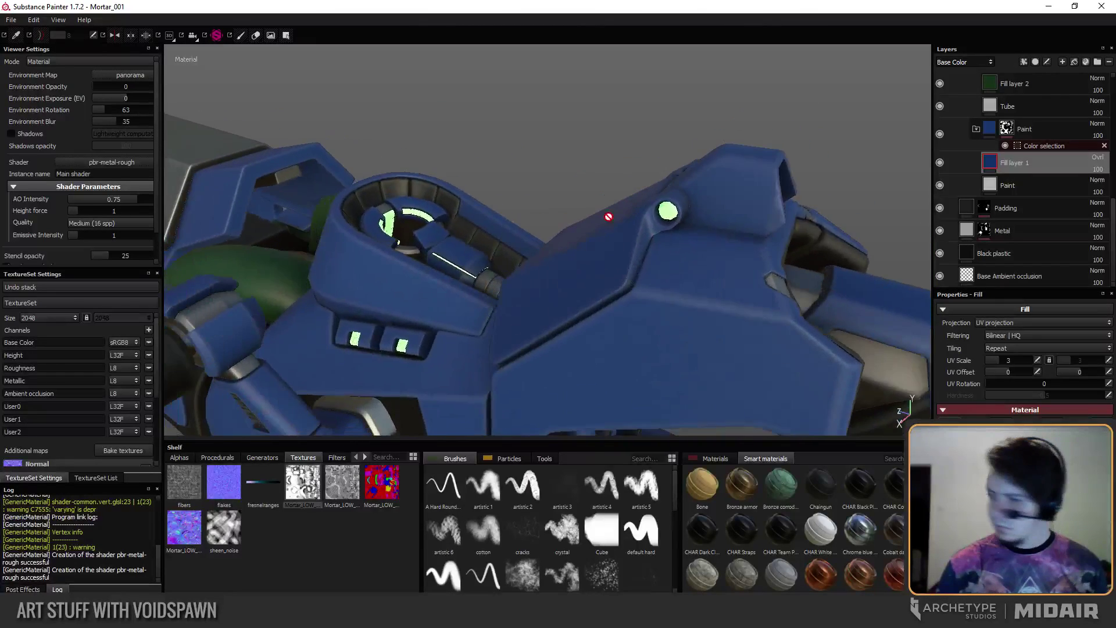
middle_click_drag(448, 215, 470, 263, "alt")
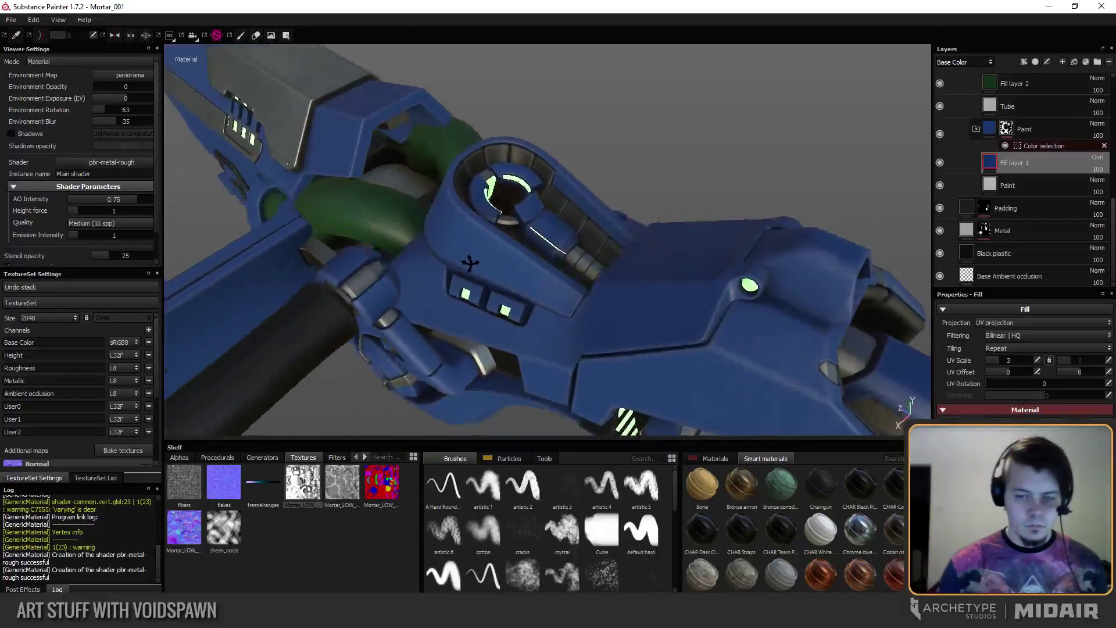
left_click_drag(470, 263, 441, 251, "alt")
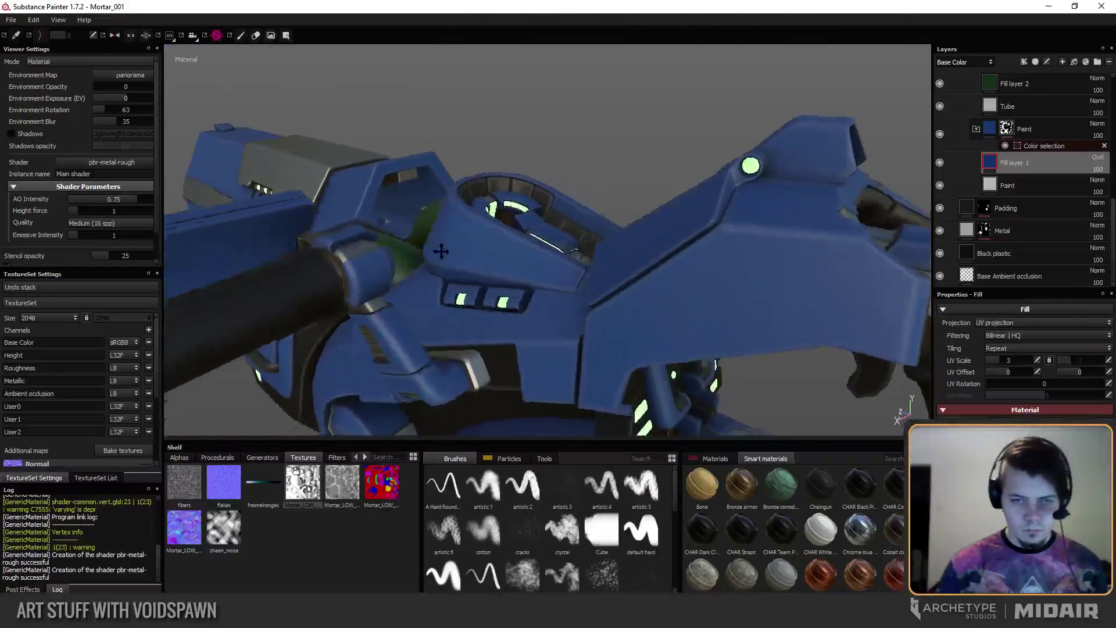
right_click_drag(441, 251, 493, 264, "alt")
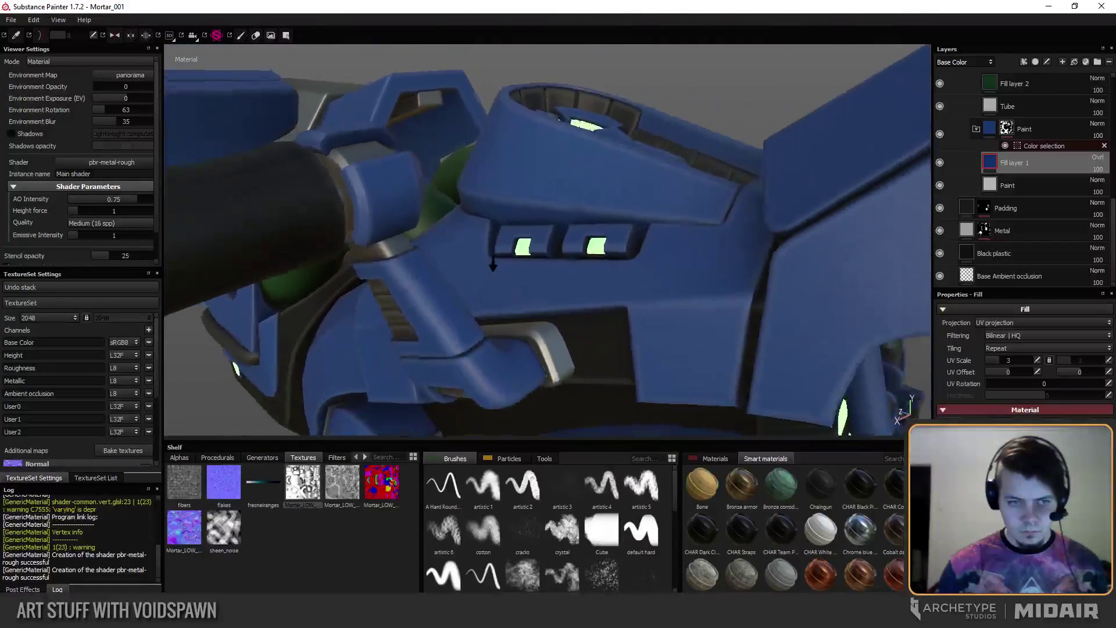
left_click_drag(493, 264, 631, 282, "alt")
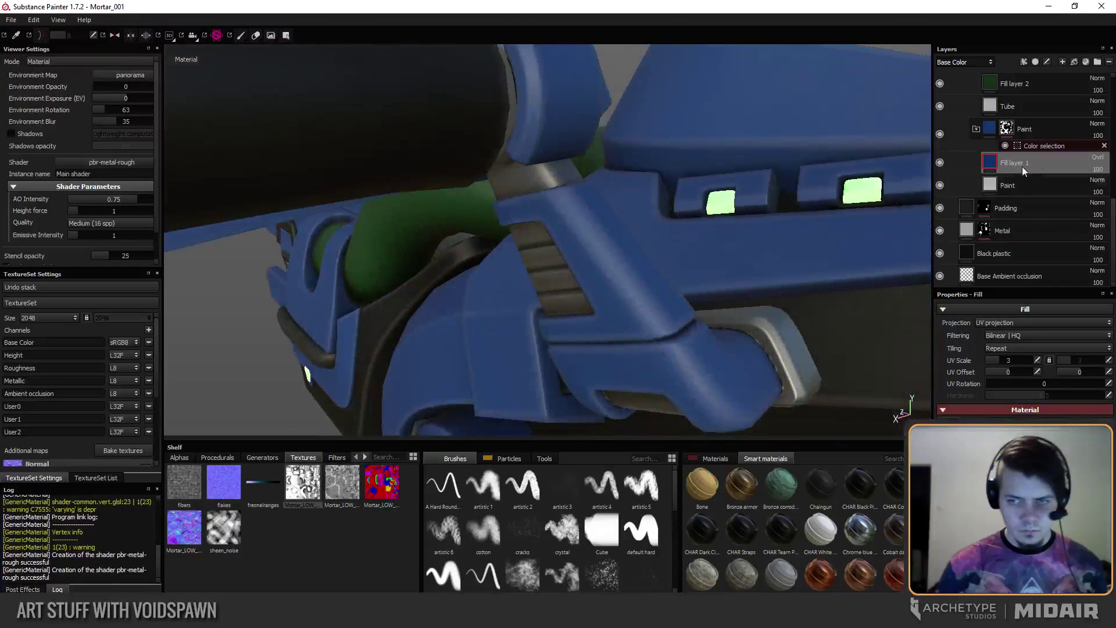
Rename the fill layer inside the Edge highlights bright folder as "Edge highlights".
scroll(1024, 168, "up", 5)
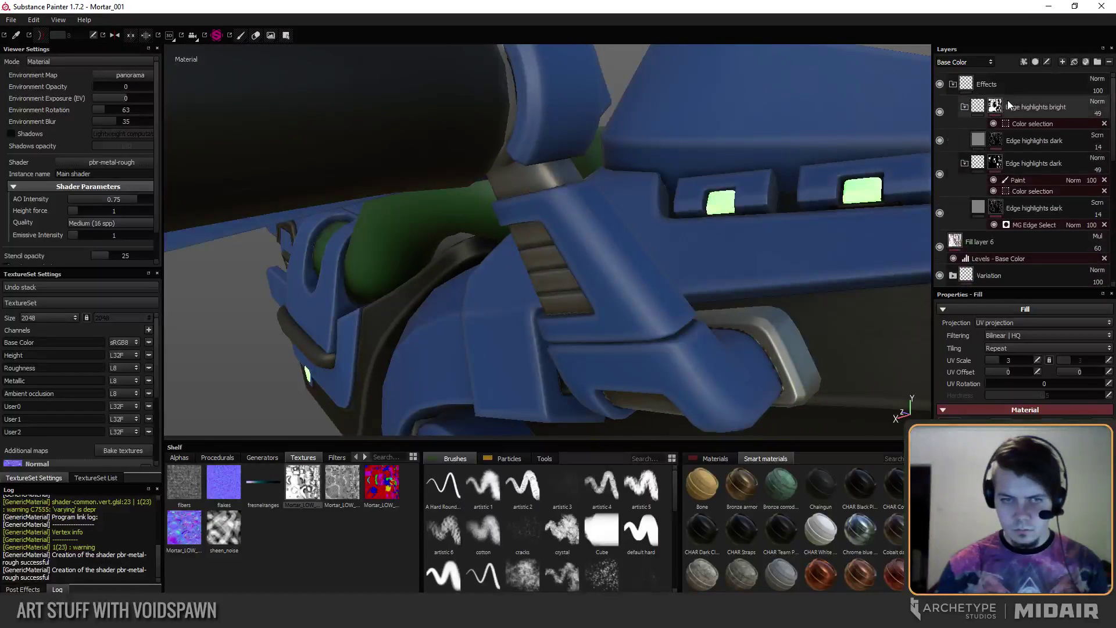
left_click(998, 149)
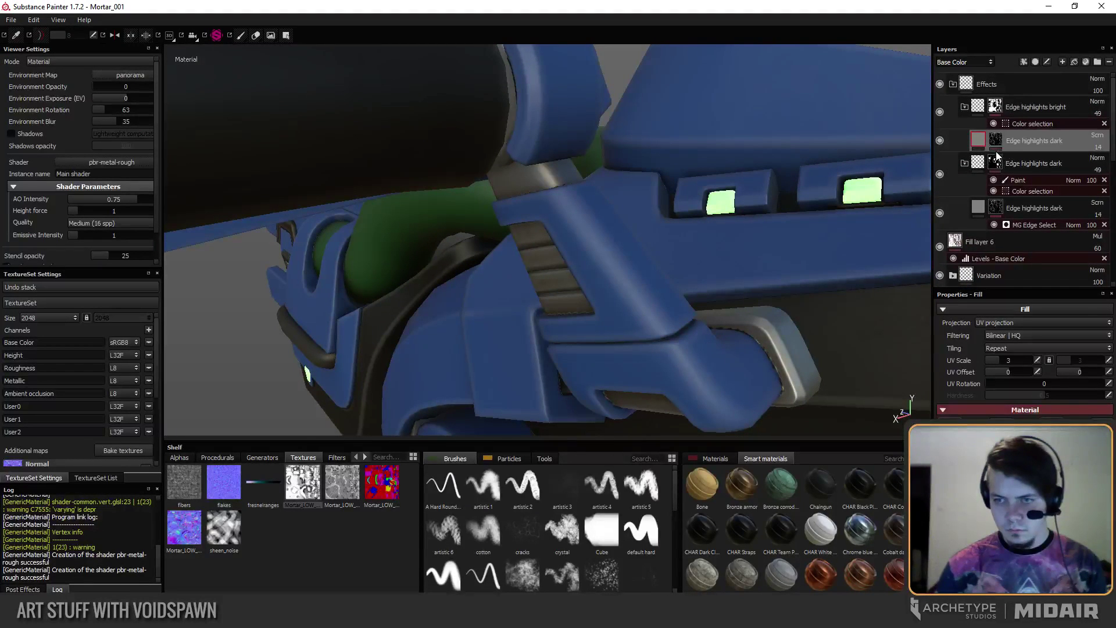
double_click(1036, 142)
key("BackSpace")
key("BackSpace")
key("BackSpace")
key("BackSpace")
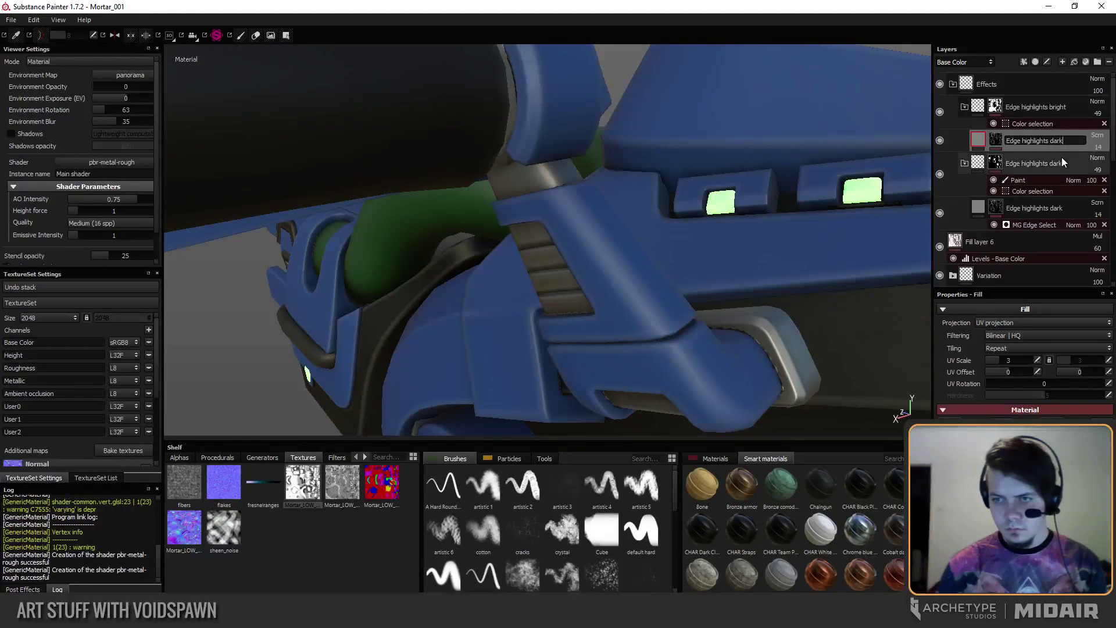
key("Return")
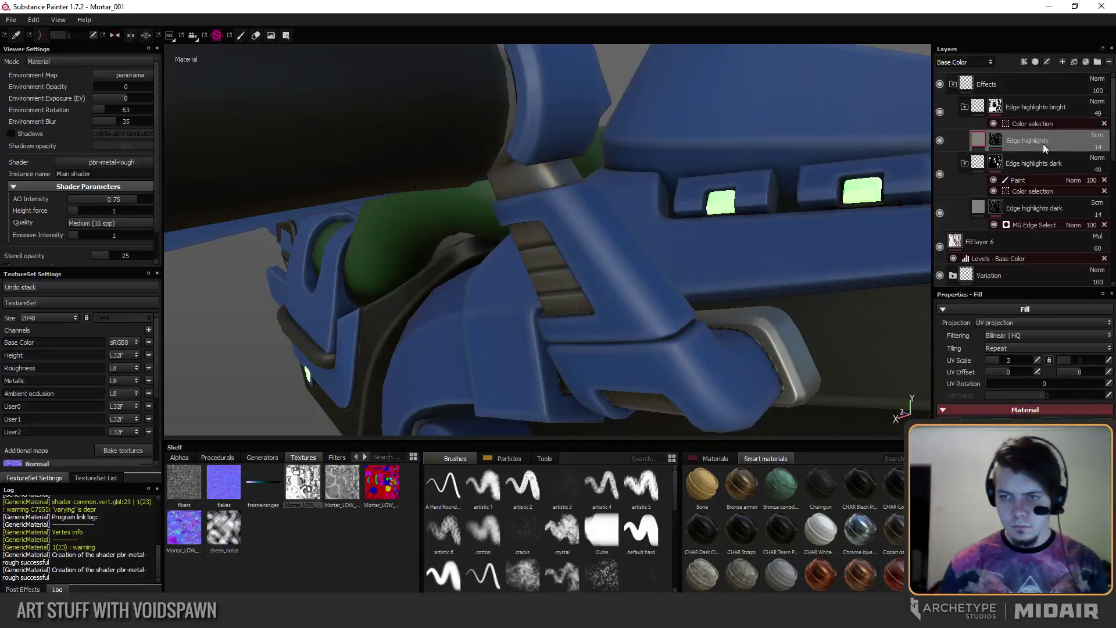
Open the MG Edge Select generator on the Edge highlights layer and expand its Convex parameters.
key("ctrl+v")
left_click(1038, 158)
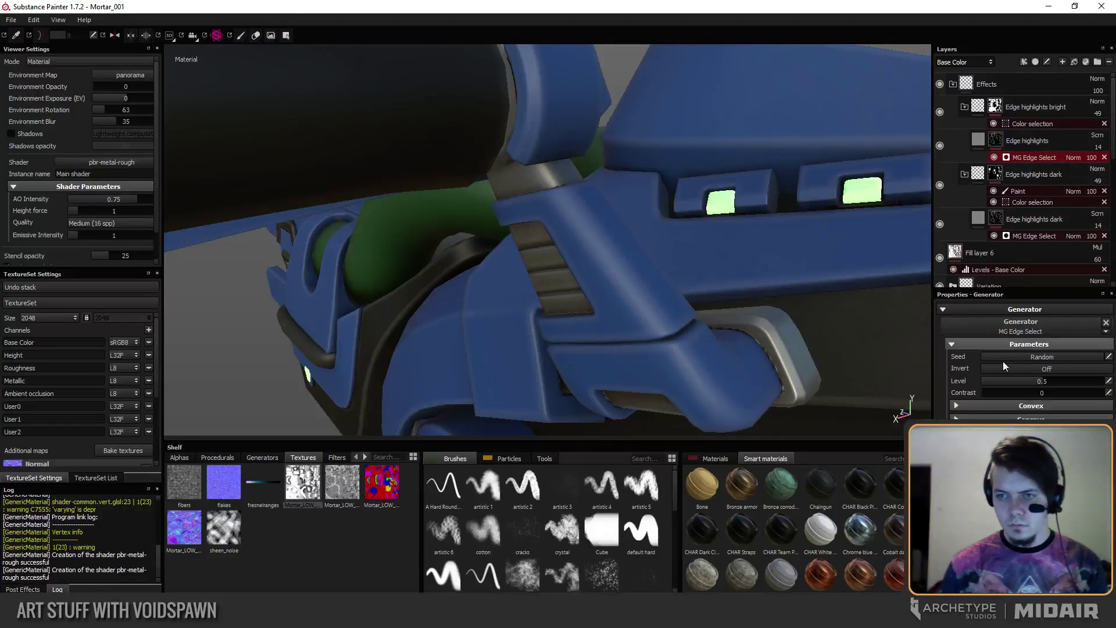
left_click(985, 405)
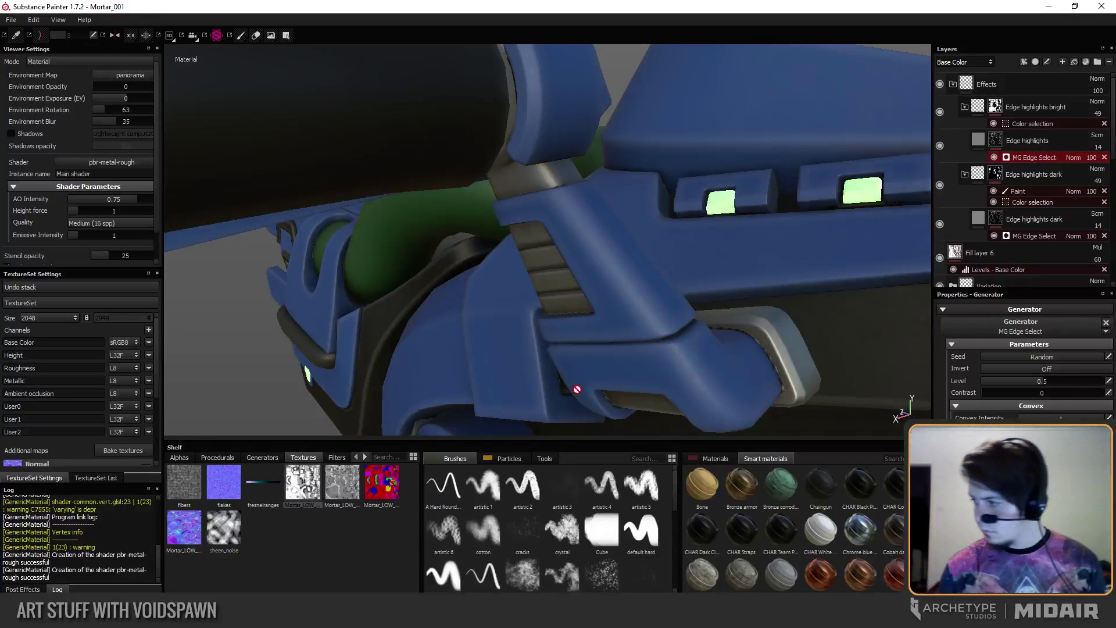
Examine the highlights on the weapon's blue side panels, green tube and wheel housing from the side.
mouse_move(473, 352)
left_mouse_down("alt")
mouse_move(440, 364)
mouse_move(339, 210)
mouse_move(292, 267)
mouse_move(361, 197)
mouse_move(349, 260)
mouse_move(330, 257)
mouse_move(543, 261)
mouse_move(353, 231)
mouse_move(406, 279)
mouse_move(374, 280)
mouse_move(413, 351)
mouse_move(418, 302)
mouse_move(411, 317)
mouse_move(569, 231)
left_mouse_up("alt")
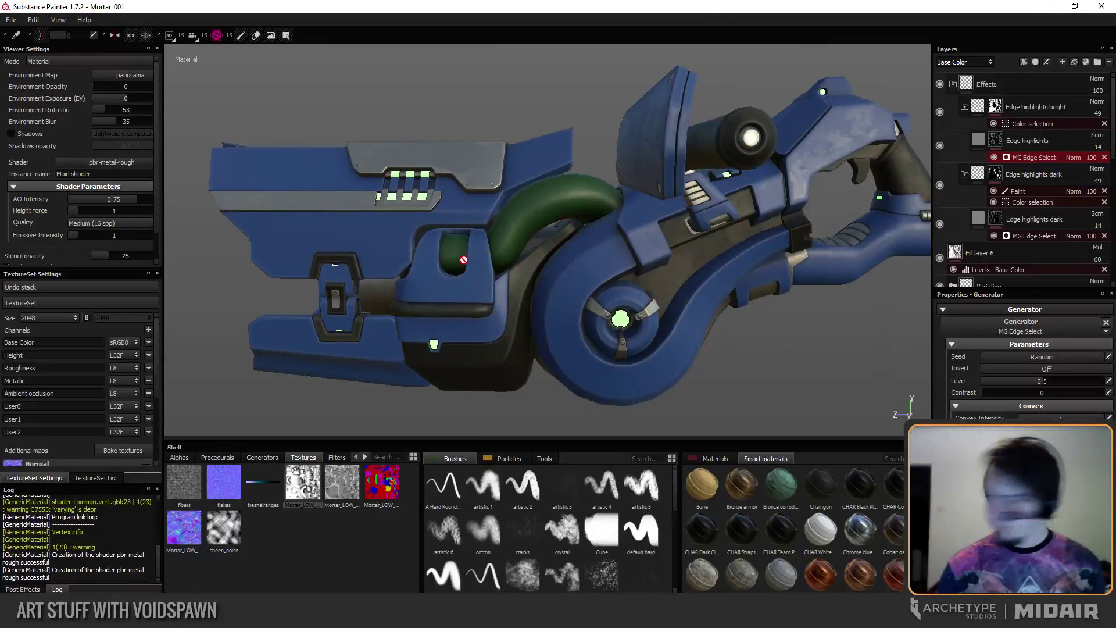
left_click_drag(476, 280, 392, 259, "alt")
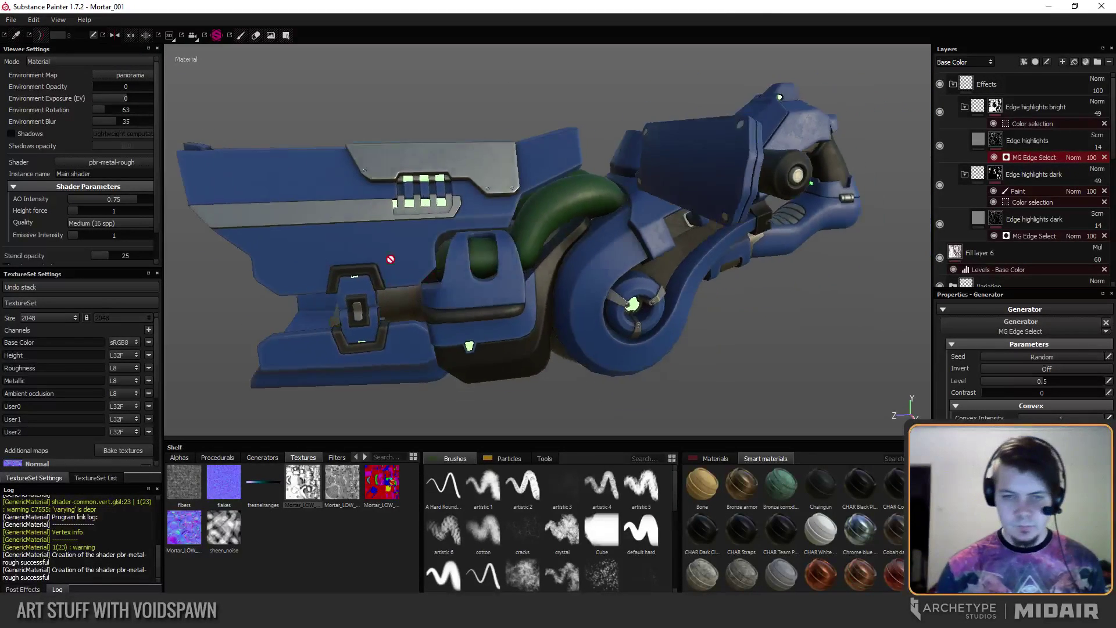
middle_click_drag(391, 259, 561, 386, "alt")
right_click_drag(561, 386, 476, 279, "alt")
middle_click_drag(476, 279, 458, 315, "alt")
left_click_drag(457, 315, 505, 341, "alt")
right_click_drag(504, 341, 517, 292, "alt")
left_click_drag(517, 293, 570, 316, "alt")
right_click_drag(570, 316, 461, 190, "alt")
middle_click_drag(526, 284, 396, 183, "alt")
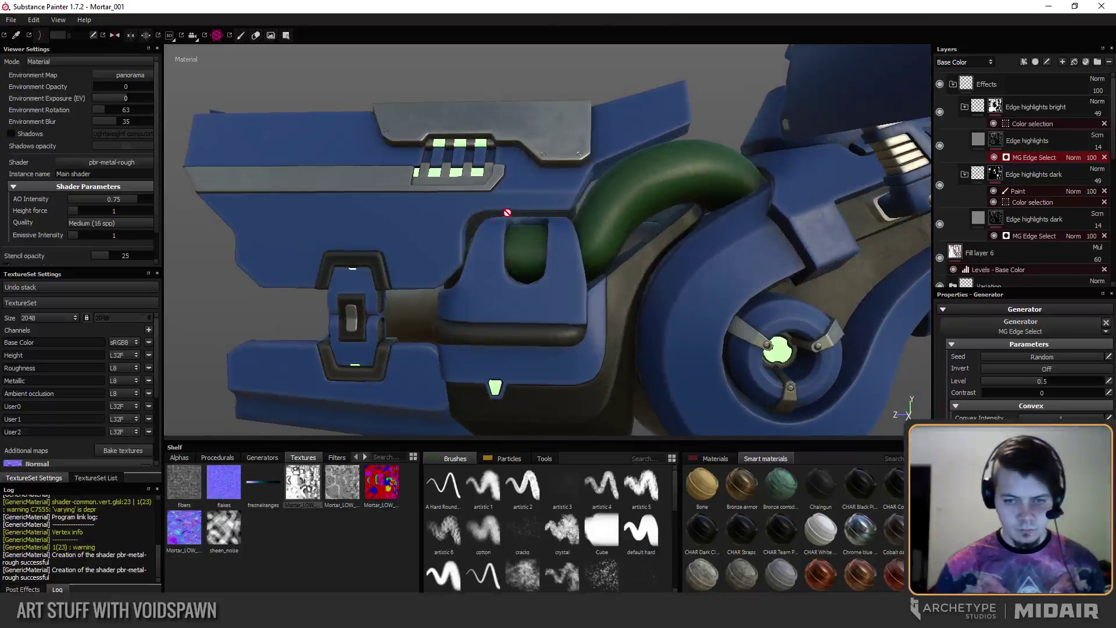
Collapse the Edge highlights bright and Edge highlights dark folders and select the bright folder's mask.
left_click(964, 106)
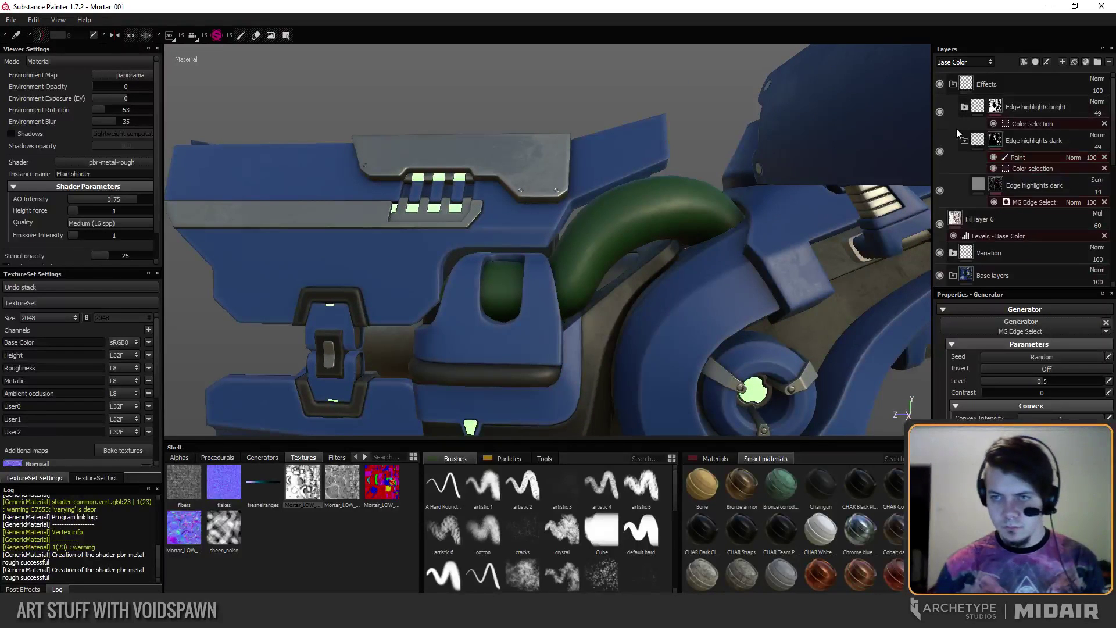
left_click(963, 141)
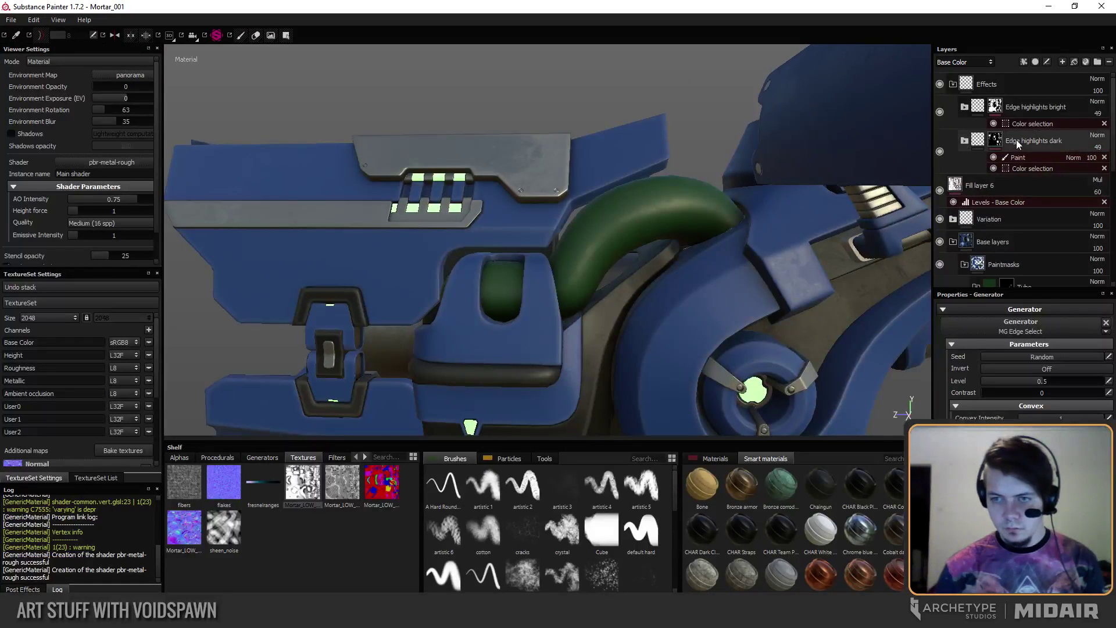
left_click(995, 140)
left_click(996, 105)
scroll(599, 200, "down", 5)
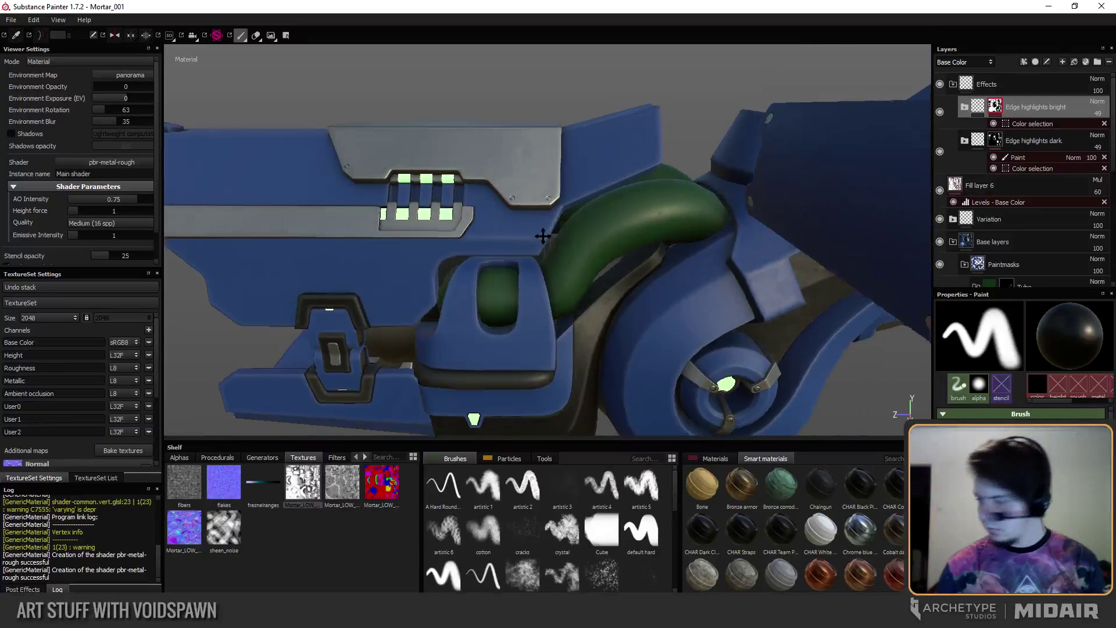
Check the weapon in the Base Color view and open the MG Edge Select generator in the Edge highlights dark folder.
left_click_drag(599, 201, 429, 269, "alt")
key("c")
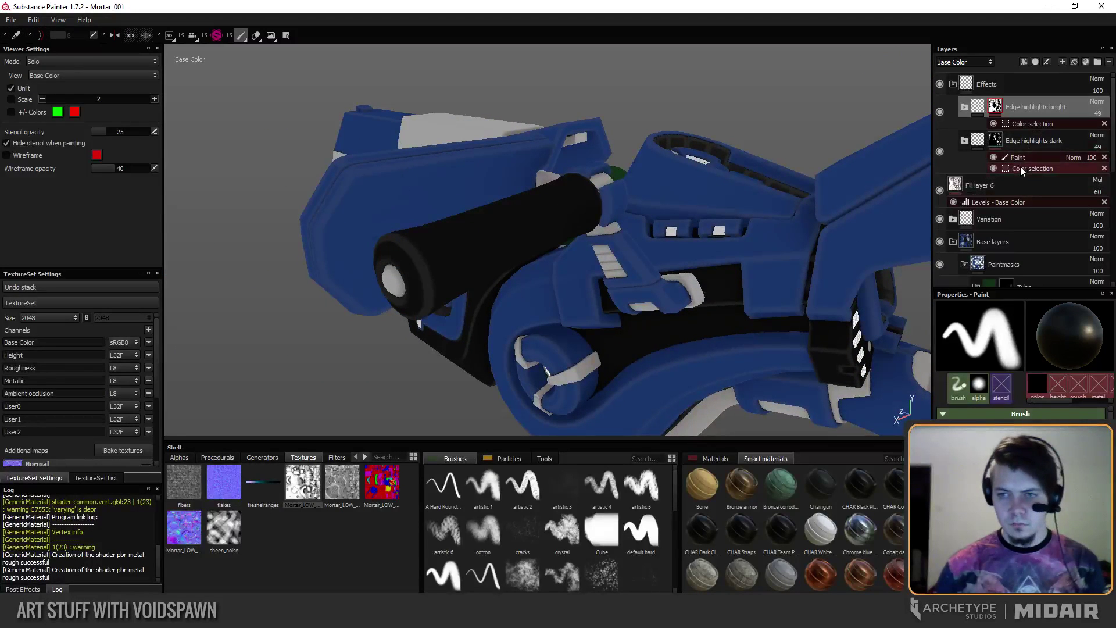
left_click(966, 141)
left_click(1020, 203)
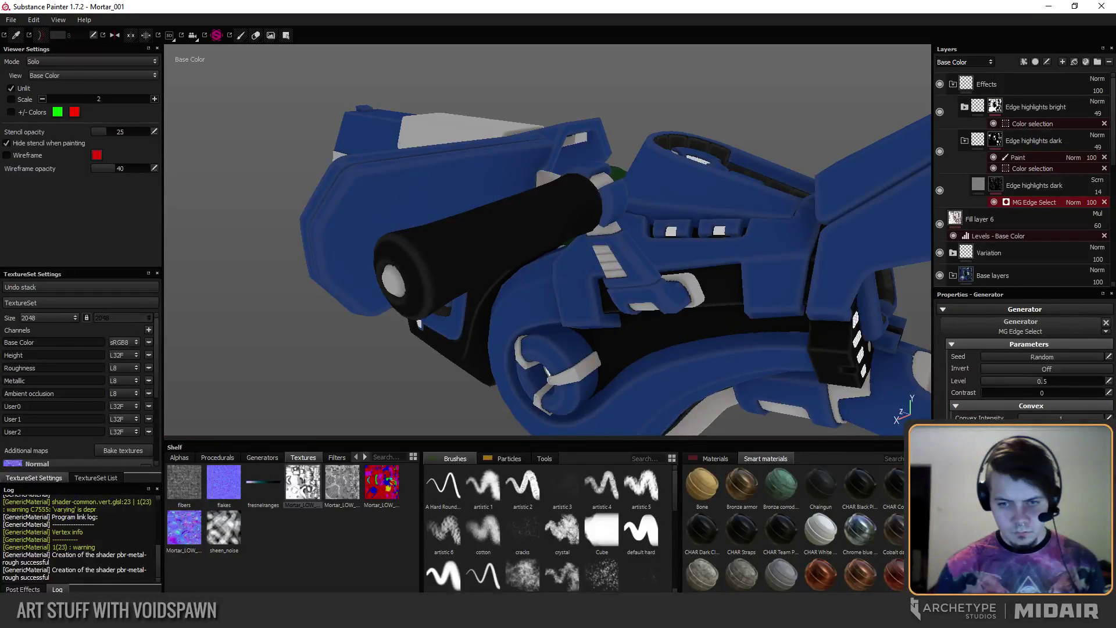
Return to the Material view and examine the whole weapon's shading from several angles.
key("m")
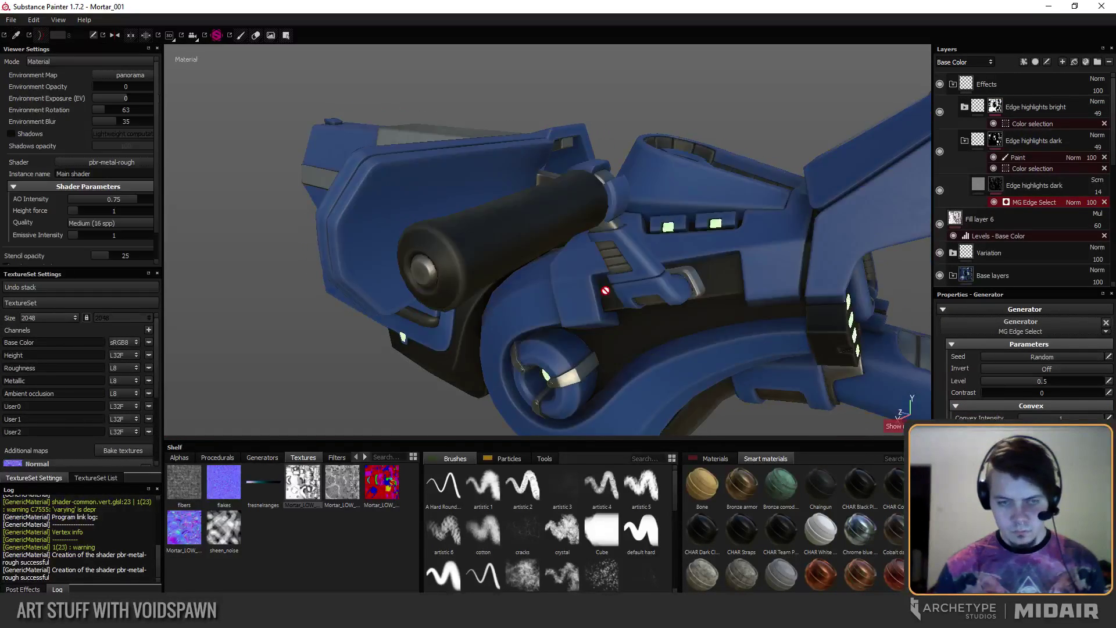
mouse_move(547, 279)
left_mouse_down("alt")
mouse_move(436, 327)
mouse_move(336, 291)
mouse_move(499, 394)
mouse_move(424, 242)
mouse_move(479, 234)
mouse_move(526, 344)
mouse_move(538, 321)
mouse_move(502, 174)
left_mouse_up("alt")
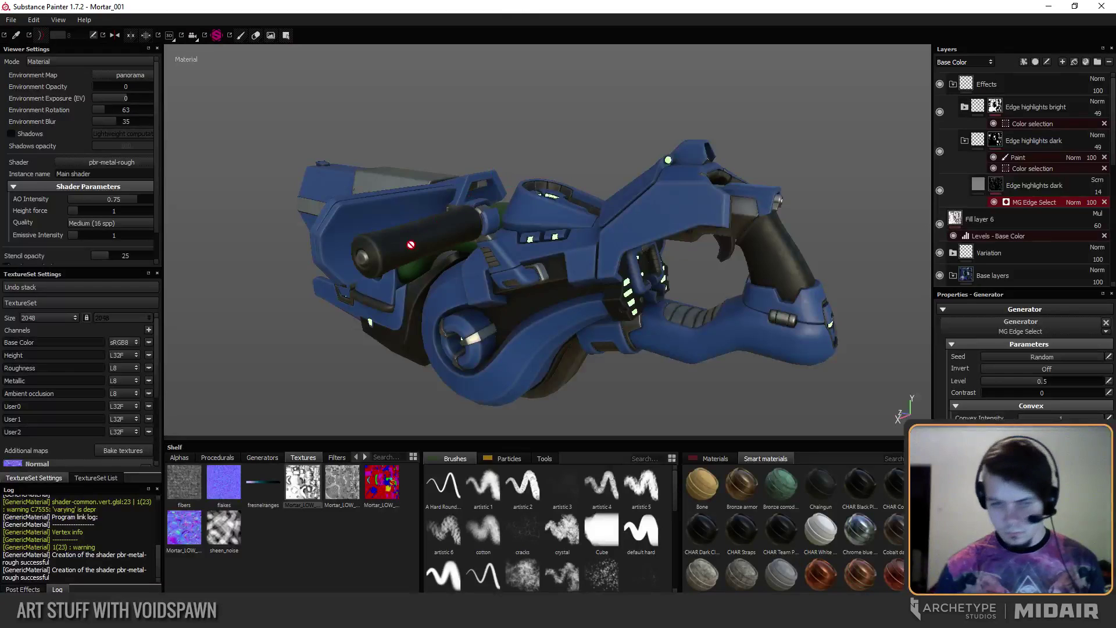
left_click_drag(425, 277, 460, 252, "alt")
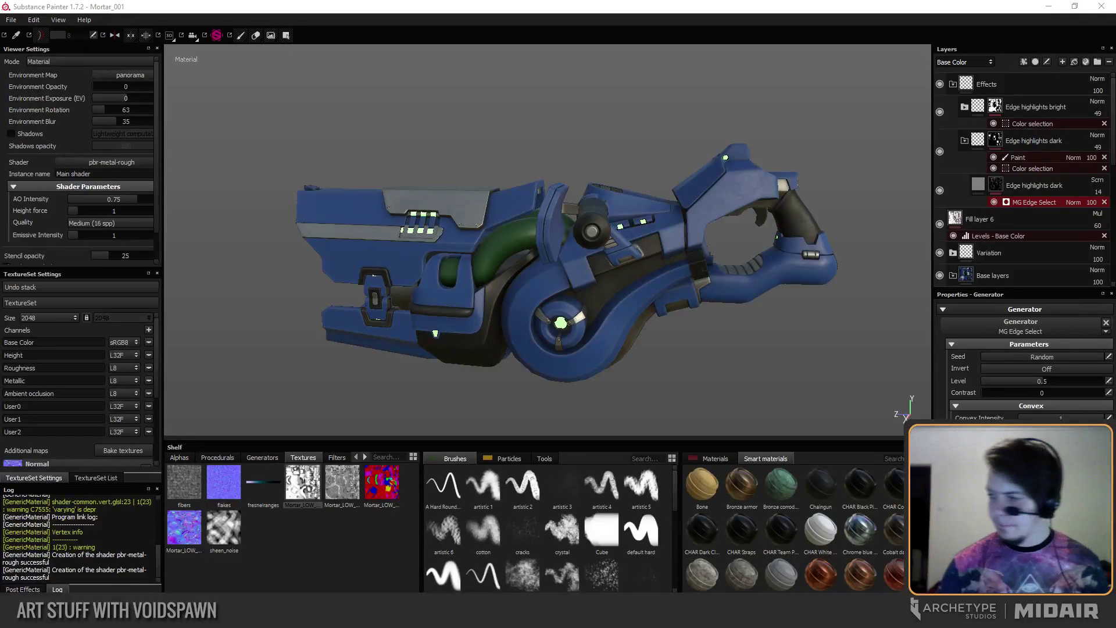
left_click(480, 342, "alt")
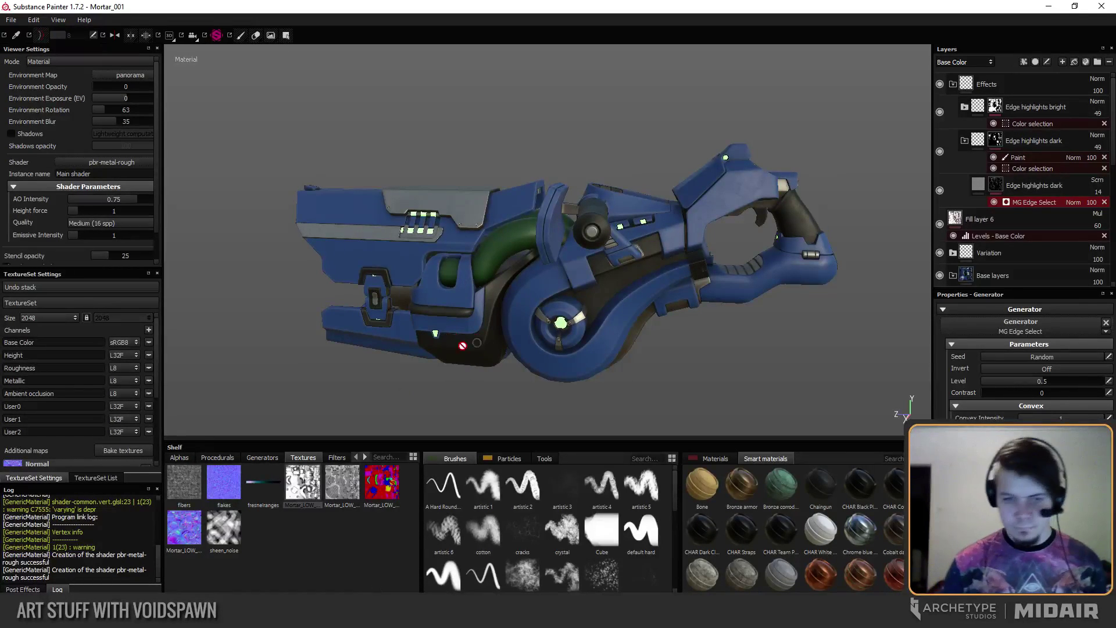
middle_click_drag(461, 347, 419, 315, "alt")
left_click_drag(449, 328, 409, 314, "alt")
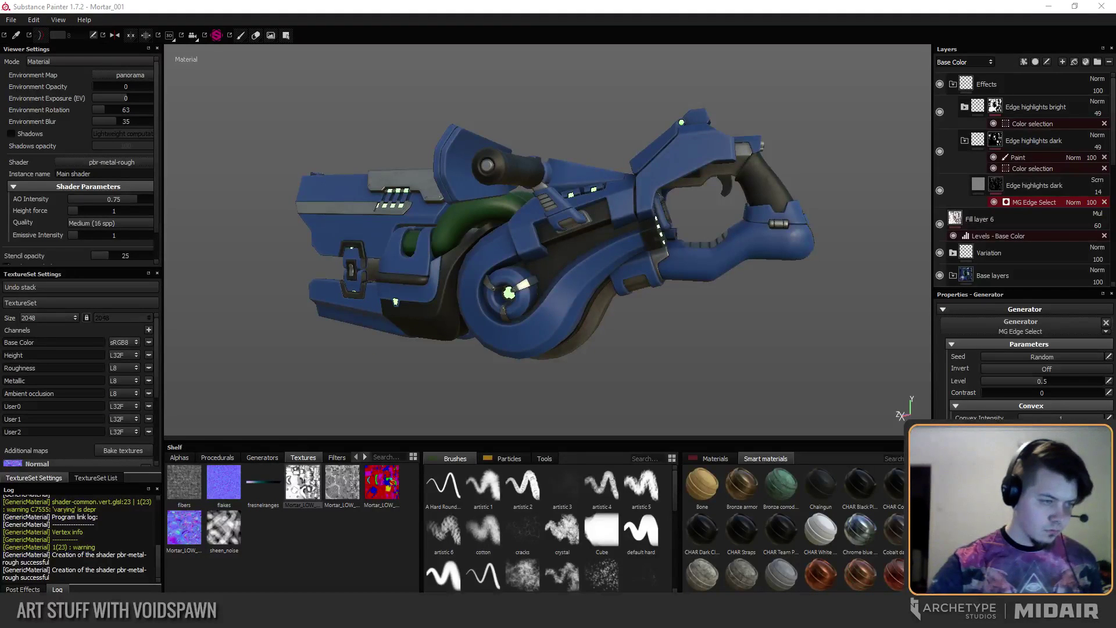
left_click(256, 345)
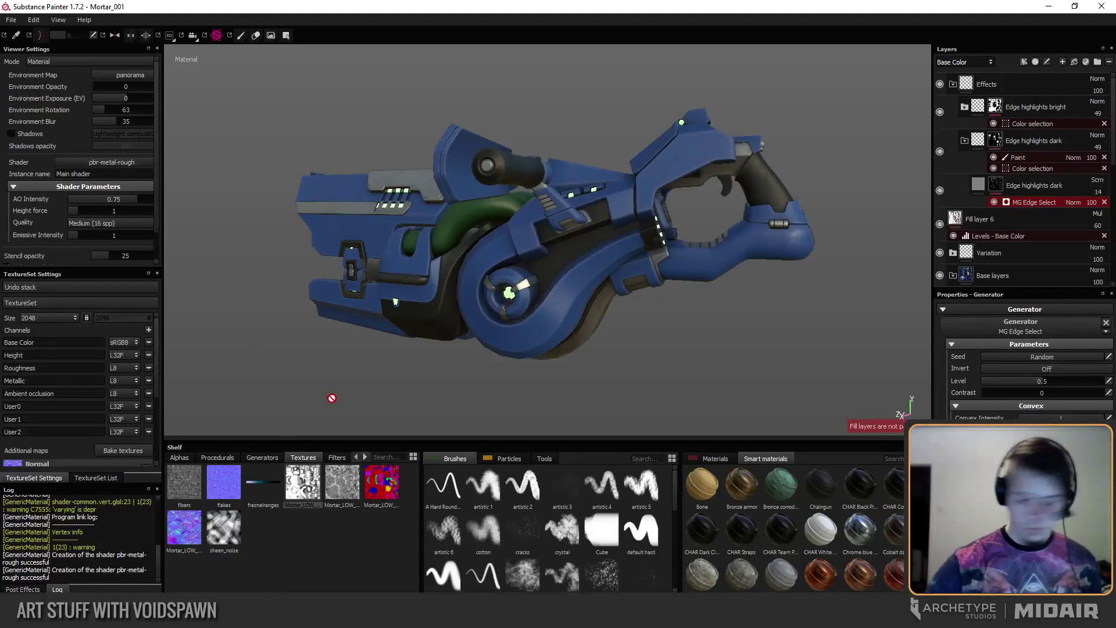
left_click_drag(393, 344, 454, 344, "alt")
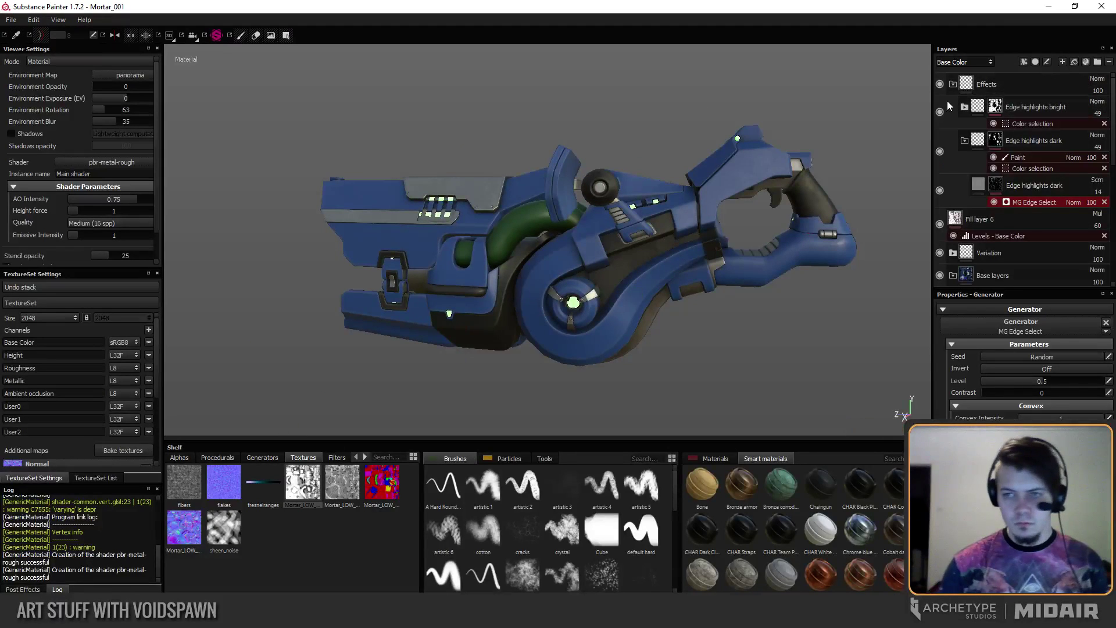
Collapse the Effects folder and check the contents of the Variation folder.
left_click(953, 84)
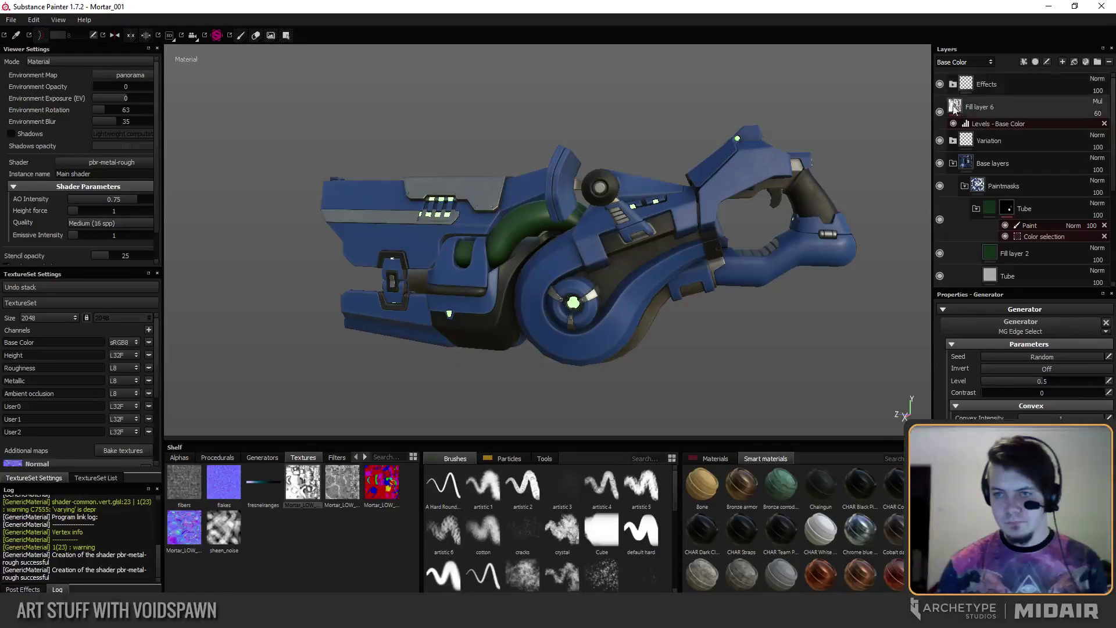
left_click(953, 141)
left_click(990, 165)
left_click(953, 140)
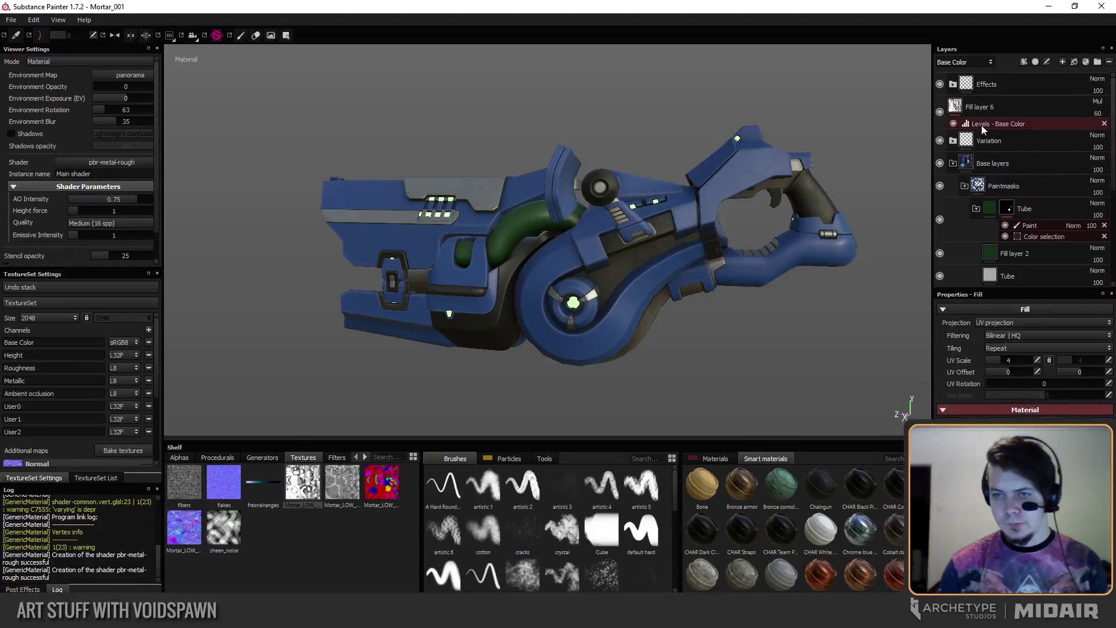
Move Fill layer 6 to the top of the layer stack, above the Effects folder, and rename it Warm AO.
mouse_move(986, 96)
left_mouse_down()
mouse_move(979, 74)
mouse_move(977, 91)
left_mouse_up()
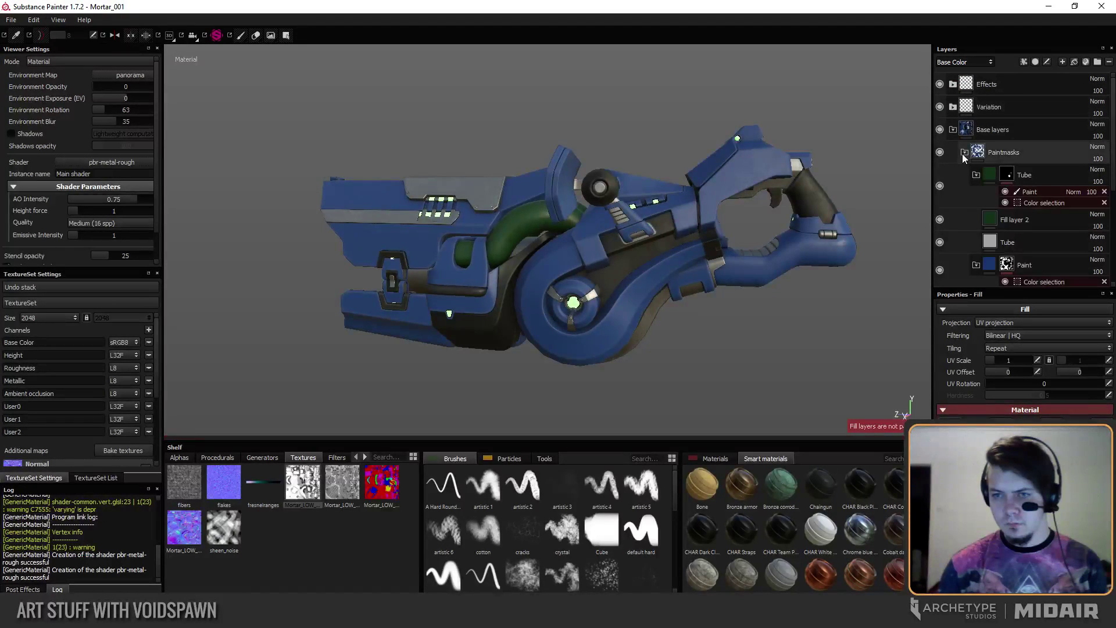
left_click(954, 85)
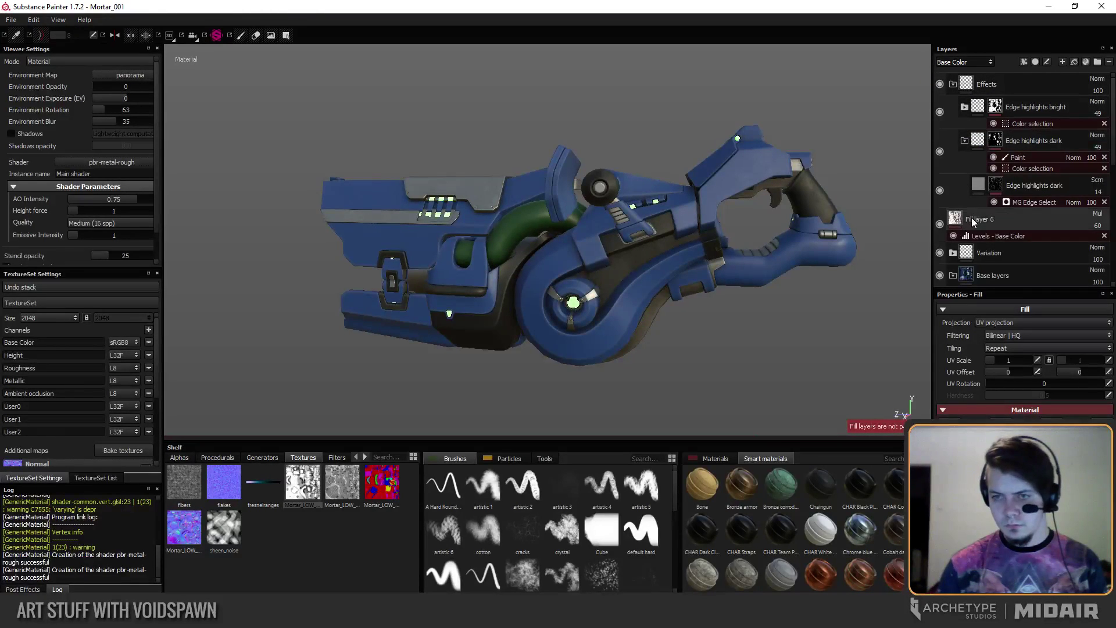
left_click_drag(971, 218, 975, 76)
double_click(984, 86)
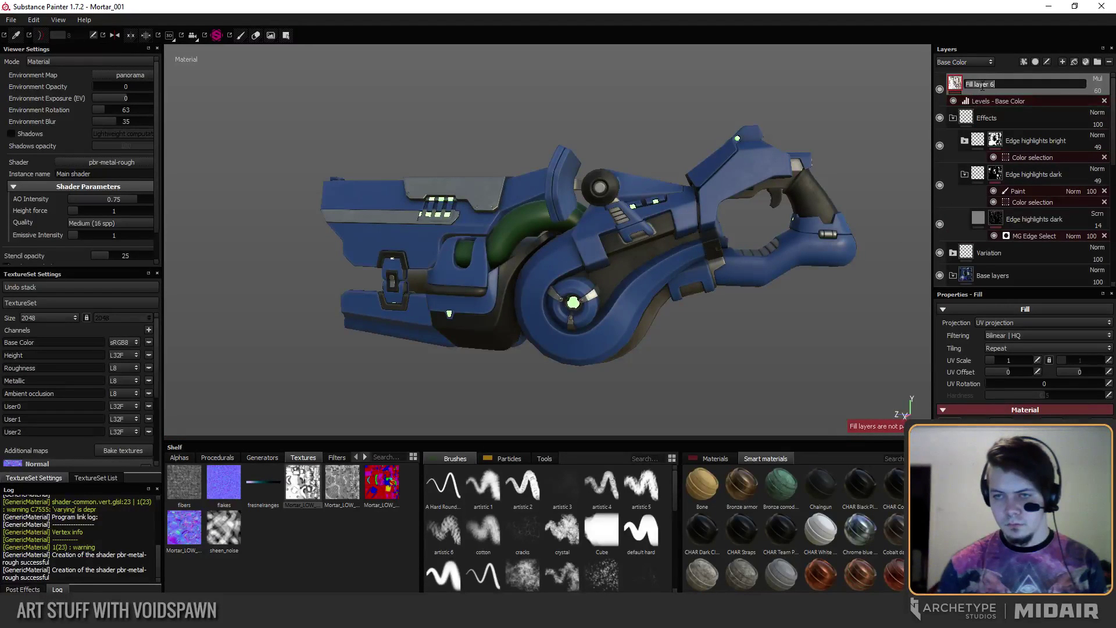
type("War")
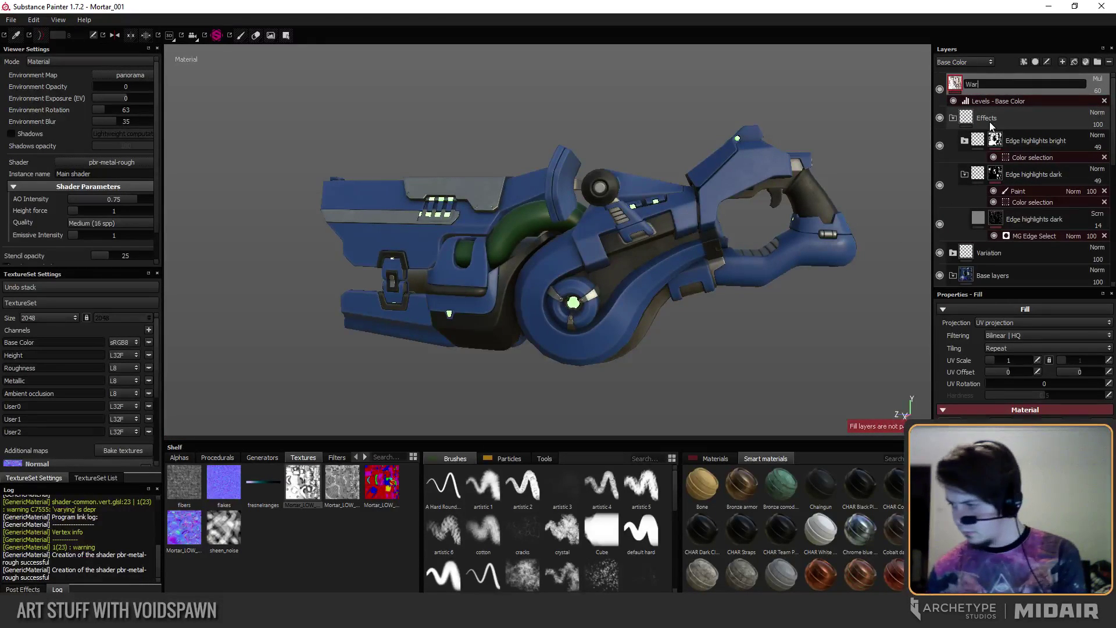
type("m AO")
key("Return")
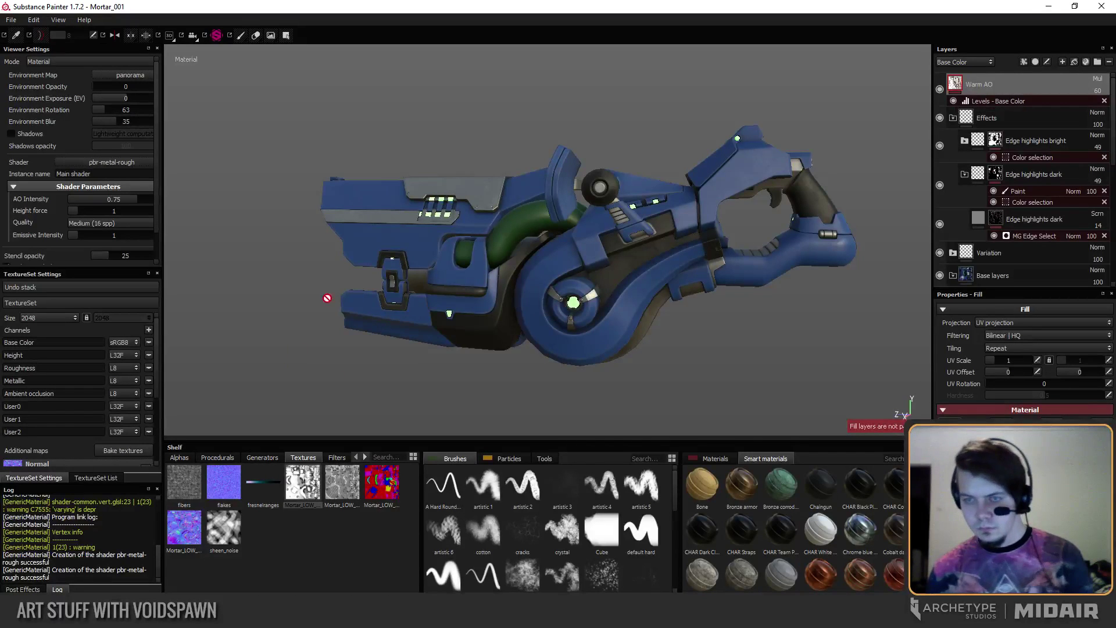
Raise the Warm AO layer's opacity to 63 while viewing only the Base Color channel.
left_click_drag(325, 300, 465, 302, "alt")
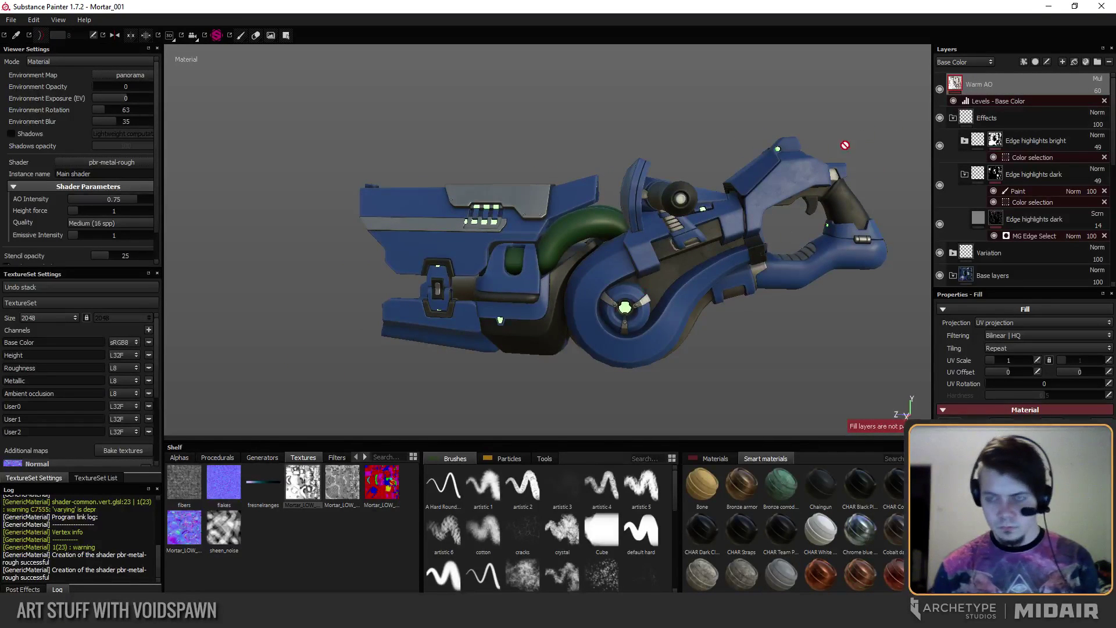
key("c")
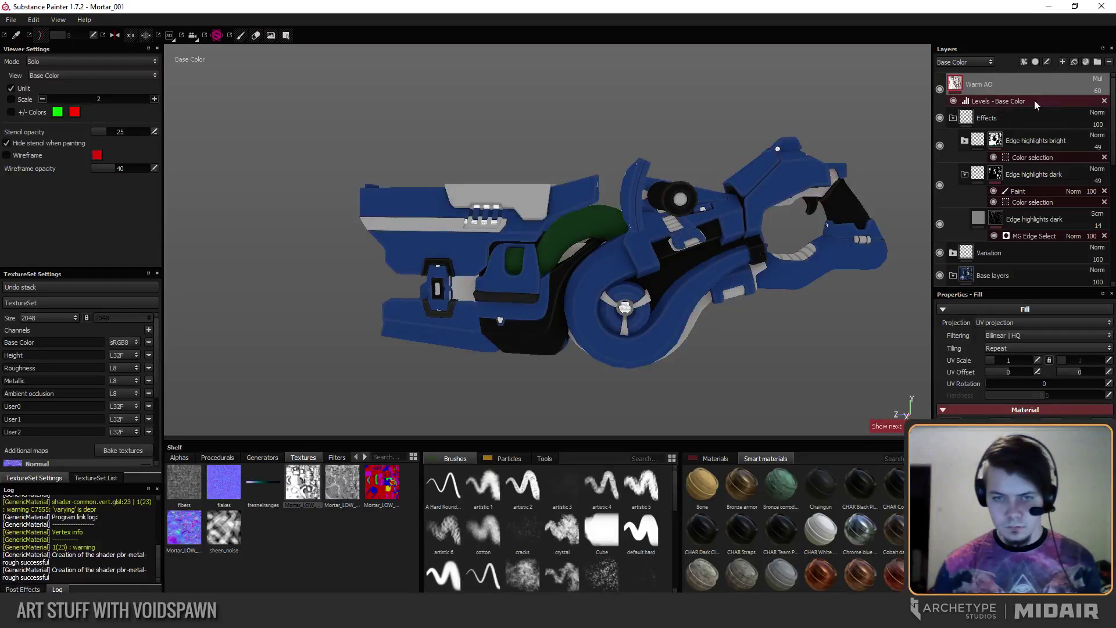
left_click_drag(1096, 94, 1100, 104)
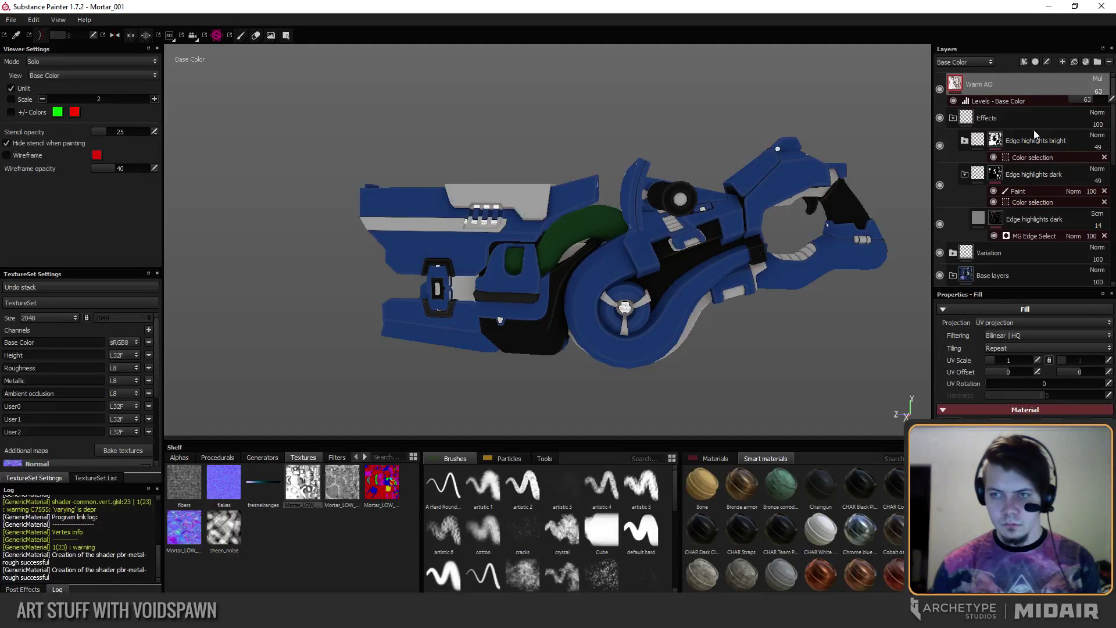
Return to the Material view and examine the shading on the weapon's front section and green tube up close.
key("m")
left_click_drag(722, 299, 527, 280, "alt")
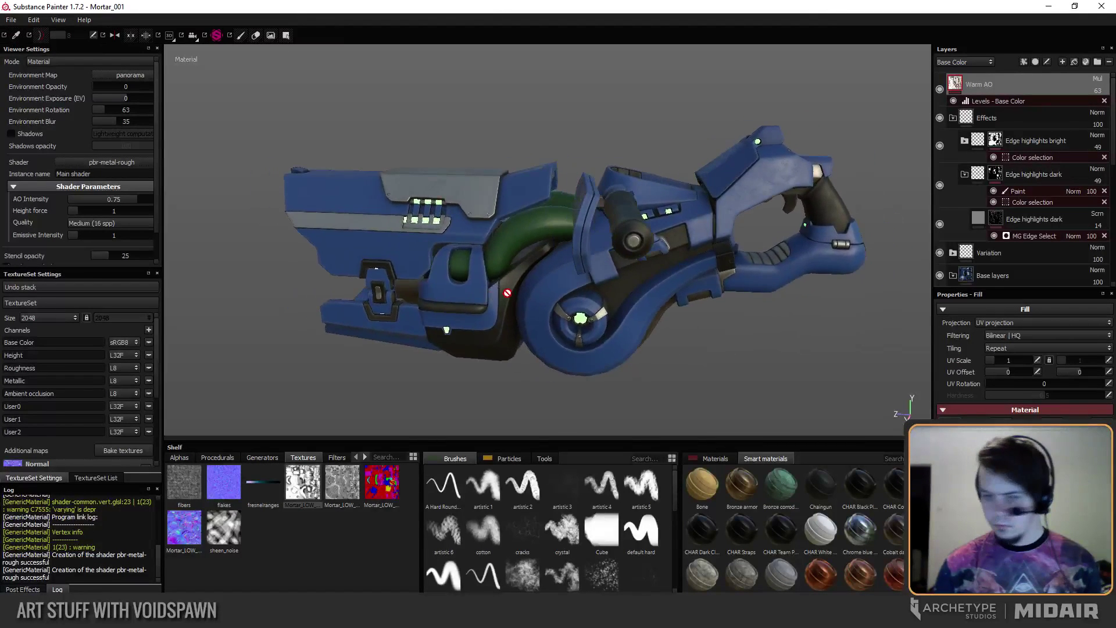
left_click_drag(507, 292, 415, 269, "alt")
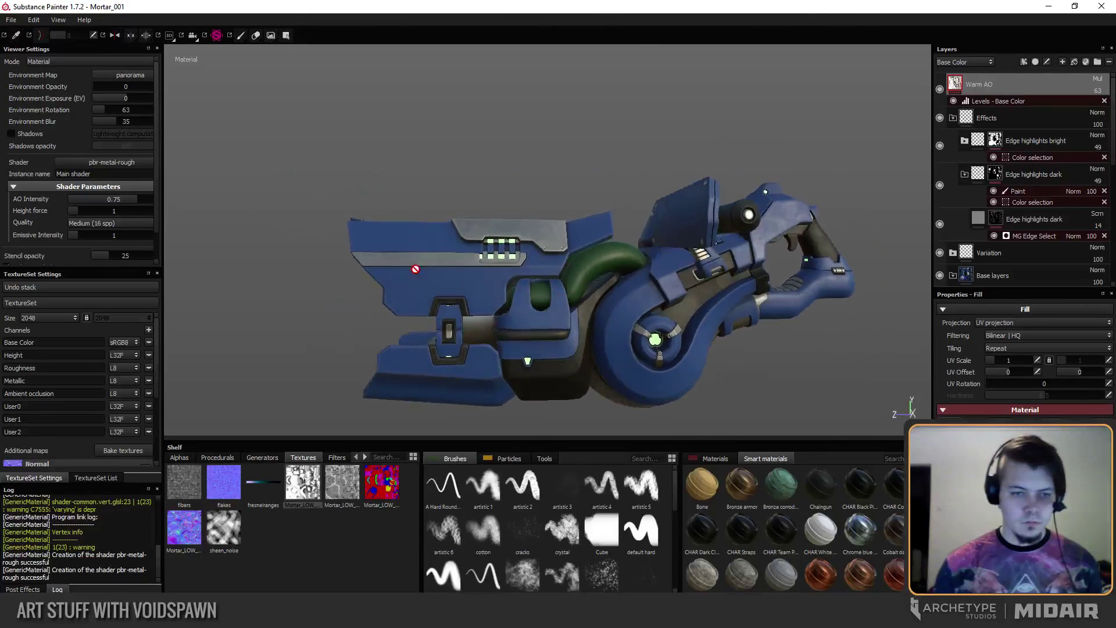
right_click_drag(415, 269, 400, 270, "alt")
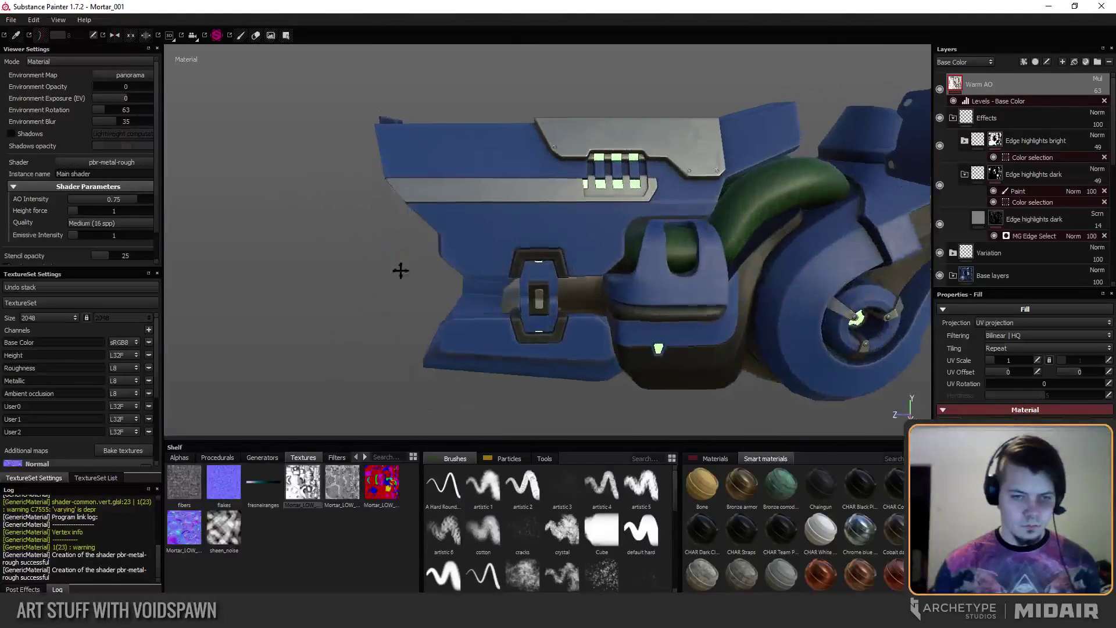
left_click_drag(400, 271, 346, 258, "alt")
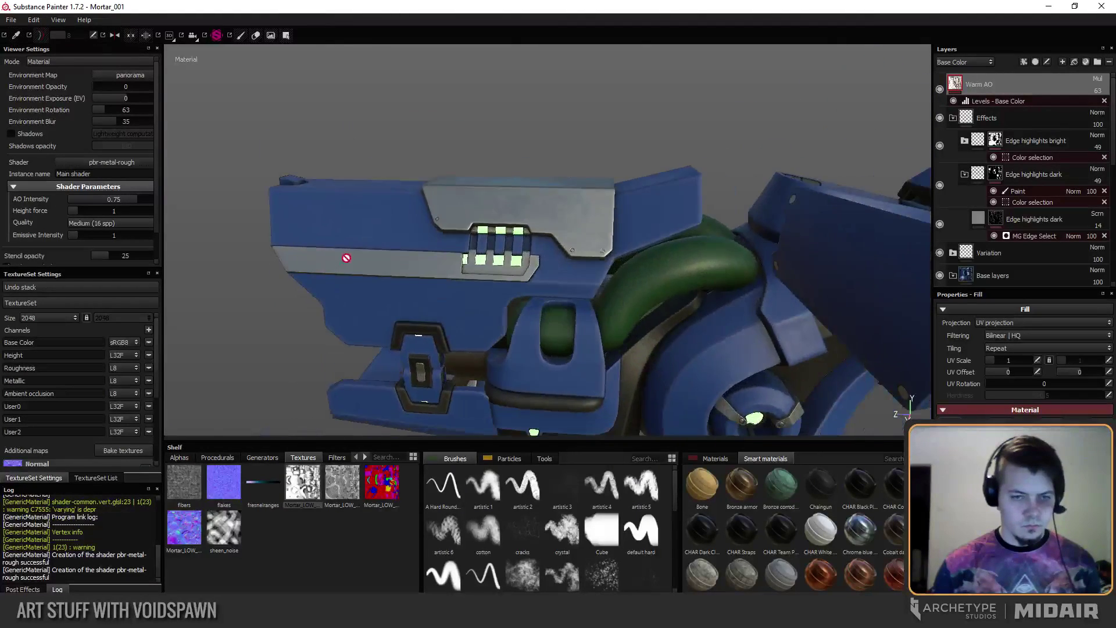
right_click_drag(347, 258, 428, 269, "alt")
mouse_move(429, 269)
left_mouse_down("alt")
mouse_move(399, 252)
mouse_move(429, 240)
mouse_move(430, 257)
left_mouse_up("alt")
Examine the shading on the grip side of the weapon from above, from the side and close up.
left_click_drag(519, 279, 571, 209, "alt")
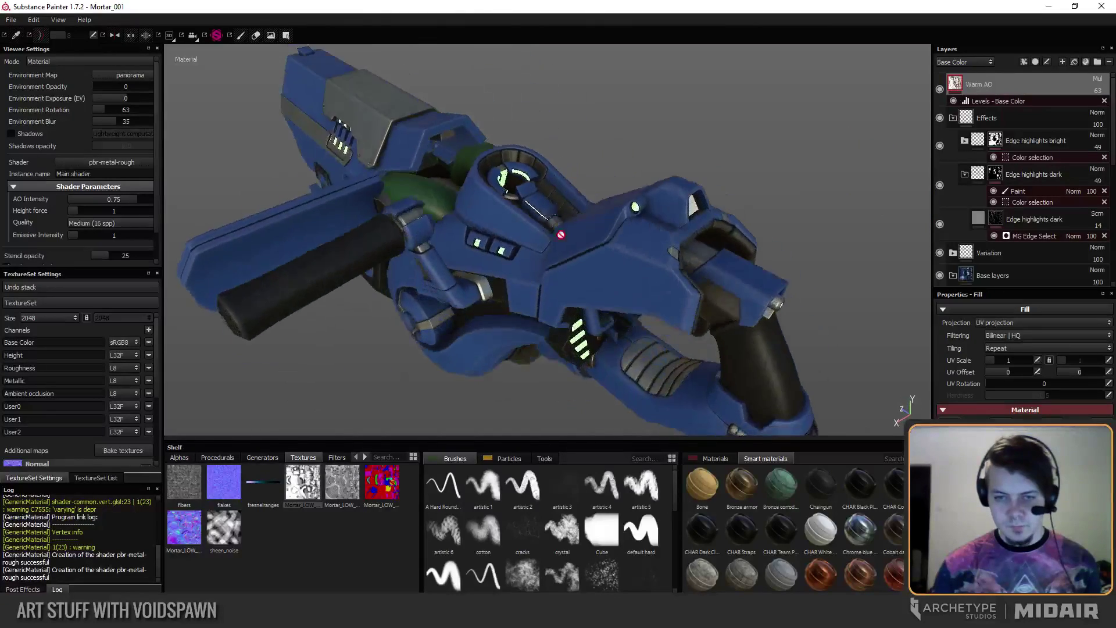
scroll(587, 253, "up", 5)
left_click_drag(617, 278, 474, 239, "alt")
scroll(581, 201, "down", 4)
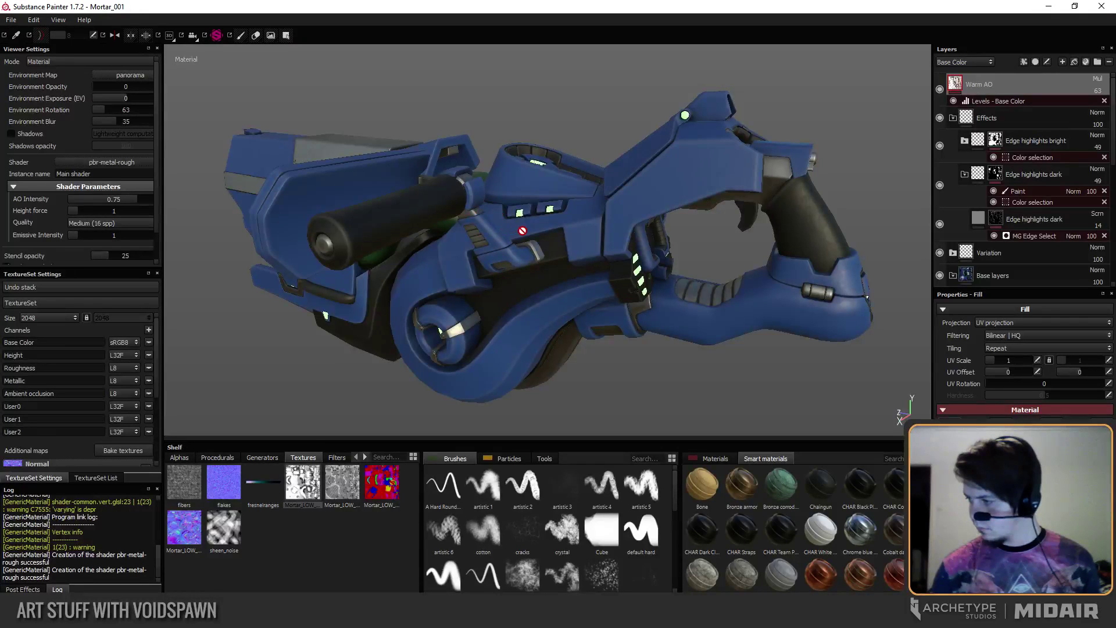
left_click_drag(522, 231, 466, 246, "alt")
middle_click_drag(466, 246, 518, 257, "alt")
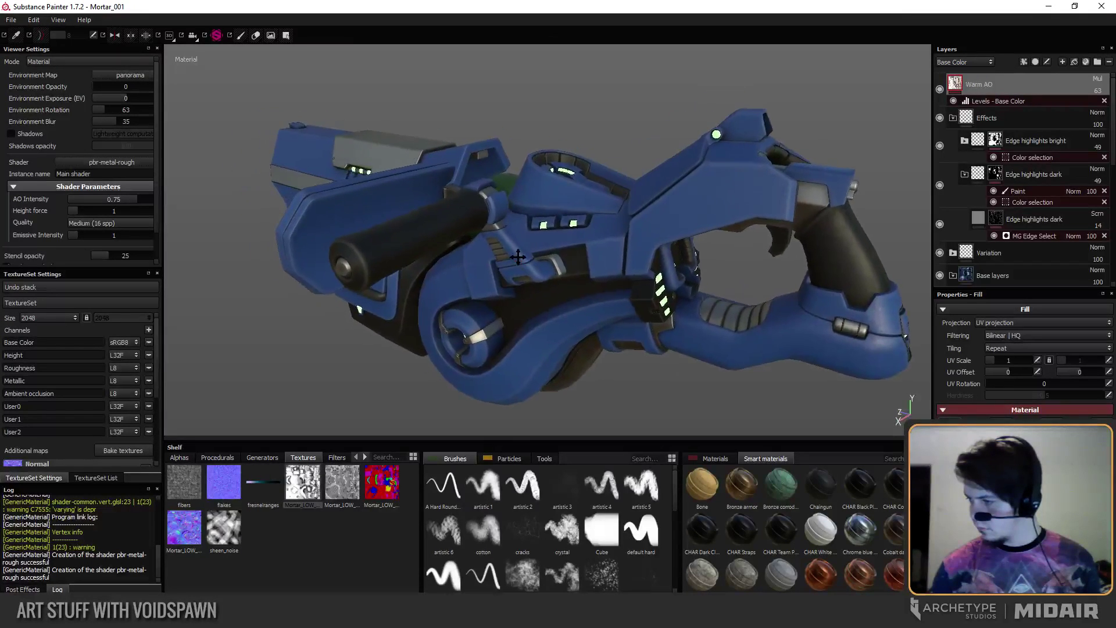
right_click_drag(518, 257, 549, 355, "alt")
right_click_drag(543, 277, 487, 213, "alt")
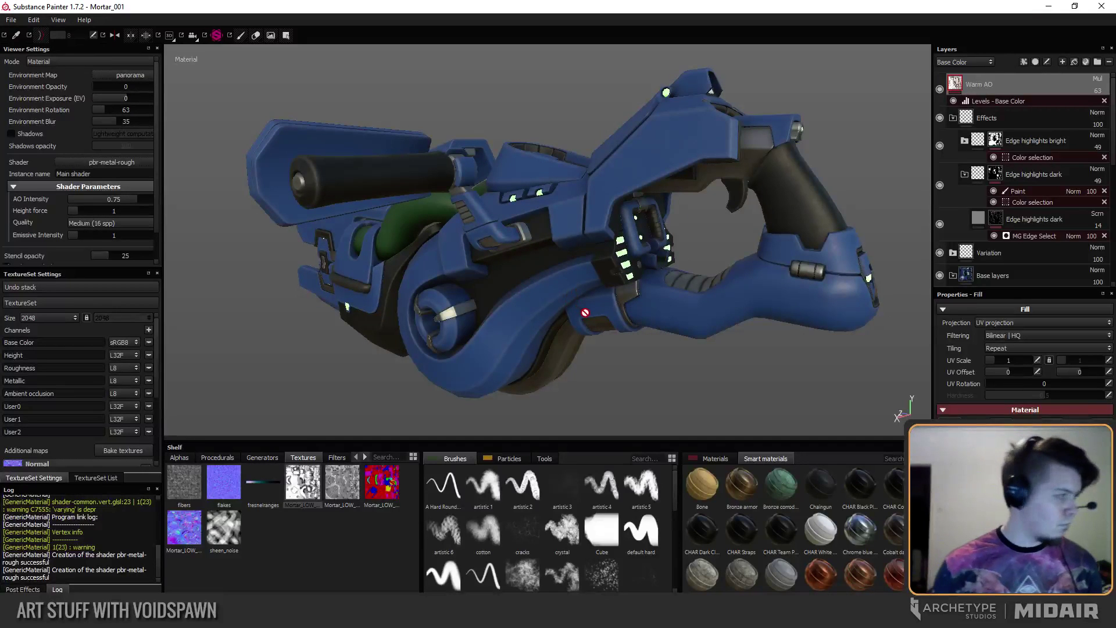
left_click_drag(549, 312, 505, 266, "alt")
middle_click_drag(505, 266, 484, 249, "alt")
left_click_drag(484, 249, 664, 281, "alt")
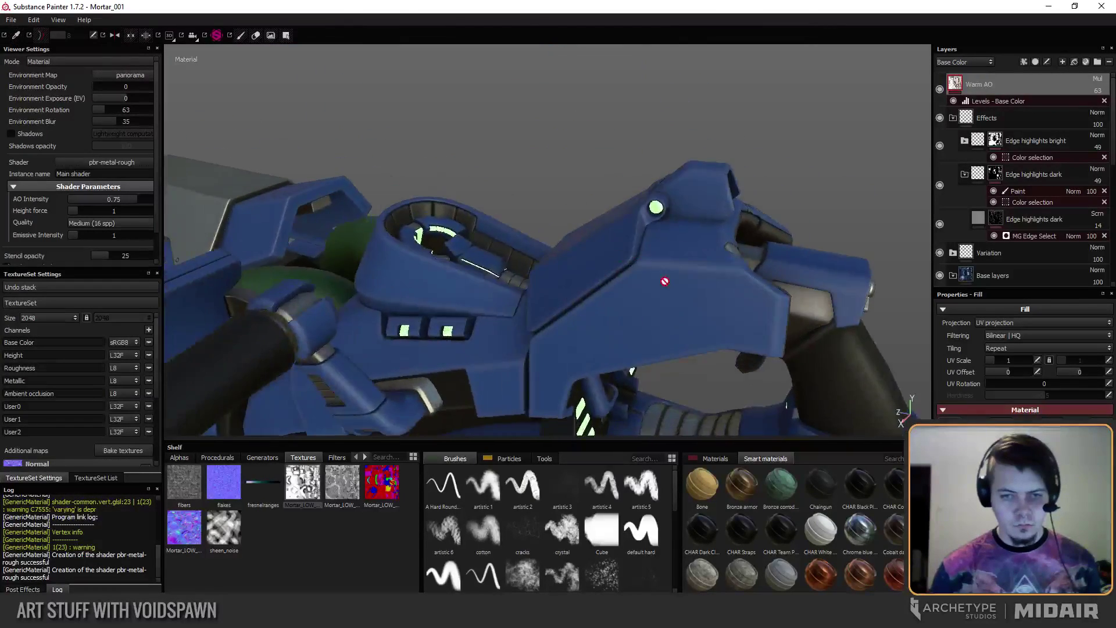
left_click_drag(525, 266, 474, 204, "alt")
Collapse the Effects and Base layers folders.
left_click(952, 118)
left_click(991, 119)
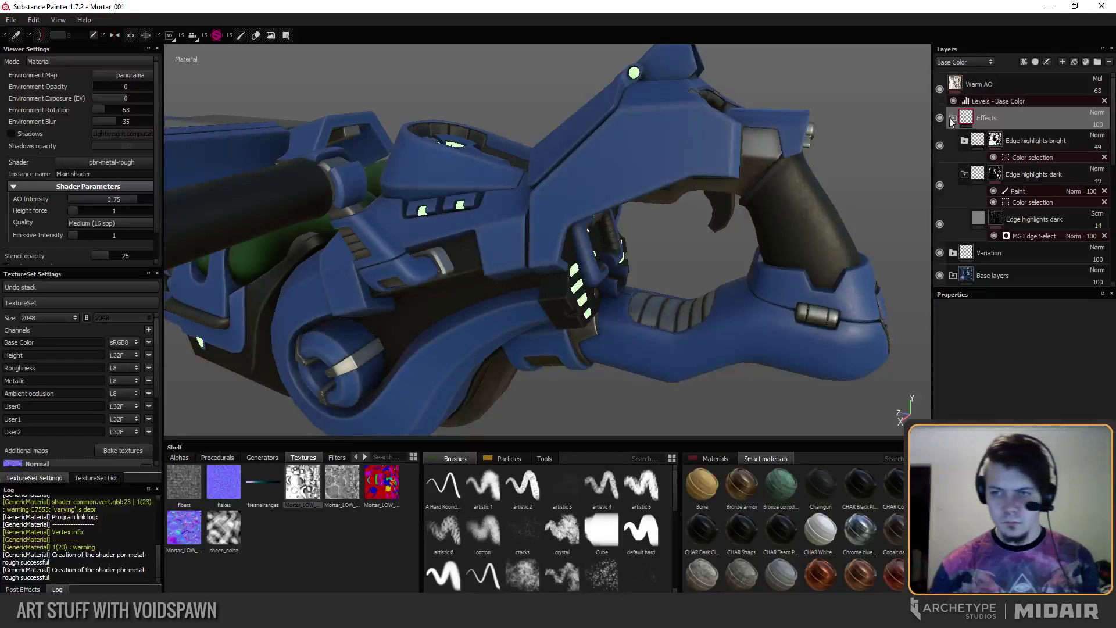
left_click(953, 163)
left_click(952, 162)
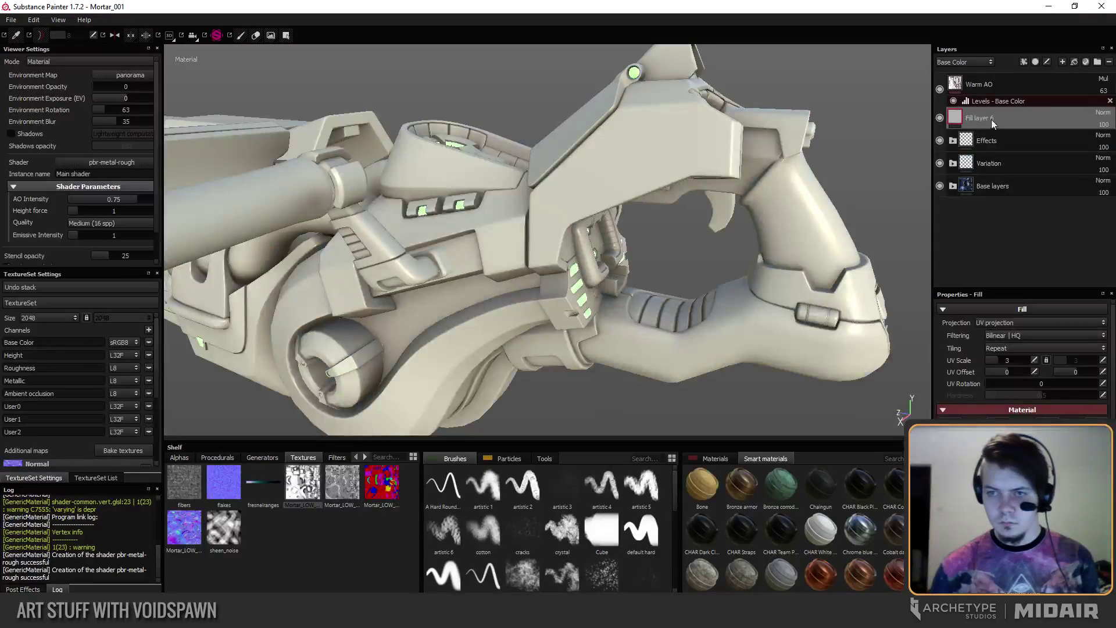
Delete the fill layer directly above the Effects folder and add a folder named Grunge in its place.
key("Delete")
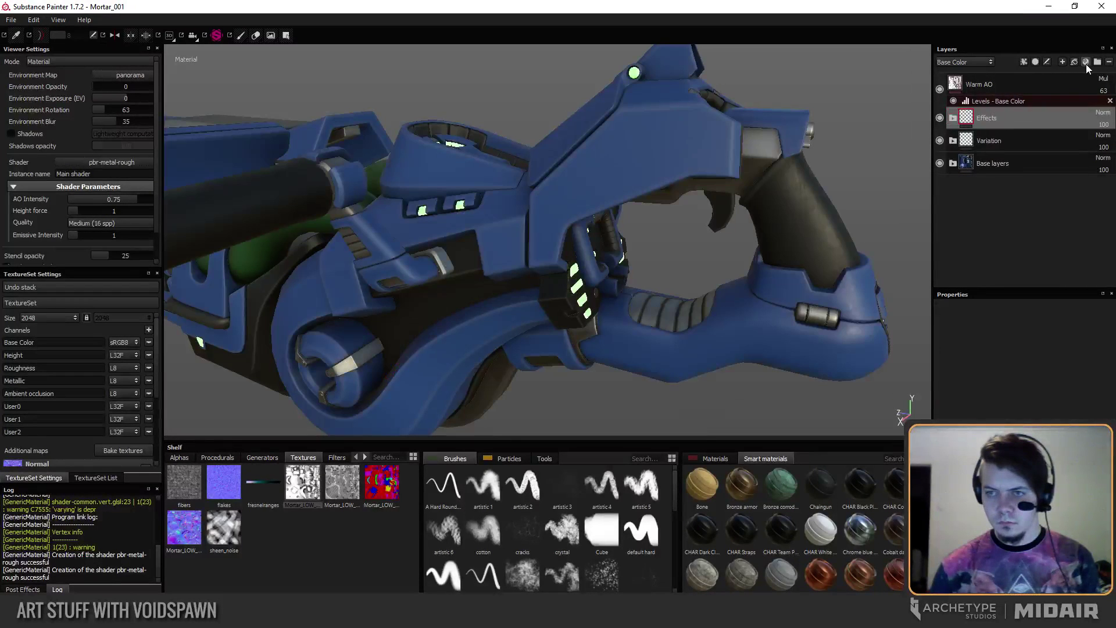
left_click(1097, 61)
double_click(987, 118)
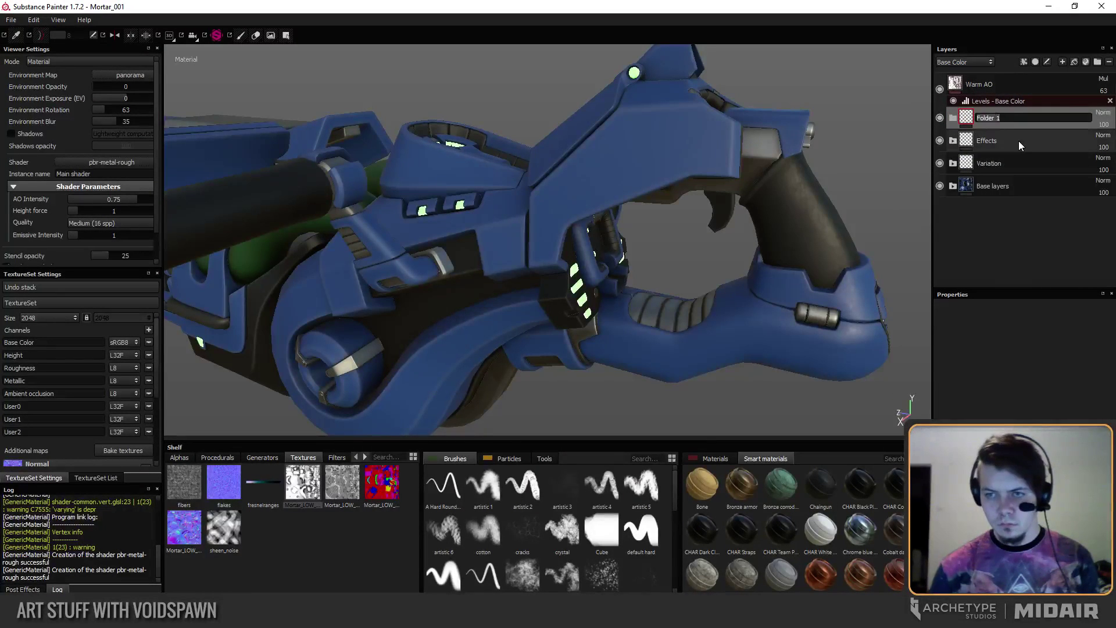
type("Grunge")
key("Return")
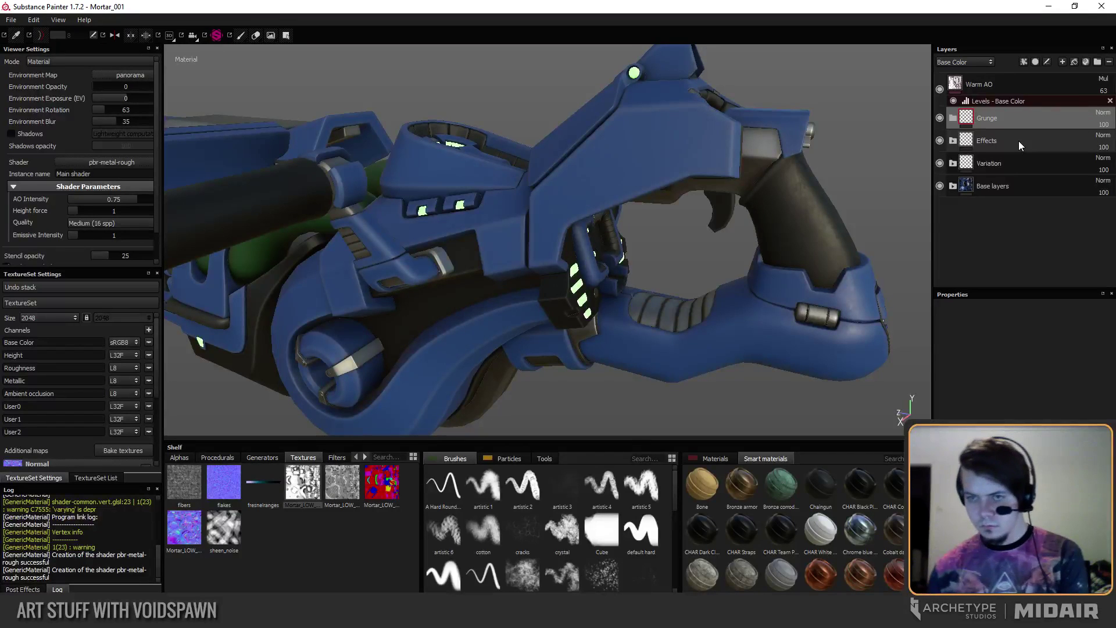
Add a fill layer inside the Grunge folder.
left_click(1073, 63)
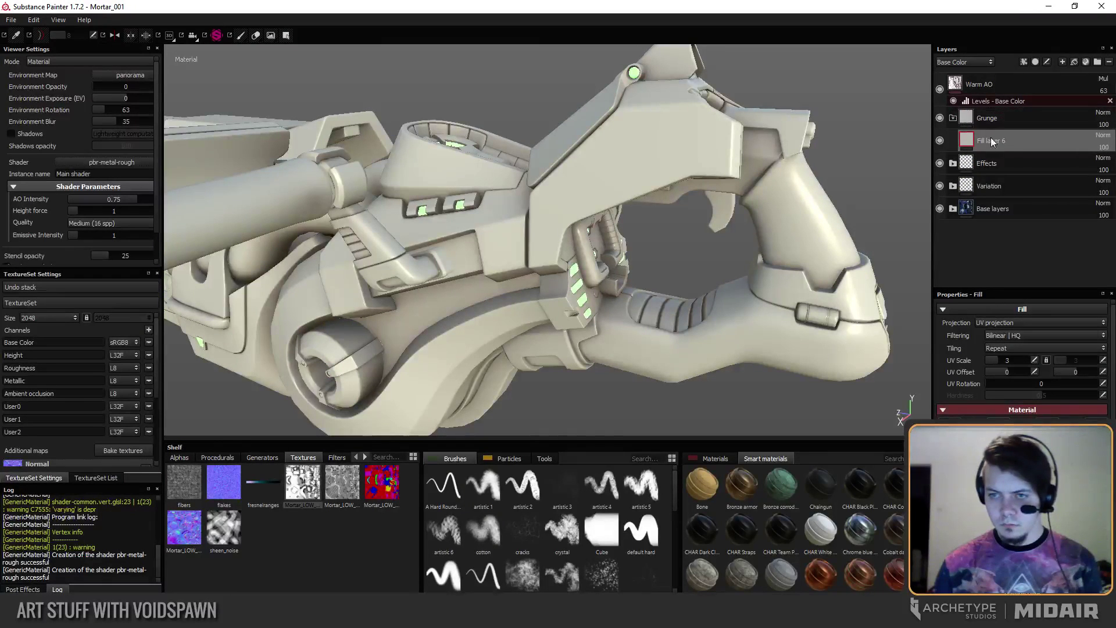
right_click(986, 142)
left_click(995, 136)
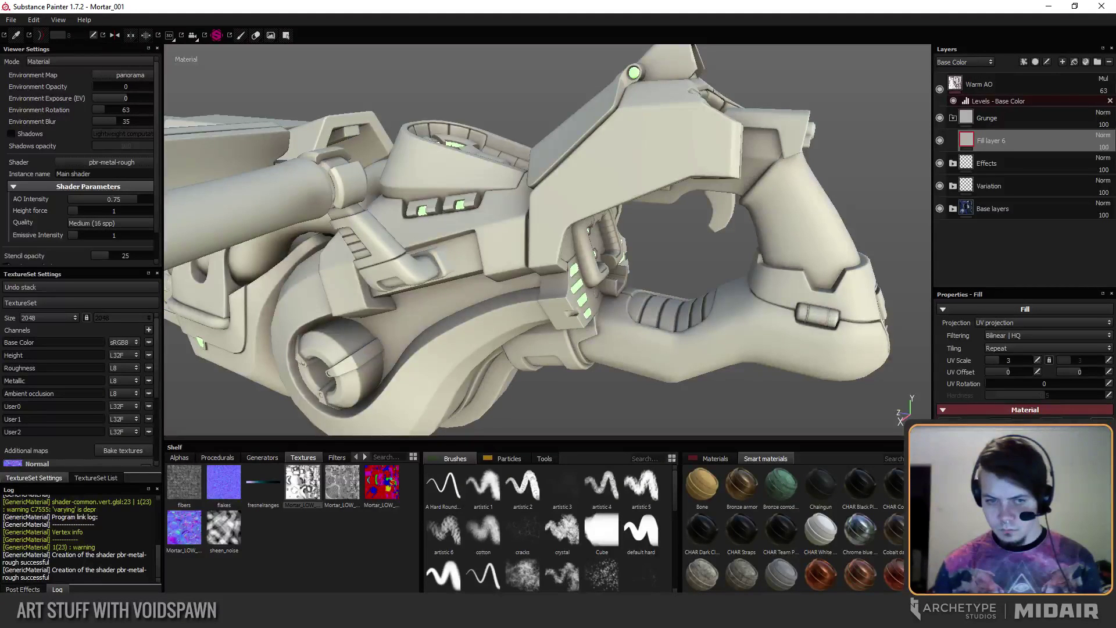
left_click_drag(590, 308, 637, 310, "alt")
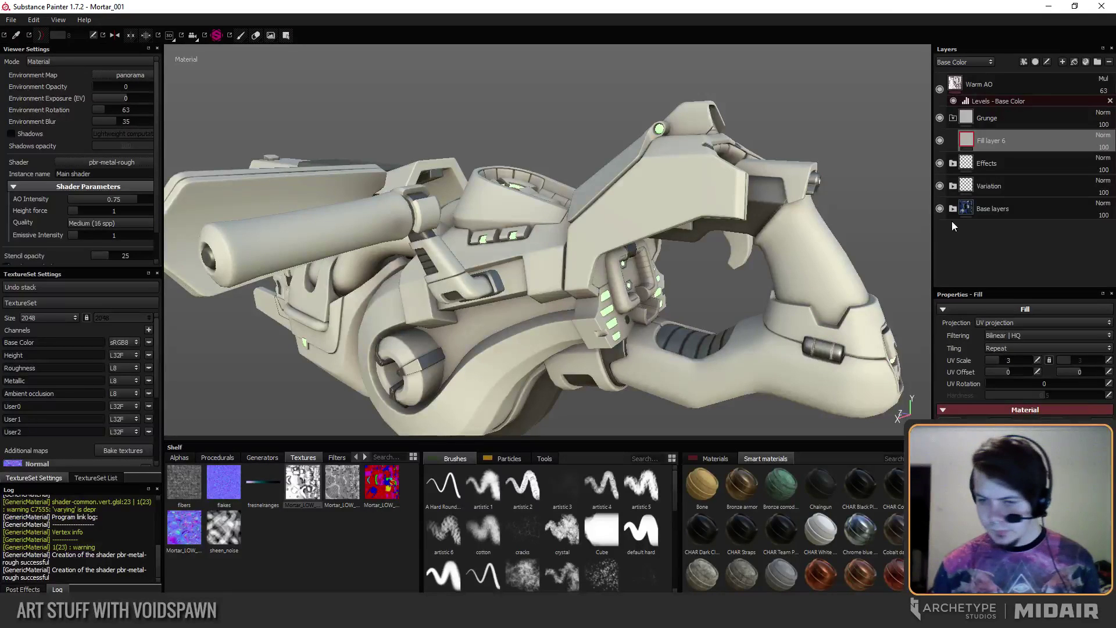
right_click(994, 139)
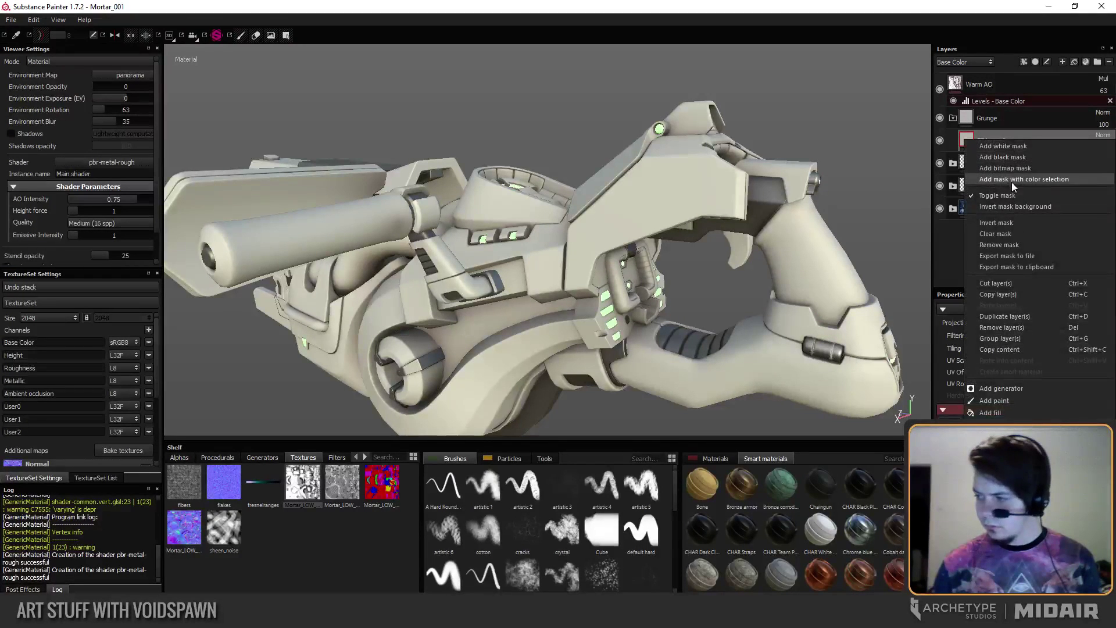
left_click(958, 141)
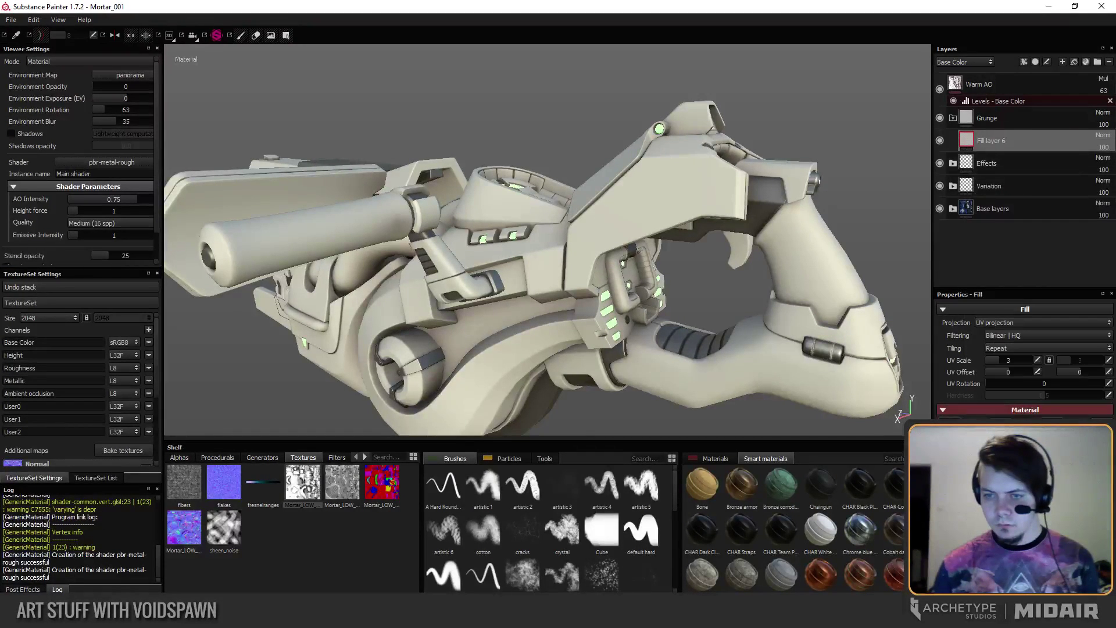
Set the base color of the fill layer in the Grunge folder to a very dark, nearly black brown.
left_click(989, 494)
left_click_drag(936, 491, 948, 504)
left_click_drag(1025, 455, 1024, 466)
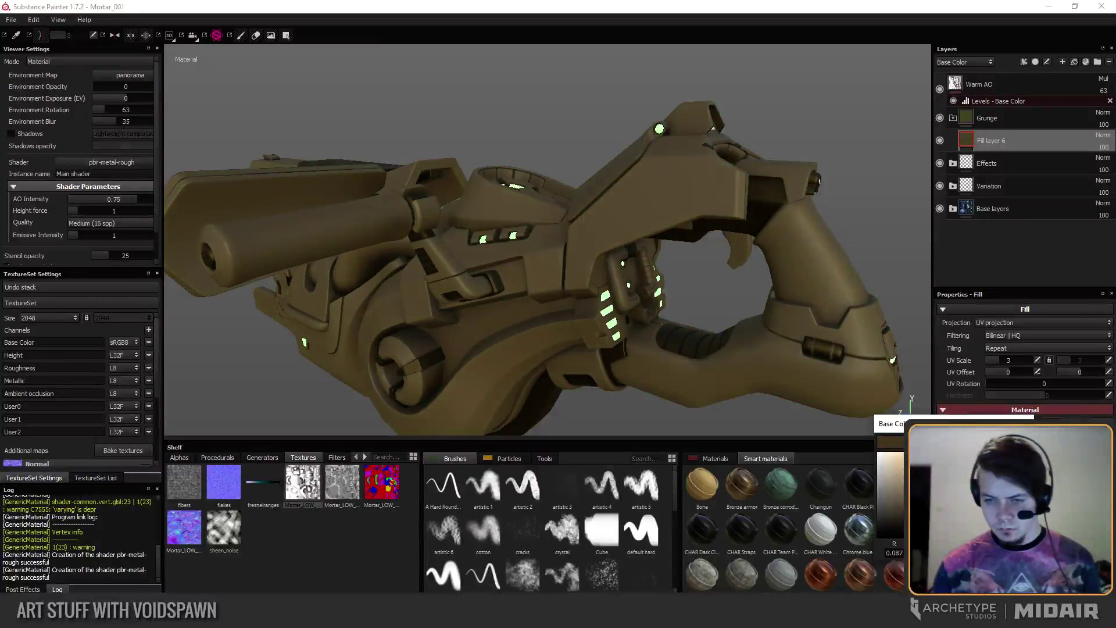
left_click_drag(901, 524, 891, 525)
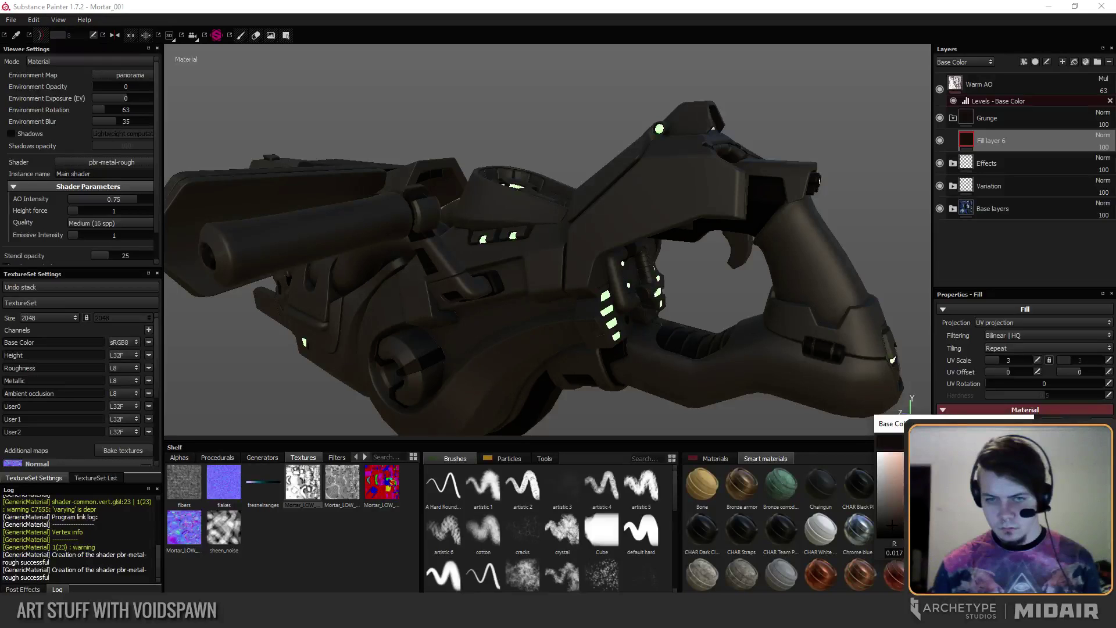
key("Escape")
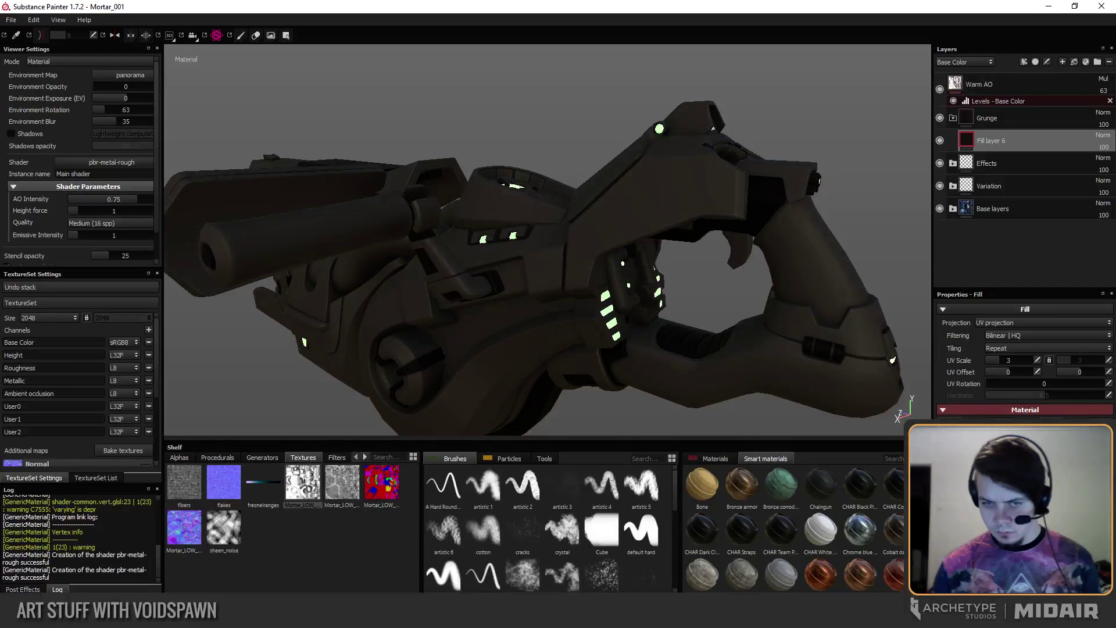
Rename the fill layer in the Grunge folder as Dirt1.
double_click(1007, 146)
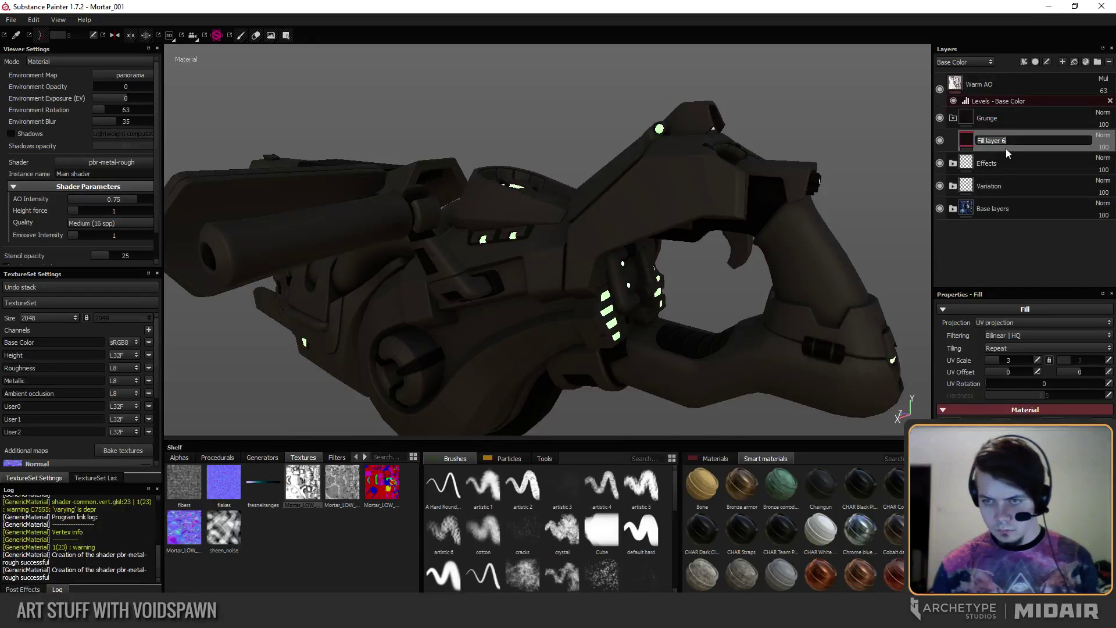
type("D")
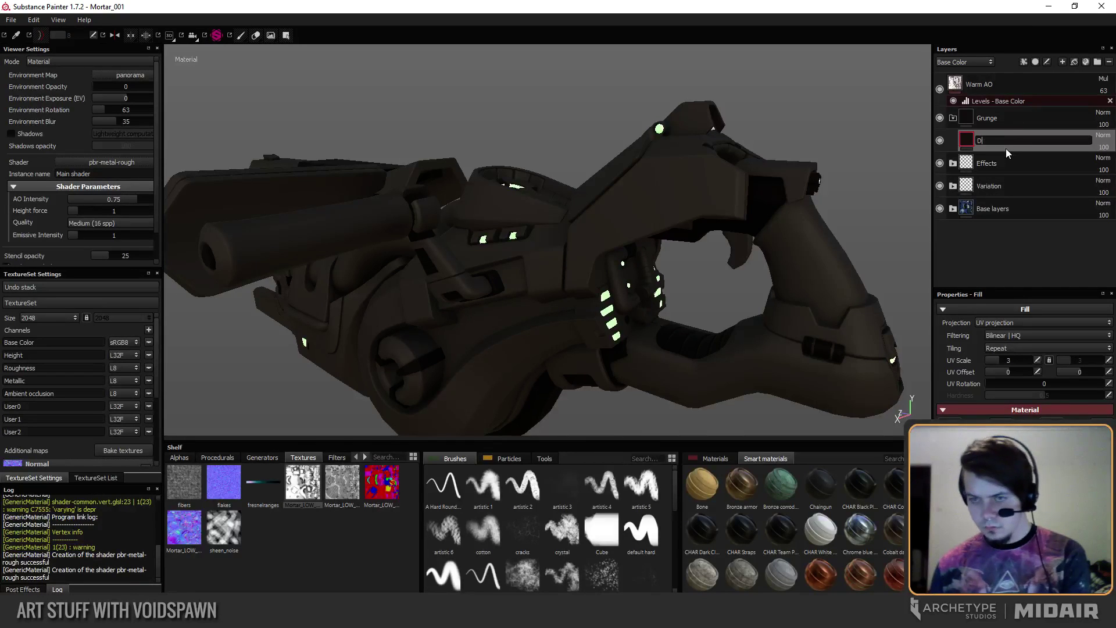
type("rit1")
key("Return")
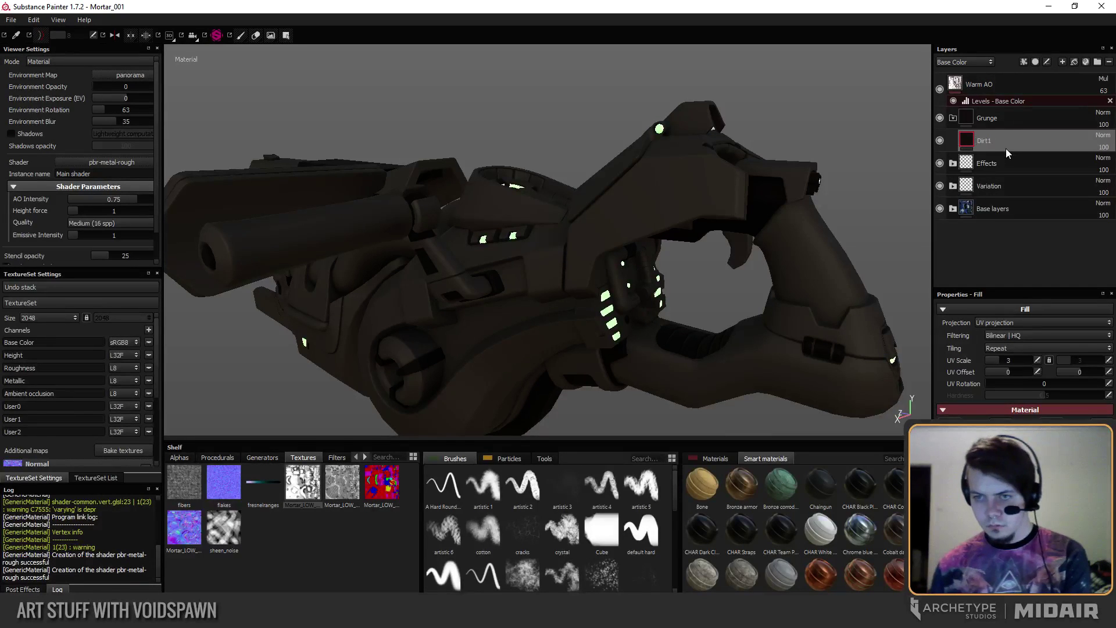
Switch the layer stack's displayed channel to Roughness.
left_click_drag(456, 396, 630, 330, "alt")
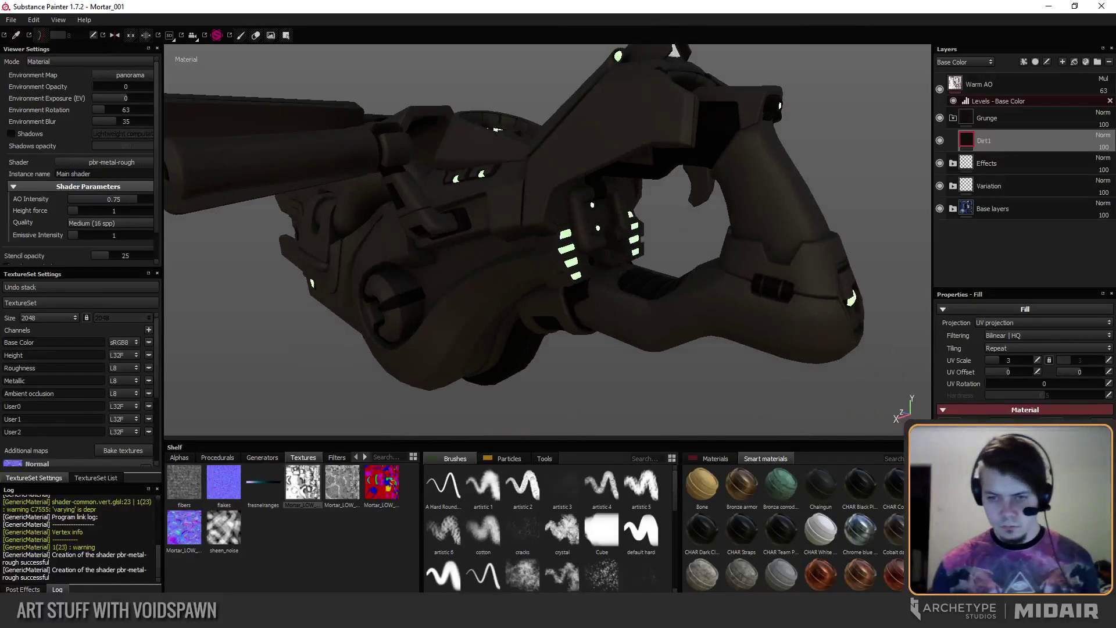
left_click(967, 62)
left_click(952, 86)
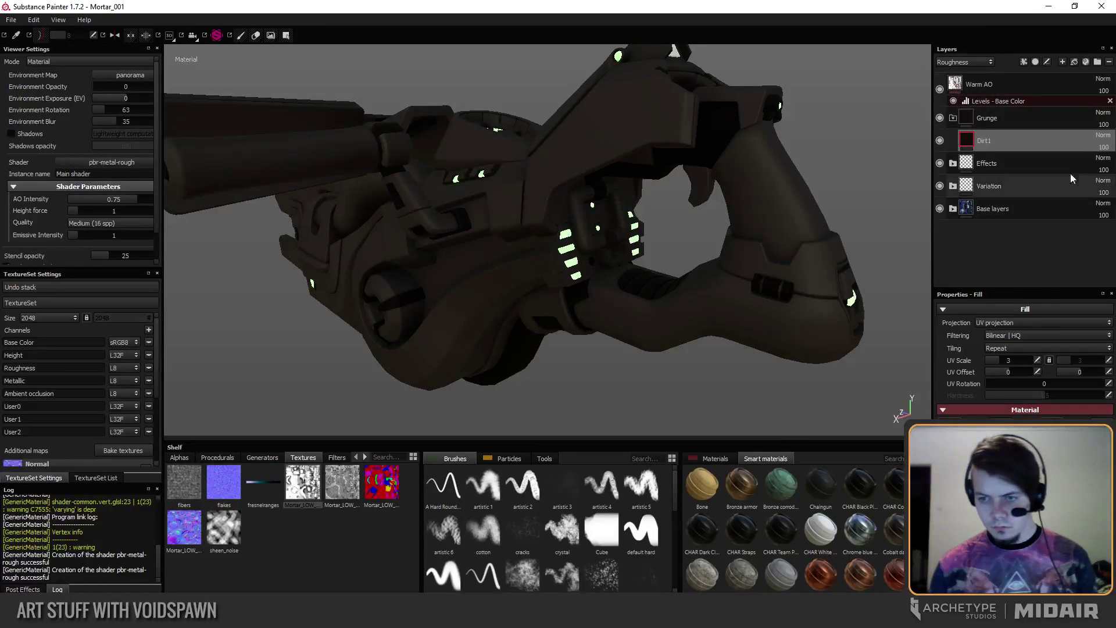
Set the Dirt1 layer's roughness opacity to 20 and add a black mask to the layer.
left_click_drag(1094, 159, 1073, 158)
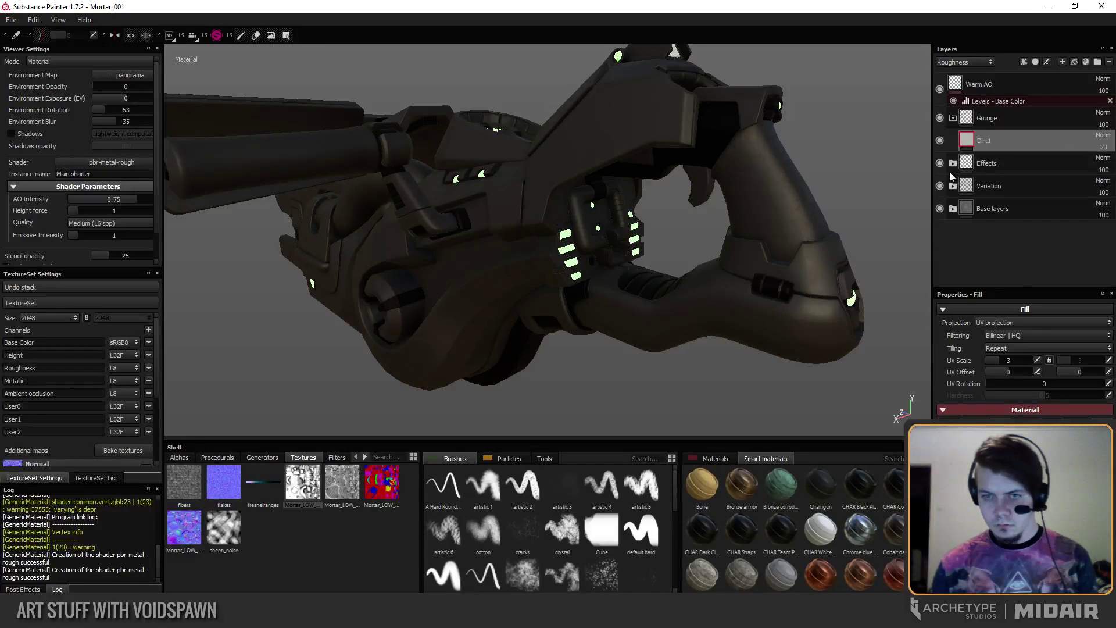
right_click(989, 137)
left_click(997, 155)
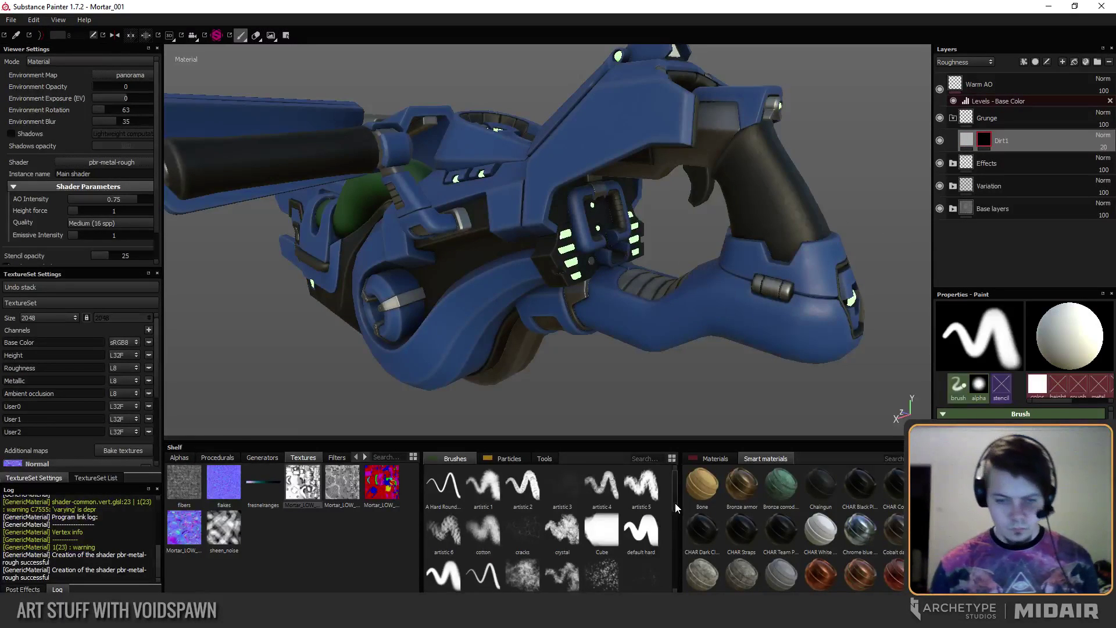
Choose the grunge brush for painting the Dirt1 mask.
mouse_move(675, 503)
left_mouse_down()
mouse_move(672, 580)
mouse_move(667, 532)
left_mouse_up()
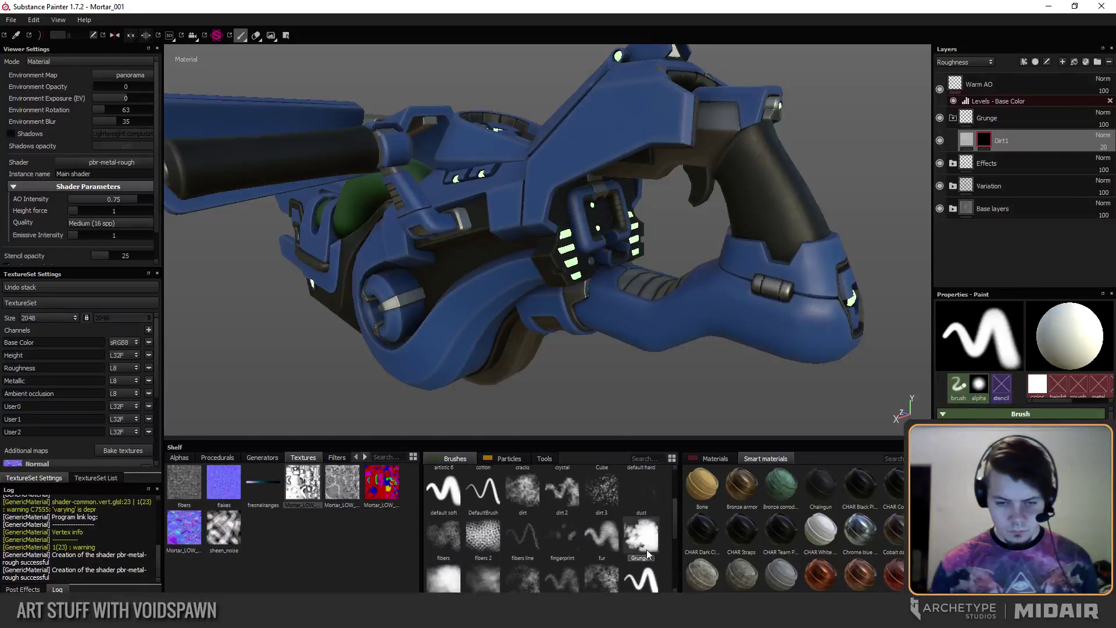
left_click(643, 539)
left_click_drag(602, 282, 673, 348, "alt")
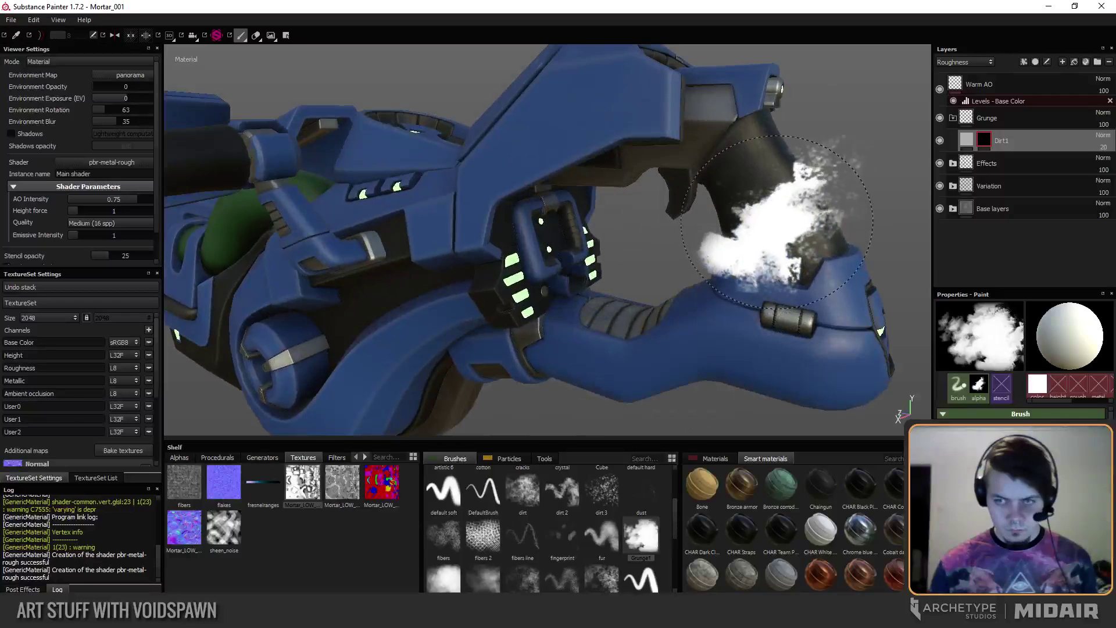
Try test dirt strokes on the grip and upper body, using the Base Color view to judge them, and undo them.
left_click_drag(765, 273, 750, 224)
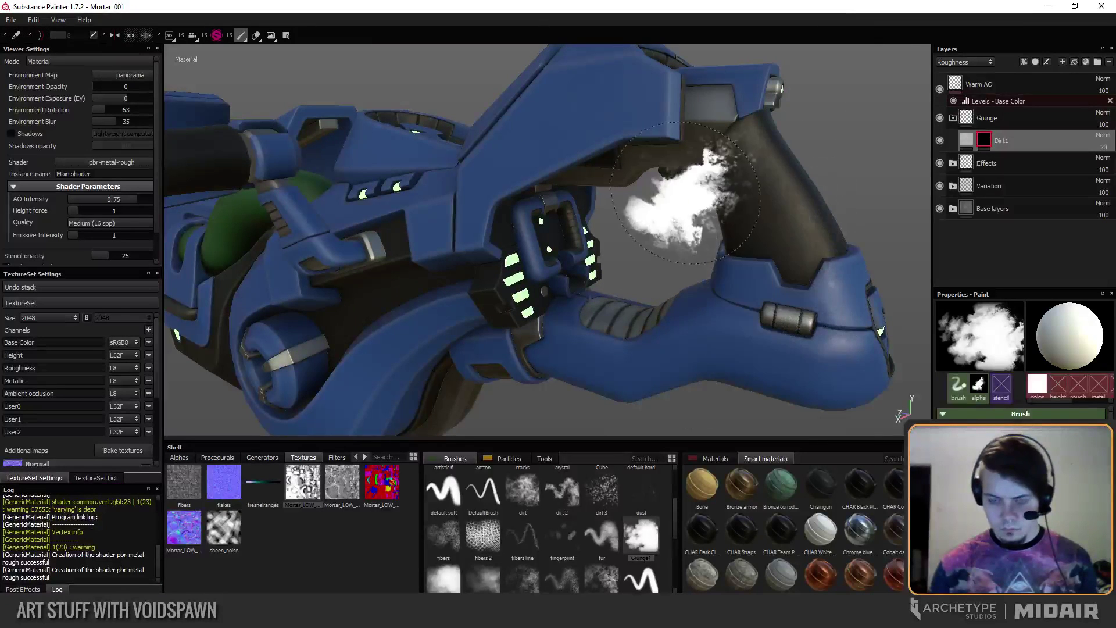
key("c")
mouse_move(582, 151)
left_mouse_down()
mouse_move(547, 99)
mouse_move(541, 169)
left_mouse_up()
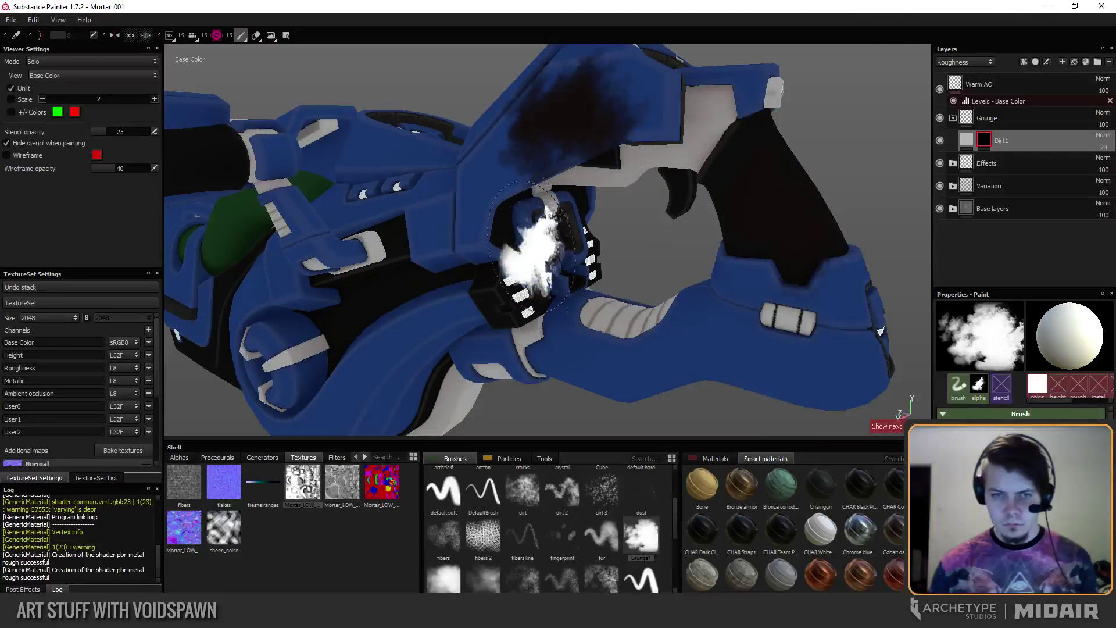
key("ctrl+z")
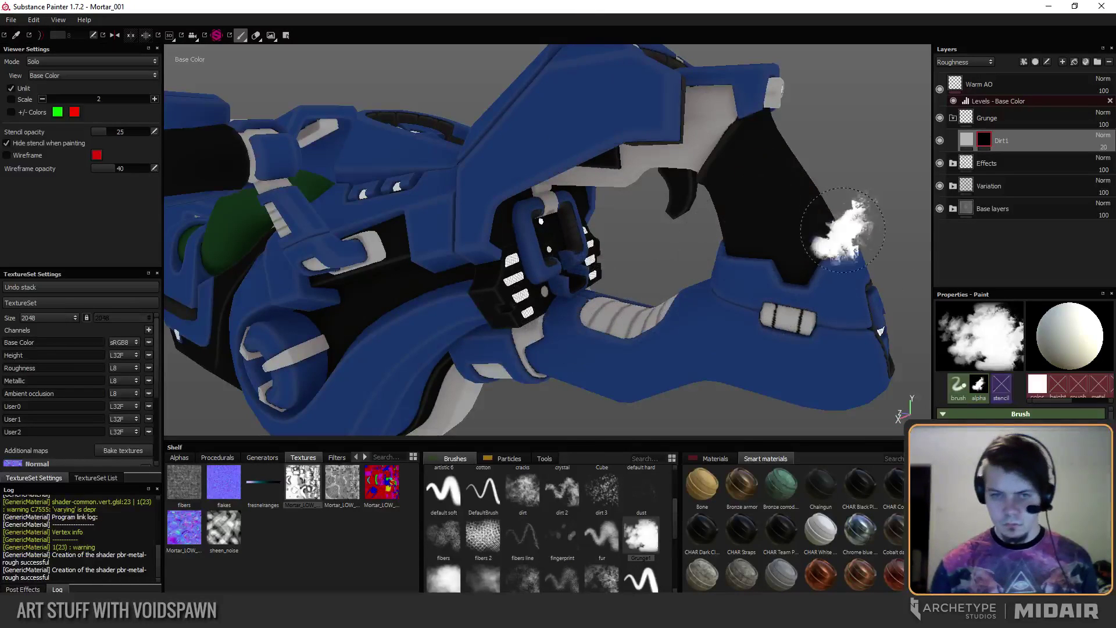
Set Dirt1's base color to a dark brown with RGB 0.025, 0.016, 0.011.
left_click(968, 140)
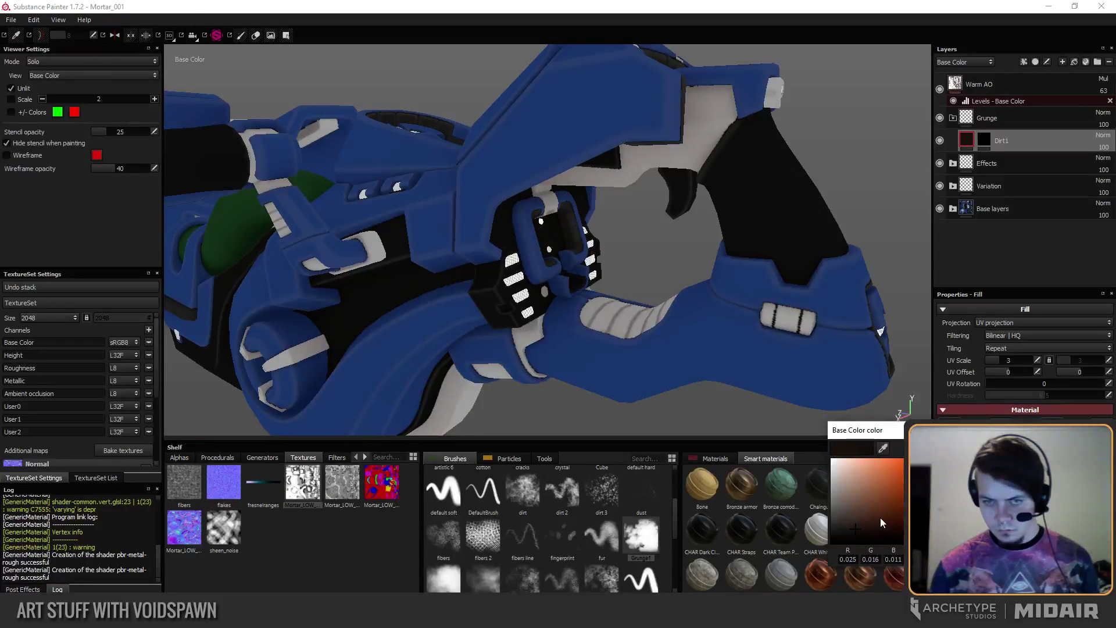
left_click(785, 199)
Try the new dirt color with mask strokes on the upper body and grip, then undo the strokes.
left_click(984, 140)
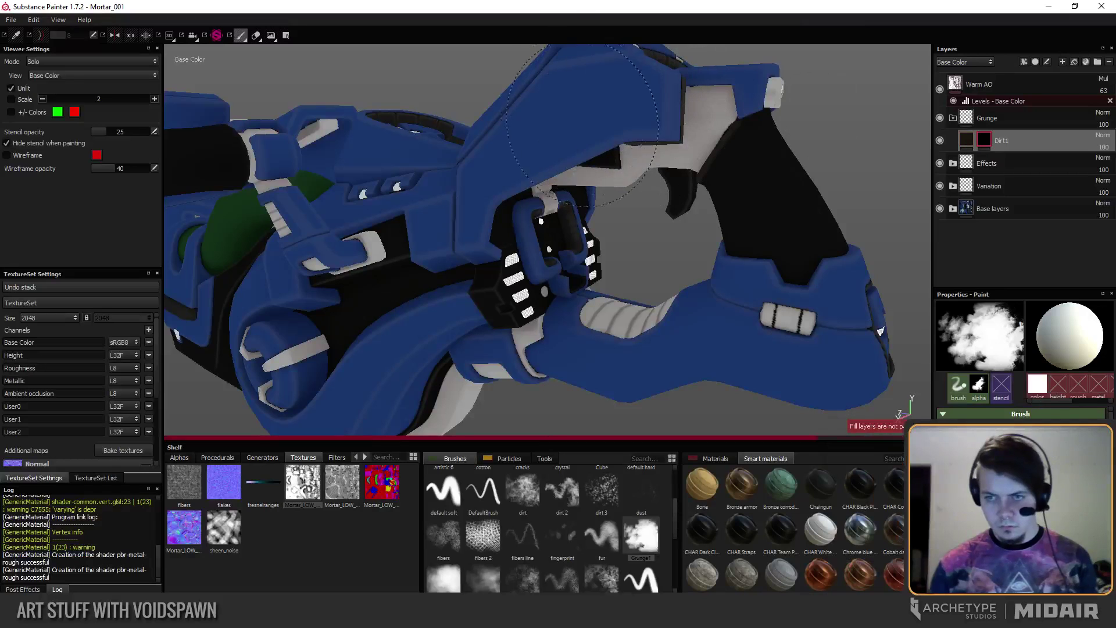
left_click(578, 112)
left_click(773, 198)
key("ctrl+z")
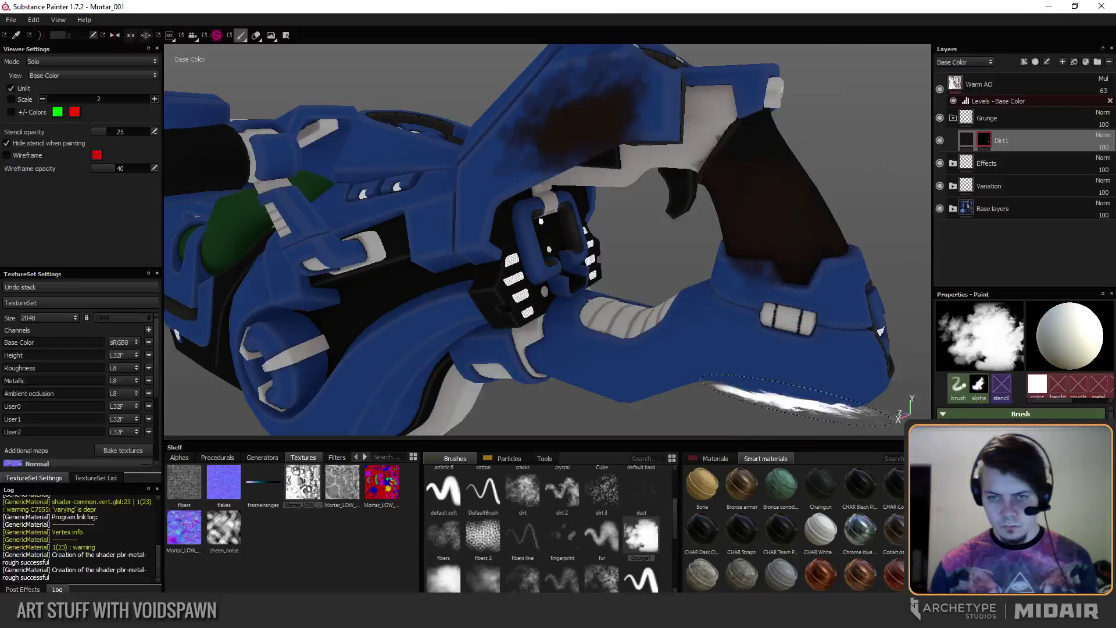
key("ctrl+z")
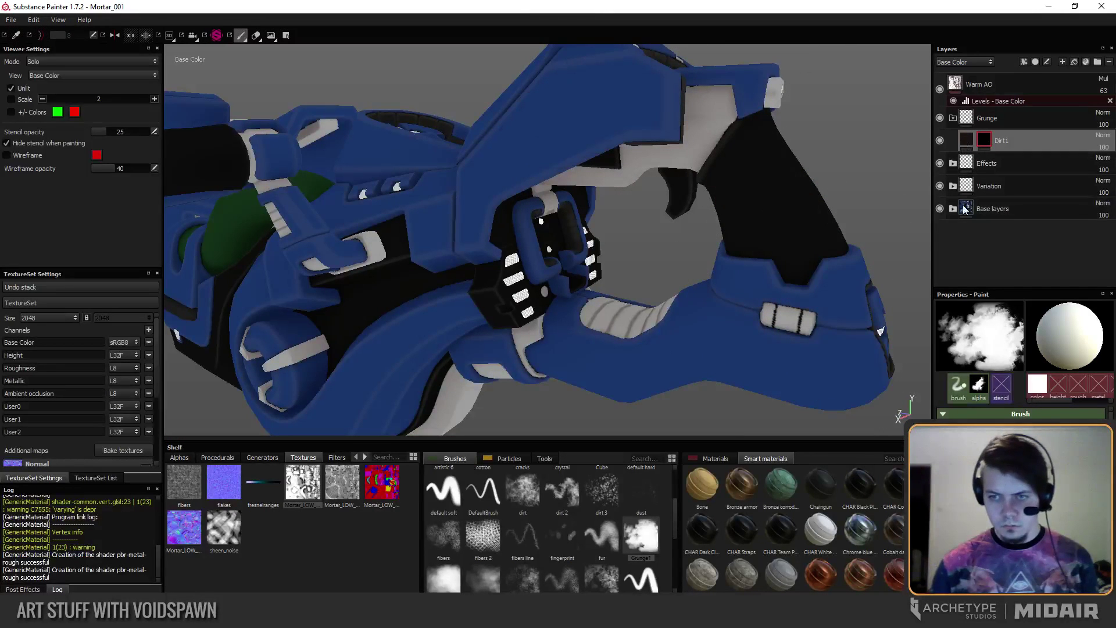
Reopen Dirt1's base color for adjustment, then return to the layer's mask in the Material view.
left_click(967, 140)
left_click(1023, 459)
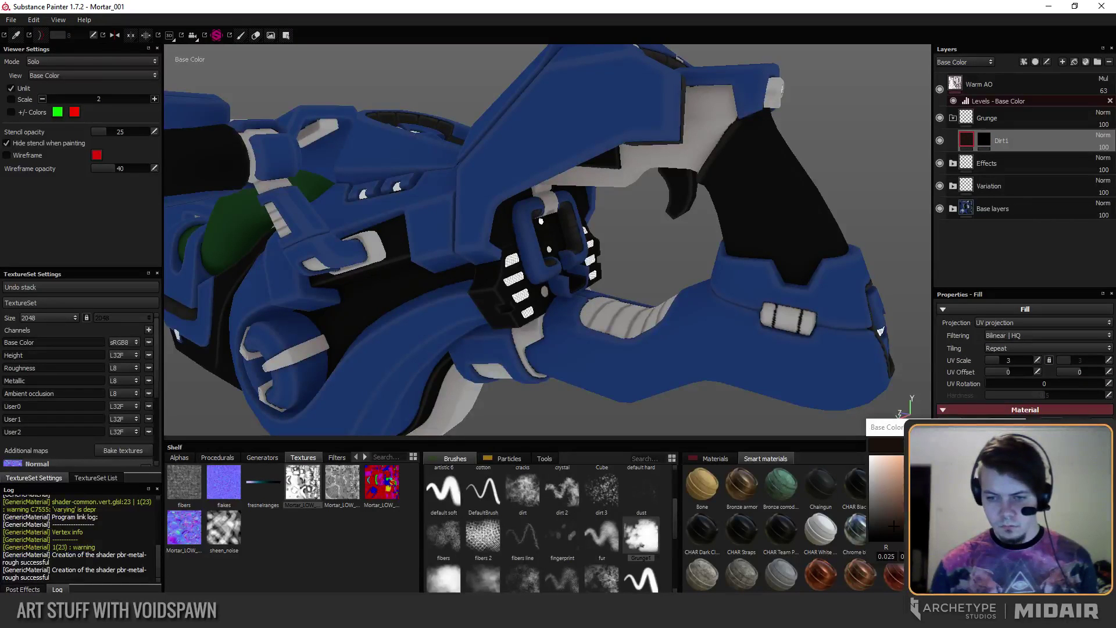
key("m")
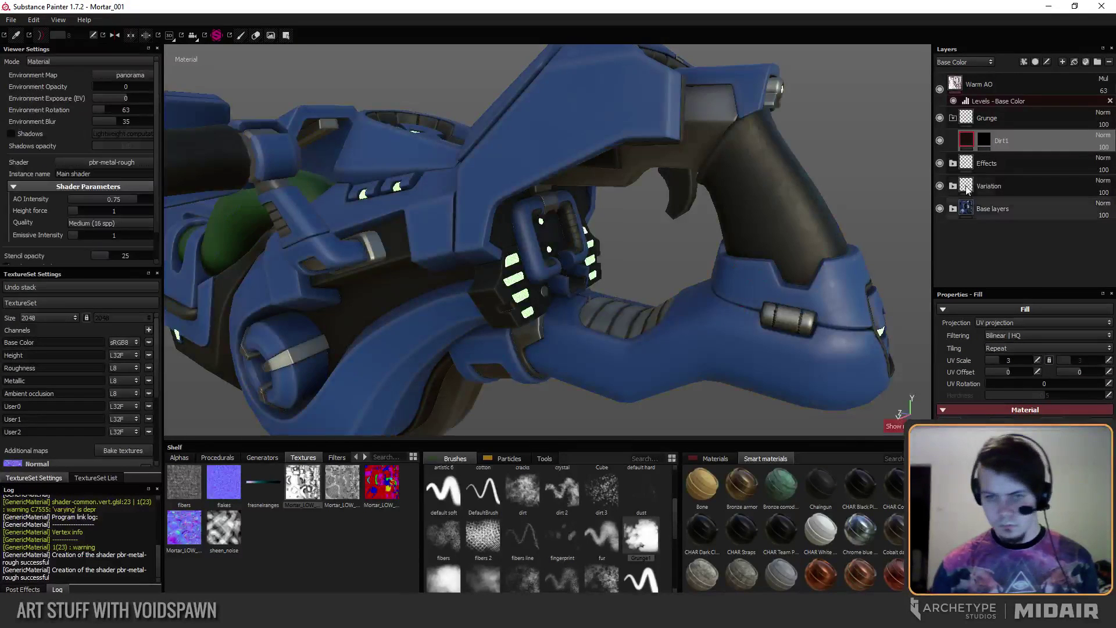
left_click(985, 140)
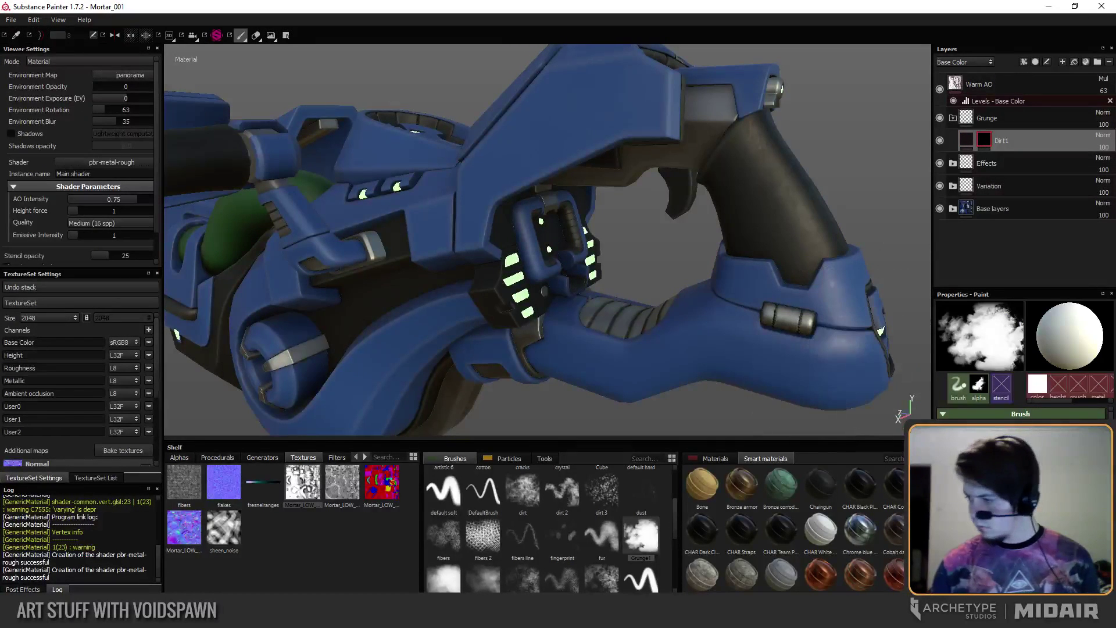
mouse_move(582, 617)
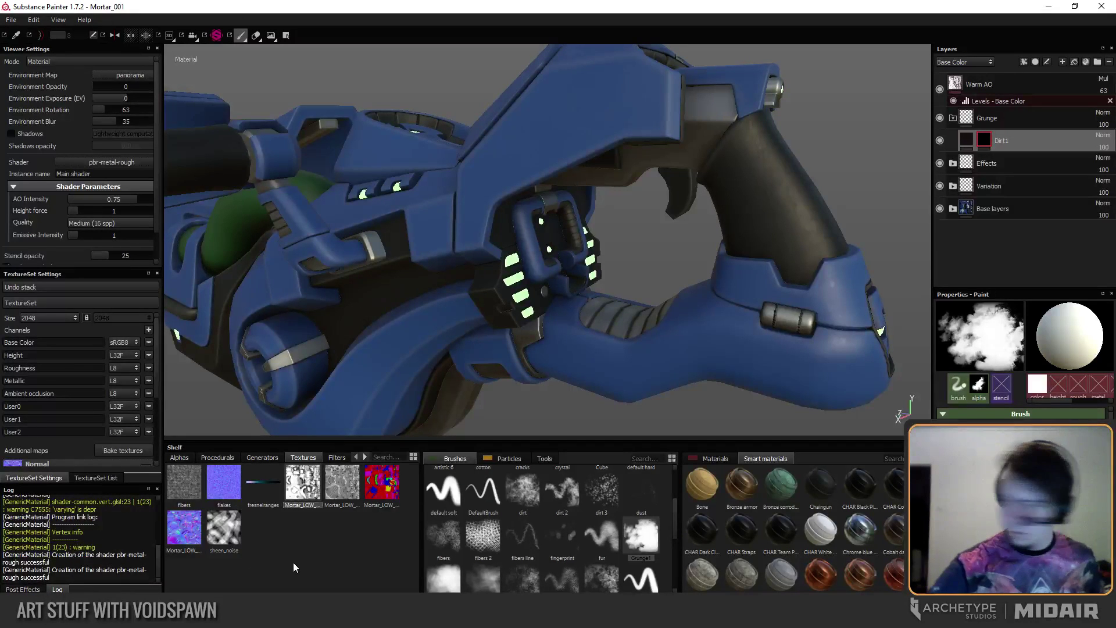
mouse_move(541, 343)
left_mouse_down("alt")
mouse_move(465, 260)
mouse_move(535, 262)
mouse_move(584, 314)
mouse_move(535, 227)
mouse_move(553, 285)
mouse_move(430, 342)
mouse_move(414, 313)
left_mouse_up("alt")
key("ctrl+z")
mouse_move(529, 356)
left_mouse_down("alt")
mouse_move(516, 332)
mouse_move(391, 257)
mouse_move(411, 281)
mouse_move(439, 227)
left_mouse_up("alt")
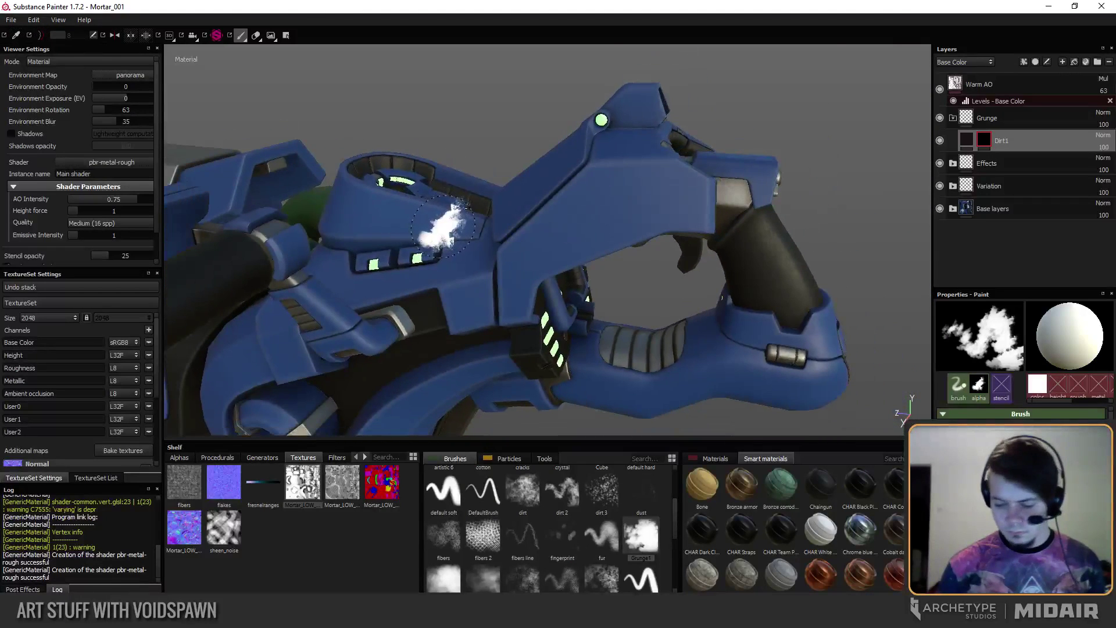
key("F2")
key("F2")
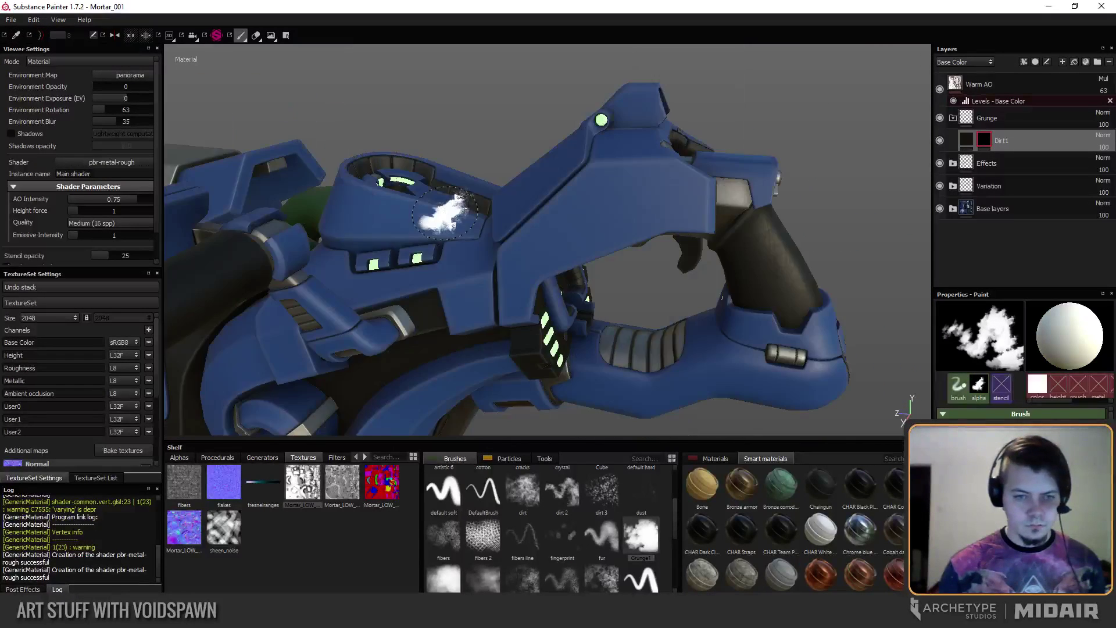
key("F3")
key("F2")
Paint grunge dirt on the Dirt1 mask where the green tubes enter the blue body, varying the brush size.
mouse_move(465, 274)
left_mouse_down("alt")
mouse_move(461, 330)
mouse_move(582, 324)
mouse_move(444, 316)
mouse_move(367, 273)
mouse_move(366, 253)
mouse_move(511, 290)
mouse_move(543, 309)
mouse_move(535, 349)
mouse_move(548, 333)
left_mouse_up("alt")
mouse_move(547, 326)
left_mouse_down("alt")
mouse_move(491, 252)
mouse_move(473, 274)
left_mouse_up("alt")
middle_click_drag(473, 274, 416, 356, "alt")
scroll(417, 357, "up", 2)
mouse_move(416, 357)
left_mouse_down("alt")
mouse_move(543, 378)
mouse_move(506, 361)
mouse_move(474, 372)
mouse_move(488, 374)
left_mouse_up("alt")
scroll(531, 318, "up", 3)
mouse_move(531, 318)
left_mouse_down("alt")
mouse_move(619, 244)
mouse_move(599, 294)
mouse_move(611, 426)
mouse_move(615, 275)
left_mouse_up("alt")
scroll(598, 295, "up", 2)
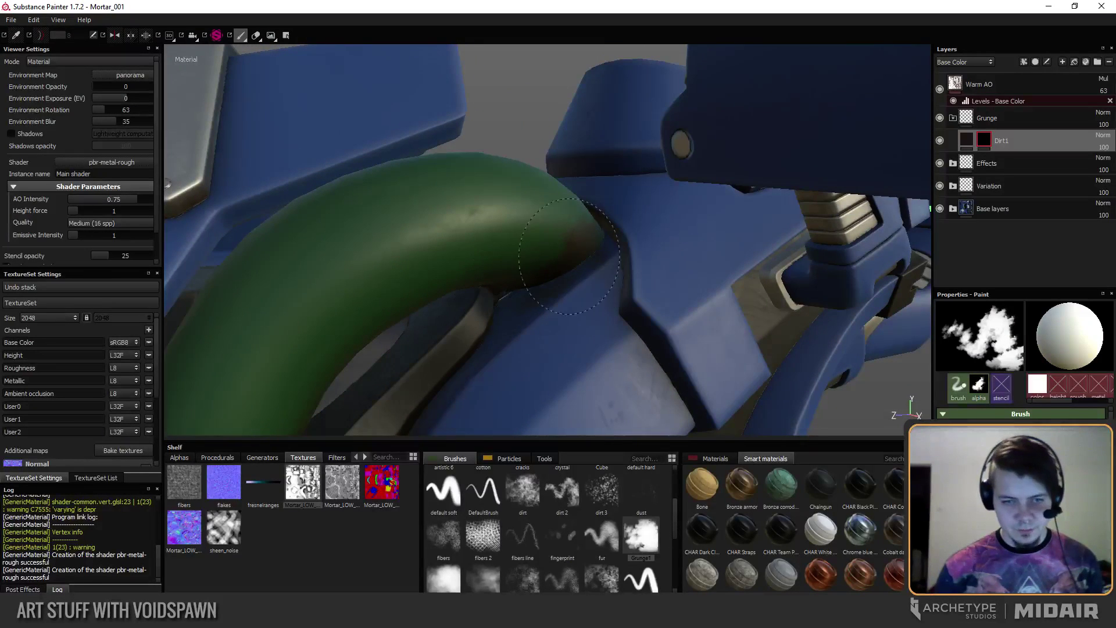
mouse_move(494, 296)
left_mouse_down("alt")
mouse_move(516, 247)
mouse_move(541, 261)
left_mouse_up("alt")
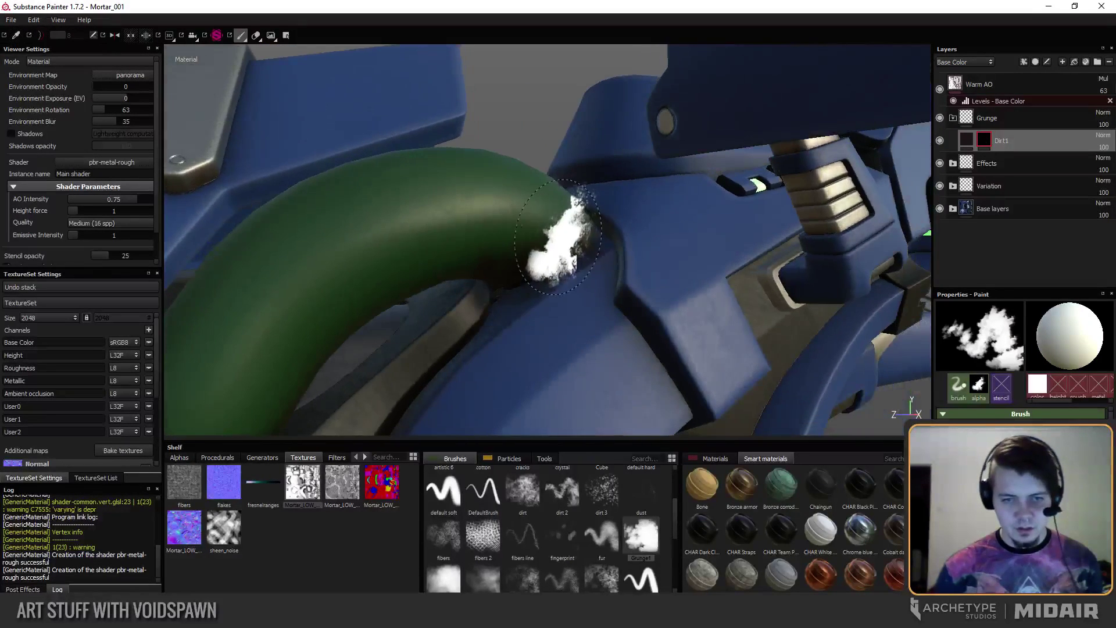
mouse_move(558, 238)
right_mouse_down("ctrl")
mouse_move(541, 238)
mouse_move(582, 247)
mouse_move(574, 257)
right_mouse_up("ctrl")
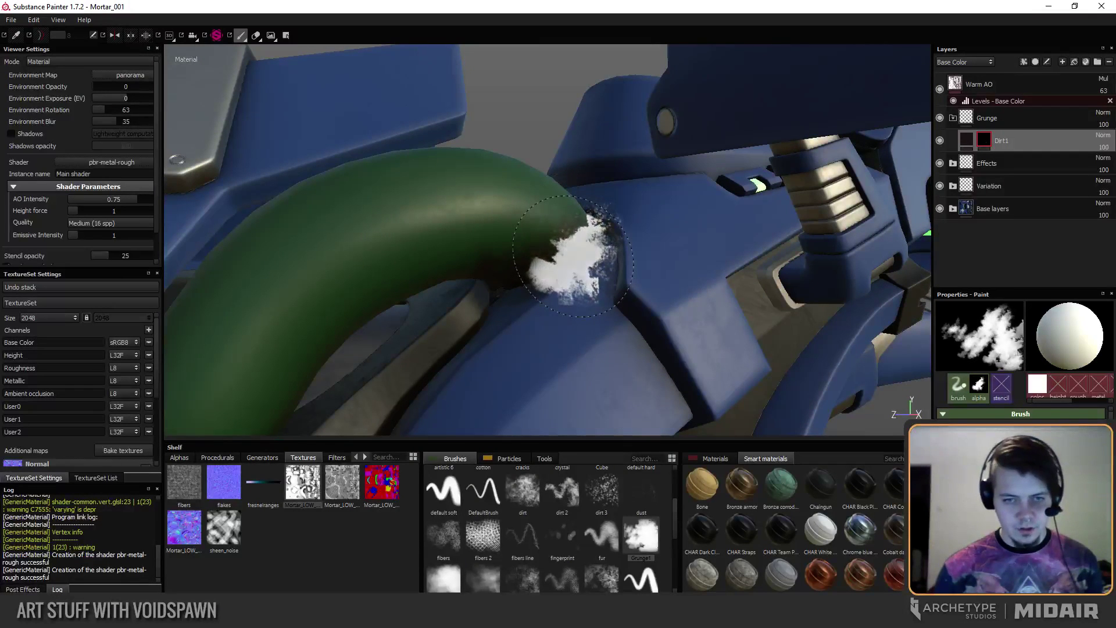
mouse_move(573, 256)
left_mouse_down("alt")
mouse_move(546, 353)
mouse_move(581, 275)
mouse_move(536, 261)
mouse_move(509, 208)
left_mouse_up("alt")
left_click(509, 207)
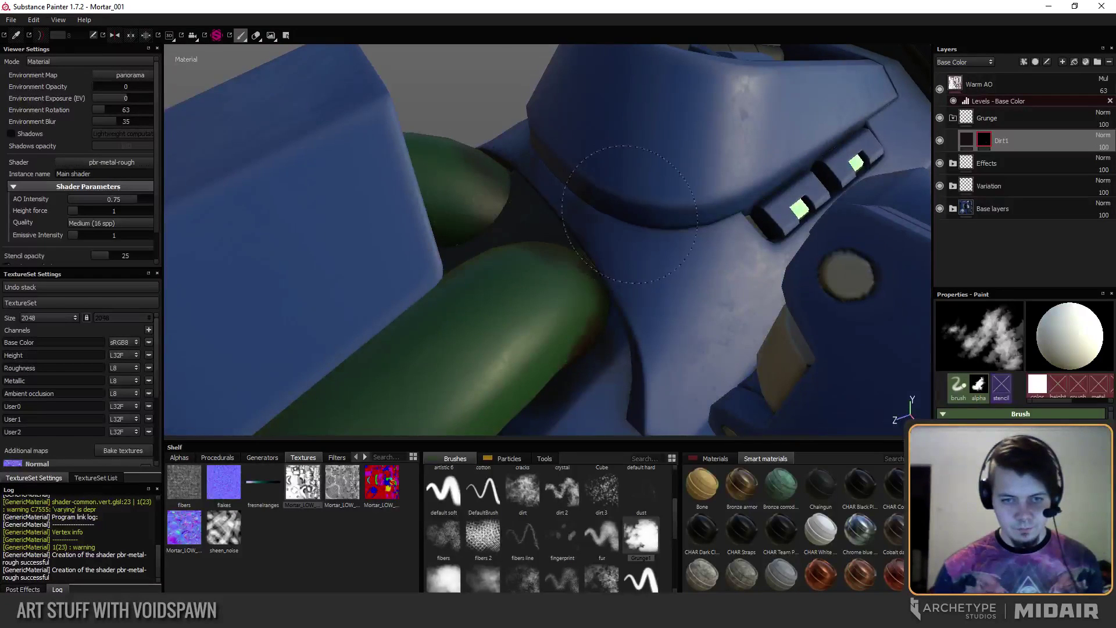
Paint dirt along the lower side of the raised blue housing and around the small green light panels.
left_click_drag(665, 219, 663, 215, "alt")
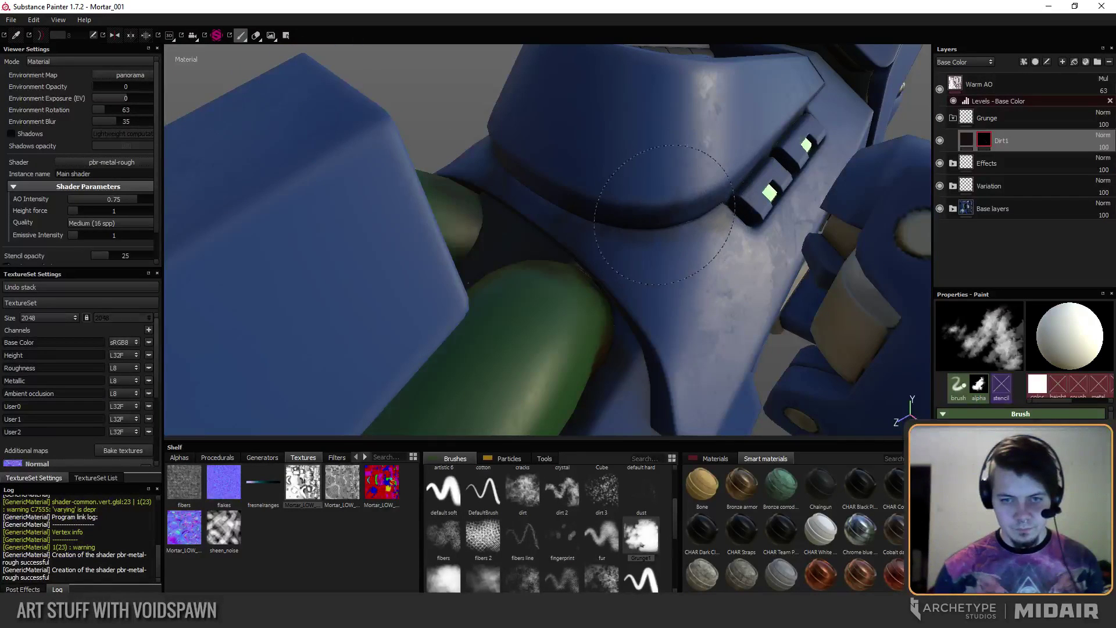
mouse_move(718, 224)
left_mouse_down("alt")
mouse_move(643, 296)
mouse_move(648, 212)
mouse_move(467, 236)
mouse_move(510, 262)
mouse_move(507, 247)
left_mouse_up("alt")
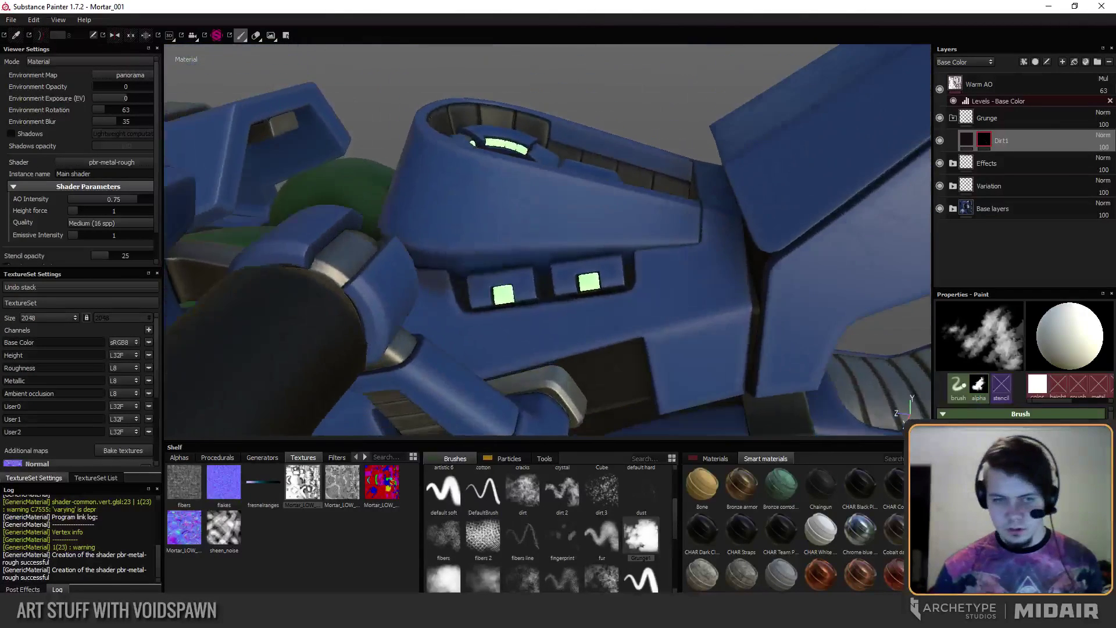
right_click_drag(507, 247, 553, 265, "alt")
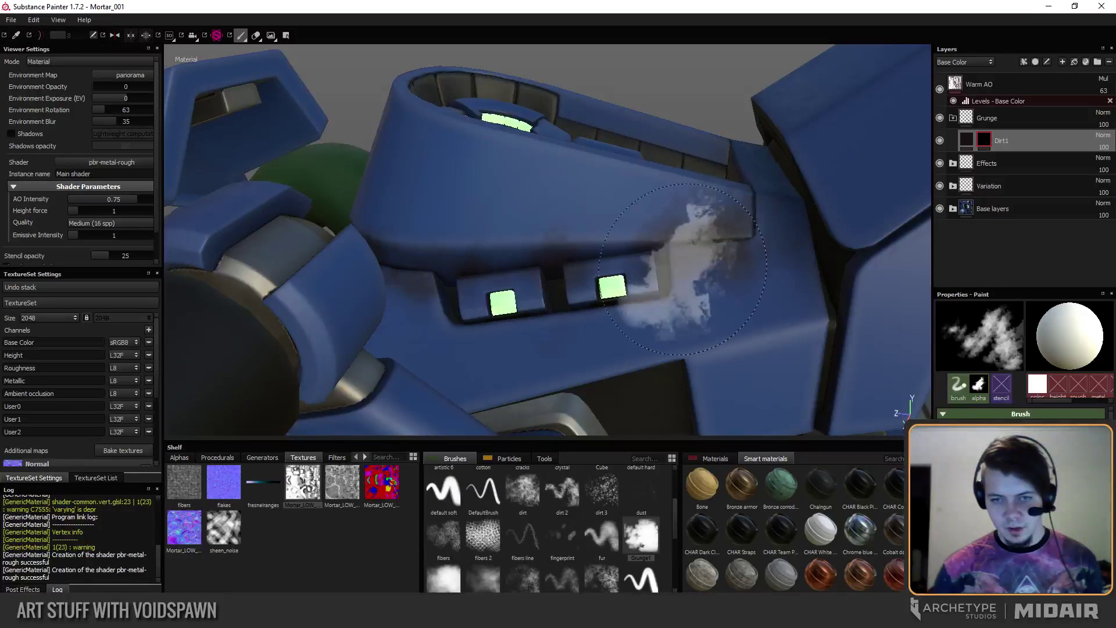
mouse_move(684, 244)
left_mouse_down("alt")
mouse_move(659, 244)
mouse_move(738, 274)
mouse_move(703, 259)
mouse_move(738, 292)
mouse_move(666, 233)
left_mouse_up("alt")
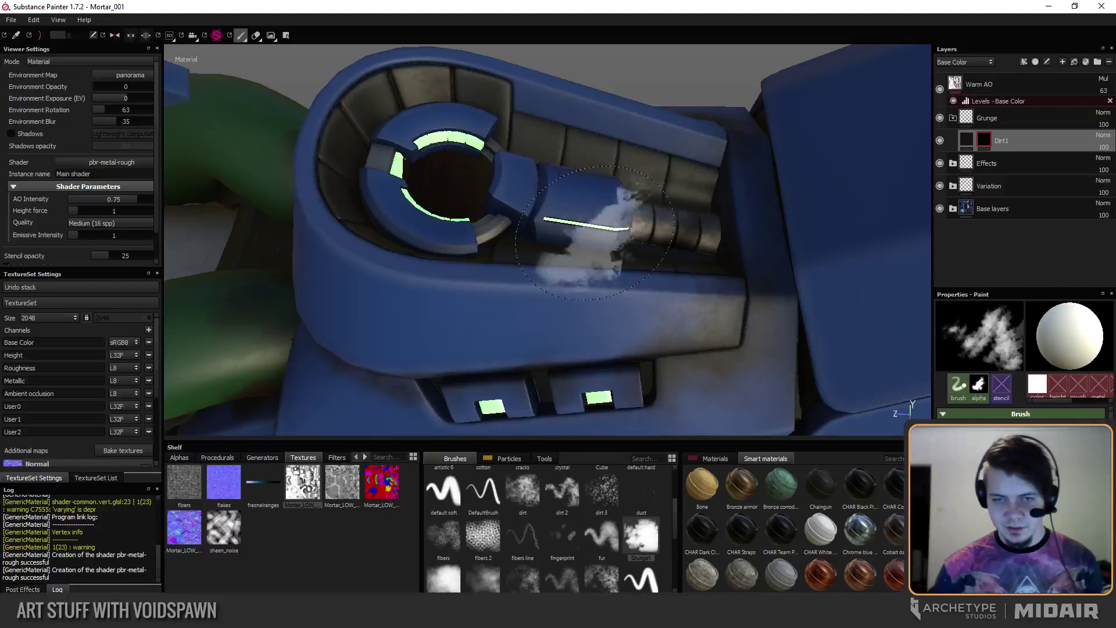
Paint dirt patches on the raised housing's rim and in the recess around the glowing ring and connector.
mouse_move(565, 224)
left_mouse_down("alt")
mouse_move(455, 231)
mouse_move(465, 250)
left_mouse_up("alt")
left_click_drag(543, 299, 534, 286)
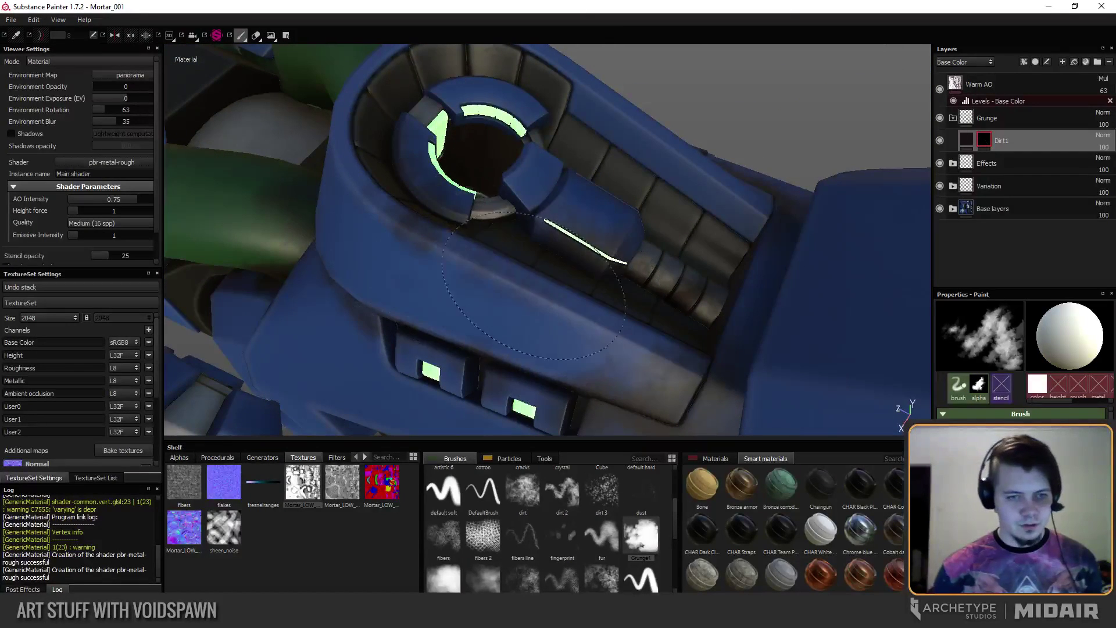
mouse_move(455, 255)
left_mouse_down("alt")
mouse_move(407, 287)
mouse_move(480, 164)
left_mouse_up("alt")
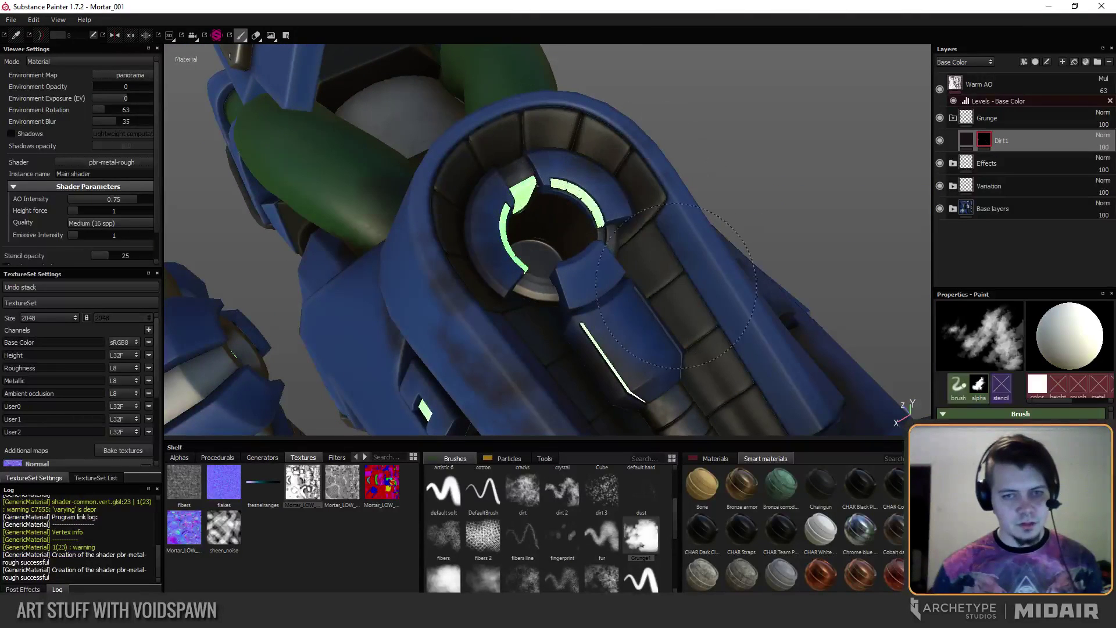
left_click_drag(646, 286, 678, 330, "alt")
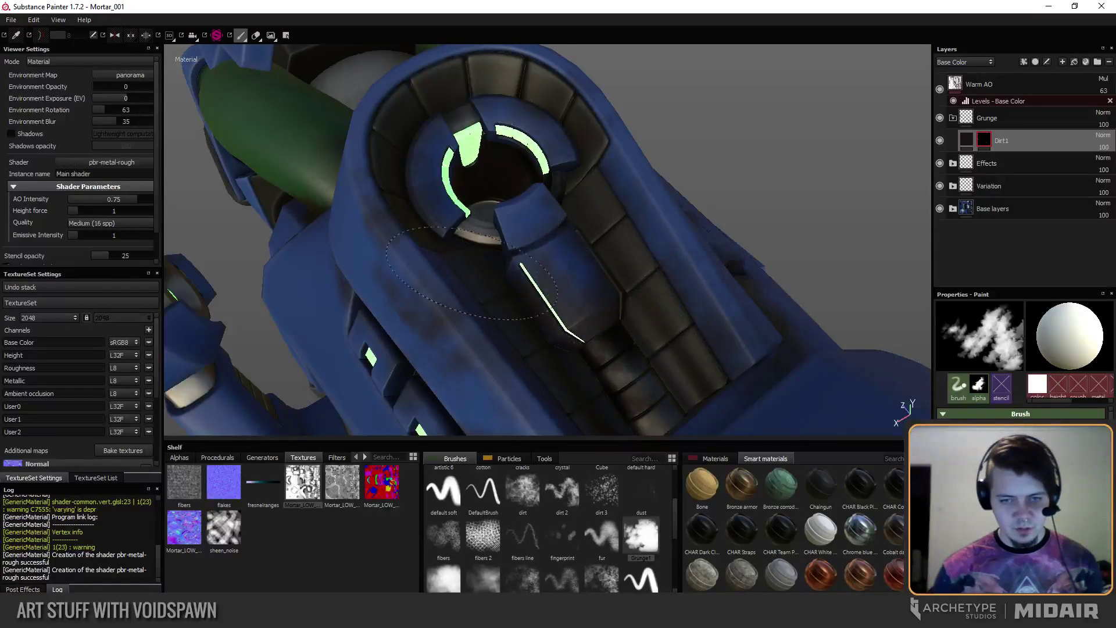
mouse_move(471, 274)
left_mouse_down("alt")
mouse_move(483, 291)
mouse_move(493, 263)
left_mouse_up("alt")
Paint dirt on the blue side plates below the green lights and around the dark recessed panel.
mouse_move(483, 179)
left_mouse_down("alt")
mouse_move(489, 308)
mouse_move(573, 237)
mouse_move(507, 245)
left_mouse_up("alt")
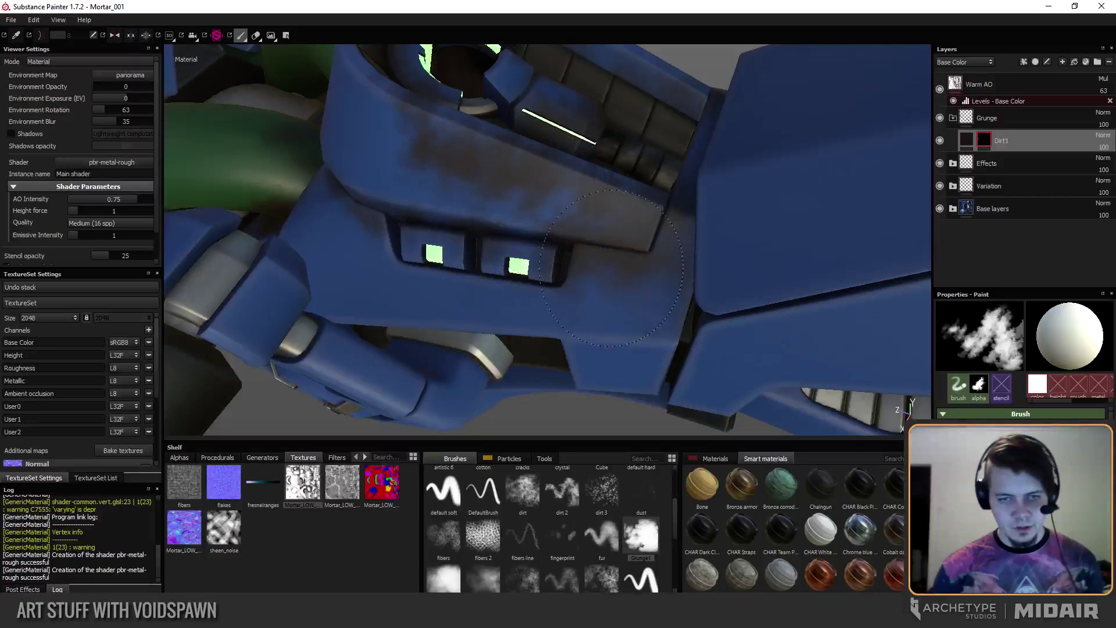
mouse_move(610, 268)
left_mouse_down("alt")
mouse_move(585, 304)
mouse_move(564, 256)
mouse_move(501, 216)
left_mouse_up("alt")
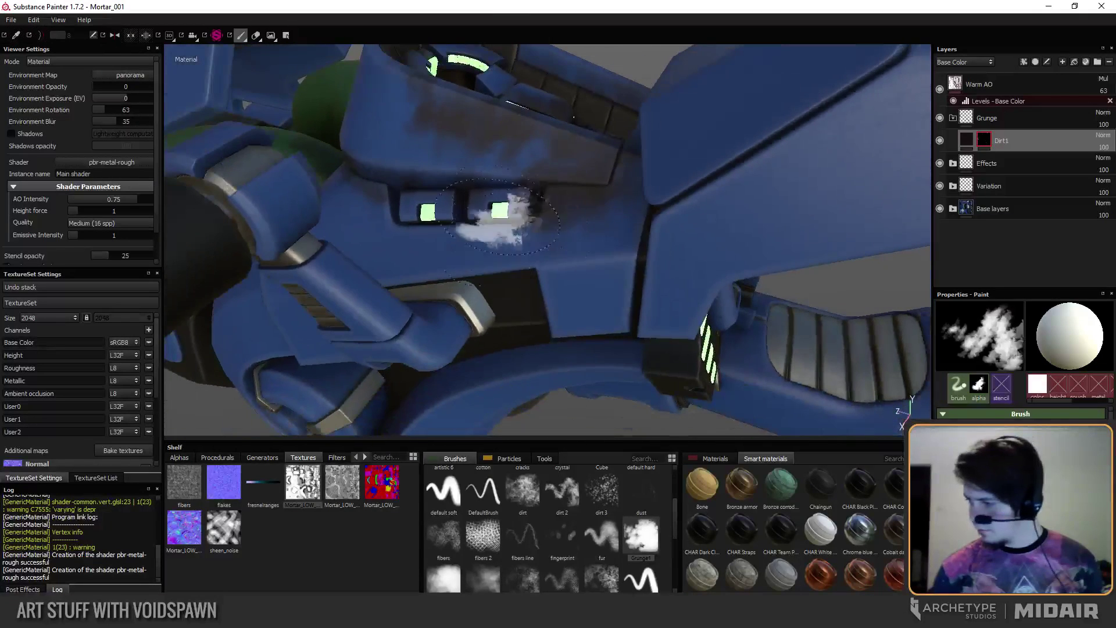
mouse_move(375, 223)
left_mouse_down("alt")
mouse_move(399, 374)
mouse_move(424, 311)
mouse_move(411, 324)
mouse_move(503, 307)
mouse_move(541, 215)
mouse_move(509, 163)
left_mouse_up("alt")
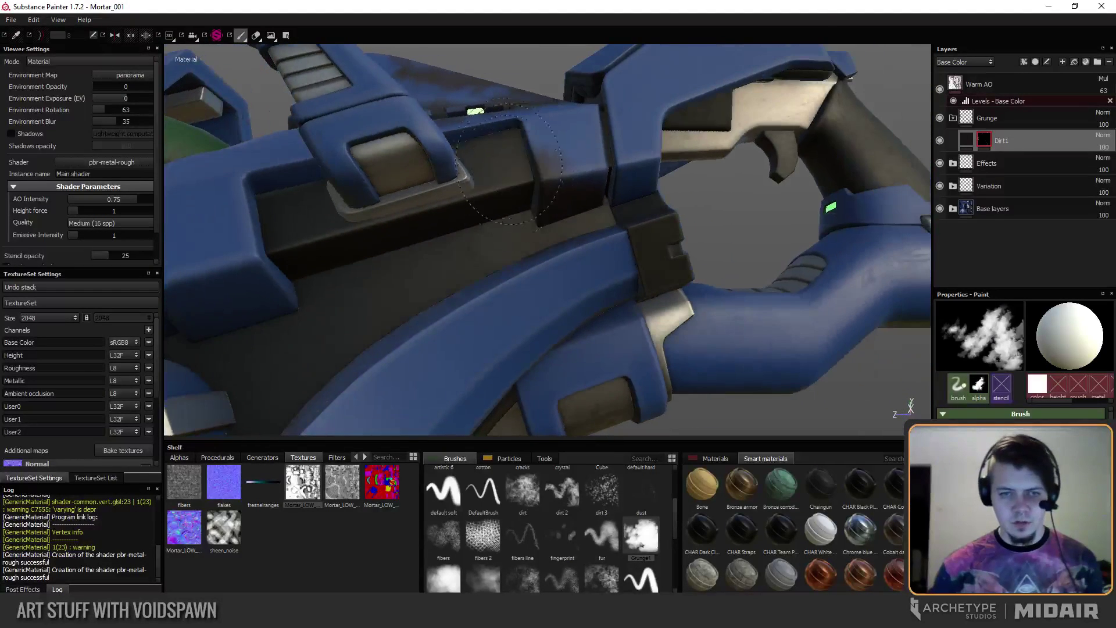
left_click_drag(265, 250, 433, 297, "alt")
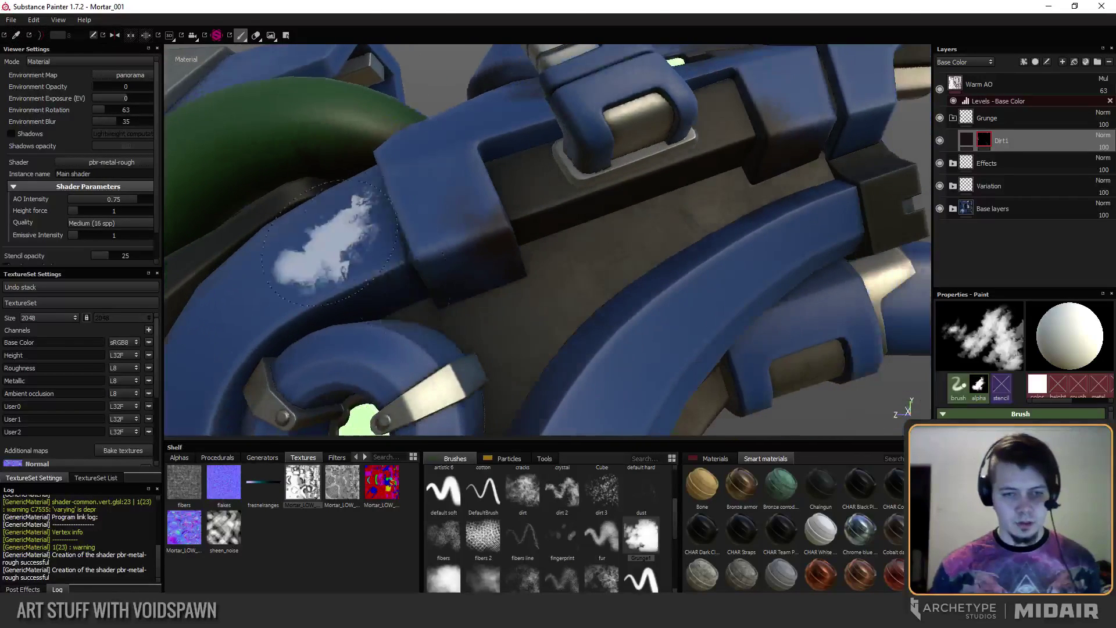
Paint dirt along the curved blue arm and inside the recess surrounding the round hub.
mouse_move(330, 290)
left_mouse_down("alt")
mouse_move(495, 242)
mouse_move(456, 192)
left_mouse_up("alt")
mouse_move(368, 307)
left_mouse_down("alt")
mouse_move(386, 299)
mouse_move(424, 215)
left_mouse_up("alt")
left_click_drag(478, 335, 466, 308)
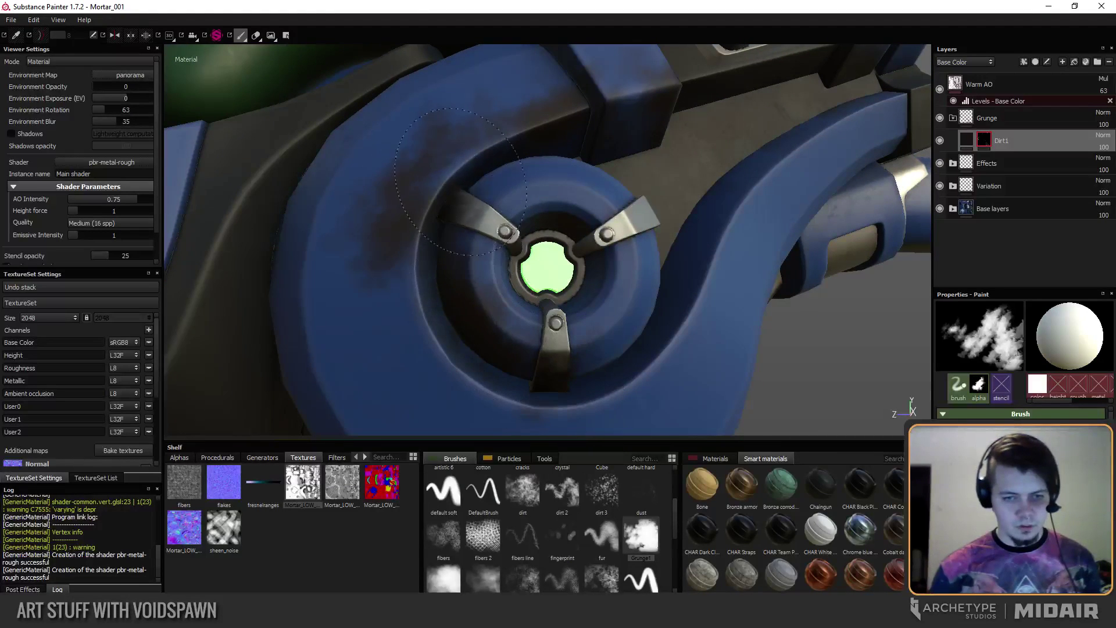
Undo the last hub stroke and paint dirt over the round hub, the curved arm and the adjacent dark panel.
mouse_move(461, 180)
left_mouse_down("alt")
mouse_move(523, 224)
mouse_move(475, 228)
mouse_move(484, 247)
mouse_move(475, 228)
left_mouse_up("alt")
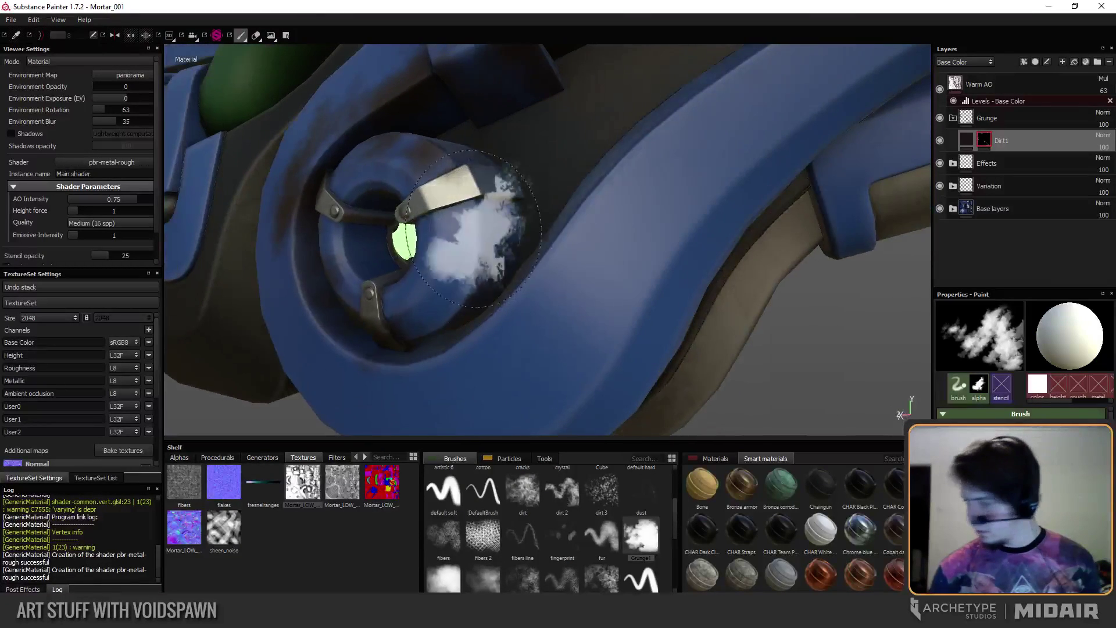
key("ctrl+z")
mouse_move(463, 328)
left_mouse_down()
mouse_move(524, 291)
mouse_move(575, 216)
left_mouse_up()
left_click_drag(567, 233, 573, 320, "alt")
scroll(573, 319, "down", 3)
left_click_drag(593, 215, 701, 198)
left_click(582, 243)
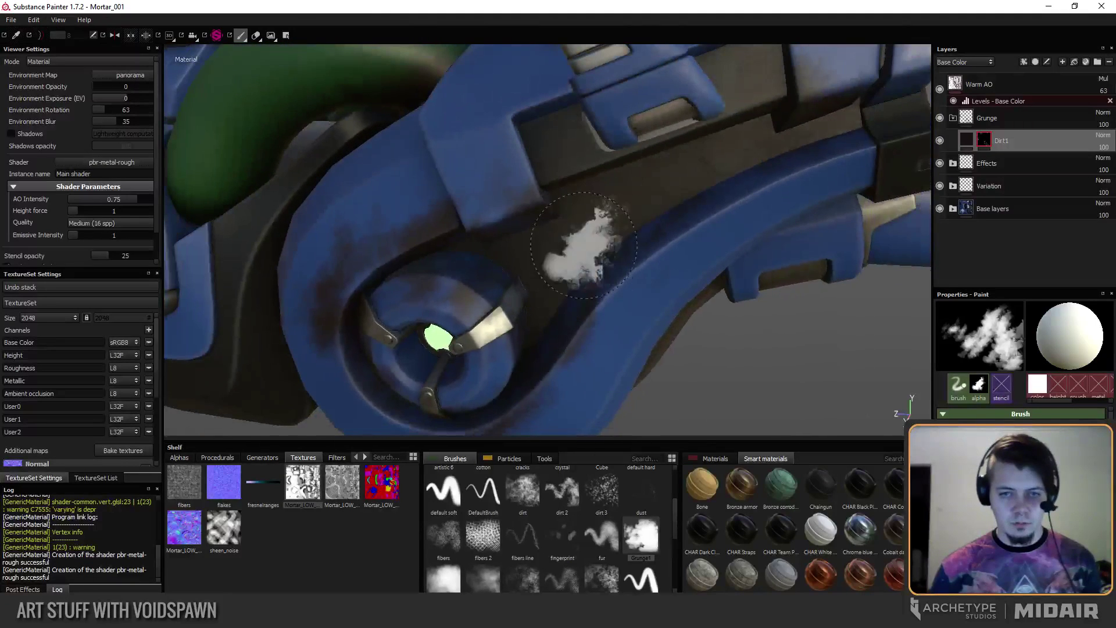
Undo the last dirt stroke and compare the weapon with the Grunge folder hidden and shown.
left_click_drag(582, 243, 605, 256, "alt")
key("ctrl+z")
left_click(952, 123)
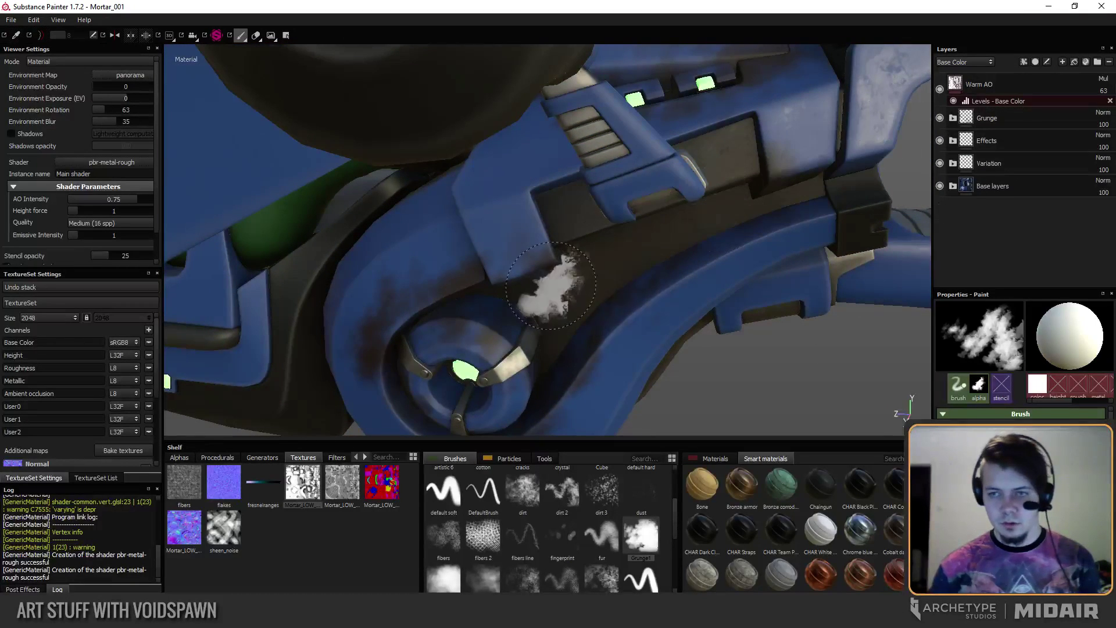
left_click_drag(557, 283, 587, 273, "alt")
left_click(953, 118)
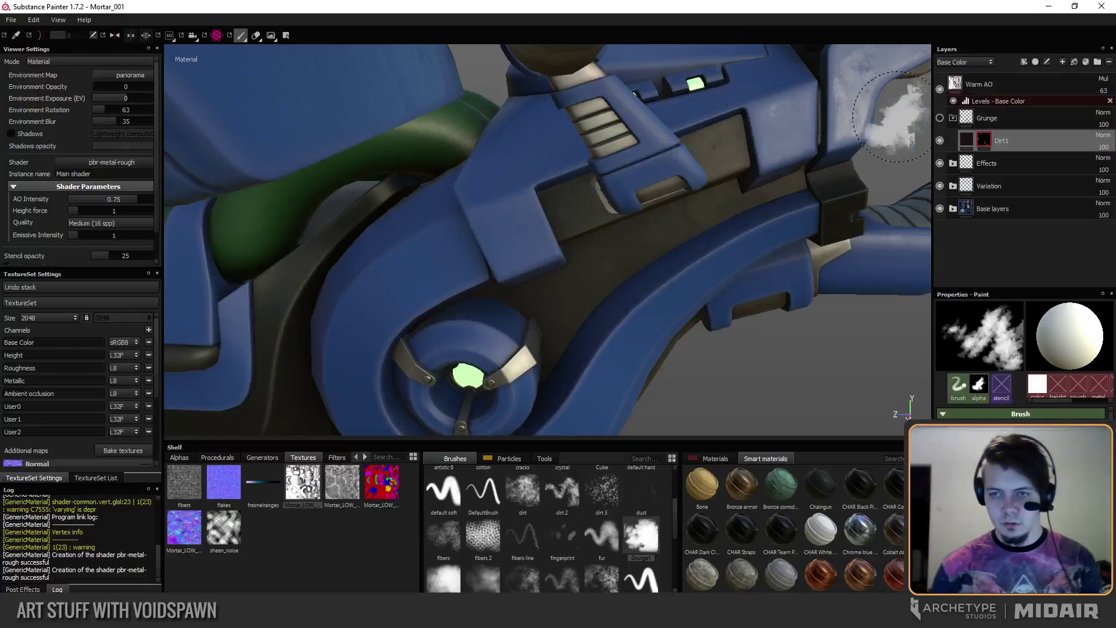
left_click_drag(419, 343, 474, 314, "alt")
left_click(939, 118)
left_click(940, 118)
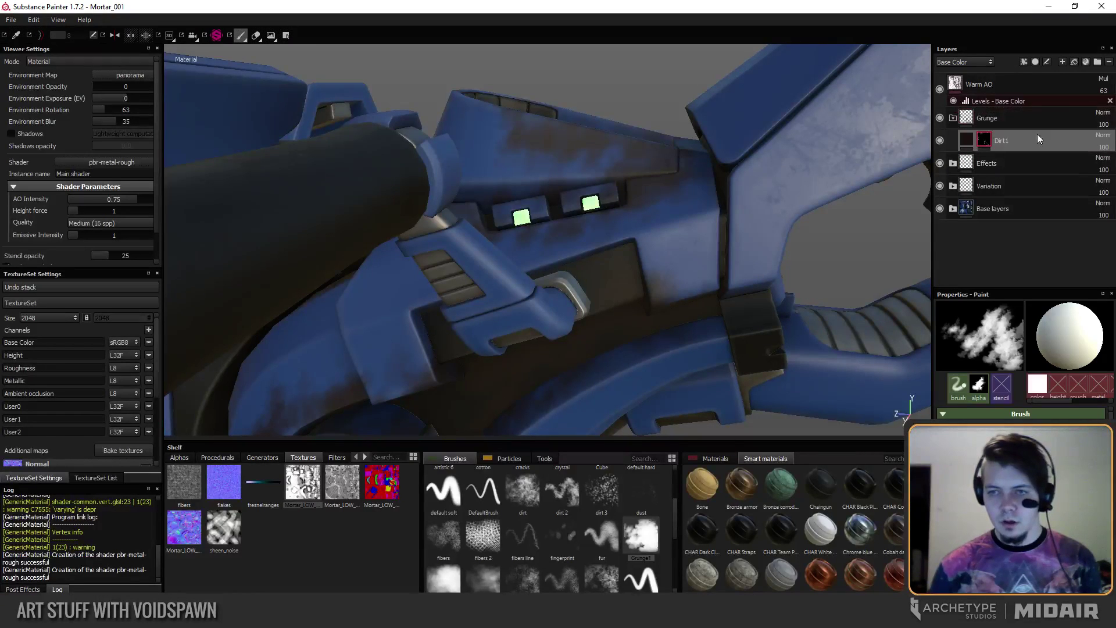
Add a paint layer above the Grunge folder and limit its painting to the height channel.
left_click(1062, 62)
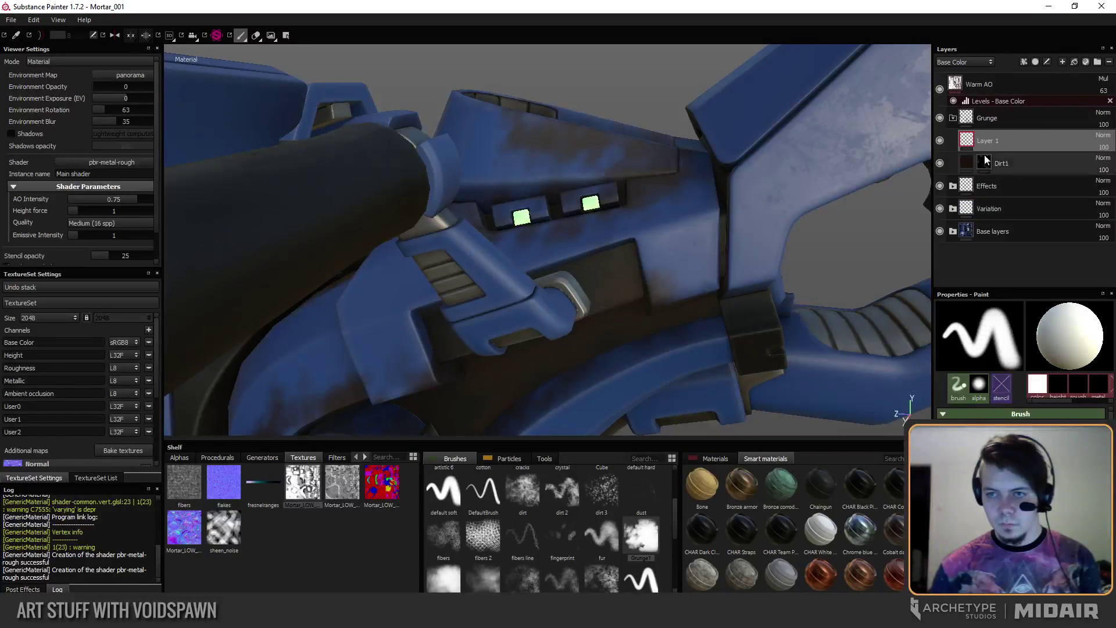
left_click_drag(985, 142, 985, 111)
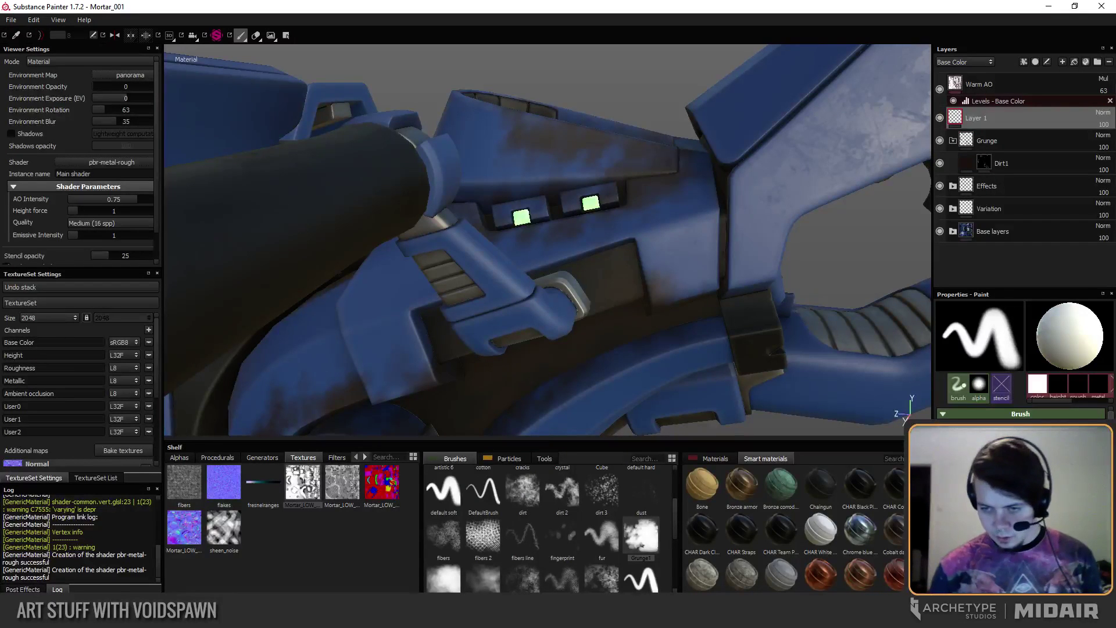
mouse_move(535, 249)
left_mouse_down("alt")
mouse_move(548, 249)
mouse_move(533, 404)
left_mouse_up("alt")
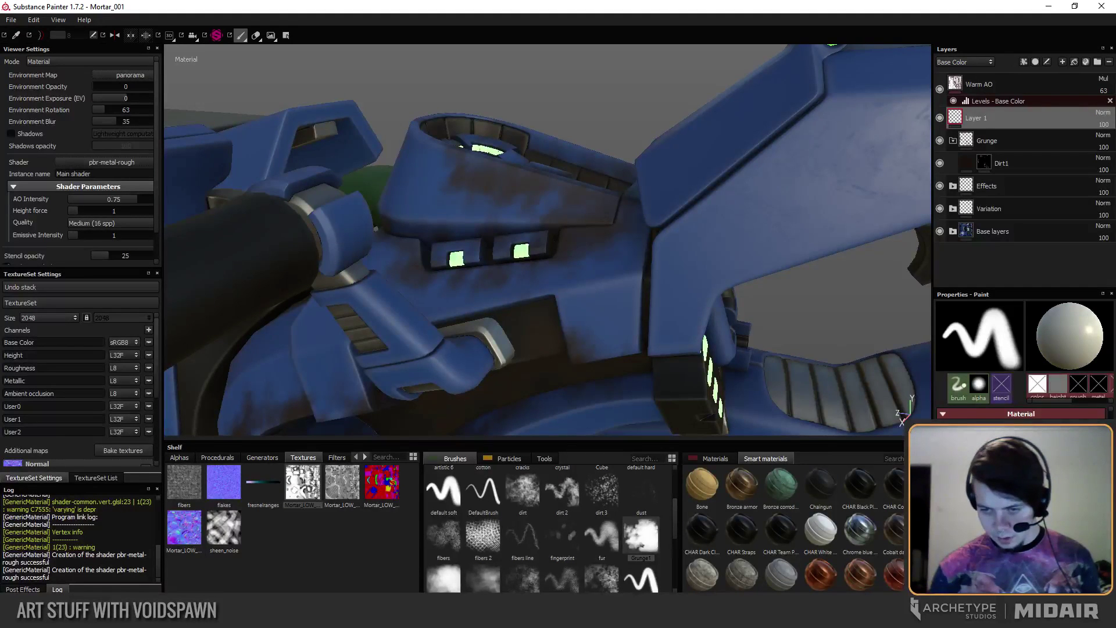
left_click_drag(710, 308, 593, 270, "alt")
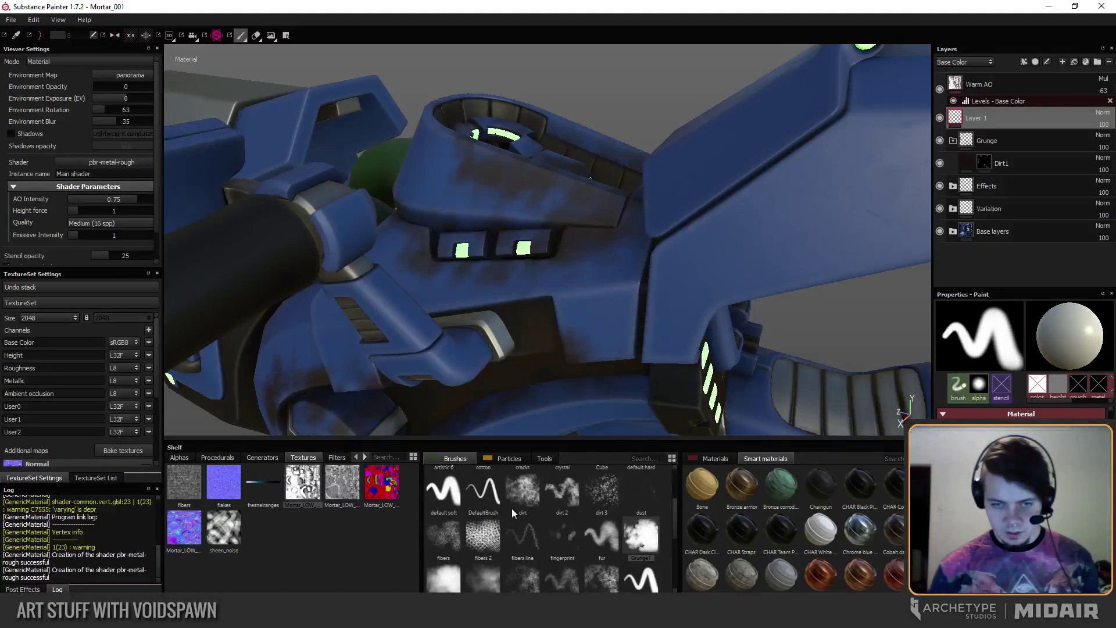
Try painting rough height texture across the blue rear body panels with the Grunge1 brush.
left_click(654, 543)
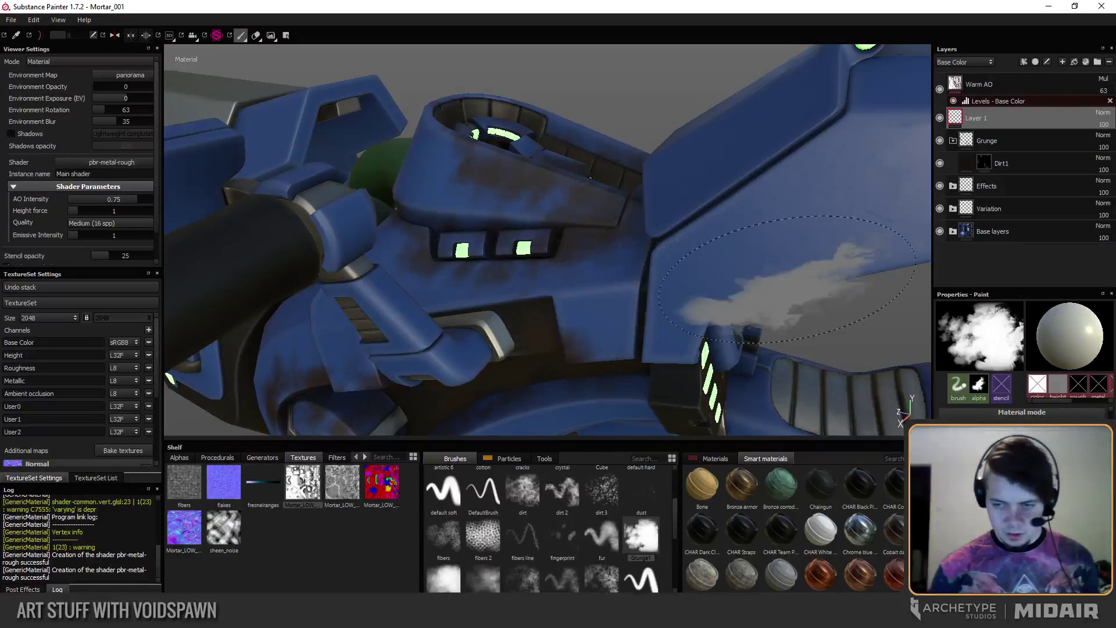
mouse_move(777, 232)
left_mouse_down("alt")
mouse_move(655, 252)
mouse_move(538, 317)
mouse_move(532, 304)
left_mouse_up("alt")
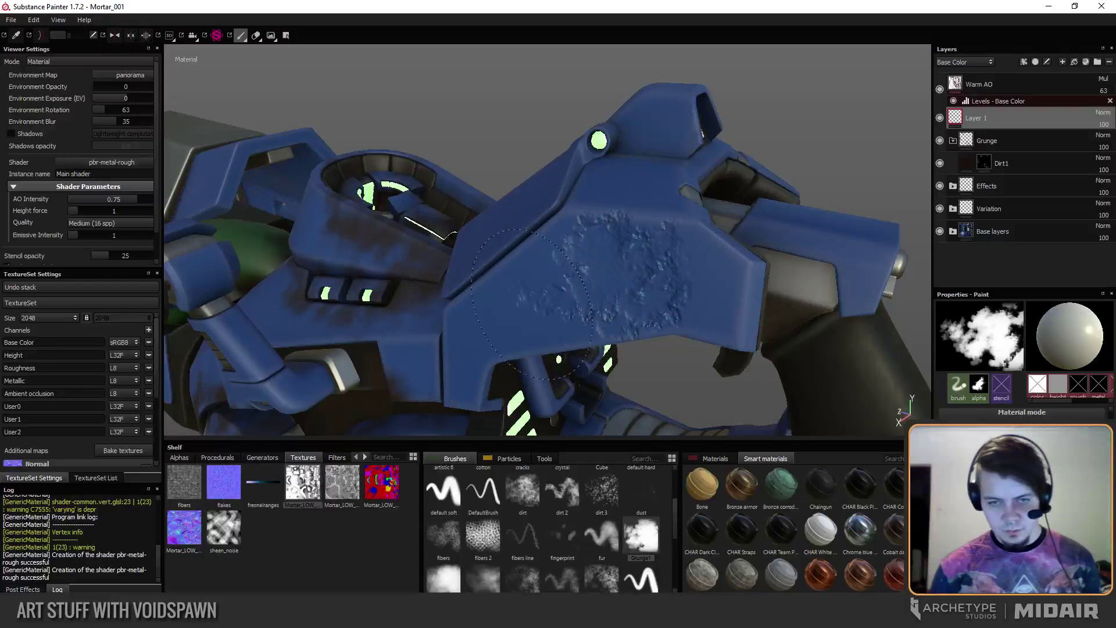
mouse_move(538, 261)
left_mouse_down("alt")
mouse_move(553, 289)
mouse_move(578, 238)
left_mouse_up("alt")
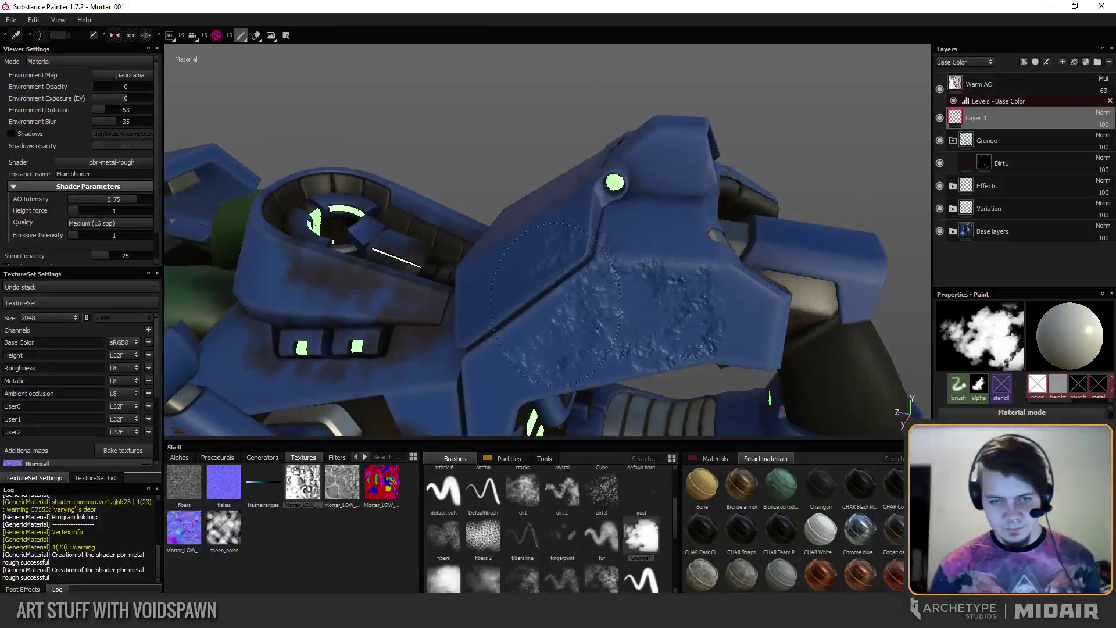
left_click_drag(556, 304, 519, 296)
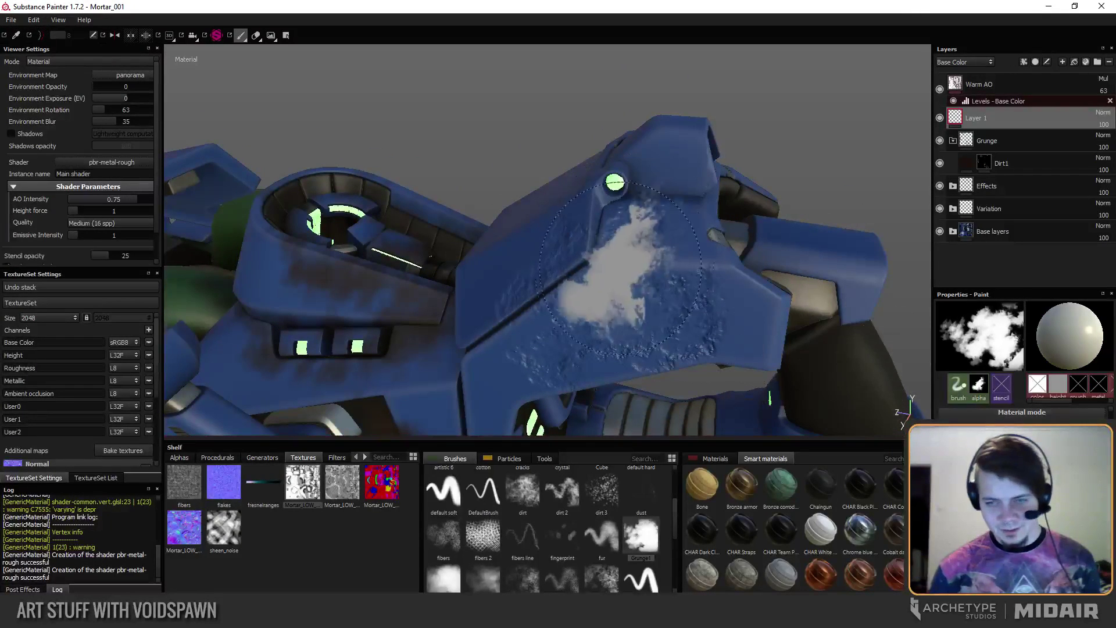
mouse_move(798, 349)
left_mouse_down("alt")
mouse_move(628, 287)
mouse_move(553, 396)
left_mouse_up("alt")
Try the dirt brush for fine height texture on the rear body panels and the lower grip.
left_click(443, 491)
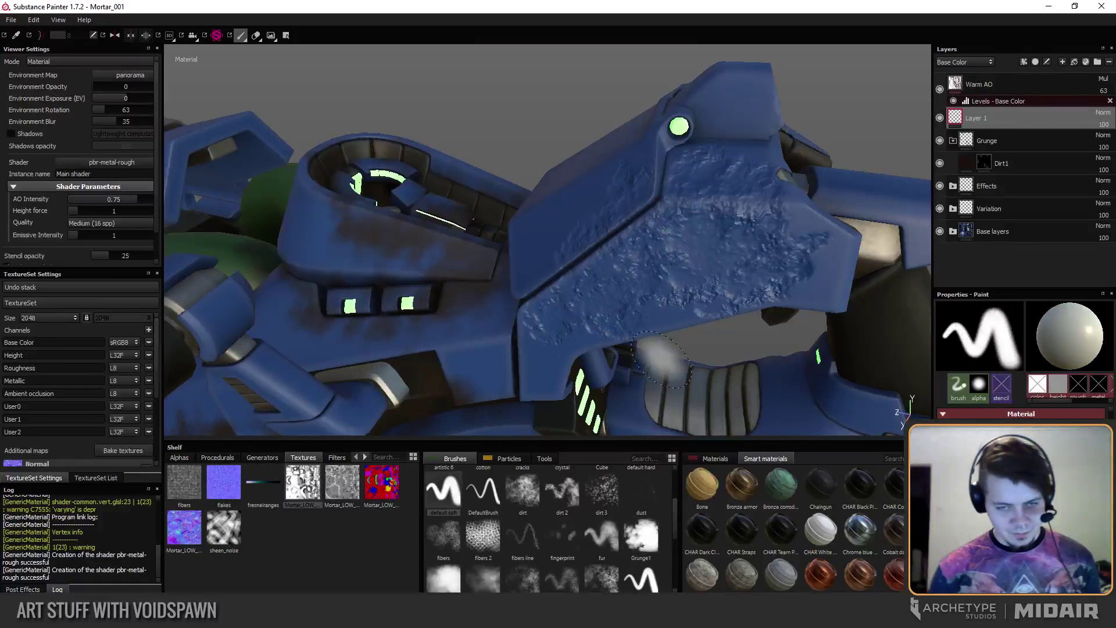
left_click(522, 486)
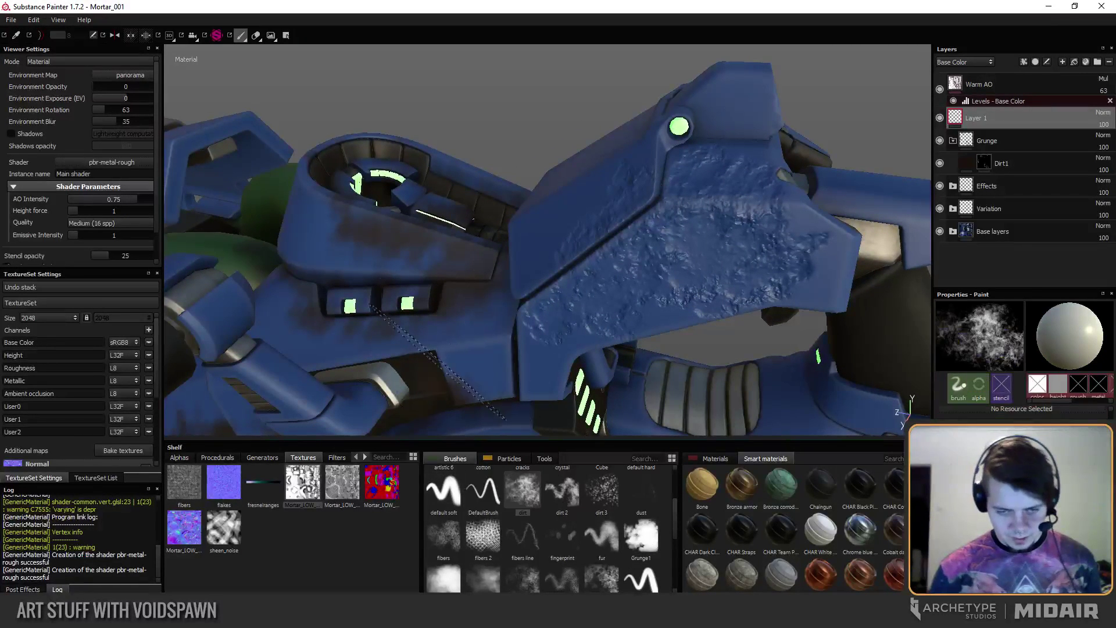
mouse_move(431, 349)
left_mouse_down("alt")
mouse_move(524, 317)
mouse_move(466, 324)
mouse_move(622, 235)
left_mouse_up("alt")
key("ctrl+z")
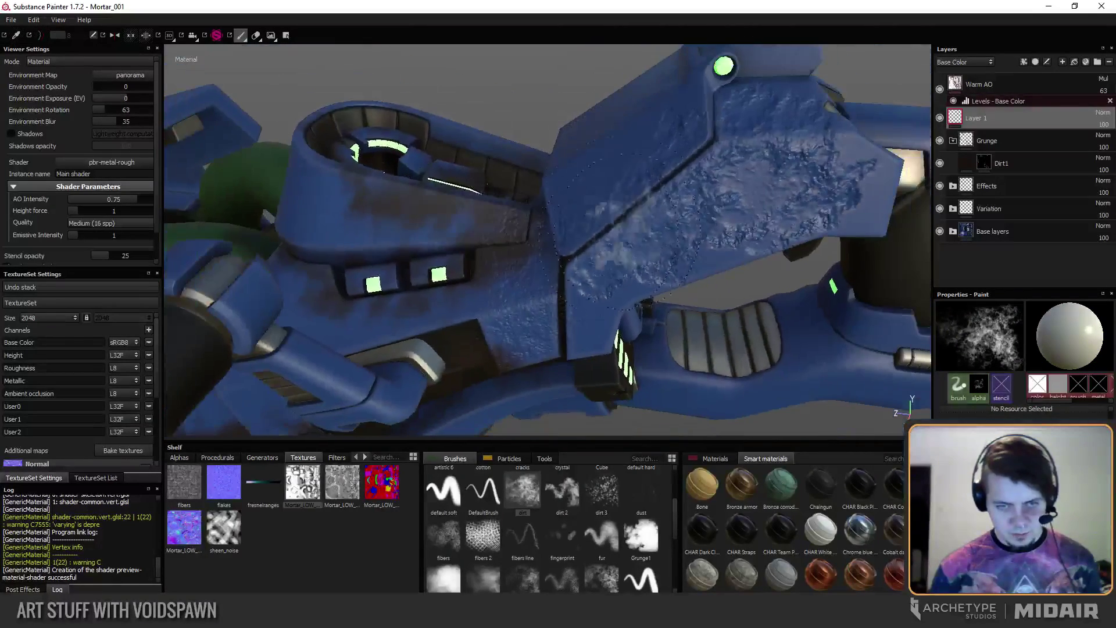
mouse_move(599, 303)
left_mouse_down("alt")
mouse_move(473, 244)
mouse_move(727, 312)
left_mouse_up("alt")
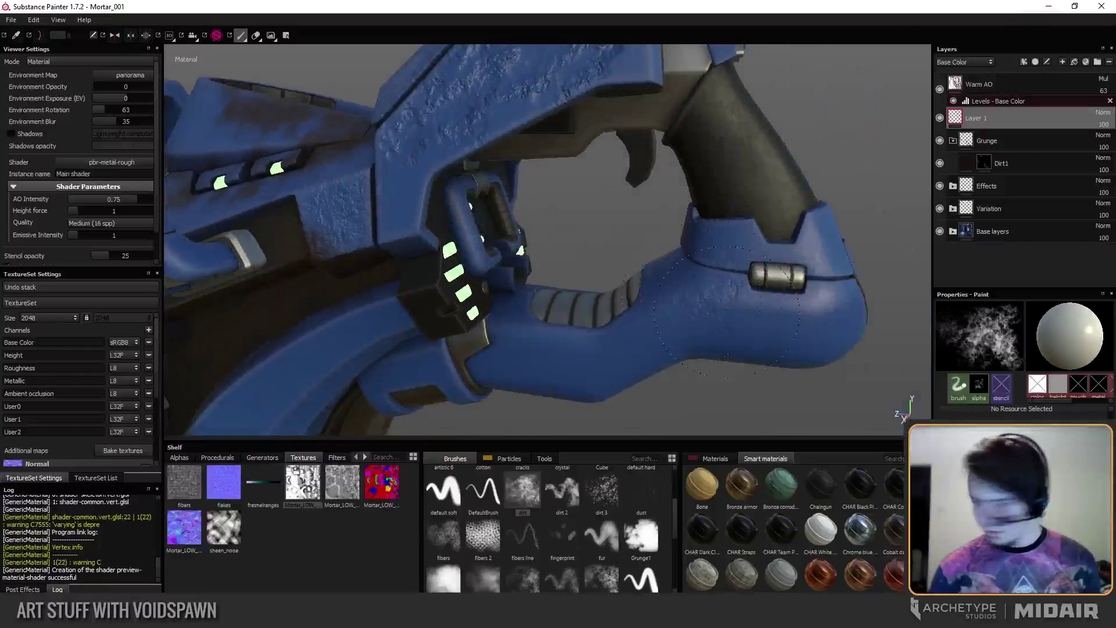
mouse_move(549, 370)
left_mouse_down("alt")
mouse_move(471, 290)
mouse_move(507, 278)
mouse_move(482, 277)
mouse_move(490, 283)
left_mouse_up("alt")
Try thin straight height grooves on the raised housing with DefaultBrush, and delete the height test layer.
left_click(483, 491)
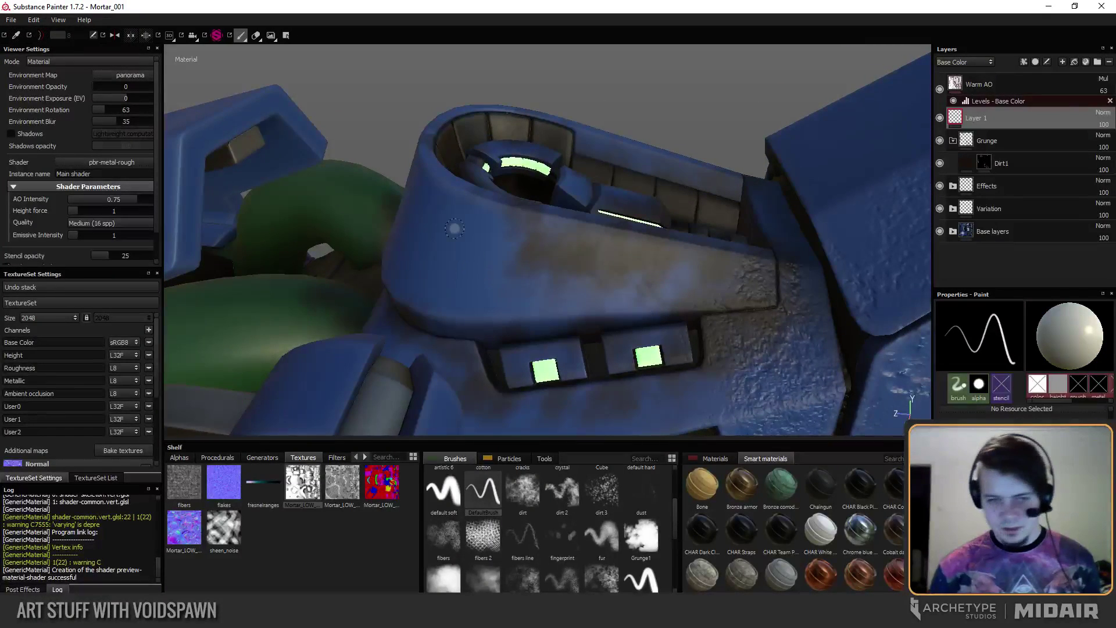
left_click_drag(547, 352, 483, 312, "alt")
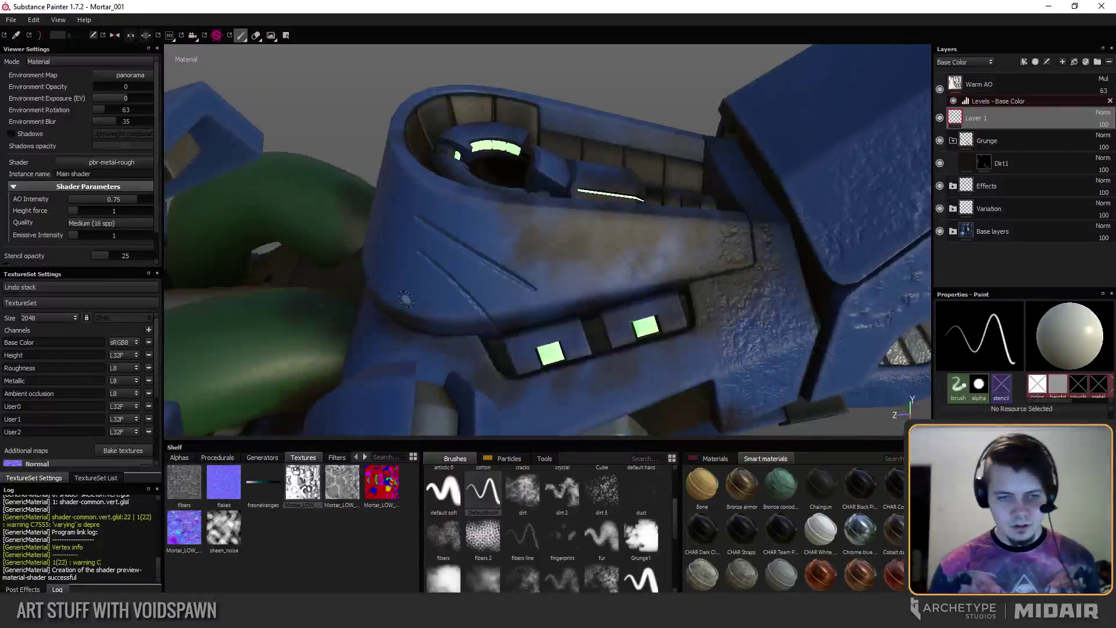
mouse_move(406, 299)
left_mouse_down("alt")
mouse_move(439, 311)
mouse_move(456, 301)
mouse_move(494, 390)
mouse_move(382, 217)
mouse_move(430, 218)
mouse_move(478, 263)
mouse_move(407, 291)
mouse_move(406, 320)
mouse_move(479, 323)
left_mouse_up("alt")
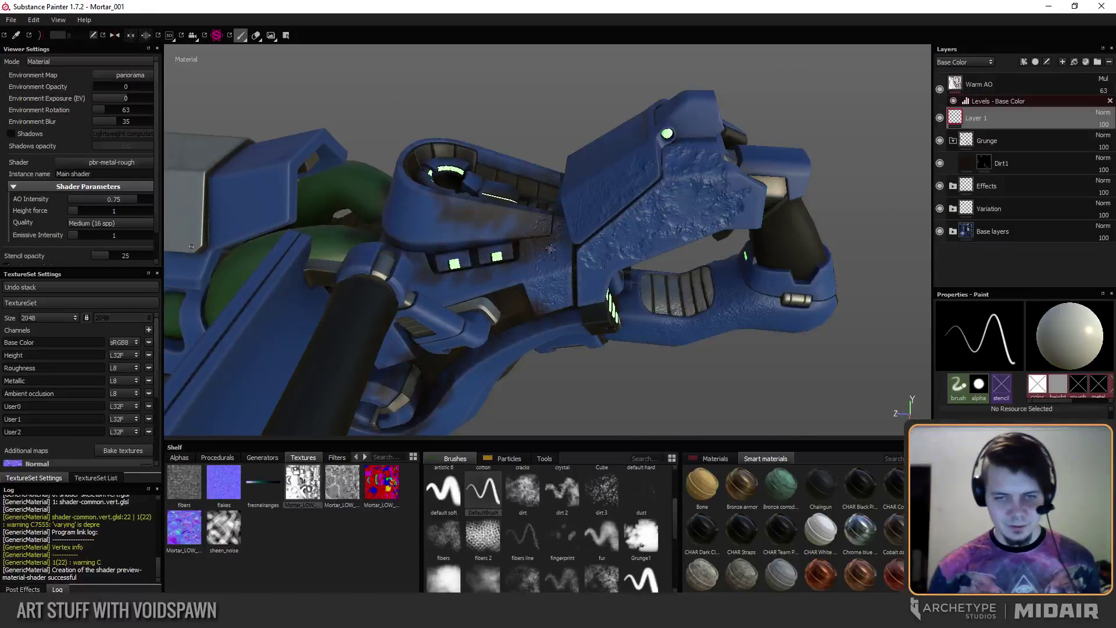
key("Delete")
Select the Dirt1 mask and paint dirt patches around the raised housing's curved wall.
left_click(984, 140)
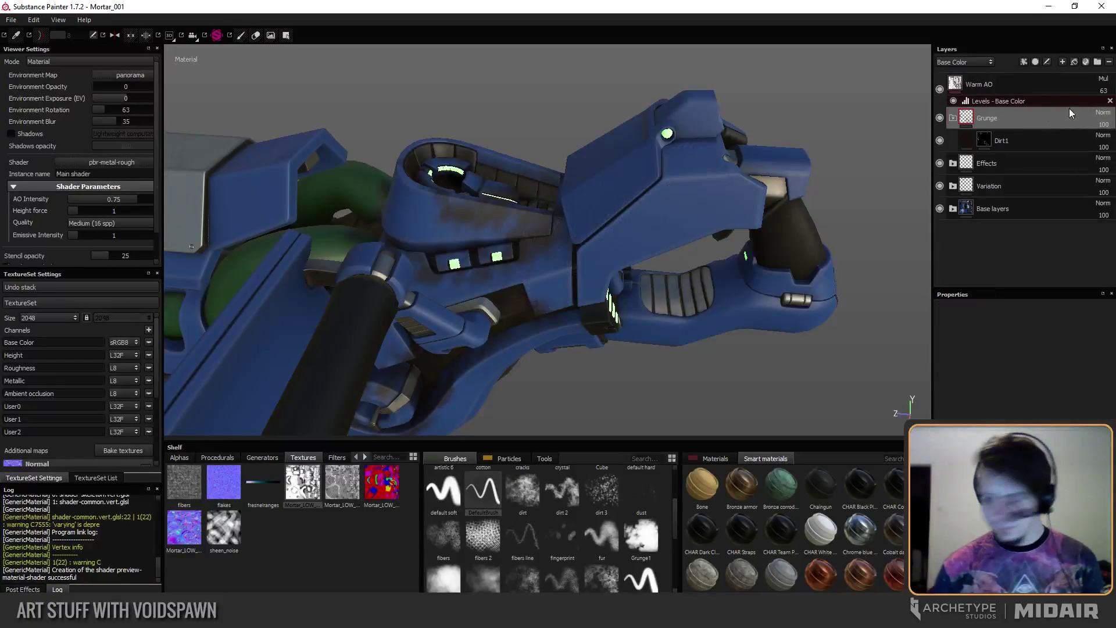
mouse_move(191, 246)
left_mouse_down("alt")
mouse_move(168, 326)
mouse_move(531, 374)
mouse_move(632, 323)
left_mouse_up("alt")
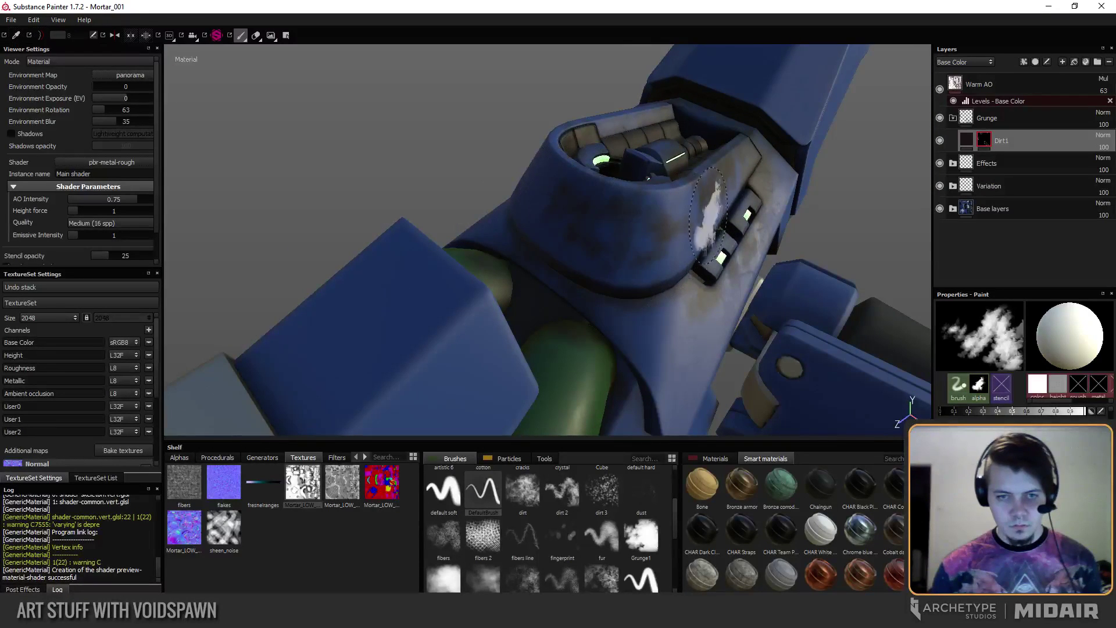
mouse_move(708, 212)
left_mouse_down("alt")
mouse_move(531, 424)
mouse_move(646, 215)
mouse_move(536, 320)
mouse_move(685, 217)
left_mouse_up("alt")
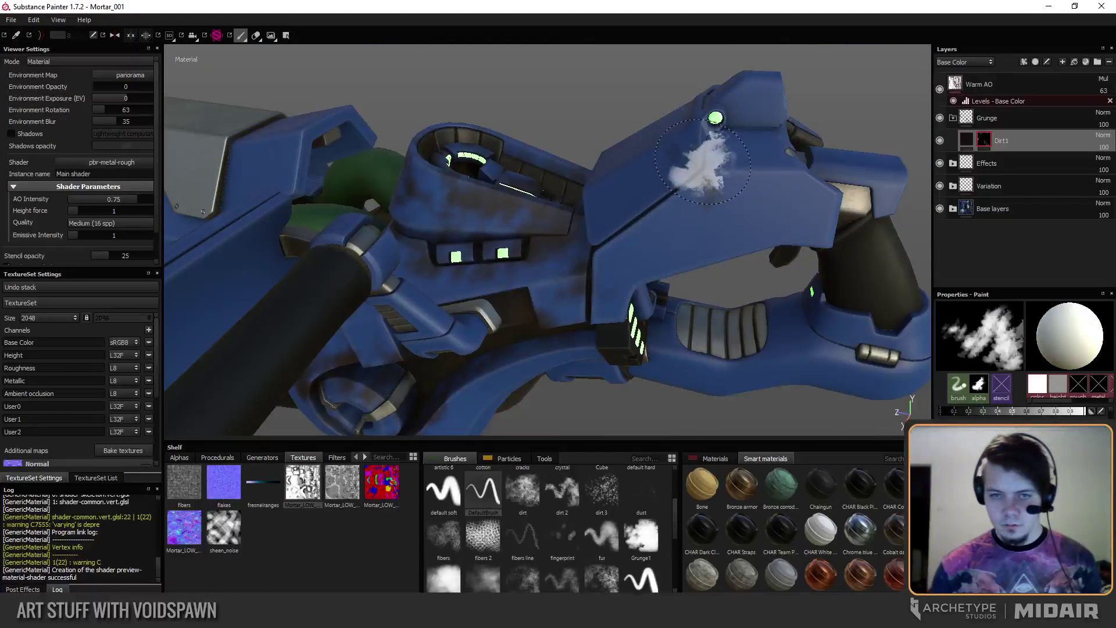
Paint dirt over the top and sides of the blue rear body, enlarging the brush for broader patches.
mouse_move(715, 118)
left_mouse_down("alt")
mouse_move(756, 119)
mouse_move(694, 211)
mouse_move(736, 152)
left_mouse_up("alt")
left_click(778, 124)
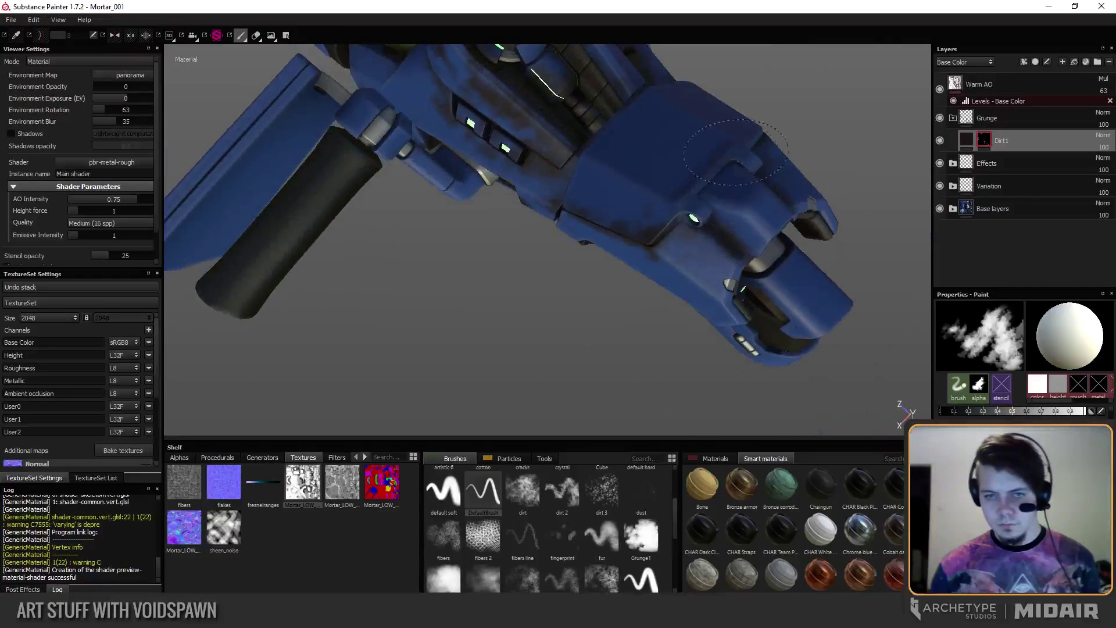
left_click_drag(724, 220, 635, 277, "alt")
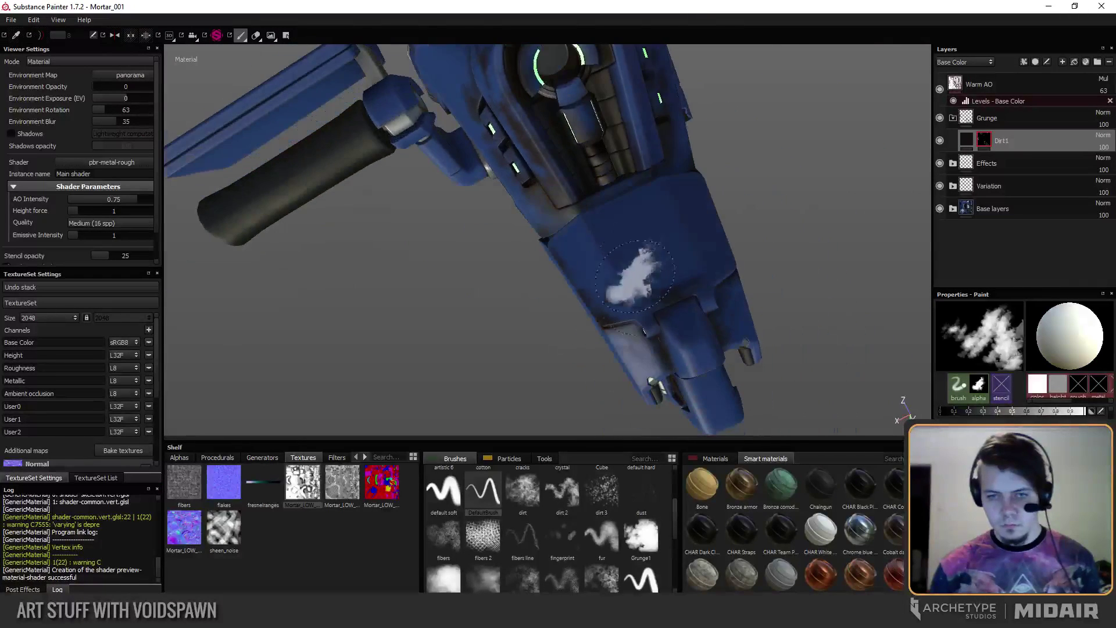
right_click_drag(692, 262, 702, 266, "ctrl")
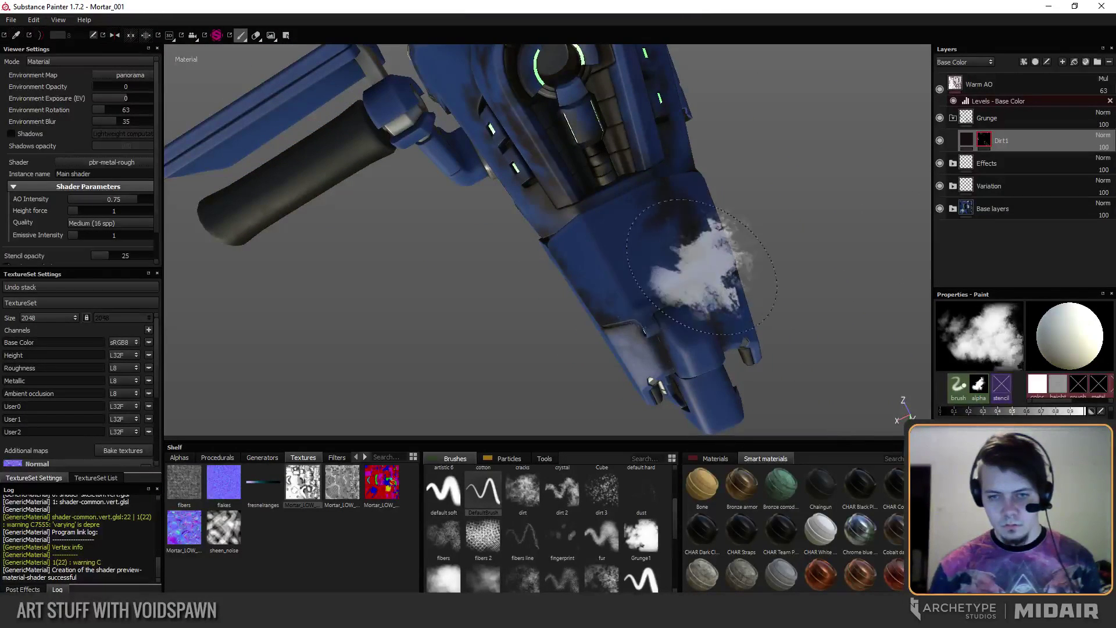
mouse_move(674, 198)
left_mouse_down("alt")
mouse_move(660, 242)
mouse_move(574, 251)
mouse_move(661, 337)
mouse_move(621, 245)
mouse_move(574, 238)
mouse_move(563, 218)
left_mouse_up("alt")
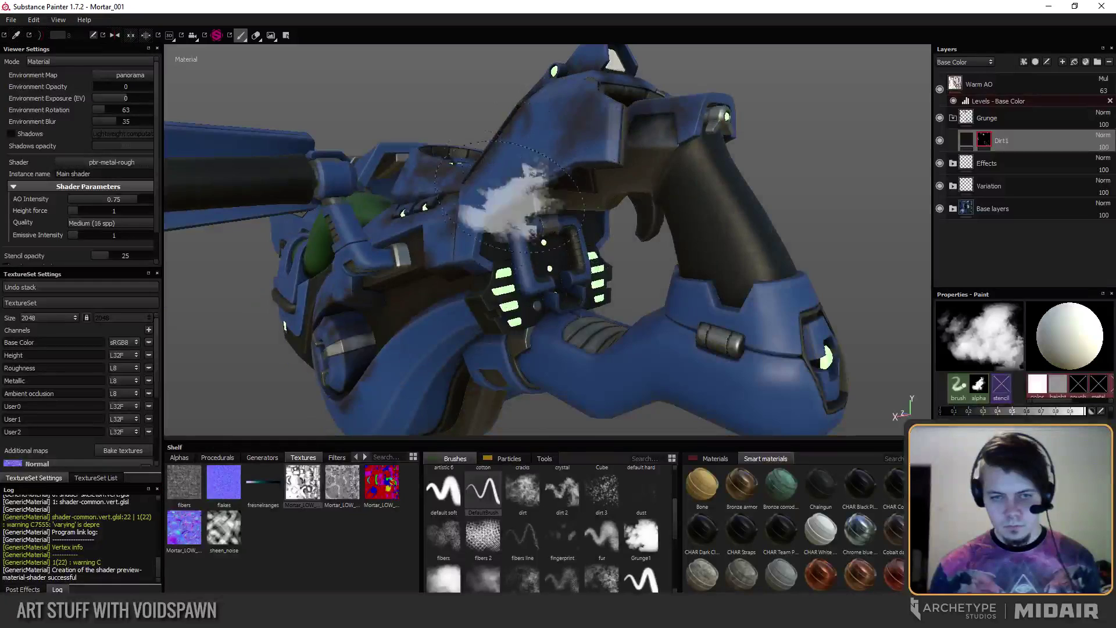
Paint dirt on the blue base below the grip and along the connecting arm toward the green-lit block.
mouse_move(509, 195)
left_mouse_down("alt")
mouse_move(558, 244)
mouse_move(669, 200)
left_mouse_up("alt")
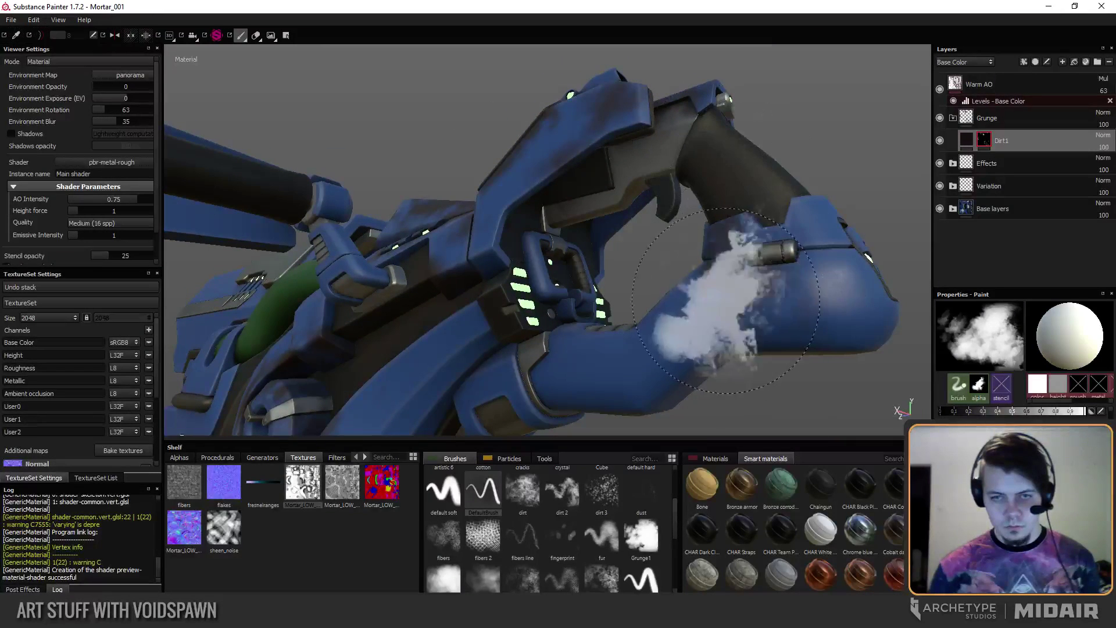
mouse_move(808, 317)
left_mouse_down("alt")
mouse_move(773, 175)
mouse_move(721, 133)
mouse_move(671, 139)
mouse_move(712, 259)
left_mouse_up("alt")
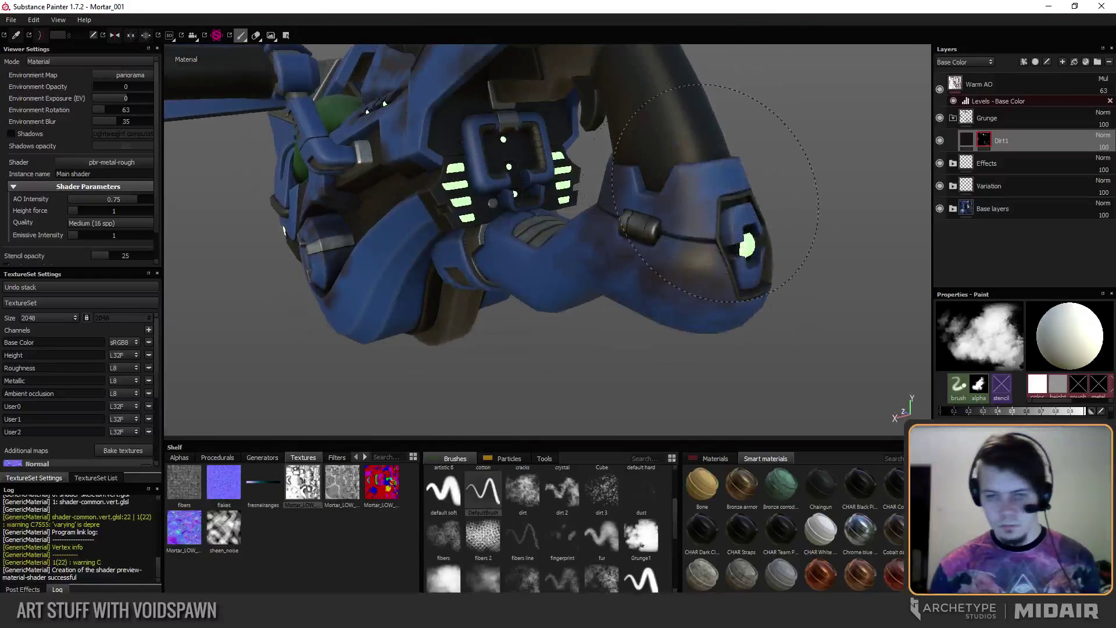
left_click_drag(570, 271, 724, 233, "alt")
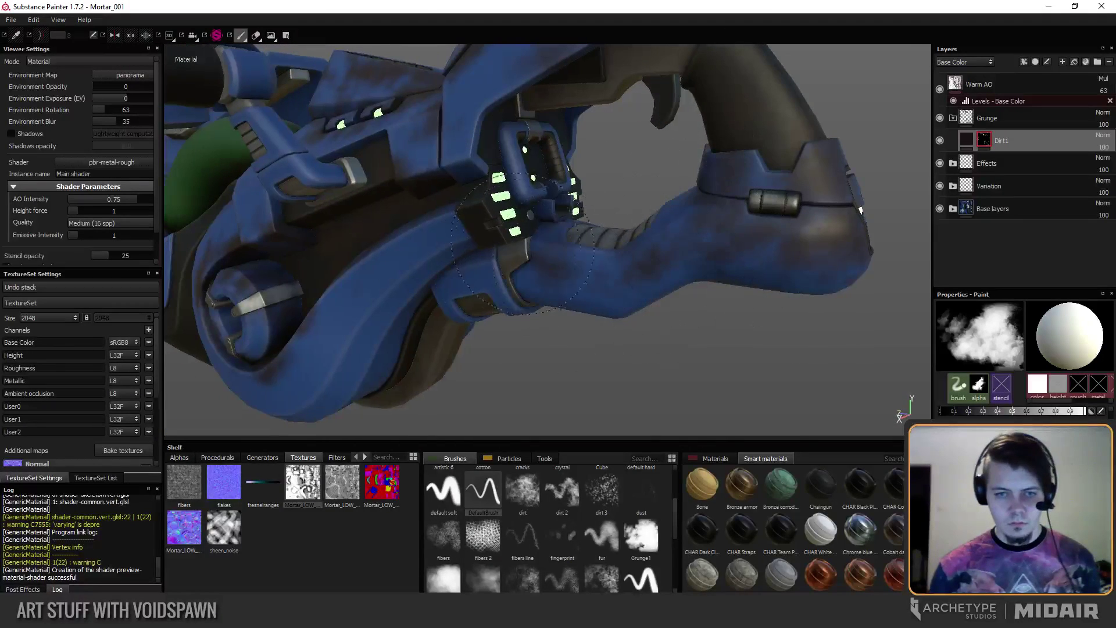
left_click_drag(474, 280, 494, 224, "alt")
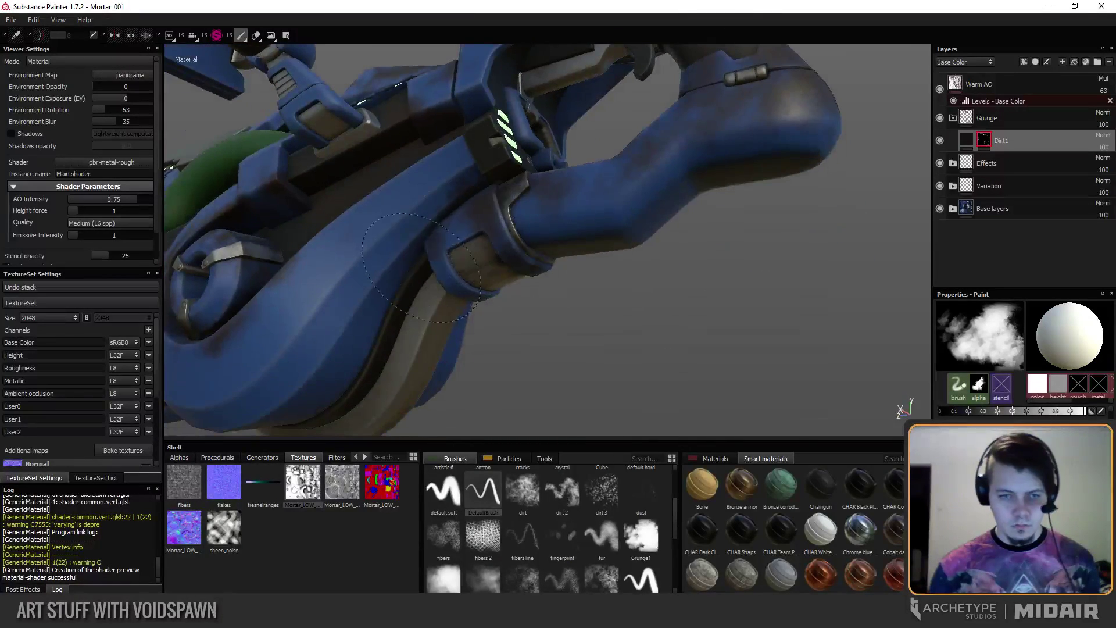
Paint dirt around the grey plate and green lights on the side of the front barrel housing.
left_click_drag(361, 334, 490, 186, "alt")
left_click_drag(383, 300, 405, 304, "alt")
mouse_move(474, 279)
left_mouse_down("alt")
mouse_move(408, 223)
mouse_move(401, 244)
mouse_move(411, 236)
mouse_move(516, 302)
mouse_move(435, 251)
left_mouse_up("alt")
right_click_drag(434, 251, 441, 271, "alt")
left_click_drag(528, 298, 512, 308, "alt")
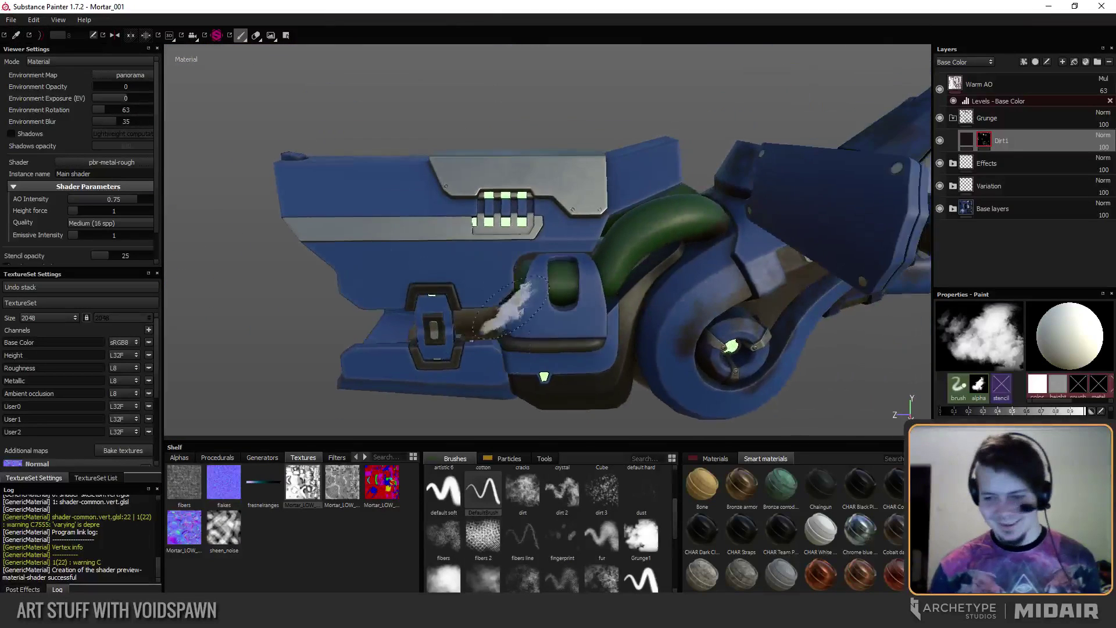
right_click_drag(512, 308, 516, 196, "alt")
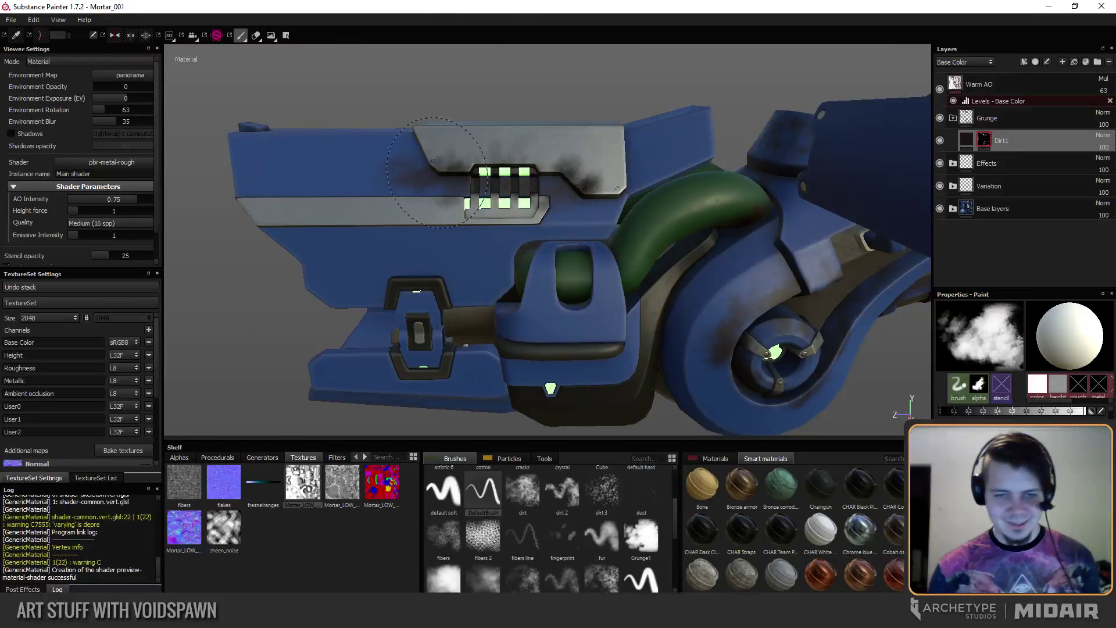
Paint more dirt along the grey plate's upper surface and the adjoining blue areas of the barrel housing.
mouse_move(435, 172)
left_mouse_down("alt")
mouse_move(469, 244)
mouse_move(461, 238)
left_mouse_up("alt")
left_click_drag(431, 194, 506, 261, "alt")
left_click_drag(563, 263, 436, 224, "alt")
middle_click_drag(449, 224, 384, 273, "alt")
right_click_drag(499, 324, 436, 262, "alt")
left_click_drag(436, 262, 407, 275, "alt")
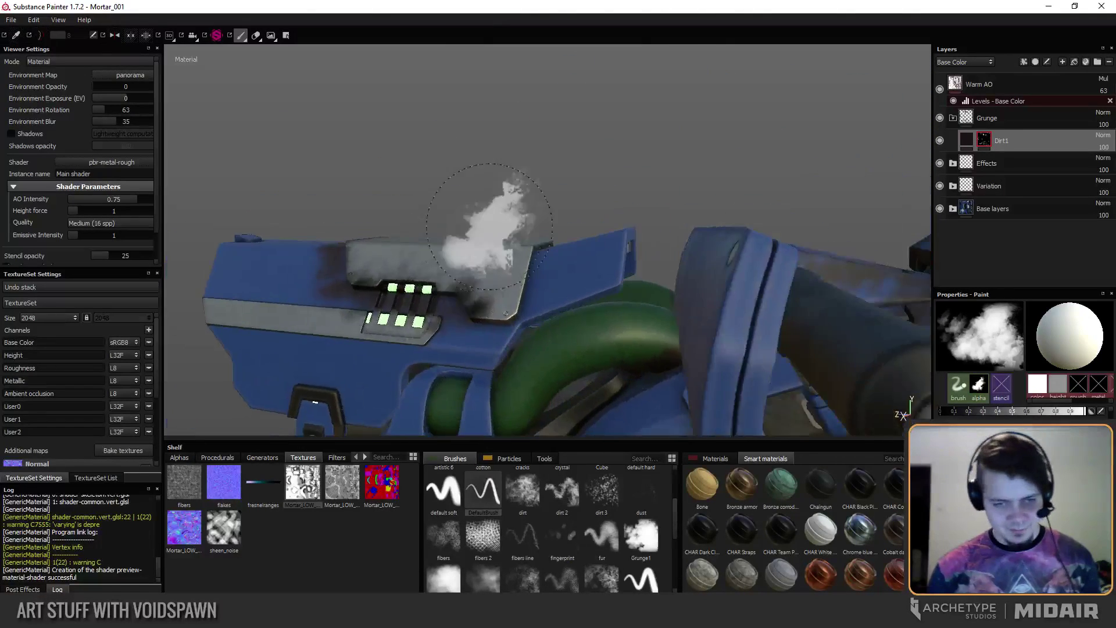
Paint dirt on the opposite side of the barrel housing, along the grey plate's edges and the surrounding blue panels.
right_click_drag(508, 221, 554, 254, "alt")
mouse_move(506, 323)
left_mouse_down("alt")
mouse_move(424, 355)
mouse_move(399, 311)
mouse_move(316, 239)
mouse_move(480, 277)
left_mouse_up("alt")
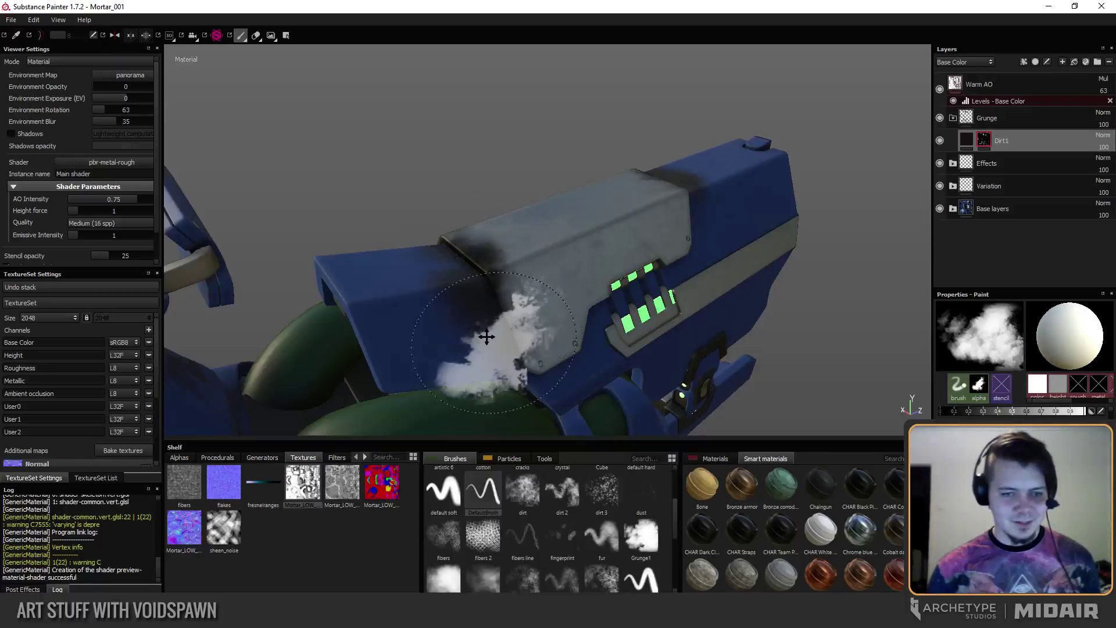
left_click_drag(487, 336, 501, 298, "alt")
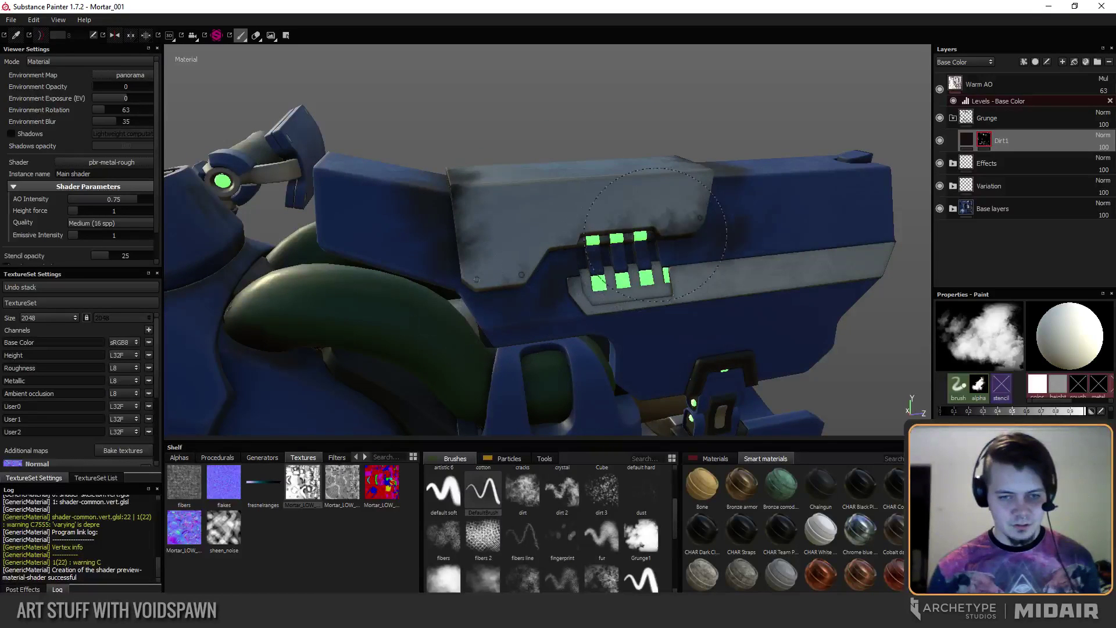
left_click_drag(587, 263, 573, 255, "alt")
left_click_drag(643, 325, 555, 320, "alt")
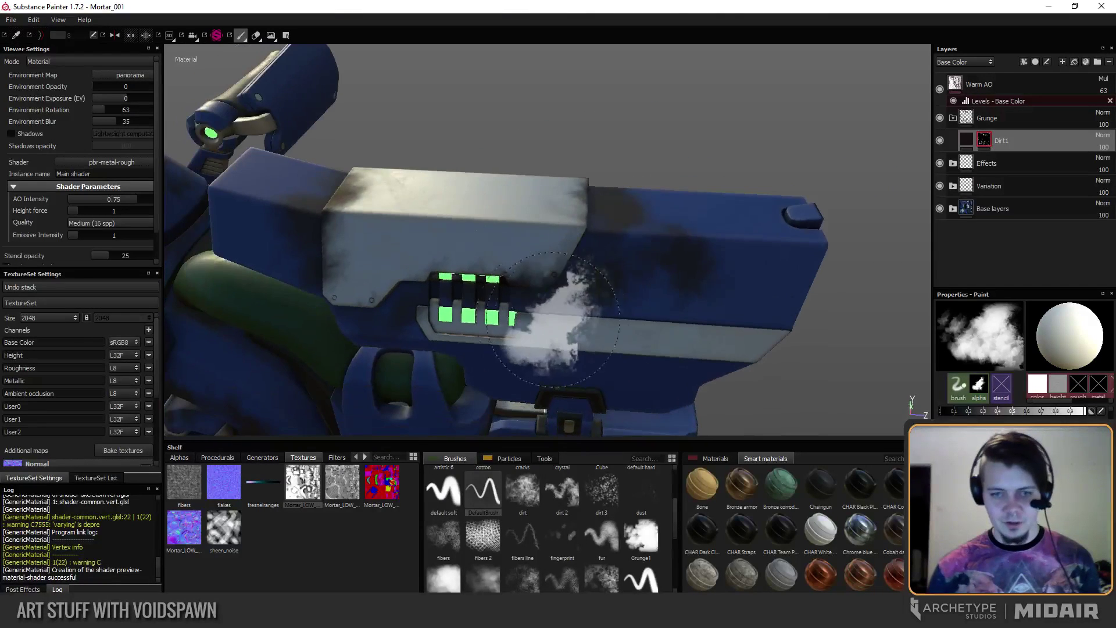
Paint dirt over the blue round drum and its curved arm on the side with the cylindrical handle.
mouse_move(582, 282)
left_mouse_down("alt")
mouse_move(494, 349)
mouse_move(407, 238)
left_mouse_up("alt")
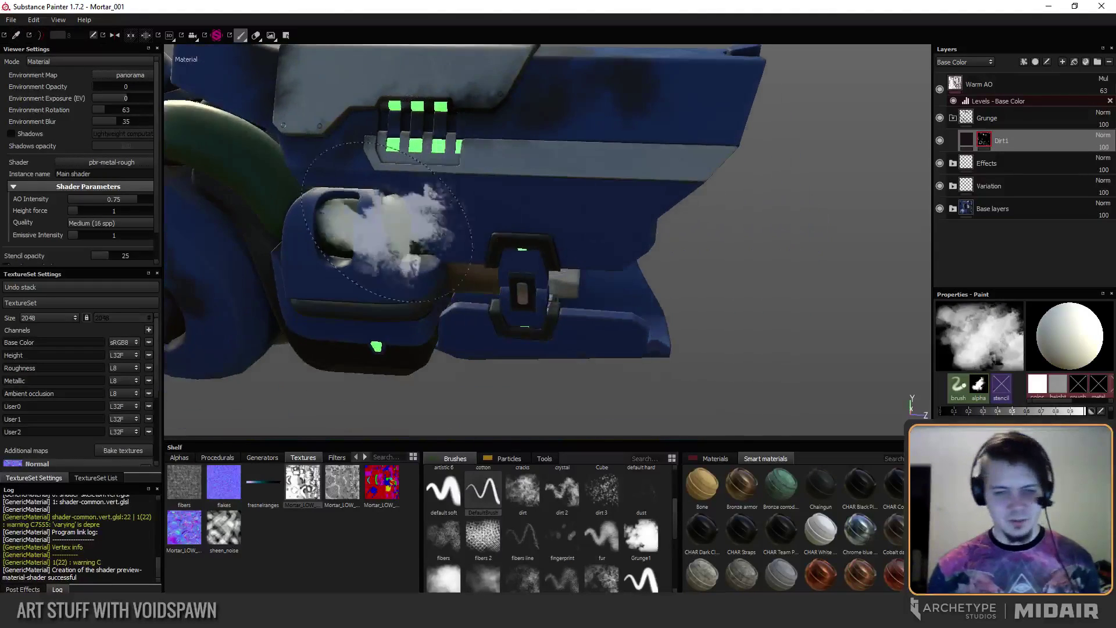
left_click_drag(304, 246, 402, 285, "alt")
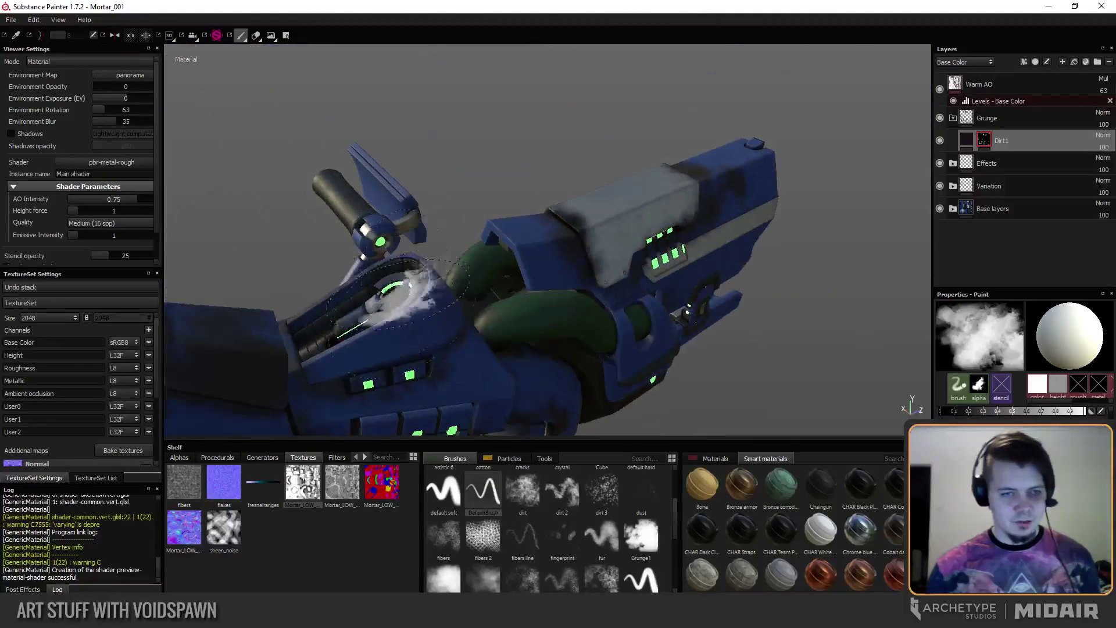
mouse_move(388, 335)
left_mouse_down("alt")
mouse_move(523, 346)
mouse_move(570, 326)
mouse_move(570, 233)
mouse_move(587, 175)
left_mouse_up("alt")
left_click_drag(482, 296, 593, 180, "alt")
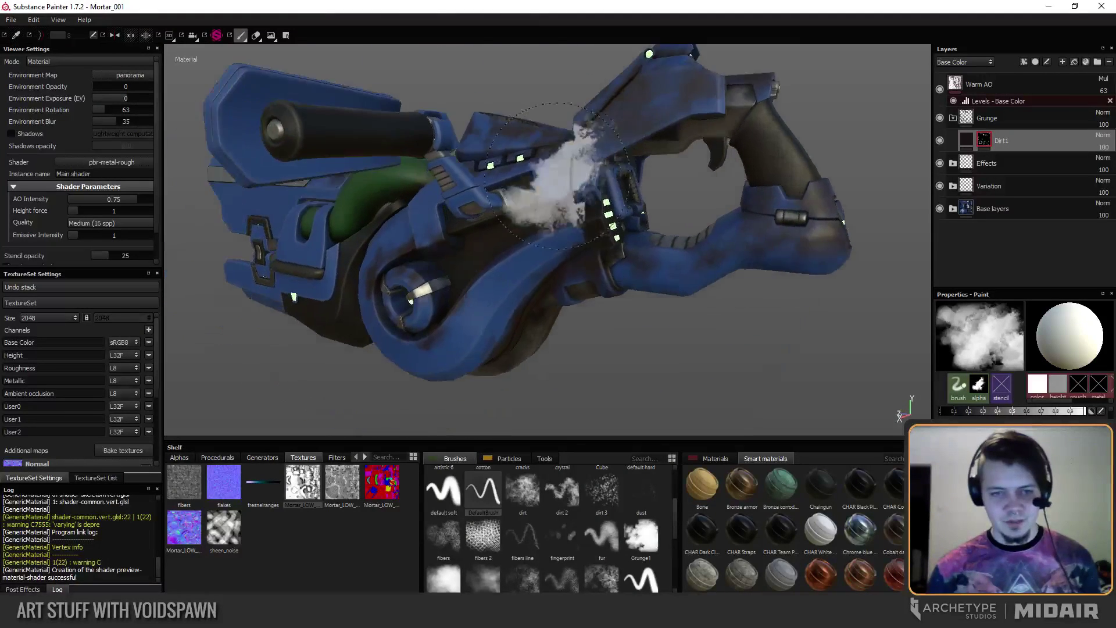
right_click_drag(593, 180, 581, 201, "alt")
middle_click_drag(581, 201, 543, 247, "alt")
left_click_drag(543, 247, 526, 226, "alt")
middle_click_drag(526, 226, 552, 194, "alt")
left_click_drag(552, 194, 548, 228, "alt")
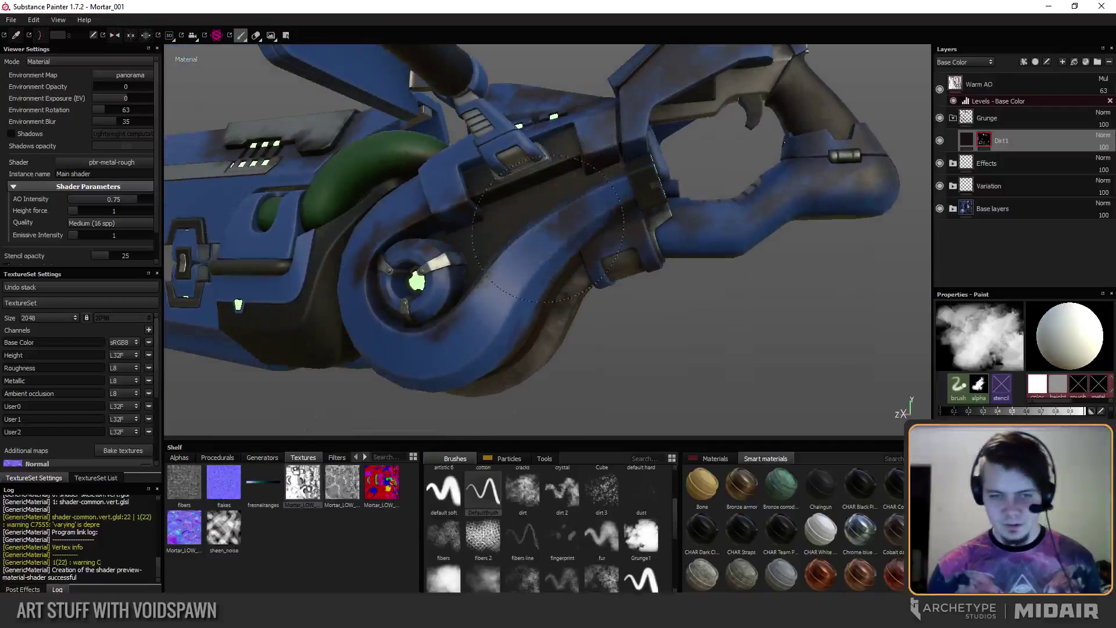
mouse_move(458, 329)
left_mouse_down("alt")
mouse_move(473, 324)
mouse_move(474, 249)
mouse_move(454, 269)
left_mouse_up("alt")
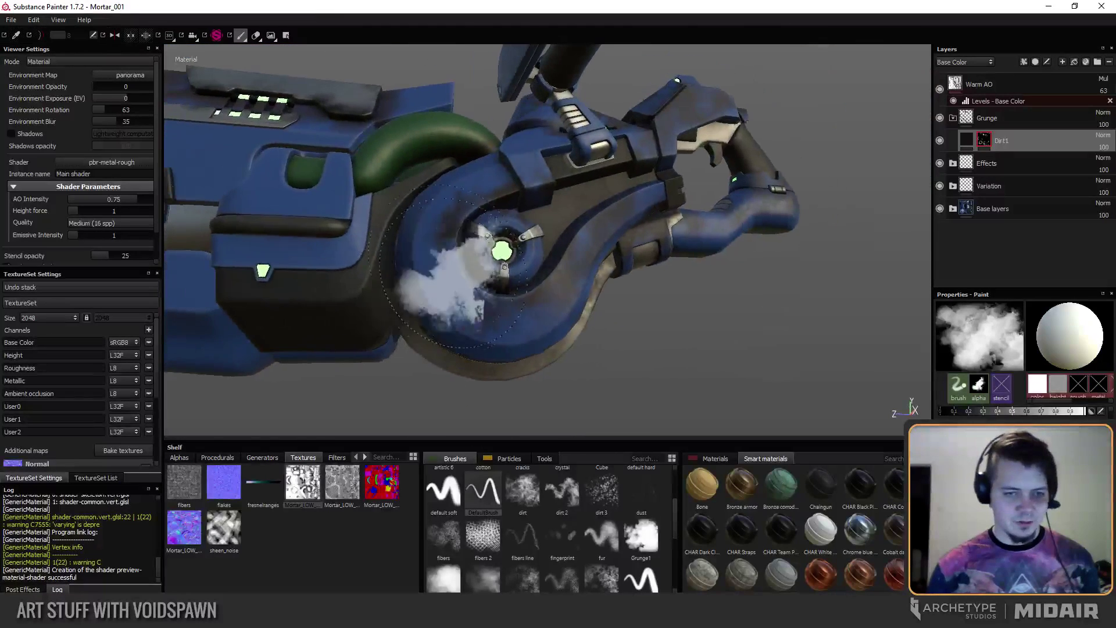
left_click_drag(510, 350, 465, 256, "alt")
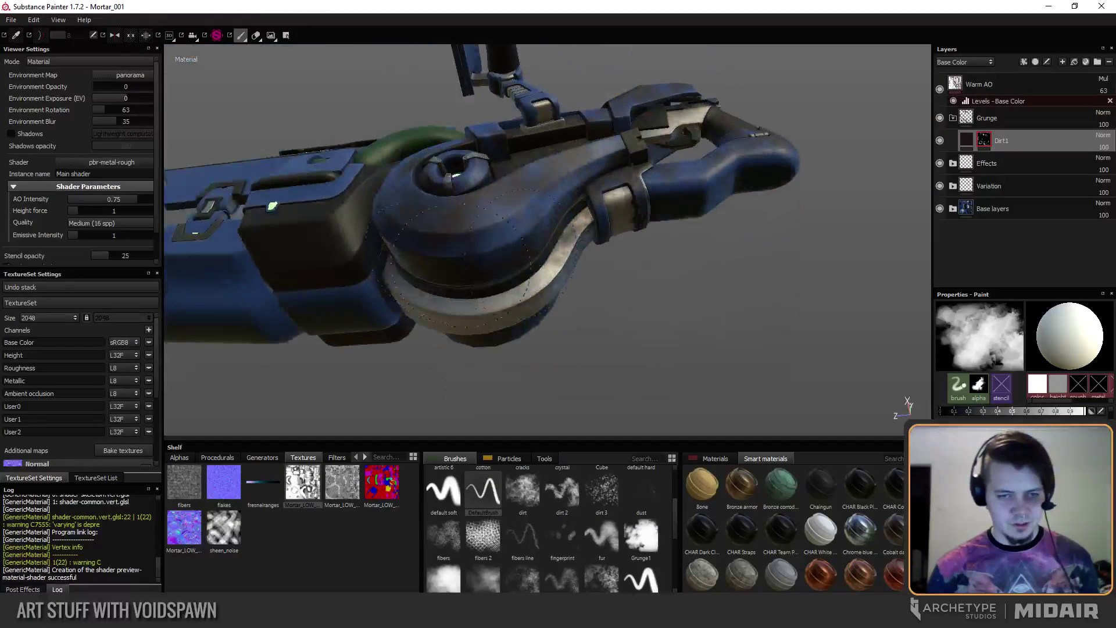
left_click_drag(468, 309, 468, 270, "alt")
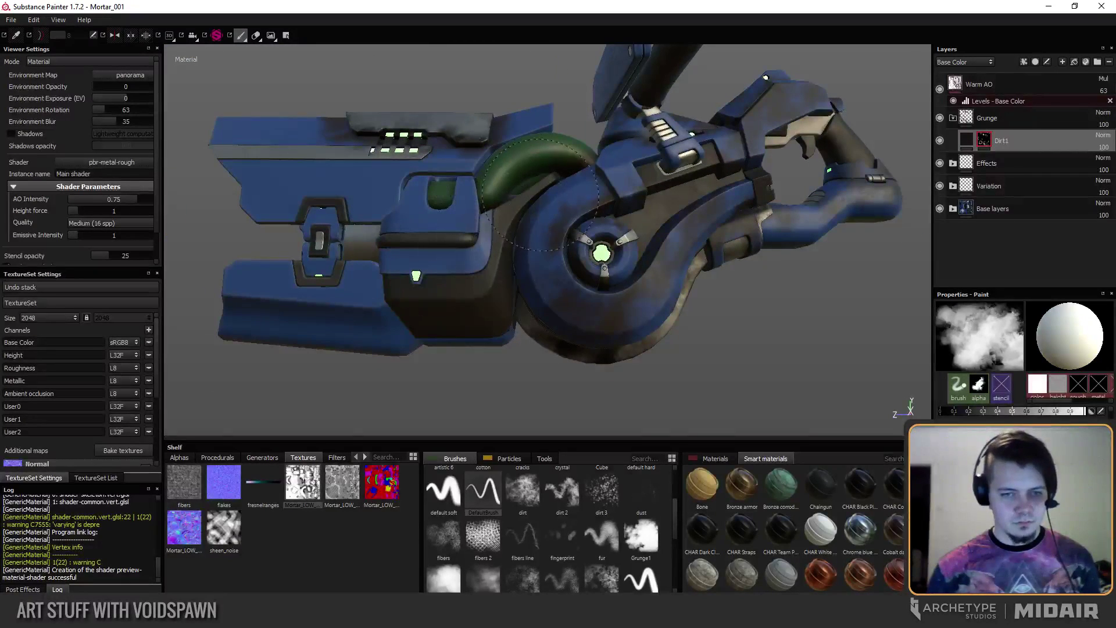
Paint dirt on the lower front barrel block, around its clasp and the joint with the dark housing.
mouse_move(541, 192)
left_mouse_down("alt")
mouse_move(584, 244)
mouse_move(448, 256)
mouse_move(442, 325)
mouse_move(430, 307)
left_mouse_up("alt")
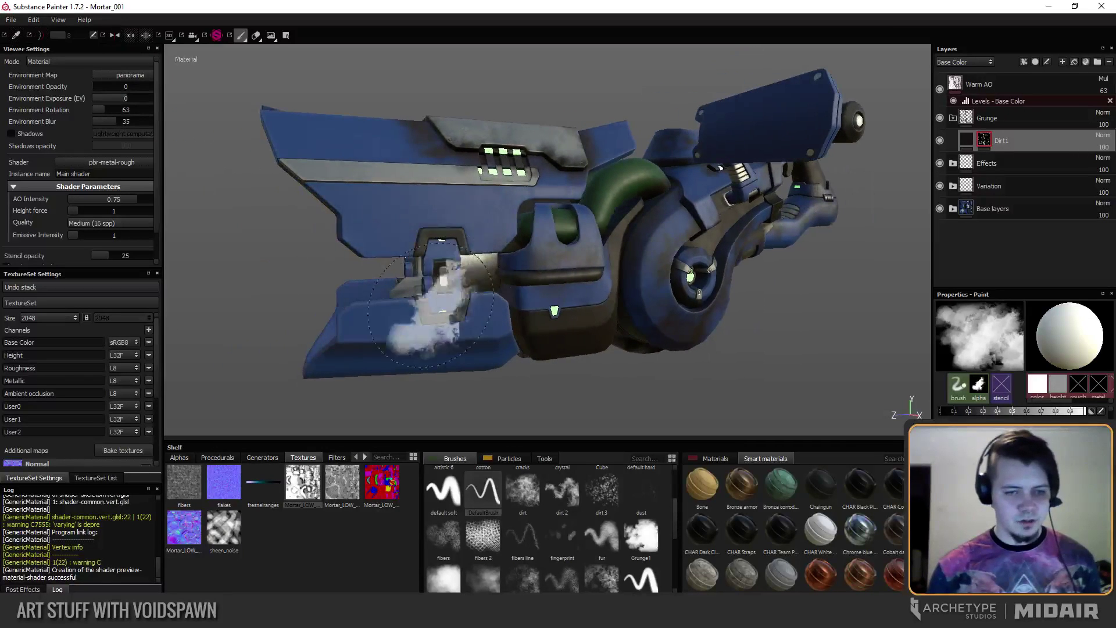
mouse_move(423, 247)
left_mouse_down("alt")
mouse_move(399, 204)
mouse_move(459, 224)
left_mouse_up("alt")
mouse_move(487, 305)
left_mouse_down("alt")
mouse_move(442, 256)
mouse_move(456, 294)
left_mouse_up("alt")
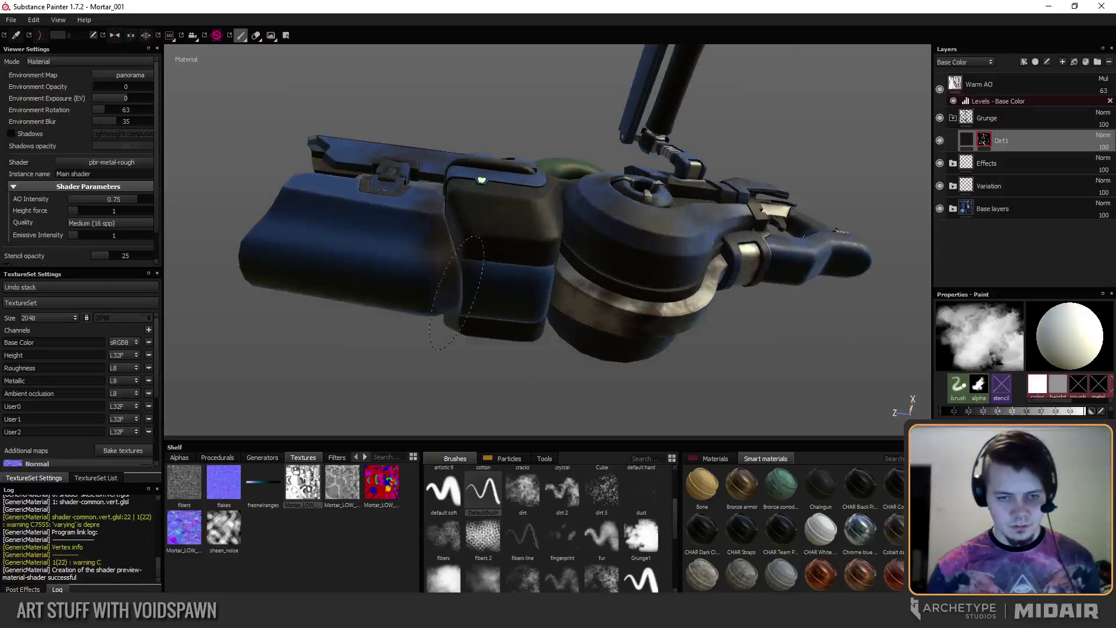
mouse_move(598, 277)
left_mouse_down("alt")
mouse_move(572, 311)
mouse_move(536, 324)
mouse_move(578, 273)
mouse_move(569, 309)
left_mouse_up("alt")
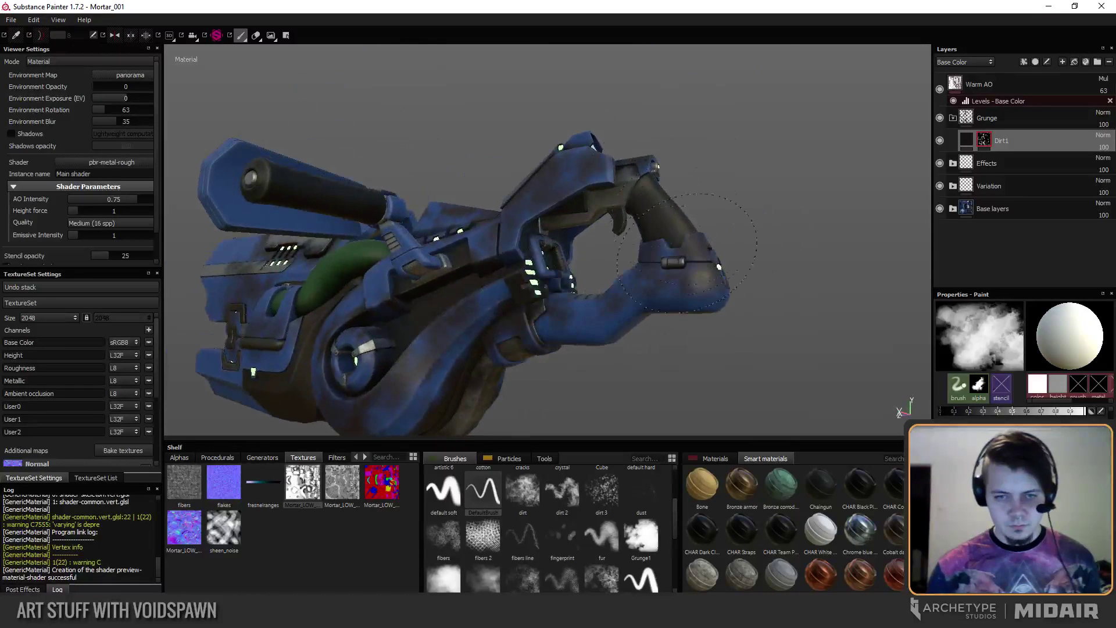
Paint dirt on the outer face of the flat blue plate beside the cylindrical handle.
mouse_move(651, 247)
left_mouse_down("alt")
mouse_move(748, 386)
mouse_move(628, 351)
mouse_move(498, 242)
mouse_move(473, 326)
mouse_move(512, 378)
mouse_move(501, 274)
mouse_move(518, 239)
mouse_move(503, 245)
mouse_move(567, 286)
mouse_move(516, 248)
left_mouse_up("alt")
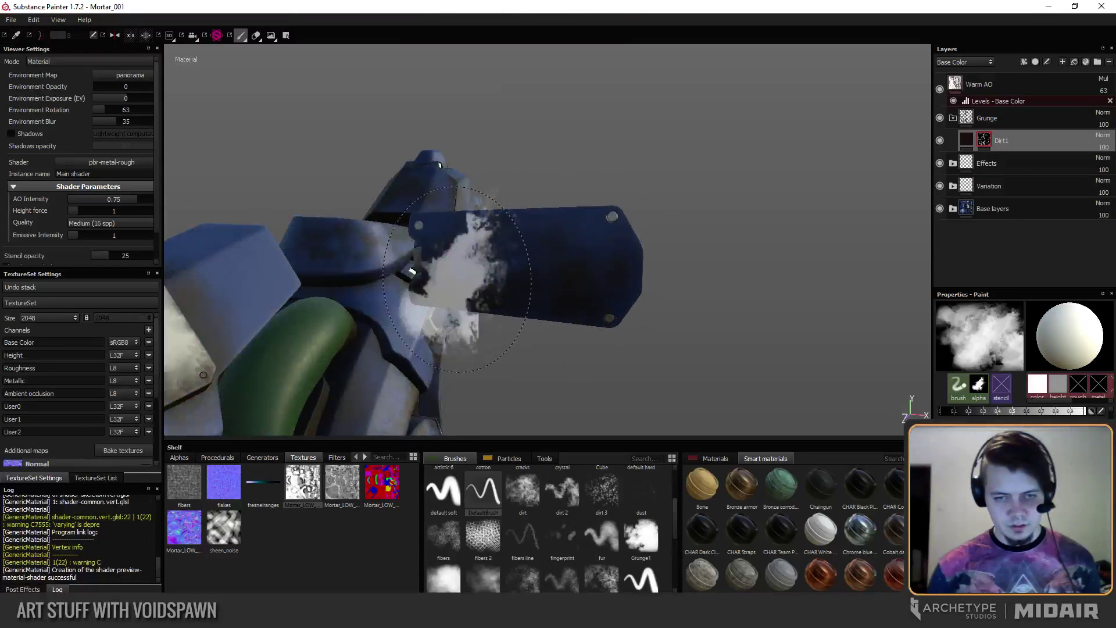
left_click_drag(458, 279, 474, 267, "alt")
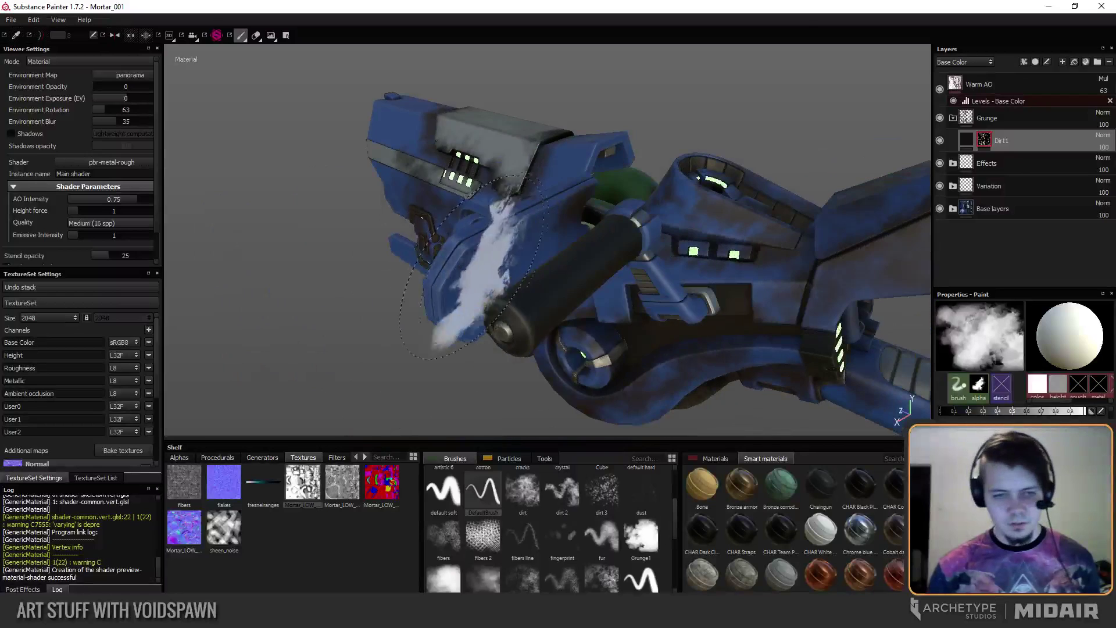
mouse_move(572, 238)
left_mouse_down("alt")
mouse_move(449, 374)
mouse_move(546, 349)
left_mouse_up("alt")
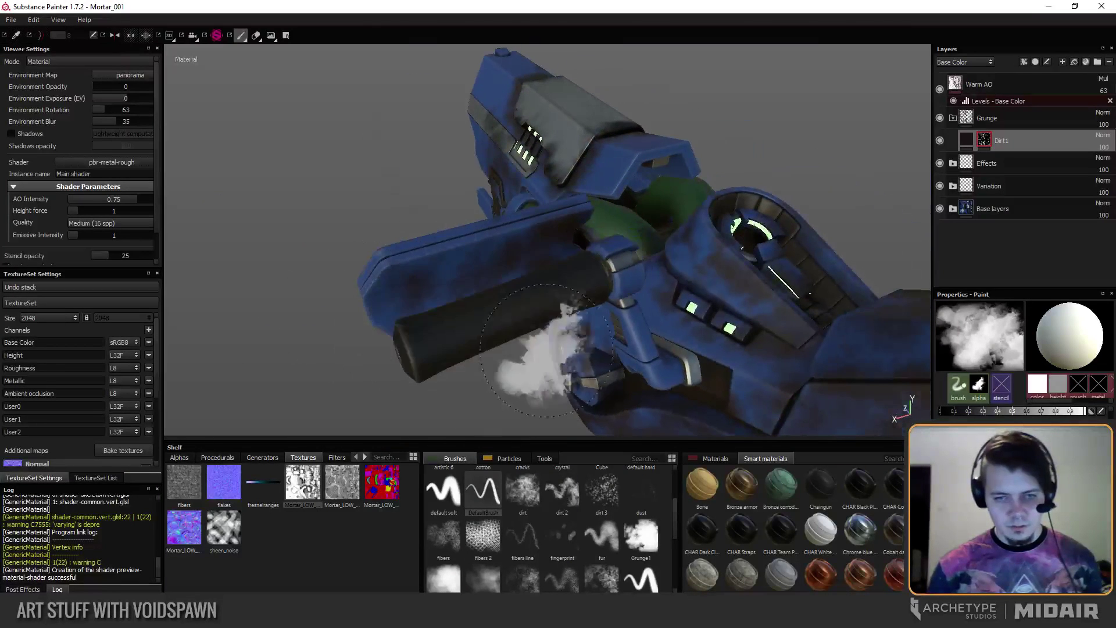
Switch the mask brush to black for removing dirt from the Dirt1 mask.
key("x")
mouse_move(402, 407)
left_mouse_down("alt")
mouse_move(437, 295)
mouse_move(357, 384)
mouse_move(525, 306)
left_mouse_up("alt")
right_click_drag(523, 305, 512, 256, "alt")
mouse_move(511, 256)
left_mouse_down("alt")
mouse_move(606, 283)
mouse_move(532, 221)
mouse_move(561, 278)
mouse_move(431, 245)
left_mouse_up("alt")
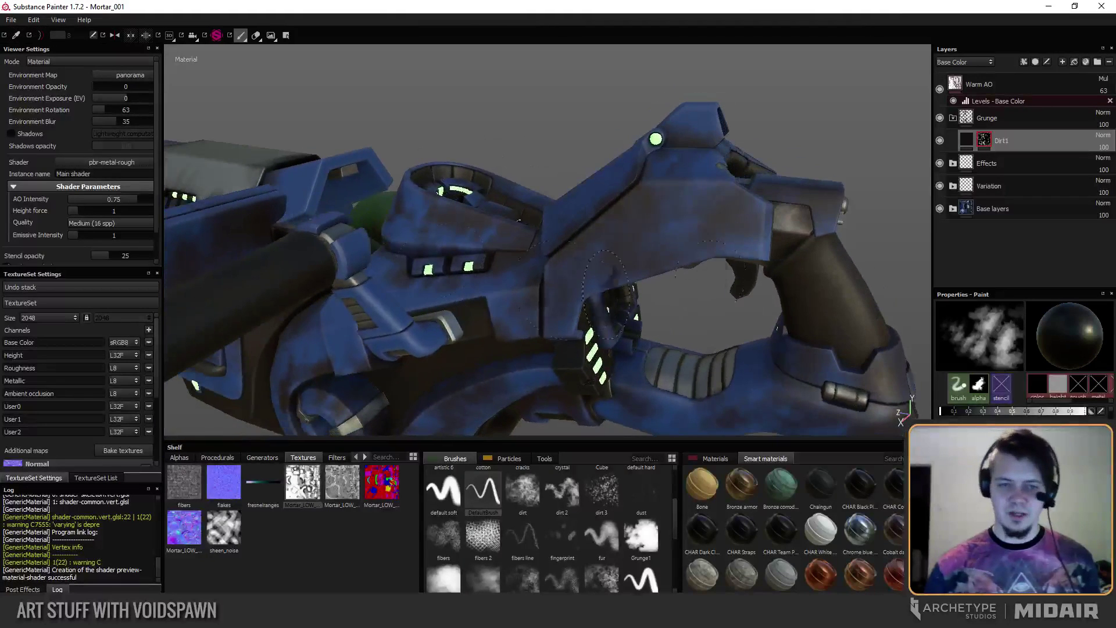
Display the Dirt1 mask alone on the model to examine the dirt coverage, and return to the material view.
left_click(989, 143)
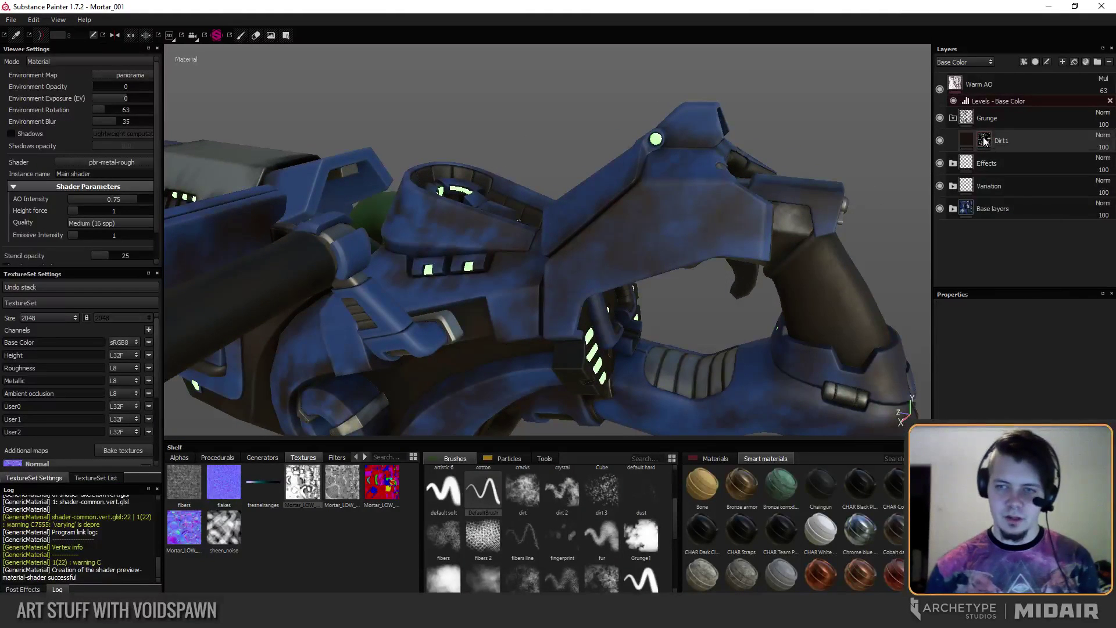
left_click(983, 142, "alt")
left_click_drag(573, 242, 531, 254, "alt")
right_click_drag(531, 254, 391, 119, "alt")
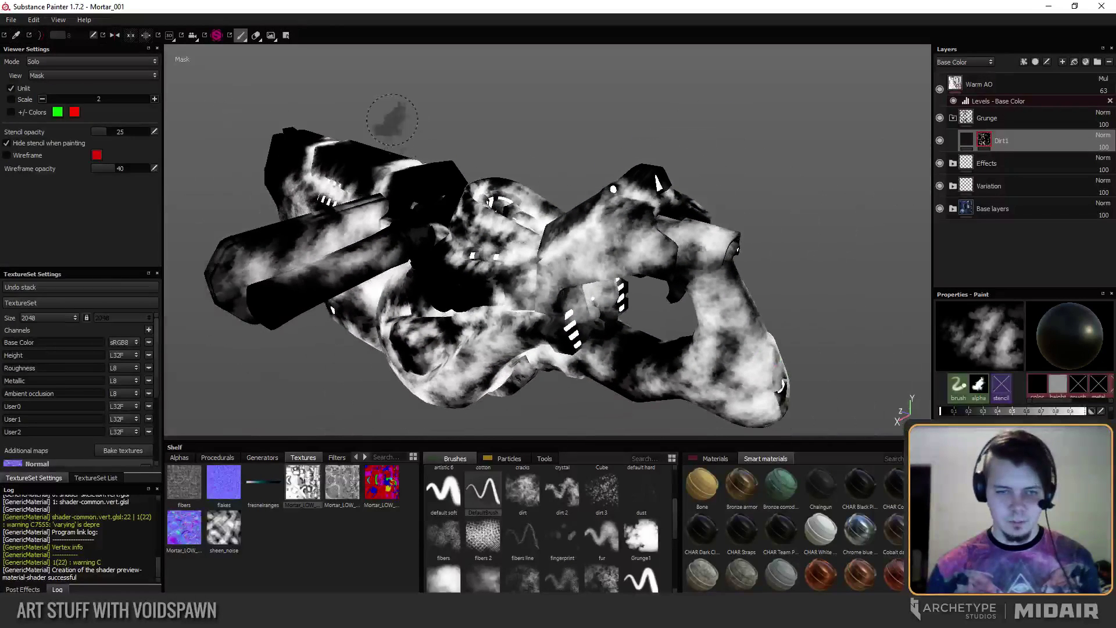
left_click_drag(353, 296, 395, 291, "alt")
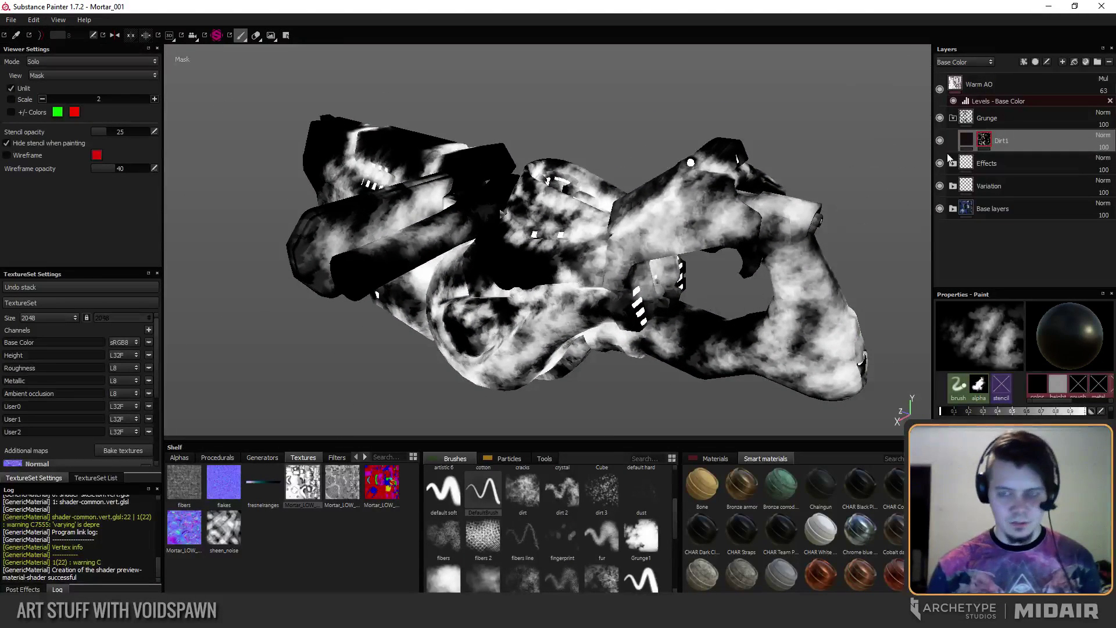
key("m")
Erase dirt from the blue side panel above the trigger and the adjoining body near the two green lights.
scroll(476, 345, "up", 6)
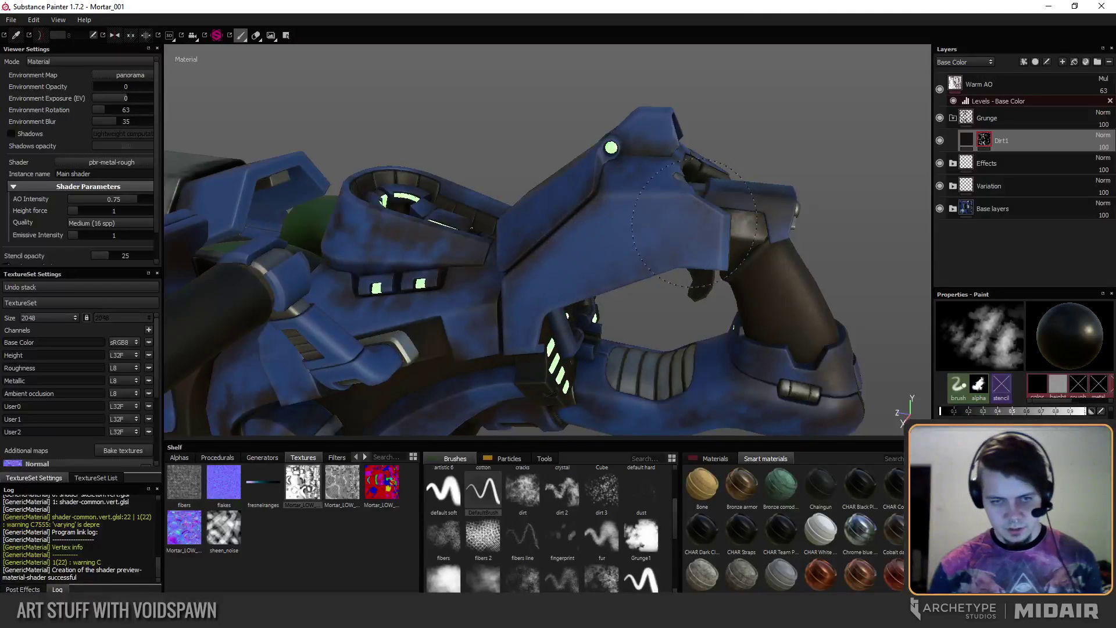
mouse_move(681, 254)
left_mouse_down("alt")
mouse_move(610, 220)
mouse_move(597, 275)
left_mouse_up("alt")
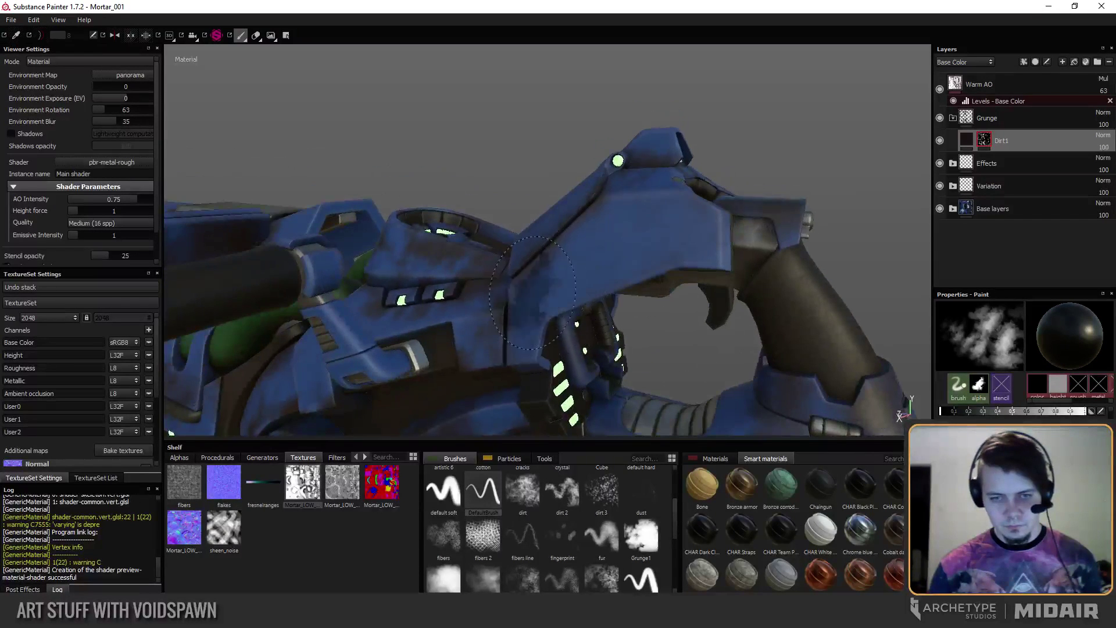
left_click_drag(534, 293, 601, 215, "alt")
left_click_drag(559, 246, 510, 234, "alt")
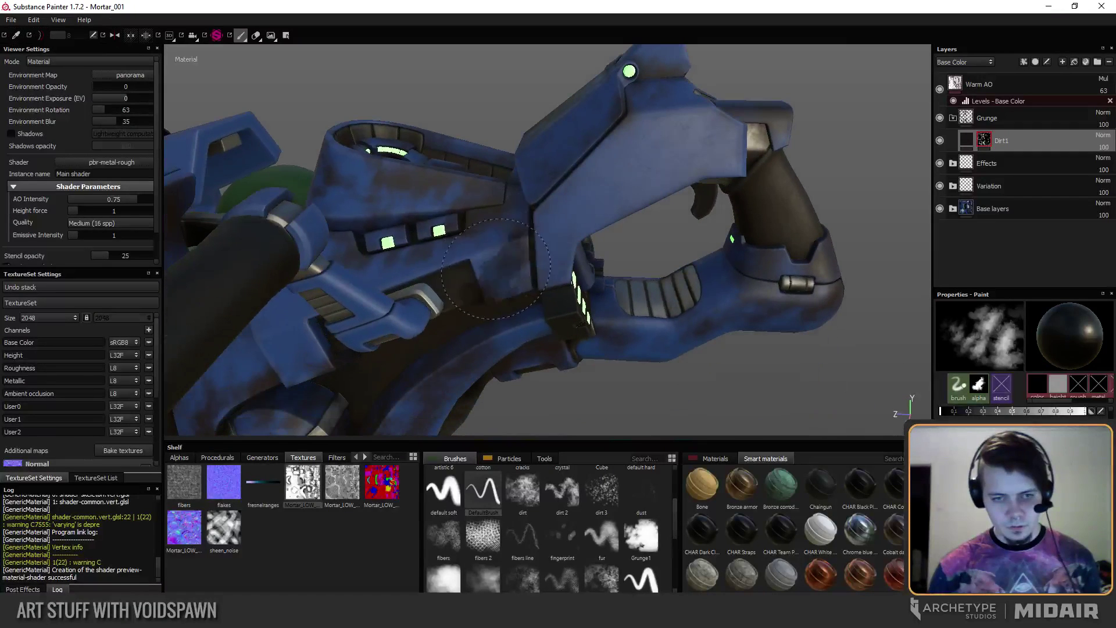
left_click_drag(491, 293, 558, 279, "alt")
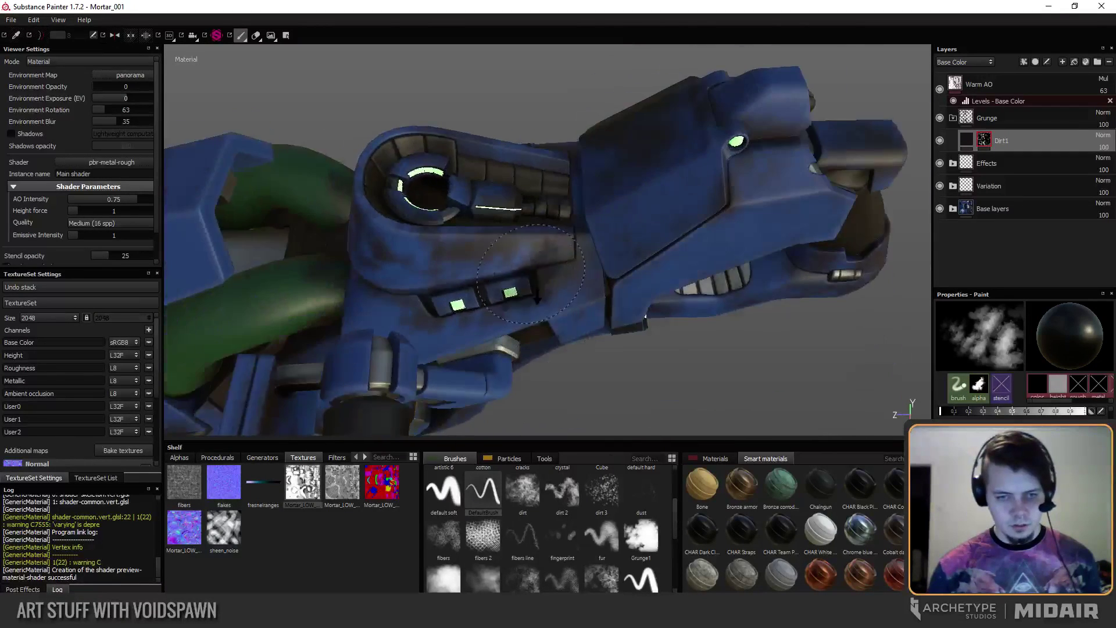
scroll(568, 279, "up", 3)
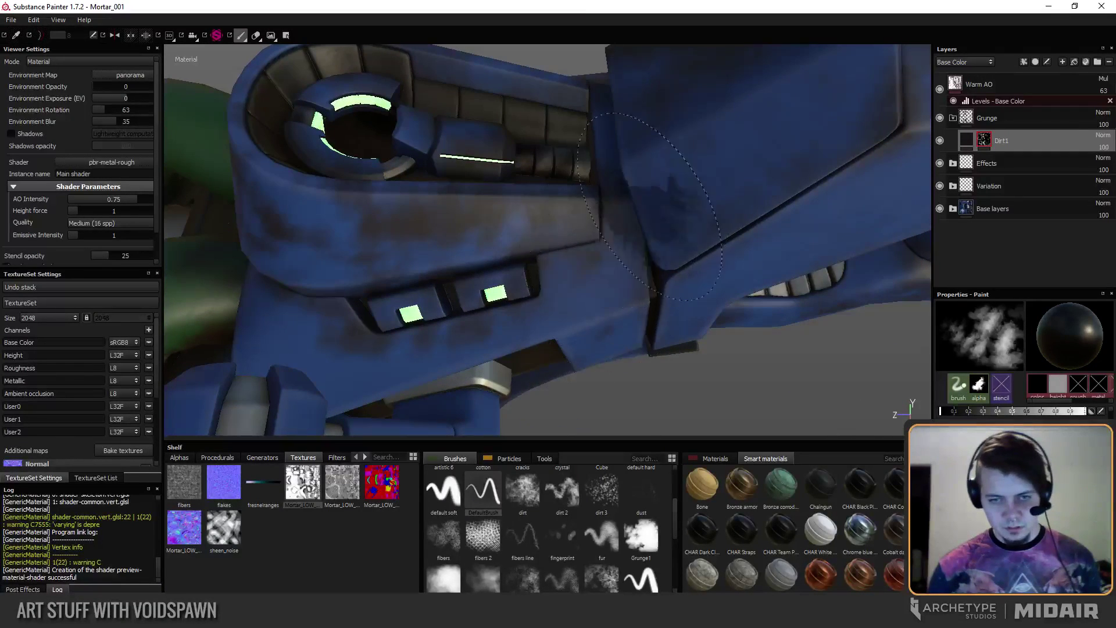
Rotate the environment lighting to 264.6 and erase dirt patches from the sloped blue plate behind the recessed housing.
mouse_move(650, 206)
left_mouse_down("alt")
mouse_move(685, 232)
mouse_move(443, 244)
mouse_move(655, 277)
mouse_move(630, 163)
left_mouse_up("alt")
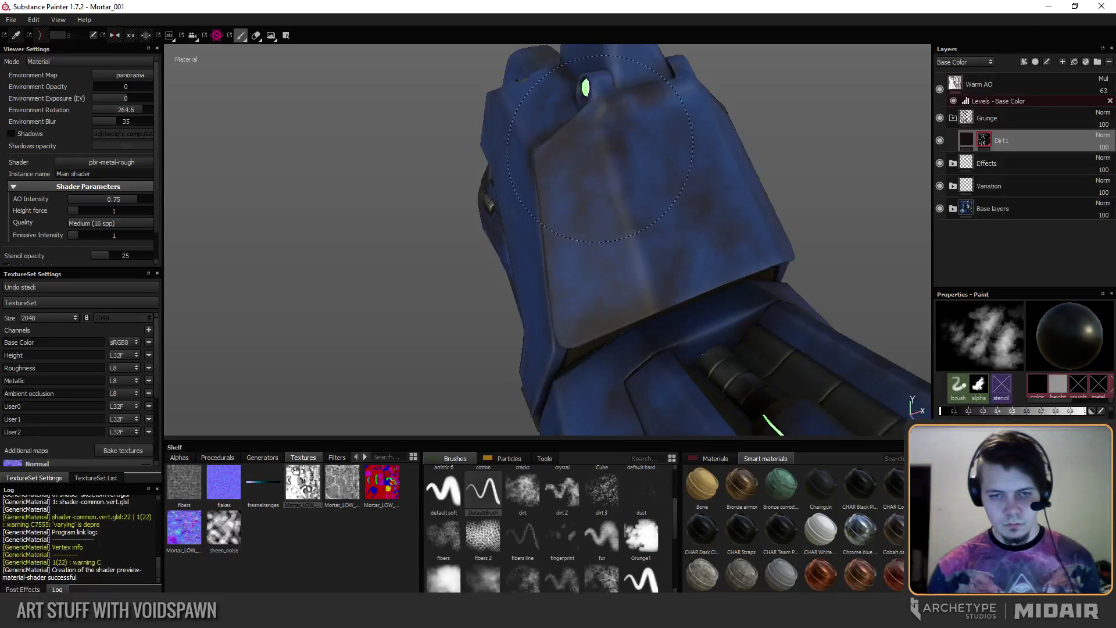
mouse_move(600, 149)
left_mouse_down("alt")
mouse_move(635, 177)
mouse_move(644, 274)
mouse_move(608, 224)
left_mouse_up("alt")
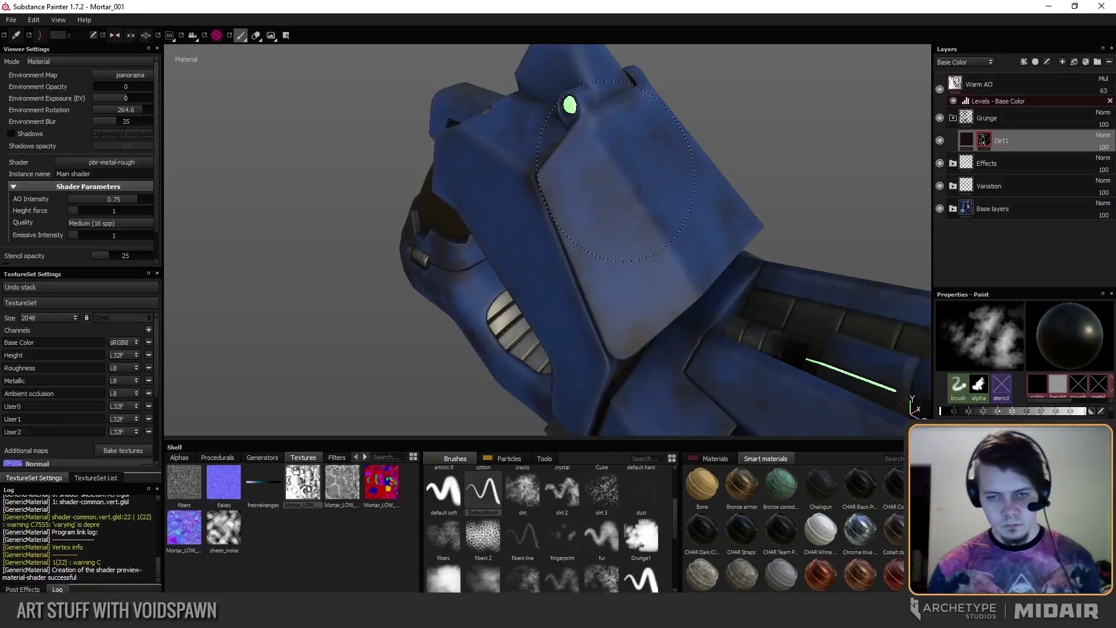
left_click(652, 285)
left_click(656, 235)
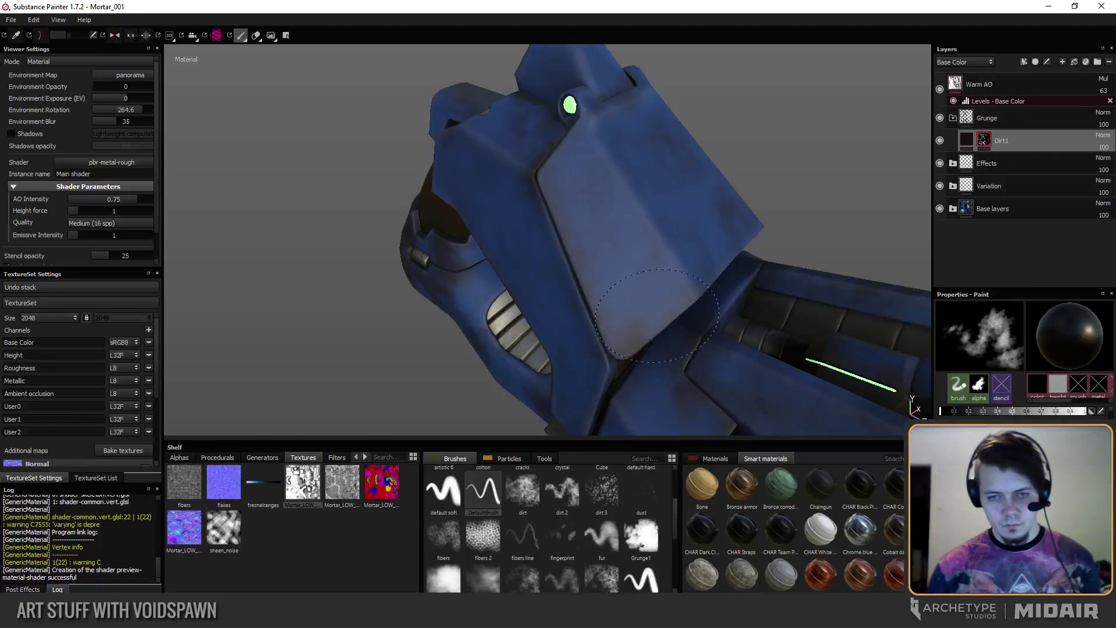
Set the Dirt1 layer's opacity to 74 and erase the remaining dirt from the sloped blue plate.
left_click_drag(657, 316, 494, 105, "alt")
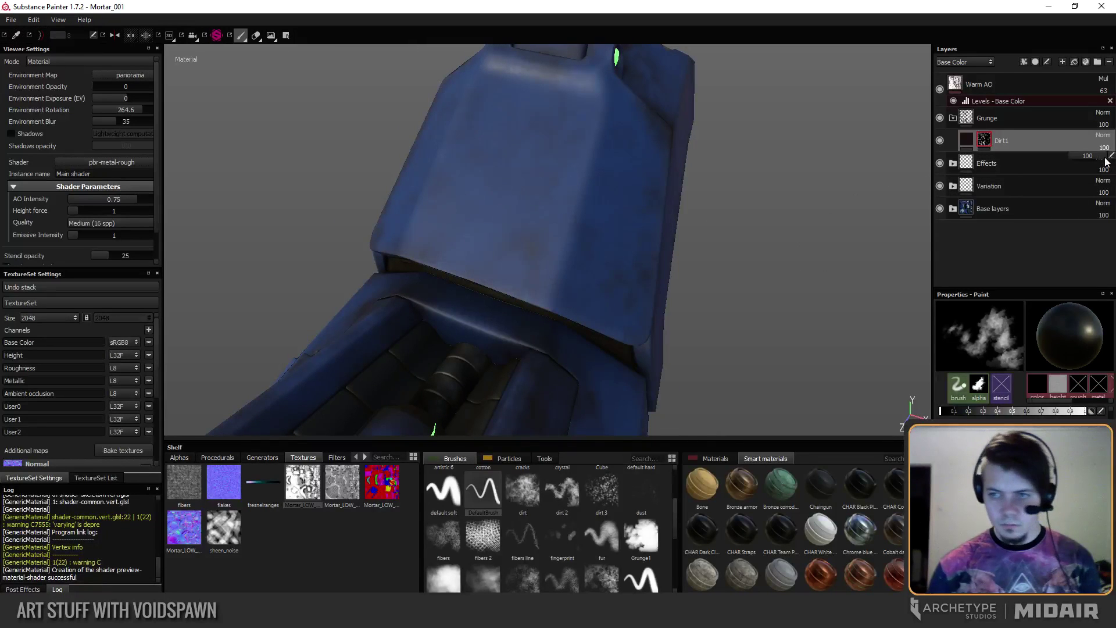
mouse_move(1094, 162)
left_mouse_down()
mouse_move(1089, 193)
mouse_move(1099, 162)
left_mouse_up()
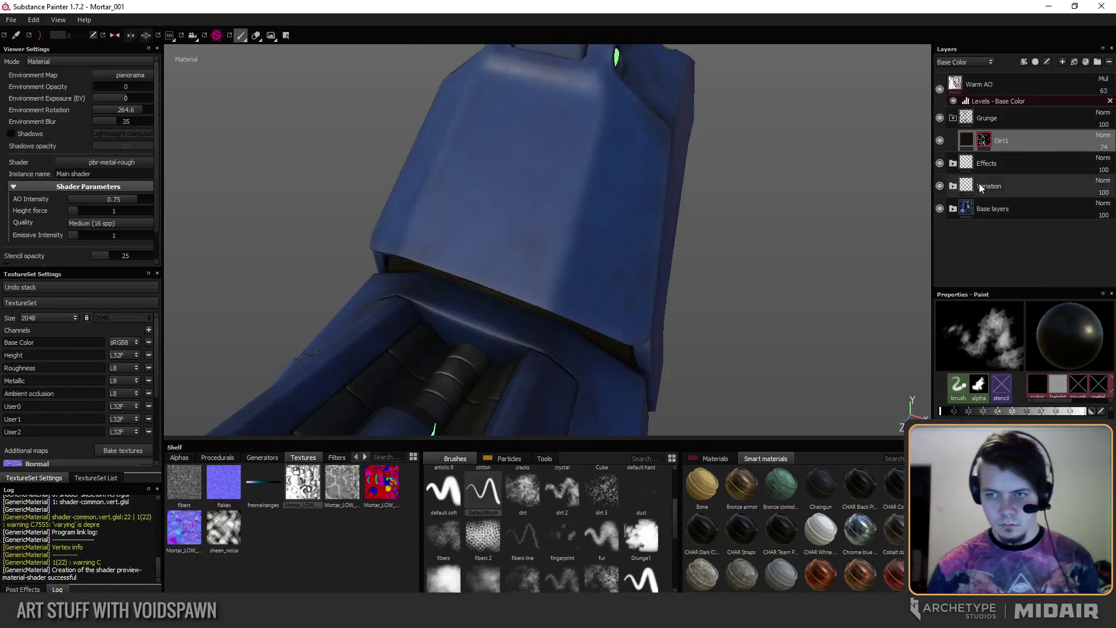
mouse_move(616, 250)
left_mouse_down("alt")
mouse_move(631, 195)
mouse_move(622, 245)
mouse_move(663, 300)
mouse_move(587, 279)
mouse_move(518, 282)
left_mouse_up("alt")
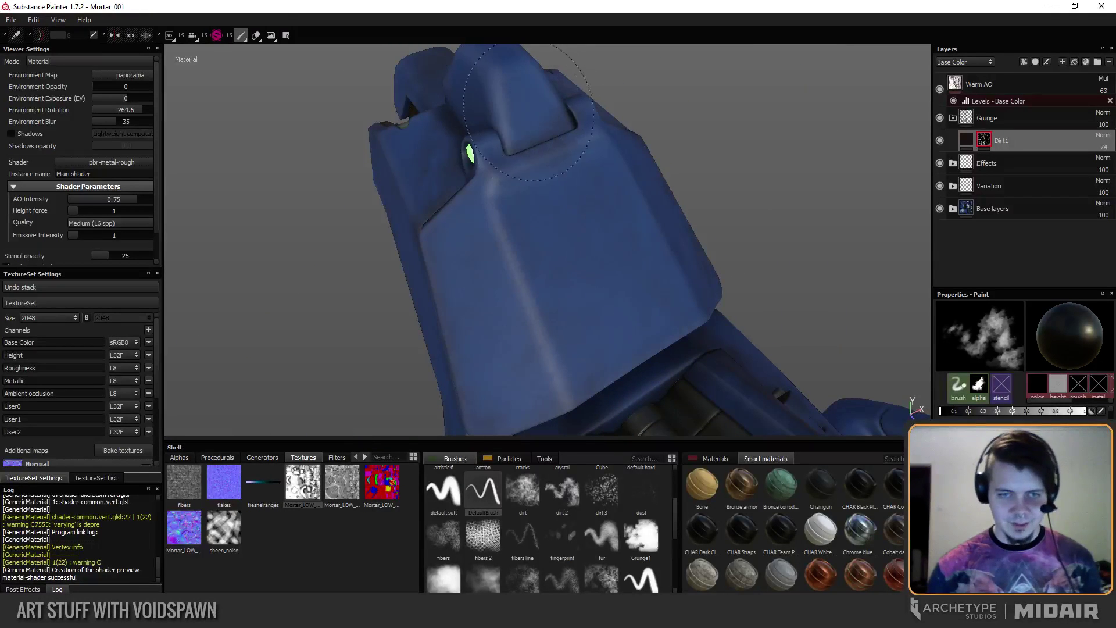
middle_click_drag(547, 347, 532, 207, "alt")
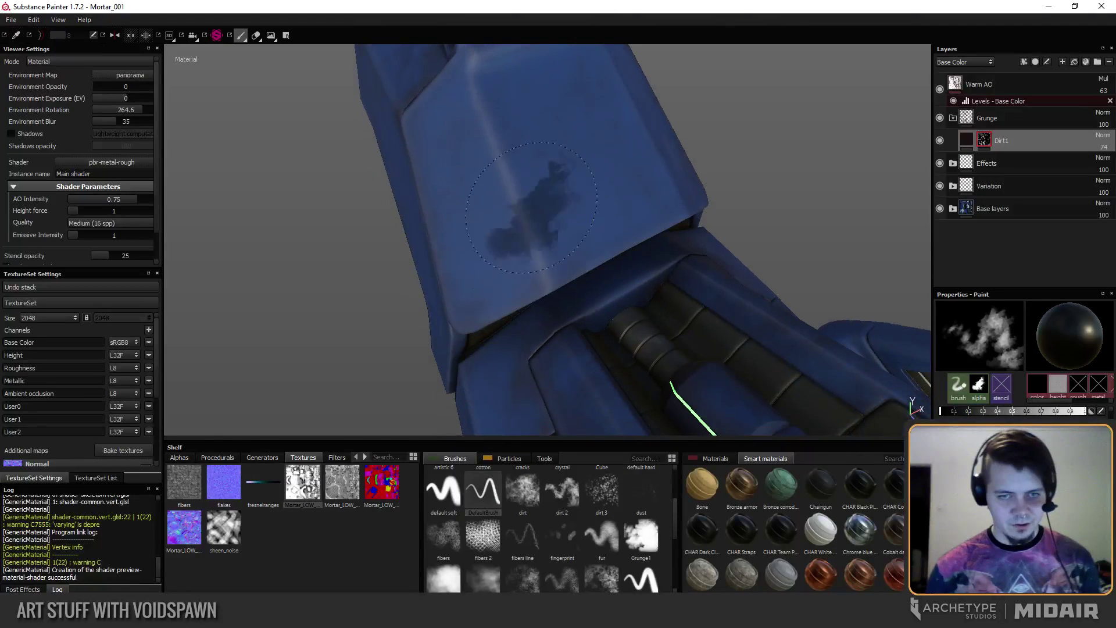
left_click_drag(478, 295, 587, 204, "alt")
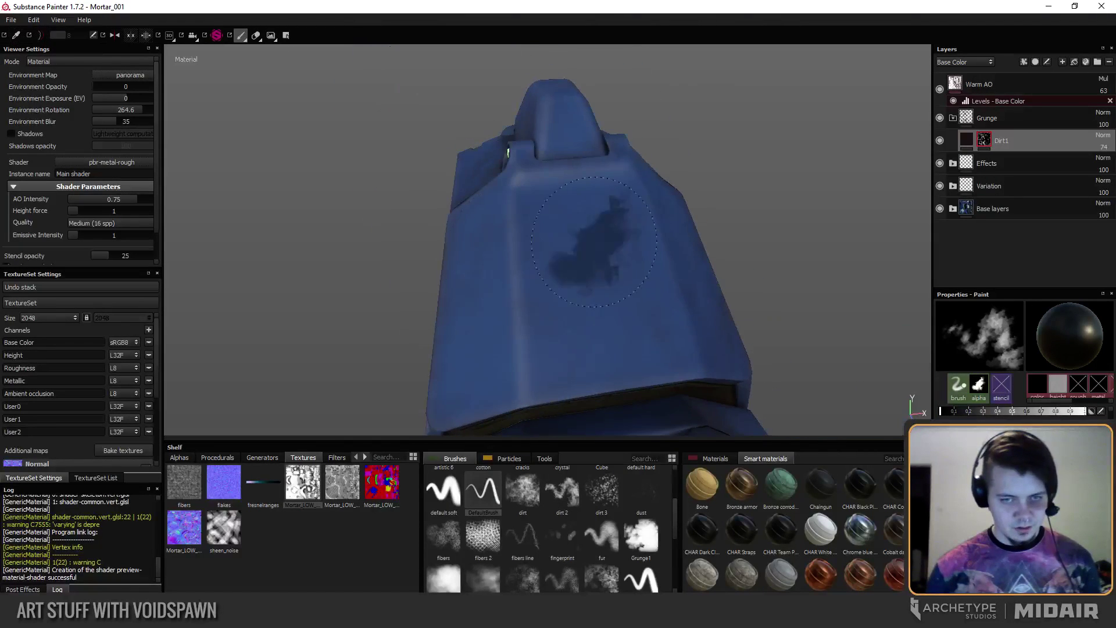
mouse_move(667, 357)
left_mouse_down("alt")
mouse_move(528, 251)
mouse_move(548, 294)
mouse_move(582, 303)
mouse_move(538, 254)
mouse_move(602, 219)
left_mouse_up("alt")
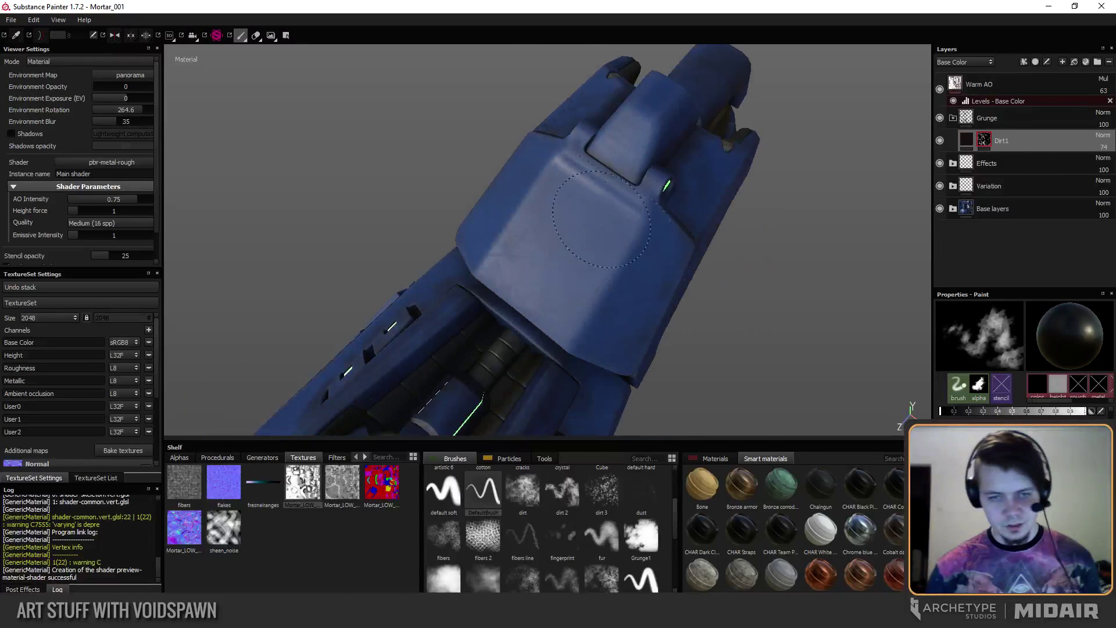
Erase dirt from the side and rounded front of the blue housing surrounding the glowing green ring.
mouse_move(493, 275)
left_mouse_down("alt")
mouse_move(490, 314)
mouse_move(419, 274)
left_mouse_up("alt")
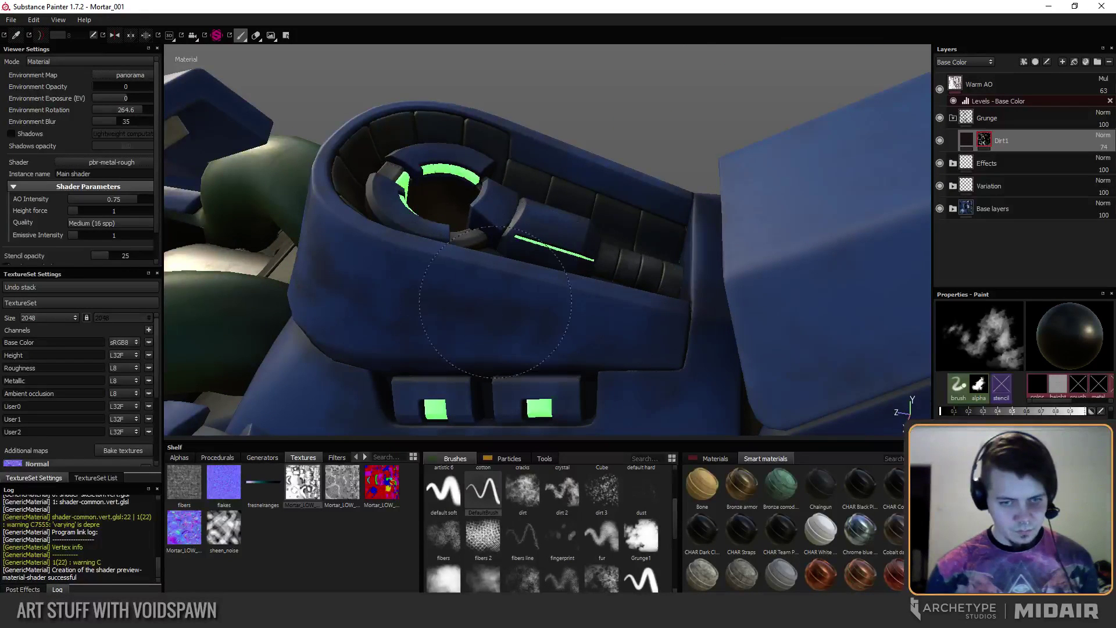
mouse_move(495, 281)
left_mouse_down("alt")
mouse_move(548, 282)
mouse_move(478, 244)
mouse_move(609, 282)
left_mouse_up("alt")
mouse_move(690, 269)
left_mouse_down("alt")
mouse_move(515, 250)
mouse_move(578, 262)
left_mouse_up("alt")
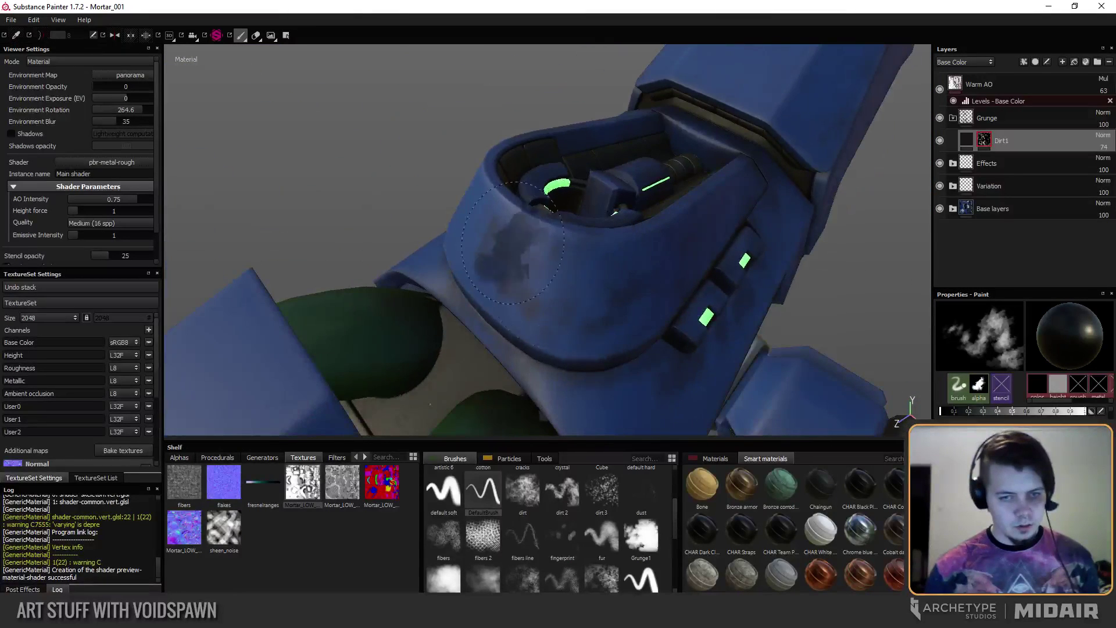
mouse_move(497, 319)
left_mouse_down("alt")
mouse_move(655, 238)
mouse_move(600, 291)
mouse_move(749, 231)
left_mouse_up("alt")
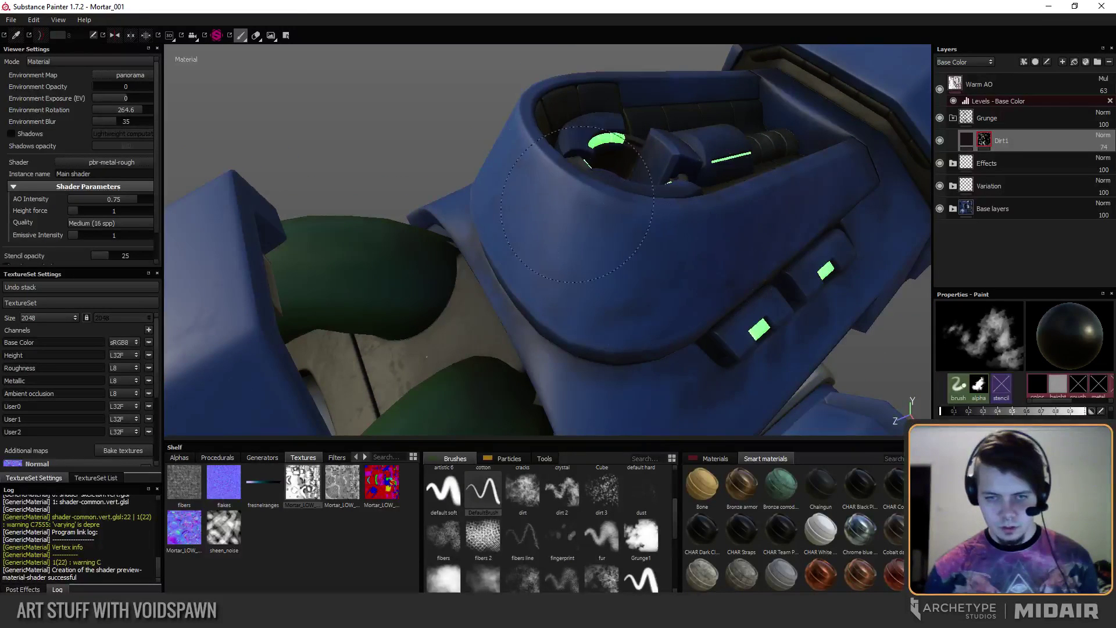
left_click_drag(560, 190, 638, 251, "alt")
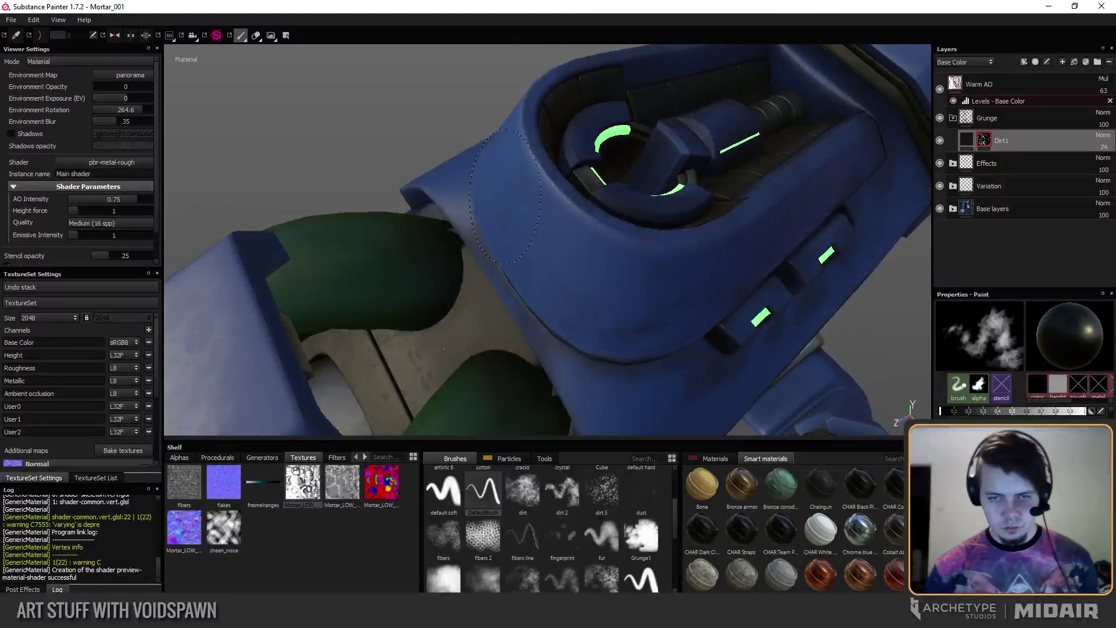
Erase dirt from the rounded blue housing, the body beside its two green lights and the edge of the adjacent sloped plate.
mouse_move(607, 309)
left_mouse_down("alt")
mouse_move(593, 282)
mouse_move(684, 233)
left_mouse_up("alt")
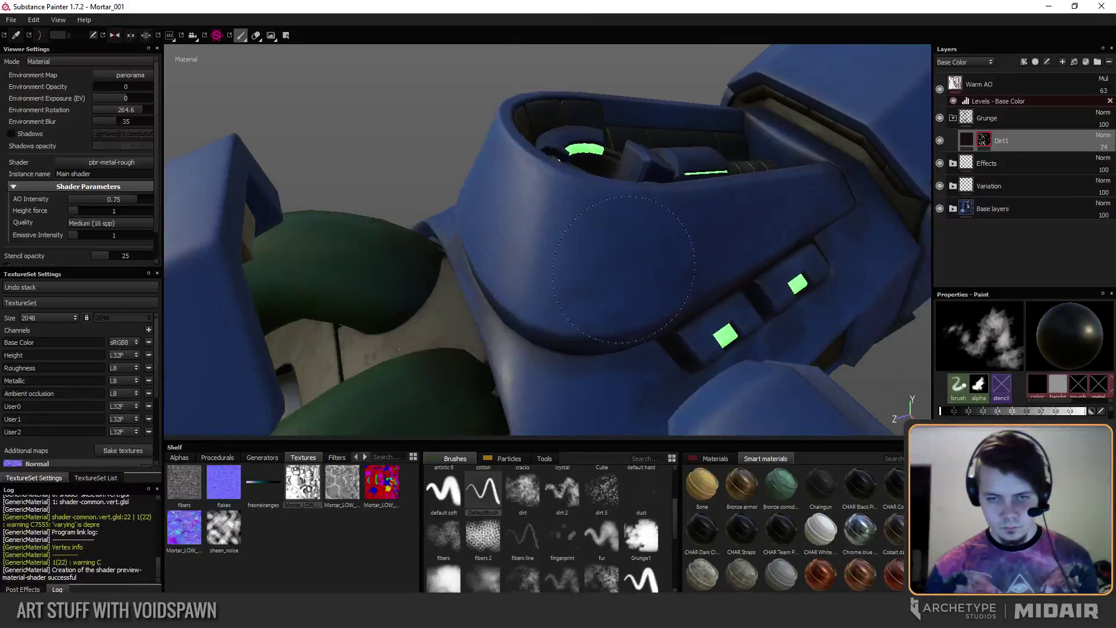
mouse_move(624, 270)
left_mouse_down("alt")
mouse_move(537, 212)
mouse_move(481, 237)
mouse_move(636, 244)
mouse_move(641, 227)
mouse_move(440, 329)
left_mouse_up("alt")
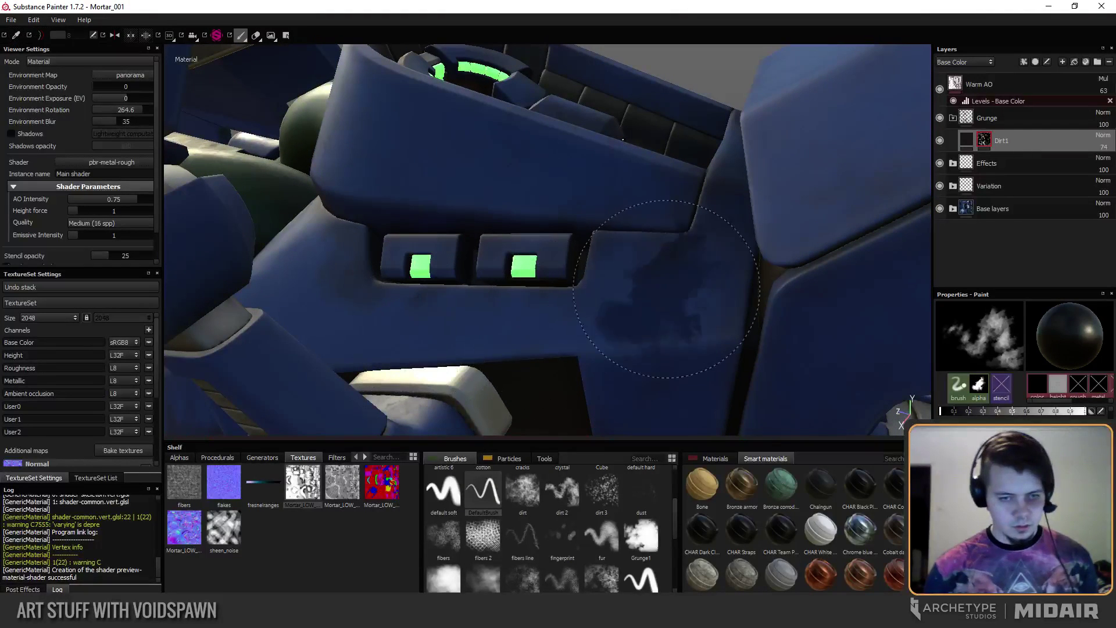
mouse_move(675, 241)
left_mouse_down("alt")
mouse_move(661, 331)
mouse_move(699, 279)
mouse_move(779, 256)
left_mouse_up("alt")
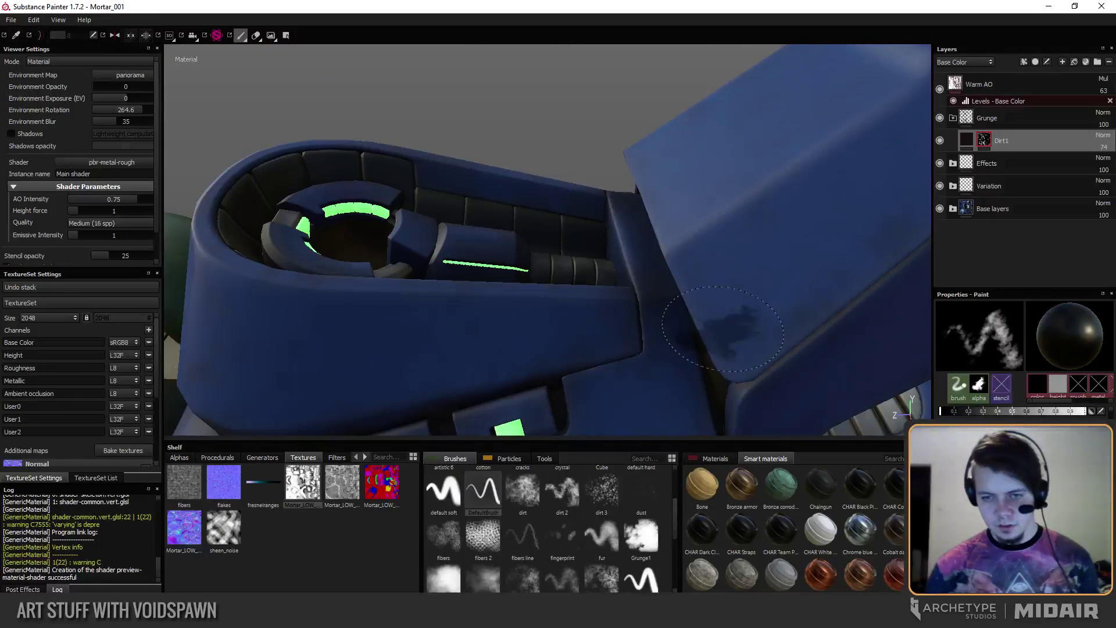
left_click_drag(750, 314, 556, 260, "alt")
Rotate the environment lighting to 41.4 and erase dirt from the blue body panel beside the two green lights.
right_click_drag(555, 260, 509, 262, "shift")
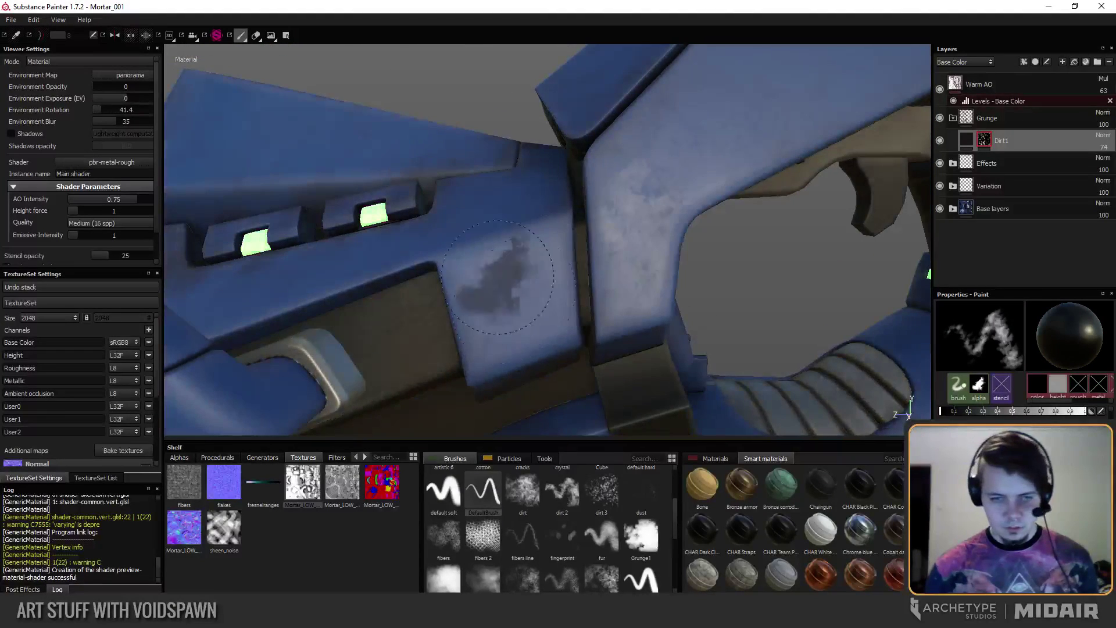
mouse_move(511, 324)
left_mouse_down("alt")
mouse_move(520, 355)
mouse_move(615, 279)
mouse_move(543, 289)
left_mouse_up("alt")
mouse_move(465, 229)
left_mouse_down("alt")
mouse_move(492, 207)
mouse_move(512, 274)
mouse_move(520, 256)
left_mouse_up("alt")
Rotate the environment lighting to 160.2 and erase dirt from the opposite side and upper rim of the blue housing.
right_click_drag(521, 256, 523, 250, "shift")
left_click_drag(523, 250, 575, 190, "alt")
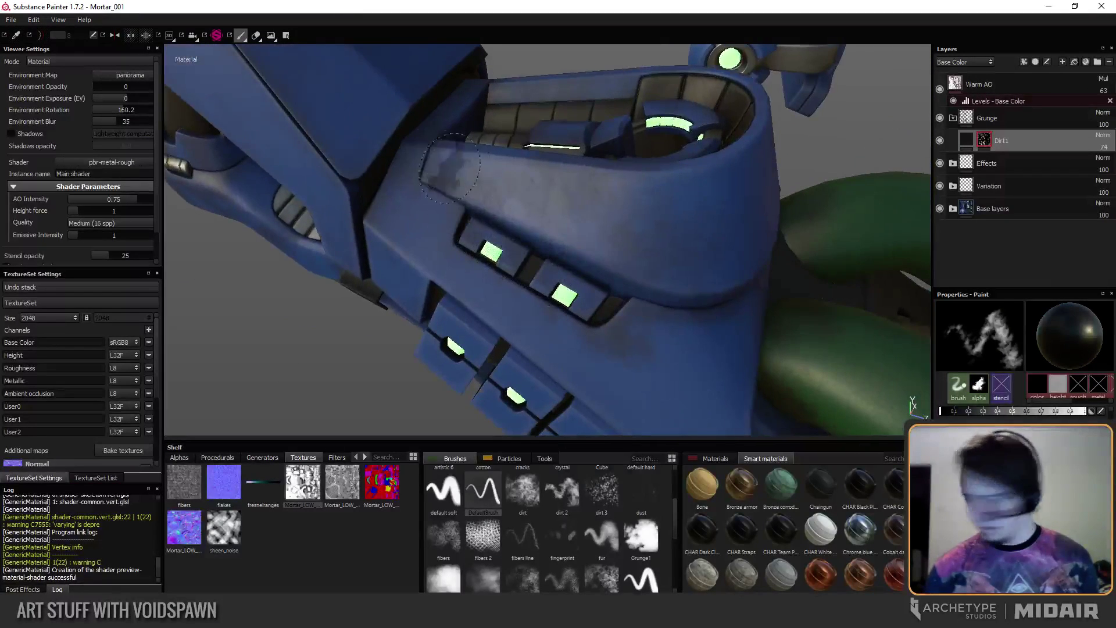
left_click(640, 227)
mouse_move(661, 218)
left_mouse_down("alt")
mouse_move(640, 227)
mouse_move(483, 201)
left_mouse_up("alt")
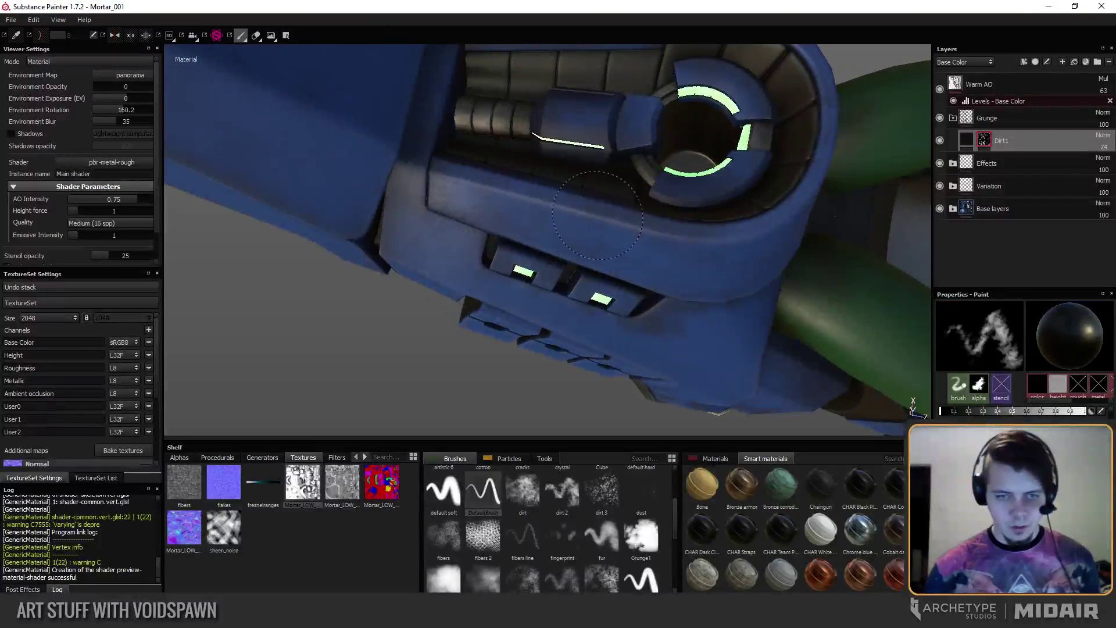
left_click_drag(614, 225, 581, 209, "alt")
Erase dirt inside the housing recess from the blue central piece, the dark segmented padding and the ring around the green lights.
scroll(567, 195, "up", 3)
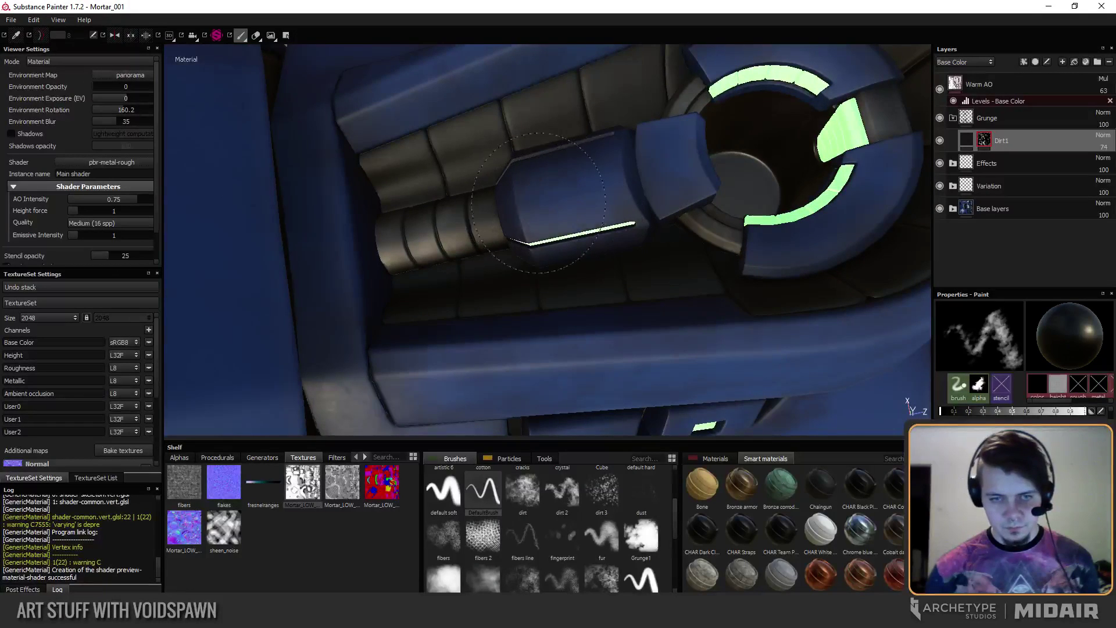
left_click_drag(538, 202, 547, 238, "alt")
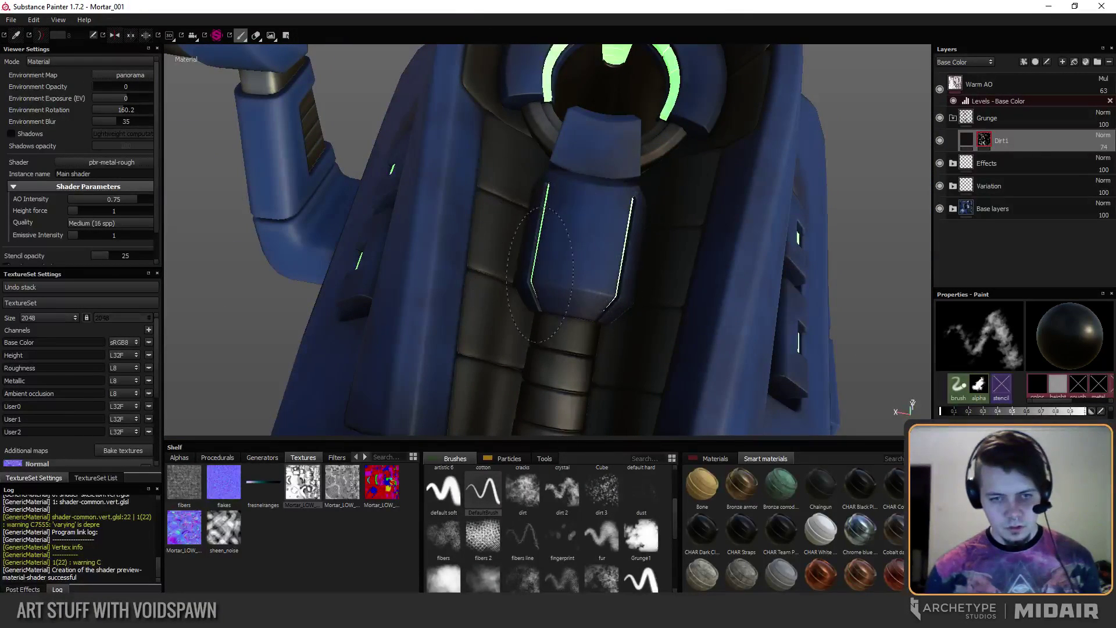
mouse_move(587, 289)
left_mouse_down("alt")
mouse_move(595, 274)
mouse_move(582, 311)
mouse_move(559, 319)
left_mouse_up("alt")
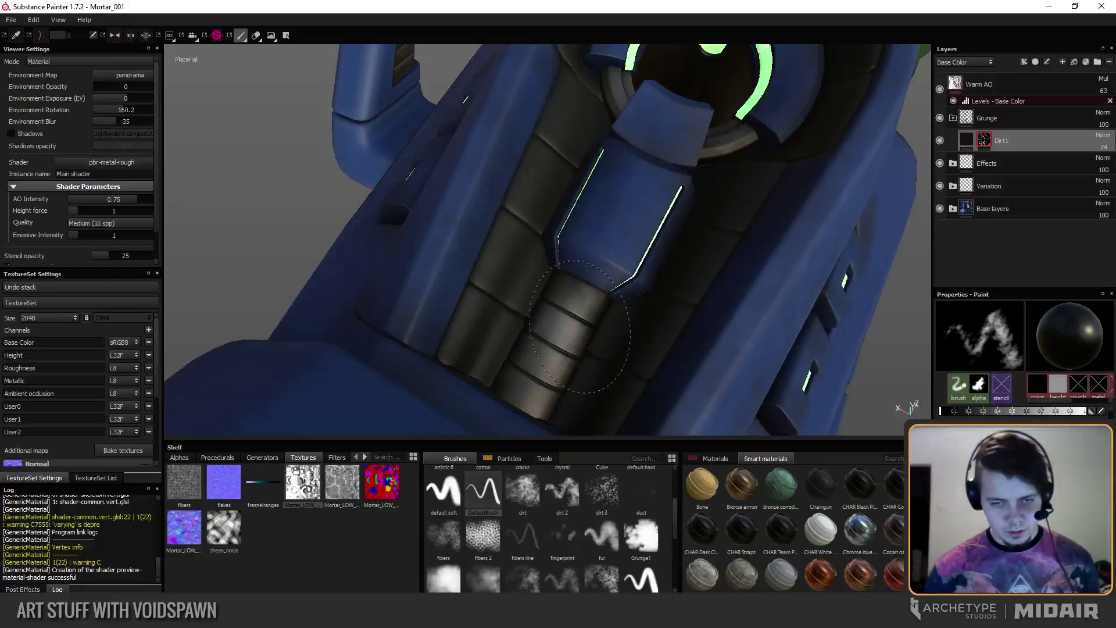
mouse_move(580, 327)
left_mouse_down("alt")
mouse_move(669, 244)
mouse_move(539, 156)
mouse_move(544, 274)
left_mouse_up("alt")
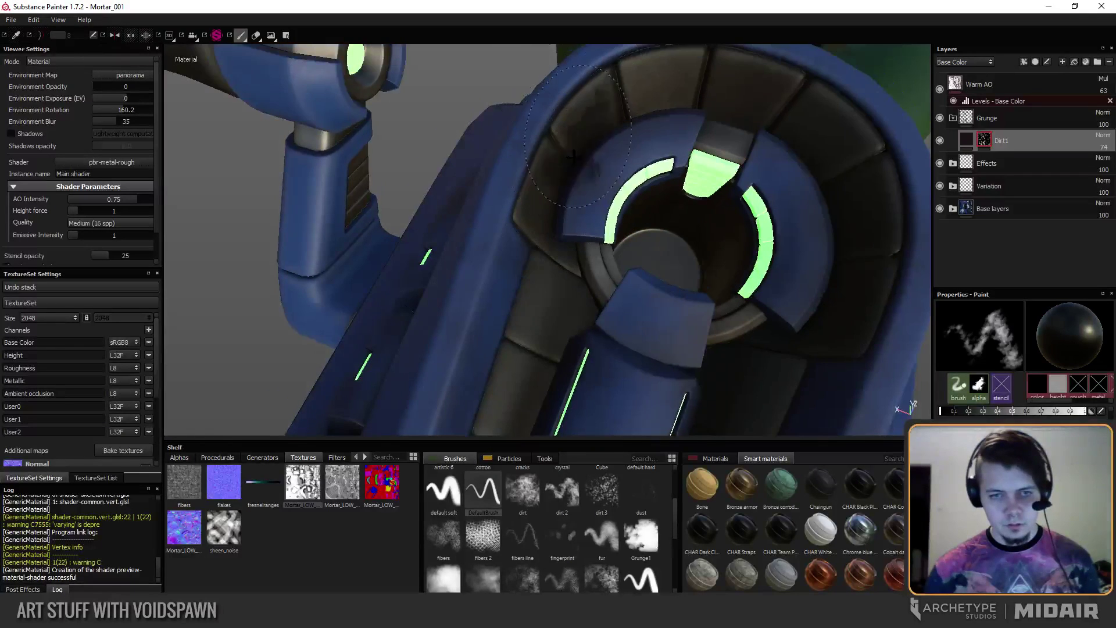
left_click_drag(551, 131, 515, 214, "alt")
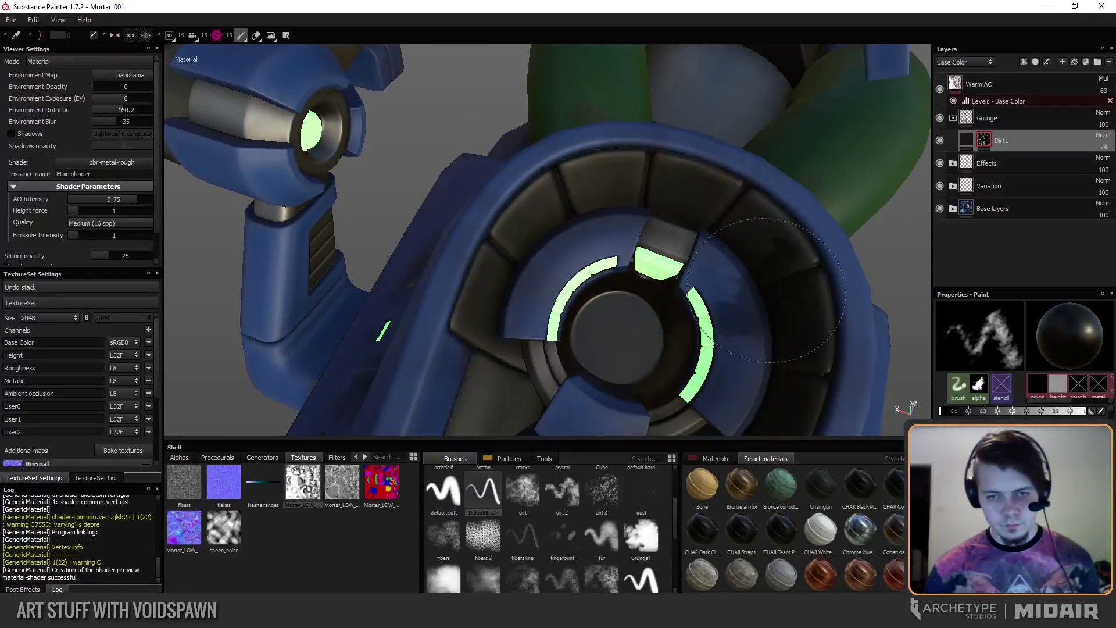
left_click_drag(715, 250, 709, 325, "alt")
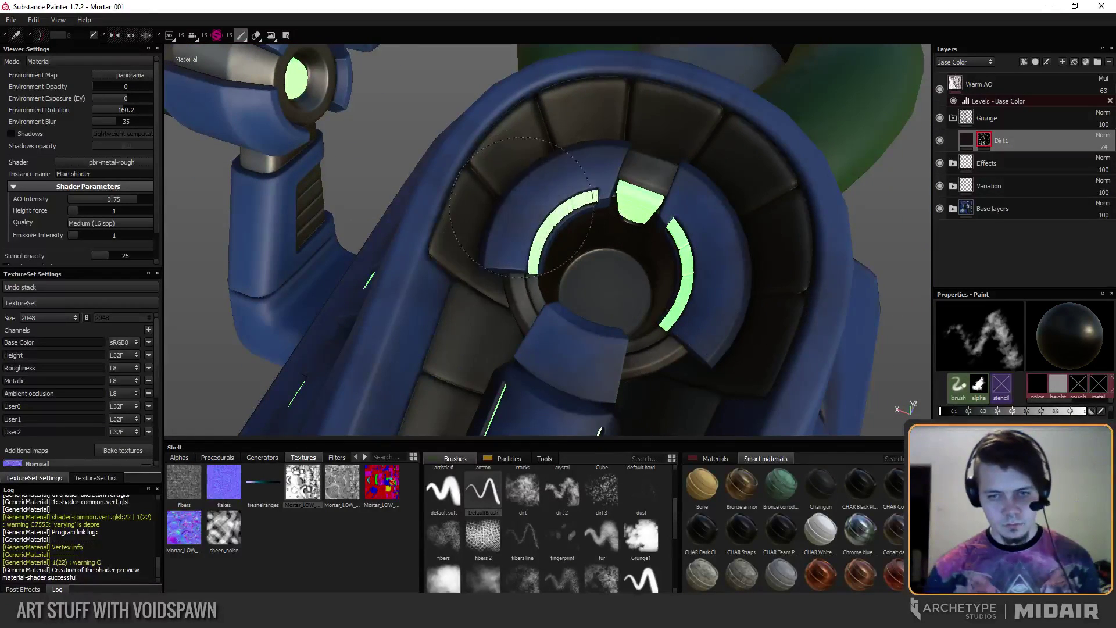
Erase dirt from the housing's outer side wall and the blue body just below its two green lights.
mouse_move(593, 168)
left_mouse_down("alt")
mouse_move(490, 204)
mouse_move(652, 261)
mouse_move(611, 276)
mouse_move(395, 266)
mouse_move(407, 238)
mouse_move(392, 223)
left_mouse_up("alt")
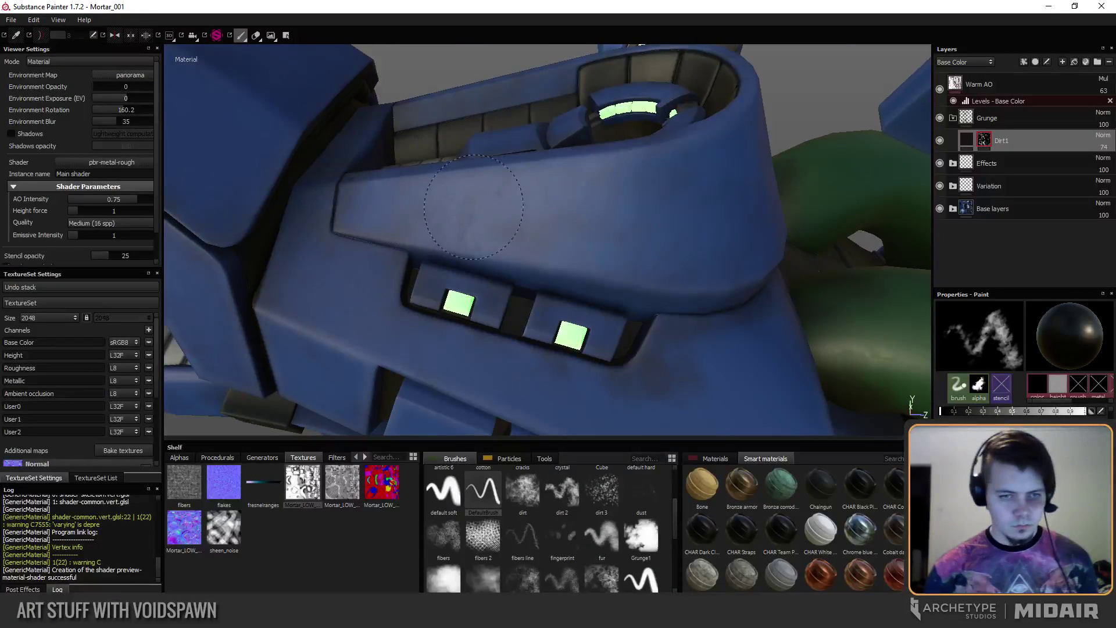
mouse_move(473, 206)
left_mouse_down()
mouse_move(587, 242)
mouse_move(546, 303)
left_mouse_up()
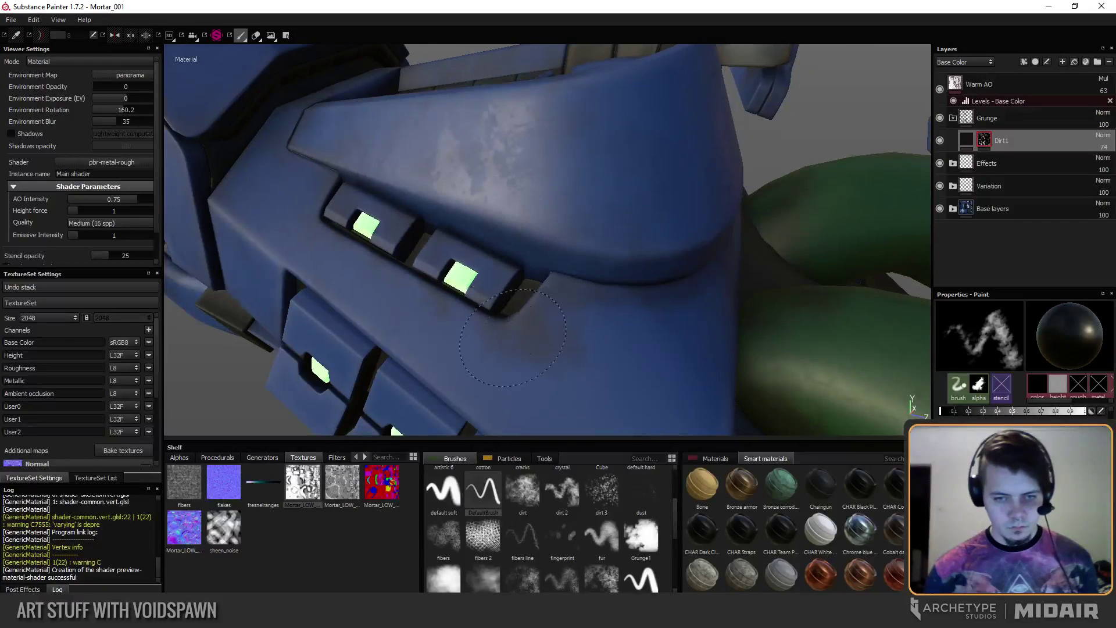
mouse_move(550, 354)
left_mouse_down("alt")
mouse_move(667, 366)
mouse_move(591, 212)
left_mouse_up("alt")
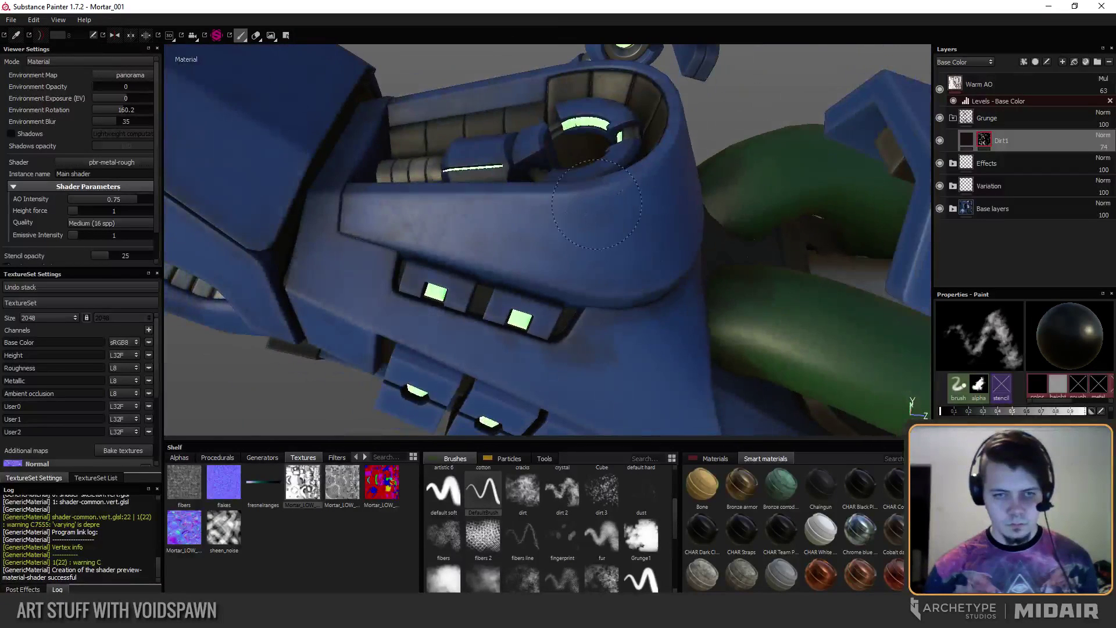
mouse_move(663, 270)
left_mouse_down("alt")
mouse_move(478, 280)
mouse_move(814, 232)
left_mouse_up("alt")
key("ctrl+z")
key("ctrl+z")
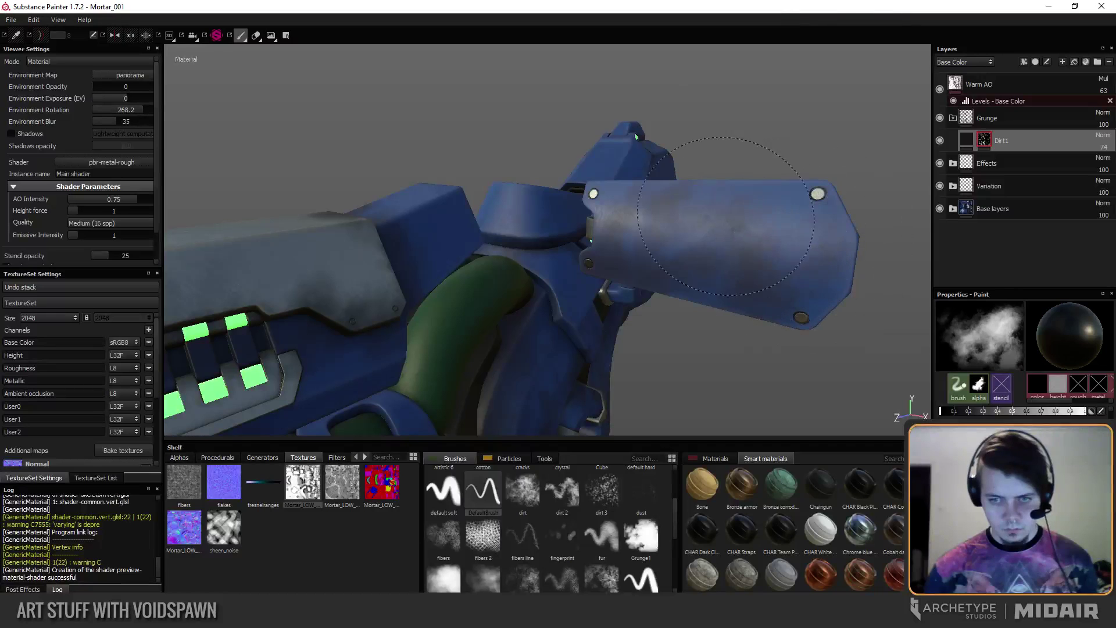
left_click(735, 243)
key("ctrl+z")
left_click(740, 267)
left_click_drag(740, 268, 711, 263, "alt")
key("ctrl+z")
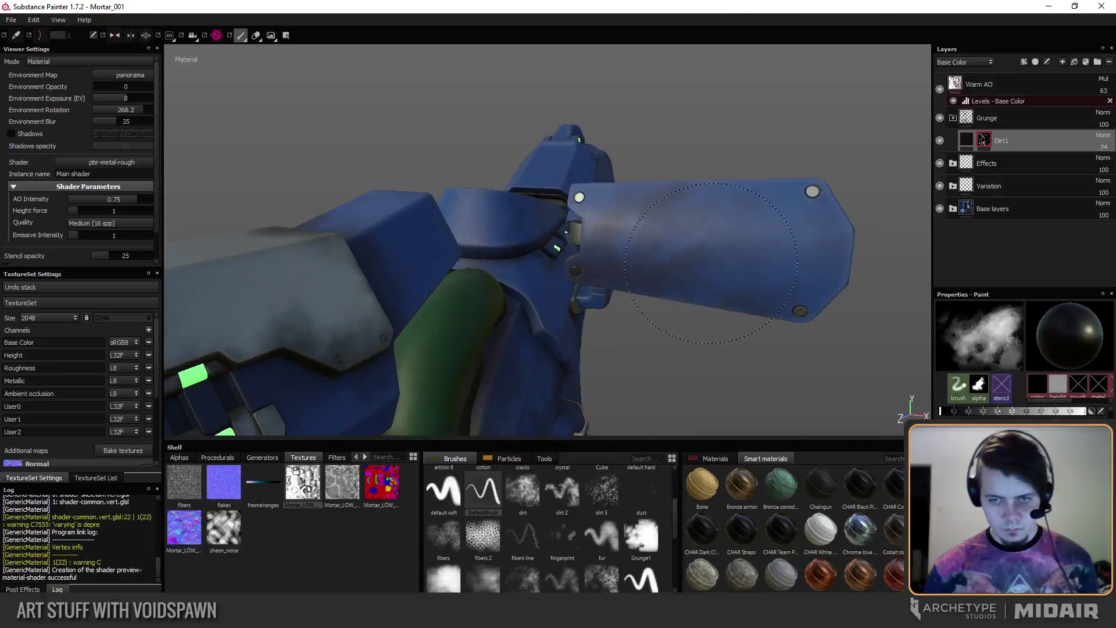
left_click_drag(684, 254, 707, 260, "alt")
left_click(649, 247)
key("ctrl+z")
Adjust the brush and lightly erase dirt from the flat bolted blue panel and the side of the grey barrel plate.
right_click_drag(666, 230, 712, 222, "ctrl")
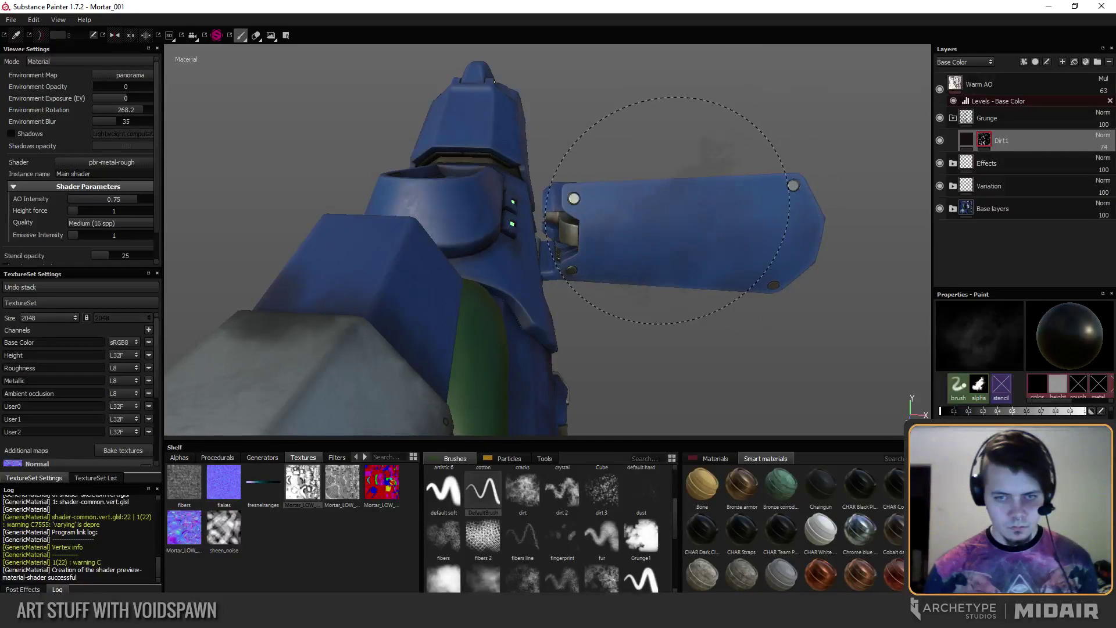
mouse_move(663, 229)
left_mouse_down("alt")
mouse_move(617, 169)
mouse_move(572, 180)
mouse_move(538, 238)
mouse_move(466, 251)
mouse_move(484, 266)
left_mouse_up("alt")
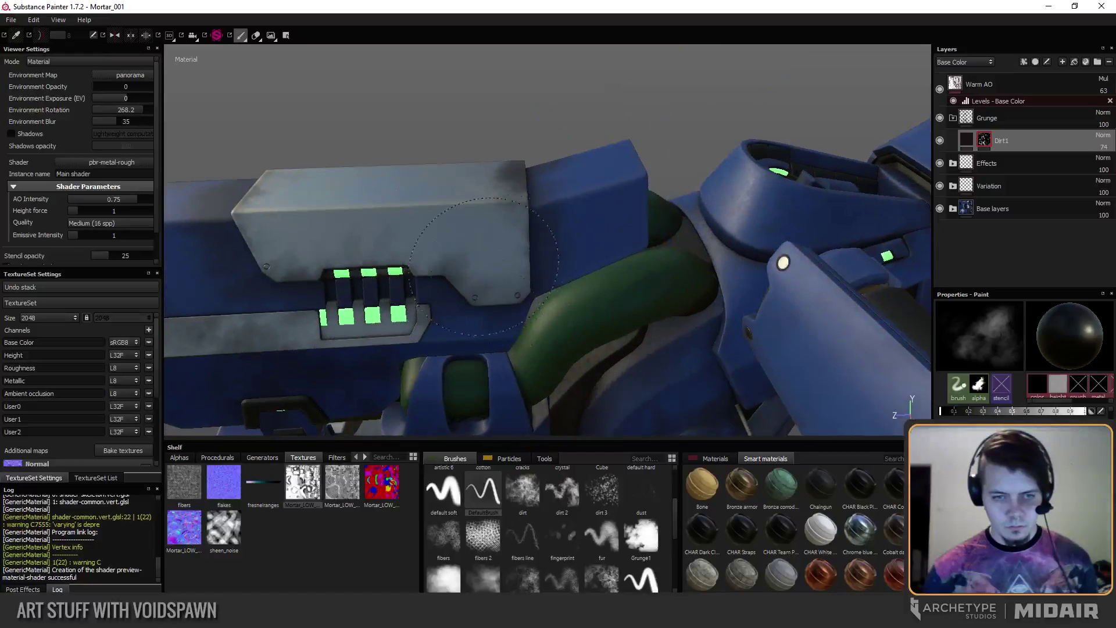
left_click_drag(519, 191, 459, 222, "alt")
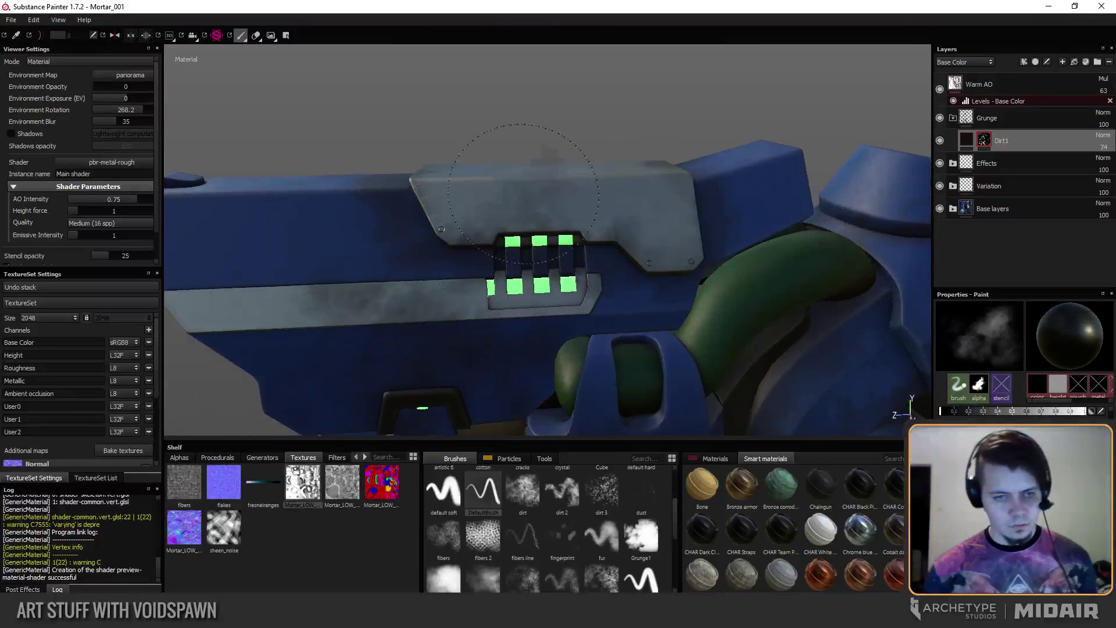
Erase dirt from the grey stripe along the barrel and the front end of the grey top plate on both sides.
left_click_drag(517, 201, 363, 256, "alt")
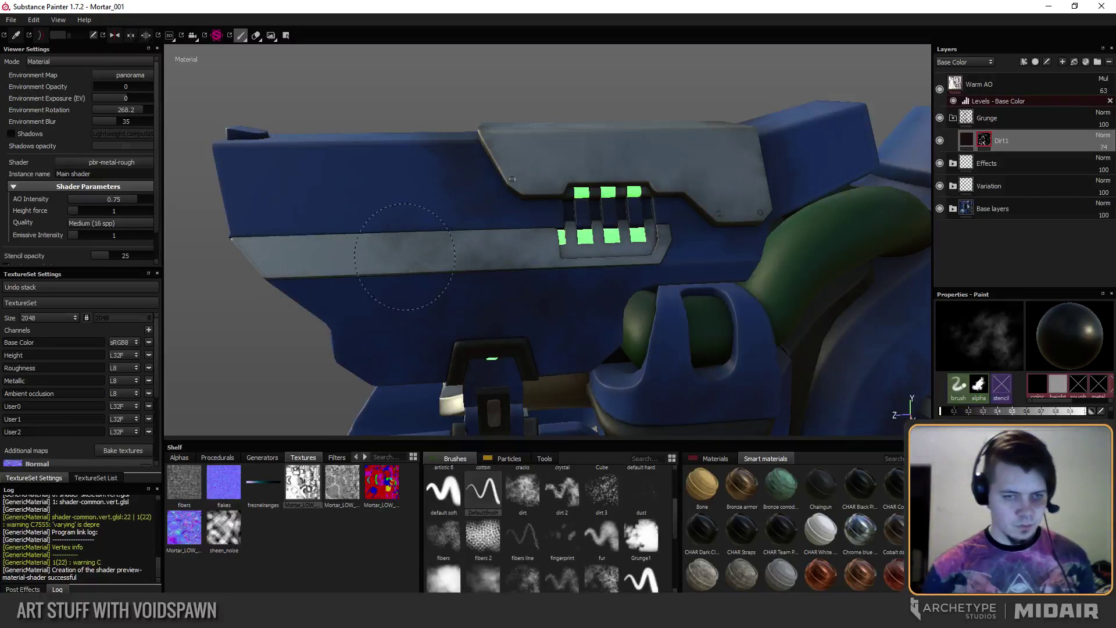
left_click_drag(503, 241, 557, 177, "alt")
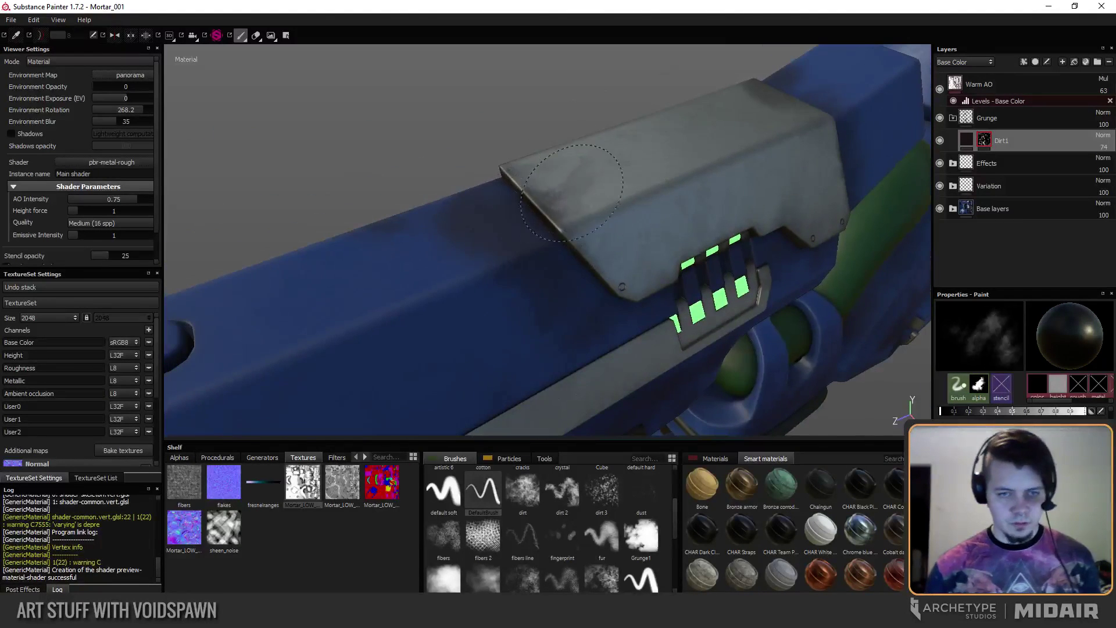
left_click_drag(581, 229, 601, 247, "alt")
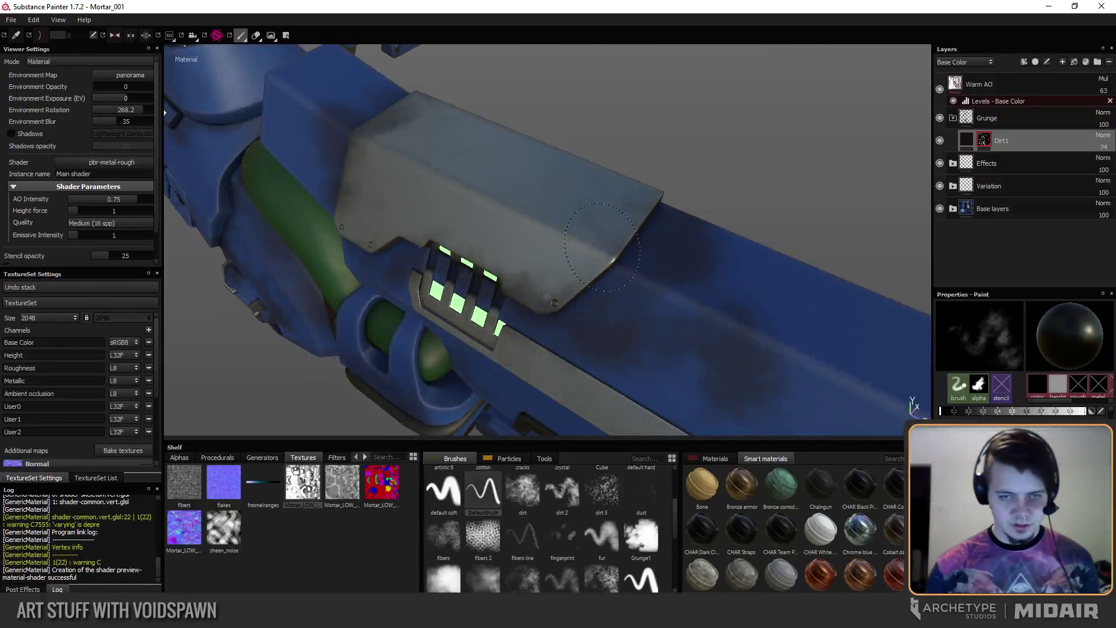
mouse_move(526, 294)
left_mouse_down("alt")
mouse_move(548, 224)
mouse_move(530, 215)
mouse_move(543, 227)
left_mouse_up("alt")
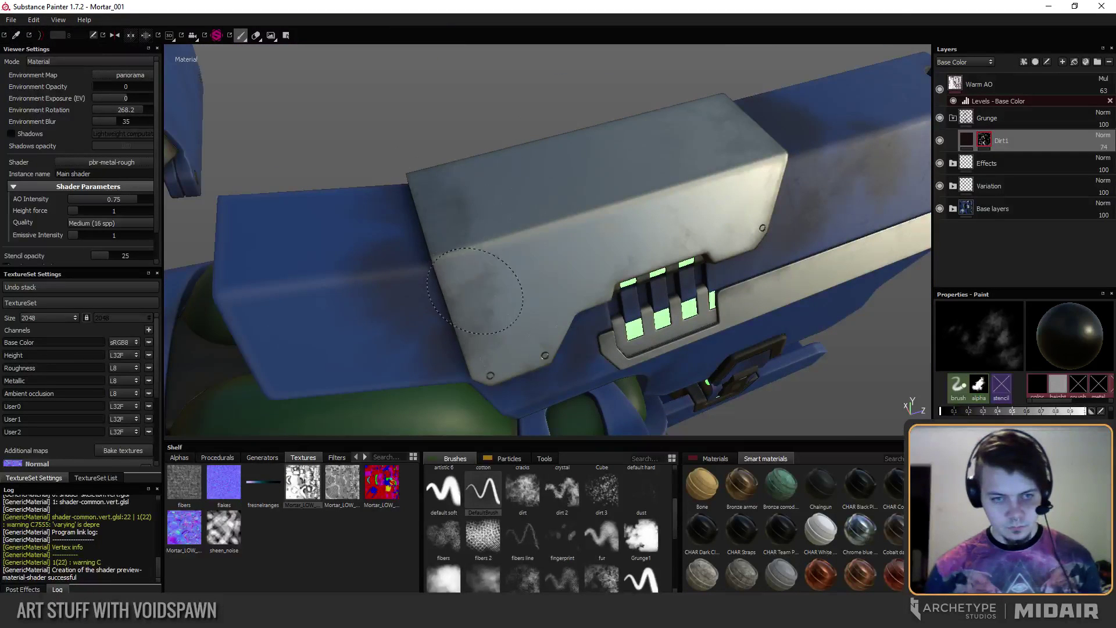
Erase dirt from the rear of the grey plate and the side and top of the blue block behind it.
mouse_move(467, 253)
left_mouse_down("alt")
mouse_move(477, 248)
mouse_move(434, 237)
left_mouse_up("alt")
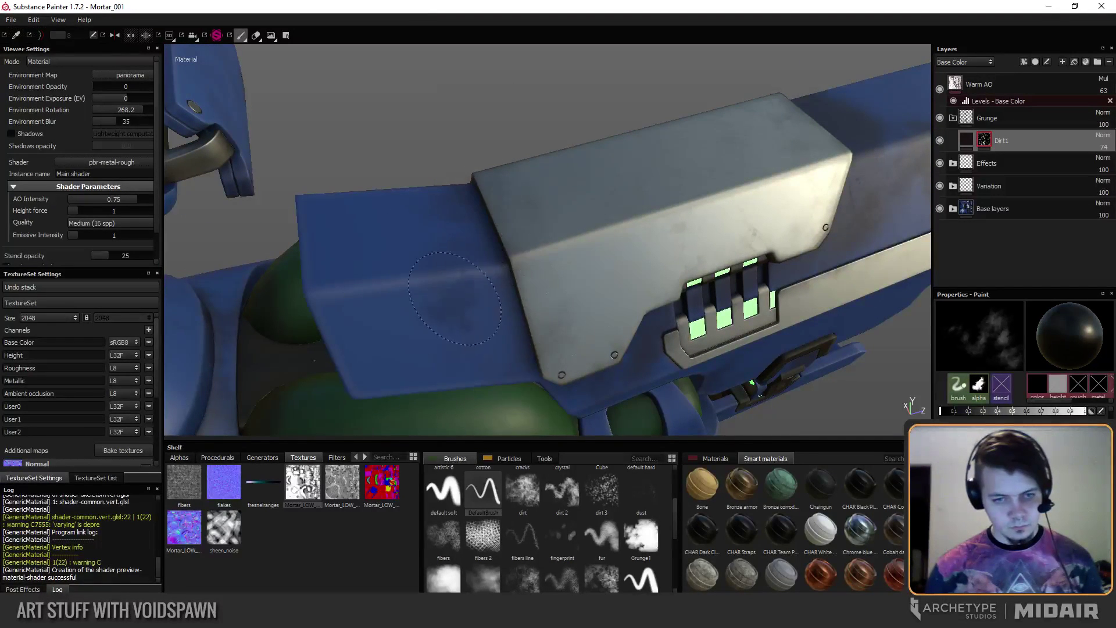
mouse_move(465, 250)
left_mouse_down("alt")
mouse_move(465, 299)
mouse_move(456, 259)
mouse_move(550, 292)
left_mouse_up("alt")
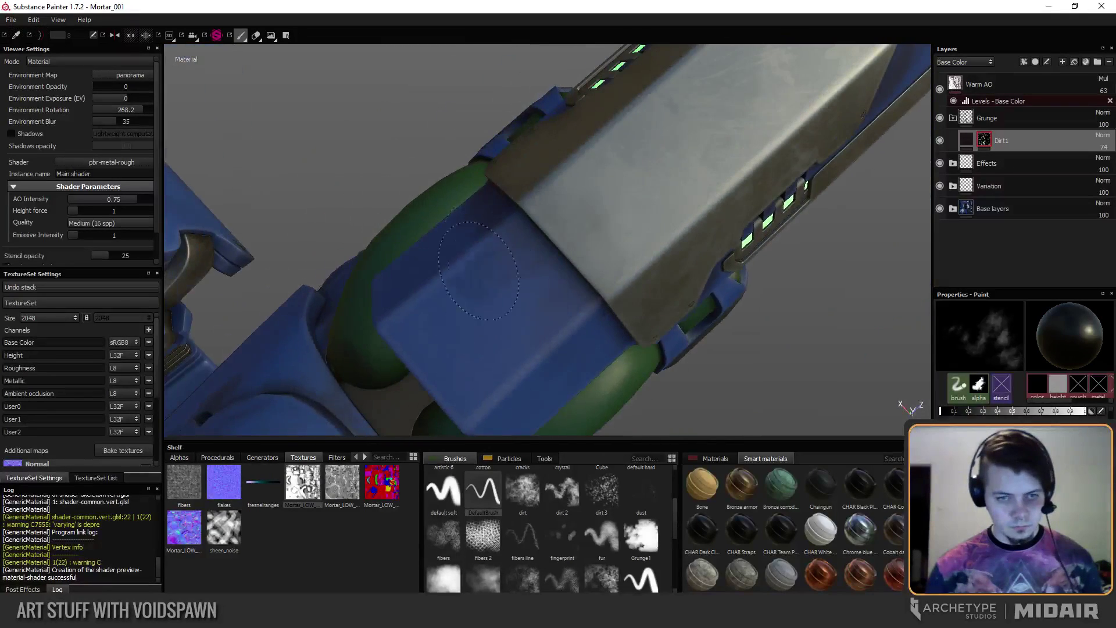
left_click_drag(514, 227, 473, 198, "alt")
Rotate the environment lighting to 271.8 and erase dirt around the barrel's green light slots and the blue side below the grey stripe.
right_click_drag(473, 198, 541, 244, "shift")
left_click_drag(541, 245, 525, 243, "alt")
left_click_drag(582, 143, 503, 224, "alt")
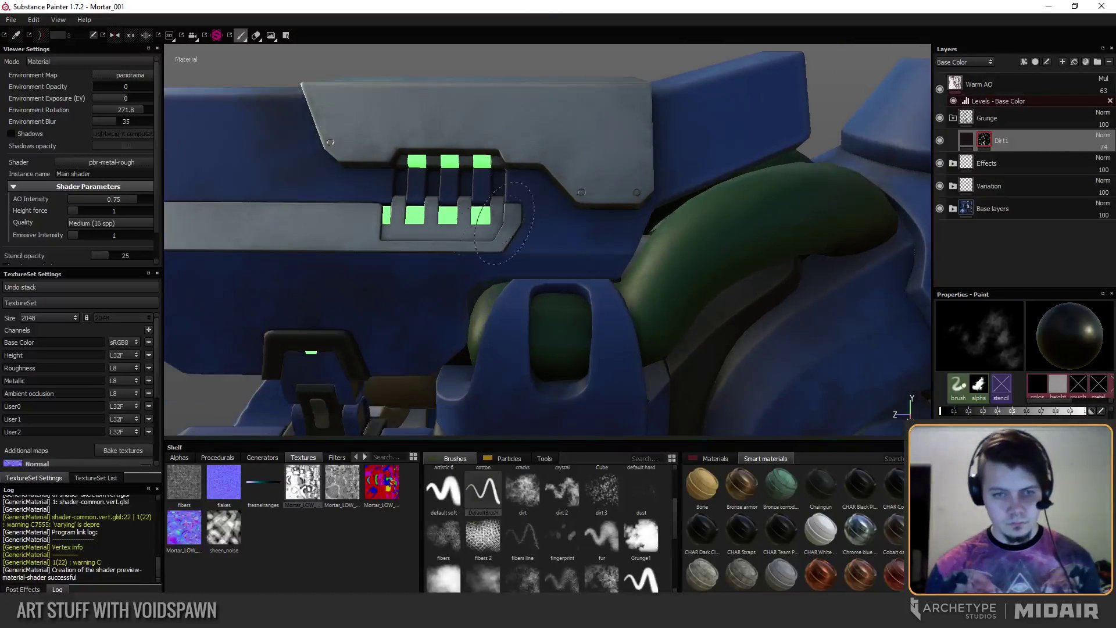
left_click_drag(615, 243, 459, 211, "alt")
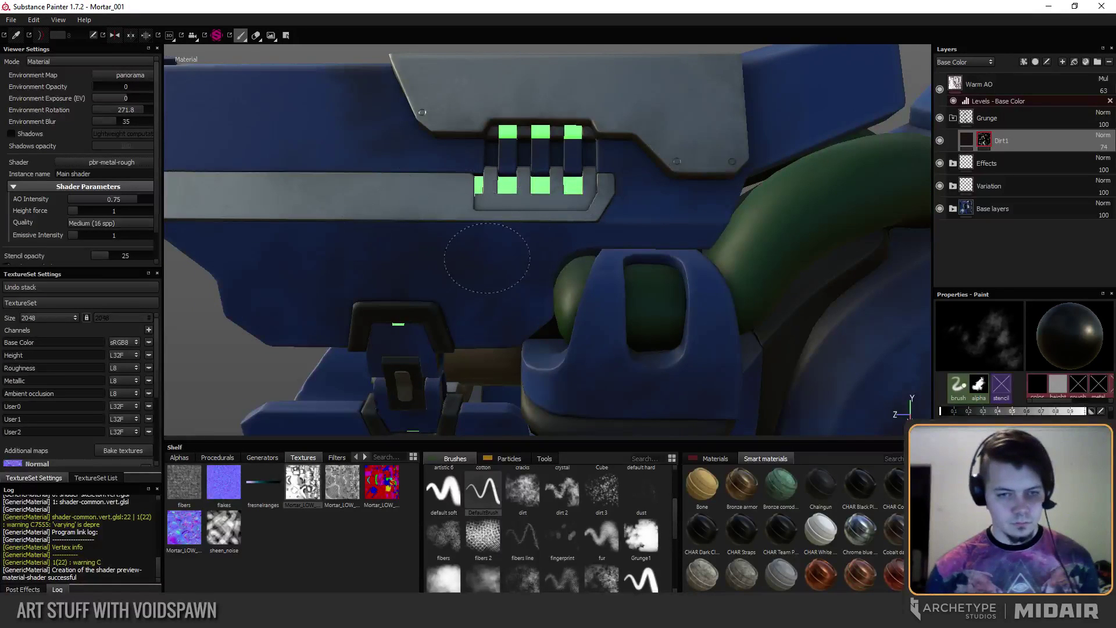
middle_click_drag(360, 231, 481, 221, "alt")
right_click_drag(481, 222, 420, 224, "alt")
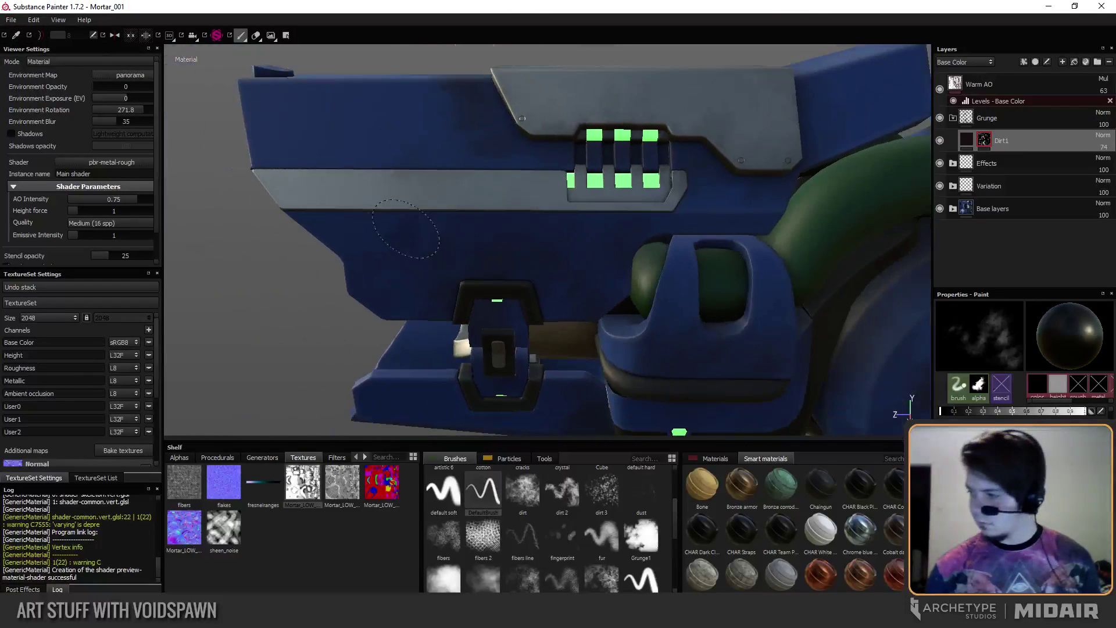
Rotate the environment lighting to 23.4 and erase dirt from the blue barrel side above the front bracket and around the grey stripe.
left_click_drag(420, 225, 471, 222, "alt")
right_click_drag(347, 218, 386, 227, "shift")
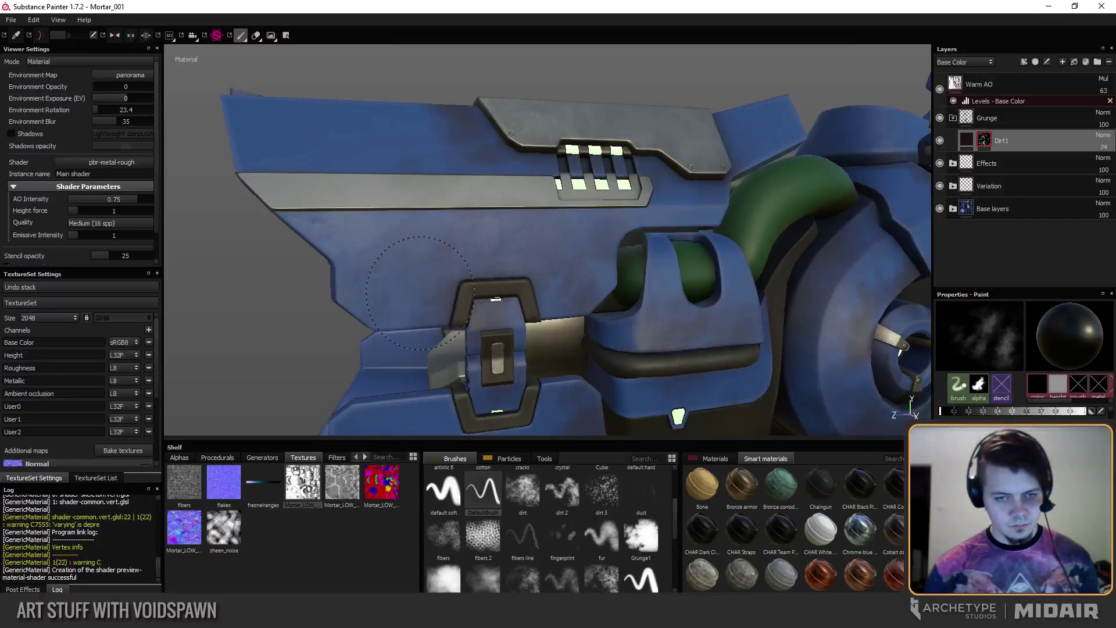
mouse_move(576, 226)
left_mouse_down("alt")
mouse_move(532, 259)
mouse_move(543, 232)
mouse_move(584, 222)
mouse_move(524, 195)
left_mouse_up("alt")
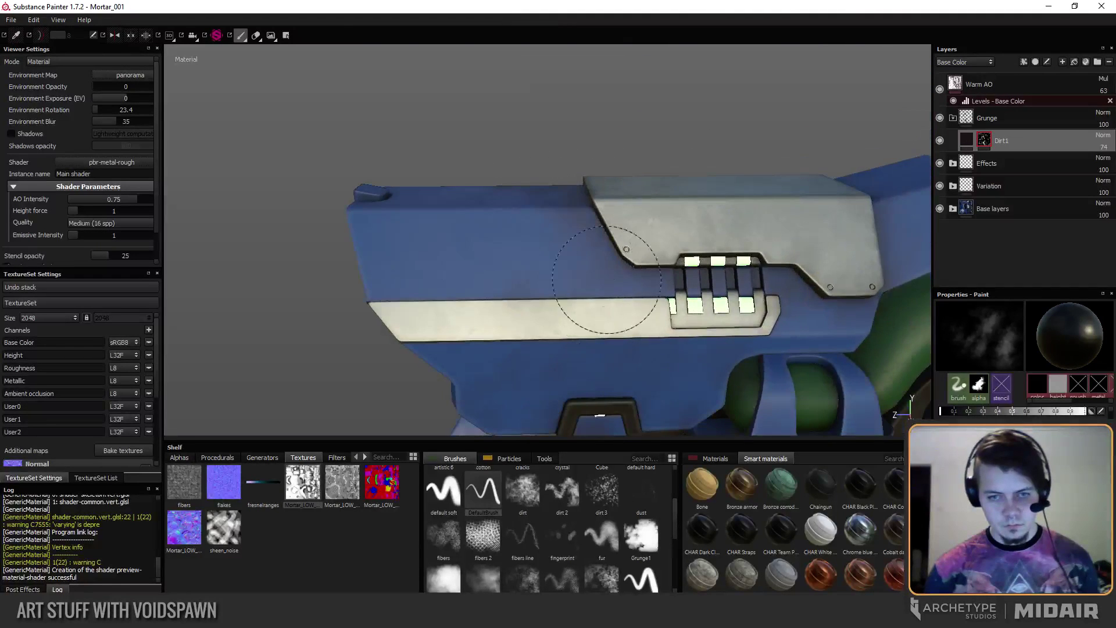
Erase dirt from the opposite blue barrel side around the grey stripe, and switch the mask paint colour to white.
mouse_move(606, 280)
left_mouse_down("alt")
mouse_move(501, 239)
mouse_move(547, 204)
mouse_move(602, 262)
left_mouse_up("alt")
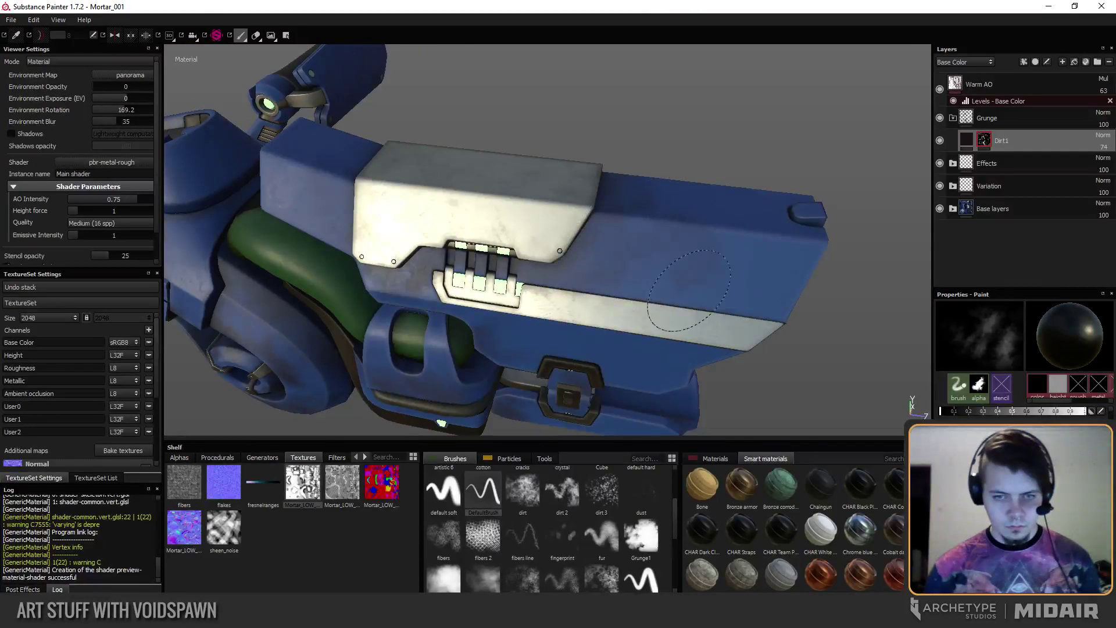
left_click_drag(650, 212, 582, 248, "alt")
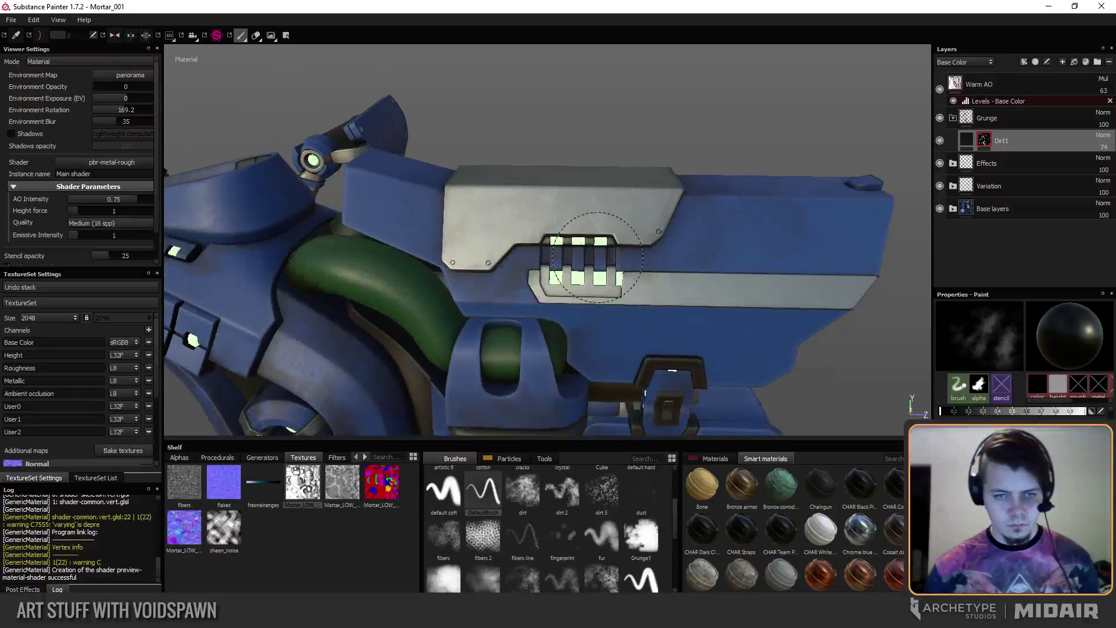
mouse_move(570, 332)
left_mouse_down("alt")
mouse_move(459, 314)
mouse_move(565, 286)
left_mouse_up("alt")
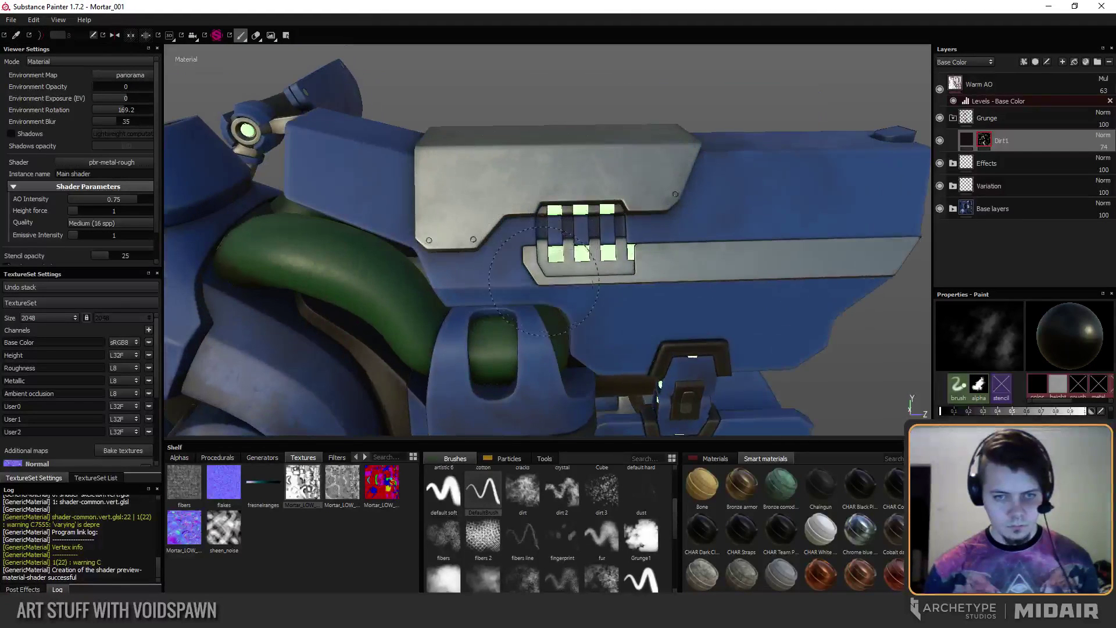
key("x")
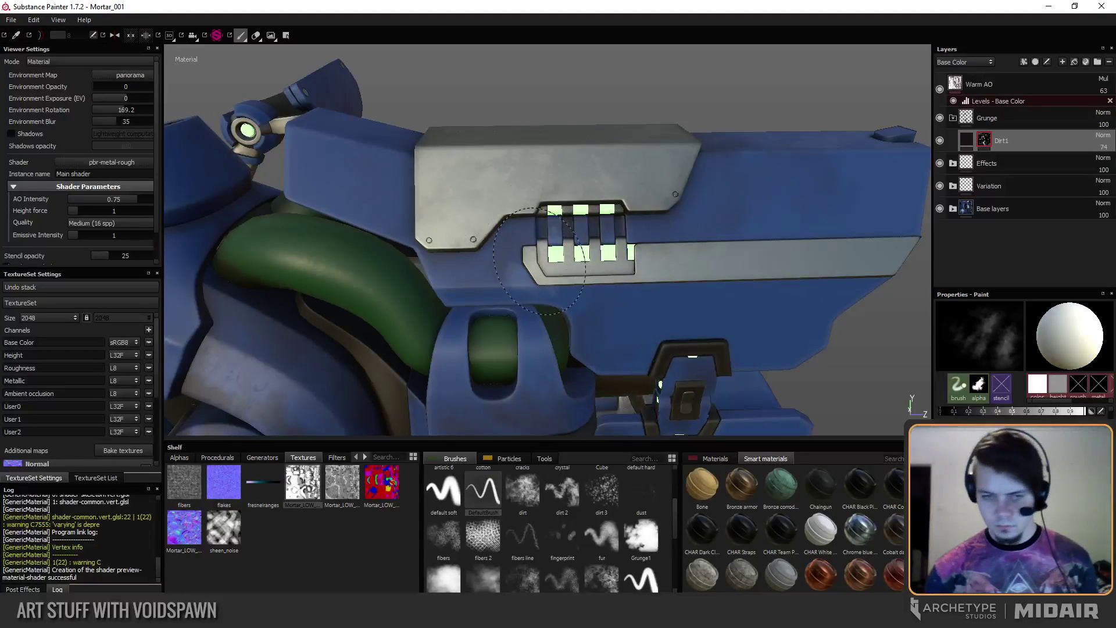
Switch the mask paint colour to black and display only the Base Color channel.
key("x")
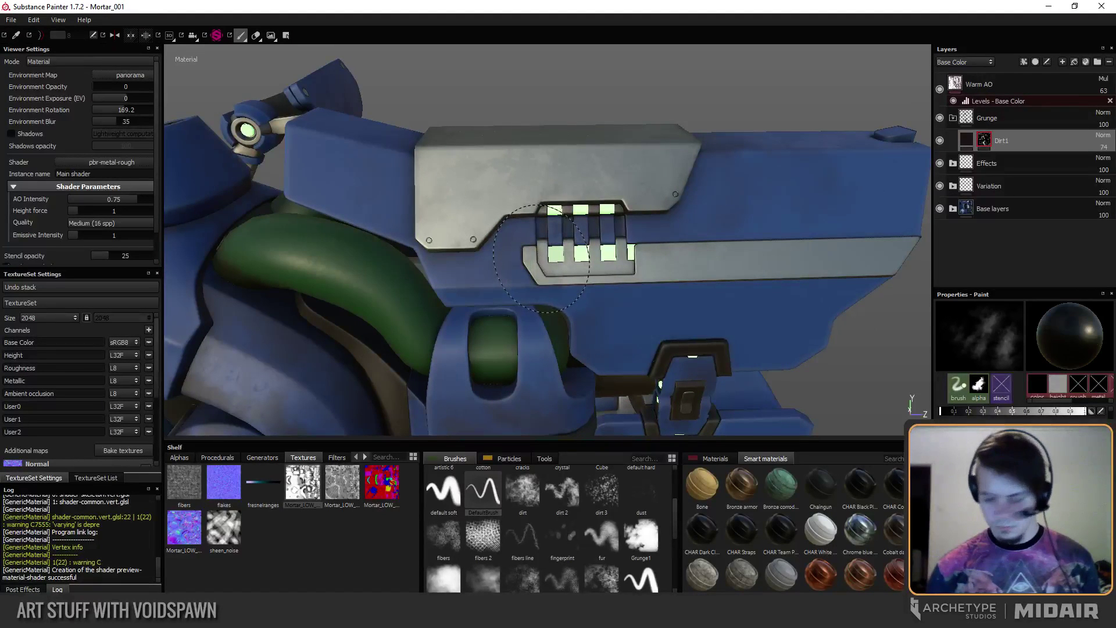
key("c")
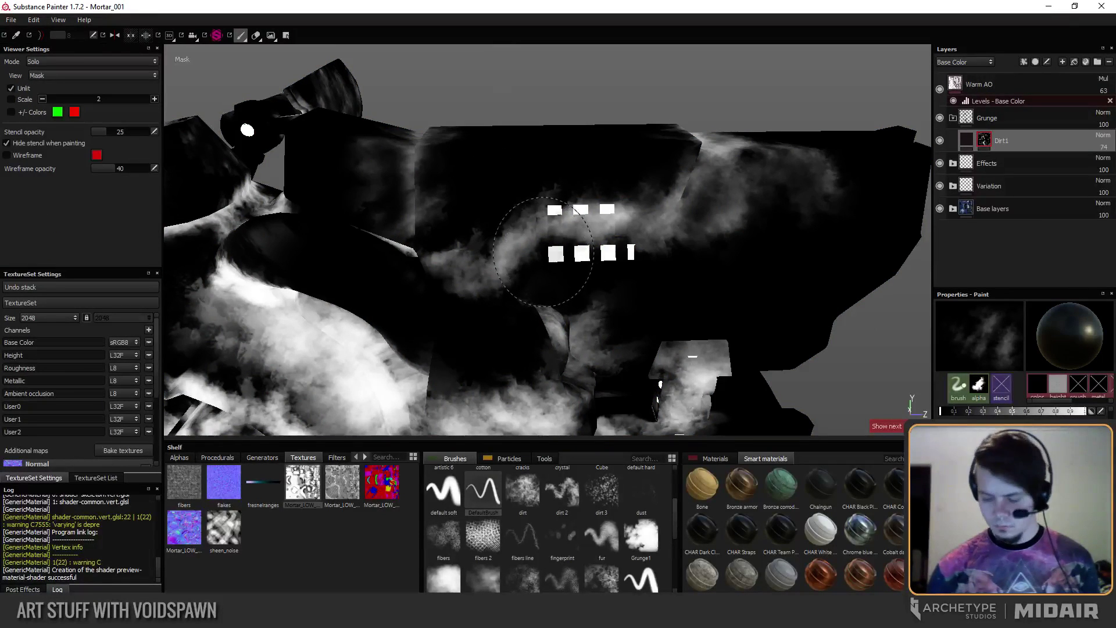
key("c")
key("c")
key("c")
key("c")
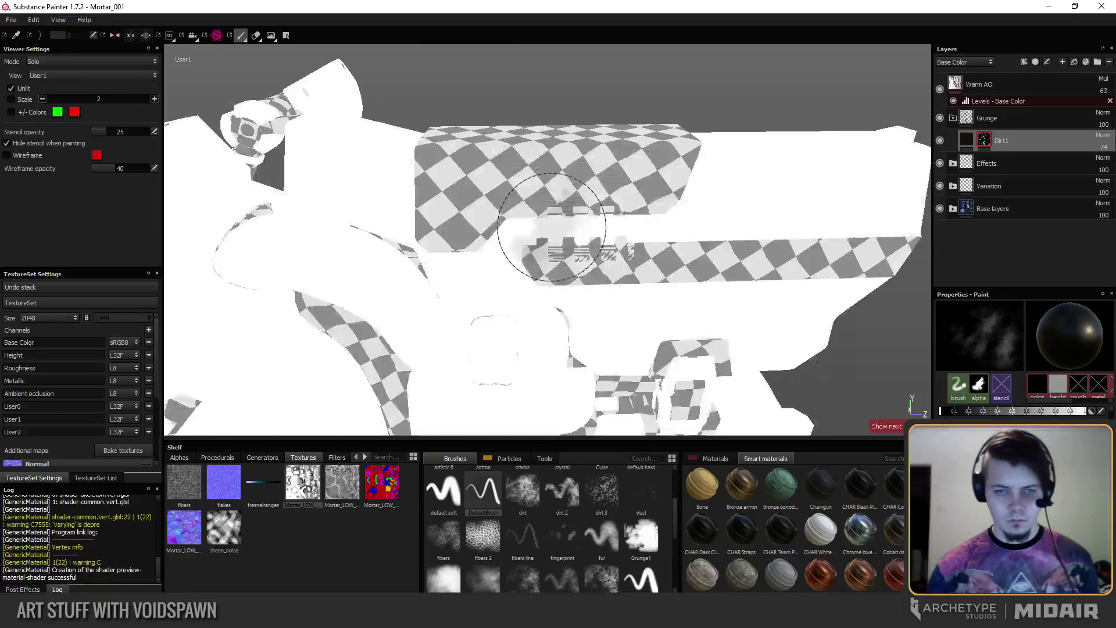
key("c")
key("c")
Examine the Base Color dirt across the barrel, grey plate, green tubing and dark lower casing.
mouse_move(565, 275)
left_mouse_down("alt")
mouse_move(523, 281)
mouse_move(573, 269)
mouse_move(546, 281)
left_mouse_up("alt")
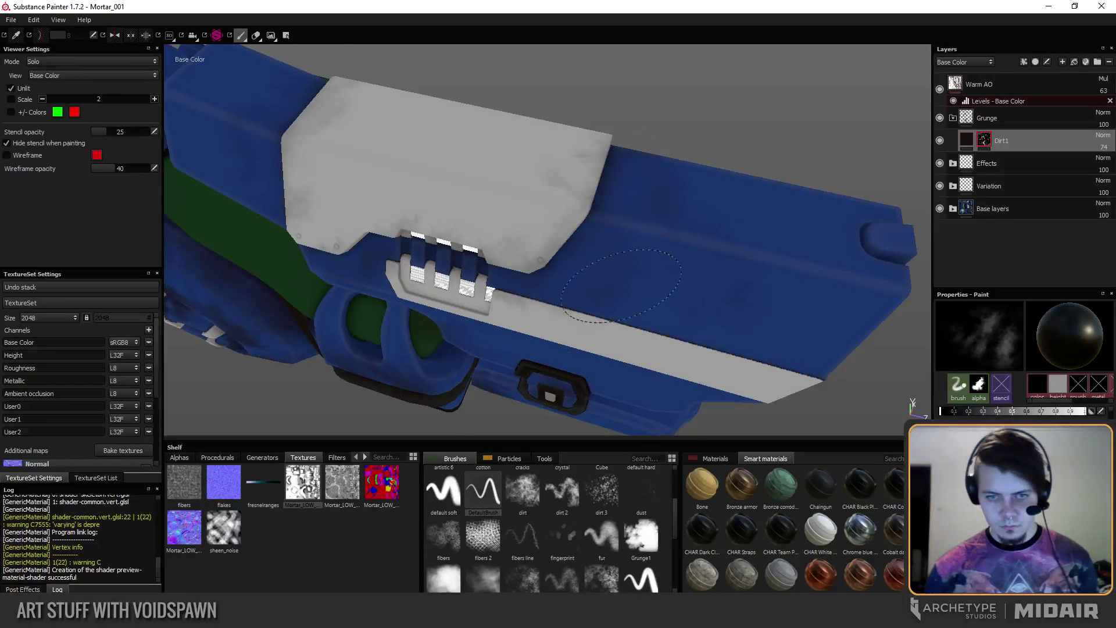
mouse_move(621, 286)
left_mouse_down("alt")
mouse_move(637, 217)
mouse_move(494, 204)
left_mouse_up("alt")
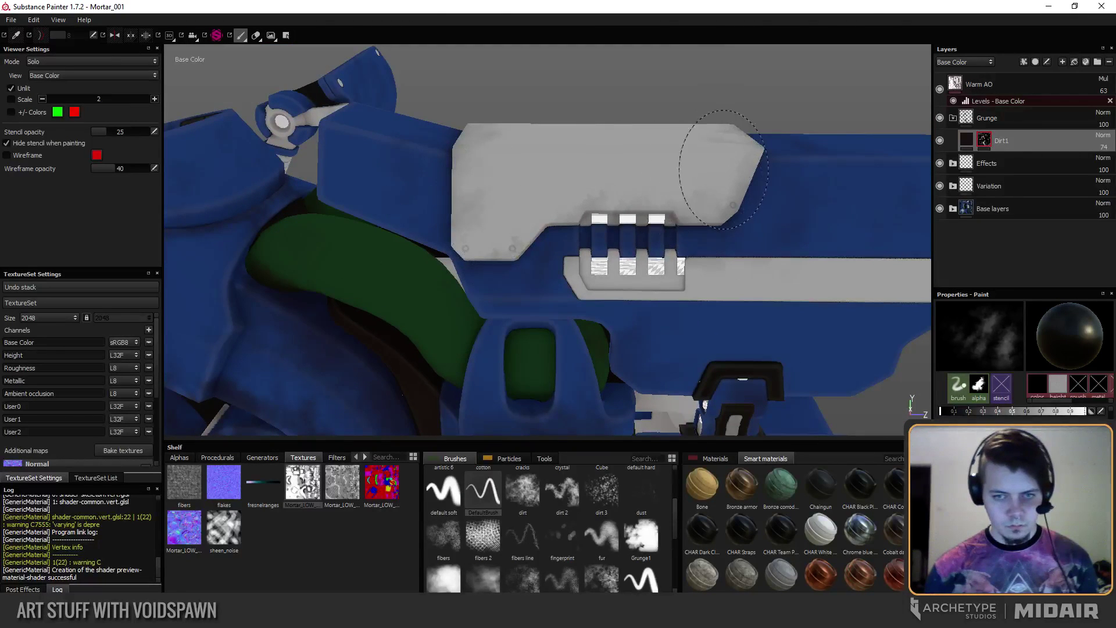
mouse_move(686, 186)
left_mouse_down("alt")
mouse_move(682, 221)
mouse_move(564, 203)
left_mouse_up("alt")
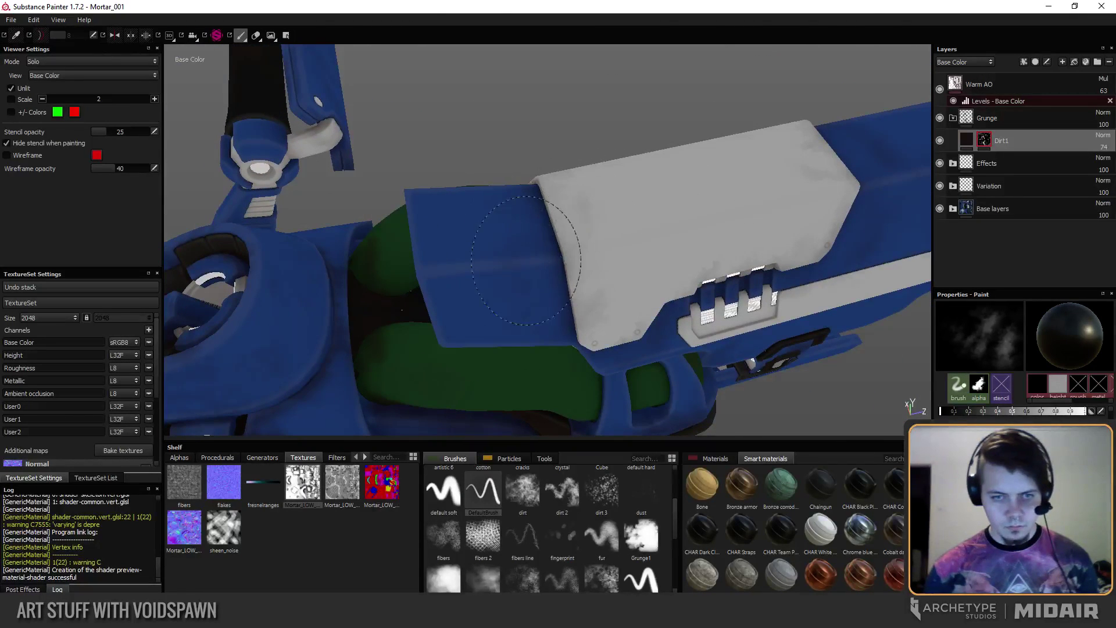
left_click_drag(527, 260, 497, 145, "alt")
left_click_drag(397, 209, 509, 228, "alt")
mouse_move(437, 241)
left_mouse_down("alt")
mouse_move(384, 242)
mouse_move(459, 282)
mouse_move(574, 256)
left_mouse_up("alt")
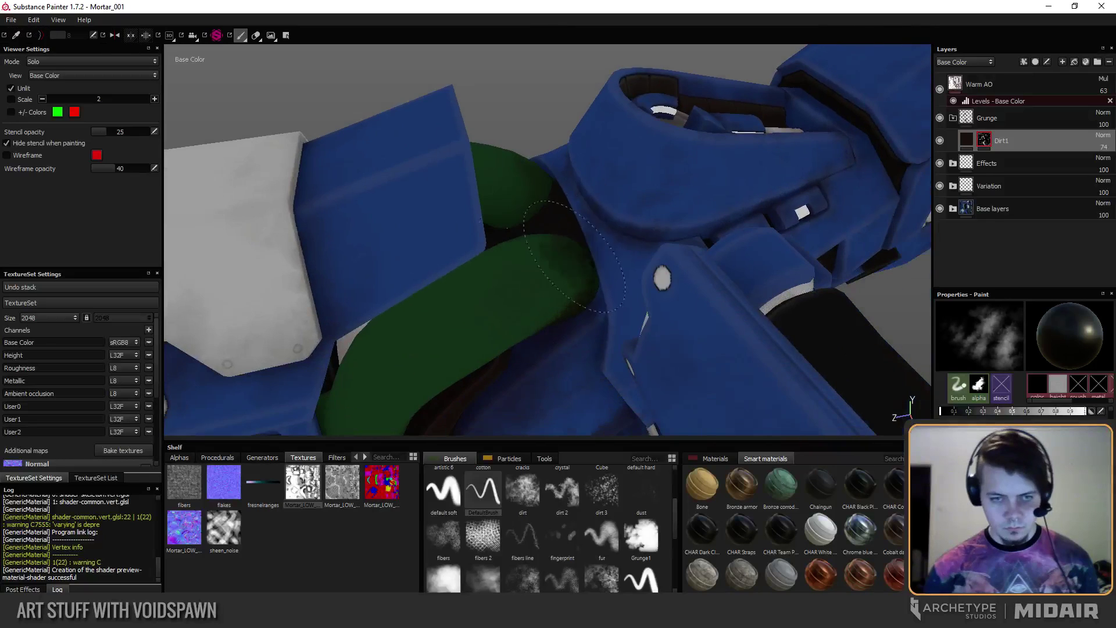
left_click_drag(610, 210, 536, 219, "alt")
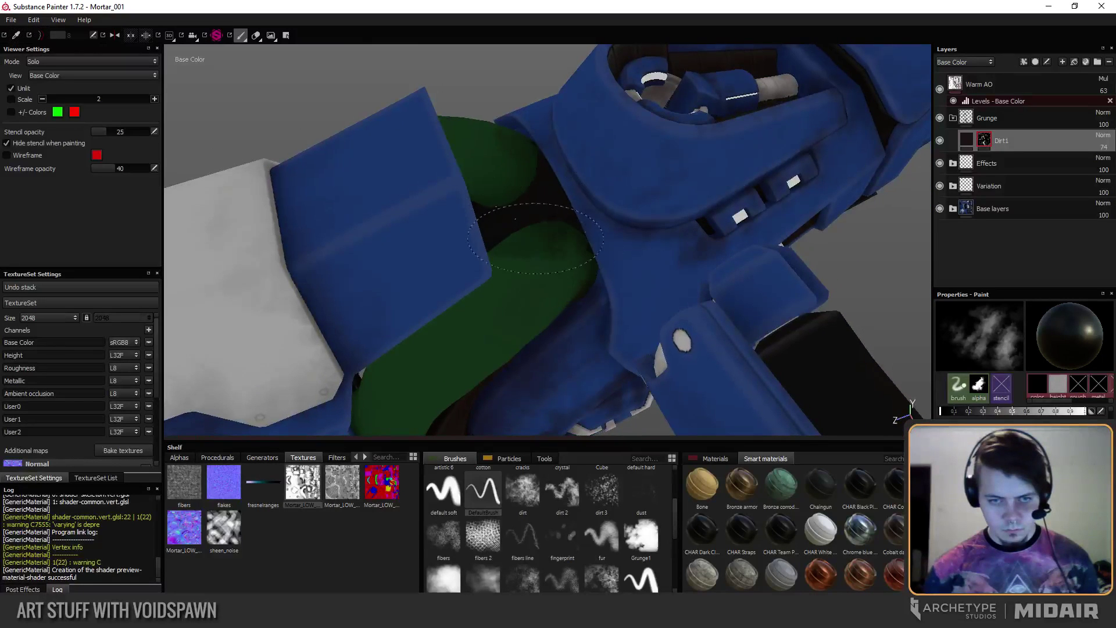
mouse_move(545, 269)
left_mouse_down("alt")
mouse_move(512, 221)
mouse_move(515, 245)
mouse_move(469, 250)
left_mouse_up("alt")
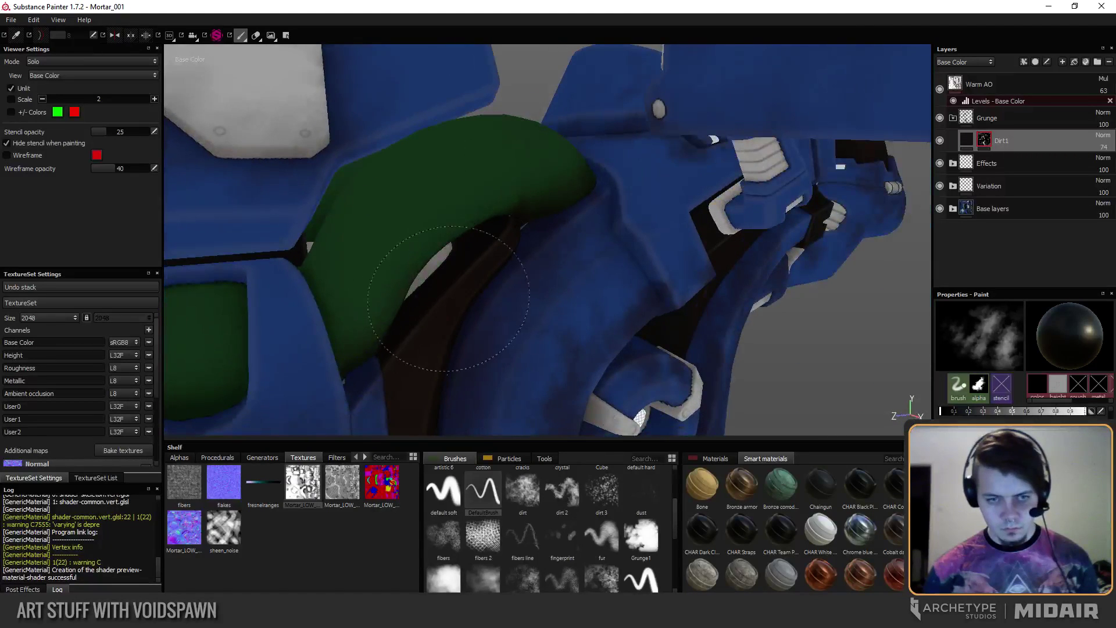
left_click_drag(407, 346, 457, 223, "alt")
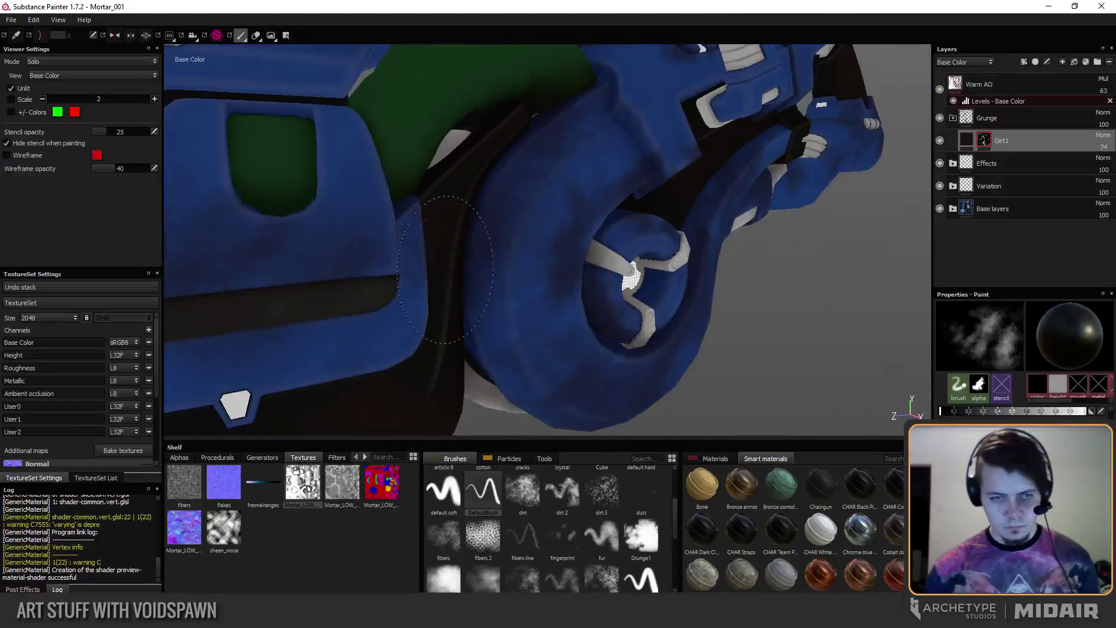
left_click_drag(446, 269, 451, 180, "alt")
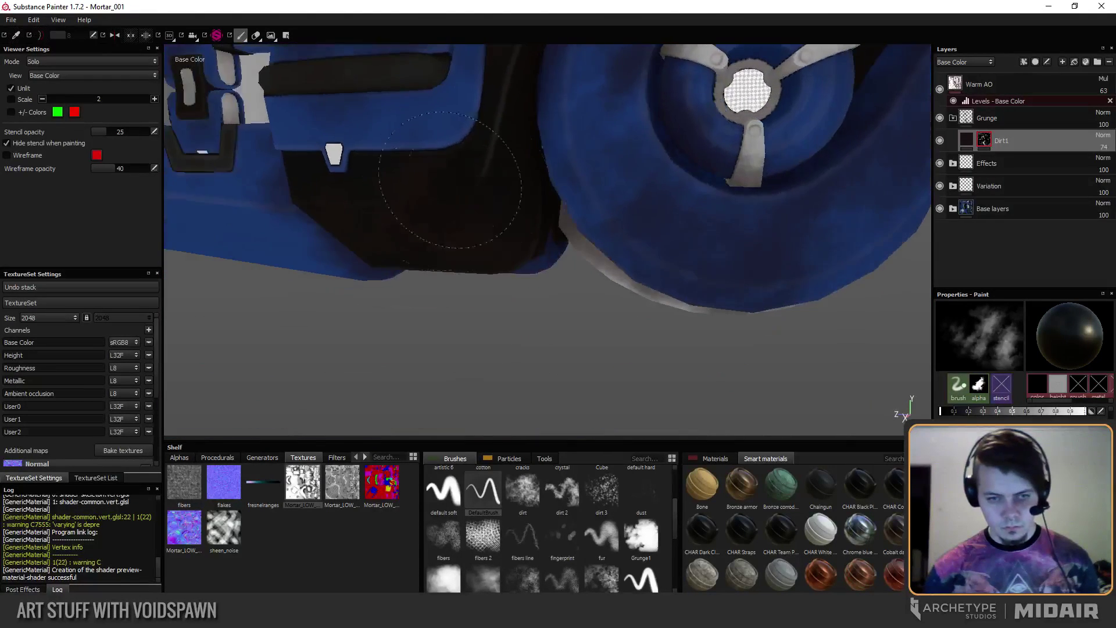
mouse_move(435, 224)
left_mouse_down("alt")
mouse_move(507, 255)
mouse_move(474, 249)
left_mouse_up("alt")
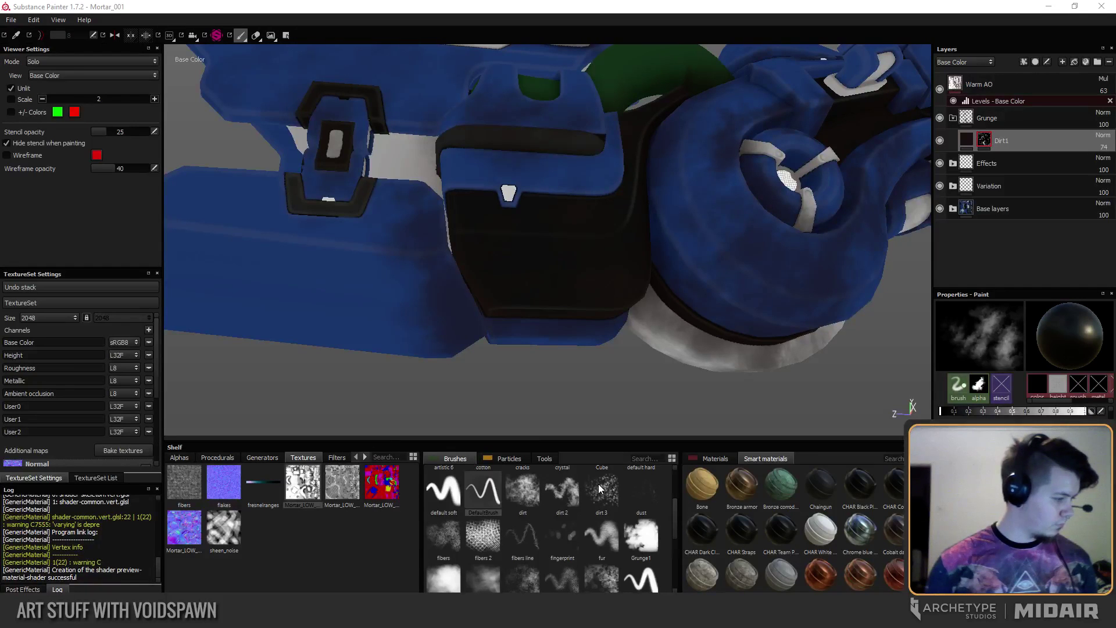
middle_click_drag(467, 318, 506, 342, "alt")
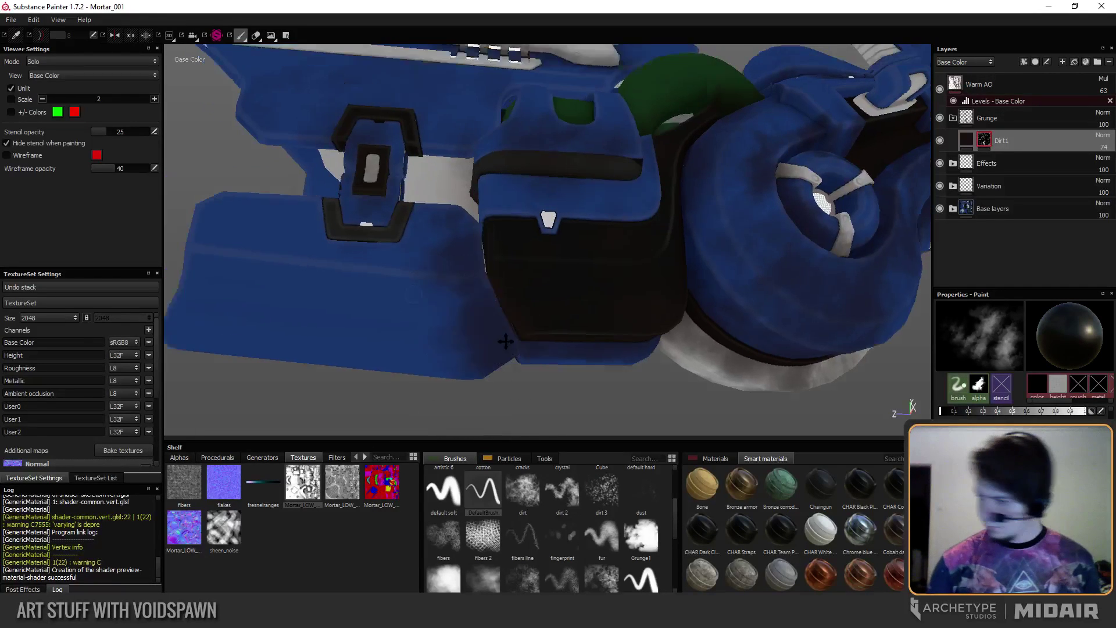
mouse_move(505, 342)
left_mouse_down("alt")
mouse_move(413, 264)
mouse_move(423, 288)
mouse_move(466, 287)
mouse_move(500, 255)
left_mouse_up("alt")
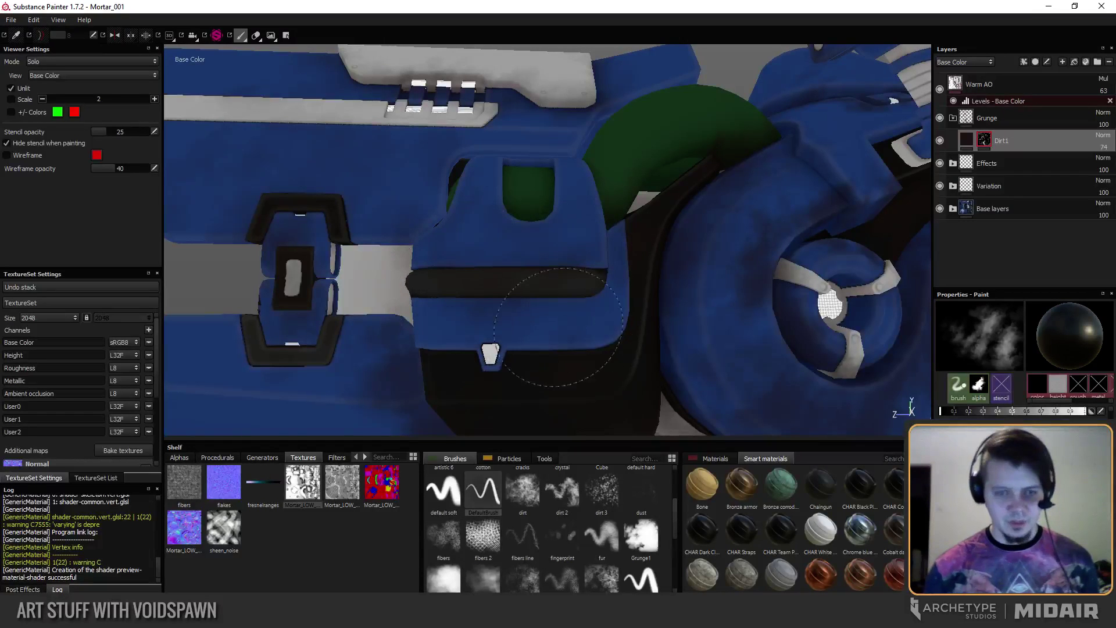
Erase dirt from the curved blue arm beside the three-spoked round hub.
mouse_move(558, 327)
left_mouse_down("alt")
mouse_move(512, 287)
mouse_move(692, 239)
left_mouse_up("alt")
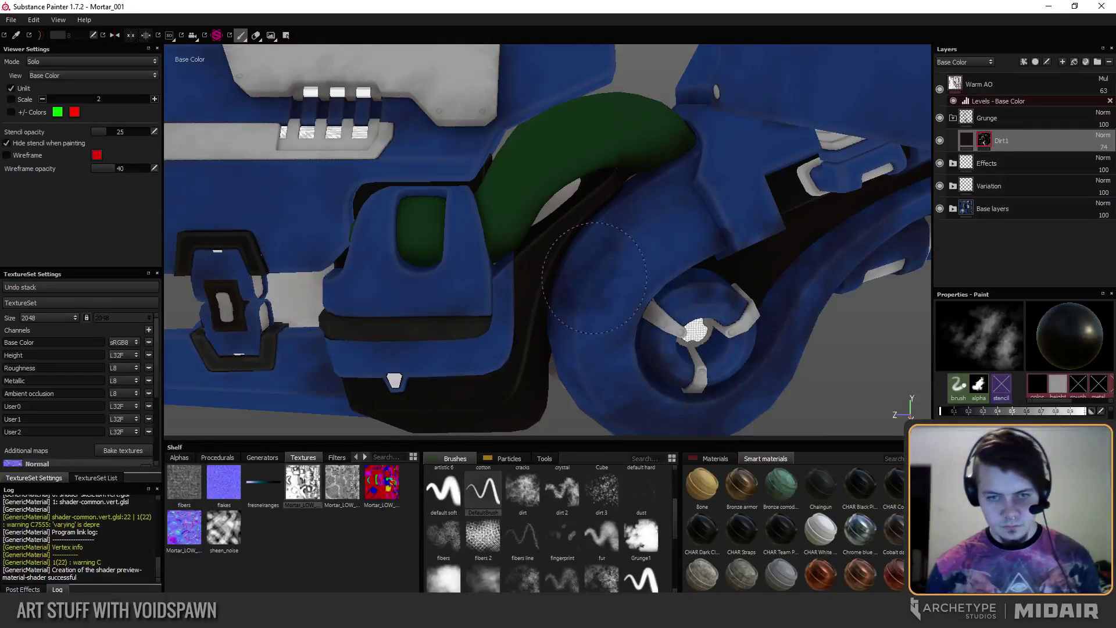
left_click_drag(582, 294, 498, 282, "alt")
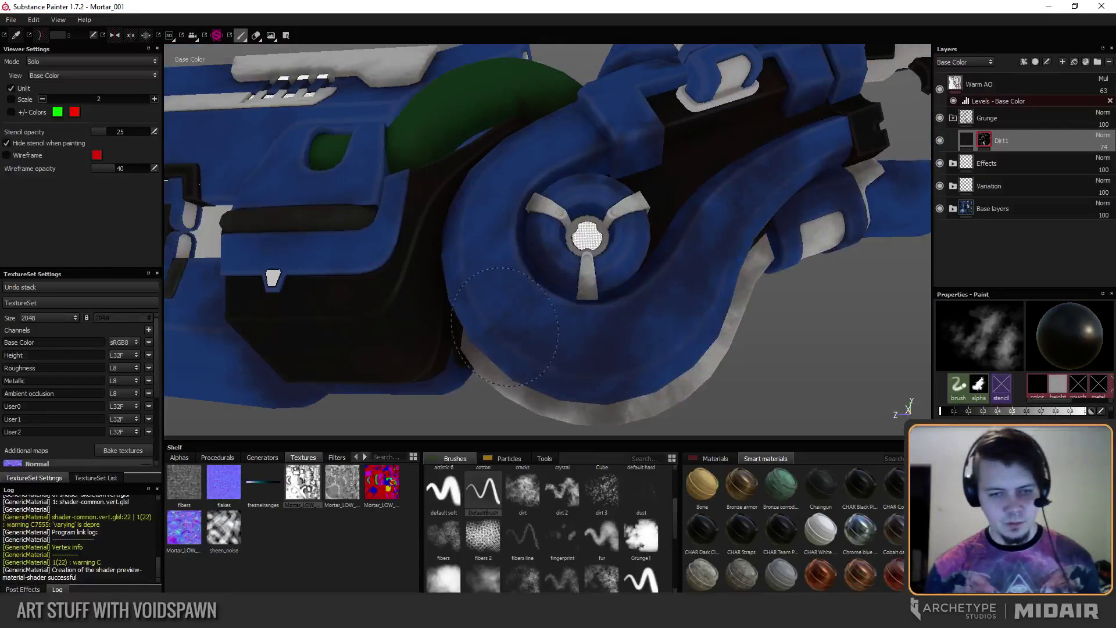
right_click_drag(520, 325, 519, 324, "alt")
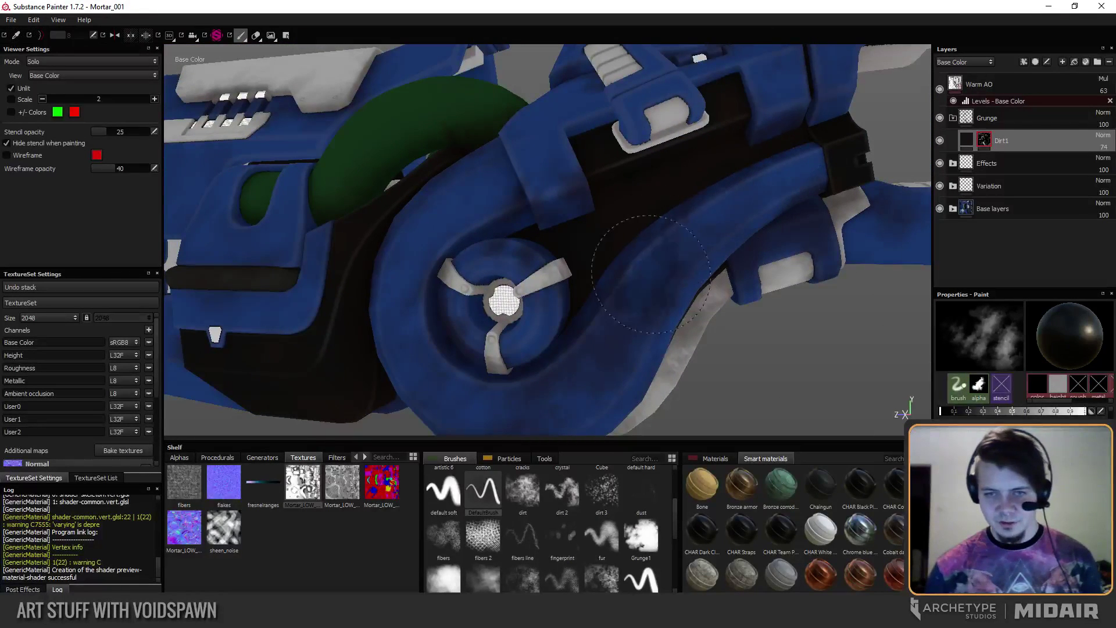
left_click_drag(638, 281, 592, 342)
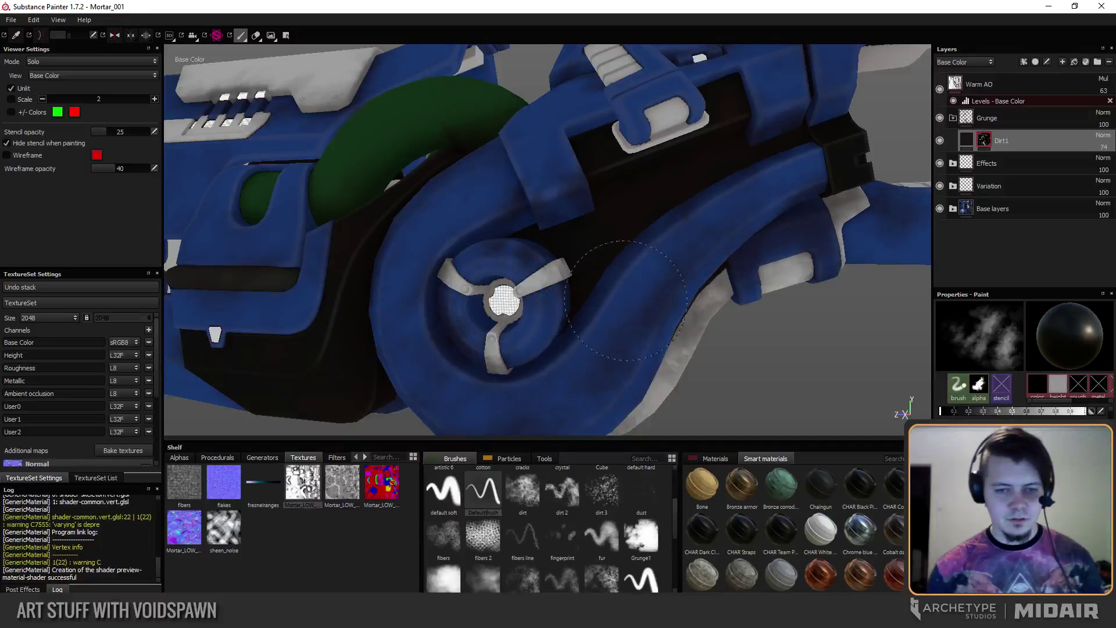
left_click_drag(617, 315, 626, 291, "alt")
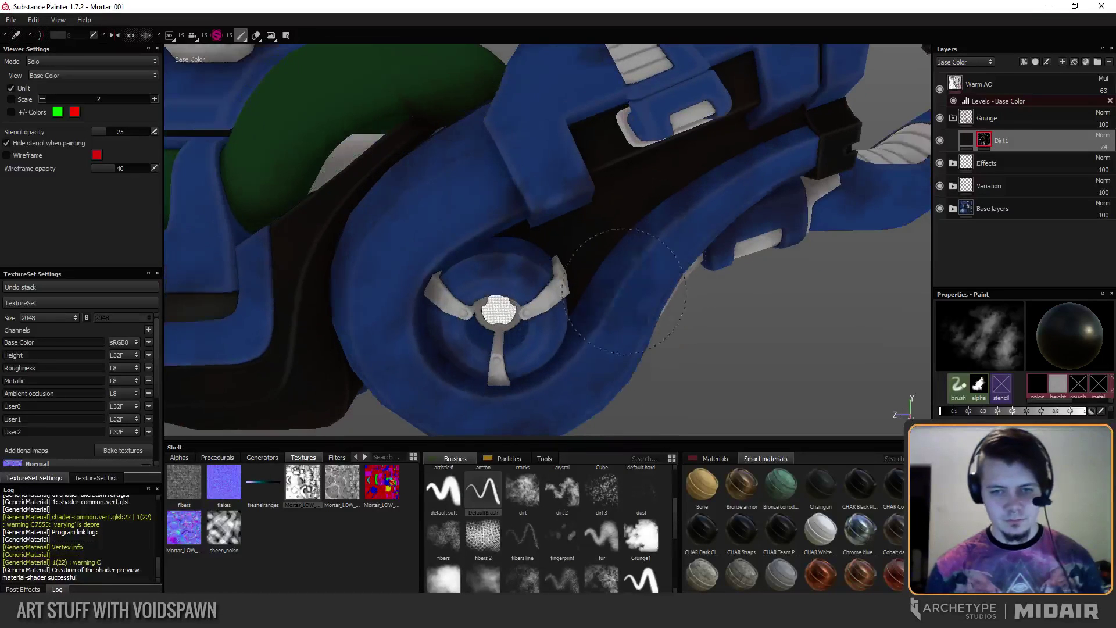
mouse_move(728, 186)
left_mouse_down("alt")
mouse_move(646, 172)
mouse_move(518, 272)
left_mouse_up("alt")
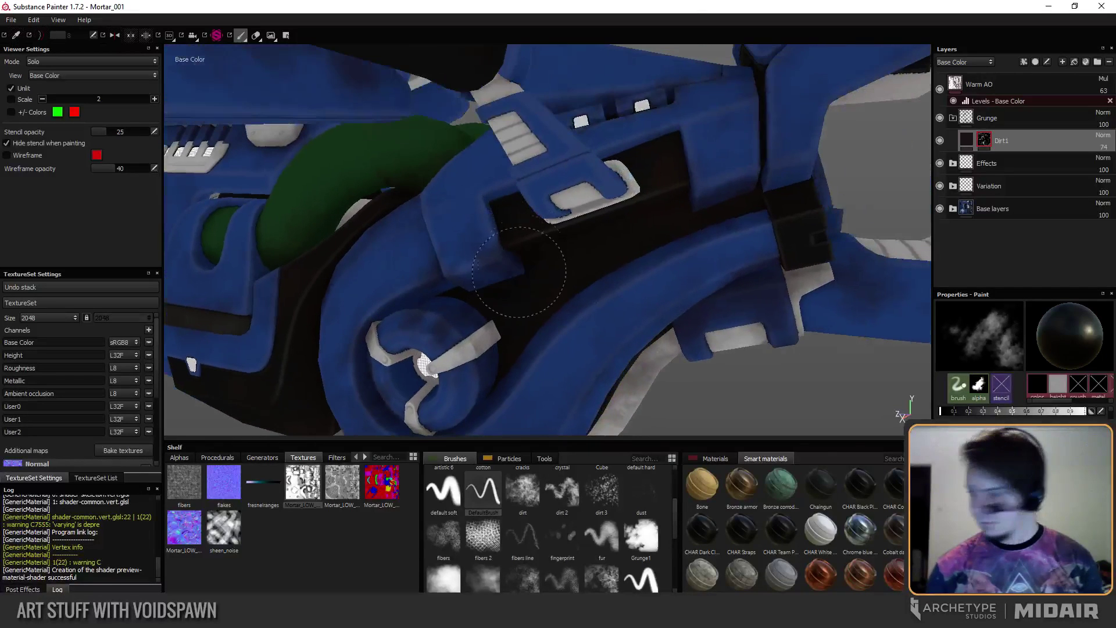
Examine the Base Color dirt on the round housing's underside, the rear body, the blue side plate and the black cylinder.
mouse_move(618, 249)
left_mouse_down("alt")
mouse_move(651, 230)
mouse_move(675, 232)
mouse_move(655, 201)
left_mouse_up("alt")
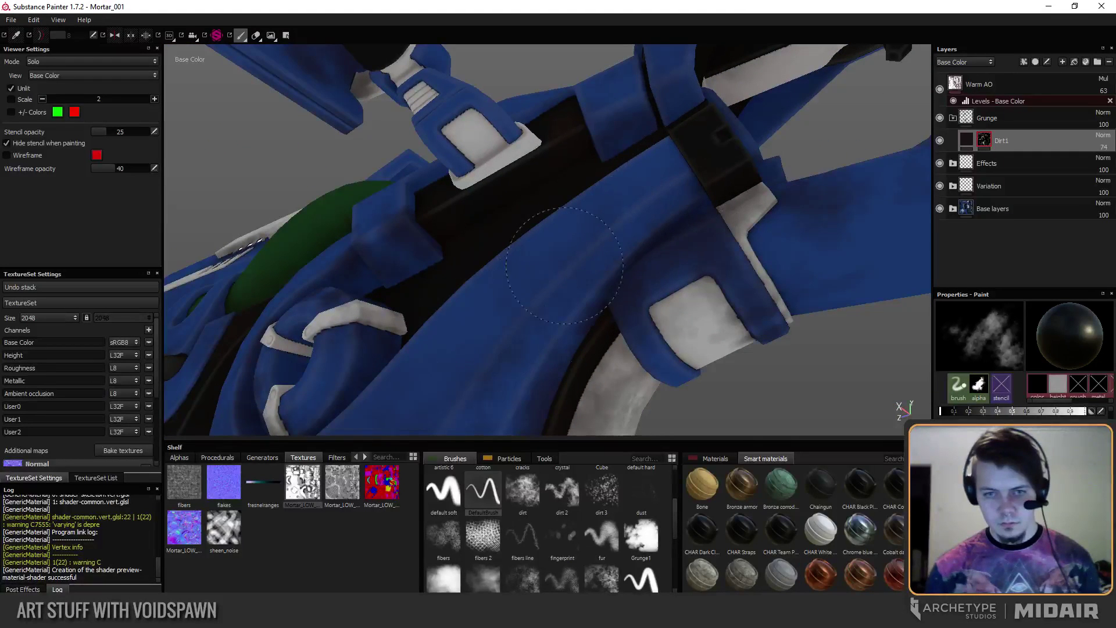
left_click_drag(564, 264, 551, 231, "alt")
mouse_move(561, 292)
left_mouse_down("alt")
mouse_move(536, 298)
mouse_move(546, 309)
mouse_move(613, 224)
mouse_move(501, 273)
left_mouse_up("alt")
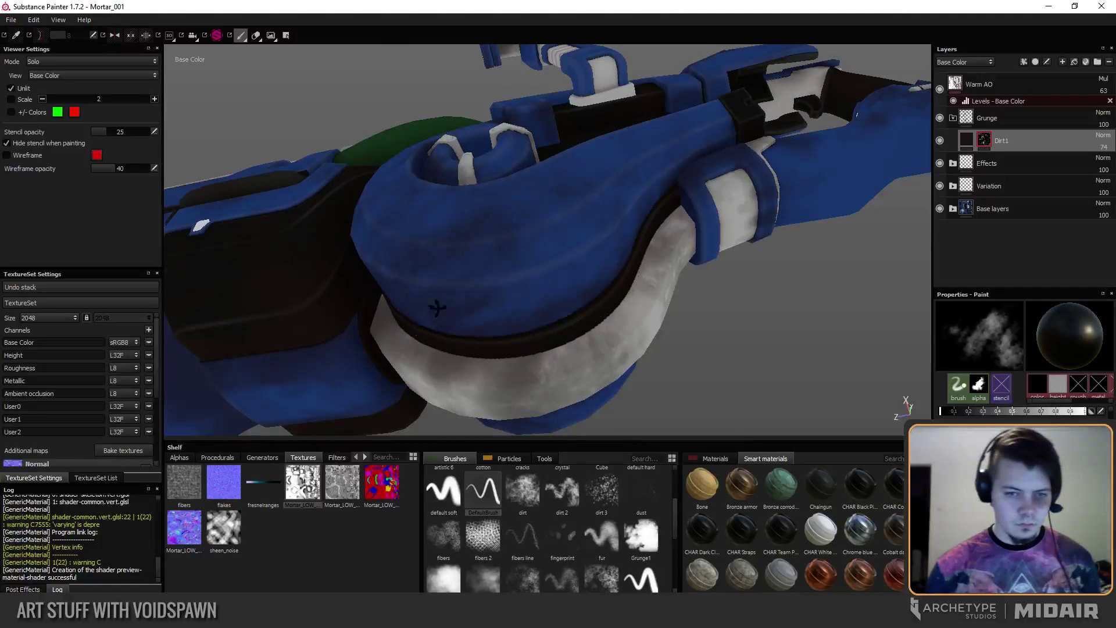
left_click_drag(437, 308, 498, 267, "alt")
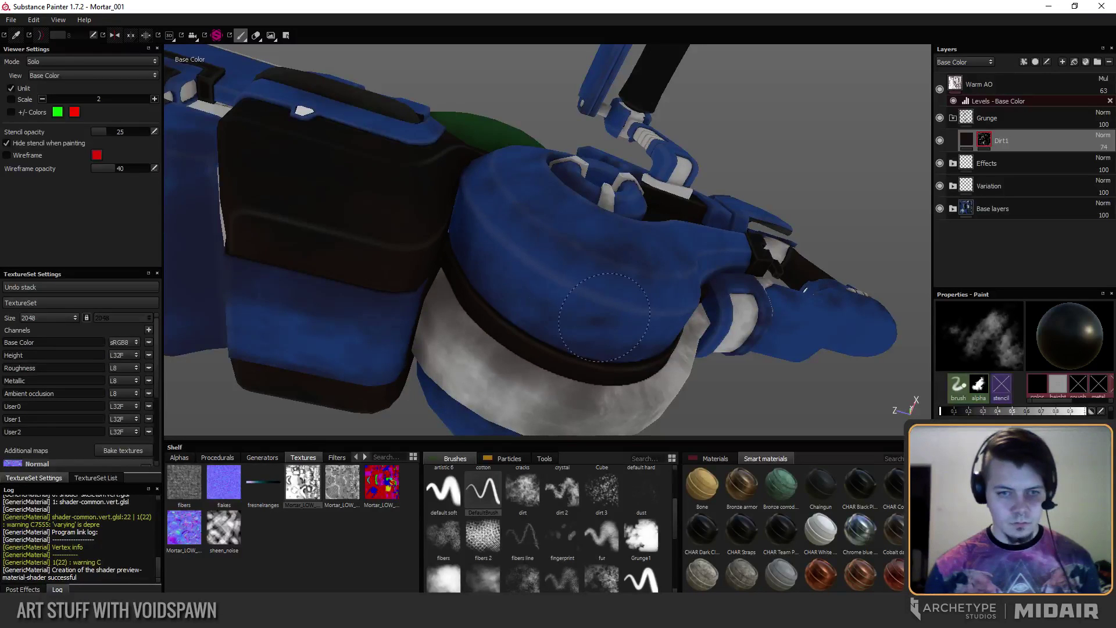
left_click_drag(558, 328, 522, 263, "alt")
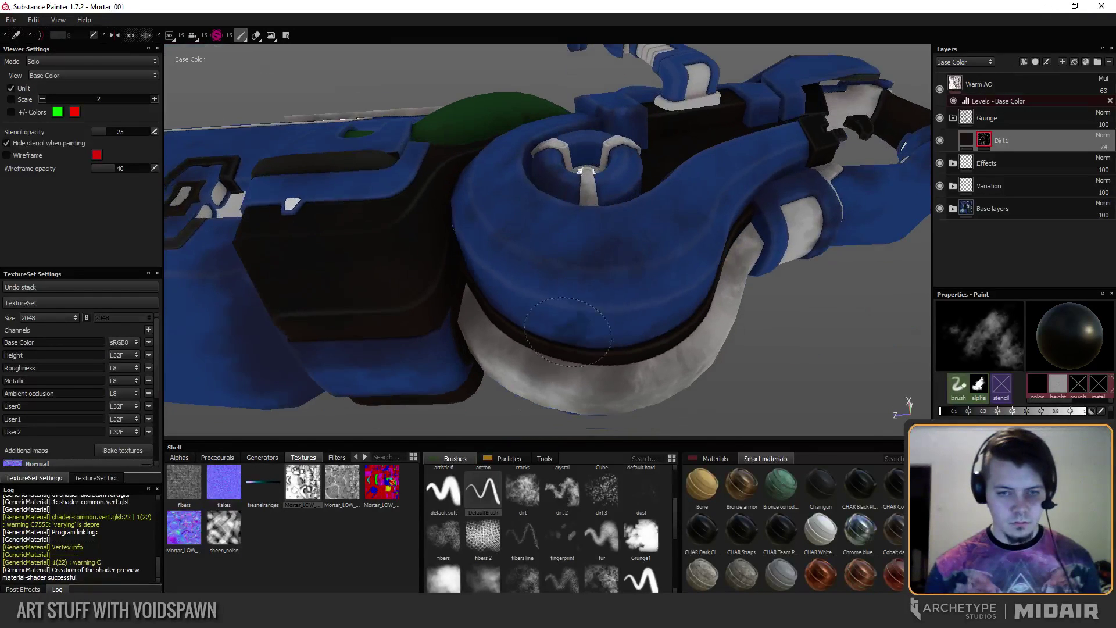
mouse_move(644, 258)
left_mouse_down("alt")
mouse_move(555, 234)
mouse_move(605, 186)
mouse_move(643, 186)
mouse_move(668, 236)
mouse_move(700, 214)
mouse_move(718, 242)
mouse_move(749, 256)
left_mouse_up("alt")
mouse_move(621, 330)
left_mouse_down("alt")
mouse_move(706, 247)
mouse_move(706, 195)
left_mouse_up("alt")
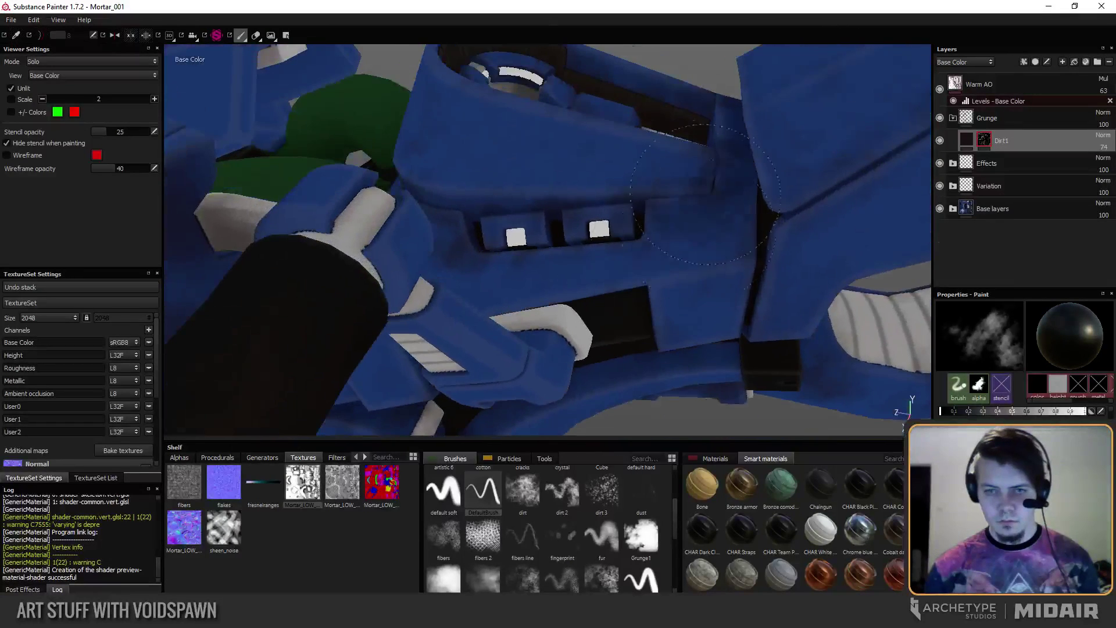
mouse_move(695, 249)
left_mouse_down("alt")
mouse_move(606, 283)
mouse_move(471, 183)
mouse_move(541, 262)
left_mouse_up("alt")
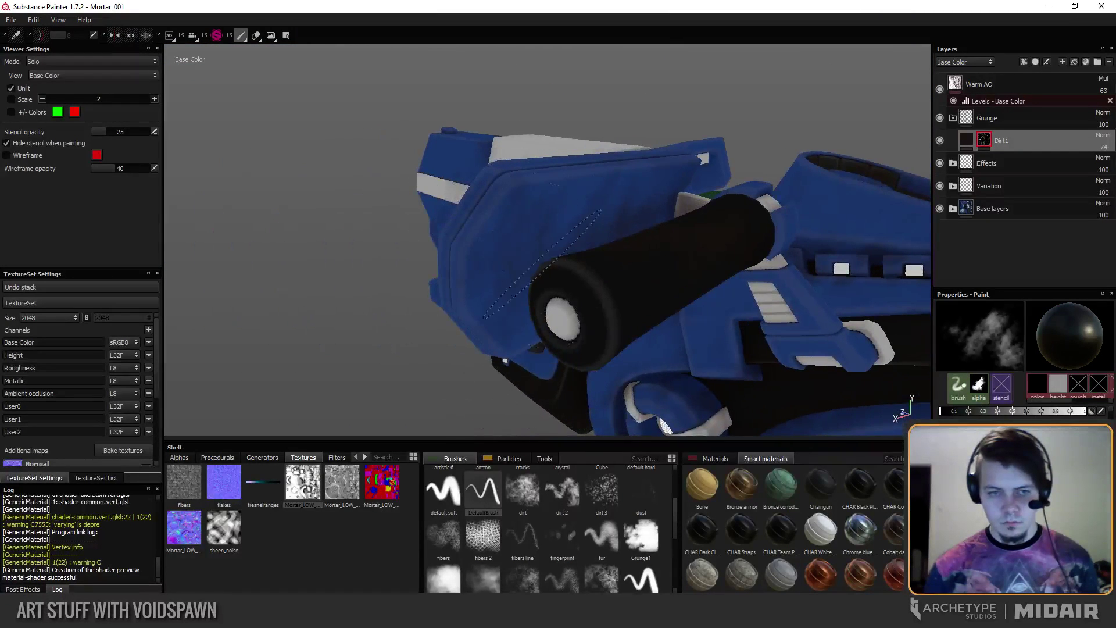
left_click_drag(603, 205, 657, 218, "alt")
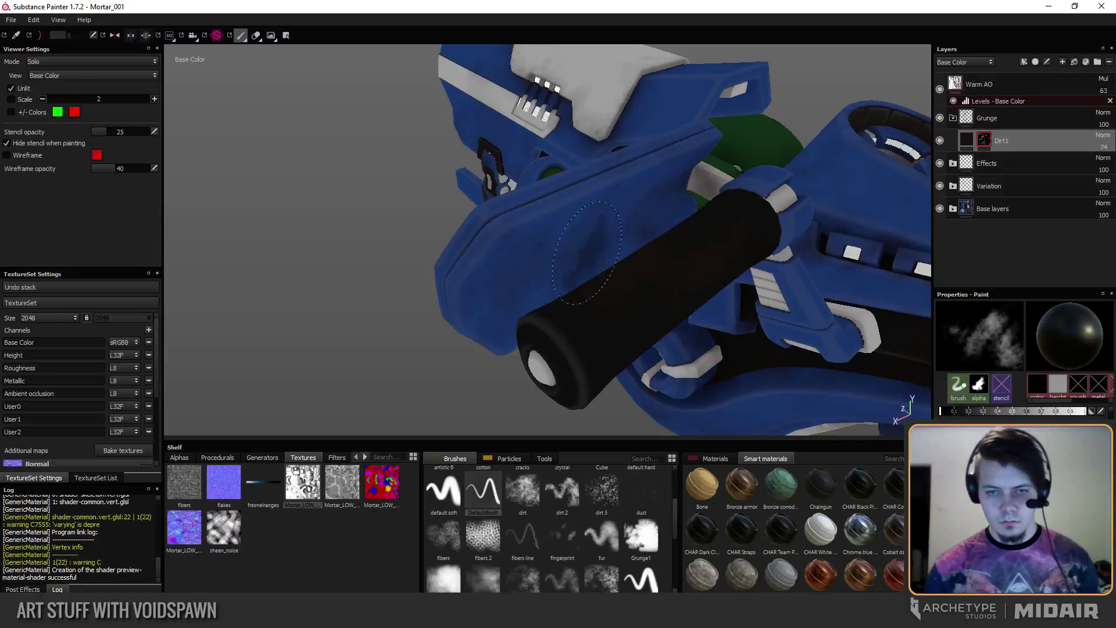
left_click_drag(642, 292, 674, 318, "alt")
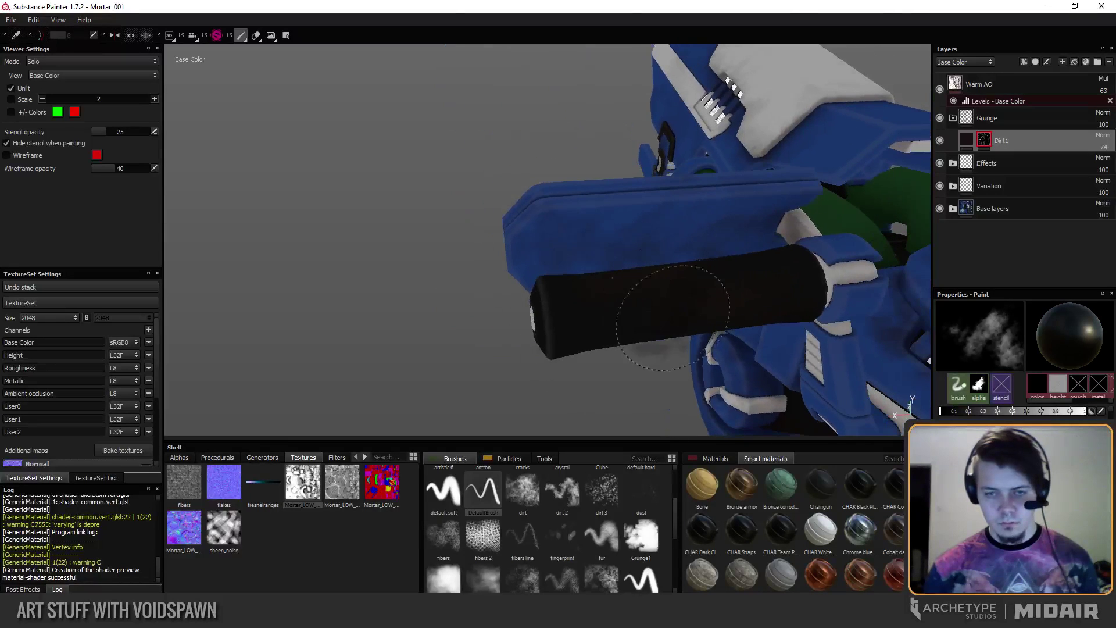
Inspect the black cylinder, side plate and round housing in full material display, with the environment lighting rotated to 27.
key("m")
left_click_drag(587, 306, 511, 294, "alt")
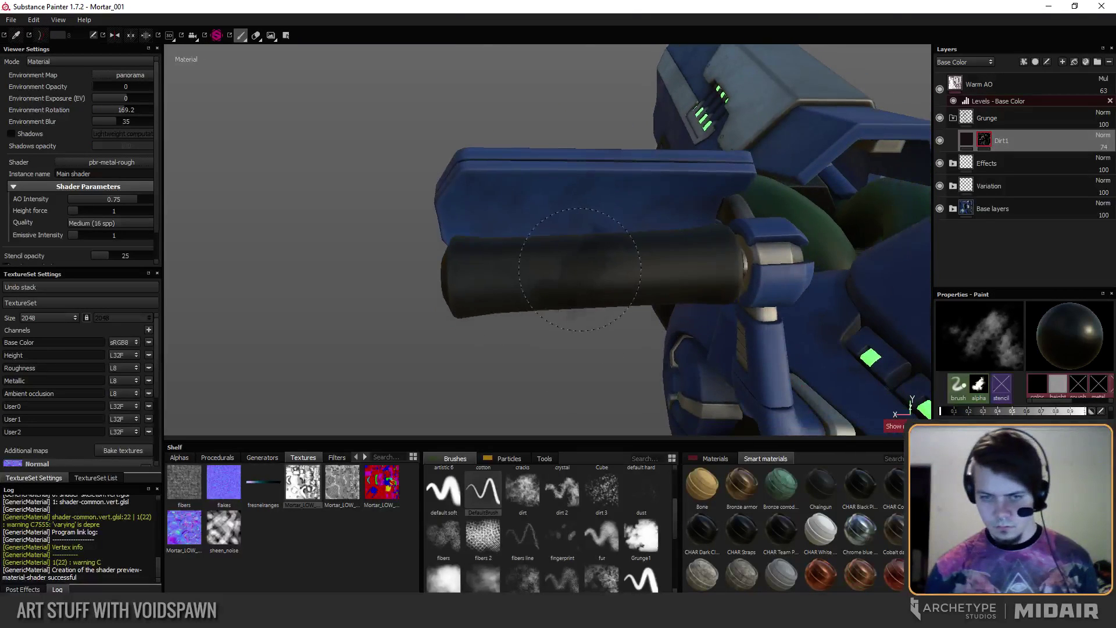
left_click_drag(644, 268, 545, 254, "alt")
left_click_drag(598, 292, 578, 247, "alt")
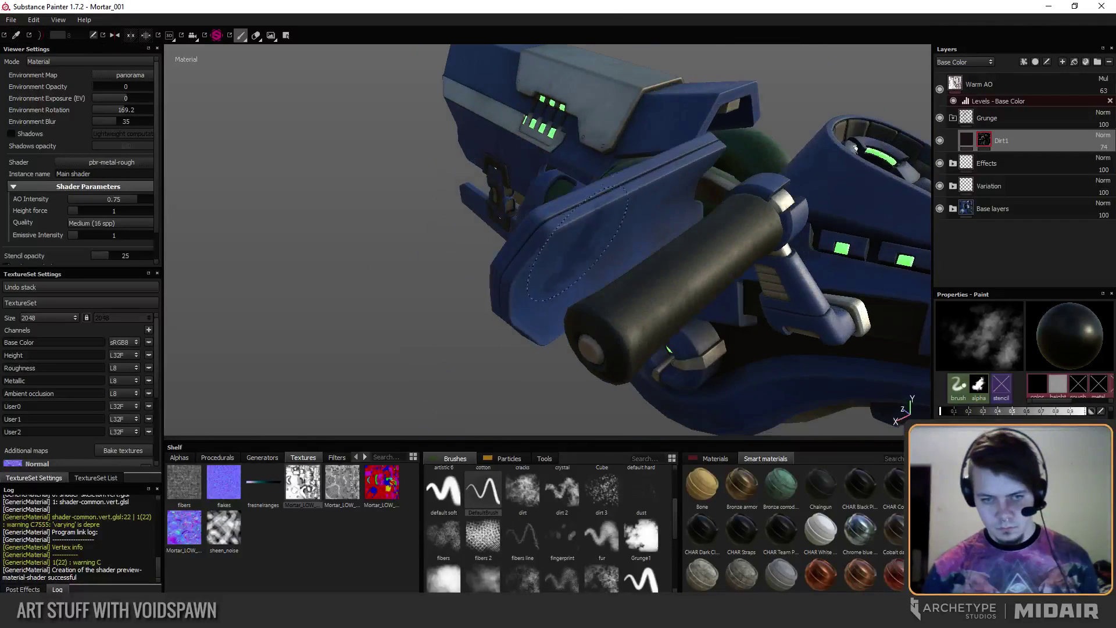
left_click_drag(691, 215, 708, 351, "alt")
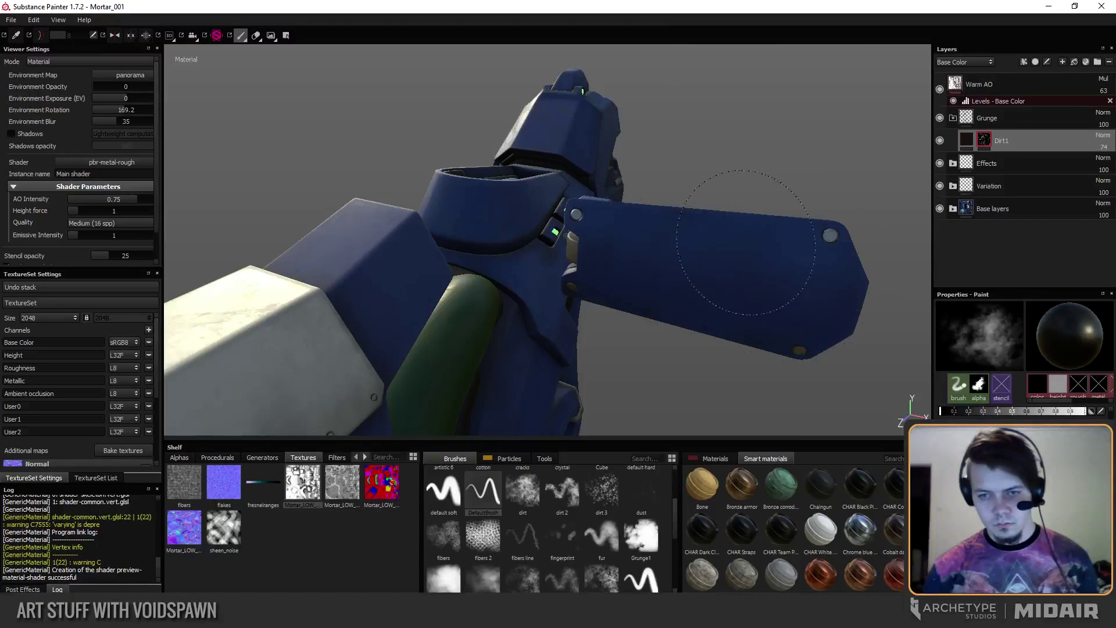
left_click_drag(602, 276, 468, 195, "alt")
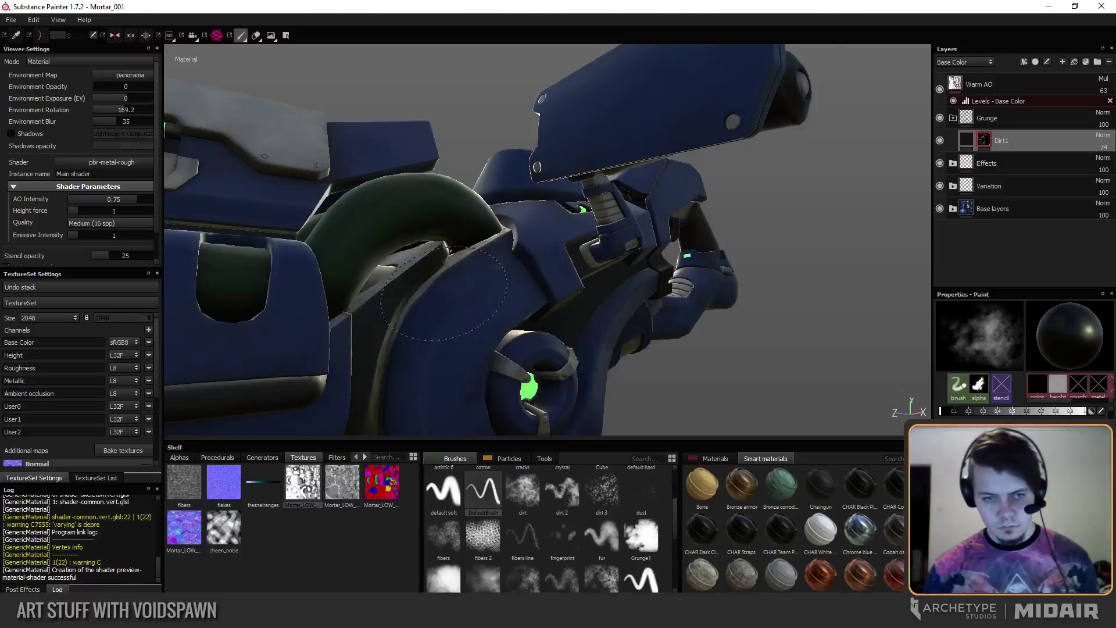
left_click_drag(444, 296, 504, 254, "alt")
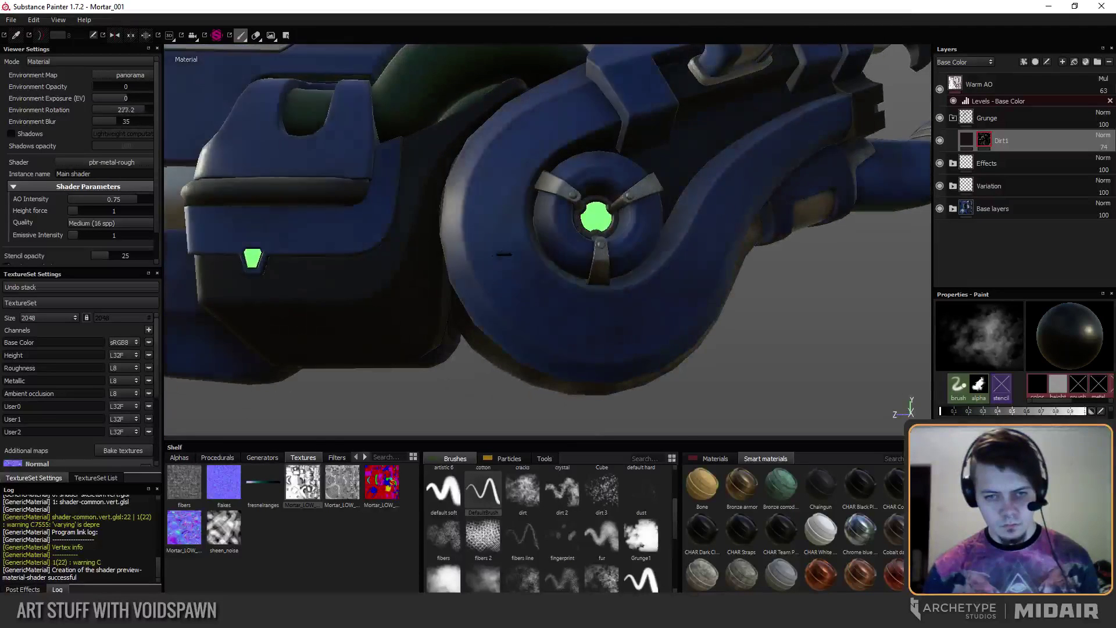
right_click_drag(504, 254, 504, 177, "shift")
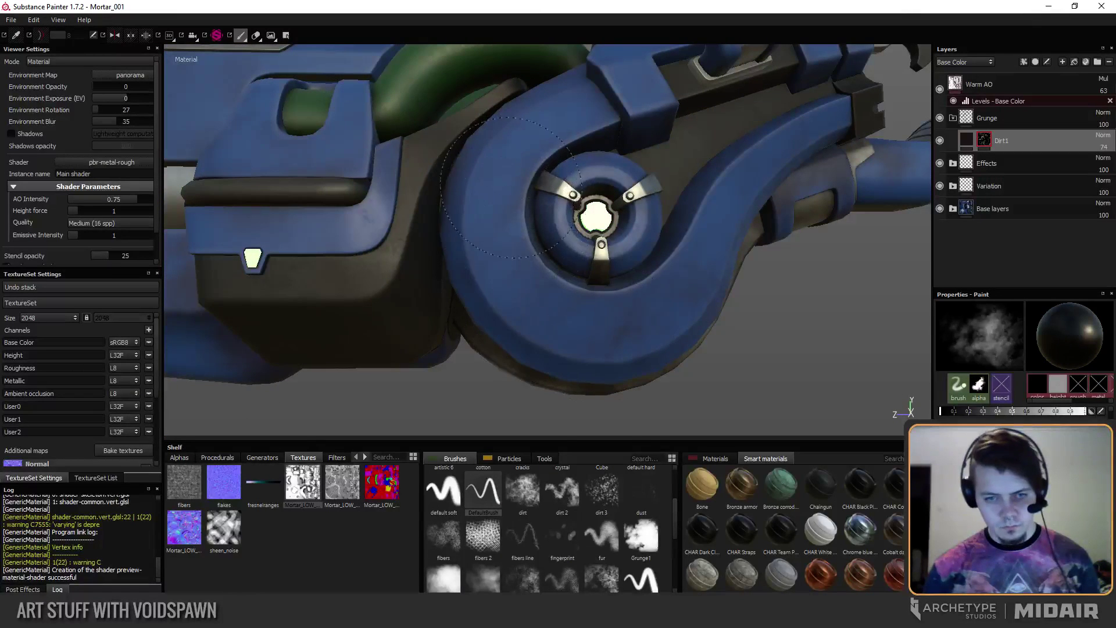
left_click_drag(631, 316, 476, 244, "alt")
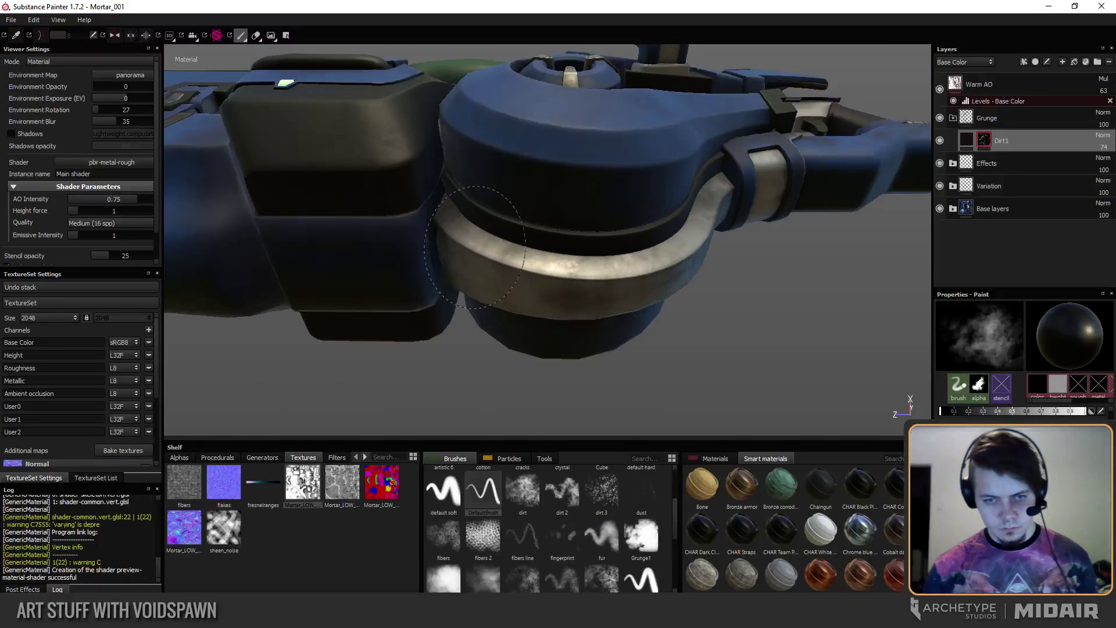
Inspect the dirt on the round housing's metal band, the blue upper body and the trigger handle in material display.
left_click_drag(555, 280, 646, 236, "alt")
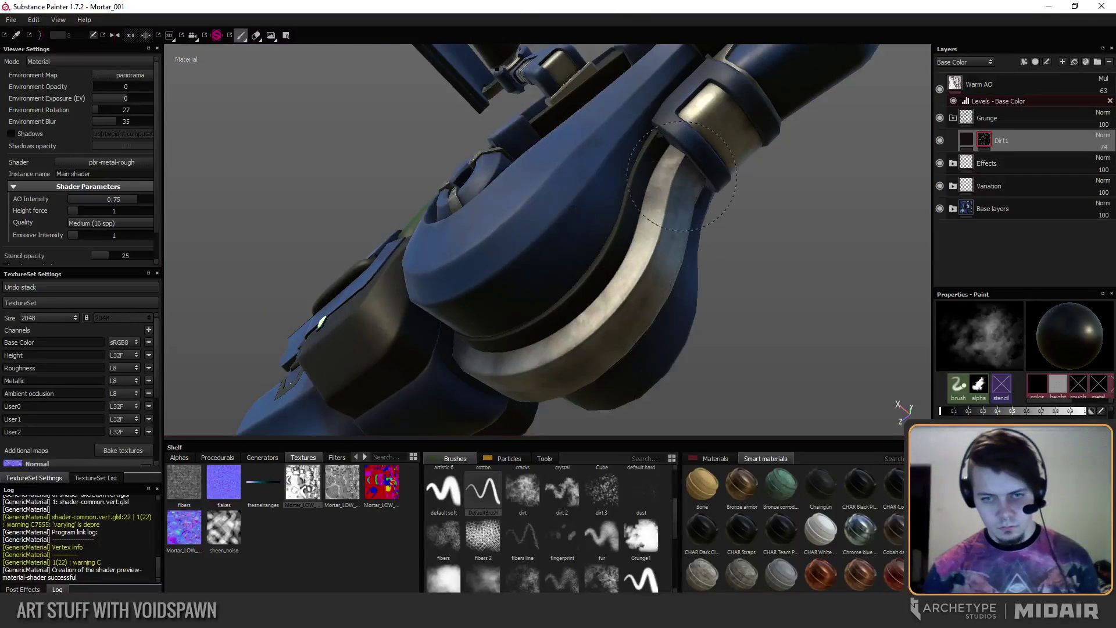
left_click_drag(663, 193, 700, 163, "alt")
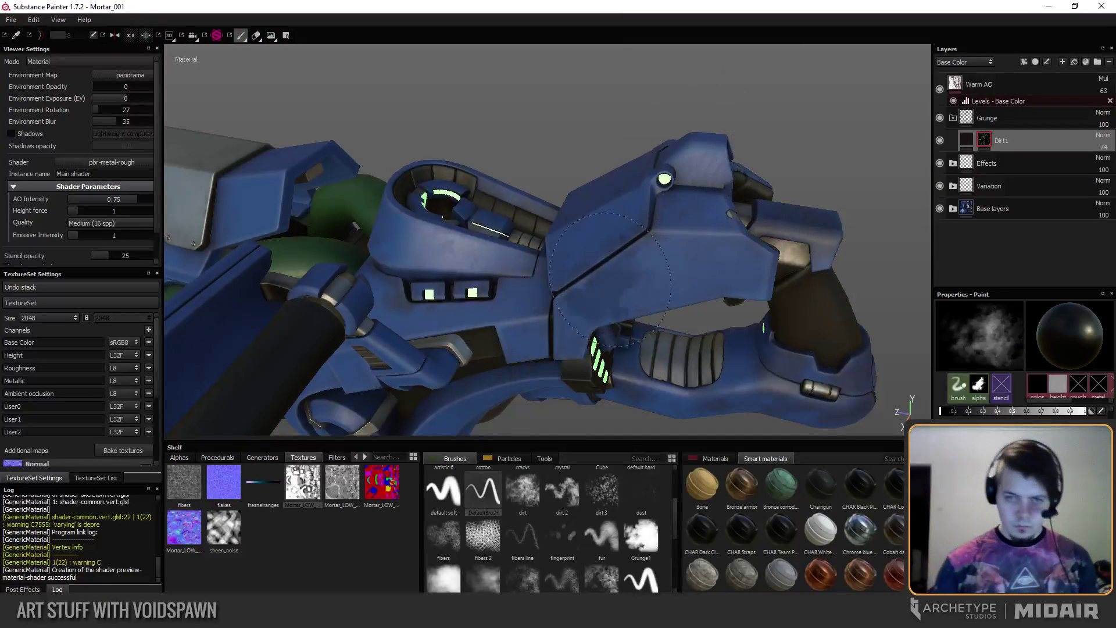
left_click_drag(611, 280, 654, 248, "alt")
left_click_drag(634, 337, 660, 305, "alt")
middle_click_drag(660, 306, 484, 195, "alt")
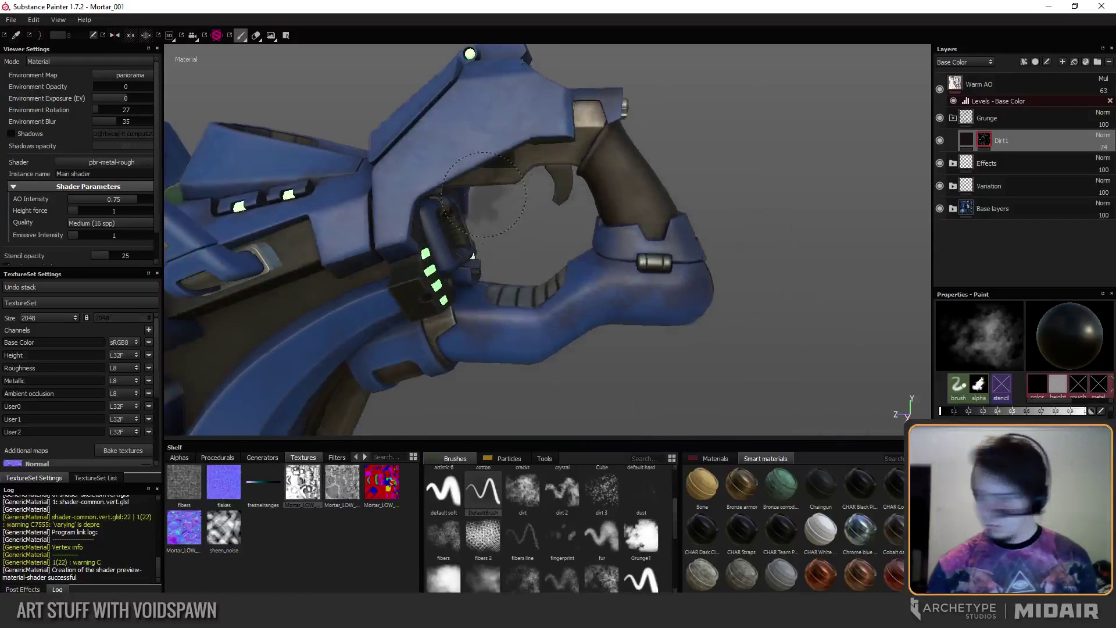
right_click_drag(484, 194, 616, 281, "alt")
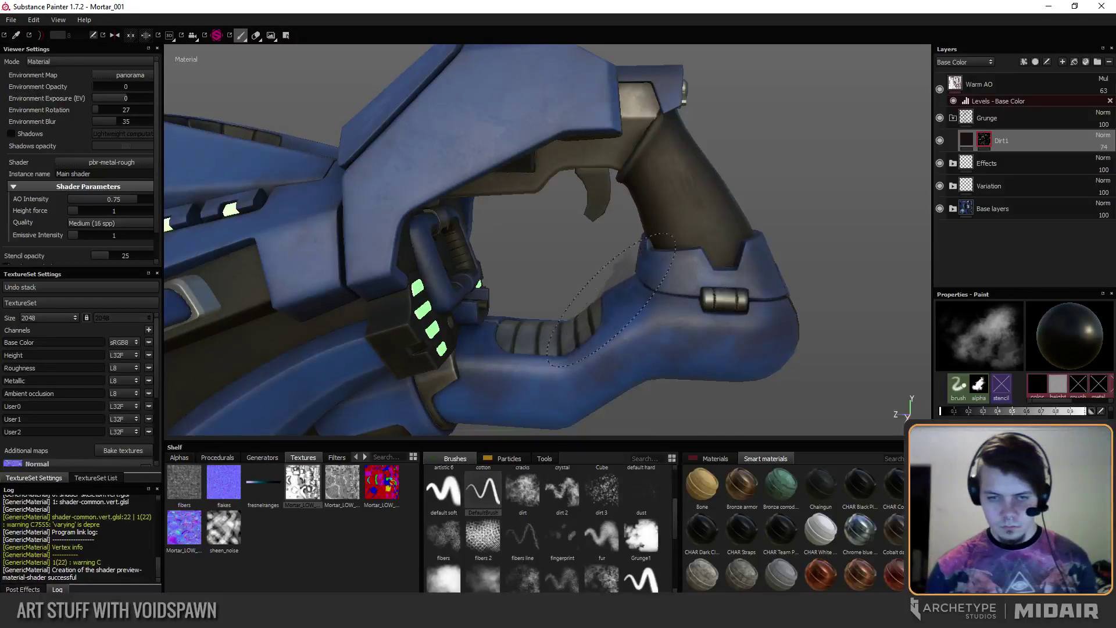
left_click_drag(633, 325, 660, 267, "alt")
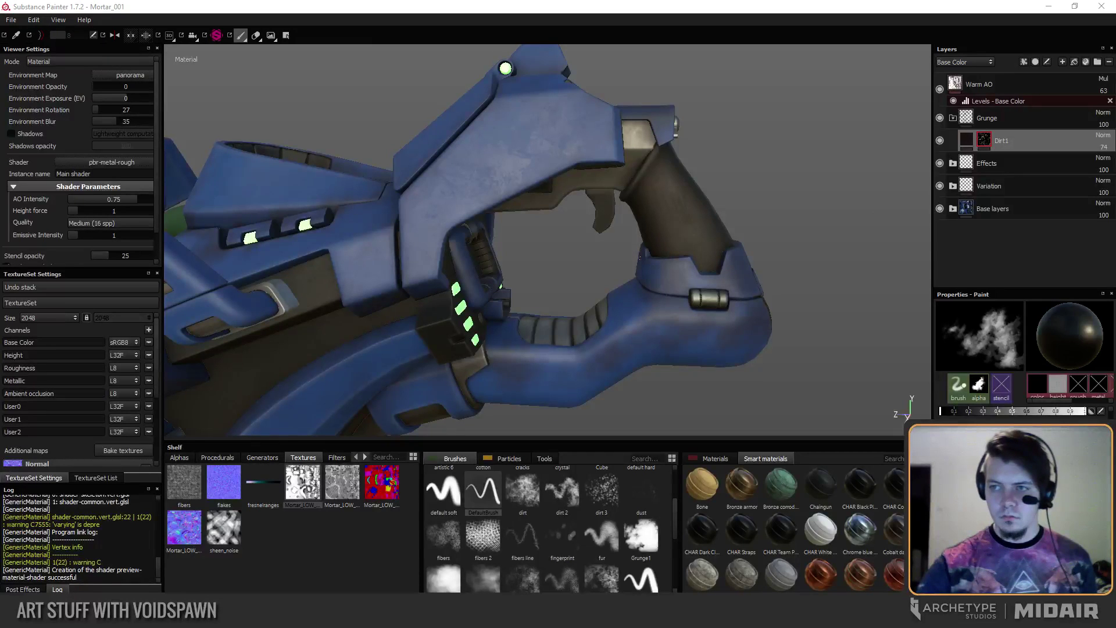
Erase the dark dirt patches from the blue lower handle guard between the ribbed grip and the small metal cylinder.
mouse_move(559, 279)
middle_mouse_down("alt")
mouse_move(531, 277)
mouse_move(462, 229)
mouse_move(458, 212)
middle_mouse_up("alt")
scroll(531, 277, "up", 3)
left_click_drag(547, 247, 513, 232, "alt")
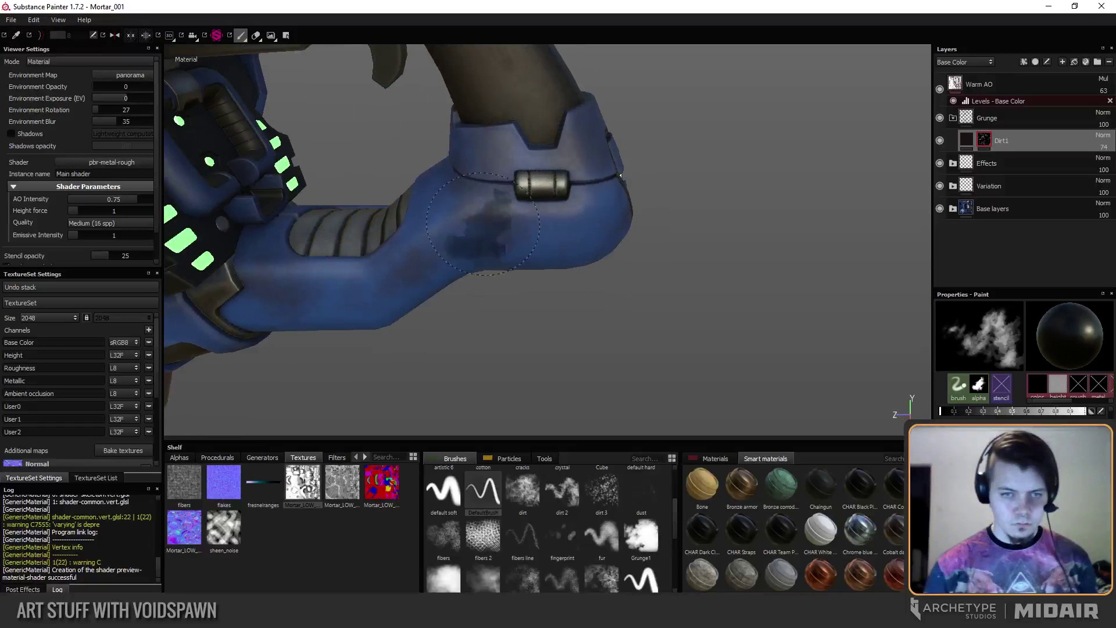
left_click_drag(437, 261, 420, 249, "alt")
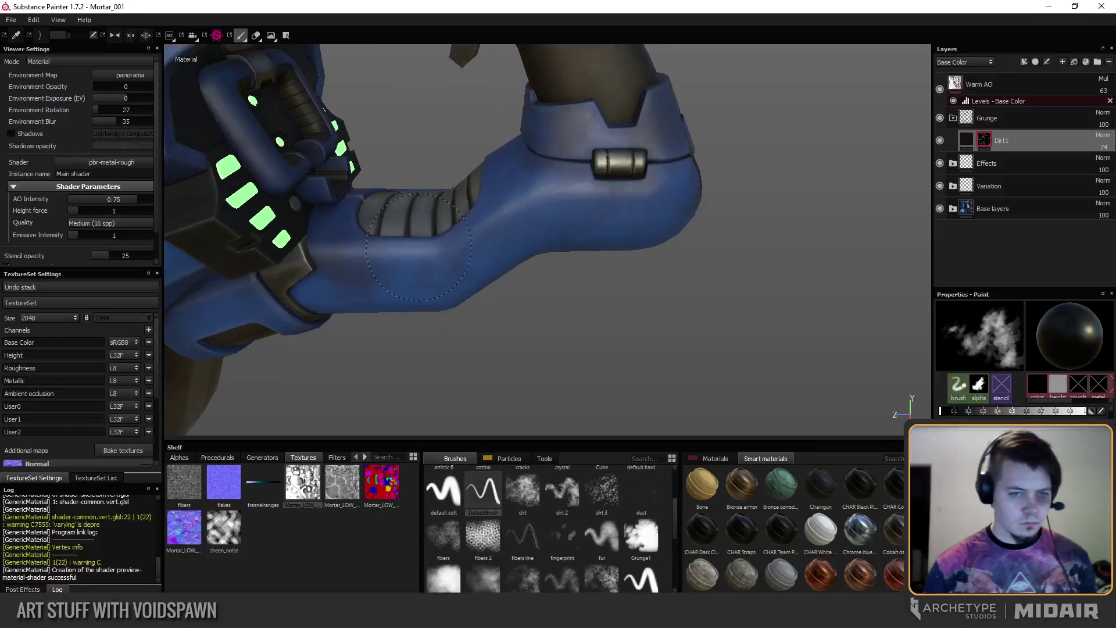
mouse_move(326, 250)
left_mouse_down("alt")
mouse_move(524, 203)
mouse_move(518, 241)
left_mouse_up("alt")
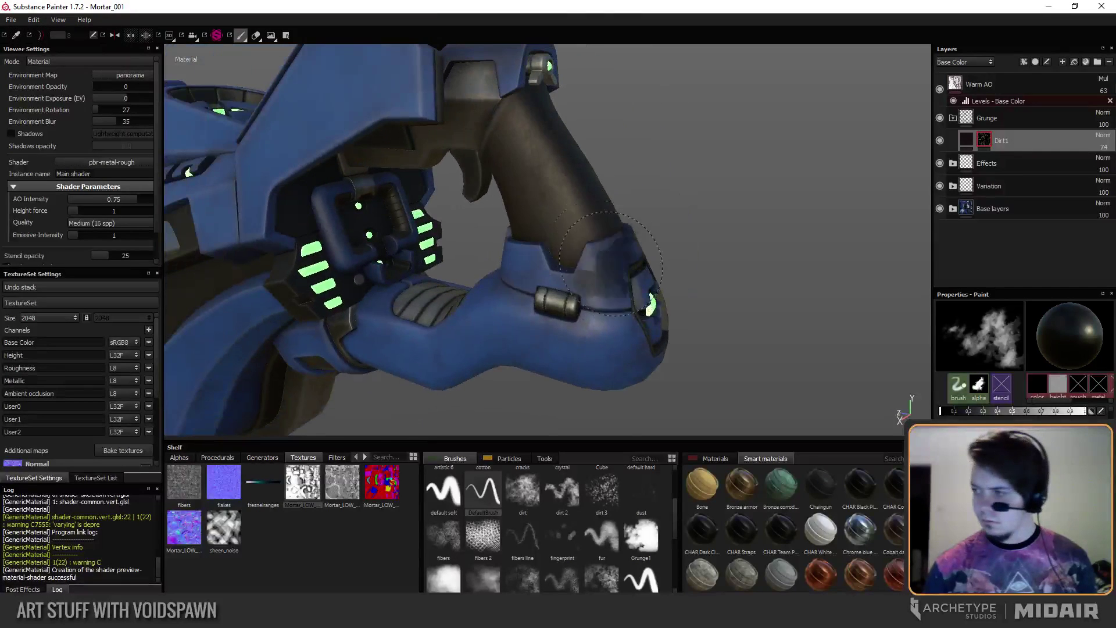
Paint Dirt1 grunge onto the light underside panel below the round housing, working in the Base Color view.
left_click_drag(601, 266, 583, 239, "alt")
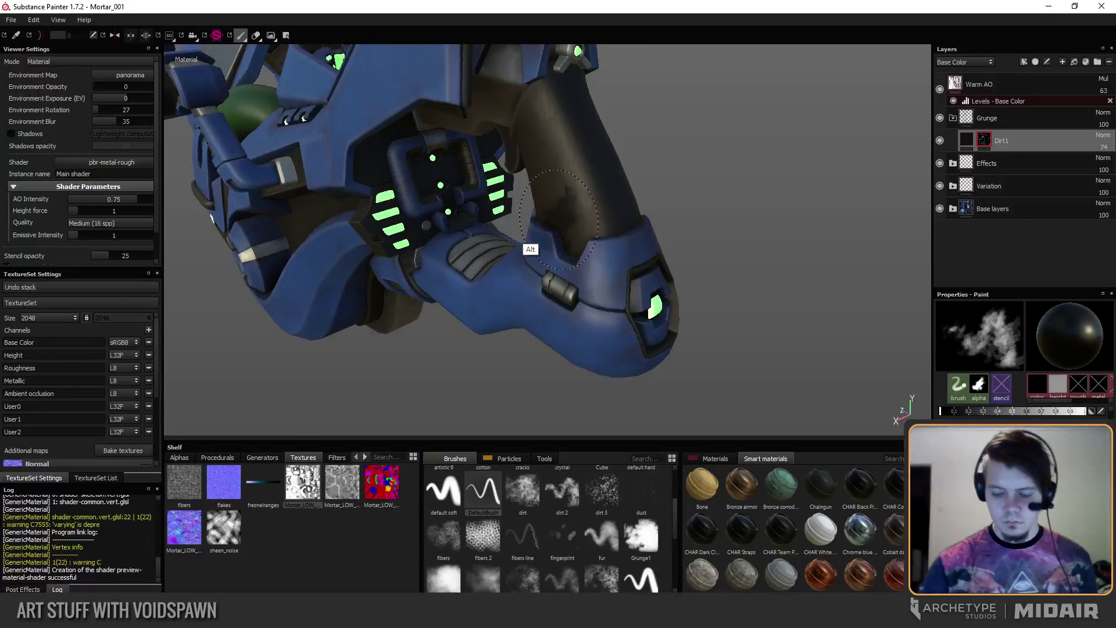
left_click_drag(528, 247, 638, 175, "alt")
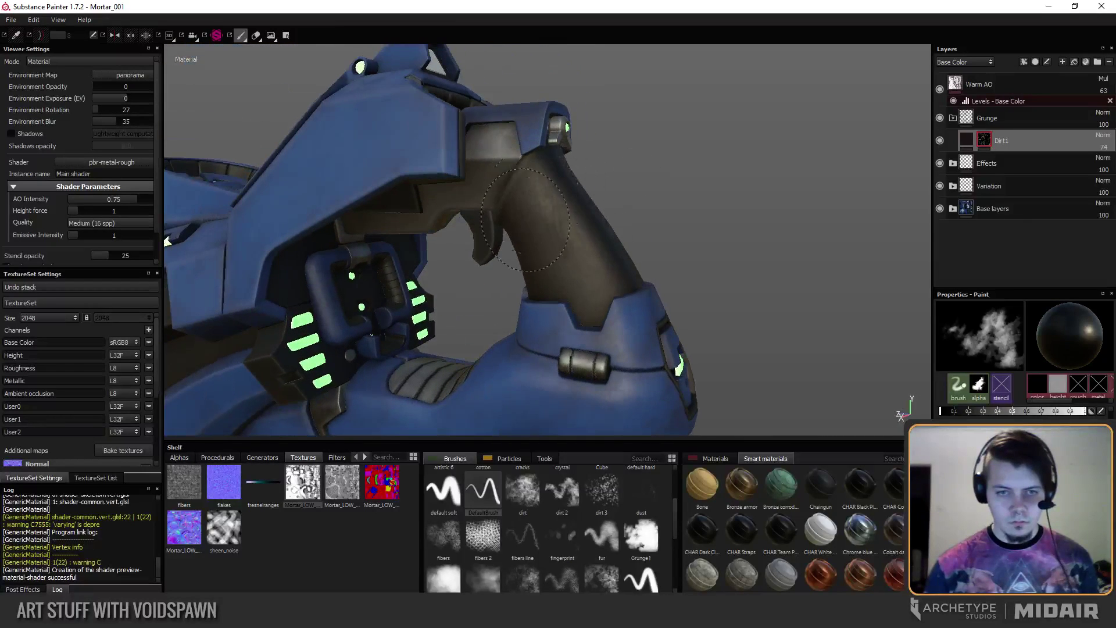
mouse_move(541, 263)
left_mouse_down("alt")
mouse_move(557, 256)
mouse_move(590, 296)
mouse_move(557, 278)
mouse_move(581, 247)
mouse_move(550, 274)
mouse_move(531, 361)
mouse_move(442, 338)
mouse_move(431, 312)
mouse_move(515, 255)
mouse_move(429, 251)
mouse_move(378, 232)
mouse_move(541, 233)
left_mouse_up("alt")
key("c")
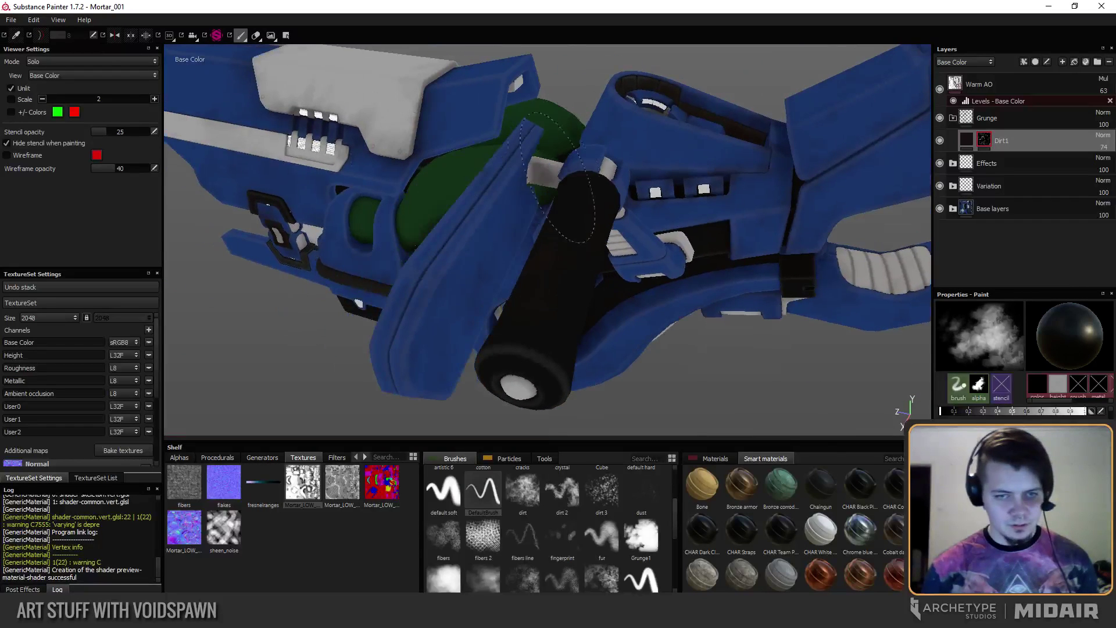
left_click_drag(524, 190, 427, 226, "alt")
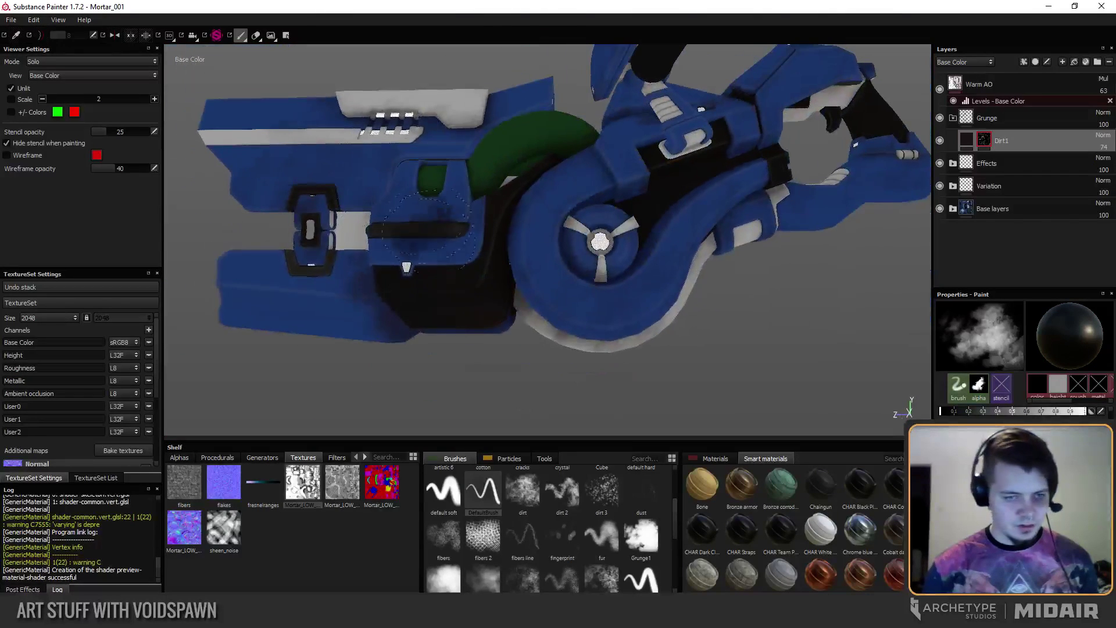
left_click_drag(365, 294, 384, 269, "alt")
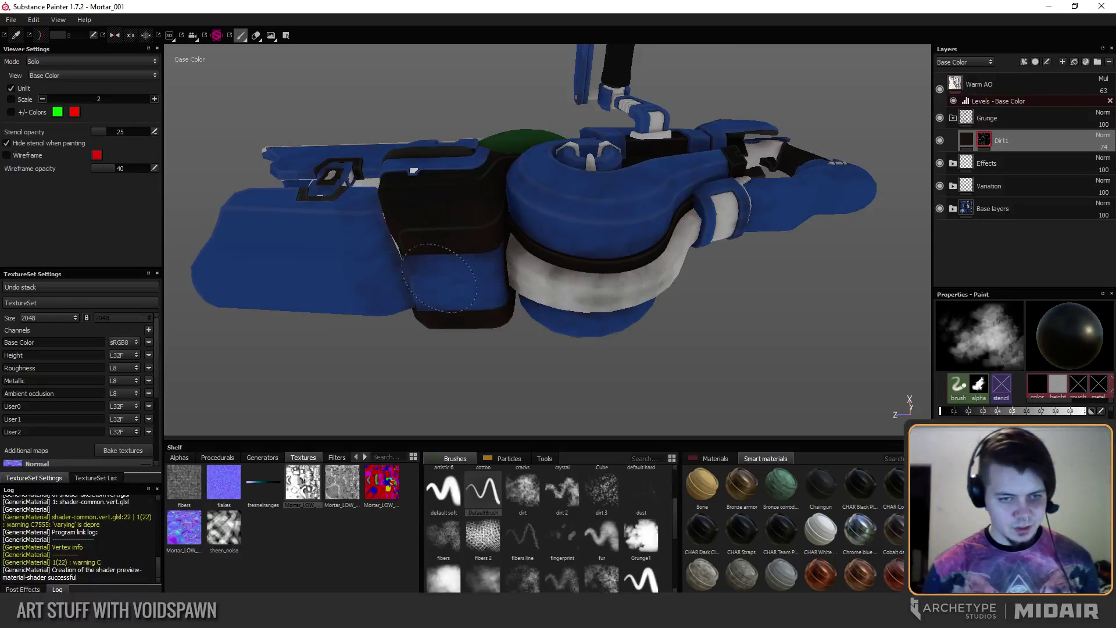
left_click_drag(599, 291, 631, 316, "alt")
left_click(654, 279)
mouse_move(654, 279)
left_mouse_down("alt")
mouse_move(656, 247)
mouse_move(639, 290)
left_mouse_up("alt")
left_click(656, 244)
left_click(649, 259)
Compare the model with the Dirt1 layer hidden and shown, and return to the Material view.
key("f")
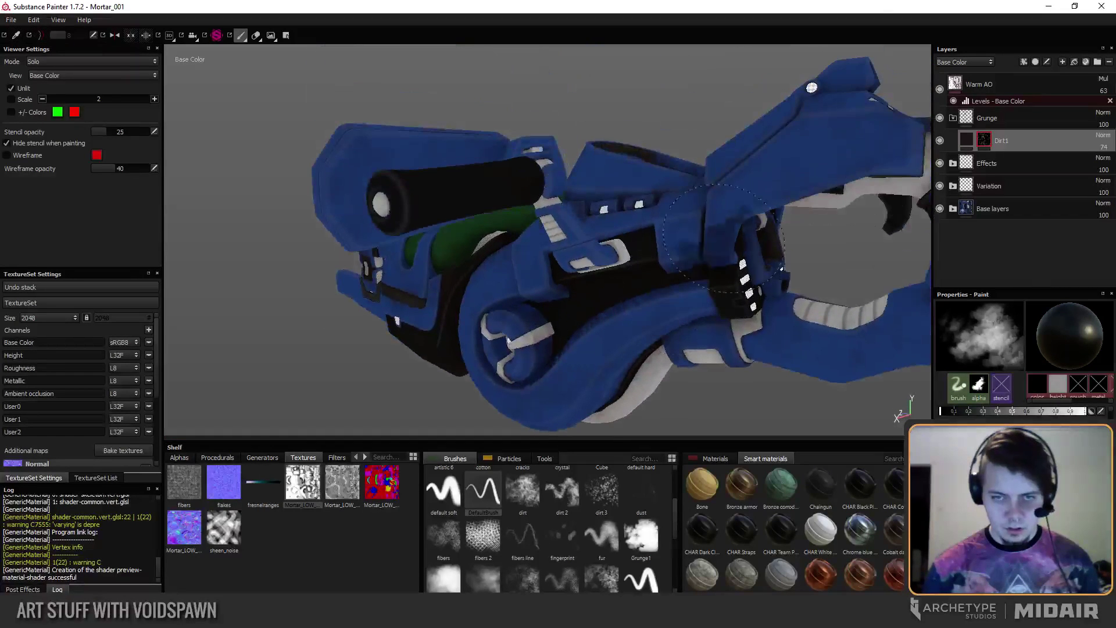
left_click(939, 142)
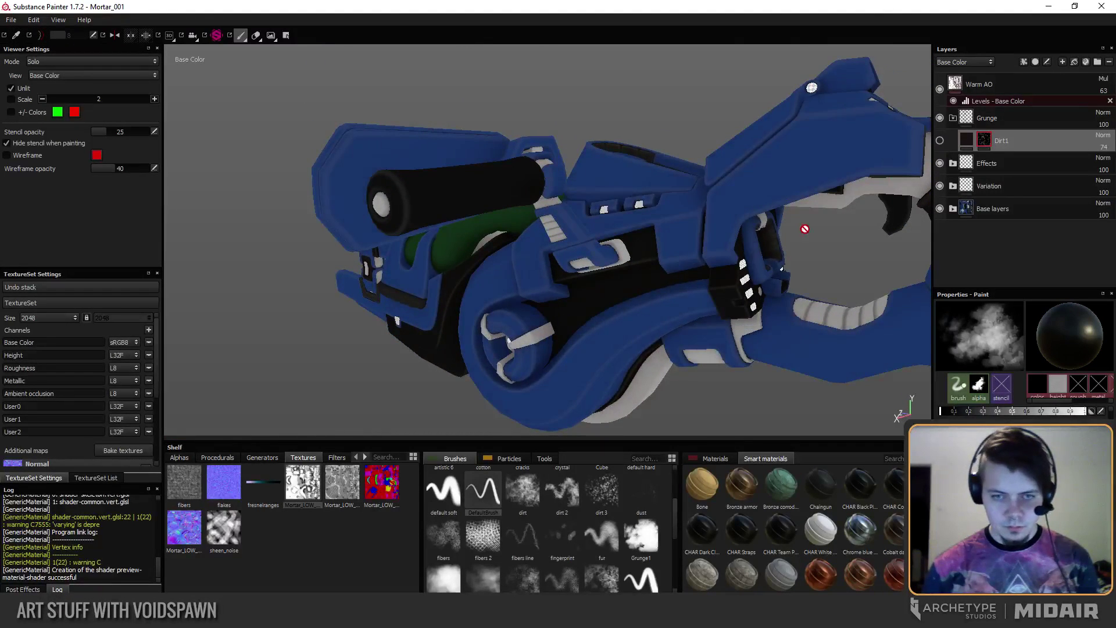
left_click(940, 141)
left_click_drag(756, 279, 809, 297, "alt")
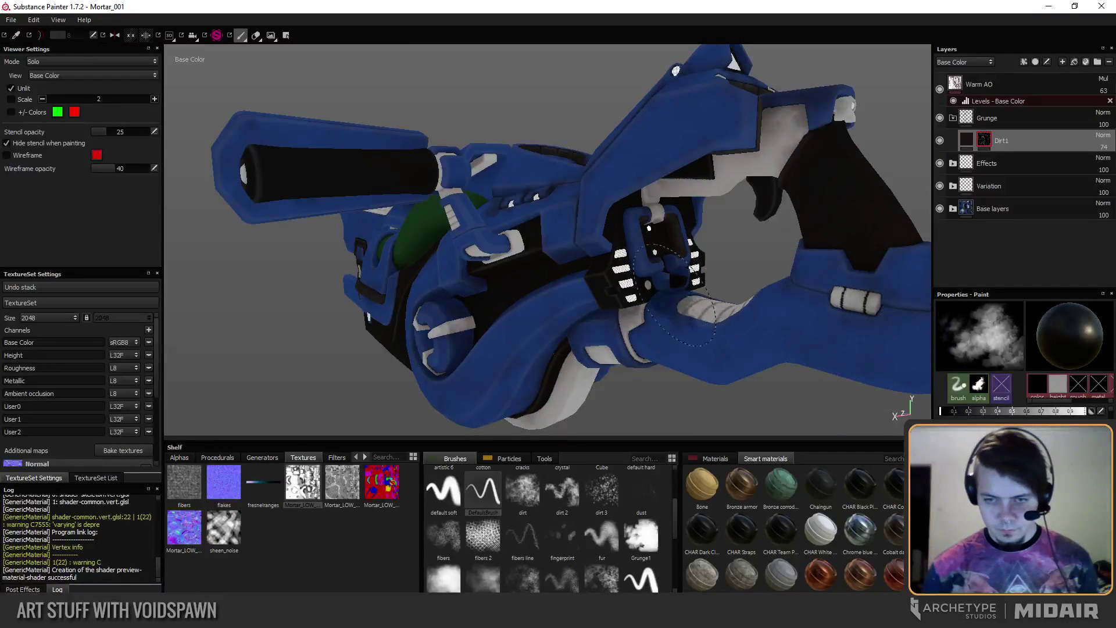
left_click_drag(777, 183, 814, 175, "alt")
key("m")
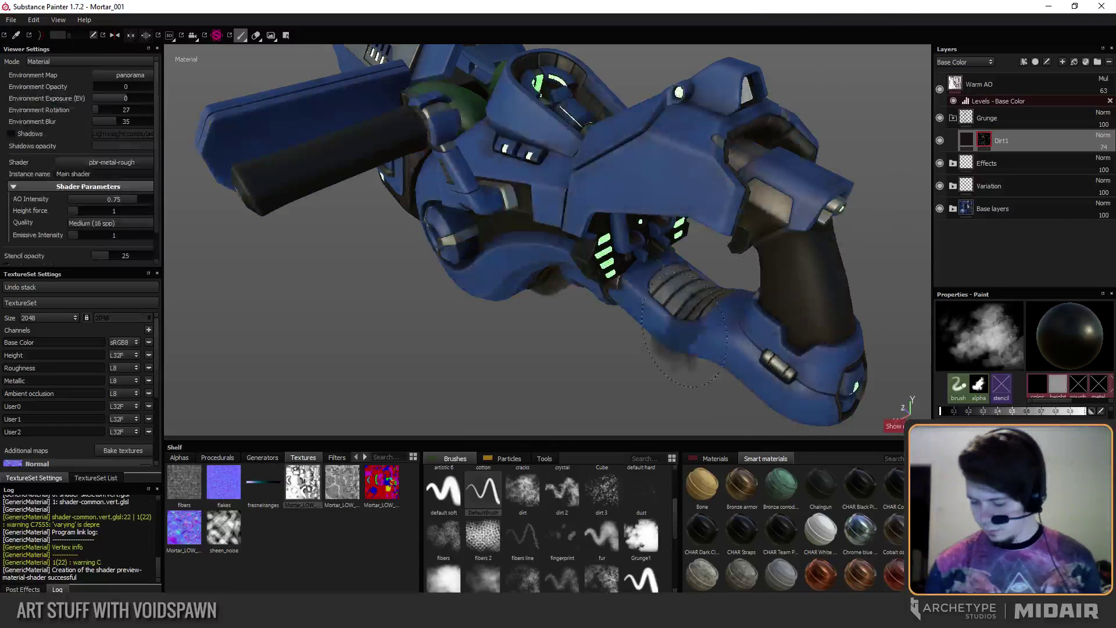
Rotate the environment lighting to 145.8 to light the model from another direction.
left_click_drag(505, 305, 534, 314, "alt")
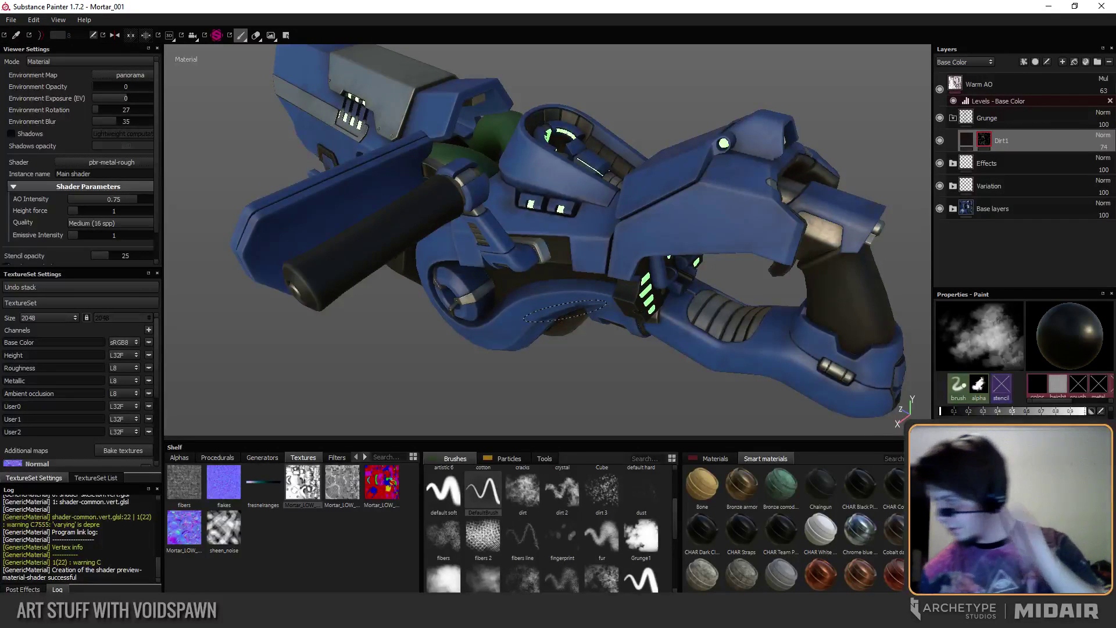
mouse_move(550, 299)
left_mouse_down("alt")
mouse_move(599, 291)
mouse_move(512, 303)
mouse_move(426, 276)
mouse_move(459, 289)
mouse_move(445, 338)
mouse_move(416, 321)
mouse_move(424, 289)
mouse_move(471, 318)
mouse_move(469, 261)
mouse_move(374, 286)
mouse_move(378, 270)
mouse_move(354, 238)
left_mouse_up("alt")
mouse_move(354, 238)
right_mouse_down("shift")
mouse_move(432, 232)
mouse_move(412, 214)
right_mouse_up("shift")
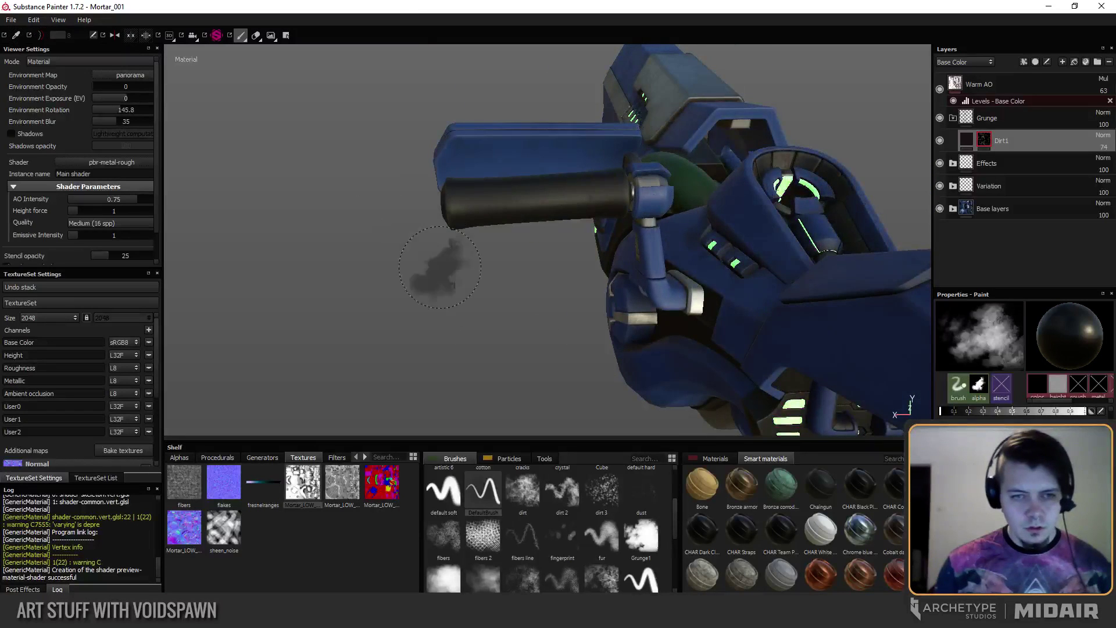
left_click_drag(440, 267, 501, 317, "alt")
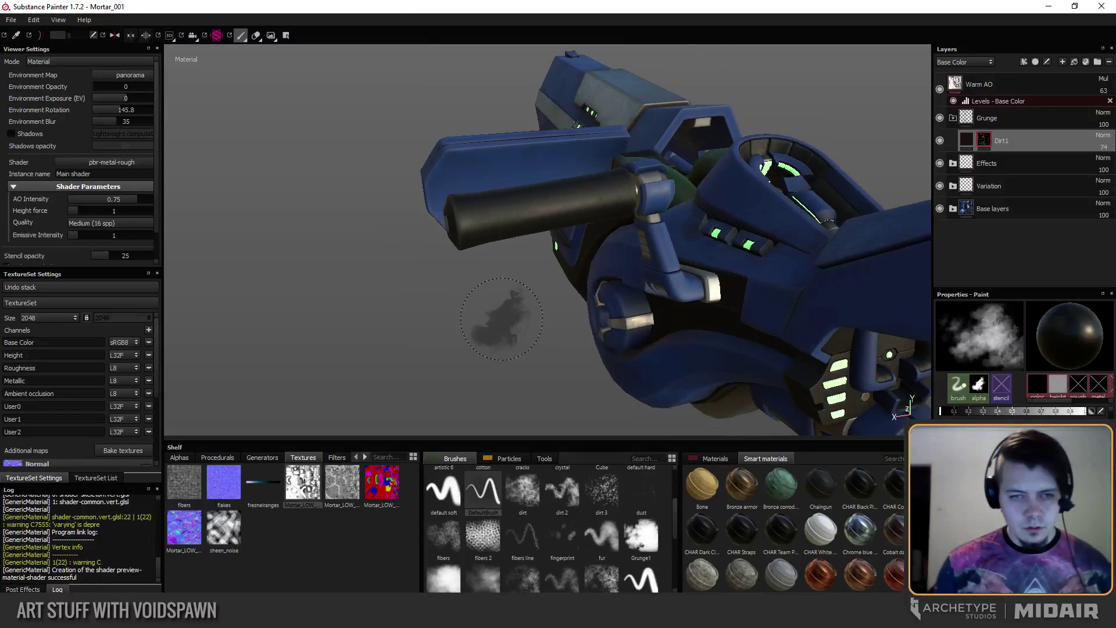
Add a fill layer directly above the Black plastic layer in Base layers and name it "Plastic normal".
left_click(953, 209)
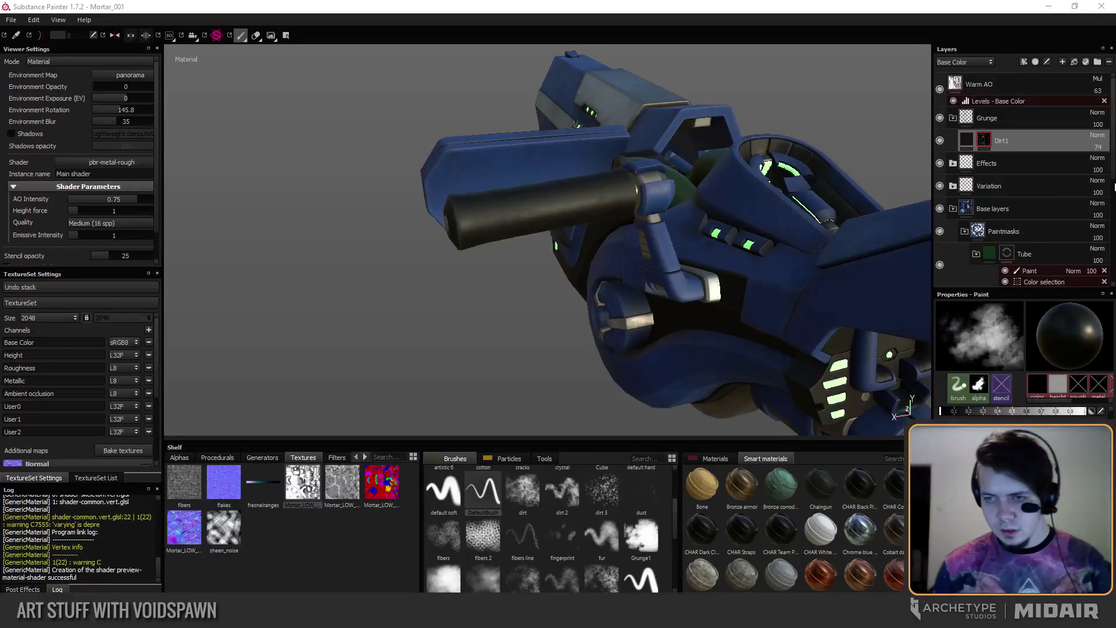
scroll(984, 265, "down", 5)
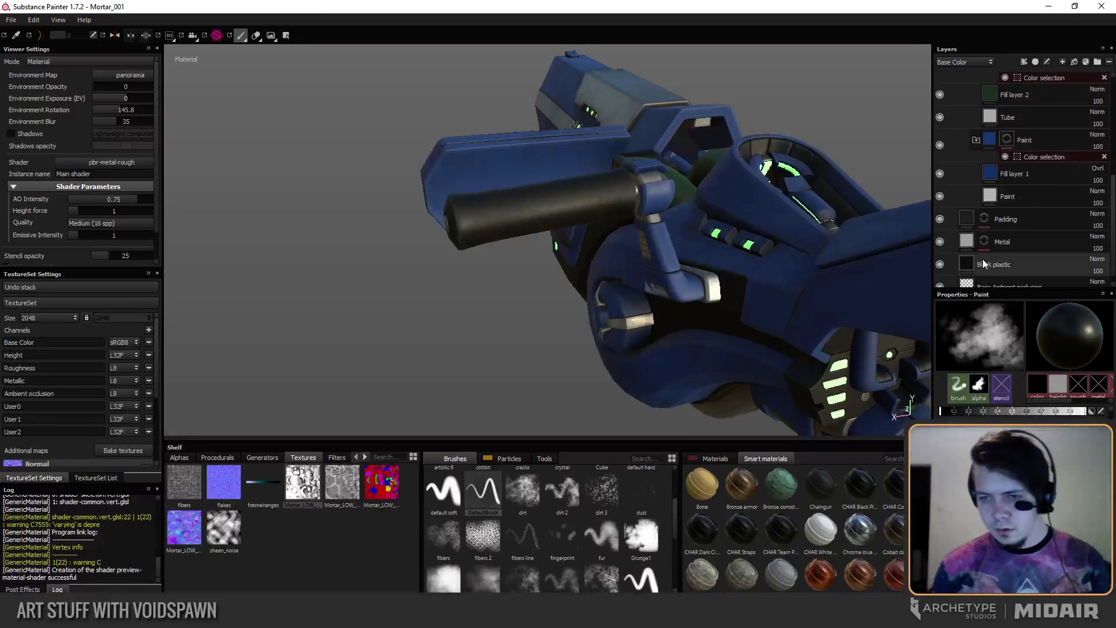
left_click(984, 265)
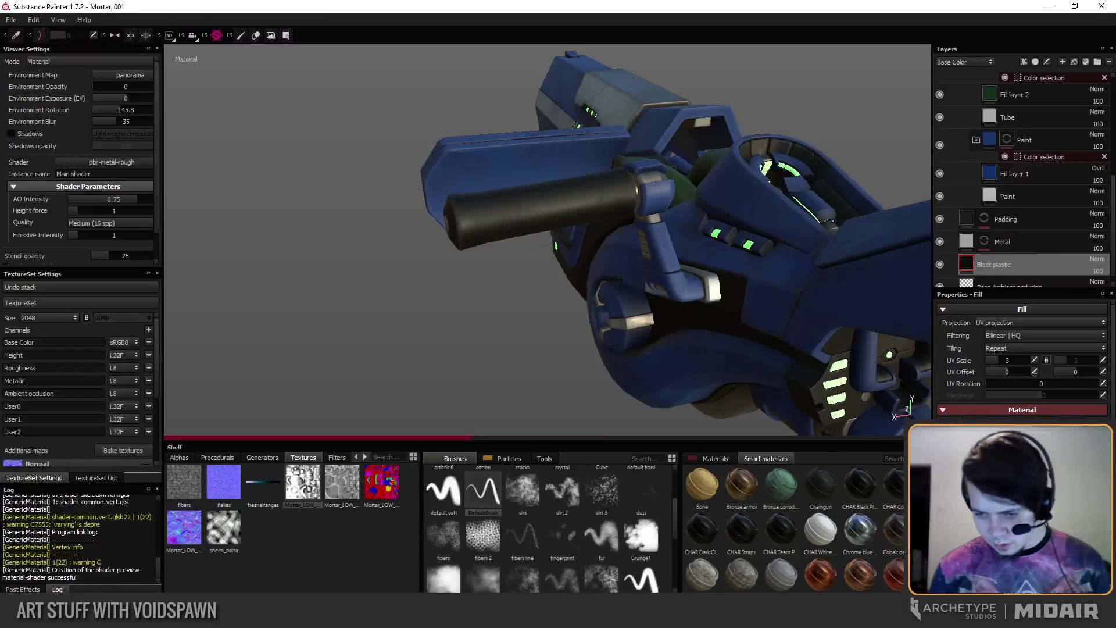
mouse_move(570, 324)
left_mouse_down("alt")
mouse_move(438, 304)
mouse_move(577, 337)
left_mouse_up("alt")
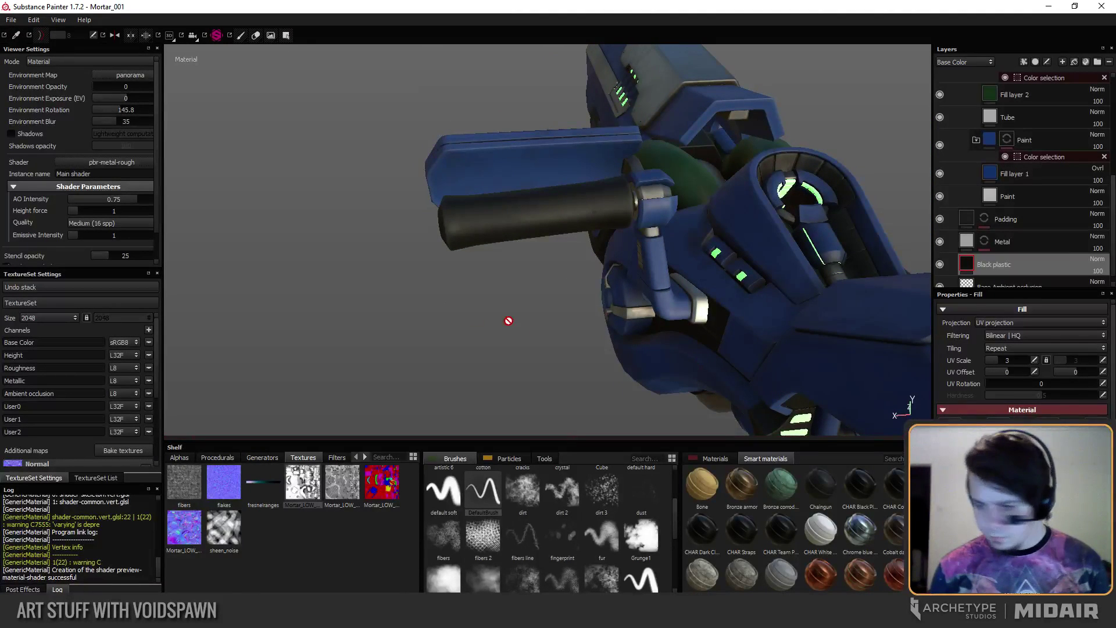
left_click_drag(508, 321, 534, 285, "alt")
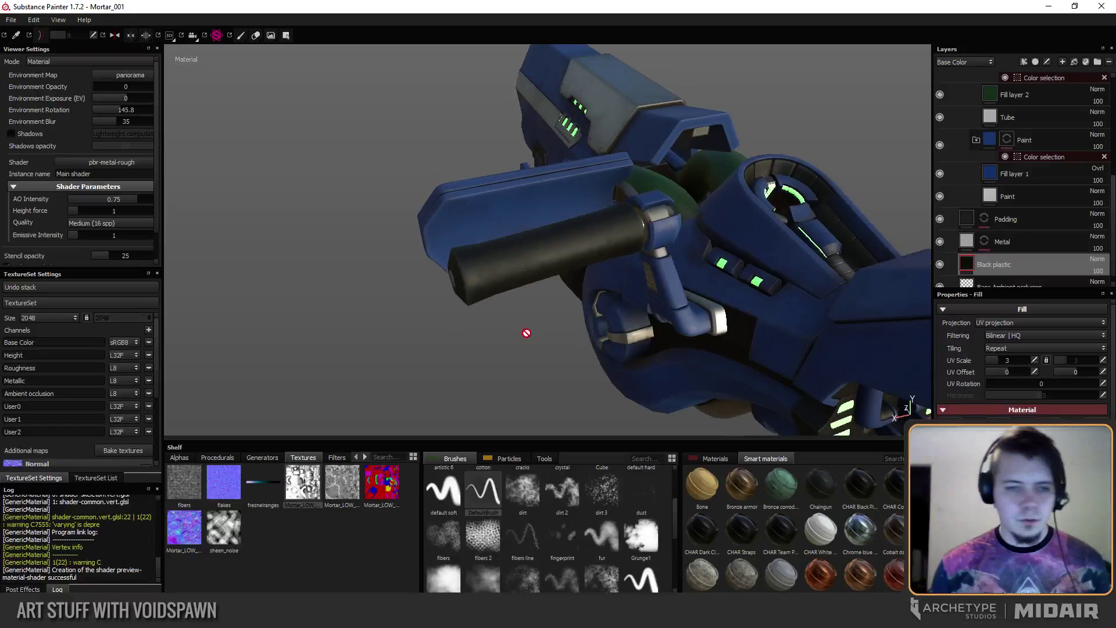
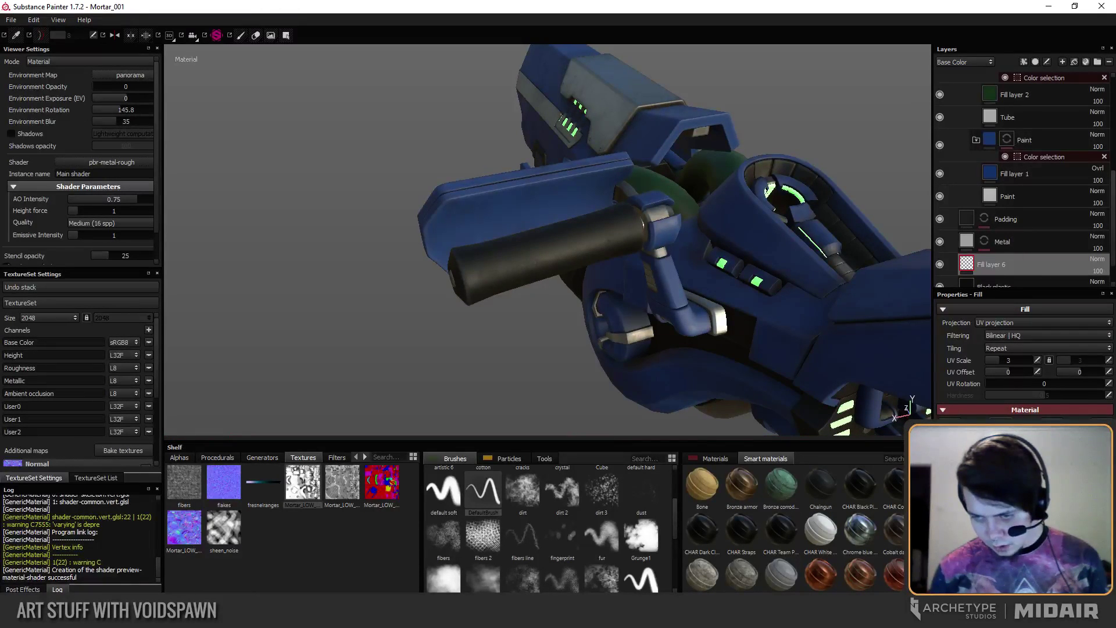
double_click(997, 266)
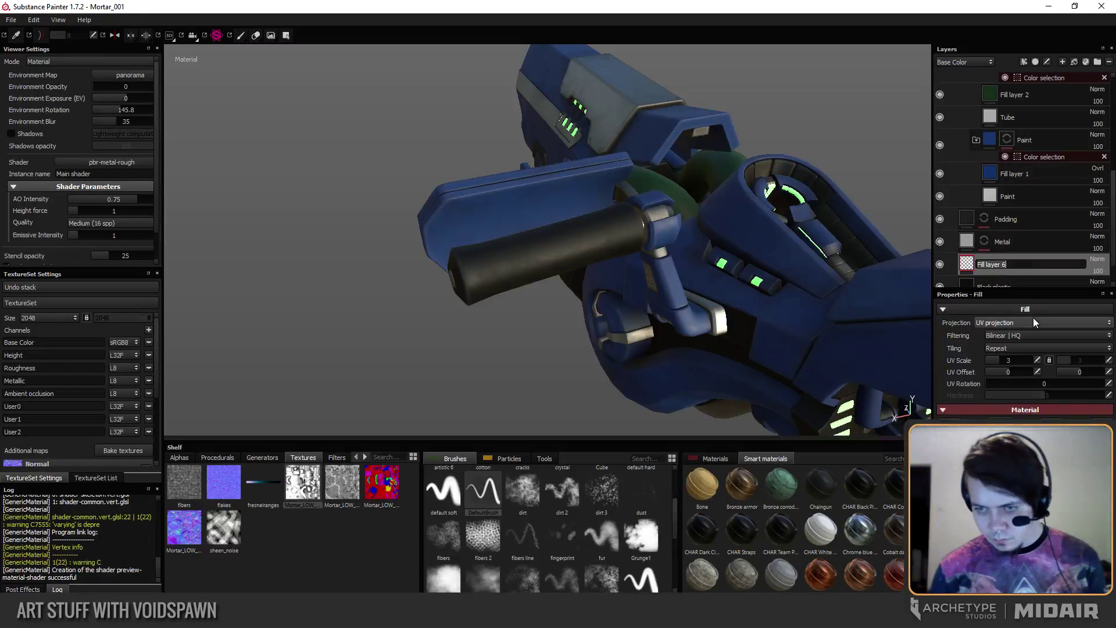
type("Plastic normal")
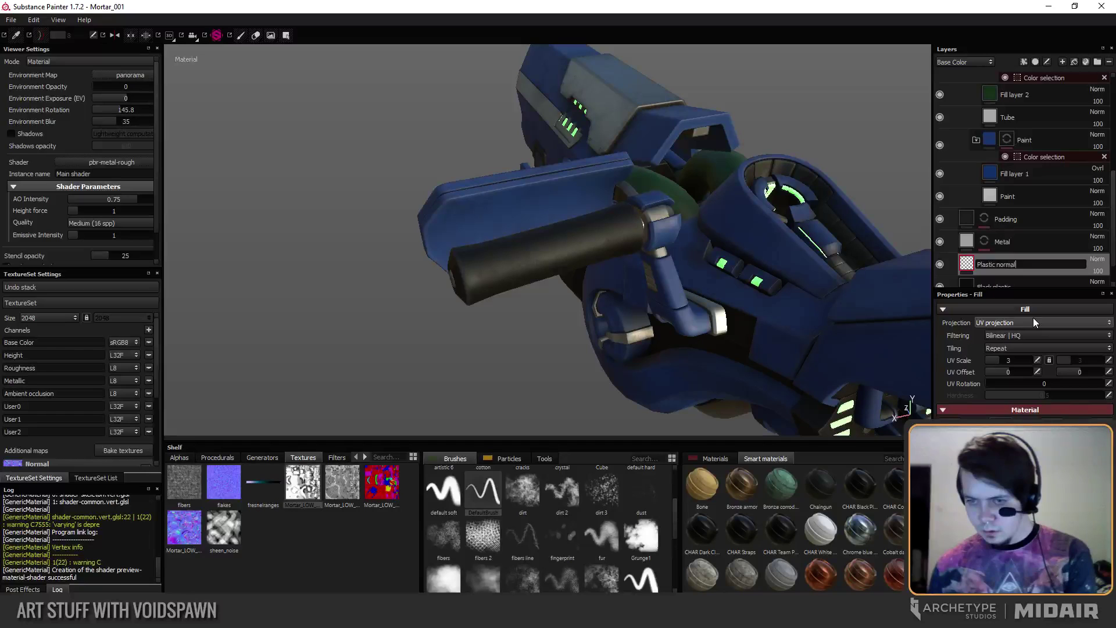
key("Return")
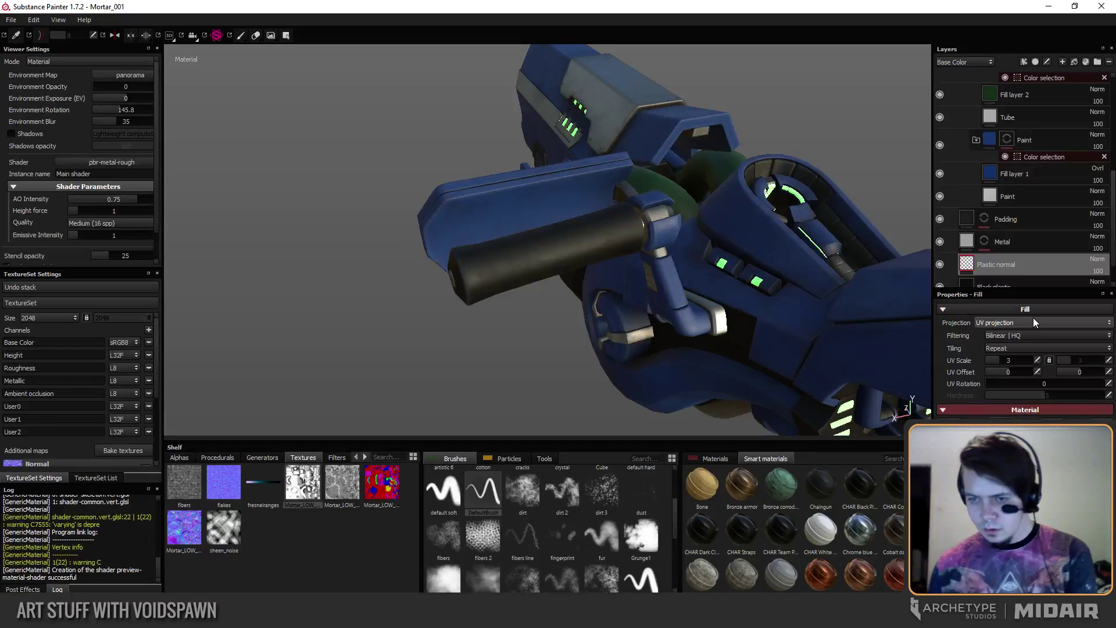
Apply the 3D Perlin Noise procedural to the Plastic normal fill layer.
left_click_drag(511, 309, 489, 209, "alt")
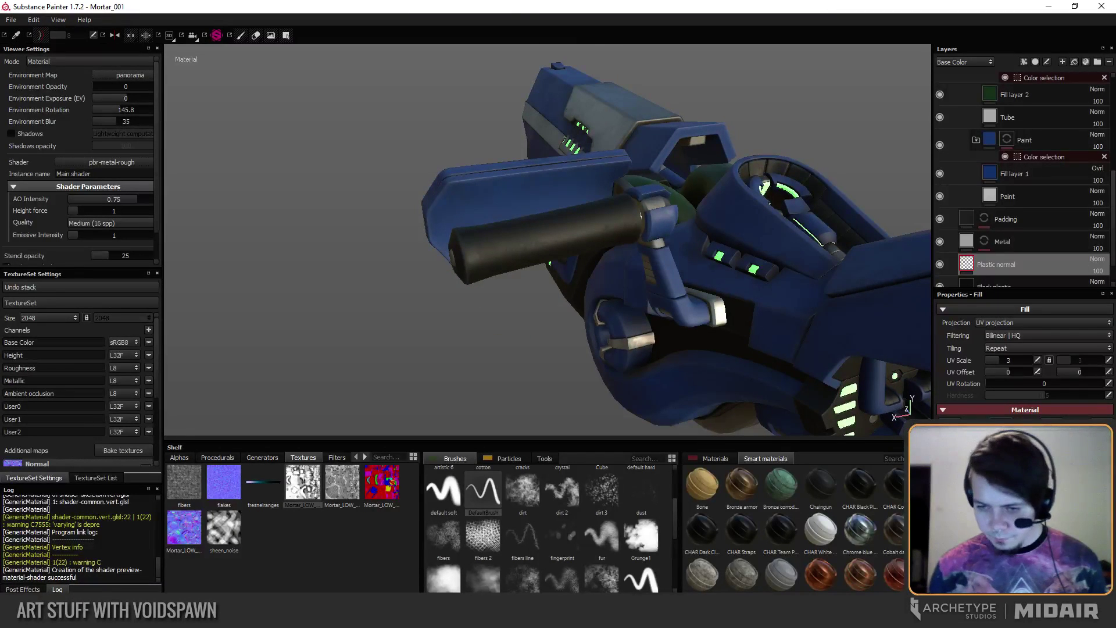
left_click(262, 457)
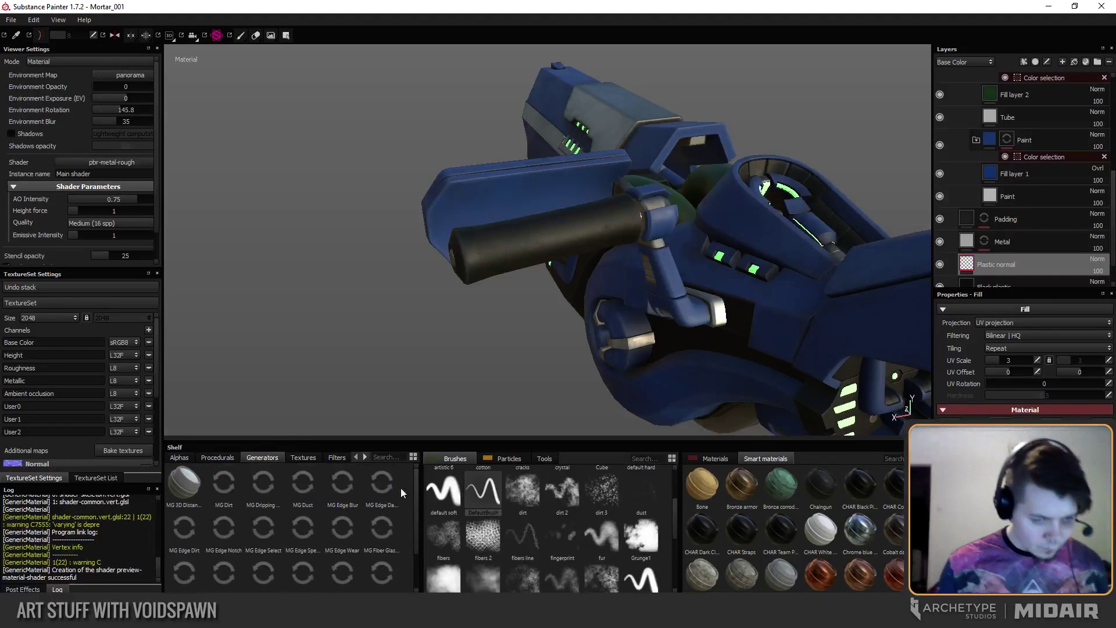
left_click(216, 458)
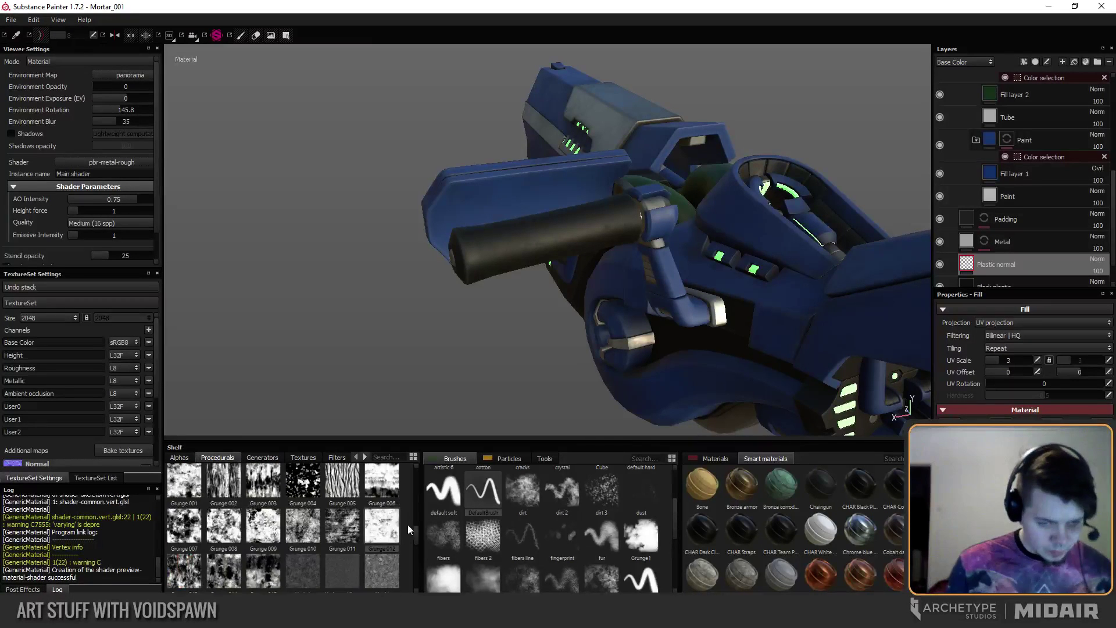
scroll(413, 523, "up", 5)
scroll(405, 500, "up", 5)
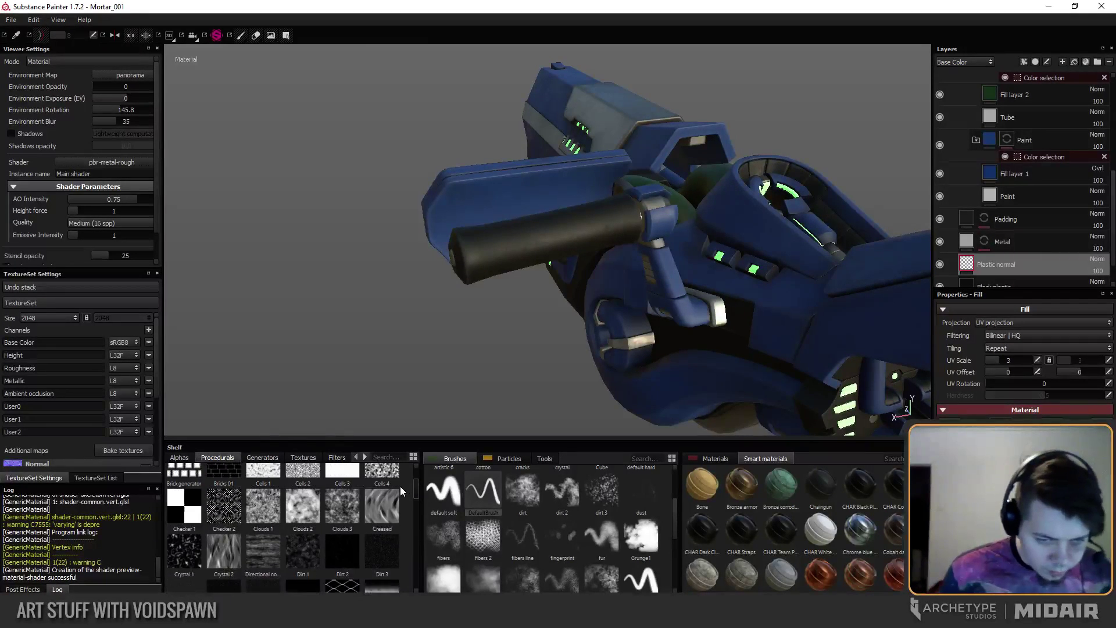
scroll(400, 481, "up", 2)
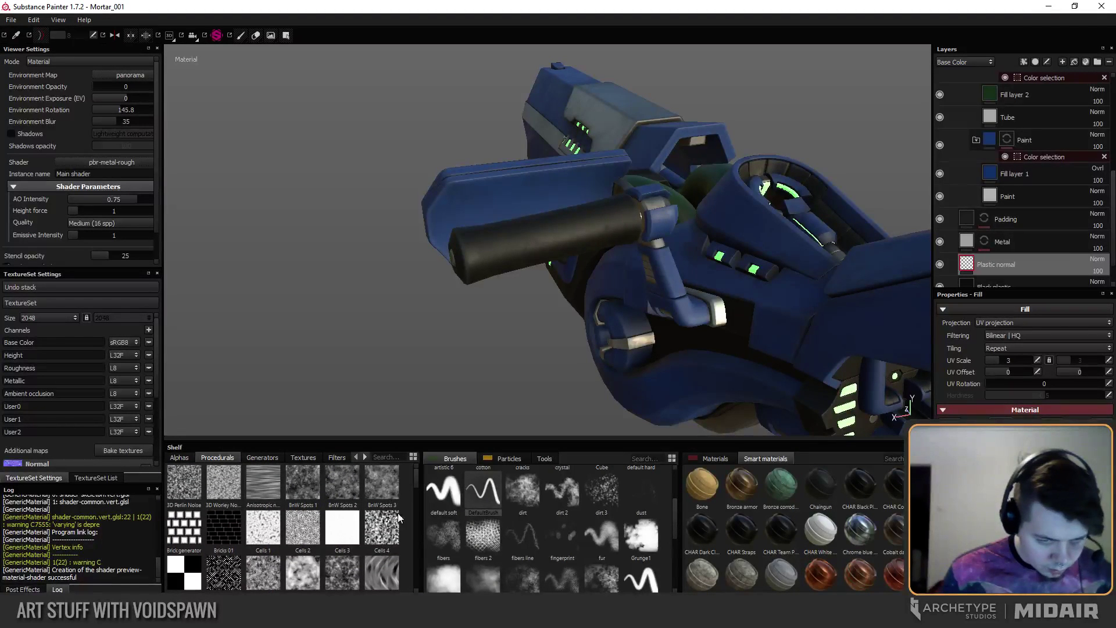
left_click_drag(206, 495, 988, 512)
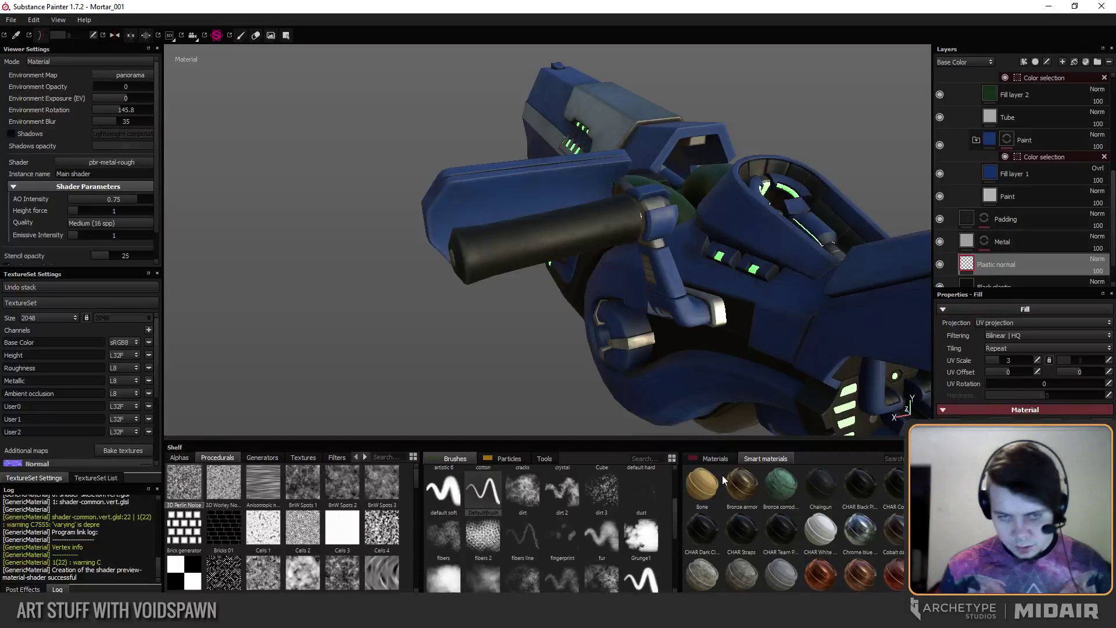
left_click_drag(743, 366, 1038, 379)
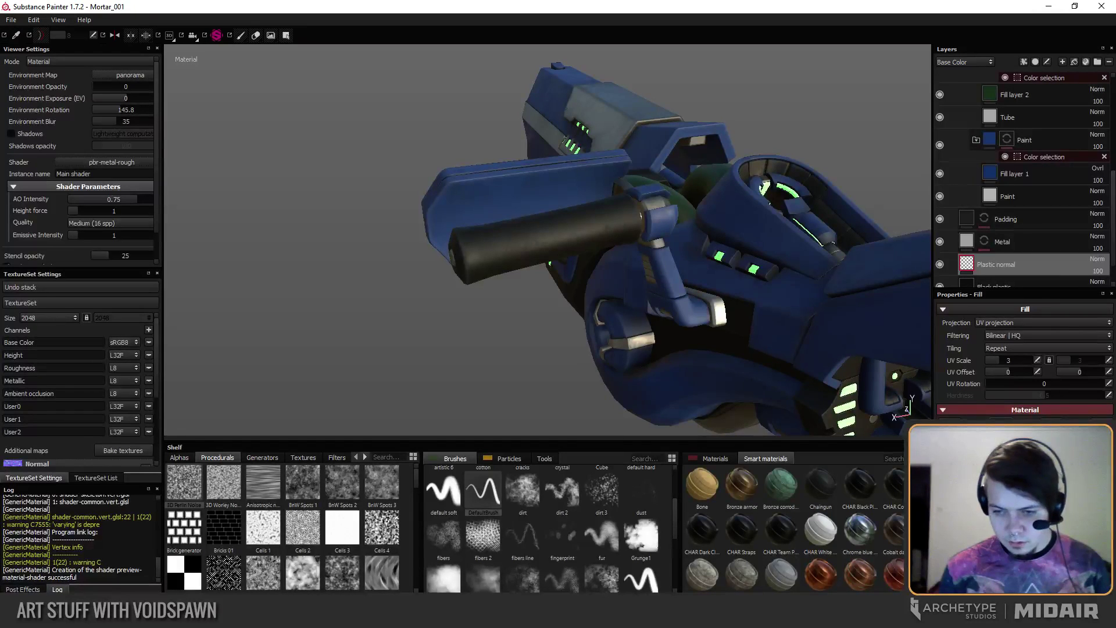
Examine the model's Height channel on its own and return to the Material view.
mouse_move(598, 342)
left_mouse_down("alt")
mouse_move(647, 309)
mouse_move(590, 323)
left_mouse_up("alt")
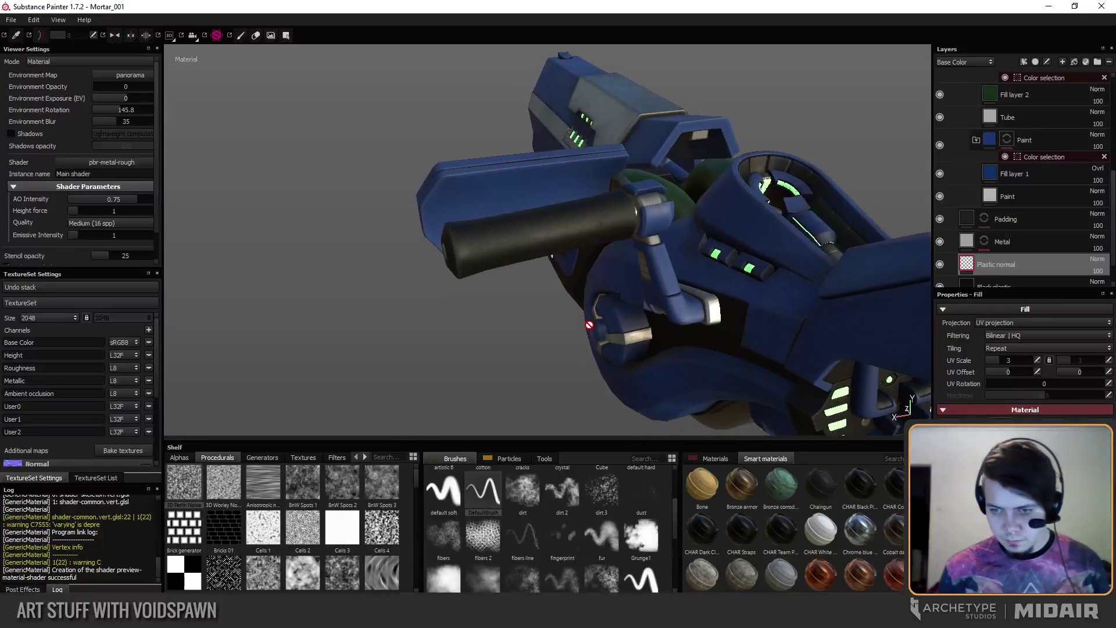
key("c")
key("c")
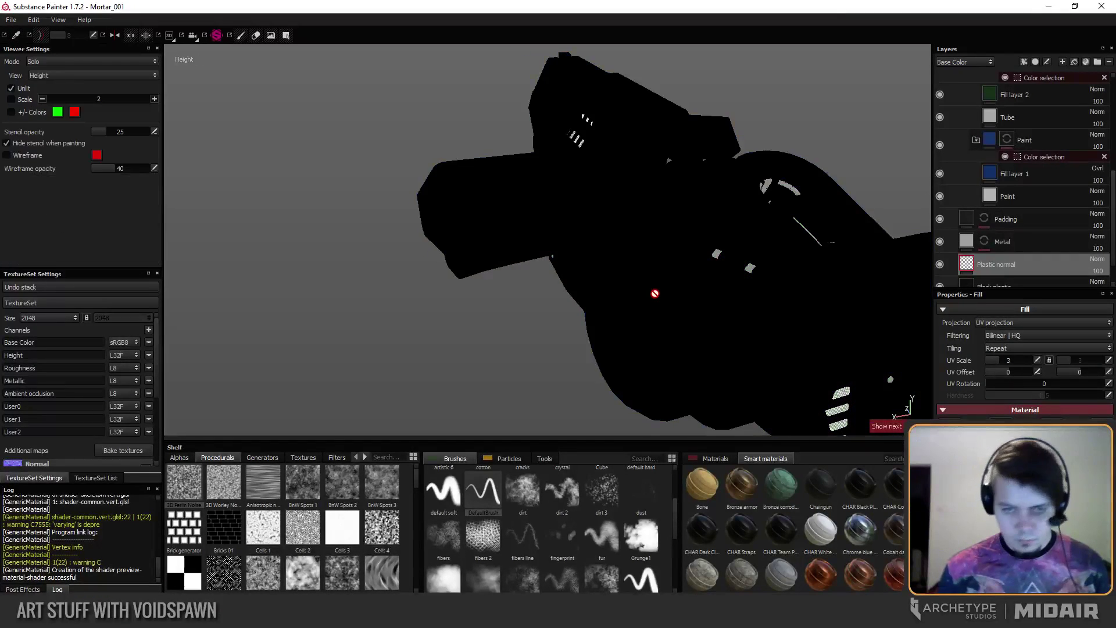
key("m")
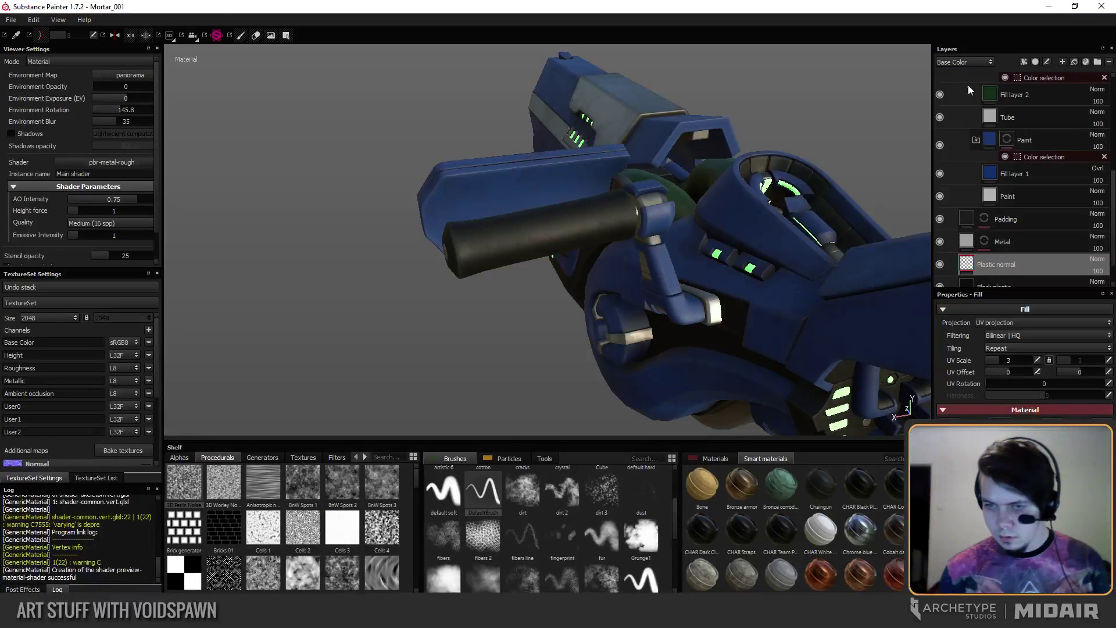
Select the Padding layer's mask and review its color selection alongside the base layers below it.
right_click(1014, 270)
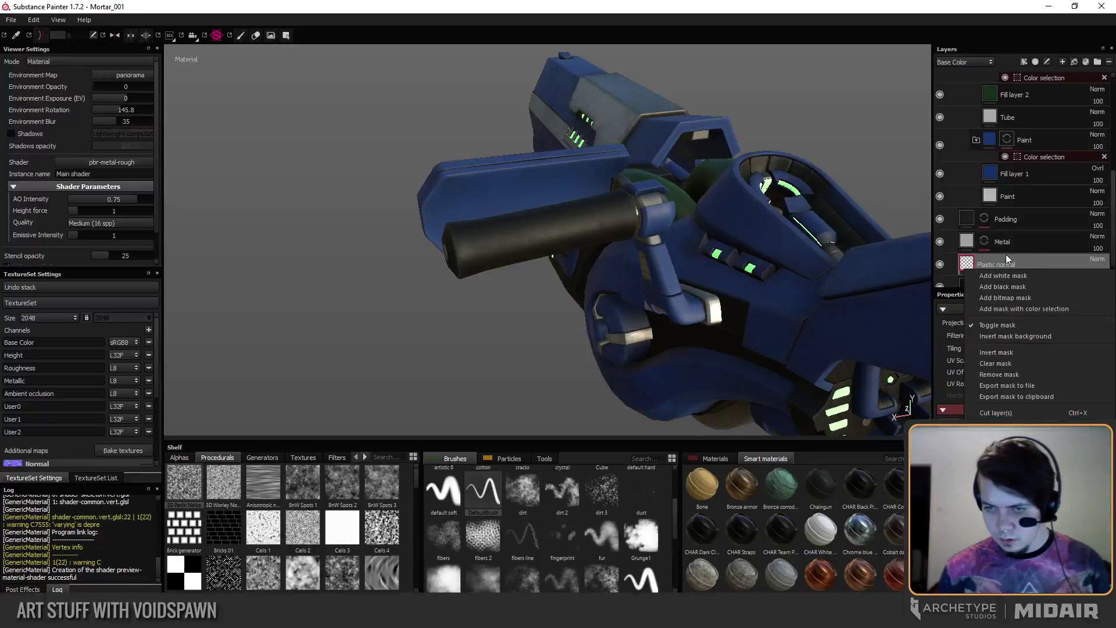
left_click(989, 260)
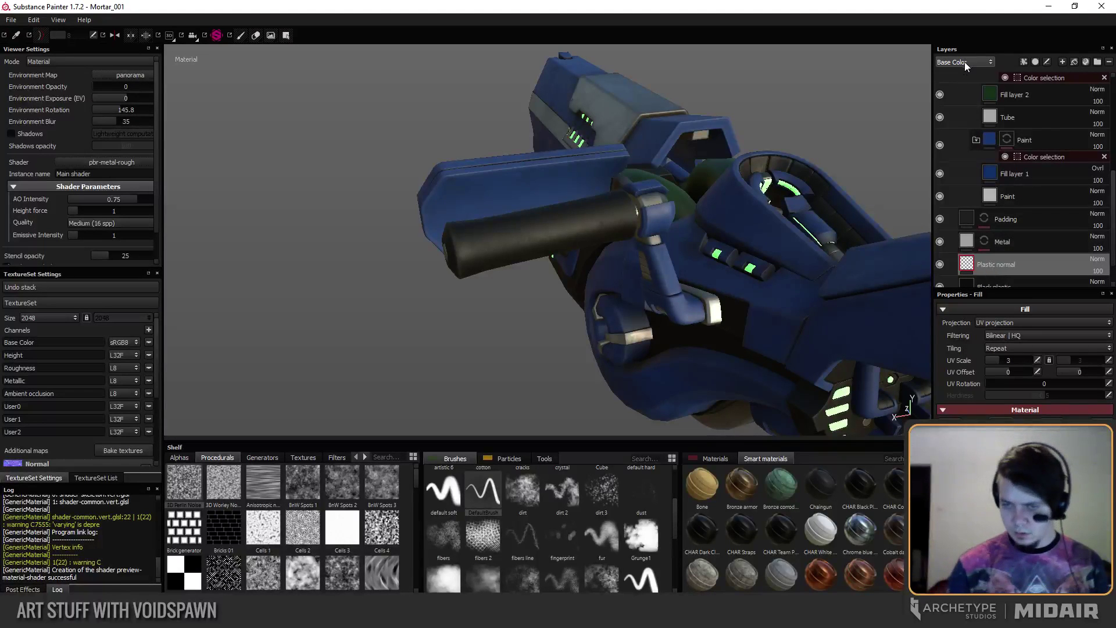
left_click(1004, 183)
left_click(1008, 197)
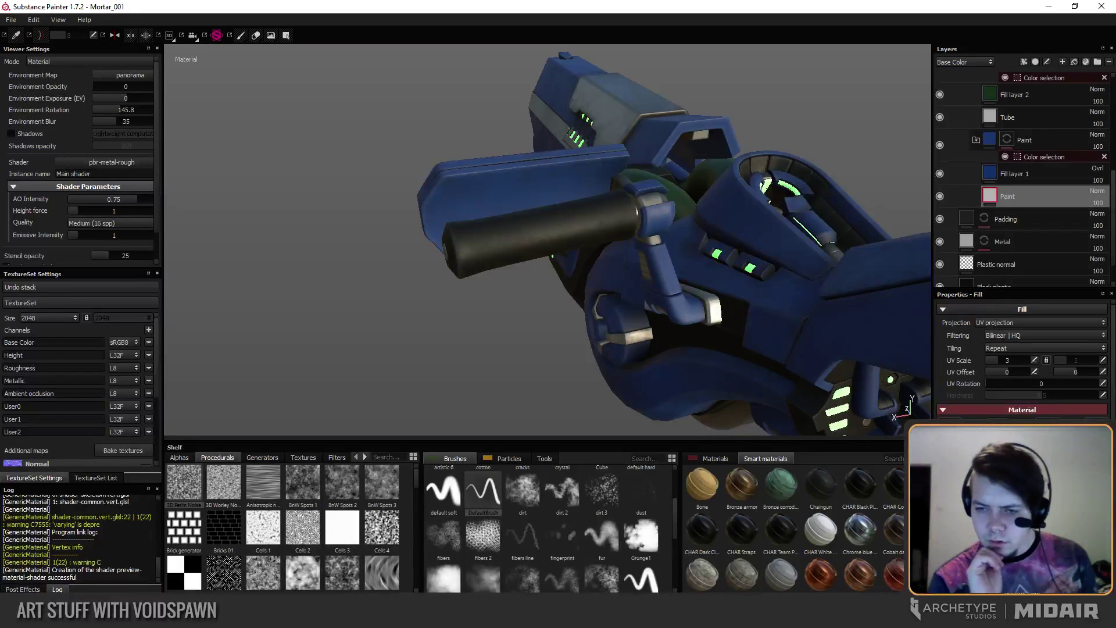
left_click(985, 221)
scroll(1009, 245, "down", 3)
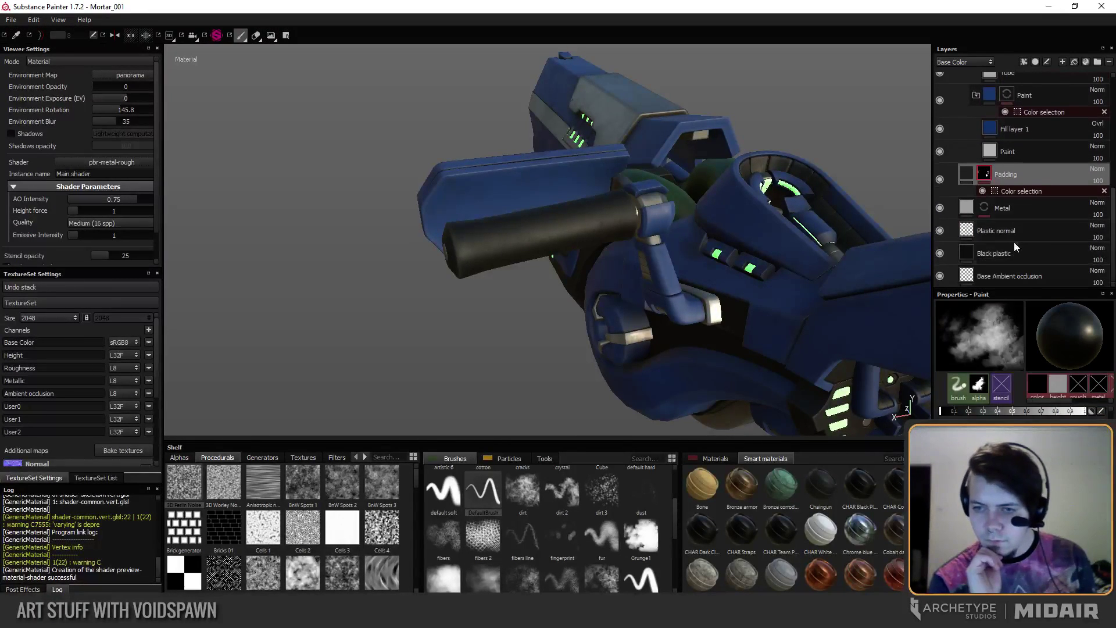
Add a color selection mask to the Plastic normal layer and pick the magenta ID color of the plastic parts.
left_click(1014, 235)
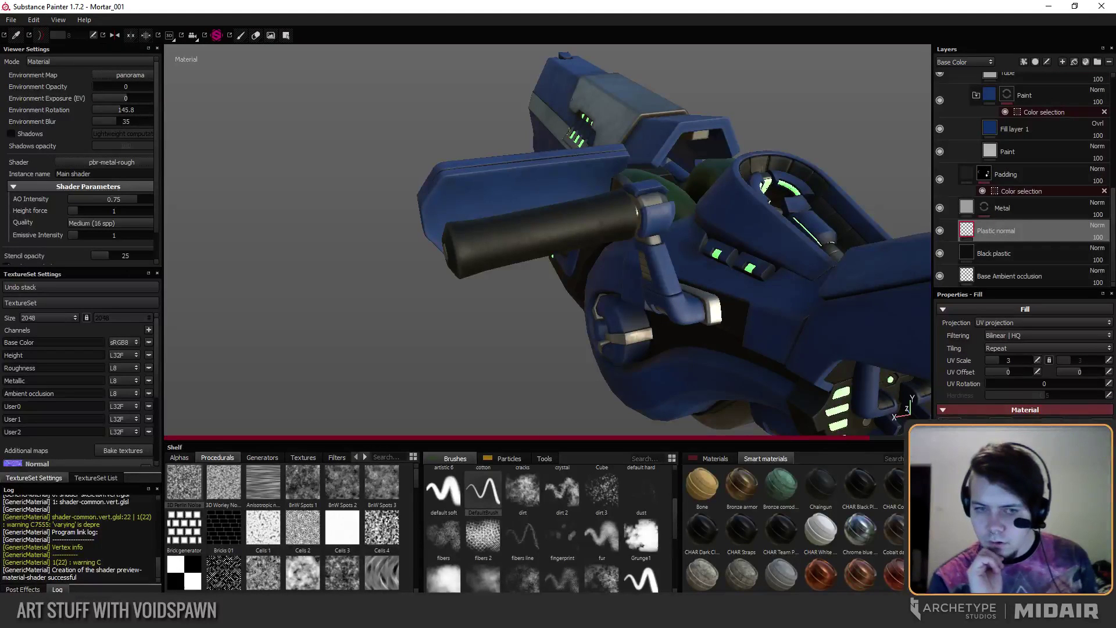
right_click(988, 231)
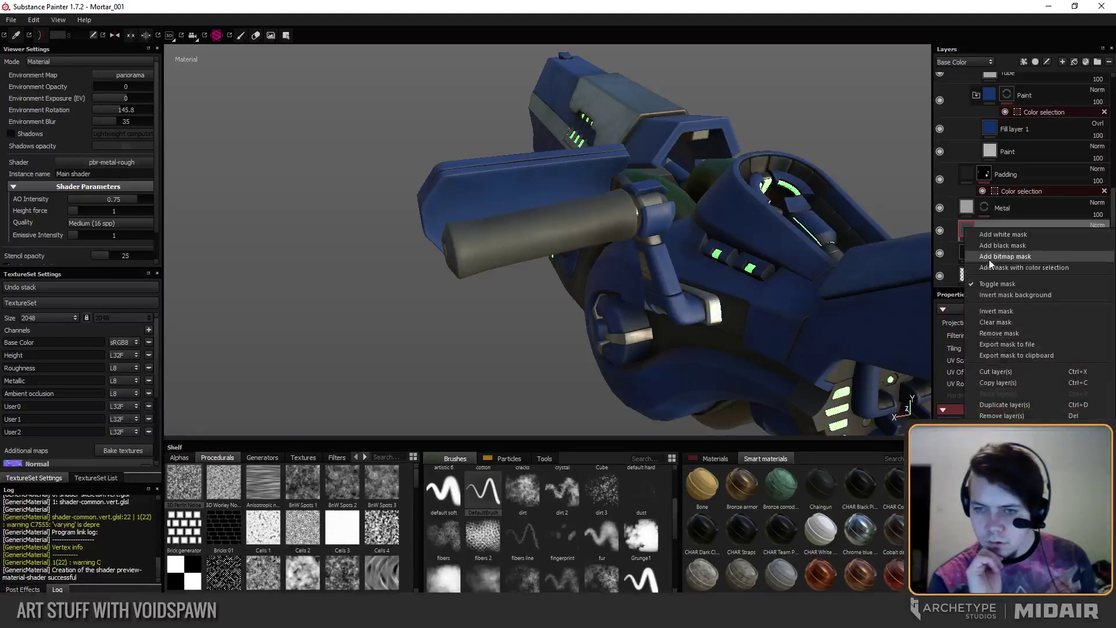
left_click(989, 259)
left_click(1089, 394)
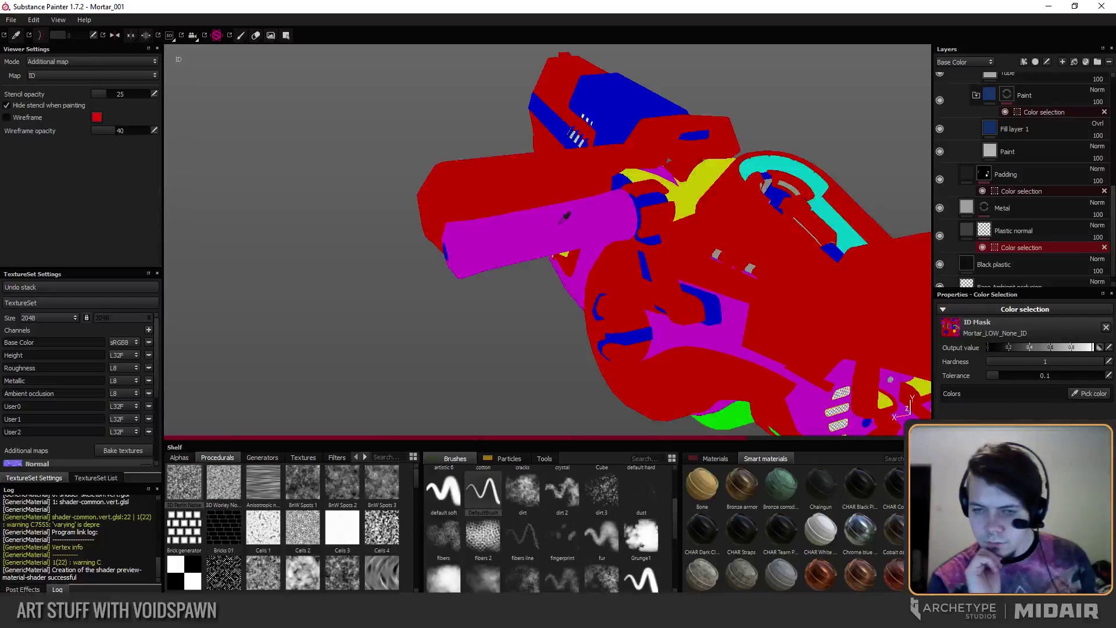
left_click(565, 218)
left_click_drag(555, 370, 573, 300, "alt")
scroll(572, 300, "down", 2)
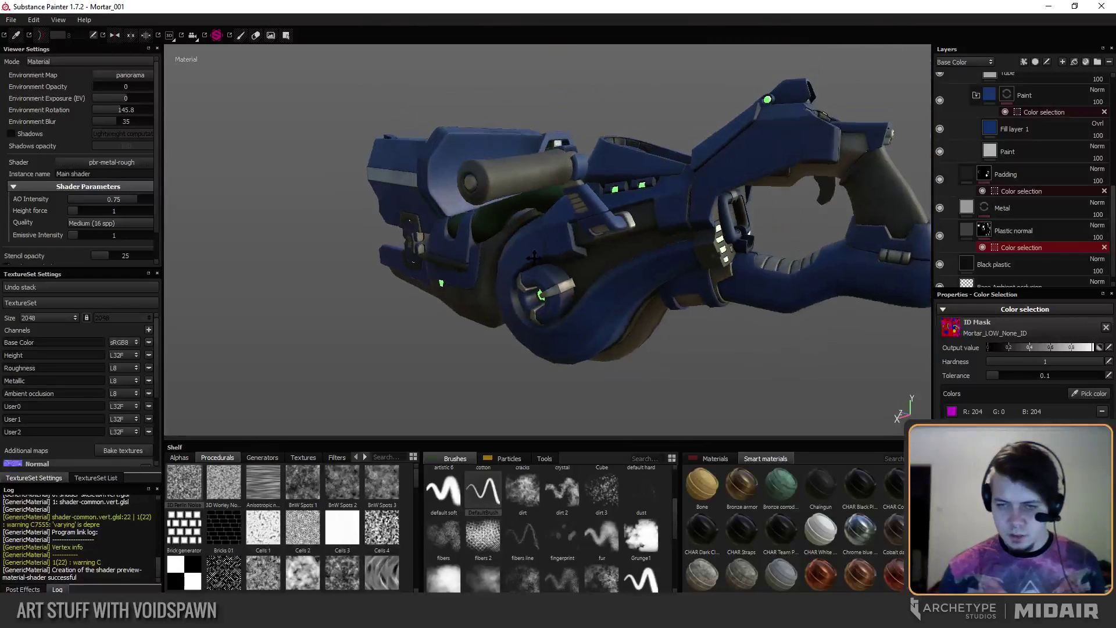
middle_click_drag(573, 299, 575, 325, "alt")
Set the Plastic normal fill's base color to a light gray to reveal the areas covered by its mask.
left_click(967, 230)
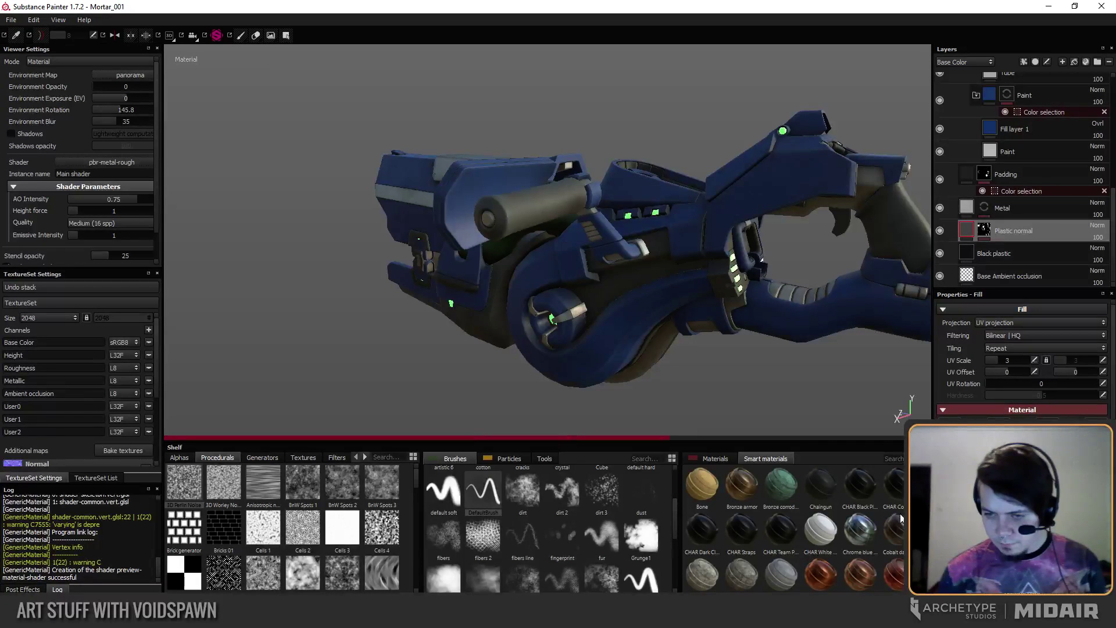
left_click(1012, 517)
left_click_drag(871, 471, 854, 471)
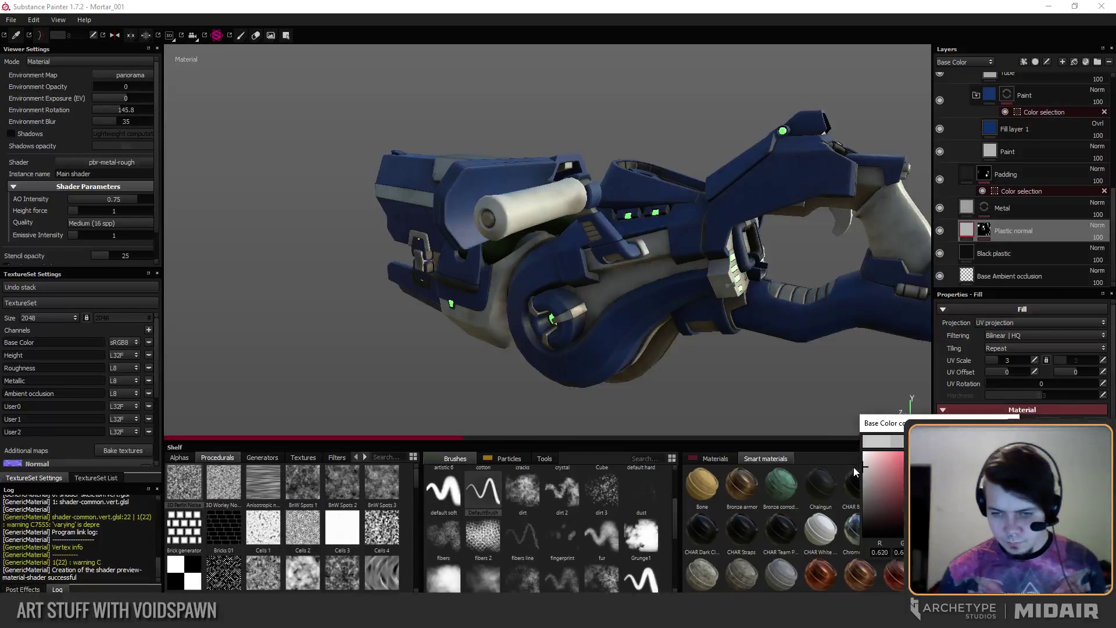
left_click_drag(627, 353, 681, 282, "alt")
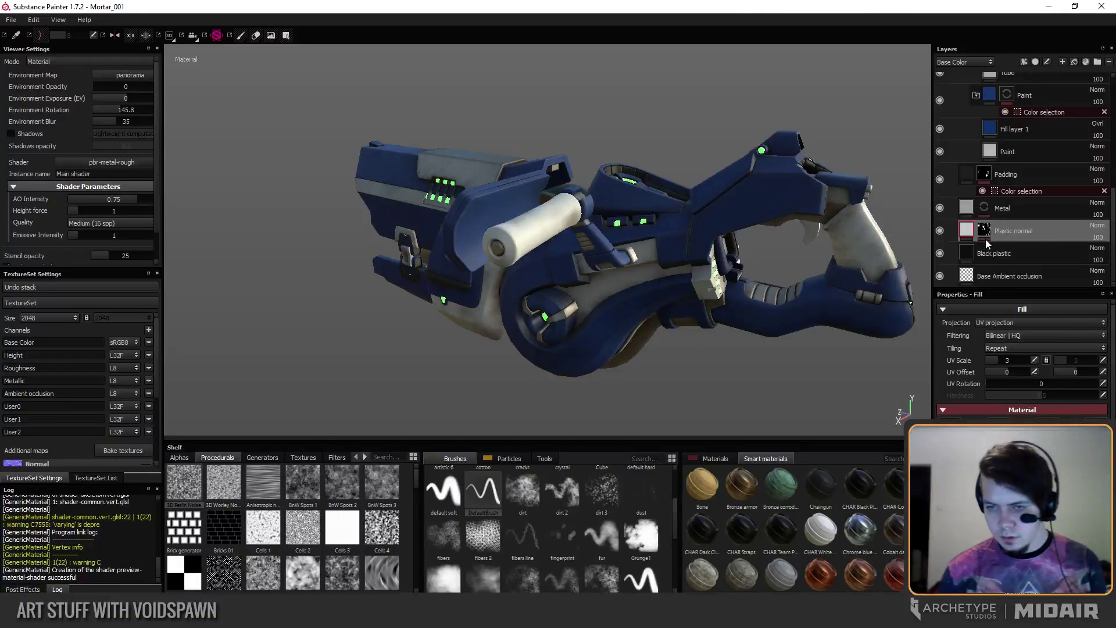
Add a paint effect to the Plastic normal mask and use Polygon Fill in black to exclude the rear handle and body plastic.
left_click(984, 230)
right_click(984, 228)
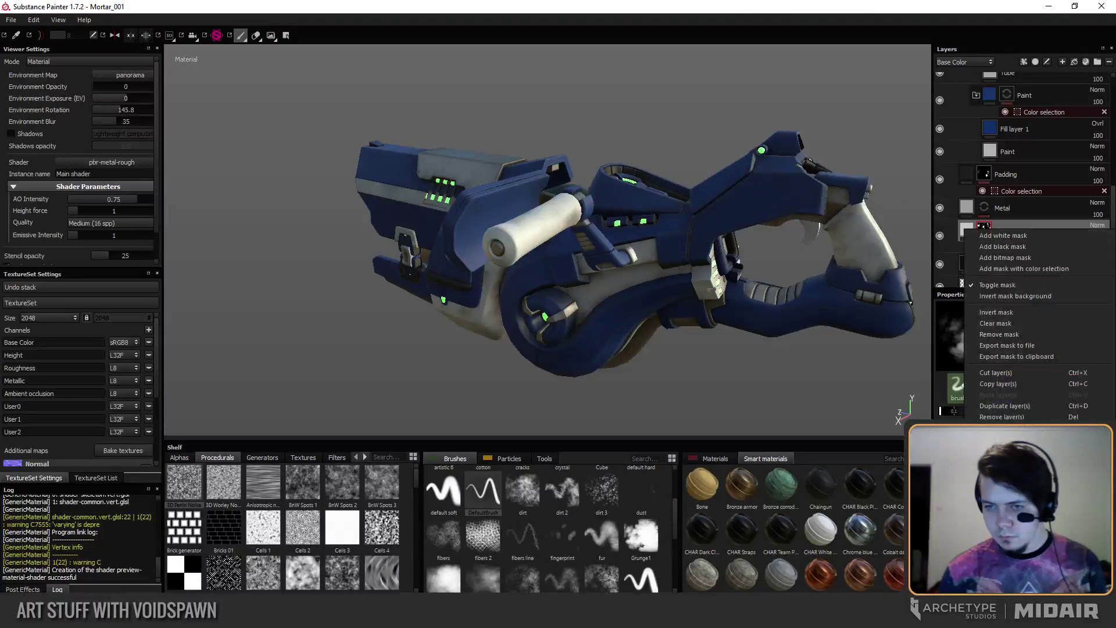
left_click(1035, 268)
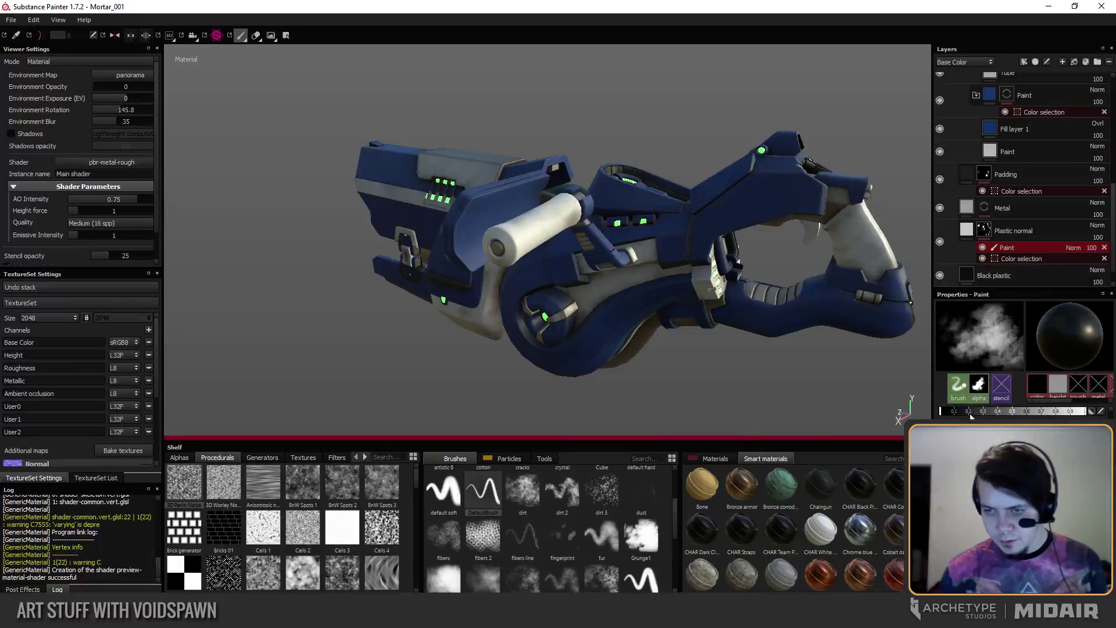
key("4")
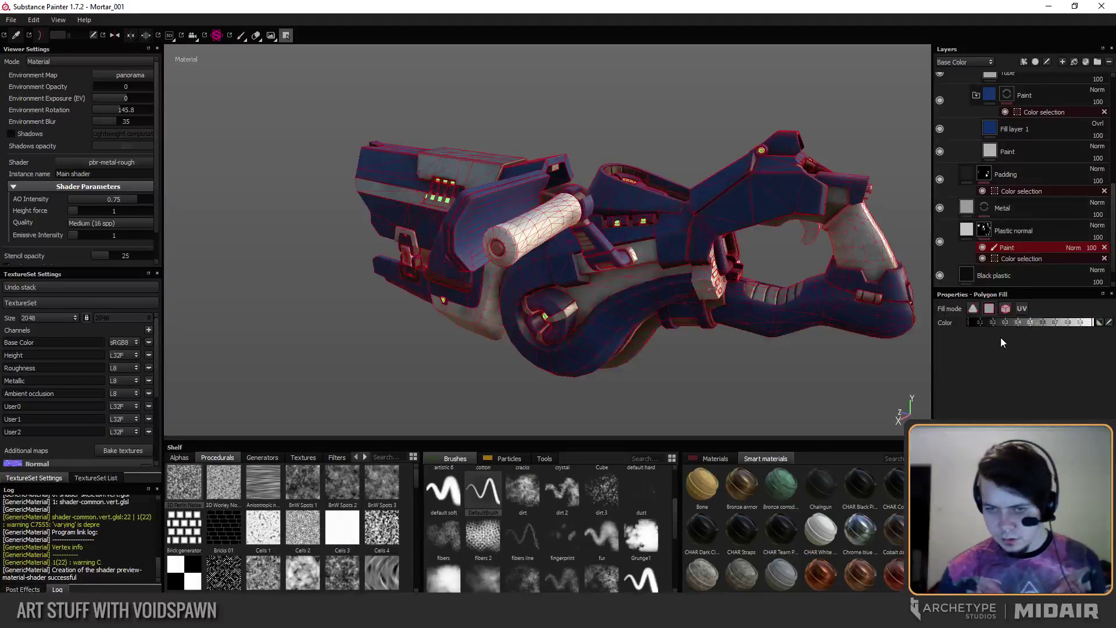
left_click_drag(925, 329, 835, 343, "alt")
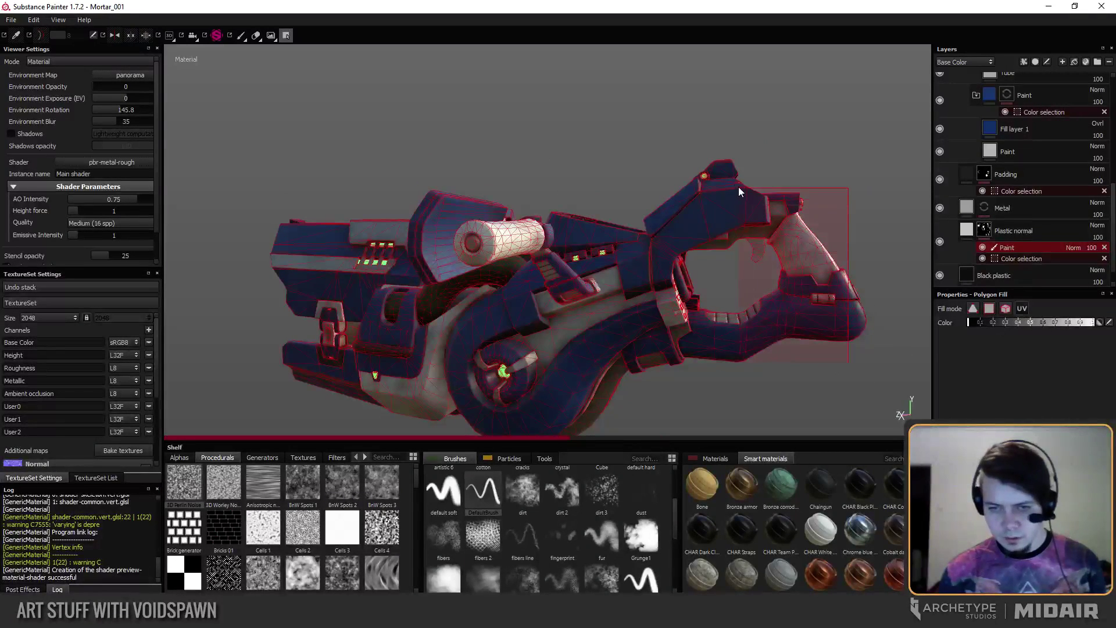
left_click_drag(738, 187, 675, 253, "alt")
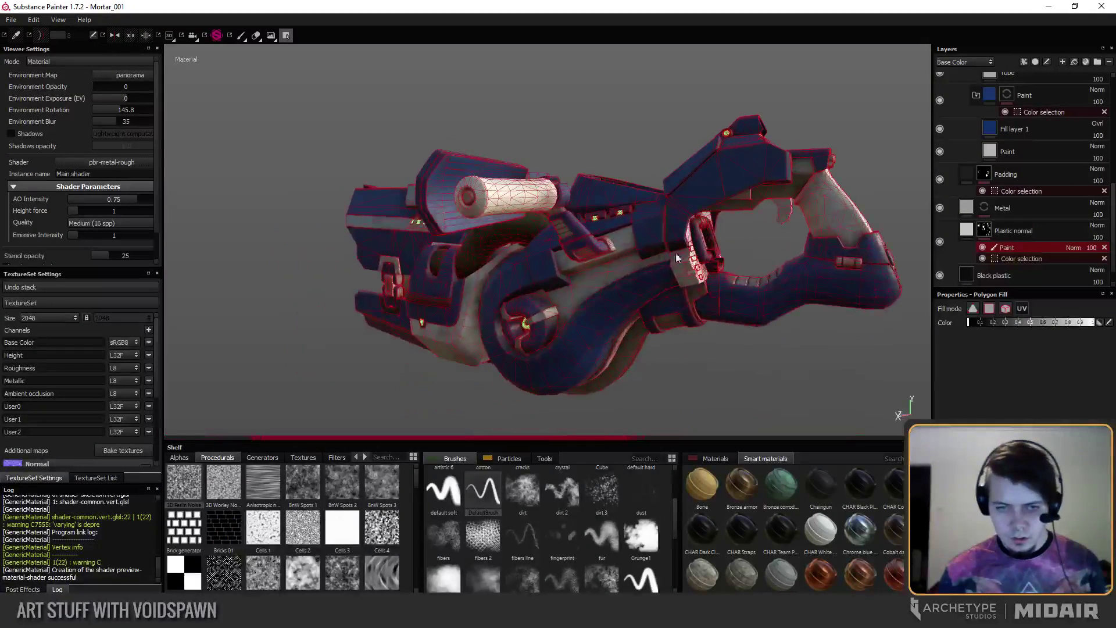
left_click_drag(470, 363, 591, 362, "alt")
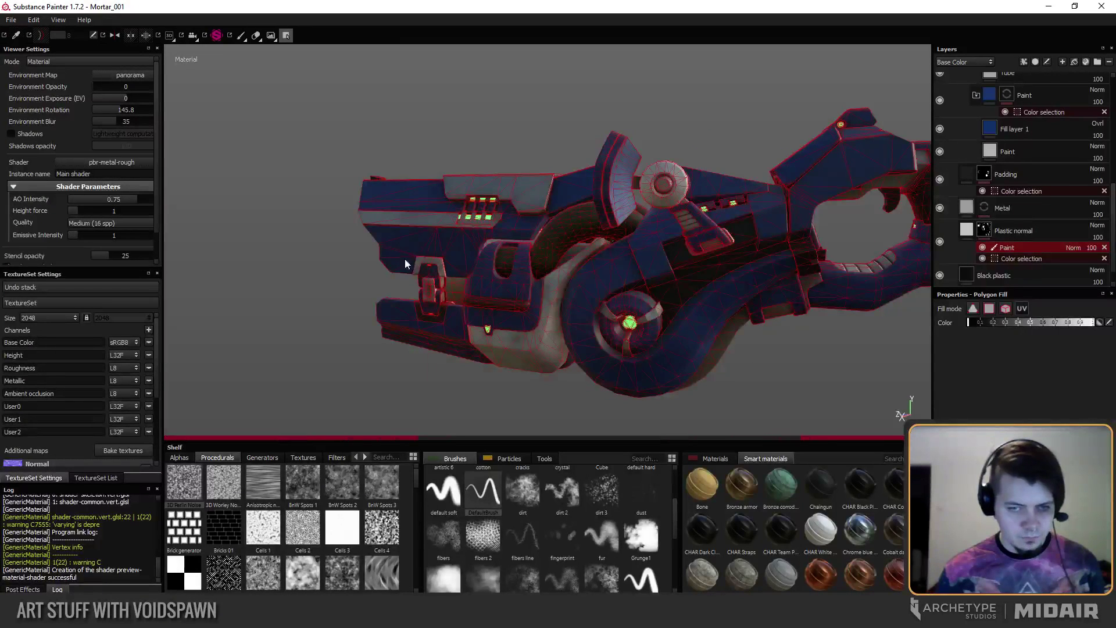
left_click_drag(405, 259, 614, 310, "alt")
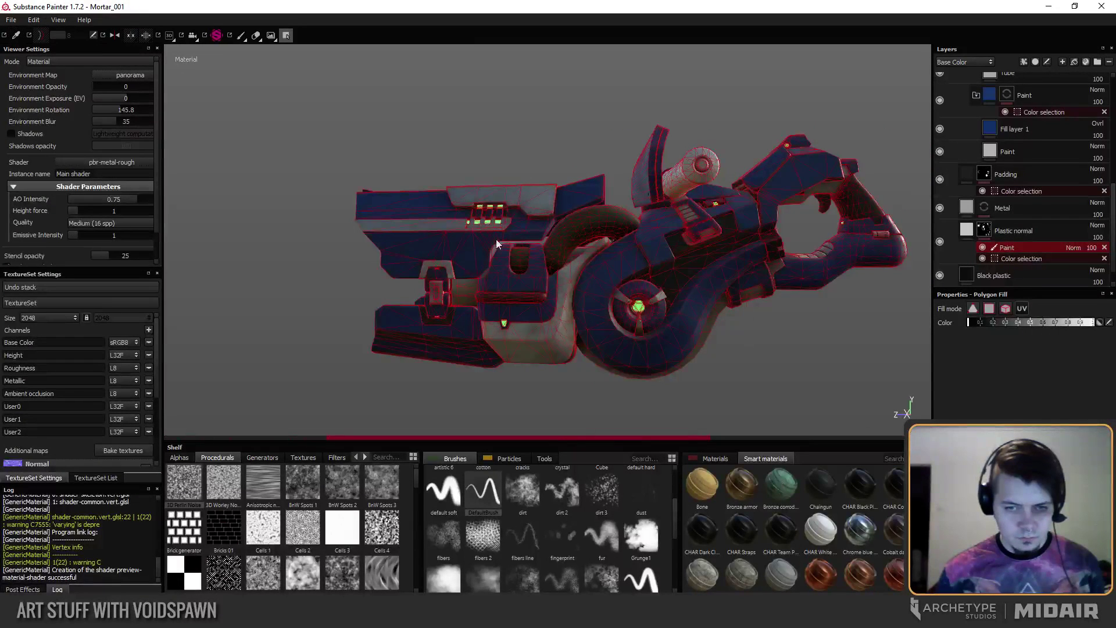
Inspect the Plastic normal mask on its own, exclude leftover areas around the front grip, and return to the Material view.
left_click(983, 231, "alt")
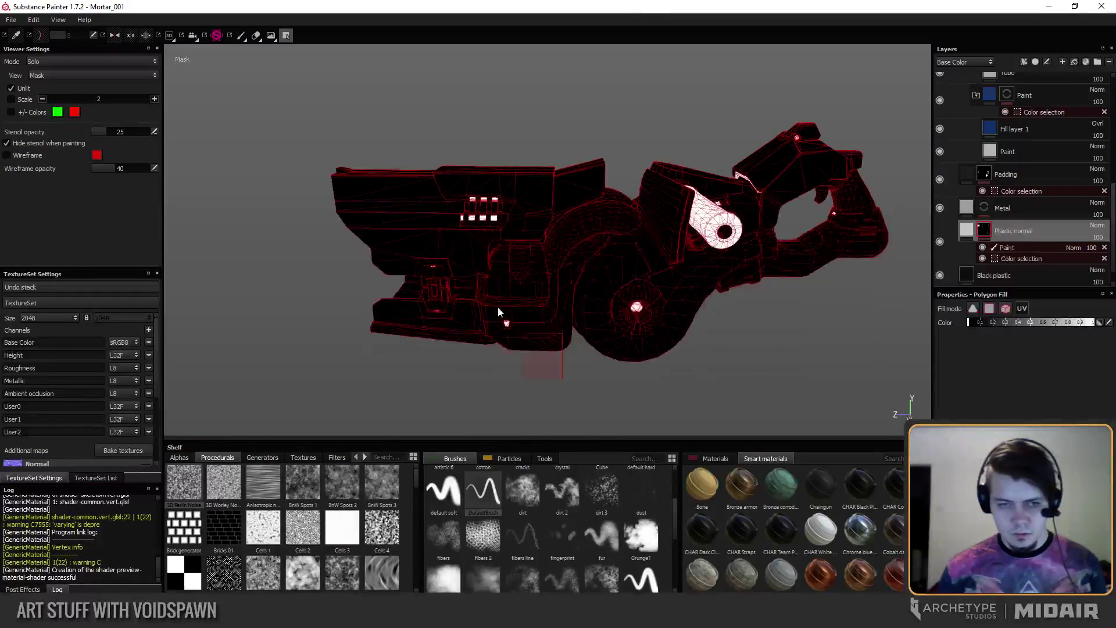
left_click_drag(499, 313, 645, 213, "alt")
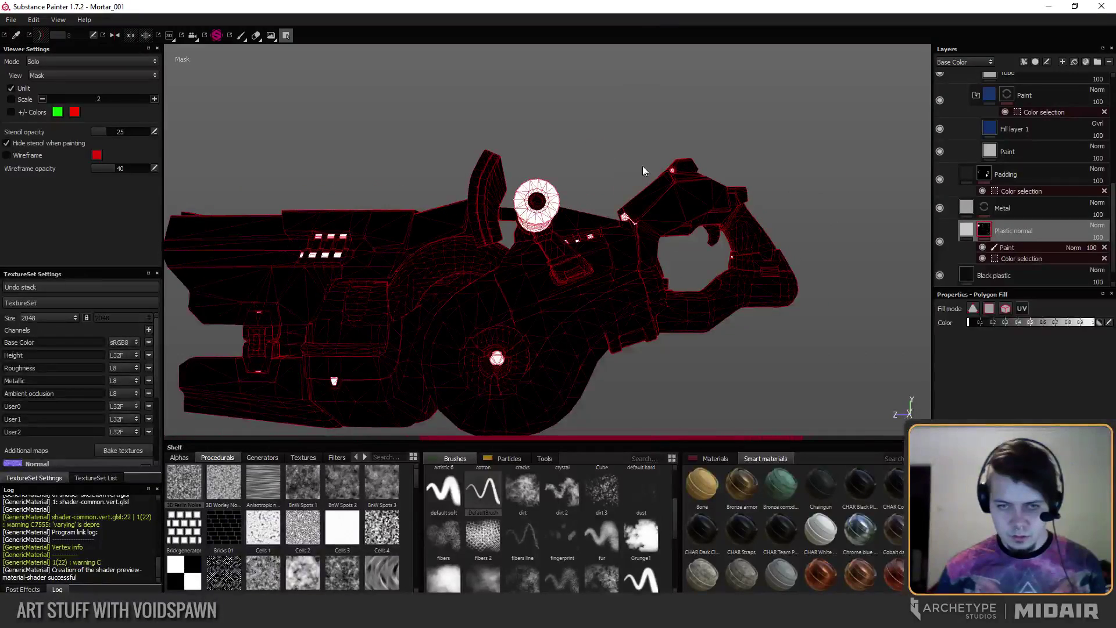
left_click_drag(643, 170, 735, 265, "alt")
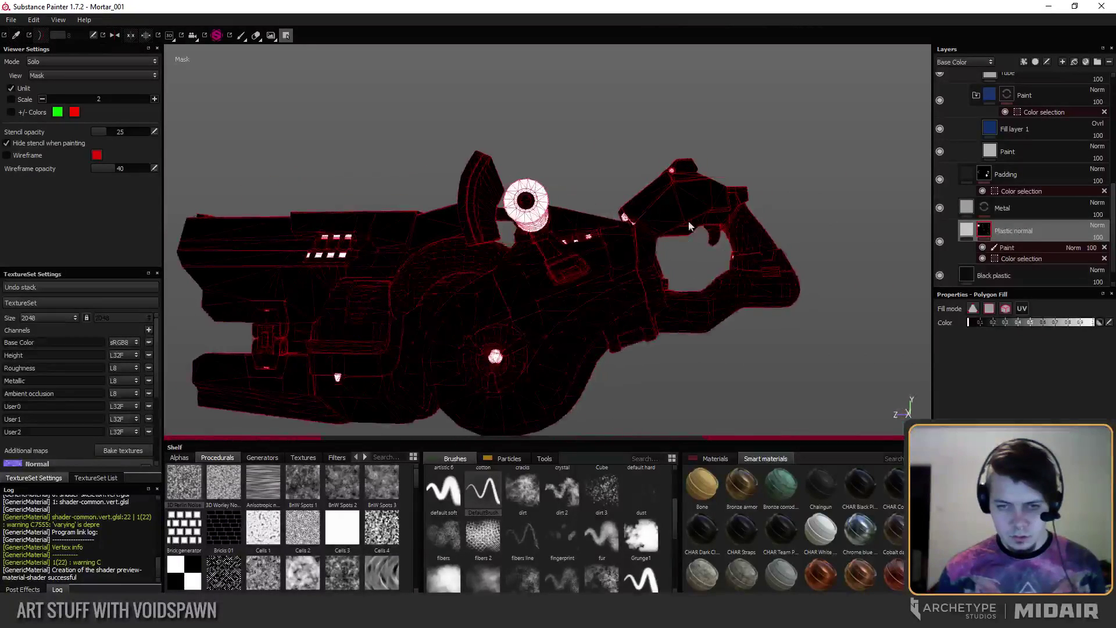
left_click_drag(689, 226, 577, 286, "alt")
key("m")
key("1")
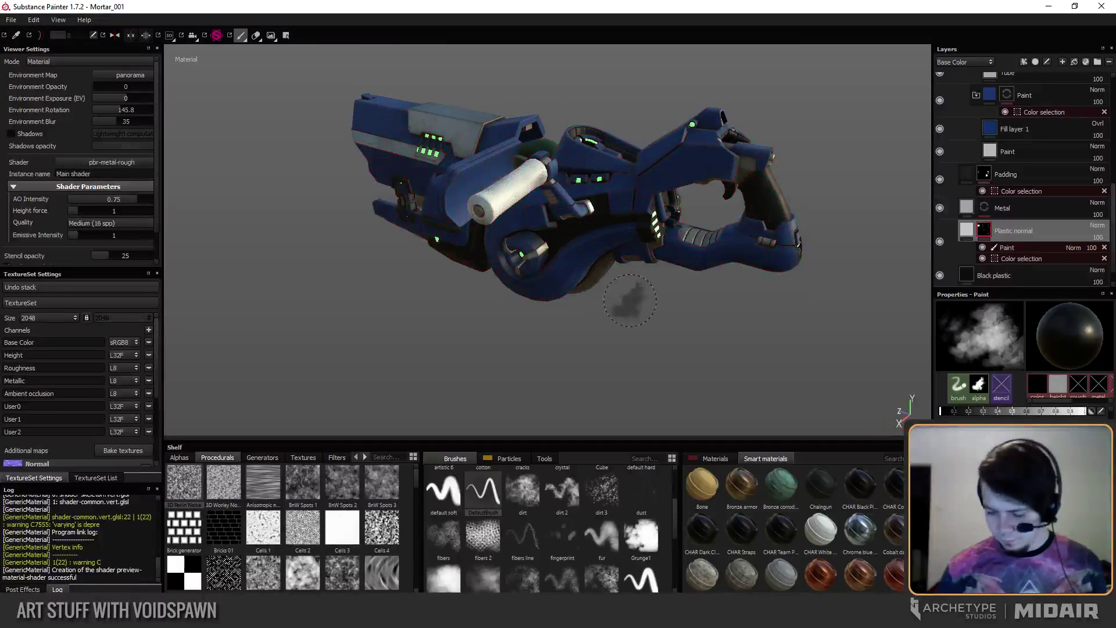
Try the BnW Spots 1 procedural as the height texture of the Plastic normal fill on the front grip.
left_click(966, 231)
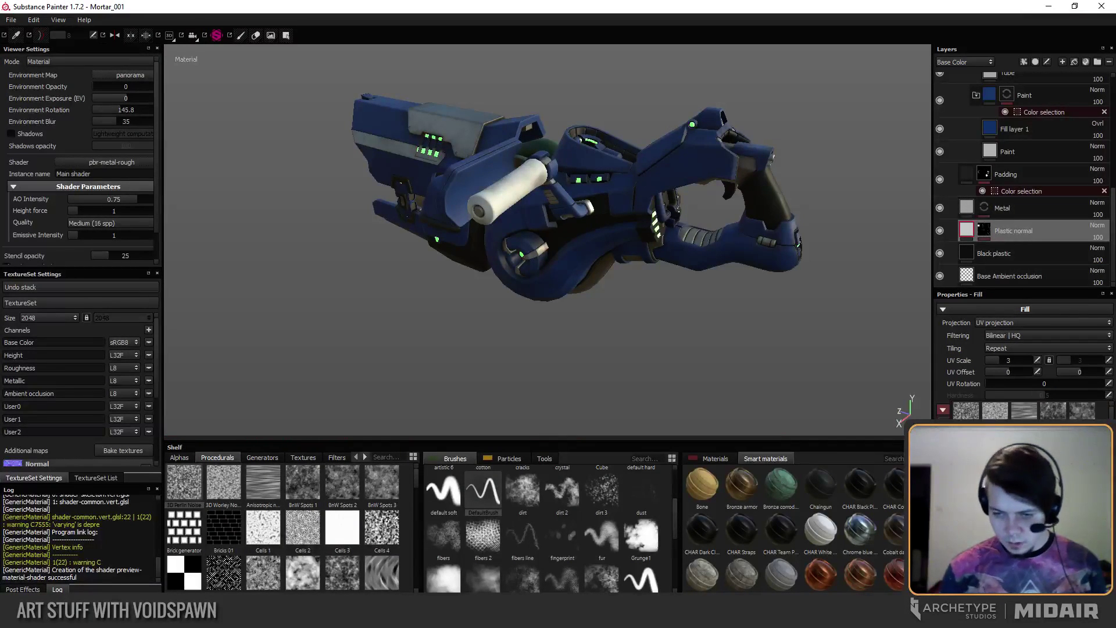
left_click_drag(992, 416, 785, 422)
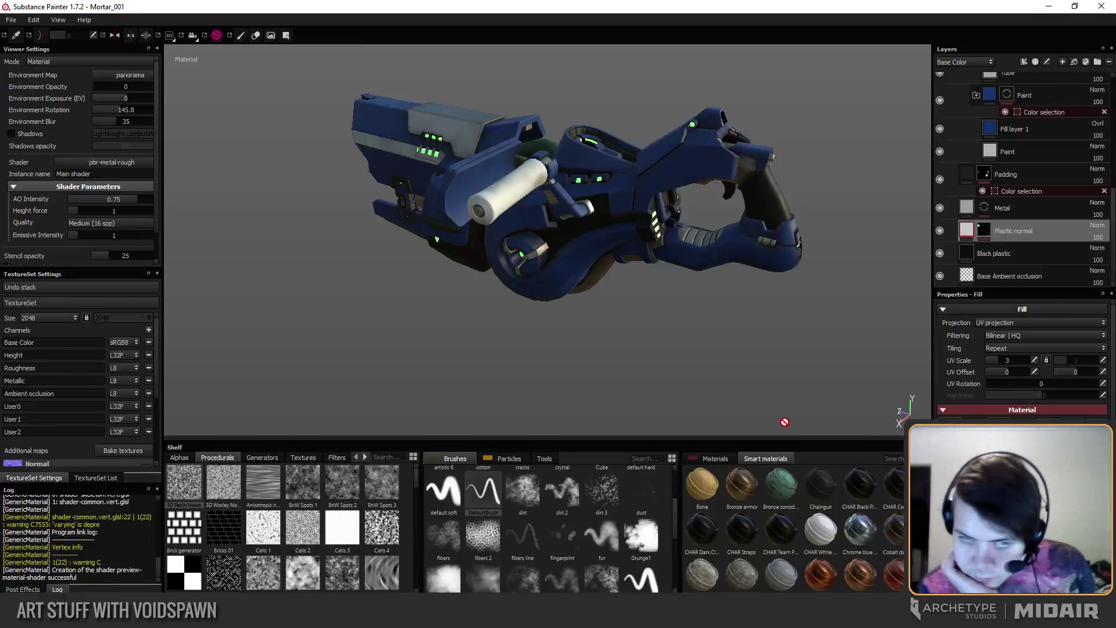
left_click_drag(491, 326, 422, 317, "alt")
right_click_drag(471, 289, 506, 343, "alt")
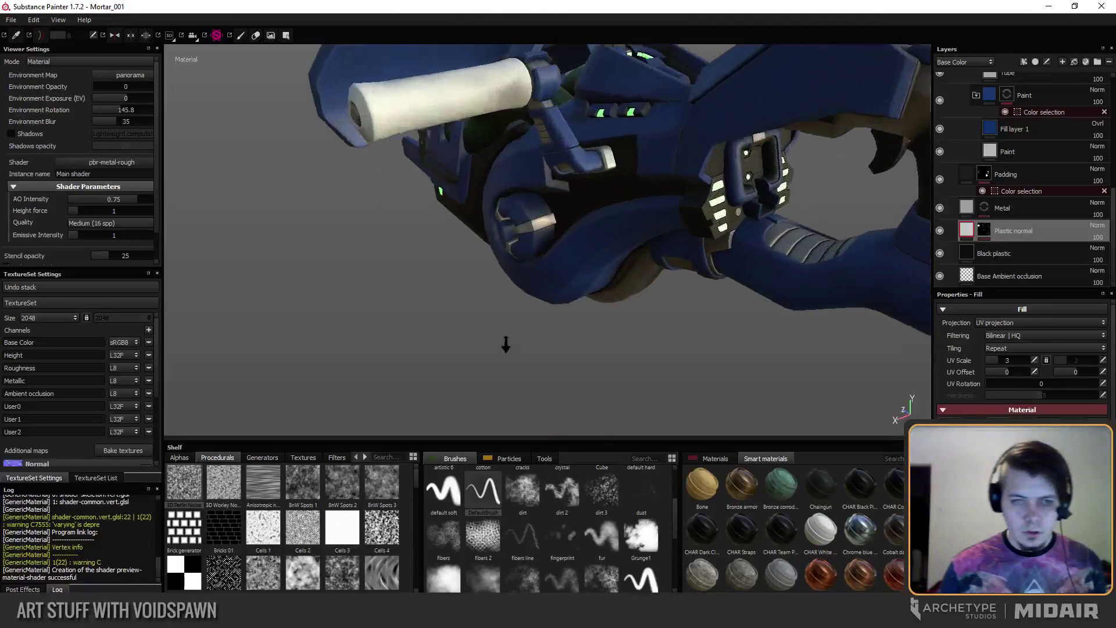
left_click_drag(506, 344, 634, 264, "alt")
left_click(983, 234)
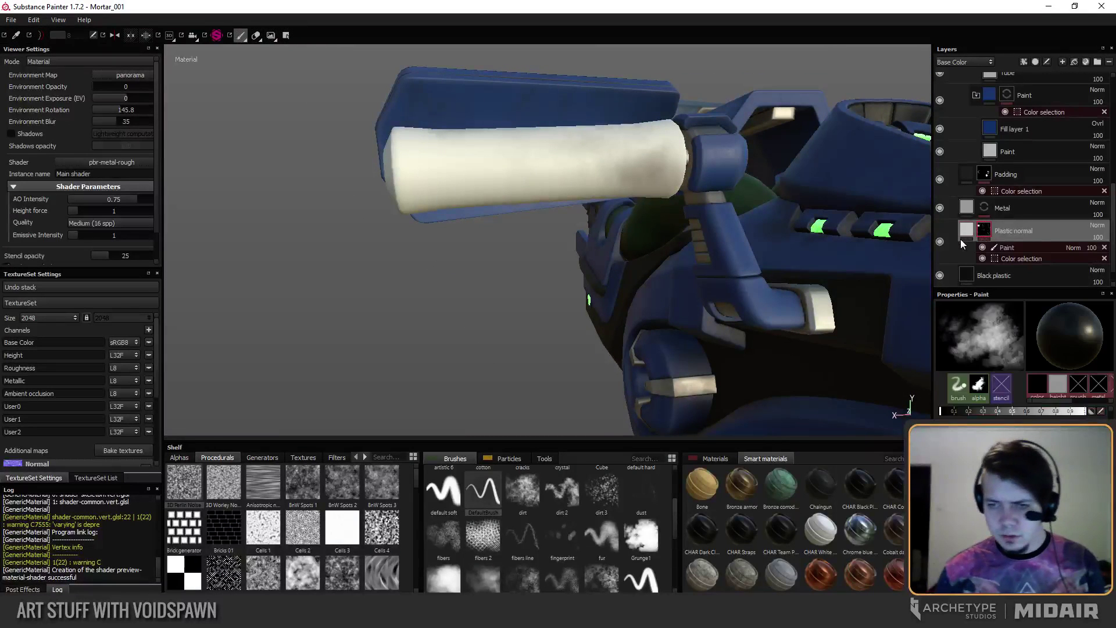
left_click(962, 236)
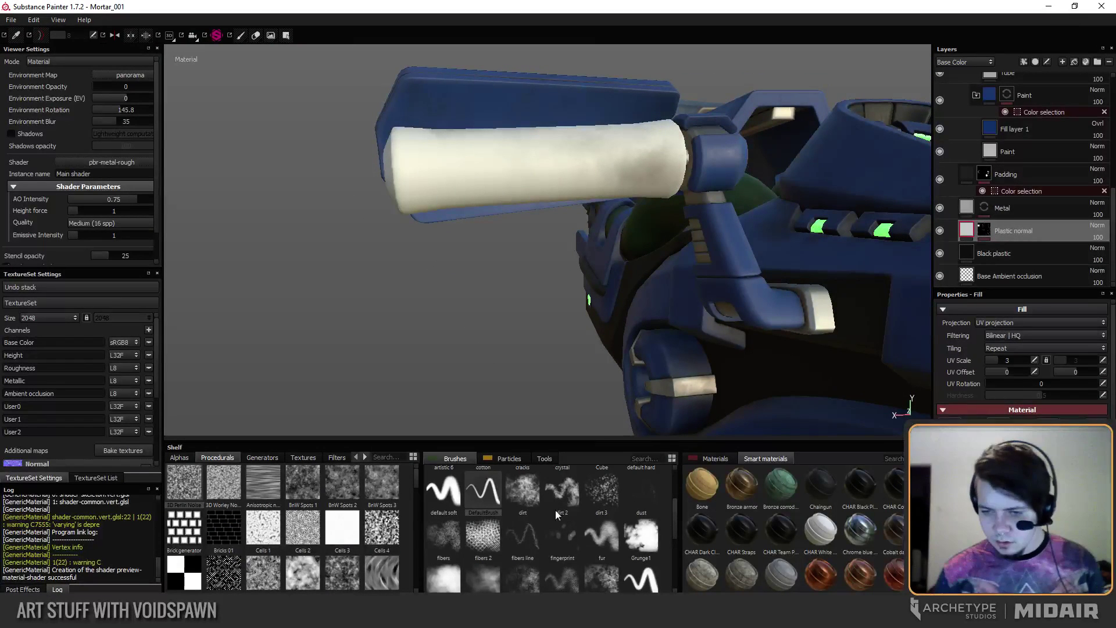
left_click_drag(296, 491, 1021, 553)
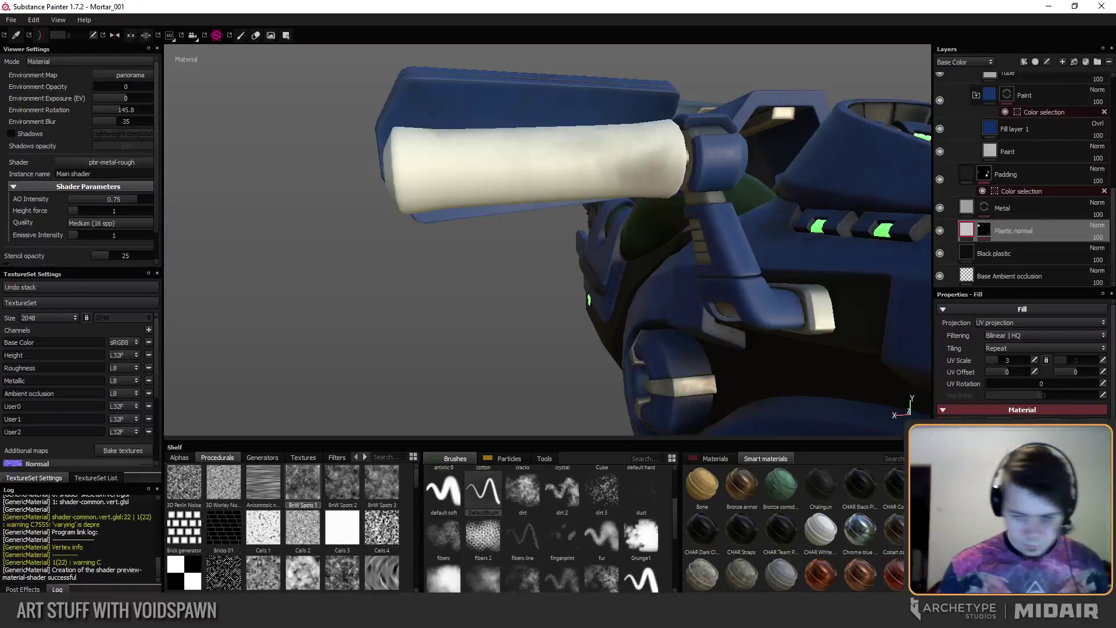
left_click_drag(496, 314, 506, 270, "alt")
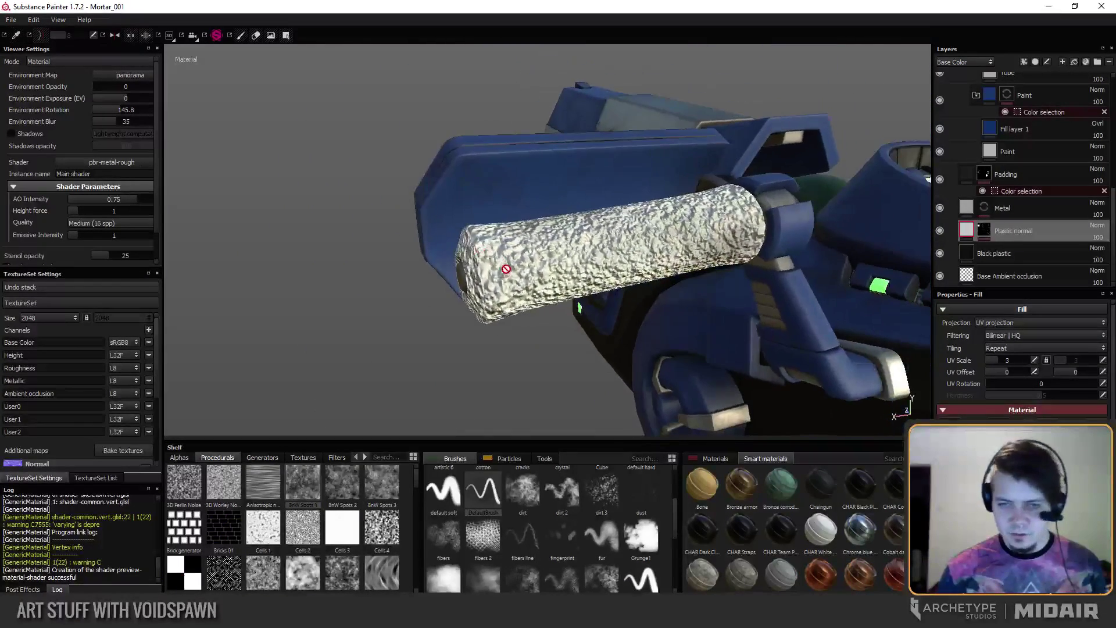
Use BnW Spots 2 as the Plastic normal fill's height texture at UV scale 8.994, with the base color channel disabled.
left_click(343, 494)
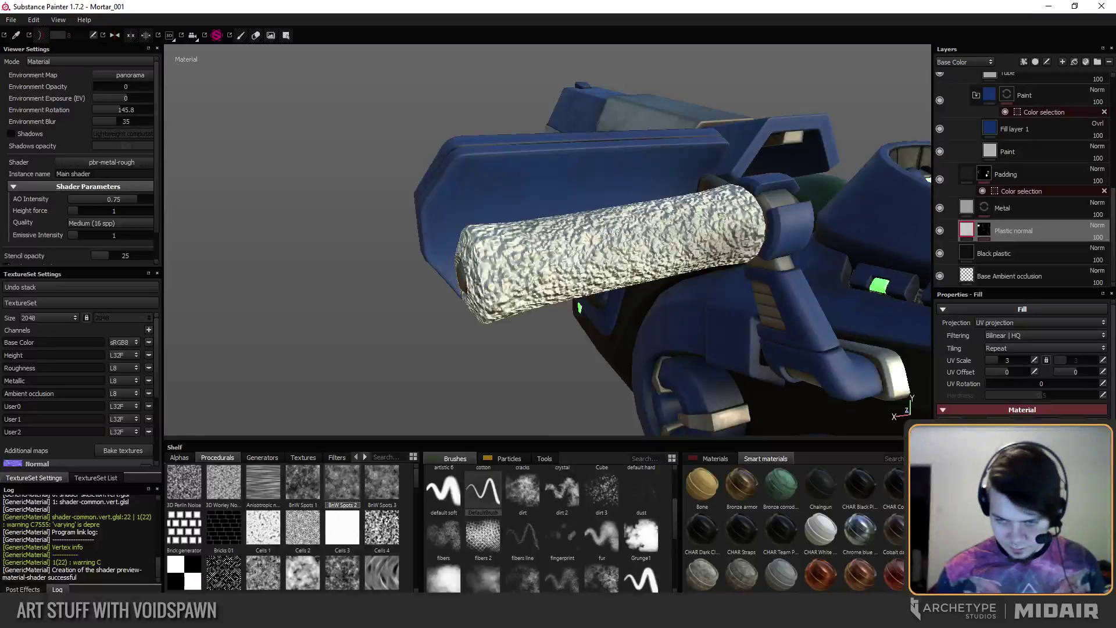
mouse_move(414, 357)
left_mouse_down("alt")
mouse_move(374, 367)
mouse_move(374, 378)
mouse_move(425, 349)
left_mouse_up("alt")
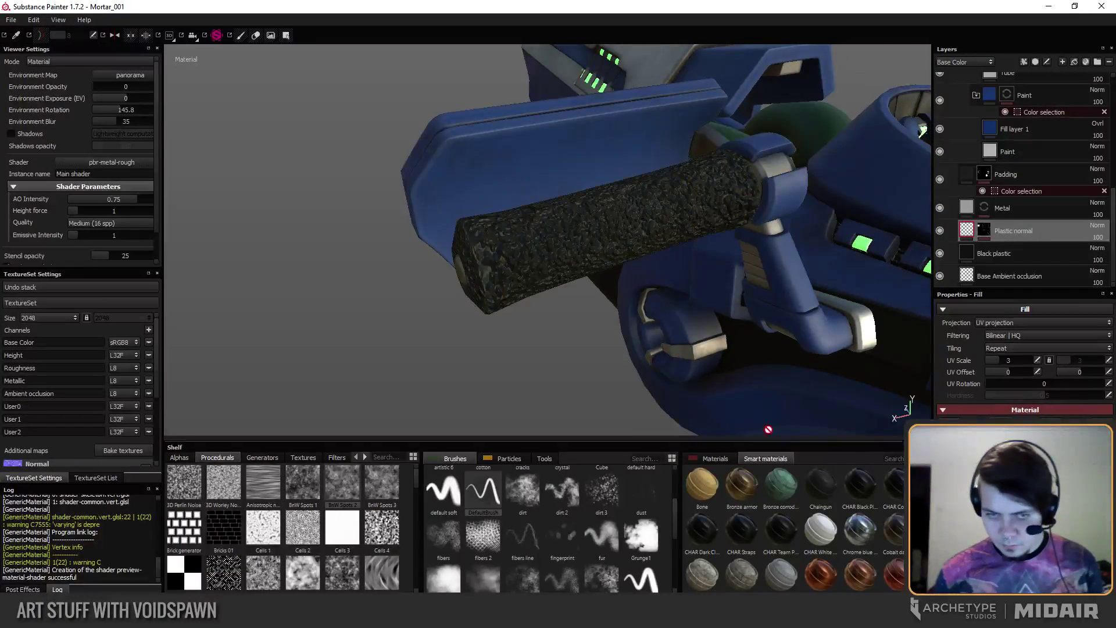
left_click_drag(537, 379, 579, 357, "alt")
left_click_drag(1001, 360, 1011, 360)
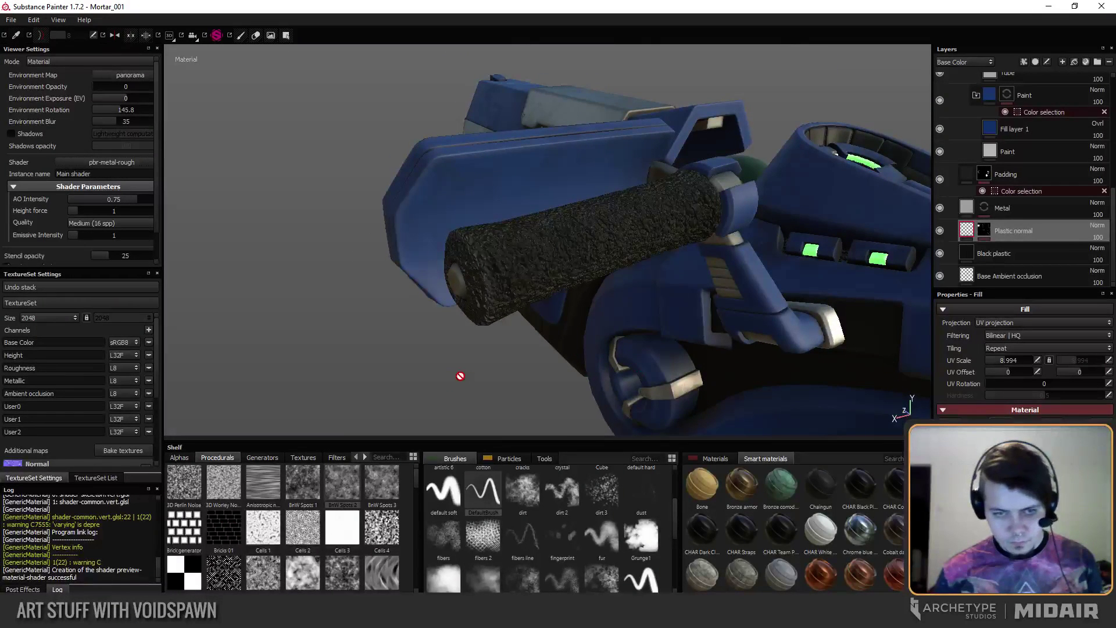
left_click_drag(461, 376, 524, 375, "alt")
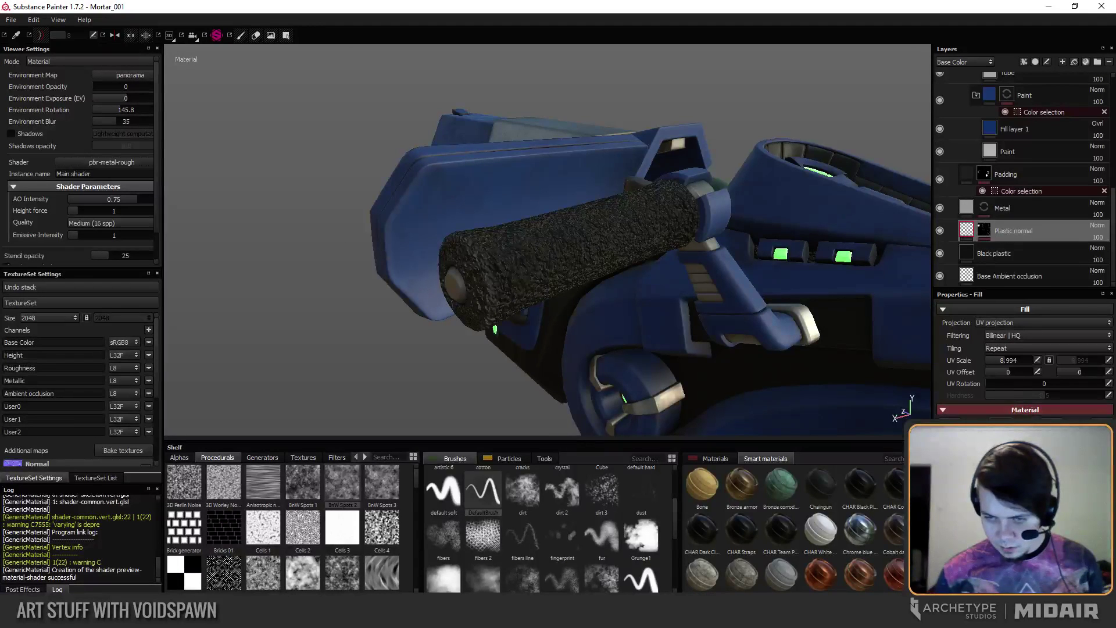
Display the Height channel in the layer stack and lower the Plastic normal layer's height opacity to 6.
left_click(960, 62)
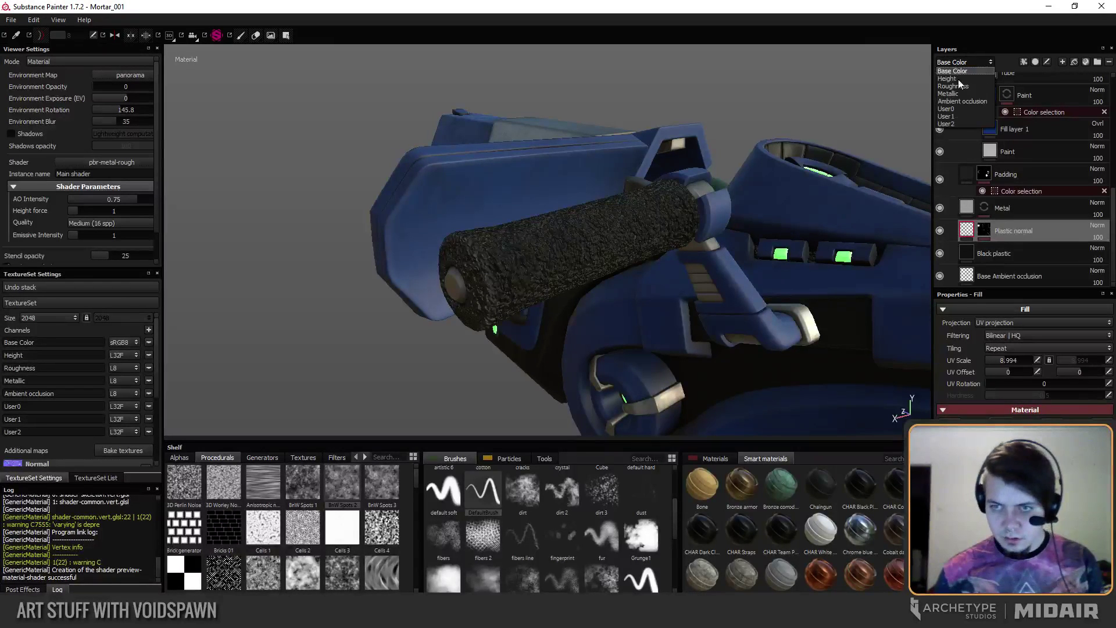
left_click(947, 78)
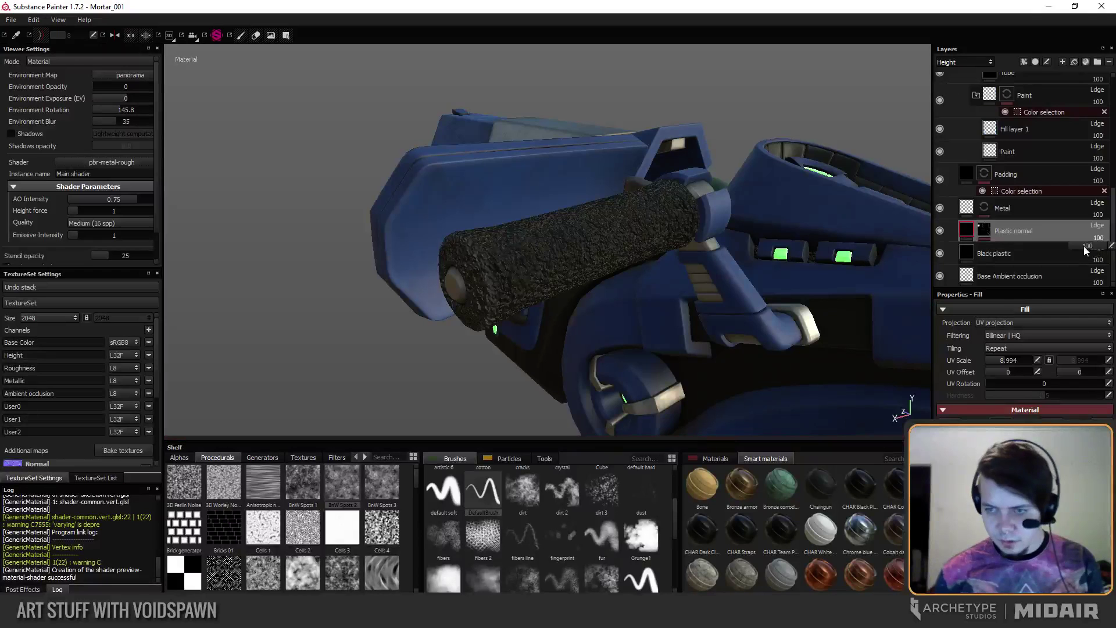
left_click_drag(1074, 248, 1076, 249)
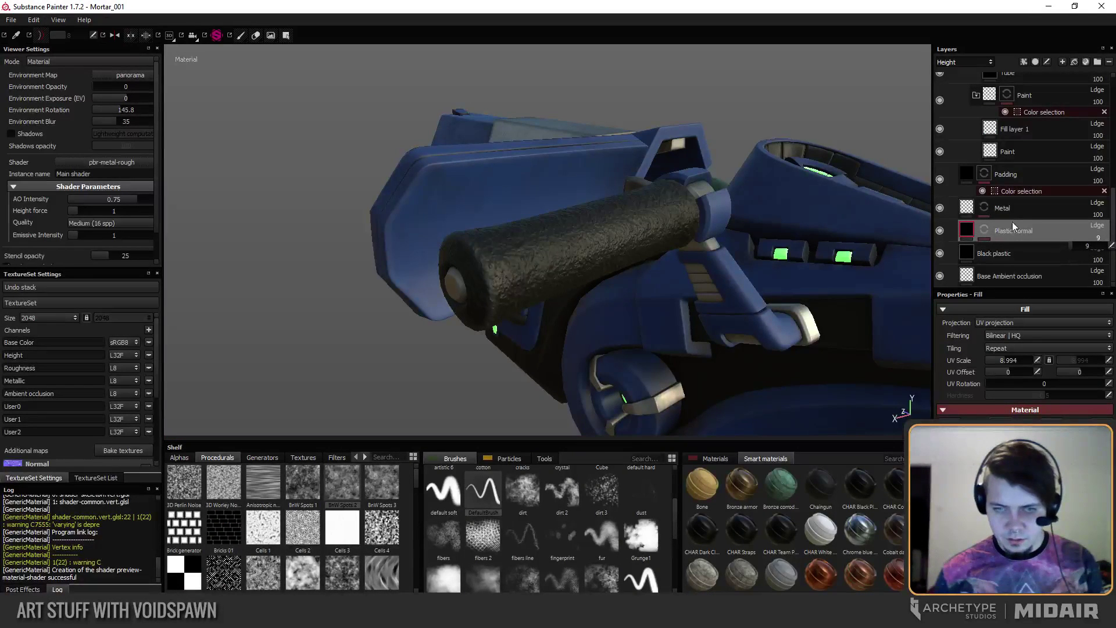
left_click_drag(541, 302, 805, 289, "alt")
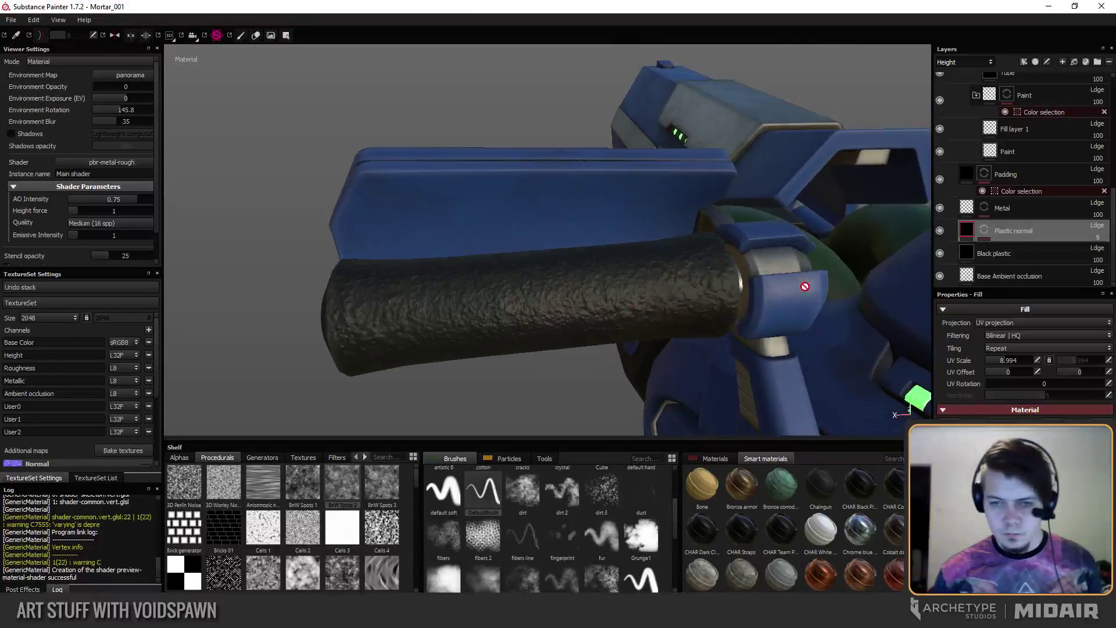
left_click(1098, 228)
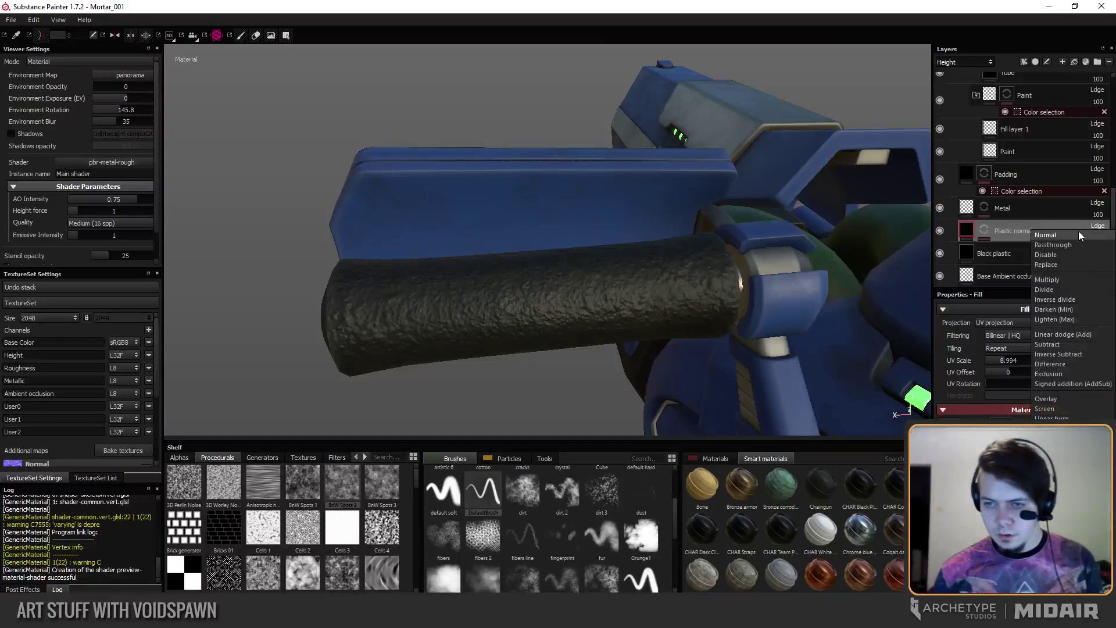
left_click(1098, 225)
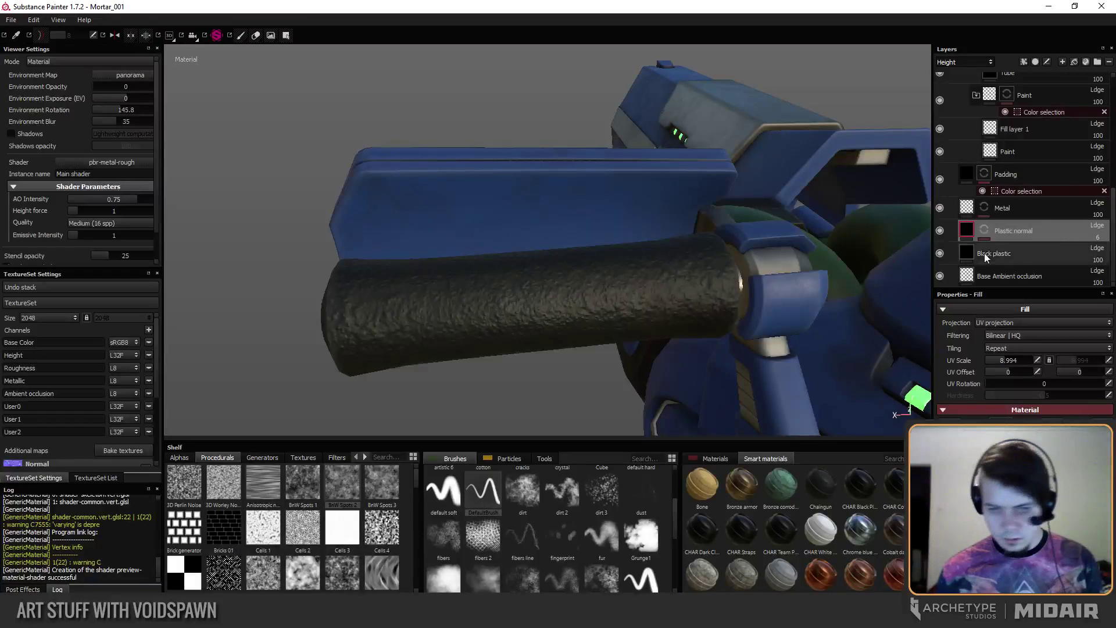
Paint the round end of the front grip out of the Plastic normal mask with the default soft brush.
left_click_drag(608, 244, 557, 178, "alt")
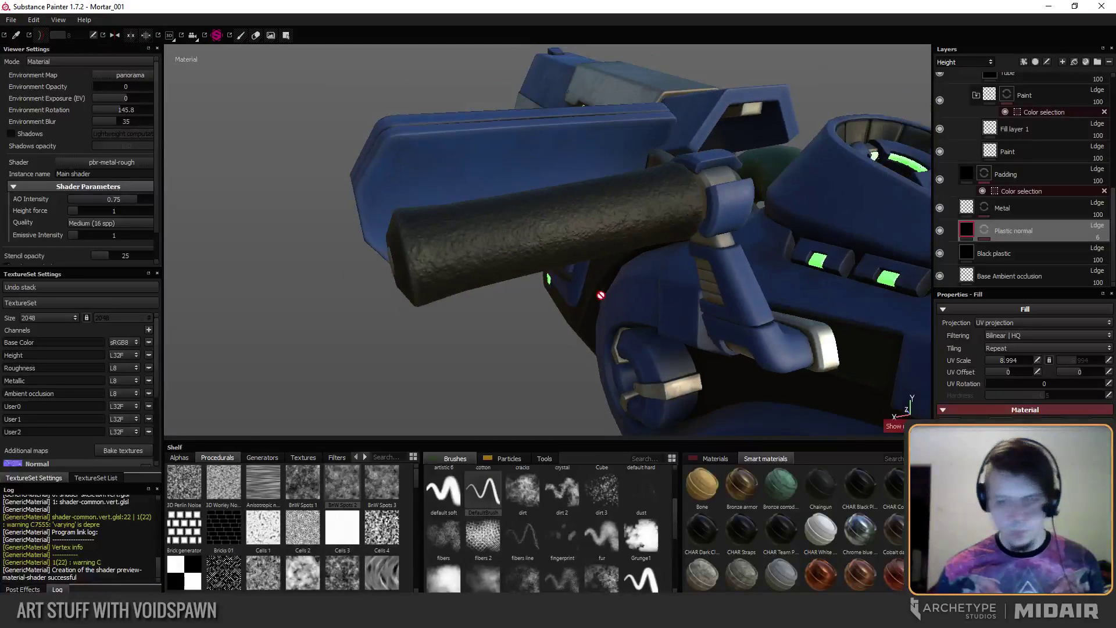
left_click_drag(602, 295, 514, 367, "alt")
left_click_drag(530, 330, 669, 279, "alt")
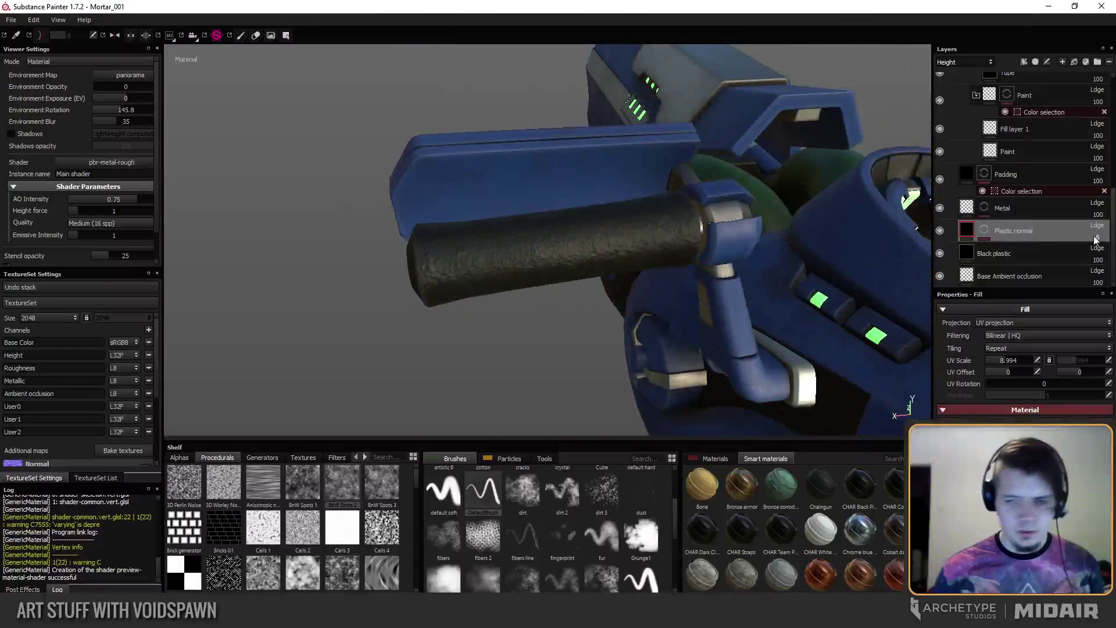
left_click_drag(497, 331, 634, 311, "alt")
left_click(983, 233)
left_click(1007, 249)
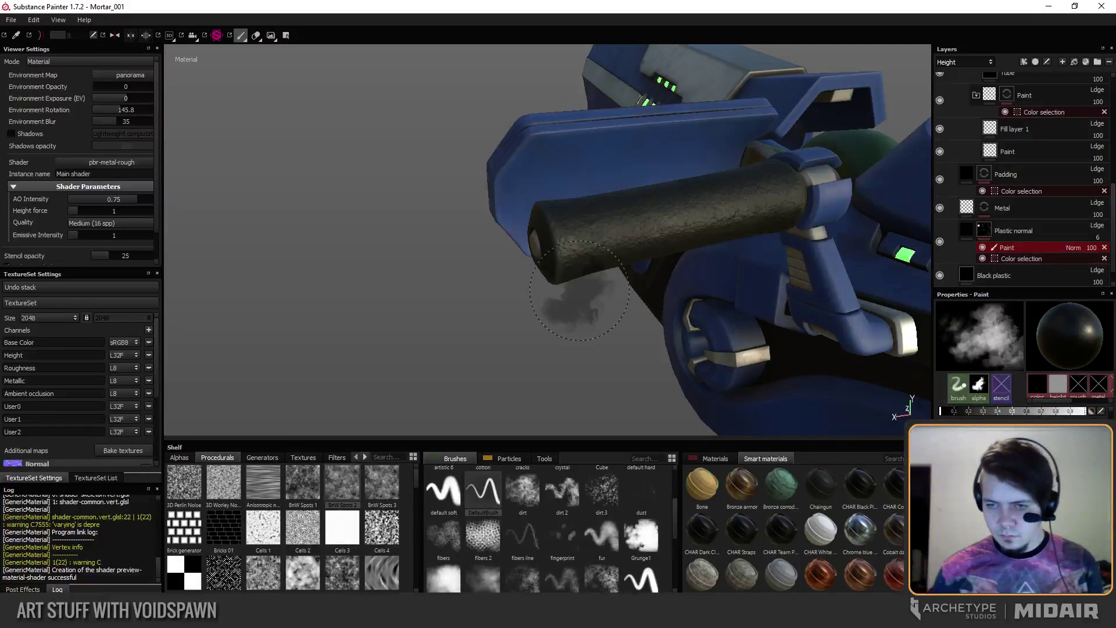
left_click(442, 493)
mouse_move(482, 349)
left_mouse_down("alt")
mouse_move(500, 314)
mouse_move(473, 281)
left_mouse_up("alt")
left_click_drag(567, 218, 564, 203, "alt")
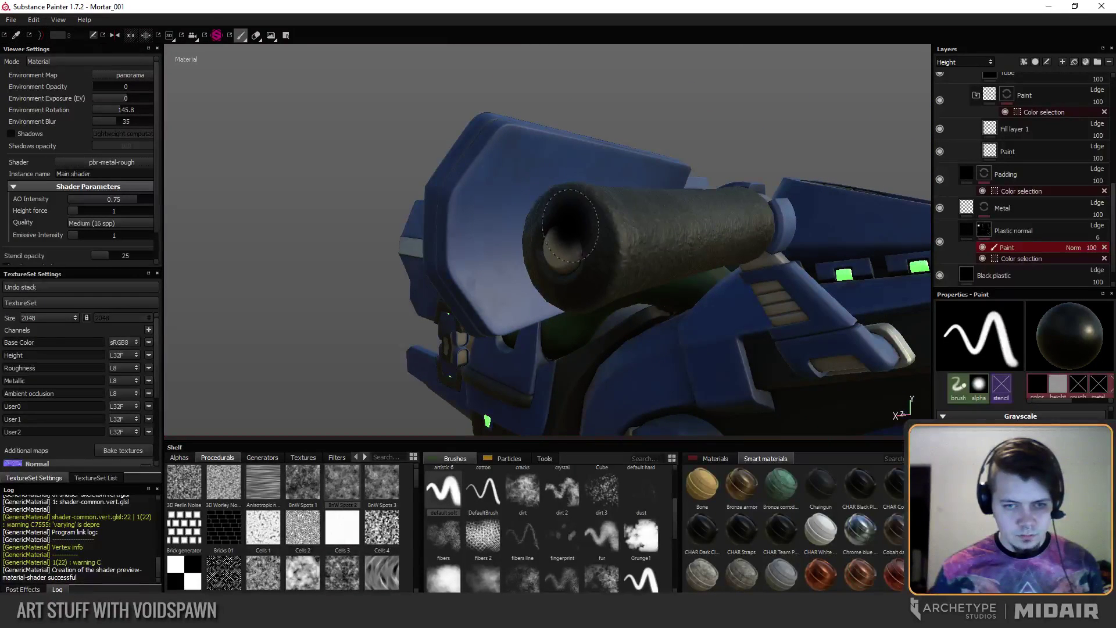
mouse_move(535, 218)
left_mouse_down("alt")
mouse_move(601, 236)
mouse_move(599, 246)
mouse_move(605, 222)
mouse_move(590, 275)
mouse_move(591, 265)
left_mouse_up("alt")
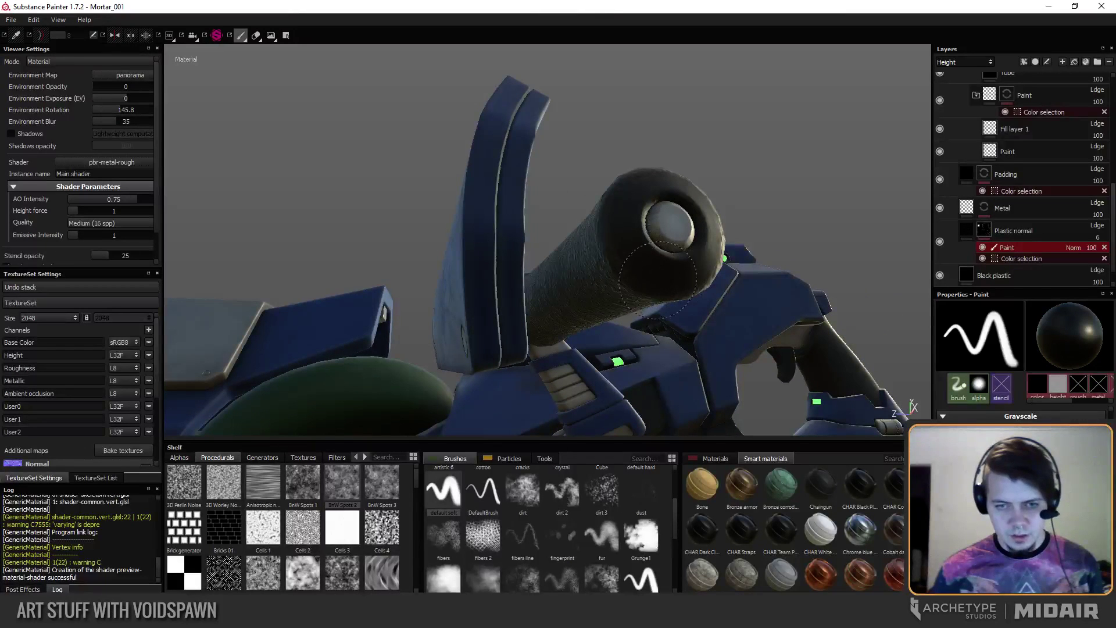
left_click_drag(658, 280, 640, 282, "alt")
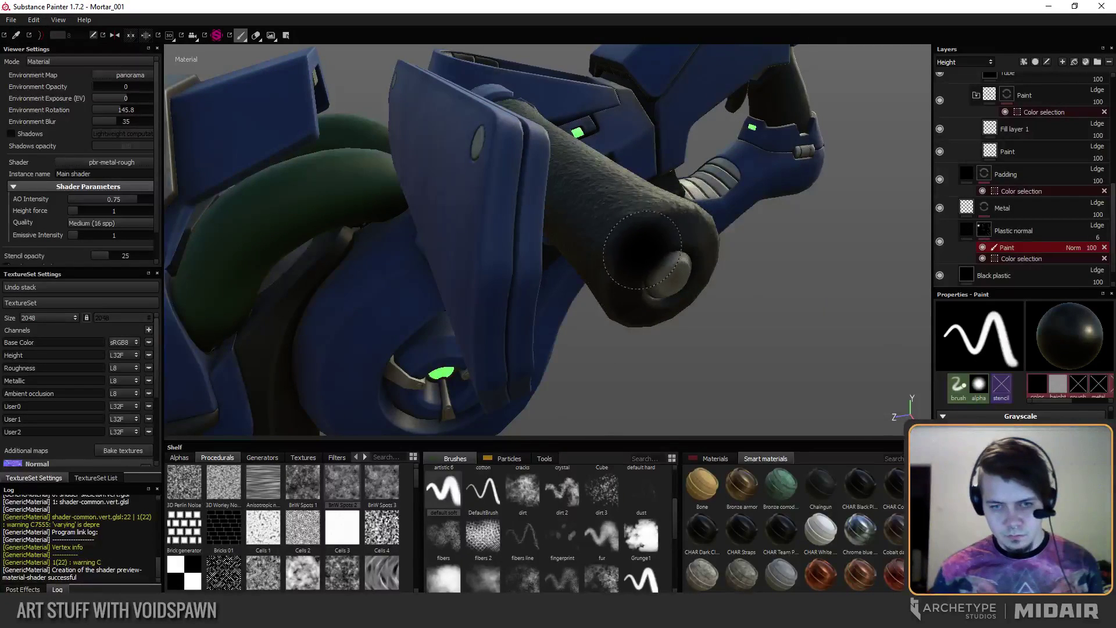
left_click_drag(643, 251, 590, 235, "alt")
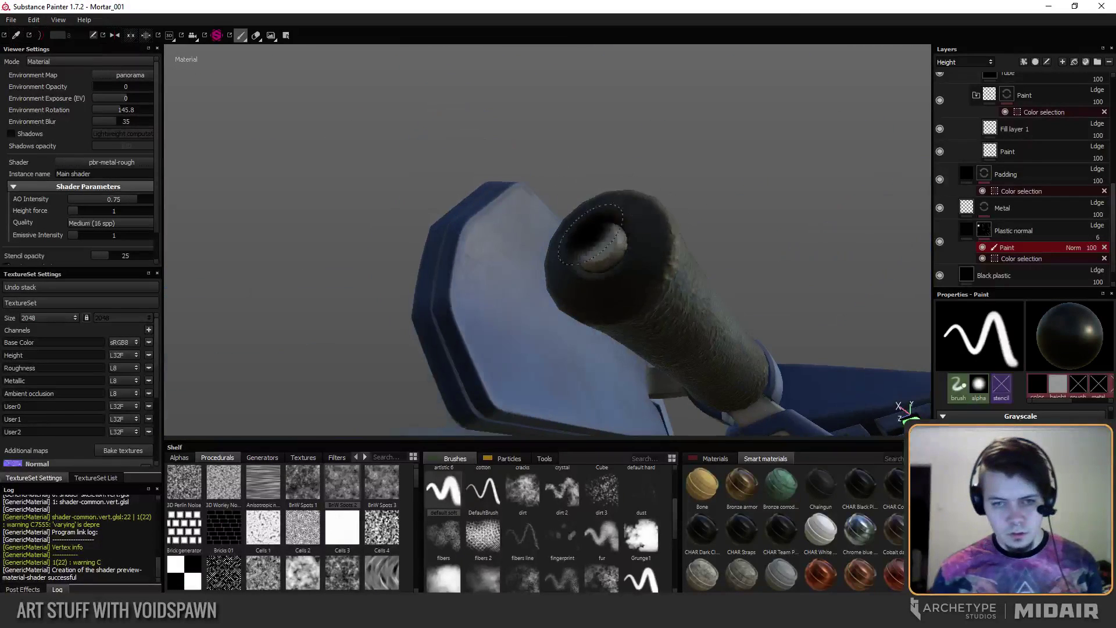
left_click_drag(627, 285, 594, 296, "alt")
left_click_drag(621, 241, 603, 211, "alt")
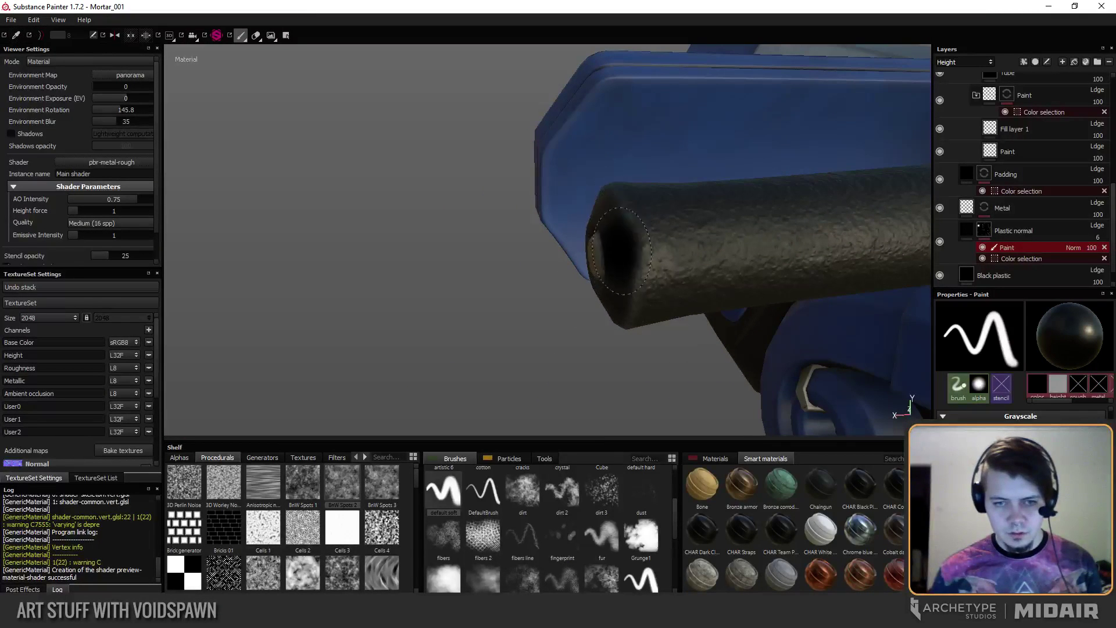
left_click_drag(621, 250, 471, 273, "alt")
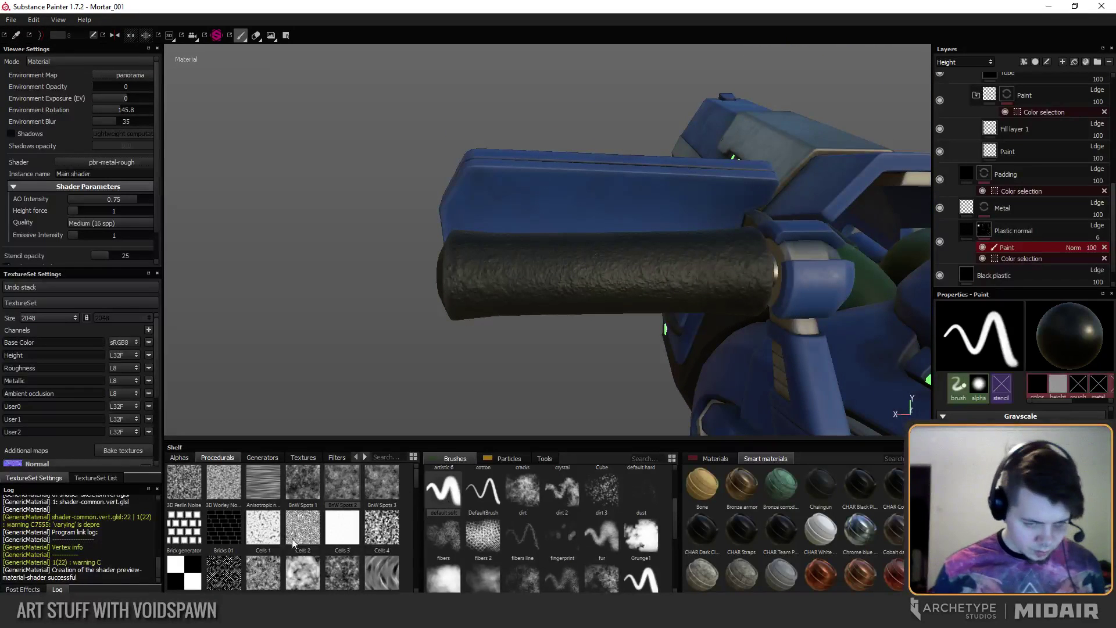
Try the Cells 2 procedural as the height texture of the Plastic normal fill on the front grip.
mouse_move(294, 544)
left_mouse_down()
mouse_move(342, 488)
mouse_move(660, 532)
mouse_move(340, 538)
left_mouse_up()
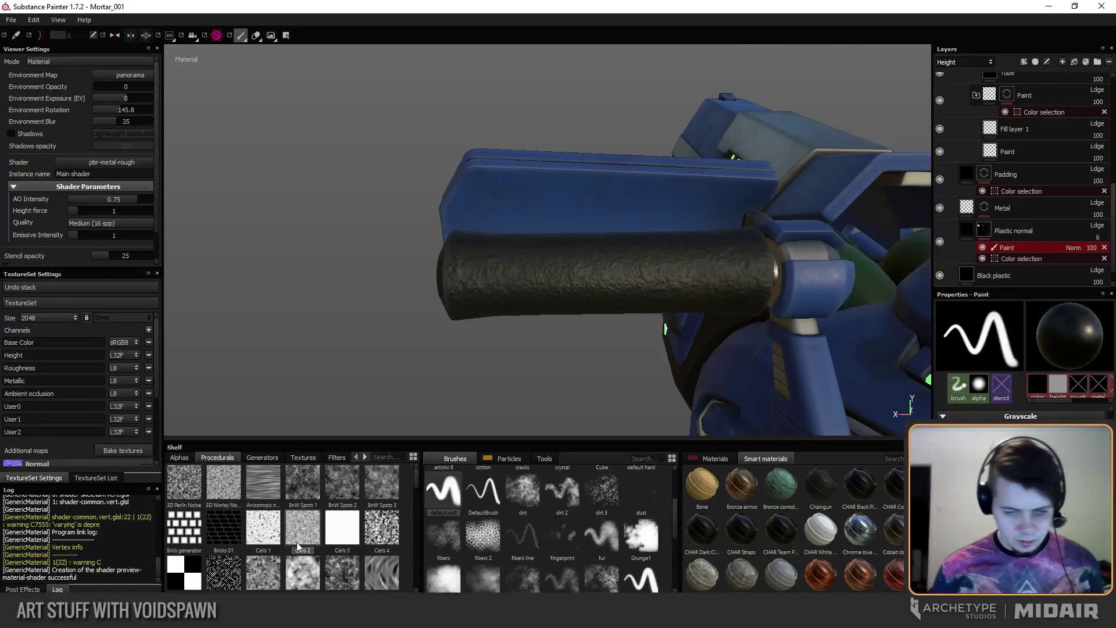
left_click(966, 231)
left_click_drag(319, 541, 988, 489)
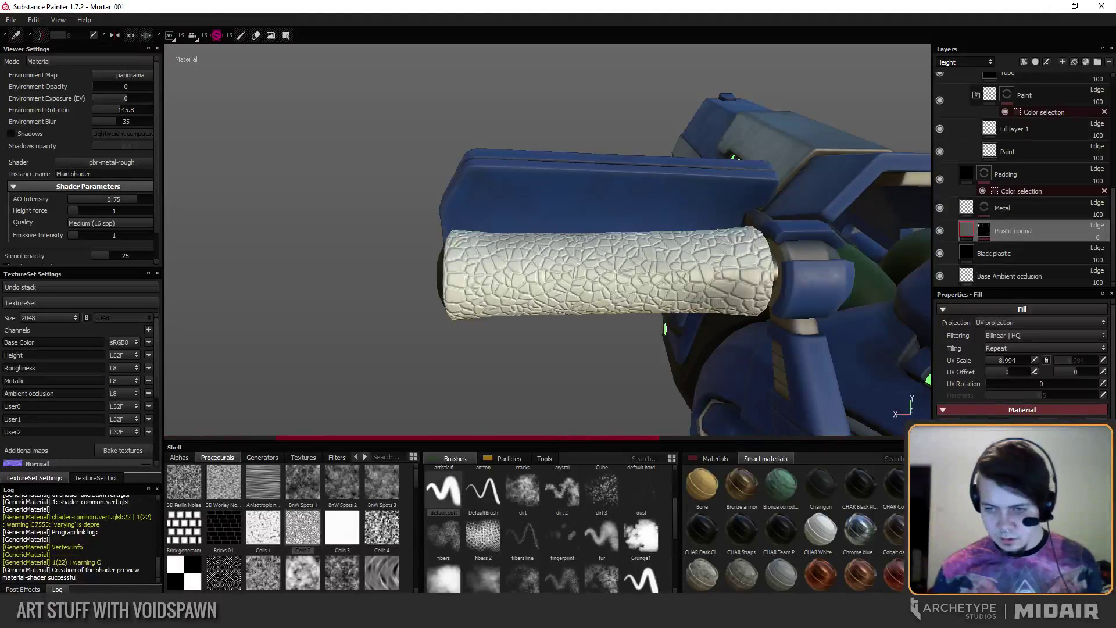
left_click_drag(488, 381, 527, 358, "alt")
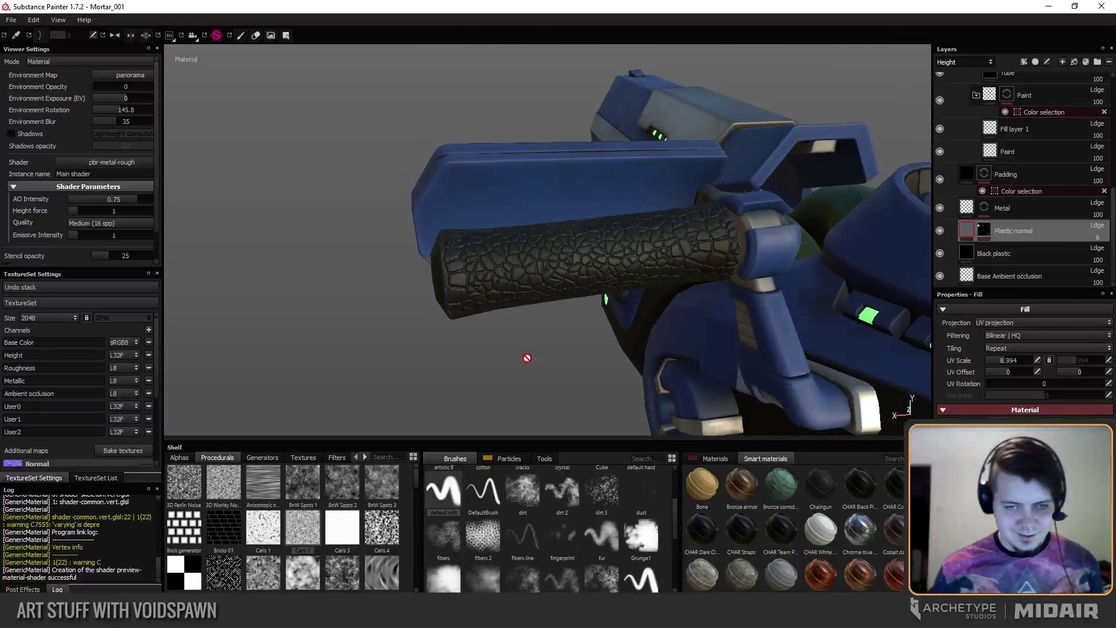
Set the Plastic normal fill's UV scale to 15 and check the pattern on the front grip.
left_click(1033, 360)
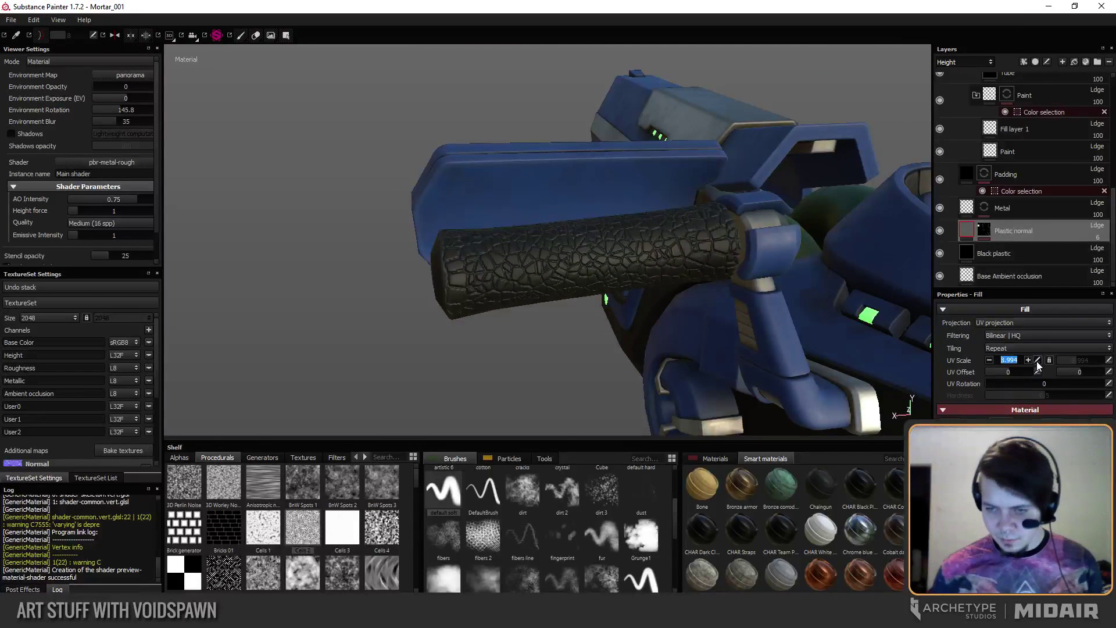
type("90")
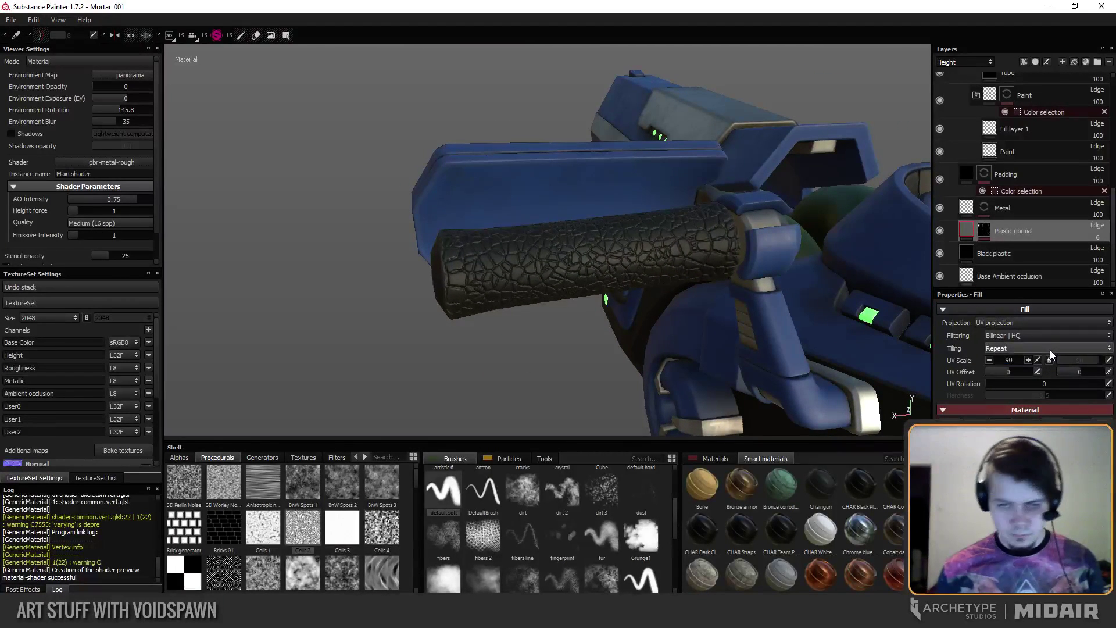
key("BackSpace")
key("BackSpace")
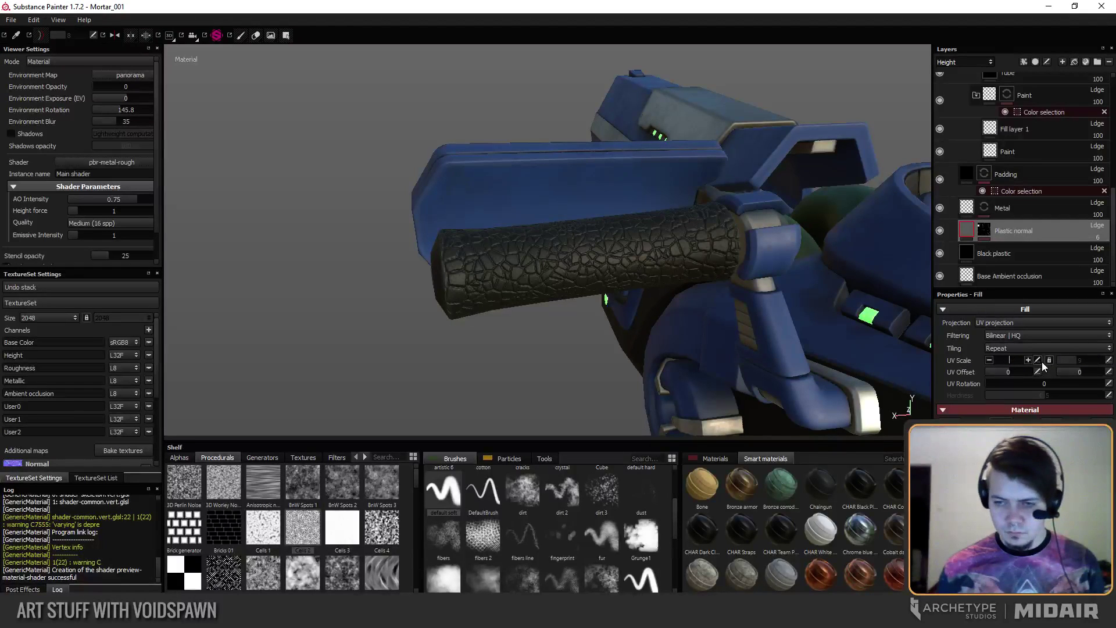
type("15")
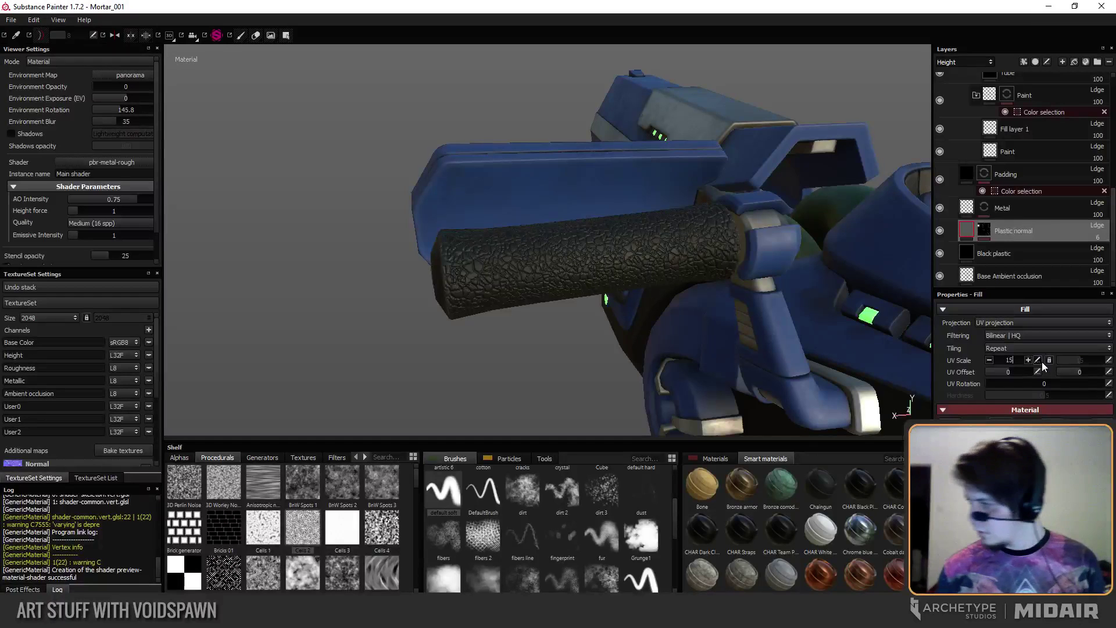
left_click_drag(867, 334, 719, 323, "alt")
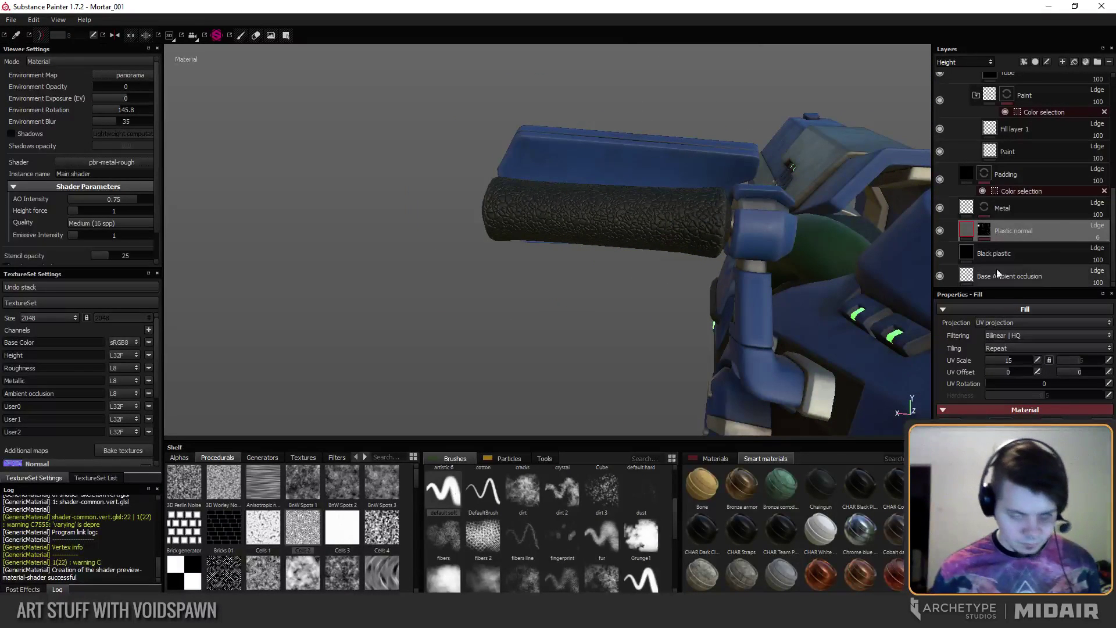
Delete the Plastic normal layer and review the whole weapon without the grip's height detail.
key("Delete")
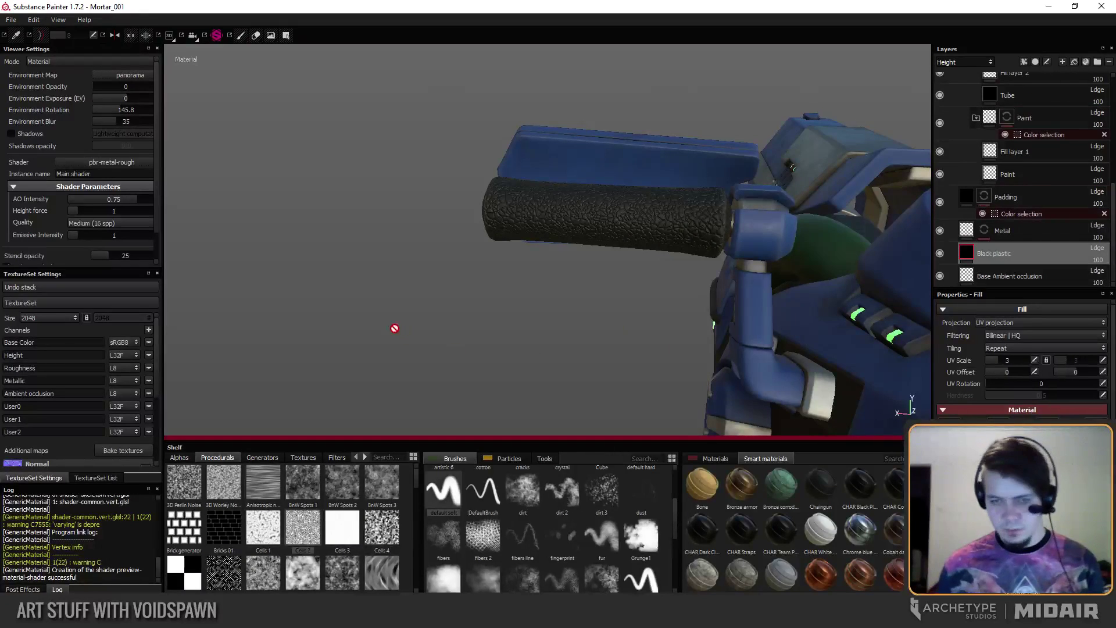
left_click_drag(391, 327, 486, 270, "alt")
scroll(1109, 206, "up", 10)
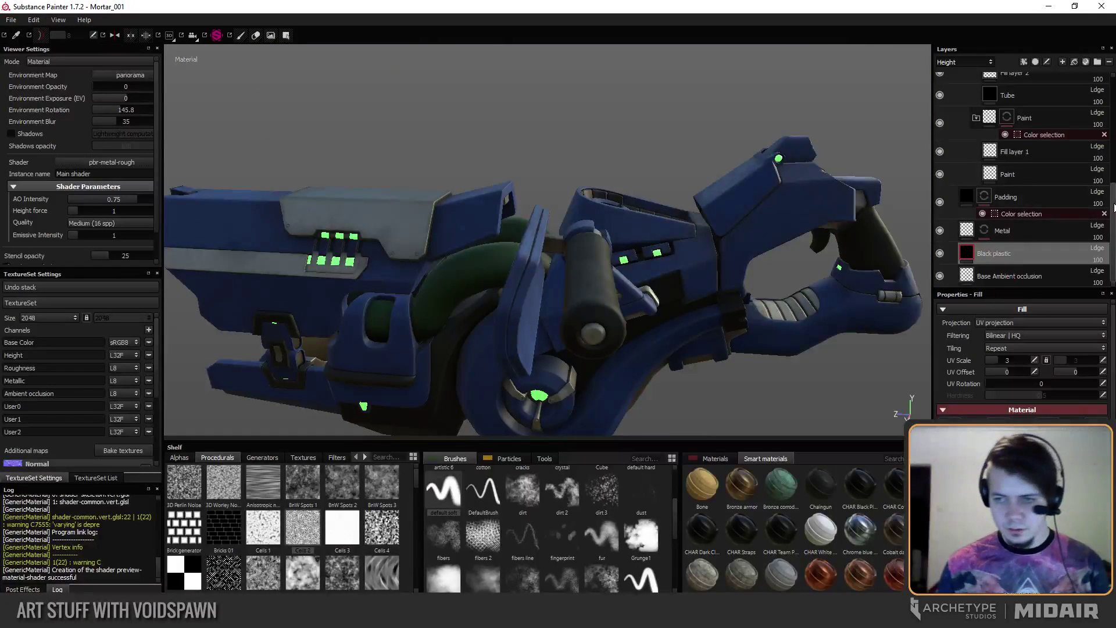
left_click_drag(375, 285, 361, 319, "alt")
left_click_drag(330, 271, 423, 262, "alt")
middle_click_drag(423, 261, 557, 253, "alt")
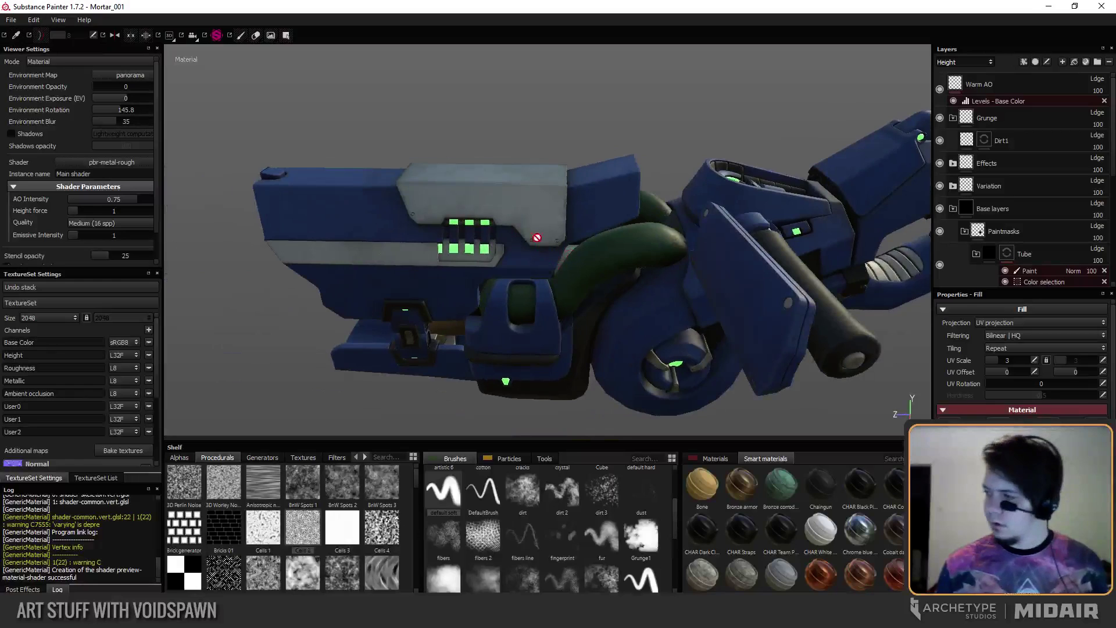
left_click_drag(463, 251, 440, 309, "alt")
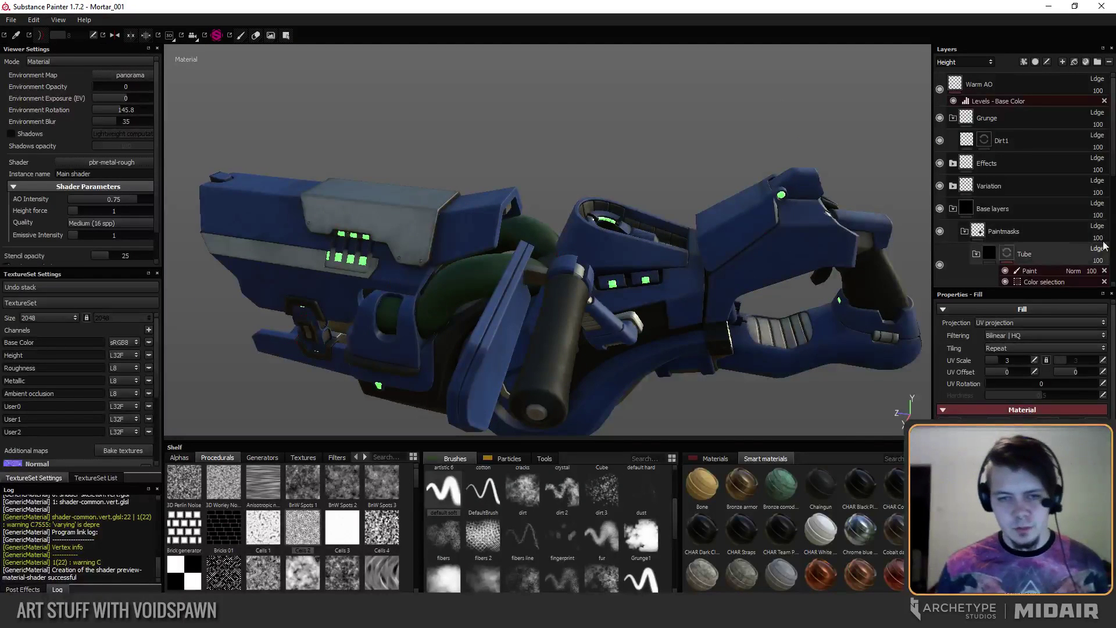
Display the Base Color channel in the layer stack and toggle the blue Paint folder's visibility to check its coverage.
scroll(1112, 169, "down", 5)
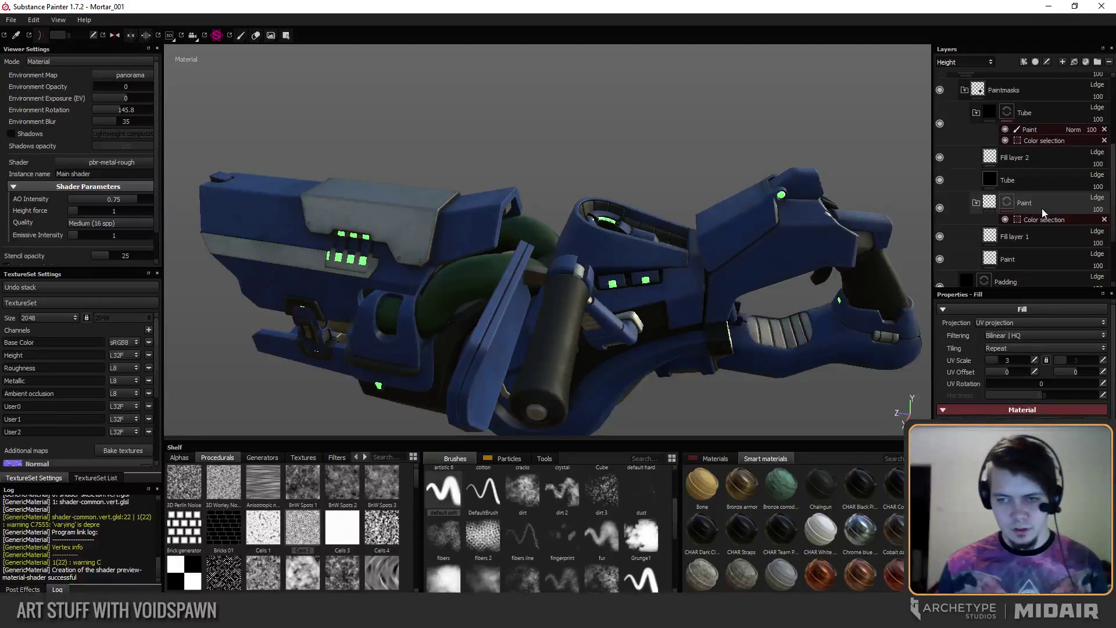
left_click(1036, 204)
left_click(966, 62)
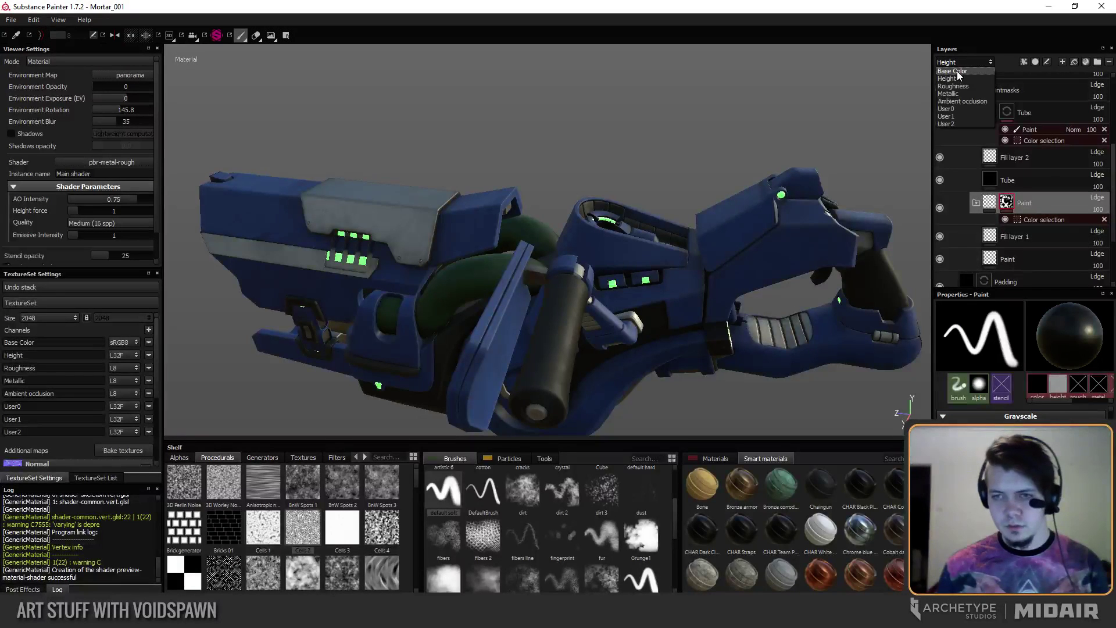
left_click(956, 75)
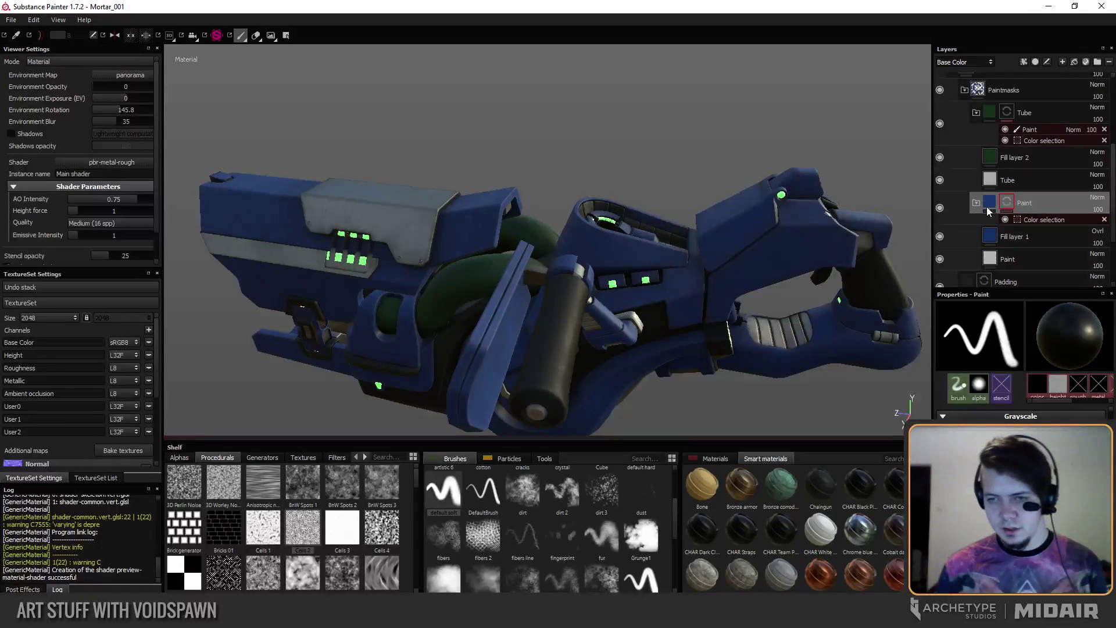
left_click(940, 208)
left_click(941, 208)
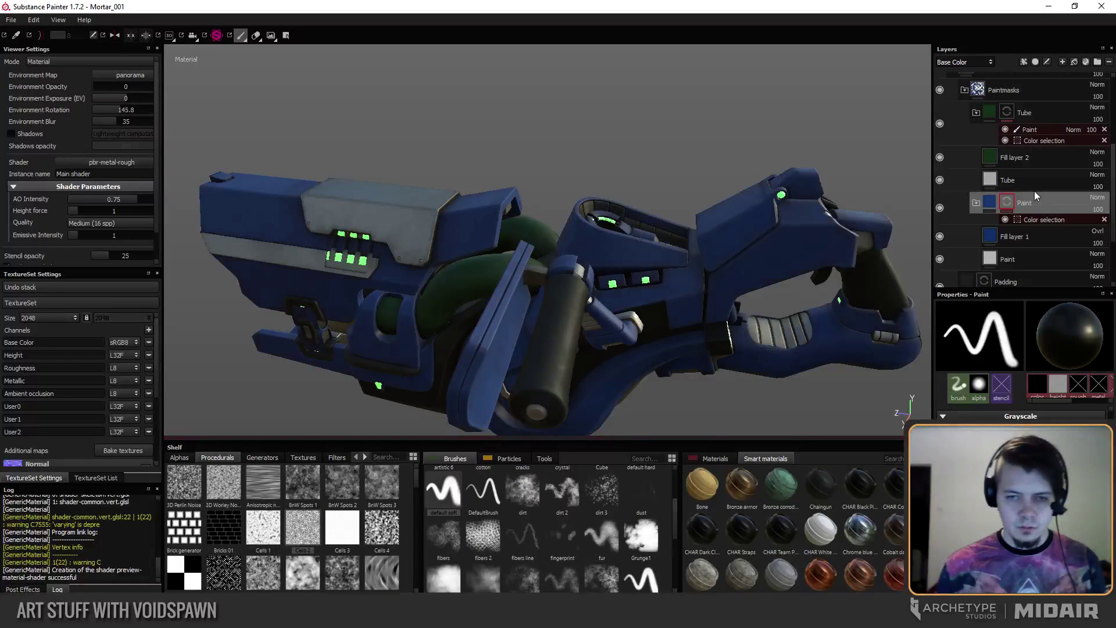
right_click(1034, 187)
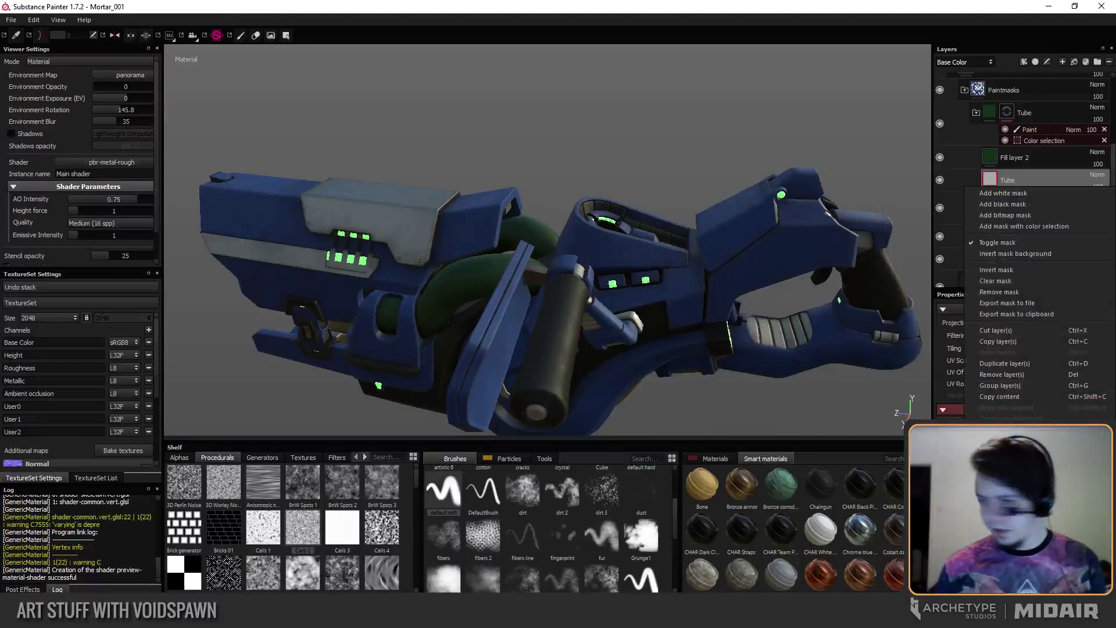
key("Escape")
left_click_drag(668, 300, 712, 293, "alt")
middle_click_drag(712, 294, 593, 261, "alt")
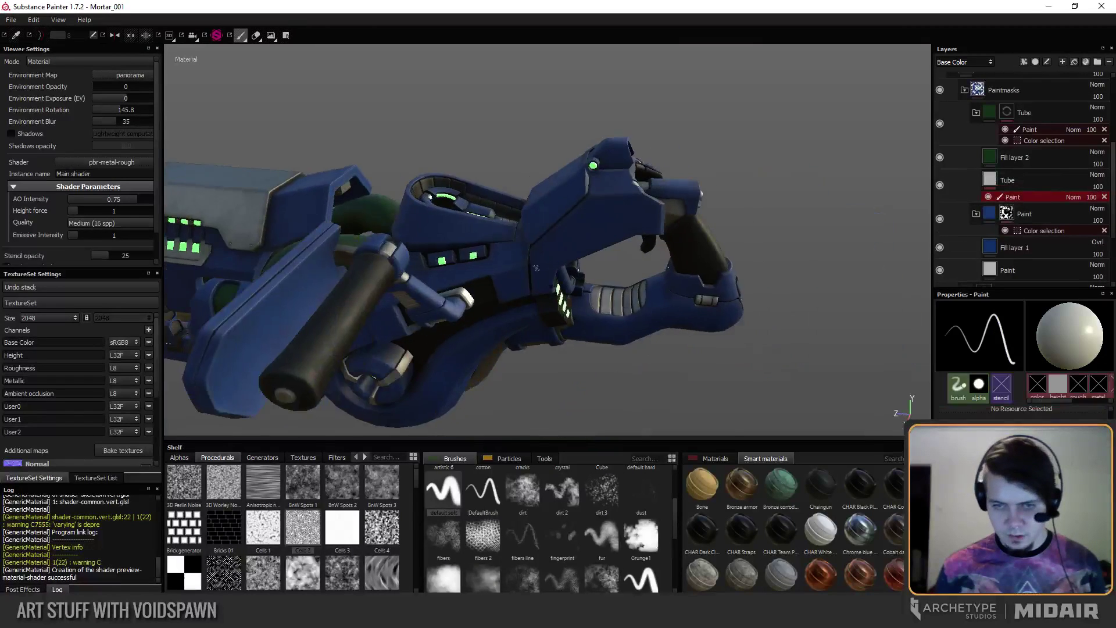
right_click_drag(593, 262, 596, 240, "alt")
left_click_drag(596, 239, 601, 237, "alt")
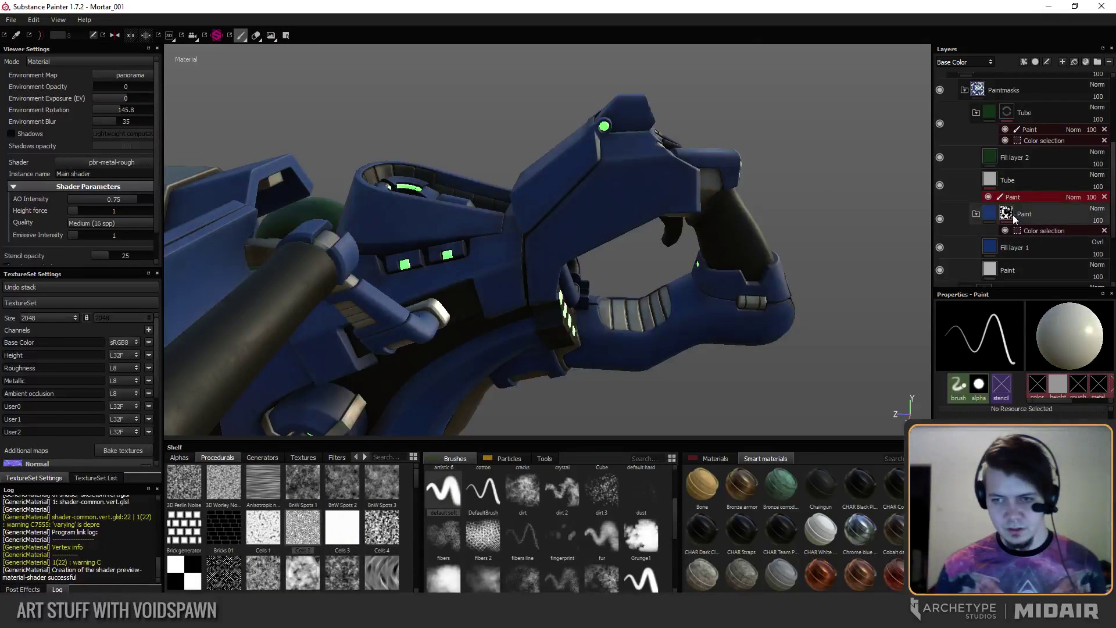
Add a Paint effect above the color selection in the blue Paint folder's mask.
right_click(1029, 207)
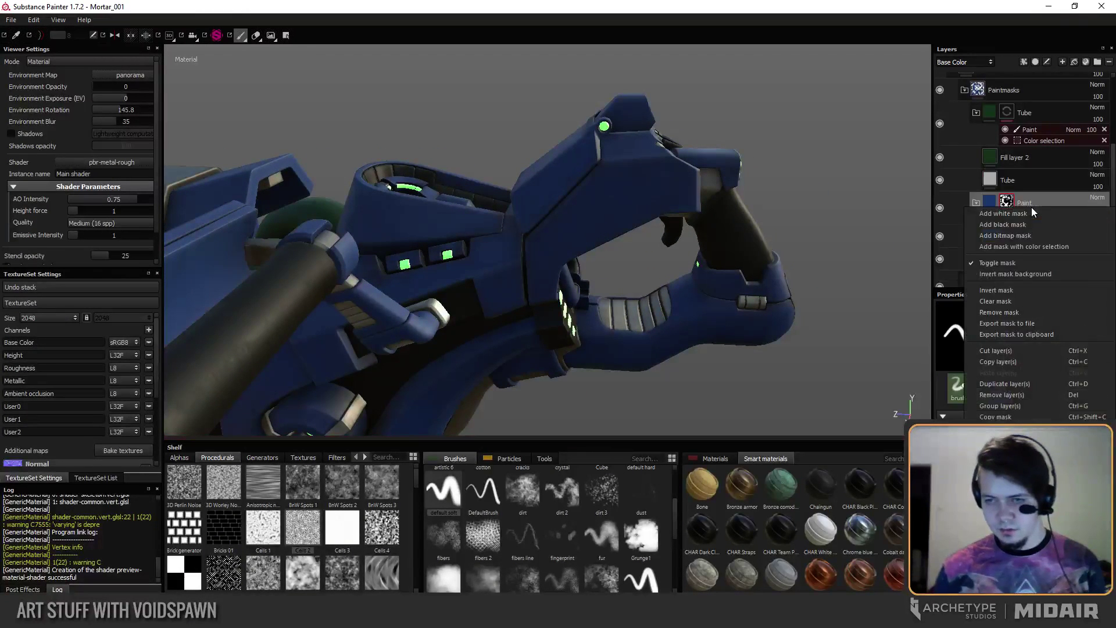
left_click(1025, 247)
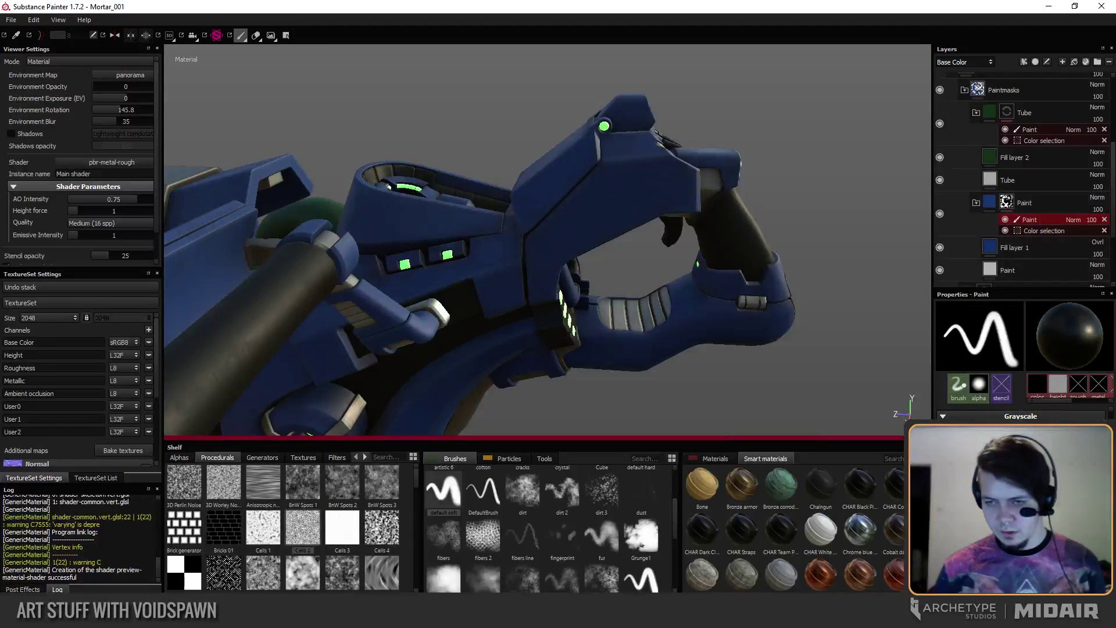
left_click_drag(494, 192, 526, 232, "alt")
right_click_drag(526, 232, 582, 174, "alt")
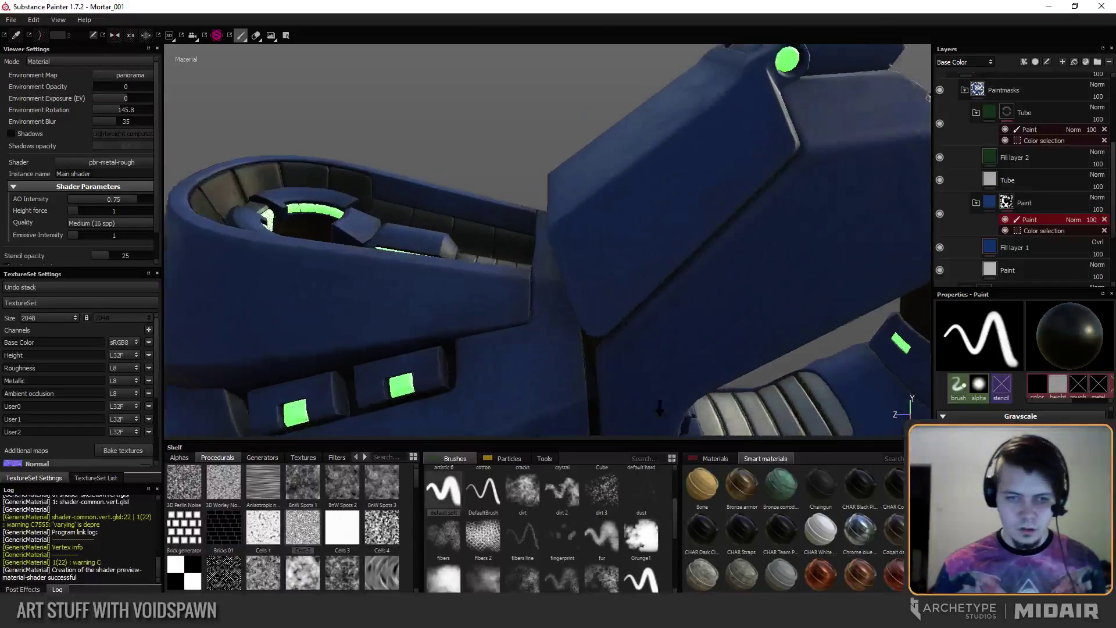
Shrink the brush and mask a thin dark line out of the blue paint on the rear housing's sloped upper panel.
left_click_drag(581, 128, 644, 159, "alt")
middle_click_drag(643, 159, 672, 247, "alt")
right_click_drag(673, 246, 635, 179, "ctrl")
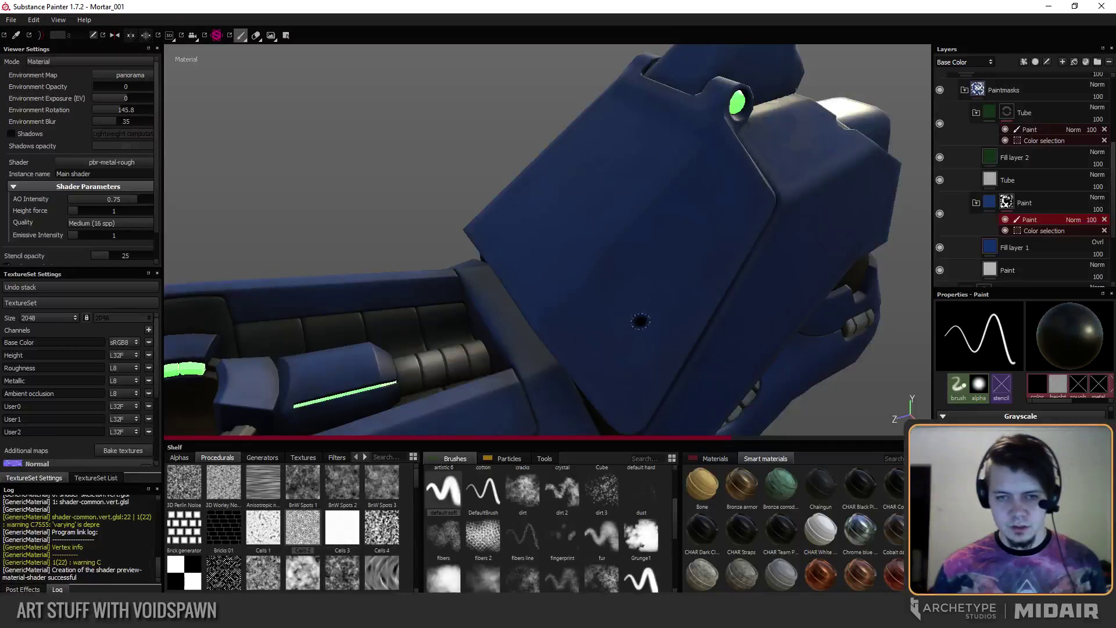
mouse_move(605, 234)
left_mouse_down("alt")
mouse_move(681, 275)
mouse_move(604, 154)
left_mouse_up("alt")
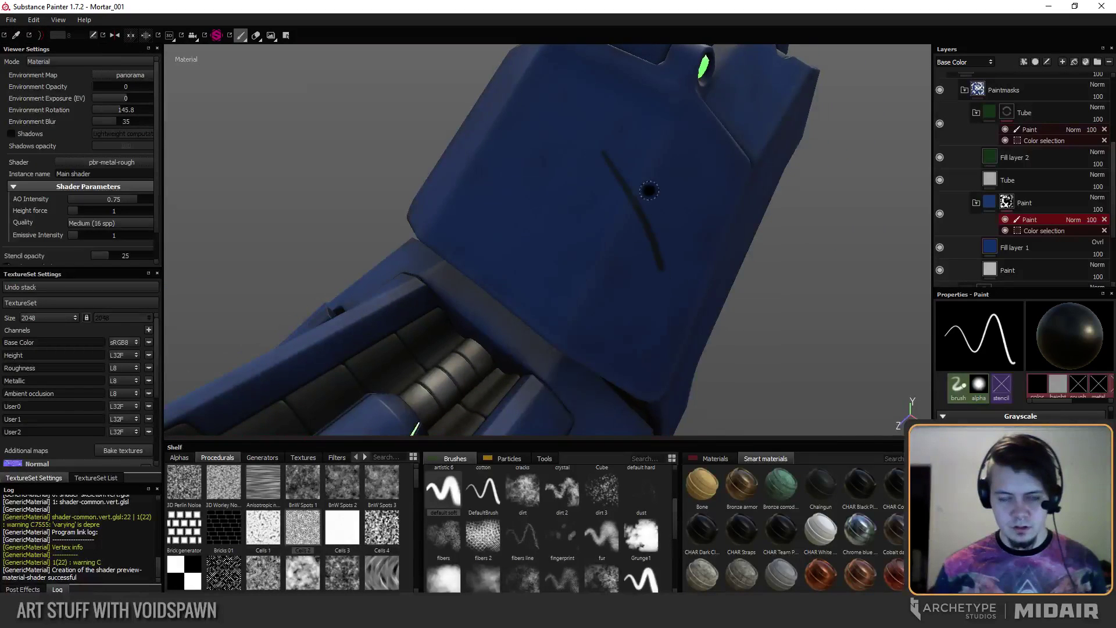
mouse_move(651, 220)
left_mouse_down("alt")
mouse_move(553, 175)
mouse_move(493, 194)
left_mouse_up("alt")
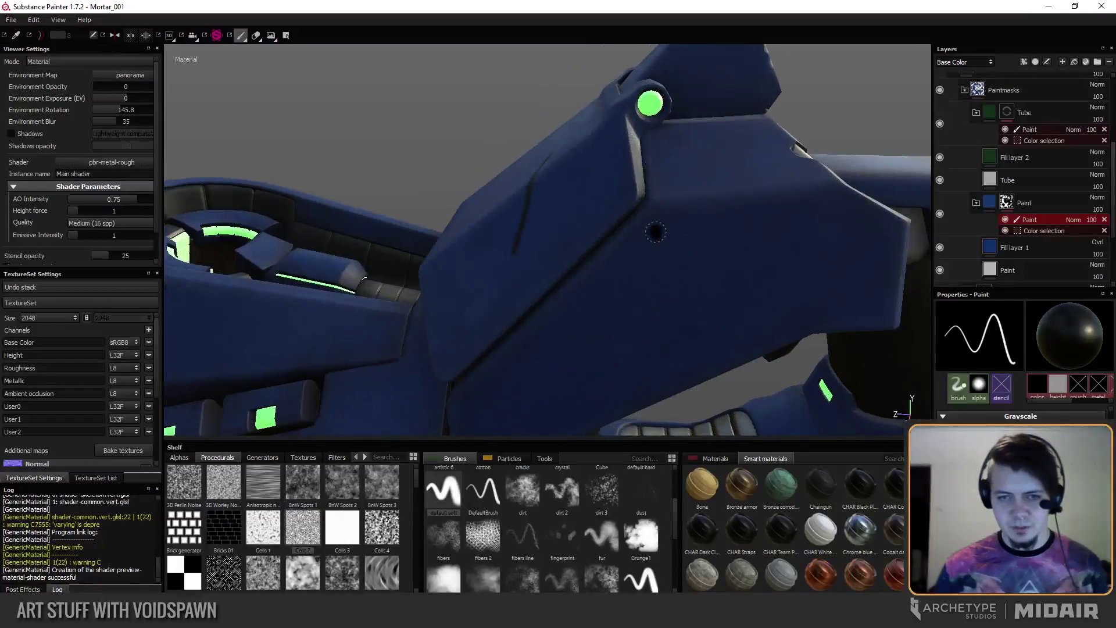
left_click_drag(630, 176, 839, 420, "alt")
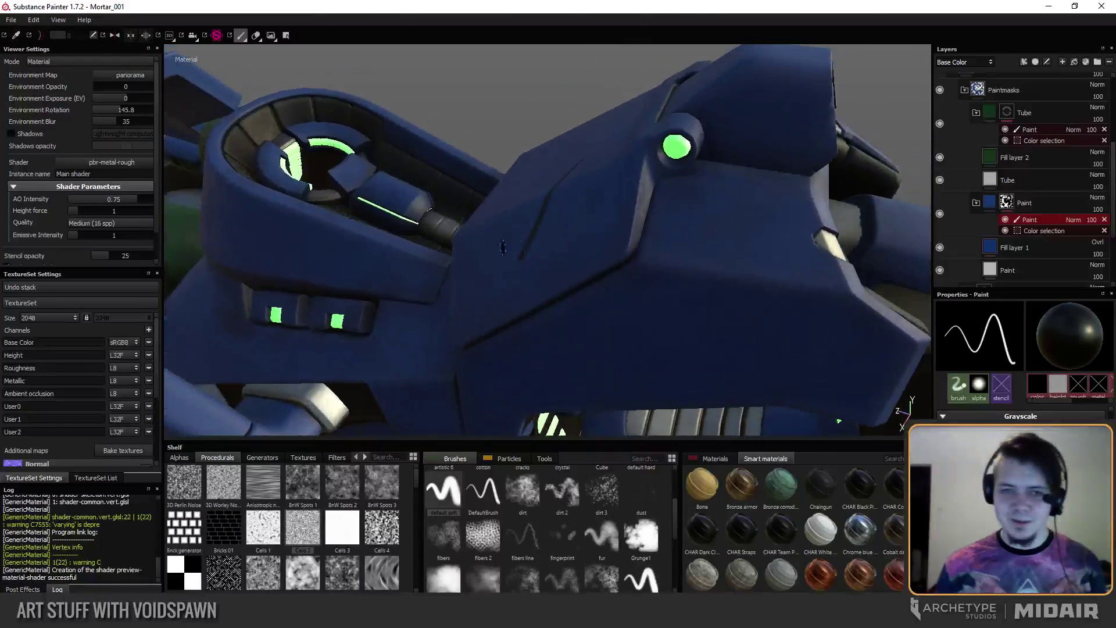
Try masking a short stroke out of the blue paint beside the sloped panel's seam, and remove the Paint effect from the blue Paint mask.
right_click_drag(839, 420, 440, 237, "shift")
left_click_drag(449, 271, 617, 271, "alt")
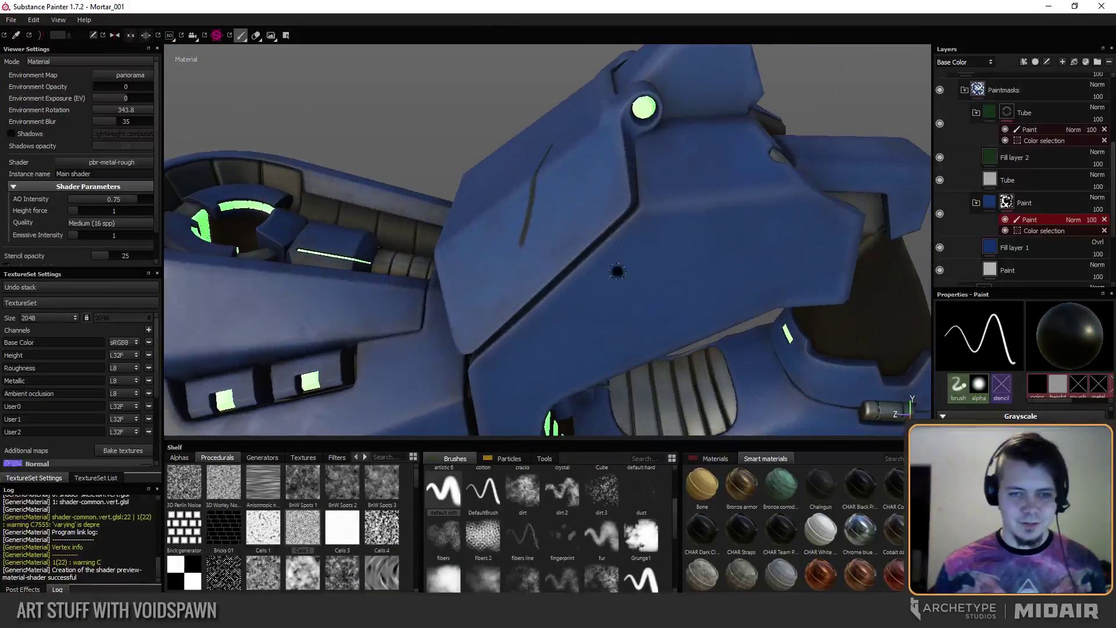
mouse_move(725, 253)
left_mouse_down("alt")
mouse_move(558, 270)
mouse_move(603, 206)
mouse_move(635, 191)
mouse_move(536, 244)
mouse_move(524, 232)
mouse_move(673, 259)
mouse_move(676, 295)
mouse_move(590, 214)
mouse_move(533, 228)
mouse_move(531, 259)
left_mouse_up("alt")
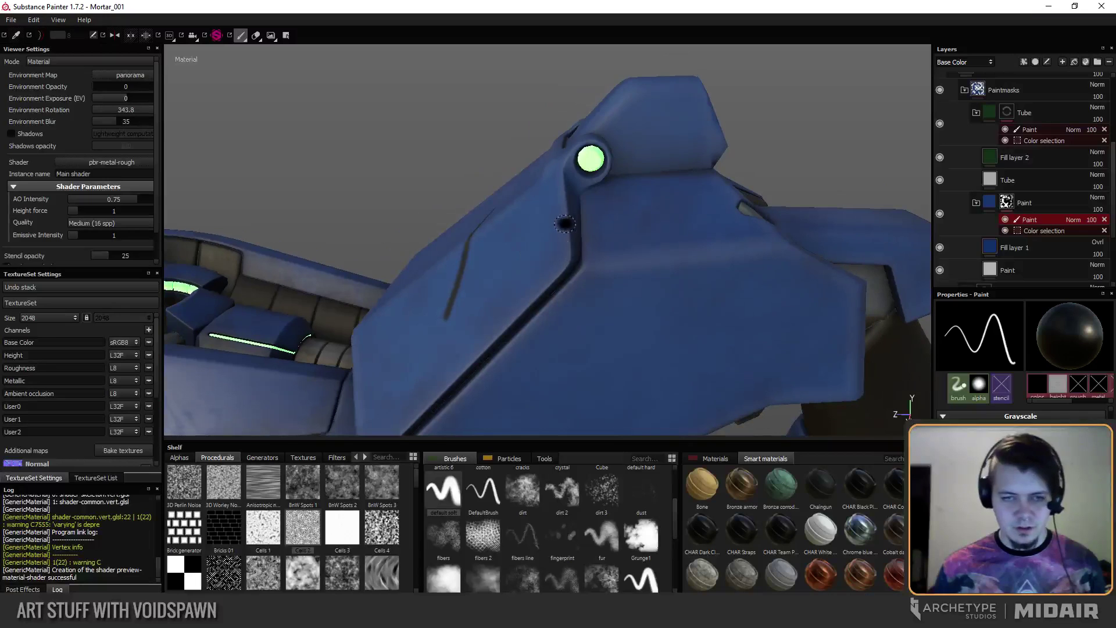
mouse_move(546, 220)
left_mouse_down("alt")
mouse_move(508, 287)
mouse_move(531, 325)
mouse_move(728, 344)
left_mouse_up("alt")
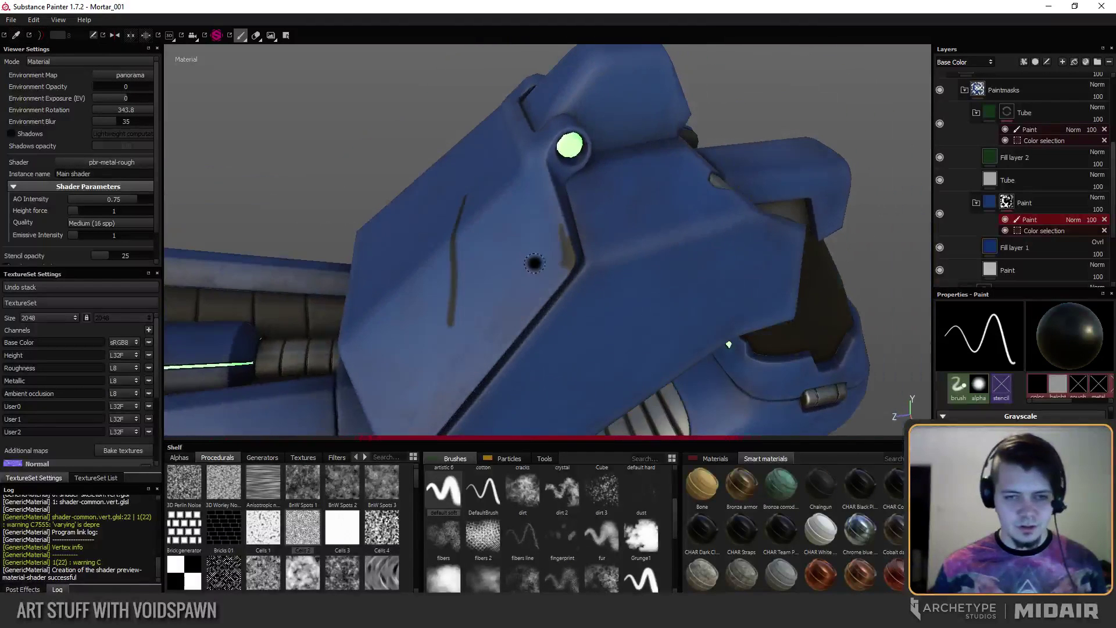
left_click_drag(570, 262, 541, 221)
mouse_move(476, 322)
left_mouse_down("alt")
mouse_move(609, 225)
mouse_move(553, 254)
mouse_move(387, 242)
mouse_move(414, 285)
left_mouse_up("alt")
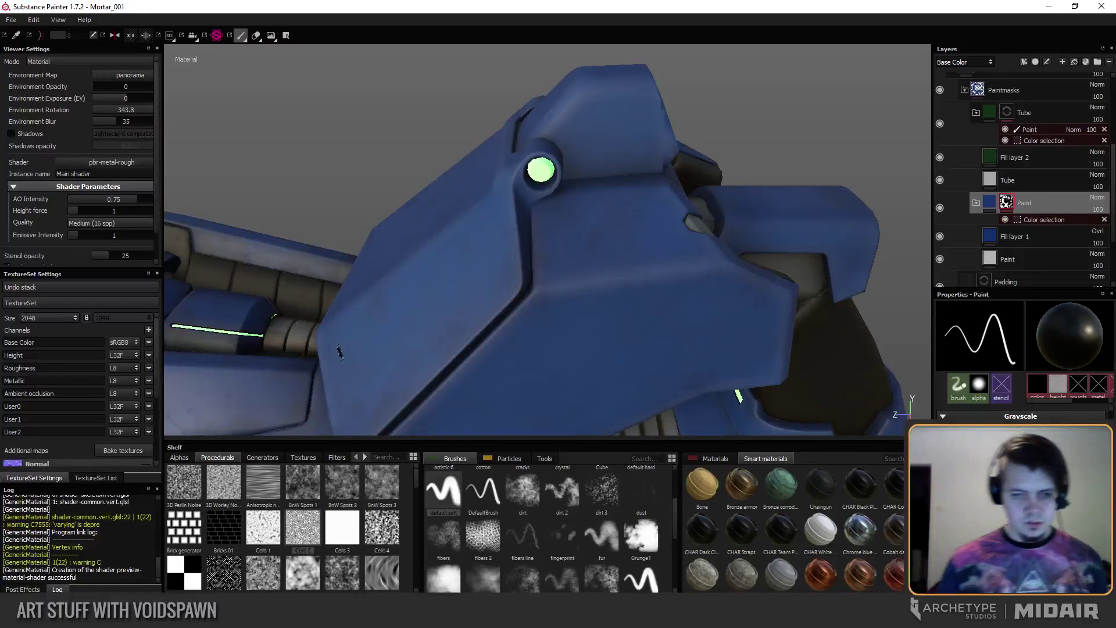
left_click_drag(547, 244, 576, 256, "alt")
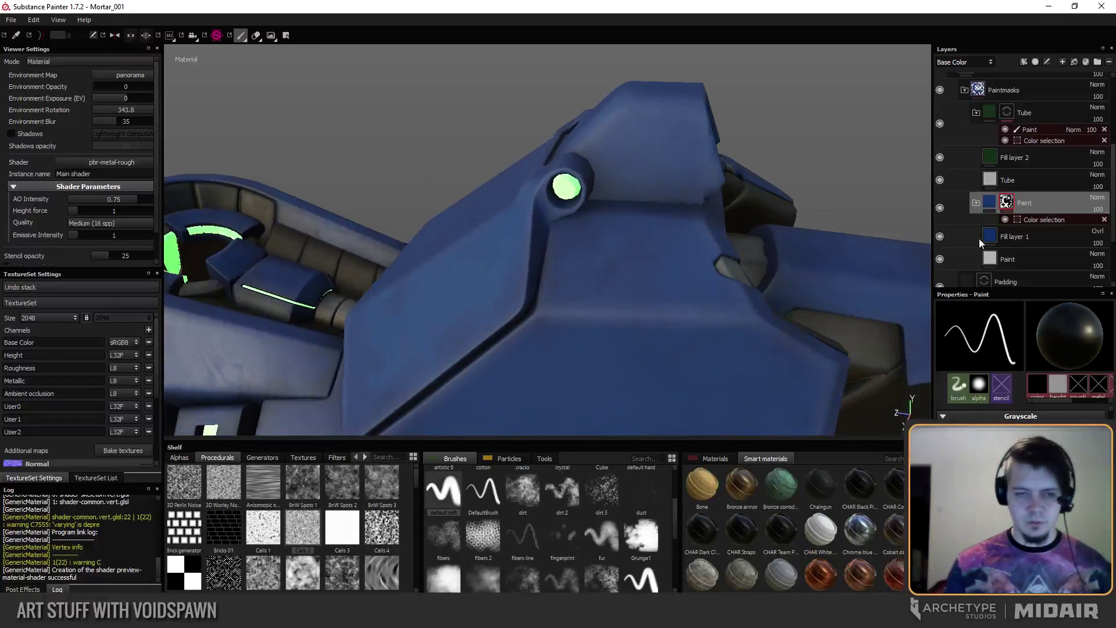
Try a new fill layer with a black mask above Dirt1 in the Grunge folder, and delete it.
scroll(983, 233, "up", 5)
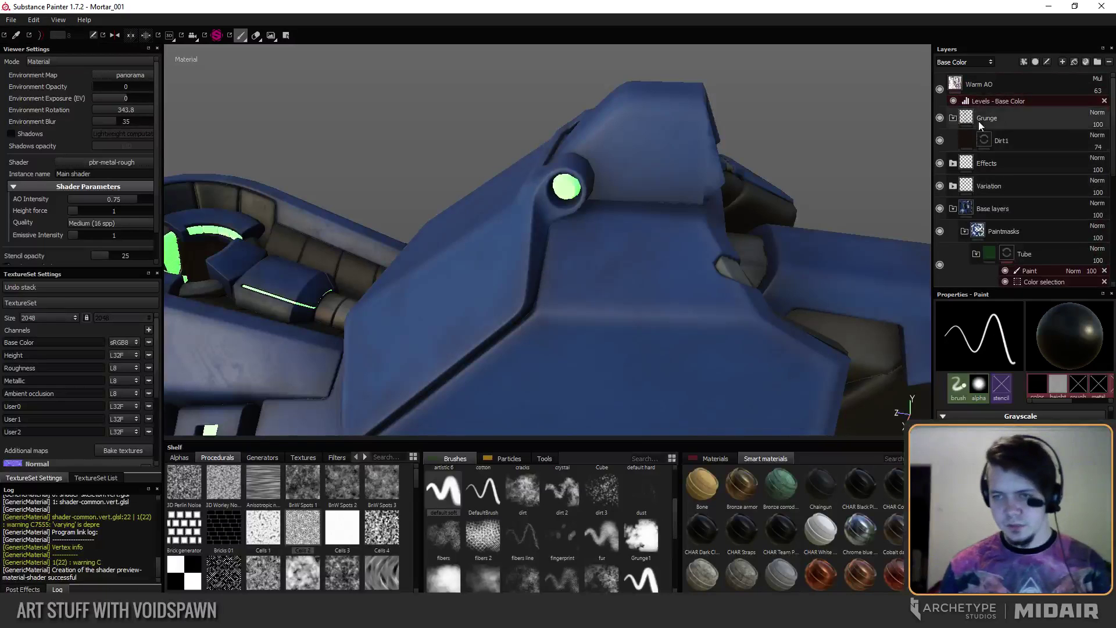
left_click(994, 120)
left_click_drag(399, 337, 561, 347, "alt")
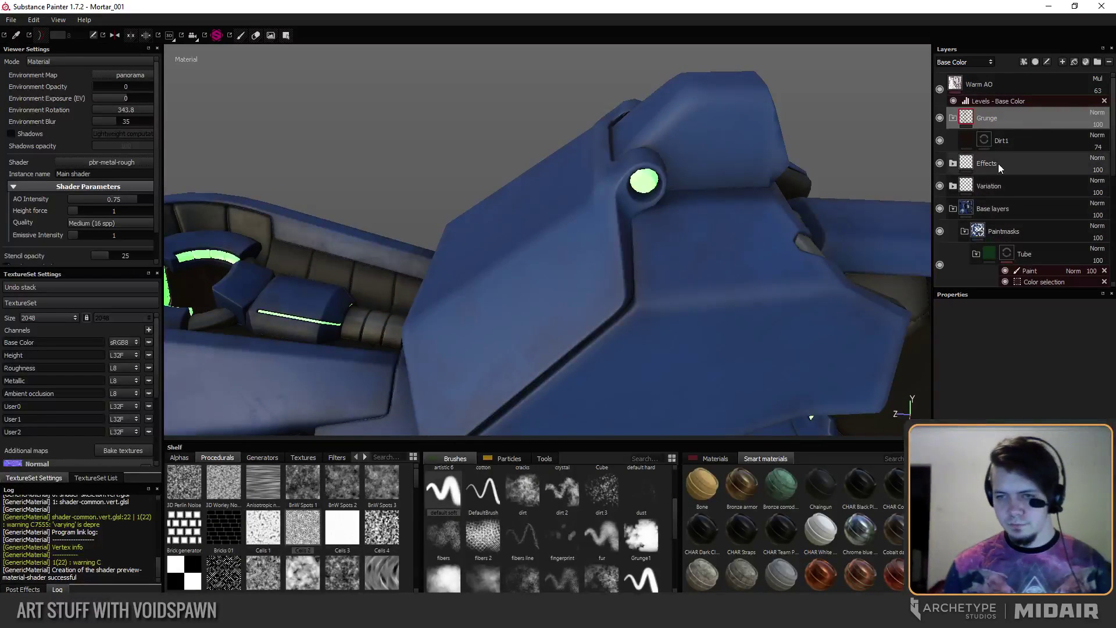
left_click(1039, 141)
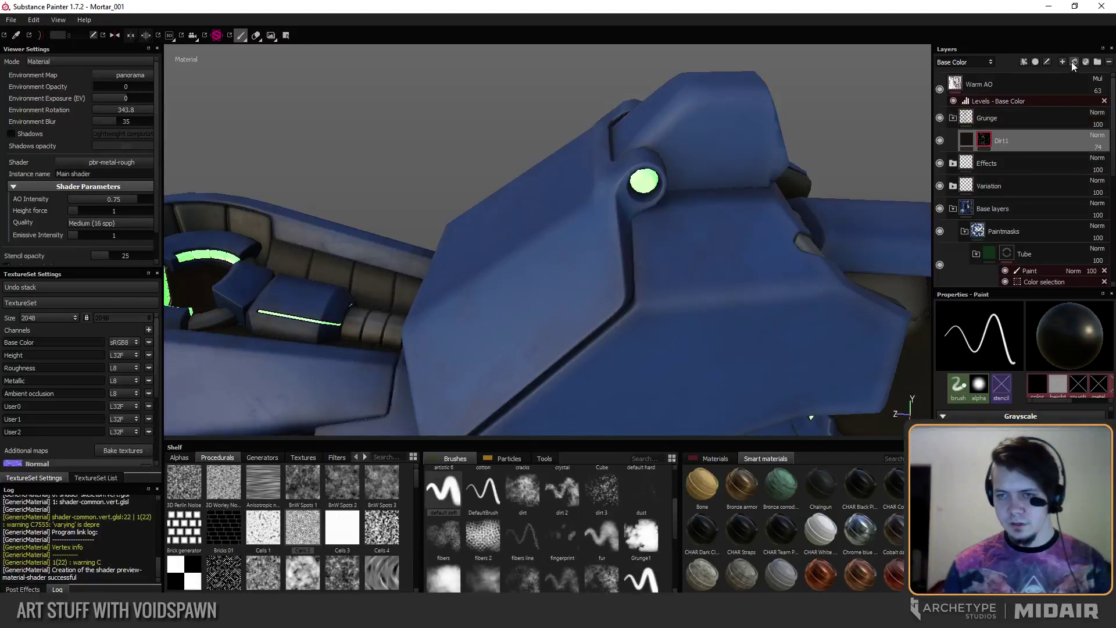
left_click(1074, 62)
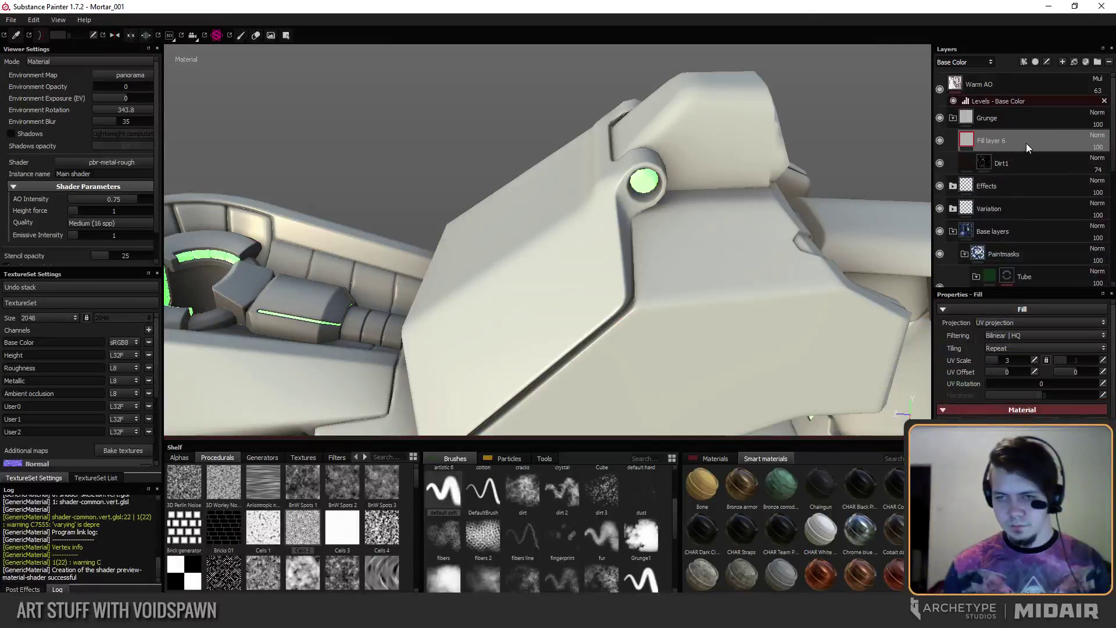
right_click(1012, 142)
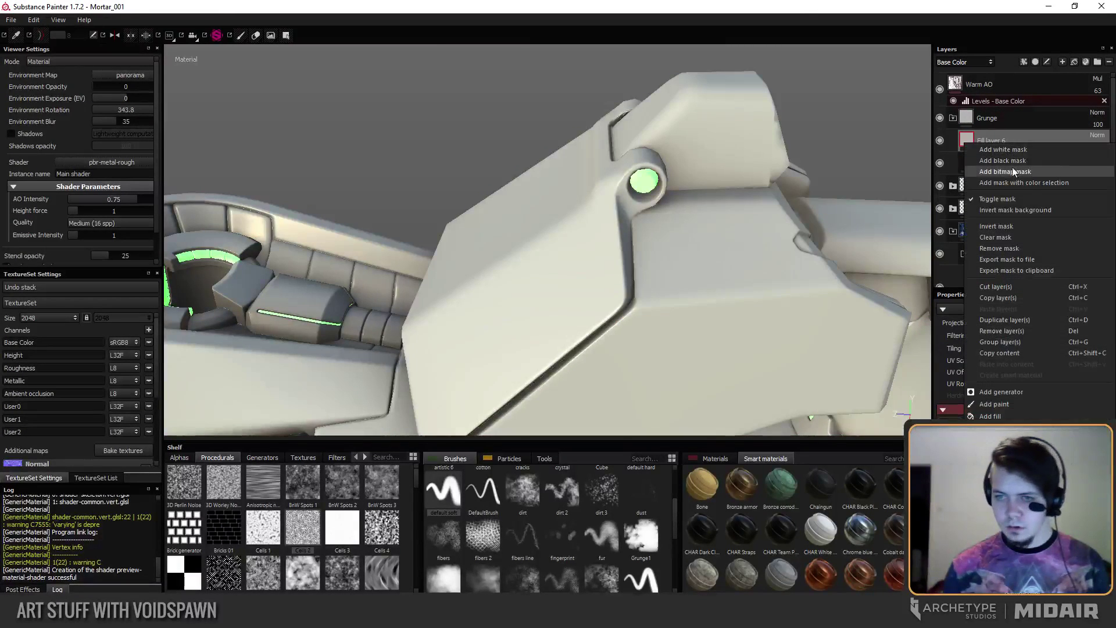
left_click(1006, 161)
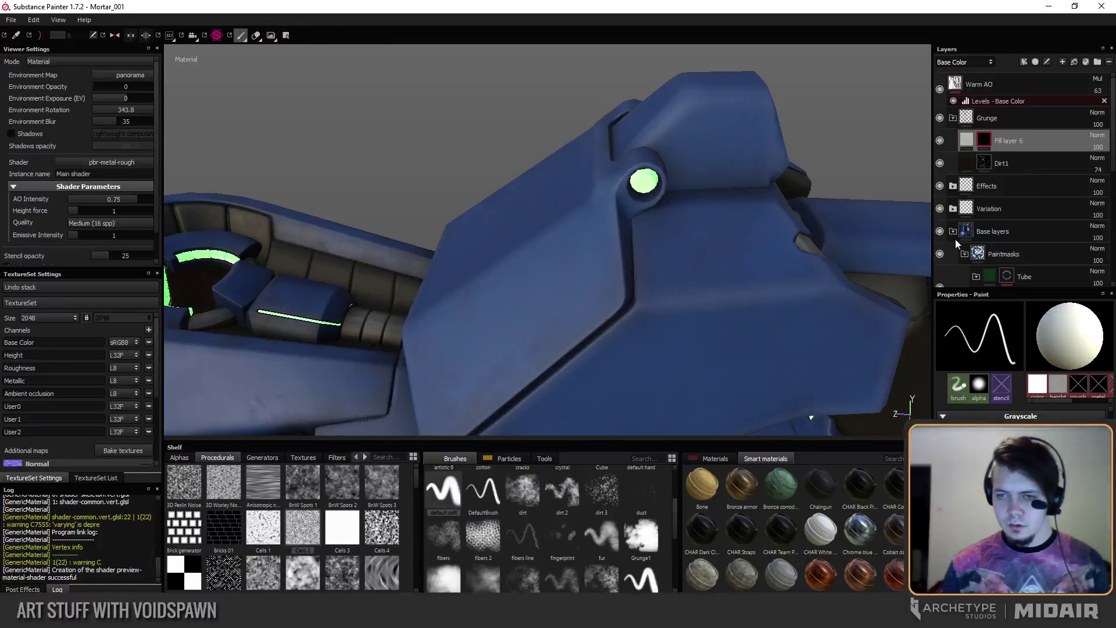
key("Delete")
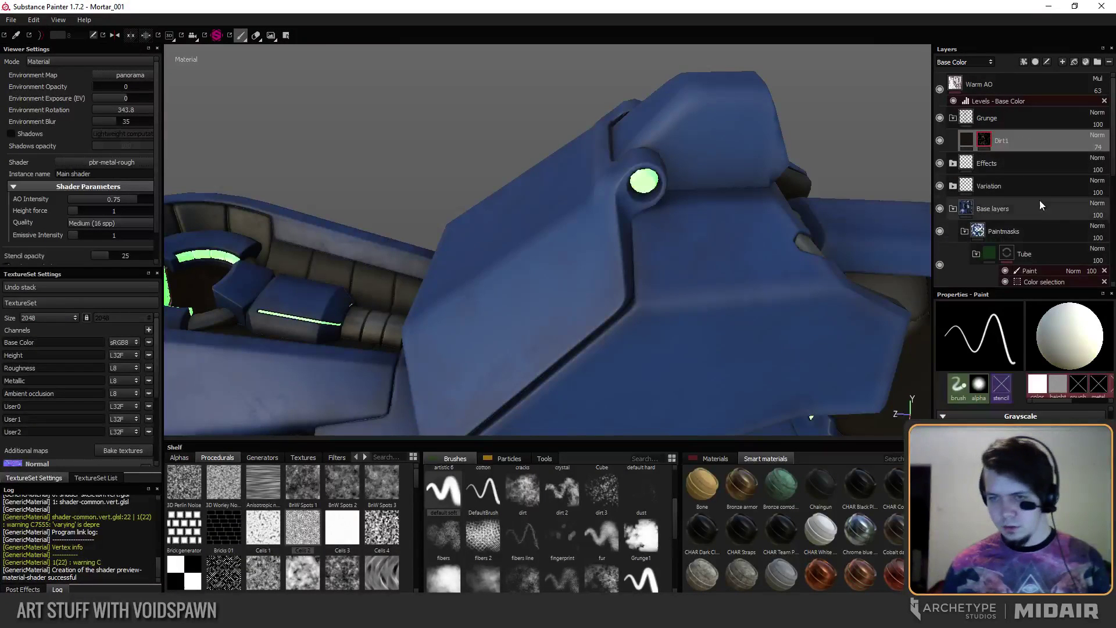
Duplicate the Black plastic layer and move the copy into the Grunge folder below Dirt1.
scroll(1070, 231, "down", 5)
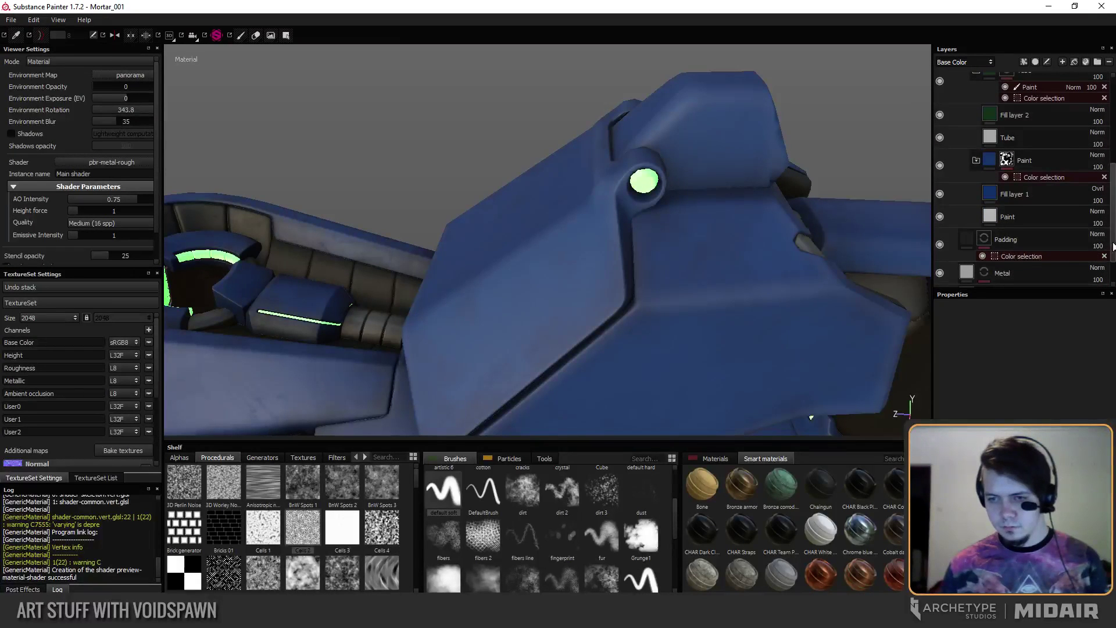
scroll(1071, 253, "down", 1)
left_click(1012, 254)
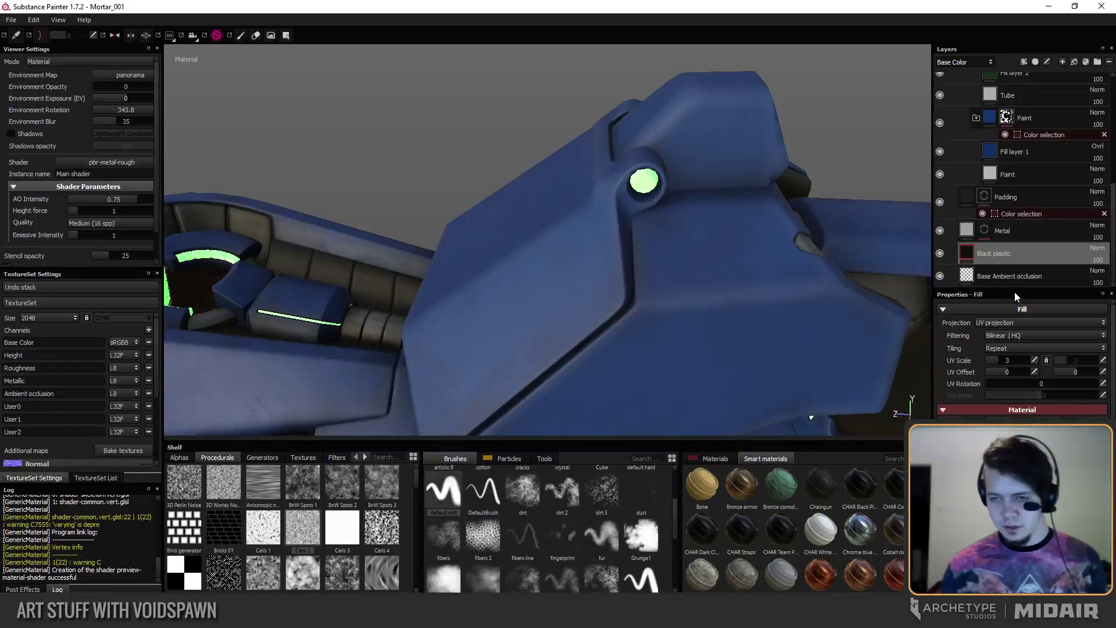
key("ctrl+d")
mouse_move(1010, 260)
left_mouse_down()
mouse_move(1011, 66)
mouse_move(998, 70)
mouse_move(1003, 257)
left_mouse_up()
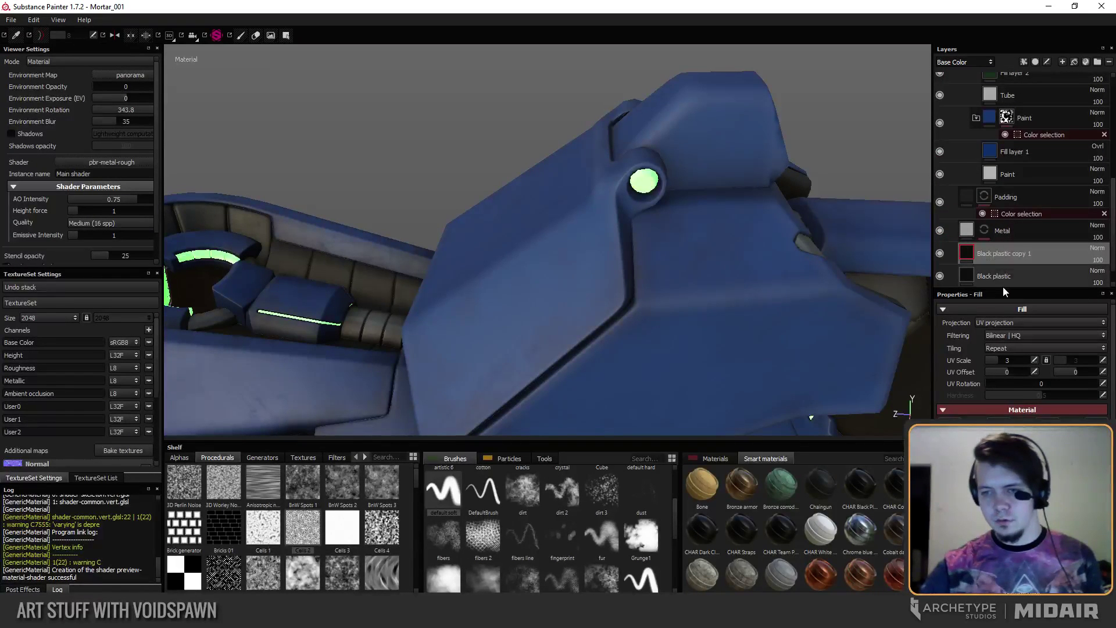
scroll(999, 349, "up", 3)
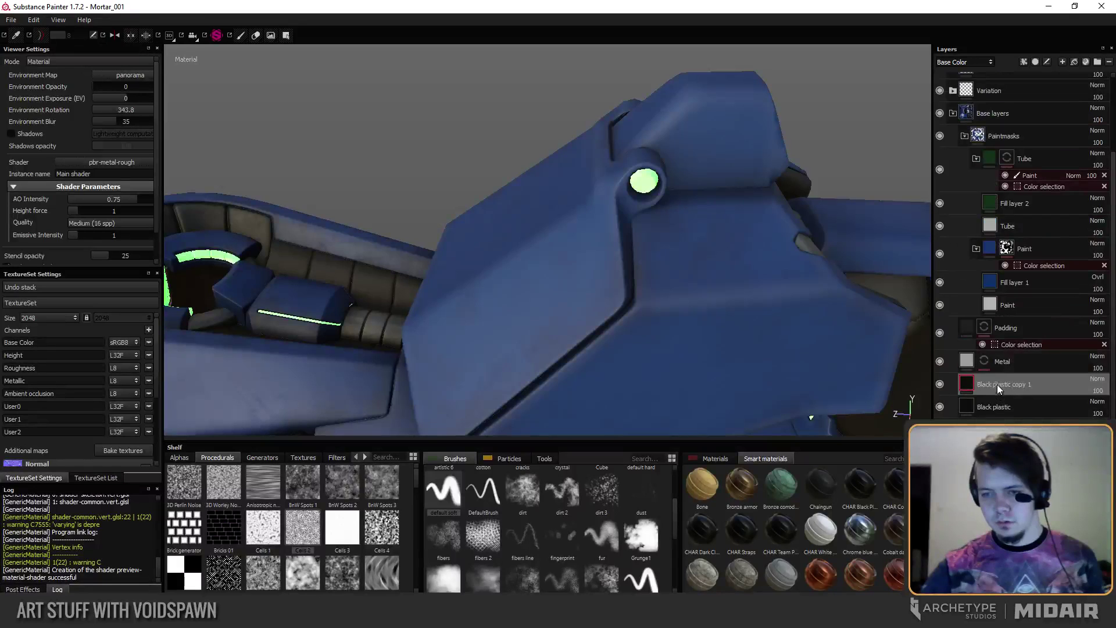
left_click_drag(999, 385, 990, 84)
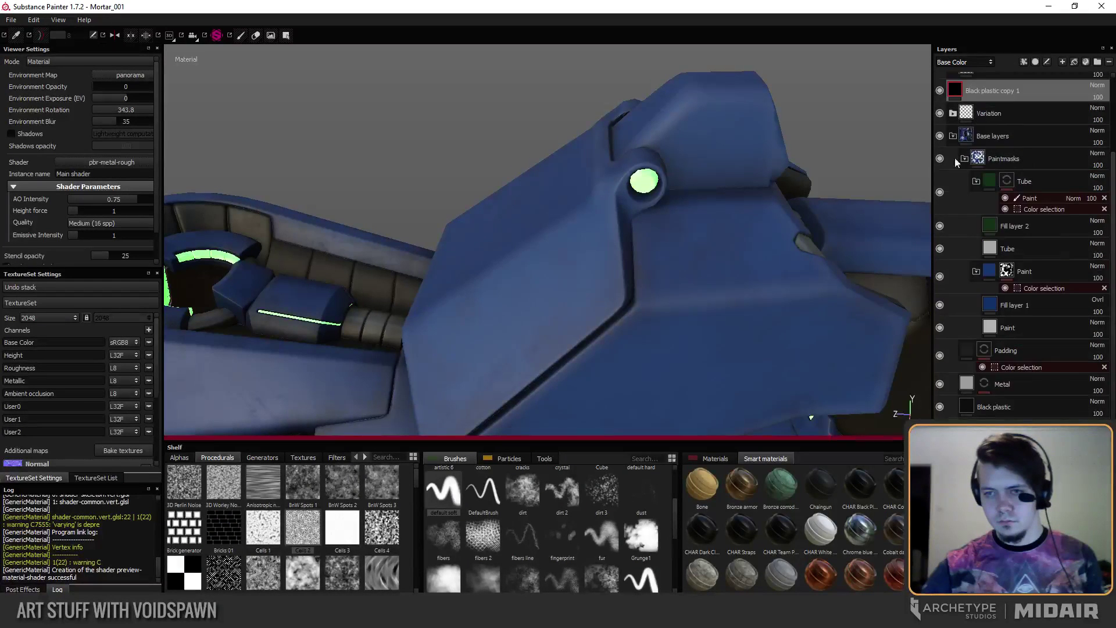
scroll(977, 186, "up", 2)
mouse_move(983, 184)
left_mouse_down()
mouse_move(996, 130)
mouse_move(1000, 173)
mouse_move(989, 118)
left_mouse_up()
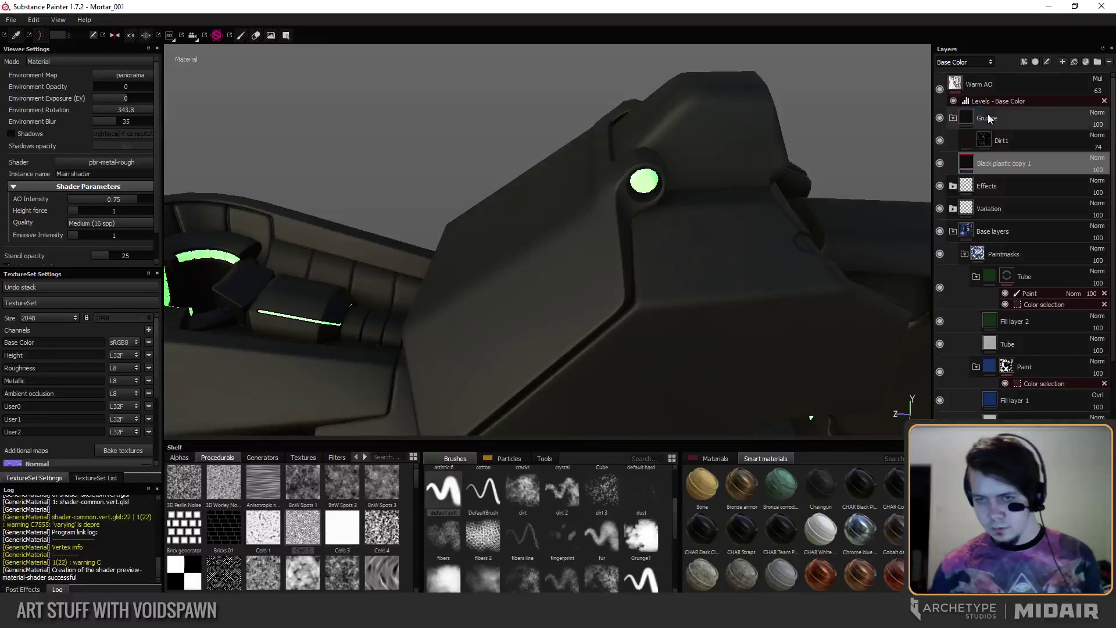
Add a black mask to the black plastic copy in the Grunge folder and make its fill content active.
right_click(986, 168)
left_click(988, 212)
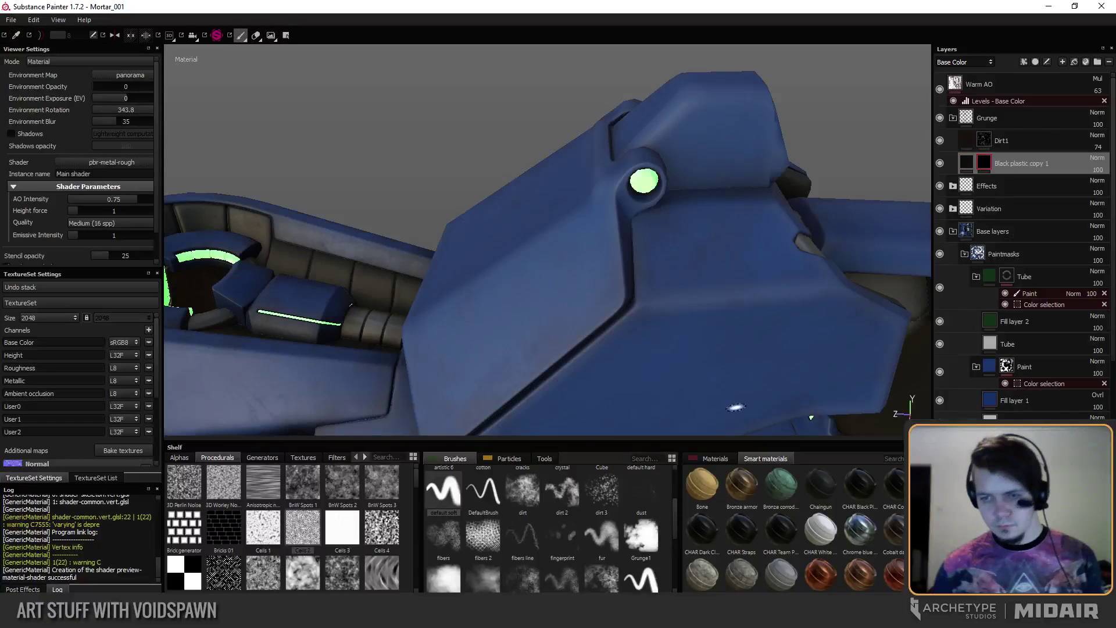
left_click(968, 164)
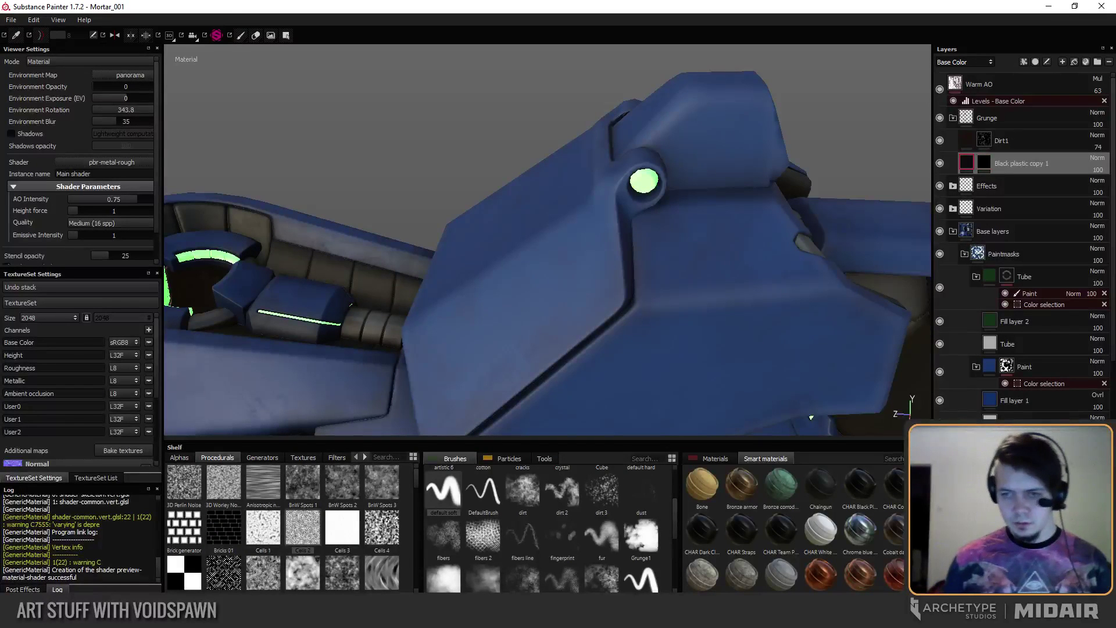
Add the User3 and Emissive channels to the texture set.
left_click(148, 330)
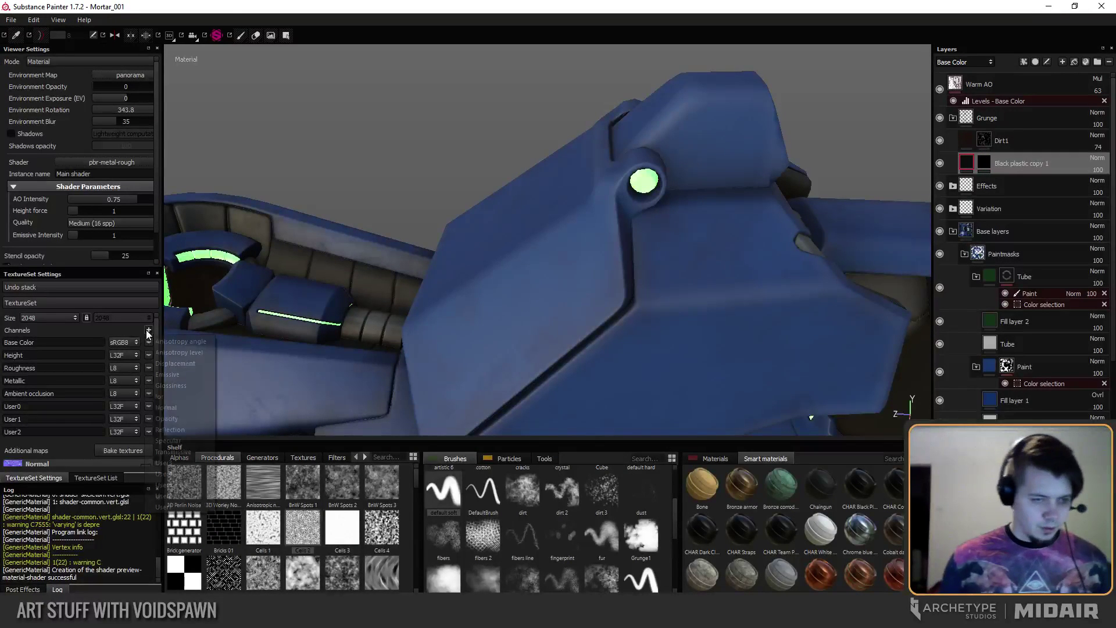
left_click(174, 462)
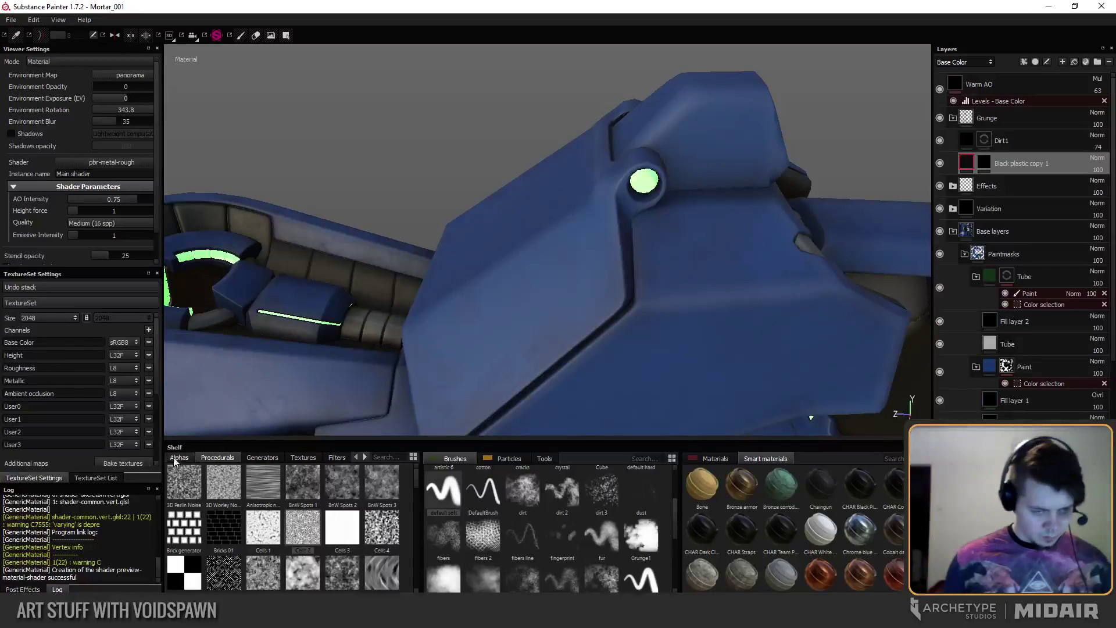
left_click(149, 330)
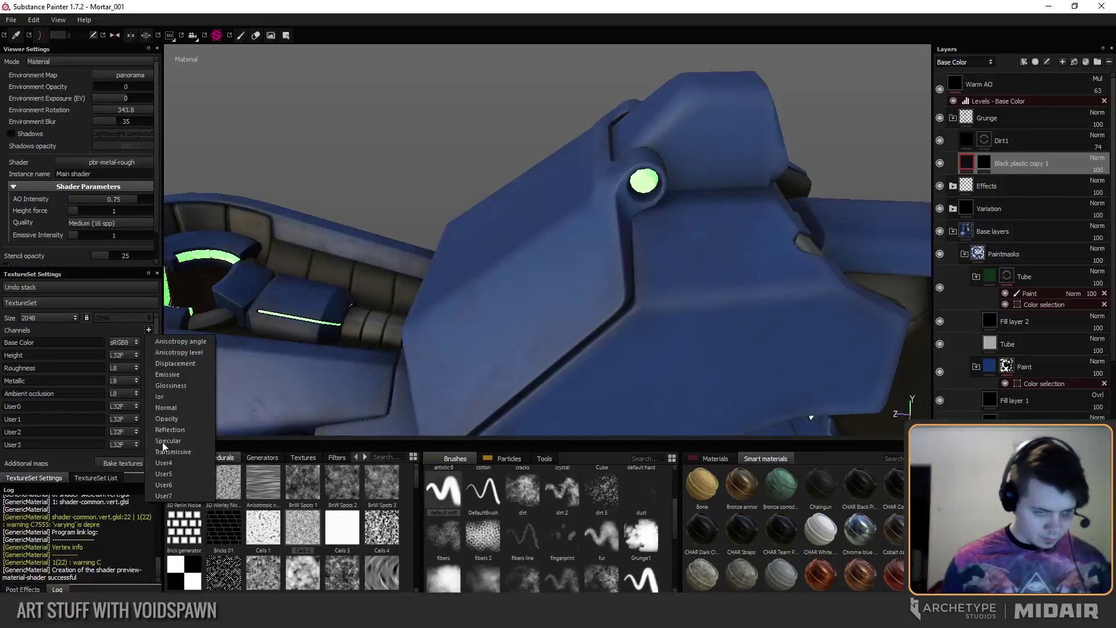
left_click(171, 374)
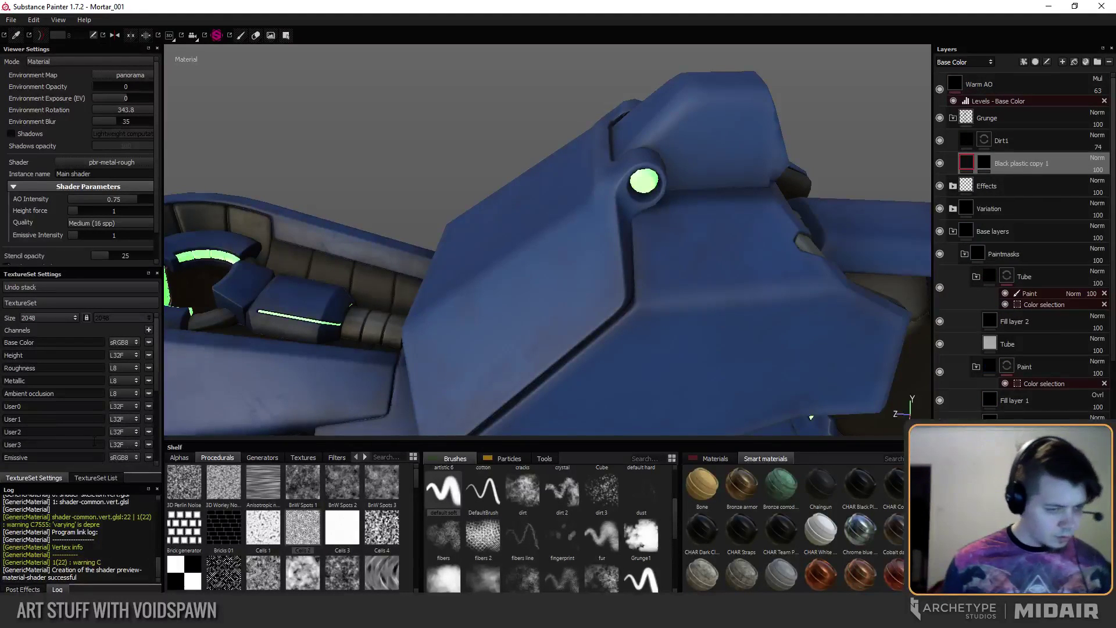
Set the format of the User0, User1, User2 and User3 channels to L16.
left_click(116, 440)
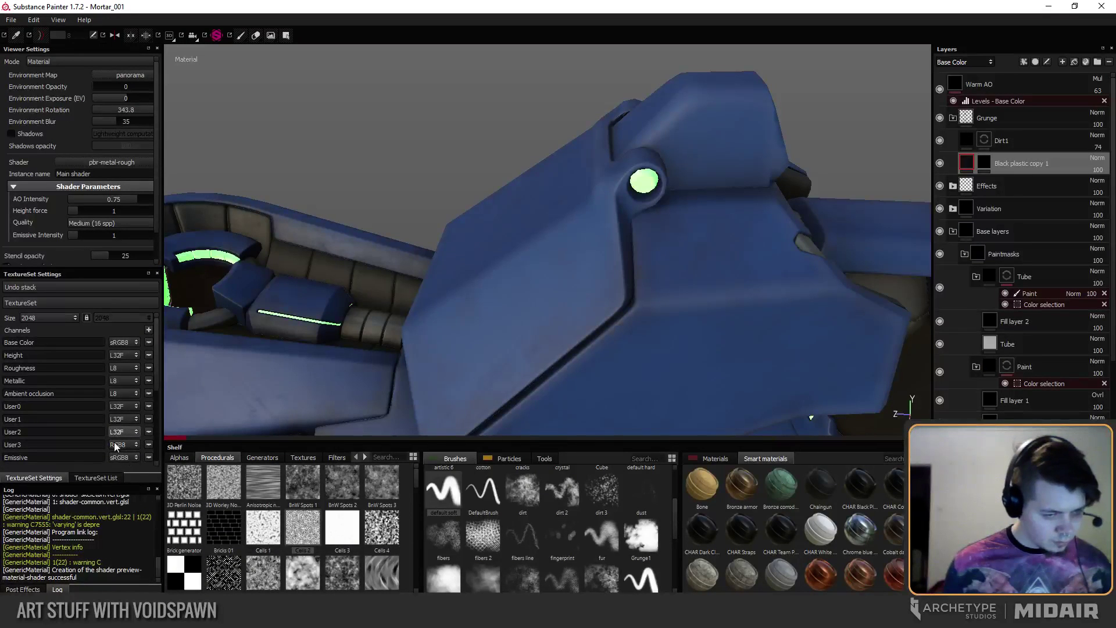
left_click(122, 432)
left_click(121, 419)
left_click(121, 419)
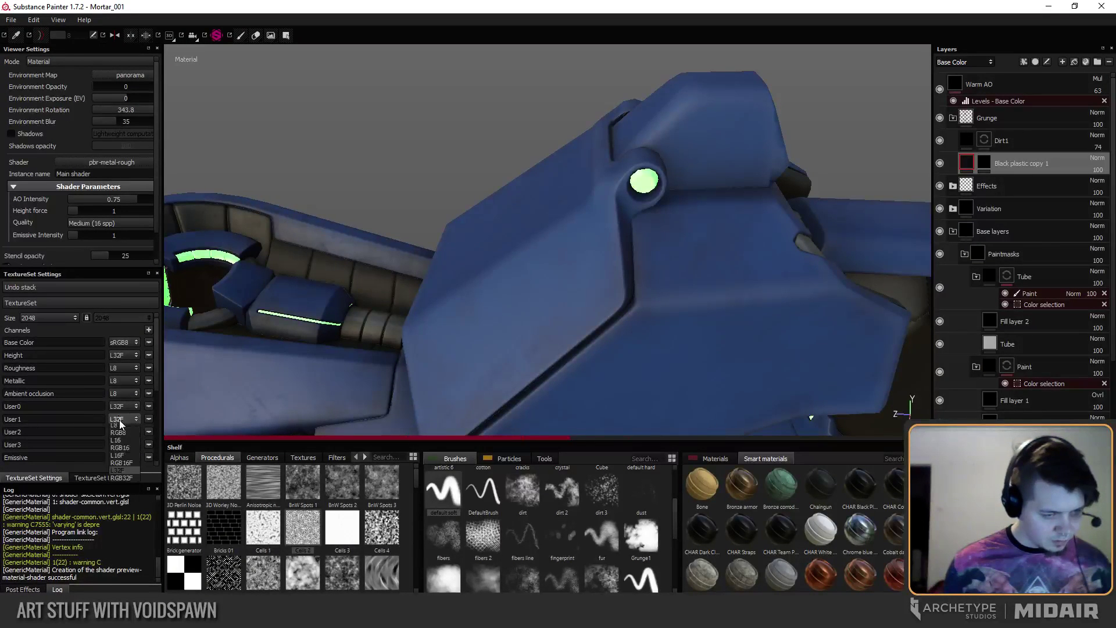
left_click(115, 440)
left_click(121, 432)
left_click(116, 453)
left_click(121, 445)
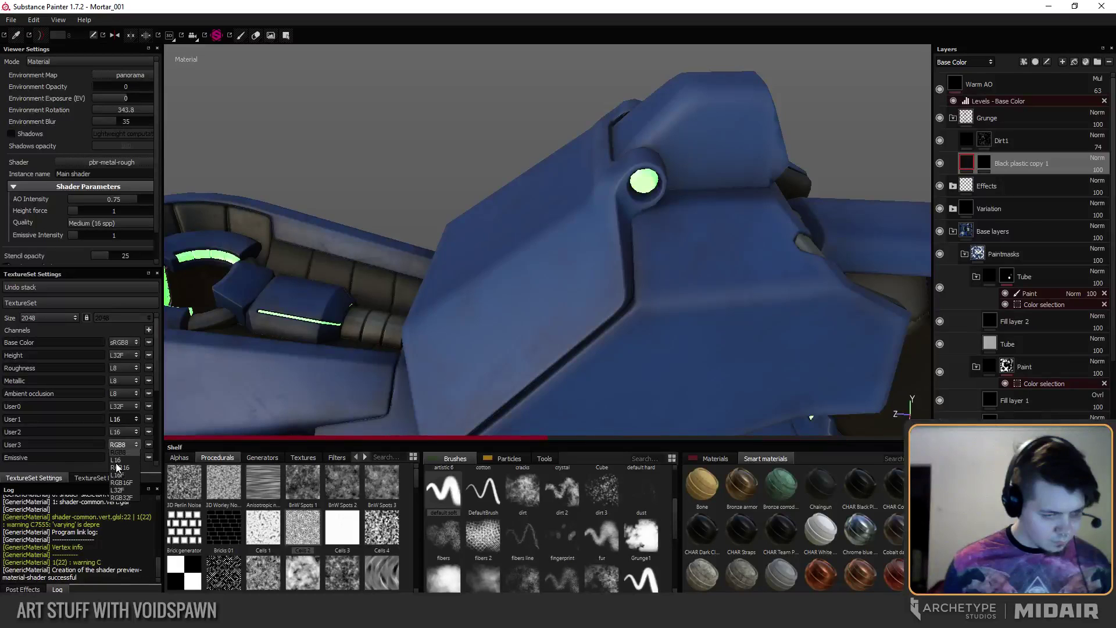
left_click(118, 475)
left_click(122, 408)
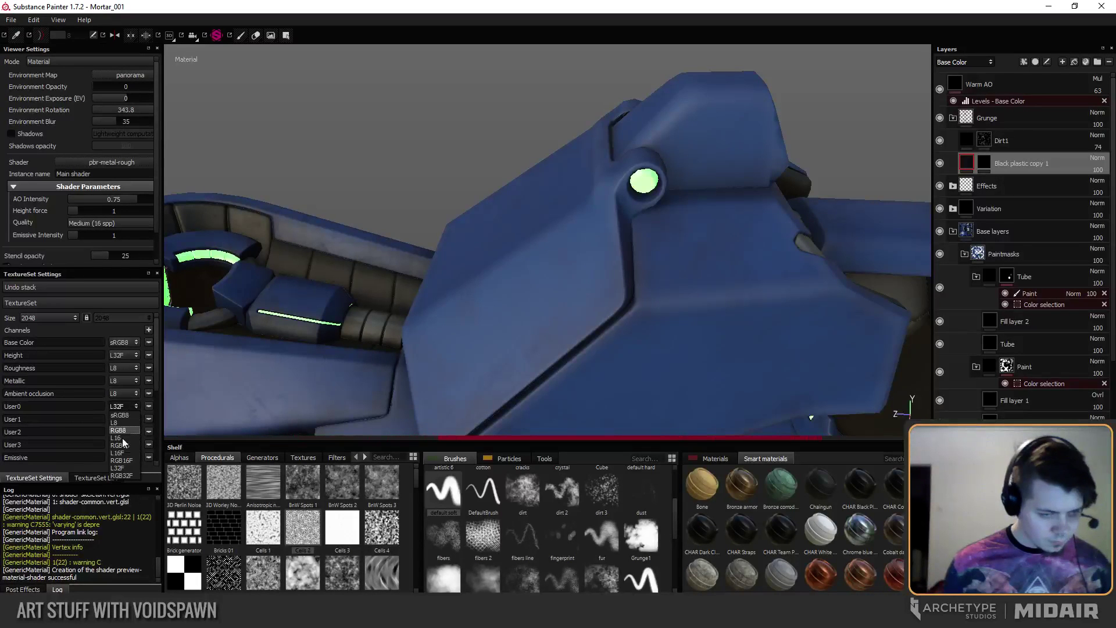
left_click(120, 441)
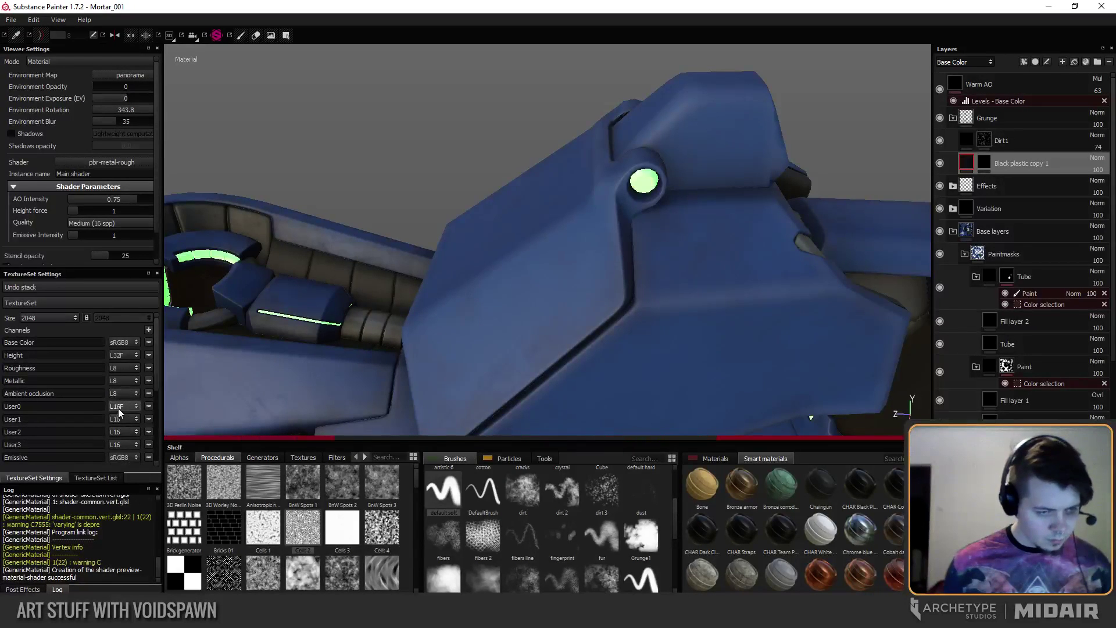
left_click(118, 409)
left_click(117, 443)
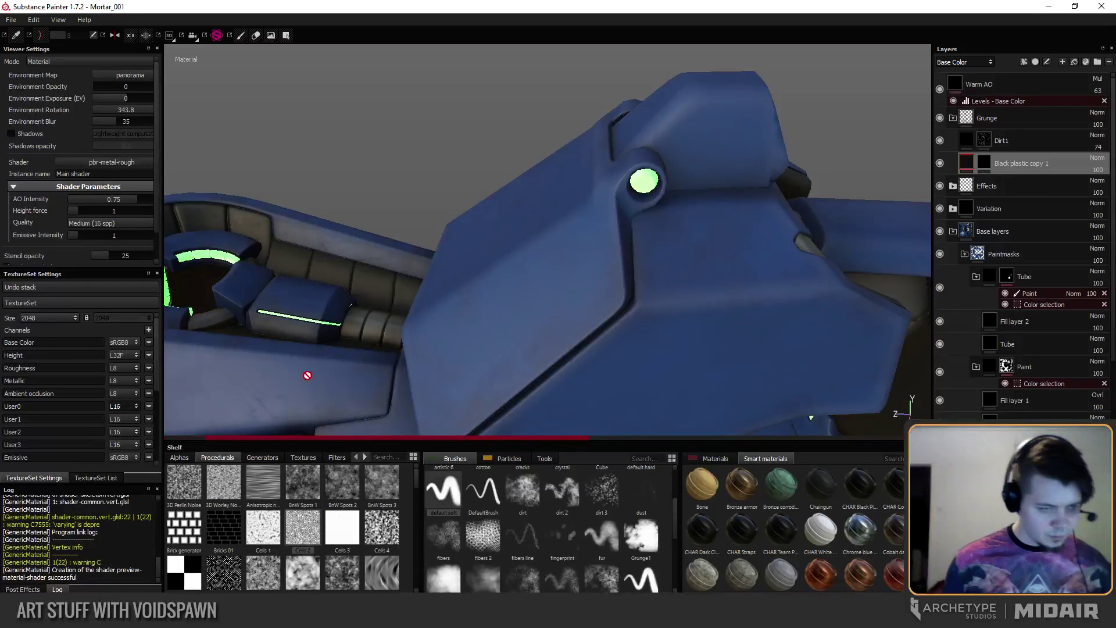
left_click_drag(382, 292, 427, 345, "alt")
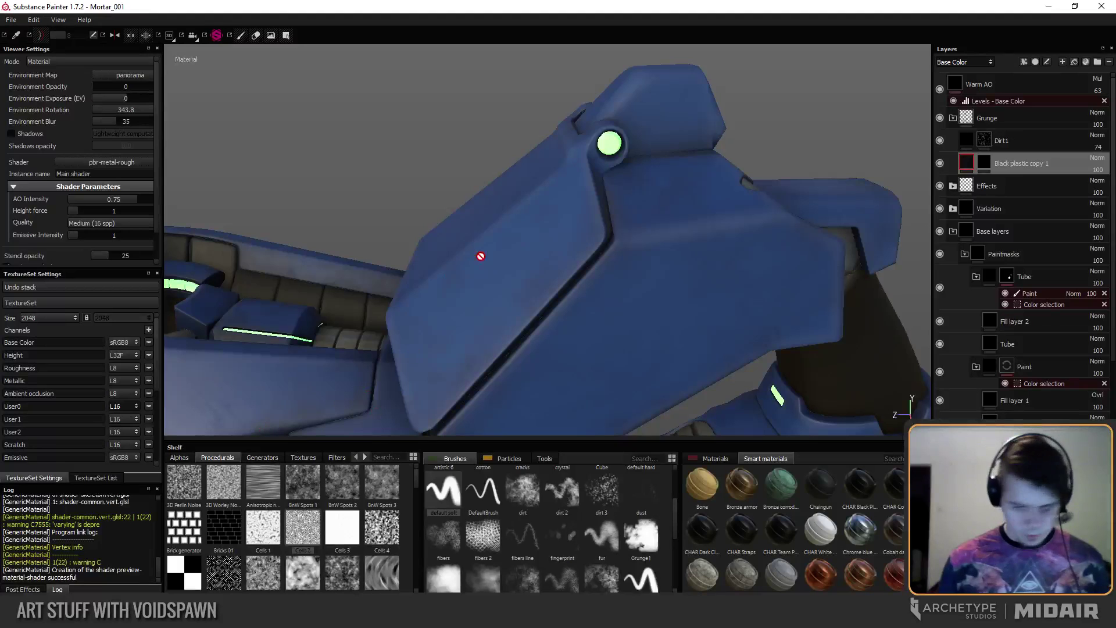
left_click_drag(480, 256, 474, 287, "alt")
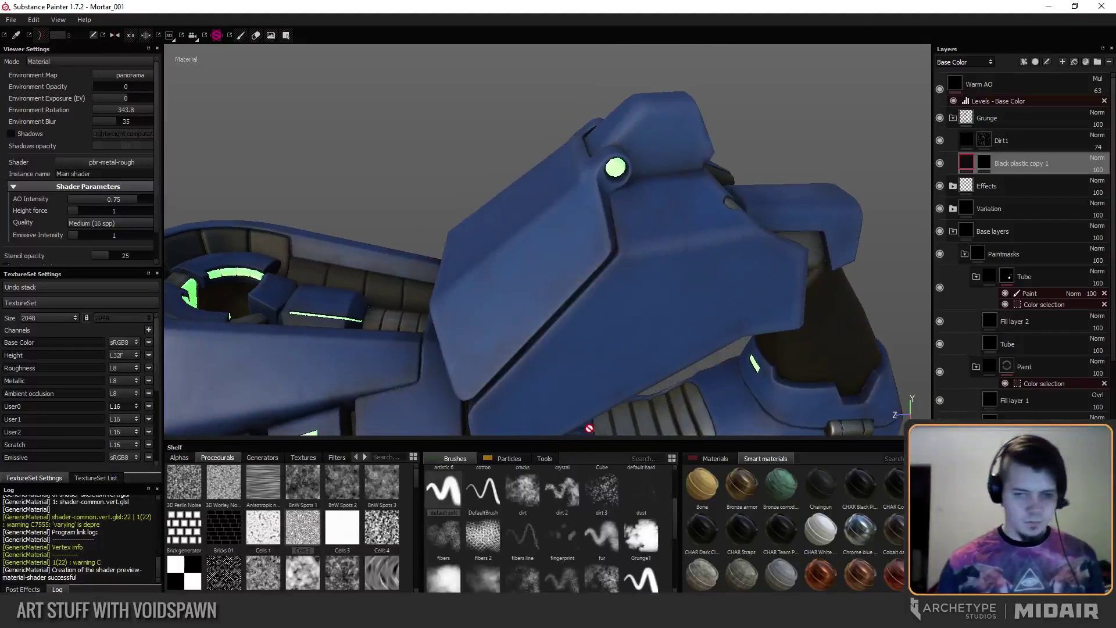
left_click_drag(545, 300, 578, 243, "alt")
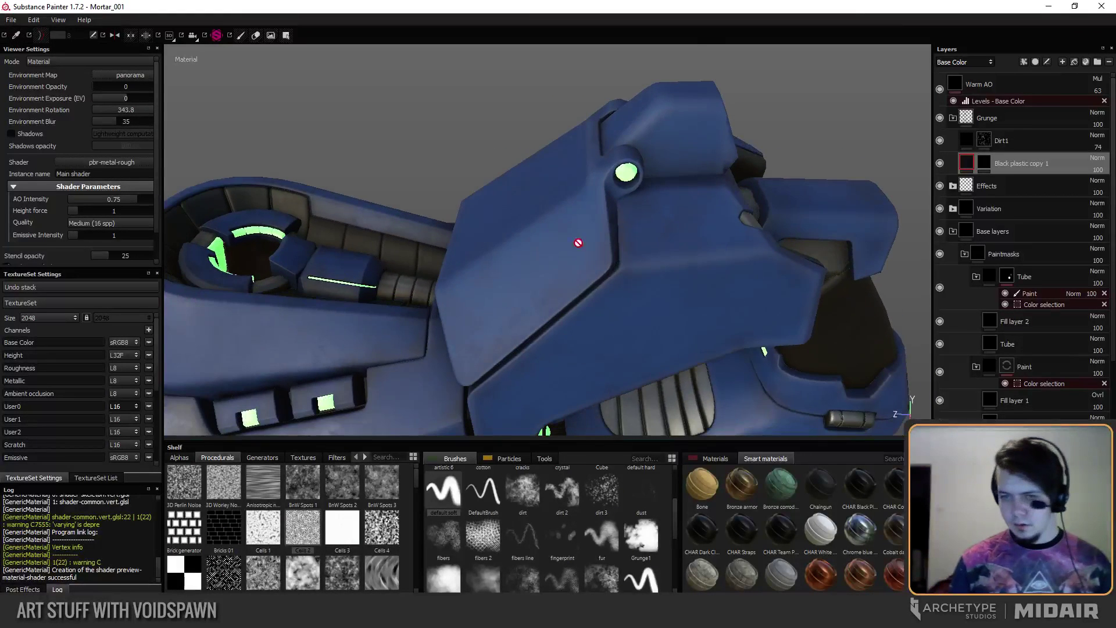
left_click(984, 163)
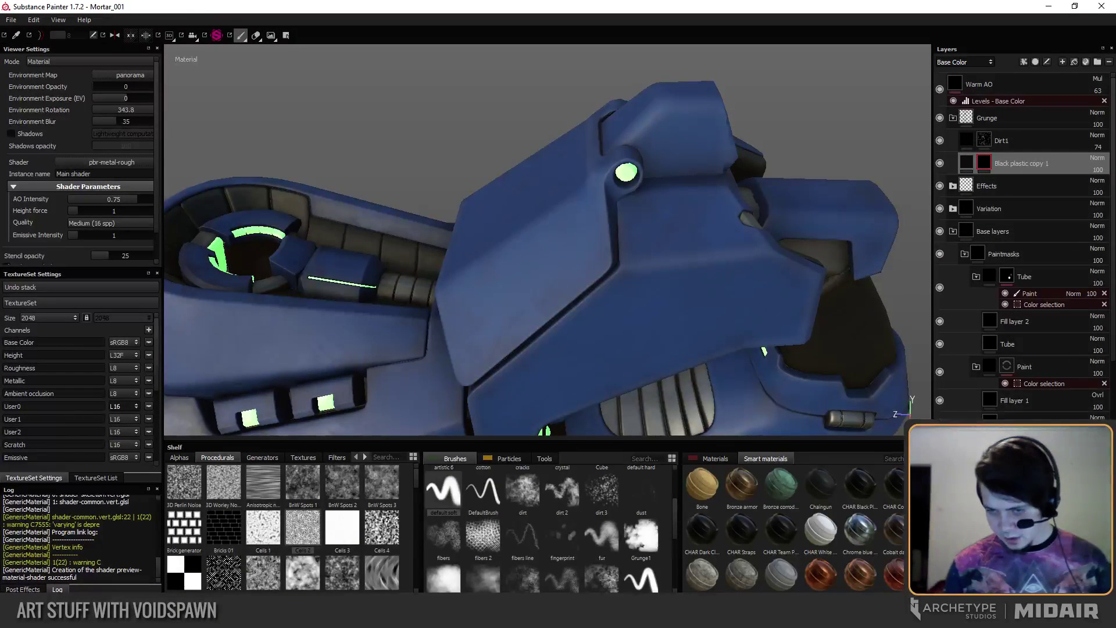
key("ctrl+z")
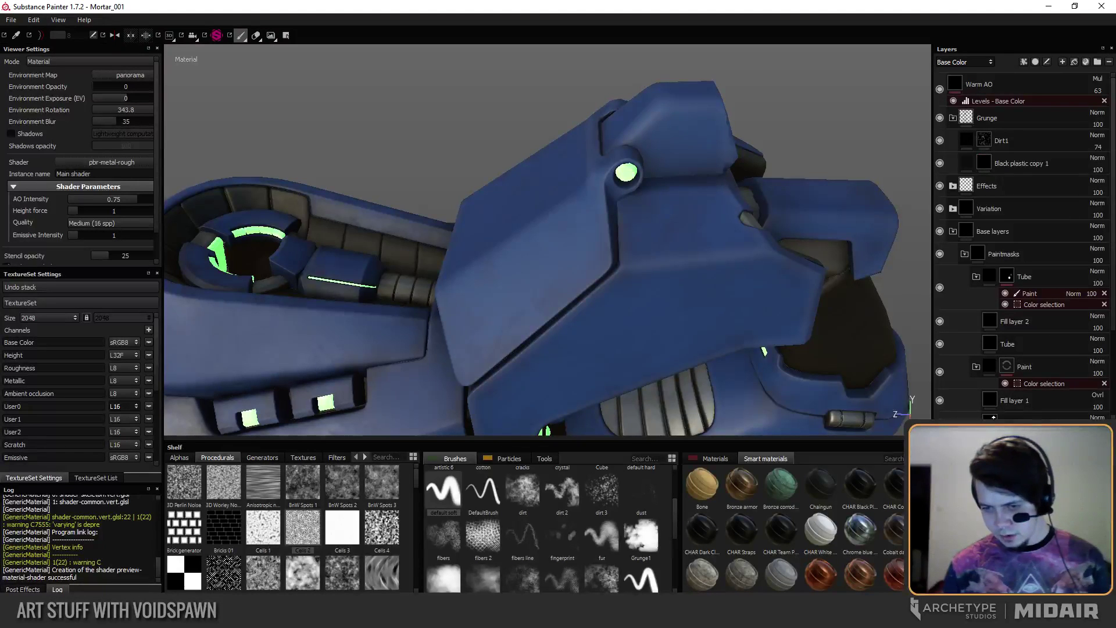
left_click(985, 163)
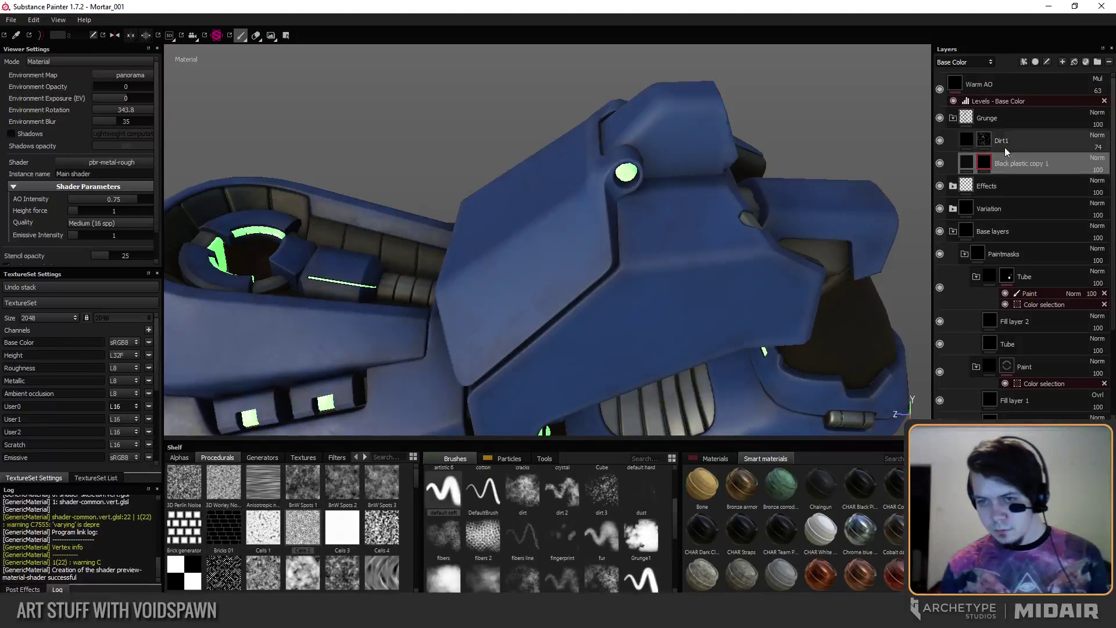
Rename the black plastic copy in the Grunge folder to Scratch and enable the Scratch channel in its fill material.
left_click(970, 164)
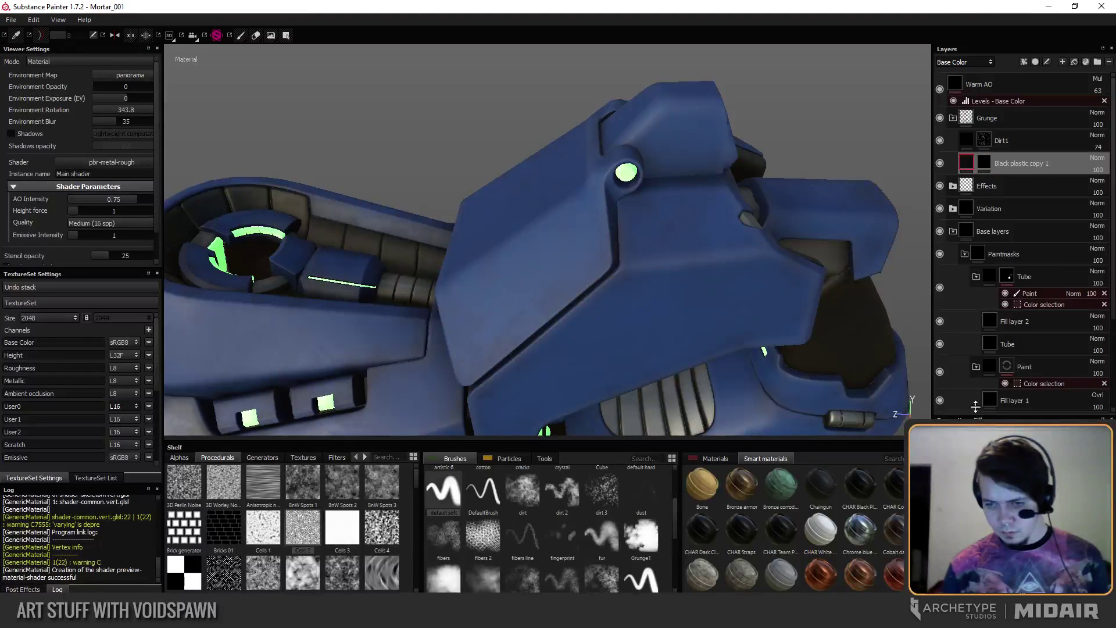
left_click_drag(975, 407, 976, 238)
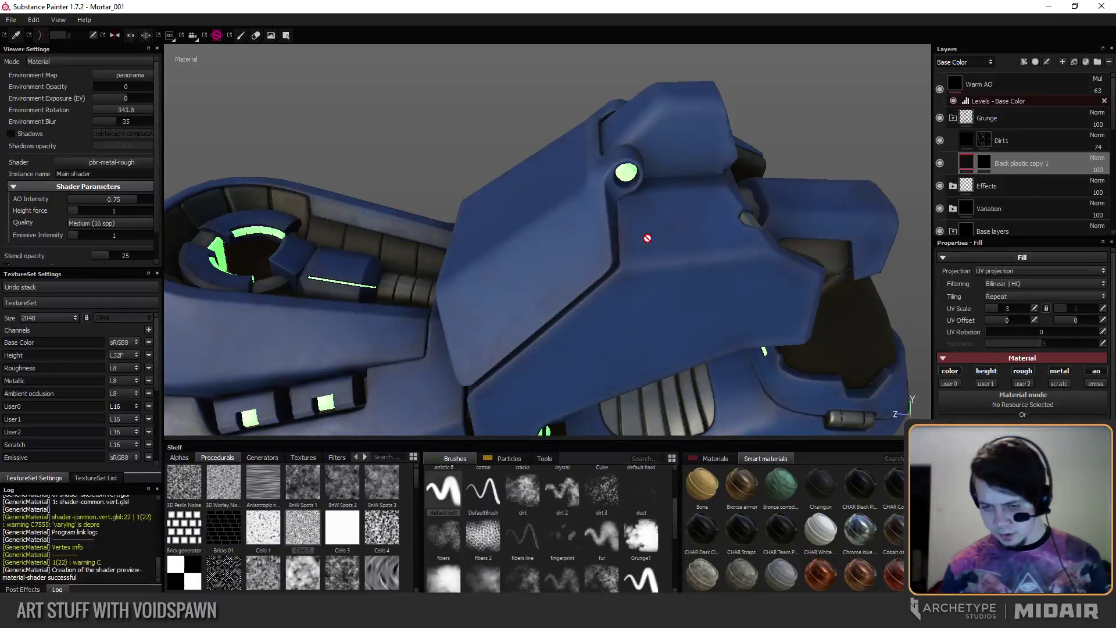
double_click(1003, 164)
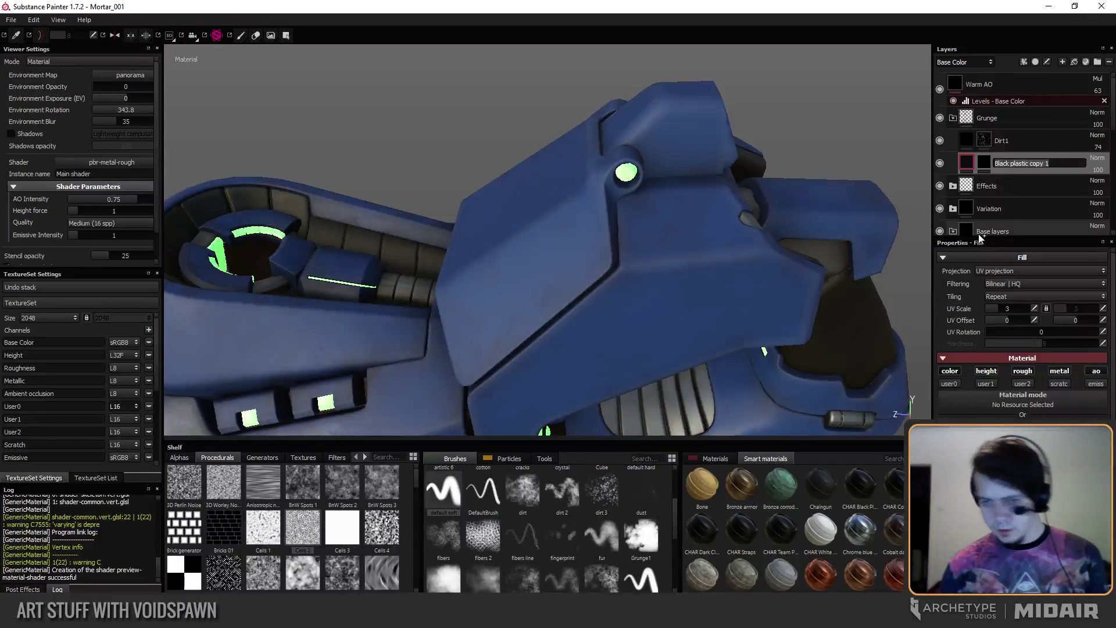
type("Scr")
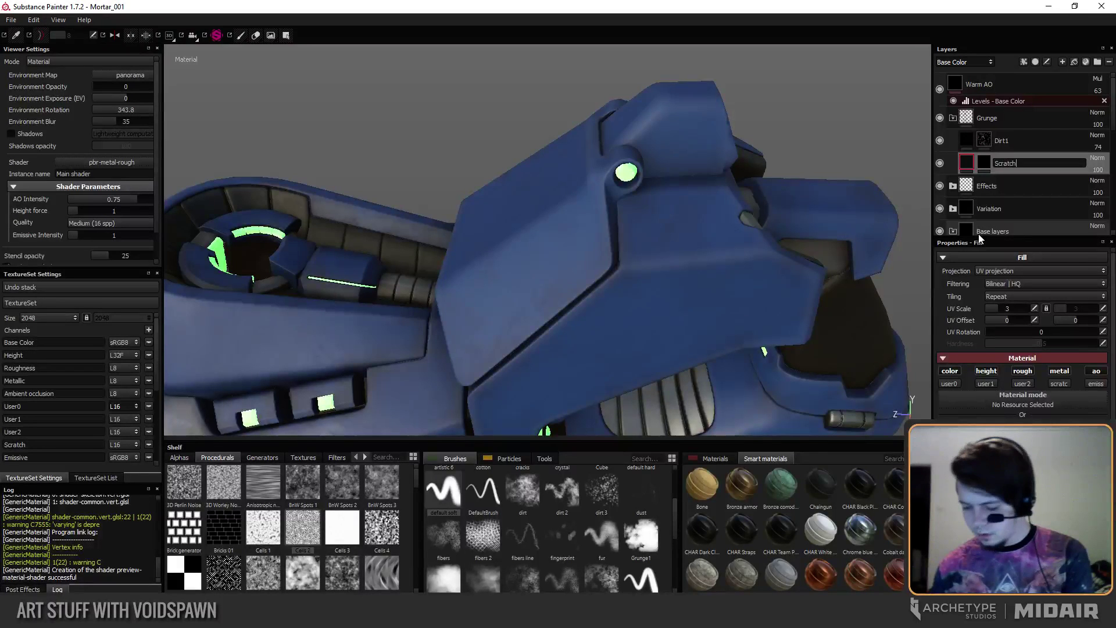
type("atch")
key("Return")
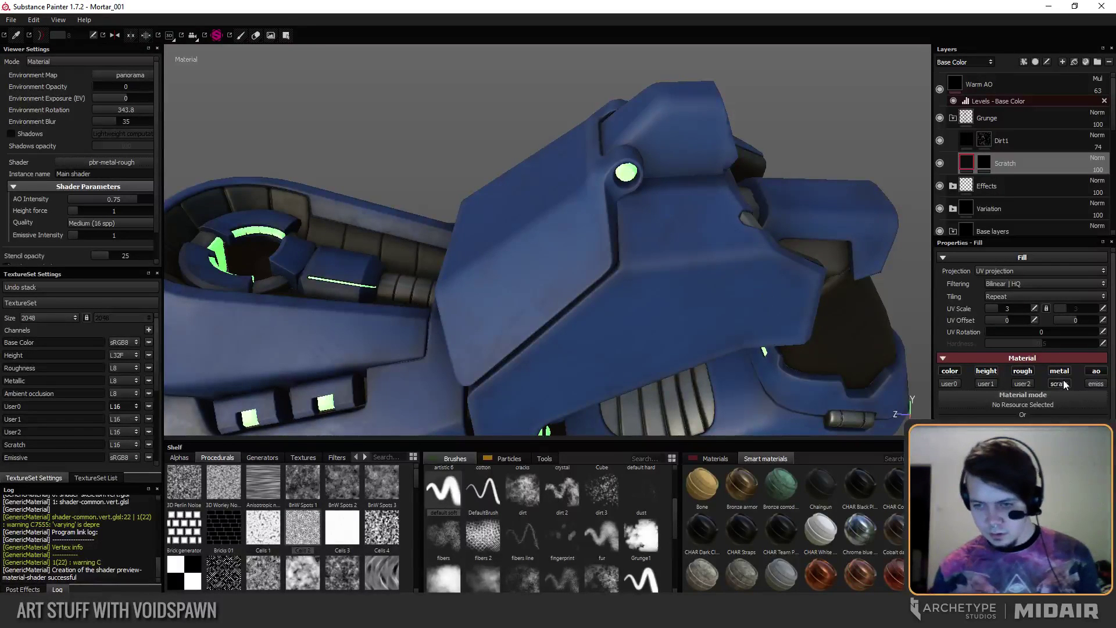
scroll(1024, 326, "down", 1)
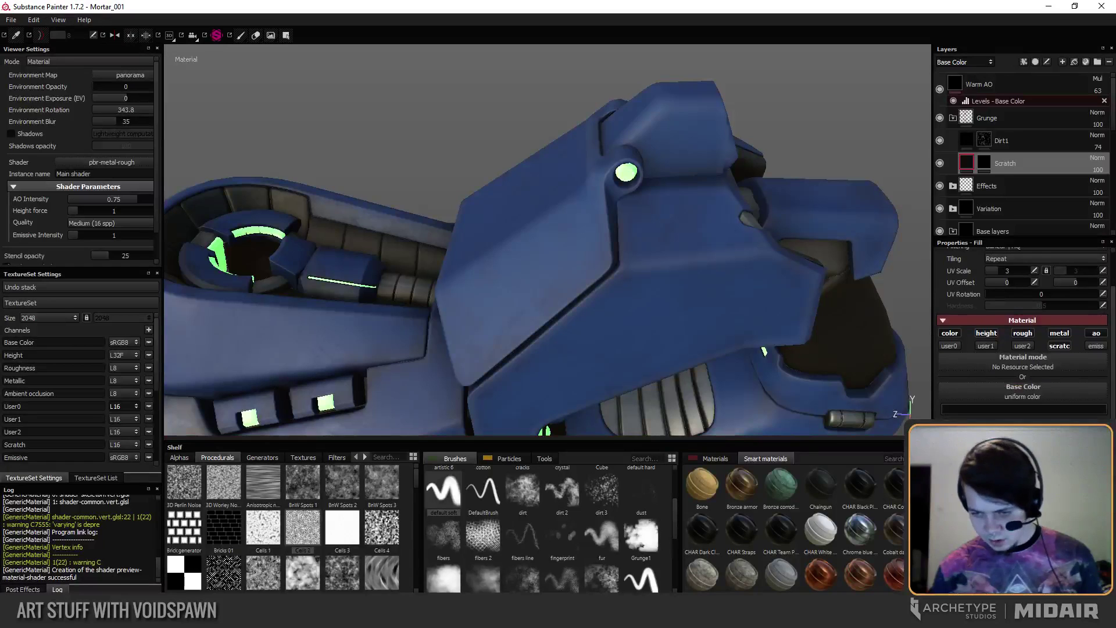
Enable the Scratch channel in the fill material of the Black plastic base layer.
left_click_drag(1113, 113, 1091, 251)
left_click(1062, 221)
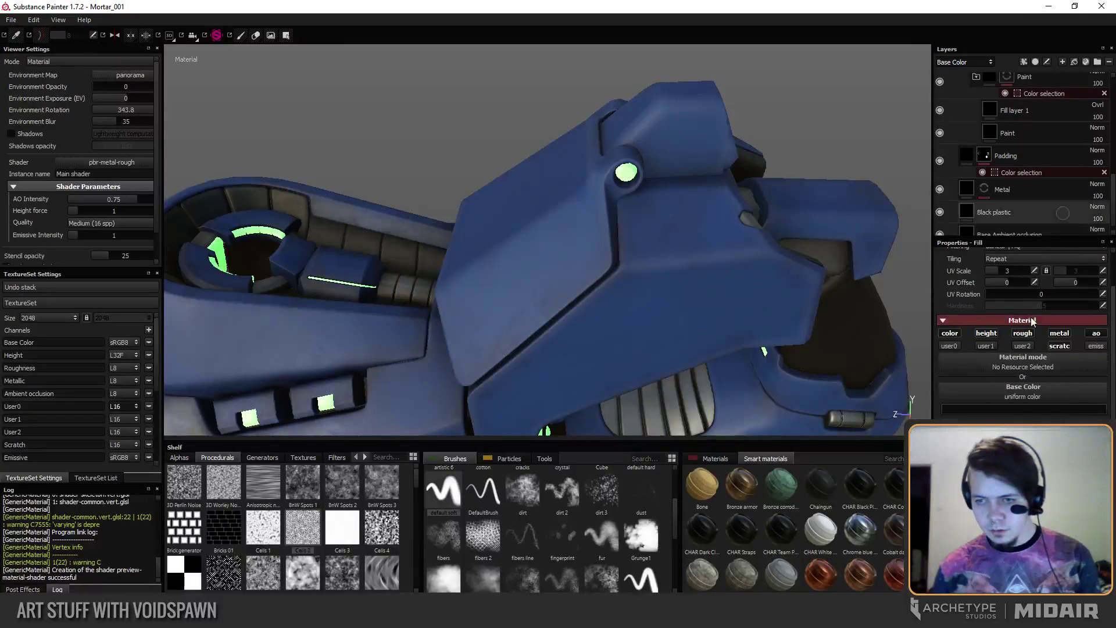
left_click(1060, 380)
scroll(1055, 384, "down", 1)
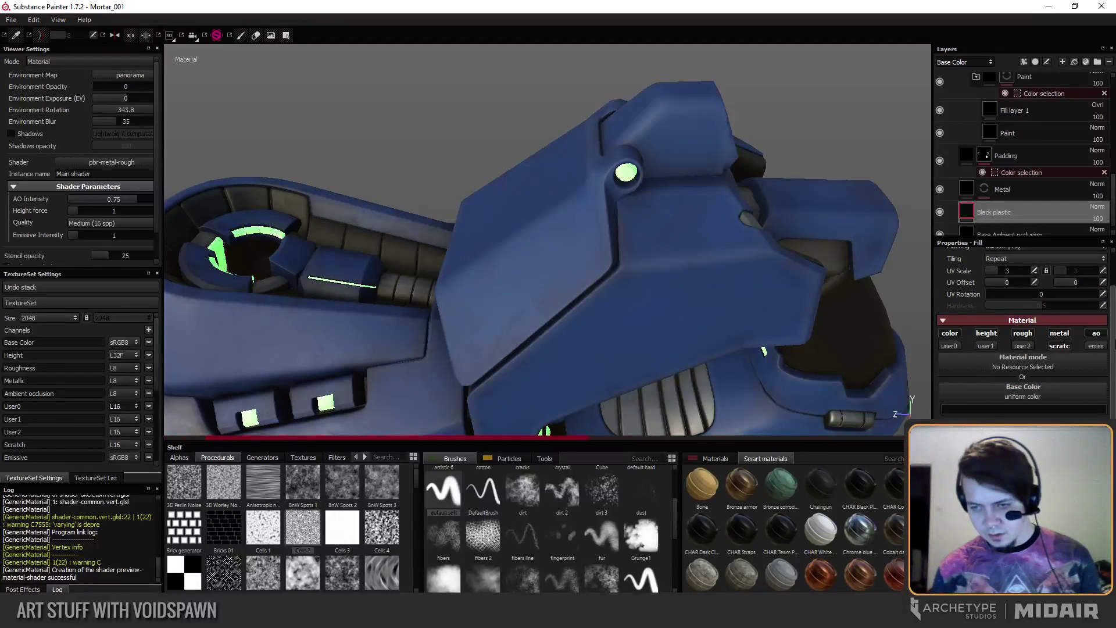
Hide the Variation folder and make the mask of the Scratch layer active for painting.
scroll(1111, 306, "up", 1)
left_click_drag(1112, 306, 1113, 145)
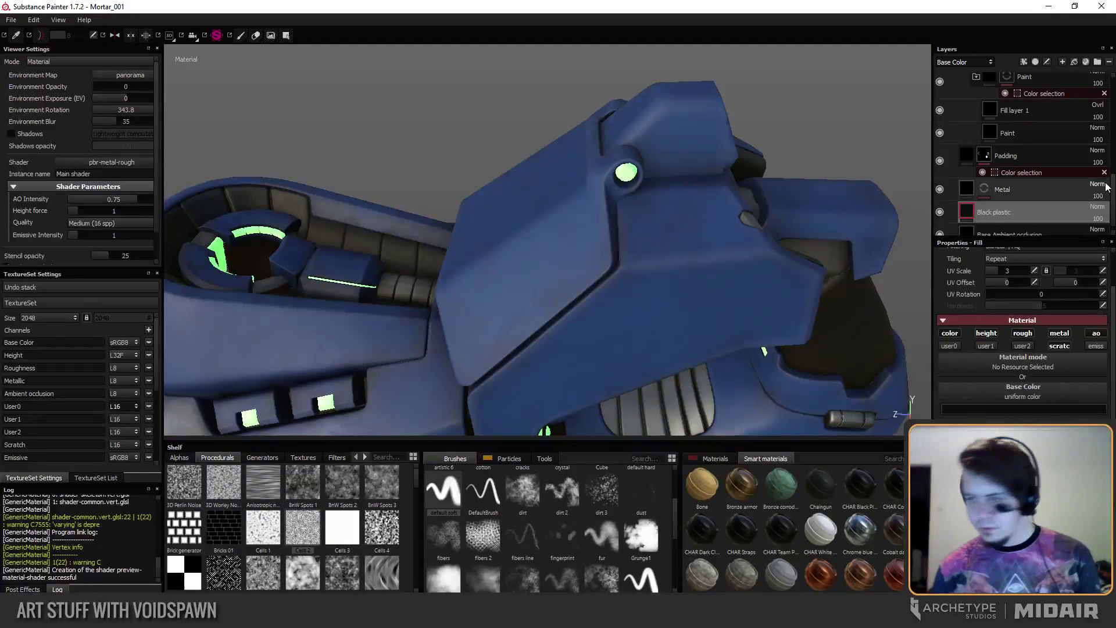
left_click_drag(1114, 194, 1113, 126)
scroll(983, 164, "up", 3)
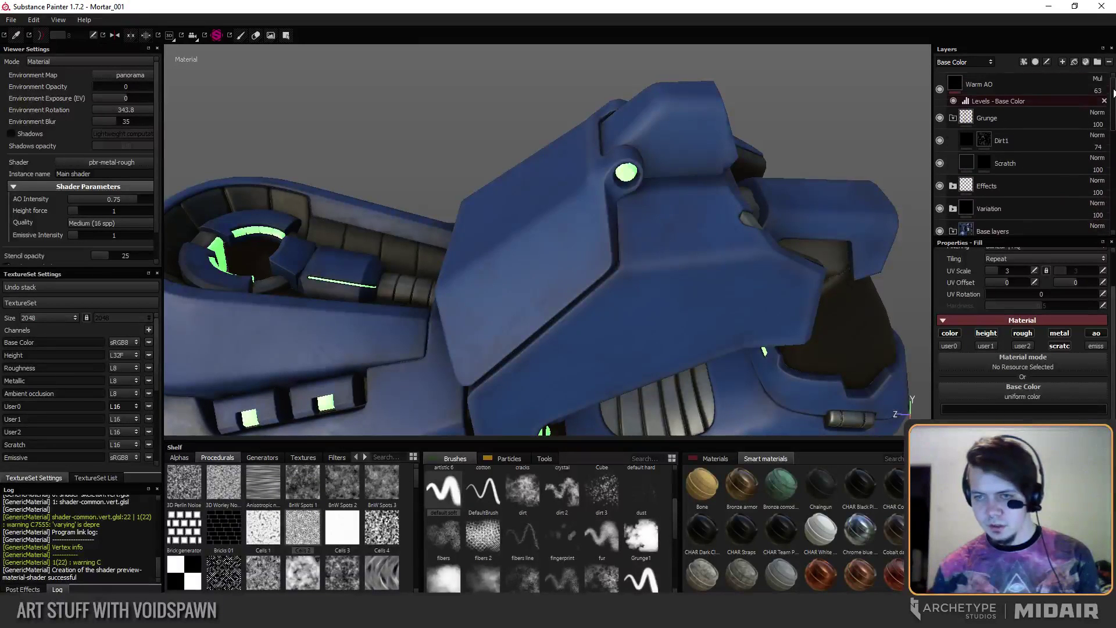
left_click(967, 163)
left_click_drag(498, 306, 543, 317, "alt")
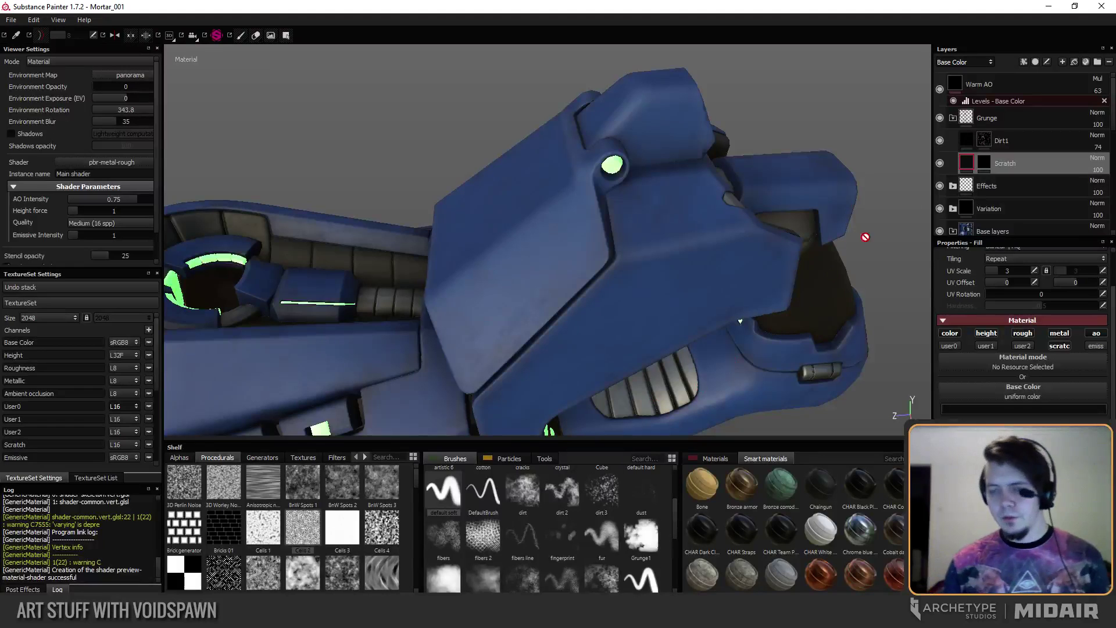
left_click(984, 167)
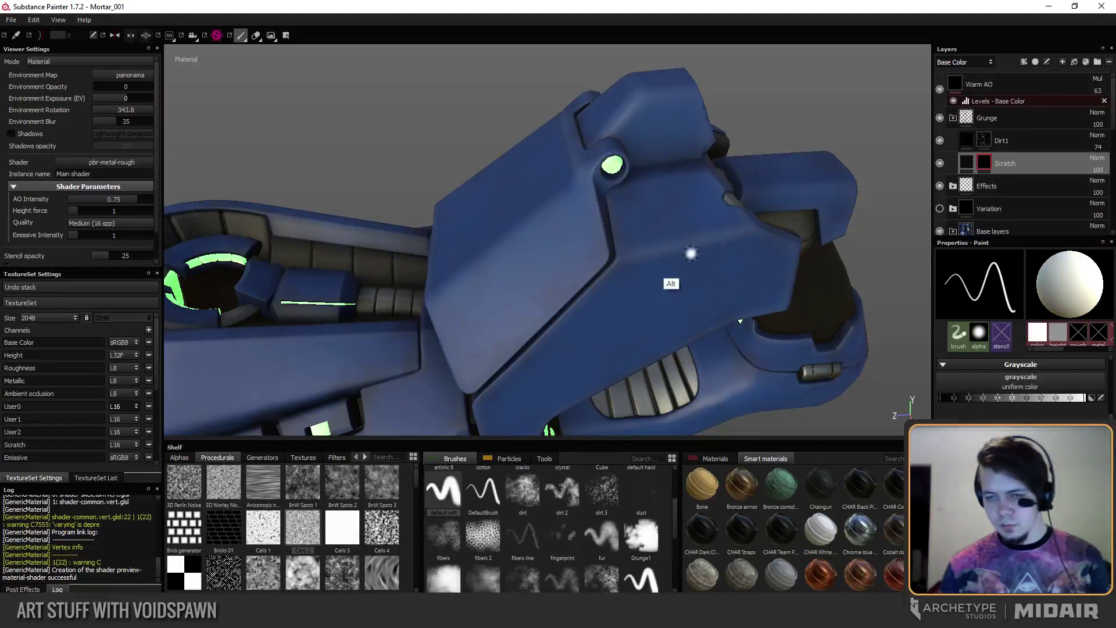
Try a short vertical scratch stroke in the mask on the blue panel beside the round light, and undo it.
left_click_drag(631, 271, 636, 295, "alt")
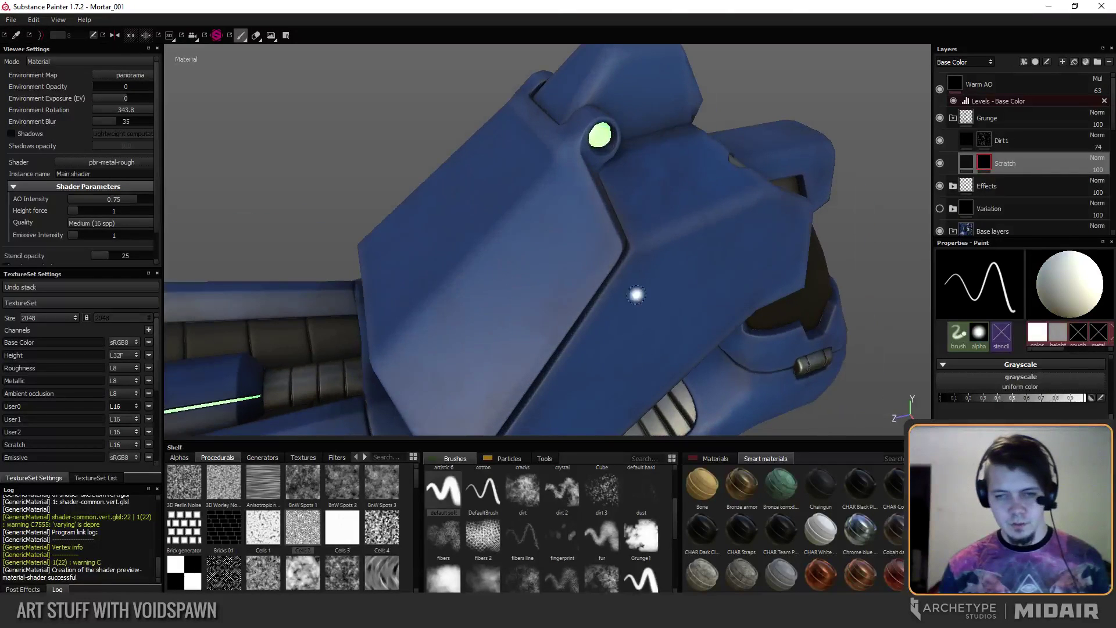
left_click_drag(588, 236, 651, 209, "alt")
right_click_drag(651, 209, 633, 210, "ctrl")
left_click_drag(638, 265, 626, 242, "alt")
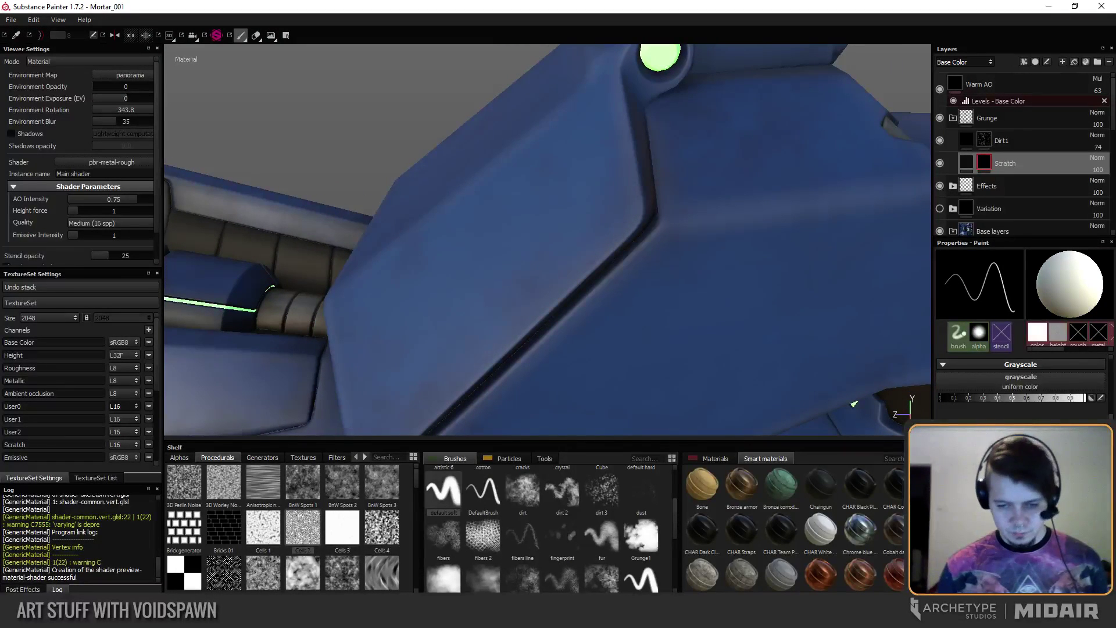
right_click(721, 611)
left_click(757, 564)
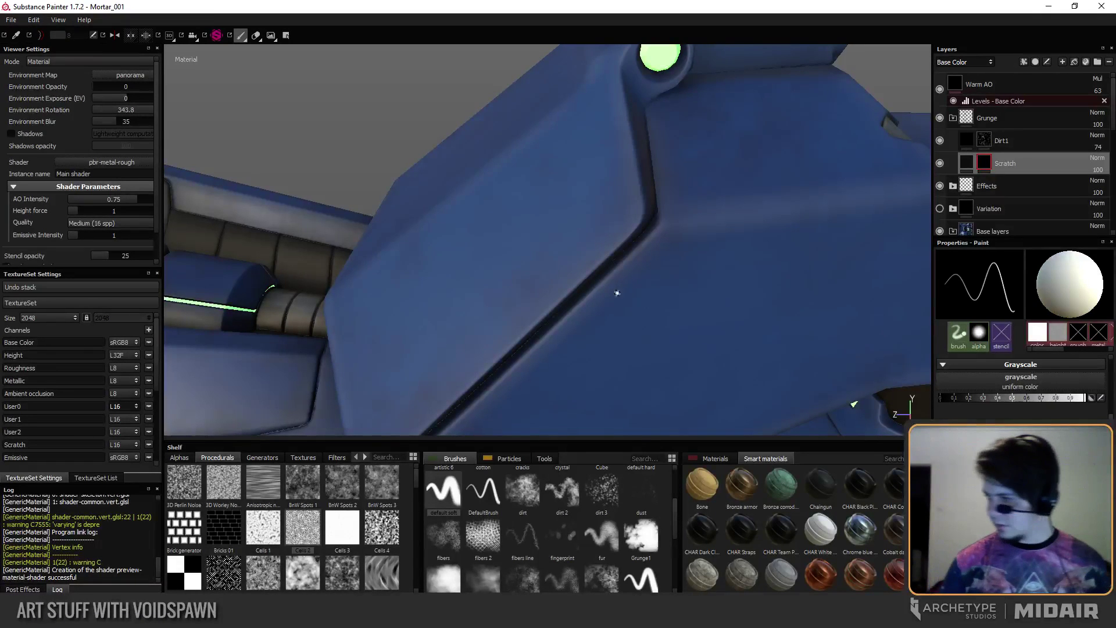
mouse_move(617, 293)
left_mouse_down("alt")
mouse_move(605, 242)
mouse_move(499, 242)
mouse_move(596, 322)
mouse_move(603, 282)
left_mouse_up("alt")
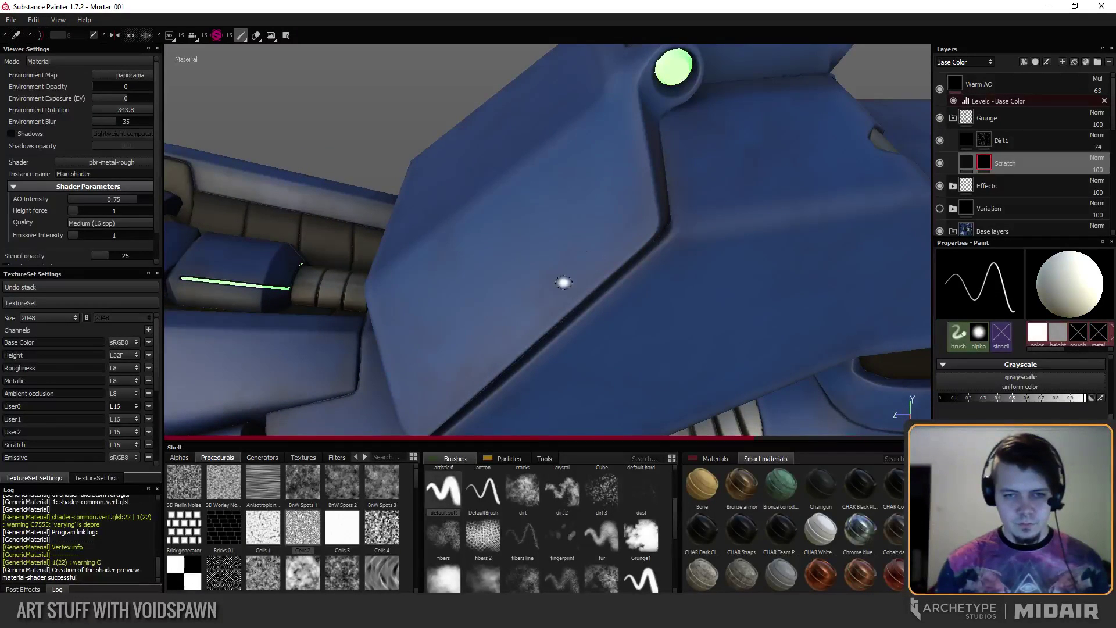
mouse_move(521, 279)
left_mouse_down("alt")
mouse_move(570, 259)
mouse_move(533, 306)
mouse_move(526, 272)
mouse_move(504, 333)
left_mouse_up("alt")
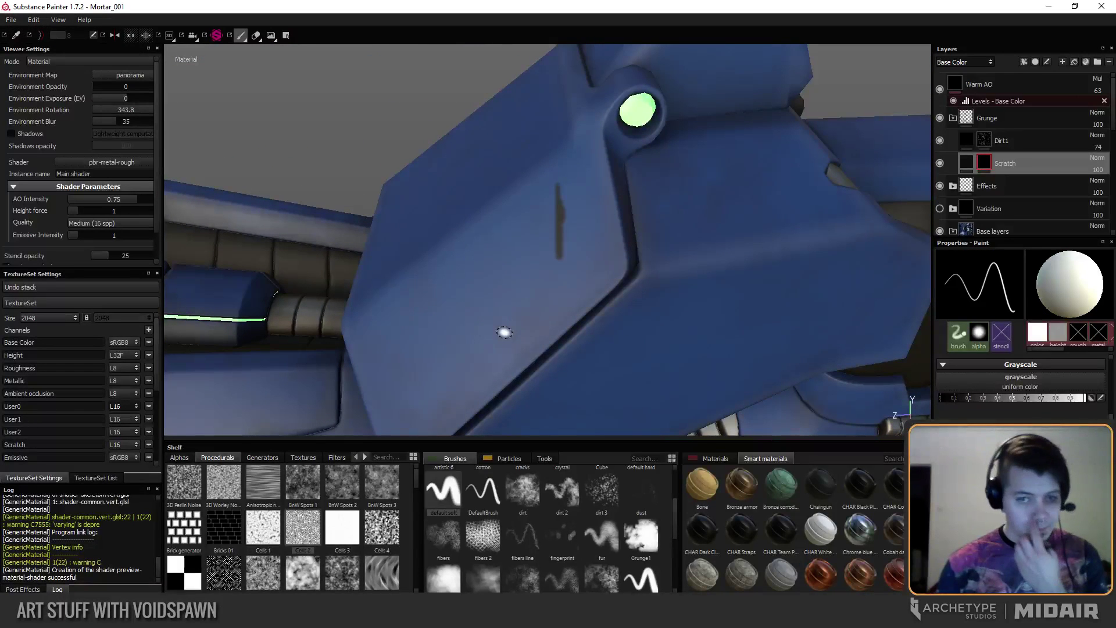
left_click_drag(427, 350, 484, 289, "alt")
key("ctrl+z")
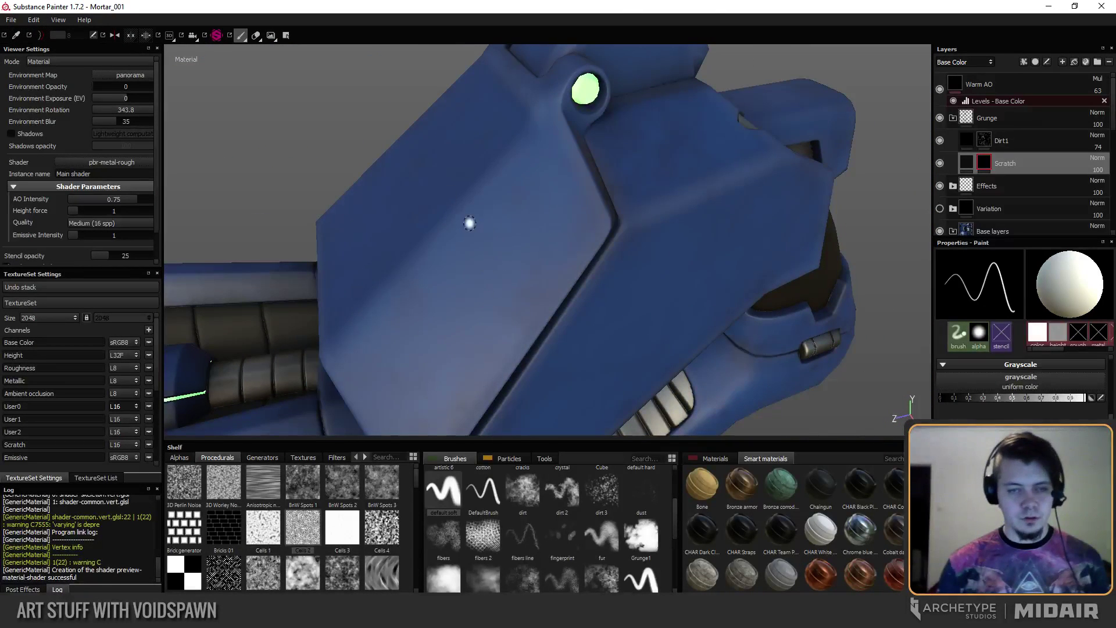
Try a longer, thinner scratch stroke down the same blue panel in the Scratch mask.
mouse_move(471, 221)
left_mouse_down("alt")
mouse_move(517, 221)
mouse_move(510, 339)
mouse_move(468, 316)
left_mouse_up("alt")
right_click_drag(469, 317, 526, 323, "alt")
left_click_drag(526, 322, 492, 307, "alt")
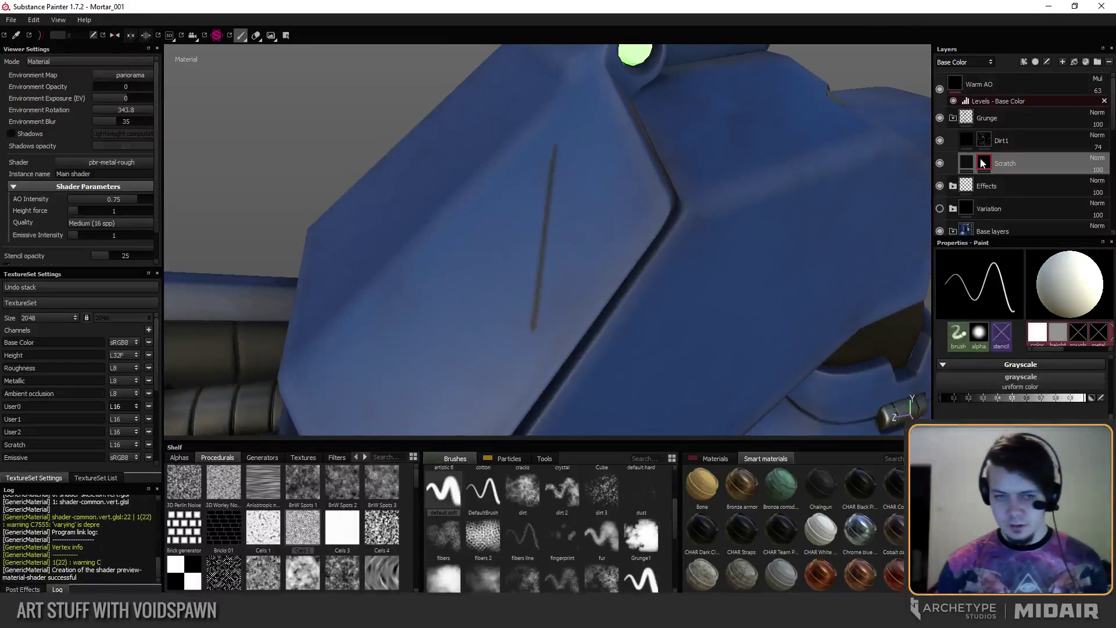
Inspect the test stroke in the solo Scratch channel view, undo it and return to the Material view.
key("c")
key("c")
key("c")
key("c")
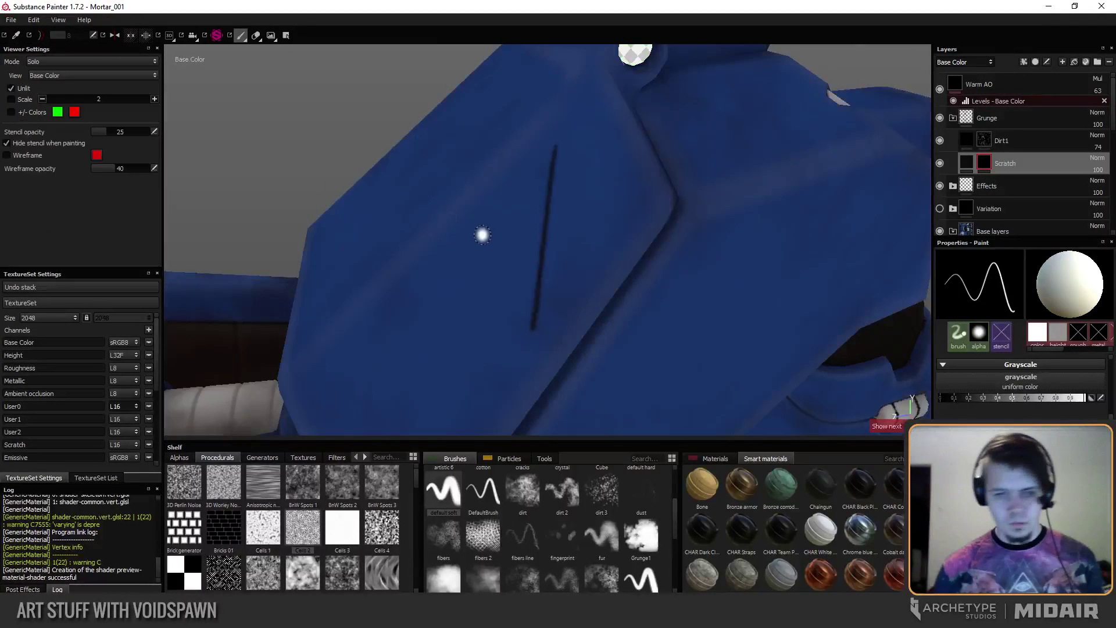
key("c")
key("c")
key("c")
key("c")
key("c")
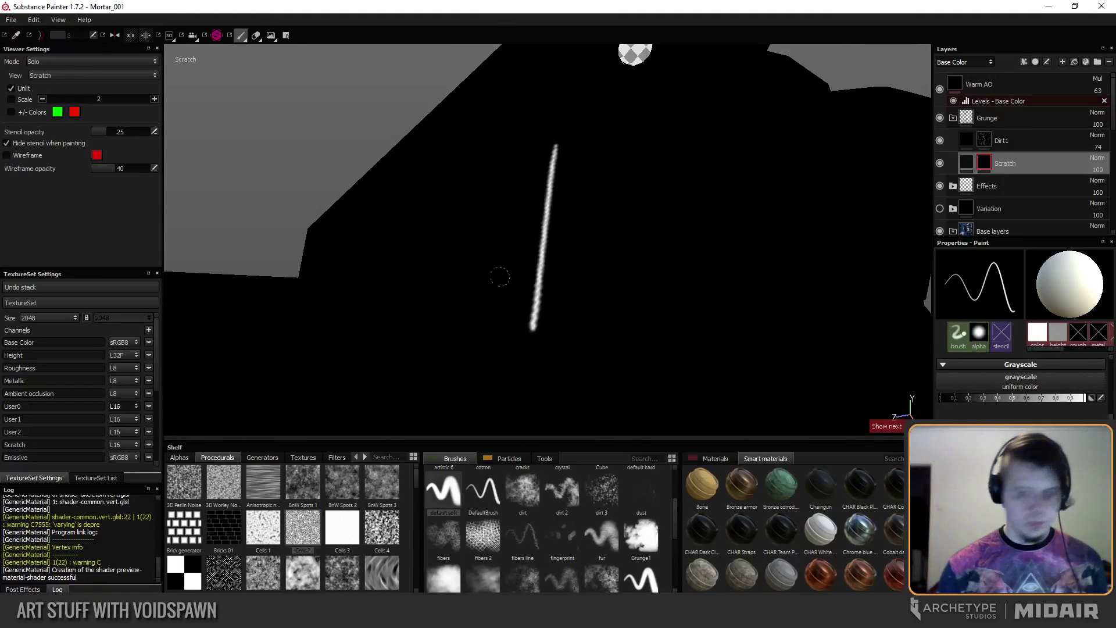
mouse_move(501, 277)
left_mouse_down("alt")
mouse_move(766, 354)
mouse_move(668, 326)
mouse_move(542, 258)
mouse_move(562, 145)
left_mouse_up("alt")
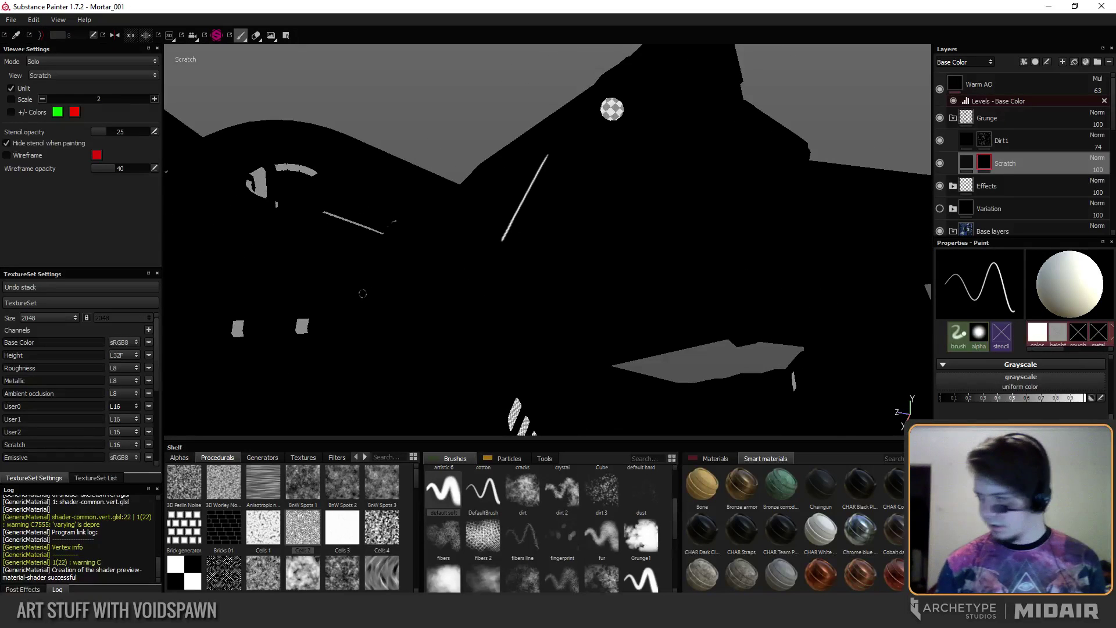
left_click_drag(583, 243, 580, 319)
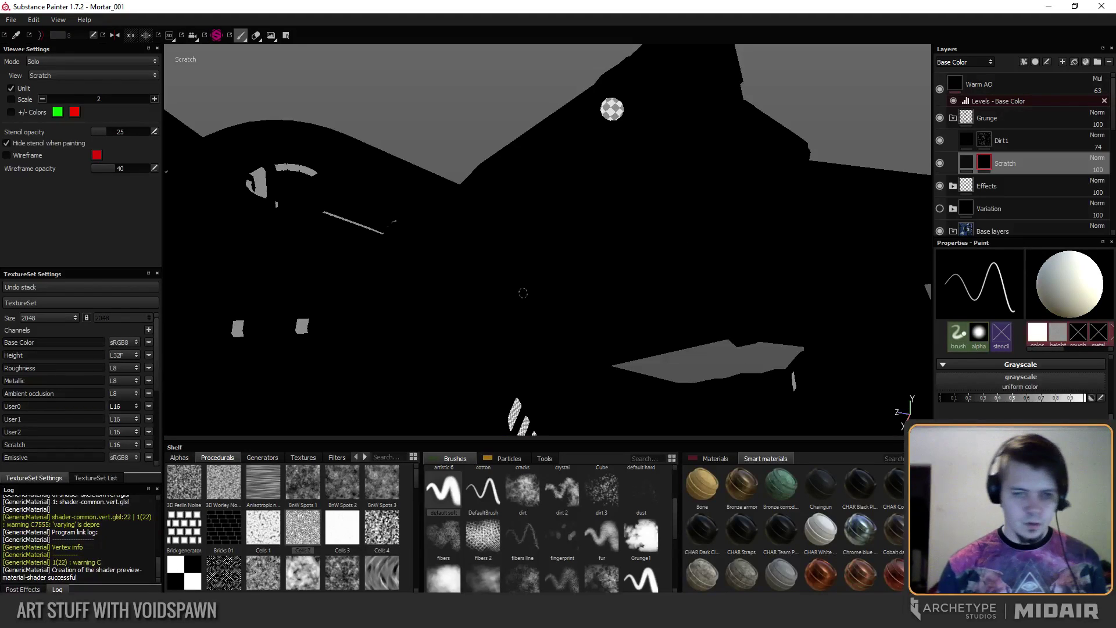
key("m")
Choose the A Hard Round brush for painting the Scratch mask.
left_click_drag(448, 266, 503, 262, "alt")
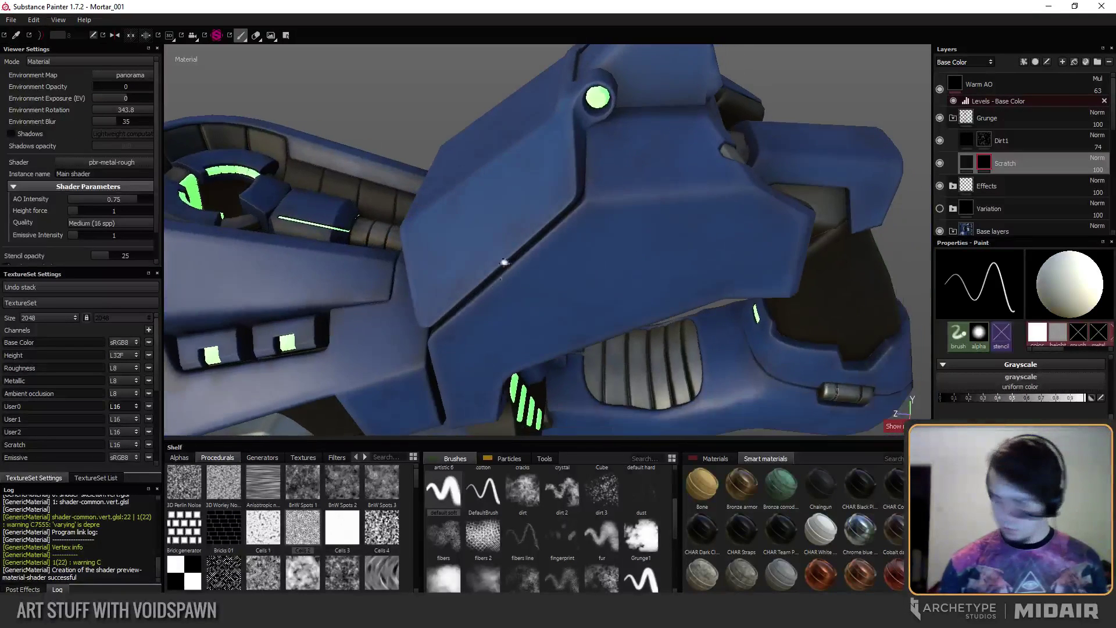
right_click_drag(487, 246, 523, 248, "alt")
left_click_drag(494, 247, 541, 250, "alt")
middle_click_drag(524, 175, 512, 239, "alt")
mouse_move(512, 240)
left_mouse_down("alt")
mouse_move(558, 277)
mouse_move(533, 254)
mouse_move(586, 263)
left_mouse_up("alt")
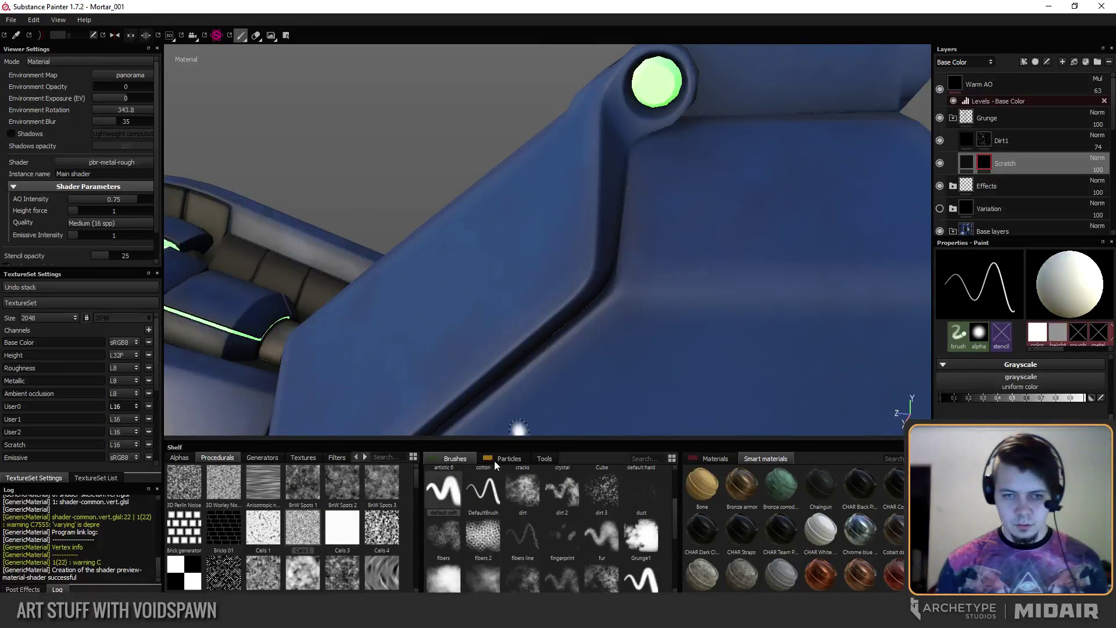
scroll(677, 512, "up", 2)
left_click(444, 485)
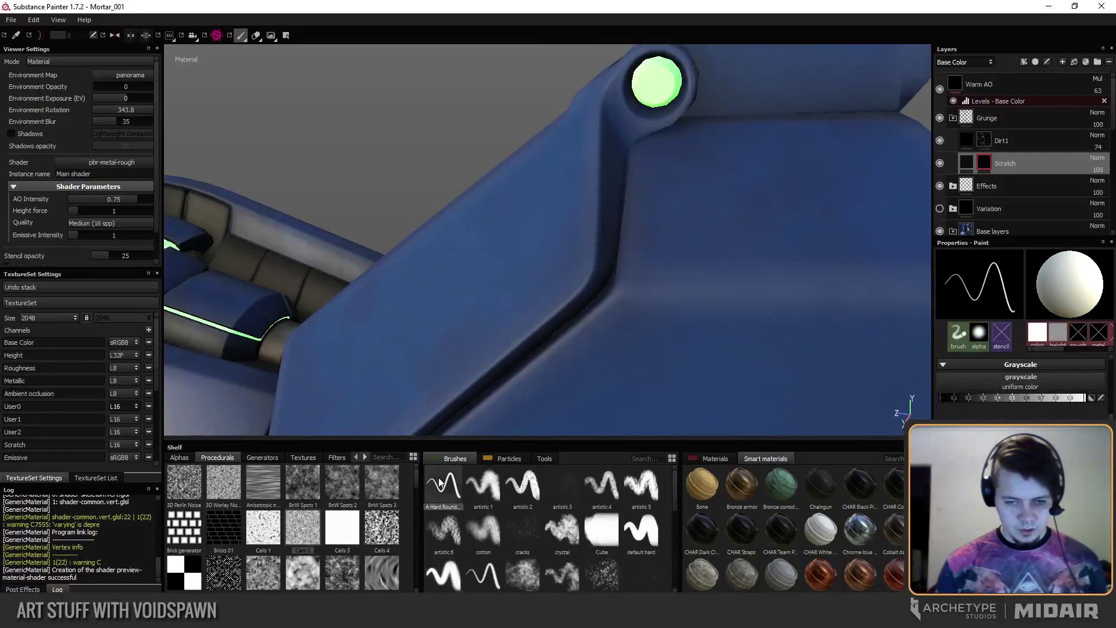
Paint worn paint in the Scratch mask along the blue panel's edge where the groove bends below the round light.
left_click_drag(529, 279, 598, 251, "alt")
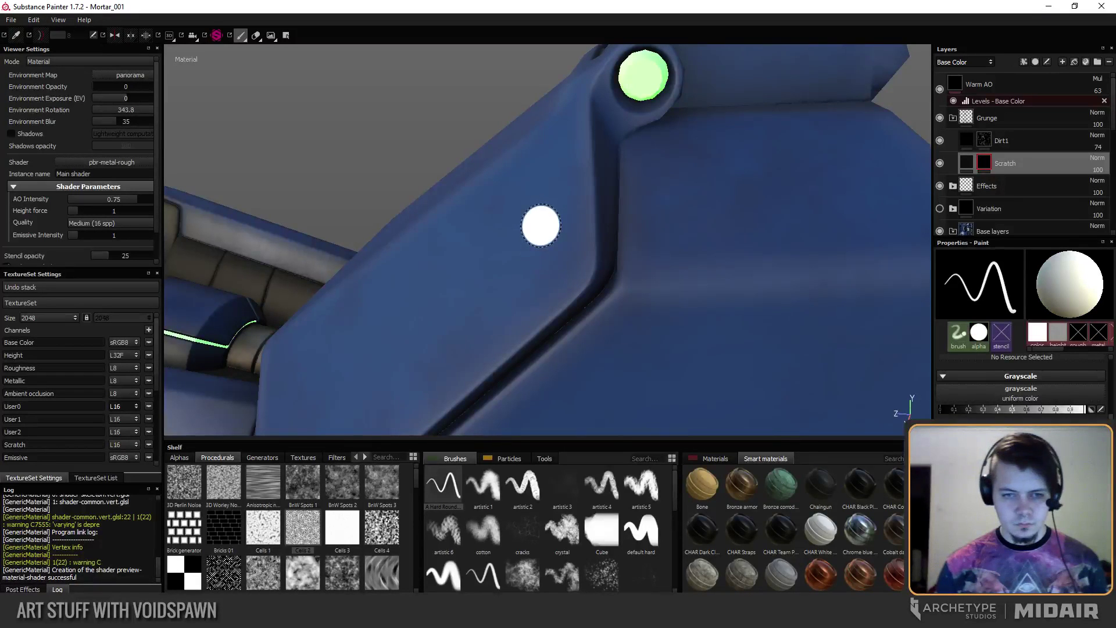
mouse_move(588, 270)
left_mouse_down("alt")
mouse_move(568, 307)
mouse_move(563, 267)
left_mouse_up("alt")
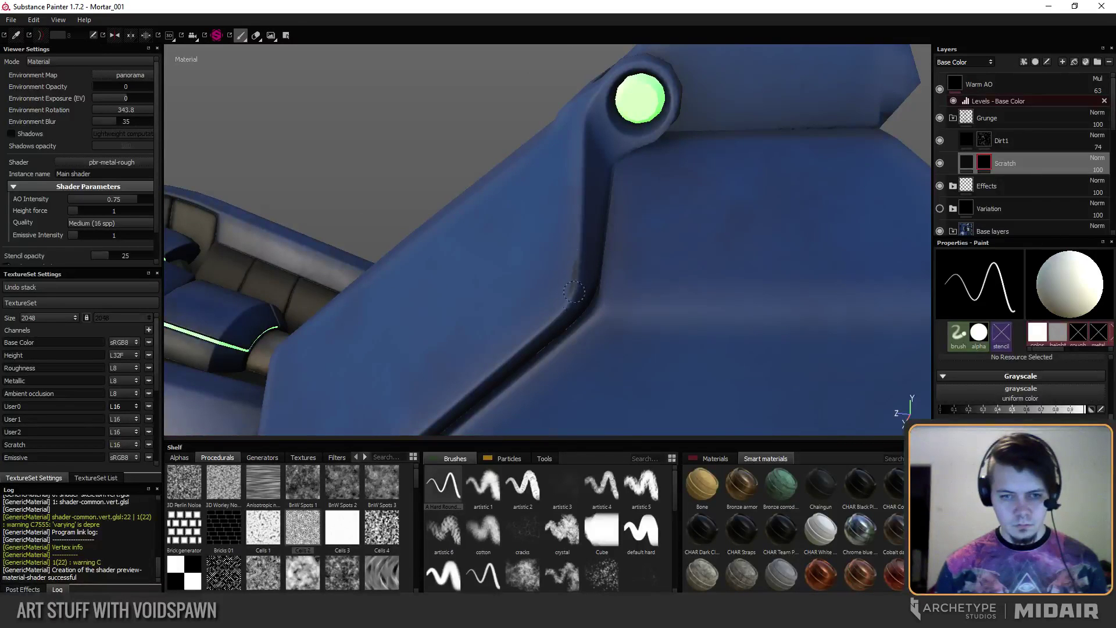
left_click_drag(557, 323, 583, 247, "alt")
mouse_move(558, 298)
left_mouse_down("alt")
mouse_move(560, 214)
mouse_move(546, 237)
left_mouse_up("alt")
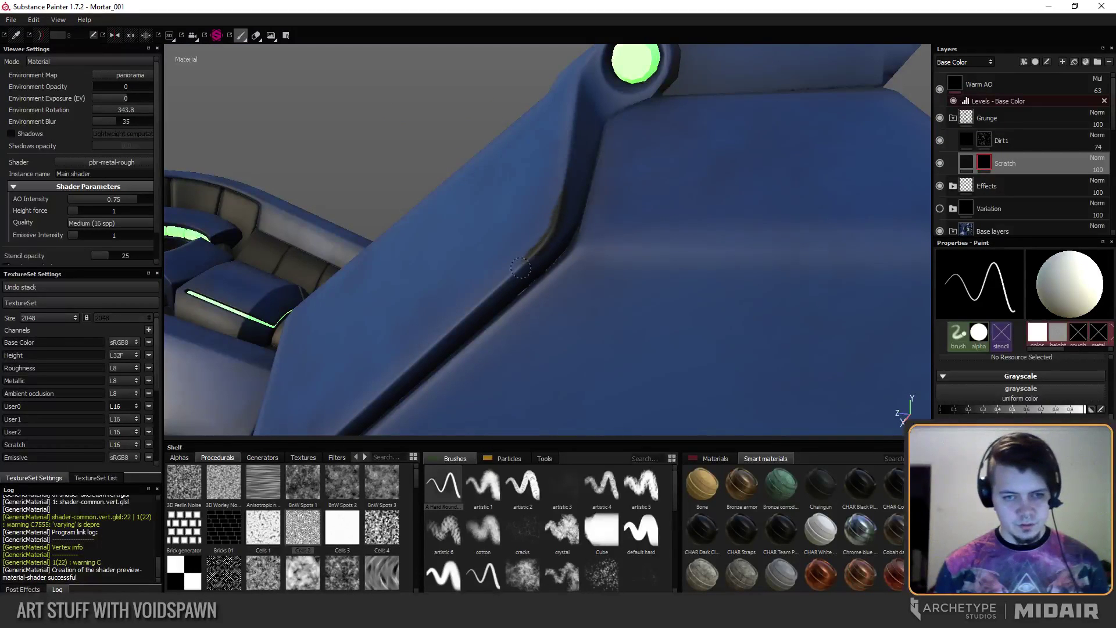
Paint small worn chips in the Scratch mask on two corners along the edge of the large blue panel.
mouse_move(477, 302)
left_mouse_down("alt")
mouse_move(460, 308)
mouse_move(551, 230)
mouse_move(553, 257)
mouse_move(496, 217)
mouse_move(578, 304)
mouse_move(610, 228)
mouse_move(611, 187)
mouse_move(633, 271)
mouse_move(584, 207)
mouse_move(539, 184)
mouse_move(528, 239)
mouse_move(593, 279)
mouse_move(612, 239)
mouse_move(521, 194)
mouse_move(599, 263)
mouse_move(501, 239)
mouse_move(534, 229)
mouse_move(563, 286)
mouse_move(607, 279)
mouse_move(602, 265)
left_mouse_up("alt")
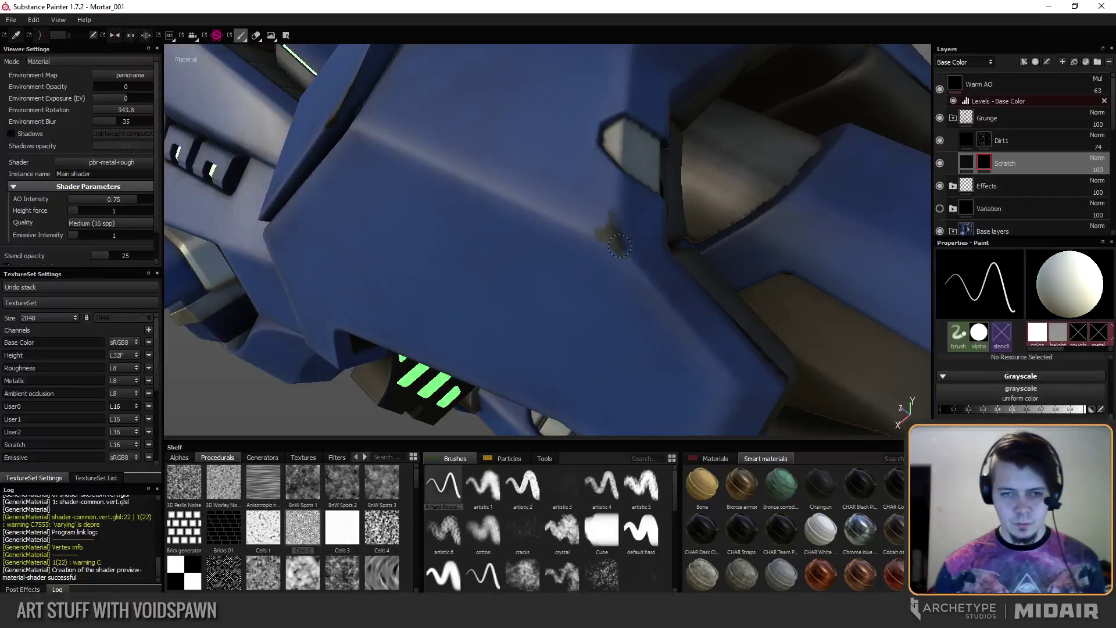
left_click_drag(581, 247, 641, 304, "alt")
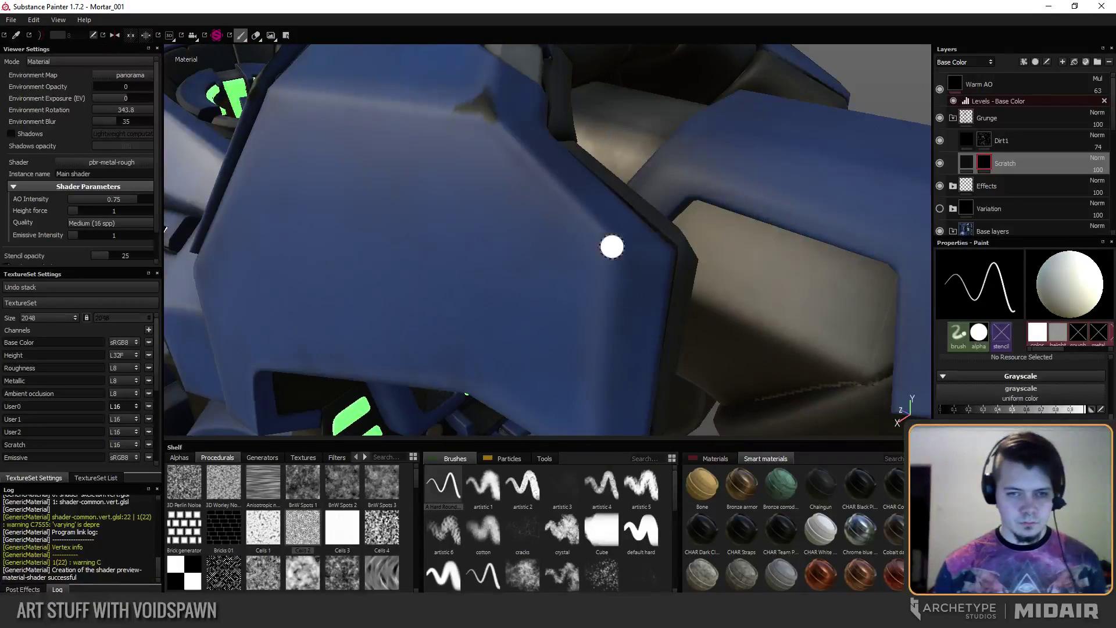
left_click_drag(617, 245, 617, 244, "alt")
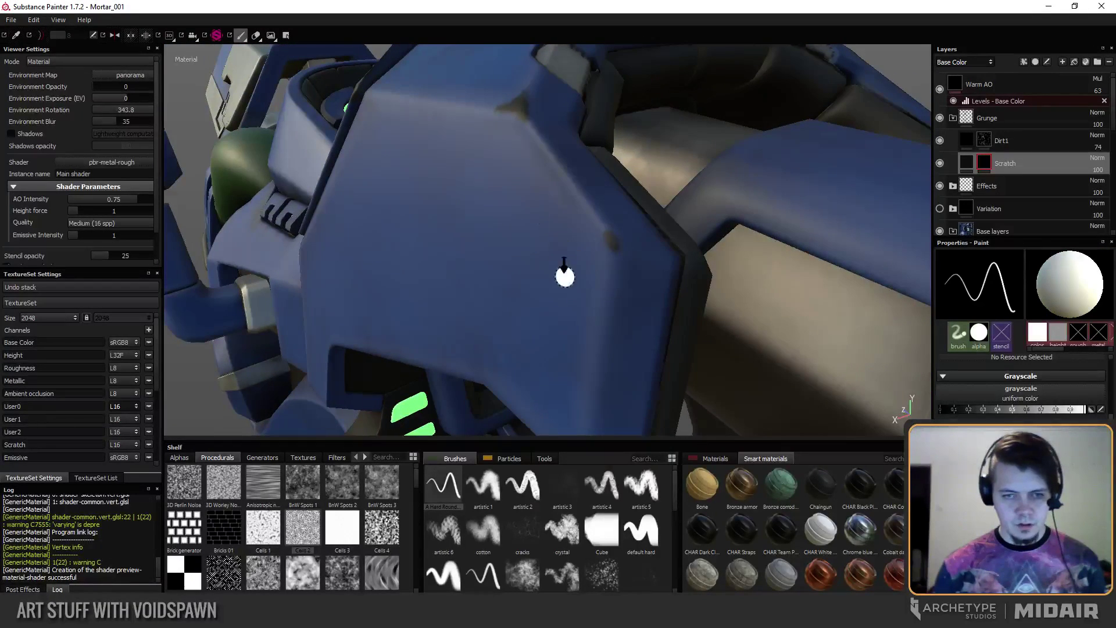
Rotate the environment lighting to 111.6 and examine the worn edge at the groove's bend up close.
left_click_drag(563, 269, 407, 192, "alt")
right_click_drag(407, 192, 389, 189, "shift")
left_click_drag(390, 189, 488, 247, "alt")
right_click_drag(488, 247, 536, 264, "alt")
middle_click_drag(497, 113, 488, 215, "alt")
right_click_drag(487, 216, 560, 274, "alt")
middle_click_drag(561, 267, 547, 317, "alt")
right_click_drag(547, 317, 553, 254, "alt")
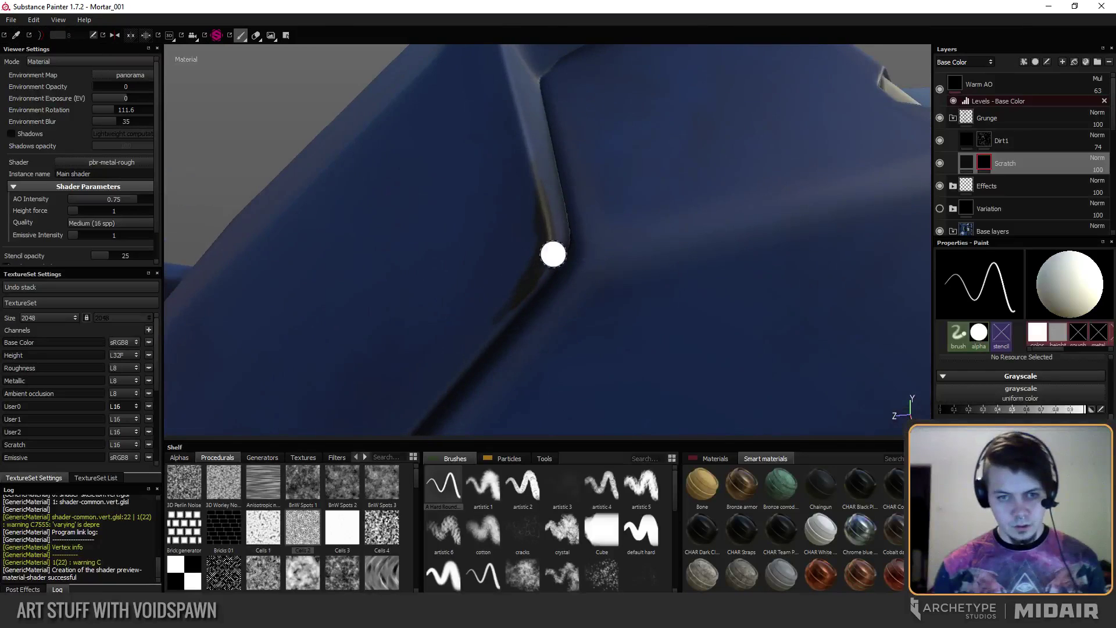
Try a height effect in the Scratch layer's fill and inspect it on the worn bend and panel corners.
left_click(967, 163)
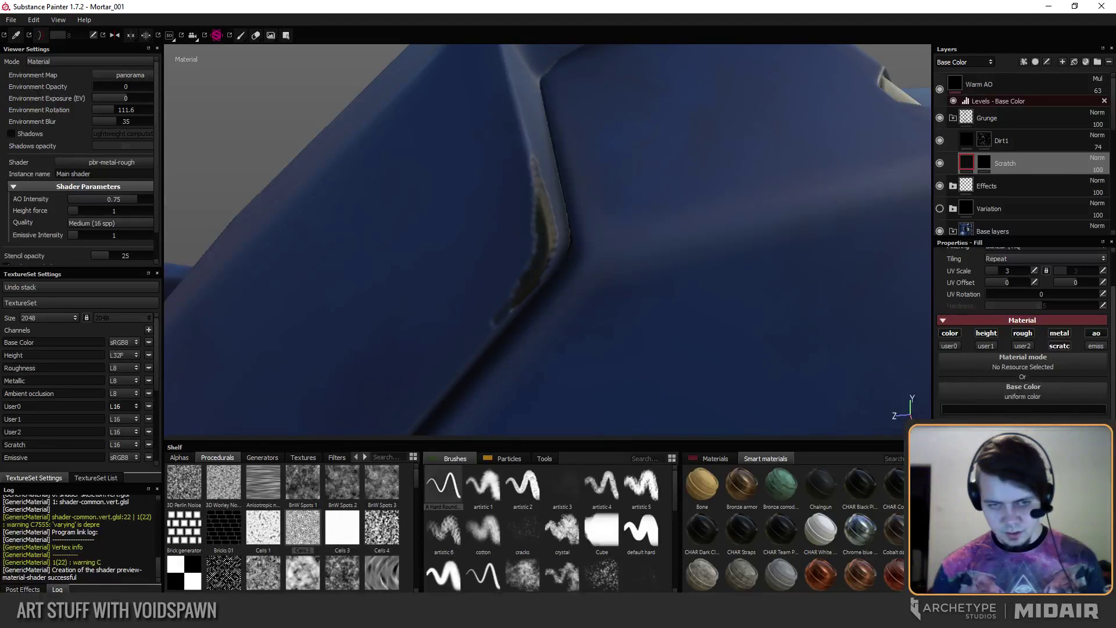
mouse_move(549, 297)
left_mouse_down("alt")
mouse_move(462, 217)
mouse_move(545, 276)
mouse_move(559, 324)
mouse_move(500, 250)
mouse_move(542, 304)
left_mouse_up("alt")
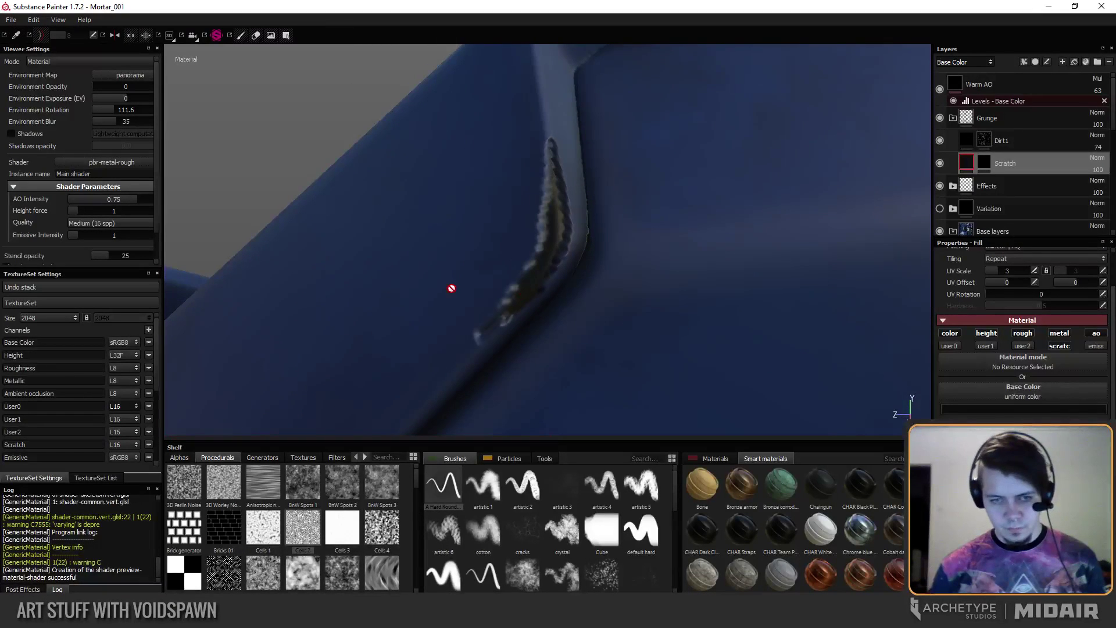
left_click_drag(452, 288, 657, 374, "alt")
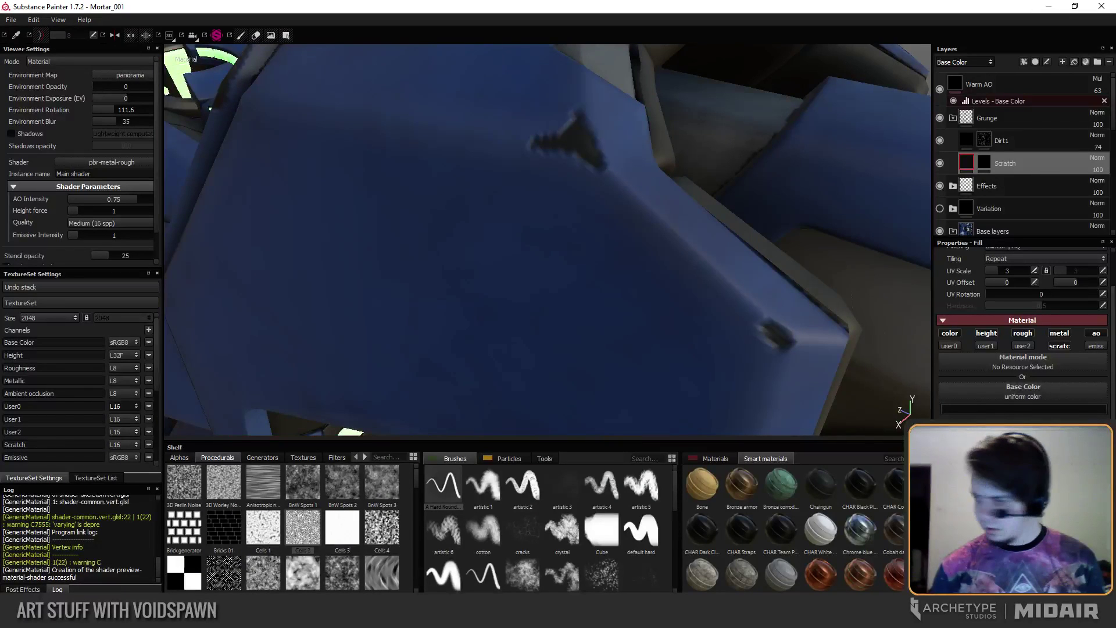
left_click_drag(522, 277, 533, 232, "alt")
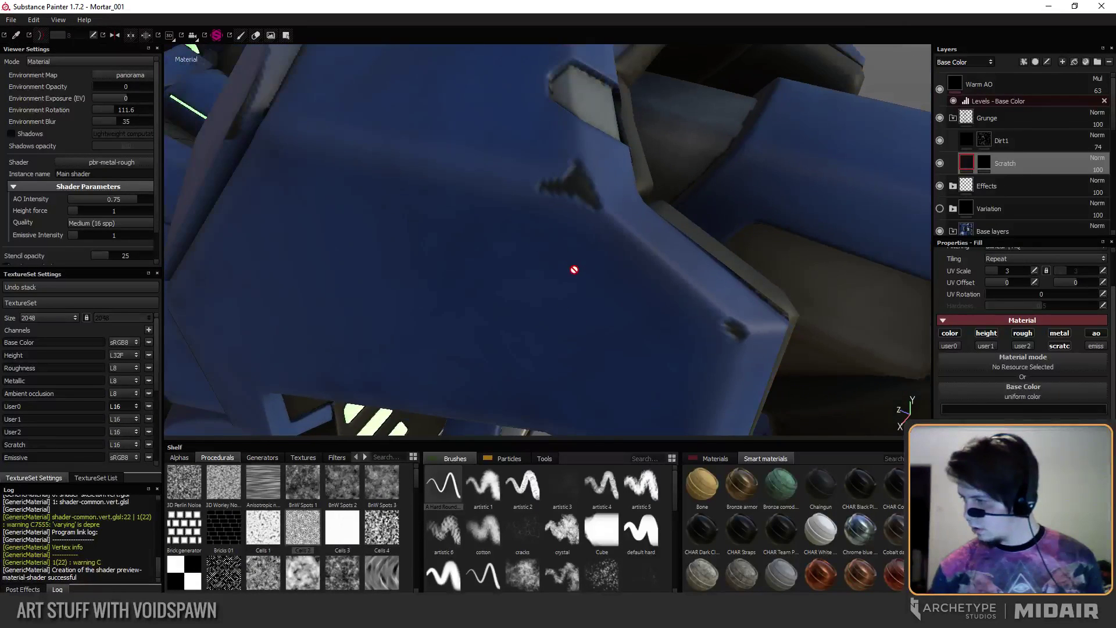
mouse_move(583, 616)
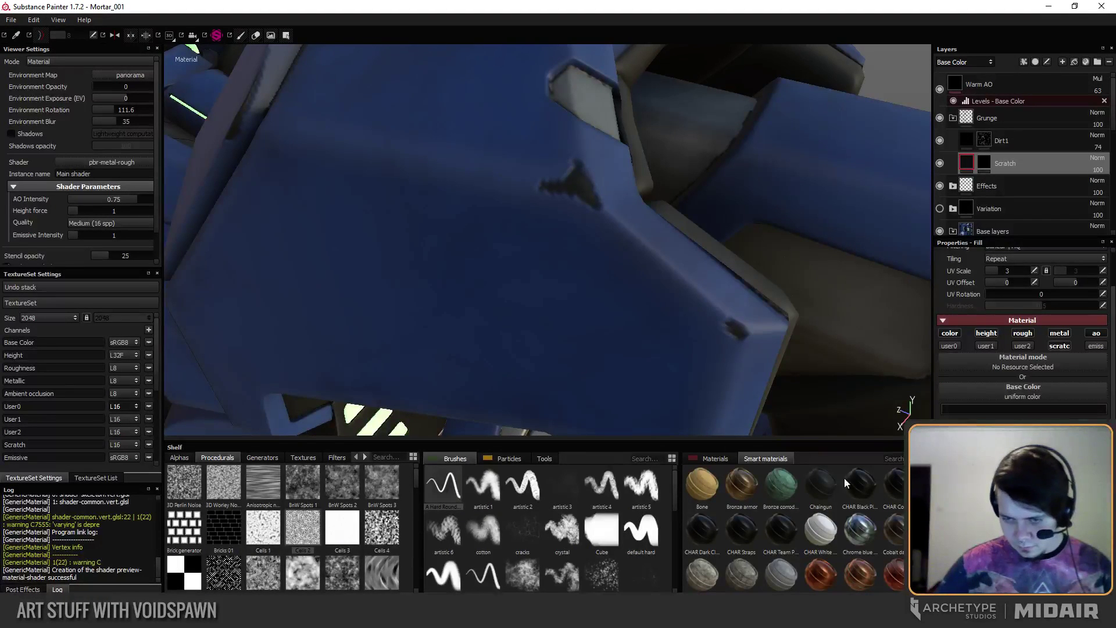
mouse_move(477, 388)
left_mouse_down("alt")
mouse_move(438, 332)
mouse_move(688, 293)
mouse_move(628, 301)
mouse_move(754, 196)
left_mouse_up("alt")
Try painting chipped-paint patches in the Scratch mask on the large blue panel with the Paintchips brush.
left_click(984, 163)
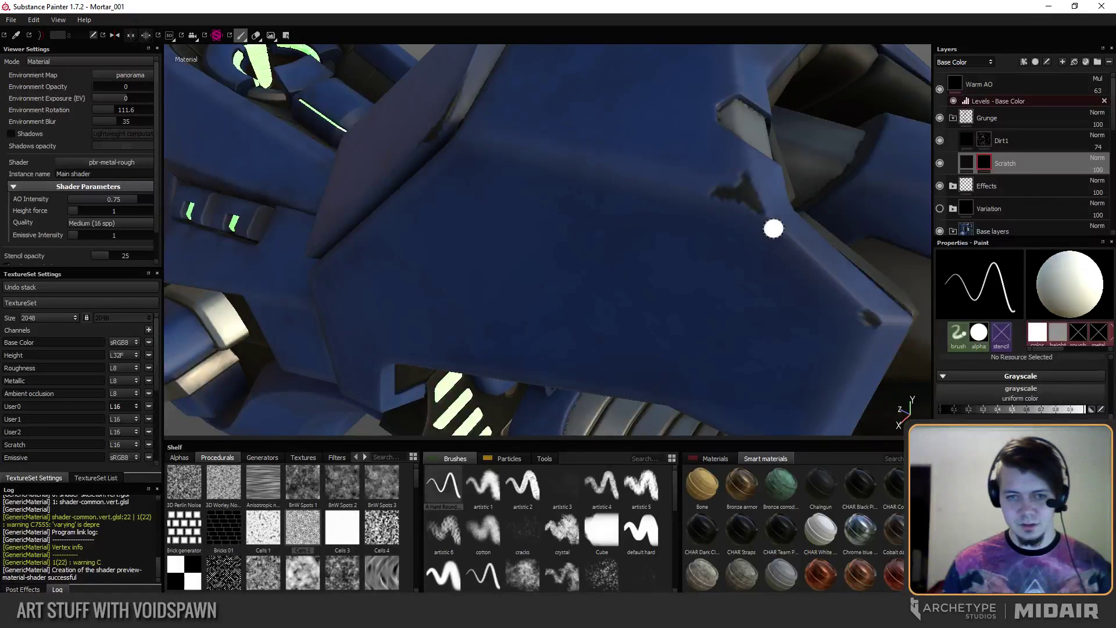
left_click_drag(710, 237, 655, 287, "alt")
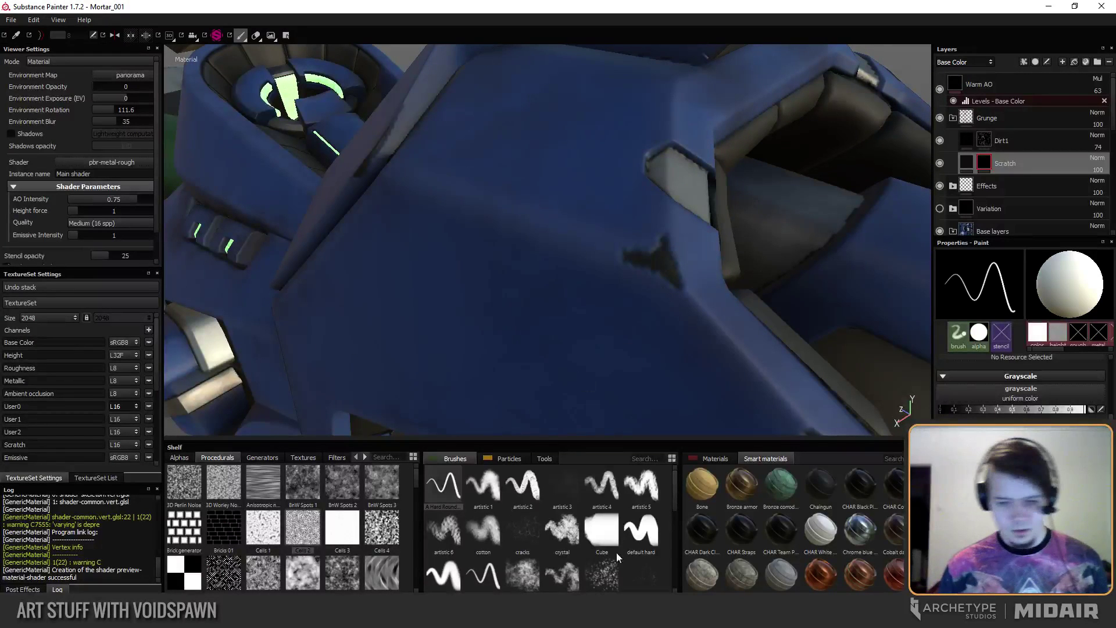
left_click_drag(678, 501, 668, 563)
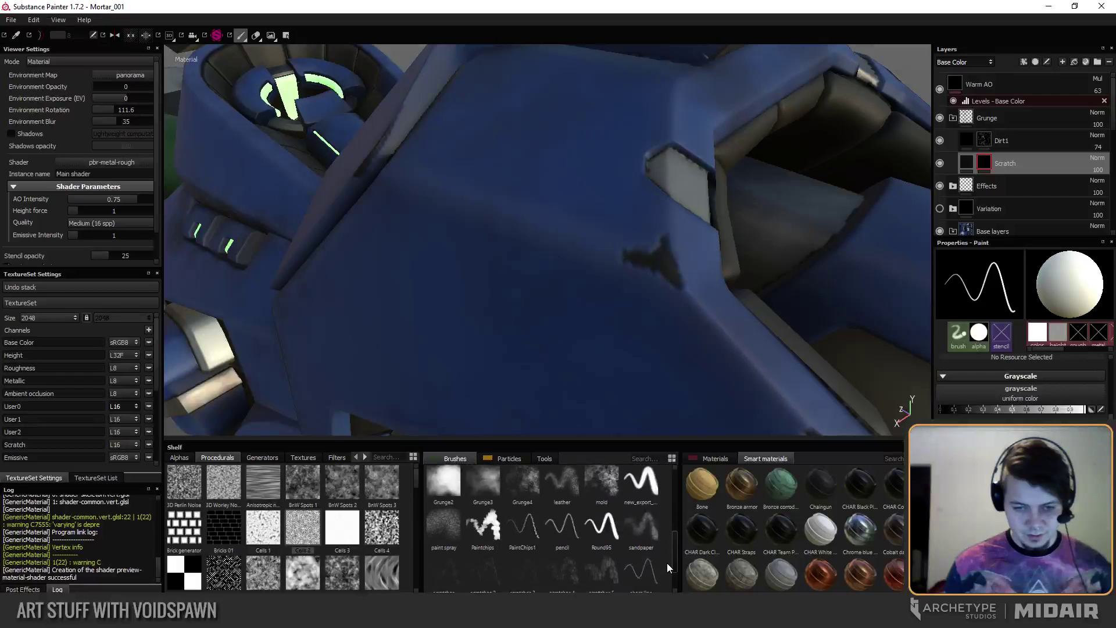
left_click(474, 529)
mouse_move(524, 314)
right_mouse_down("ctrl")
mouse_move(523, 262)
mouse_move(480, 248)
right_mouse_up("ctrl")
left_click_drag(500, 215, 515, 186)
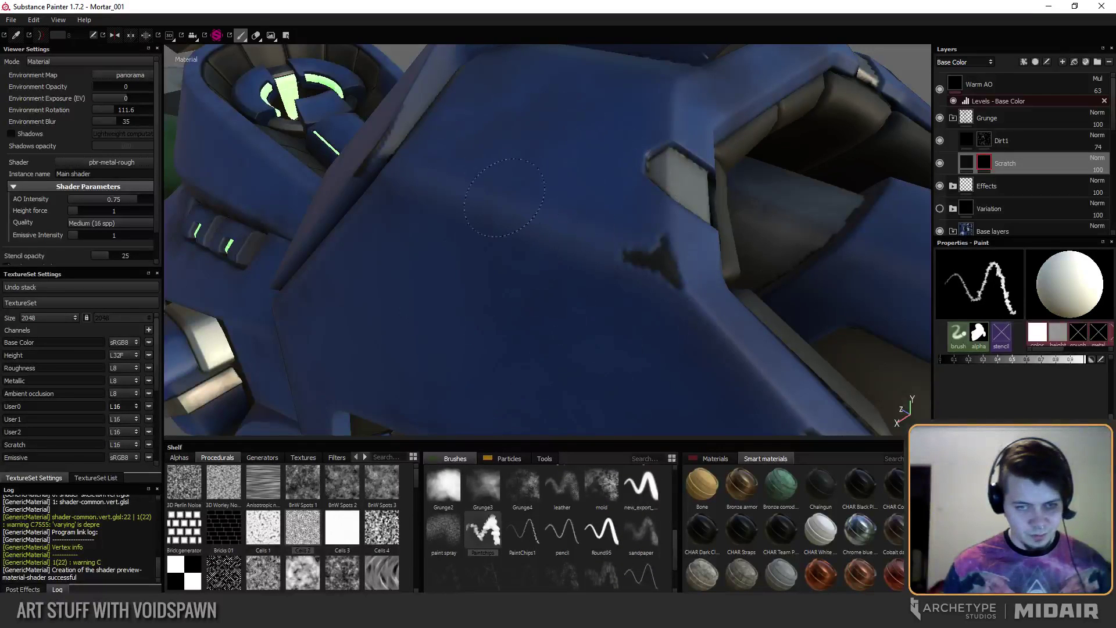
mouse_move(506, 273)
left_mouse_down("alt")
mouse_move(512, 216)
mouse_move(523, 239)
left_mouse_up("alt")
right_click_drag(535, 174, 525, 175, "ctrl")
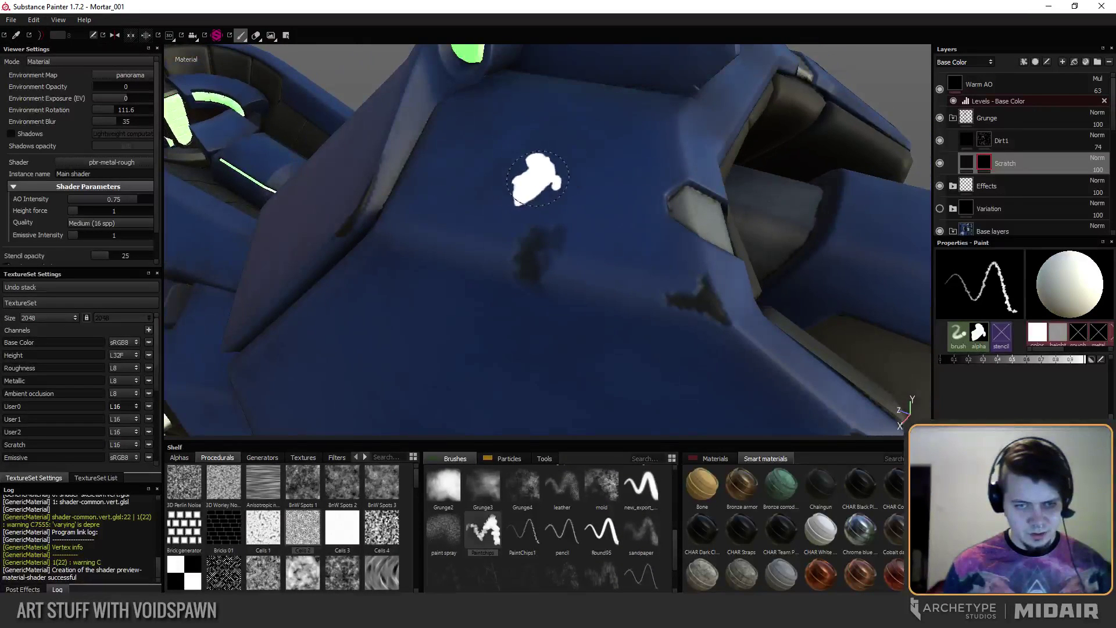
left_click_drag(535, 174, 489, 208)
mouse_move(597, 197)
left_mouse_down()
mouse_move(587, 249)
mouse_move(515, 312)
left_mouse_up()
mouse_move(494, 294)
left_mouse_down("alt")
mouse_move(491, 250)
mouse_move(488, 329)
mouse_move(528, 309)
mouse_move(493, 236)
mouse_move(538, 279)
left_mouse_up("alt")
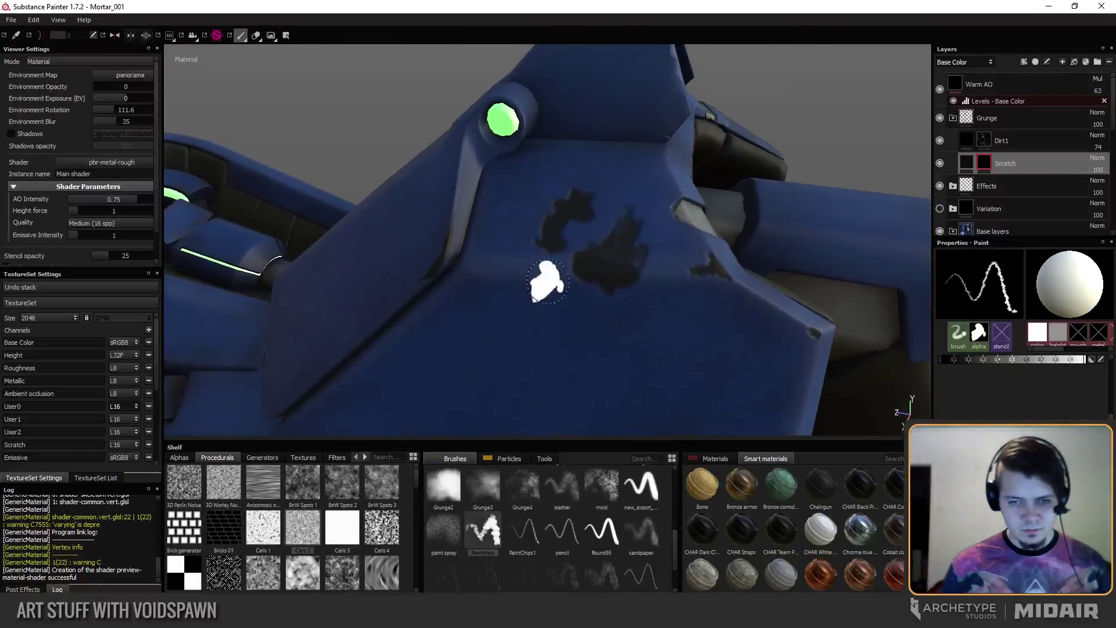
Examine the edge relief of the chipped patches and the worn bend with the Scratch layer's fill settings open.
left_click(966, 163)
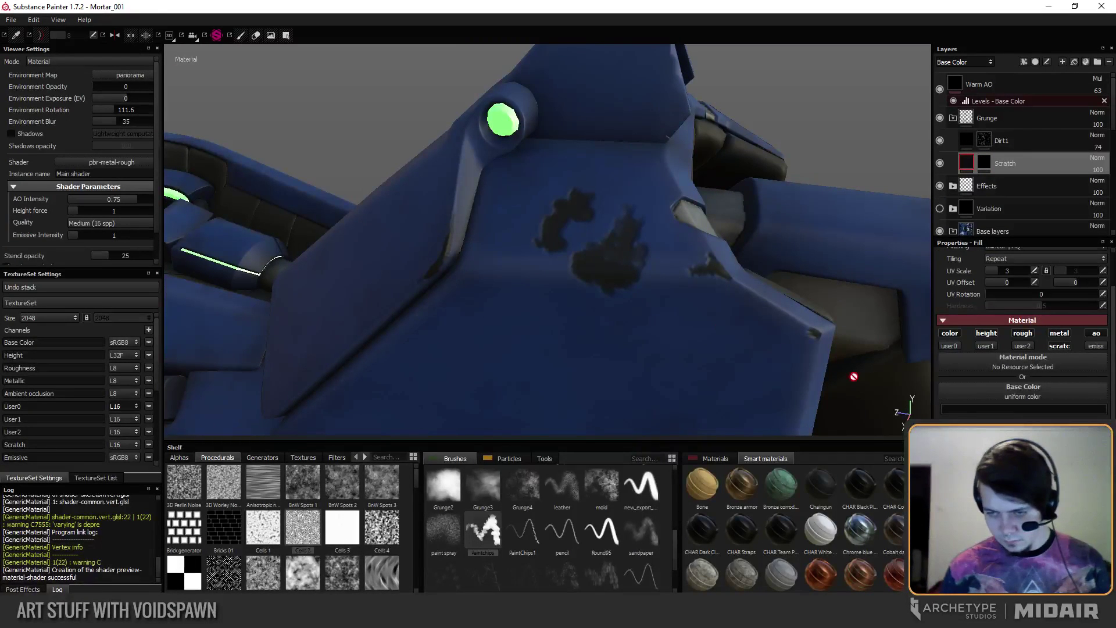
left_click_drag(431, 287, 512, 231, "alt")
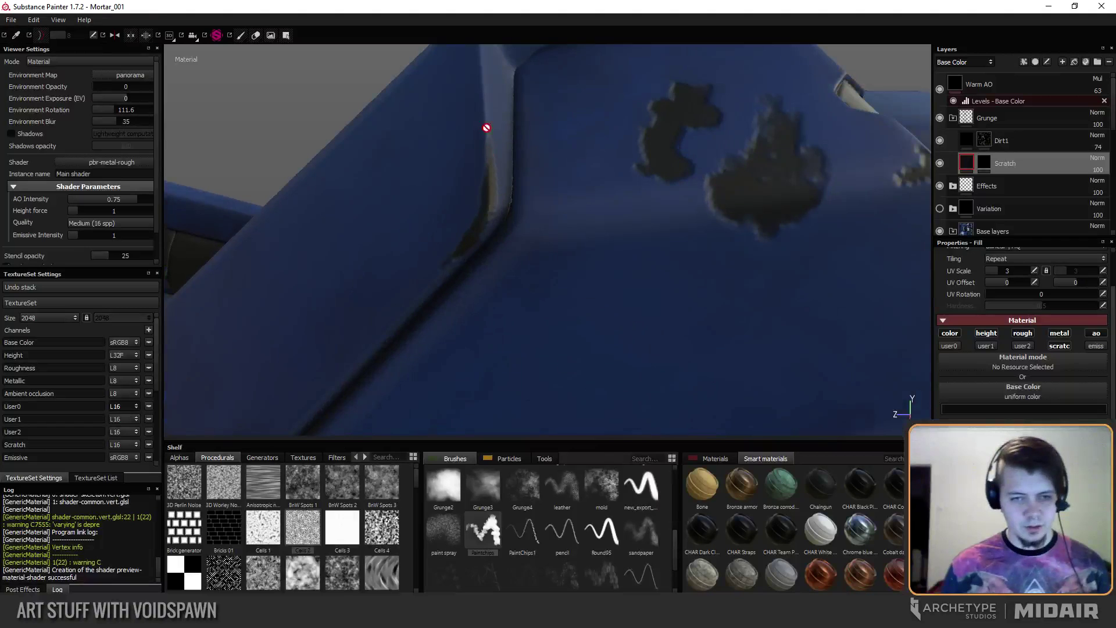
left_click_drag(491, 130, 650, 176, "alt")
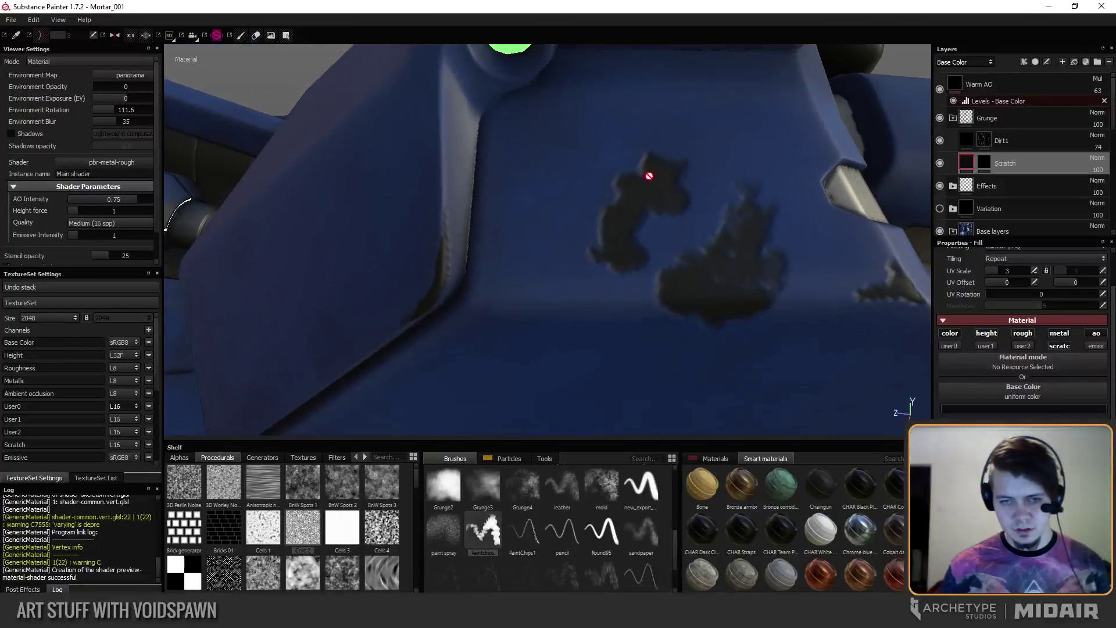
mouse_move(613, 240)
left_mouse_down("alt")
mouse_move(608, 292)
mouse_move(598, 233)
left_mouse_up("alt")
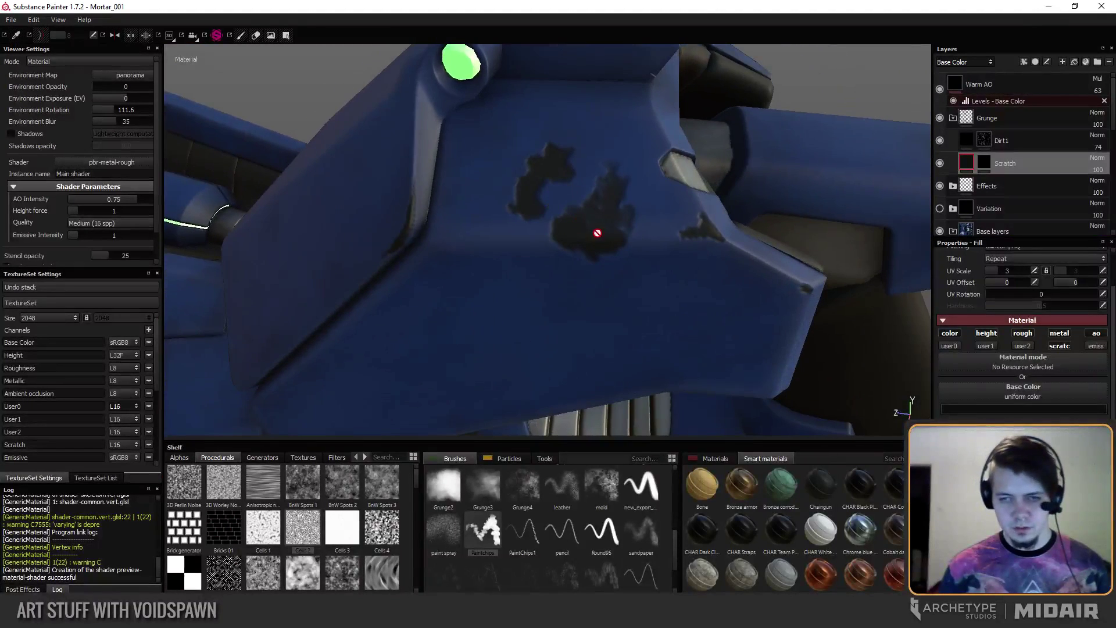
Undo the Paintchips patches in the Scratch mask and switch back to the A Hard Round brush.
left_click(983, 164)
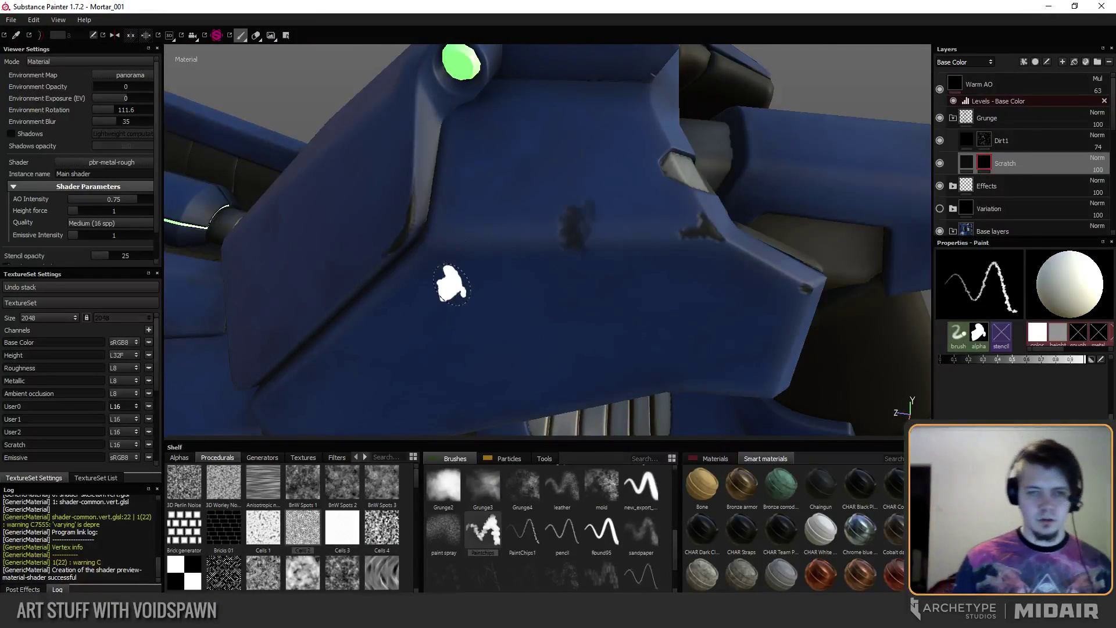
mouse_move(406, 324)
left_mouse_down("alt")
mouse_move(405, 311)
mouse_move(444, 301)
mouse_move(421, 313)
mouse_move(379, 267)
mouse_move(498, 399)
left_mouse_up("alt")
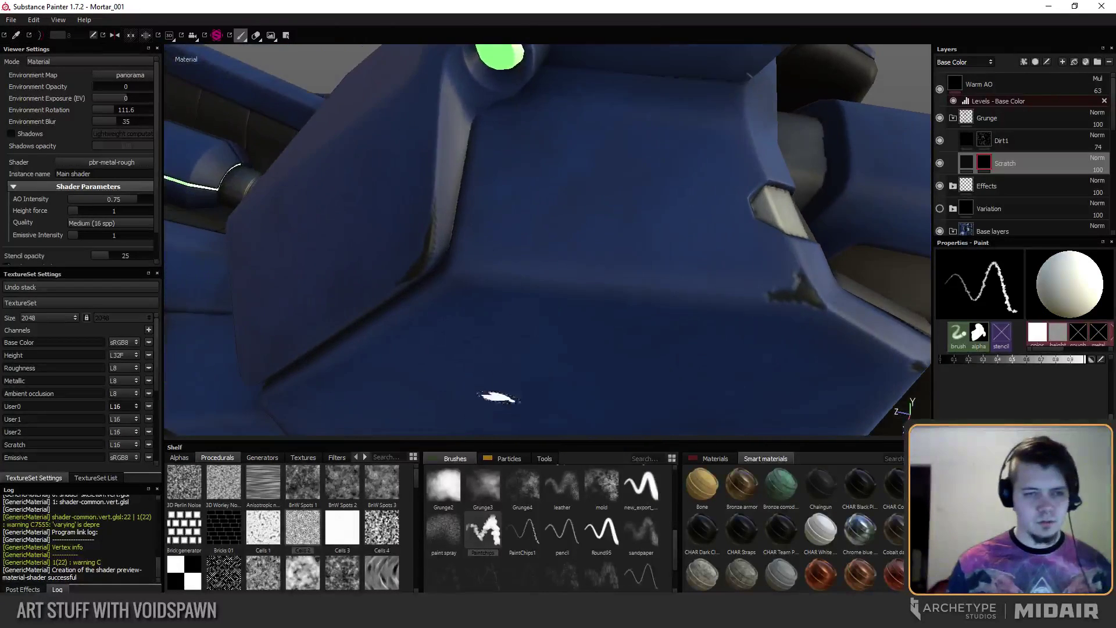
scroll(406, 274, "up", 5)
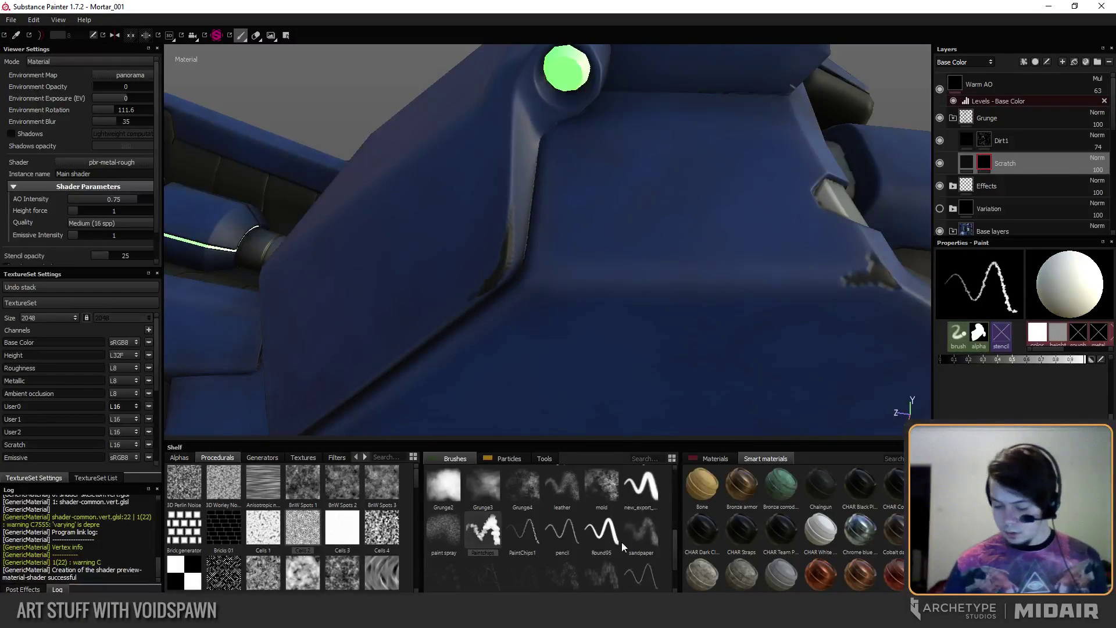
left_click_drag(675, 545, 675, 477)
left_click(443, 486)
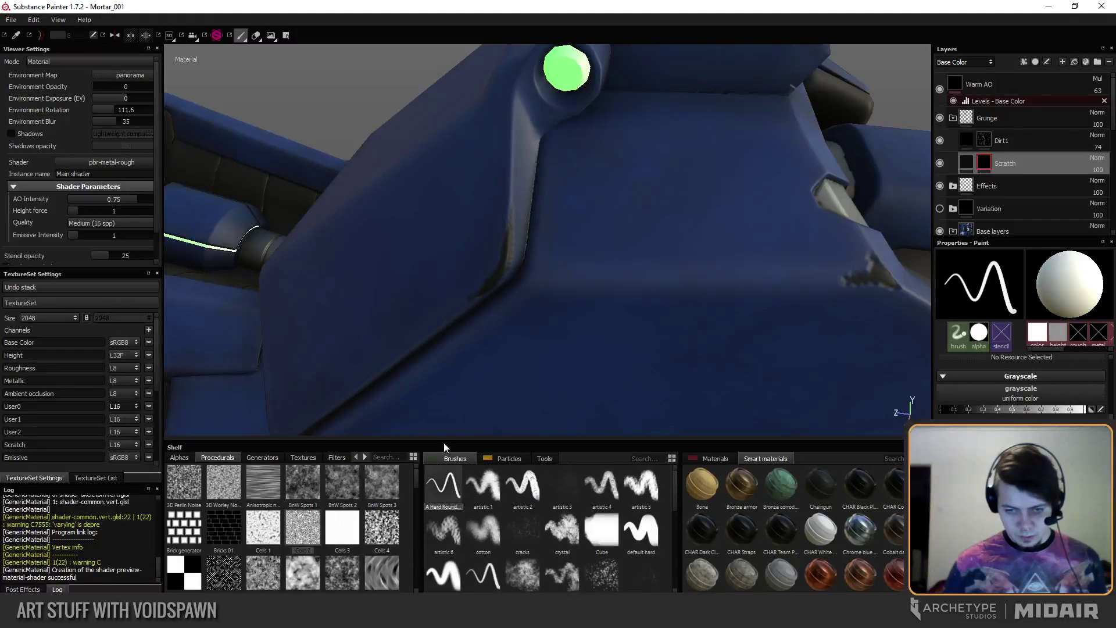
Resize the brush and extend the worn paint upward along the panel edge at the groove's bend.
mouse_move(465, 349)
left_mouse_down("alt")
mouse_move(486, 280)
mouse_move(541, 386)
left_mouse_up("alt")
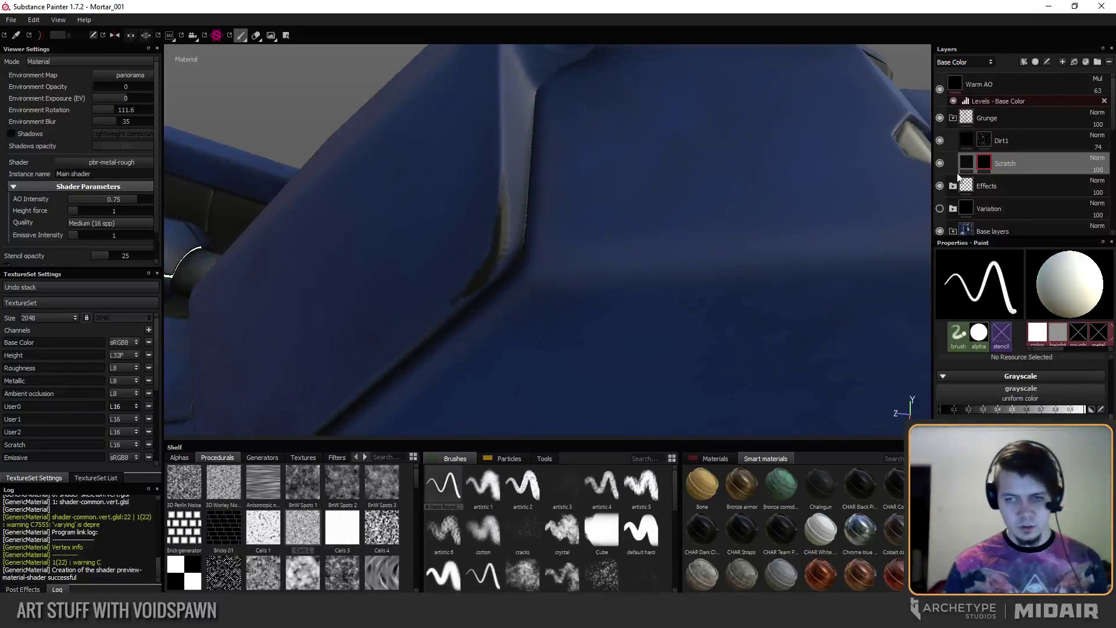
right_click_drag(550, 256, 524, 248, "ctrl")
left_click_drag(483, 191, 508, 219, "alt")
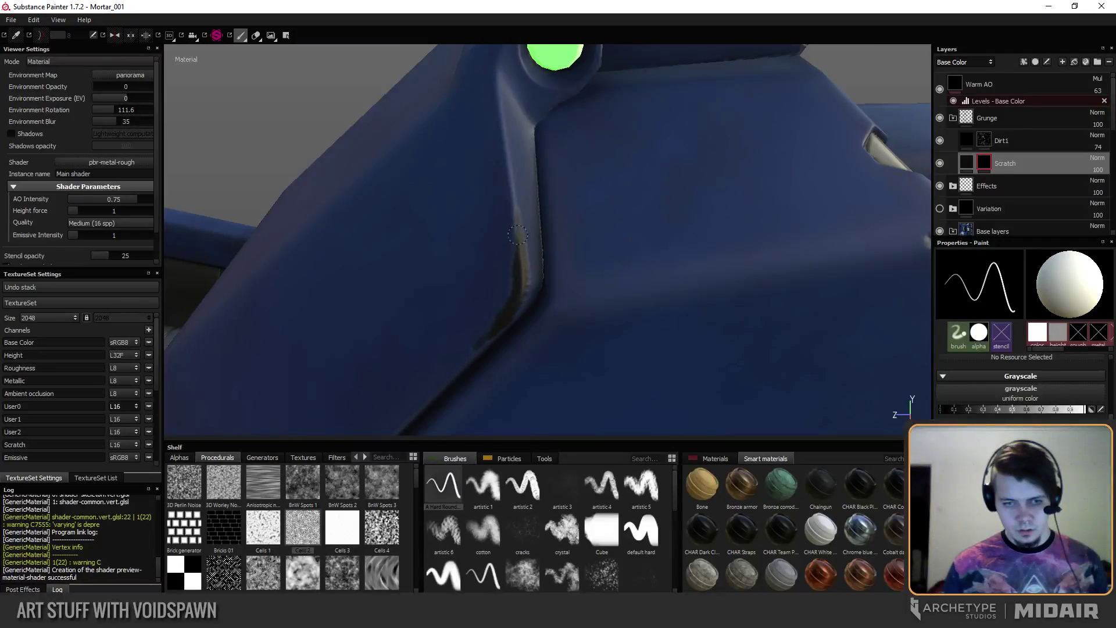
left_click_drag(514, 270, 517, 267, "alt")
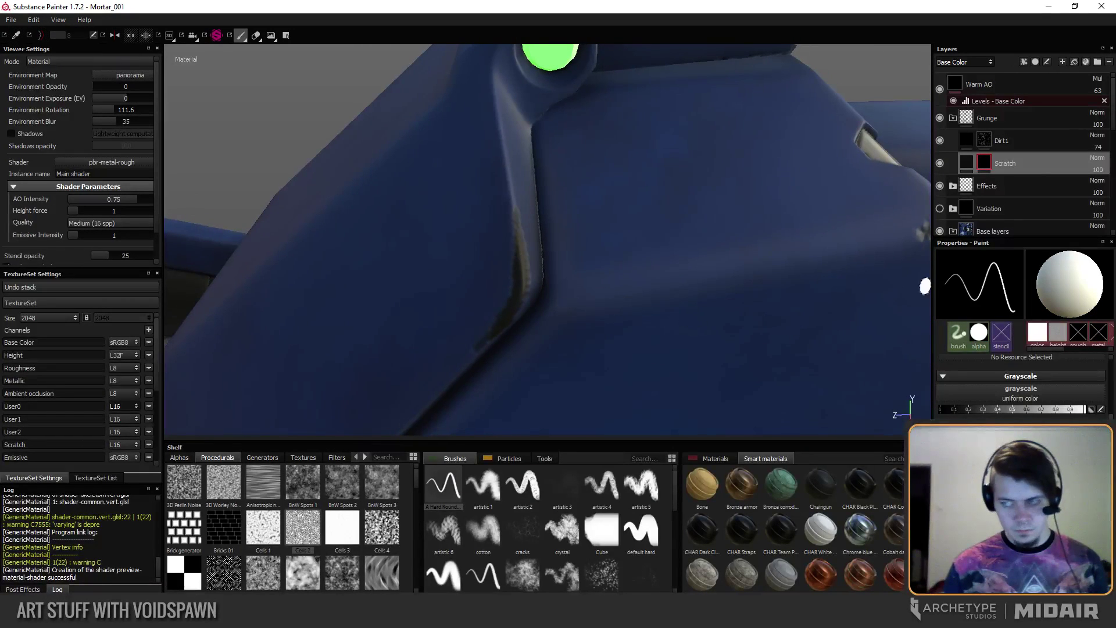
Turn off the height channel in the Scratch layer's fill and check the worn edge.
left_click(967, 163)
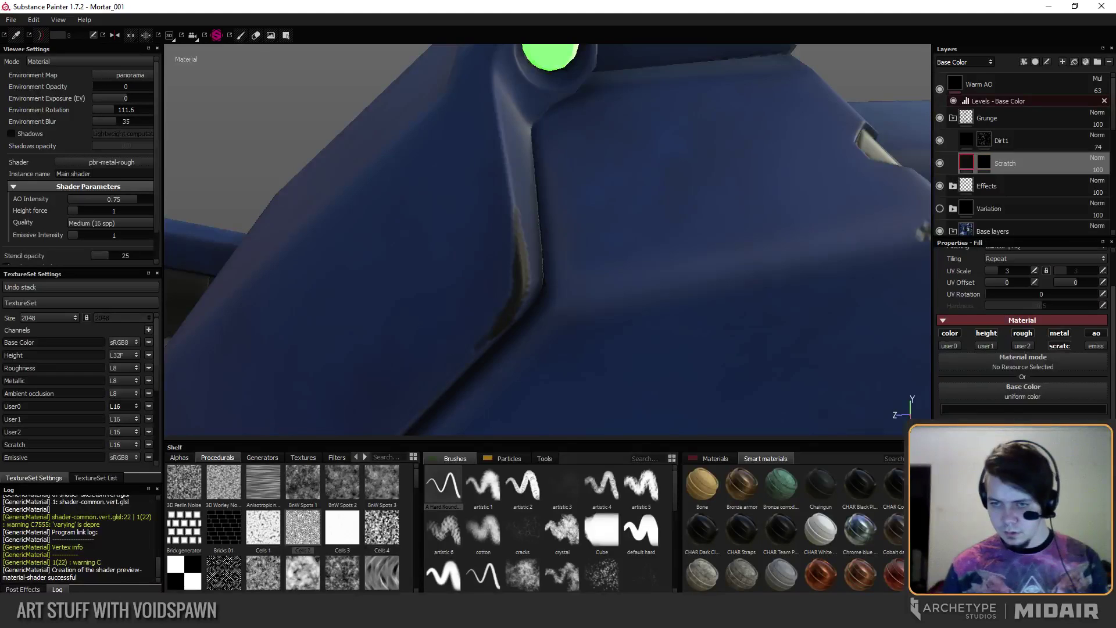
scroll(991, 336, "up", 1)
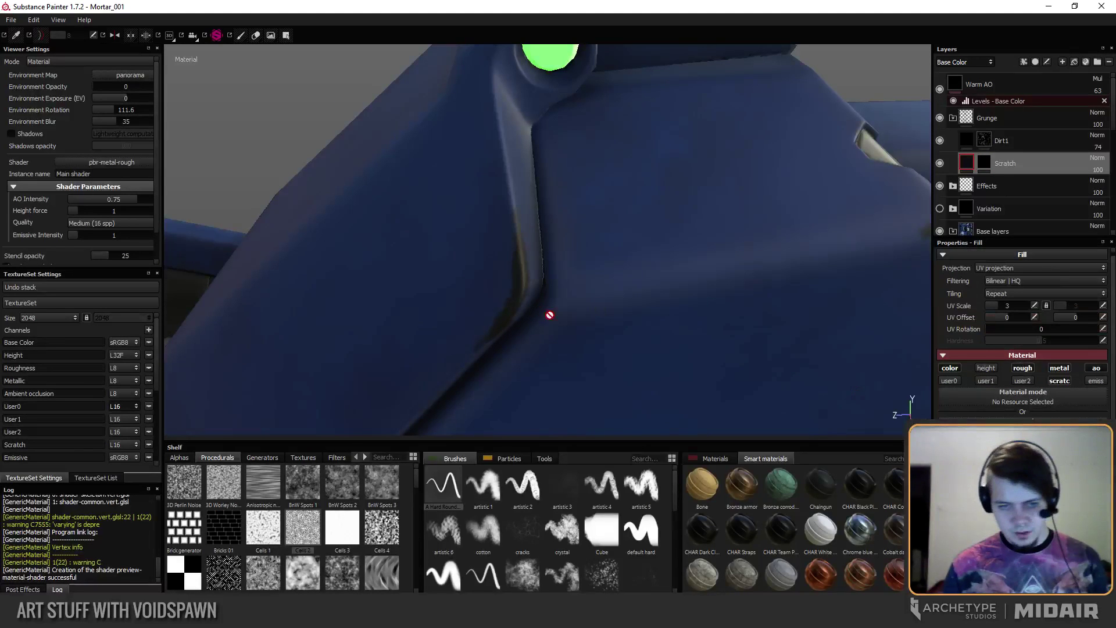
left_click_drag(551, 314, 546, 294, "alt")
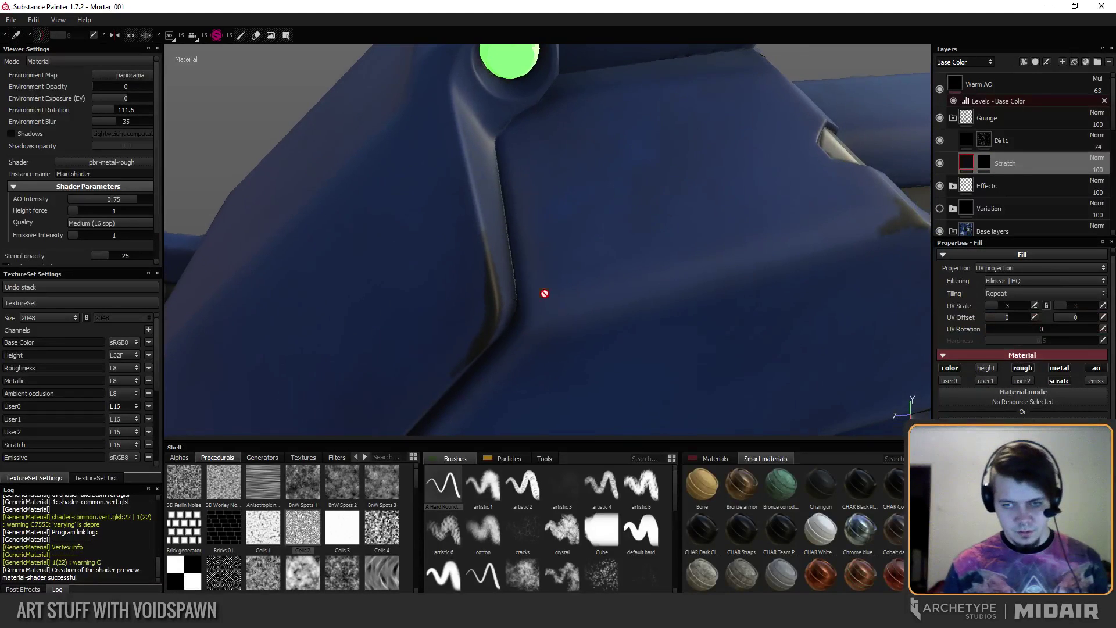
Paint a small worn spot in the Scratch mask on the panel edge beside the round light's housing.
left_click(984, 163)
mouse_move(843, 269)
left_mouse_down("alt")
mouse_move(453, 277)
mouse_move(513, 277)
mouse_move(484, 199)
mouse_move(498, 232)
mouse_move(539, 232)
mouse_move(524, 280)
left_mouse_up("alt")
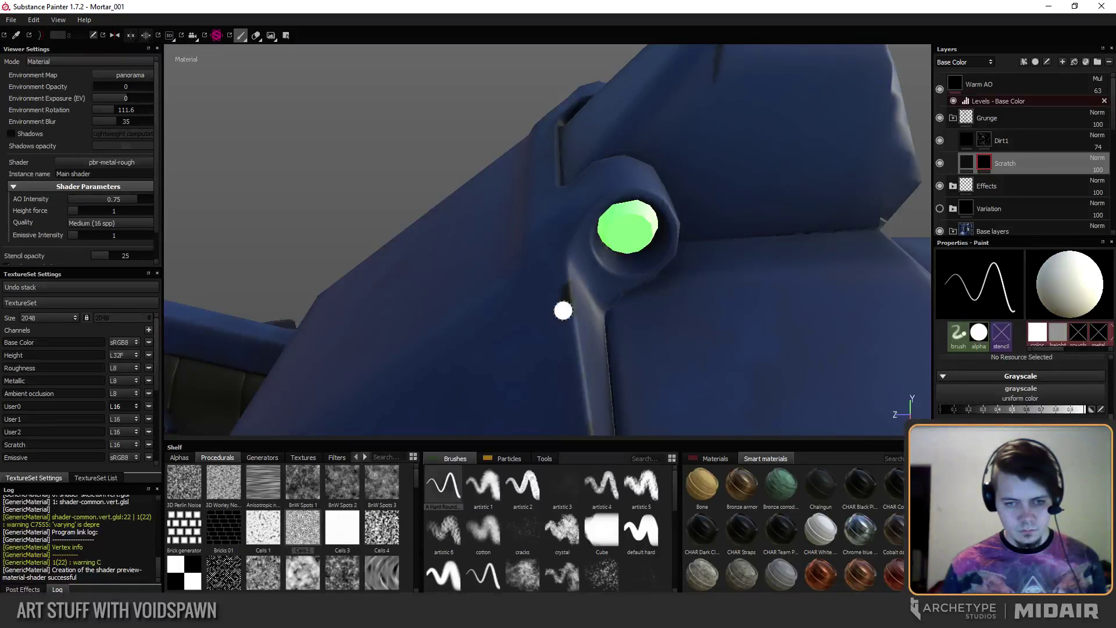
left_click_drag(553, 350, 479, 251, "alt")
Hide the Dirt1 layer, rotate the environment lighting to 356.4 and paint small scratch marks on the blue panels' edges.
mouse_move(478, 251)
right_mouse_down("shift")
mouse_move(366, 264)
mouse_move(341, 326)
right_mouse_up("shift")
left_click_drag(341, 326, 530, 293, "alt")
left_click(940, 141)
left_click_drag(546, 227, 488, 362, "alt")
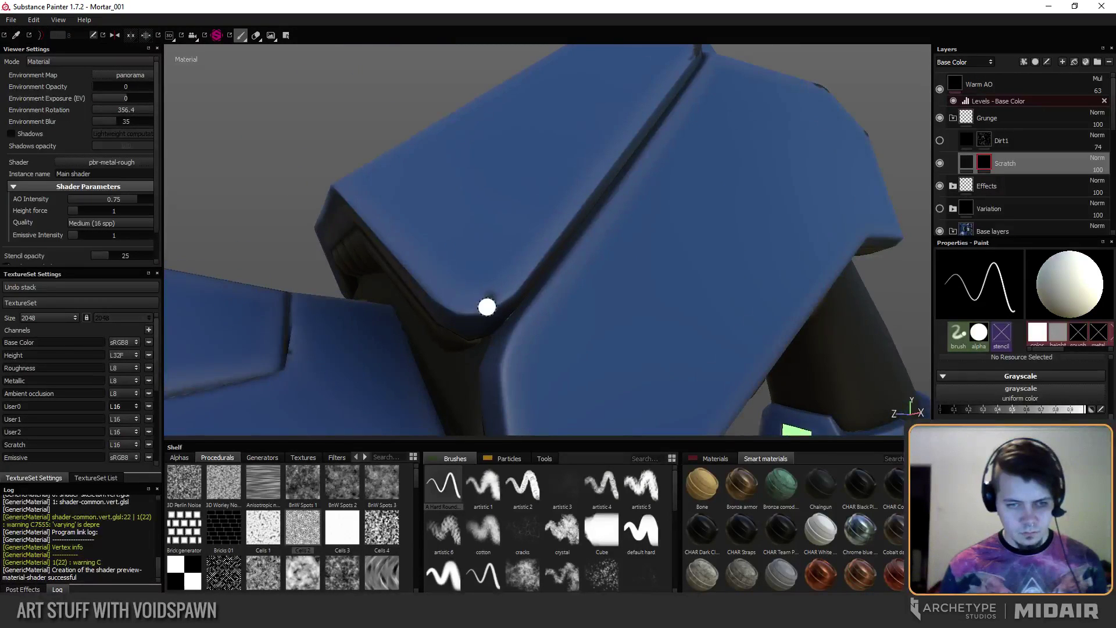
left_click_drag(478, 313, 450, 216, "alt")
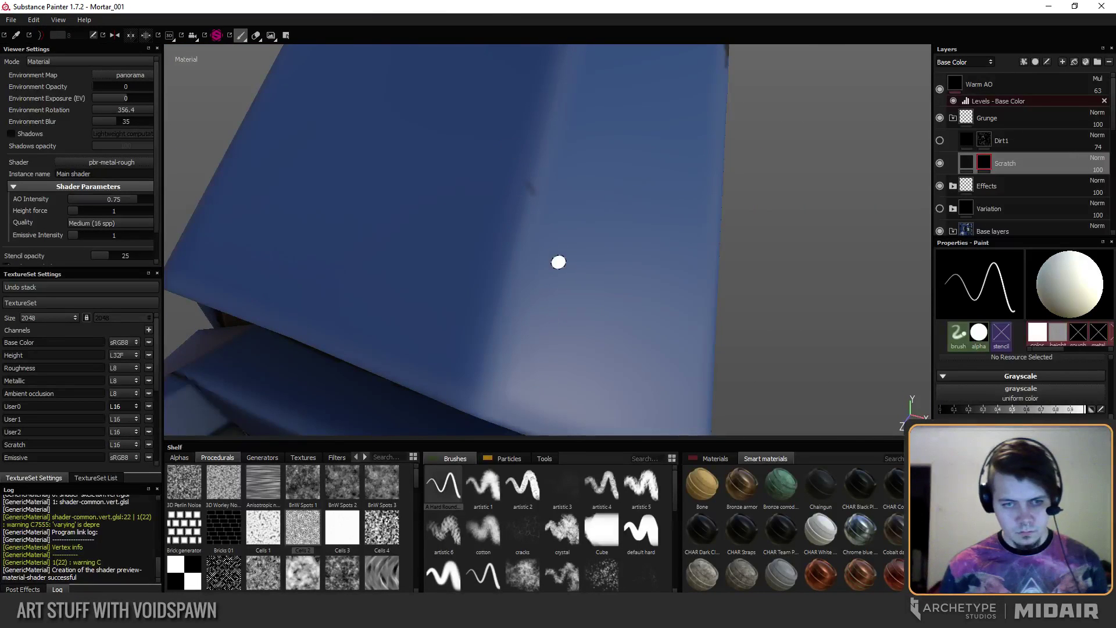
Paint a small chip in the Scratch mask on the upper rim of the blue housing around the recessed ring.
mouse_move(558, 262)
left_mouse_down("alt")
mouse_move(528, 194)
mouse_move(596, 337)
mouse_move(551, 322)
mouse_move(594, 306)
mouse_move(526, 236)
mouse_move(488, 266)
mouse_move(506, 244)
mouse_move(539, 282)
left_mouse_up("alt")
scroll(587, 314, "down", 5)
scroll(526, 237, "down", 1)
left_click_drag(390, 325, 319, 344, "alt")
middle_click_drag(320, 343, 518, 294, "alt")
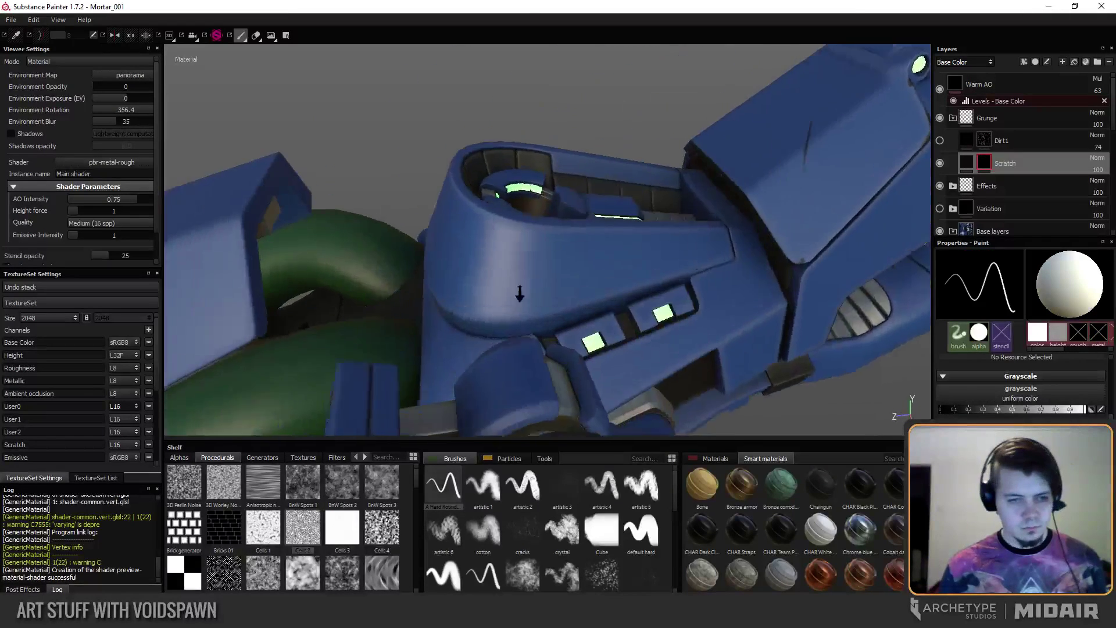
right_click_drag(518, 294, 469, 308, "alt")
left_click_drag(468, 308, 507, 309, "alt")
right_click_drag(508, 310, 512, 317, "alt")
left_click_drag(511, 317, 465, 311, "alt")
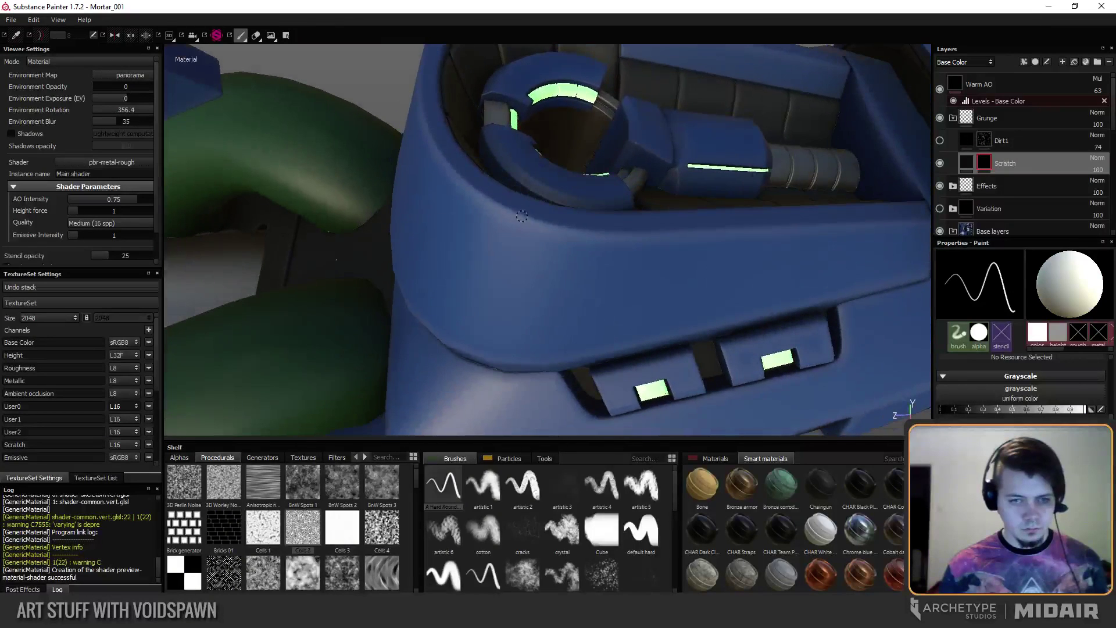
left_click_drag(512, 230, 499, 218, "alt")
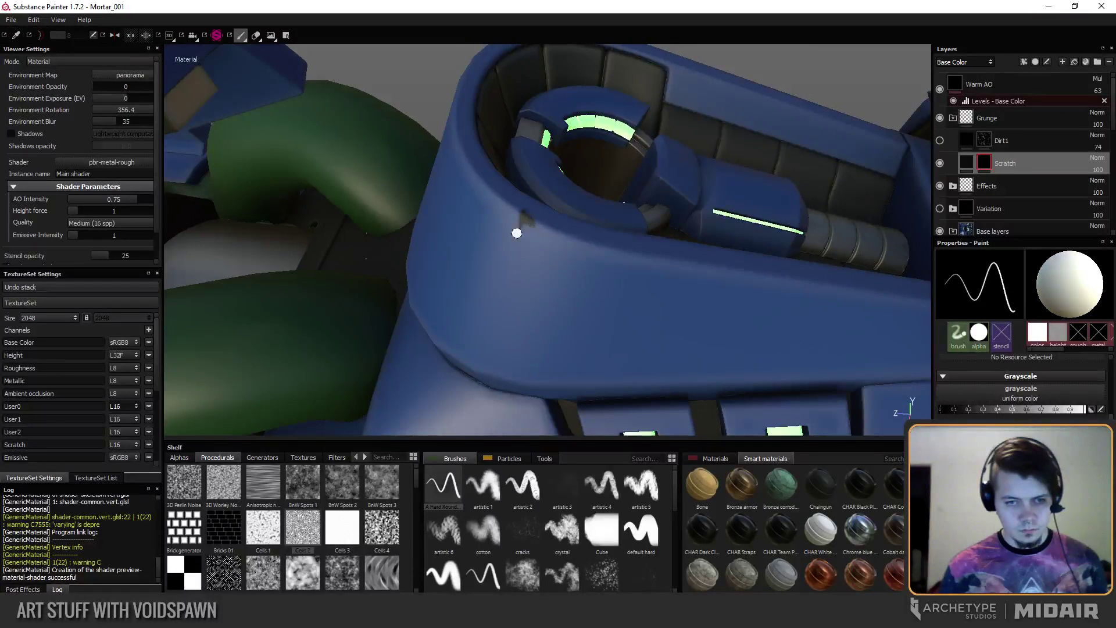
Enlarge the brush and paint a worn chip on the upper front corner of the blue barrel, extending it down the slanted edge.
left_click_drag(516, 233, 533, 318, "alt")
left_click_drag(523, 237, 427, 312, "alt")
left_click_drag(478, 170, 442, 294, "alt")
left_click_drag(259, 238, 369, 213, "alt")
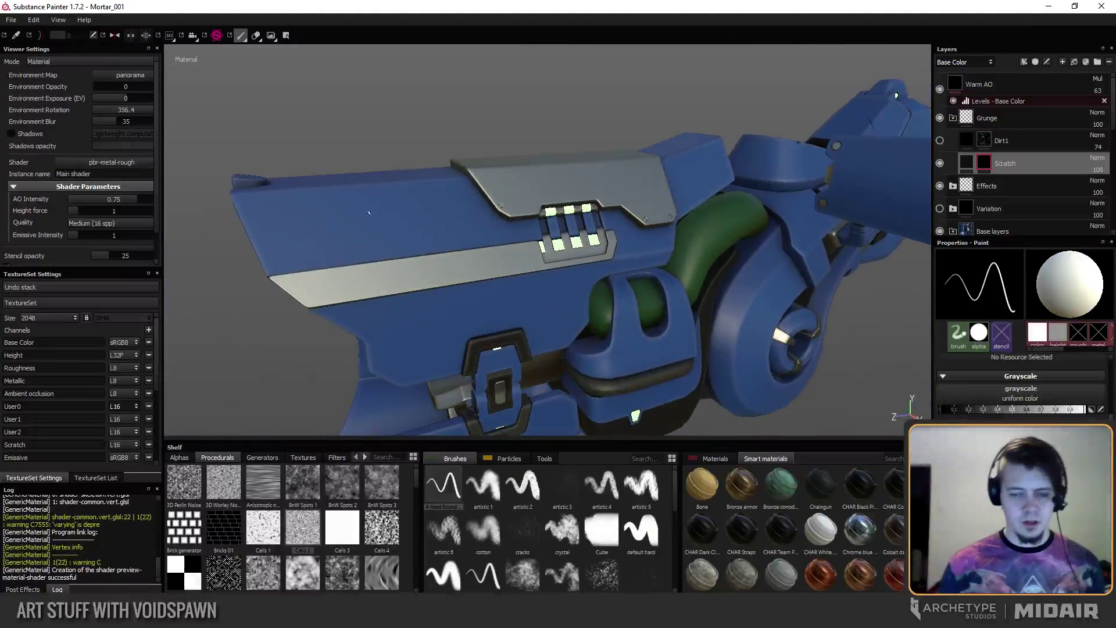
left_click_drag(210, 237, 454, 218, "alt")
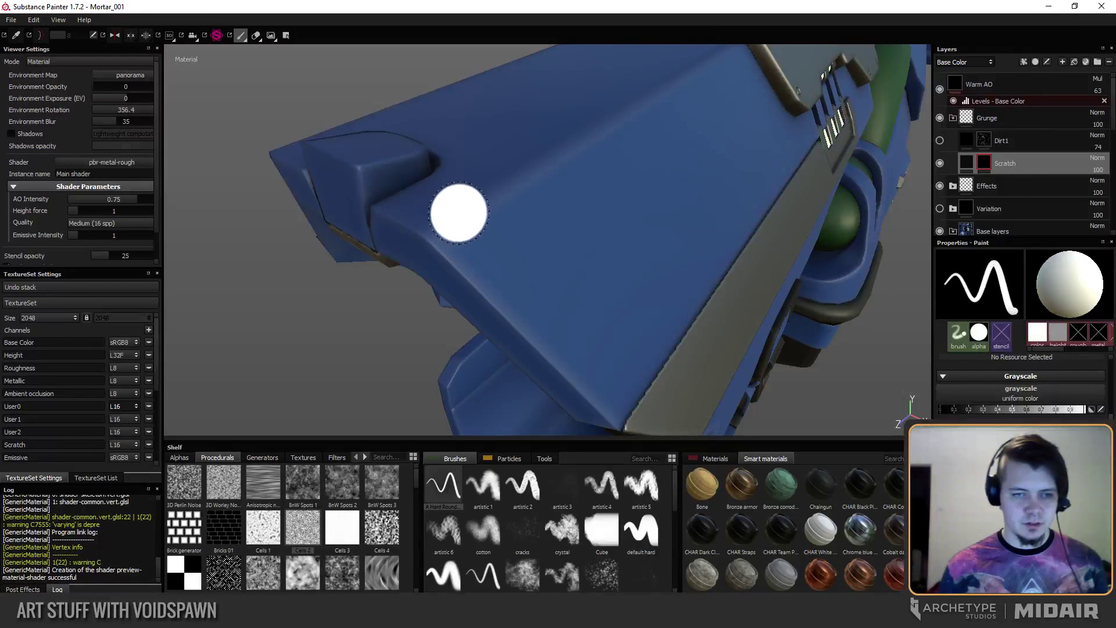
left_click_drag(448, 218, 473, 261, "alt")
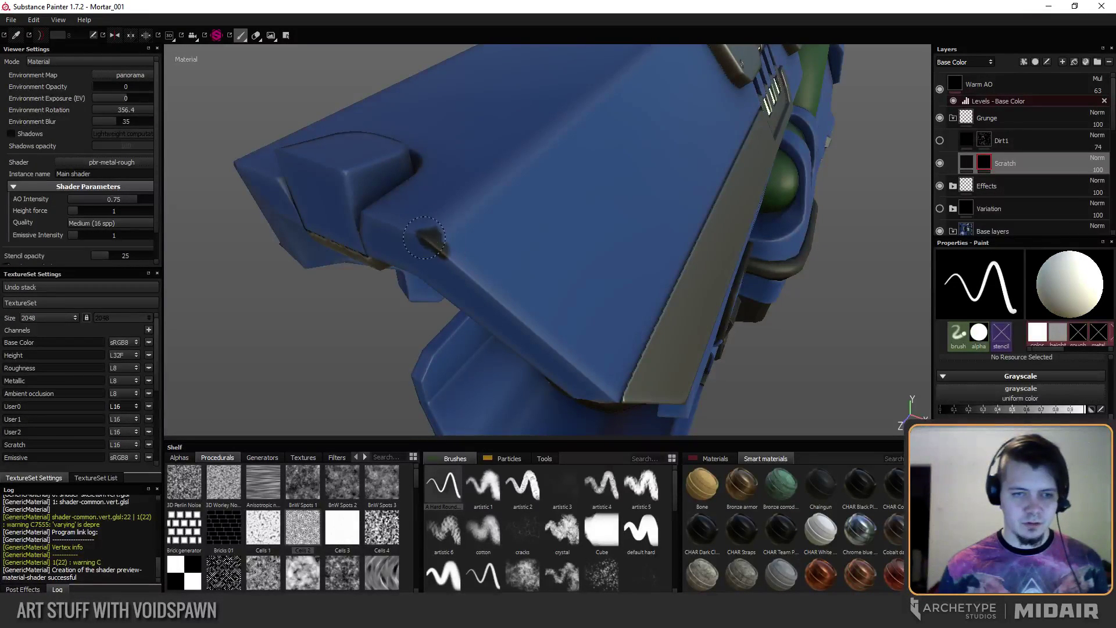
mouse_move(373, 230)
left_mouse_down("alt")
mouse_move(425, 240)
mouse_move(399, 207)
mouse_move(444, 251)
left_mouse_up("alt")
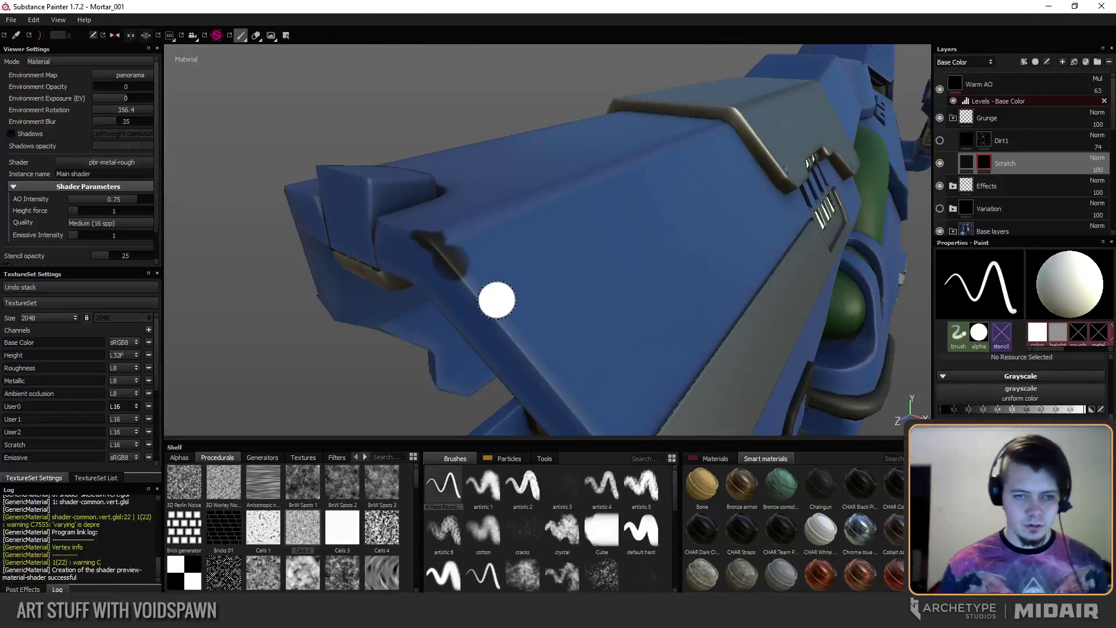
Draw a heart followed by the word "Fire" with a thin brush on the barrel's blue side panel.
mouse_move(493, 269)
left_mouse_down("alt")
mouse_move(469, 267)
mouse_move(514, 265)
left_mouse_up("alt")
mouse_move(578, 292)
left_mouse_down("alt")
mouse_move(454, 302)
mouse_move(536, 312)
left_mouse_up("alt")
mouse_move(450, 306)
left_mouse_down("alt")
mouse_move(429, 234)
mouse_move(476, 309)
mouse_move(486, 277)
mouse_move(462, 251)
mouse_move(558, 311)
mouse_move(543, 287)
mouse_move(489, 274)
mouse_move(571, 295)
mouse_move(534, 252)
mouse_move(557, 296)
left_mouse_up("alt")
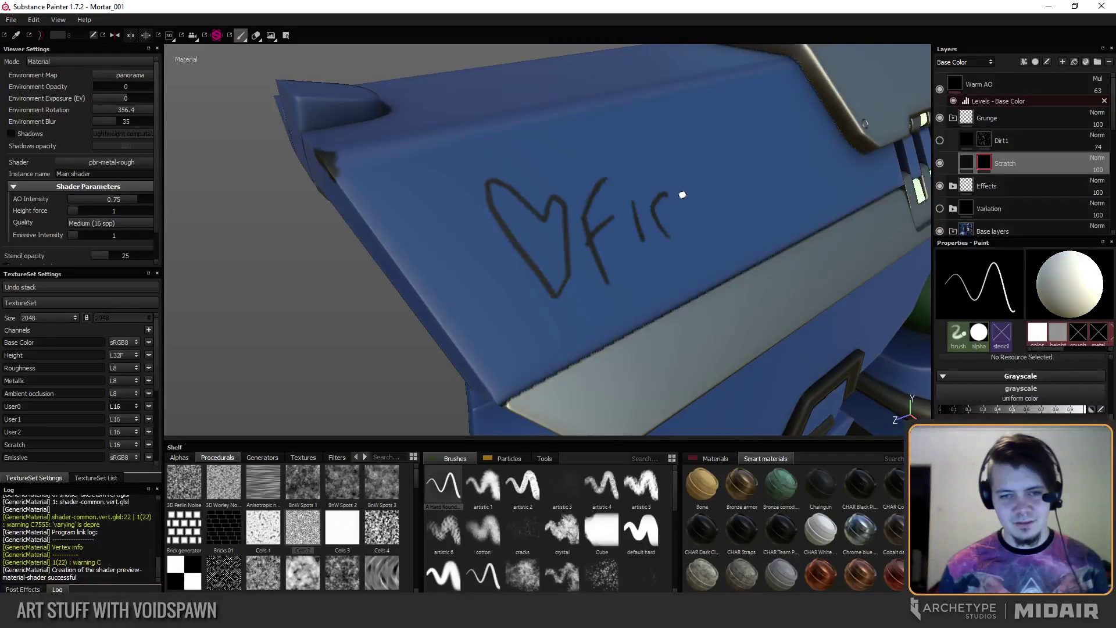
mouse_move(441, 290)
left_mouse_down("alt")
mouse_move(612, 316)
mouse_move(500, 282)
mouse_move(470, 255)
left_mouse_up("alt")
Paint a small chip with a short scratch partway down the barrel's slanted front edge.
left_click_drag(398, 222, 455, 233, "alt")
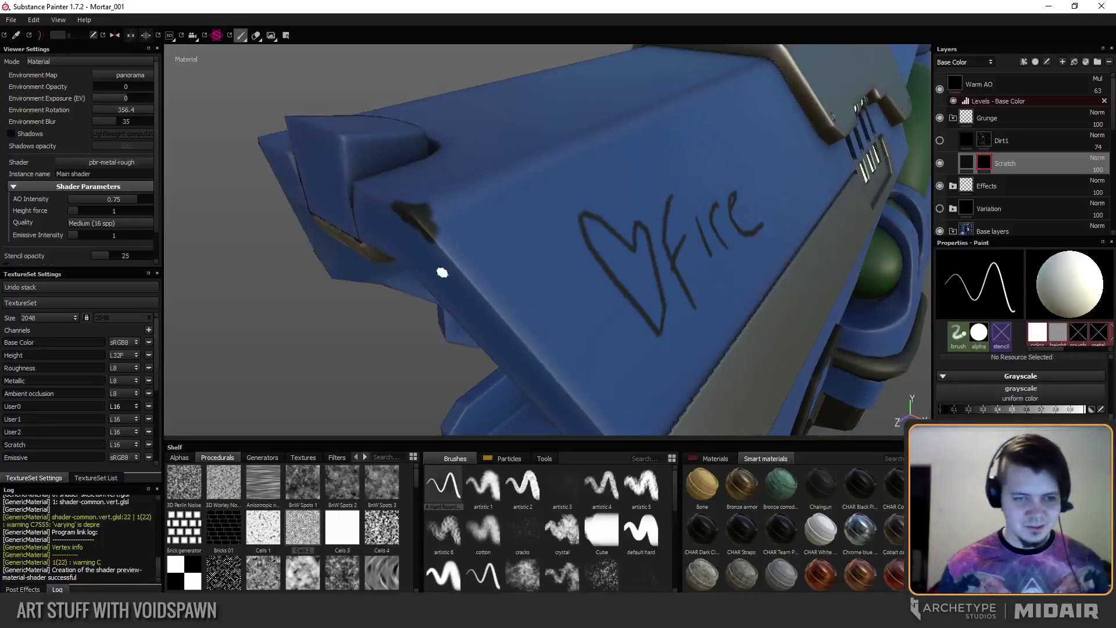
left_click_drag(442, 273, 442, 204, "alt")
mouse_move(486, 291)
left_mouse_down("alt")
mouse_move(479, 245)
mouse_move(489, 287)
mouse_move(486, 272)
left_mouse_up("alt")
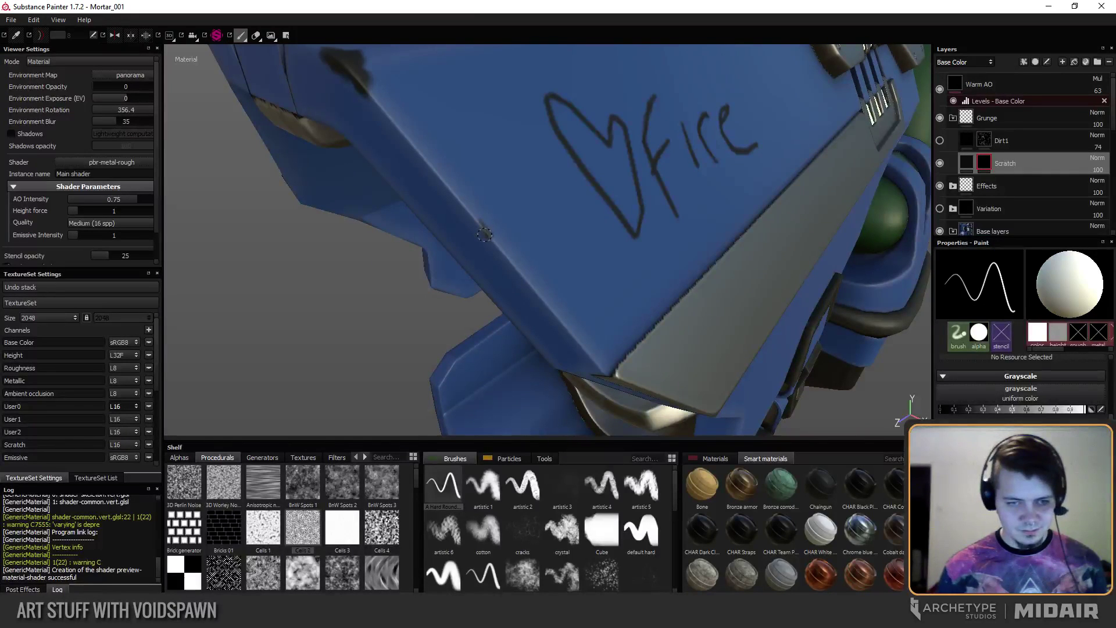
mouse_move(479, 223)
left_mouse_down("alt")
mouse_move(469, 242)
mouse_move(480, 249)
left_mouse_up("alt")
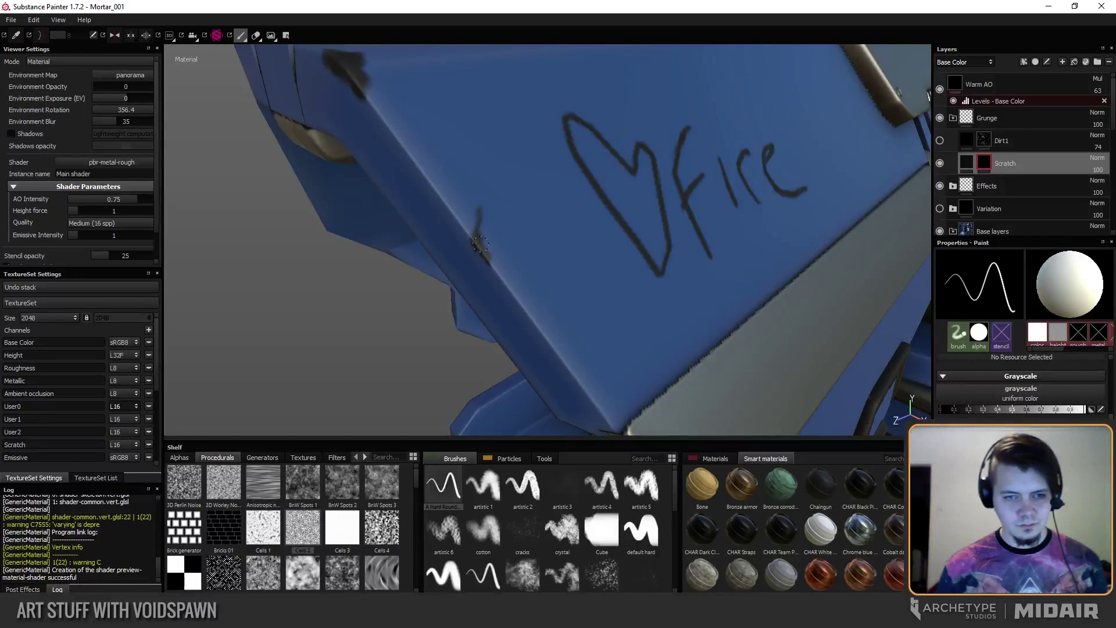
mouse_move(479, 236)
left_mouse_down("alt")
mouse_move(451, 182)
mouse_move(444, 267)
mouse_move(435, 180)
mouse_move(491, 279)
mouse_move(450, 254)
mouse_move(394, 187)
mouse_move(419, 268)
mouse_move(384, 294)
mouse_move(423, 290)
mouse_move(392, 246)
mouse_move(496, 292)
mouse_move(465, 213)
mouse_move(424, 232)
mouse_move(465, 300)
left_mouse_up("alt")
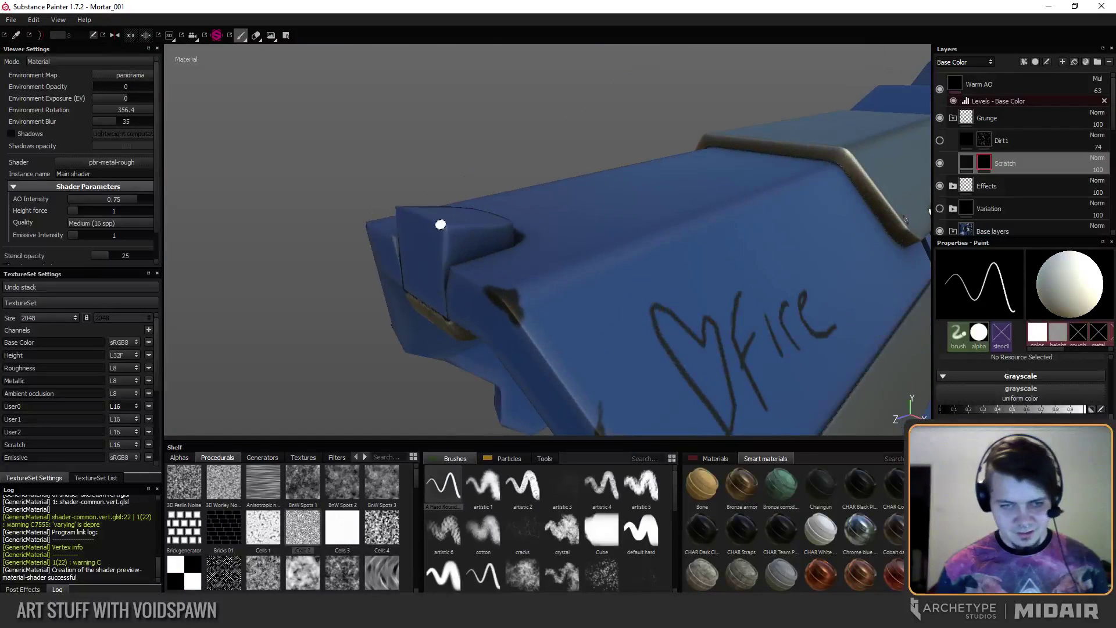
Paint a thin vertical scratch near the barrel's upper side edge, above the "Fire" lettering.
mouse_move(448, 224)
left_mouse_down("alt")
mouse_move(443, 244)
mouse_move(474, 255)
mouse_move(448, 264)
left_mouse_up("alt")
mouse_move(517, 284)
left_mouse_down("alt")
mouse_move(326, 179)
mouse_move(488, 220)
mouse_move(386, 267)
mouse_move(538, 222)
mouse_move(566, 197)
left_mouse_up("alt")
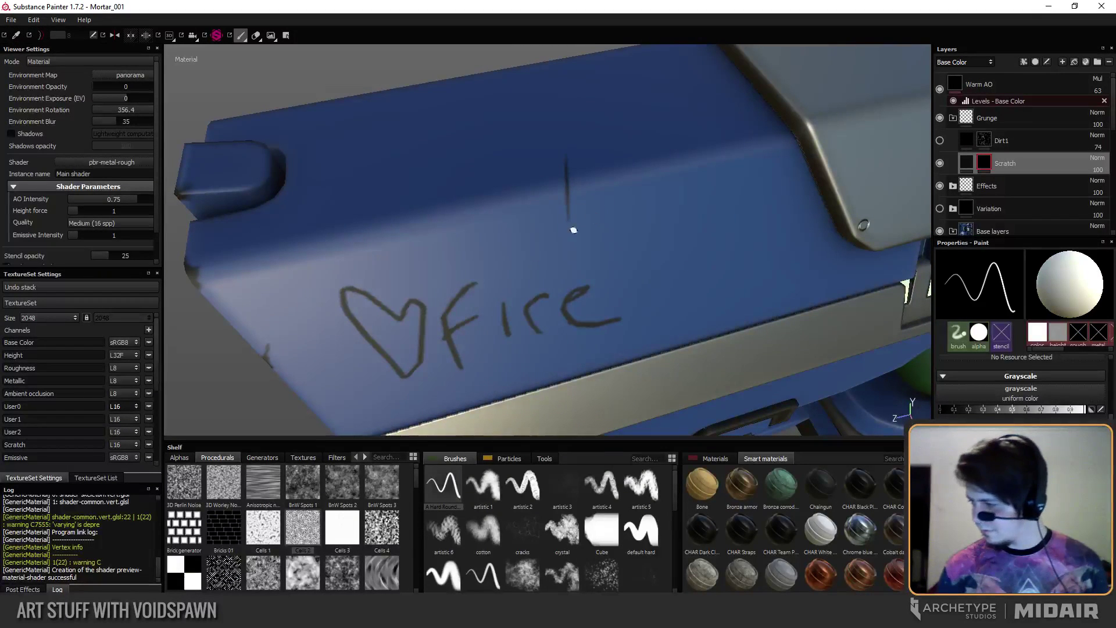
left_click_drag(574, 231, 526, 259, "alt")
mouse_move(526, 260)
right_mouse_down("alt")
mouse_move(496, 245)
mouse_move(495, 256)
right_mouse_up("alt")
mouse_move(500, 262)
left_mouse_down("alt")
mouse_move(449, 260)
mouse_move(498, 296)
left_mouse_up("alt")
mouse_move(499, 296)
right_mouse_down("alt")
mouse_move(462, 230)
mouse_move(541, 299)
right_mouse_up("alt")
mouse_move(499, 275)
left_mouse_down("alt")
mouse_move(505, 312)
mouse_move(396, 261)
mouse_move(517, 305)
mouse_move(530, 357)
left_mouse_up("alt")
left_click_drag(516, 269, 526, 293, "alt")
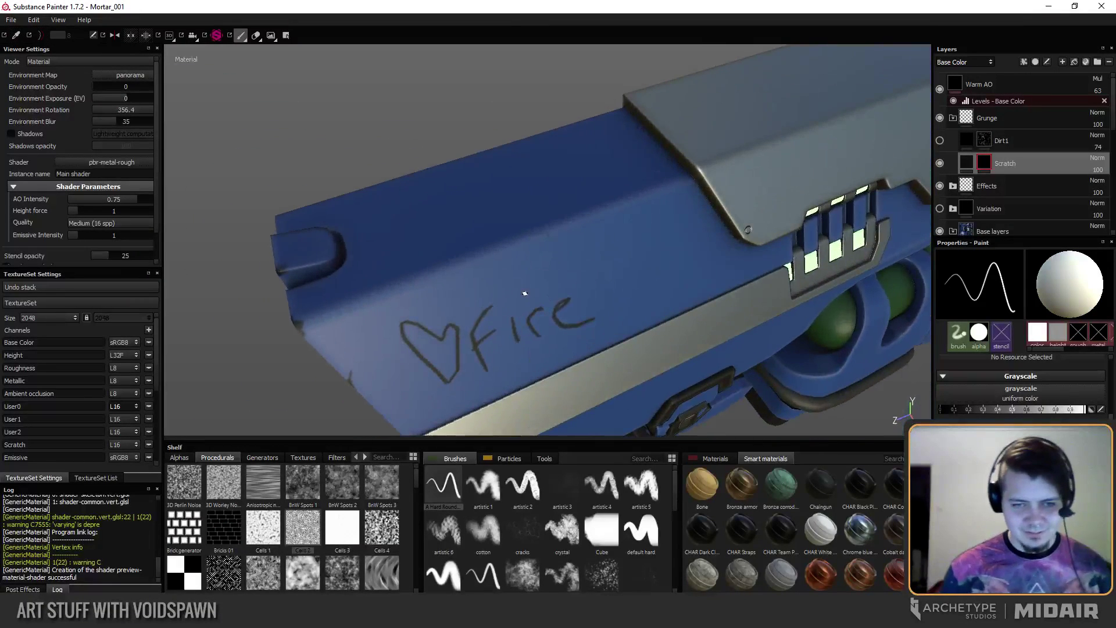
left_click_drag(554, 214, 568, 389, "alt")
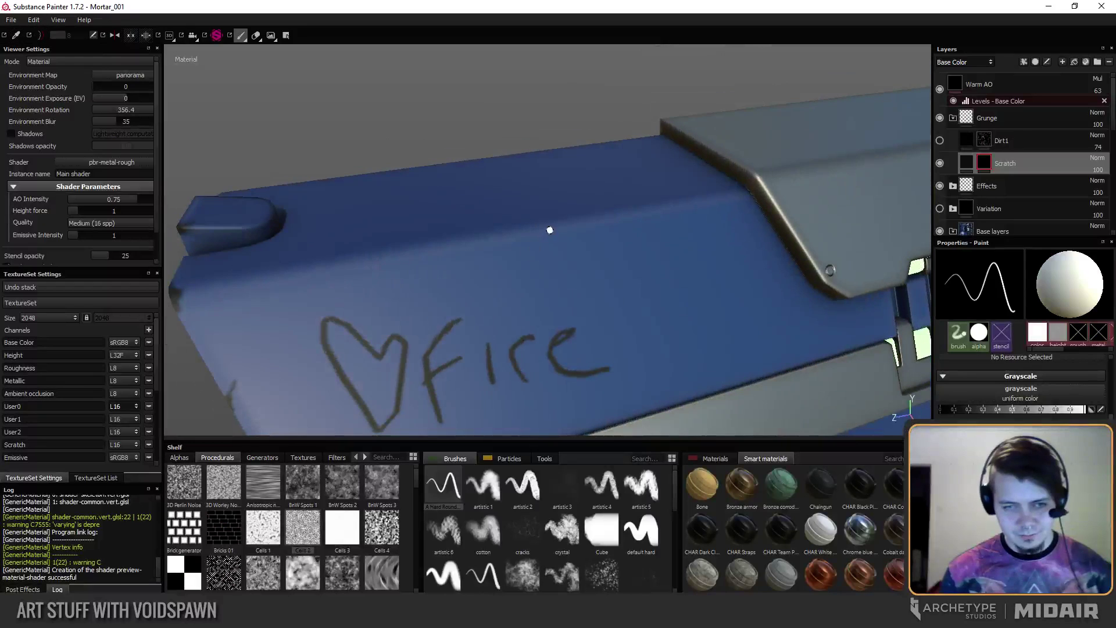
left_click_drag(549, 229, 554, 272)
right_click_drag(589, 299, 558, 256, "alt")
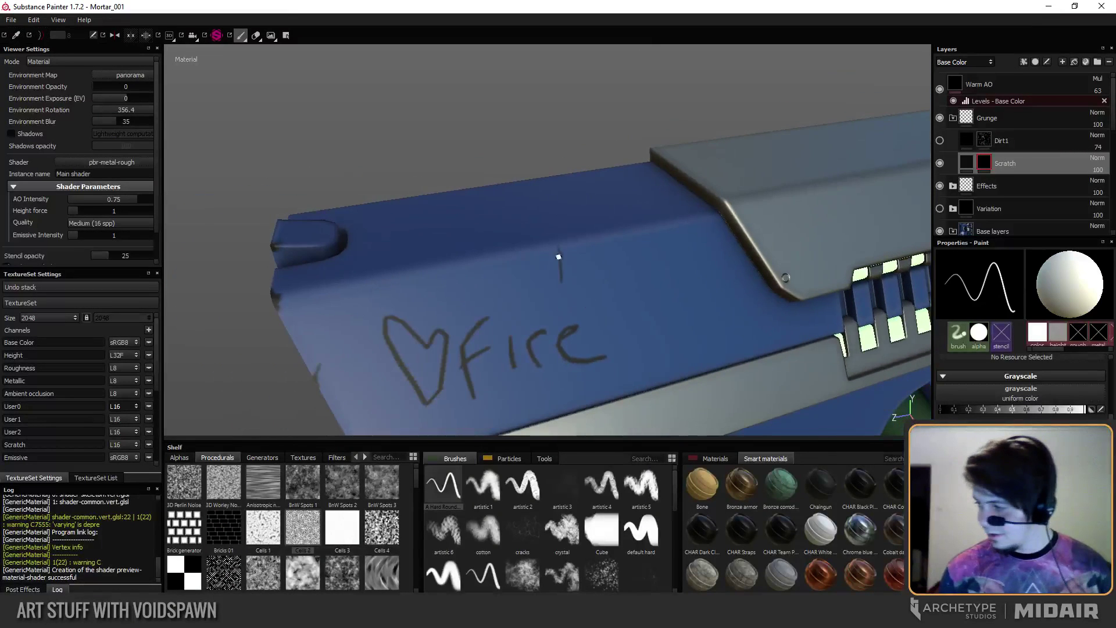
Examine the lettering and scratches on the barrel's side from close up, from afar and from different angles.
middle_click_drag(562, 274, 451, 189, "alt")
left_click_drag(510, 279, 532, 303, "alt")
middle_click_drag(613, 385, 532, 288, "alt")
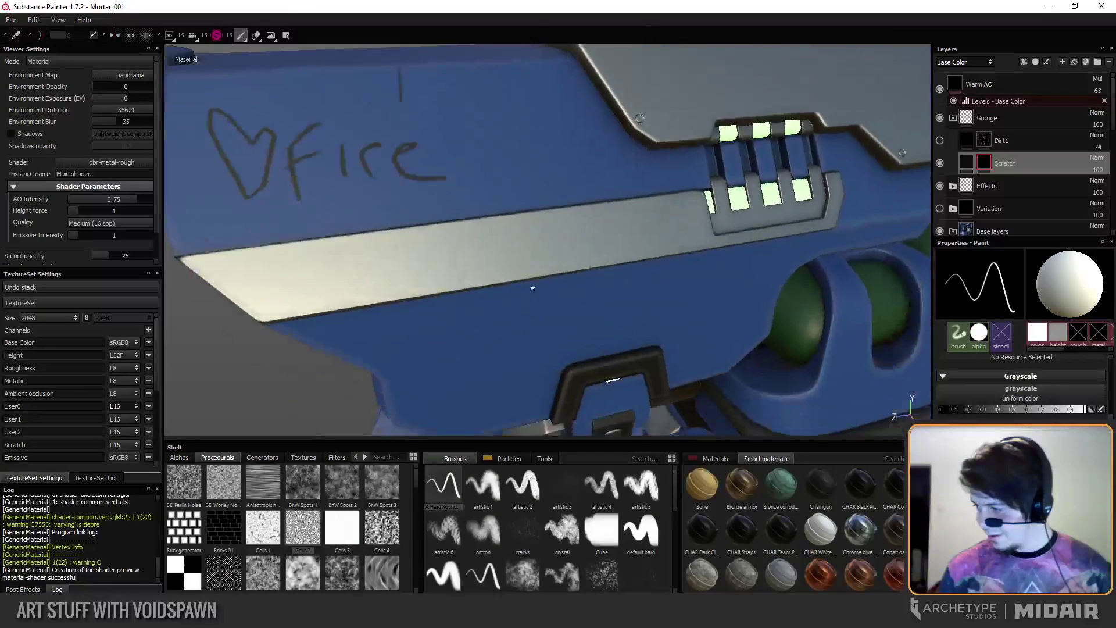
mouse_move(533, 288)
left_mouse_down("alt")
mouse_move(549, 324)
mouse_move(518, 254)
mouse_move(456, 174)
left_mouse_up("alt")
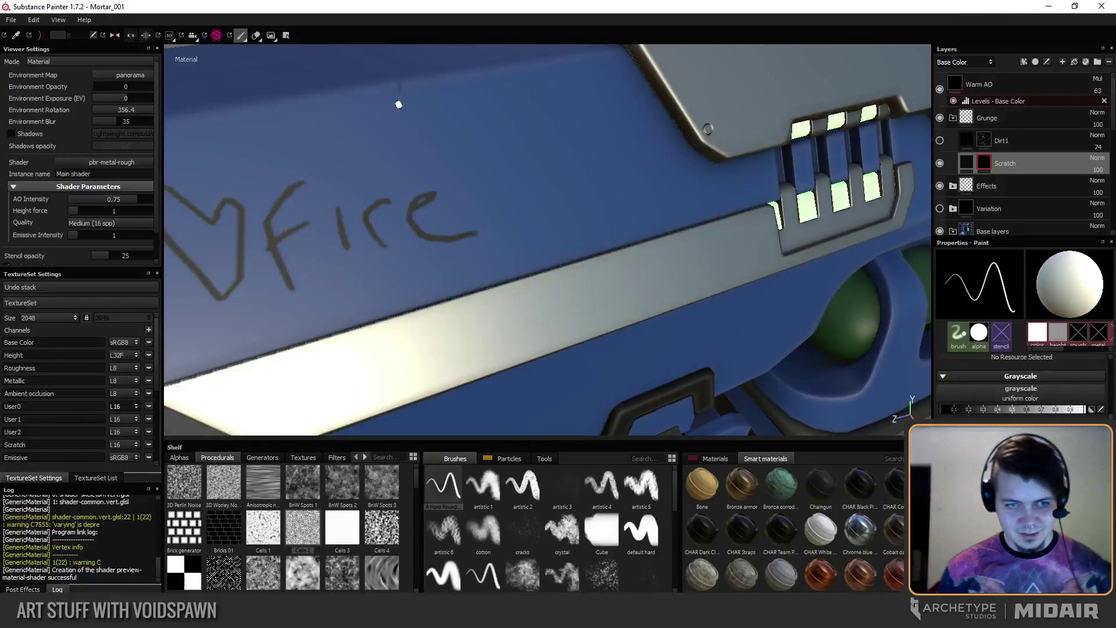
right_click_drag(445, 225, 455, 110, "alt")
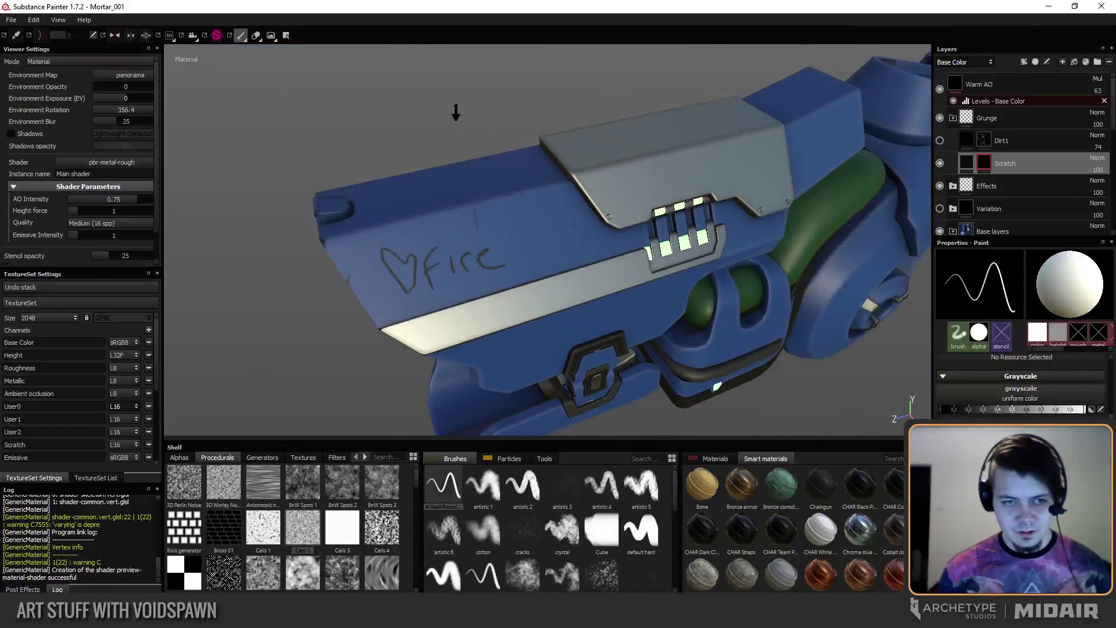
left_click_drag(456, 110, 517, 250, "alt")
right_click_drag(518, 250, 606, 270, "alt")
left_click_drag(606, 270, 491, 247, "alt")
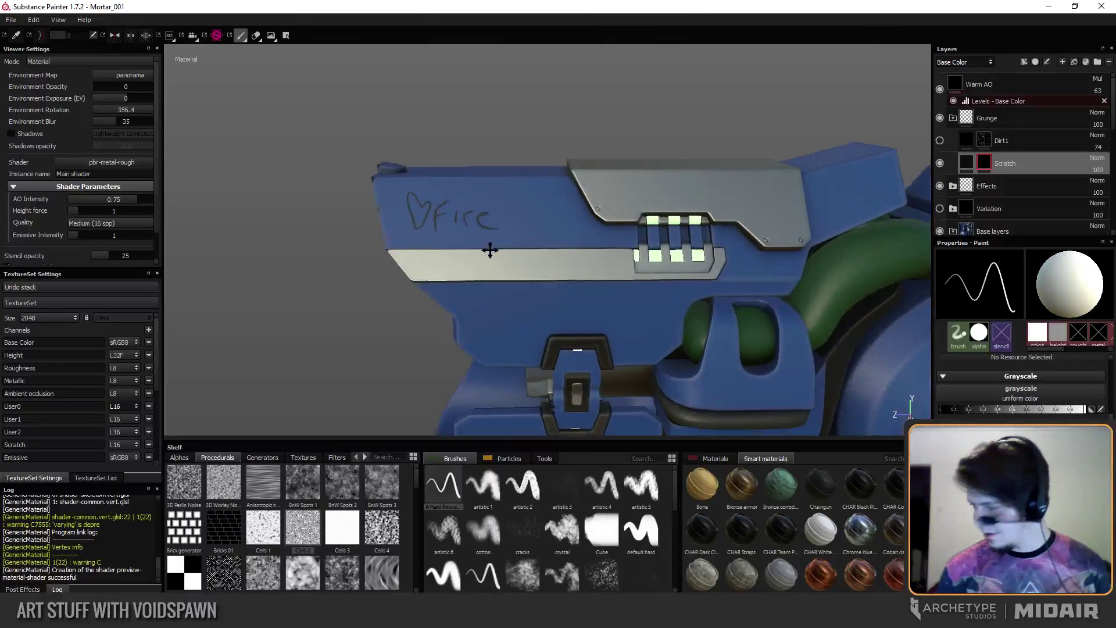
right_click_drag(491, 246, 573, 345, "alt")
left_click_drag(572, 345, 471, 290, "alt")
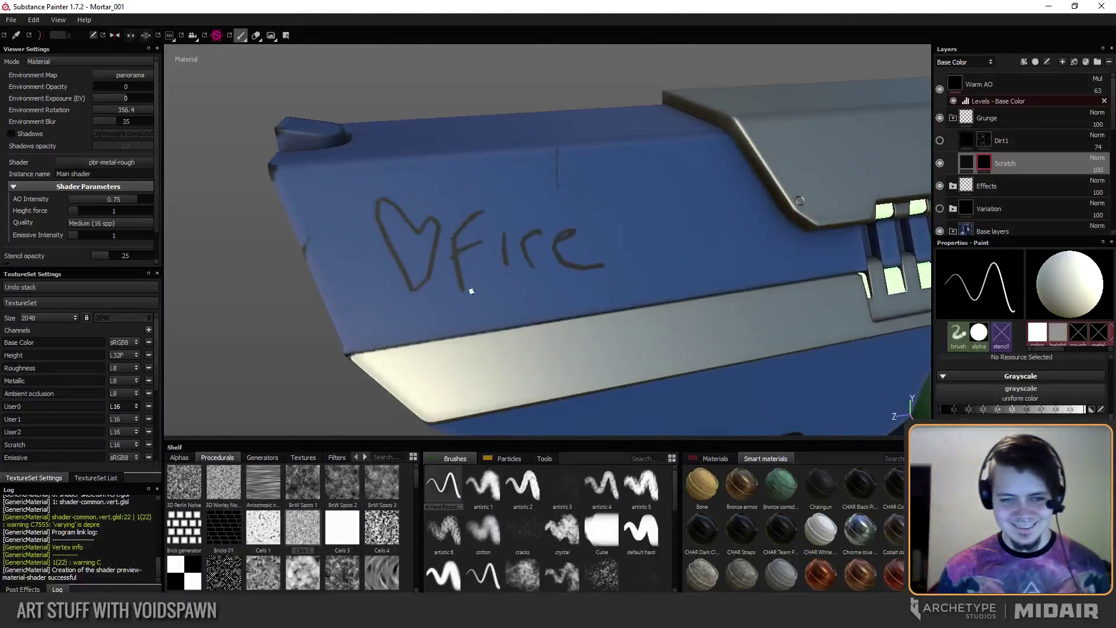
Switch the mask paint to black, enlarge the brush and paint over the heart and "Fire" lettering to erase them.
key("x")
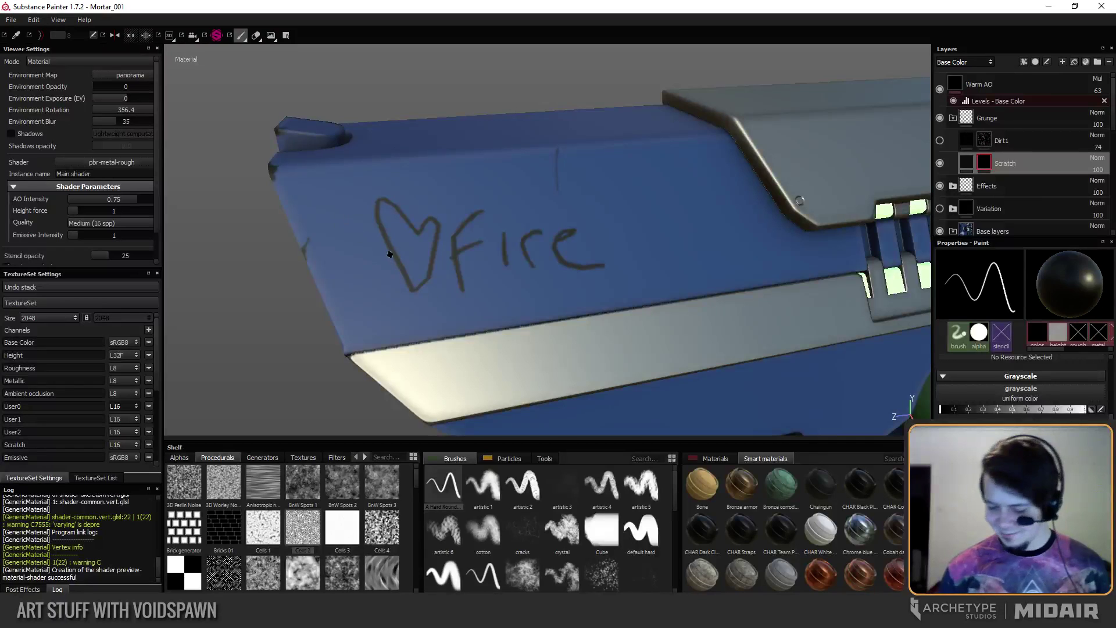
right_click_drag(390, 264, 409, 257, "ctrl")
mouse_move(388, 254)
left_mouse_down()
mouse_move(397, 269)
mouse_move(469, 200)
mouse_move(473, 217)
mouse_move(478, 207)
left_mouse_up()
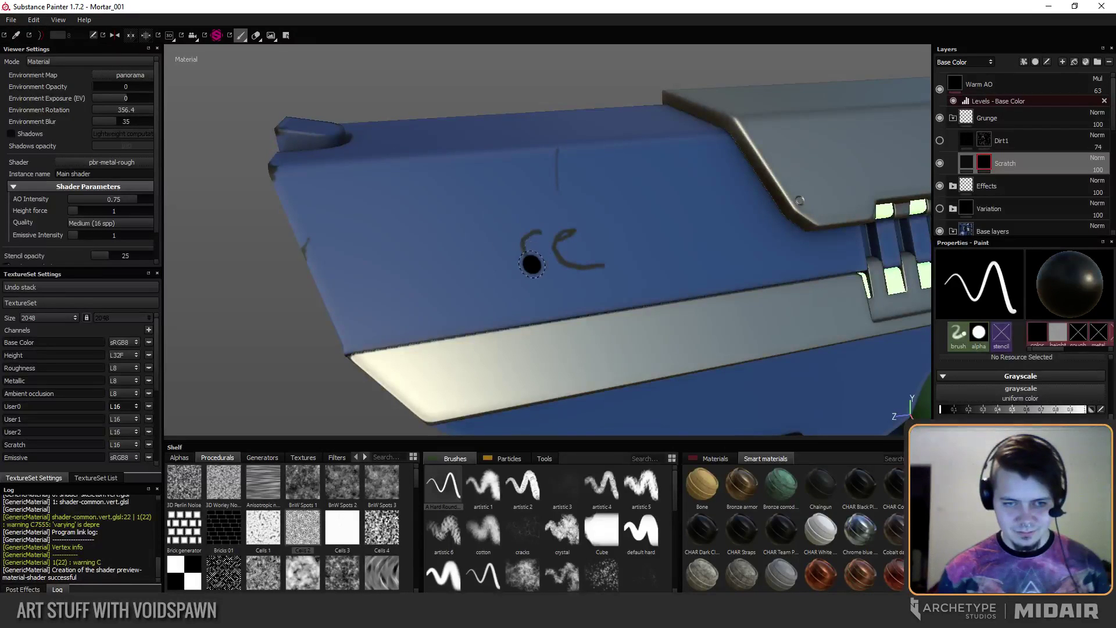
left_click_drag(532, 264, 525, 249)
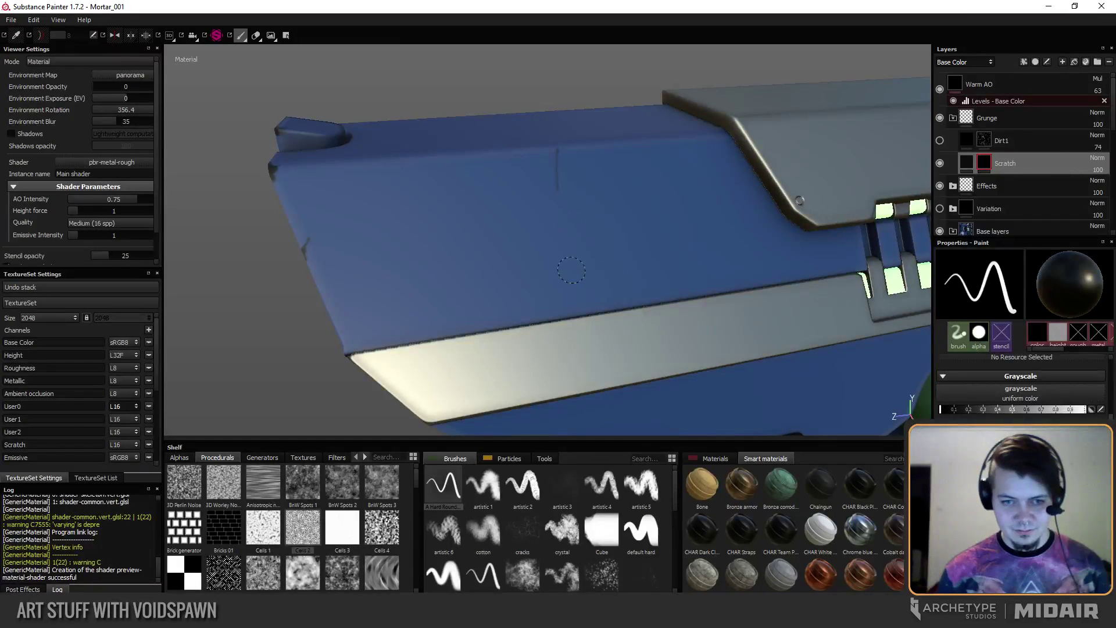
Switch the mask paint back to white and write "KAPPA" on the dark, shaded blue panel beside the beige frame.
mouse_move(451, 266)
left_mouse_down("alt")
mouse_move(566, 373)
mouse_move(520, 253)
left_mouse_up("alt")
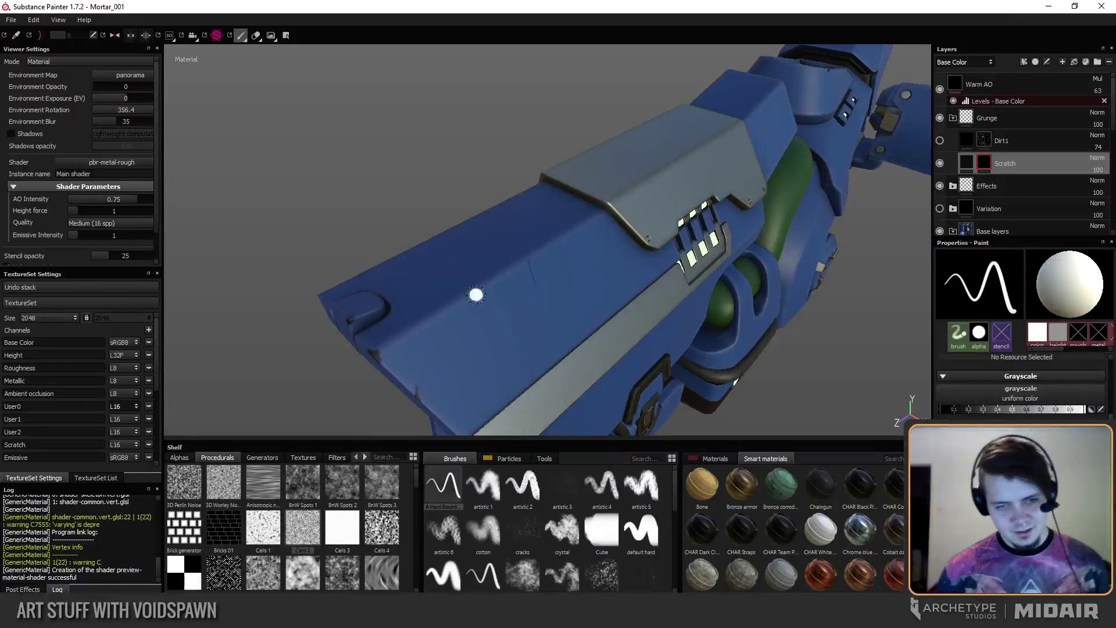
mouse_move(476, 294)
left_mouse_down("alt")
mouse_move(511, 372)
mouse_move(461, 267)
mouse_move(600, 313)
mouse_move(579, 201)
left_mouse_up("alt")
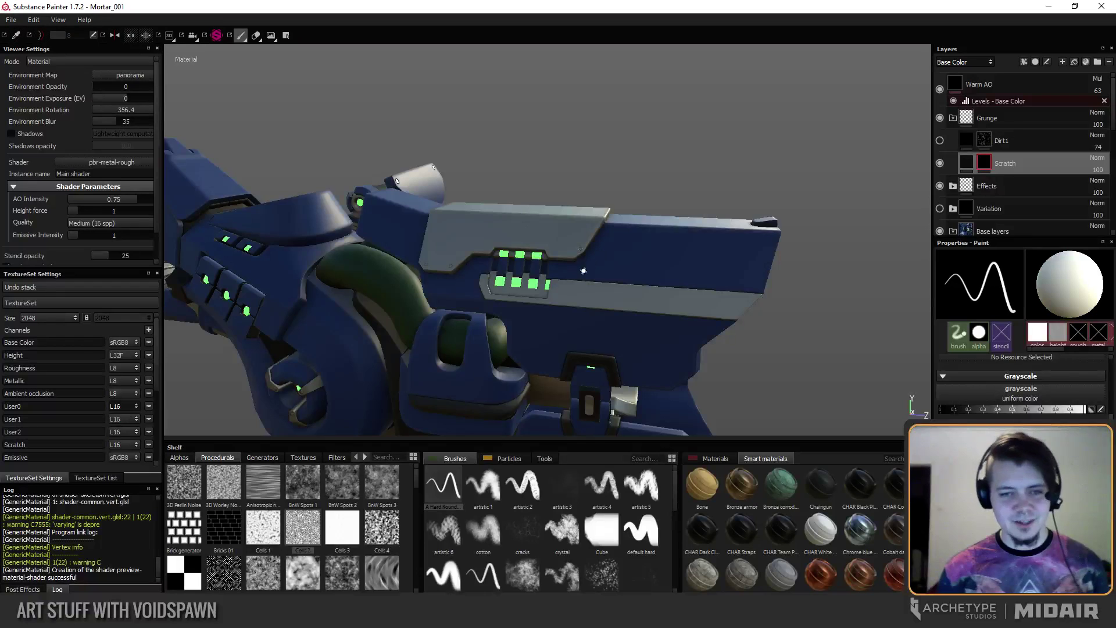
left_click_drag(610, 292, 532, 213, "alt")
right_click_drag(546, 233, 528, 217, "alt")
left_click_drag(528, 217, 494, 262, "alt")
right_click_drag(493, 262, 577, 363, "alt")
left_click_drag(577, 363, 530, 212, "alt")
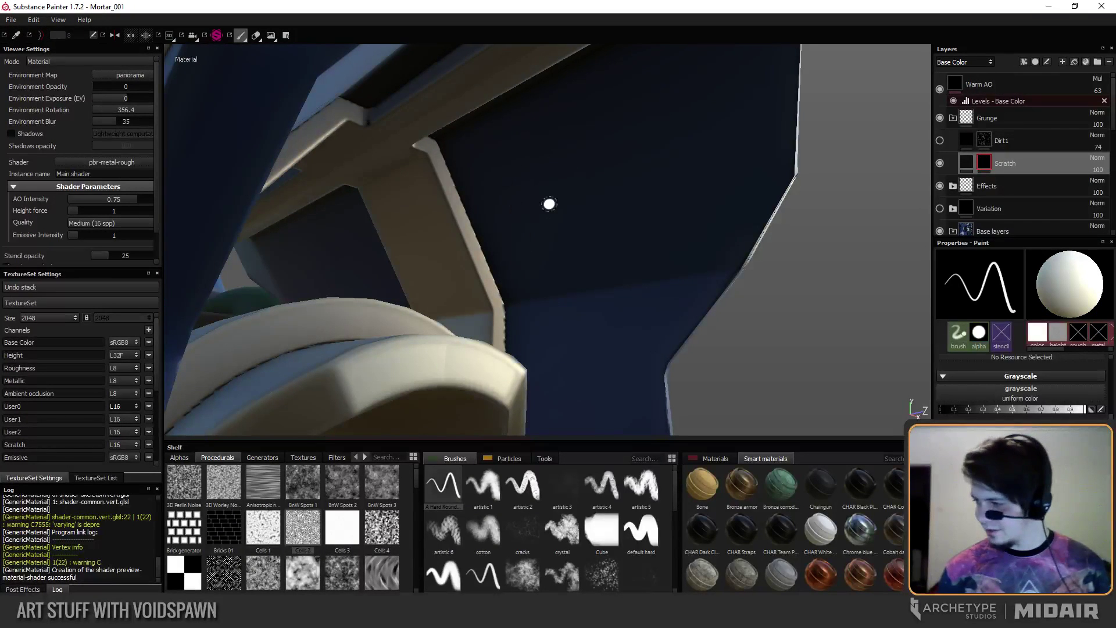
left_click_drag(561, 207, 506, 234, "alt")
right_click_drag(506, 234, 507, 307, "alt")
mouse_move(434, 224)
left_mouse_down("alt")
mouse_move(424, 232)
mouse_move(471, 236)
mouse_move(469, 209)
mouse_move(493, 215)
mouse_move(511, 177)
mouse_move(531, 184)
mouse_move(576, 158)
mouse_move(616, 182)
left_mouse_up("alt")
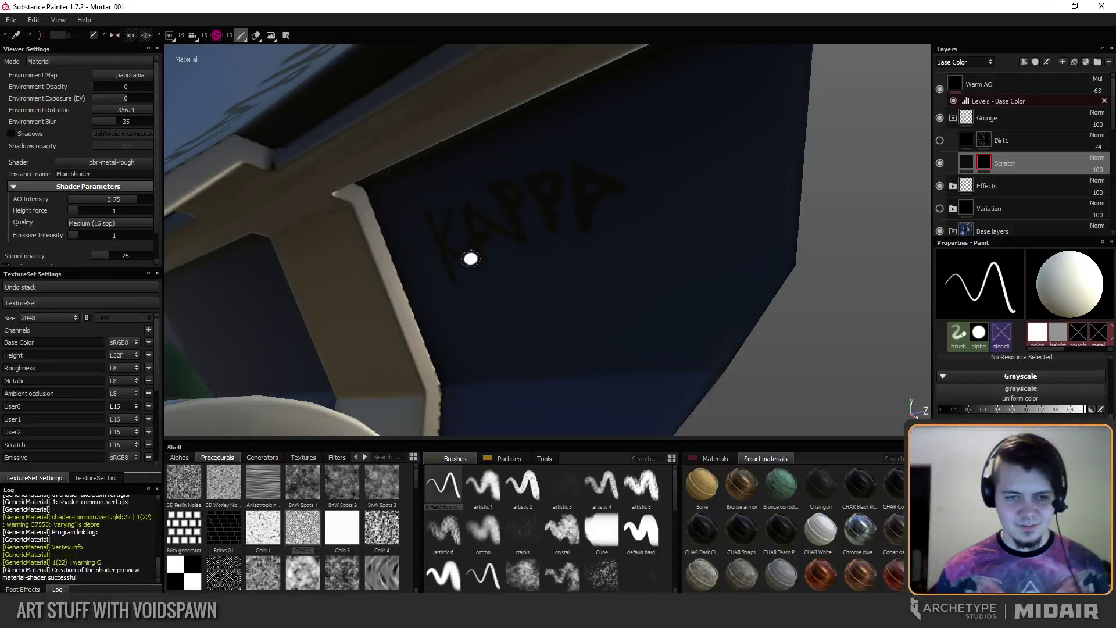
left_click_drag(526, 256, 571, 187, "alt")
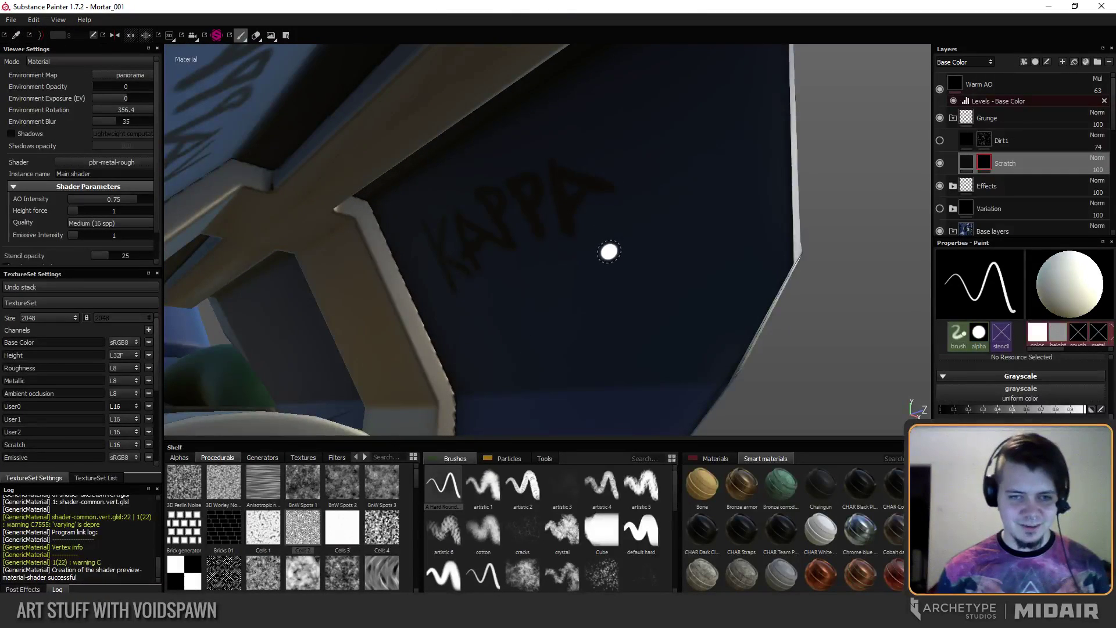
Paint a short slanted scratch on the blue side panel below the barrel's gray strip.
left_click_drag(606, 249, 473, 198, "alt")
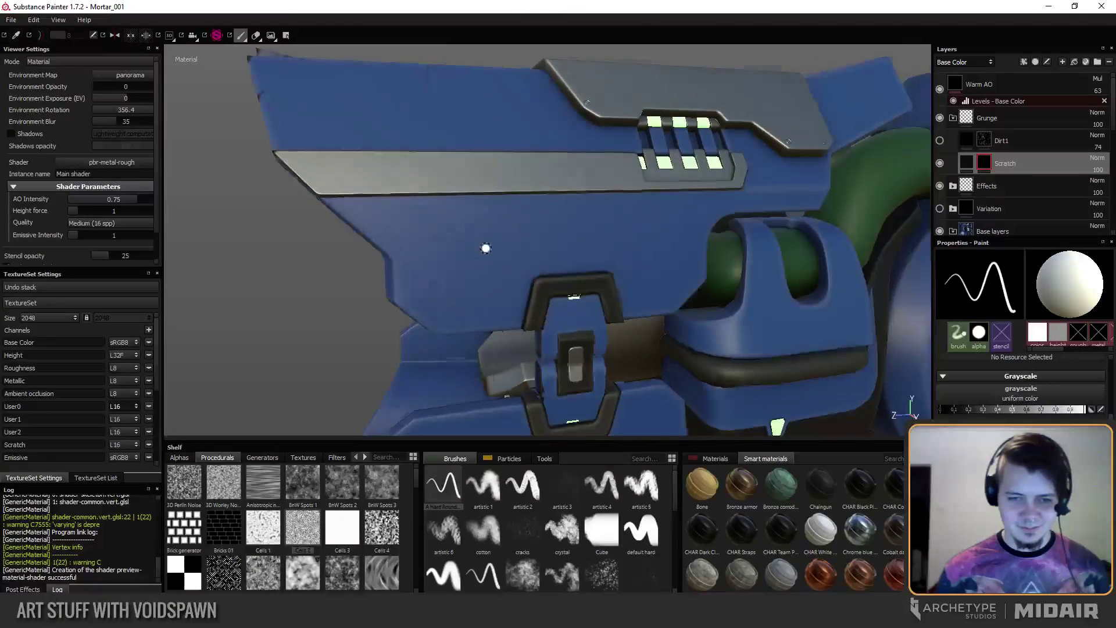
left_click_drag(486, 249, 561, 216, "alt")
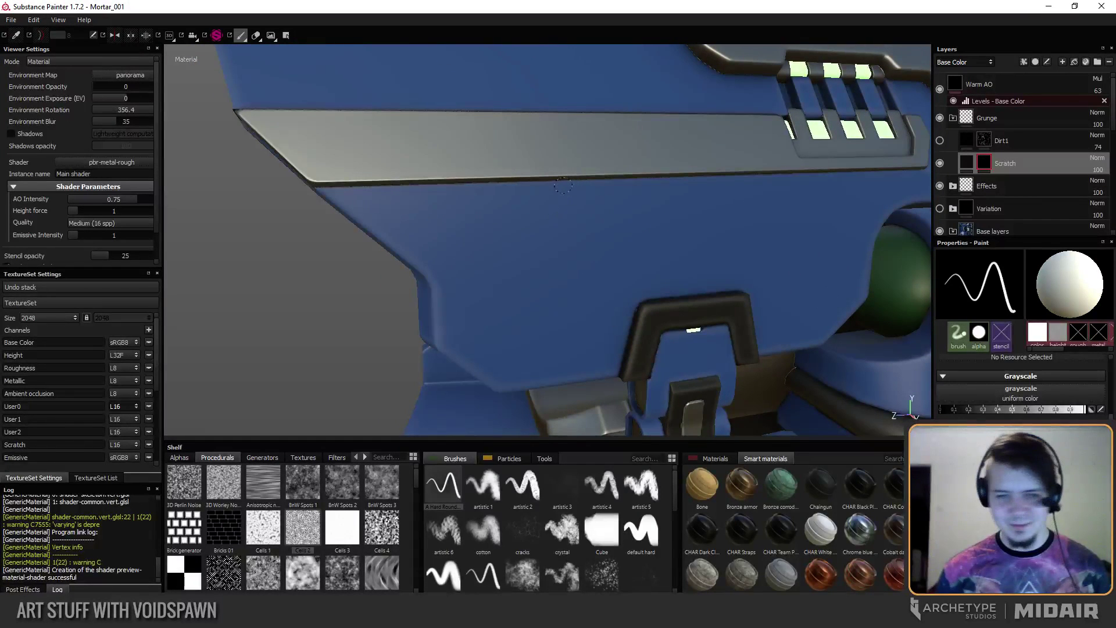
left_click_drag(523, 280, 572, 221, "alt")
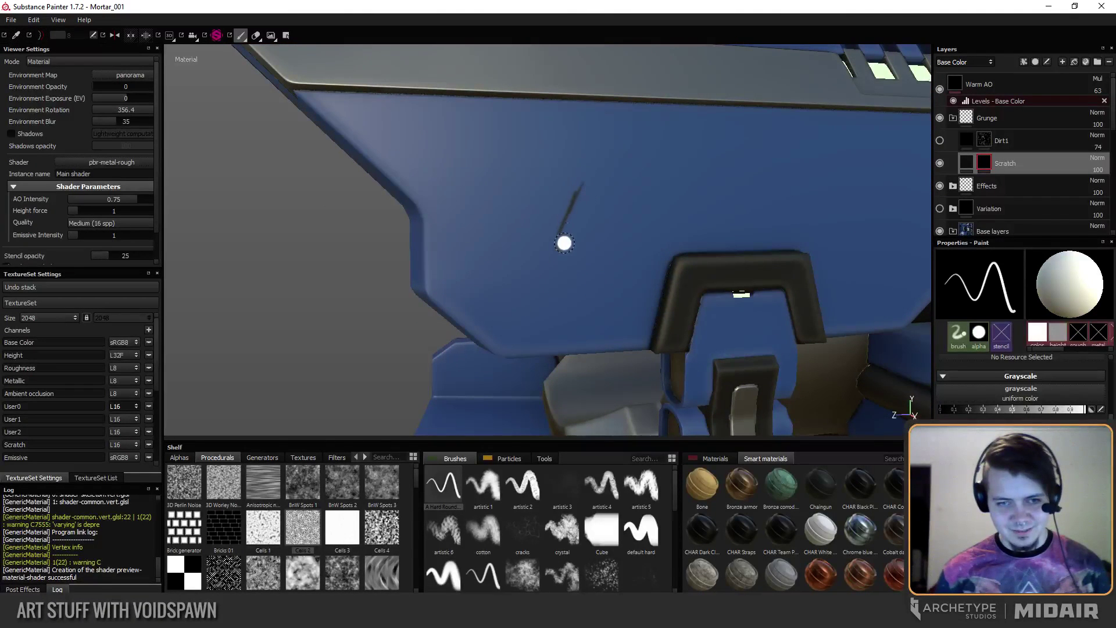
mouse_move(588, 192)
left_mouse_down()
mouse_move(559, 249)
mouse_move(518, 112)
mouse_move(438, 192)
mouse_move(498, 197)
mouse_move(496, 239)
mouse_move(326, 145)
mouse_move(279, 140)
mouse_move(580, 219)
mouse_move(558, 225)
mouse_move(568, 229)
mouse_move(553, 182)
mouse_move(560, 242)
mouse_move(529, 232)
mouse_move(524, 209)
left_mouse_up()
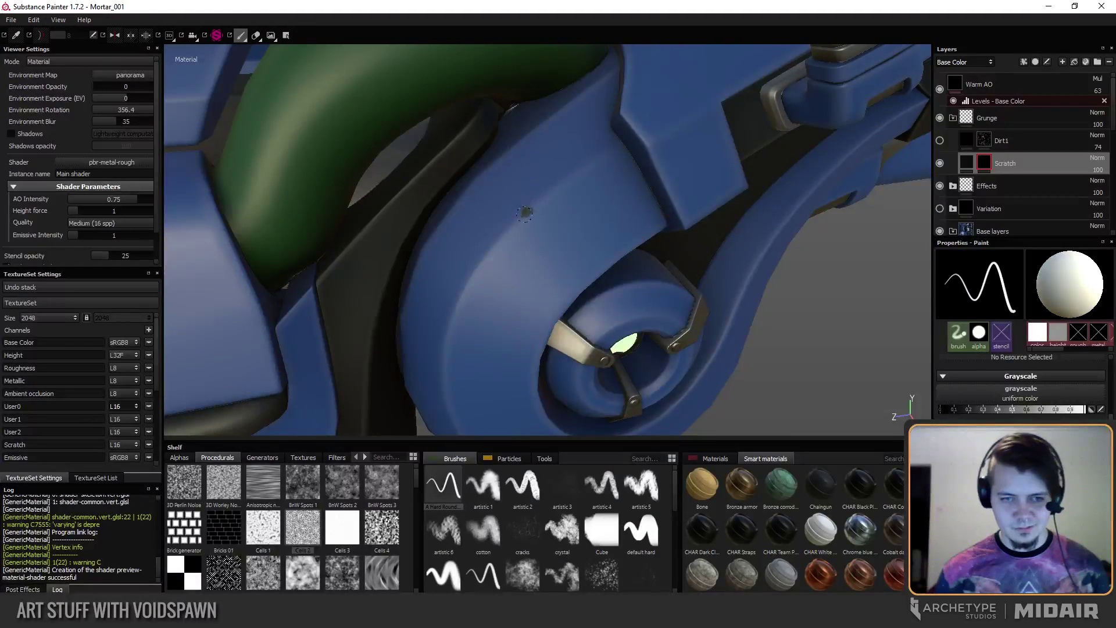
Paint a small chip on the raised blue ring around the round green light, between the metal clamps.
left_click_drag(525, 214, 494, 169, "alt")
middle_click_drag(494, 169, 448, 172, "alt")
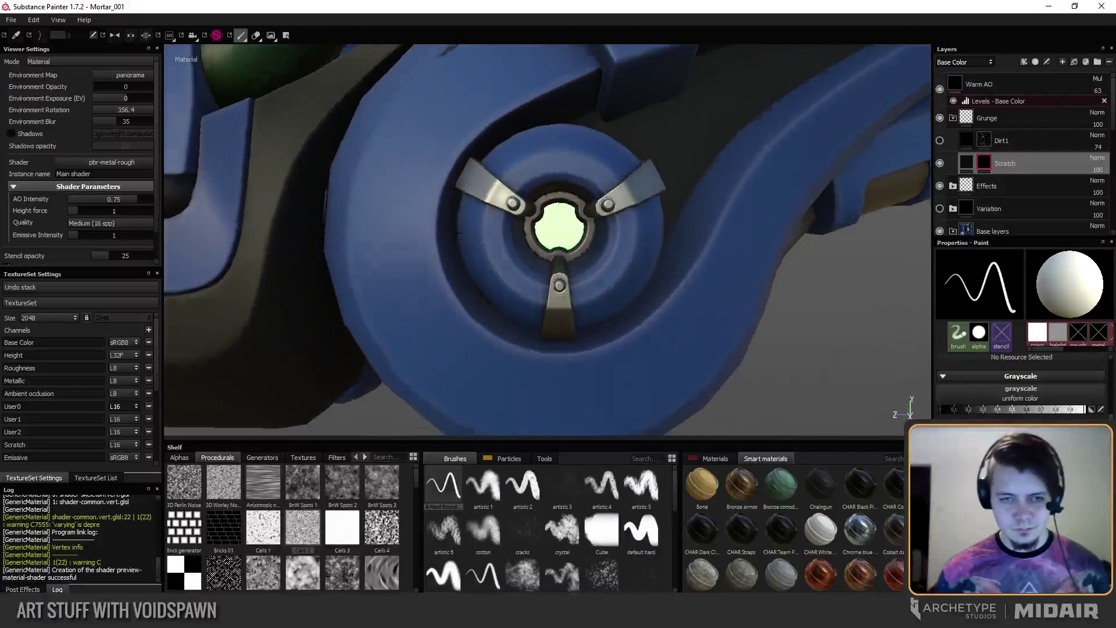
left_click_drag(449, 173, 506, 233, "alt")
right_click_drag(506, 232, 600, 206, "alt")
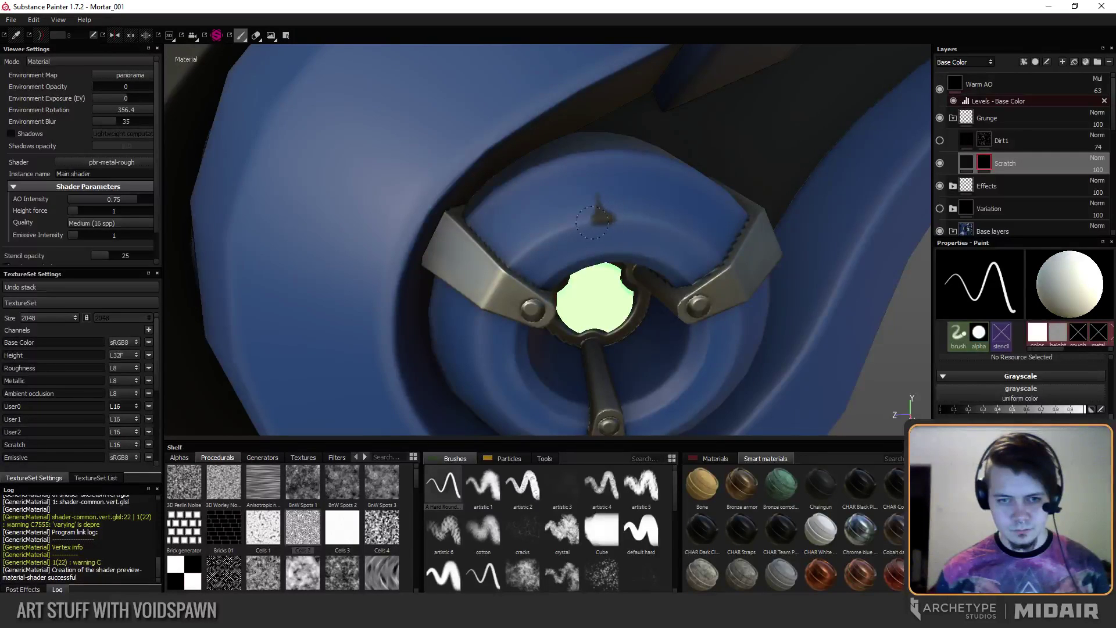
Extend the chip on the blue ring around the round green light and add a smaller chip near the ring's inner edge.
left_click_drag(593, 222, 569, 256, "alt")
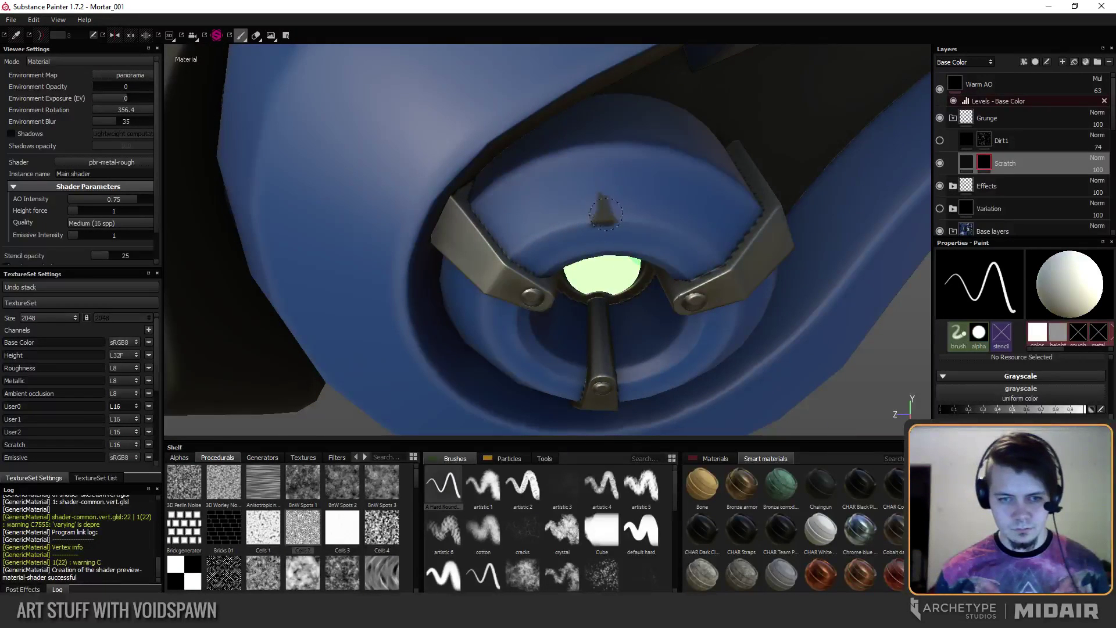
left_click_drag(607, 214, 501, 108)
left_click(565, 226)
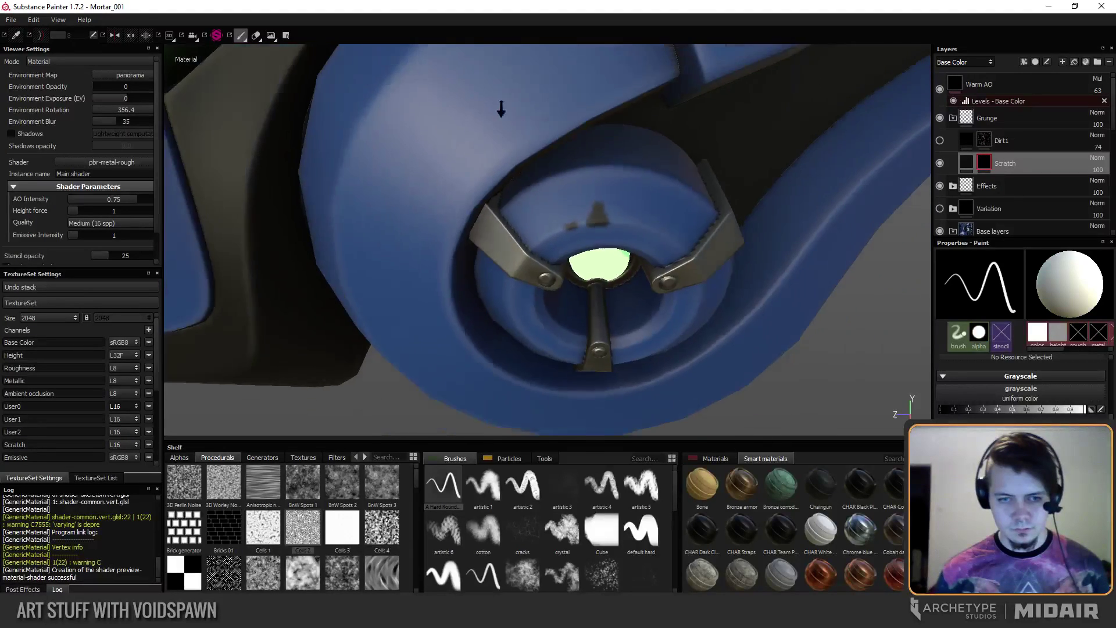
Paint a chip on the bevelled edge of the angular blue panel where it overlaps the curved blue arm.
right_click_drag(501, 109, 496, 67, "alt")
left_click_drag(519, 262, 454, 162, "alt")
mouse_move(418, 135)
middle_mouse_down("alt")
mouse_move(534, 213)
mouse_move(568, 204)
middle_mouse_up("alt")
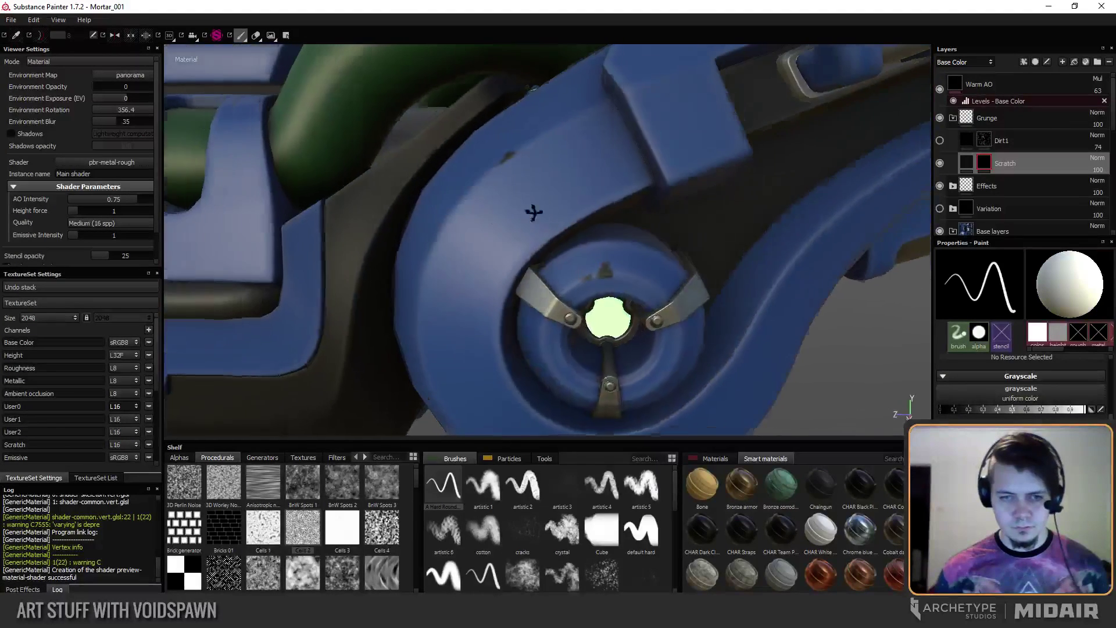
right_click_drag(568, 205, 648, 244, "alt")
mouse_move(647, 244)
left_mouse_down("alt")
mouse_move(673, 242)
mouse_move(641, 252)
left_mouse_up("alt")
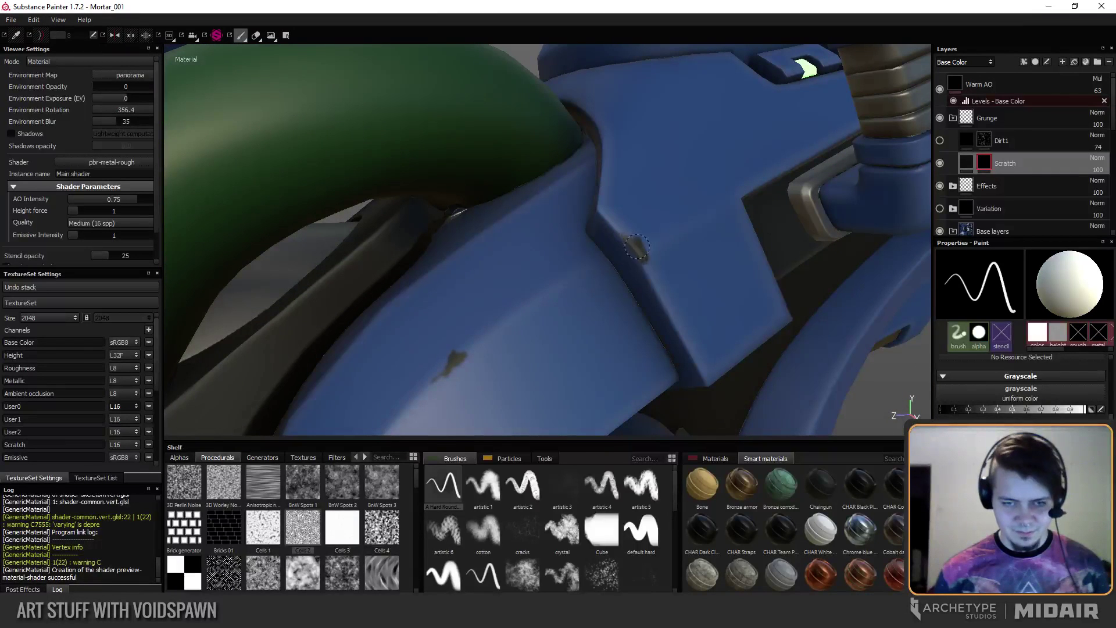
Show the Dirt1 layer and paint a small narrow chip across the crease of the angular blue panel.
left_click(941, 138)
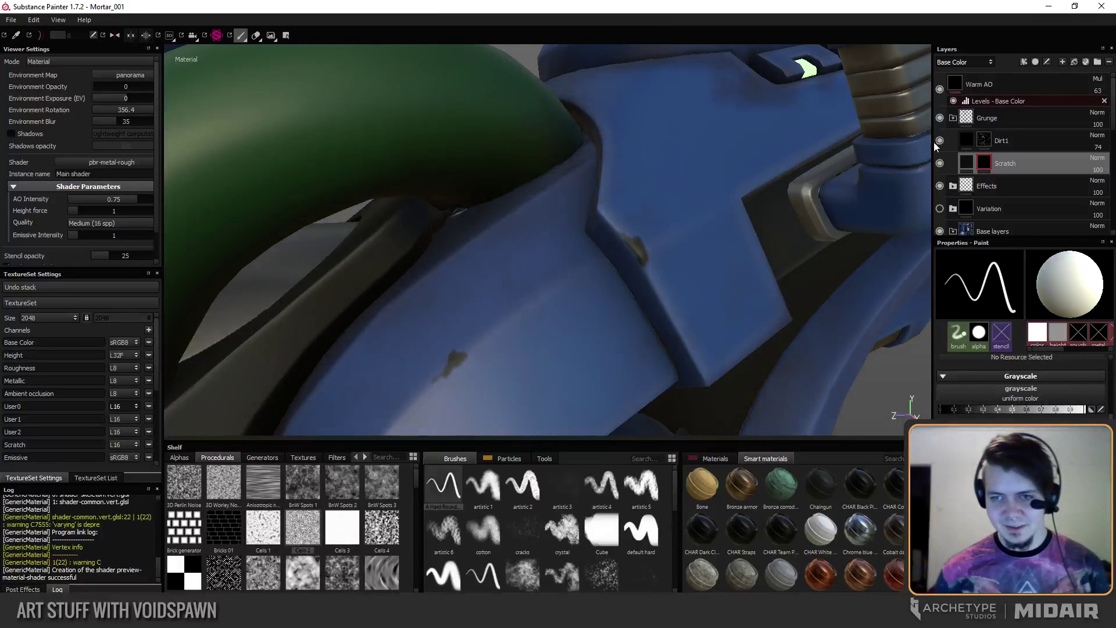
mouse_move(630, 251)
left_mouse_down("alt")
mouse_move(655, 256)
mouse_move(639, 236)
mouse_move(616, 249)
mouse_move(648, 282)
mouse_move(613, 221)
mouse_move(541, 227)
mouse_move(583, 256)
mouse_move(635, 240)
left_mouse_up("alt")
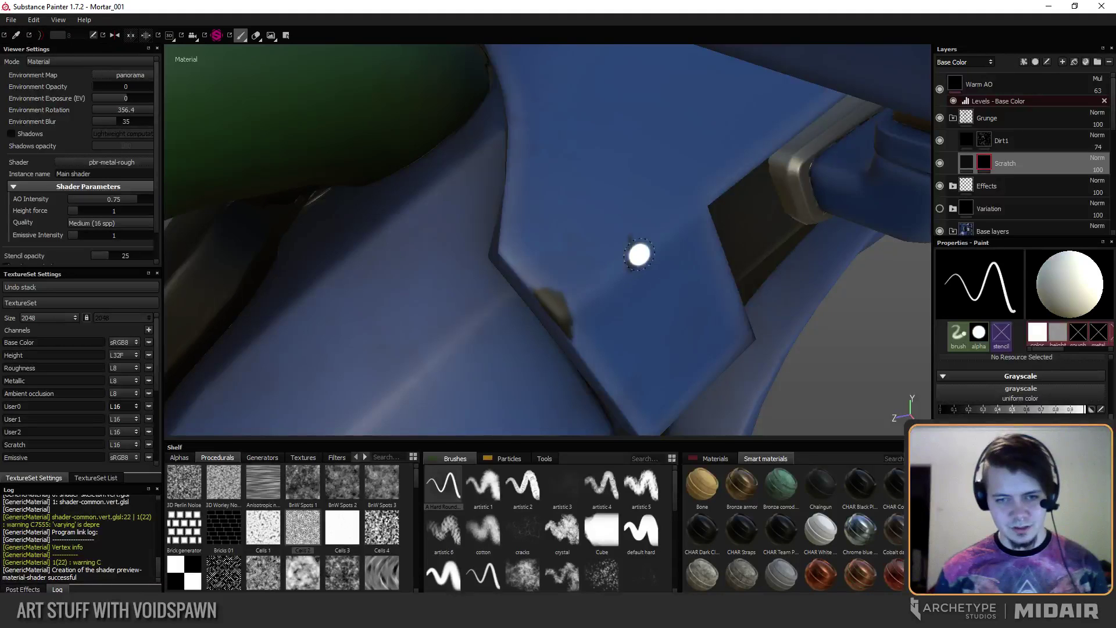
left_click_drag(639, 254, 653, 412, "alt")
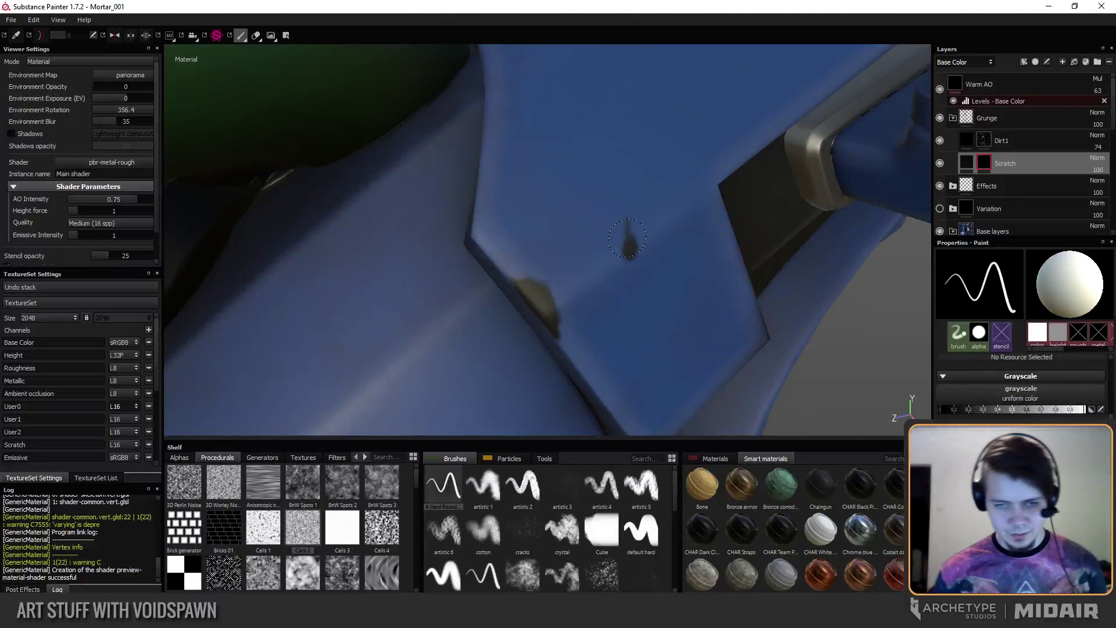
Chip the corner of the blue block's rear edge above the green tubes and paint a narrow scratch across its side bevel.
mouse_move(650, 282)
left_mouse_down("alt")
mouse_move(588, 159)
mouse_move(640, 189)
mouse_move(664, 267)
mouse_move(324, 401)
mouse_move(690, 219)
mouse_move(574, 262)
mouse_move(471, 267)
mouse_move(588, 182)
mouse_move(588, 210)
mouse_move(568, 220)
mouse_move(591, 222)
mouse_move(572, 229)
left_mouse_up("alt")
left_click(584, 190)
left_click(589, 223)
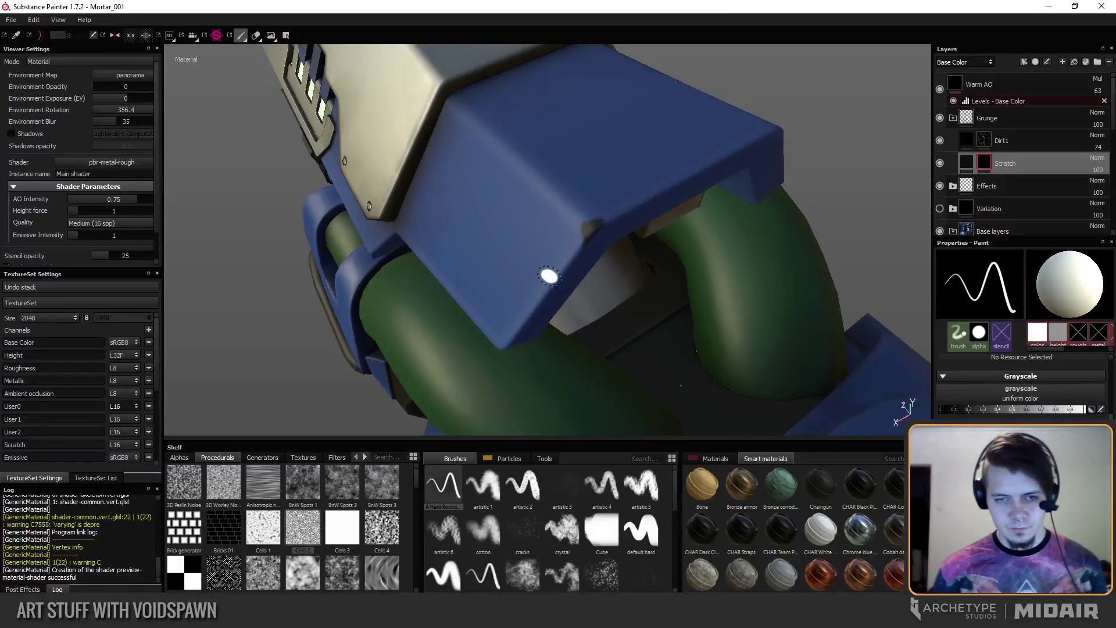
left_click_drag(549, 277, 626, 232, "alt")
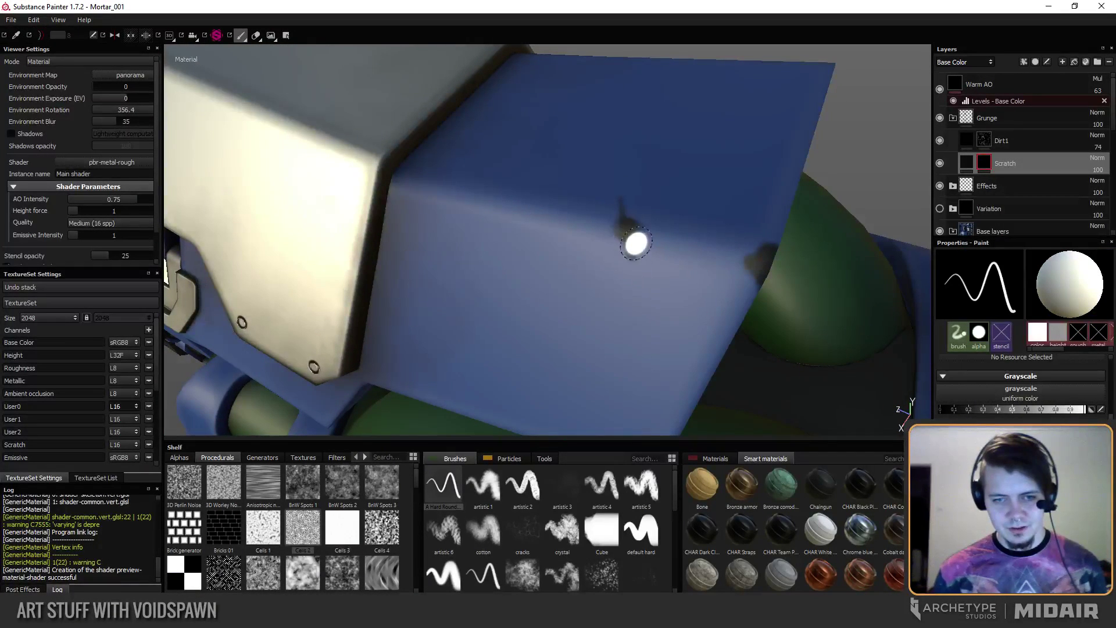
left_click_drag(607, 266, 625, 243, "alt")
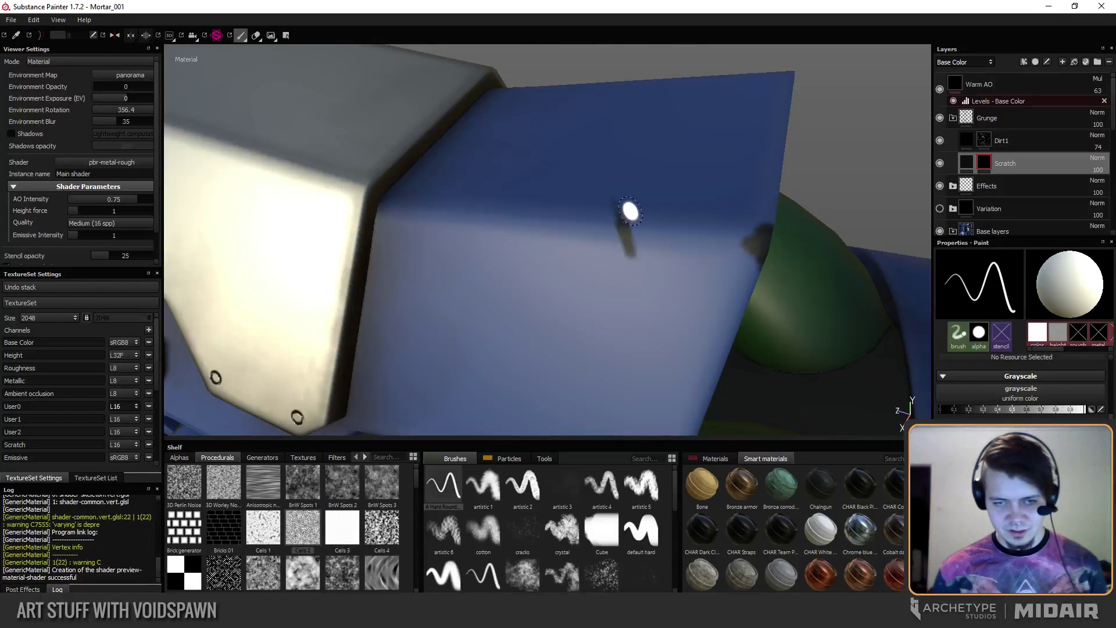
Paint small chips on the slotted blue bracket above the dark bar, along its outer edge, lower corner and opening's rim.
mouse_move(635, 241)
left_mouse_down("alt")
mouse_move(619, 225)
mouse_move(653, 279)
mouse_move(605, 217)
mouse_move(640, 174)
mouse_move(491, 231)
mouse_move(536, 254)
mouse_move(387, 286)
mouse_move(399, 229)
mouse_move(540, 332)
mouse_move(407, 205)
mouse_move(491, 281)
mouse_move(466, 249)
mouse_move(439, 242)
mouse_move(581, 287)
mouse_move(609, 243)
left_mouse_up("alt")
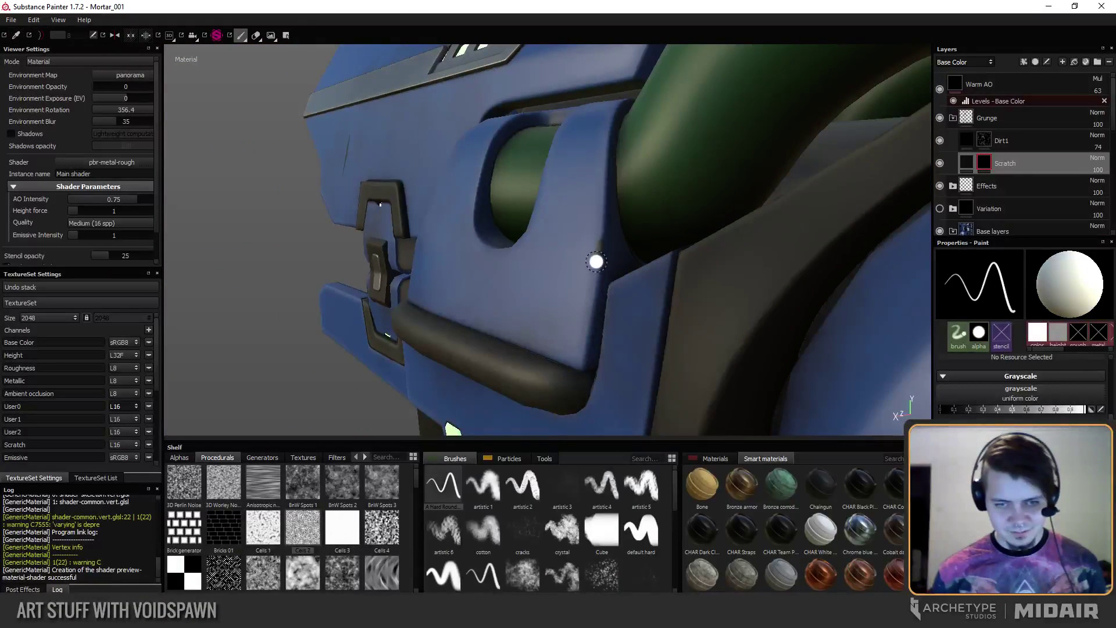
left_click_drag(599, 238, 564, 243, "alt")
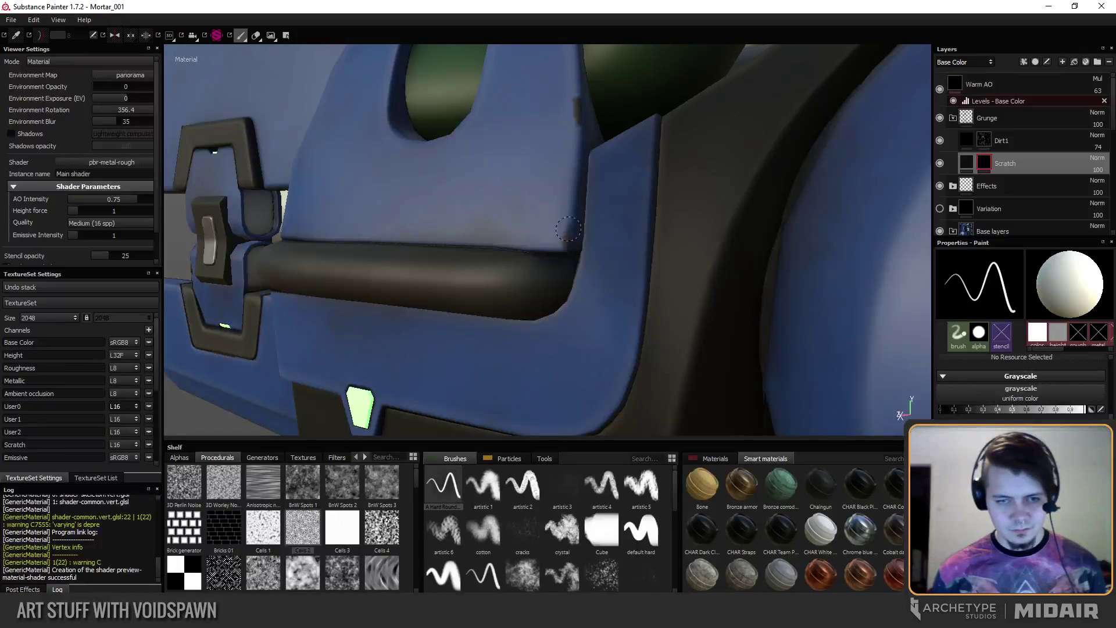
left_click_drag(559, 225, 599, 252, "alt")
scroll(599, 251, "up", 3)
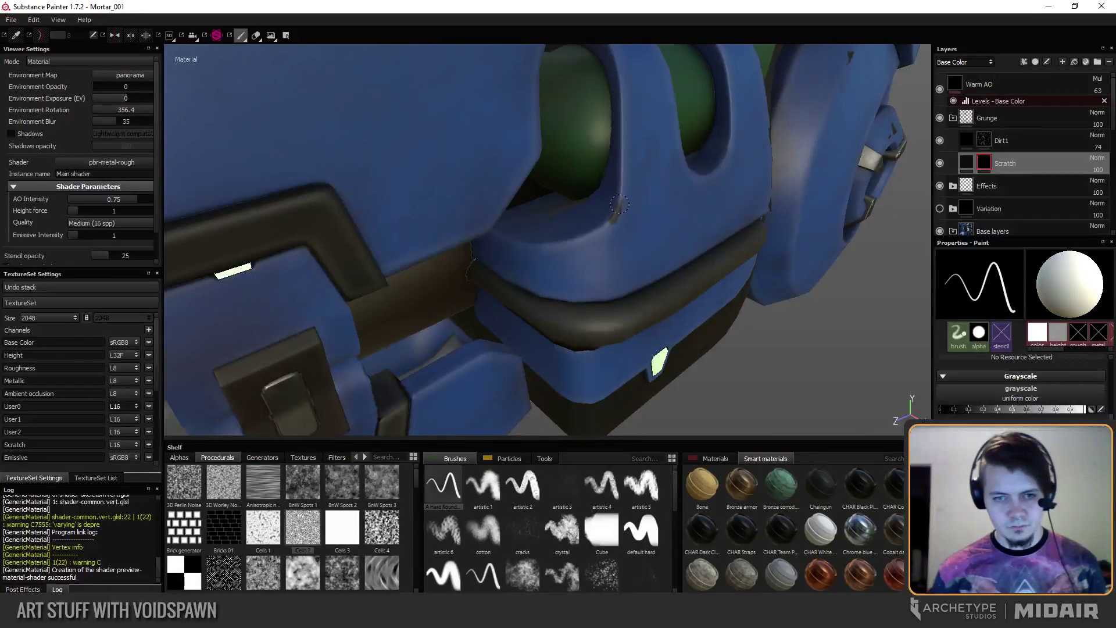
scroll(612, 221, "up", 2)
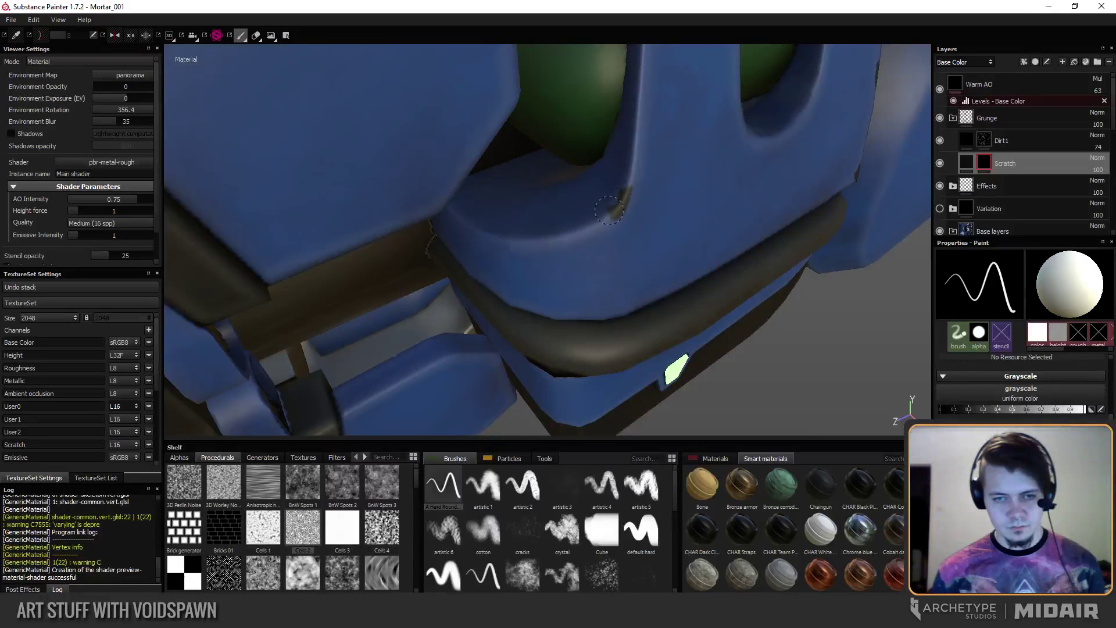
mouse_move(506, 242)
left_mouse_down("alt")
mouse_move(569, 265)
mouse_move(609, 349)
left_mouse_up("alt")
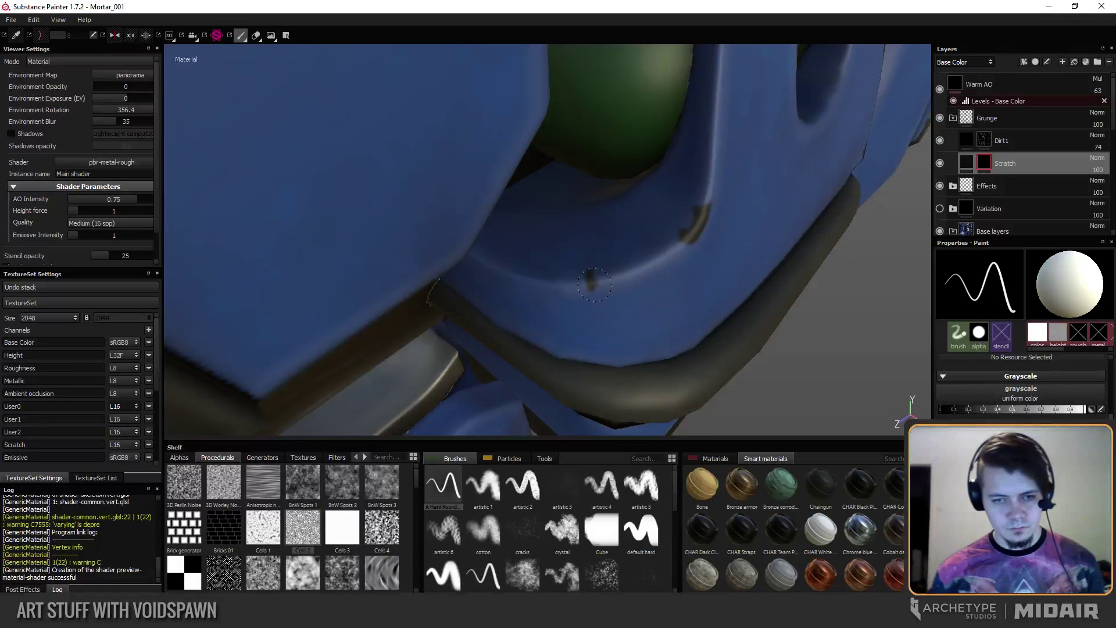
left_click_drag(616, 299, 615, 404, "alt")
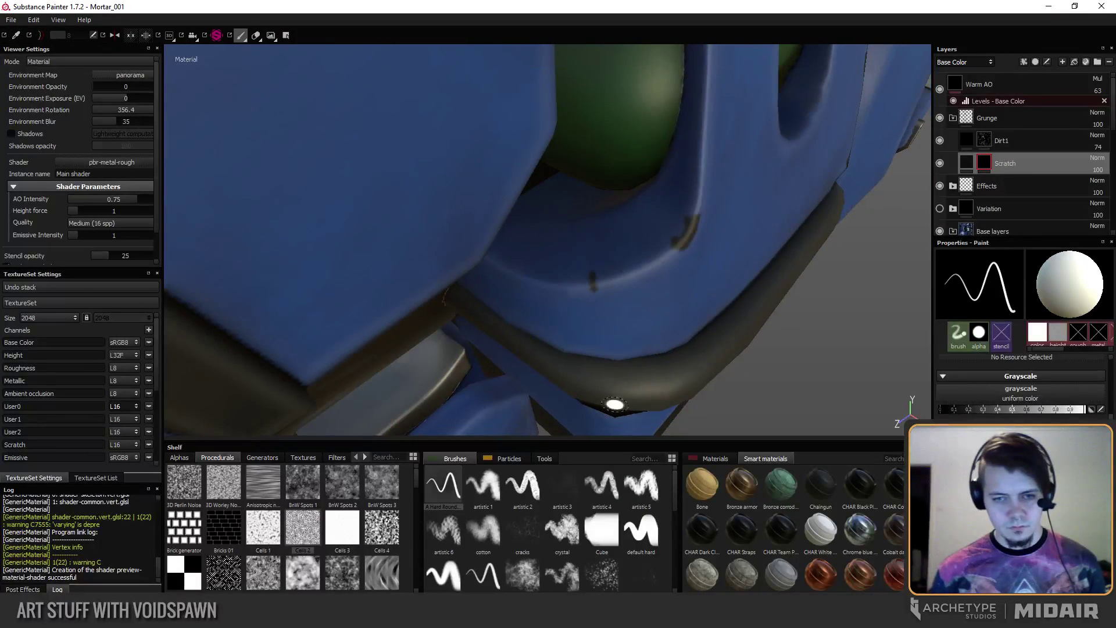
Paint a narrow slanted scratch across the upper bevel of the blue barrel near its front end.
left_click_drag(671, 310, 482, 203, "alt")
mouse_move(613, 273)
left_mouse_down("alt")
mouse_move(464, 207)
mouse_move(670, 274)
mouse_move(493, 224)
left_mouse_up("alt")
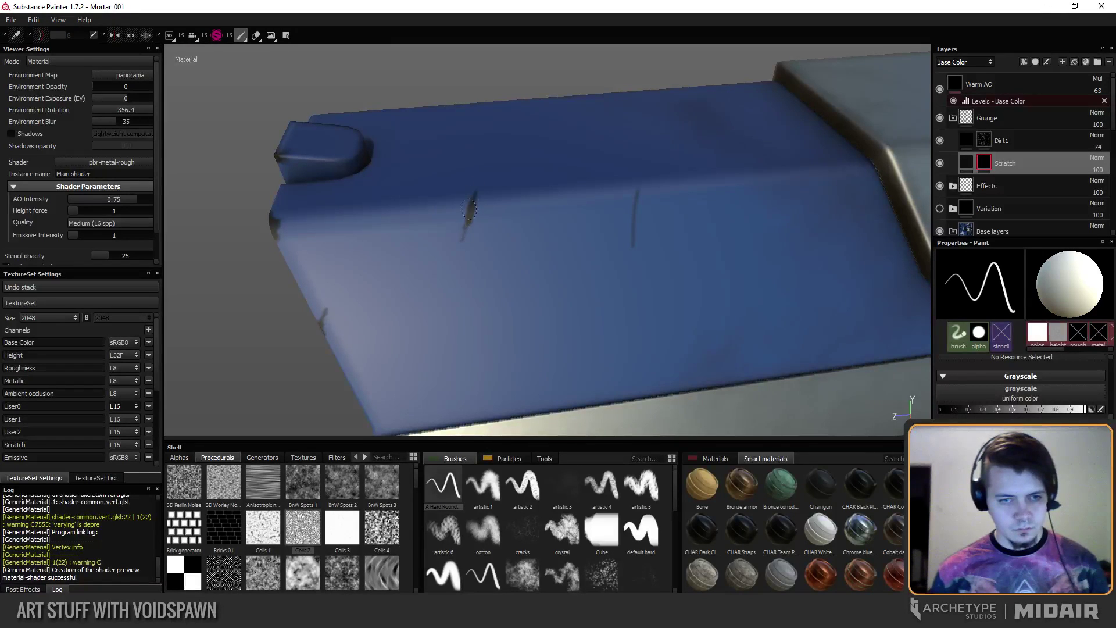
left_click_drag(460, 256, 499, 239, "alt")
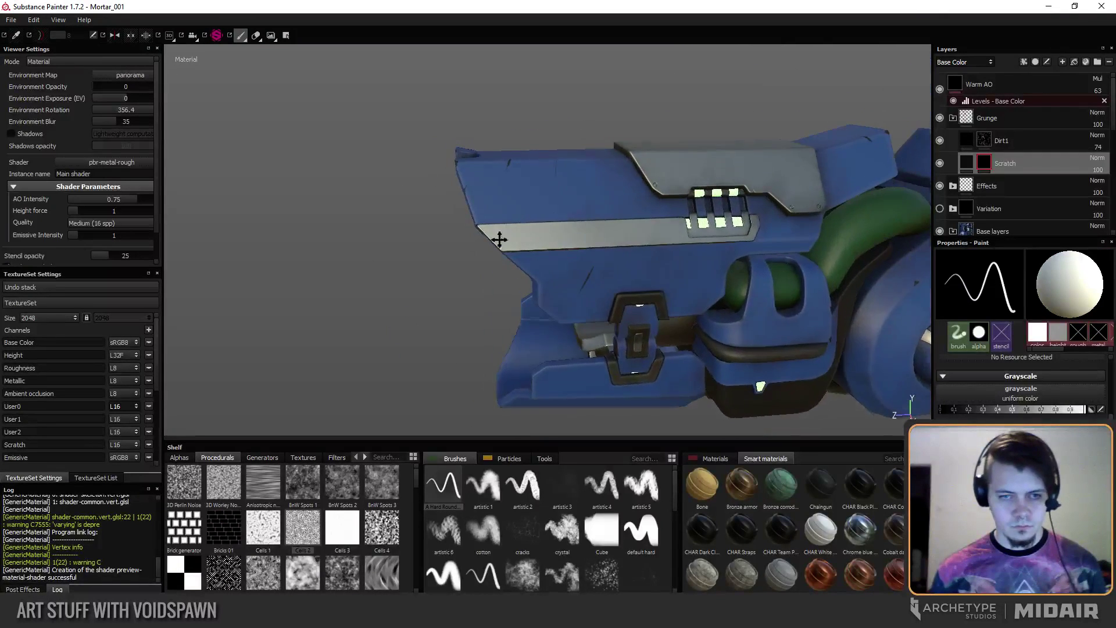
Rotate the environment lighting to 9 and paint a thin slanted scratch with a softer brush on the barrel's dark rounded underside.
middle_click_drag(500, 239, 485, 265, "alt")
mouse_move(485, 265)
left_mouse_down("alt")
mouse_move(568, 259)
mouse_move(419, 224)
mouse_move(414, 244)
mouse_move(449, 246)
mouse_move(466, 175)
mouse_move(493, 204)
mouse_move(465, 216)
mouse_move(524, 193)
left_mouse_up("alt")
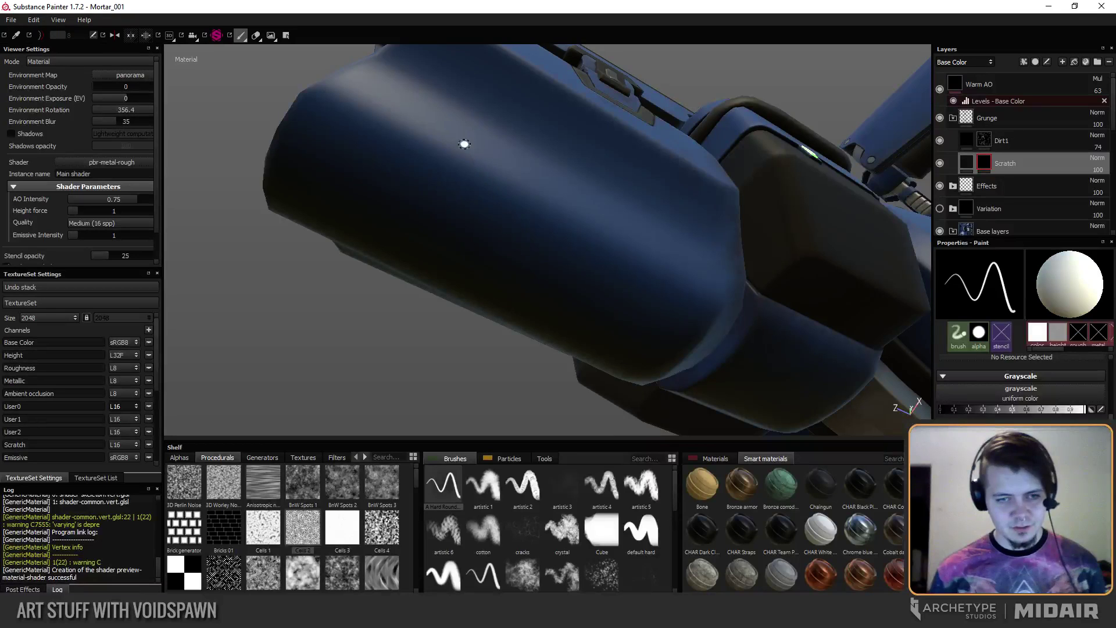
left_click_drag(555, 281, 488, 230, "alt")
mouse_move(488, 229)
right_mouse_down("shift")
mouse_move(434, 232)
mouse_move(498, 247)
right_mouse_up("shift")
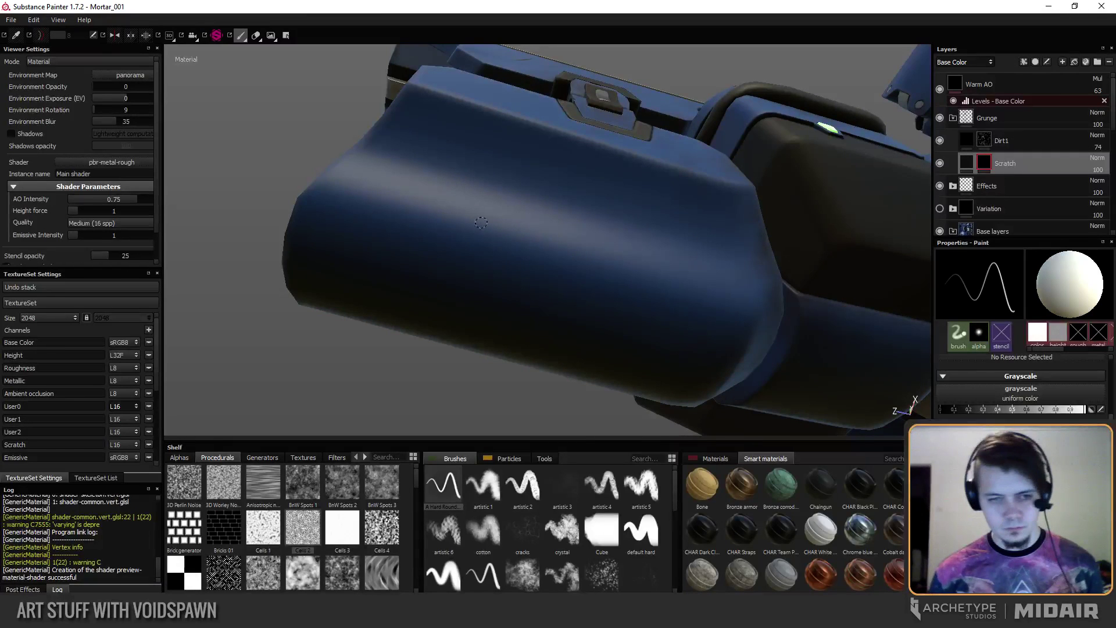
left_click_drag(564, 349, 492, 233, "alt")
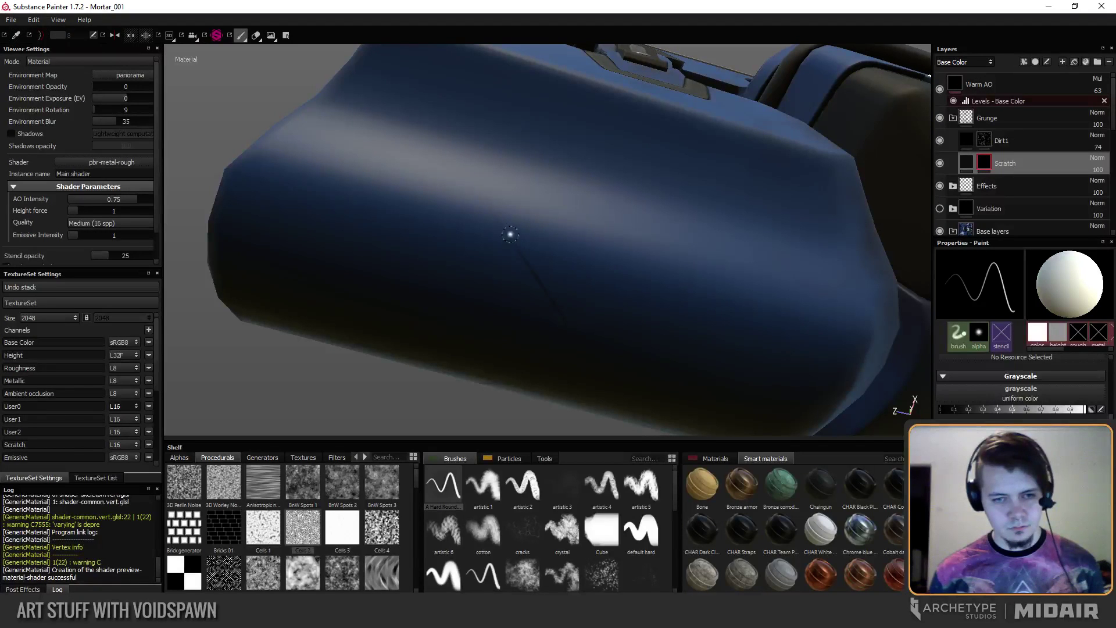
Inspect the weapon's opposite side, focusing on the blue block behind the light gray cover plate.
left_click_drag(557, 329, 575, 192, "alt")
right_click_drag(575, 192, 560, 238, "alt")
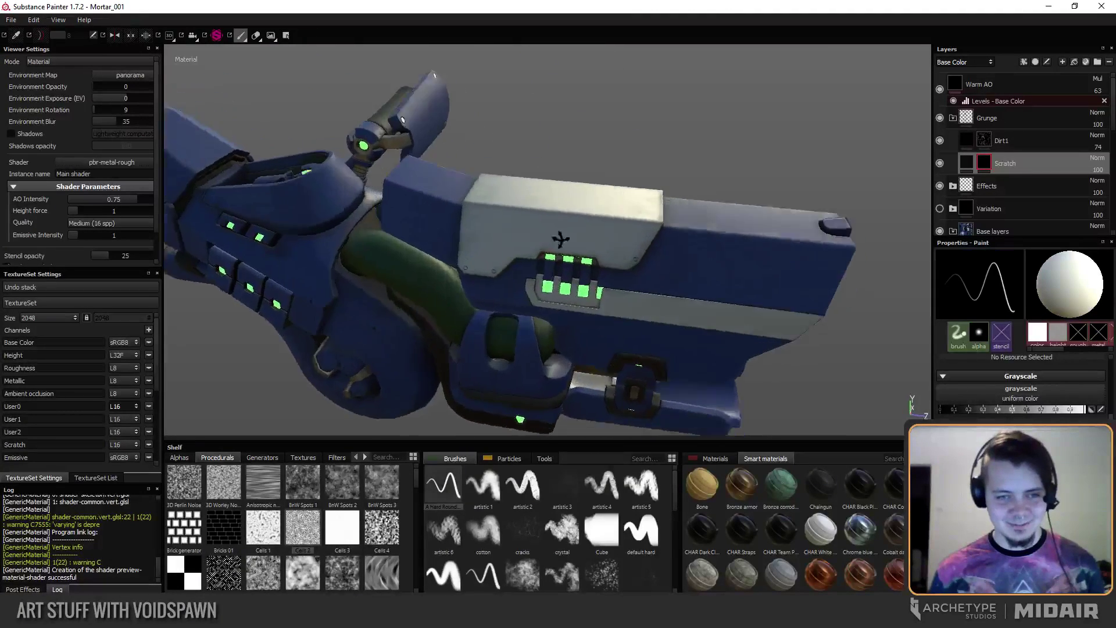
left_click_drag(560, 238, 489, 213, "alt")
right_click_drag(488, 212, 524, 223, "alt")
left_click_drag(524, 224, 459, 202, "alt")
right_click_drag(459, 201, 525, 226, "alt")
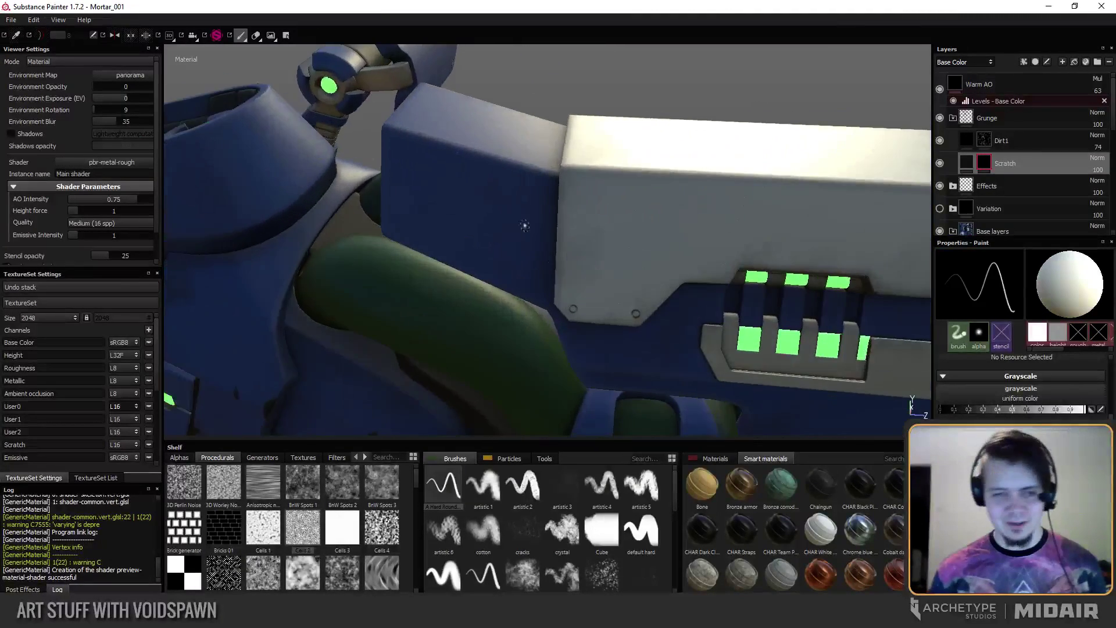
mouse_move(525, 225)
left_mouse_down("alt")
mouse_move(454, 162)
mouse_move(444, 166)
mouse_move(478, 388)
mouse_move(469, 213)
left_mouse_up("alt")
left_click_drag(426, 168, 512, 207, "alt")
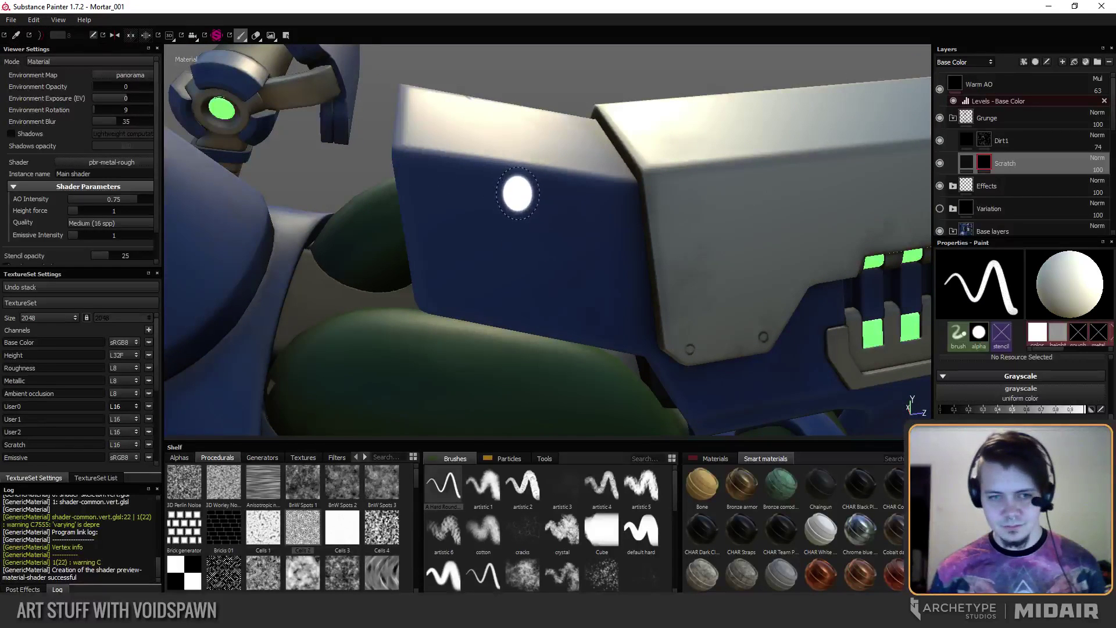
mouse_move(501, 162)
left_mouse_down("alt")
mouse_move(531, 258)
mouse_move(499, 209)
mouse_move(503, 225)
mouse_move(520, 209)
mouse_move(468, 207)
mouse_move(551, 187)
mouse_move(503, 203)
mouse_move(430, 201)
mouse_move(478, 211)
left_mouse_up("alt")
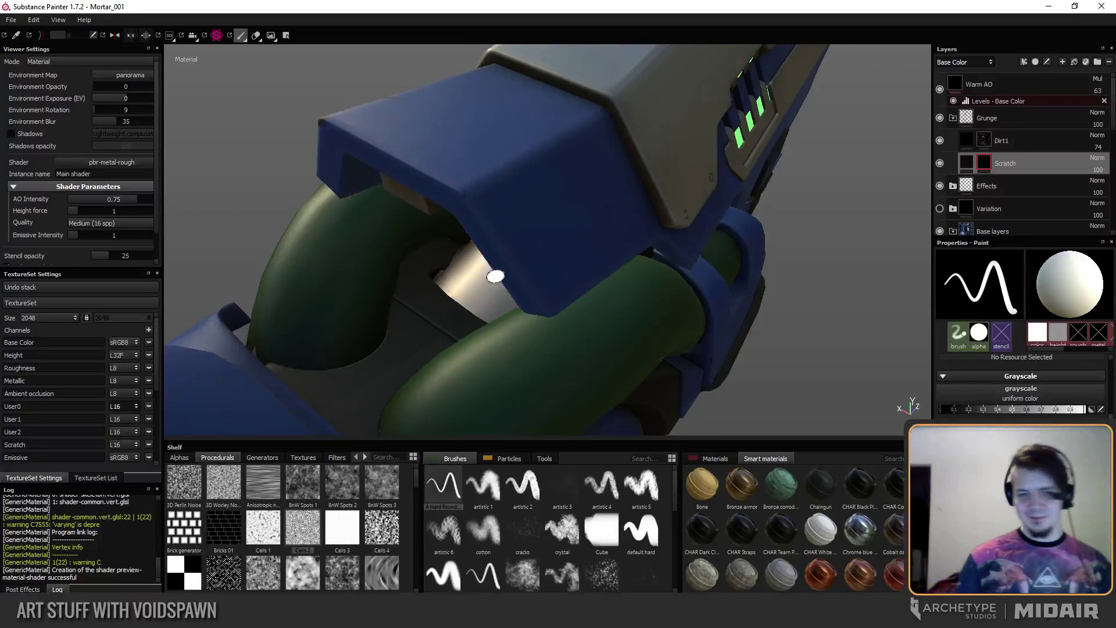
Shrink the brush and paint a thin slanted scratch on the top face of the blue block behind the gray cover plate.
mouse_move(495, 277)
left_mouse_down("alt")
mouse_move(431, 207)
mouse_move(469, 219)
mouse_move(481, 246)
mouse_move(456, 243)
mouse_move(473, 256)
mouse_move(451, 260)
mouse_move(496, 279)
mouse_move(521, 256)
mouse_move(528, 292)
left_mouse_up("alt")
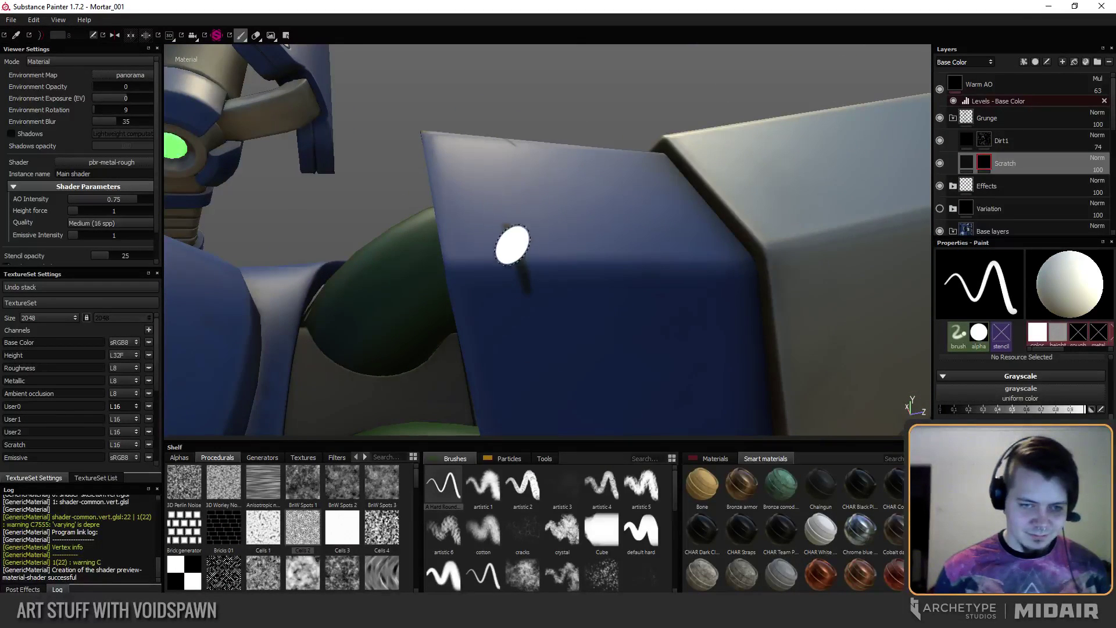
left_click_drag(526, 239, 518, 266, "alt")
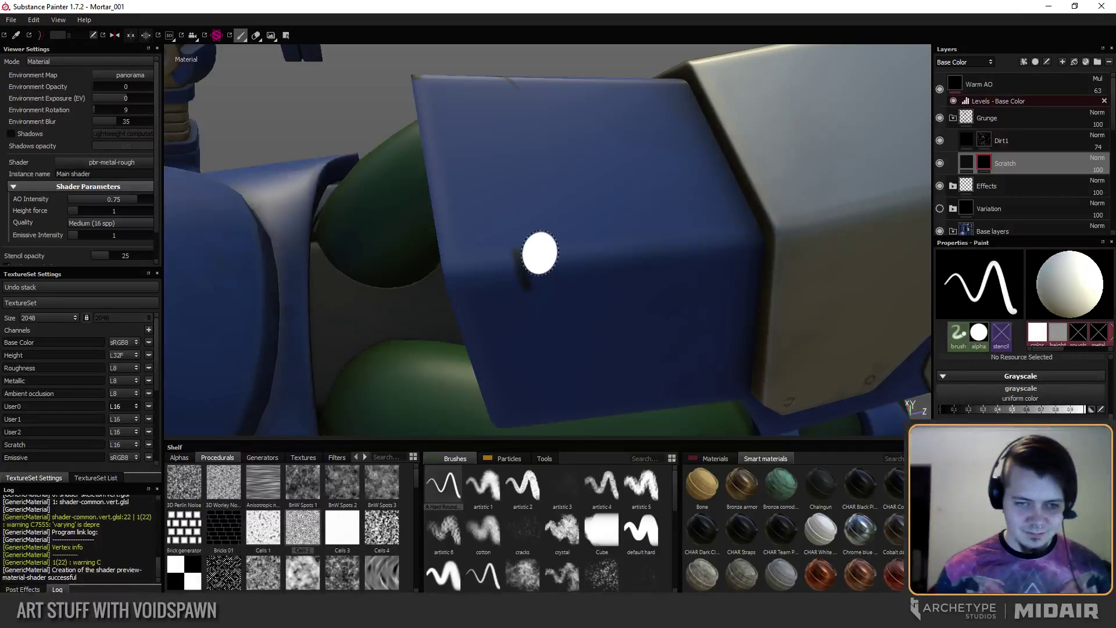
key("bracketleft")
key("bracketleft")
key("bracketleft")
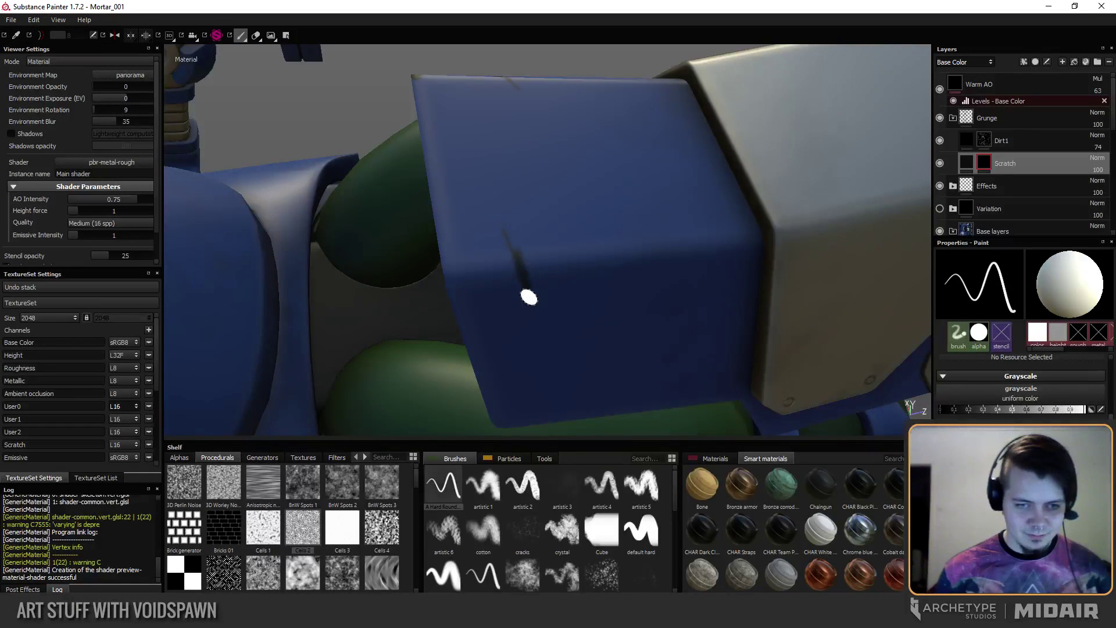
mouse_move(522, 340)
left_mouse_down("alt")
mouse_move(539, 231)
mouse_move(515, 260)
left_mouse_up("alt")
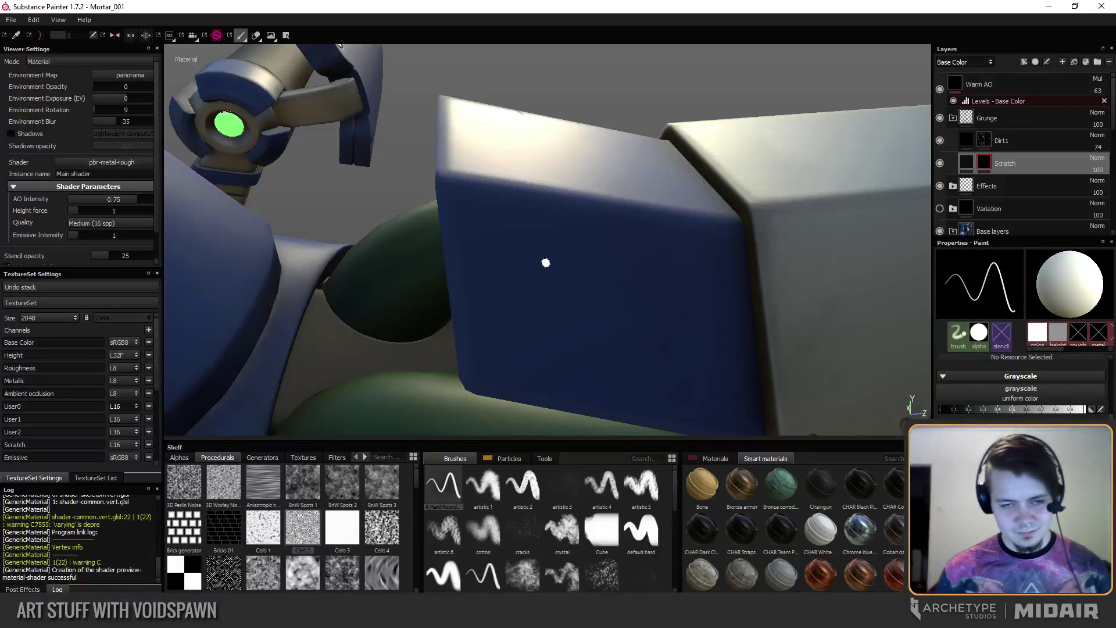
mouse_move(554, 255)
left_mouse_down("alt")
mouse_move(538, 250)
mouse_move(523, 200)
left_mouse_up("alt")
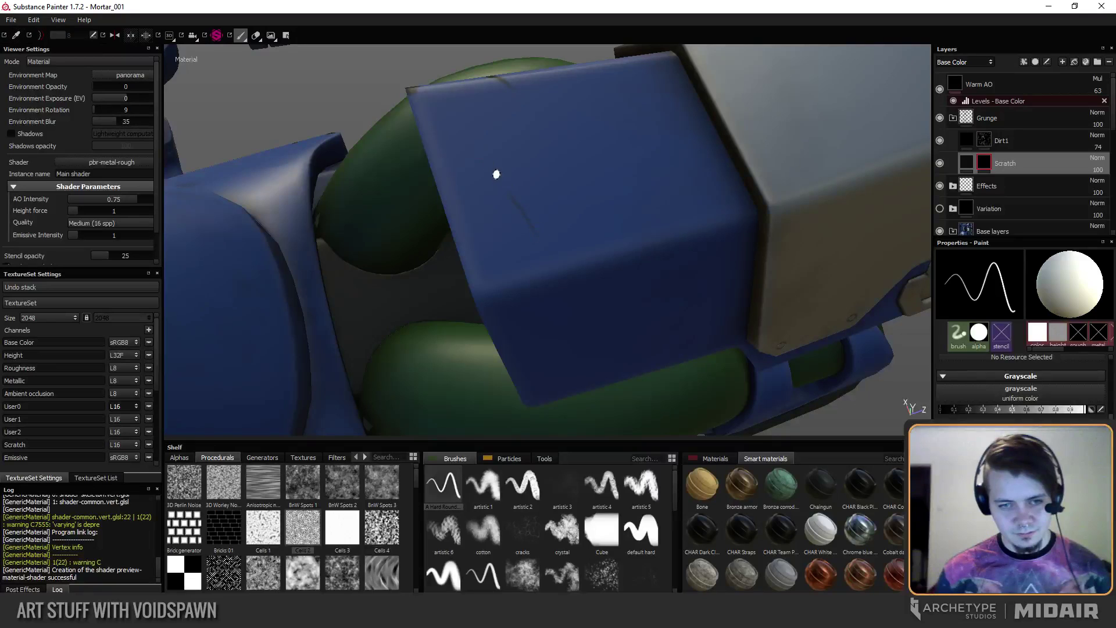
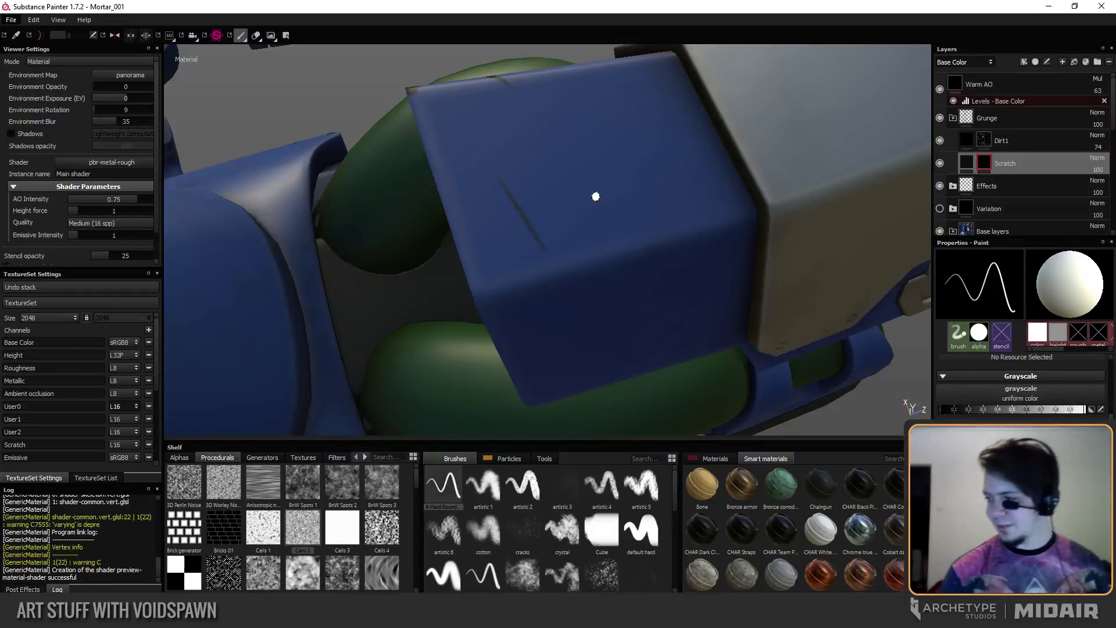
Enlarge the brush and paint small dark chips on the blue lower stock near the ribbed gray inset and on the rounded blue loop frame.
left_click_drag(307, 324, 603, 190, "alt")
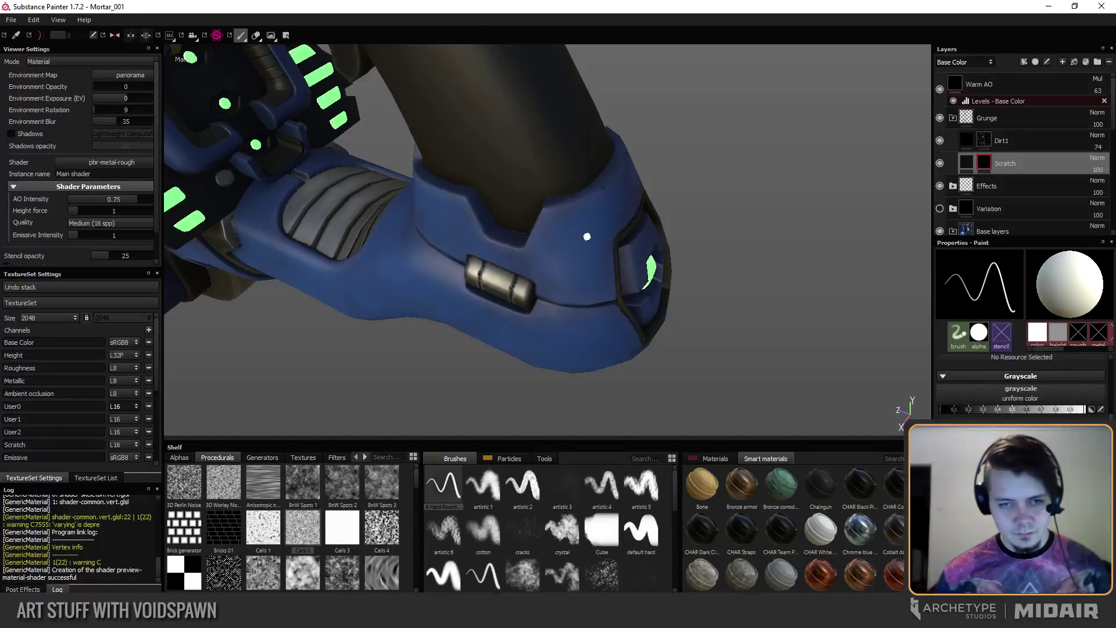
left_click_drag(392, 282, 744, 173, "alt")
right_click_drag(531, 199, 546, 201, "ctrl")
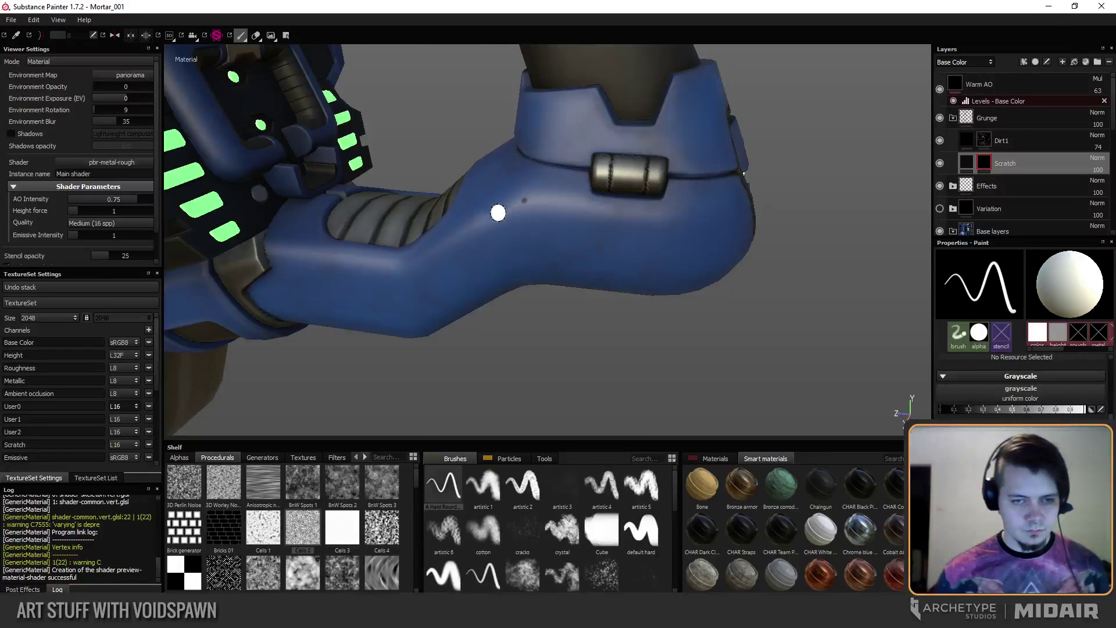
left_click_drag(496, 204, 431, 272, "alt")
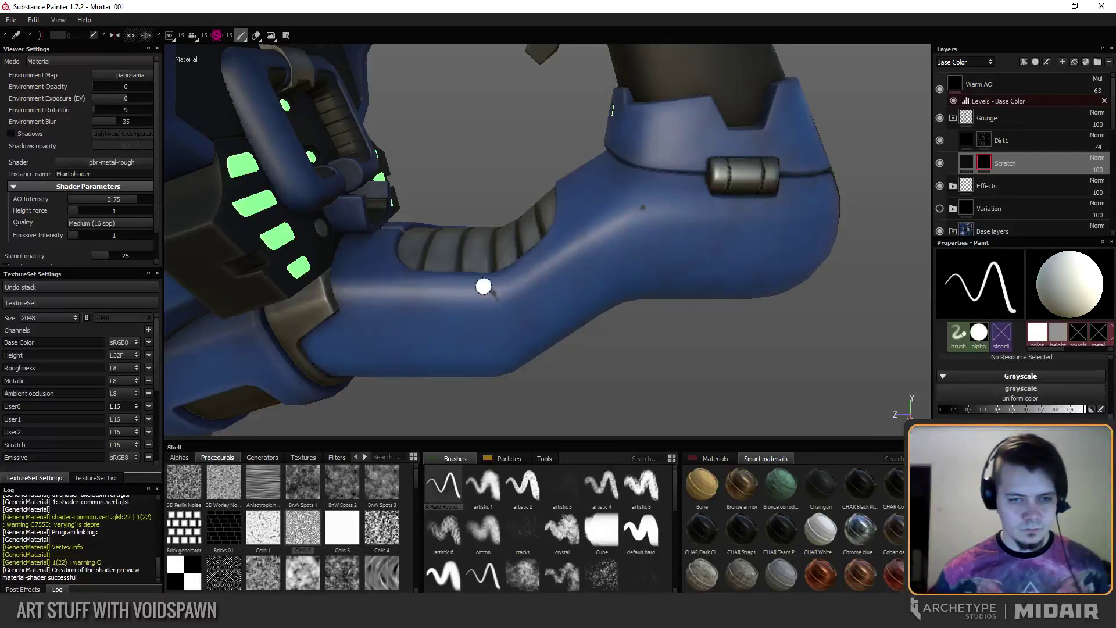
scroll(490, 292, "up", 5)
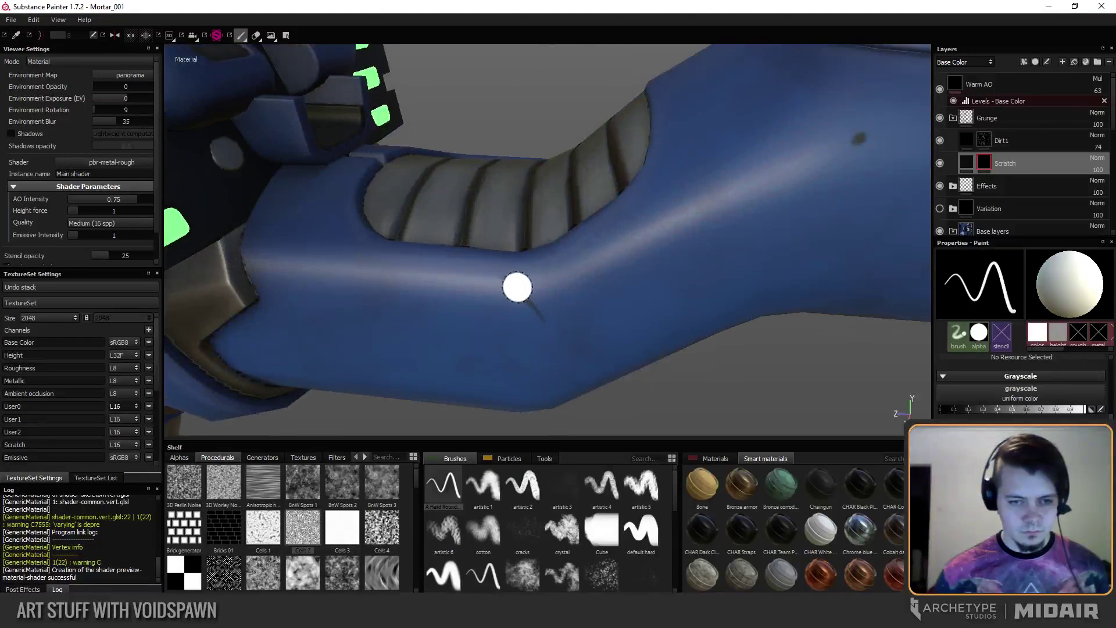
mouse_move(486, 267)
left_mouse_down("alt")
mouse_move(291, 191)
mouse_move(454, 290)
mouse_move(461, 270)
mouse_move(412, 182)
mouse_move(431, 175)
left_mouse_up("alt")
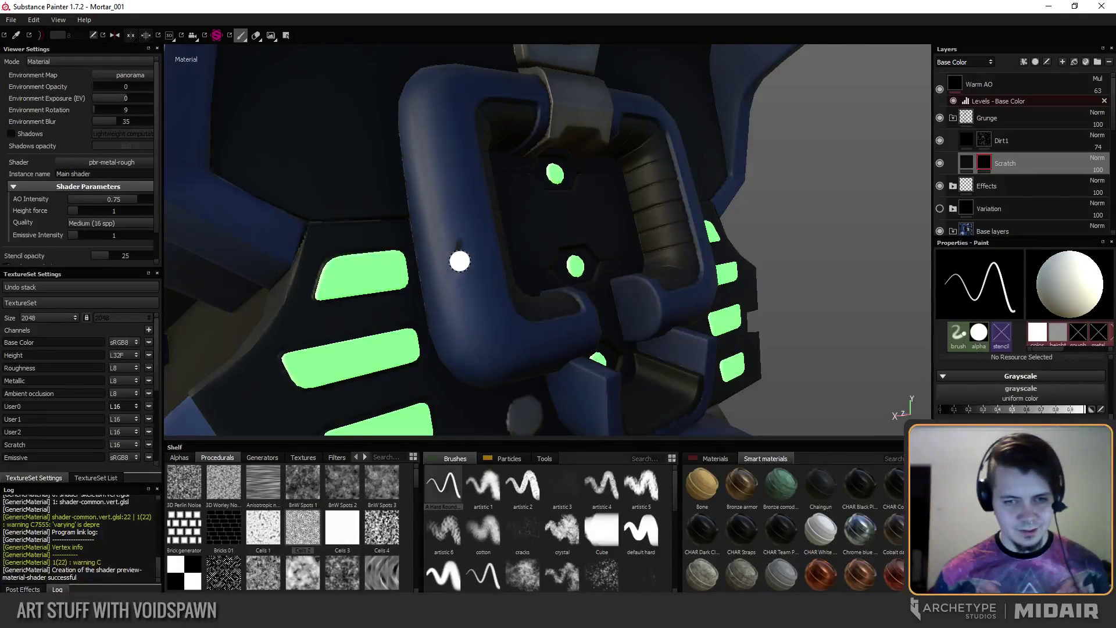
left_click_drag(461, 249, 465, 185, "alt")
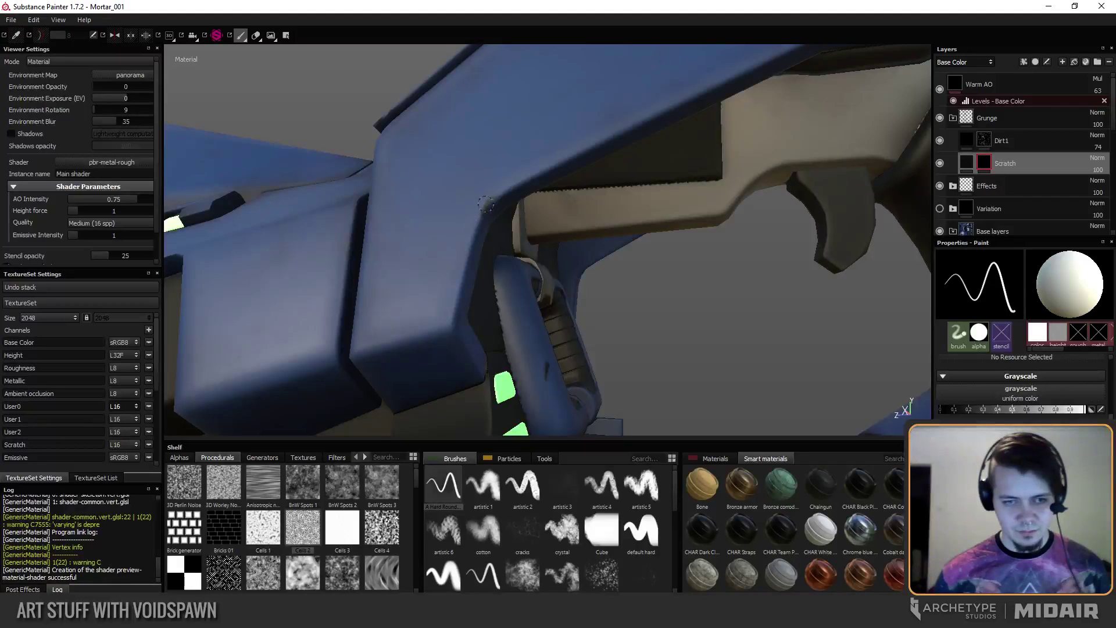
Inspect the whole weapon from several sides and check the painted wear across its unwrapped 2D texture layout.
left_click_drag(481, 218, 294, 186, "alt")
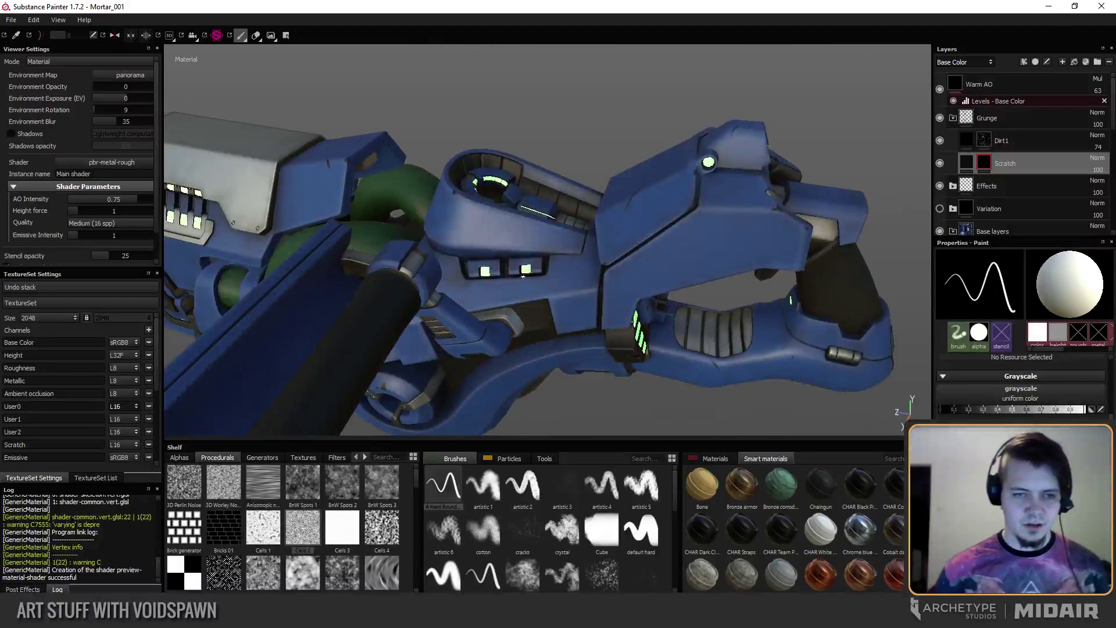
left_click_drag(524, 276, 452, 120, "alt")
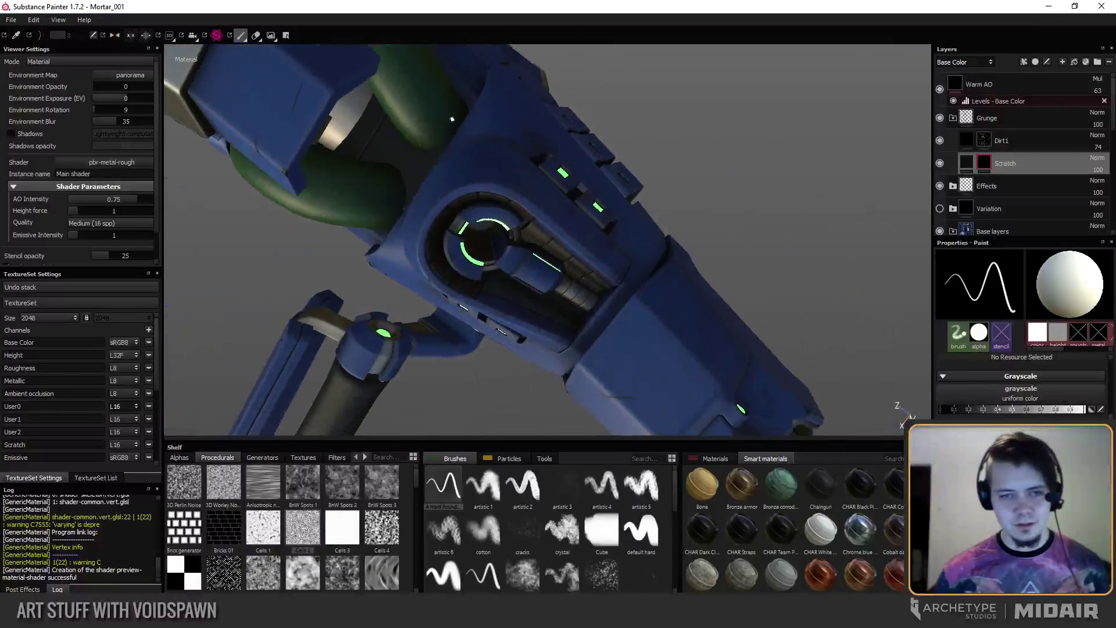
left_click_drag(619, 263, 476, 252, "alt")
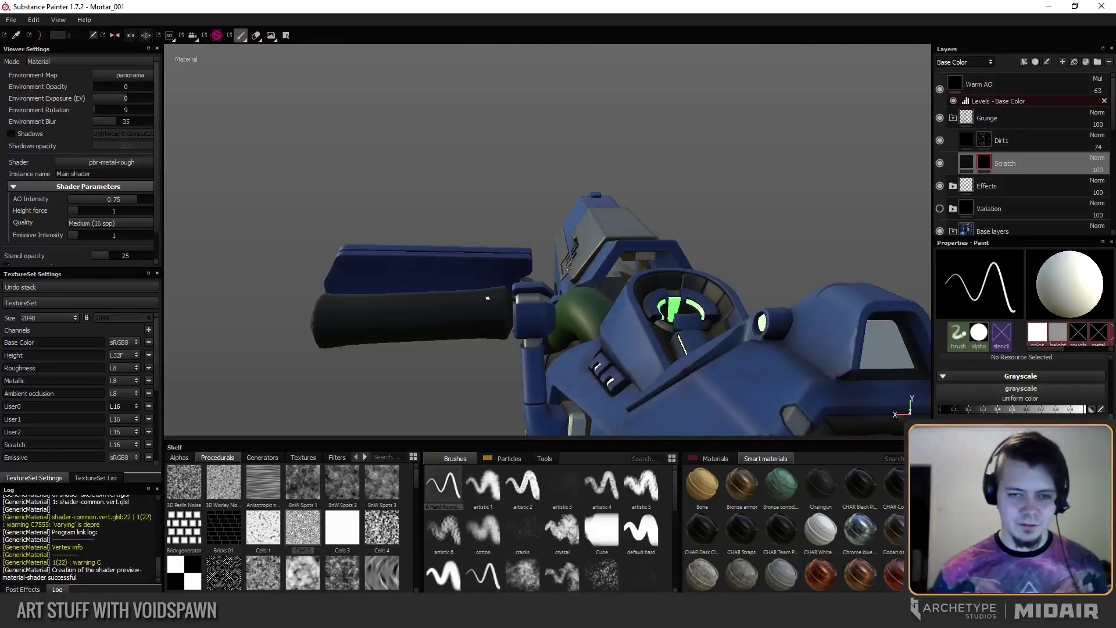
left_click_drag(476, 252, 370, 199, "alt")
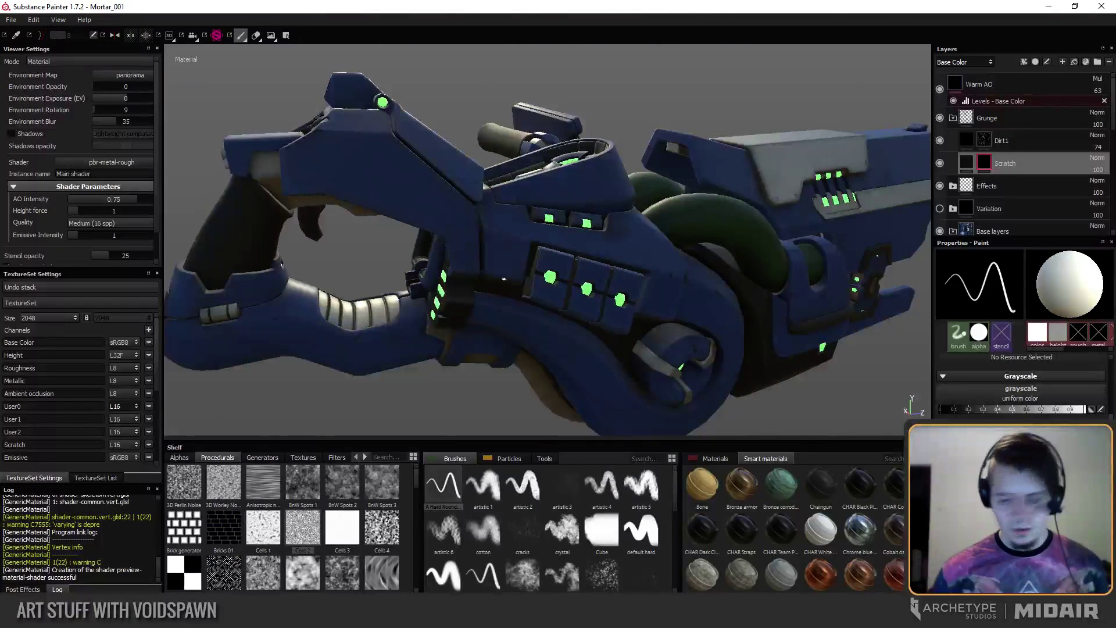
key("F3")
middle_click_drag(462, 94, 637, 140, "alt")
scroll(636, 140, "down", 2)
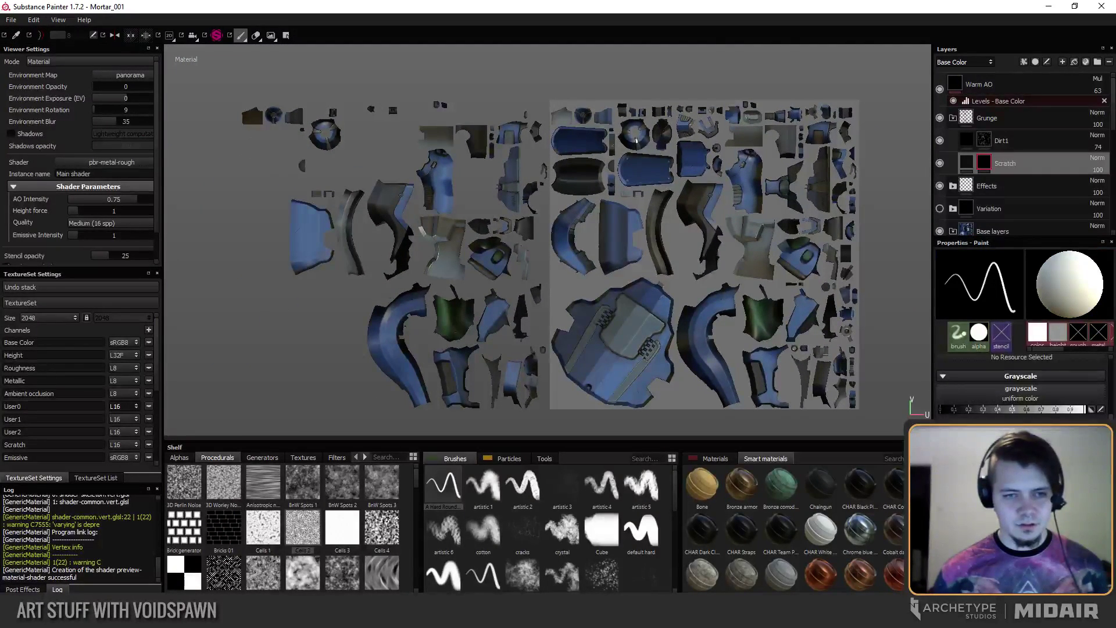
middle_click_drag(636, 139, 624, 125, "alt")
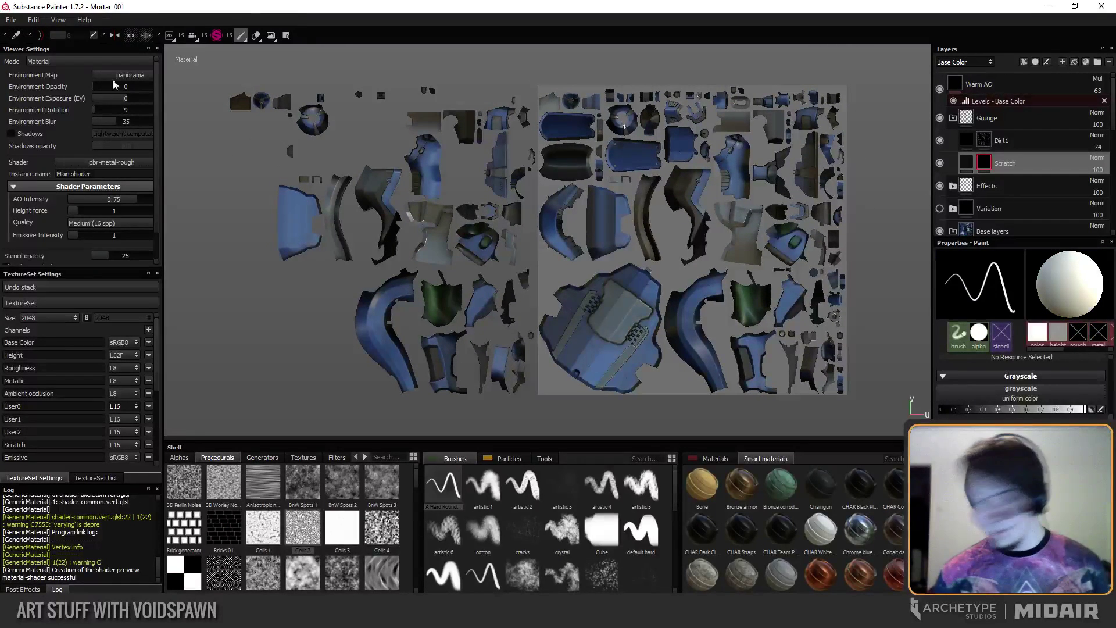
key("F2")
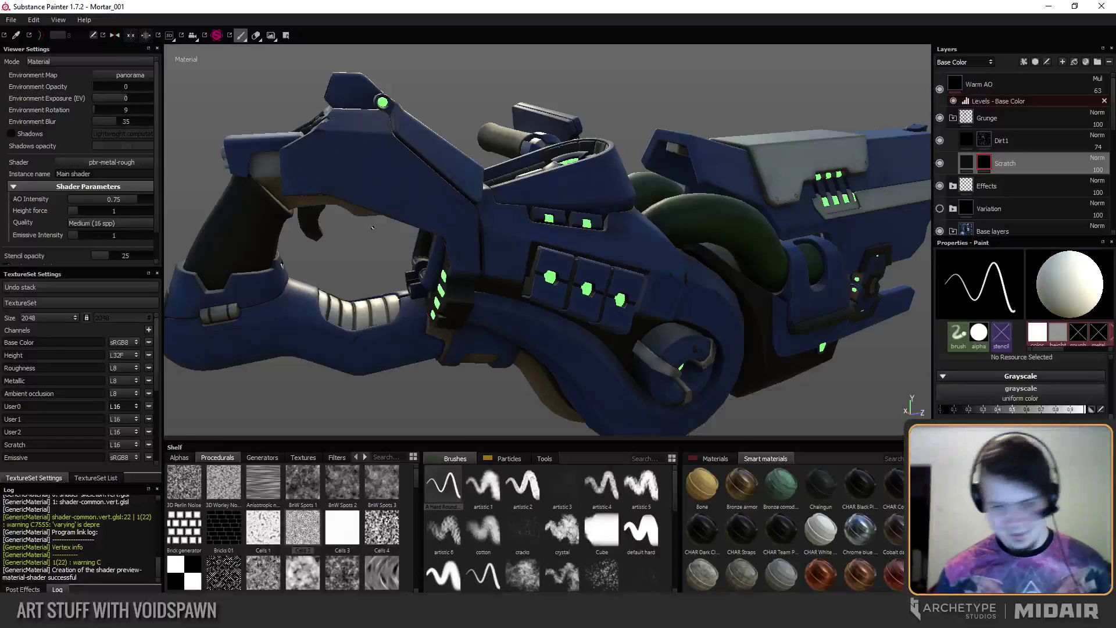
Examine the barrel, gray cover plate, green hoses, round wheel housing and side handle for scratch coverage.
left_click_drag(420, 315, 499, 253, "alt")
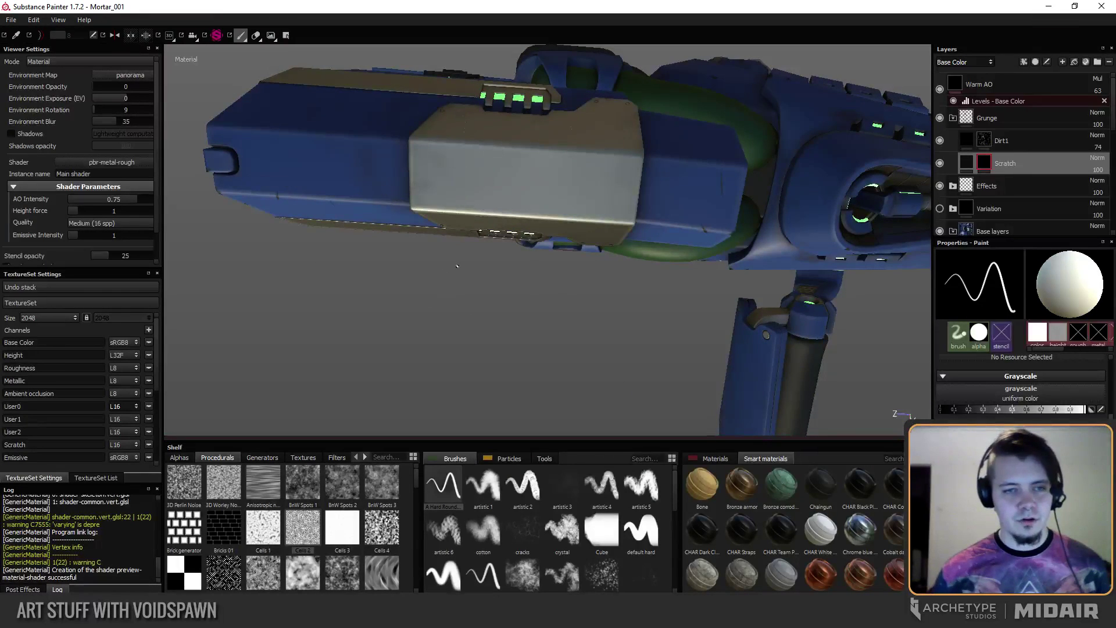
left_click_drag(457, 266, 419, 132, "alt")
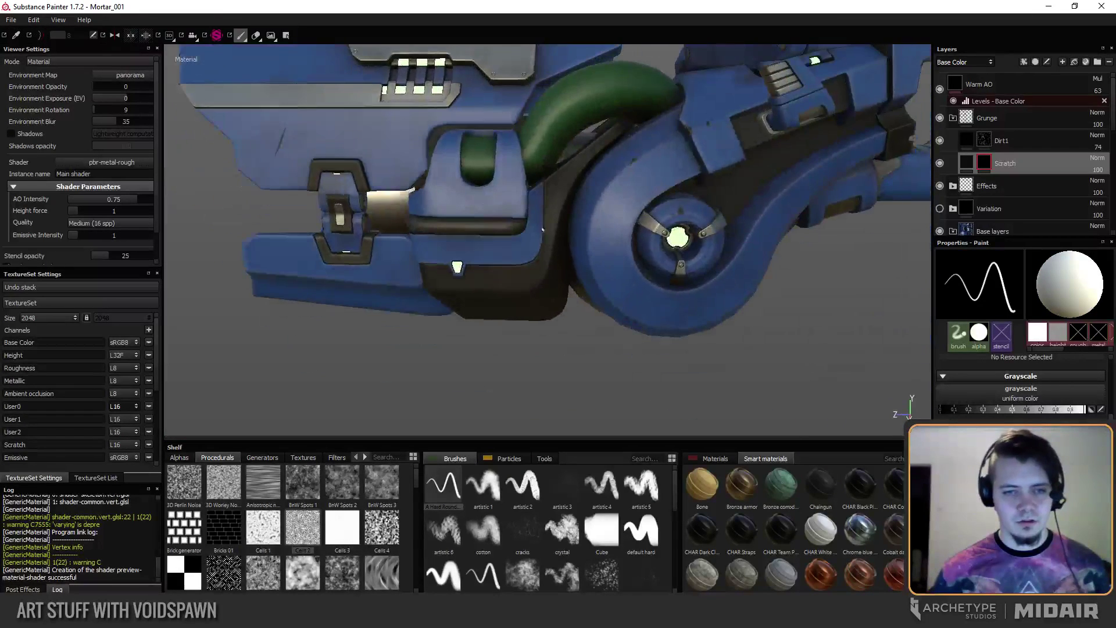
left_click_drag(543, 230, 590, 215, "alt")
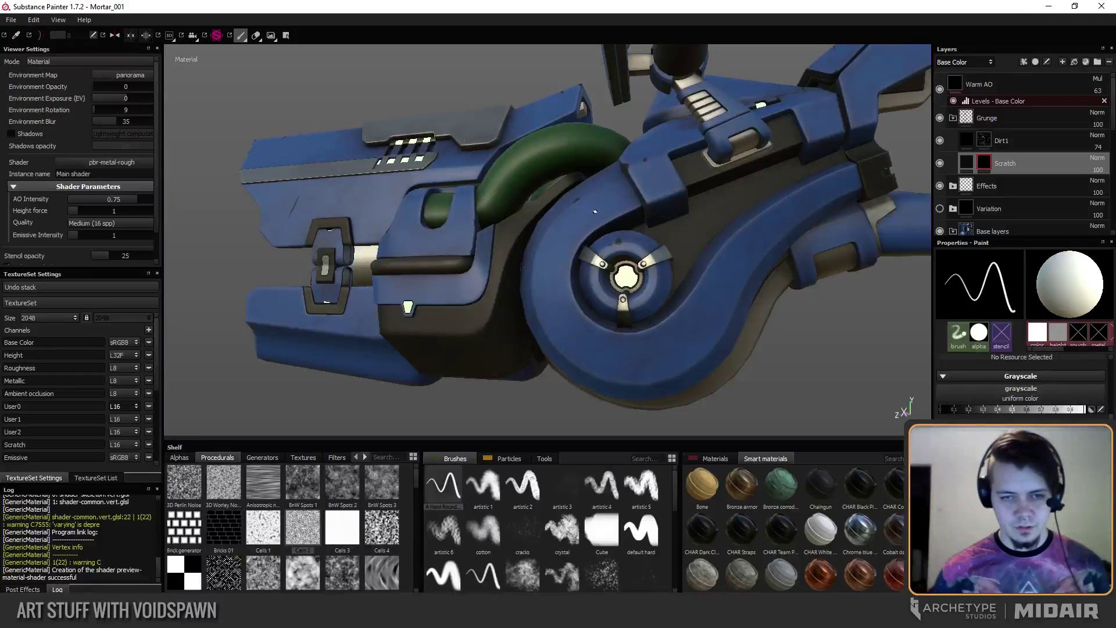
left_click_drag(543, 316, 322, 173, "alt")
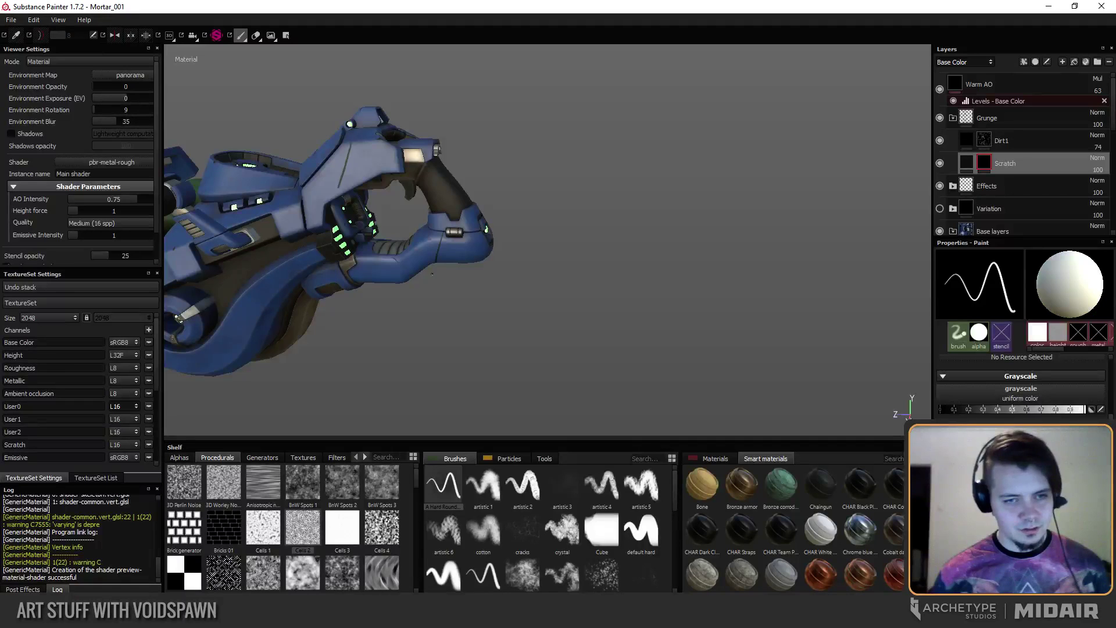
left_click_drag(432, 274, 488, 278, "alt")
middle_click_drag(479, 269, 618, 313, "alt")
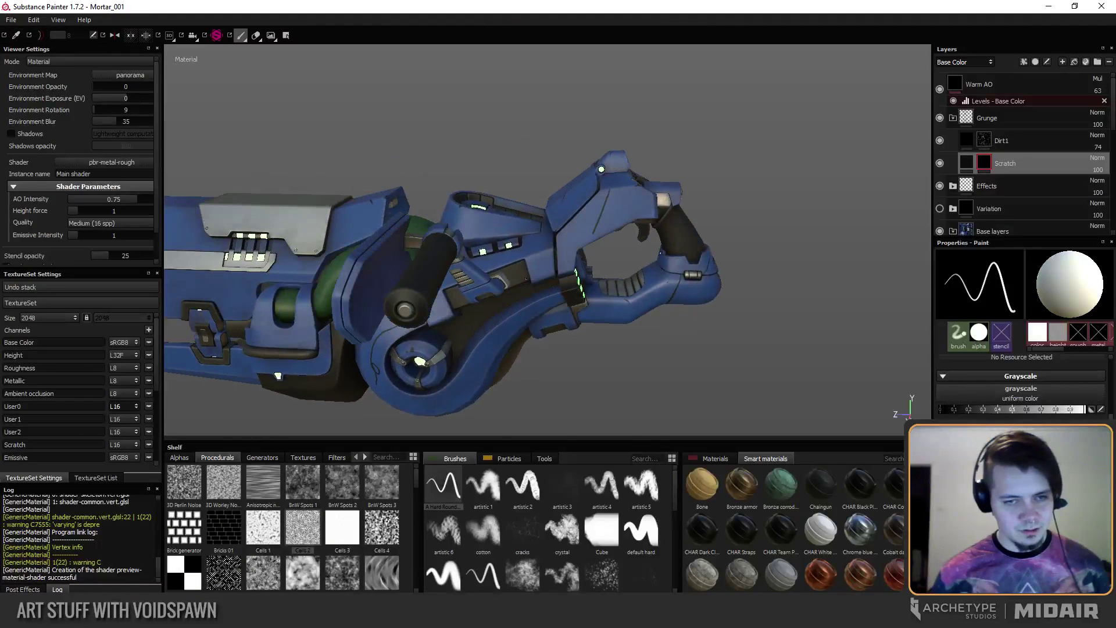
middle_click_drag(537, 263, 679, 273, "alt")
right_click_drag(581, 274, 669, 308, "alt")
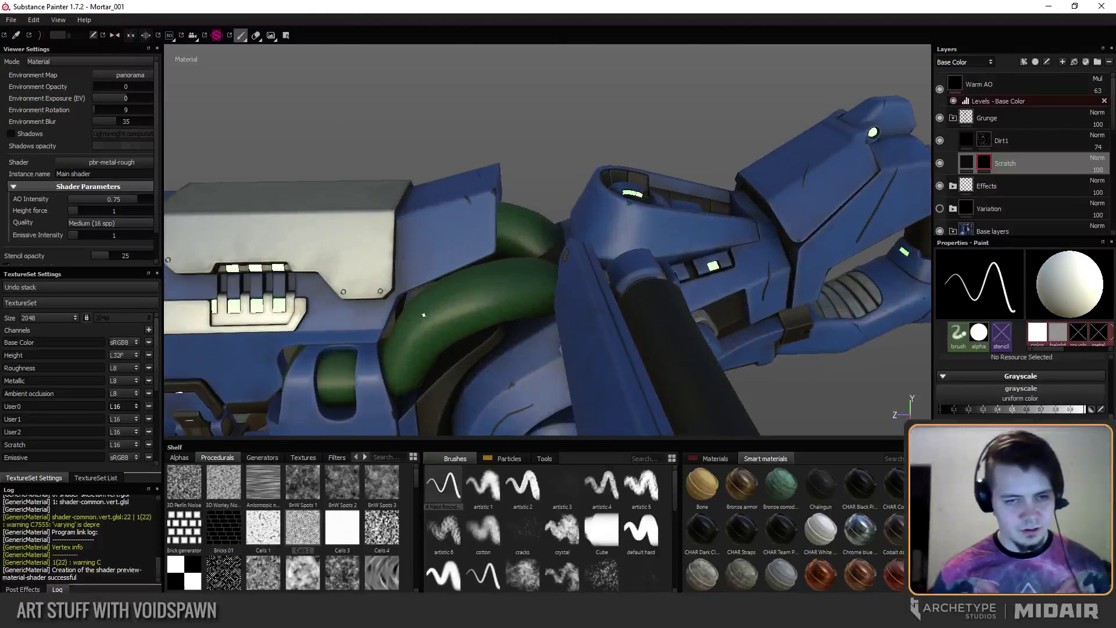
middle_click_drag(274, 324, 421, 134, "alt")
left_click_drag(421, 135, 457, 231, "alt")
left_click_drag(374, 260, 384, 298, "alt")
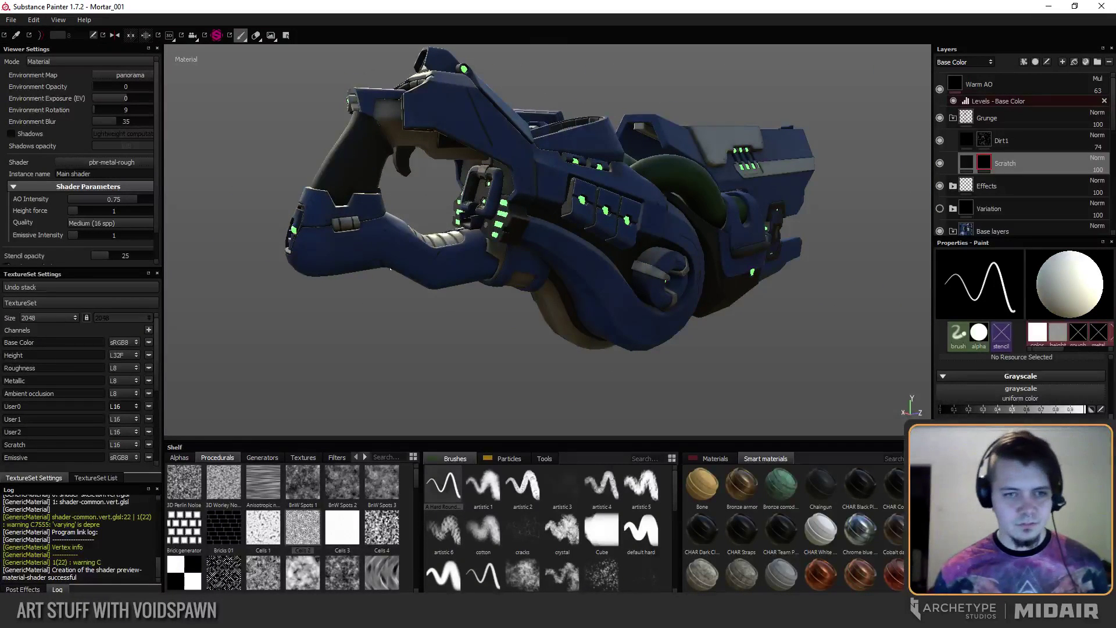
Examine the weapon from the rear and the grip side, compare with the 2D texture layout, and check the blue body above the trigger.
left_click_drag(390, 270, 614, 286, "alt")
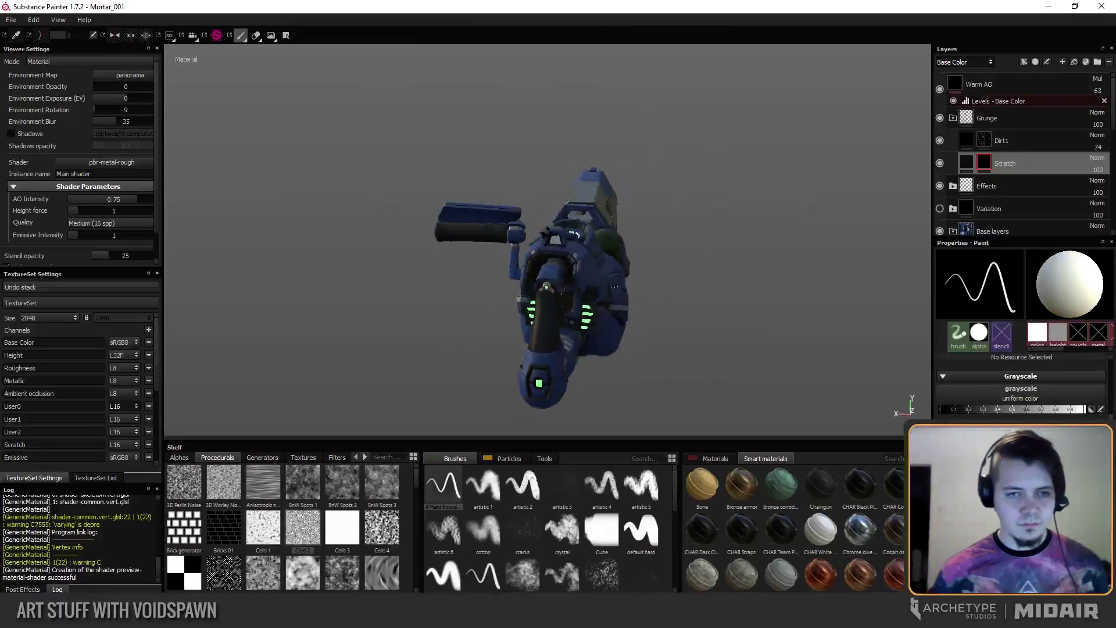
right_click_drag(650, 177, 652, 212, "alt")
left_click_drag(652, 212, 562, 229, "alt")
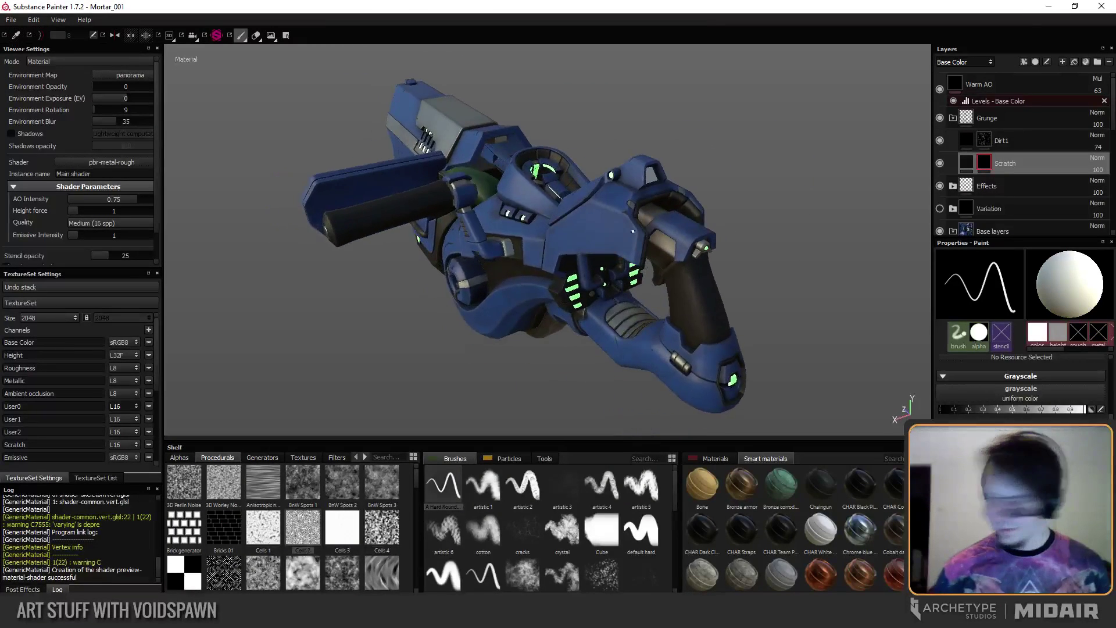
right_click_drag(561, 230, 581, 249, "alt")
left_click_drag(581, 249, 489, 174, "alt")
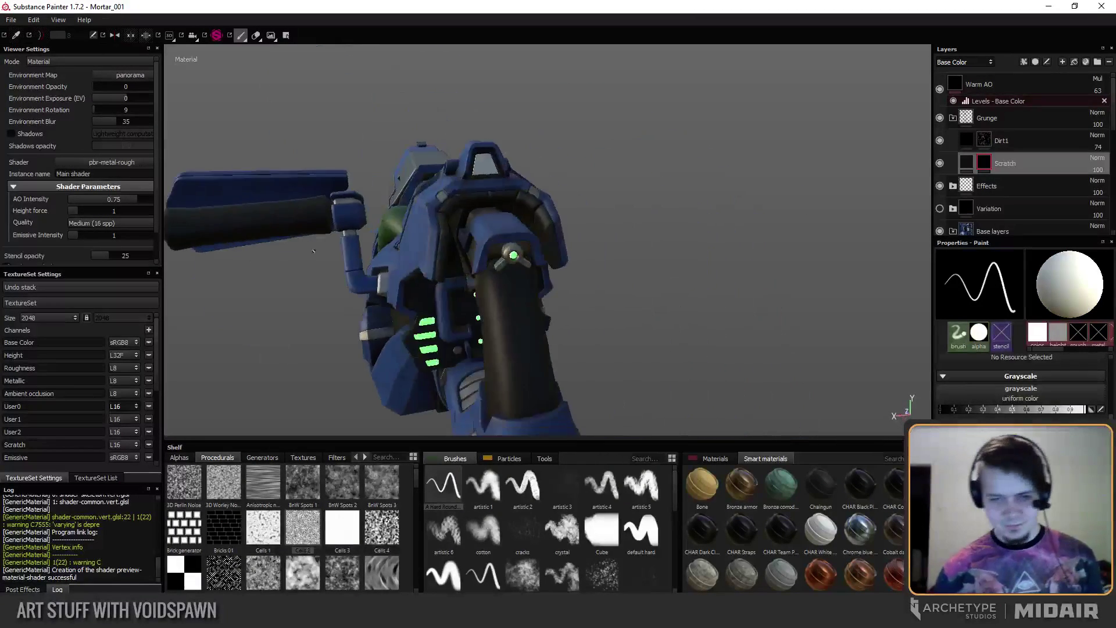
right_click_drag(488, 174, 471, 120, "alt")
left_click_drag(471, 120, 407, 169, "alt")
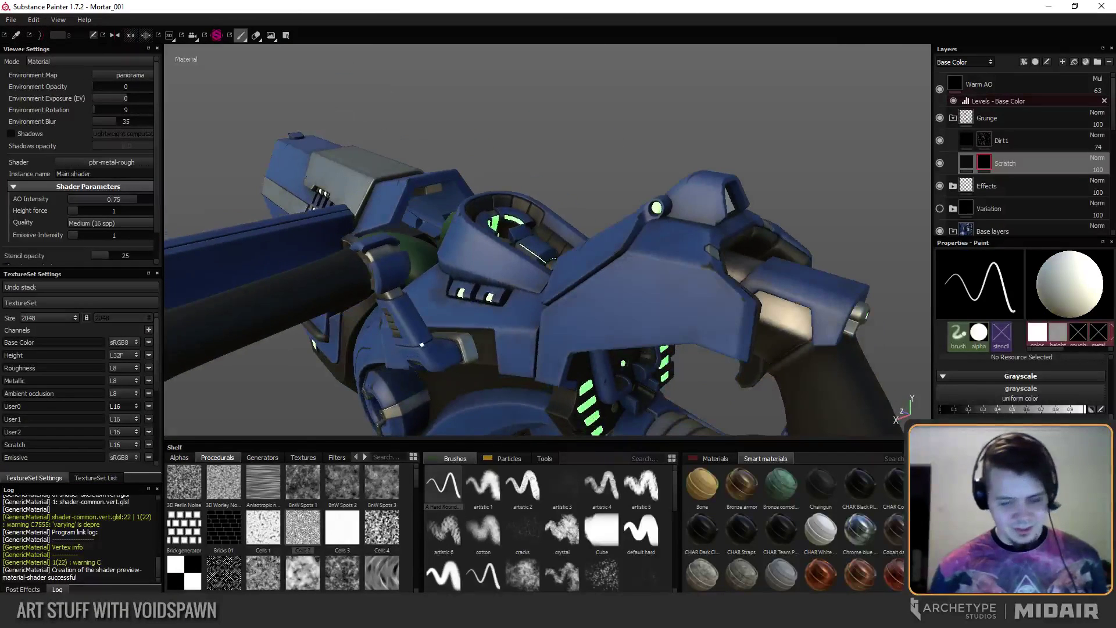
key("F3")
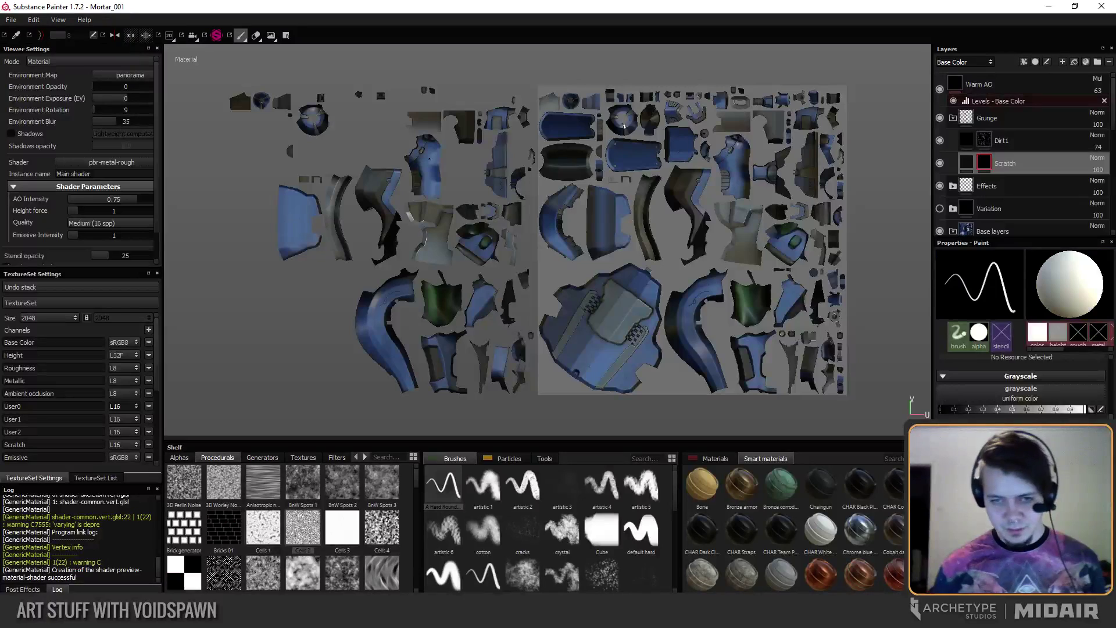
key("F2")
left_click_drag(552, 261, 604, 233, "alt")
mouse_move(424, 244)
right_mouse_down("alt")
mouse_move(497, 249)
mouse_move(419, 241)
right_mouse_up("alt")
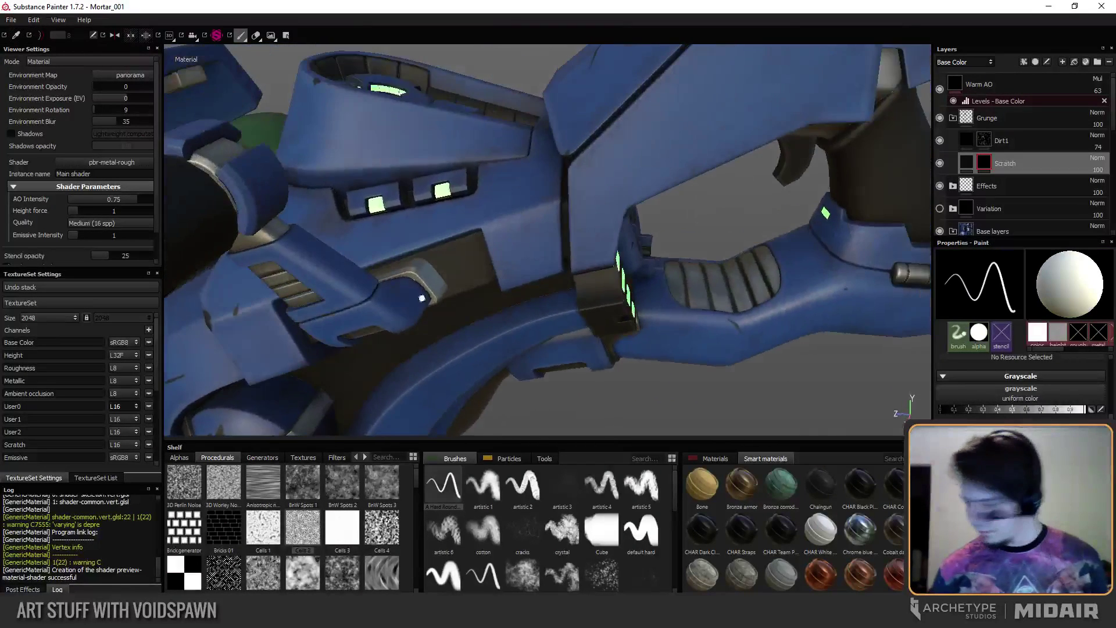
left_click_drag(419, 241, 410, 284, "alt")
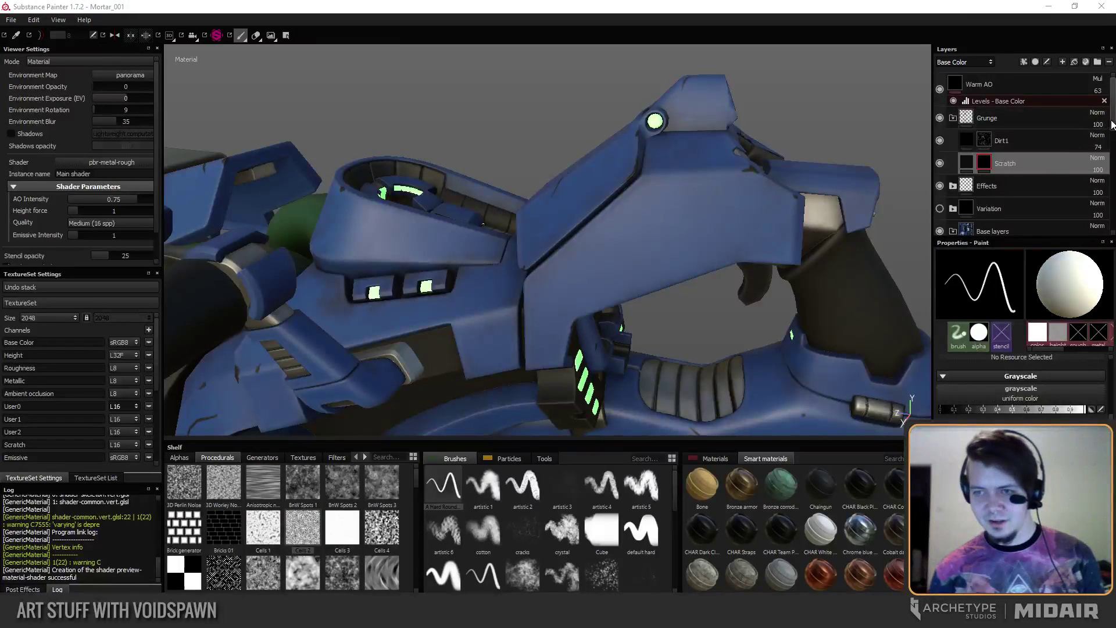
Add a fill layer directly above the base Paint layer and hide the blue Fill layer 1, keeping the new fill selected.
scroll(1100, 174, "down", 5)
scroll(1100, 198, "down", 2)
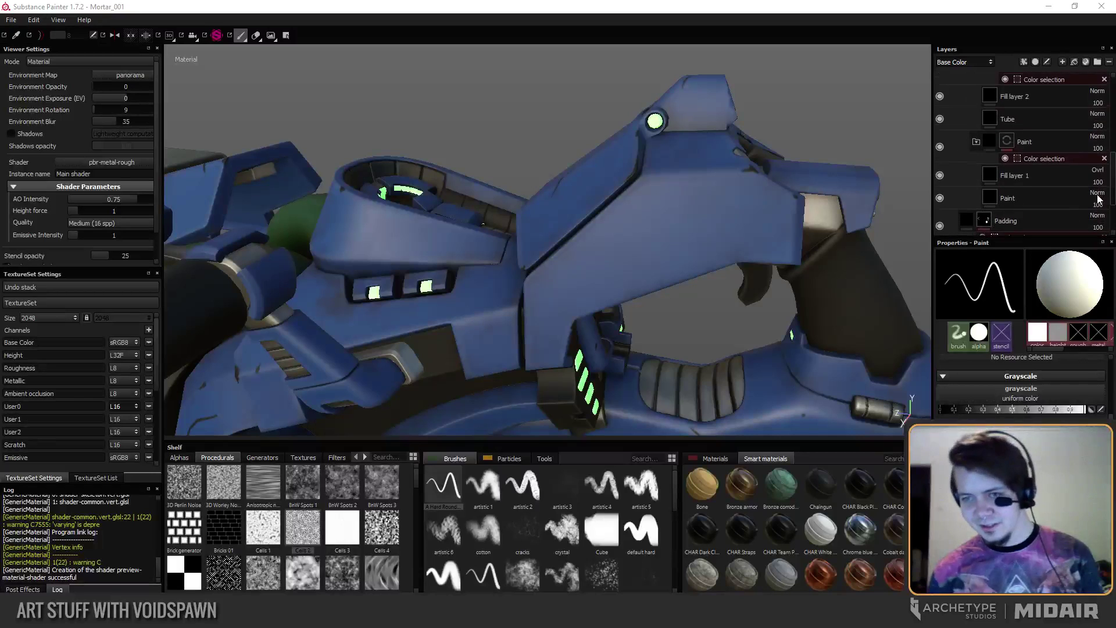
left_click(1004, 207)
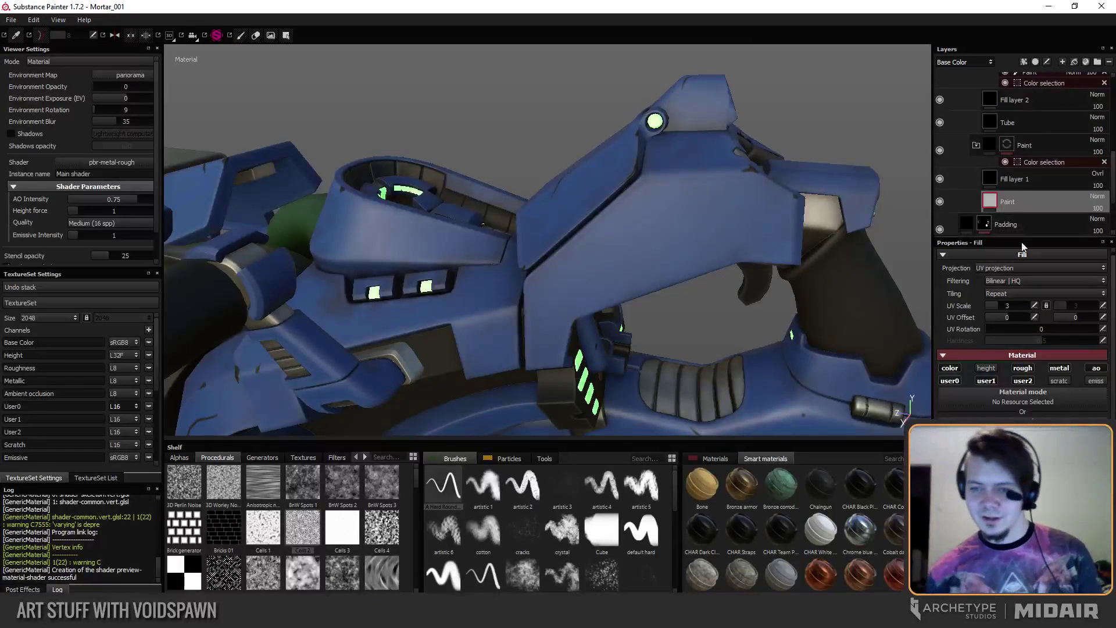
left_click(1074, 62)
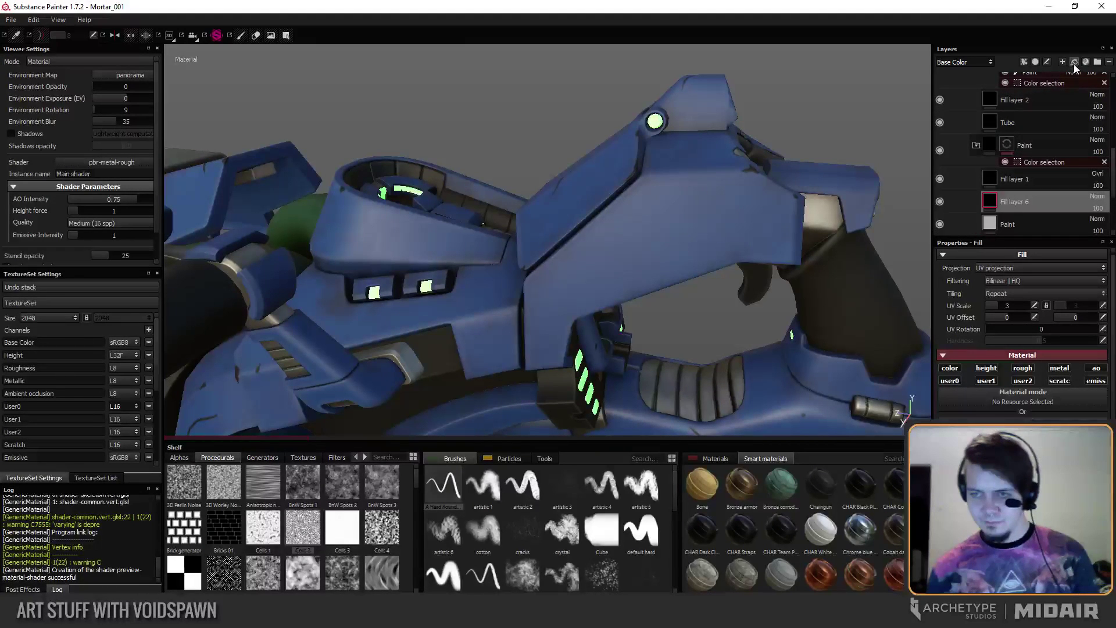
left_click(1023, 180)
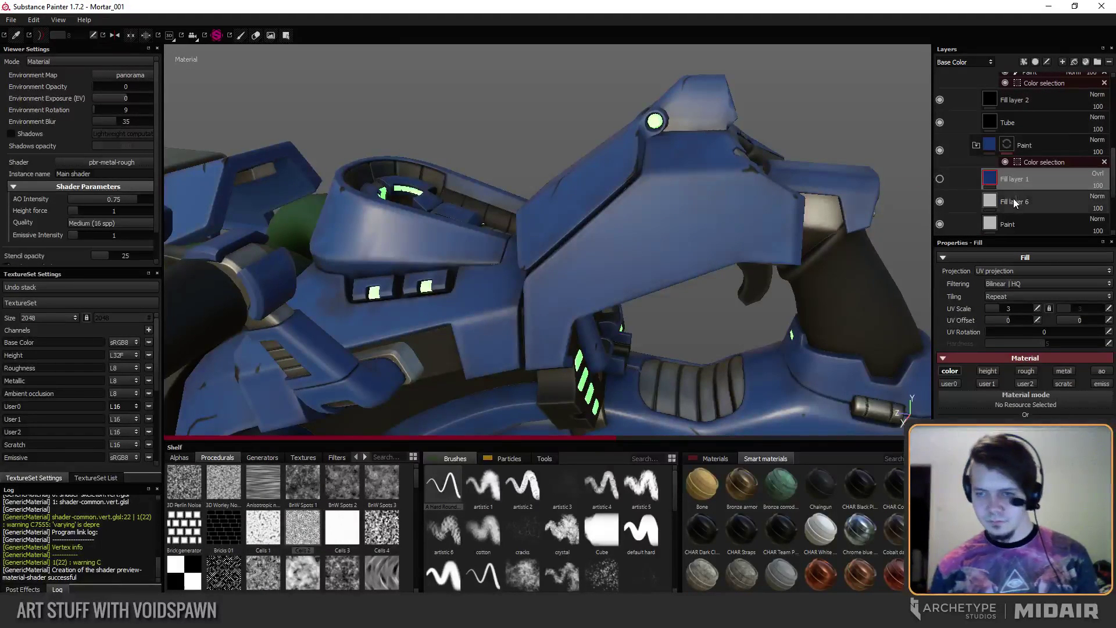
left_click(1015, 203)
left_click_drag(500, 274, 517, 245, "alt")
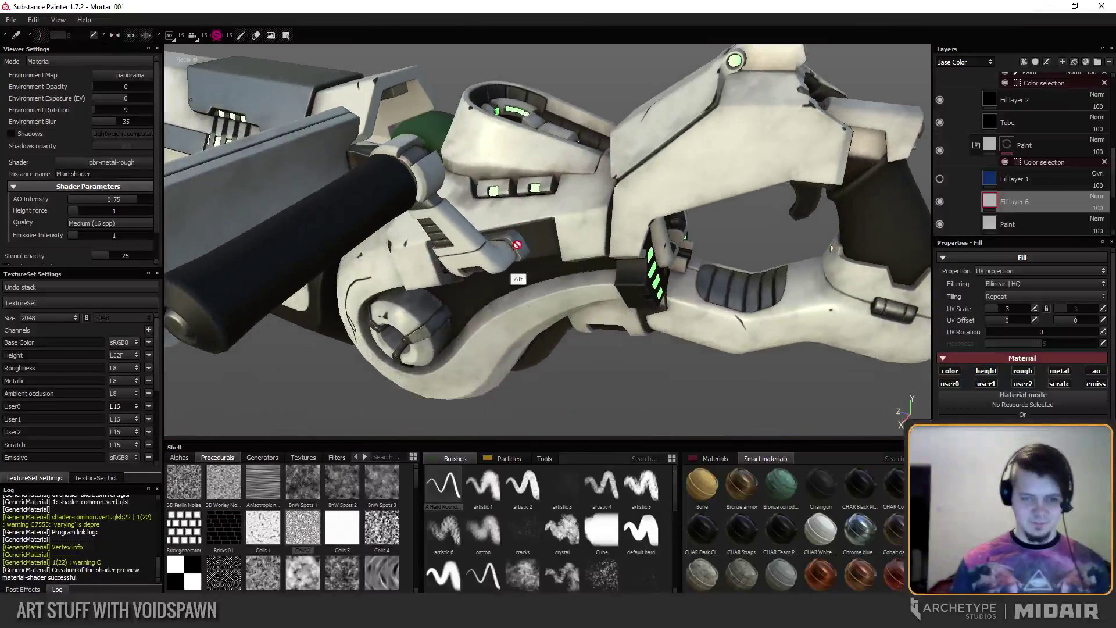
Try the reddish American wood material from the Materials library on the new fill layer above the base Paint layer.
left_click(696, 459)
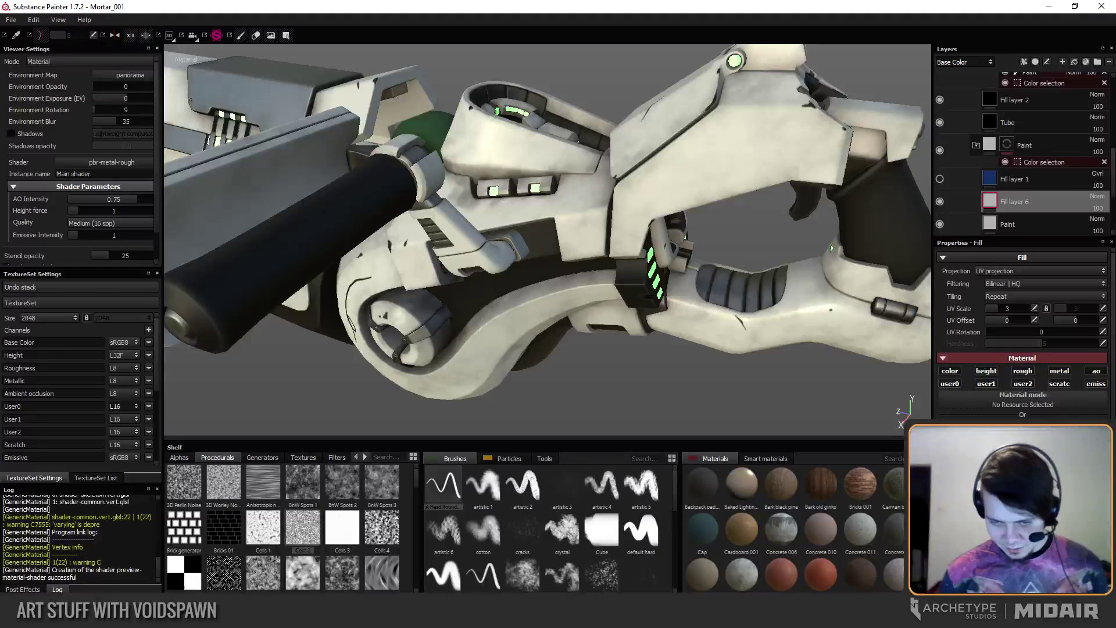
scroll(794, 530, "down", 5)
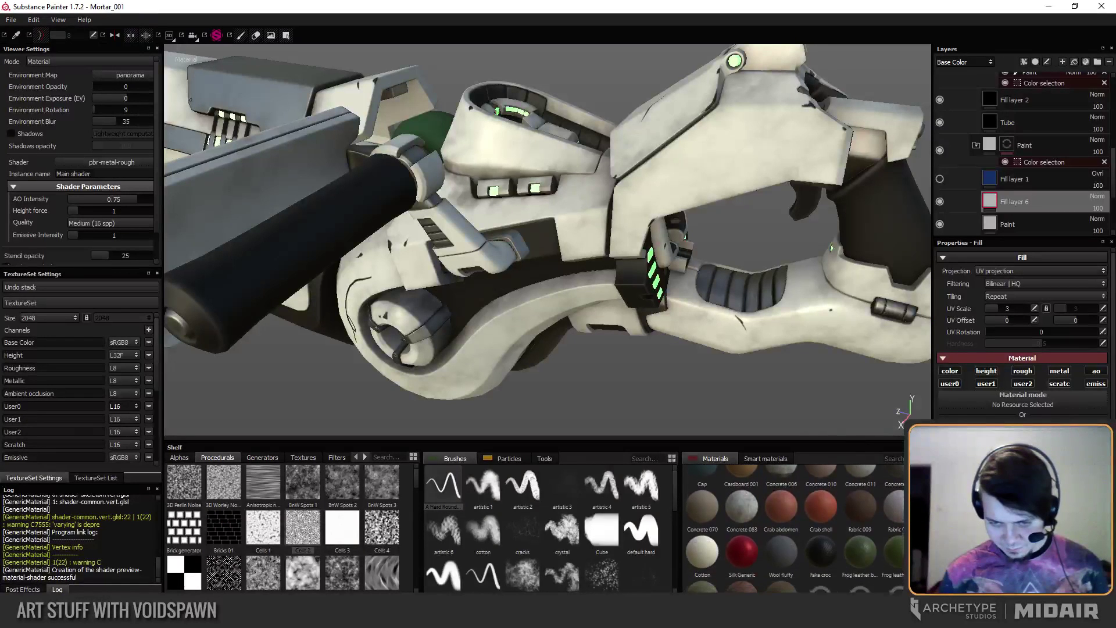
scroll(795, 530, "down", 5)
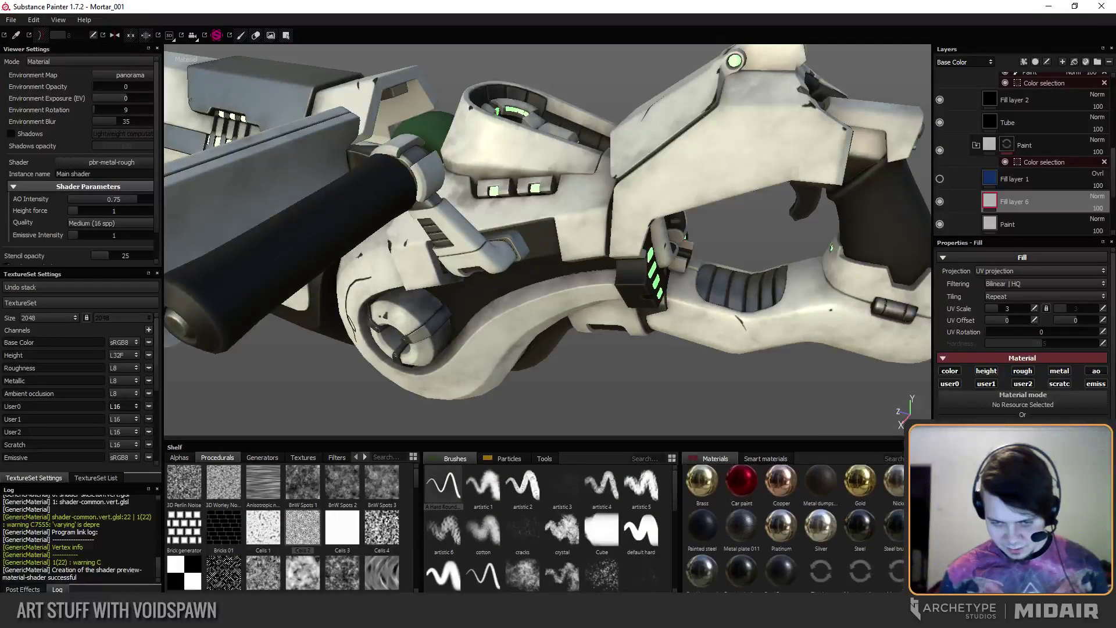
scroll(795, 529, "down", 3)
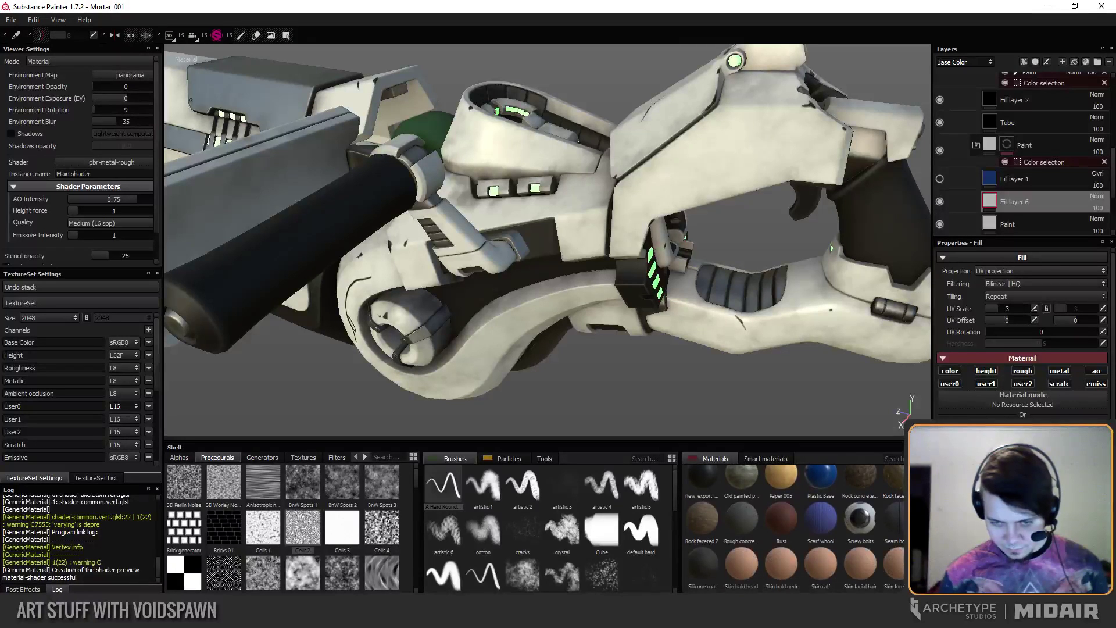
scroll(794, 529, "down", 5)
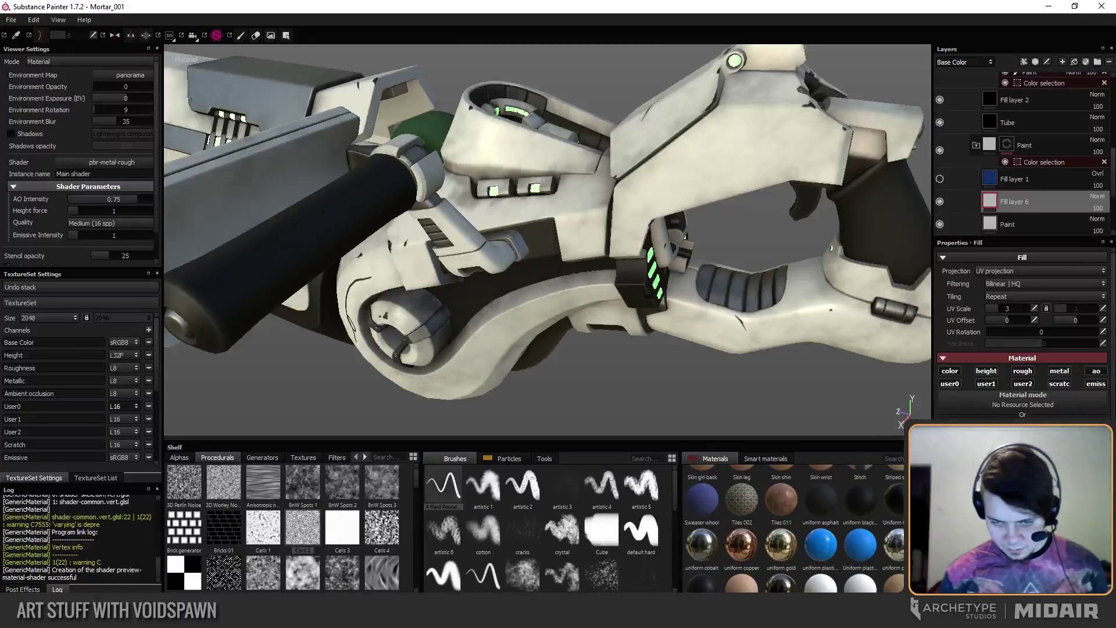
scroll(794, 529, "down", 1)
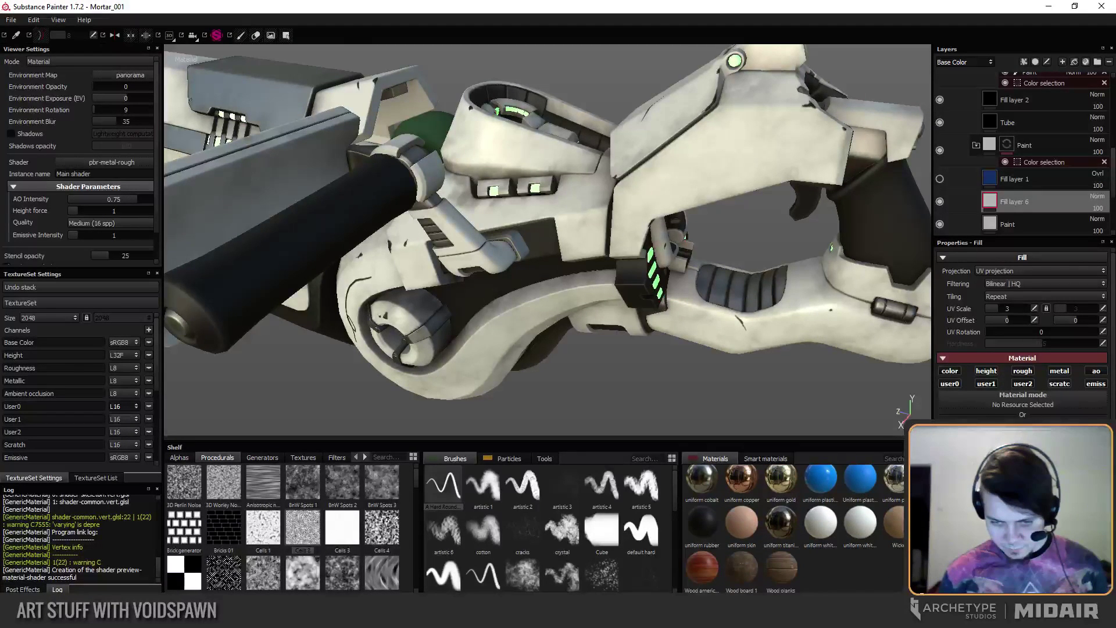
left_click(706, 575)
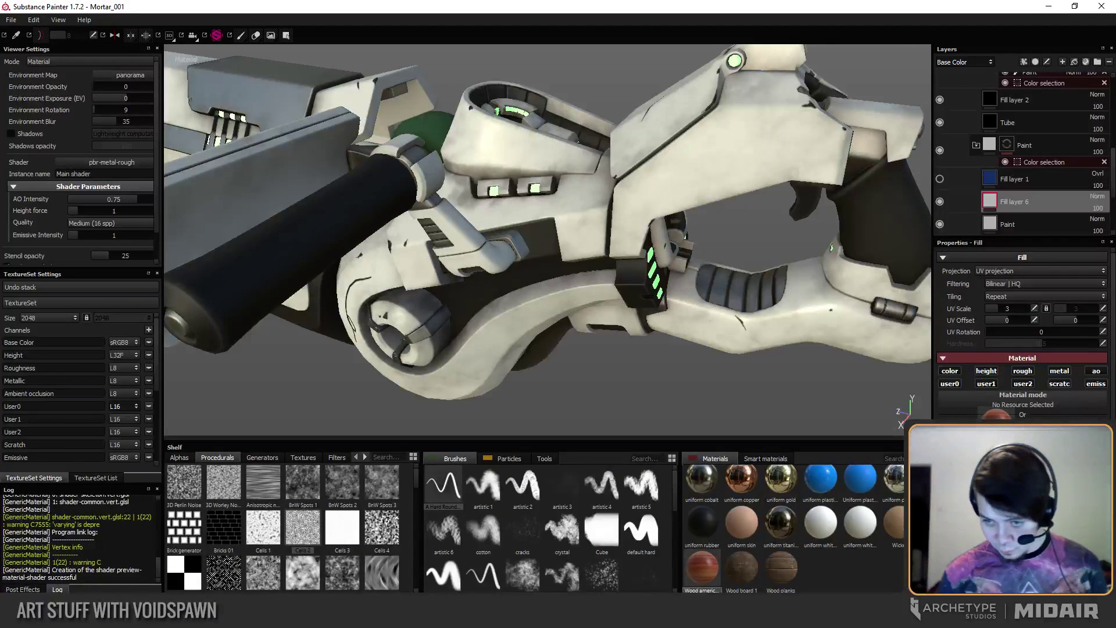
left_click_drag(593, 356, 468, 298, "alt")
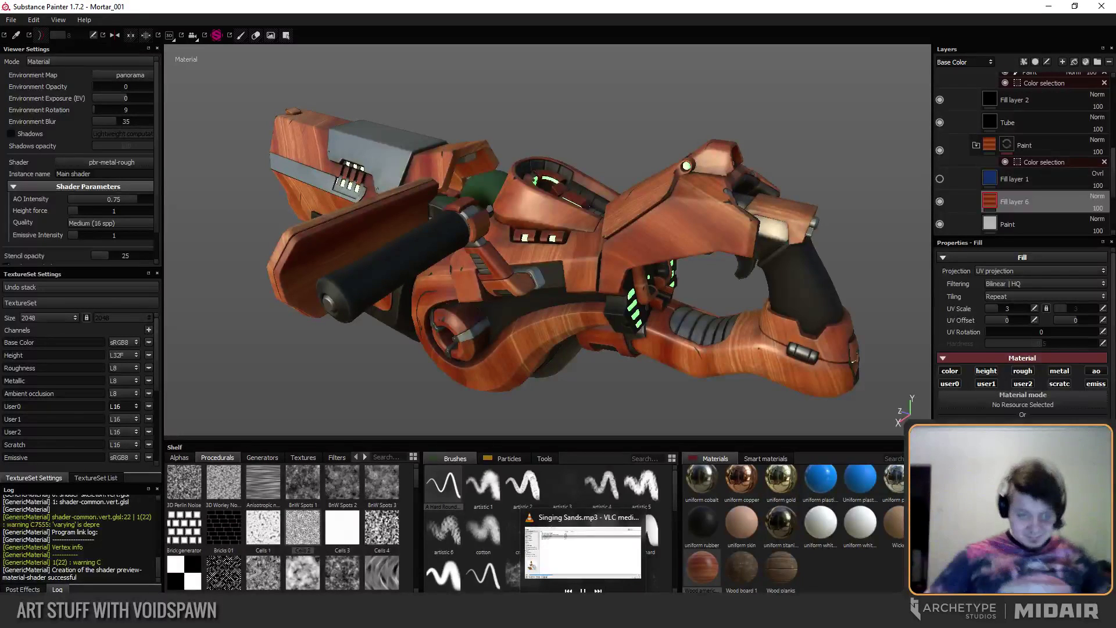
Examine how the wood material covers the whole weapon, comparing the body, side handle and cover plate from several sides.
left_click_drag(506, 294, 535, 296, "alt")
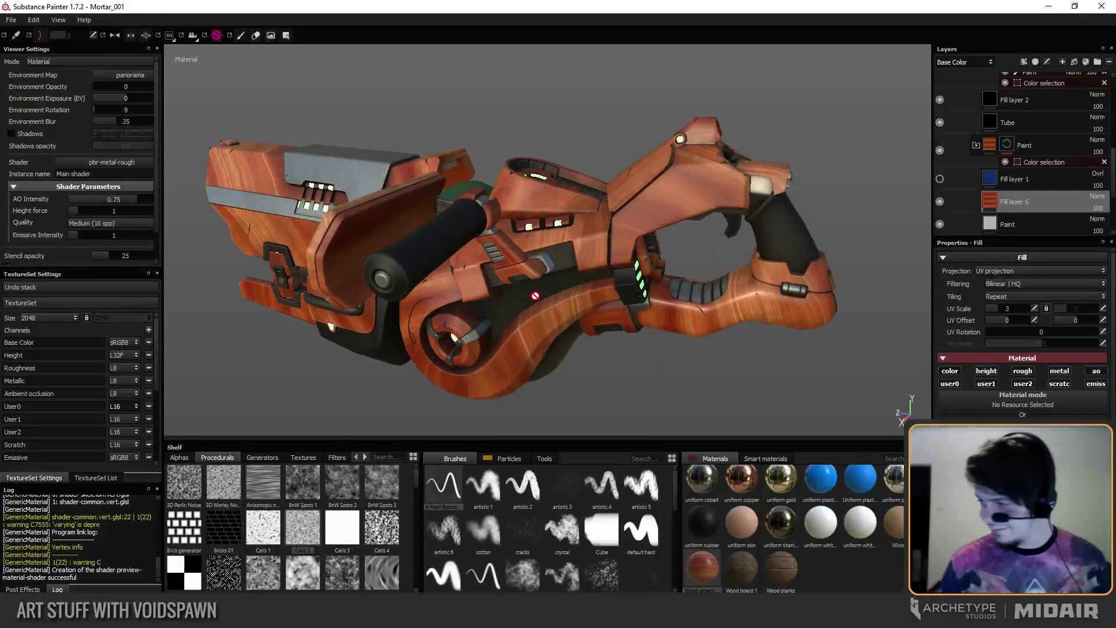
scroll(469, 267, "up", 2)
left_click_drag(469, 267, 511, 273, "alt")
middle_click_drag(445, 272, 558, 250, "alt")
mouse_move(559, 278)
left_mouse_down("alt")
mouse_move(407, 239)
mouse_move(394, 208)
mouse_move(421, 211)
mouse_move(274, 249)
mouse_move(370, 308)
left_mouse_up("alt")
middle_click_drag(371, 308, 314, 314, "alt")
left_click_drag(617, 300, 590, 317, "alt")
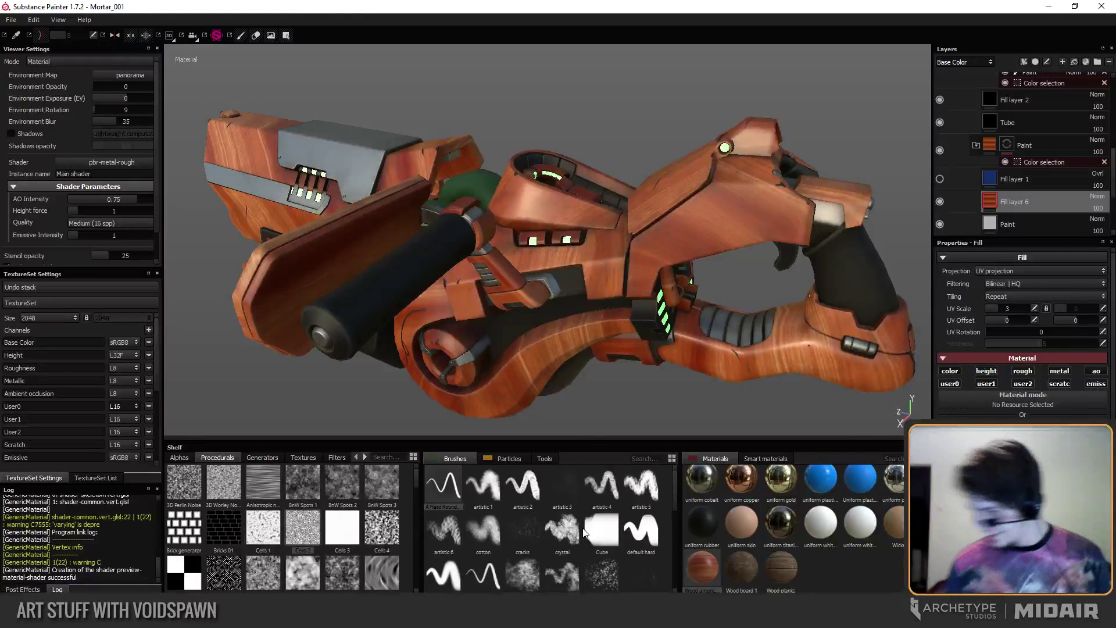
mouse_move(585, 533)
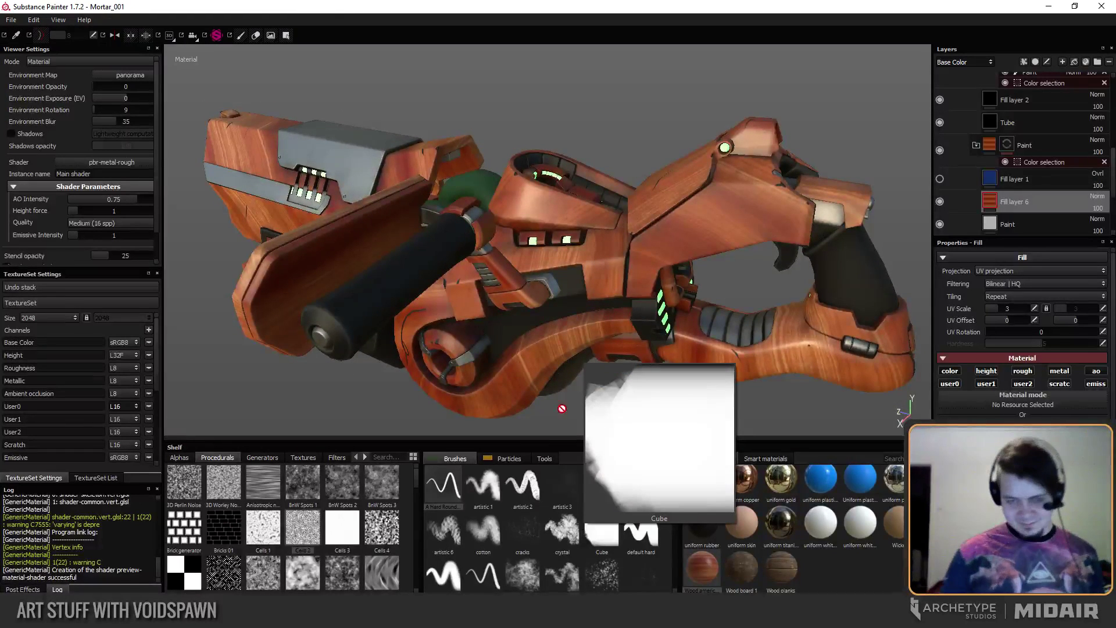
Examine the wood grain up close around the side handle, green hose and round wheel housing, and check the overall weapon.
left_click_drag(505, 269, 567, 331, "alt")
right_click_drag(531, 242, 587, 236, "alt")
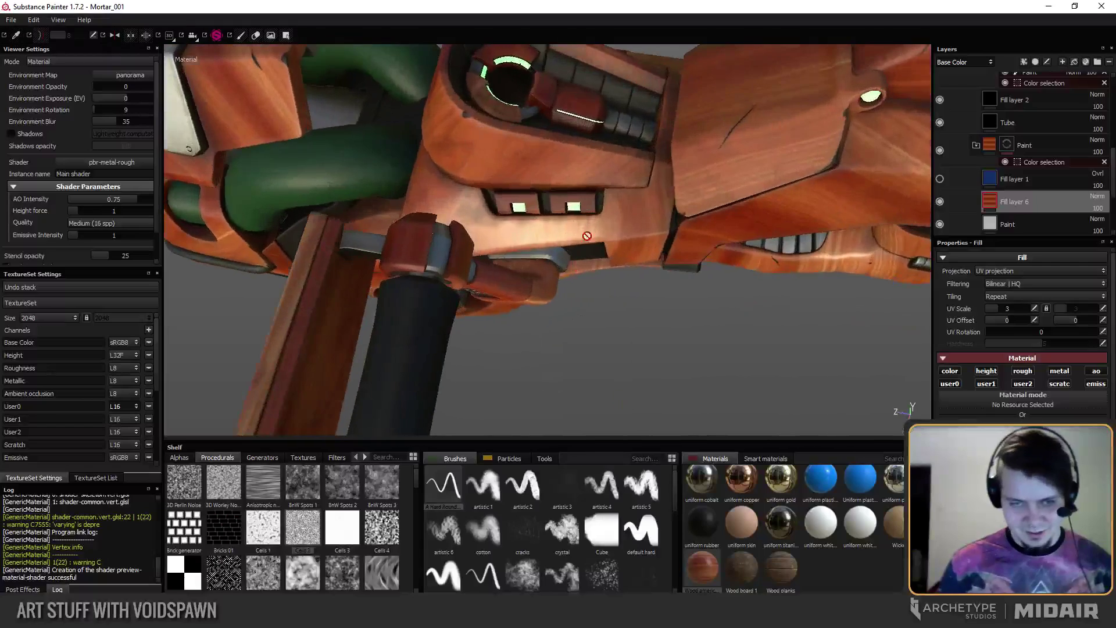
left_click_drag(495, 234, 540, 297, "alt")
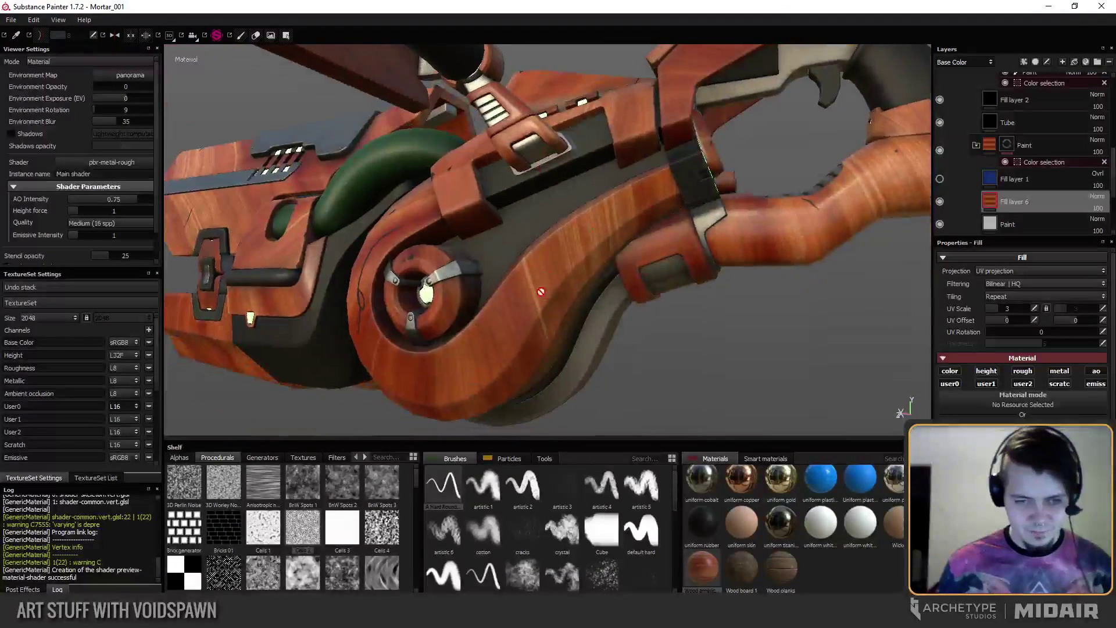
left_click_drag(468, 295, 596, 260, "alt")
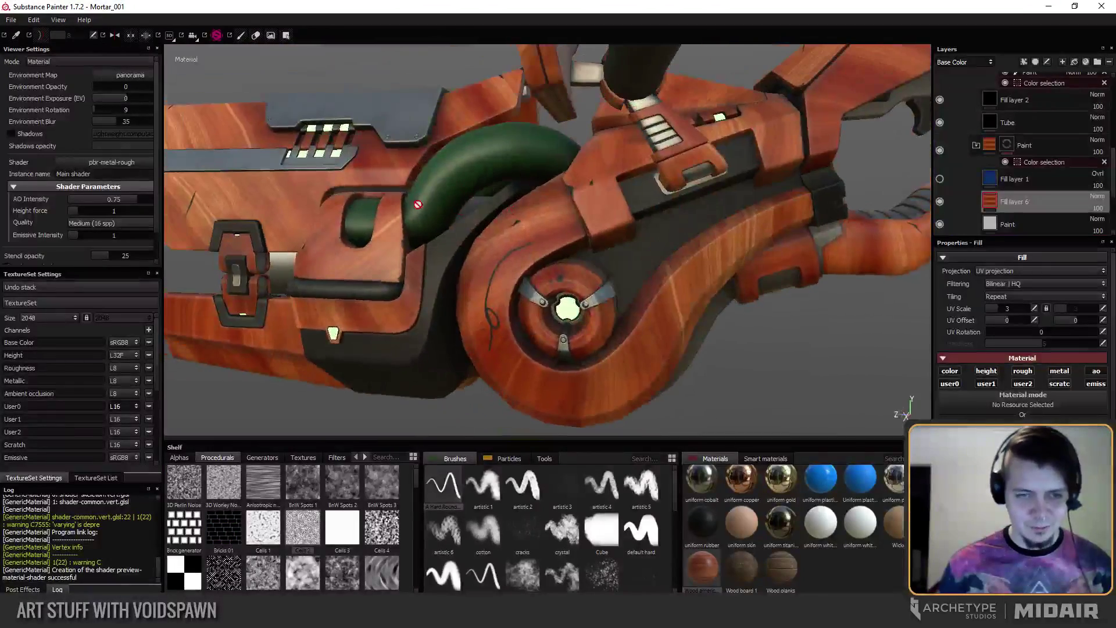
left_click_drag(435, 267, 494, 244, "alt")
right_click_drag(495, 244, 333, 122, "alt")
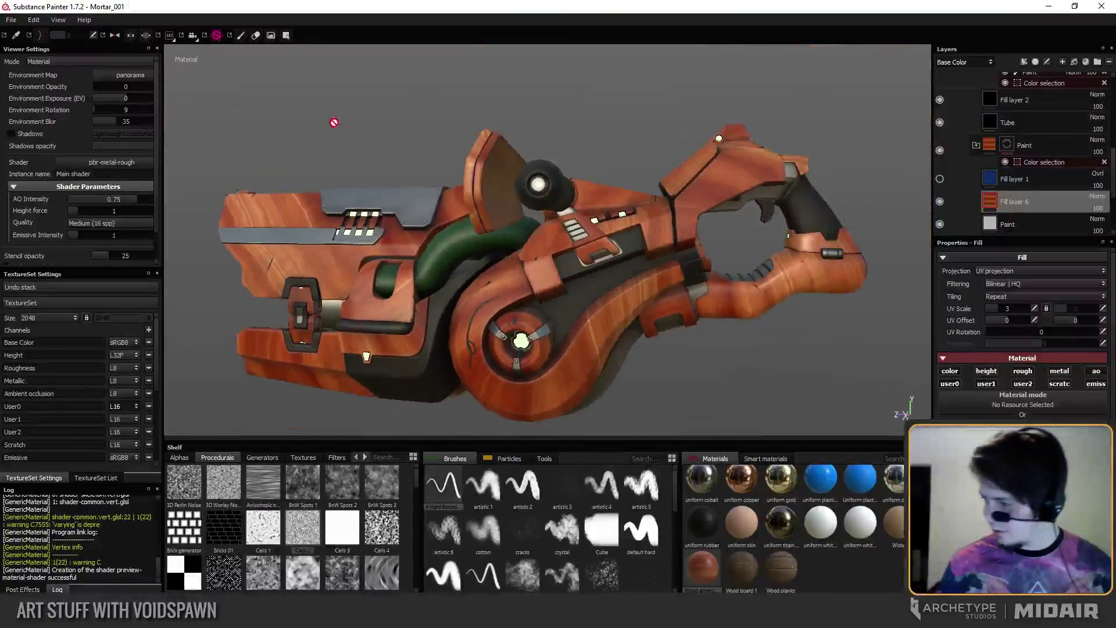
left_click_drag(334, 122, 580, 300, "alt")
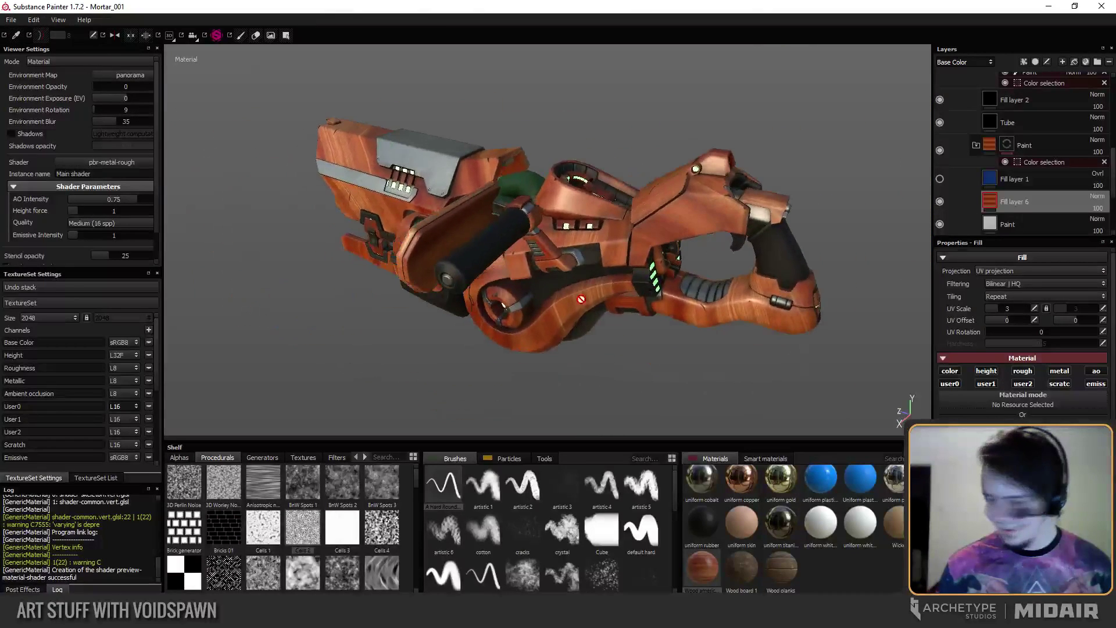
Try the uniform gold material on the selected fill layer and replace it with the Tiles 011 material.
left_click_drag(773, 490, 858, 470)
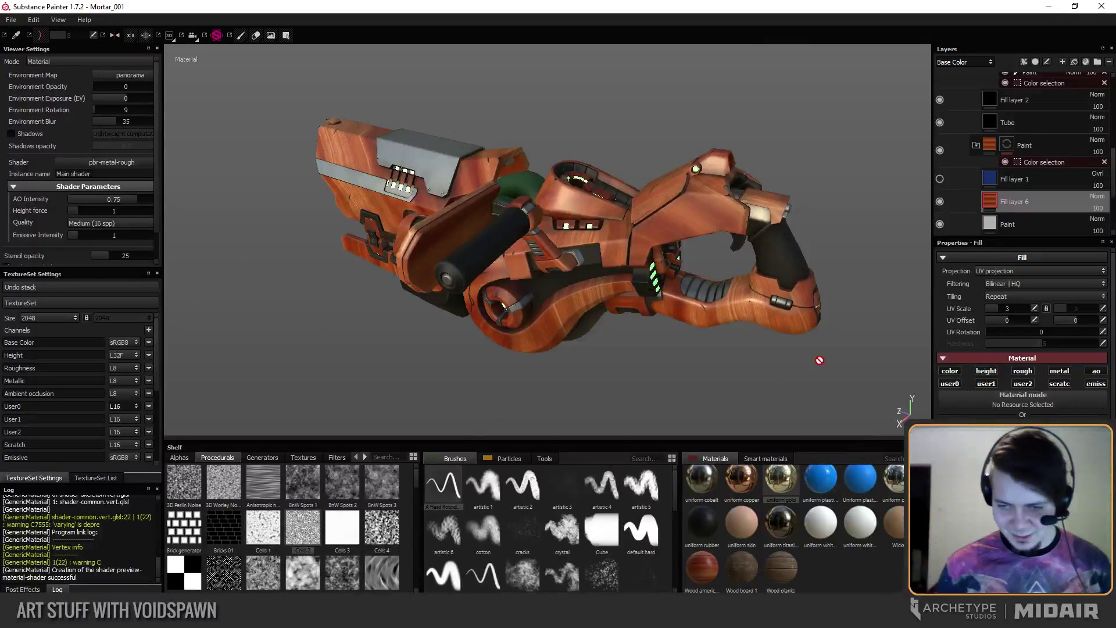
left_click_drag(820, 360, 492, 302)
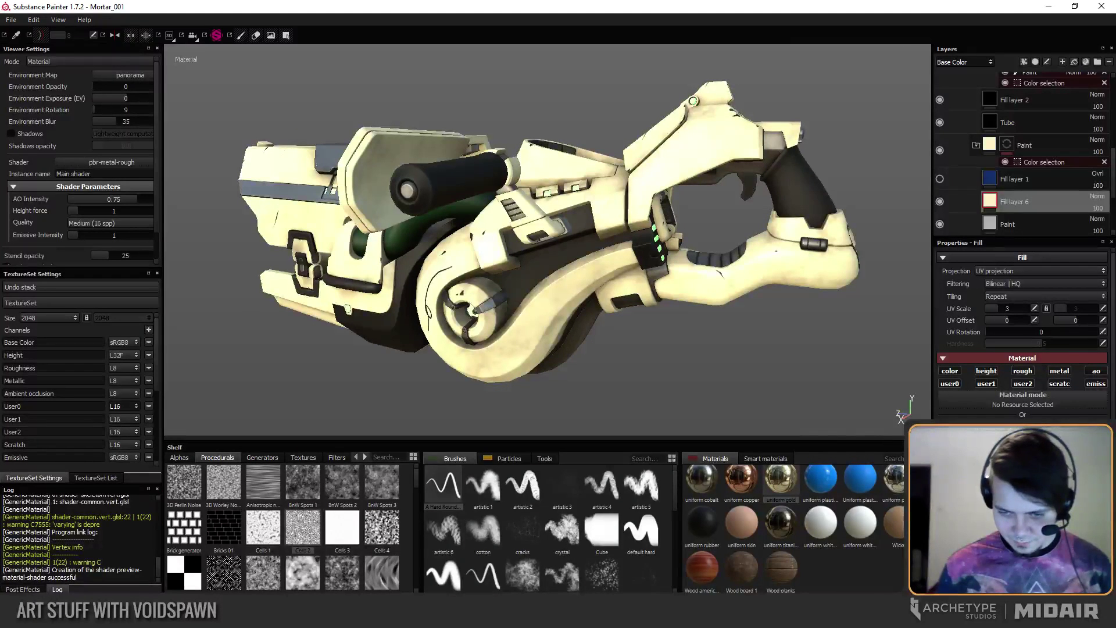
scroll(794, 529, "up", 2)
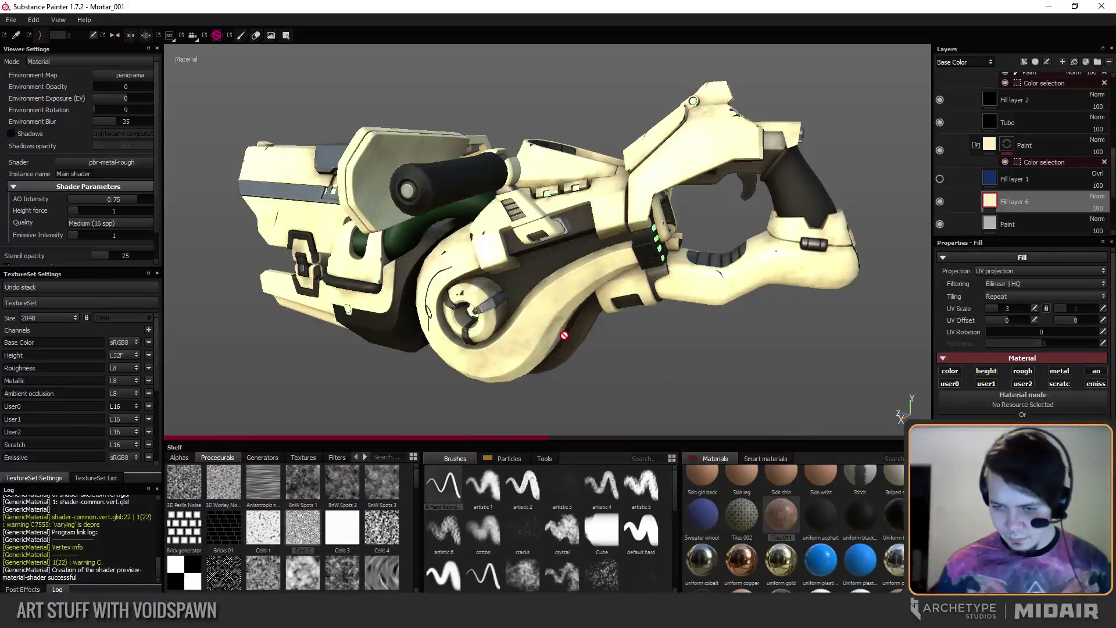
left_click_drag(541, 324, 572, 252, "alt")
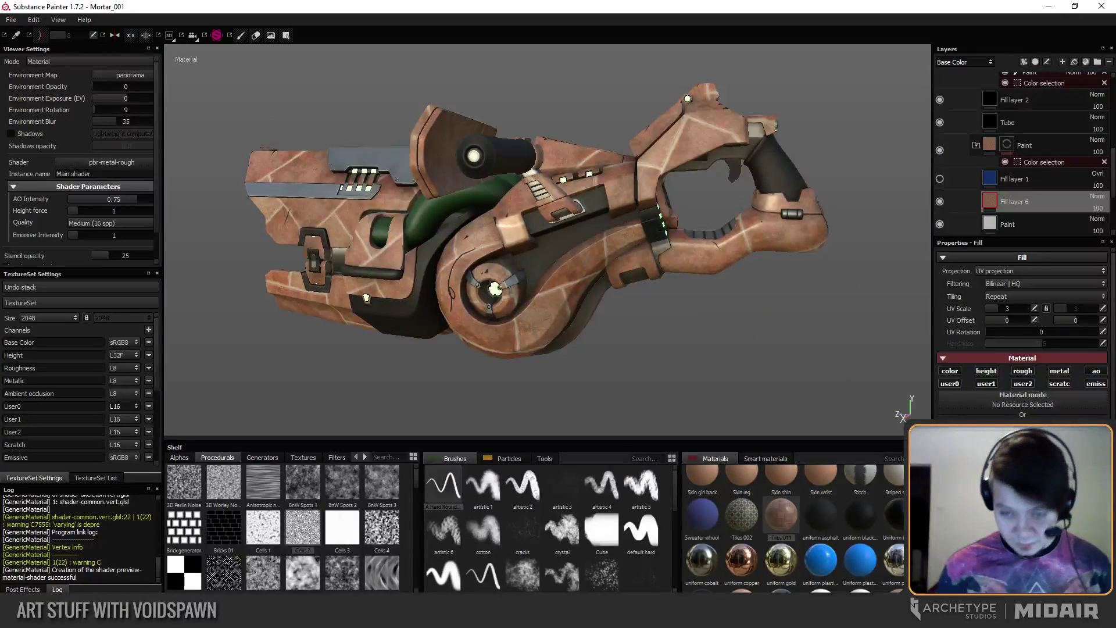
scroll(794, 526, "up", 3)
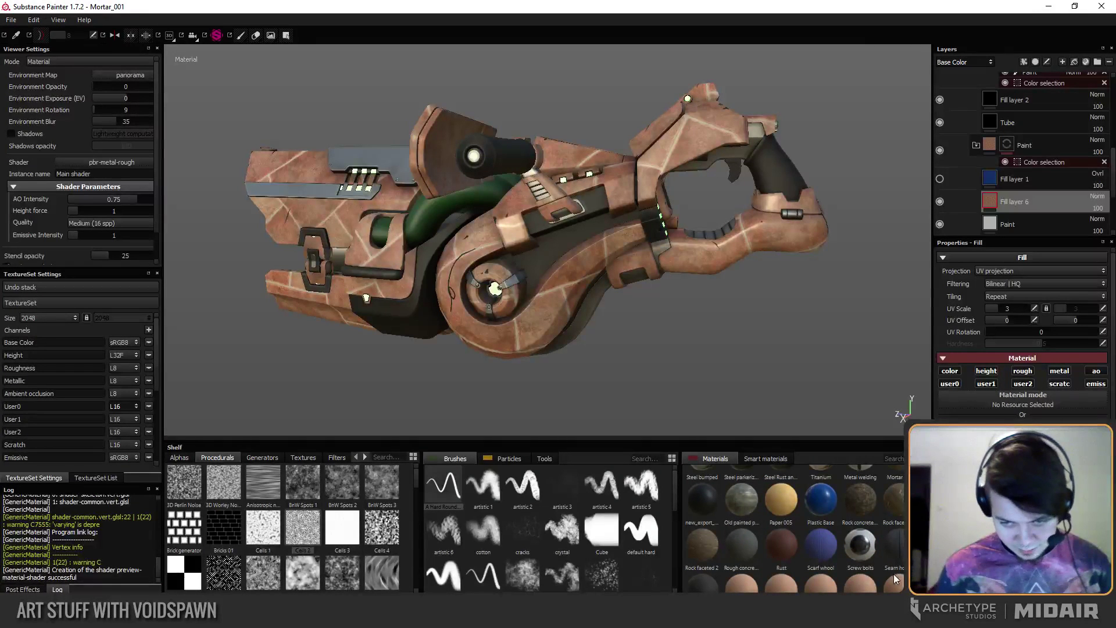
Try the Caiman material on Fill layer 6 and look at it on the gun.
scroll(793, 526, "up", 3)
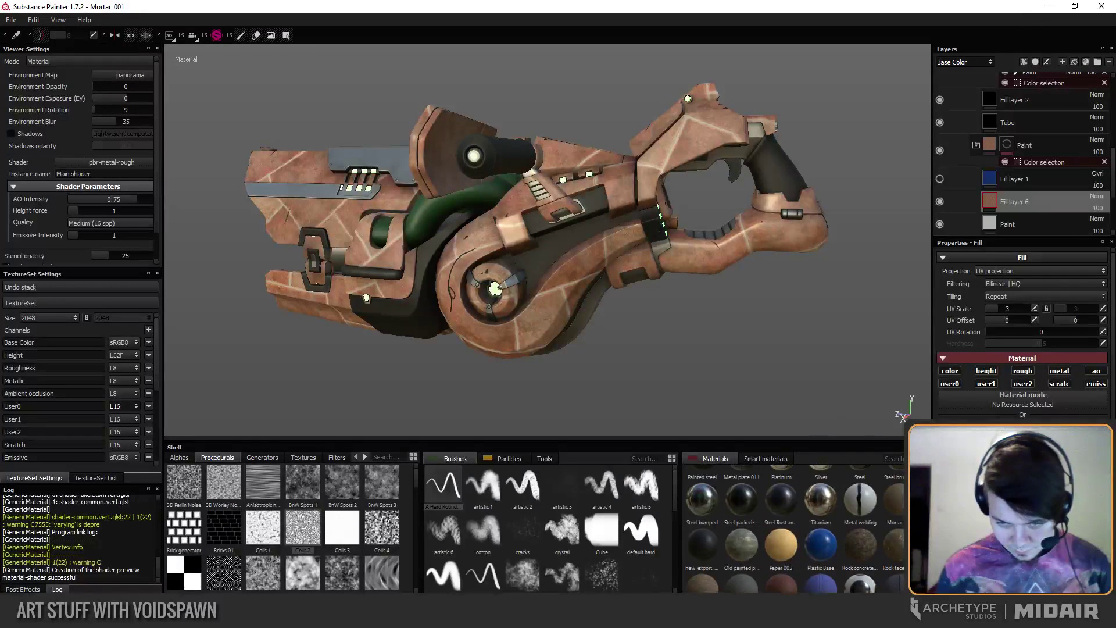
scroll(794, 526, "up", 3)
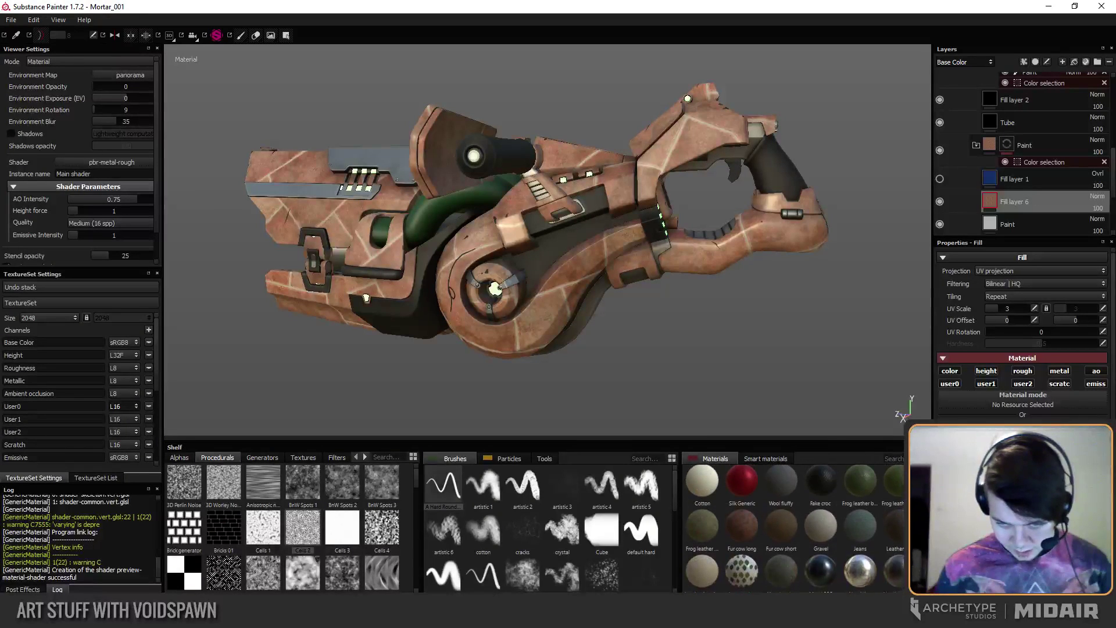
scroll(794, 526, "up", 3)
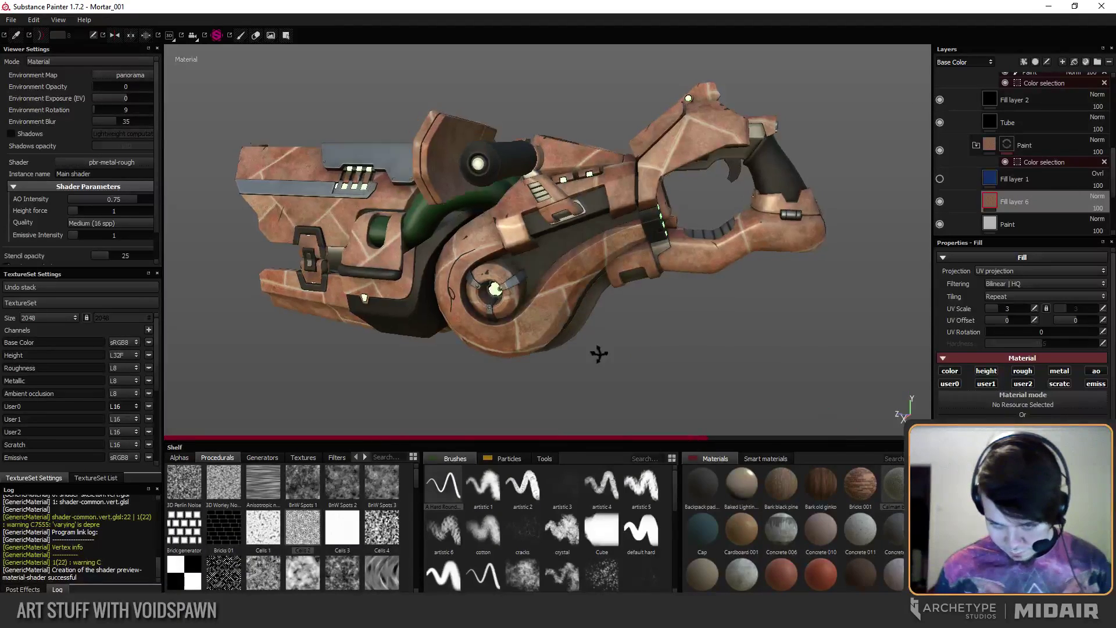
scroll(648, 364, "up", 5)
left_click_drag(541, 364, 465, 303, "alt")
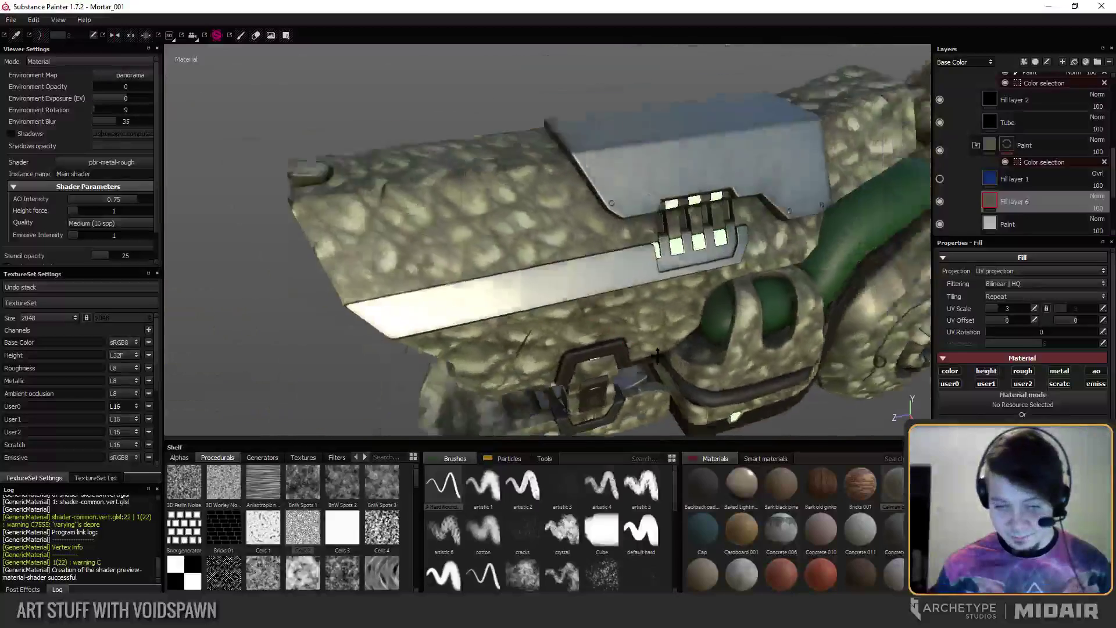
right_click_drag(465, 302, 525, 406, "alt")
left_click_drag(525, 407, 506, 250, "alt")
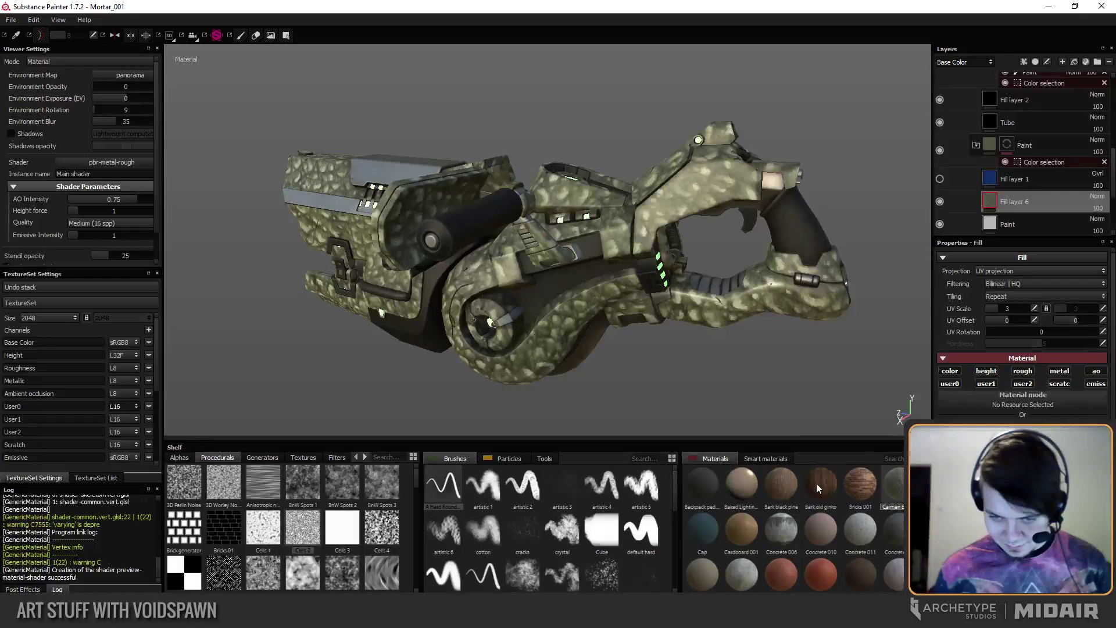
Try the Bark old ginko material on Fill layer 6 and delete that fill layer.
left_click_drag(817, 489, 962, 414)
mouse_move(548, 342)
left_mouse_down("alt")
mouse_move(580, 352)
mouse_move(574, 377)
mouse_move(671, 309)
mouse_move(688, 316)
left_mouse_up("alt")
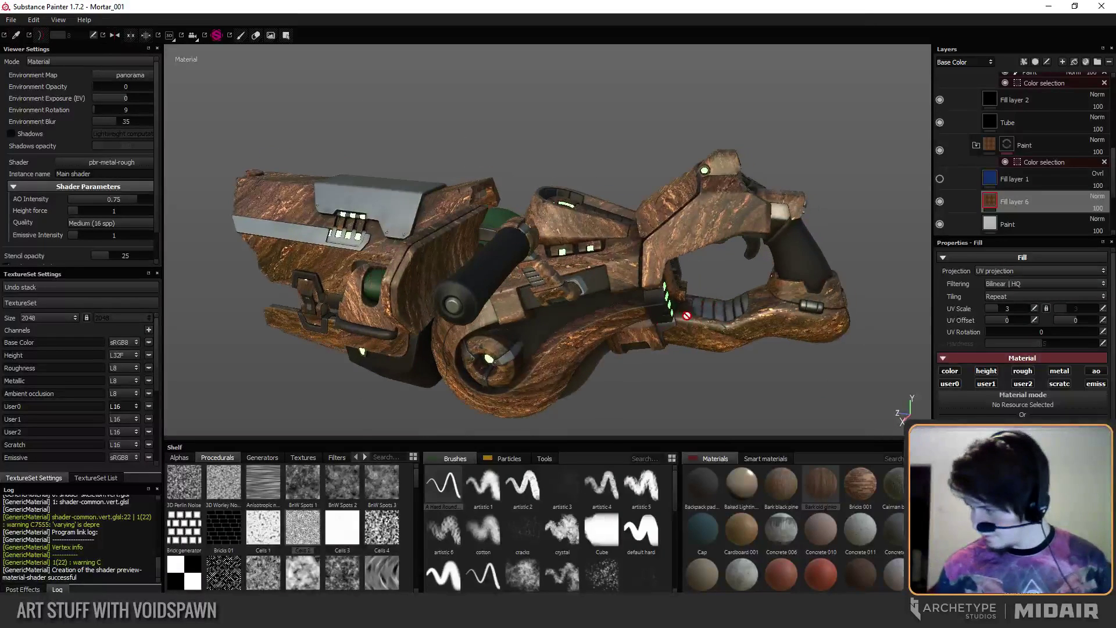
key("Delete")
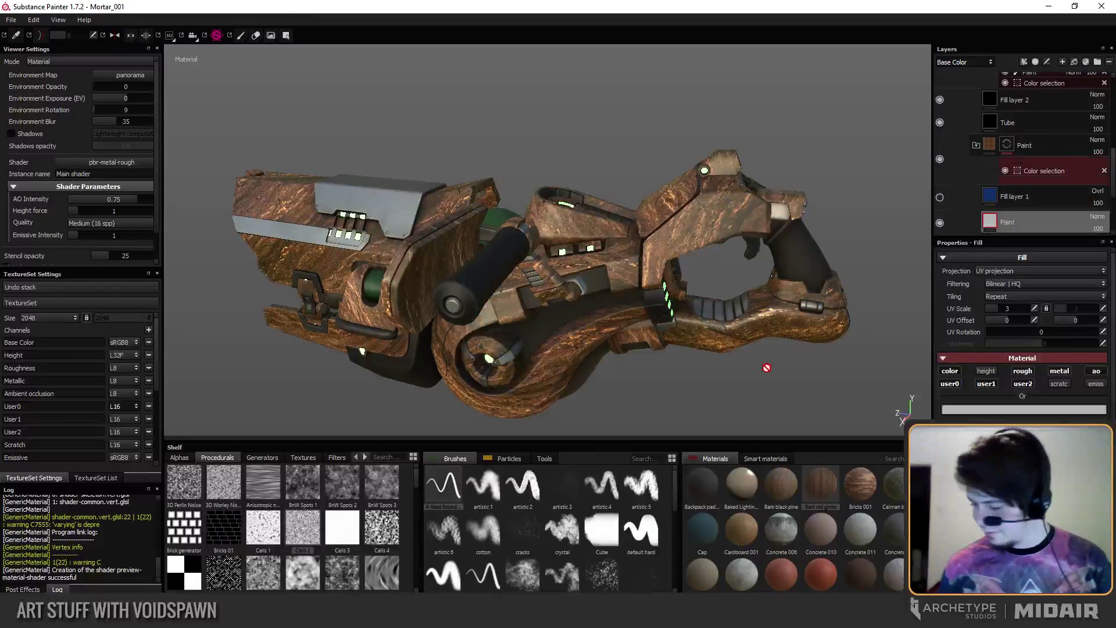
left_click_drag(519, 307, 580, 323, "alt")
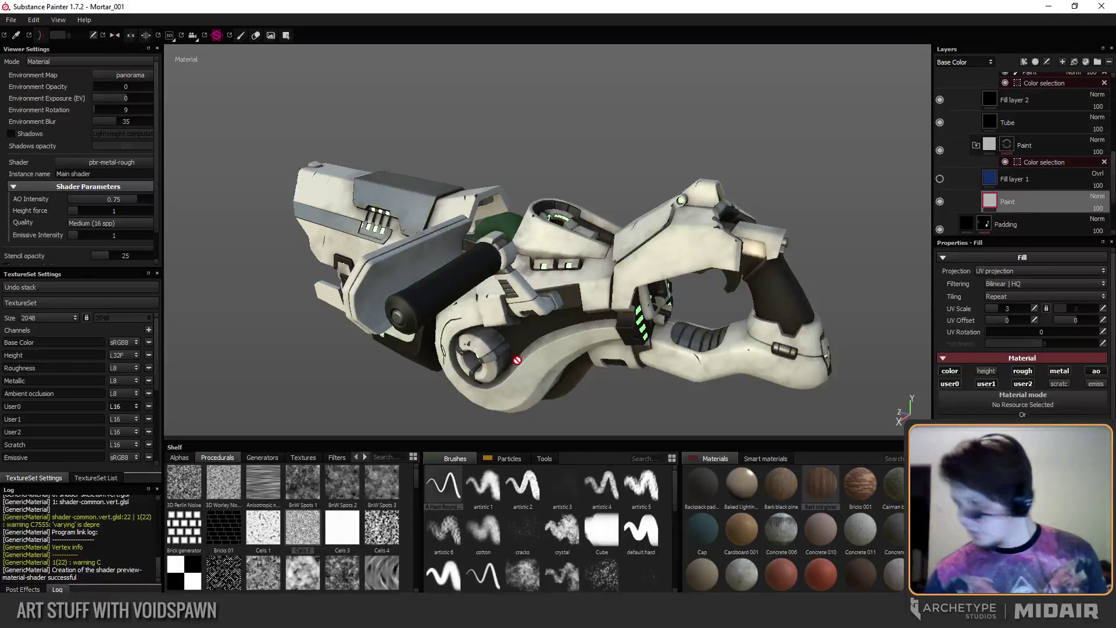
left_click_drag(517, 361, 715, 338, "alt")
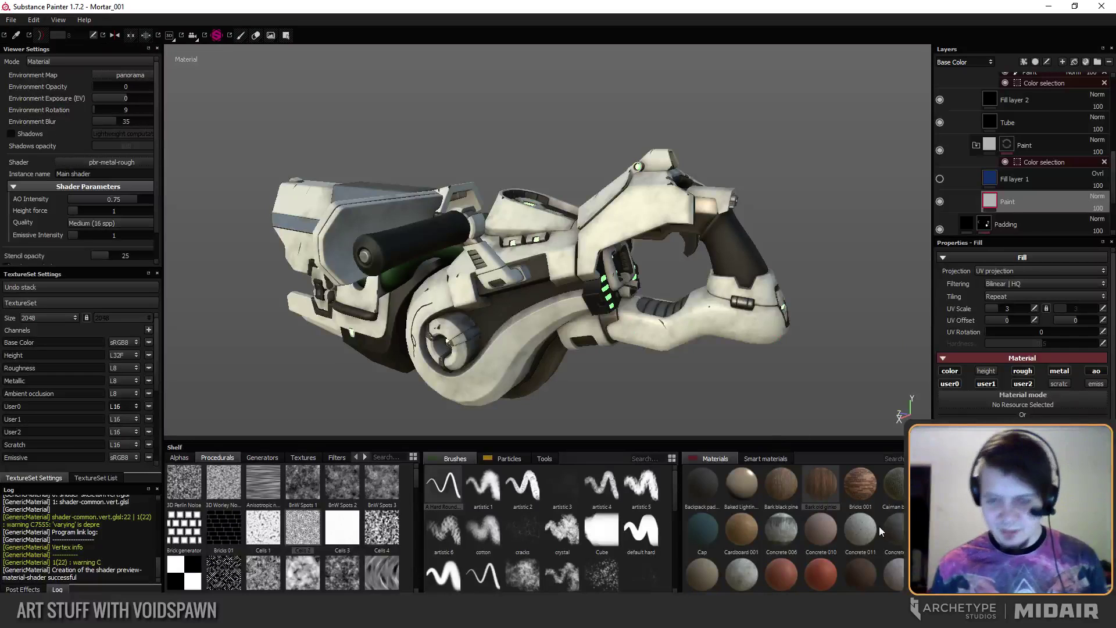
Try the Frog leather back material on the Paint fill layer and inspect it on the gun.
scroll(821, 488, "down", 2)
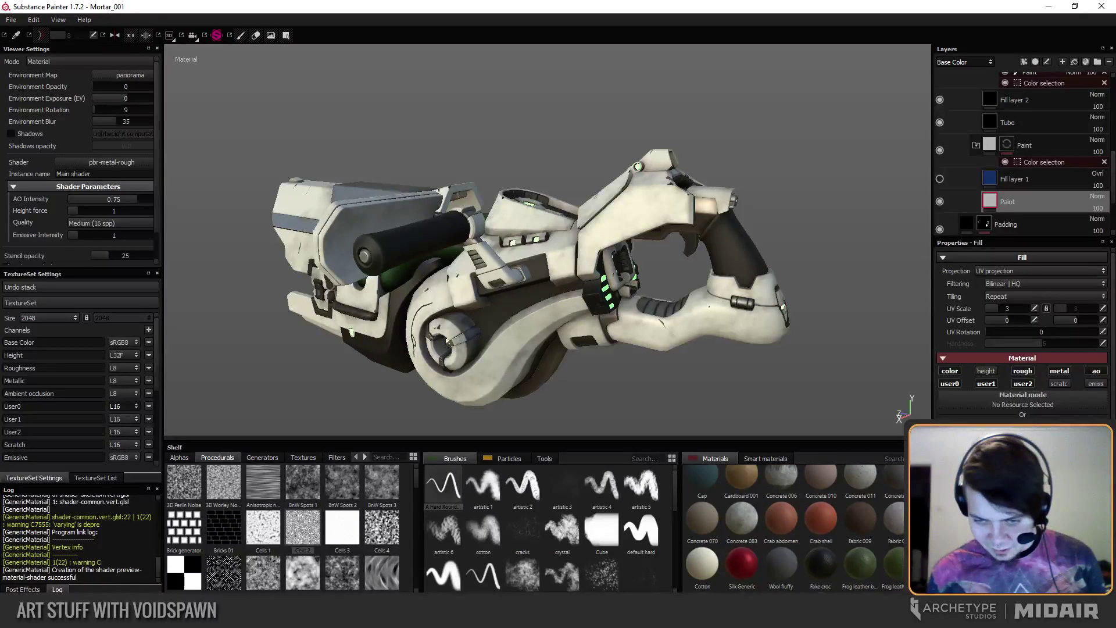
scroll(884, 512, "down", 2)
left_click(875, 522)
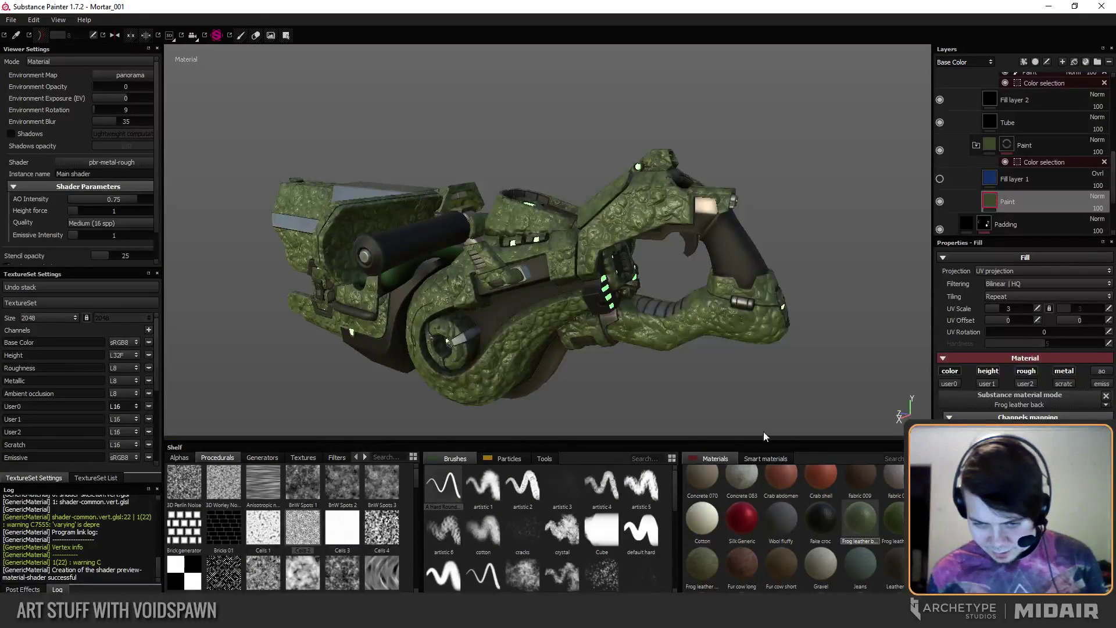
left_click_drag(558, 349, 653, 304, "alt")
right_click_drag(653, 304, 503, 317, "alt")
left_click_drag(503, 316, 550, 267, "alt")
middle_click_drag(550, 267, 575, 262, "alt")
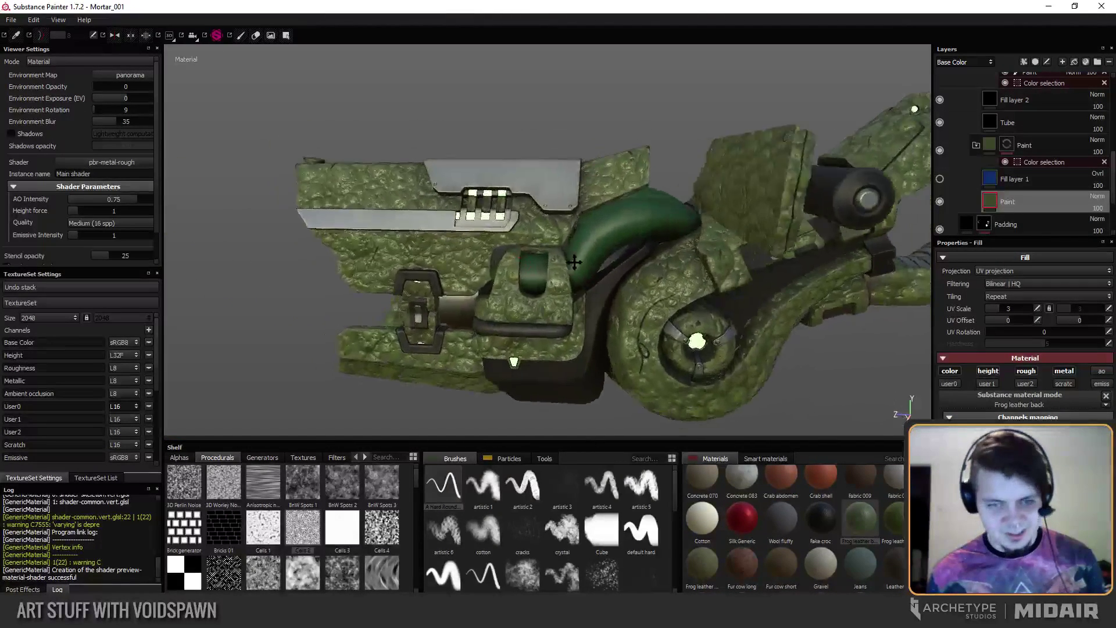
left_click_drag(574, 263, 577, 310, "alt")
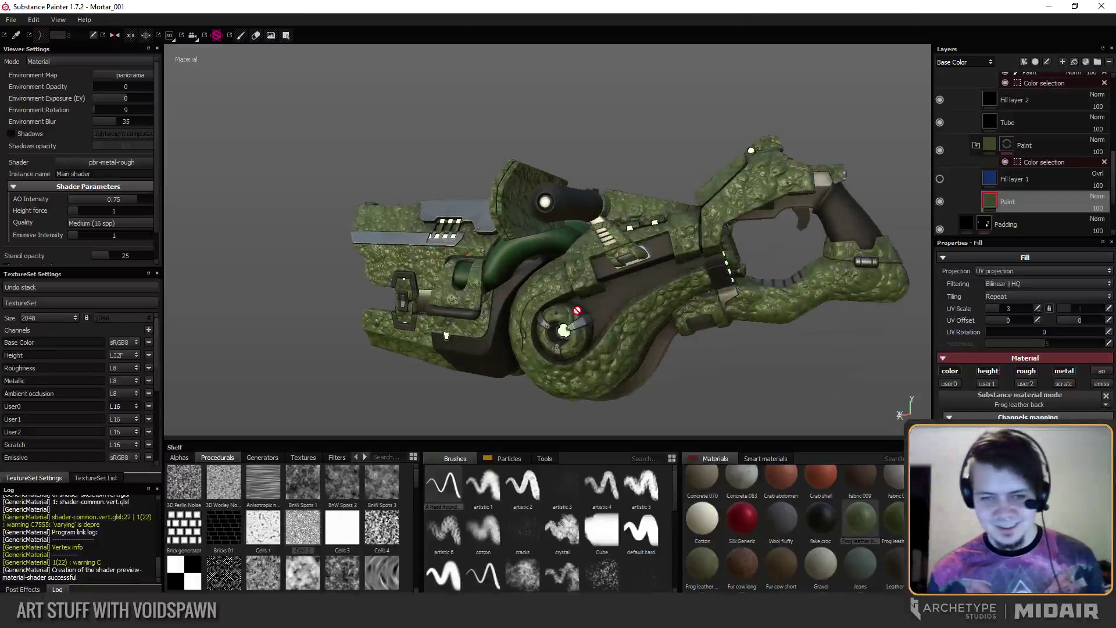
Set the Paint fill layer's UV scale to 5 and inspect the tiling on the gun.
left_click(1038, 309)
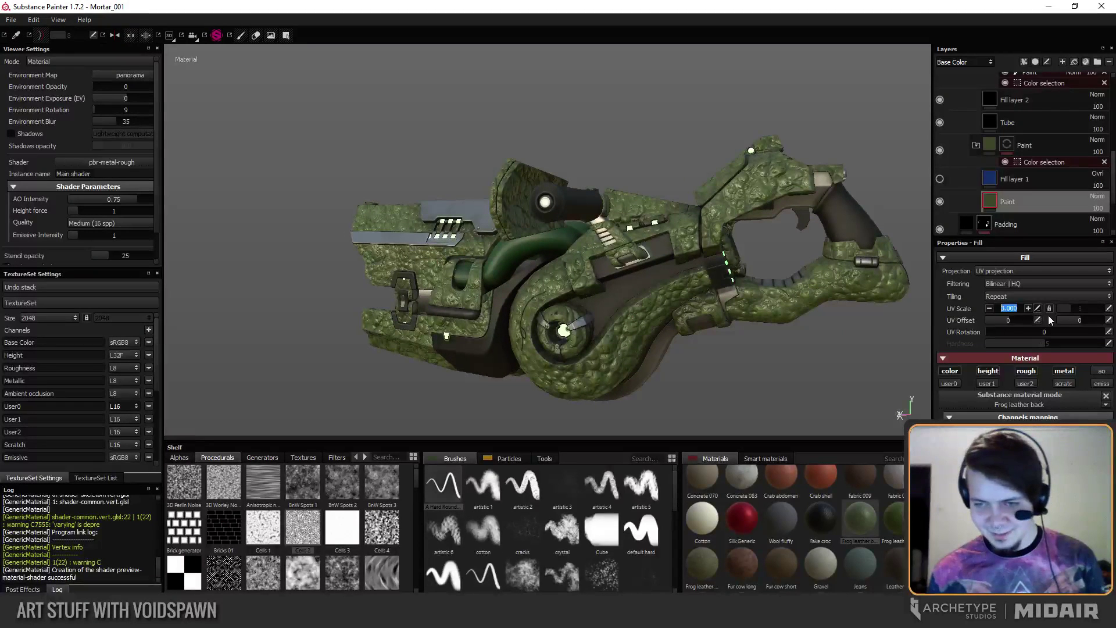
type("5")
key("Return")
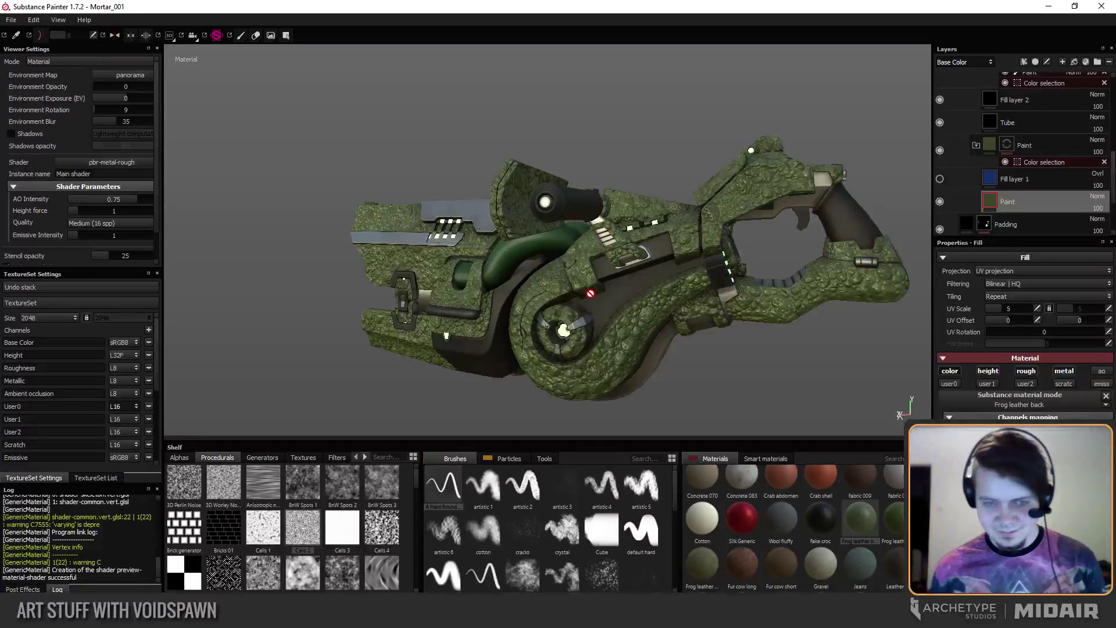
left_click_drag(590, 293, 616, 304, "alt")
right_click_drag(617, 303, 622, 387, "alt")
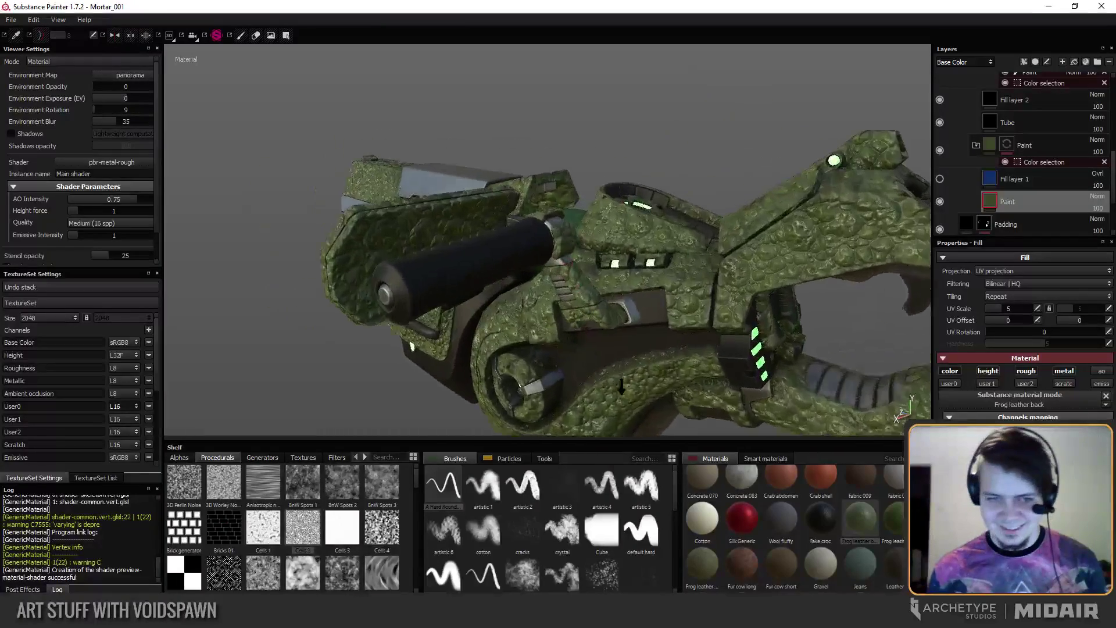
left_click_drag(622, 387, 515, 276, "alt")
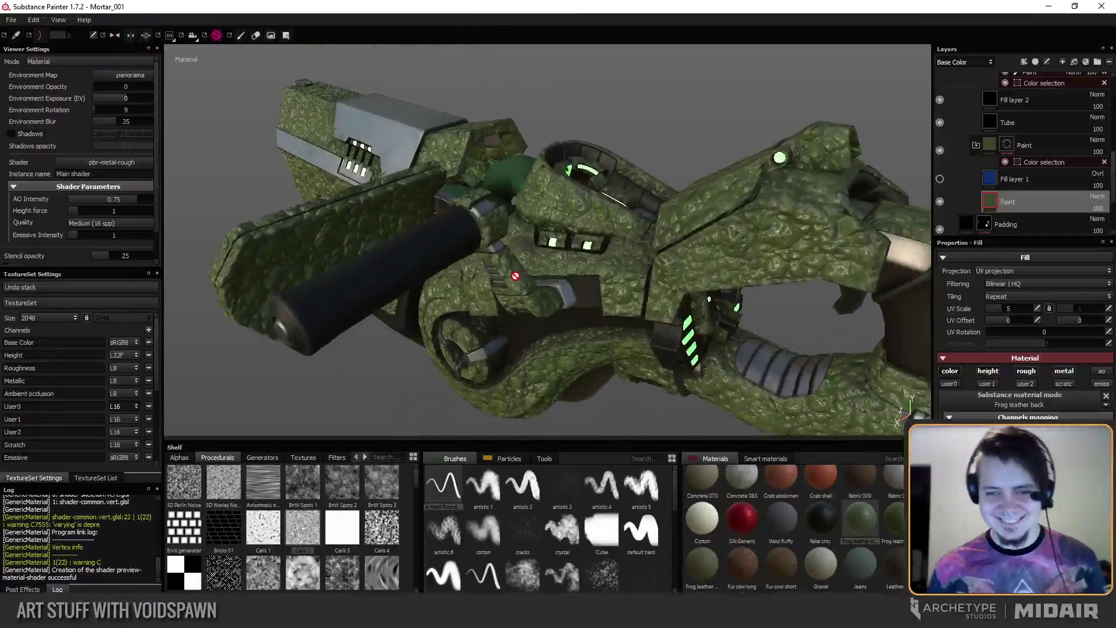
right_click_drag(516, 277, 547, 277, "alt")
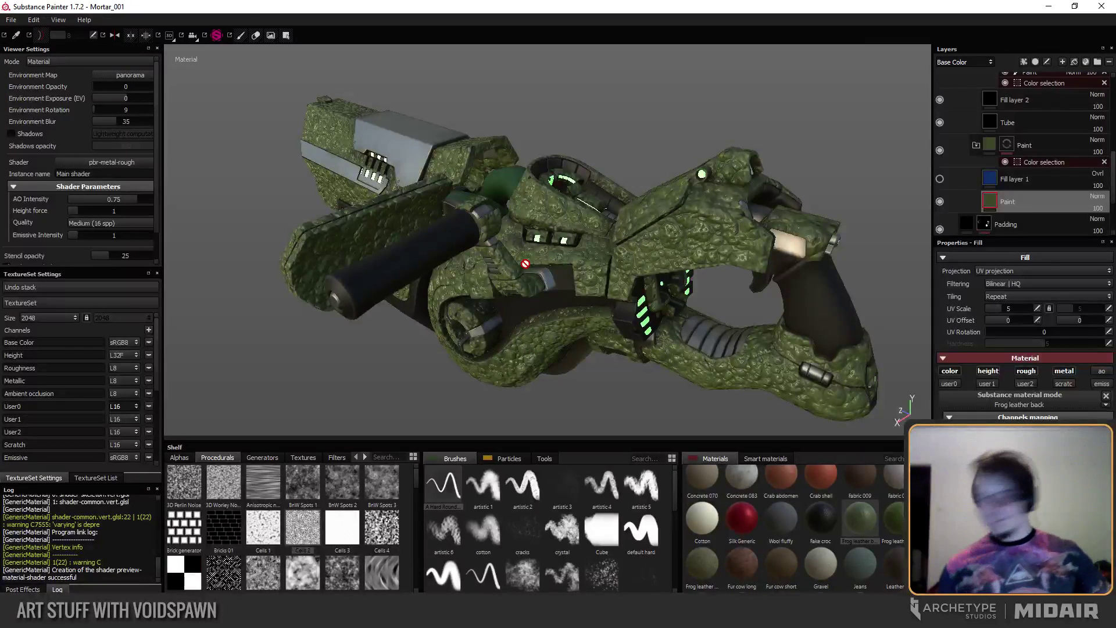
left_click_drag(535, 311, 553, 308, "alt")
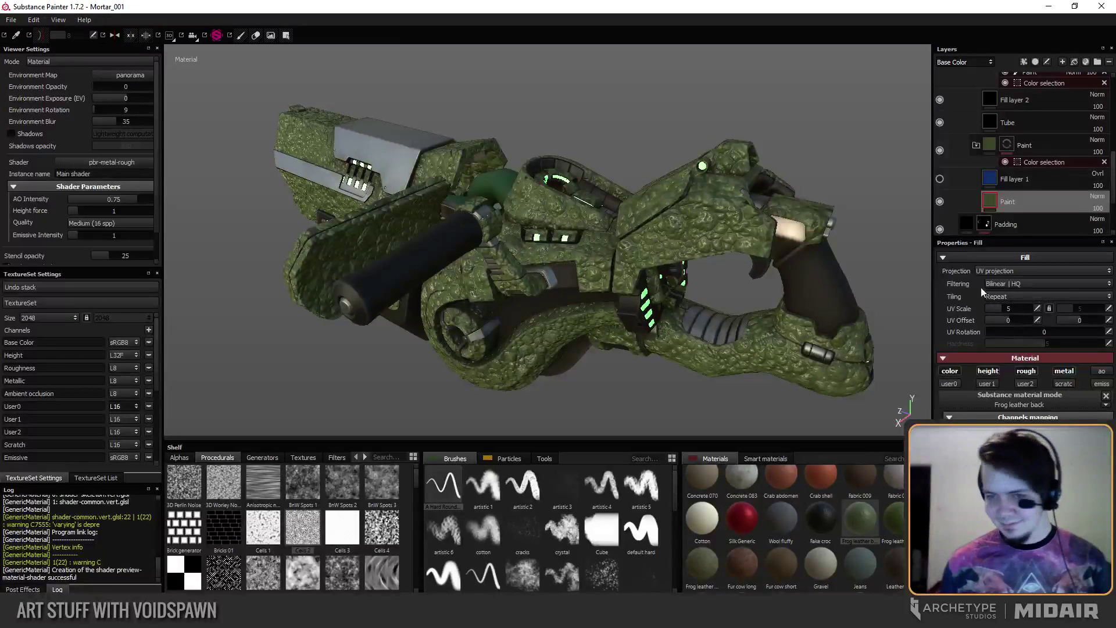
Undo the Frog leather back edits and the removal of Fill layer 6, and delete Fill layer 6 again.
key("ctrl+z")
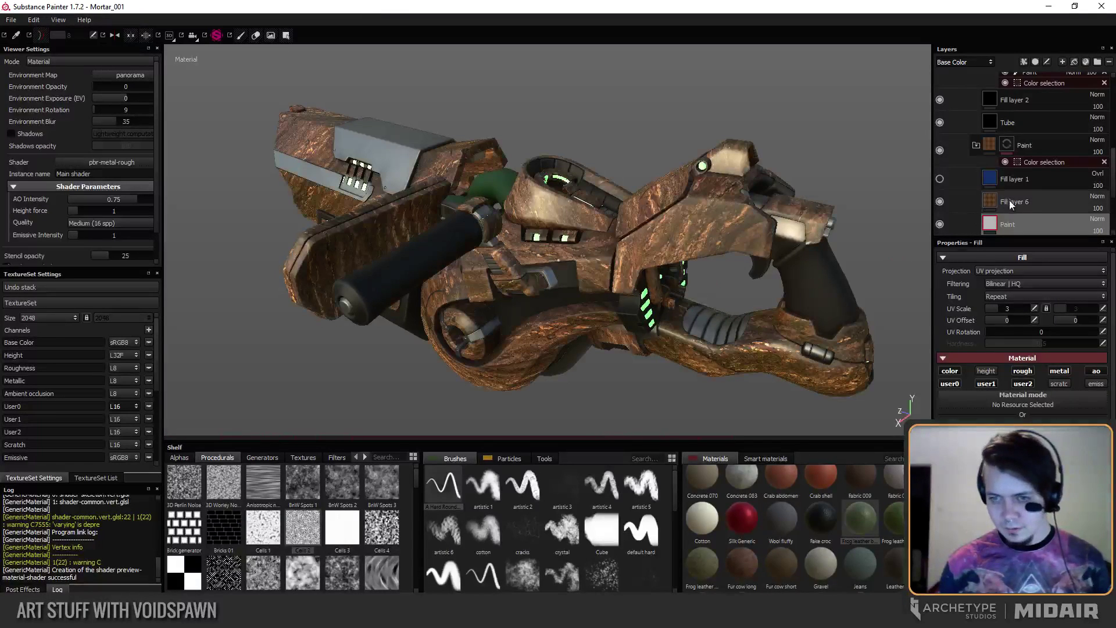
left_click(994, 201)
key("Delete")
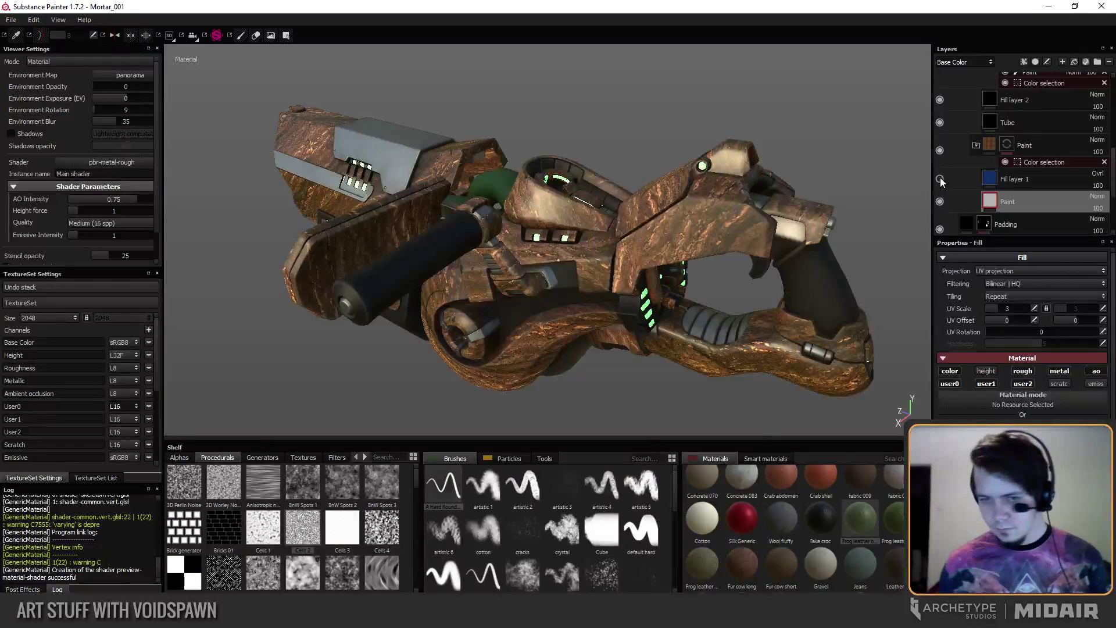
Make Fill layer 1 visible and inspect the paint around the gun's round wheel housing.
left_click(940, 178)
left_click_drag(512, 291, 634, 294, "alt")
middle_click_drag(637, 293, 703, 323, "alt")
left_click_drag(502, 322, 468, 372, "alt")
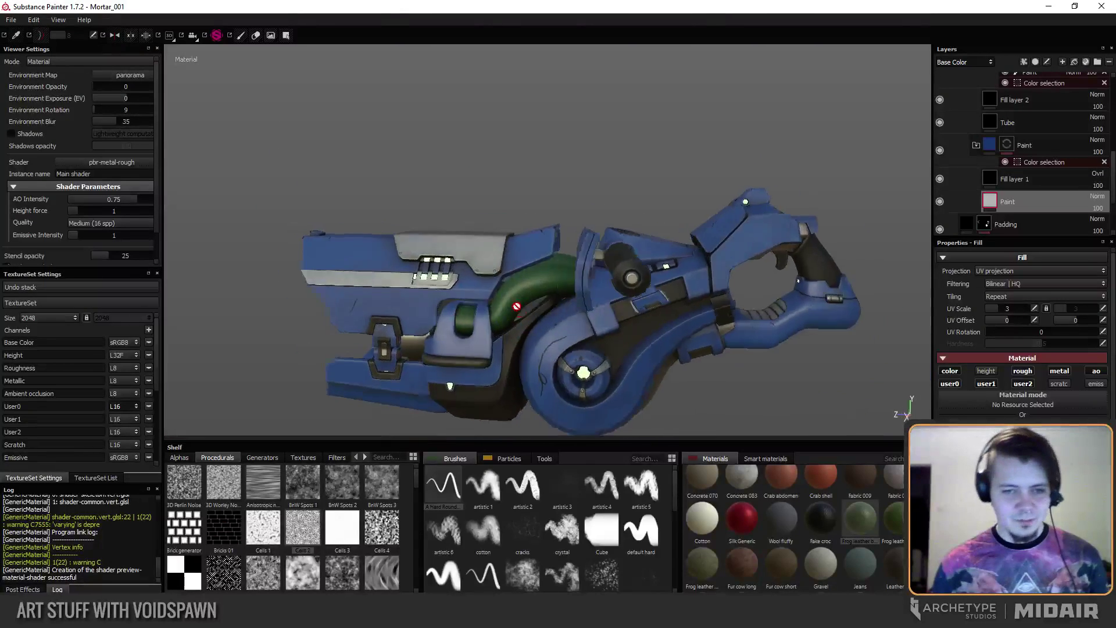
middle_click_drag(468, 372, 494, 273, "alt")
right_click_drag(494, 273, 568, 276, "alt")
middle_click_drag(569, 275, 510, 275, "alt")
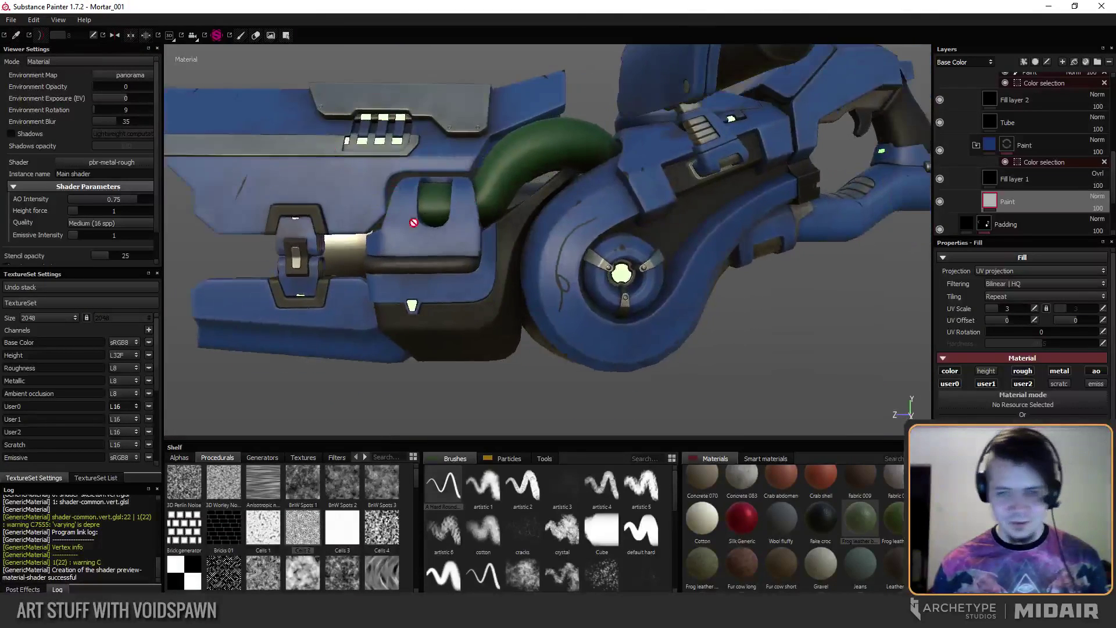
right_click_drag(413, 222, 577, 241, "alt")
middle_click_drag(679, 276, 609, 293, "alt")
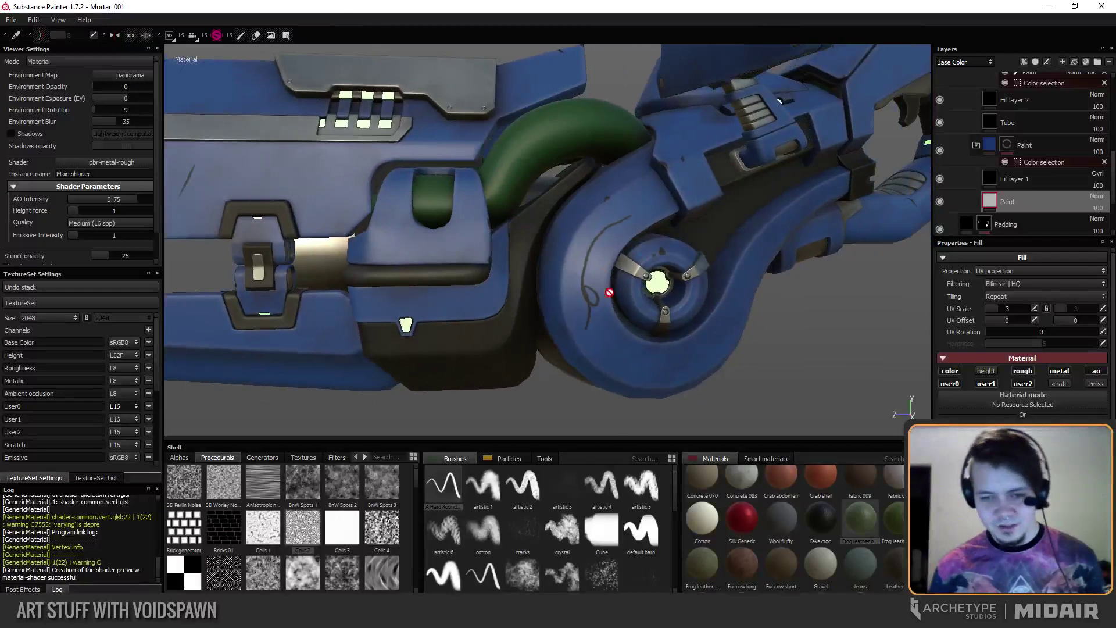
scroll(795, 529, "up", 2)
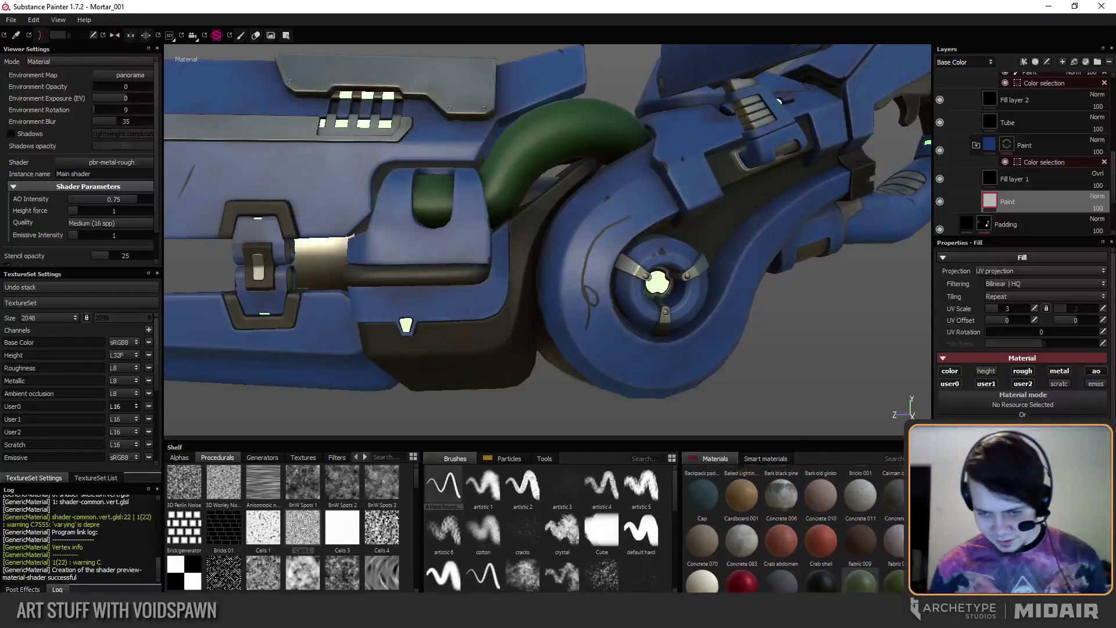
scroll(796, 529, "down", 5)
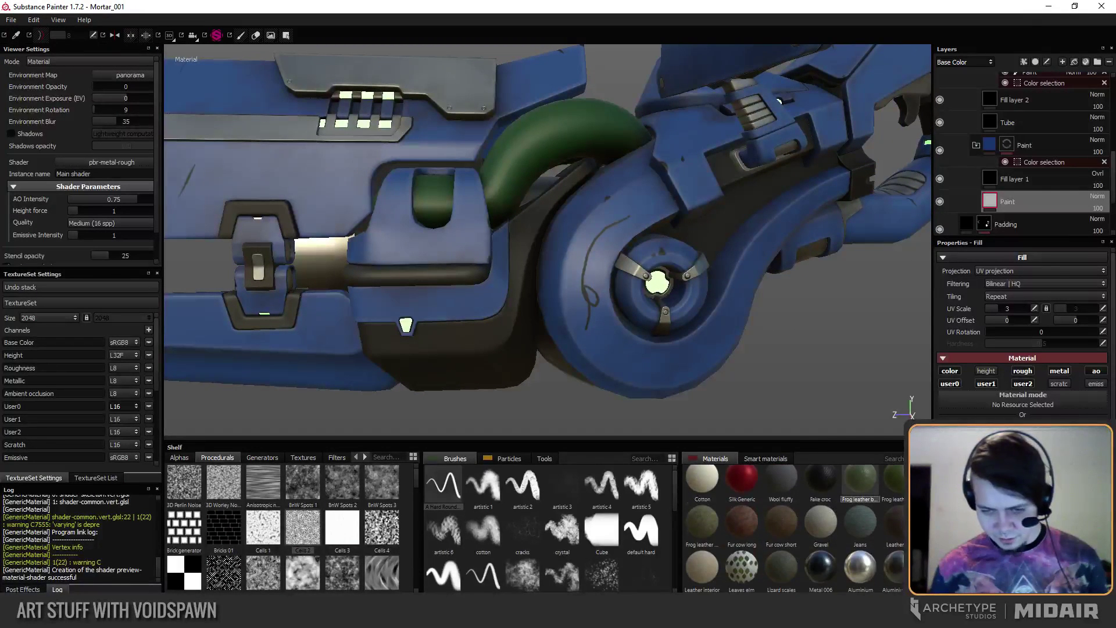
mouse_move(791, 361)
left_mouse_down("alt")
mouse_move(776, 343)
mouse_move(805, 371)
mouse_move(755, 301)
mouse_move(785, 295)
mouse_move(777, 303)
mouse_move(764, 285)
mouse_move(708, 316)
mouse_move(756, 302)
left_mouse_up("alt")
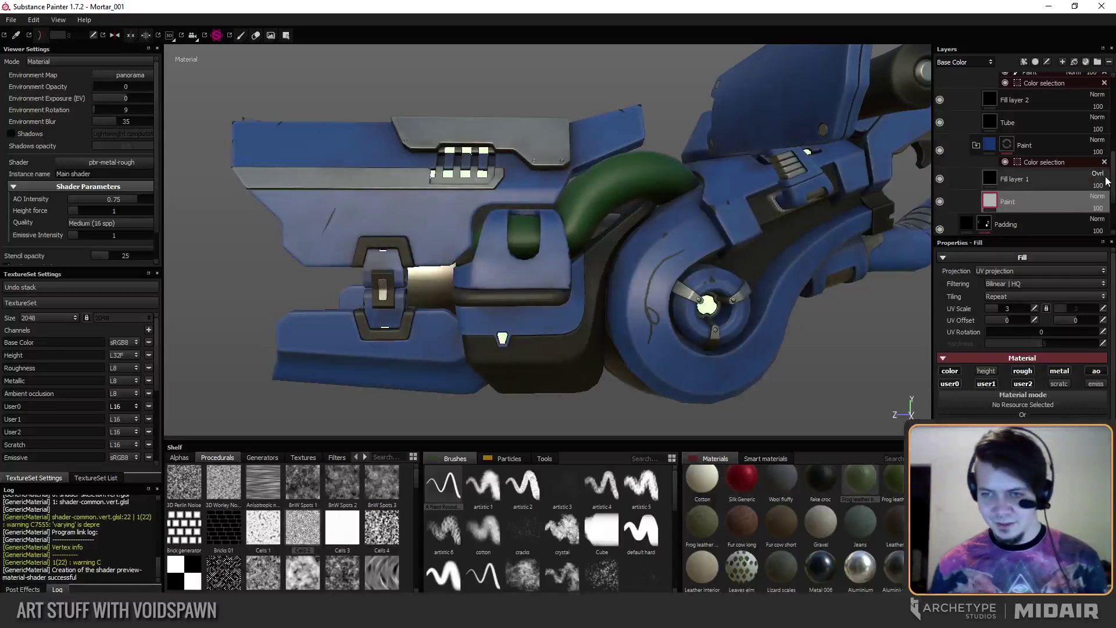
Erase the long curly scratch on the round wheel housing by painting black on the Scratch layer's mask.
scroll(1113, 139, "up", 3)
scroll(1114, 140, "up", 3)
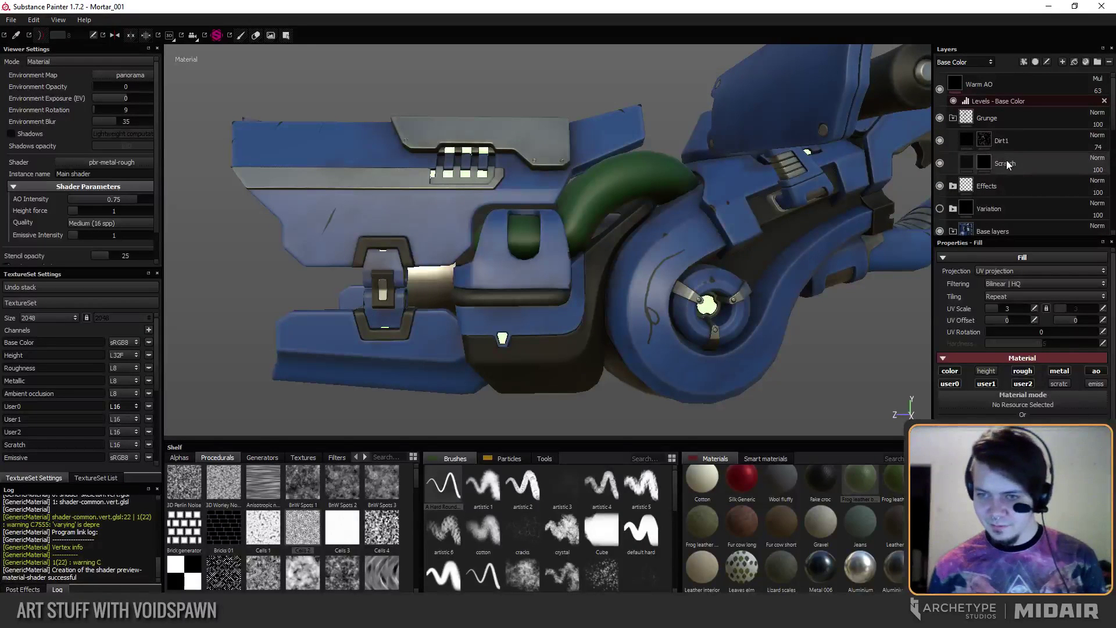
left_click(1008, 165)
scroll(678, 277, "up", 3)
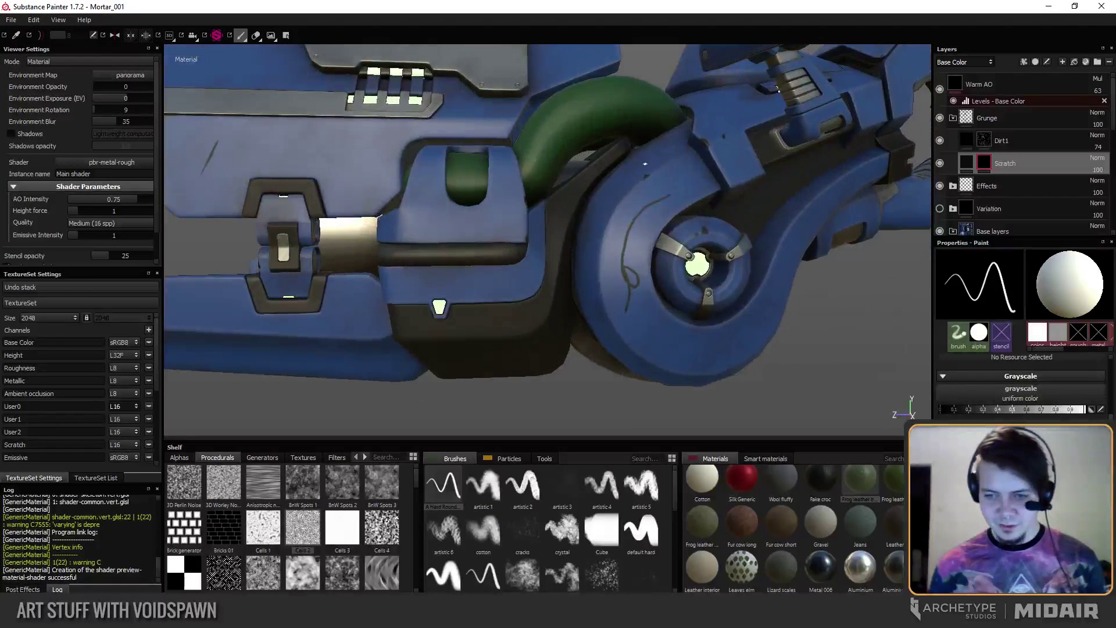
key("x")
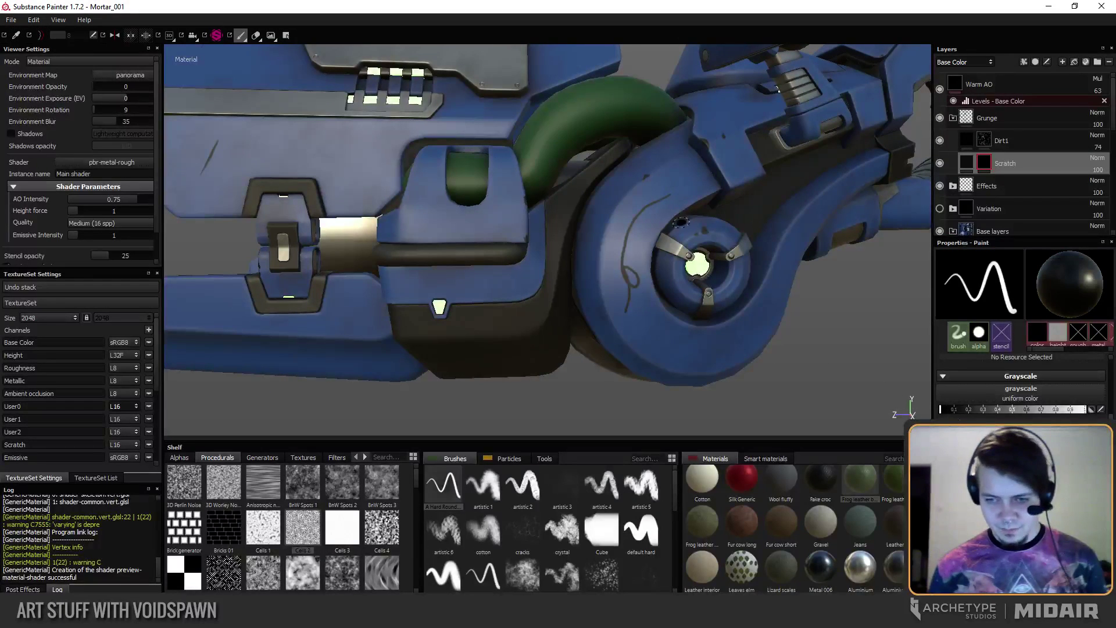
left_click_drag(670, 184, 669, 186)
left_click_drag(632, 240, 629, 304)
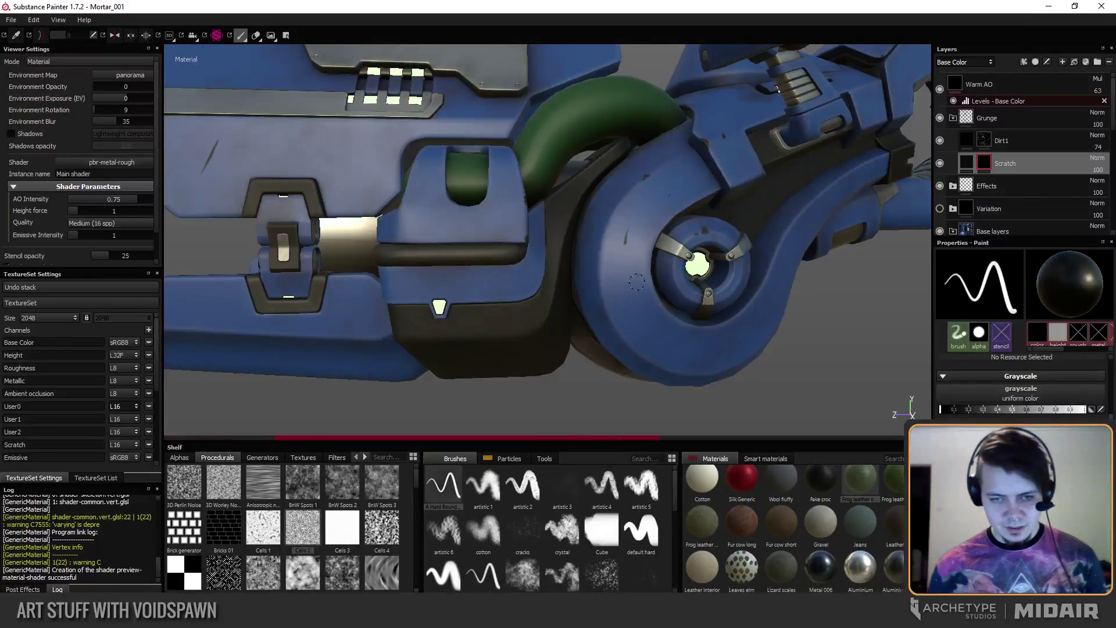
mouse_move(623, 231)
left_mouse_down("alt")
mouse_move(635, 250)
mouse_move(613, 300)
mouse_move(633, 276)
mouse_move(480, 272)
mouse_move(533, 297)
mouse_move(511, 285)
left_mouse_up("alt")
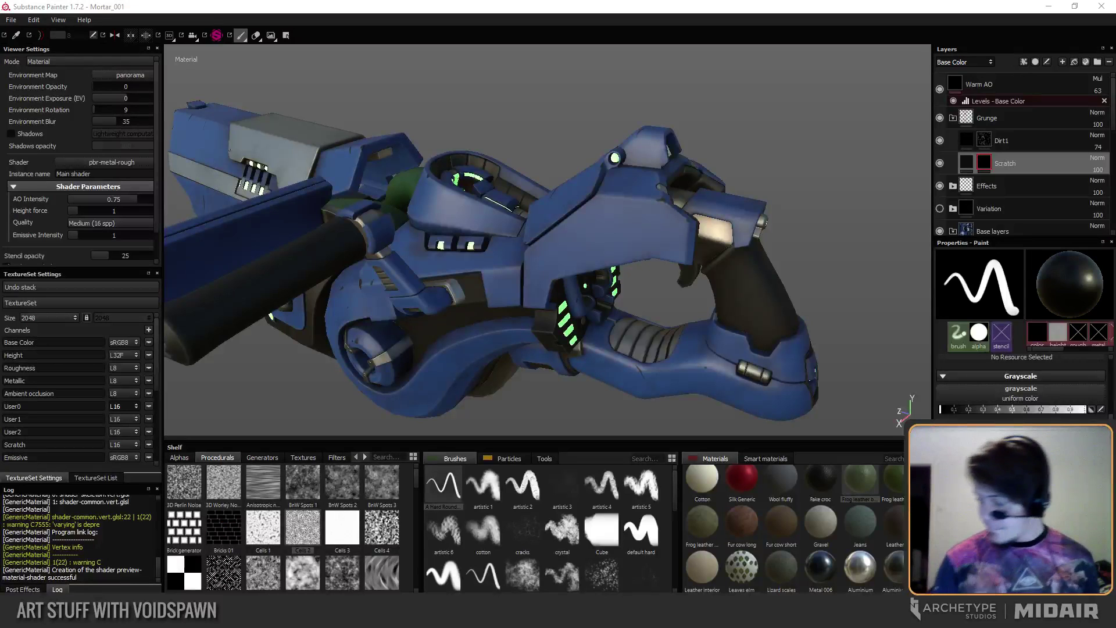
left_click_drag(593, 208, 576, 241, "alt")
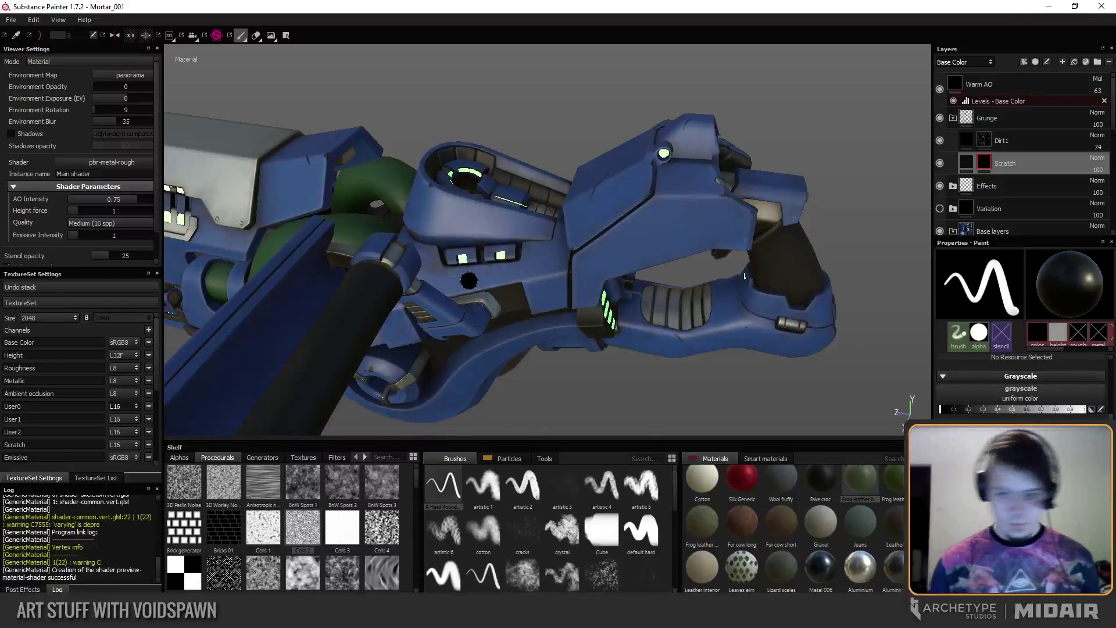
left_click_drag(462, 276, 411, 309, "alt")
scroll(412, 309, "up", 10)
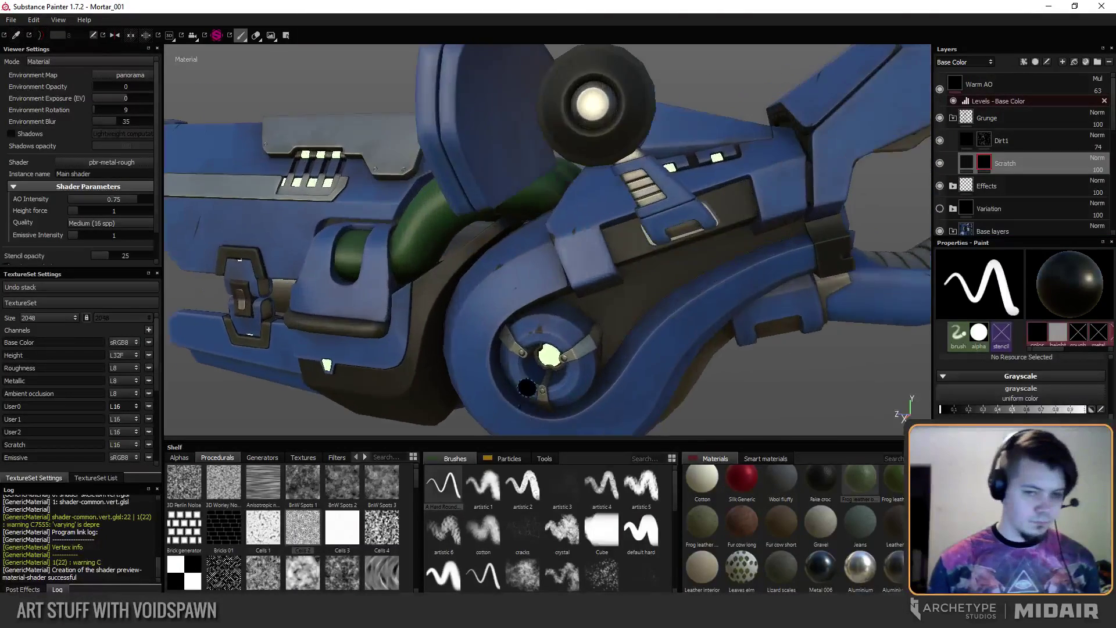
left_click_drag(536, 293, 443, 223, "alt")
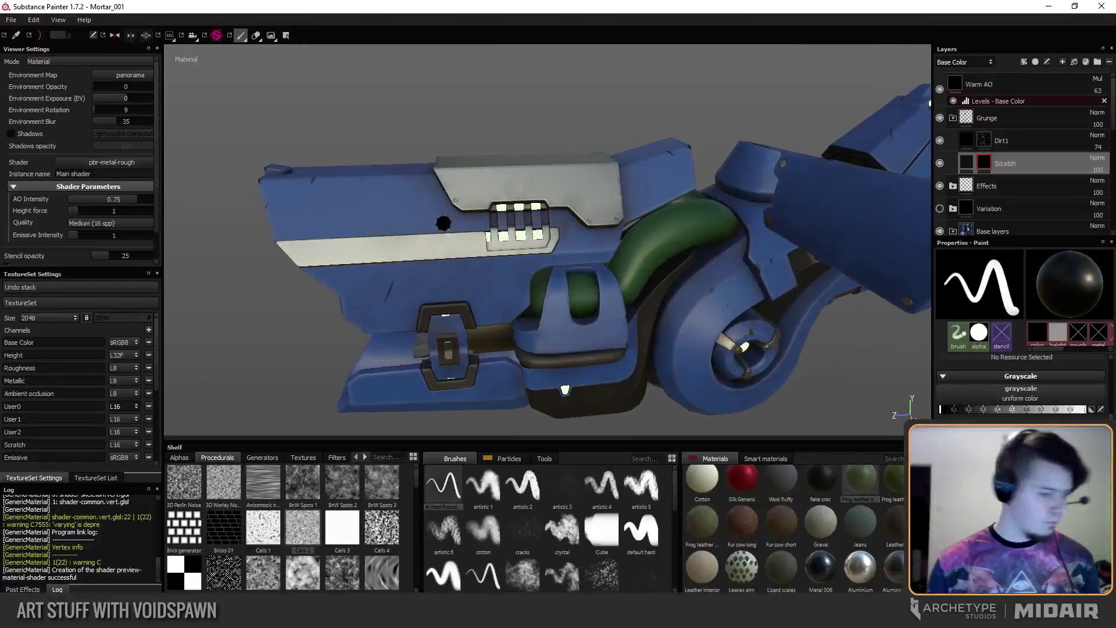
Make the Variation folder visible in the layer stack.
left_click_drag(627, 334, 543, 295, "alt")
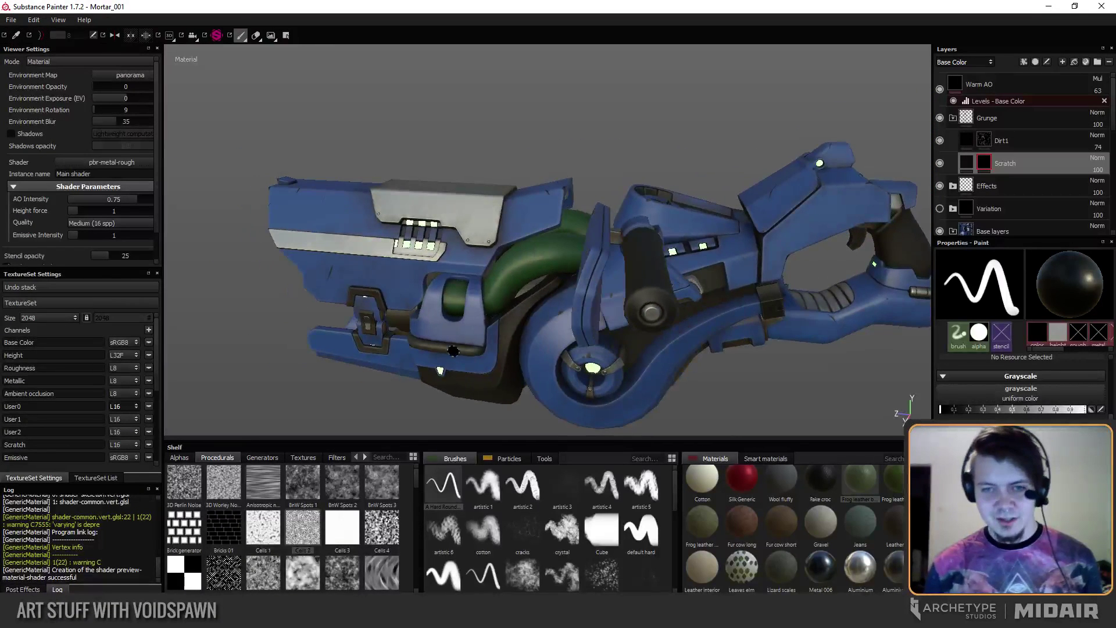
left_click_drag(454, 351, 493, 370, "alt")
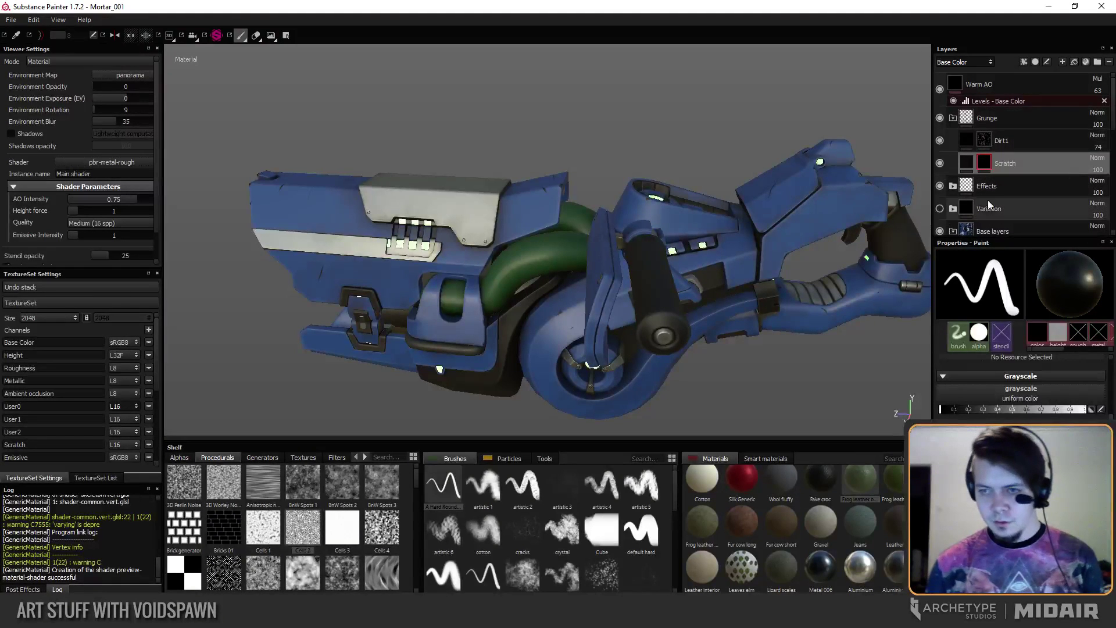
left_click(940, 209)
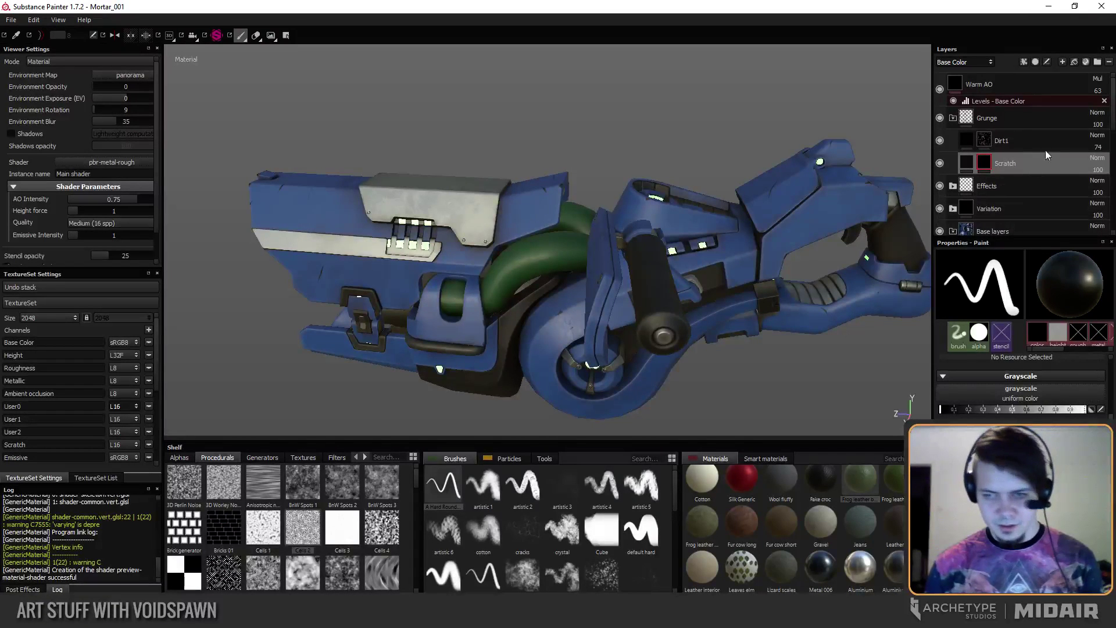
Hide Fill layer 2 and Fill layer 1 in the Paintmasks folder and inspect the gun's base paint from several angles.
left_click_drag(1111, 148, 1110, 167)
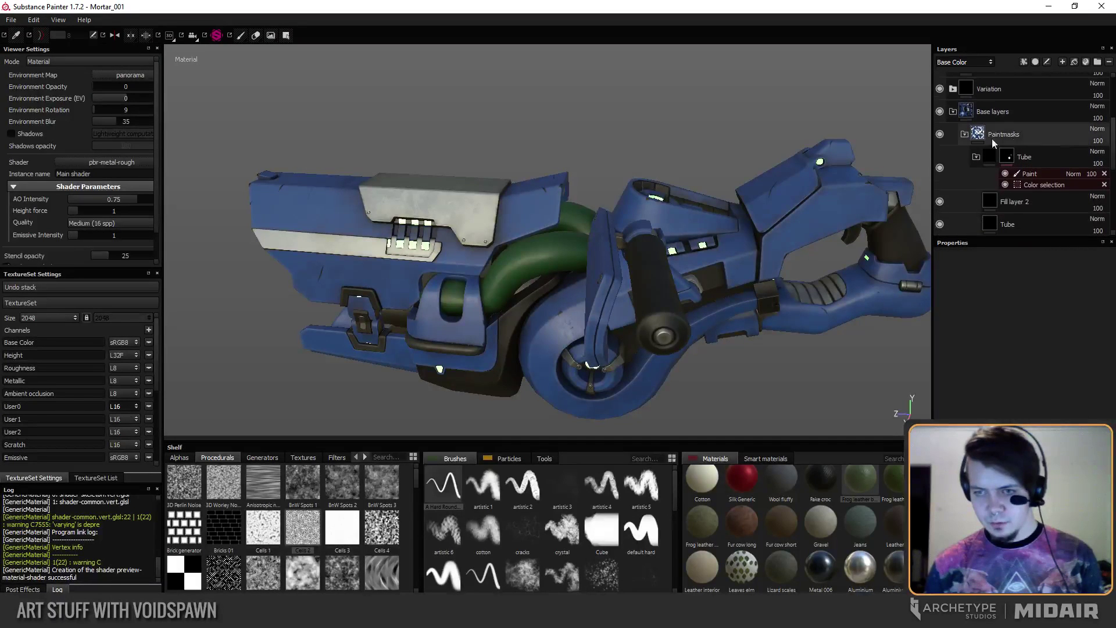
scroll(1113, 157, "down", 2)
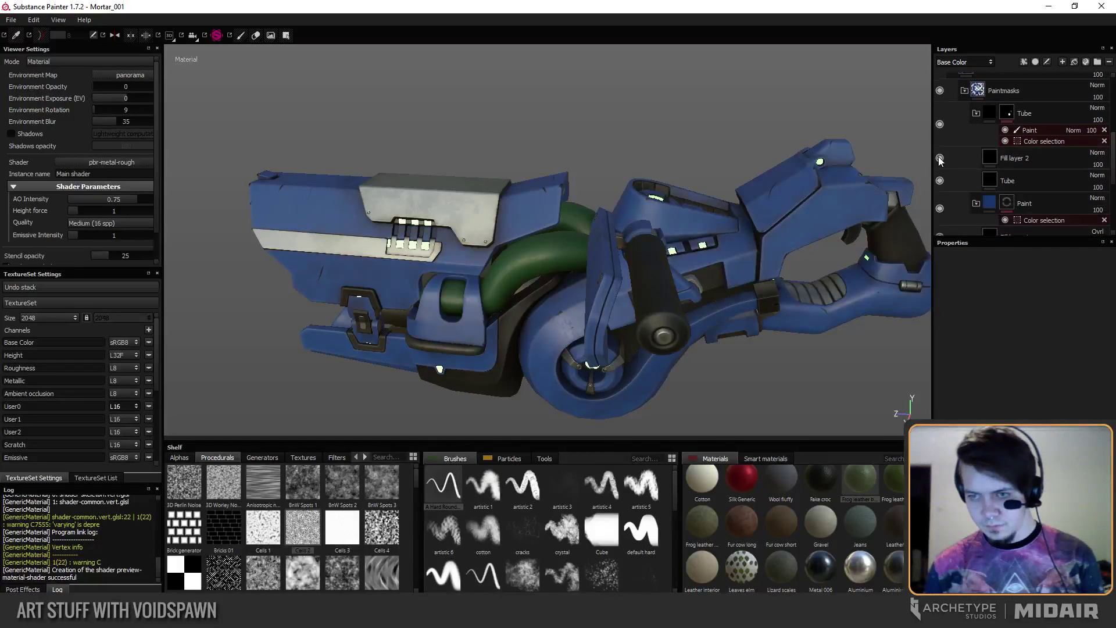
left_click(940, 181)
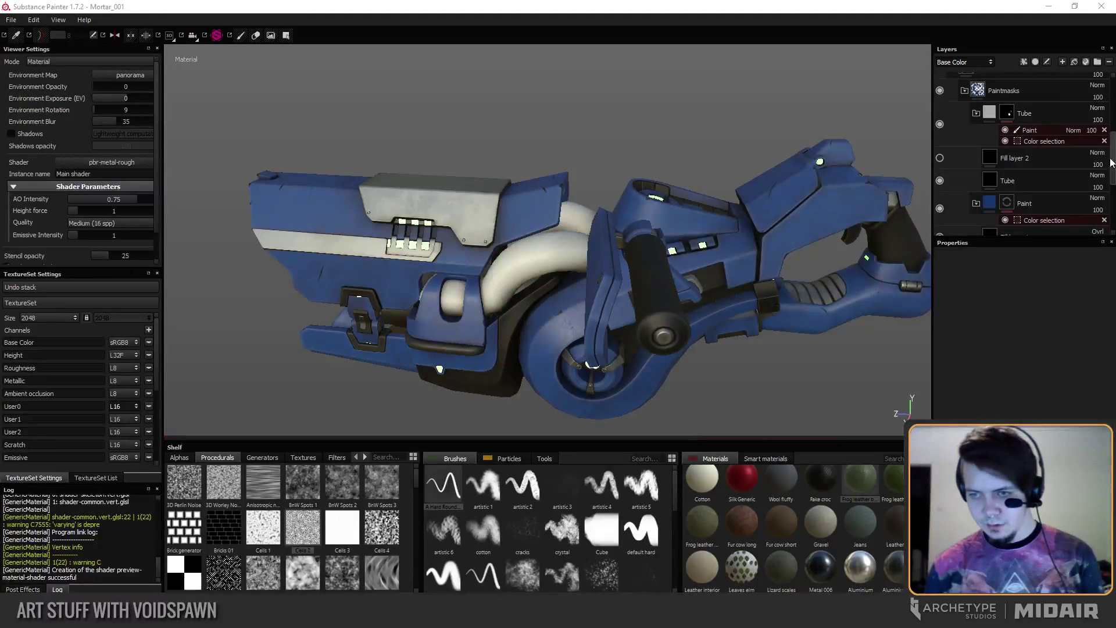
scroll(1113, 166, "down", 4)
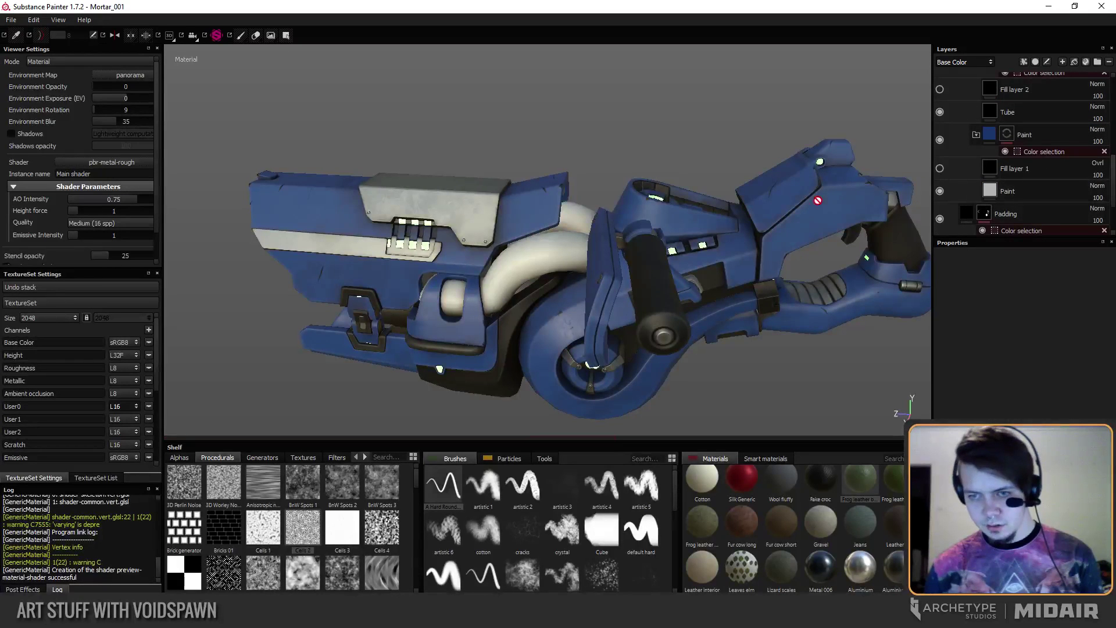
left_click_drag(564, 224, 616, 276, "alt")
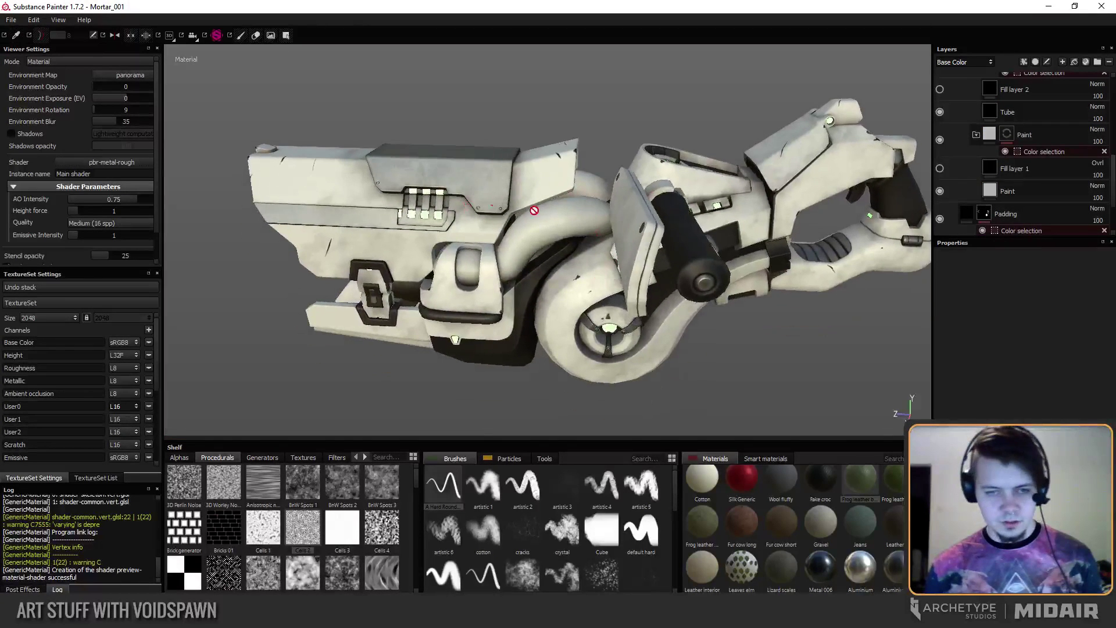
left_click_drag(636, 226, 640, 349, "alt")
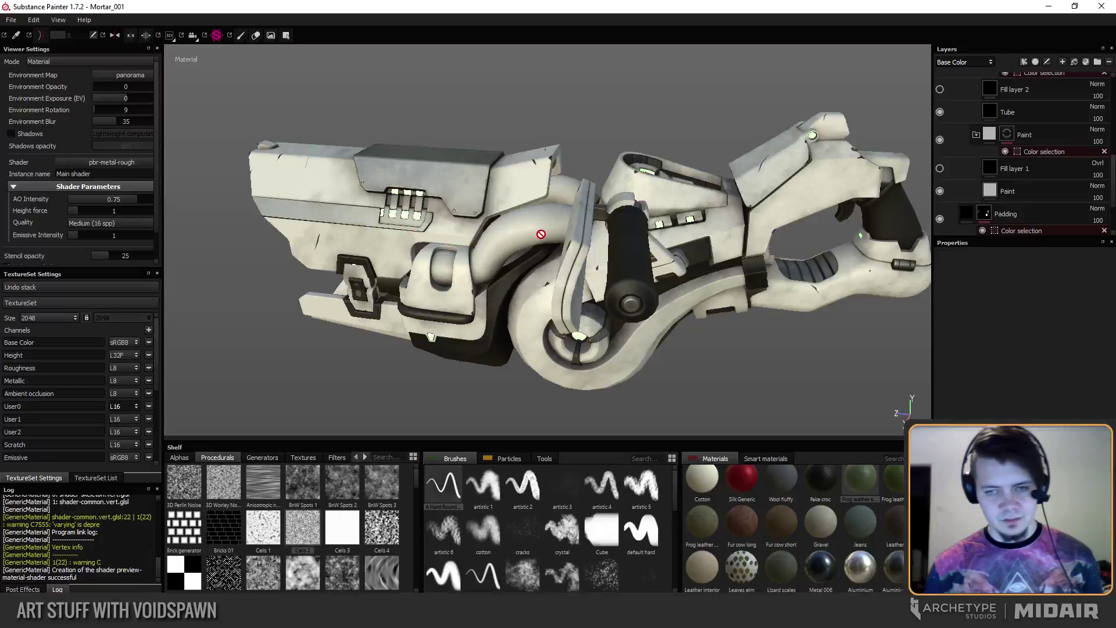
left_click_drag(541, 234, 584, 361, "alt")
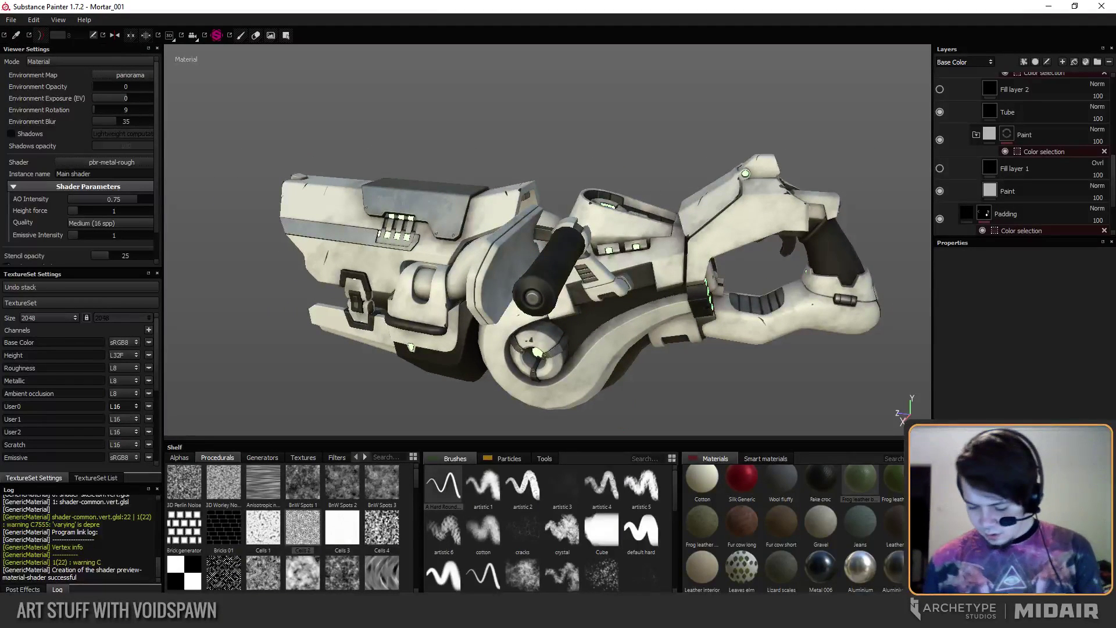
Set up a texture export with the Weapons_NEW config and E:/Midair/Assets/Weapons/Mortar/Stream as the output folder.
key("ctrl+shift+e")
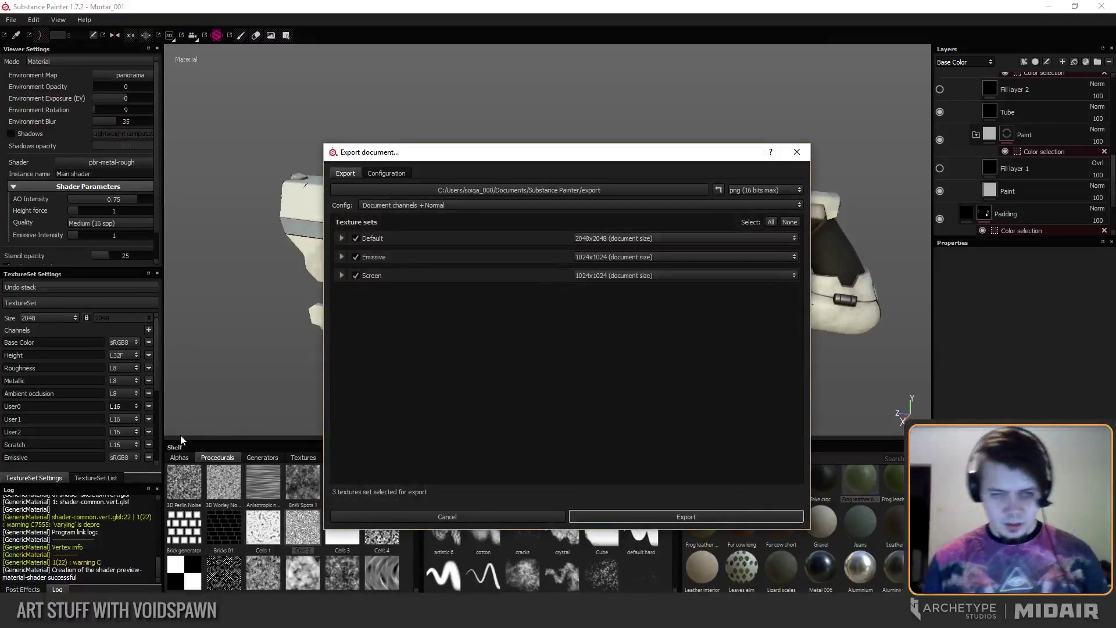
left_click(443, 205)
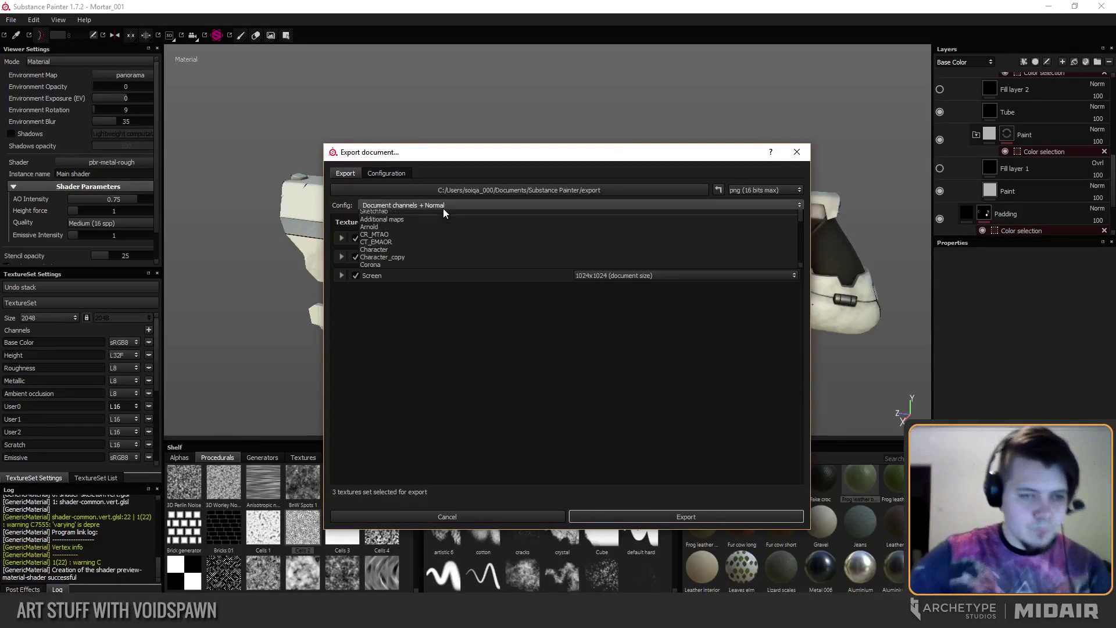
scroll(431, 247, "down", 3)
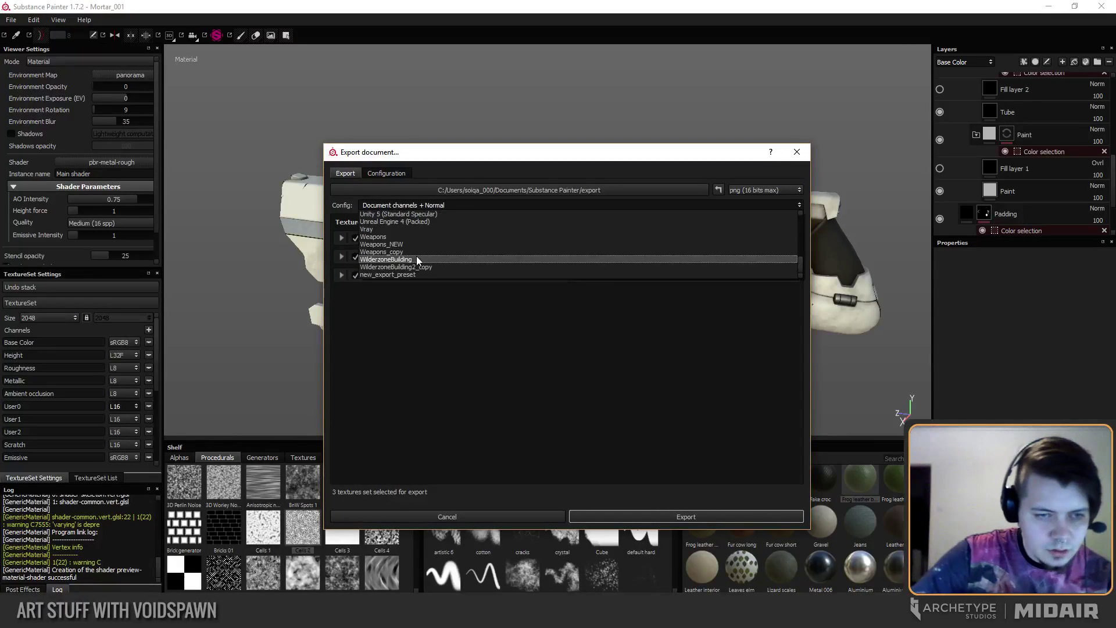
left_click(409, 257)
left_click(407, 196)
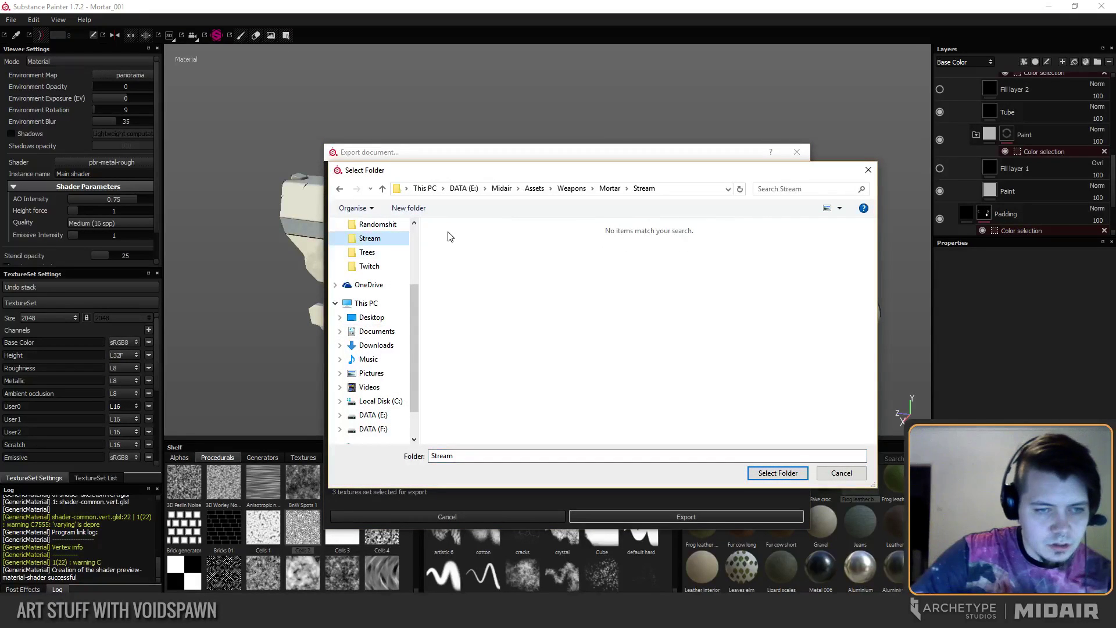
left_click(765, 470)
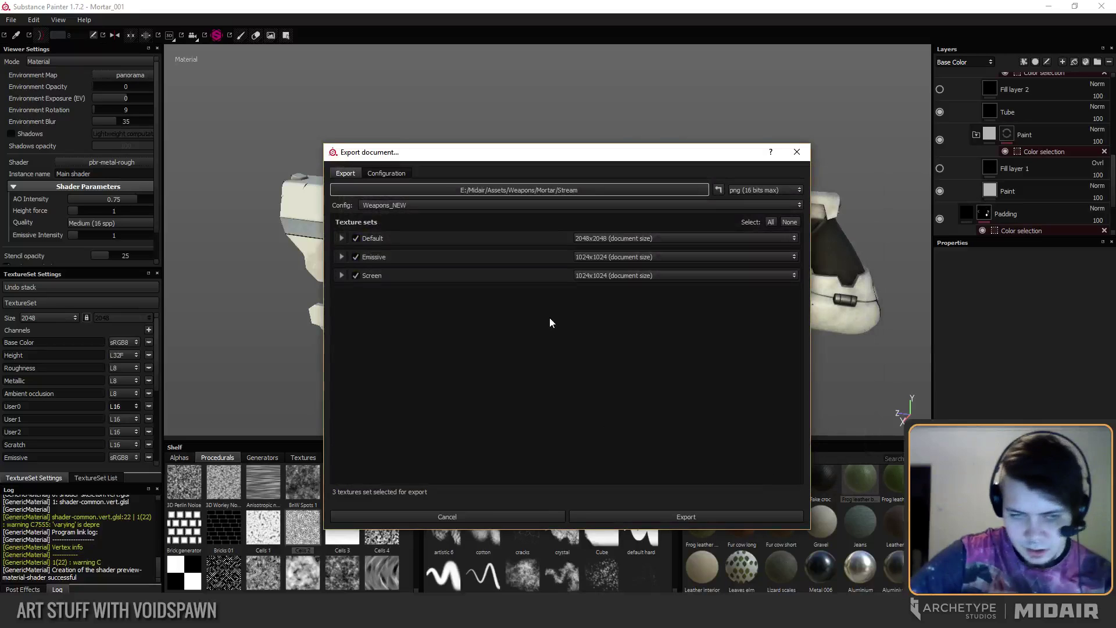
Exclude the Emissive and Screen texture sets and export only the Default set at 2048x2048.
left_click(356, 257)
left_click(355, 276)
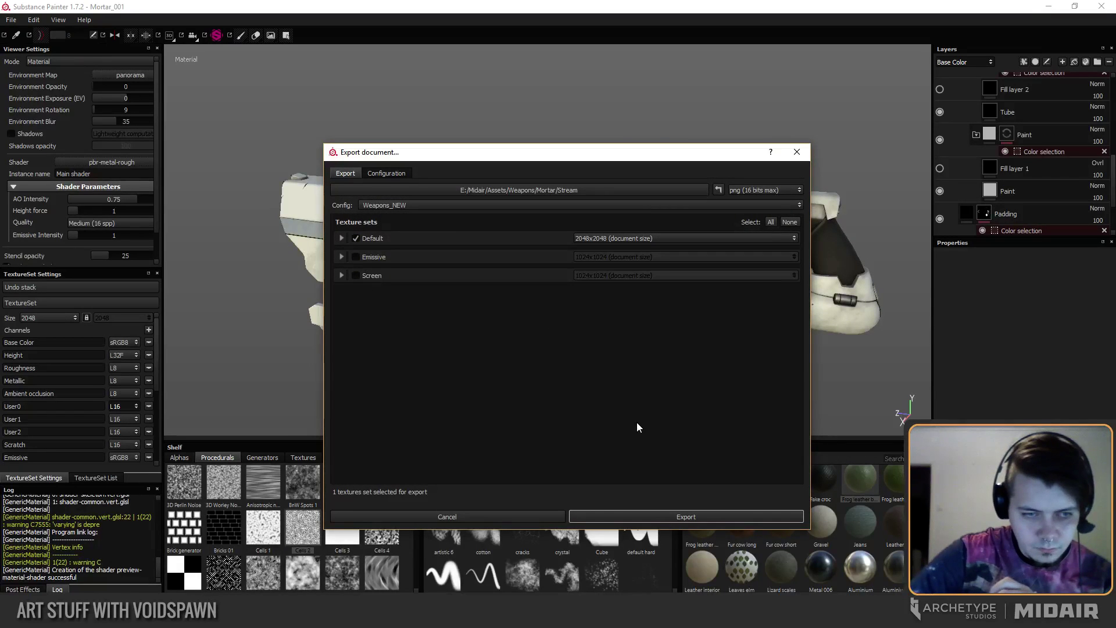
left_click(659, 519)
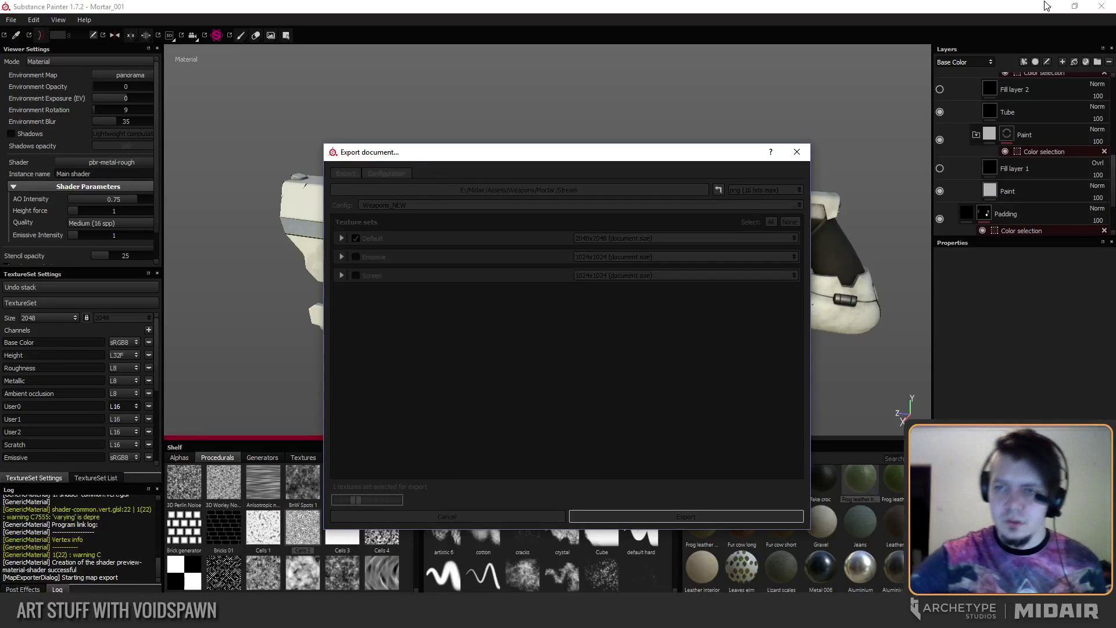
Show the desktop, move the Tasks 10-2-2016 file out of the way and launch the Midair shortcut.
key("alt+Tab")
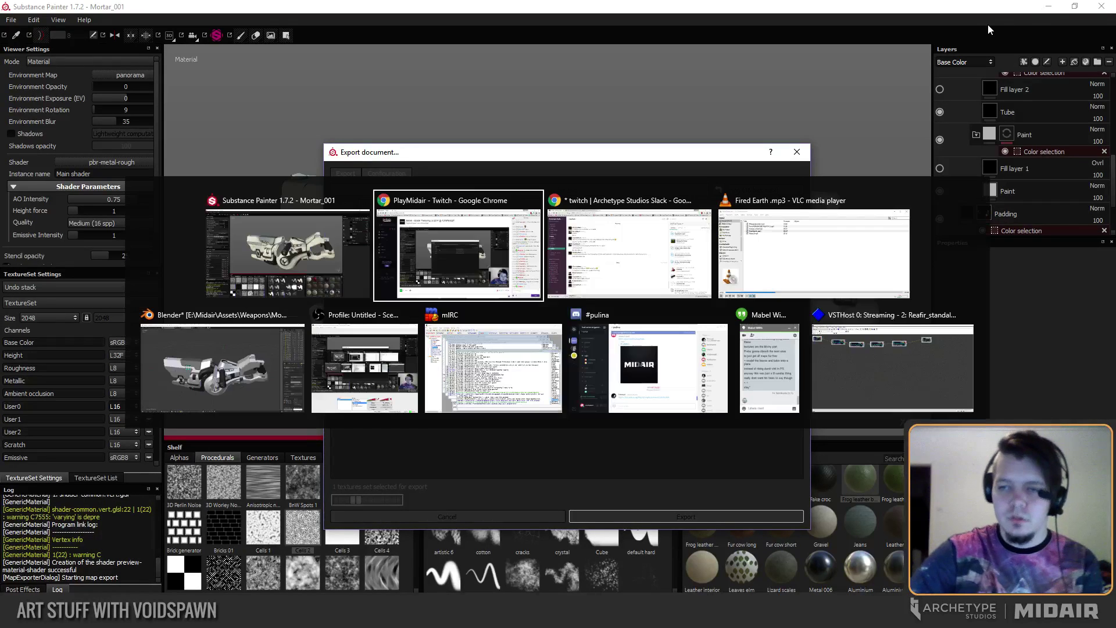
key("Escape")
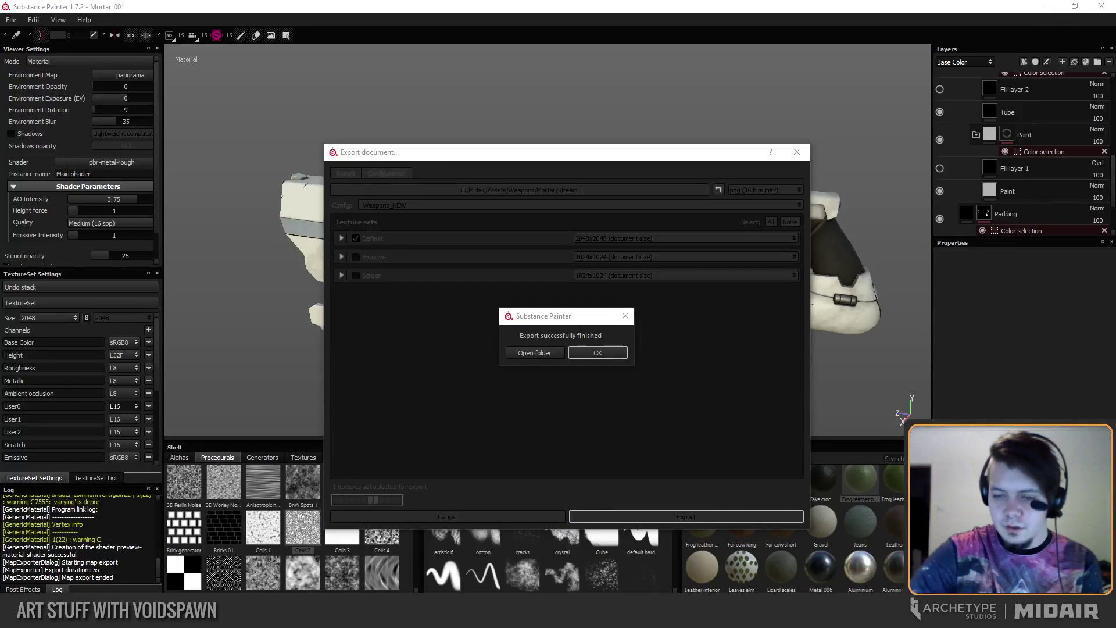
key("super+d")
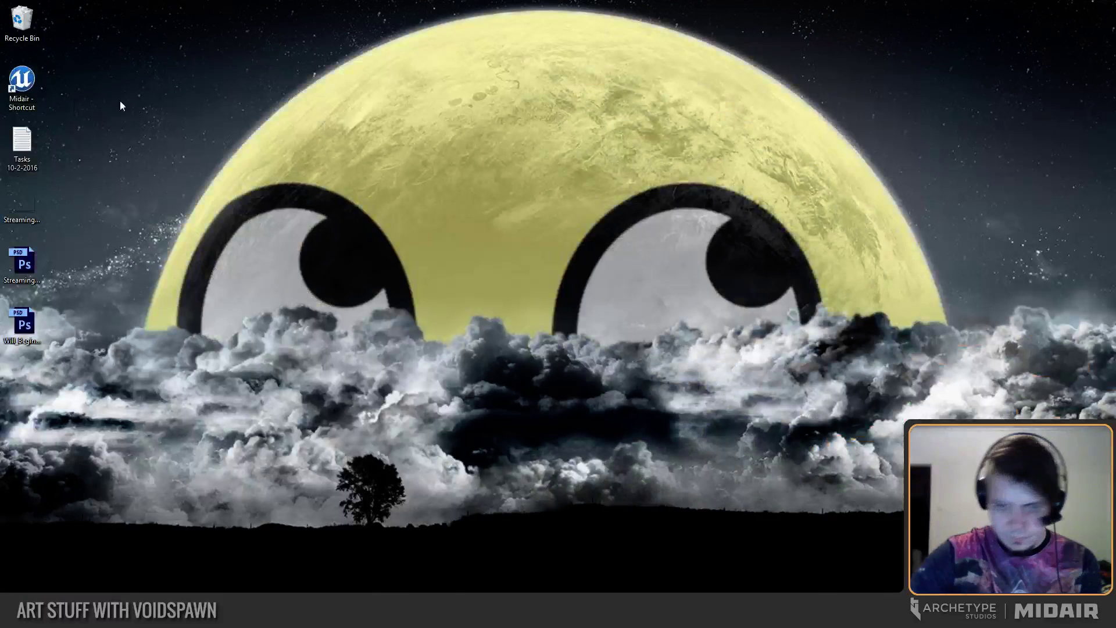
left_click(40, 85)
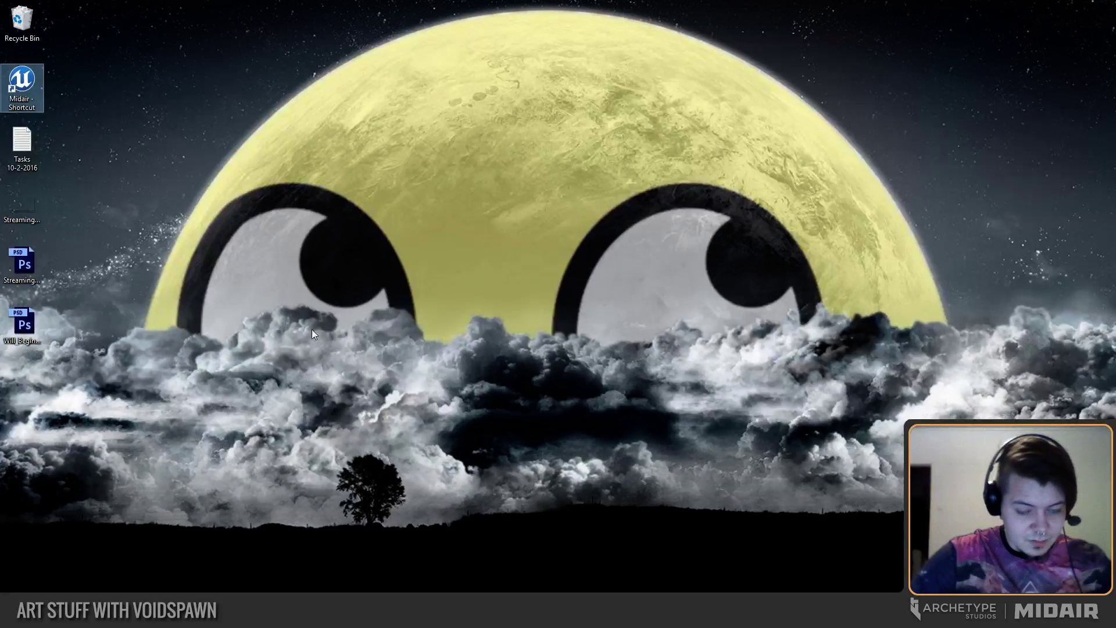
left_click(167, 224)
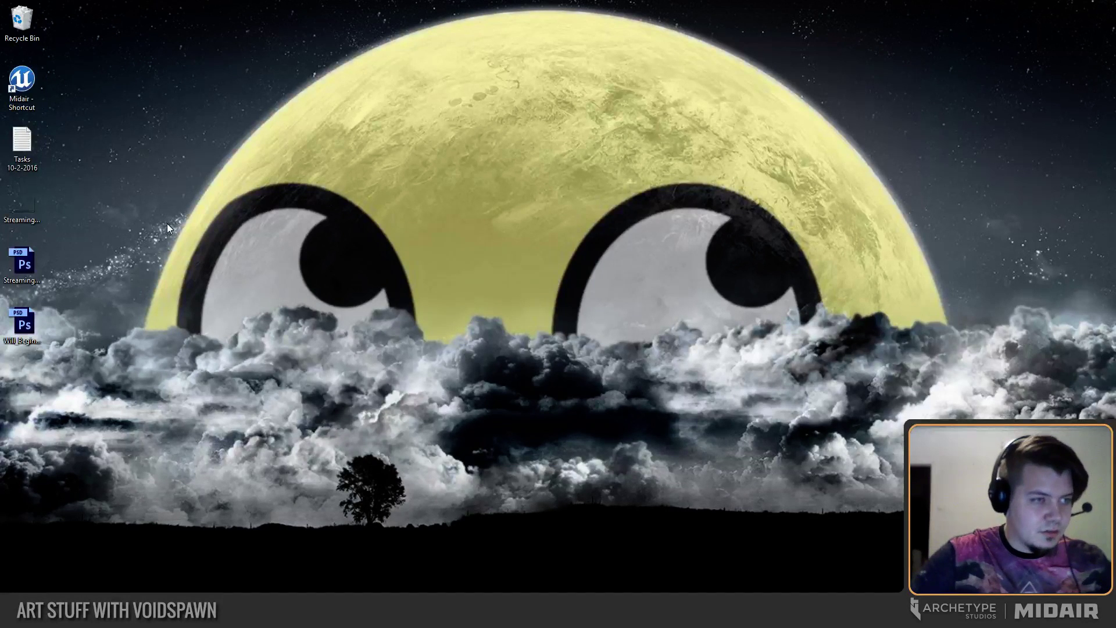
left_click_drag(23, 143, 0, 146)
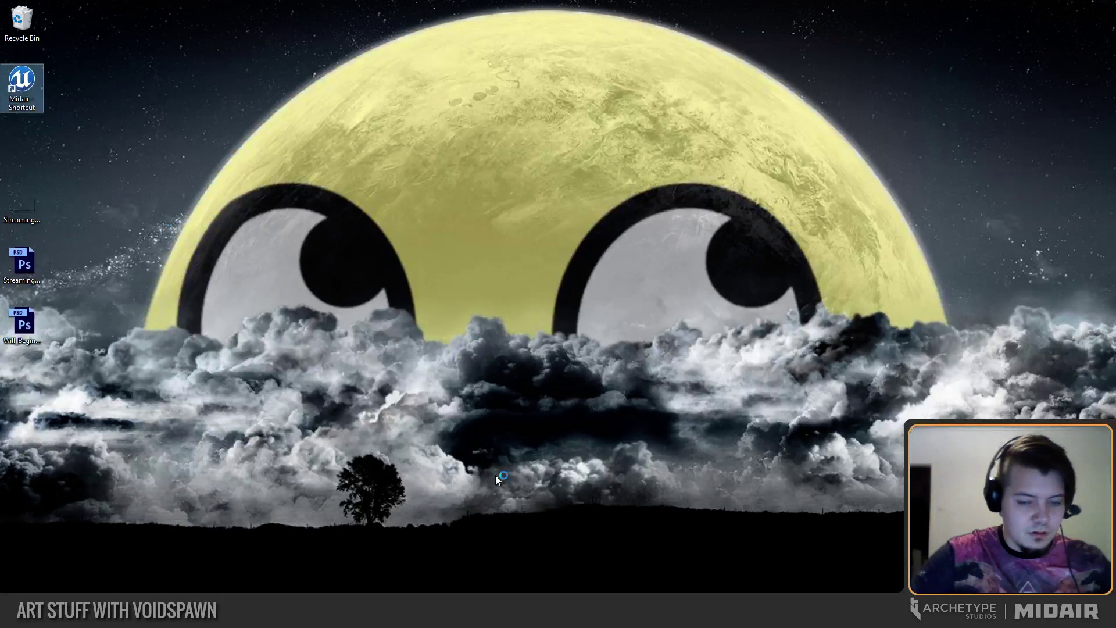
Switch back to Substance Painter and open the folder of exported textures from the export message.
key("alt+Tab")
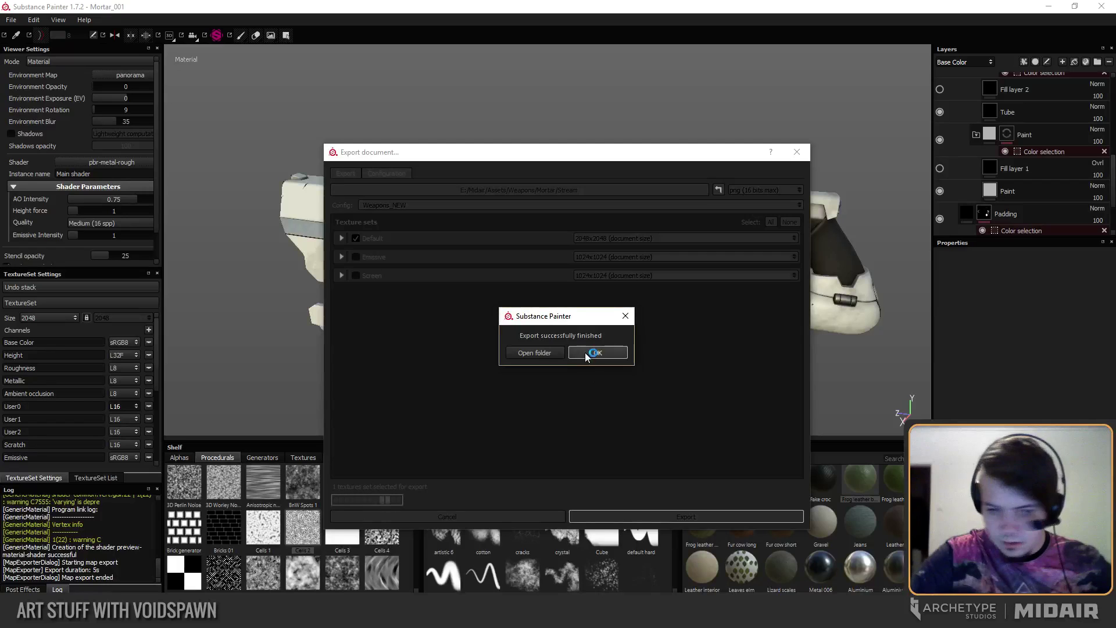
left_click(557, 353)
left_click(551, 351)
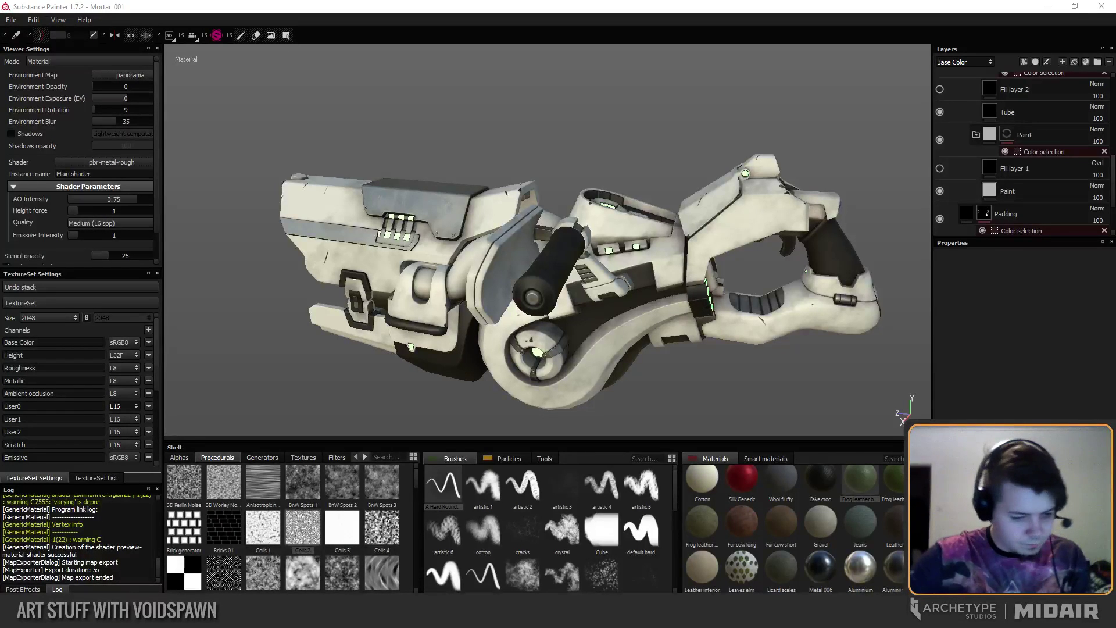
Open Windows Task Manager to check the running processes.
mouse_move(96, 568)
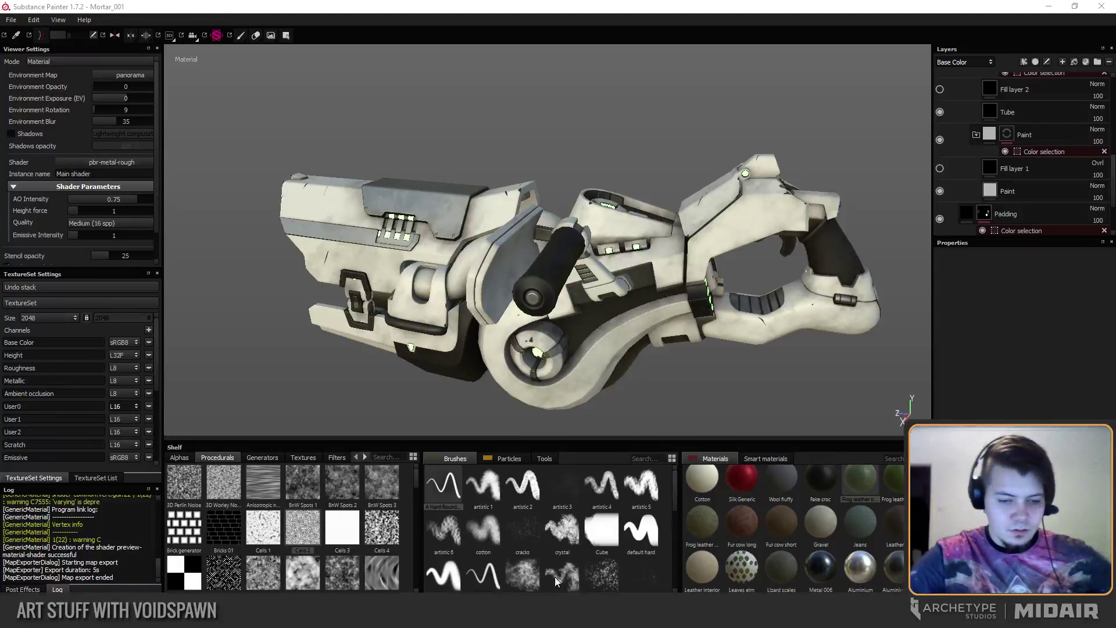
right_click(669, 615)
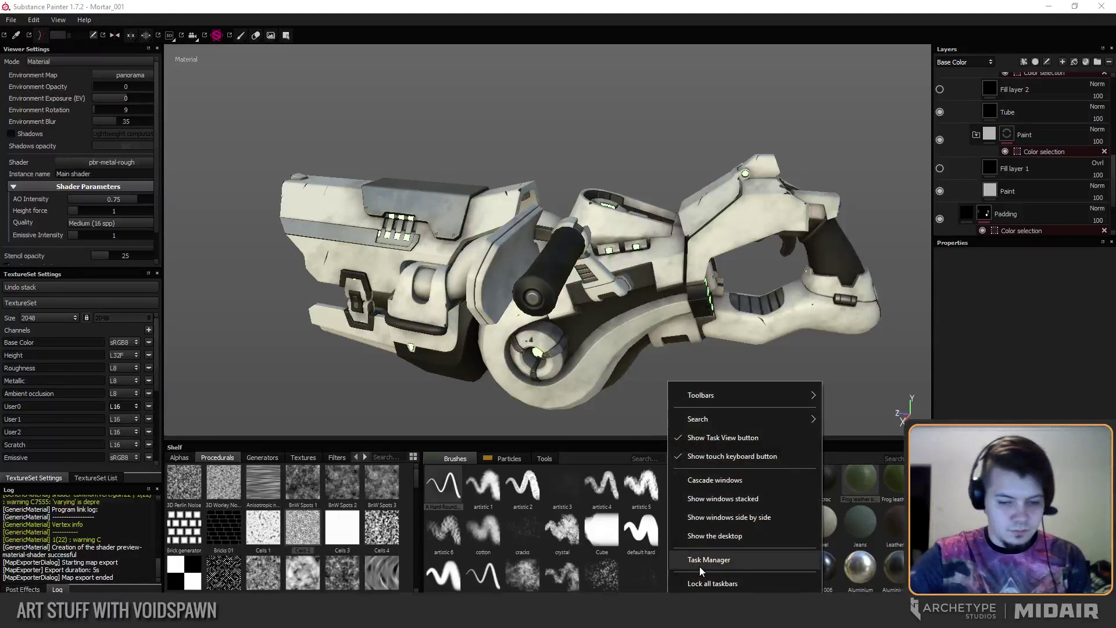
left_click(699, 564)
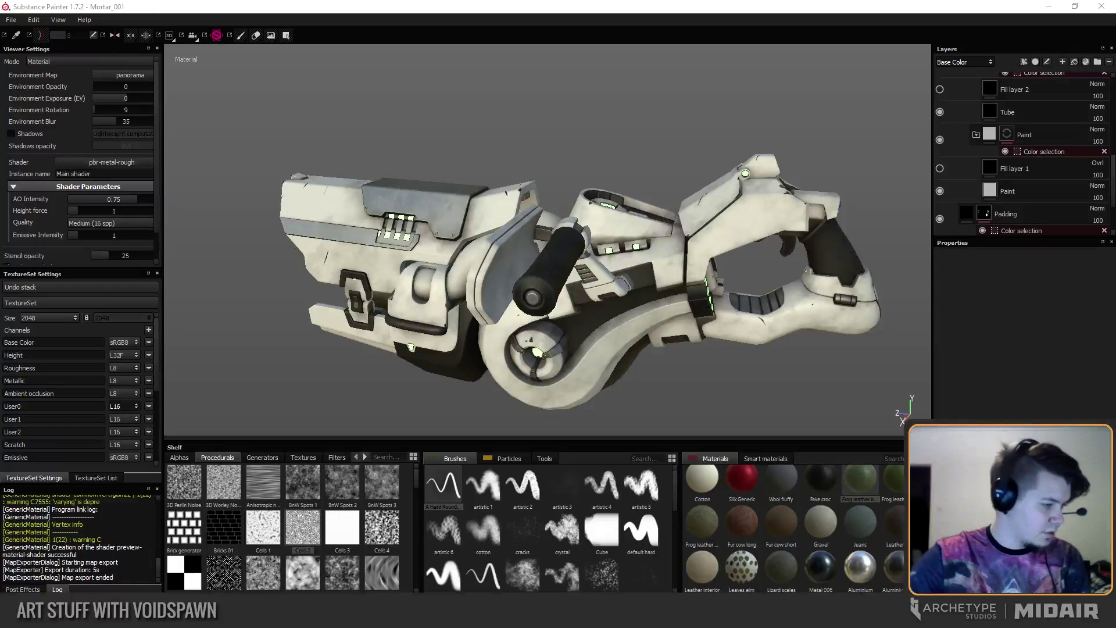
Switch to the Midair Unreal Editor, closing the T_Mortar_001_Masks image and the Message Log to reach the CTF-Flatland level.
key("alt+Tab")
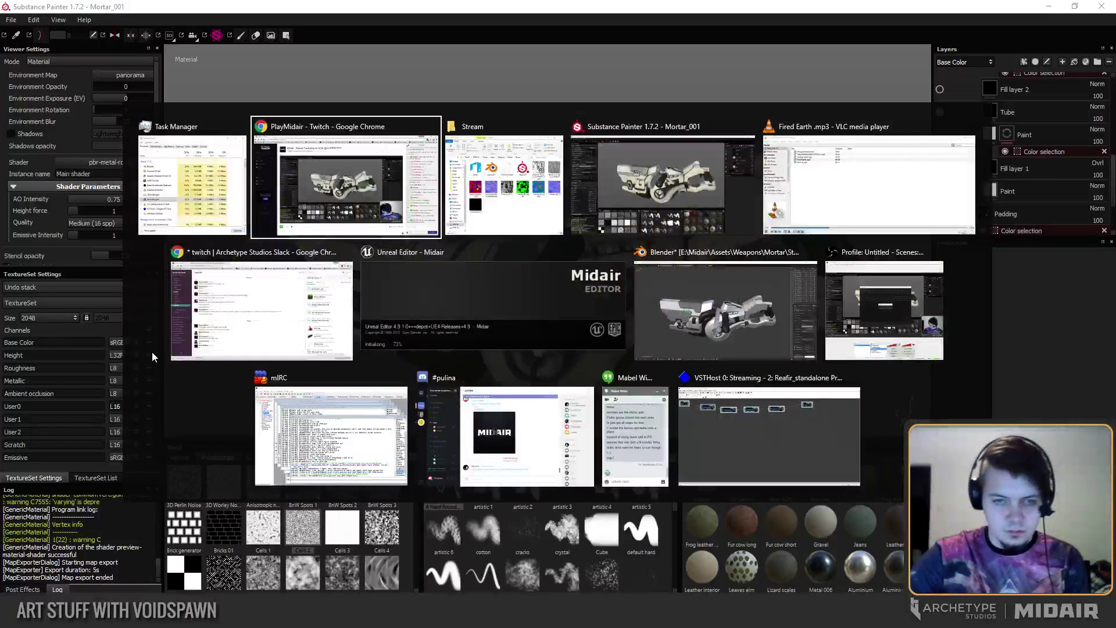
left_click(406, 315)
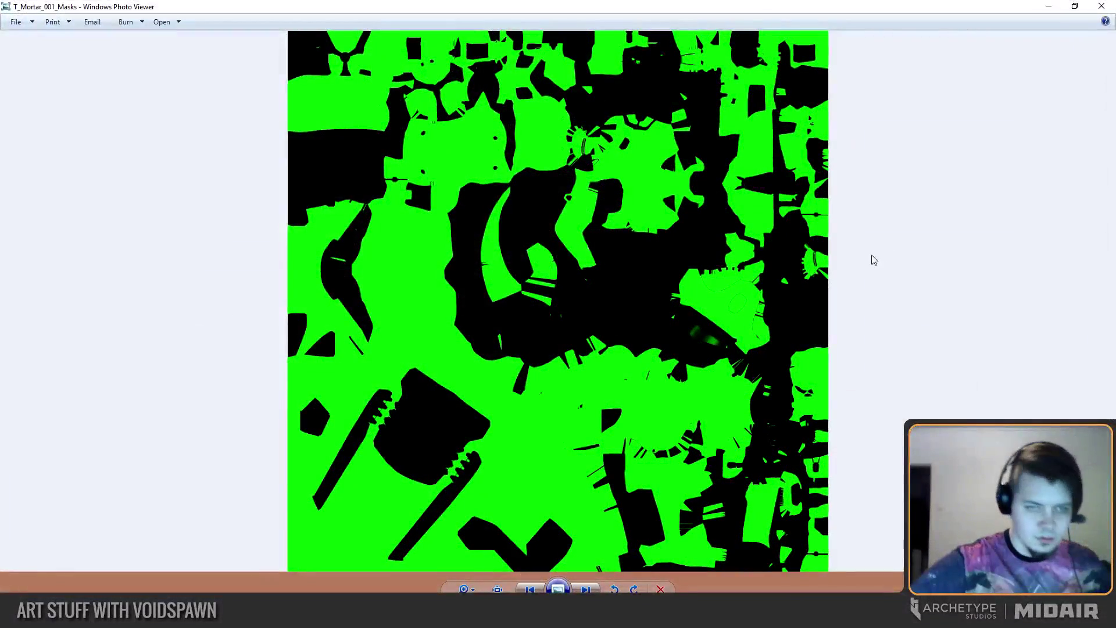
left_click(1102, 6)
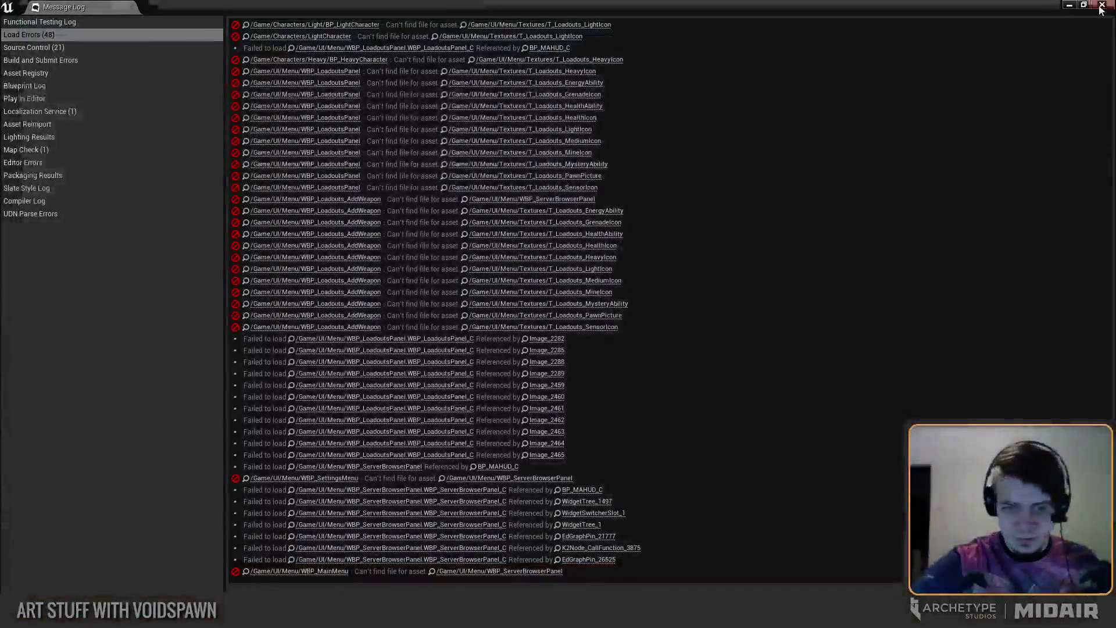
left_click(1102, 4)
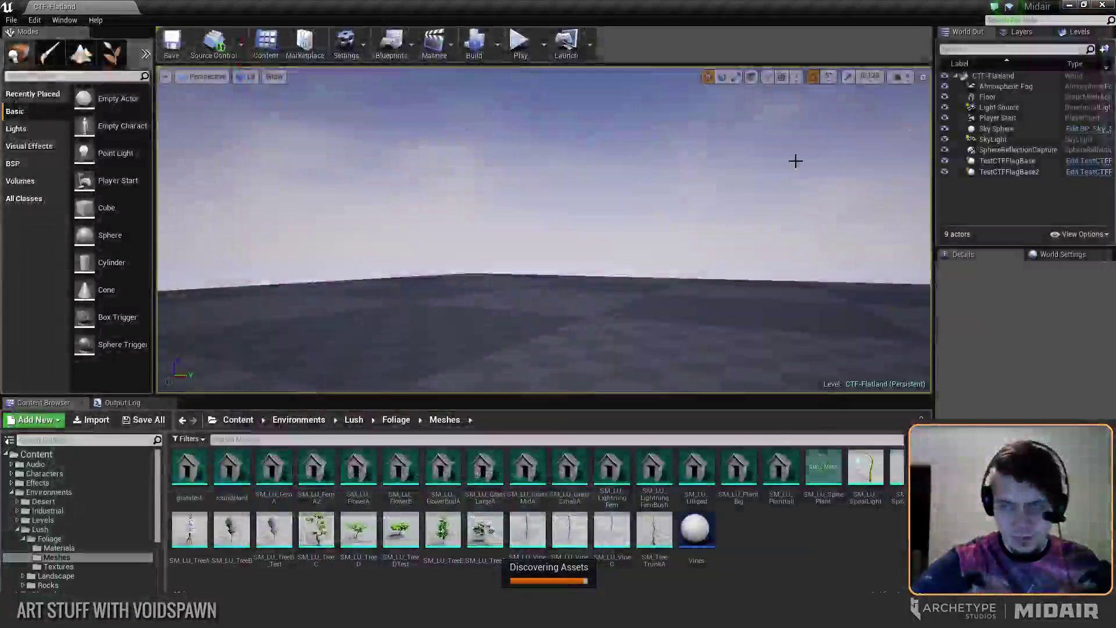
right_click(612, 321)
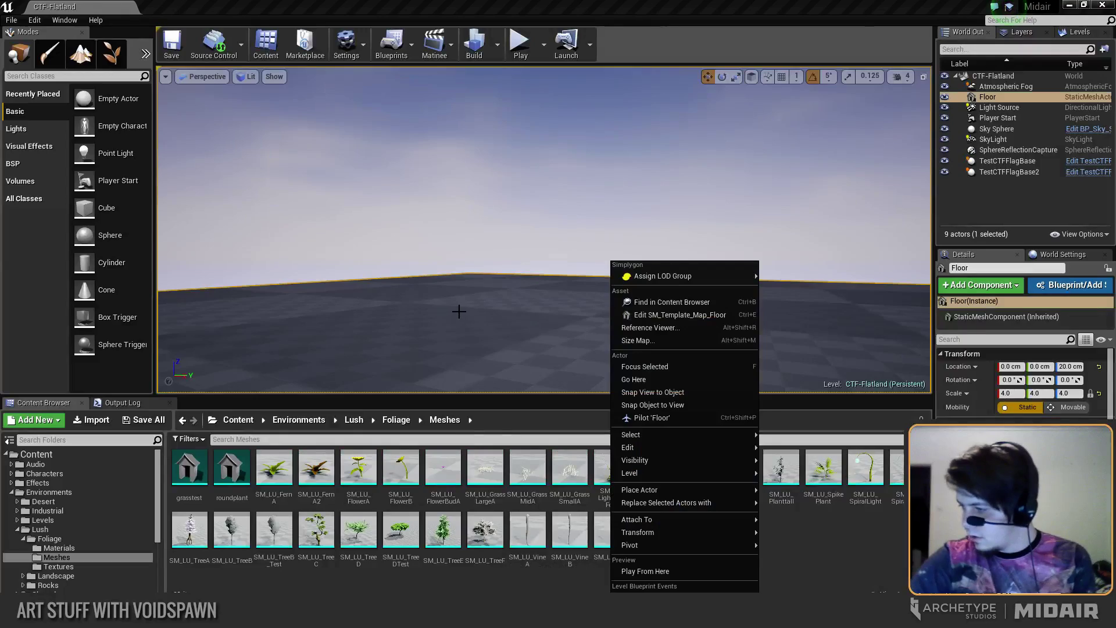
Switch from the Unreal Editor to Substance Painter with the Mortar_001 project.
key("alt+Tab")
key("alt+Tab")
key("alt+Tab")
key("alt+Tab")
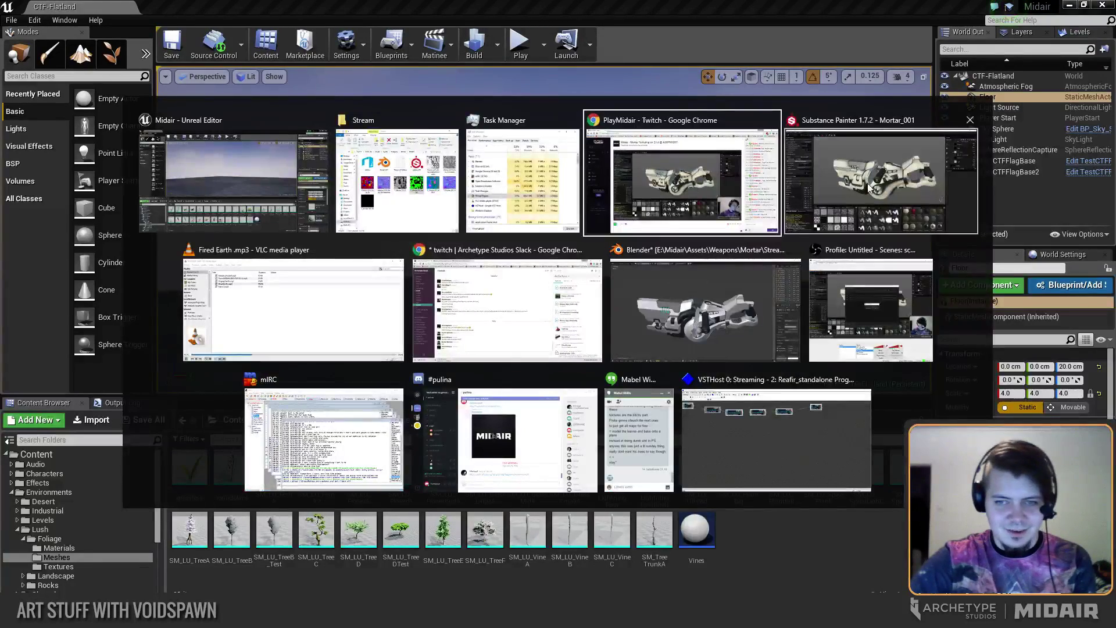
left_click_drag(766, 255, 751, 260, "alt")
key("alt+Tab")
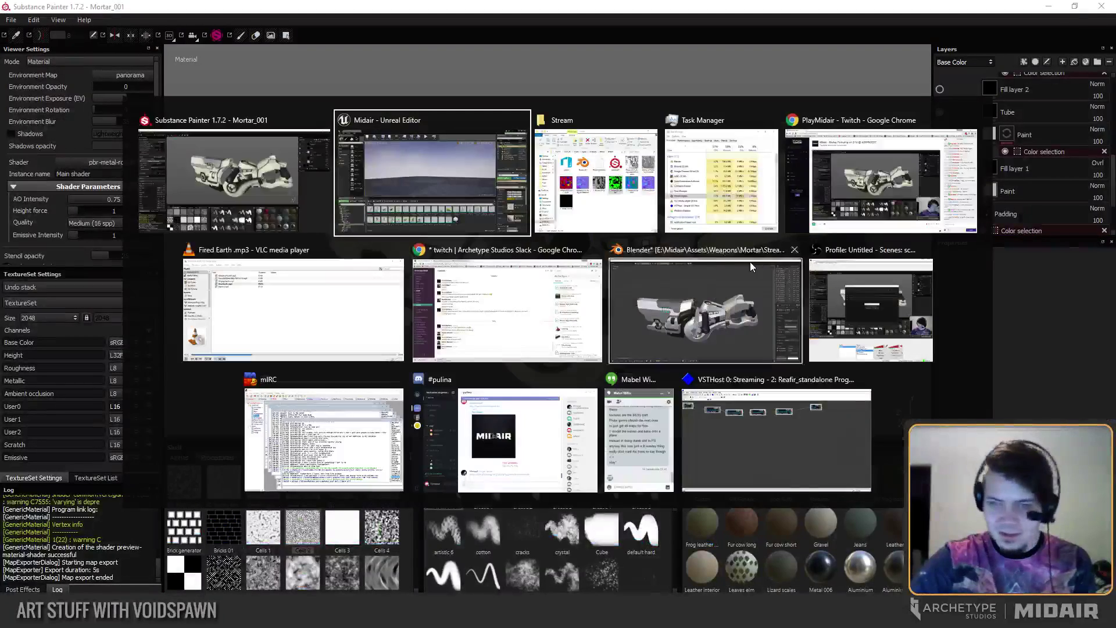
left_click(795, 250)
left_click(1035, 286)
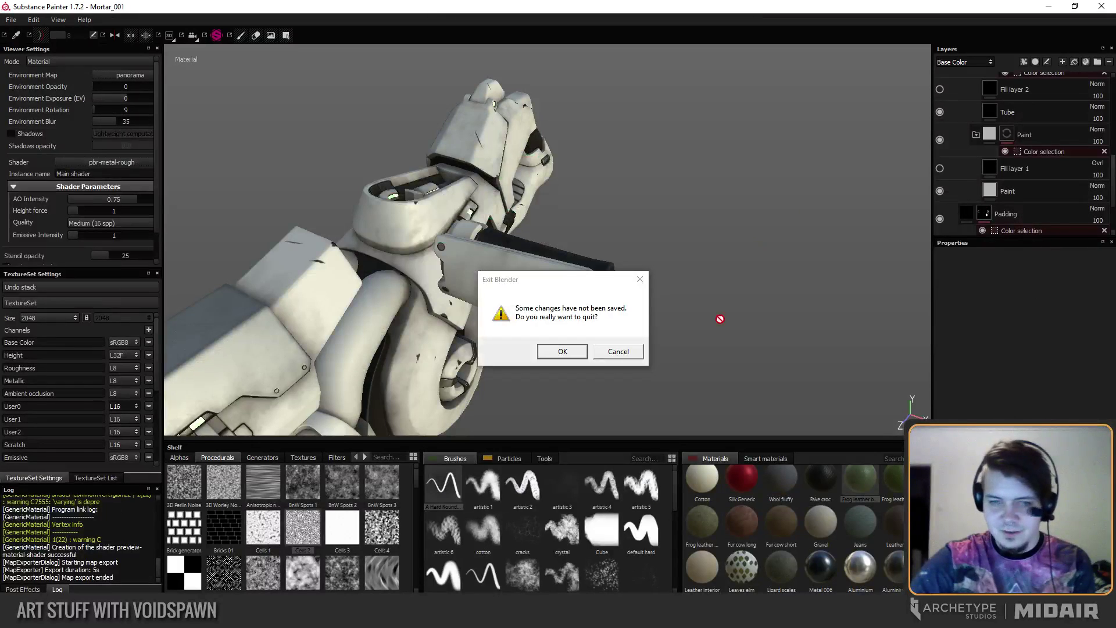
left_click(618, 352)
Examine the whole Mortar gun from the side and cycle through its solo channels as far as User0.
left_click_drag(717, 289, 683, 291, "alt")
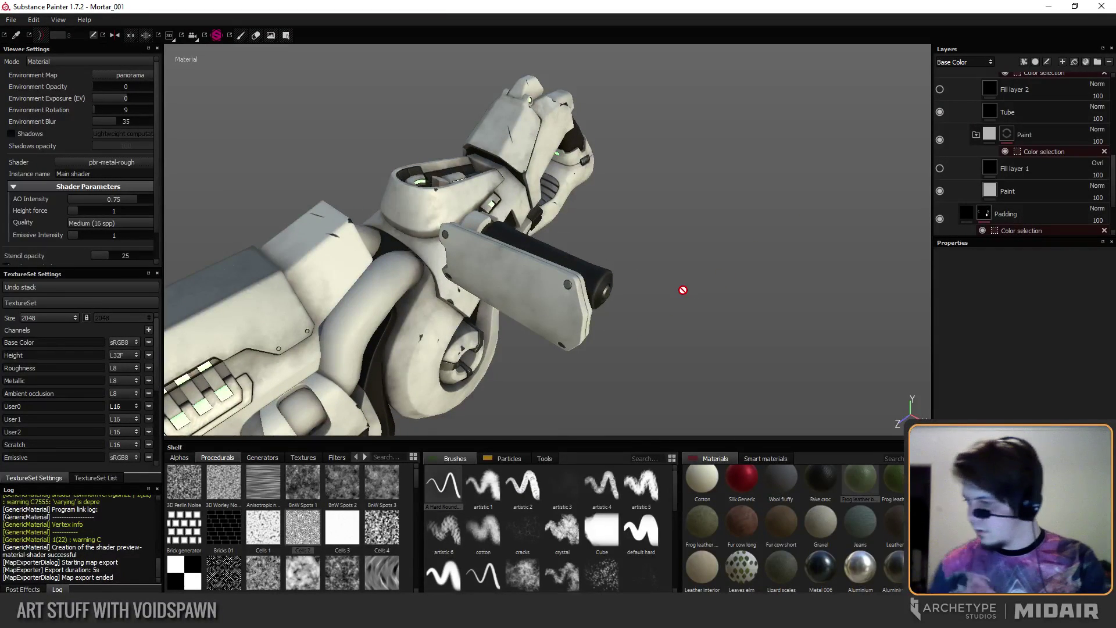
left_click_drag(454, 271, 446, 318, "alt")
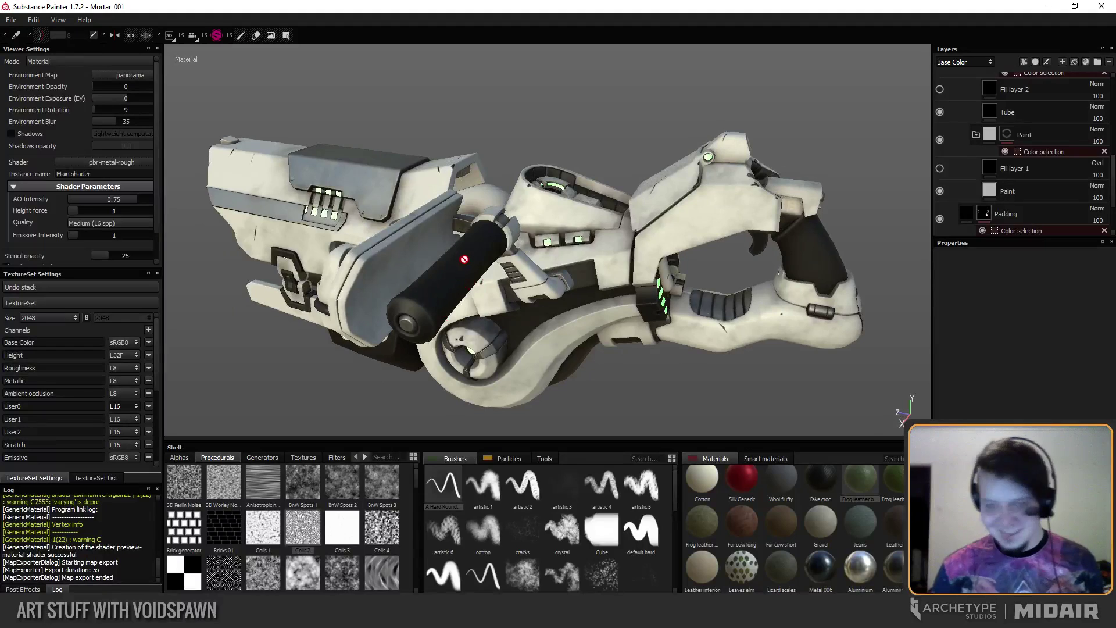
key("c")
key("c")
key("c")
key("c")
key("c")
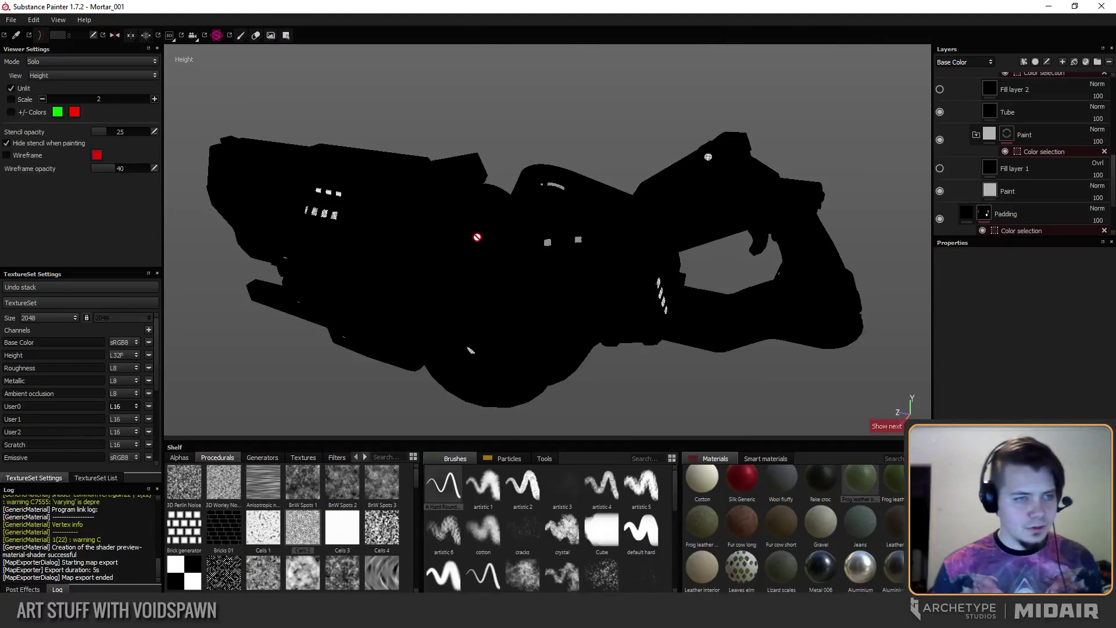
key("c")
key("c")
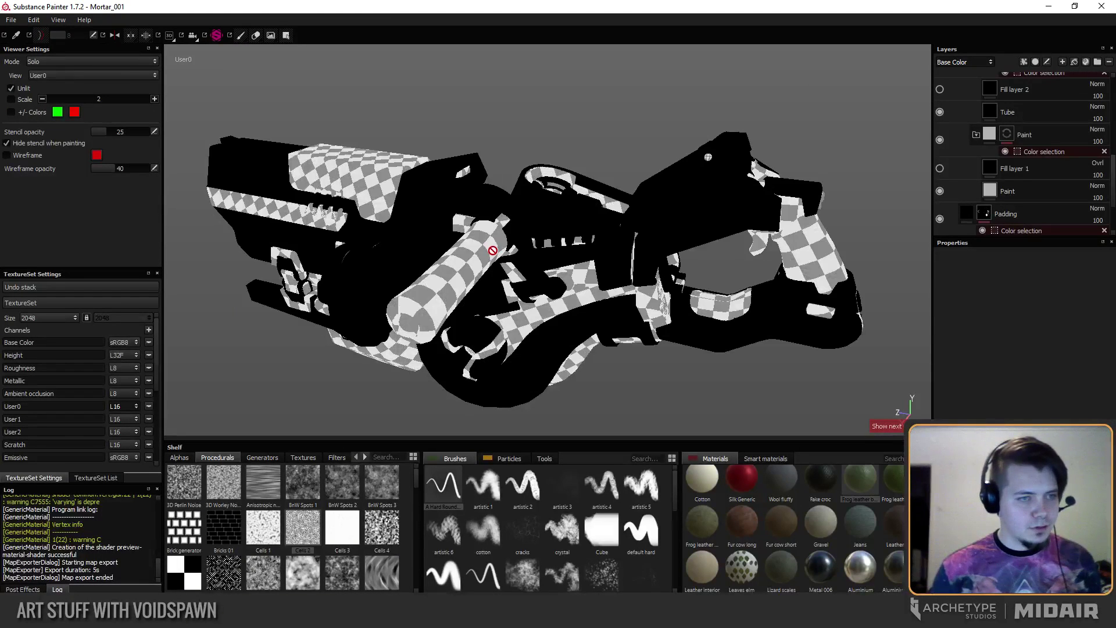
Enable the user0, user1 and user2 channels on the Black plastic fill layer.
scroll(1029, 215, "down", 3)
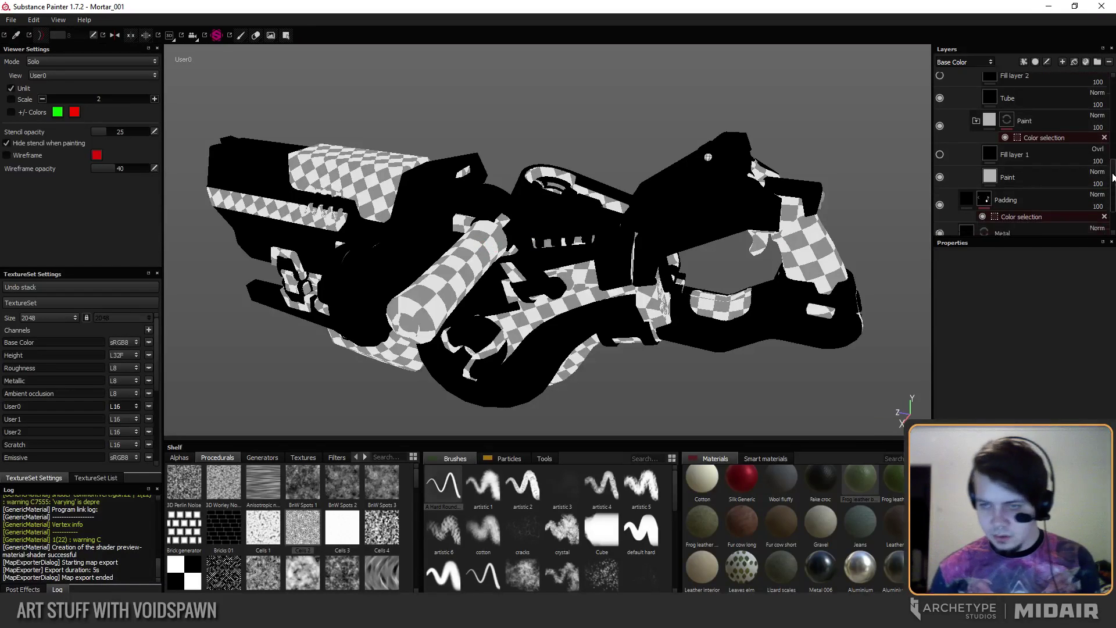
left_click(1003, 185)
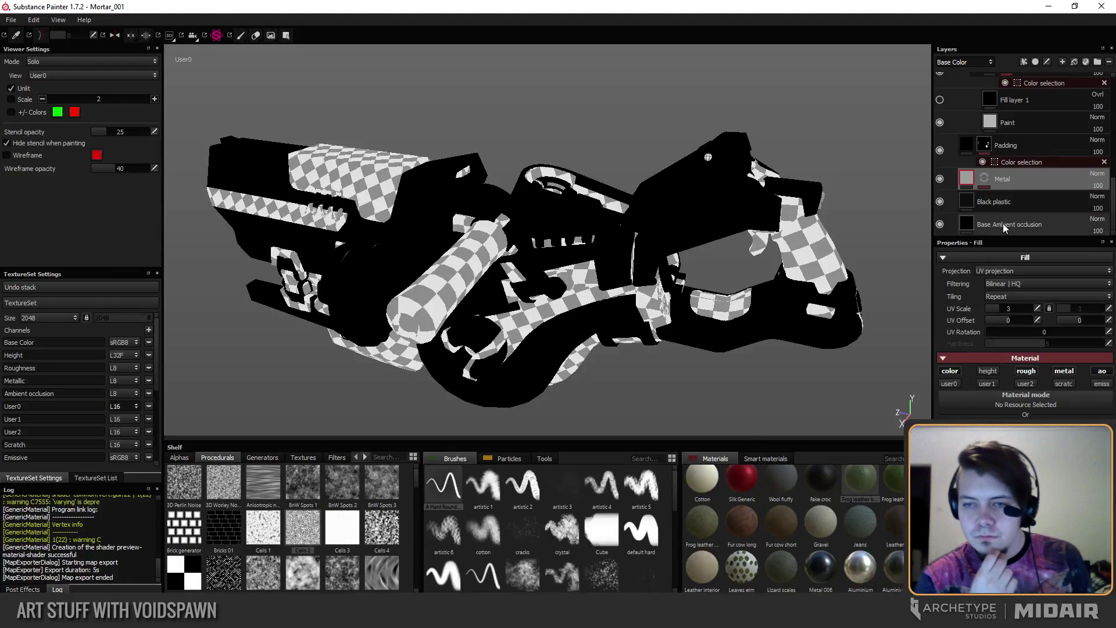
left_click(1003, 223)
left_click(1006, 204)
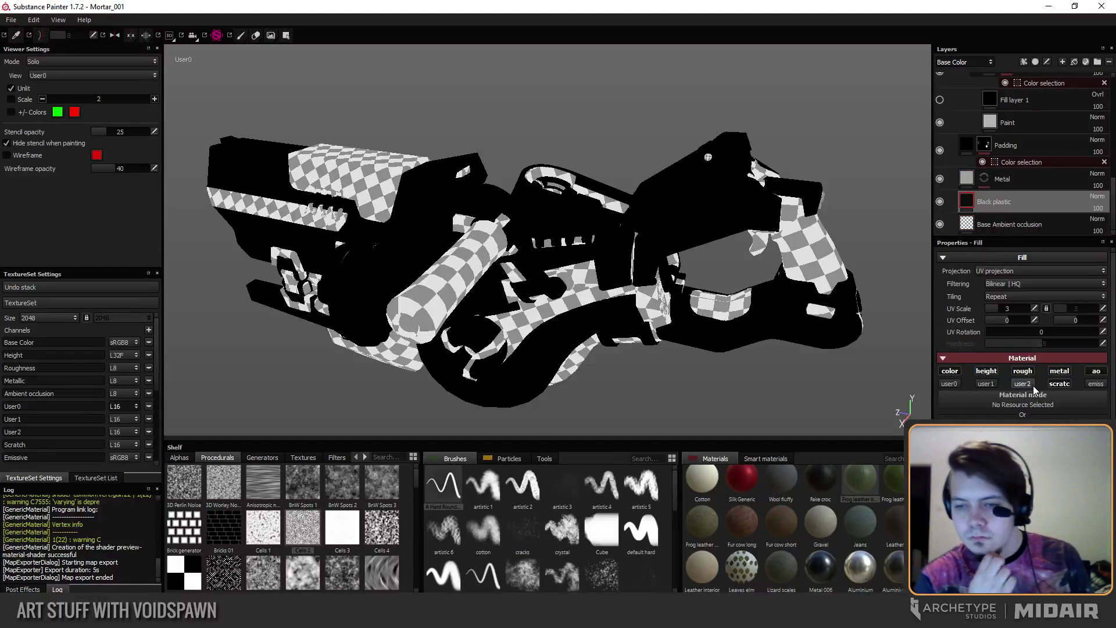
left_click(978, 383)
left_click(952, 384)
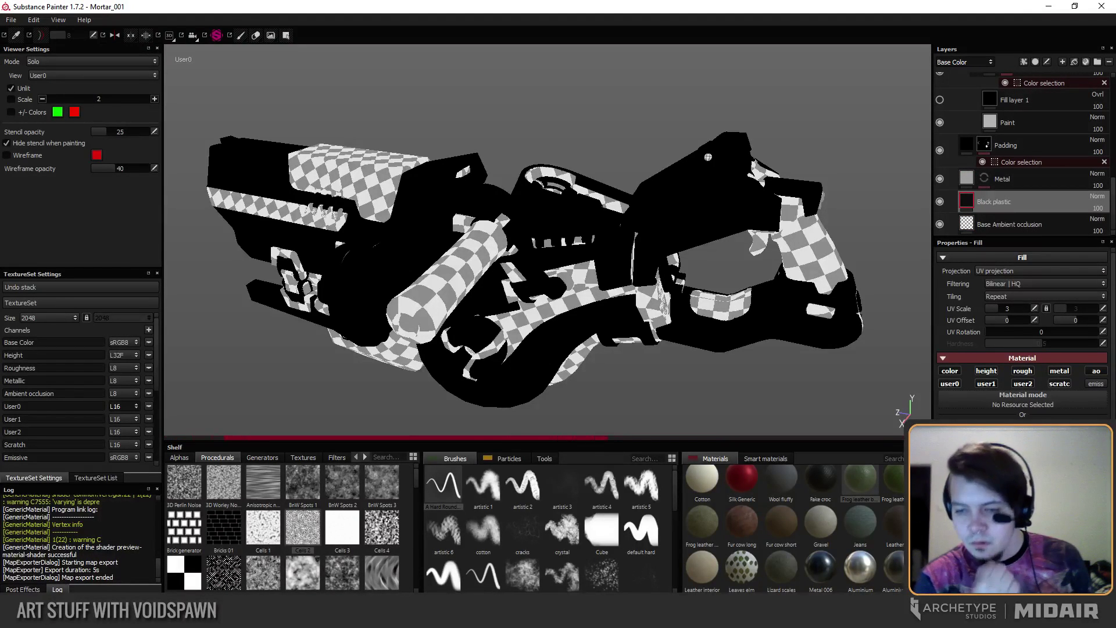
scroll(1024, 338, "down", 5)
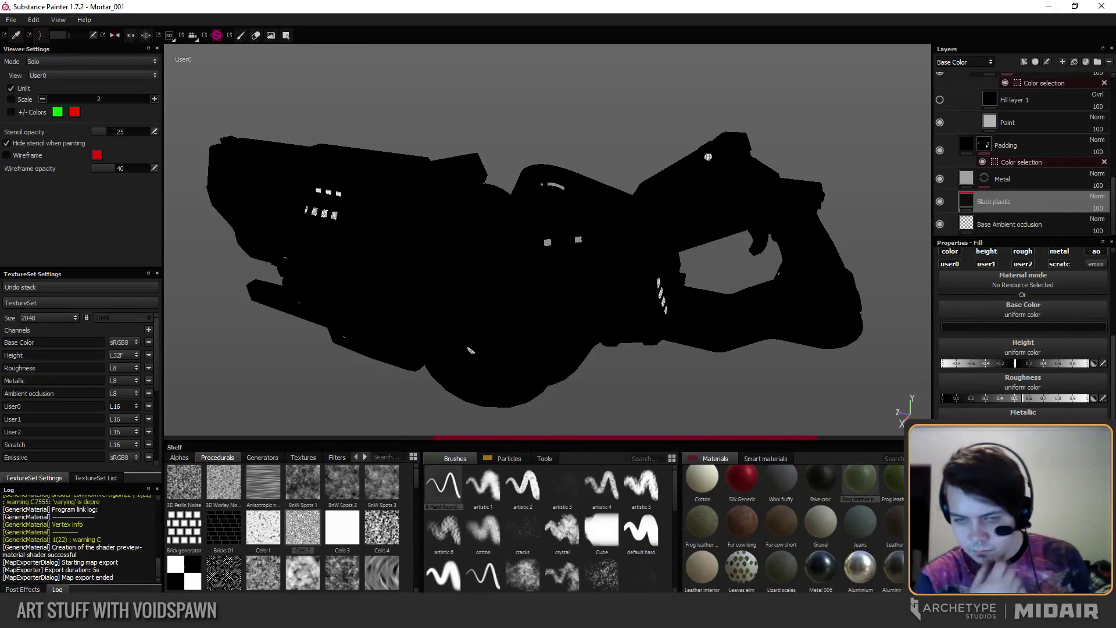
Fill the User0 channel with white on the Paint layer above Padding.
mouse_move(1113, 207)
left_mouse_down()
mouse_move(1112, 167)
mouse_move(1113, 182)
left_mouse_up()
left_click(1022, 210)
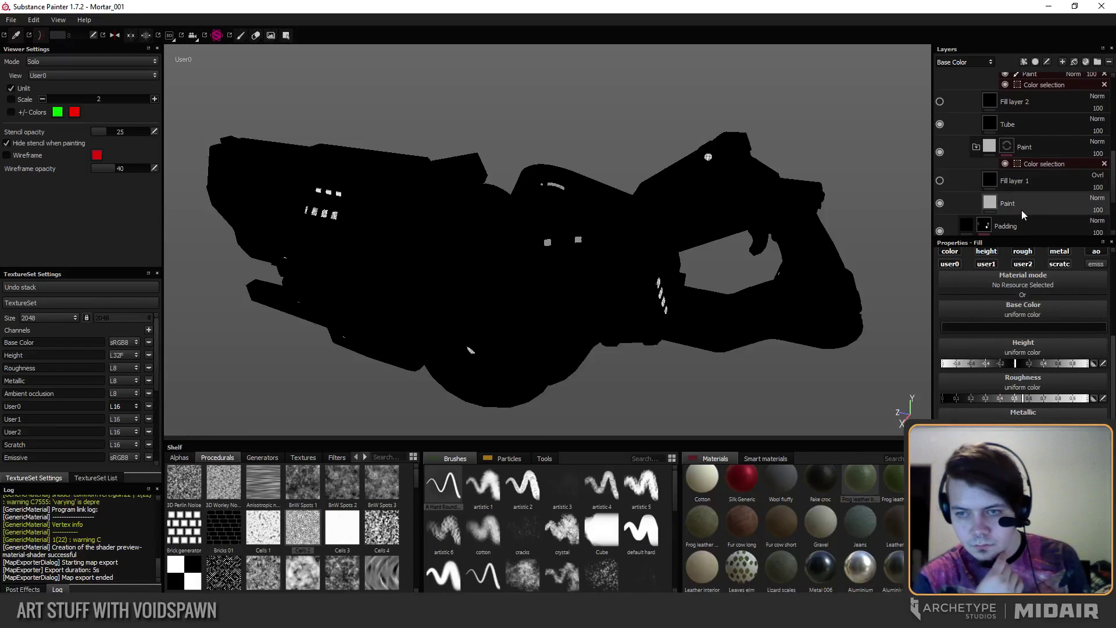
left_click(1032, 379)
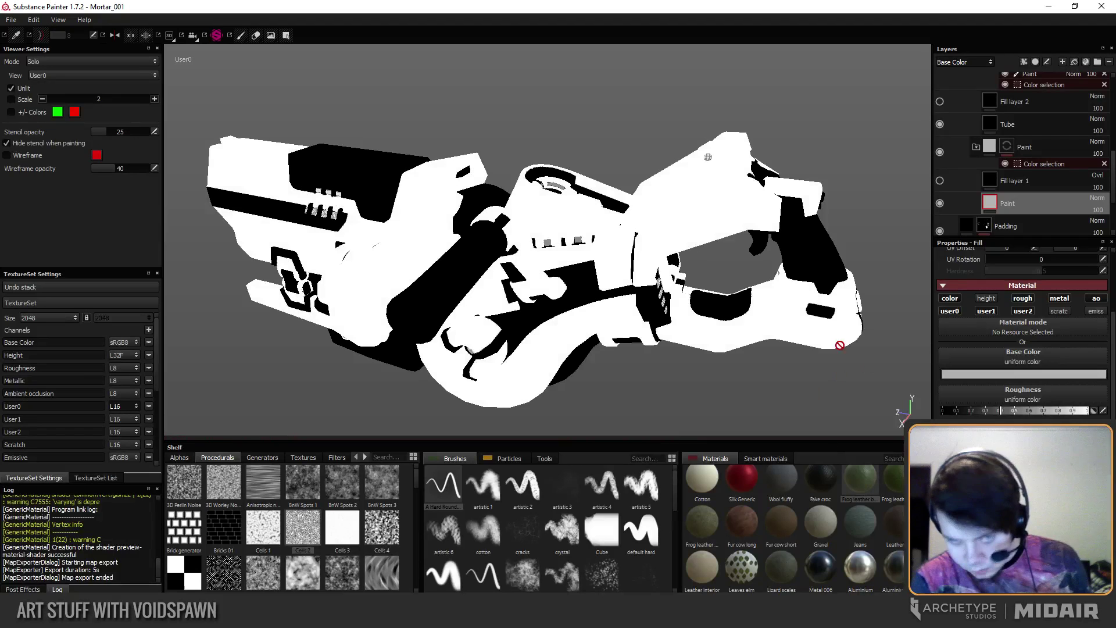
Check the User1 channel on the gun in solo mode, then return to the full material view.
left_click_drag(638, 369, 600, 343, "alt")
key("c")
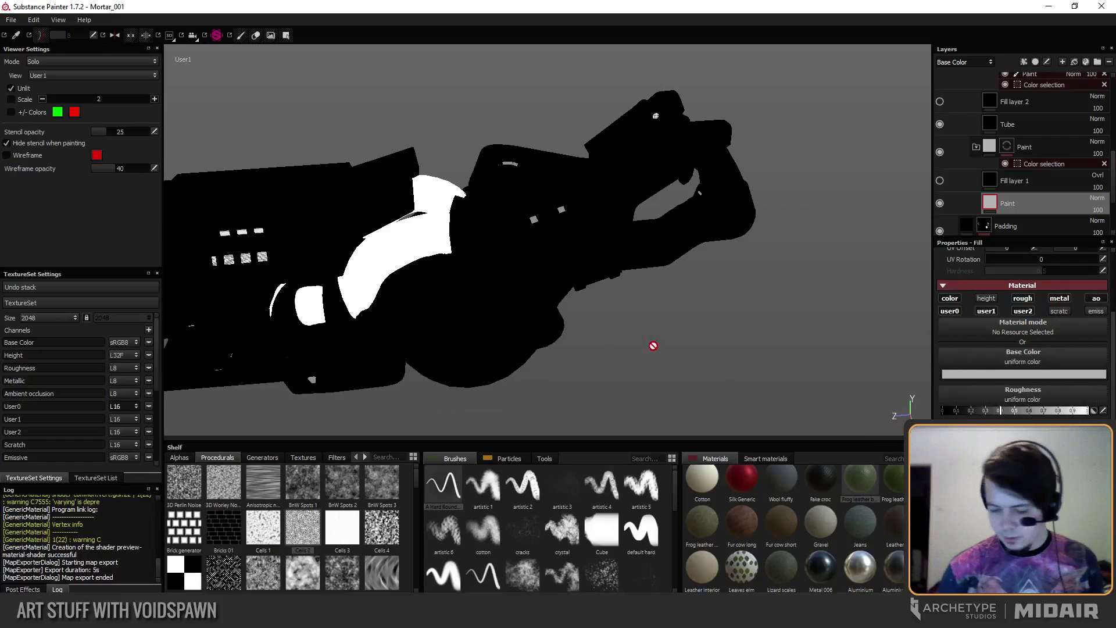
key("m")
mouse_move(570, 326)
left_mouse_down("alt")
mouse_move(557, 320)
mouse_move(564, 309)
left_mouse_up("alt")
Export the Default texture set as 16-bit PNG at 2048x2048 with the Weapons_NEW config into the Mortar Stream folder.
key("ctrl+shift+e")
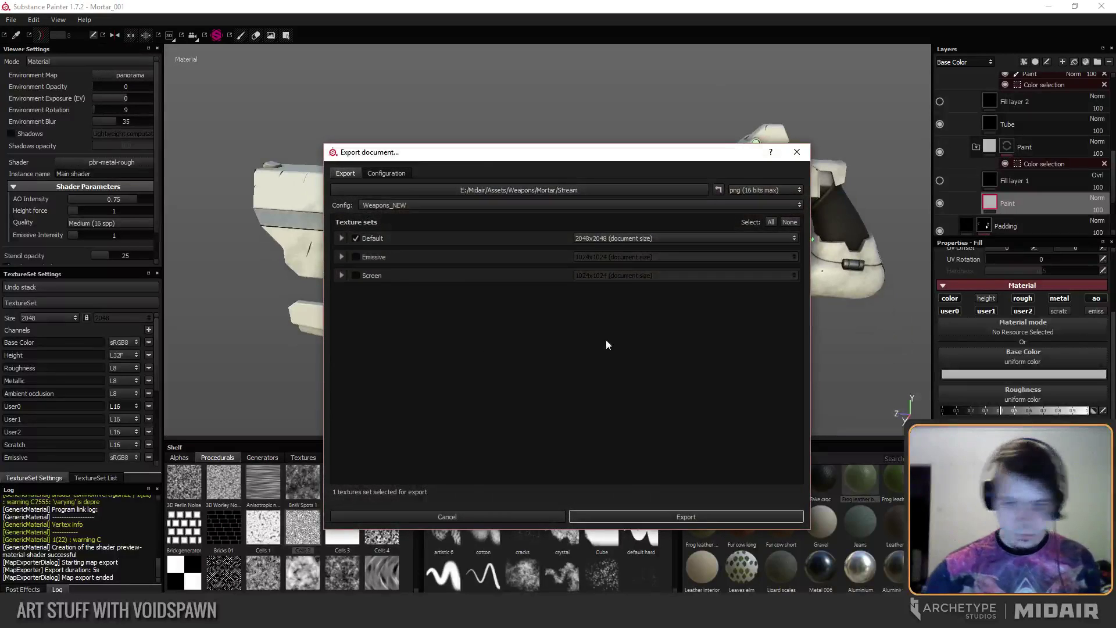
left_click(633, 515)
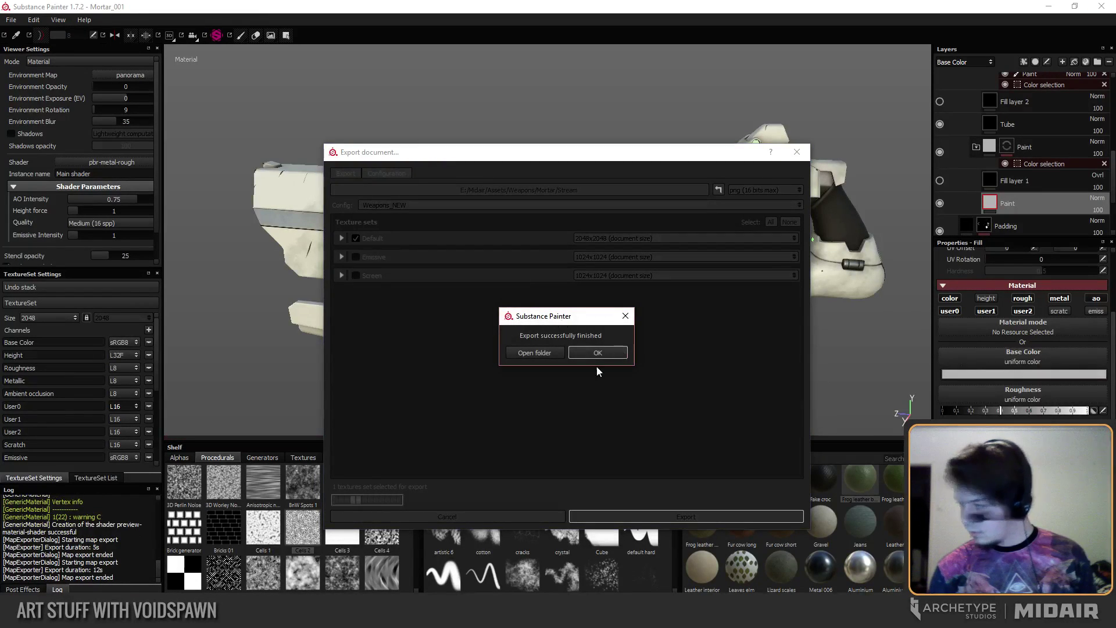
left_click(598, 353)
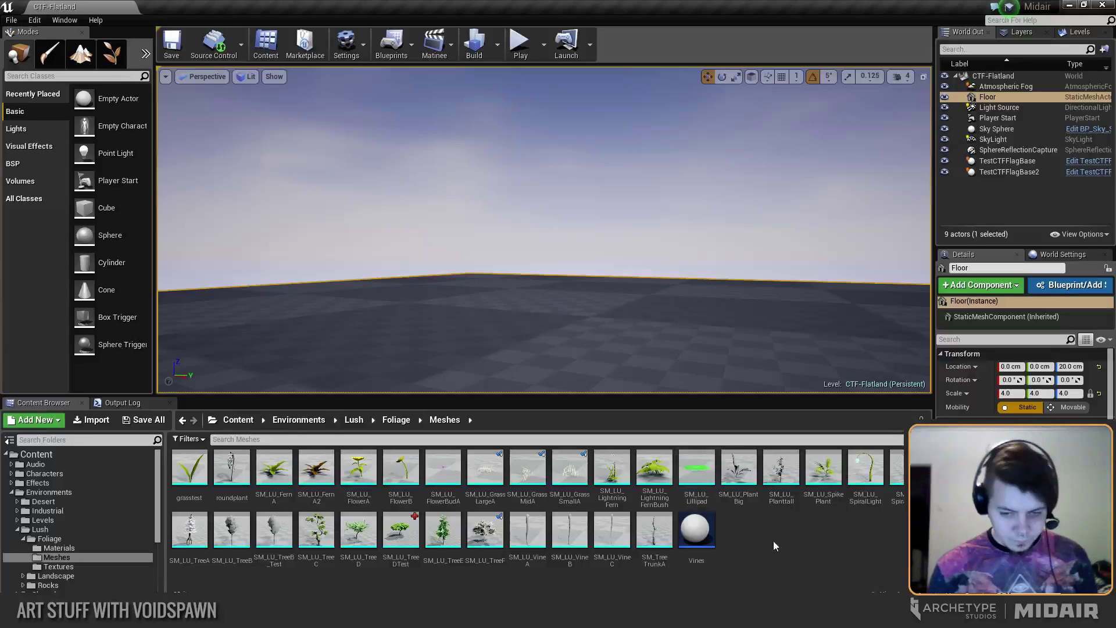
Switch to the Midair Unreal Editor and open the project's Weapons content folder.
mouse_move(697, 616)
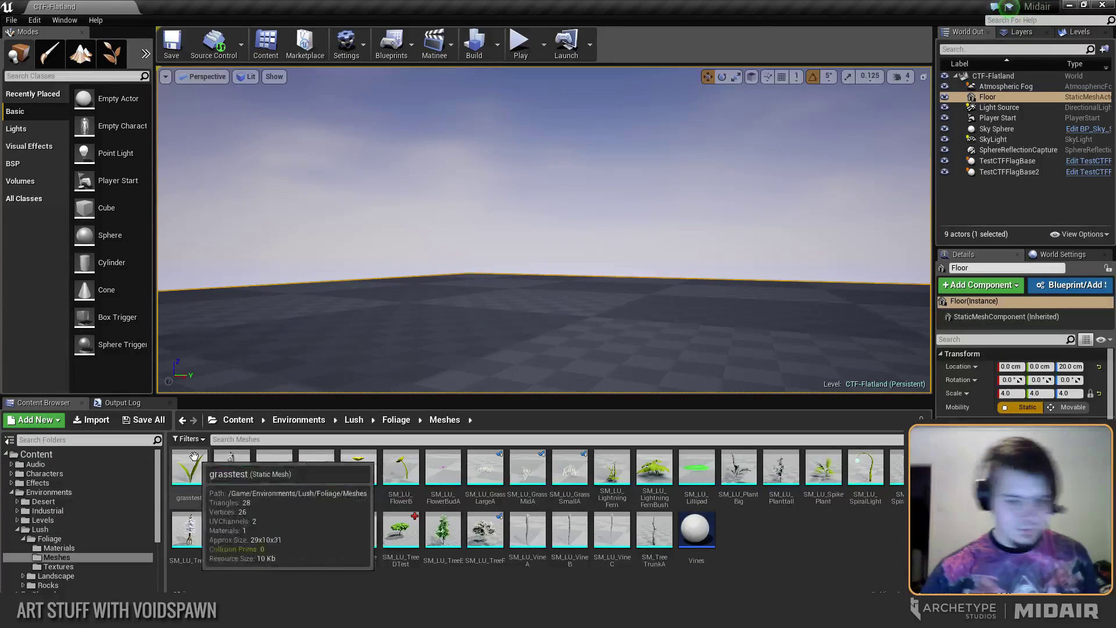
left_click(17, 529)
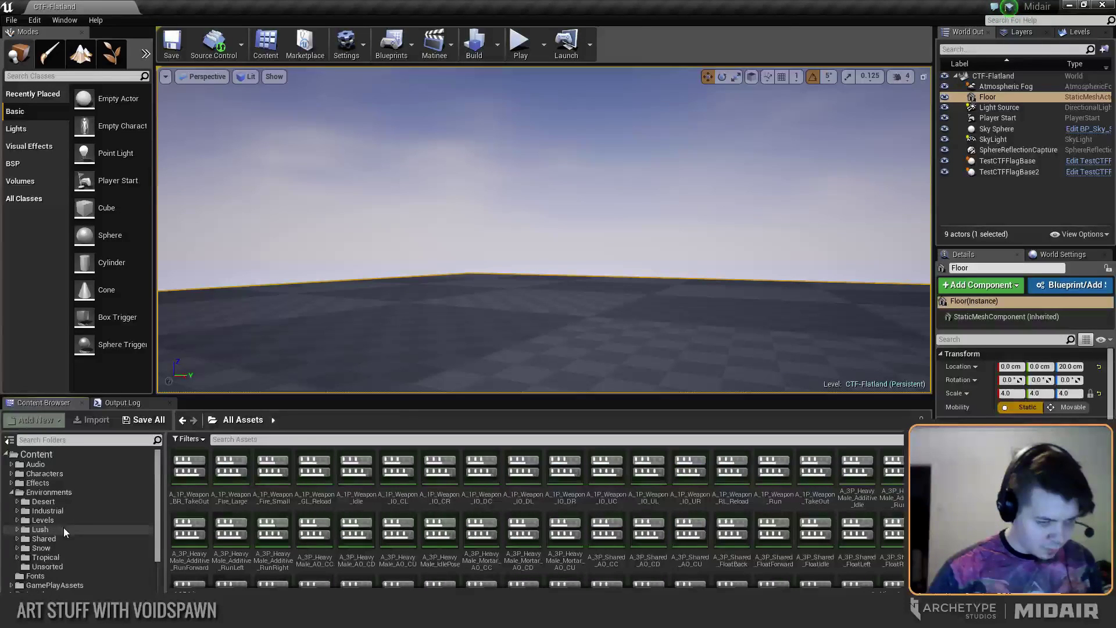
scroll(36, 571, "down", 2)
left_click(11, 597)
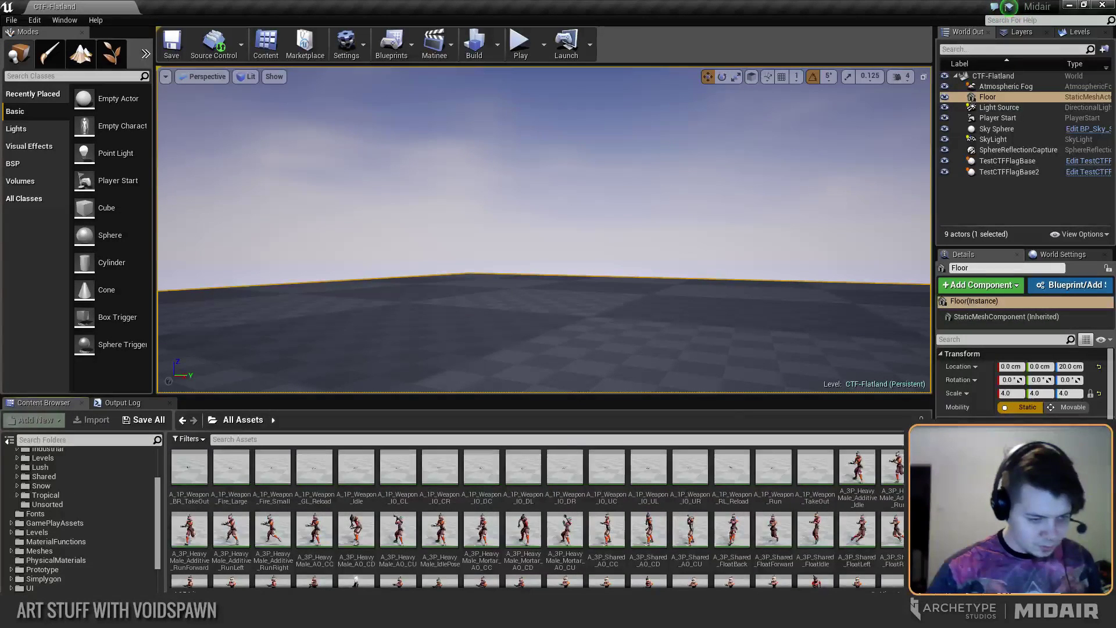
left_click(39, 597)
Create a folder named Stream inside Weapons and open it.
right_click(551, 474)
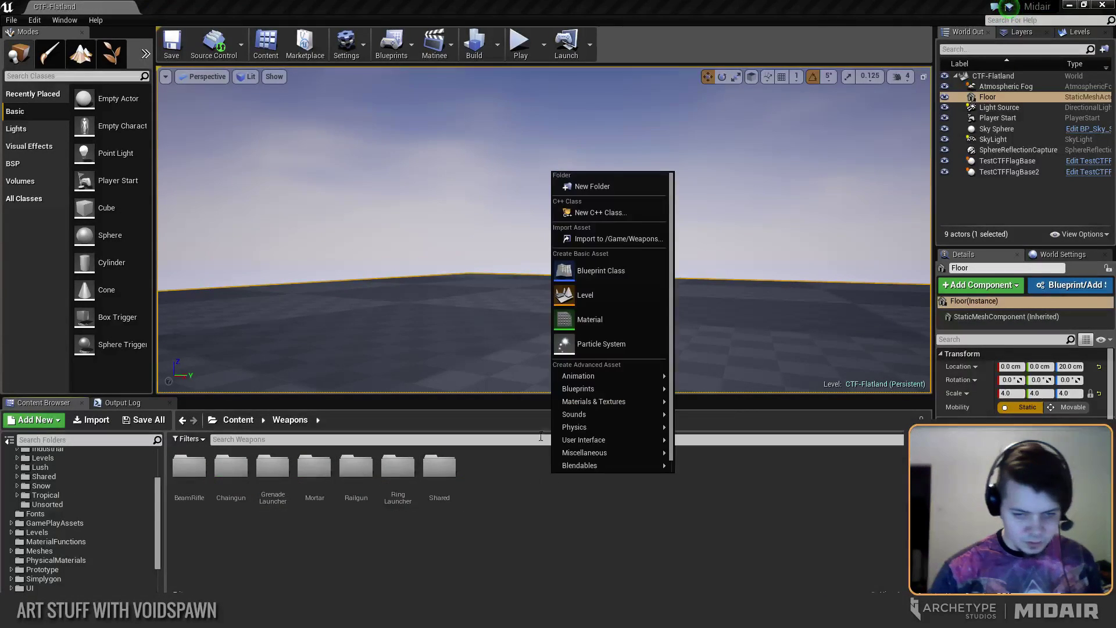
left_click(604, 185)
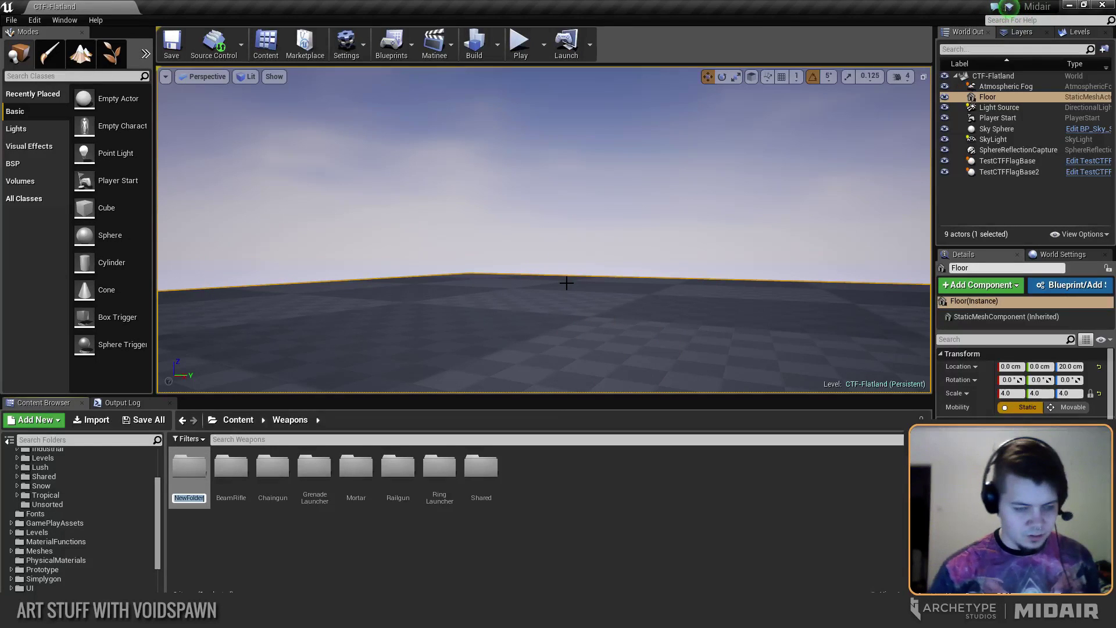
type("Stre")
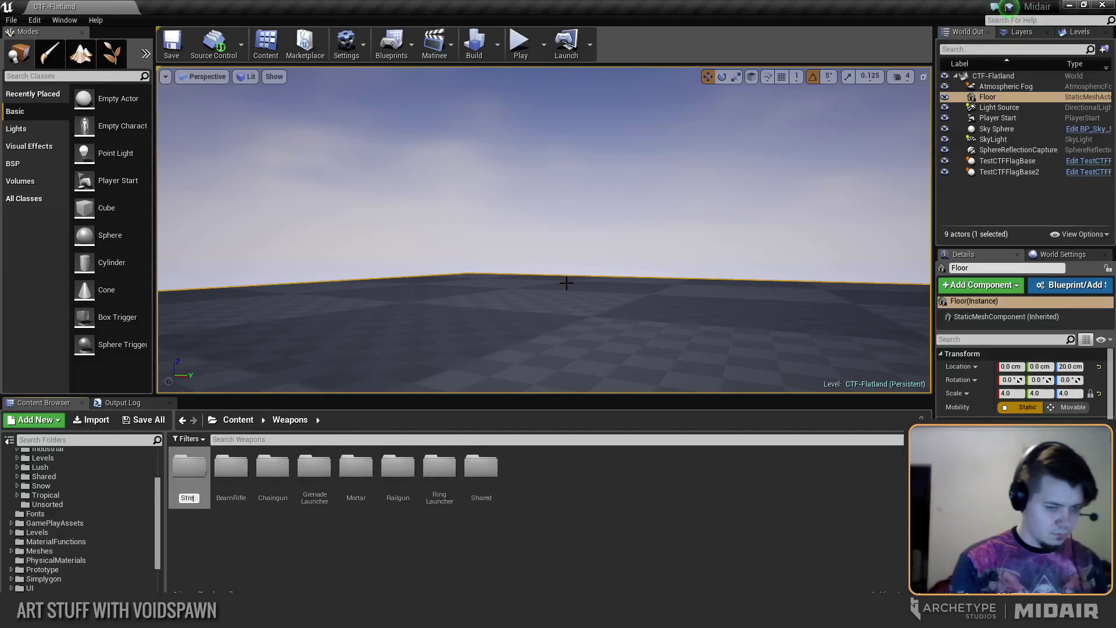
type("am")
key("Return")
double_click(480, 466)
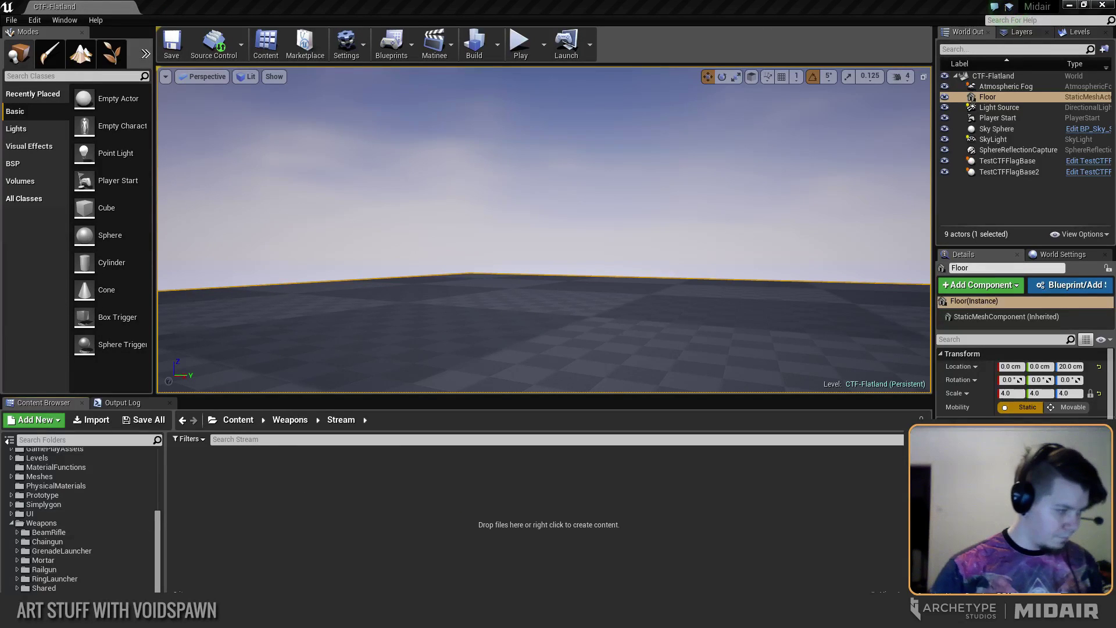
Import the five T_Mortar_001 textures (C, Masks, MRAO, N and SE) from the Windows Stream folder into Weapons/Stream.
key("alt+Tab")
left_click_drag(370, 119, 618, 54)
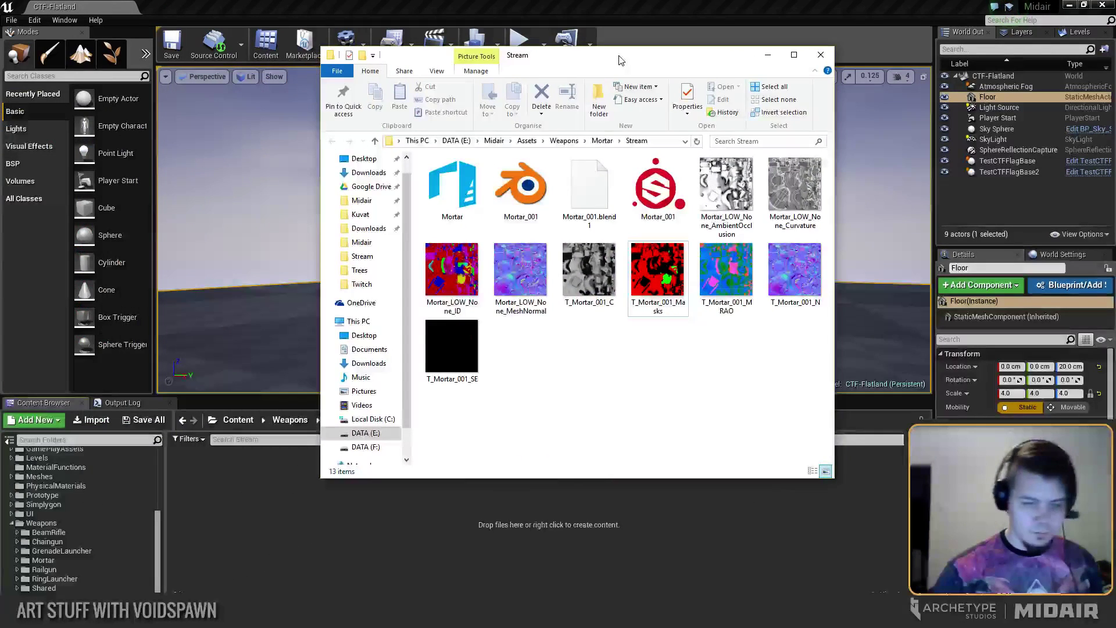
left_click(587, 273)
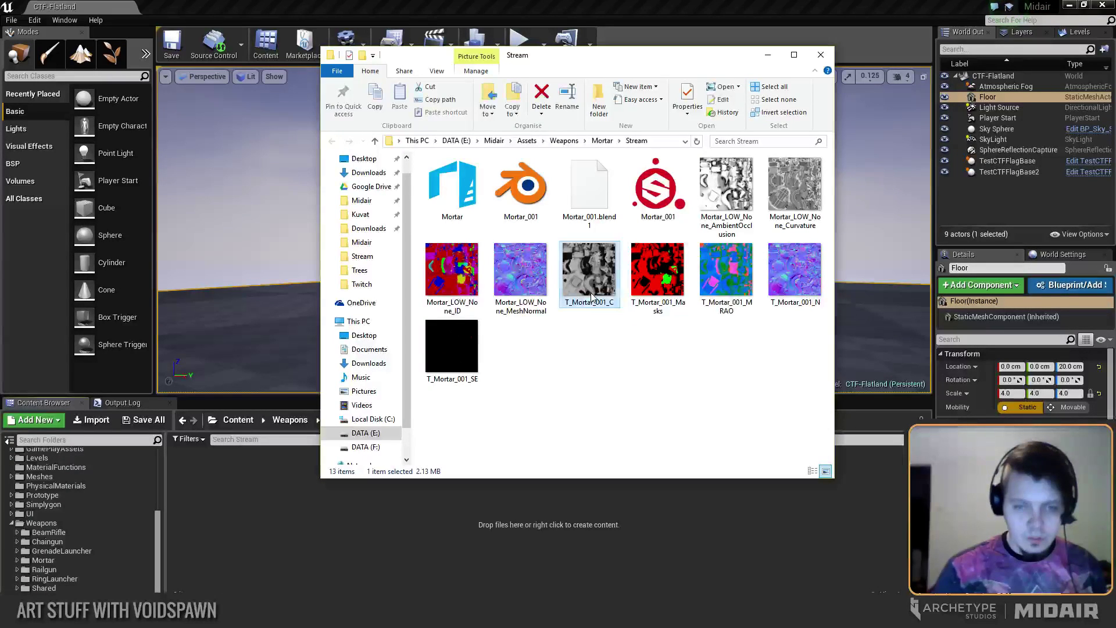
left_click(473, 346, "shift")
left_click_drag(604, 278, 505, 507)
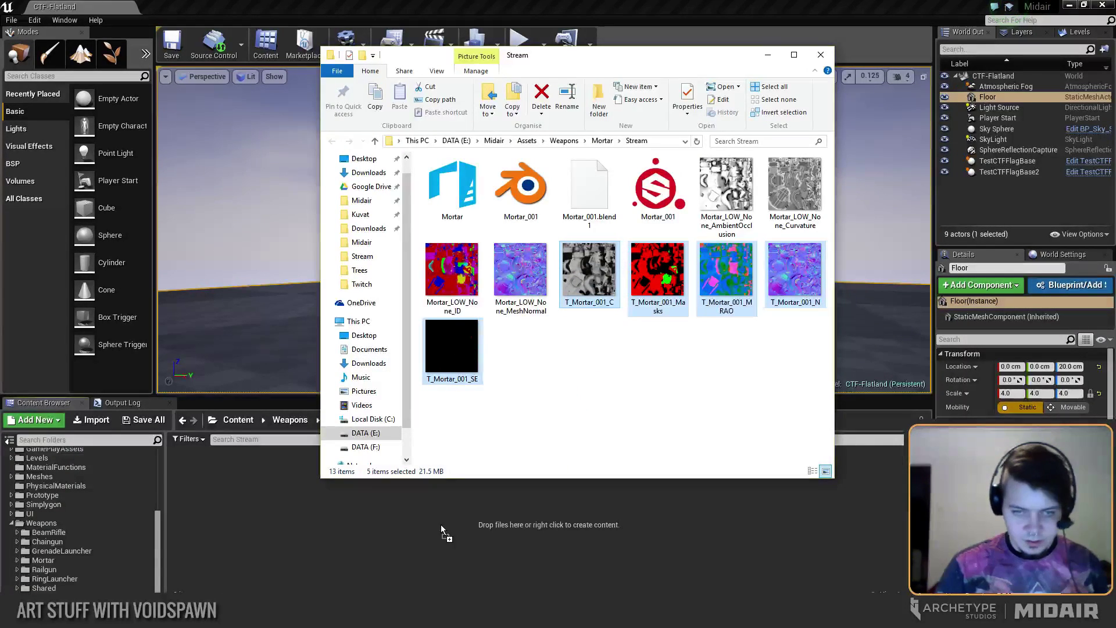
left_click_drag(441, 524, 590, 336)
left_click_drag(814, 552, 814, 553)
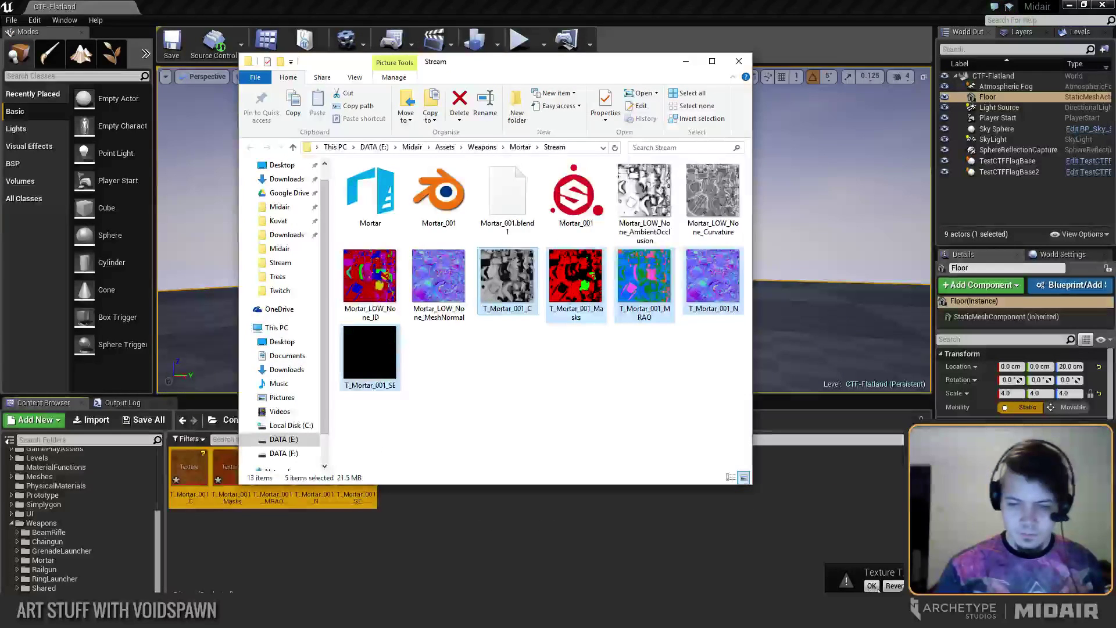
left_click(582, 524)
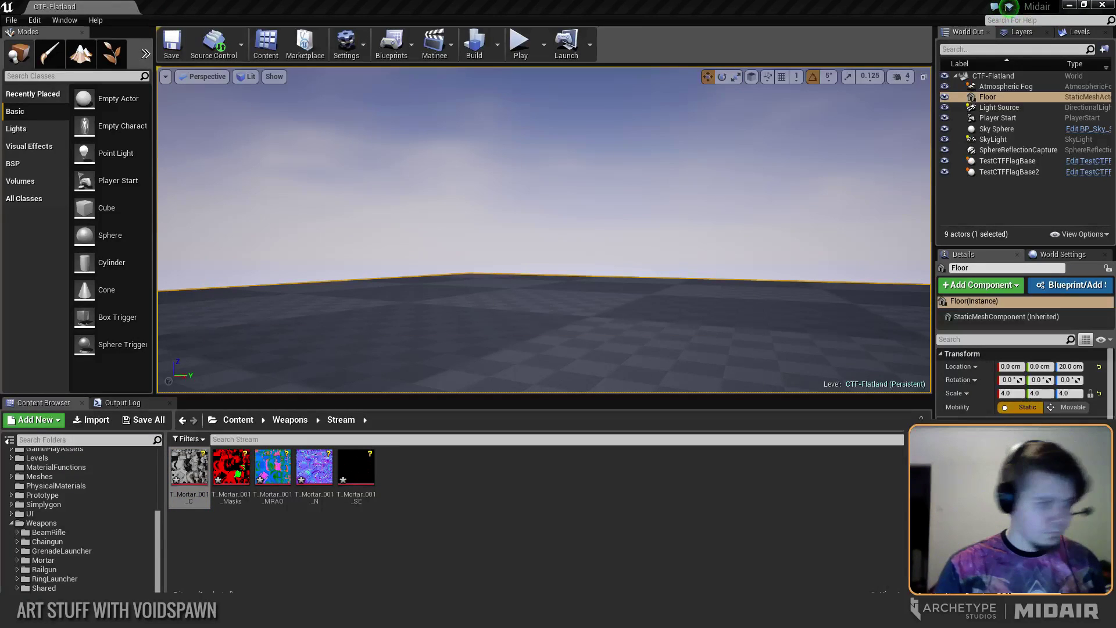
Open the imported T_Mortar_001_C texture enlarged to inspect it, then close it.
double_click(189, 468)
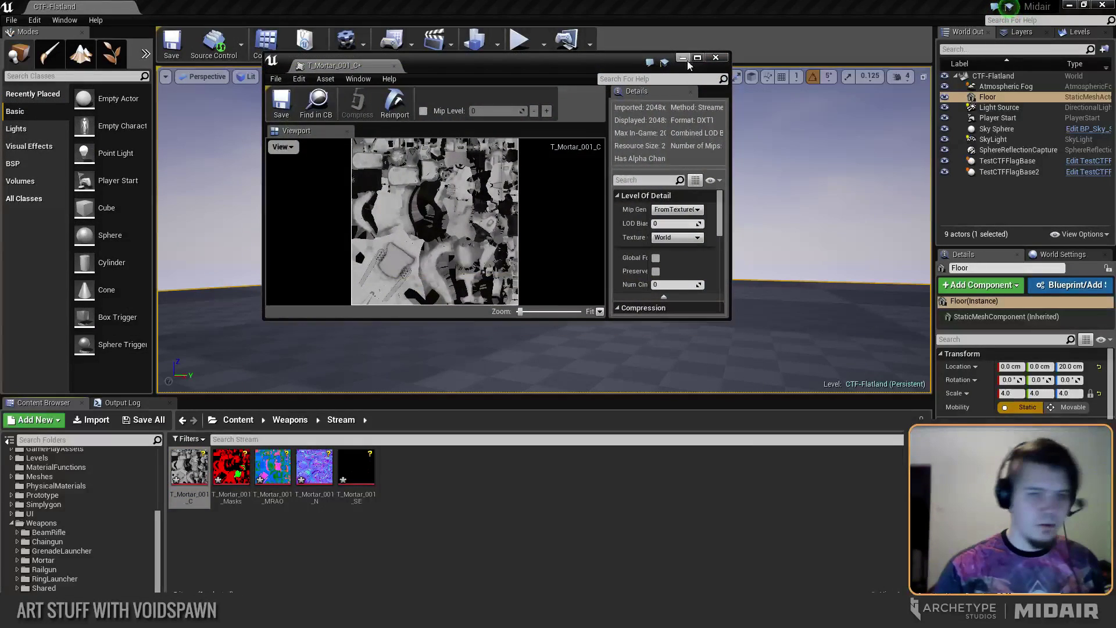
left_click(694, 59)
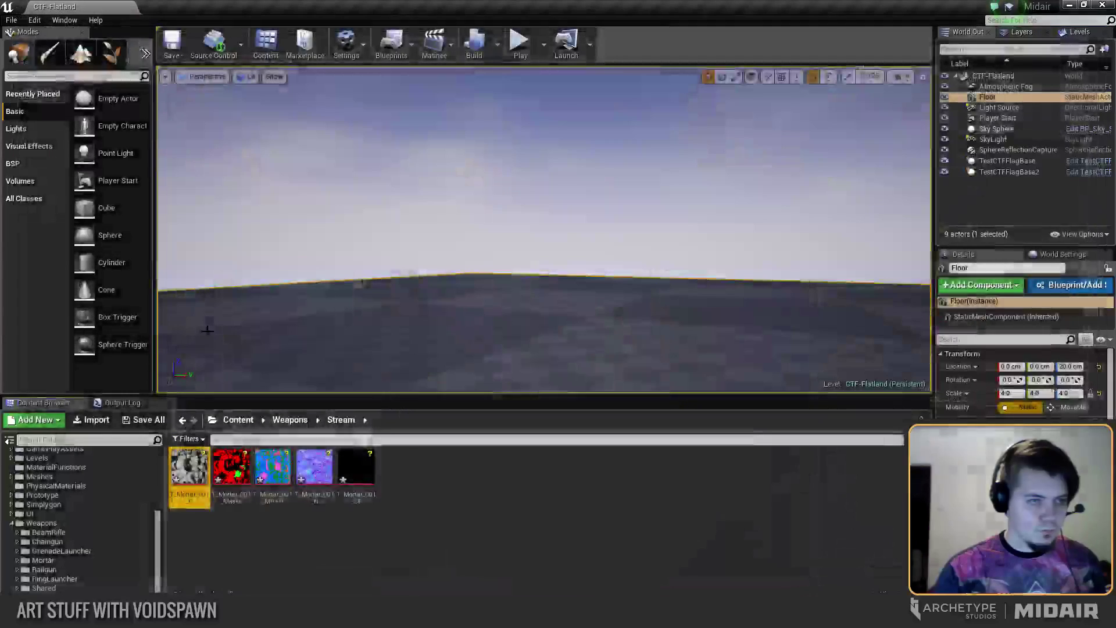
left_click(129, 7)
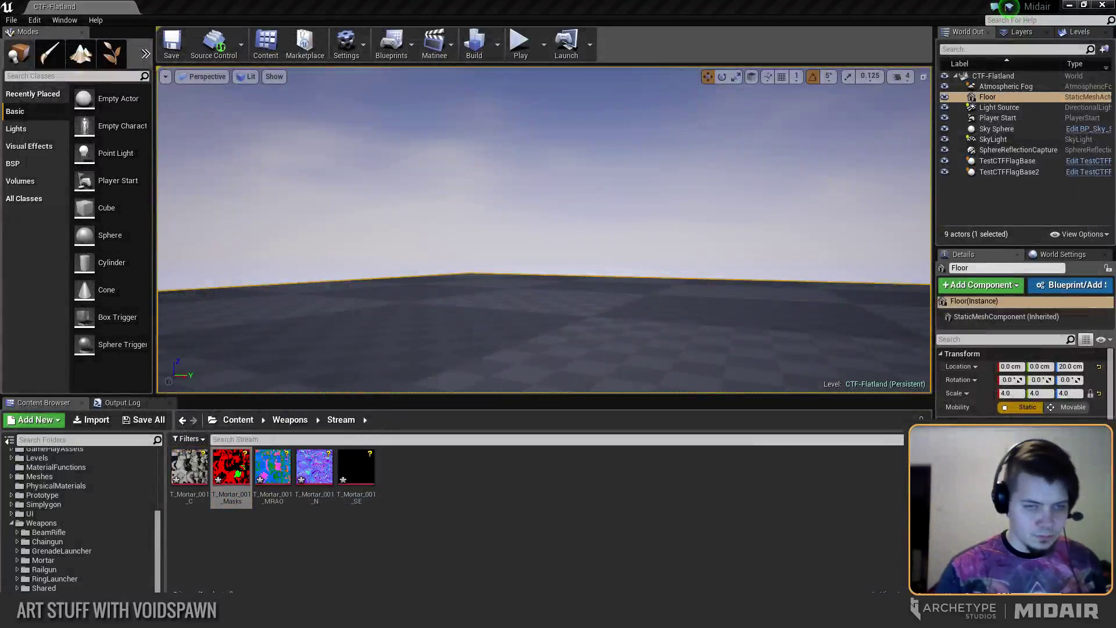
Set the T_Mortar_001_Masks texture's compression to Masks (no sRGB) and close its editor.
double_click(231, 468)
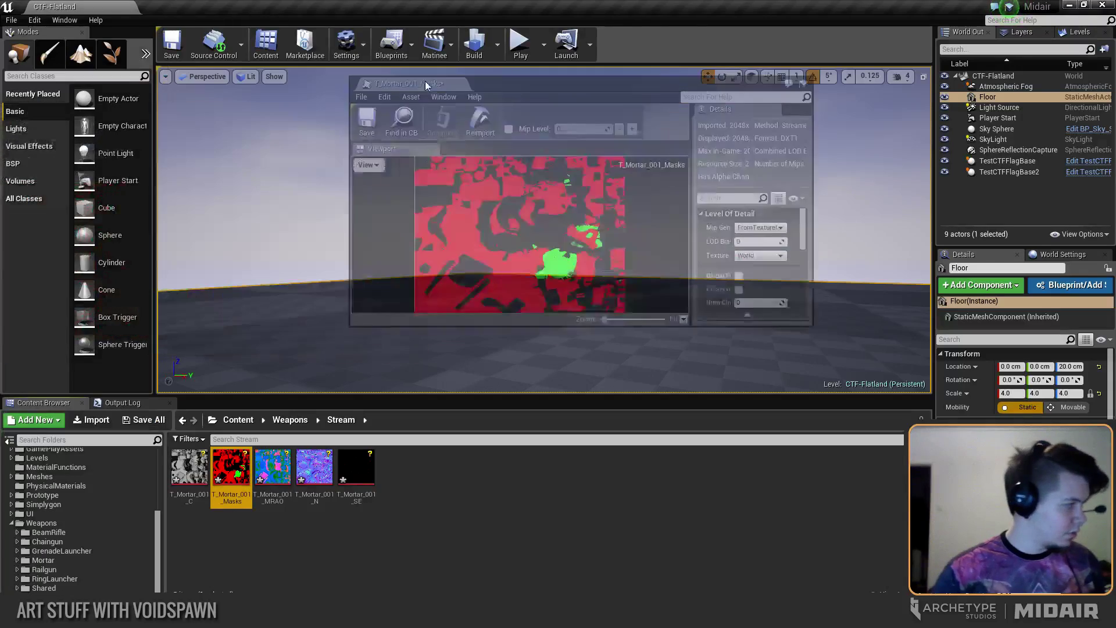
left_click(804, 86)
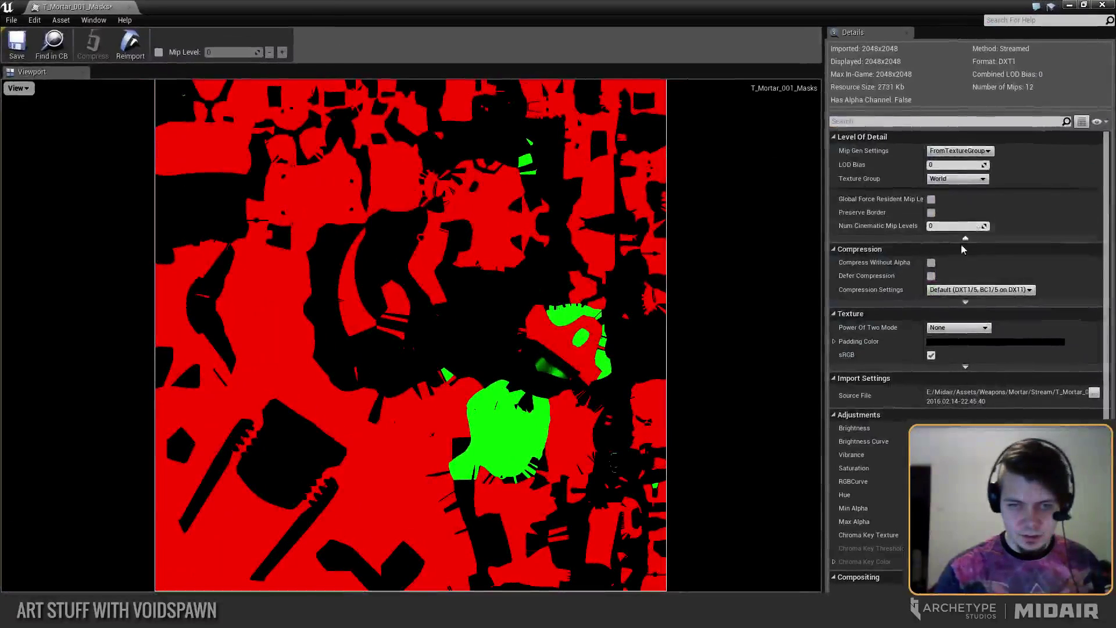
left_click(981, 289)
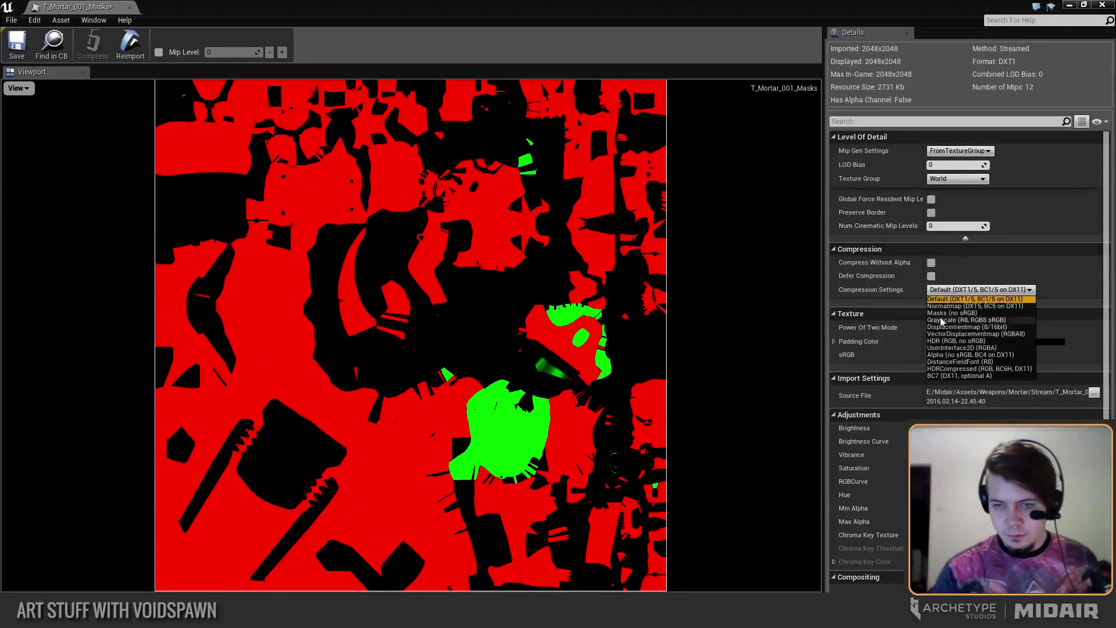
left_click(945, 314)
left_click(24, 43)
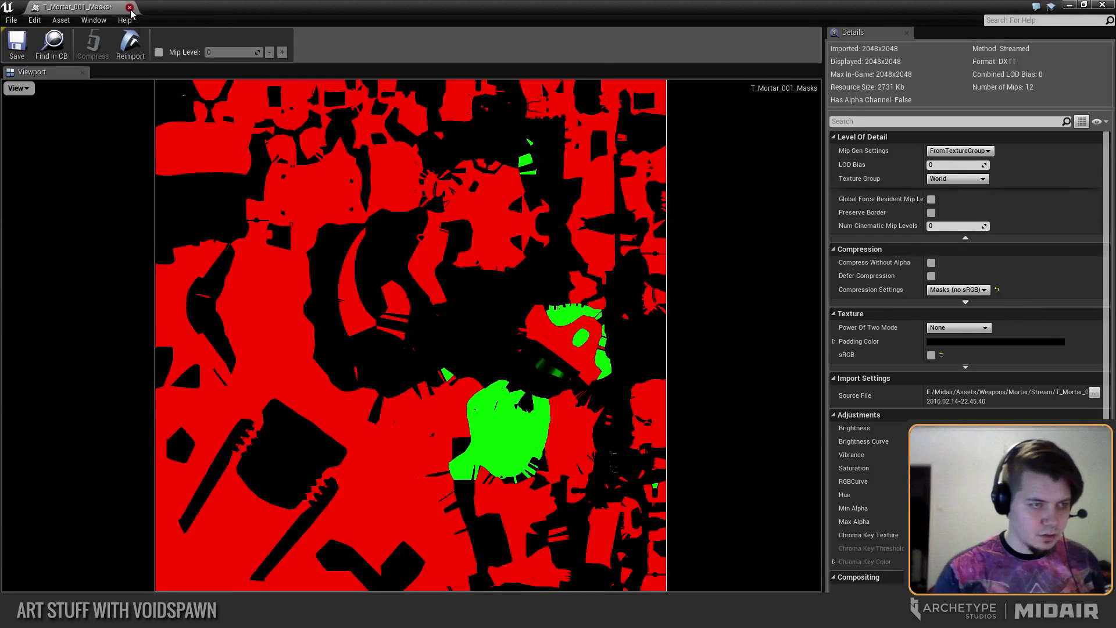
left_click(129, 6)
Open the T_Mortar_001_MRAO texture and set its compression to Masks (no sRGB).
left_click(273, 468)
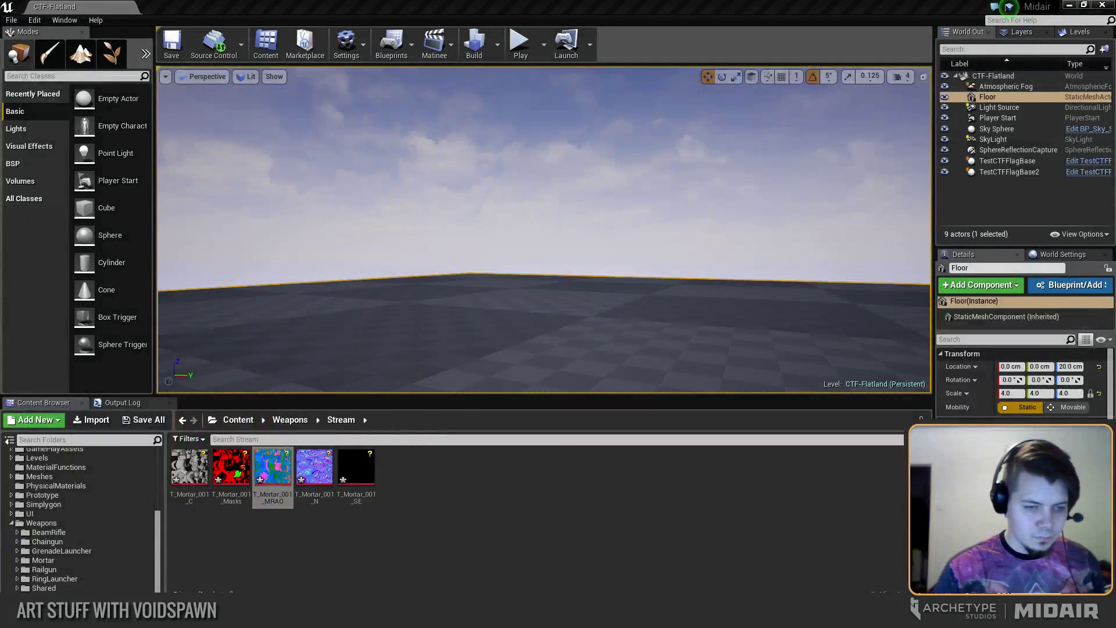
double_click(273, 468)
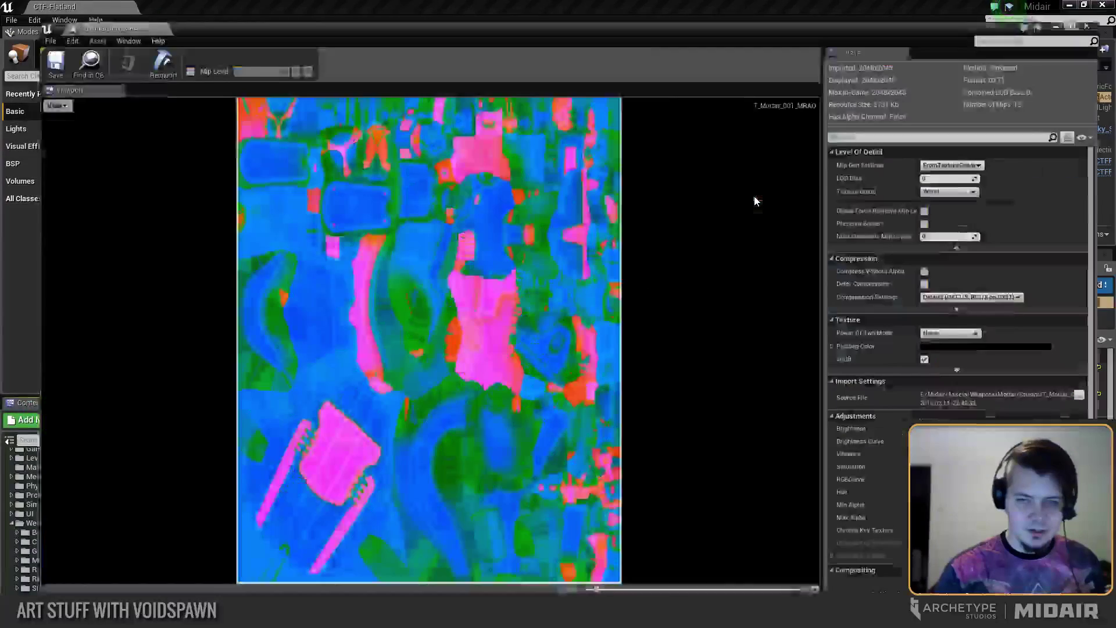
left_click(755, 197)
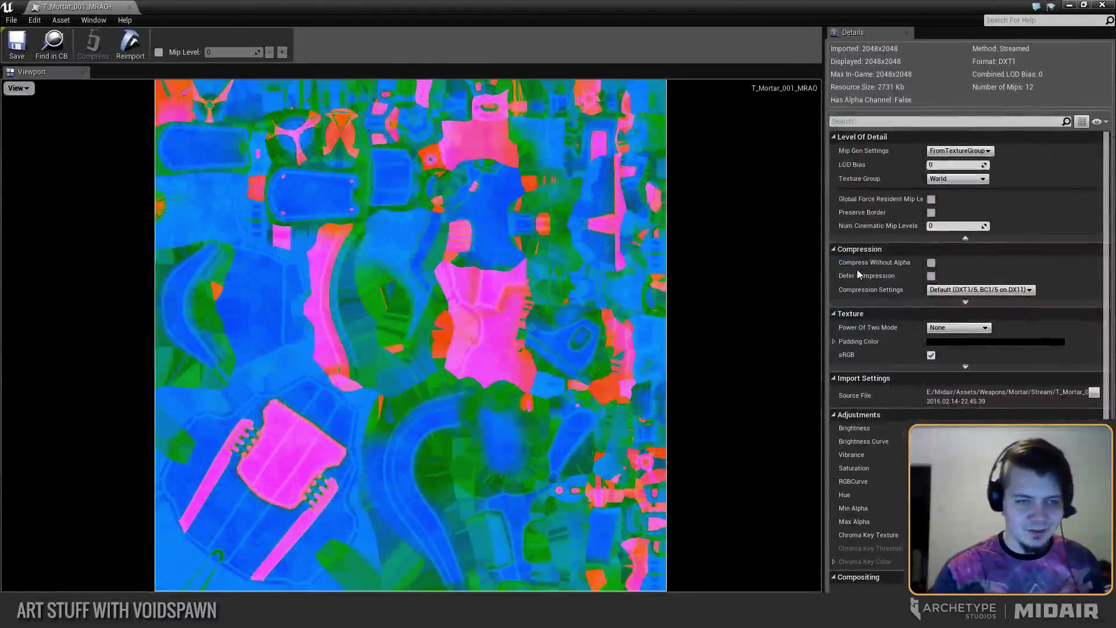
left_click(948, 291)
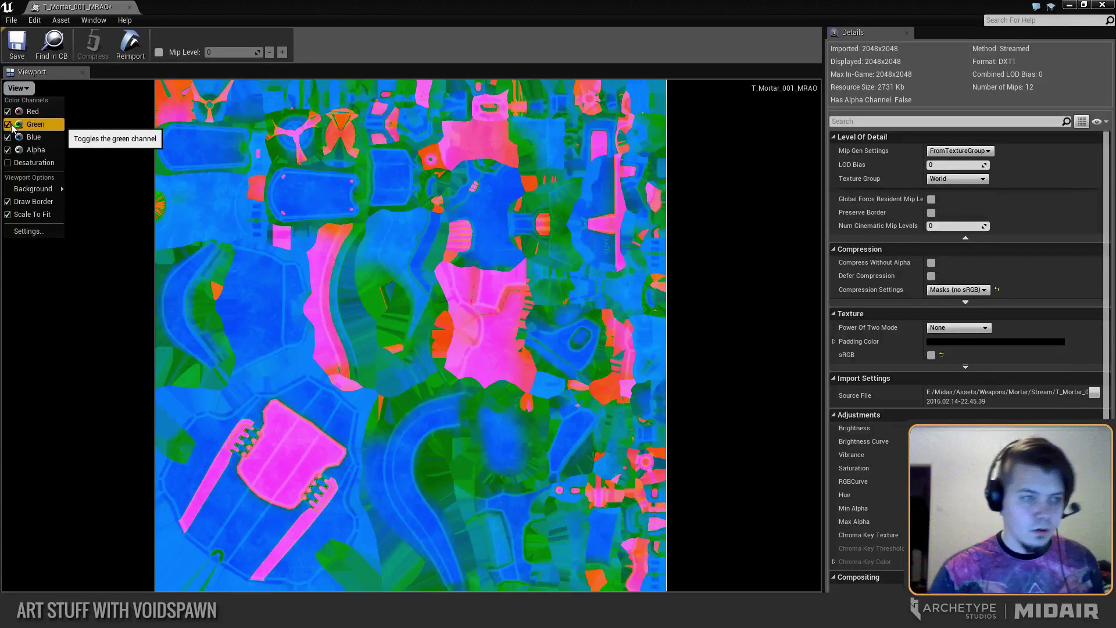
Examine the red, green and blue channels of T_Mortar_001_MRAO one at a time, restore all channels, and close the texture.
left_click(52, 125)
left_click(52, 139)
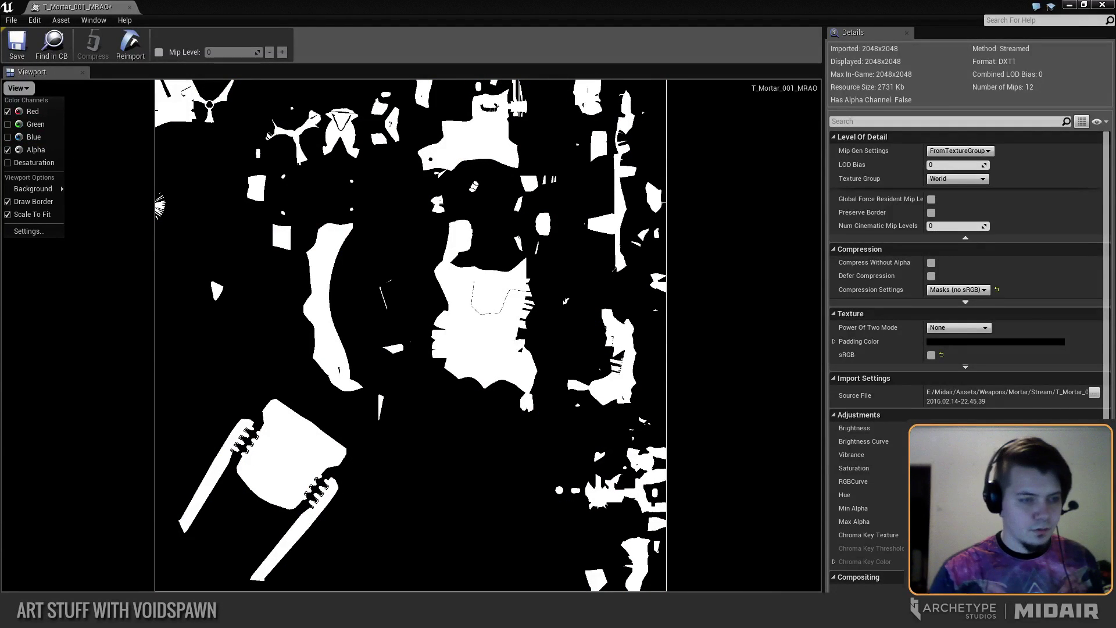
key("Escape")
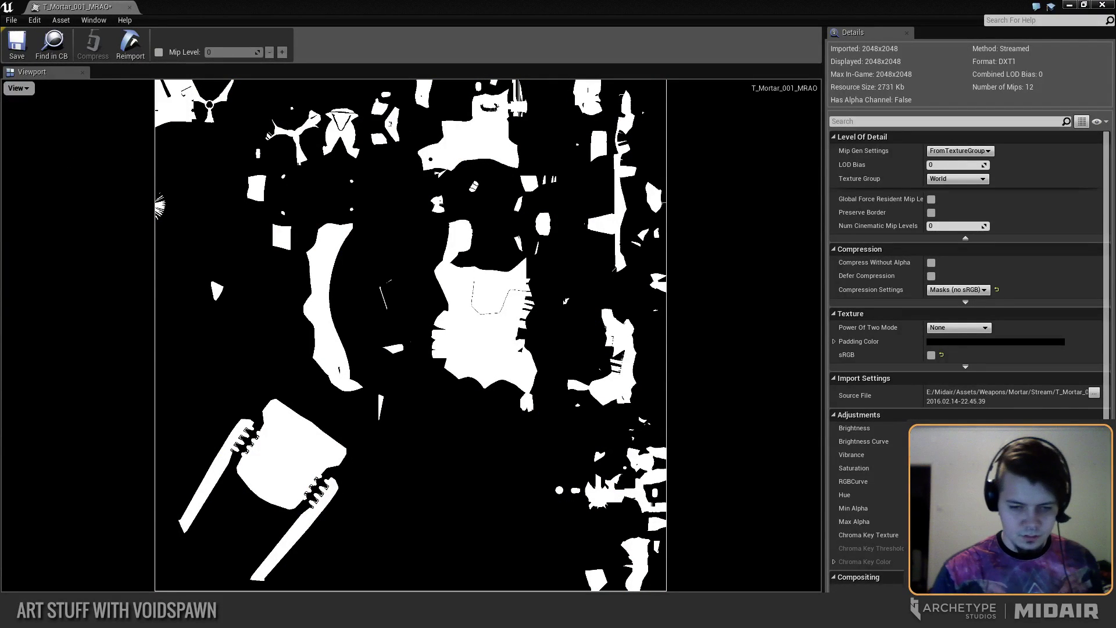
left_click(18, 88)
left_click(8, 111)
left_click(8, 124)
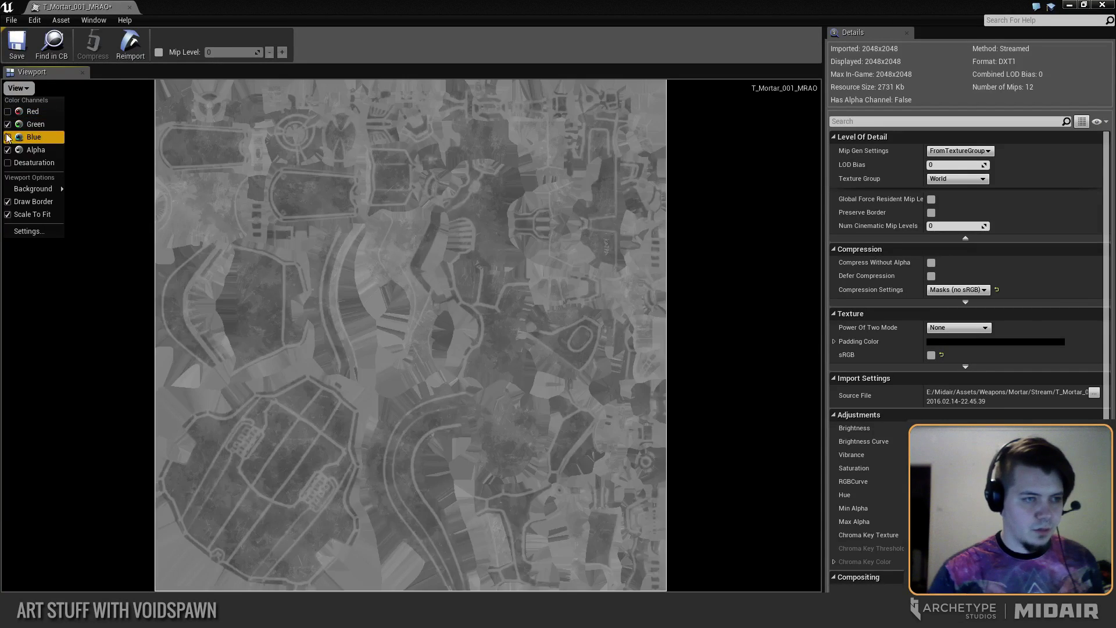
left_click(7, 124)
left_click(7, 137)
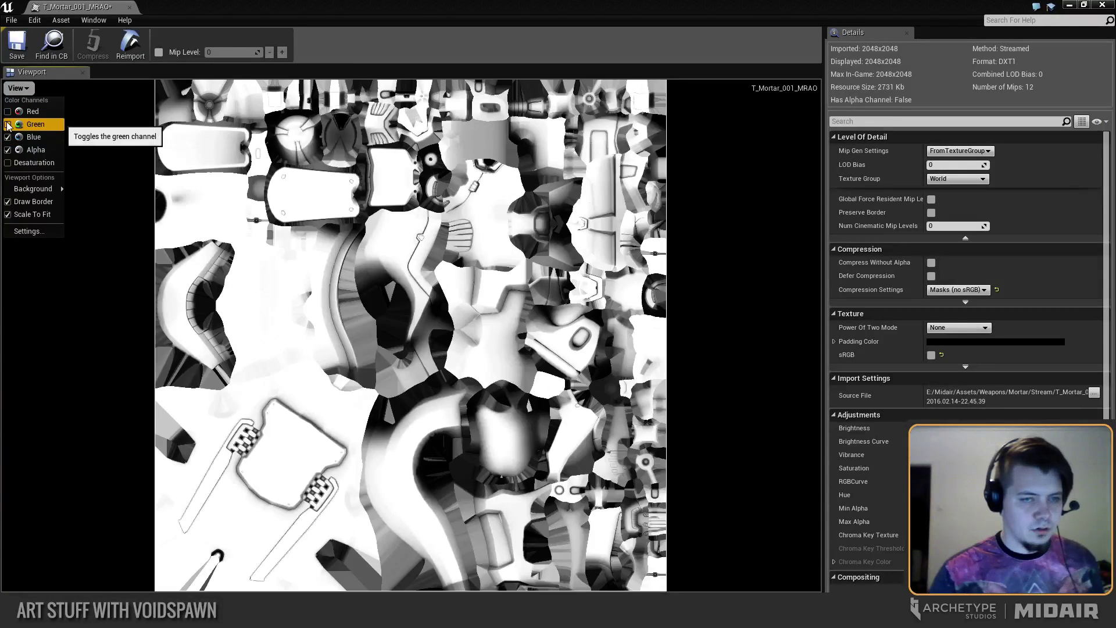
left_click(7, 124)
left_click(8, 111)
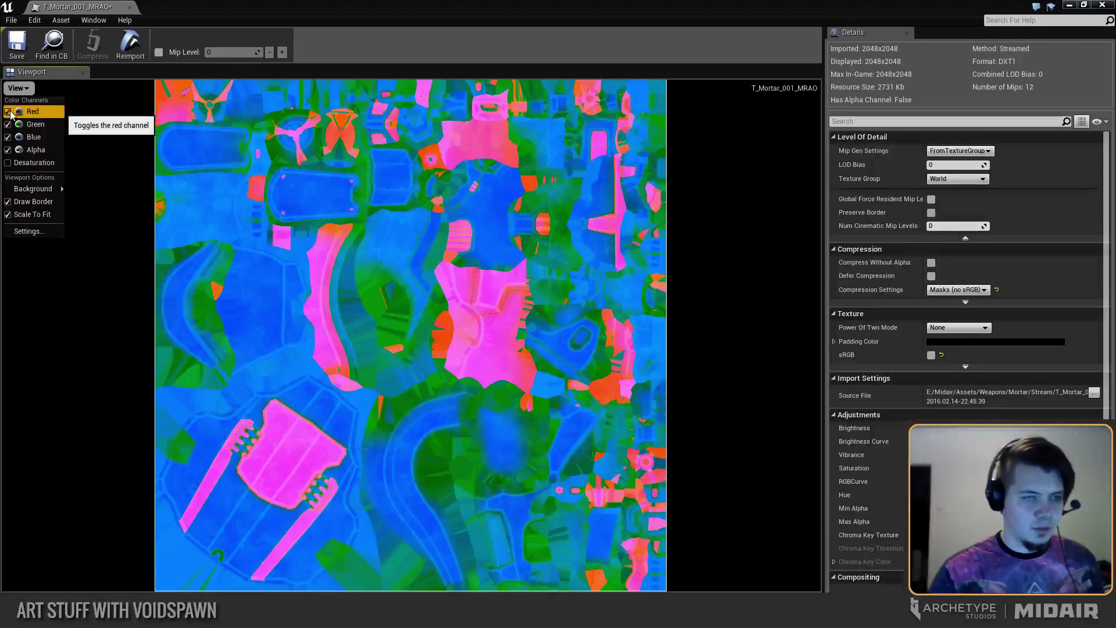
left_click(155, 169)
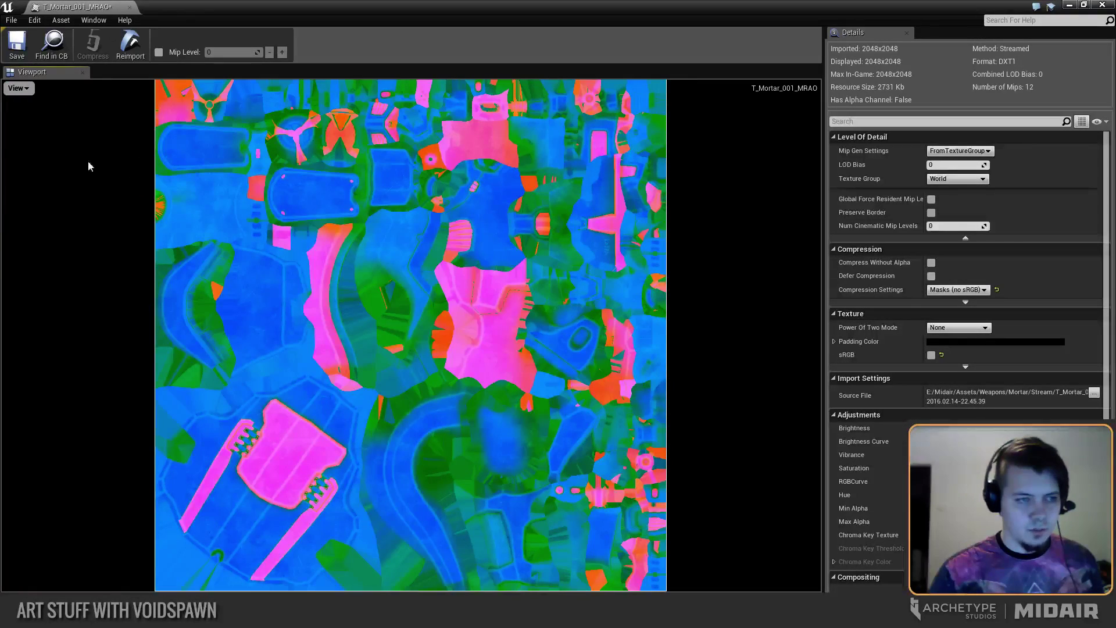
left_click(1104, 7)
Inspect the T_Mortar_001_N and T_Mortar_001_SE textures in the Stream folder.
left_click(319, 470)
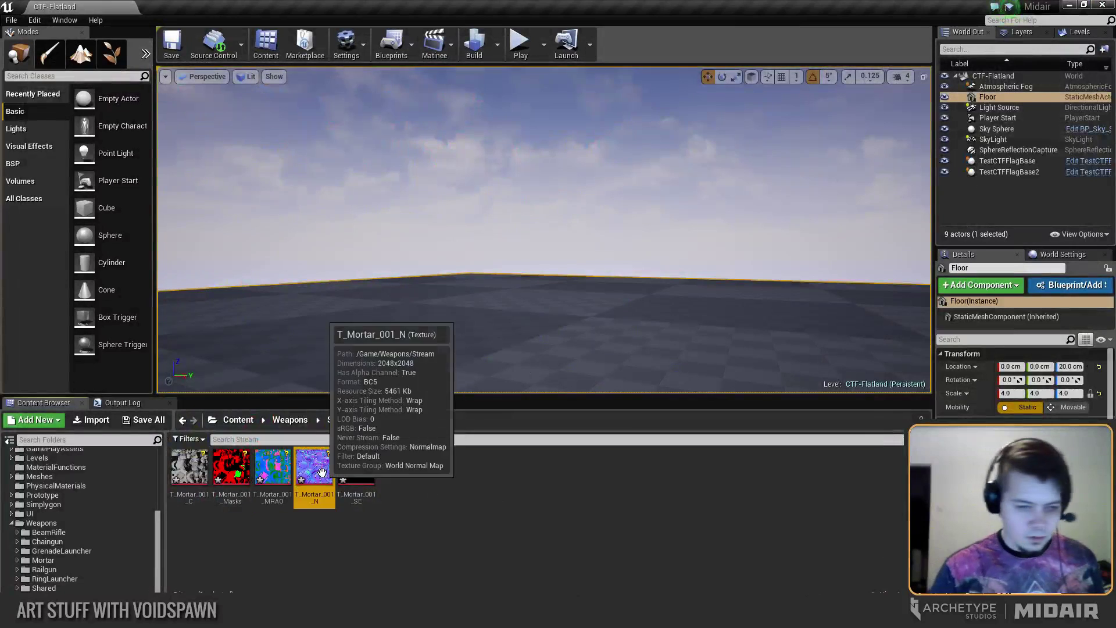
left_click(657, 366)
double_click(356, 469)
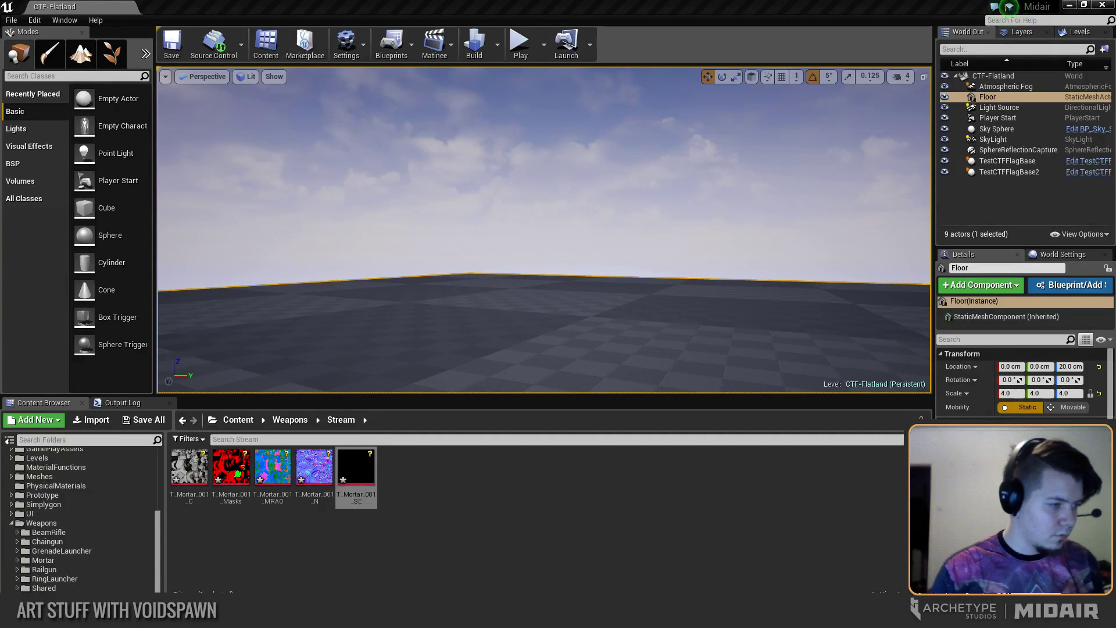
left_click(547, 547)
Import the Mortar FBX from the Windows Stream folder into Weapons/Stream as a combined static mesh and close the message log.
key("alt+Tab")
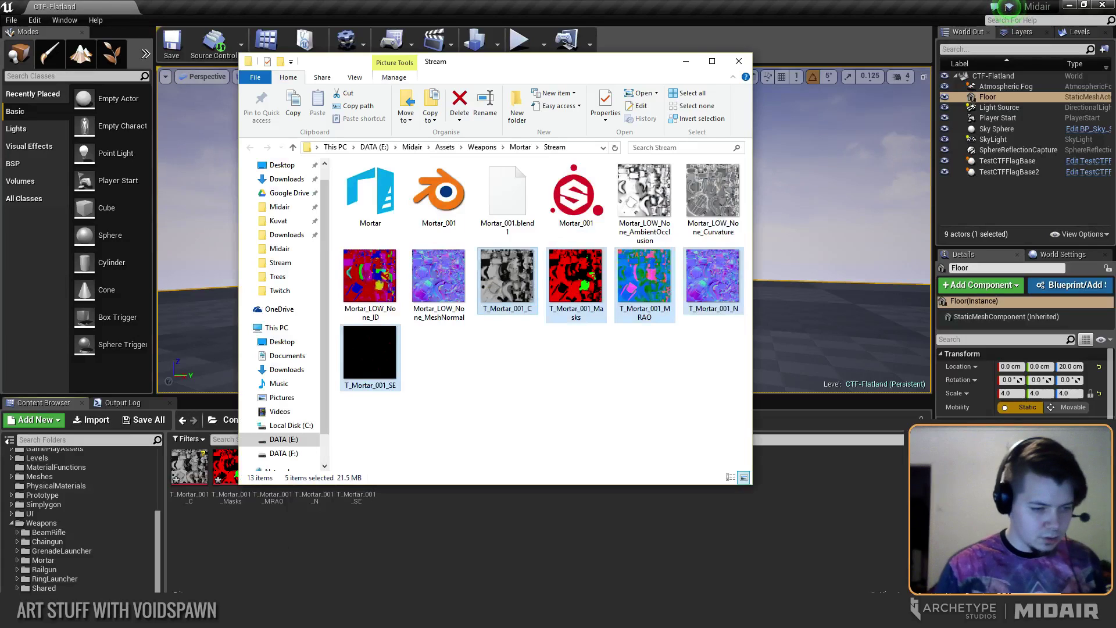
left_click(495, 338)
left_click_drag(372, 209, 443, 519)
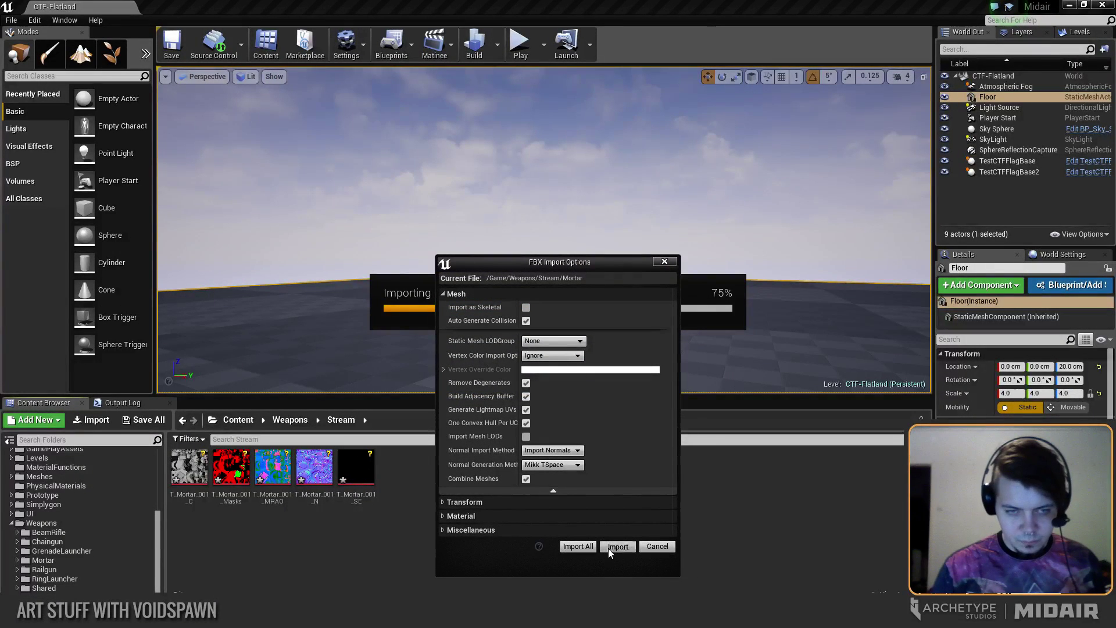
left_click(608, 549)
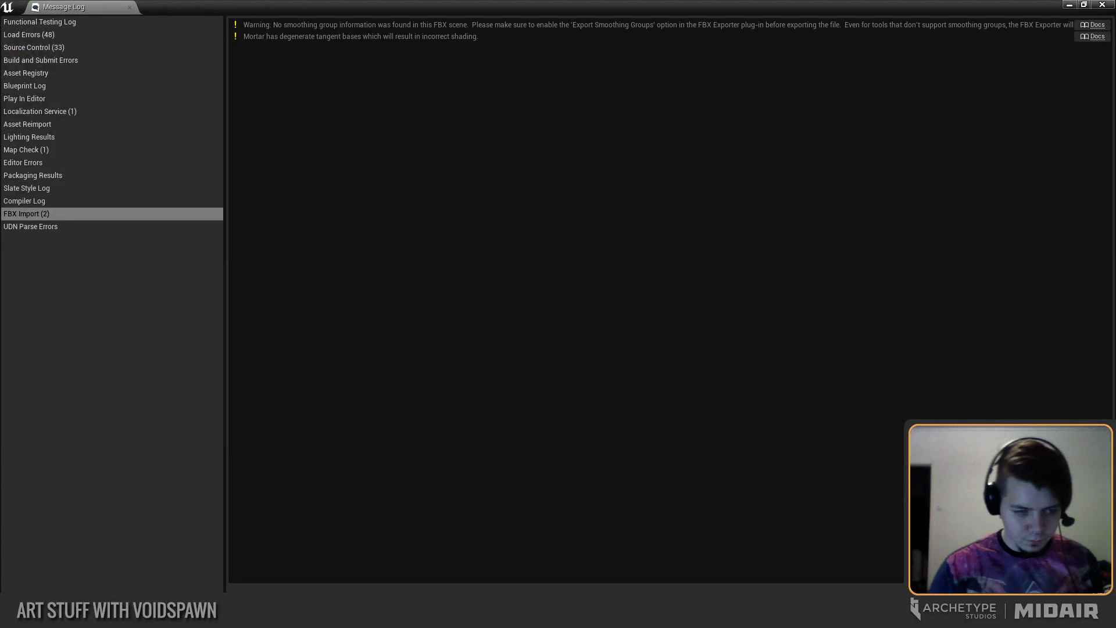
left_click(1083, 5)
left_click(895, 85)
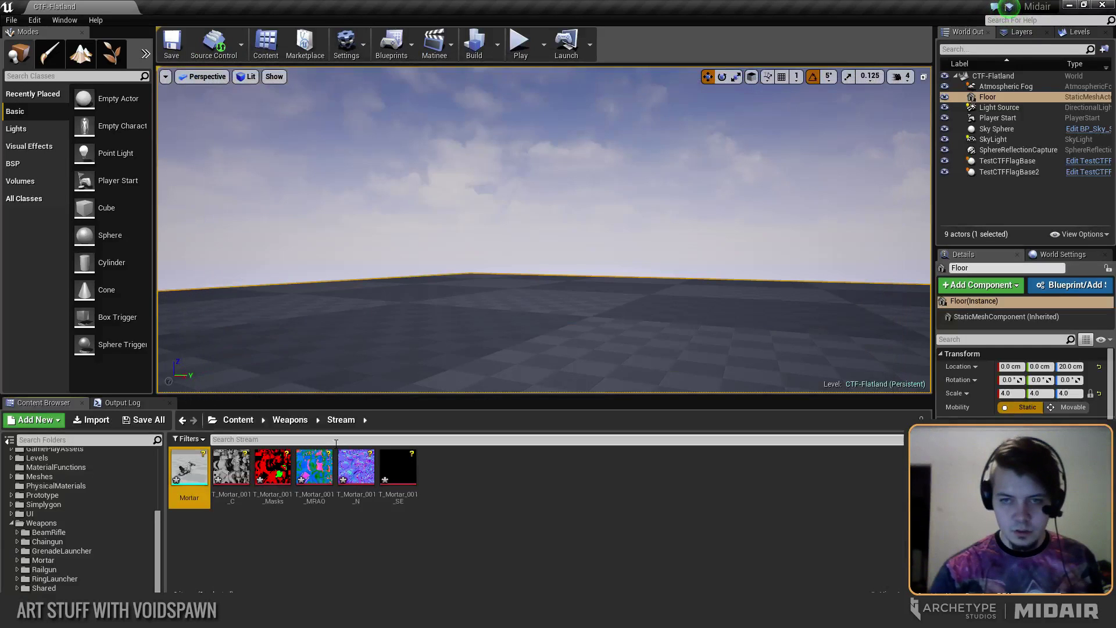
Place the imported Mortar mesh in the CTF-Flatland level, raise it above the floor, and deselect it.
mouse_move(449, 316)
right_mouse_down()
mouse_move(448, 338)
mouse_move(449, 316)
right_mouse_up()
key("Escape")
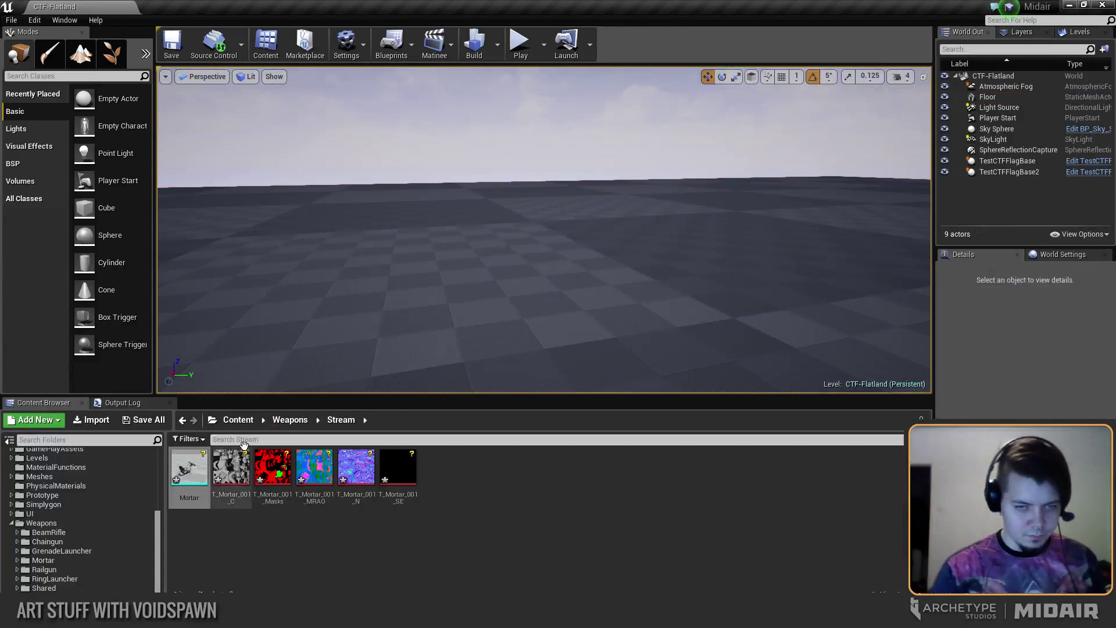
left_click_drag(245, 415, 413, 317)
key("f")
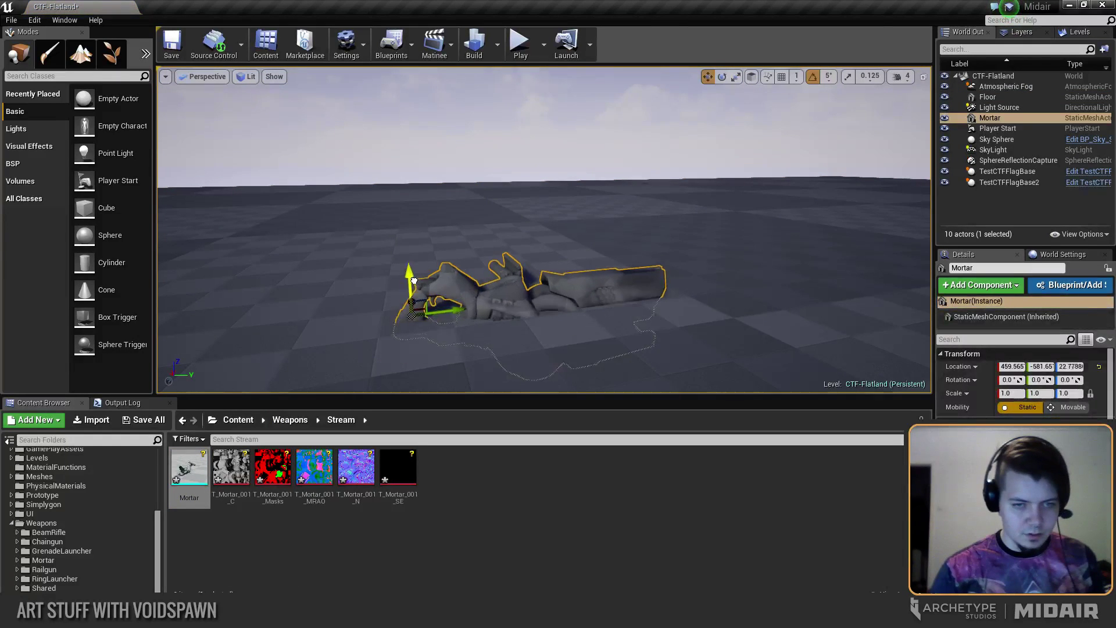
left_click_drag(426, 231, 448, 231, "alt")
key("Escape")
mouse_move(663, 306)
right_mouse_down()
mouse_move(692, 256)
mouse_move(663, 306)
right_mouse_up()
Create a material instance named M_StreamMortar in Weapons/Stream.
right_click(533, 476)
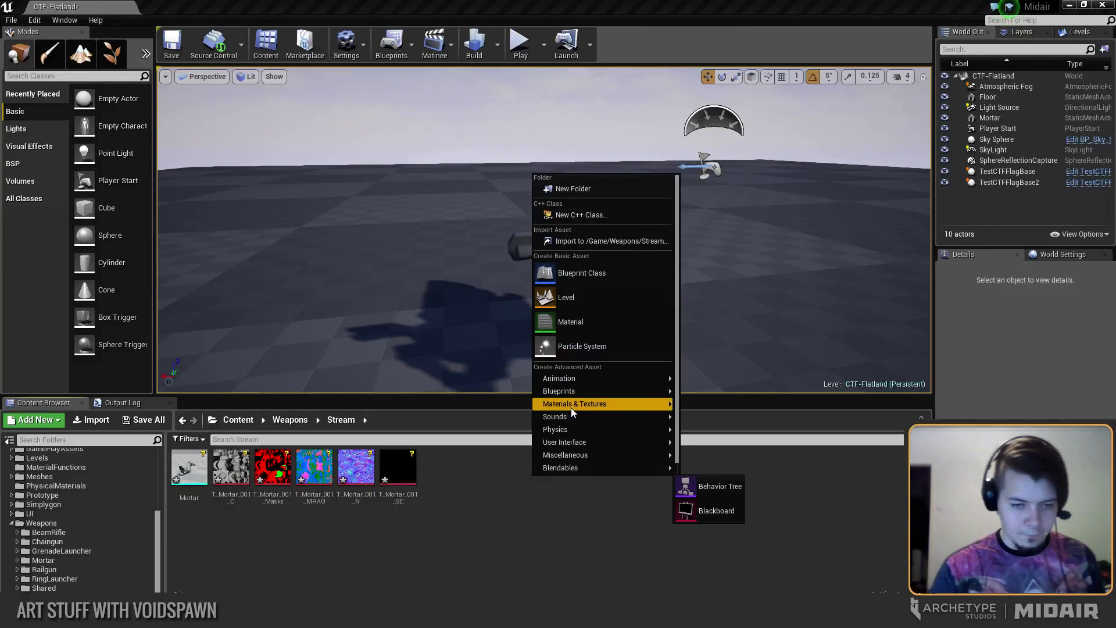
mouse_move(575, 406)
left_click(720, 488)
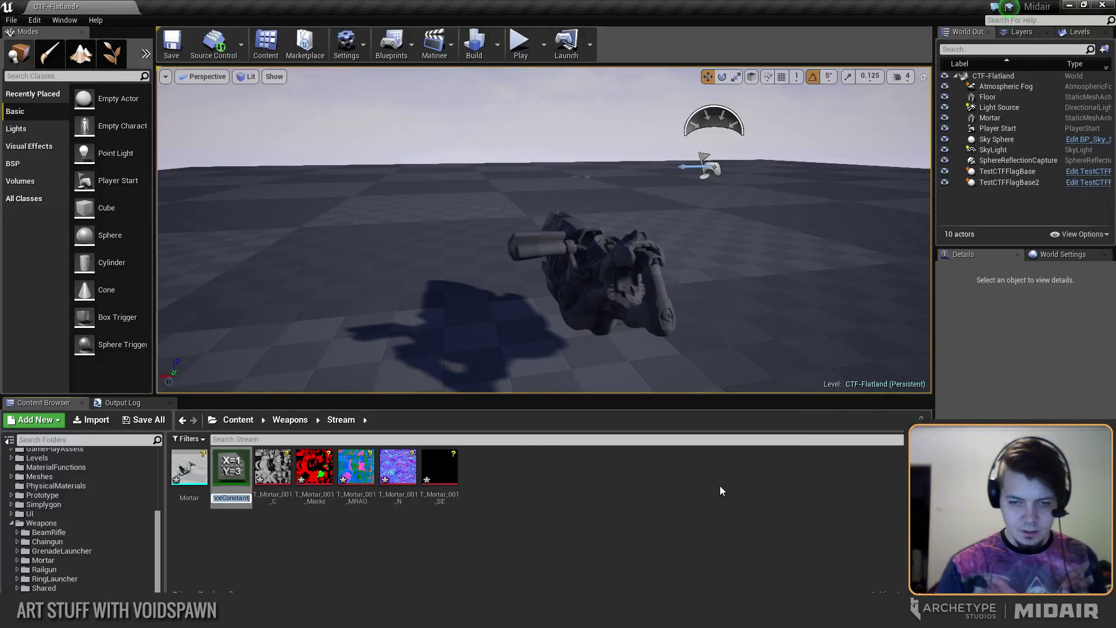
key("End")
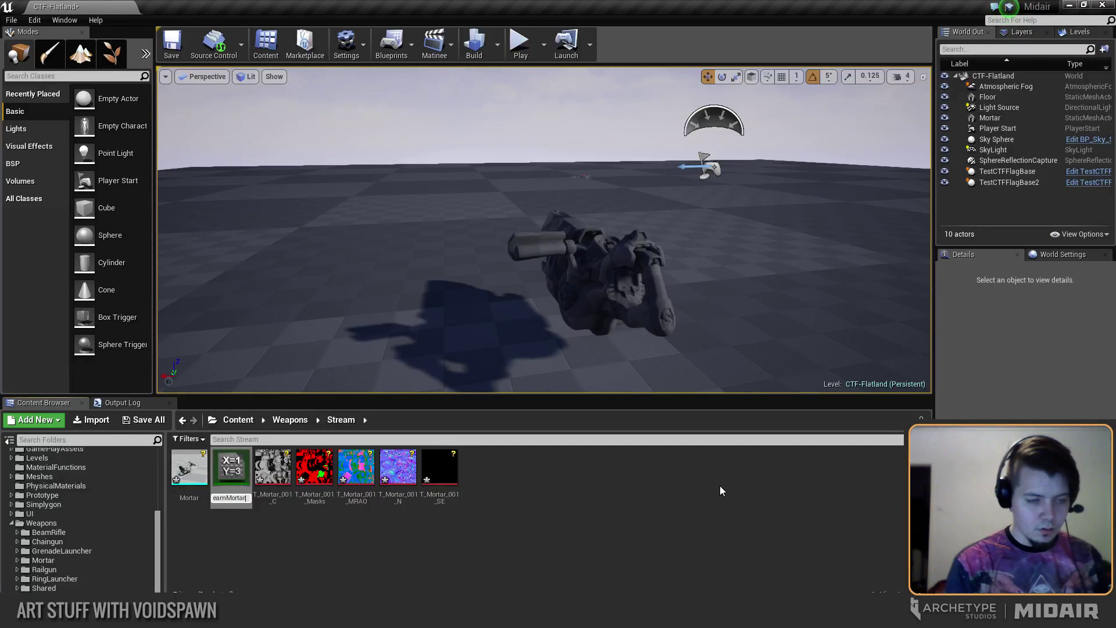
key("Return")
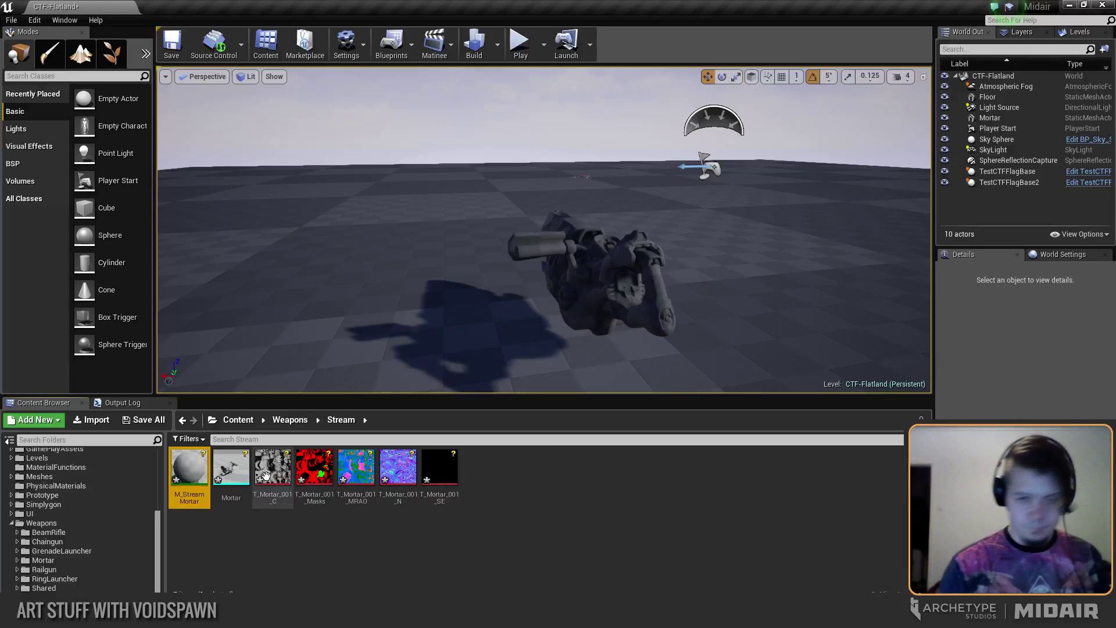
Set M_Weapon_Test as the parent of the M_StreamMortar material instance and close its editor.
double_click(197, 466)
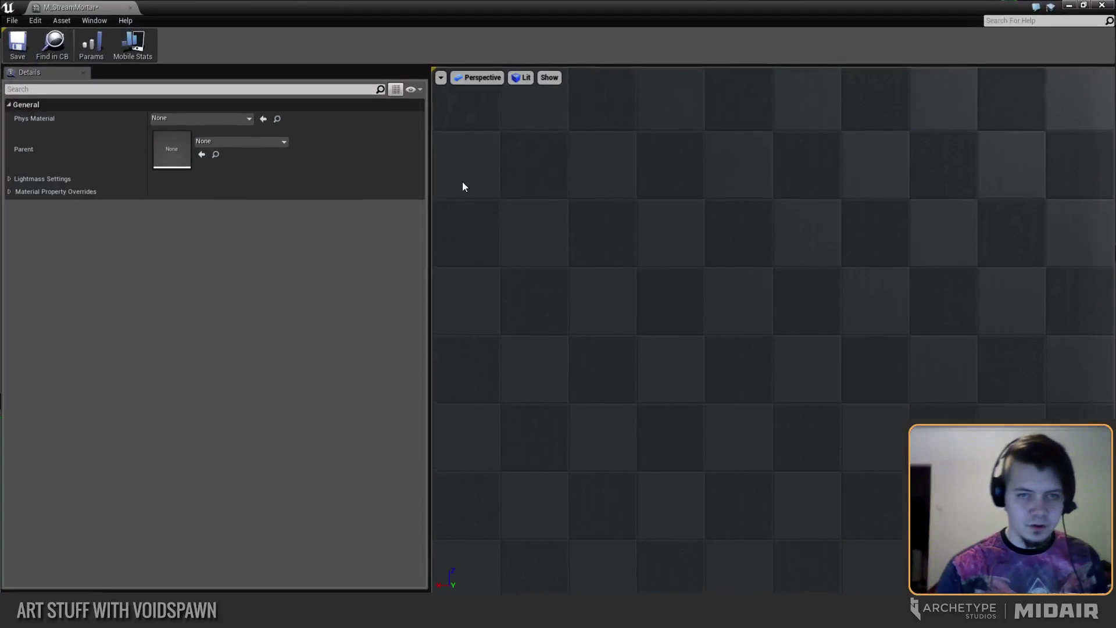
left_click(252, 142)
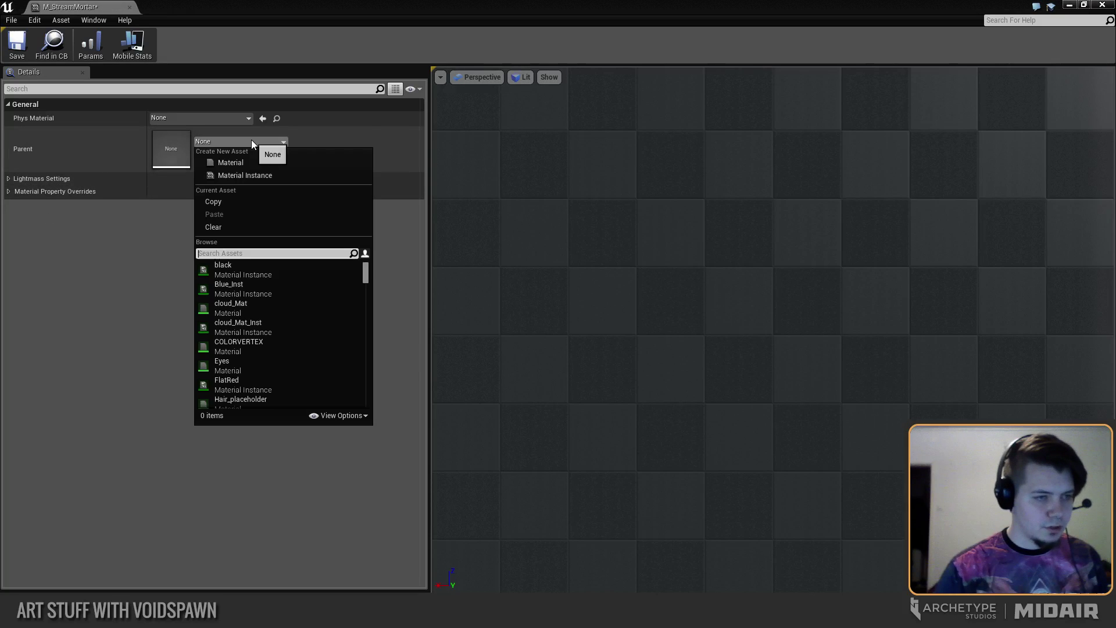
type("weap")
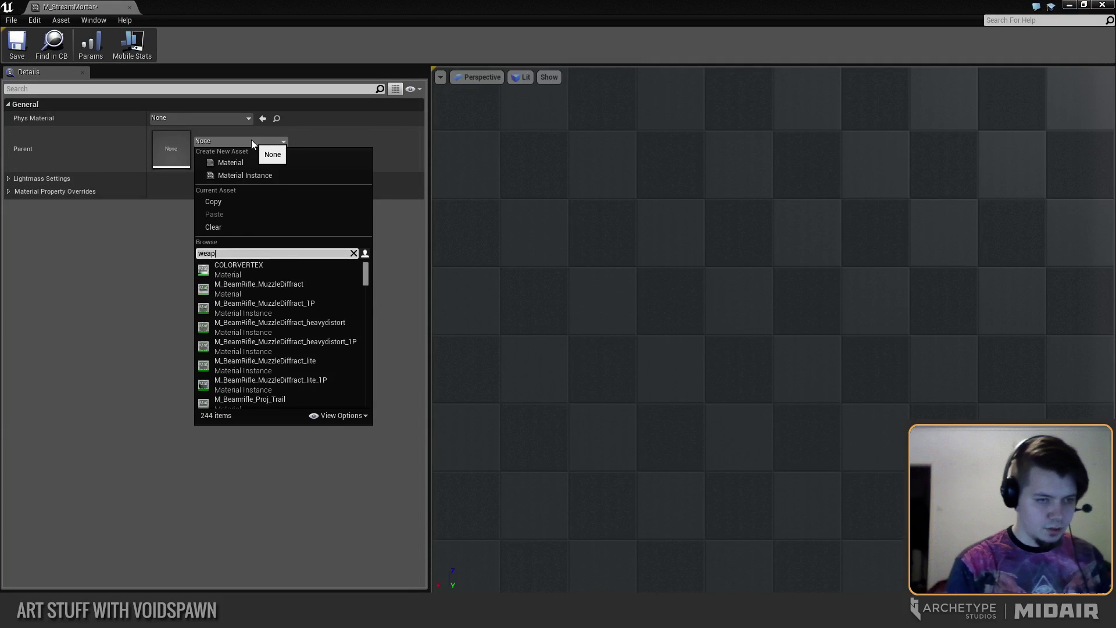
type("on")
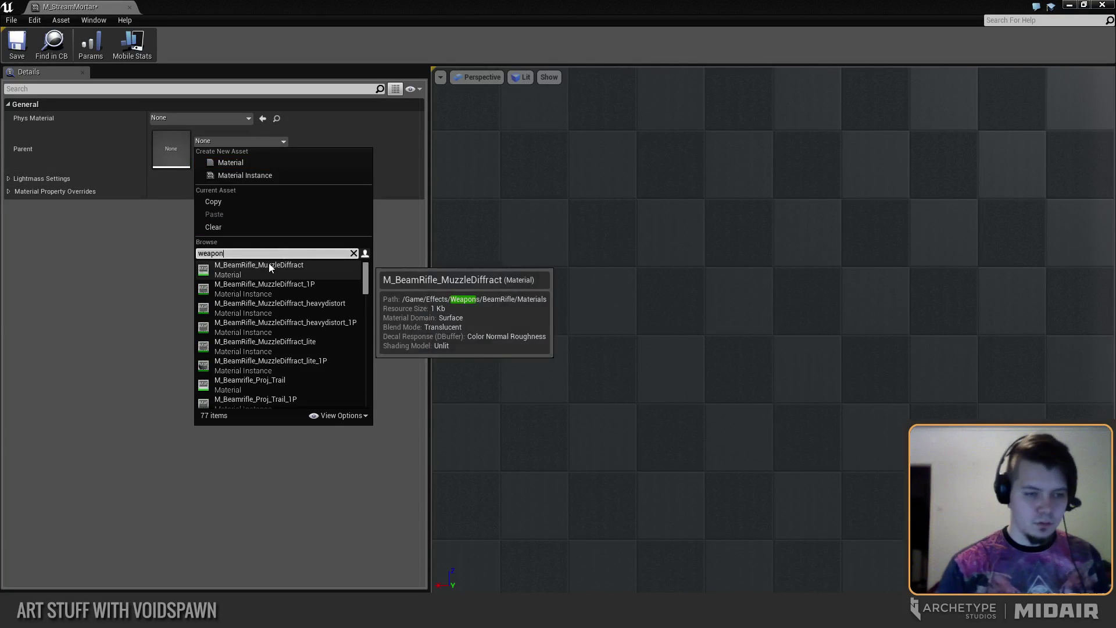
type("_t")
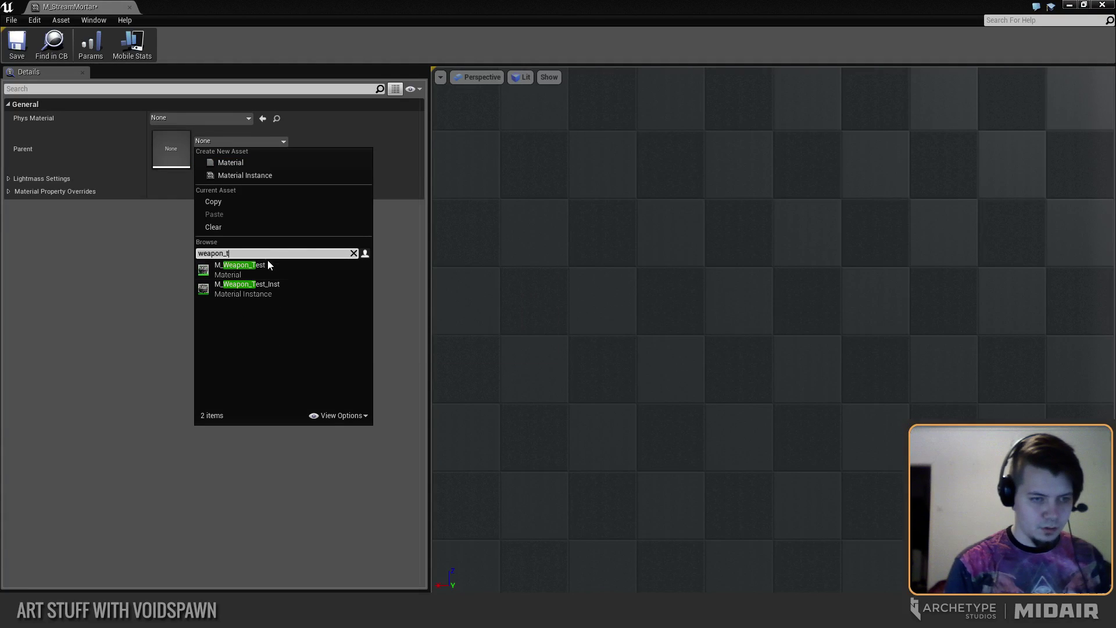
left_click(267, 265)
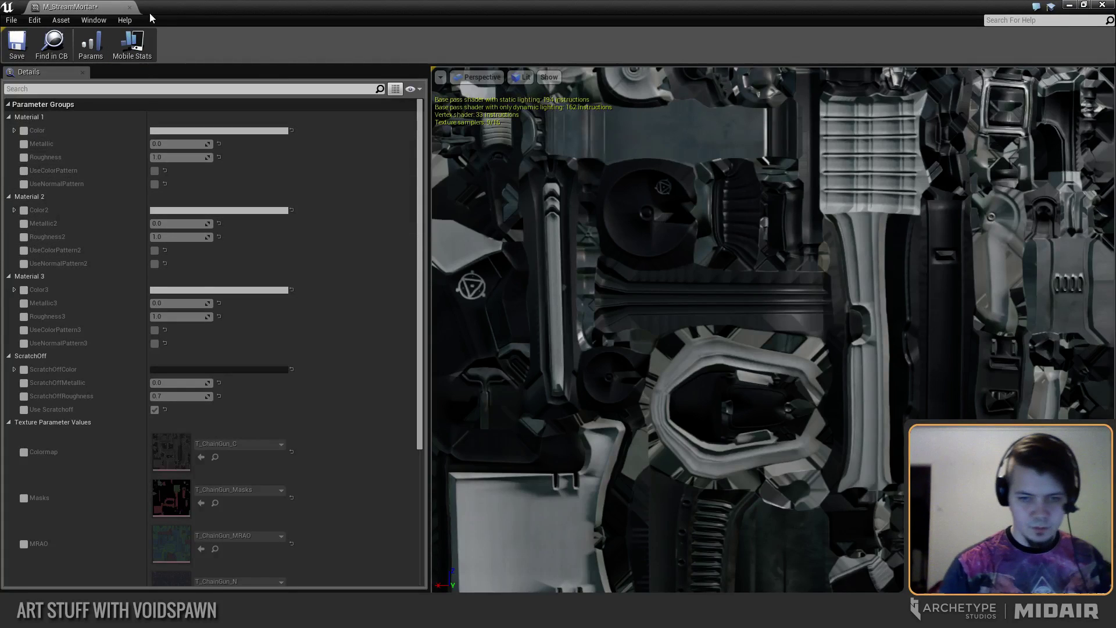
left_click(129, 6)
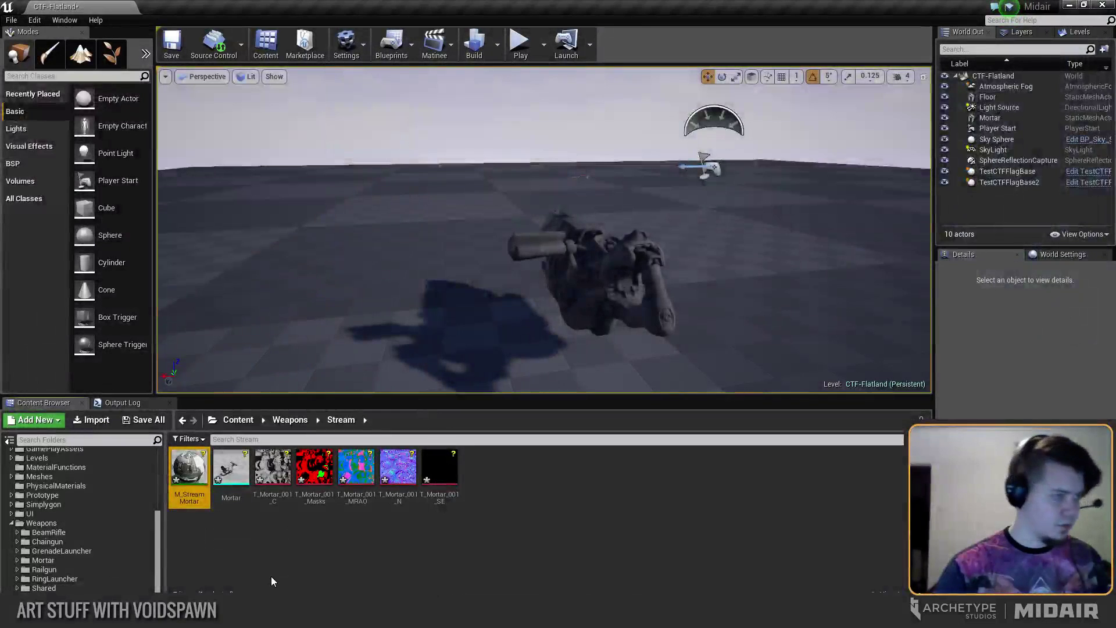
left_click(272, 576)
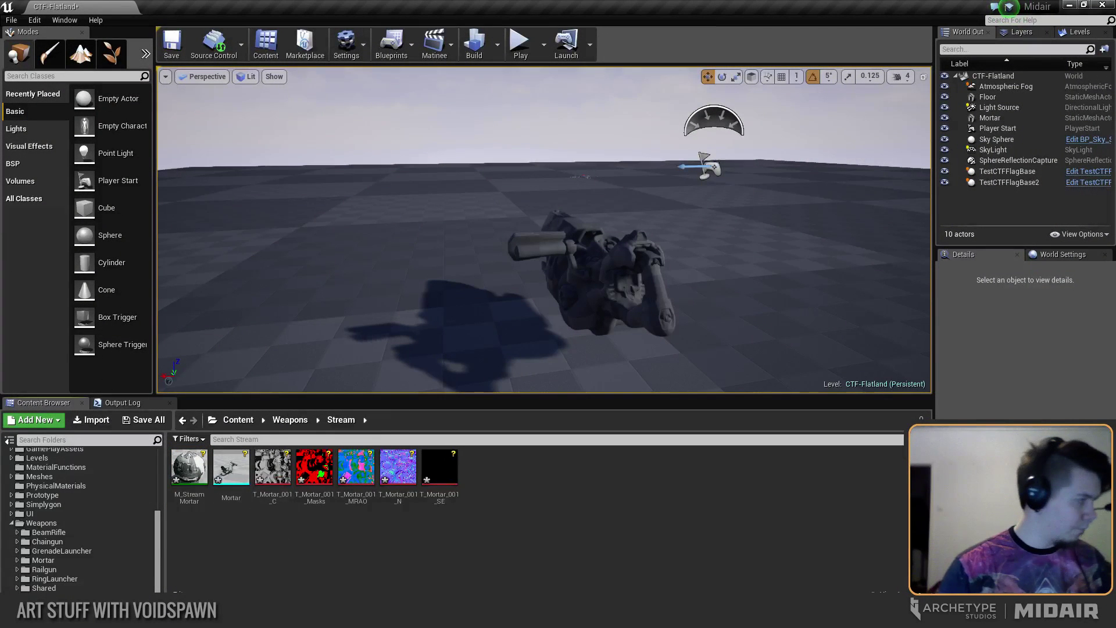
left_click_drag(0, 153, 0, 189)
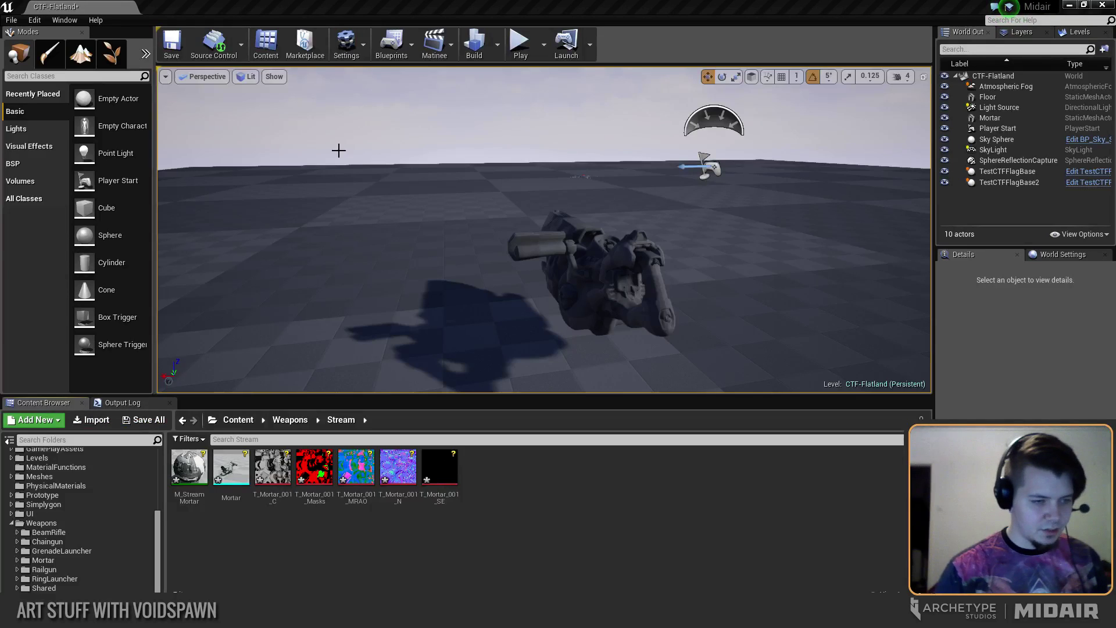
Move the level editor window out of the way and bring the M_StreamMortar material instance editor into view, maximized.
mouse_move(379, 7)
left_mouse_down()
mouse_move(1105, 64)
mouse_move(1018, 19)
mouse_move(1092, 49)
mouse_move(1115, 35)
left_mouse_up()
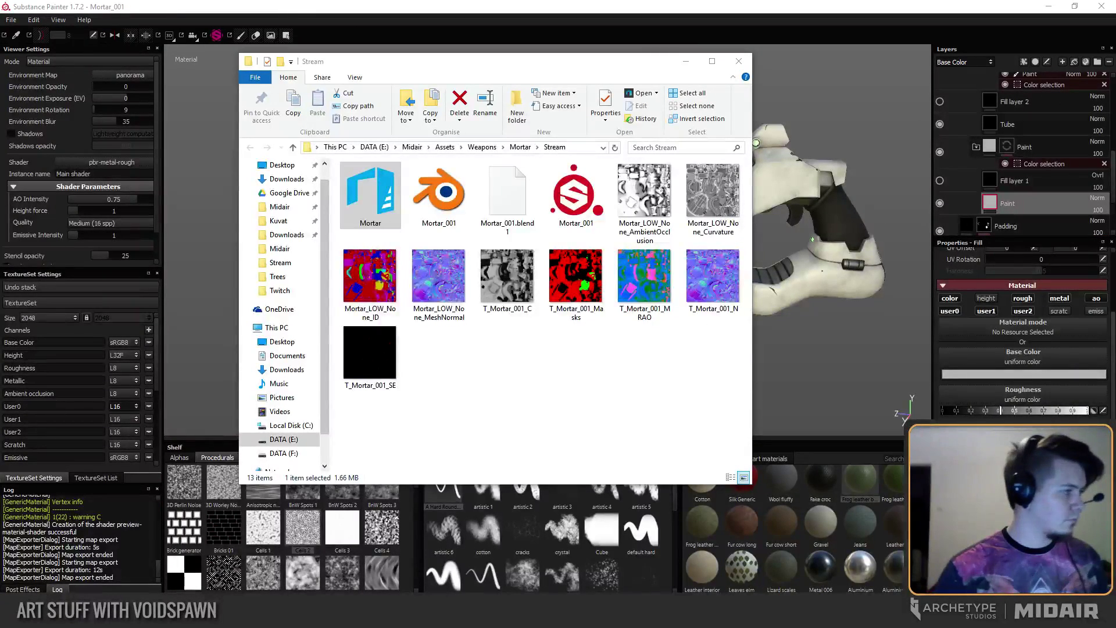
left_click_drag(0, 117, 541, 91)
left_click(772, 84)
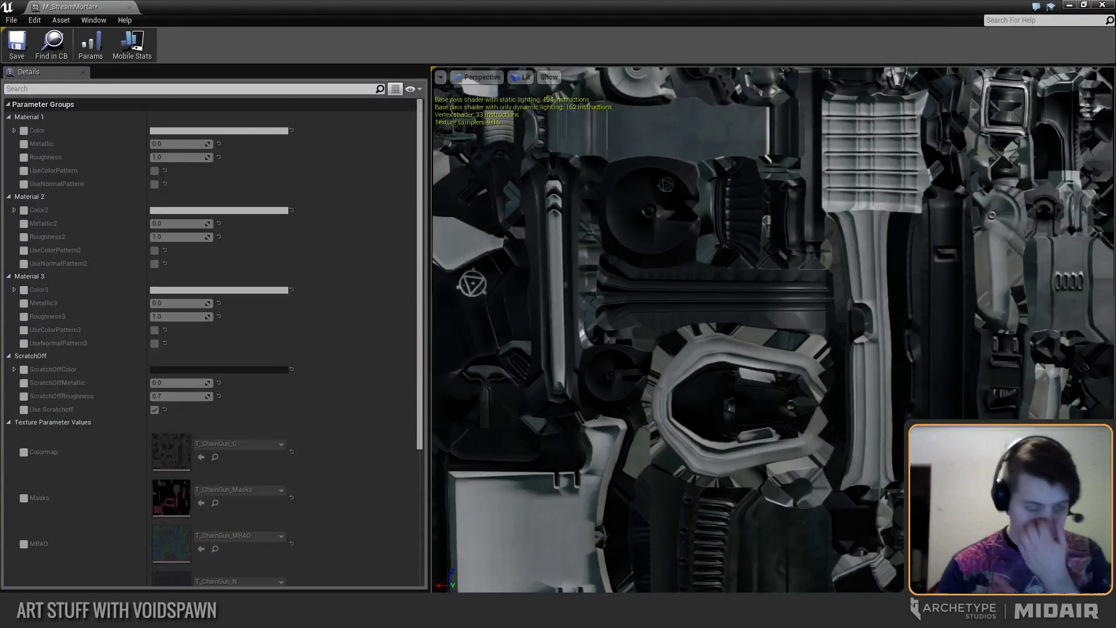
Enable the Colormap, Masks, MRAO, N and ScratchEmissive texture parameter overrides in M_StreamMortar.
scroll(857, 352, "down", 4)
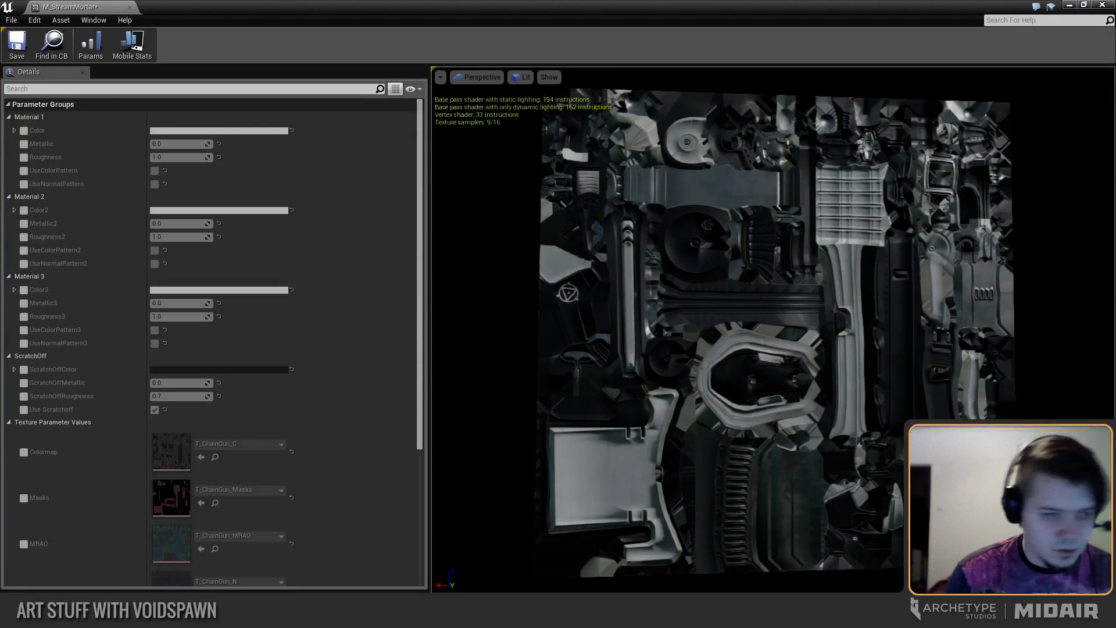
scroll(206, 334, "down", 5)
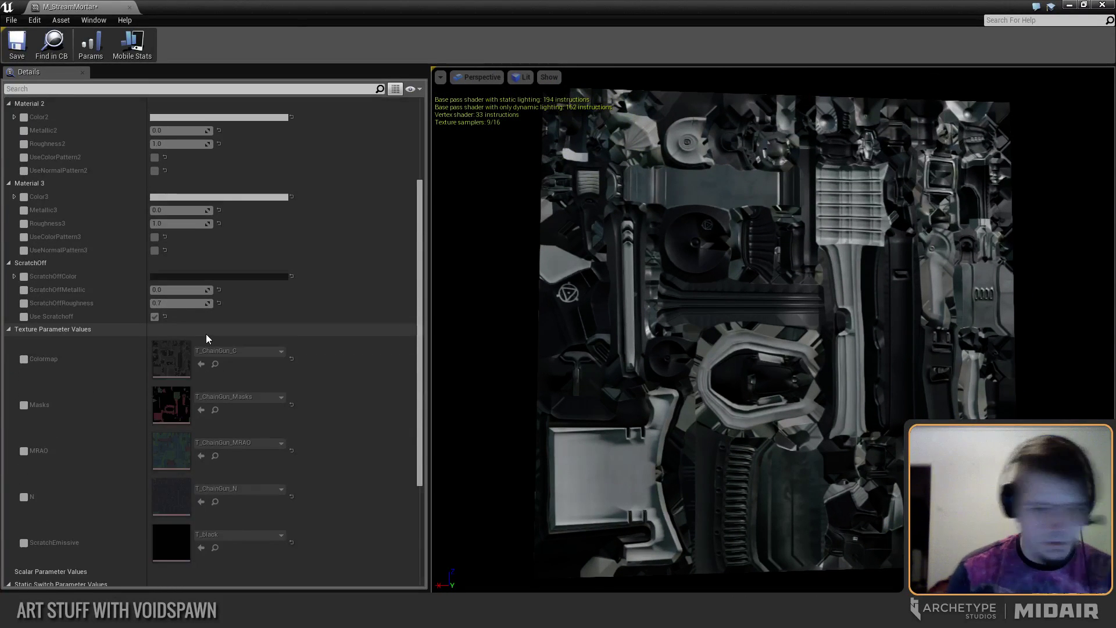
left_click(23, 304)
left_click(24, 349)
left_click(24, 396)
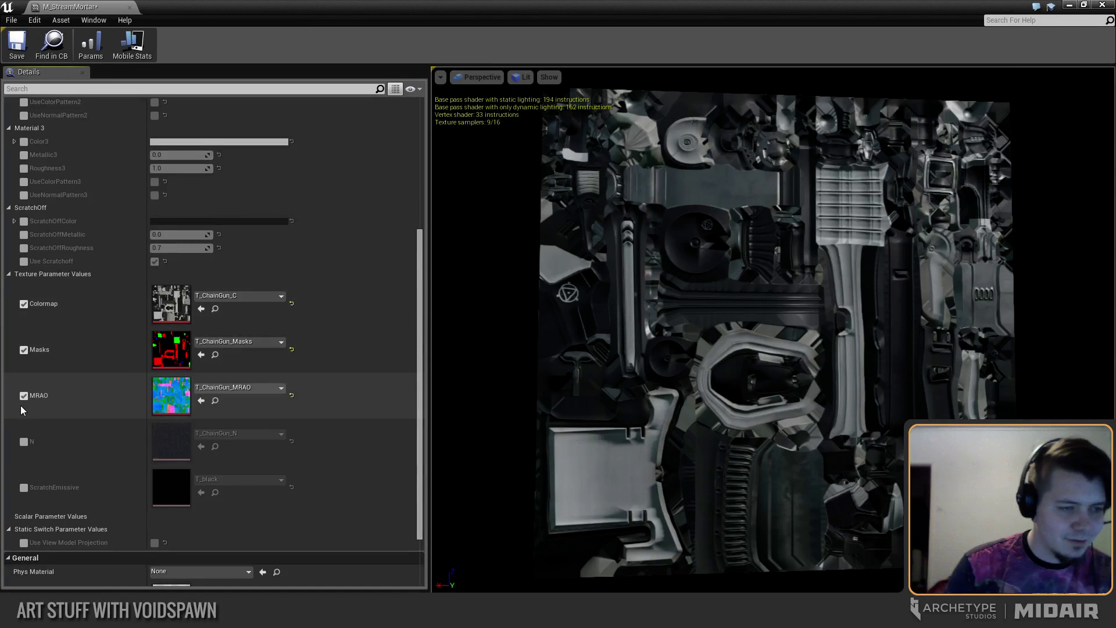
left_click(24, 442)
left_click(26, 489)
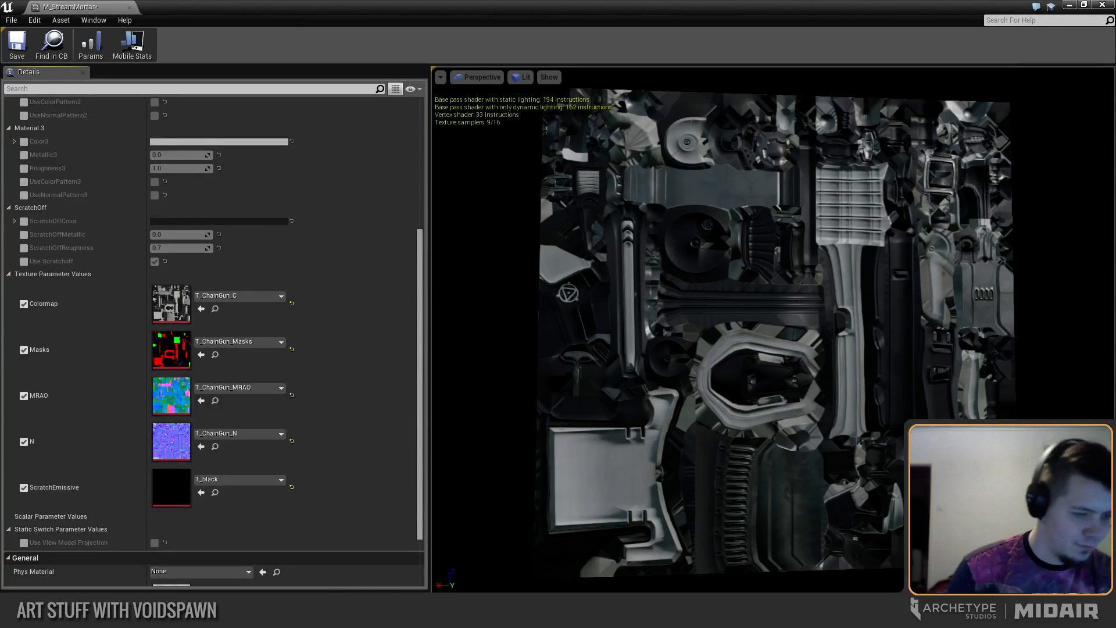
Assign T_Mortar_001_C, T_Mortar_001_Masks, T_Mortar_001_MRAO, T_Mortar_001_N and T_Mortar_001_SE to the Colormap, Masks, MRAO, N and ScratchEmissive parameters respectively.
left_click_drag(411, 468, 171, 304)
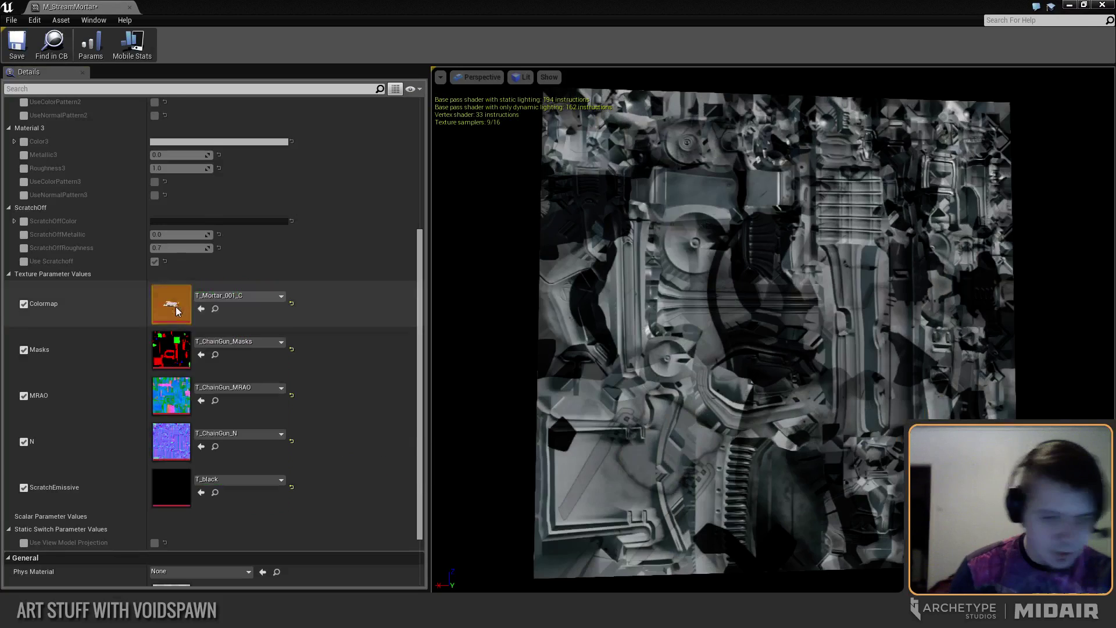
left_click_drag(412, 469, 171, 349)
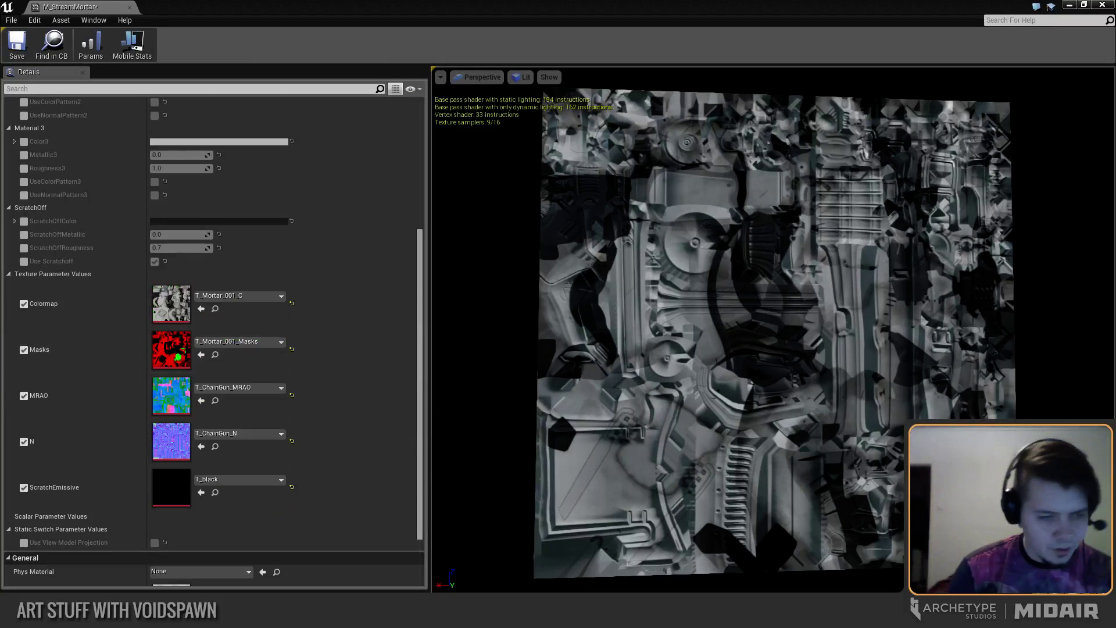
left_click_drag(1, 494, 174, 401)
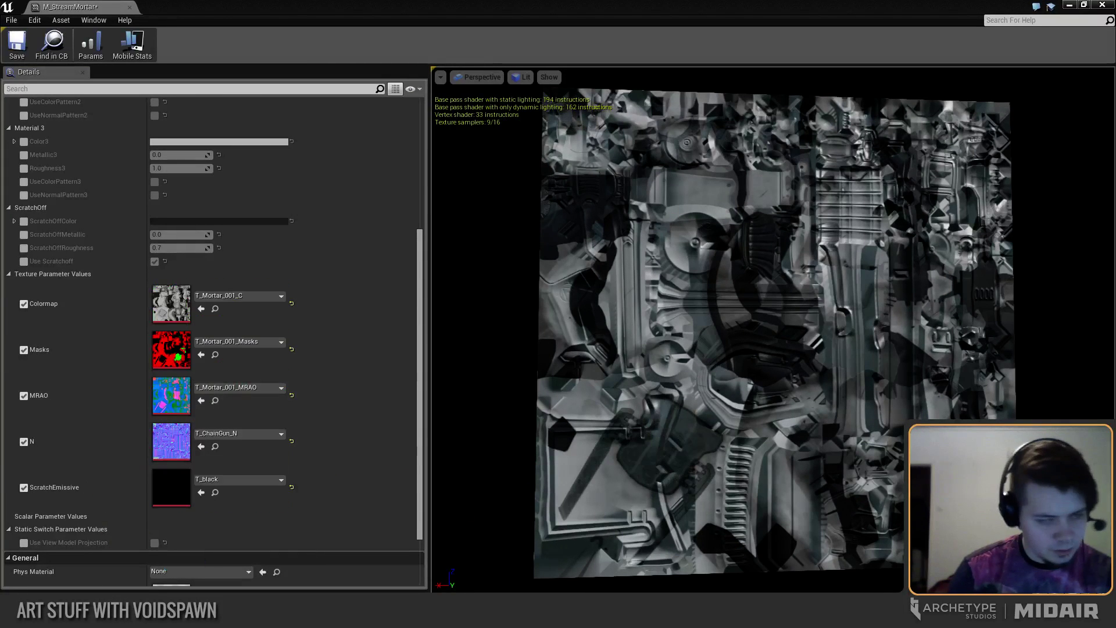
left_click_drag(1, 442, 167, 447)
left_click_drag(1, 494, 173, 493)
left_click_drag(687, 314, 715, 304)
scroll(717, 306, "up", 2)
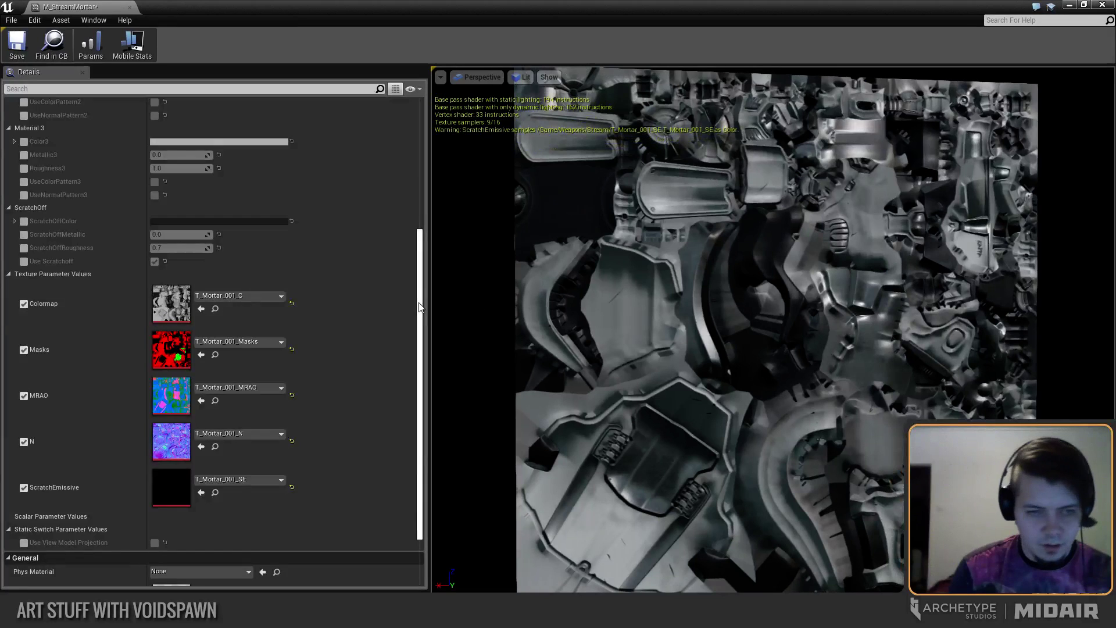
Enable the Color override of Material 1 and set it to blue.
scroll(403, 173, "up", 5)
left_click_drag(679, 335, 710, 313)
scroll(679, 334, "down", 3)
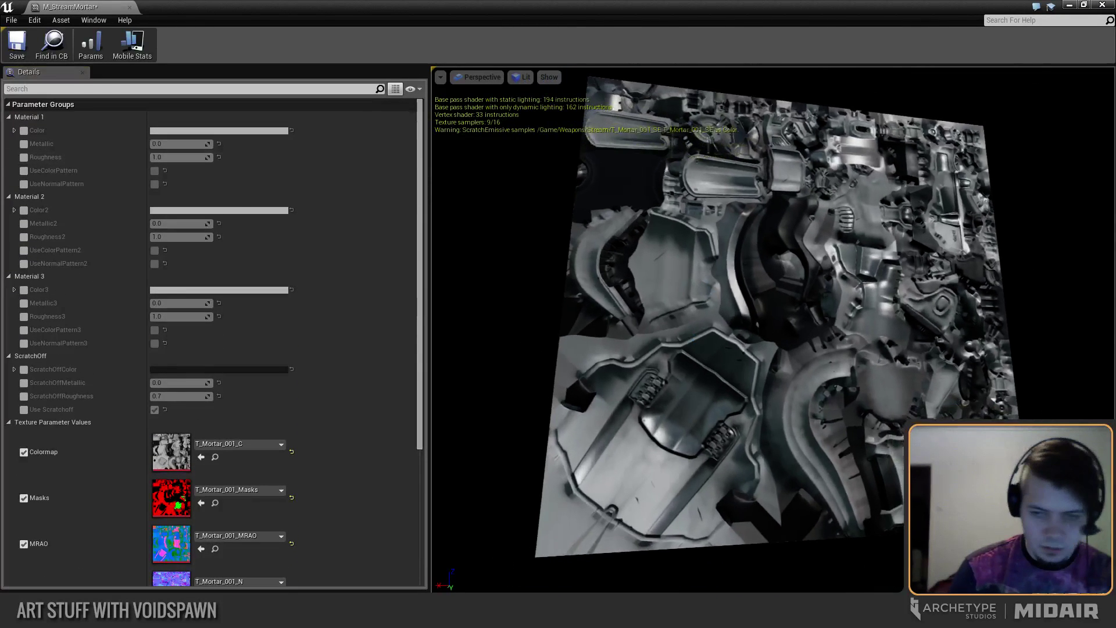
left_click(23, 130)
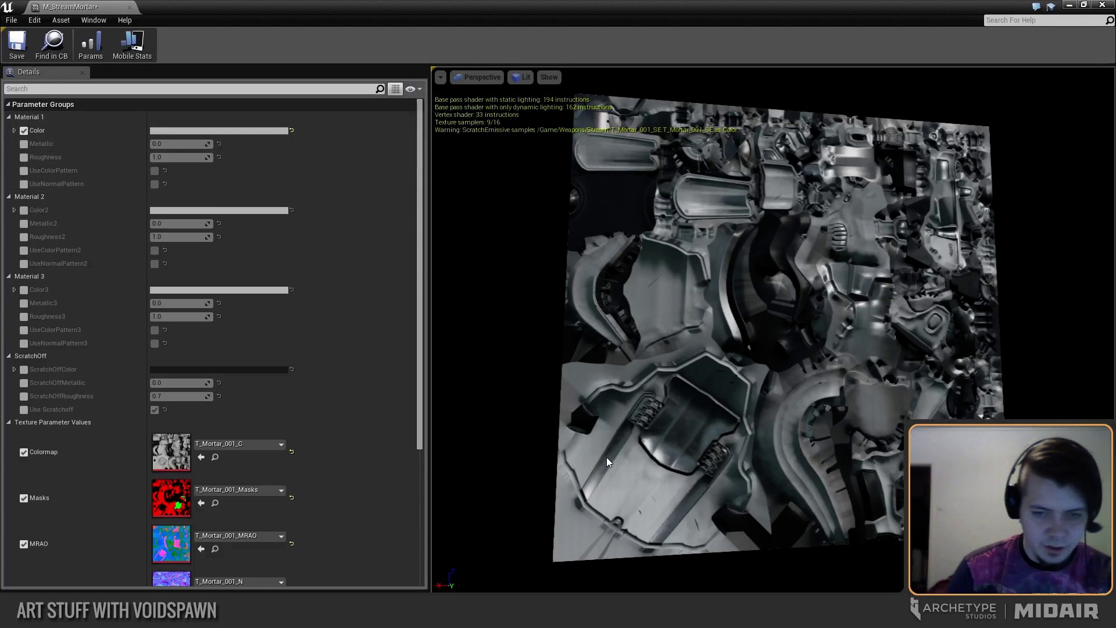
left_click(155, 130)
left_click_drag(244, 240, 200, 189)
left_click(322, 387)
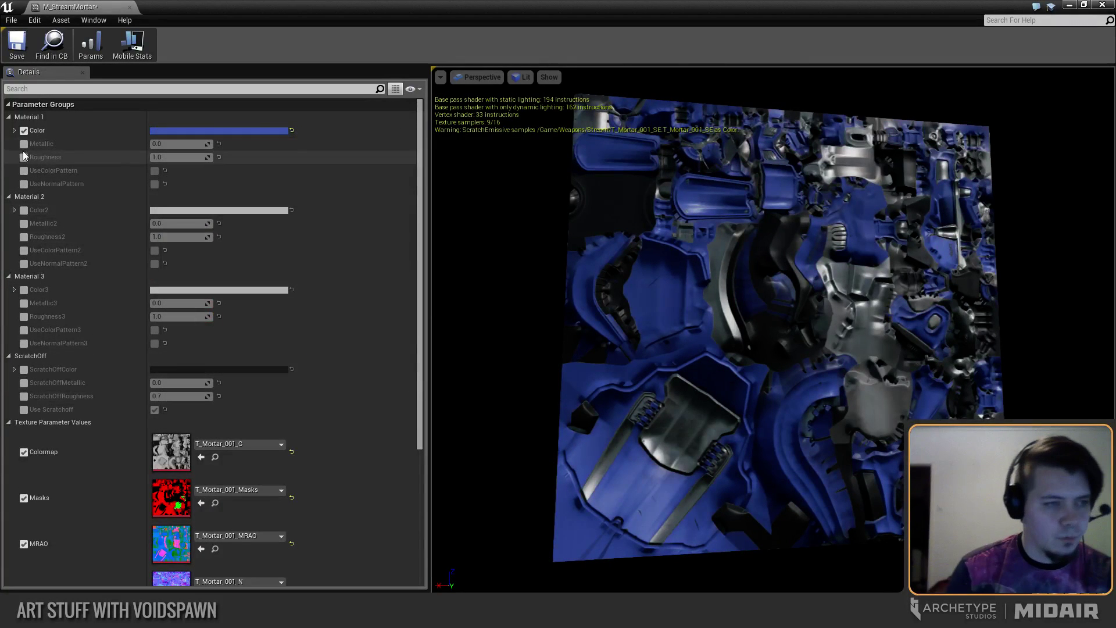
Enable the Metallic and Roughness overrides of Material 1 and set Metallic to 0.
left_click(23, 144)
left_click(23, 157)
left_click_drag(165, 144, 175, 143)
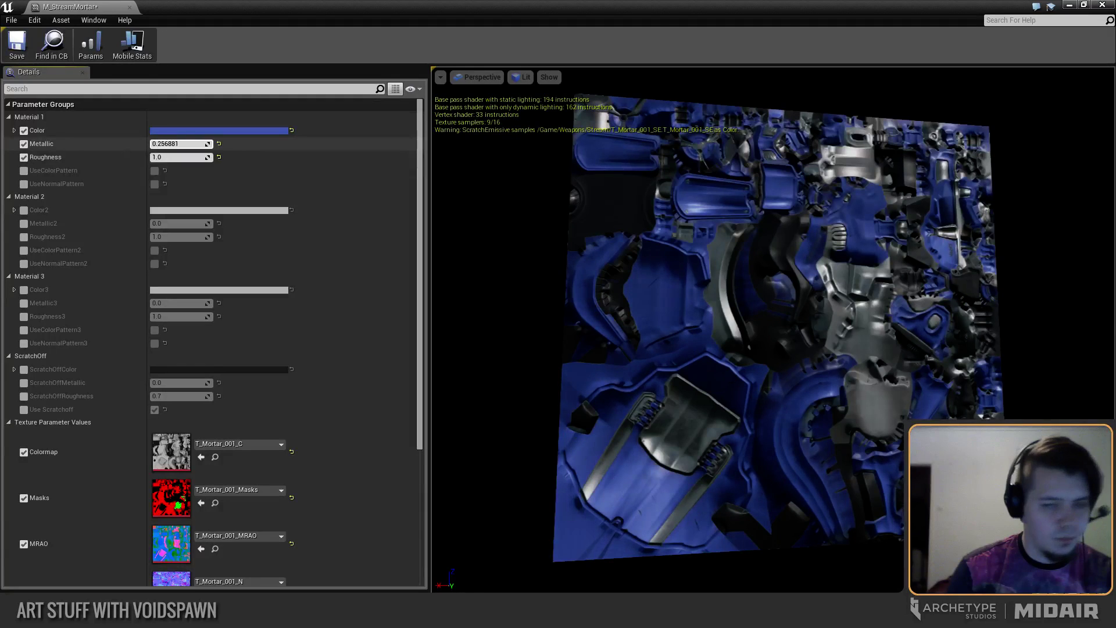
type("0")
key("Return")
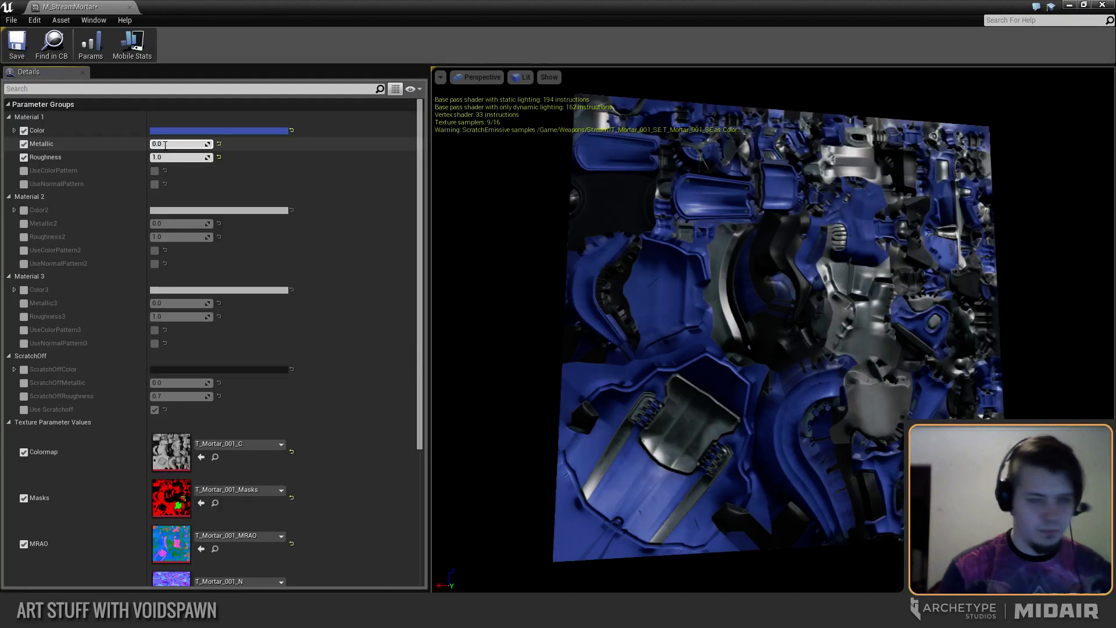
Try Material 1 with Metallic at 1 and Roughness at 1, checking the look in the preview.
type("1")
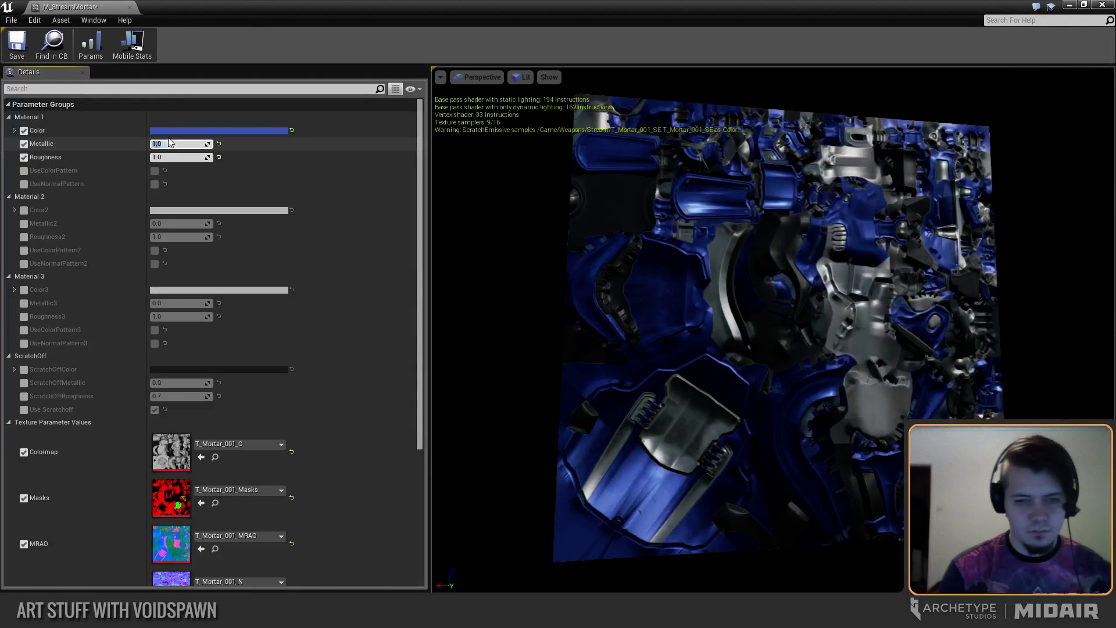
key("Return")
left_click_drag(721, 250, 721, 250)
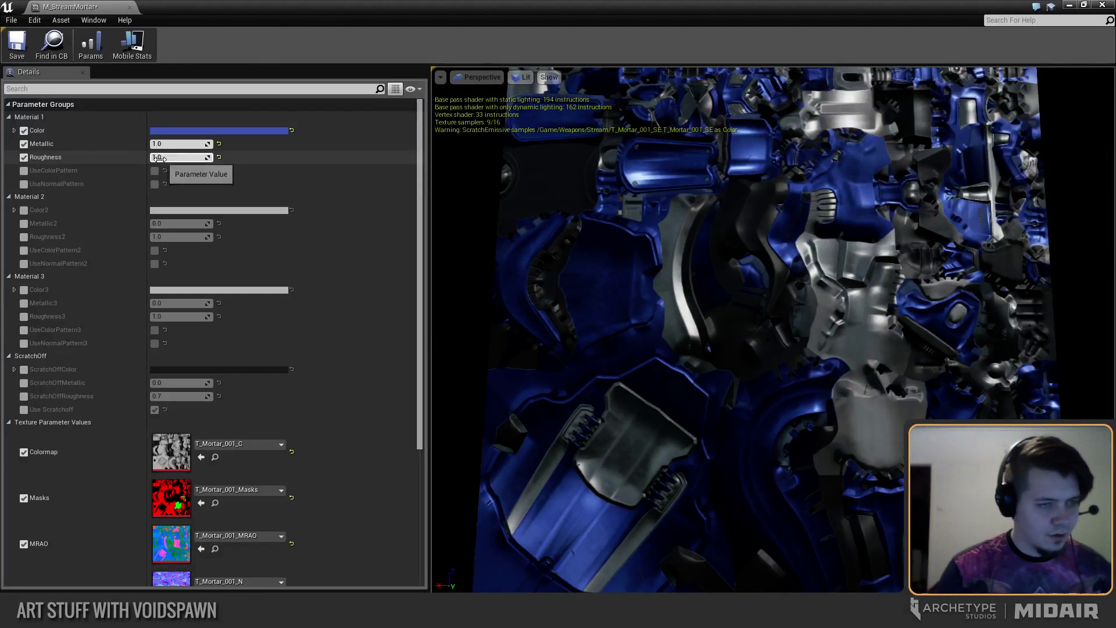
left_click_drag(178, 157, 158, 157)
type("1")
key("Return")
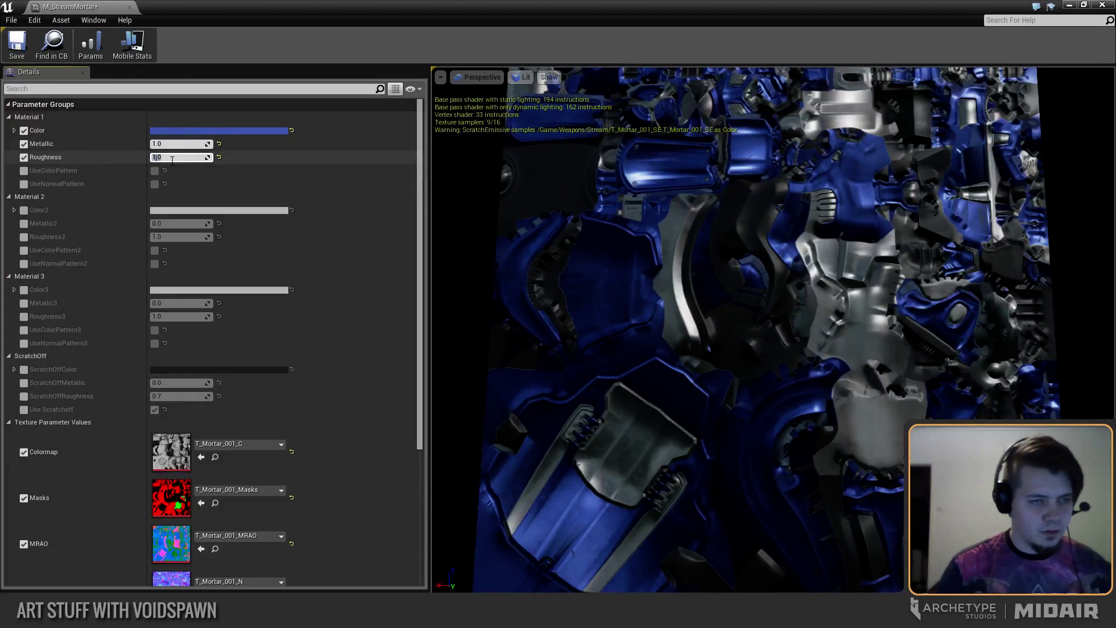
scroll(724, 209, "down", 5)
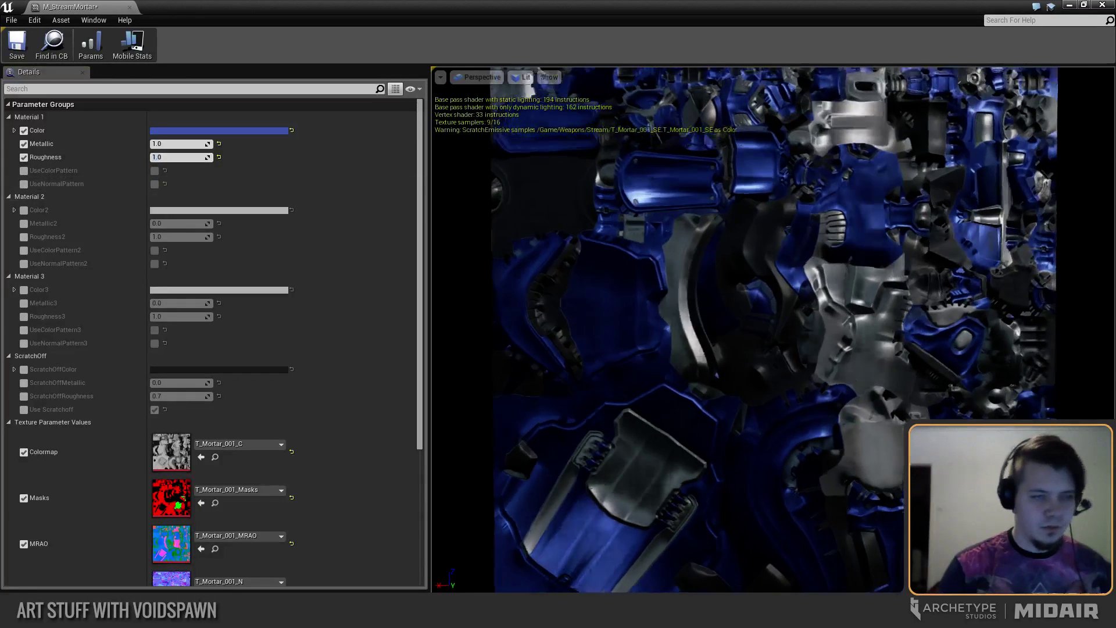
Set the Metallic value of Material 1 back to 0.
left_click(179, 143)
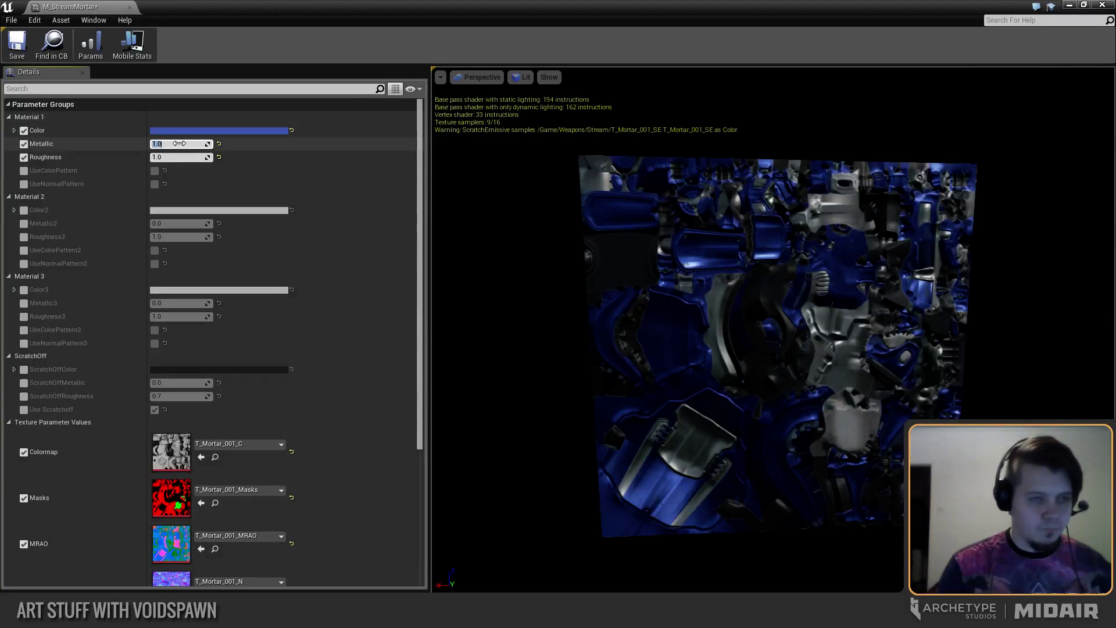
type("0")
key("Return")
Enable the Color2 override of Material 2, set it to green (hex 1F7F1BFF), and check the preview.
left_click(24, 210)
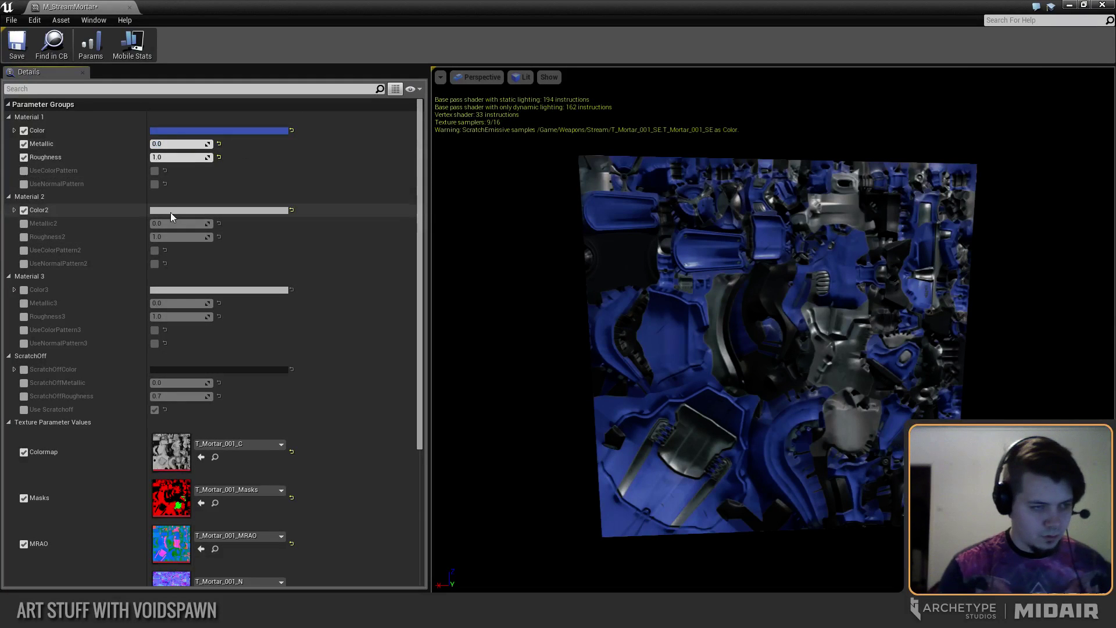
left_click(171, 216)
left_click_drag(232, 349, 232, 351)
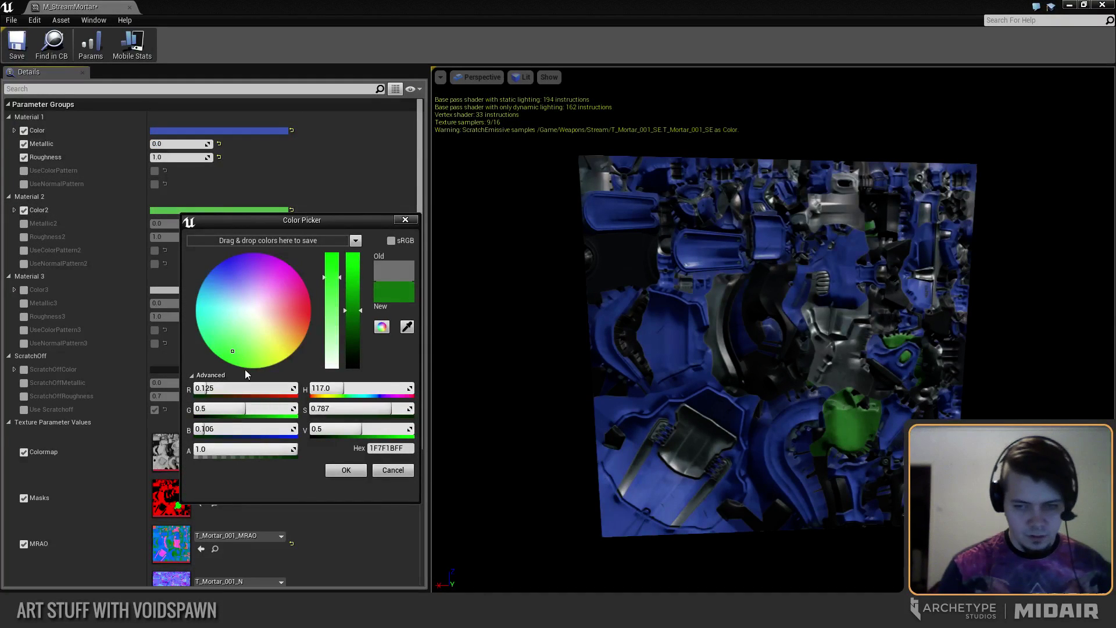
left_click(346, 470)
scroll(767, 332, "up", 5)
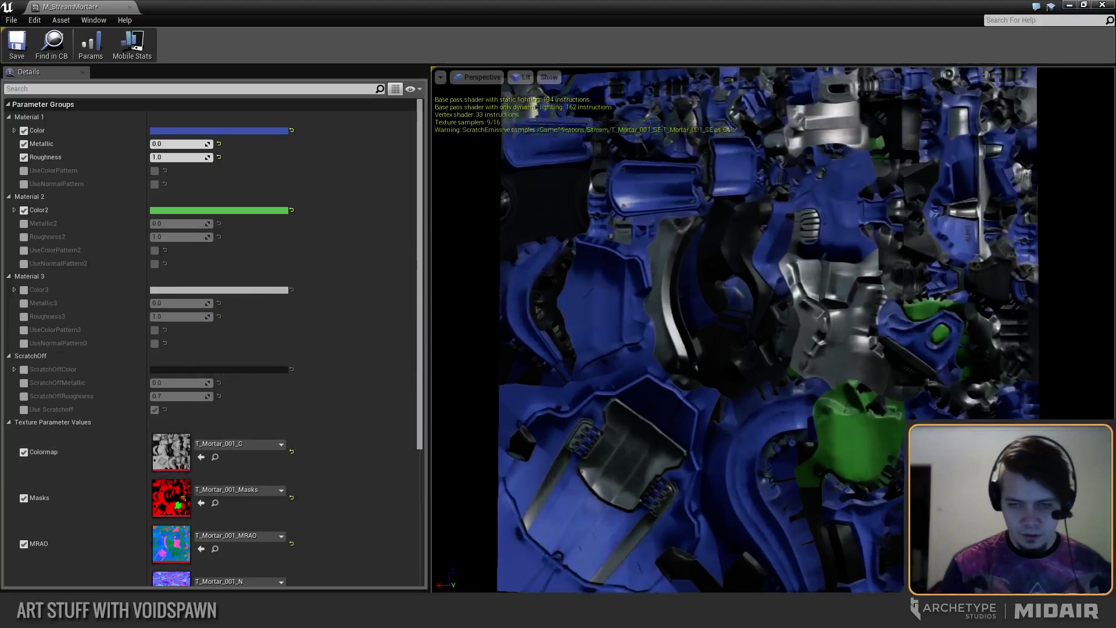
scroll(656, 329, "down", 4)
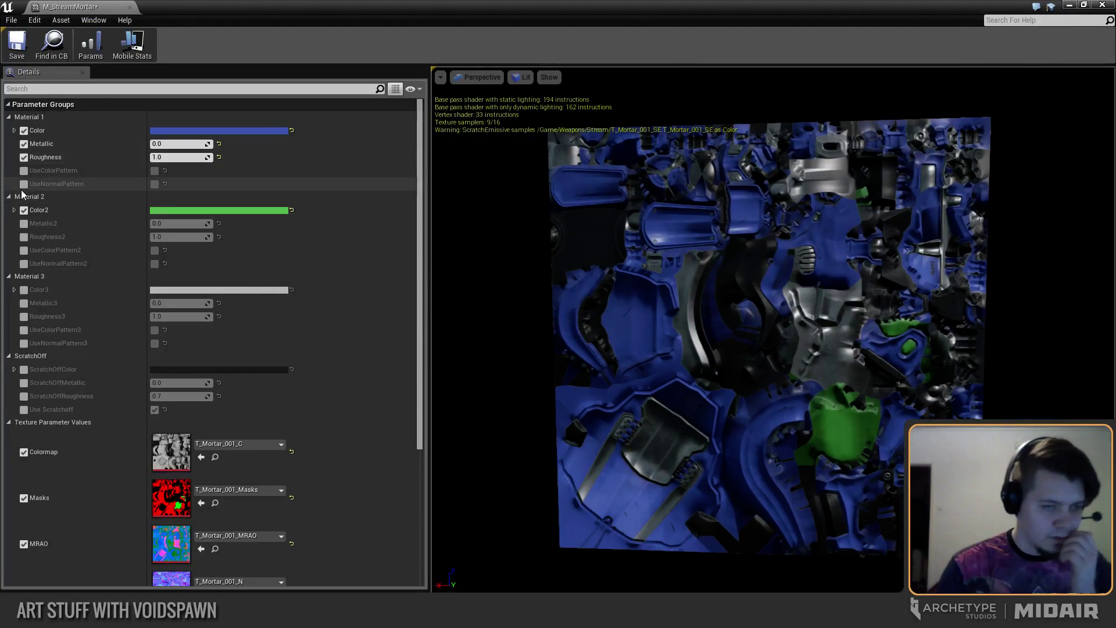
left_click_drag(663, 305, 686, 306)
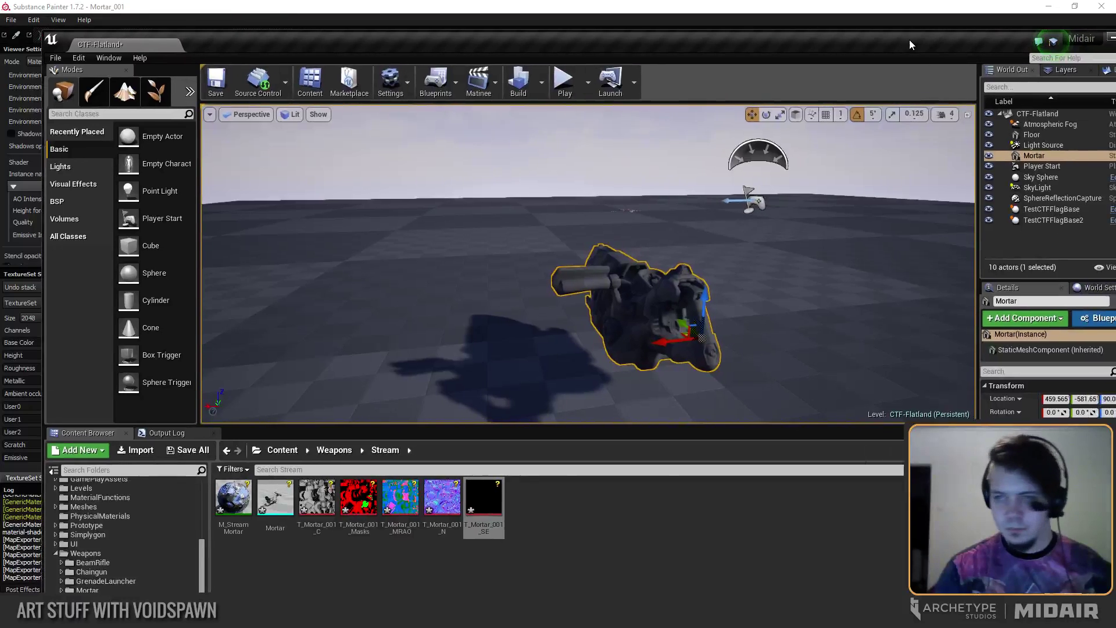
Bring back the level editor maximized and apply M_StreamMortar to the Mortar mesh in the level.
double_click(906, 40)
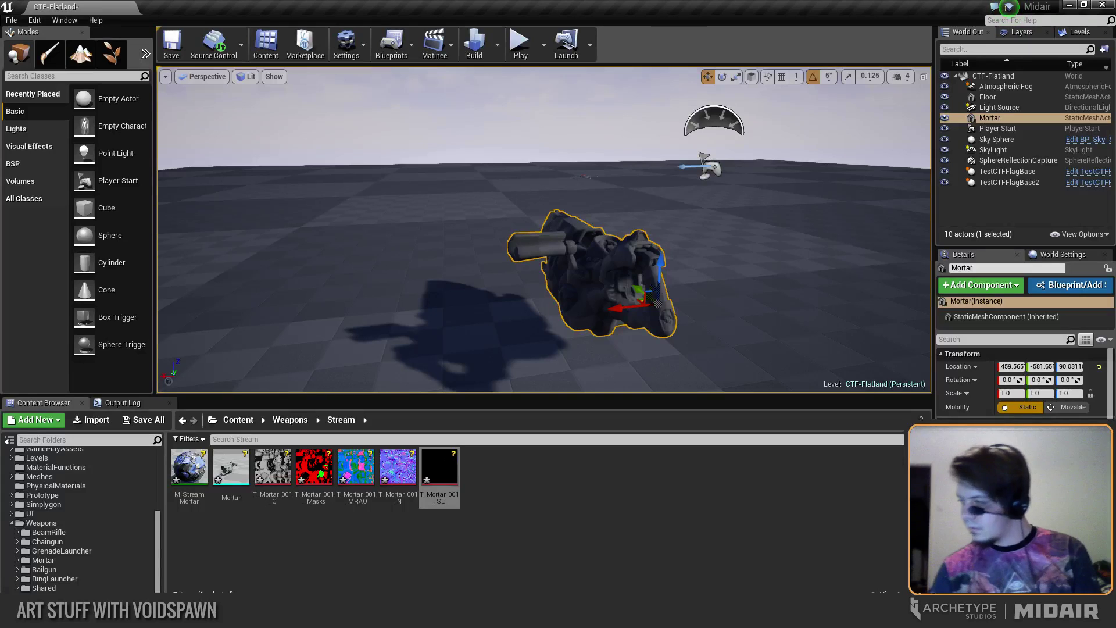
left_click_drag(188, 468, 570, 297)
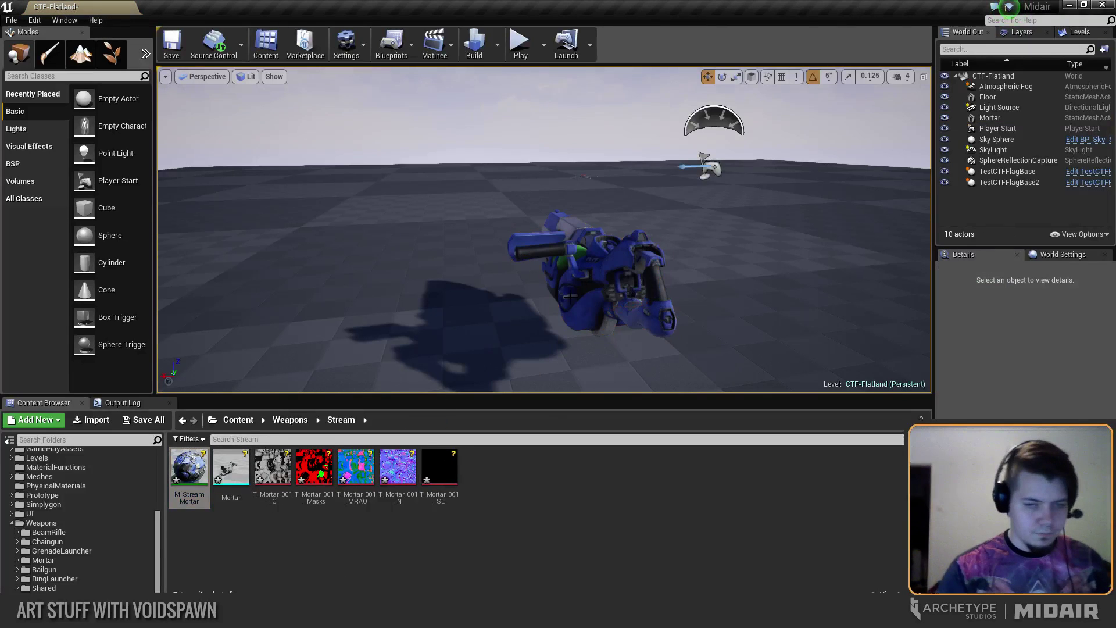
right_click_drag(570, 297, 596, 309)
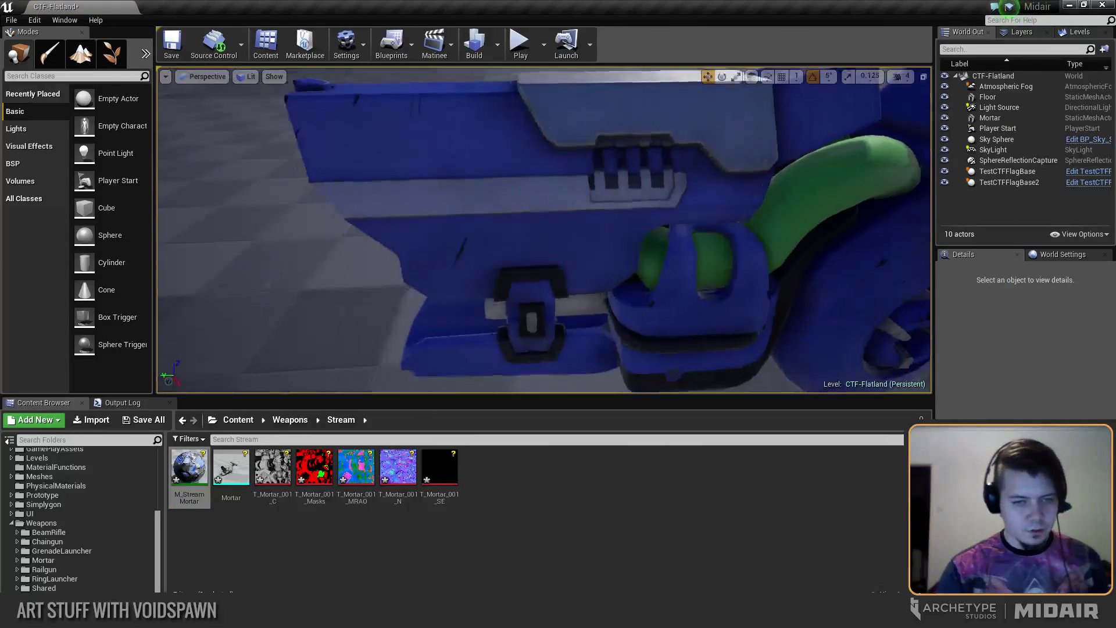
Examine the Mortar with its applied material from several angles in a slightly taller viewport.
right_click_drag(313, 203, 423, 222)
left_click(423, 223)
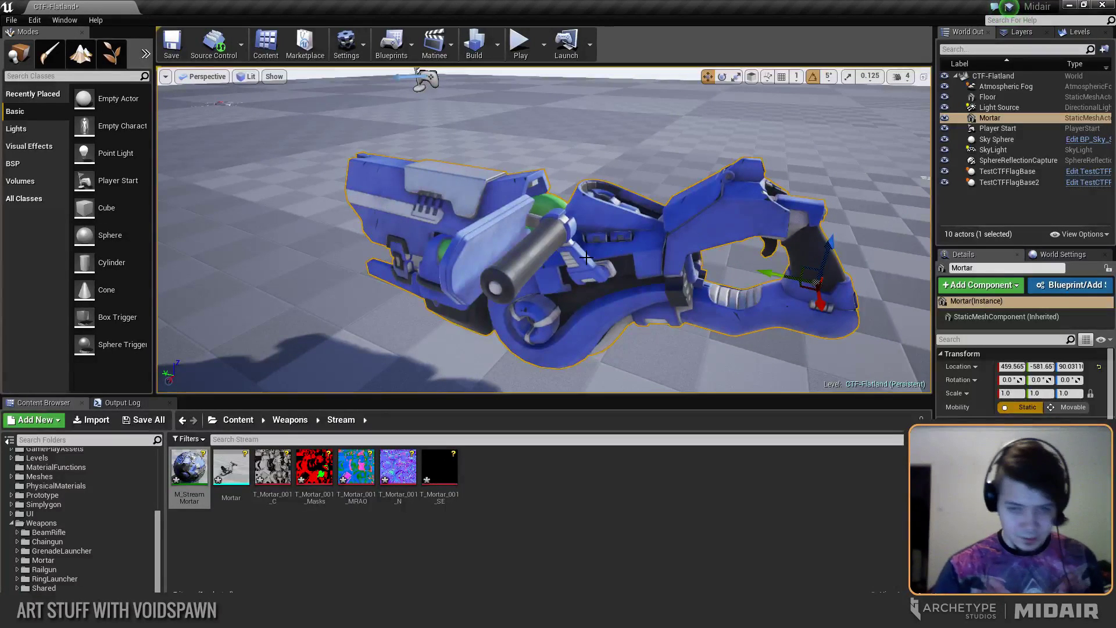
key("Escape")
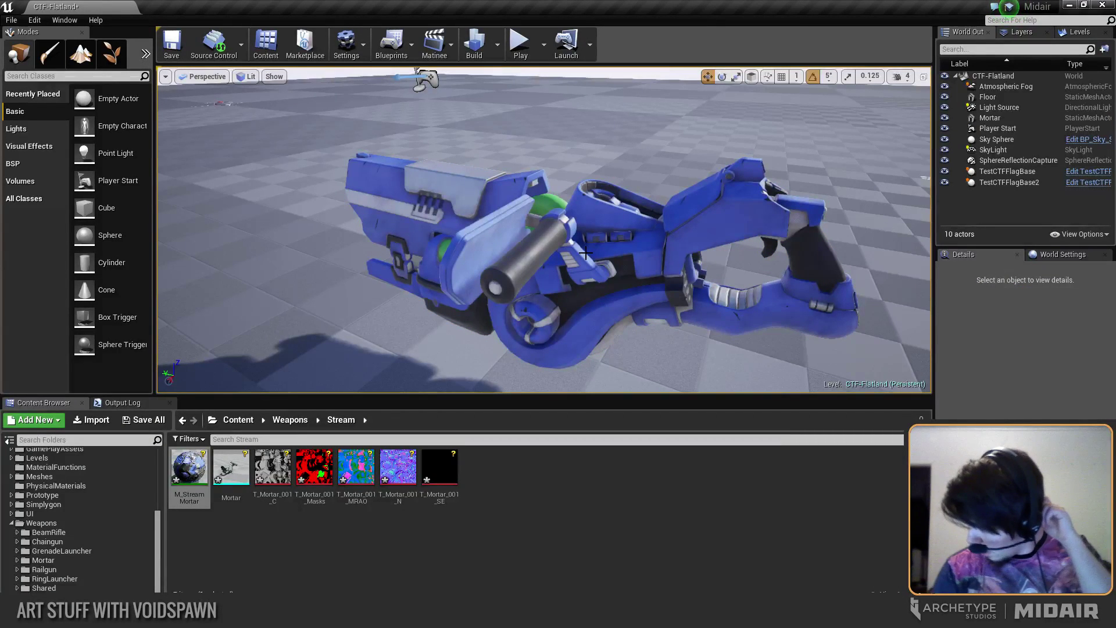
left_click(619, 268)
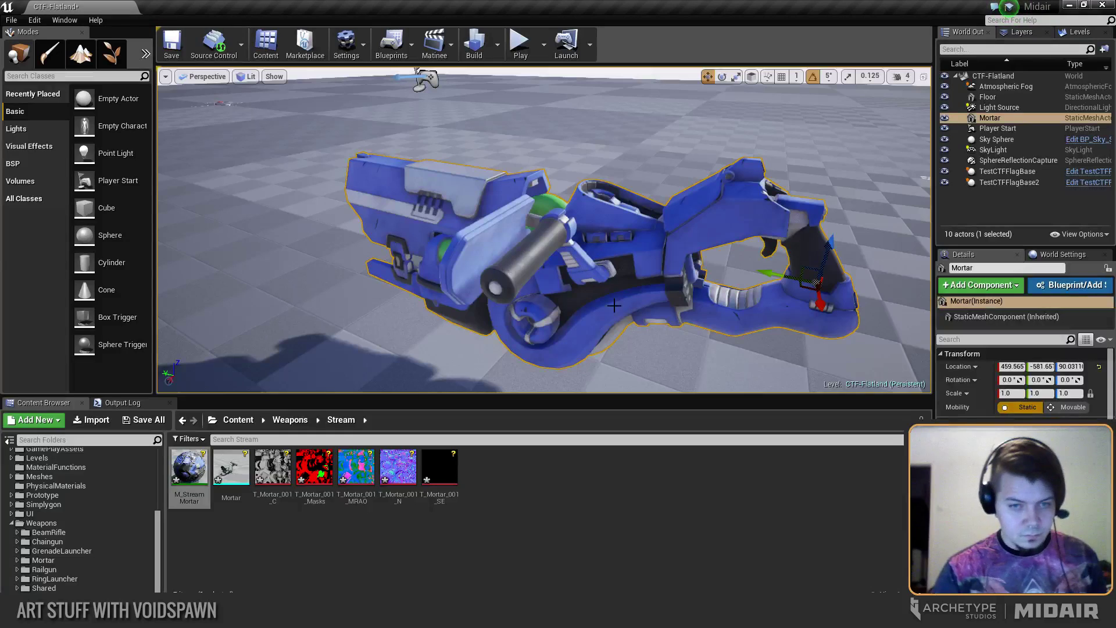
key("Escape")
mouse_move(614, 305)
right_mouse_down()
mouse_move(614, 279)
mouse_move(621, 295)
right_mouse_up()
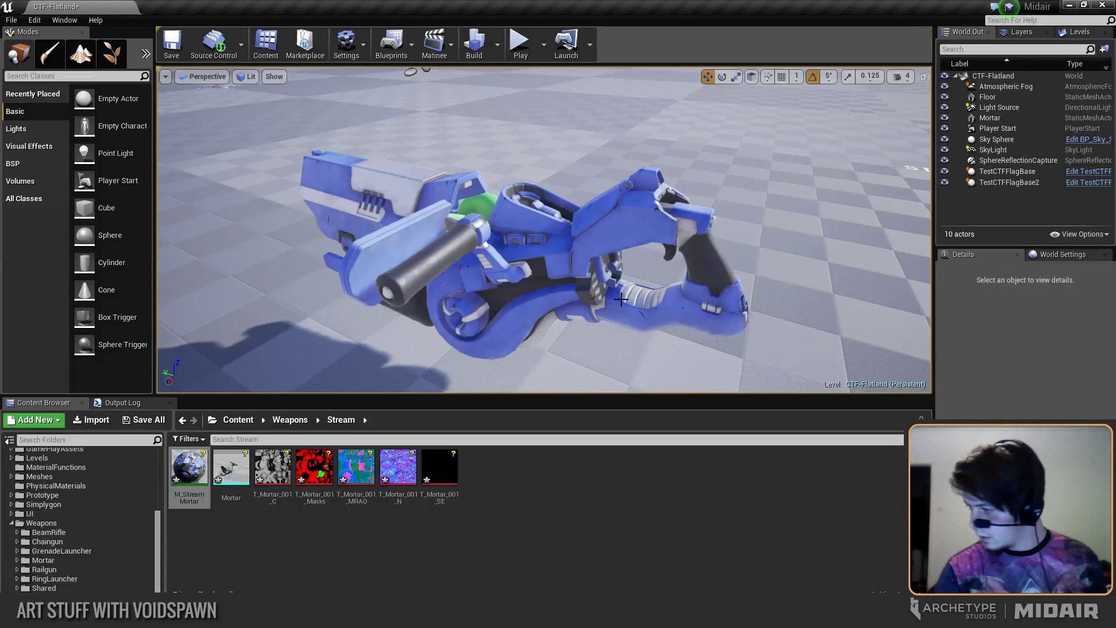
left_click_drag(567, 395, 567, 411)
right_click_drag(567, 378, 596, 349)
Duplicate the Mortar mesh in the level, placing the copy beside the original at X about 361.8.
left_click(592, 311)
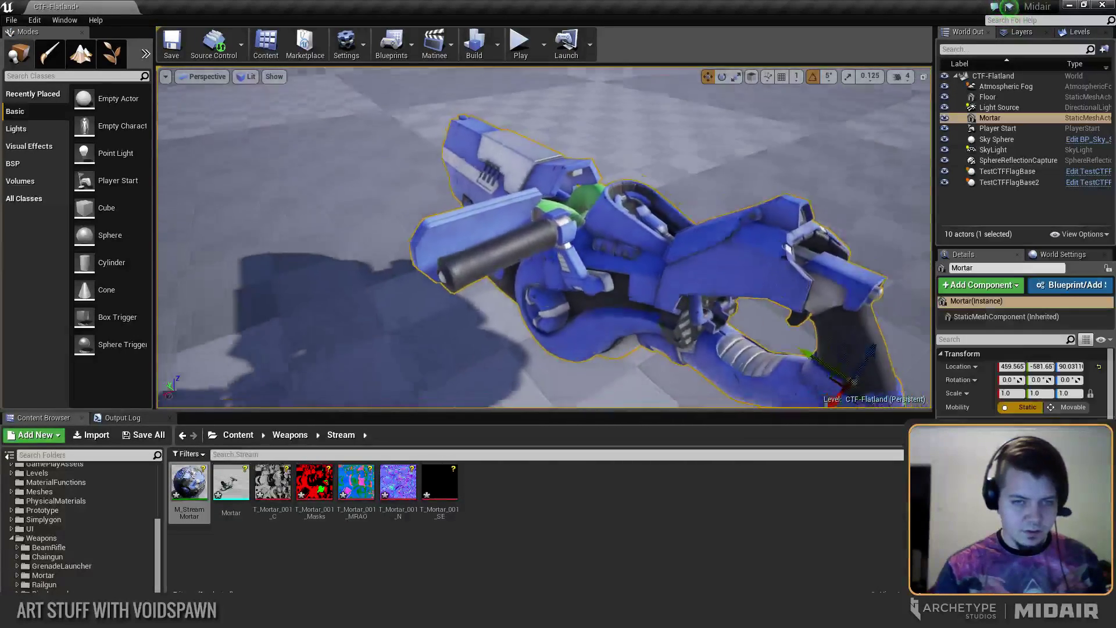
key("f")
left_click_drag(600, 331, 795, 279, "alt")
right_click_drag(795, 279, 841, 247)
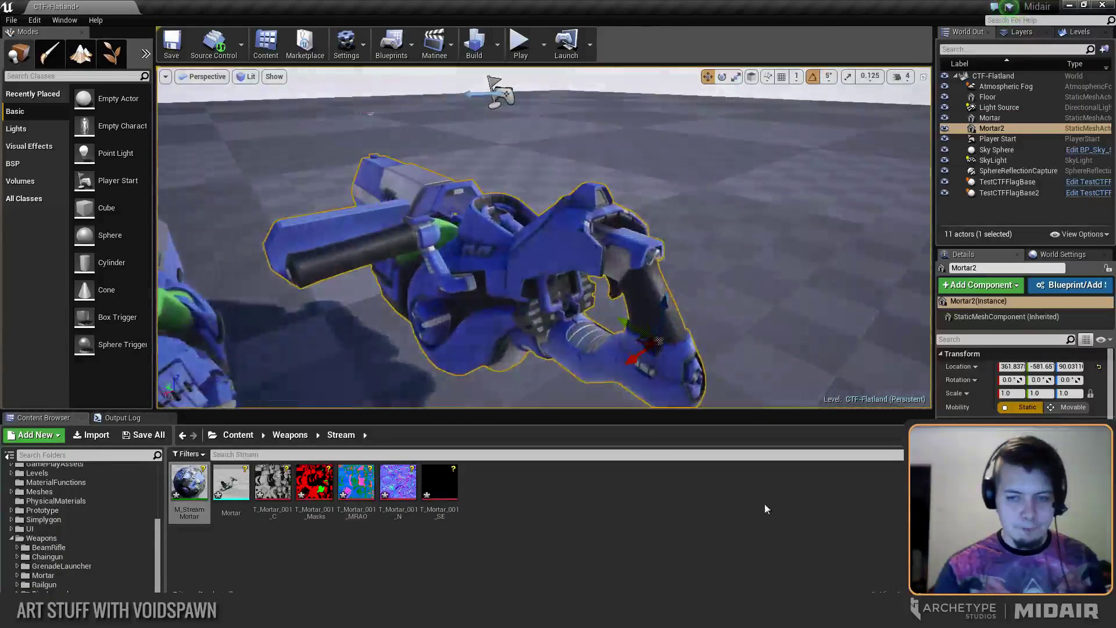
Duplicate the M_StreamMortar material instance in the Stream folder and name the copy M_StreamMortar_Camo.
right_click(189, 483)
left_click(263, 335)
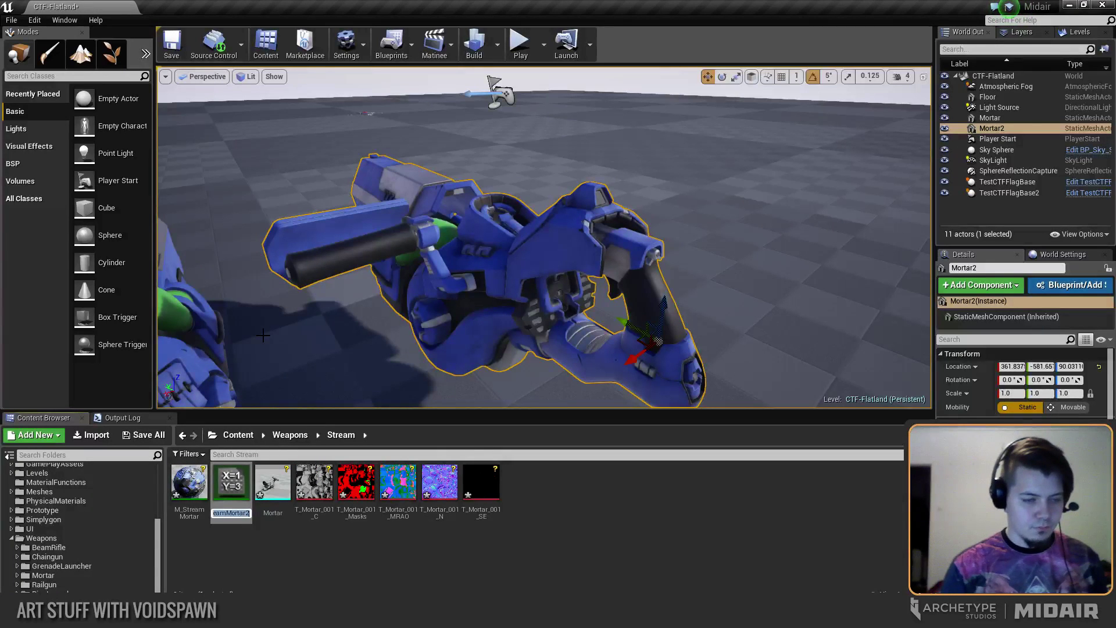
key("End")
key("BackSpace")
key("BackSpace")
type("r_")
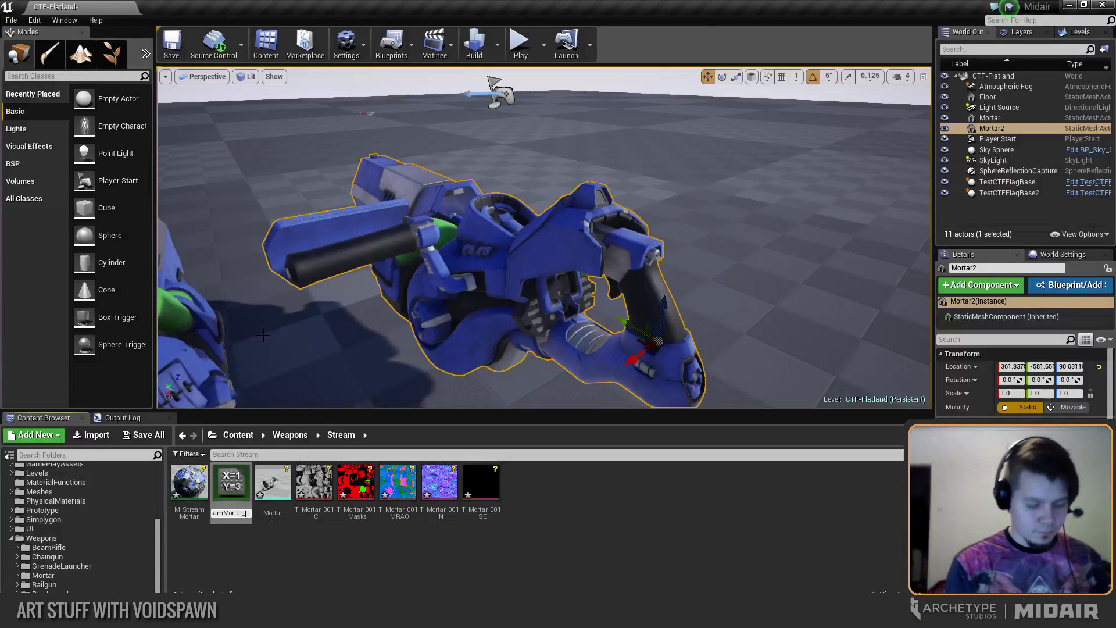
type("Camo")
key("Return")
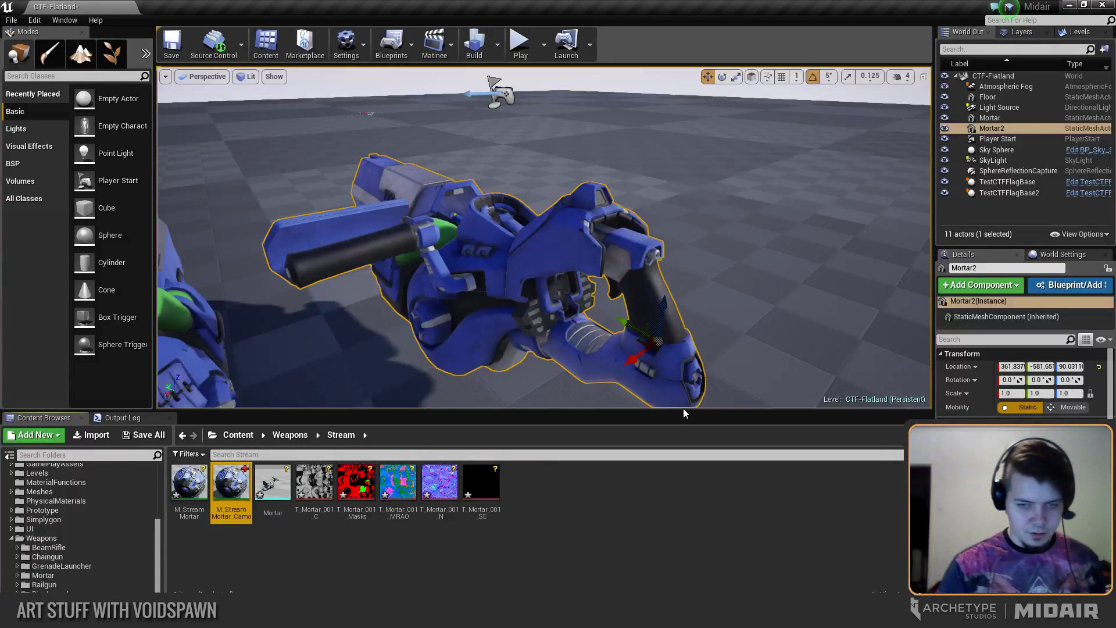
Arrange the material and level editors side by side, with M_StreamMortar_Camo open beside M_StreamMortar in the same window.
key("super+Right")
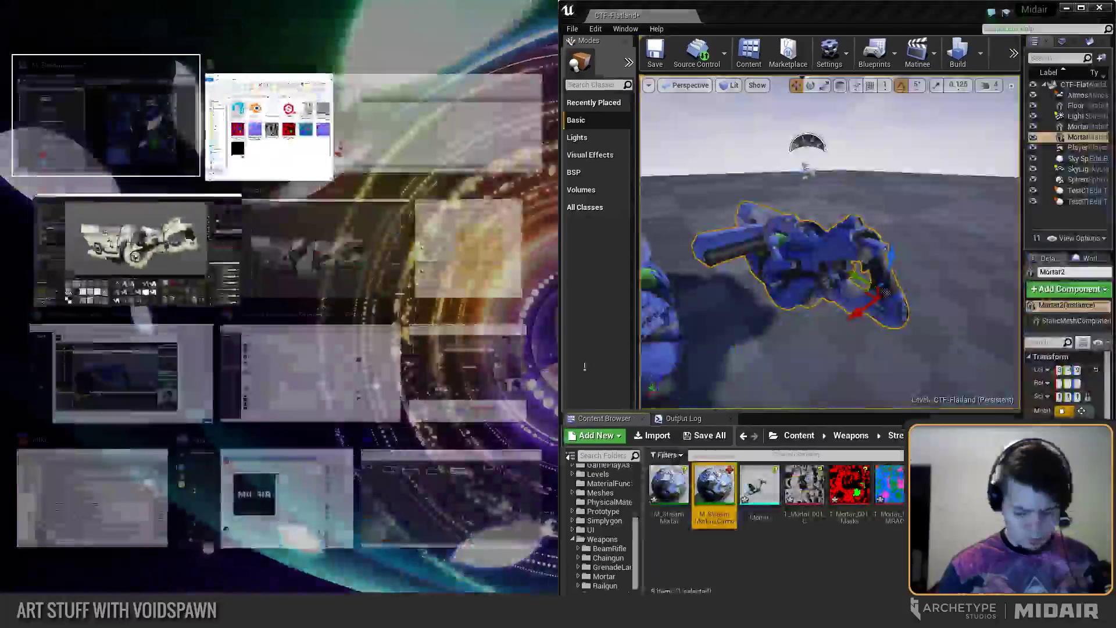
key("Return")
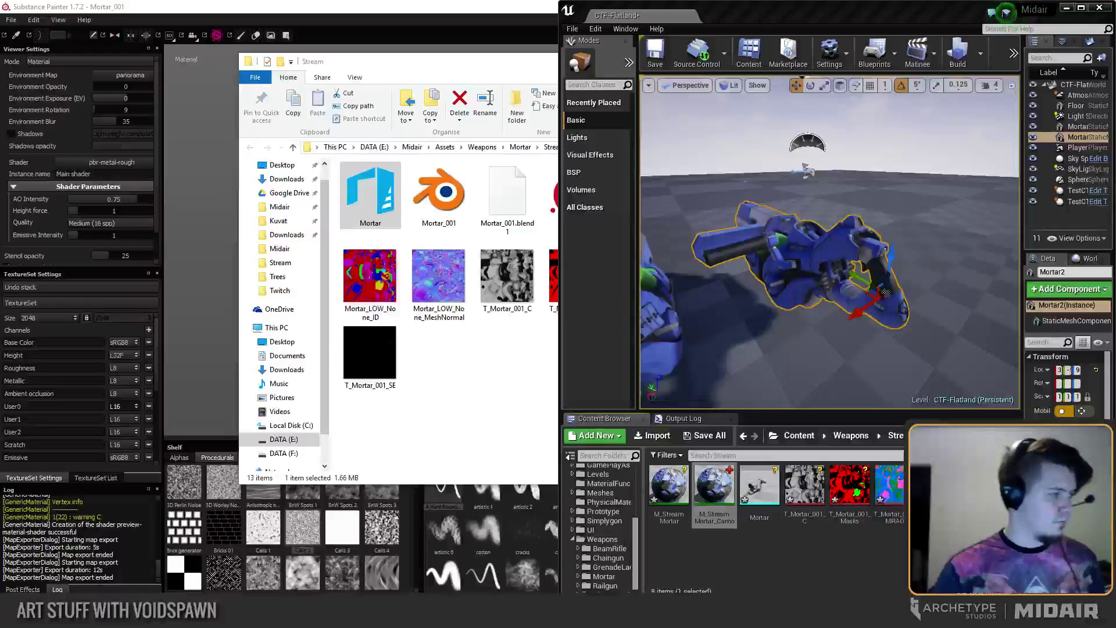
key("super+Left")
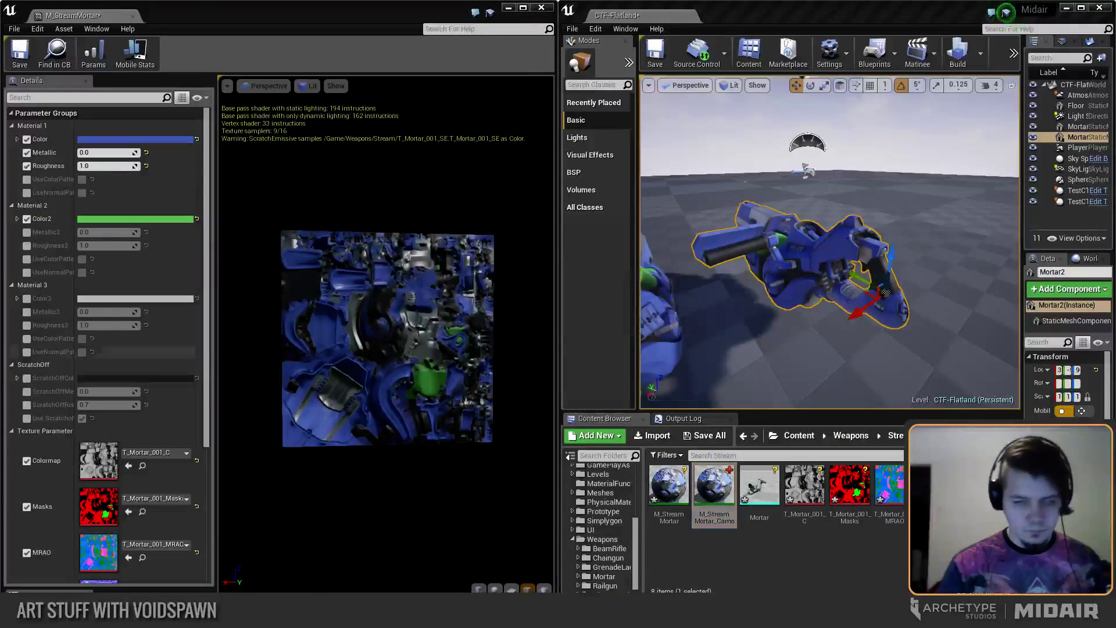
left_click_drag(0, 151, 128, 18)
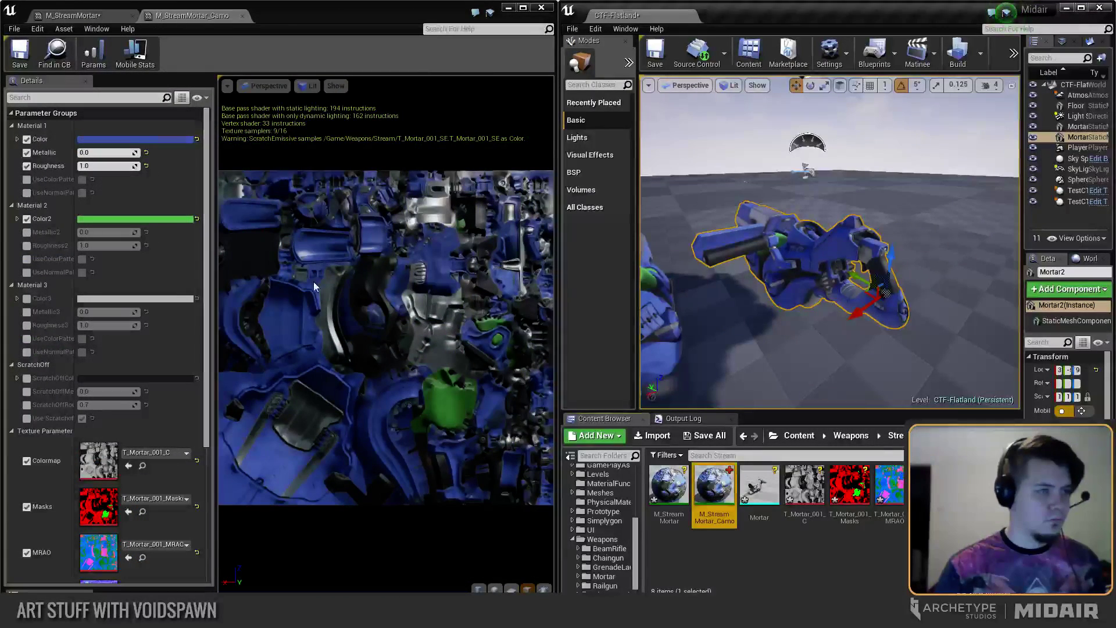
left_click_drag(303, 285, 314, 284)
Apply M_StreamMortar_Camo to the duplicated Mortar and enlarge the level viewport to get a closer view of it.
left_click_drag(714, 486, 866, 273)
left_click_drag(742, 411, 740, 503)
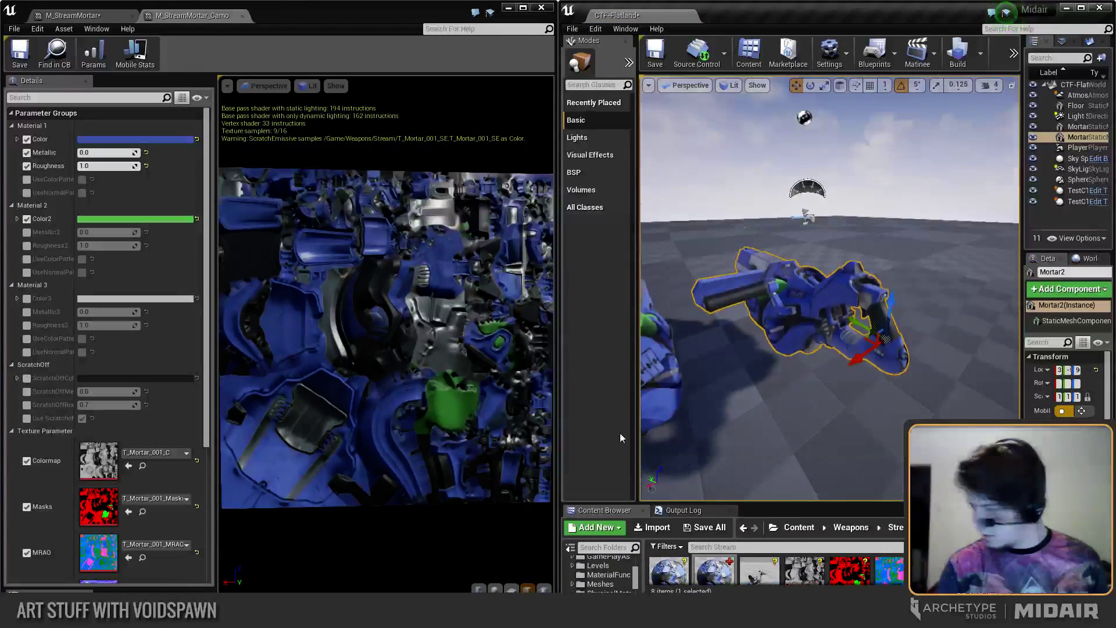
left_click_drag(635, 327, 584, 317)
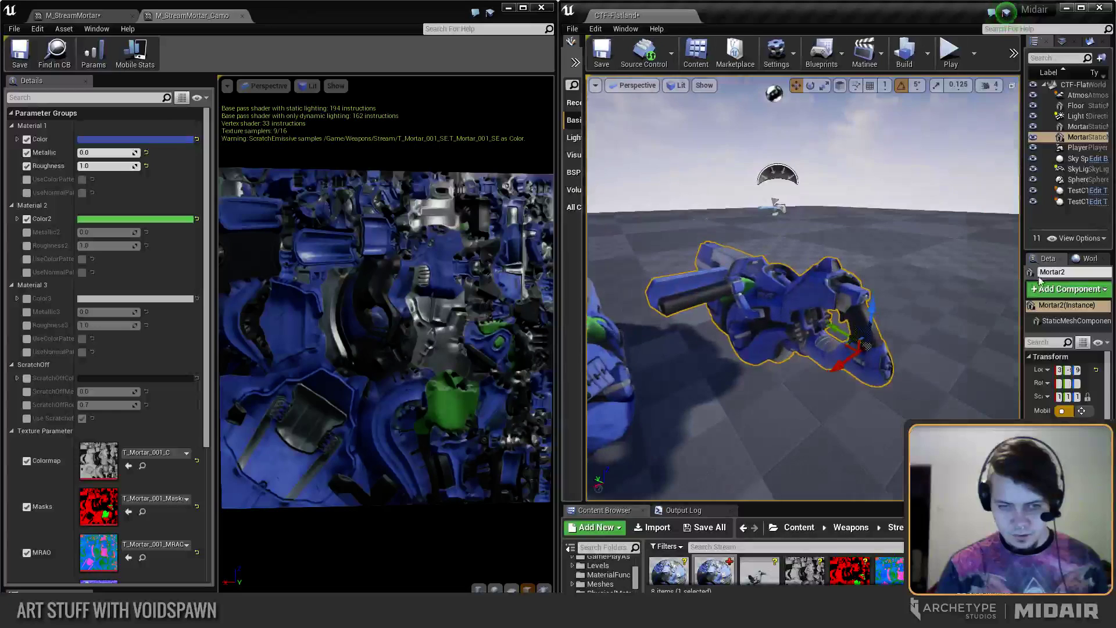
key("w")
right_click_drag(794, 298, 783, 297)
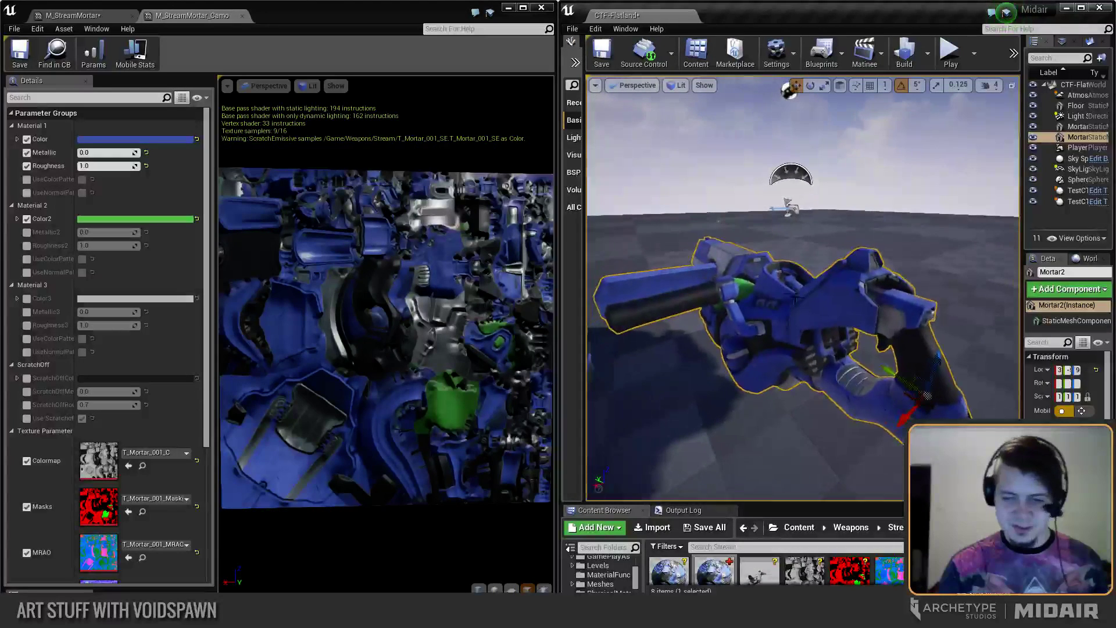
key("Escape")
left_click(831, 274)
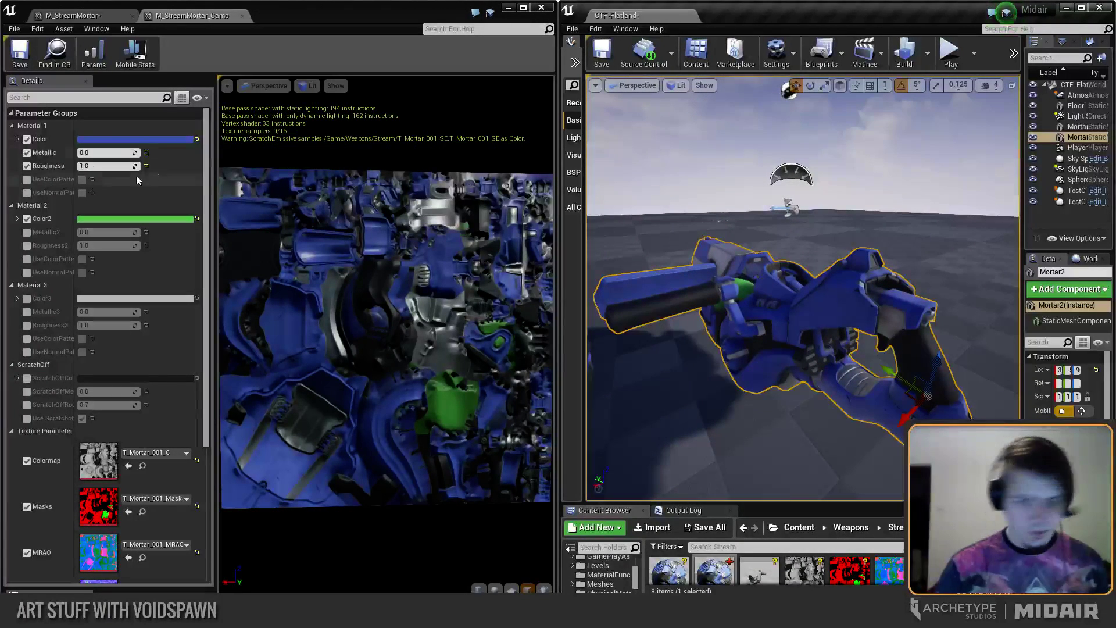
Widen the parameter area of M_StreamMortar_Camo until the full parameter names fit, and reframe the duplicated Mortar.
left_click_drag(216, 162, 321, 166)
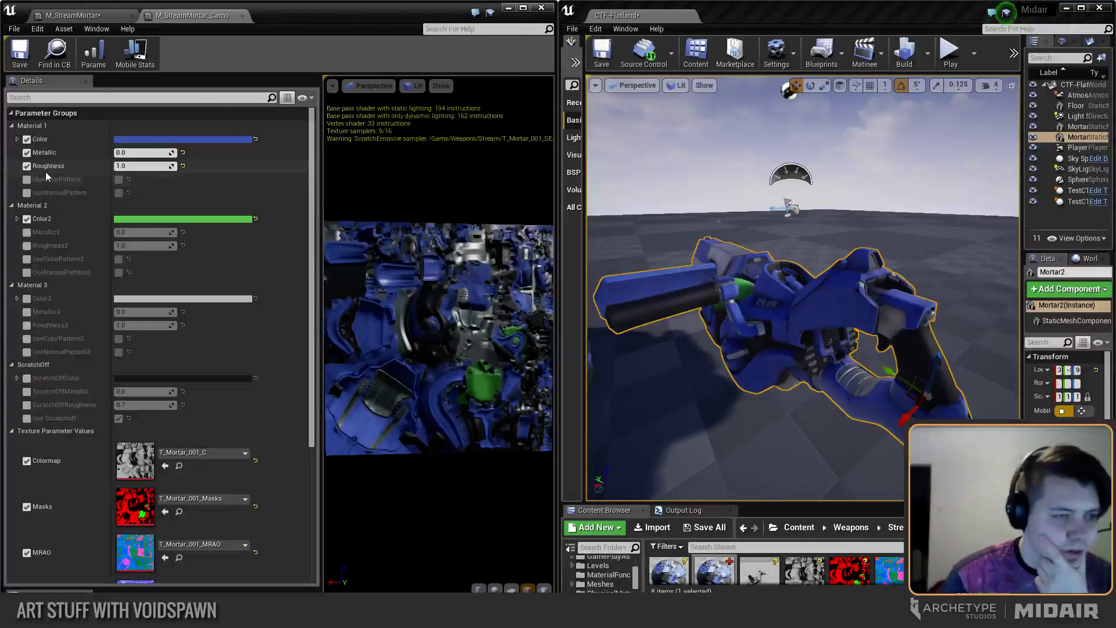
left_click_drag(323, 182, 361, 183)
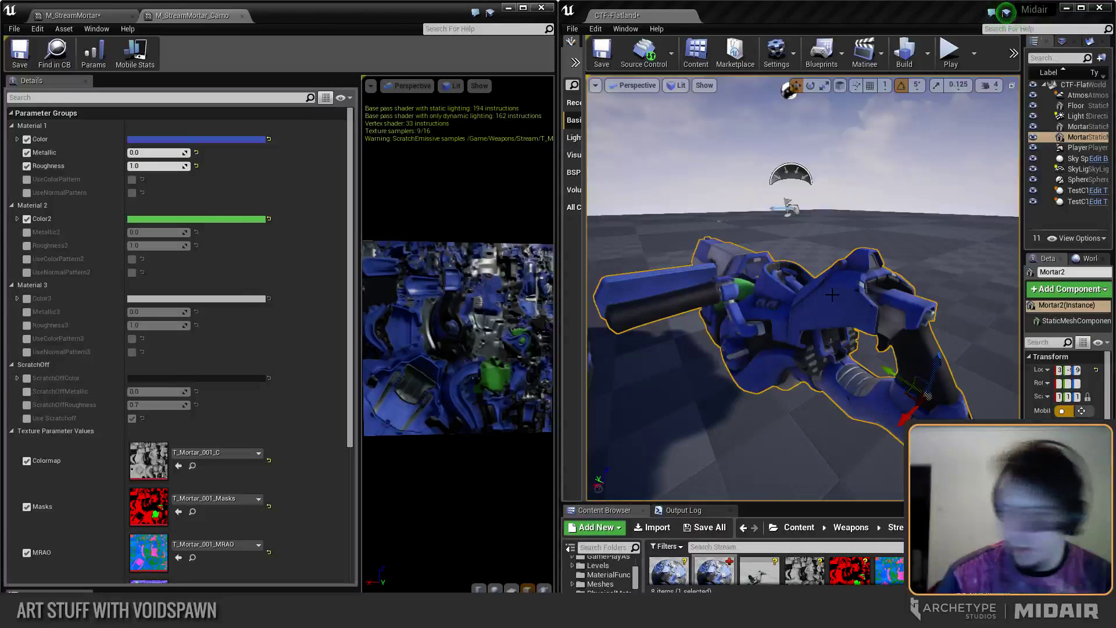
right_click_drag(867, 311, 858, 286)
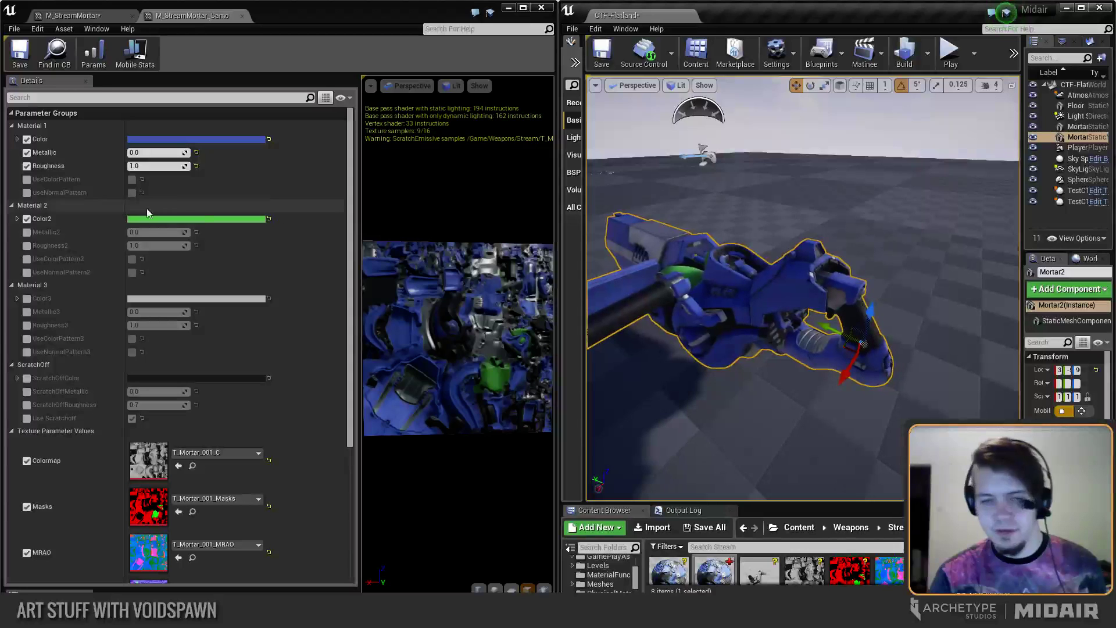
Turn on UseColorPattern for Material 1 and override its ColorPattern with the T_SH_CamoA texture.
left_click(27, 180)
left_click(132, 179)
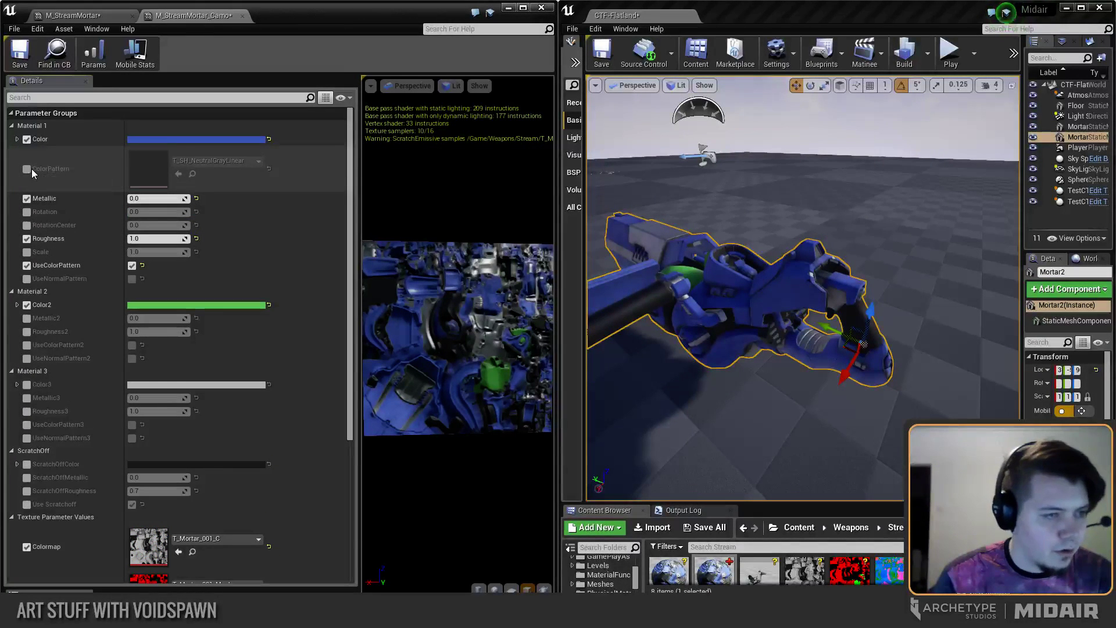
left_click(27, 169)
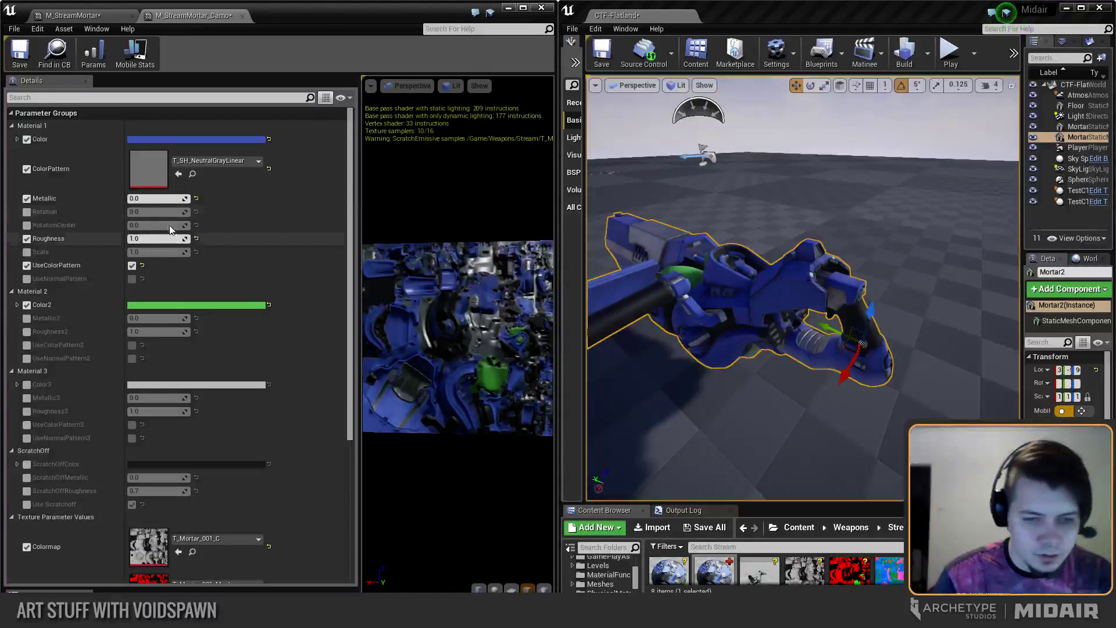
left_click(189, 162)
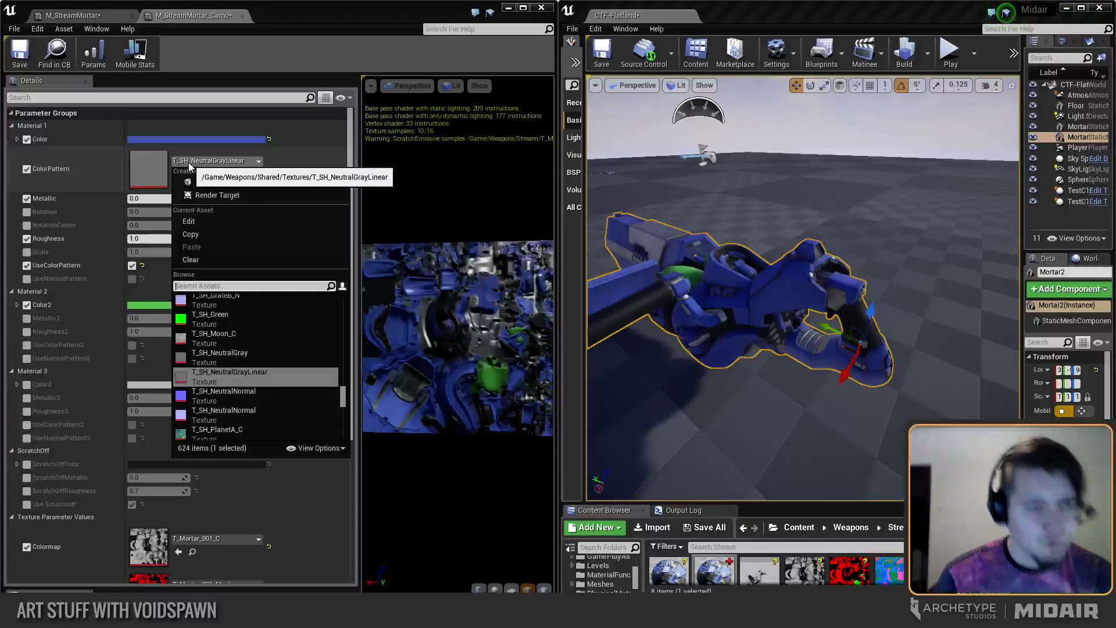
left_click(215, 300)
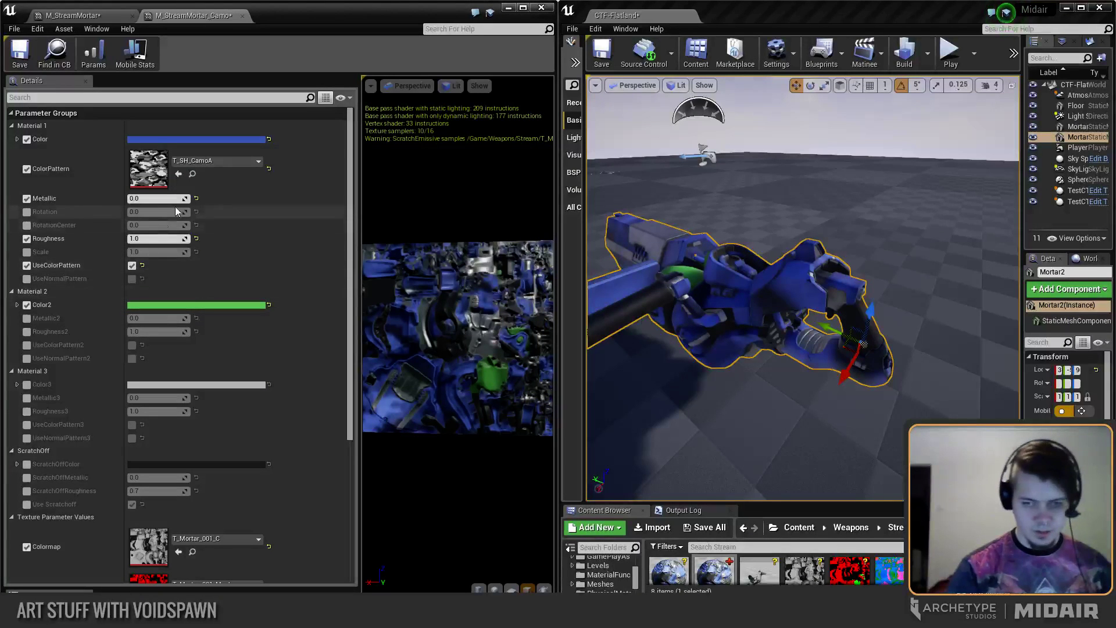
Enable the Scale override of Material 1, set it to 10, and check the pattern on the Mortar.
left_click(27, 252)
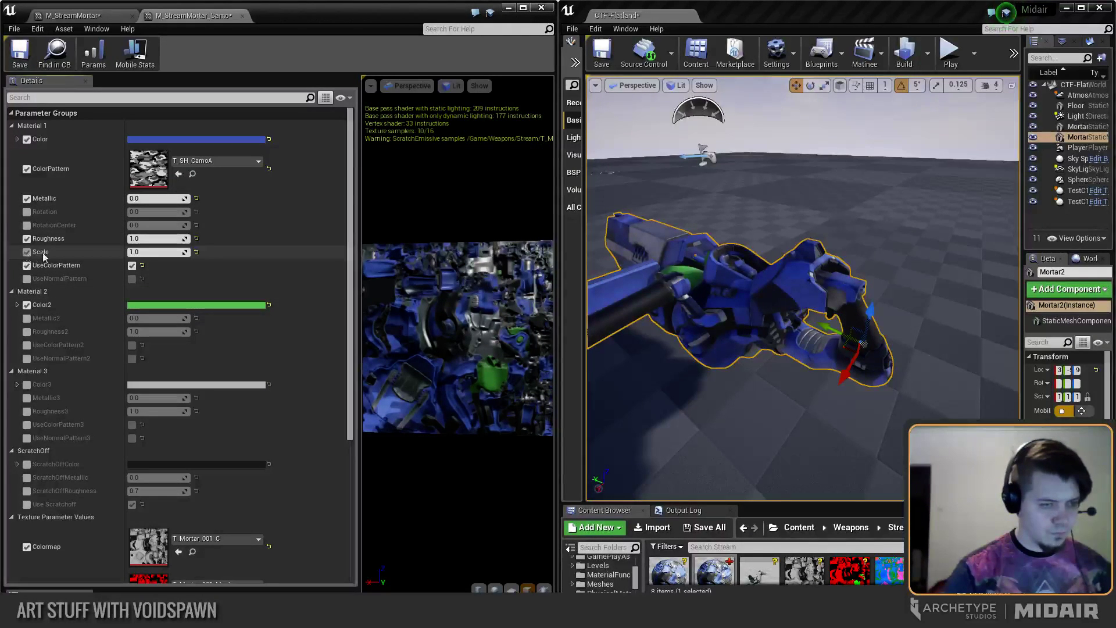
left_click(172, 253)
type("100")
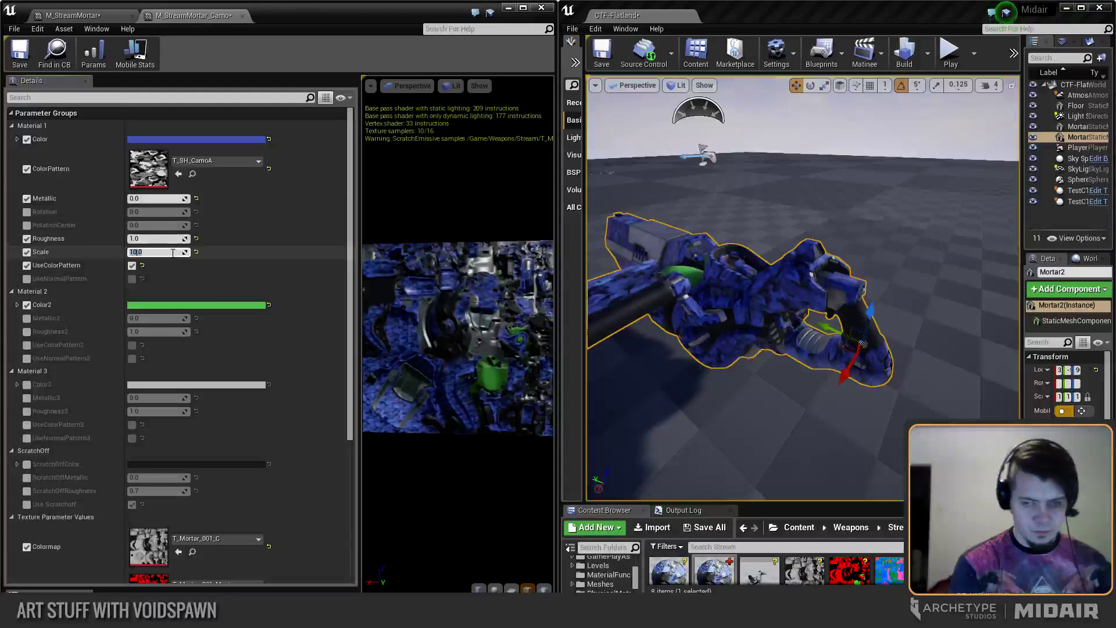
right_click_drag(686, 279, 665, 270)
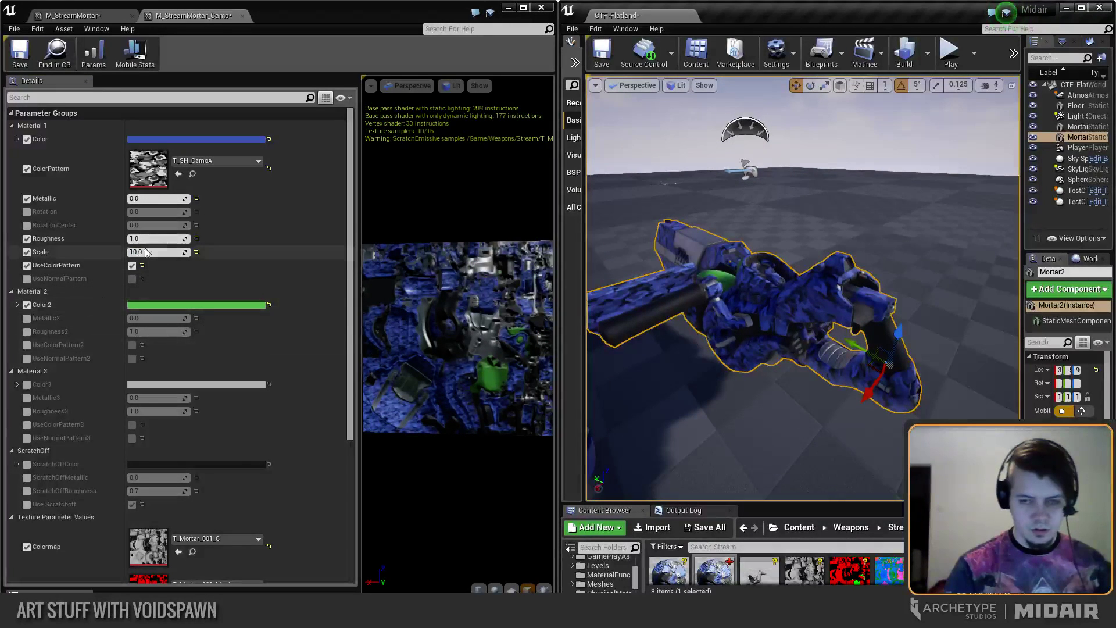
Set the Material 1 Color of M_StreamMortar_Camo to green (hex 387F16FF).
left_click(164, 139)
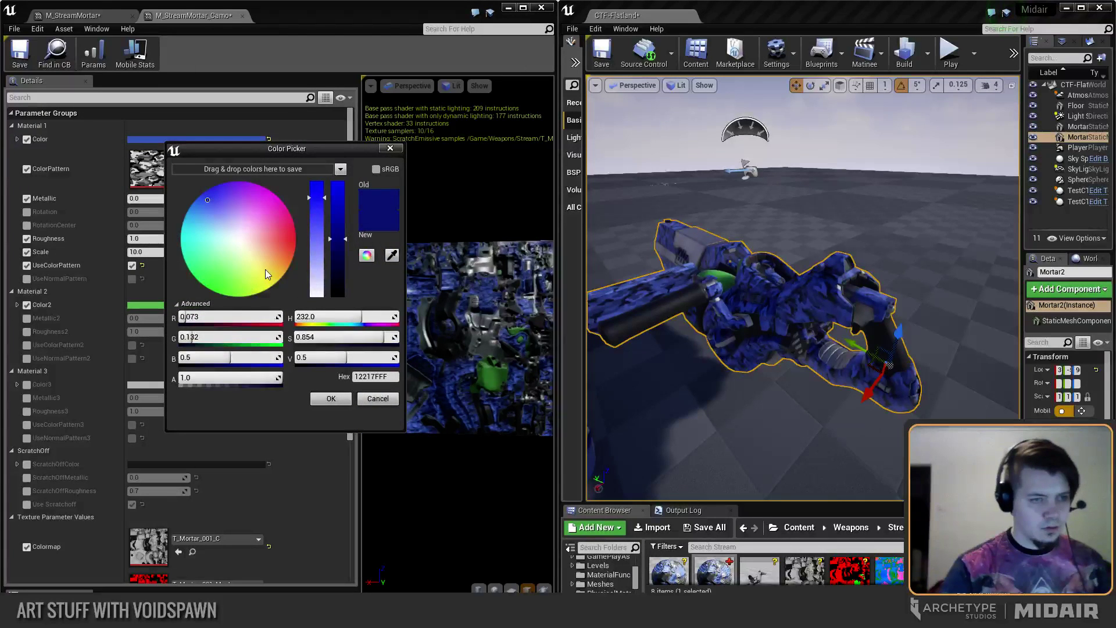
left_click_drag(265, 270, 229, 286)
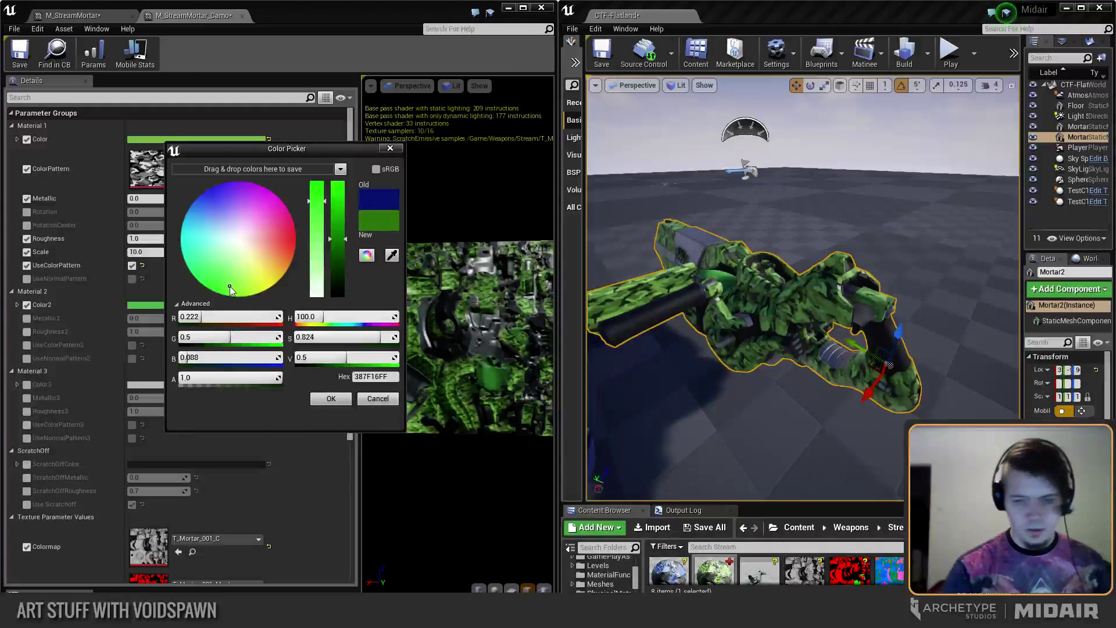
left_click(330, 399)
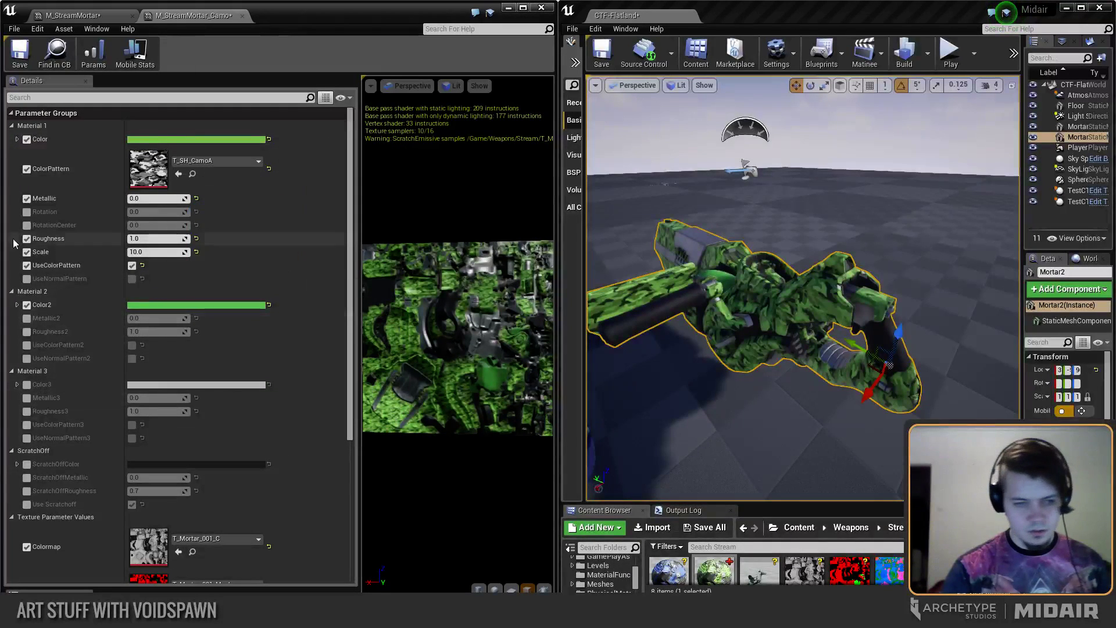
Enable Material 1's Rotation override at about 0.037 and set its Roughness to about 1.21.
left_click(27, 212)
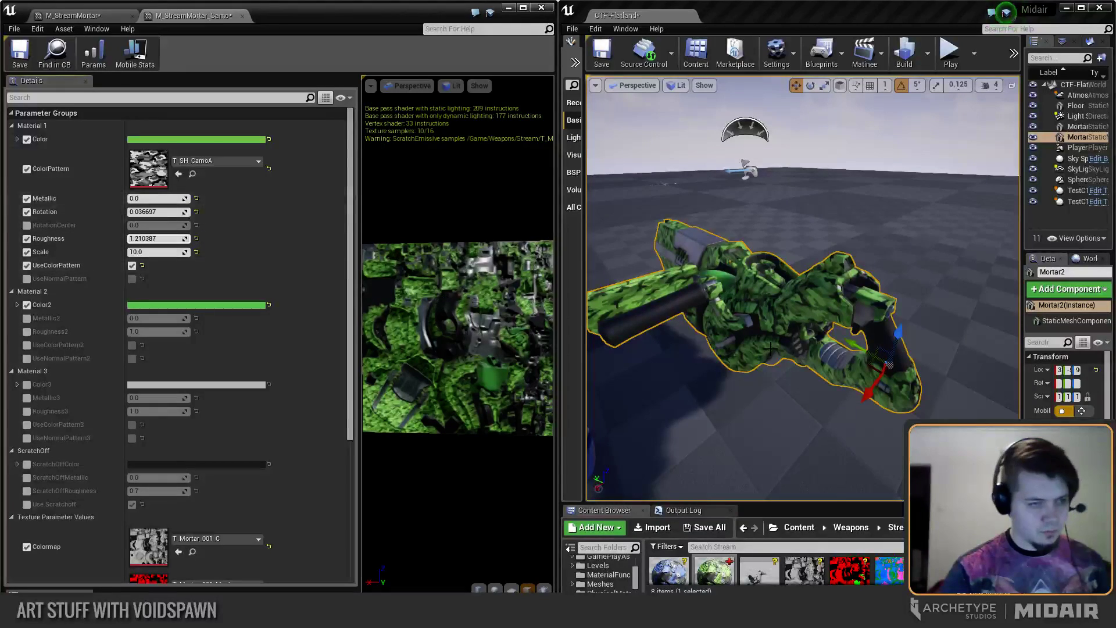
mouse_move(898, 312)
right_mouse_down()
mouse_move(879, 322)
mouse_move(913, 309)
right_mouse_up()
Shift the Material 1 Color of M_StreamMortar_Camo to a slightly yellower green.
left_click(219, 139)
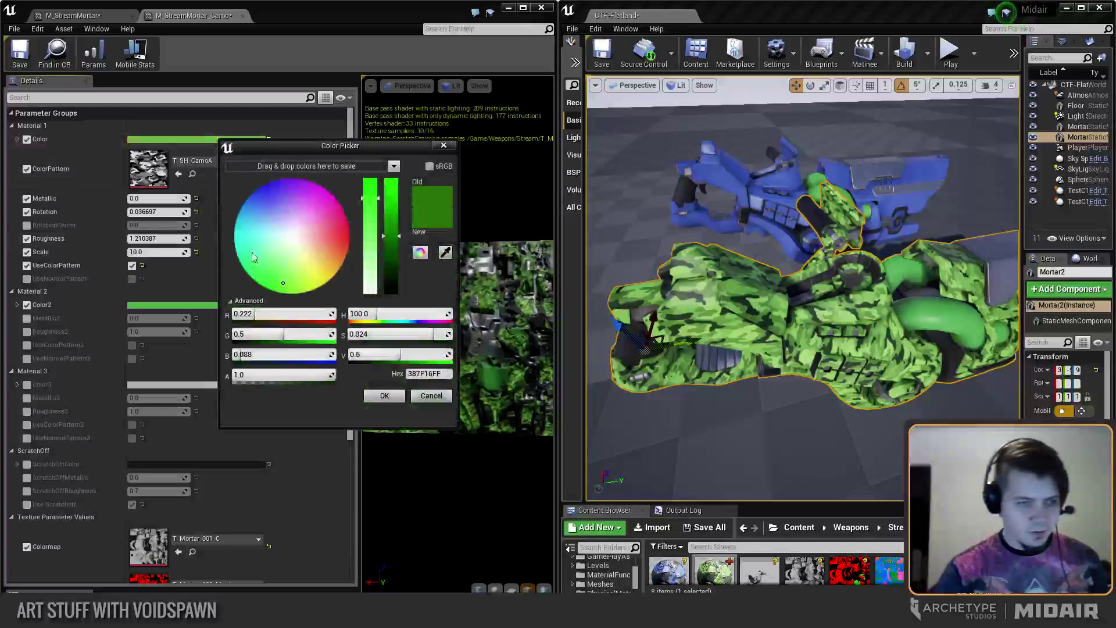
left_click_drag(280, 281, 291, 283)
left_click(384, 395)
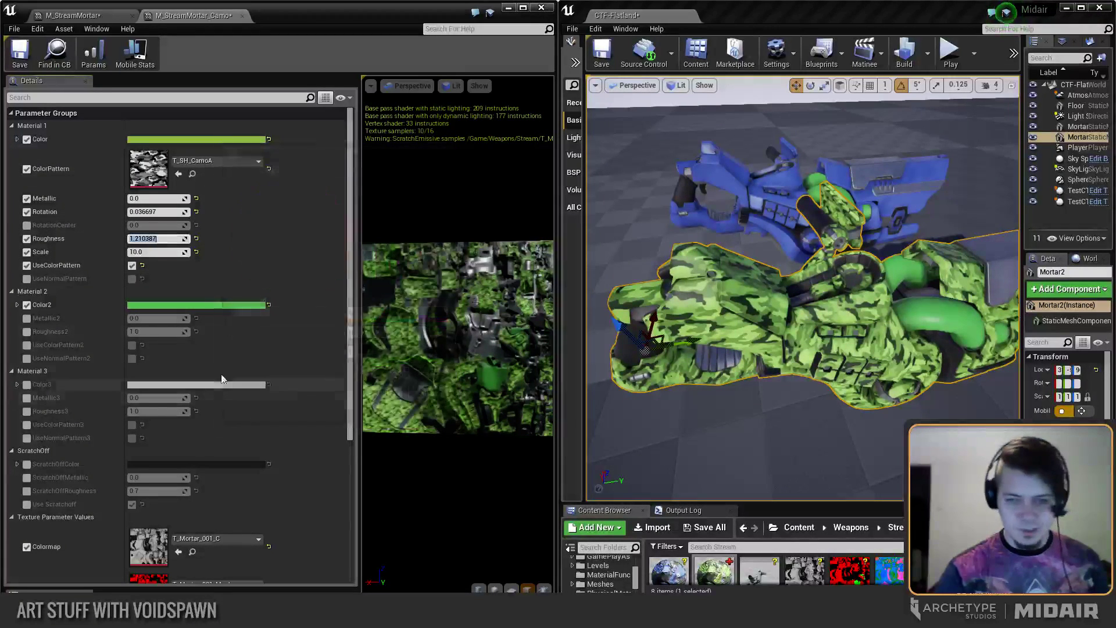
Turn on UseNormalPattern for Material 1, enable its NormalPattern override, and view both Mortars in the level.
left_click(27, 279)
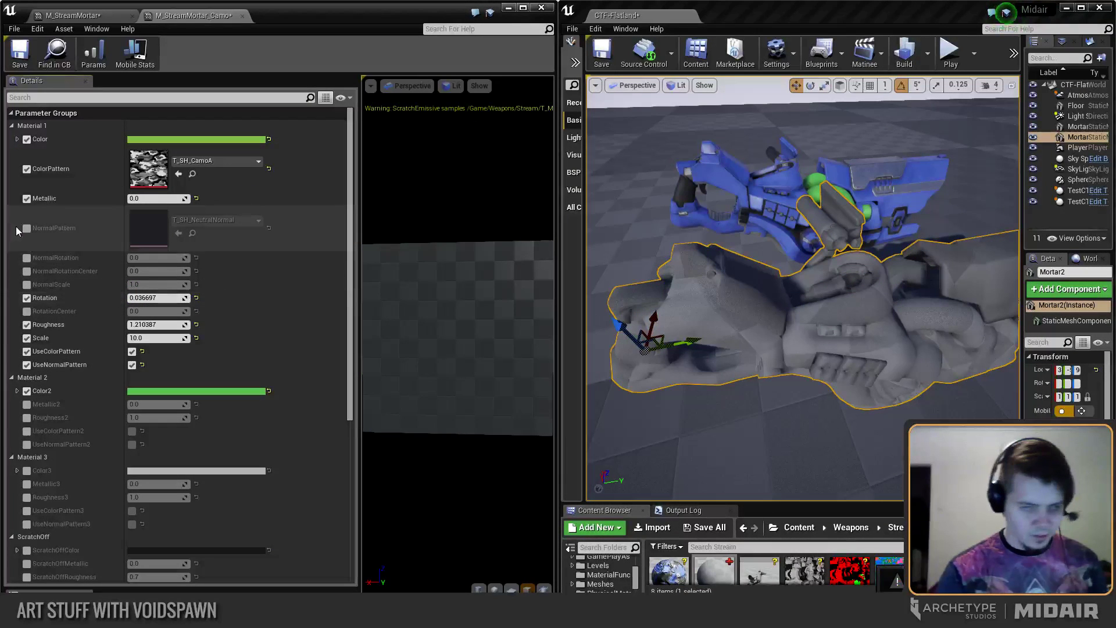
left_click(26, 227)
left_click_drag(786, 211, 737, 218)
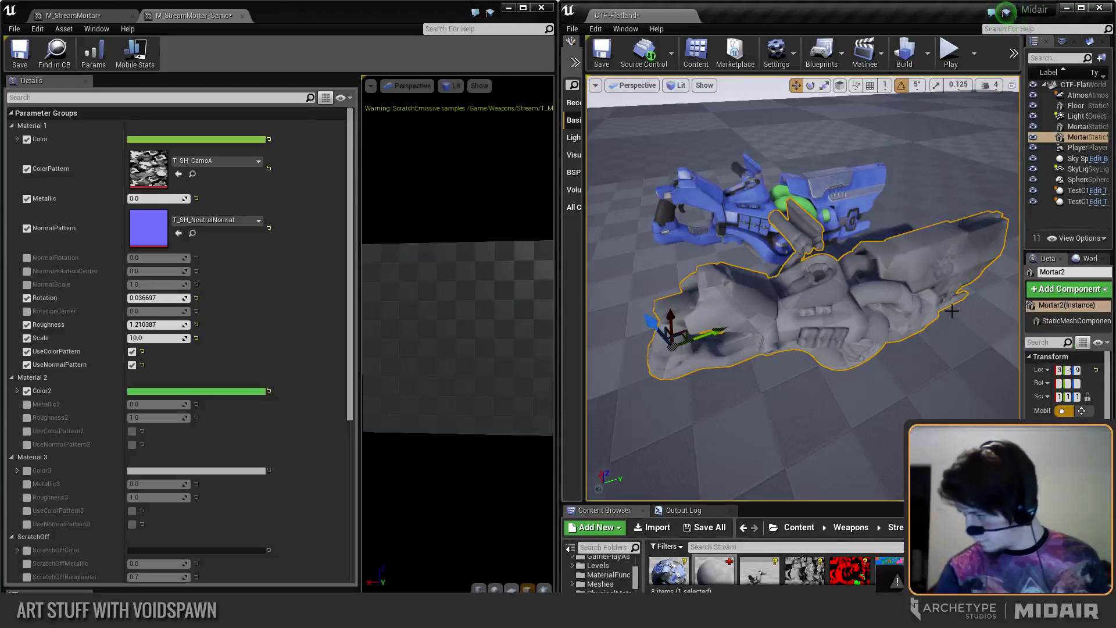
left_click_drag(864, 312, 820, 317)
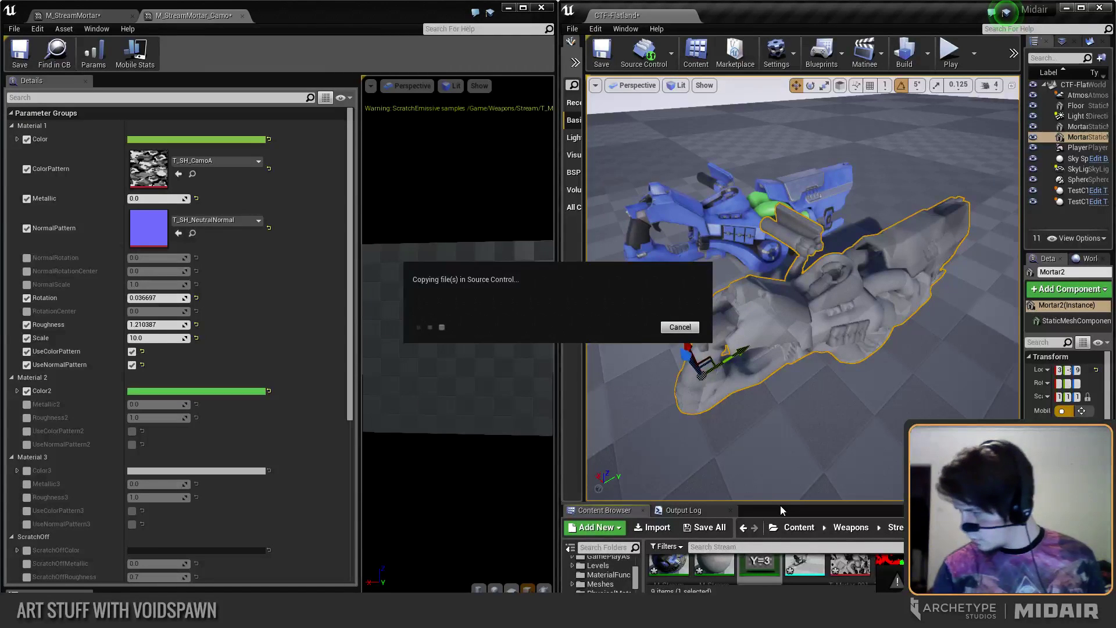
Open M_StreamMortar_Camo2 for editing from an enlarged asset area and widen its parameter list.
left_click_drag(780, 506, 774, 442)
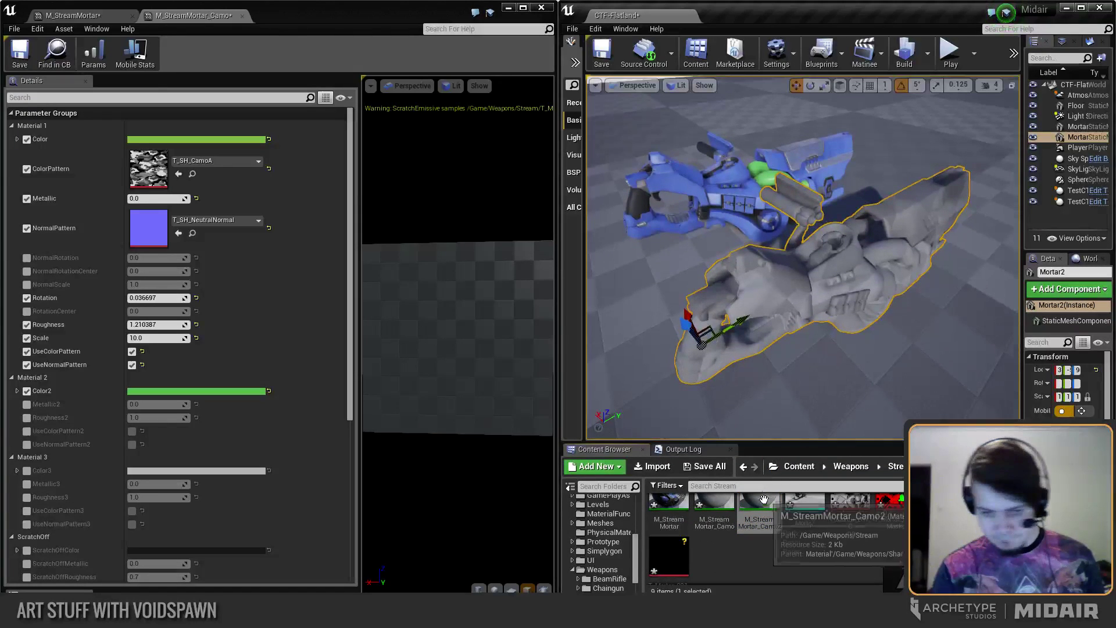
double_click(759, 506)
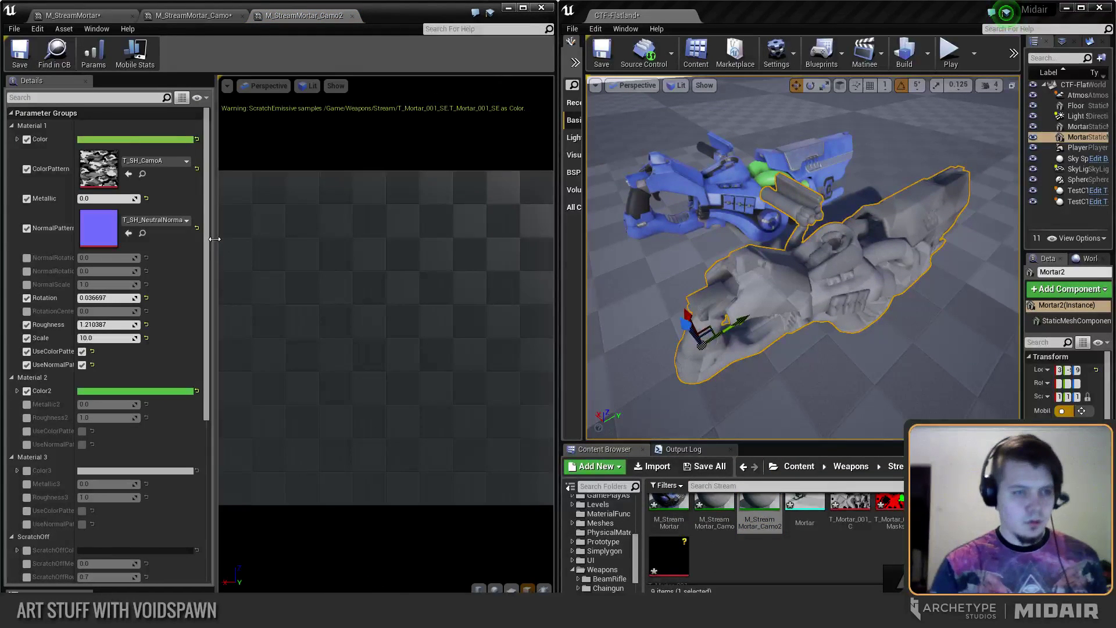
left_click_drag(214, 239, 336, 239)
Set the Material 1 NormalPattern of M_StreamMortar_Camo2 to T_IND_ReinforcedGlass_N.
left_click(232, 220)
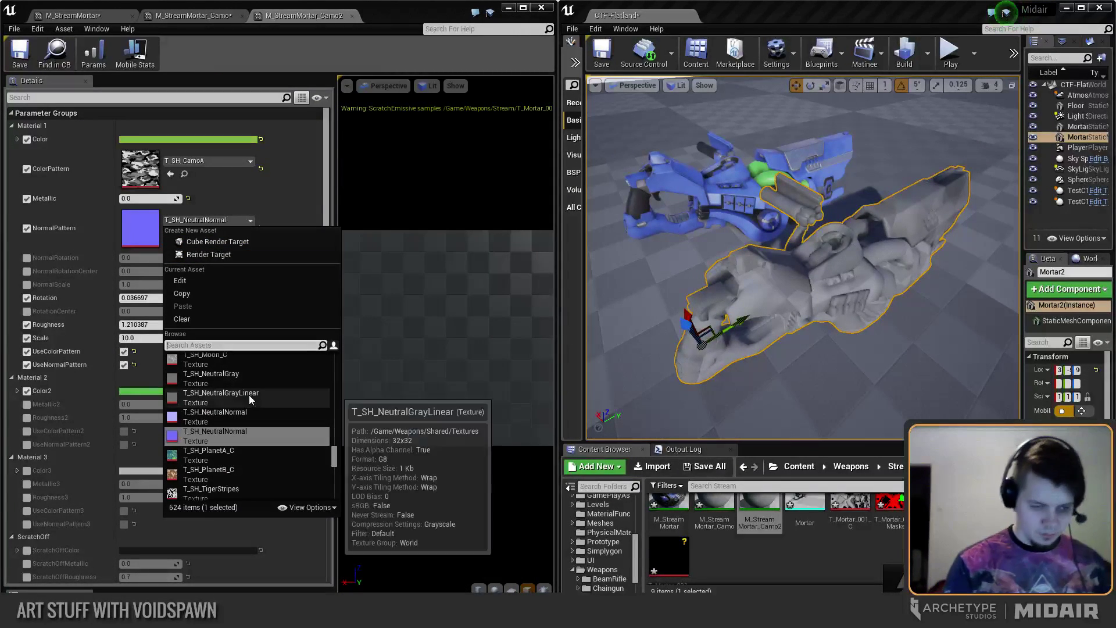
type("reinfor")
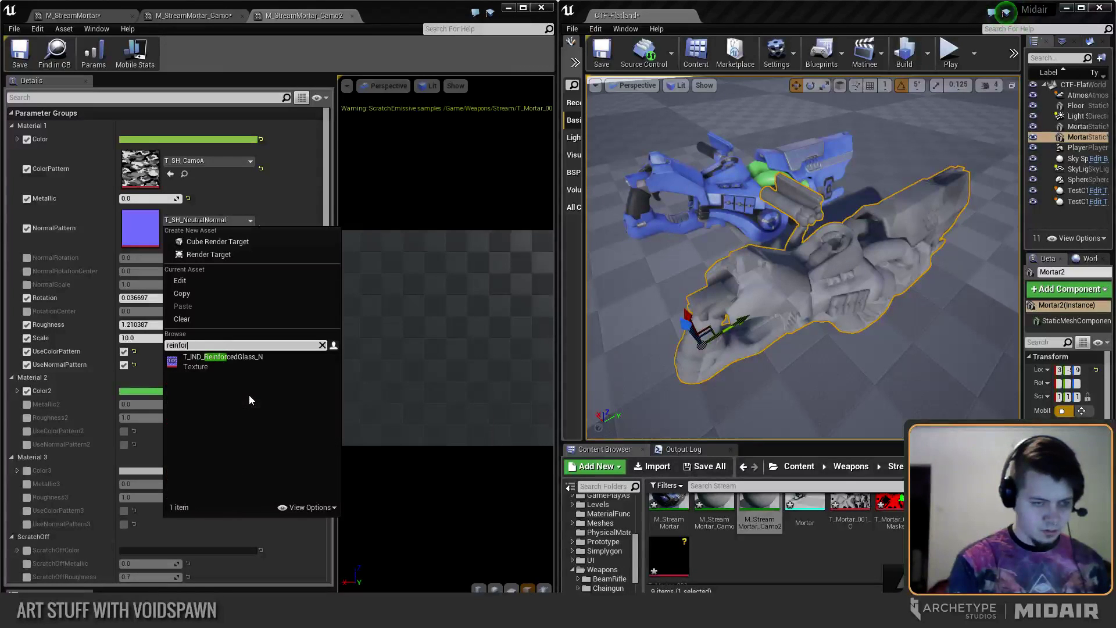
left_click(235, 365)
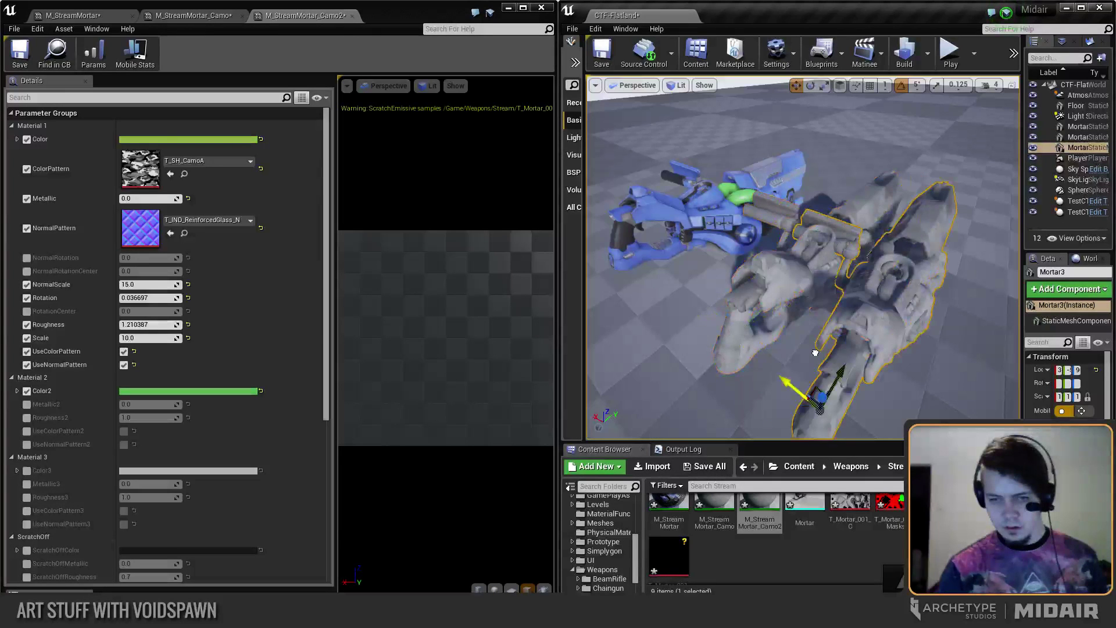
Duplicate the blue Mortar in the level and place the copy next to the original.
right_click_drag(802, 256, 814, 192)
left_click(741, 279)
left_click_drag(712, 321, 662, 349, "alt")
Duplicate the M_StreamMortar material instance and name the copy M_StreamMortarGold.
right_click(668, 506)
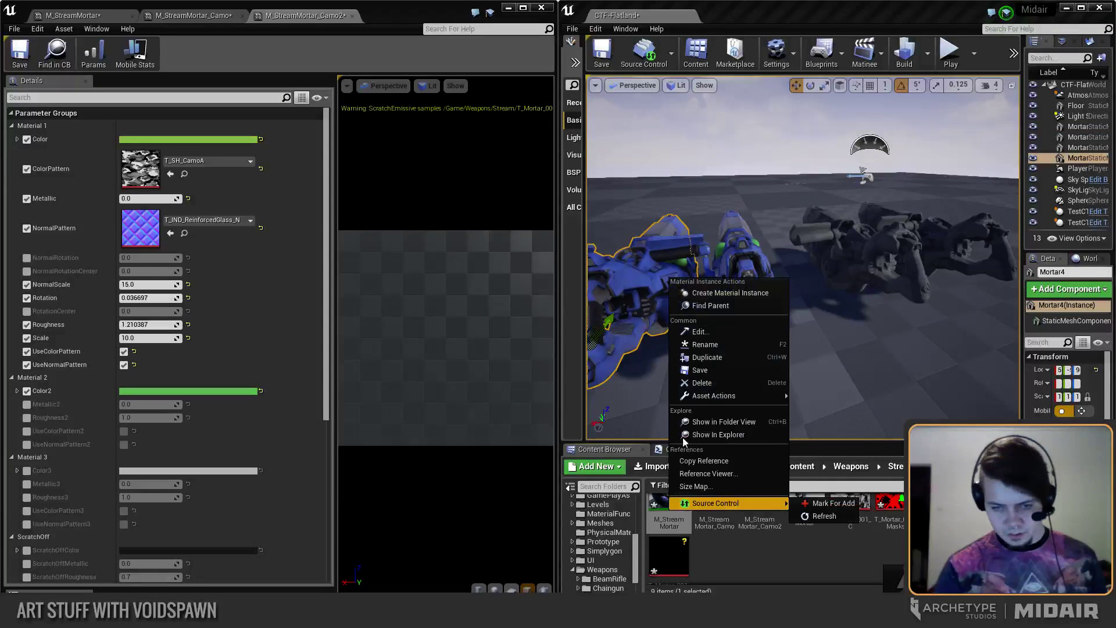
left_click(698, 358)
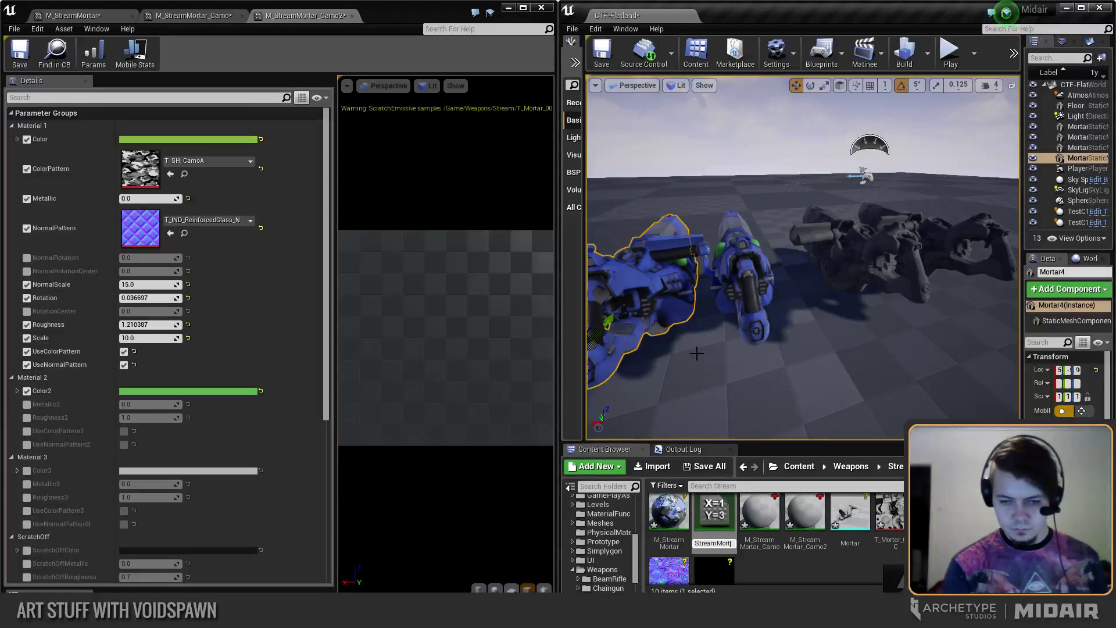
type("ld")
key("Return")
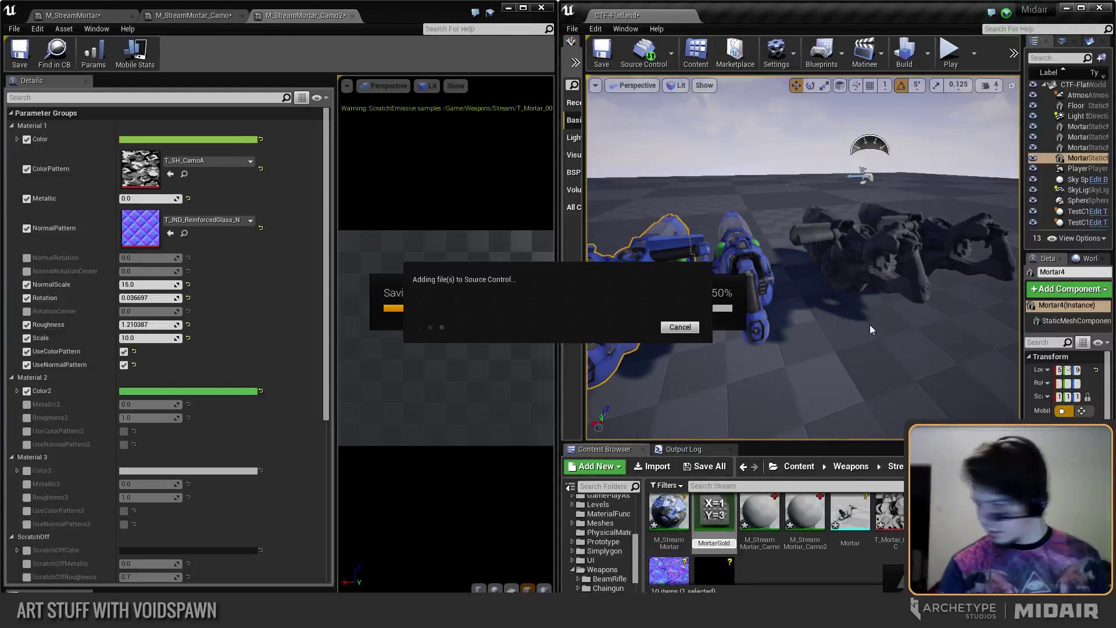
left_click_drag(811, 347, 806, 247)
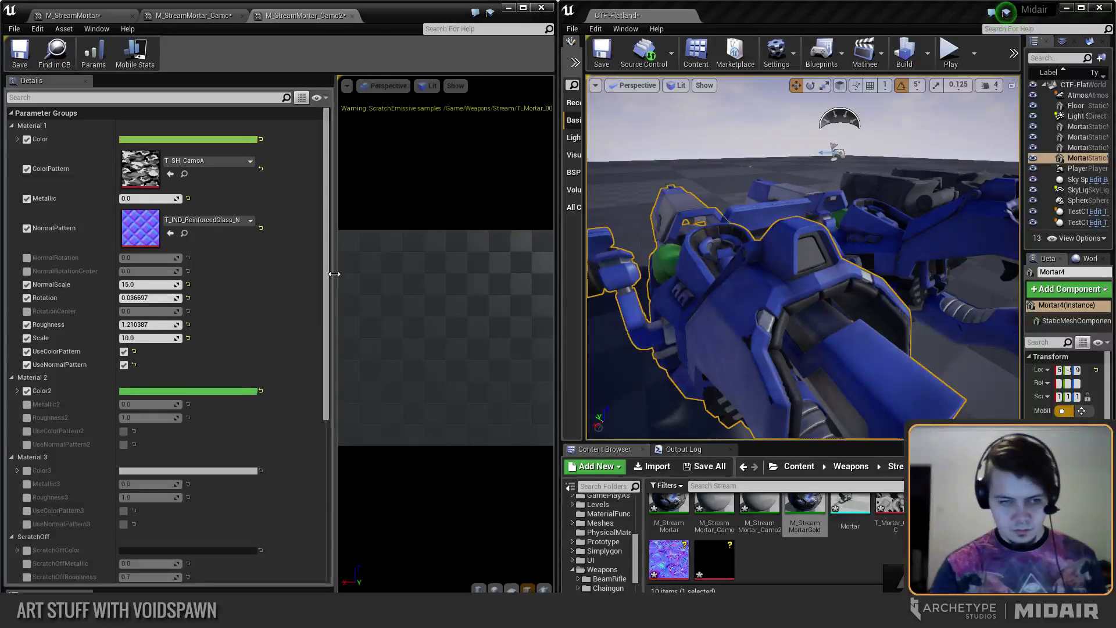
Apply M_StreamMortarGold to the newly duplicated Mortar, then open the material for editing with a widened parameter list.
left_click_drag(333, 279, 514, 279)
left_click_drag(811, 290, 783, 303)
left_click_drag(804, 512, 824, 276)
double_click(804, 511)
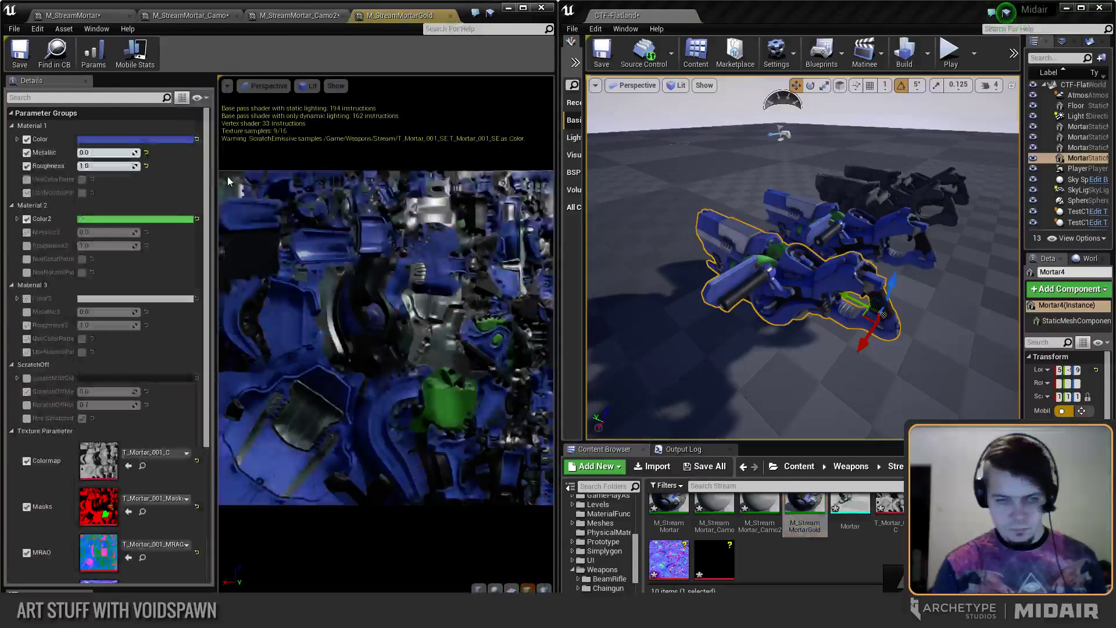
left_click_drag(217, 166, 459, 165)
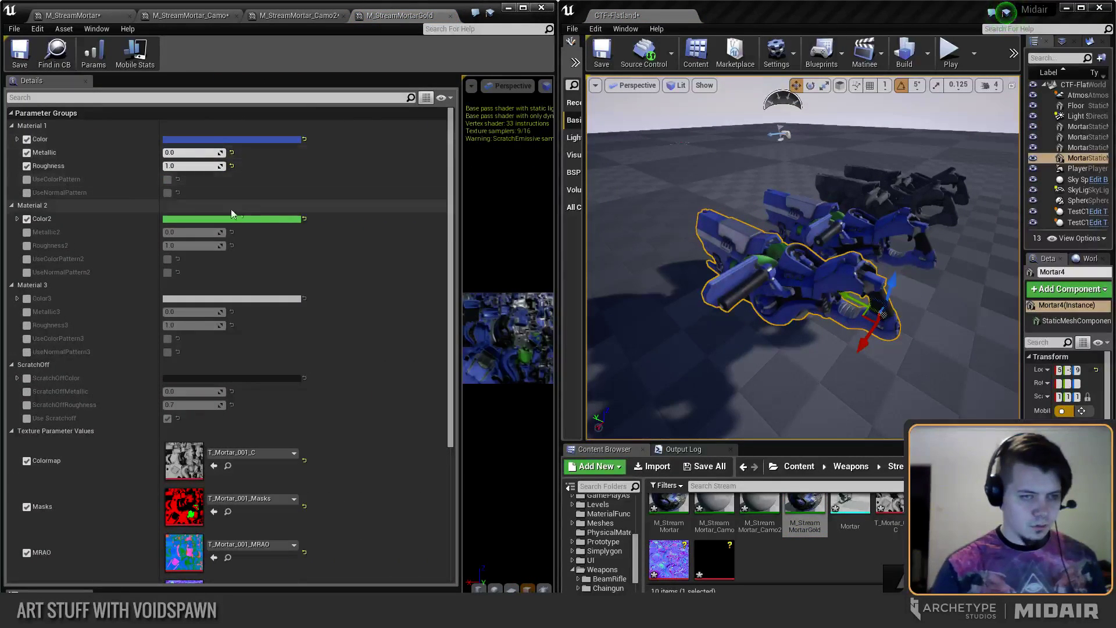
Set the Material 1 Color of M_StreamMortarGold to gold, about R 0.775, G 0.64, B 0.254.
left_click(213, 145)
left_click_drag(277, 250, 314, 267)
left_click_drag(384, 239, 388, 207)
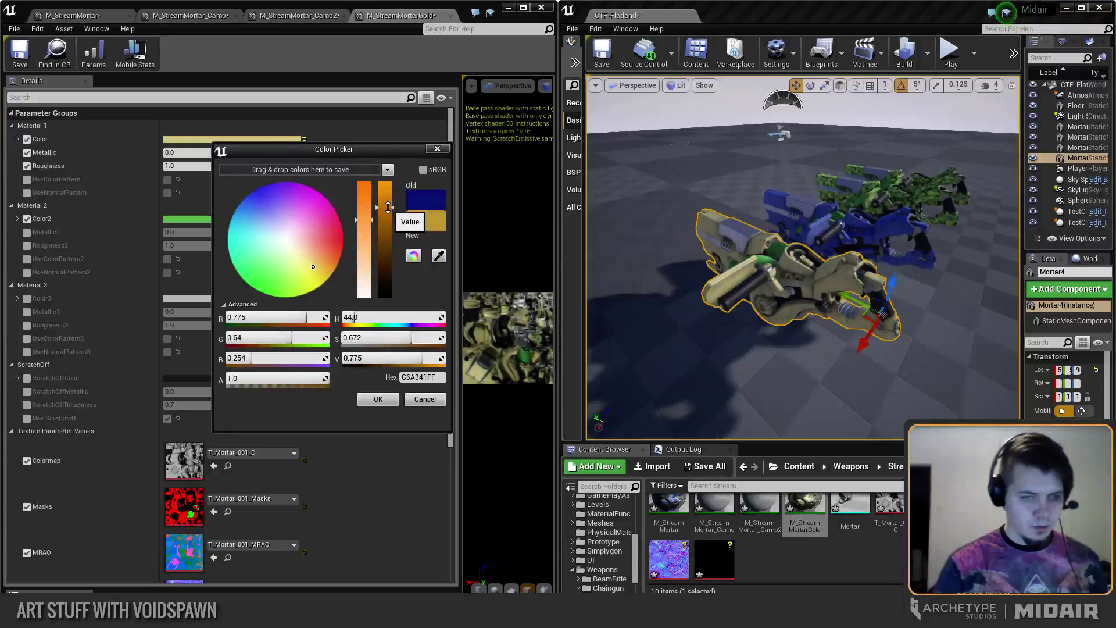
left_click(365, 399)
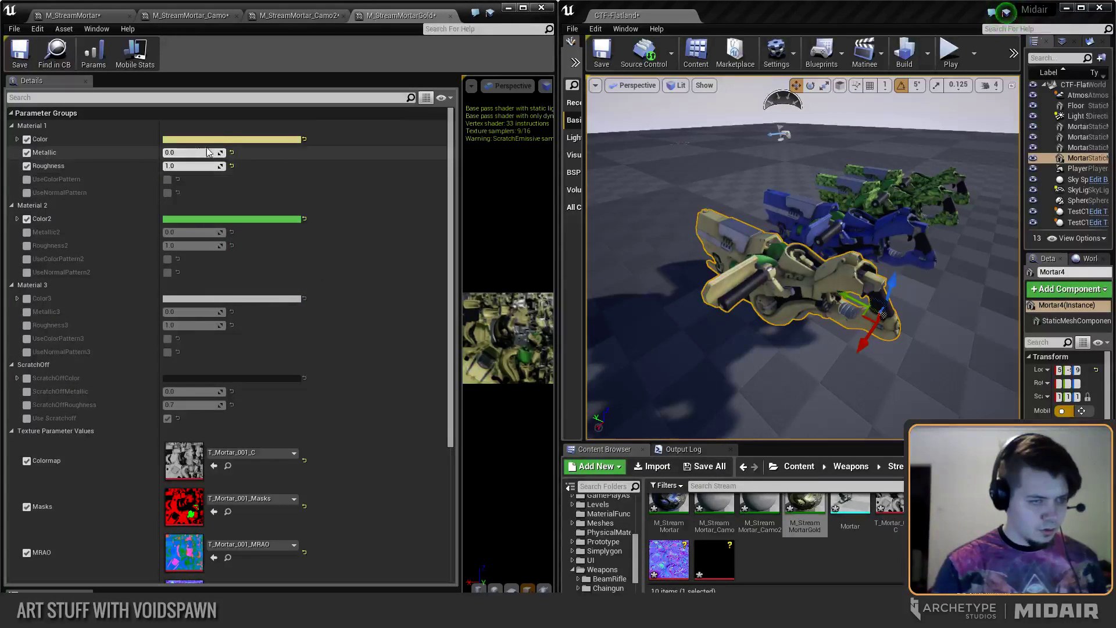
Set the Material 1 Metallic of M_StreamMortarGold to 1.0 and lower its Roughness to about 0.83.
key("Return")
mouse_move(803, 261)
right_mouse_down()
mouse_move(835, 267)
mouse_move(822, 271)
right_mouse_up()
key("w")
key("Escape")
key("s")
key("w")
key("s")
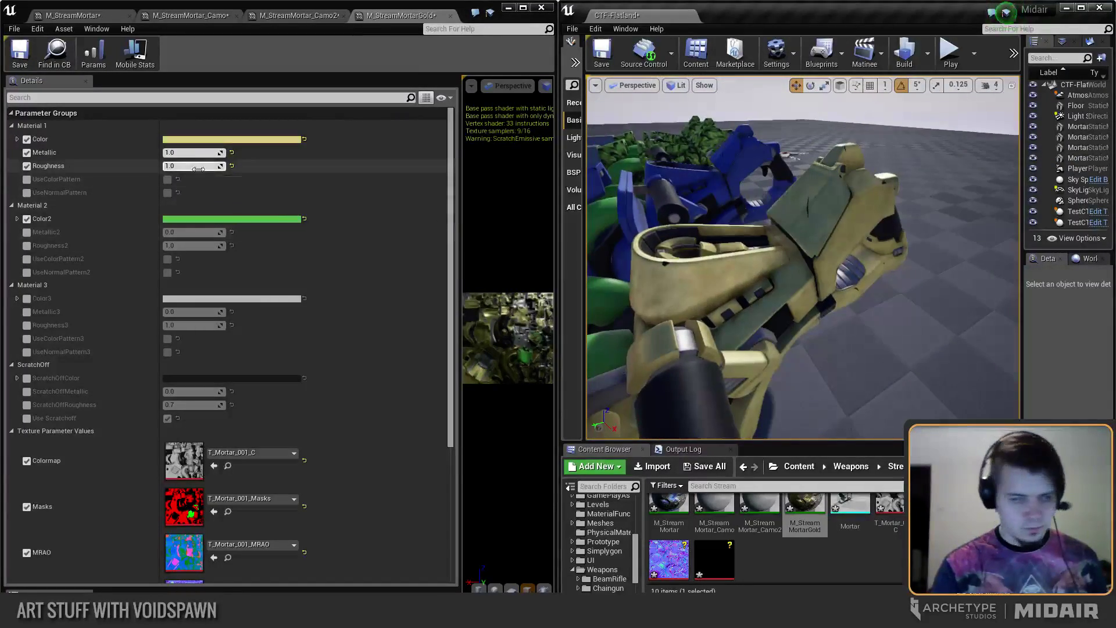
left_click_drag(201, 168, 198, 168)
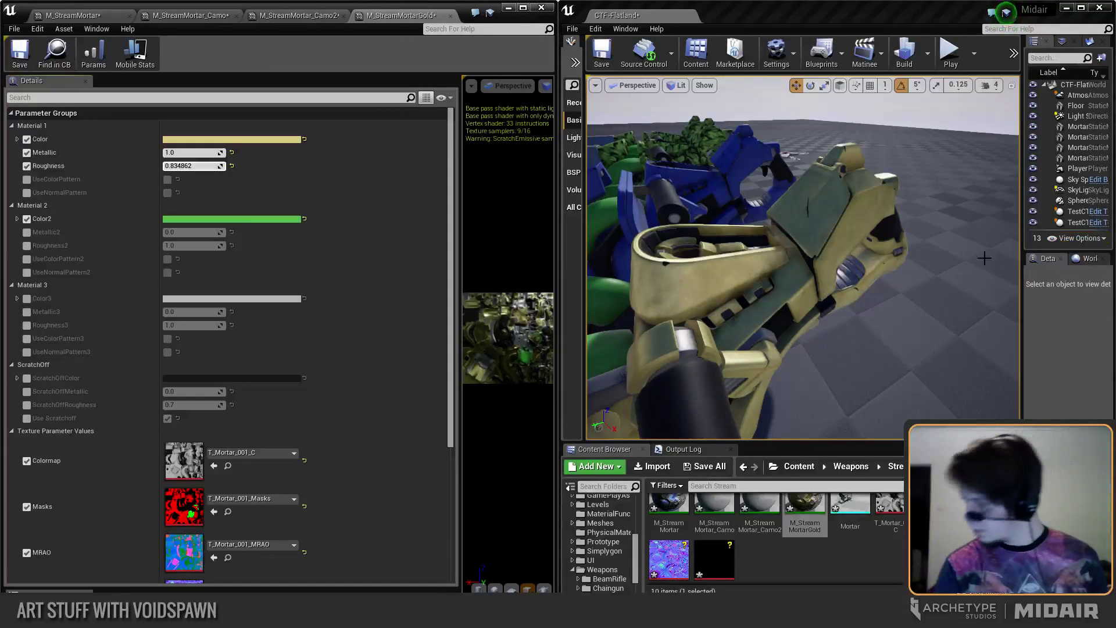
Select the outermost camo Mortar (Mortar3) and move it slightly away from the neighbouring camo Mortar.
left_click_drag(985, 258, 904, 260, "alt")
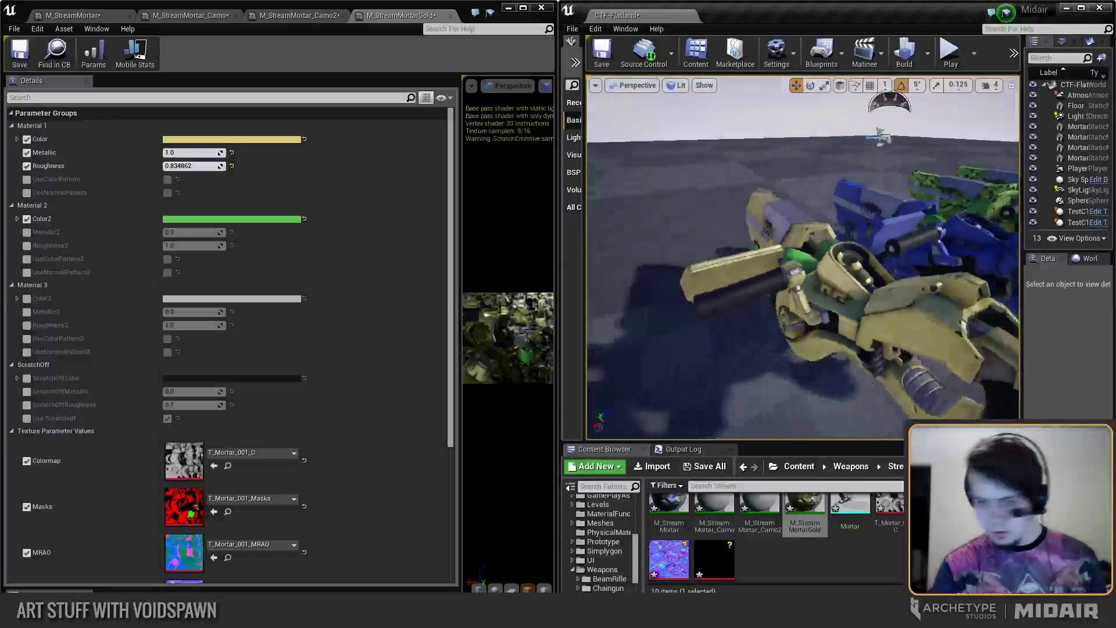
right_click_drag(904, 261, 820, 258)
key("d")
left_click(808, 326)
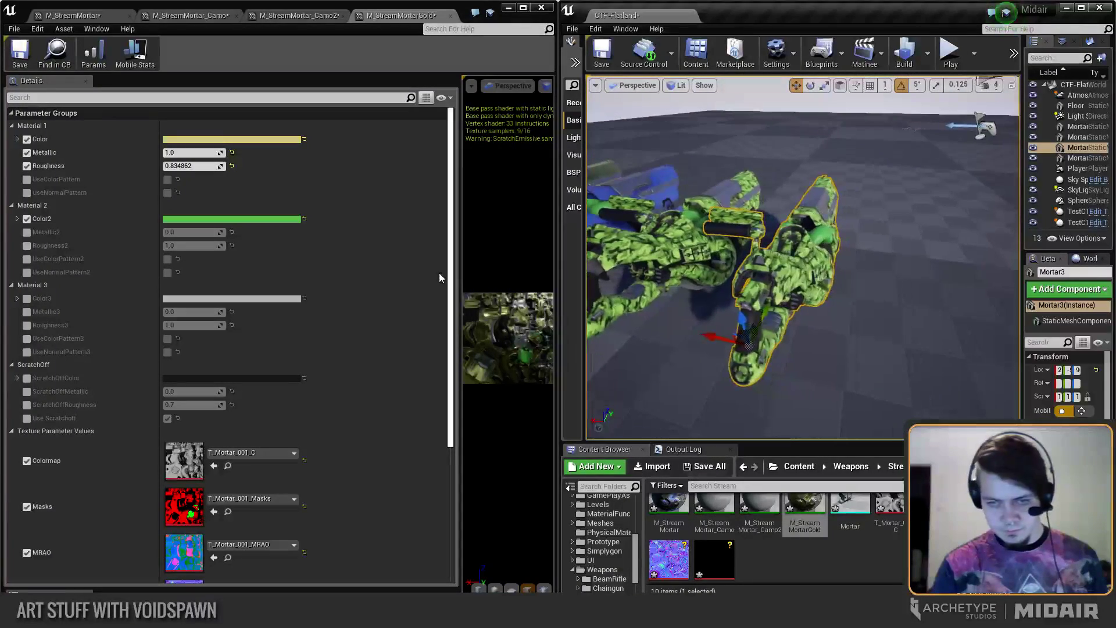
left_click_drag(715, 338, 727, 339)
right_click_drag(673, 343, 734, 308)
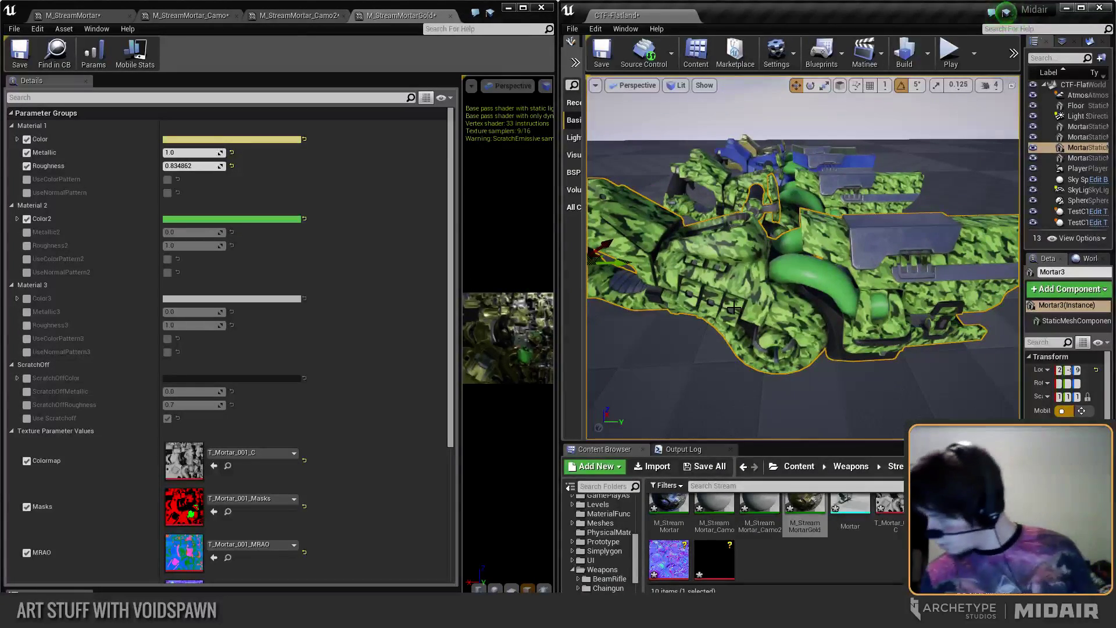
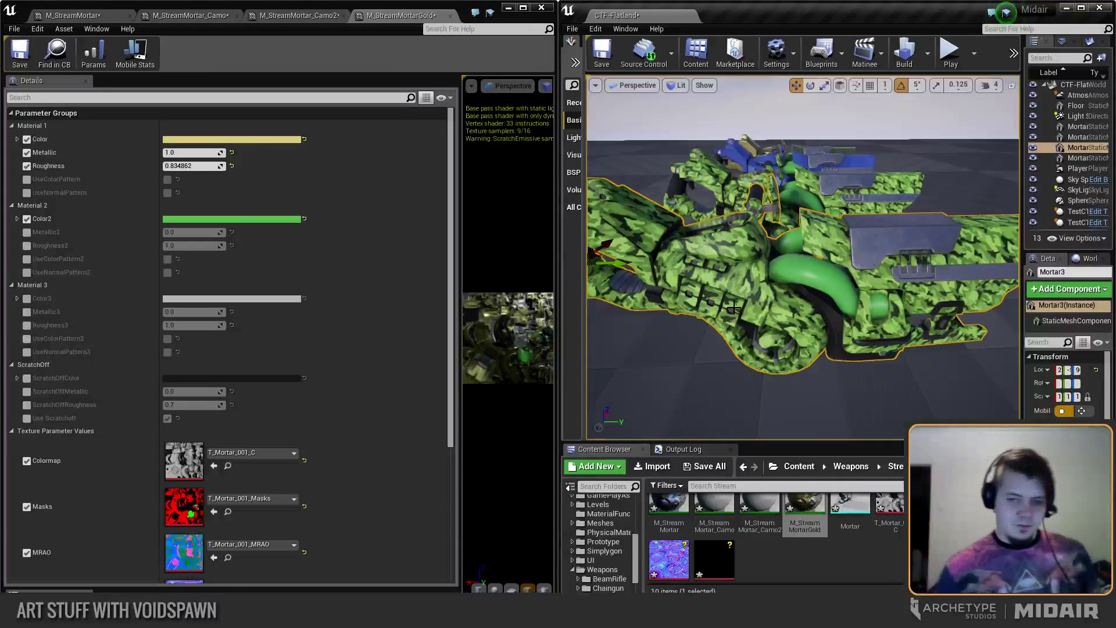
Open M_StreamMortar_Camo2 for editing and get a close view of the outermost camo Mortar's surface.
right_click_drag(942, 226, 895, 208)
key("w")
key("s")
mouse_move(770, 285)
right_mouse_down()
mouse_move(785, 287)
mouse_move(770, 285)
right_mouse_up()
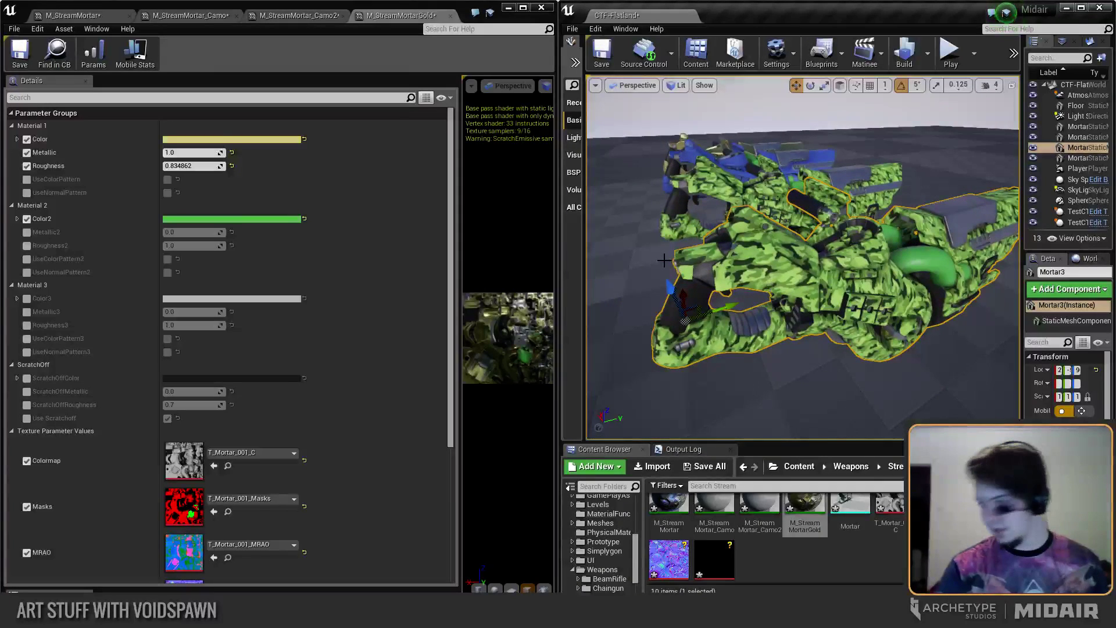
right_click_drag(664, 261, 710, 259)
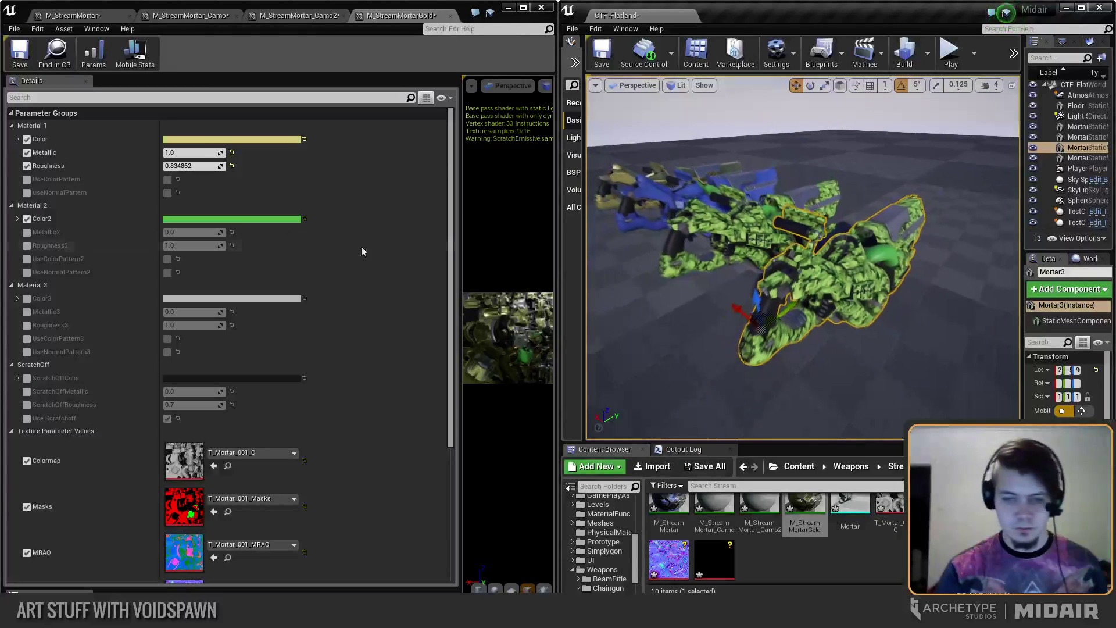
double_click(757, 518)
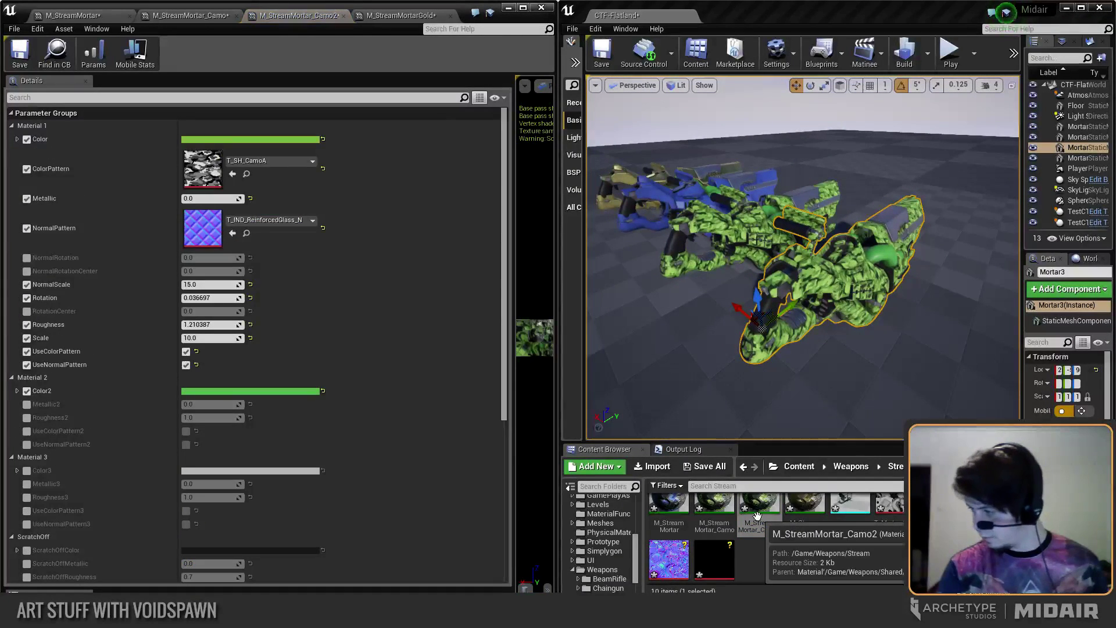
scroll(407, 256, "down", 2)
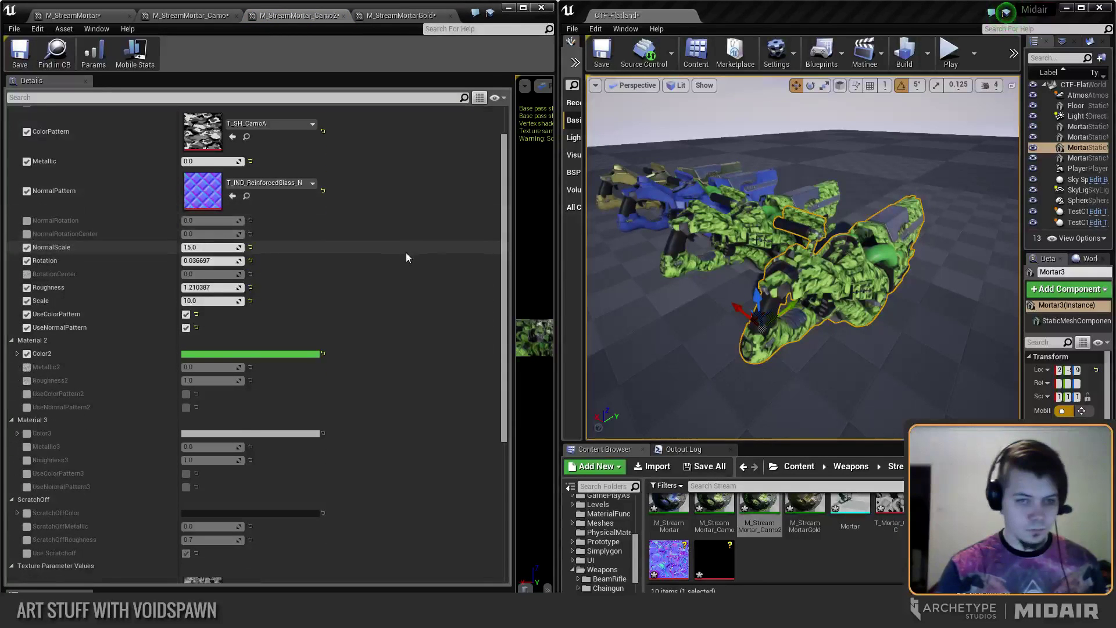
scroll(406, 254, "up", 2)
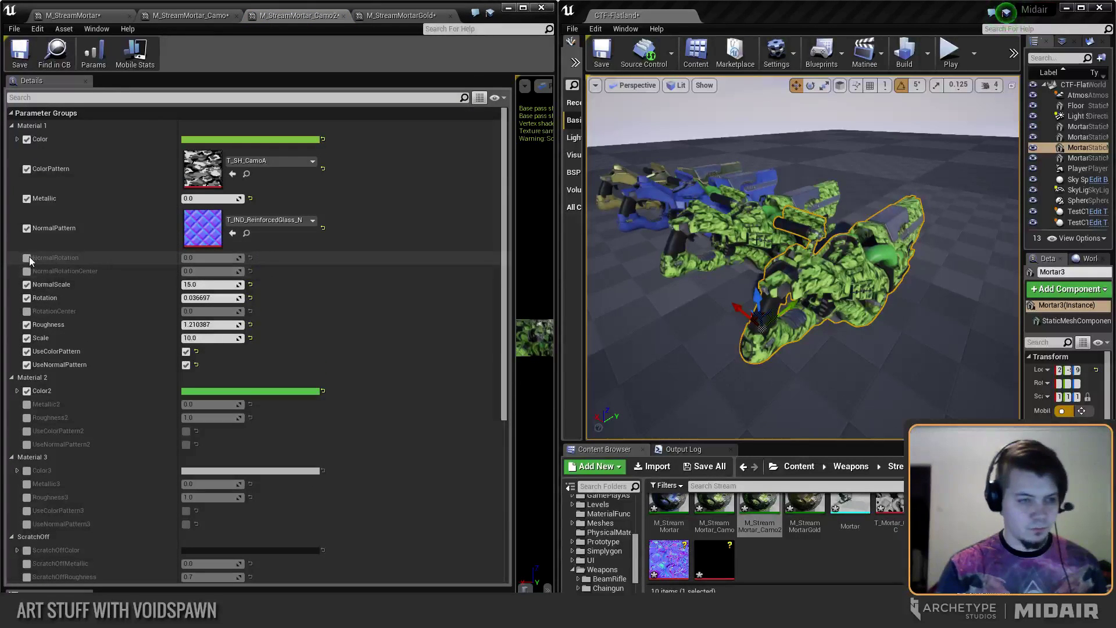
right_click_drag(773, 273, 723, 292)
key("w")
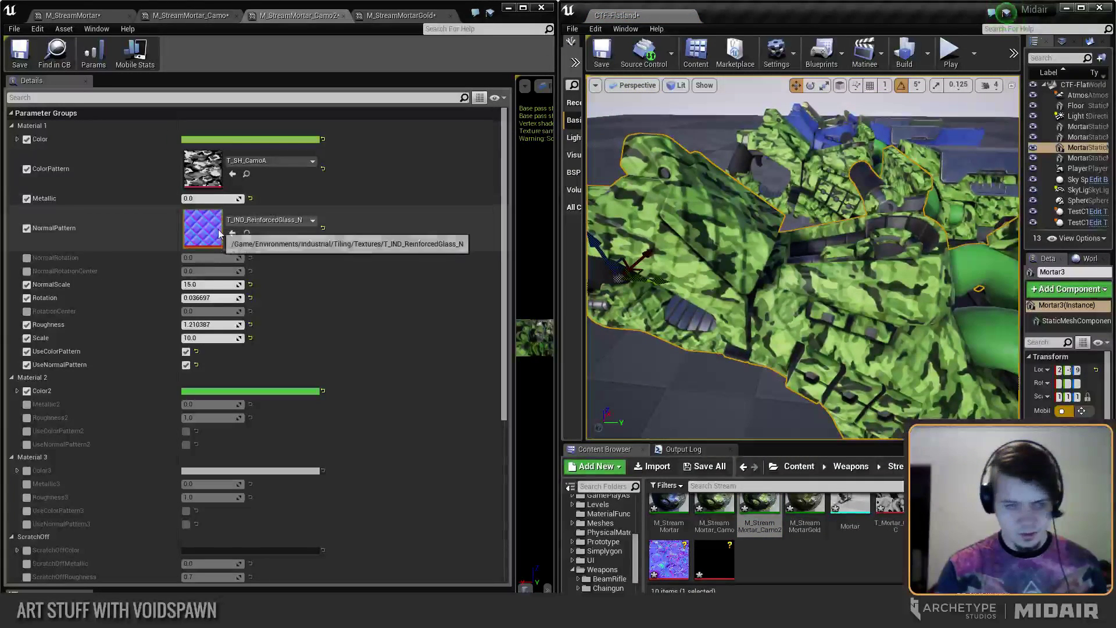
Try Material 1 NormalScale values of 30 and 50 on M_StreamMortar_Camo2 and check the pattern on the Mortar.
left_click(208, 285)
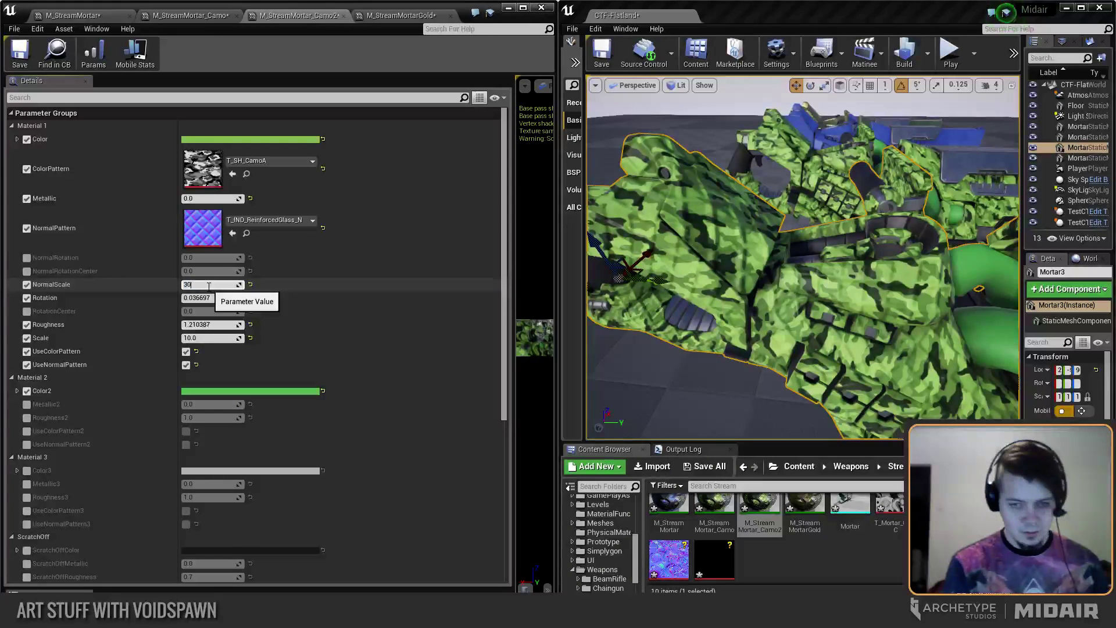
key("Return")
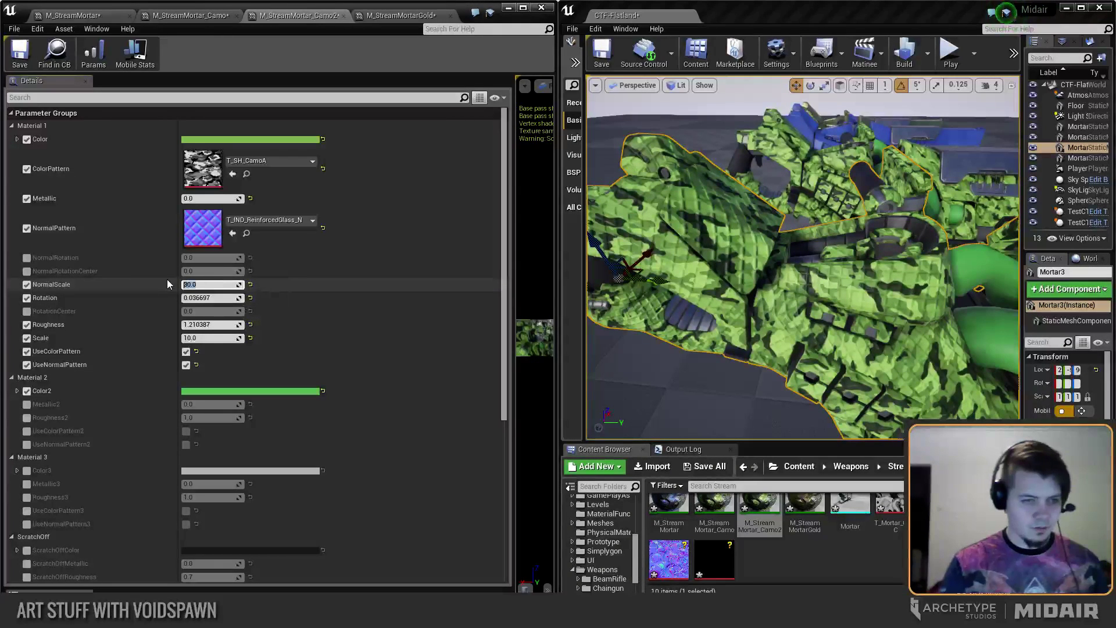
type("50")
key("Return")
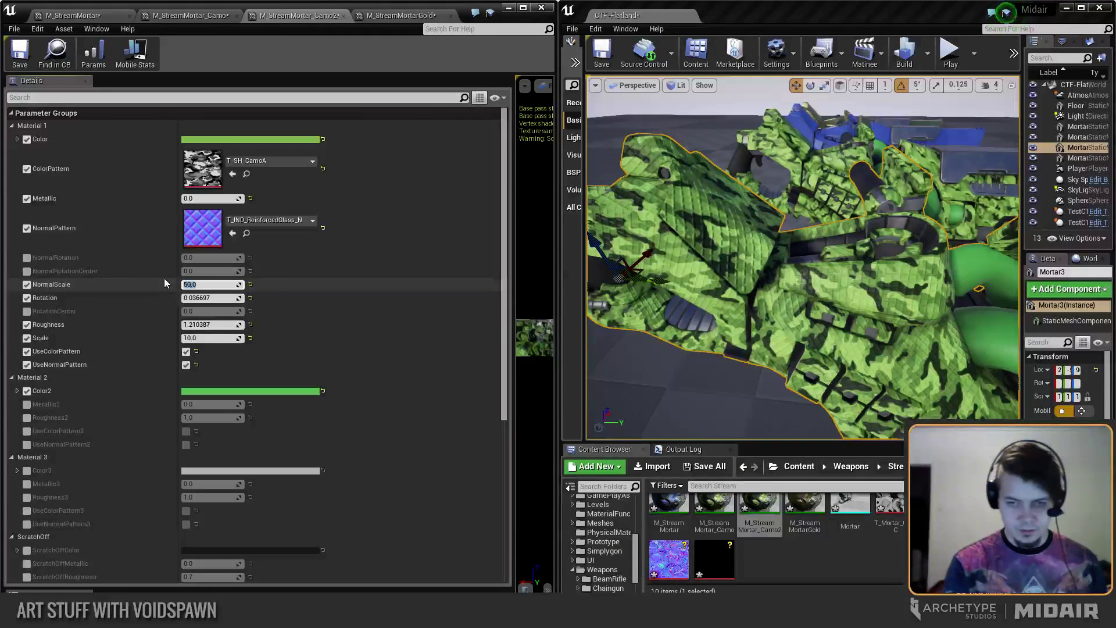
mouse_move(779, 262)
right_mouse_down()
mouse_move(739, 247)
mouse_move(744, 262)
mouse_move(735, 258)
mouse_move(779, 265)
mouse_move(791, 244)
mouse_move(820, 92)
mouse_move(775, 241)
right_mouse_up()
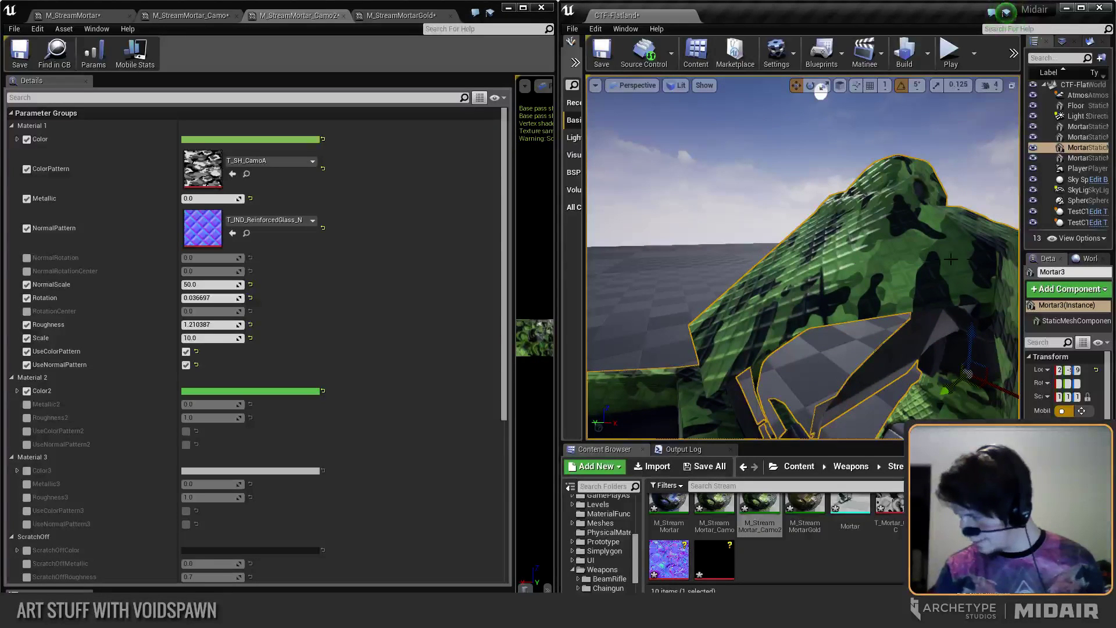
right_click_drag(820, 92, 750, 256)
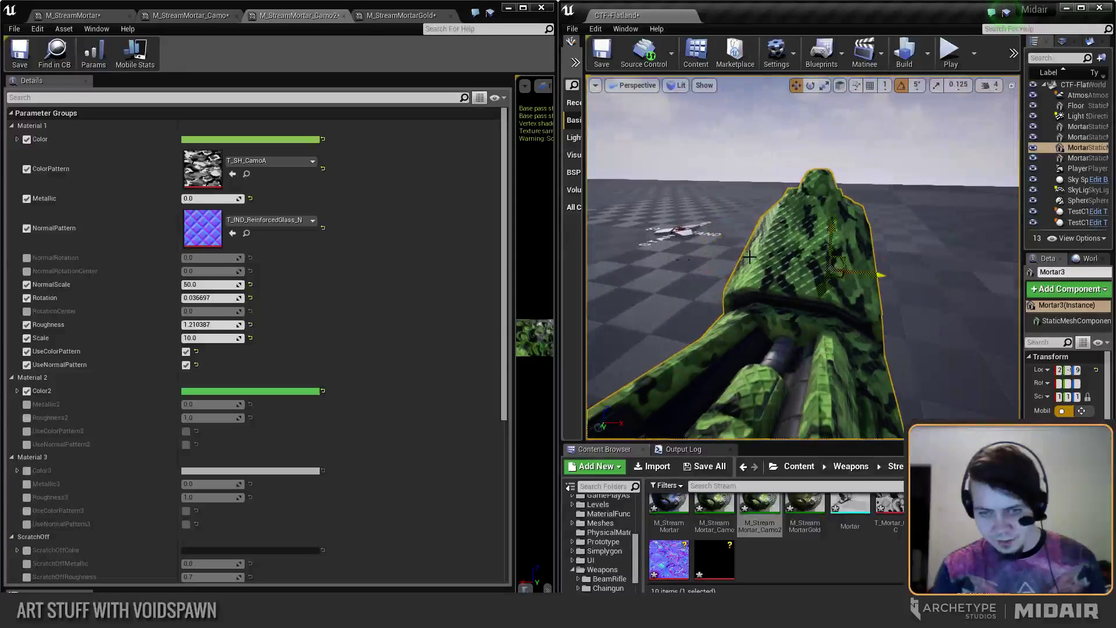
Set the Material 1 NormalScale of M_StreamMortar_Camo2 to 100.
left_click(201, 285)
type("10")
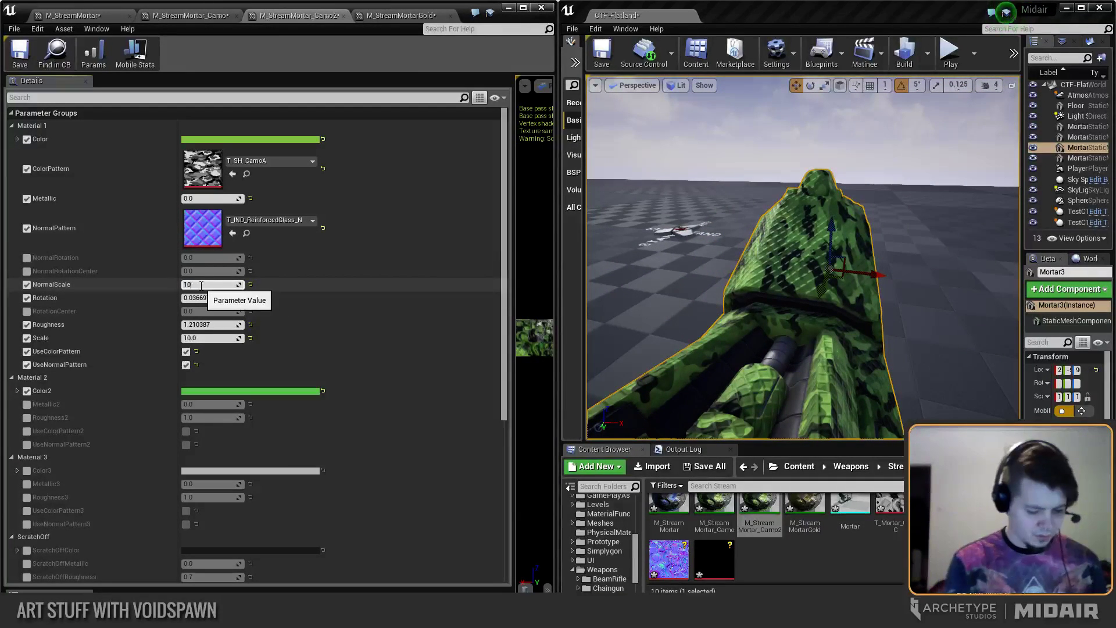
type("0")
key("Return")
right_click_drag(656, 254, 797, 233)
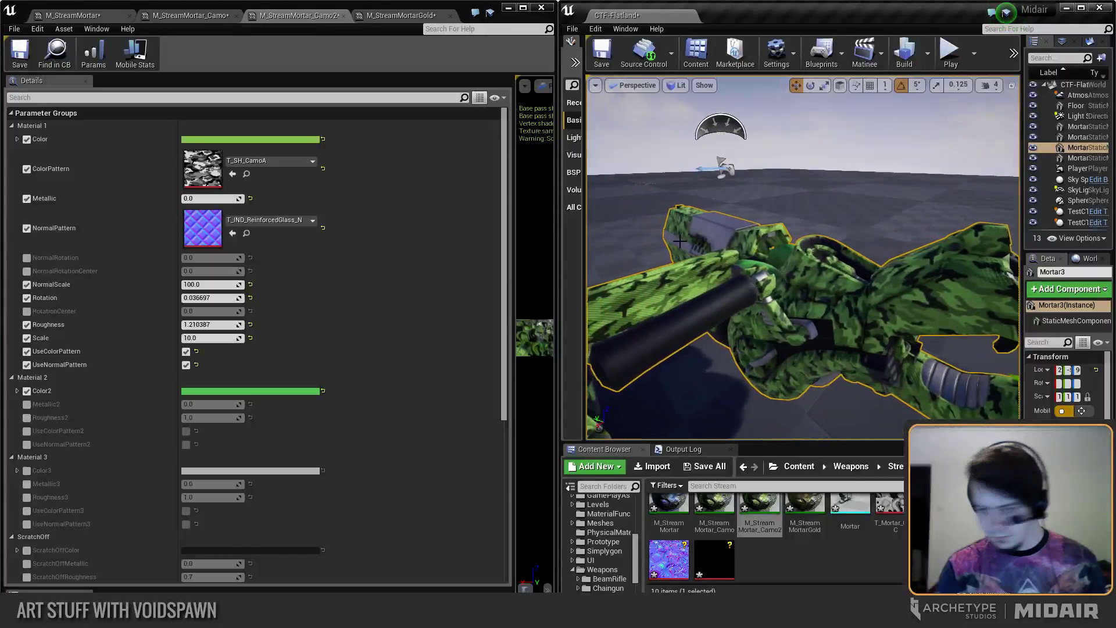
Turn off the Material 1 ColorPattern override of M_StreamMortar_Camo2.
left_click(263, 163)
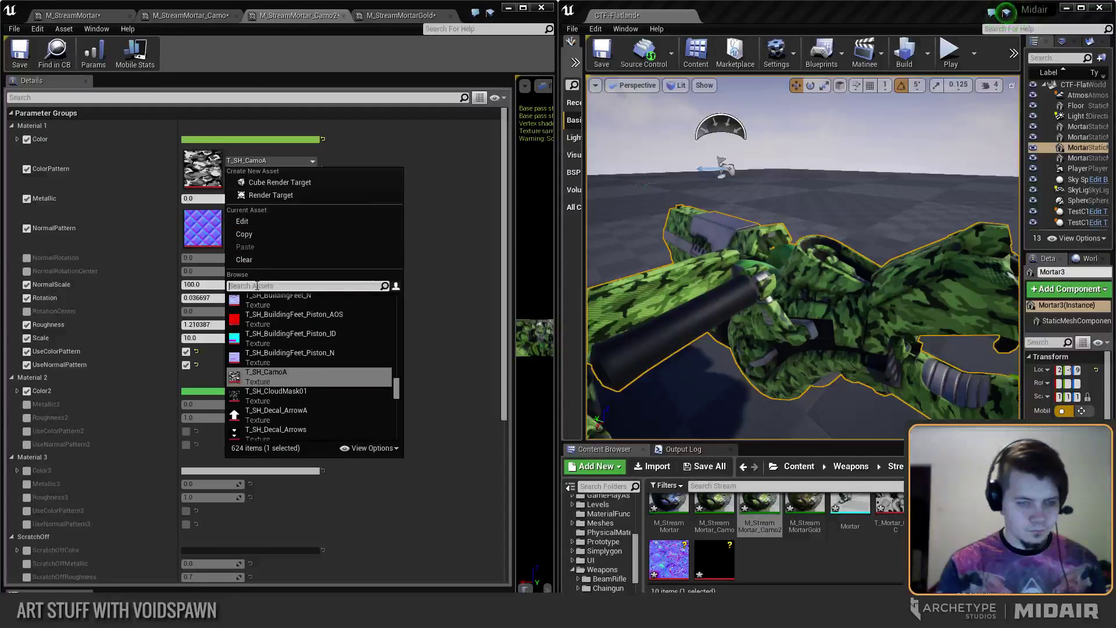
left_click(134, 149)
left_click(26, 169)
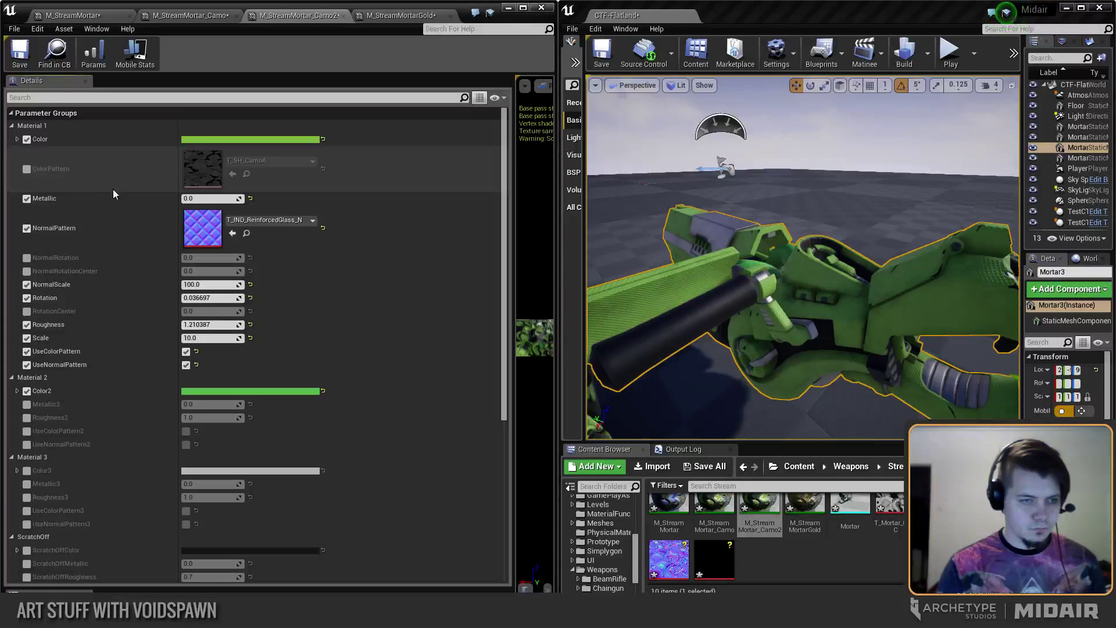
Set the Material 1 Color of M_StreamMortar_Camo2 to a desaturated near-black.
left_click(194, 140)
left_click_drag(297, 257, 324, 245)
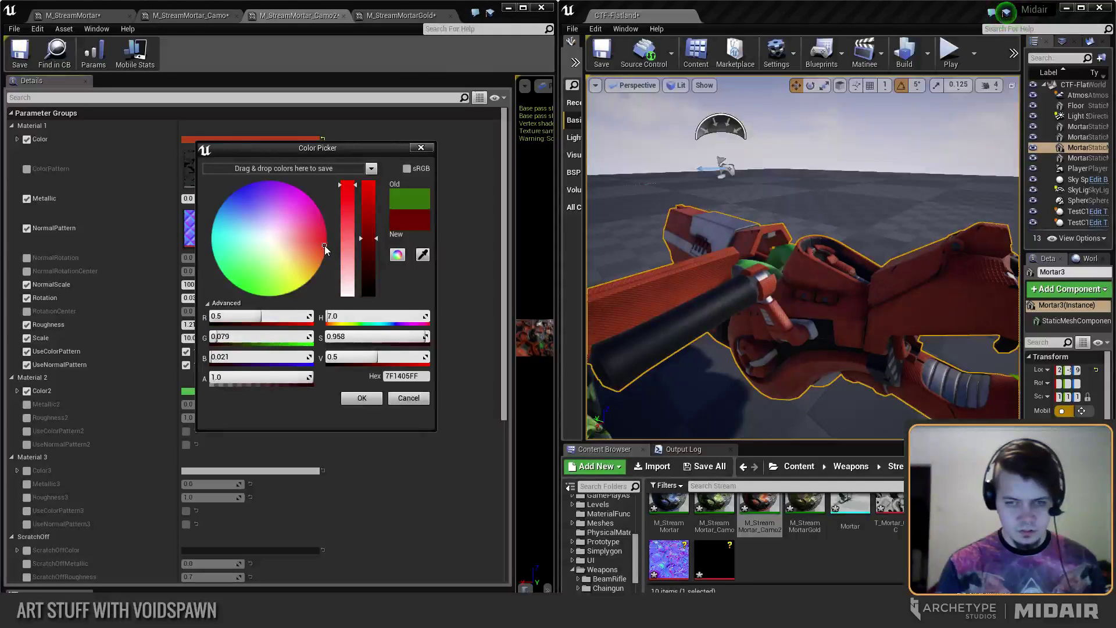
left_click_drag(370, 283, 372, 294)
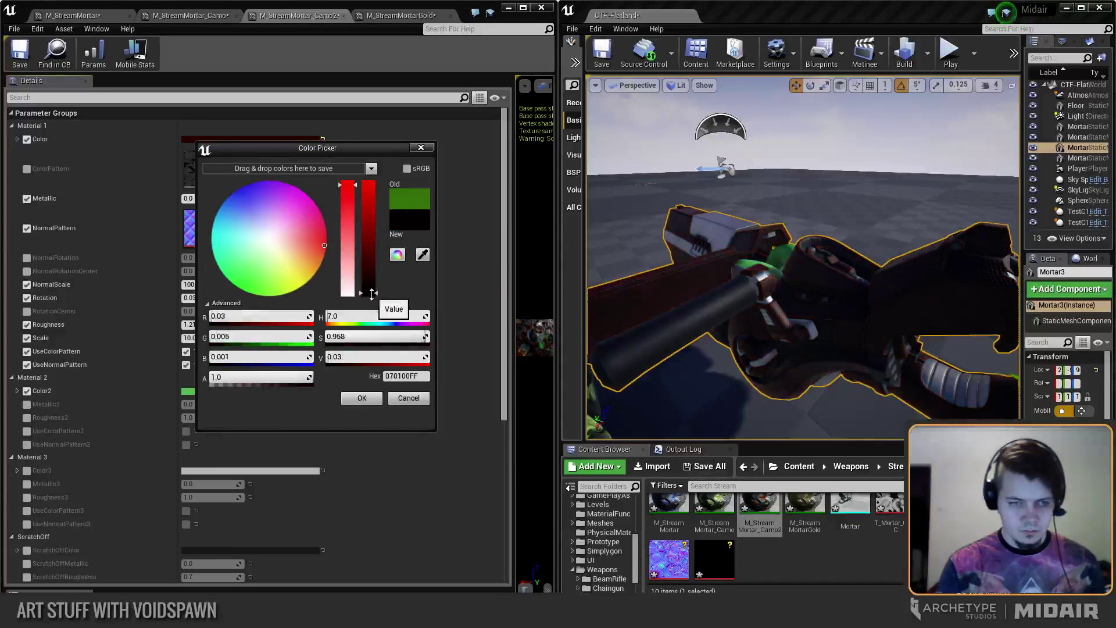
left_click_drag(347, 185, 349, 261)
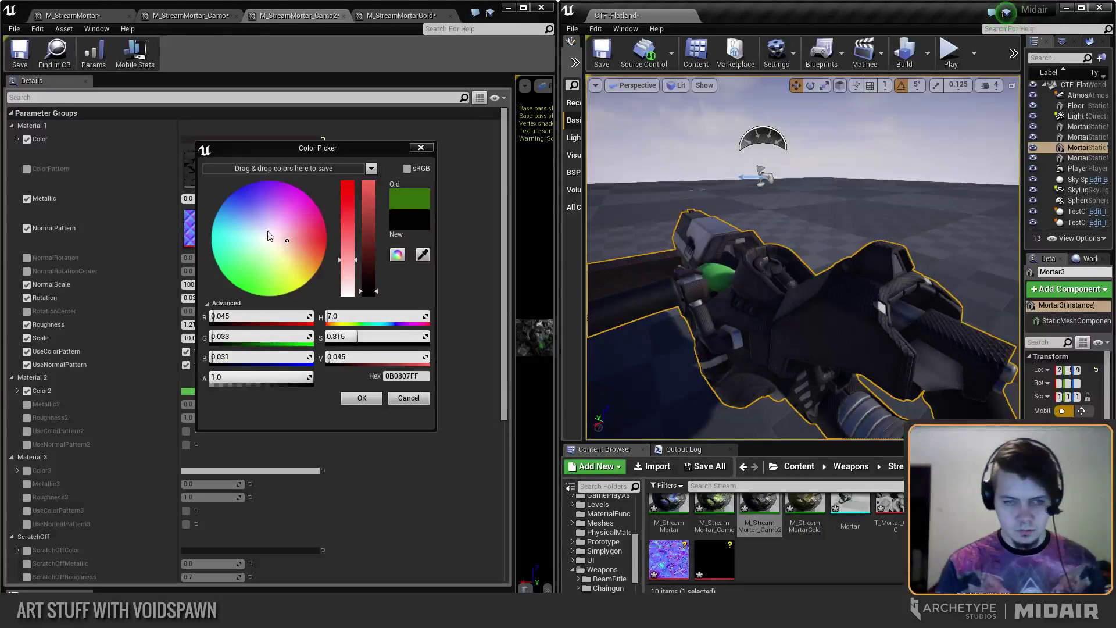
left_click(258, 235)
Deselect the Mortar and examine the gold, blue, camo and black Mortars side by side in the level.
right_click_drag(827, 260, 886, 89)
key("Escape")
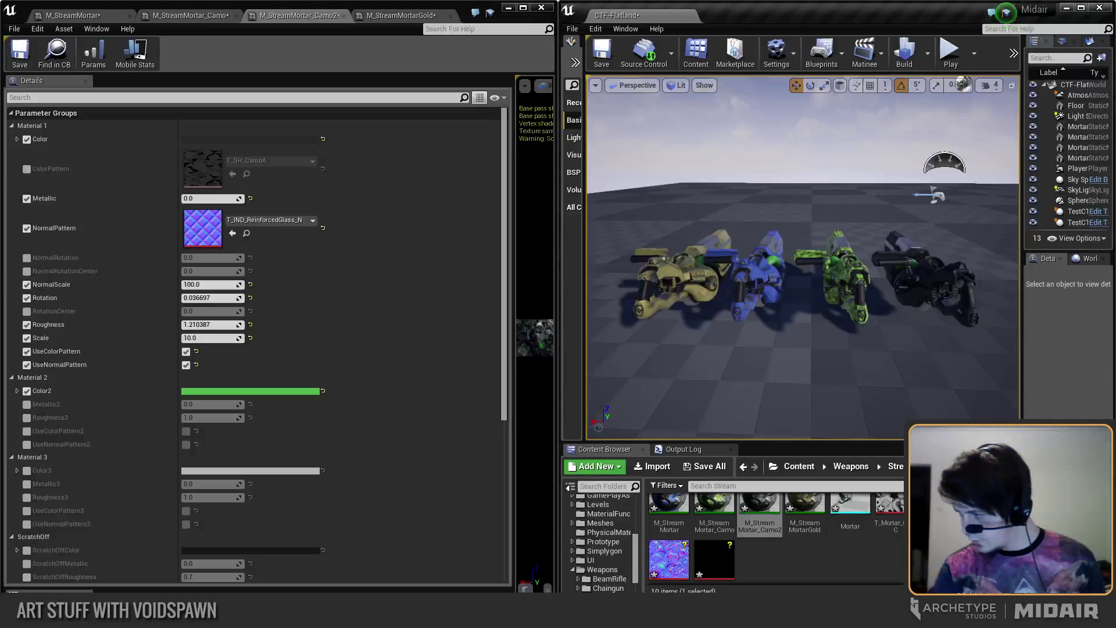
key("w")
mouse_move(872, 233)
right_mouse_down()
mouse_move(756, 247)
mouse_move(694, 232)
mouse_move(686, 201)
mouse_move(814, 244)
mouse_move(861, 247)
right_mouse_up()
key("w")
key("s")
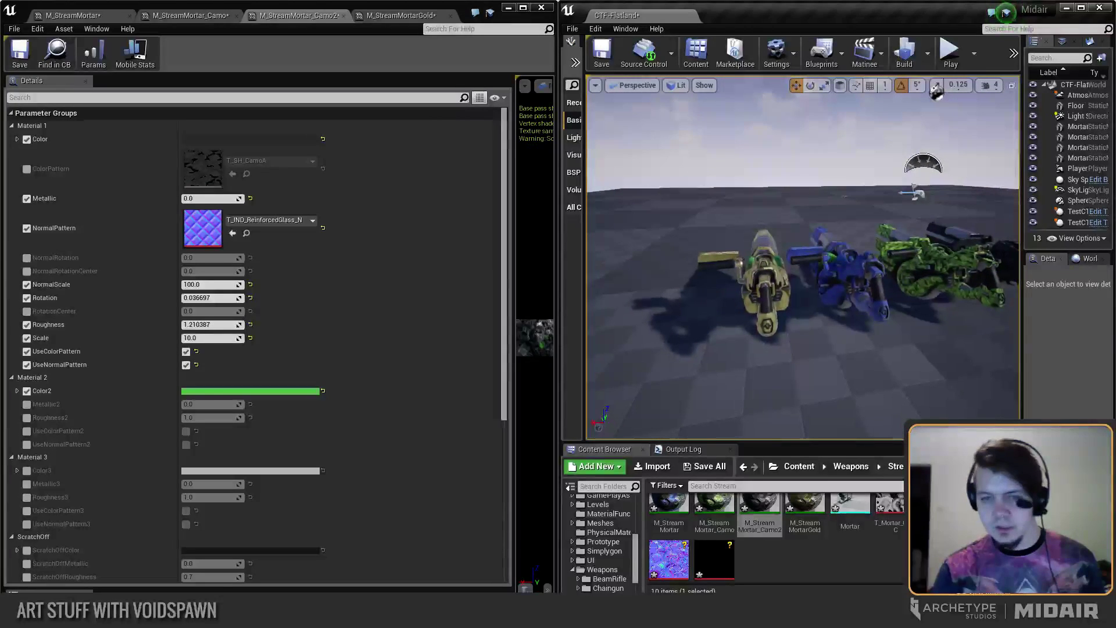
left_click(747, 268)
left_click(769, 269)
key("Escape")
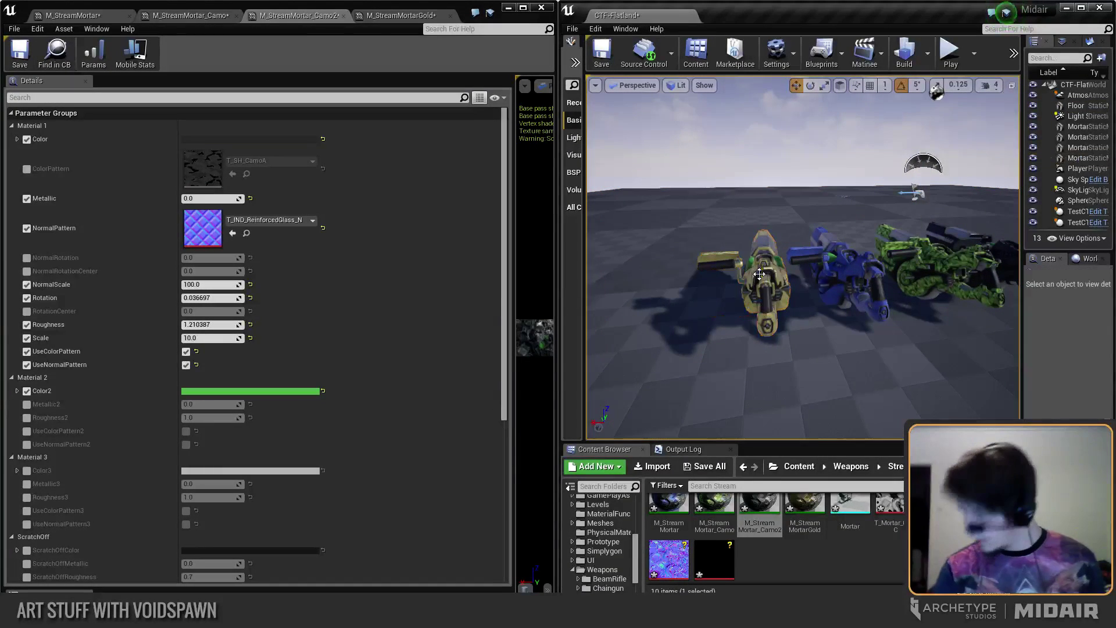
Duplicate the green camo Mortar and place the copy on the far side of the black Mortar, at the end of the row.
right_click_drag(758, 274, 764, 273)
key("w")
right_click_drag(742, 330, 741, 329)
left_click(741, 330)
left_click_drag(741, 330, 873, 330, "alt")
right_click_drag(872, 330, 873, 329)
left_click_drag(709, 319, 730, 320)
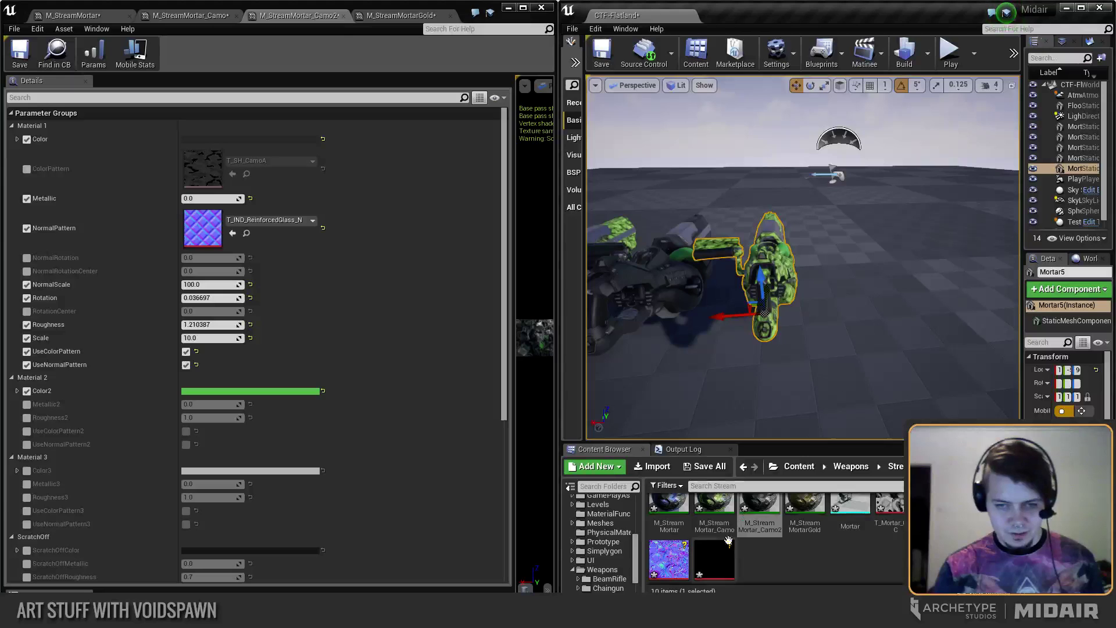
Create a material instance from M_StreamMortar_Camo and name it M_StreamMortar_Tiger.
right_click(722, 521)
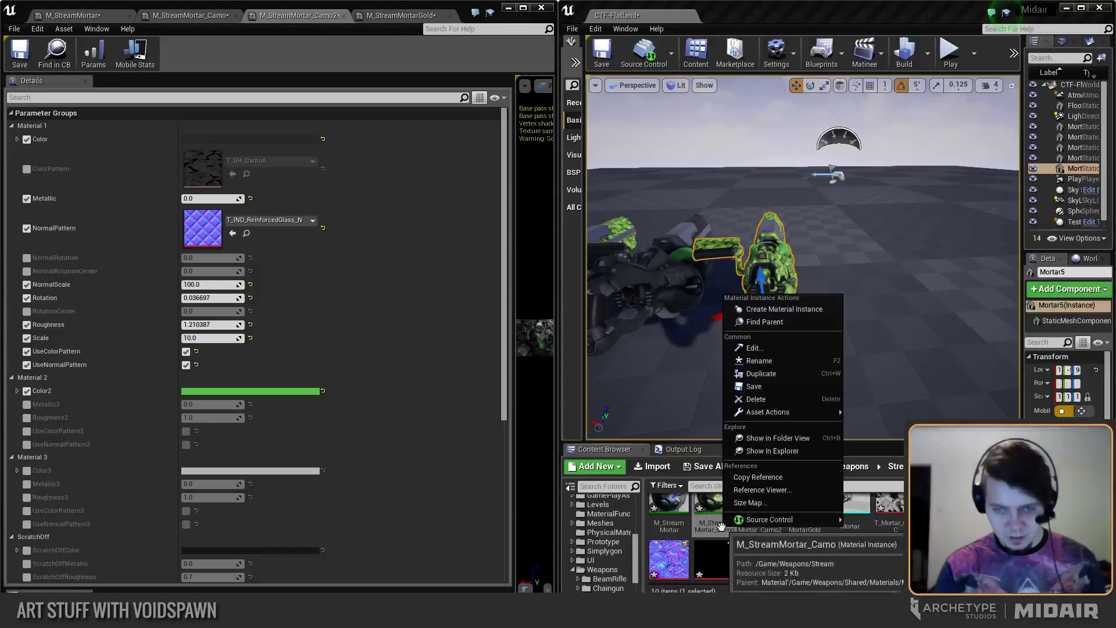
left_click(785, 309)
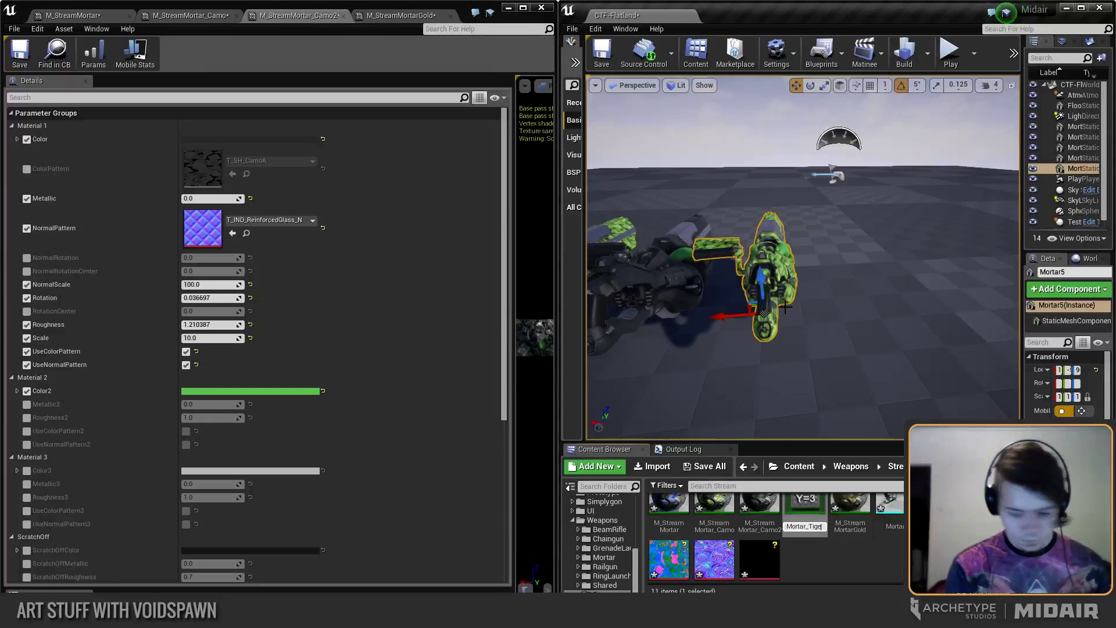
type("r")
key("Return")
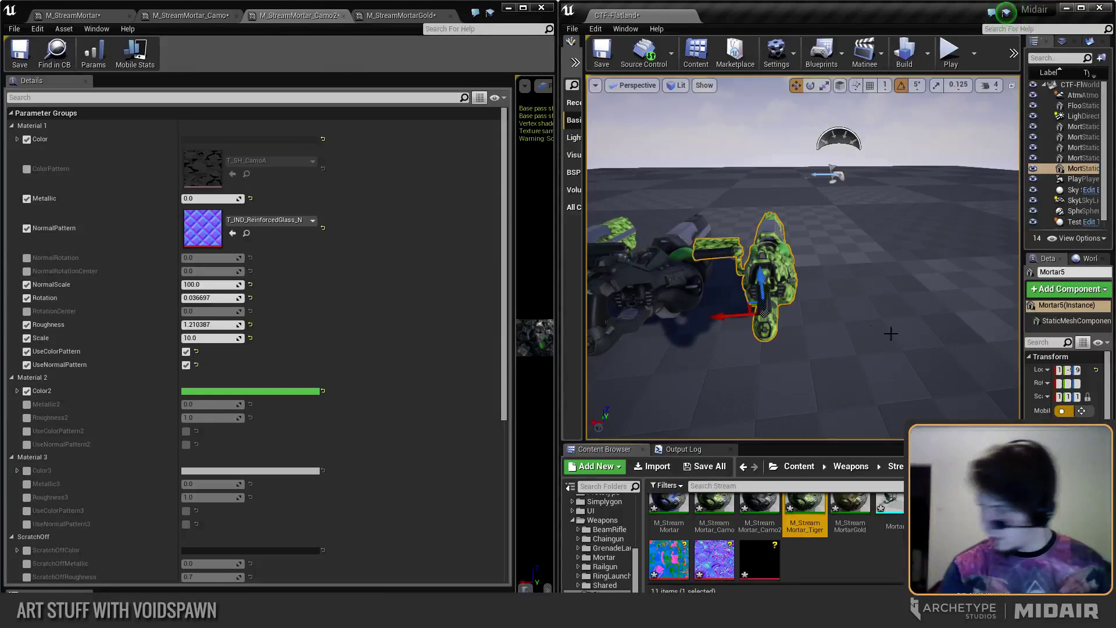
Open M_StreamMortar_Tiger and override its Material 1 ColorPattern with the T_SH_TigerStripes texture.
double_click(805, 504)
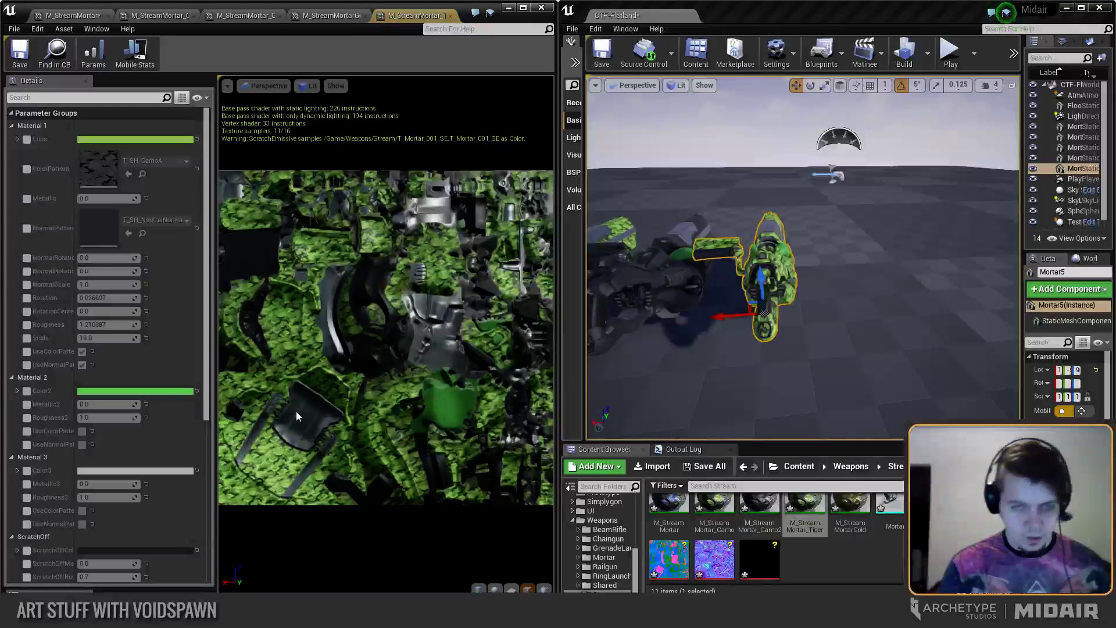
left_click_drag(297, 289, 326, 289)
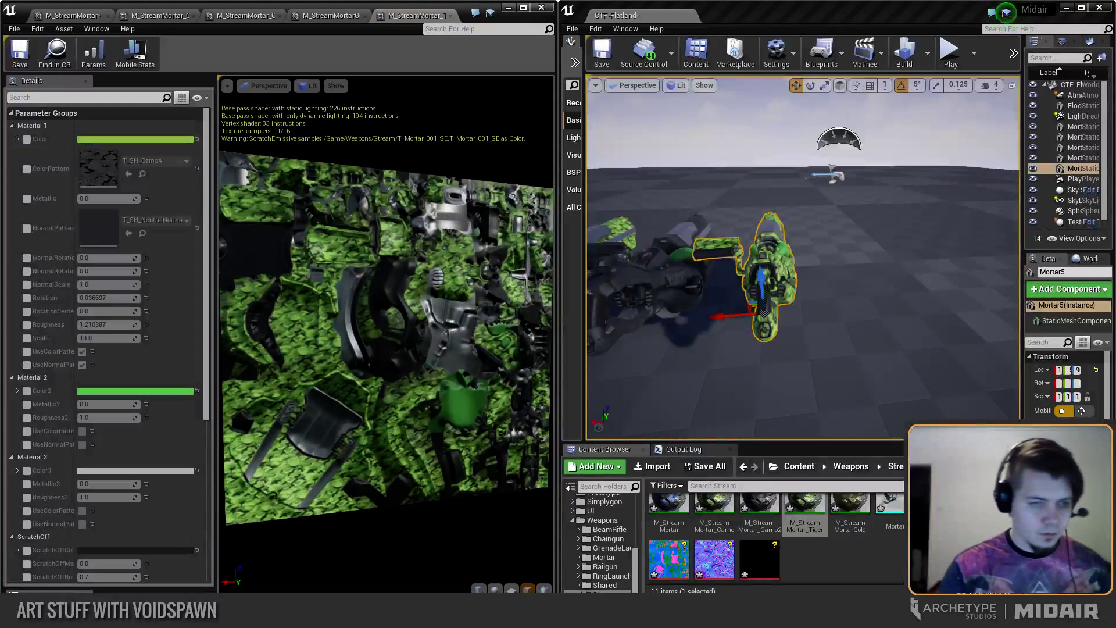
left_click(26, 168)
left_click(154, 161)
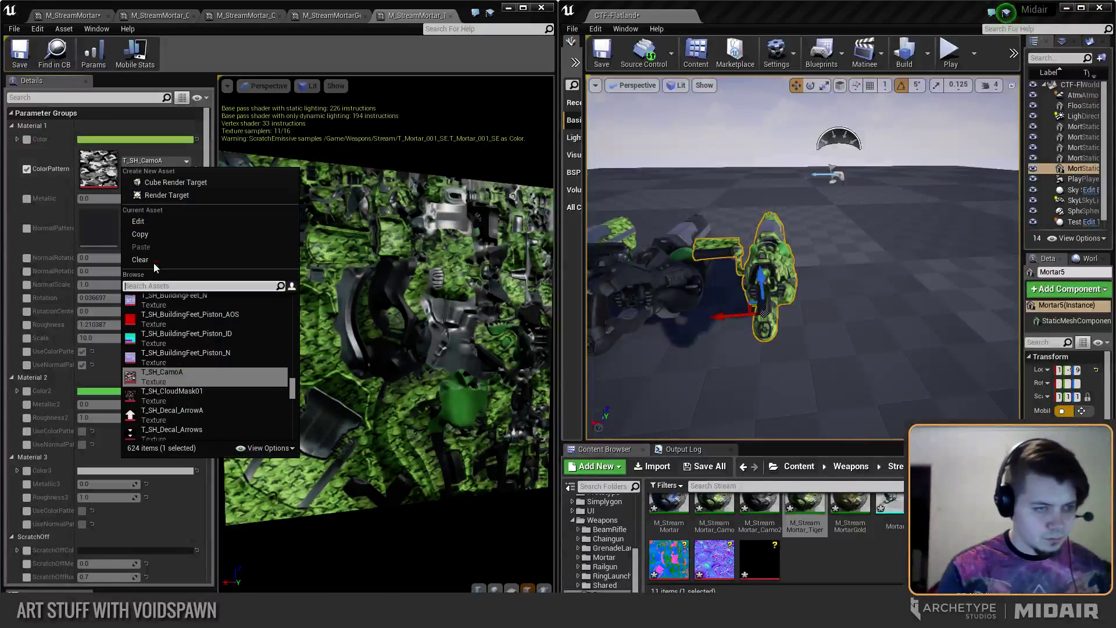
left_click(169, 298)
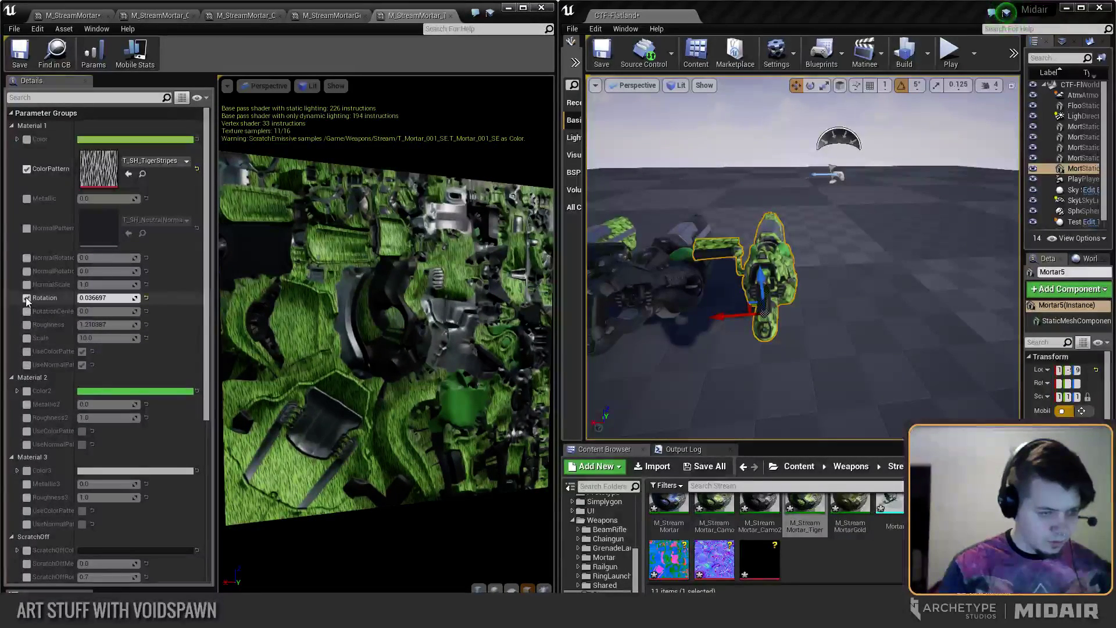
Override the Material 1 Scale of M_StreamMortar_Tiger with 5 and apply the material to the newest Mortar copy.
left_click(27, 338)
left_click(105, 339)
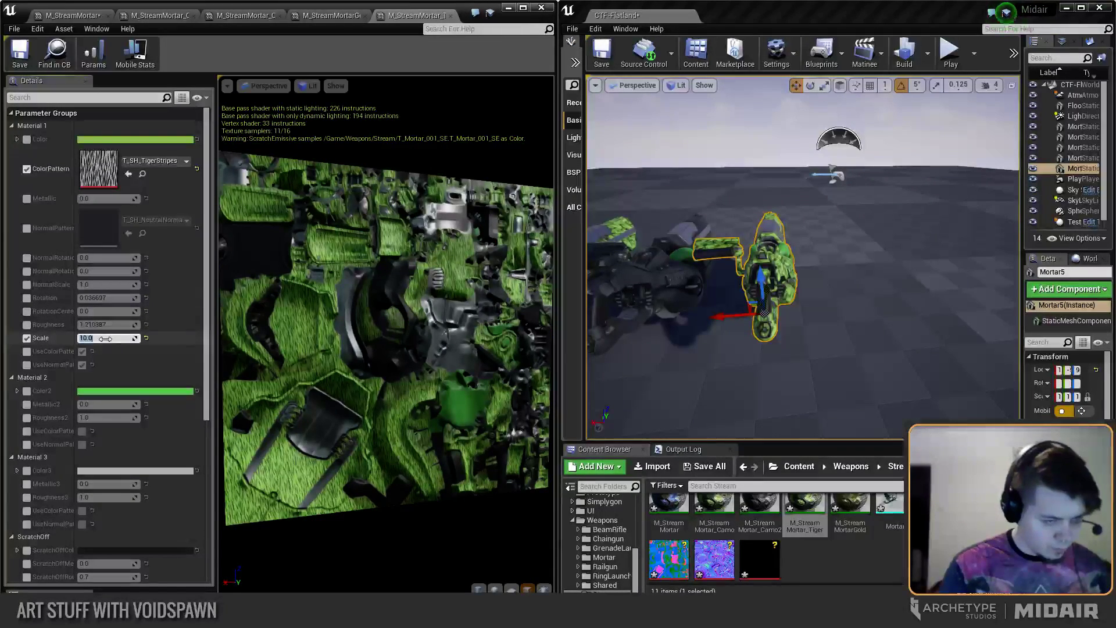
type("5")
key("Return")
right_click_drag(675, 414, 675, 413)
left_click_drag(858, 358, 858, 358)
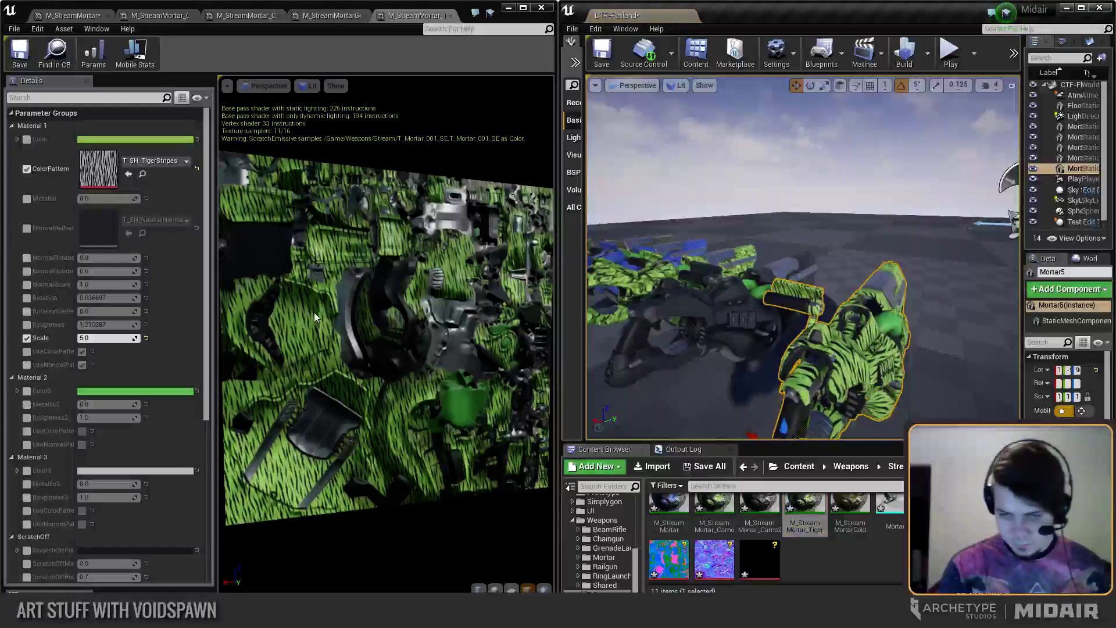
Override the Material 1 Color of M_StreamMortar_Tiger with a golden yellow.
left_click(82, 140)
left_click_drag(194, 271, 203, 265)
left_click(254, 395)
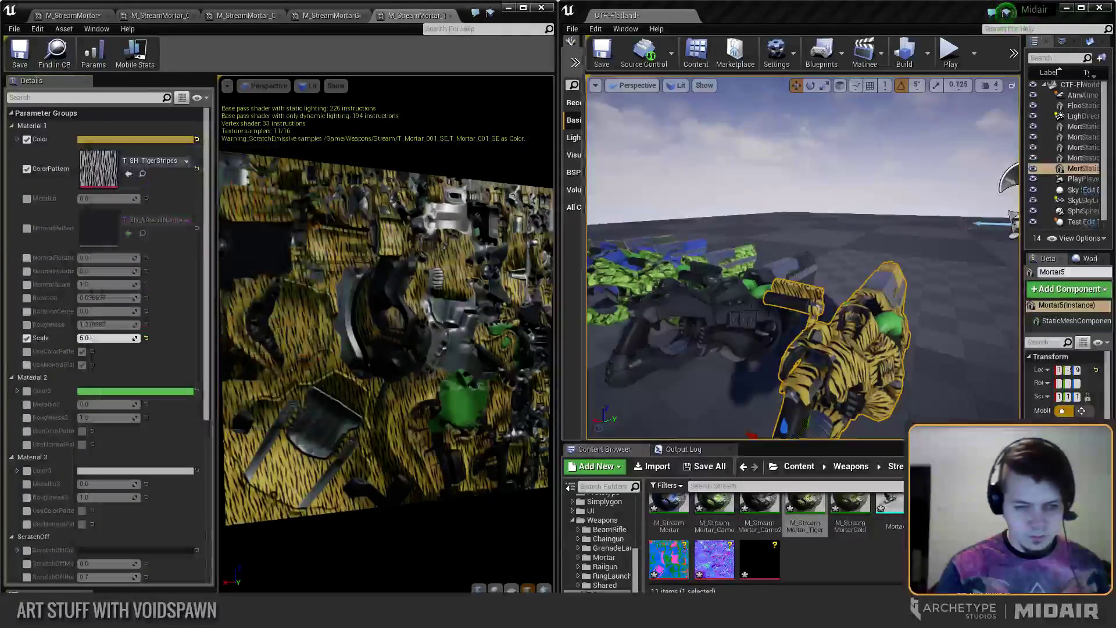
right_click_drag(802, 262, 657, 286)
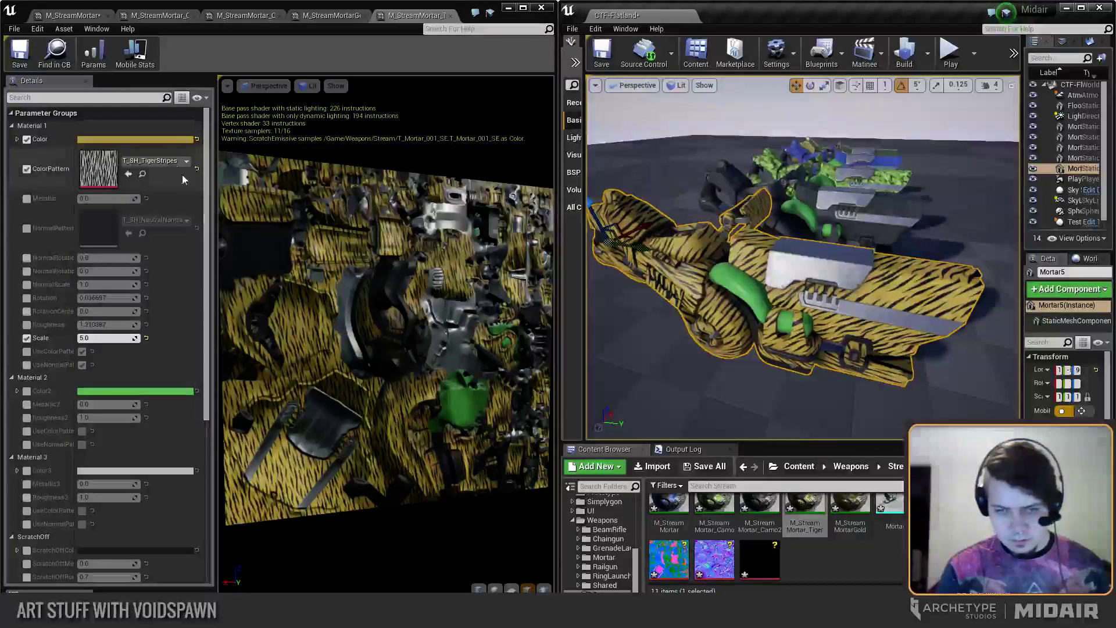
Shift the Material 1 Color of M_StreamMortar_Tiger to a darker, more saturated orange with hex 7D4606FF.
left_click(167, 140)
left_click(343, 222)
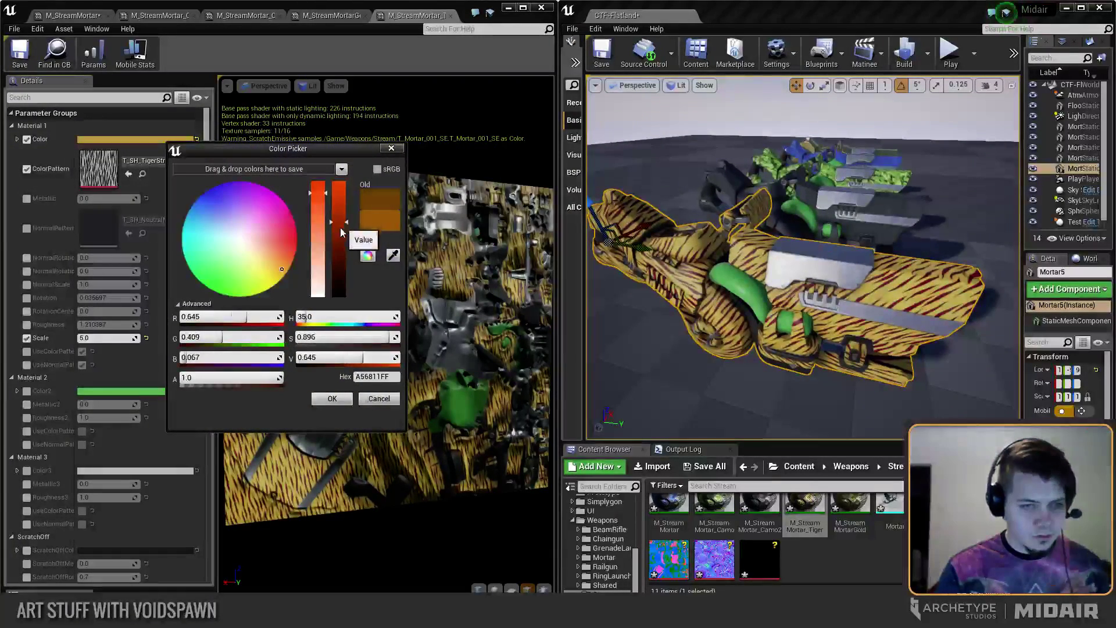
left_click_drag(347, 224, 342, 233)
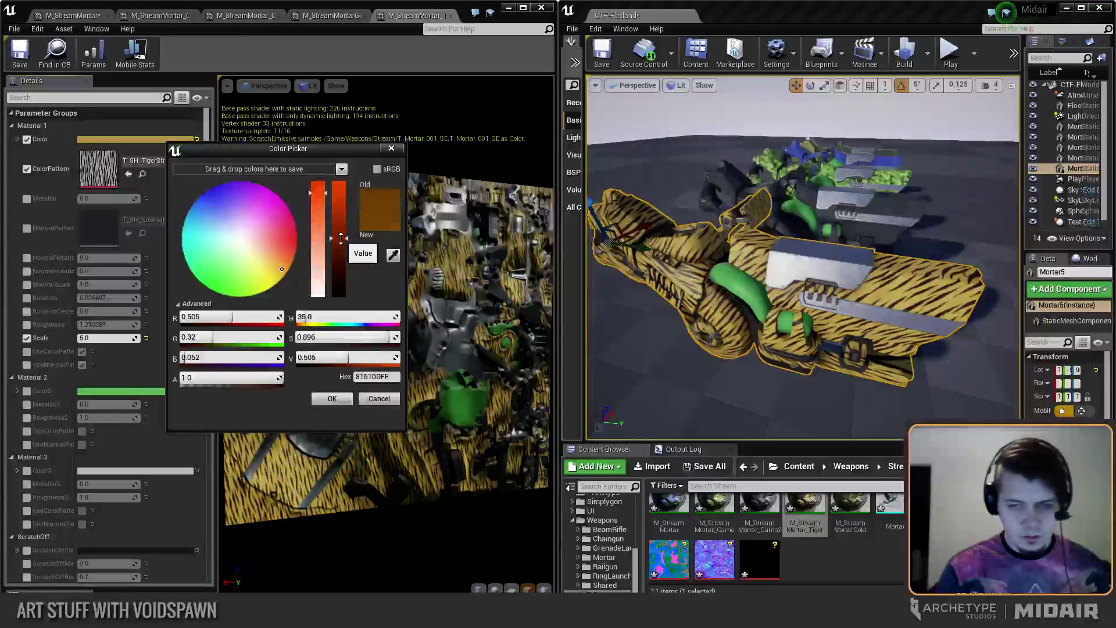
left_click_drag(284, 265, 286, 269)
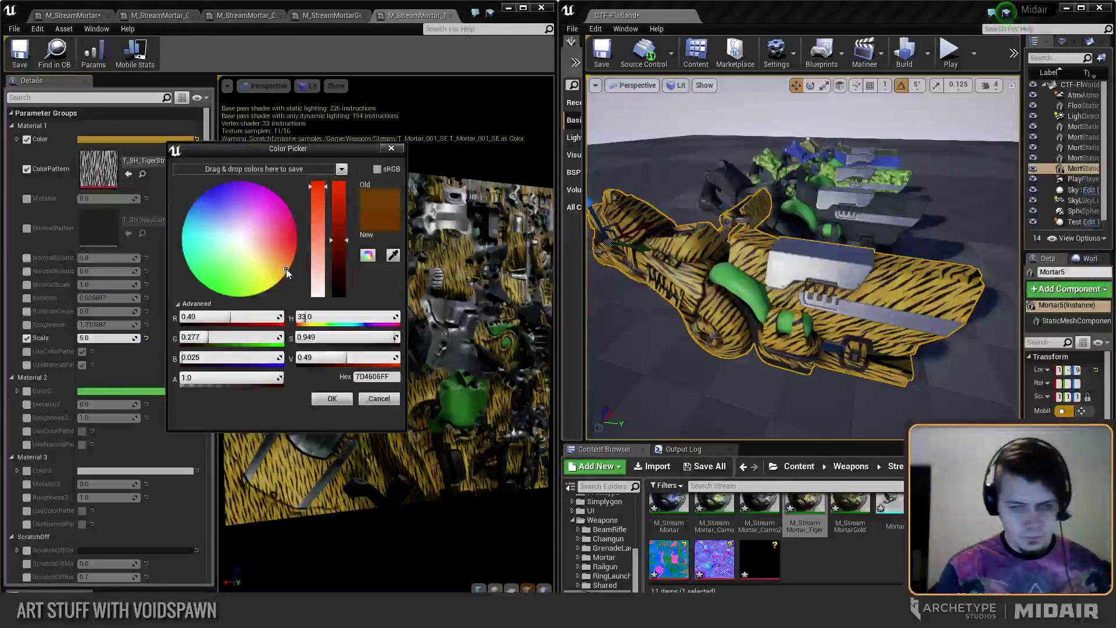
mouse_move(922, 248)
right_mouse_down()
mouse_move(913, 259)
mouse_move(931, 250)
right_mouse_up()
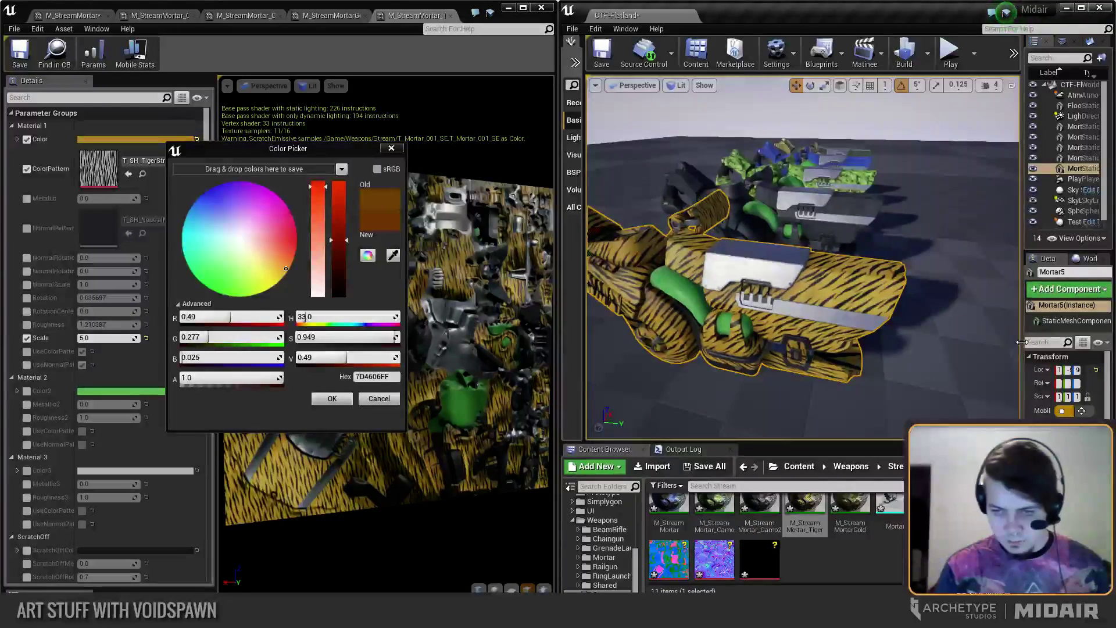
left_click_drag(1021, 342, 1070, 342)
mouse_move(819, 310)
right_mouse_down()
mouse_move(805, 307)
mouse_move(819, 309)
right_mouse_up()
Deselect the Mortar and override the Material 1 Rotation of M_StreamMortar_Tiger with 0.
key("Escape")
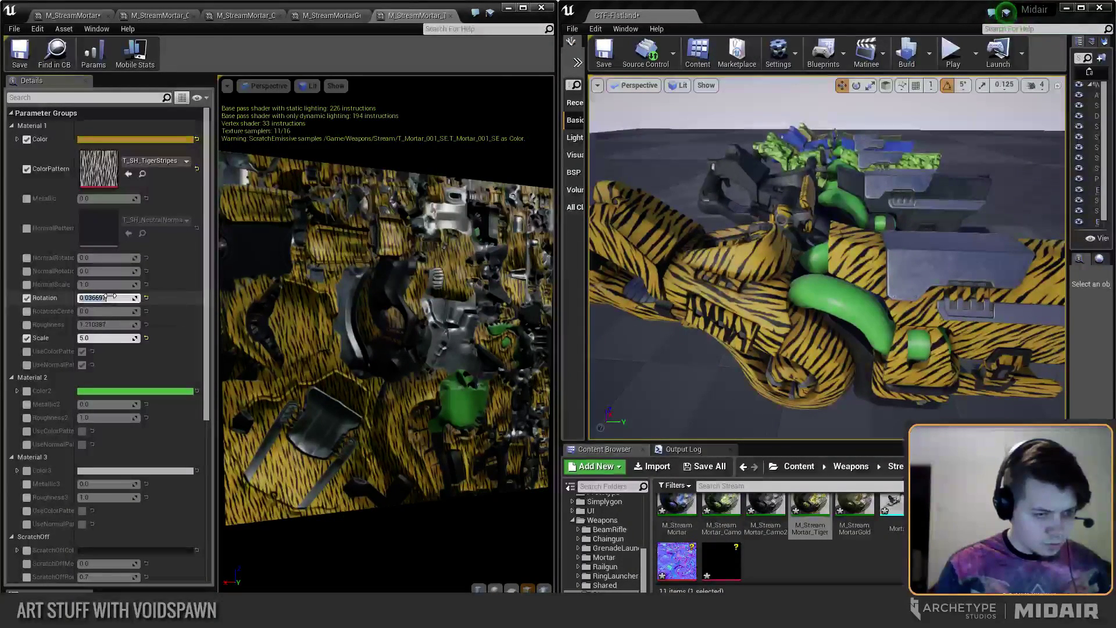
key("Return")
mouse_move(814, 285)
right_mouse_down()
mouse_move(785, 286)
mouse_move(780, 302)
mouse_move(788, 285)
mouse_move(814, 285)
right_mouse_up()
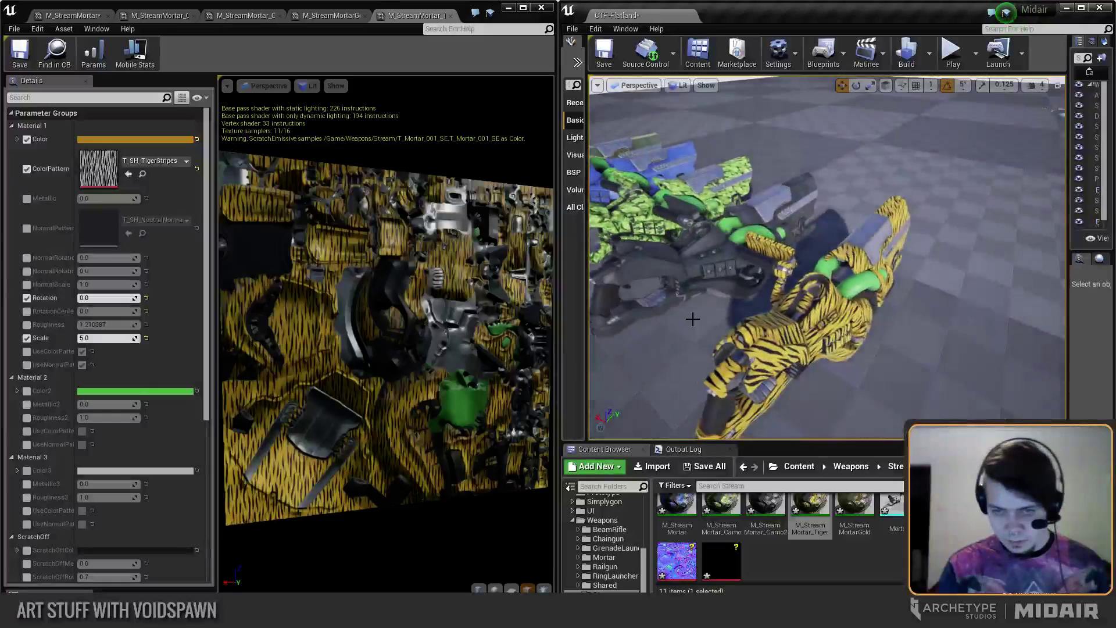
Override the Material 2 Color2 of M_StreamMortar_Tiger with pure black, hex 000000FF.
left_click(26, 392)
left_click(134, 390)
left_click_drag(276, 481, 268, 509)
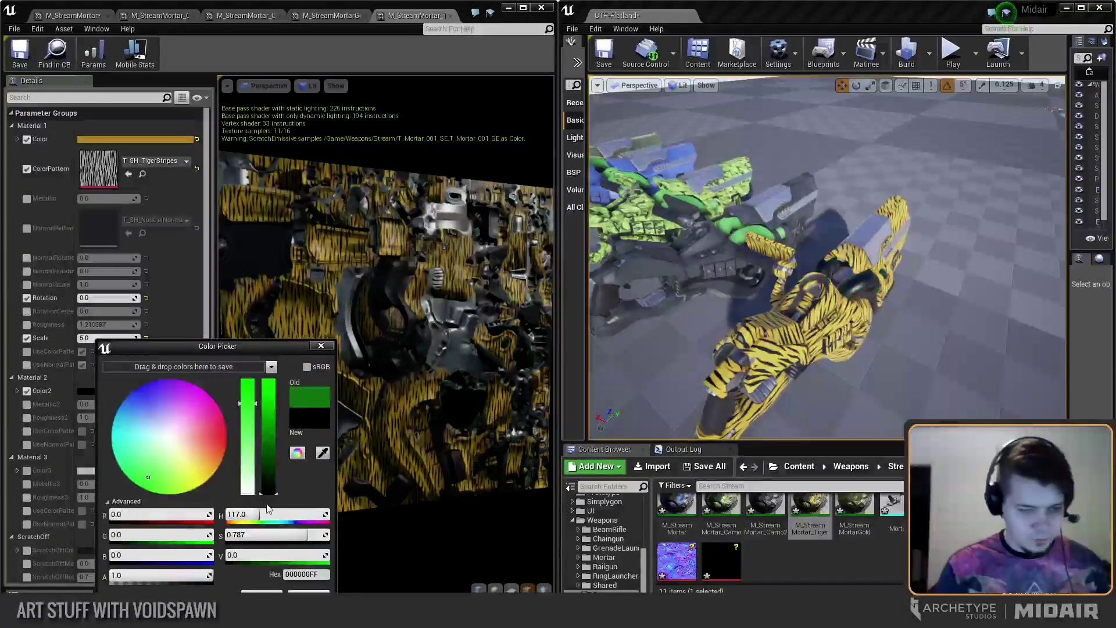
left_click(261, 594)
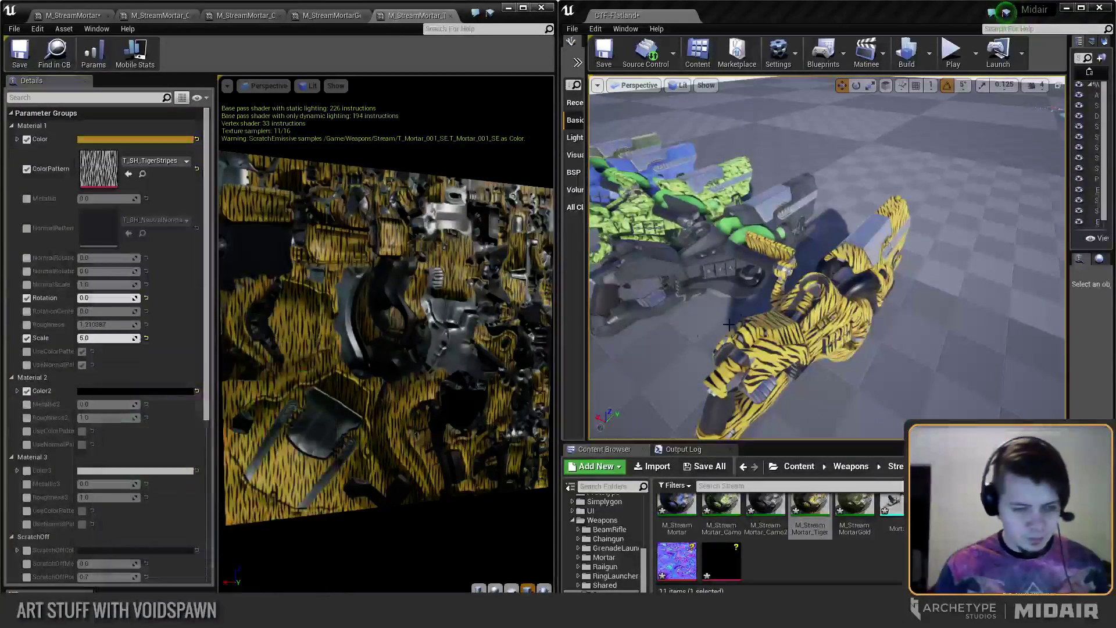
right_click_drag(814, 262, 866, 271)
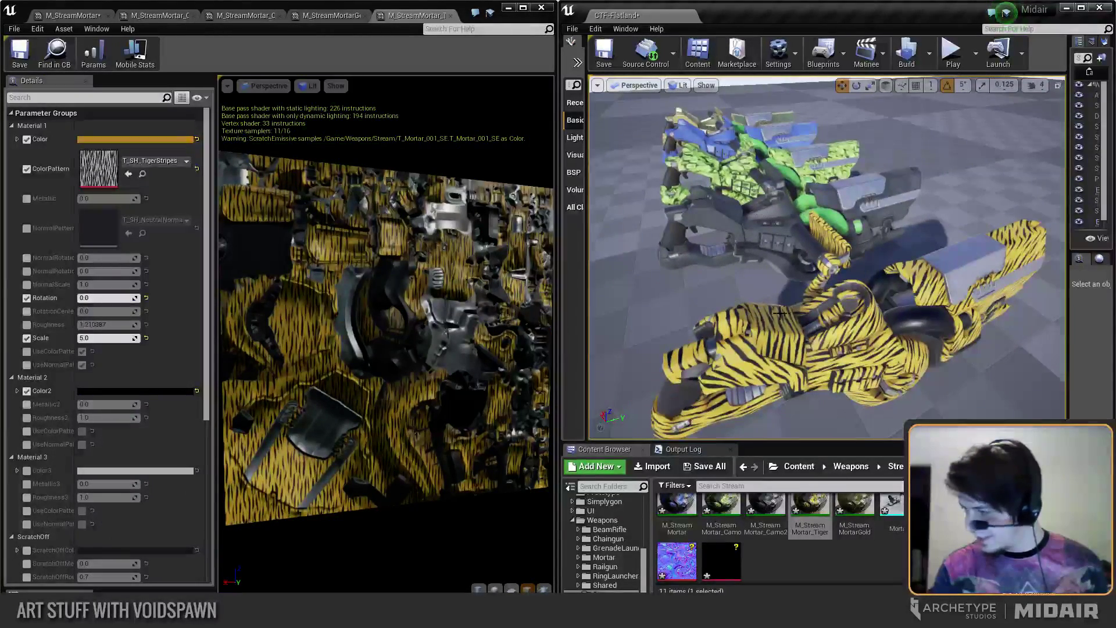
right_click_drag(781, 312, 814, 277)
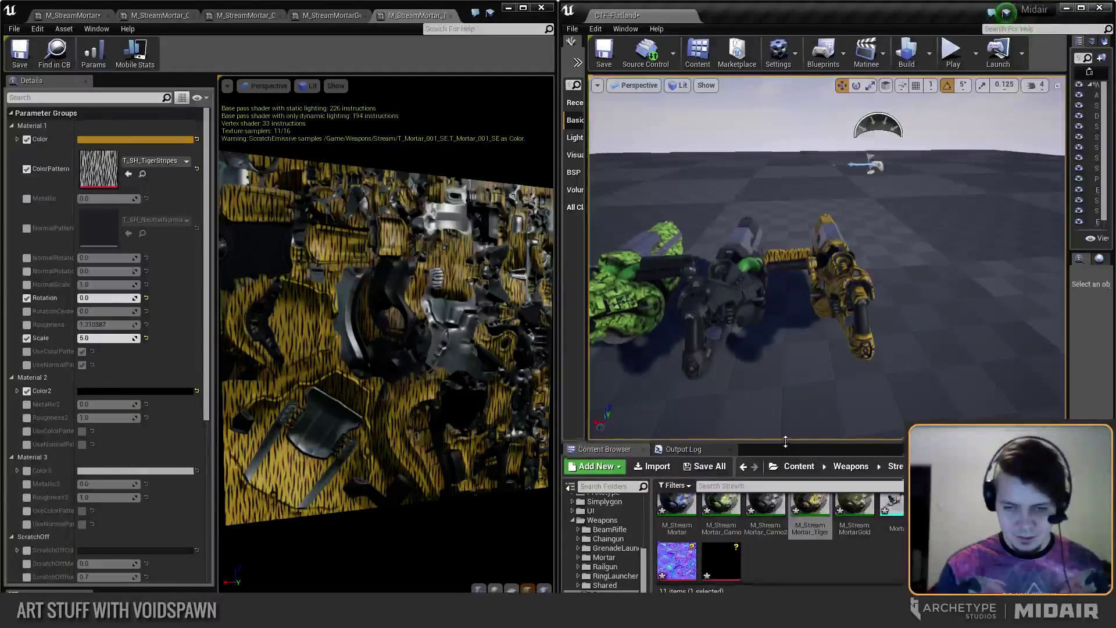
Place the SKM_RingLauncher_New mesh from the RingLauncher Meshes folder in the level beside the tiger-striped Mortar.
left_click_drag(786, 442, 779, 382)
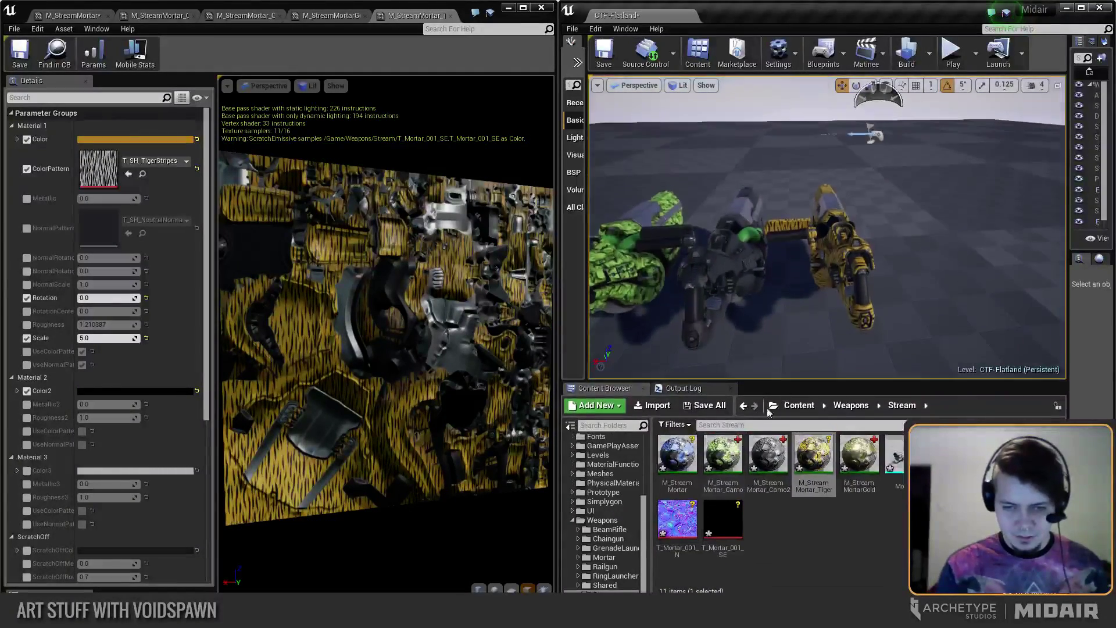
left_click(600, 575)
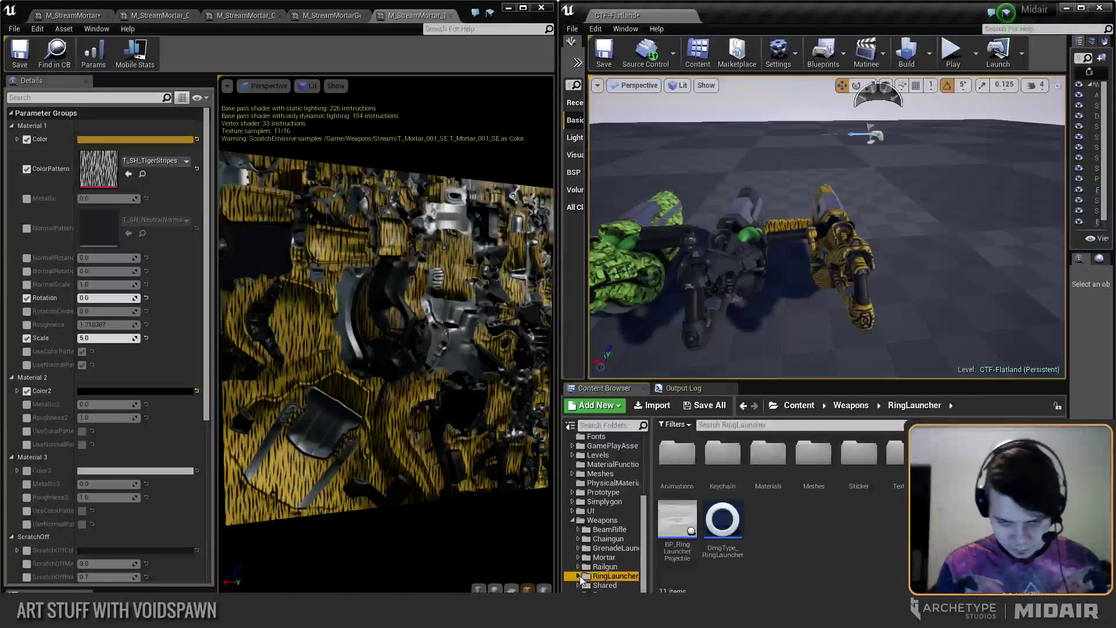
double_click(814, 454)
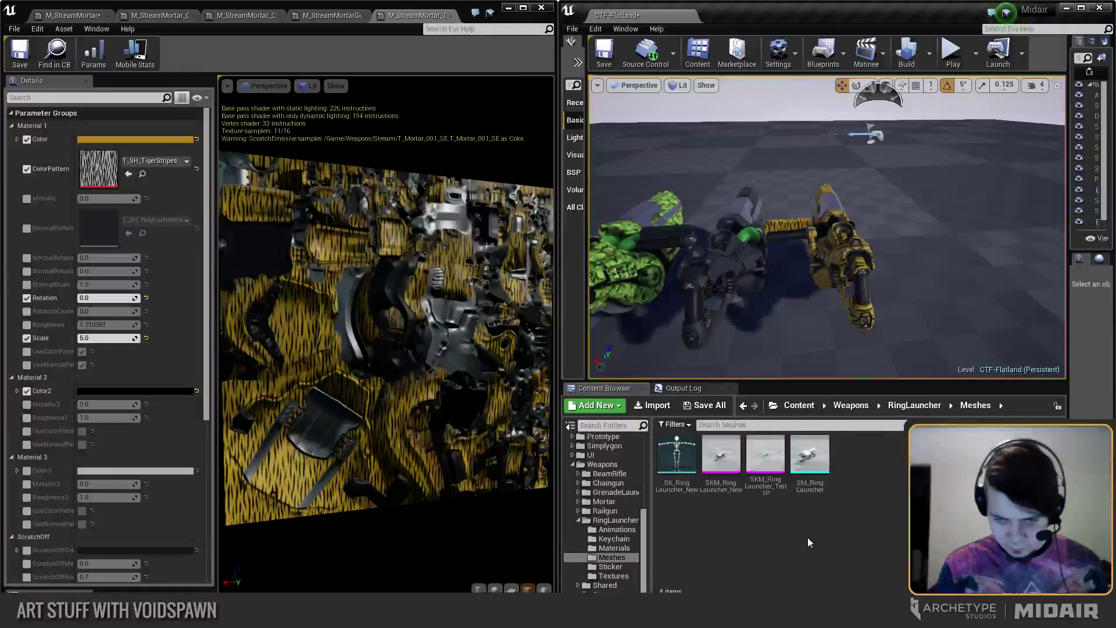
left_click_drag(721, 454, 852, 299)
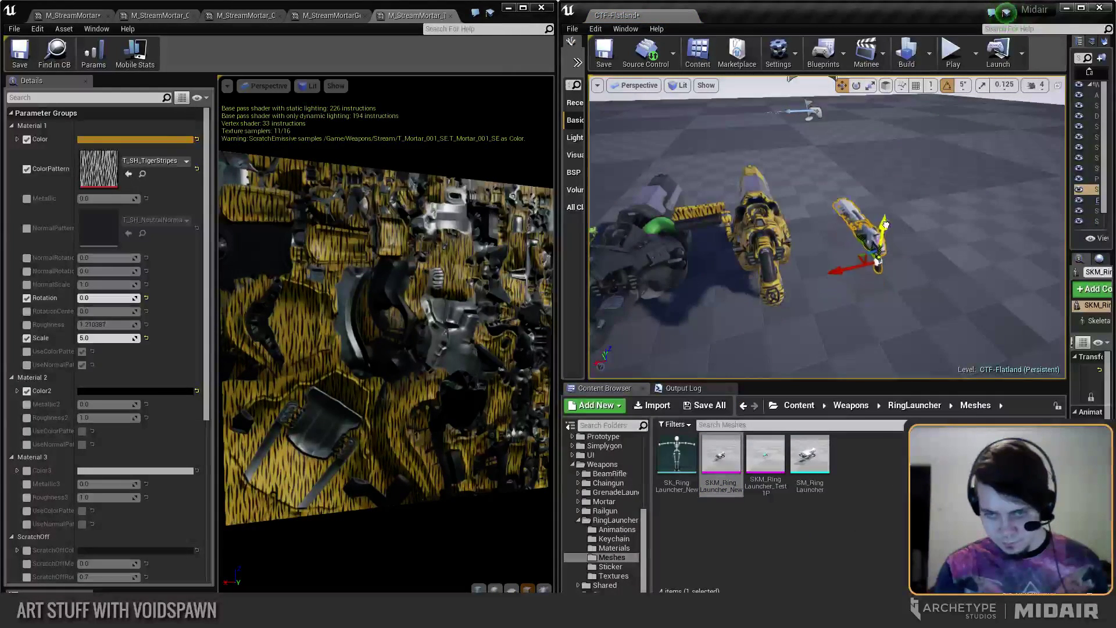
left_click(855, 269)
right_click_drag(855, 269, 844, 293)
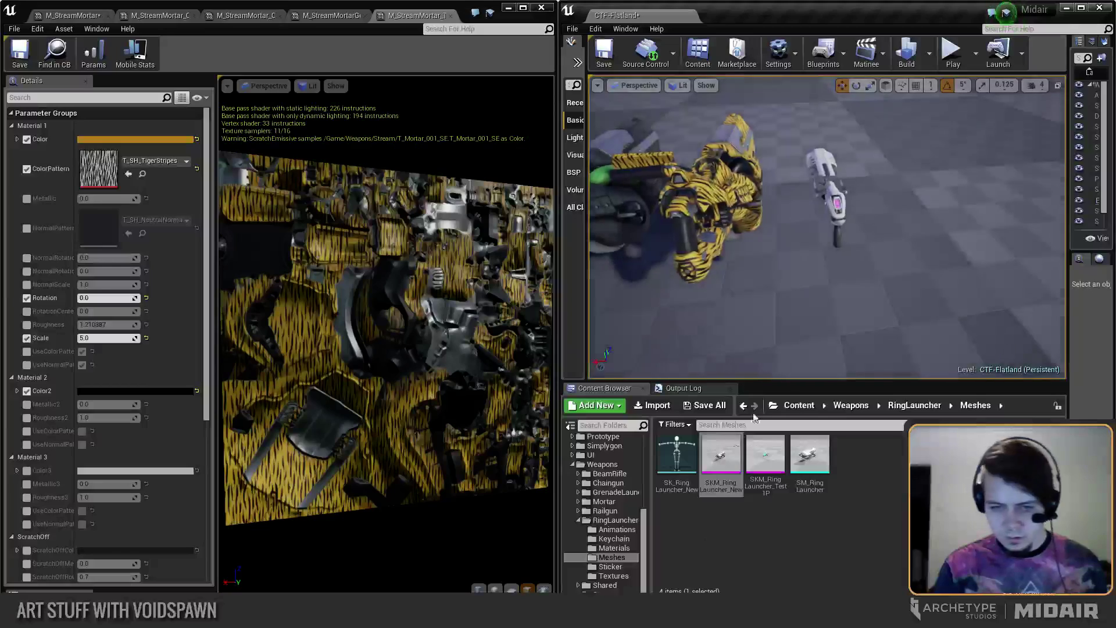
Duplicate the white Ring Launcher beside the original and apply M_RingLauncher_Camo_3P from the RingLauncher Materials folder to the copy.
left_click(834, 203)
left_click(616, 548)
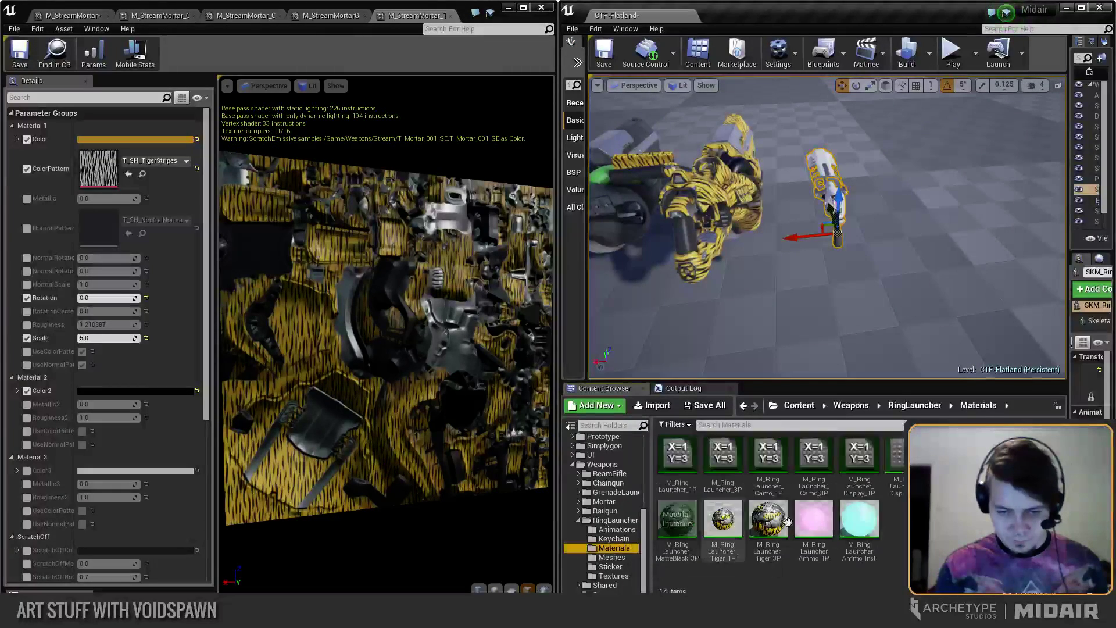
mouse_move(766, 289)
right_mouse_down()
mouse_move(774, 250)
mouse_move(765, 289)
right_mouse_up()
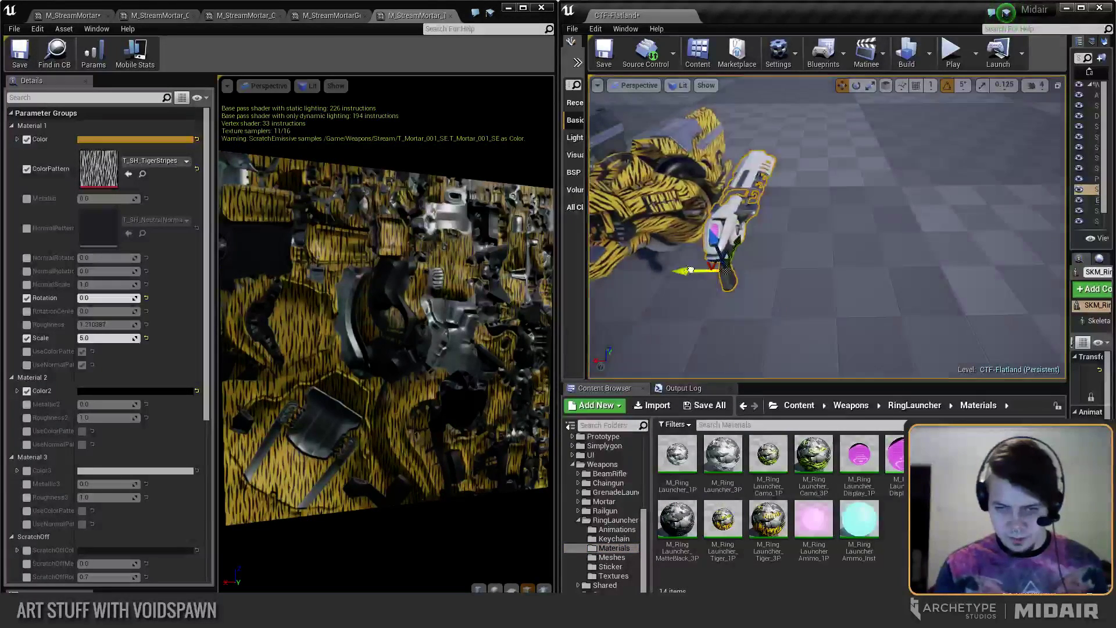
left_click_drag(691, 270, 795, 273, "alt")
mouse_move(795, 273)
right_mouse_down()
mouse_move(756, 279)
mouse_move(798, 281)
right_mouse_up()
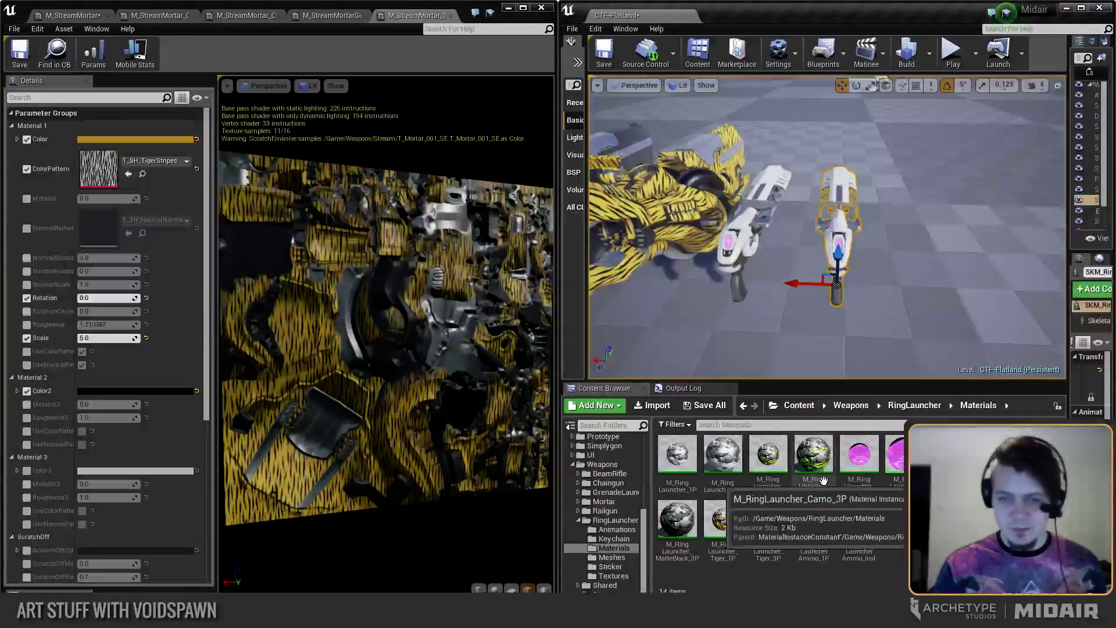
left_click_drag(823, 480, 837, 233)
right_click_drag(837, 233, 820, 304)
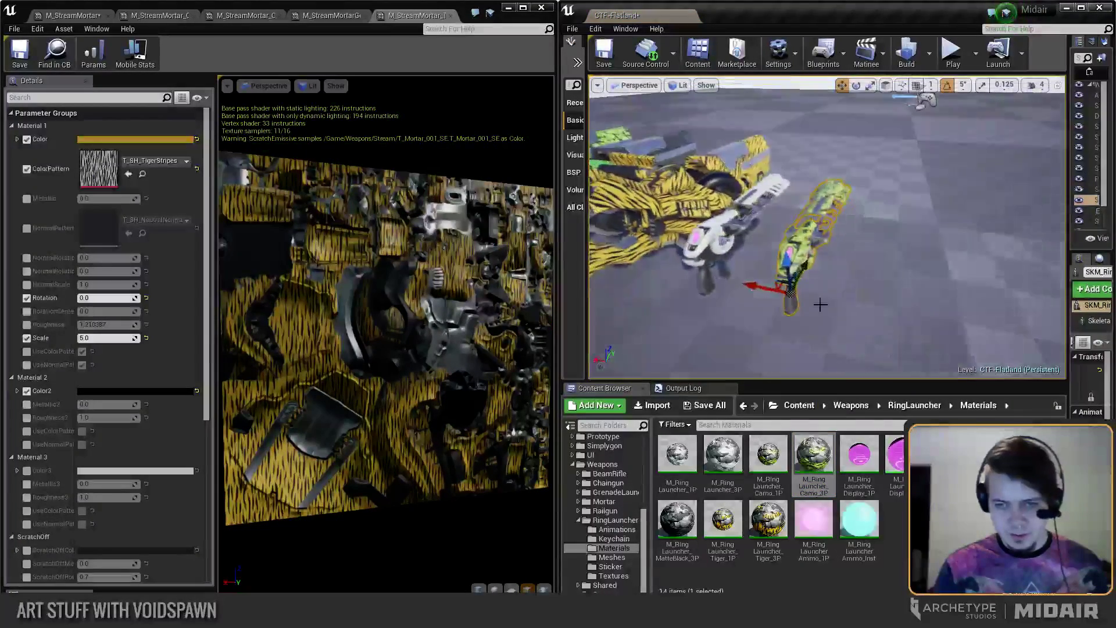
Duplicate the camo Ring Launcher farther along the row and apply M_RingLauncher_Tiger_3P to the copy.
left_click_drag(756, 286, 892, 310, "alt")
left_click(768, 519)
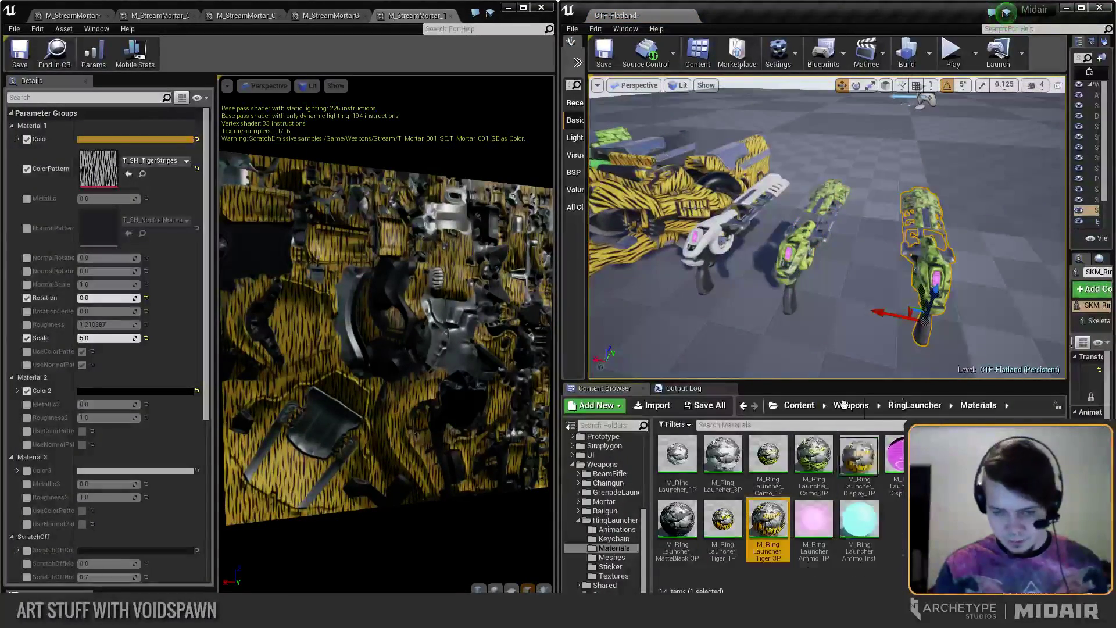
left_click_drag(844, 405, 930, 273)
Place a copy of the tiger Ring Launcher between the camo and tiger ones and apply M_RingLauncher_MatteBlack_3P to it.
right_click_drag(930, 273, 826, 270)
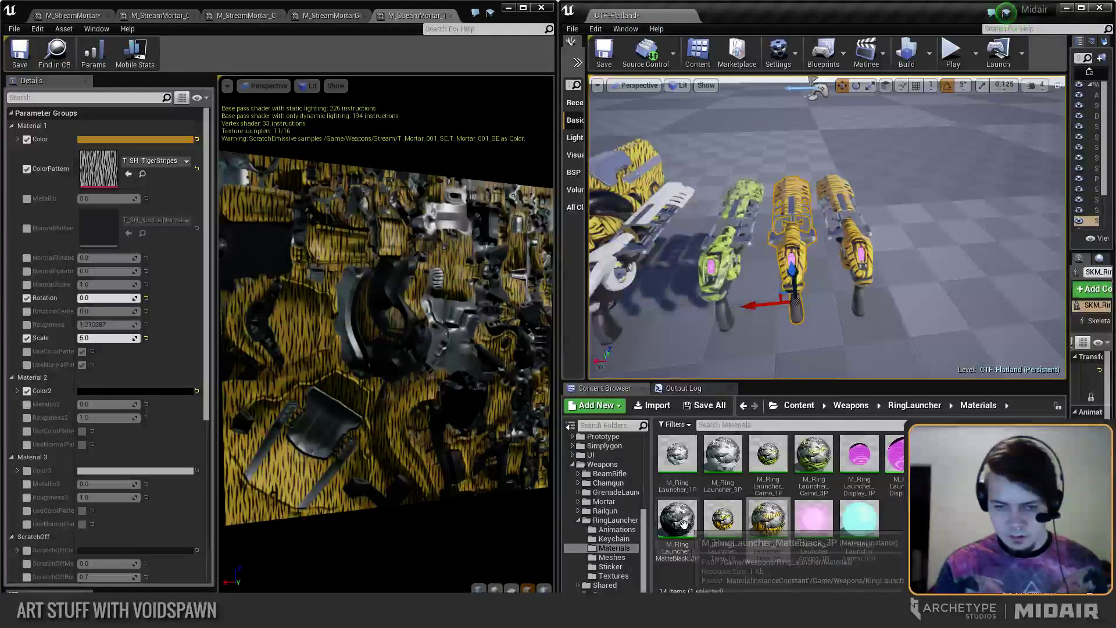
left_click_drag(677, 518, 790, 274)
right_click_drag(791, 273, 819, 329)
left_click(823, 304)
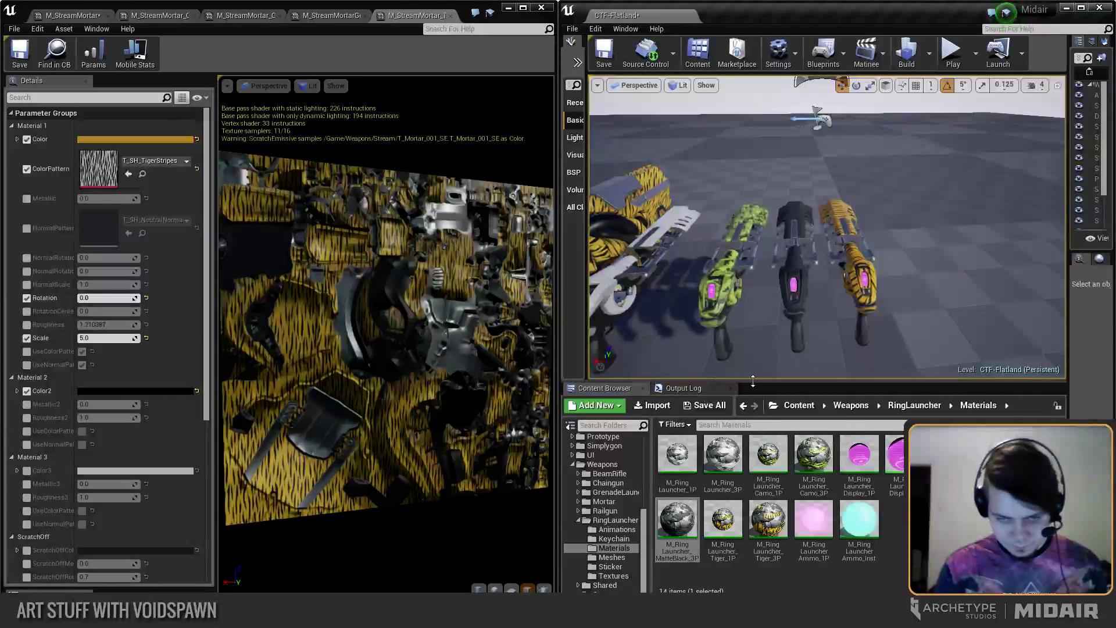
left_click_drag(753, 381, 753, 478)
scroll(826, 273, "up", 3)
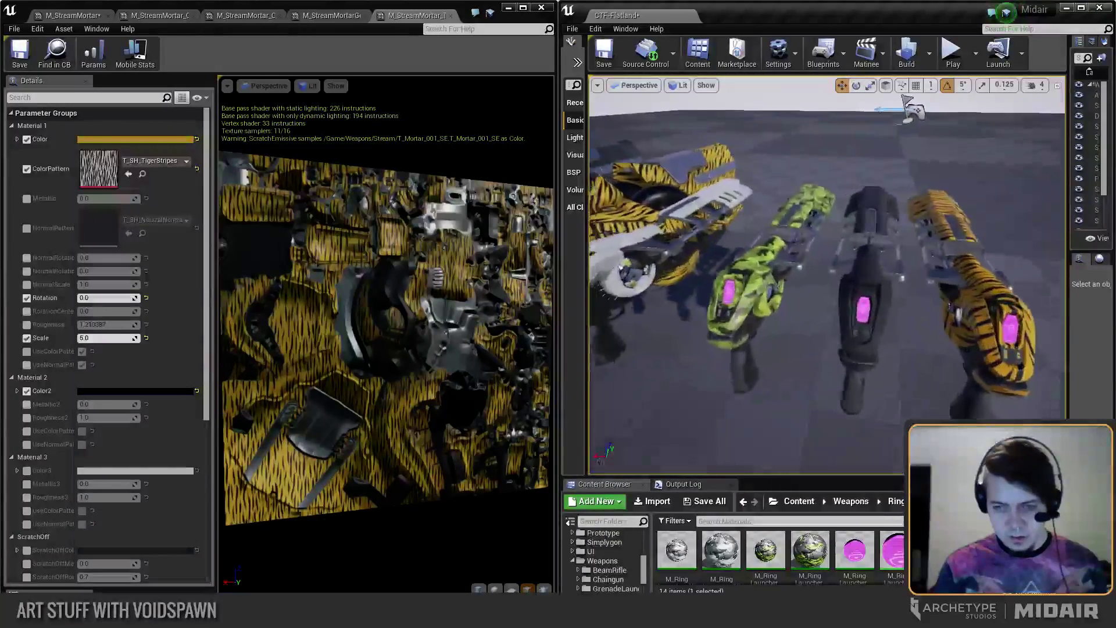
Move the camo Ring Launcher slightly toward the white Ring Launcher in the row and deselect it.
right_click_drag(907, 100, 774, 169)
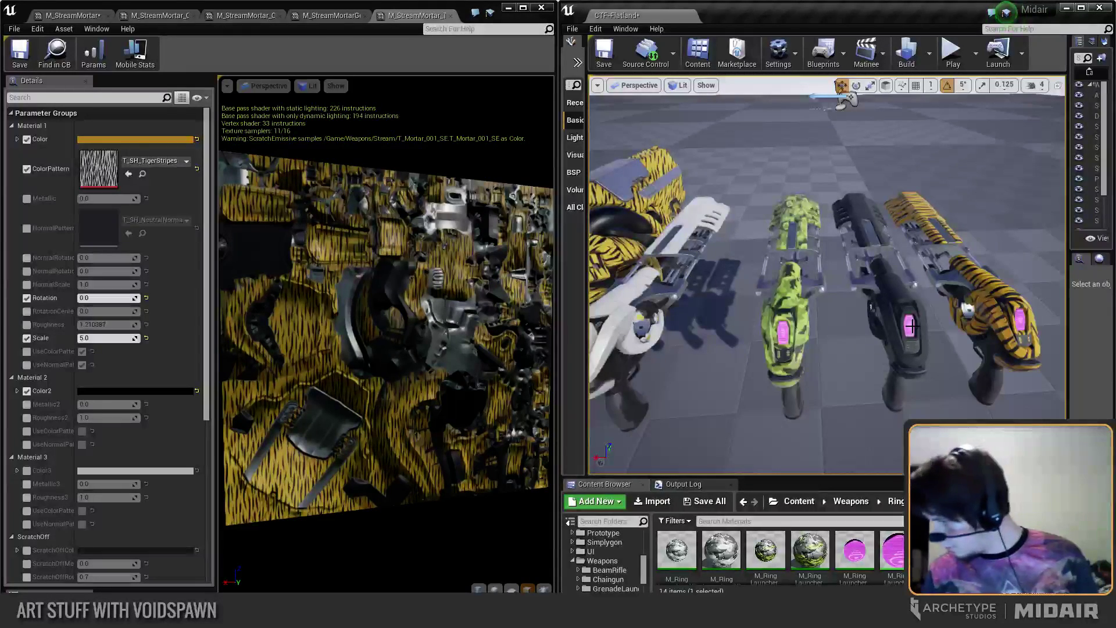
right_click_drag(788, 290, 778, 289)
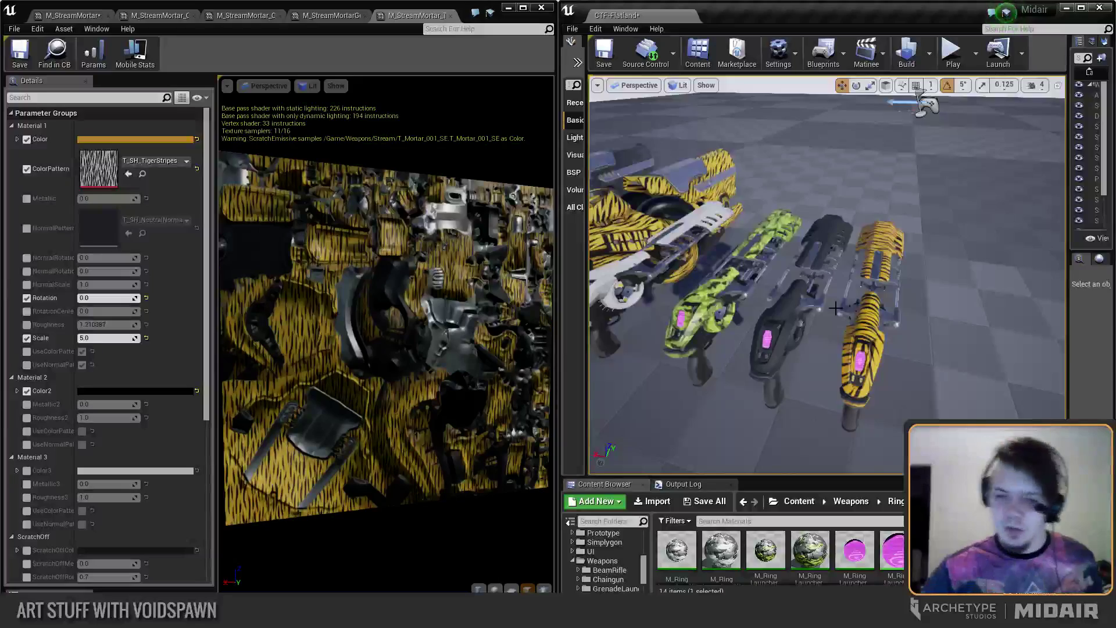
right_click_drag(836, 308, 668, 272)
mouse_move(874, 254)
right_mouse_down()
mouse_move(868, 236)
mouse_move(875, 265)
right_mouse_up()
left_click(779, 402)
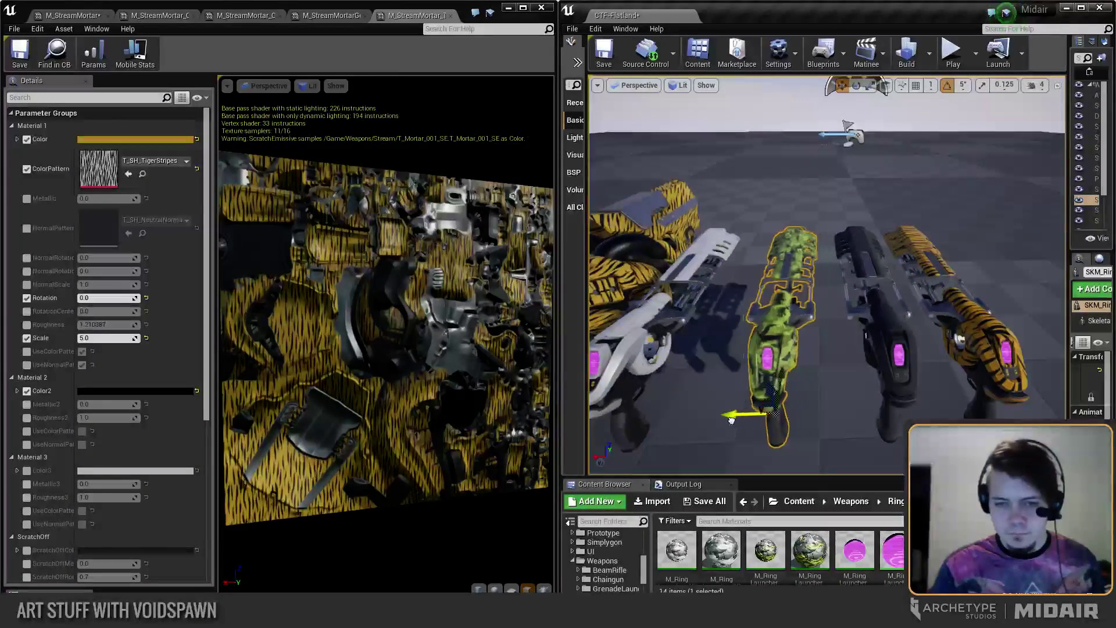
left_click_drag(732, 418, 715, 420)
left_click(808, 368)
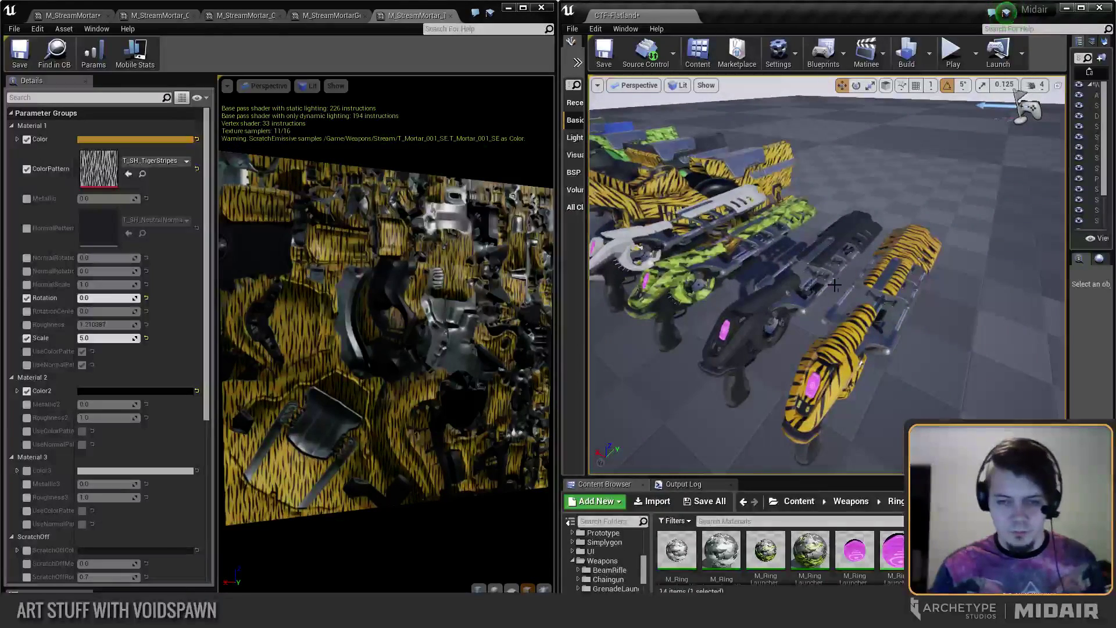
Select the gold Mortar in the level, locate its assigned material among the project assets, and open M_StreamMortarGold for editing.
mouse_move(834, 285)
right_mouse_down()
mouse_move(779, 281)
mouse_move(872, 281)
mouse_move(838, 268)
right_mouse_up()
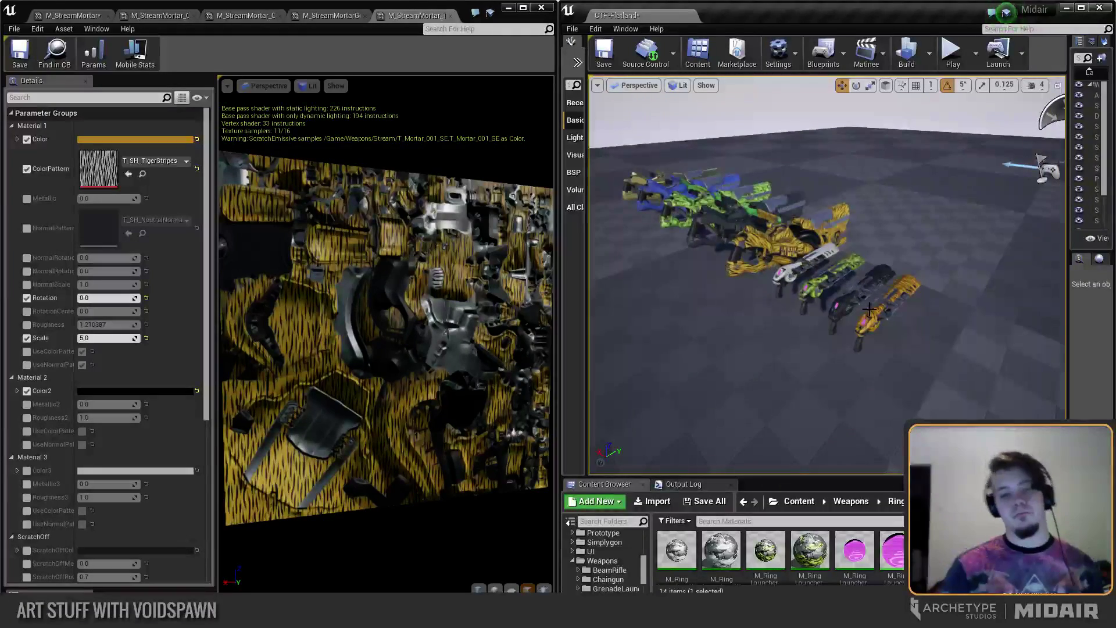
right_click_drag(837, 267, 797, 287)
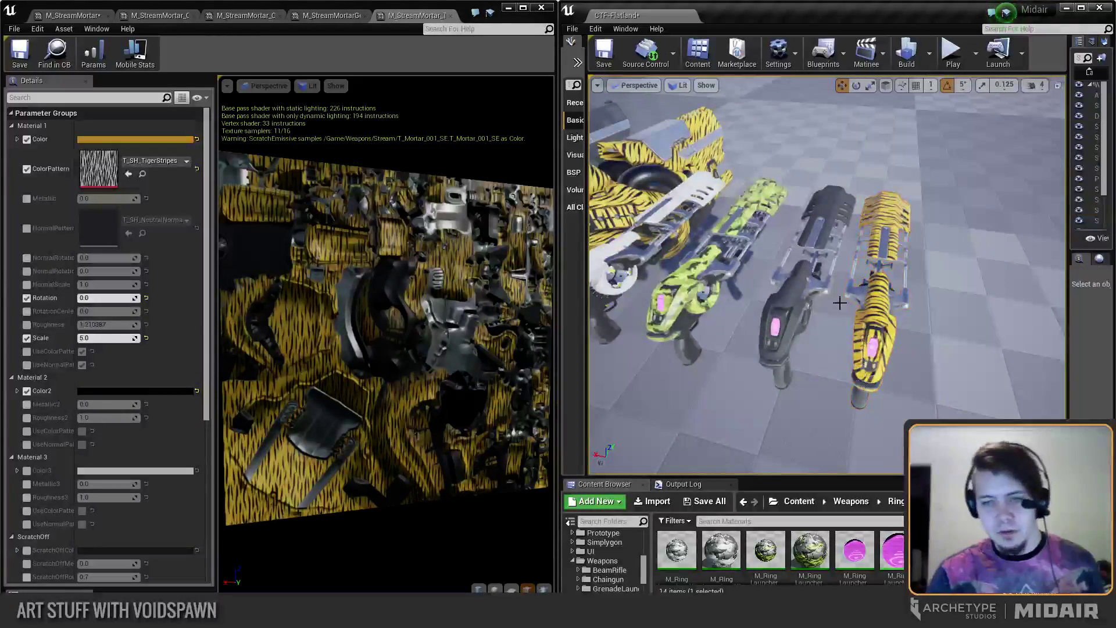
left_click(869, 297)
right_click_drag(868, 297, 748, 262)
left_click(748, 448)
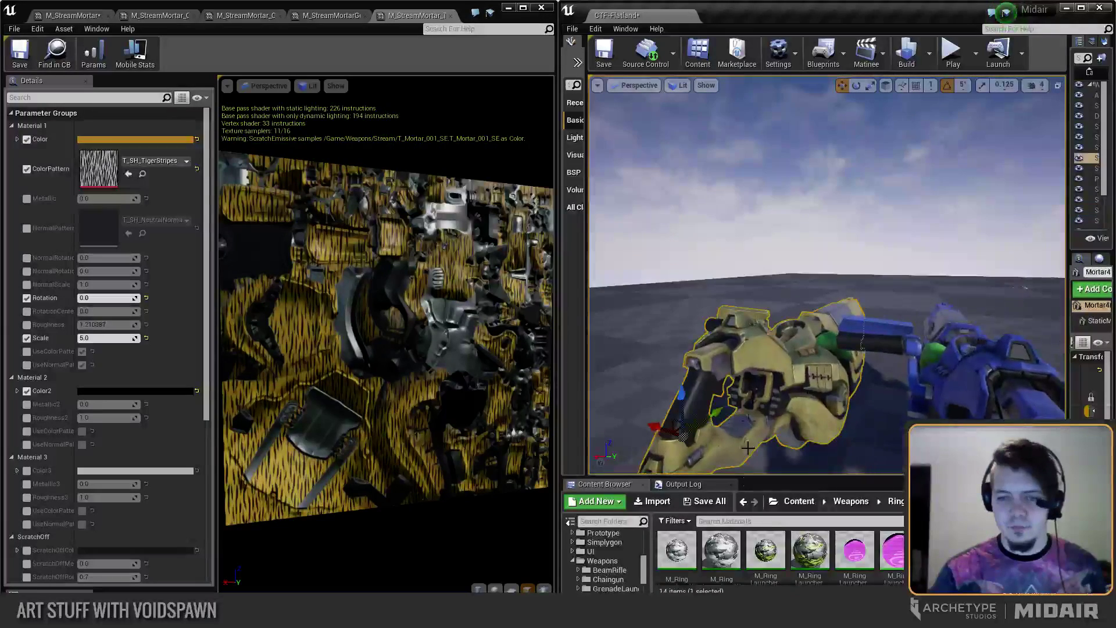
left_click_drag(809, 475, 808, 429)
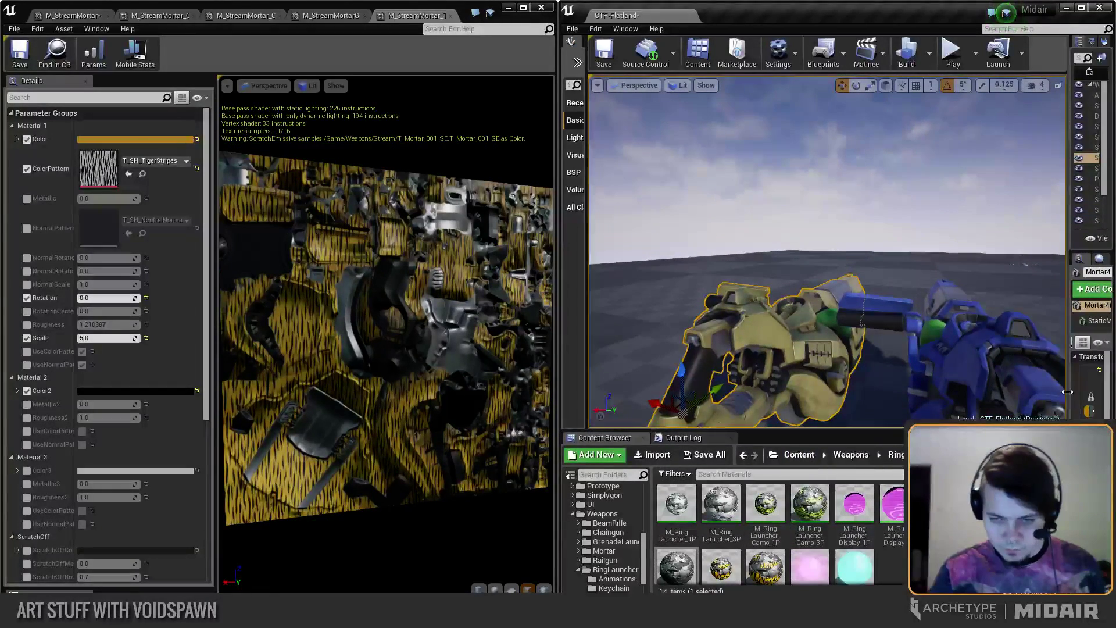
left_click_drag(1068, 392, 848, 392)
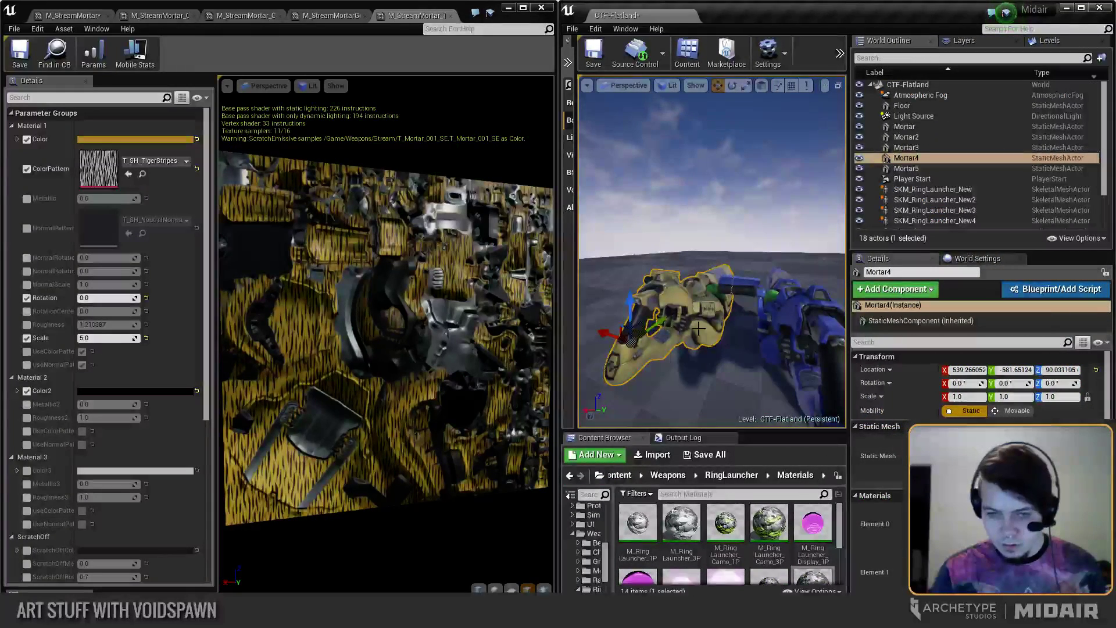
scroll(983, 396, "down", 3)
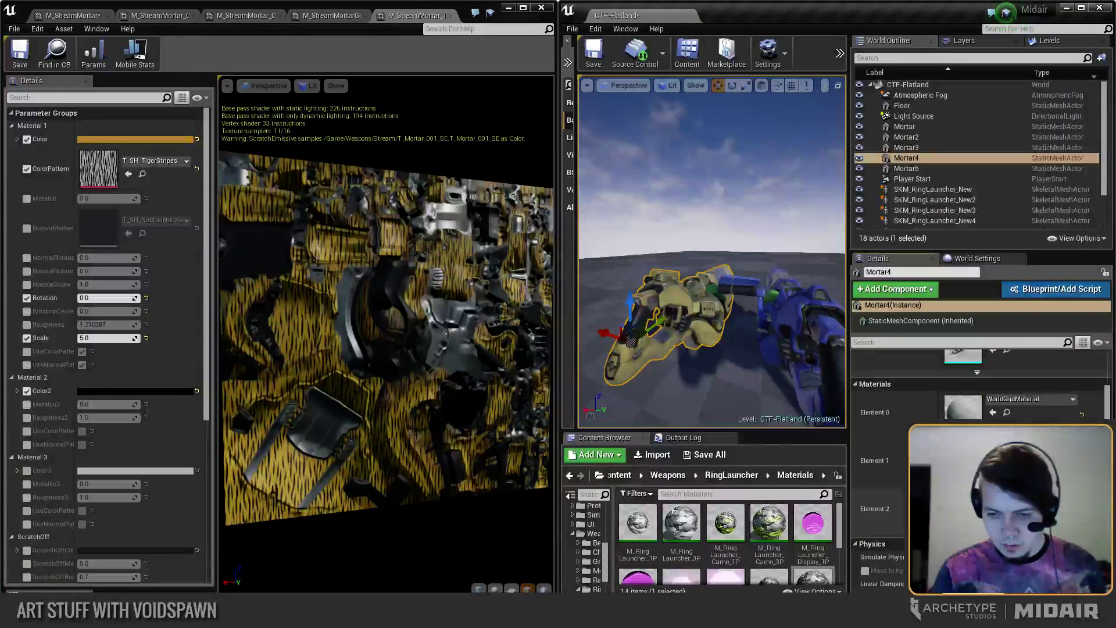
left_click(1007, 508)
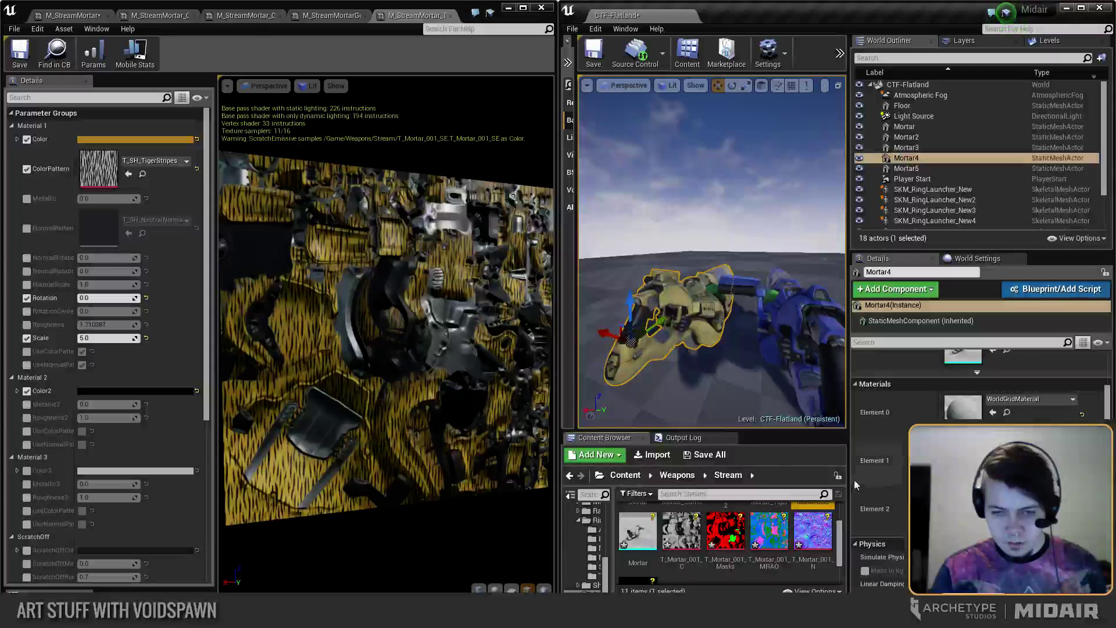
left_click_drag(852, 484, 983, 484)
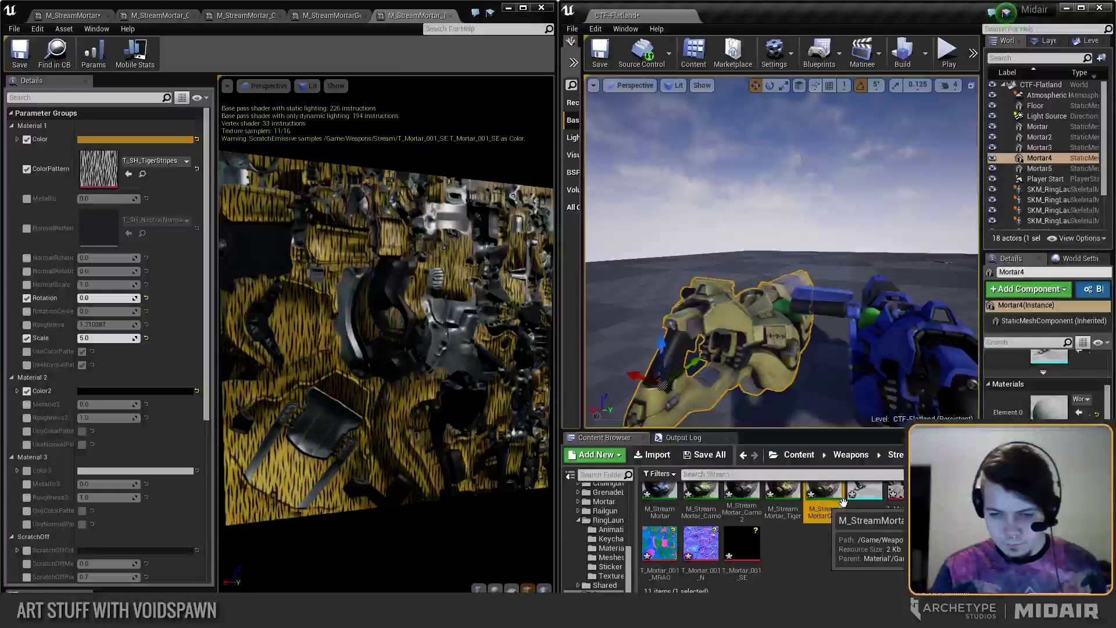
double_click(843, 502)
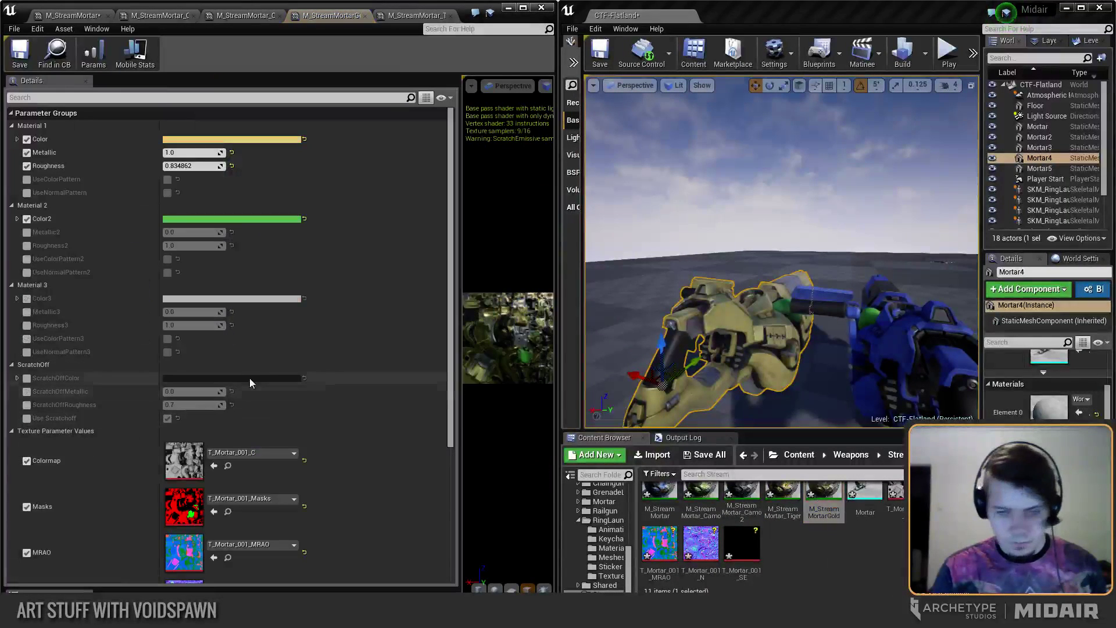
Try a polished chrome look on M_StreamMortarGold by setting Material 1's Color to white and its Roughness to 0.
left_click(212, 140)
left_click(294, 250)
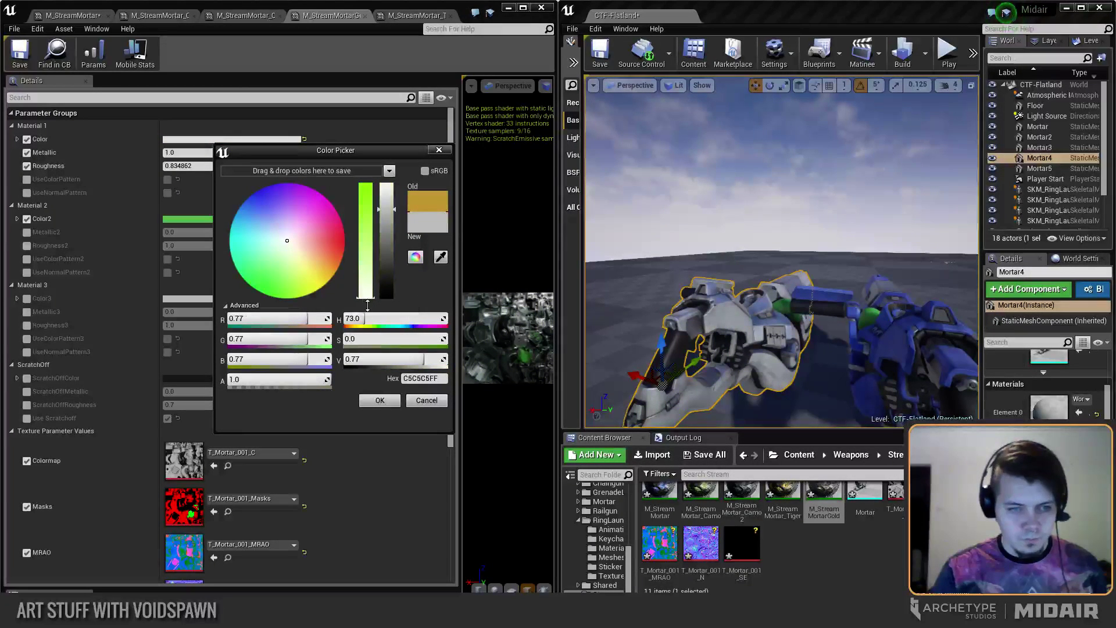
left_click_drag(386, 209, 386, 188)
left_click(381, 401)
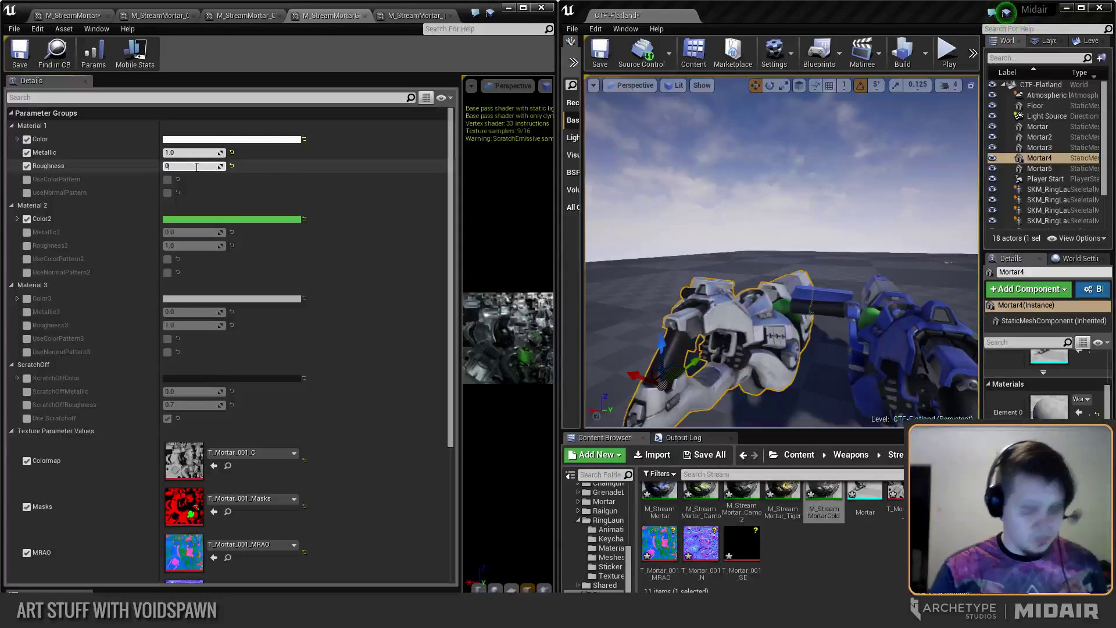
key("Return")
right_click_drag(771, 301, 745, 298)
key("Escape")
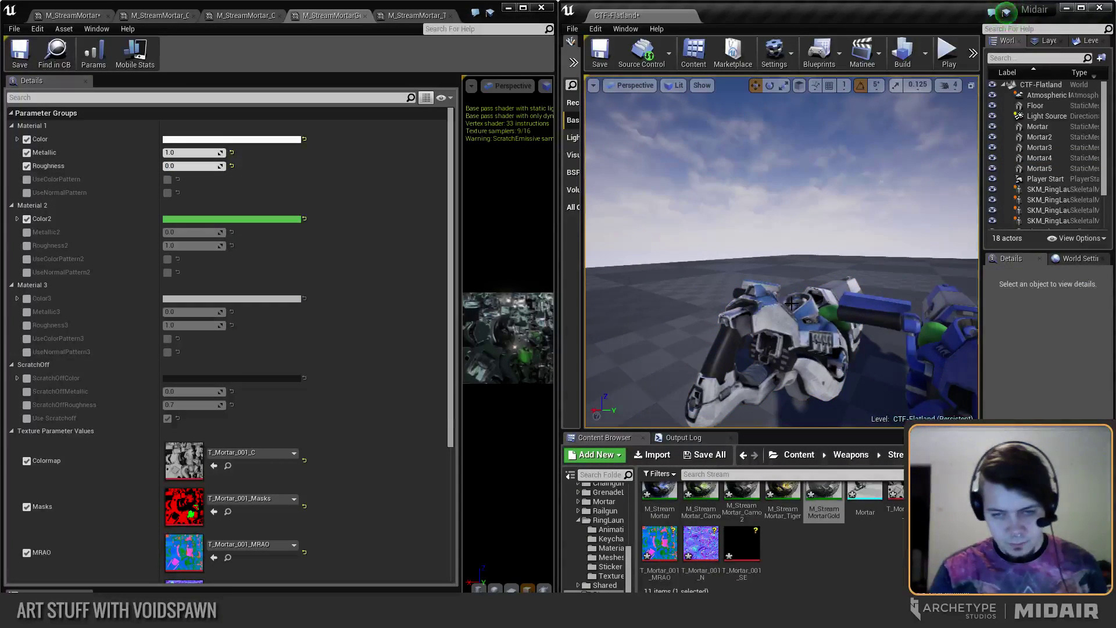
Maximize the level editor window and expand its viewport to fill the whole screen.
key("F11")
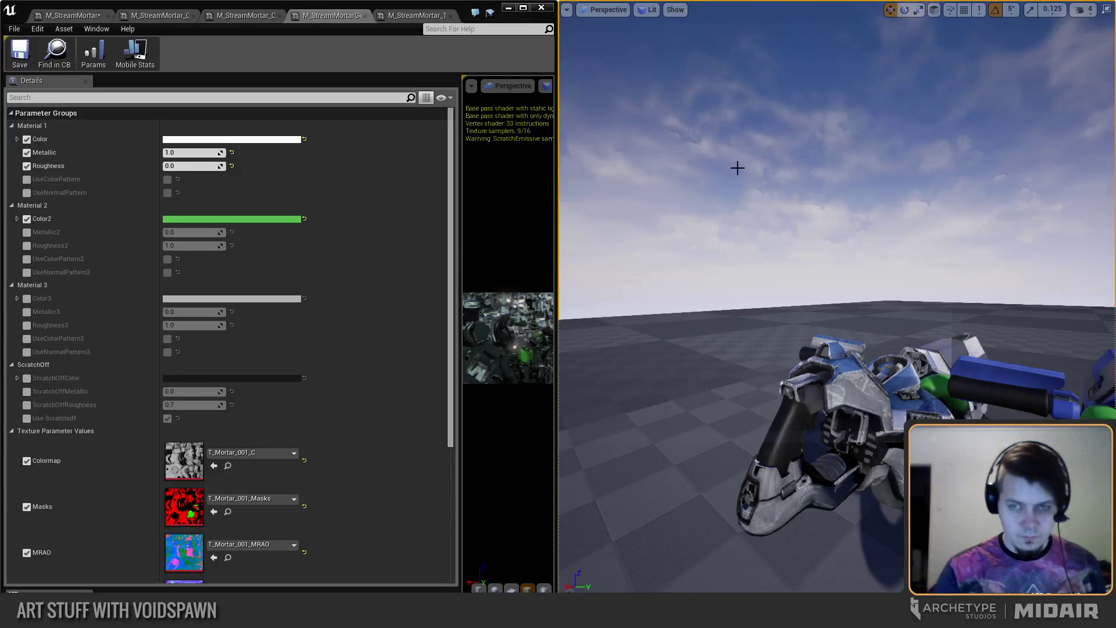
key("F11")
left_click(1086, 8)
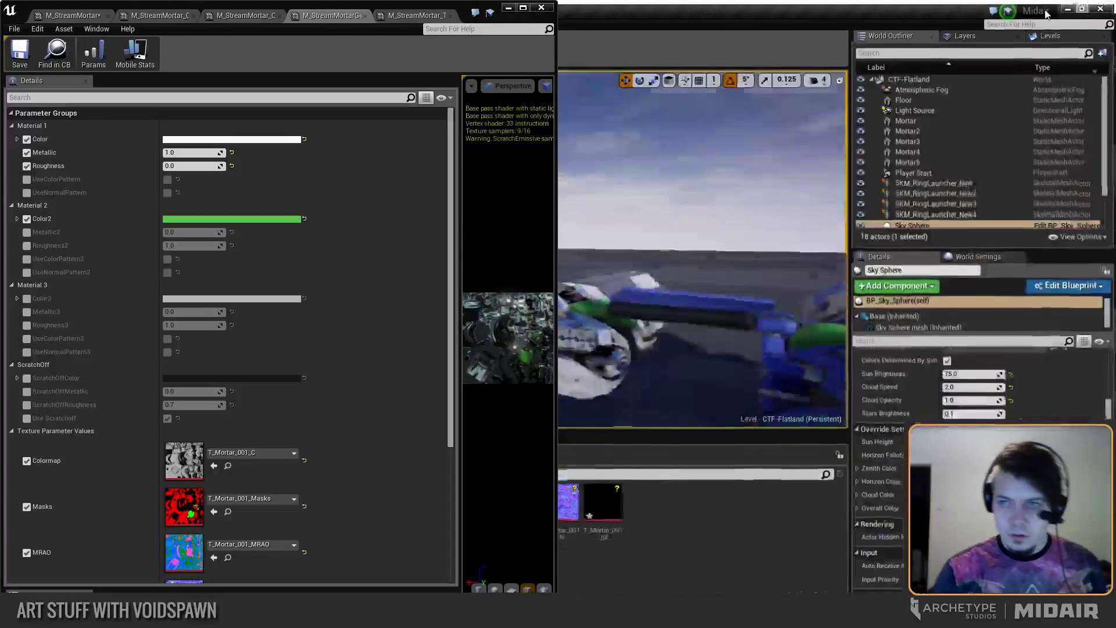
double_click(911, 7)
left_click(549, 8)
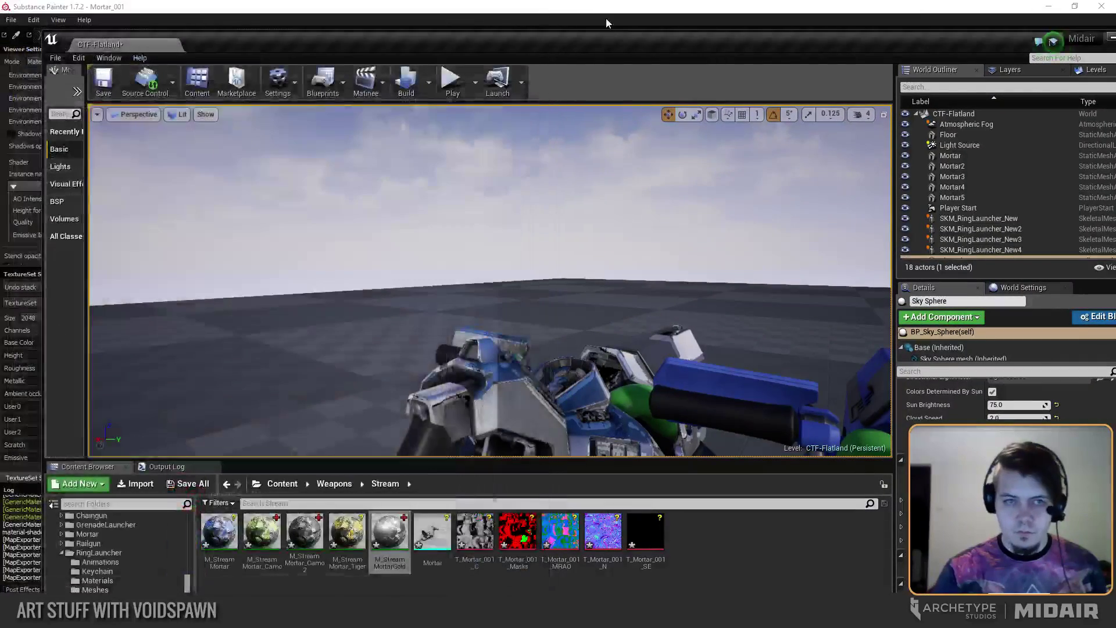
double_click(602, 38)
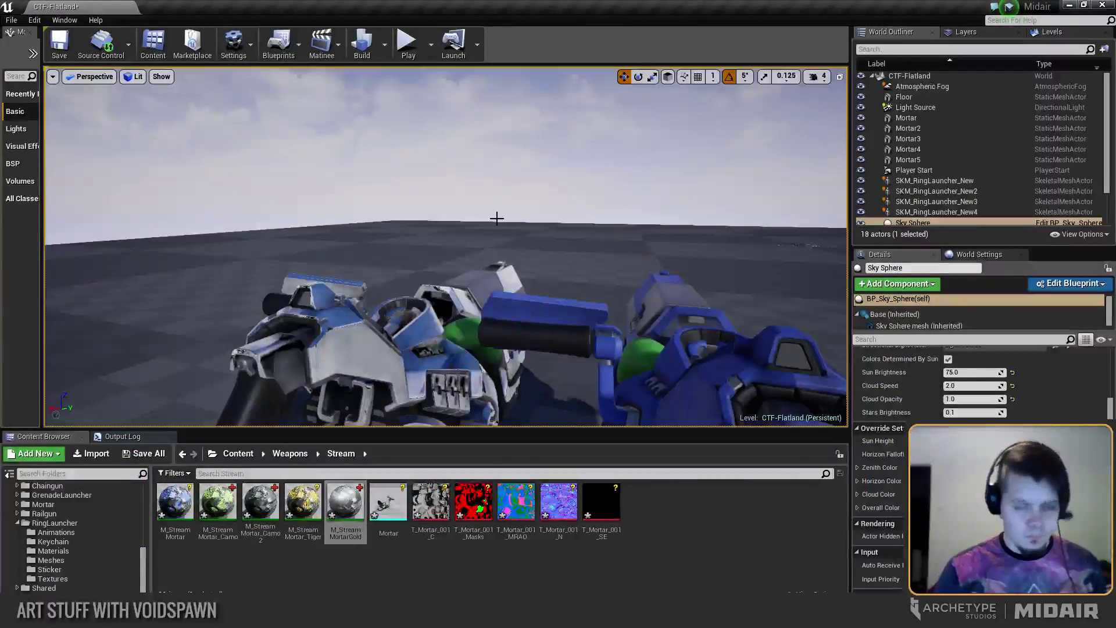
key("F11")
Undo the white color and zero roughness changes on the gold Mortar's material and deselect the Mortar.
right_click_drag(496, 217, 552, 257)
key("w")
right_click_drag(558, 314, 523, 218)
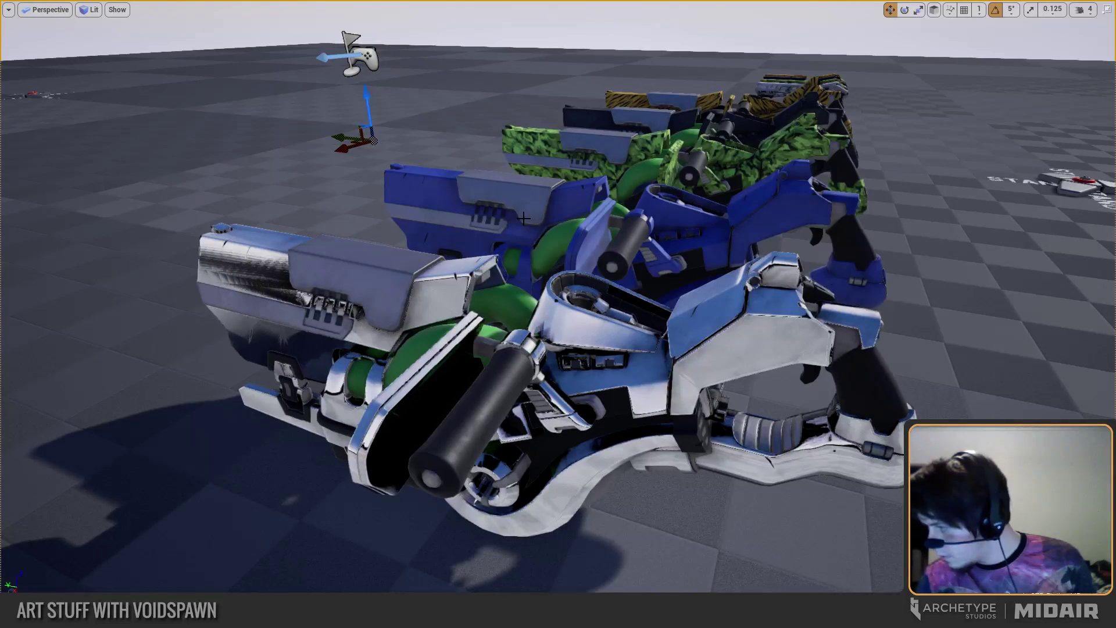
right_click_drag(468, 235, 541, 220)
key("Escape")
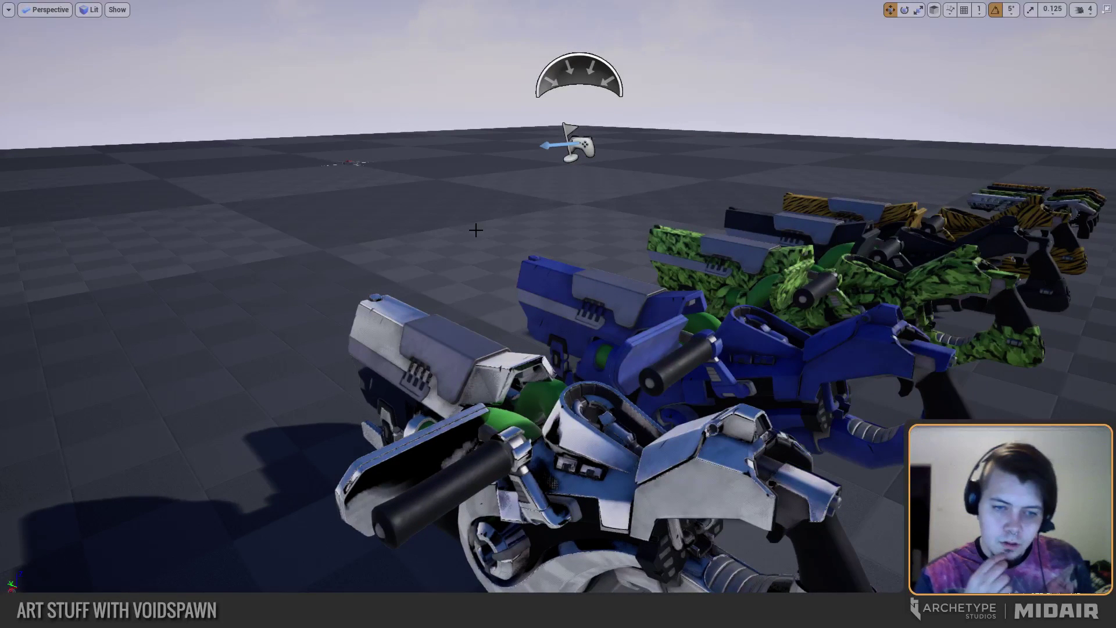
key("ctrl+z")
key("ctrl+z")
key("ctrl+z")
key("ctrl+z")
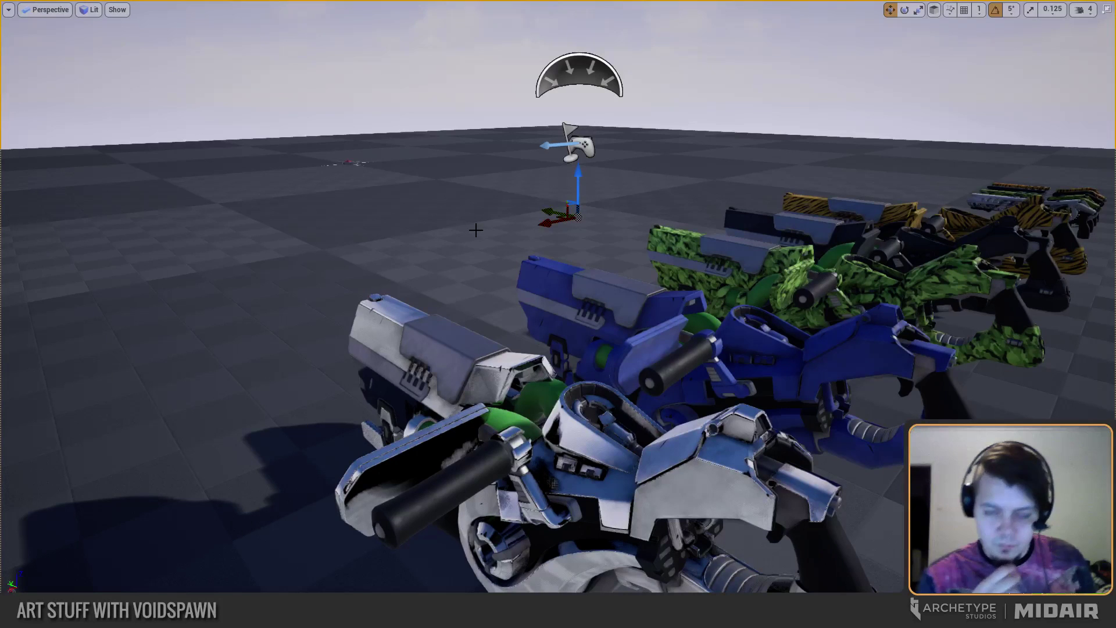
key("ctrl+z")
key("ctrl+z")
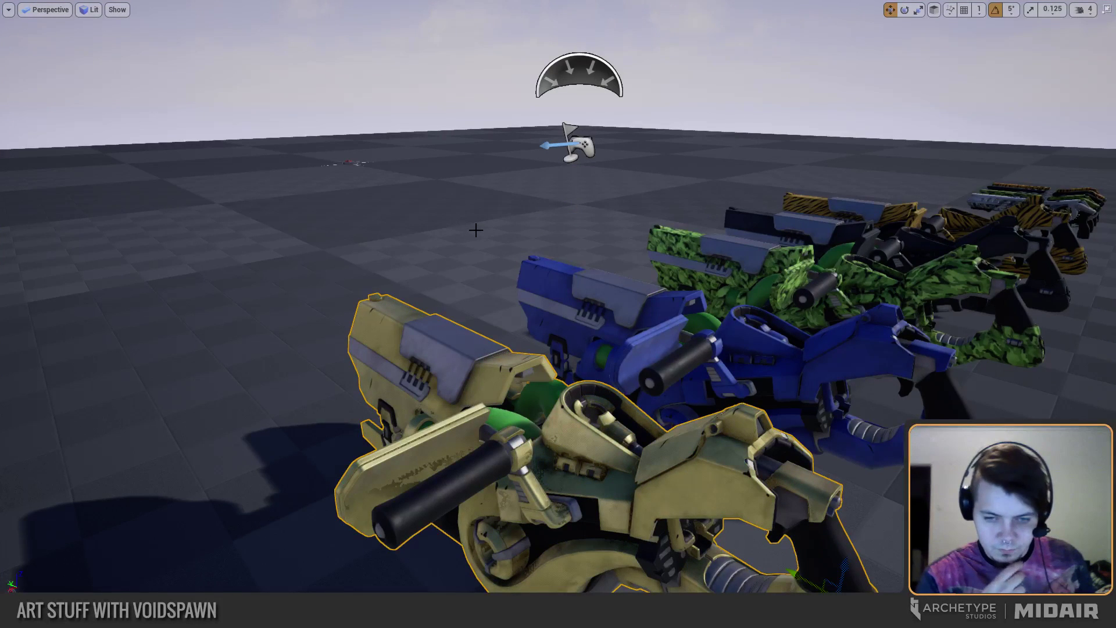
mouse_move(422, 237)
right_mouse_down()
mouse_move(401, 252)
mouse_move(442, 237)
mouse_move(349, 239)
mouse_move(425, 256)
mouse_move(407, 250)
mouse_move(431, 218)
right_mouse_up()
key("Escape")
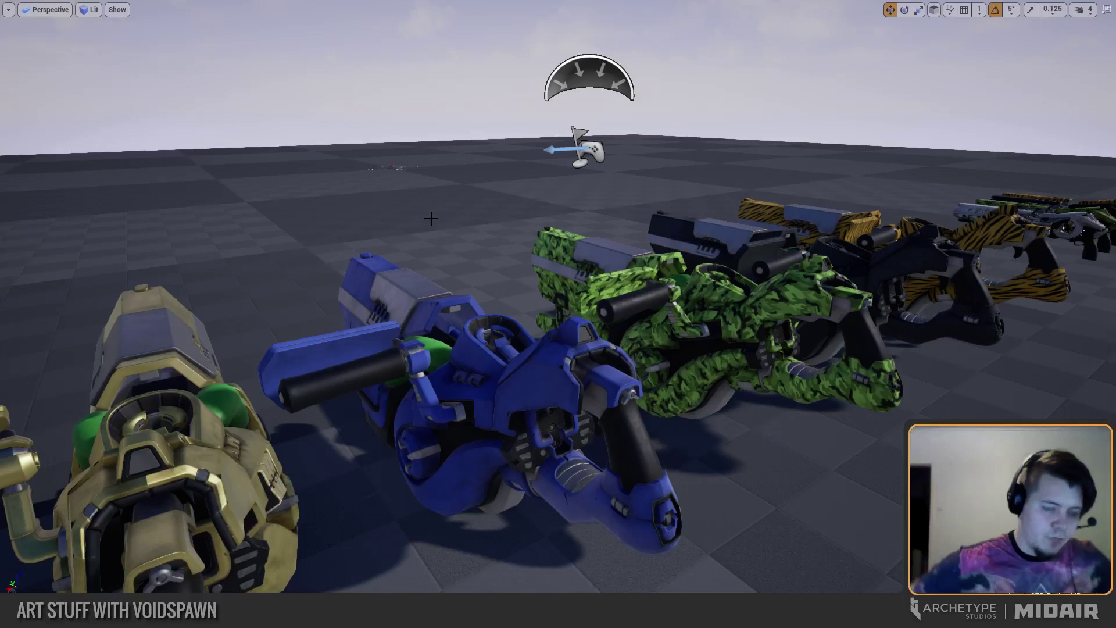
Examine the camo, black and tiger Mortars up close and compare them with the row of Ring Launchers.
right_click_drag(434, 217, 734, 297)
key("w")
key("d")
left_click(708, 318)
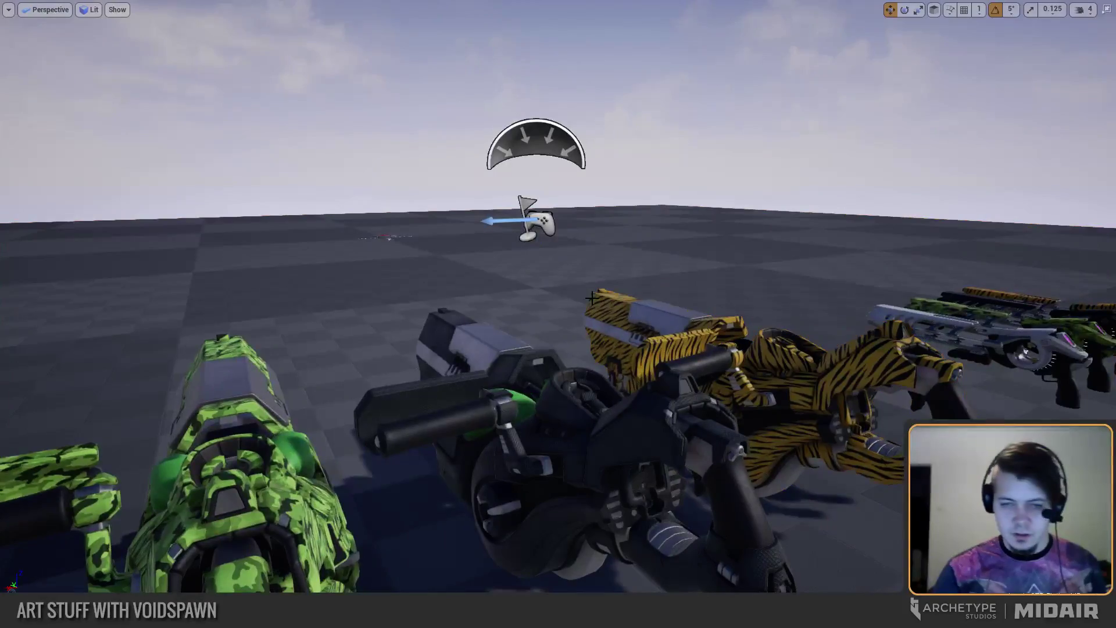
key("w")
mouse_move(591, 297)
right_mouse_down()
mouse_move(555, 323)
mouse_move(521, 311)
mouse_move(596, 297)
right_mouse_up()
key("s")
key("w")
key("s")
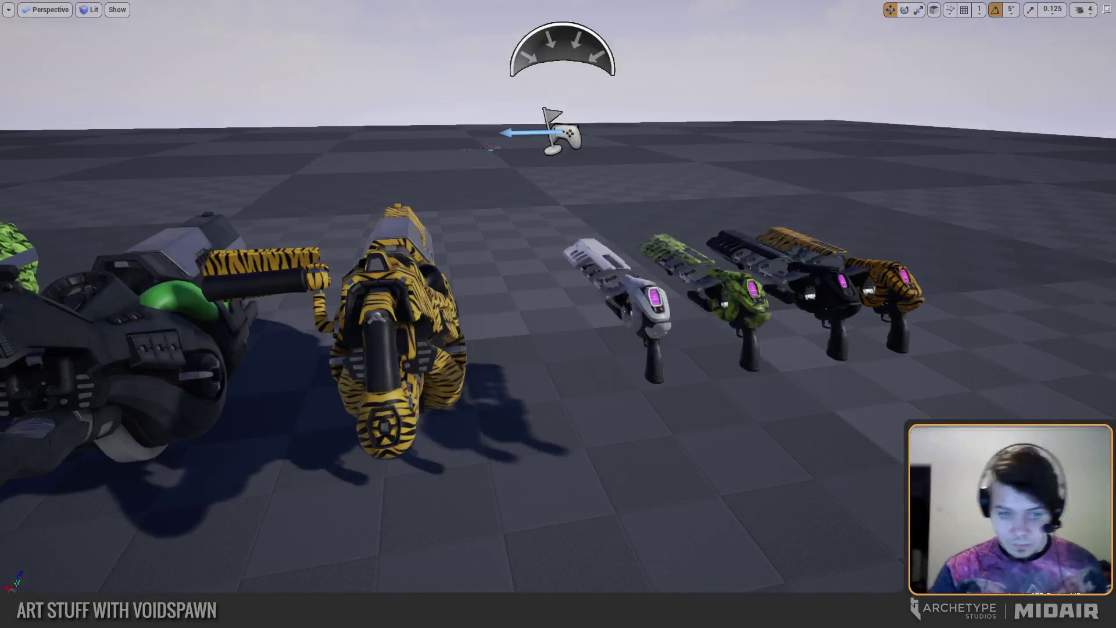
key("w")
mouse_move(475, 506)
right_mouse_down()
mouse_move(500, 500)
mouse_move(475, 506)
right_mouse_up()
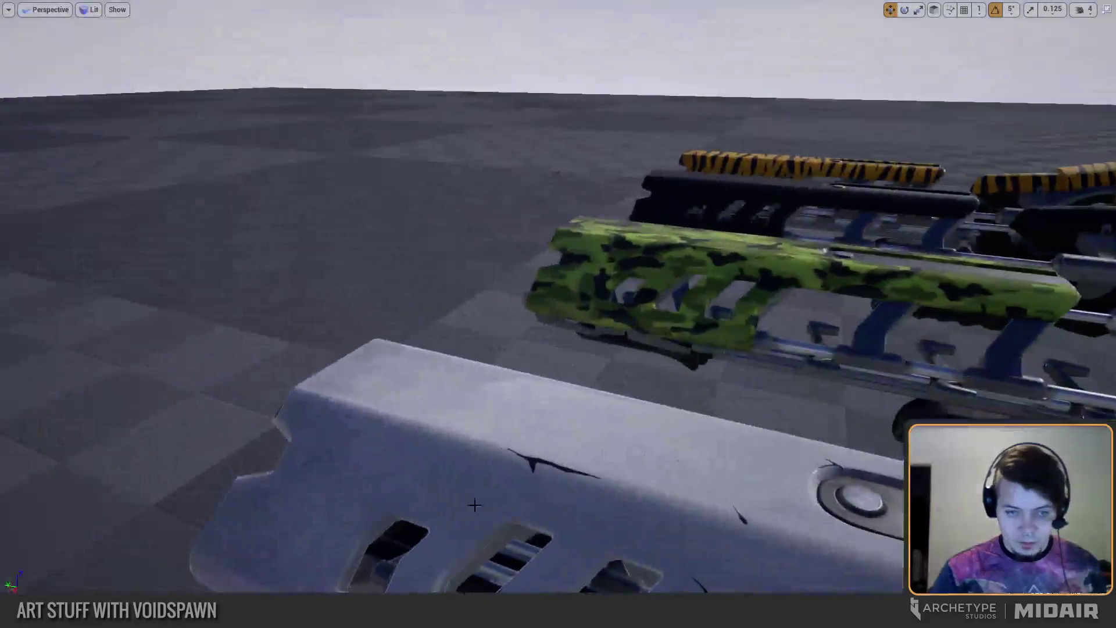
Switch to Substance Painter and inspect the Mortar_001 model from several angles with its full material shown.
key("alt+Tab")
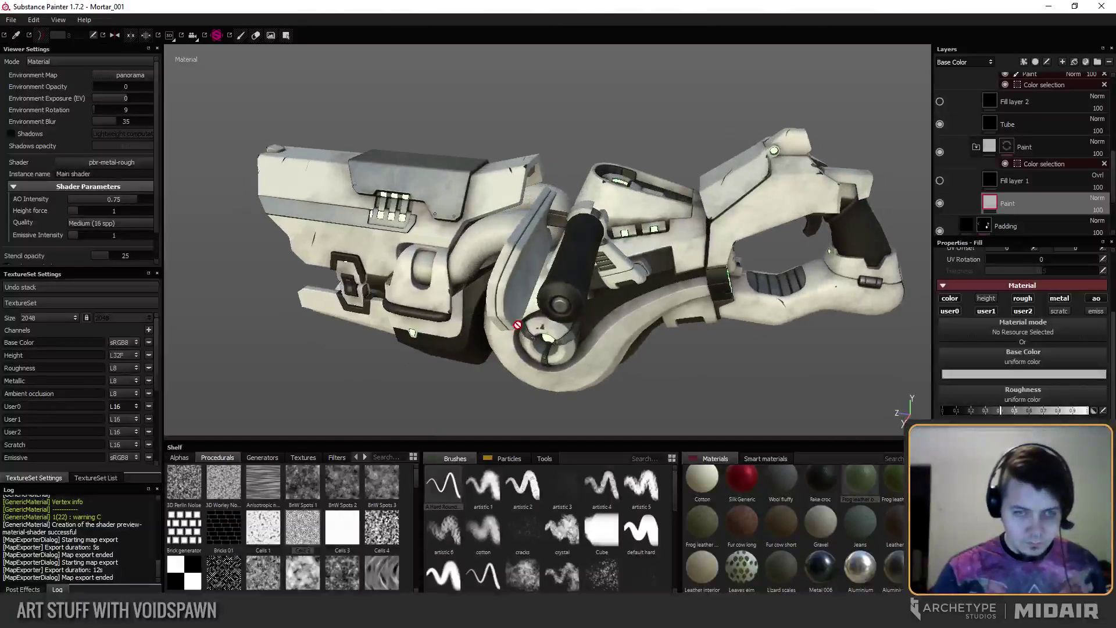
left_click_drag(517, 325, 719, 215, "alt")
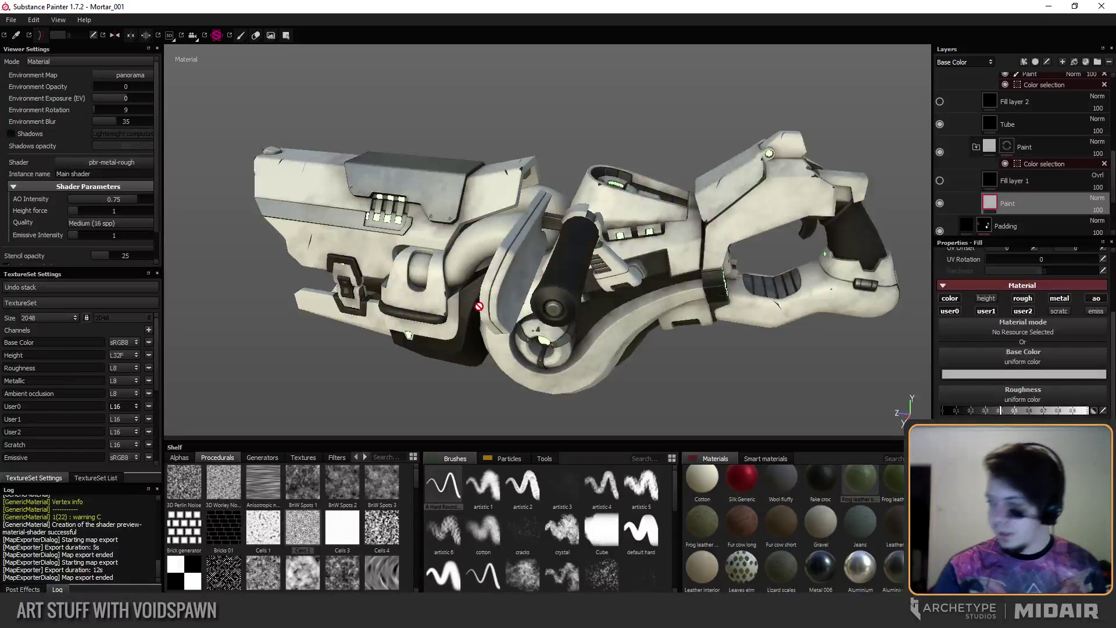
mouse_move(479, 307)
left_mouse_down("alt")
mouse_move(494, 298)
mouse_move(475, 318)
left_mouse_up("alt")
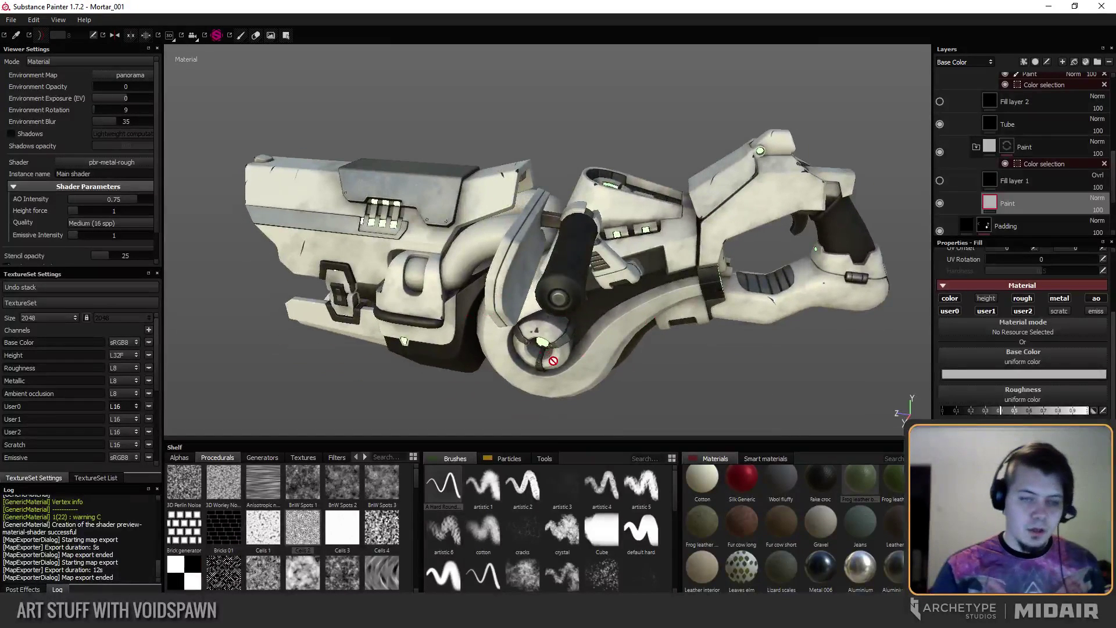
left_click_drag(524, 364, 499, 364, "alt")
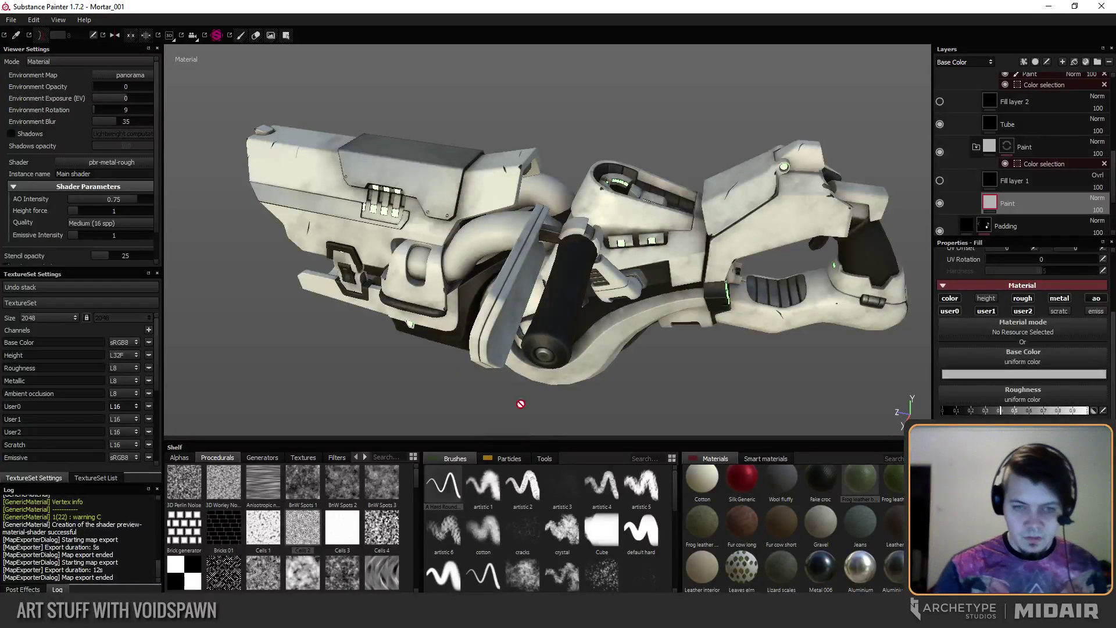
Cycle through the Mortar's solo channel views, including User2 and Height, and show the Roughness channel.
key("c")
key("c")
key("c")
key("c")
key("c")
key("c")
key("c")
key("c")
left_click_drag(534, 272, 518, 256, "alt")
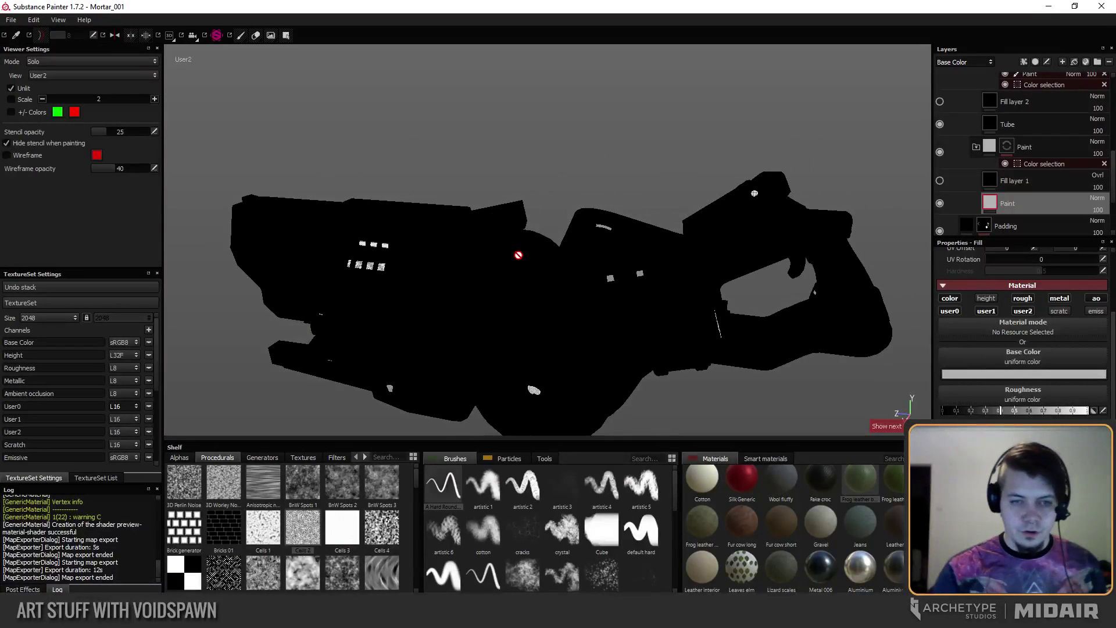
key("c")
key("c")
key("c")
key("c")
key("c")
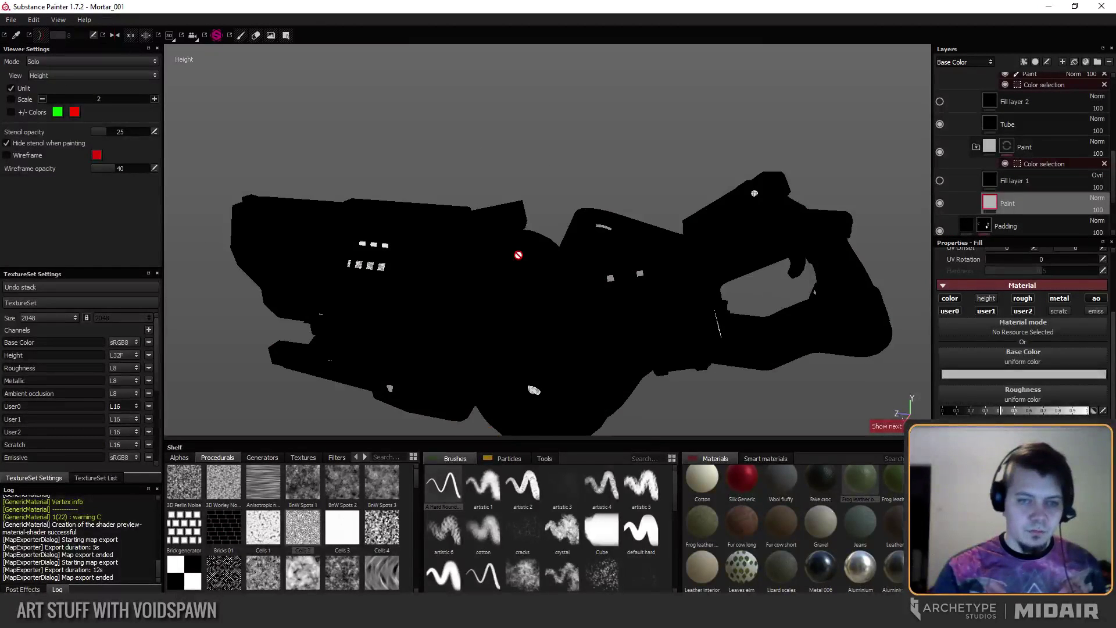
key("c")
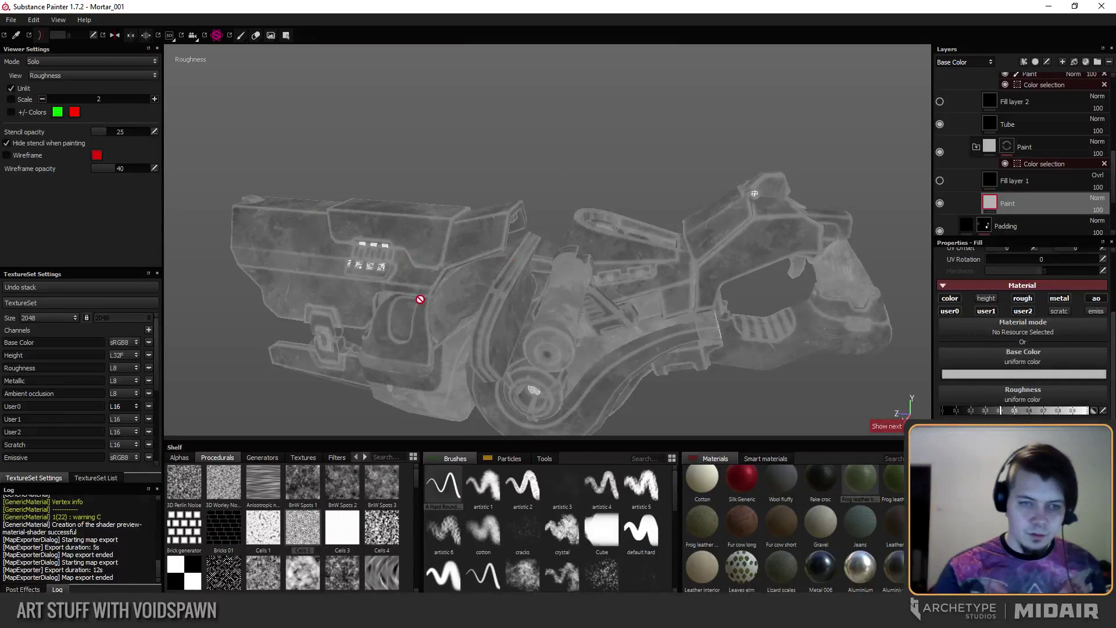
Cycle the solo channel views through User0, then restore the full material view and inspect the Mortar's front and side.
key("c")
key("c")
key("c")
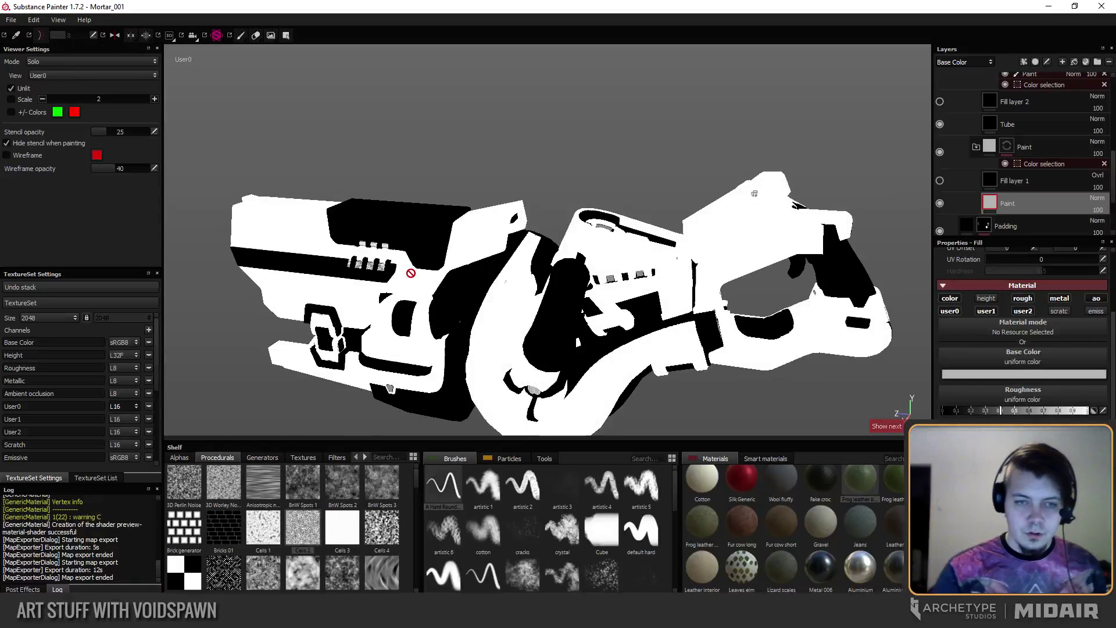
key("c")
key("m")
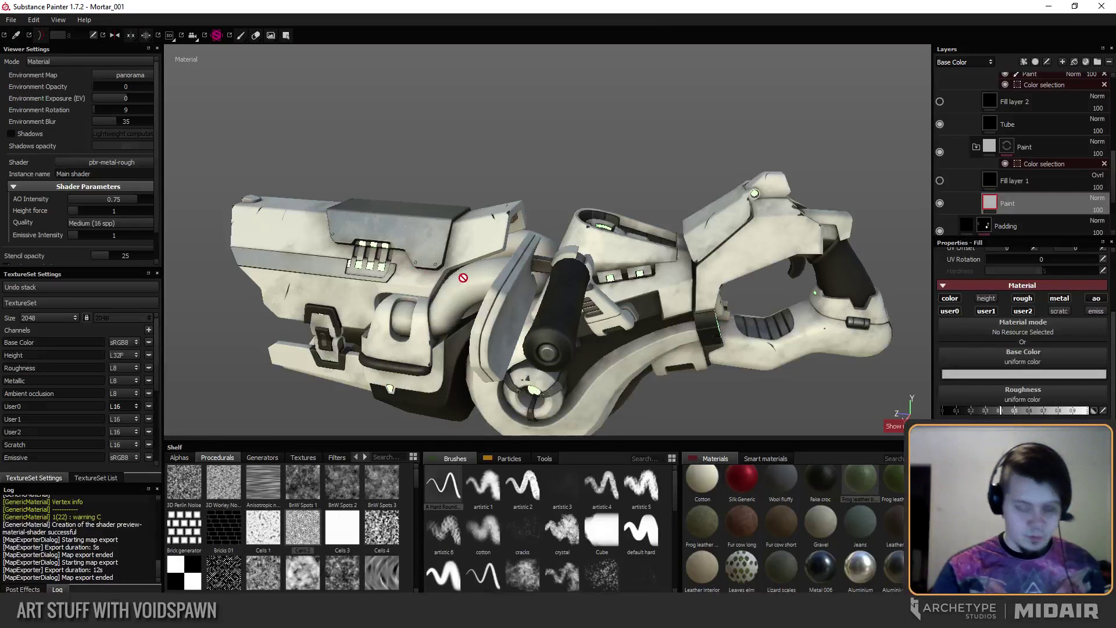
left_click_drag(479, 299, 371, 249, "alt")
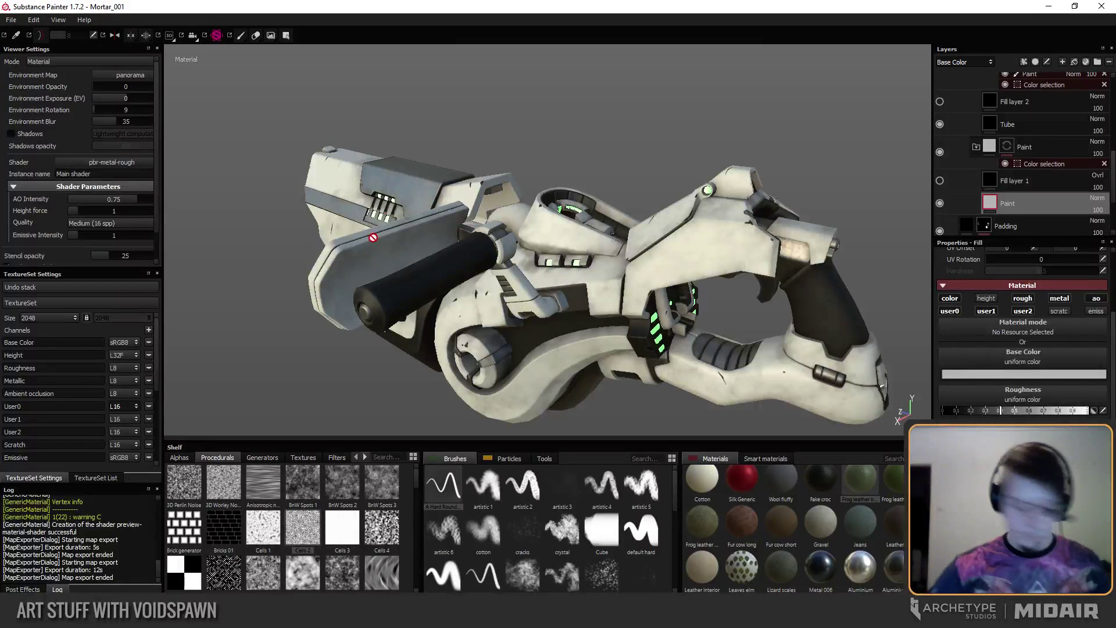
left_click_drag(374, 237, 473, 221, "alt")
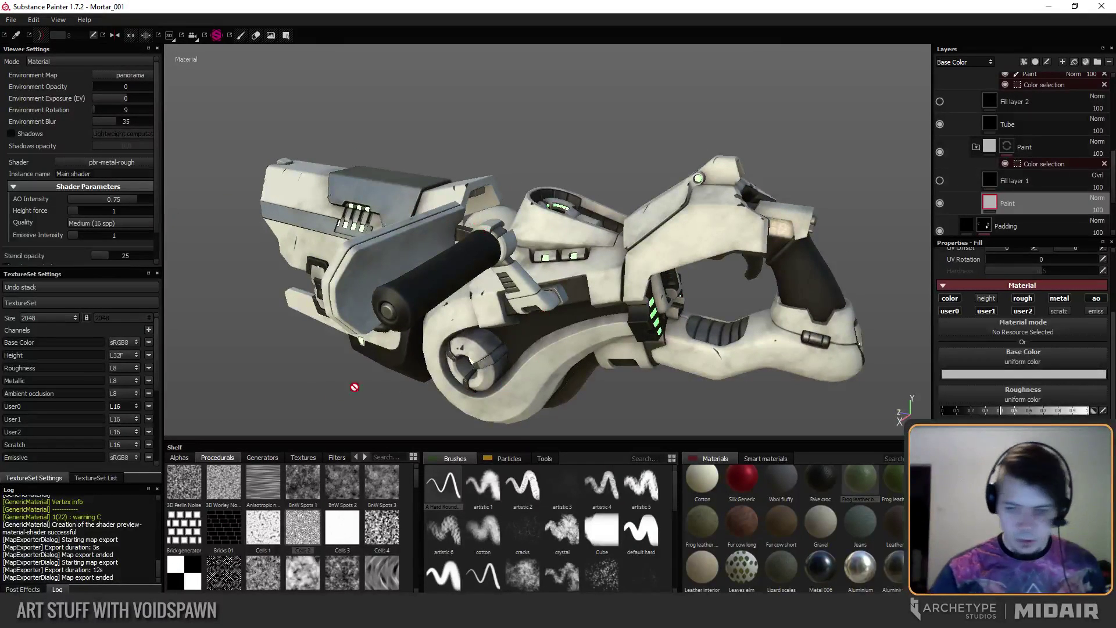
Switch to the Unreal Editor and examine the Ring Launchers and the row of gold, blue, camo, black and tiger Mortars.
key("alt+Tab")
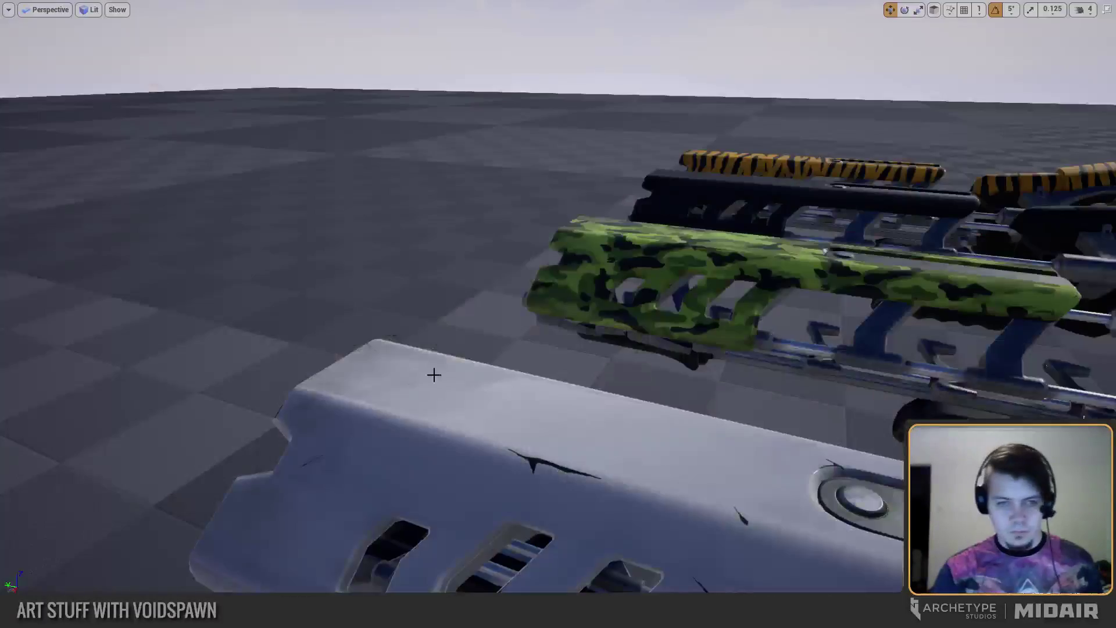
right_click_drag(433, 374, 343, 320)
right_click_drag(535, 314, 474, 340)
right_click_drag(659, 330, 743, 340)
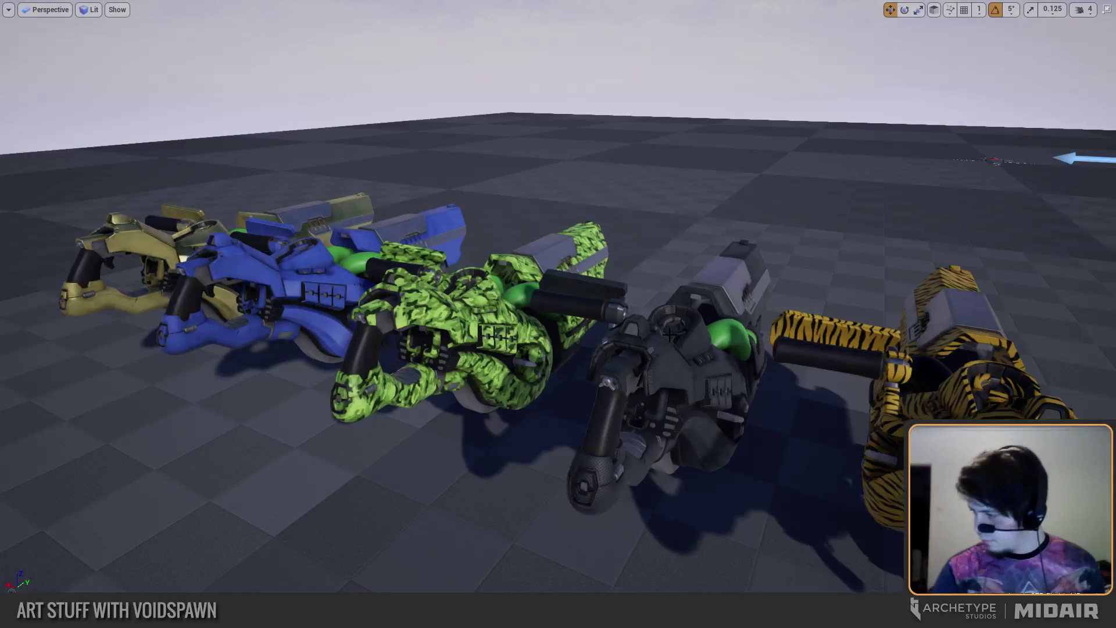
Select the black Mortar between the camo and tiger ones and exit the fullscreen viewport to show the full editor.
left_click(714, 336)
right_click_drag(699, 348, 715, 356)
key("F11")
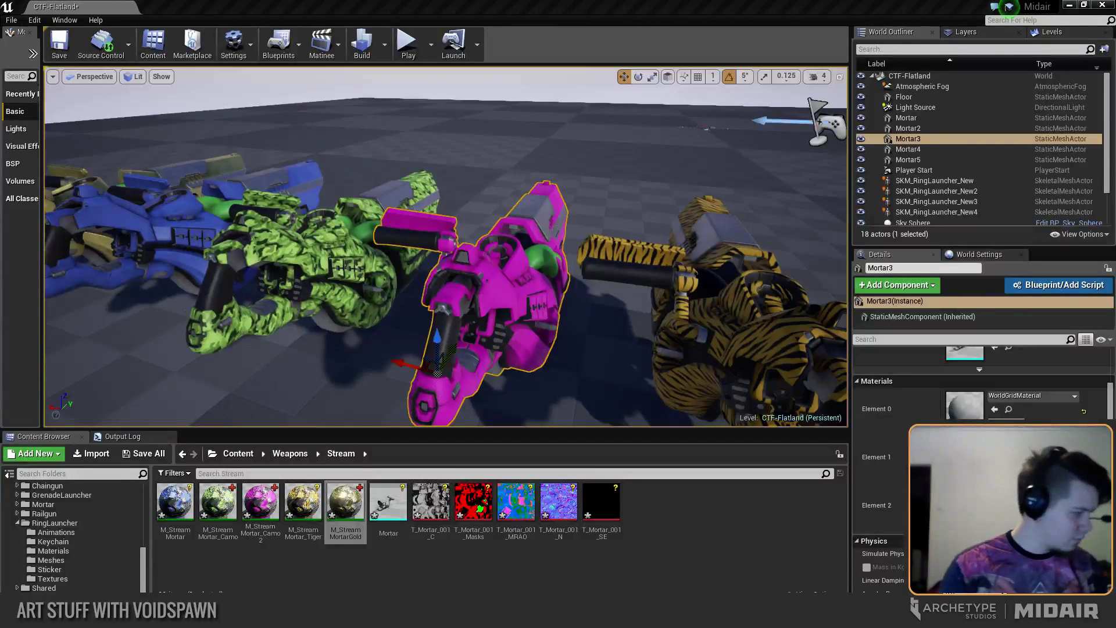
Deselect the Mortar and inspect its magenta and yellow areas up close, comparing it with the neighbouring Mortars.
right_click_drag(446, 246, 323, 272)
key("Escape")
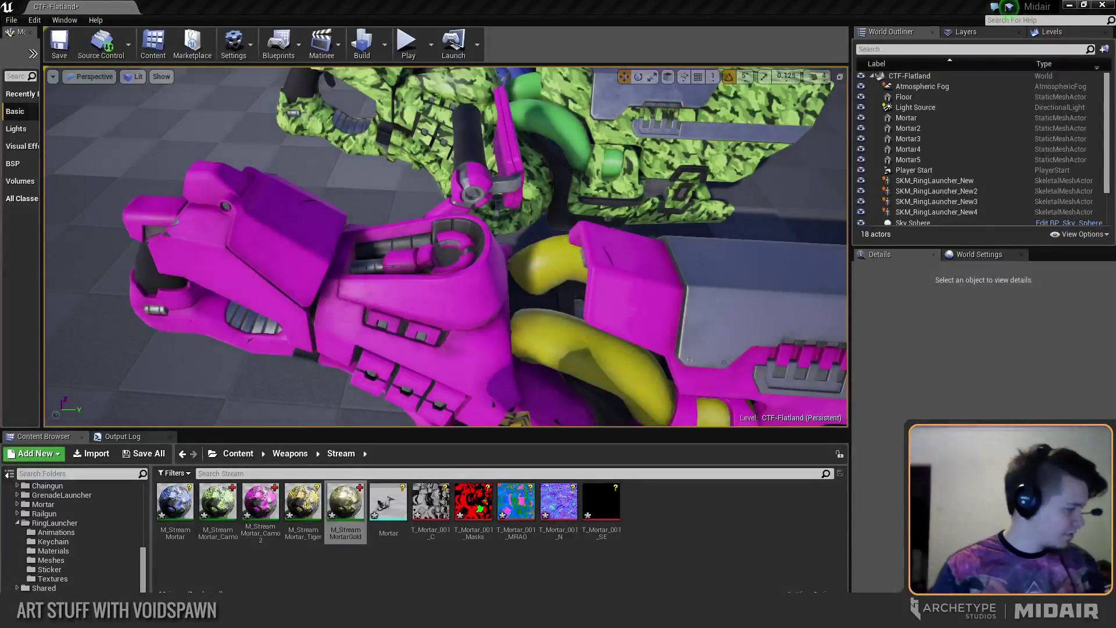
right_click_drag(323, 272, 322, 272)
right_click_drag(64, 247, 65, 247)
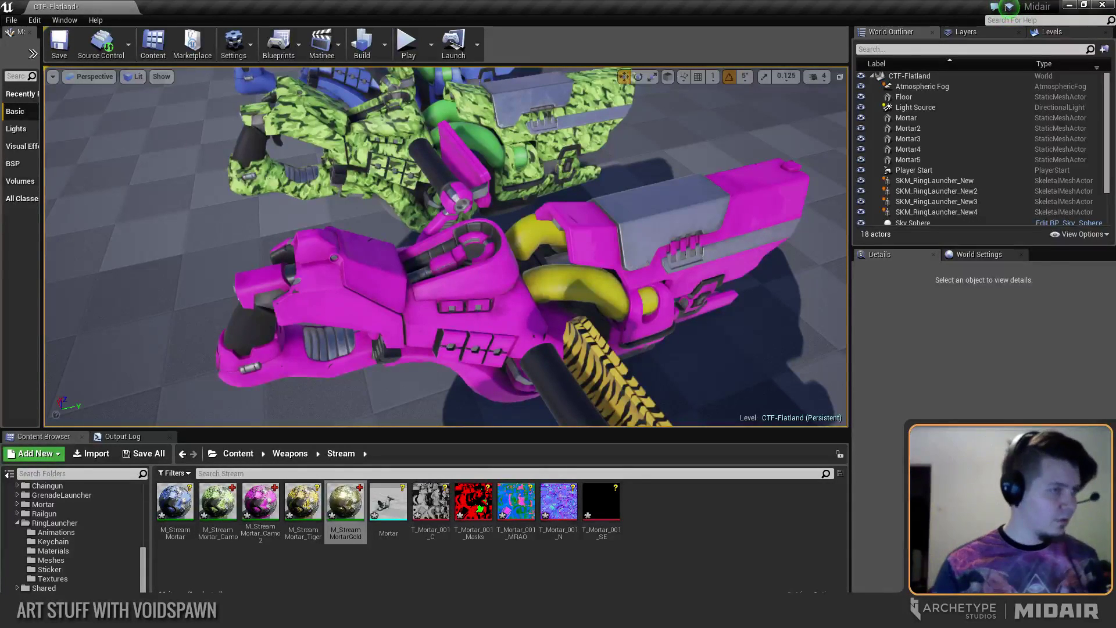
right_click_drag(112, 239, 99, 242)
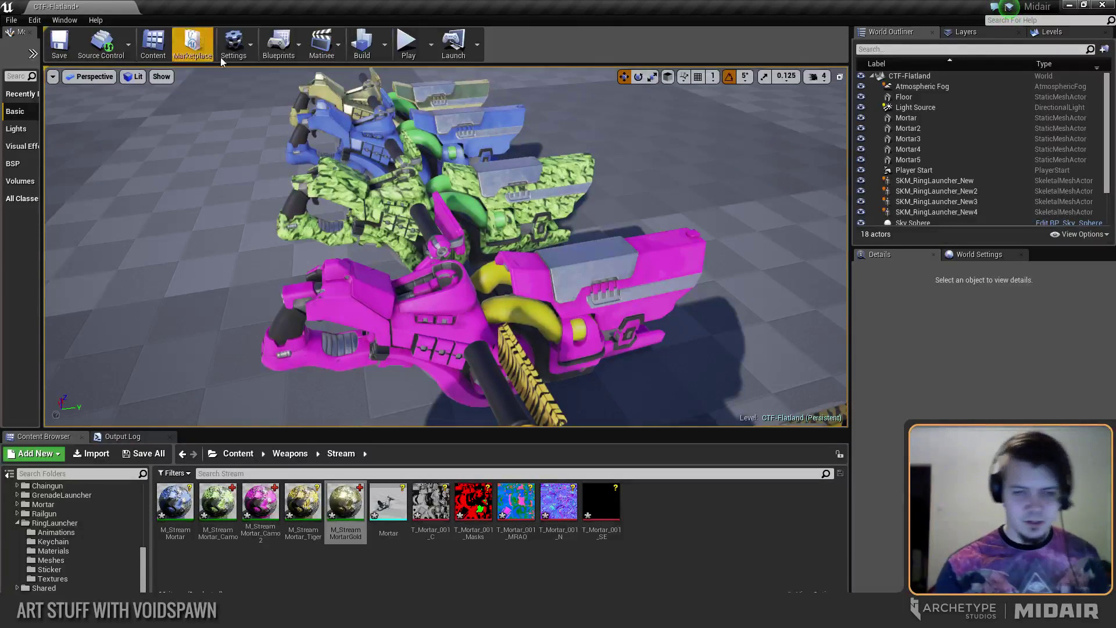
mouse_move(372, 221)
right_mouse_down()
mouse_move(325, 215)
mouse_move(372, 233)
right_mouse_up()
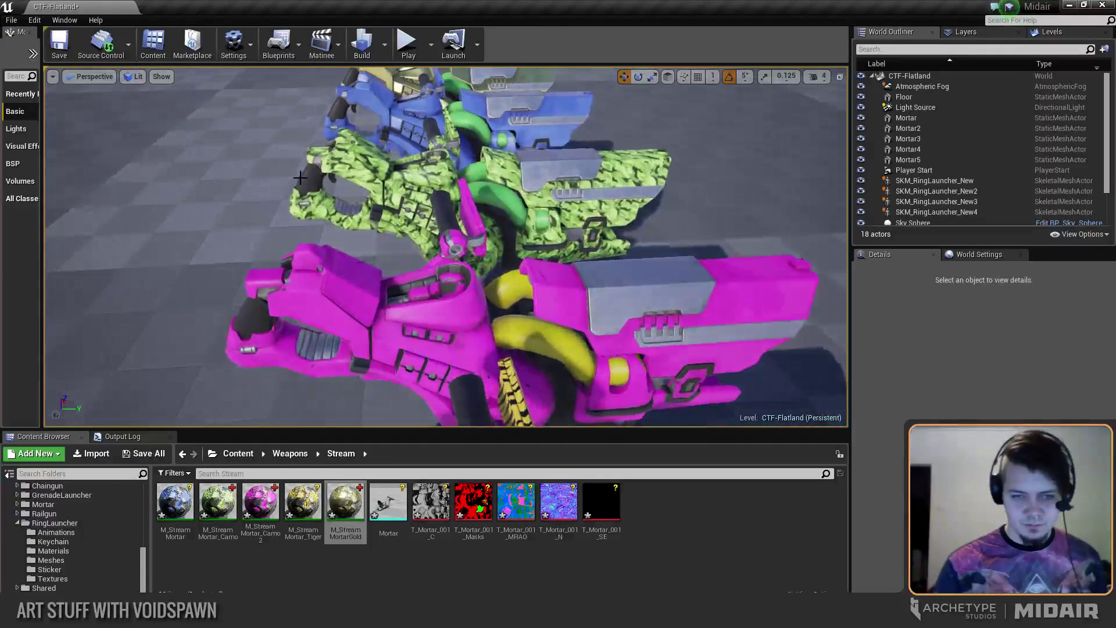